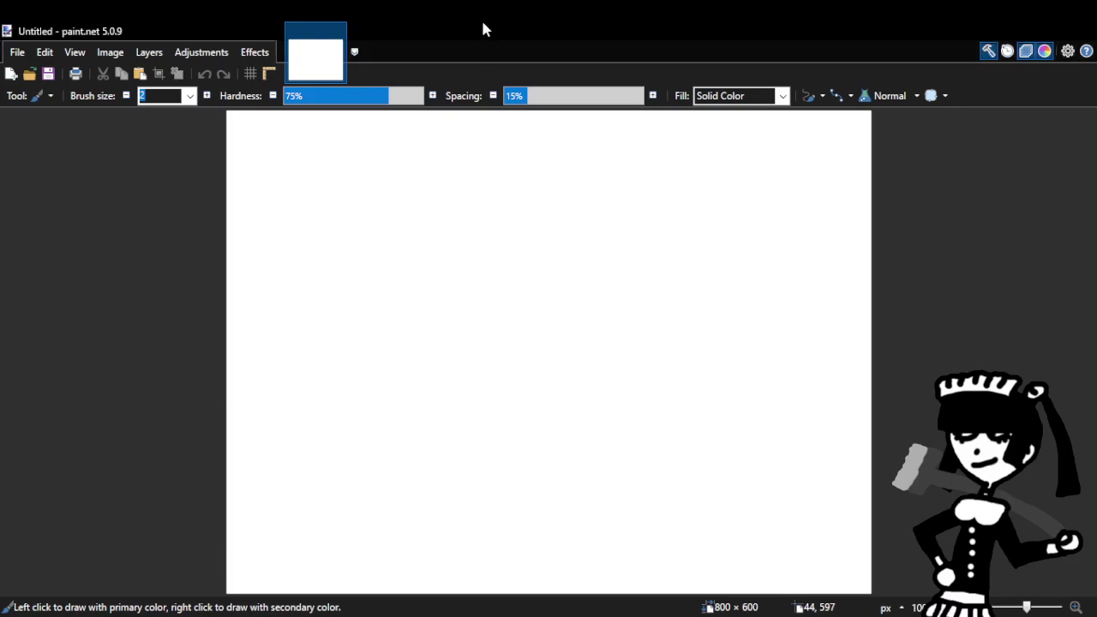
# Open the red floral dress photo and the black-and-red dragon-print dress photo as references and compare them.
pyautogui.moveTo(531, 326); pyautogui.dragTo(531, 326)
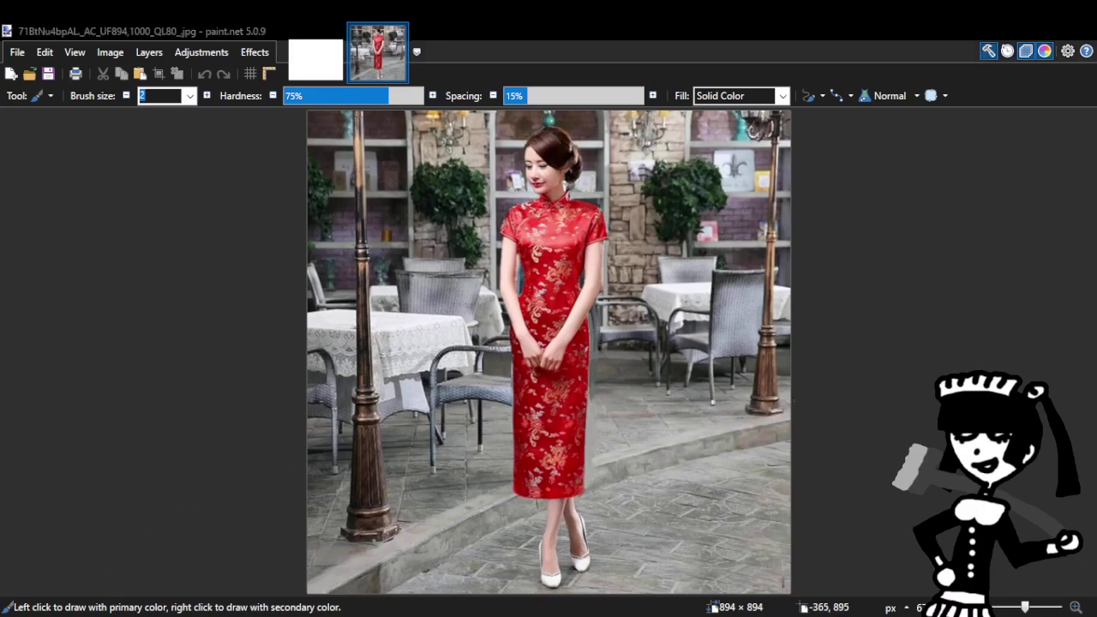
pyautogui.moveTo(557, 326); pyautogui.dragTo(557, 326)
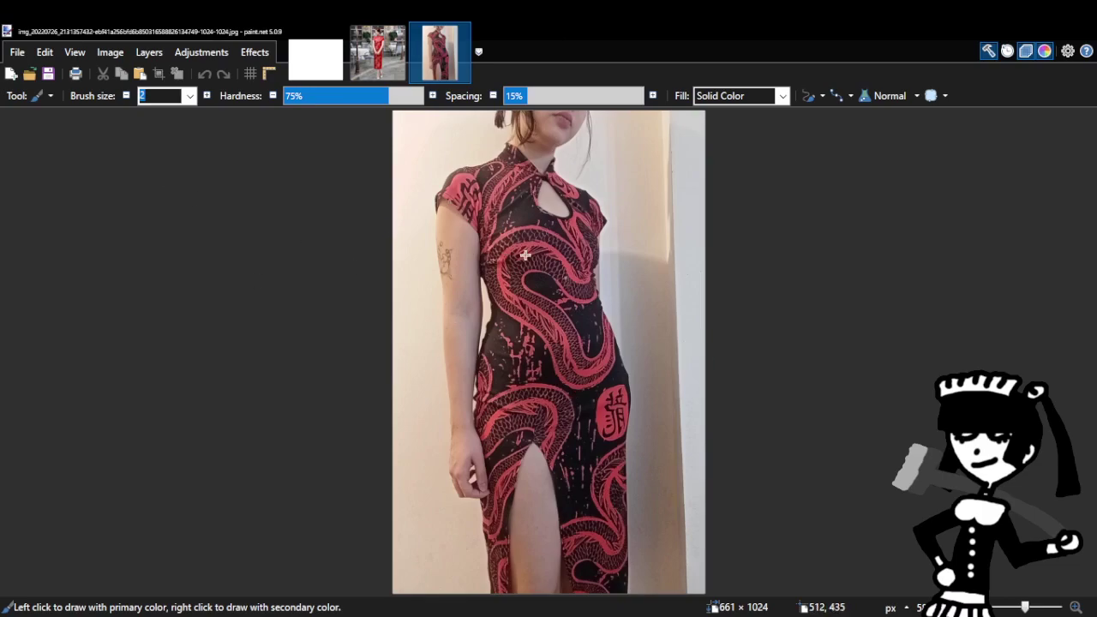
pyautogui.click(381, 60)
pyautogui.click(443, 72)
pyautogui.click(381, 69)
pyautogui.click(445, 73)
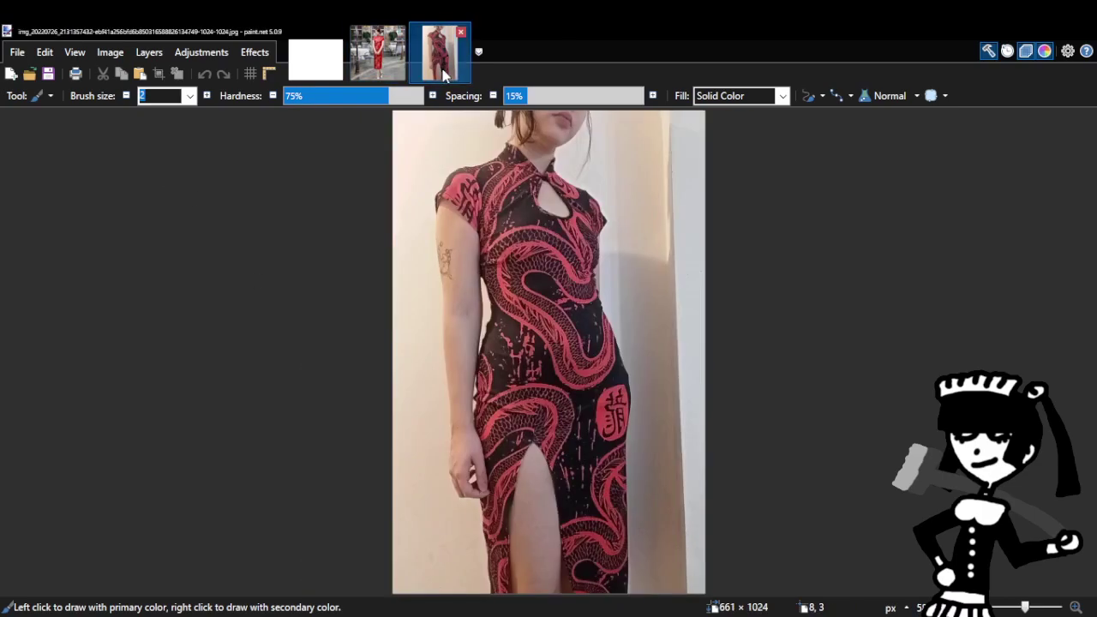
pyautogui.click(391, 73)
pyautogui.click(315, 56)
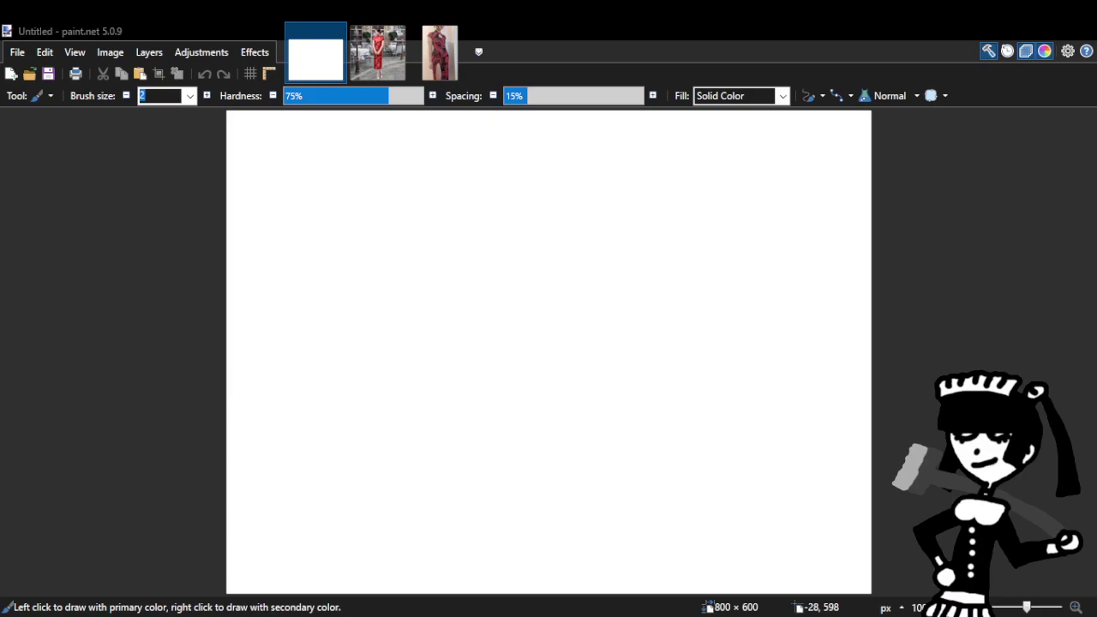
# Open idol_0.png and maid_game_0.png as references, and resize the blank untitled drawing to 1000 × 1000 pixels.
pyautogui.moveTo(571, 27); pyautogui.dragTo(550, 319)
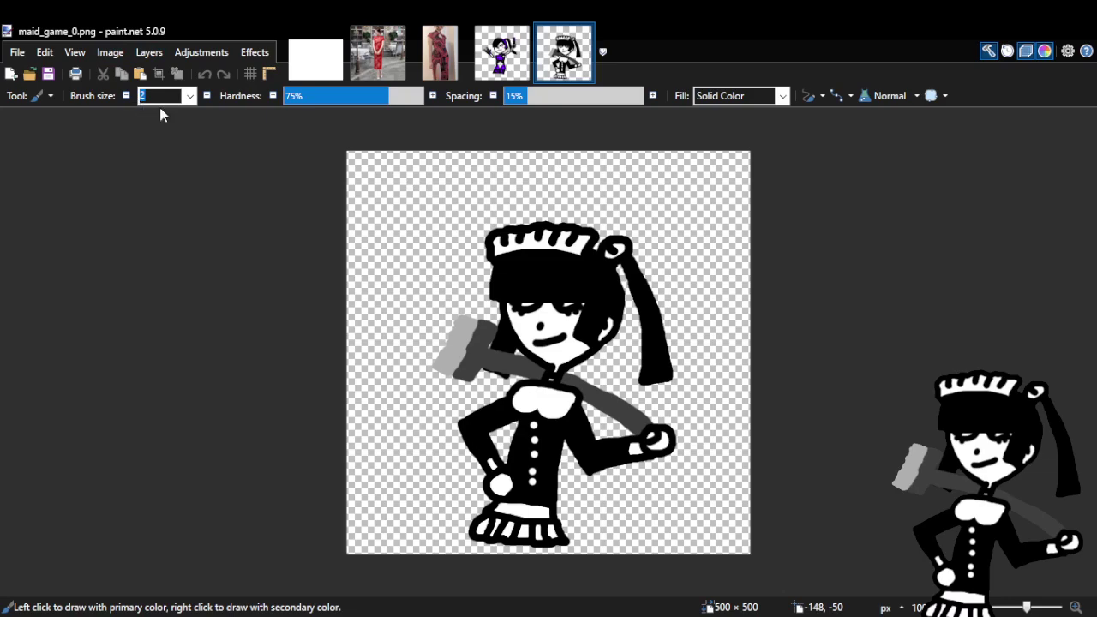
pyautogui.click(315, 53)
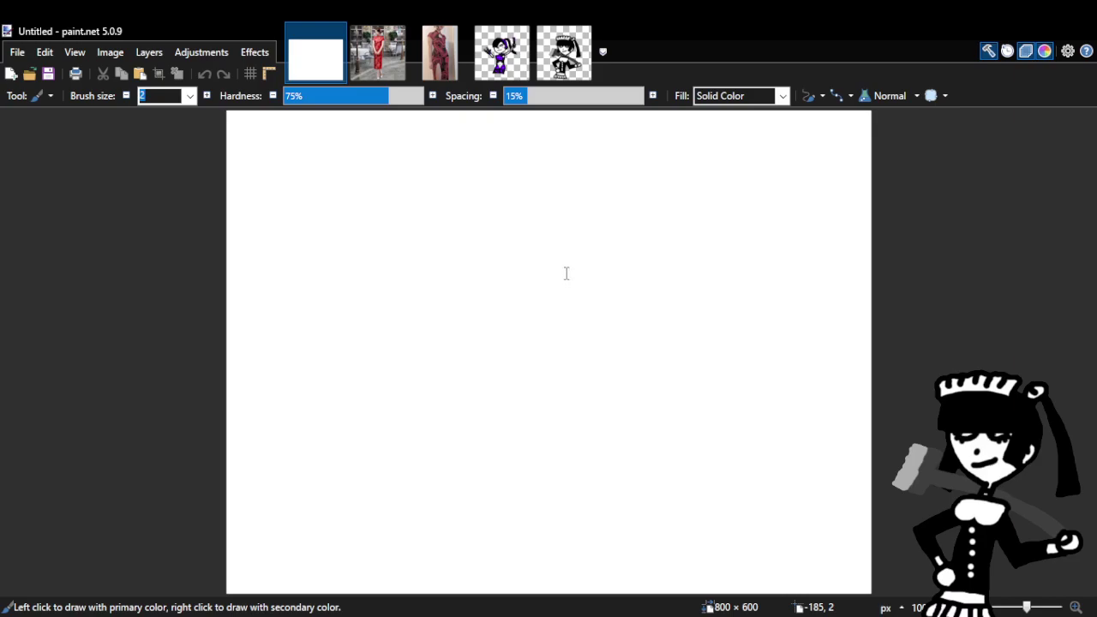
pyautogui.hotkey('ctrl', 'v')
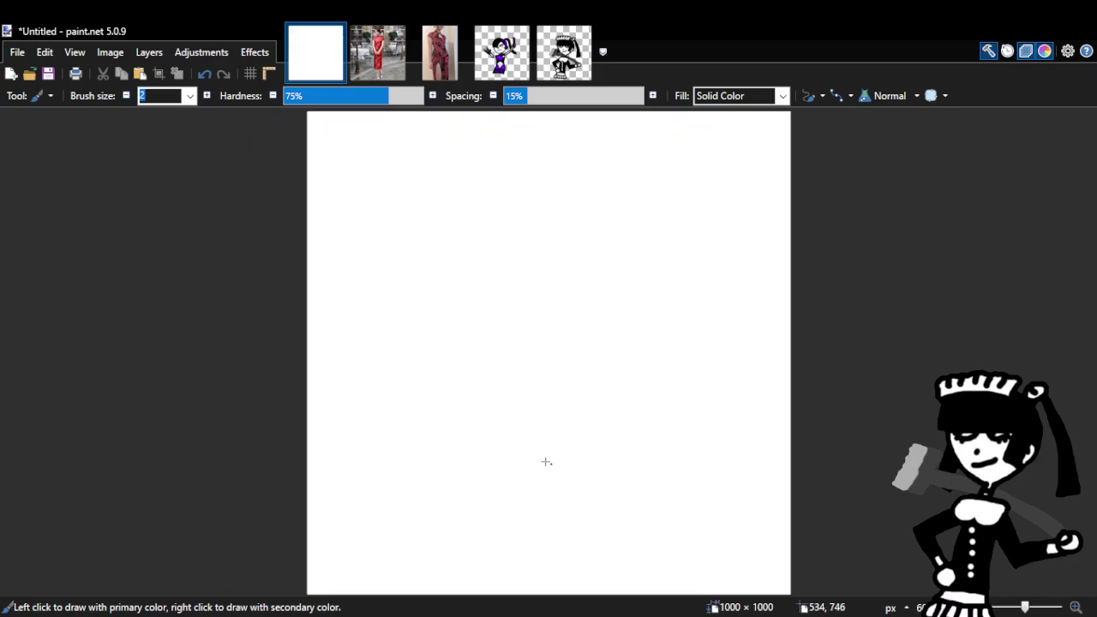
pyautogui.press('s')
pyautogui.press('m')
pyautogui.hotkey('ctrl', 'a')
pyautogui.click(103, 74)
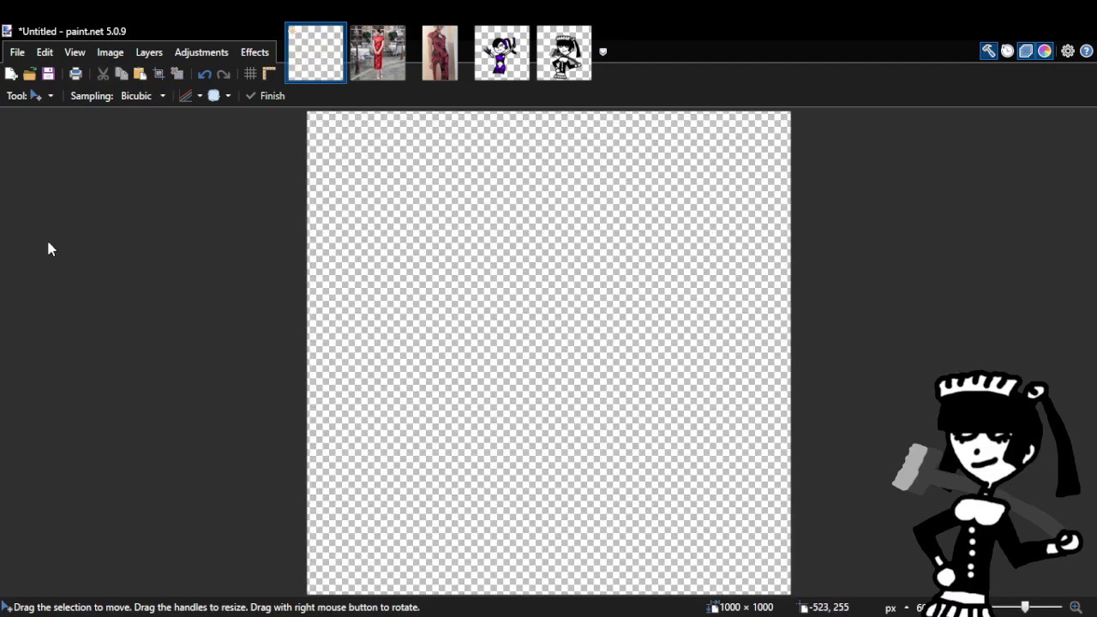
pyautogui.click(204, 74)
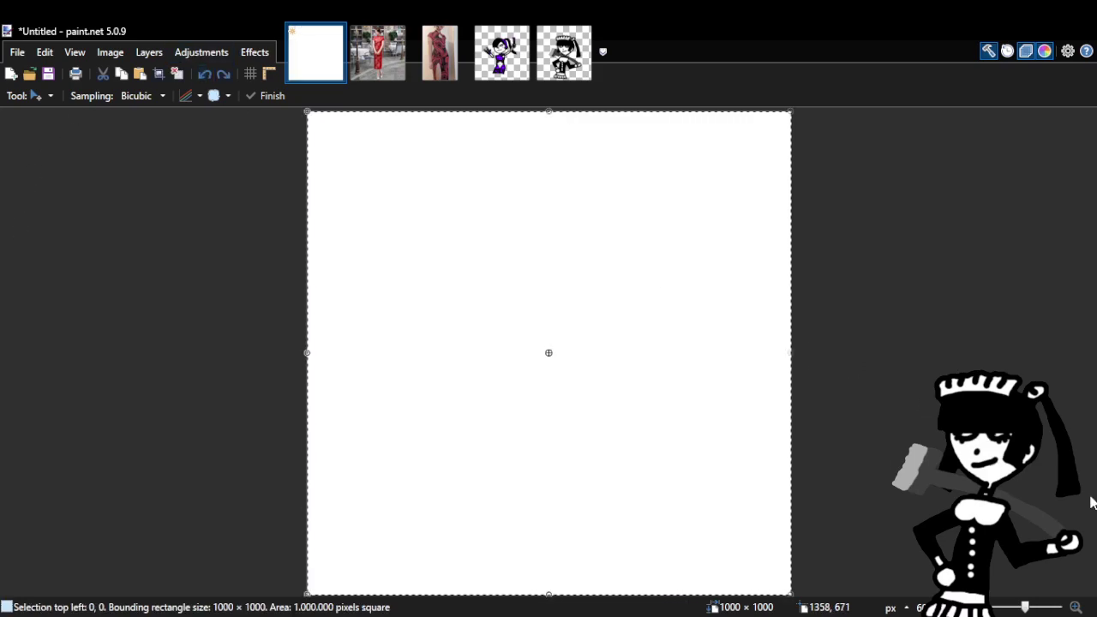
pyautogui.hotkey('ctrl', 'x')
pyautogui.hotkey('ctrl', 'z')
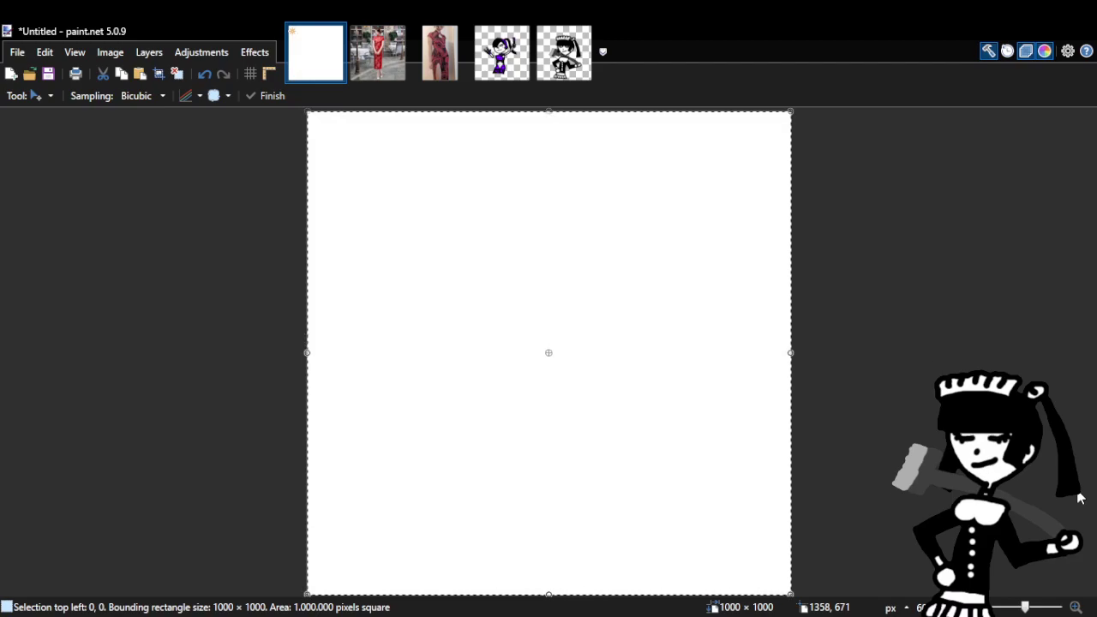
pyautogui.press('s')
pyautogui.hotkey('ctrl', 'd')
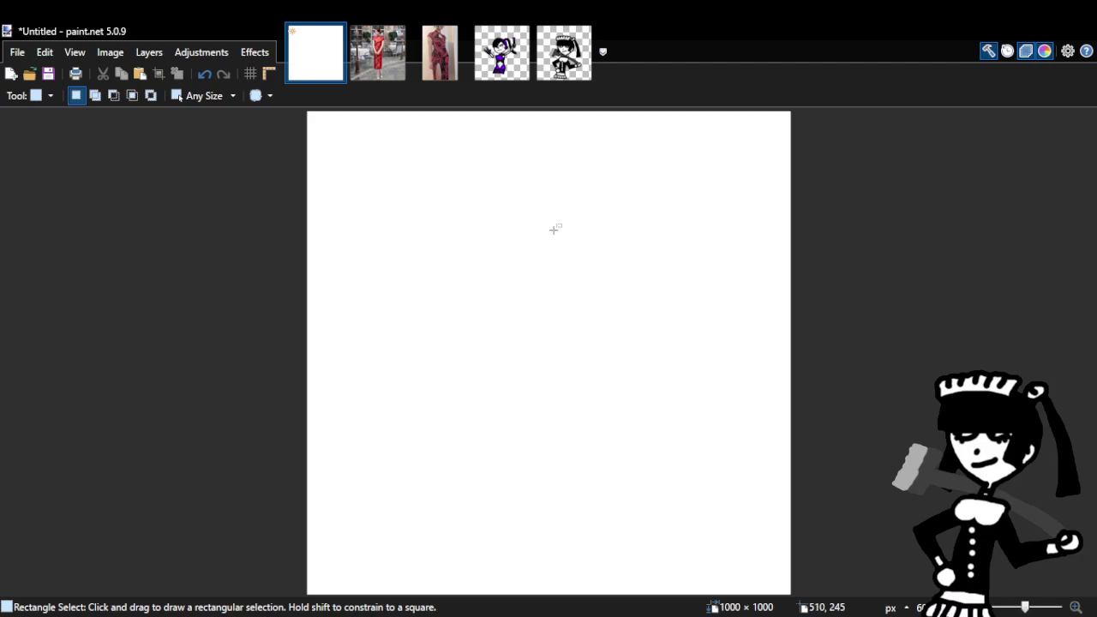
# Reorder the open images so idol_0.png and maid_game_0.png come before the dress photos, and return to the blank drawing.
pyautogui.moveTo(514, 76); pyautogui.dragTo(407, 77)
pyautogui.moveTo(544, 77); pyautogui.dragTo(440, 75)
pyautogui.click(396, 77)
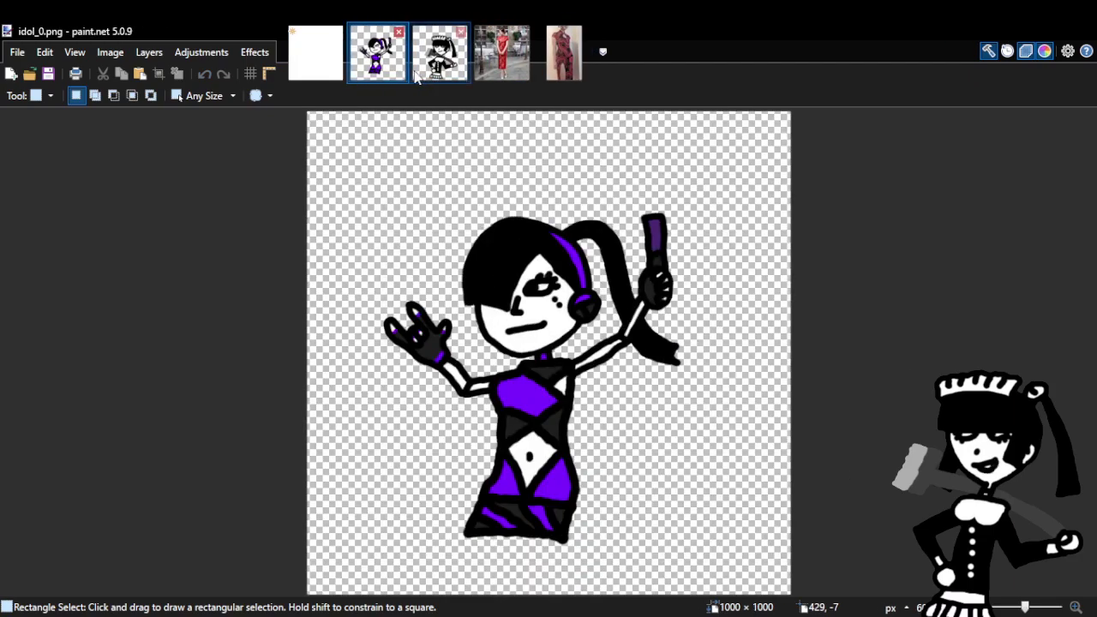
pyautogui.click(316, 75)
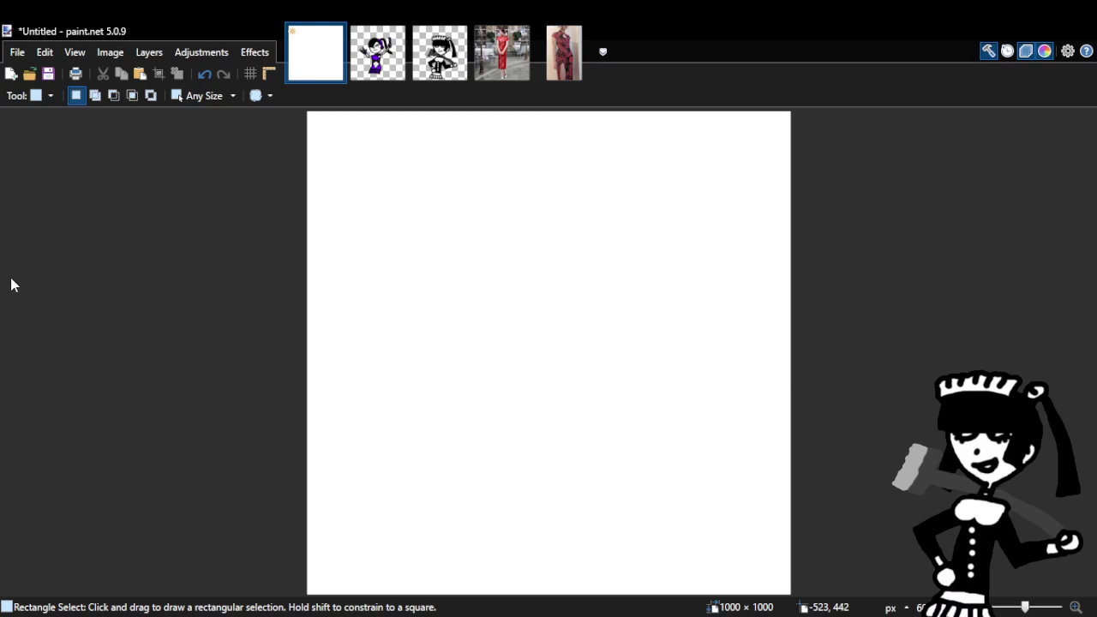
# Set the Paintbrush to size 20 and 80% hardness, test it with a grey scribble and undo the scribble.
pyautogui.press('b')
pyautogui.click(396, 99)
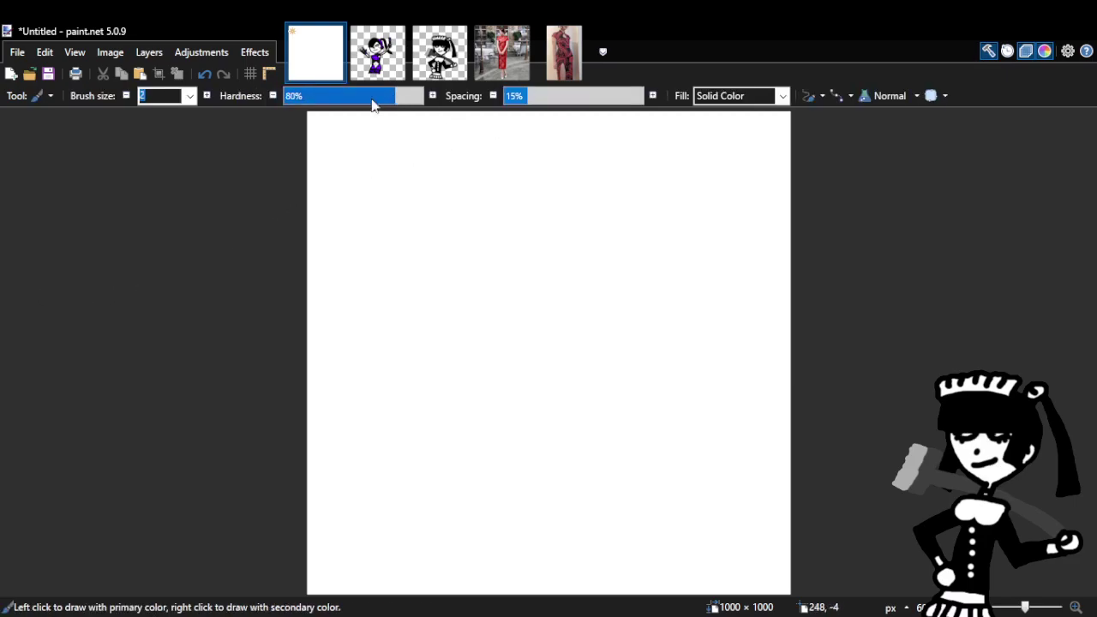
pyautogui.moveTo(643, 252)
pyautogui.mouseDown()
pyautogui.moveTo(477, 385)
pyautogui.moveTo(510, 444)
pyautogui.moveTo(543, 333)
pyautogui.moveTo(612, 250)
pyautogui.moveTo(530, 330)
pyautogui.mouseUp()
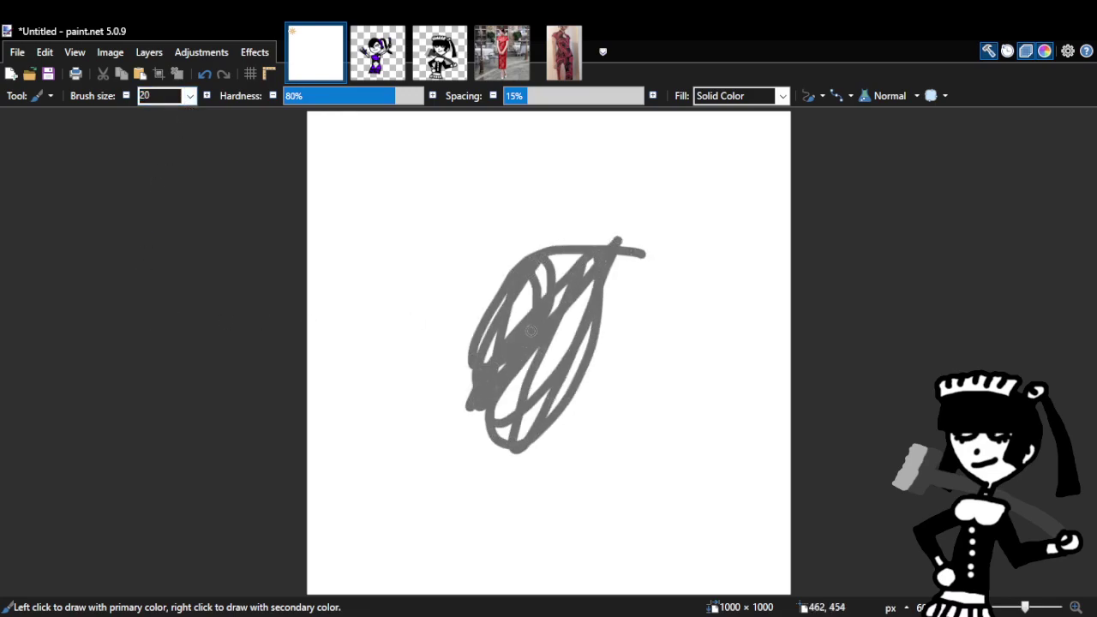
pyautogui.click(204, 74)
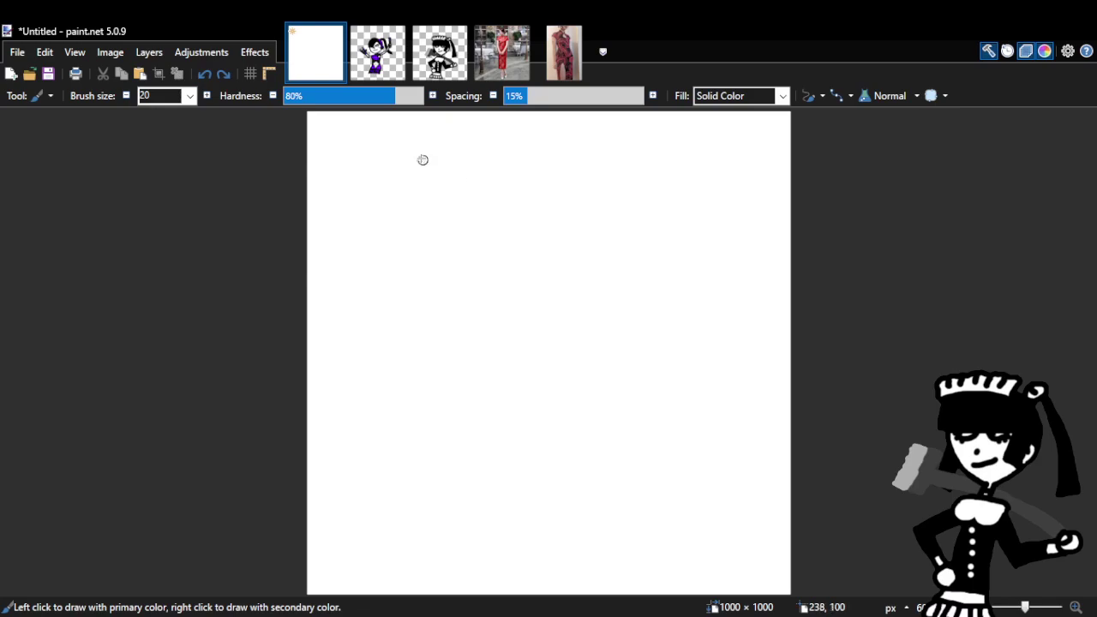
# Try grey head circles in the upper middle of the canvas, checking proportions against the idol and maid drawings.
pyautogui.click(377, 53)
pyautogui.click(317, 72)
pyautogui.moveTo(521, 215)
pyautogui.mouseDown()
pyautogui.moveTo(556, 268)
pyautogui.moveTo(567, 230)
pyautogui.moveTo(526, 213)
pyautogui.mouseUp()
pyautogui.click(381, 56)
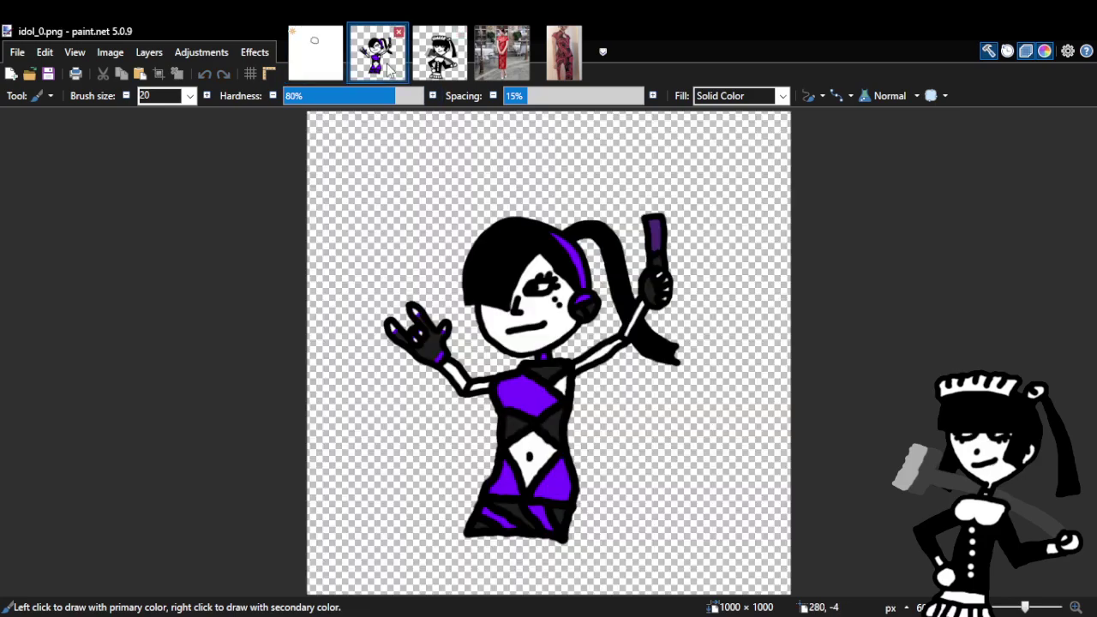
pyautogui.click(317, 71)
pyautogui.click(439, 53)
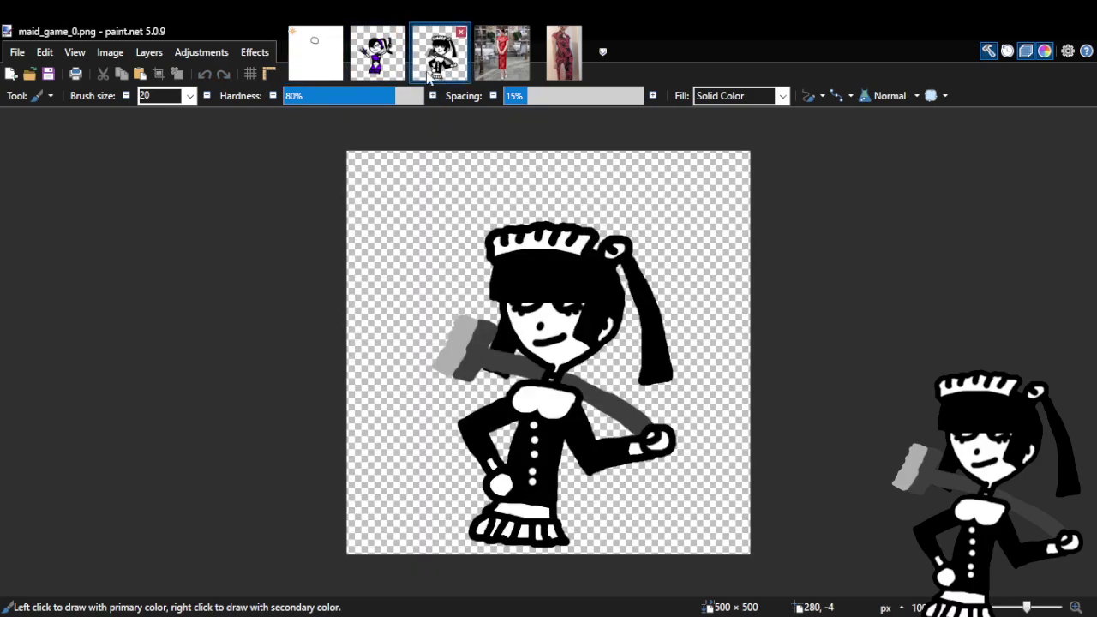
pyautogui.click(377, 53)
pyautogui.click(319, 74)
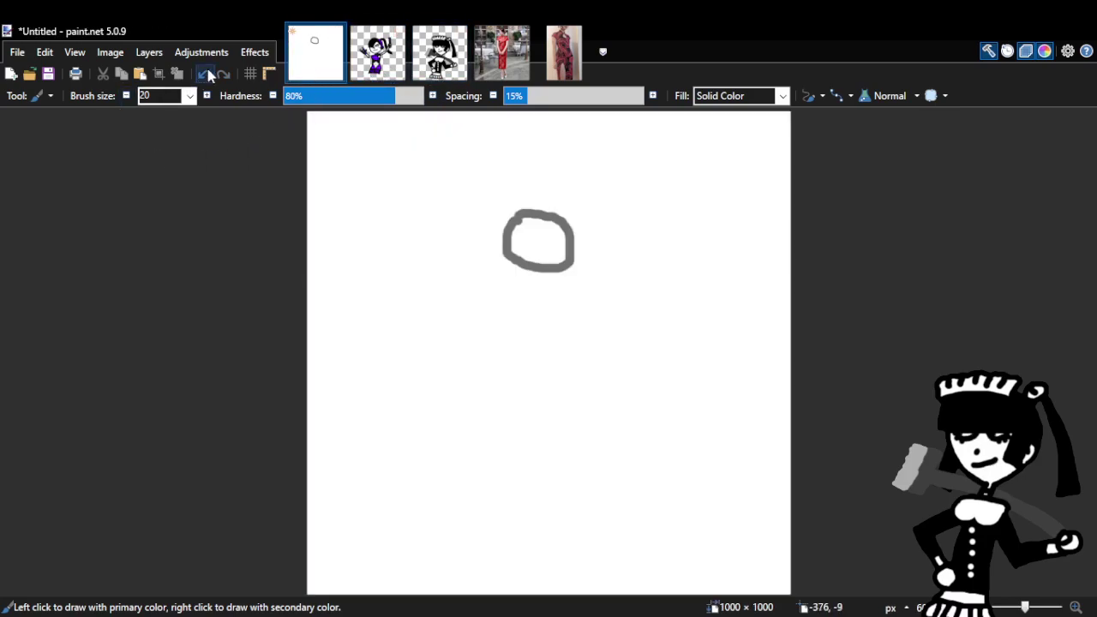
pyautogui.click(206, 73)
pyautogui.moveTo(550, 226)
pyautogui.mouseDown()
pyautogui.moveTo(514, 242)
pyautogui.moveTo(509, 298)
pyautogui.moveTo(563, 318)
pyautogui.moveTo(588, 300)
pyautogui.moveTo(586, 256)
pyautogui.moveTo(546, 233)
pyautogui.mouseUp()
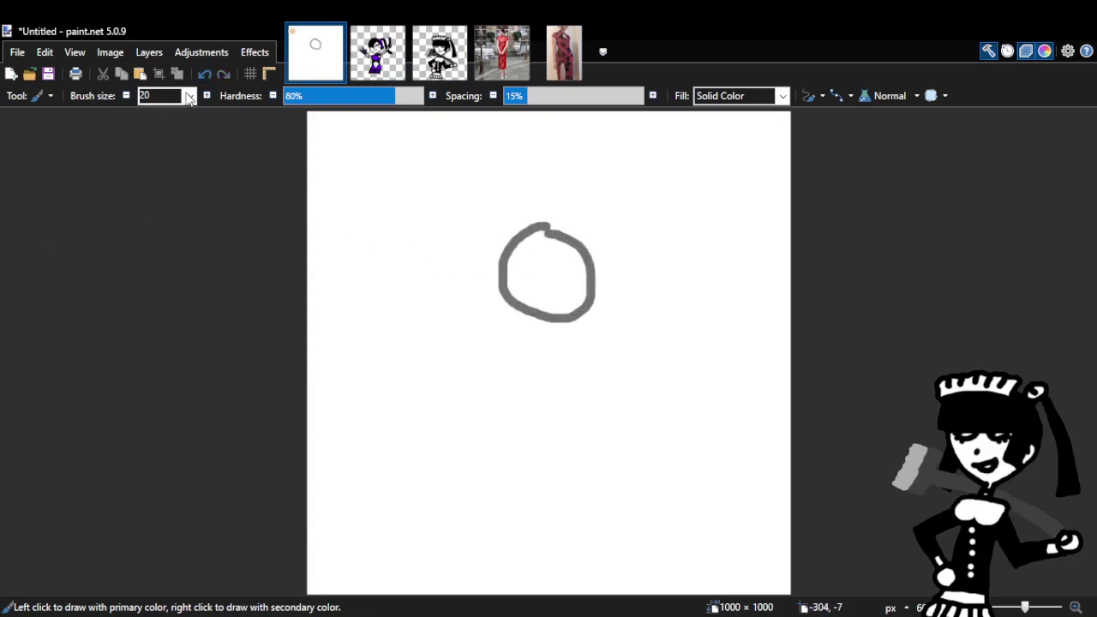
pyautogui.click(205, 74)
pyautogui.moveTo(519, 461)
pyautogui.mouseDown()
pyautogui.moveTo(547, 348)
pyautogui.moveTo(488, 343)
pyautogui.moveTo(611, 343)
pyautogui.mouseUp()
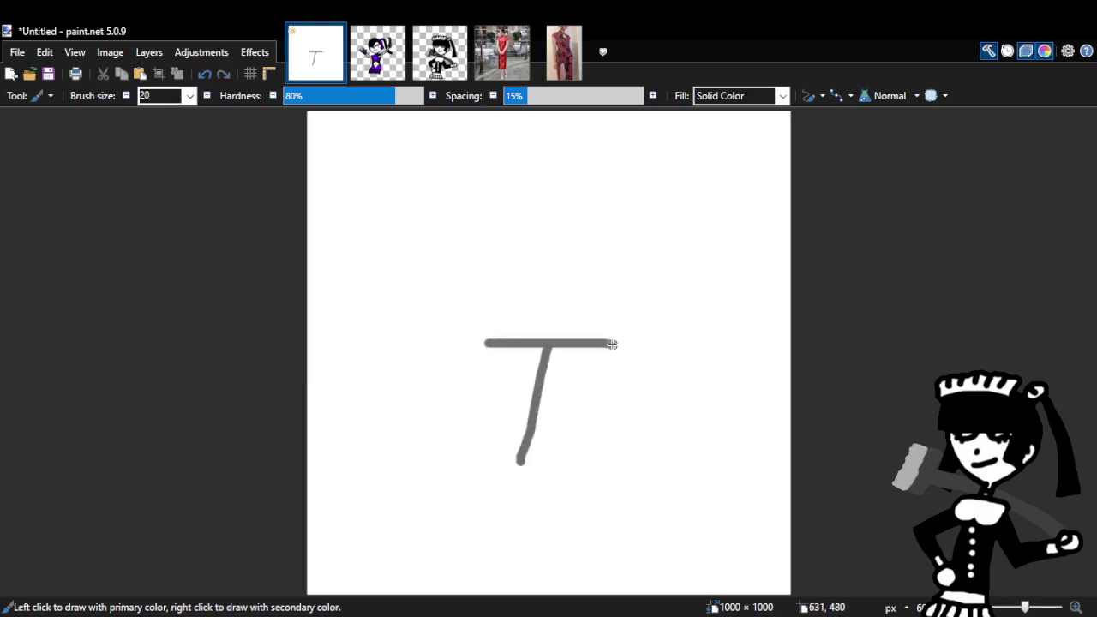
pyautogui.moveTo(560, 257)
pyautogui.mouseDown()
pyautogui.moveTo(529, 259)
pyautogui.moveTo(548, 326)
pyautogui.moveTo(594, 283)
pyautogui.moveTo(559, 255)
pyautogui.mouseUp()
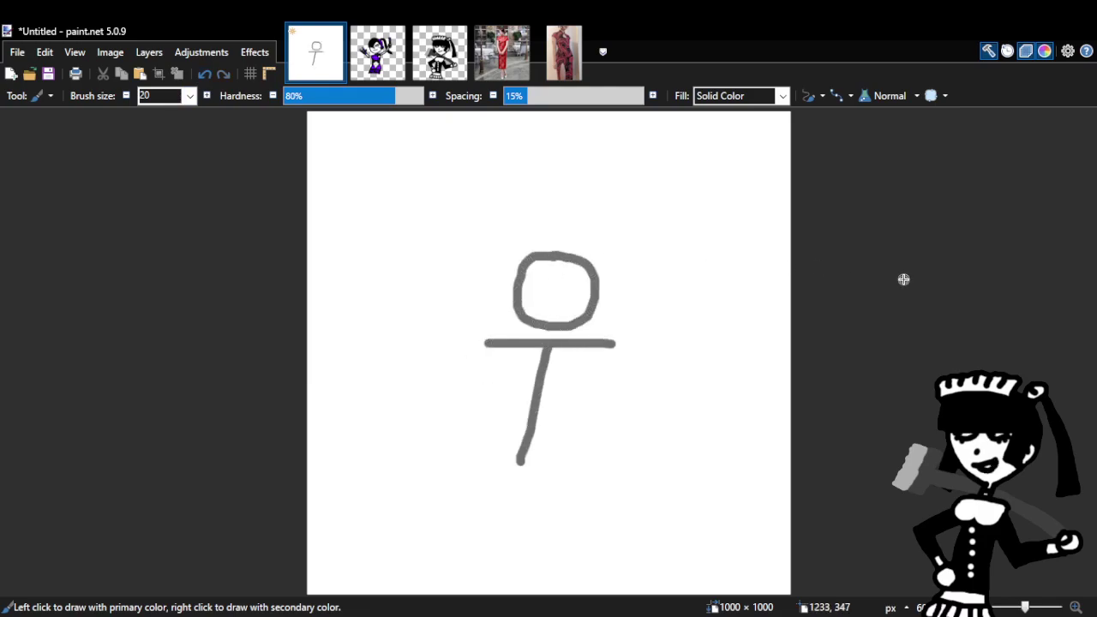
pyautogui.moveTo(608, 342)
pyautogui.mouseDown()
pyautogui.moveTo(645, 514)
pyautogui.moveTo(871, 351)
pyautogui.moveTo(560, 377)
pyautogui.moveTo(548, 411)
pyautogui.mouseUp()
pyautogui.click(205, 75)
pyautogui.click(205, 74)
pyautogui.click(204, 74)
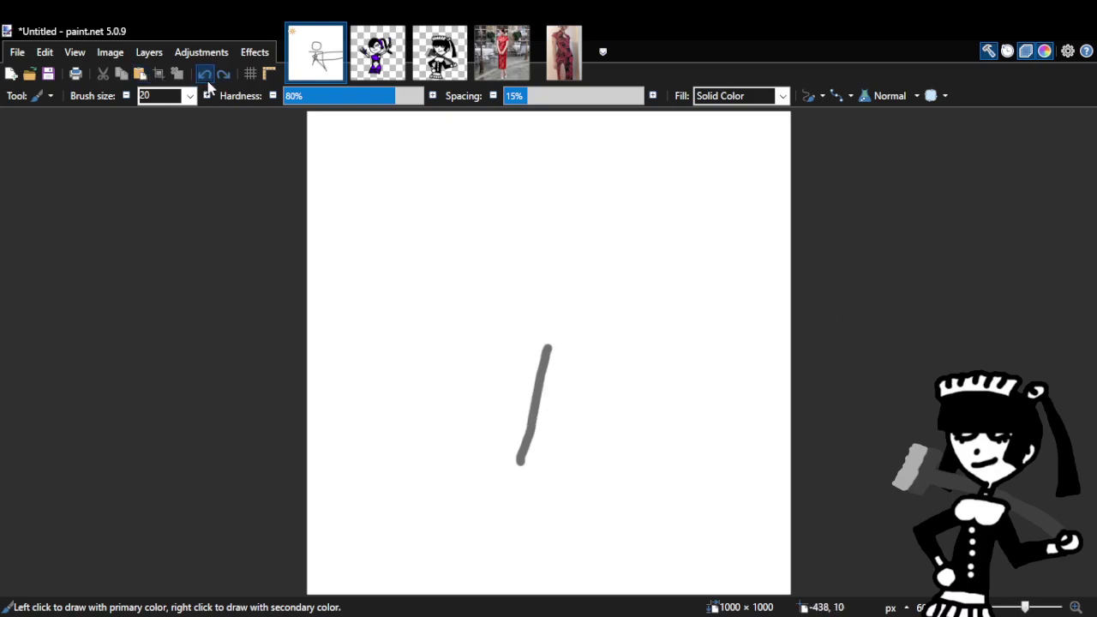
pyautogui.click(205, 74)
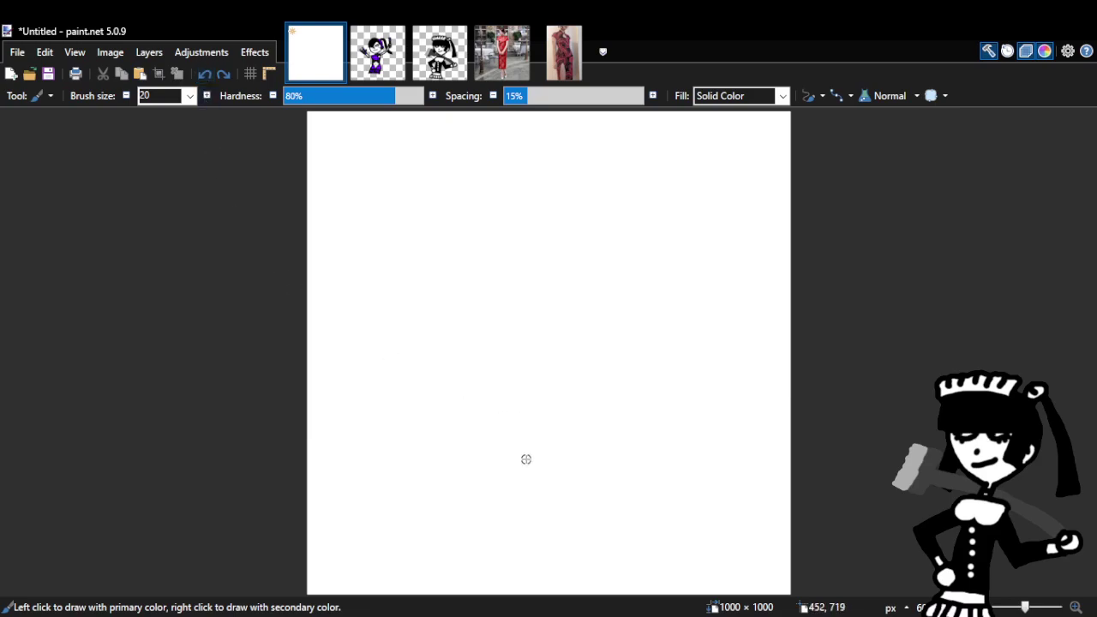
pyautogui.moveTo(524, 474)
pyautogui.mouseDown()
pyautogui.moveTo(527, 409)
pyautogui.moveTo(559, 334)
pyautogui.mouseUp()
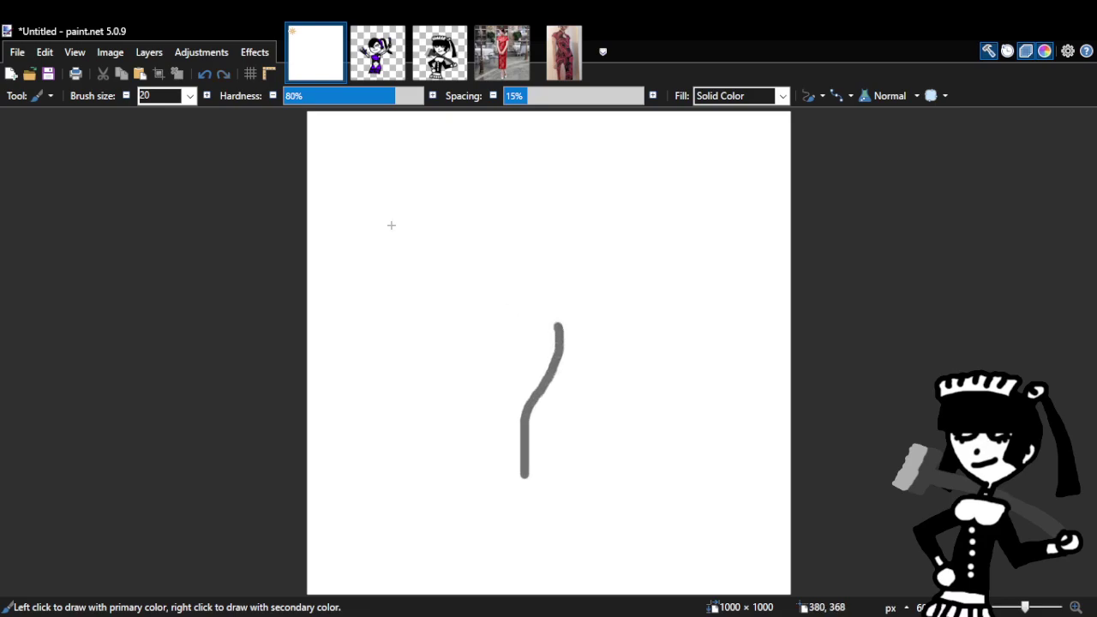
pyautogui.click(204, 74)
# Sketch a curved grey spine, a shoulder line and the raised, sharply bent arm with its hand on the figure's right side.
pyautogui.moveTo(540, 326)
pyautogui.mouseDown()
pyautogui.moveTo(553, 404)
pyautogui.moveTo(527, 478)
pyautogui.mouseUp()
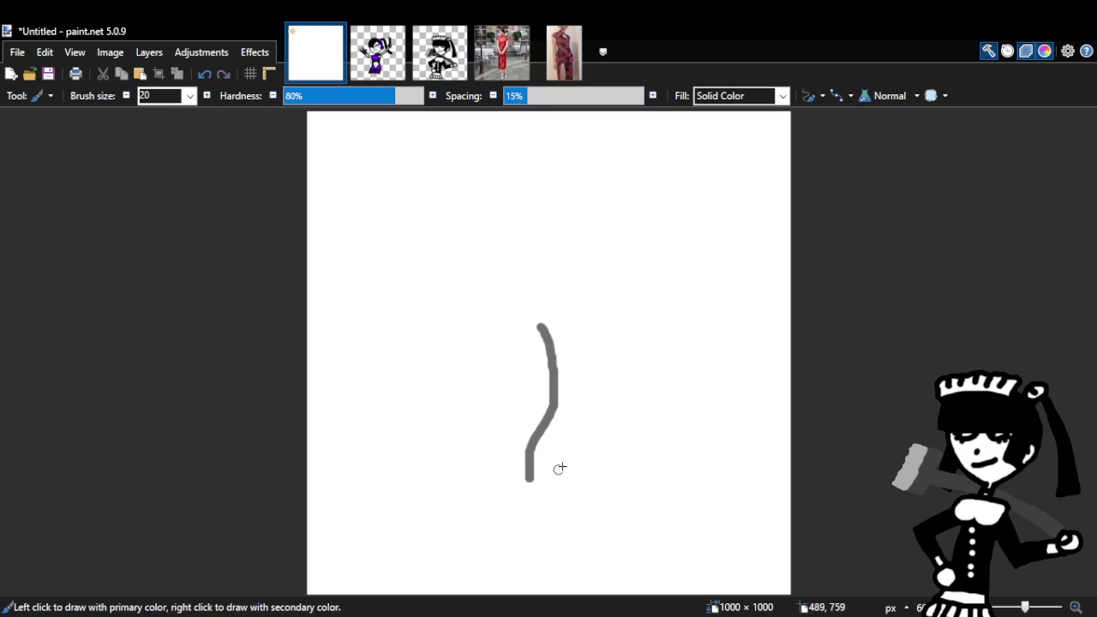
pyautogui.moveTo(509, 340)
pyautogui.mouseDown()
pyautogui.moveTo(525, 323)
pyautogui.moveTo(581, 309)
pyautogui.moveTo(610, 357)
pyautogui.moveTo(643, 289)
pyautogui.mouseUp()
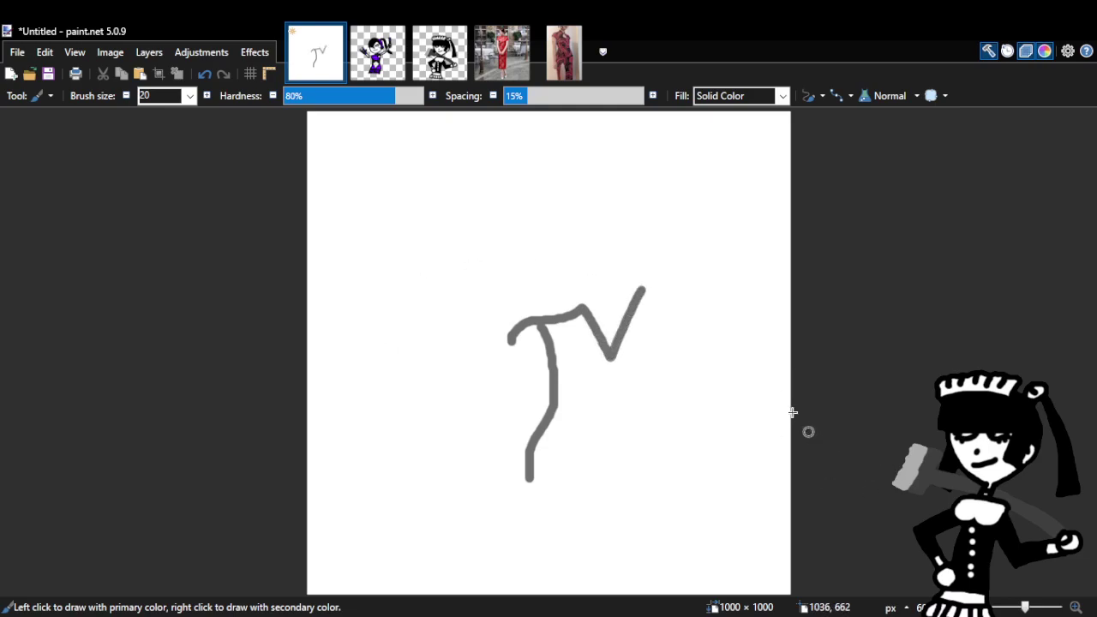
pyautogui.moveTo(631, 269); pyautogui.dragTo(664, 298)
pyautogui.click(204, 73)
pyautogui.moveTo(633, 267)
pyautogui.mouseDown()
pyautogui.moveTo(652, 302)
pyautogui.moveTo(636, 267)
pyautogui.moveTo(673, 235)
pyautogui.mouseUp()
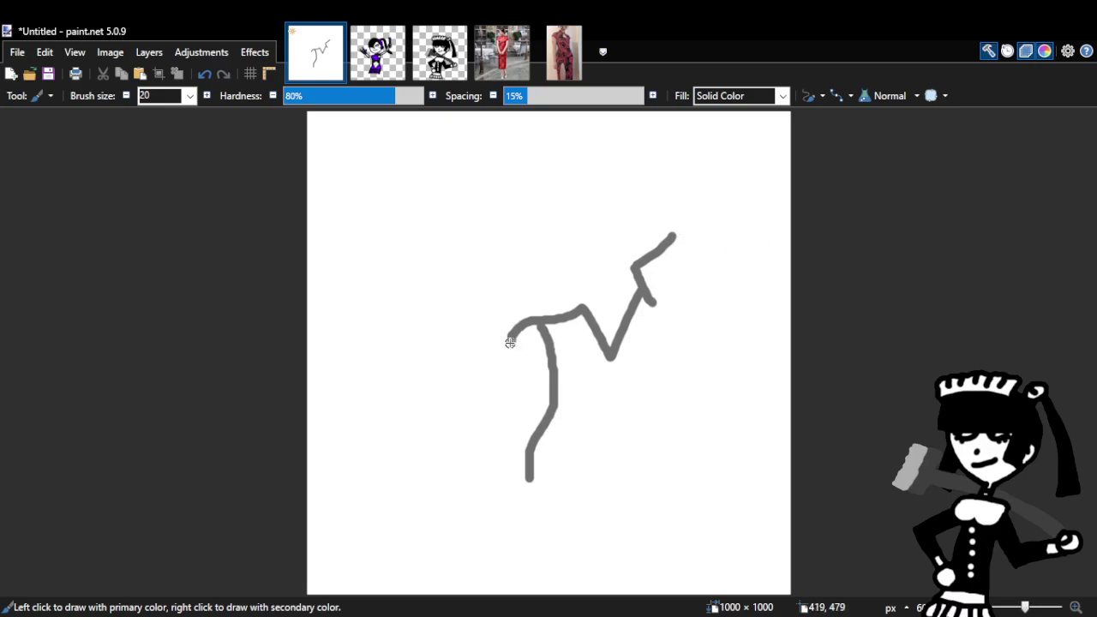
# Sketch the outstretched arm on the figure's left side, ending in a short vertical stroke and a bent hand.
pyautogui.moveTo(510, 342); pyautogui.dragTo(468, 340)
pyautogui.click(204, 74)
pyautogui.moveTo(509, 342)
pyautogui.mouseDown()
pyautogui.moveTo(441, 355)
pyautogui.moveTo(393, 344)
pyautogui.mouseUp()
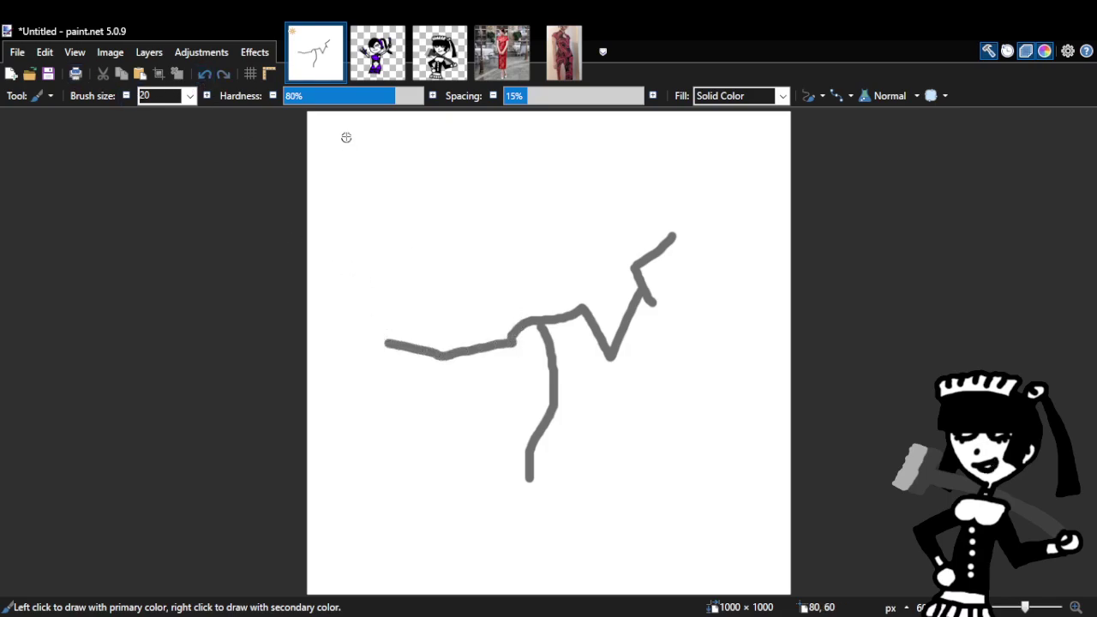
pyautogui.click(203, 74)
pyautogui.moveTo(509, 342)
pyautogui.mouseDown()
pyautogui.moveTo(472, 350)
pyautogui.moveTo(418, 336)
pyautogui.moveTo(414, 318)
pyautogui.moveTo(415, 352)
pyautogui.moveTo(415, 313)
pyautogui.moveTo(366, 309)
pyautogui.mouseUp()
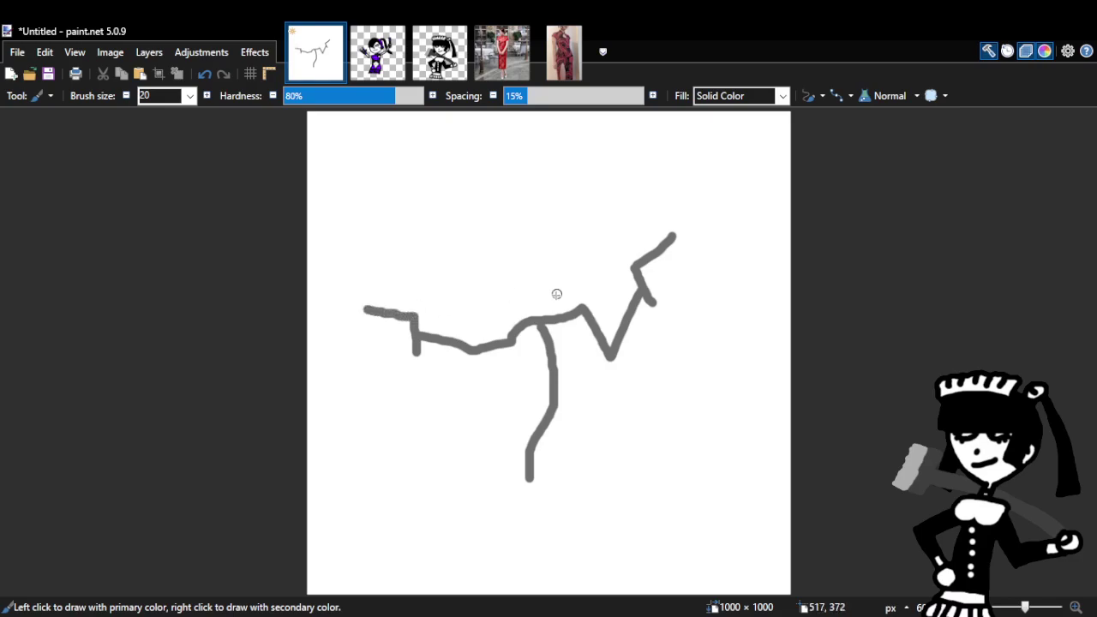
# Draw the round head above the shoulders and a slanted hip line across the lower end of the spine.
pyautogui.moveTo(537, 233)
pyautogui.mouseDown()
pyautogui.moveTo(508, 247)
pyautogui.moveTo(511, 282)
pyautogui.moveTo(555, 285)
pyautogui.moveTo(570, 249)
pyautogui.moveTo(542, 223)
pyautogui.moveTo(489, 258)
pyautogui.moveTo(510, 297)
pyautogui.moveTo(551, 292)
pyautogui.moveTo(554, 247)
pyautogui.moveTo(540, 233)
pyautogui.moveTo(500, 254)
pyautogui.moveTo(501, 295)
pyautogui.moveTo(546, 302)
pyautogui.moveTo(559, 274)
pyautogui.moveTo(521, 233)
pyautogui.mouseUp()
pyautogui.click(204, 74)
pyautogui.click(204, 74)
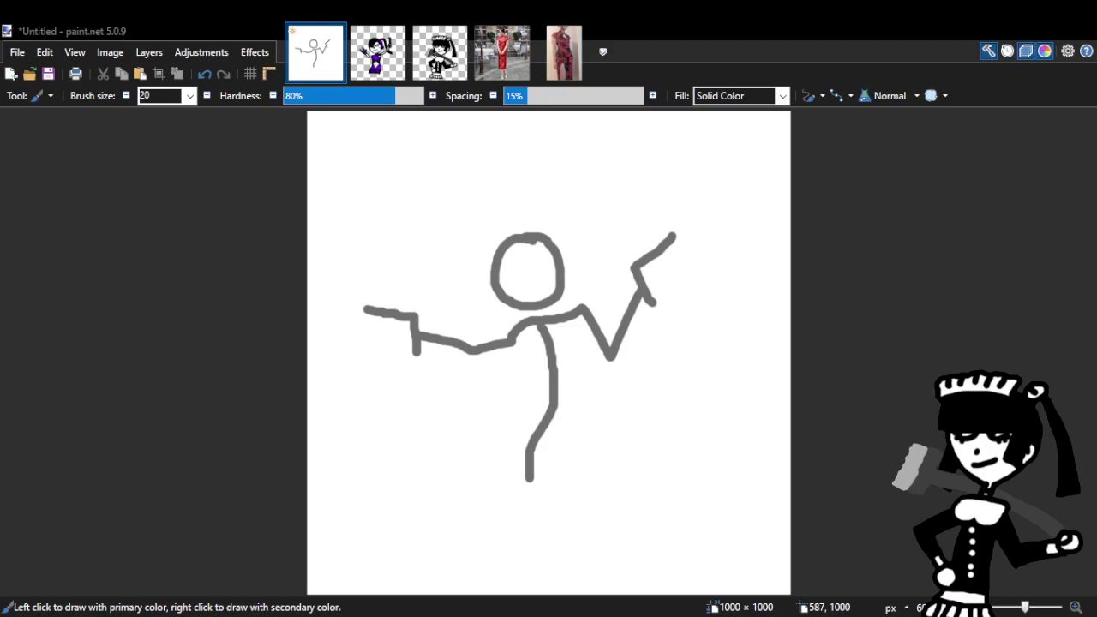
pyautogui.moveTo(503, 476); pyautogui.dragTo(589, 455)
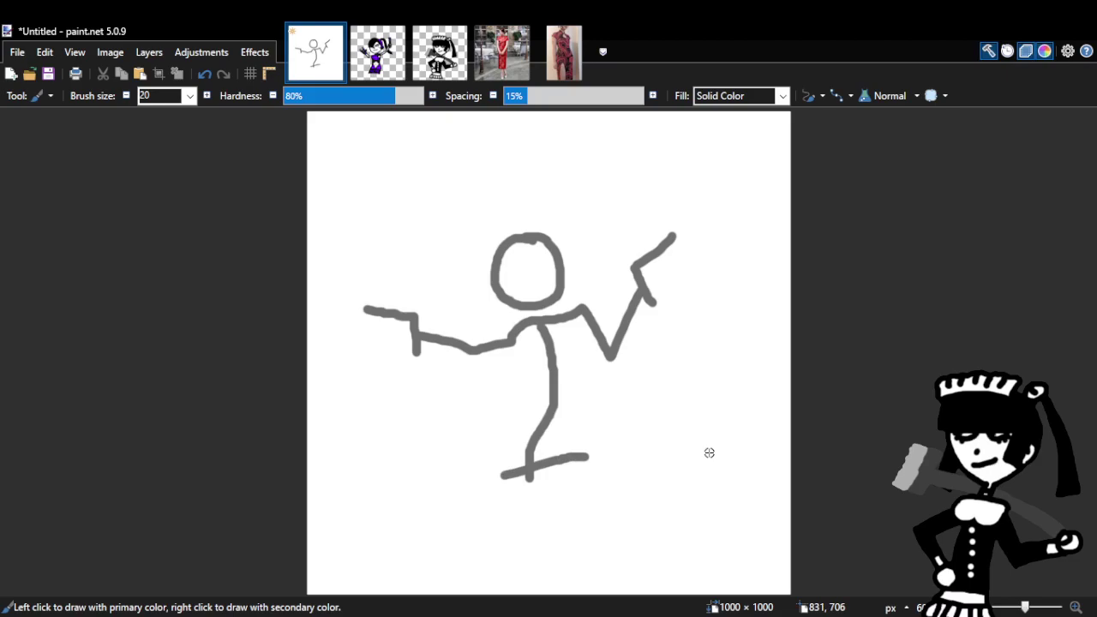
pyautogui.press('z')
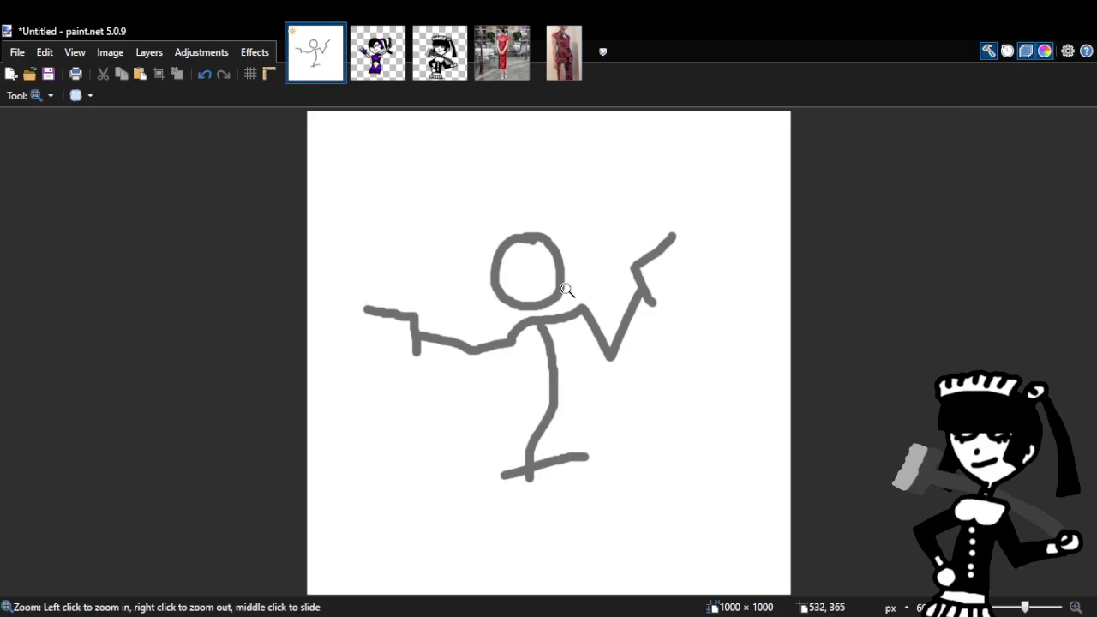
pyautogui.click(558, 274)
pyautogui.click(560, 274)
pyautogui.rightClick(562, 275)
pyautogui.rightClick(562, 275)
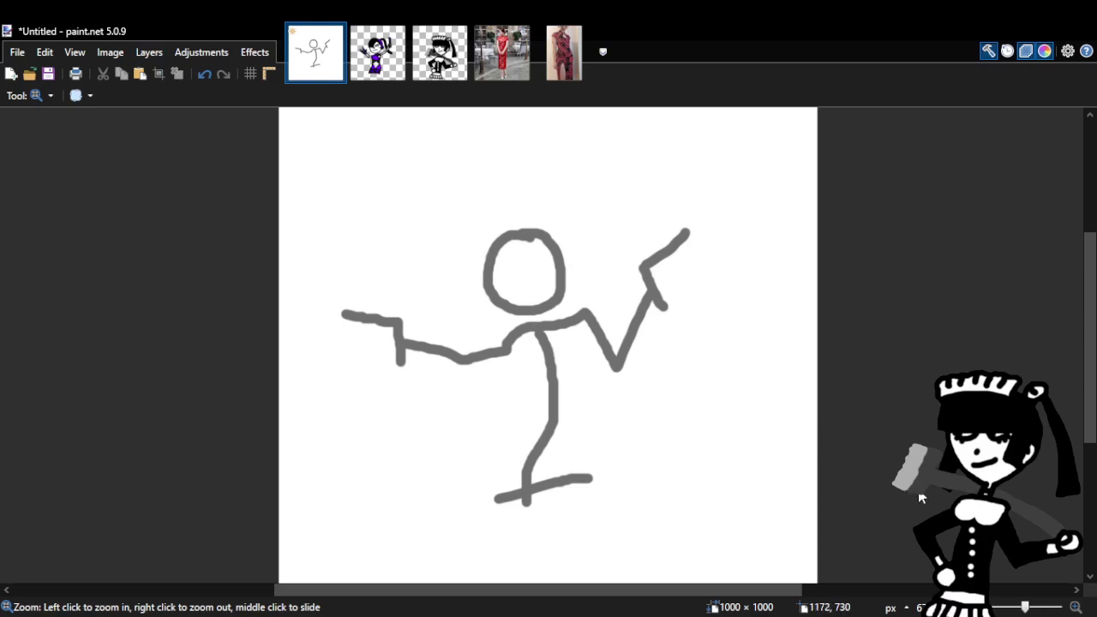
pyautogui.press('f')
pyautogui.press('s')
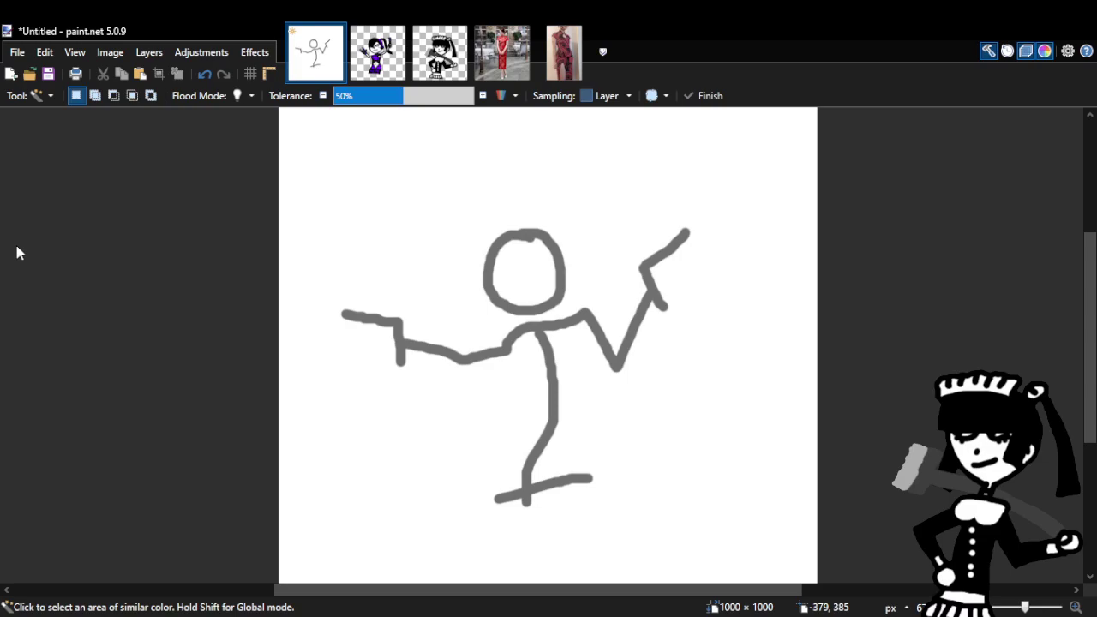
# Study the red dress photo and compare the idol and maid drawings for body and face proportions before returning to the sketch.
pyautogui.click(503, 65)
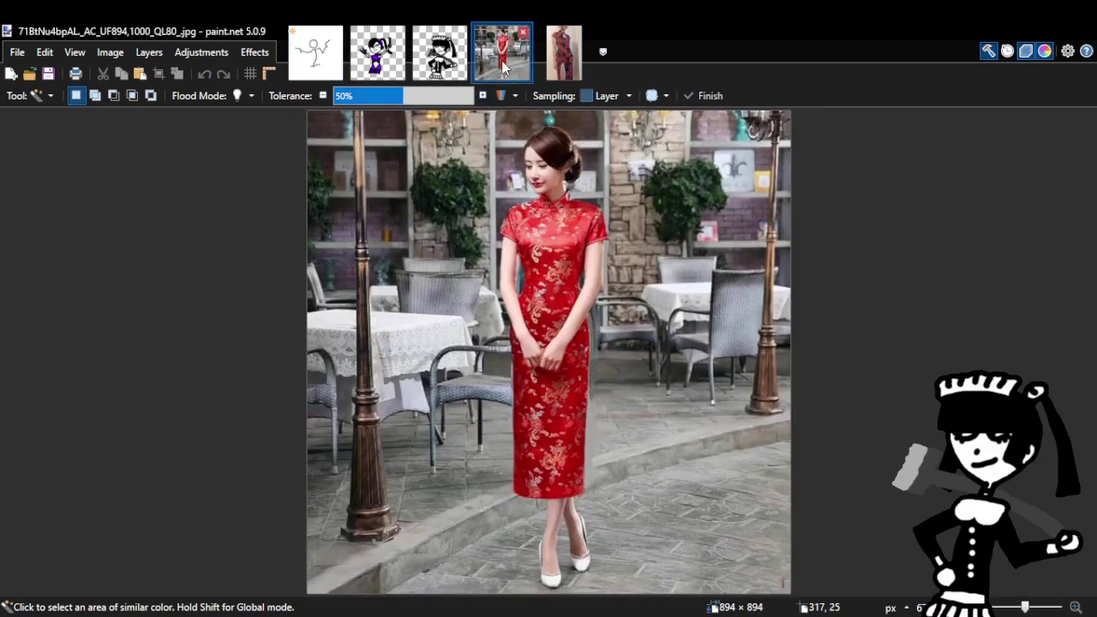
pyautogui.click(423, 67)
pyautogui.click(375, 66)
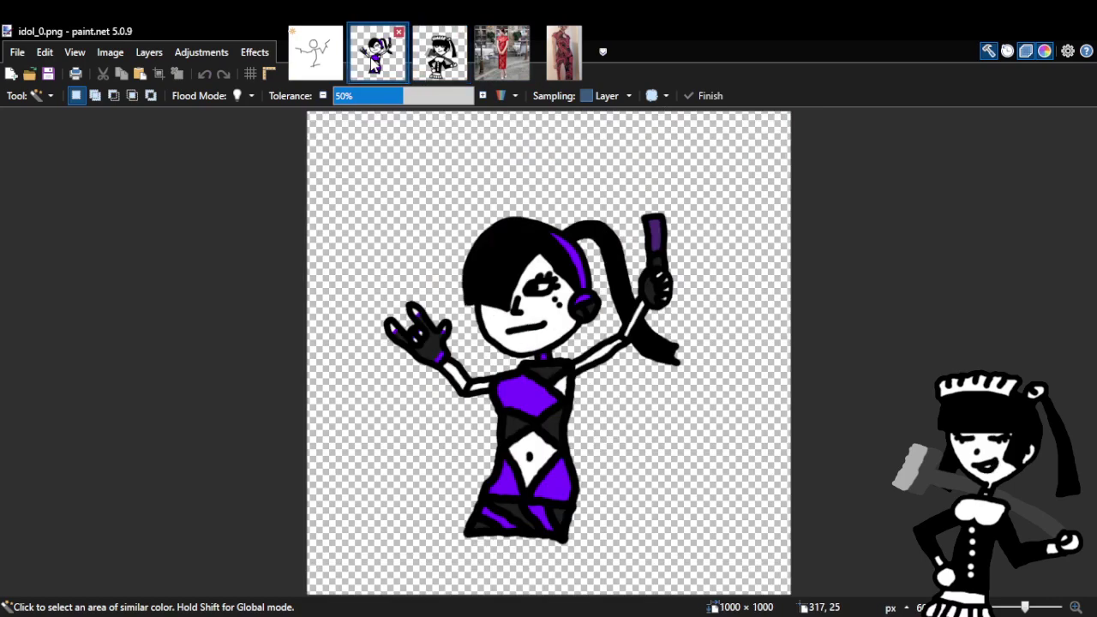
pyautogui.click(441, 62)
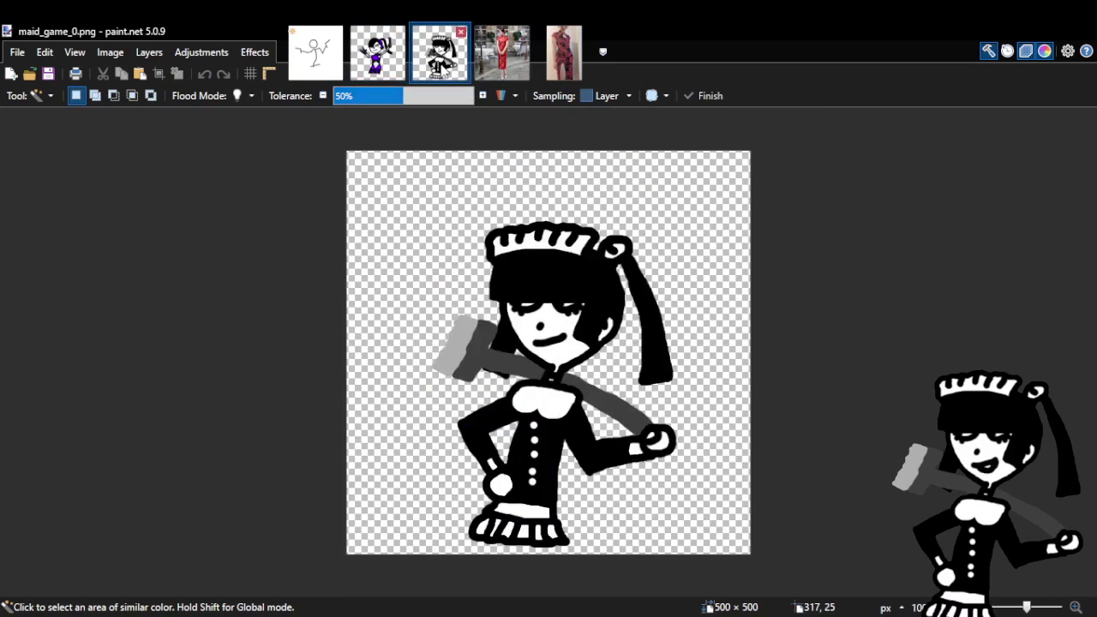
pyautogui.click(381, 70)
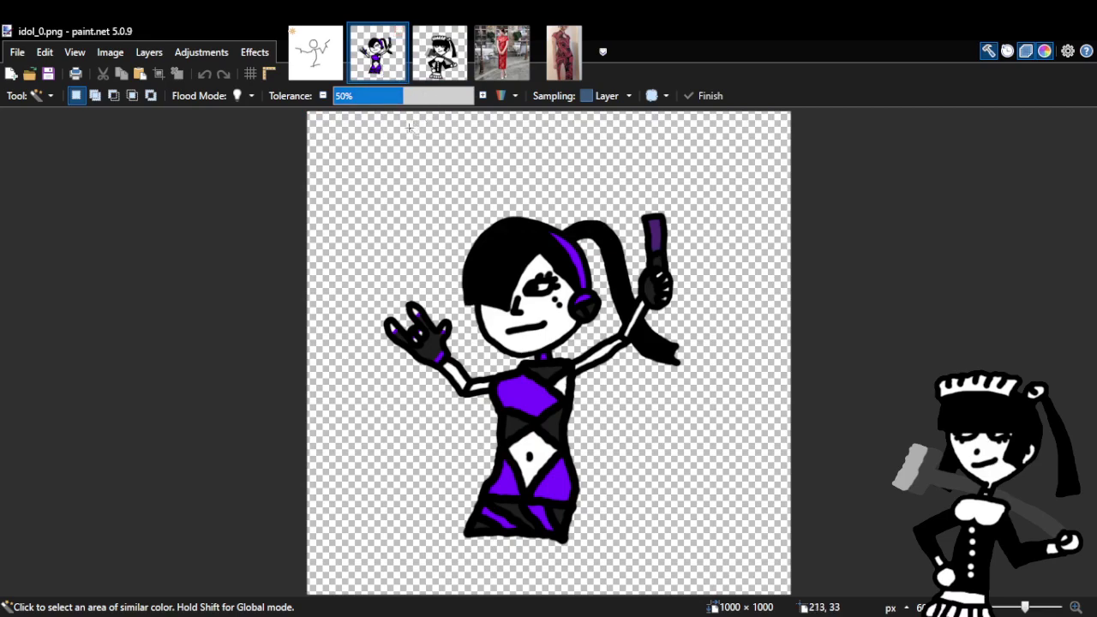
pyautogui.click(436, 70)
pyautogui.click(386, 76)
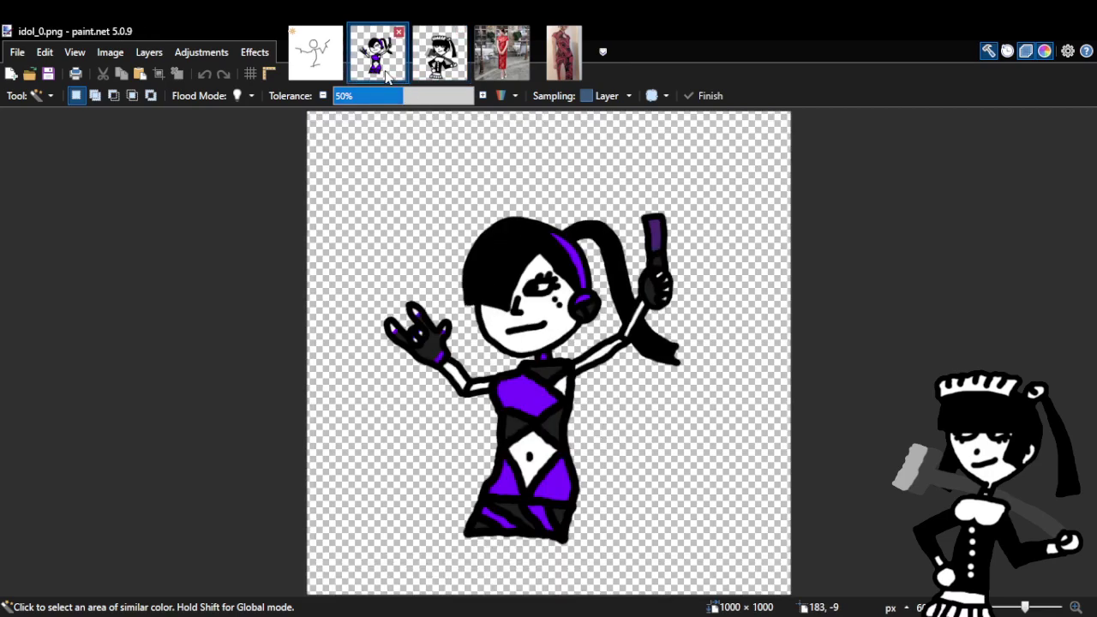
pyautogui.click(442, 75)
pyautogui.click(381, 73)
pyautogui.click(439, 75)
pyautogui.click(397, 77)
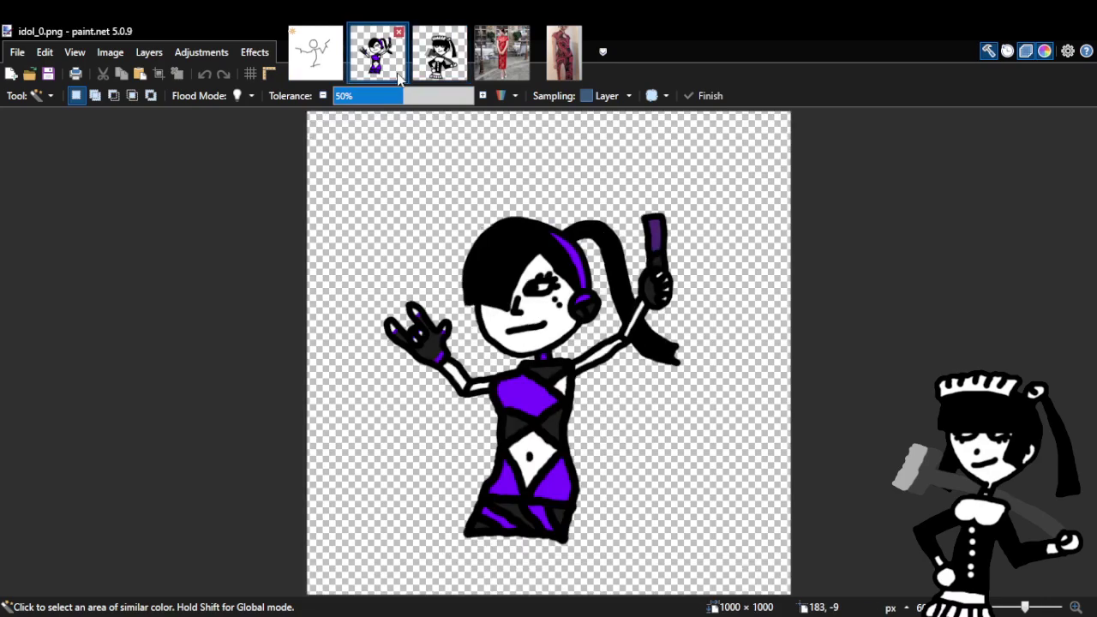
pyautogui.click(315, 75)
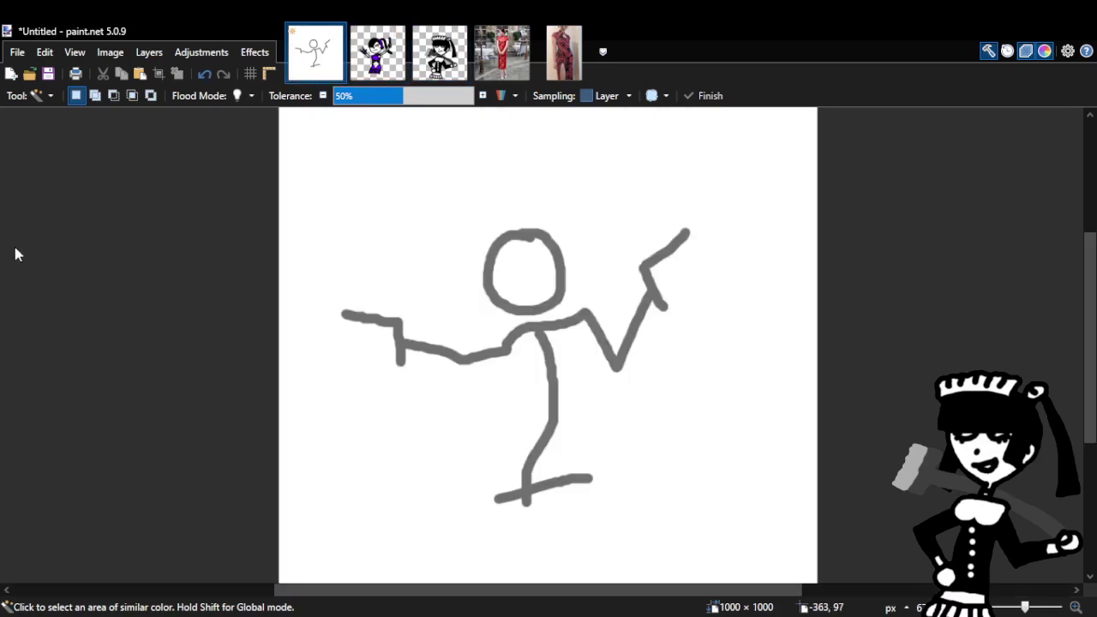
# Hide the white background so the grey pose sketch sits on transparency, with the head and arms shown enlarged.
pyautogui.press('z')
pyautogui.click(548, 273)
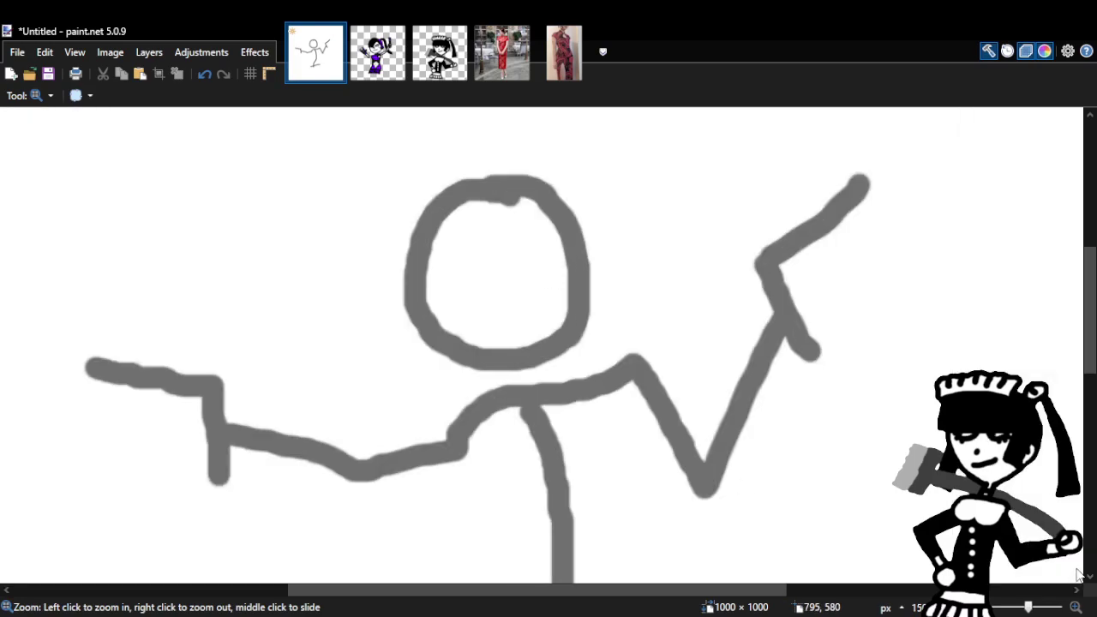
pyautogui.hotkey('ctrl', 'z')
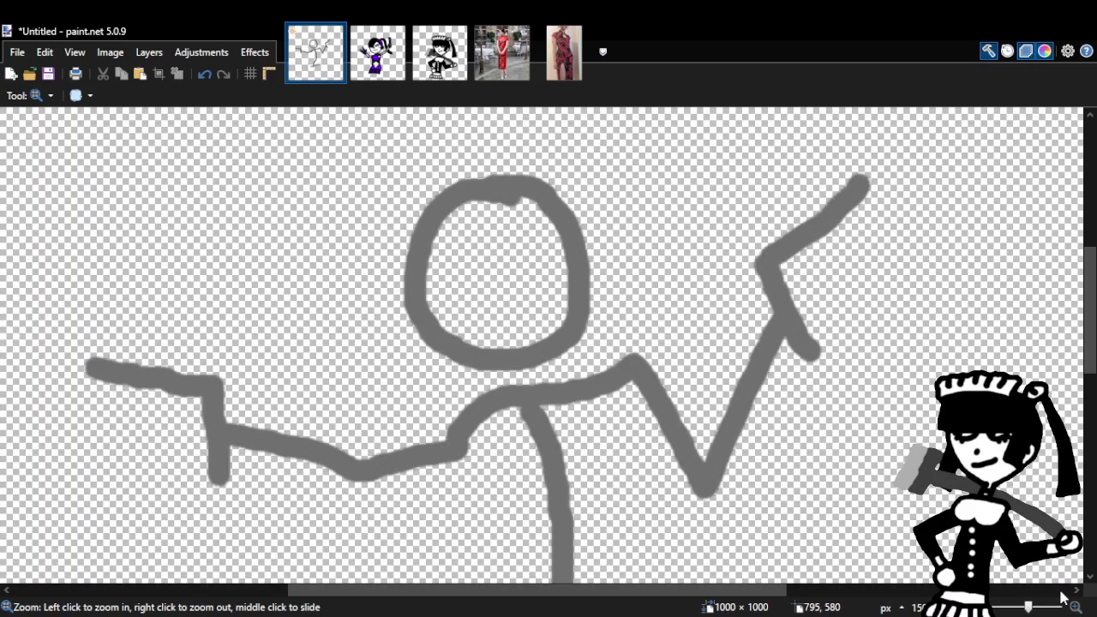
# Try a black jawline along the lower half of the grey head with the size 20 brush, reworking its shape.
pyautogui.press('b')
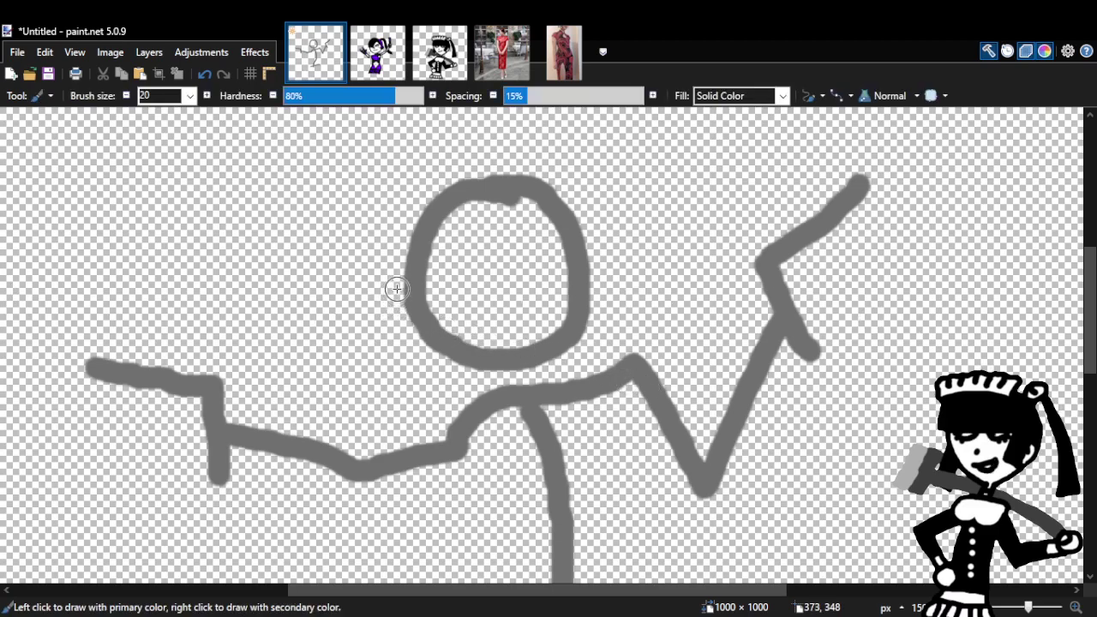
pyautogui.moveTo(391, 265)
pyautogui.mouseDown()
pyautogui.moveTo(436, 335)
pyautogui.moveTo(485, 368)
pyautogui.moveTo(514, 360)
pyautogui.moveTo(585, 292)
pyautogui.moveTo(604, 252)
pyautogui.mouseUp()
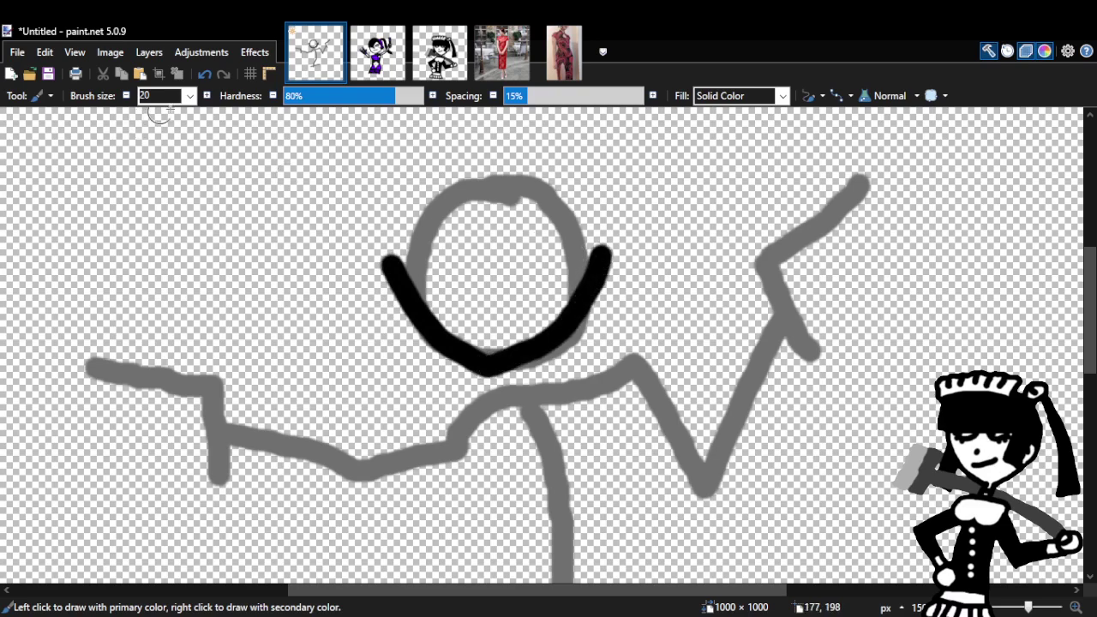
pyautogui.click(206, 75)
pyautogui.moveTo(394, 276)
pyautogui.mouseDown()
pyautogui.moveTo(438, 351)
pyautogui.moveTo(485, 376)
pyautogui.moveTo(519, 343)
pyautogui.moveTo(557, 260)
pyautogui.mouseUp()
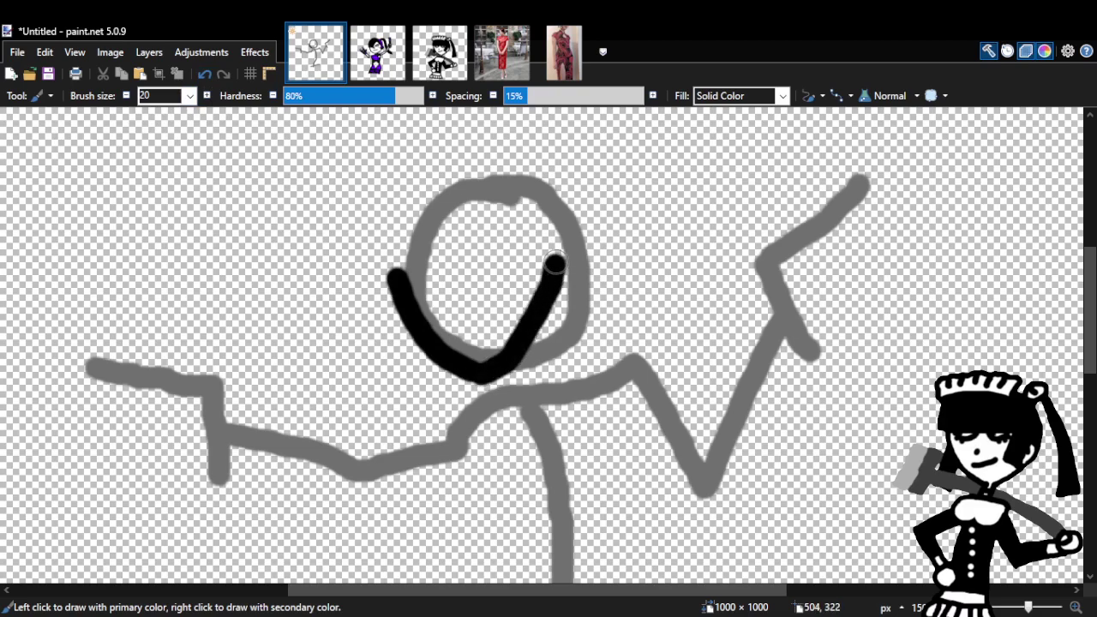
pyautogui.click(204, 74)
pyautogui.moveTo(488, 378)
pyautogui.mouseDown()
pyautogui.moveTo(539, 335)
pyautogui.moveTo(573, 255)
pyautogui.mouseUp()
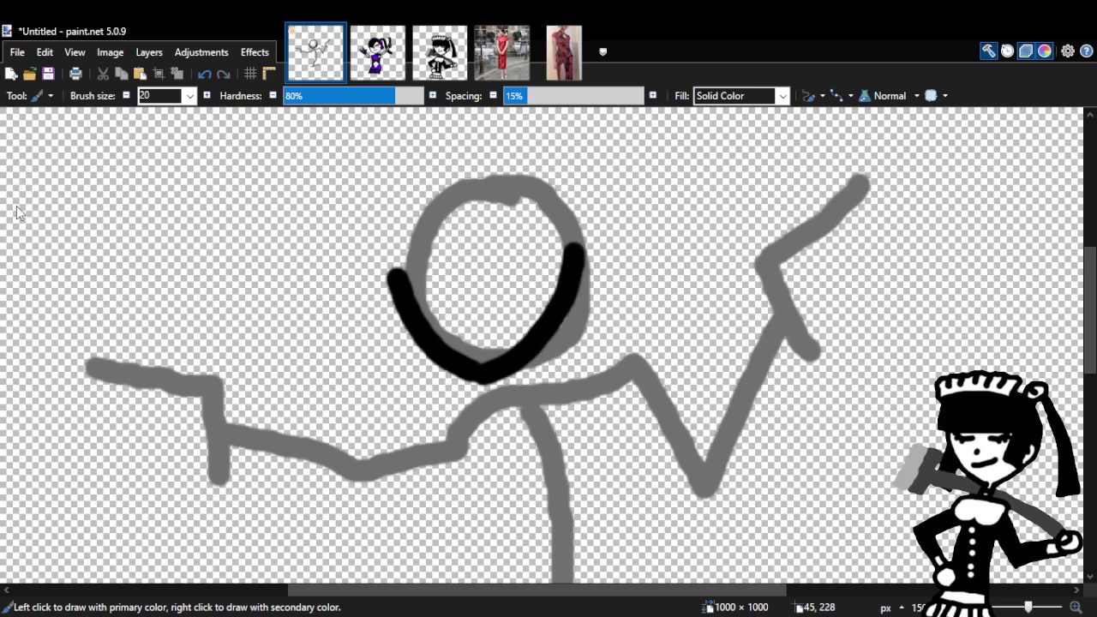
# Lasso the black jawline and shift it slightly to the right over the grey head circle.
pyautogui.press('s')
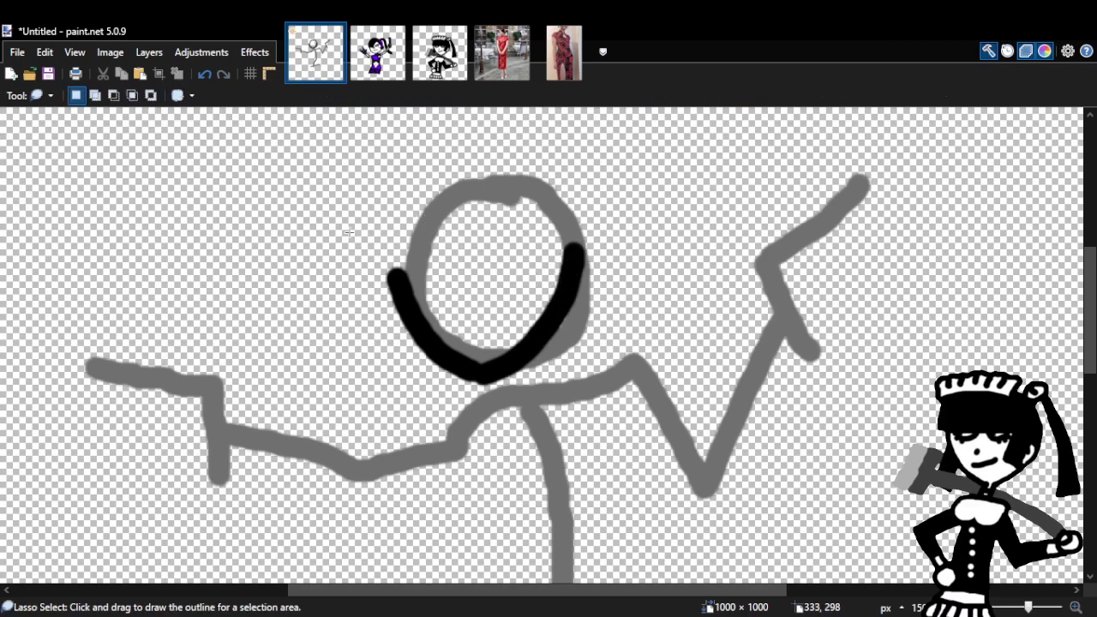
pyautogui.moveTo(454, 215)
pyautogui.mouseDown()
pyautogui.moveTo(353, 248)
pyautogui.moveTo(557, 420)
pyautogui.moveTo(548, 204)
pyautogui.moveTo(518, 199)
pyautogui.mouseUp()
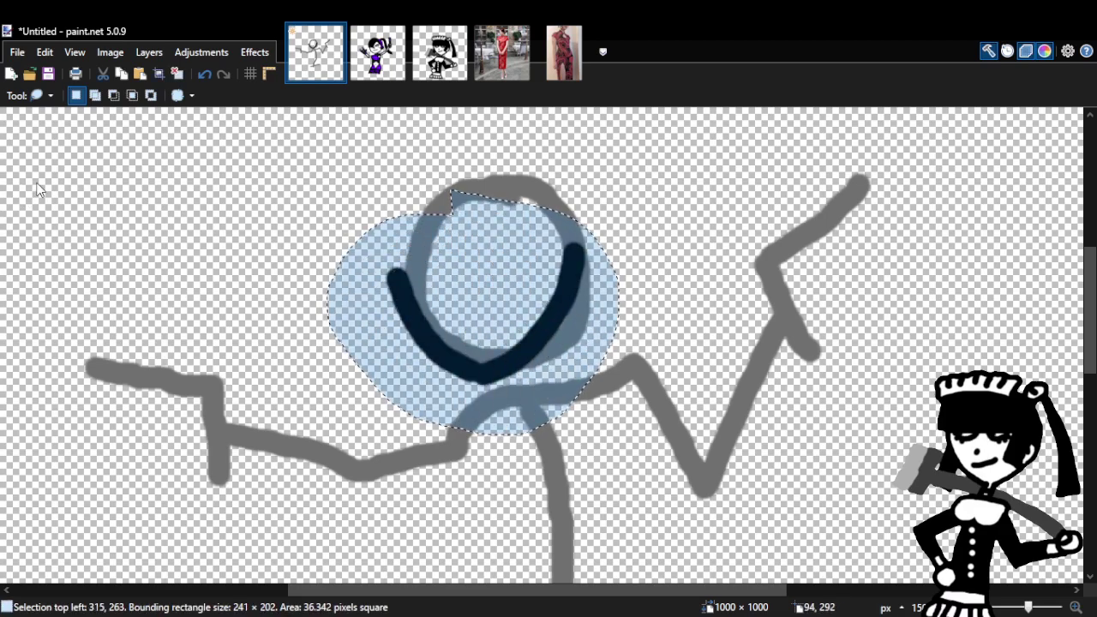
pyautogui.press('m')
pyautogui.moveTo(643, 455)
pyautogui.mouseDown()
pyautogui.moveTo(667, 460)
pyautogui.moveTo(657, 457)
pyautogui.mouseUp()
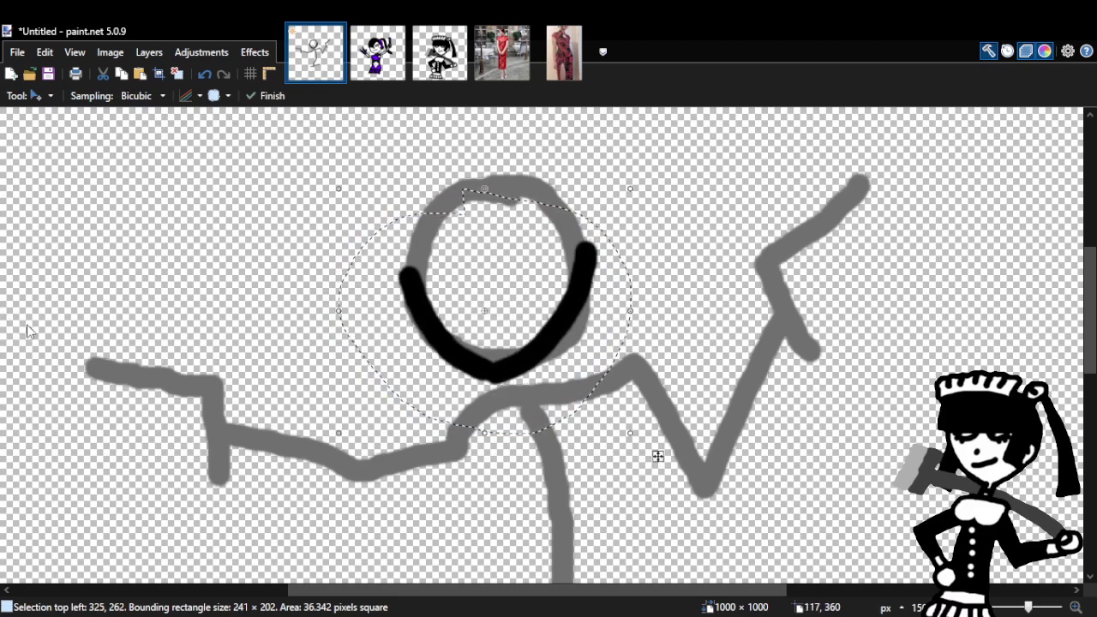
# Compare the jawline with the idol and maid drawings, clearing the lasso selection in between.
pyautogui.click(422, 70)
pyautogui.click(399, 70)
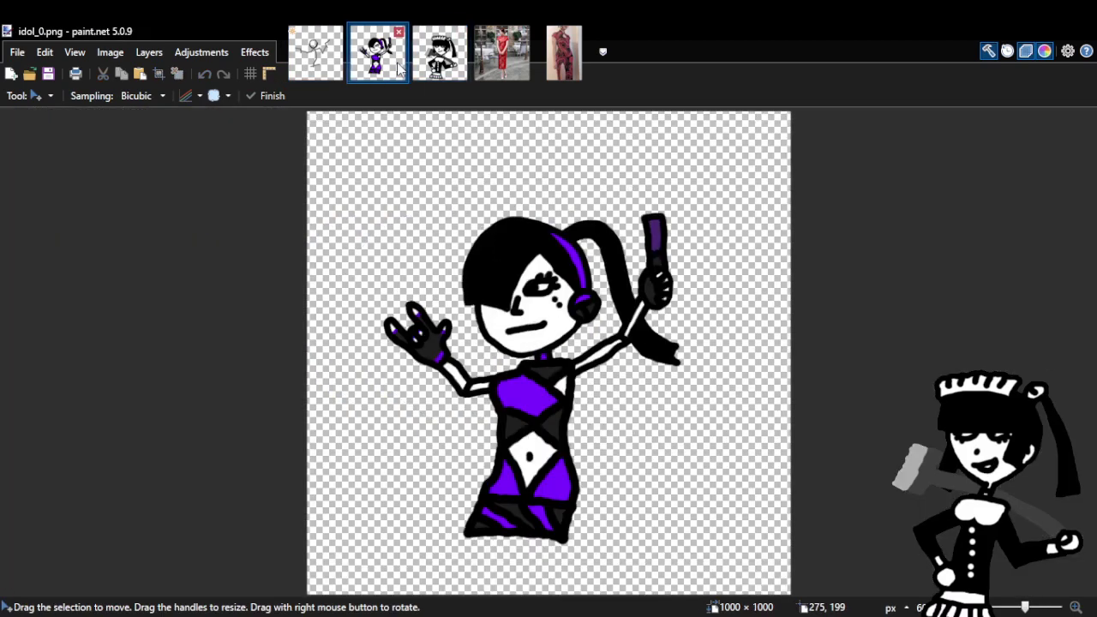
pyautogui.click(433, 74)
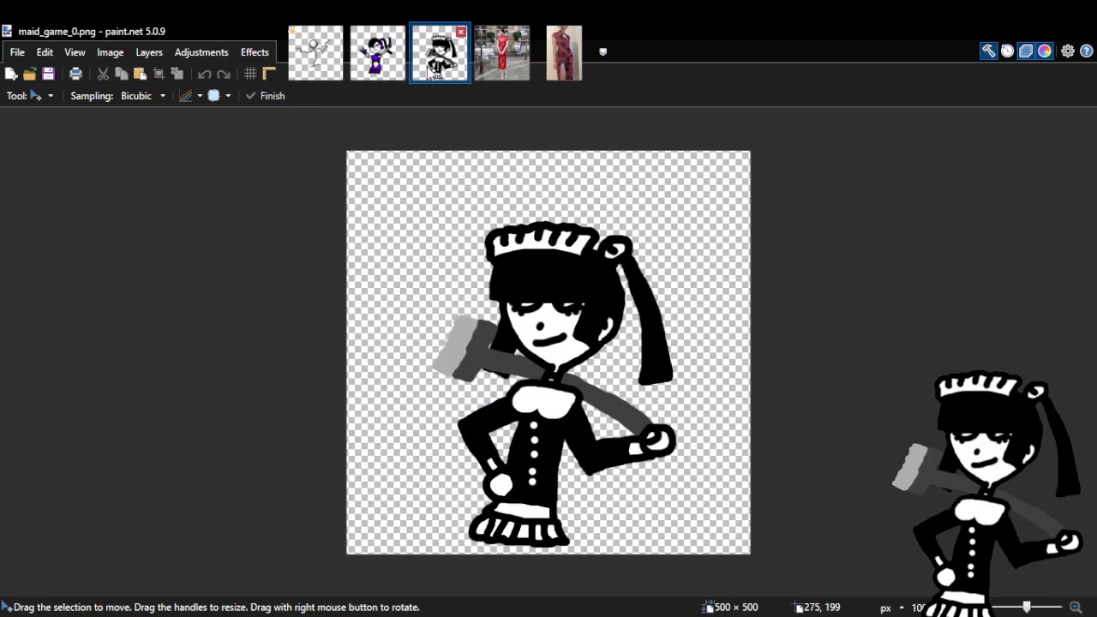
pyautogui.click(313, 77)
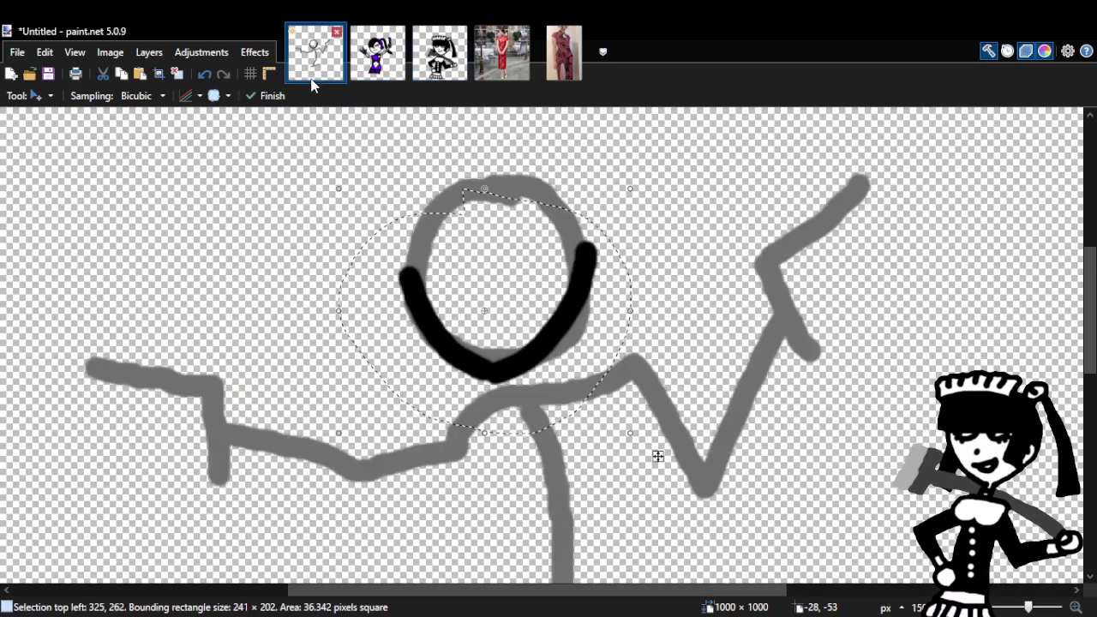
pyautogui.press('b')
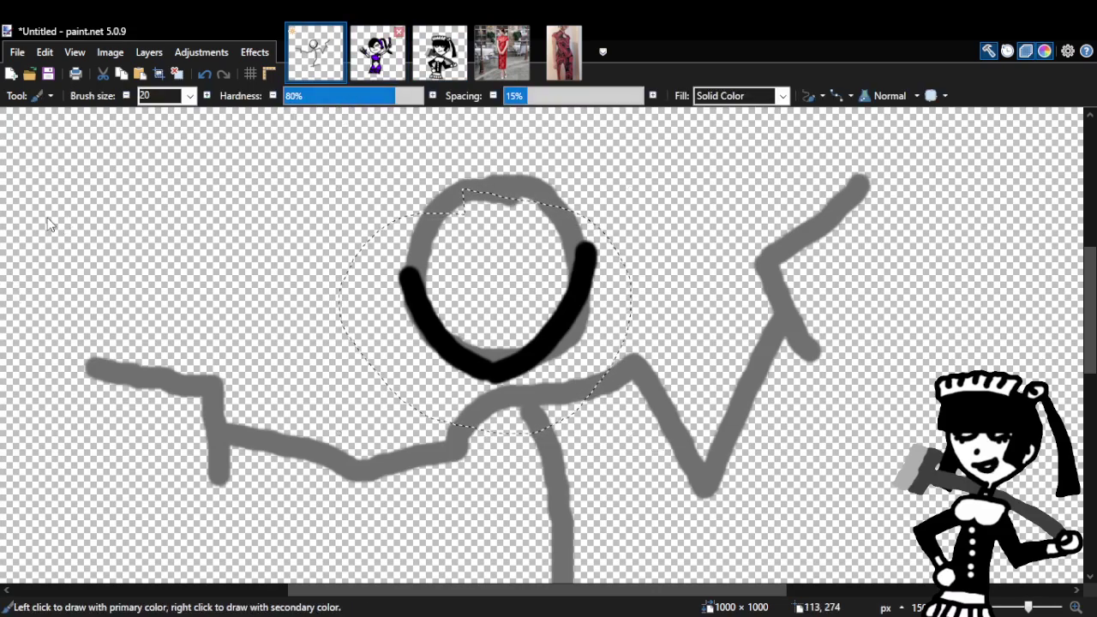
pyautogui.press('m')
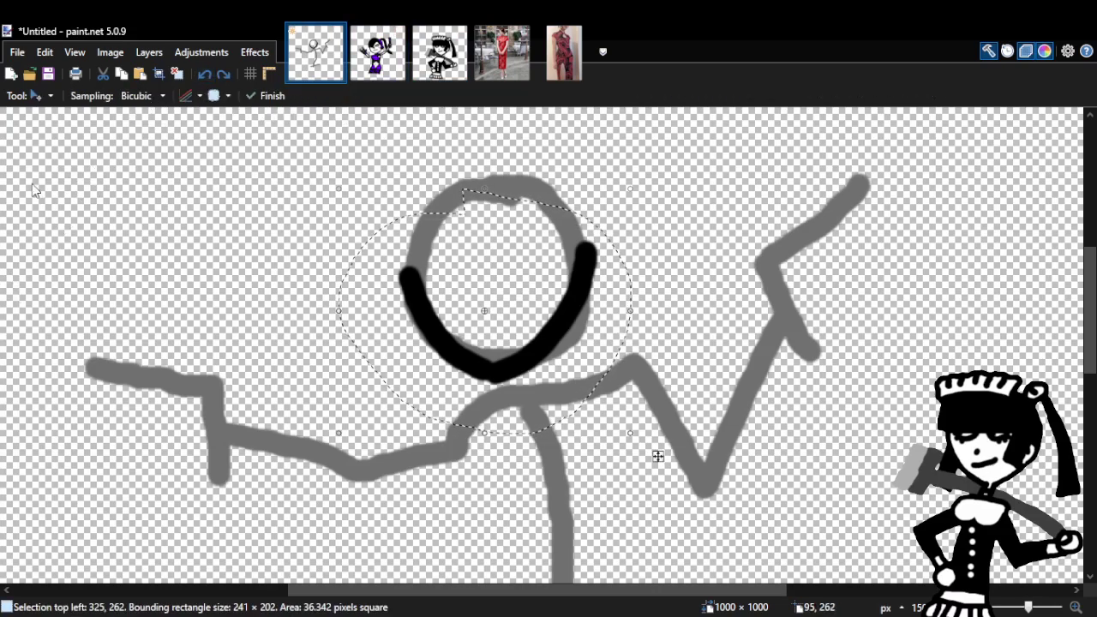
pyautogui.press('s')
pyautogui.click(197, 217)
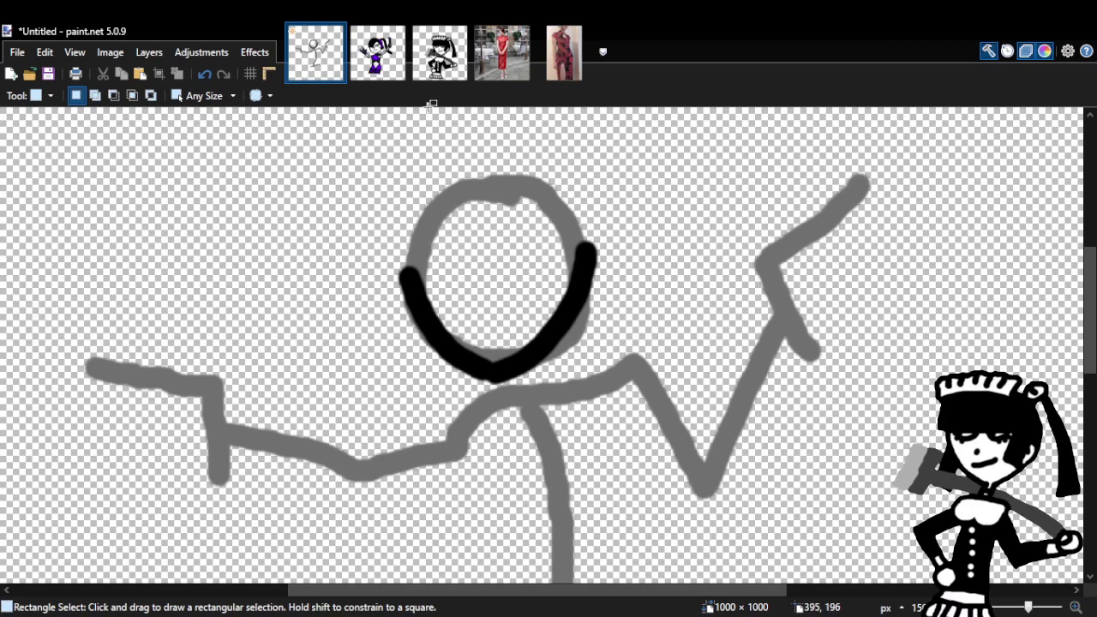
pyautogui.click(377, 53)
pyautogui.click(439, 52)
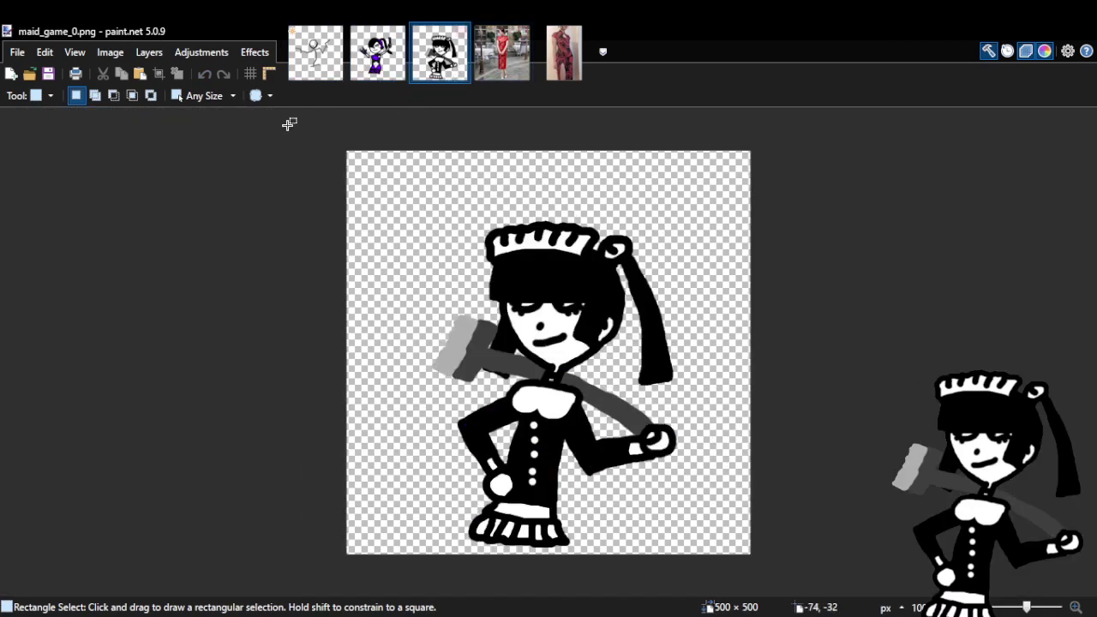
pyautogui.click(301, 73)
# Undo the deselection, the jawline's shift and the black jawline strokes.
pyautogui.click(204, 74)
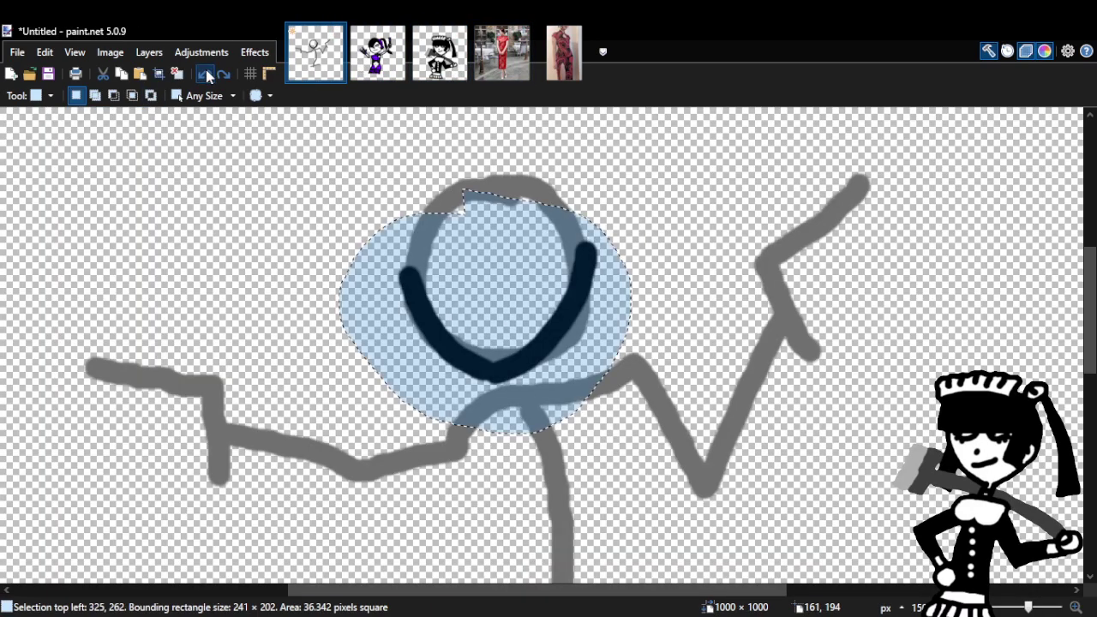
pyautogui.click(205, 75)
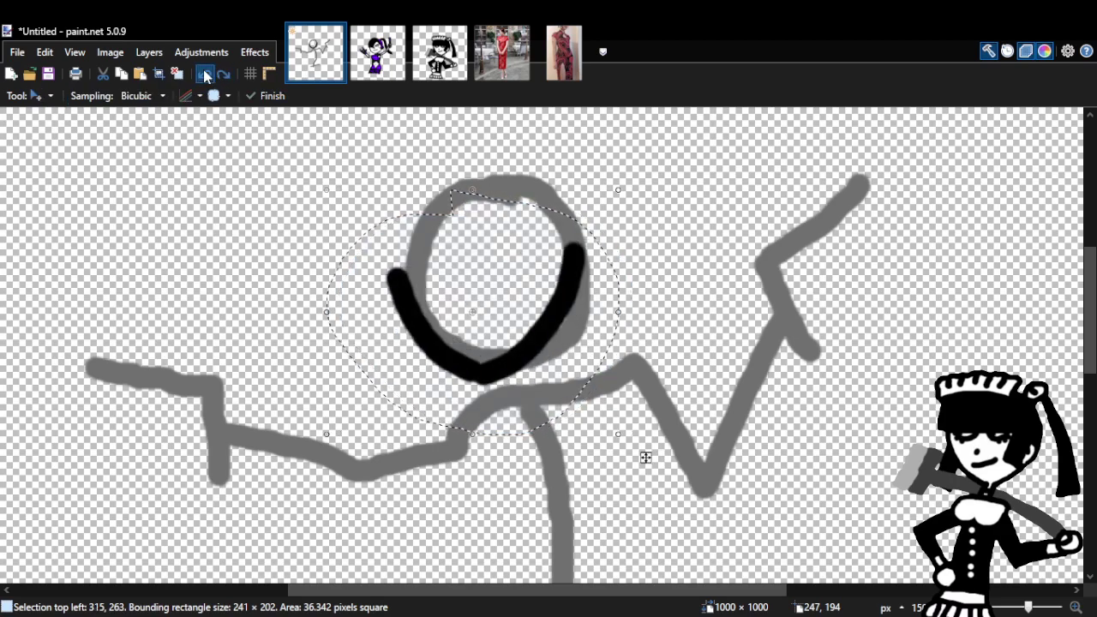
pyautogui.click(205, 74)
pyautogui.click(204, 75)
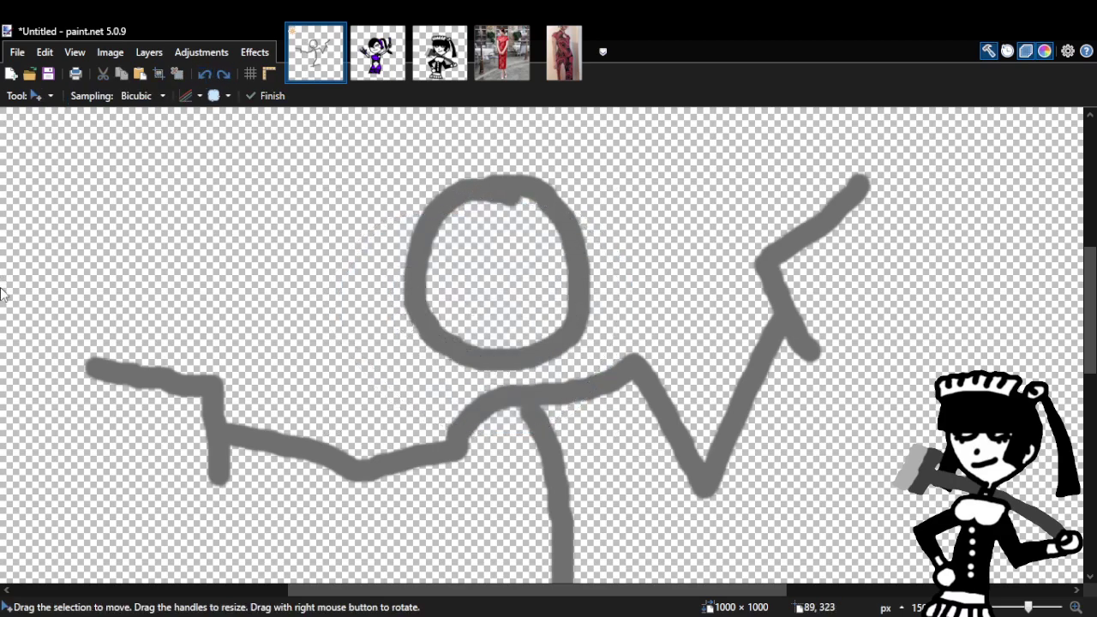
# Draw a rounded black jawline around the lower half of the grey head with the size 20 brush, discarding uneven attempts.
pyautogui.press('p')
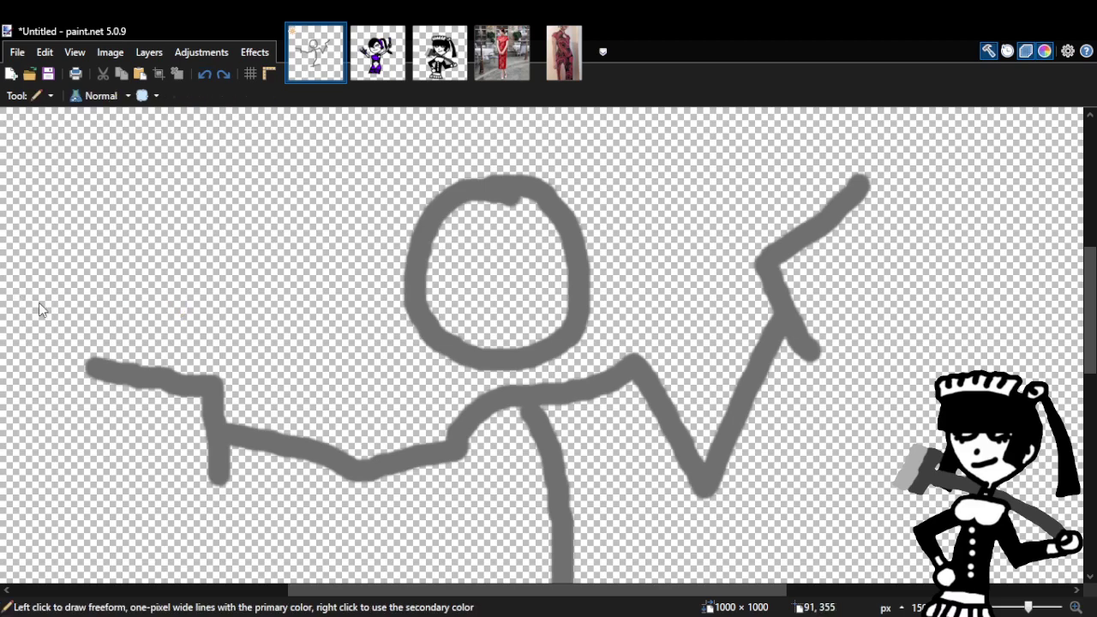
pyautogui.press('b')
pyautogui.moveTo(394, 280)
pyautogui.mouseDown()
pyautogui.moveTo(497, 375)
pyautogui.moveTo(540, 369)
pyautogui.moveTo(644, 289)
pyautogui.mouseUp()
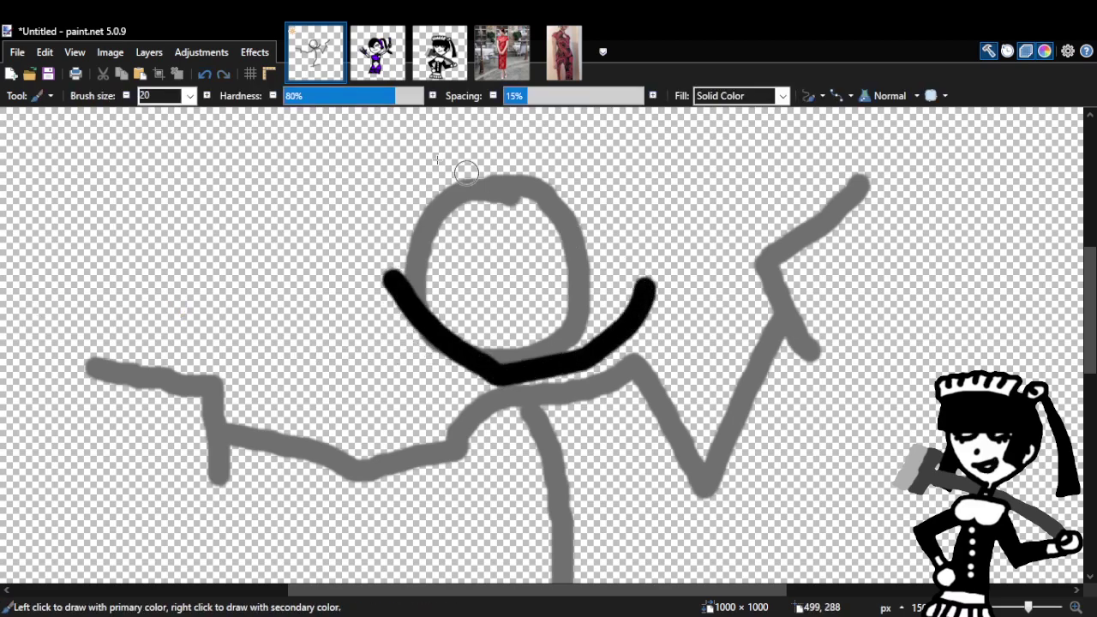
pyautogui.click(204, 75)
pyautogui.moveTo(395, 271)
pyautogui.mouseDown()
pyautogui.moveTo(465, 350)
pyautogui.moveTo(510, 364)
pyautogui.moveTo(578, 325)
pyautogui.moveTo(600, 286)
pyautogui.mouseUp()
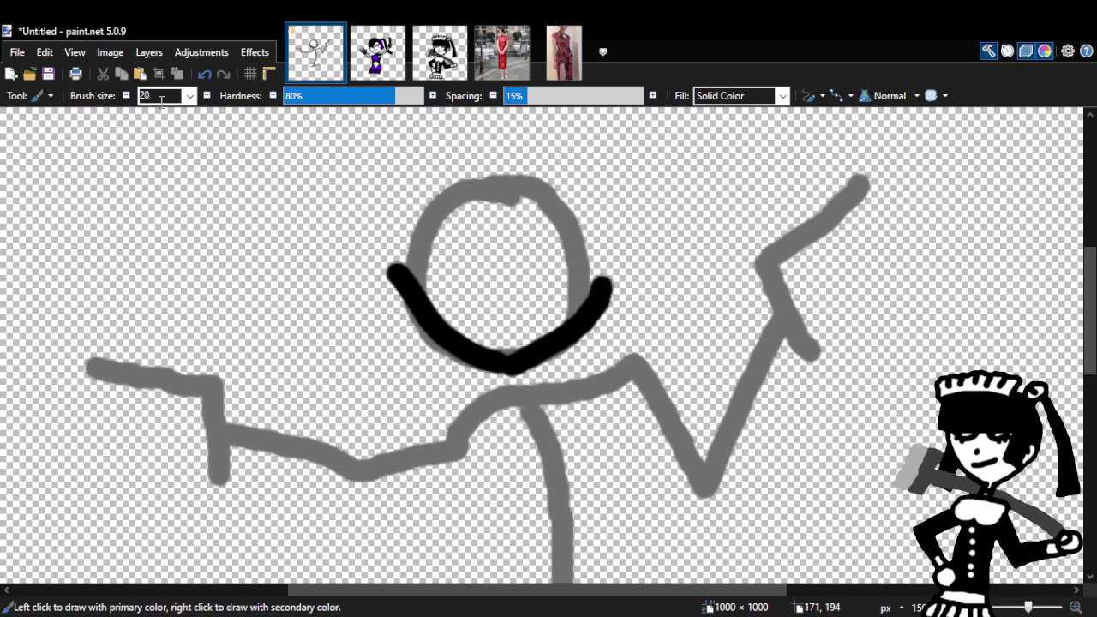
pyautogui.click(205, 74)
pyautogui.click(205, 75)
pyautogui.moveTo(397, 257)
pyautogui.mouseDown()
pyautogui.moveTo(465, 355)
pyautogui.moveTo(497, 367)
pyautogui.moveTo(519, 363)
pyautogui.moveTo(563, 325)
pyautogui.moveTo(591, 237)
pyautogui.mouseUp()
# Try a short black mouth line and a black dot inside the face, checking against the idol and maid drawings, and undo both.
pyautogui.moveTo(476, 312); pyautogui.dragTo(521, 301)
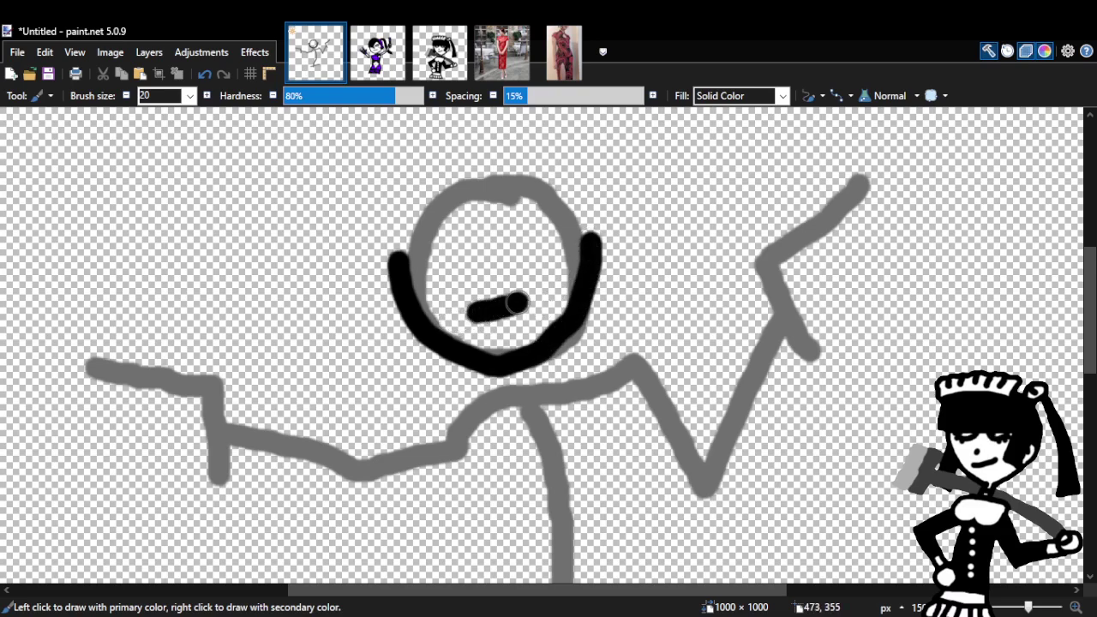
pyautogui.click(204, 74)
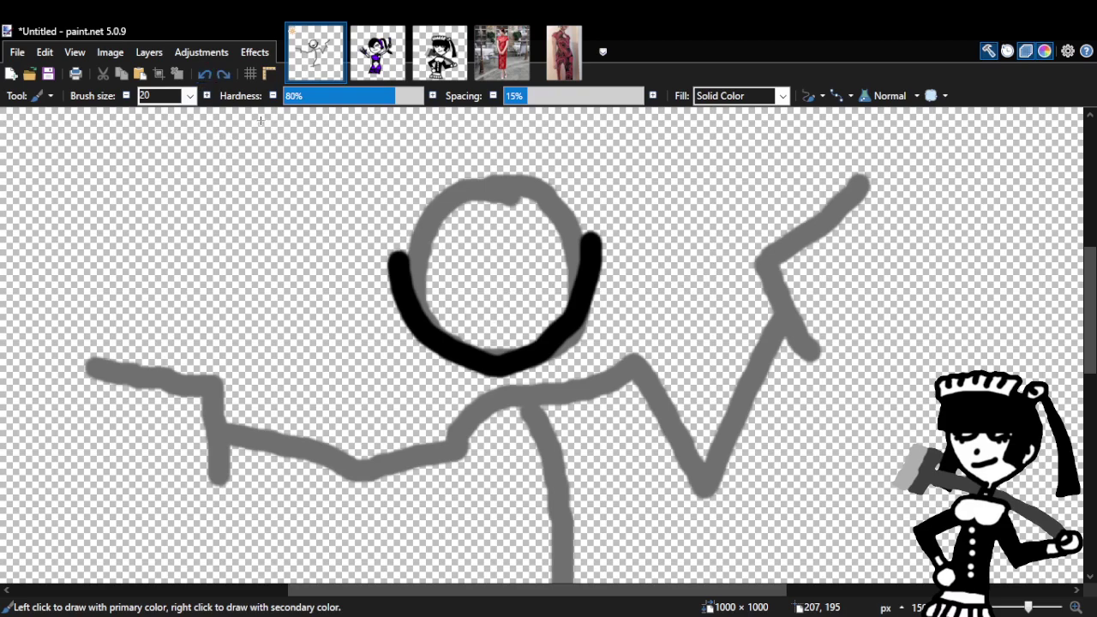
pyautogui.click(482, 265)
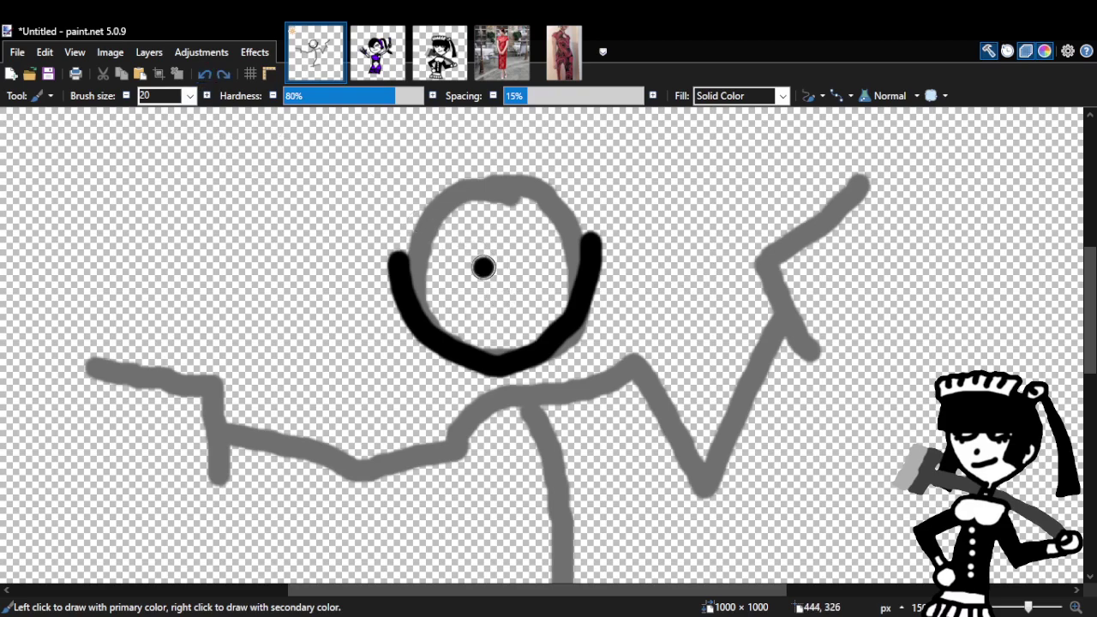
pyautogui.click(386, 64)
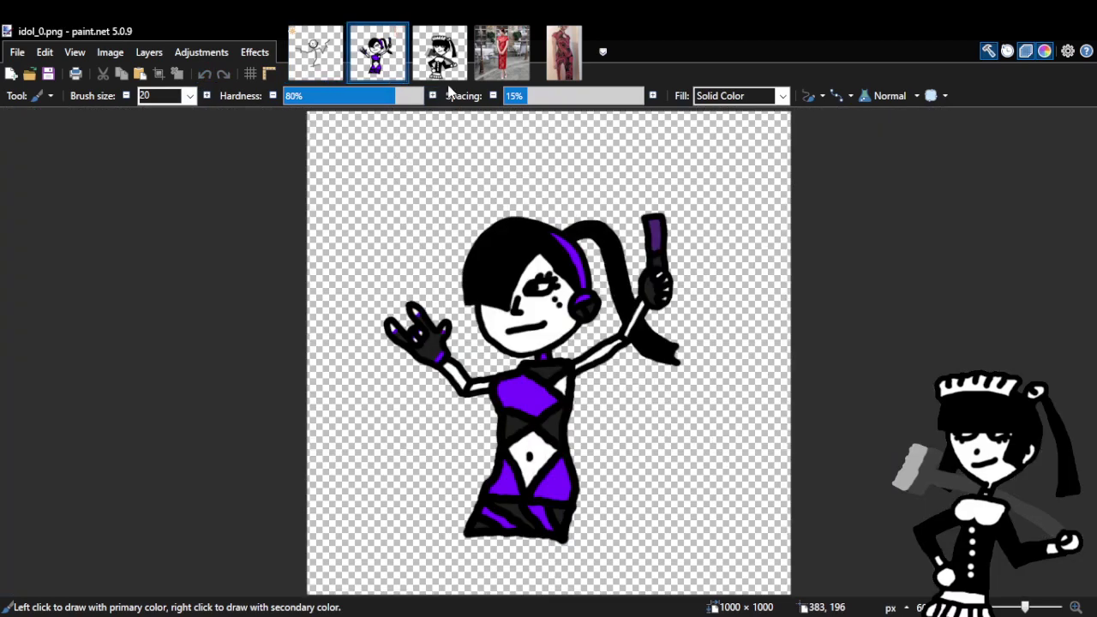
pyautogui.click(444, 69)
pyautogui.click(330, 76)
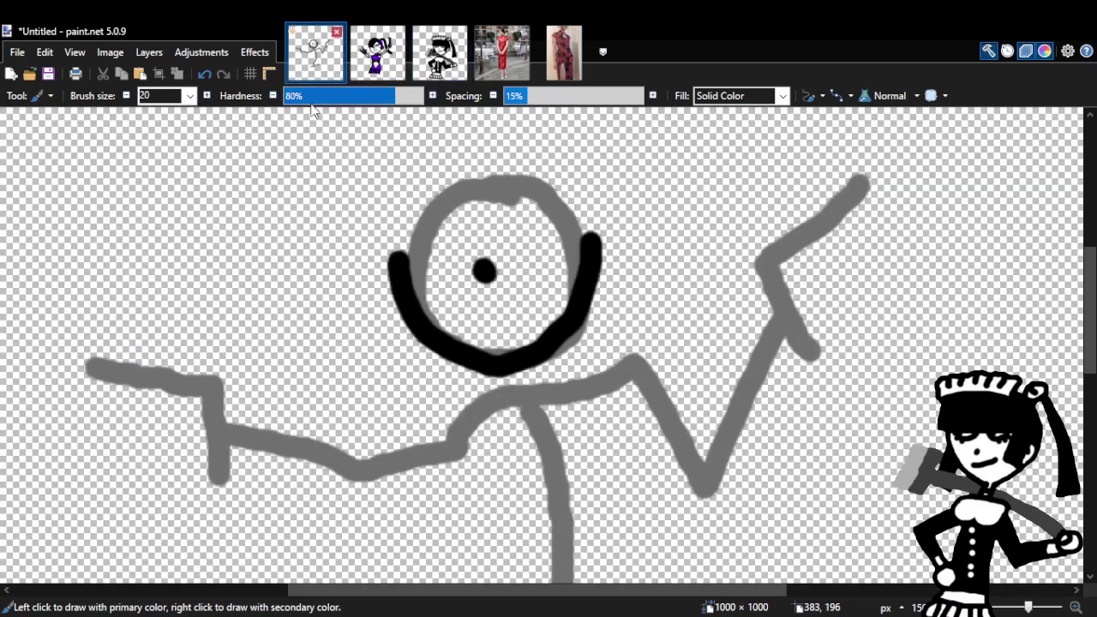
pyautogui.click(201, 74)
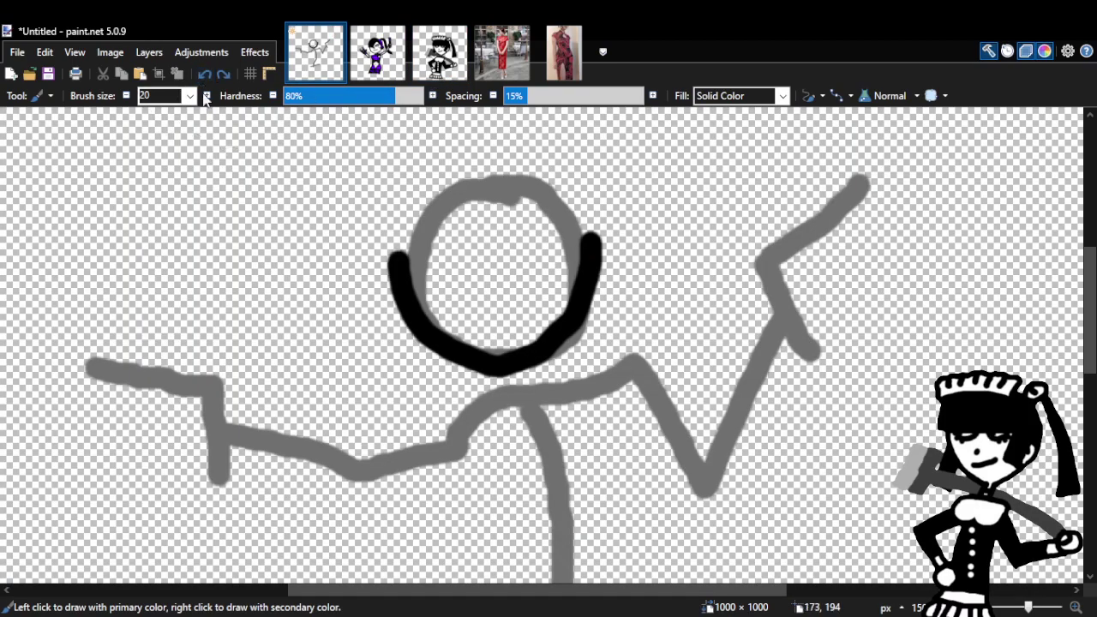
# Test short size 20 brush strokes beside the jaws in the idol and maid drawings to compare outline thickness.
pyautogui.scroll(3, 548, 343)
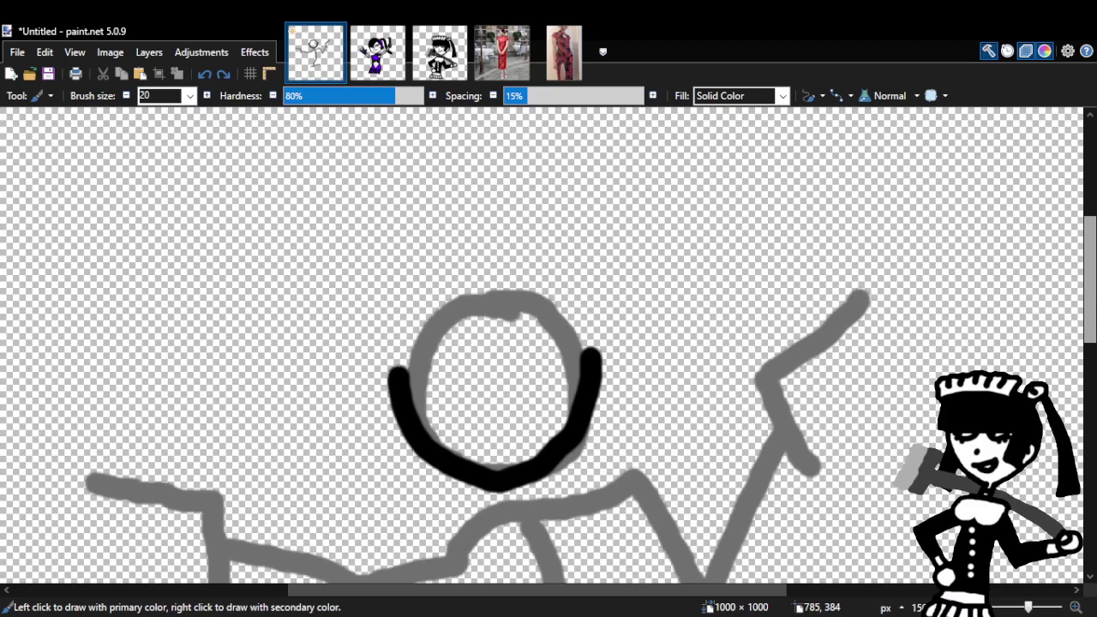
pyautogui.scroll(-2, 548, 343)
pyautogui.click(450, 59)
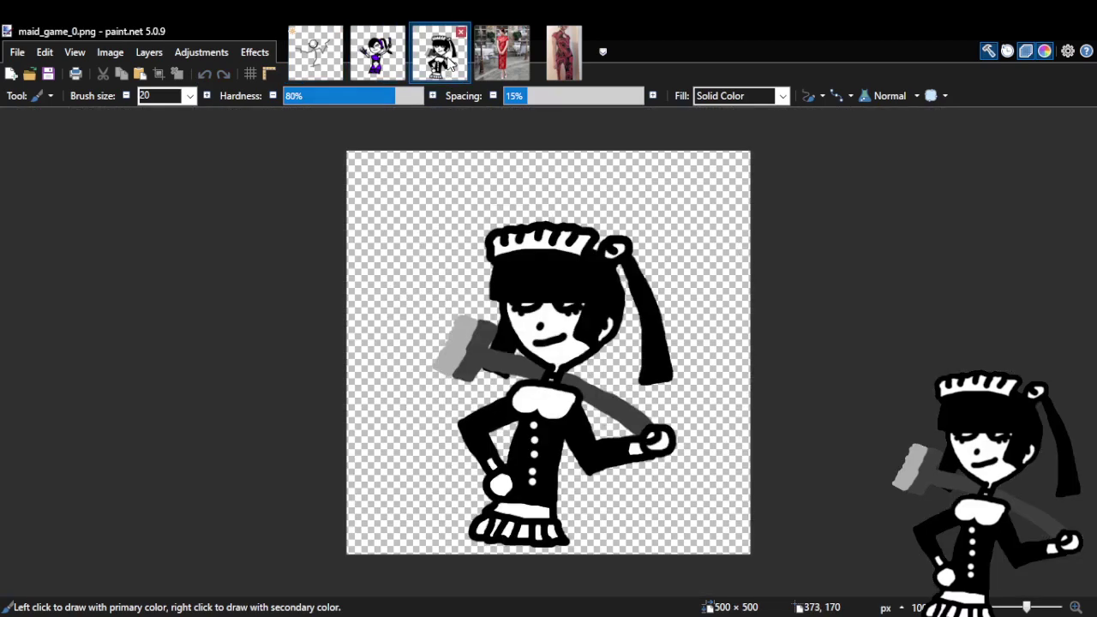
pyautogui.click(379, 72)
pyautogui.moveTo(489, 341); pyautogui.dragTo(502, 342)
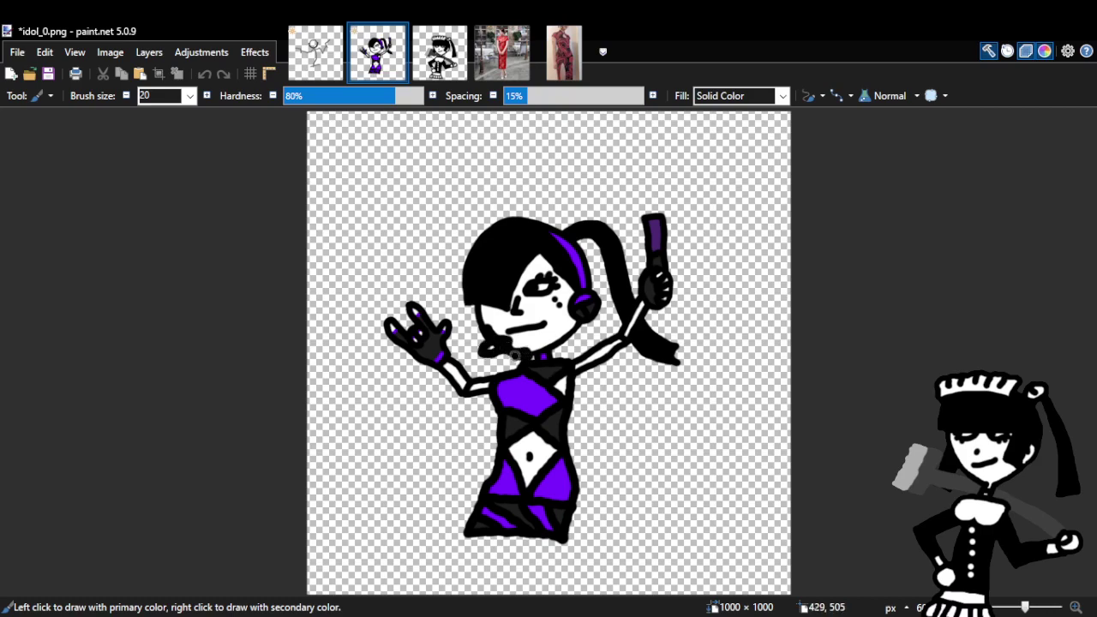
pyautogui.click(204, 75)
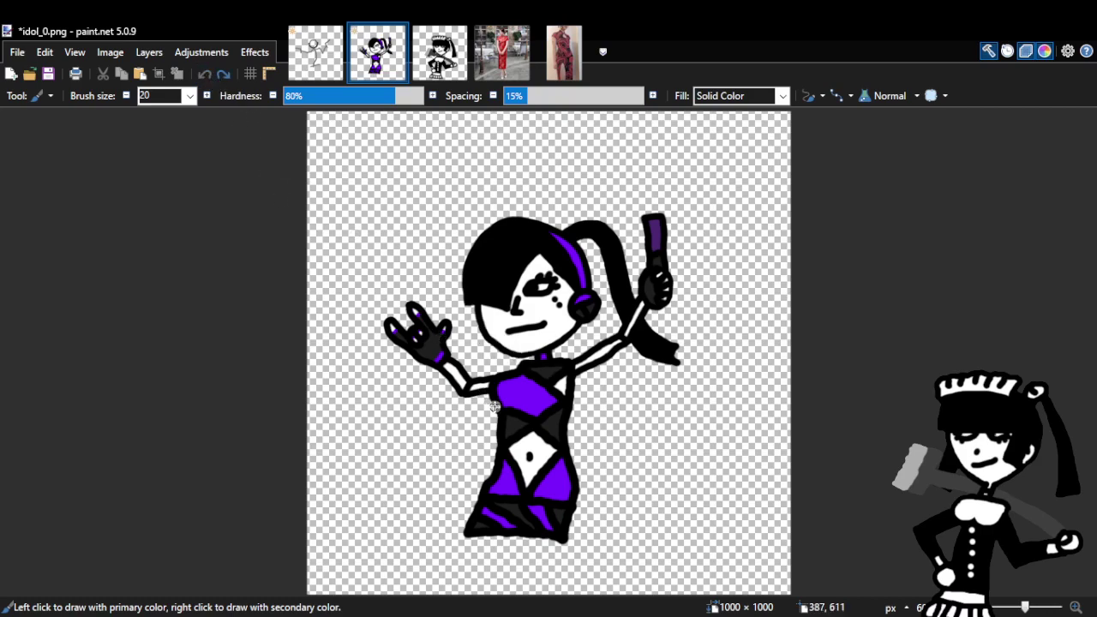
pyautogui.moveTo(473, 340); pyautogui.dragTo(503, 355)
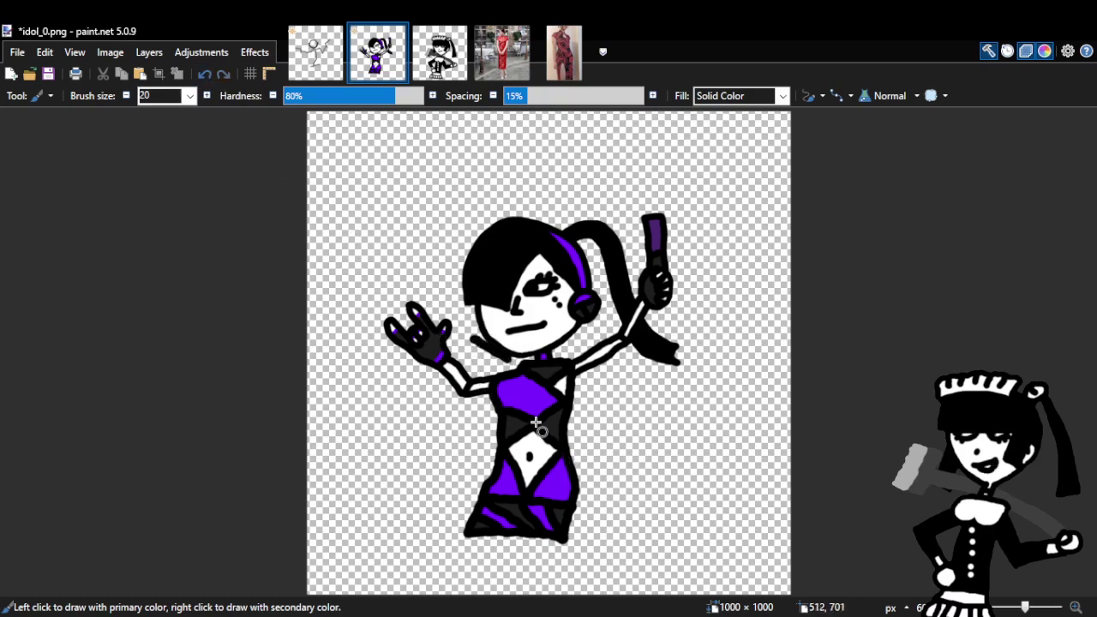
pyautogui.click(441, 55)
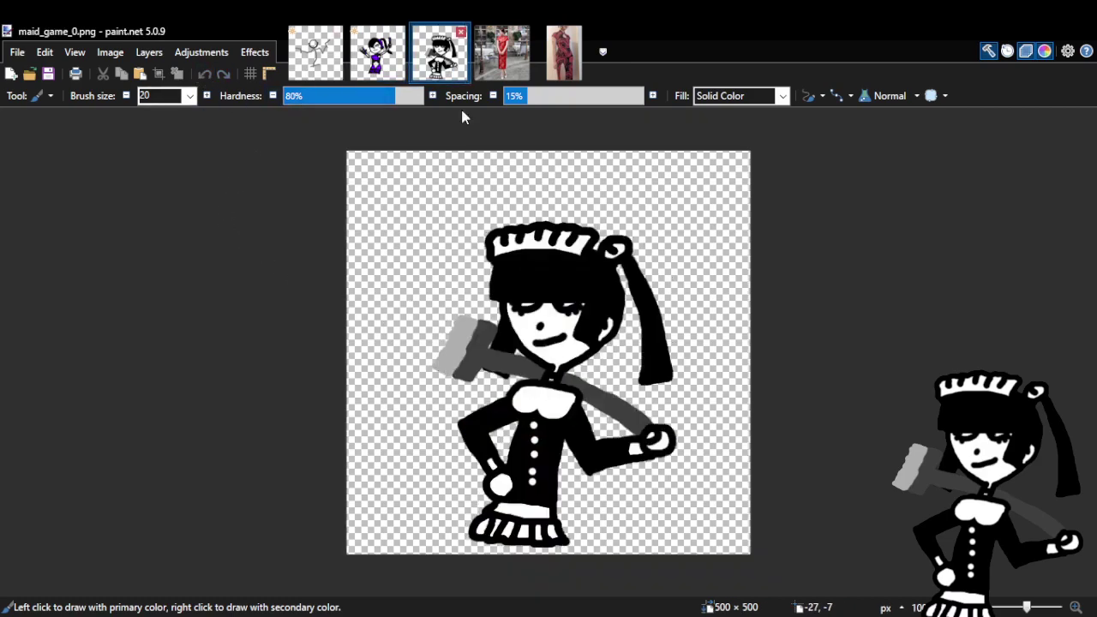
pyautogui.moveTo(587, 371); pyautogui.dragTo(624, 352)
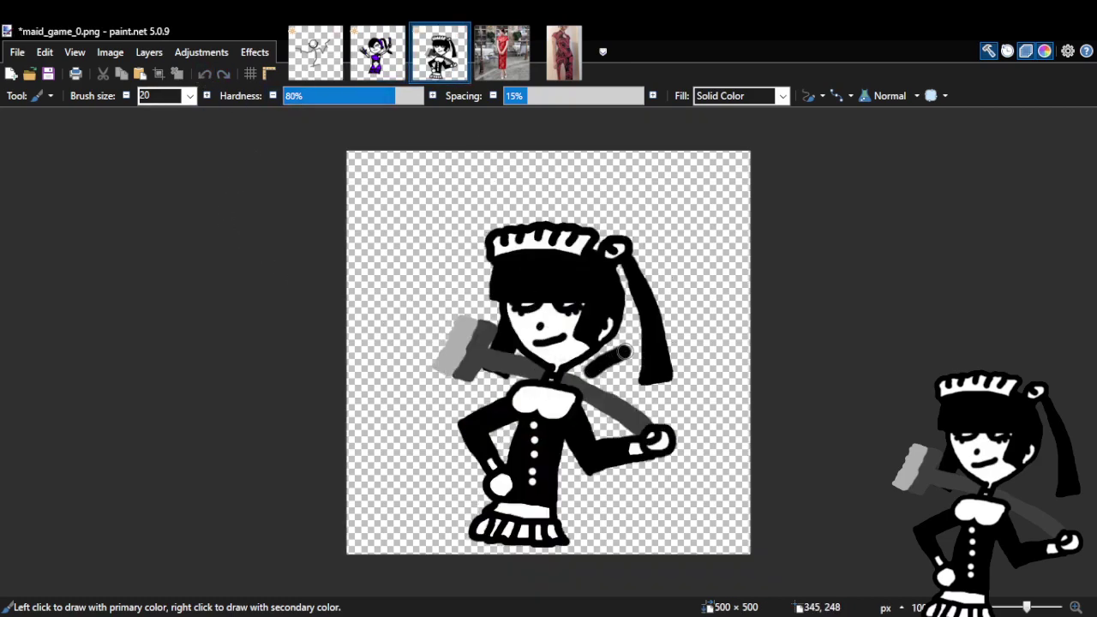
# Undo the thick black jawline strokes in the new drawing and set the brush size to 15.
pyautogui.click(316, 53)
pyautogui.hotkey('ctrl', 'z')
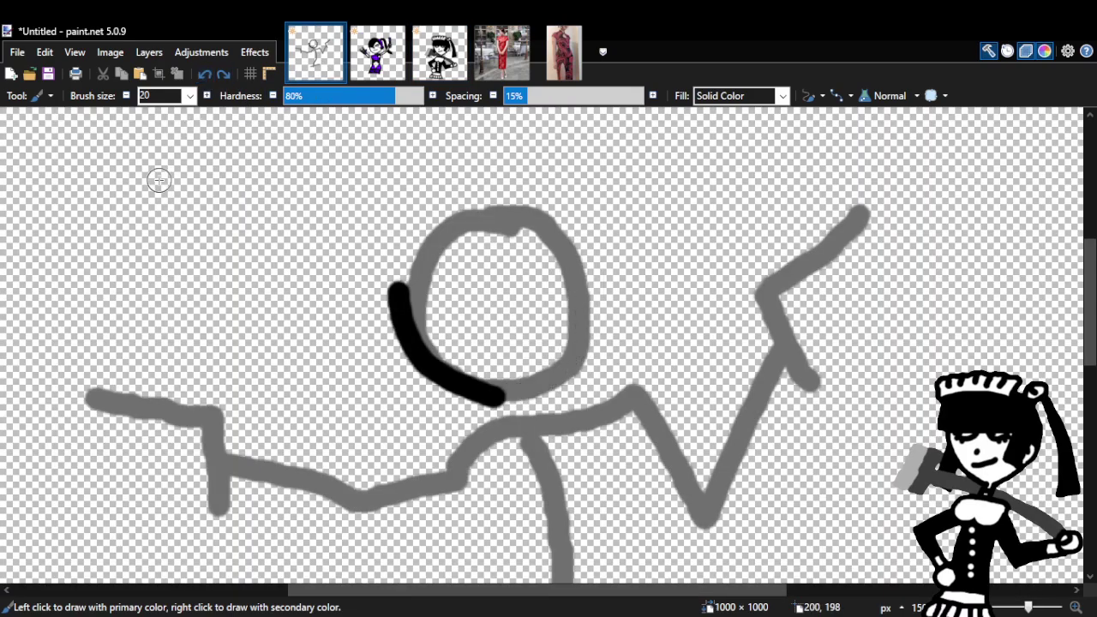
pyautogui.hotkey('ctrl', 'z')
pyautogui.click(182, 97)
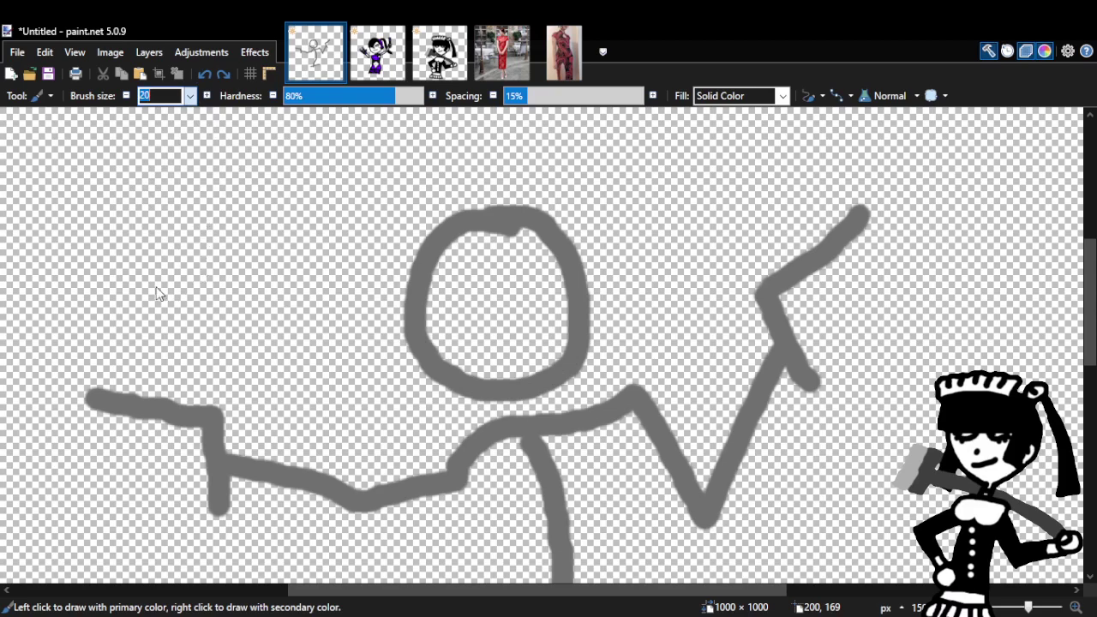
pyautogui.write('15')
pyautogui.press('Return')
# Try curved and pointed black jawlines over the grey head with the size 15 brush, and undo them.
pyautogui.moveTo(393, 306)
pyautogui.mouseDown()
pyautogui.moveTo(418, 350)
pyautogui.moveTo(503, 396)
pyautogui.moveTo(580, 343)
pyautogui.moveTo(580, 319)
pyautogui.mouseUp()
pyautogui.click(203, 73)
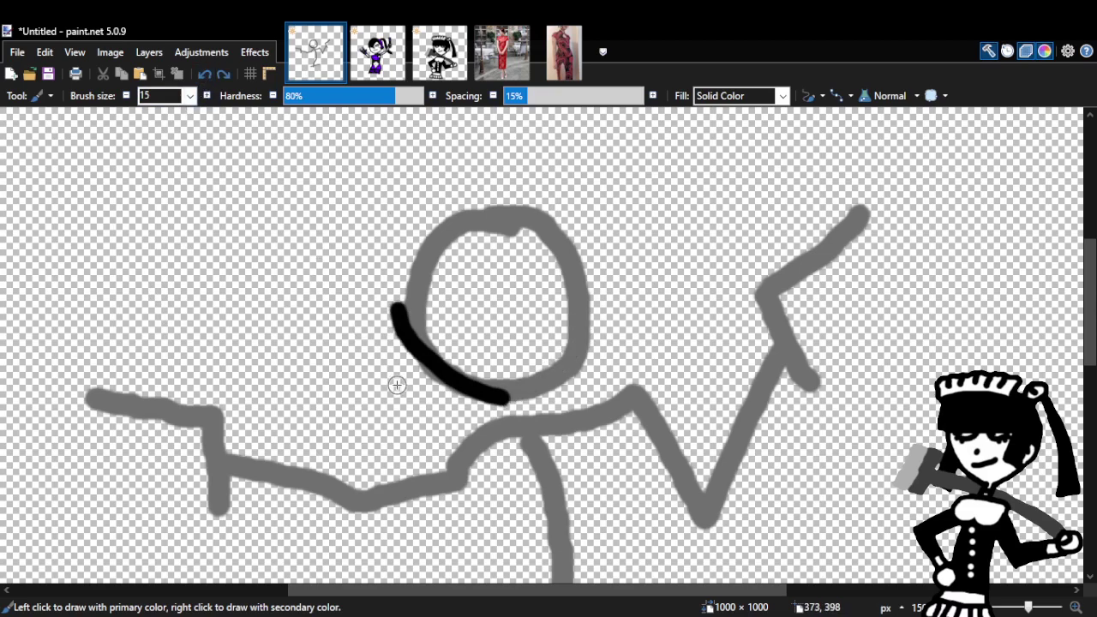
pyautogui.click(204, 74)
pyautogui.moveTo(403, 281)
pyautogui.mouseDown()
pyautogui.moveTo(460, 382)
pyautogui.moveTo(503, 405)
pyautogui.moveTo(550, 373)
pyautogui.moveTo(590, 292)
pyautogui.mouseUp()
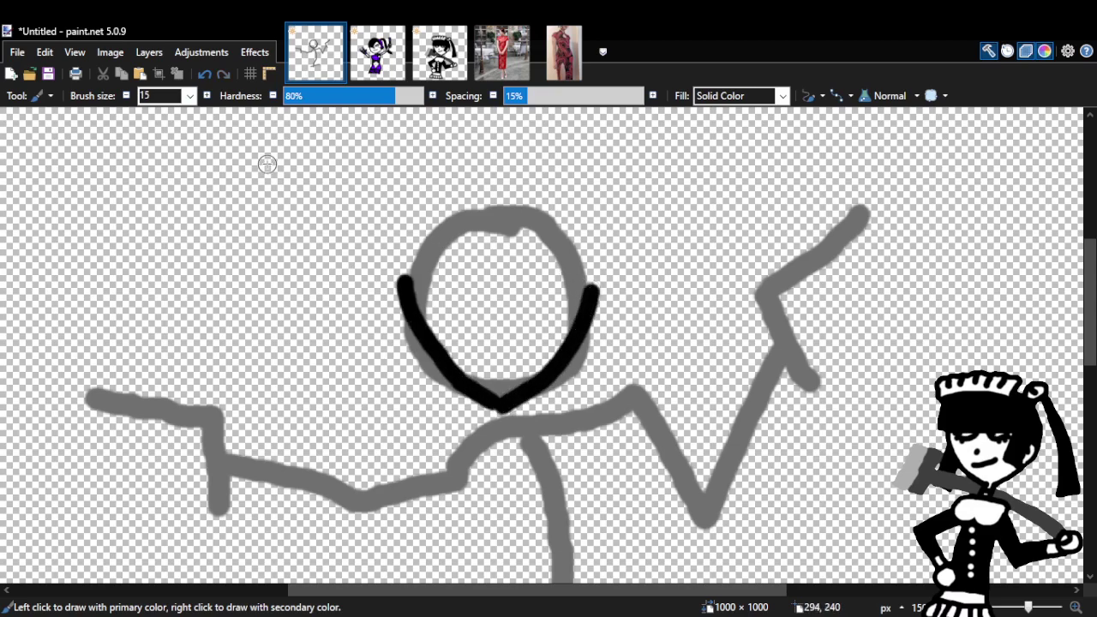
pyautogui.click(204, 74)
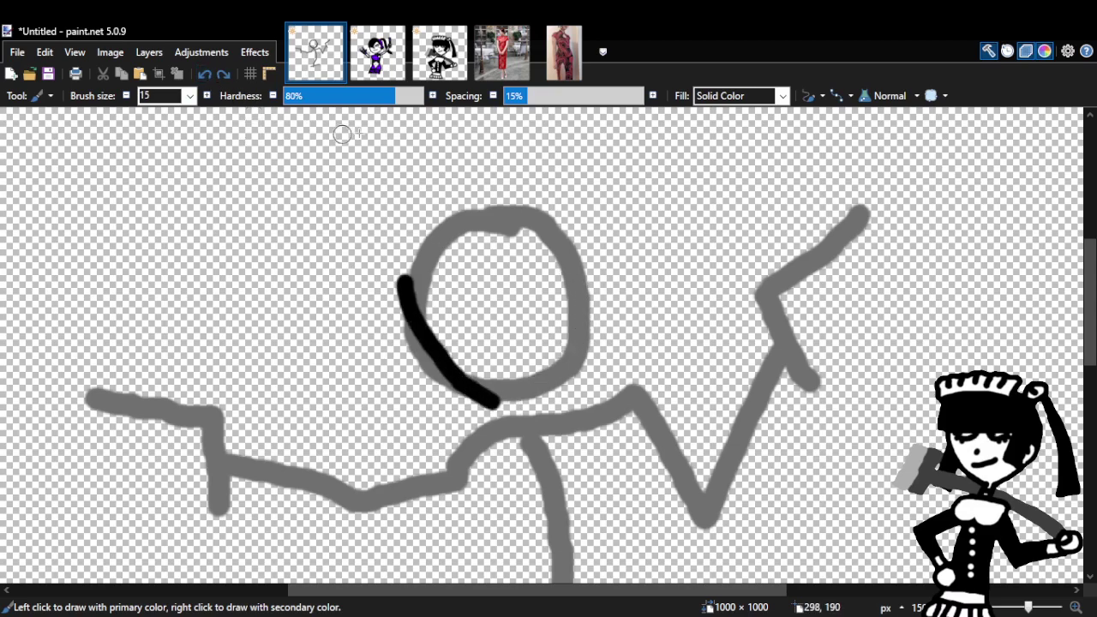
pyautogui.click(204, 74)
pyautogui.moveTo(406, 283)
pyautogui.mouseDown()
pyautogui.moveTo(407, 311)
pyautogui.moveTo(440, 358)
pyautogui.moveTo(500, 396)
pyautogui.moveTo(570, 324)
pyautogui.moveTo(583, 291)
pyautogui.moveTo(530, 338)
pyautogui.moveTo(457, 323)
pyautogui.moveTo(466, 309)
pyautogui.moveTo(463, 356)
pyautogui.mouseUp()
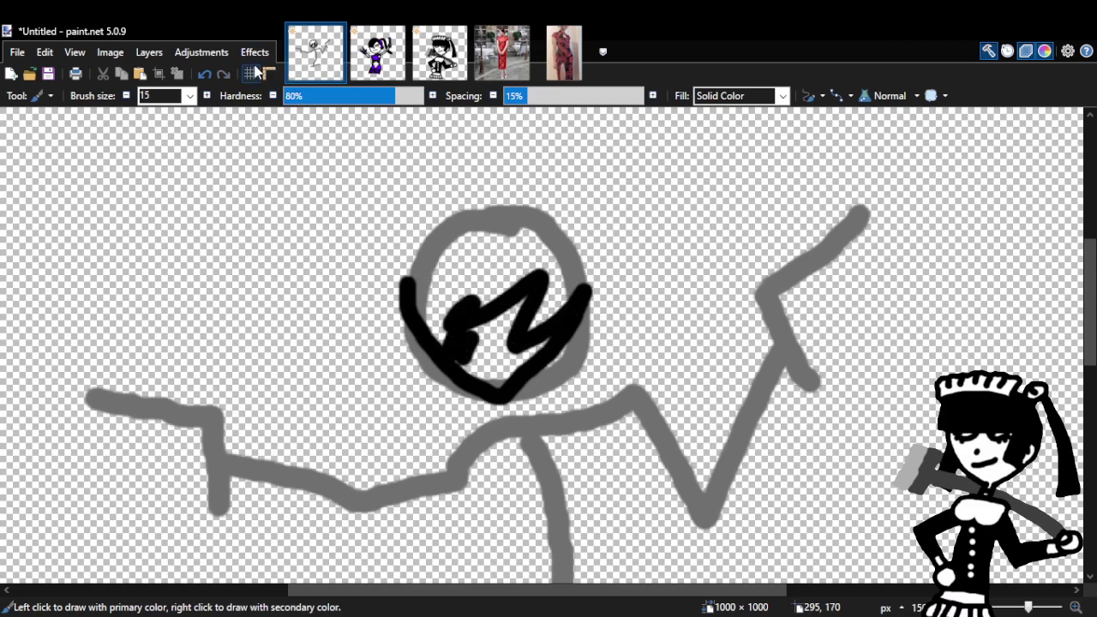
pyautogui.click(204, 74)
# Draw a thinner black jawline tapering to a soft chin around the lower half of the grey head, discarding uneven attempts.
pyautogui.moveTo(400, 284)
pyautogui.mouseDown()
pyautogui.moveTo(452, 387)
pyautogui.moveTo(477, 398)
pyautogui.moveTo(561, 343)
pyautogui.moveTo(584, 292)
pyautogui.mouseUp()
pyautogui.click(205, 74)
pyautogui.click(204, 75)
pyautogui.moveTo(401, 282)
pyautogui.mouseDown()
pyautogui.moveTo(443, 378)
pyautogui.moveTo(456, 395)
pyautogui.moveTo(491, 399)
pyautogui.moveTo(563, 343)
pyautogui.moveTo(586, 274)
pyautogui.mouseUp()
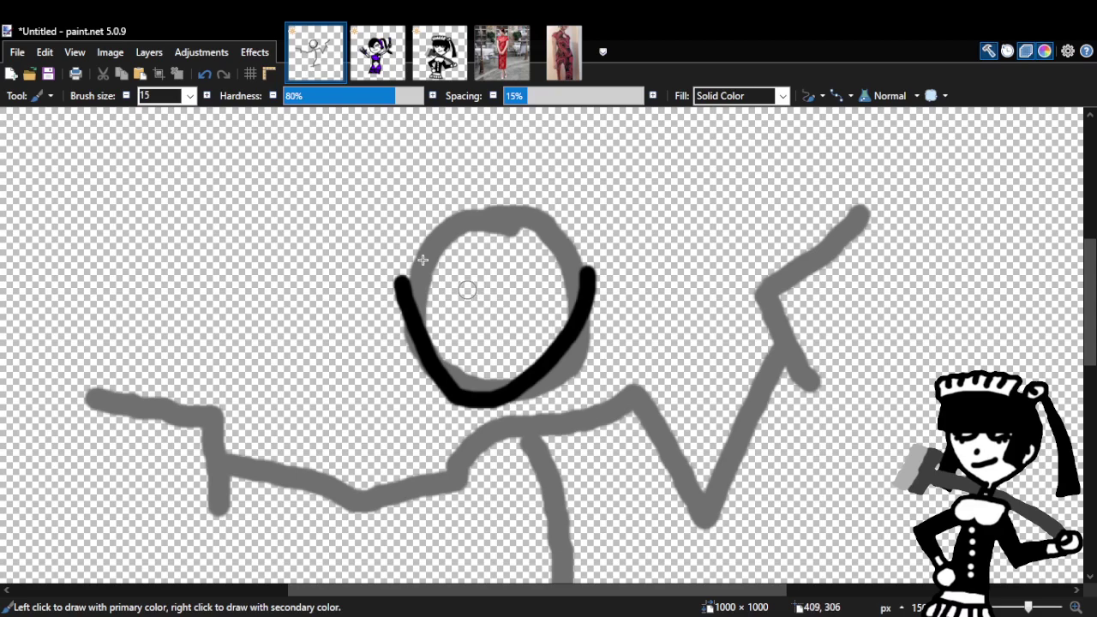
pyautogui.click(205, 75)
pyautogui.moveTo(399, 281)
pyautogui.mouseDown()
pyautogui.moveTo(432, 352)
pyautogui.moveTo(485, 394)
pyautogui.moveTo(555, 365)
pyautogui.moveTo(586, 323)
pyautogui.moveTo(596, 270)
pyautogui.mouseUp()
pyautogui.click(488, 395)
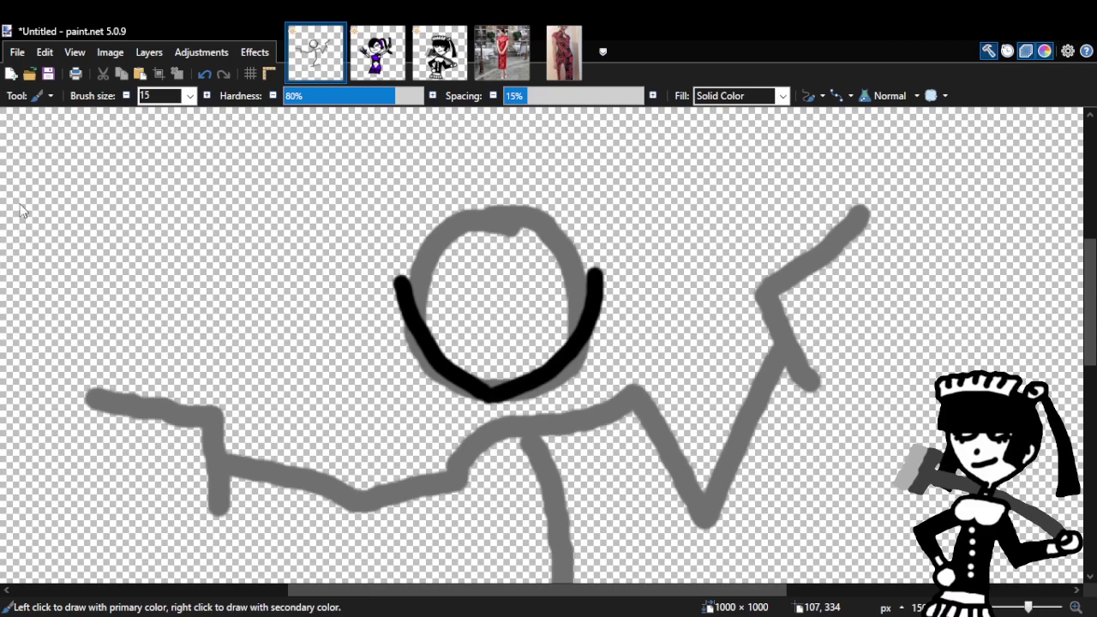
# Lasso the area around the head, shift the black jawline slightly to the left, and clear the selection.
pyautogui.press('s')
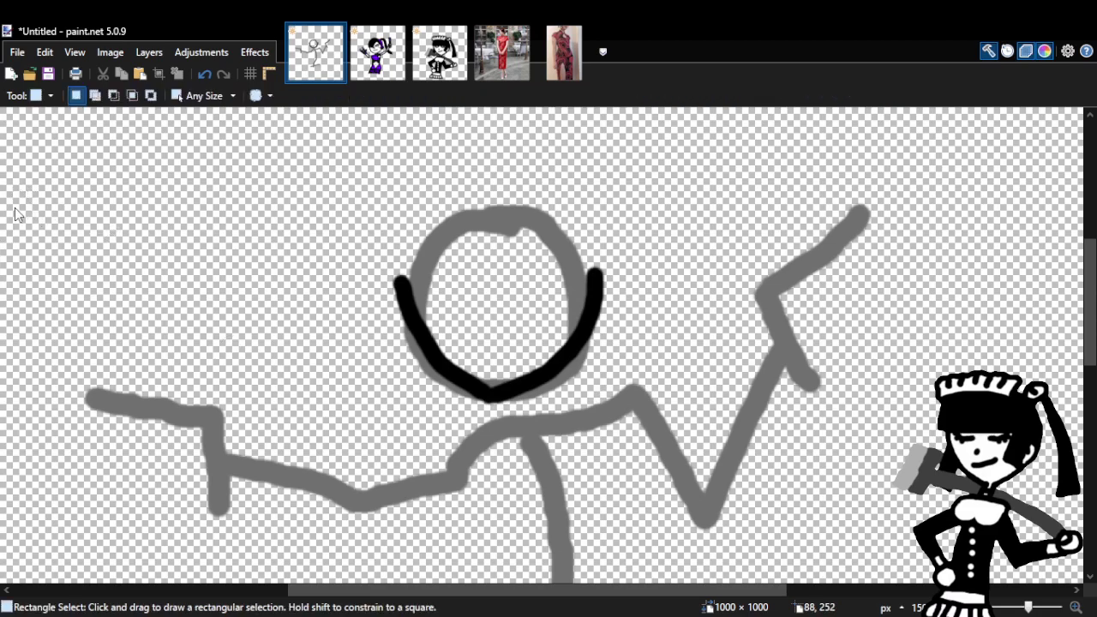
pyautogui.press('s')
pyautogui.moveTo(283, 202)
pyautogui.mouseDown()
pyautogui.moveTo(675, 455)
pyautogui.moveTo(479, 167)
pyautogui.moveTo(663, 207)
pyautogui.moveTo(441, 508)
pyautogui.moveTo(642, 274)
pyautogui.mouseUp()
pyautogui.press('m')
pyautogui.moveTo(547, 338)
pyautogui.mouseDown()
pyautogui.moveTo(543, 351)
pyautogui.moveTo(541, 339)
pyautogui.mouseUp()
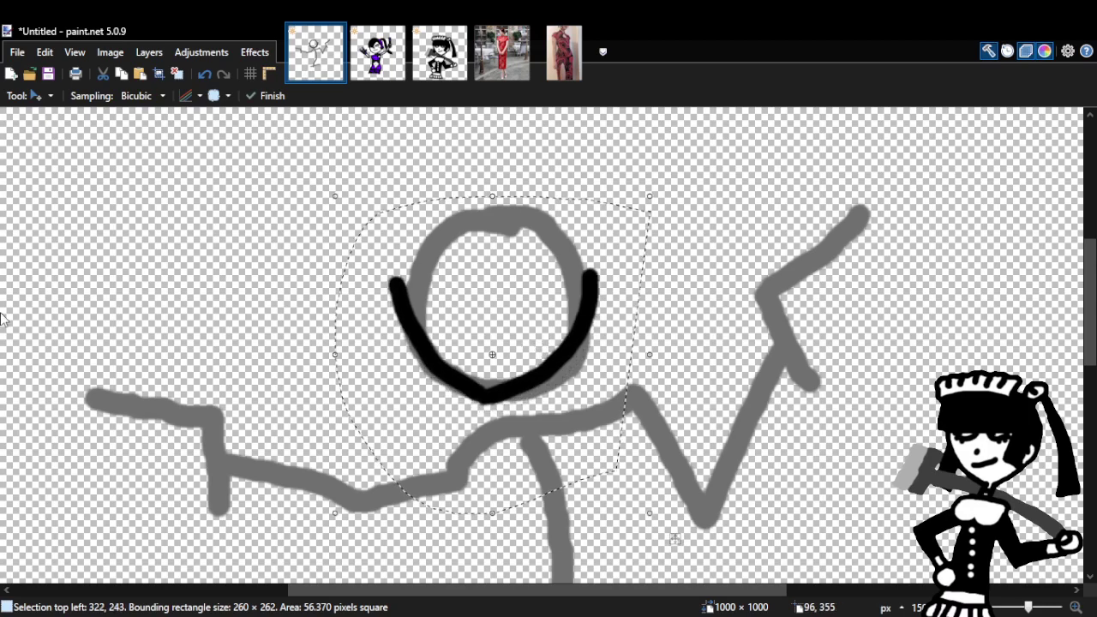
pyautogui.press('b')
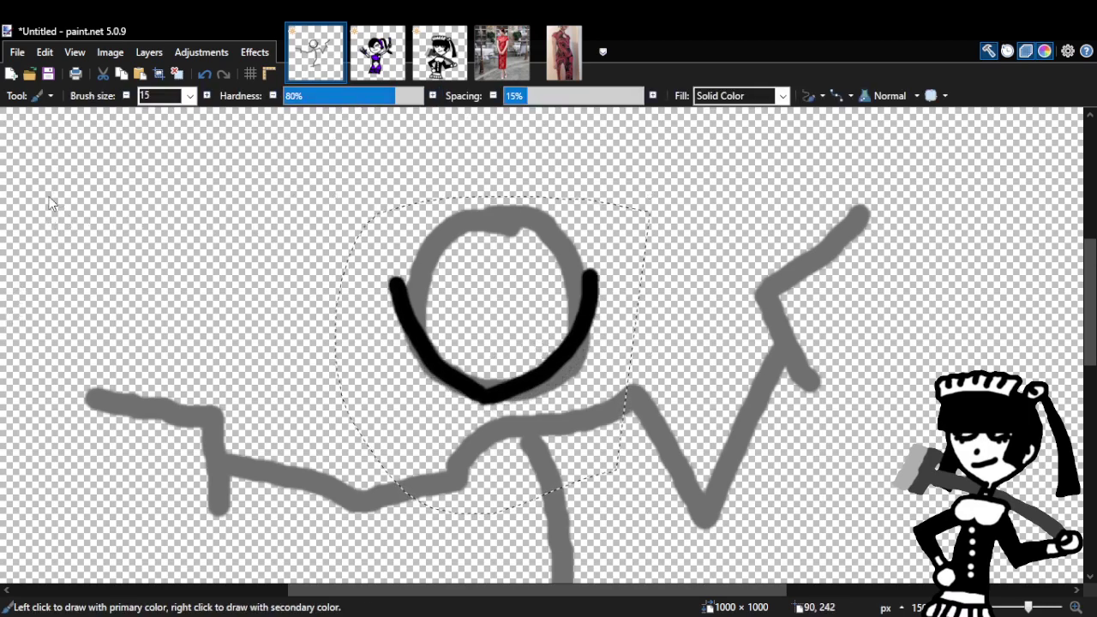
pyautogui.press('s')
pyautogui.click(185, 236)
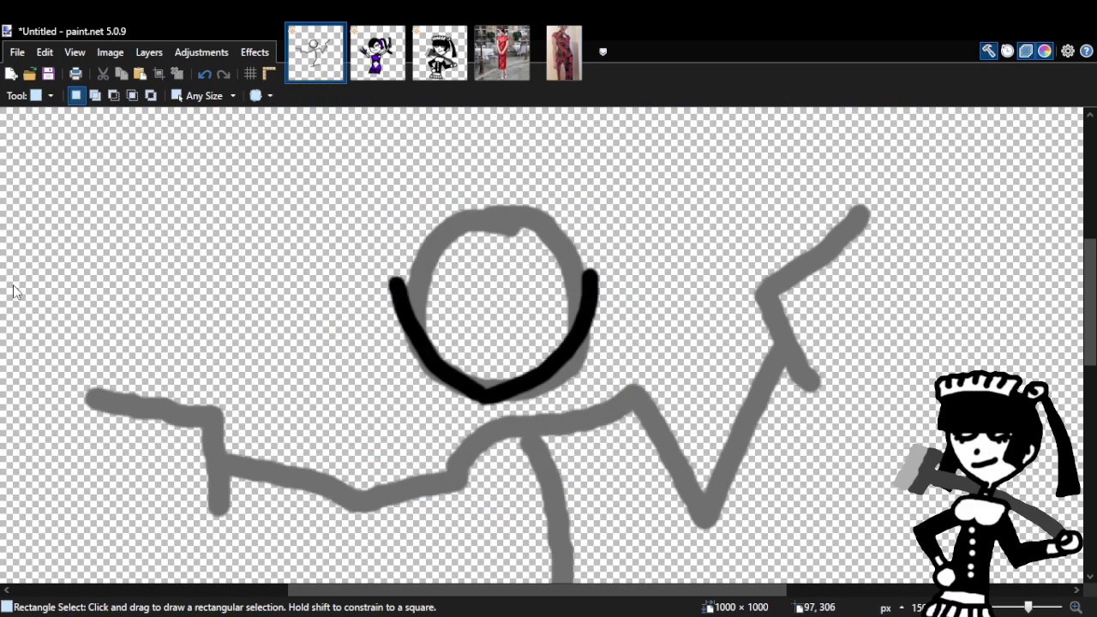
# Draw two short black neck lines below the chin with dark strokes between them, checking against the maid and idol drawings.
pyautogui.press('b')
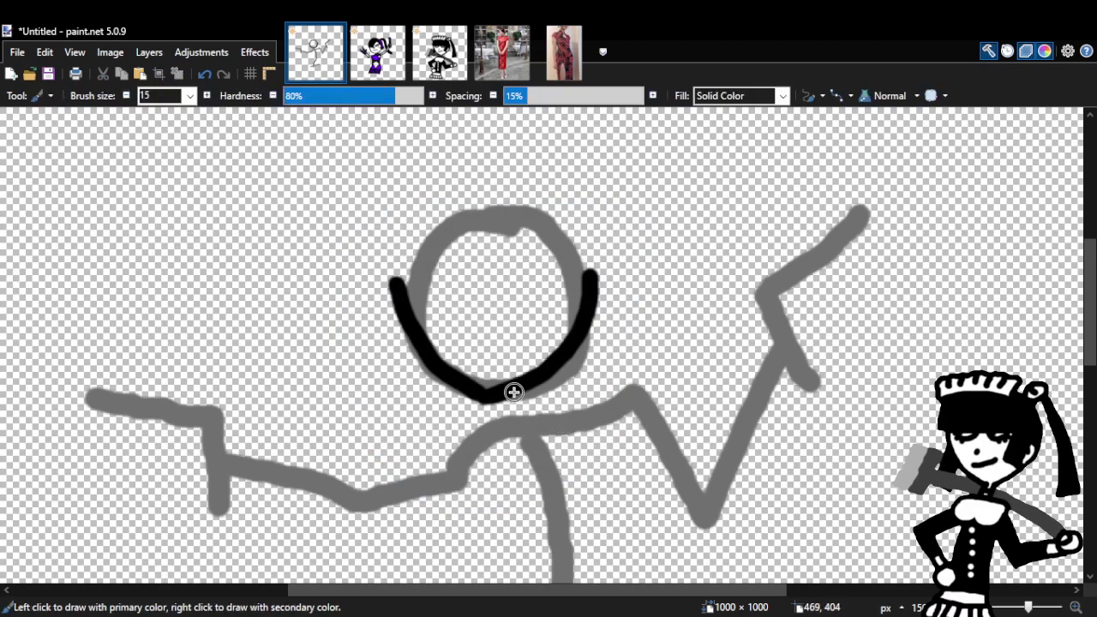
pyautogui.moveTo(512, 394); pyautogui.dragTo(514, 419)
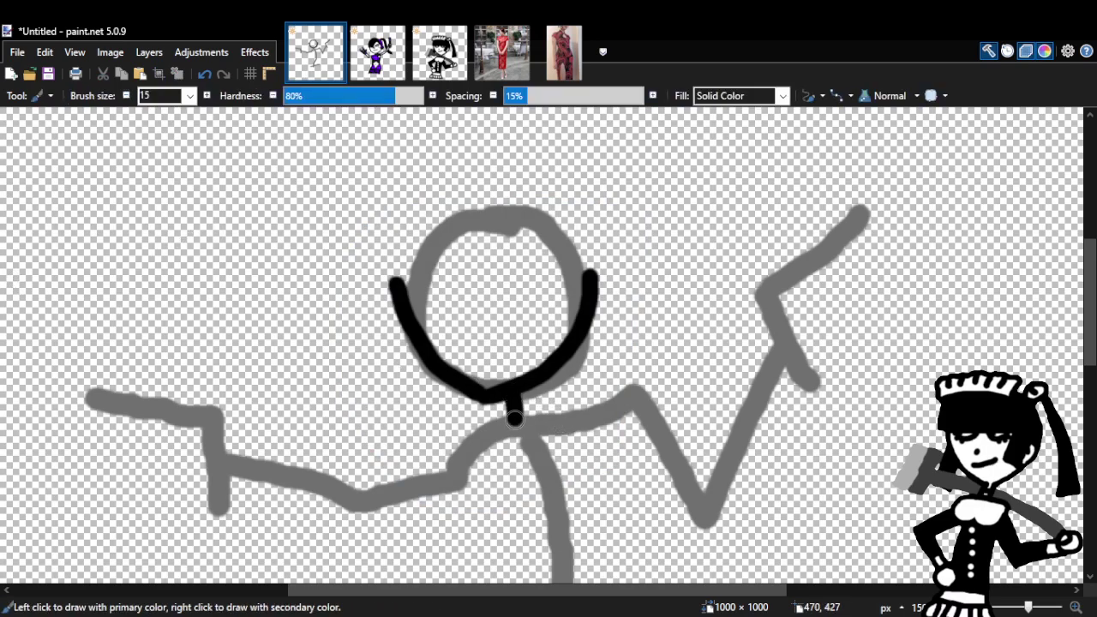
pyautogui.moveTo(551, 375); pyautogui.dragTo(555, 412)
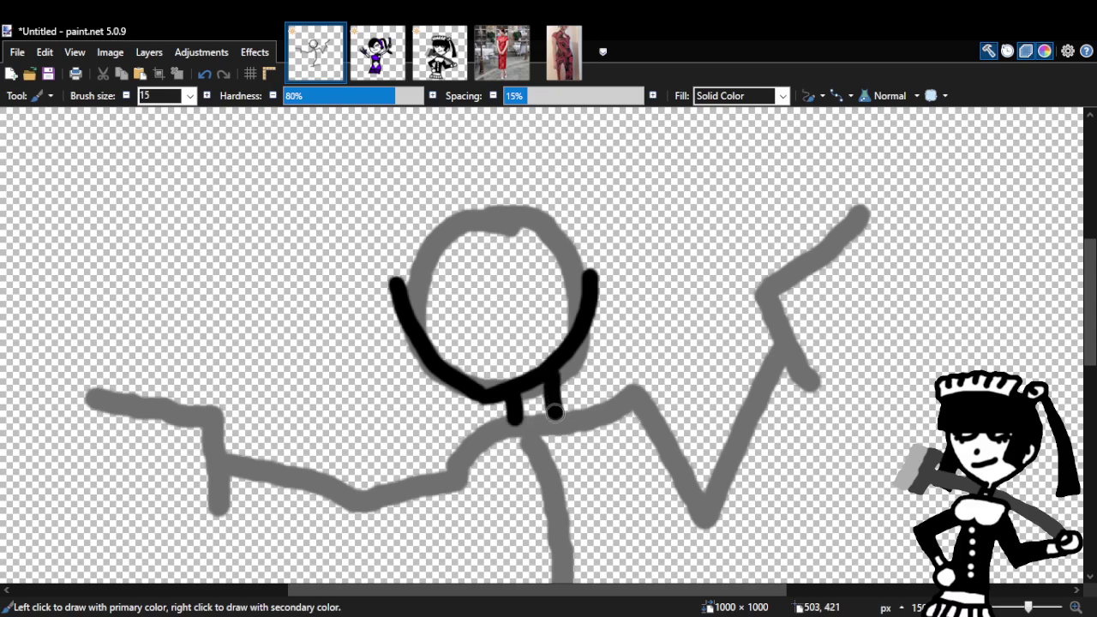
pyautogui.click(447, 77)
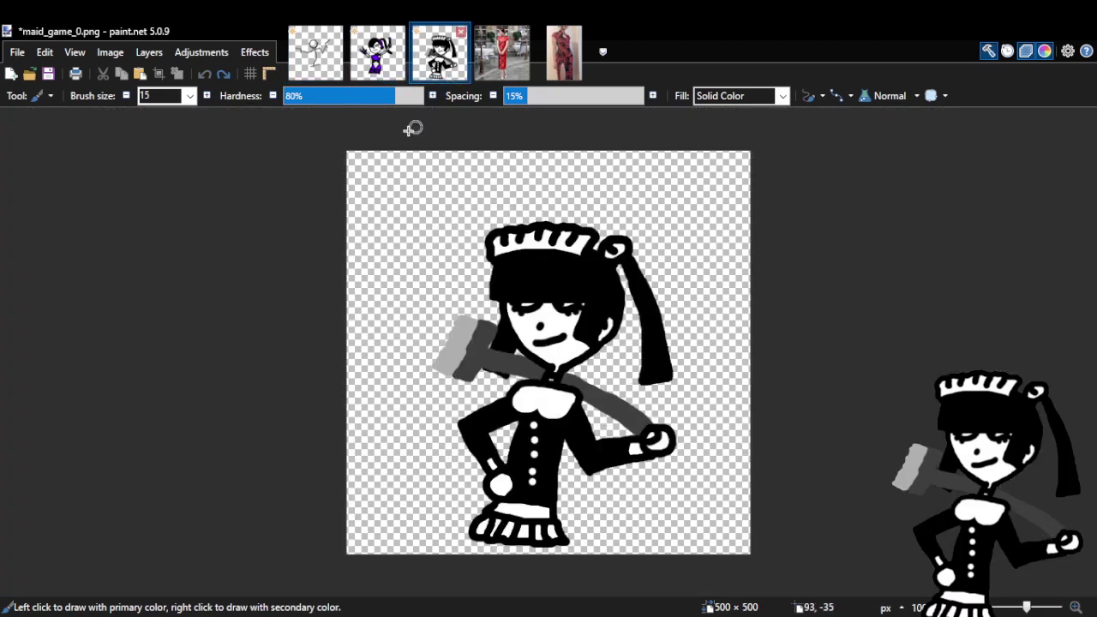
pyautogui.click(359, 42)
pyautogui.click(319, 47)
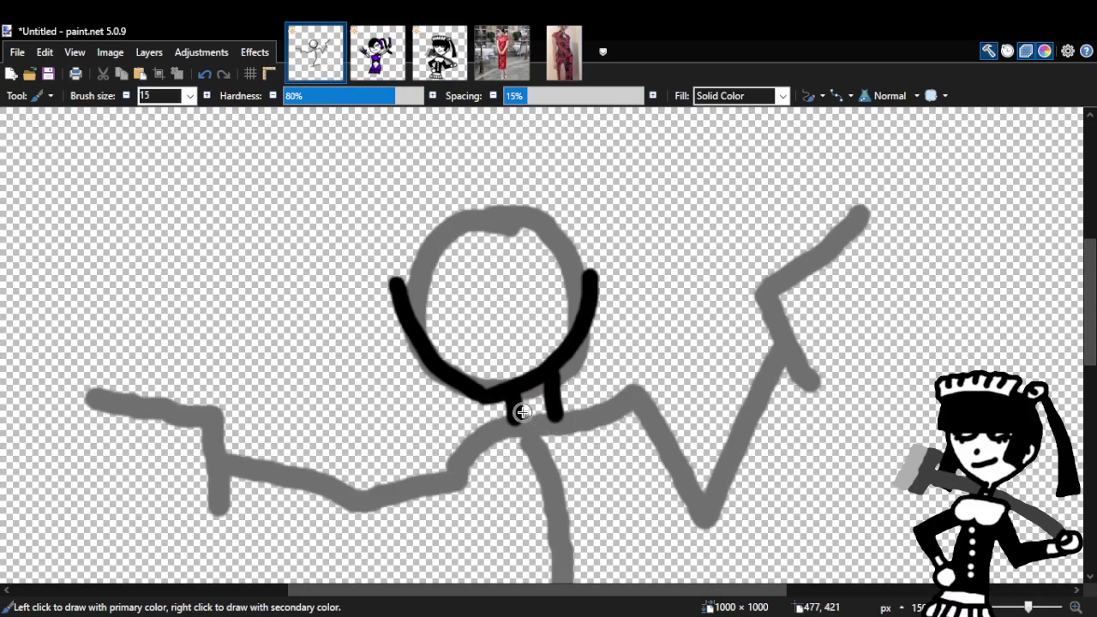
pyautogui.moveTo(519, 406); pyautogui.dragTo(536, 413)
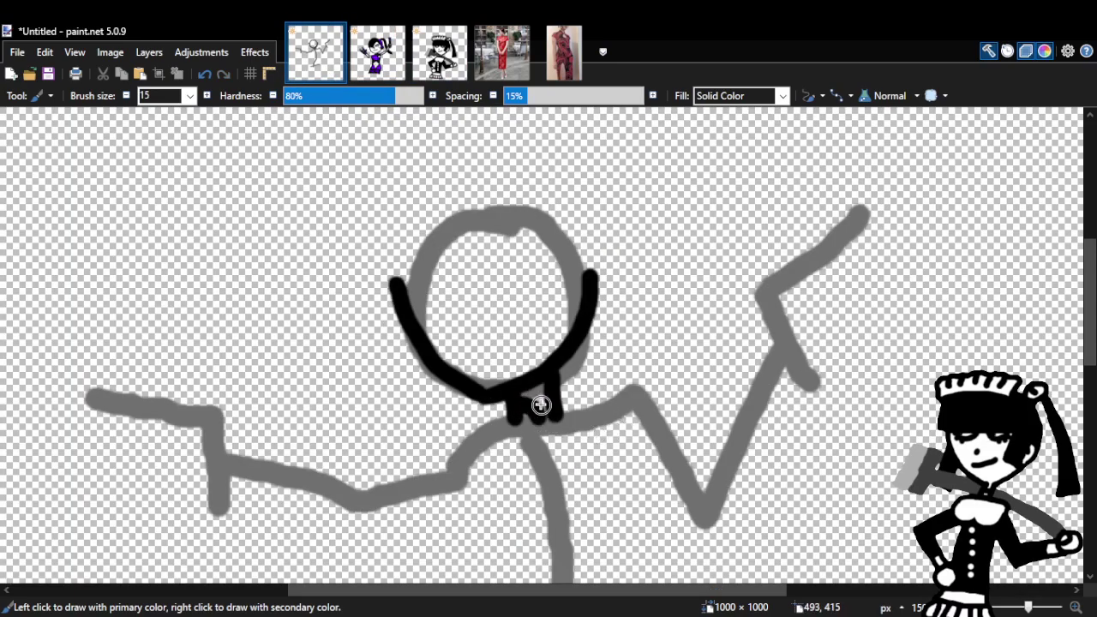
pyautogui.moveTo(539, 411); pyautogui.dragTo(558, 408)
# Try a black stroke from the neck down the body's right side, check both dress photos, and undo it.
pyautogui.moveTo(563, 417)
pyautogui.mouseDown()
pyautogui.moveTo(644, 376)
pyautogui.moveTo(631, 450)
pyautogui.moveTo(632, 544)
pyautogui.mouseUp()
pyautogui.click(493, 45)
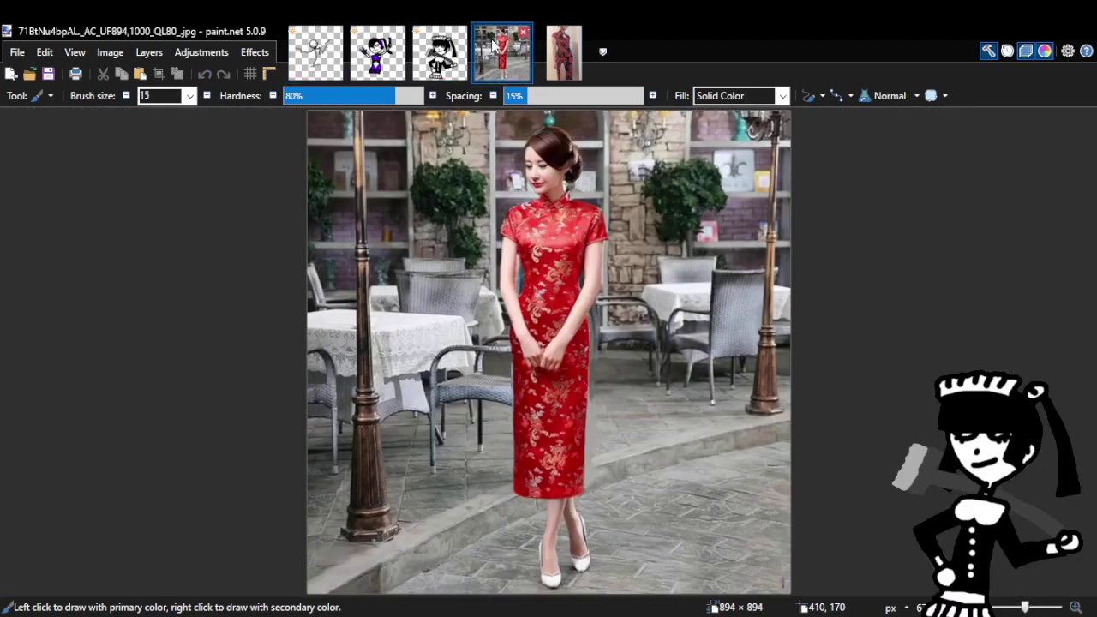
pyautogui.click(564, 52)
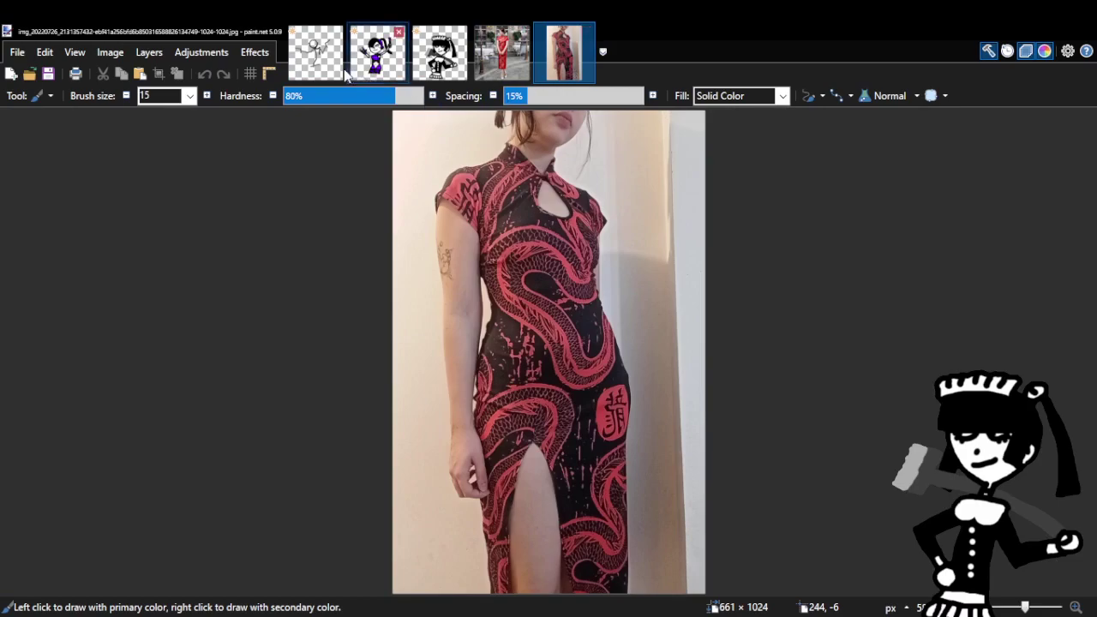
pyautogui.click(315, 51)
pyautogui.click(208, 75)
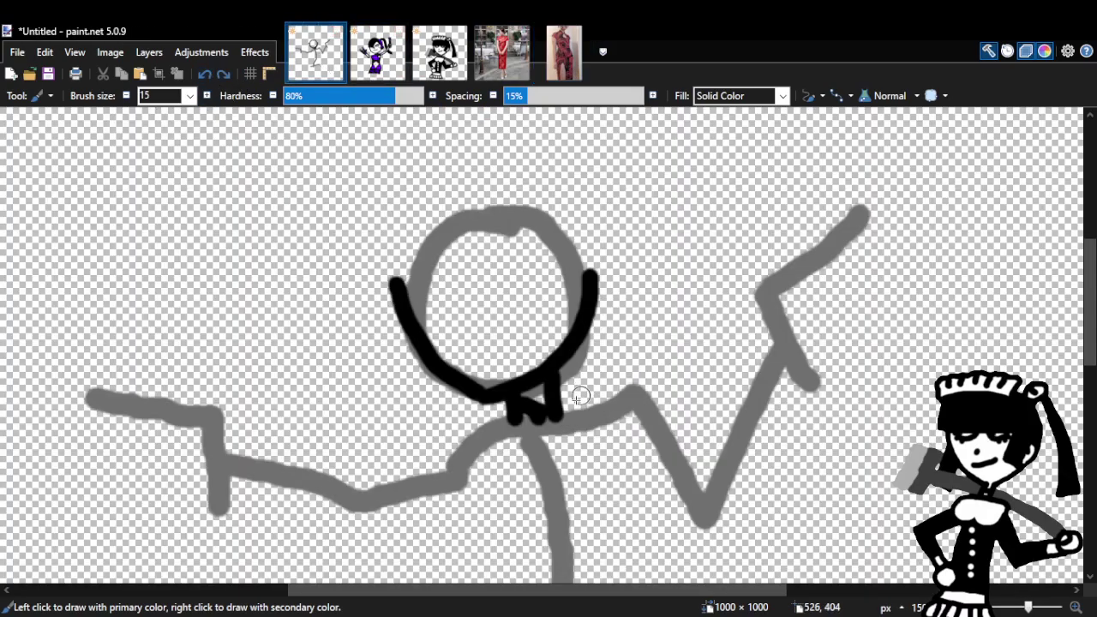
# Try a black right shoulder line with a long stroke running down from it, and undo both.
pyautogui.moveTo(552, 418); pyautogui.dragTo(653, 395)
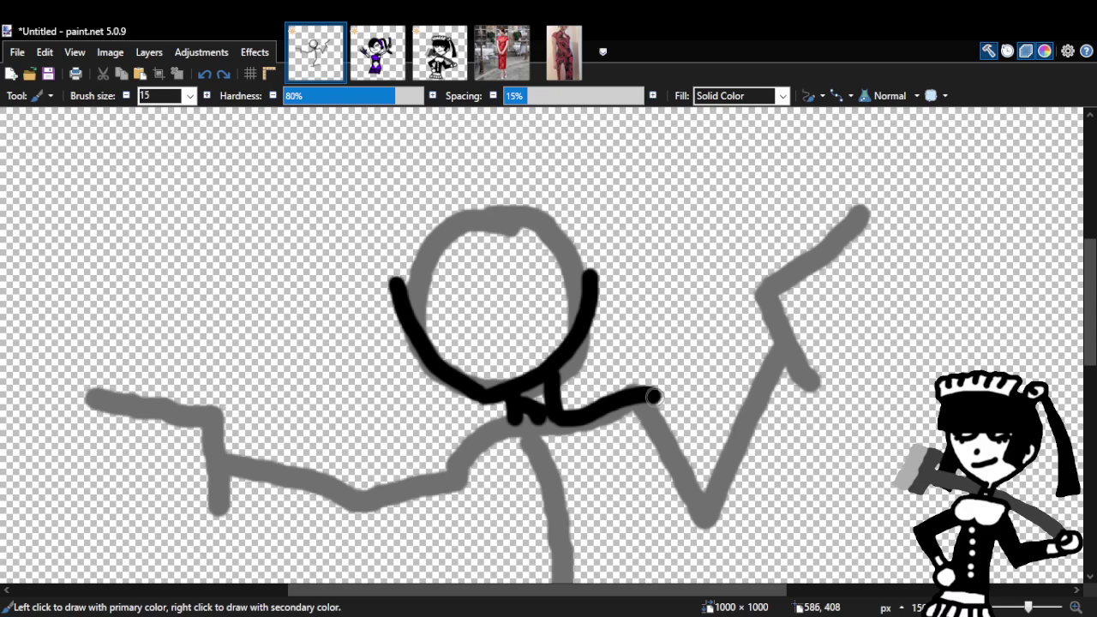
pyautogui.moveTo(653, 396)
pyautogui.mouseDown()
pyautogui.moveTo(626, 453)
pyautogui.moveTo(620, 507)
pyautogui.moveTo(636, 579)
pyautogui.mouseUp()
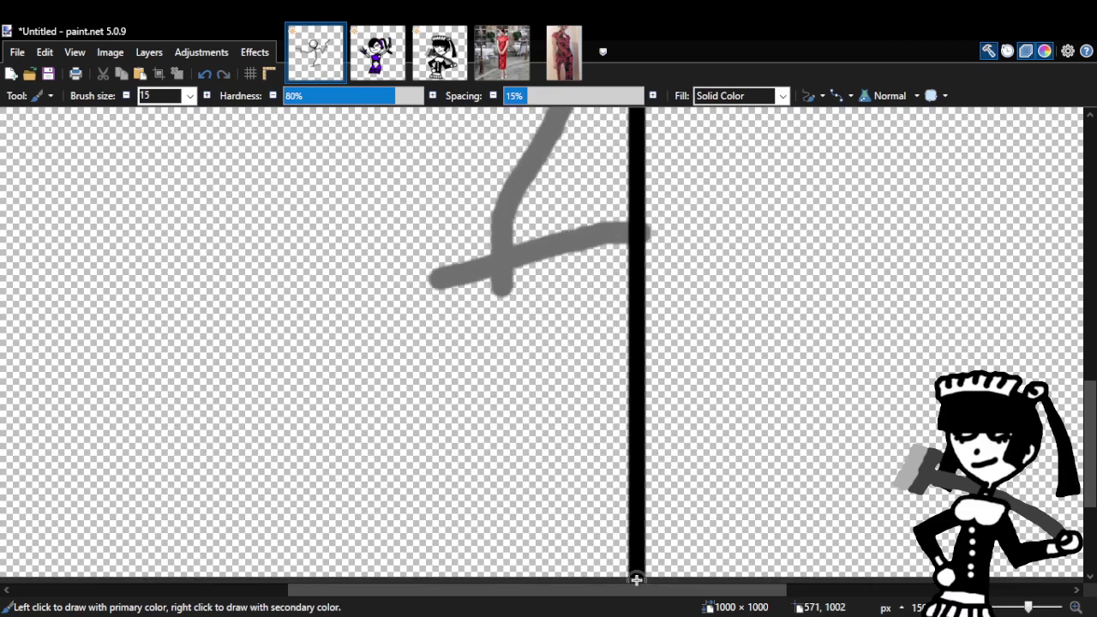
pyautogui.click(203, 74)
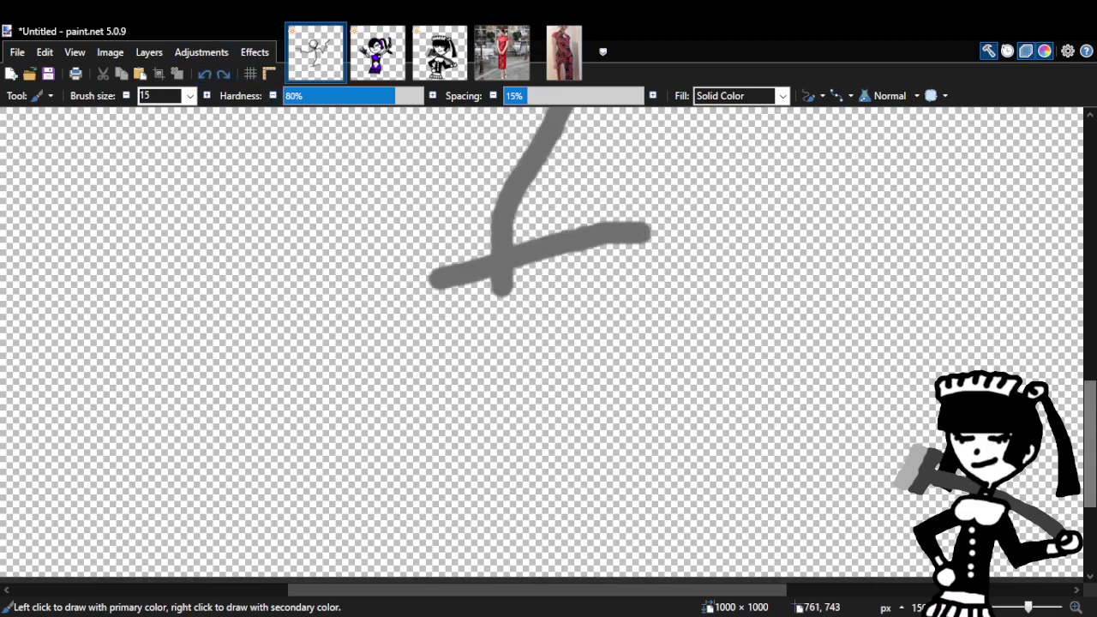
pyautogui.scroll(5, 831, 436)
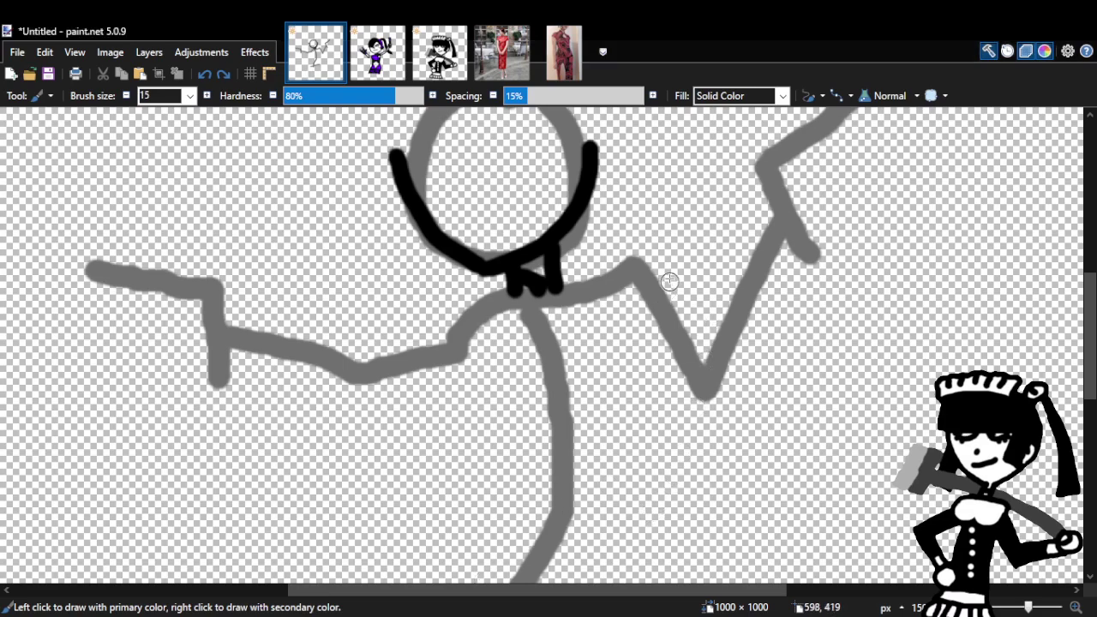
# Check the dragon dress photo, try a black stroke down the body's right side, and undo it.
pyautogui.click(563, 57)
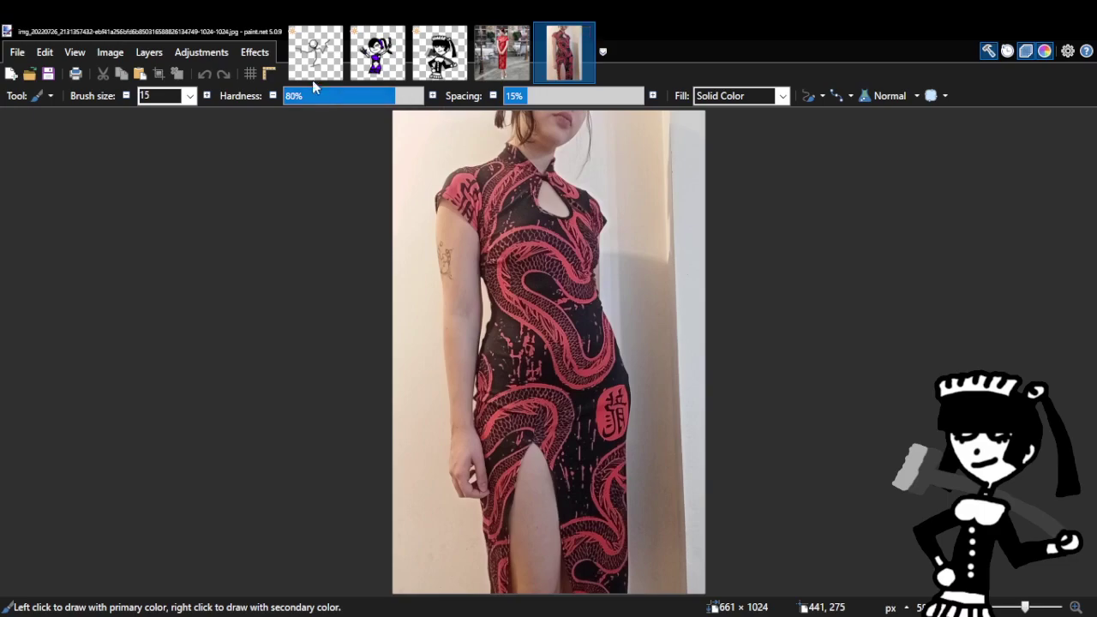
pyautogui.click(315, 52)
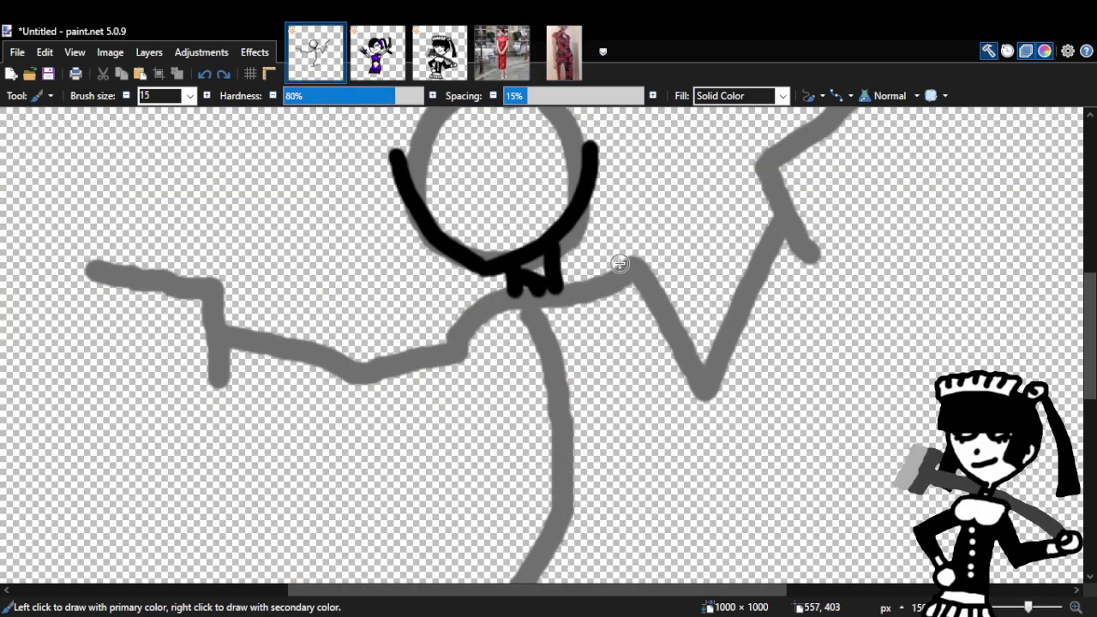
pyautogui.moveTo(622, 261)
pyautogui.mouseDown()
pyautogui.moveTo(658, 264)
pyautogui.moveTo(631, 318)
pyautogui.moveTo(643, 390)
pyautogui.mouseUp()
pyautogui.click(206, 76)
# Try a black right shoulder line with a side stroke below it, compare with the dragon dress photo, and undo both.
pyautogui.moveTo(565, 291)
pyautogui.mouseDown()
pyautogui.moveTo(638, 257)
pyautogui.moveTo(652, 264)
pyautogui.mouseUp()
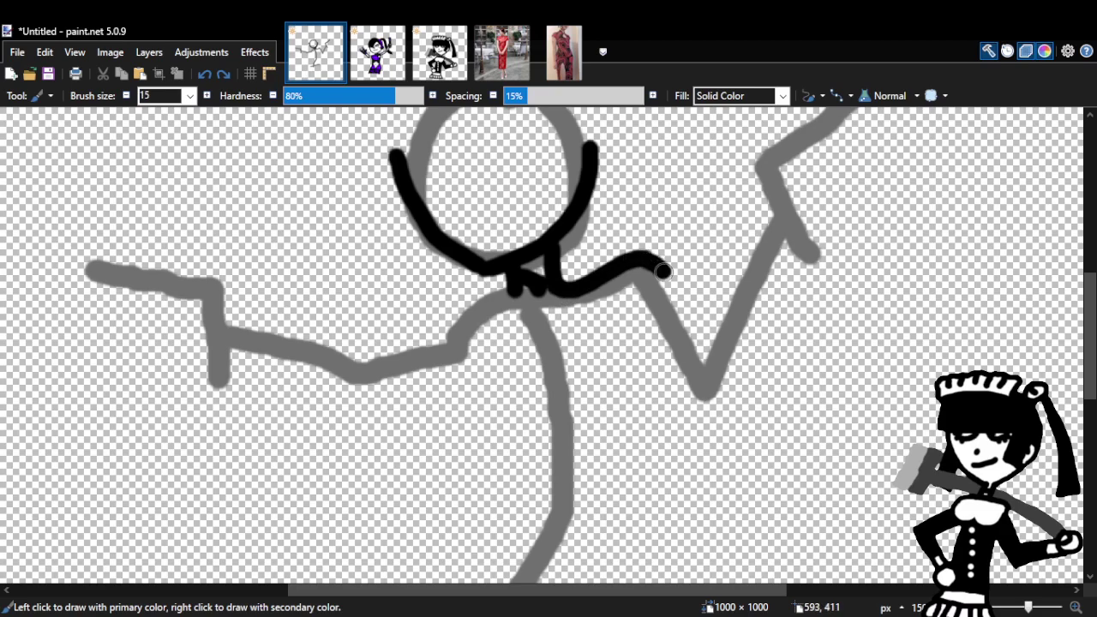
pyautogui.moveTo(667, 277)
pyautogui.mouseDown()
pyautogui.moveTo(637, 314)
pyautogui.moveTo(660, 438)
pyautogui.mouseUp()
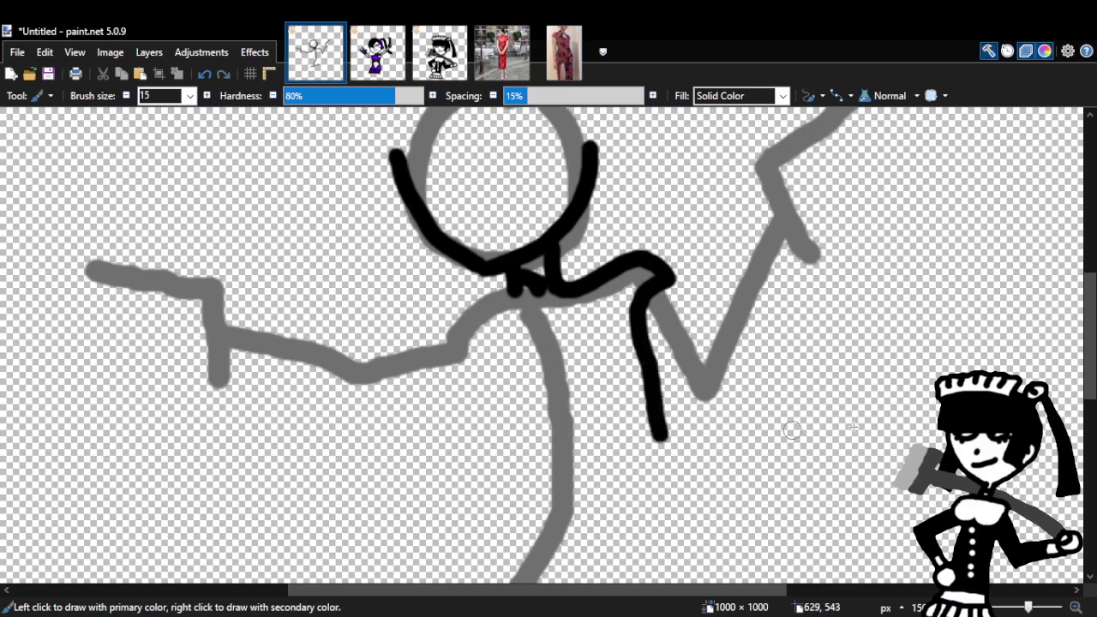
pyautogui.scroll(-2, 745, 430)
pyautogui.scroll(1, 549, 343)
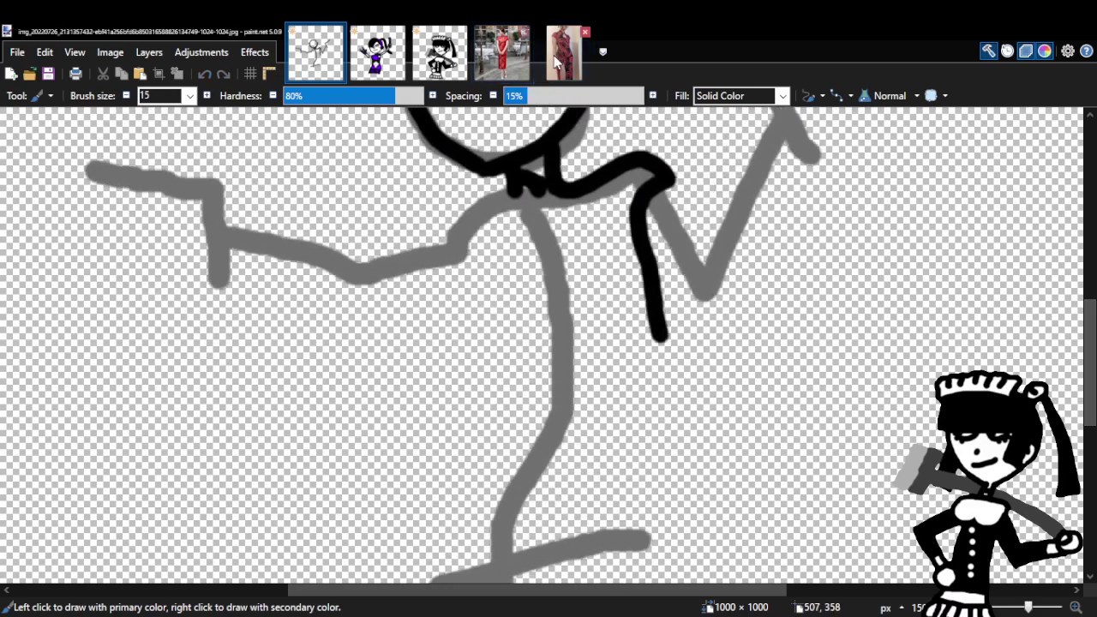
pyautogui.click(563, 52)
pyautogui.click(315, 68)
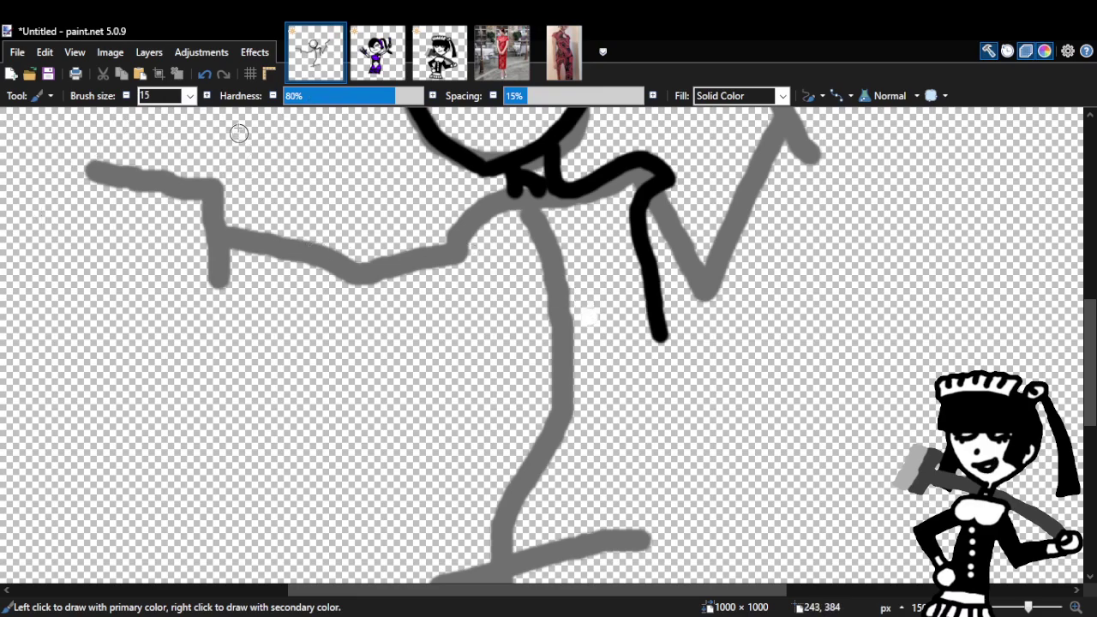
pyautogui.click(206, 75)
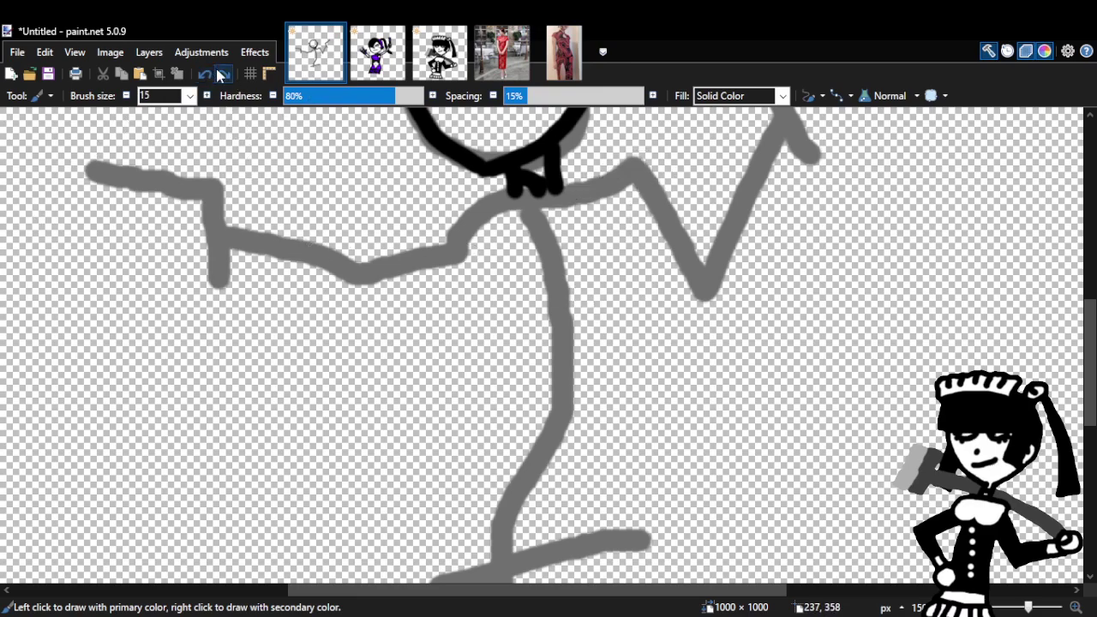
pyautogui.click(223, 75)
pyautogui.press('z')
pyautogui.rightClick(311, 309)
pyautogui.rightClick(311, 308)
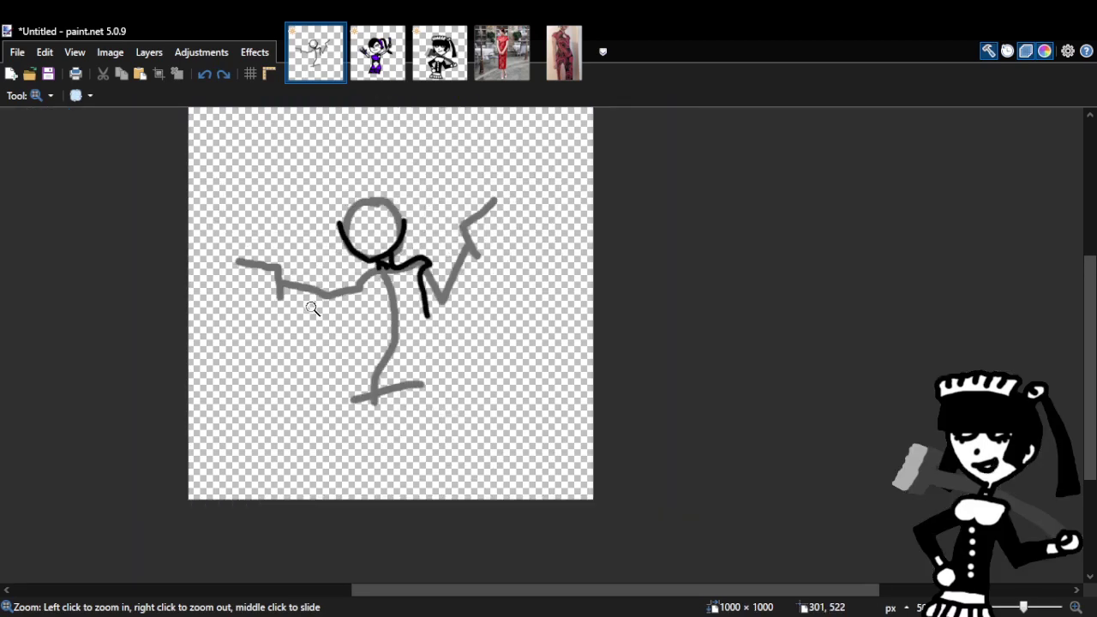
pyautogui.click(204, 75)
pyautogui.click(420, 269)
pyautogui.click(308, 276)
pyautogui.click(308, 276)
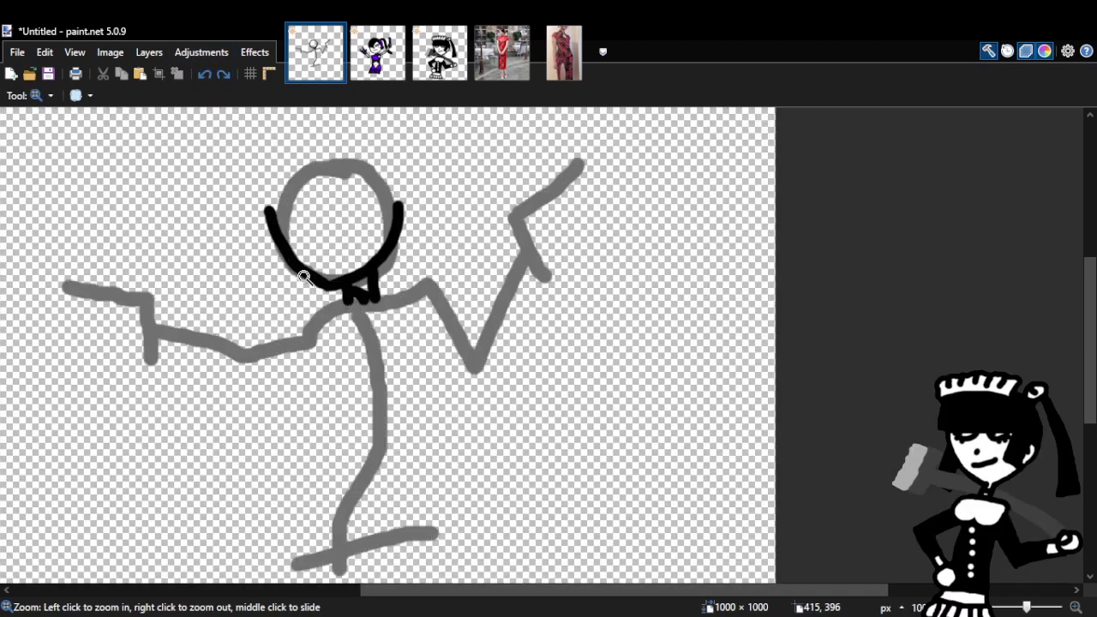
pyautogui.click(308, 276)
# Try a long black vertical stroke to the right of the grey hips, and undo it.
pyautogui.press('b')
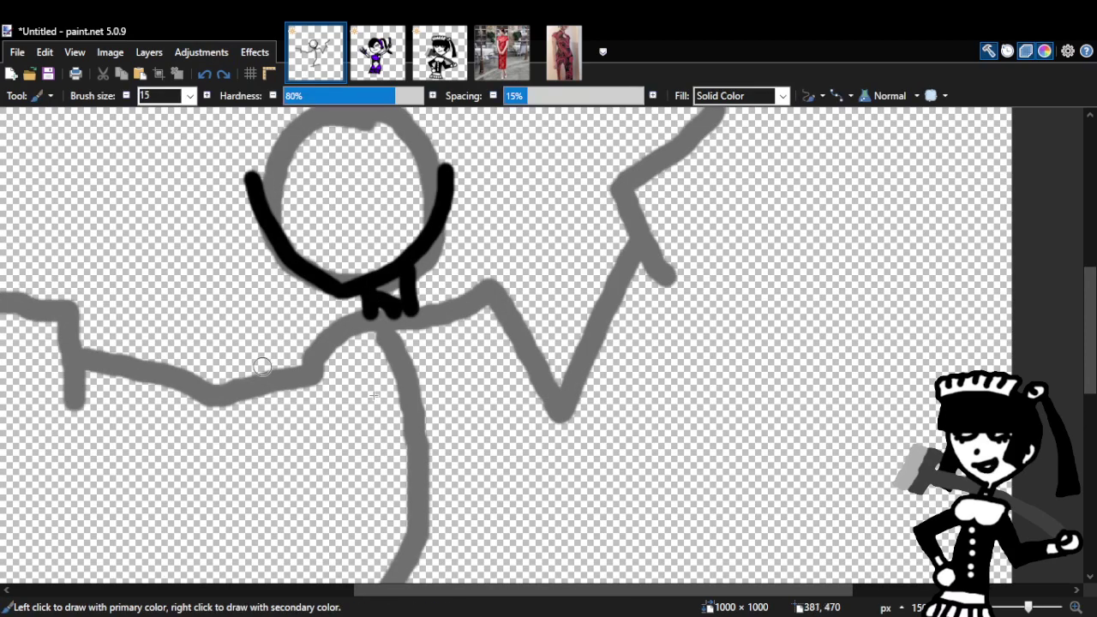
pyautogui.scroll(-5, 617, 533)
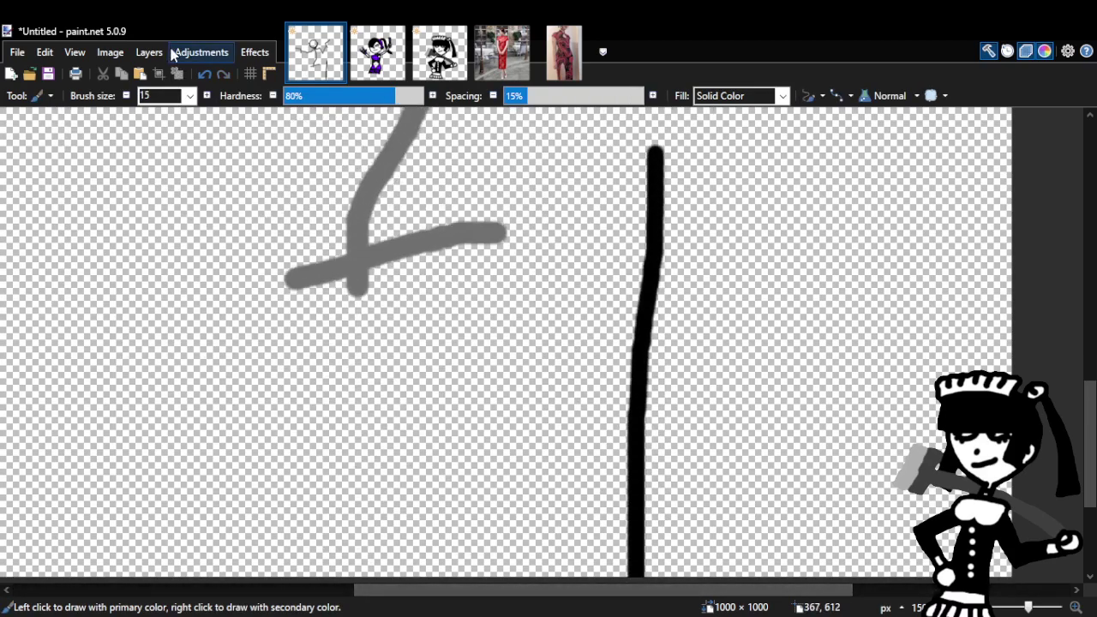
pyautogui.click(204, 74)
pyautogui.scroll(5, 505, 343)
pyautogui.scroll(3, 502, 548)
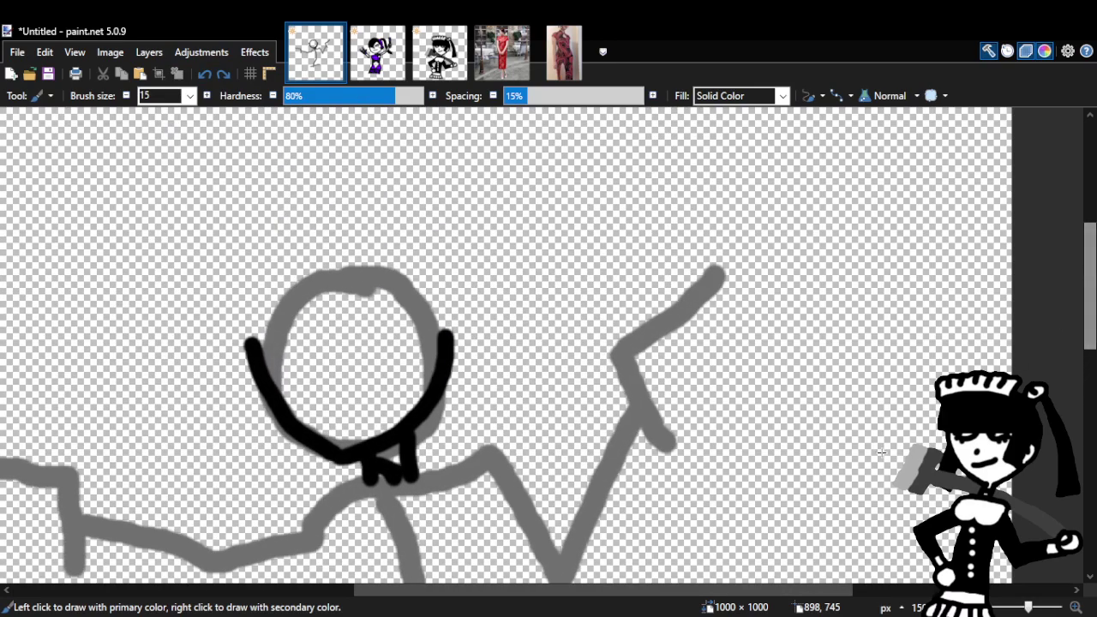
# Outline the dress in black from the neck over the left shoulder, down the left side, around the slit and hem to the lower right edge.
pyautogui.hscroll(-3, 480, 591)
pyautogui.scroll(-3, 489, 343)
pyautogui.moveTo(532, 293)
pyautogui.mouseDown()
pyautogui.moveTo(476, 354)
pyautogui.moveTo(504, 377)
pyautogui.moveTo(518, 413)
pyautogui.moveTo(520, 529)
pyautogui.mouseUp()
pyautogui.moveTo(1090, 323)
pyautogui.mouseDown()
pyautogui.moveTo(1079, 401)
pyautogui.moveTo(1067, 383)
pyautogui.mouseUp()
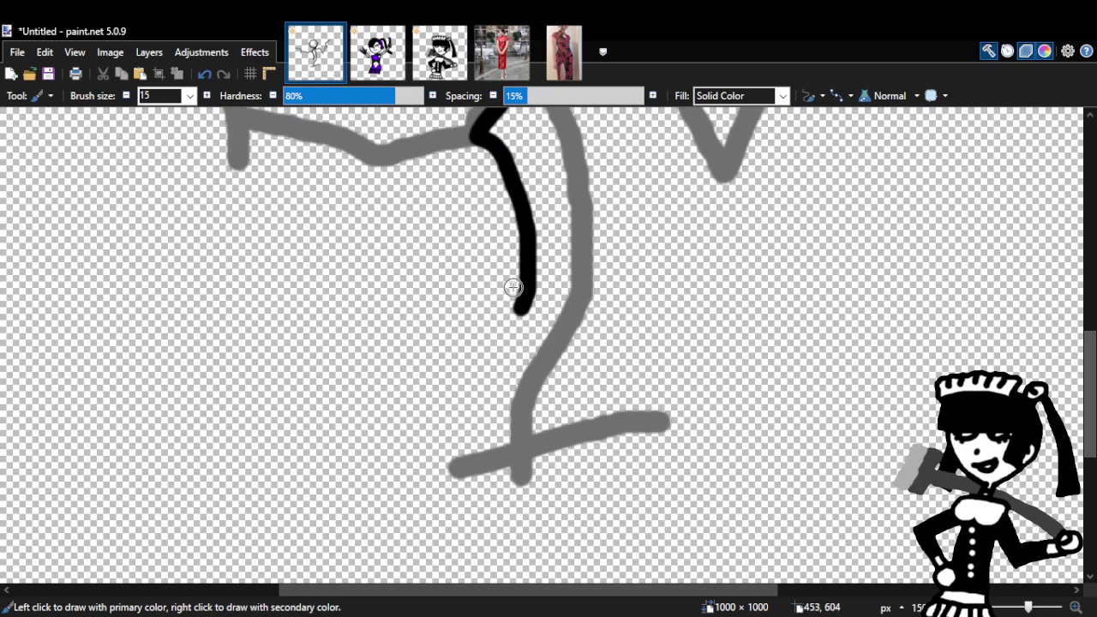
pyautogui.moveTo(519, 296)
pyautogui.mouseDown()
pyautogui.moveTo(469, 461)
pyautogui.moveTo(530, 407)
pyautogui.moveTo(534, 508)
pyautogui.moveTo(709, 510)
pyautogui.moveTo(673, 350)
pyautogui.mouseUp()
pyautogui.scroll(2, 673, 350)
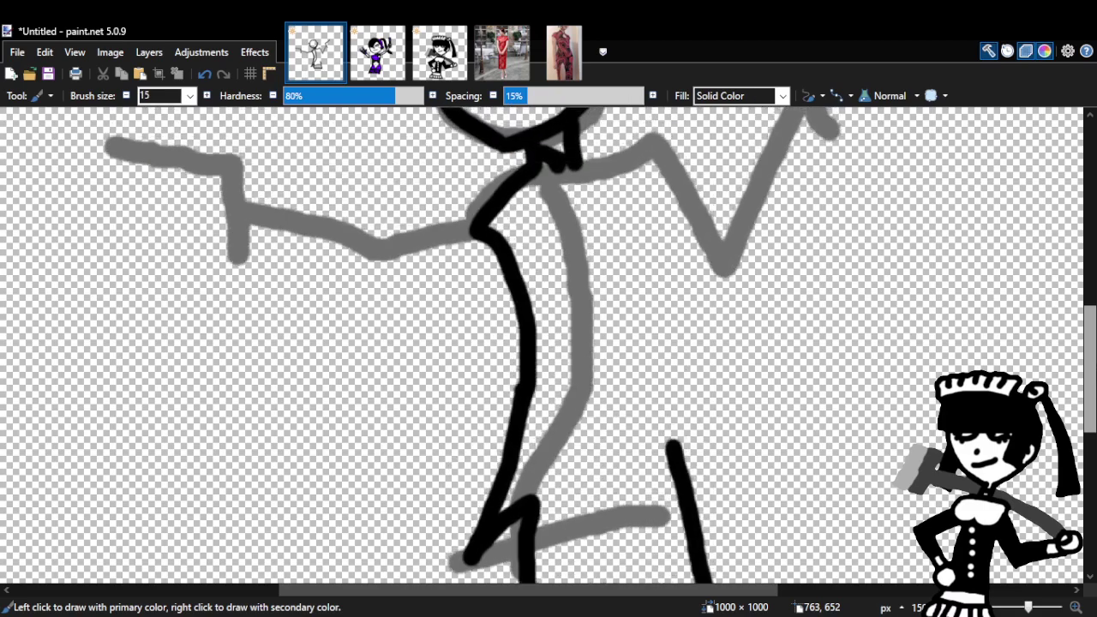
# Continue the black outline up the dress's right side, around a pointed shoulder and back to the neck.
pyautogui.scroll(1, 673, 443)
pyautogui.moveTo(674, 505)
pyautogui.mouseDown()
pyautogui.moveTo(651, 413)
pyautogui.moveTo(665, 317)
pyautogui.mouseUp()
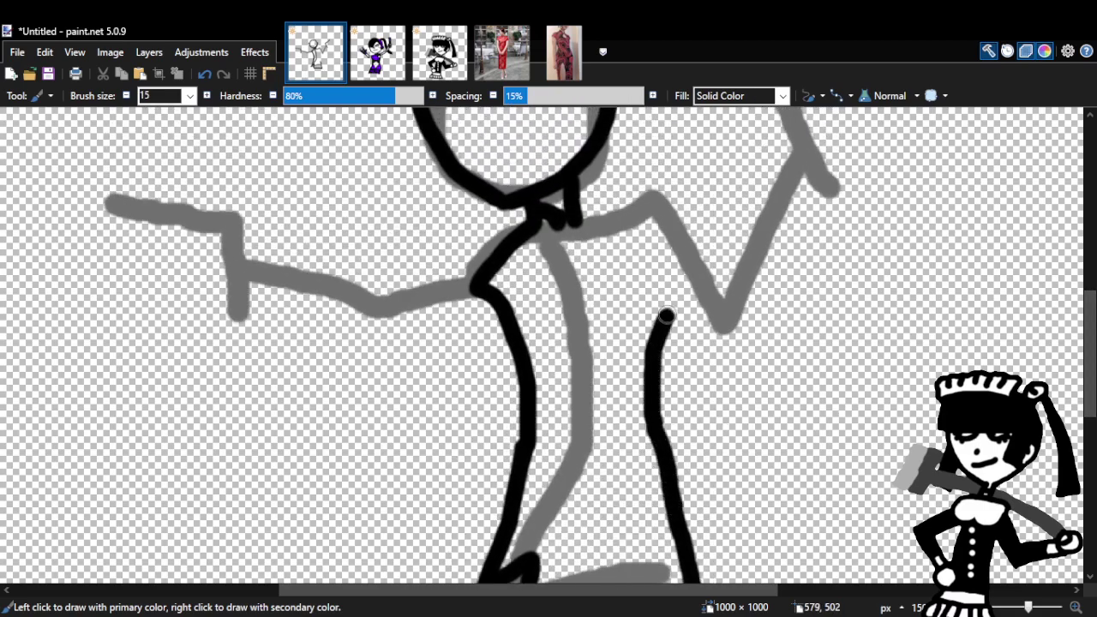
pyautogui.moveTo(1091, 358); pyautogui.dragTo(1092, 328)
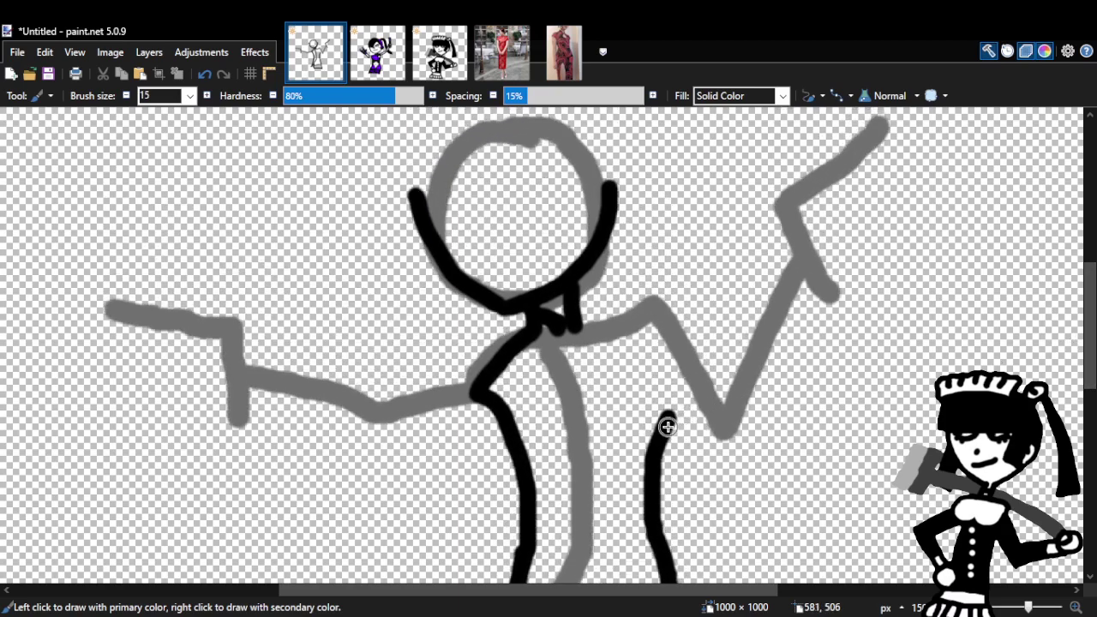
pyautogui.moveTo(666, 421)
pyautogui.mouseDown()
pyautogui.moveTo(689, 344)
pyautogui.moveTo(705, 333)
pyautogui.moveTo(639, 311)
pyautogui.moveTo(578, 324)
pyautogui.mouseUp()
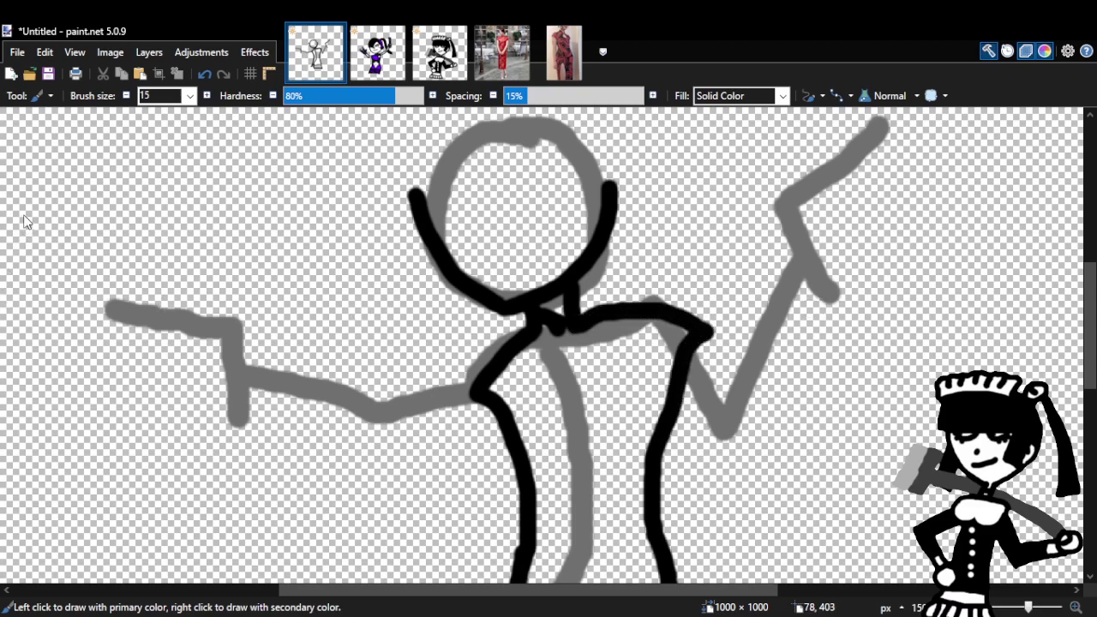
# Hide the grey pose sketch to view the black jaw and dress outline alone.
pyautogui.press('z')
pyautogui.rightClick(815, 296)
pyautogui.rightClick(819, 295)
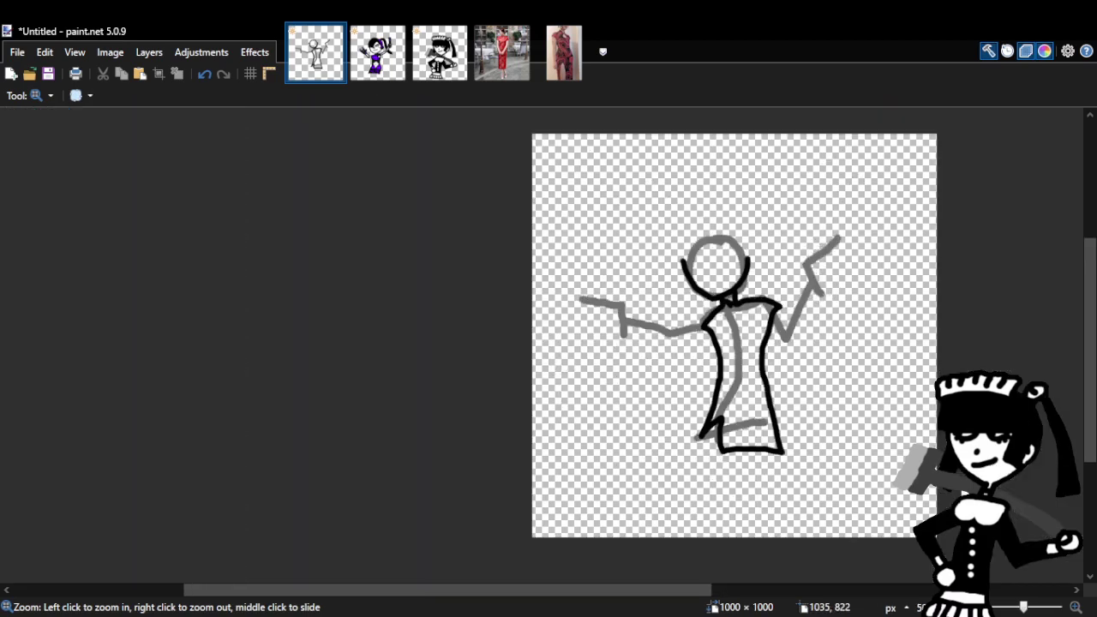
pyautogui.hotkey('ctrl', 'shift', 'Delete')
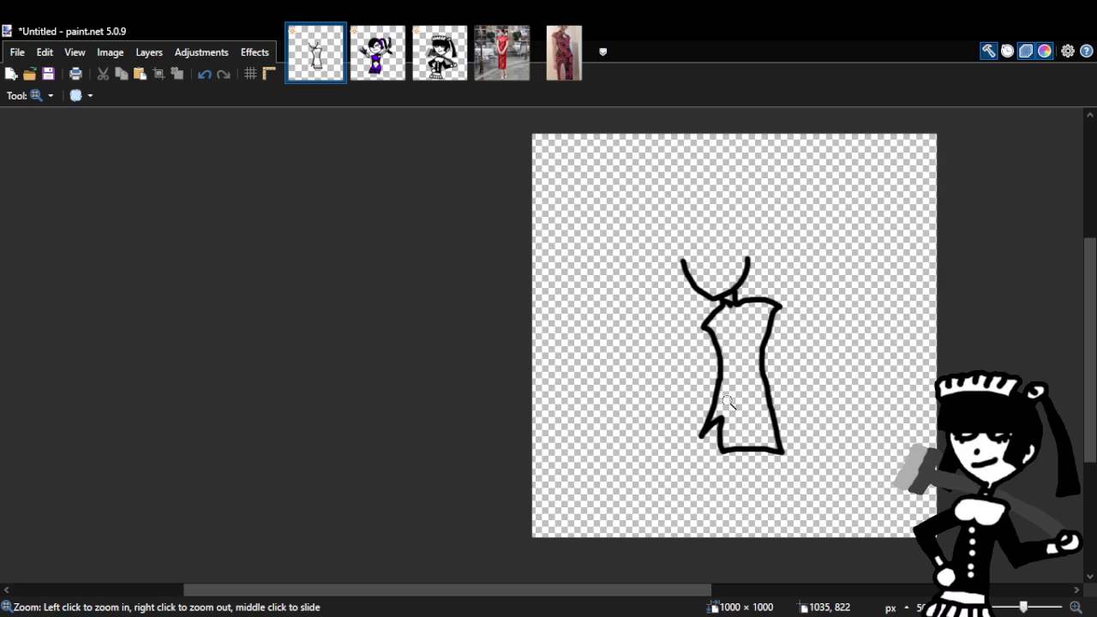
pyautogui.hotkey('ctrl', 'z')
pyautogui.hotkey('ctrl', 'y')
# Lasso the black jaw and dress outline and shift it slightly up and to the left.
pyautogui.press('s')
pyautogui.moveTo(697, 190)
pyautogui.mouseDown()
pyautogui.moveTo(745, 479)
pyautogui.moveTo(891, 365)
pyautogui.moveTo(814, 244)
pyautogui.moveTo(699, 192)
pyautogui.mouseUp()
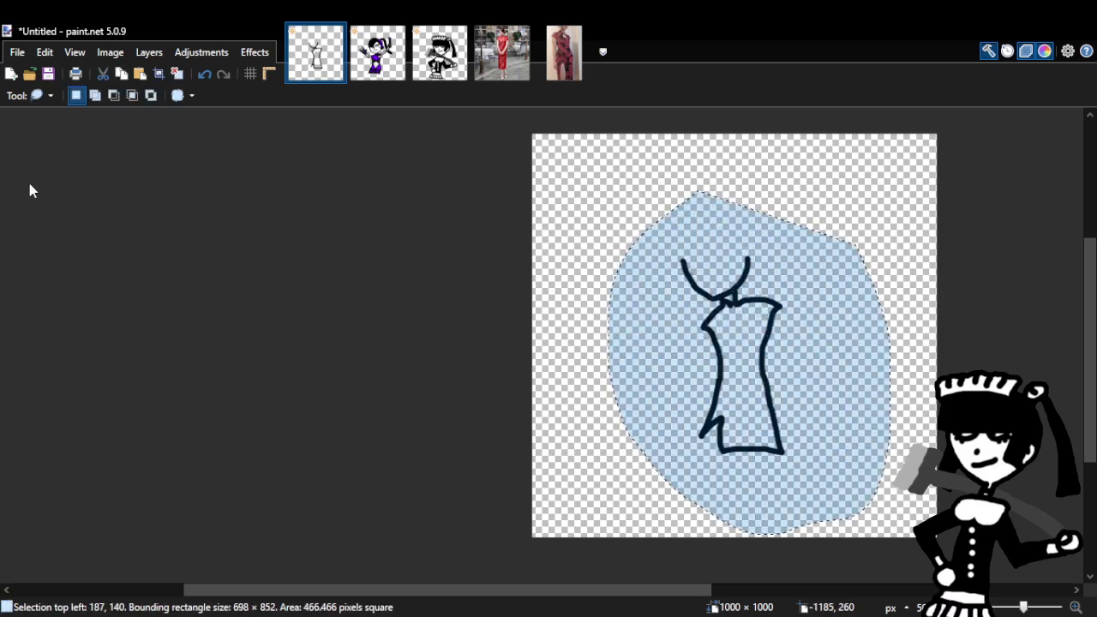
pyautogui.press('m')
pyautogui.moveTo(734, 346)
pyautogui.mouseDown()
pyautogui.moveTo(766, 368)
pyautogui.moveTo(756, 354)
pyautogui.moveTo(794, 354)
pyautogui.mouseUp()
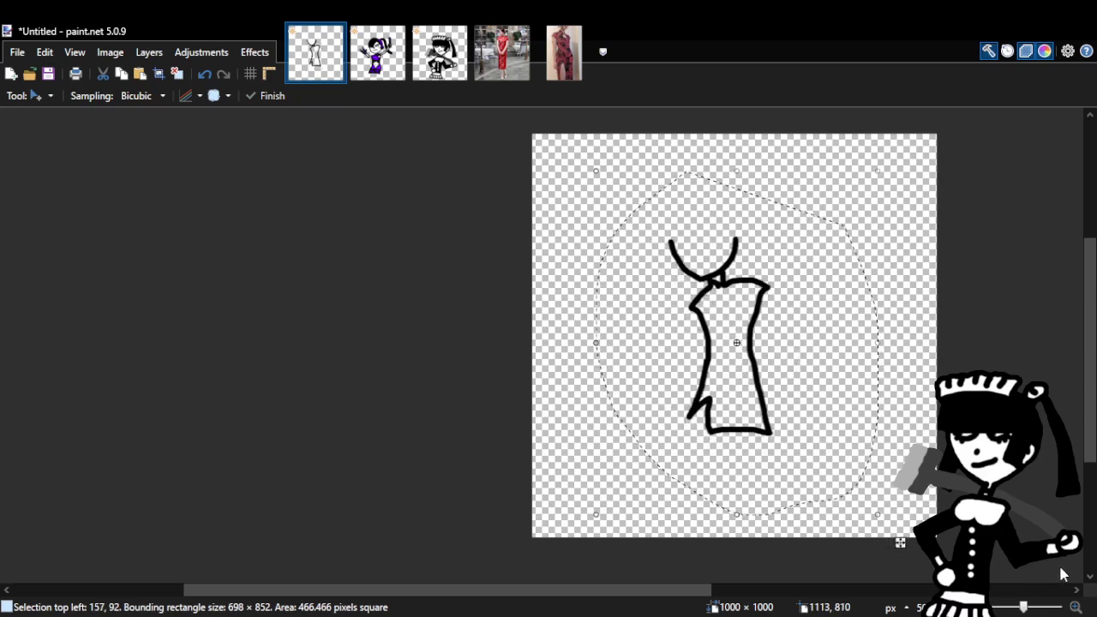
# Try shifting the lassoed part of the grey pose sketch, undo the move, and clear the selection.
pyautogui.moveTo(800, 349)
pyautogui.mouseDown()
pyautogui.moveTo(782, 323)
pyautogui.moveTo(824, 351)
pyautogui.moveTo(819, 363)
pyautogui.mouseUp()
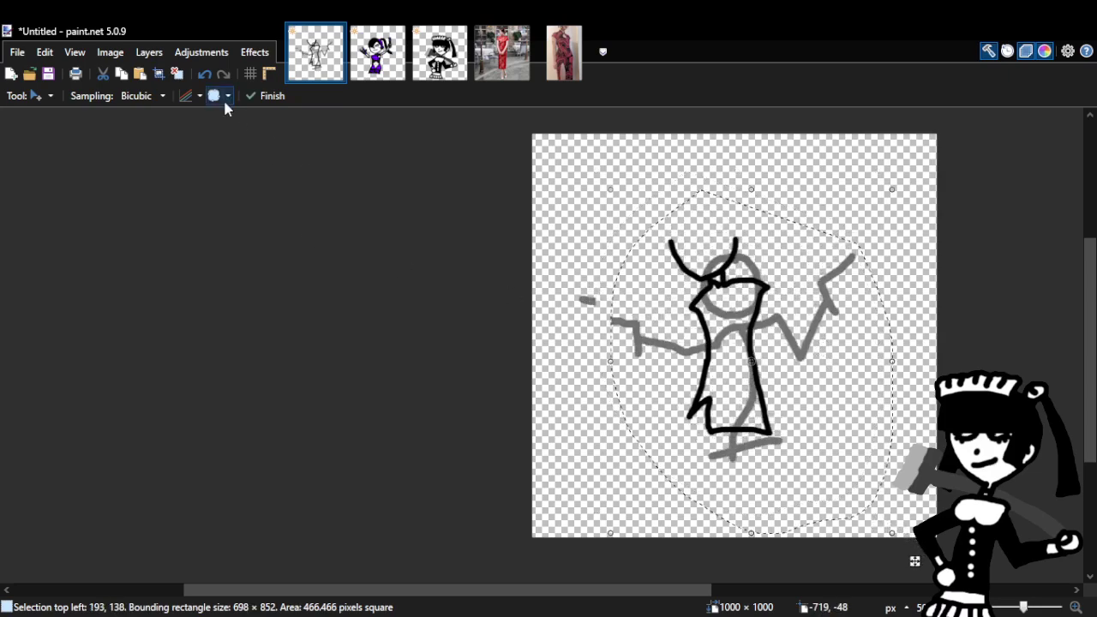
pyautogui.click(204, 73)
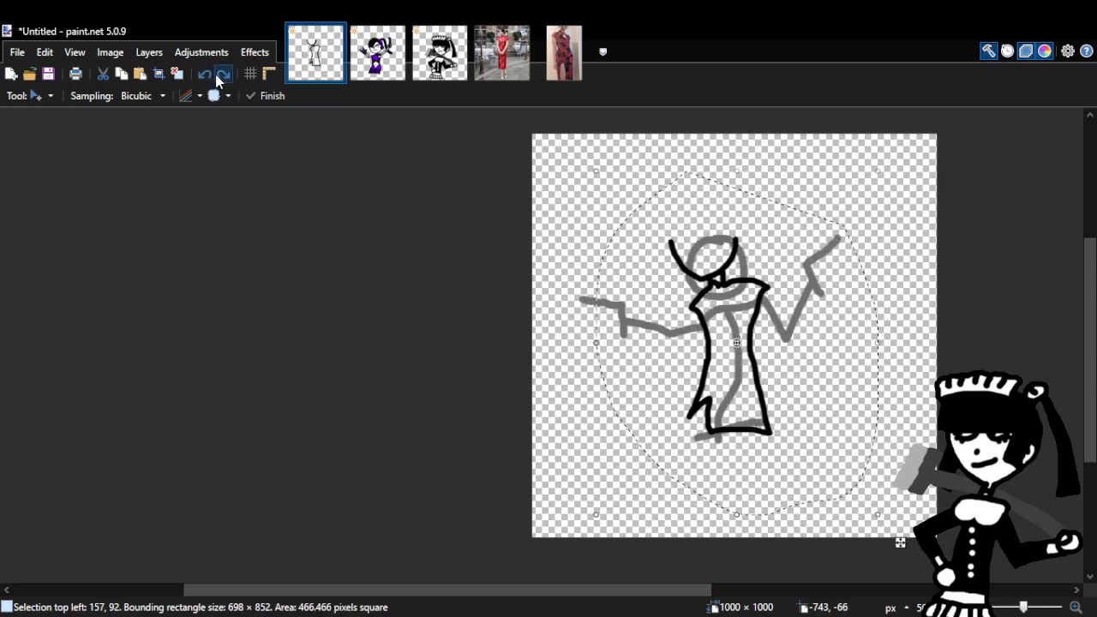
pyautogui.press('s')
pyautogui.click(599, 187)
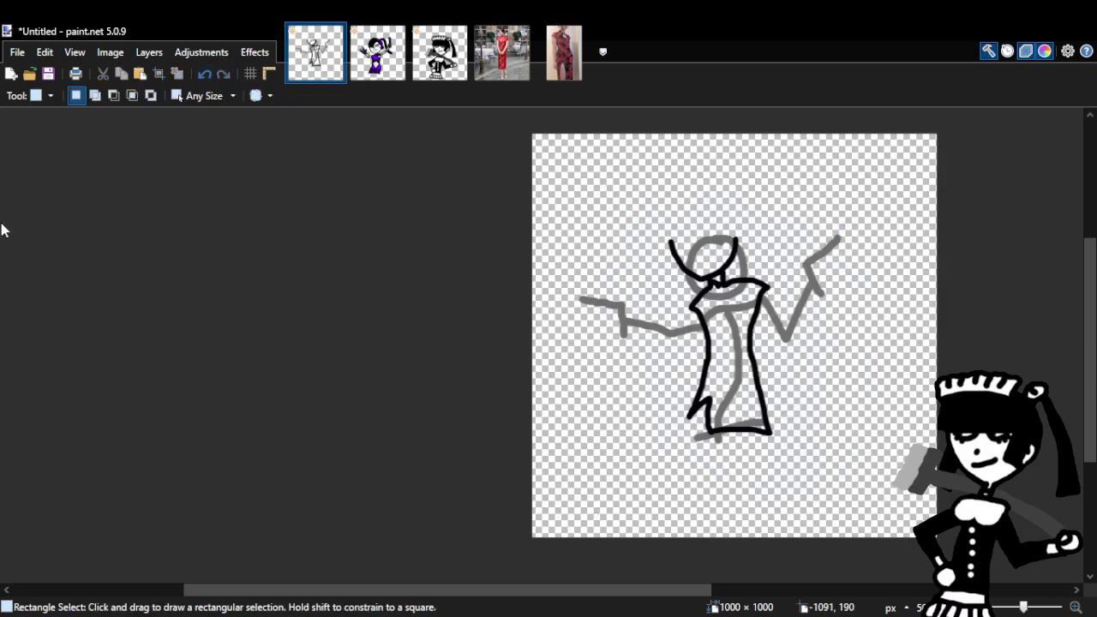
# Select a rectangle around the whole figure and shift the grey pose sketch up and left to fit the black outline.
pyautogui.moveTo(555, 175); pyautogui.dragTo(910, 529)
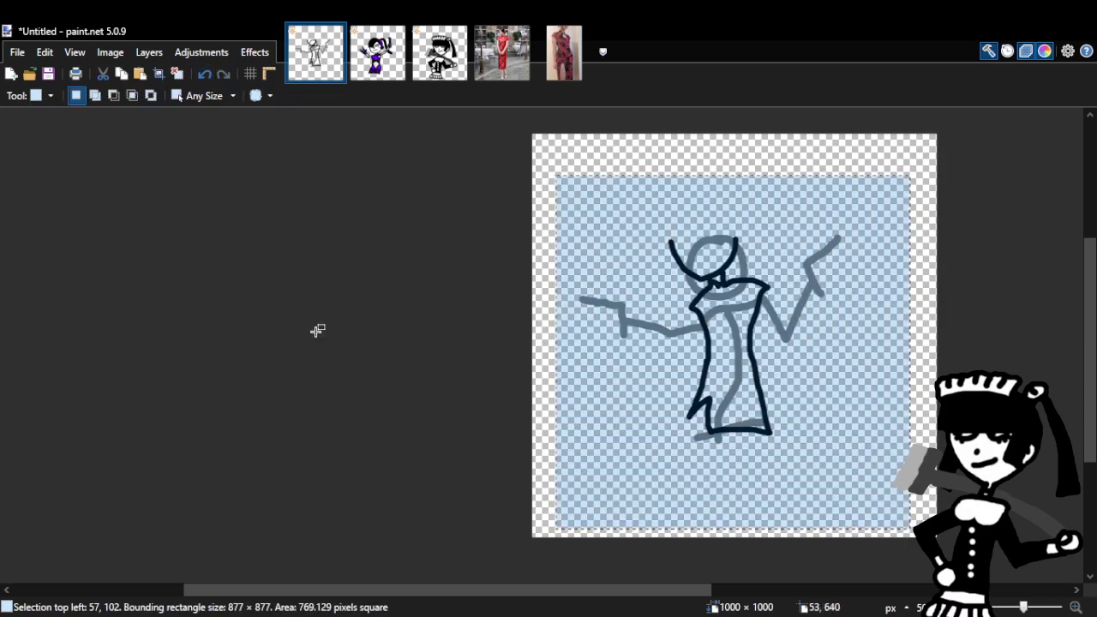
pyautogui.press('m')
pyautogui.moveTo(818, 374)
pyautogui.mouseDown()
pyautogui.moveTo(798, 352)
pyautogui.moveTo(811, 360)
pyautogui.mouseUp()
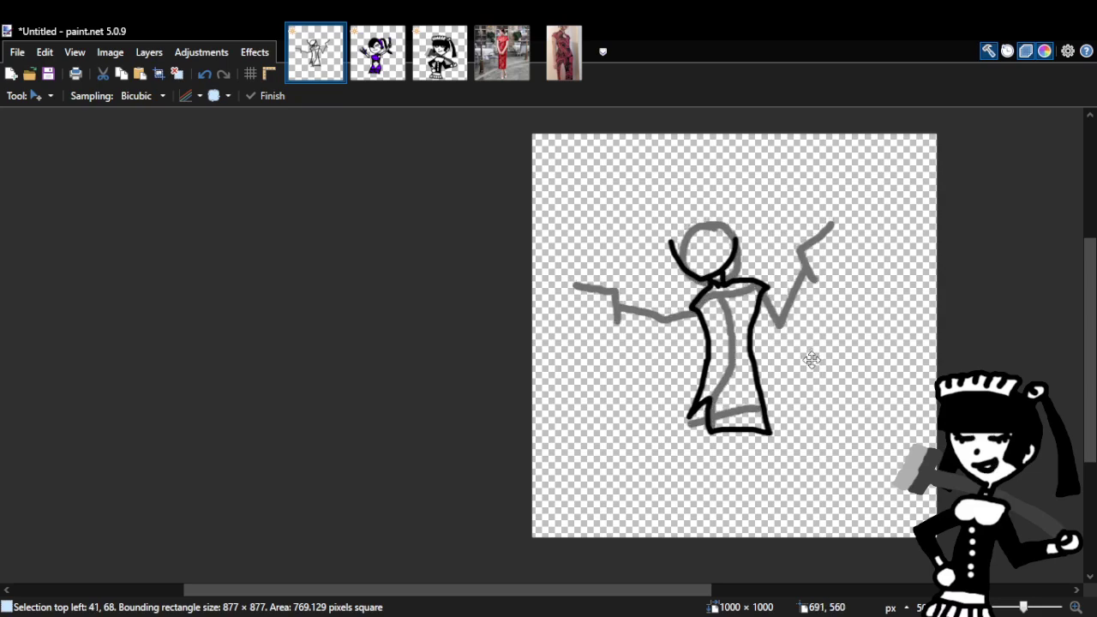
pyautogui.moveTo(811, 359); pyautogui.dragTo(808, 358)
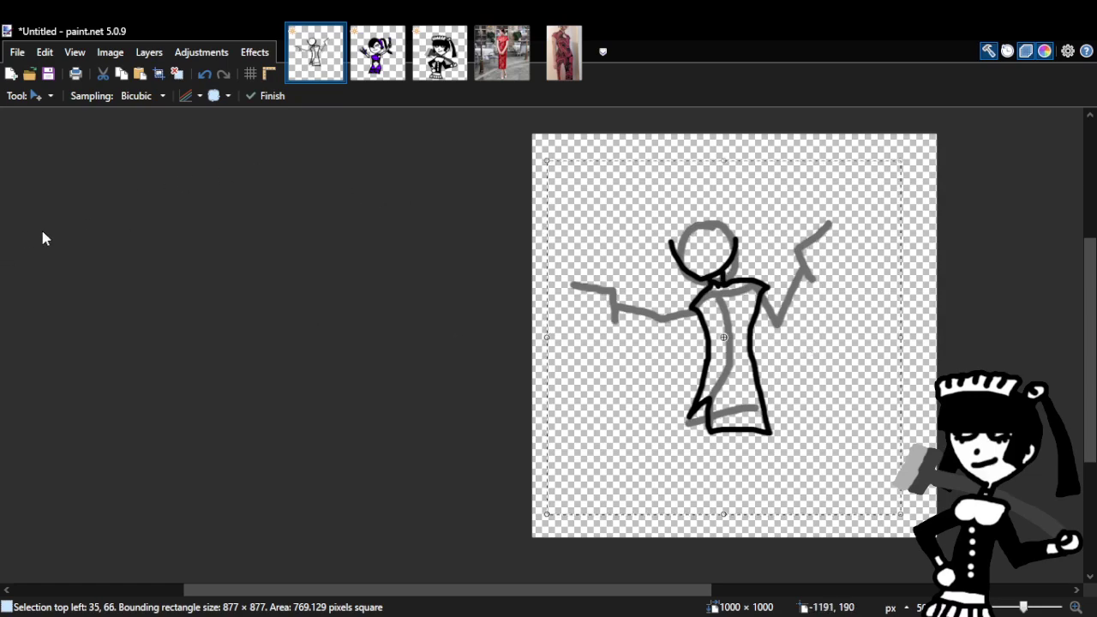
# Try erasing around the right side of the neck on the grey sketch, and undo the erasing.
pyautogui.press('z')
pyautogui.click(771, 252)
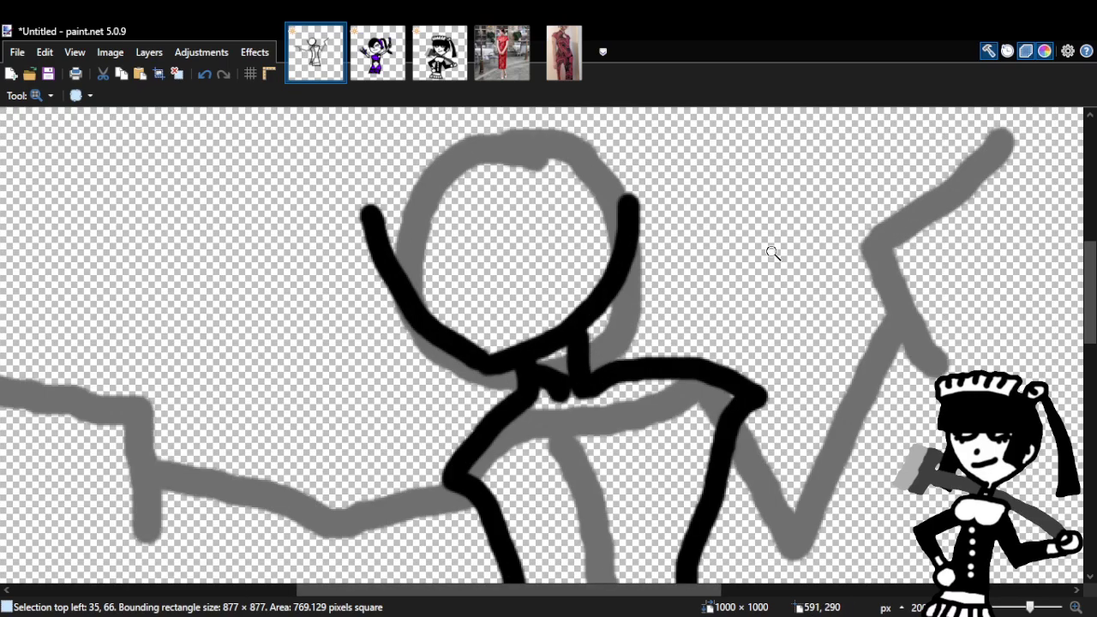
pyautogui.press('e')
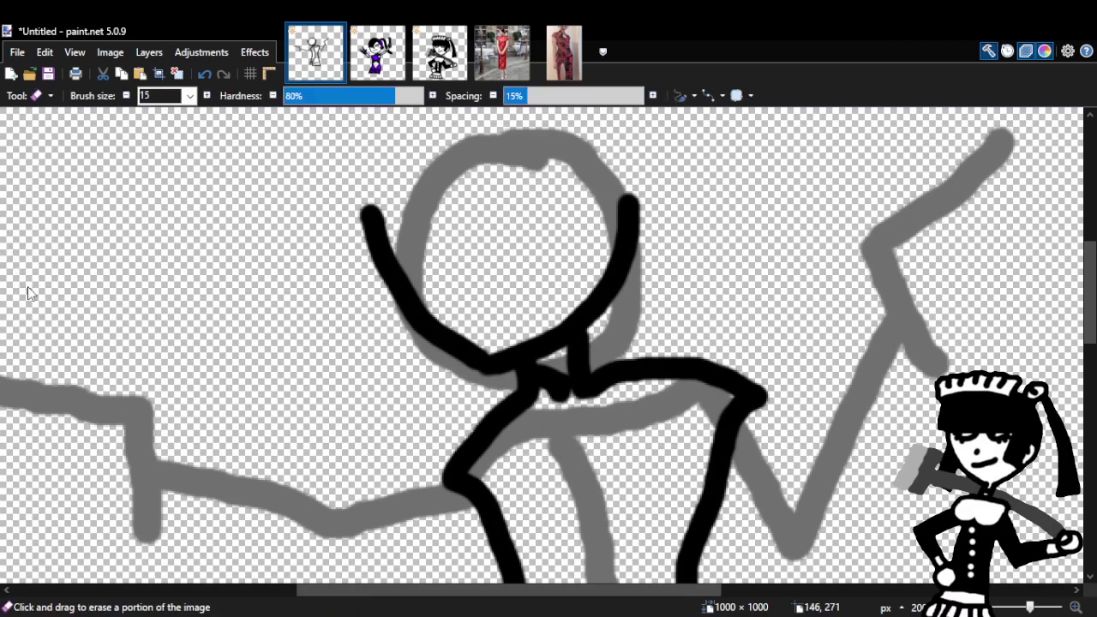
pyautogui.moveTo(604, 414); pyautogui.dragTo(614, 337)
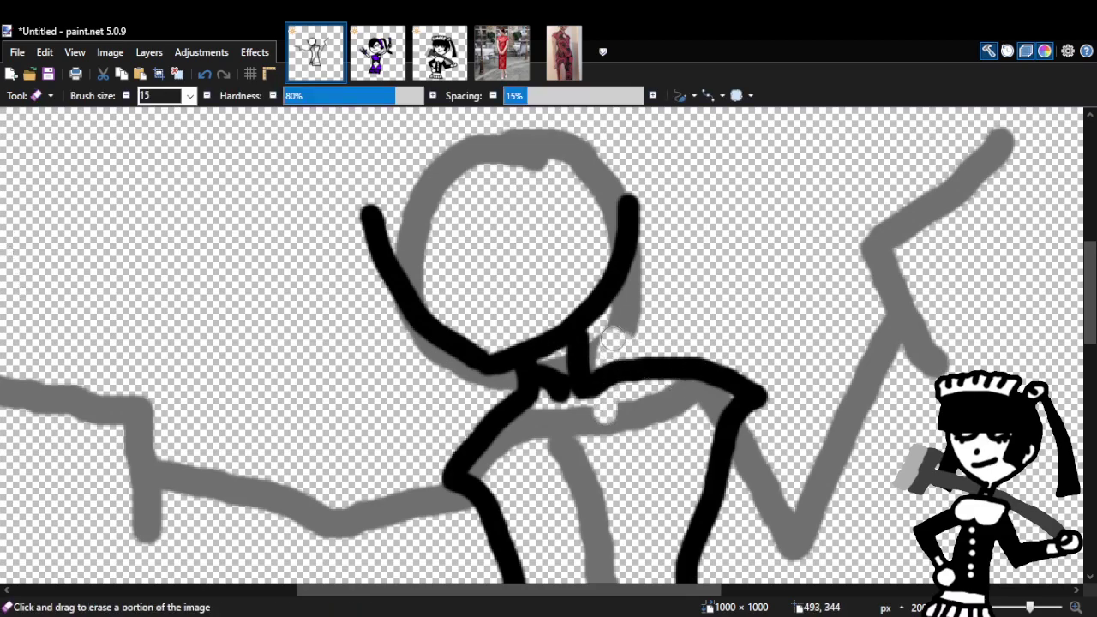
pyautogui.click(204, 74)
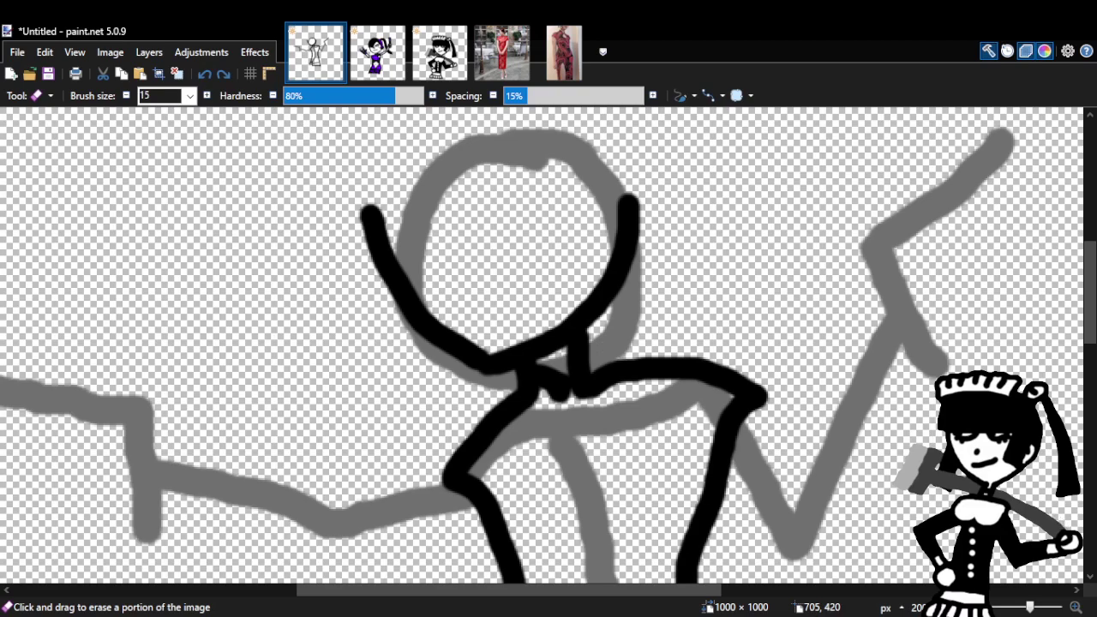
# Erase the black right shoulder line and the upper part of the dress's right side down to the waist.
pyautogui.moveTo(613, 383)
pyautogui.mouseDown()
pyautogui.moveTo(602, 346)
pyautogui.moveTo(605, 435)
pyautogui.moveTo(609, 353)
pyautogui.moveTo(599, 410)
pyautogui.moveTo(646, 347)
pyautogui.moveTo(634, 378)
pyautogui.moveTo(645, 383)
pyautogui.moveTo(698, 349)
pyautogui.moveTo(660, 409)
pyautogui.moveTo(720, 344)
pyautogui.moveTo(679, 360)
pyautogui.moveTo(655, 397)
pyautogui.moveTo(673, 381)
pyautogui.moveTo(764, 394)
pyautogui.moveTo(723, 363)
pyautogui.moveTo(769, 438)
pyautogui.moveTo(701, 369)
pyautogui.mouseUp()
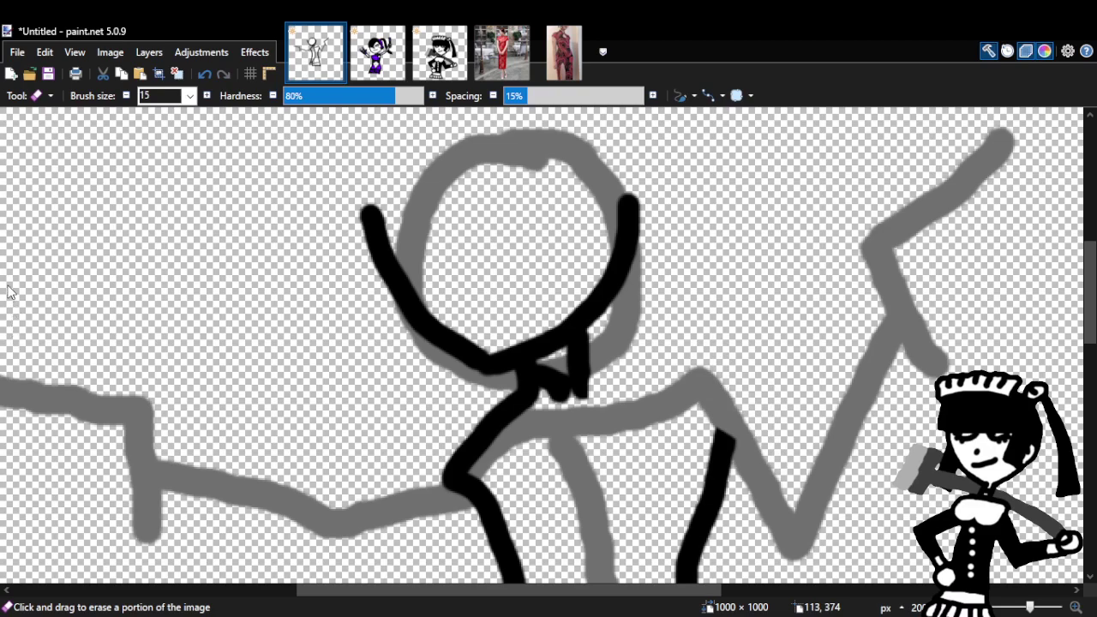
pyautogui.press('b')
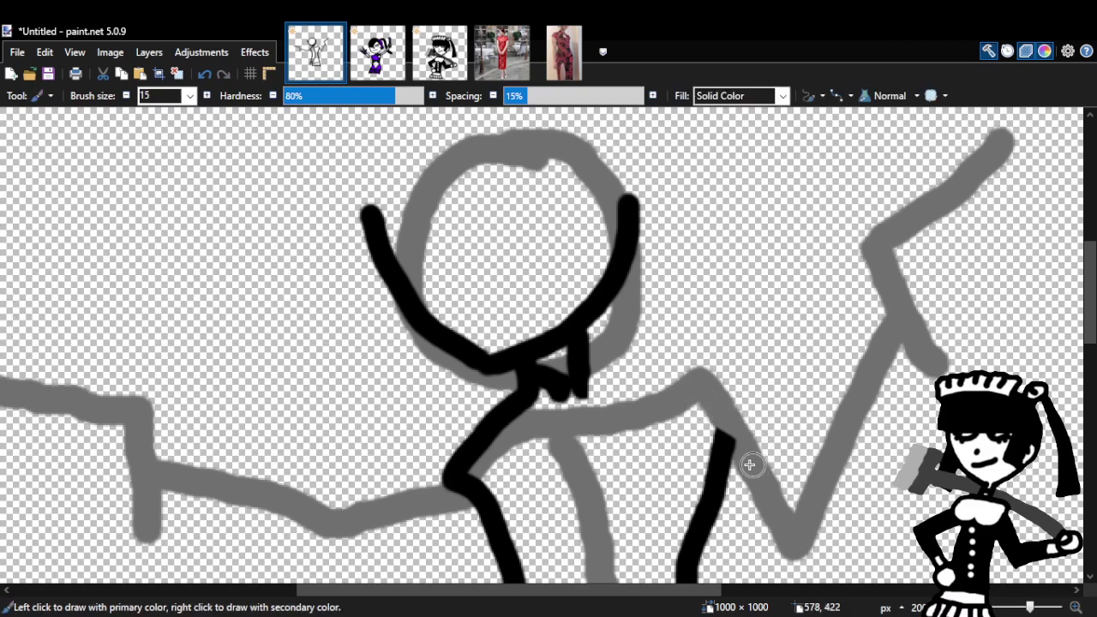
pyautogui.moveTo(1090, 334)
pyautogui.mouseDown()
pyautogui.moveTo(1090, 388)
pyautogui.moveTo(1090, 354)
pyautogui.mouseUp()
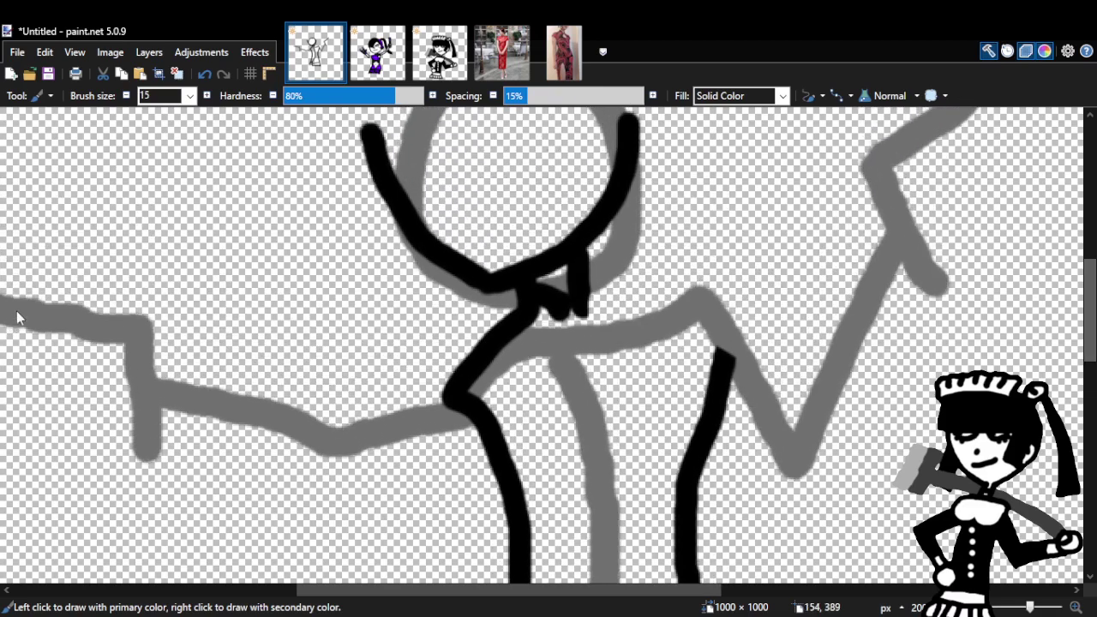
pyautogui.press('e')
pyautogui.moveTo(724, 475)
pyautogui.mouseDown()
pyautogui.moveTo(673, 389)
pyautogui.moveTo(751, 480)
pyautogui.moveTo(708, 394)
pyautogui.moveTo(761, 410)
pyautogui.moveTo(720, 332)
pyautogui.moveTo(730, 399)
pyautogui.moveTo(714, 490)
pyautogui.moveTo(676, 398)
pyautogui.mouseUp()
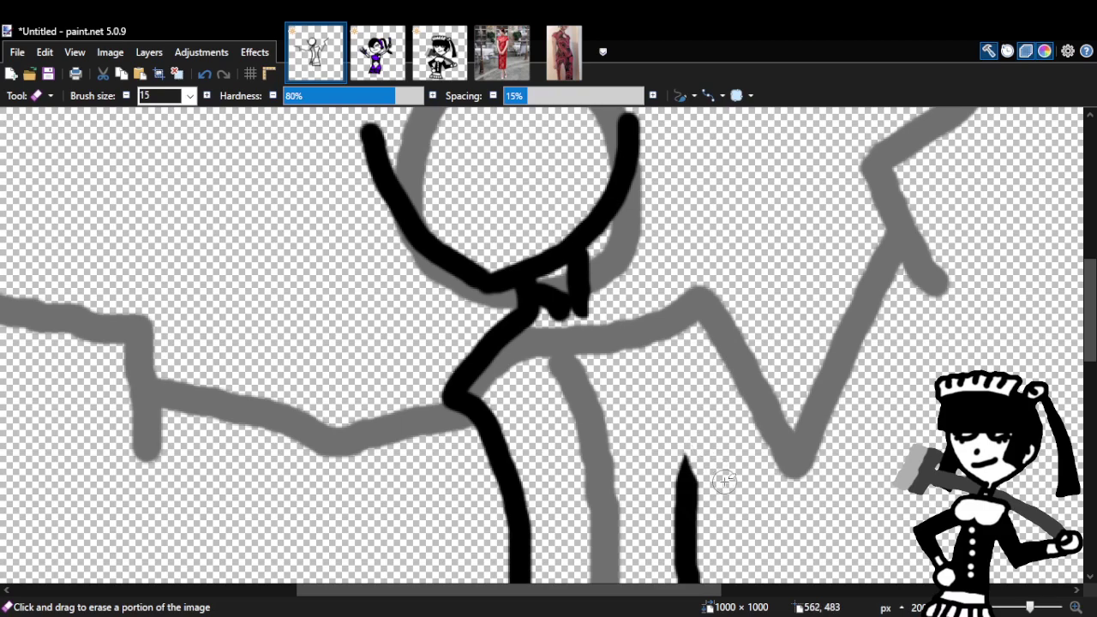
# Try drawing the dress's upper right side and the shoulder line in black, and undo both strokes.
pyautogui.press('b')
pyautogui.moveTo(691, 494)
pyautogui.mouseDown()
pyautogui.moveTo(687, 368)
pyautogui.moveTo(716, 329)
pyautogui.moveTo(732, 330)
pyautogui.mouseUp()
pyautogui.moveTo(575, 310)
pyautogui.mouseDown()
pyautogui.moveTo(711, 311)
pyautogui.moveTo(734, 327)
pyautogui.mouseUp()
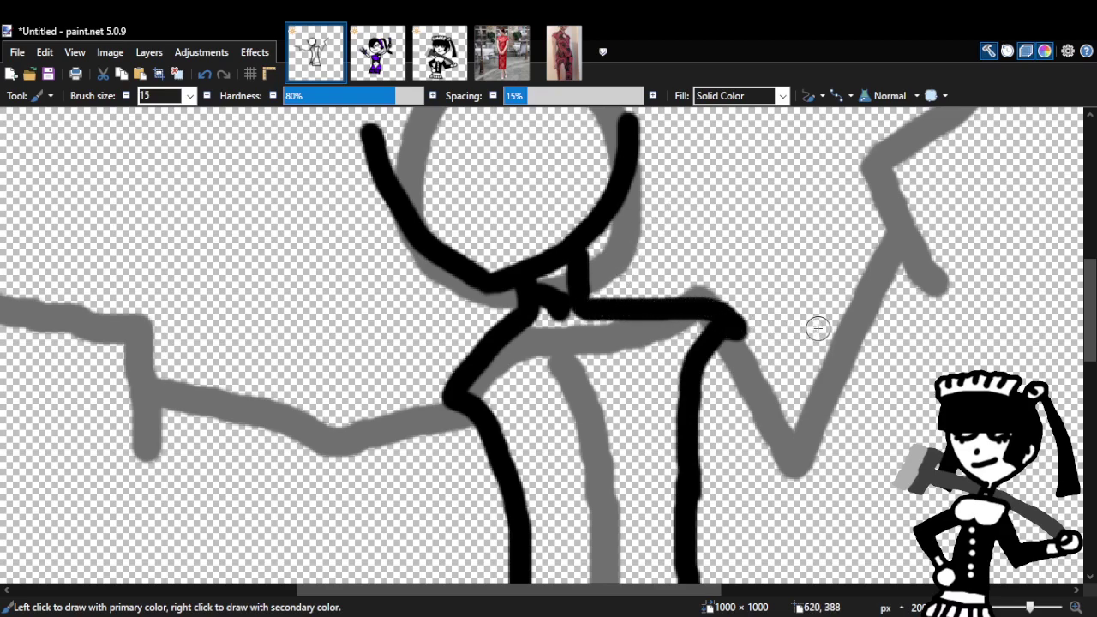
pyautogui.click(206, 74)
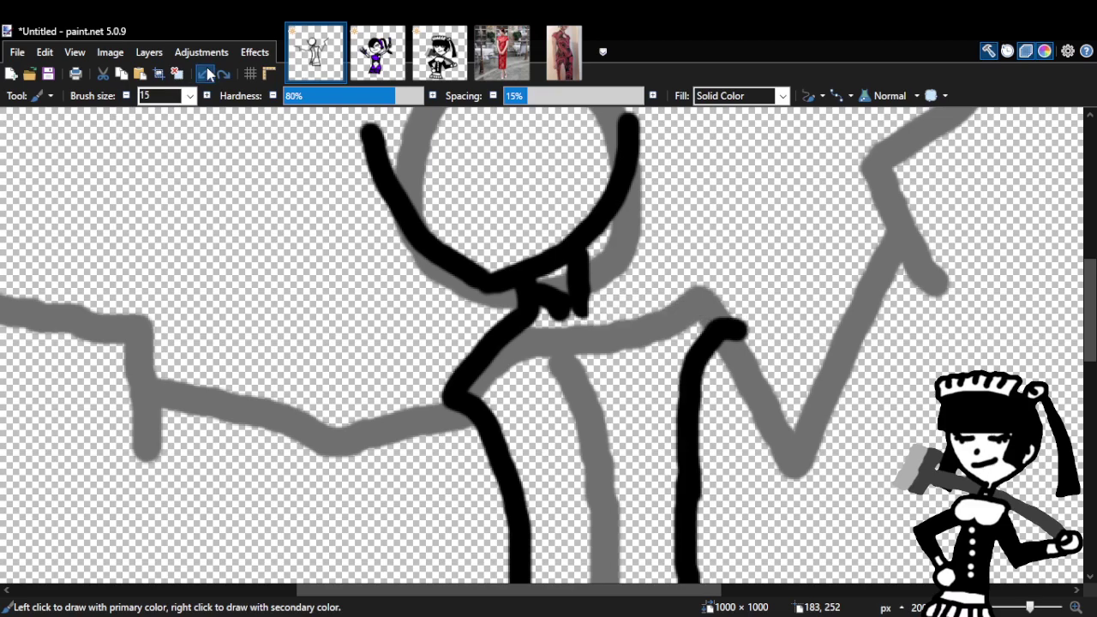
pyautogui.click(206, 75)
# Draw the black right shoulder line running down into the dress's side, and erase the part of the side just below the shoulder.
pyautogui.moveTo(574, 306)
pyautogui.mouseDown()
pyautogui.moveTo(684, 312)
pyautogui.moveTo(726, 335)
pyautogui.moveTo(693, 351)
pyautogui.moveTo(681, 379)
pyautogui.moveTo(685, 489)
pyautogui.mouseUp()
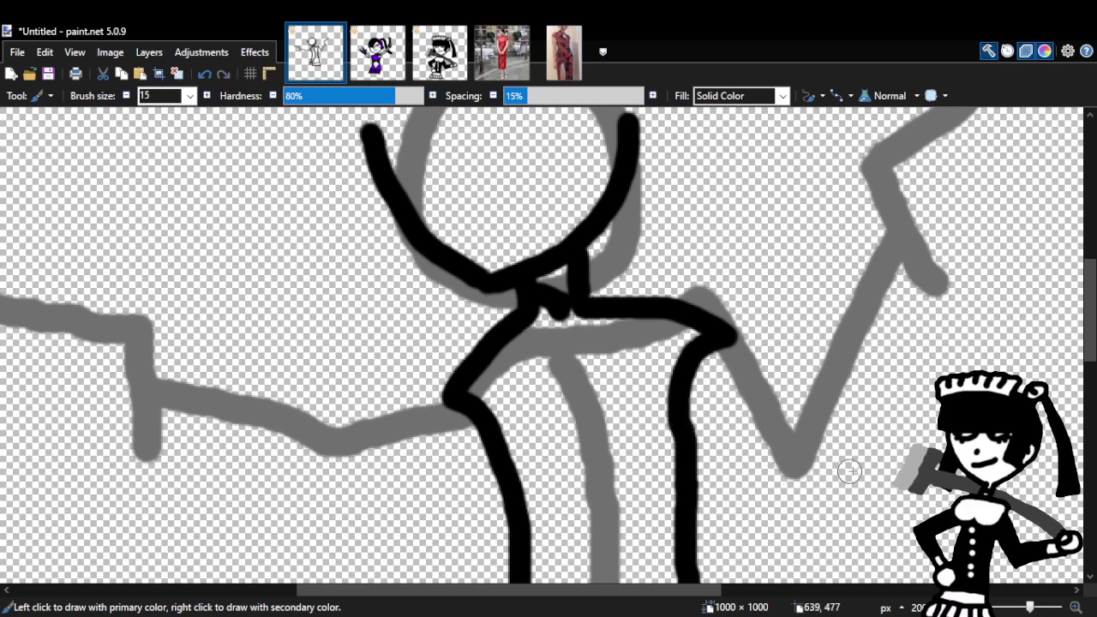
pyautogui.click(585, 67)
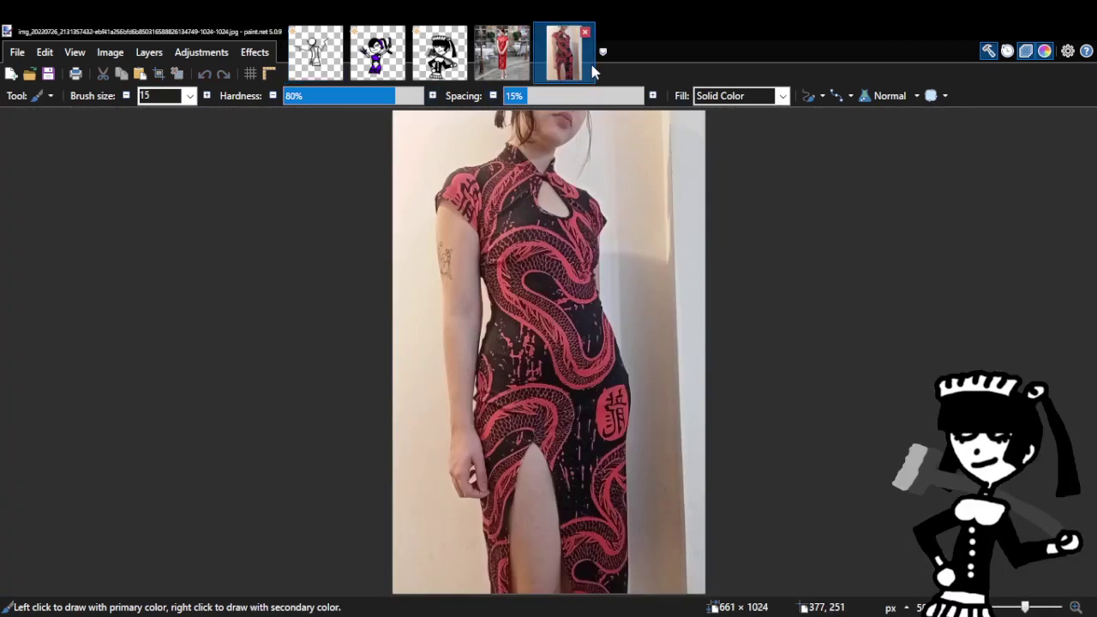
pyautogui.click(313, 74)
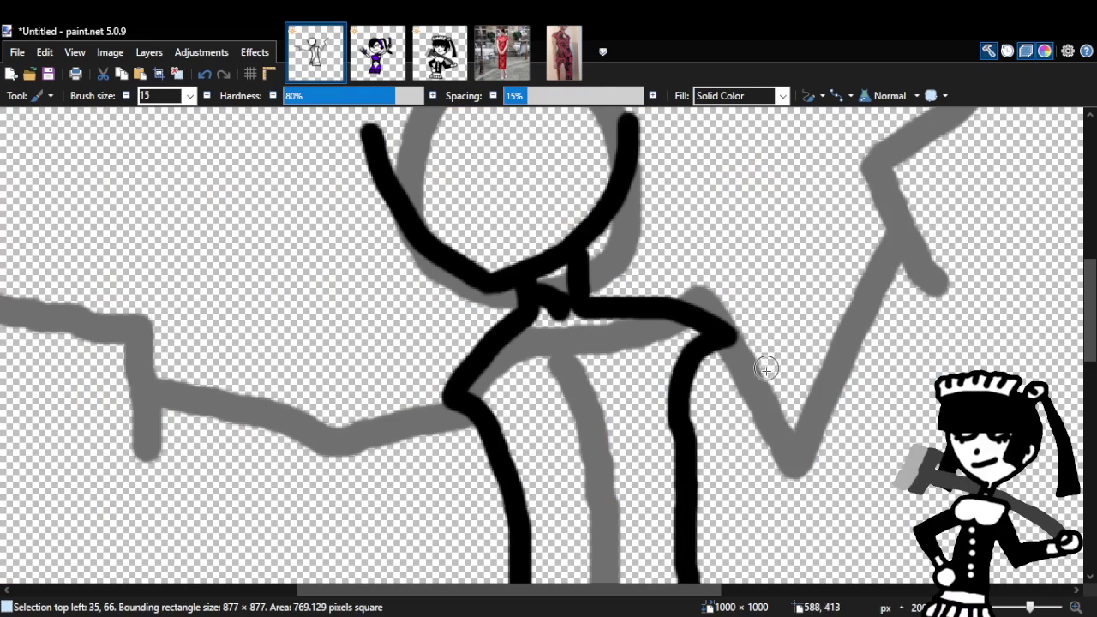
pyautogui.press('e')
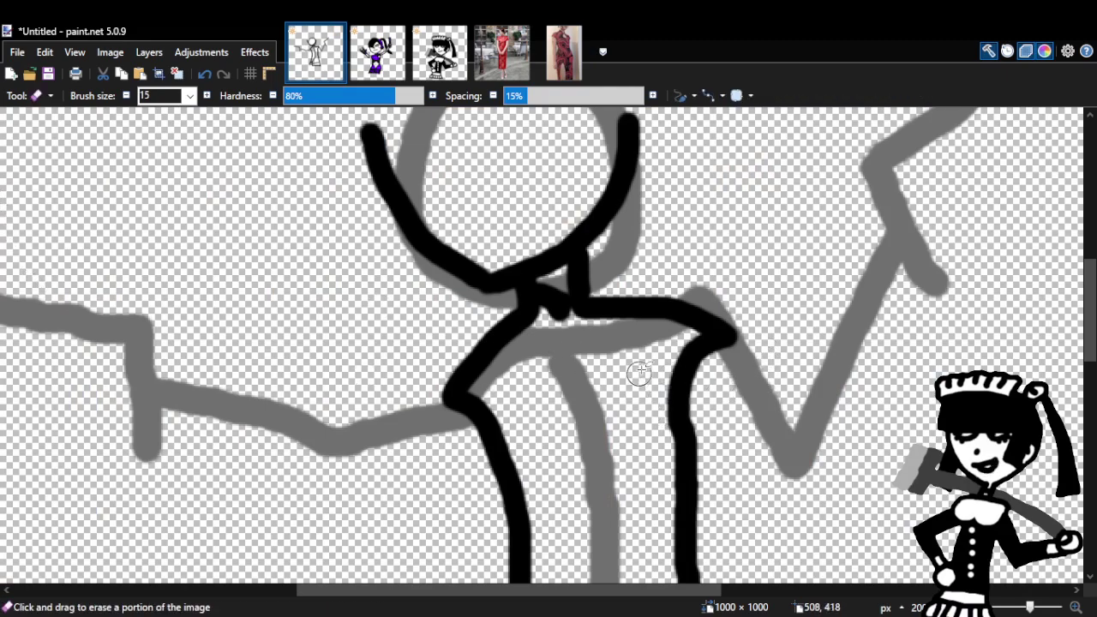
pyautogui.moveTo(663, 348)
pyautogui.mouseDown()
pyautogui.moveTo(735, 371)
pyautogui.moveTo(680, 364)
pyautogui.moveTo(705, 389)
pyautogui.moveTo(655, 366)
pyautogui.mouseUp()
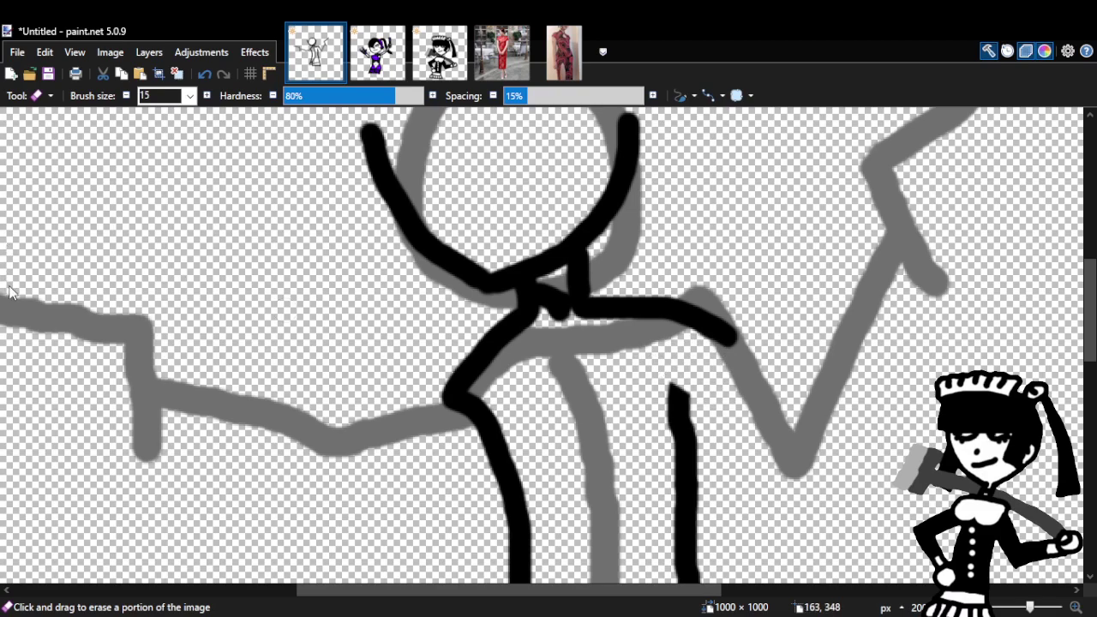
# Try drawing a pointed sleeve edge under the right shoulder, and undo the stroke.
pyautogui.press('b')
pyautogui.moveTo(677, 391)
pyautogui.mouseDown()
pyautogui.moveTo(741, 356)
pyautogui.moveTo(715, 326)
pyautogui.mouseUp()
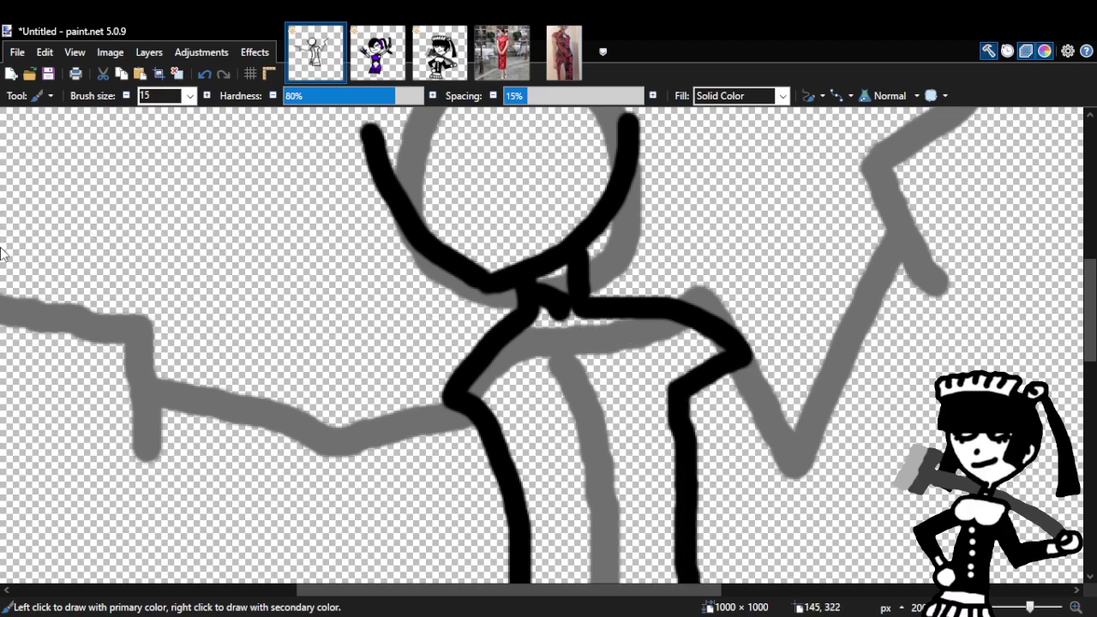
pyautogui.click(204, 73)
# Draw a smooth black curve from the right shoulder tip down to the dress's side, and erase the leftover stub beside it.
pyautogui.moveTo(710, 326)
pyautogui.mouseDown()
pyautogui.moveTo(727, 331)
pyautogui.moveTo(700, 367)
pyautogui.moveTo(690, 445)
pyautogui.mouseUp()
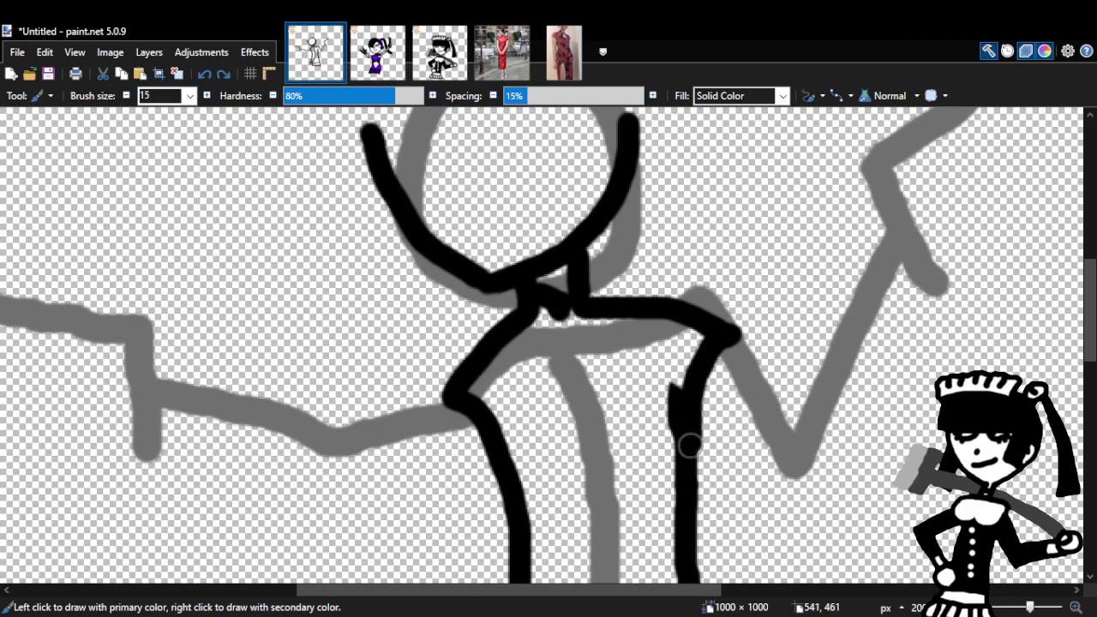
pyautogui.press('e')
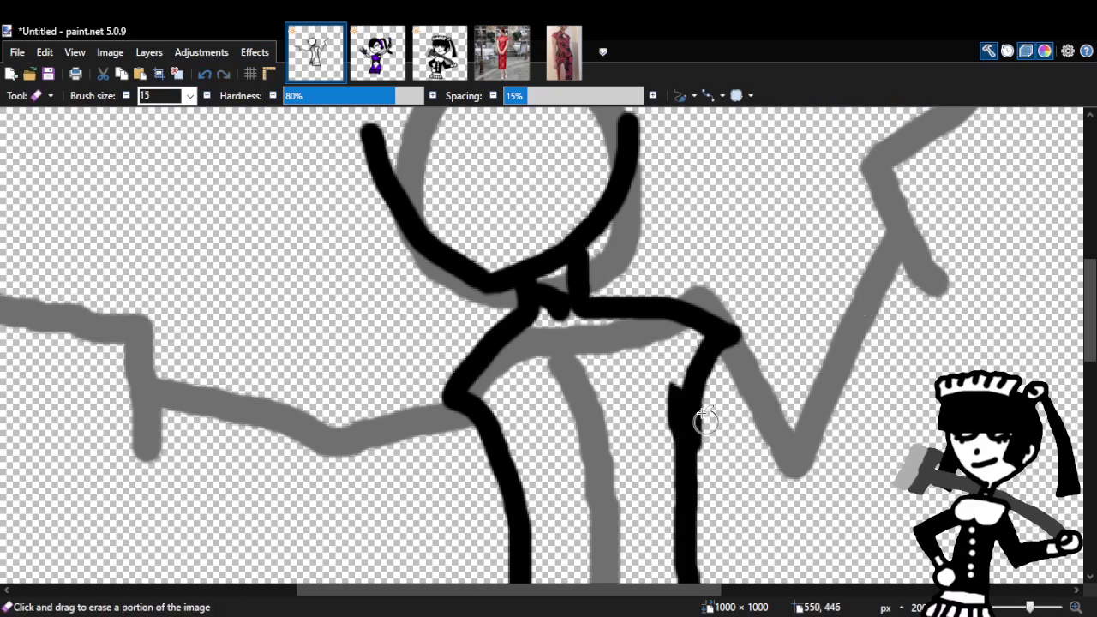
pyautogui.moveTo(669, 369); pyautogui.dragTo(658, 449)
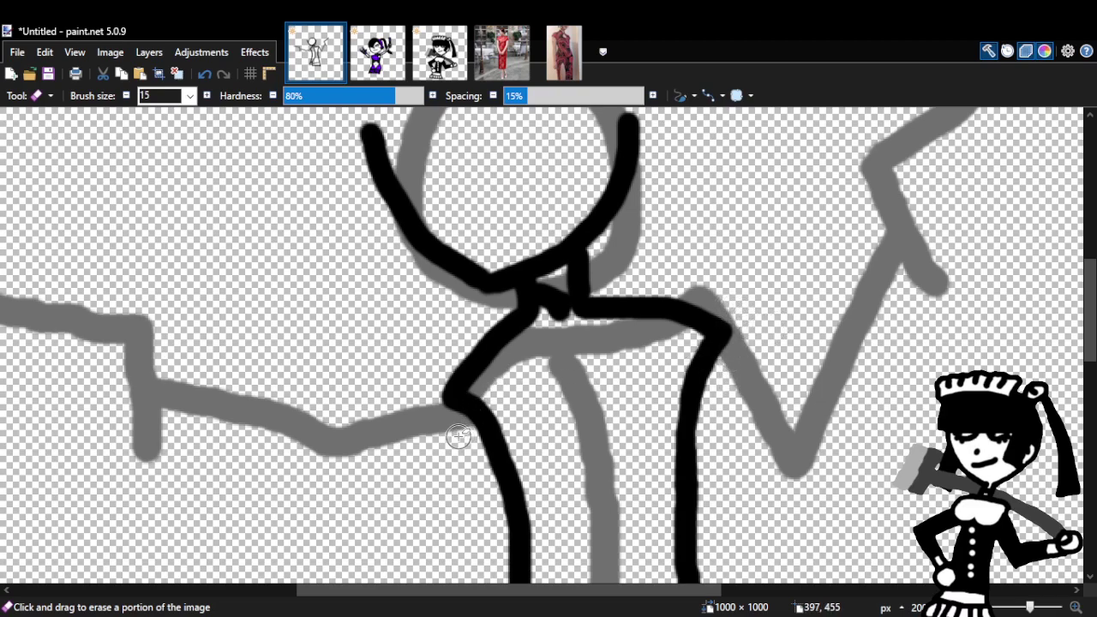
# Compare the whole black outline with the two dress photos, examining the collar, shoulders and dress front.
pyautogui.press('z')
pyautogui.rightClick(822, 359)
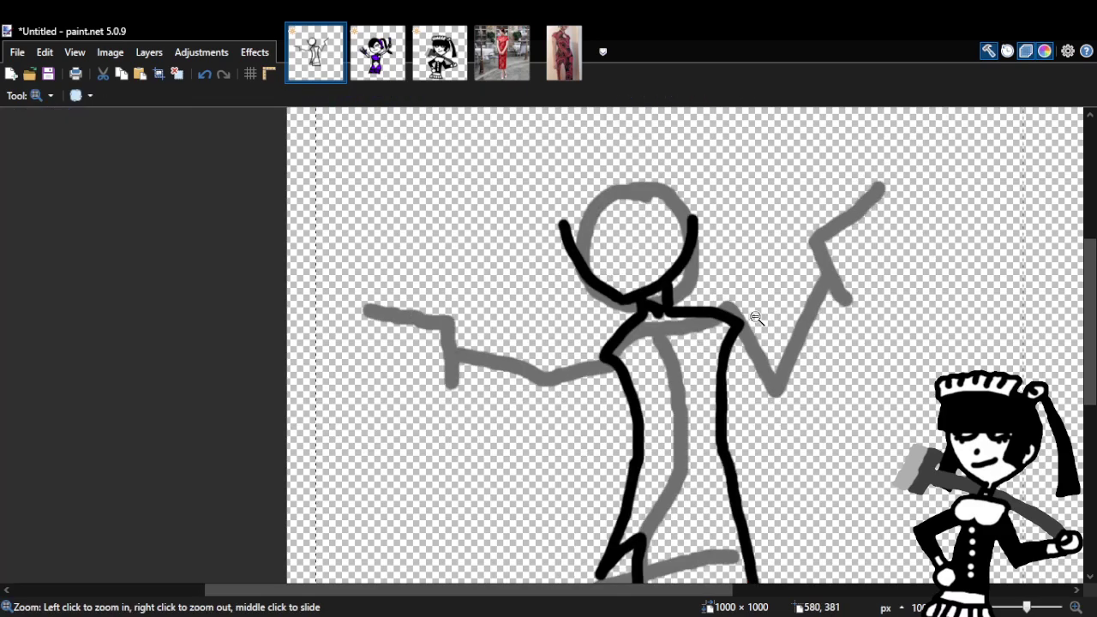
pyautogui.rightClick(822, 359)
pyautogui.click(555, 67)
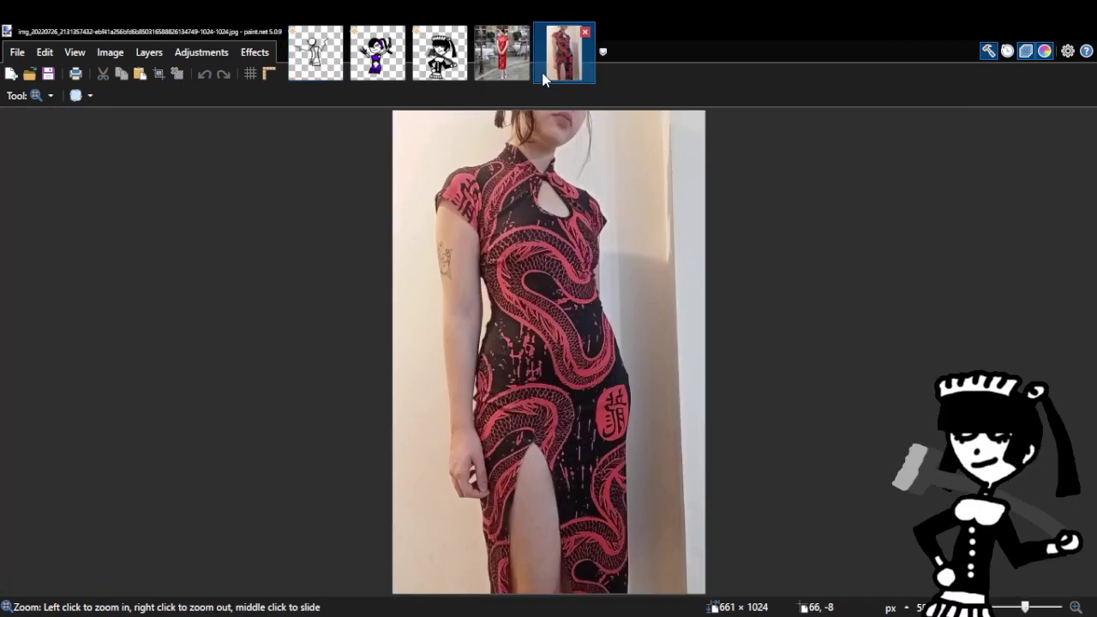
pyautogui.click(492, 71)
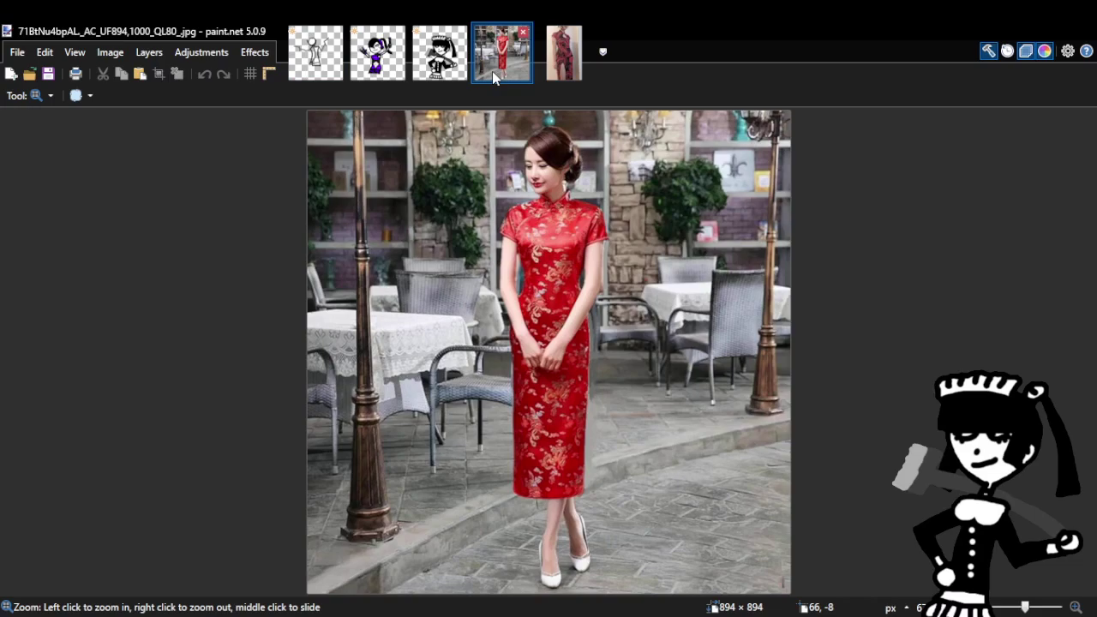
pyautogui.click(300, 67)
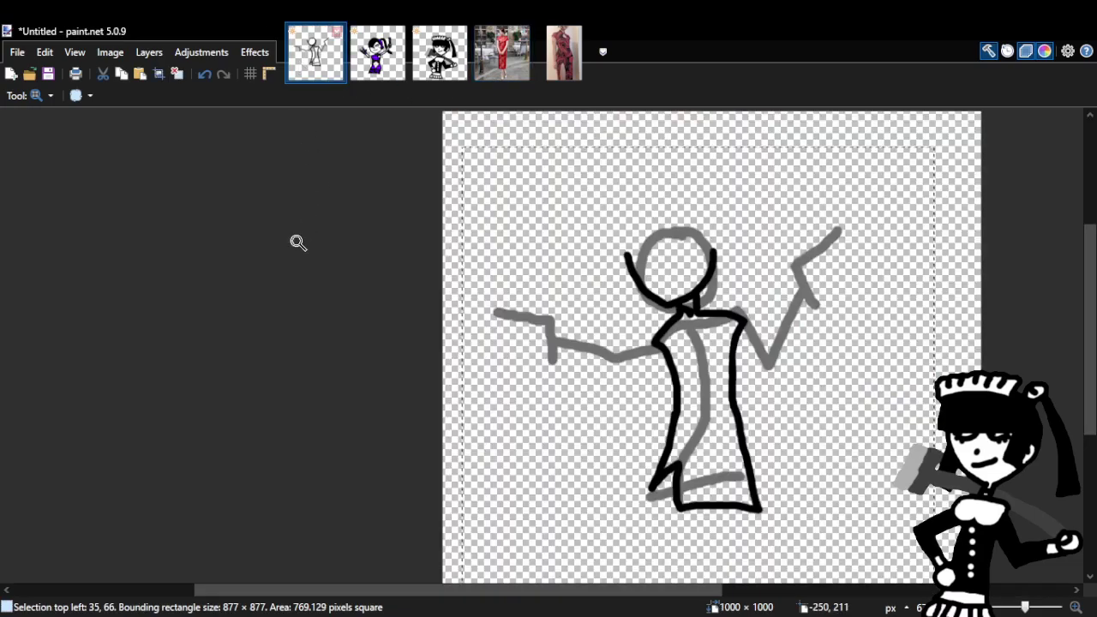
pyautogui.click(807, 382)
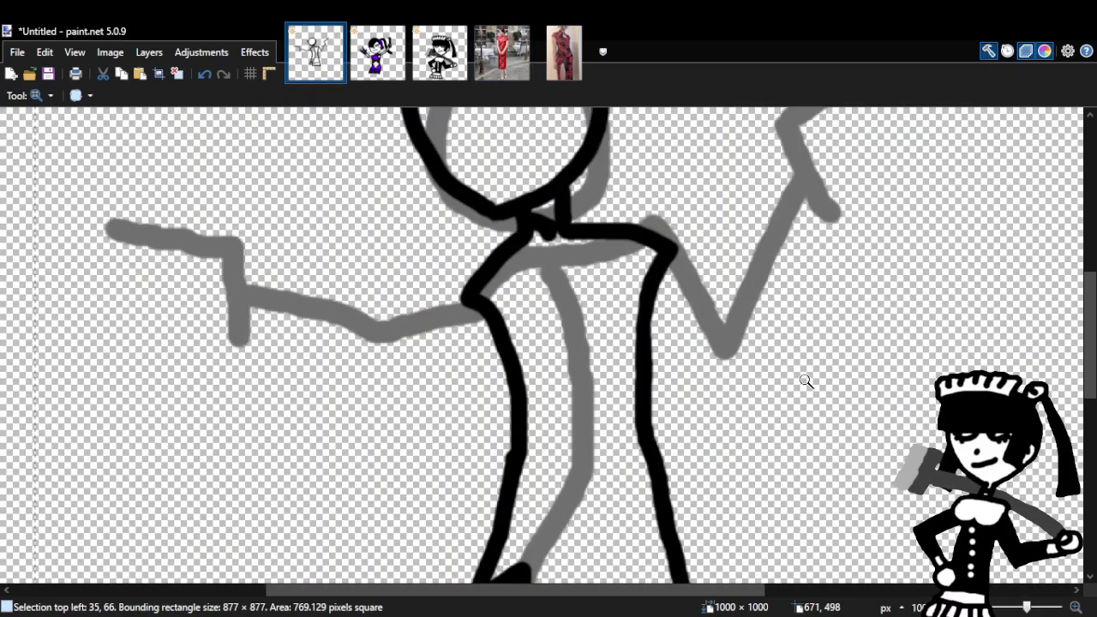
pyautogui.click(749, 382)
pyautogui.click(505, 60)
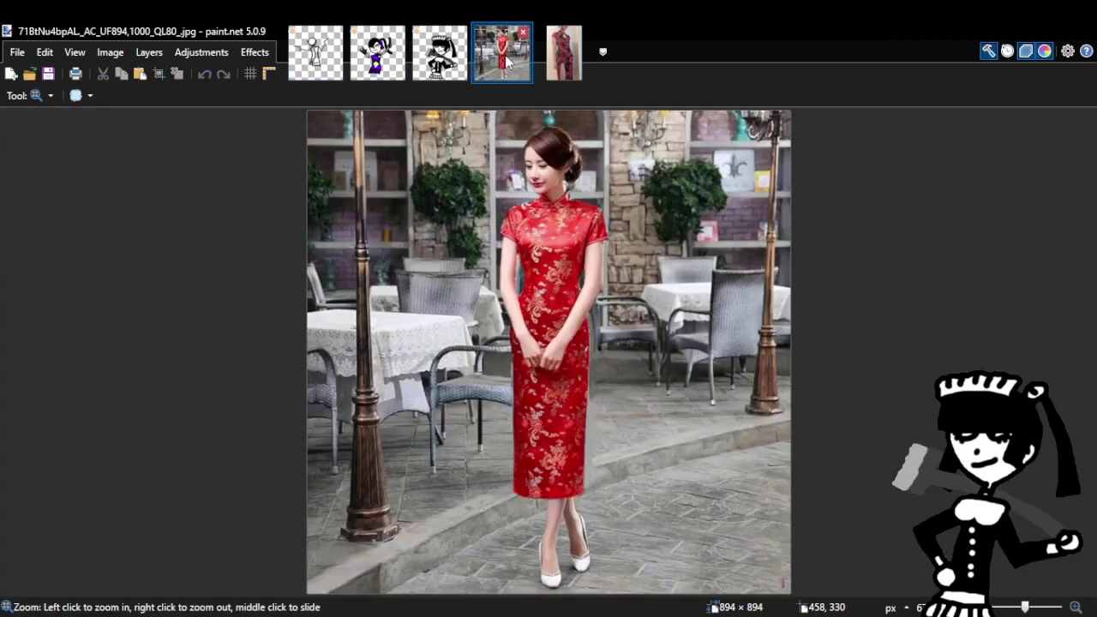
pyautogui.click(309, 74)
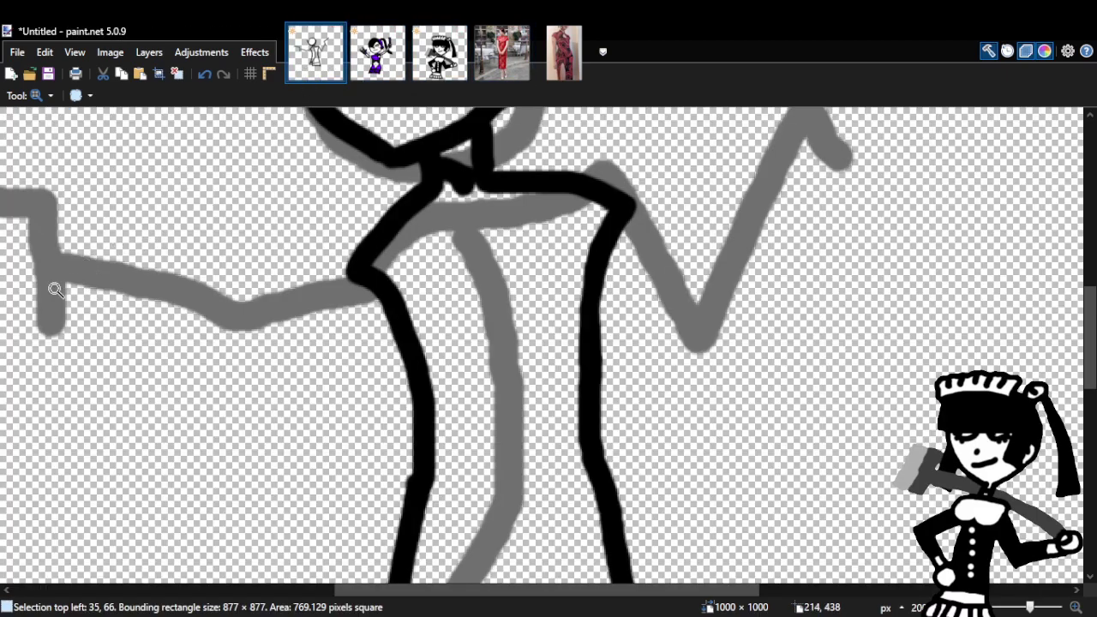
# Draw the dress's diagonal front closure from the collar to the left armhole, with three pairs of knot buttons across it.
pyautogui.press('b')
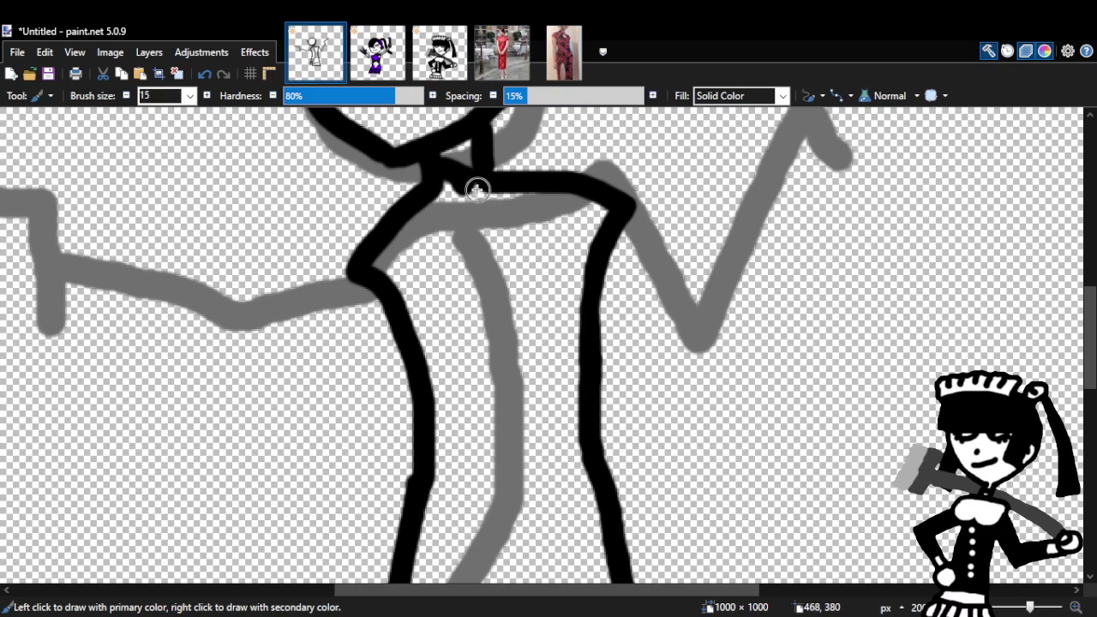
pyautogui.moveTo(462, 191); pyautogui.dragTo(401, 317)
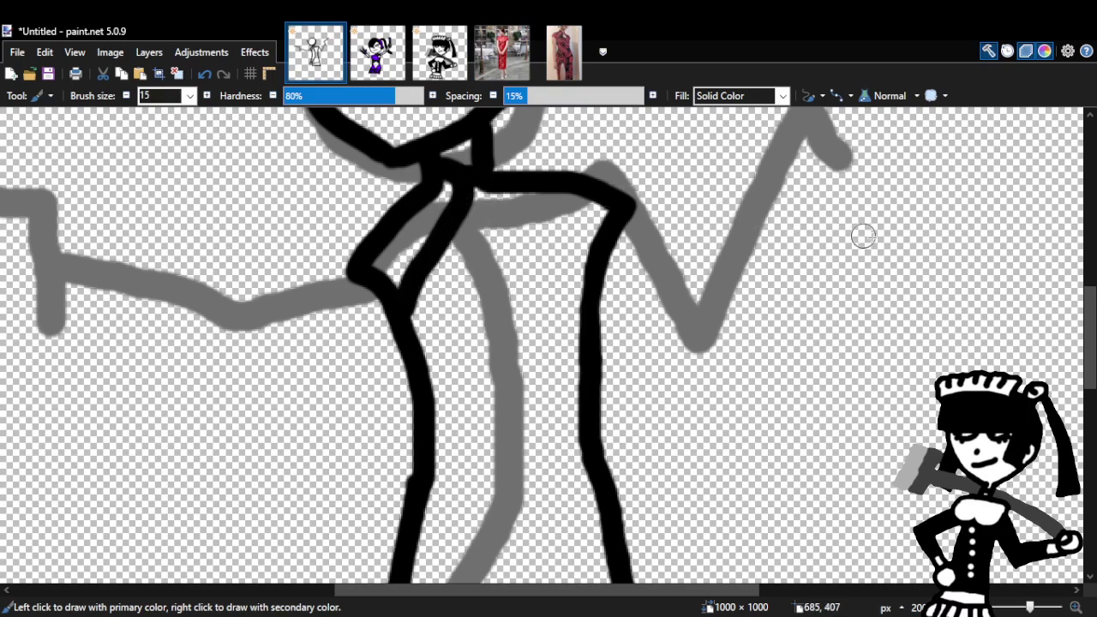
pyautogui.click(410, 258)
pyautogui.click(431, 242)
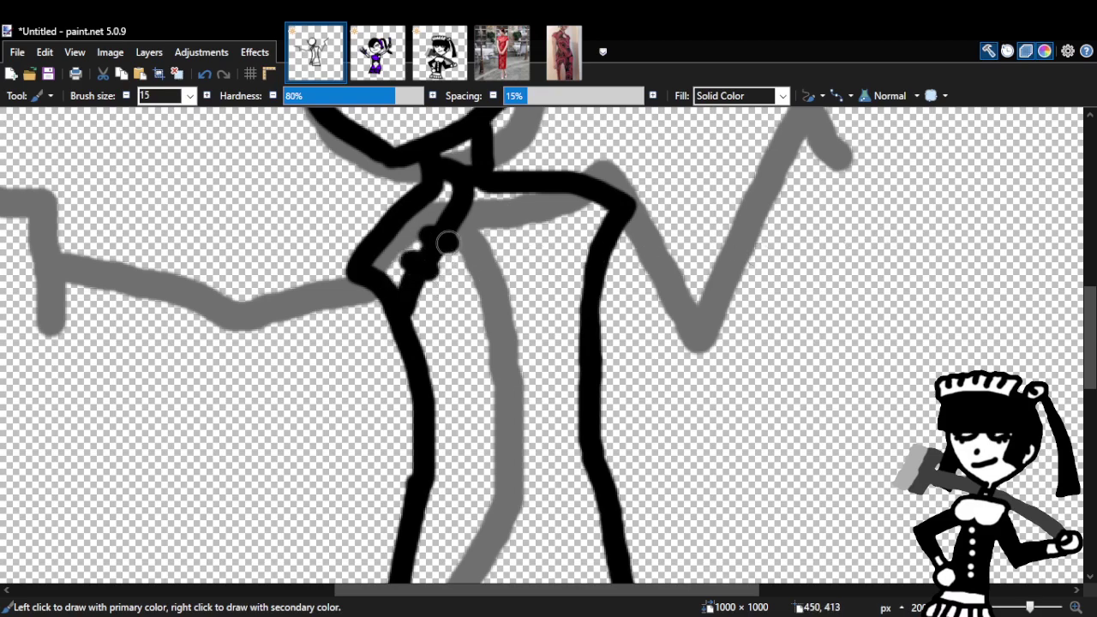
pyautogui.click(444, 209)
pyautogui.click(470, 220)
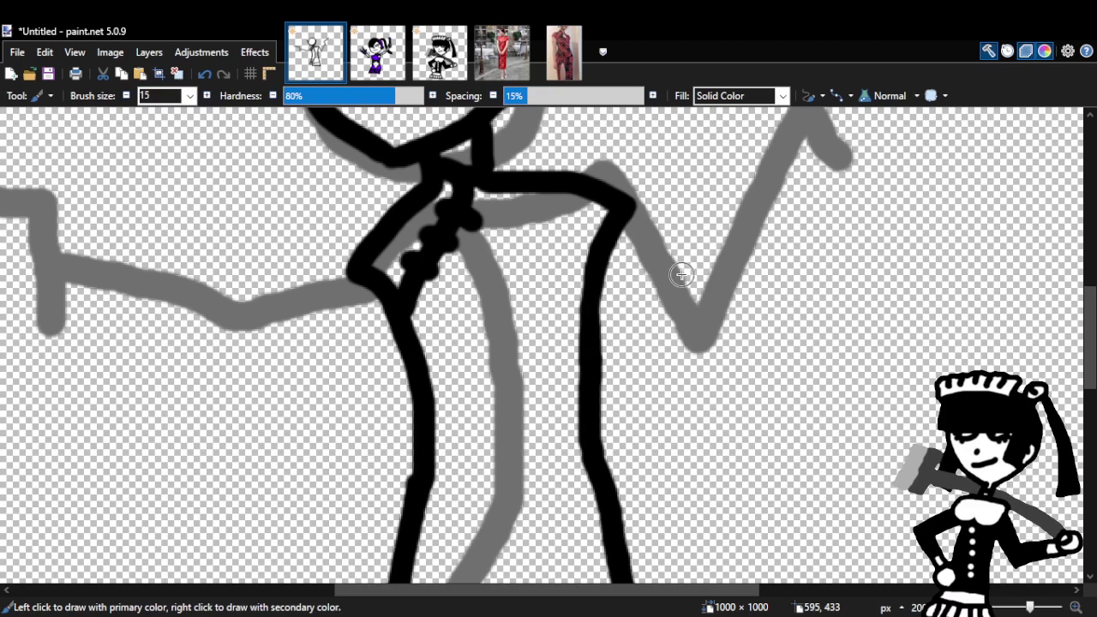
# Check the arms in the purple idol drawing, and outline the left upper arm in black from the shoulder to the elbow.
pyautogui.scroll(-3, 548, 343)
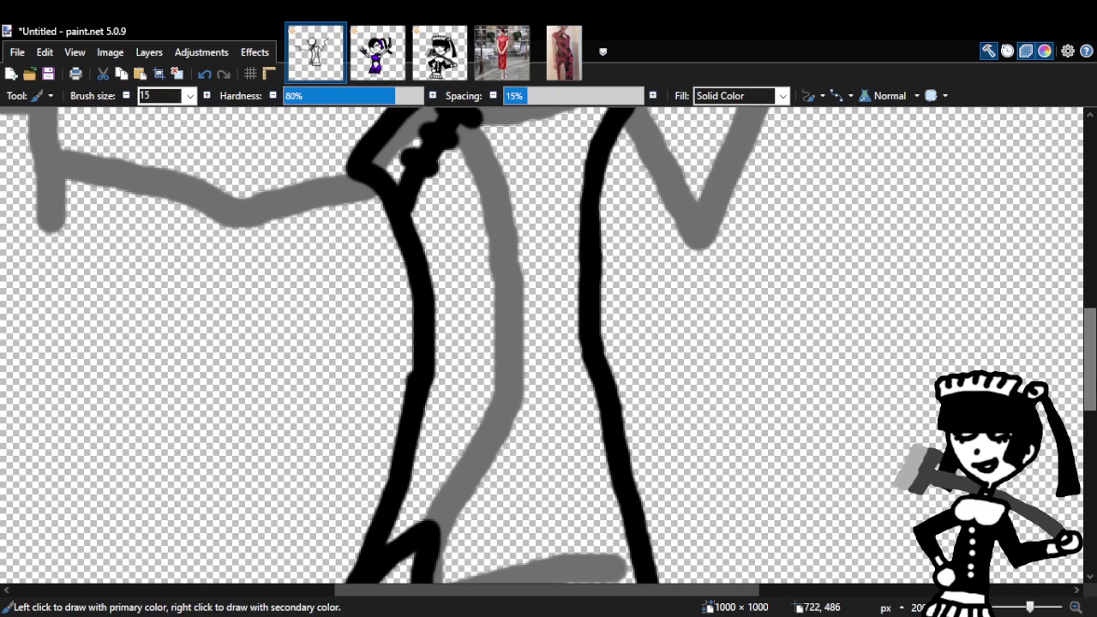
pyautogui.click(404, 74)
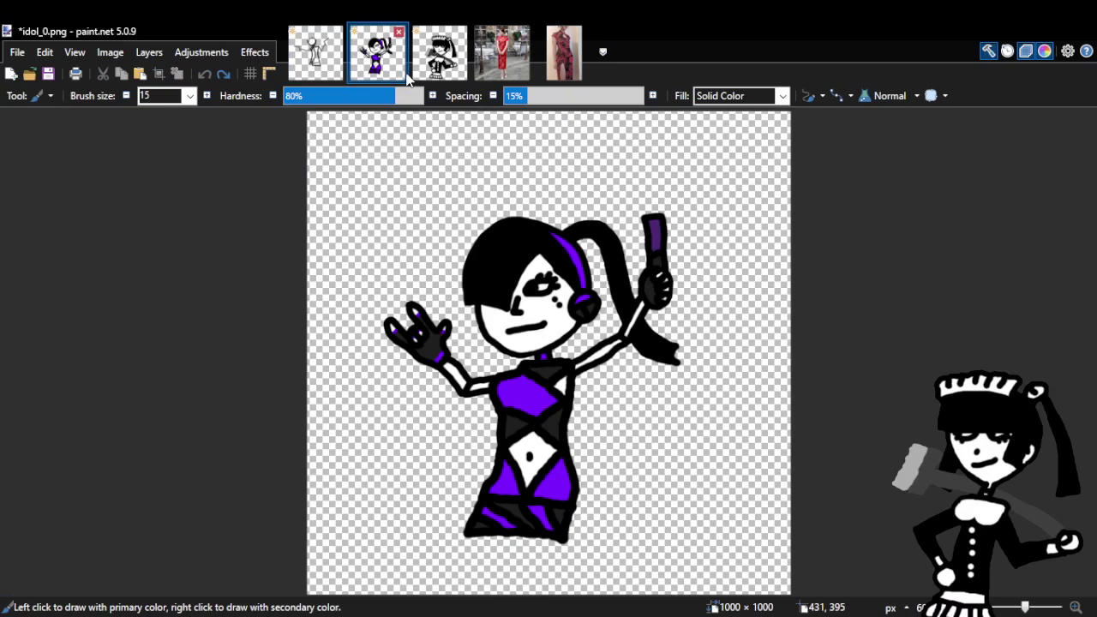
pyautogui.click(314, 72)
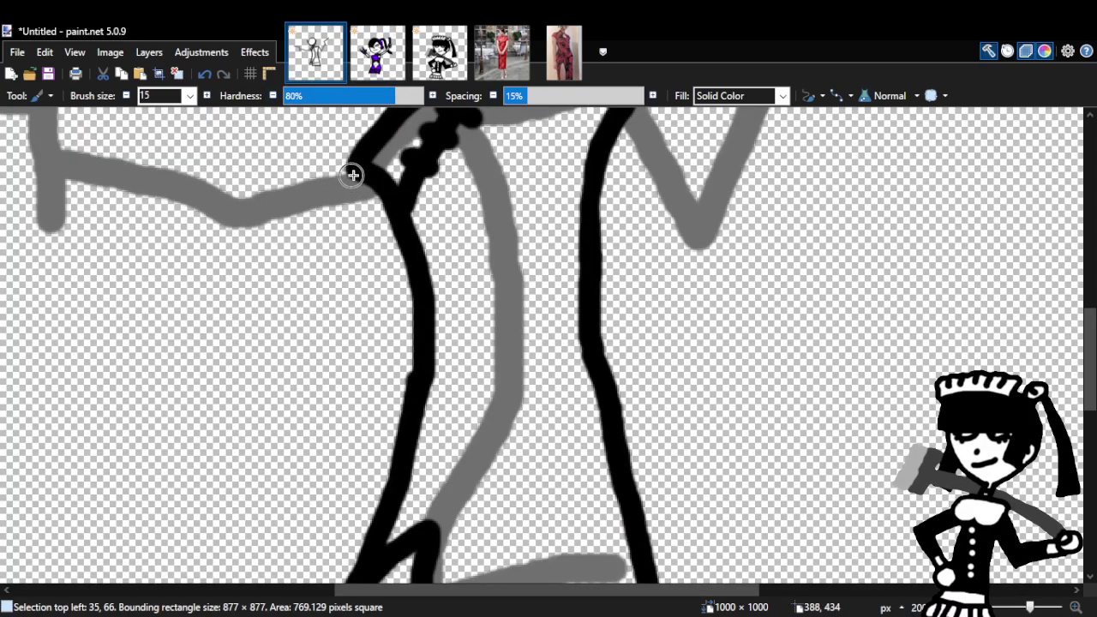
pyautogui.moveTo(356, 169)
pyautogui.mouseDown()
pyautogui.moveTo(324, 224)
pyautogui.moveTo(278, 258)
pyautogui.mouseUp()
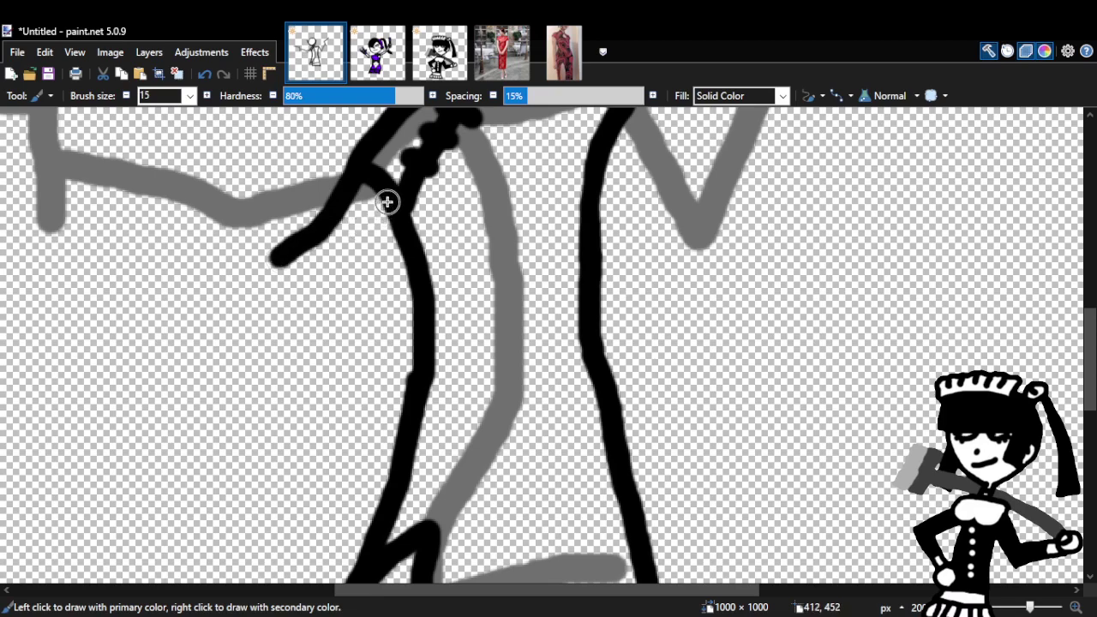
pyautogui.moveTo(388, 206)
pyautogui.mouseDown()
pyautogui.moveTo(333, 270)
pyautogui.moveTo(276, 265)
pyautogui.mouseUp()
# Try drawing the left forearm's black lines outward from the elbow, and undo the attempts.
pyautogui.moveTo(610, 591); pyautogui.dragTo(546, 600)
pyautogui.scroll(3, 548, 413)
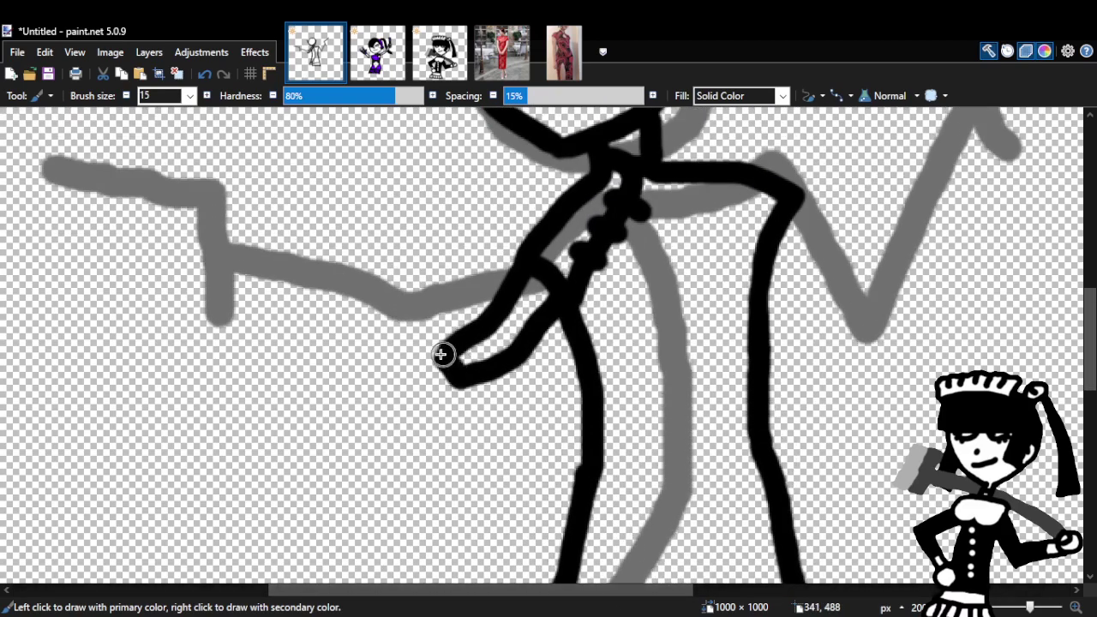
pyautogui.moveTo(434, 354); pyautogui.dragTo(341, 325)
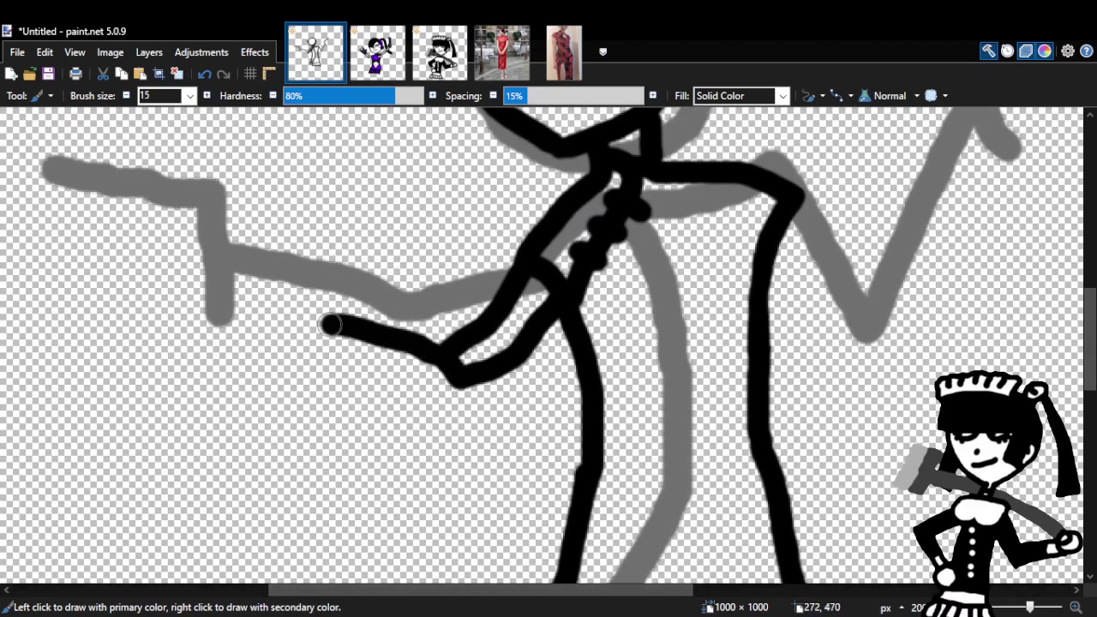
pyautogui.click(450, 390)
pyautogui.click(204, 75)
pyautogui.moveTo(441, 358); pyautogui.dragTo(320, 314)
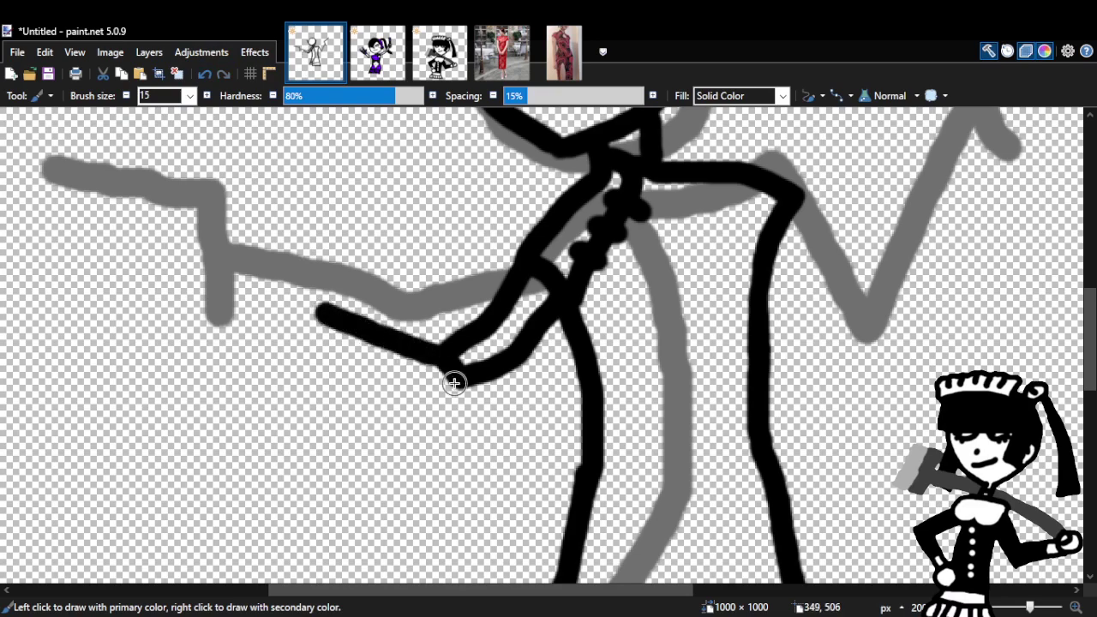
pyautogui.moveTo(457, 387)
pyautogui.mouseDown()
pyautogui.moveTo(392, 387)
pyautogui.moveTo(297, 351)
pyautogui.mouseUp()
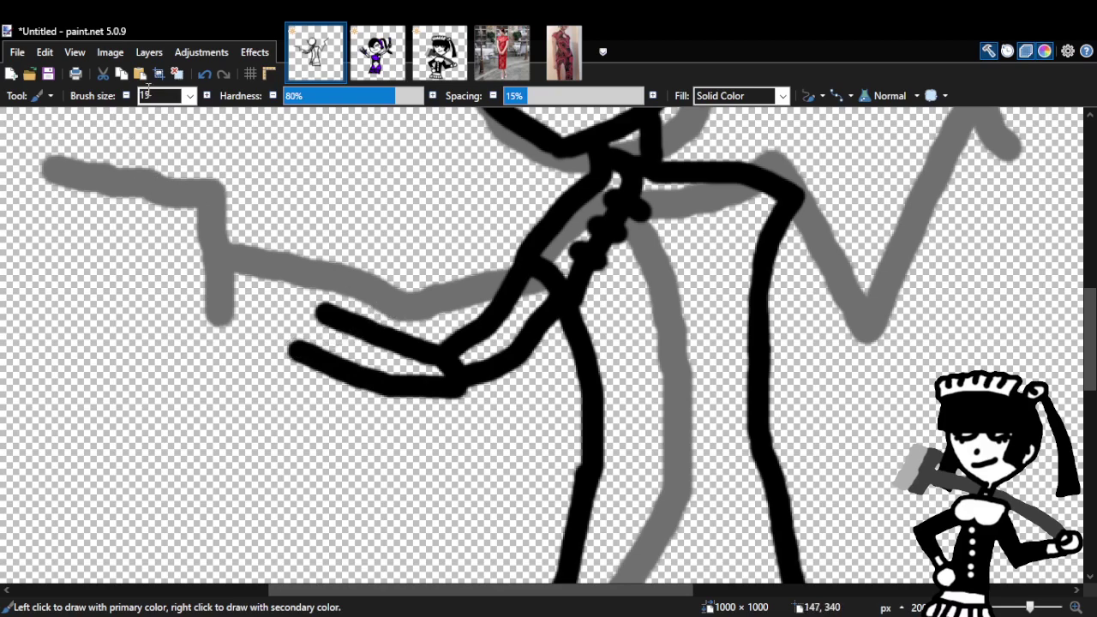
pyautogui.click(204, 74)
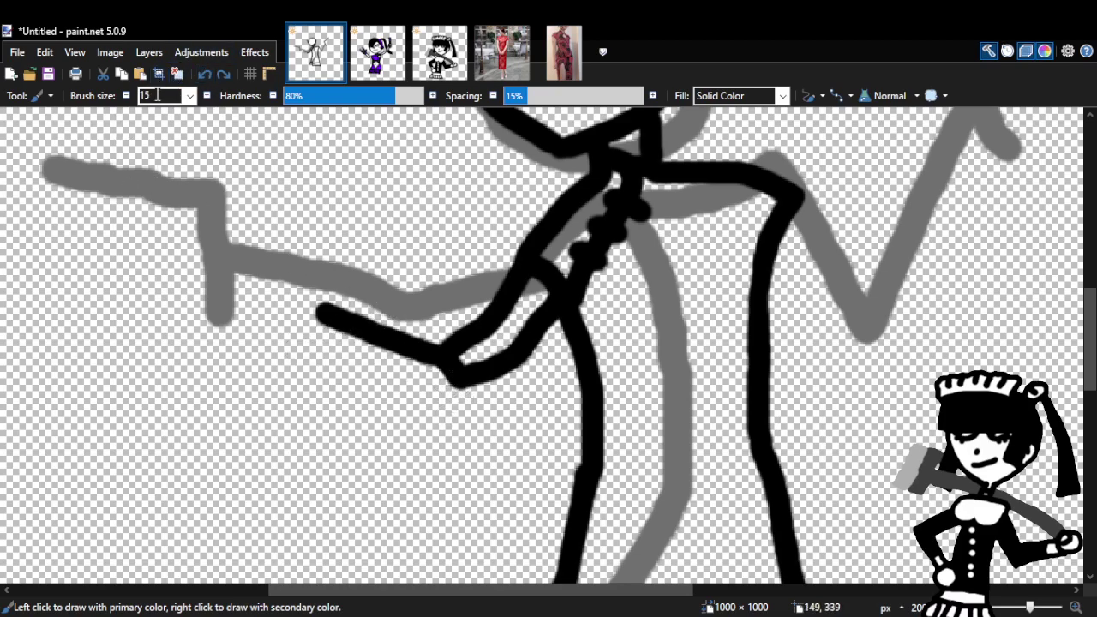
pyautogui.click(204, 74)
# Draw the upper and lower black lines of the left forearm, rising outward from the elbow.
pyautogui.moveTo(433, 344); pyautogui.dragTo(311, 297)
pyautogui.moveTo(458, 383)
pyautogui.mouseDown()
pyautogui.moveTo(388, 372)
pyautogui.moveTo(292, 333)
pyautogui.mouseUp()
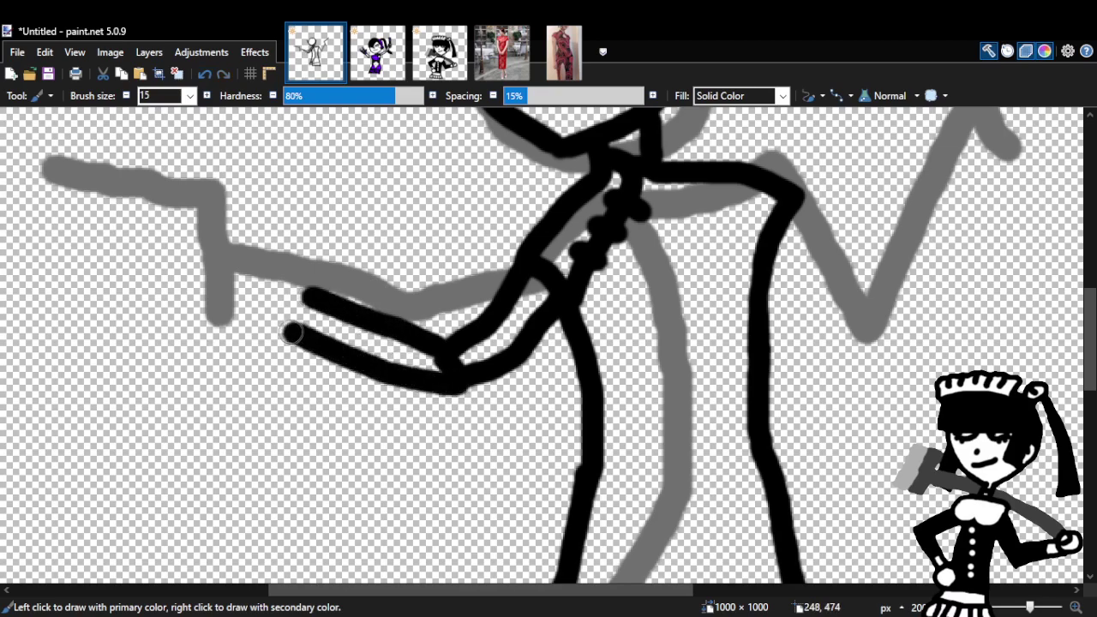
# Try drawing the right upper arm's outer line from the shoulder tip toward the elbow, and undo the stroke.
pyautogui.moveTo(588, 592); pyautogui.dragTo(680, 592)
pyautogui.moveTo(1090, 339); pyautogui.dragTo(1090, 299)
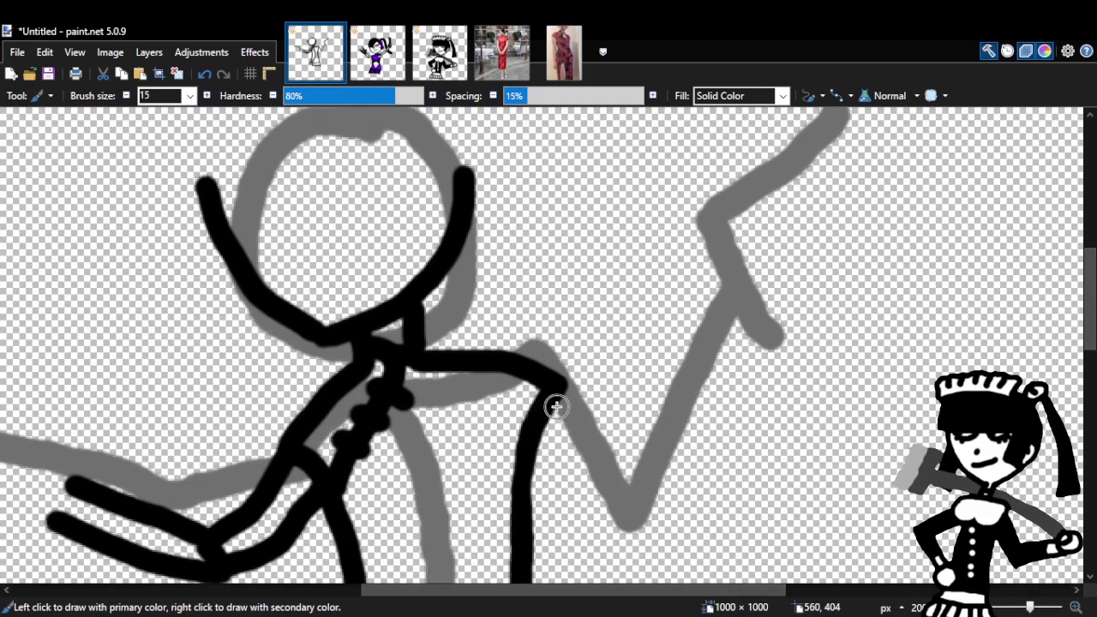
pyautogui.moveTo(555, 388)
pyautogui.mouseDown()
pyautogui.moveTo(615, 454)
pyautogui.moveTo(609, 440)
pyautogui.mouseUp()
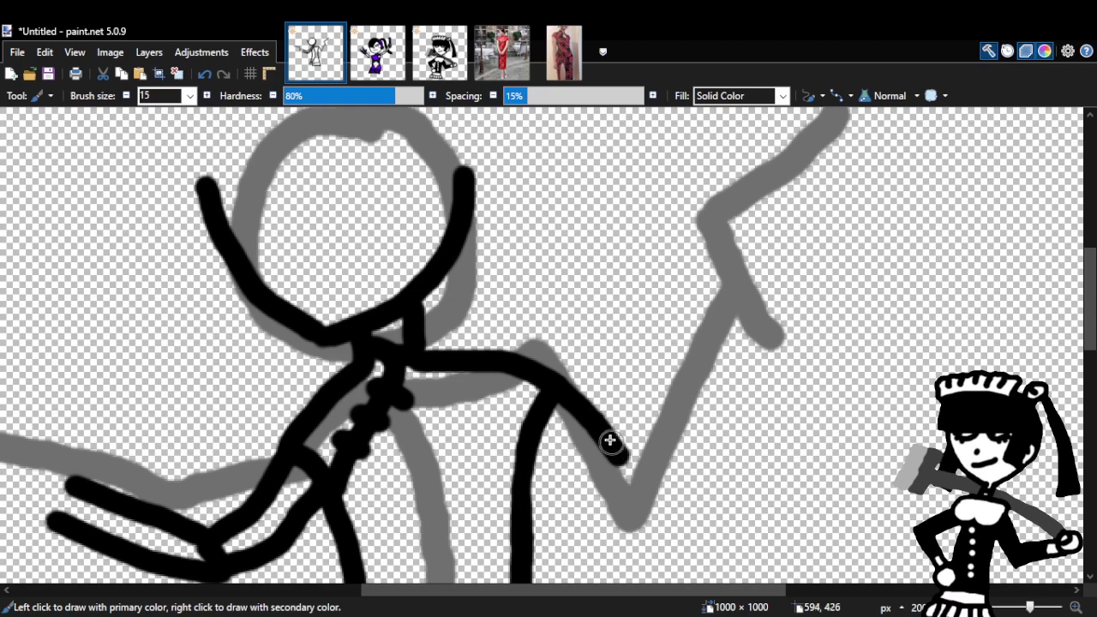
pyautogui.click(204, 75)
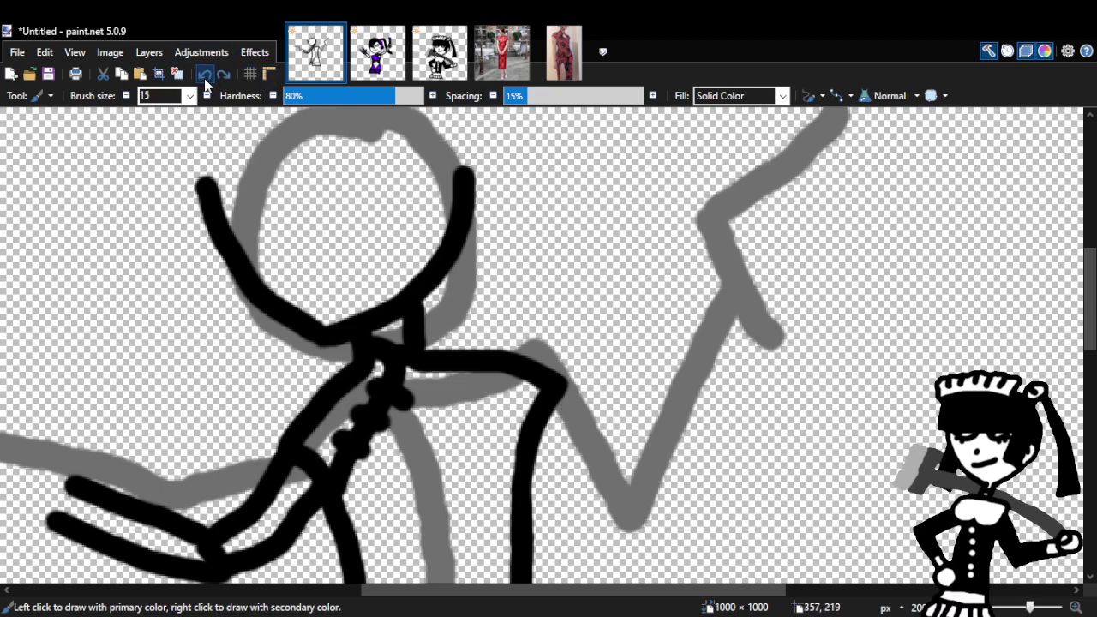
# Draw the right upper arm's outer black line from the shoulder tip down to the elbow.
pyautogui.click(205, 77)
pyautogui.click(221, 75)
pyautogui.moveTo(554, 393); pyautogui.dragTo(632, 484)
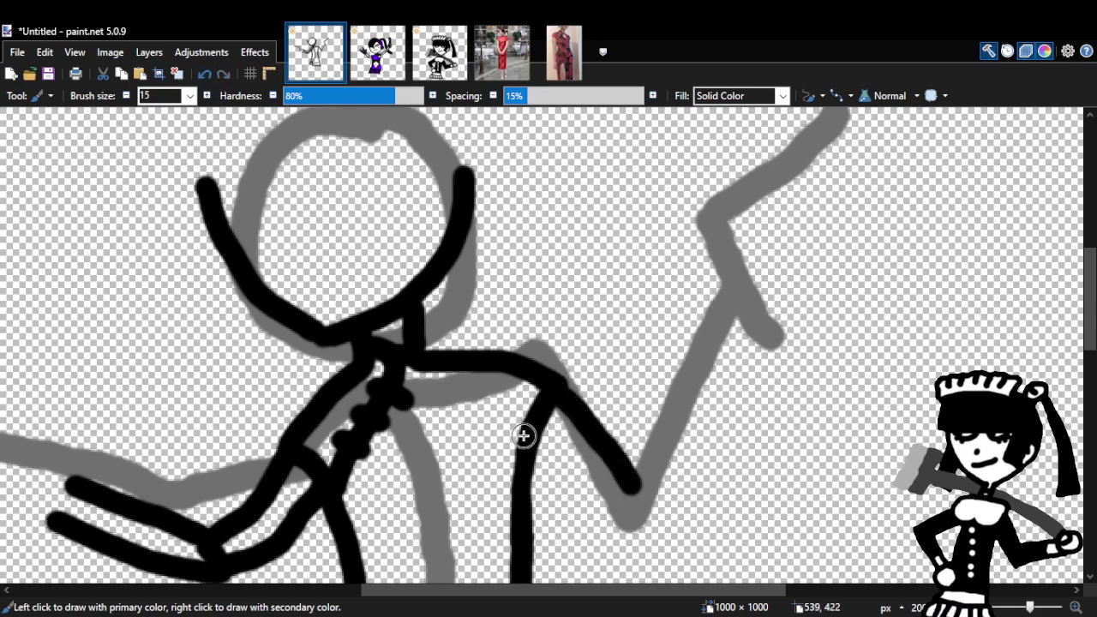
# Try drawing the right upper arm's inner line and the forearm lines rising from the elbow, and undo these strokes.
pyautogui.moveTo(533, 433)
pyautogui.mouseDown()
pyautogui.moveTo(591, 475)
pyautogui.moveTo(618, 523)
pyautogui.moveTo(680, 430)
pyautogui.moveTo(719, 406)
pyautogui.mouseUp()
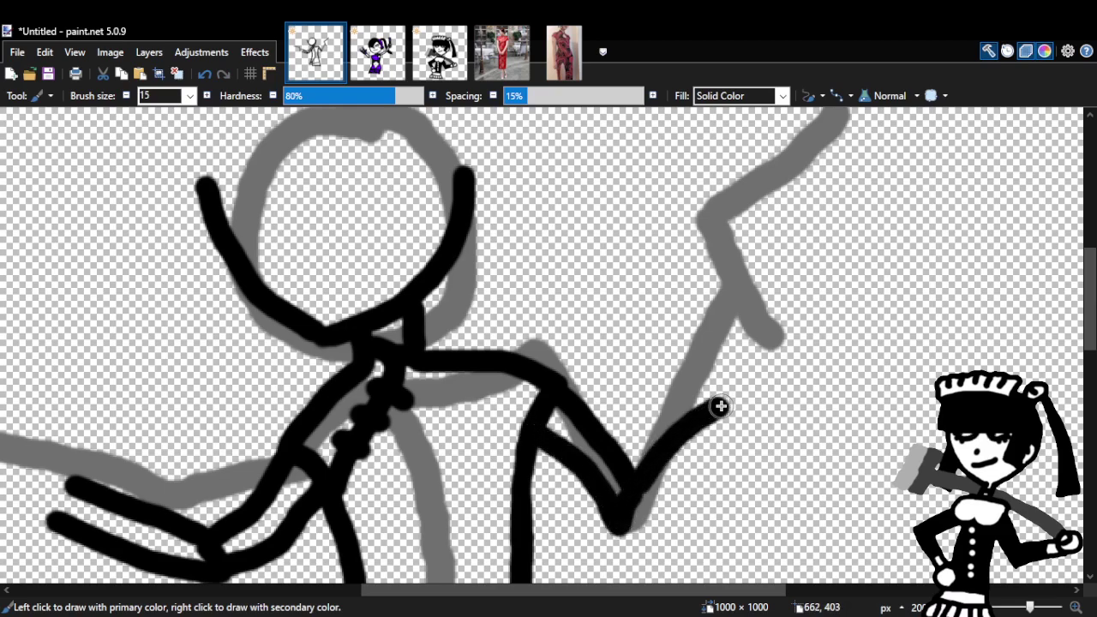
pyautogui.click(204, 74)
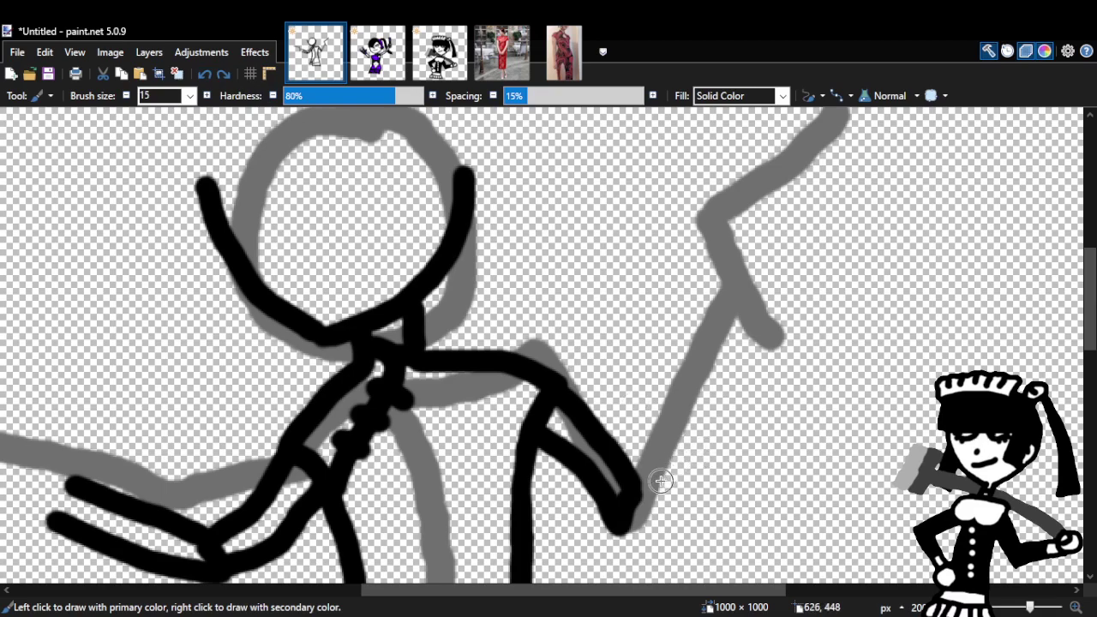
pyautogui.moveTo(639, 485); pyautogui.dragTo(689, 372)
pyautogui.moveTo(648, 514)
pyautogui.mouseDown()
pyautogui.moveTo(623, 535)
pyautogui.moveTo(653, 520)
pyautogui.moveTo(707, 452)
pyautogui.moveTo(722, 392)
pyautogui.mouseUp()
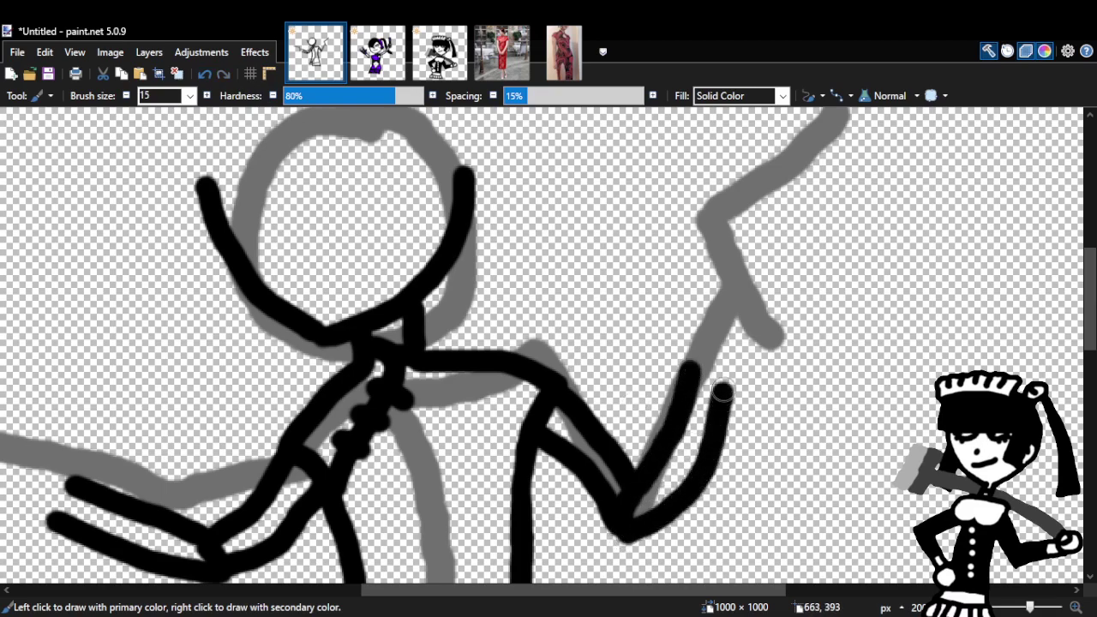
pyautogui.click(204, 73)
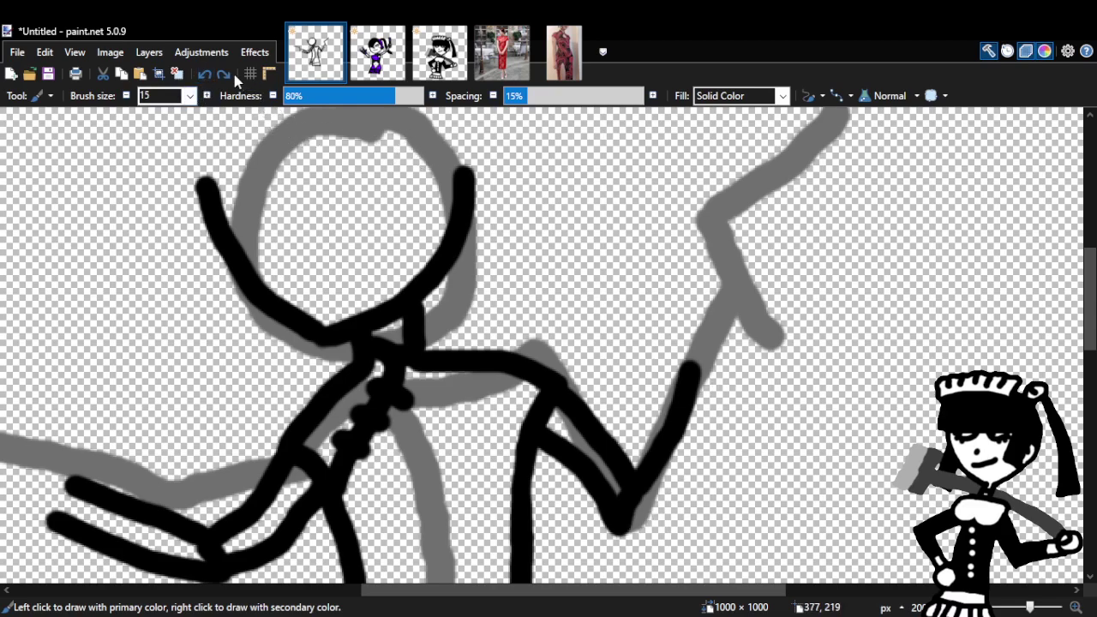
pyautogui.click(204, 74)
pyautogui.click(204, 73)
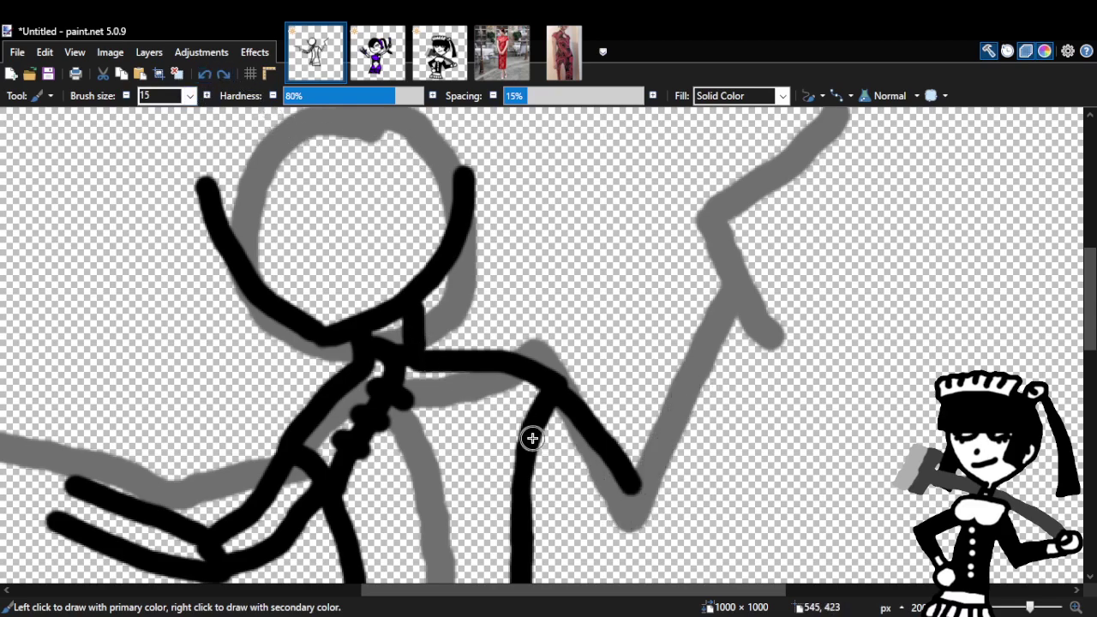
pyautogui.click(223, 73)
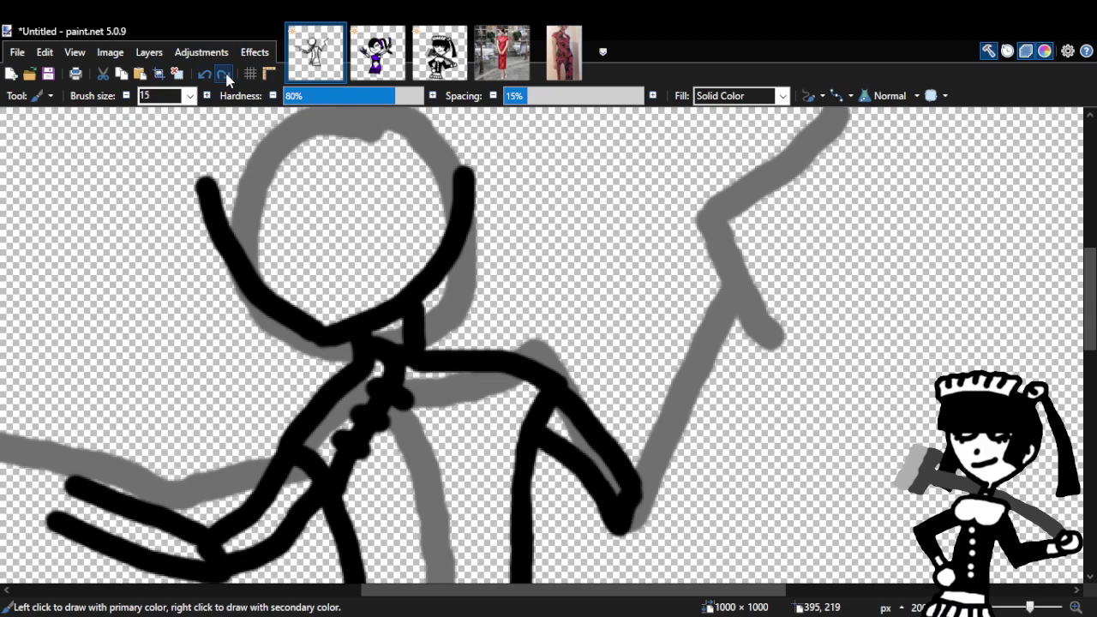
pyautogui.click(204, 73)
# Draw the right upper arm's inner black line down to the elbow, and two forearm lines rising steeply from the elbow.
pyautogui.moveTo(528, 441)
pyautogui.mouseDown()
pyautogui.moveTo(641, 522)
pyautogui.moveTo(629, 484)
pyautogui.moveTo(649, 509)
pyautogui.moveTo(641, 486)
pyautogui.moveTo(700, 378)
pyautogui.mouseUp()
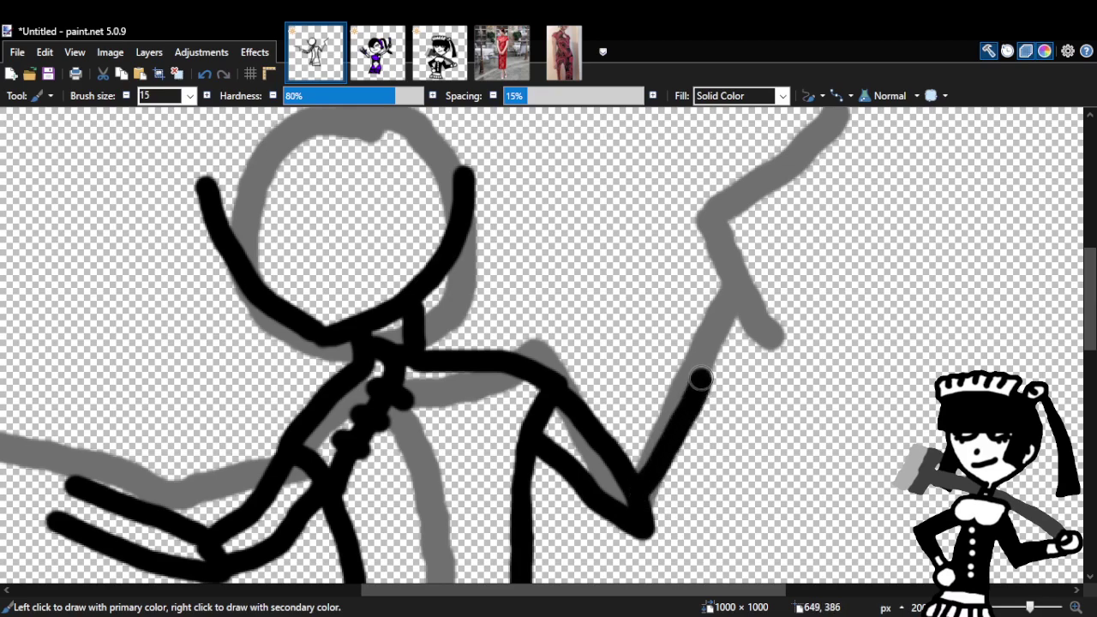
pyautogui.moveTo(649, 528)
pyautogui.mouseDown()
pyautogui.moveTo(695, 490)
pyautogui.moveTo(734, 413)
pyautogui.mouseUp()
pyautogui.click(204, 73)
pyautogui.click(204, 74)
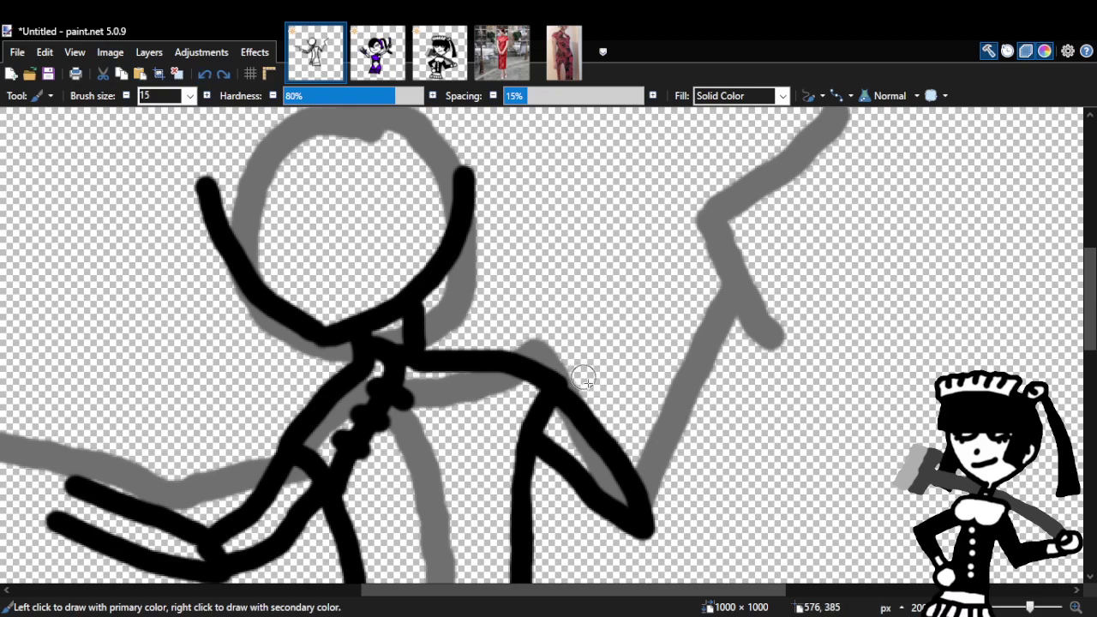
pyautogui.moveTo(640, 479); pyautogui.dragTo(666, 364)
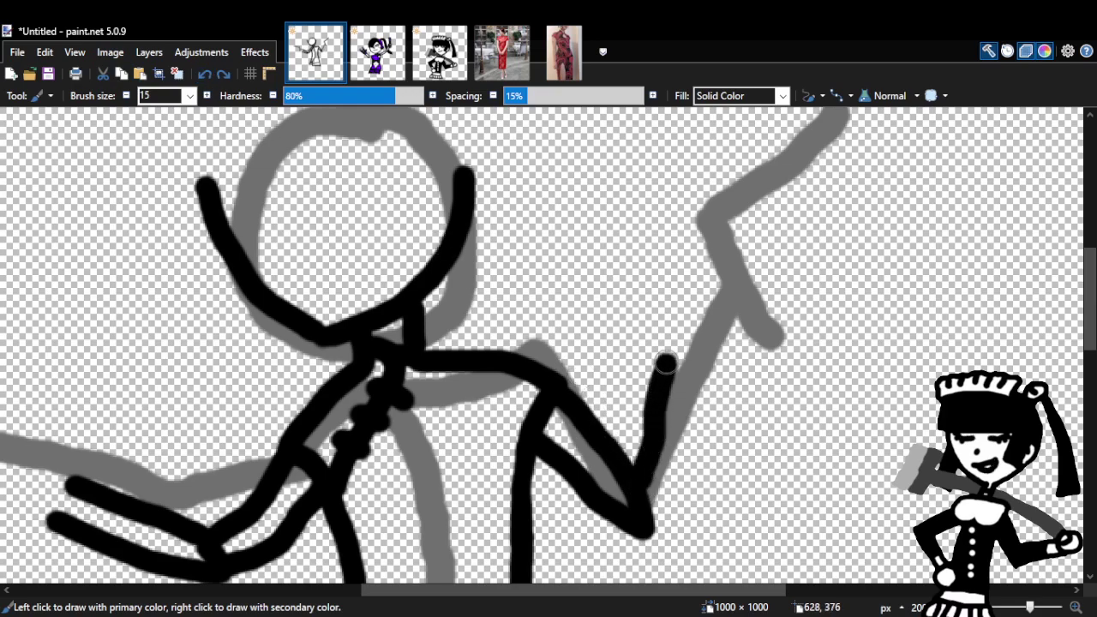
pyautogui.moveTo(652, 526); pyautogui.dragTo(703, 372)
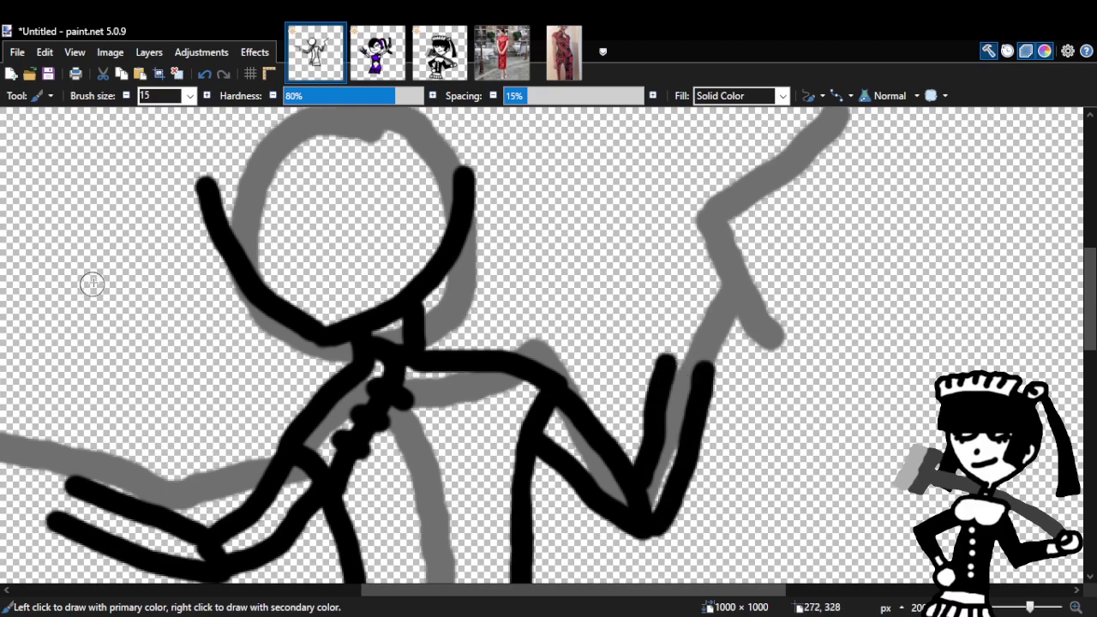
# Check the proportions of the whole figure, and clear the active selection around it.
pyautogui.press('z')
pyautogui.rightClick(682, 321)
pyautogui.rightClick(760, 367)
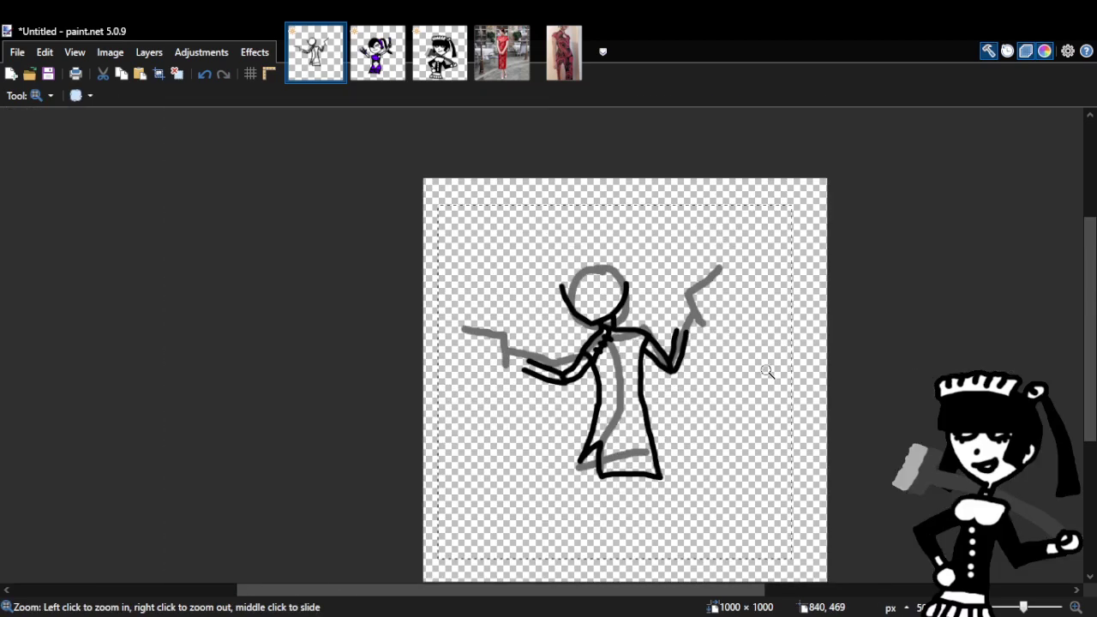
pyautogui.press('s')
pyautogui.click(241, 390)
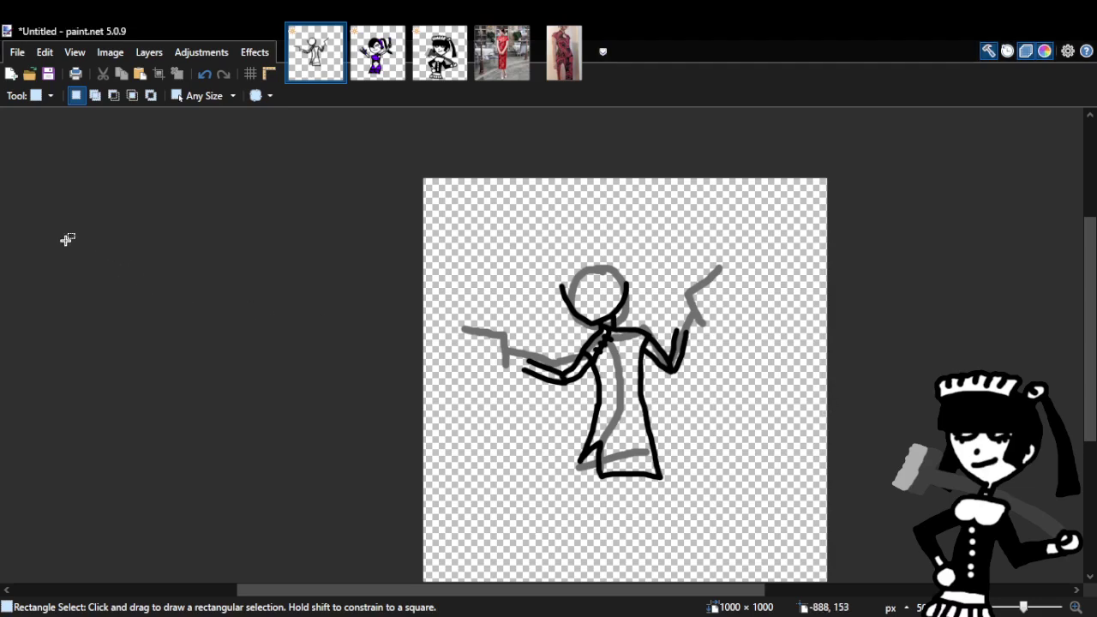
# Examine the right arm close up, and compare it with the arms in the maid and purple idol drawings.
pyautogui.press('z')
pyautogui.click(701, 309)
pyautogui.click(700, 308)
pyautogui.click(701, 308)
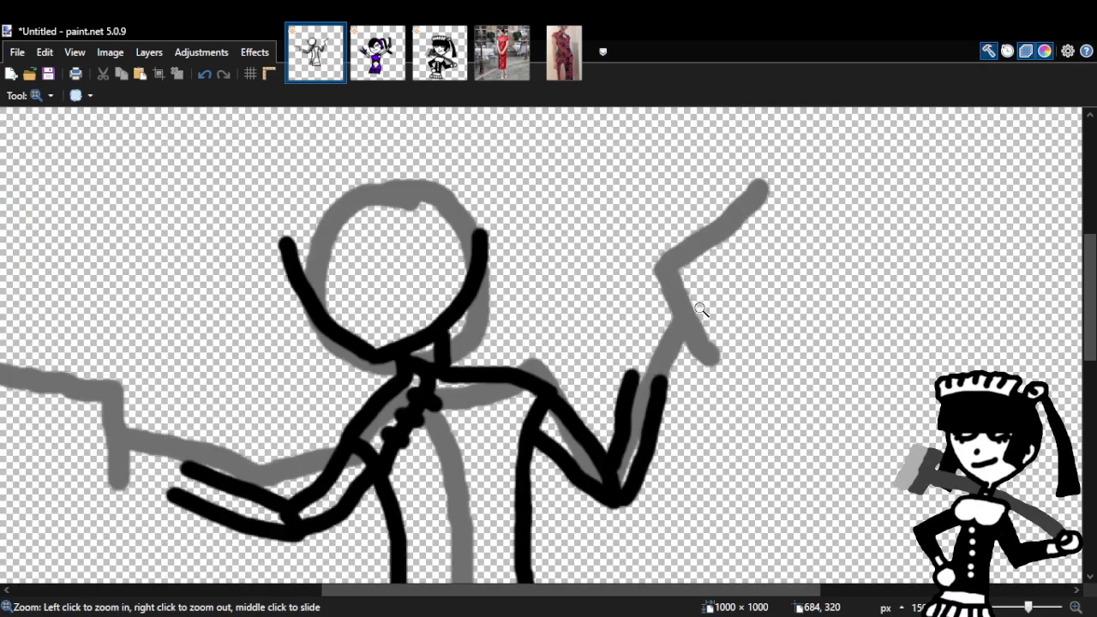
pyautogui.press('s')
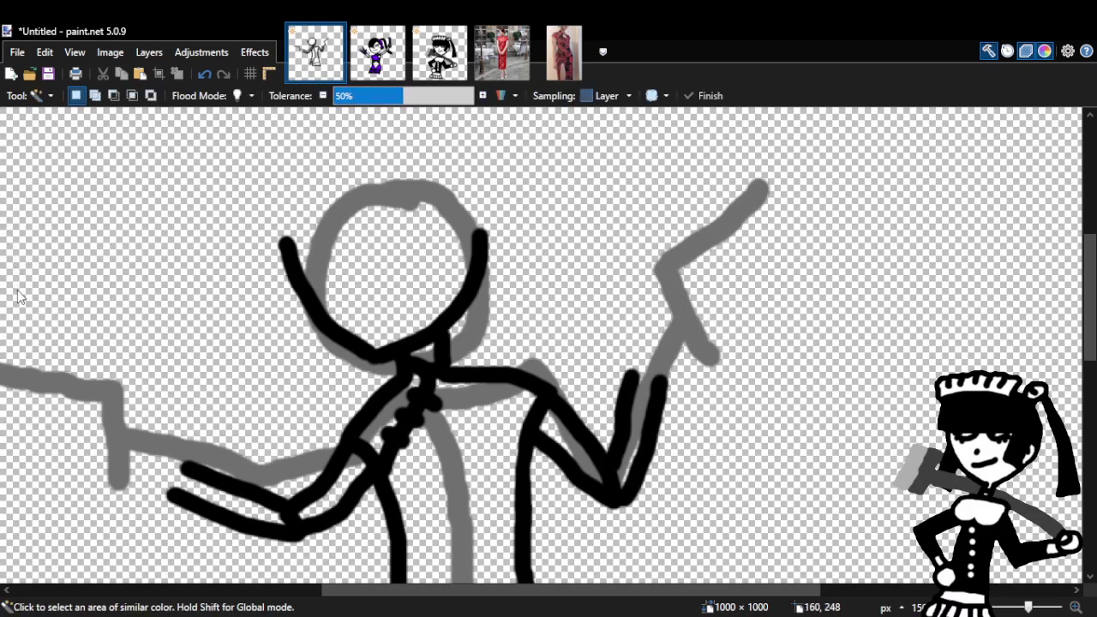
pyautogui.press('b')
pyautogui.click(439, 52)
pyautogui.click(376, 52)
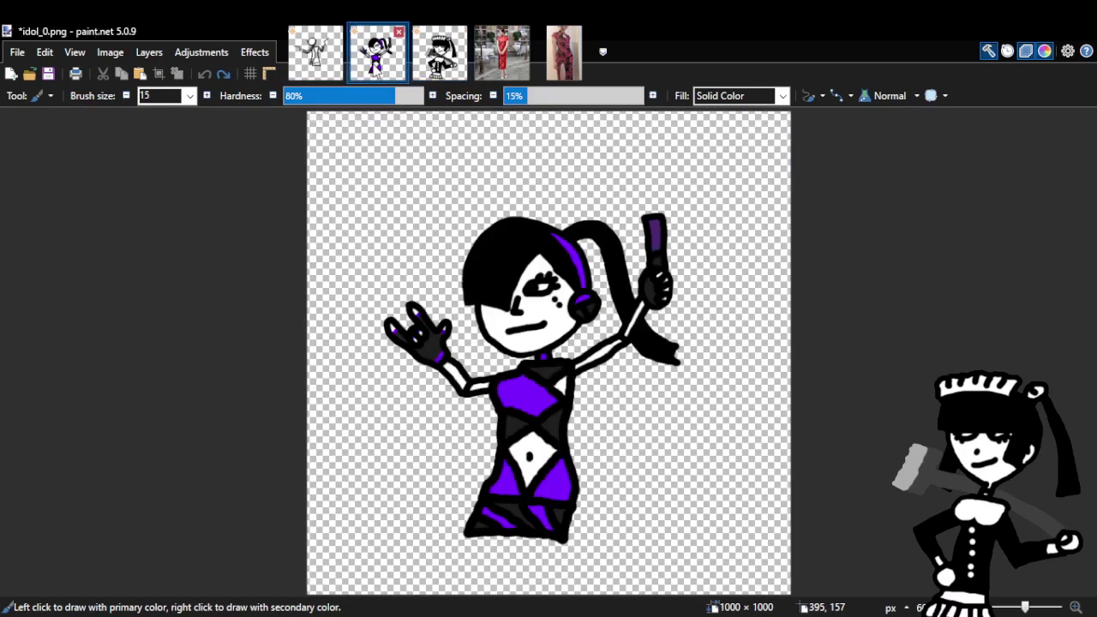
pyautogui.click(315, 52)
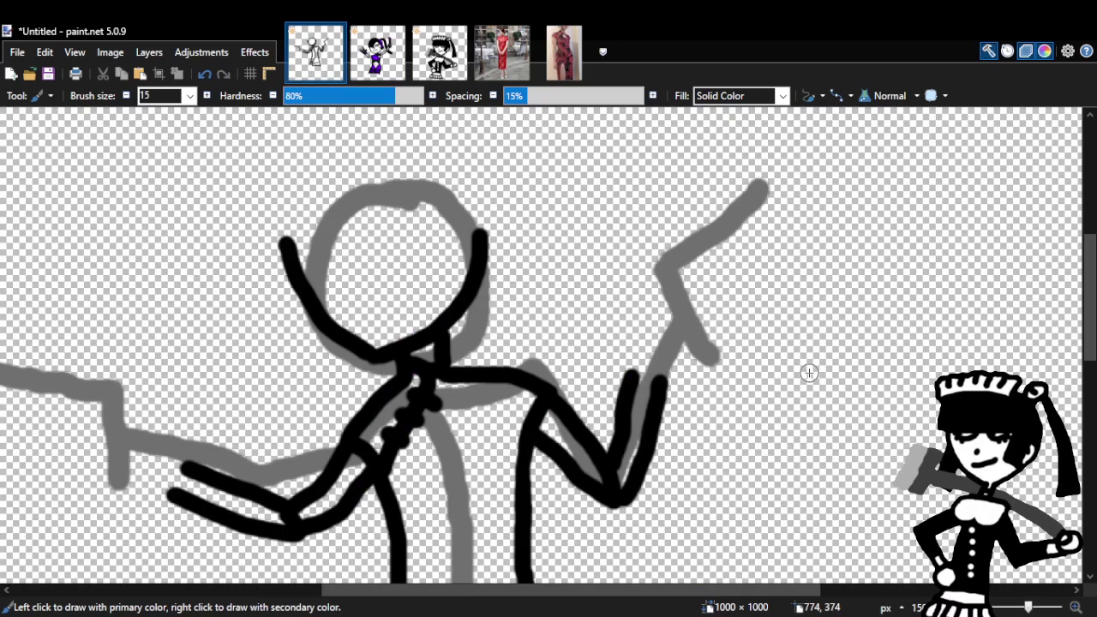
# Open the 空 calligraphy image and the 空 stroke-order diagram as references, and place the diagram directly after the drawing in the image order.
pyautogui.moveTo(1089, 343); pyautogui.dragTo(1090, 409)
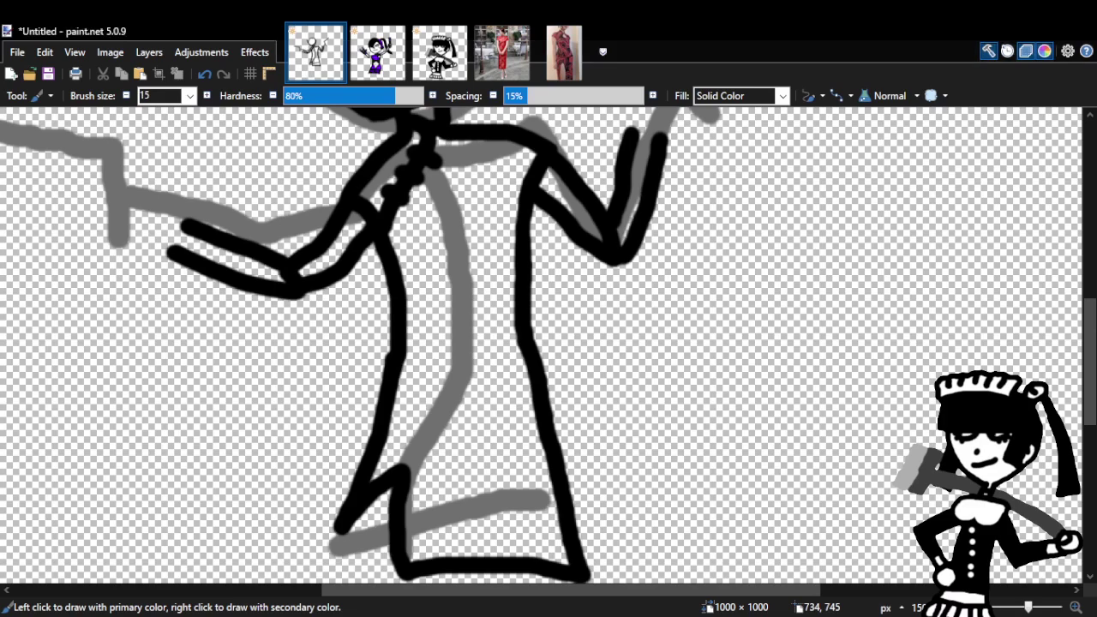
pyautogui.moveTo(665, 137); pyautogui.dragTo(665, 141)
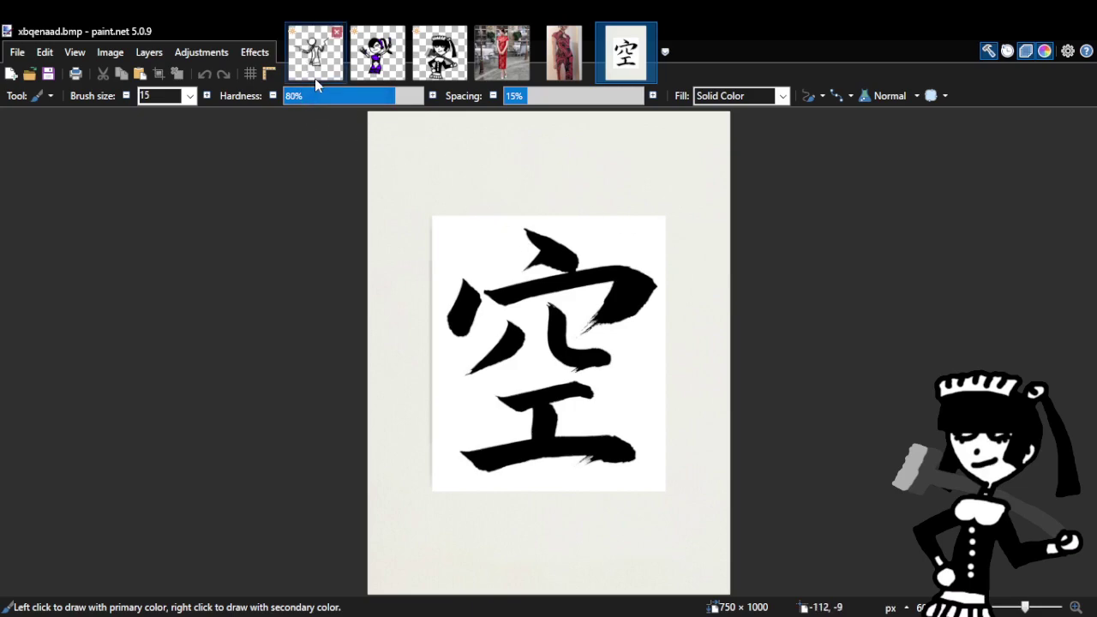
pyautogui.click(316, 77)
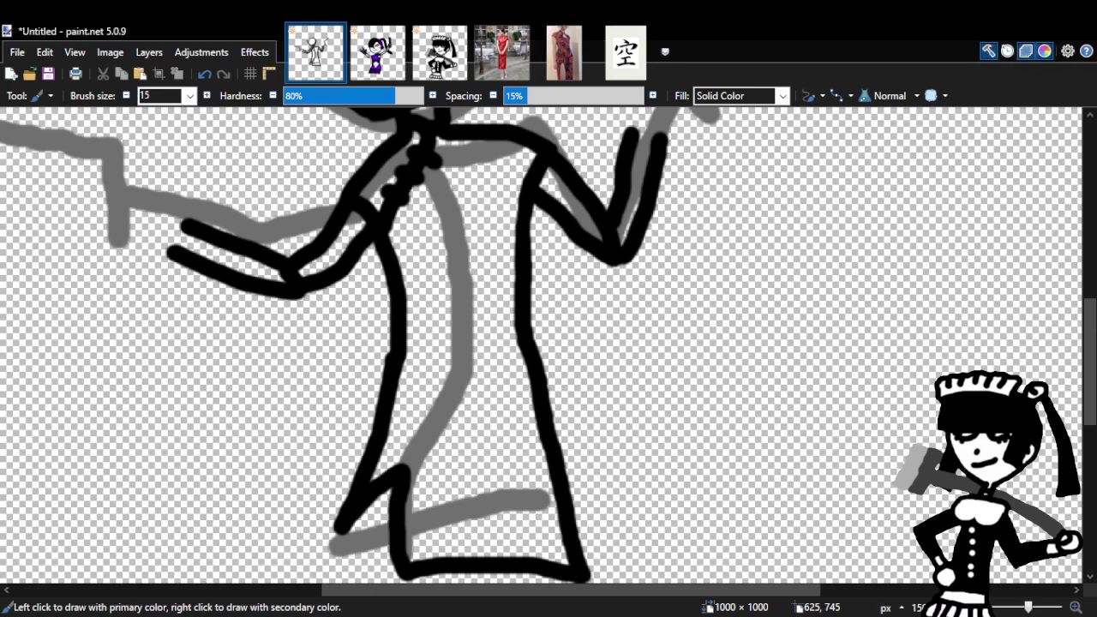
pyautogui.moveTo(549, 364); pyautogui.dragTo(553, 343)
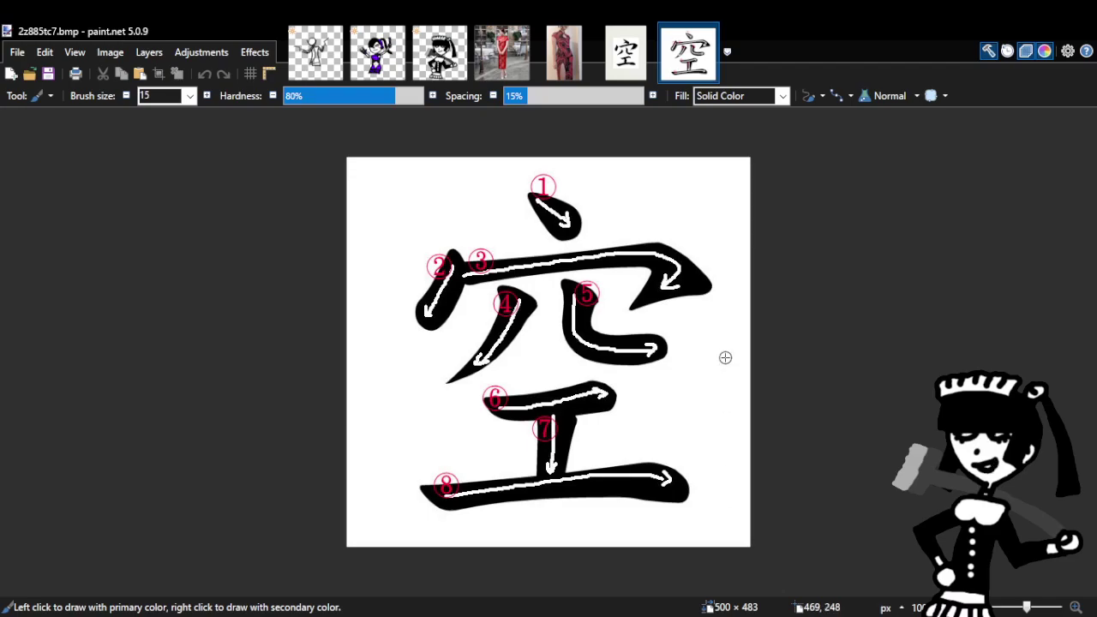
pyautogui.click(316, 53)
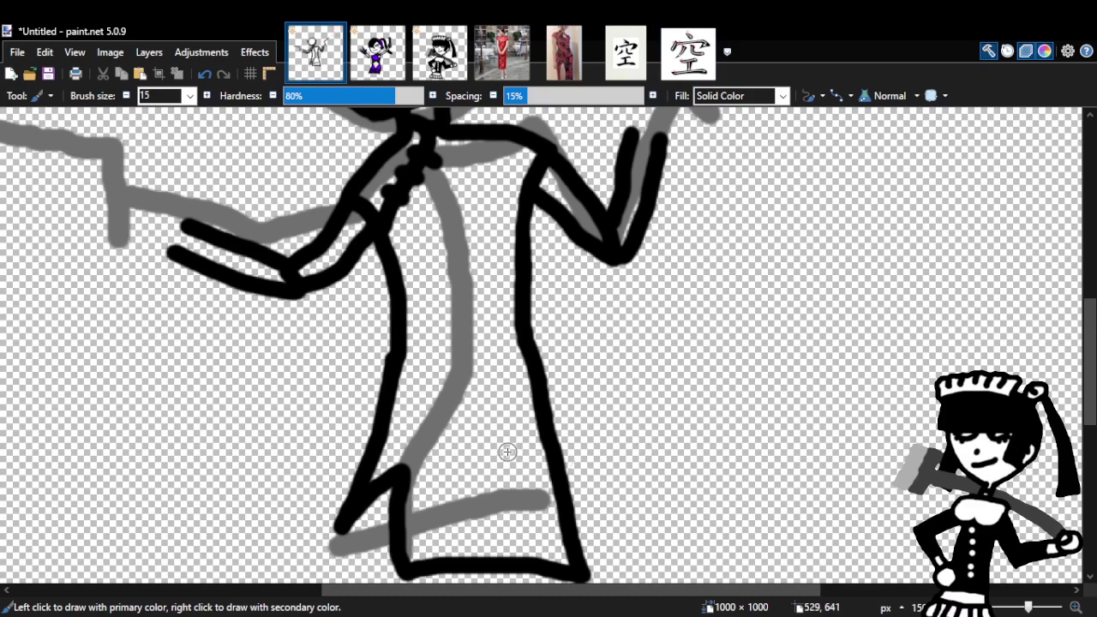
pyautogui.click(688, 53)
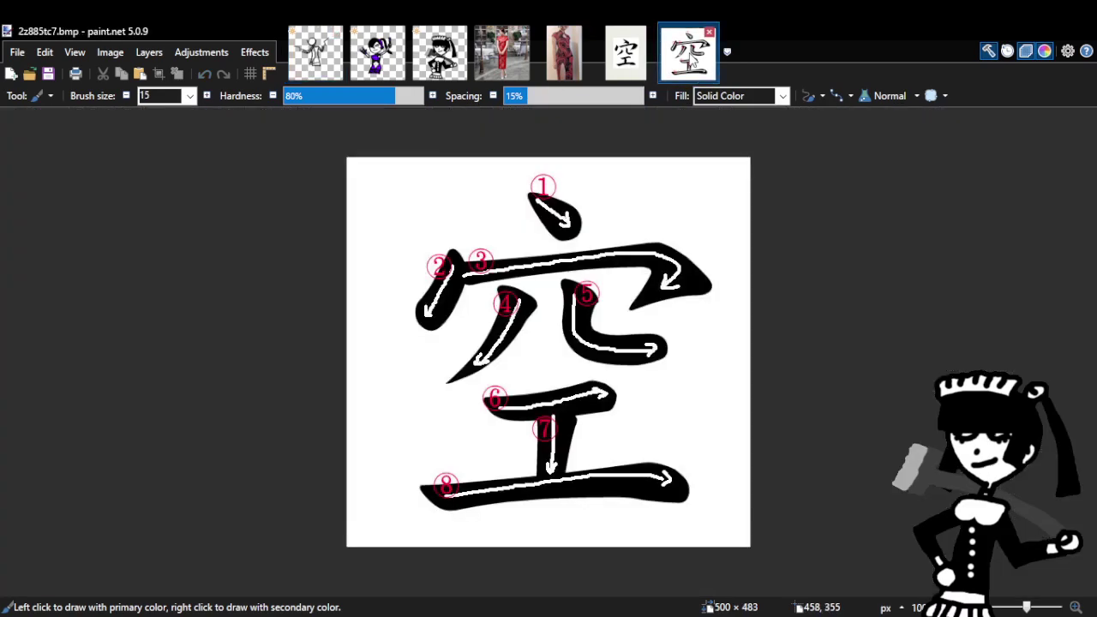
pyautogui.moveTo(688, 53); pyautogui.dragTo(377, 53)
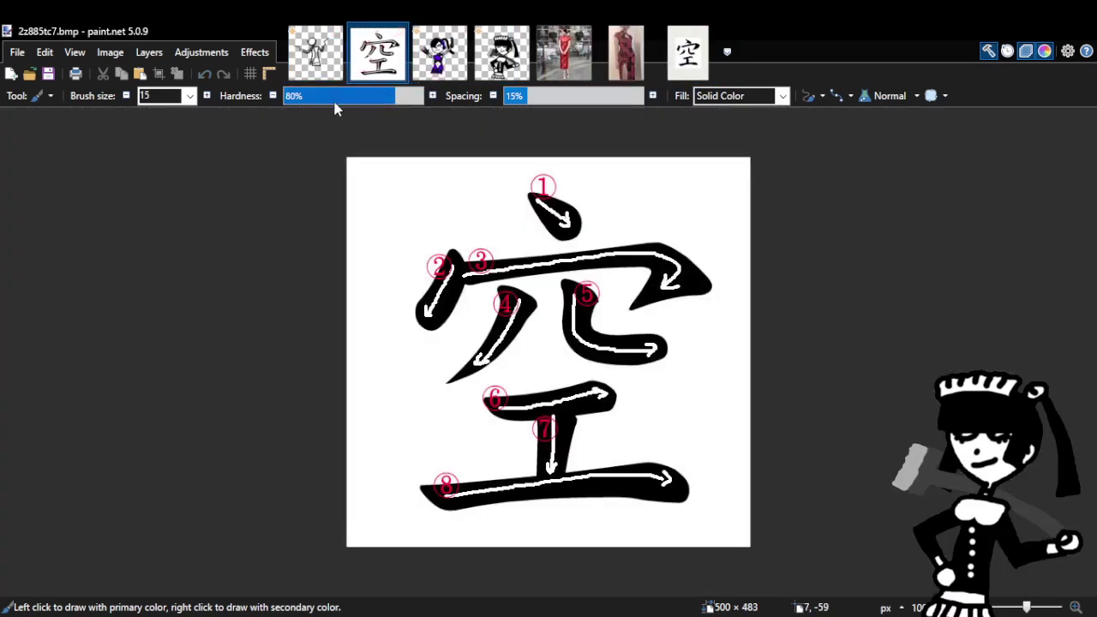
# Draw the first three strokes of 空 in black on the dress's lower skirt, following the stroke-order diagram.
pyautogui.click(324, 65)
pyautogui.moveTo(471, 405); pyautogui.dragTo(485, 418)
pyautogui.click(378, 53)
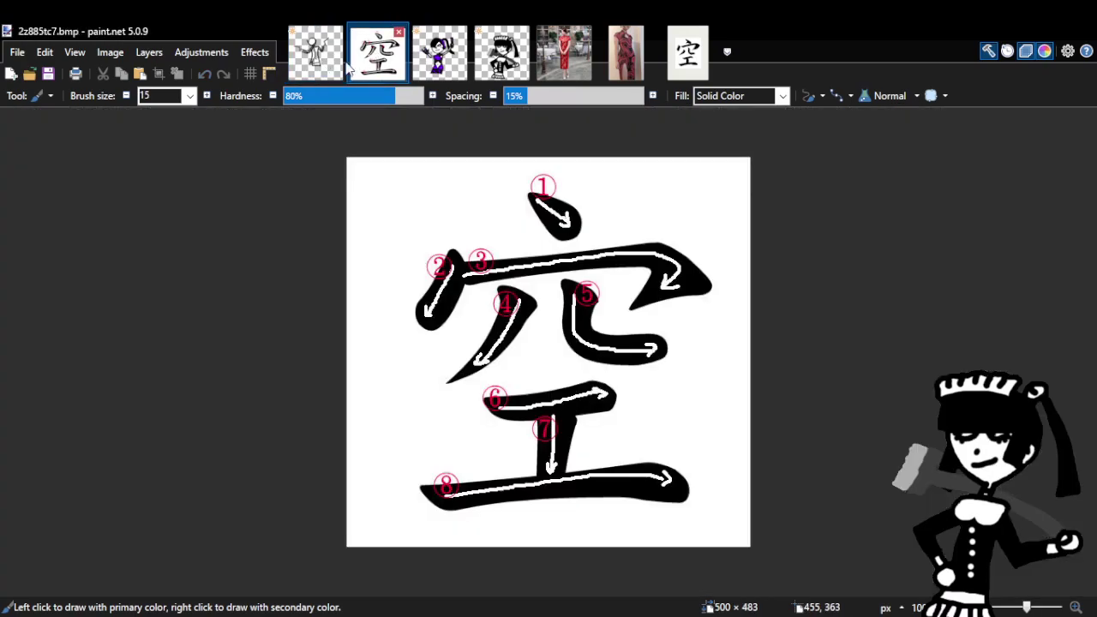
pyautogui.click(330, 67)
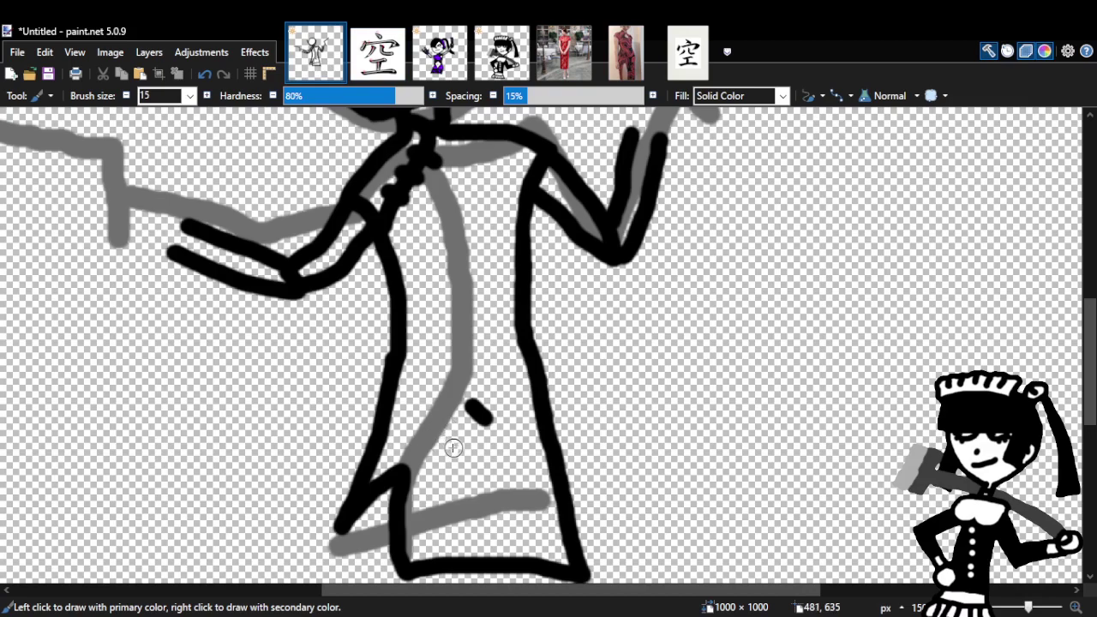
pyautogui.moveTo(443, 444)
pyautogui.mouseDown()
pyautogui.moveTo(436, 463)
pyautogui.moveTo(505, 441)
pyautogui.moveTo(512, 461)
pyautogui.moveTo(492, 473)
pyautogui.mouseUp()
pyautogui.click(461, 442)
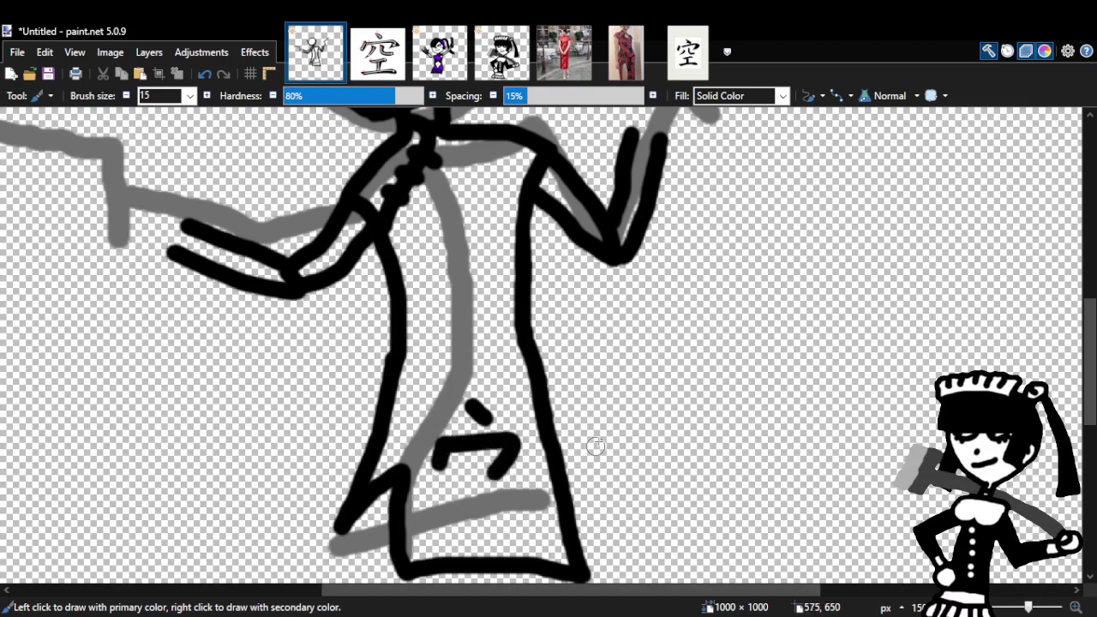
# Undo the third stroke of 空 and redraw it as a wider horizontal bar with a short downward hook.
pyautogui.click(377, 53)
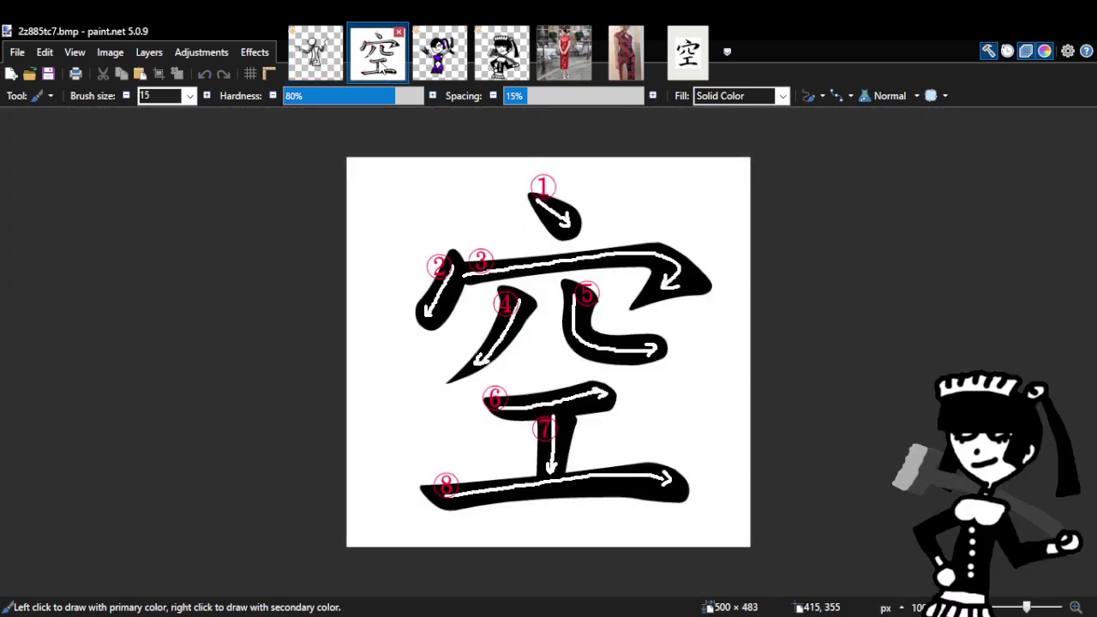
pyautogui.click(316, 53)
pyautogui.click(203, 73)
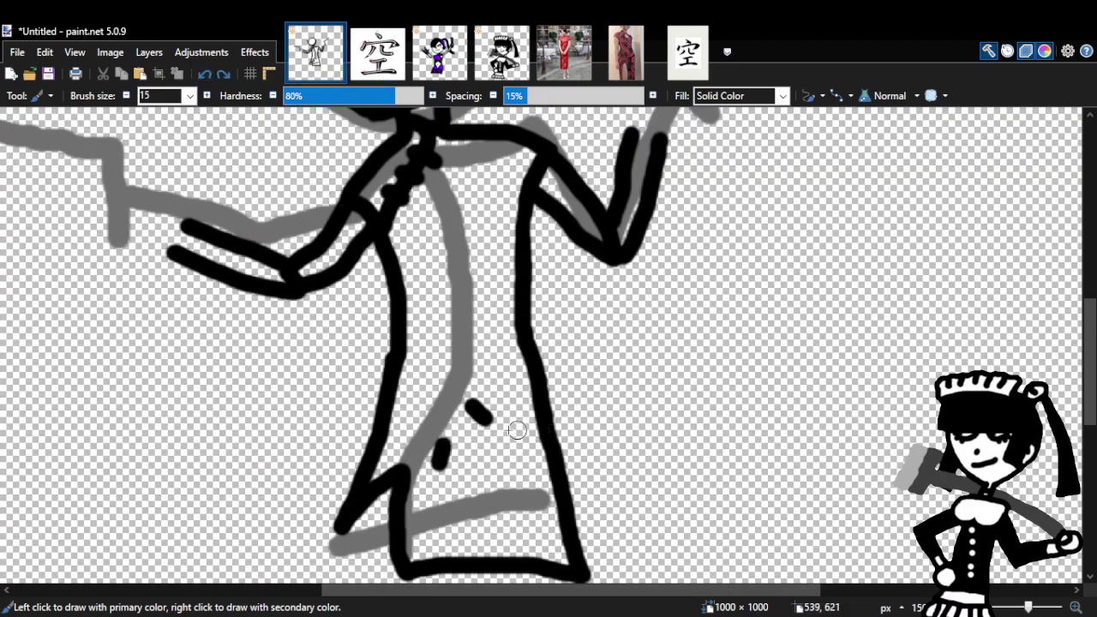
pyautogui.moveTo(439, 447)
pyautogui.mouseDown()
pyautogui.moveTo(522, 445)
pyautogui.moveTo(516, 474)
pyautogui.mouseUp()
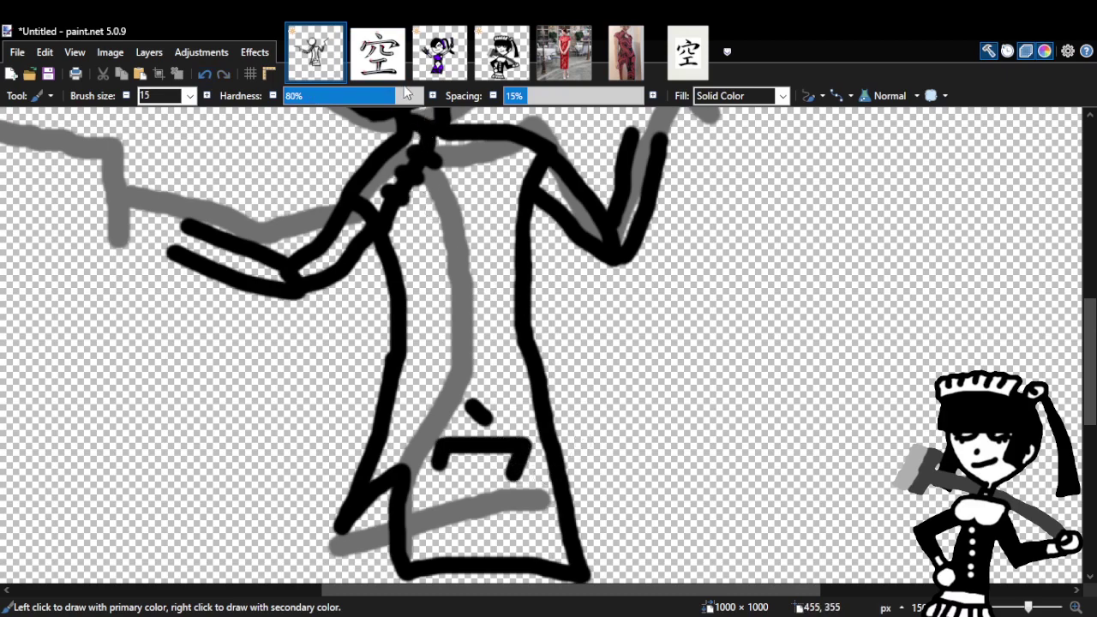
# Check the stroke-order diagram, and draw the fourth and fifth strokes of 空 beneath the hooked bar.
pyautogui.hotkey('ctrl', 'Tab')
pyautogui.click(316, 52)
pyautogui.moveTo(470, 460); pyautogui.dragTo(447, 495)
pyautogui.moveTo(495, 454)
pyautogui.mouseDown()
pyautogui.moveTo(500, 495)
pyautogui.moveTo(526, 499)
pyautogui.mouseUp()
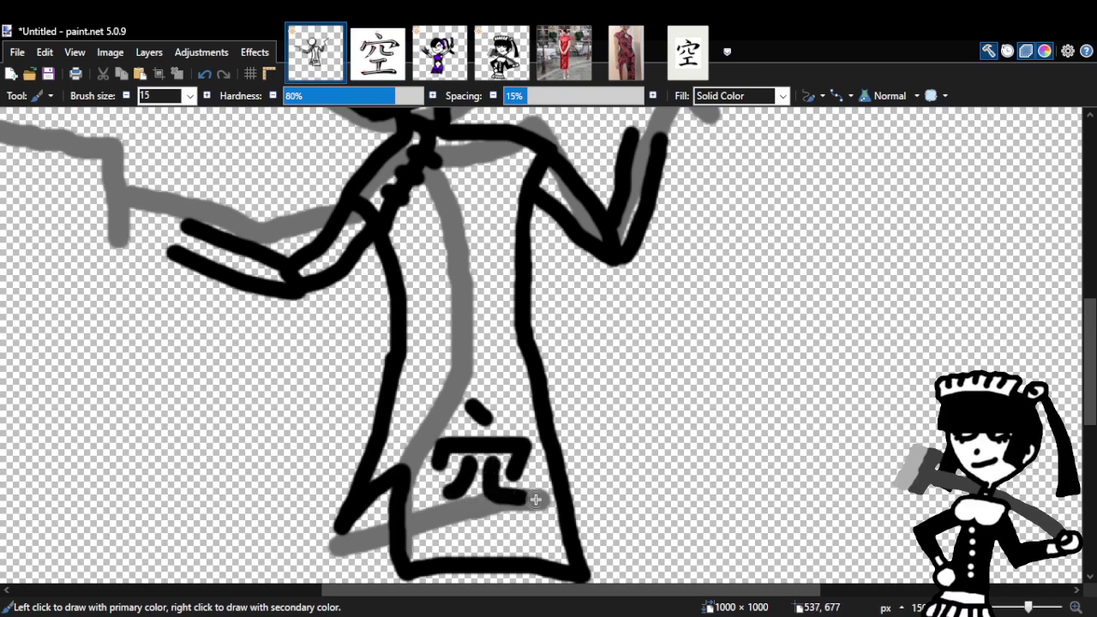
# Complete 空 above the hem with its upper bar, short vertical and bottom bar, redrawing the bottom bar once.
pyautogui.click(383, 71)
pyautogui.click(315, 52)
pyautogui.moveTo(448, 509)
pyautogui.mouseDown()
pyautogui.moveTo(510, 517)
pyautogui.moveTo(474, 542)
pyautogui.mouseUp()
pyautogui.click(377, 54)
pyautogui.click(315, 53)
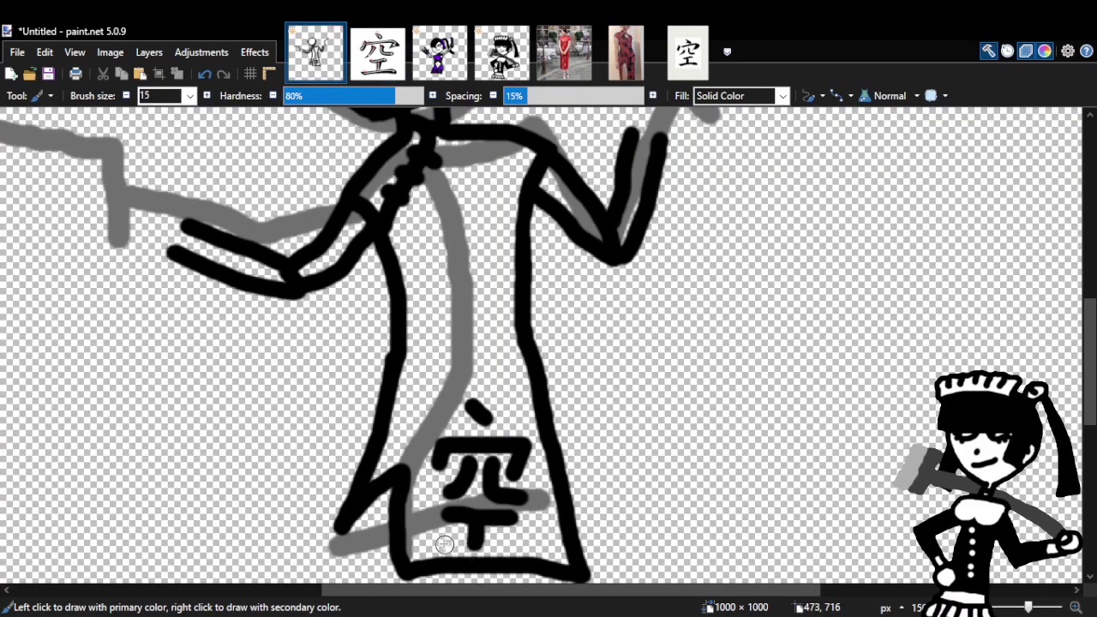
pyautogui.moveTo(427, 542); pyautogui.dragTo(517, 548)
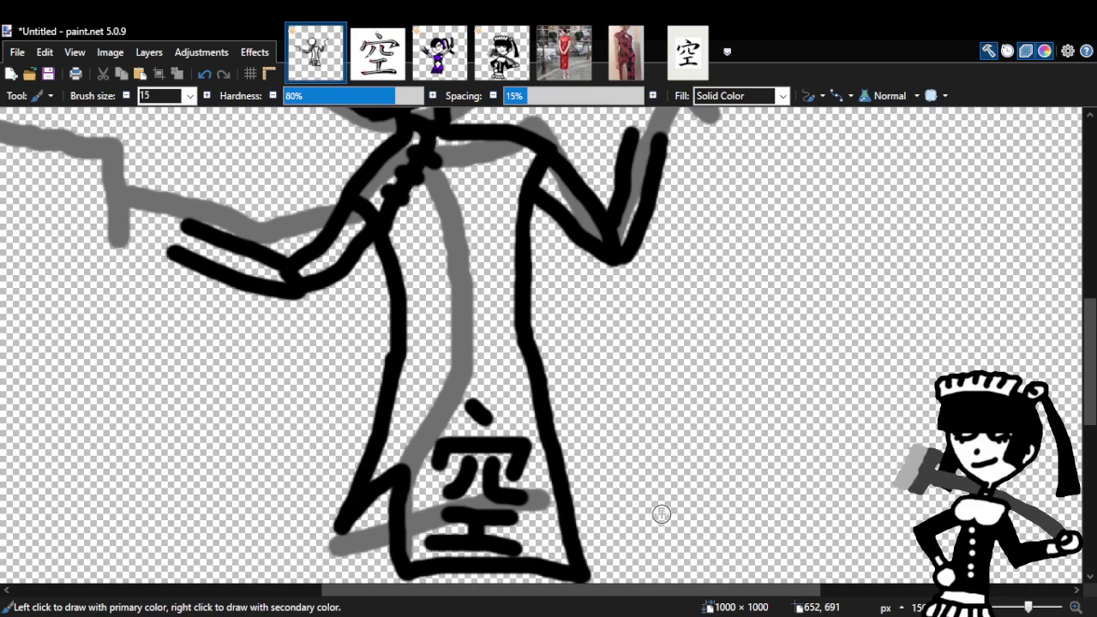
pyautogui.click(205, 73)
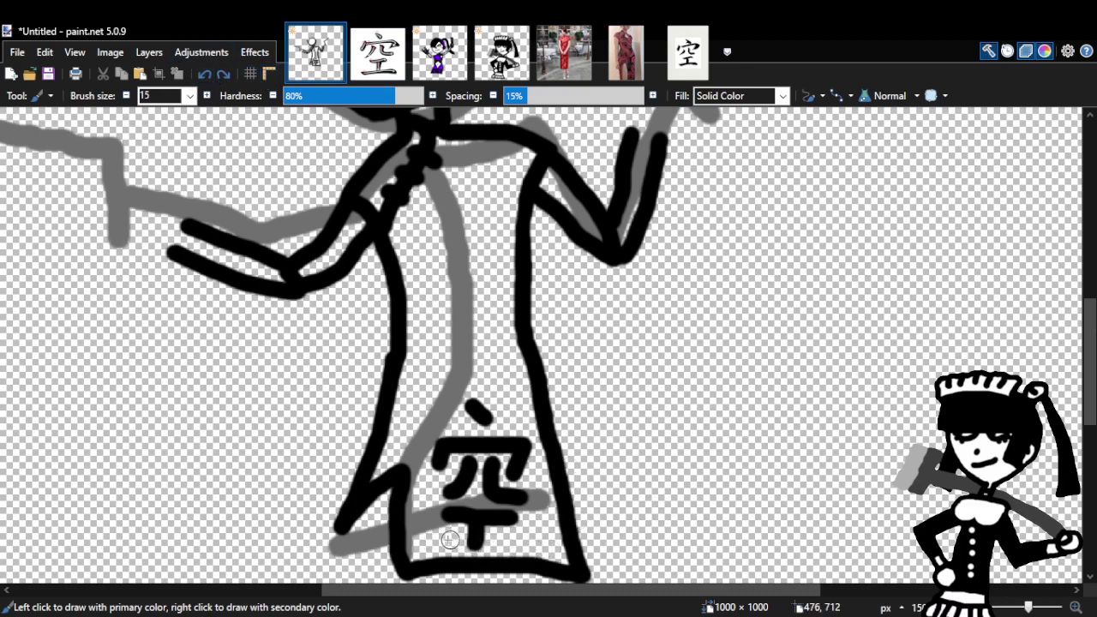
pyautogui.moveTo(433, 540); pyautogui.dragTo(521, 547)
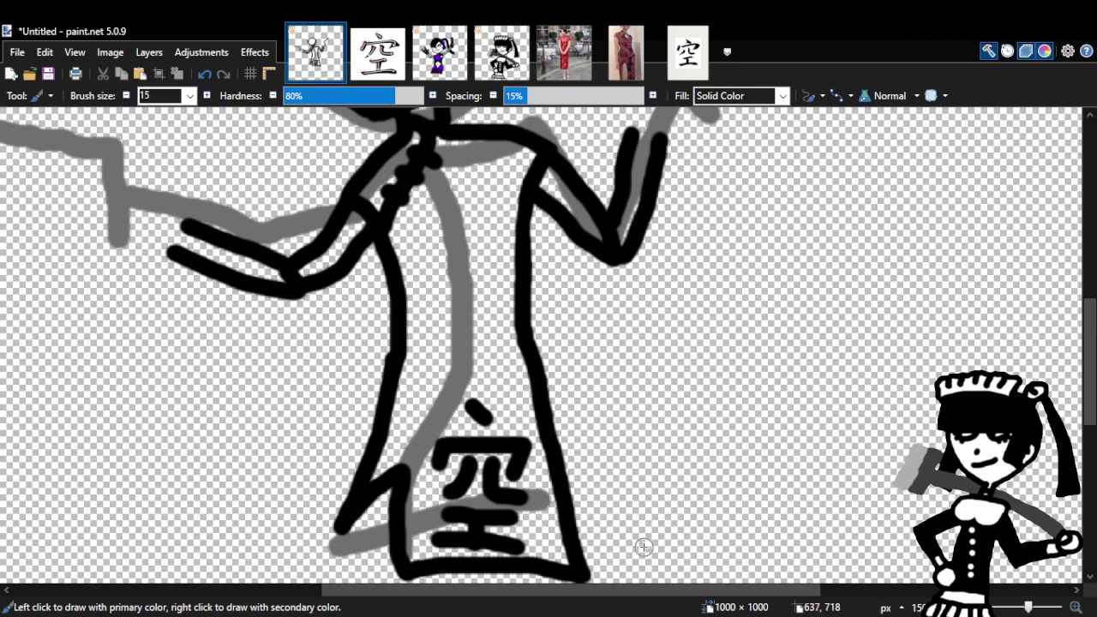
# Undo all the strokes of 空 drawn on the dress's lower skirt.
pyautogui.press('z')
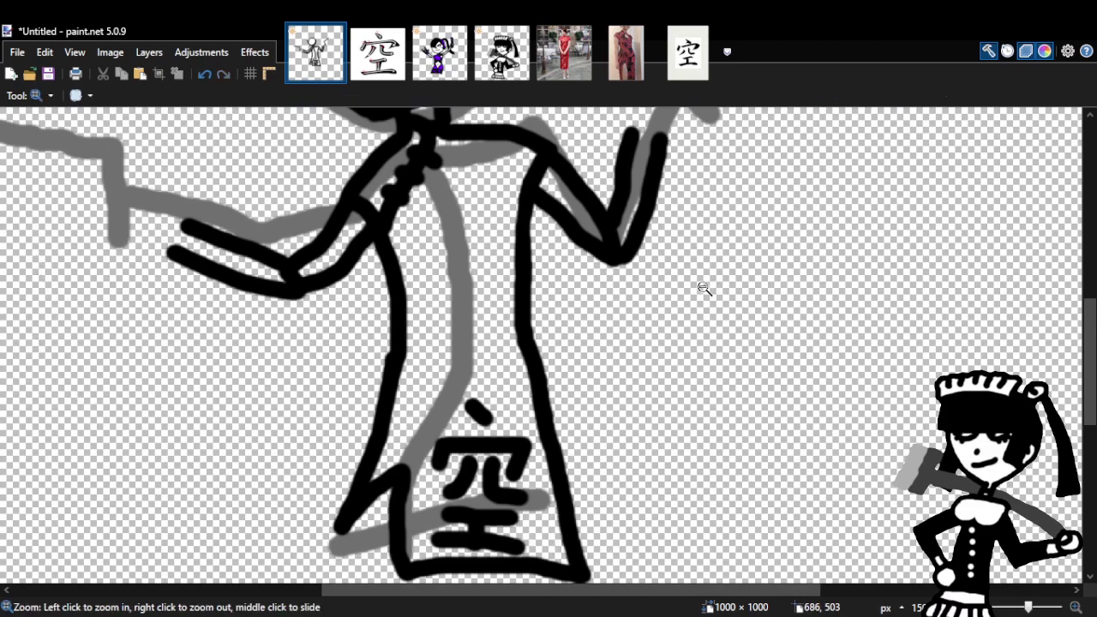
pyautogui.rightClick(704, 289)
pyautogui.rightClick(703, 289)
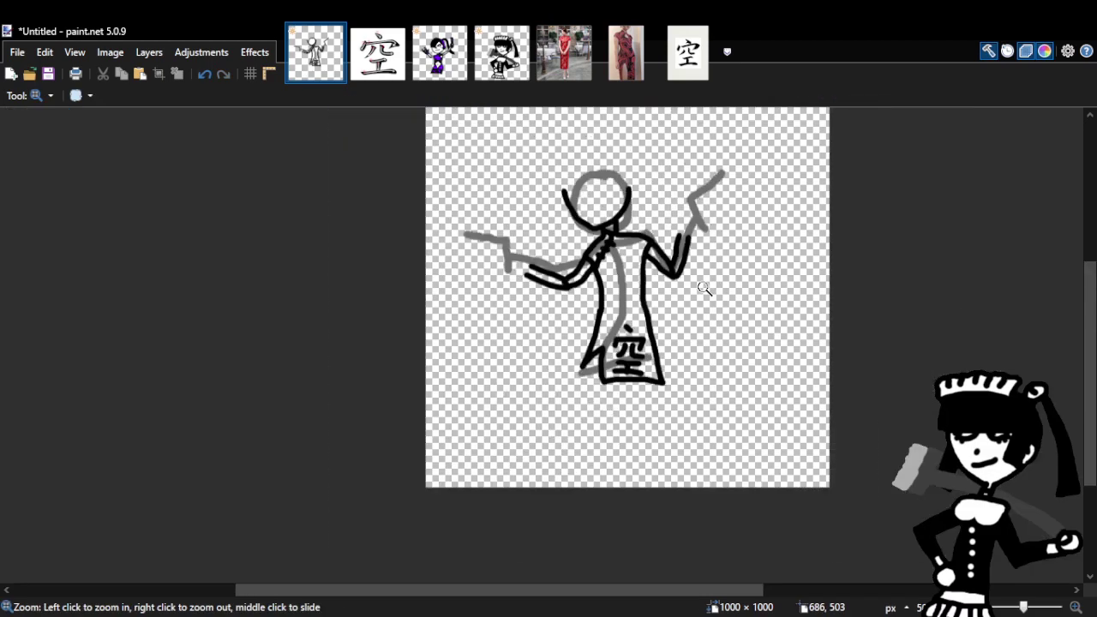
pyautogui.click(203, 75)
pyautogui.click(203, 75)
pyautogui.click(203, 75)
pyautogui.click(203, 75)
pyautogui.click(203, 75)
pyautogui.click(203, 75)
pyautogui.click(203, 76)
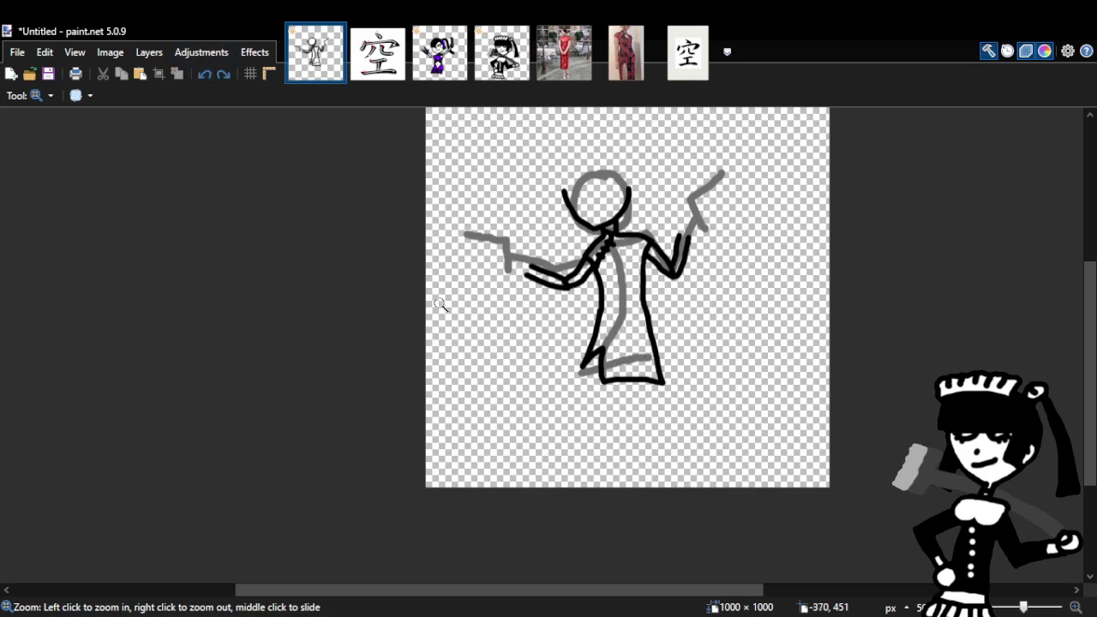
# Draw the short slanted first stroke of 空 in black on the lower skirt, using the stroke-order diagram as reference.
pyautogui.click(710, 355)
pyautogui.scroll(2, 583, 351)
pyautogui.scroll(3, 548, 343)
pyautogui.moveTo(588, 592); pyautogui.dragTo(558, 592)
pyautogui.scroll(-2, 558, 592)
pyautogui.scroll(-1, 568, 252)
pyautogui.click(620, 239)
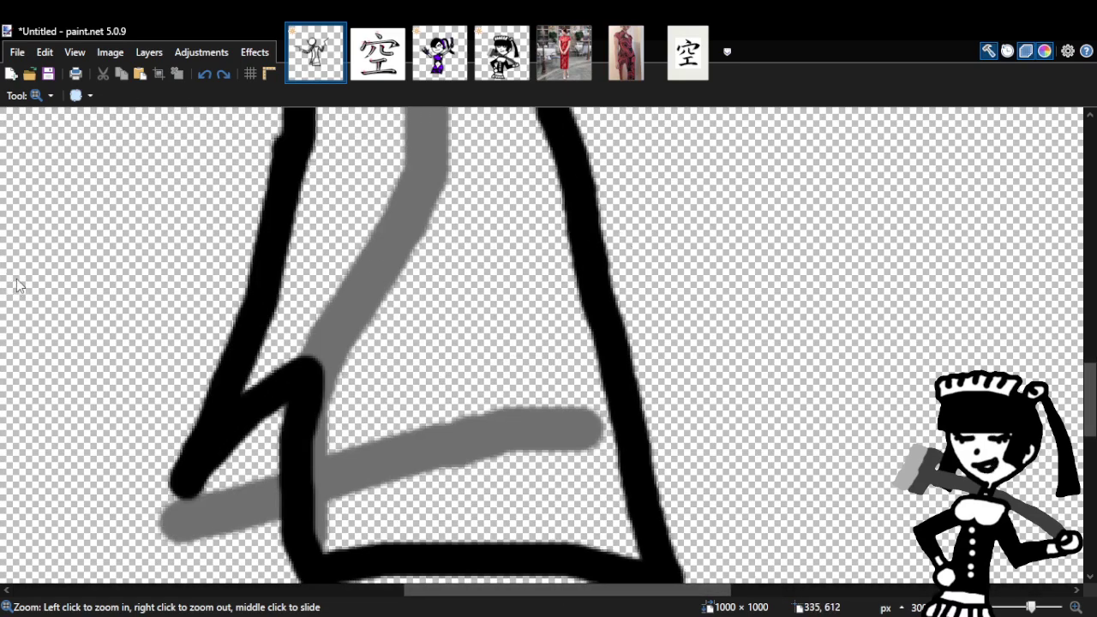
pyautogui.press('b')
pyautogui.click(381, 58)
pyautogui.click(319, 74)
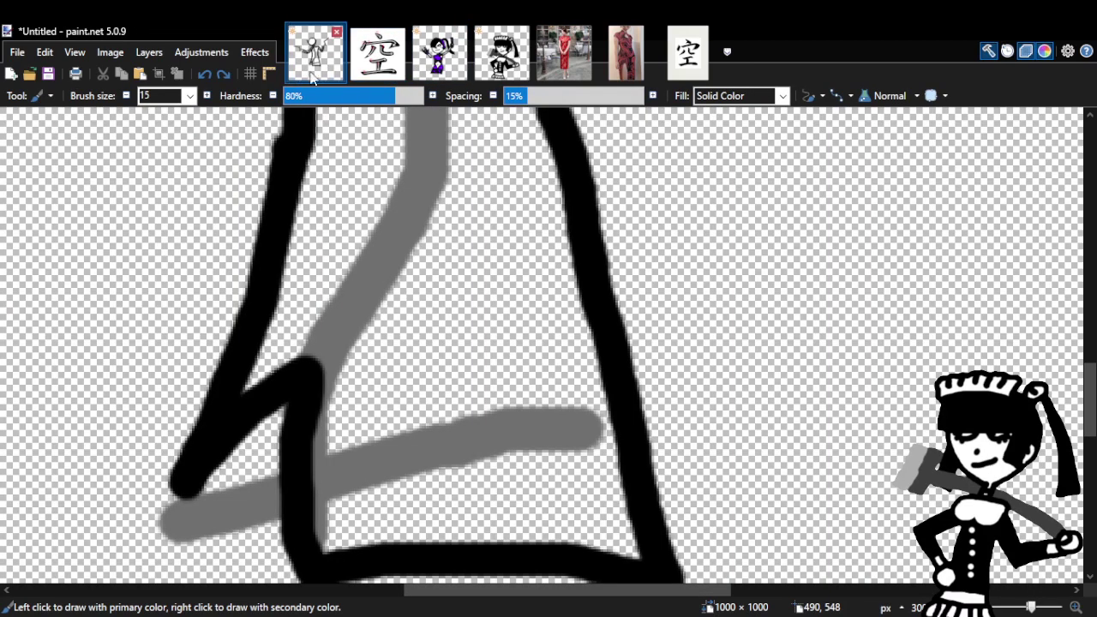
pyautogui.moveTo(439, 270); pyautogui.dragTo(469, 310)
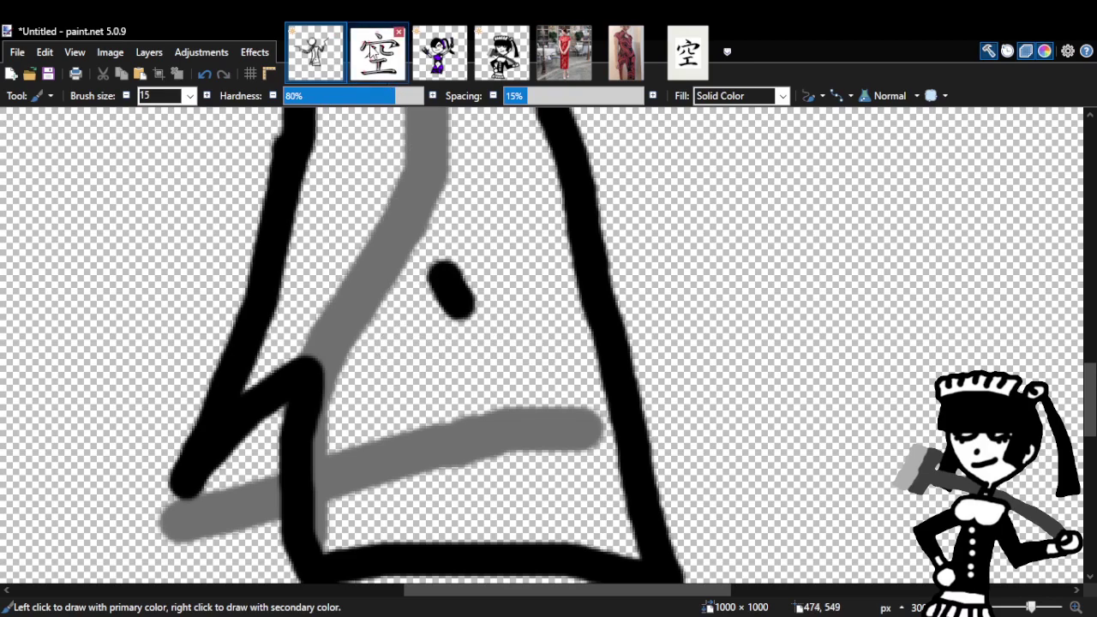
# Check the stroke-order diagram, and draw 空's hooked top bar, its two inner strokes and the upper bar of its base.
pyautogui.click(375, 51)
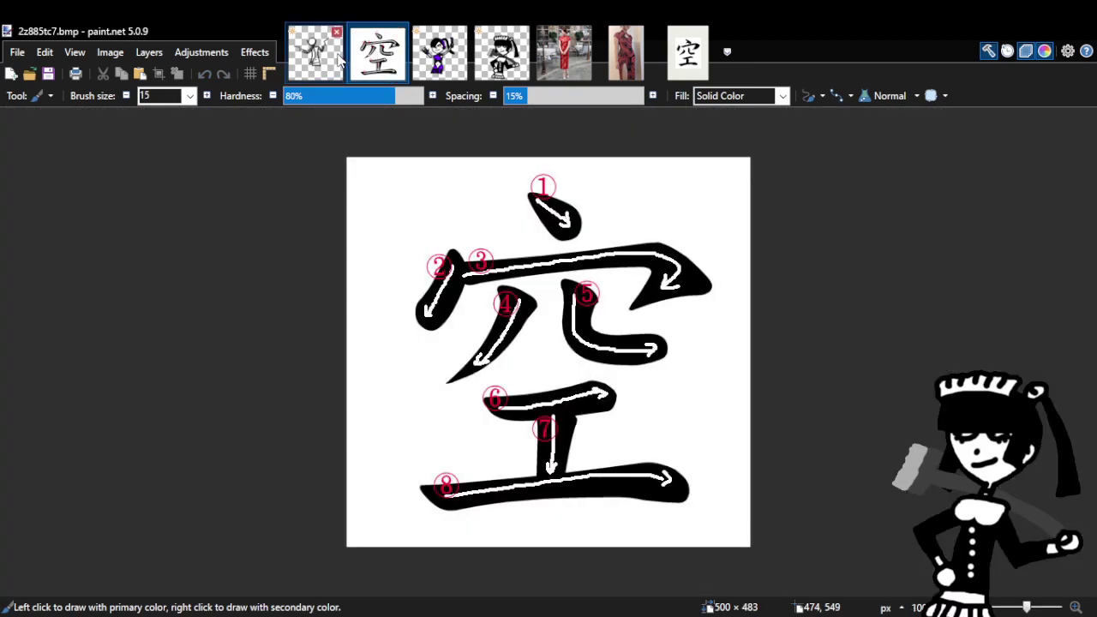
pyautogui.click(340, 60)
pyautogui.moveTo(394, 348)
pyautogui.mouseDown()
pyautogui.moveTo(381, 382)
pyautogui.moveTo(397, 345)
pyautogui.moveTo(526, 345)
pyautogui.moveTo(504, 392)
pyautogui.mouseUp()
pyautogui.moveTo(429, 380)
pyautogui.mouseDown()
pyautogui.moveTo(410, 401)
pyautogui.moveTo(422, 418)
pyautogui.mouseUp()
pyautogui.moveTo(468, 375)
pyautogui.mouseDown()
pyautogui.moveTo(463, 411)
pyautogui.moveTo(520, 427)
pyautogui.mouseUp()
pyautogui.moveTo(386, 458); pyautogui.dragTo(475, 464)
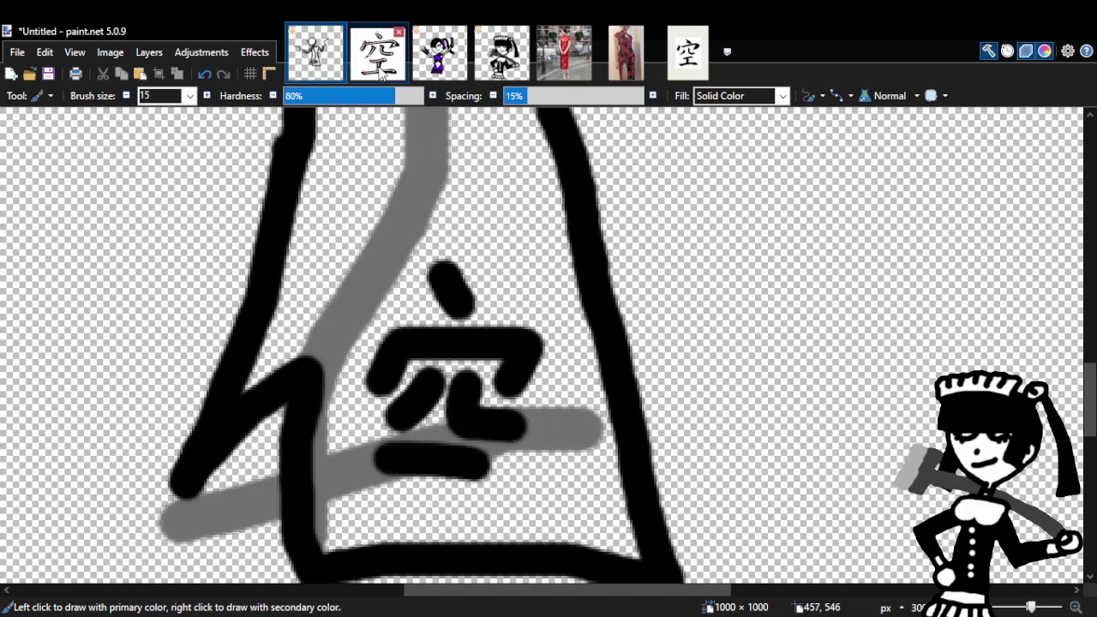
# Undo the upper bar of the base and complete 空 with a shorter bar, a short vertical and a wide bottom bar.
pyautogui.click(208, 77)
pyautogui.moveTo(425, 453)
pyautogui.mouseDown()
pyautogui.moveTo(399, 448)
pyautogui.moveTo(454, 452)
pyautogui.moveTo(435, 484)
pyautogui.mouseUp()
pyautogui.moveTo(377, 503); pyautogui.dragTo(507, 511)
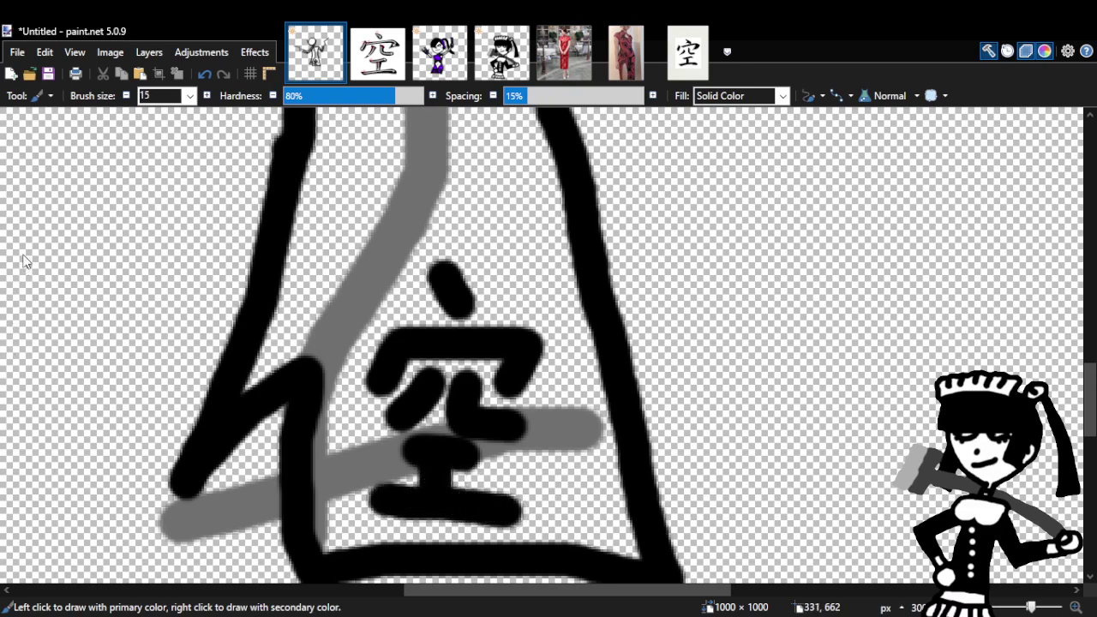
# Remove the grey pose sketch layer from beneath the black outline.
pyautogui.press('z')
pyautogui.rightClick(661, 281)
pyautogui.rightClick(673, 282)
pyautogui.rightClick(673, 282)
pyautogui.rightClick(674, 288)
pyautogui.rightClick(674, 288)
pyautogui.rightClick(674, 288)
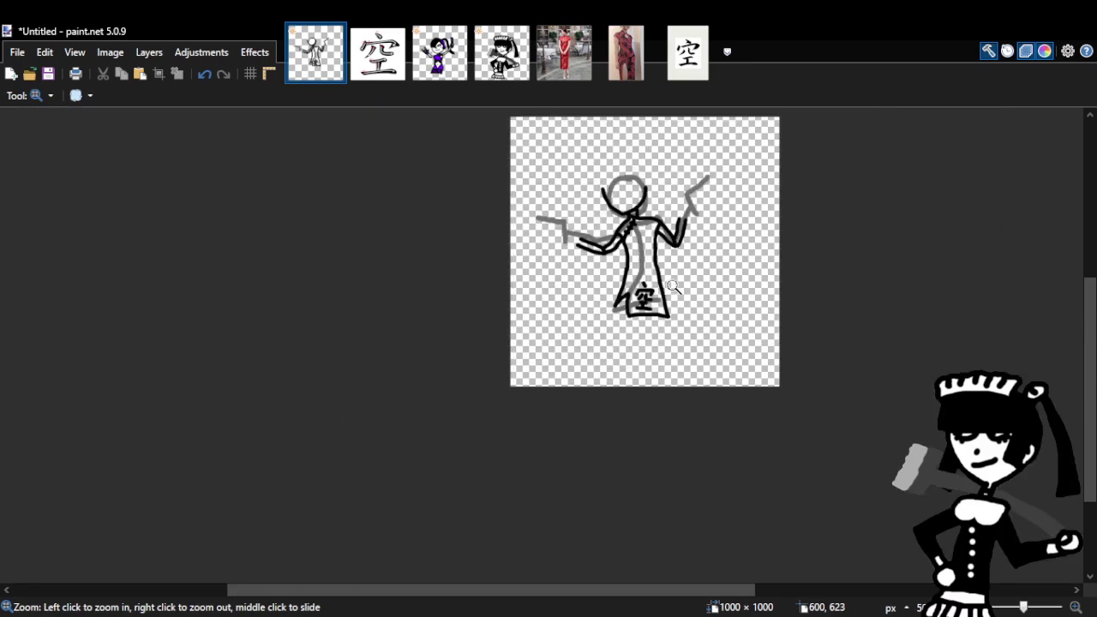
pyautogui.click(753, 300)
pyautogui.click(753, 301)
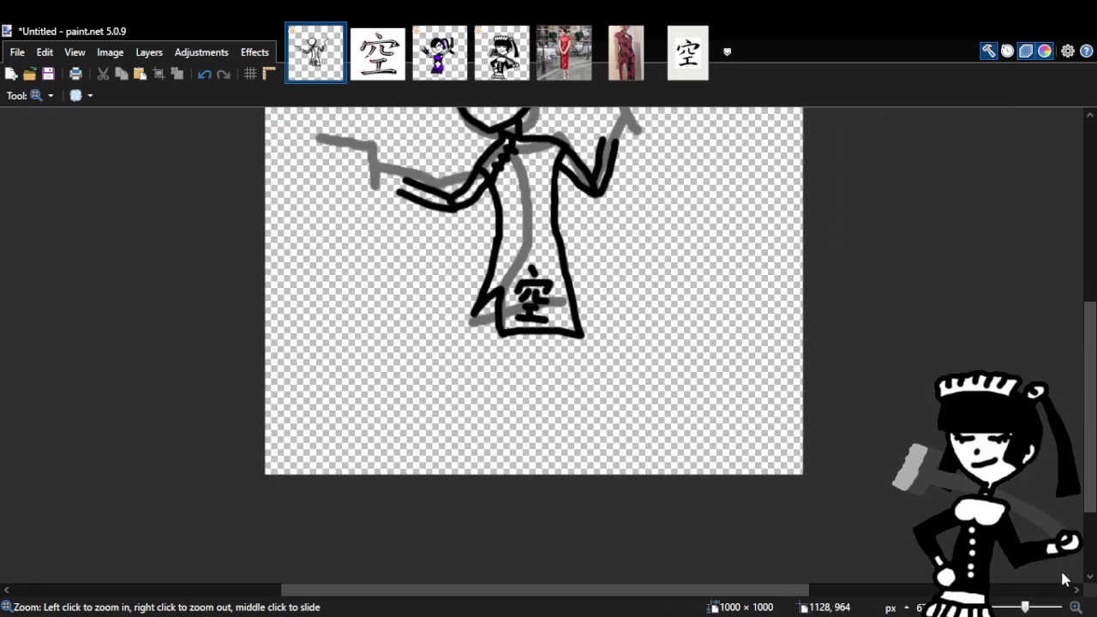
pyautogui.hotkey('ctrl', 'shift', 'Delete')
# Lasso the character 空 on the skirt, shift it slightly towards the skirt's centre and up, and deselect it.
pyautogui.click(615, 274)
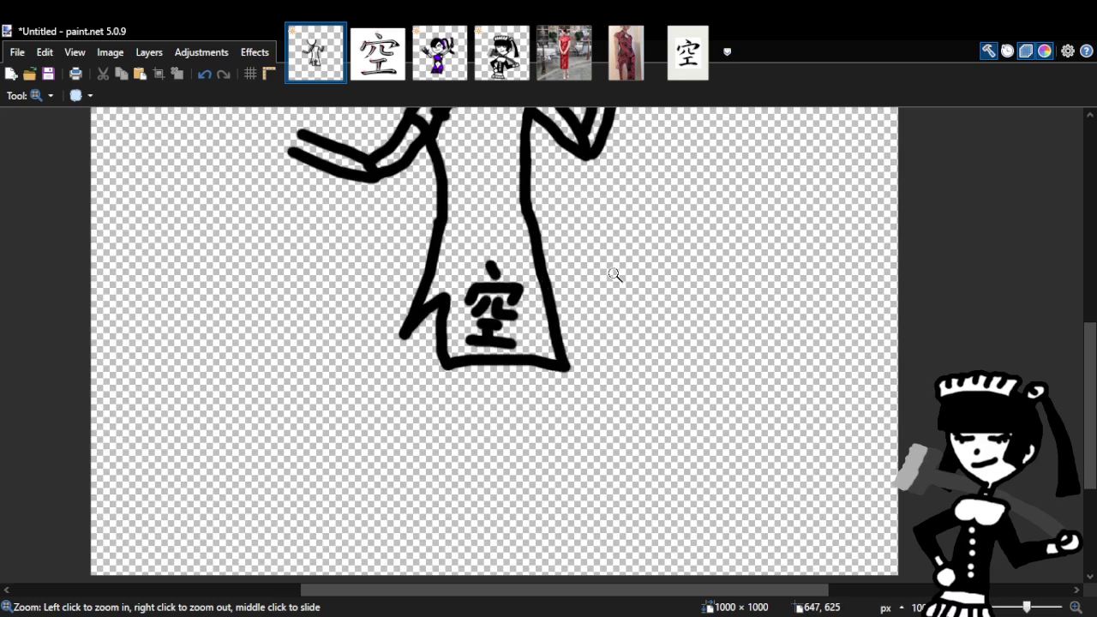
pyautogui.click(614, 274)
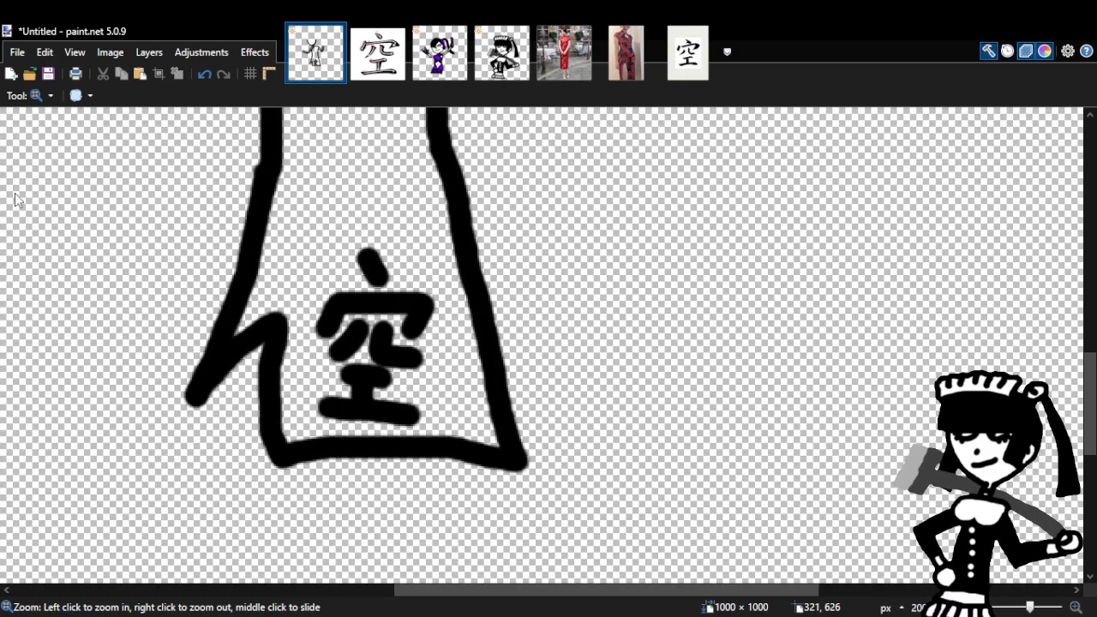
pyautogui.press('s')
pyautogui.moveTo(369, 235)
pyautogui.mouseDown()
pyautogui.moveTo(338, 253)
pyautogui.moveTo(307, 308)
pyautogui.moveTo(300, 399)
pyautogui.moveTo(335, 429)
pyautogui.moveTo(434, 427)
pyautogui.moveTo(447, 351)
pyautogui.moveTo(402, 244)
pyautogui.moveTo(371, 235)
pyautogui.mouseUp()
pyautogui.press('m')
pyautogui.moveTo(467, 455)
pyautogui.mouseDown()
pyautogui.moveTo(466, 438)
pyautogui.moveTo(484, 449)
pyautogui.mouseUp()
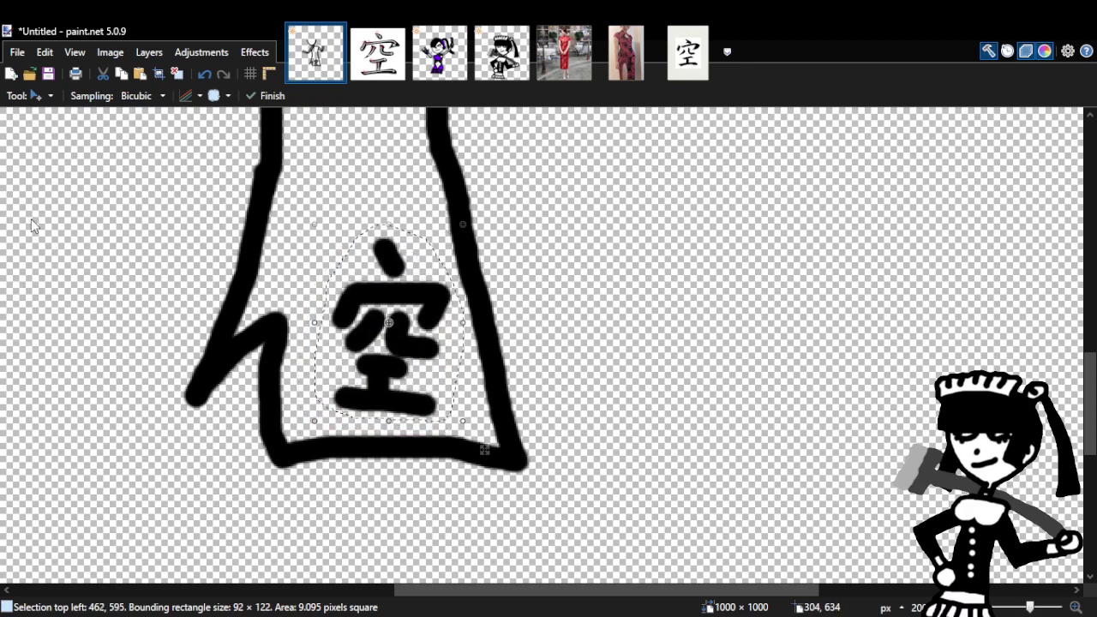
pyautogui.press('z')
pyautogui.rightClick(623, 277)
pyautogui.press('s')
pyautogui.hotkey('ctrl', 'd')
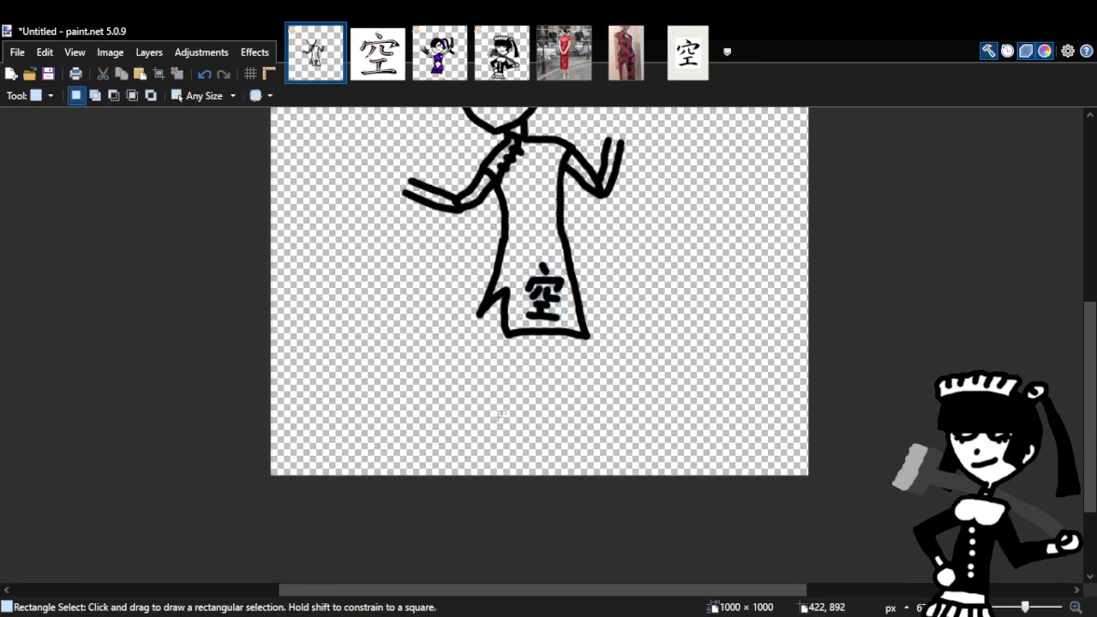
# Lasso 空 again, shrink it to about 74 × 77 px and rotate it counterclockwise by about 23° above the hem.
pyautogui.moveTo(1090, 407); pyautogui.dragTo(1089, 362)
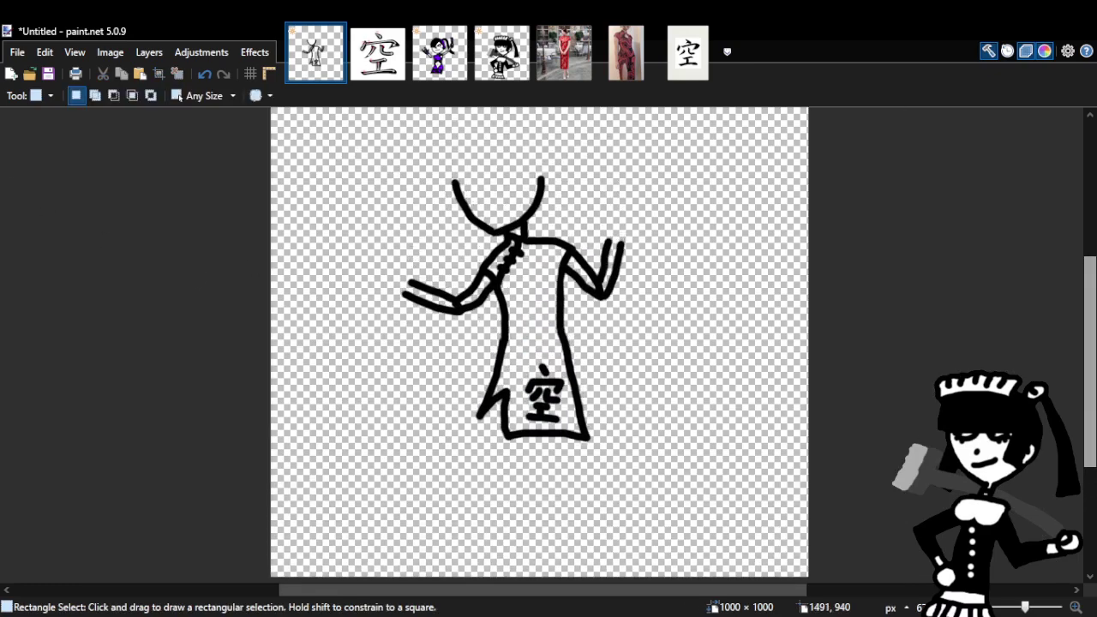
pyautogui.press('z')
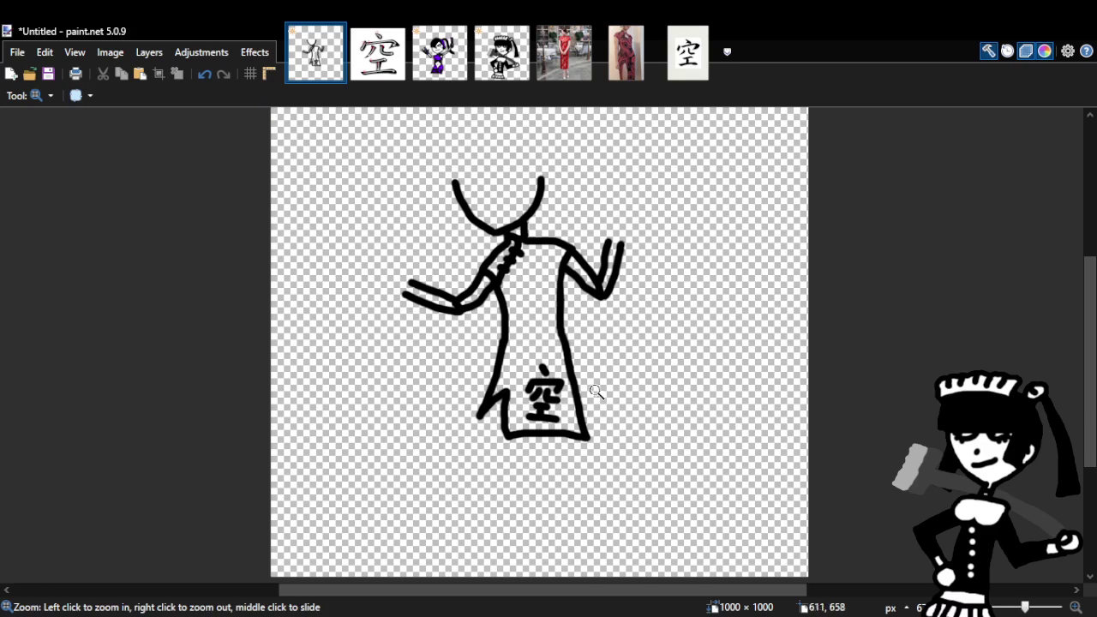
pyautogui.click(604, 398)
pyautogui.click(582, 384)
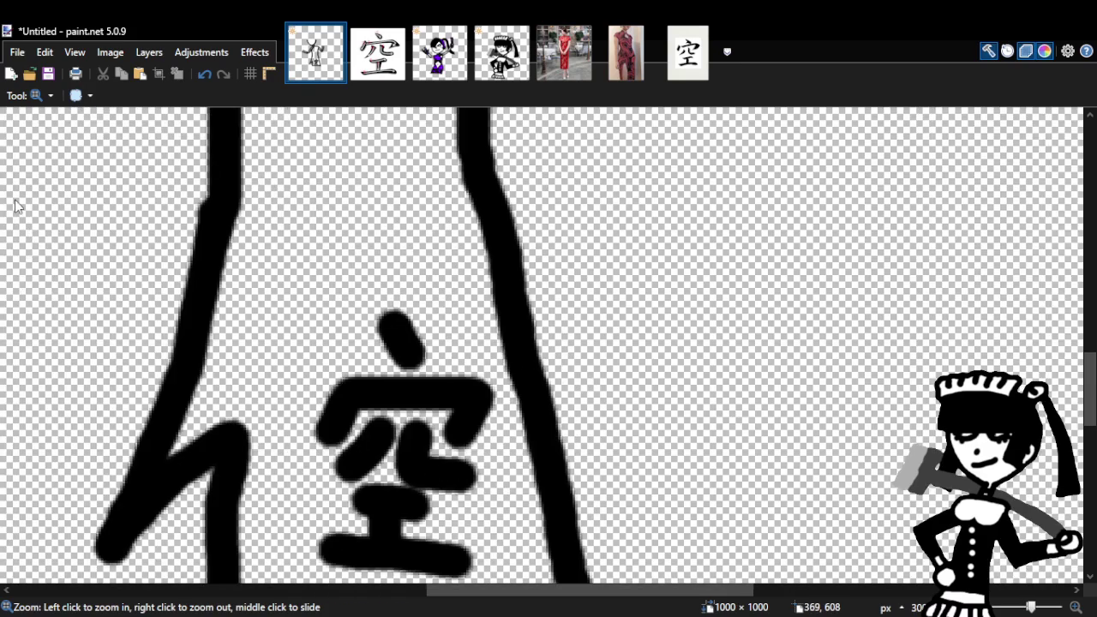
pyautogui.press('s')
pyautogui.press('s')
pyautogui.scroll(-3, 145, 230)
pyautogui.moveTo(386, 172)
pyautogui.mouseDown()
pyautogui.moveTo(313, 359)
pyautogui.moveTo(306, 447)
pyautogui.moveTo(400, 472)
pyautogui.moveTo(510, 411)
pyautogui.moveTo(506, 282)
pyautogui.moveTo(394, 176)
pyautogui.moveTo(377, 185)
pyautogui.mouseUp()
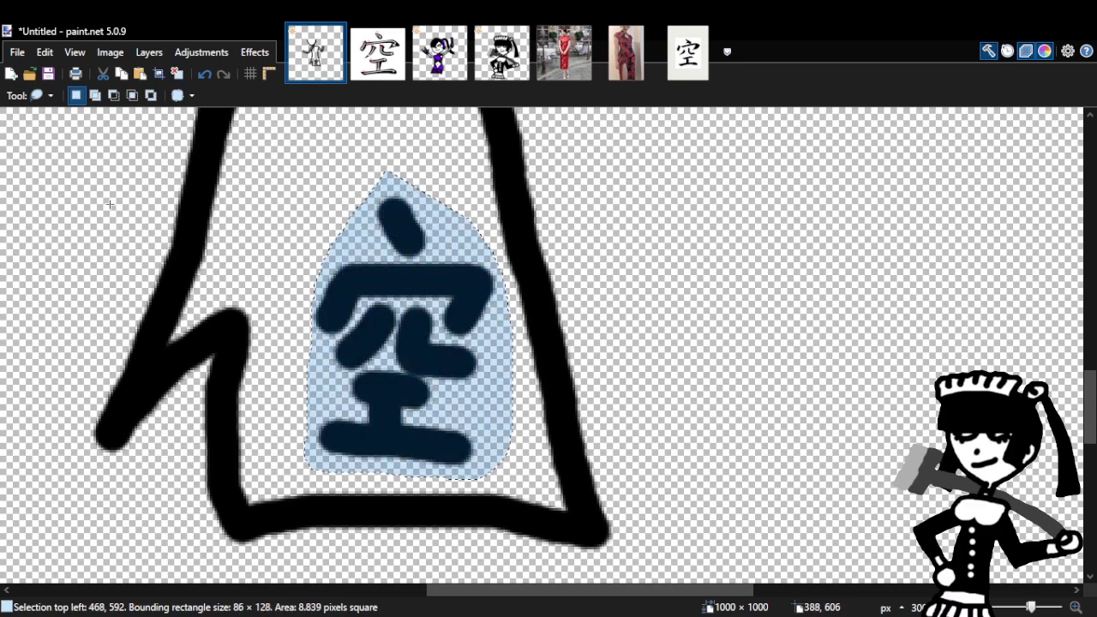
pyautogui.press('m')
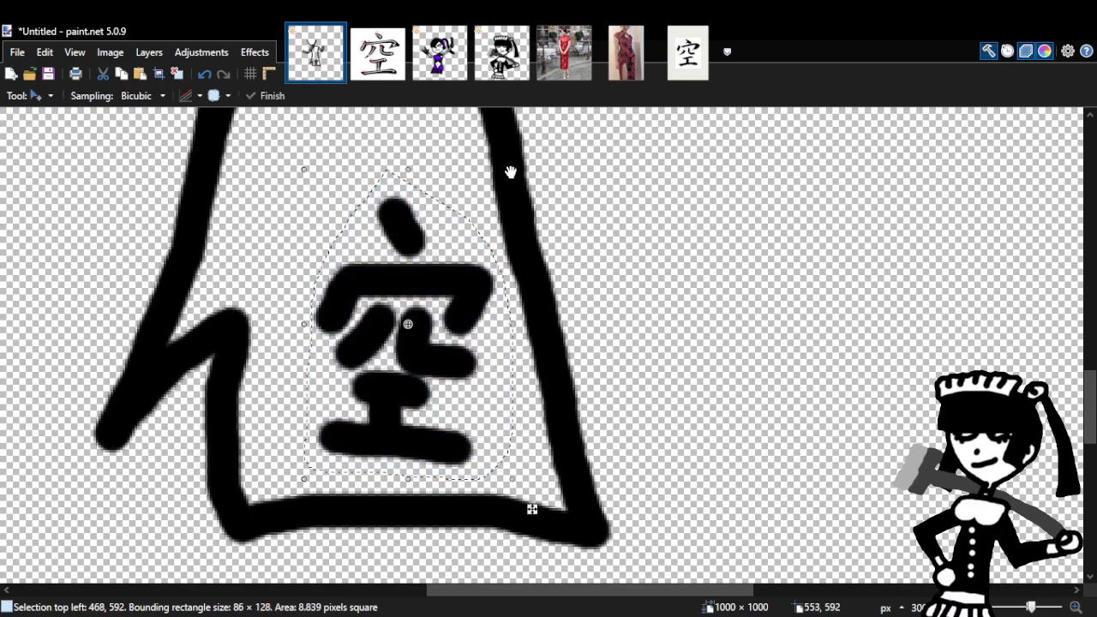
pyautogui.moveTo(511, 169); pyautogui.dragTo(442, 226)
pyautogui.moveTo(448, 328); pyautogui.dragTo(474, 339)
pyautogui.moveTo(561, 441)
pyautogui.mouseDown()
pyautogui.moveTo(580, 426)
pyautogui.moveTo(550, 416)
pyautogui.moveTo(573, 435)
pyautogui.moveTo(690, 372)
pyautogui.moveTo(562, 440)
pyautogui.mouseUp()
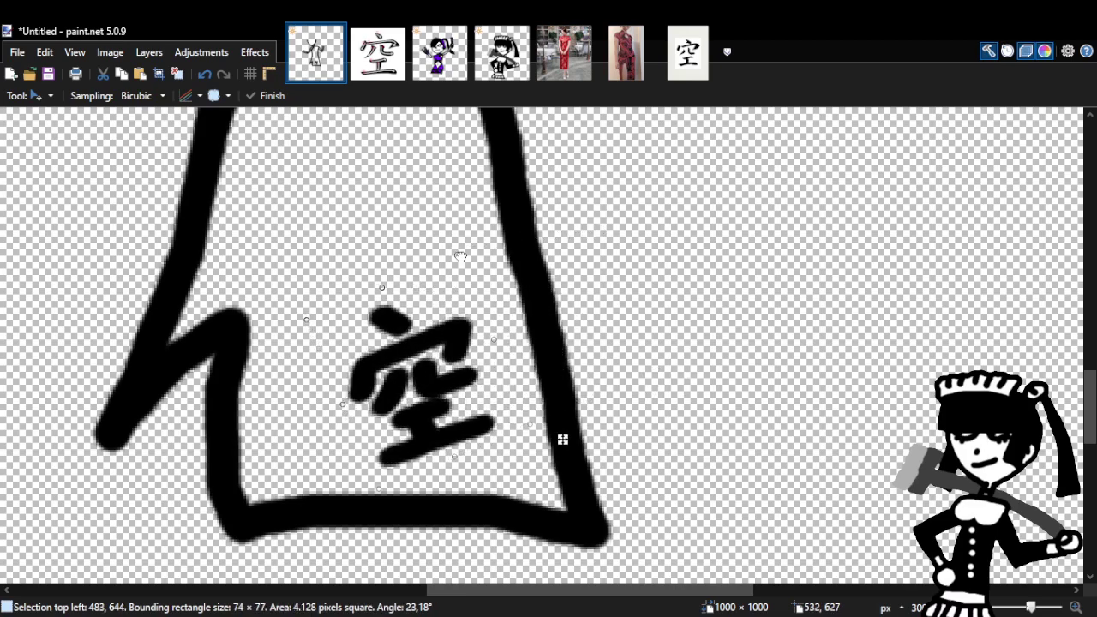
# Nudge the tilted 空 slightly down towards the hem and deselect it.
pyautogui.moveTo(469, 376)
pyautogui.mouseDown()
pyautogui.moveTo(452, 388)
pyautogui.moveTo(472, 384)
pyautogui.mouseUp()
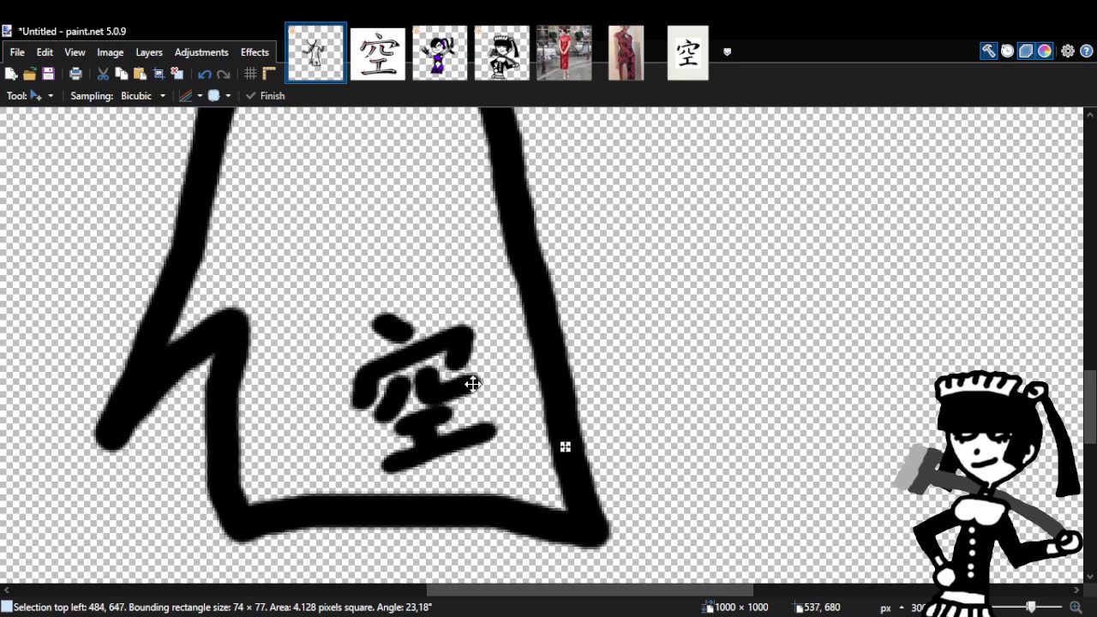
pyautogui.press('z')
pyautogui.rightClick(28, 227)
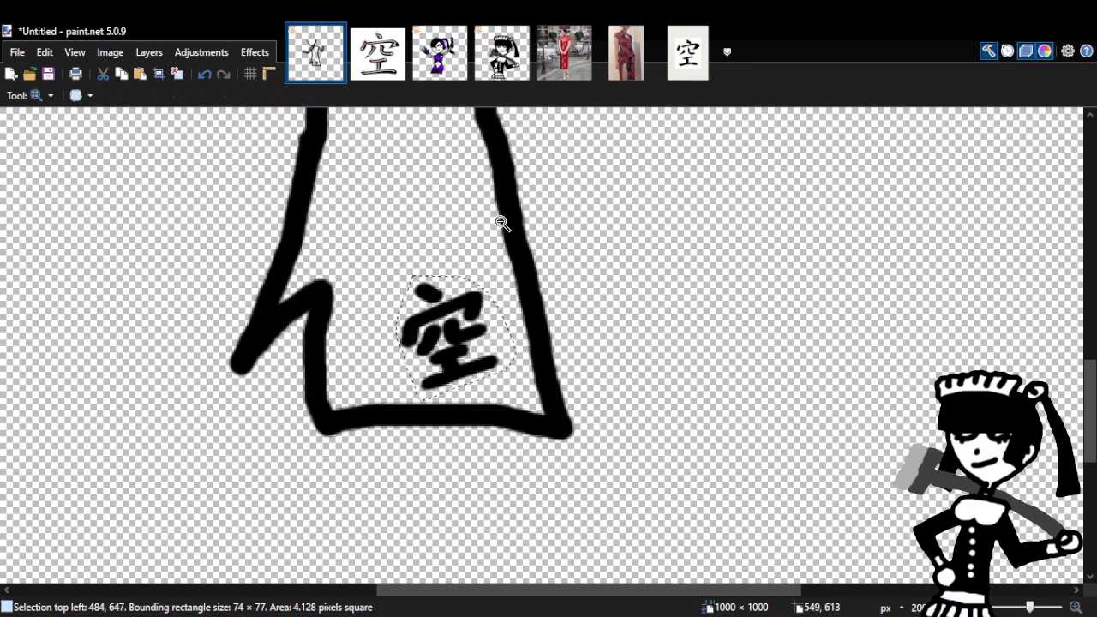
pyautogui.rightClick(29, 231)
pyautogui.press('s')
pyautogui.hotkey('ctrl', 'd')
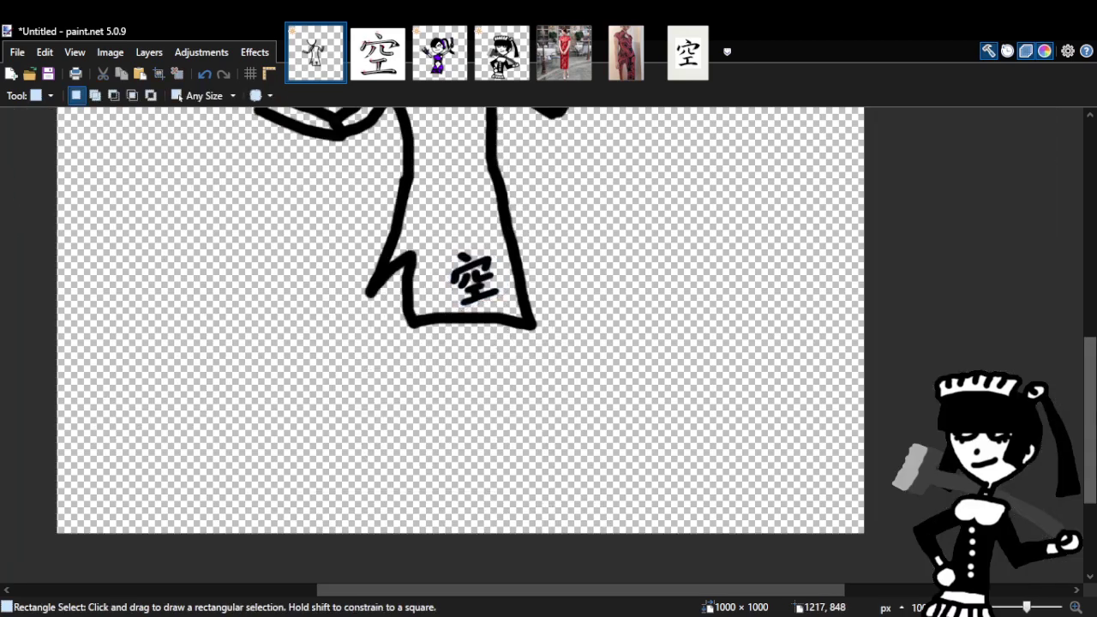
pyautogui.scroll(3, 1036, 399)
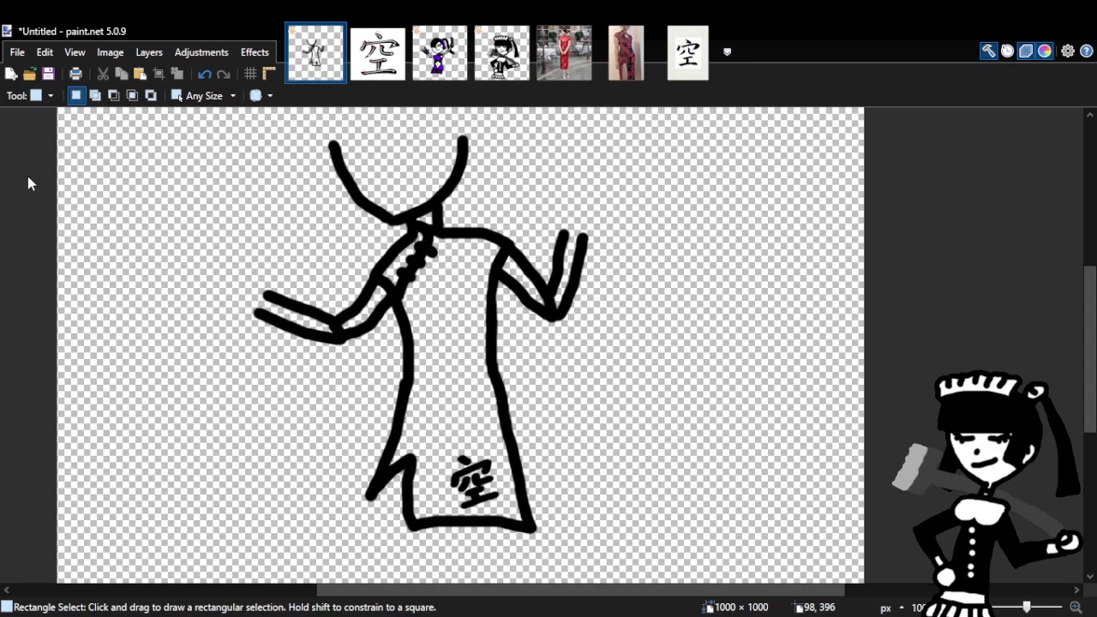
pyautogui.press('z')
pyautogui.click(459, 251)
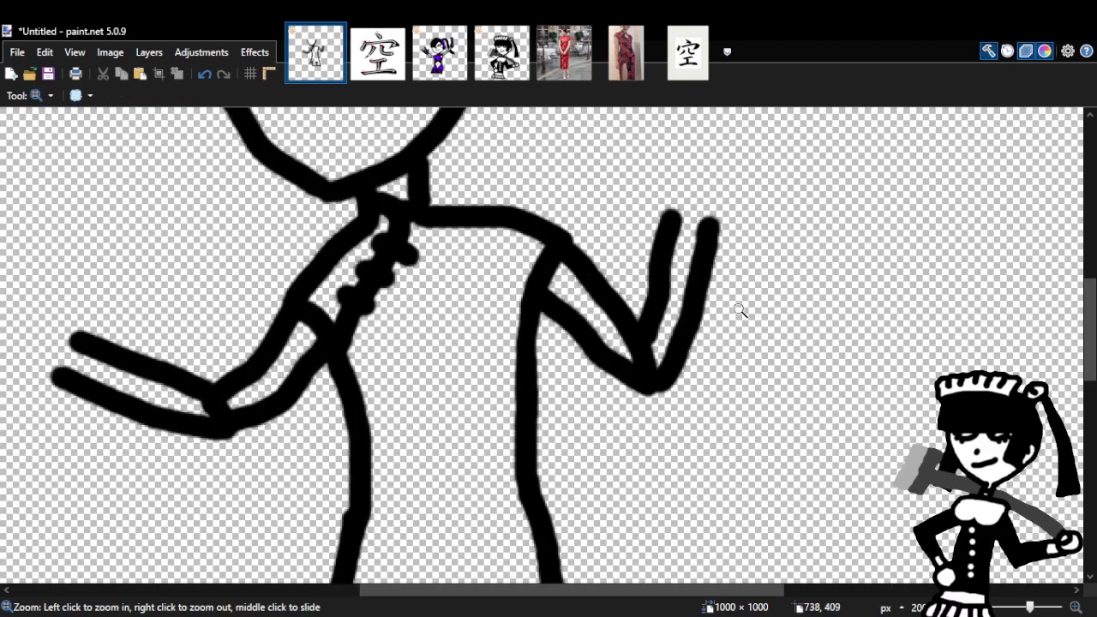
pyautogui.rightClick(831, 311)
pyautogui.rightClick(831, 311)
pyautogui.rightClick(754, 274)
pyautogui.click(666, 238)
pyautogui.click(665, 237)
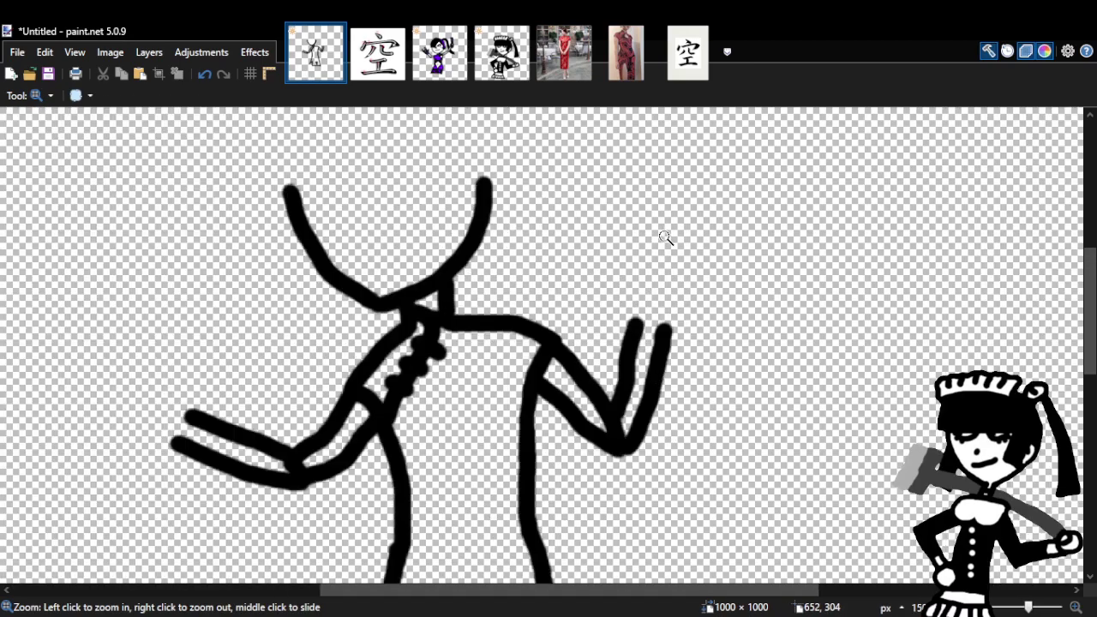
pyautogui.rightClick(567, 322)
pyautogui.click(540, 279)
pyautogui.rightClick(524, 278)
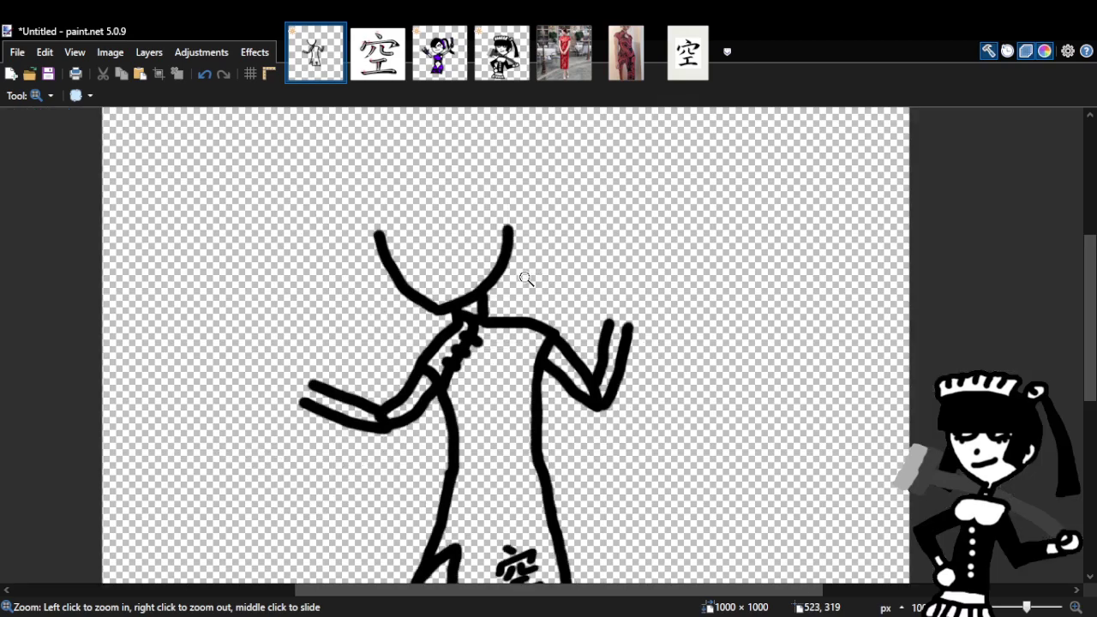
pyautogui.press('f')
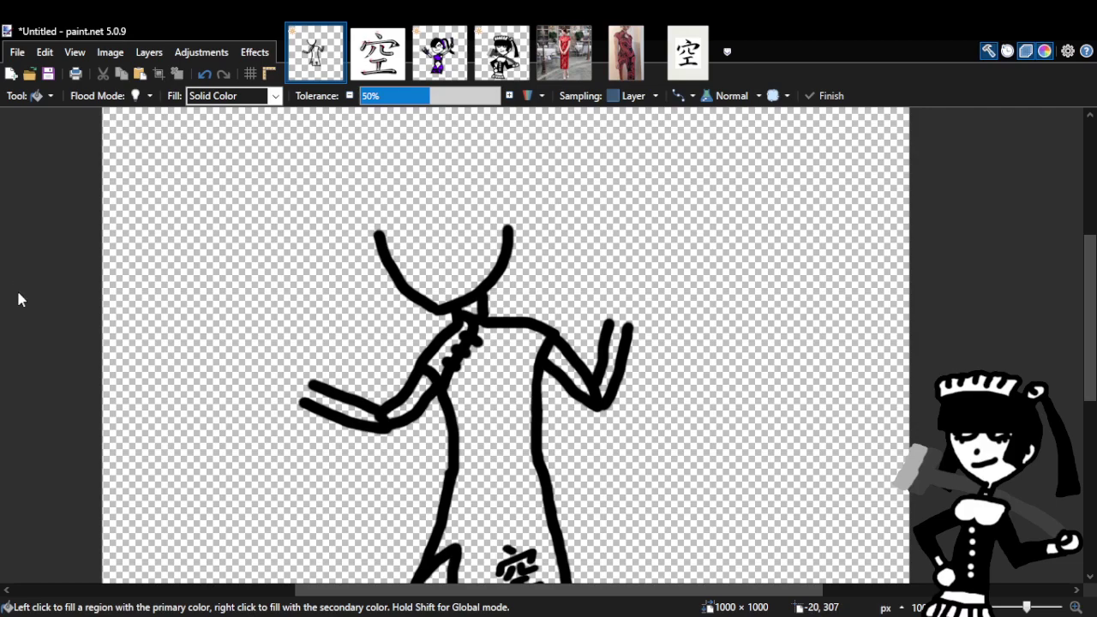
# Scribble large overlapping black loops over the head and shoulders with the 15-size brush.
pyautogui.press('b')
pyautogui.scroll(3, 753, 276)
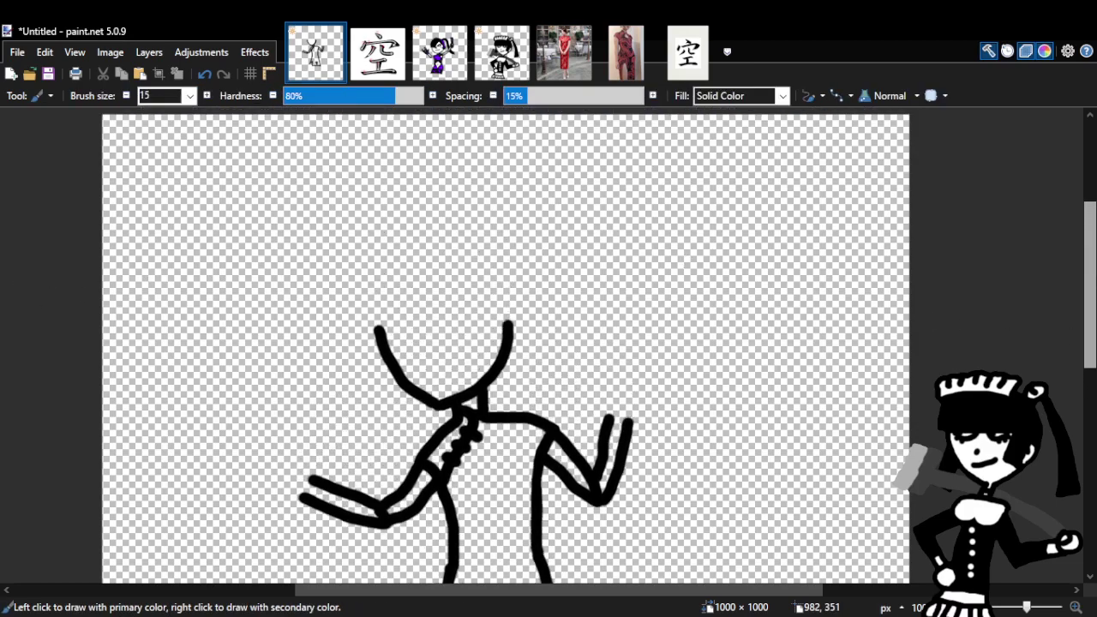
pyautogui.scroll(-1, 752, 276)
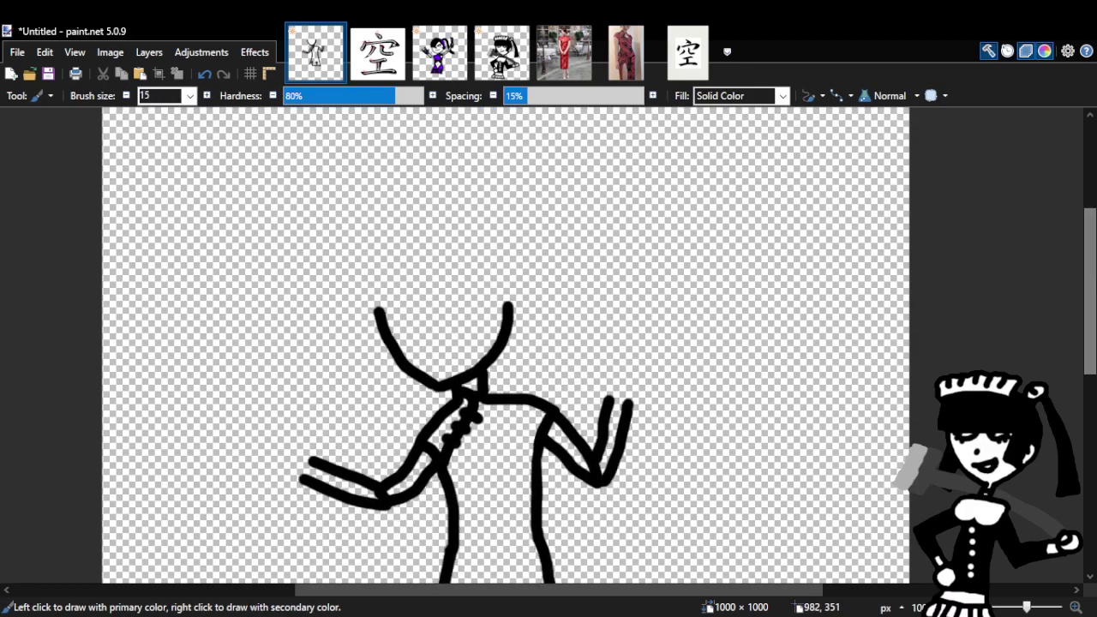
pyautogui.scroll(-4, 505, 343)
pyautogui.scroll(3, 505, 342)
pyautogui.scroll(-1, 506, 342)
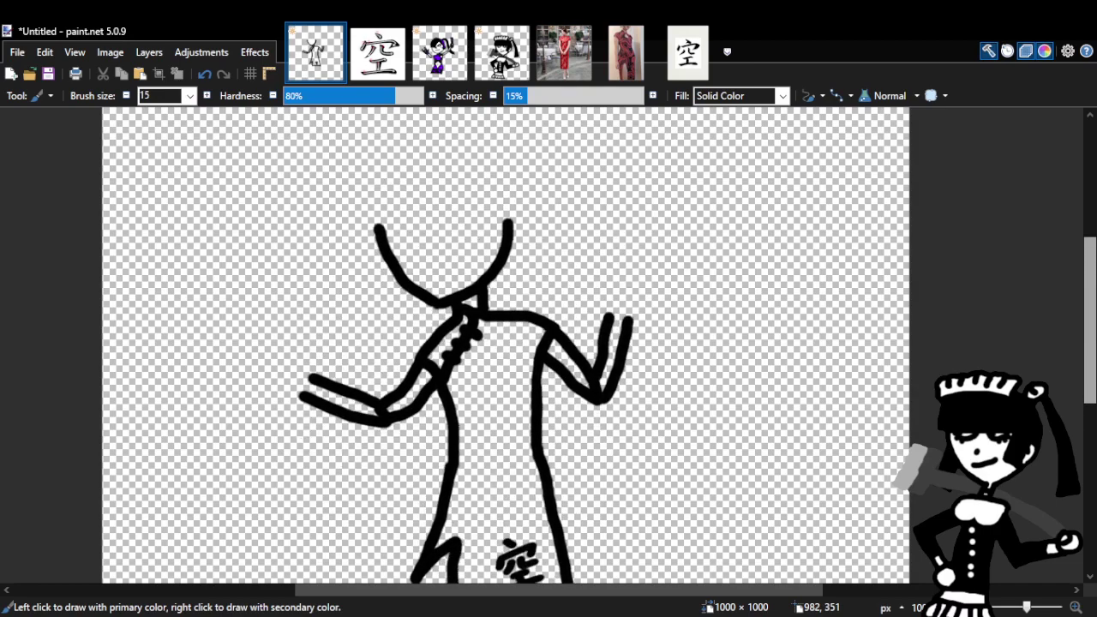
pyautogui.scroll(1, 506, 342)
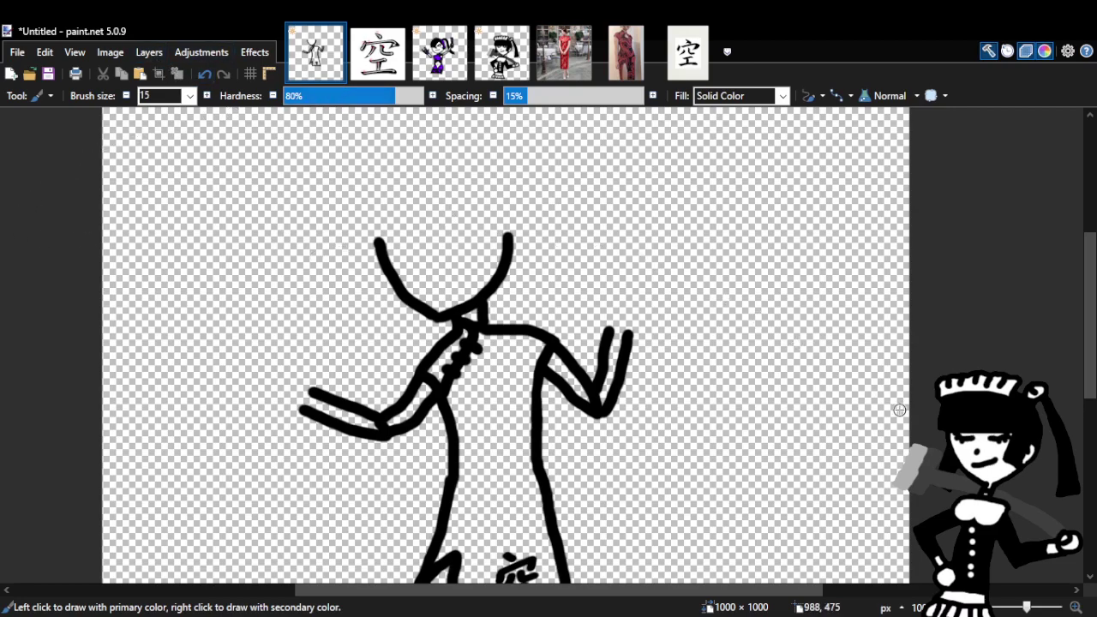
pyautogui.scroll(3, 1094, 341)
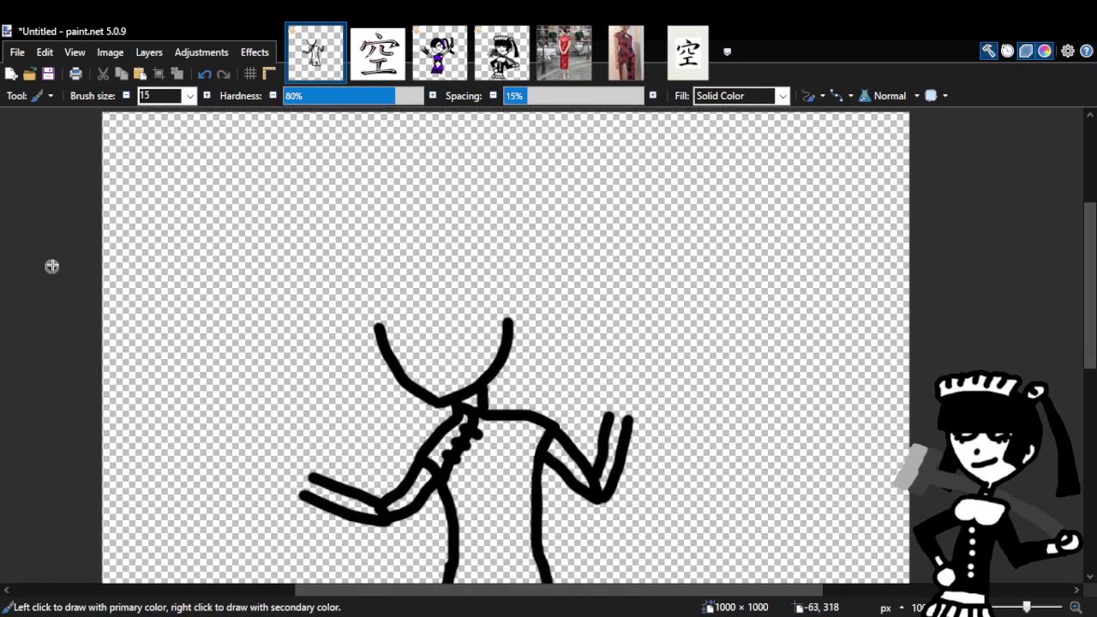
pyautogui.moveTo(356, 385)
pyautogui.mouseDown()
pyautogui.moveTo(657, 370)
pyautogui.moveTo(327, 330)
pyautogui.moveTo(499, 357)
pyautogui.moveTo(262, 224)
pyautogui.moveTo(430, 362)
pyautogui.moveTo(561, 366)
pyautogui.moveTo(386, 188)
pyautogui.moveTo(200, 359)
pyautogui.moveTo(603, 409)
pyautogui.moveTo(768, 266)
pyautogui.moveTo(426, 187)
pyautogui.moveTo(270, 221)
pyautogui.moveTo(462, 378)
pyautogui.moveTo(456, 247)
pyautogui.moveTo(415, 247)
pyautogui.moveTo(516, 287)
pyautogui.mouseUp()
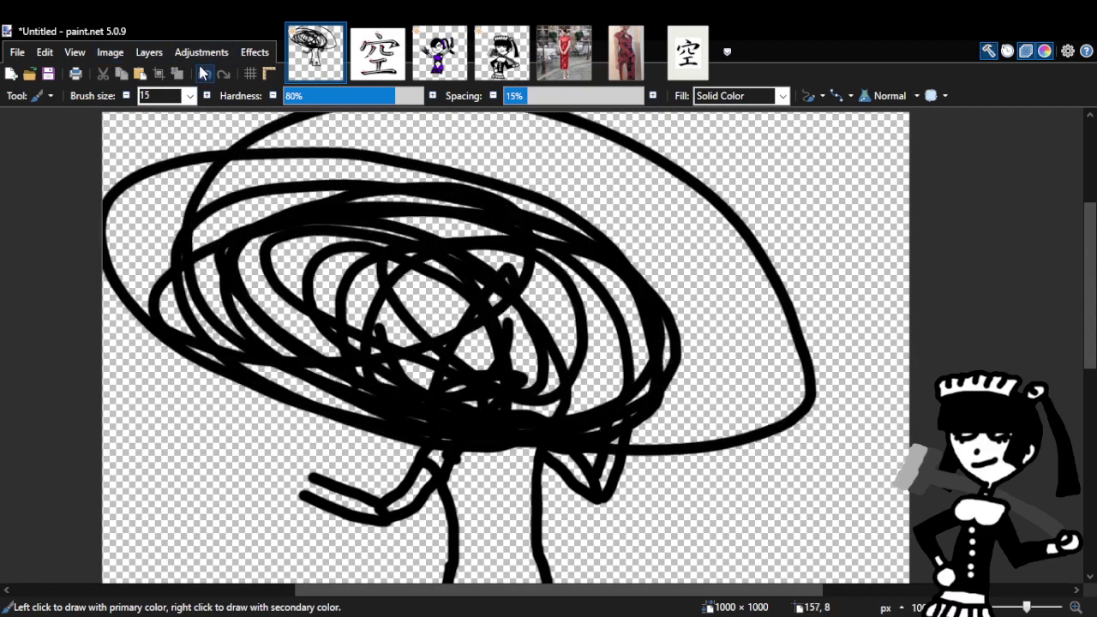
# Undo the black scribble over the head and shoulders and return to the Paintbrush for drawing the hair.
pyautogui.click(204, 74)
pyautogui.press('z')
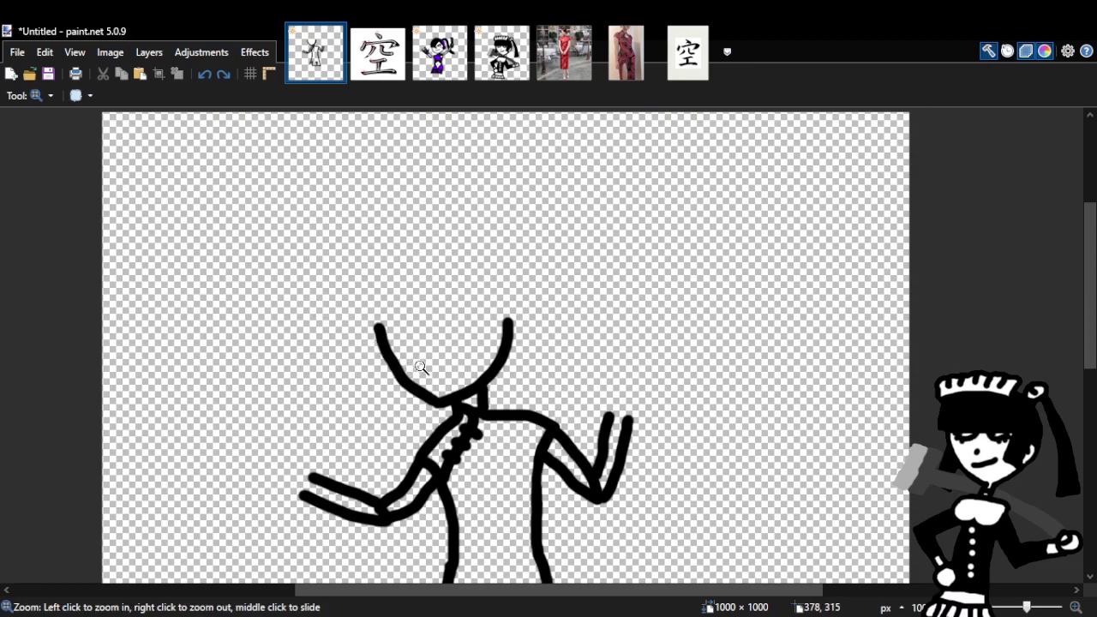
pyautogui.click(464, 323)
pyautogui.rightClick(465, 267)
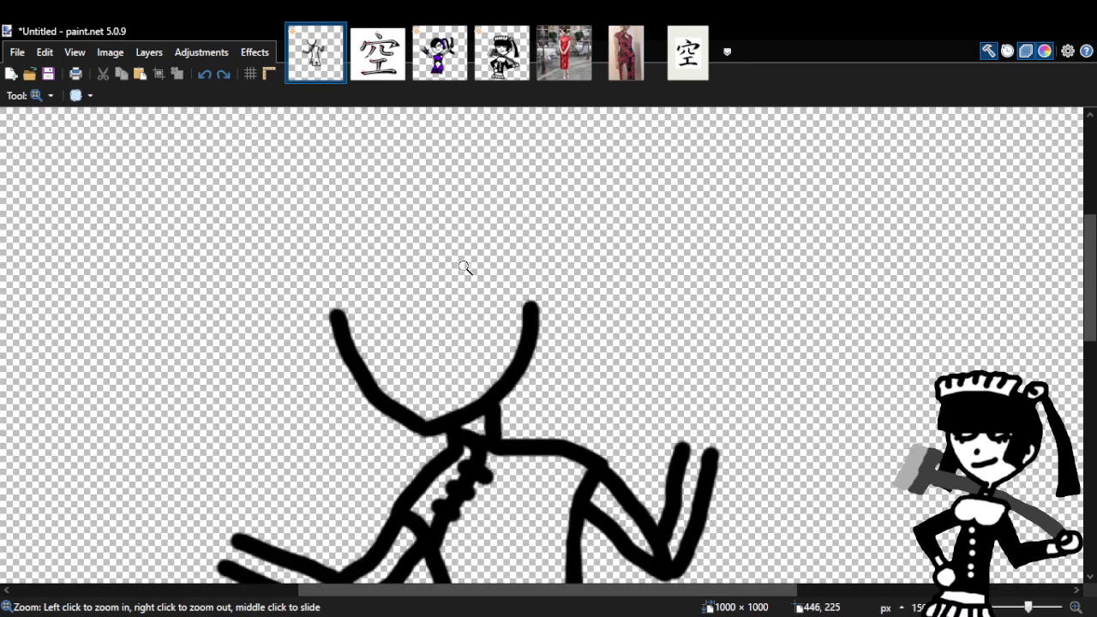
pyautogui.press('b')
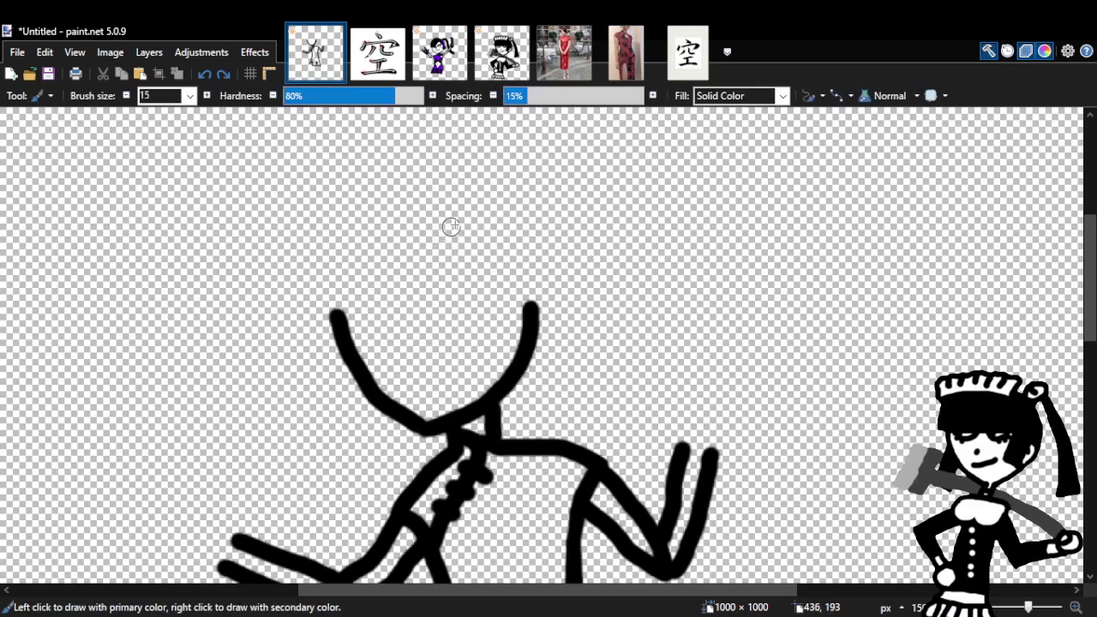
# Try outlining the hair in black from the crown down both sides of the head, with a small lock by the right cheek.
pyautogui.moveTo(467, 213)
pyautogui.mouseDown()
pyautogui.moveTo(514, 232)
pyautogui.moveTo(562, 339)
pyautogui.mouseUp()
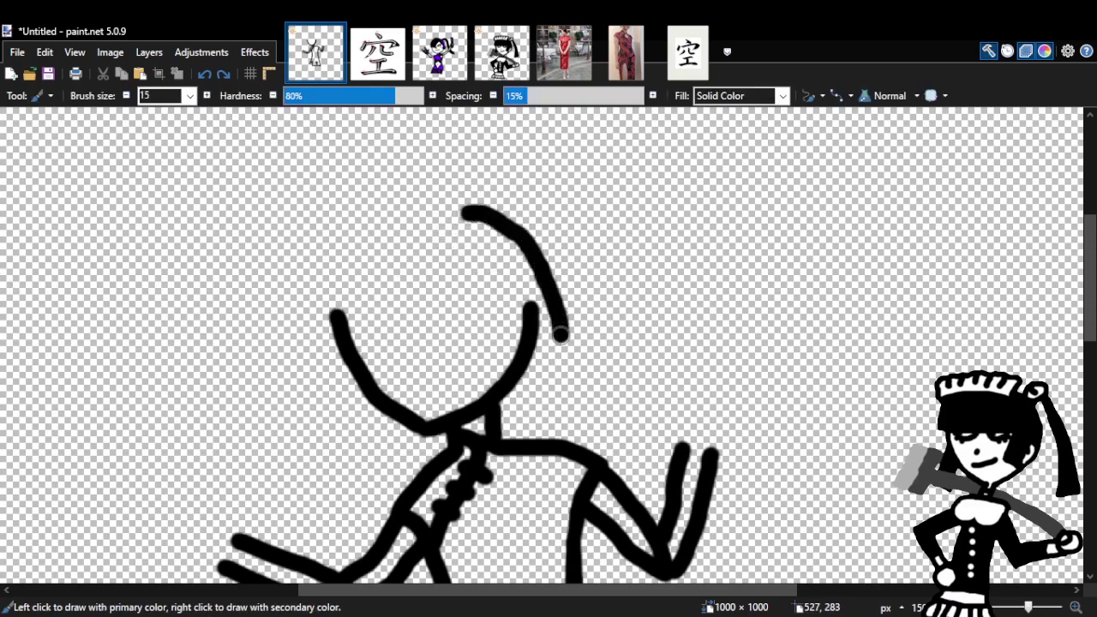
pyautogui.click(205, 76)
pyautogui.moveTo(500, 206)
pyautogui.mouseDown()
pyautogui.moveTo(532, 220)
pyautogui.moveTo(562, 290)
pyautogui.moveTo(564, 359)
pyautogui.mouseUp()
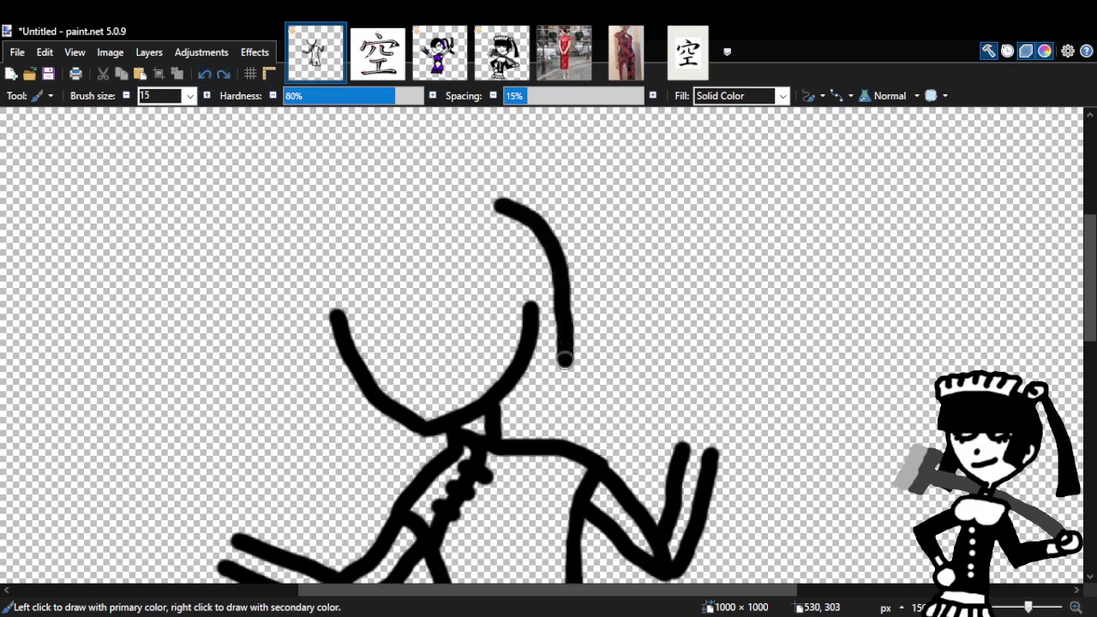
pyautogui.click(204, 76)
pyautogui.moveTo(470, 204)
pyautogui.mouseDown()
pyautogui.moveTo(514, 223)
pyautogui.moveTo(550, 365)
pyautogui.mouseUp()
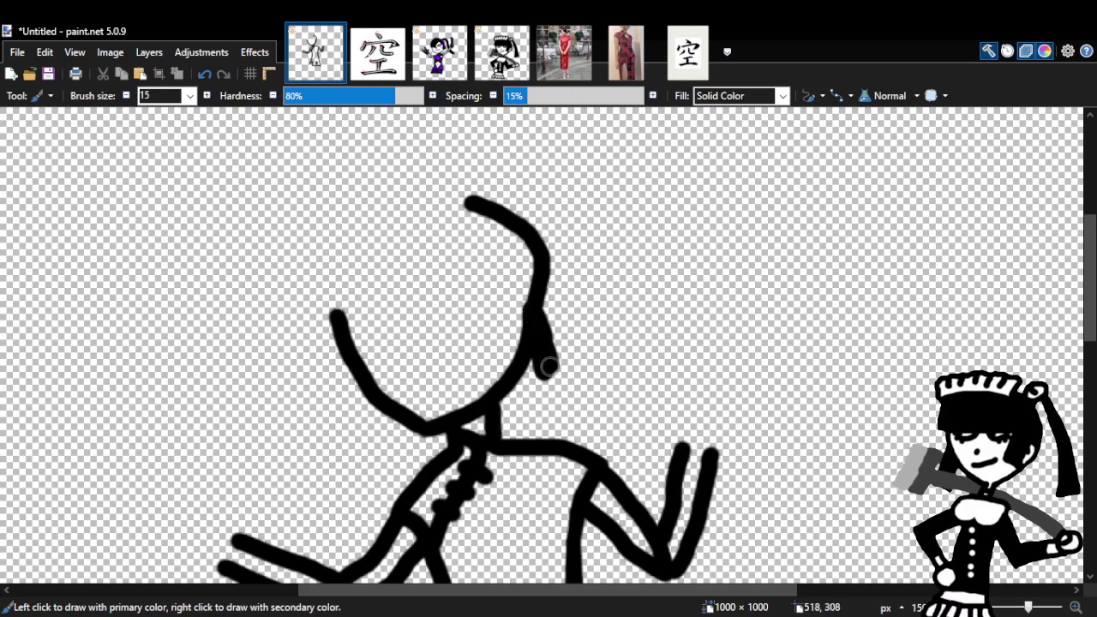
pyautogui.moveTo(541, 328)
pyautogui.mouseDown()
pyautogui.moveTo(533, 368)
pyautogui.moveTo(530, 325)
pyautogui.moveTo(511, 368)
pyautogui.mouseUp()
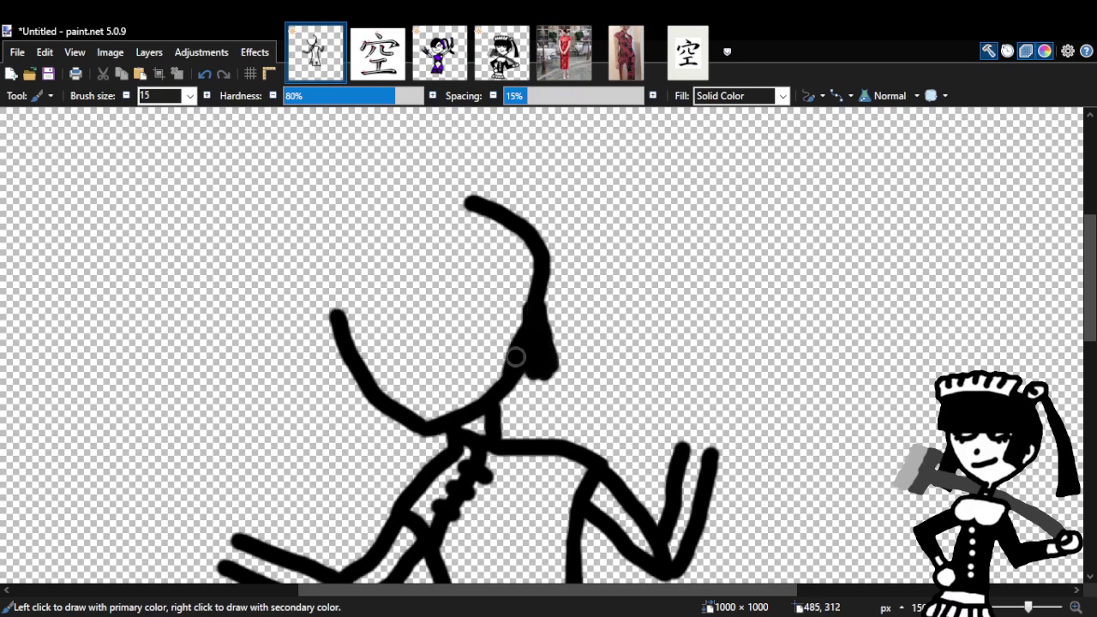
pyautogui.moveTo(540, 319); pyautogui.dragTo(551, 363)
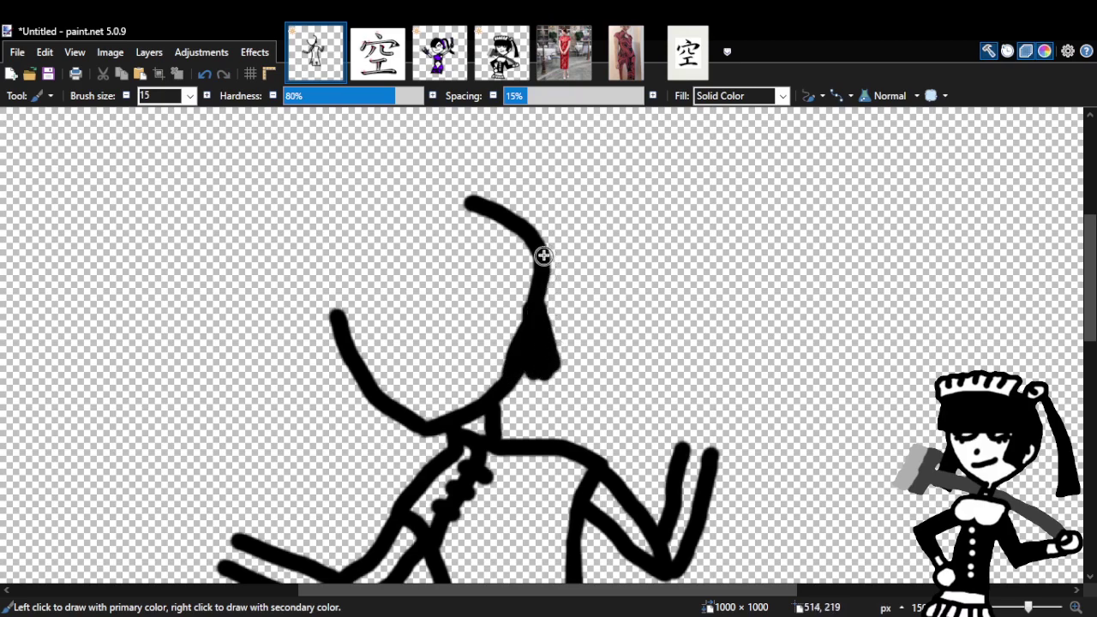
pyautogui.moveTo(465, 210)
pyautogui.mouseDown()
pyautogui.moveTo(376, 202)
pyautogui.moveTo(321, 241)
pyautogui.moveTo(309, 293)
pyautogui.mouseUp()
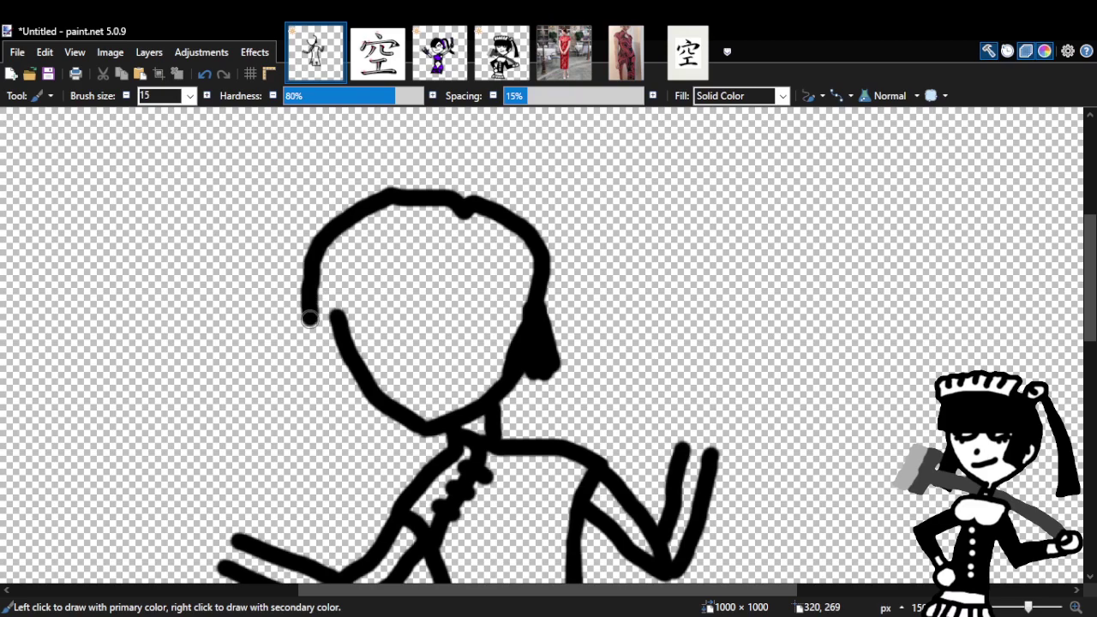
pyautogui.click(203, 75)
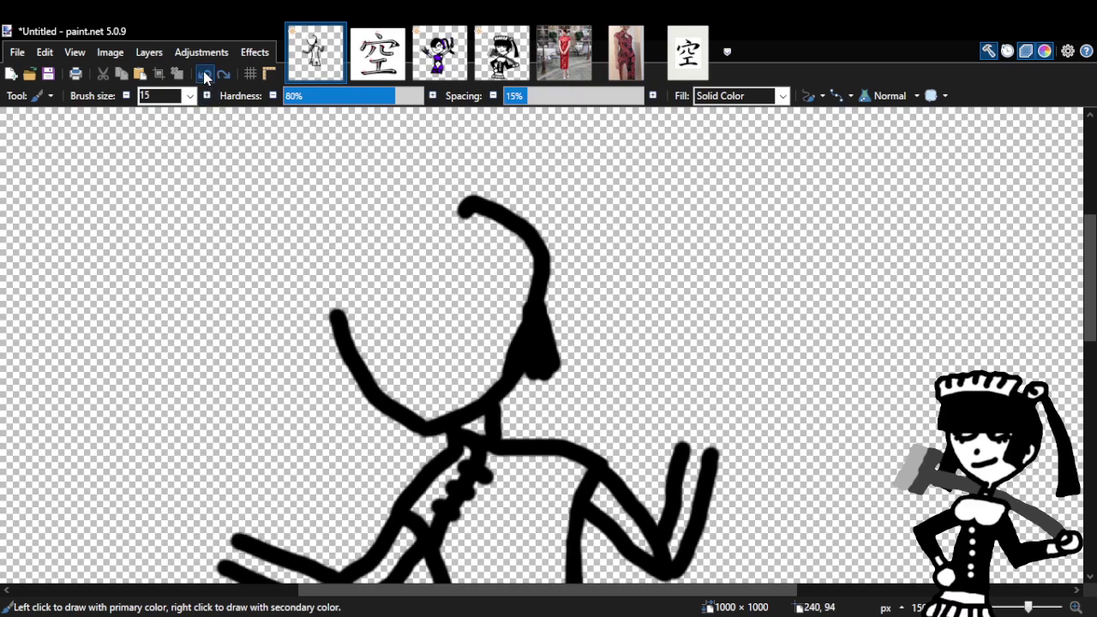
pyautogui.click(204, 75)
pyautogui.click(204, 74)
pyautogui.click(204, 75)
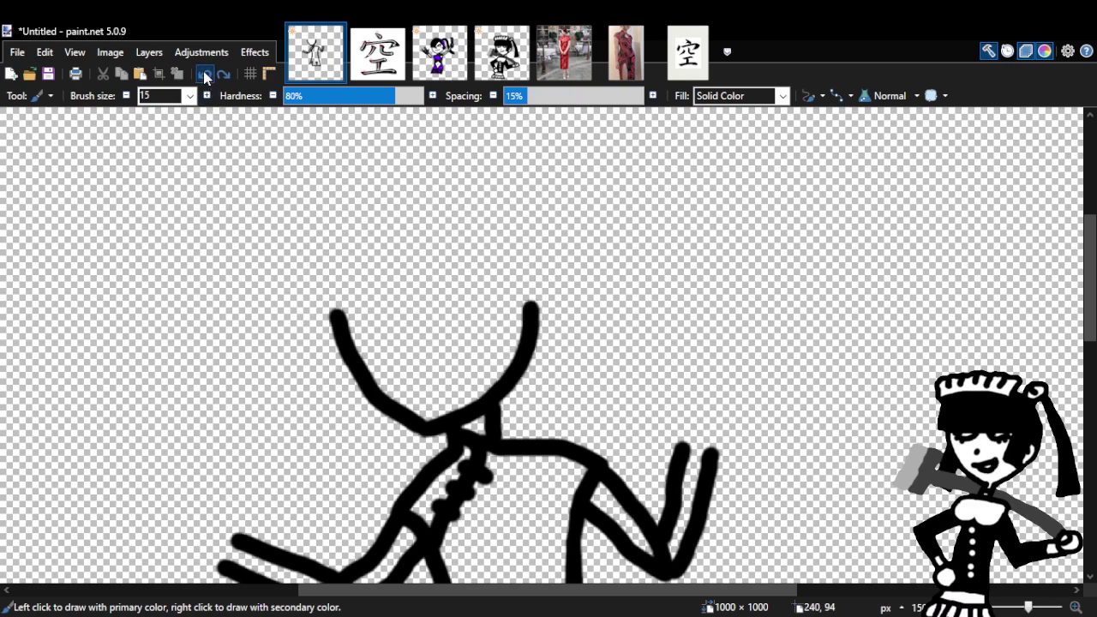
# Draw a black V-shaped fringe across the forehead, continuing into a thick lock down the right side of the face.
pyautogui.scroll(-1, 493, 196)
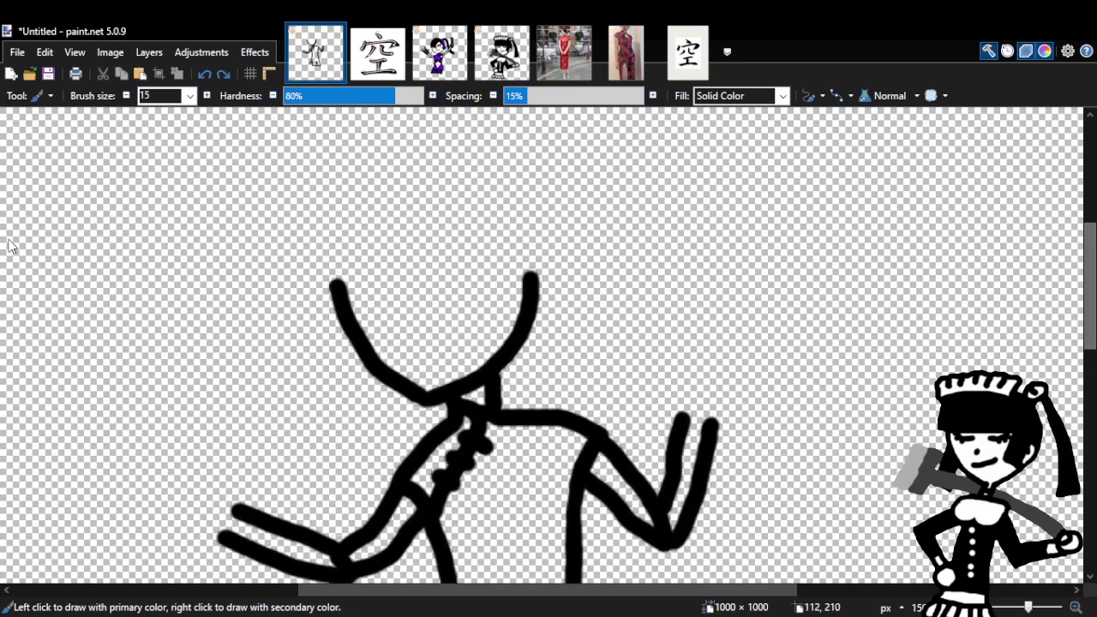
pyautogui.press('z')
pyautogui.click(503, 223)
pyautogui.moveTo(1092, 291)
pyautogui.mouseDown()
pyautogui.moveTo(1092, 269)
pyautogui.moveTo(971, 274)
pyautogui.mouseUp()
pyautogui.press('b')
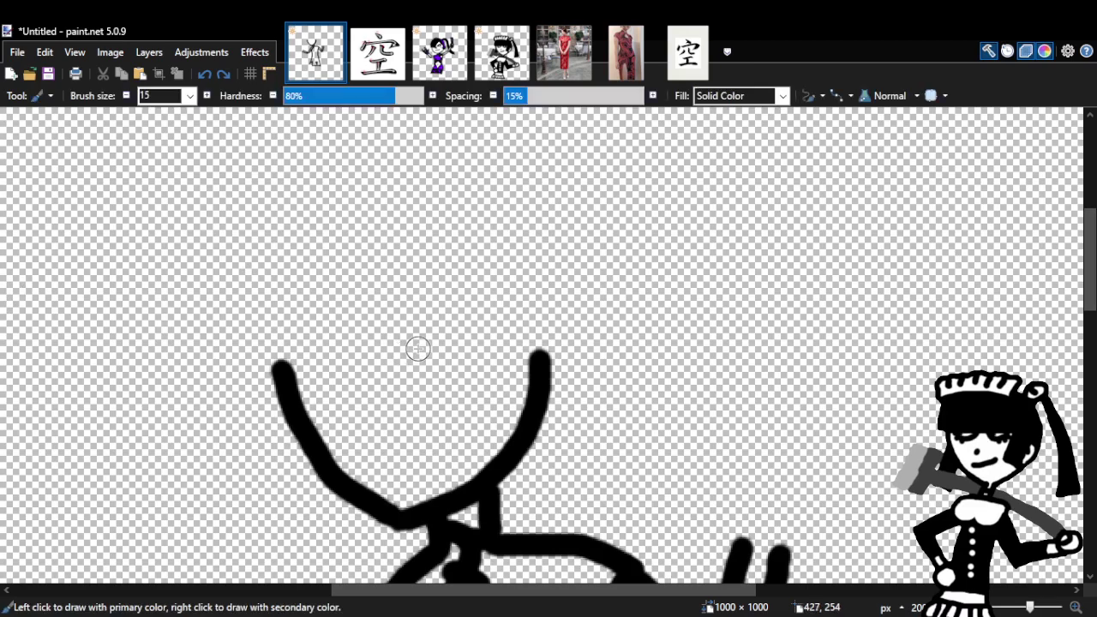
pyautogui.moveTo(365, 275)
pyautogui.mouseDown()
pyautogui.moveTo(399, 358)
pyautogui.moveTo(456, 277)
pyautogui.mouseUp()
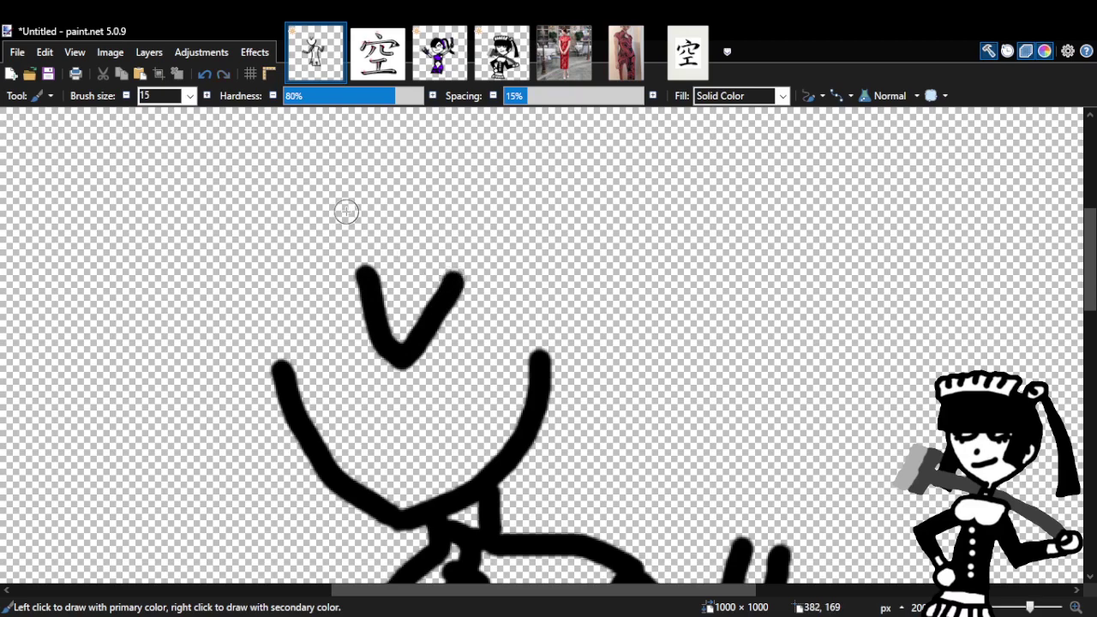
pyautogui.click(204, 74)
pyautogui.moveTo(312, 279)
pyautogui.mouseDown()
pyautogui.moveTo(389, 353)
pyautogui.moveTo(470, 279)
pyautogui.moveTo(505, 349)
pyautogui.moveTo(481, 436)
pyautogui.moveTo(505, 411)
pyautogui.moveTo(507, 456)
pyautogui.moveTo(505, 418)
pyautogui.moveTo(525, 464)
pyautogui.moveTo(521, 442)
pyautogui.moveTo(540, 461)
pyautogui.moveTo(509, 399)
pyautogui.moveTo(484, 277)
pyautogui.moveTo(494, 311)
pyautogui.mouseUp()
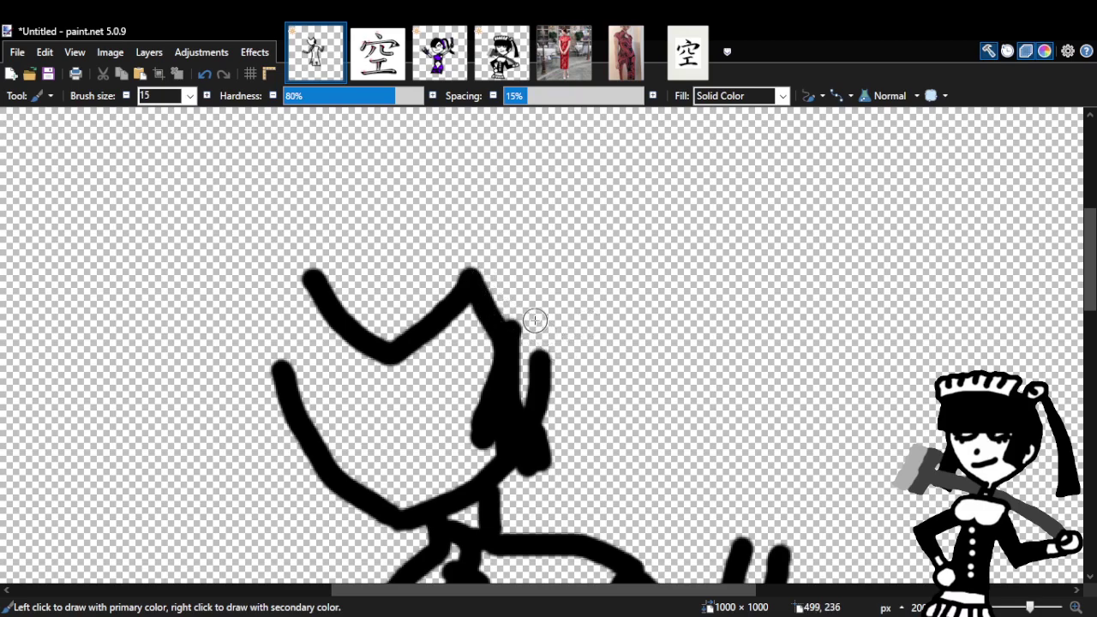
# Thicken the hair beside the right cheek and curve its outer contour up to the crown.
pyautogui.moveTo(534, 423)
pyautogui.mouseDown()
pyautogui.moveTo(551, 451)
pyautogui.moveTo(563, 409)
pyautogui.moveTo(548, 308)
pyautogui.moveTo(513, 258)
pyautogui.moveTo(555, 350)
pyautogui.moveTo(514, 245)
pyautogui.moveTo(466, 220)
pyautogui.moveTo(379, 205)
pyautogui.moveTo(301, 222)
pyautogui.moveTo(274, 247)
pyautogui.moveTo(265, 355)
pyautogui.moveTo(282, 413)
pyautogui.moveTo(308, 243)
pyautogui.moveTo(316, 322)
pyautogui.moveTo(315, 304)
pyautogui.moveTo(367, 377)
pyautogui.moveTo(474, 302)
pyautogui.mouseUp()
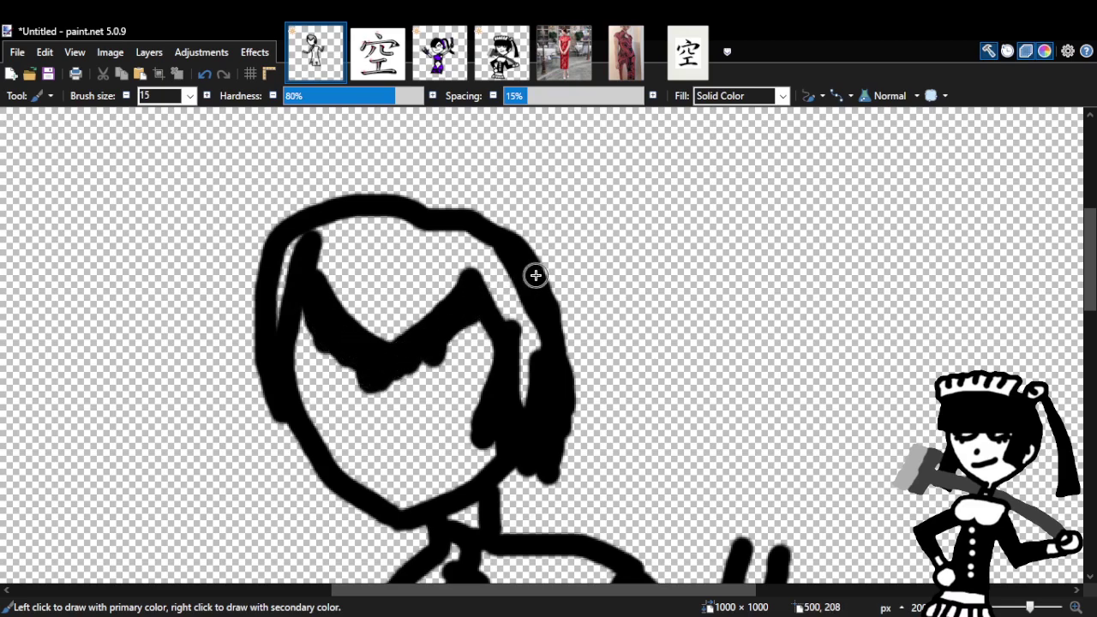
pyautogui.click(204, 74)
pyautogui.click(204, 74)
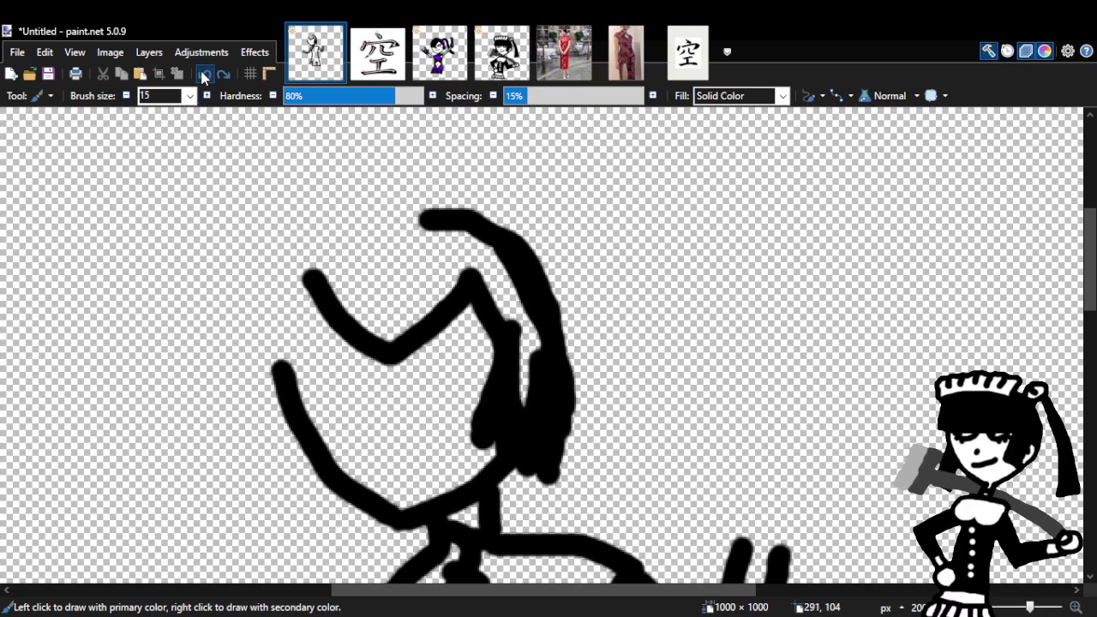
# Try closing the hair outline over the crown to the left cheek and thickening the underside of the fringe.
pyautogui.moveTo(420, 222)
pyautogui.mouseDown()
pyautogui.moveTo(399, 212)
pyautogui.moveTo(343, 219)
pyautogui.moveTo(311, 247)
pyautogui.moveTo(283, 368)
pyautogui.mouseUp()
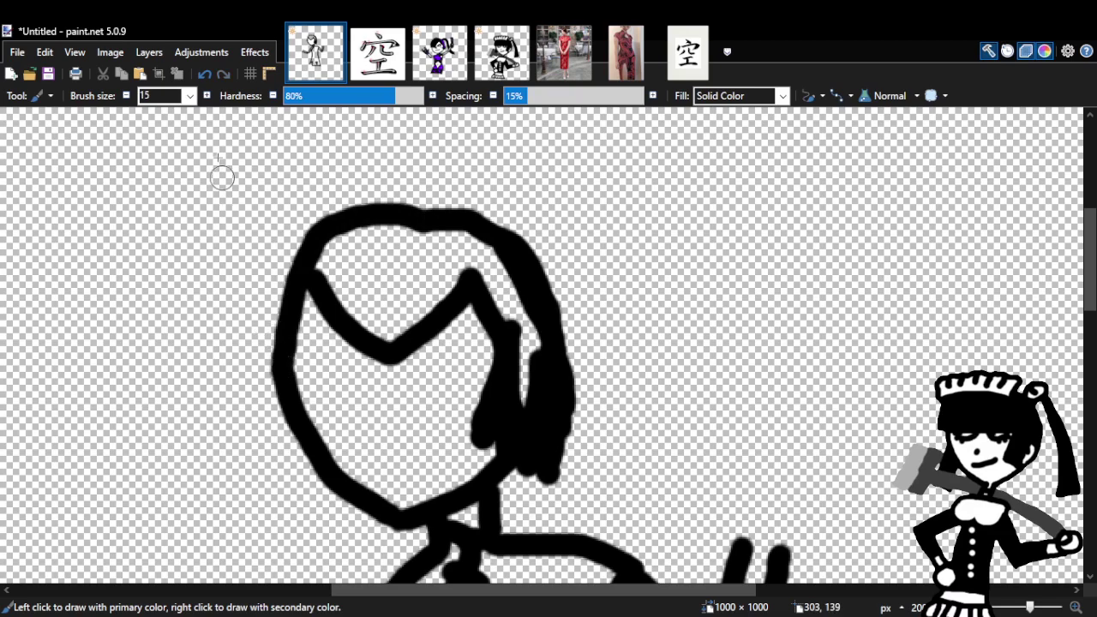
pyautogui.click(206, 76)
pyautogui.moveTo(429, 221)
pyautogui.mouseDown()
pyautogui.moveTo(344, 219)
pyautogui.moveTo(307, 230)
pyautogui.moveTo(277, 292)
pyautogui.moveTo(275, 366)
pyautogui.mouseUp()
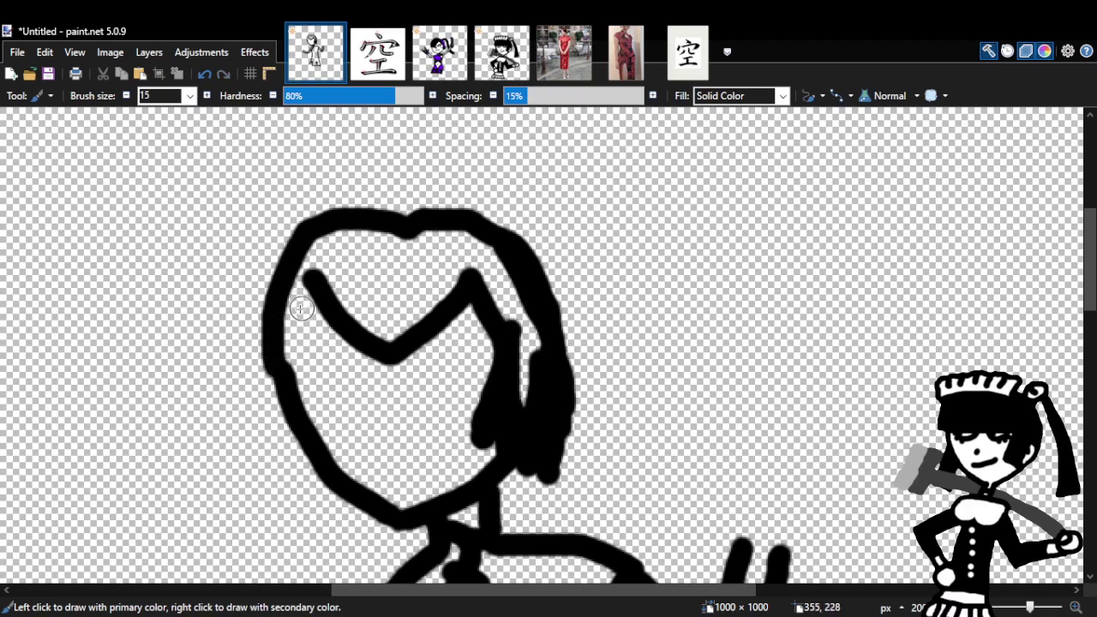
pyautogui.moveTo(328, 306); pyautogui.dragTo(285, 349)
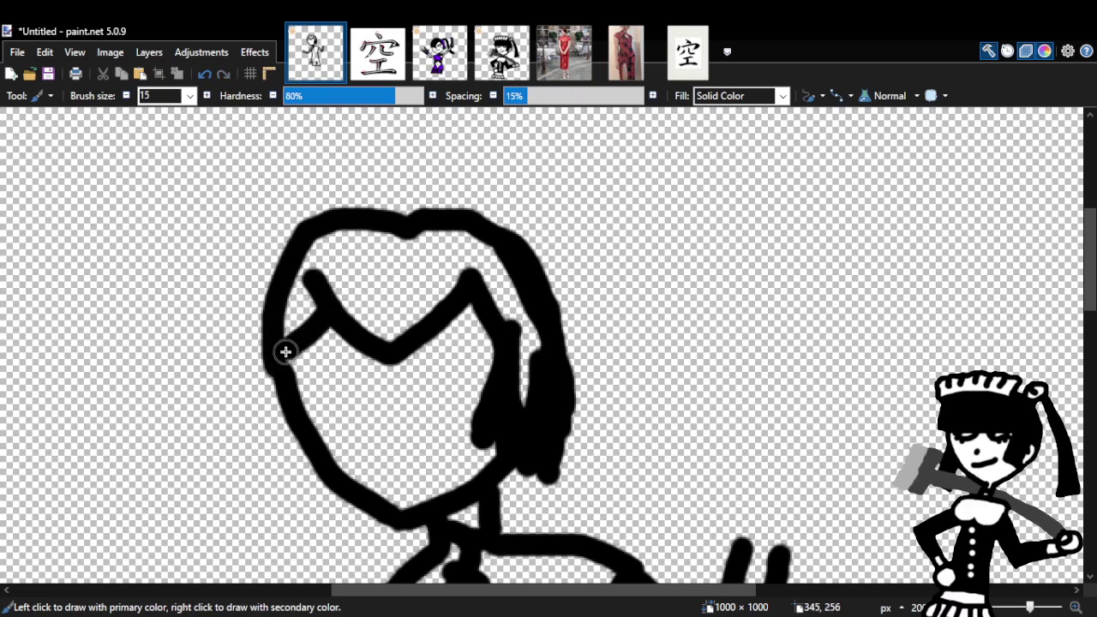
pyautogui.moveTo(294, 340)
pyautogui.mouseDown()
pyautogui.moveTo(287, 365)
pyautogui.moveTo(313, 335)
pyautogui.moveTo(300, 363)
pyautogui.moveTo(316, 332)
pyautogui.moveTo(319, 347)
pyautogui.moveTo(319, 324)
pyautogui.moveTo(327, 338)
pyautogui.moveTo(336, 320)
pyautogui.moveTo(360, 387)
pyautogui.moveTo(360, 353)
pyautogui.moveTo(370, 350)
pyautogui.moveTo(381, 376)
pyautogui.moveTo(454, 344)
pyautogui.mouseUp()
# Undo the fringe thickening and crown outline strokes, back to the hair on the right side of the head.
pyautogui.click(205, 75)
pyautogui.click(205, 76)
pyautogui.click(205, 76)
pyautogui.click(204, 76)
pyautogui.click(205, 75)
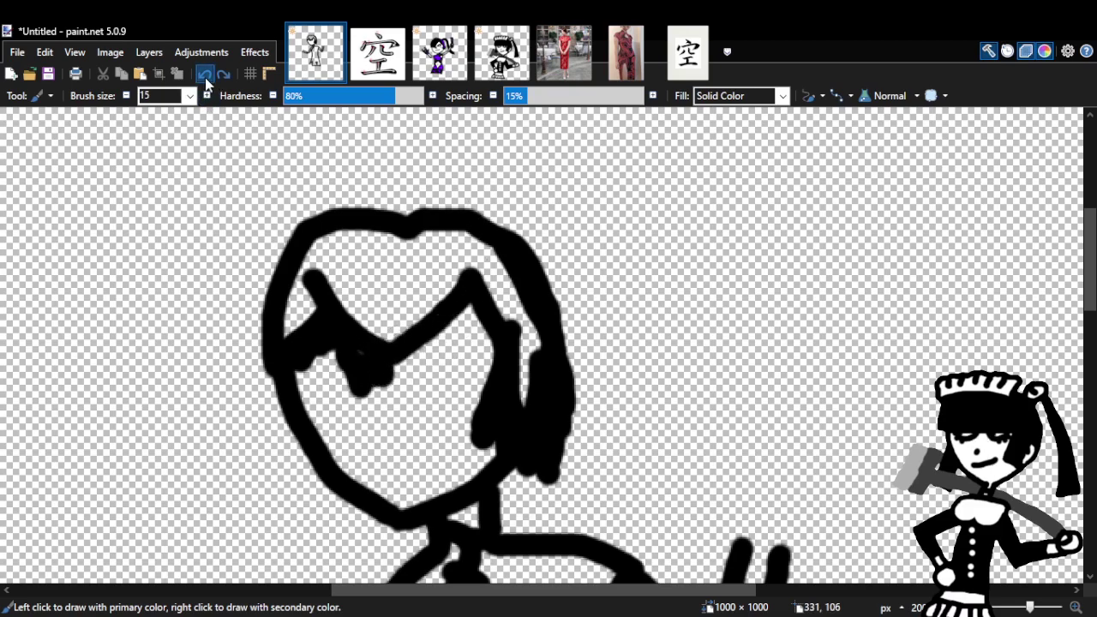
pyautogui.click(205, 75)
pyautogui.click(204, 76)
pyautogui.click(205, 76)
pyautogui.click(205, 75)
pyautogui.click(205, 75)
pyautogui.click(205, 75)
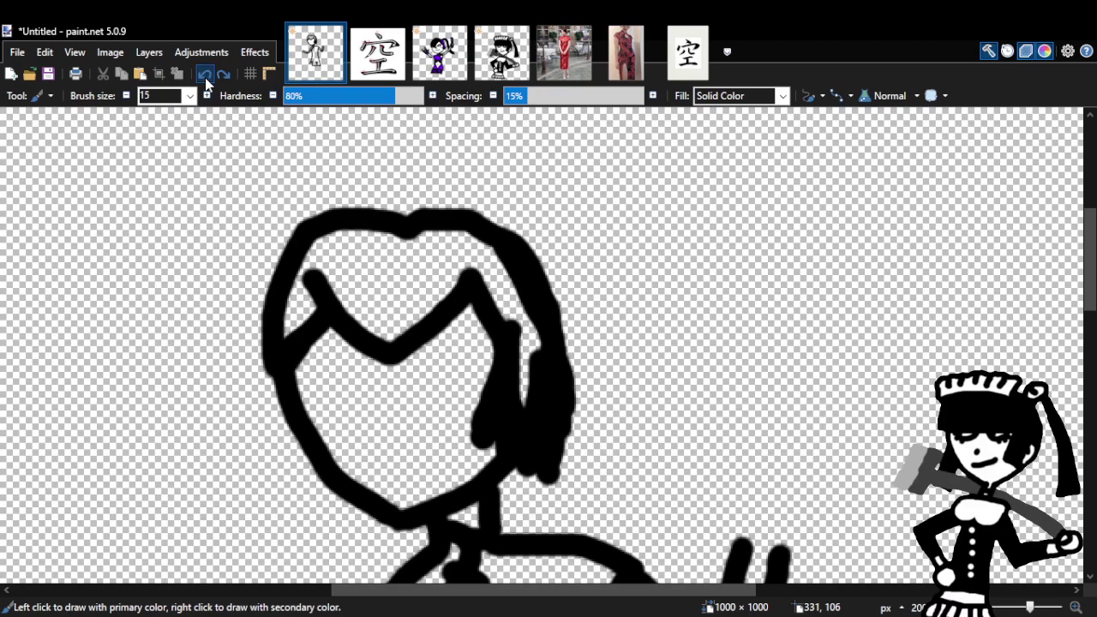
pyautogui.click(205, 75)
pyautogui.click(205, 76)
pyautogui.click(205, 75)
pyautogui.click(205, 75)
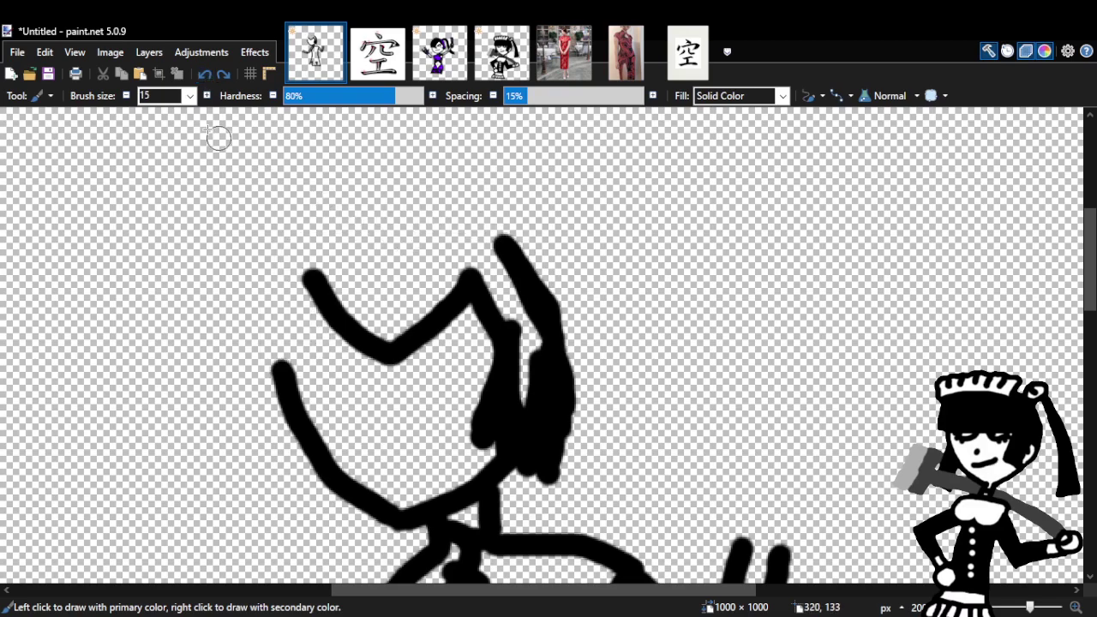
pyautogui.click(224, 75)
# Complete the hair outline over the crown to the left cheek and fill the whole hair area solid black.
pyautogui.moveTo(468, 222)
pyautogui.mouseDown()
pyautogui.moveTo(354, 219)
pyautogui.moveTo(336, 230)
pyautogui.moveTo(297, 280)
pyautogui.moveTo(279, 368)
pyautogui.moveTo(326, 308)
pyautogui.moveTo(288, 361)
pyautogui.moveTo(325, 297)
pyautogui.moveTo(296, 336)
pyautogui.moveTo(317, 258)
pyautogui.moveTo(344, 216)
pyautogui.moveTo(330, 259)
pyautogui.moveTo(349, 233)
pyautogui.moveTo(343, 318)
pyautogui.moveTo(378, 332)
pyautogui.moveTo(352, 263)
pyautogui.moveTo(381, 242)
pyautogui.moveTo(372, 244)
pyautogui.moveTo(408, 302)
pyautogui.moveTo(401, 322)
pyautogui.moveTo(413, 320)
pyautogui.moveTo(429, 274)
pyautogui.moveTo(434, 286)
pyautogui.moveTo(410, 334)
pyautogui.moveTo(392, 326)
pyautogui.moveTo(389, 337)
pyautogui.moveTo(405, 246)
pyautogui.moveTo(422, 240)
pyautogui.moveTo(436, 258)
pyautogui.moveTo(365, 230)
pyautogui.moveTo(487, 262)
pyautogui.moveTo(395, 274)
pyautogui.moveTo(503, 300)
pyautogui.moveTo(520, 369)
pyautogui.moveTo(505, 302)
pyautogui.moveTo(517, 392)
pyautogui.moveTo(524, 360)
pyautogui.moveTo(526, 386)
pyautogui.moveTo(526, 288)
pyautogui.moveTo(489, 231)
pyautogui.moveTo(513, 296)
pyautogui.moveTo(450, 238)
pyautogui.moveTo(514, 299)
pyautogui.mouseUp()
pyautogui.scroll(-5, 736, 225)
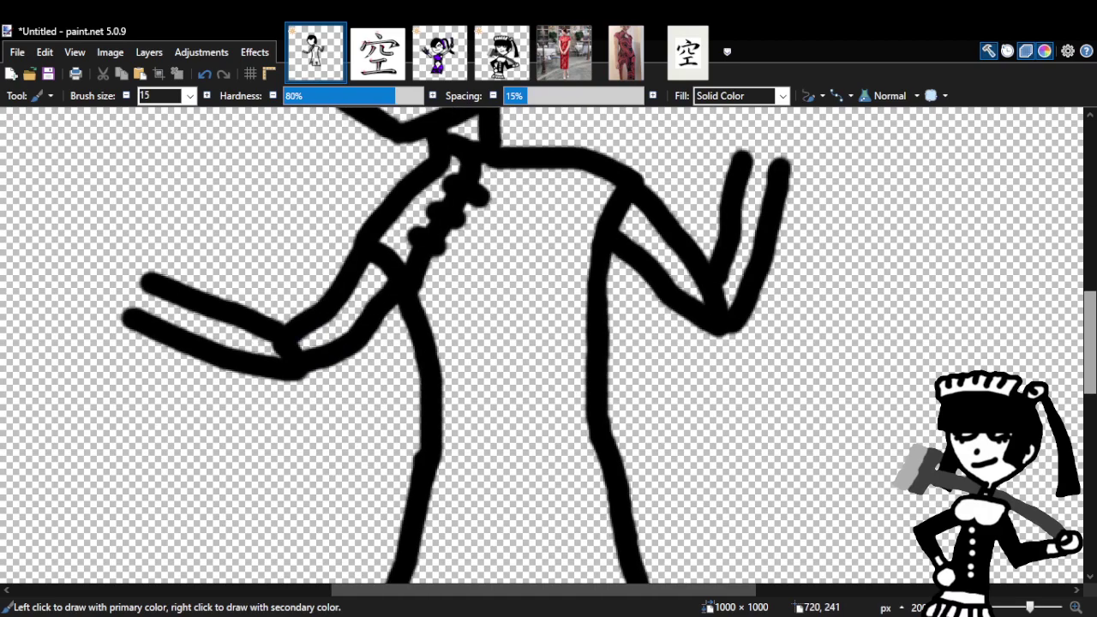
pyautogui.scroll(4, 736, 224)
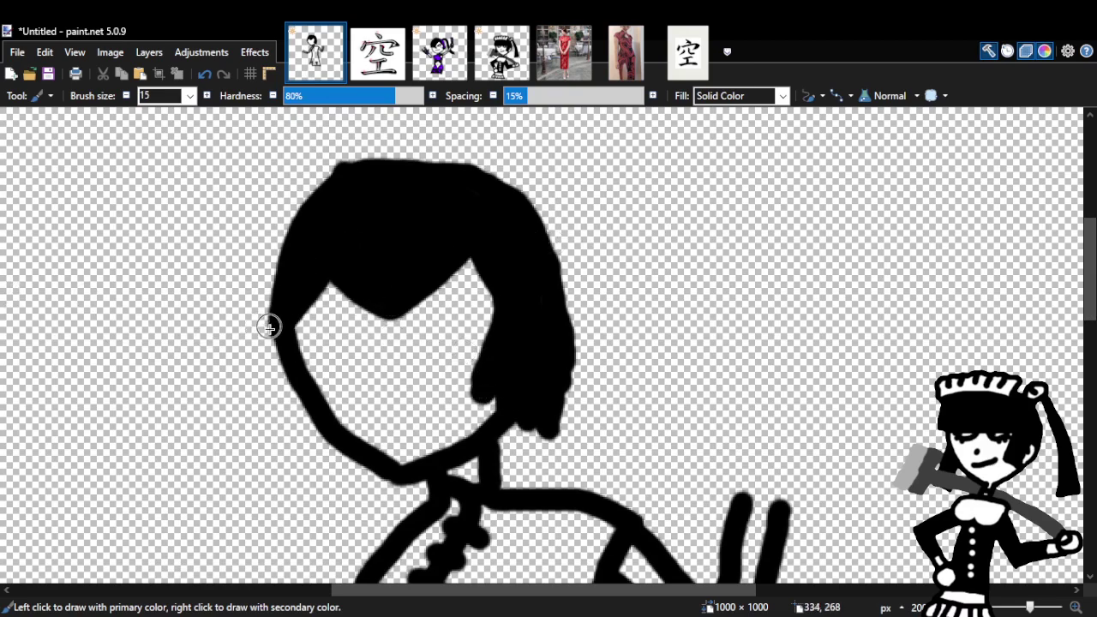
# Paint a solid black lock of hair hanging below the left cheek beside the jaw.
pyautogui.moveTo(284, 370)
pyautogui.mouseDown()
pyautogui.moveTo(283, 327)
pyautogui.moveTo(285, 441)
pyautogui.mouseUp()
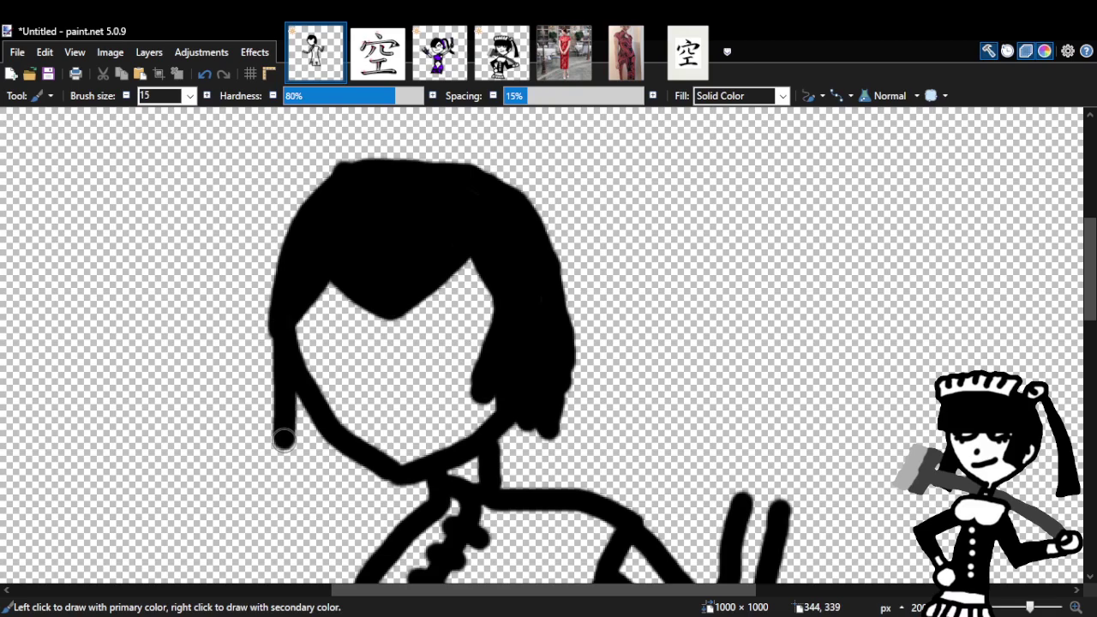
pyautogui.click(204, 75)
pyautogui.moveTo(299, 396)
pyautogui.mouseDown()
pyautogui.moveTo(293, 450)
pyautogui.moveTo(306, 431)
pyautogui.moveTo(295, 464)
pyautogui.moveTo(321, 437)
pyautogui.moveTo(352, 471)
pyautogui.mouseUp()
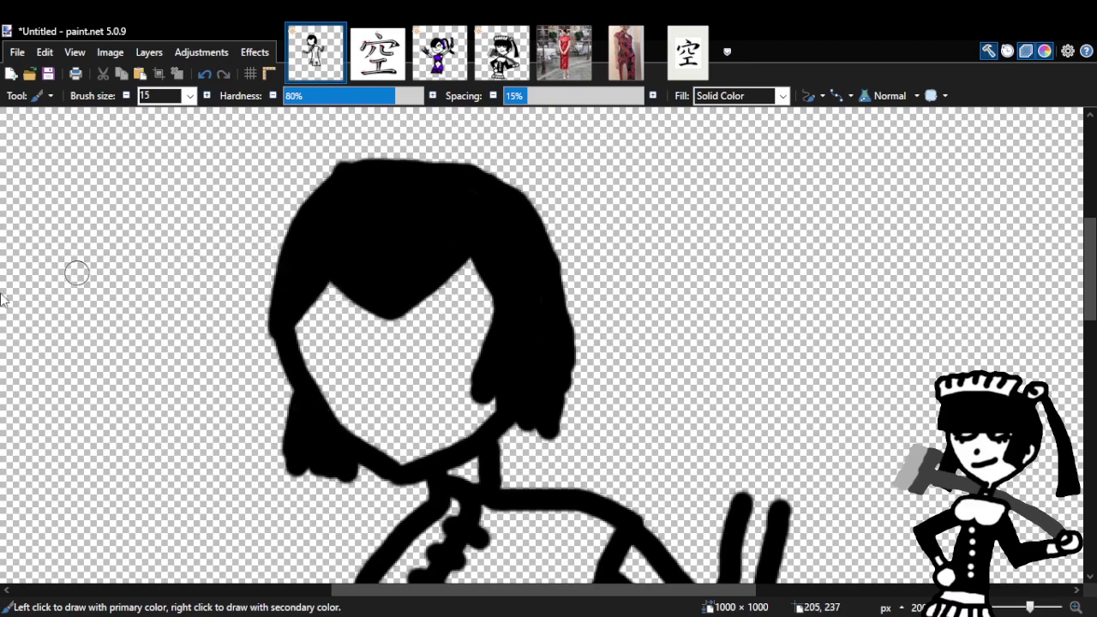
# Trim the hair's bulging left edge with the Eraser and repaint the crown and left contour fuller and rounder.
pyautogui.press('e')
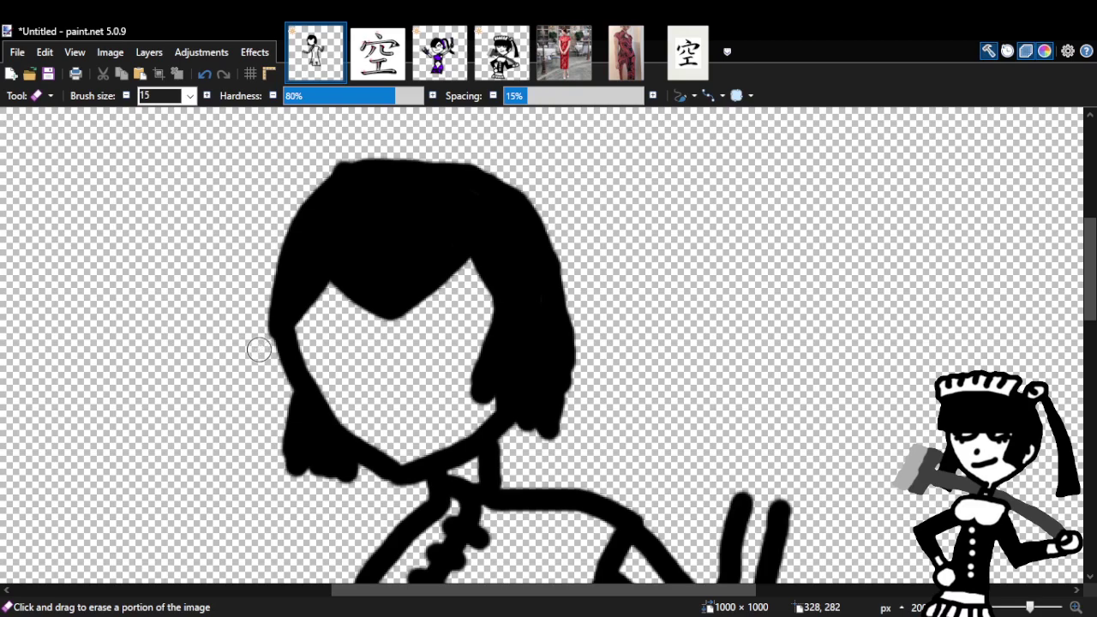
pyautogui.moveTo(266, 362)
pyautogui.mouseDown()
pyautogui.moveTo(264, 267)
pyautogui.moveTo(265, 316)
pyautogui.mouseUp()
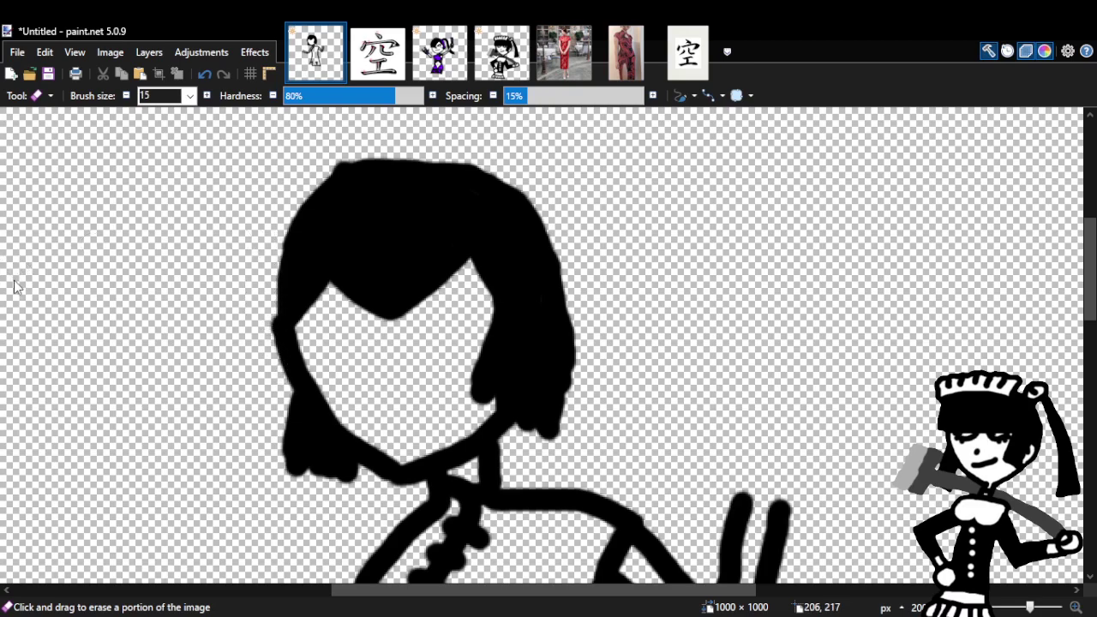
pyautogui.press('b')
pyautogui.moveTo(353, 167)
pyautogui.mouseDown()
pyautogui.moveTo(309, 199)
pyautogui.moveTo(283, 281)
pyautogui.moveTo(283, 328)
pyautogui.moveTo(286, 258)
pyautogui.moveTo(307, 198)
pyautogui.moveTo(341, 168)
pyautogui.moveTo(455, 182)
pyautogui.moveTo(520, 233)
pyautogui.moveTo(499, 188)
pyautogui.moveTo(469, 173)
pyautogui.moveTo(348, 168)
pyautogui.mouseUp()
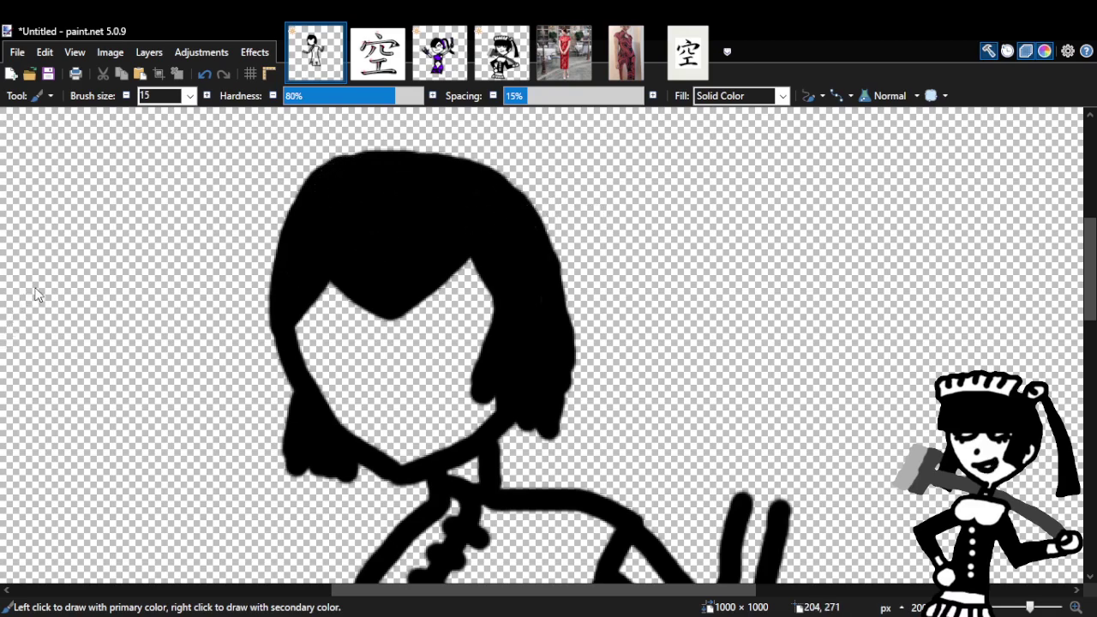
# Try reshaping the lower edge of the fringe with the size-15 Eraser, cutting it higher on both sides.
pyautogui.press('e')
pyautogui.click(335, 272)
pyautogui.moveTo(336, 272)
pyautogui.mouseDown()
pyautogui.moveTo(344, 308)
pyautogui.moveTo(372, 254)
pyautogui.moveTo(395, 296)
pyautogui.moveTo(391, 325)
pyautogui.moveTo(426, 285)
pyautogui.mouseUp()
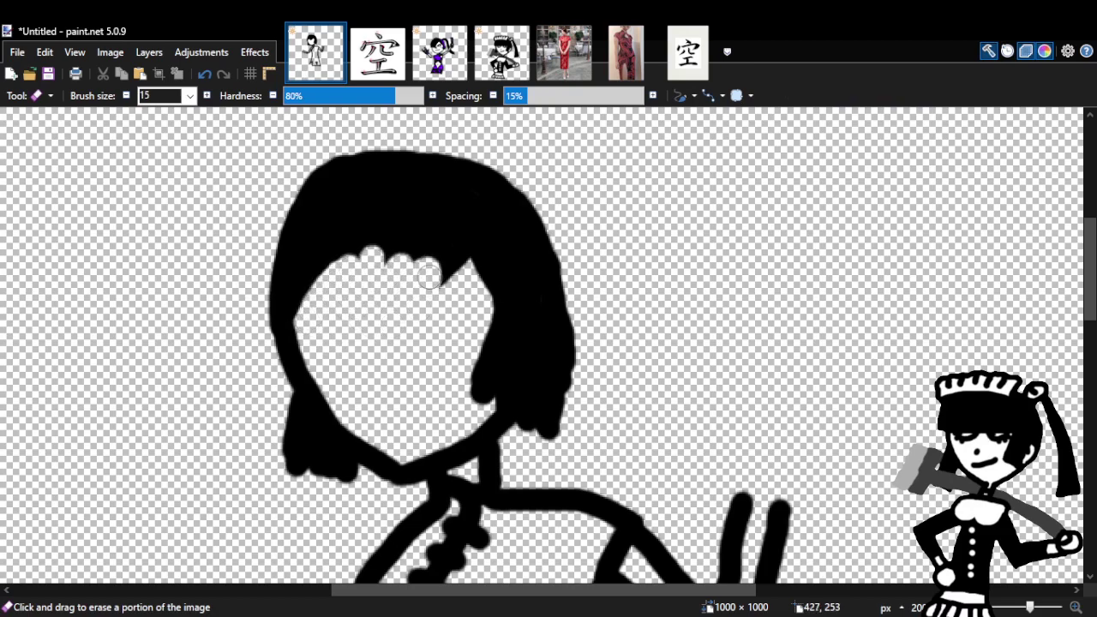
pyautogui.click(208, 75)
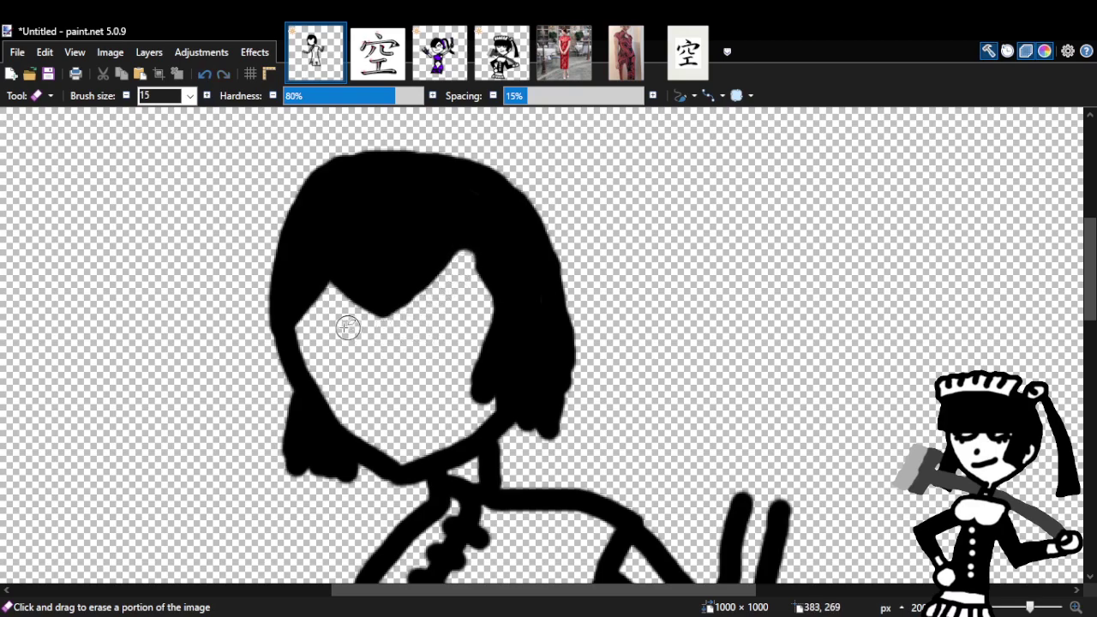
pyautogui.moveTo(328, 289)
pyautogui.mouseDown()
pyautogui.moveTo(372, 321)
pyautogui.moveTo(346, 264)
pyautogui.moveTo(390, 327)
pyautogui.mouseUp()
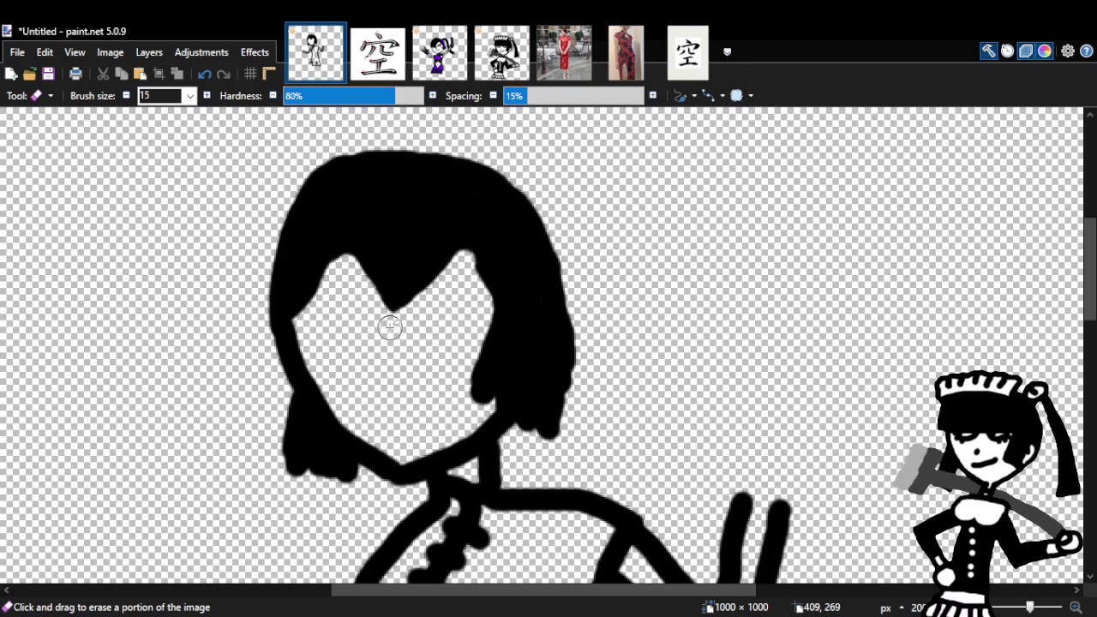
pyautogui.click(206, 76)
pyautogui.click(205, 76)
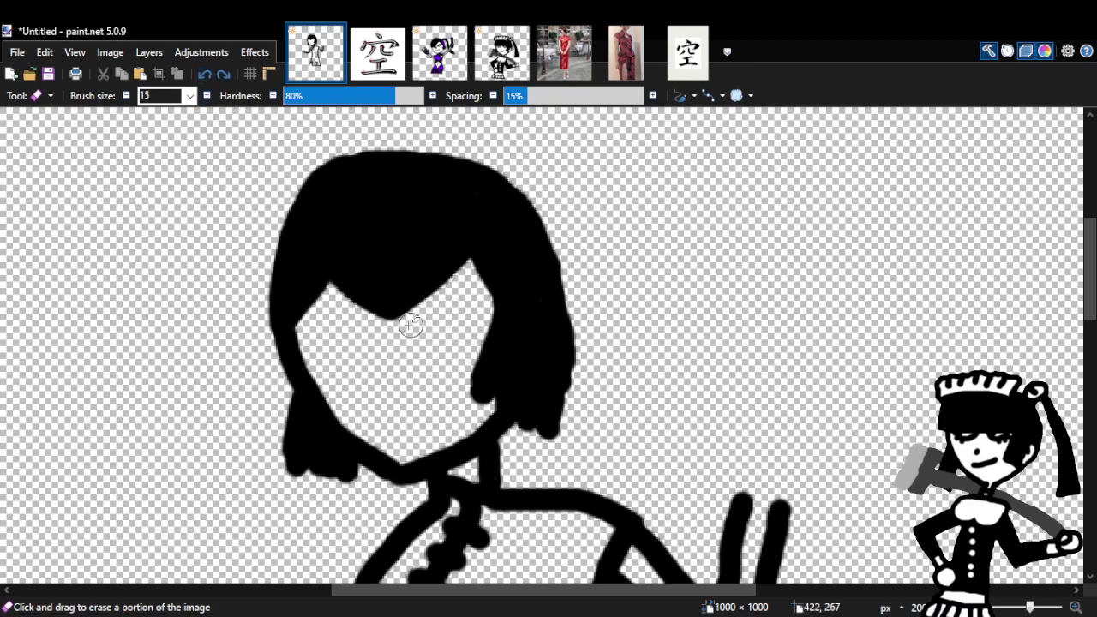
# Try trimming the fringe's lower edge and the inner edge of the right-hand lock with the Eraser, and undo the cuts.
pyautogui.moveTo(417, 318); pyautogui.dragTo(431, 308)
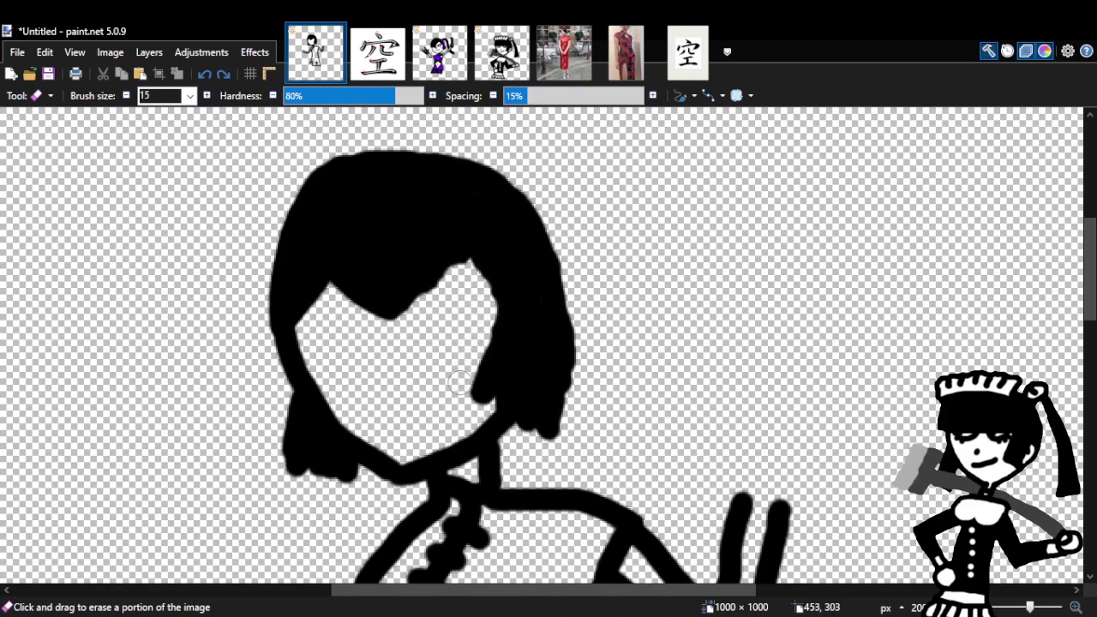
pyautogui.moveTo(455, 398)
pyautogui.mouseDown()
pyautogui.moveTo(475, 368)
pyautogui.moveTo(467, 403)
pyautogui.moveTo(486, 326)
pyautogui.mouseUp()
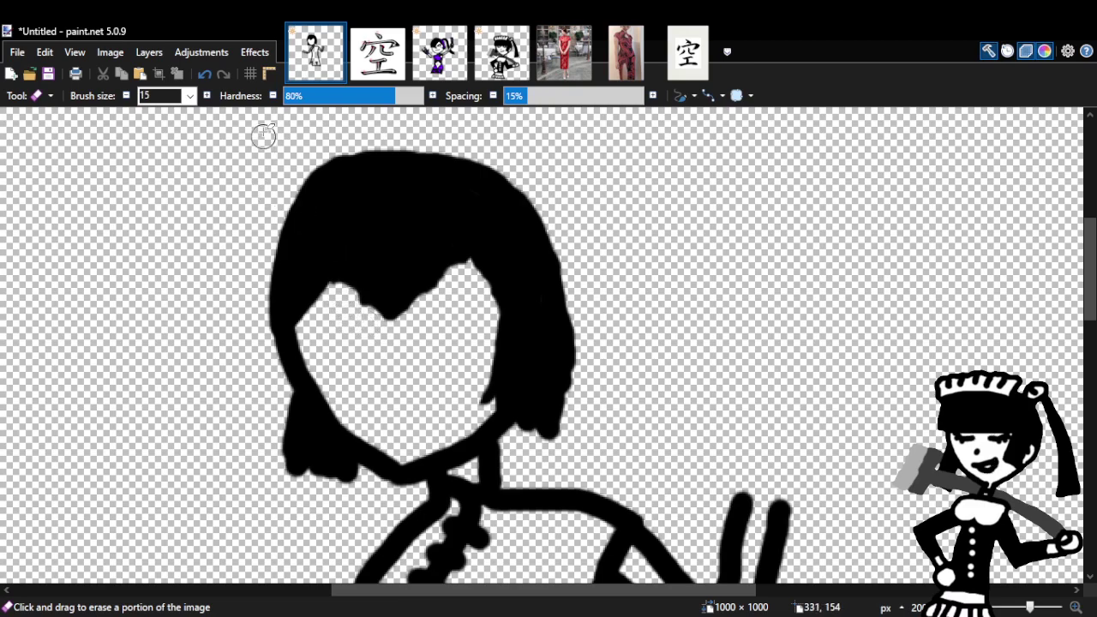
pyautogui.click(208, 74)
pyautogui.click(209, 74)
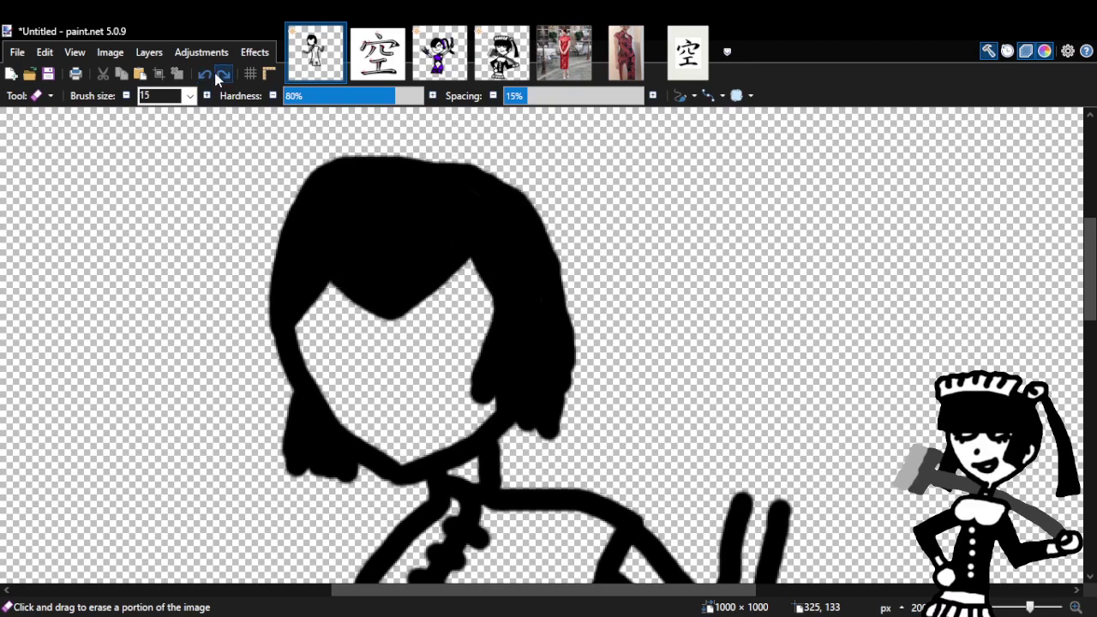
pyautogui.click(208, 75)
# Paint the crown higher and rounder with the black size-15 Paintbrush and fill out the lower ends of both side locks.
pyautogui.press('b')
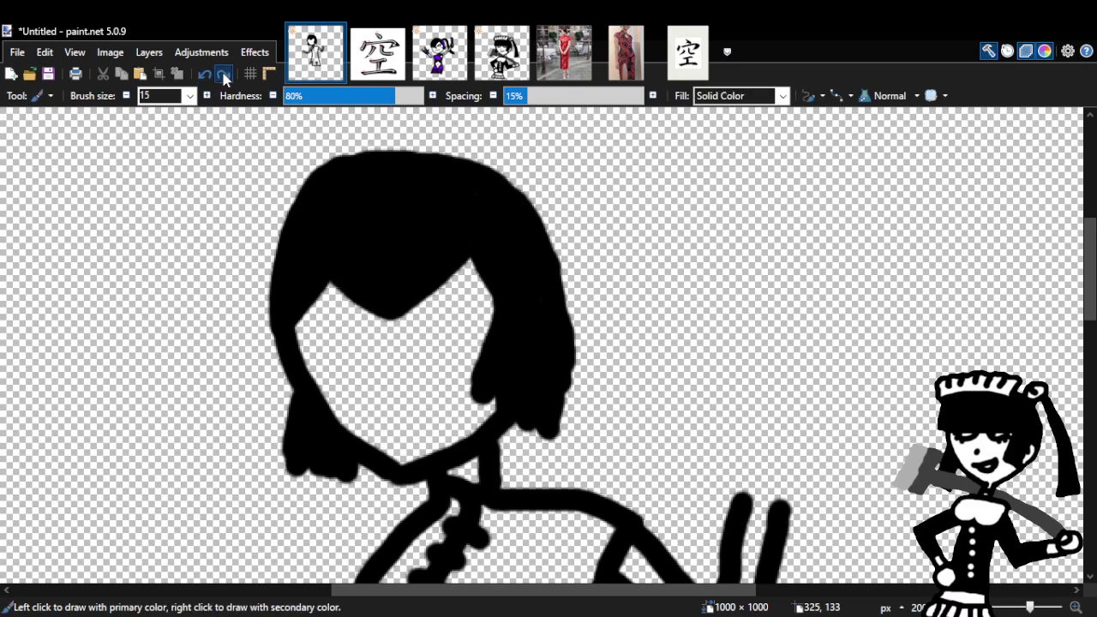
pyautogui.click(334, 153)
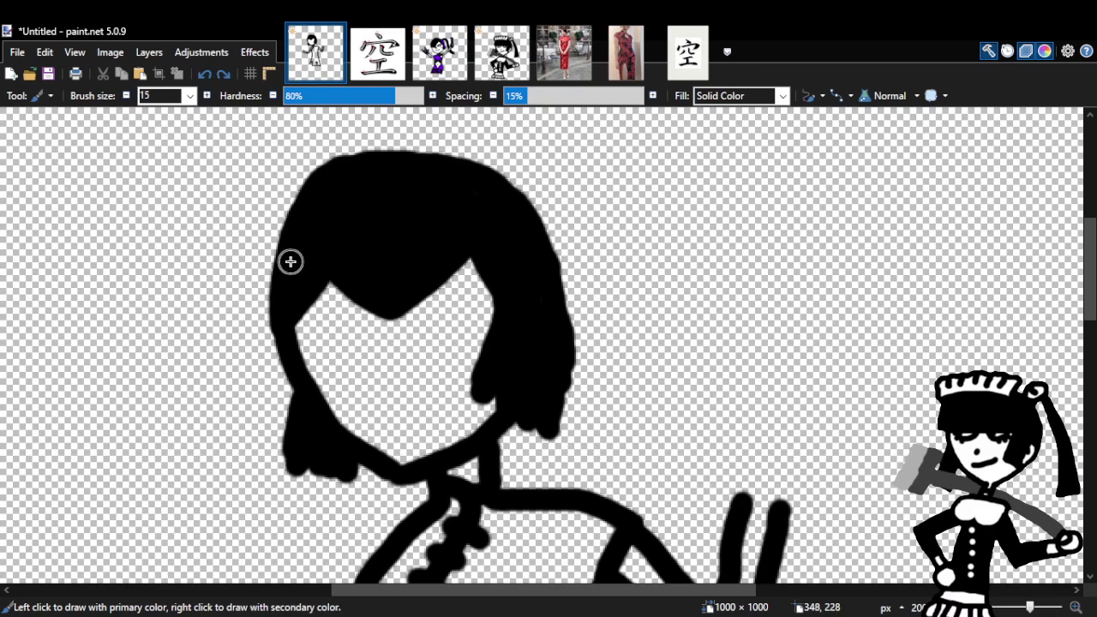
pyautogui.moveTo(340, 171)
pyautogui.mouseDown()
pyautogui.moveTo(393, 158)
pyautogui.moveTo(478, 166)
pyautogui.moveTo(533, 226)
pyautogui.moveTo(554, 317)
pyautogui.mouseUp()
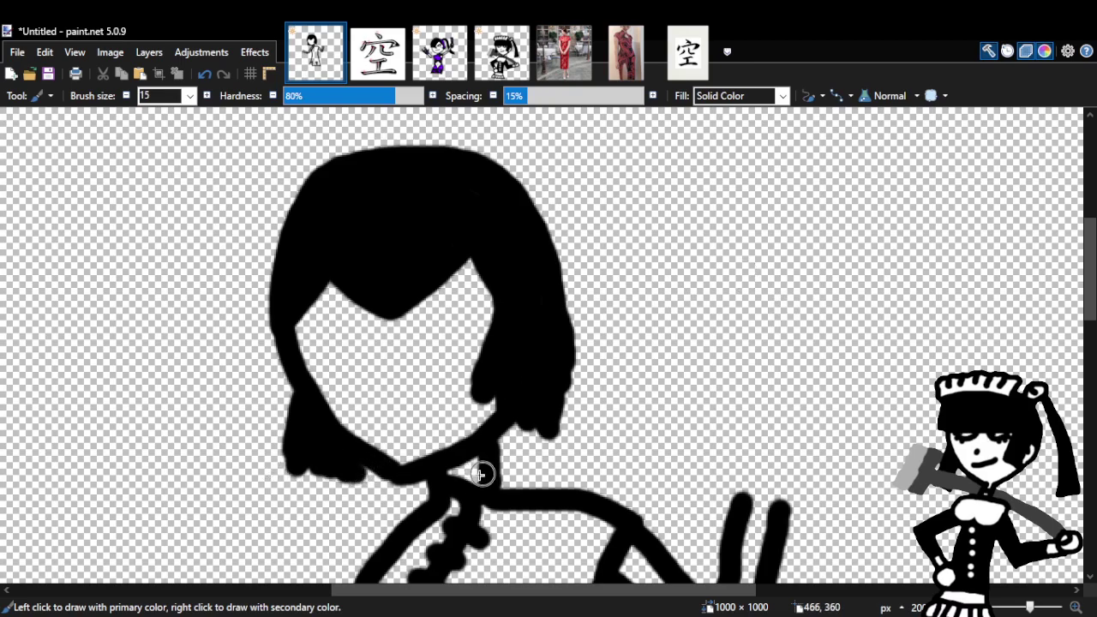
pyautogui.moveTo(369, 464)
pyautogui.mouseDown()
pyautogui.moveTo(509, 445)
pyautogui.moveTo(517, 431)
pyautogui.mouseUp()
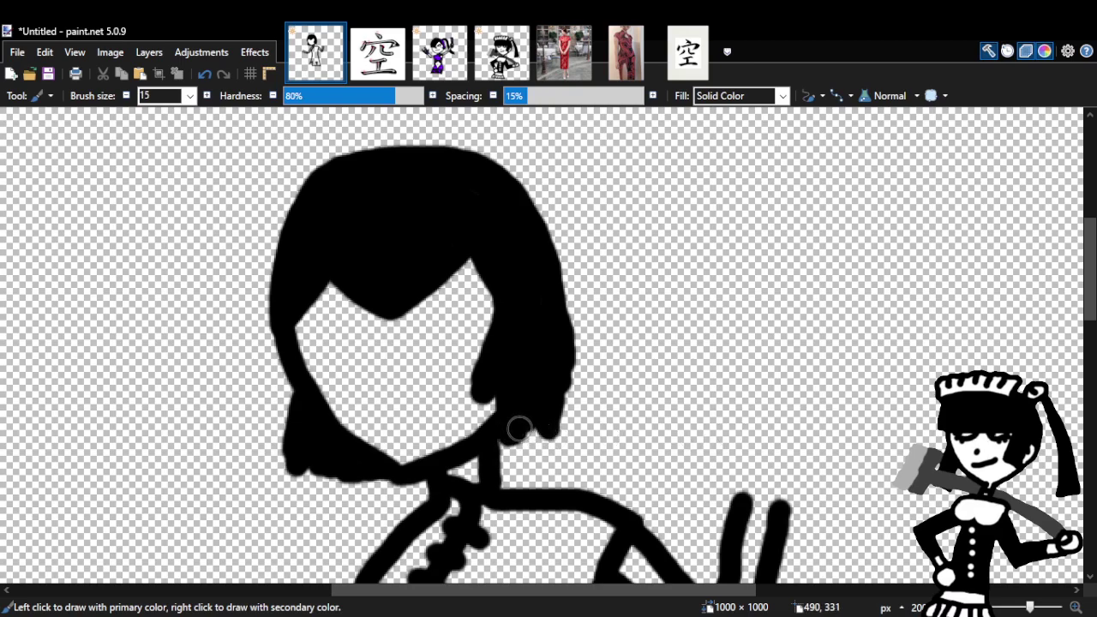
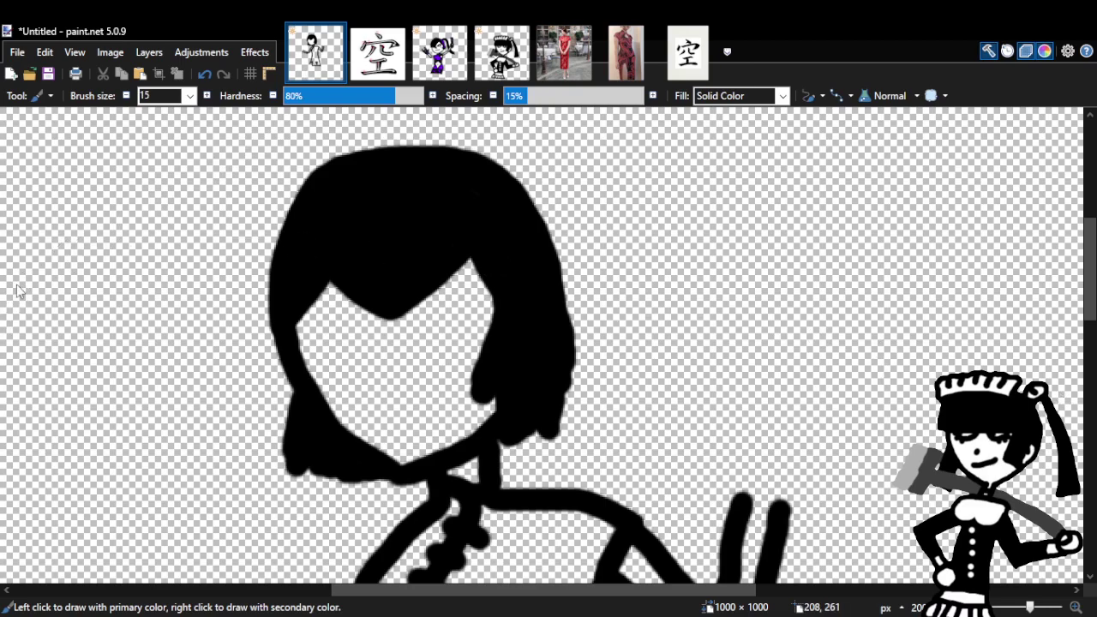
# Try notching the fringe's lower edge with the size-15 Eraser and dabbing small holes into the hair above it.
pyautogui.press('e')
pyautogui.moveTo(354, 325)
pyautogui.mouseDown()
pyautogui.moveTo(342, 295)
pyautogui.moveTo(364, 314)
pyautogui.moveTo(450, 326)
pyautogui.moveTo(437, 306)
pyautogui.moveTo(459, 316)
pyautogui.moveTo(434, 284)
pyautogui.moveTo(509, 316)
pyautogui.moveTo(420, 289)
pyautogui.moveTo(460, 269)
pyautogui.mouseUp()
pyautogui.click(469, 255)
pyautogui.click(316, 185)
pyautogui.click(386, 225)
pyautogui.click(406, 199)
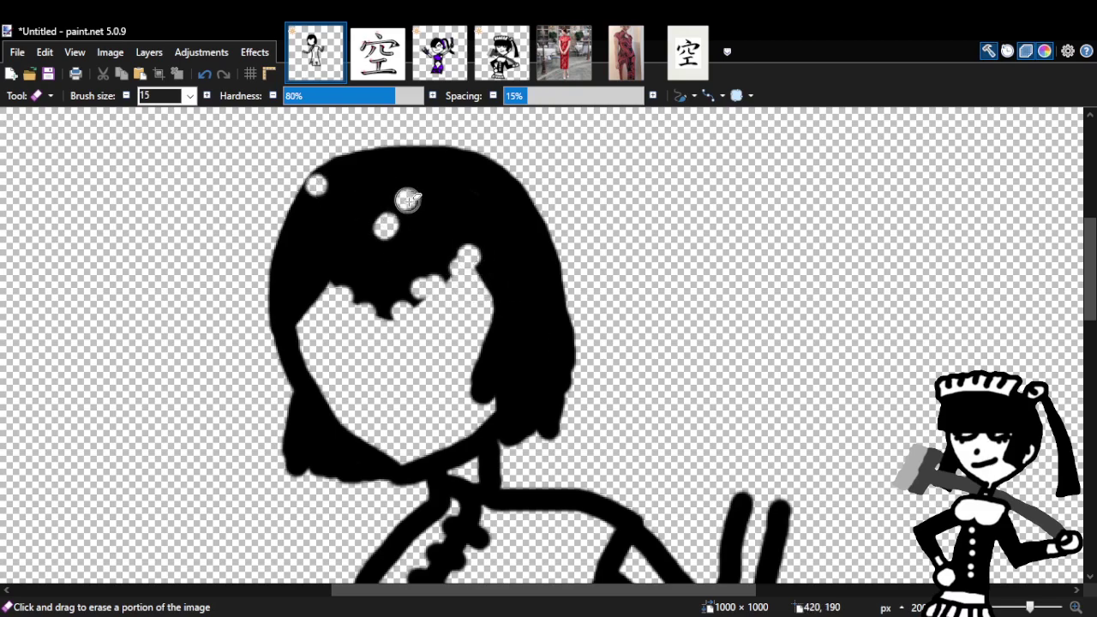
pyautogui.click(428, 257)
pyautogui.click(445, 217)
# Undo the Eraser dabs in the hair and the notches along the fringe.
pyautogui.click(205, 75)
pyautogui.click(205, 75)
pyautogui.click(205, 74)
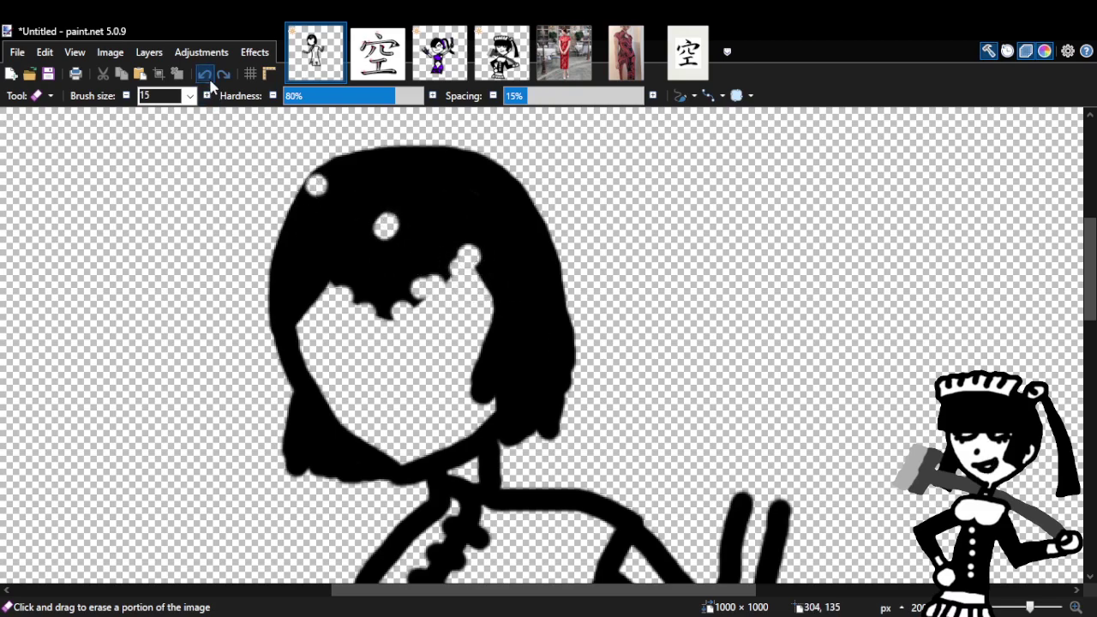
pyautogui.click(205, 75)
pyautogui.click(204, 74)
pyautogui.click(205, 75)
pyautogui.click(204, 75)
pyautogui.click(205, 74)
pyautogui.click(205, 74)
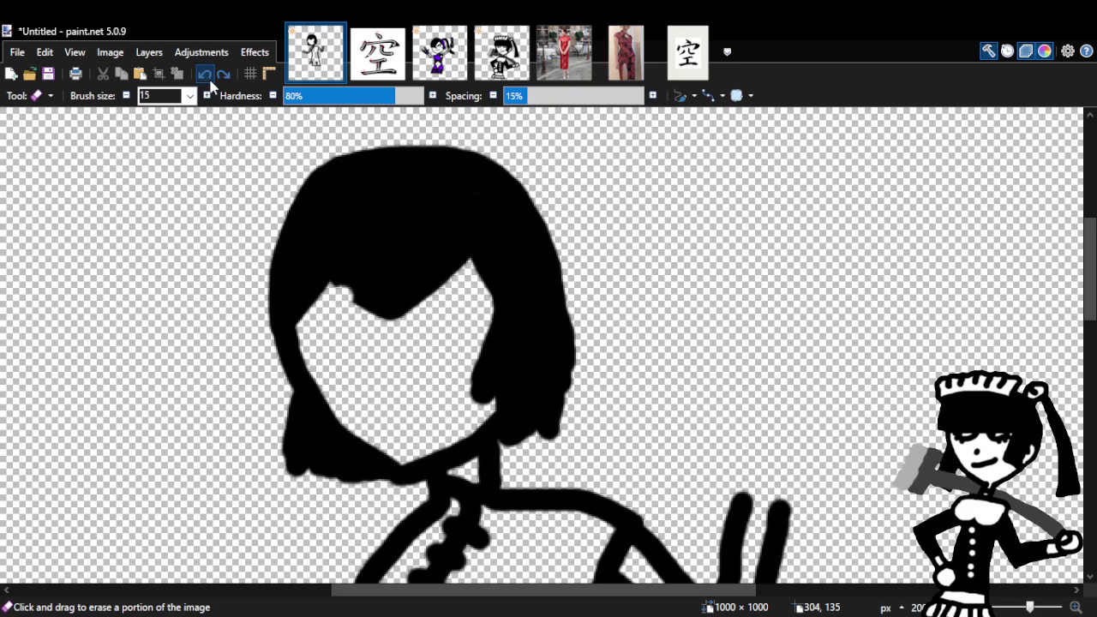
# Try rounding the left peak of the fringe opening with the Eraser, and undo it.
pyautogui.press('b')
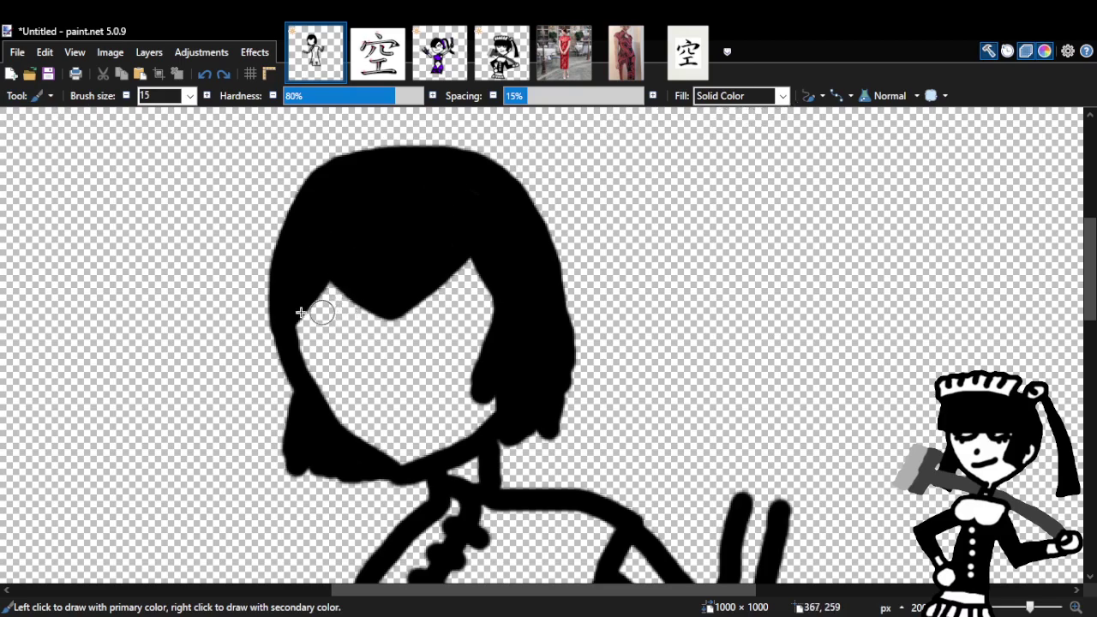
pyautogui.press('e')
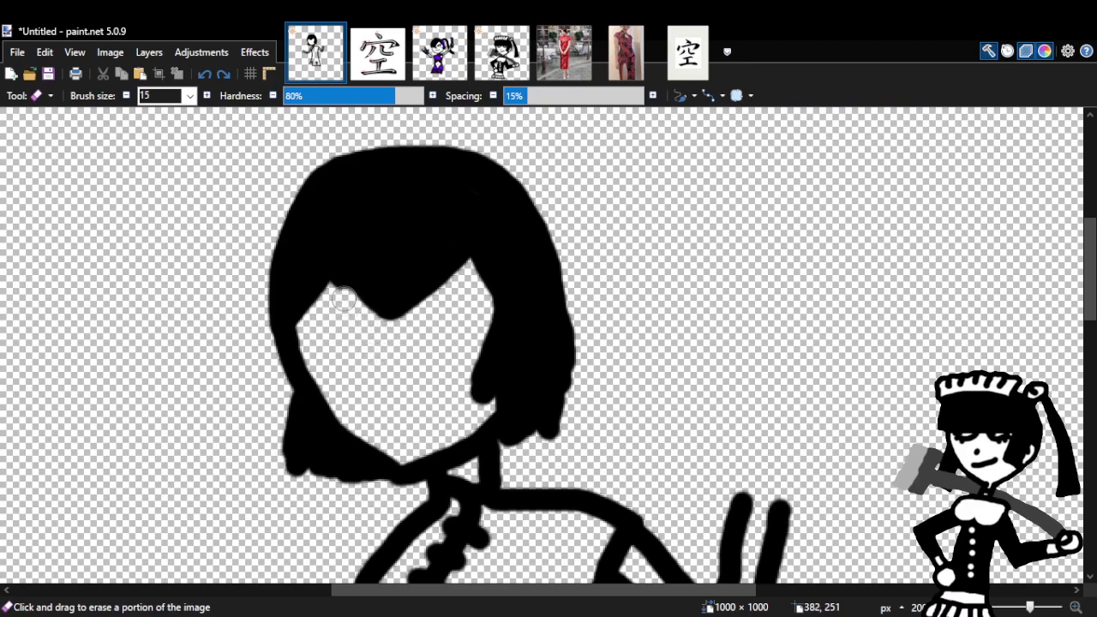
pyautogui.moveTo(332, 293); pyautogui.dragTo(314, 322)
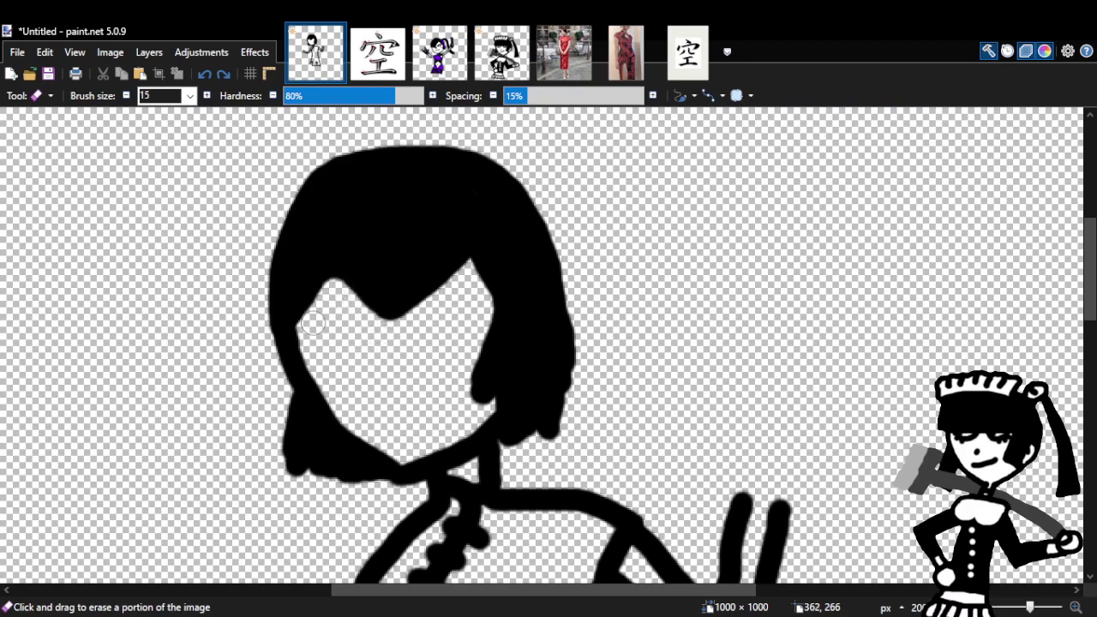
pyautogui.click(206, 75)
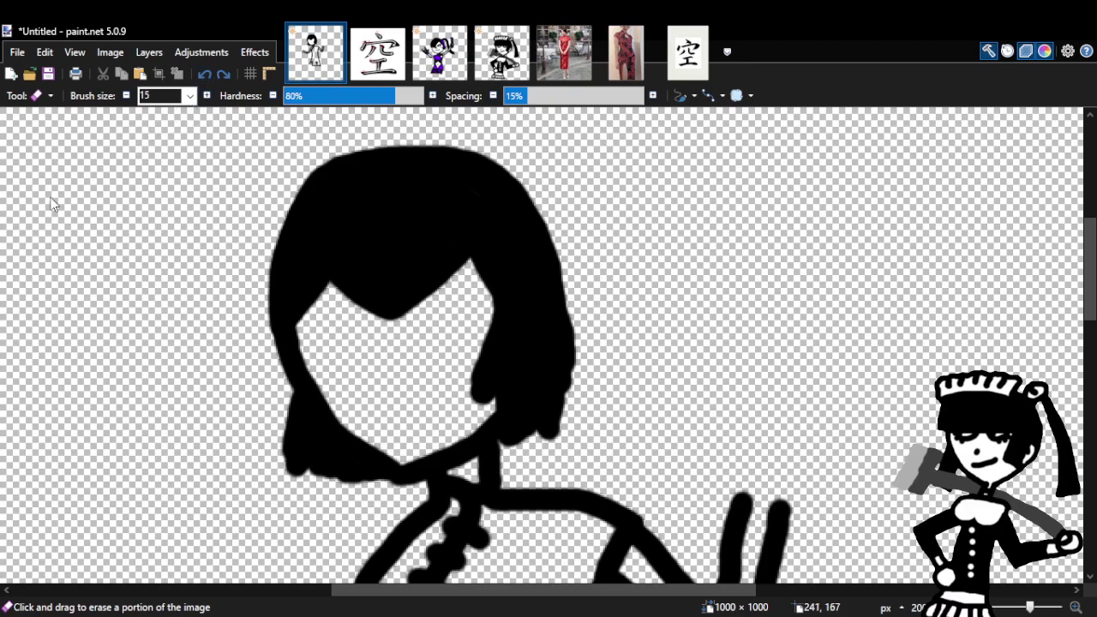
# Try painting jagged tufts up the hair's left contour to the crown with the Paintbrush, and undo them.
pyautogui.press('b')
pyautogui.moveTo(265, 259)
pyautogui.mouseDown()
pyautogui.moveTo(263, 297)
pyautogui.moveTo(282, 241)
pyautogui.mouseUp()
pyautogui.moveTo(296, 209)
pyautogui.mouseDown()
pyautogui.moveTo(312, 184)
pyautogui.moveTo(294, 196)
pyautogui.moveTo(329, 169)
pyautogui.moveTo(318, 168)
pyautogui.moveTo(353, 169)
pyautogui.mouseUp()
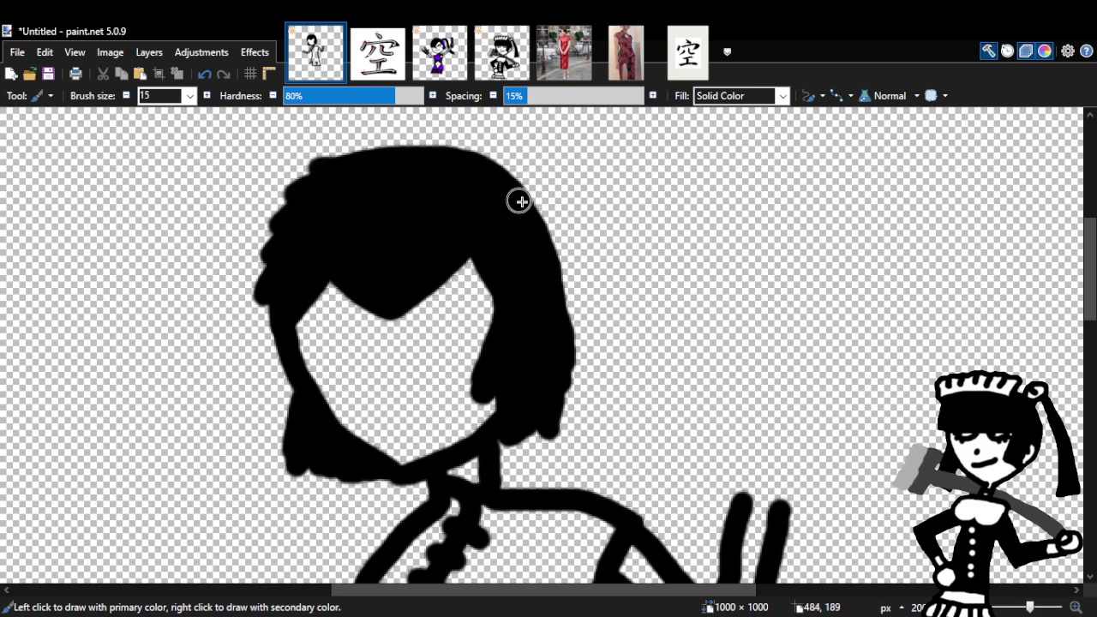
pyautogui.click(210, 75)
pyautogui.click(210, 75)
pyautogui.click(211, 75)
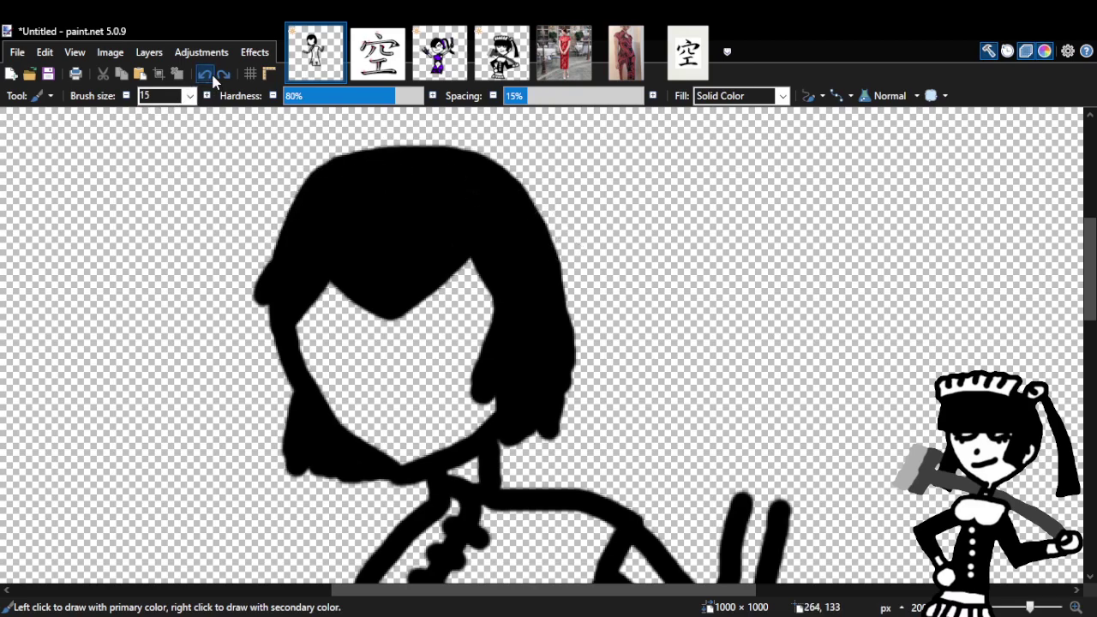
pyautogui.click(211, 76)
pyautogui.click(211, 75)
# Try painting wavy bumps down both sides of the hair, erasing the right side smooth and repainting it with scalloped tufts.
pyautogui.moveTo(284, 282)
pyautogui.mouseDown()
pyautogui.moveTo(272, 317)
pyautogui.moveTo(298, 206)
pyautogui.moveTo(283, 225)
pyautogui.moveTo(324, 175)
pyautogui.mouseUp()
pyautogui.moveTo(571, 285)
pyautogui.mouseDown()
pyautogui.moveTo(562, 326)
pyautogui.moveTo(557, 313)
pyautogui.moveTo(570, 356)
pyautogui.moveTo(558, 262)
pyautogui.moveTo(585, 304)
pyautogui.moveTo(533, 212)
pyautogui.mouseUp()
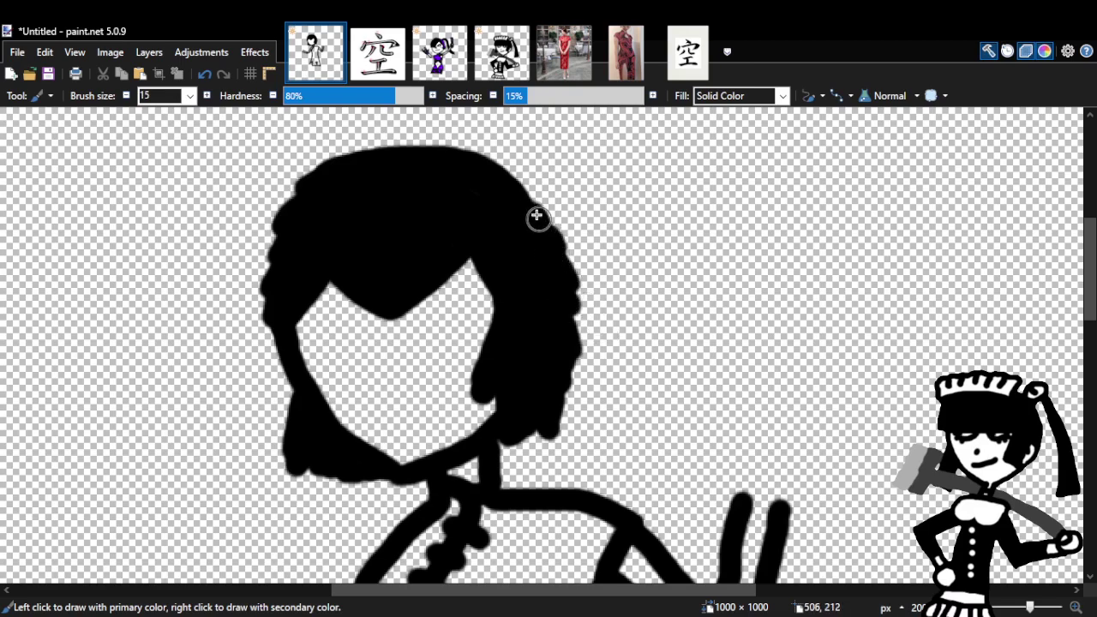
pyautogui.press('e')
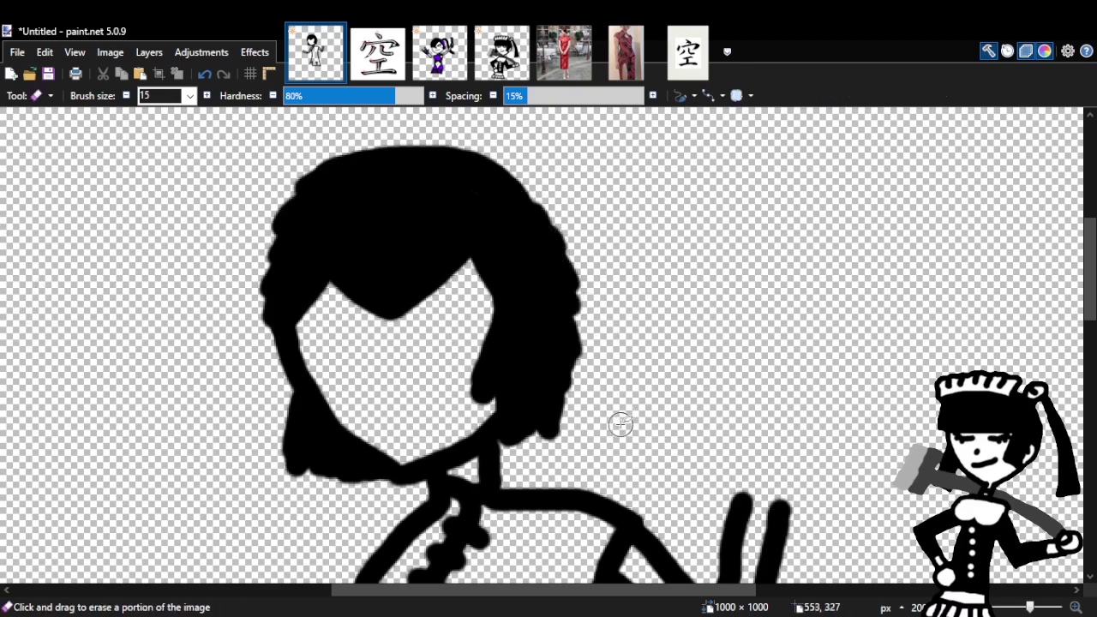
pyautogui.moveTo(554, 453)
pyautogui.mouseDown()
pyautogui.moveTo(572, 325)
pyautogui.moveTo(540, 192)
pyautogui.mouseUp()
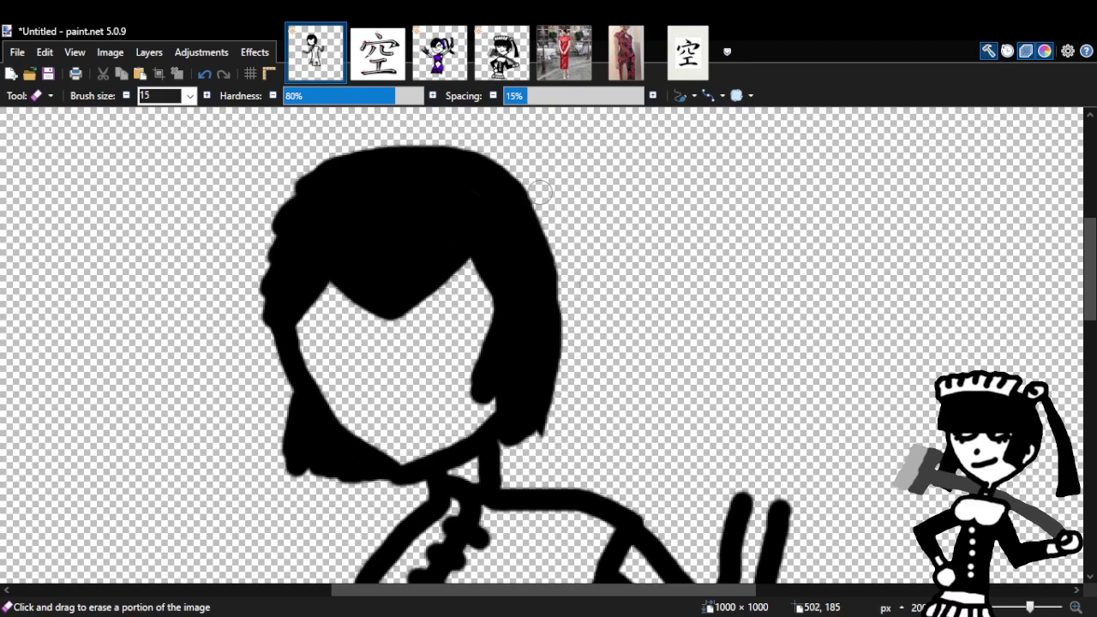
pyautogui.press('b')
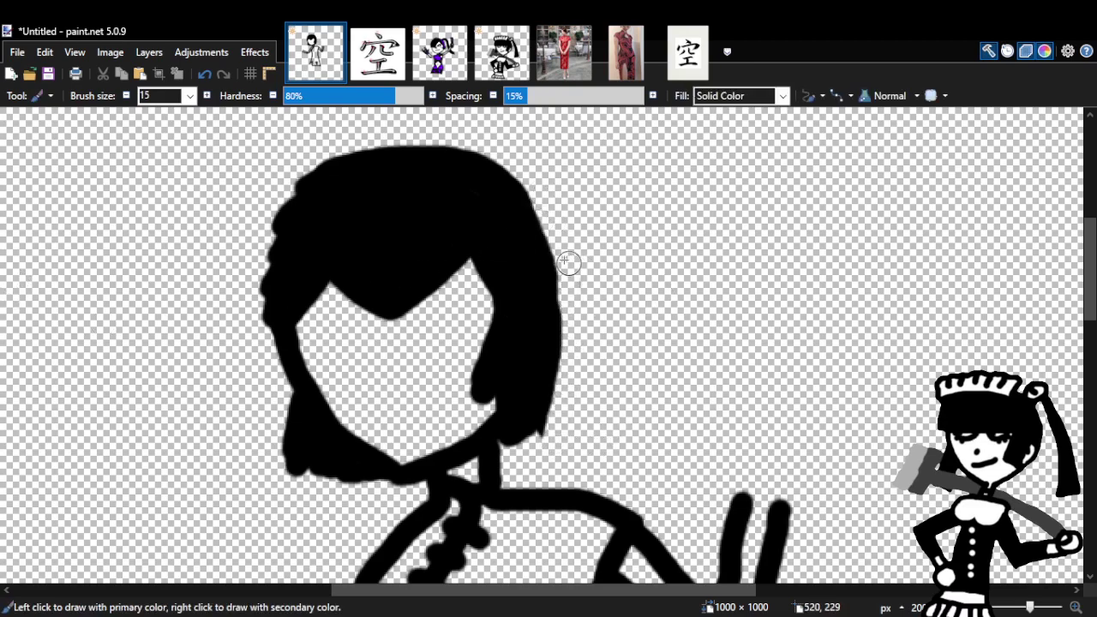
pyautogui.moveTo(539, 226)
pyautogui.mouseDown()
pyautogui.moveTo(567, 300)
pyautogui.moveTo(564, 328)
pyautogui.moveTo(546, 312)
pyautogui.moveTo(551, 305)
pyautogui.moveTo(565, 329)
pyautogui.moveTo(555, 353)
pyautogui.moveTo(552, 343)
pyautogui.moveTo(565, 379)
pyautogui.moveTo(554, 402)
pyautogui.moveTo(540, 381)
pyautogui.moveTo(548, 420)
pyautogui.mouseUp()
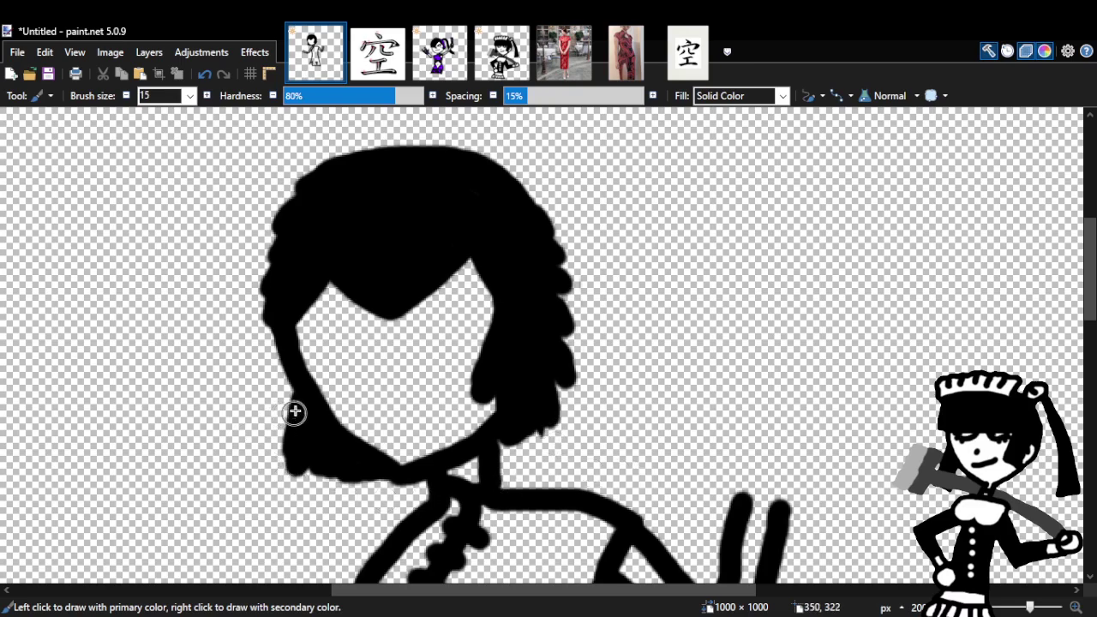
# Try adding a tuft to the lower left lock, erasing that lock along the jaw and tidying the right-hand hair ends.
pyautogui.moveTo(299, 399); pyautogui.dragTo(318, 454)
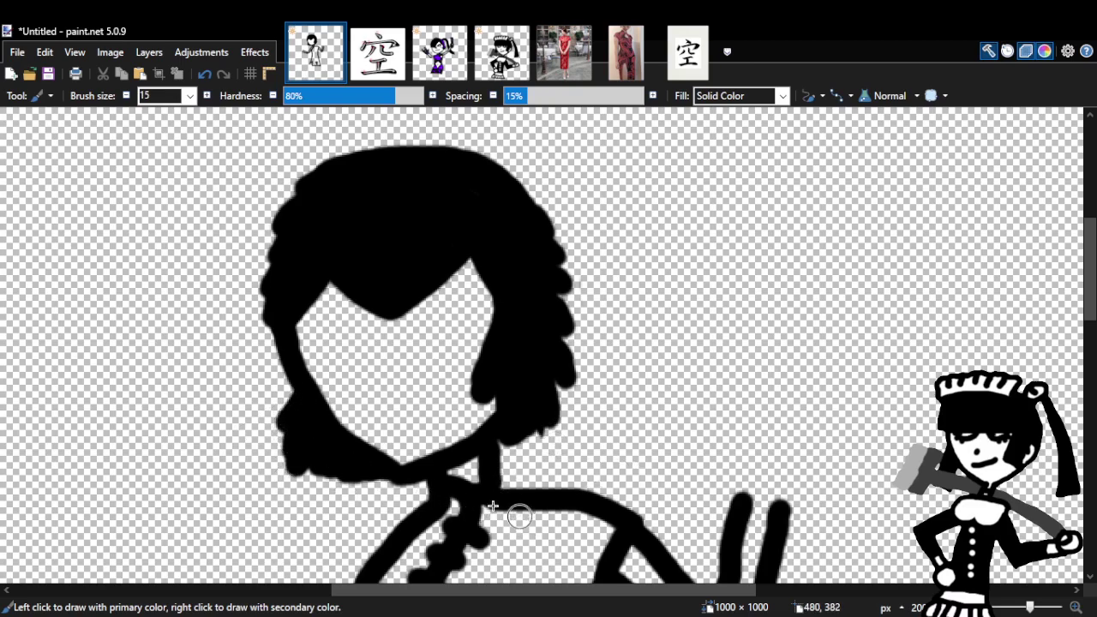
pyautogui.press('e')
pyautogui.moveTo(282, 387)
pyautogui.mouseDown()
pyautogui.moveTo(327, 466)
pyautogui.moveTo(296, 395)
pyautogui.moveTo(353, 493)
pyautogui.moveTo(294, 417)
pyautogui.moveTo(387, 480)
pyautogui.moveTo(261, 407)
pyautogui.moveTo(277, 437)
pyautogui.mouseUp()
pyautogui.moveTo(540, 455); pyautogui.dragTo(536, 431)
pyautogui.press('p')
pyautogui.press('b')
pyautogui.moveTo(518, 429); pyautogui.dragTo(536, 424)
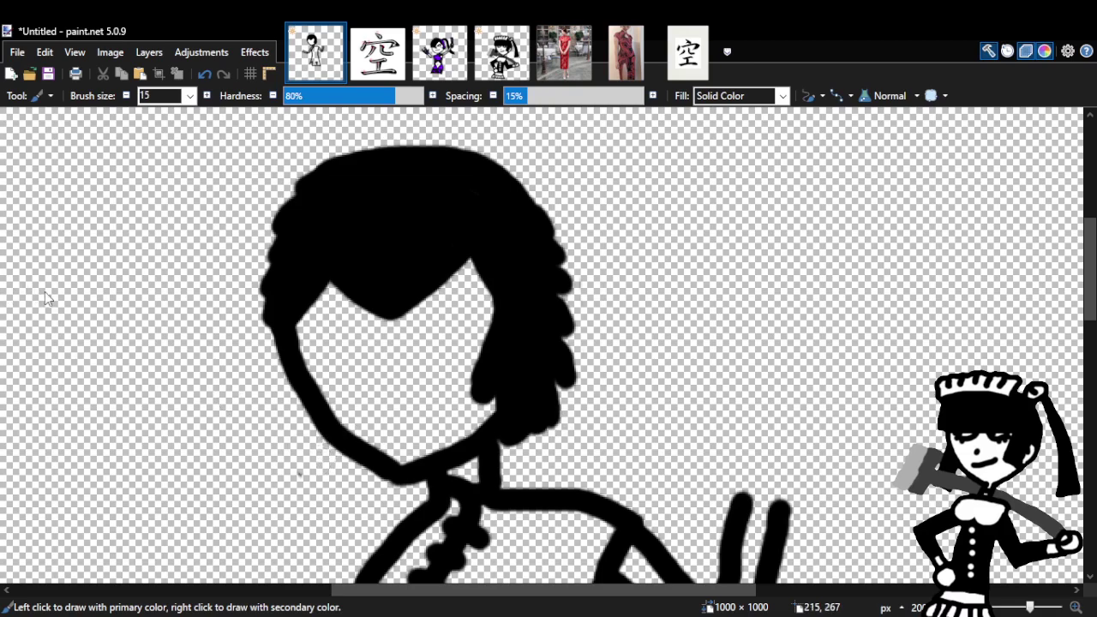
pyautogui.press('e')
pyautogui.moveTo(310, 462)
pyautogui.mouseDown()
pyautogui.moveTo(271, 309)
pyautogui.moveTo(241, 289)
pyautogui.mouseUp()
# Undo the reshaping of both hair sides back to the first small bump on the left contour.
pyautogui.click(204, 76)
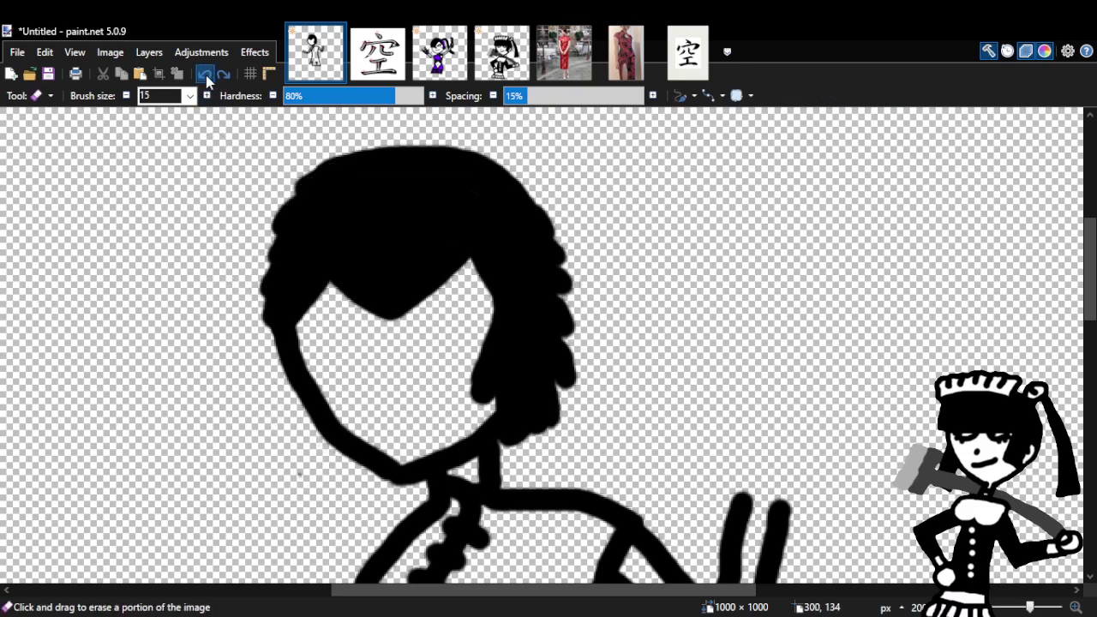
pyautogui.click(204, 75)
pyautogui.click(205, 75)
pyautogui.click(205, 76)
pyautogui.click(204, 75)
pyautogui.click(204, 76)
pyautogui.click(205, 75)
pyautogui.click(205, 76)
pyautogui.click(205, 76)
pyautogui.click(205, 75)
pyautogui.click(205, 75)
pyautogui.click(204, 76)
pyautogui.click(205, 76)
pyautogui.click(205, 75)
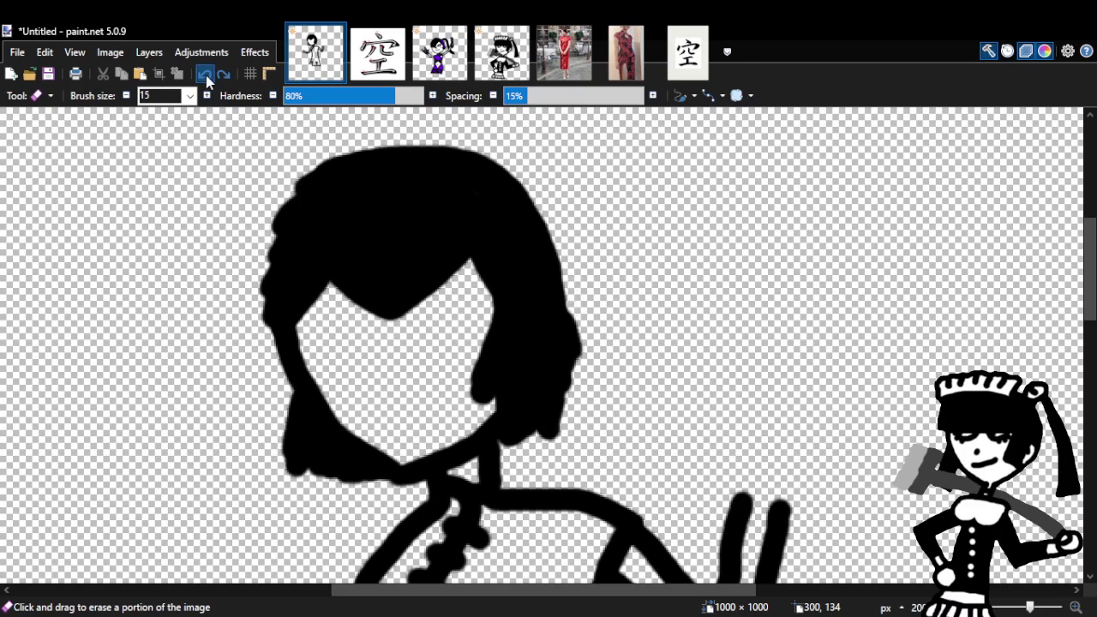
pyautogui.click(205, 75)
pyautogui.click(204, 75)
pyautogui.click(205, 76)
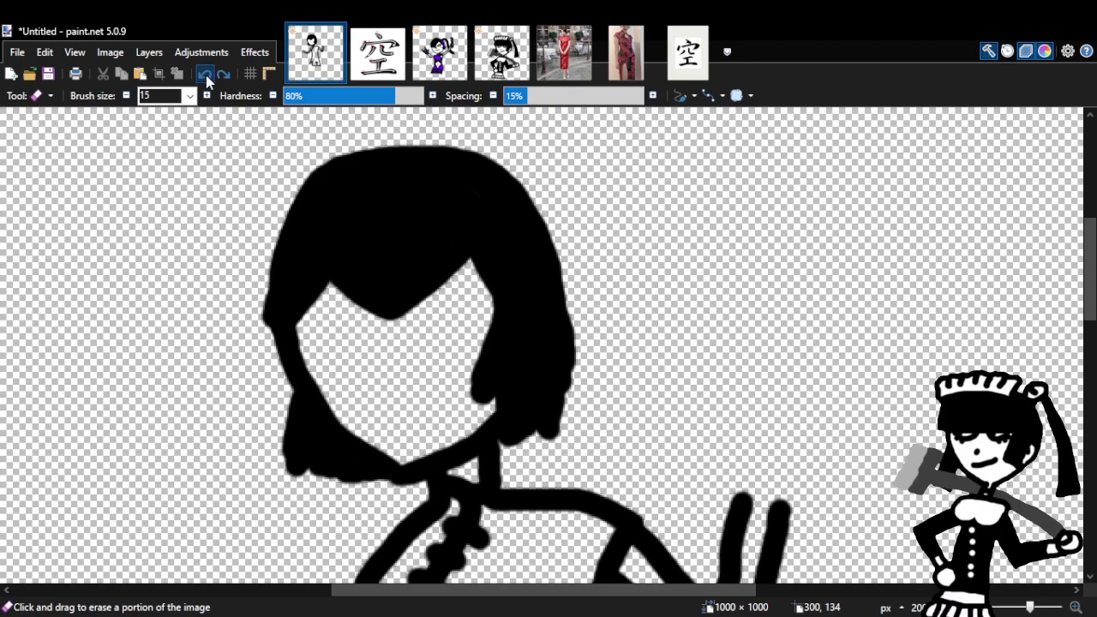
# Try scribbling thin strands beside the hair's left edge with the Pencil, and undo them.
pyautogui.press('z')
pyautogui.click(438, 273)
pyautogui.press('b')
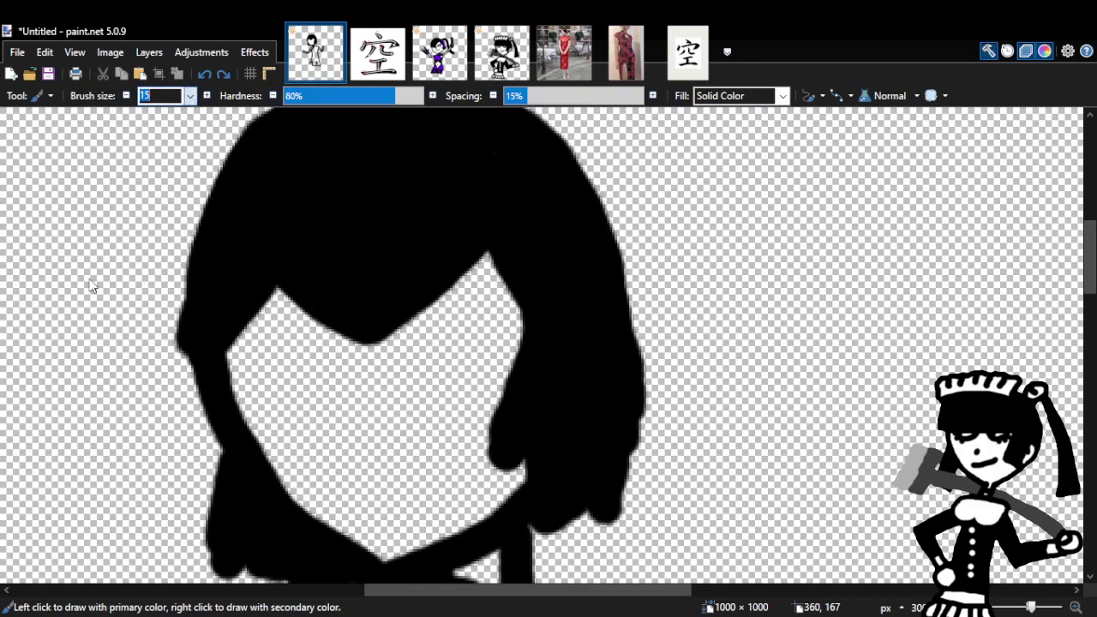
pyautogui.press('p')
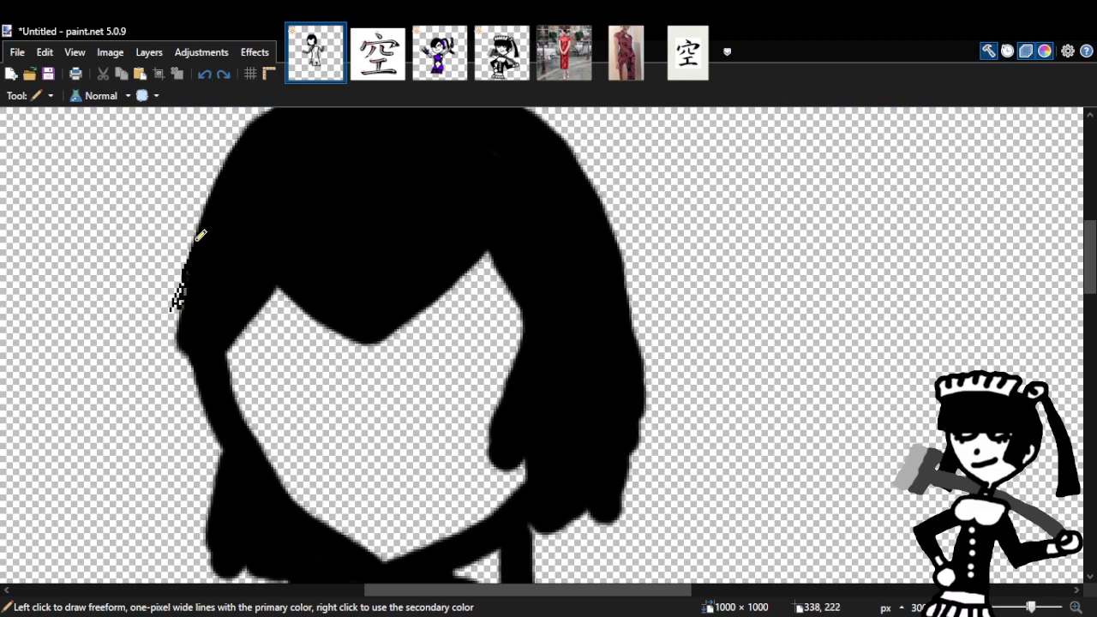
pyautogui.moveTo(196, 287)
pyautogui.mouseDown()
pyautogui.moveTo(153, 264)
pyautogui.moveTo(191, 238)
pyautogui.moveTo(158, 317)
pyautogui.mouseUp()
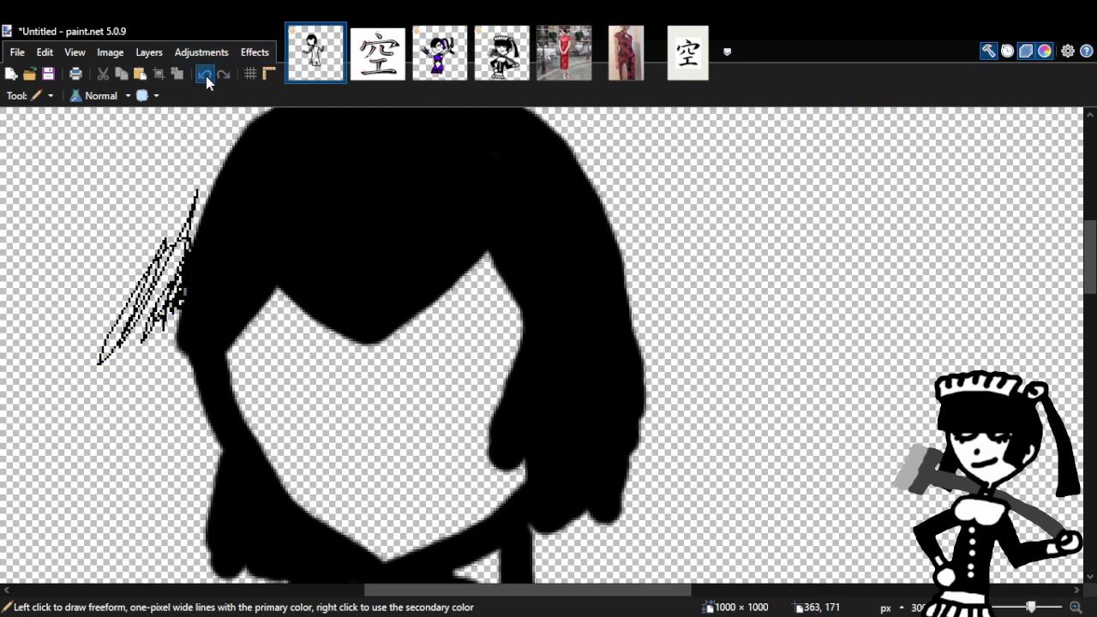
pyautogui.click(204, 73)
# Set the Paintbrush size to 10 and paint uneven black tufts along the left side and lower right edge of the hair.
pyautogui.press('b')
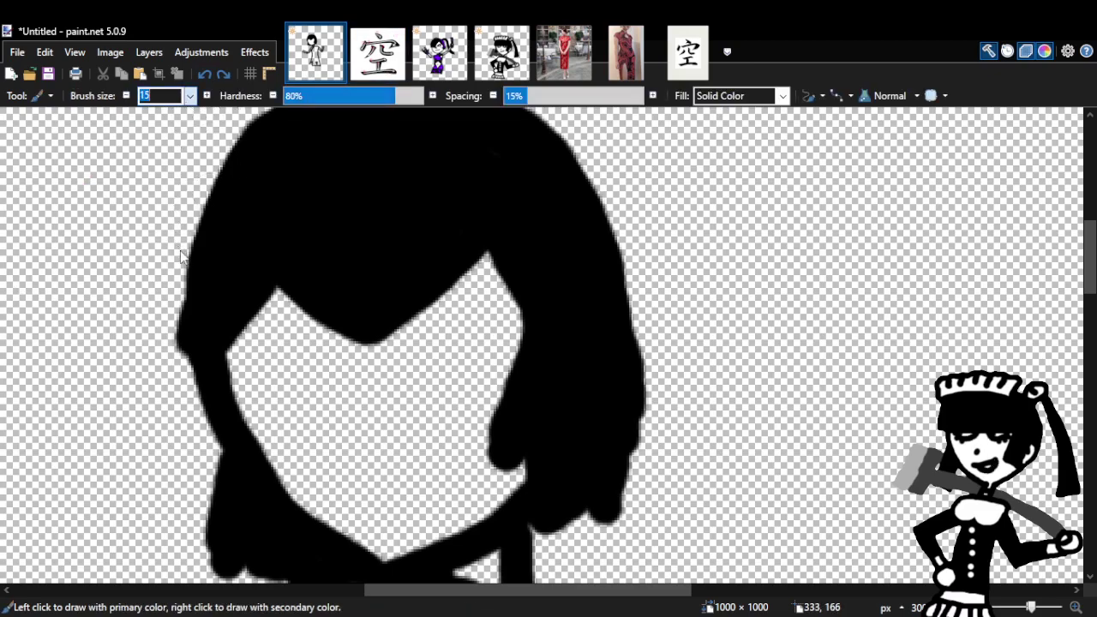
pyautogui.press('BackSpace')
pyautogui.write('0')
pyautogui.moveTo(196, 274)
pyautogui.mouseDown()
pyautogui.moveTo(208, 237)
pyautogui.moveTo(186, 258)
pyautogui.moveTo(233, 220)
pyautogui.moveTo(216, 197)
pyautogui.moveTo(188, 273)
pyautogui.moveTo(197, 462)
pyautogui.moveTo(210, 431)
pyautogui.moveTo(189, 504)
pyautogui.moveTo(210, 464)
pyautogui.moveTo(196, 531)
pyautogui.moveTo(207, 444)
pyautogui.moveTo(210, 477)
pyautogui.moveTo(217, 471)
pyautogui.moveTo(219, 427)
pyautogui.moveTo(199, 471)
pyautogui.moveTo(211, 420)
pyautogui.moveTo(196, 465)
pyautogui.mouseUp()
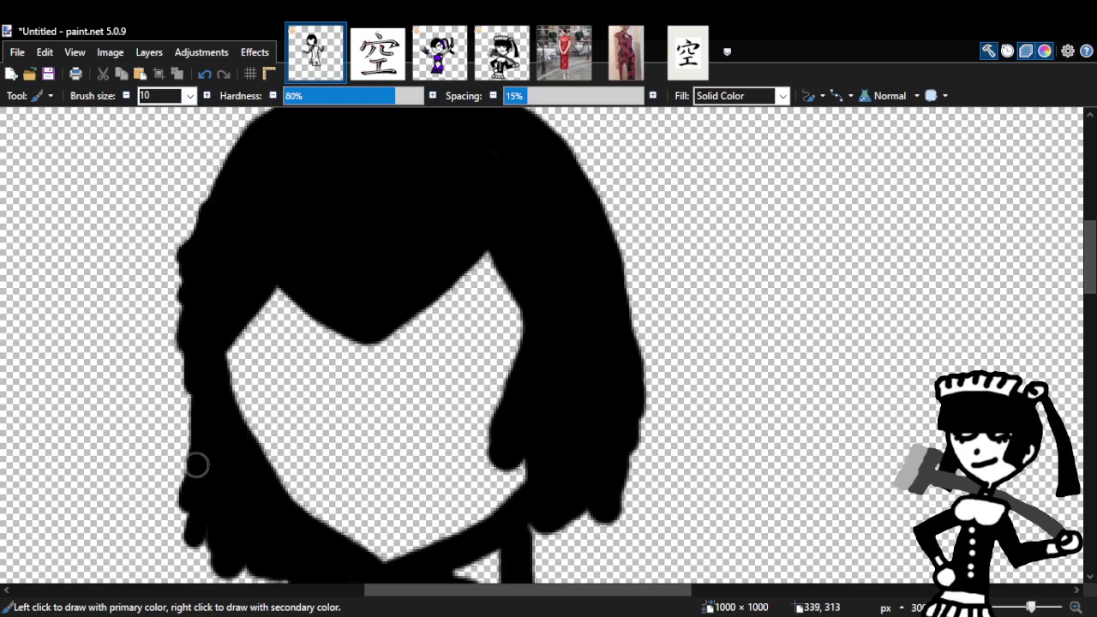
pyautogui.moveTo(581, 456)
pyautogui.mouseDown()
pyautogui.moveTo(611, 475)
pyautogui.moveTo(621, 505)
pyautogui.moveTo(618, 442)
pyautogui.moveTo(631, 466)
pyautogui.moveTo(628, 431)
pyautogui.moveTo(644, 434)
pyautogui.moveTo(655, 397)
pyautogui.moveTo(634, 346)
pyautogui.moveTo(647, 389)
pyautogui.moveTo(551, 508)
pyautogui.mouseUp()
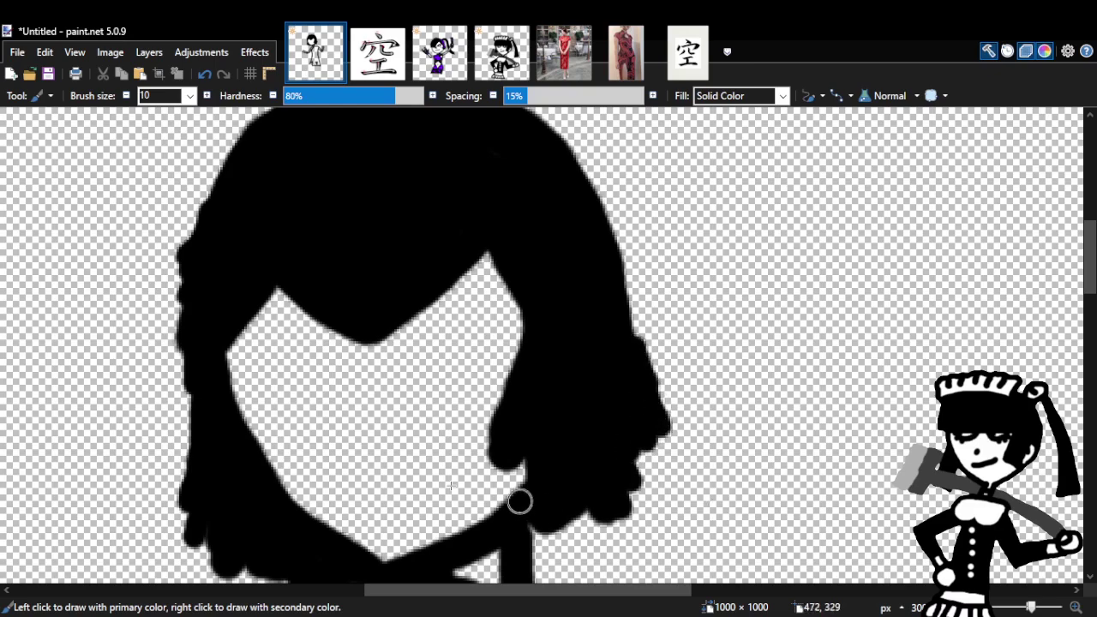
pyautogui.press('z')
pyautogui.rightClick(362, 313)
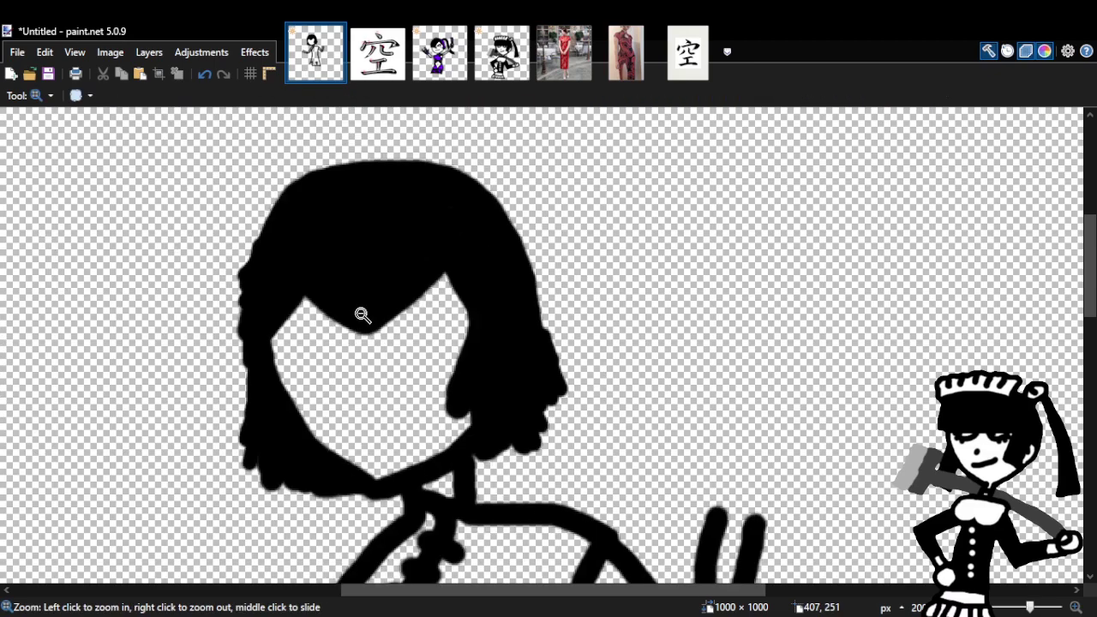
pyautogui.rightClick(427, 304)
pyautogui.click(311, 288)
pyautogui.click(311, 288)
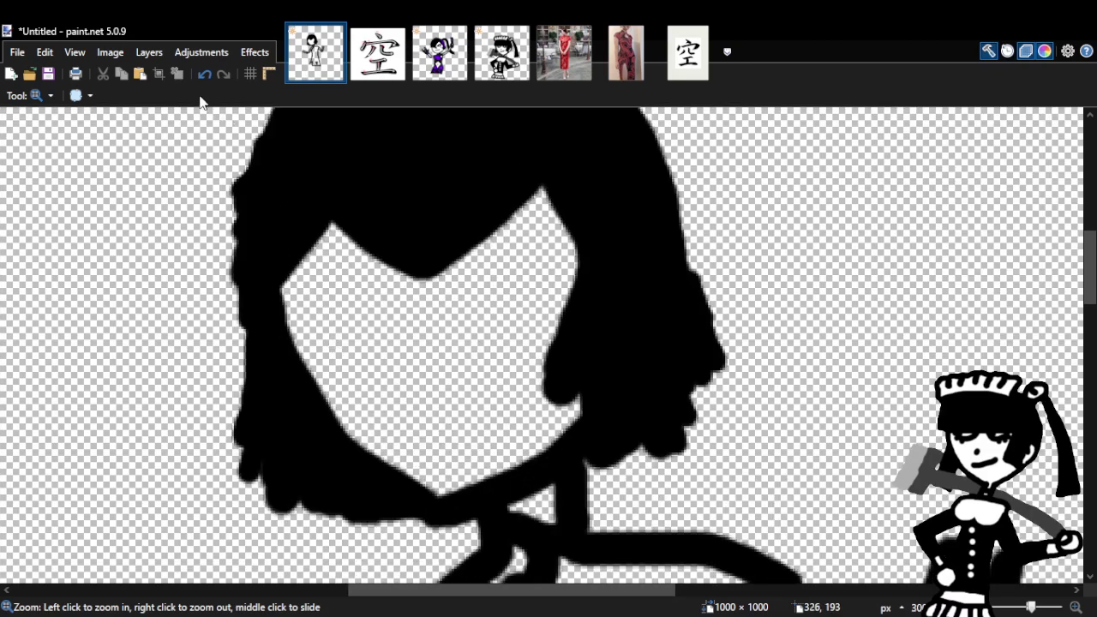
# Undo the last bulging strokes on the hair's right edge and paint a smaller tuft low on that side with the Paintbrush.
pyautogui.click(202, 75)
pyautogui.click(202, 75)
pyautogui.click(202, 76)
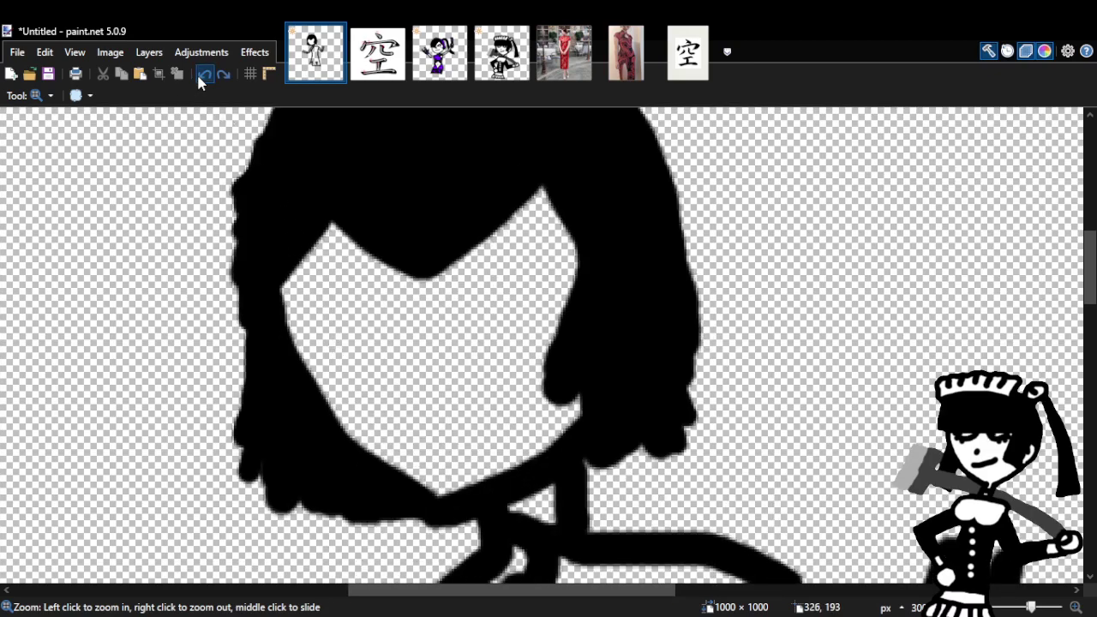
pyautogui.press('b')
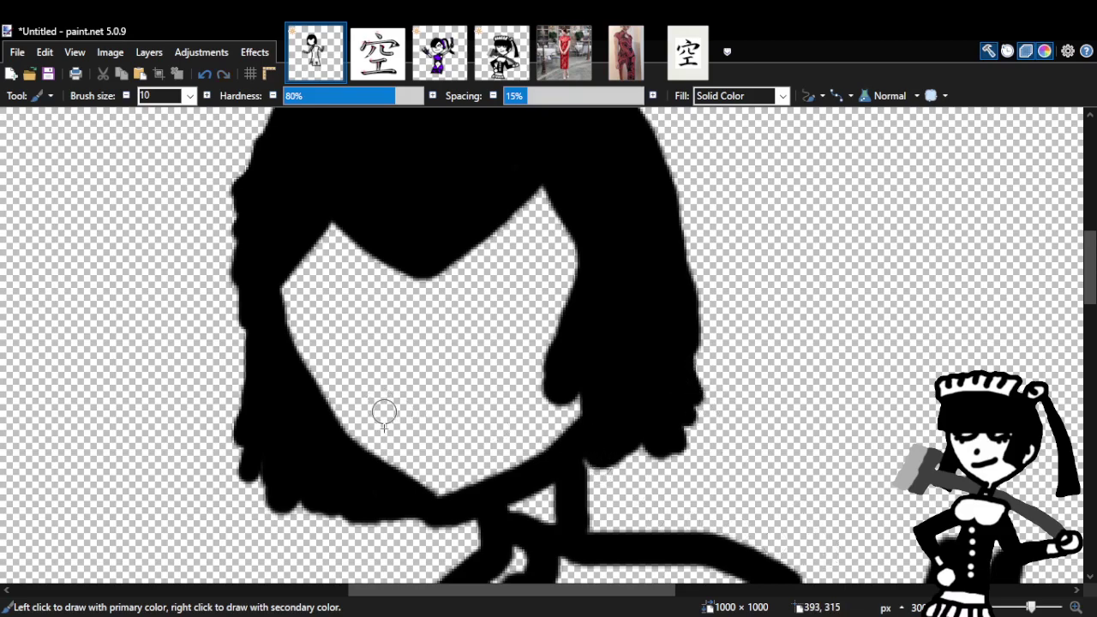
# Try painting rounded black tufts along the whole lower edge of the bangs and check them at different zoom levels.
pyautogui.moveTo(349, 225)
pyautogui.mouseDown()
pyautogui.moveTo(457, 293)
pyautogui.moveTo(401, 277)
pyautogui.moveTo(398, 262)
pyautogui.moveTo(407, 274)
pyautogui.moveTo(445, 263)
pyautogui.moveTo(454, 278)
pyautogui.moveTo(478, 248)
pyautogui.mouseUp()
pyautogui.click(204, 73)
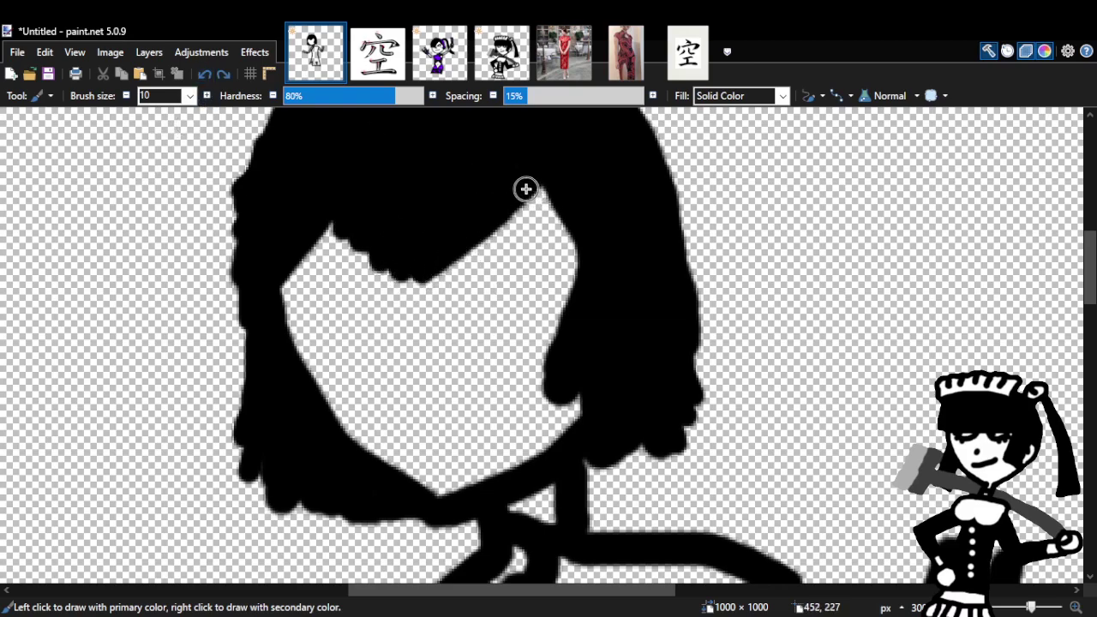
pyautogui.moveTo(514, 214); pyautogui.dragTo(480, 245)
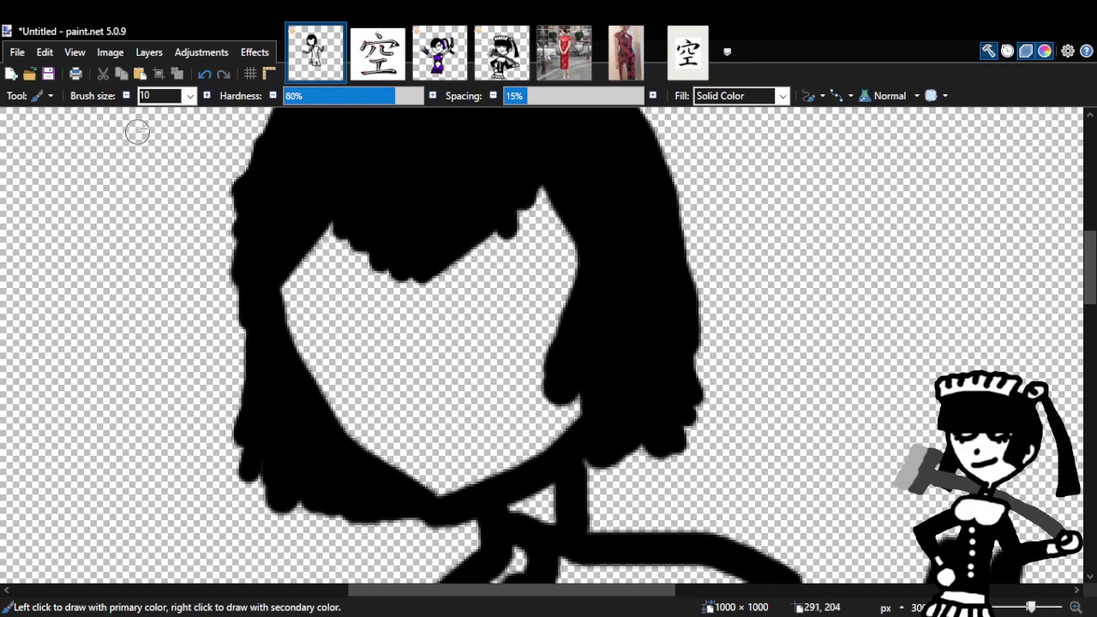
pyautogui.click(204, 75)
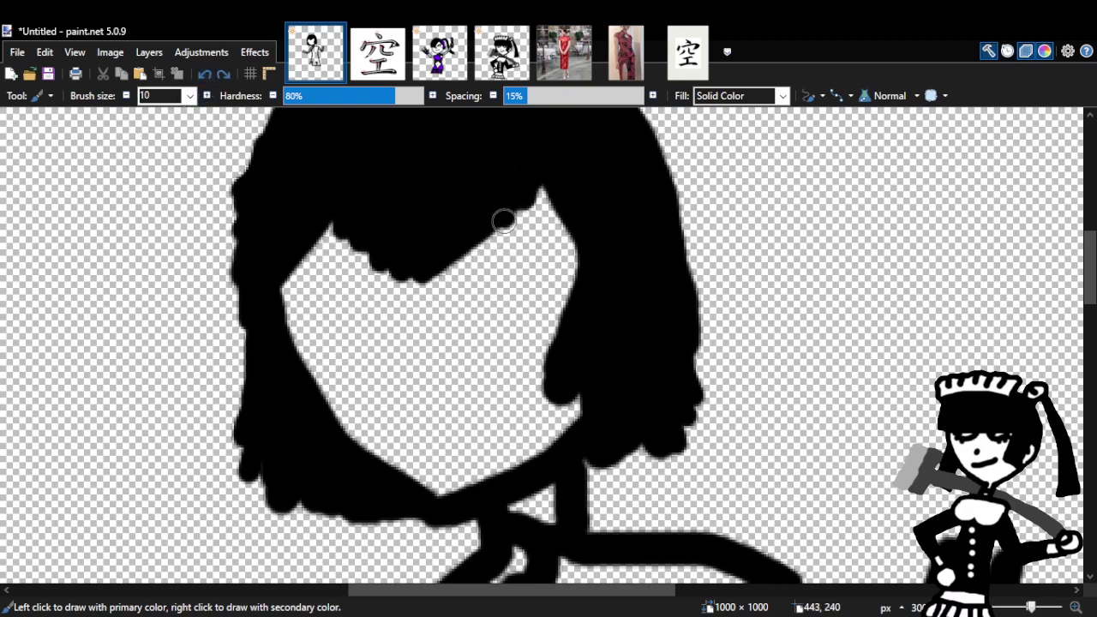
pyautogui.moveTo(470, 237); pyautogui.dragTo(476, 253)
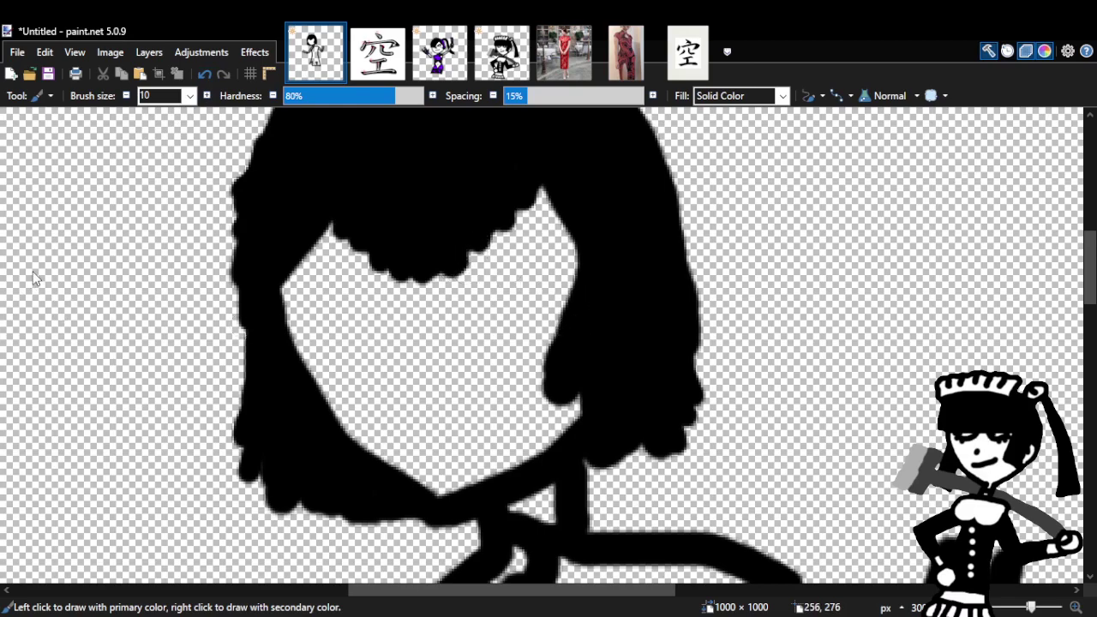
pyautogui.press('z')
pyautogui.rightClick(626, 365)
pyautogui.rightClick(626, 365)
pyautogui.rightClick(634, 368)
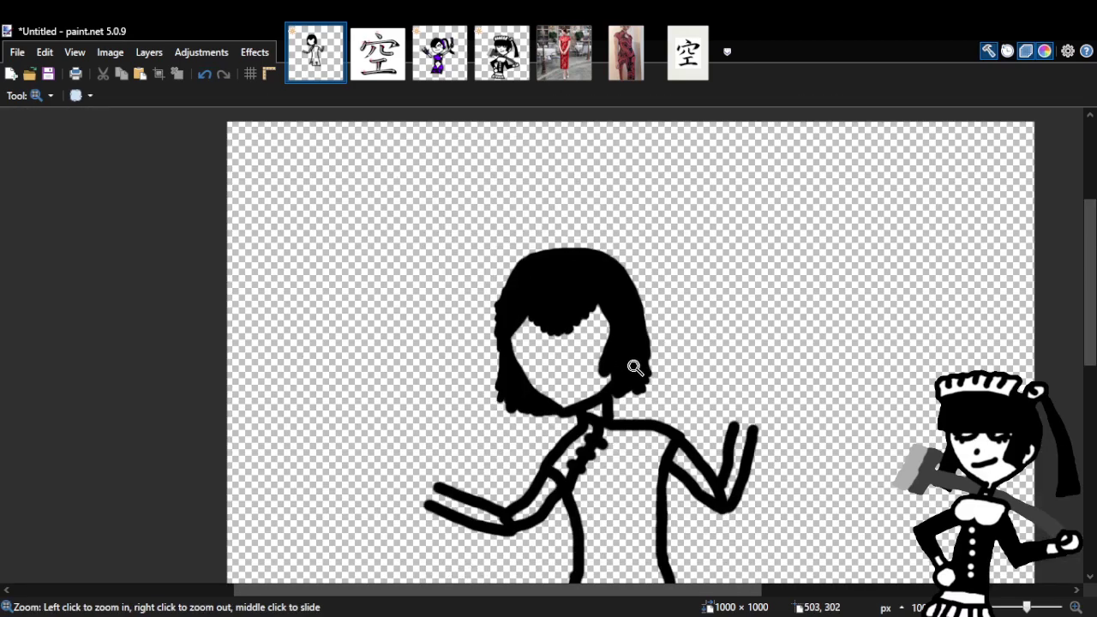
pyautogui.click(635, 367)
pyautogui.click(635, 367)
pyautogui.click(635, 367)
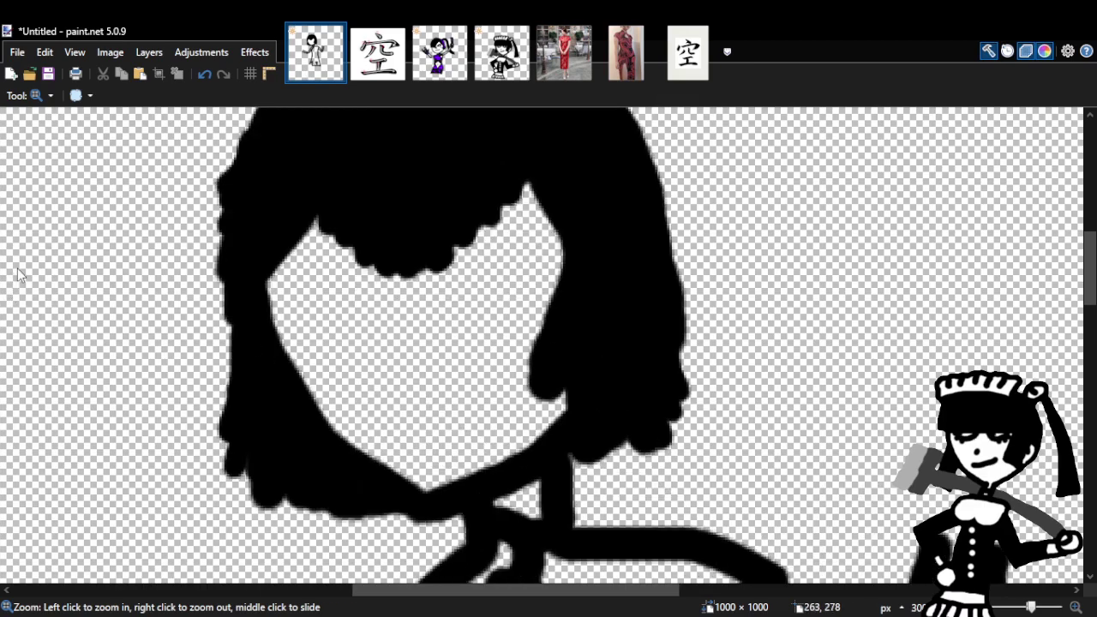
# Undo all the rounded tufts along the bangs, back to their smooth lower edge.
pyautogui.press('b')
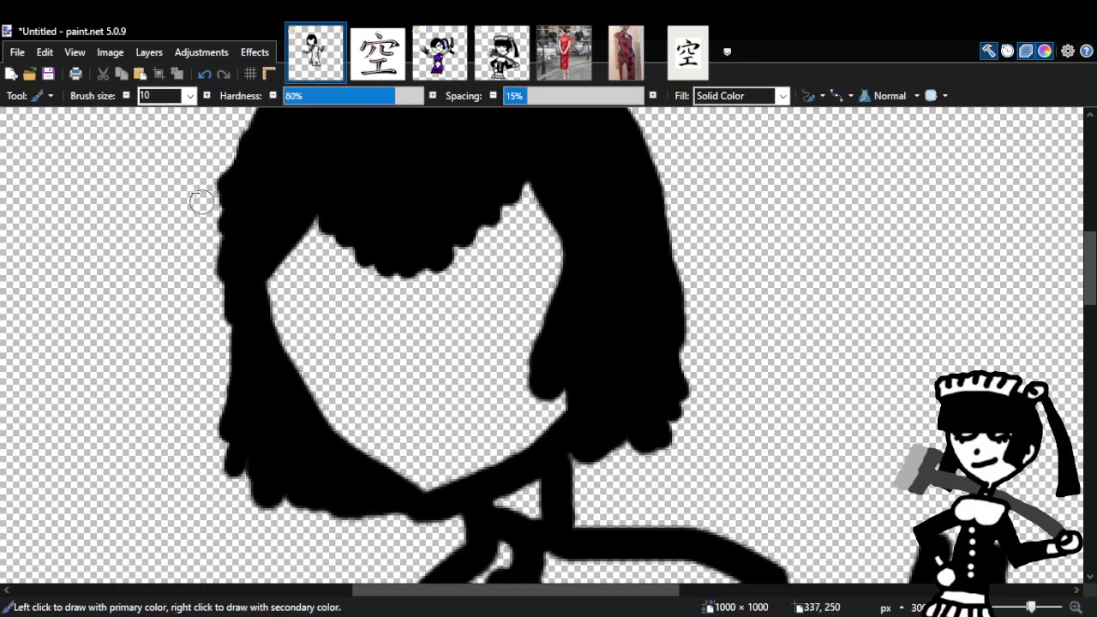
pyautogui.click(205, 74)
pyautogui.click(205, 74)
pyautogui.click(205, 73)
pyautogui.click(206, 74)
pyautogui.click(205, 74)
pyautogui.click(206, 73)
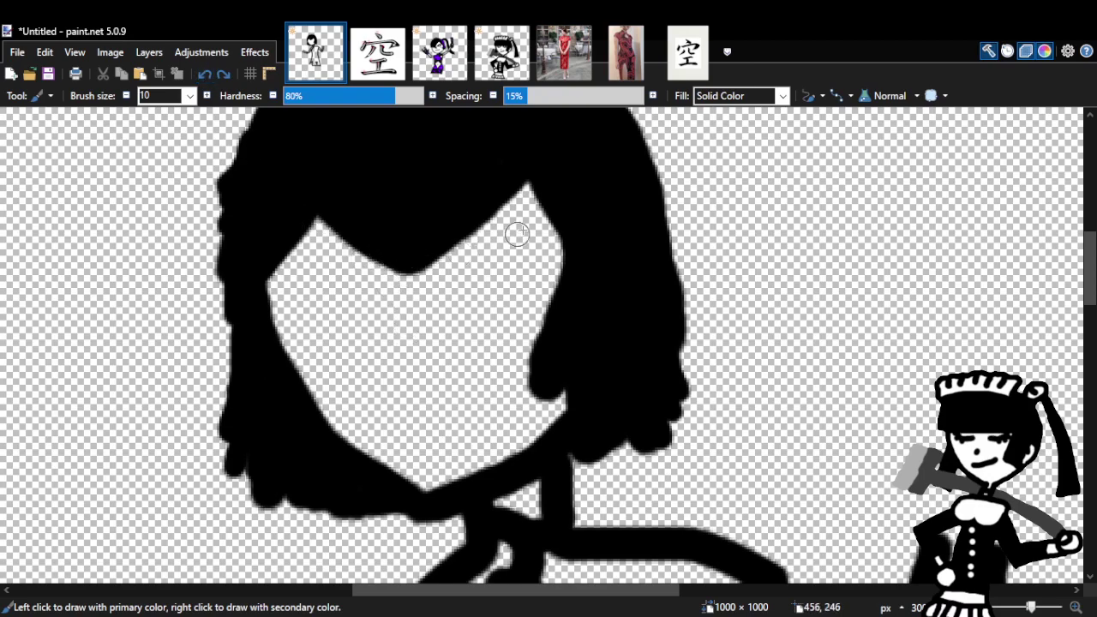
# Paint subtler, uneven black bumps along the lower edge of the bangs and check the head from farther out.
pyautogui.moveTo(513, 180)
pyautogui.mouseDown()
pyautogui.moveTo(477, 222)
pyautogui.moveTo(510, 228)
pyautogui.moveTo(462, 226)
pyautogui.moveTo(446, 246)
pyautogui.moveTo(491, 288)
pyautogui.moveTo(428, 252)
pyautogui.moveTo(422, 265)
pyautogui.moveTo(525, 310)
pyautogui.moveTo(352, 284)
pyautogui.moveTo(367, 259)
pyautogui.moveTo(328, 213)
pyautogui.moveTo(382, 249)
pyautogui.moveTo(350, 239)
pyautogui.moveTo(357, 247)
pyautogui.moveTo(410, 263)
pyautogui.moveTo(331, 245)
pyautogui.mouseUp()
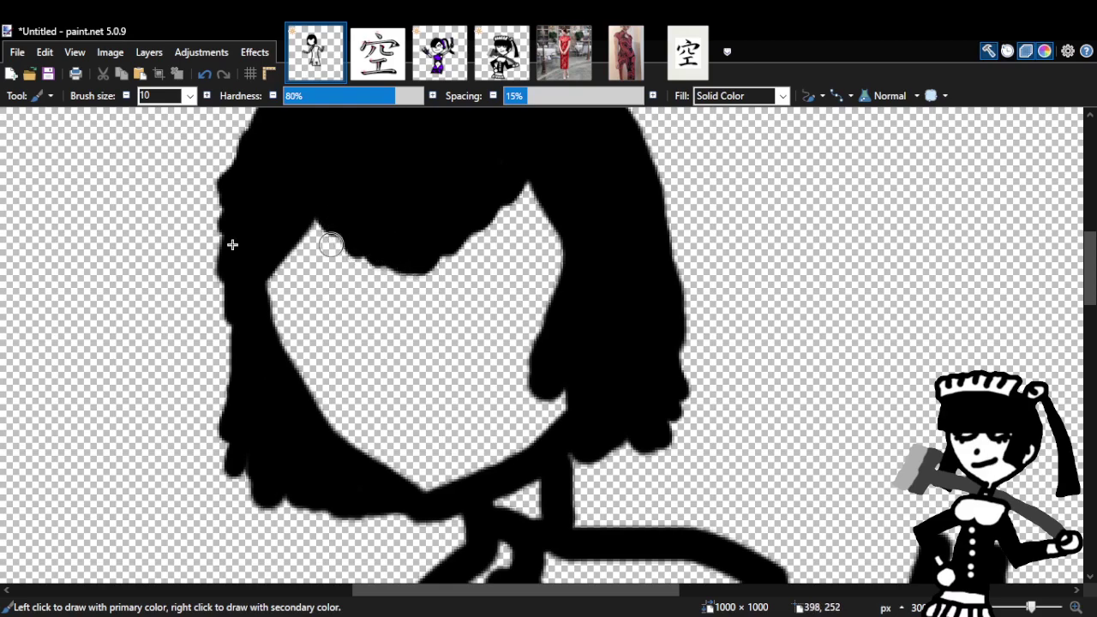
pyautogui.press('z')
pyautogui.rightClick(450, 281)
pyautogui.rightClick(450, 281)
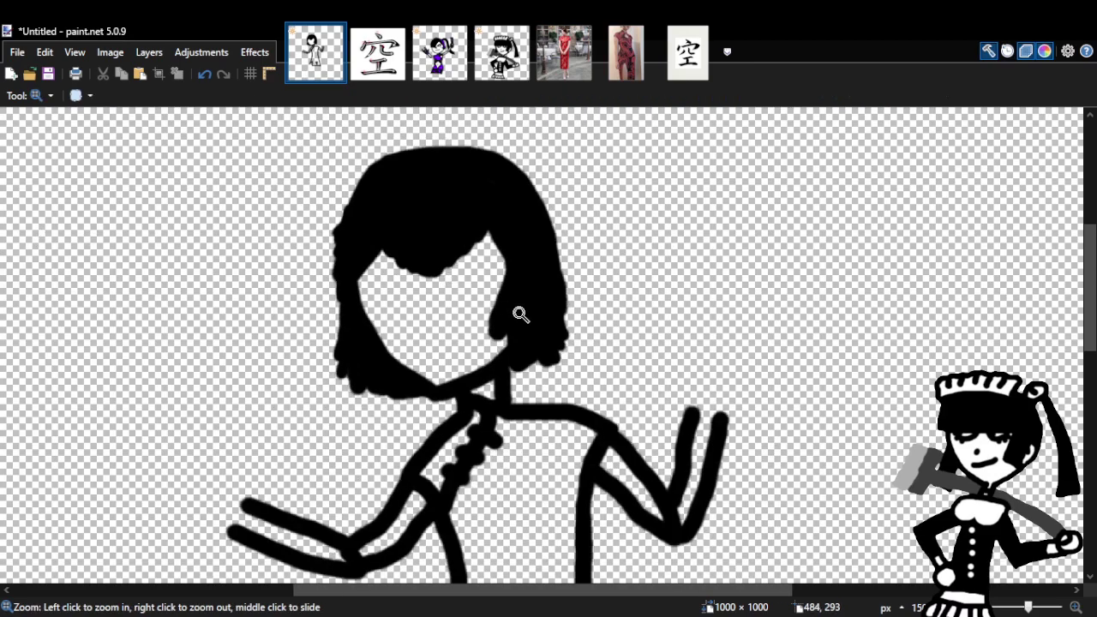
pyautogui.rightClick(612, 317)
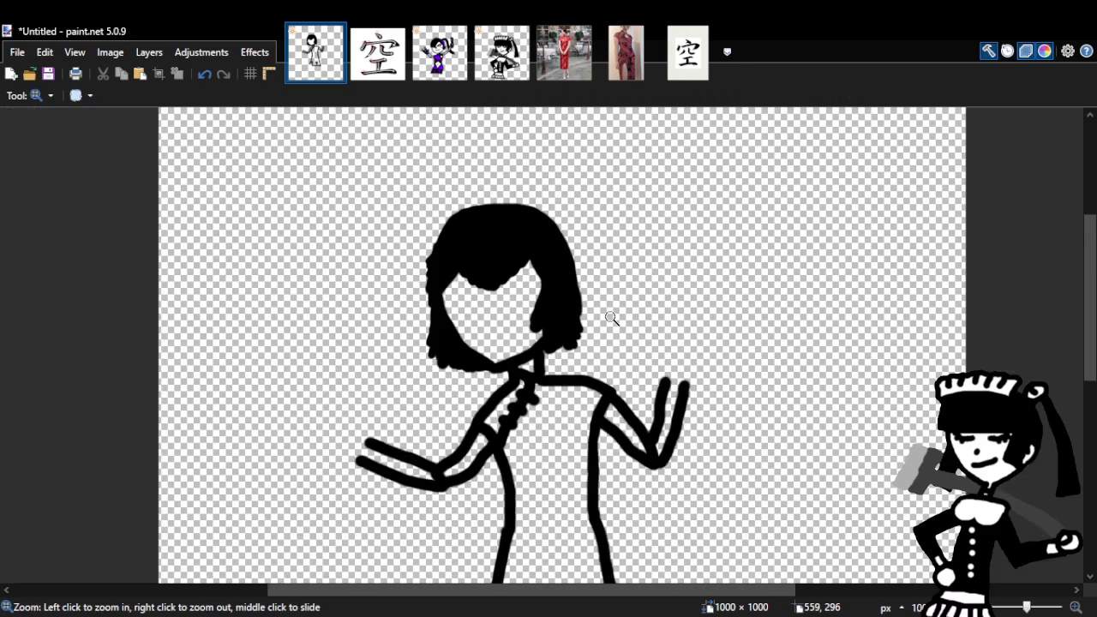
pyautogui.rightClick(612, 317)
# Paint small tufts on the inner and outer edges of the right-hand hair, undoing the last bump on the outer contour.
pyautogui.click(592, 301)
pyautogui.click(591, 302)
pyautogui.click(591, 301)
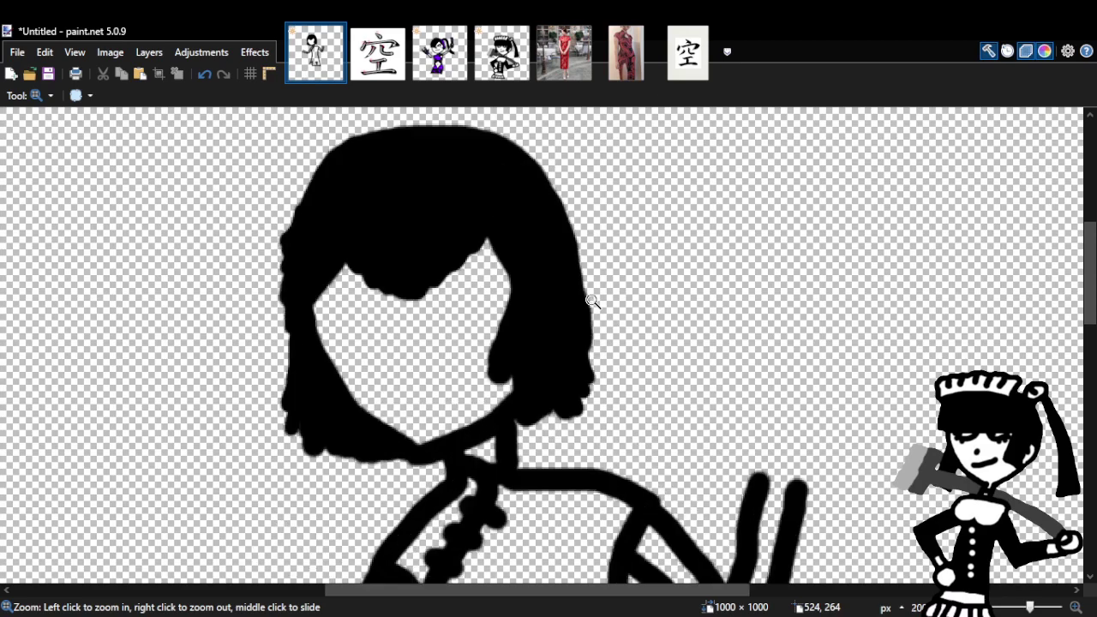
pyautogui.click(591, 302)
pyautogui.press('b')
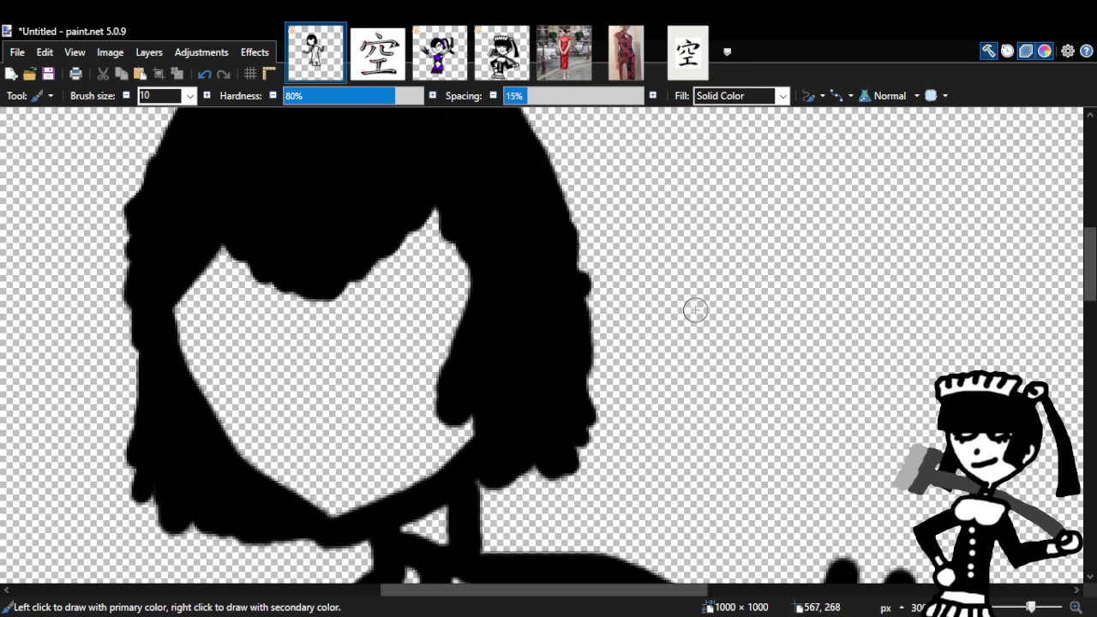
pyautogui.click(202, 82)
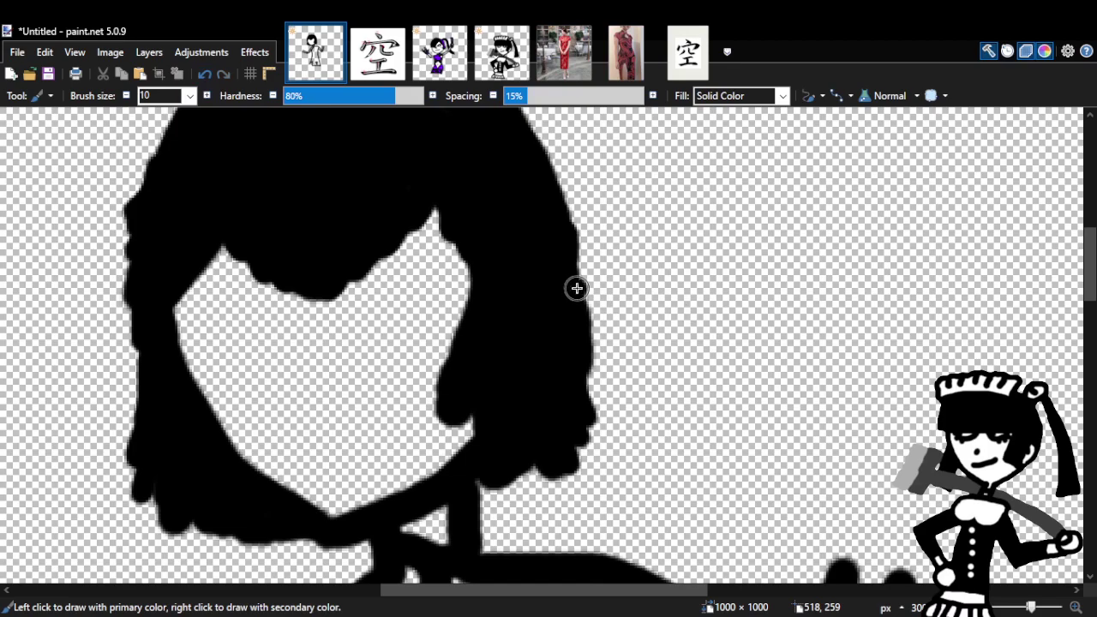
# Add small black tufts to the left inner hair edge beside the forehead, the right contour and the hair's bottom edge.
pyautogui.scroll(-5, 548, 345)
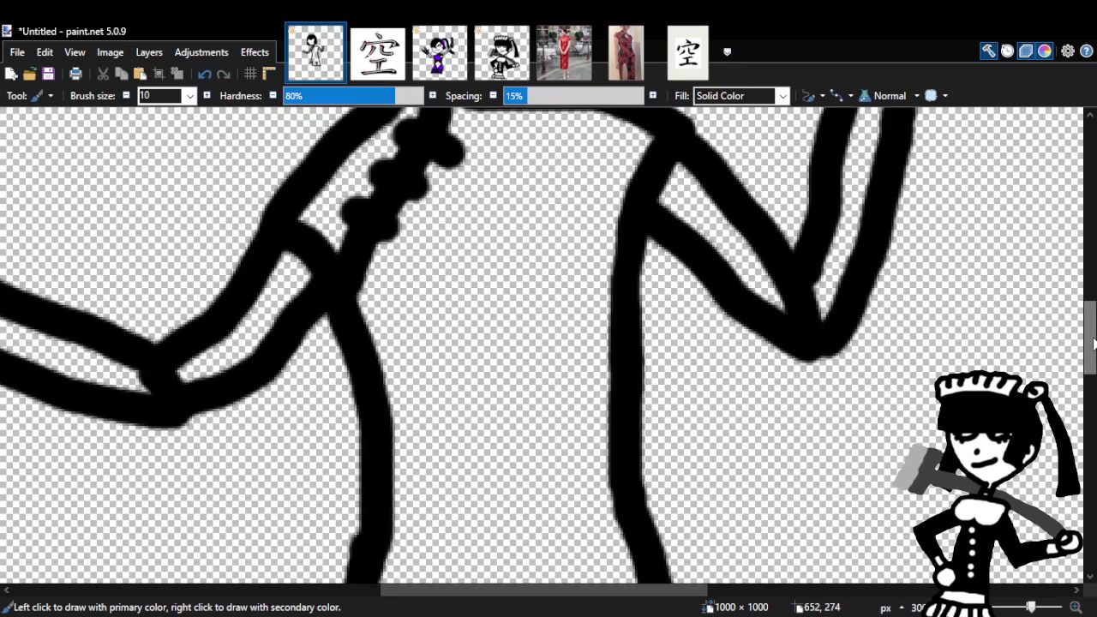
pyautogui.scroll(5, 548, 345)
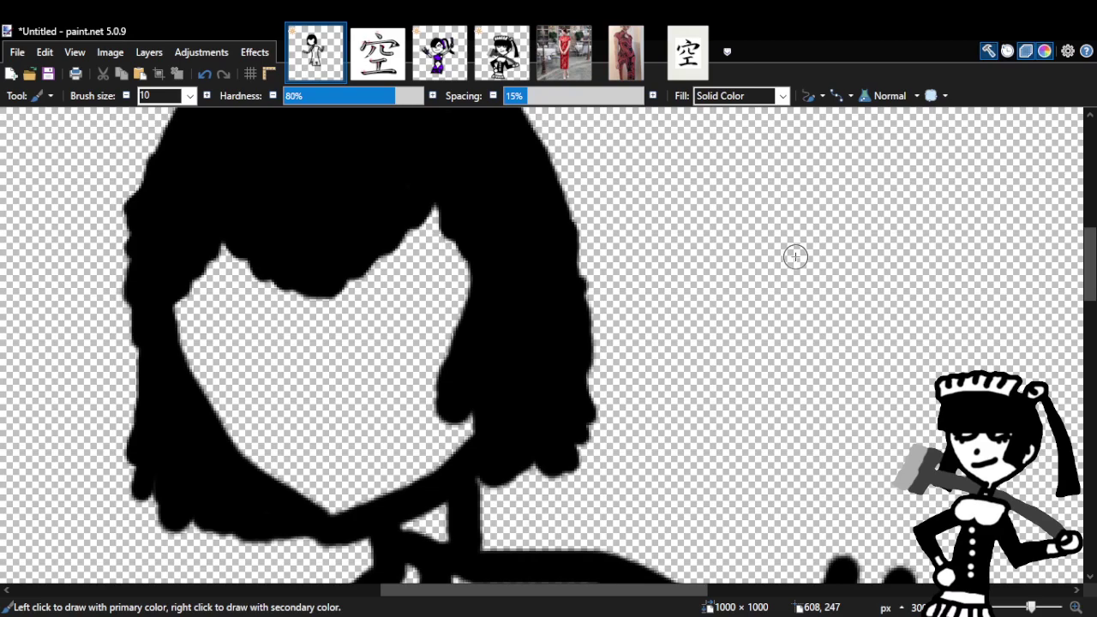
pyautogui.moveTo(233, 520); pyautogui.dragTo(279, 533)
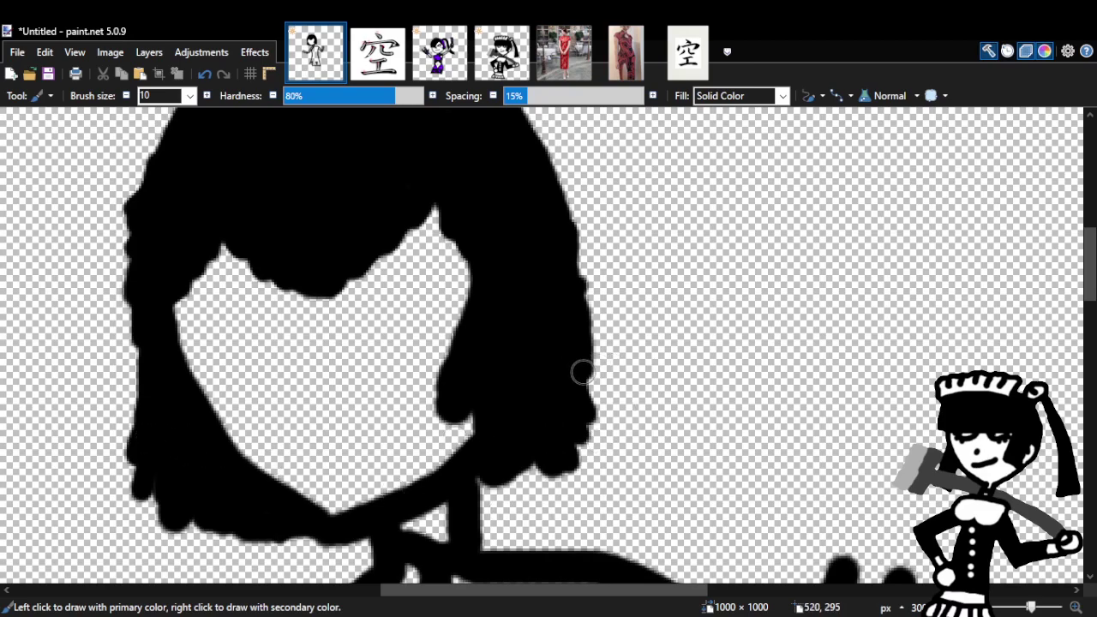
pyautogui.scroll(-5, 460, 345)
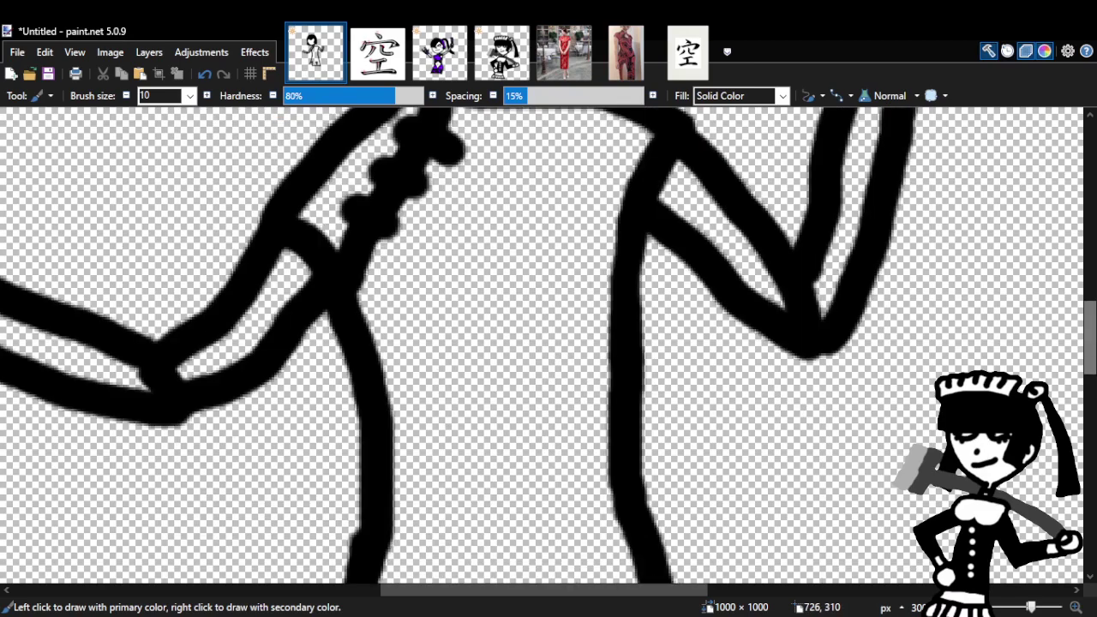
pyautogui.scroll(6, 460, 346)
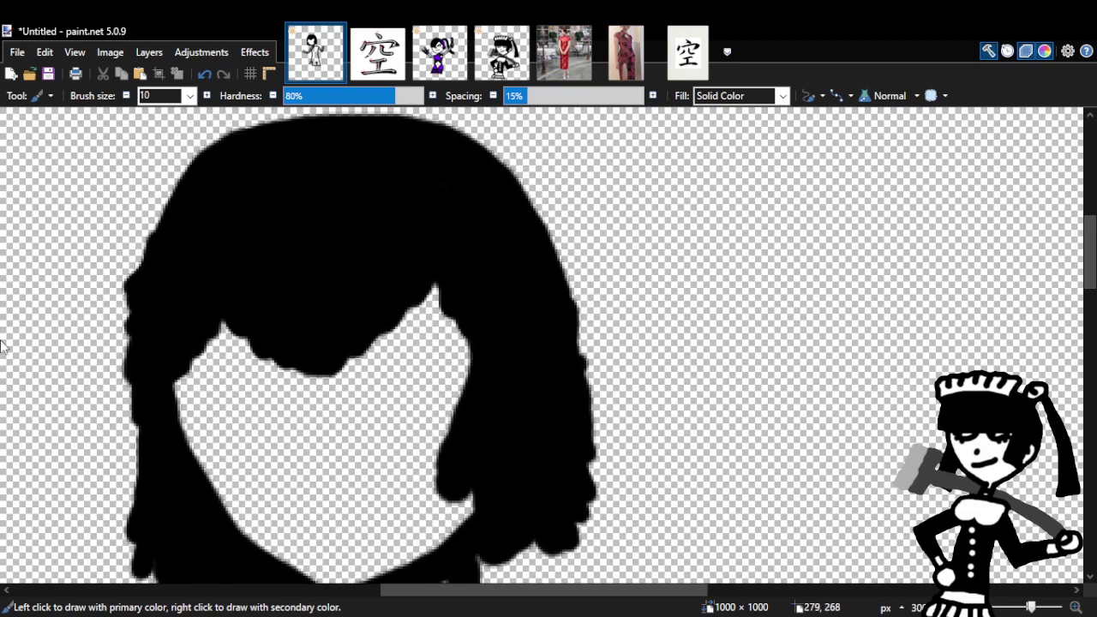
# Trim the face side of the right-hand lock with the Eraser and paint a small tuft at its tip.
pyautogui.press('e')
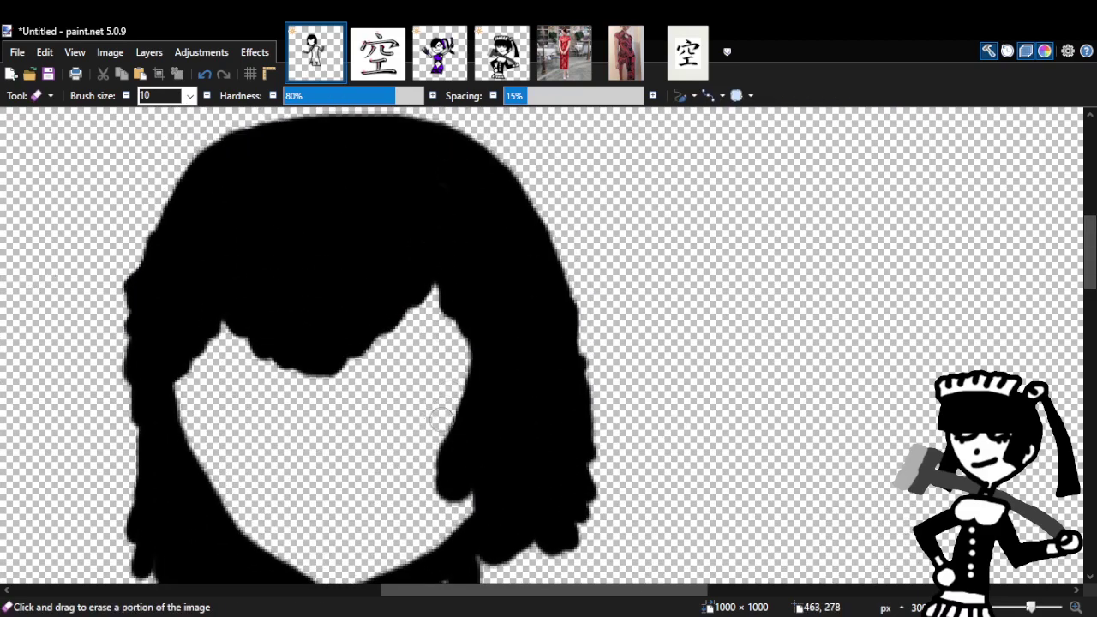
pyautogui.moveTo(450, 406)
pyautogui.mouseDown()
pyautogui.moveTo(419, 484)
pyautogui.moveTo(459, 364)
pyautogui.mouseUp()
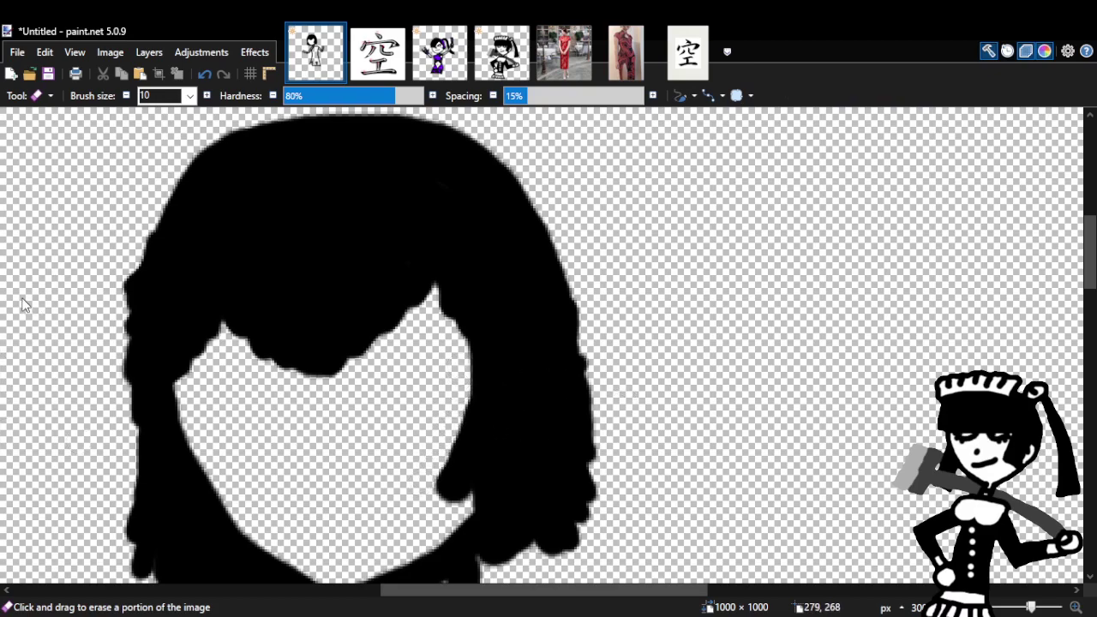
pyautogui.press('b')
pyautogui.moveTo(454, 482)
pyautogui.mouseDown()
pyautogui.moveTo(448, 502)
pyautogui.moveTo(460, 488)
pyautogui.moveTo(469, 501)
pyautogui.mouseUp()
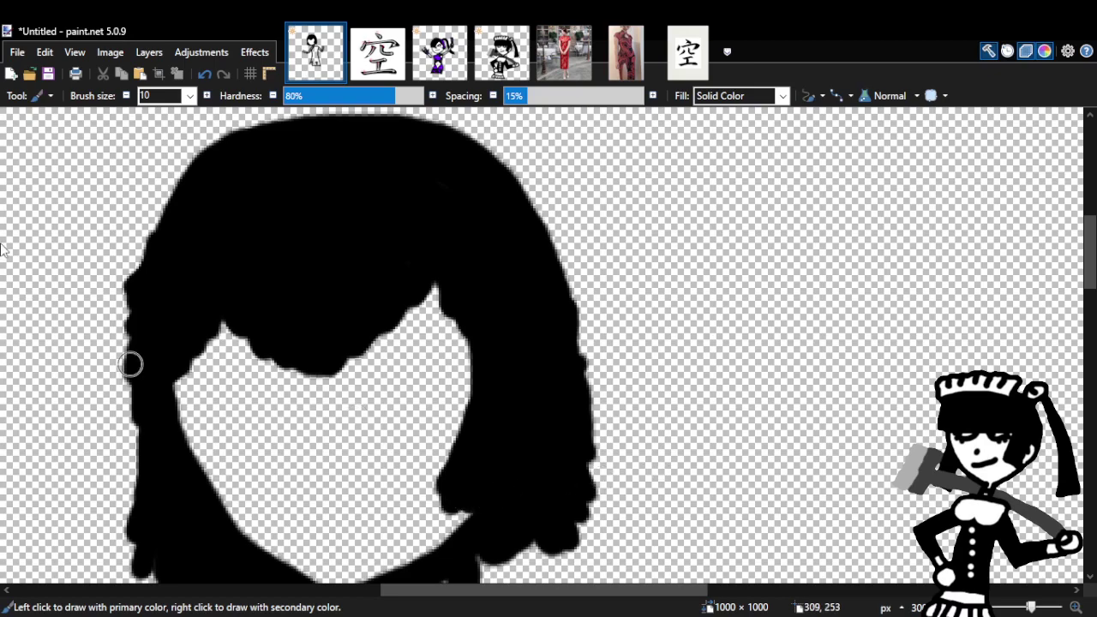
# Examine the whole character, from the tufted hair down to the 空 at the dress hem.
pyautogui.press('z')
pyautogui.rightClick(779, 374)
pyautogui.rightClick(836, 420)
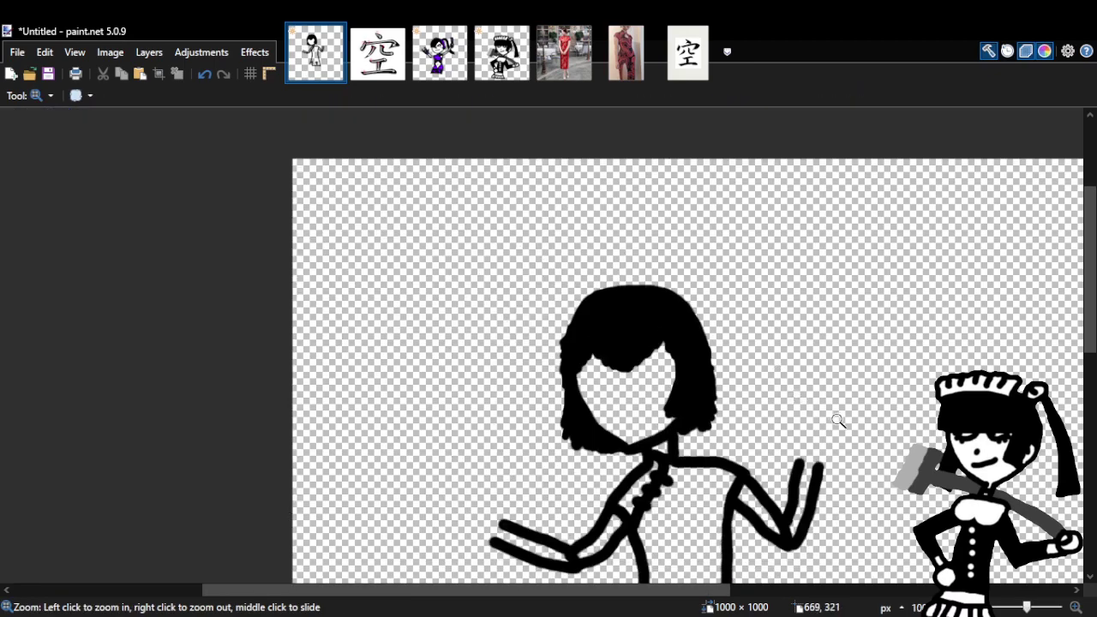
pyautogui.scroll(-2, 962, 411)
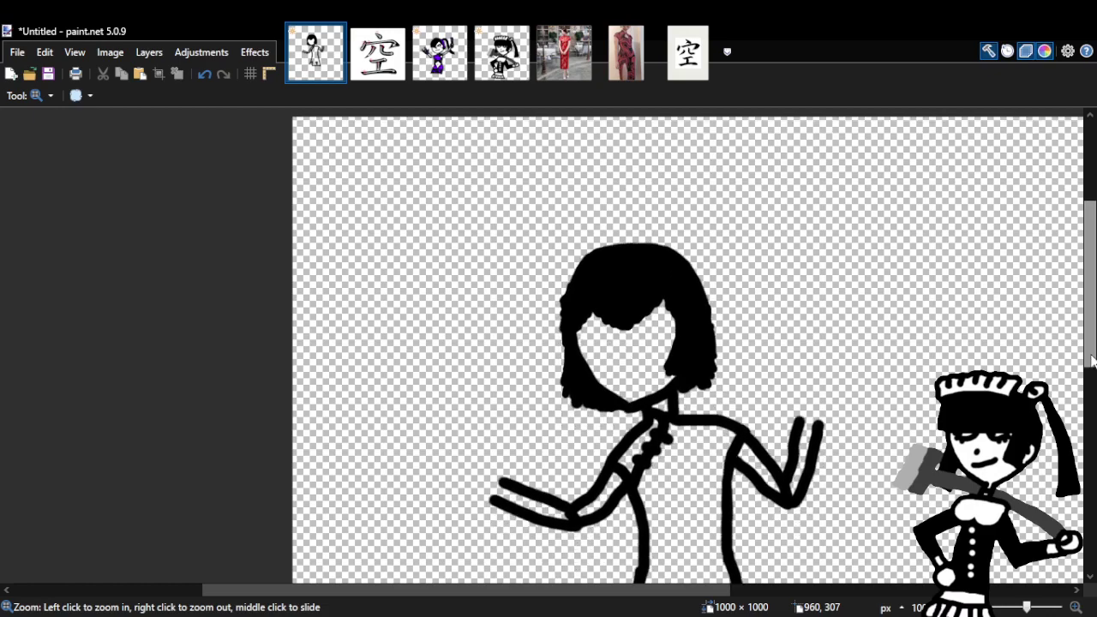
pyautogui.moveTo(581, 572); pyautogui.dragTo(587, 586)
pyautogui.rightClick(632, 325)
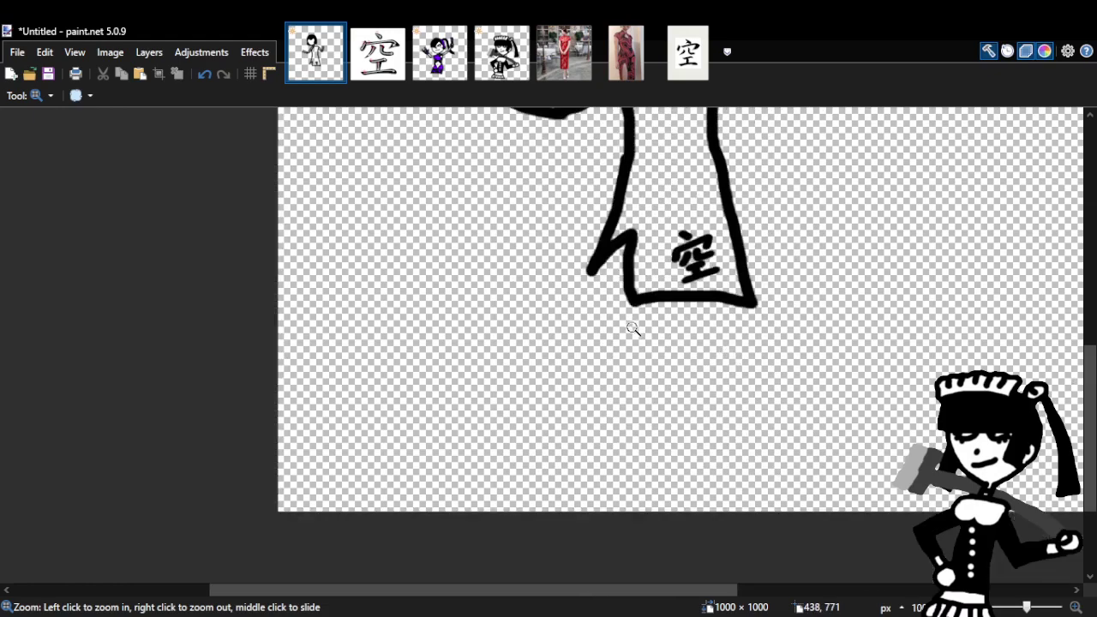
pyautogui.rightClick(634, 317)
pyautogui.rightClick(639, 308)
pyautogui.click(694, 255)
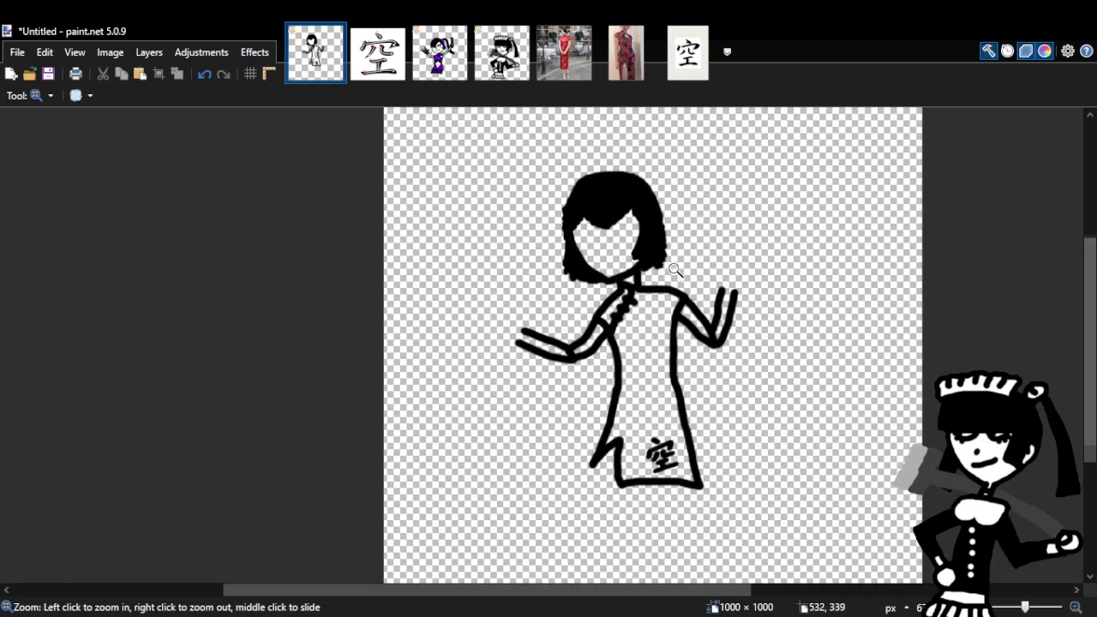
# Try brushing a rounded outline bulging inward from the dress's right edge at hip height, and undo it.
pyautogui.click(693, 255)
pyautogui.click(694, 255)
pyautogui.click(694, 255)
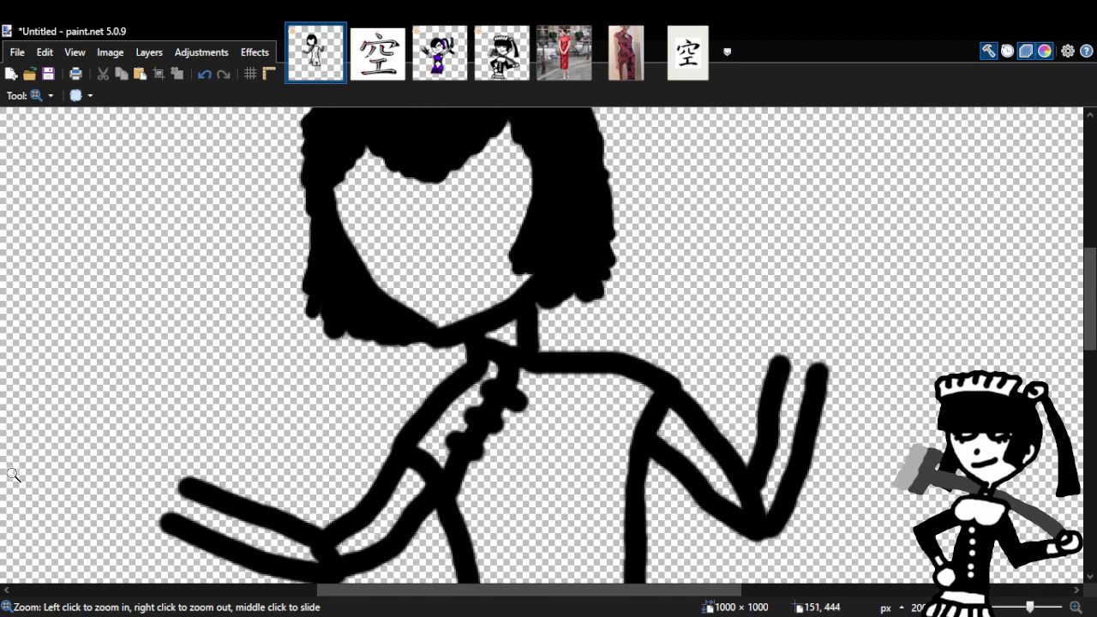
pyautogui.press('b')
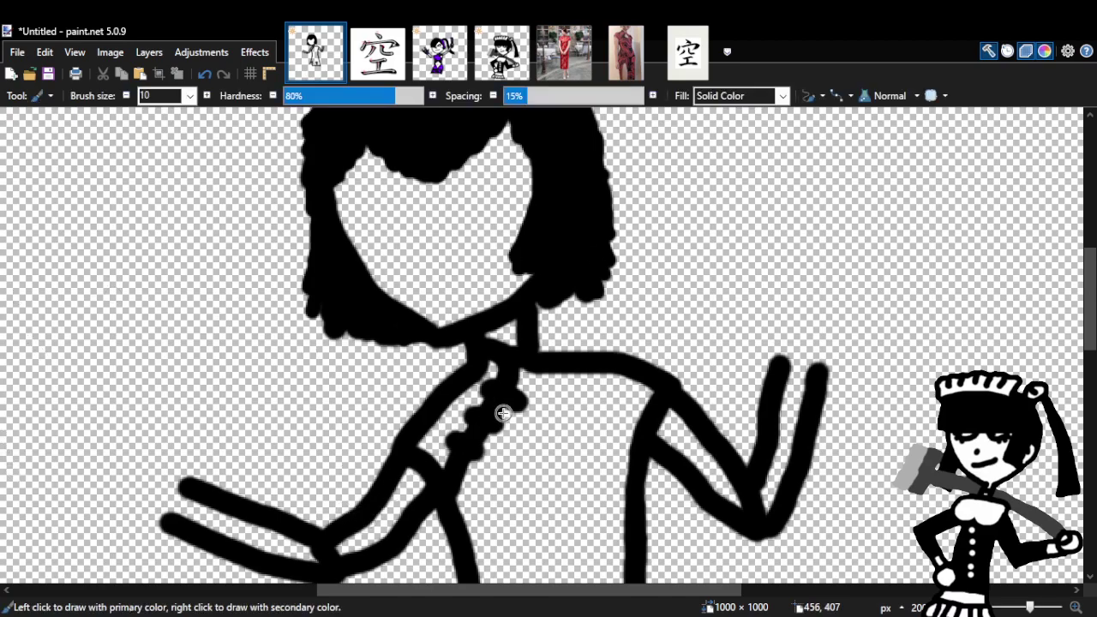
pyautogui.moveTo(1088, 316)
pyautogui.mouseDown()
pyautogui.moveTo(1088, 445)
pyautogui.moveTo(1088, 353)
pyautogui.moveTo(1088, 377)
pyautogui.mouseUp()
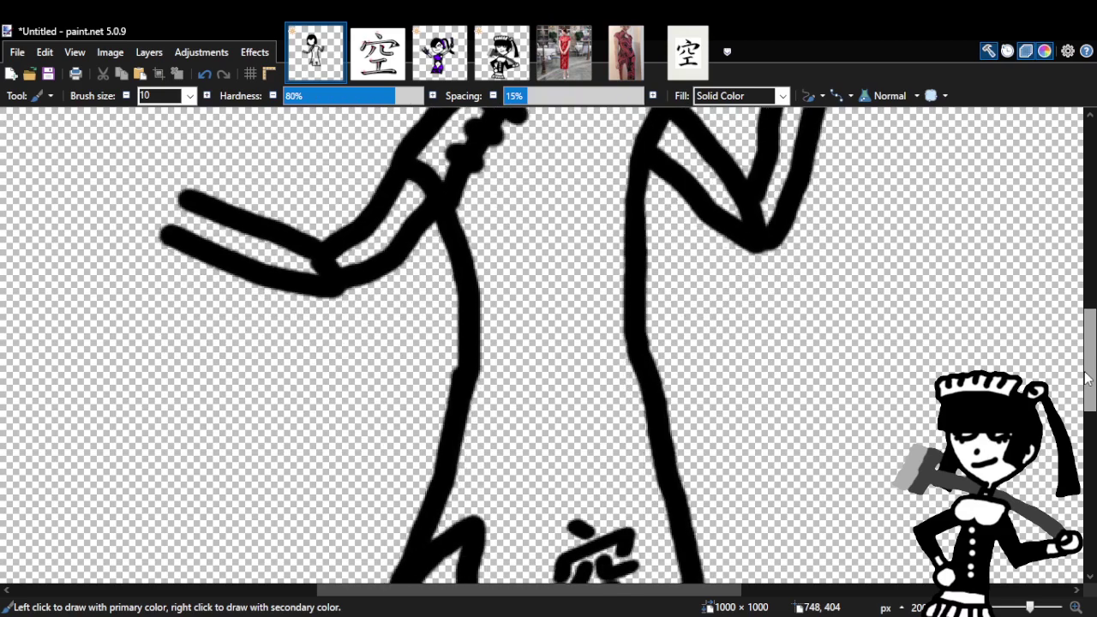
pyautogui.moveTo(626, 241)
pyautogui.mouseDown()
pyautogui.moveTo(554, 296)
pyautogui.moveTo(561, 342)
pyautogui.moveTo(642, 415)
pyautogui.mouseUp()
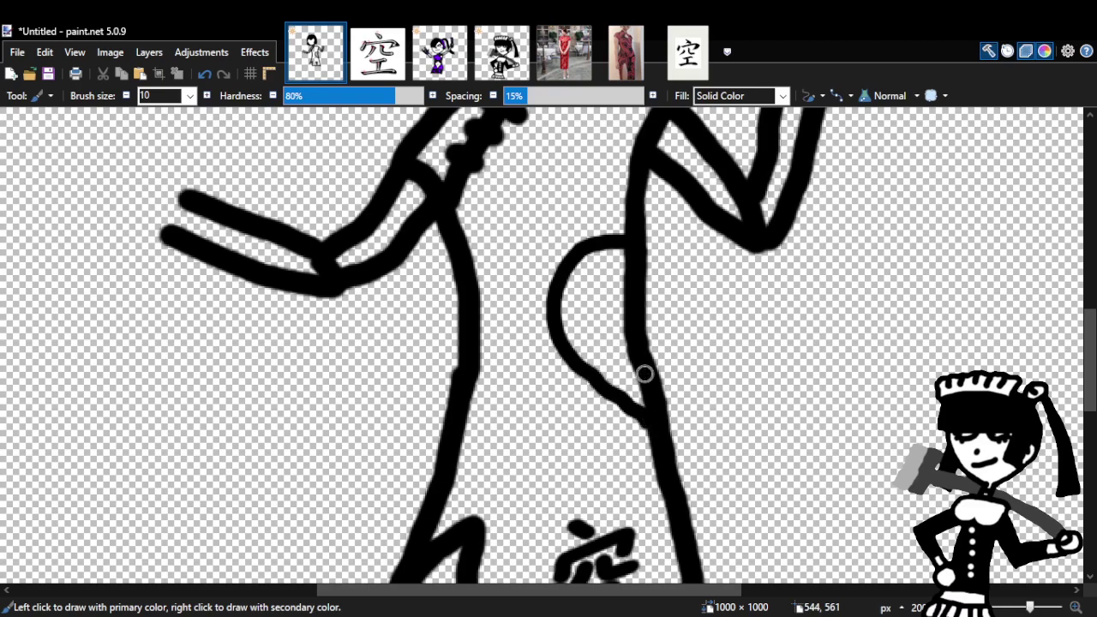
pyautogui.moveTo(644, 374); pyautogui.dragTo(610, 268)
pyautogui.click(204, 74)
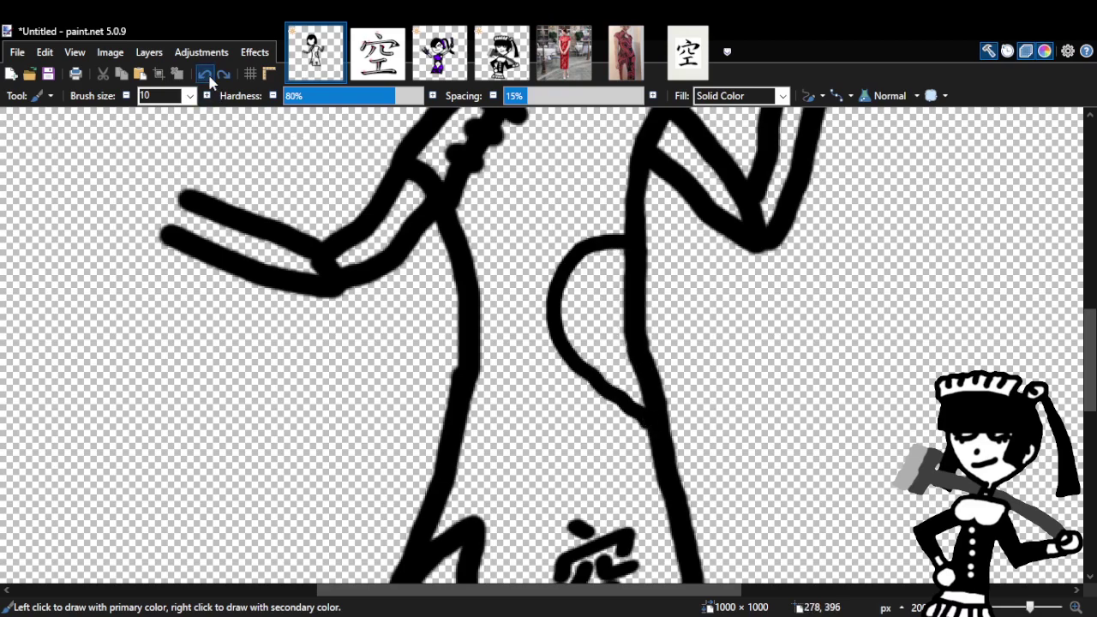
pyautogui.click(204, 74)
# Try brushing crossing wavy lines and a small curved mark on the dress's upper body, and undo them.
pyautogui.scroll(3, 984, 262)
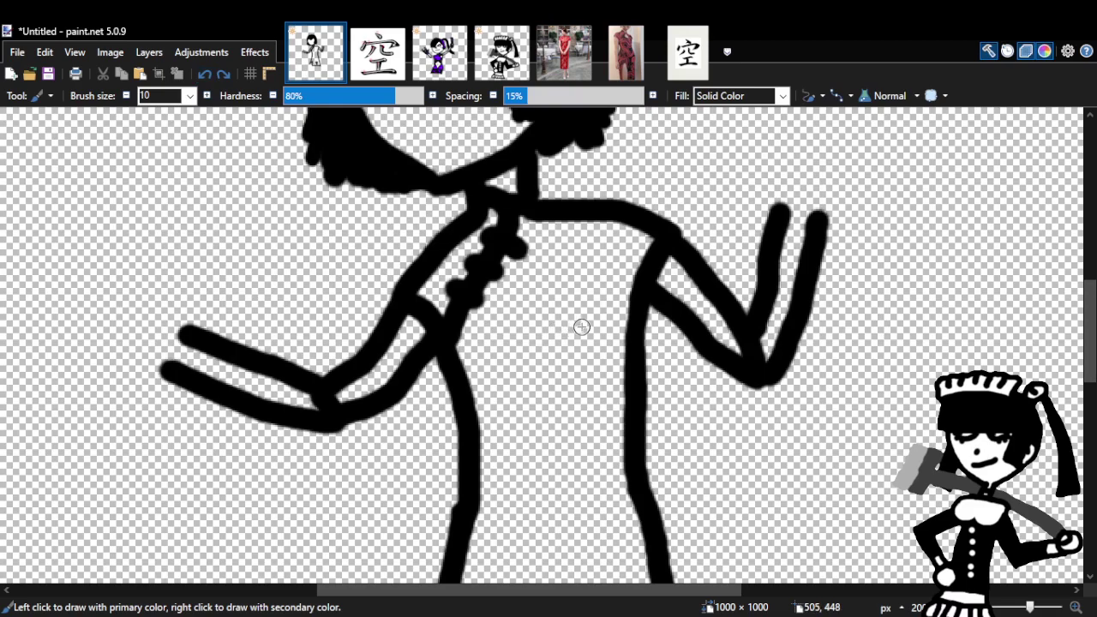
pyautogui.moveTo(584, 294)
pyautogui.mouseDown()
pyautogui.moveTo(547, 405)
pyautogui.moveTo(538, 521)
pyautogui.moveTo(522, 541)
pyautogui.moveTo(513, 511)
pyautogui.moveTo(618, 305)
pyautogui.mouseUp()
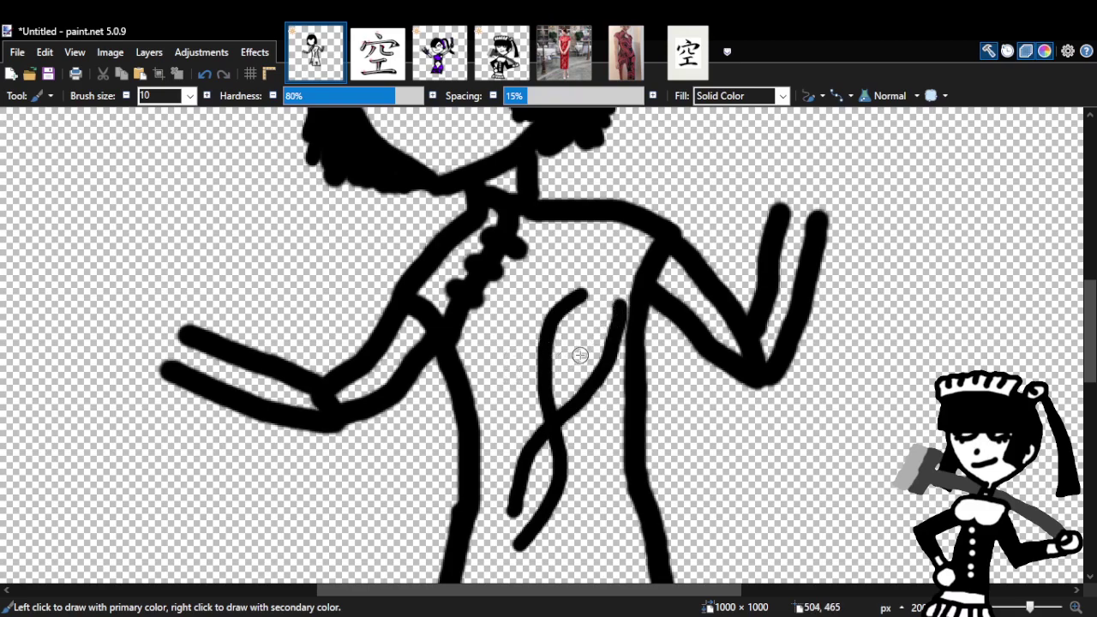
pyautogui.moveTo(577, 358)
pyautogui.mouseDown()
pyautogui.moveTo(508, 406)
pyautogui.moveTo(491, 458)
pyautogui.mouseUp()
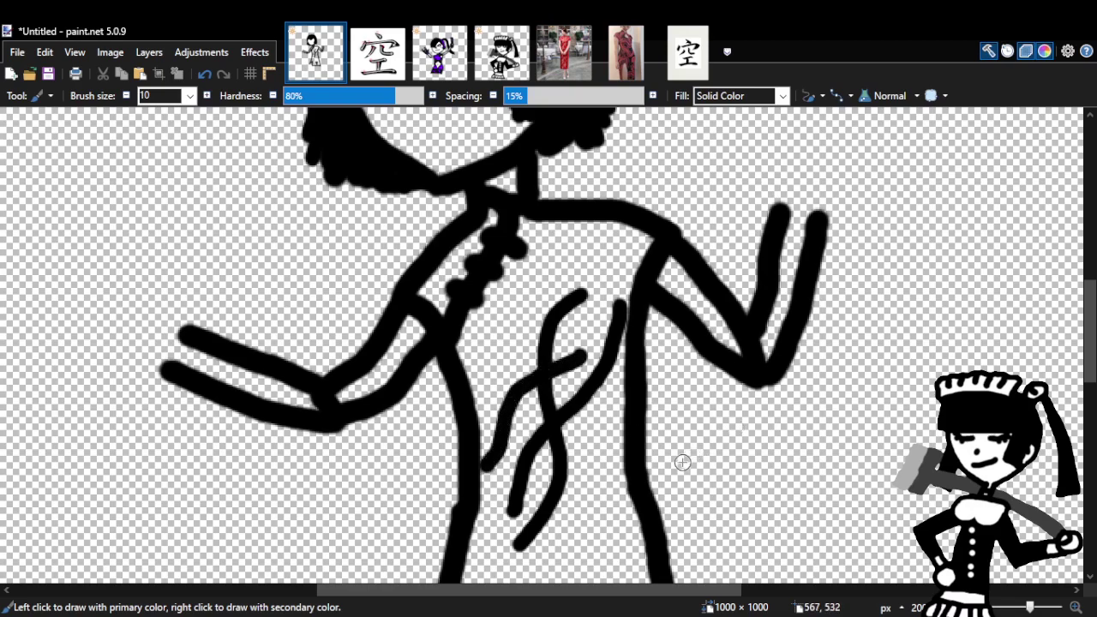
pyautogui.click(203, 74)
pyautogui.click(204, 74)
pyautogui.click(203, 74)
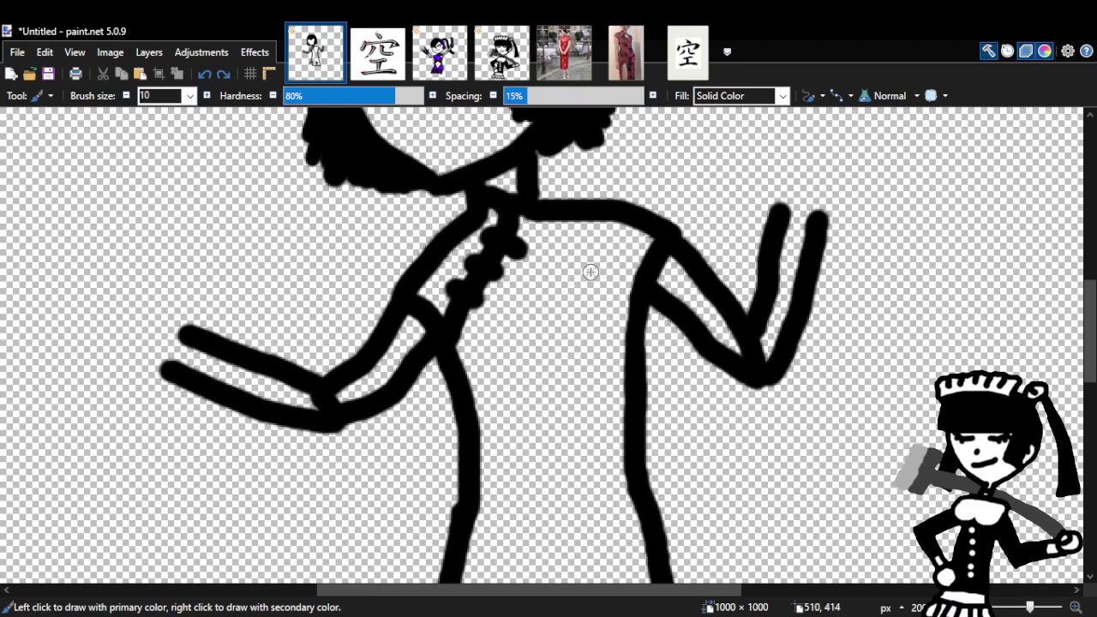
pyautogui.moveTo(584, 268)
pyautogui.mouseDown()
pyautogui.moveTo(598, 273)
pyautogui.moveTo(593, 302)
pyautogui.mouseUp()
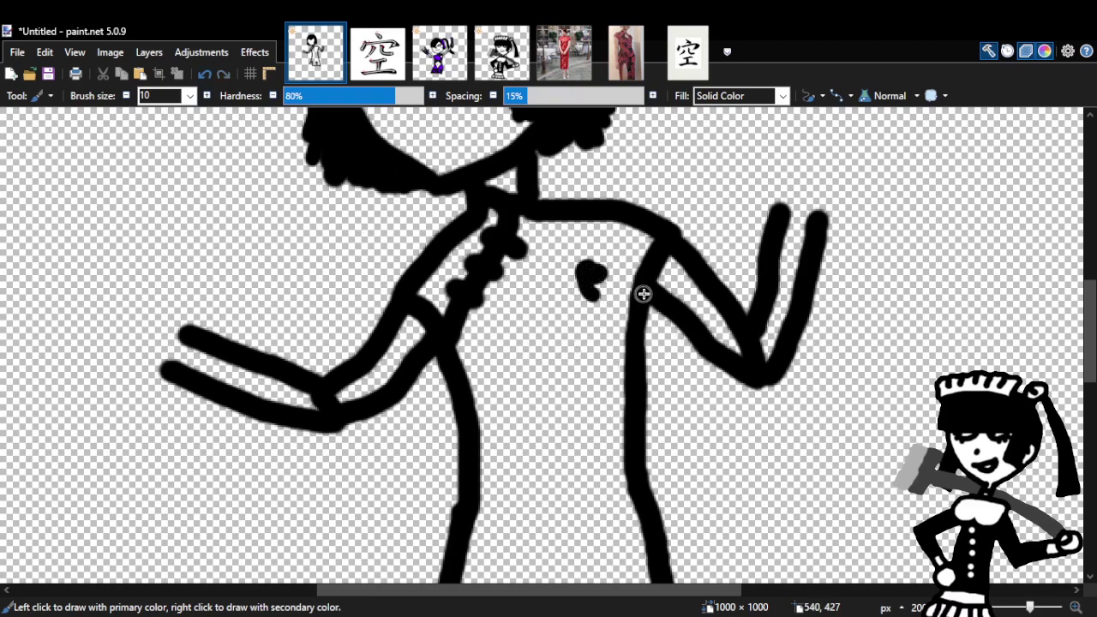
pyautogui.click(203, 73)
# Lasso-select the 空 character above the dress's hem and copy it.
pyautogui.moveTo(1090, 332); pyautogui.dragTo(1090, 401)
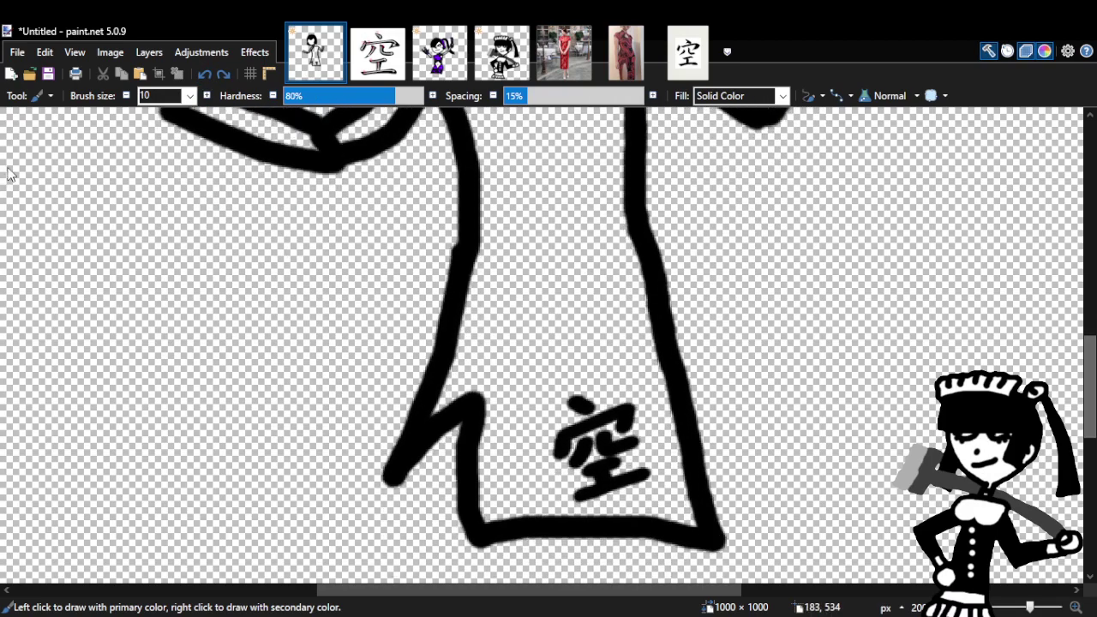
pyautogui.press('s')
pyautogui.moveTo(577, 368)
pyautogui.mouseDown()
pyautogui.moveTo(529, 442)
pyautogui.moveTo(563, 514)
pyautogui.moveTo(650, 509)
pyautogui.moveTo(666, 453)
pyautogui.moveTo(640, 383)
pyautogui.moveTo(620, 381)
pyautogui.mouseUp()
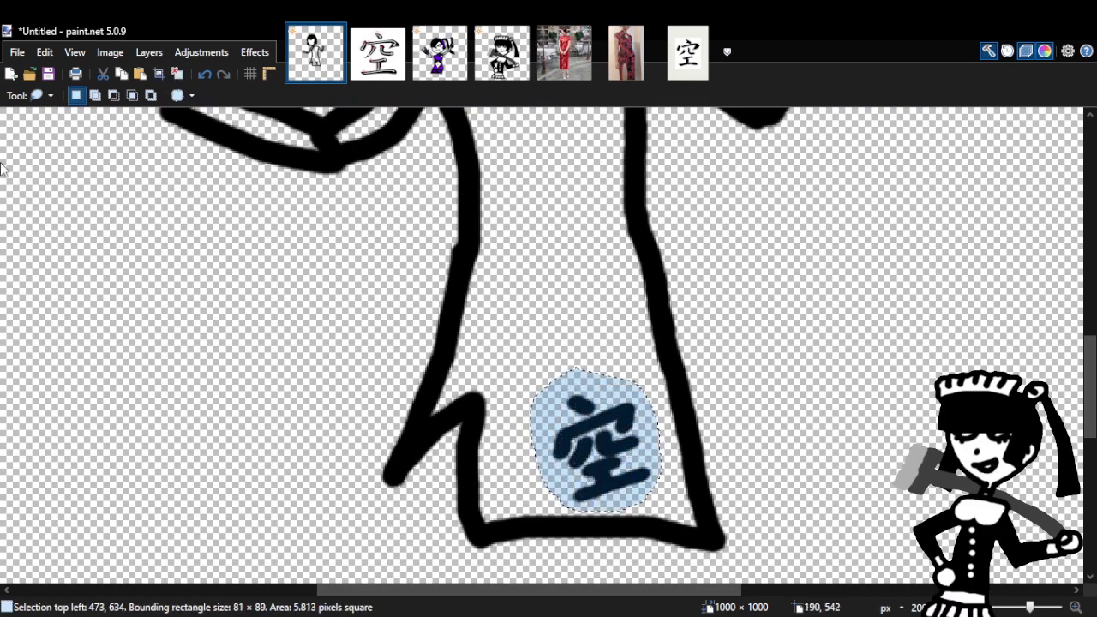
pyautogui.click(122, 75)
# Shrink the selected 空 character to about 40 × 37 px.
pyautogui.press('m')
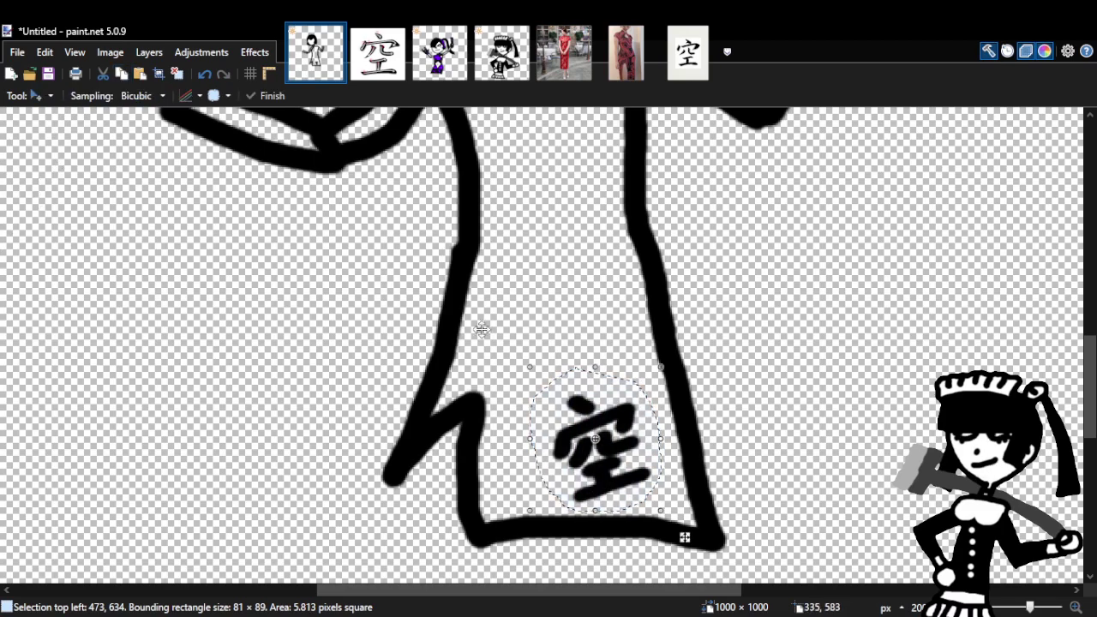
pyautogui.moveTo(663, 368); pyautogui.dragTo(638, 387)
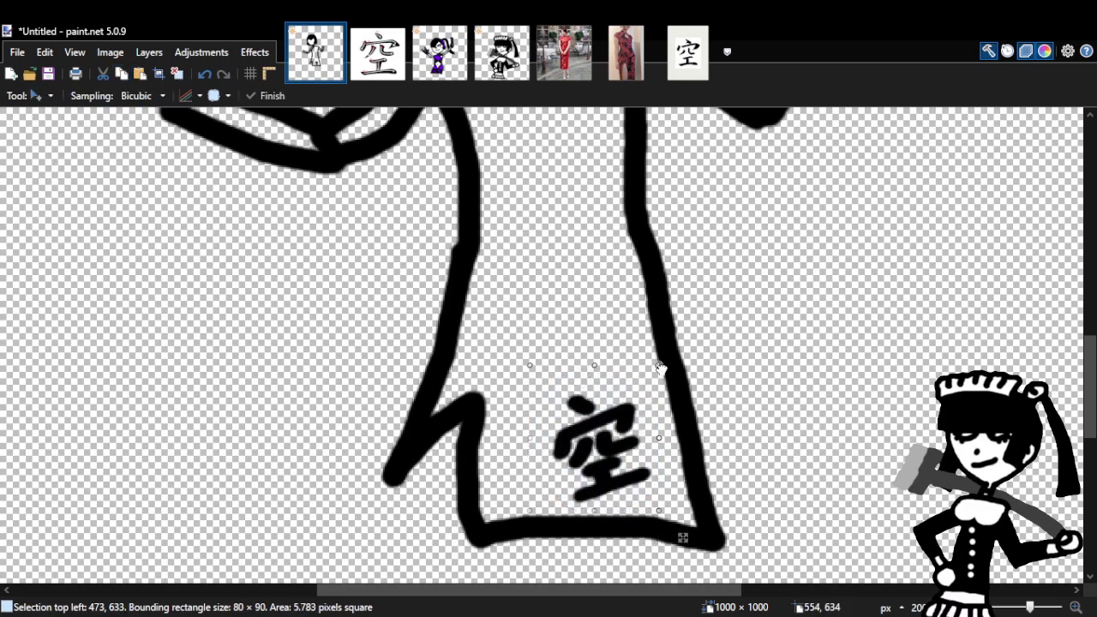
pyautogui.hotkey('ctrl', 'z')
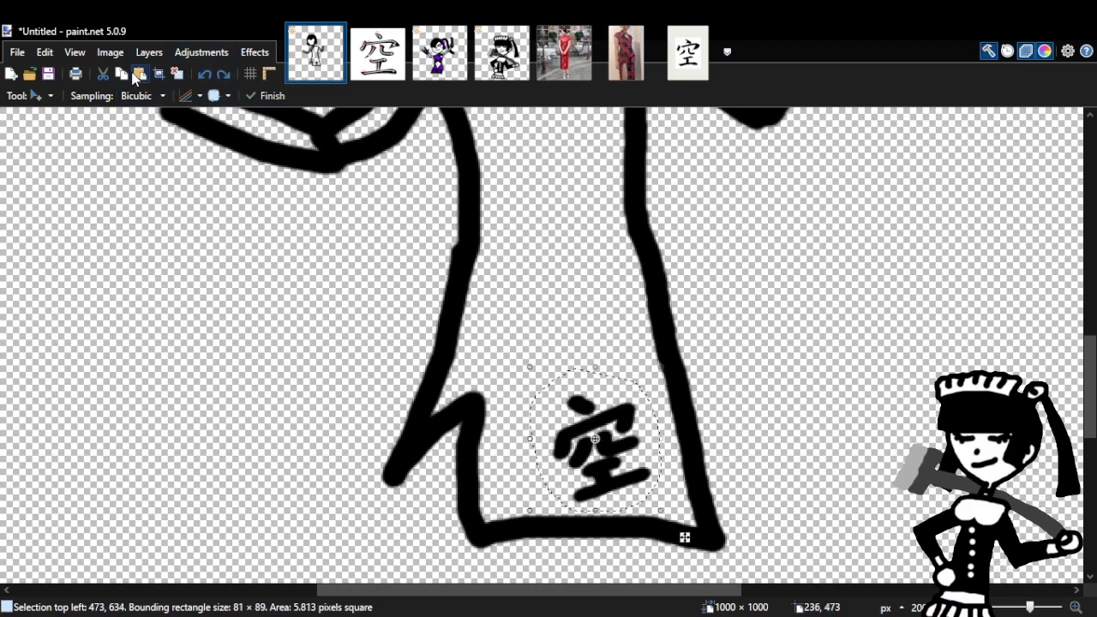
pyautogui.moveTo(660, 368); pyautogui.dragTo(626, 399)
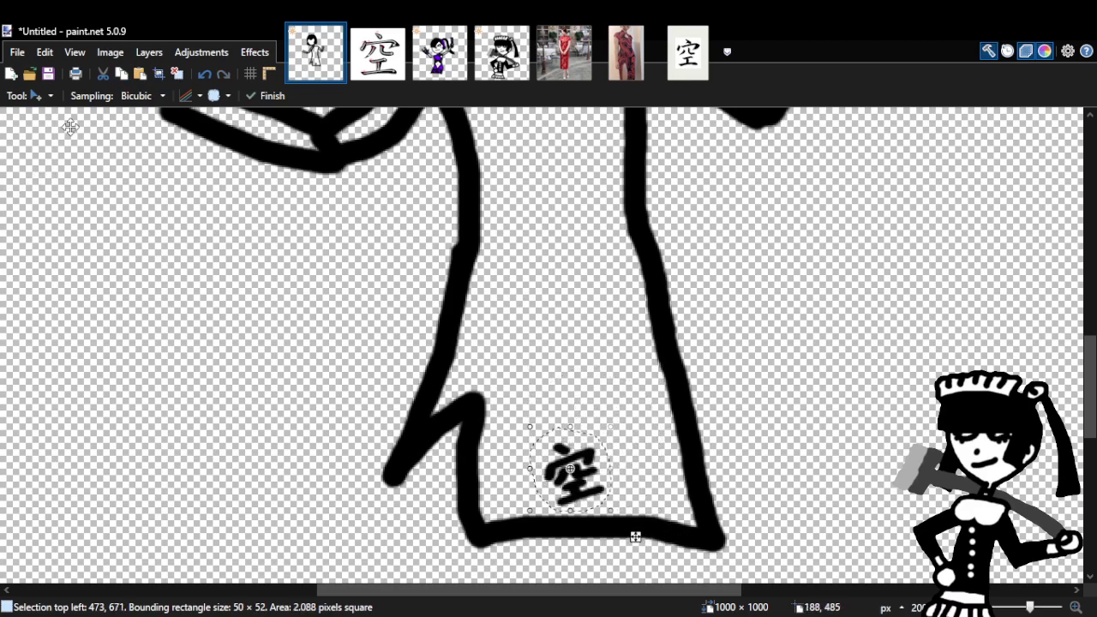
pyautogui.moveTo(609, 429); pyautogui.dragTo(595, 440)
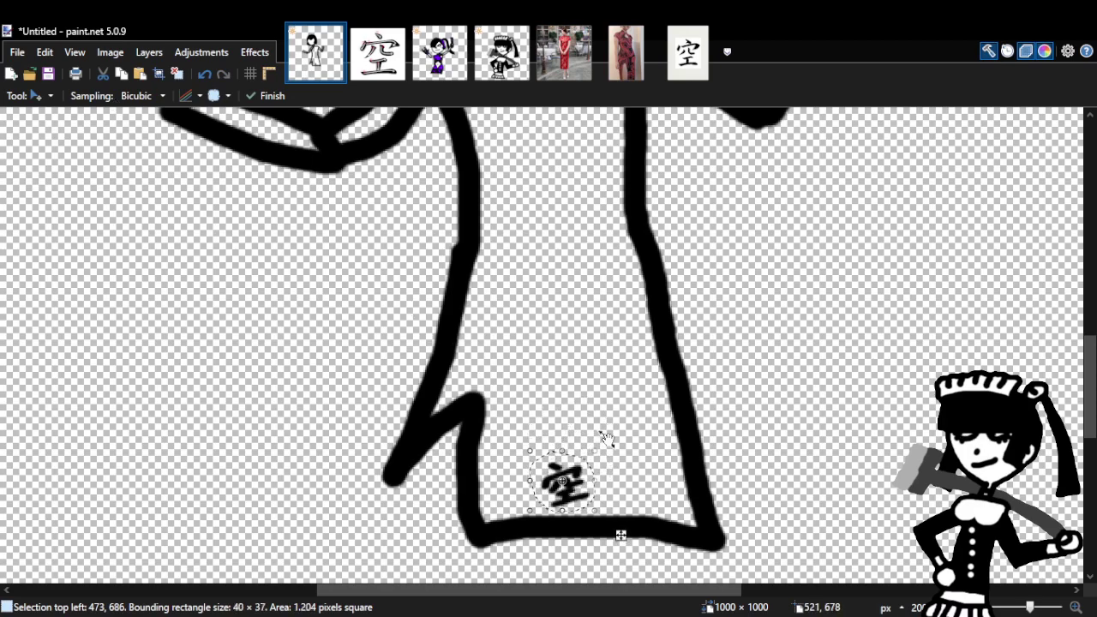
# Rotate the small 空 character to about 14.2°, copy it, and place it above the right part of the hem.
pyautogui.moveTo(595, 430); pyautogui.dragTo(604, 440)
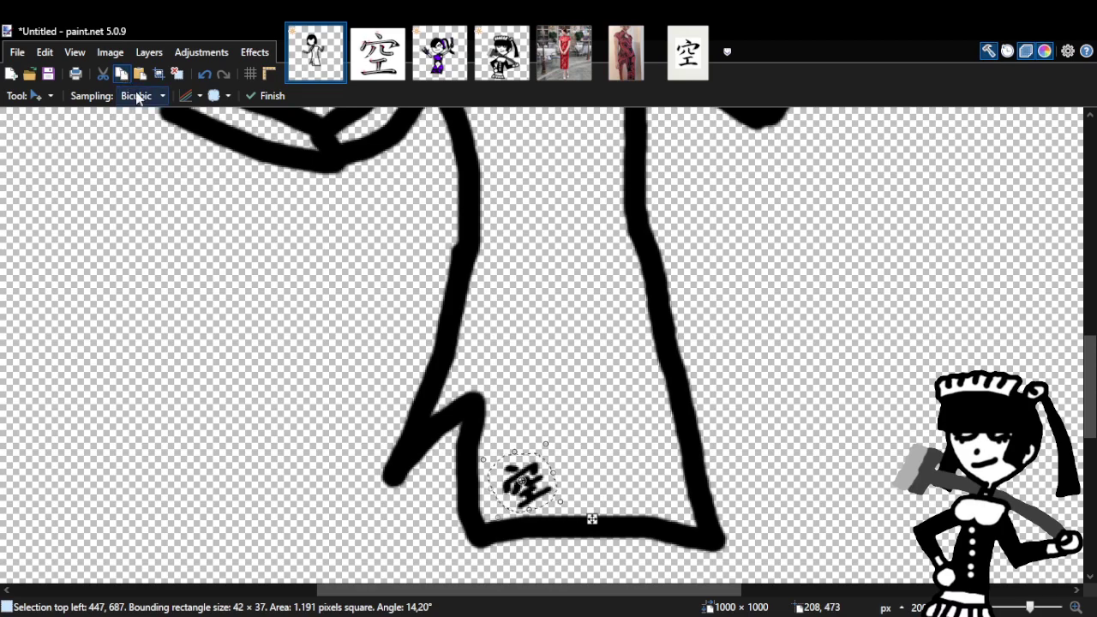
pyautogui.moveTo(534, 478); pyautogui.dragTo(618, 468)
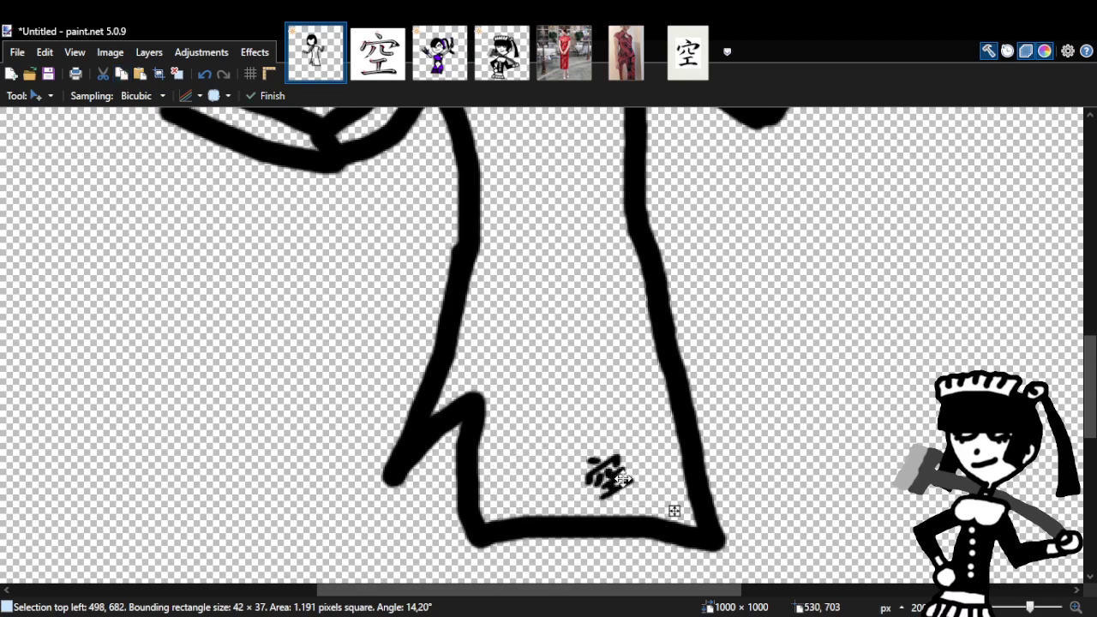
pyautogui.press('s')
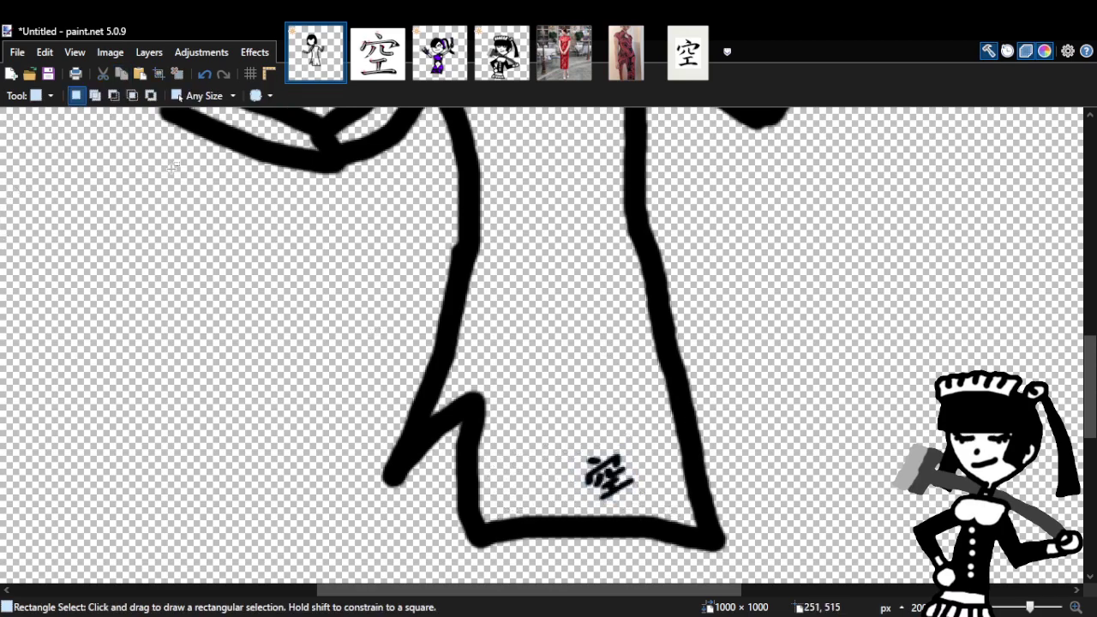
# Paste a copy of the tilted 空 character and place it directly above the one by the hem.
pyautogui.click(140, 73)
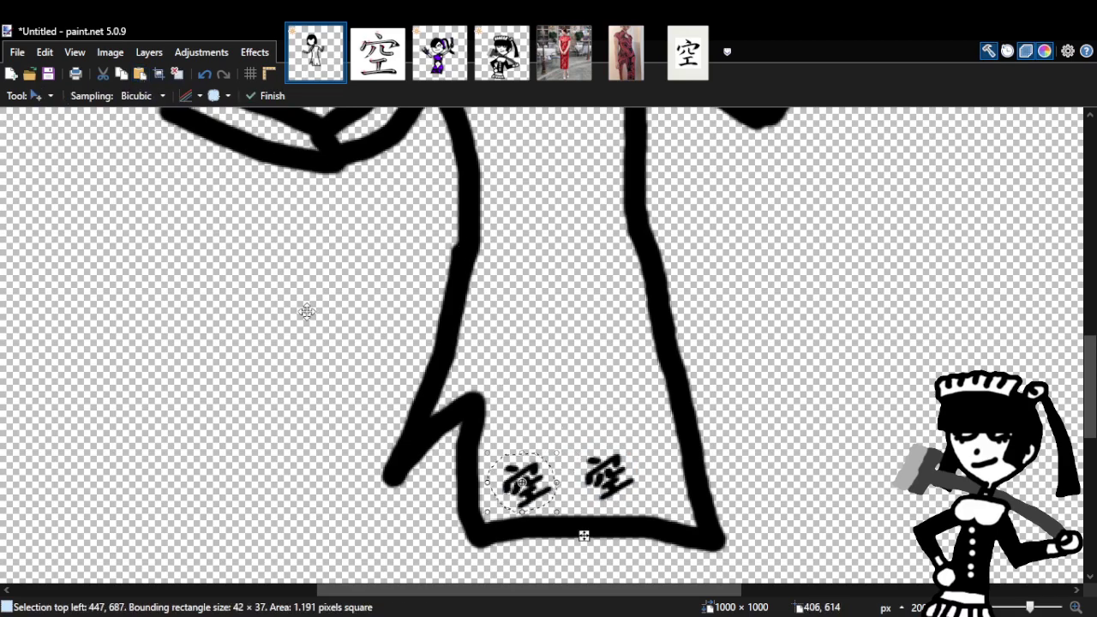
pyautogui.moveTo(542, 485); pyautogui.dragTo(641, 414)
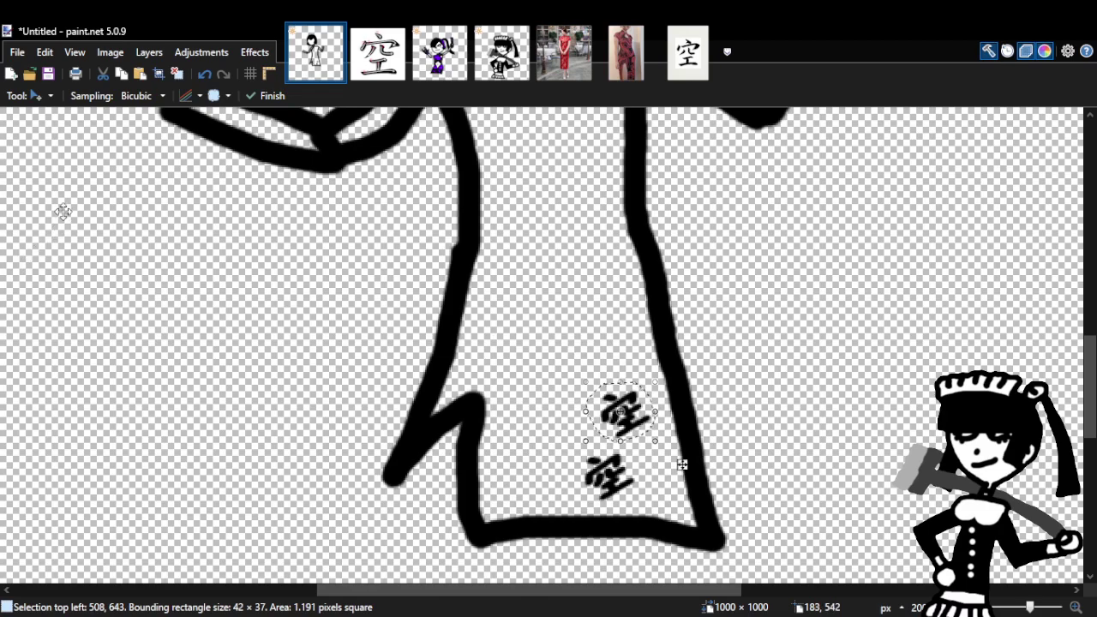
pyautogui.press('s')
pyautogui.click(363, 353)
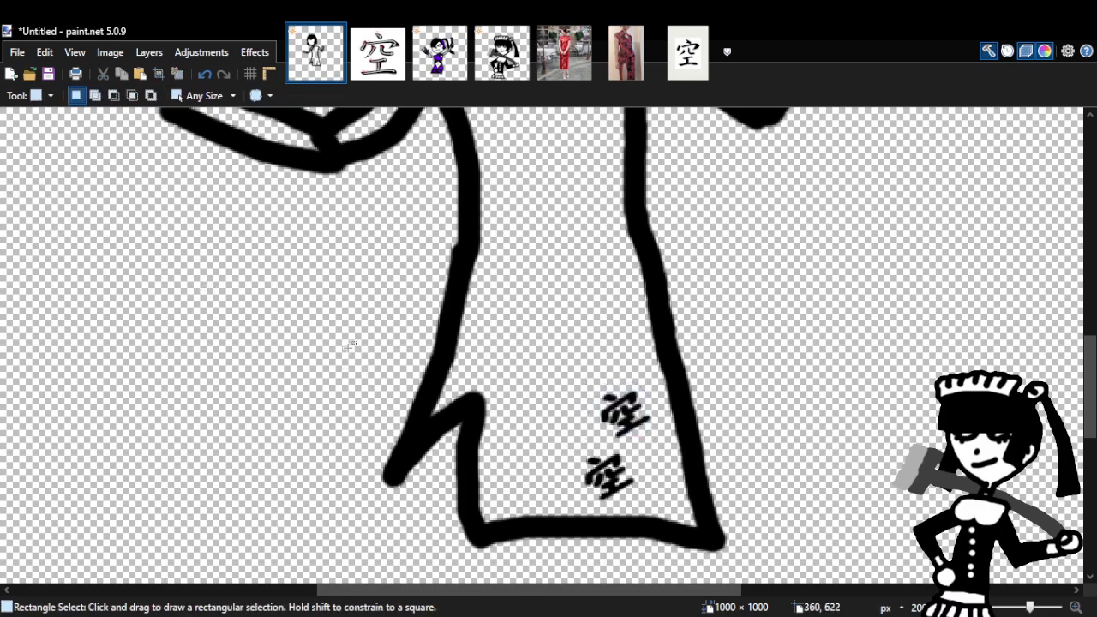
# Paste another 空 character and place it in the middle of the dress at the waist.
pyautogui.hotkey('ctrl', 'v')
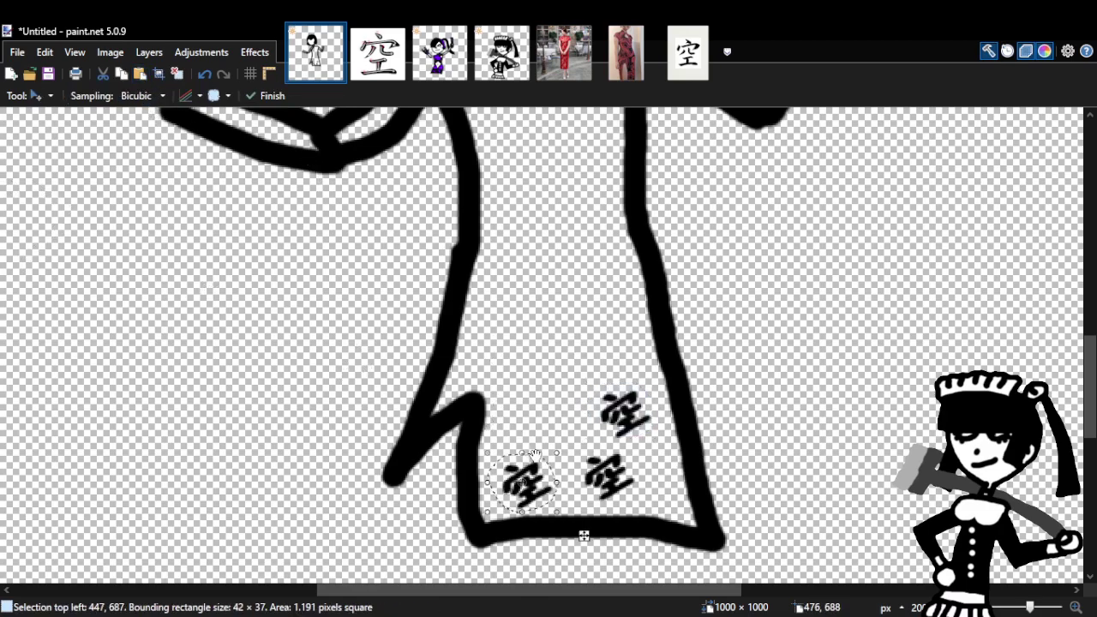
pyautogui.moveTo(543, 461); pyautogui.dragTo(558, 210)
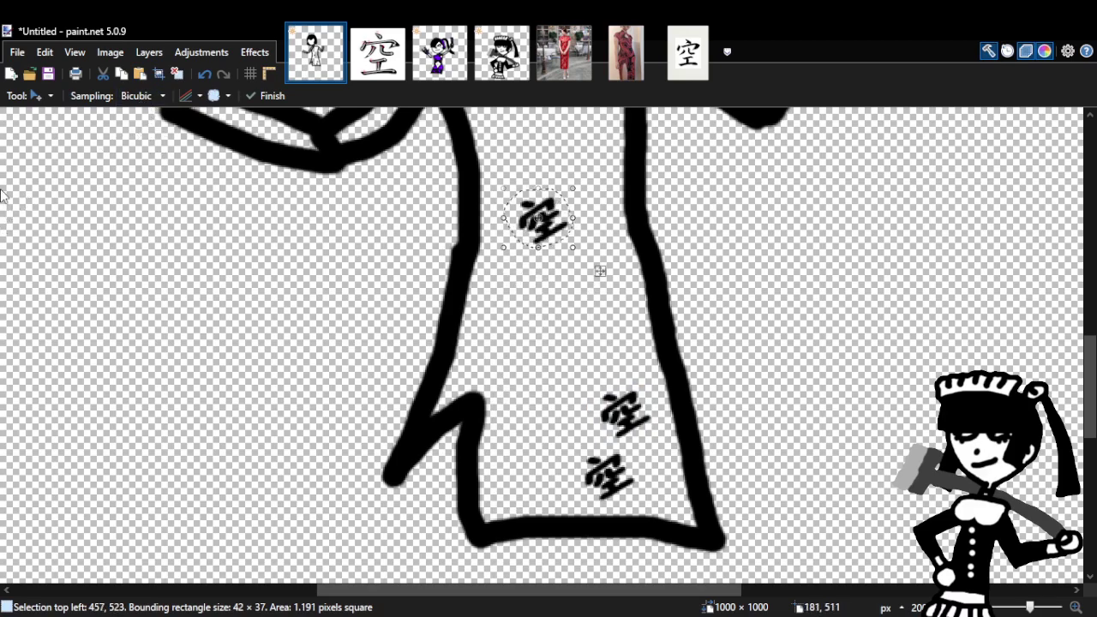
pyautogui.press('s')
pyautogui.click(308, 245)
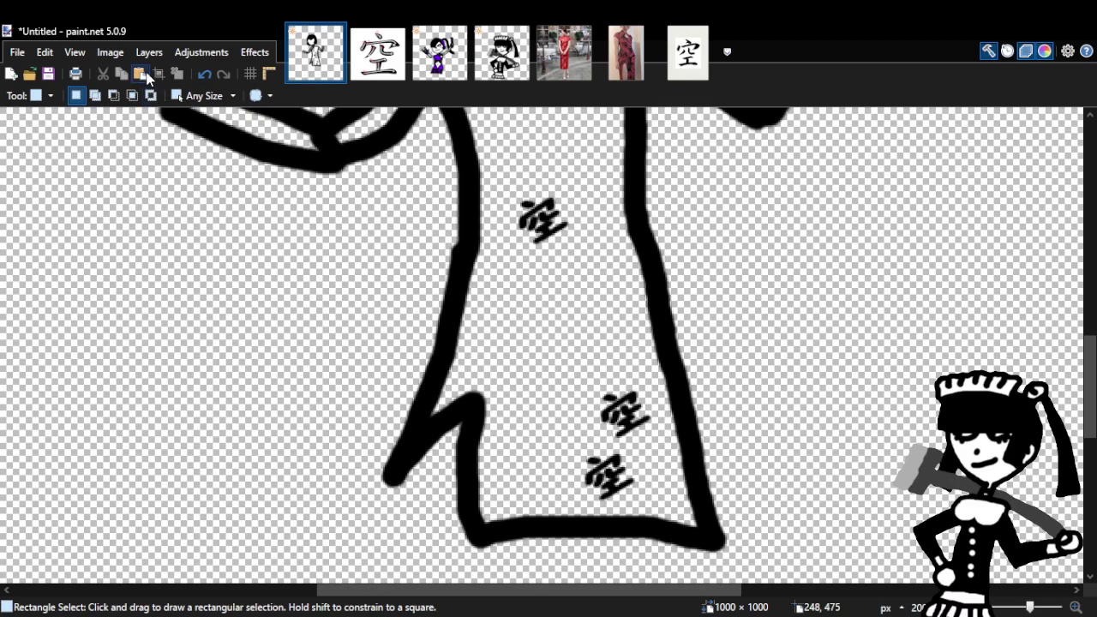
# Paste another 空 character and place it above the two near the hem, shifted slightly toward the skirt's center.
pyautogui.hotkey('ctrl', 'v')
pyautogui.moveTo(541, 489); pyautogui.dragTo(605, 353)
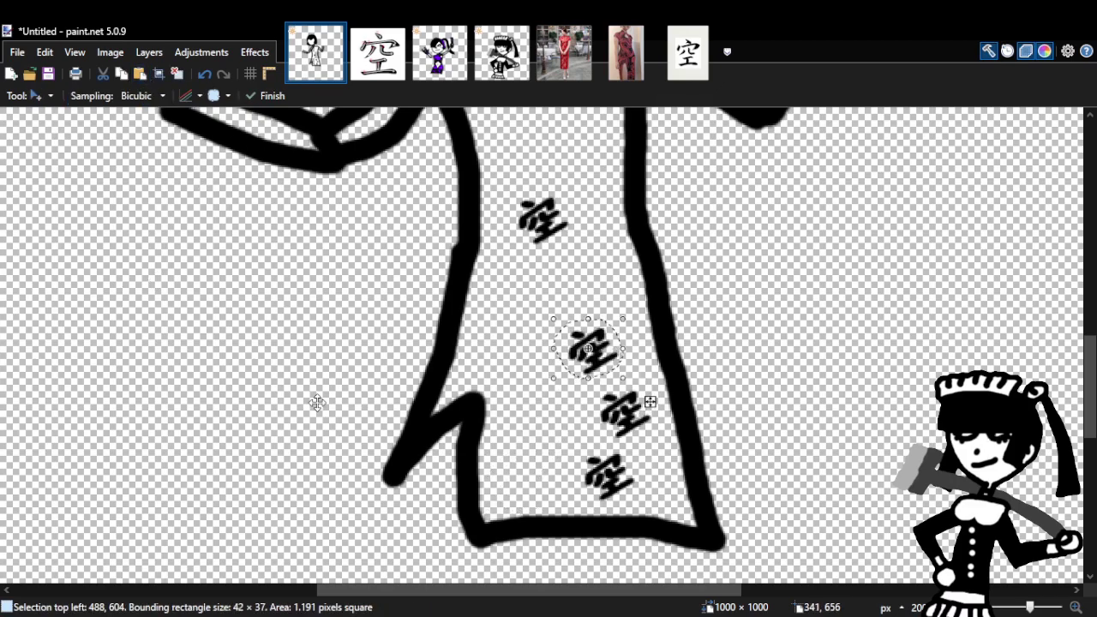
pyautogui.press('s')
pyautogui.hotkey('ctrl', 'd')
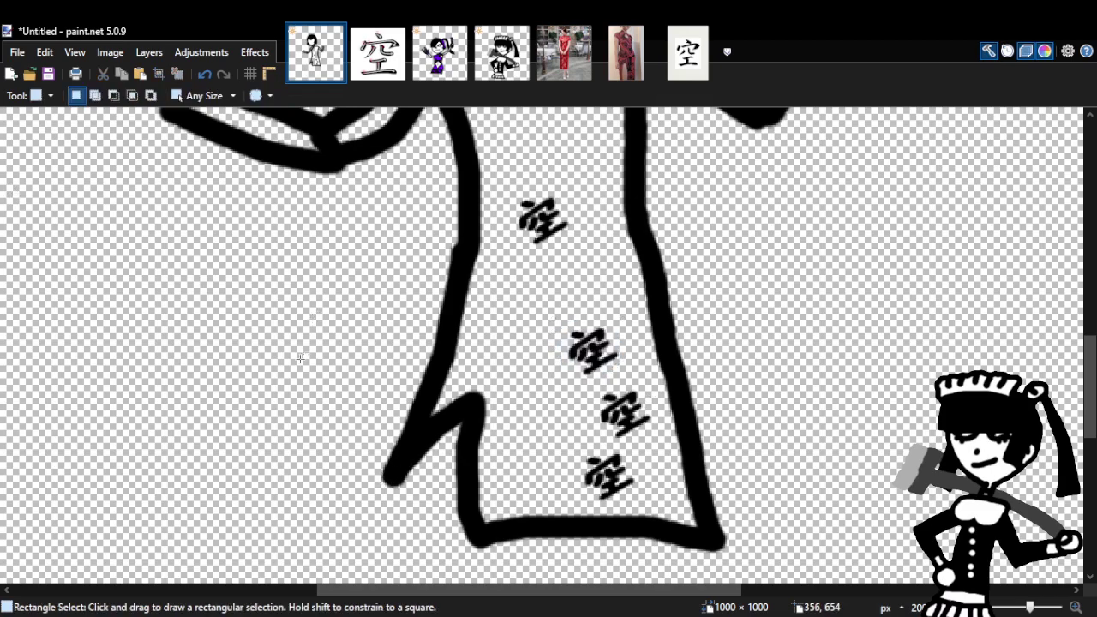
# Paste another 空 character and place it by the dress's left edge, just below the waist one.
pyautogui.click(140, 74)
pyautogui.moveTo(540, 467); pyautogui.dragTo(523, 274)
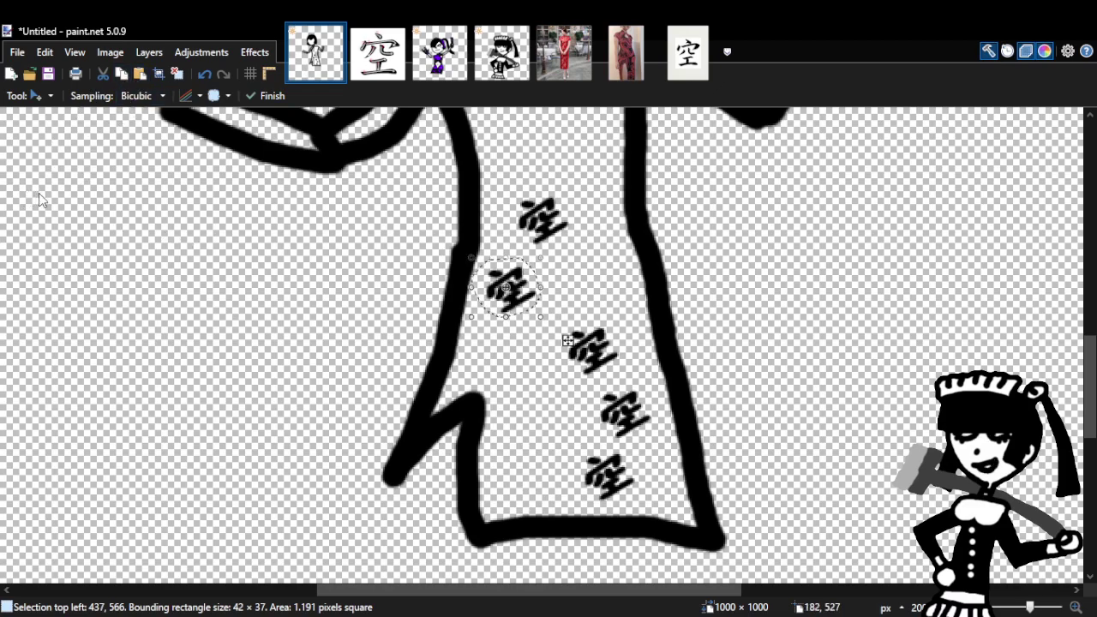
pyautogui.press('s')
pyautogui.click(319, 289)
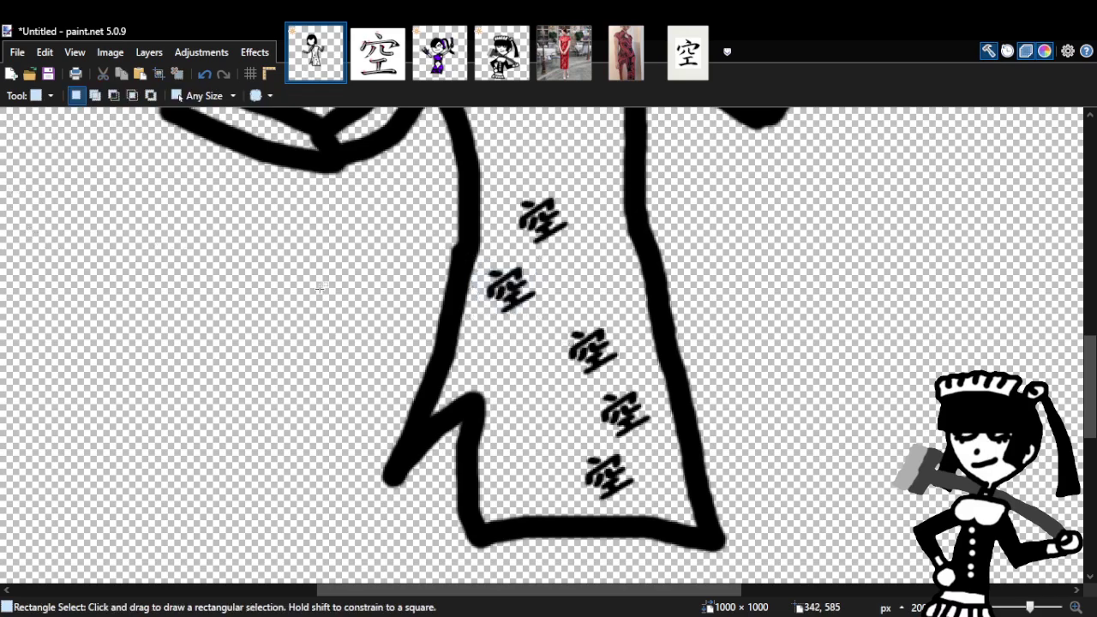
# Paste two more 空 characters, one above the side slit and one to the right of the upper left-edge character.
pyautogui.hotkey('ctrl', 'v')
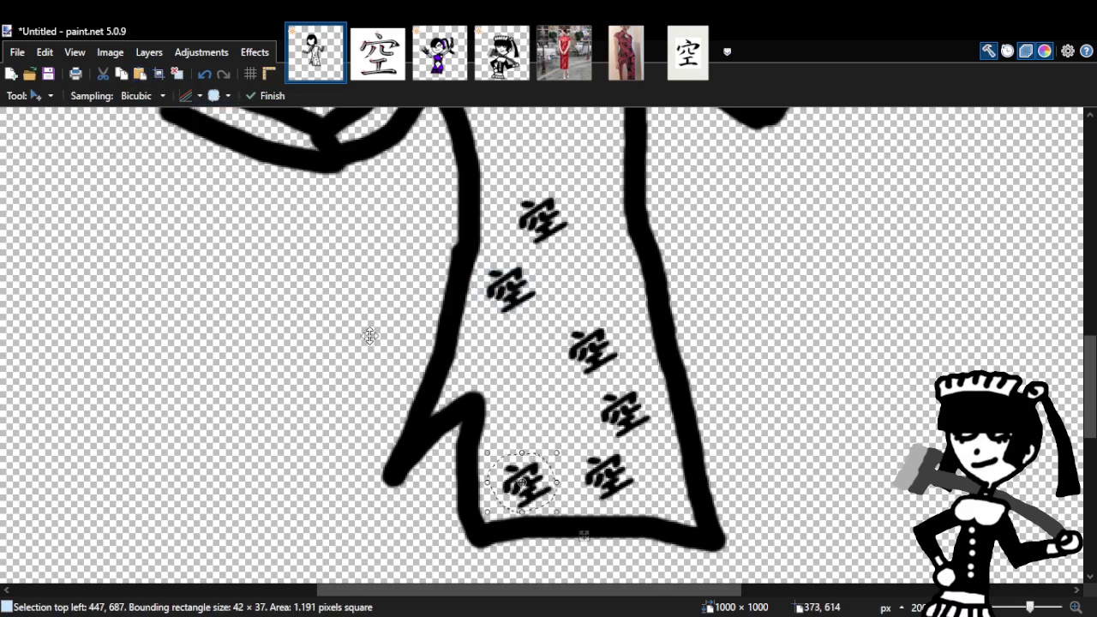
pyautogui.moveTo(541, 475); pyautogui.dragTo(536, 358)
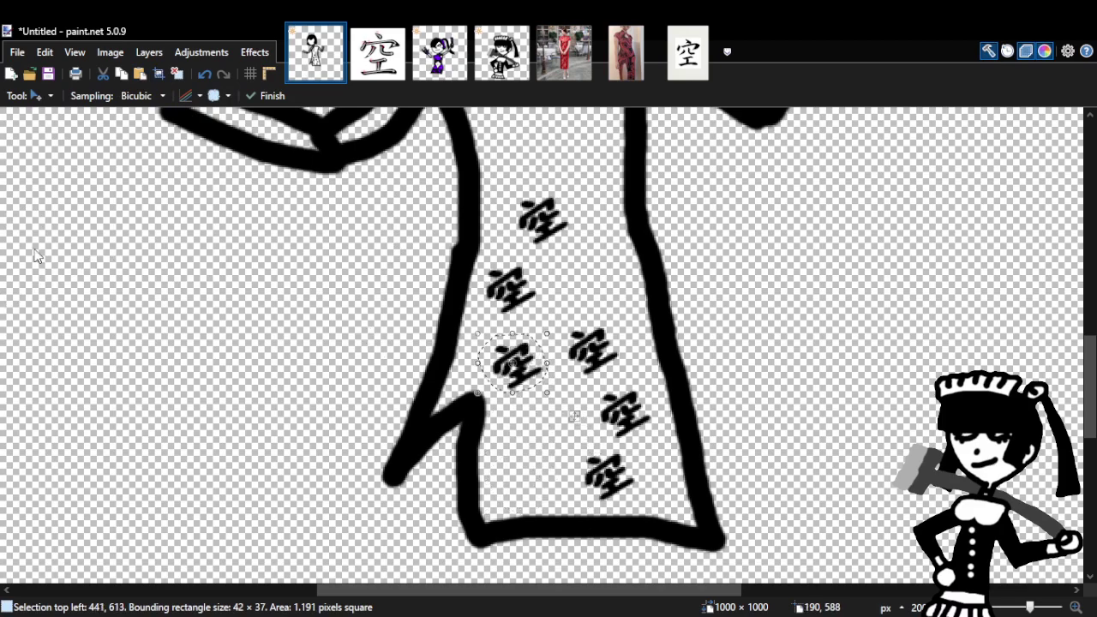
pyautogui.press('z')
pyautogui.rightClick(687, 259)
pyautogui.rightClick(687, 258)
pyautogui.click(759, 265)
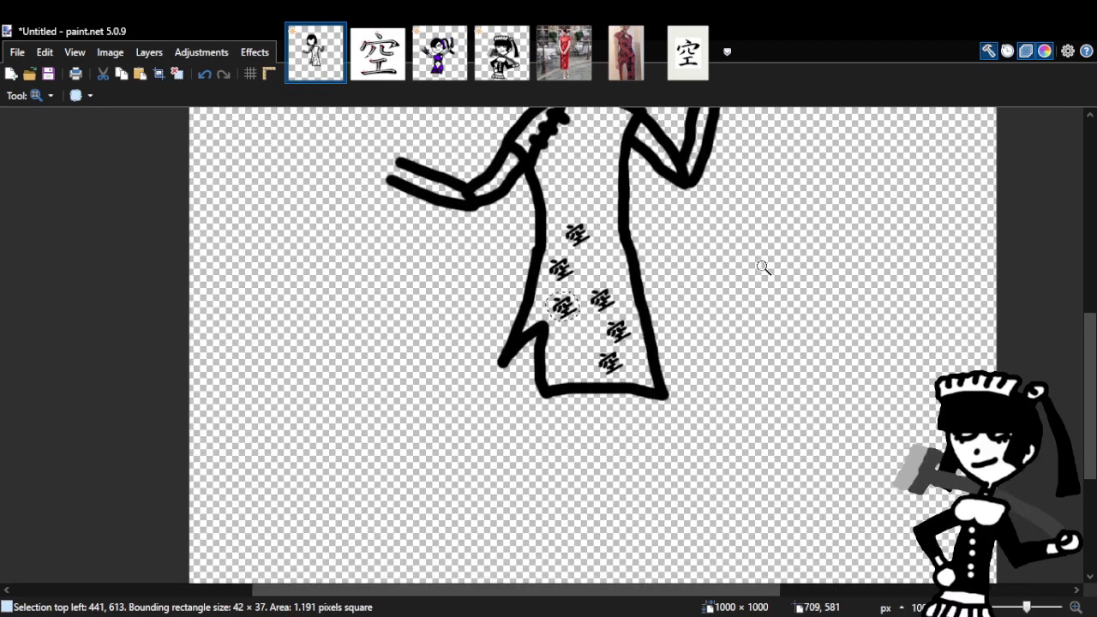
pyautogui.click(651, 221)
pyautogui.click(646, 223)
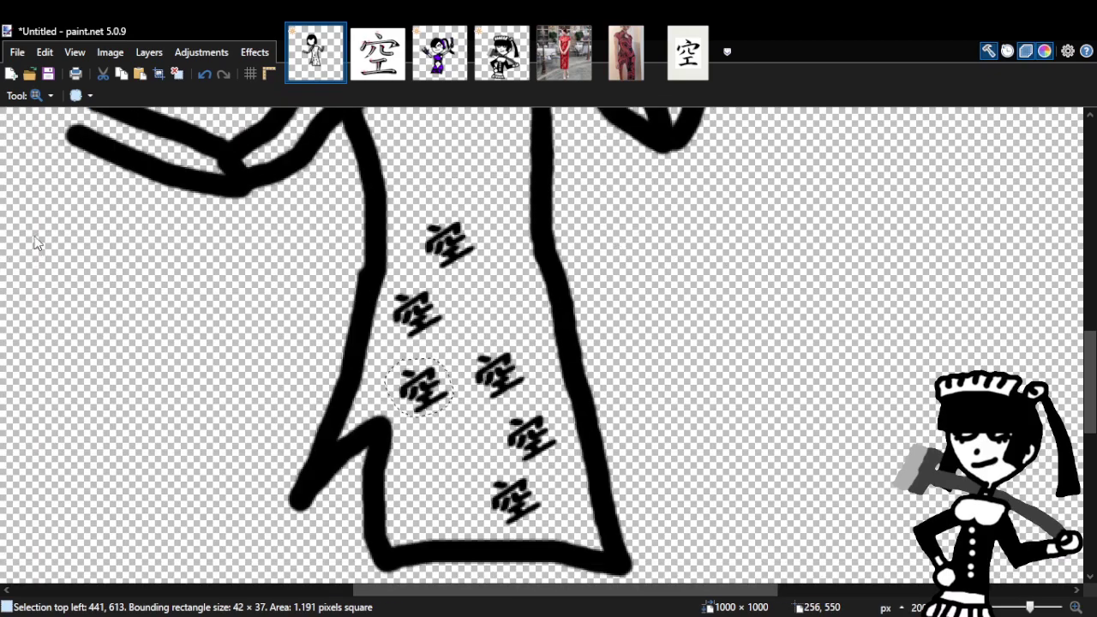
pyautogui.press('s')
pyautogui.click(150, 116)
pyautogui.click(140, 73)
pyautogui.moveTo(437, 501); pyautogui.dragTo(511, 276)
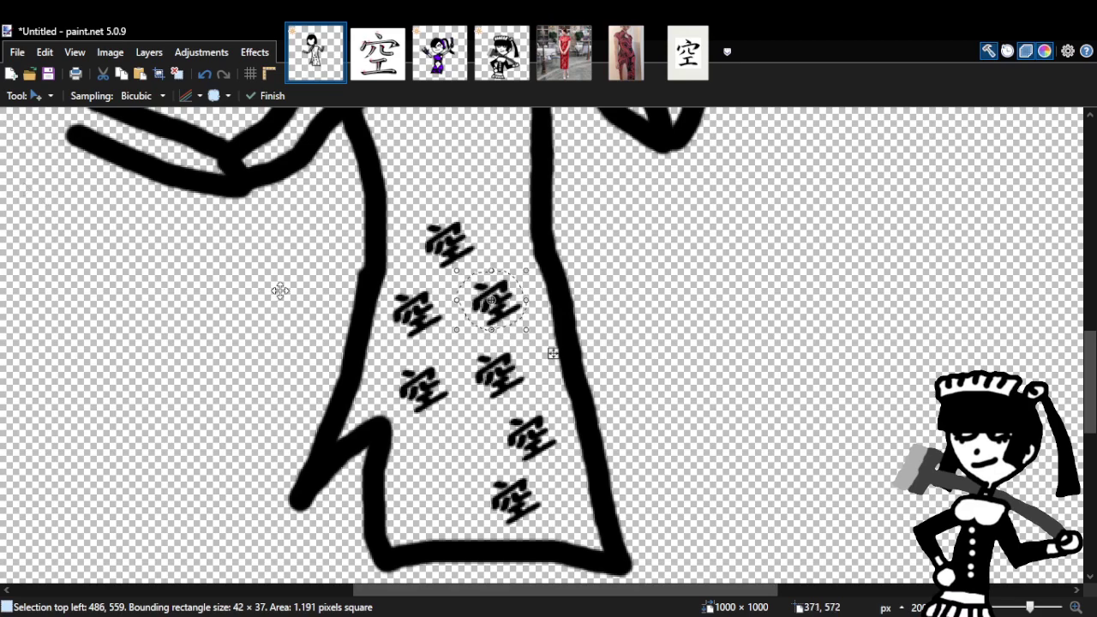
# Paste two more 空 characters, one beside the top of the side slit and one below it near the hem.
pyautogui.press('s')
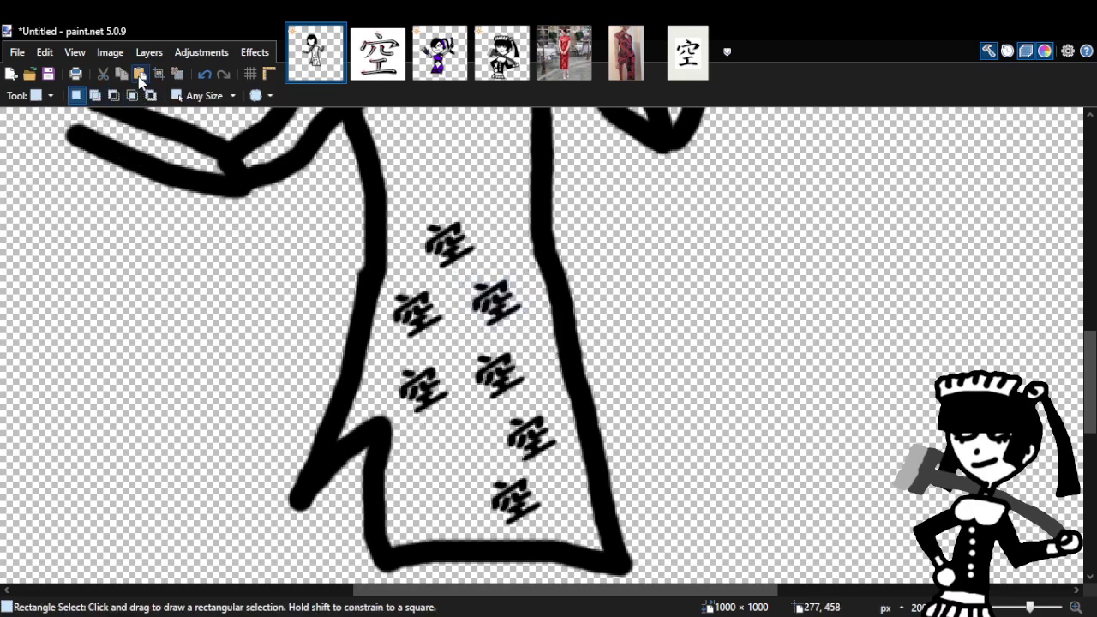
pyautogui.click(139, 75)
pyautogui.moveTo(448, 509); pyautogui.dragTo(475, 446)
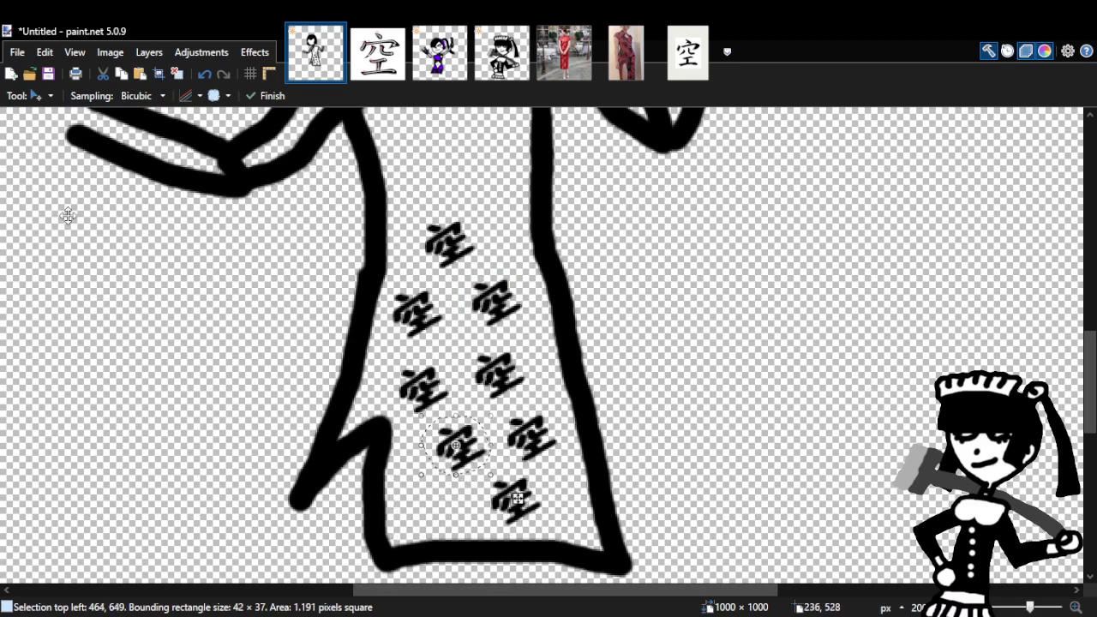
pyautogui.press('s')
pyautogui.hotkey('ctrl', 'd')
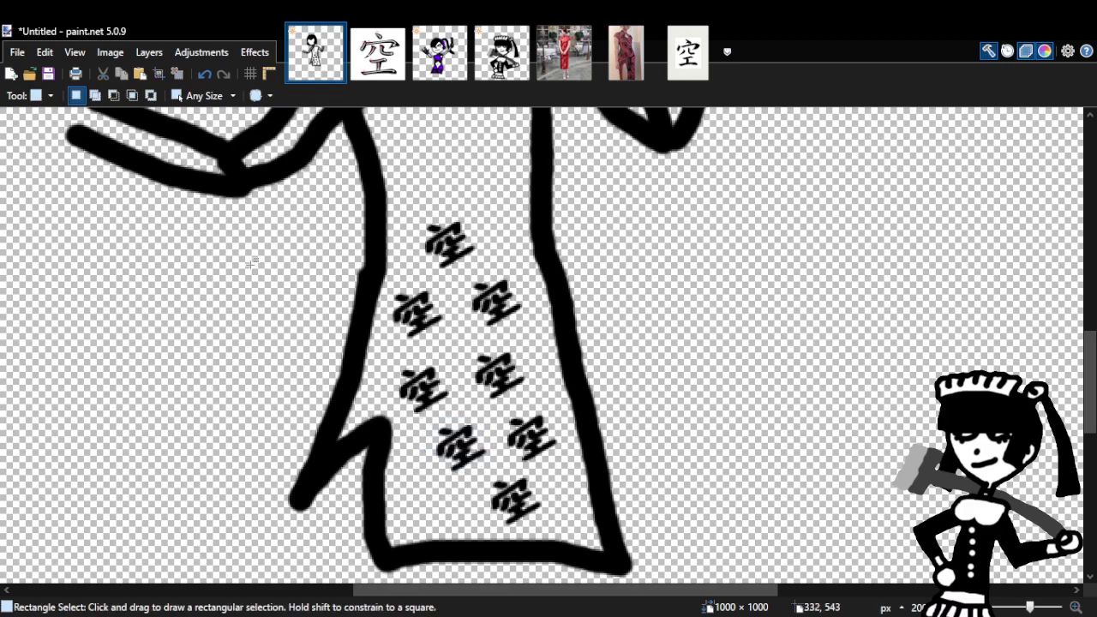
pyautogui.click(140, 75)
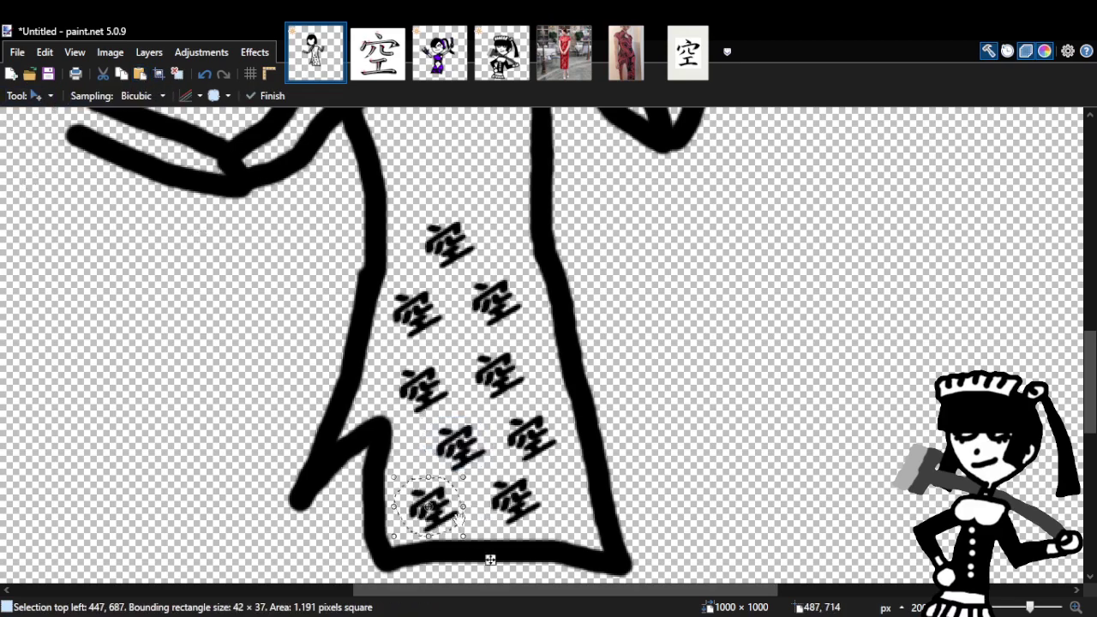
pyautogui.press('s')
pyautogui.hotkey('ctrl', 'd')
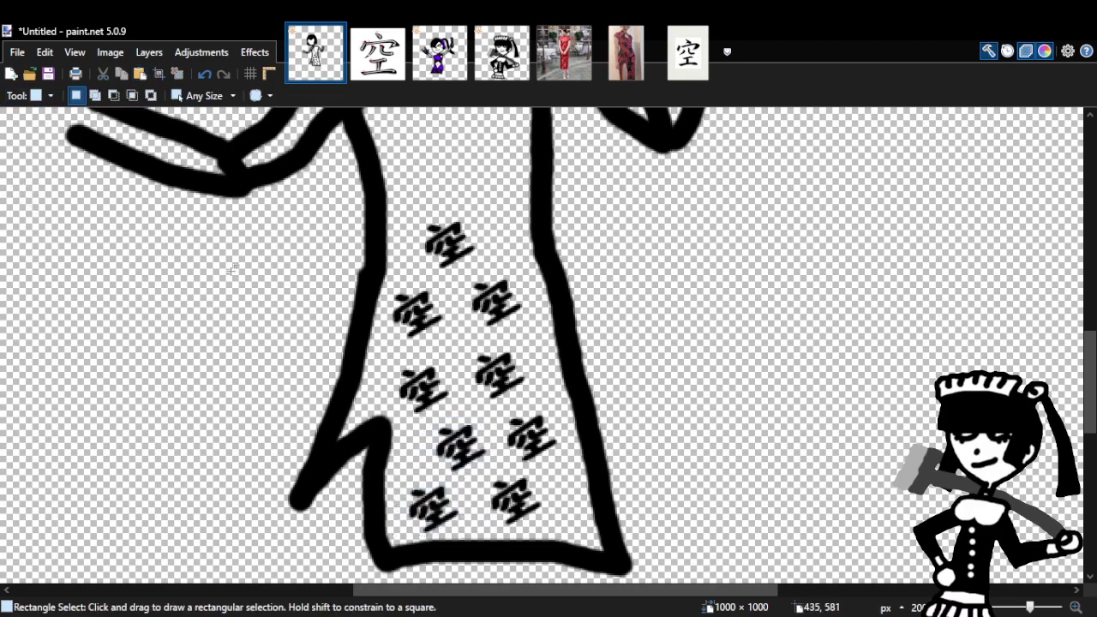
# Paste two more 空 characters just above the waist one, one toward each side edge of the dress.
pyautogui.click(140, 75)
pyautogui.moveTo(446, 507); pyautogui.dragTo(513, 192)
pyautogui.scroll(3, 977, 295)
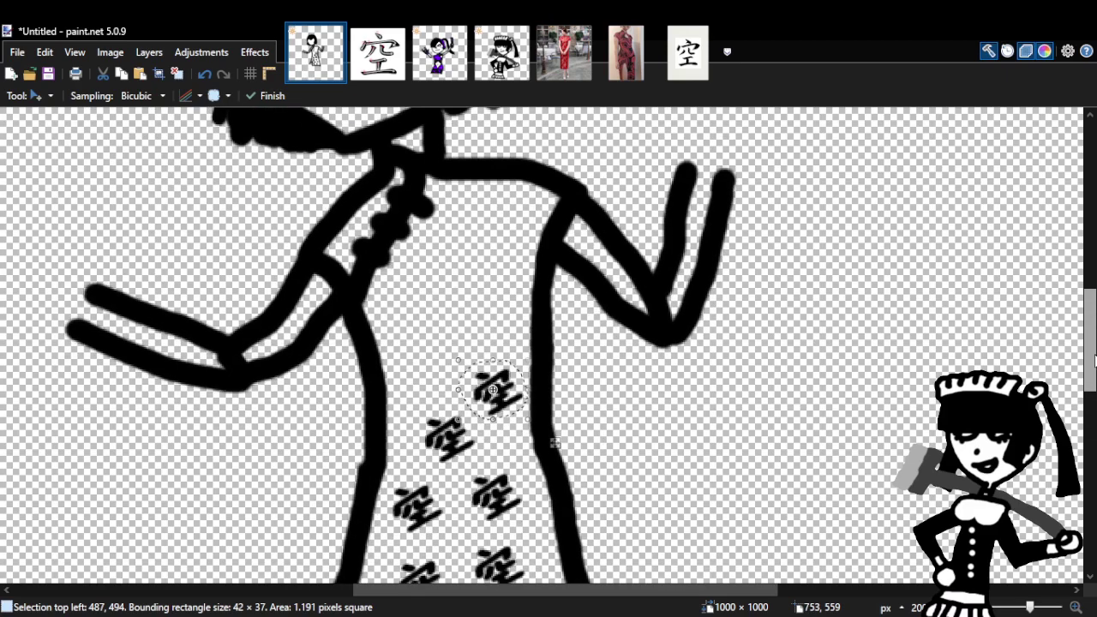
pyautogui.hotkey('ctrl', 'd')
pyautogui.press('s')
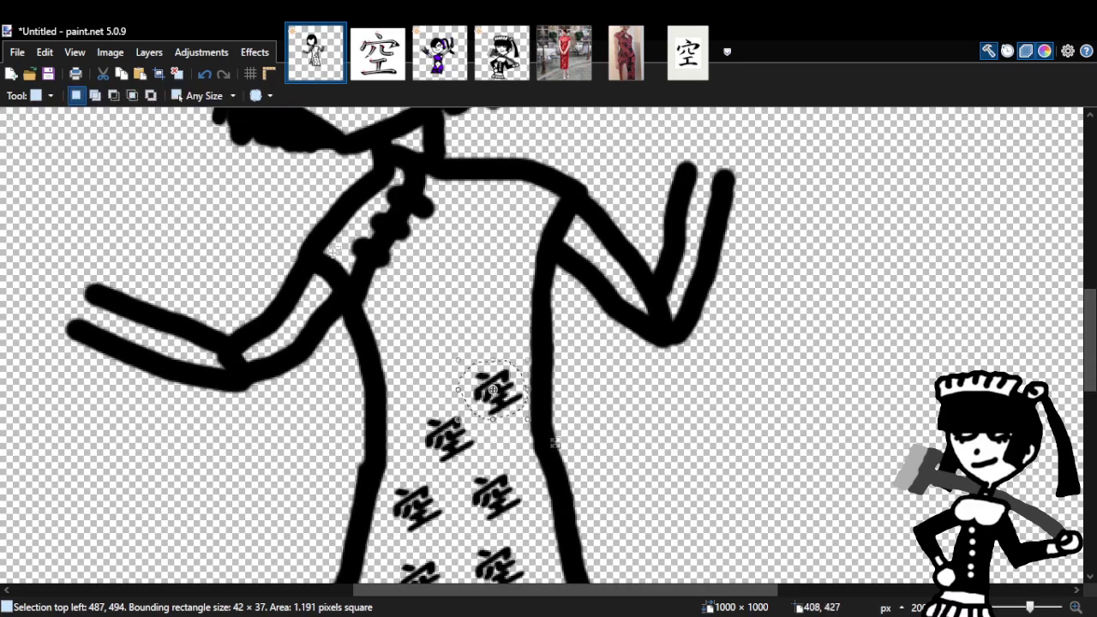
pyautogui.click(138, 76)
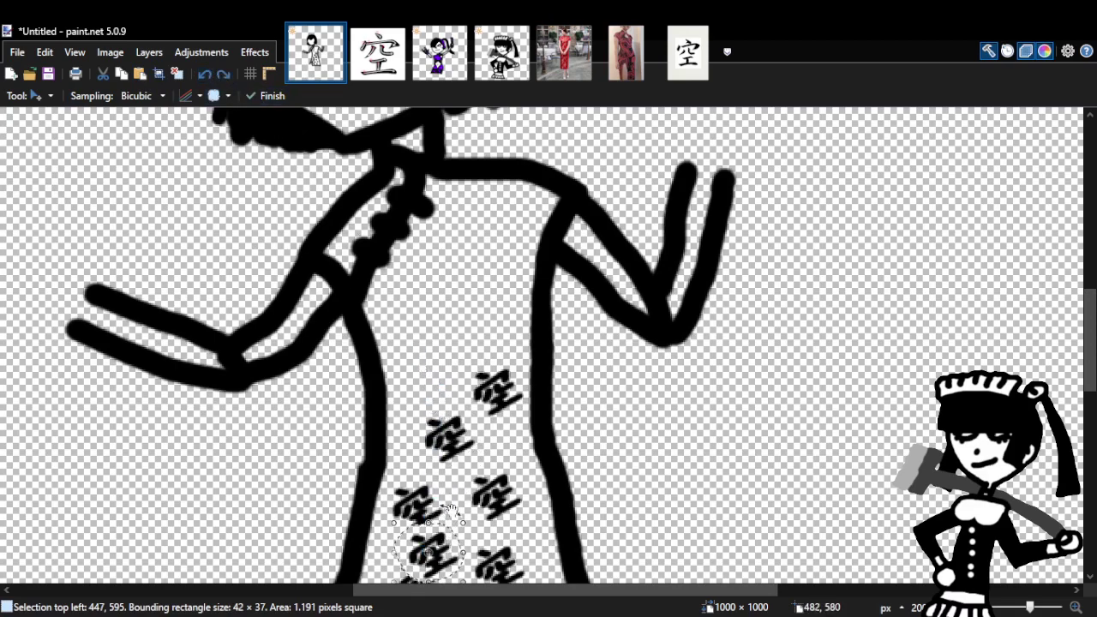
pyautogui.moveTo(445, 567); pyautogui.dragTo(435, 369)
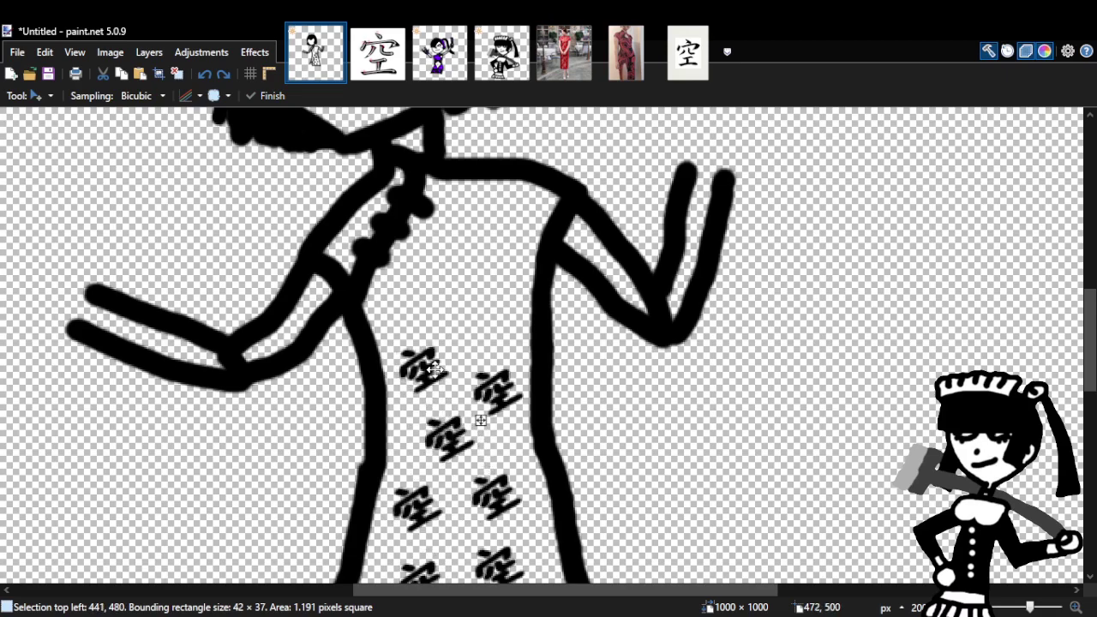
pyautogui.press('s')
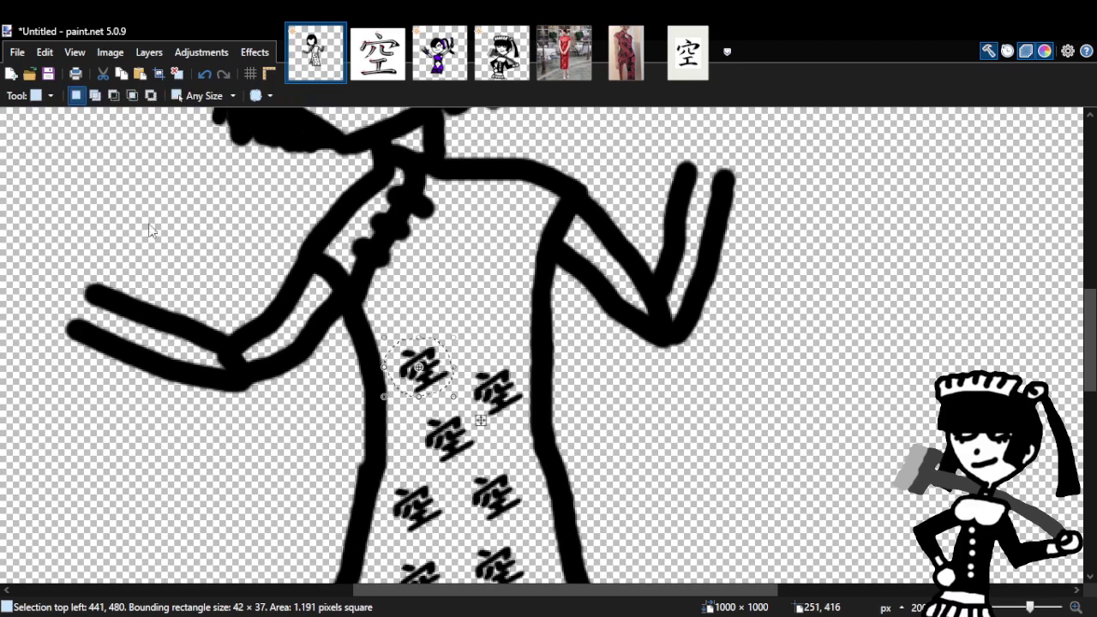
# Paste three more 空 characters up the chest: one in the middle, one just below the shoulder, and one beside the diagonal buttons.
pyautogui.hotkey('ctrl', 'v')
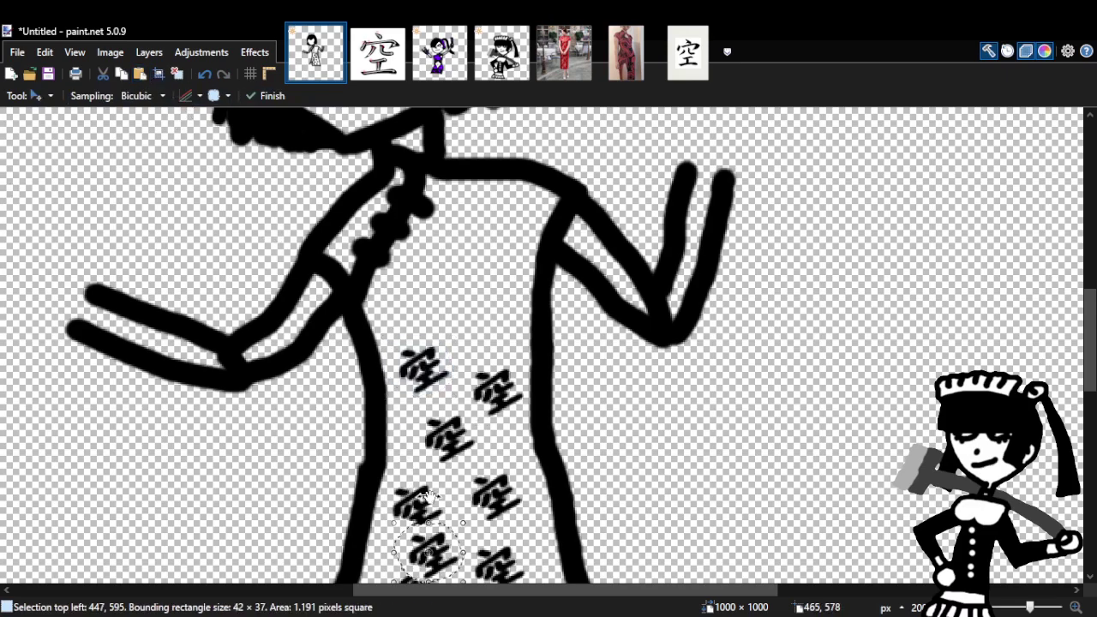
pyautogui.moveTo(443, 546); pyautogui.dragTo(530, 364)
pyautogui.press('s')
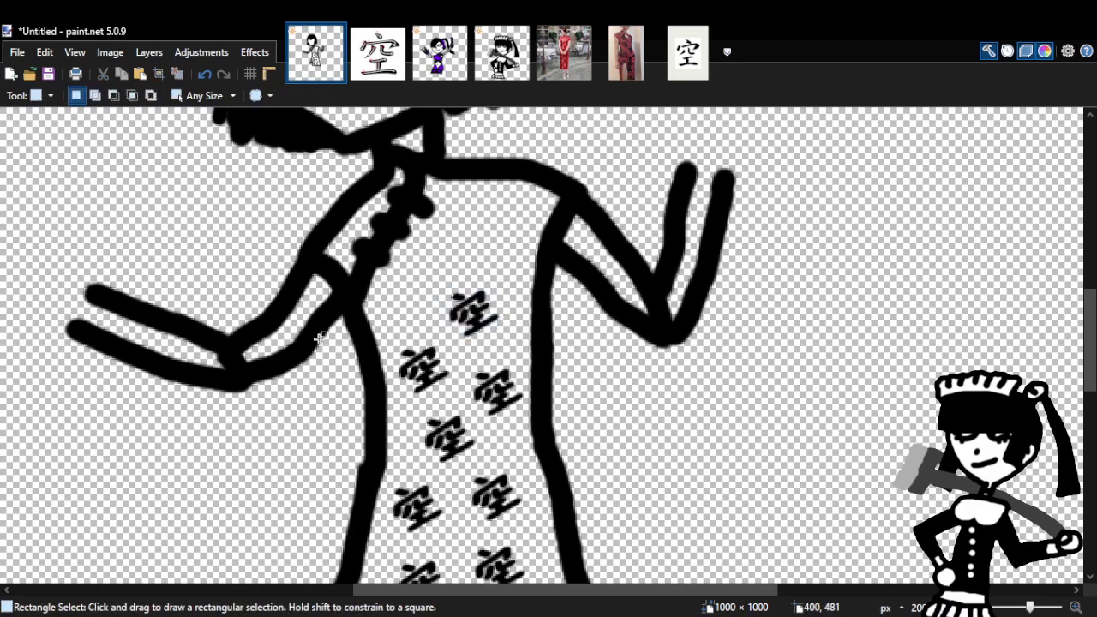
pyautogui.hotkey('ctrl', 'v')
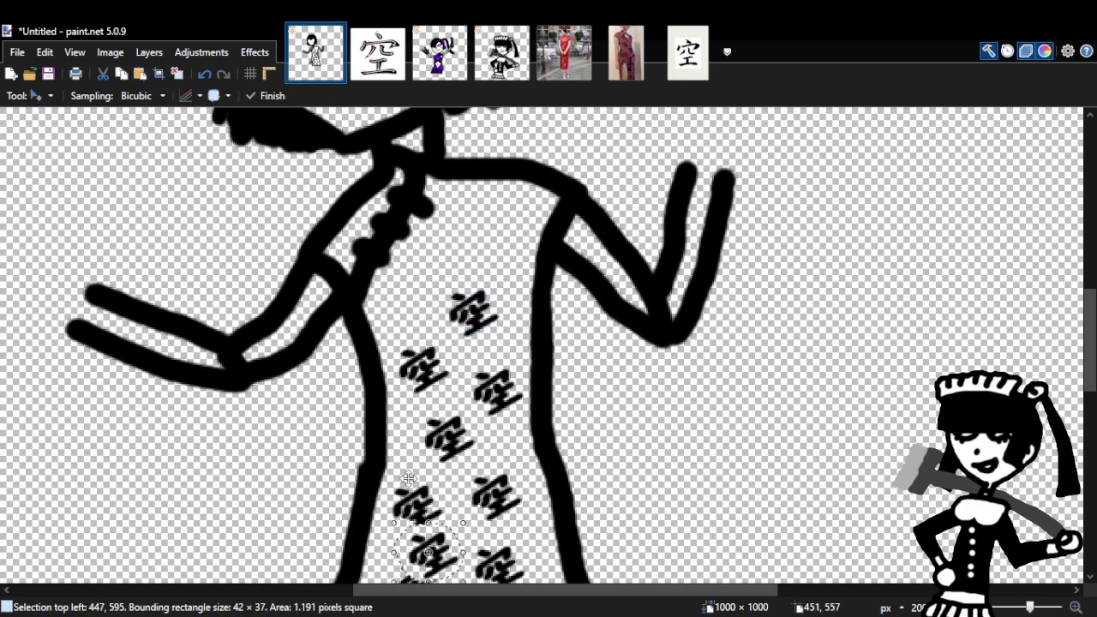
pyautogui.hotkey('ctrl', 'z')
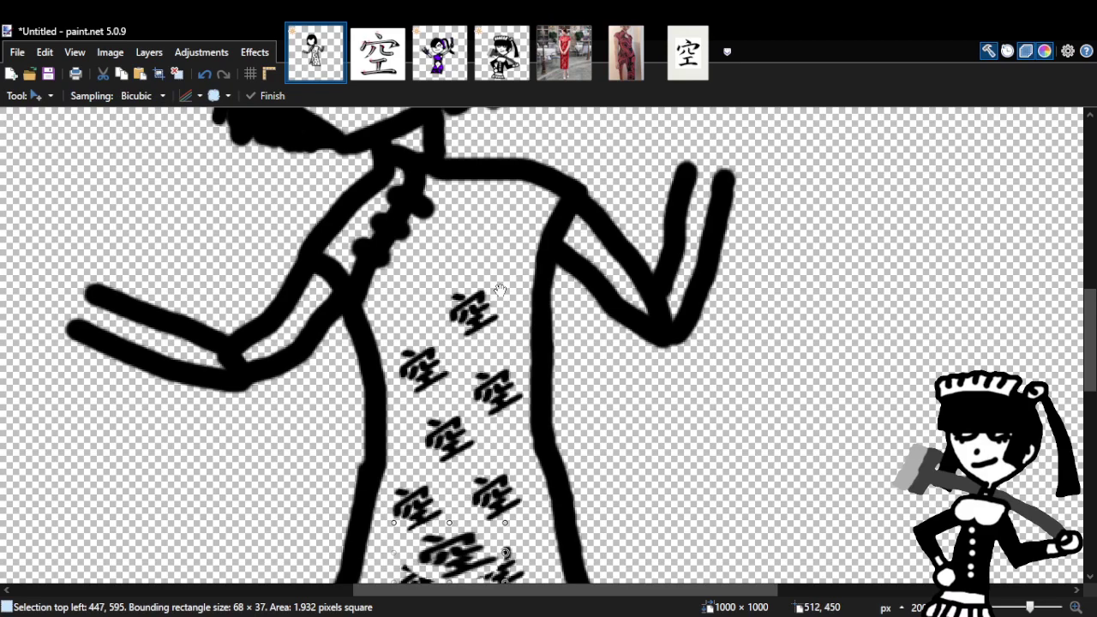
pyautogui.moveTo(450, 549); pyautogui.dragTo(530, 214)
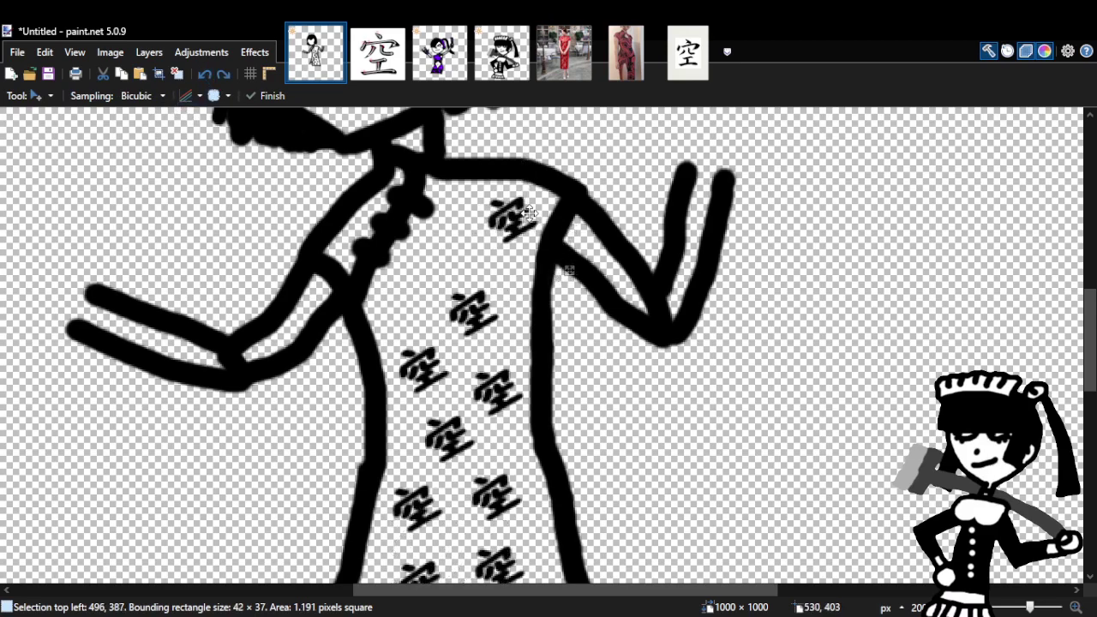
pyautogui.press('s')
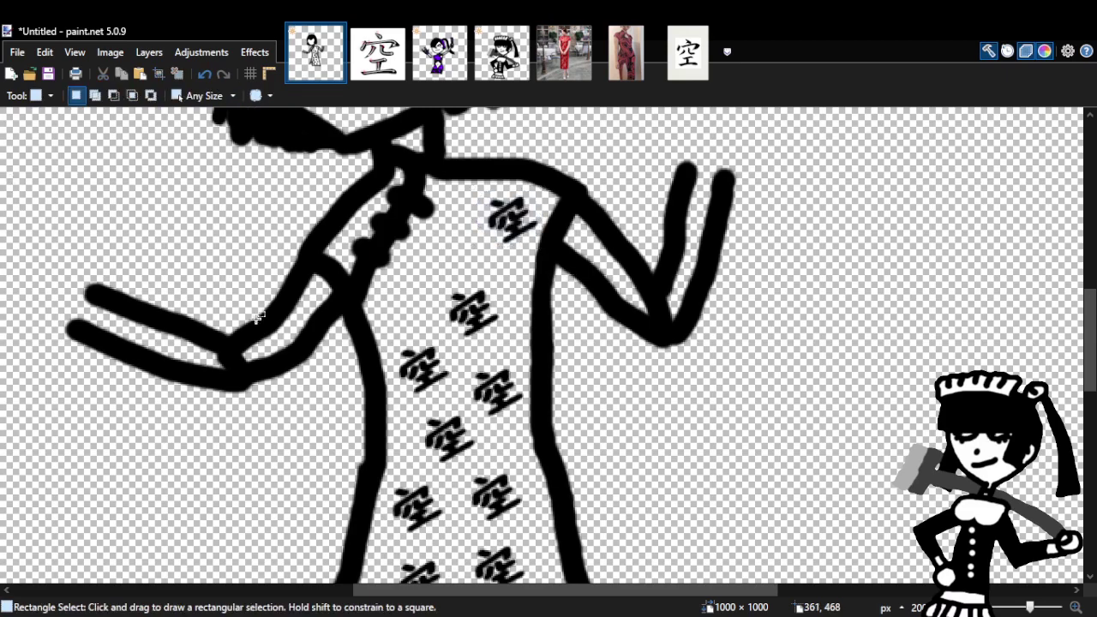
pyautogui.click(139, 73)
pyautogui.moveTo(437, 528); pyautogui.dragTo(452, 246)
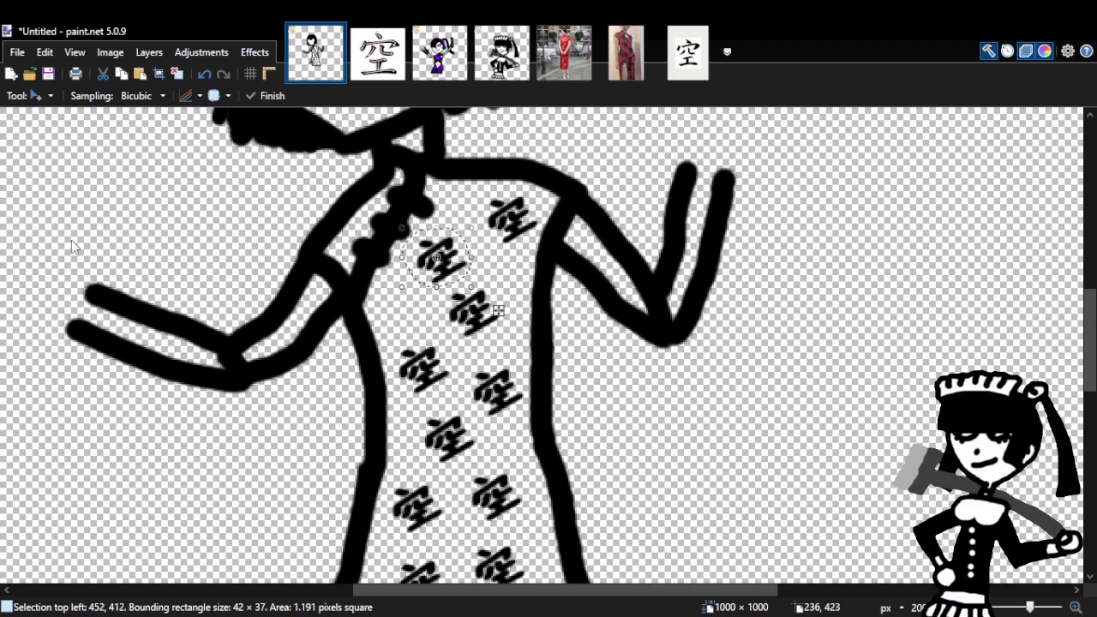
pyautogui.press('s')
# Undo the whole 空 pattern back to the single first character near the hem at its 50 × 52 pixel size.
pyautogui.rightClick(484, 353)
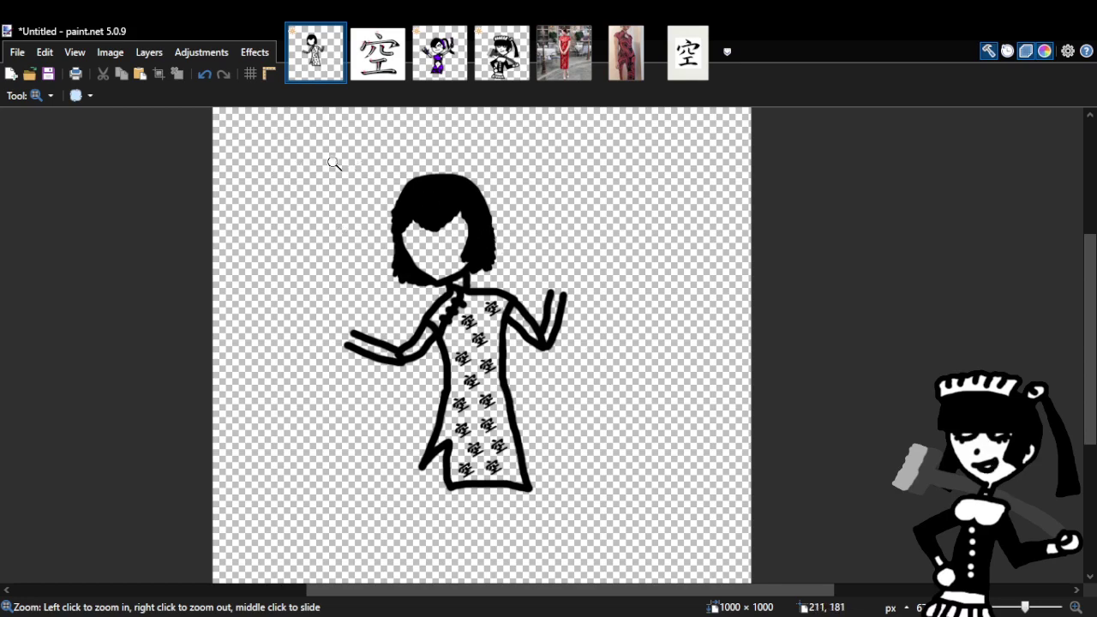
pyautogui.click(204, 75)
pyautogui.click(205, 75)
pyautogui.click(205, 75)
pyautogui.click(205, 75)
pyautogui.click(205, 75)
pyautogui.click(205, 75)
pyautogui.click(205, 75)
pyautogui.click(205, 76)
pyautogui.click(205, 76)
pyautogui.click(205, 75)
pyautogui.click(204, 75)
pyautogui.click(204, 75)
pyautogui.click(205, 75)
pyautogui.click(205, 75)
pyautogui.click(205, 75)
pyautogui.click(205, 75)
pyautogui.click(207, 77)
pyautogui.click(207, 77)
pyautogui.click(207, 77)
pyautogui.click(206, 77)
pyautogui.click(207, 77)
pyautogui.click(207, 77)
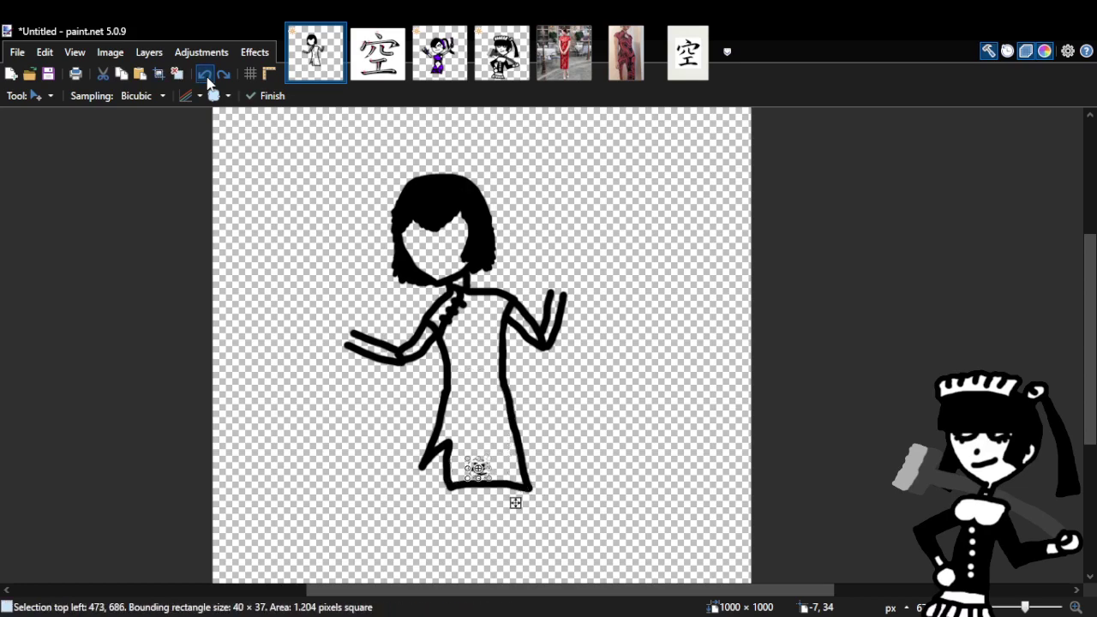
pyautogui.click(207, 78)
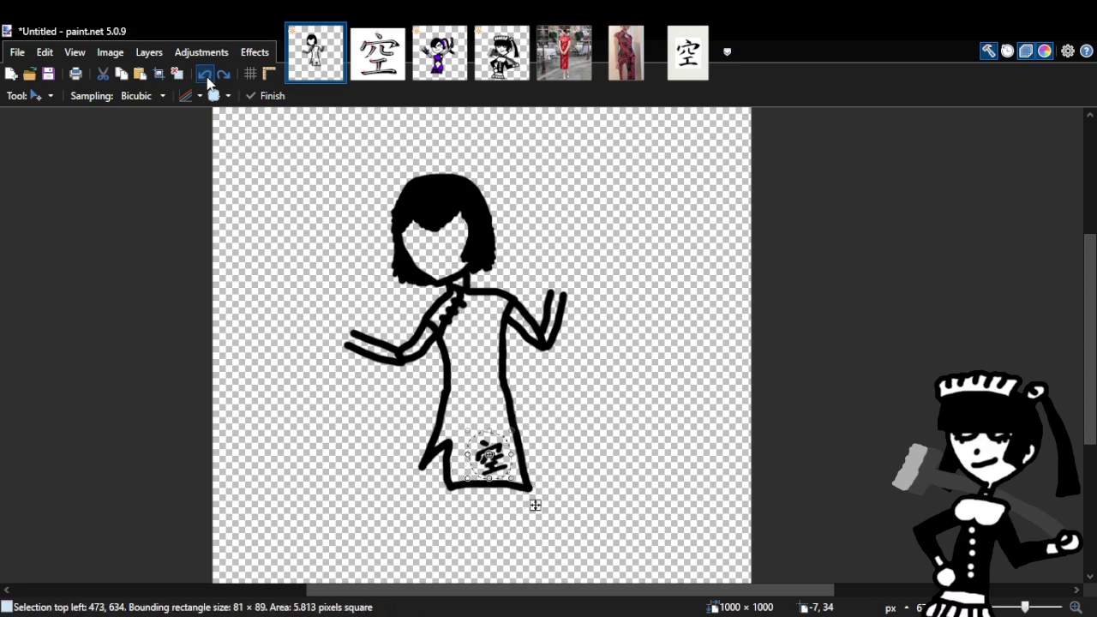
pyautogui.click(206, 77)
pyautogui.click(207, 78)
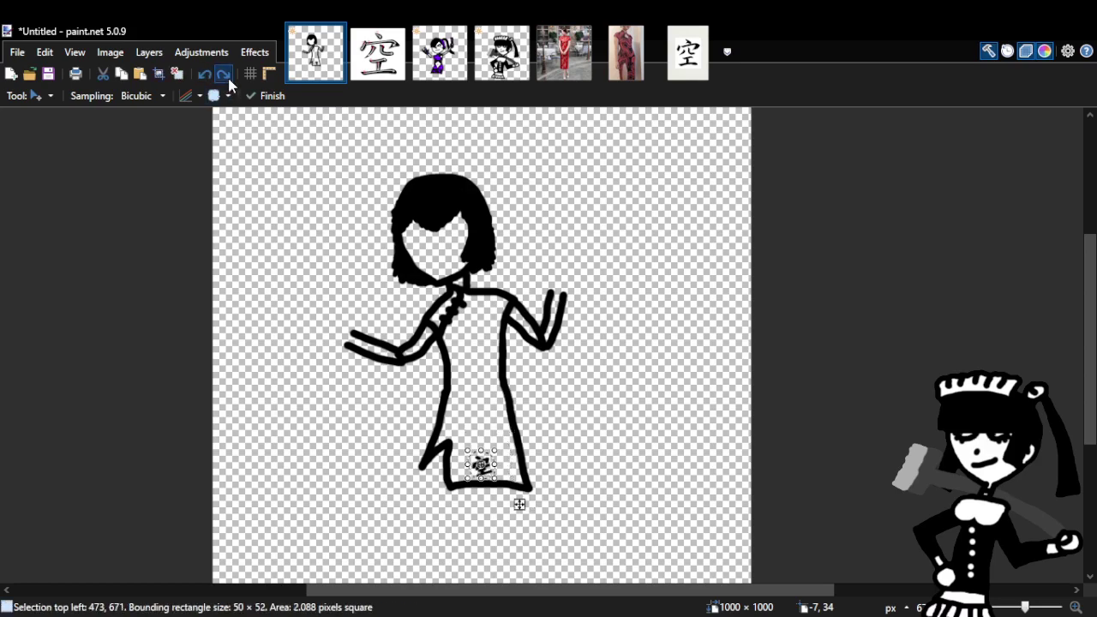
# Rotate the remaining 空 character to an angle of about -19° and shift it slightly toward the middle of the hem.
pyautogui.moveTo(519, 505); pyautogui.dragTo(509, 512)
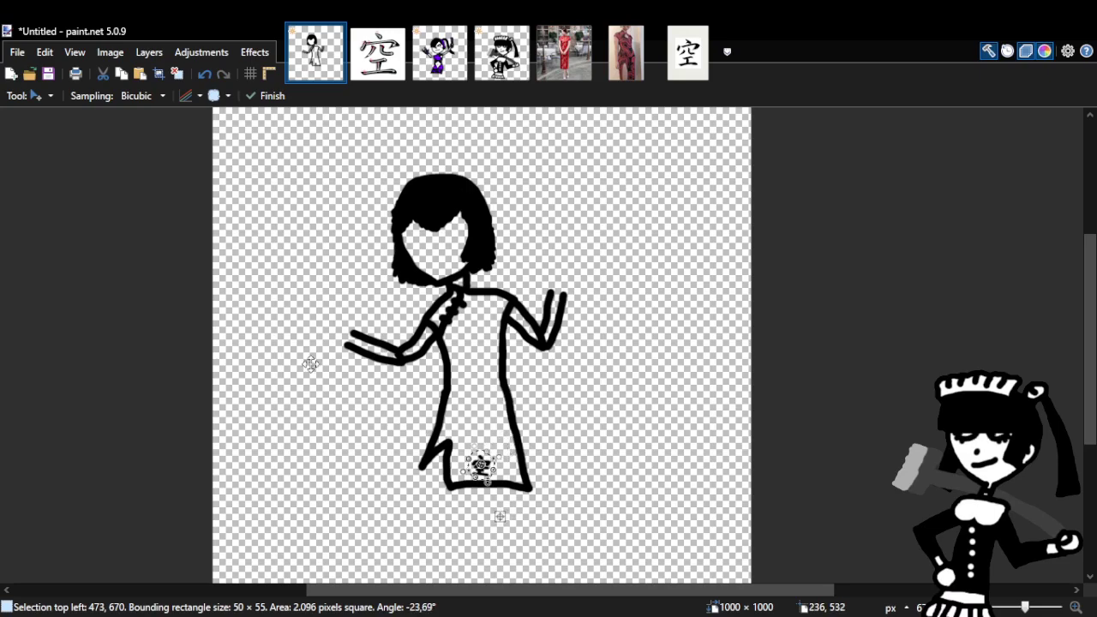
pyautogui.press('z')
pyautogui.click(538, 444)
pyautogui.click(543, 443)
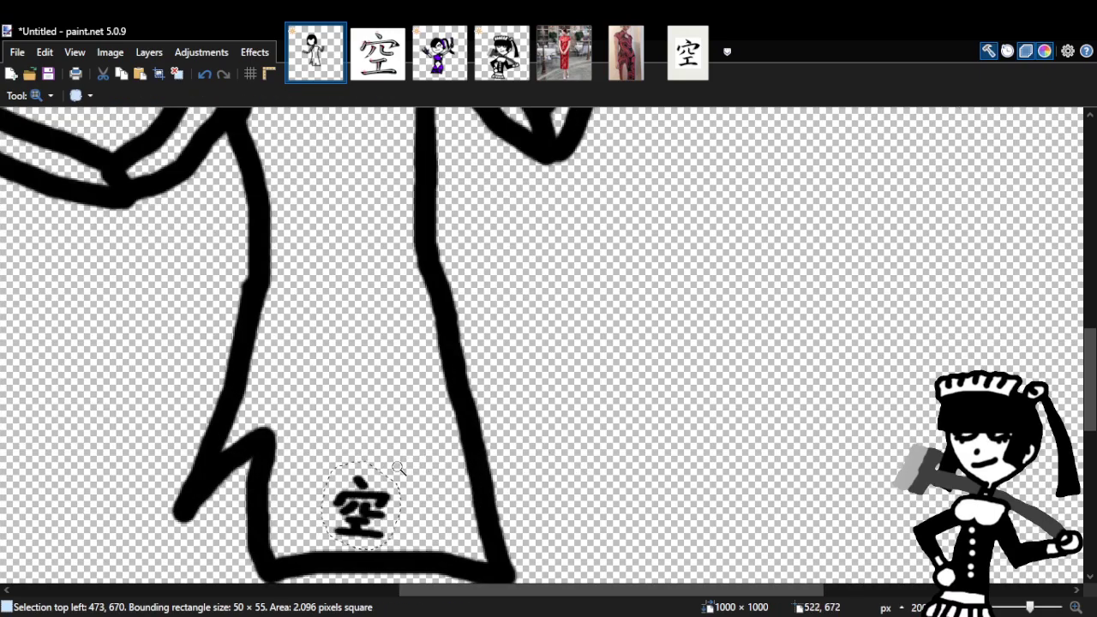
pyautogui.click(417, 467)
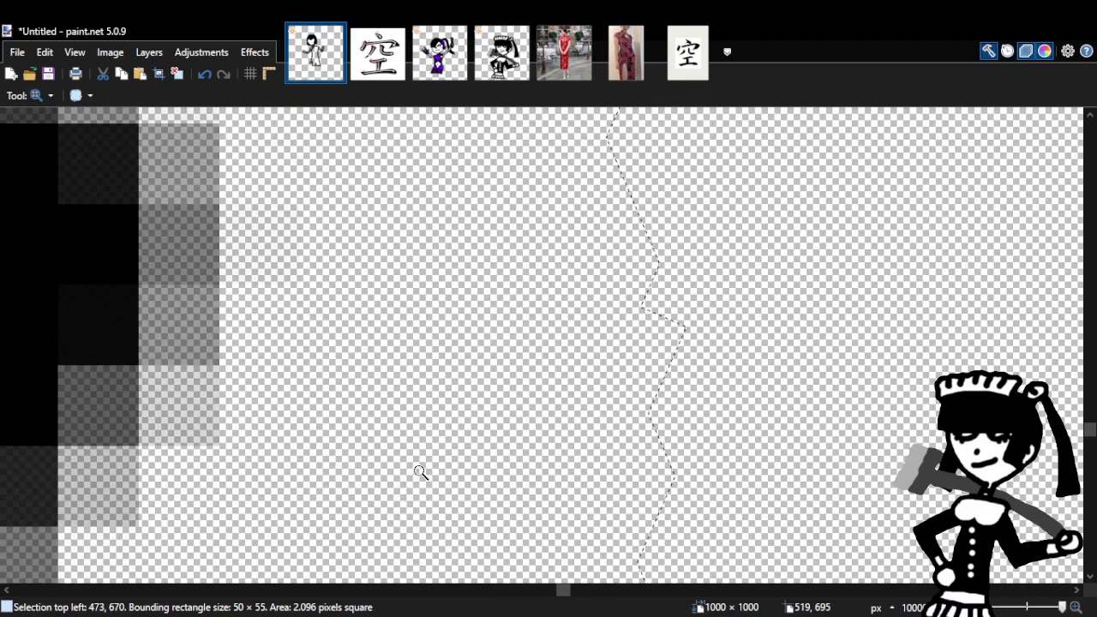
pyautogui.click(445, 428)
pyautogui.click(447, 430)
pyautogui.rightClick(447, 430)
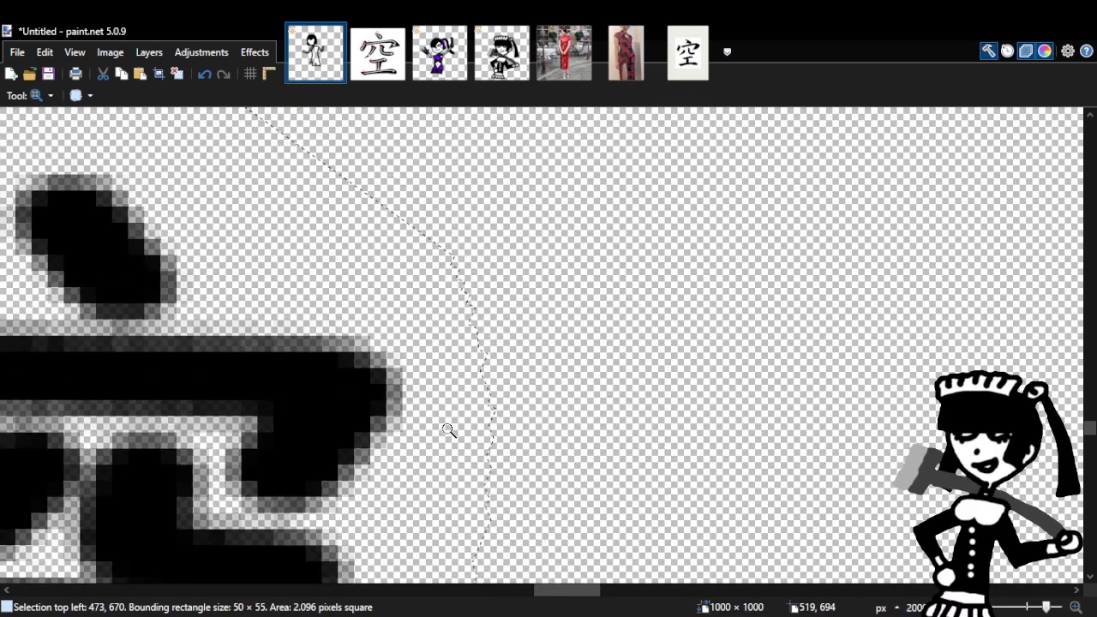
pyautogui.rightClick(447, 430)
pyautogui.rightClick(447, 429)
pyautogui.rightClick(448, 429)
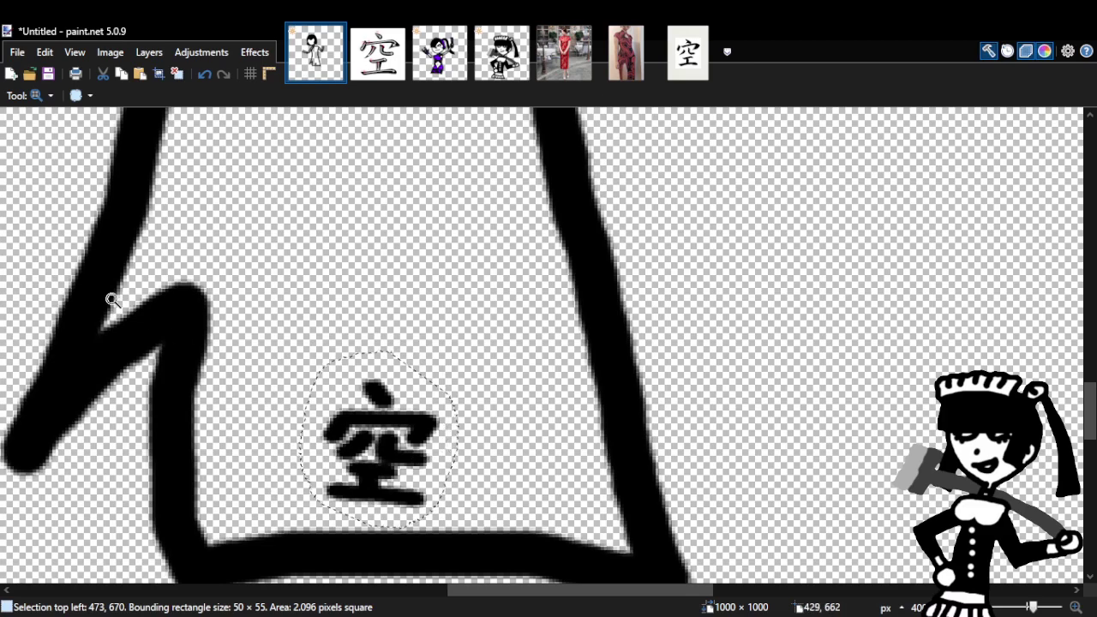
pyautogui.press('s')
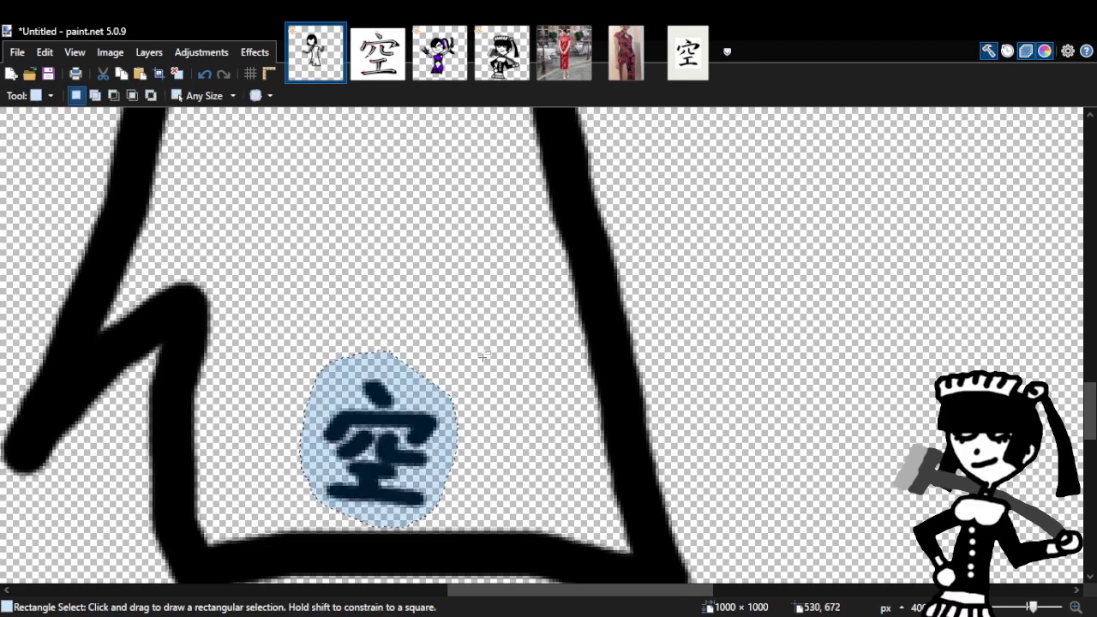
pyautogui.press('m')
pyautogui.moveTo(482, 375)
pyautogui.mouseDown()
pyautogui.moveTo(471, 354)
pyautogui.moveTo(474, 367)
pyautogui.mouseUp()
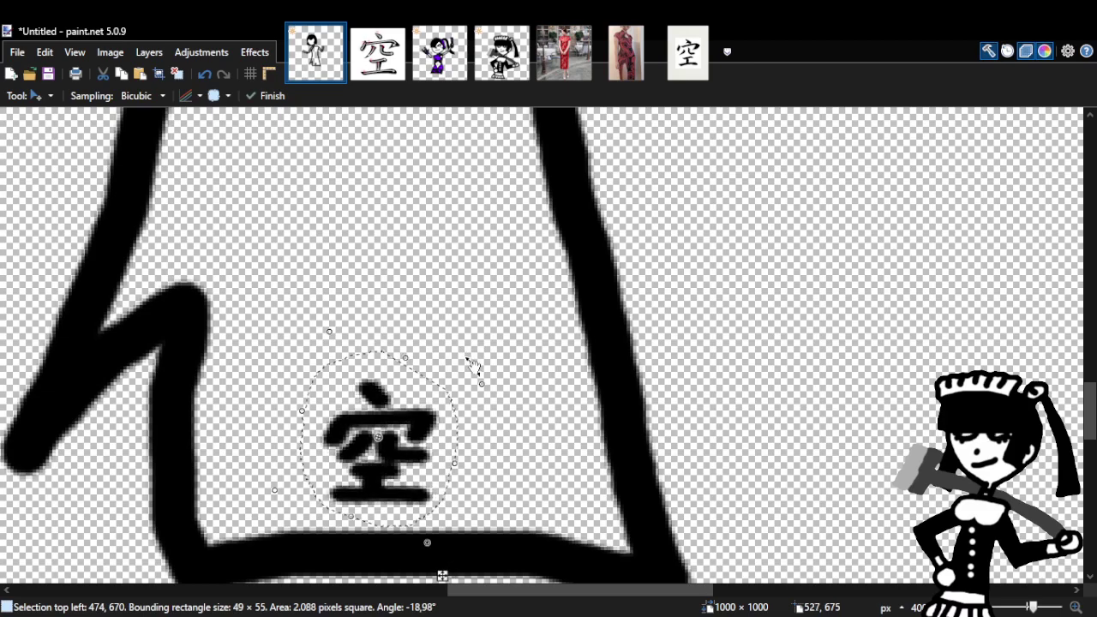
pyautogui.moveTo(429, 421); pyautogui.dragTo(448, 420)
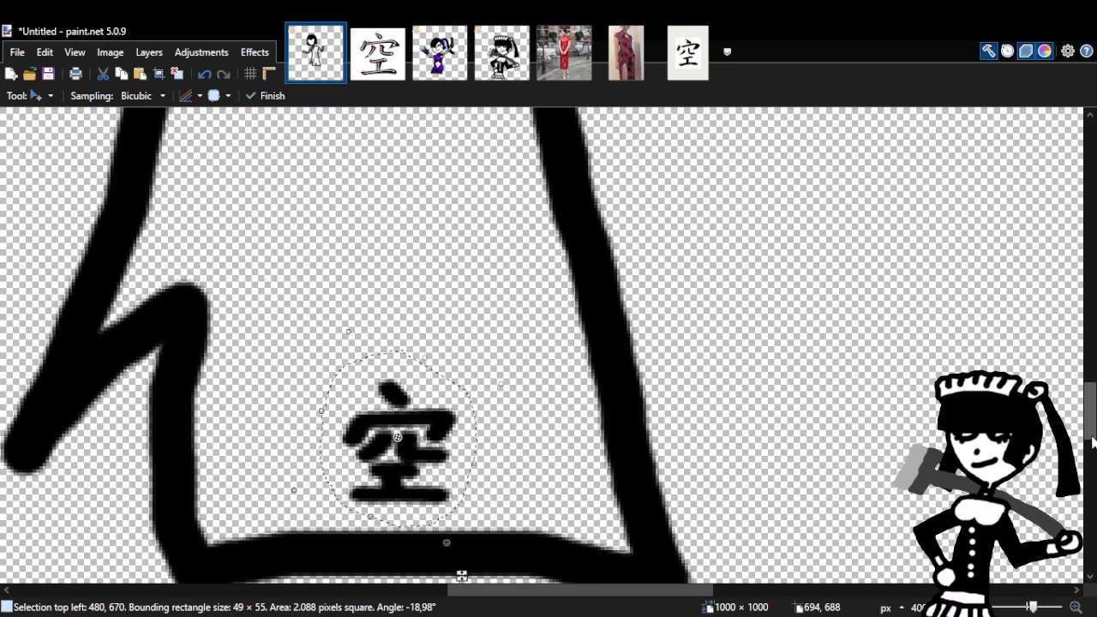
# Rotate the 空 character to about -6.5° and move it closer to the skirt's long unslit edge.
pyautogui.click(1092, 379)
pyautogui.moveTo(1092, 379); pyautogui.dragTo(1093, 420)
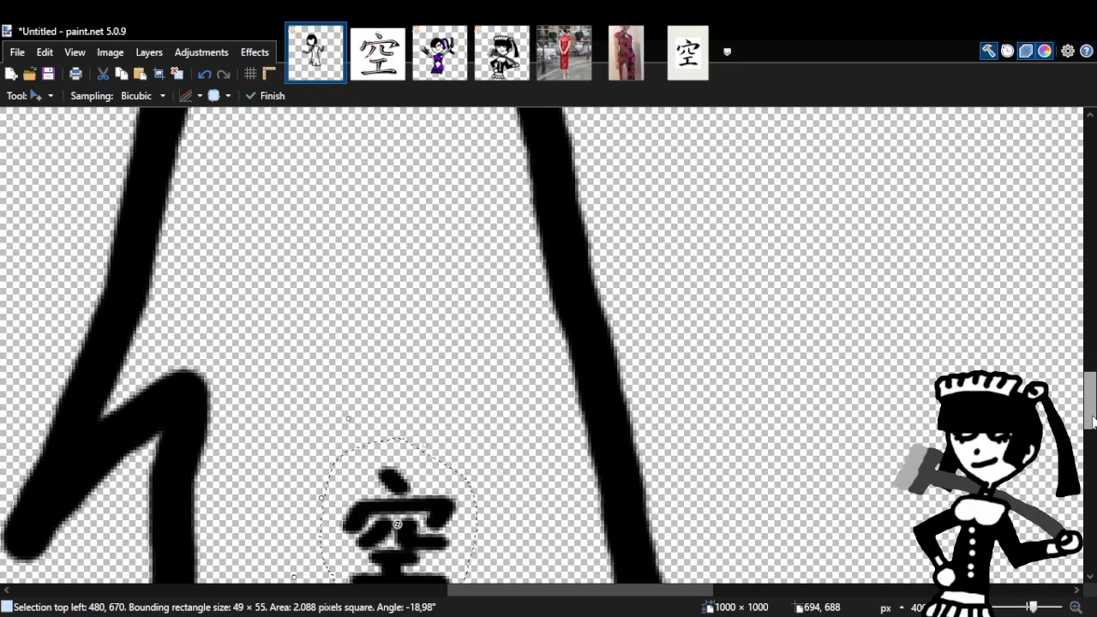
pyautogui.moveTo(502, 445); pyautogui.dragTo(553, 420)
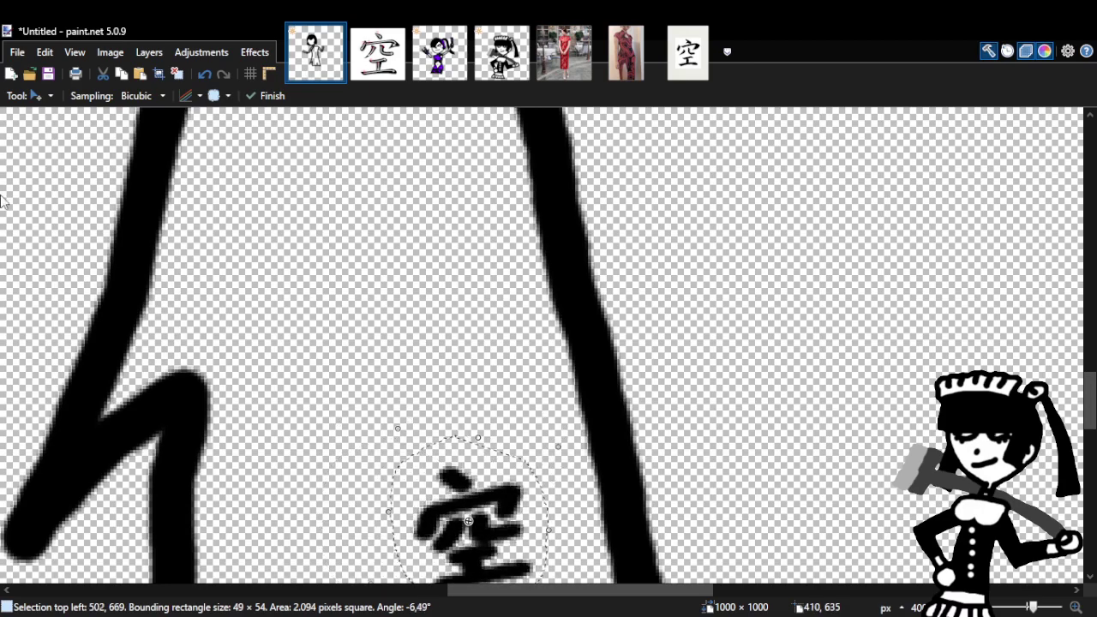
pyautogui.press('s')
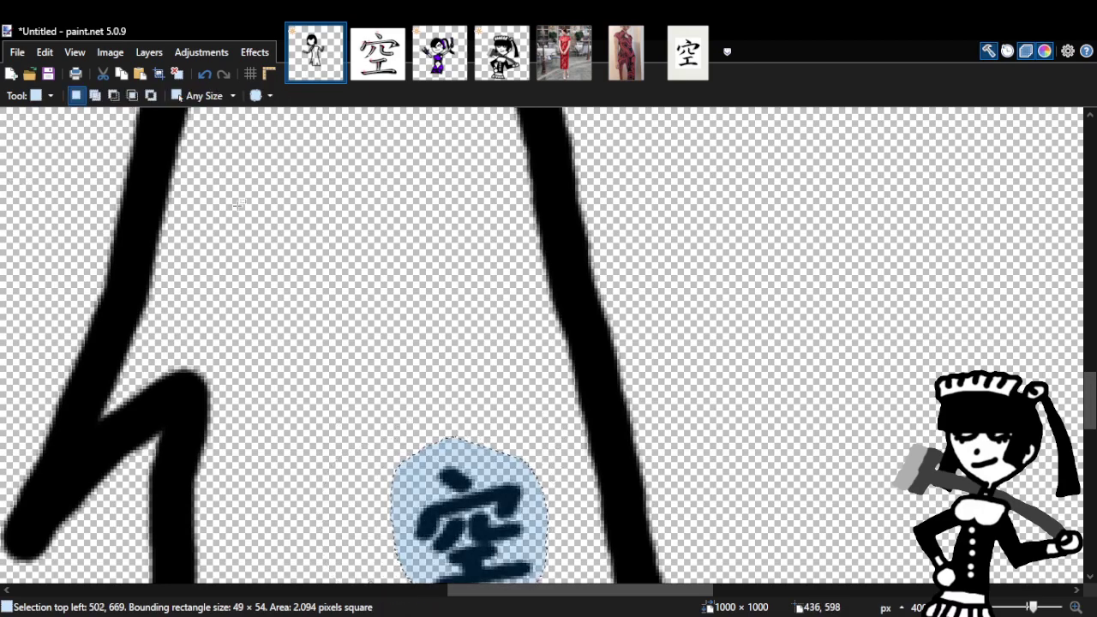
# Copy the tilted 空 character, paste the duplicate above it shifted slightly toward the slit, and rotate the duplicate about 2.8°.
pyautogui.click(121, 74)
pyautogui.click(140, 74)
pyautogui.moveTo(489, 485); pyautogui.dragTo(472, 325)
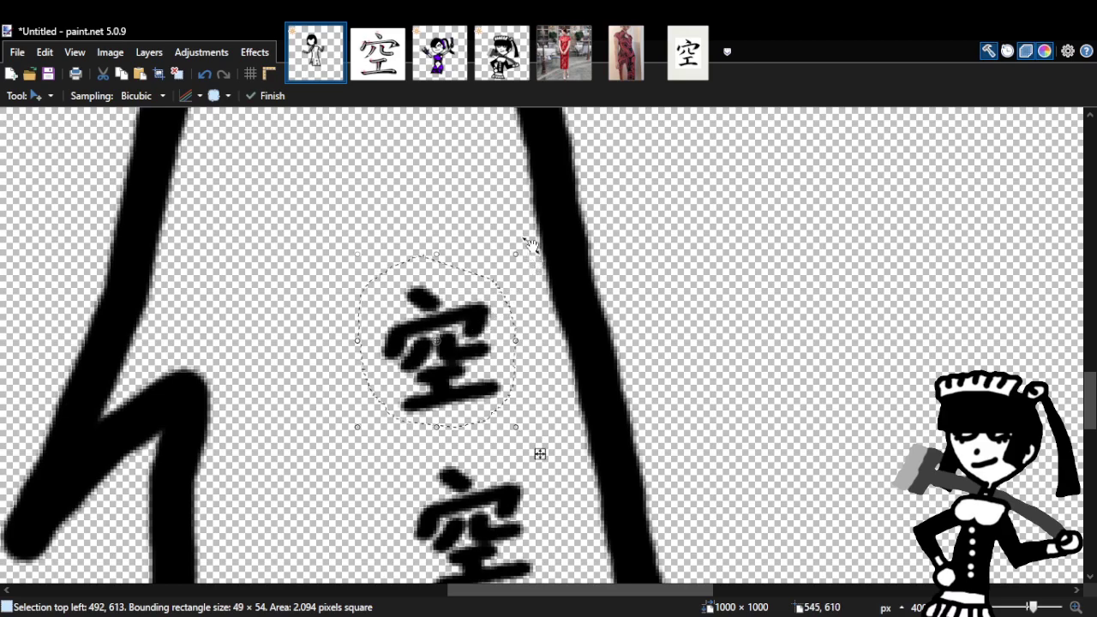
pyautogui.moveTo(531, 246); pyautogui.dragTo(528, 250)
pyautogui.moveTo(483, 325); pyautogui.dragTo(478, 344)
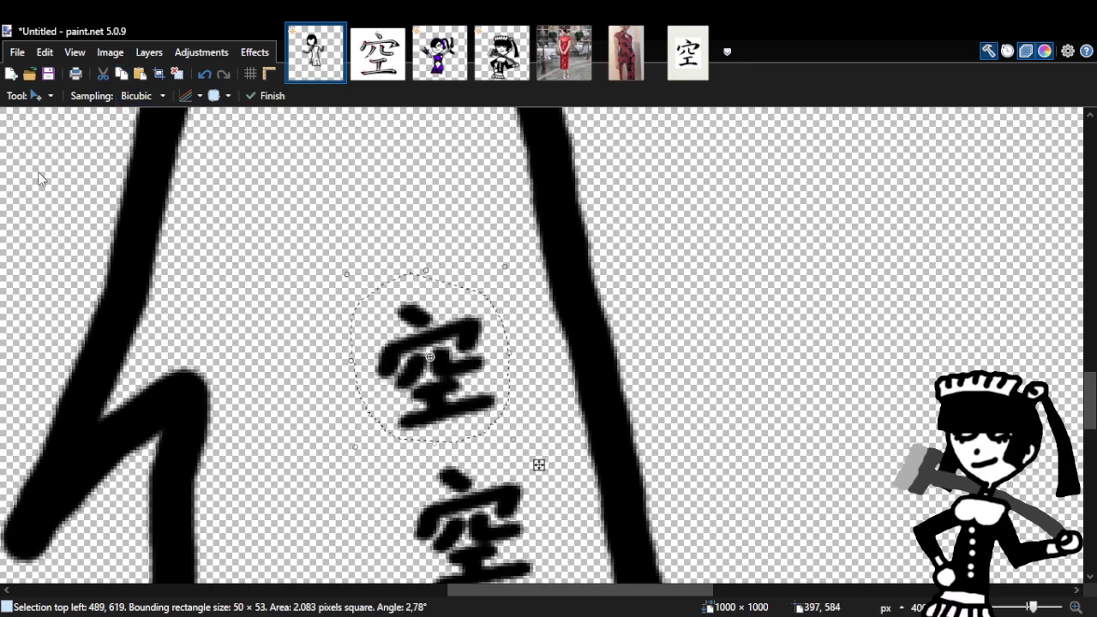
pyautogui.press('s')
# Paste a third 空 above the second, shifted slightly toward the slit side, rotate it about 5.7° and deselect it.
pyautogui.click(139, 74)
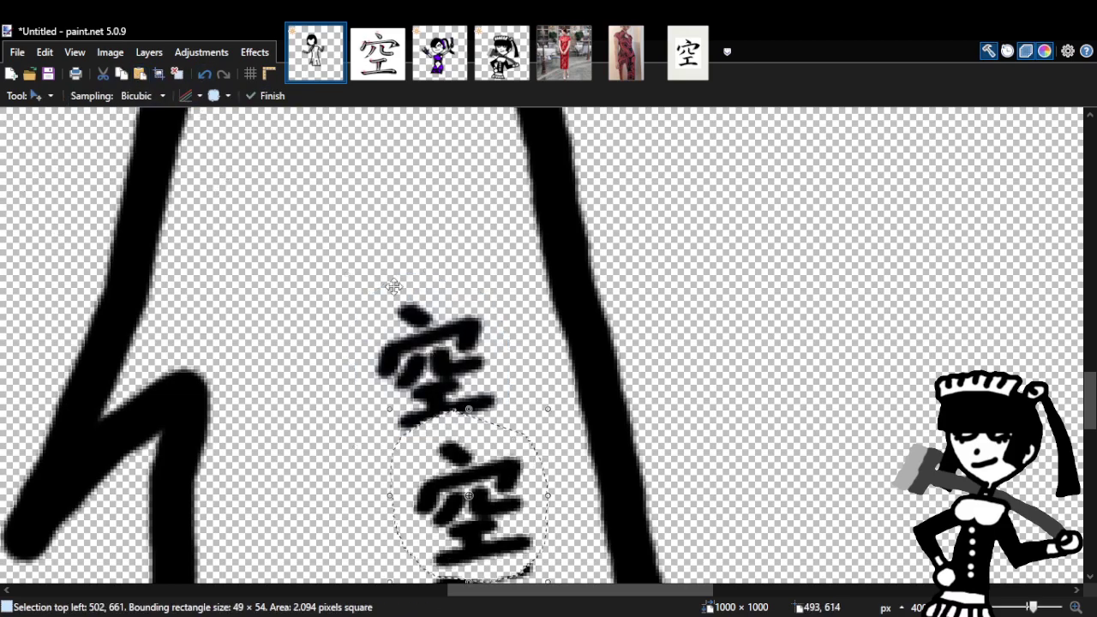
pyautogui.moveTo(501, 500); pyautogui.dragTo(423, 192)
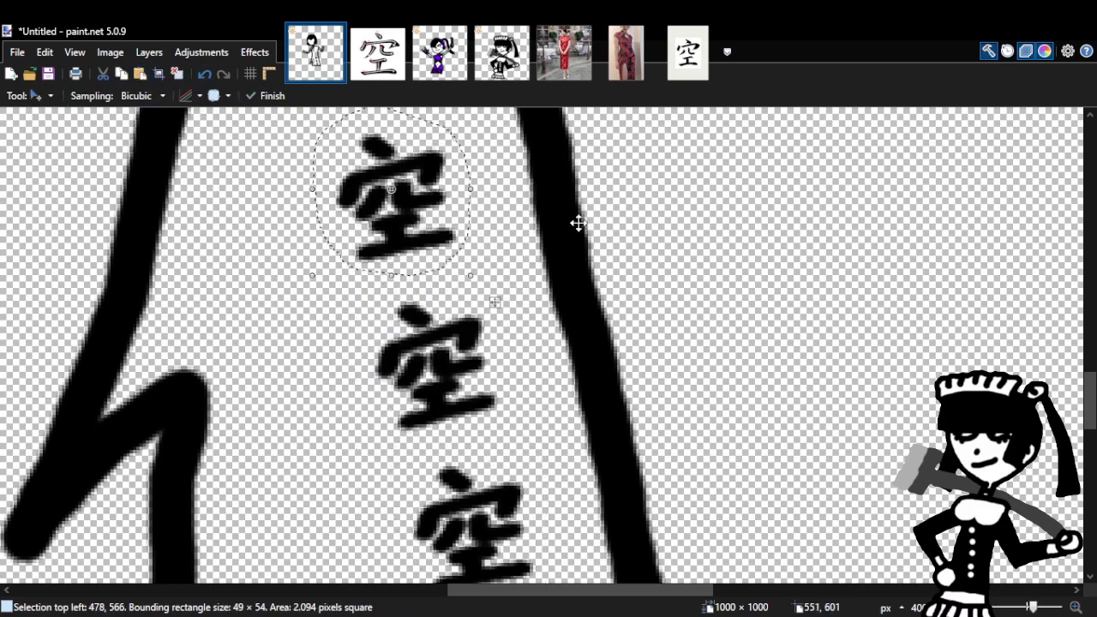
pyautogui.scroll(2, 556, 291)
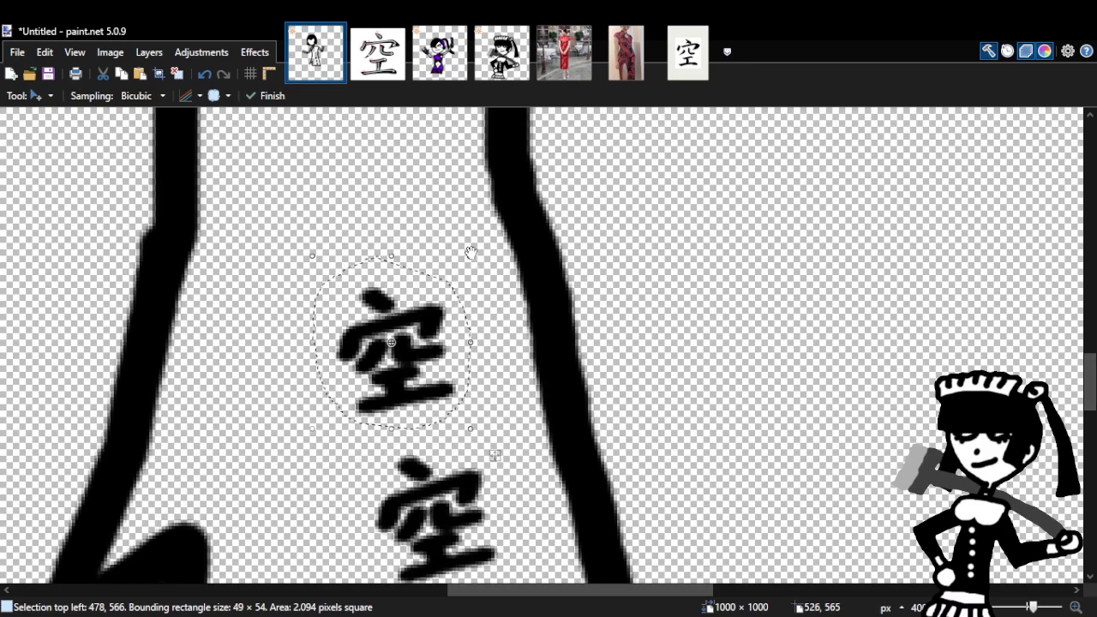
pyautogui.moveTo(486, 260); pyautogui.dragTo(480, 249)
pyautogui.moveTo(450, 333); pyautogui.dragTo(461, 340)
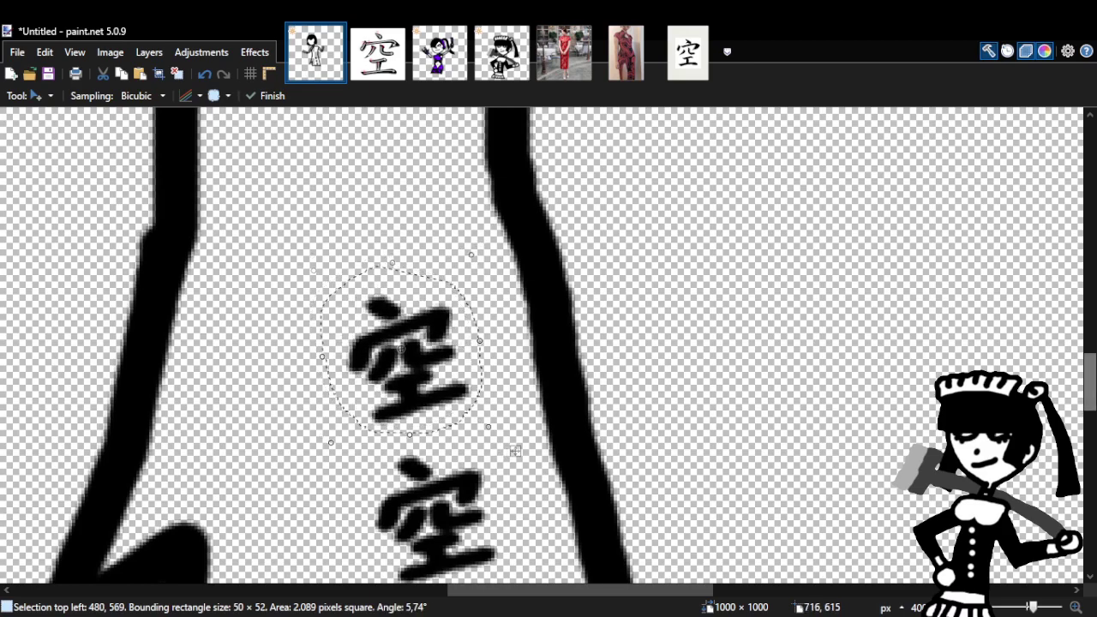
pyautogui.scroll(-3, 1088, 393)
pyautogui.scroll(2, 1089, 393)
pyautogui.scroll(3, 515, 390)
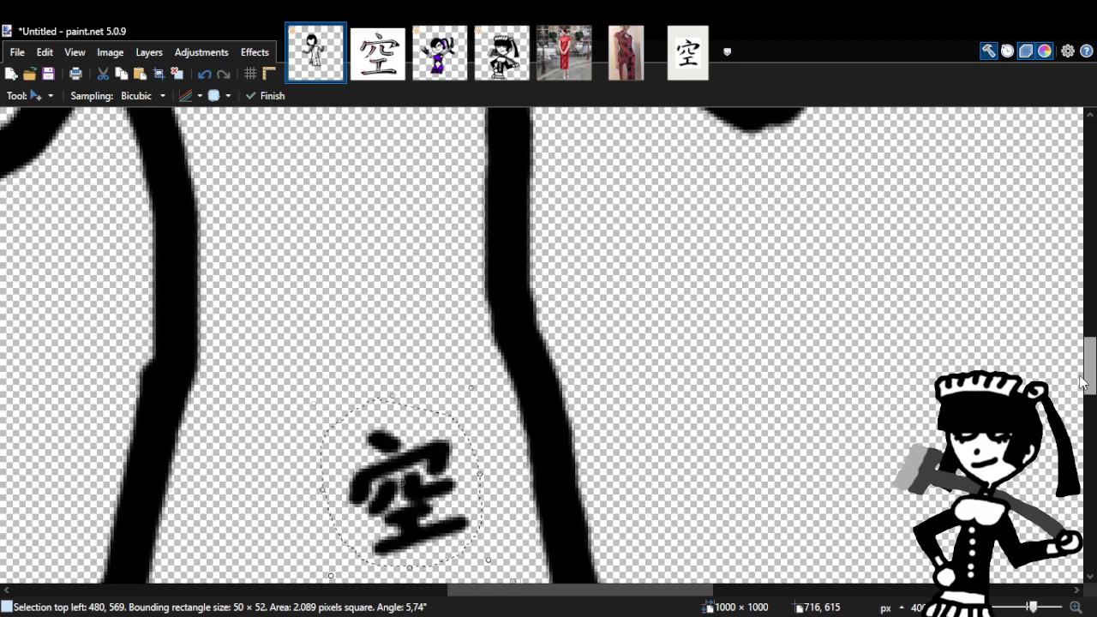
pyautogui.hotkey('ctrl', 'd')
pyautogui.press('s')
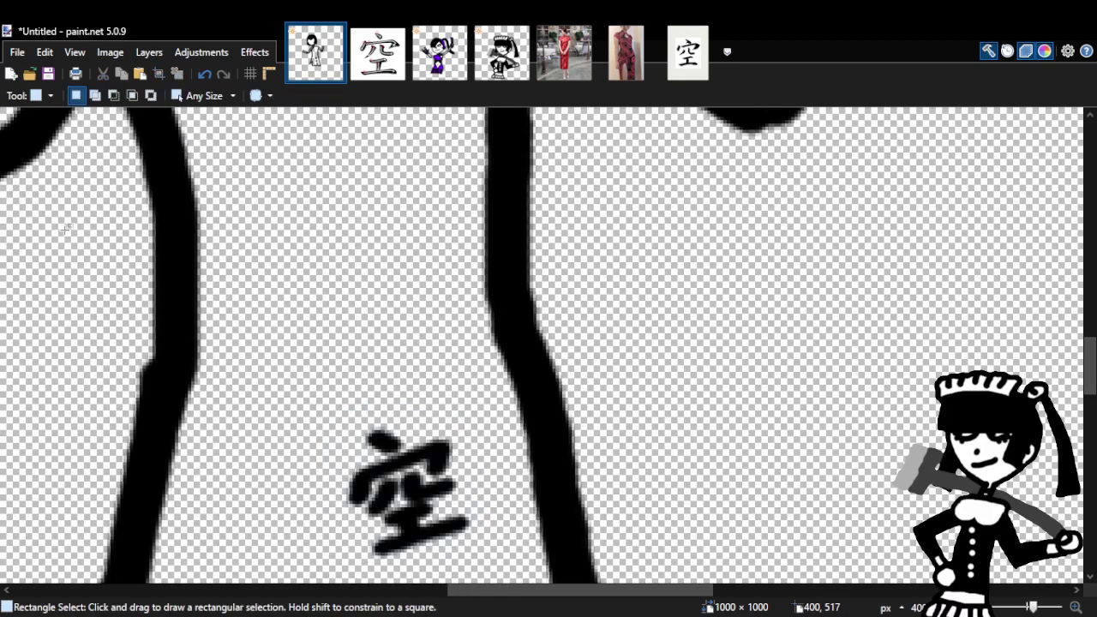
# Paste a fourth 空 above the third, shifted slightly toward the slit side, and deselect it.
pyautogui.click(139, 76)
pyautogui.moveTo(520, 473); pyautogui.dragTo(417, 288)
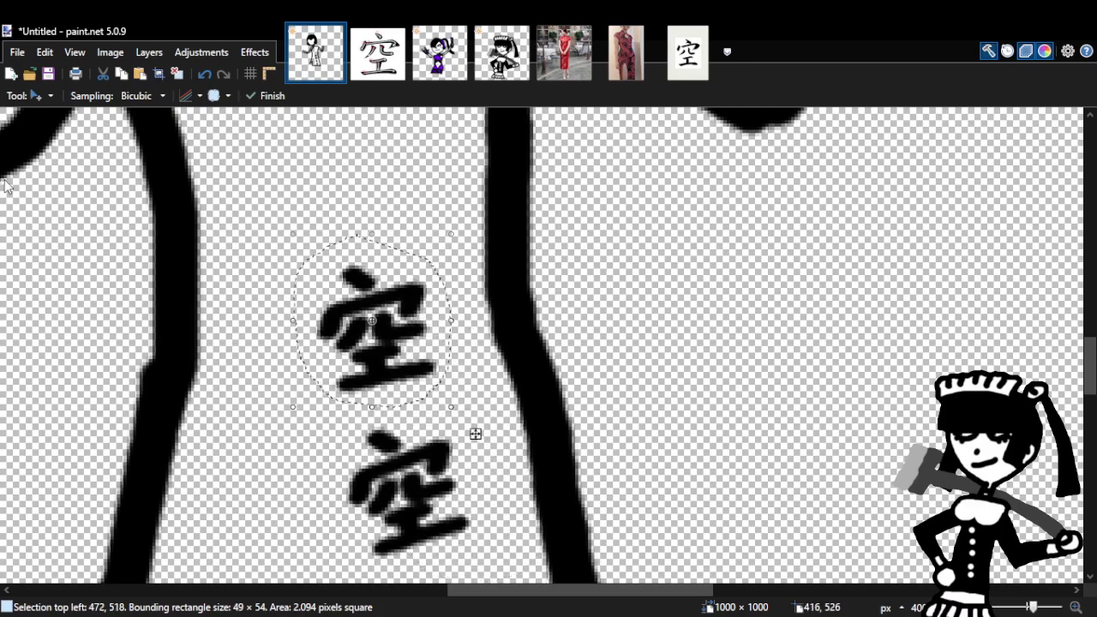
pyautogui.press('s')
pyautogui.hotkey('ctrl', 'd')
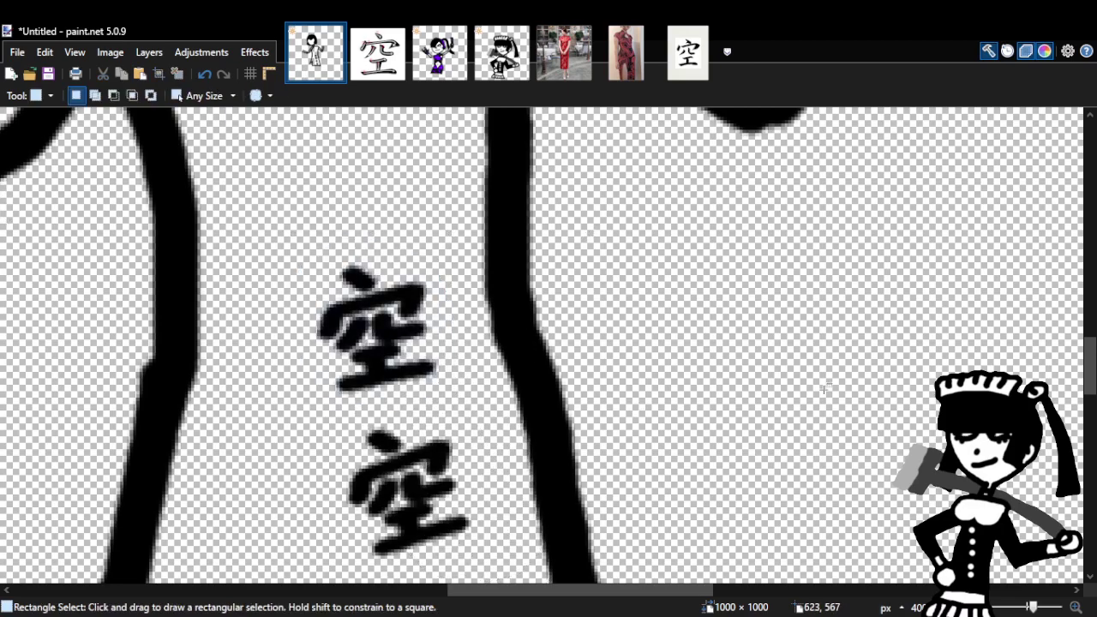
# Paste a fifth 空 above the fourth at the waist, rotate it to about -6.9° and deselect it.
pyautogui.scroll(3, 1091, 325)
pyautogui.scroll(-1, 1092, 325)
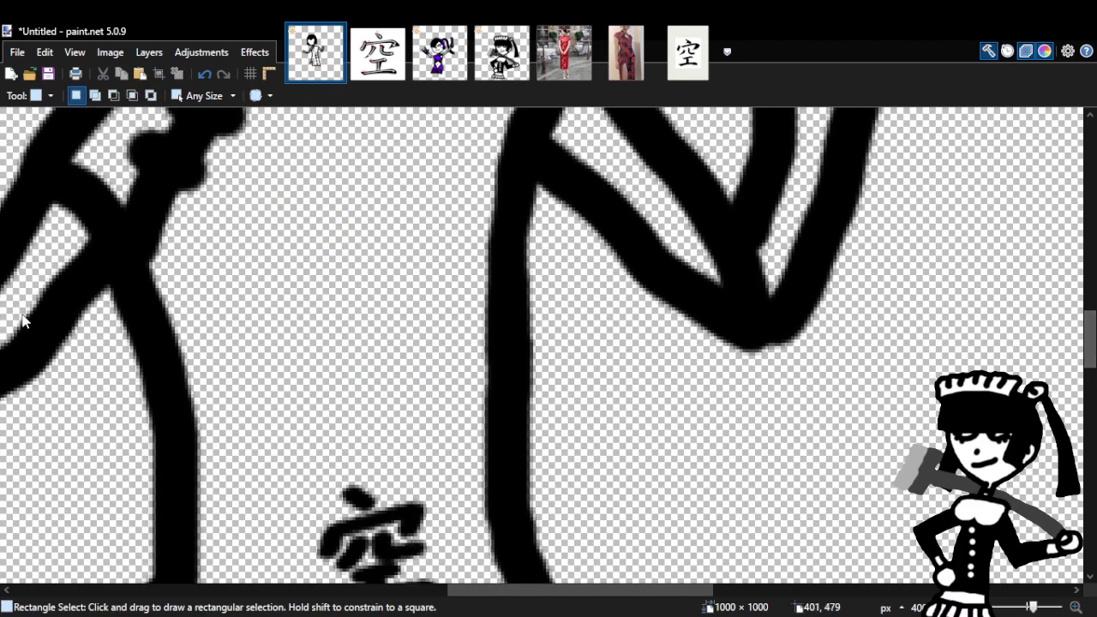
pyautogui.click(139, 74)
pyautogui.moveTo(501, 495); pyautogui.dragTo(463, 497)
pyautogui.moveTo(472, 303); pyautogui.dragTo(476, 353)
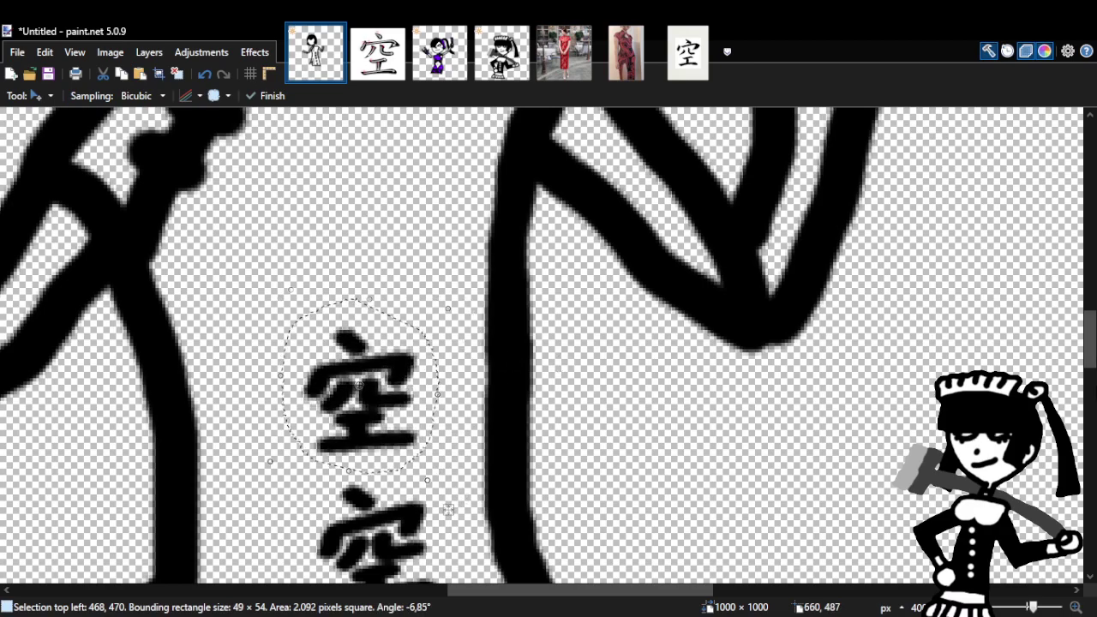
pyautogui.scroll(2, 549, 342)
pyautogui.scroll(-1, 548, 343)
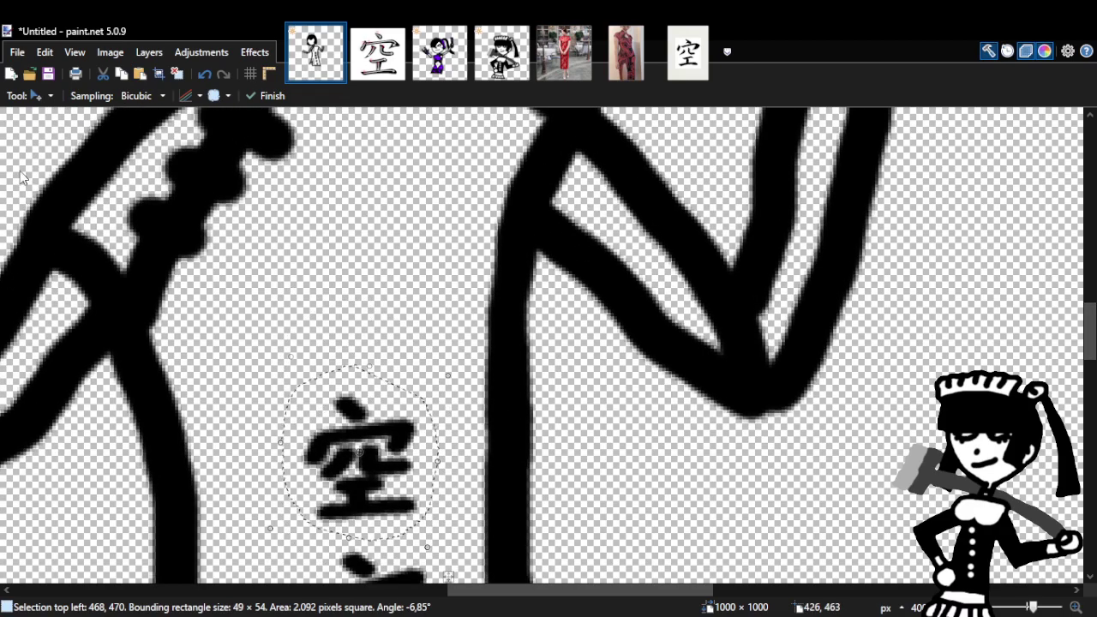
pyautogui.press('s')
pyautogui.hotkey('ctrl', 'd')
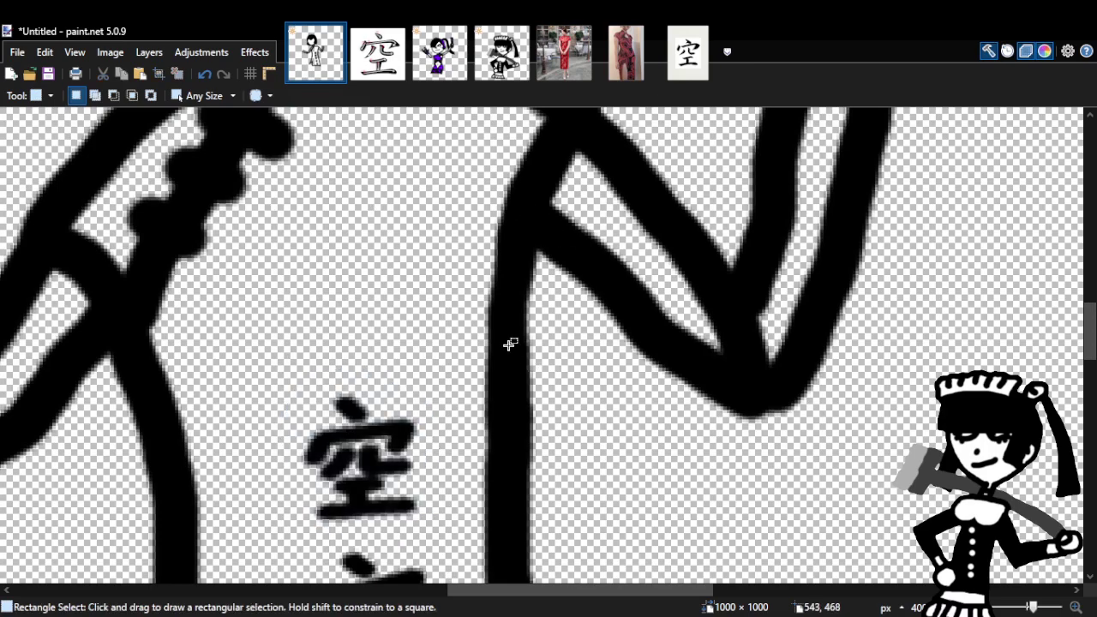
# Paste a sixth 空 above the fifth, rotate it to about -18.3°, shift it away from the button trim and deselect it.
pyautogui.click(139, 75)
pyautogui.moveTo(428, 444); pyautogui.dragTo(343, 216)
pyautogui.moveTo(487, 189); pyautogui.dragTo(484, 240)
pyautogui.moveTo(424, 284); pyautogui.dragTo(484, 282)
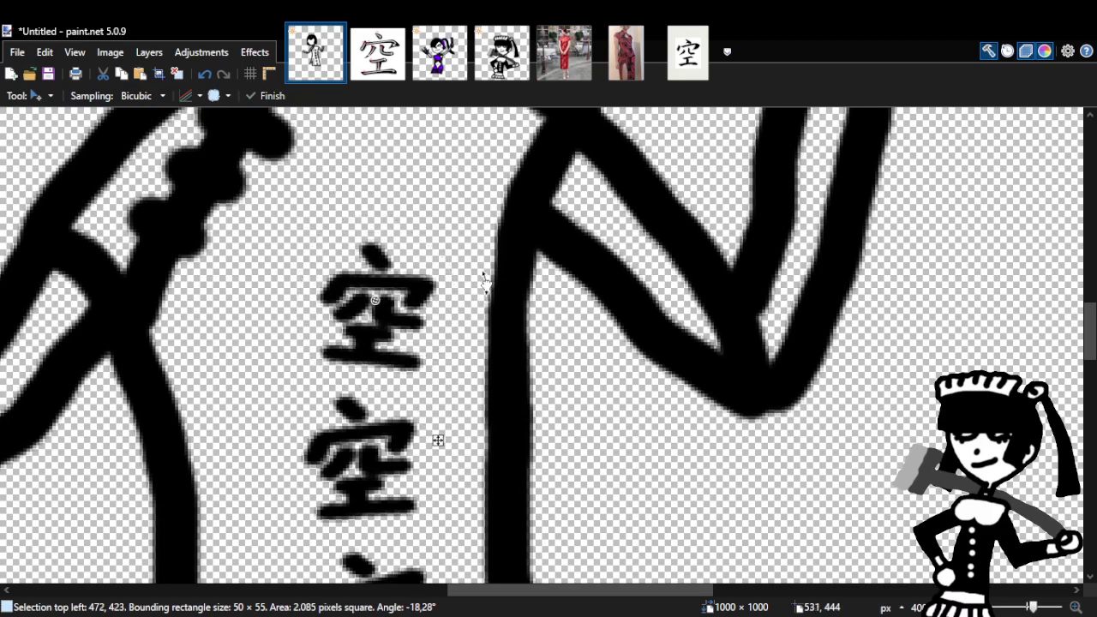
pyautogui.scroll(-3, 1088, 359)
pyautogui.scroll(7, 1091, 346)
pyautogui.press('s')
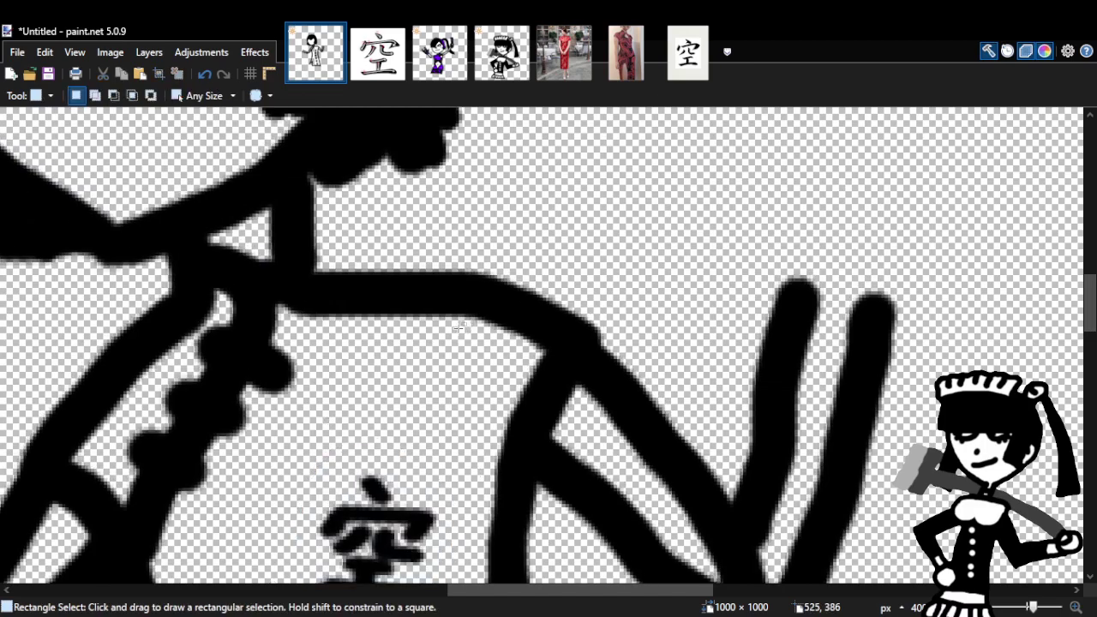
# Try a seventh 空 on the chest just below the shoulder line, rotated to about -19°.
pyautogui.click(136, 74)
pyautogui.moveTo(563, 385); pyautogui.dragTo(598, 433)
pyautogui.moveTo(514, 498); pyautogui.dragTo(464, 394)
pyautogui.moveTo(546, 355); pyautogui.dragTo(471, 394)
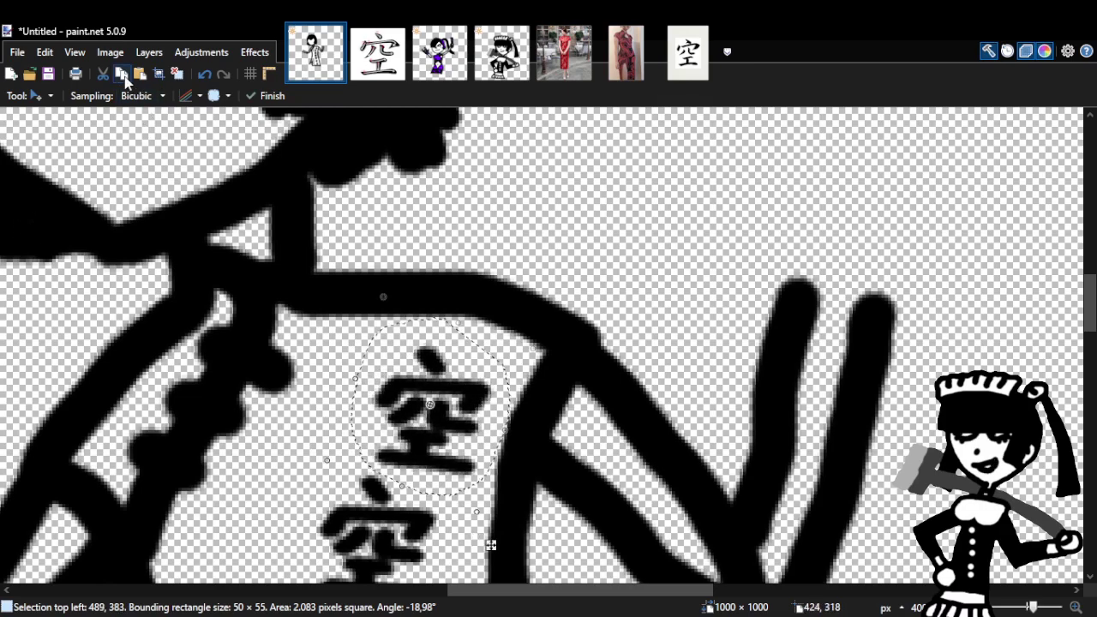
pyautogui.press('s')
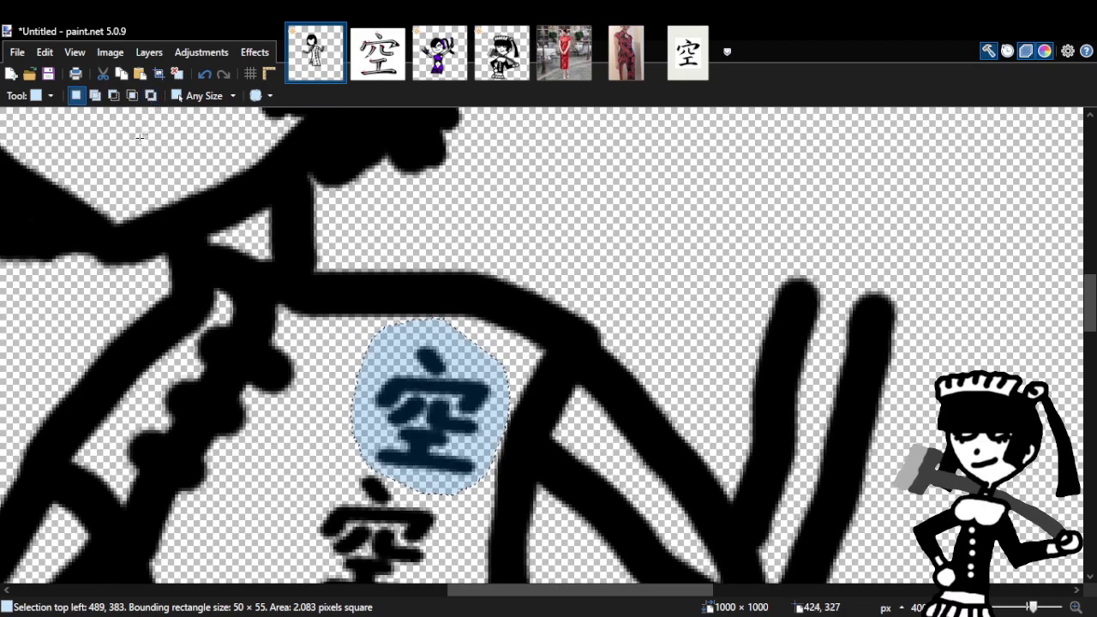
# Undo the placement and pasting of the seventh 空 on the chest.
pyautogui.click(204, 75)
pyautogui.click(204, 75)
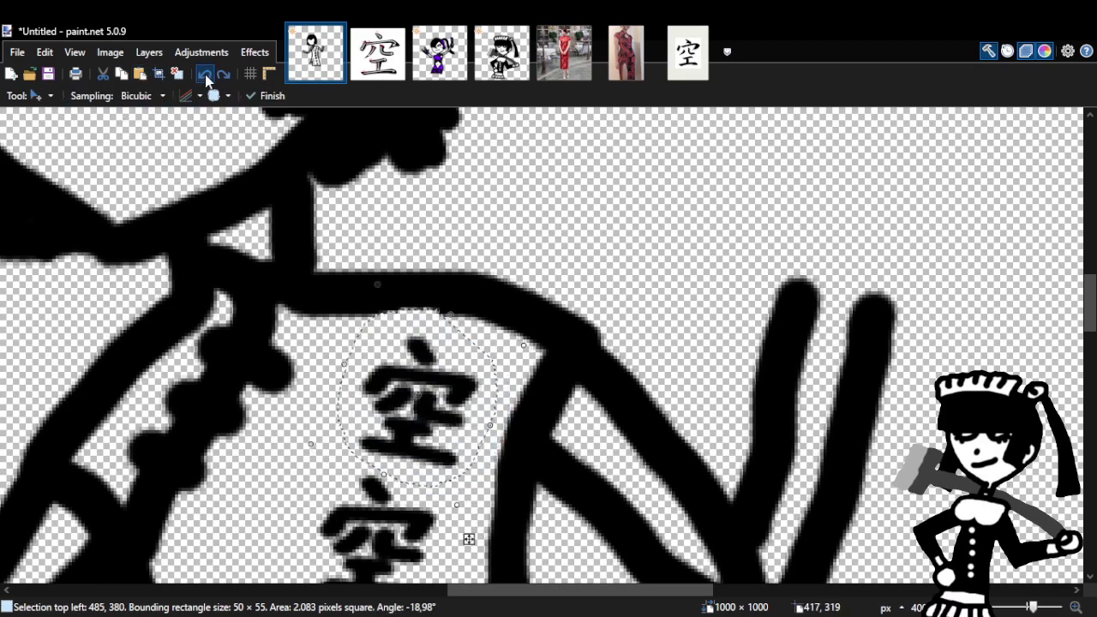
pyautogui.click(204, 74)
pyautogui.click(204, 74)
pyautogui.click(204, 75)
# Lasso the topmost 空, duplicate it onto the chest above, rotate the duplicate to about -7° and deselect it.
pyautogui.moveTo(1089, 307); pyautogui.dragTo(1092, 341)
pyautogui.press('s')
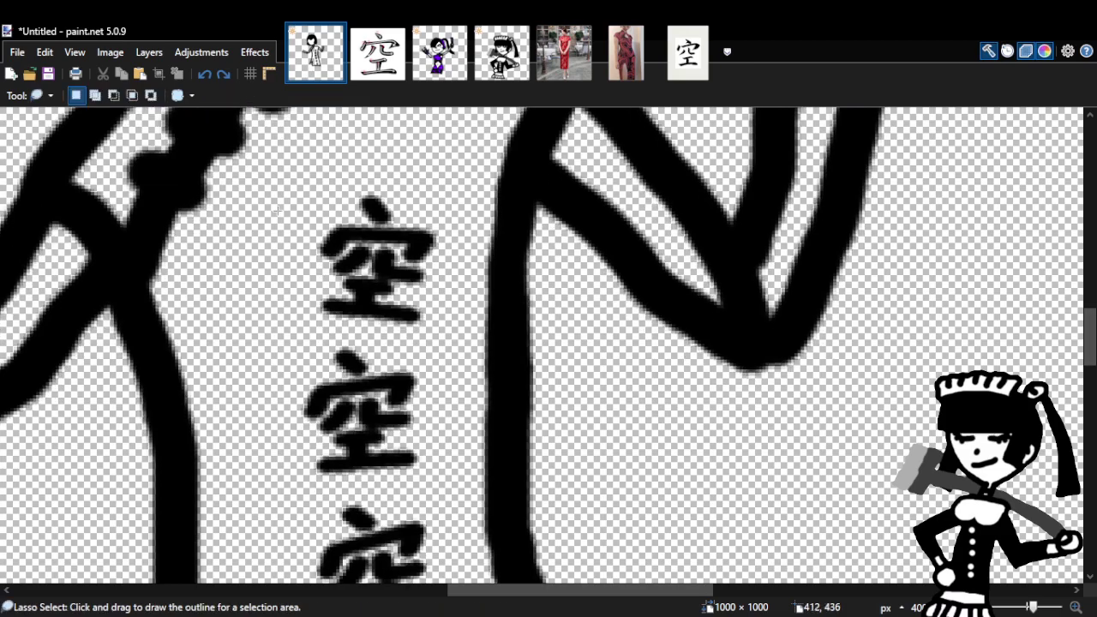
pyautogui.moveTo(400, 209)
pyautogui.mouseDown()
pyautogui.moveTo(376, 185)
pyautogui.moveTo(337, 187)
pyautogui.moveTo(334, 235)
pyautogui.moveTo(314, 247)
pyautogui.moveTo(316, 315)
pyautogui.moveTo(366, 336)
pyautogui.moveTo(429, 334)
pyautogui.moveTo(439, 234)
pyautogui.moveTo(425, 214)
pyautogui.mouseUp()
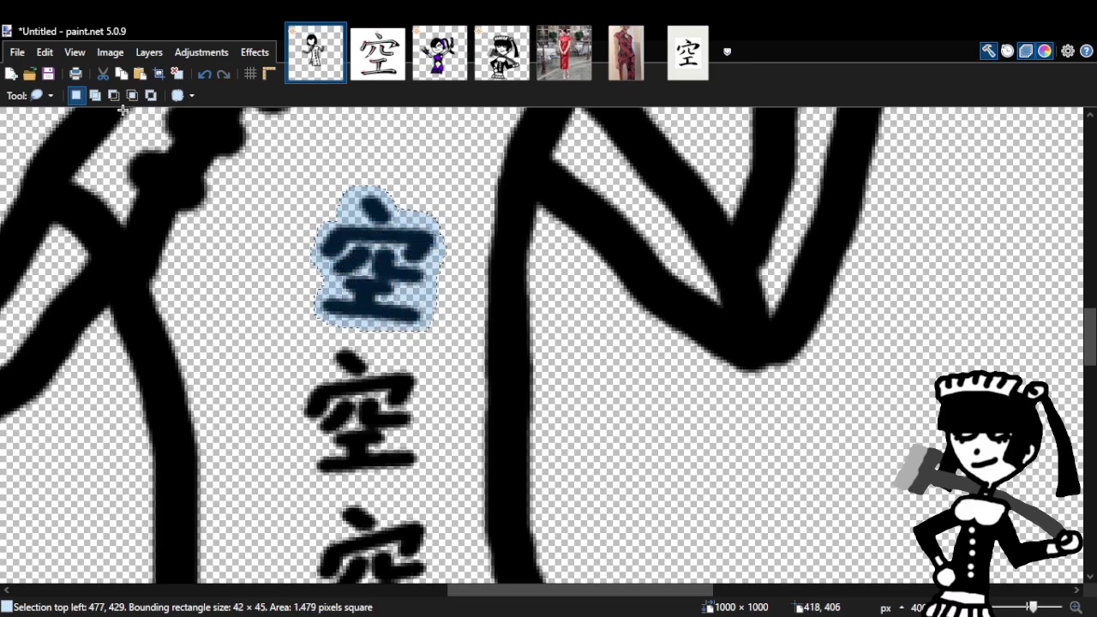
pyautogui.scroll(5, 86, 385)
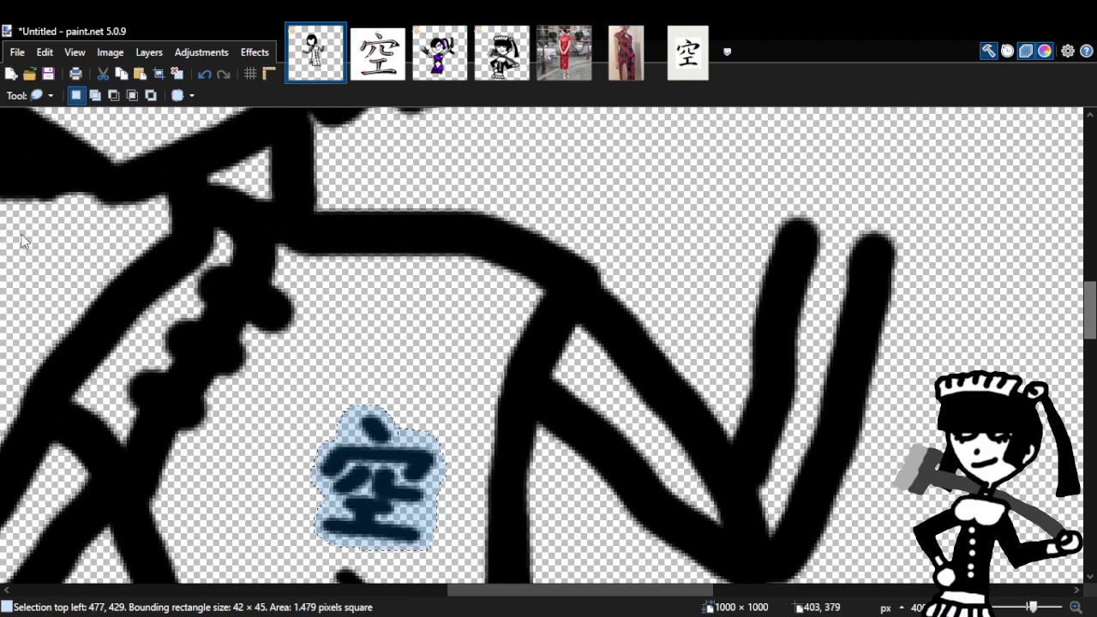
pyautogui.press('m')
pyautogui.moveTo(431, 467)
pyautogui.mouseDown()
pyautogui.moveTo(424, 419)
pyautogui.moveTo(477, 323)
pyautogui.mouseUp()
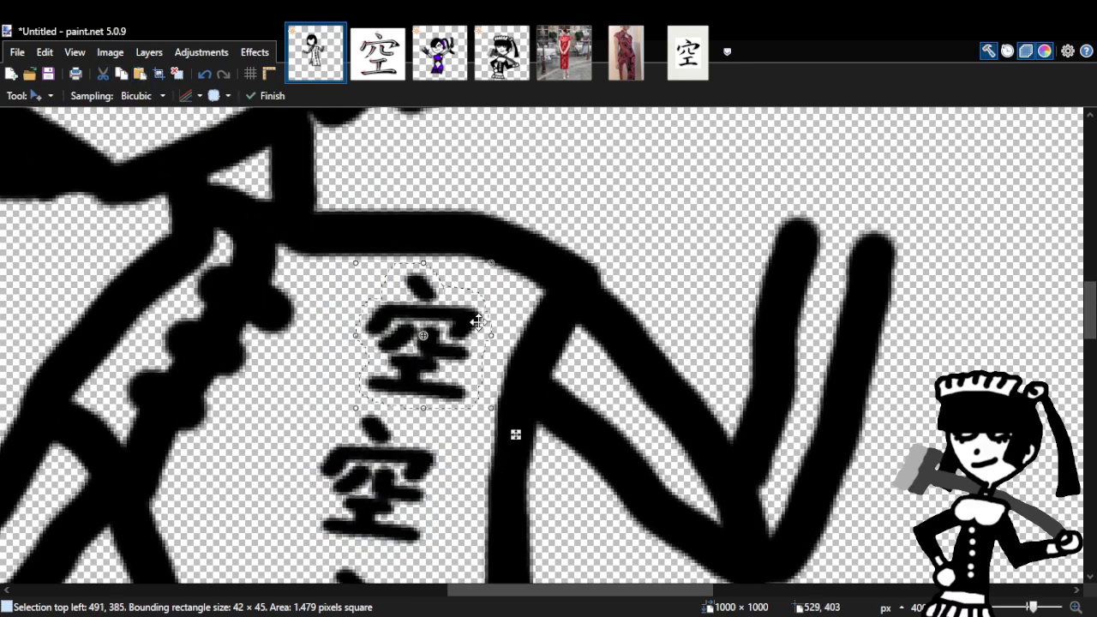
pyautogui.moveTo(520, 263); pyautogui.dragTo(519, 268)
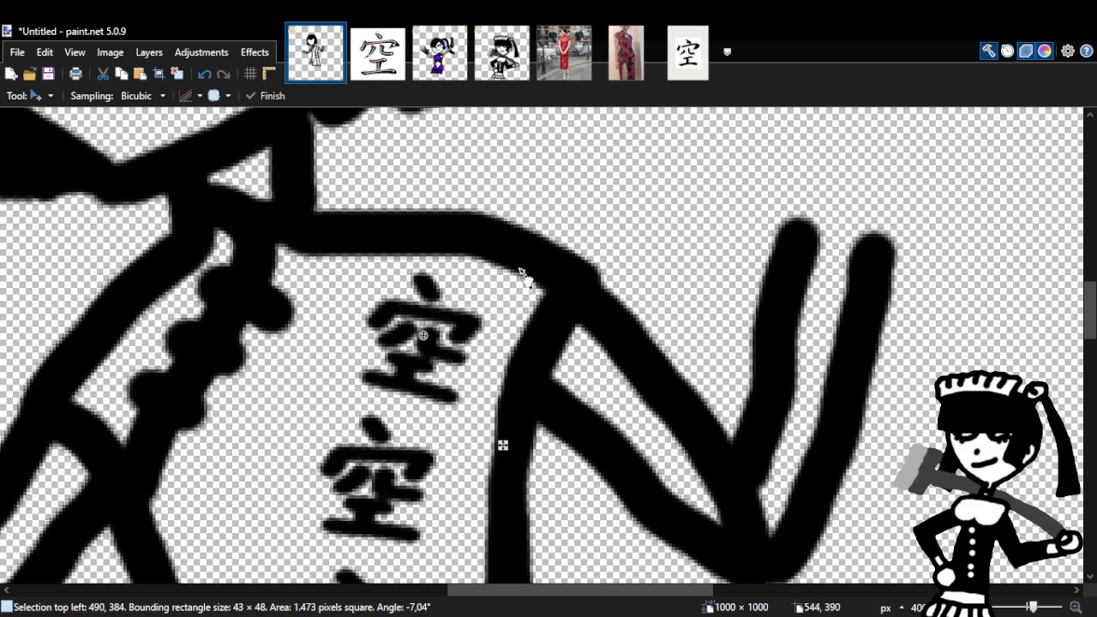
pyautogui.moveTo(457, 335); pyautogui.dragTo(451, 337)
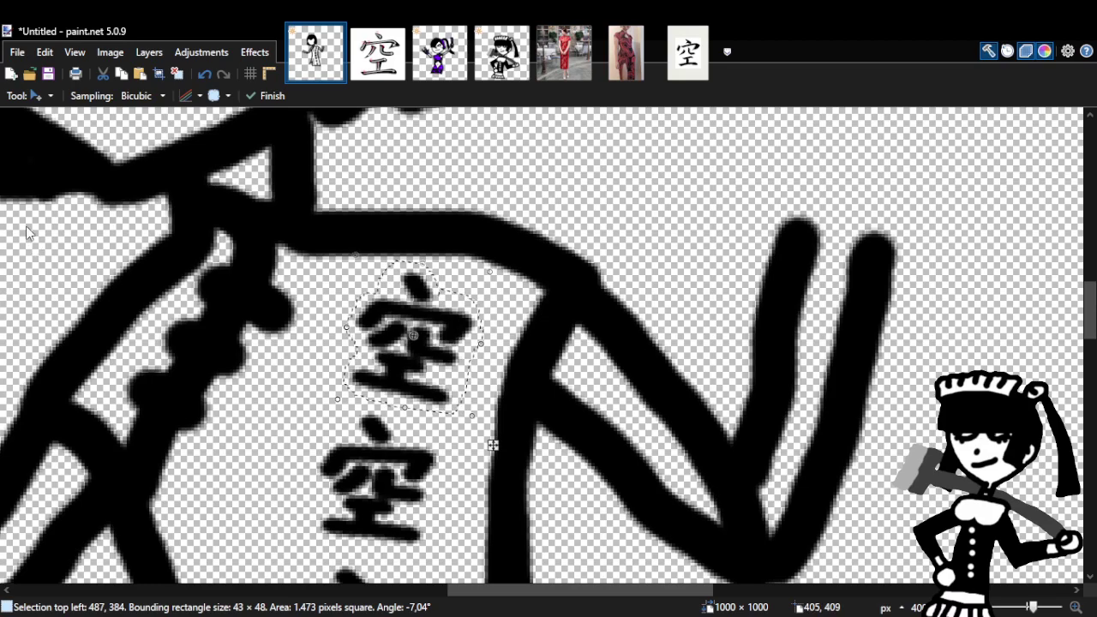
pyautogui.press('z')
pyautogui.scroll(-4, 627, 374)
pyautogui.scroll(-5, 27, 187)
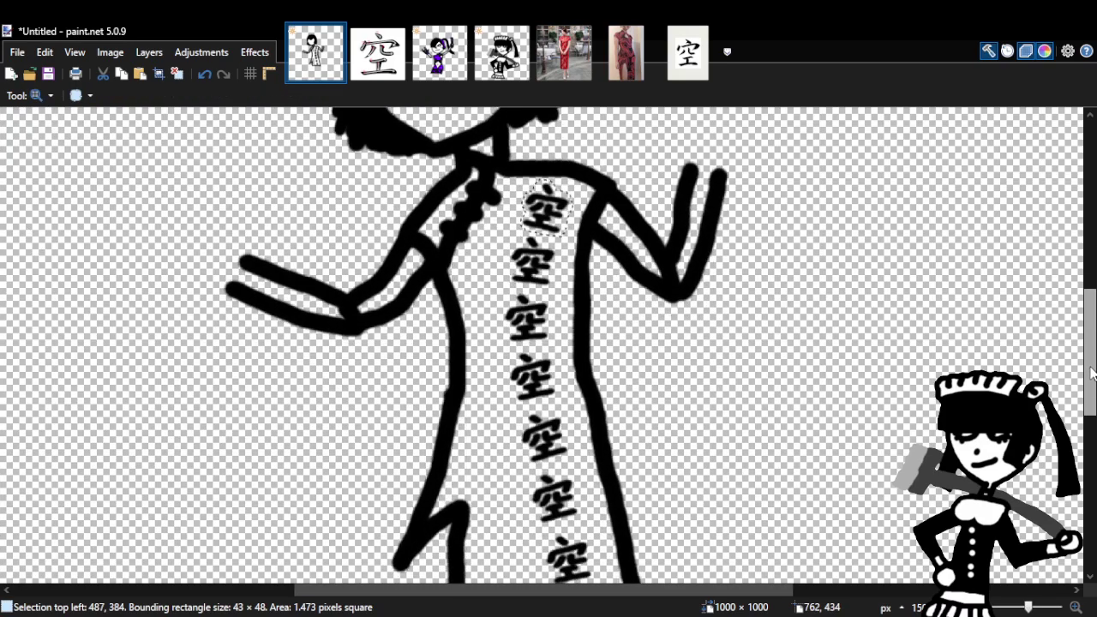
pyautogui.press('s')
pyautogui.click(270, 329)
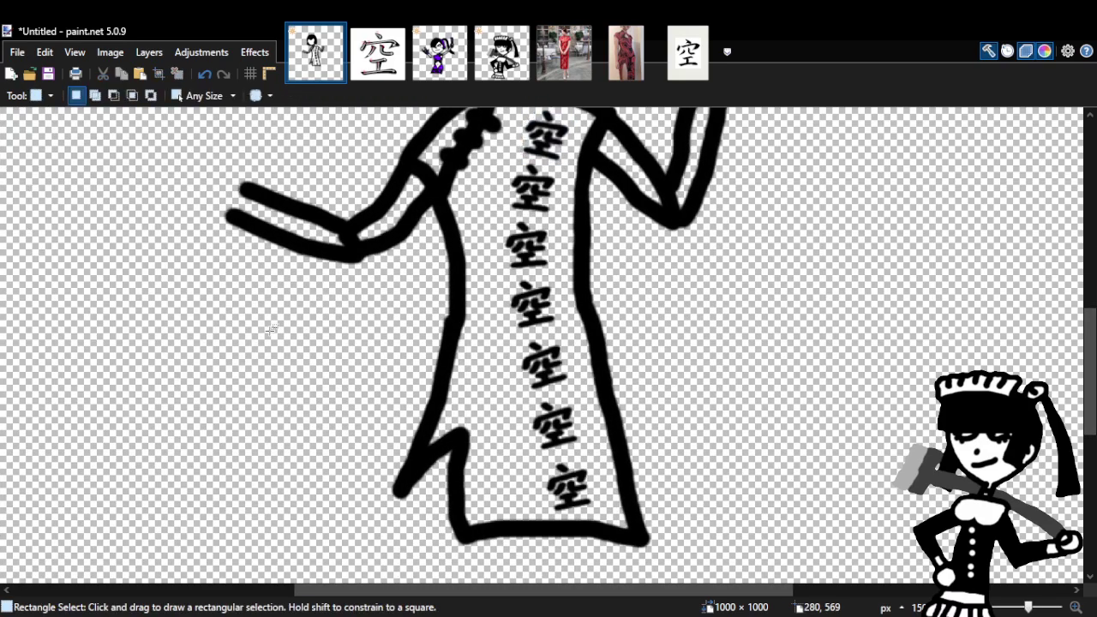
# Examine the full column of 空 characters on the dress at different zoom levels.
pyautogui.press('z')
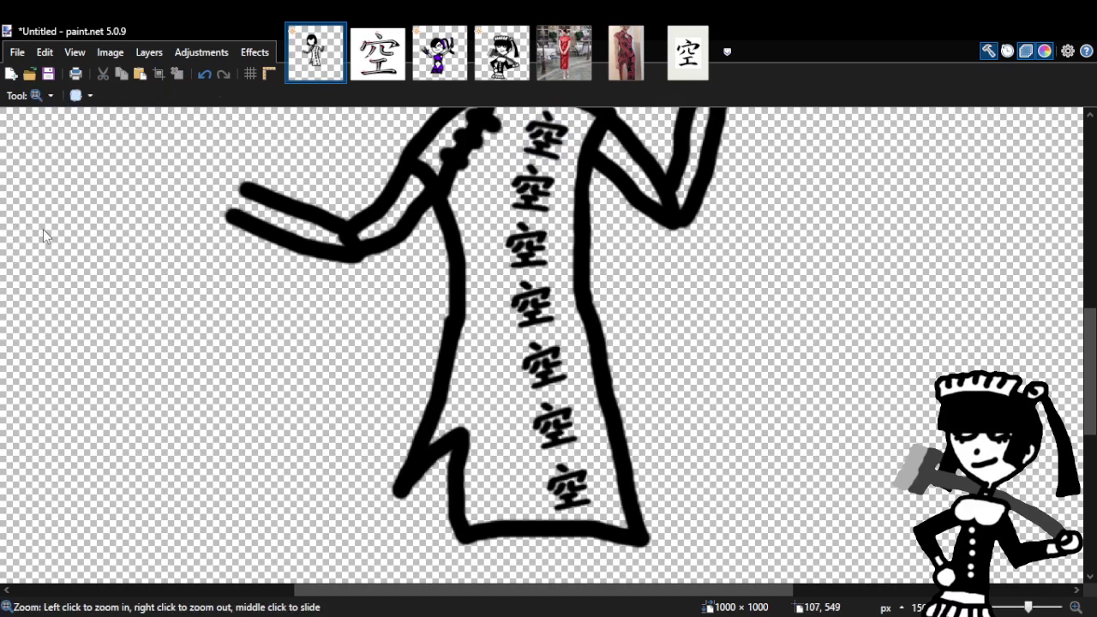
pyautogui.rightClick(652, 271)
pyautogui.rightClick(652, 272)
pyautogui.rightClick(652, 272)
pyautogui.click(652, 272)
pyautogui.click(652, 271)
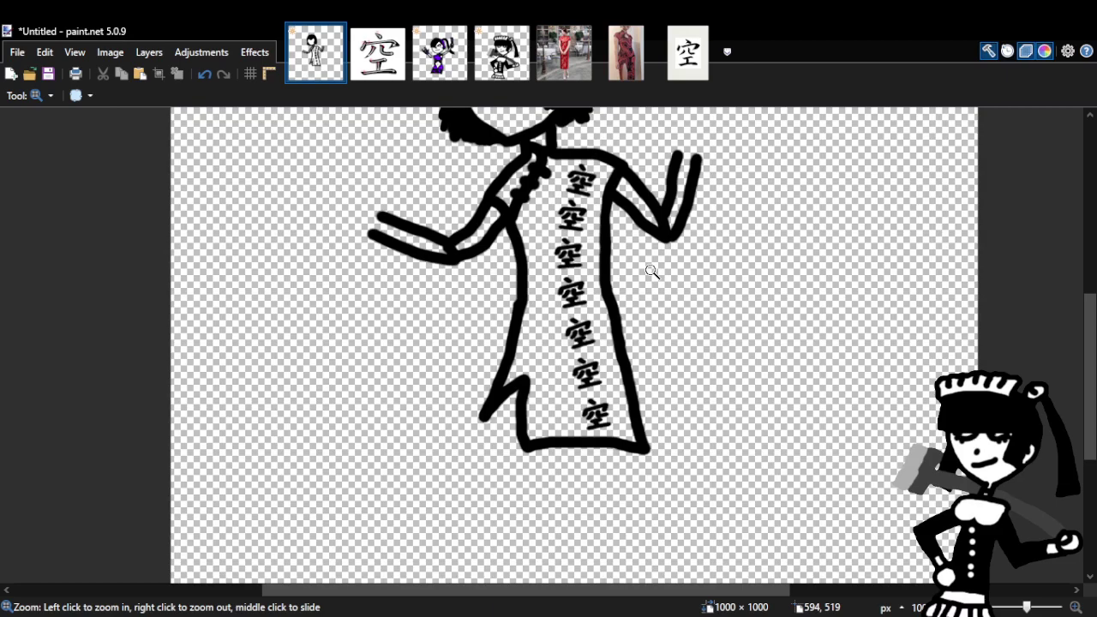
pyautogui.click(652, 272)
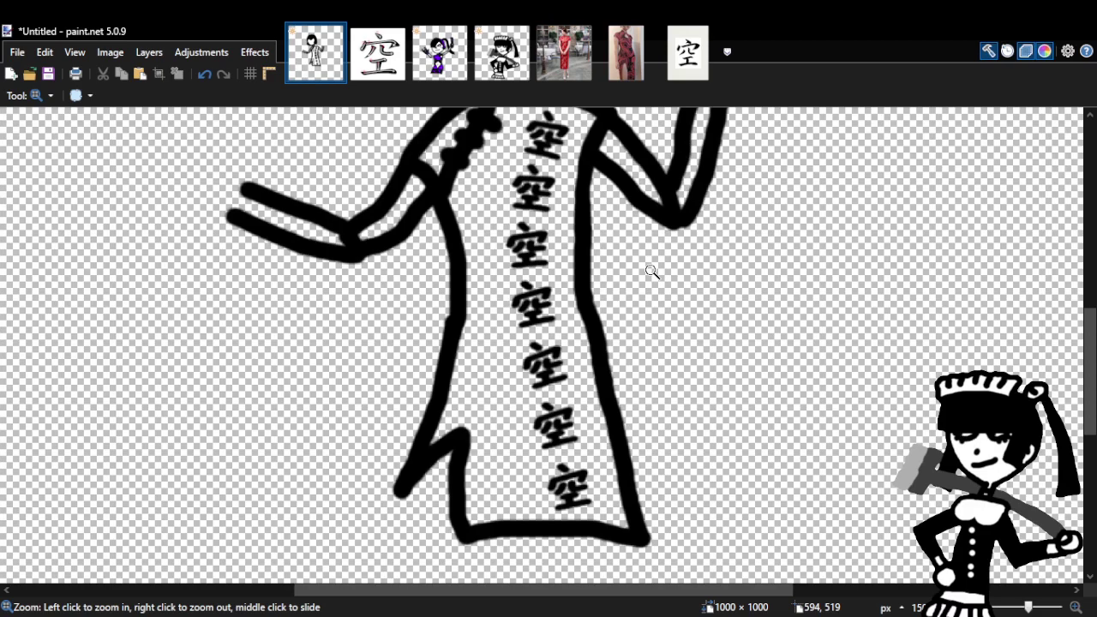
# Lasso the lowest 空 near the hem, move it slightly toward the slit side, rotate it to about -4.5° and deselect it.
pyautogui.click(655, 376)
pyautogui.scroll(-3, 873, 306)
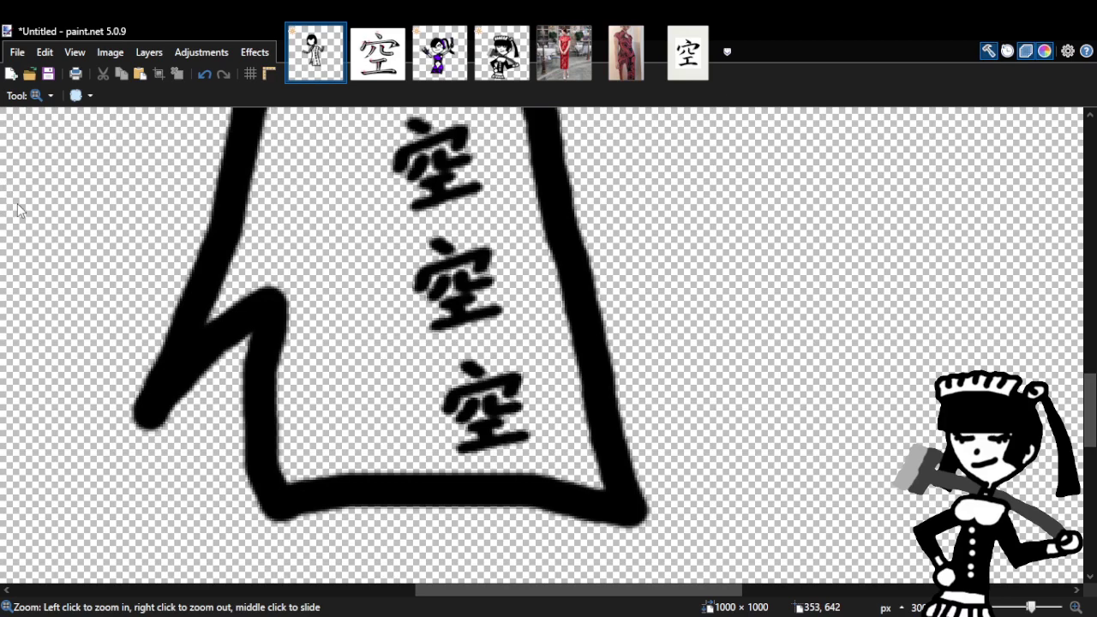
pyautogui.press('s')
pyautogui.moveTo(473, 340)
pyautogui.mouseDown()
pyautogui.moveTo(428, 375)
pyautogui.moveTo(467, 467)
pyautogui.moveTo(533, 472)
pyautogui.moveTo(559, 377)
pyautogui.moveTo(548, 351)
pyautogui.mouseUp()
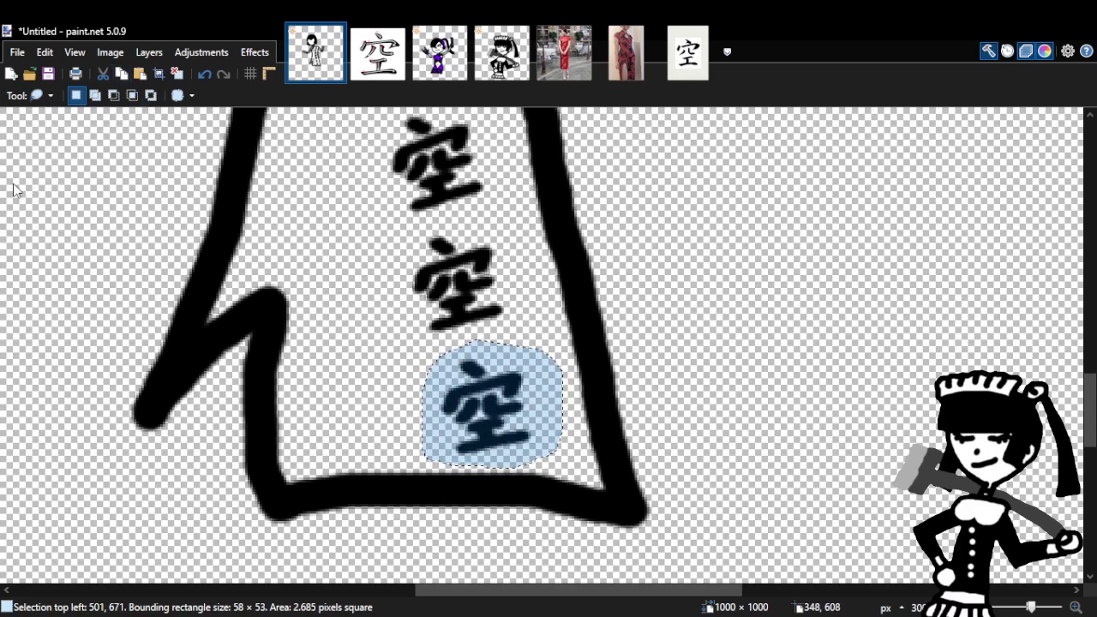
pyautogui.press('m')
pyautogui.moveTo(504, 386); pyautogui.dragTo(486, 385)
pyautogui.moveTo(558, 341); pyautogui.dragTo(560, 359)
pyautogui.moveTo(504, 387); pyautogui.dragTo(502, 388)
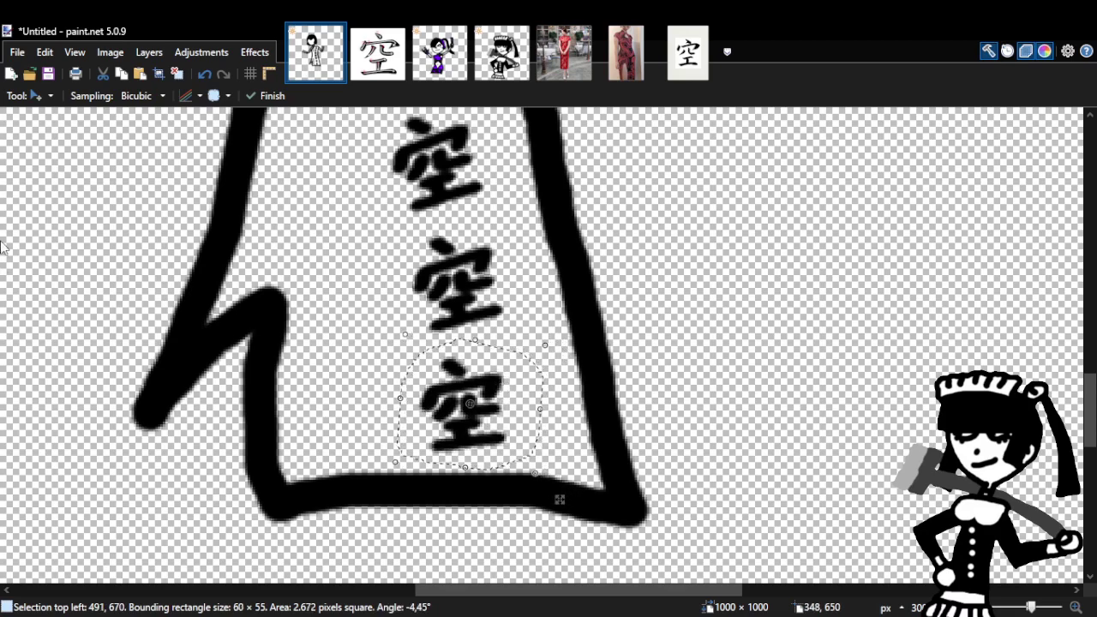
pyautogui.press('s')
pyautogui.hotkey('ctrl', 'd')
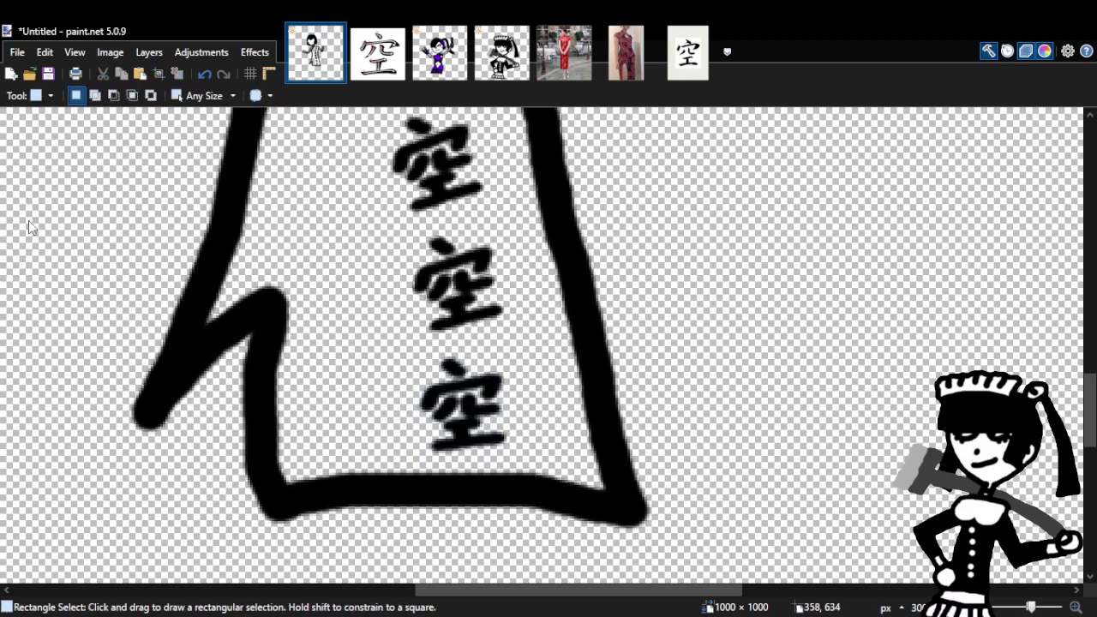
# Check the whole figure with its 空 column, including a closer view of the head and upper body.
pyautogui.press('z')
pyautogui.rightClick(587, 277)
pyautogui.rightClick(587, 277)
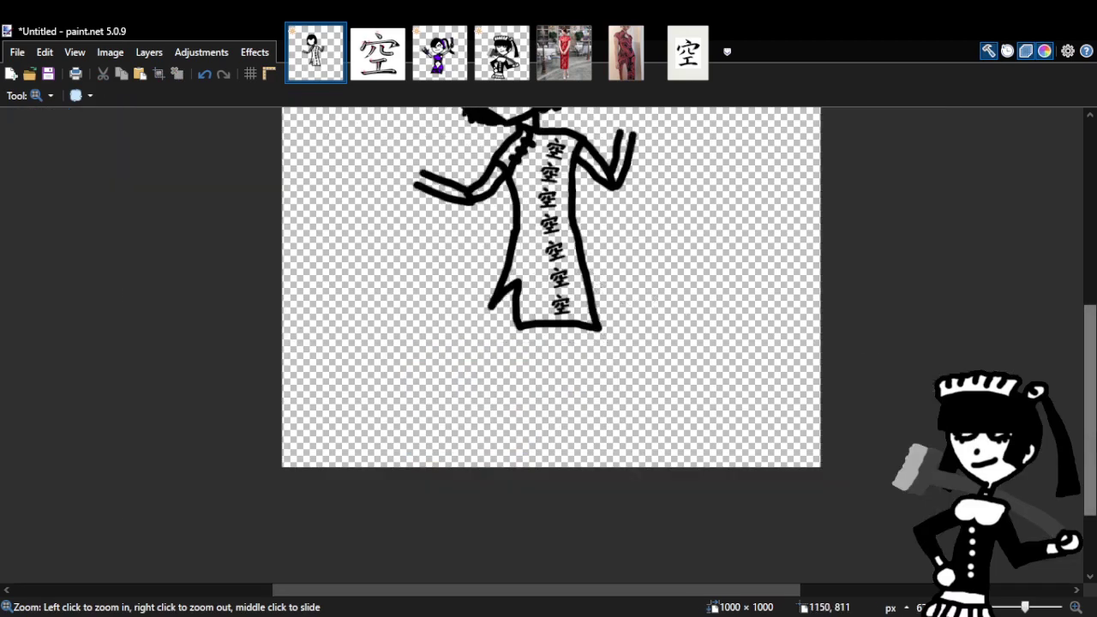
pyautogui.scroll(3, 1091, 395)
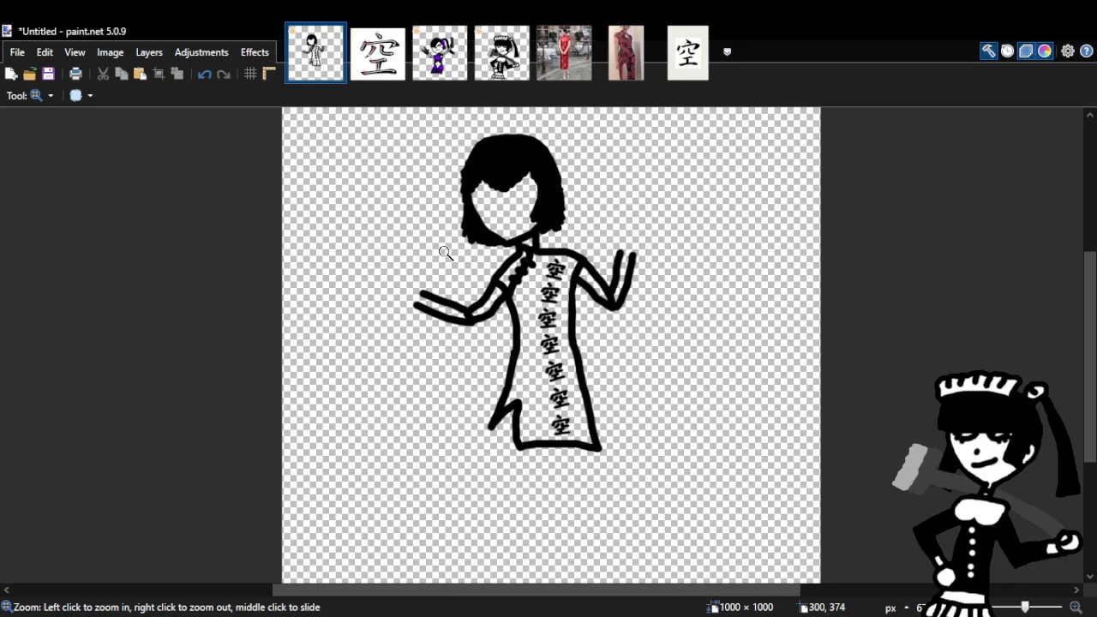
pyautogui.click(585, 197)
pyautogui.click(585, 197)
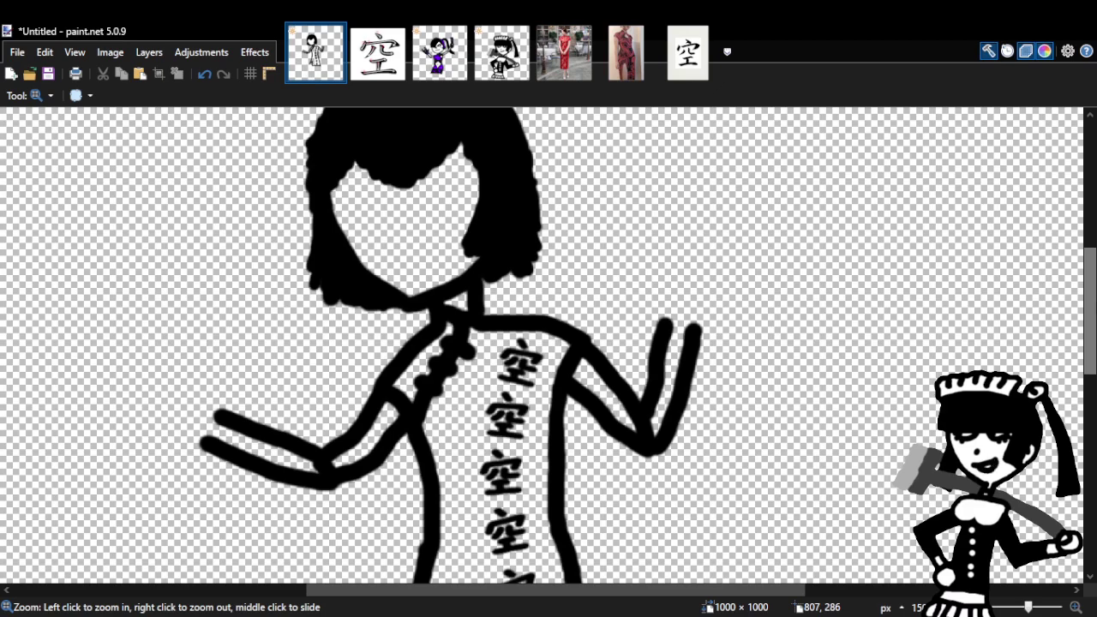
# Try to paint the first eye stroke on the left side of the blank face with the size 10 brush, and undo it.
pyautogui.click(719, 320)
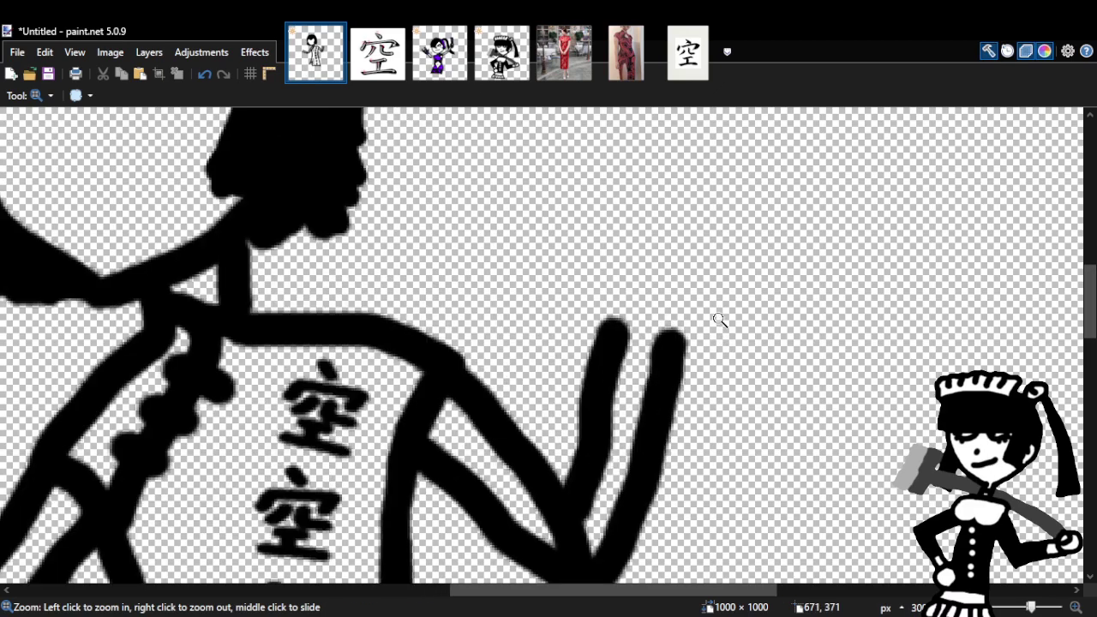
pyautogui.rightClick(424, 250)
pyautogui.rightClick(535, 255)
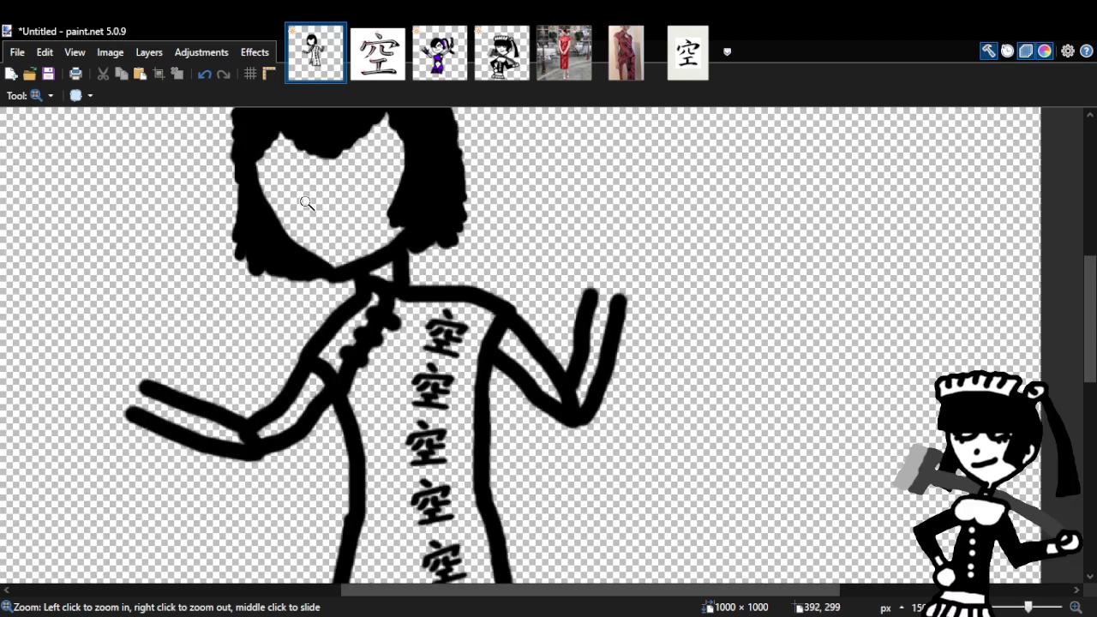
pyautogui.click(306, 203)
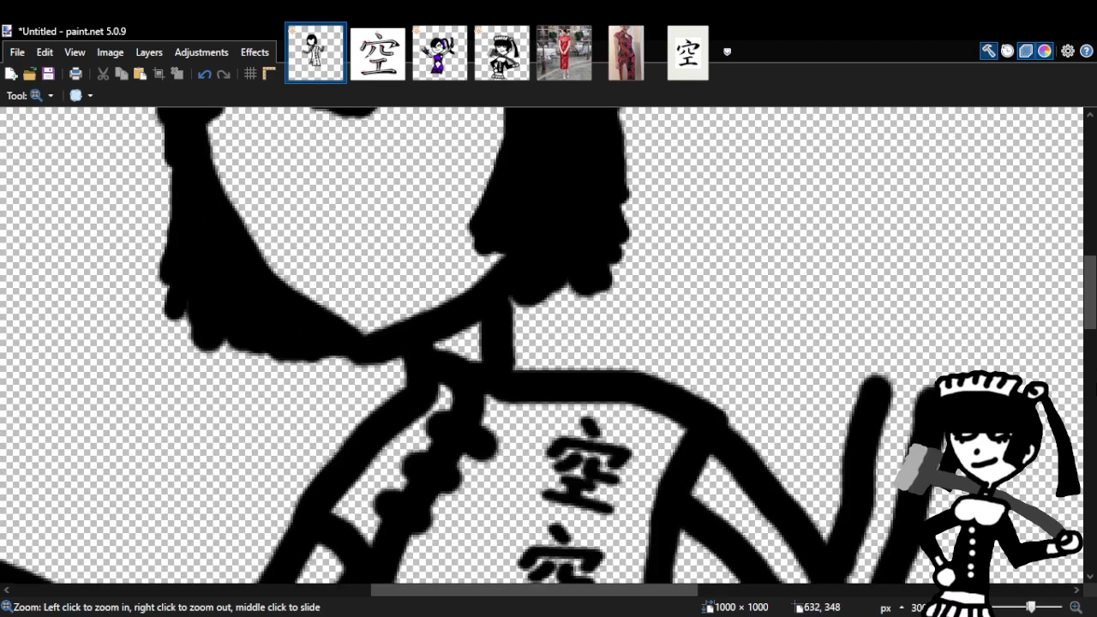
pyautogui.scroll(3, 1094, 351)
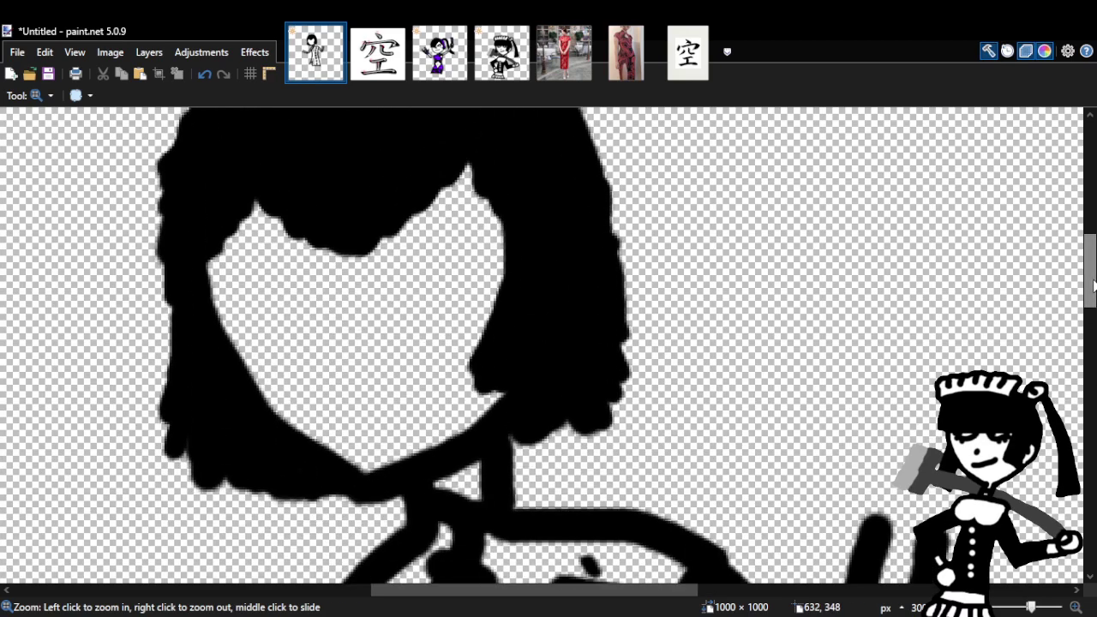
pyautogui.press('b')
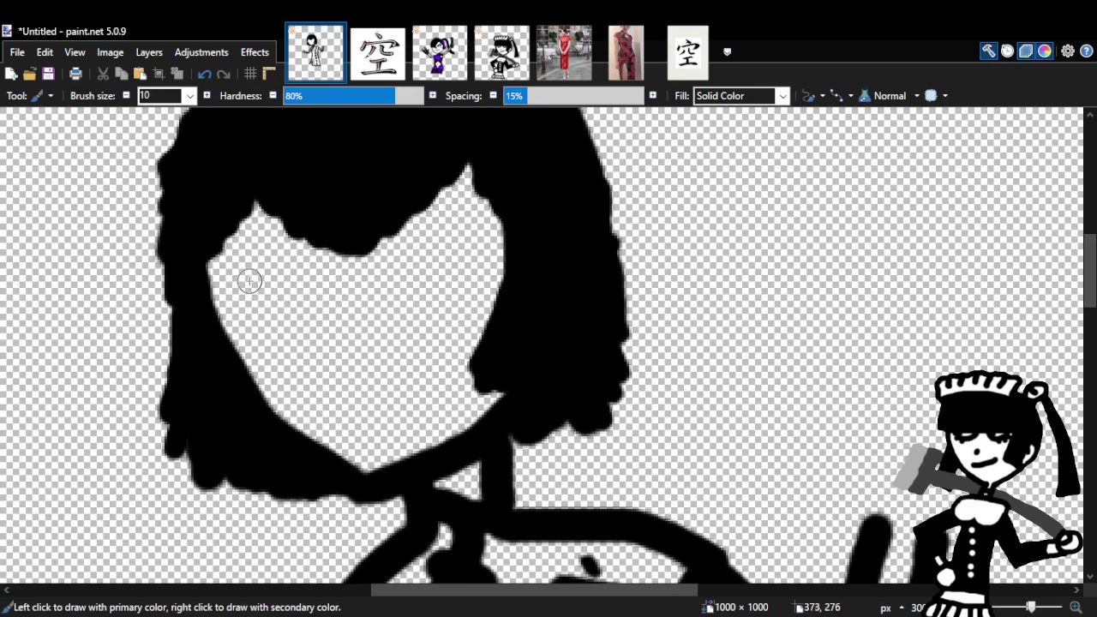
pyautogui.moveTo(256, 293)
pyautogui.mouseDown()
pyautogui.moveTo(322, 299)
pyautogui.moveTo(268, 299)
pyautogui.mouseUp()
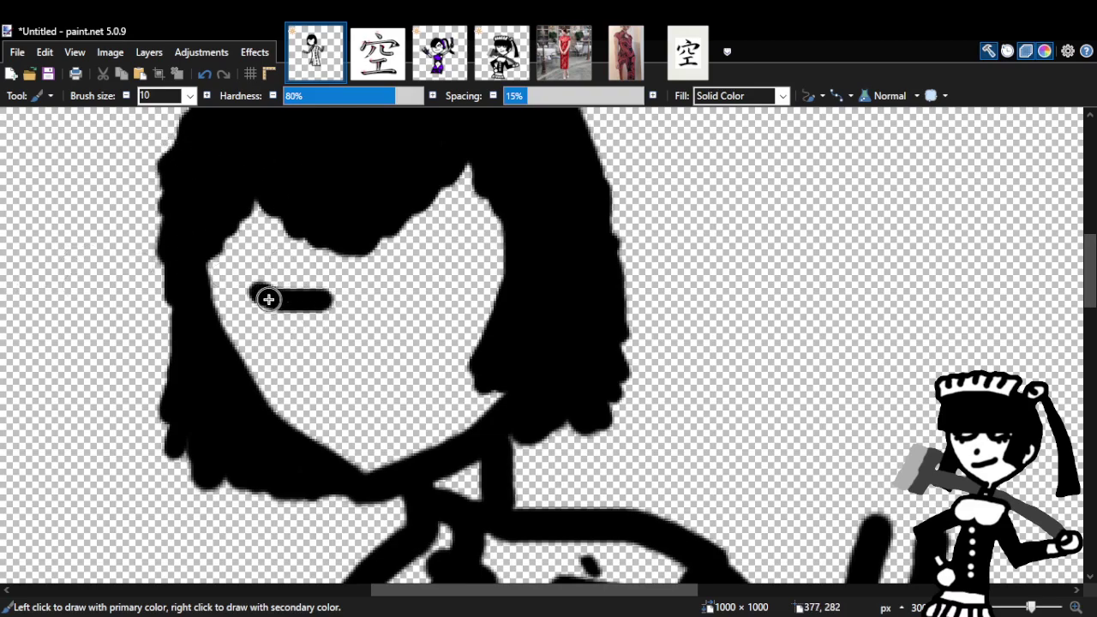
pyautogui.click(204, 74)
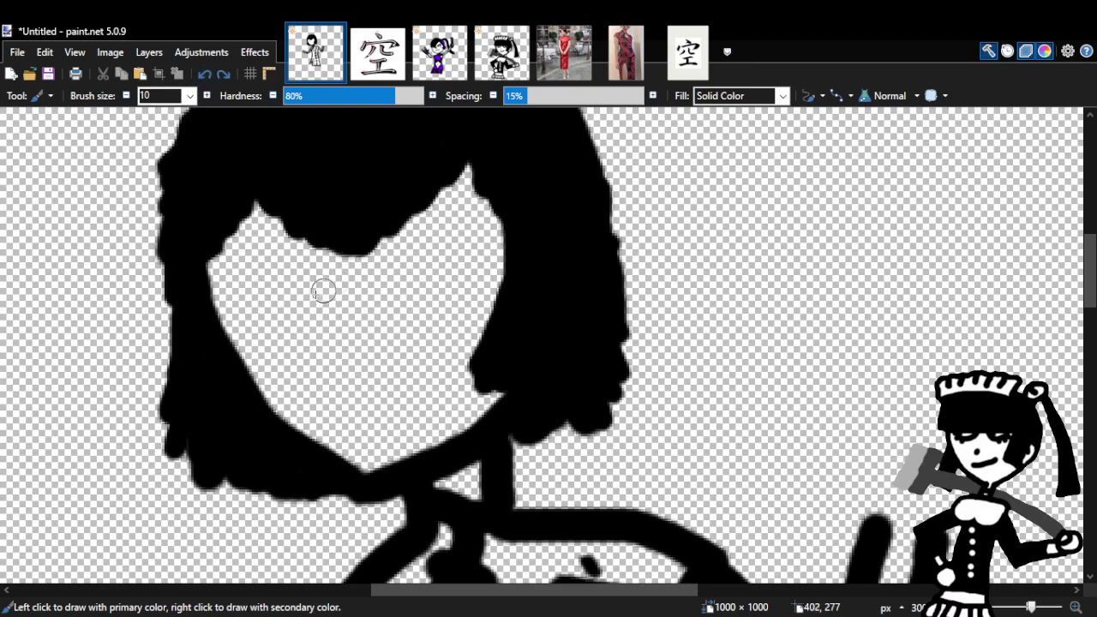
# Try to paint a curved left eyelid with lashes and a pupil using the size 10 brush, and undo all its strokes.
pyautogui.moveTo(250, 273)
pyautogui.mouseDown()
pyautogui.moveTo(318, 283)
pyautogui.moveTo(255, 265)
pyautogui.moveTo(283, 267)
pyautogui.moveTo(273, 251)
pyautogui.moveTo(295, 248)
pyautogui.moveTo(313, 274)
pyautogui.moveTo(279, 297)
pyautogui.mouseUp()
pyautogui.click(205, 74)
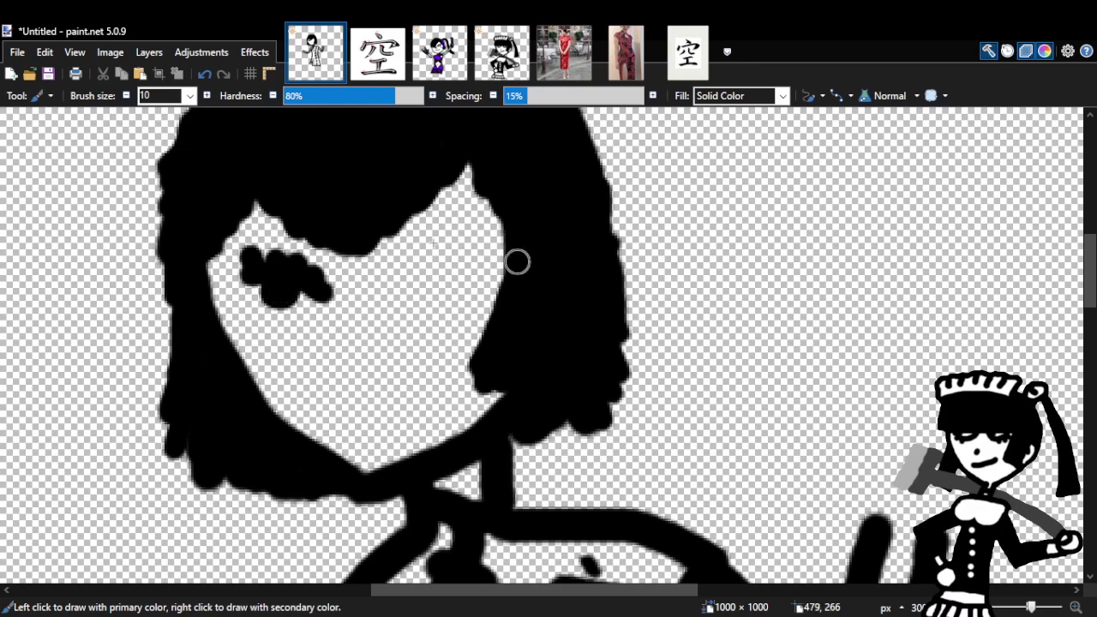
pyautogui.click(204, 74)
pyautogui.click(204, 73)
pyautogui.click(204, 74)
pyautogui.click(204, 74)
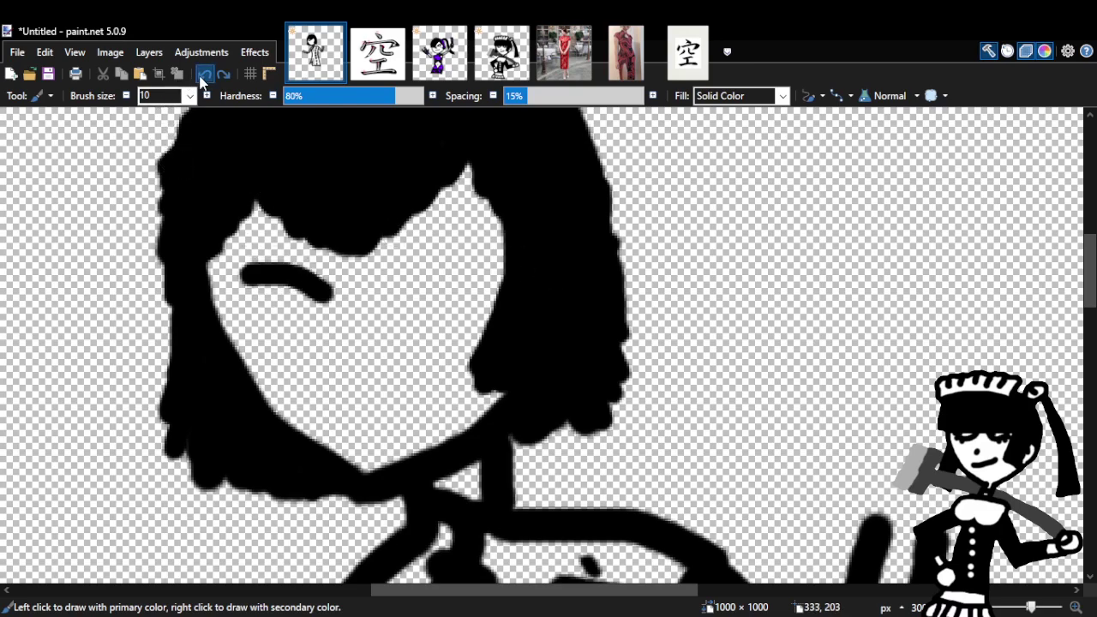
pyautogui.click(204, 73)
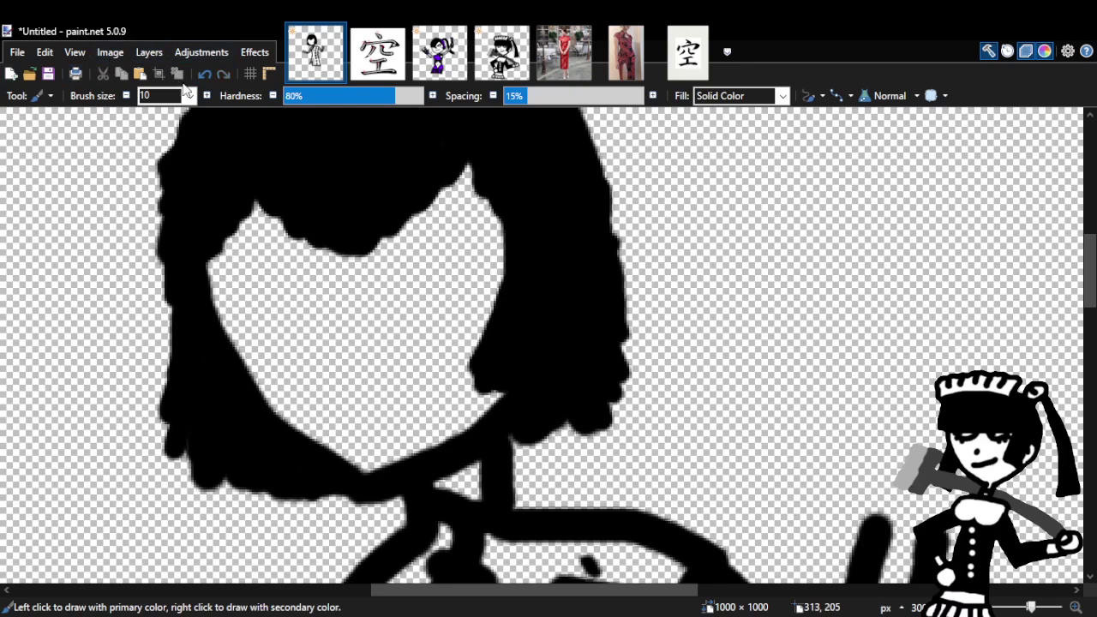
# Paint a thick left eyelid just under the fringe, add a pupil dot beneath it and undo the dot.
pyautogui.moveTo(250, 266); pyautogui.dragTo(336, 277)
pyautogui.moveTo(260, 257)
pyautogui.mouseDown()
pyautogui.moveTo(245, 252)
pyautogui.moveTo(311, 259)
pyautogui.moveTo(339, 276)
pyautogui.mouseUp()
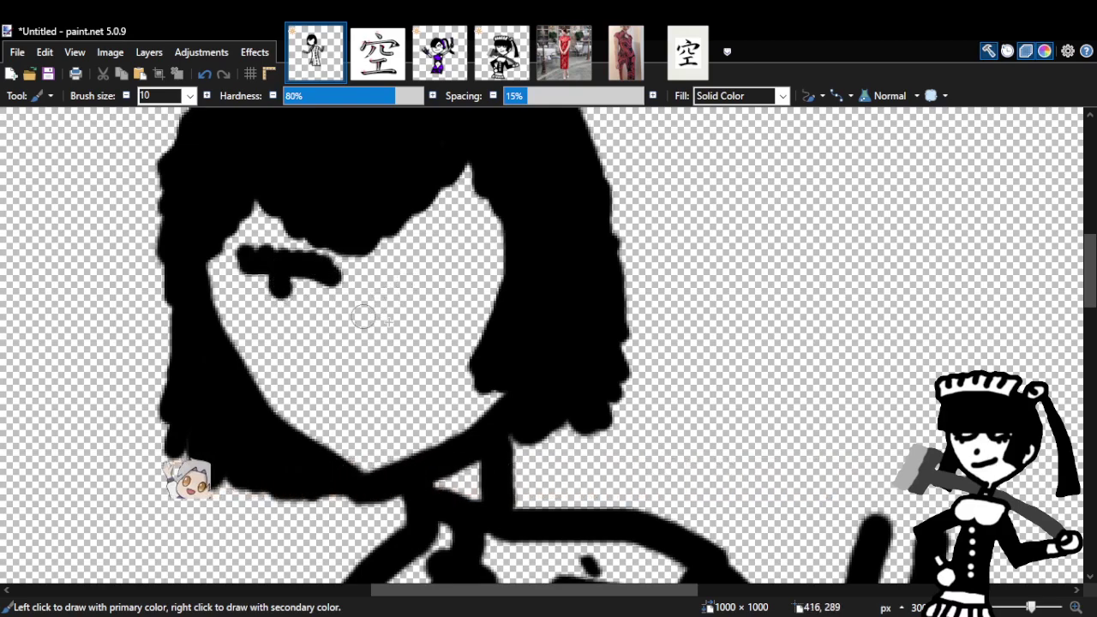
pyautogui.click(281, 286)
pyautogui.click(204, 75)
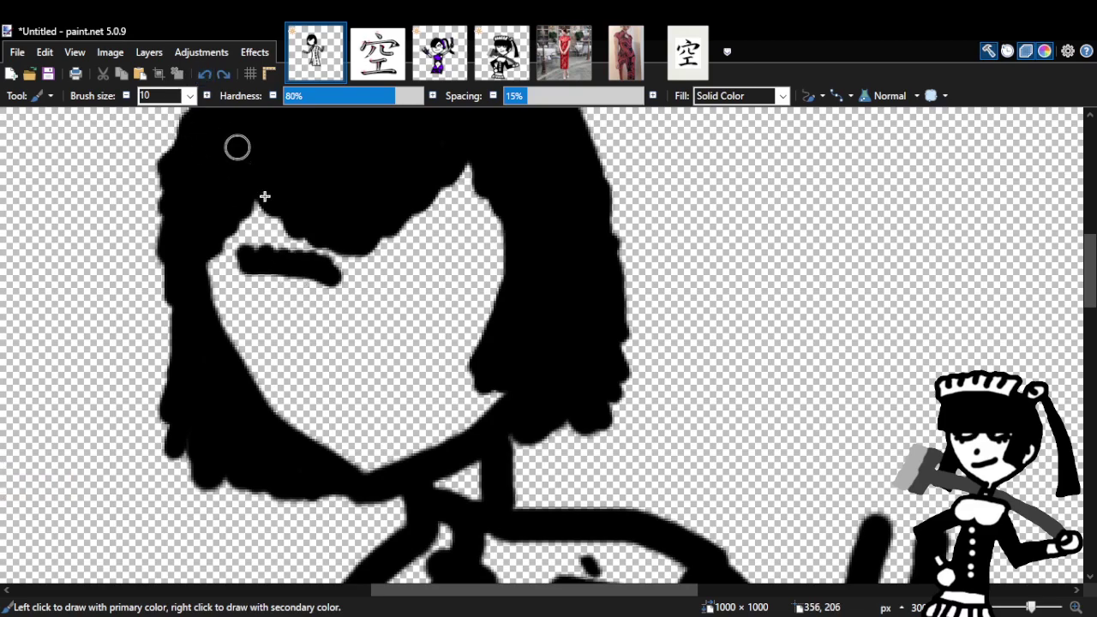
# Try a thinner pupil under the thick eyelid at brush size 5, return the size to 10 and undo the whole eye.
pyautogui.doubleClick(154, 96)
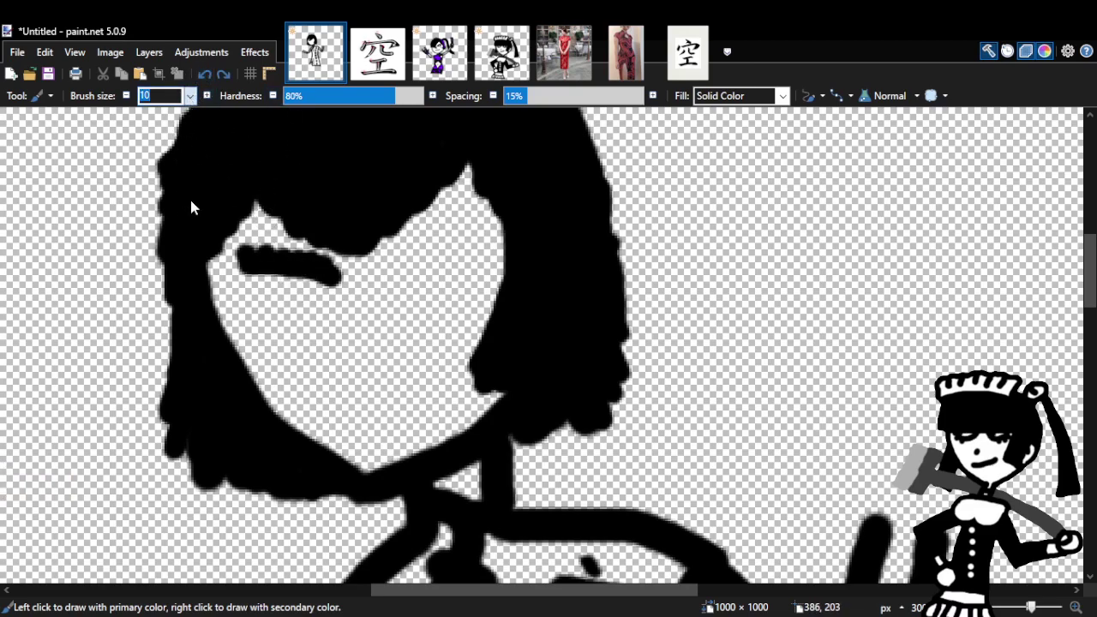
pyautogui.write('5')
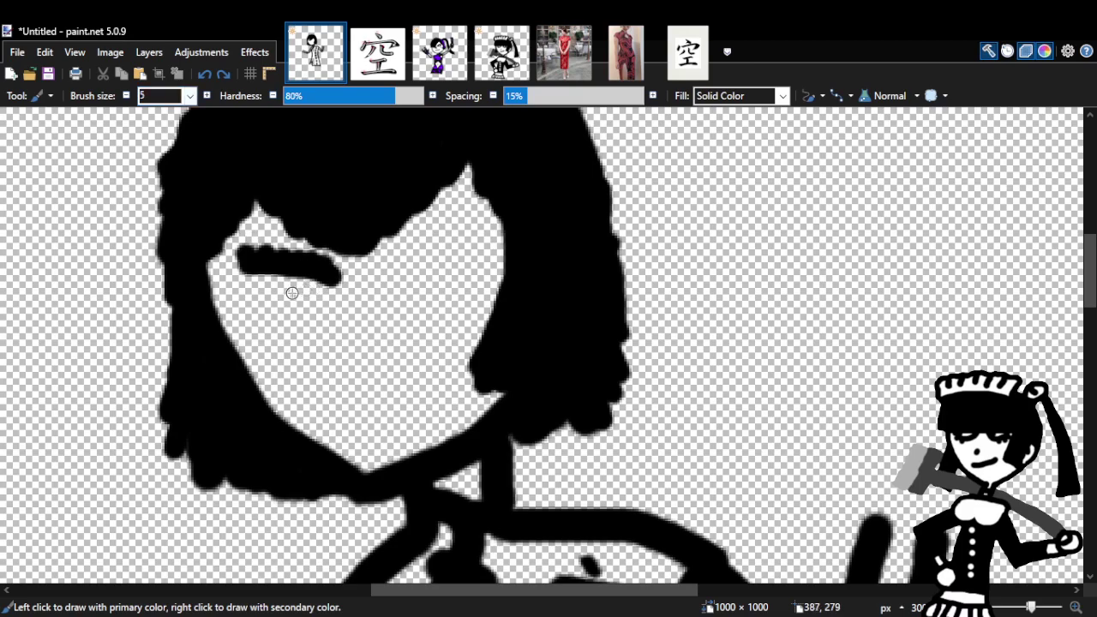
pyautogui.moveTo(282, 286); pyautogui.dragTo(287, 271)
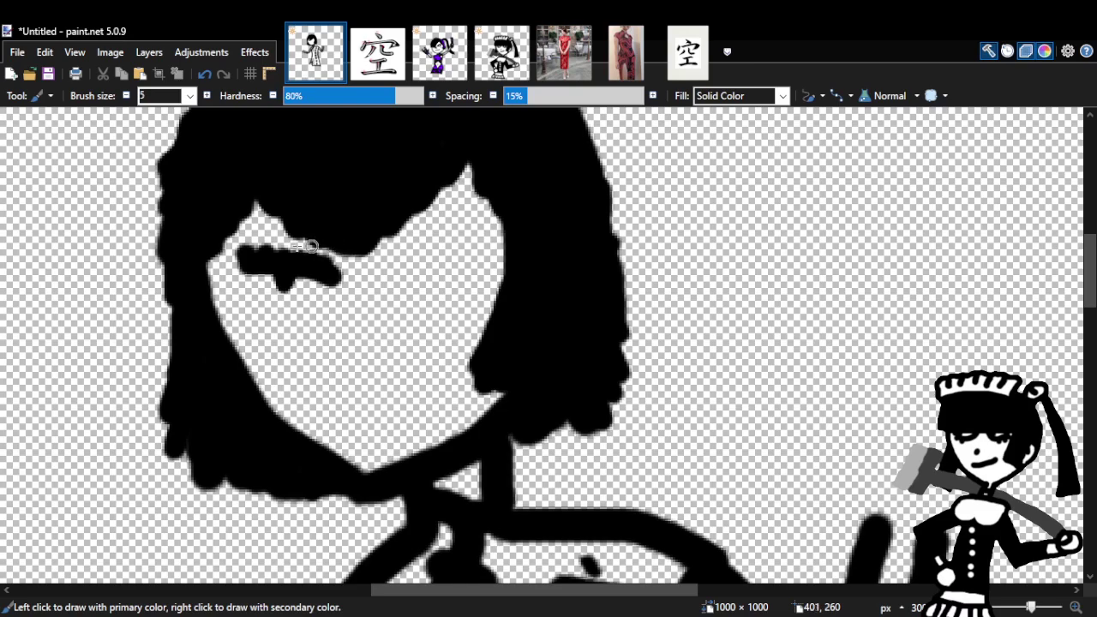
pyautogui.click(182, 96)
pyautogui.write('10')
pyautogui.click(204, 75)
pyautogui.click(205, 75)
pyautogui.click(204, 74)
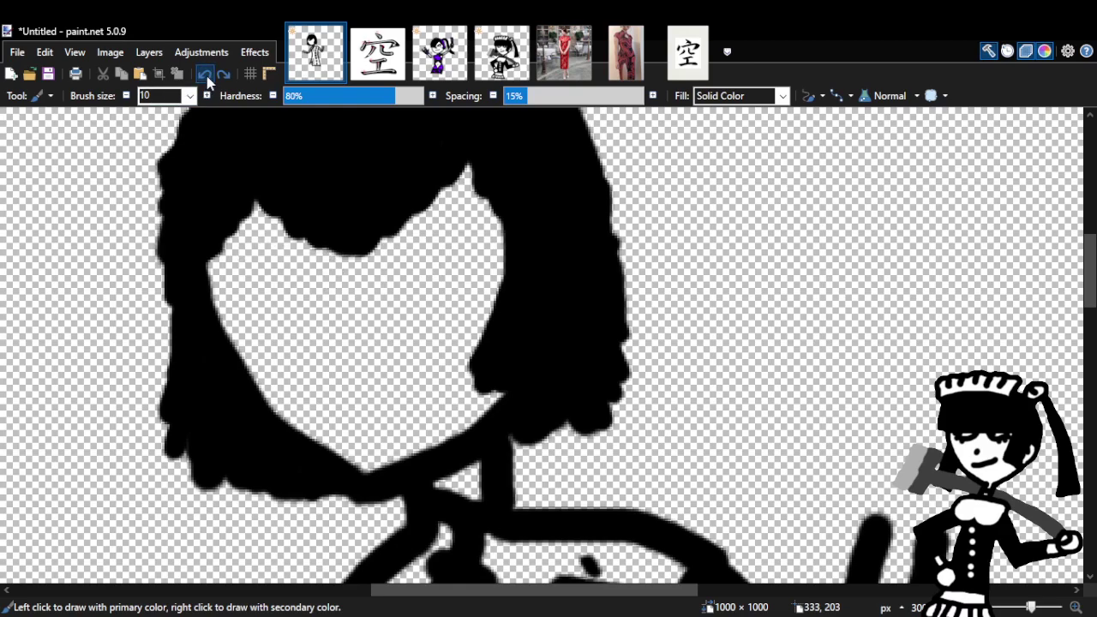
# Set the paintbrush size to 5.
pyautogui.click(159, 96)
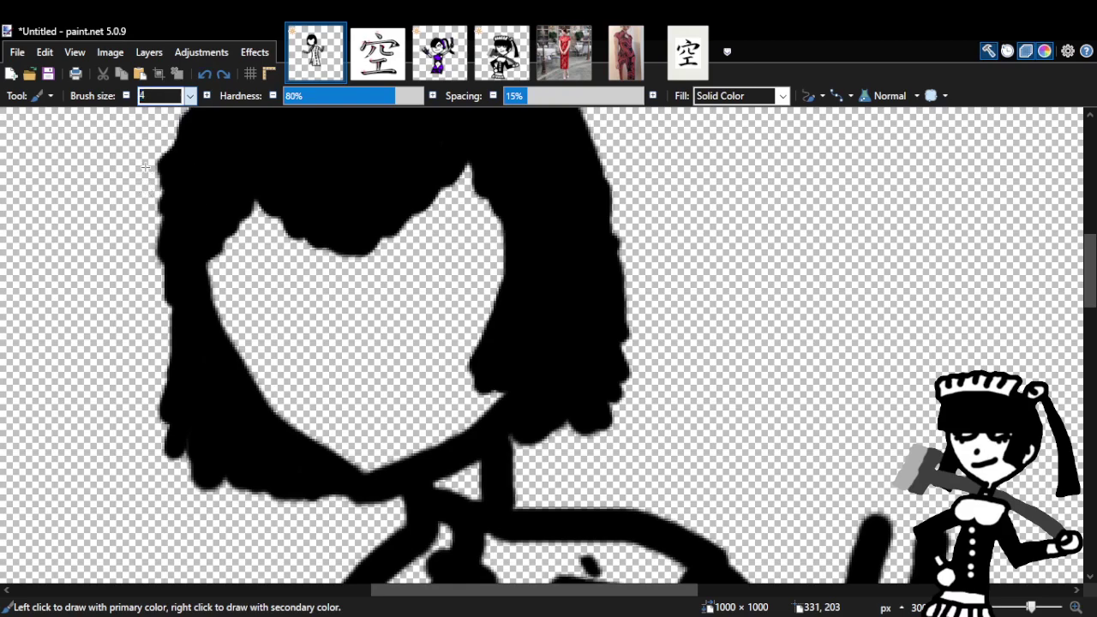
pyautogui.scroll(6, 185, 98)
pyautogui.write('5')
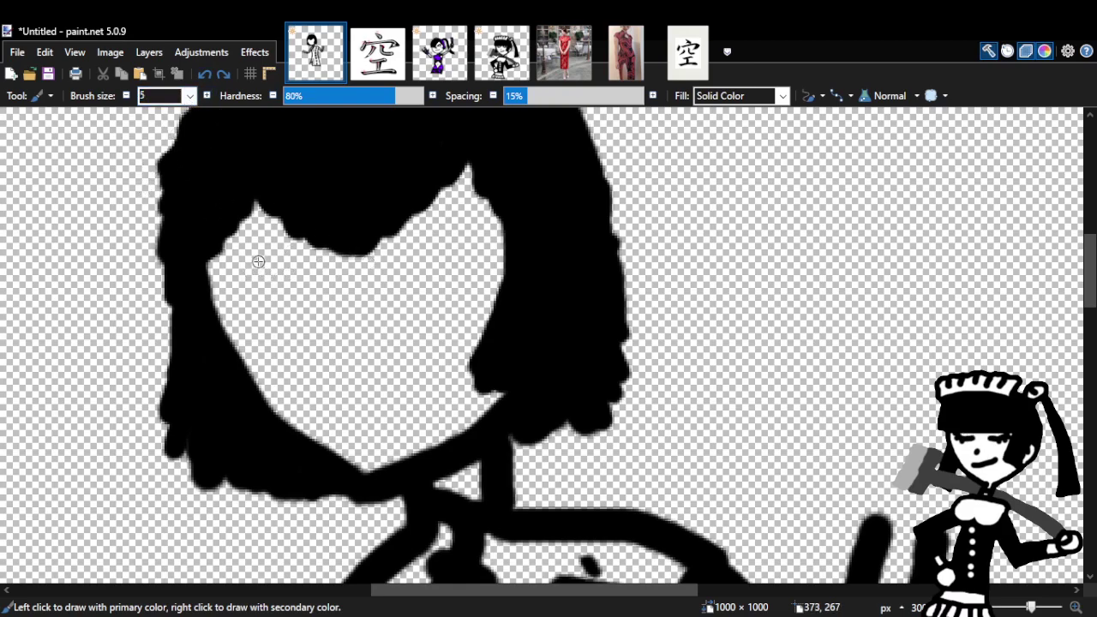
# Try a straight slanted left eyelid with short lashes along its upper edge, and undo both strokes.
pyautogui.moveTo(249, 256); pyautogui.dragTo(332, 272)
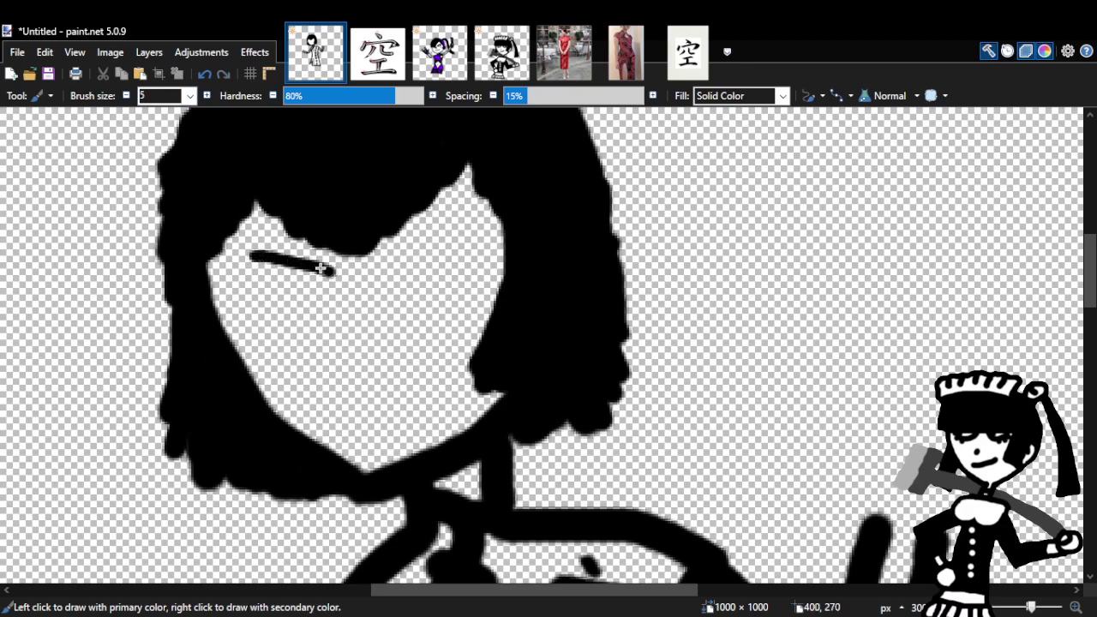
pyautogui.moveTo(256, 253); pyautogui.dragTo(315, 266)
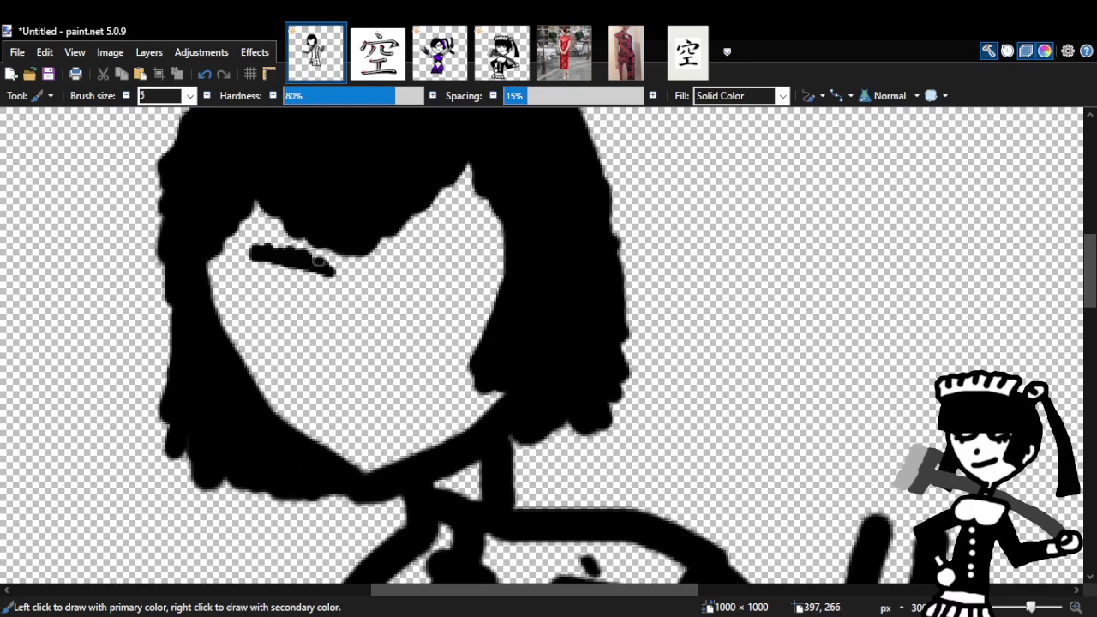
pyautogui.click(204, 74)
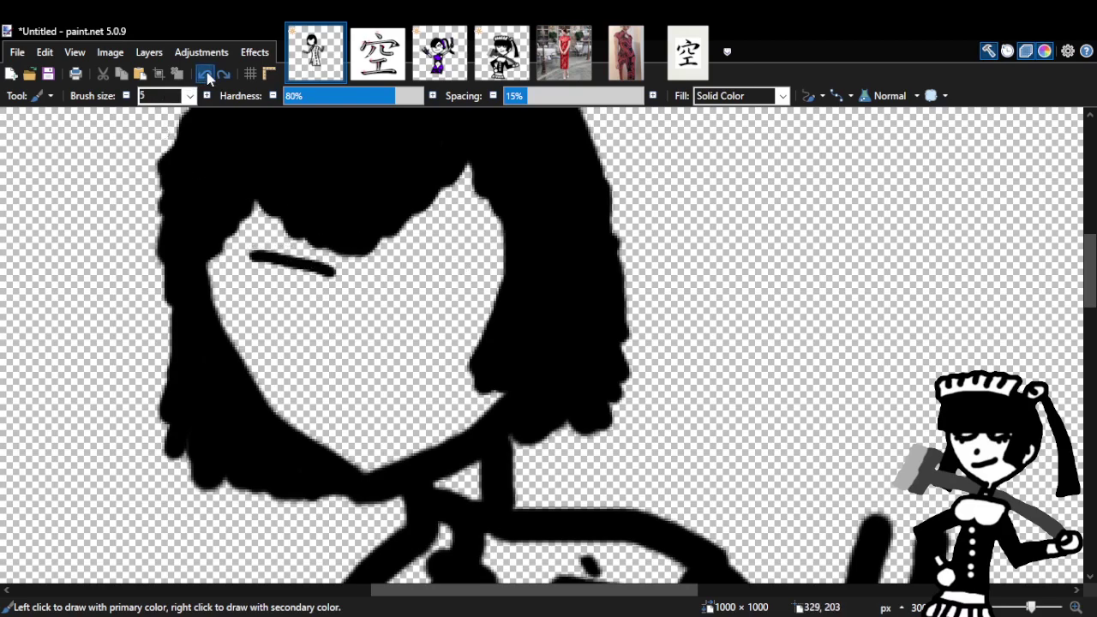
pyautogui.click(205, 74)
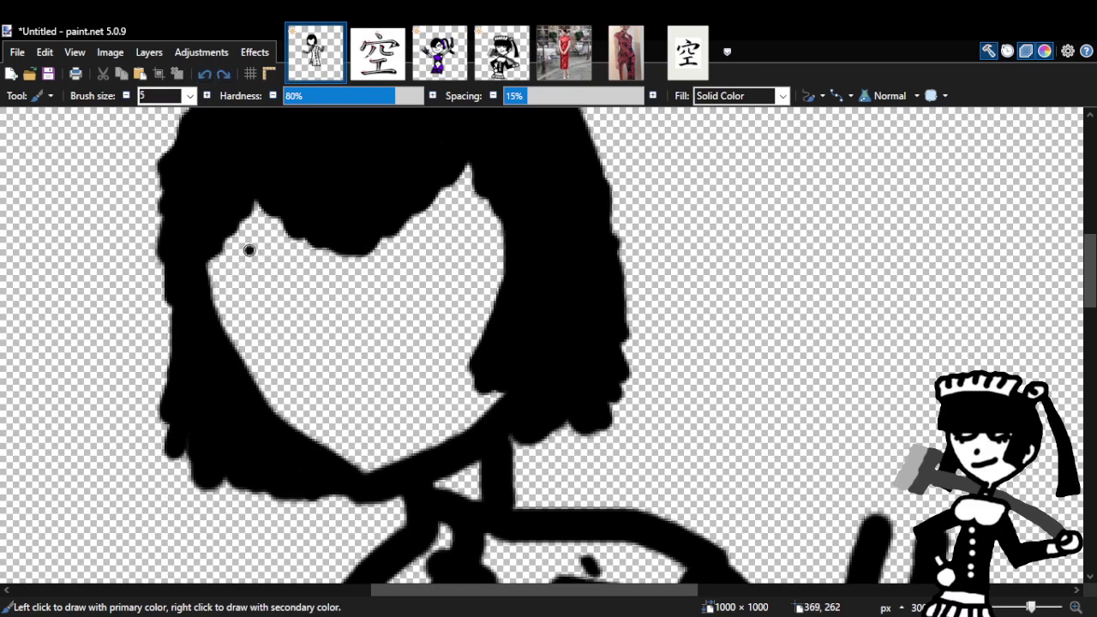
# Paint two curved eyelids slanting down toward the nose, each with a row of short lashes along its upper edge.
pyautogui.moveTo(249, 250); pyautogui.dragTo(316, 268)
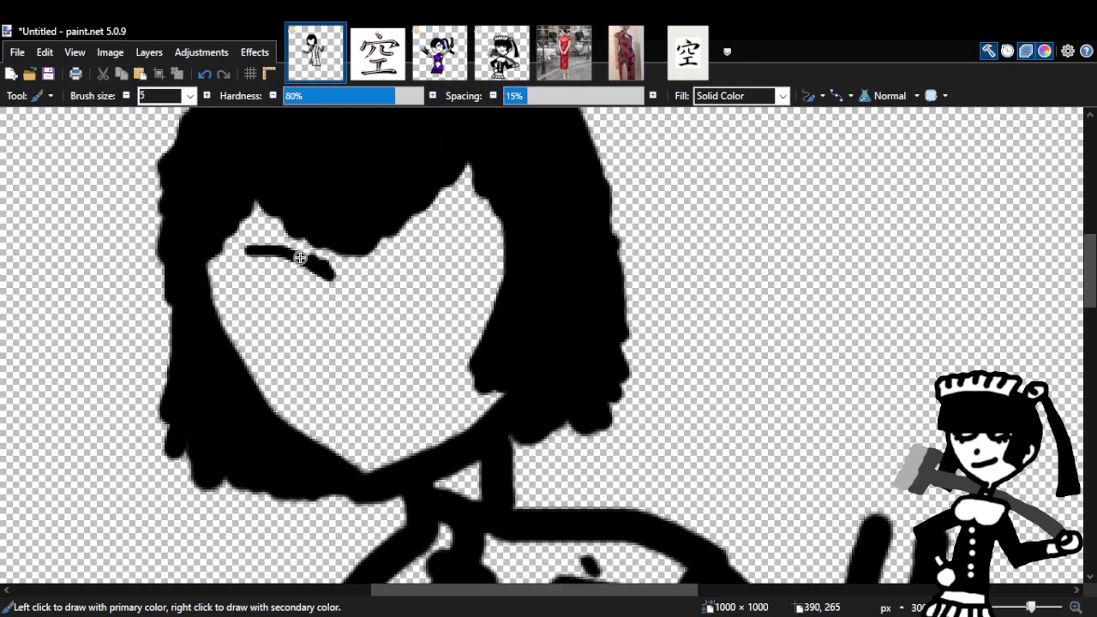
pyautogui.moveTo(278, 247)
pyautogui.mouseDown()
pyautogui.moveTo(260, 241)
pyautogui.moveTo(281, 257)
pyautogui.moveTo(253, 246)
pyautogui.mouseUp()
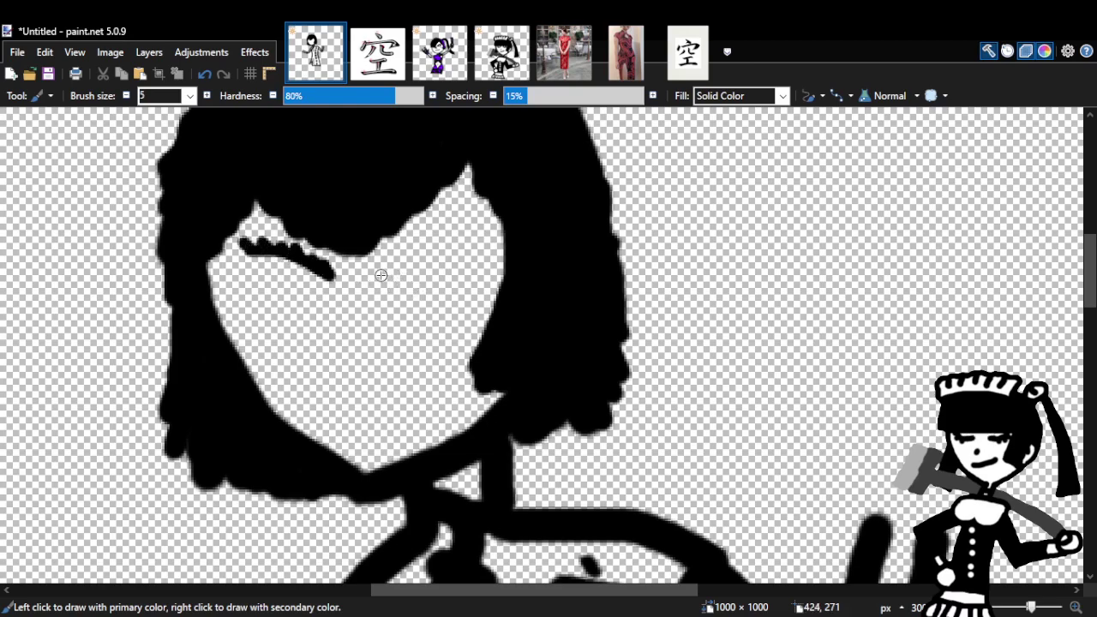
pyautogui.moveTo(377, 279)
pyautogui.mouseDown()
pyautogui.moveTo(472, 245)
pyautogui.moveTo(395, 246)
pyautogui.moveTo(456, 248)
pyautogui.moveTo(400, 259)
pyautogui.mouseUp()
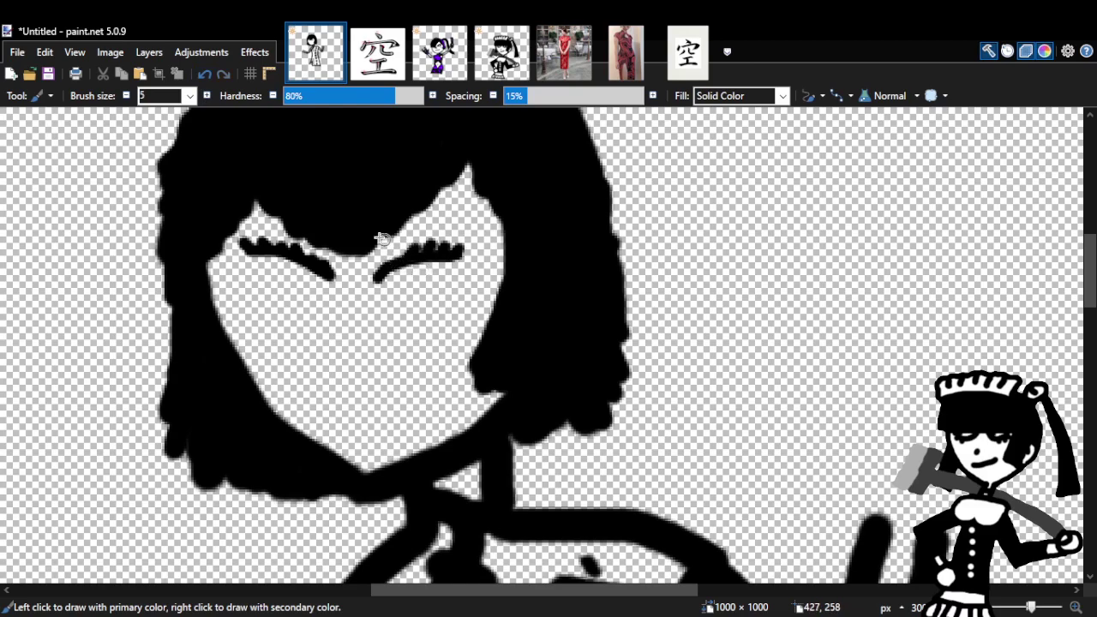
pyautogui.moveTo(408, 249); pyautogui.dragTo(388, 274)
# Try painting slanted pupils beneath the right and left eyelids, and undo them.
pyautogui.click(410, 272)
pyautogui.moveTo(412, 276); pyautogui.dragTo(415, 279)
pyautogui.moveTo(420, 283); pyautogui.dragTo(419, 263)
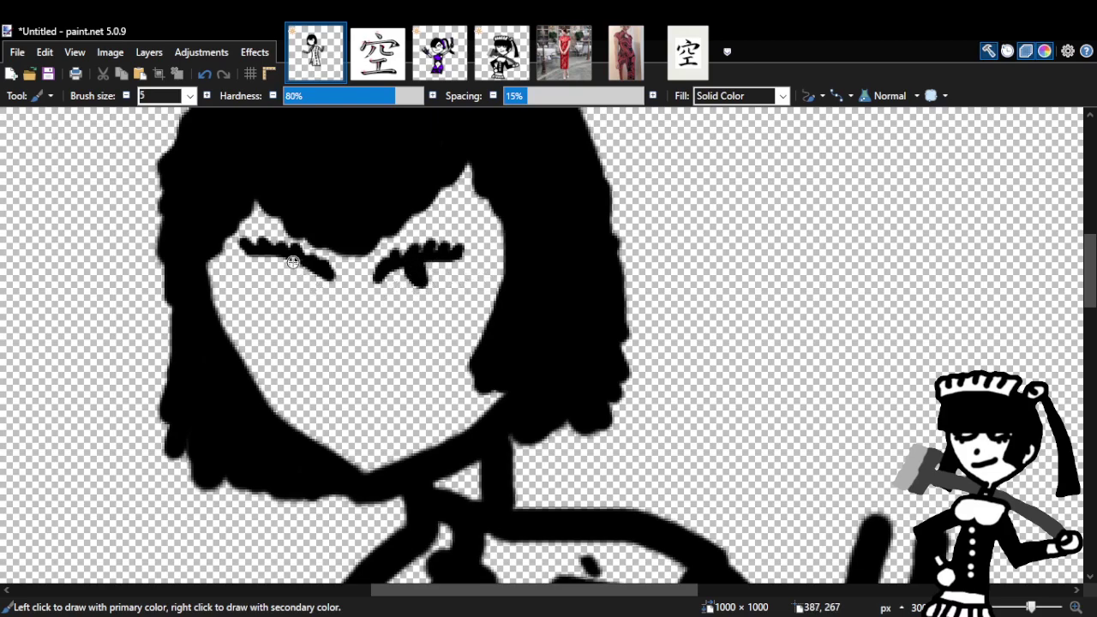
pyautogui.moveTo(284, 262); pyautogui.dragTo(291, 277)
pyautogui.click(206, 75)
pyautogui.click(206, 76)
pyautogui.click(206, 75)
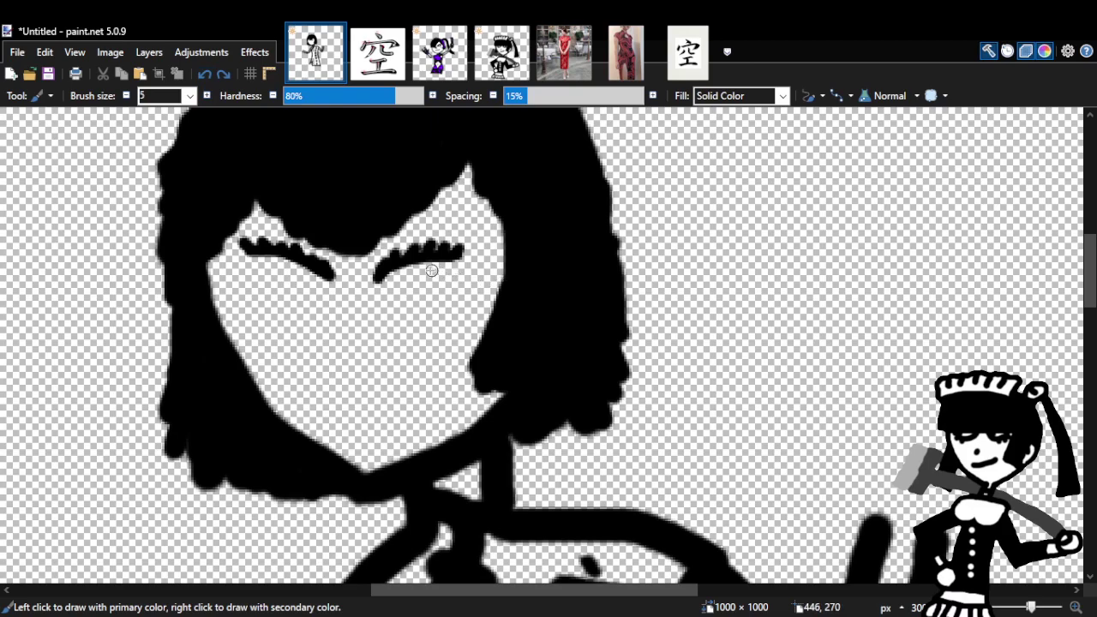
# Paint an upright pupil beneath the right eyelid and a rounded one beneath the left, redoing the left one once.
pyautogui.moveTo(408, 280); pyautogui.dragTo(412, 279)
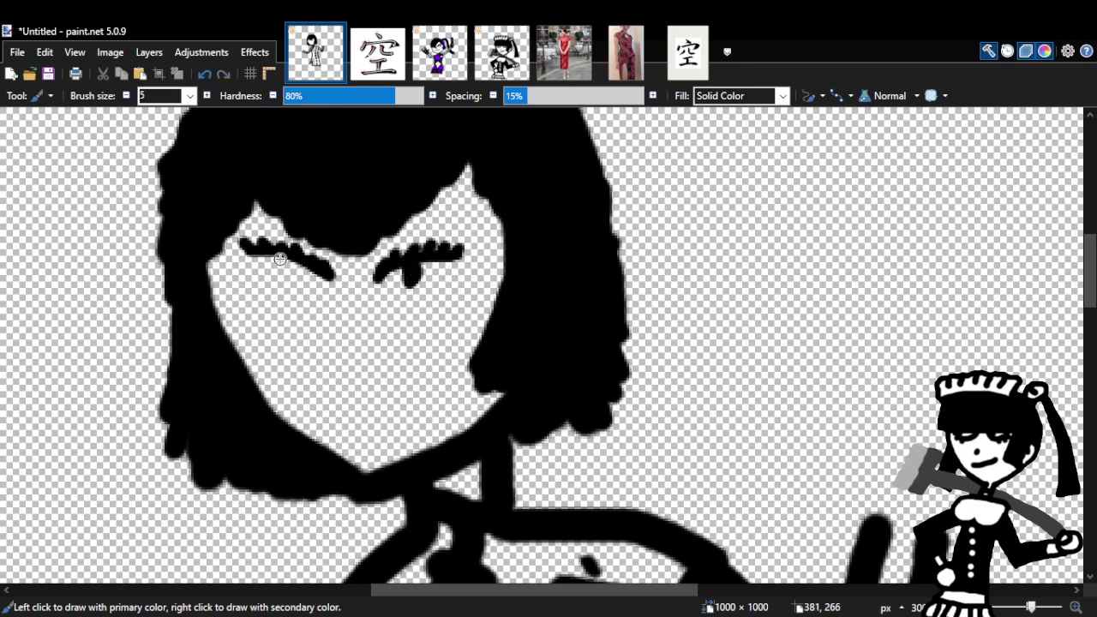
pyautogui.moveTo(284, 275); pyautogui.dragTo(283, 260)
pyautogui.click(204, 73)
pyautogui.moveTo(286, 268); pyautogui.dragTo(280, 262)
# Examine the new eyes against the whole upper body and in close-up on the face.
pyautogui.press('z')
pyautogui.rightClick(385, 309)
pyautogui.rightClick(463, 322)
pyautogui.rightClick(539, 335)
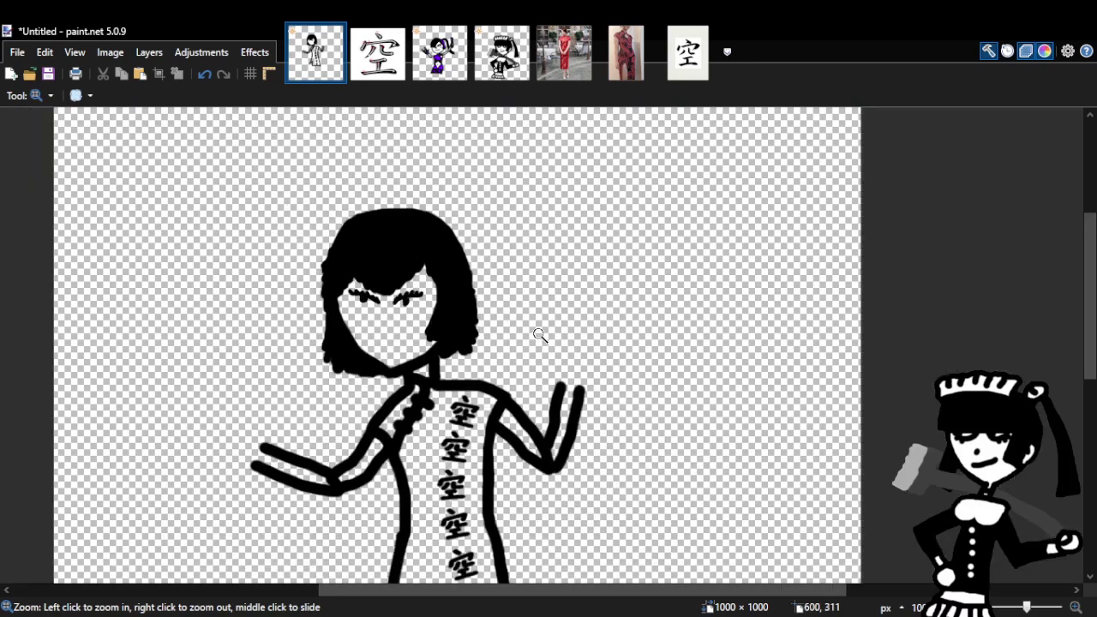
pyautogui.rightClick(453, 325)
pyautogui.click(437, 329)
pyautogui.click(421, 319)
pyautogui.click(422, 322)
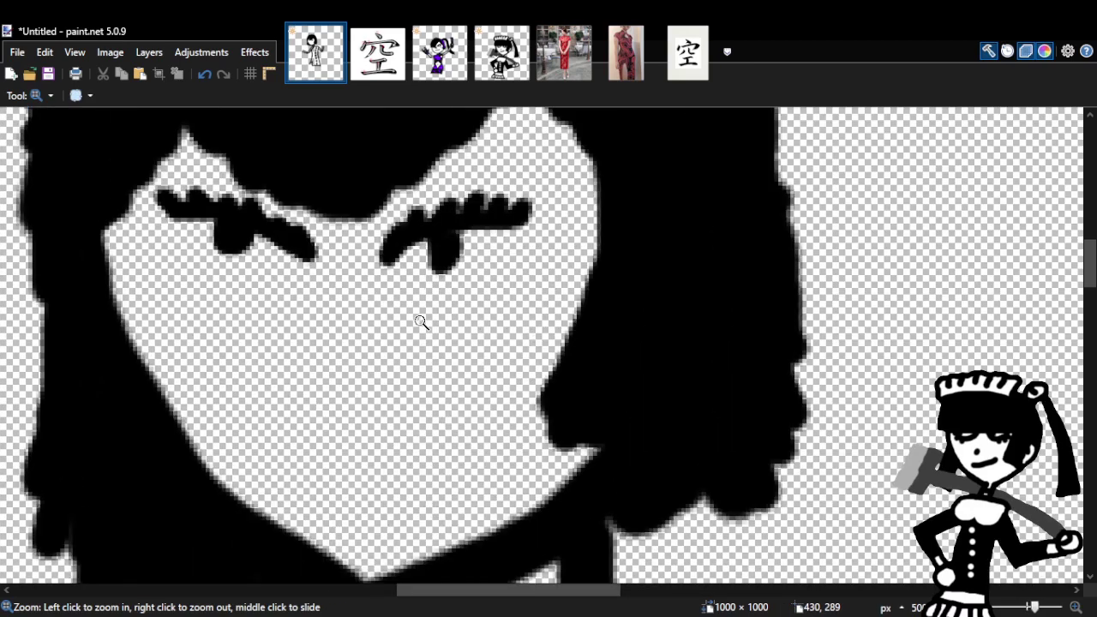
pyautogui.scroll(1, 548, 342)
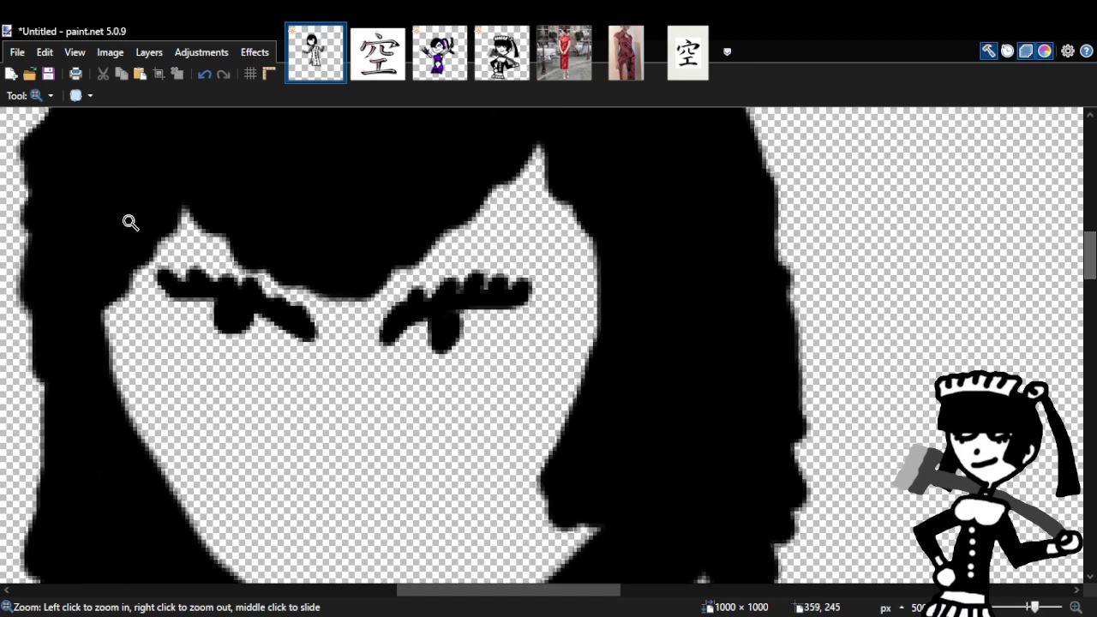
# Undo both pupils and paint a new rounded pupil beneath the left eyelid with the size 5 brush.
pyautogui.click(203, 75)
pyautogui.click(203, 76)
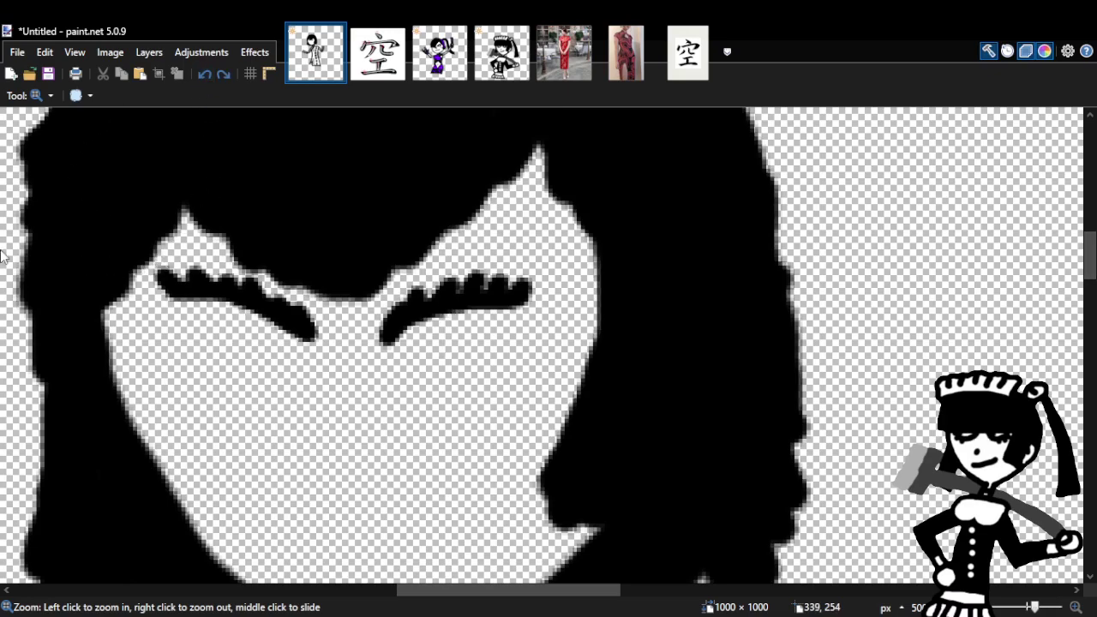
pyautogui.press('f')
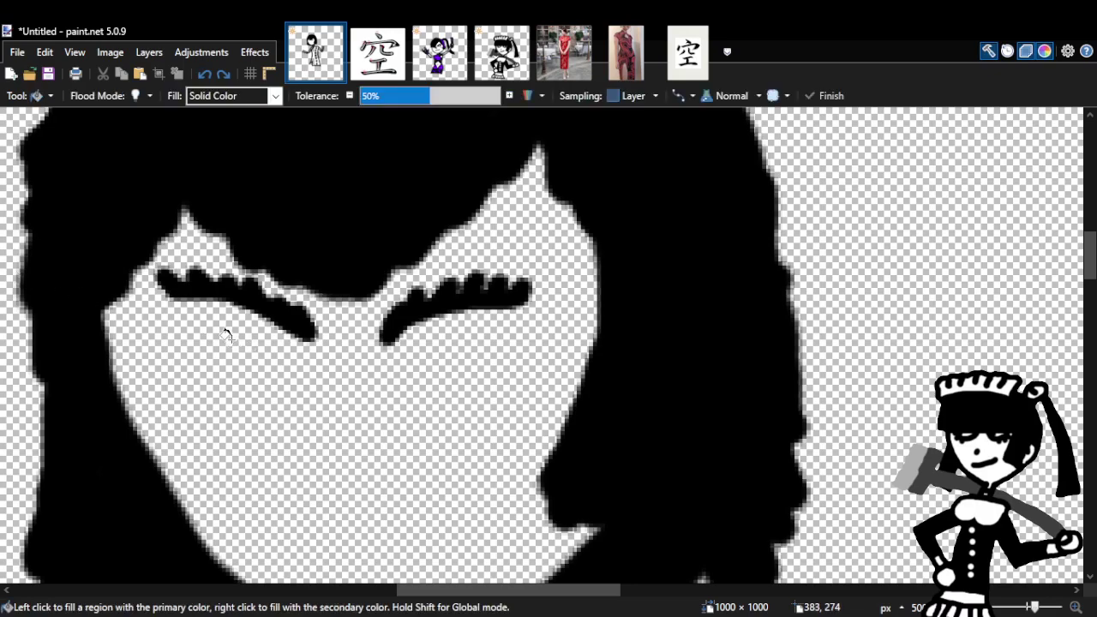
pyautogui.press('b')
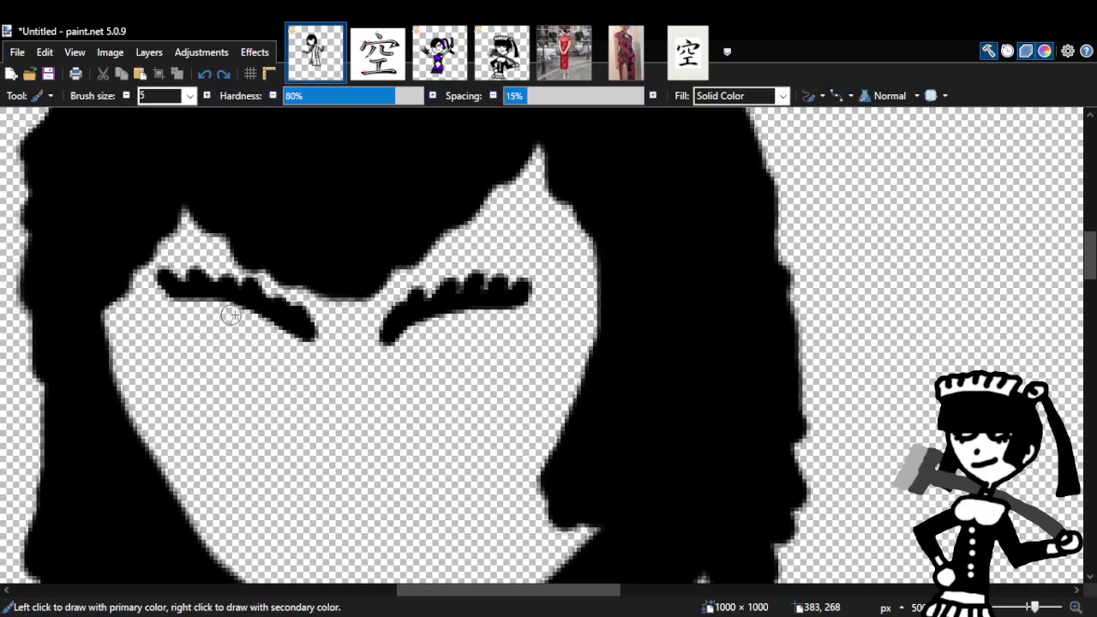
pyautogui.moveTo(223, 299)
pyautogui.mouseDown()
pyautogui.moveTo(238, 330)
pyautogui.moveTo(235, 318)
pyautogui.mouseUp()
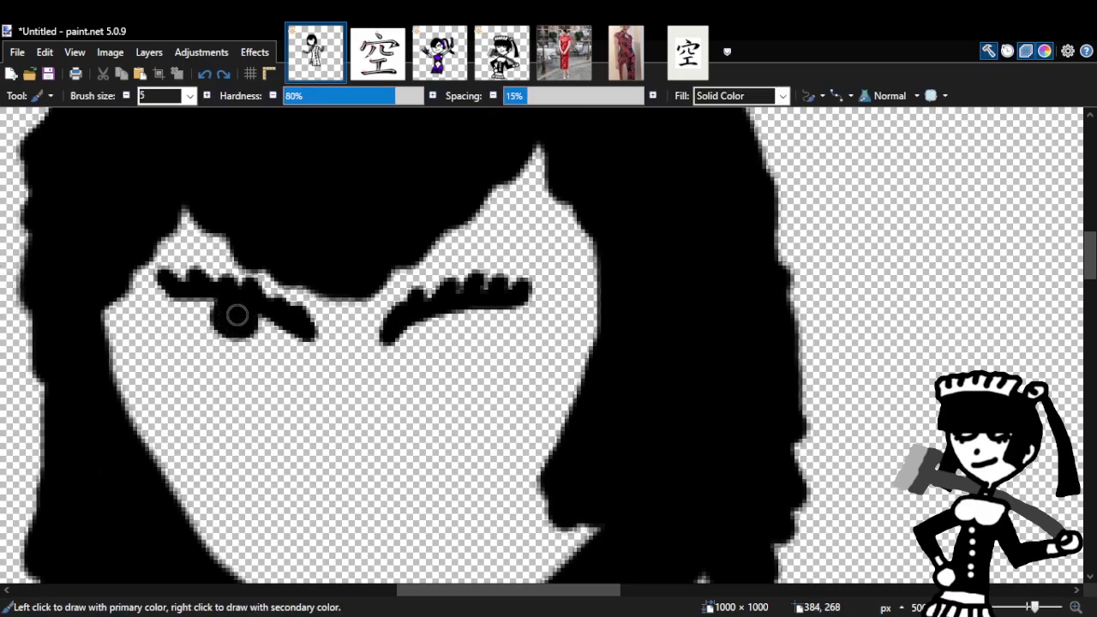
# Paint a rounded pupil beneath the right eyelid and undo the stray white mark beside it.
pyautogui.moveTo(441, 318)
pyautogui.mouseDown()
pyautogui.moveTo(462, 328)
pyautogui.moveTo(441, 325)
pyautogui.moveTo(451, 319)
pyautogui.mouseUp()
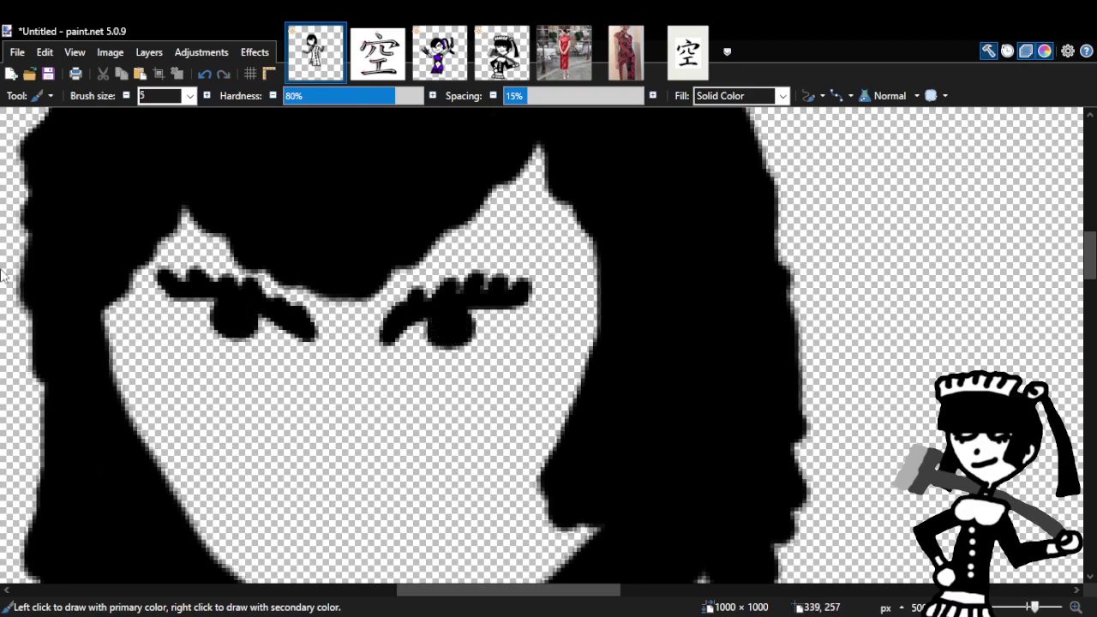
pyautogui.rightClick(481, 321)
pyautogui.click(206, 76)
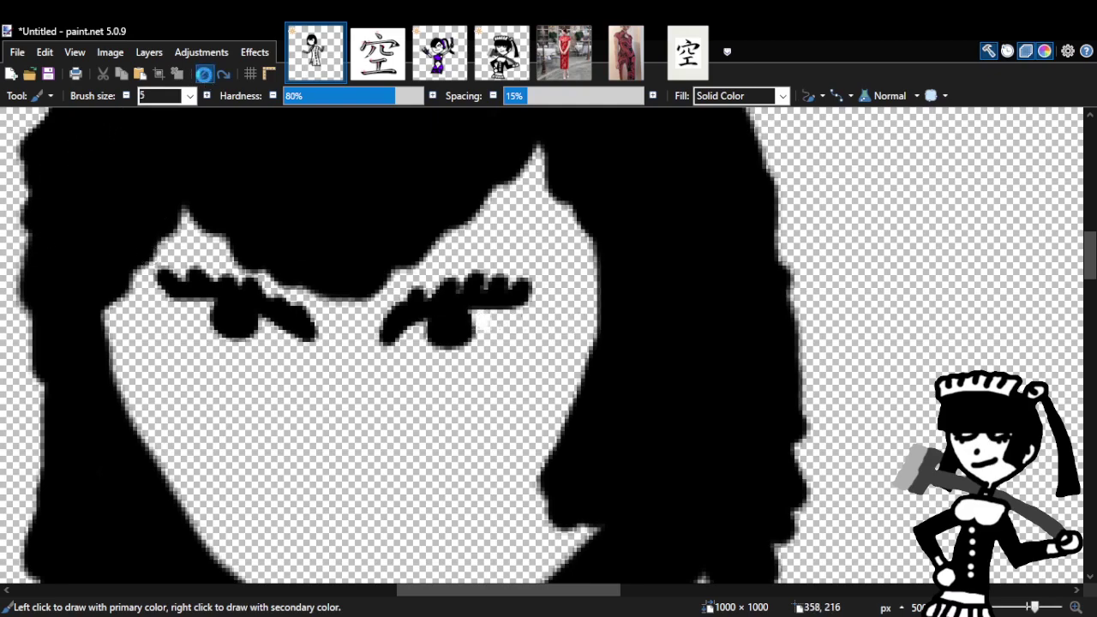
pyautogui.click(206, 75)
pyautogui.click(225, 74)
# Examine the rounded pupils against the whole upper body and in close-up on the face.
pyautogui.press('z')
pyautogui.rightClick(577, 274)
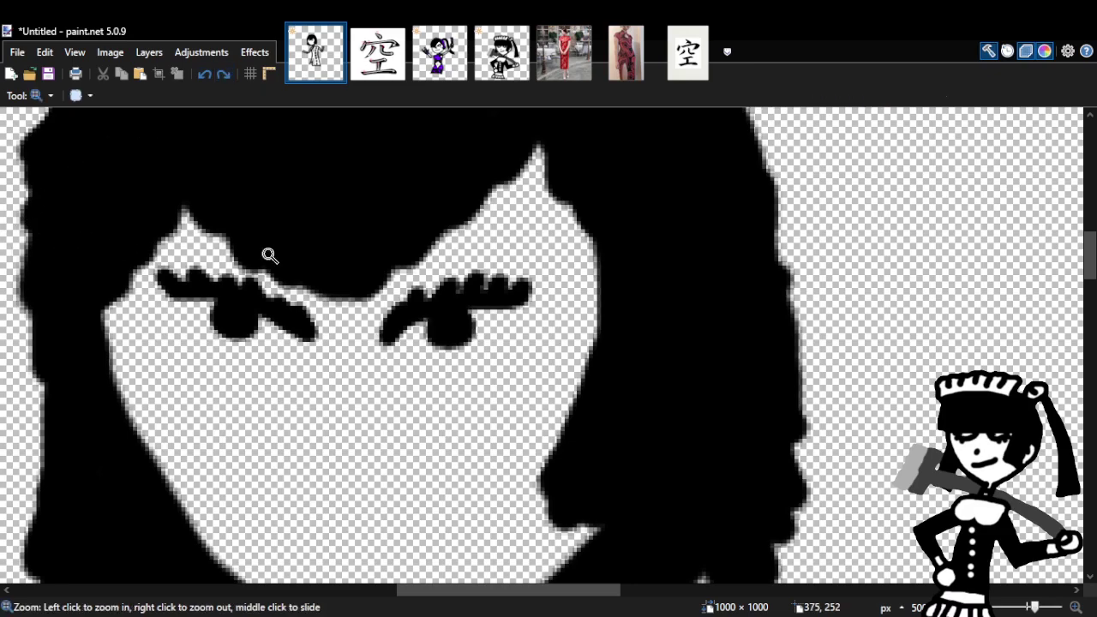
pyautogui.rightClick(577, 274)
pyautogui.rightClick(576, 274)
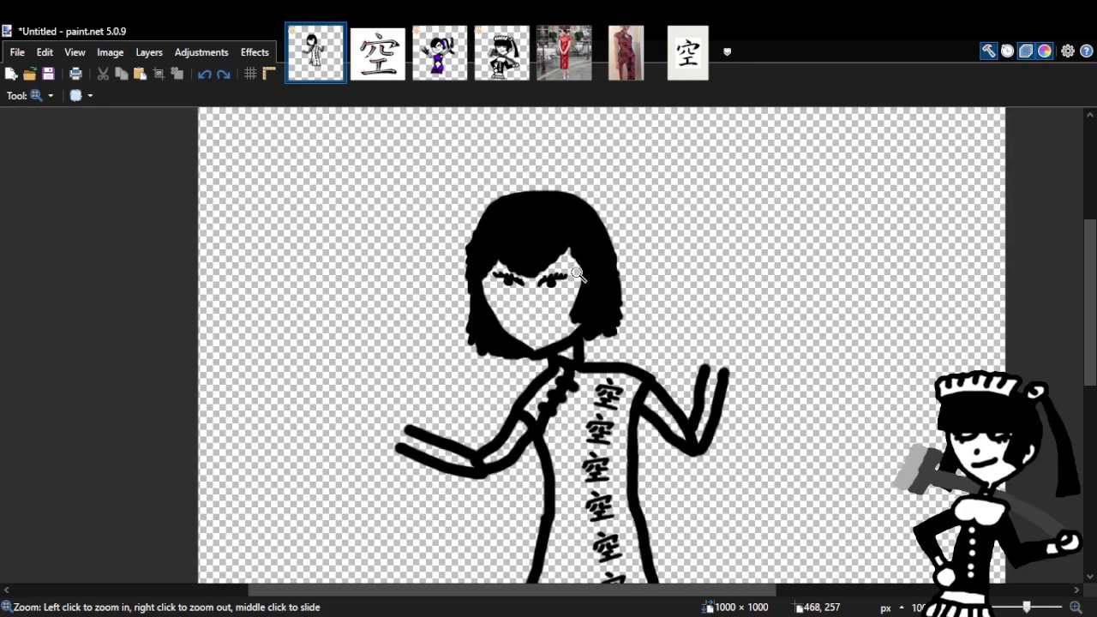
pyautogui.rightClick(590, 283)
pyautogui.doubleClick(592, 284)
pyautogui.click(591, 283)
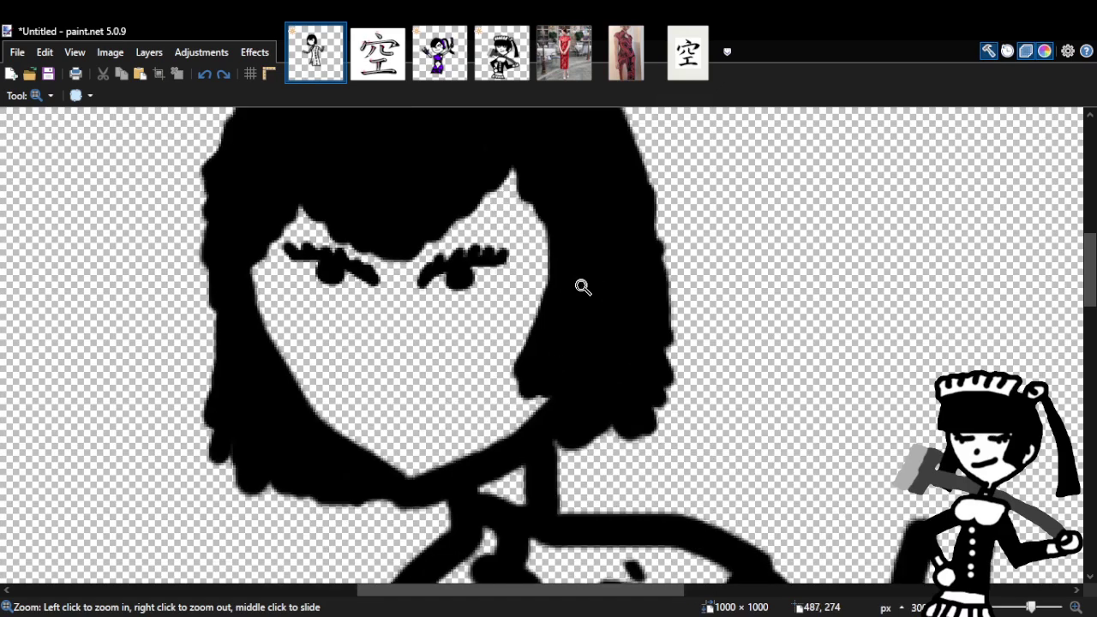
# Lasso the right eye and move it slightly outward and down on the face.
pyautogui.press('s')
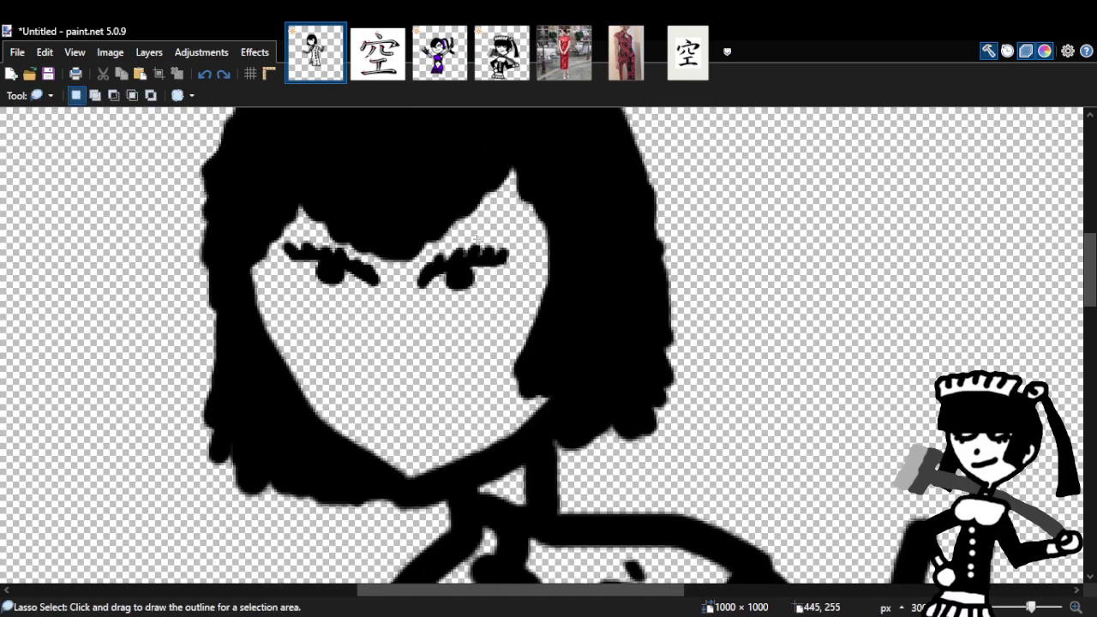
pyautogui.moveTo(472, 237)
pyautogui.mouseDown()
pyautogui.moveTo(425, 258)
pyautogui.moveTo(415, 289)
pyautogui.moveTo(481, 300)
pyautogui.moveTo(514, 273)
pyautogui.moveTo(508, 239)
pyautogui.moveTo(480, 259)
pyautogui.moveTo(508, 261)
pyautogui.mouseUp()
pyautogui.press('m')
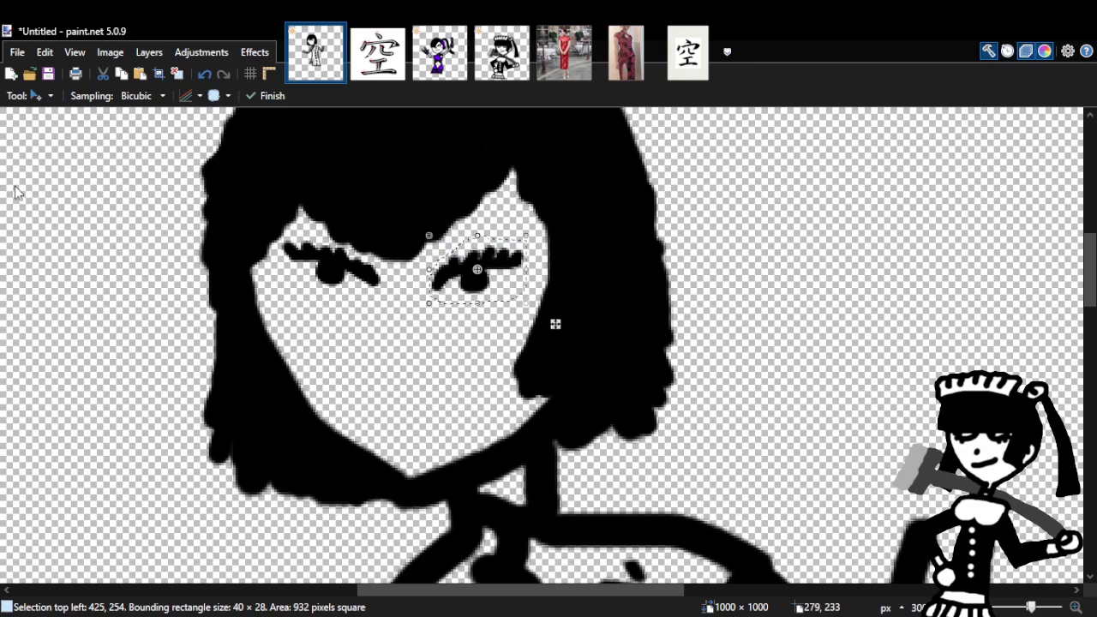
# Lasso the left eye, lower it slightly to line up with the right eye, and clear the selection.
pyautogui.press('s')
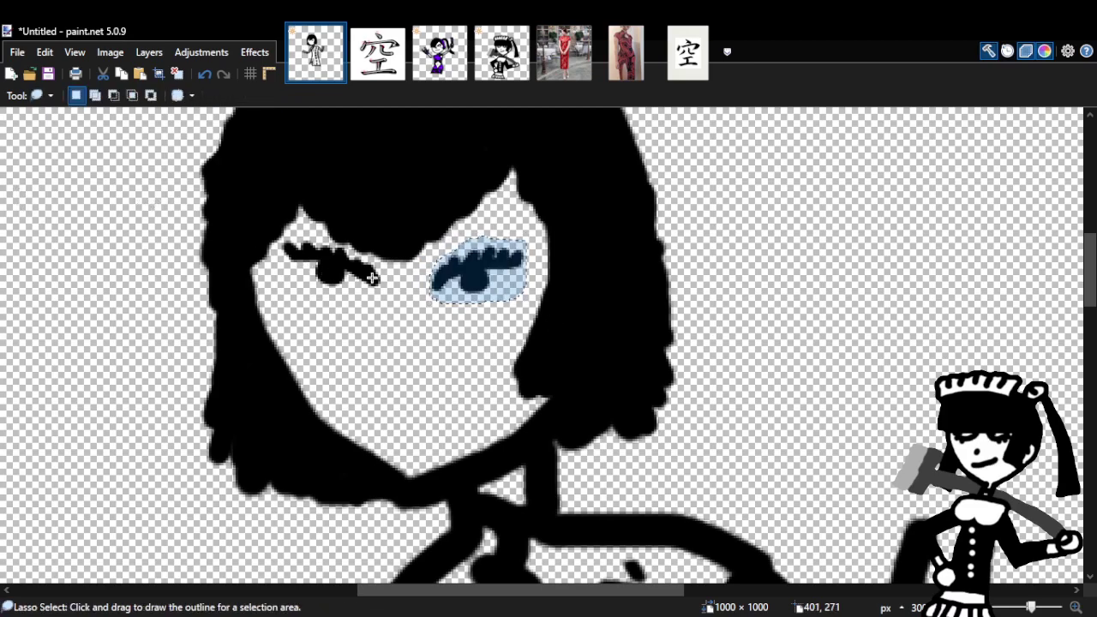
pyautogui.moveTo(398, 283)
pyautogui.mouseDown()
pyautogui.moveTo(350, 248)
pyautogui.moveTo(285, 247)
pyautogui.moveTo(322, 279)
pyautogui.moveTo(281, 276)
pyautogui.moveTo(314, 301)
pyautogui.moveTo(351, 278)
pyautogui.moveTo(352, 292)
pyautogui.moveTo(398, 296)
pyautogui.moveTo(374, 254)
pyautogui.moveTo(327, 233)
pyautogui.moveTo(271, 247)
pyautogui.moveTo(313, 287)
pyautogui.moveTo(361, 277)
pyautogui.mouseUp()
pyautogui.click(351, 286)
pyautogui.press('m')
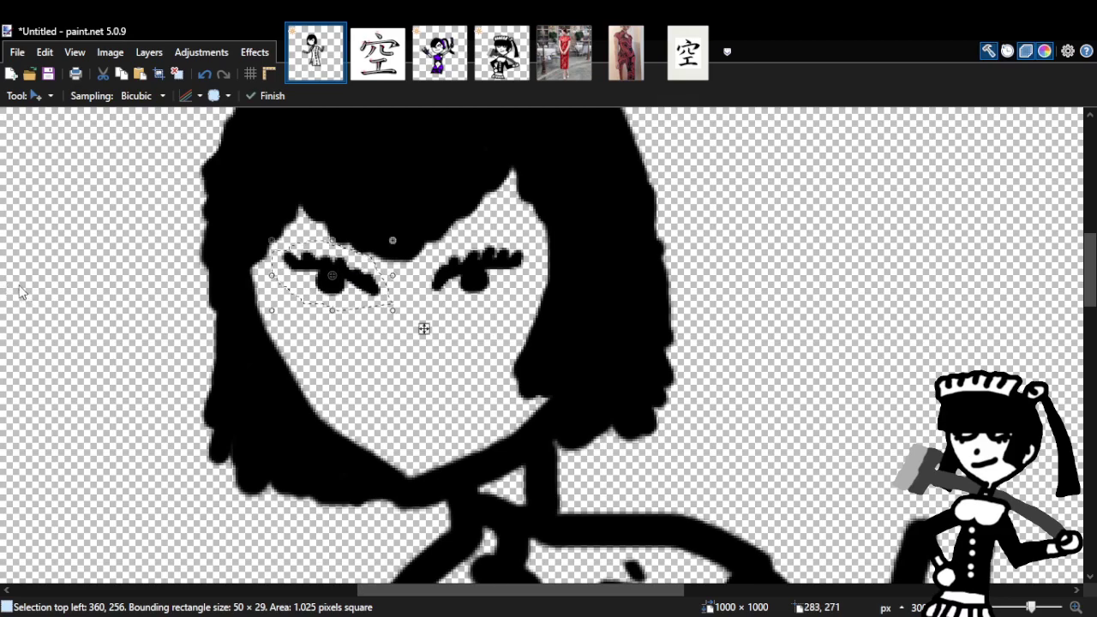
pyautogui.press('b')
pyautogui.press('s')
pyautogui.hotkey('ctrl', 'd')
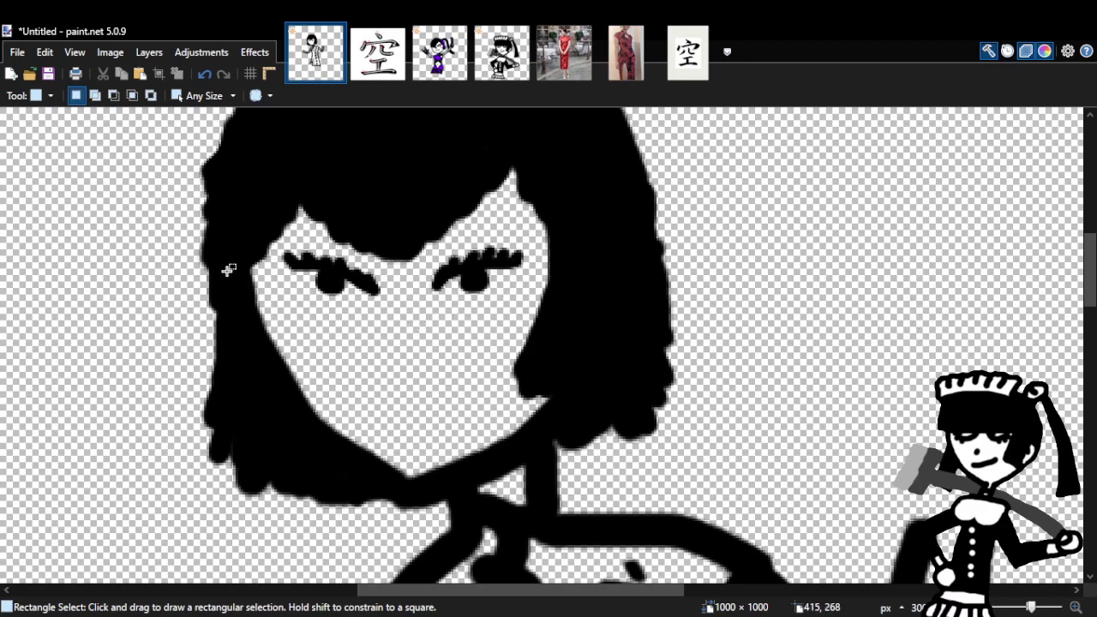
# Paint a short dark red stroke beneath each eye's outer corner, redoing the left one and undoing a stray mark at the inner corner.
pyautogui.press('b')
pyautogui.moveTo(510, 271); pyautogui.dragTo(507, 283)
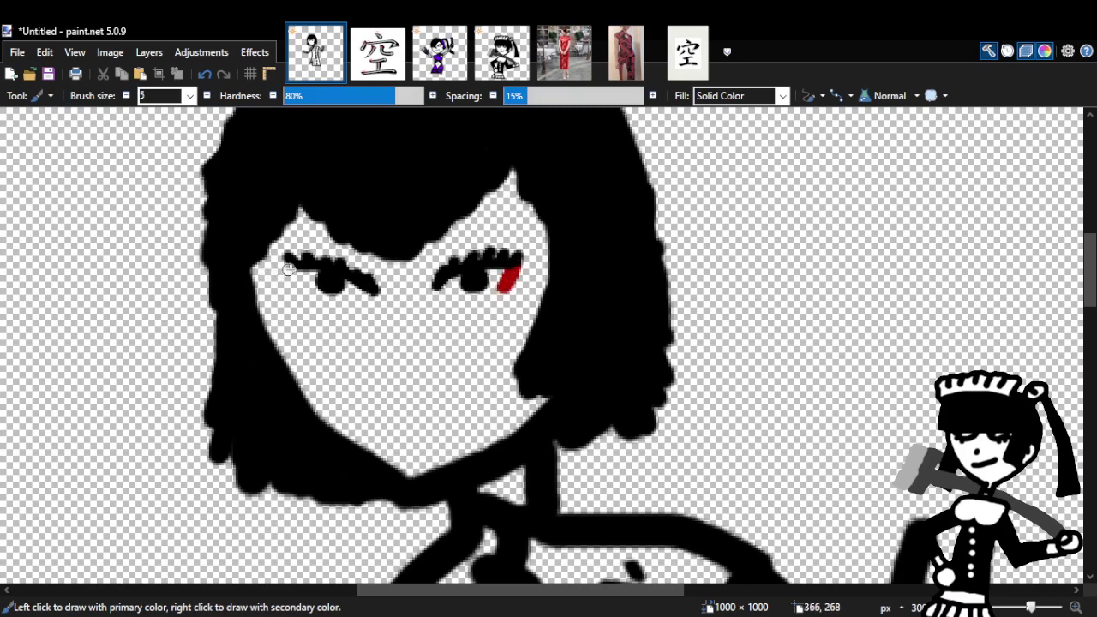
pyautogui.moveTo(291, 267); pyautogui.dragTo(294, 284)
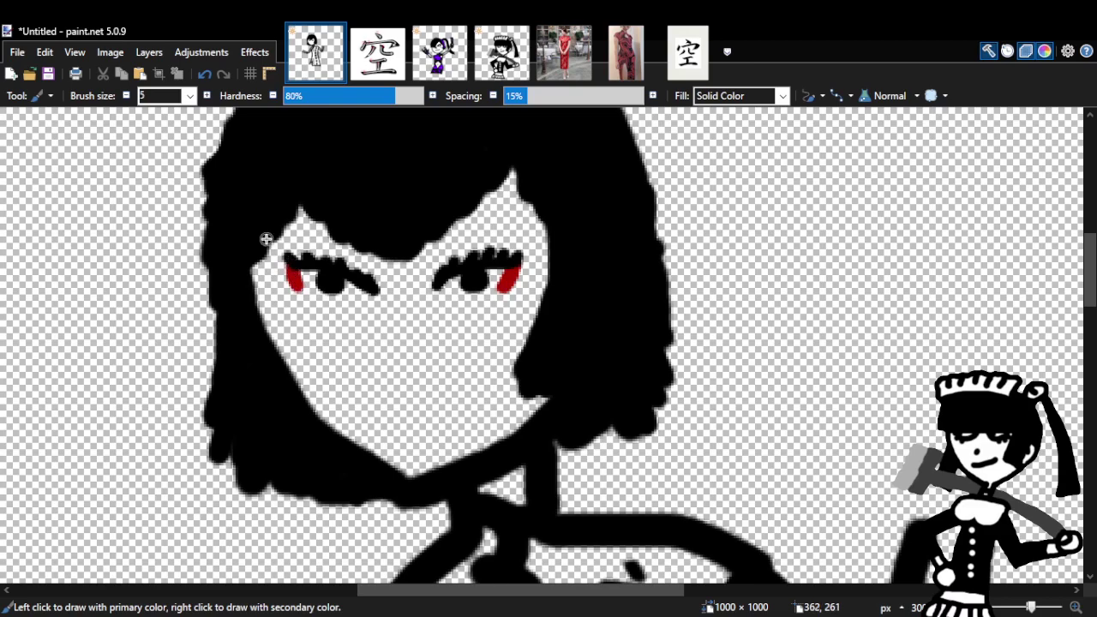
pyautogui.hotkey('ctrl', 'z')
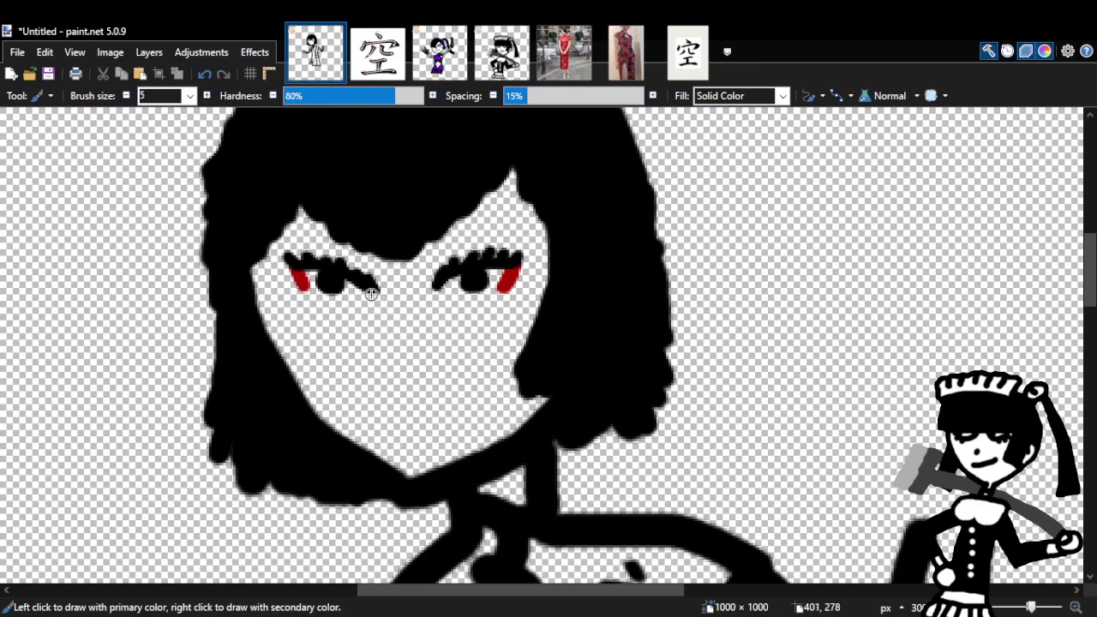
pyautogui.moveTo(367, 293); pyautogui.dragTo(376, 293)
pyautogui.click(204, 74)
# Examine the red eye accents against the head and upper body.
pyautogui.press('z')
pyautogui.rightClick(558, 386)
pyautogui.rightClick(724, 425)
pyautogui.rightClick(697, 417)
pyautogui.click(695, 418)
pyautogui.click(695, 417)
pyautogui.click(695, 417)
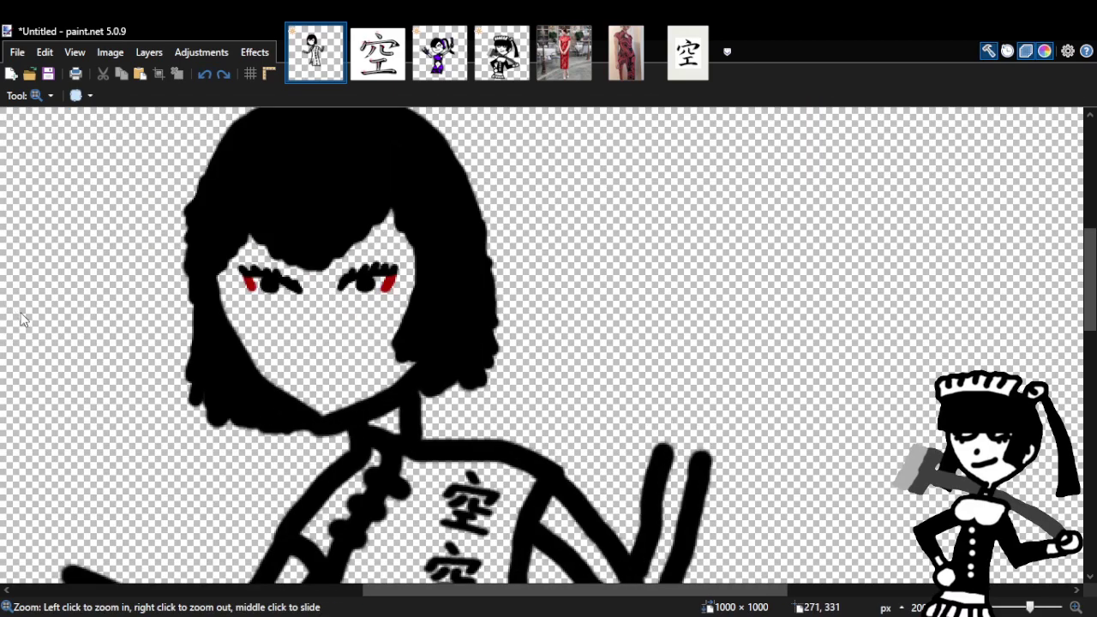
# Set the brush size to 20 and paint the lower part of the dress dark red, undoing the first stroke at the slit.
pyautogui.press('b')
pyautogui.doubleClick(164, 92)
pyautogui.write('3')
pyautogui.press('Return')
pyautogui.write('20')
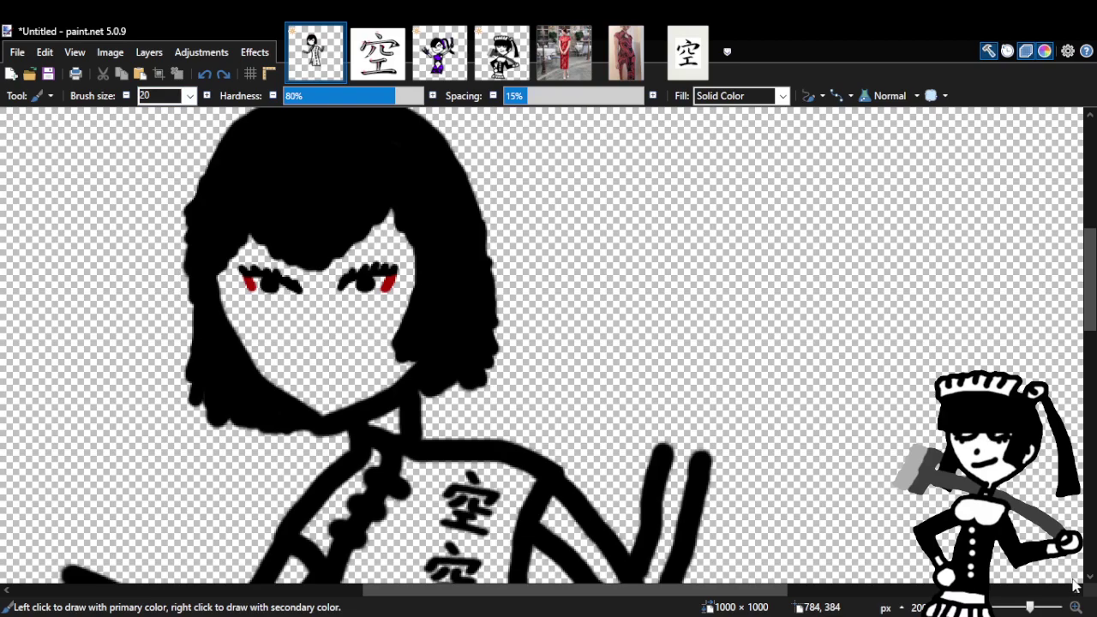
pyautogui.moveTo(1091, 278); pyautogui.dragTo(1093, 383)
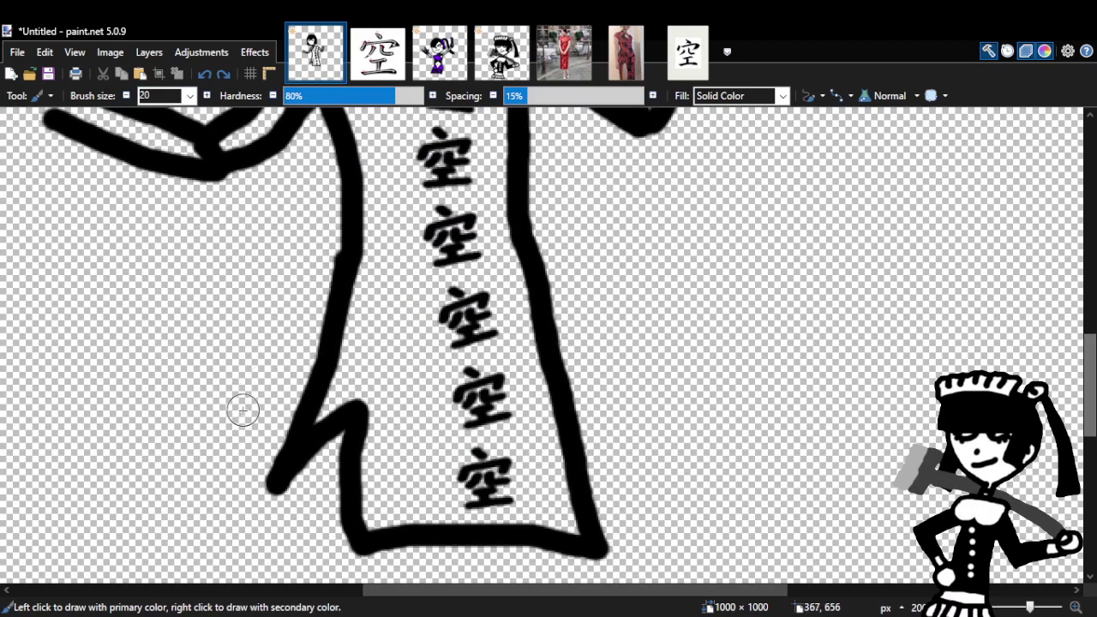
pyautogui.moveTo(358, 372); pyautogui.dragTo(324, 410)
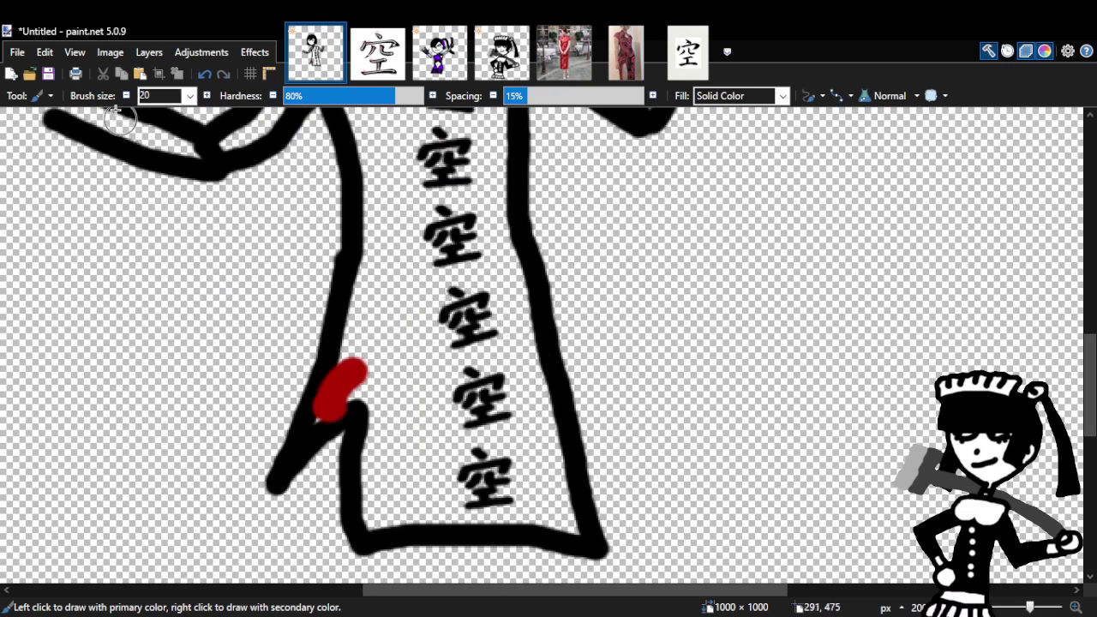
pyautogui.click(204, 74)
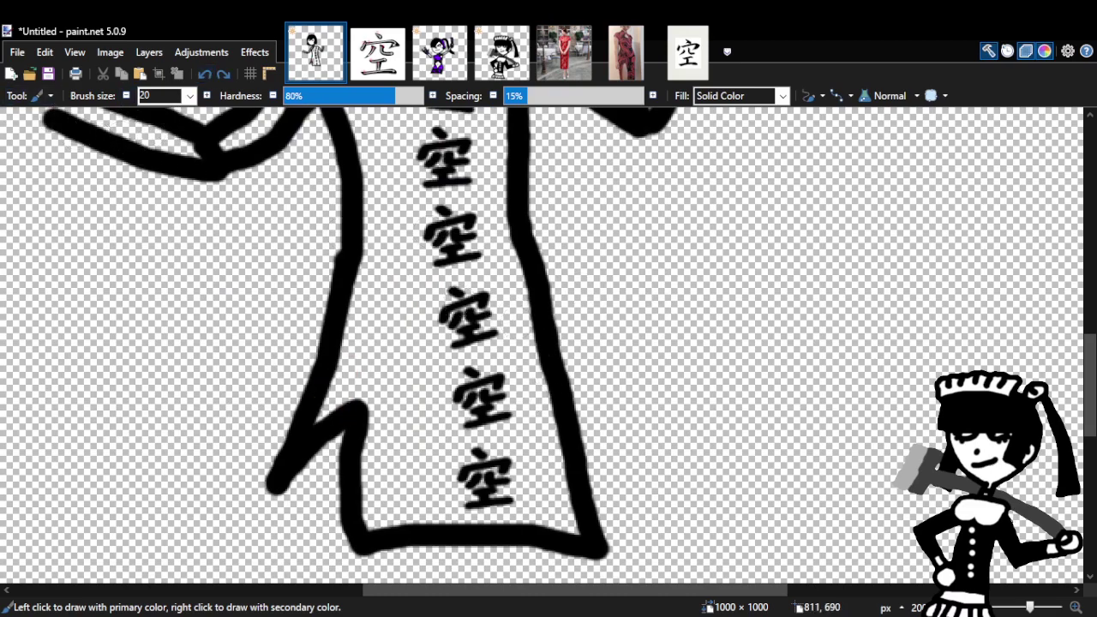
pyautogui.moveTo(392, 390)
pyautogui.mouseDown()
pyautogui.moveTo(390, 478)
pyautogui.moveTo(362, 393)
pyautogui.moveTo(370, 523)
pyautogui.moveTo(570, 532)
pyautogui.moveTo(499, 455)
pyautogui.moveTo(548, 489)
pyautogui.moveTo(575, 531)
pyautogui.moveTo(535, 427)
pyautogui.moveTo(563, 502)
pyautogui.moveTo(534, 360)
pyautogui.moveTo(540, 498)
pyautogui.moveTo(499, 338)
pyautogui.moveTo(520, 464)
pyautogui.moveTo(538, 504)
pyautogui.moveTo(495, 483)
pyautogui.moveTo(485, 456)
pyautogui.moveTo(505, 444)
pyautogui.moveTo(479, 410)
pyautogui.moveTo(494, 498)
pyautogui.moveTo(394, 505)
pyautogui.moveTo(411, 402)
pyautogui.moveTo(397, 484)
pyautogui.moveTo(443, 339)
pyautogui.moveTo(438, 476)
pyautogui.moveTo(433, 414)
pyautogui.moveTo(418, 486)
pyautogui.moveTo(466, 335)
pyautogui.moveTo(469, 485)
pyautogui.moveTo(453, 411)
pyautogui.moveTo(466, 416)
pyautogui.moveTo(461, 483)
pyautogui.moveTo(489, 268)
pyautogui.moveTo(511, 373)
pyautogui.moveTo(497, 272)
pyautogui.moveTo(530, 361)
pyautogui.moveTo(464, 284)
pyautogui.moveTo(479, 373)
pyautogui.moveTo(474, 239)
pyautogui.moveTo(465, 321)
pyautogui.moveTo(441, 366)
pyautogui.moveTo(418, 345)
pyautogui.moveTo(385, 382)
pyautogui.moveTo(337, 391)
pyautogui.moveTo(316, 416)
pyautogui.moveTo(385, 360)
pyautogui.moveTo(382, 426)
pyautogui.mouseUp()
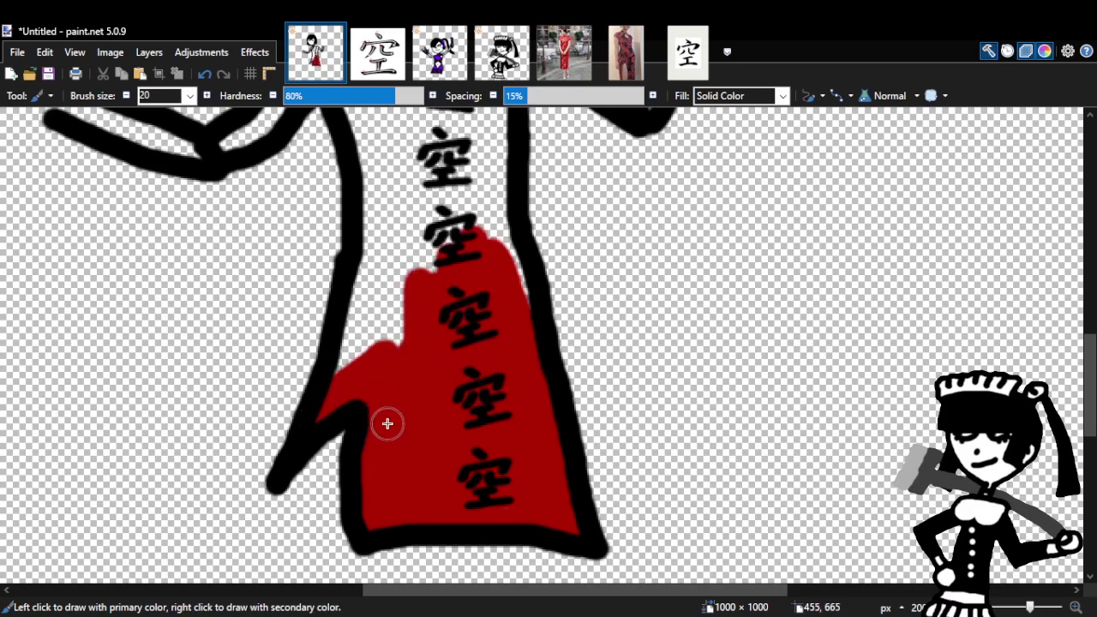
# Paint the rest of the dress dark red up to the collar, including the sleeve and the area around the 空 characters.
pyautogui.scroll(3, 792, 346)
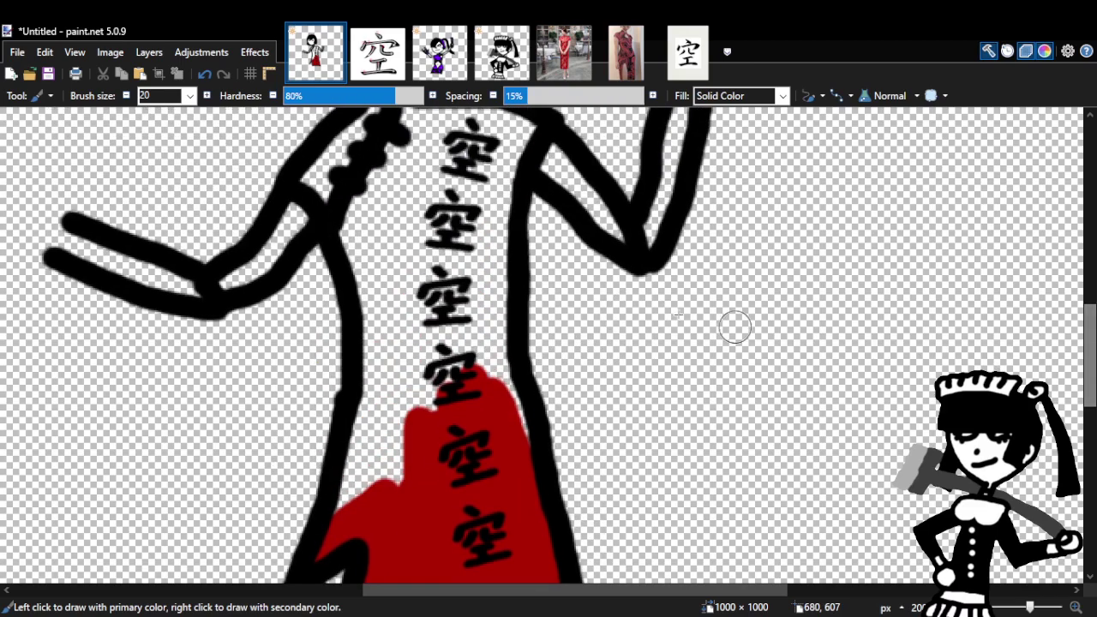
pyautogui.moveTo(305, 174)
pyautogui.mouseDown()
pyautogui.moveTo(335, 200)
pyautogui.moveTo(366, 289)
pyautogui.mouseUp()
pyautogui.moveTo(344, 219)
pyautogui.mouseDown()
pyautogui.moveTo(365, 367)
pyautogui.moveTo(339, 510)
pyautogui.moveTo(397, 341)
pyautogui.moveTo(378, 476)
pyautogui.moveTo(361, 497)
pyautogui.moveTo(393, 439)
pyautogui.moveTo(414, 474)
pyautogui.moveTo(392, 352)
pyautogui.moveTo(388, 476)
pyautogui.moveTo(394, 489)
pyautogui.moveTo(375, 221)
pyautogui.moveTo(341, 226)
pyautogui.moveTo(370, 191)
pyautogui.moveTo(341, 264)
pyautogui.moveTo(406, 197)
pyautogui.moveTo(368, 292)
pyautogui.moveTo(362, 257)
pyautogui.moveTo(359, 274)
pyautogui.moveTo(387, 211)
pyautogui.moveTo(351, 254)
pyautogui.moveTo(390, 267)
pyautogui.moveTo(400, 226)
pyautogui.moveTo(403, 302)
pyautogui.moveTo(451, 220)
pyautogui.moveTo(401, 287)
pyautogui.moveTo(460, 223)
pyautogui.moveTo(436, 265)
pyautogui.moveTo(476, 235)
pyautogui.moveTo(435, 343)
pyautogui.moveTo(438, 297)
pyautogui.moveTo(428, 373)
pyautogui.moveTo(466, 285)
pyautogui.moveTo(446, 444)
pyautogui.moveTo(440, 420)
pyautogui.moveTo(427, 441)
pyautogui.moveTo(386, 293)
pyautogui.moveTo(399, 440)
pyautogui.moveTo(412, 471)
pyautogui.moveTo(404, 302)
pyautogui.moveTo(441, 470)
pyautogui.moveTo(455, 460)
pyautogui.moveTo(460, 377)
pyautogui.moveTo(483, 471)
pyautogui.moveTo(533, 526)
pyautogui.moveTo(505, 432)
pyautogui.moveTo(465, 429)
pyautogui.moveTo(489, 460)
pyautogui.moveTo(461, 482)
pyautogui.mouseUp()
pyautogui.scroll(2, 373, 225)
pyautogui.moveTo(482, 252)
pyautogui.mouseDown()
pyautogui.moveTo(496, 393)
pyautogui.moveTo(496, 282)
pyautogui.moveTo(526, 209)
pyautogui.moveTo(405, 201)
pyautogui.moveTo(463, 206)
pyautogui.moveTo(491, 227)
pyautogui.moveTo(466, 351)
pyautogui.moveTo(469, 408)
pyautogui.moveTo(480, 264)
pyautogui.moveTo(464, 436)
pyautogui.moveTo(501, 291)
pyautogui.mouseUp()
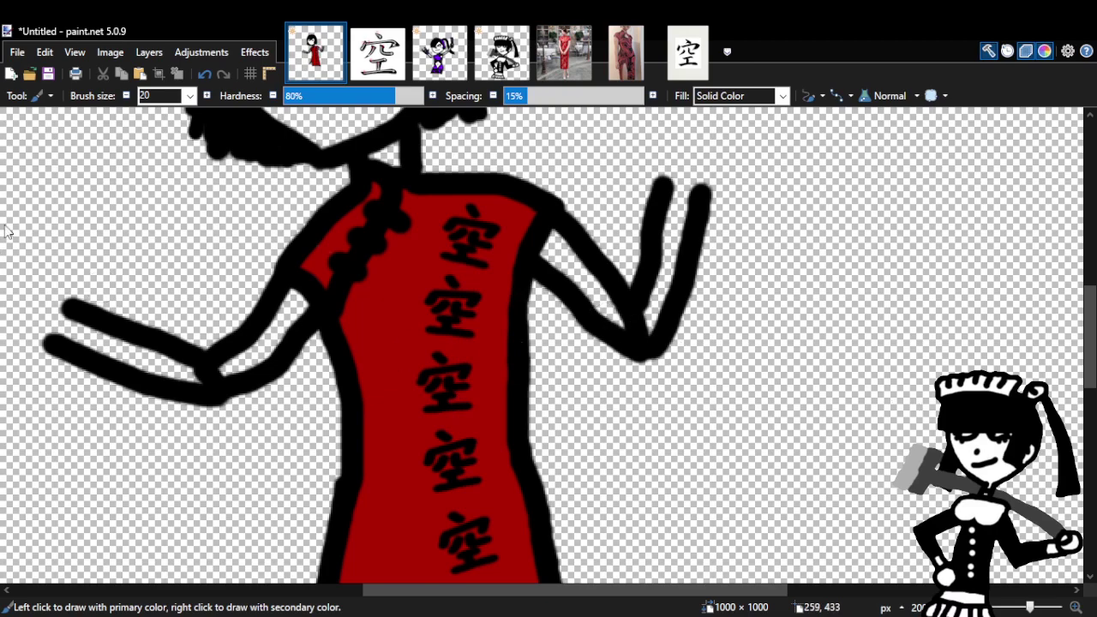
# Examine the red dress on the whole figure.
pyautogui.press('z')
pyautogui.click(511, 335)
pyautogui.click(511, 335)
pyautogui.click(512, 335)
pyautogui.scroll(-10, 511, 335)
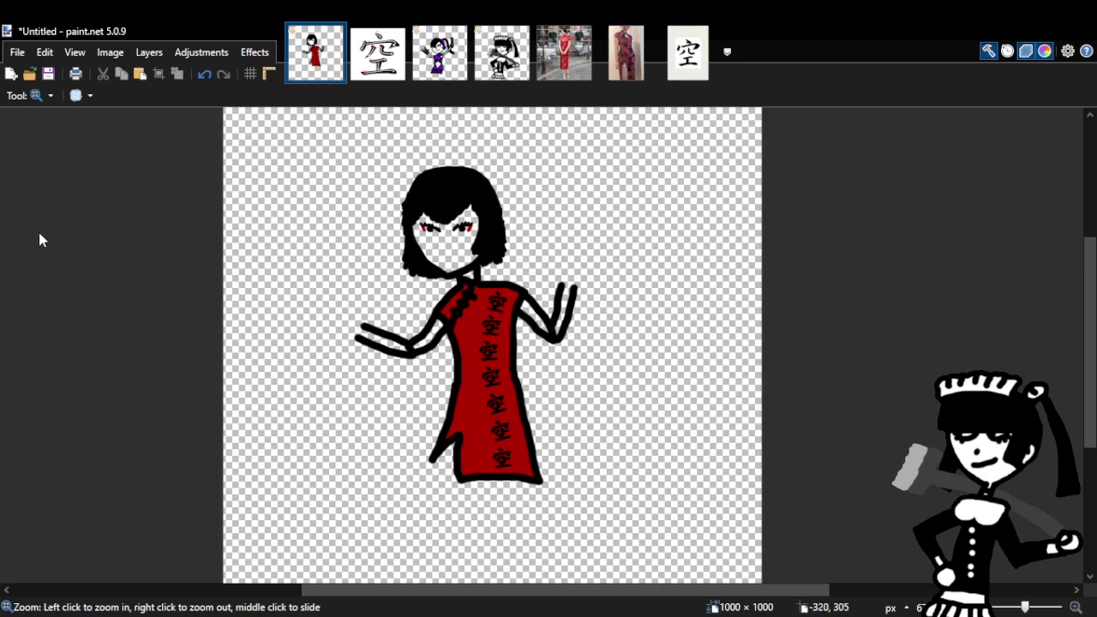
# Paint the face and neck white with the size 20 brush, keeping the red eye accents and undoing the stroke that covers one.
pyautogui.click(463, 257)
pyautogui.click(462, 257)
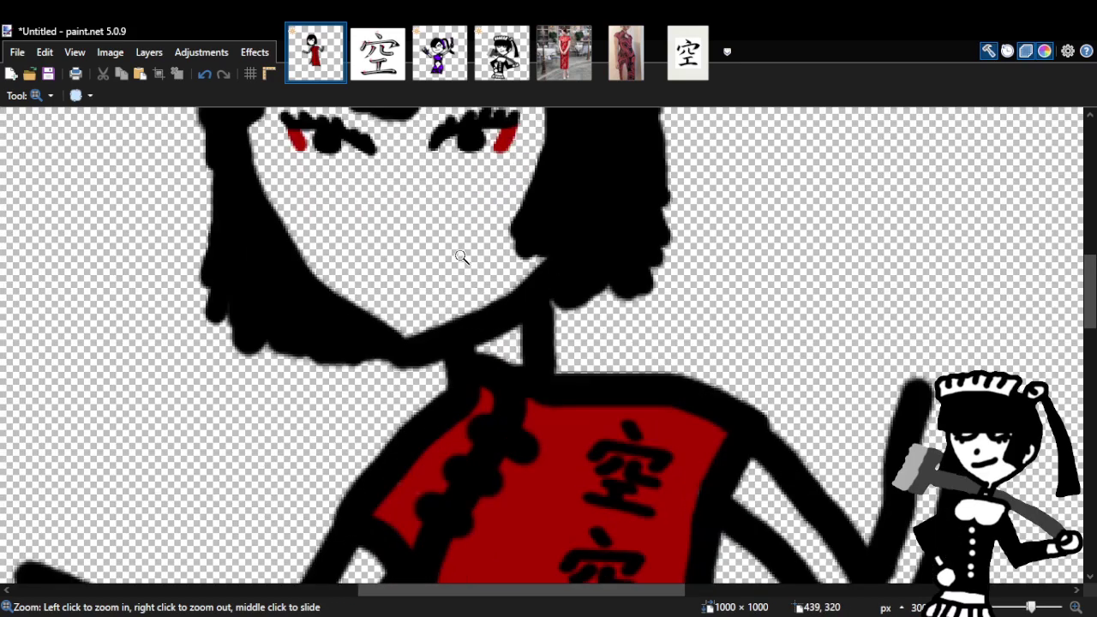
pyautogui.press('b')
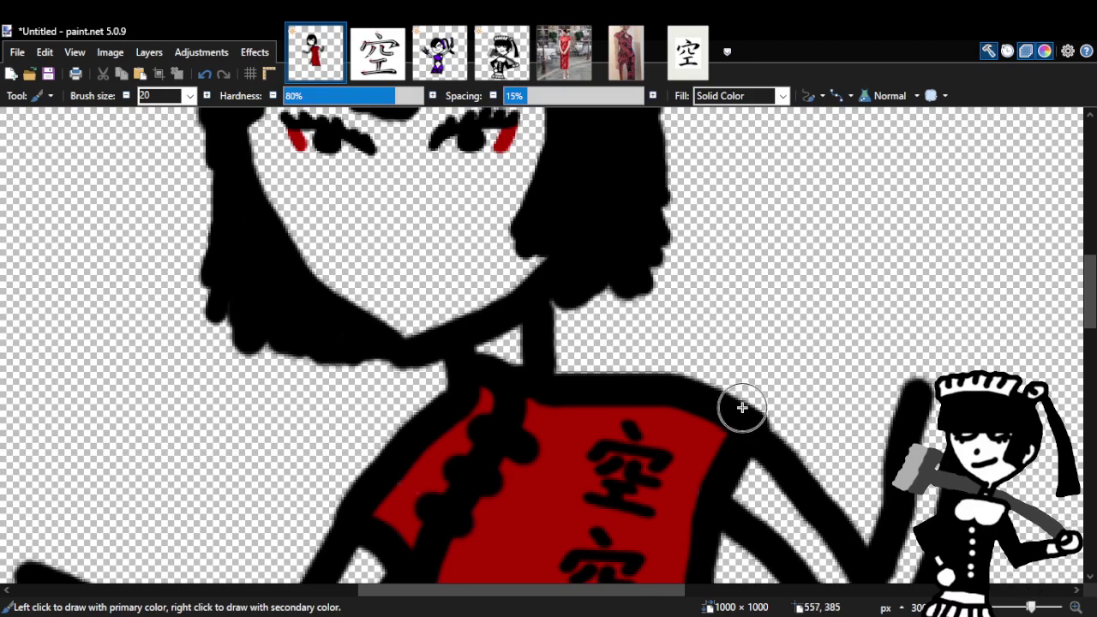
pyautogui.moveTo(325, 232)
pyautogui.mouseDown()
pyautogui.moveTo(281, 219)
pyautogui.moveTo(257, 133)
pyautogui.moveTo(388, 171)
pyautogui.moveTo(319, 135)
pyautogui.mouseUp()
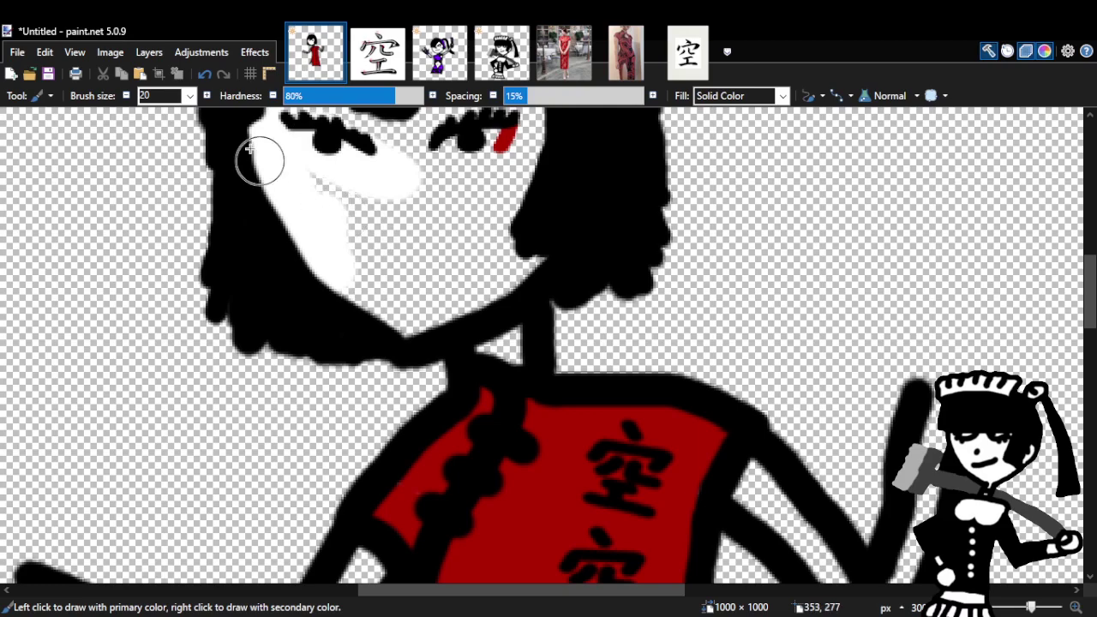
pyautogui.click(204, 74)
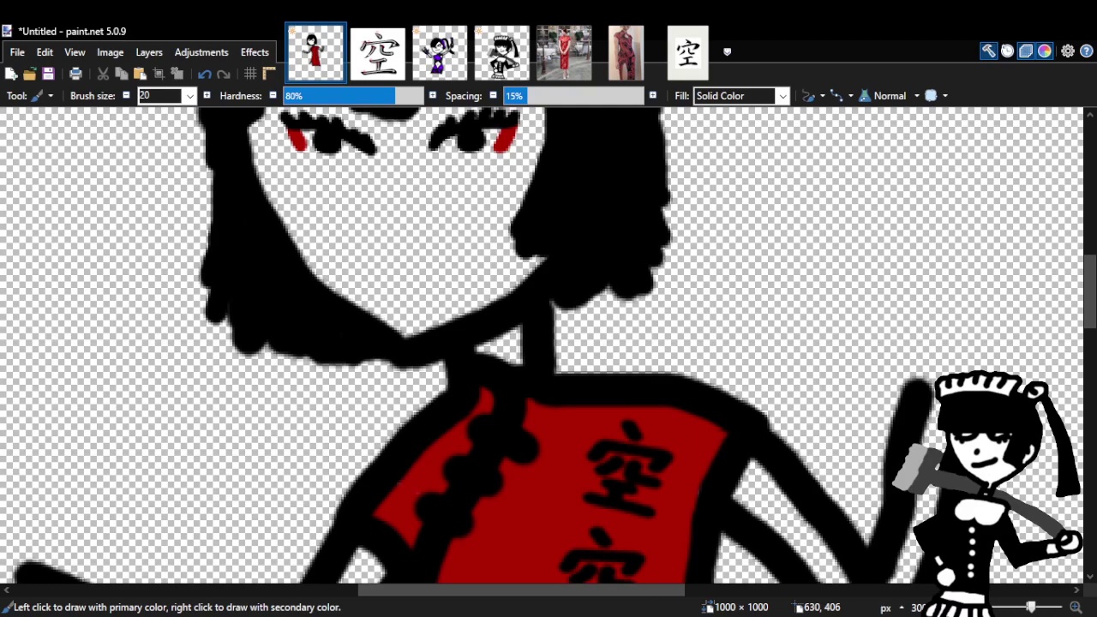
pyautogui.moveTo(368, 283)
pyautogui.mouseDown()
pyautogui.moveTo(276, 164)
pyautogui.moveTo(317, 199)
pyautogui.moveTo(283, 122)
pyautogui.moveTo(369, 213)
pyautogui.moveTo(412, 190)
pyautogui.mouseUp()
pyautogui.scroll(2, 1088, 291)
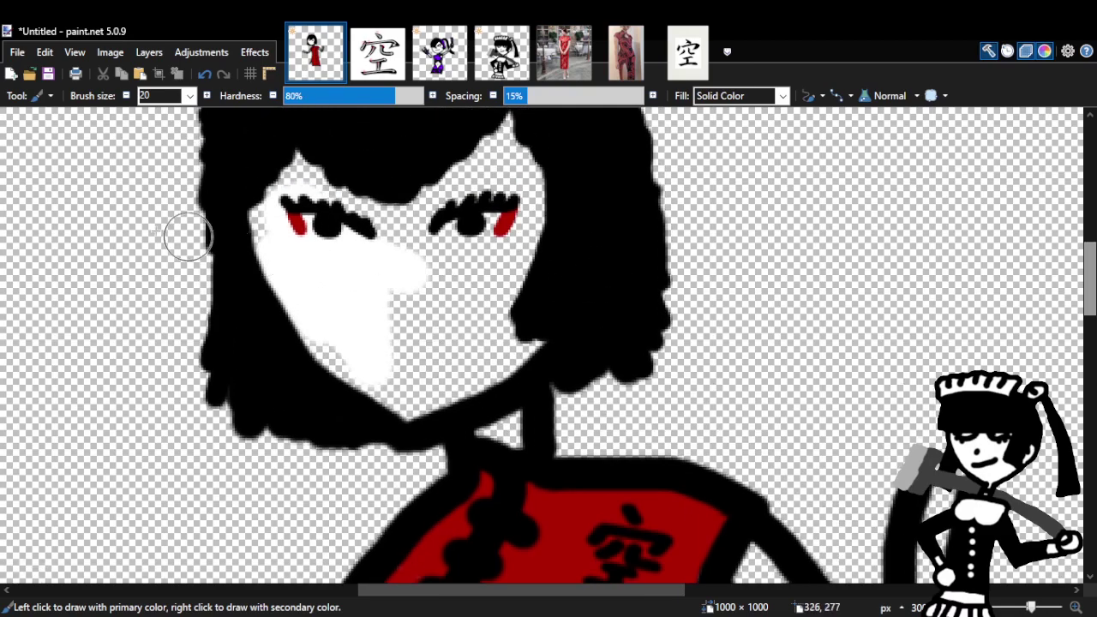
pyautogui.moveTo(281, 165)
pyautogui.mouseDown()
pyautogui.moveTo(259, 189)
pyautogui.moveTo(274, 265)
pyautogui.moveTo(329, 368)
pyautogui.moveTo(375, 396)
pyautogui.moveTo(457, 390)
pyautogui.moveTo(394, 405)
pyautogui.moveTo(434, 326)
pyautogui.moveTo(385, 189)
pyautogui.moveTo(397, 319)
pyautogui.moveTo(380, 259)
pyautogui.moveTo(412, 371)
pyautogui.moveTo(461, 163)
pyautogui.moveTo(446, 192)
pyautogui.moveTo(477, 144)
pyautogui.moveTo(498, 135)
pyautogui.moveTo(493, 218)
pyautogui.moveTo(446, 324)
pyautogui.moveTo(460, 391)
pyautogui.moveTo(510, 435)
pyautogui.moveTo(522, 242)
pyautogui.moveTo(493, 345)
pyautogui.moveTo(480, 348)
pyautogui.moveTo(512, 293)
pyautogui.moveTo(514, 358)
pyautogui.moveTo(527, 293)
pyautogui.moveTo(534, 179)
pyautogui.moveTo(509, 144)
pyautogui.moveTo(544, 258)
pyautogui.moveTo(495, 127)
pyautogui.moveTo(493, 183)
pyautogui.mouseUp()
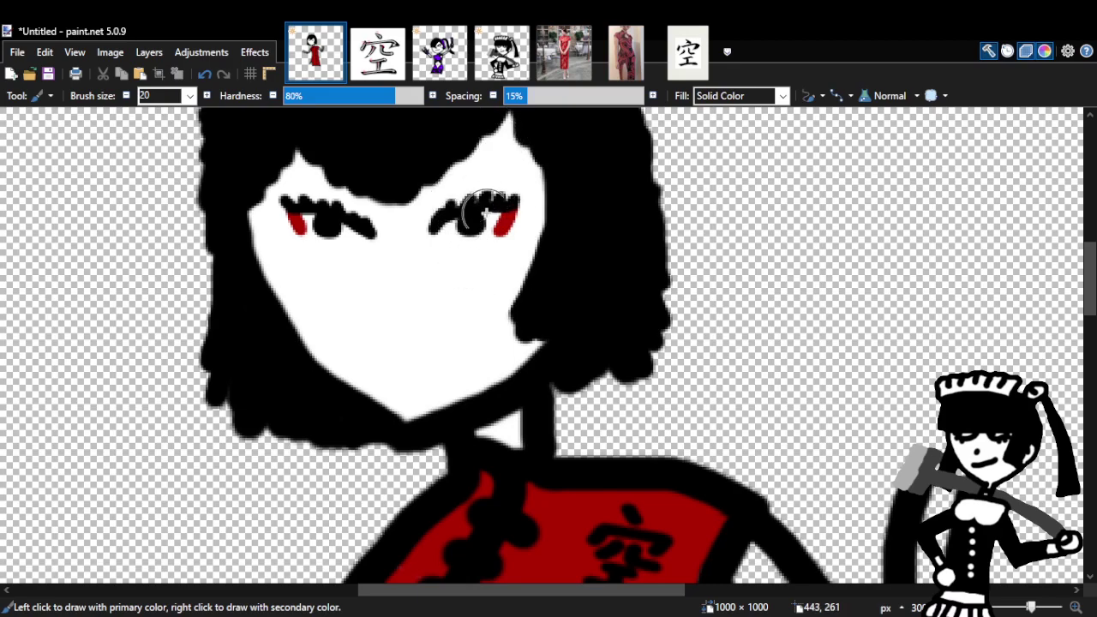
# Paint the inside of the left arm white from the sleeve to the open wrist.
pyautogui.moveTo(1090, 278); pyautogui.dragTo(1090, 387)
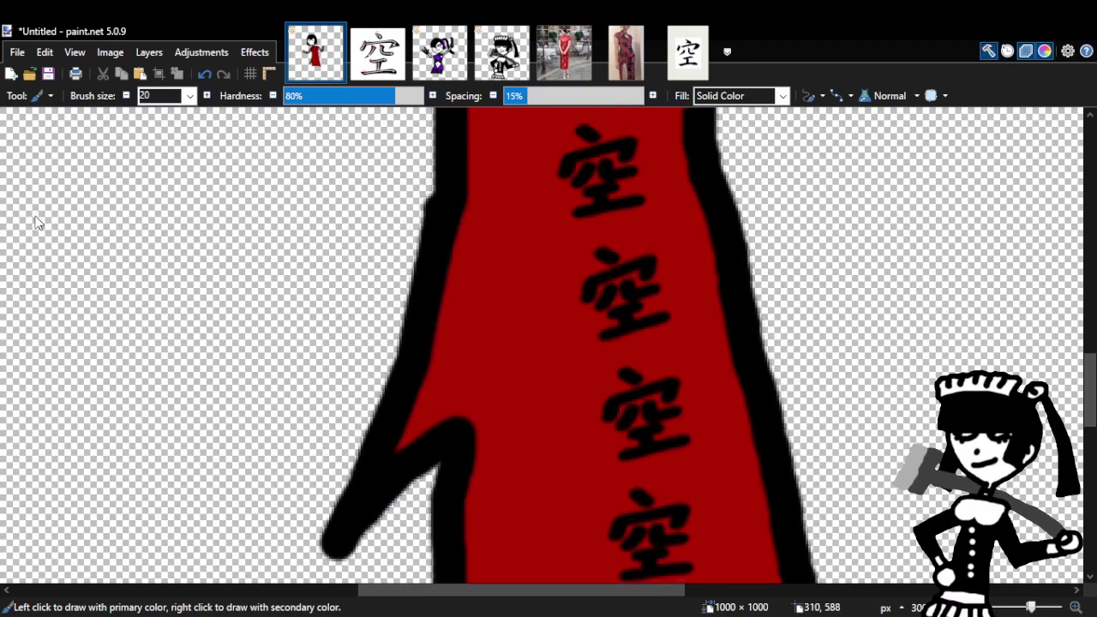
pyautogui.press('z')
pyautogui.rightClick(925, 166)
pyautogui.rightClick(929, 174)
pyautogui.moveTo(1090, 360); pyautogui.dragTo(1090, 304)
pyautogui.click(631, 232)
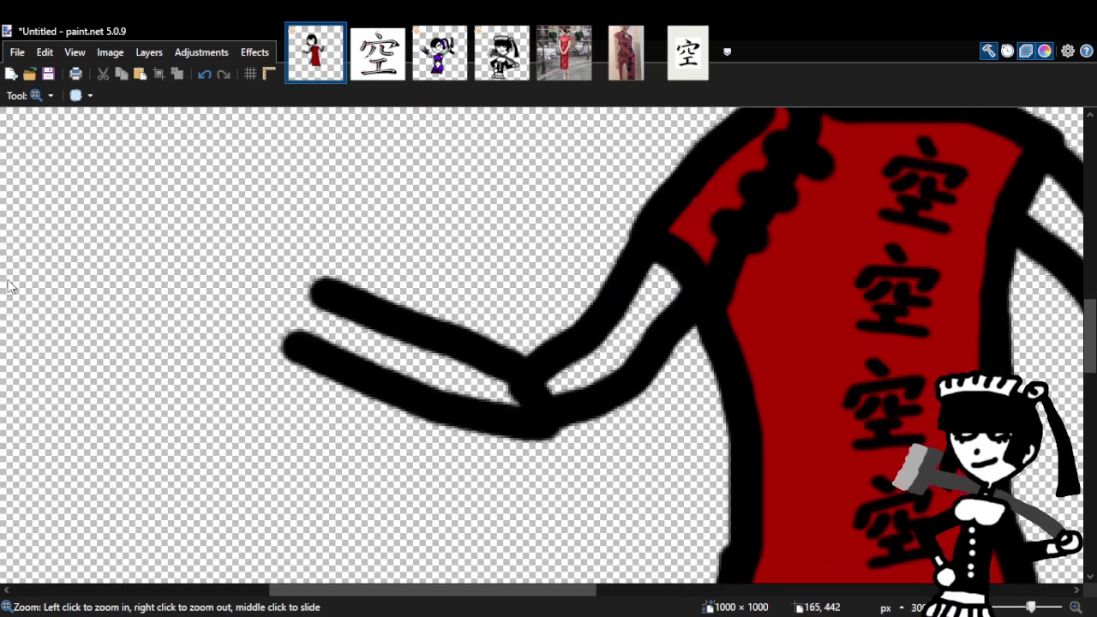
pyautogui.press('b')
pyautogui.moveTo(666, 268)
pyautogui.mouseDown()
pyautogui.moveTo(619, 320)
pyautogui.moveTo(677, 282)
pyautogui.moveTo(593, 367)
pyautogui.moveTo(552, 383)
pyautogui.moveTo(590, 371)
pyautogui.moveTo(490, 386)
pyautogui.moveTo(340, 328)
pyautogui.mouseUp()
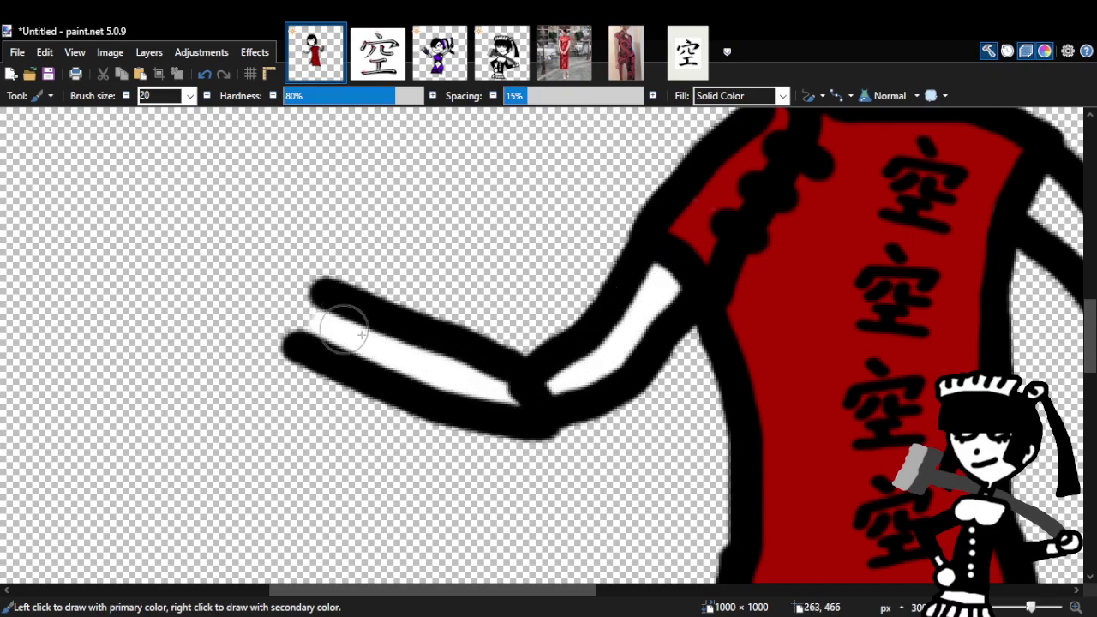
# Paint the inside of the right arm white from the sleeve to the open wrist.
pyautogui.moveTo(515, 596); pyautogui.dragTo(678, 595)
pyautogui.moveTo(599, 311)
pyautogui.mouseDown()
pyautogui.moveTo(493, 188)
pyautogui.moveTo(560, 269)
pyautogui.moveTo(636, 307)
pyautogui.moveTo(682, 202)
pyautogui.mouseUp()
pyautogui.scroll(3, 677, 343)
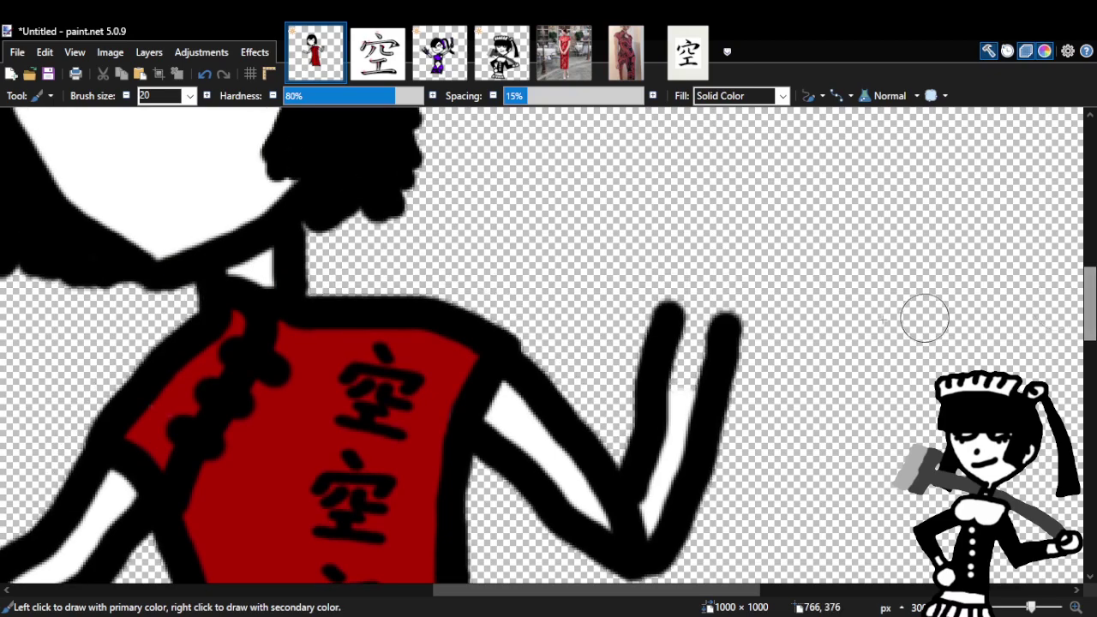
pyautogui.moveTo(686, 333)
pyautogui.mouseDown()
pyautogui.moveTo(673, 392)
pyautogui.moveTo(695, 345)
pyautogui.moveTo(693, 336)
pyautogui.moveTo(667, 457)
pyautogui.mouseUp()
# Try to extend the tip of the dress slit downward with the size 10 brush, undoing both strokes.
pyautogui.press('z')
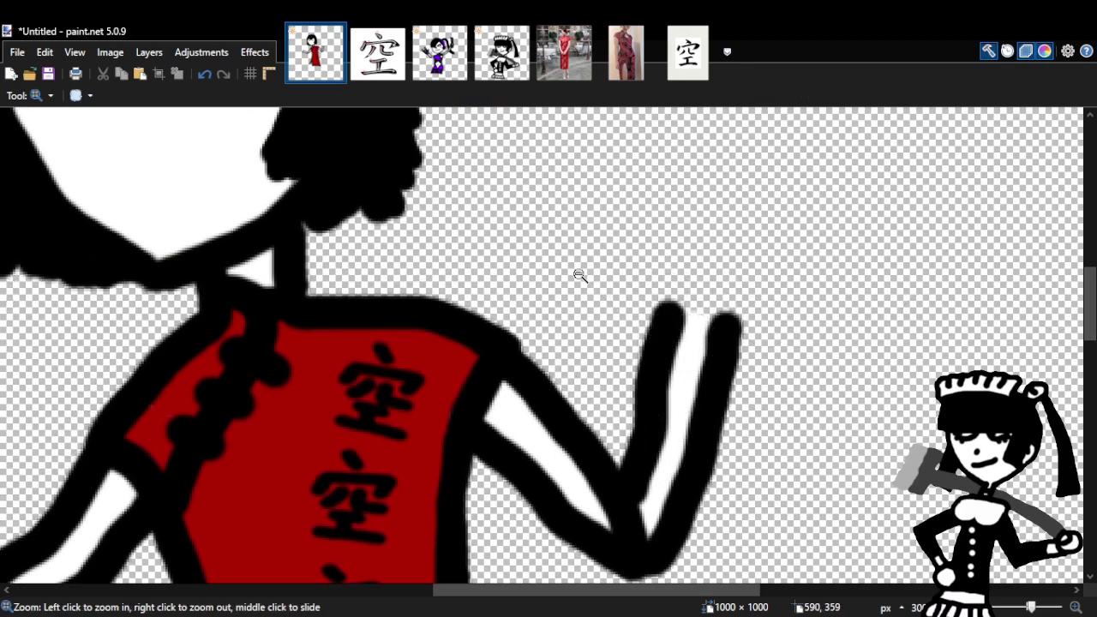
pyautogui.scroll(-6, 577, 274)
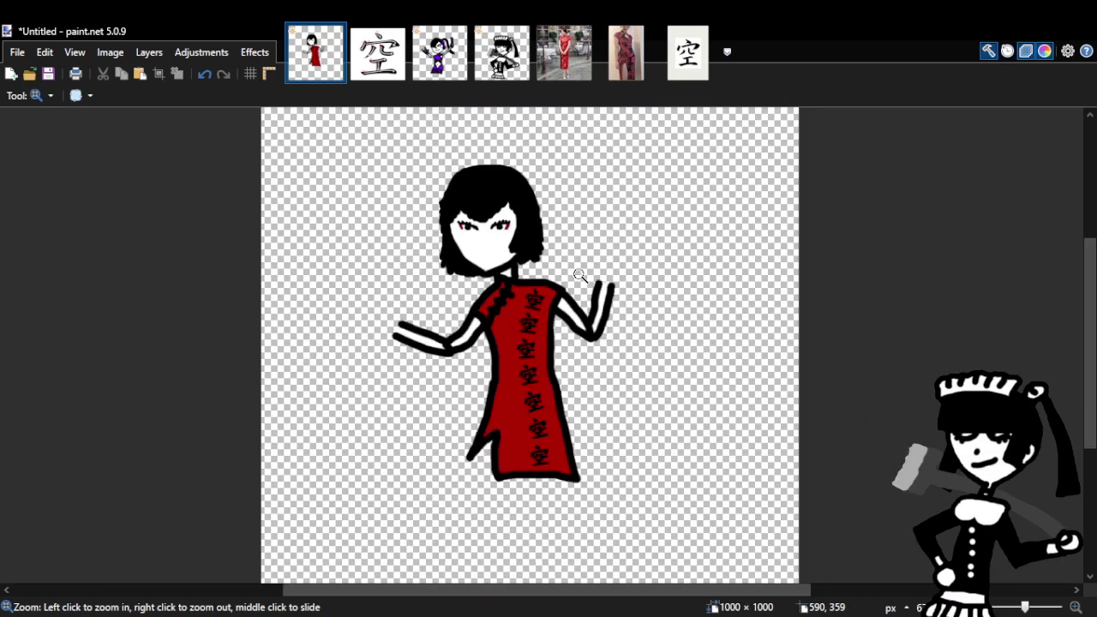
pyautogui.scroll(3, 582, 480)
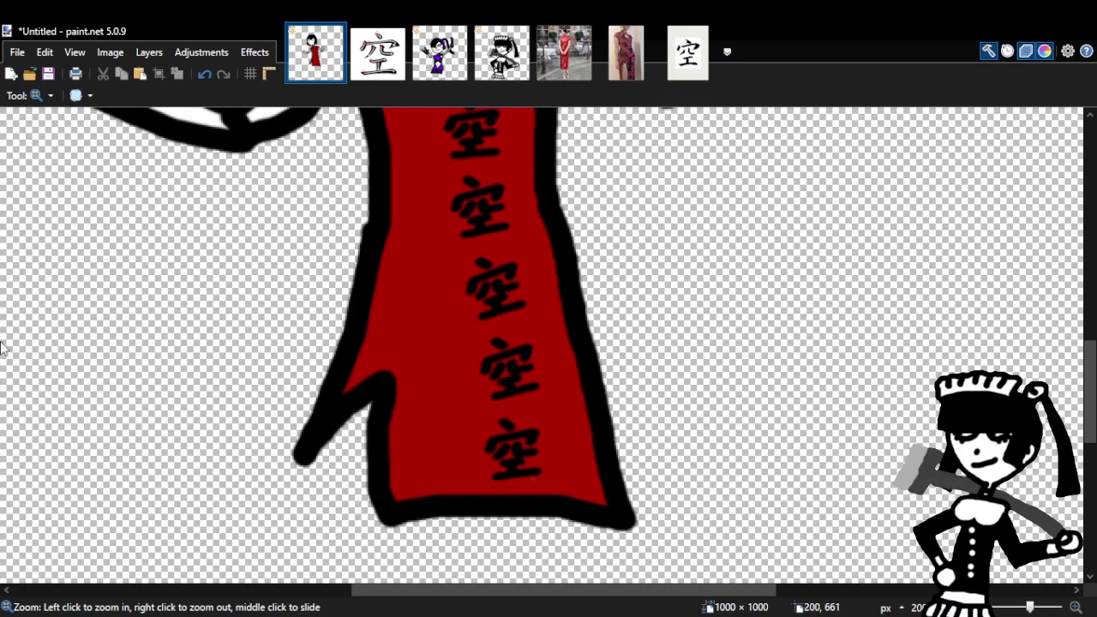
pyautogui.press('b')
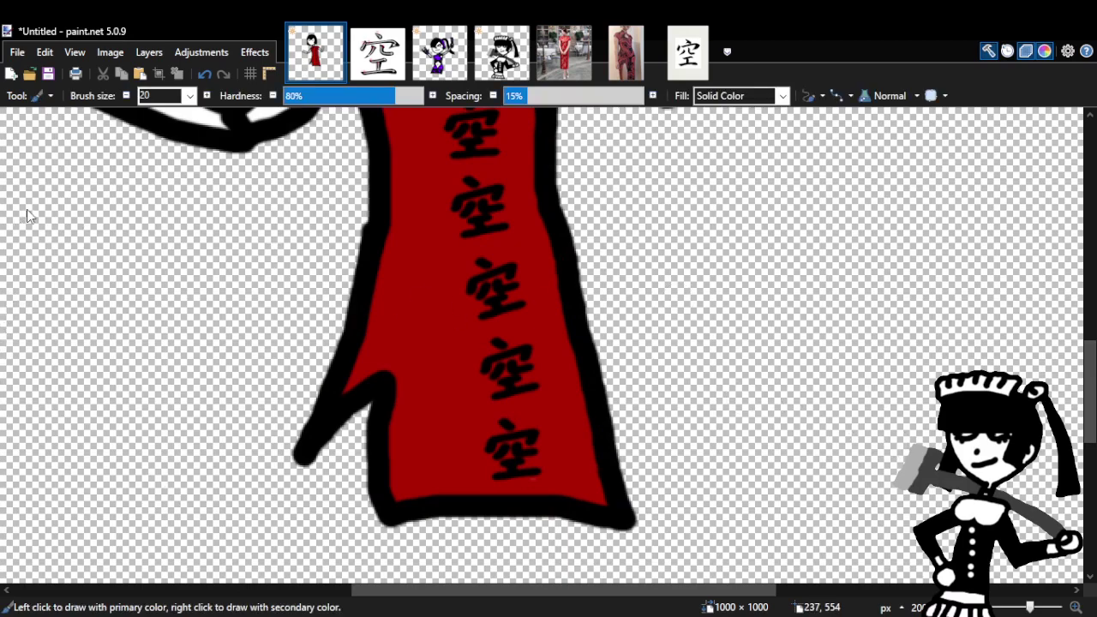
pyautogui.click(165, 96)
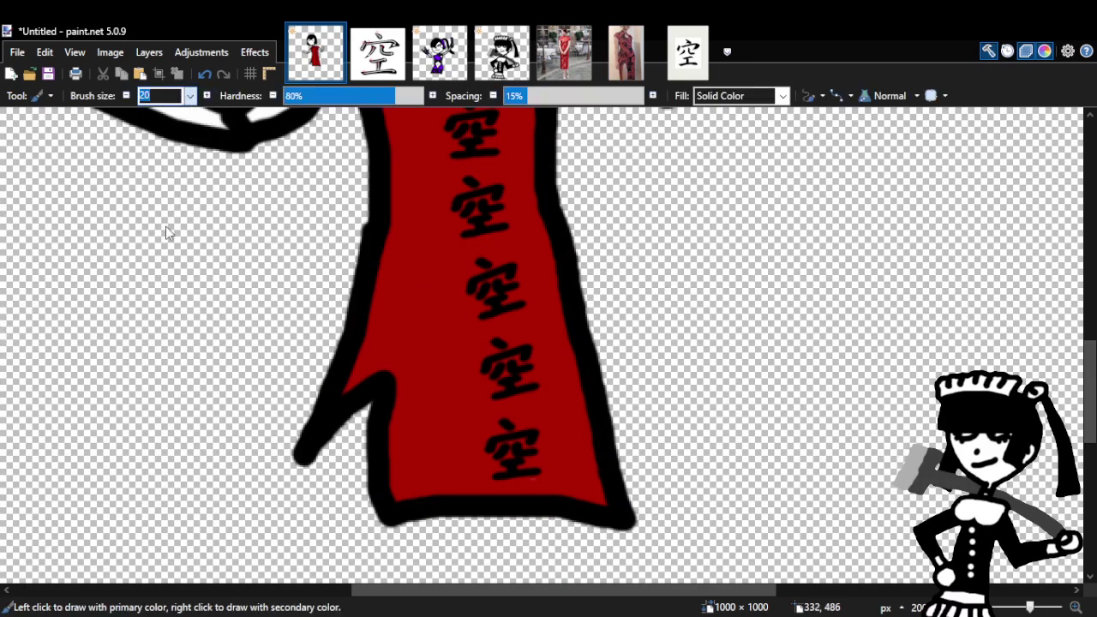
pyautogui.write('10')
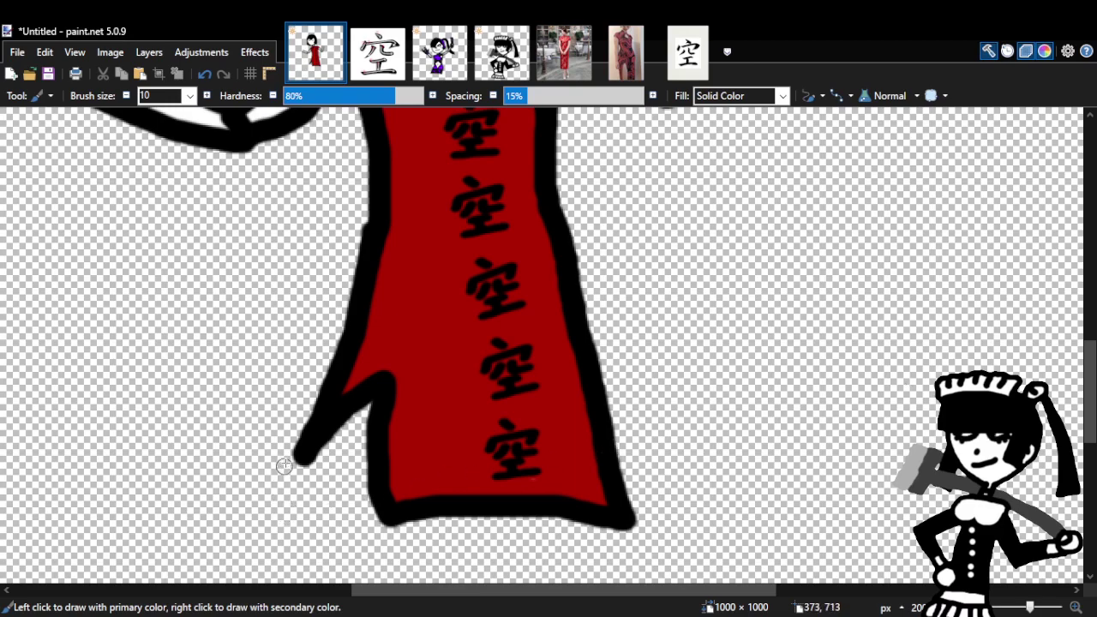
pyautogui.moveTo(308, 441); pyautogui.dragTo(297, 485)
pyautogui.click(204, 73)
pyautogui.moveTo(301, 450); pyautogui.dragTo(287, 484)
pyautogui.click(204, 74)
# Start the left leg with two short black lines from the slit's tip and the hem corner at brush size 15.
pyautogui.click(188, 97)
pyautogui.moveTo(302, 444); pyautogui.dragTo(290, 513)
pyautogui.moveTo(390, 512); pyautogui.dragTo(362, 544)
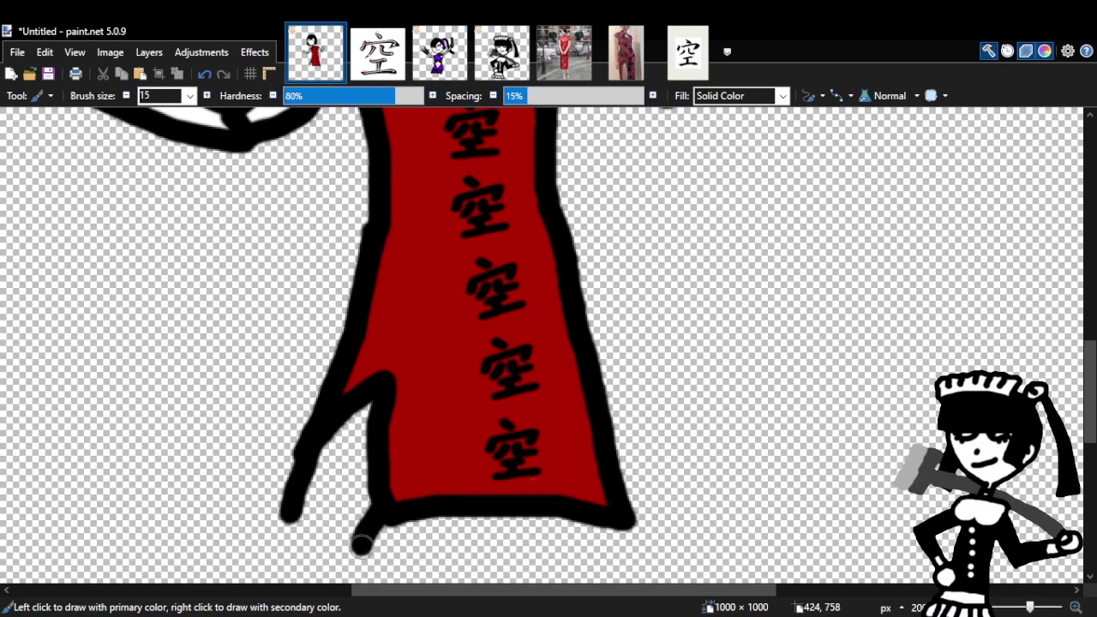
# Try a long tapered closing outline for the left leg, check it on the figure and undo both strokes.
pyautogui.scroll(-1, 1086, 375)
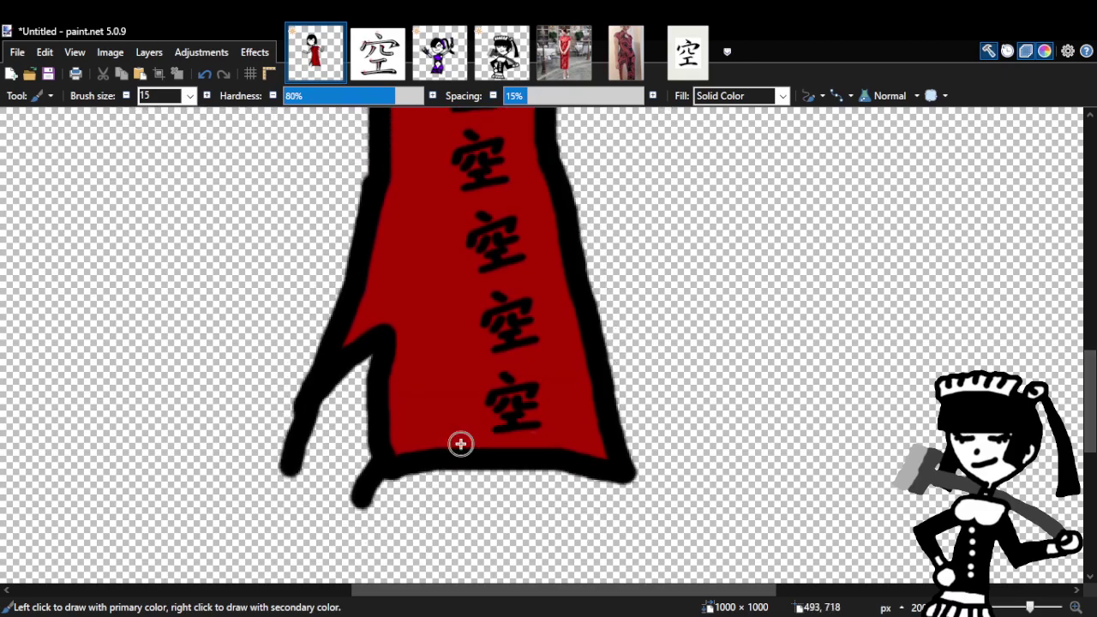
pyautogui.moveTo(287, 457)
pyautogui.mouseDown()
pyautogui.moveTo(275, 557)
pyautogui.moveTo(310, 566)
pyautogui.mouseUp()
pyautogui.moveTo(360, 499); pyautogui.dragTo(310, 556)
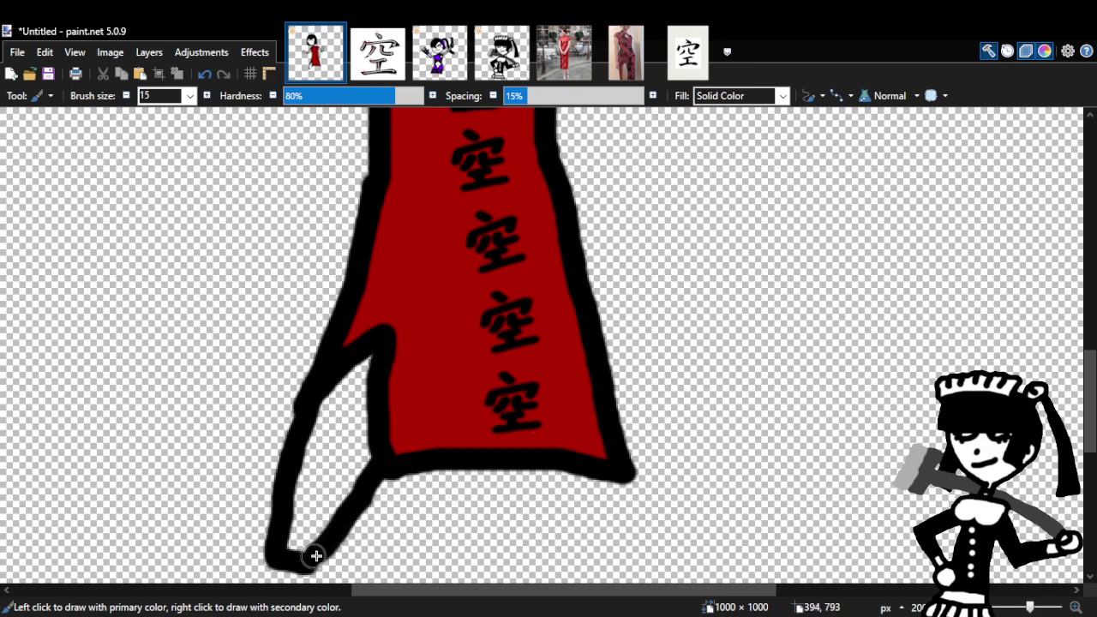
pyautogui.press('s')
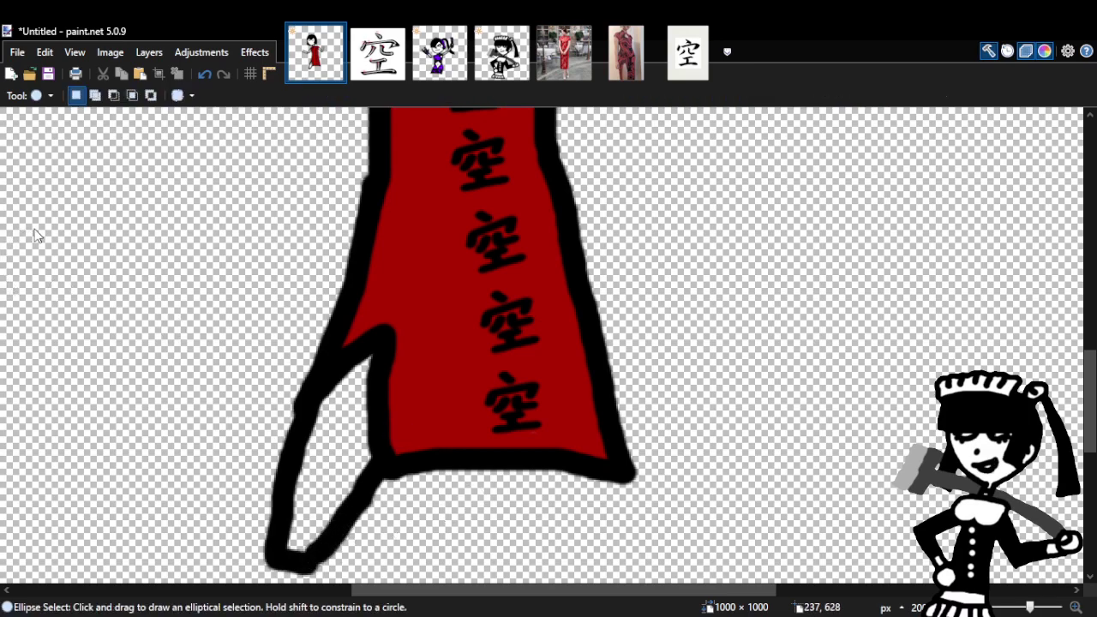
pyautogui.press('z')
pyautogui.rightClick(526, 385)
pyautogui.rightClick(598, 382)
pyautogui.click(478, 413)
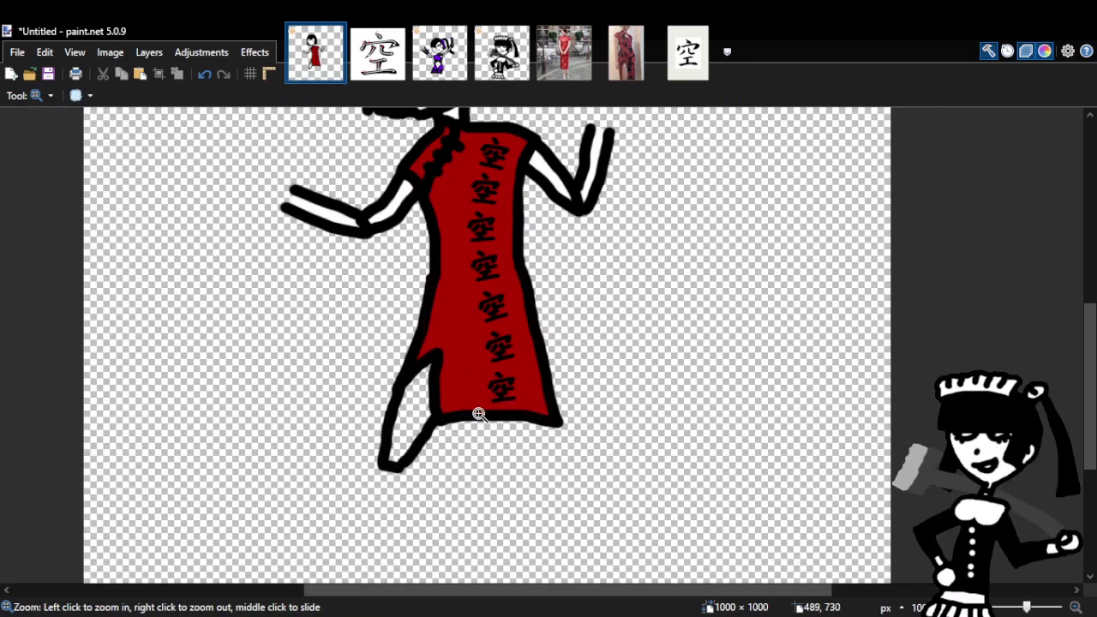
pyautogui.click(480, 415)
pyautogui.click(204, 75)
pyautogui.click(204, 75)
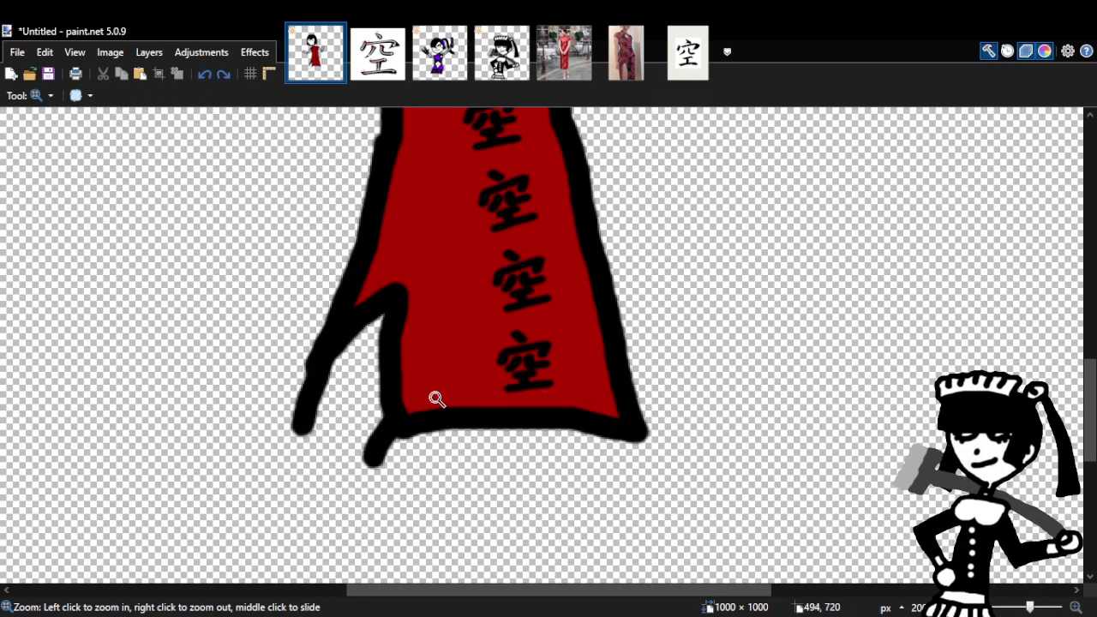
# Try a second leg below the dress hem as two closed outlines and a slanted line, undoing each attempt.
pyautogui.press('b')
pyautogui.moveTo(496, 426)
pyautogui.mouseDown()
pyautogui.moveTo(525, 543)
pyautogui.moveTo(563, 542)
pyautogui.moveTo(587, 430)
pyautogui.mouseUp()
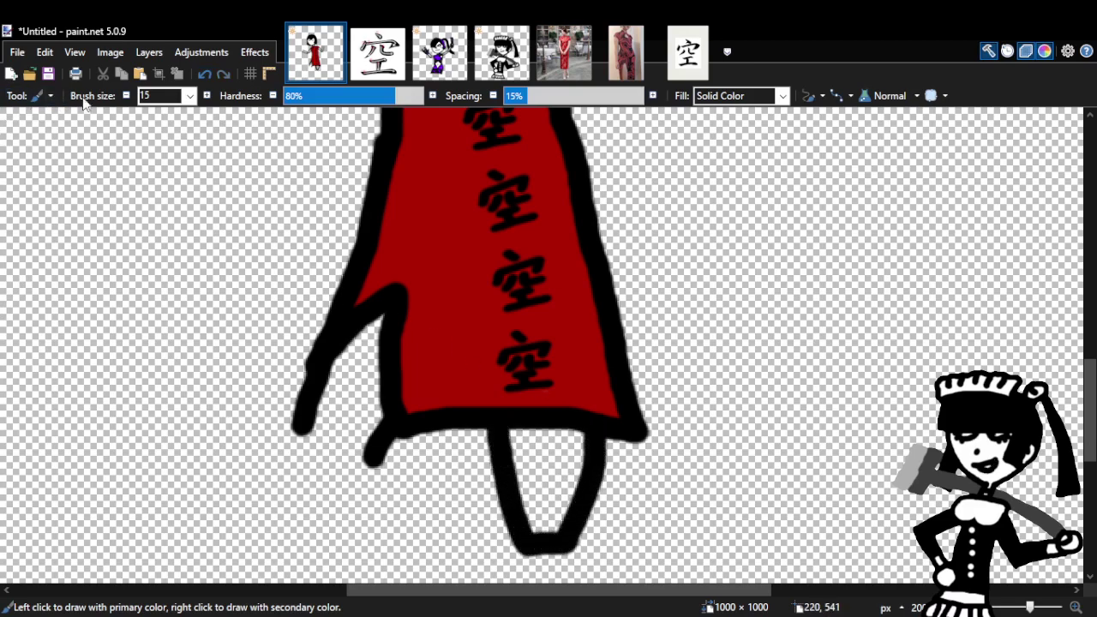
pyautogui.click(205, 75)
pyautogui.moveTo(477, 428)
pyautogui.mouseDown()
pyautogui.moveTo(497, 535)
pyautogui.moveTo(556, 536)
pyautogui.moveTo(573, 482)
pyautogui.moveTo(575, 426)
pyautogui.mouseUp()
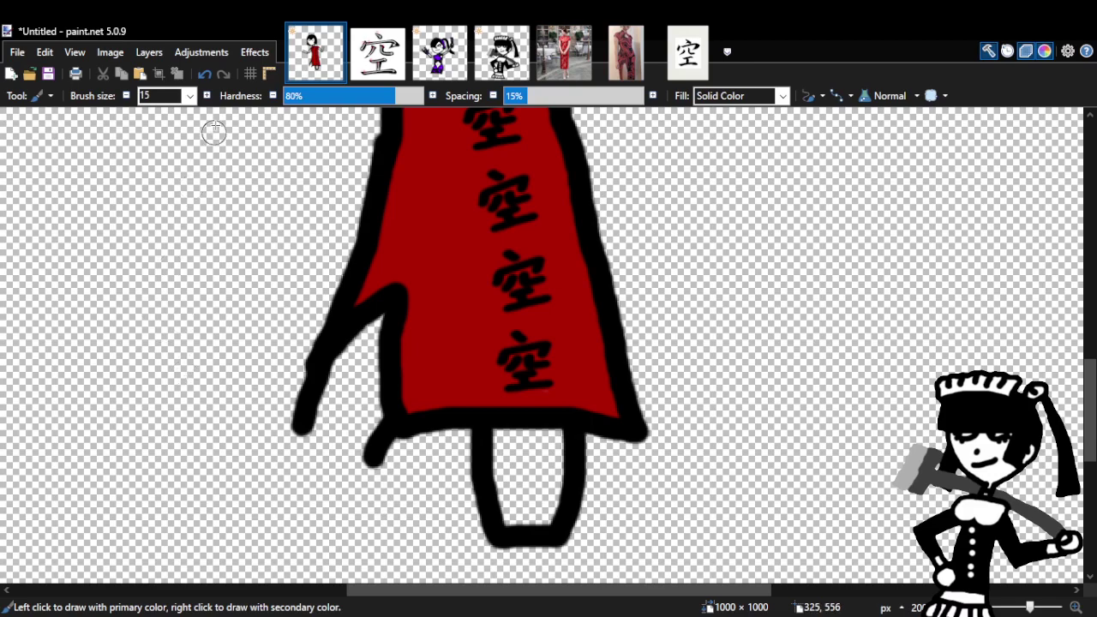
pyautogui.click(205, 75)
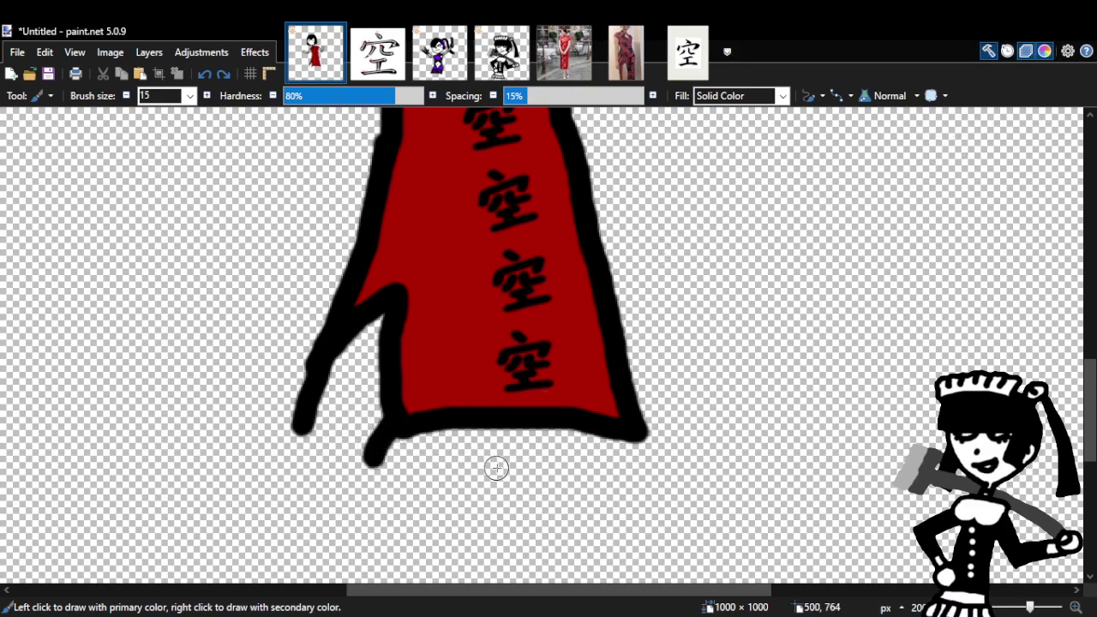
pyautogui.moveTo(503, 424); pyautogui.dragTo(551, 492)
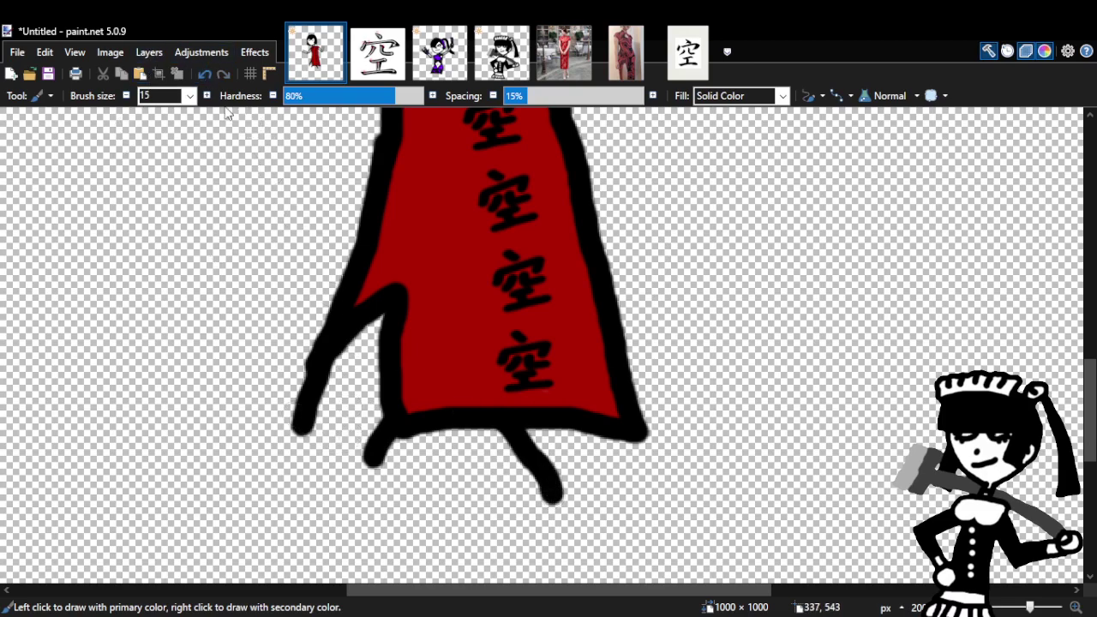
pyautogui.click(204, 74)
# Outline the lower left leg in black down to a closed end, undoing the first version and redrawing it shorter.
pyautogui.moveTo(303, 417)
pyautogui.mouseDown()
pyautogui.moveTo(286, 524)
pyautogui.moveTo(330, 530)
pyautogui.moveTo(370, 467)
pyautogui.mouseUp()
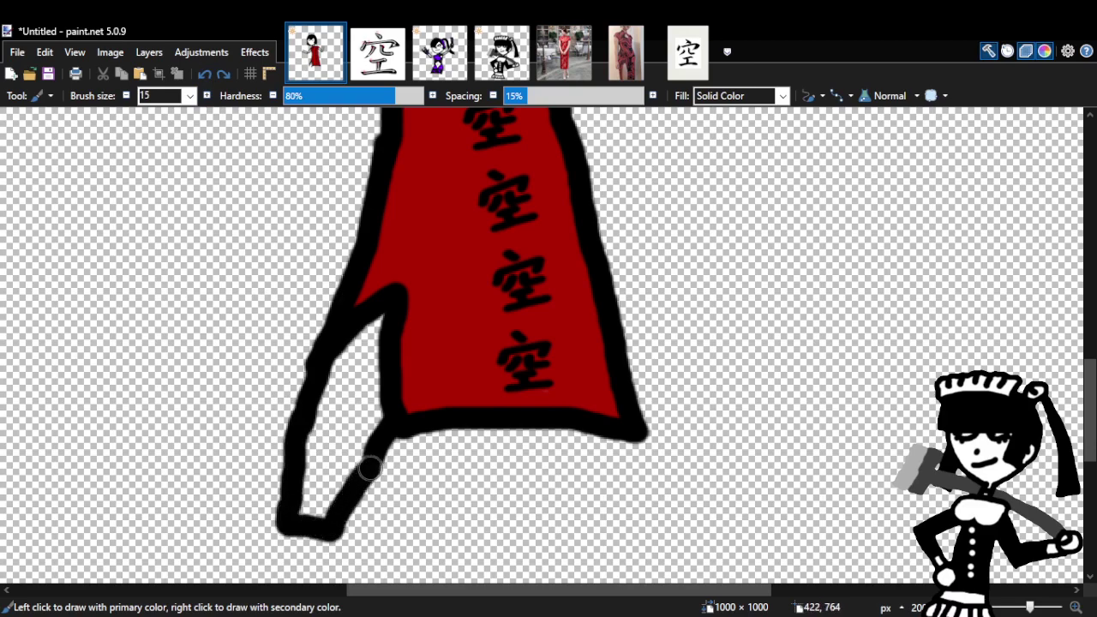
pyautogui.click(204, 74)
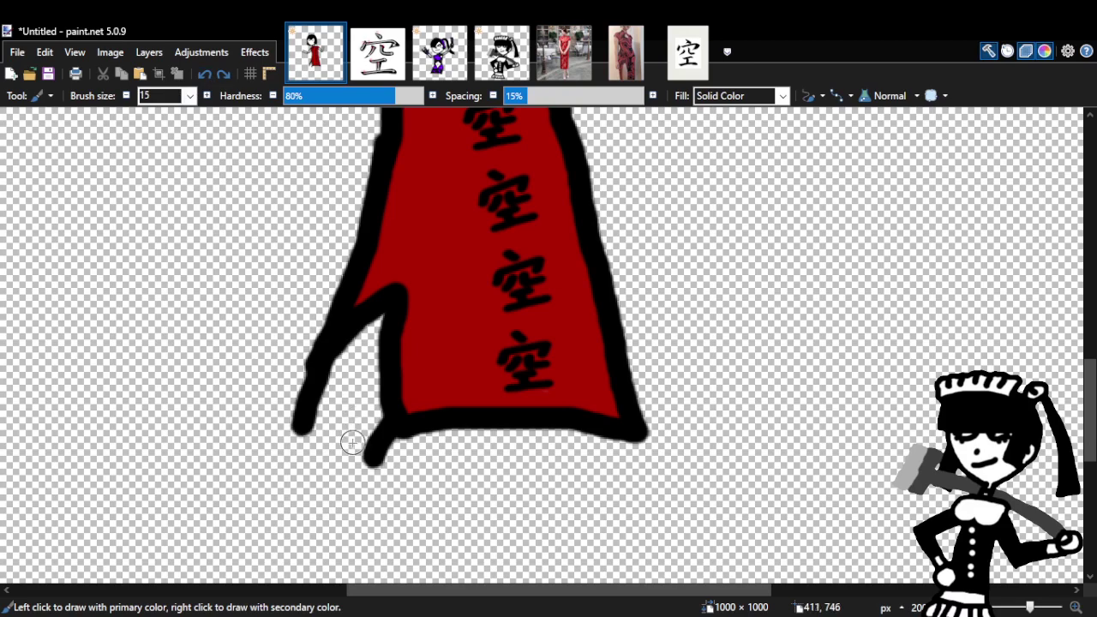
pyautogui.moveTo(300, 423); pyautogui.dragTo(288, 511)
pyautogui.moveTo(378, 447)
pyautogui.mouseDown()
pyautogui.moveTo(340, 516)
pyautogui.moveTo(290, 510)
pyautogui.mouseUp()
# Try the right leg under the hem as separate side lines, first closed and then slanting outward, undoing both versions.
pyautogui.moveTo(487, 422); pyautogui.dragTo(500, 520)
pyautogui.moveTo(556, 426)
pyautogui.mouseDown()
pyautogui.moveTo(565, 477)
pyautogui.moveTo(555, 526)
pyautogui.moveTo(539, 541)
pyautogui.moveTo(485, 523)
pyautogui.mouseUp()
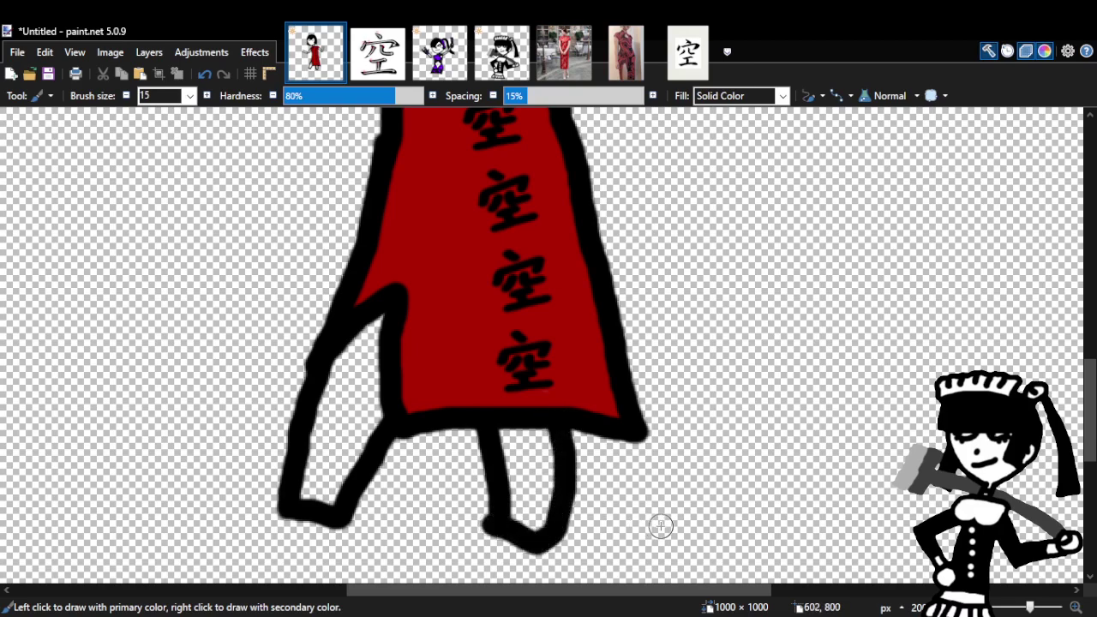
pyautogui.click(203, 74)
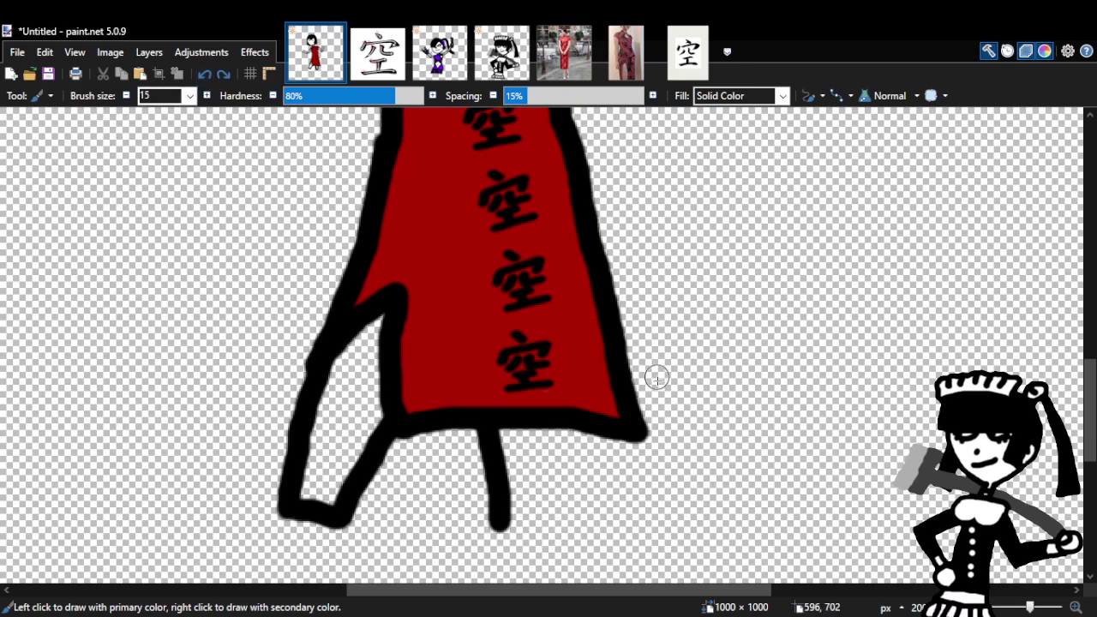
pyautogui.click(203, 73)
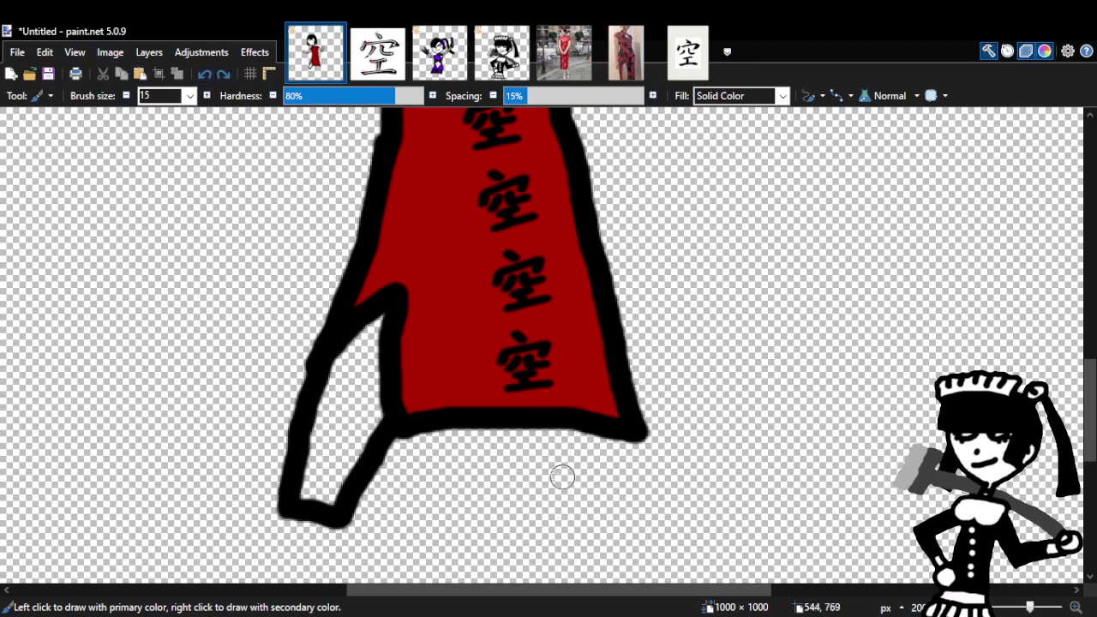
pyautogui.moveTo(492, 417); pyautogui.dragTo(539, 541)
pyautogui.moveTo(553, 426); pyautogui.dragTo(583, 531)
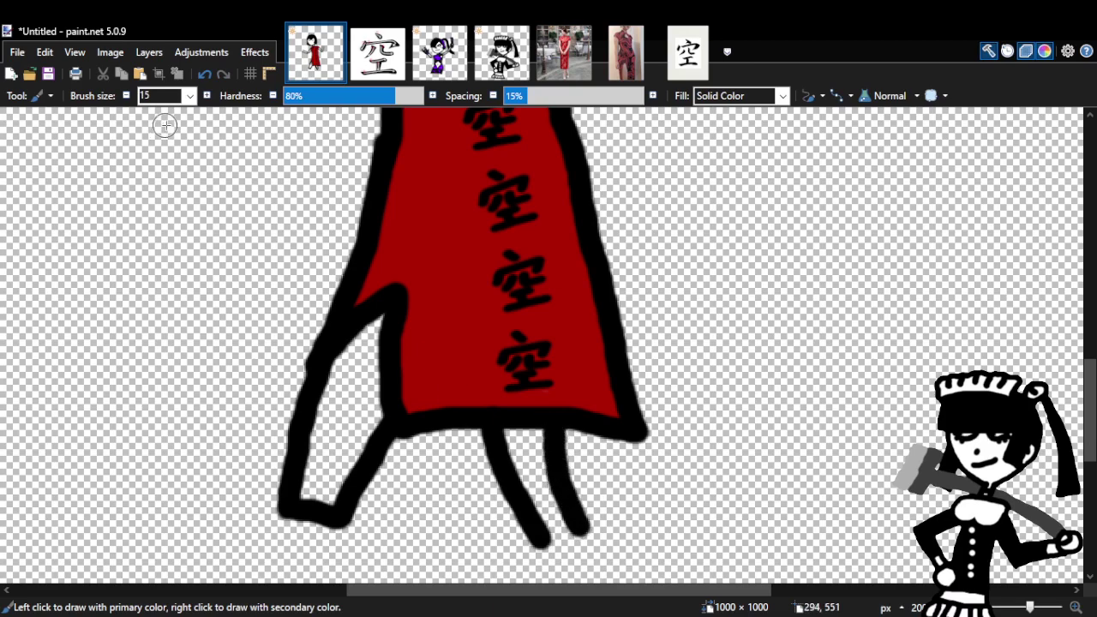
pyautogui.click(204, 74)
pyautogui.click(204, 73)
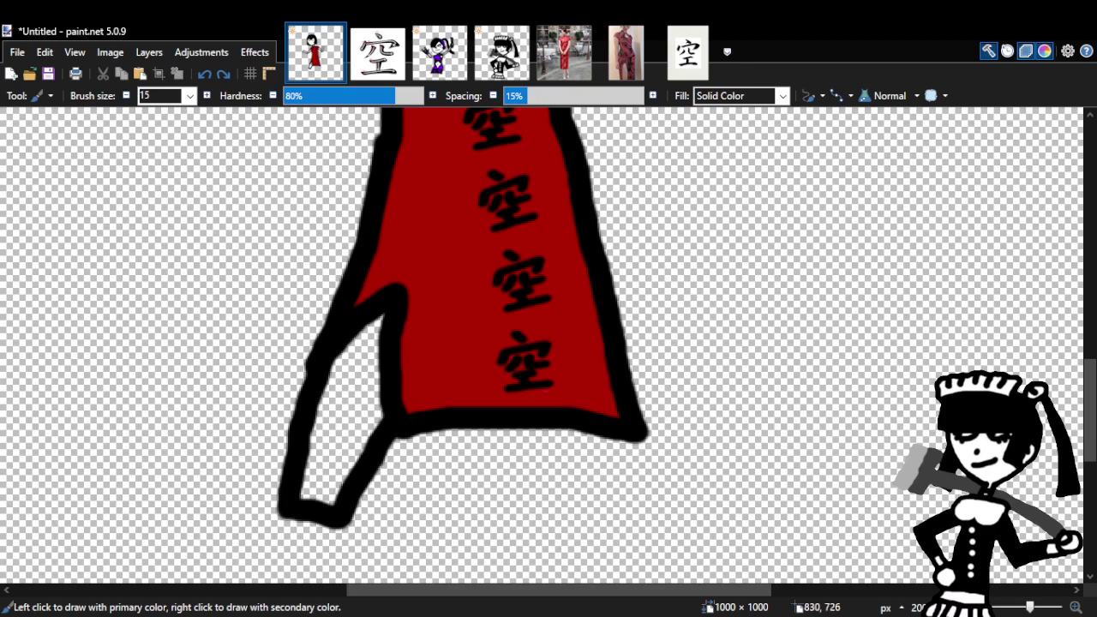
# Paint the inside of the left leg white.
pyautogui.moveTo(363, 344)
pyautogui.mouseDown()
pyautogui.moveTo(343, 394)
pyautogui.moveTo(389, 311)
pyautogui.moveTo(335, 371)
pyautogui.moveTo(360, 336)
pyautogui.moveTo(320, 436)
pyautogui.moveTo(373, 336)
pyautogui.moveTo(384, 413)
pyautogui.moveTo(376, 355)
pyautogui.moveTo(356, 453)
pyautogui.moveTo(356, 411)
pyautogui.moveTo(318, 471)
pyautogui.moveTo(320, 411)
pyautogui.moveTo(305, 497)
pyautogui.moveTo(342, 431)
pyautogui.moveTo(329, 509)
pyautogui.mouseUp()
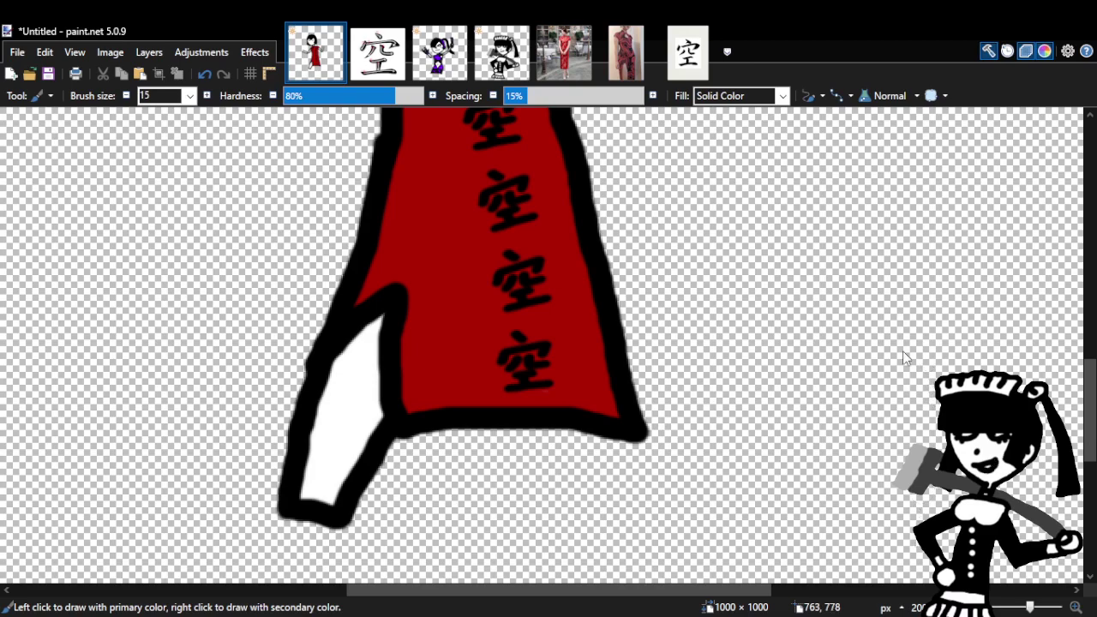
pyautogui.press('k')
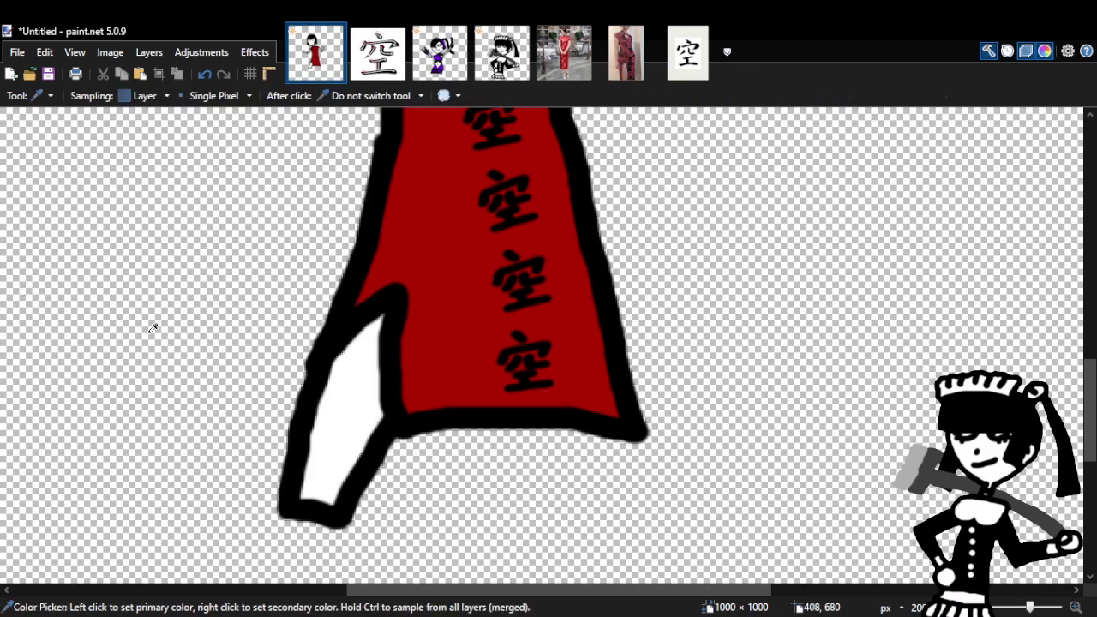
pyautogui.press('b')
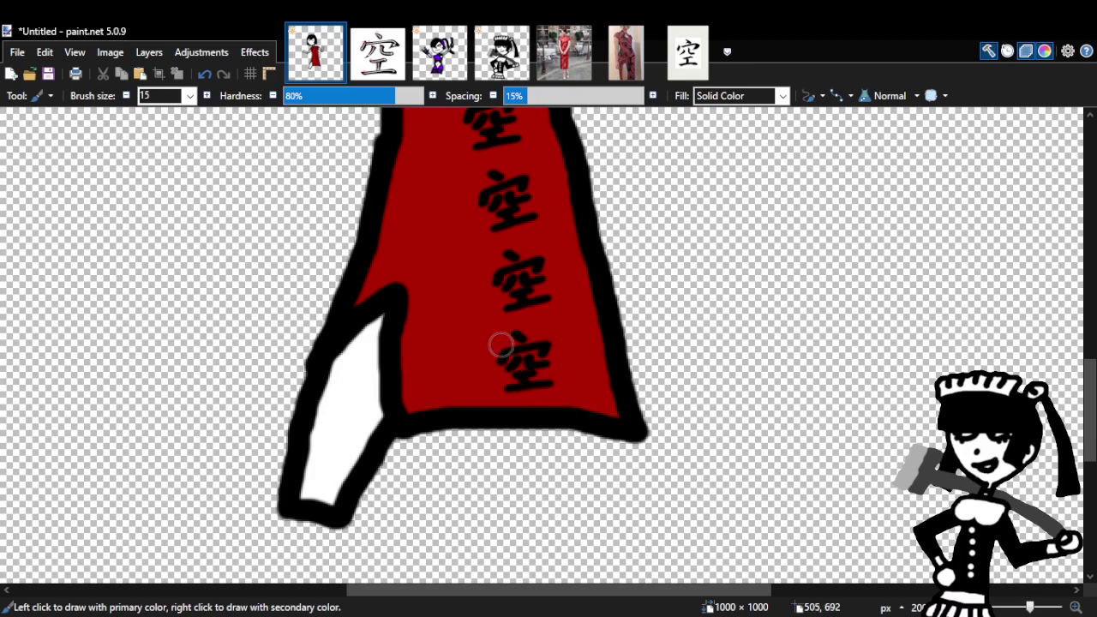
# Try a size 15 brush dab in the middle of the face and undo it.
pyautogui.moveTo(1090, 432); pyautogui.dragTo(1090, 319)
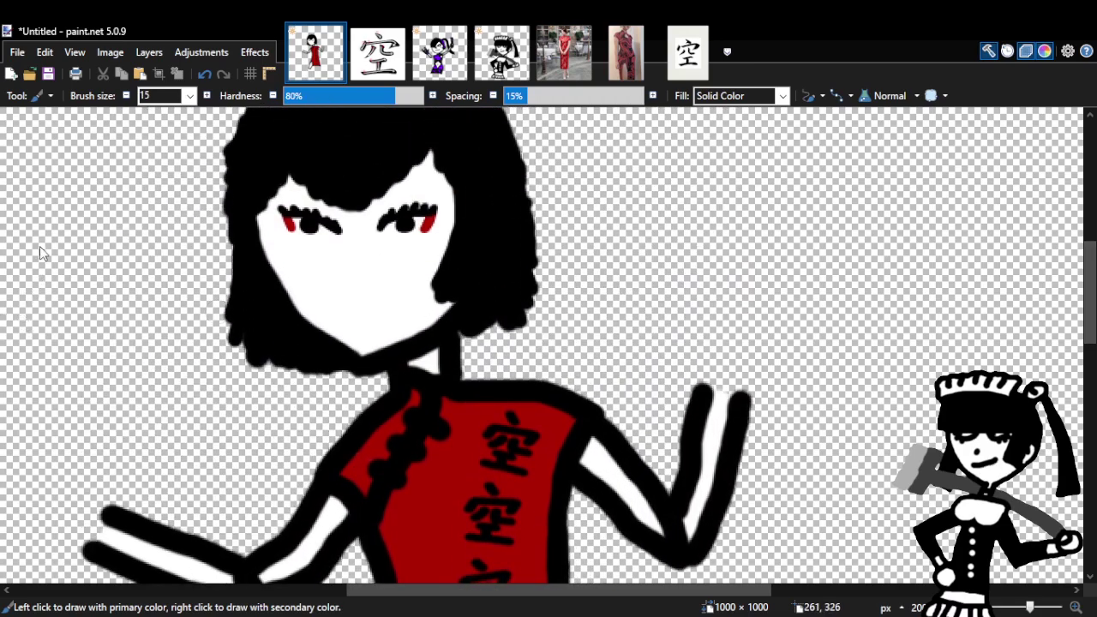
pyautogui.press('z')
pyautogui.rightClick(643, 351)
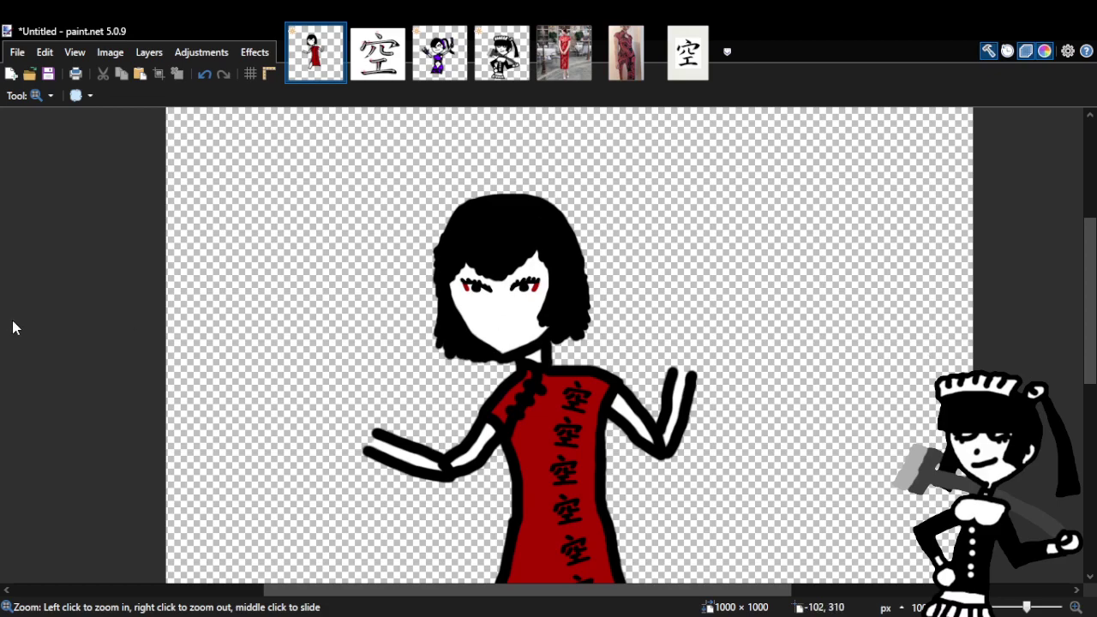
pyautogui.press('b')
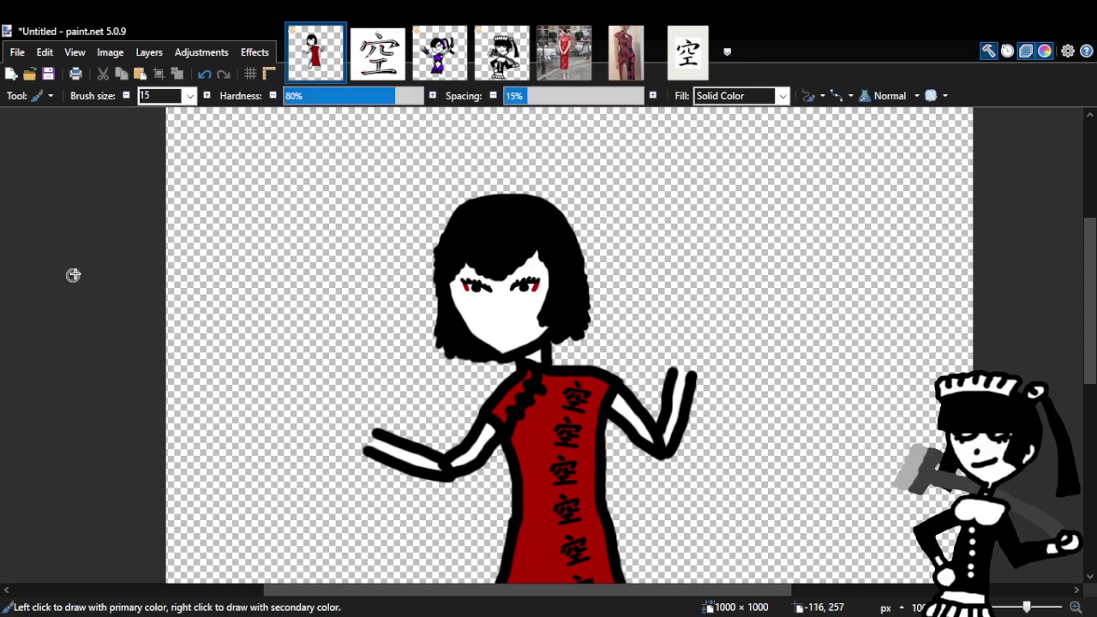
pyautogui.click(499, 312)
pyautogui.click(206, 75)
pyautogui.click(206, 75)
# Set the brush size to 10 and try a short black mark in the middle of the face, undoing it.
pyautogui.click(194, 101)
pyautogui.press('z')
pyautogui.click(506, 305)
pyautogui.click(509, 310)
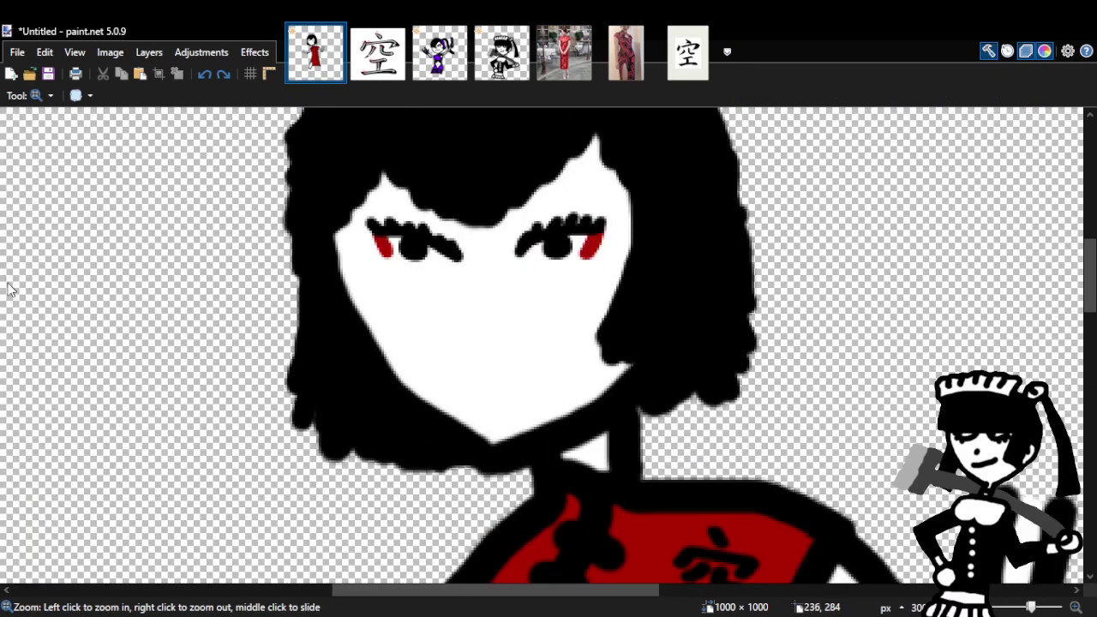
pyautogui.press('b')
pyautogui.moveTo(474, 311); pyautogui.dragTo(498, 312)
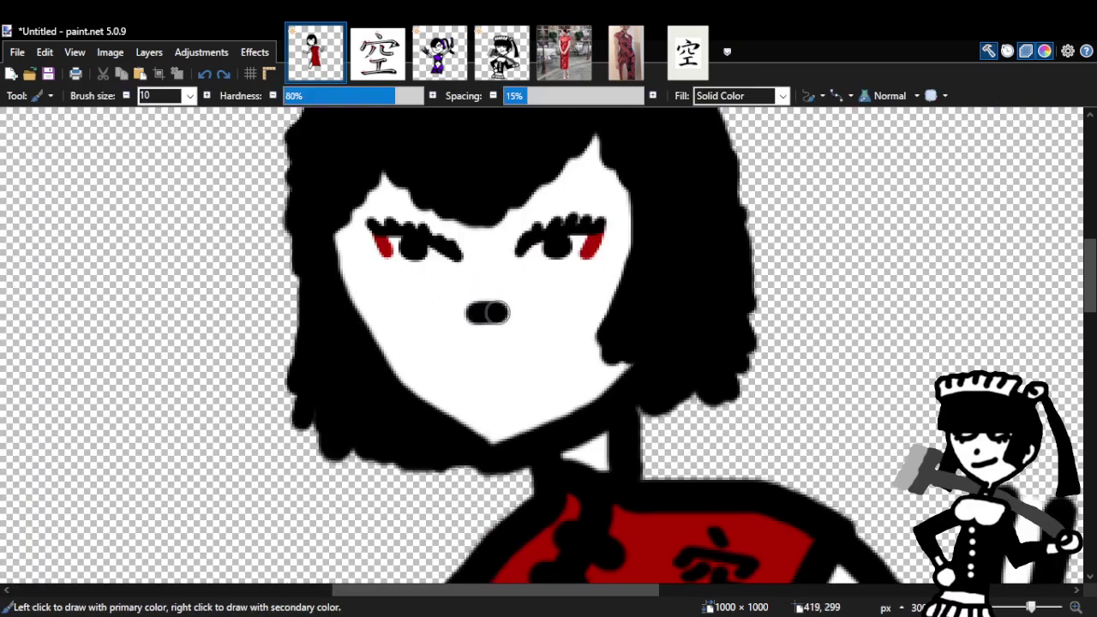
pyautogui.click(204, 74)
# Draw a short black smirking mouth on the lower face, undoing the wide smile and the two crooked versions.
pyautogui.moveTo(449, 350); pyautogui.dragTo(538, 350)
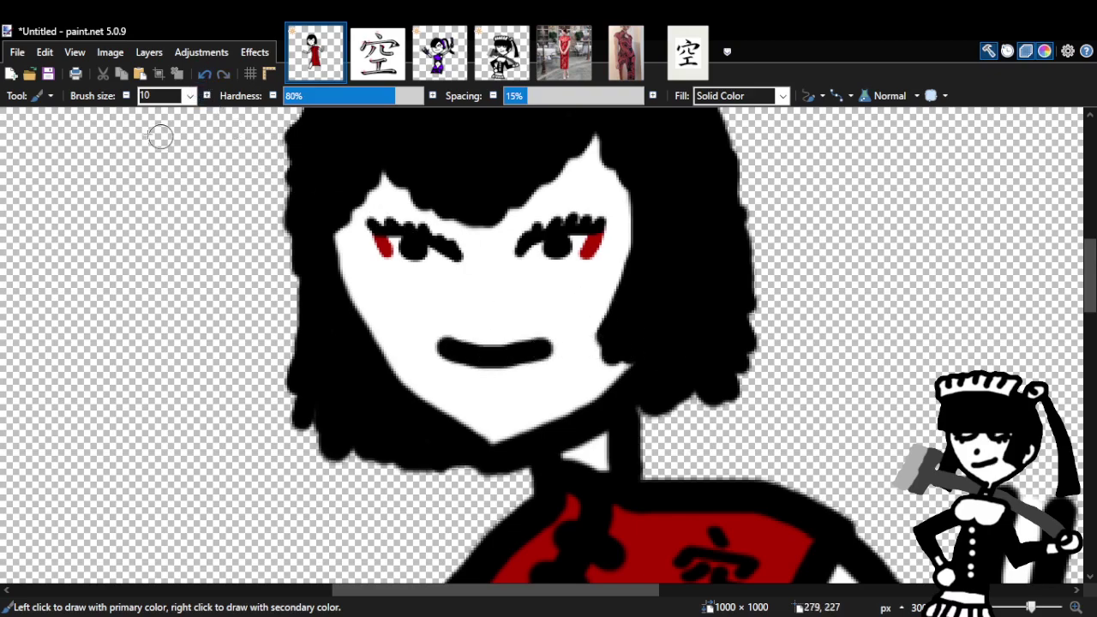
pyautogui.click(204, 75)
pyautogui.moveTo(469, 360)
pyautogui.mouseDown()
pyautogui.moveTo(517, 336)
pyautogui.moveTo(546, 353)
pyautogui.moveTo(546, 331)
pyautogui.mouseUp()
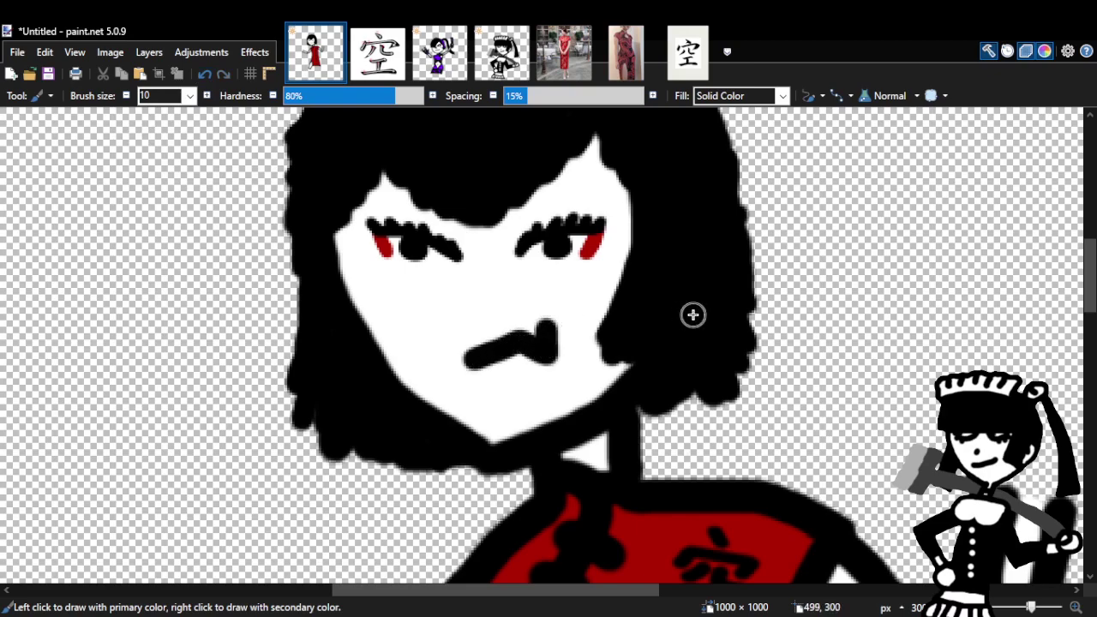
pyautogui.click(203, 77)
pyautogui.moveTo(452, 359)
pyautogui.mouseDown()
pyautogui.moveTo(505, 339)
pyautogui.moveTo(519, 372)
pyautogui.mouseUp()
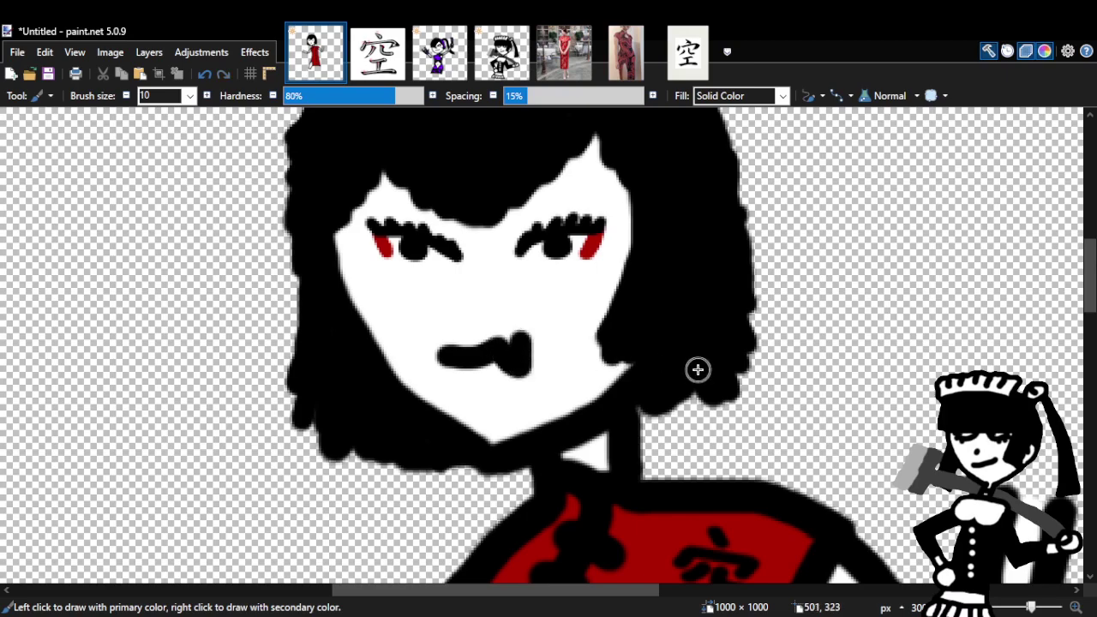
pyautogui.click(203, 77)
pyautogui.moveTo(450, 359); pyautogui.dragTo(526, 347)
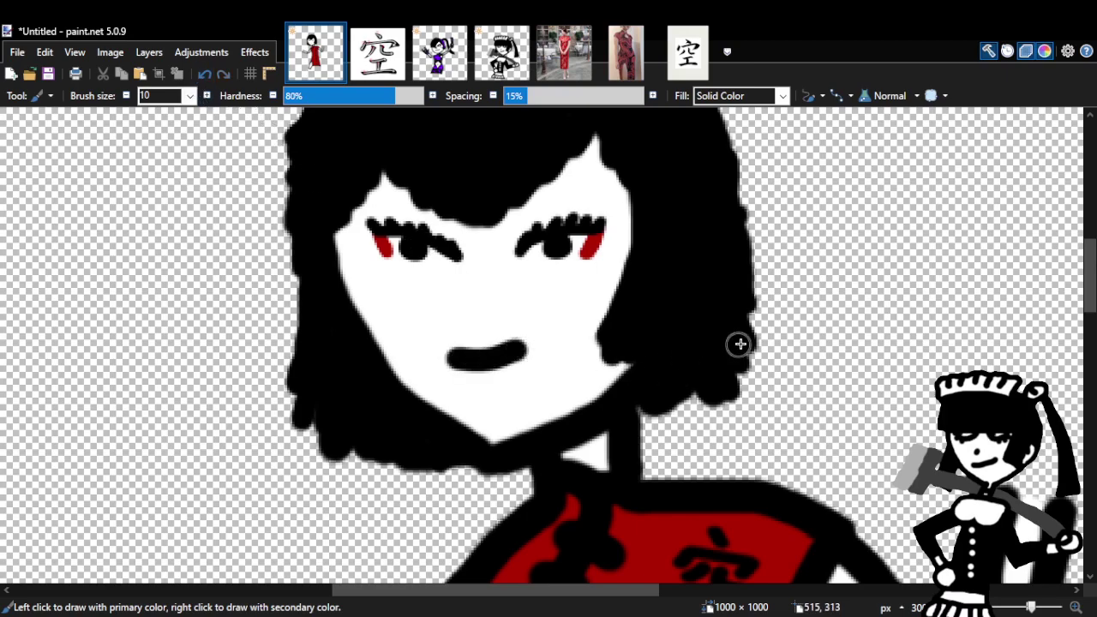
# Redraw the mouth as a black smirk rising toward the right cheek, undoing the flatter version and the steeper trial.
pyautogui.click(203, 76)
pyautogui.moveTo(544, 332); pyautogui.dragTo(474, 372)
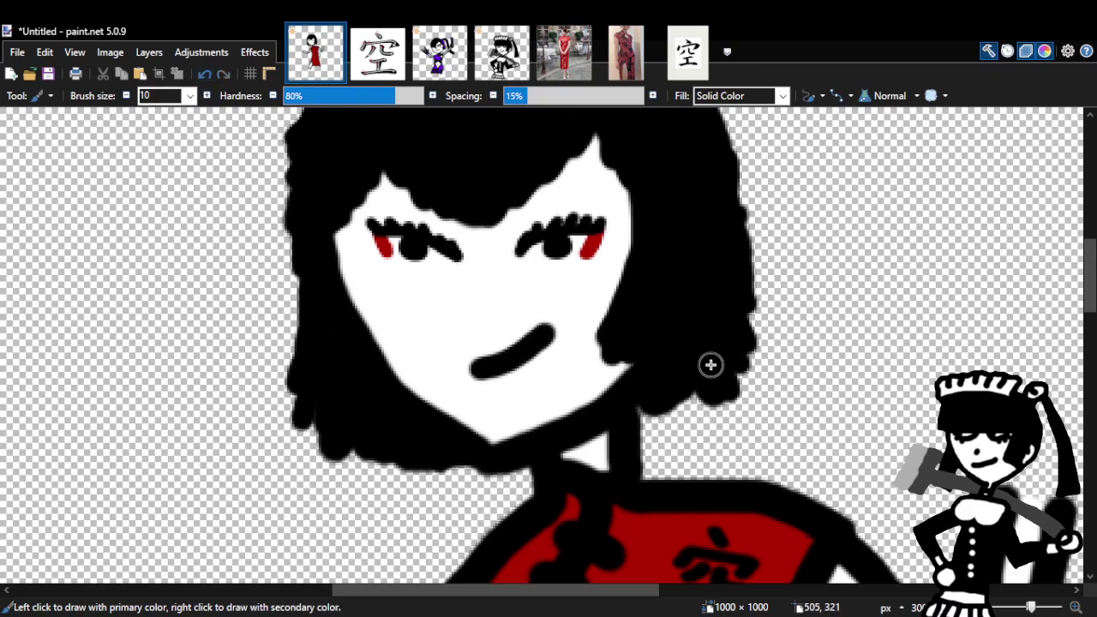
pyautogui.click(203, 76)
pyautogui.moveTo(458, 371); pyautogui.dragTo(546, 344)
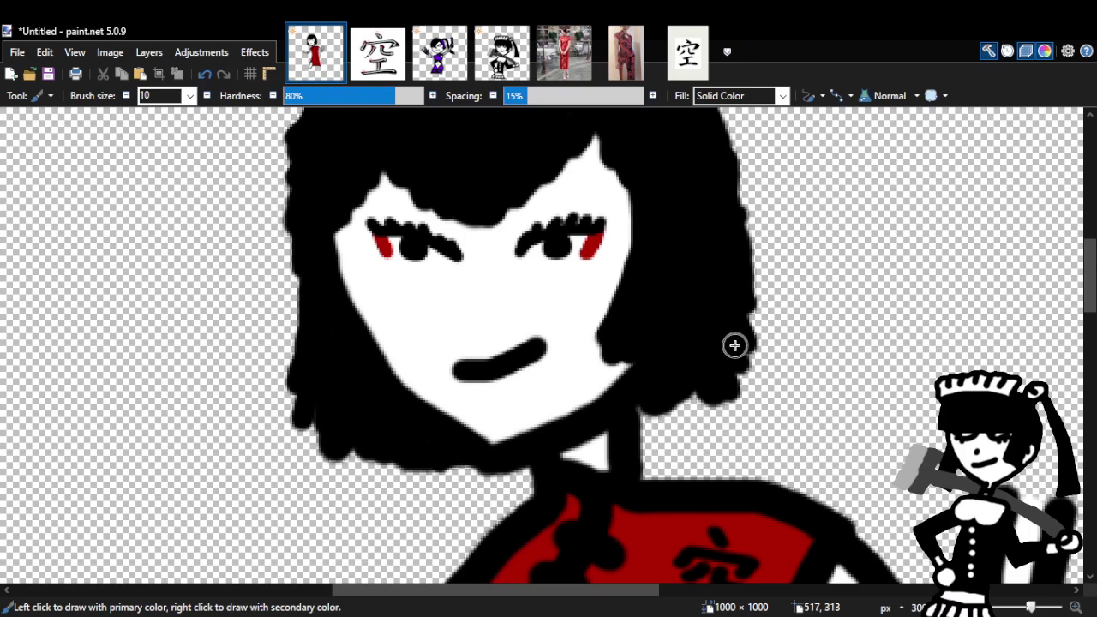
# Try a small black oval nose and a pair of nostril dots above the mouth, undoing both.
pyautogui.moveTo(480, 303); pyautogui.dragTo(478, 315)
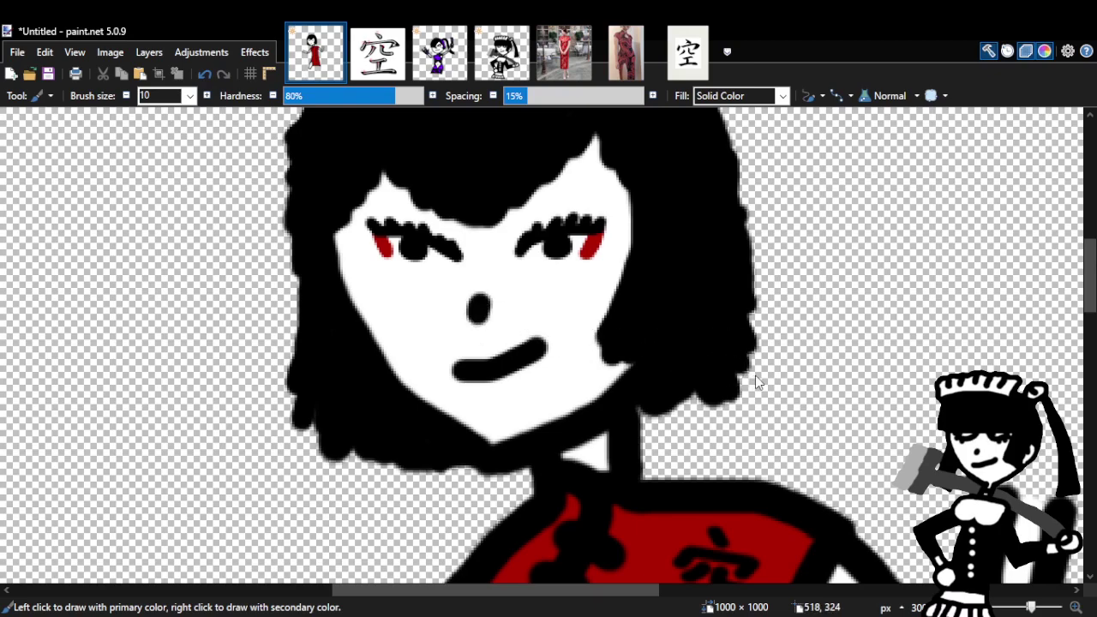
pyautogui.click(204, 74)
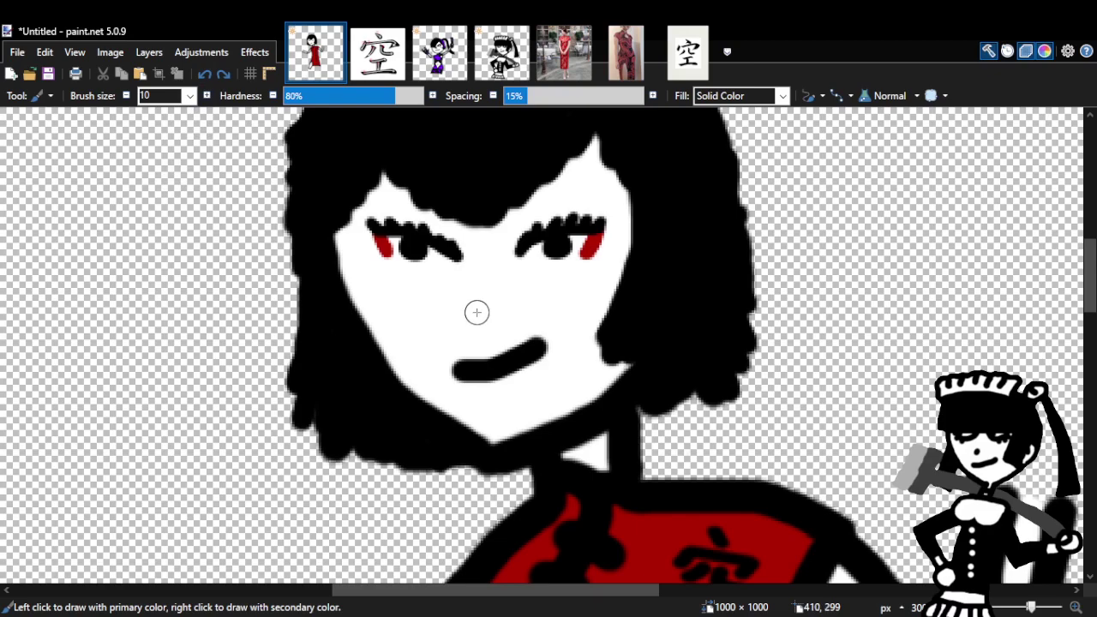
pyautogui.click(476, 316)
pyautogui.click(508, 315)
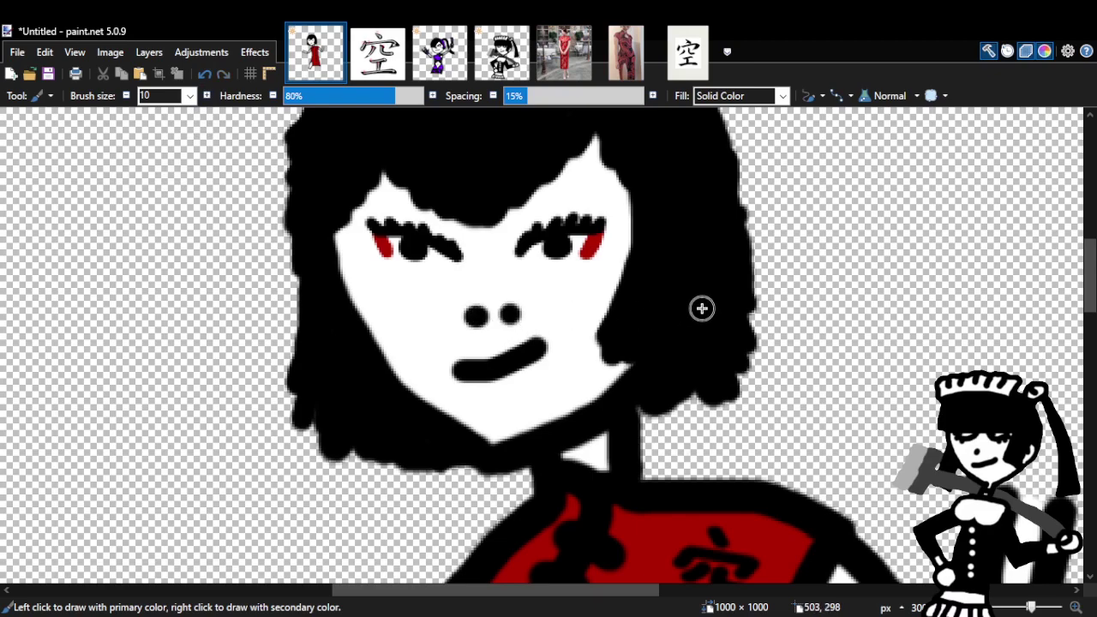
pyautogui.click(204, 75)
pyautogui.click(204, 74)
# Try a short sideways nose above the mouth and an upright one nearer the eyes, undoing each.
pyautogui.click(475, 316)
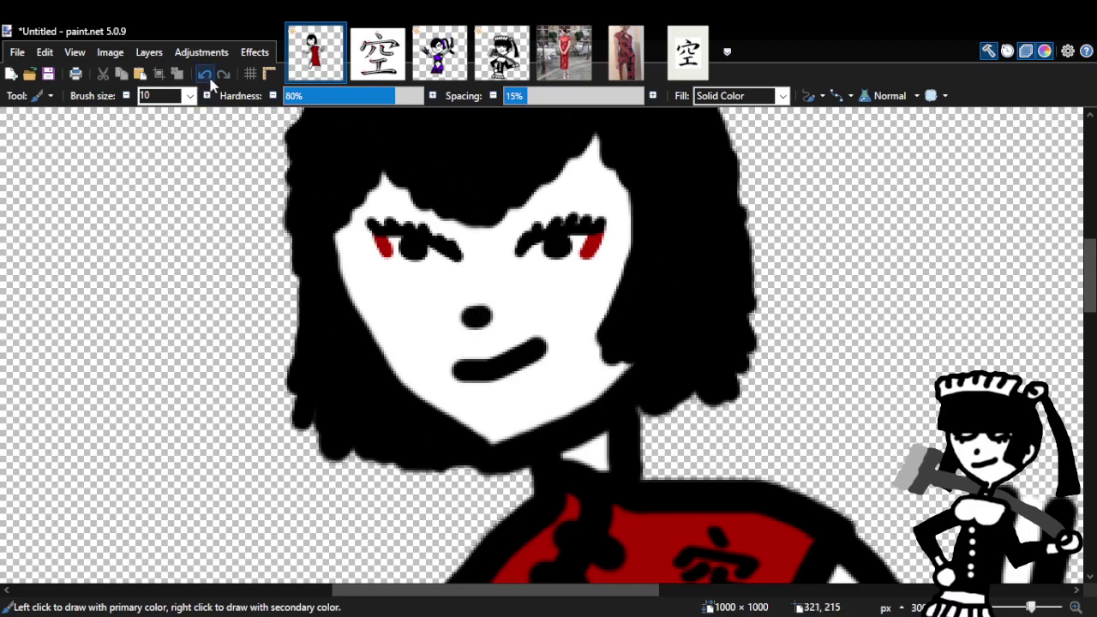
pyautogui.click(203, 75)
pyautogui.click(472, 278)
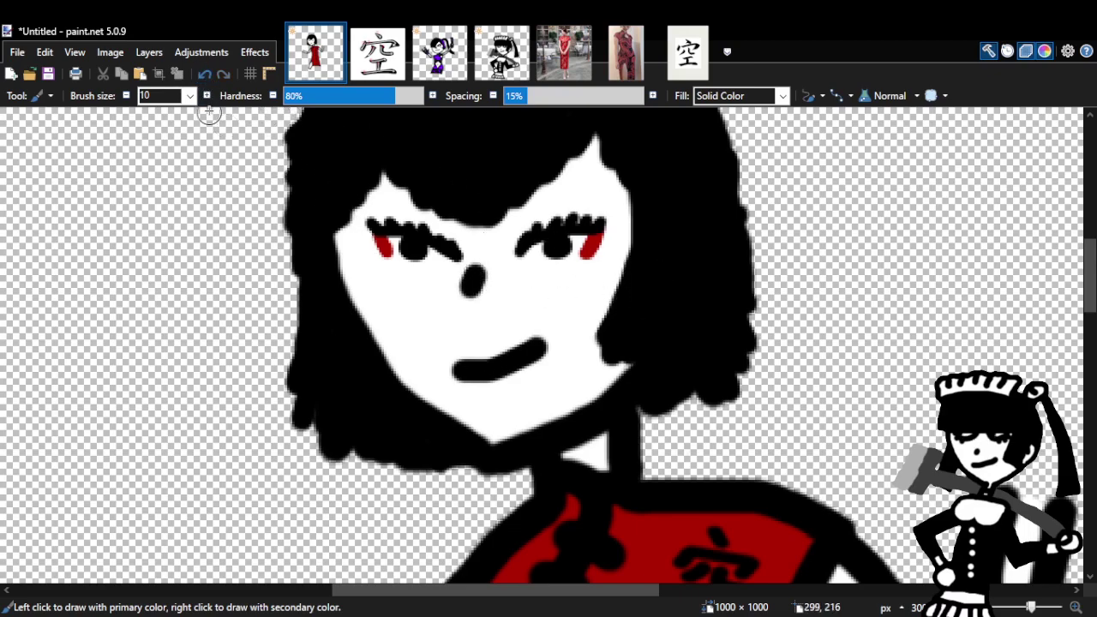
pyautogui.click(204, 75)
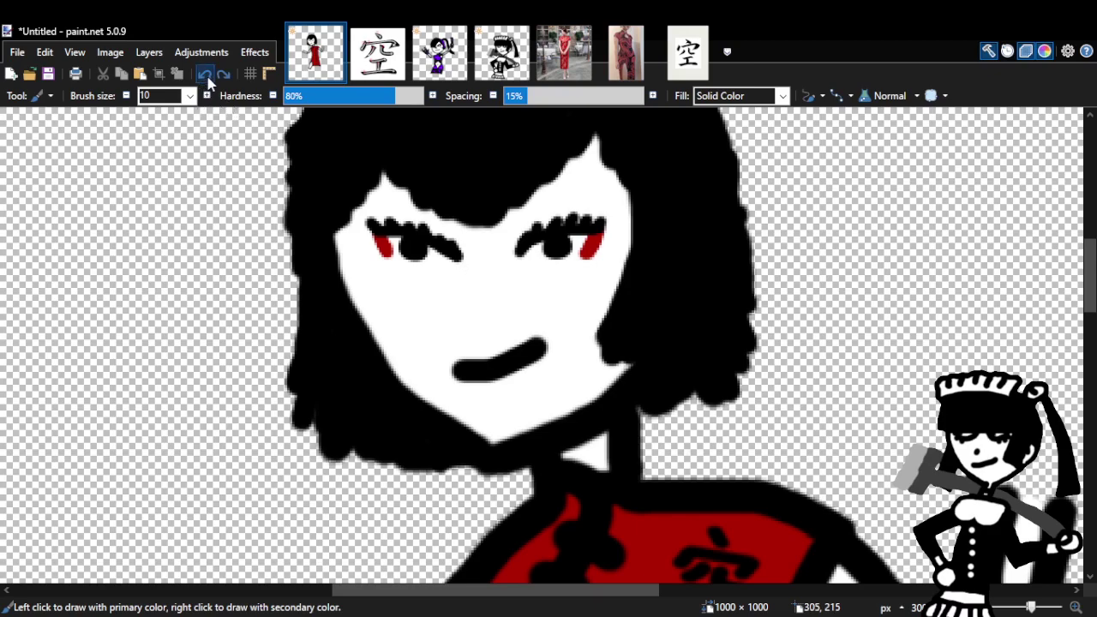
# Paint a small bent black nose between the eyes and the mouth, and check it against the whole figure.
pyautogui.click(481, 291)
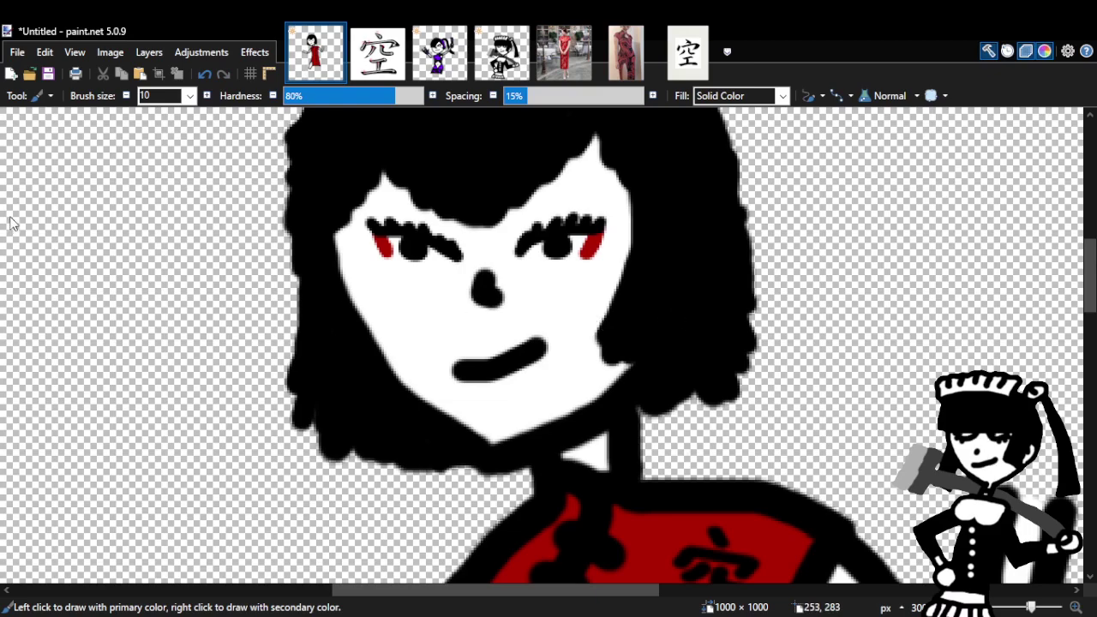
pyautogui.press('z')
pyautogui.rightClick(677, 280)
pyautogui.rightClick(692, 281)
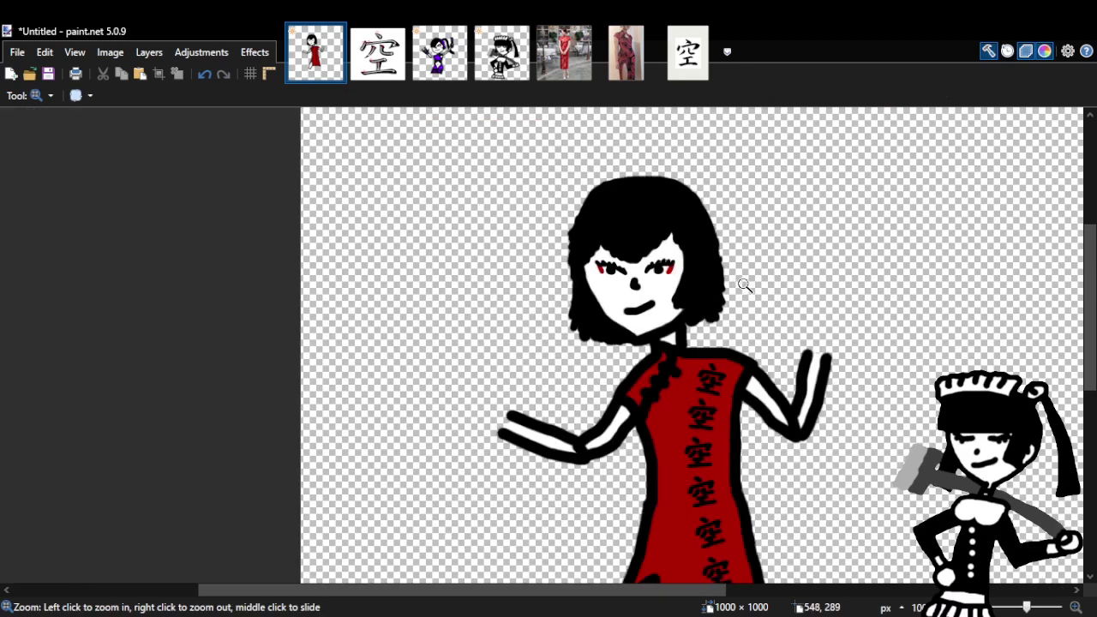
pyautogui.click(745, 285)
pyautogui.click(741, 283)
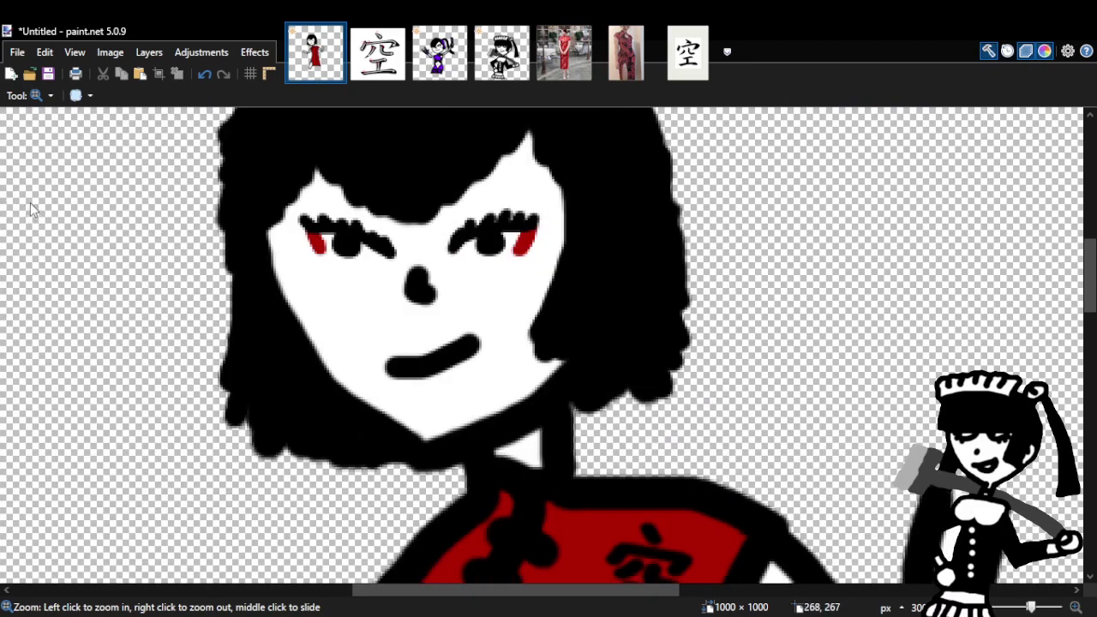
# Lasso the nose and try moving it slightly down, undoing the move and clearing the selection.
pyautogui.press('s')
pyautogui.moveTo(423, 253)
pyautogui.mouseDown()
pyautogui.moveTo(396, 274)
pyautogui.moveTo(399, 313)
pyautogui.moveTo(444, 322)
pyautogui.moveTo(448, 288)
pyautogui.mouseUp()
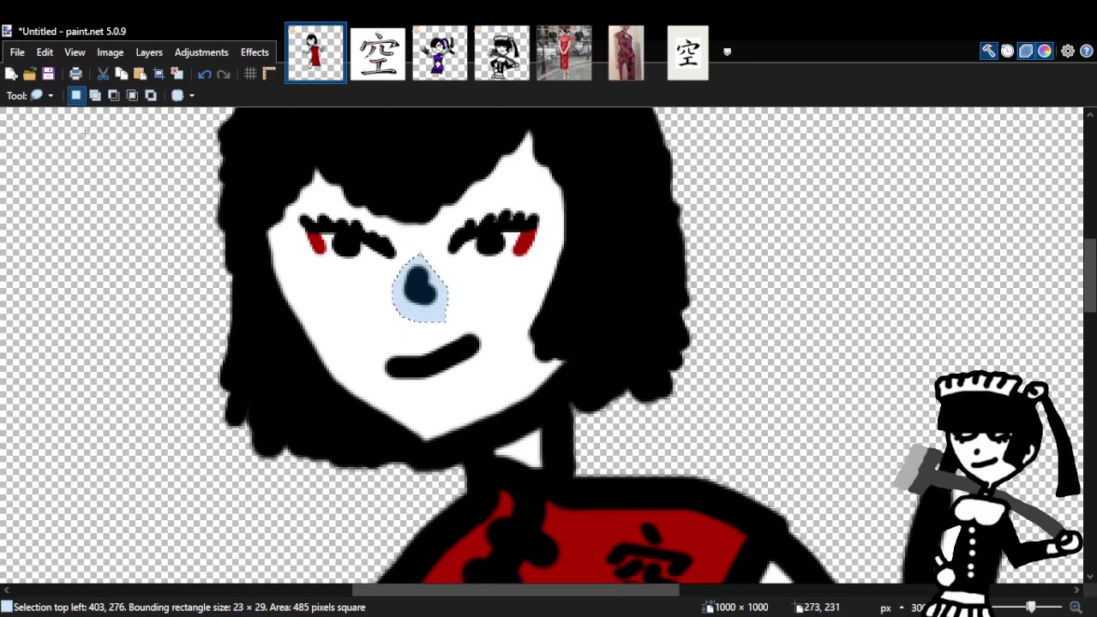
pyautogui.press('m')
pyautogui.moveTo(420, 289)
pyautogui.mouseDown()
pyautogui.moveTo(437, 312)
pyautogui.moveTo(428, 299)
pyautogui.mouseUp()
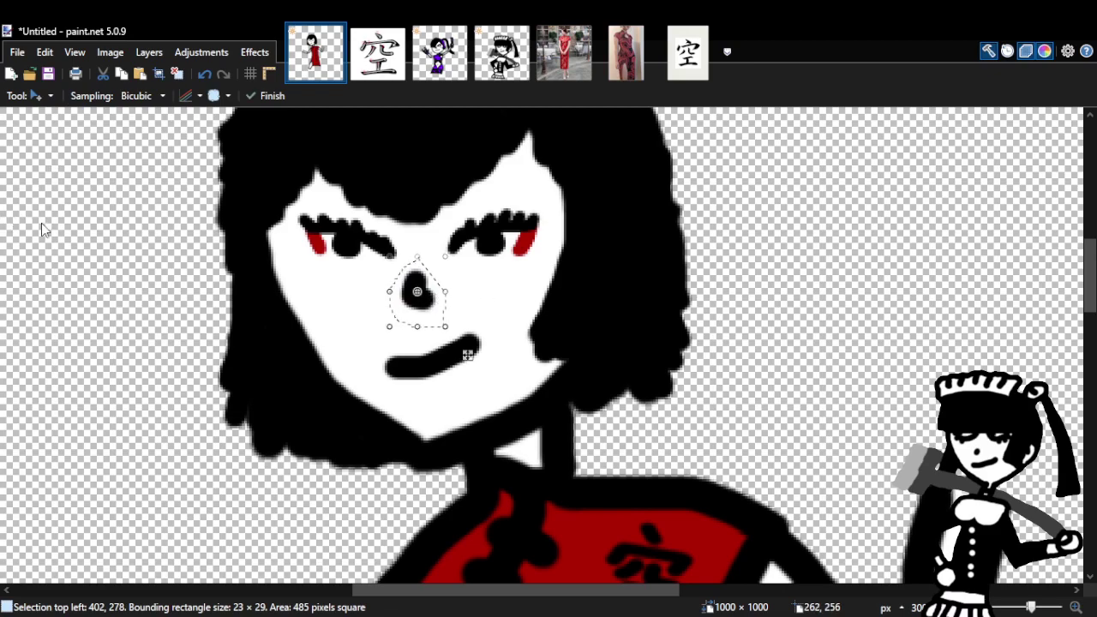
pyautogui.press('s')
pyautogui.hotkey('ctrl', '-')
pyautogui.hotkey('ctrl', '-')
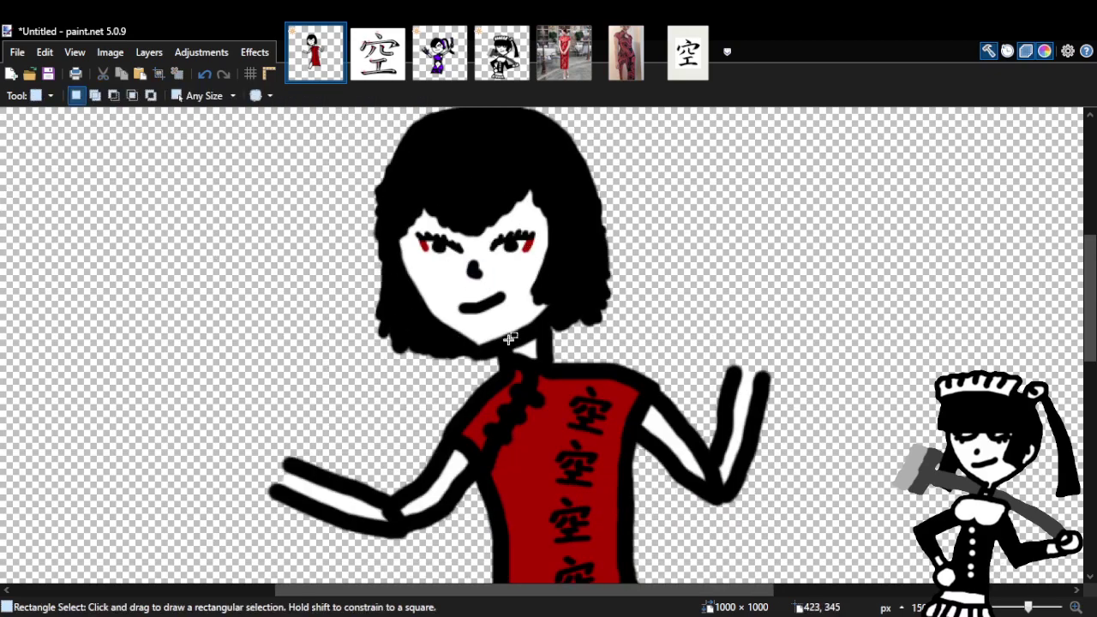
pyautogui.click(204, 74)
pyautogui.click(204, 75)
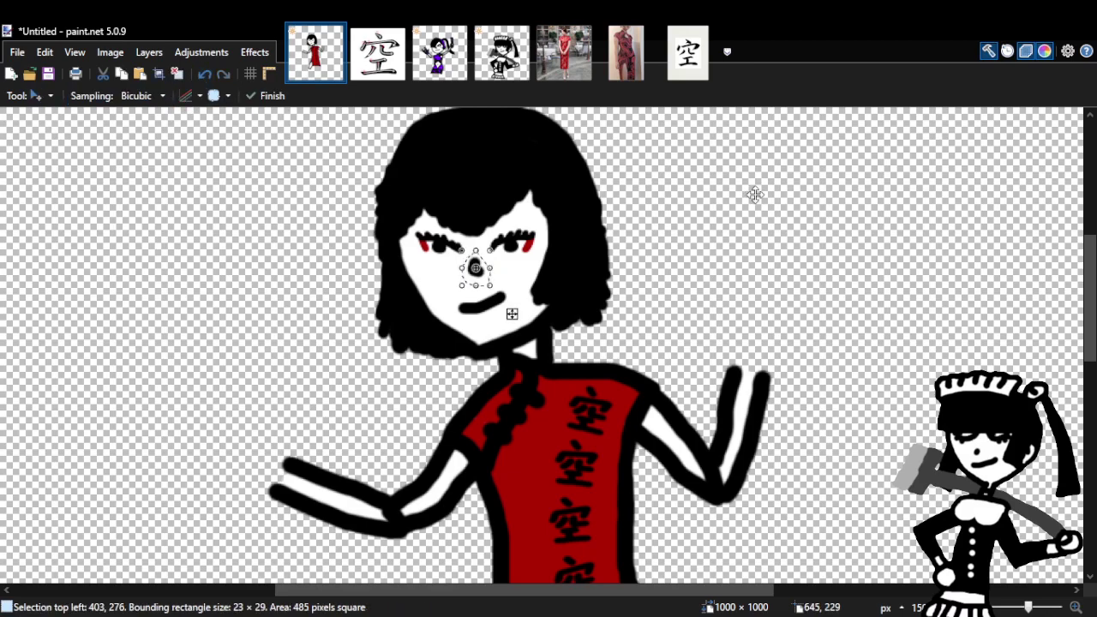
pyautogui.press('s')
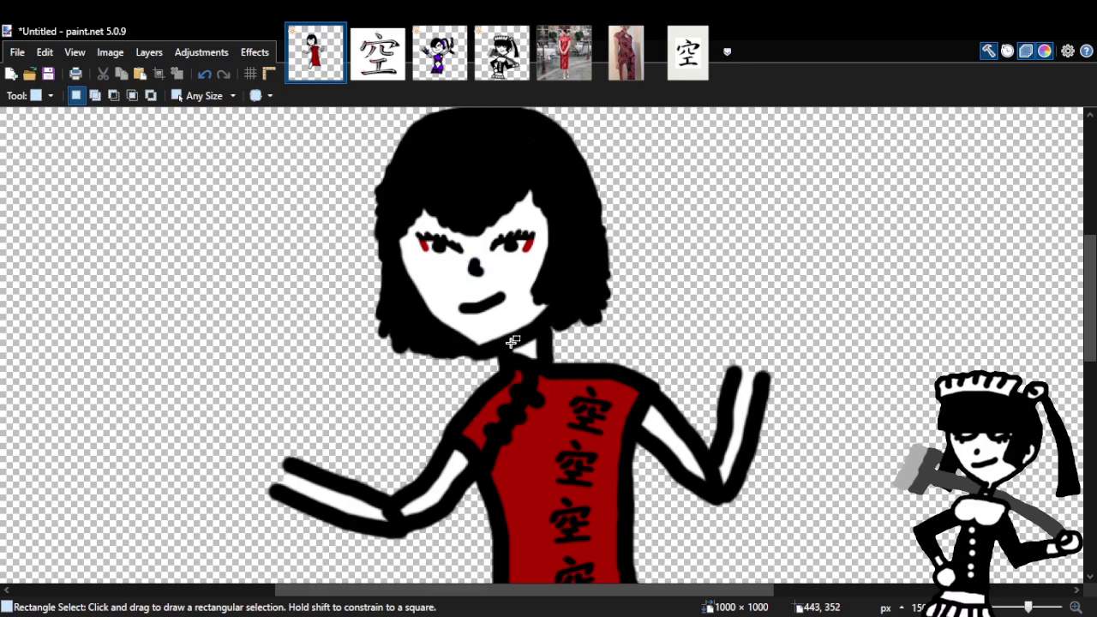
# Undo the lasso selection and the bent nose stroke on the face.
pyautogui.press('z')
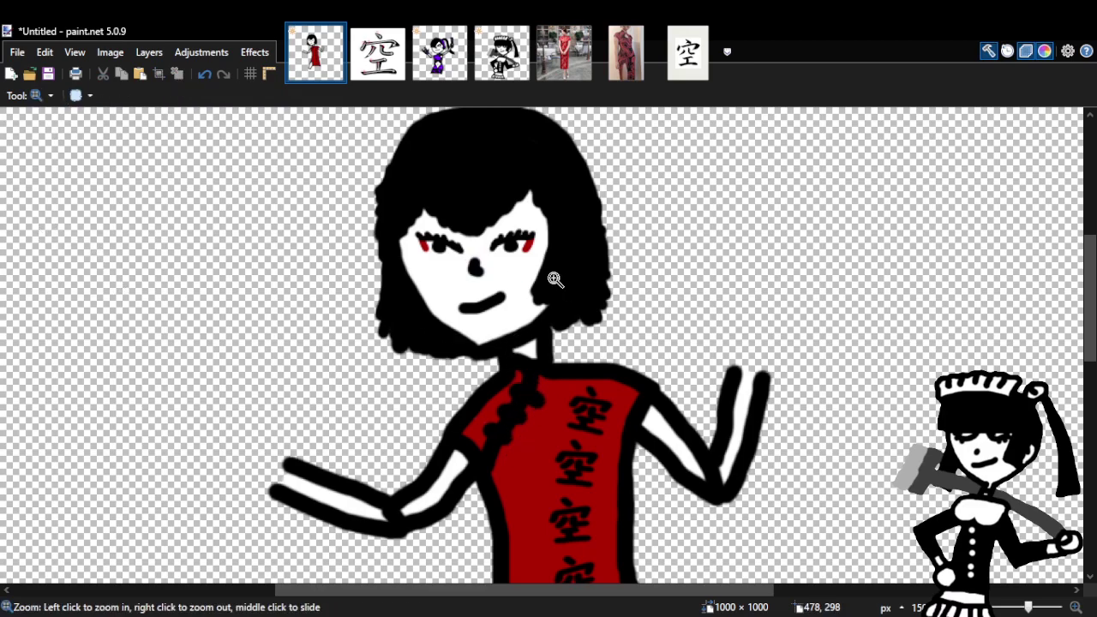
pyautogui.click(555, 276)
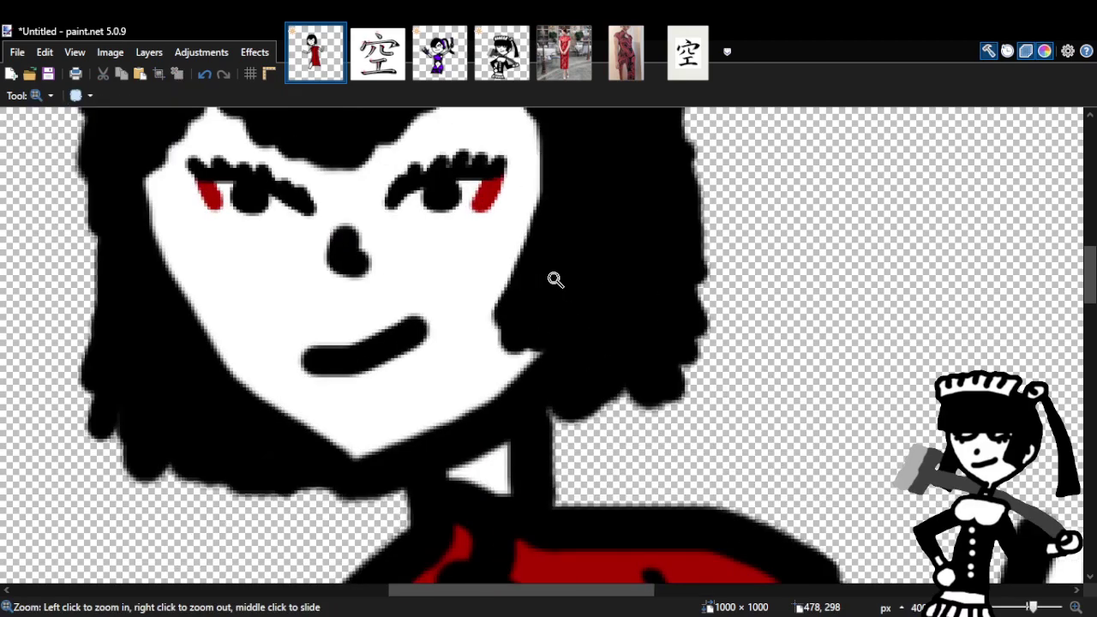
pyautogui.click(204, 75)
pyautogui.click(204, 74)
pyautogui.click(204, 75)
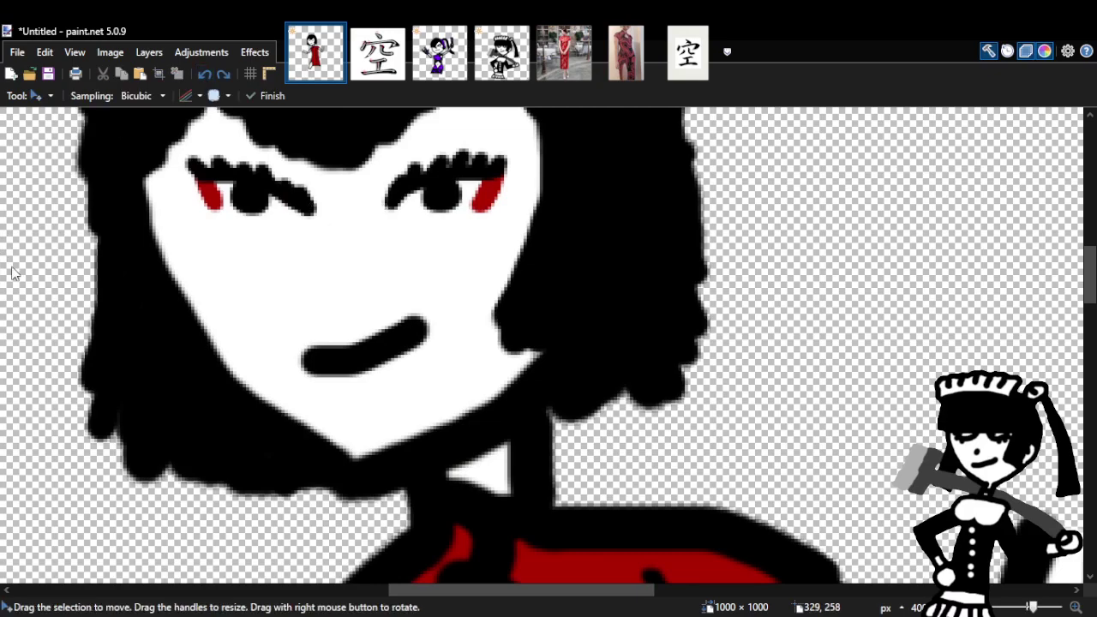
# Try a slanted sideways nose and a straight upright nose with the paintbrush, undoing each.
pyautogui.press('b')
pyautogui.moveTo(337, 272); pyautogui.dragTo(360, 279)
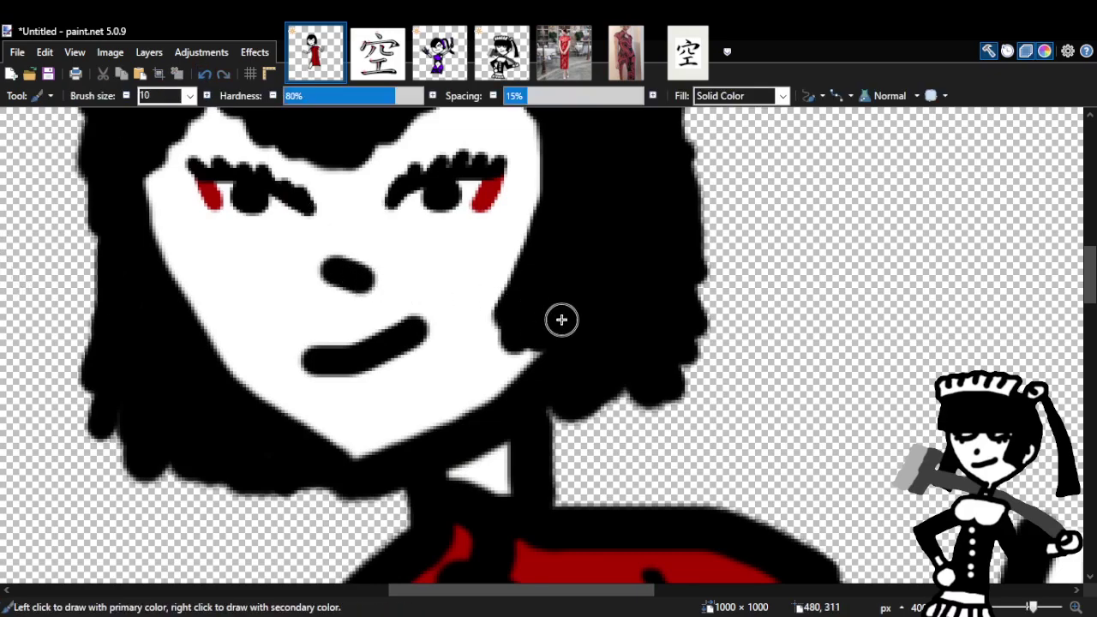
pyautogui.click(204, 75)
pyautogui.click(339, 239)
pyautogui.moveTo(339, 238); pyautogui.dragTo(336, 262)
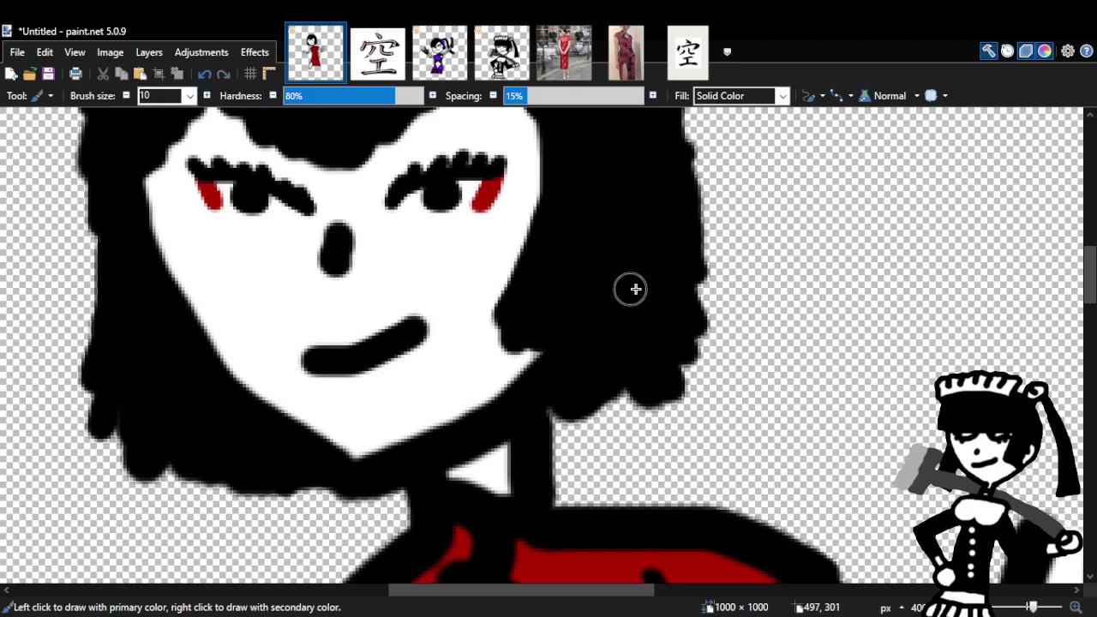
pyautogui.click(204, 75)
# Try a nose leaning toward the left eye, one below the right eye and a longer hooked one, undoing each.
pyautogui.moveTo(319, 242); pyautogui.dragTo(328, 259)
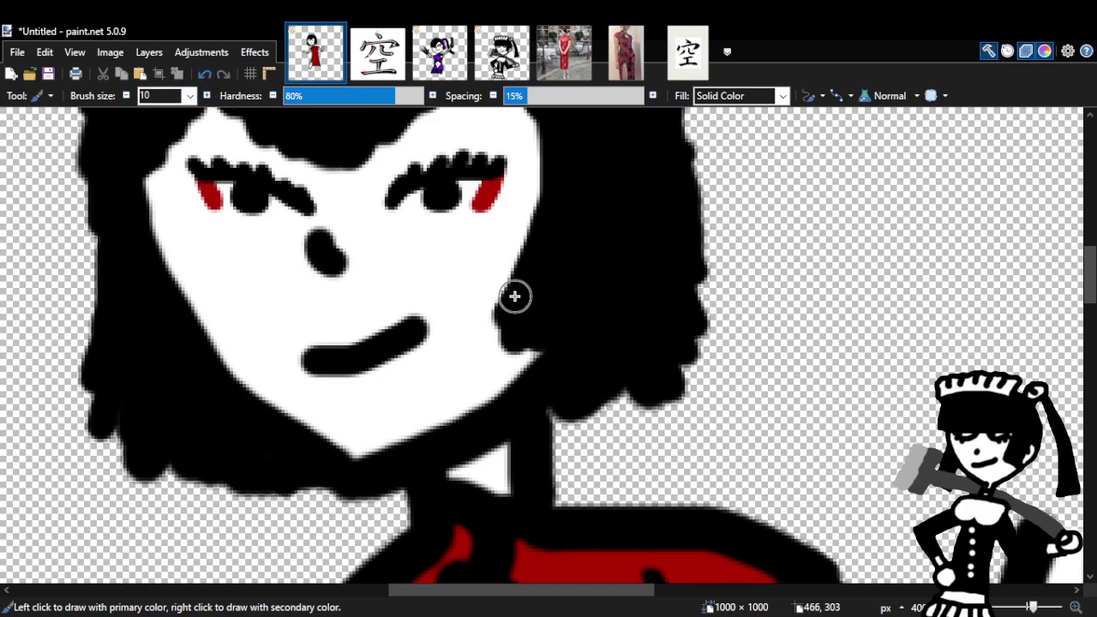
pyautogui.click(206, 75)
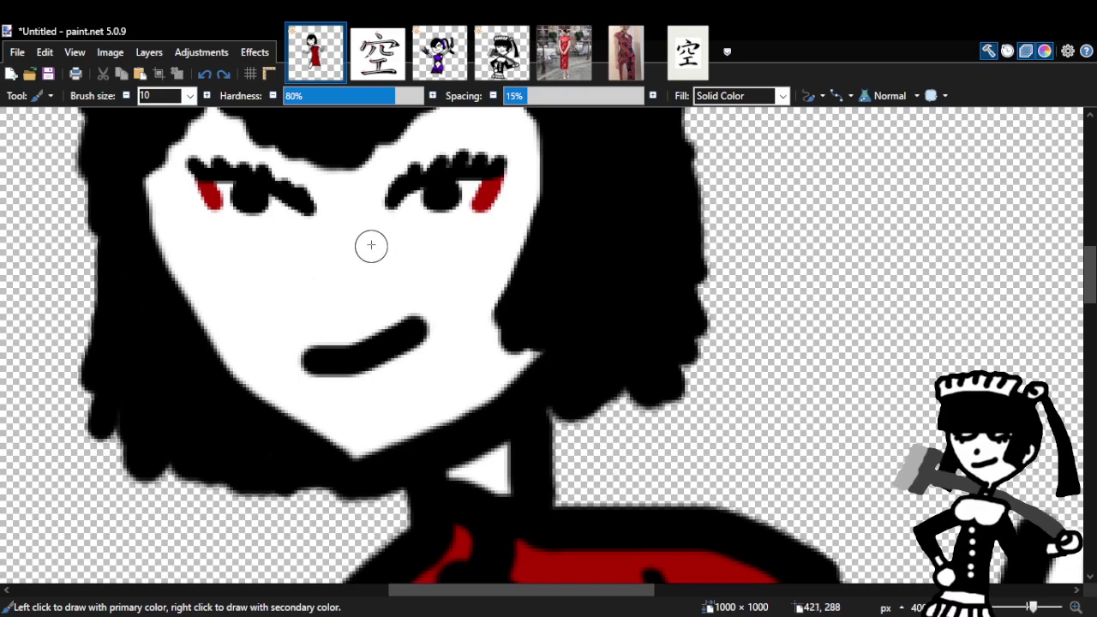
pyautogui.moveTo(369, 232); pyautogui.dragTo(365, 264)
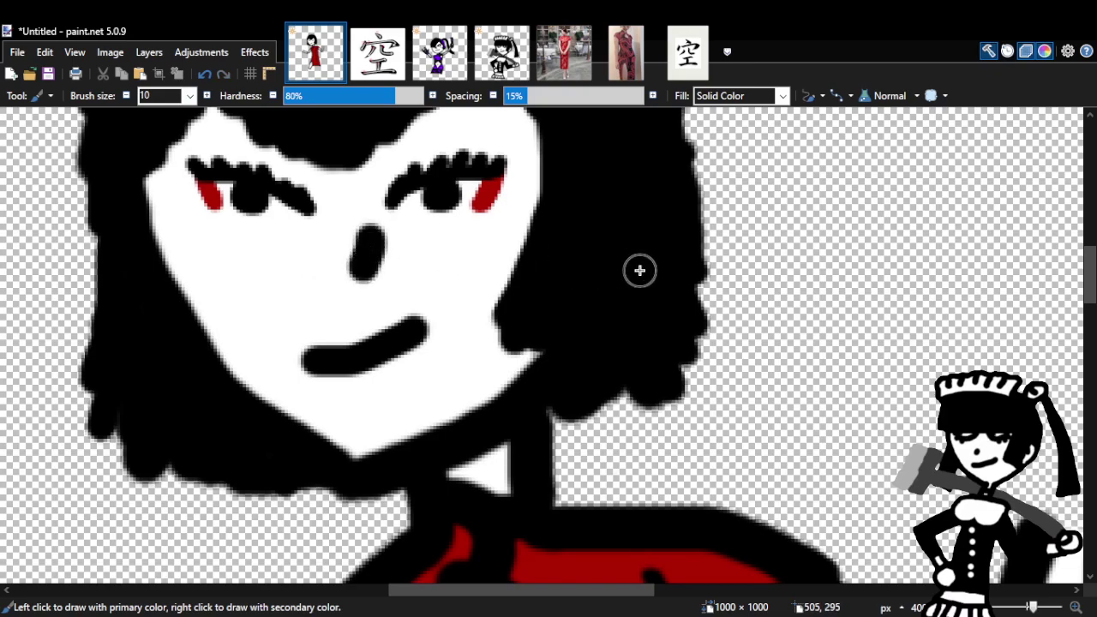
pyautogui.click(204, 75)
pyautogui.moveTo(333, 238); pyautogui.dragTo(345, 278)
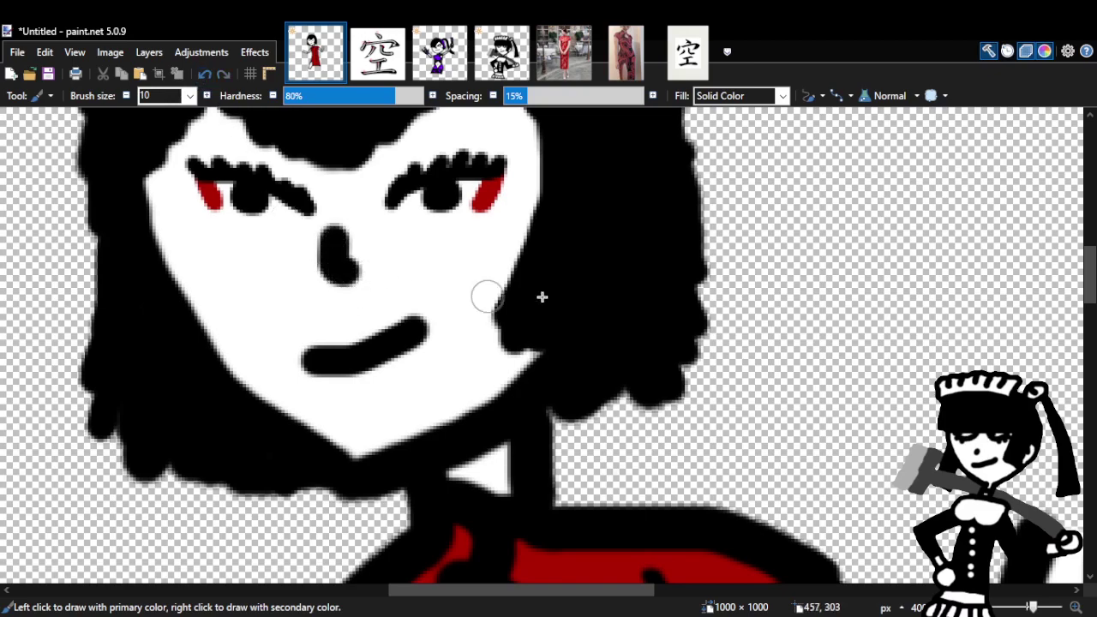
pyautogui.click(206, 76)
# Examine the face in the idol_0.png and maid reference drawings and return to the untitled red-dress character drawing.
pyautogui.click(449, 76)
pyautogui.click(506, 75)
pyautogui.click(437, 70)
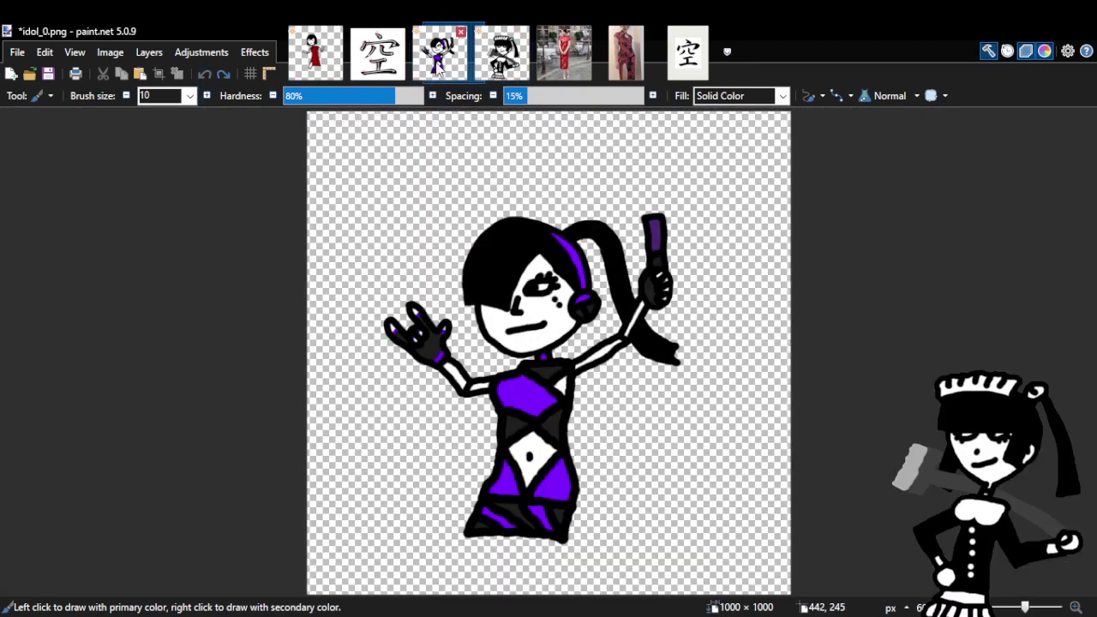
pyautogui.click(497, 72)
pyautogui.click(315, 53)
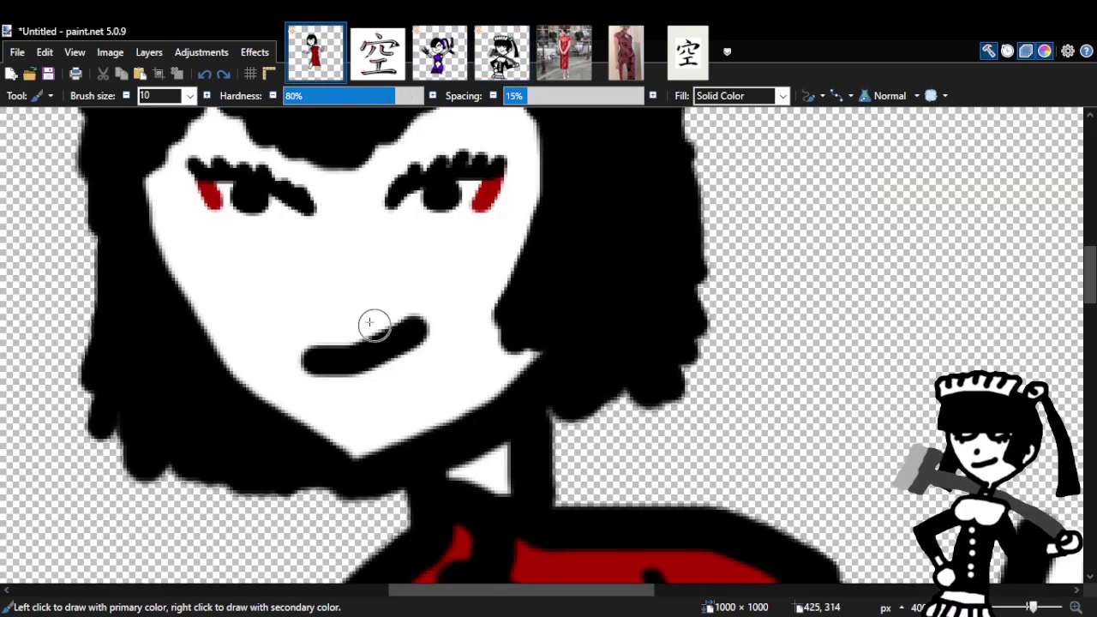
# Try a short slanted nose and an upright one closer to the left eye, undoing each.
pyautogui.click(335, 239)
pyautogui.moveTo(335, 239); pyautogui.dragTo(327, 258)
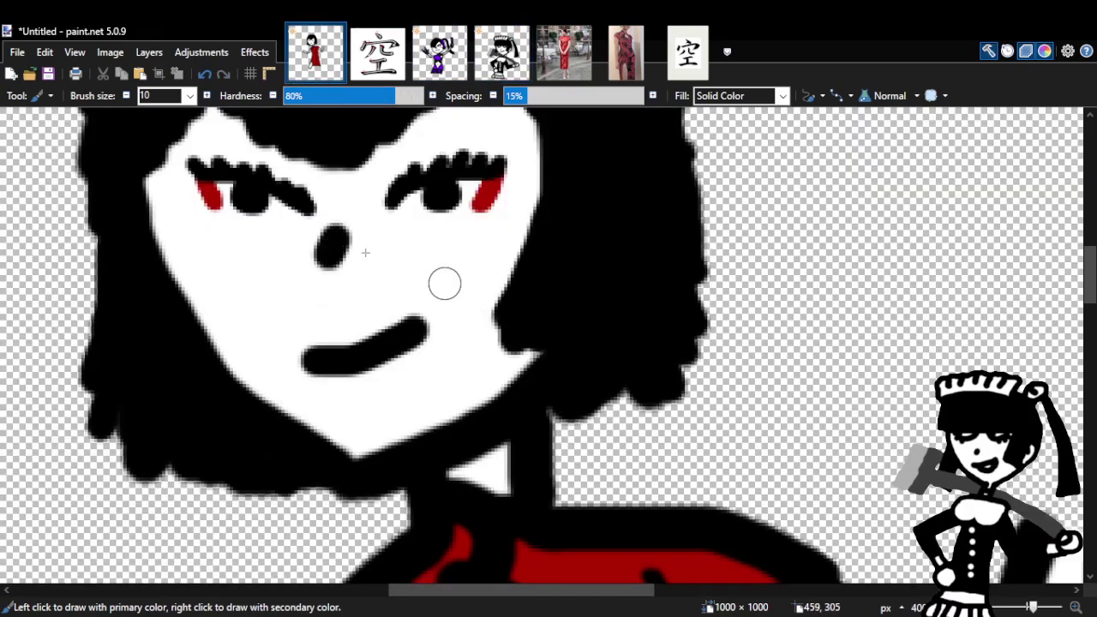
pyautogui.click(204, 77)
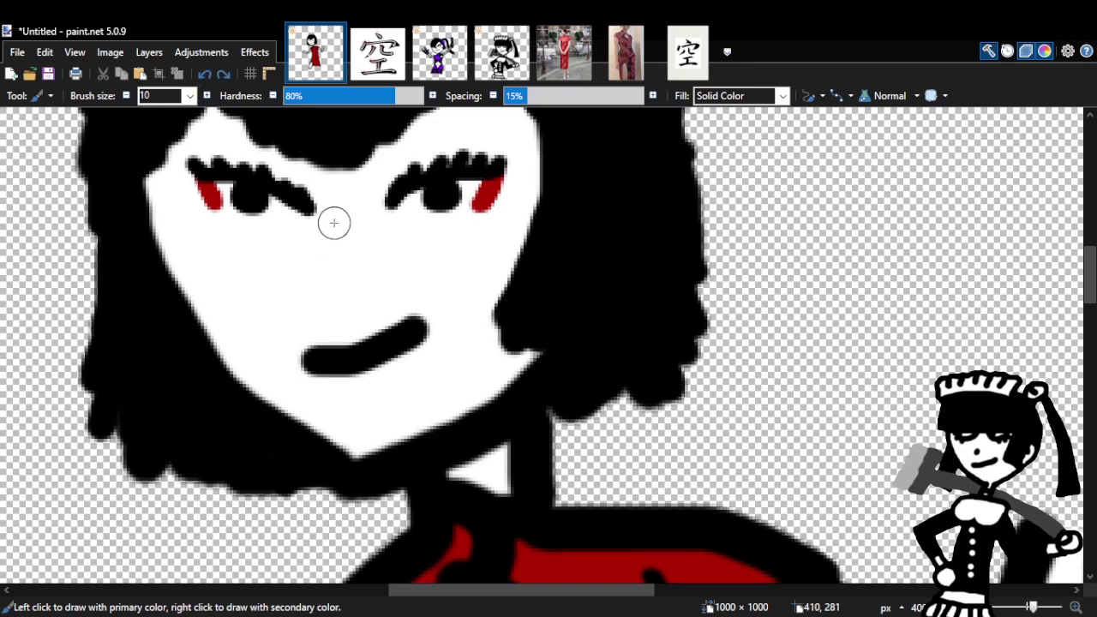
pyautogui.moveTo(333, 223); pyautogui.dragTo(334, 248)
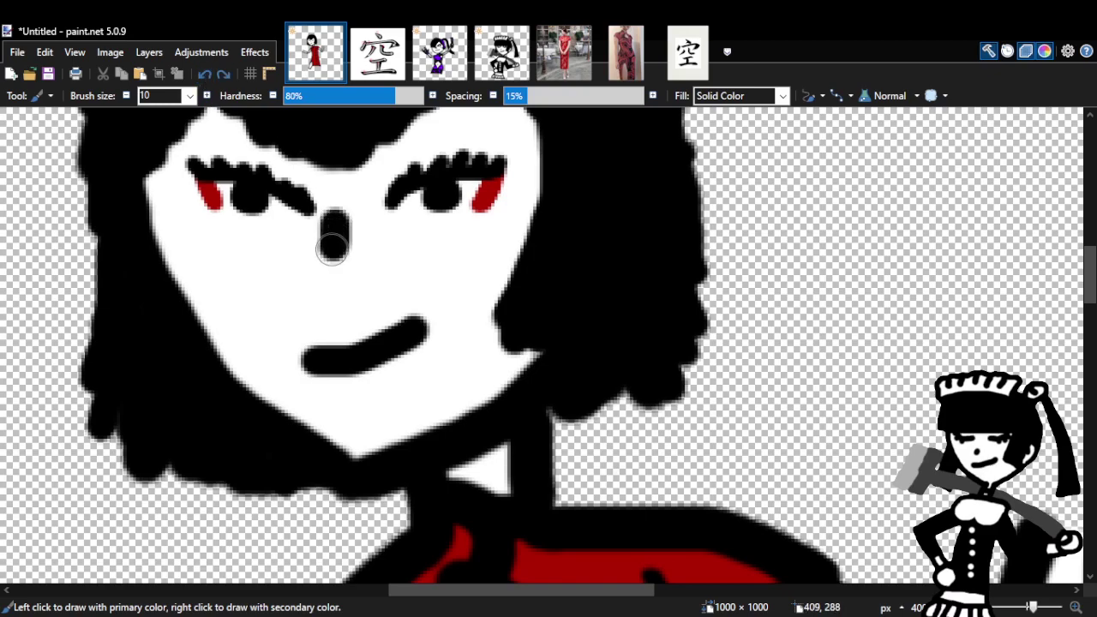
pyautogui.click(204, 75)
# Try an upright nose with a line joining the left eye and a closed loop-shaped nose, undoing both.
pyautogui.moveTo(339, 230); pyautogui.dragTo(343, 257)
pyautogui.moveTo(319, 219); pyautogui.dragTo(282, 183)
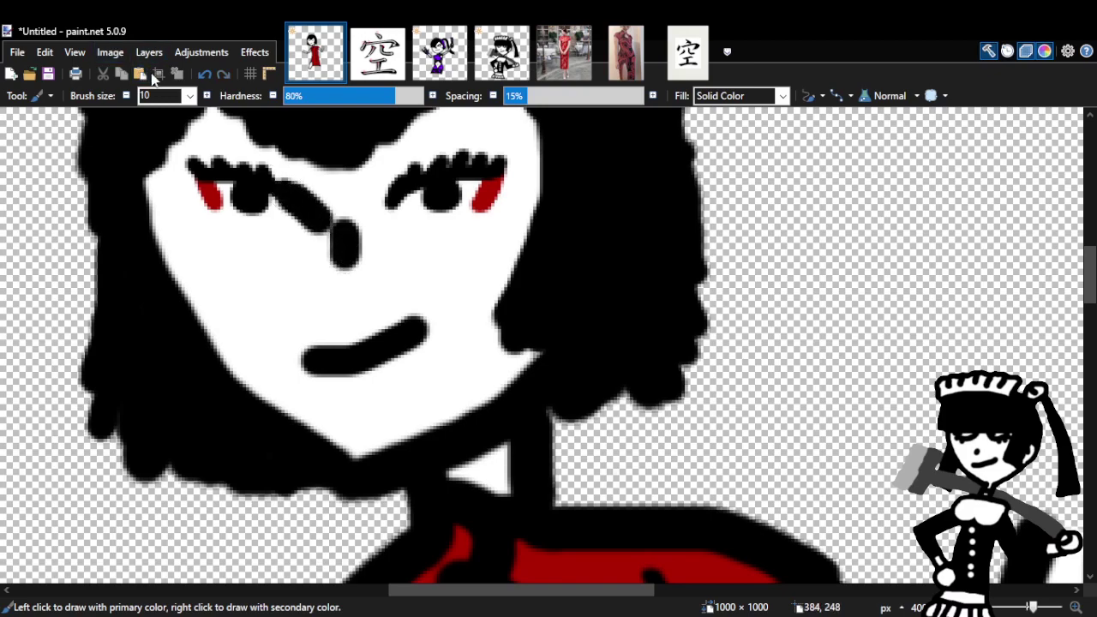
pyautogui.click(204, 74)
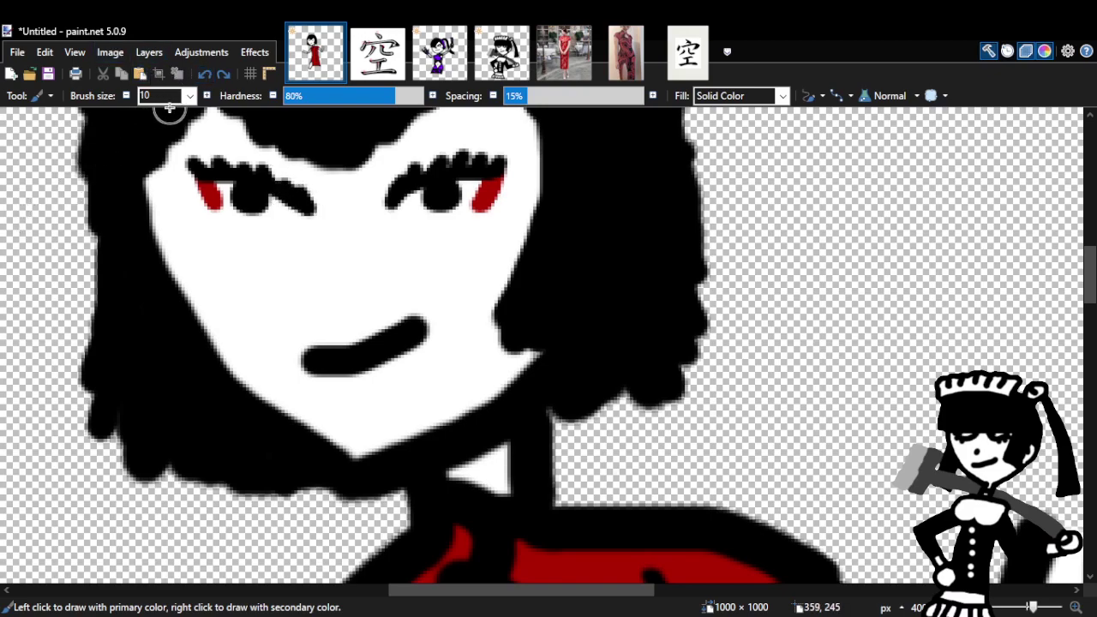
pyautogui.moveTo(332, 273)
pyautogui.mouseDown()
pyautogui.moveTo(287, 239)
pyautogui.moveTo(278, 281)
pyautogui.moveTo(347, 276)
pyautogui.mouseUp()
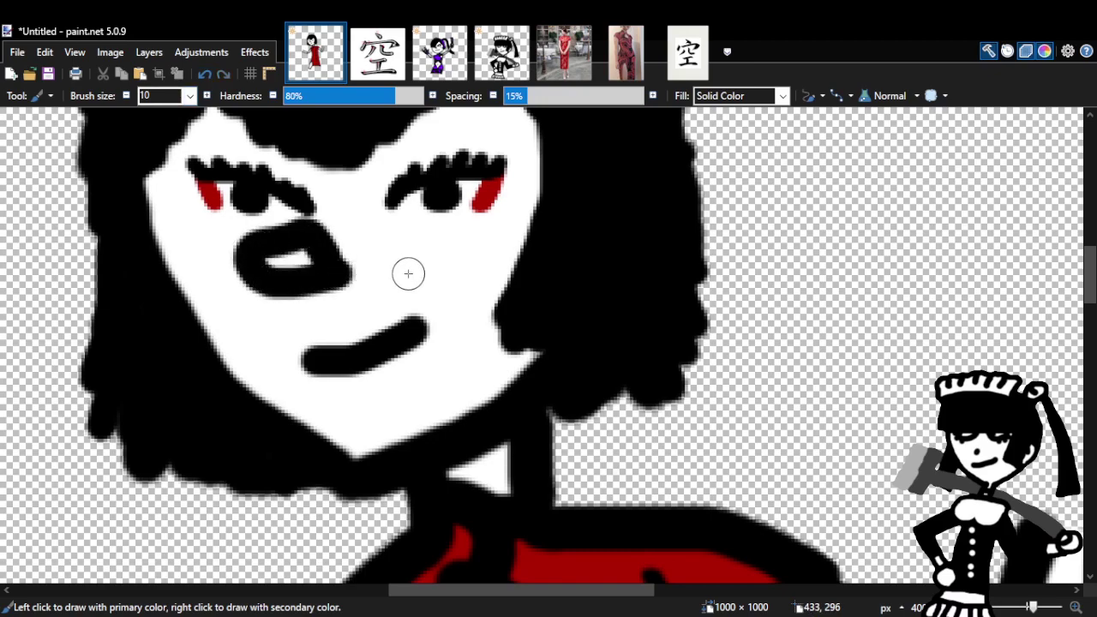
pyautogui.click(204, 75)
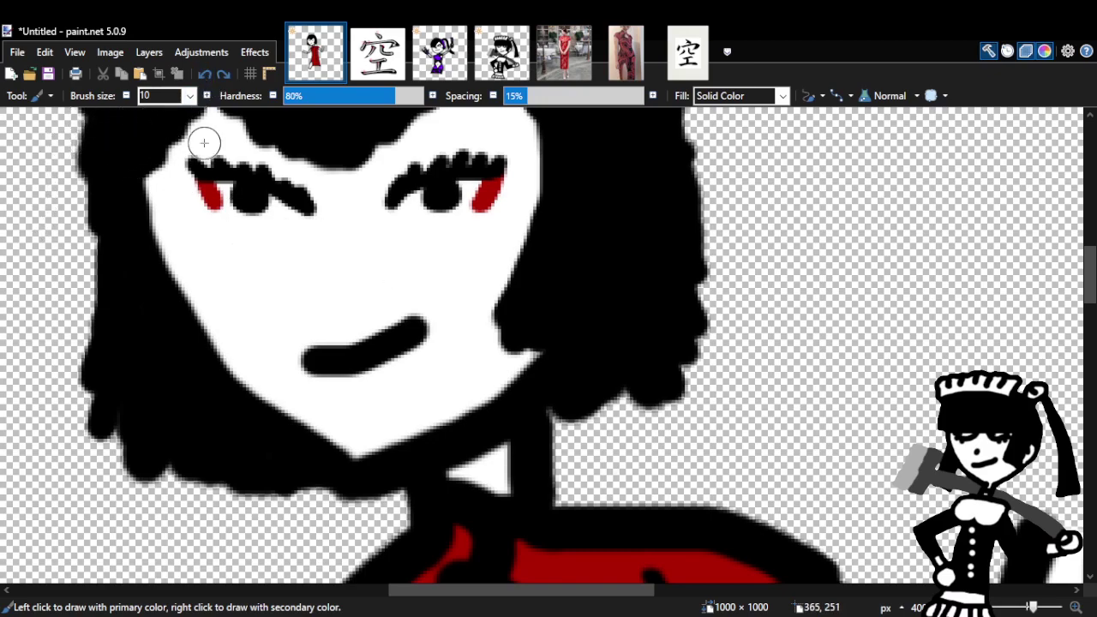
# Set the brush size to 5 and draw a short black nose with a small hook midway between the eyes.
pyautogui.doubleClick(183, 96)
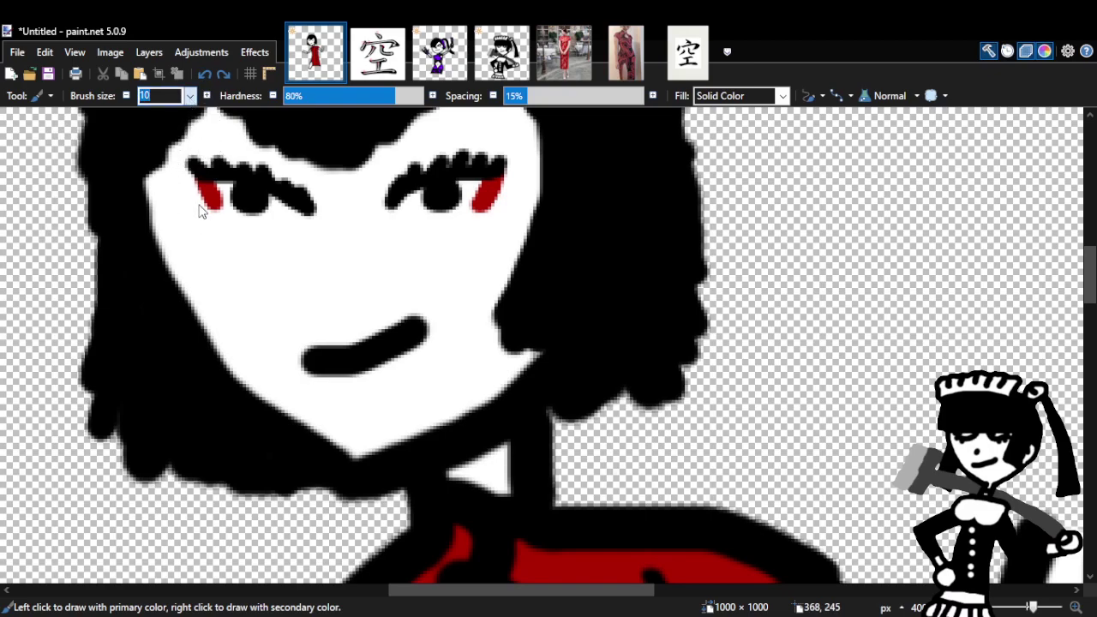
pyautogui.write('5')
pyautogui.moveTo(338, 228); pyautogui.dragTo(334, 257)
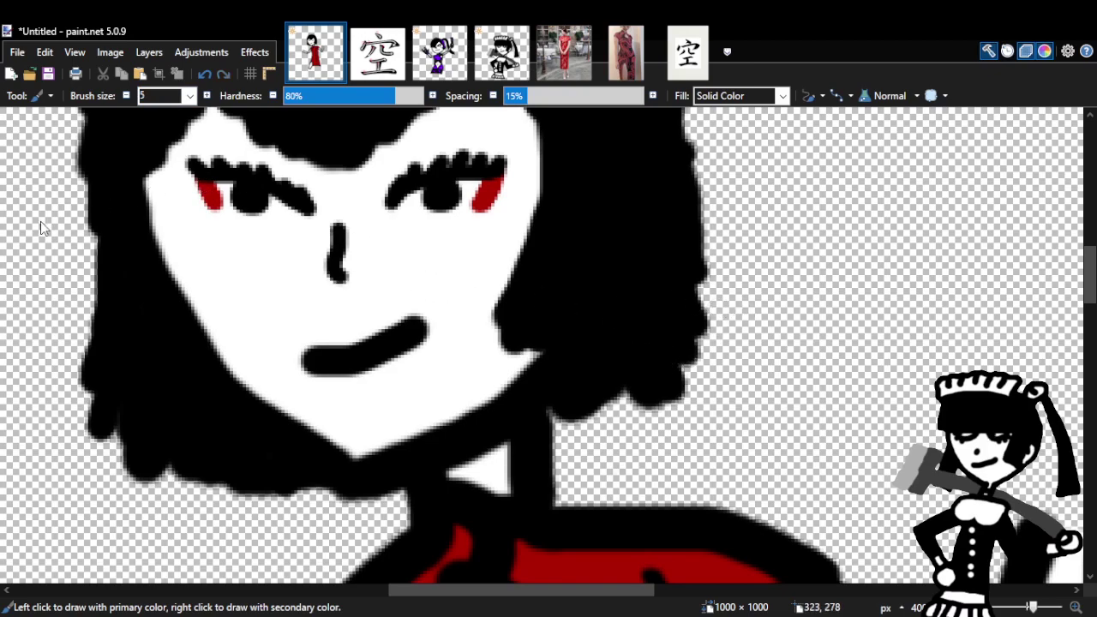
pyautogui.press('z')
pyautogui.rightClick(565, 317)
pyautogui.rightClick(567, 319)
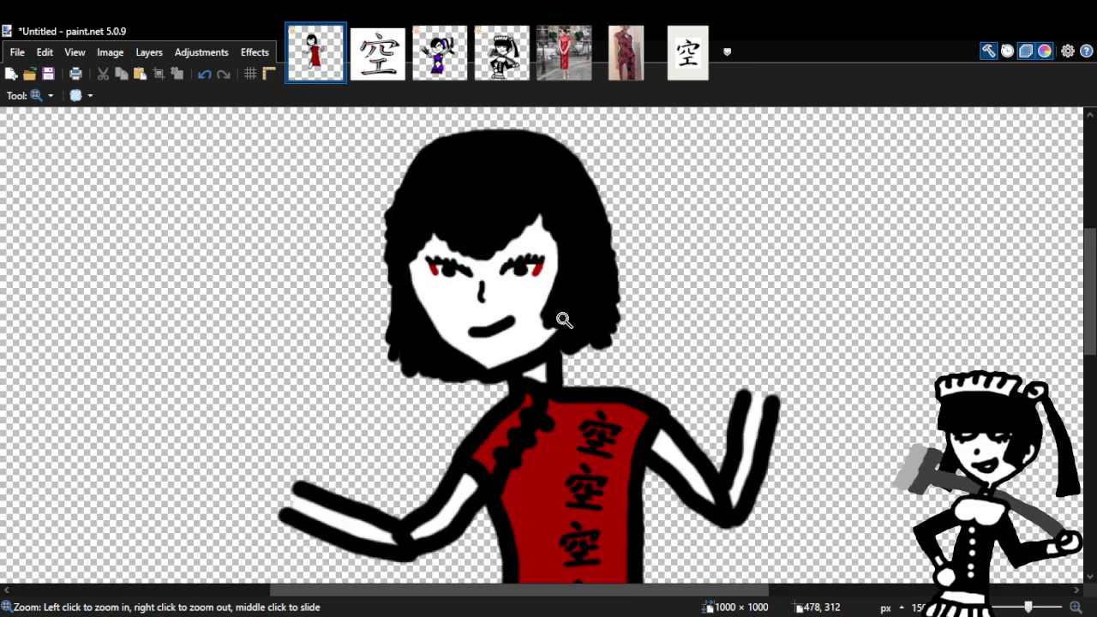
pyautogui.click(566, 319)
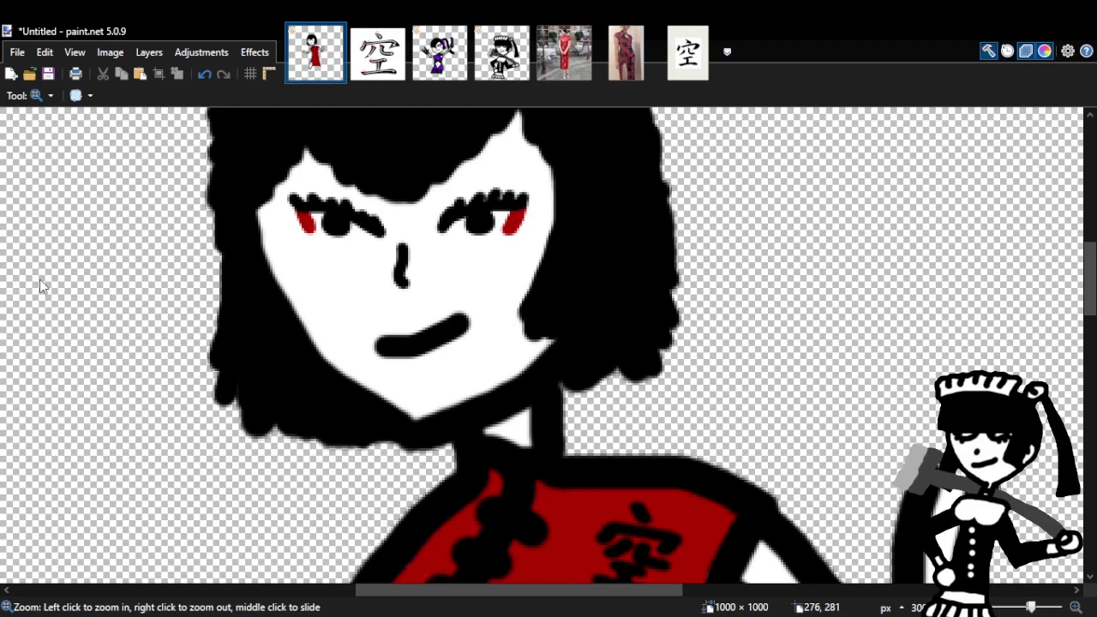
# Try outlining the thick black smirk in the dress's dark red and undo it.
pyautogui.press('b')
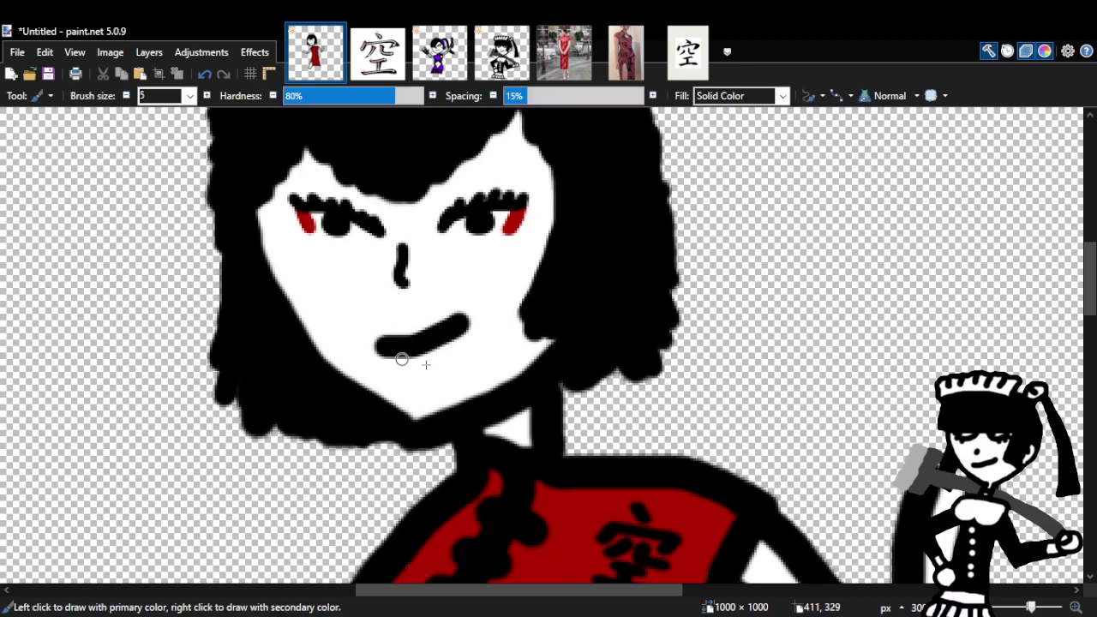
pyautogui.press('k')
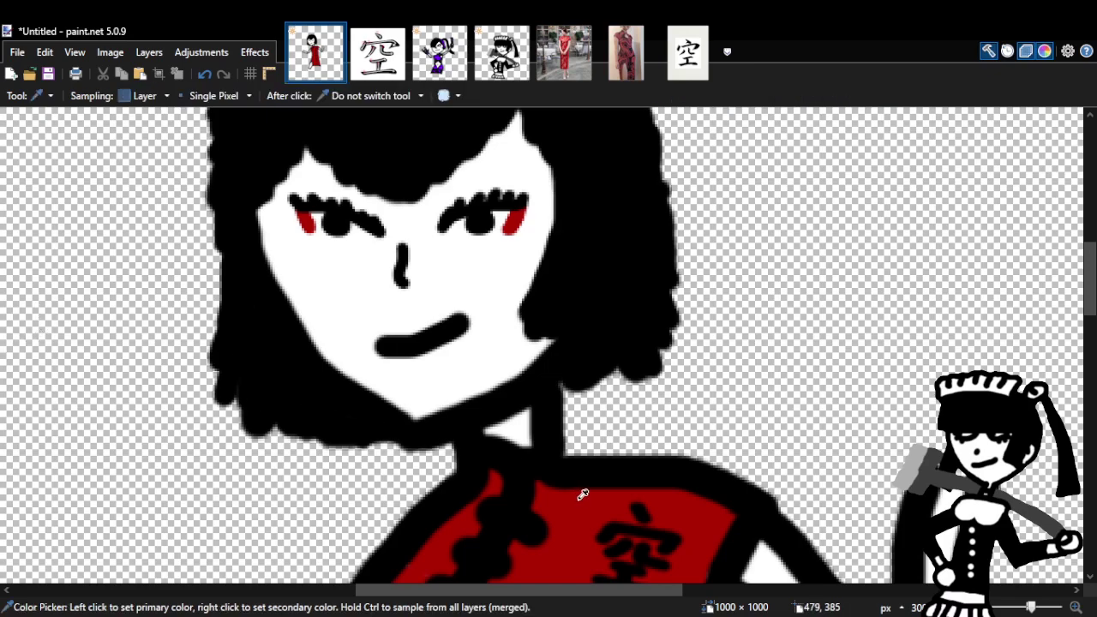
pyautogui.press('b')
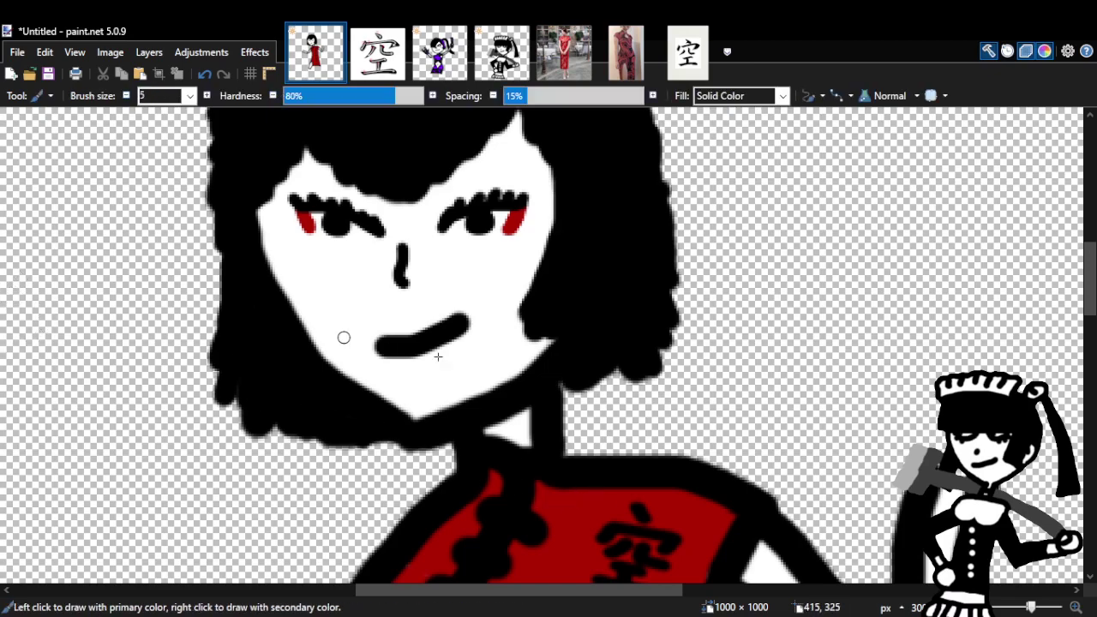
pyautogui.moveTo(383, 354)
pyautogui.mouseDown()
pyautogui.moveTo(461, 331)
pyautogui.moveTo(446, 319)
pyautogui.moveTo(378, 341)
pyautogui.mouseUp()
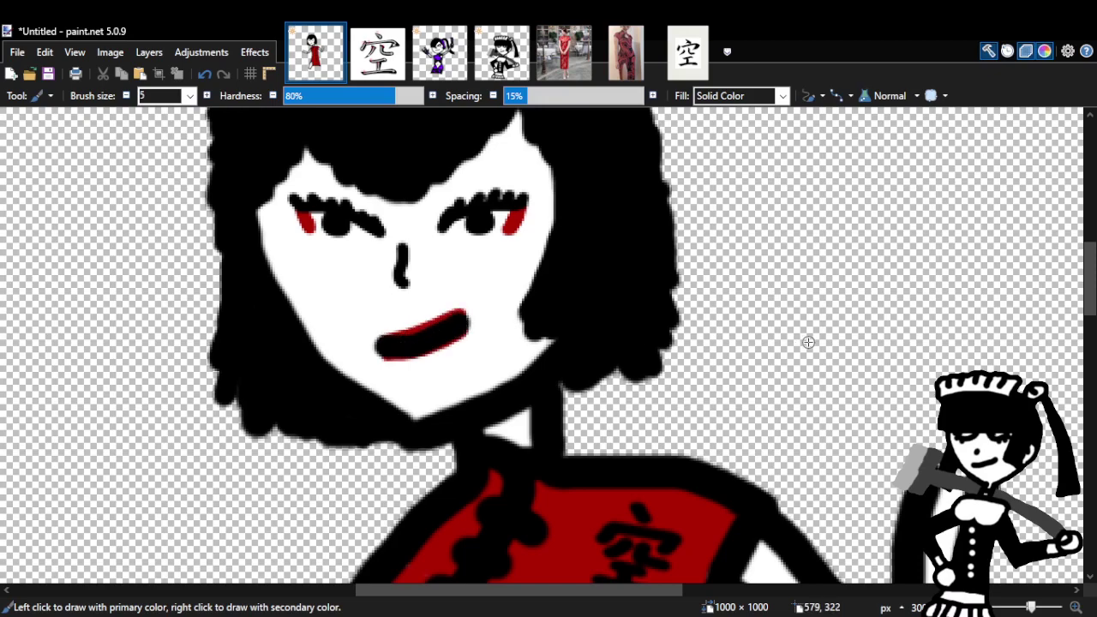
pyautogui.click(204, 74)
pyautogui.click(204, 75)
pyautogui.click(204, 74)
pyautogui.click(222, 75)
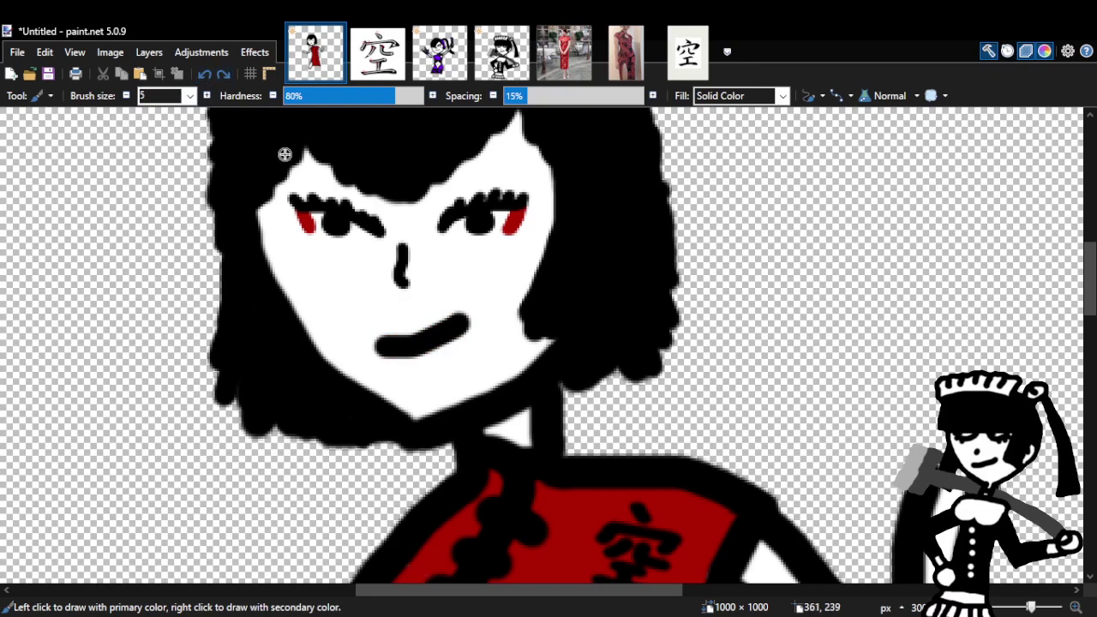
# Lasso the thick black smirk and delete it from the face.
pyautogui.press('s')
pyautogui.moveTo(458, 297)
pyautogui.mouseDown()
pyautogui.moveTo(361, 351)
pyautogui.moveTo(415, 366)
pyautogui.moveTo(480, 358)
pyautogui.moveTo(486, 325)
pyautogui.mouseUp()
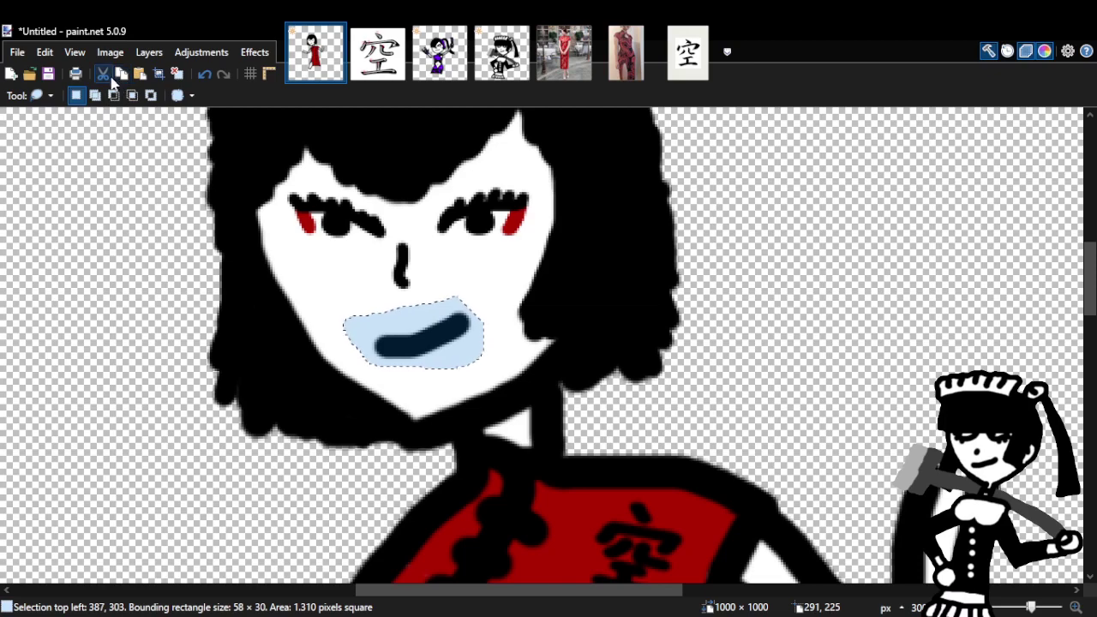
pyautogui.press('Delete')
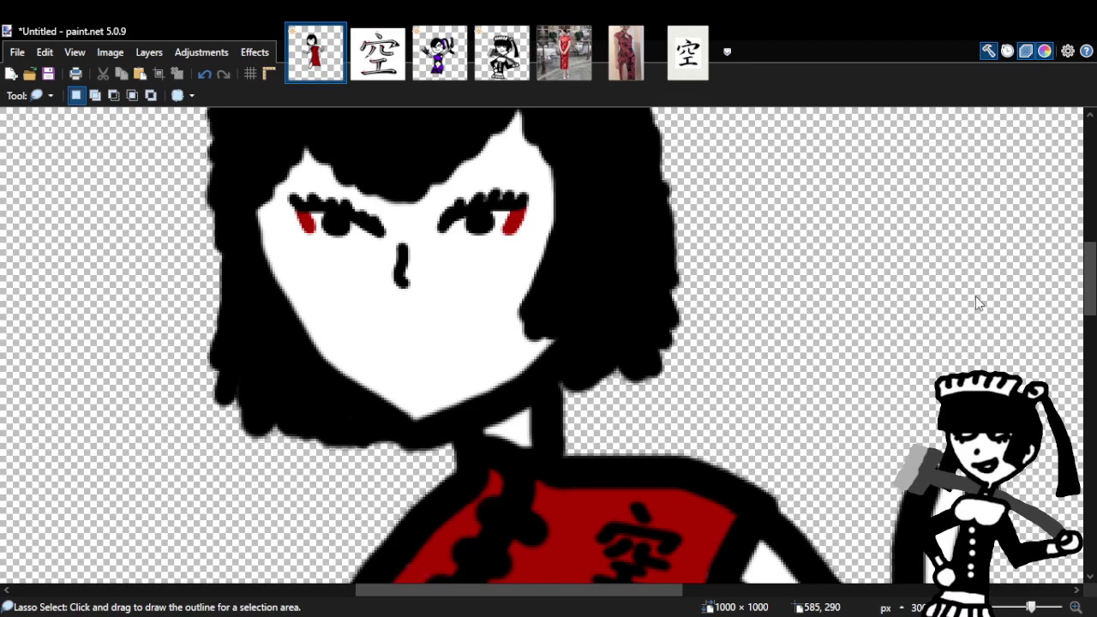
# Draw a thin, nearly straight dark red mouth line below the nose with the size 5 brush.
pyautogui.press('b')
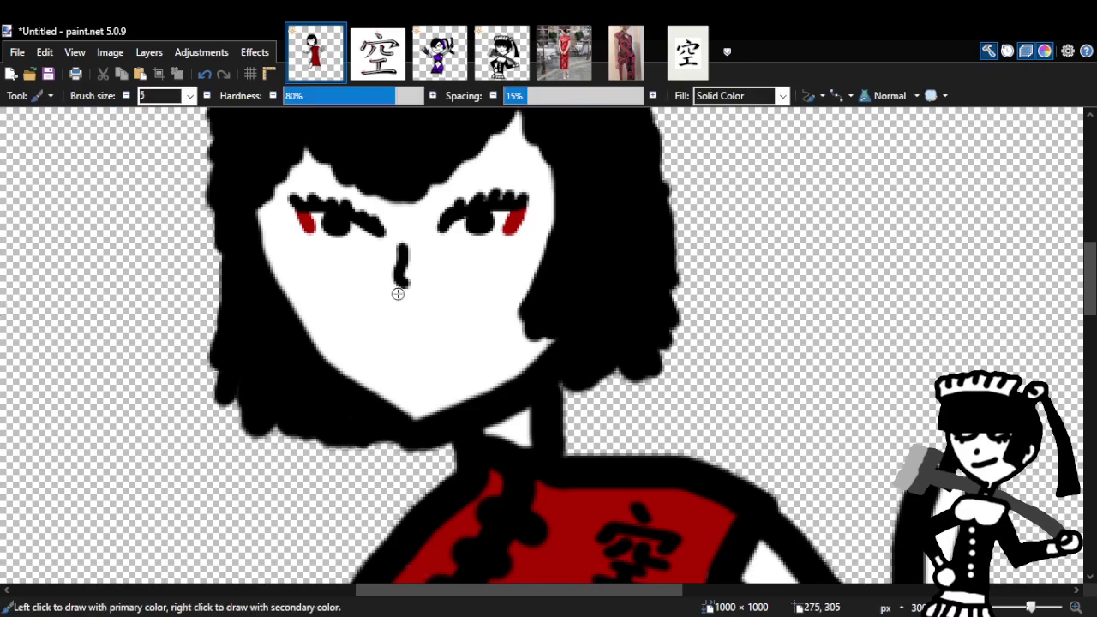
pyautogui.press('z')
pyautogui.scroll(-7, 473, 343)
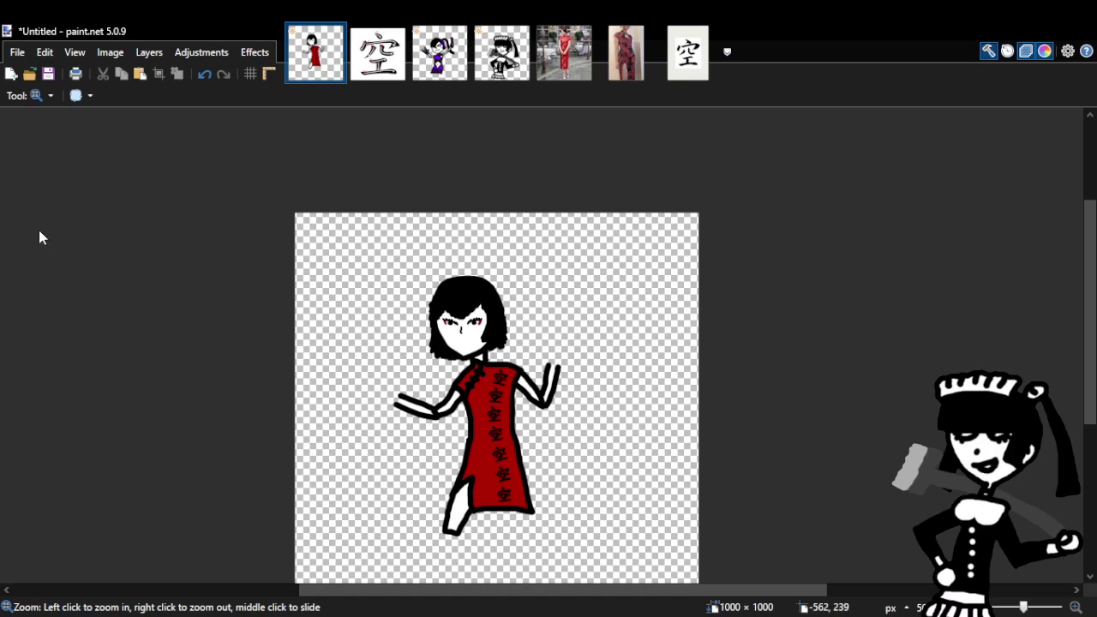
pyautogui.scroll(5, 475, 359)
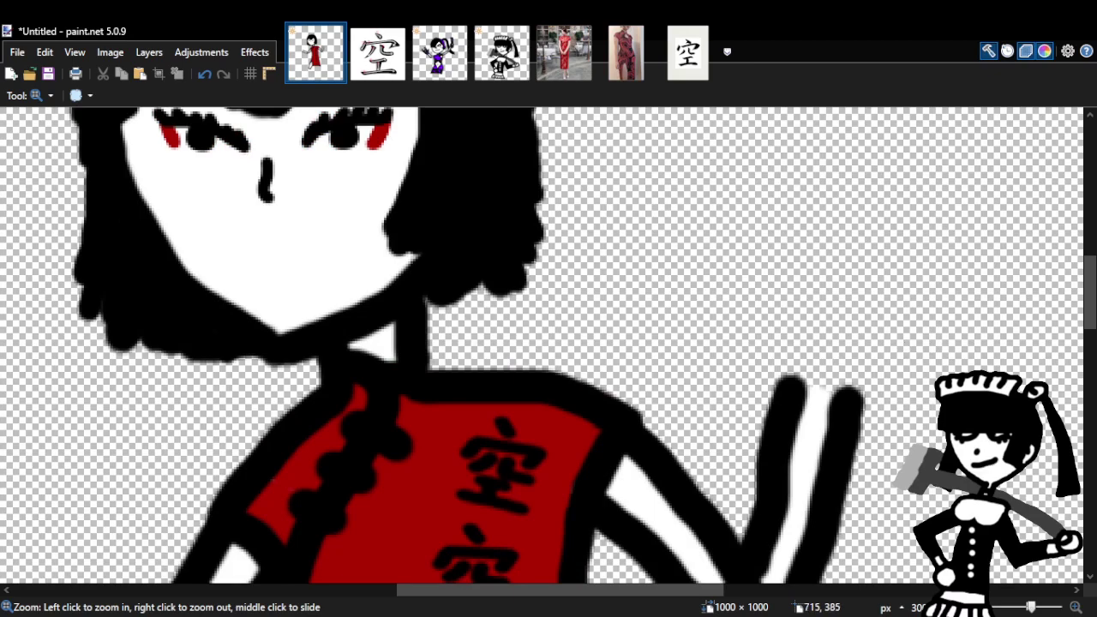
pyautogui.scroll(2, 1088, 282)
pyautogui.scroll(2, 1088, 274)
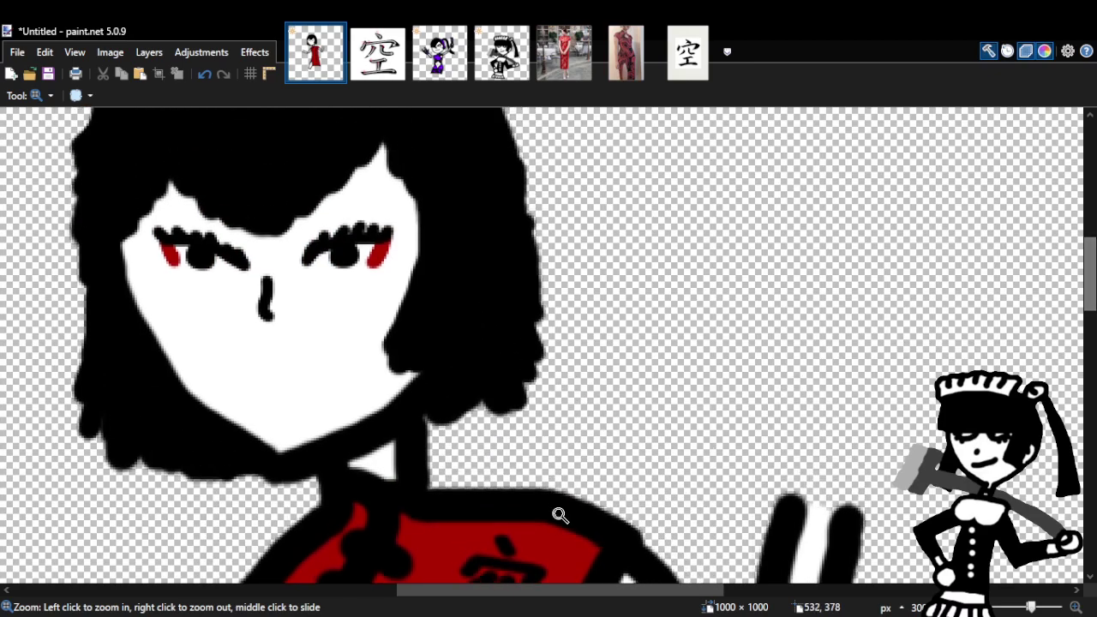
pyautogui.moveTo(591, 598); pyautogui.dragTo(545, 604)
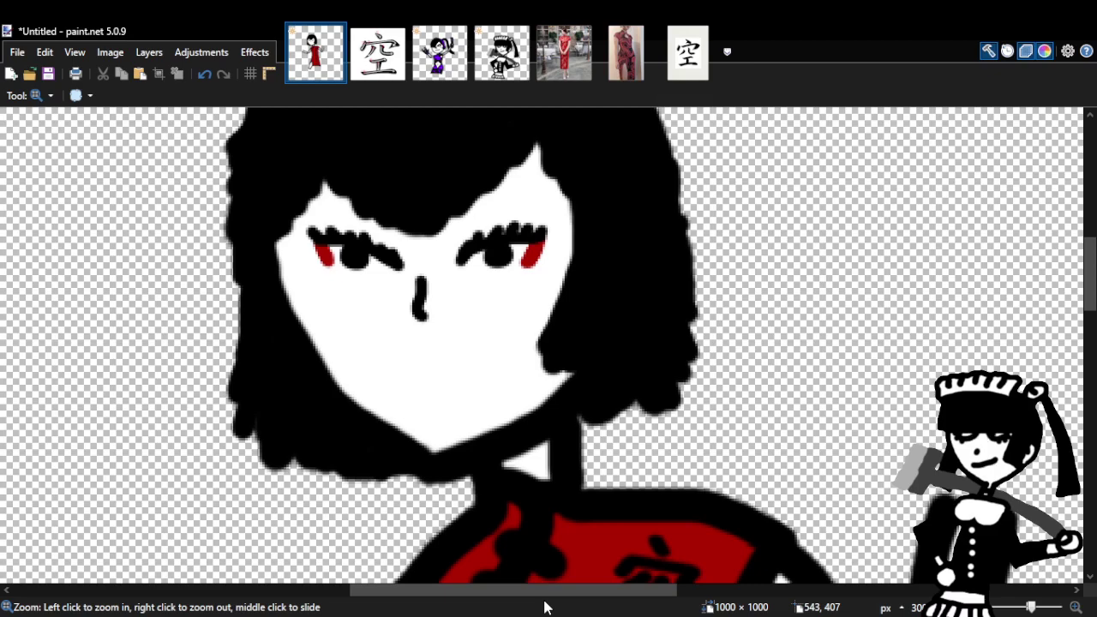
pyautogui.press('b')
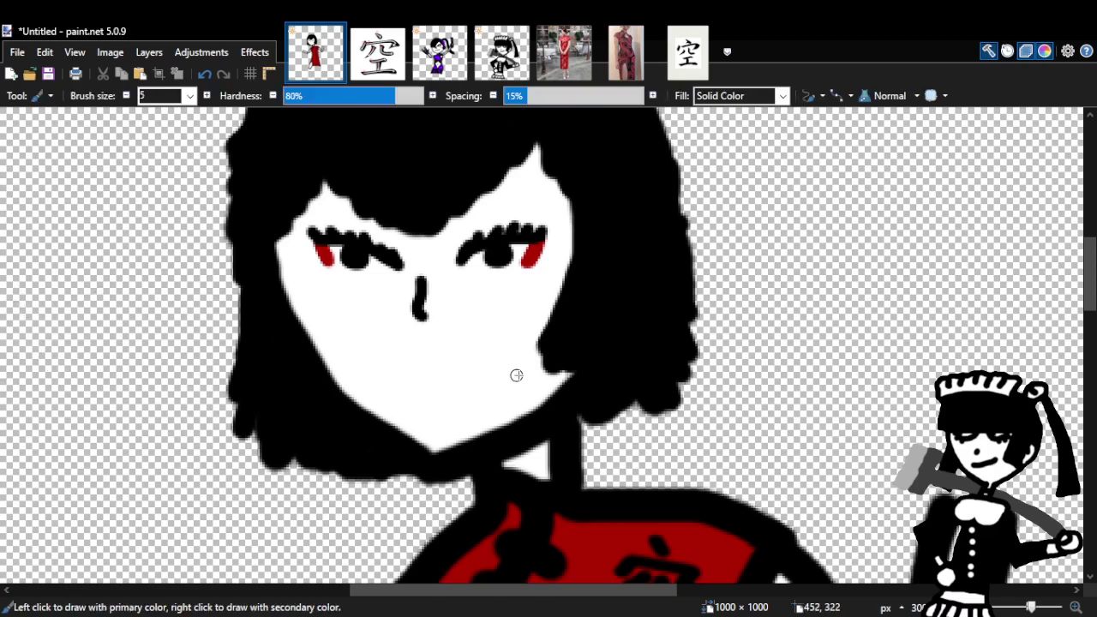
pyautogui.moveTo(398, 375); pyautogui.dragTo(467, 368)
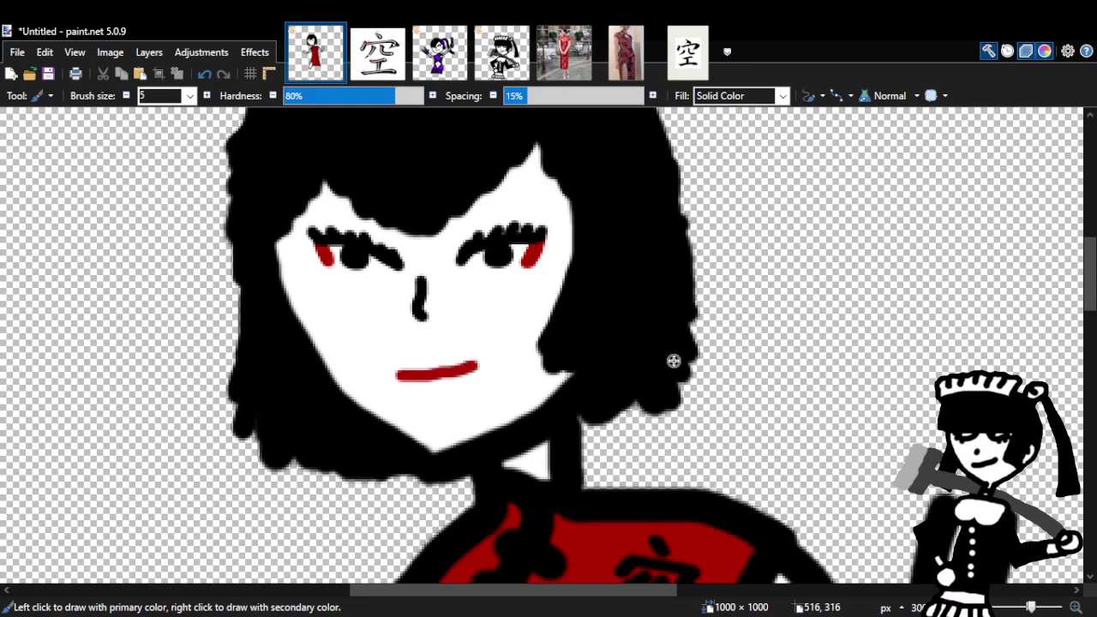
# Undo the dark red mouth line and draw a thin black smirk rising toward the right in its place.
pyautogui.press('z')
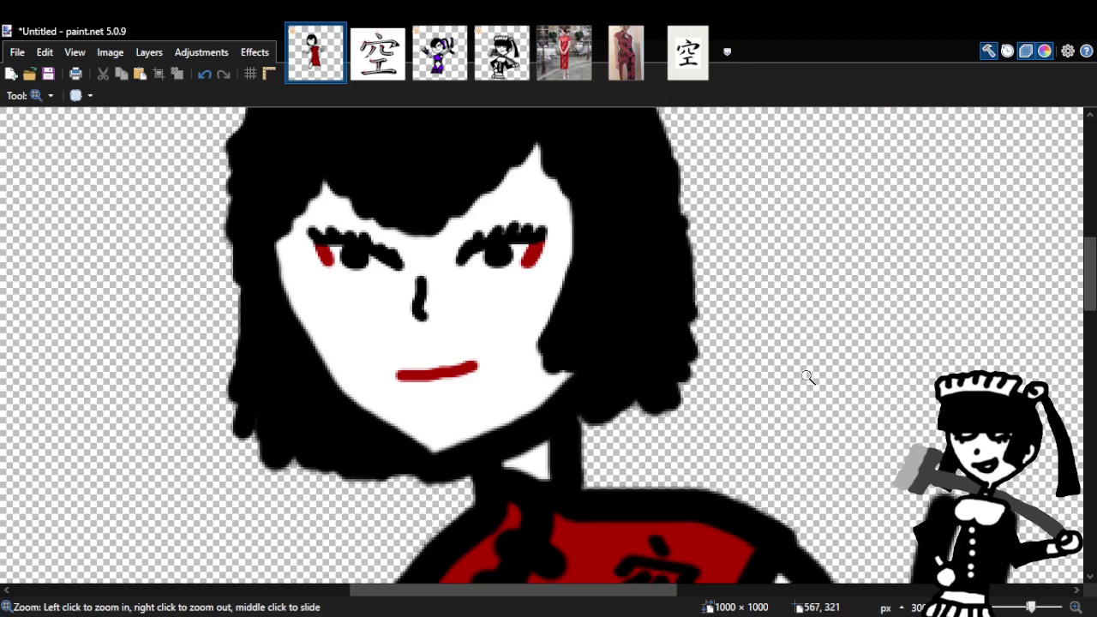
pyautogui.rightClick(715, 362)
pyautogui.rightClick(717, 363)
pyautogui.click(766, 363)
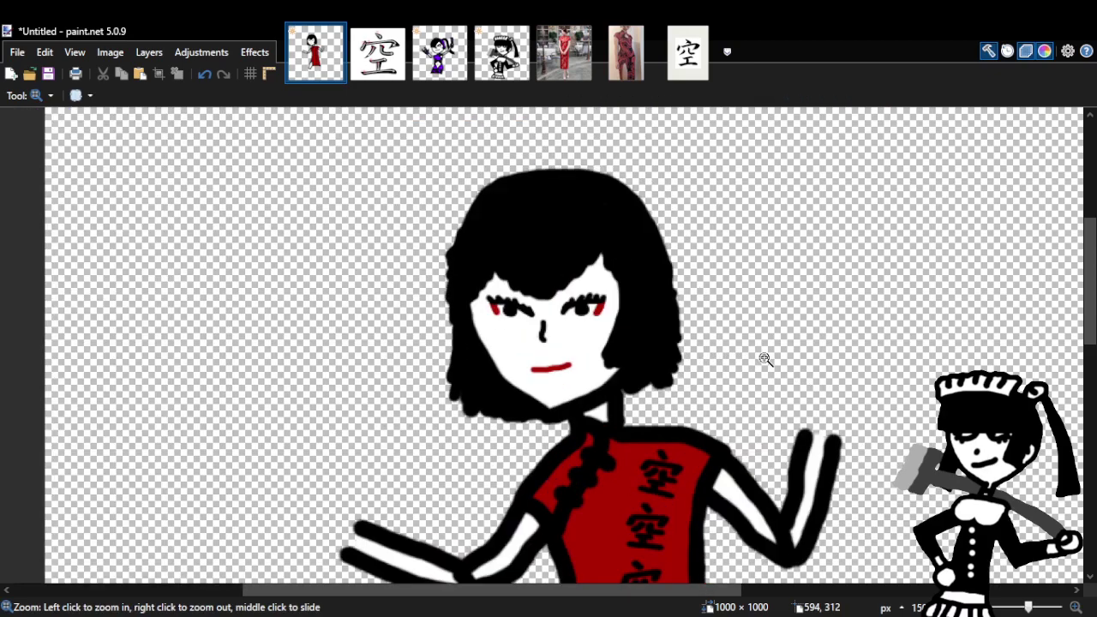
pyautogui.click(651, 360)
pyautogui.click(539, 360)
pyautogui.click(423, 352)
pyautogui.click(422, 351)
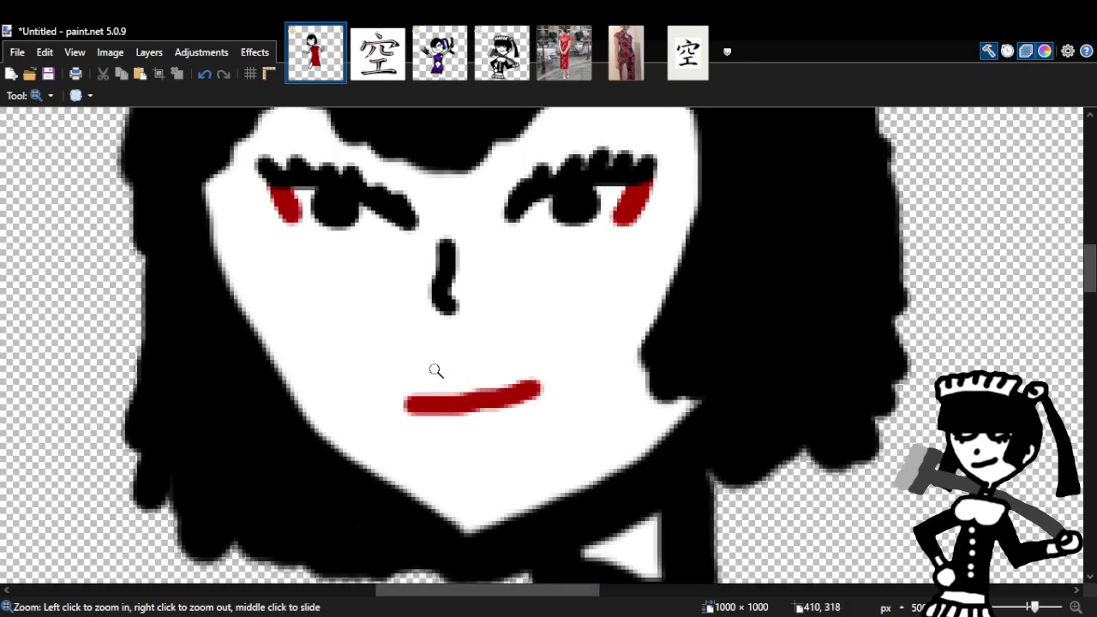
pyautogui.click(206, 78)
pyautogui.press('b')
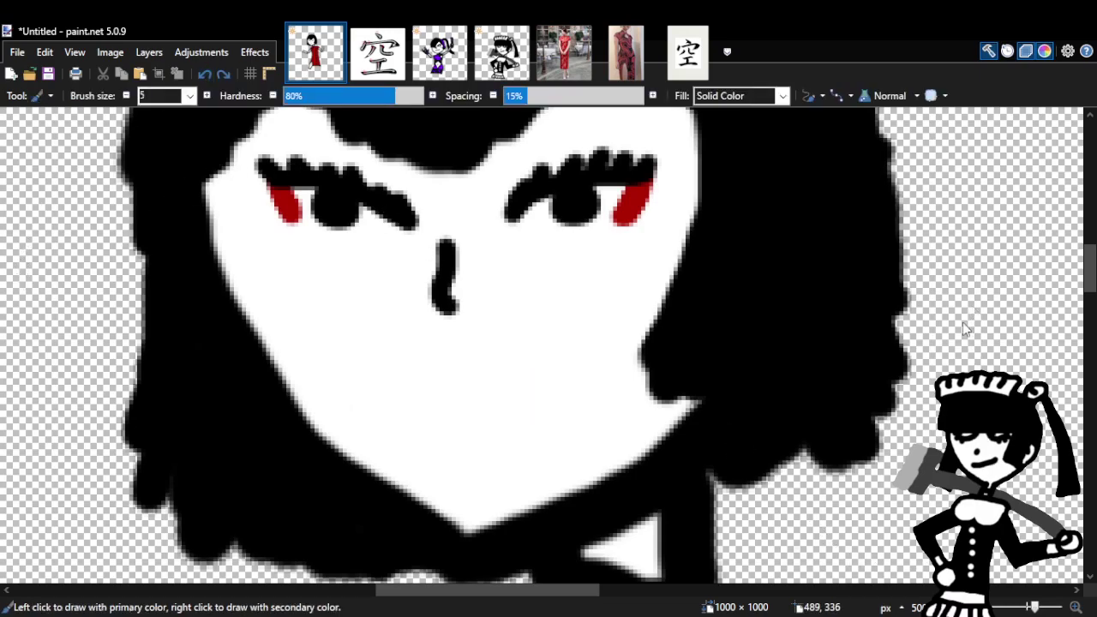
pyautogui.moveTo(399, 412); pyautogui.dragTo(536, 382)
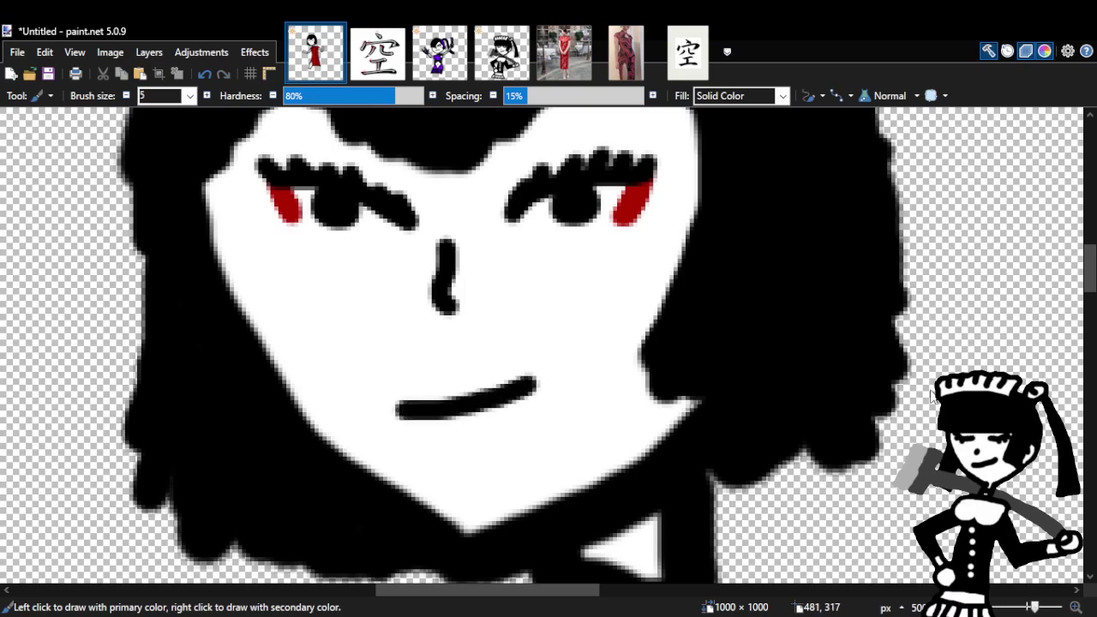
# Sample the dress's dark red and try a lip line along the thin black smirk.
pyautogui.scroll(-5, 989, 324)
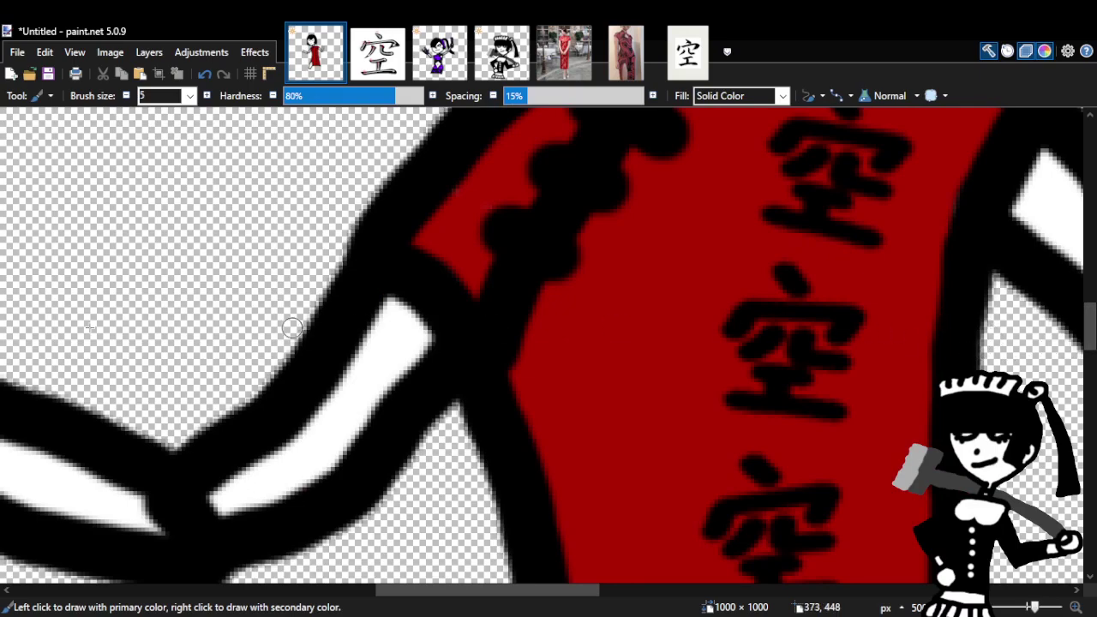
pyautogui.press('k')
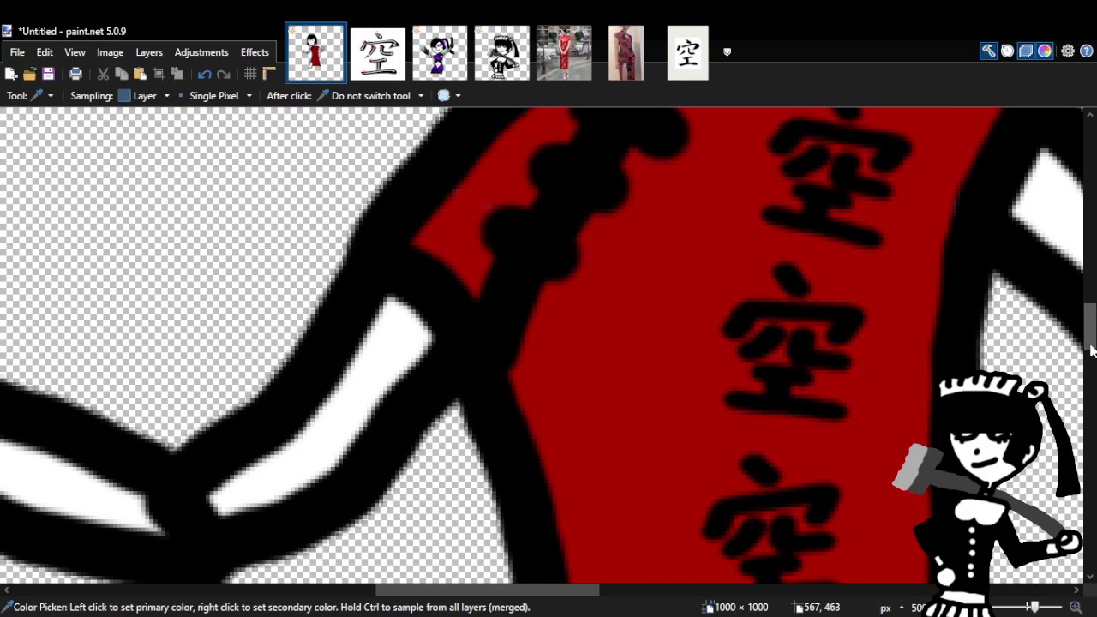
pyautogui.scroll(5, 548, 345)
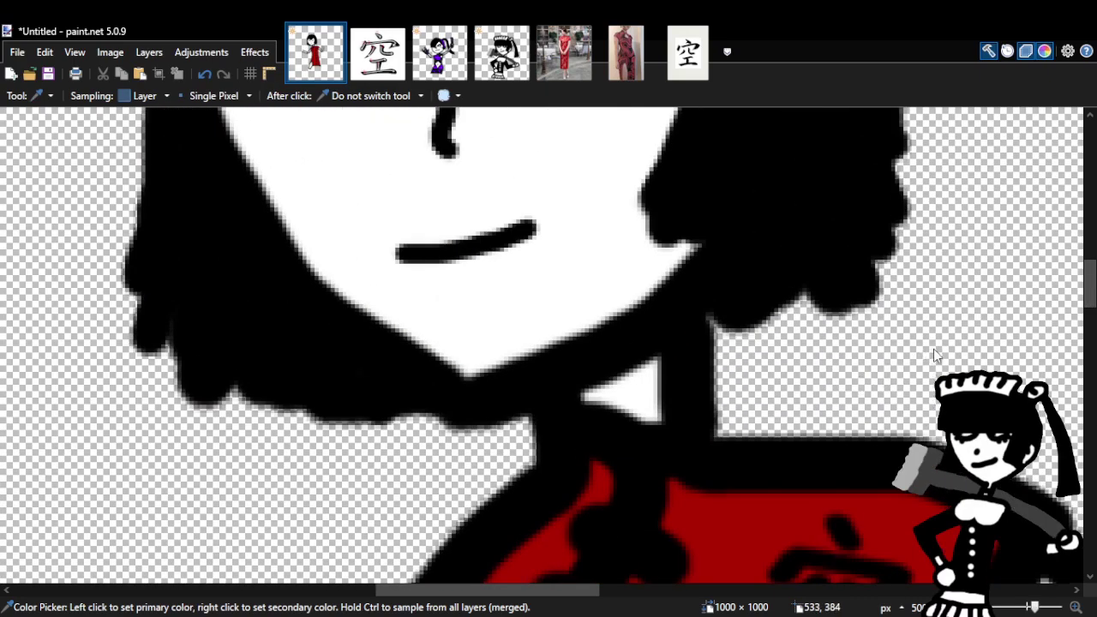
pyautogui.press('b')
pyautogui.moveTo(400, 250)
pyautogui.mouseDown()
pyautogui.moveTo(467, 251)
pyautogui.moveTo(535, 232)
pyautogui.mouseUp()
pyautogui.press('z')
pyautogui.rightClick(568, 311)
pyautogui.rightClick(579, 315)
pyautogui.rightClick(599, 326)
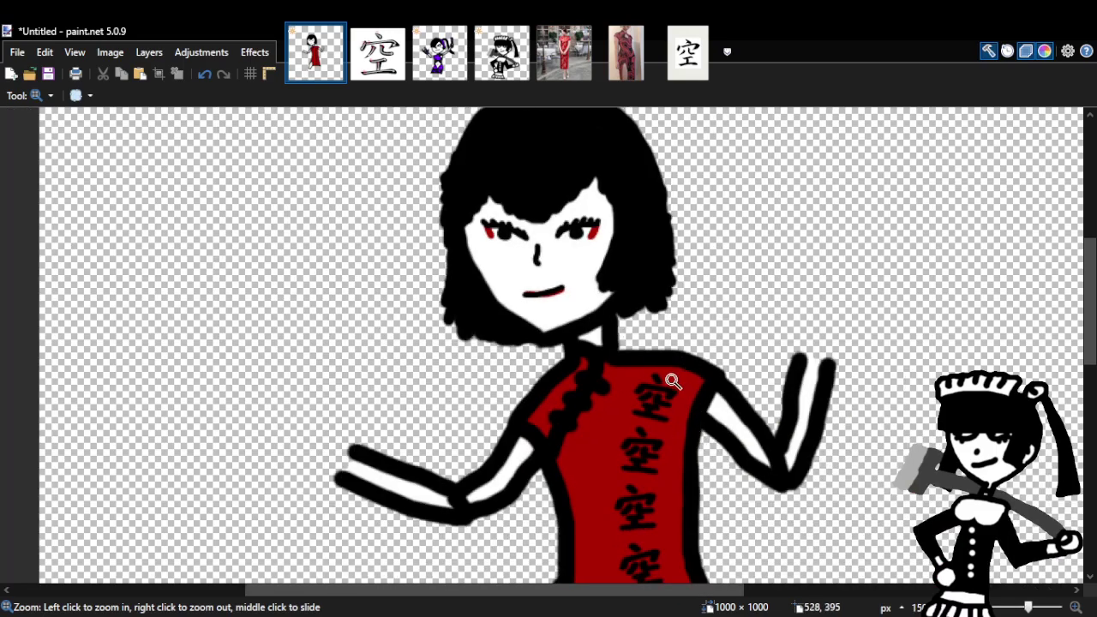
# Try adding more dark red along the upper edge of the smirk's left half.
pyautogui.click(438, 322)
pyautogui.click(591, 259)
pyautogui.click(599, 257)
pyautogui.click(571, 297)
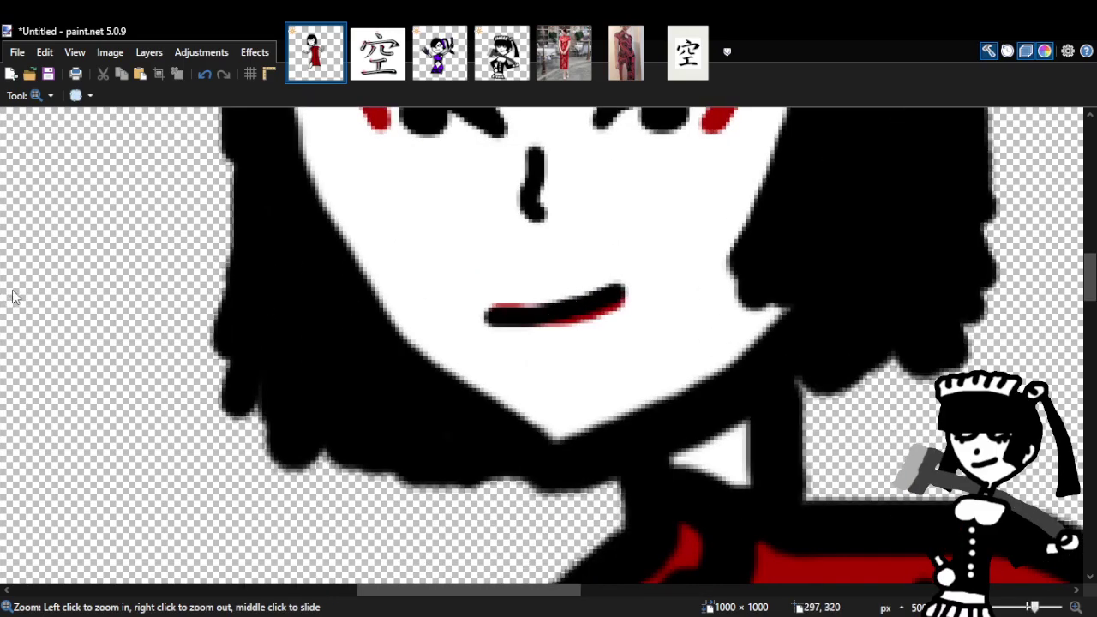
pyautogui.press('b')
pyautogui.moveTo(507, 314); pyautogui.dragTo(554, 313)
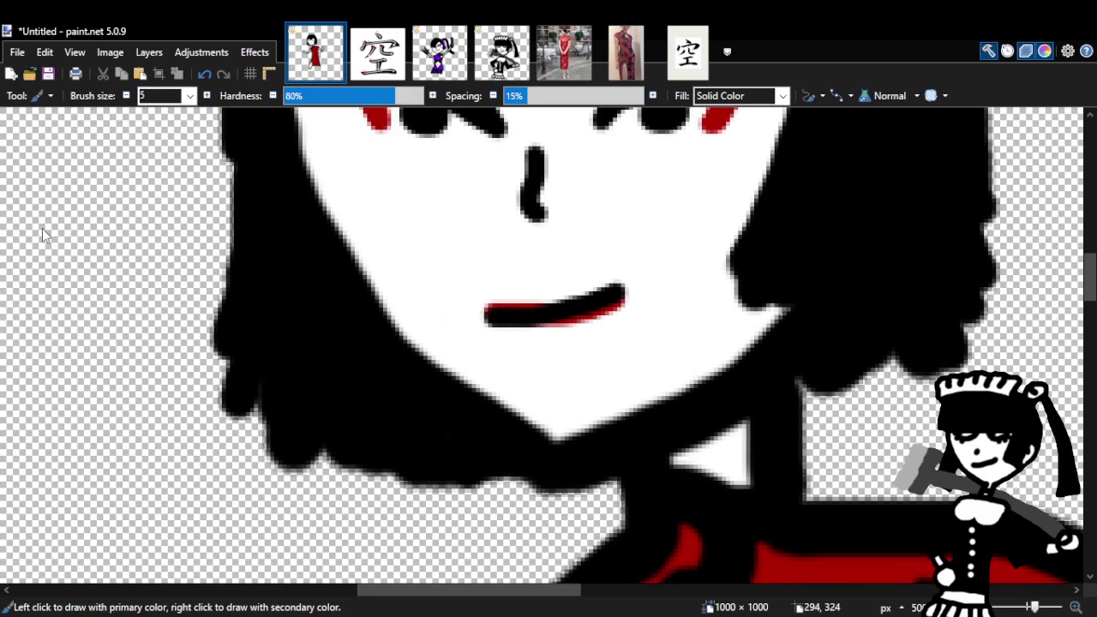
# Undo the dark red lip strokes around the smirk.
pyautogui.press('z')
pyautogui.rightClick(707, 398)
pyautogui.rightClick(704, 398)
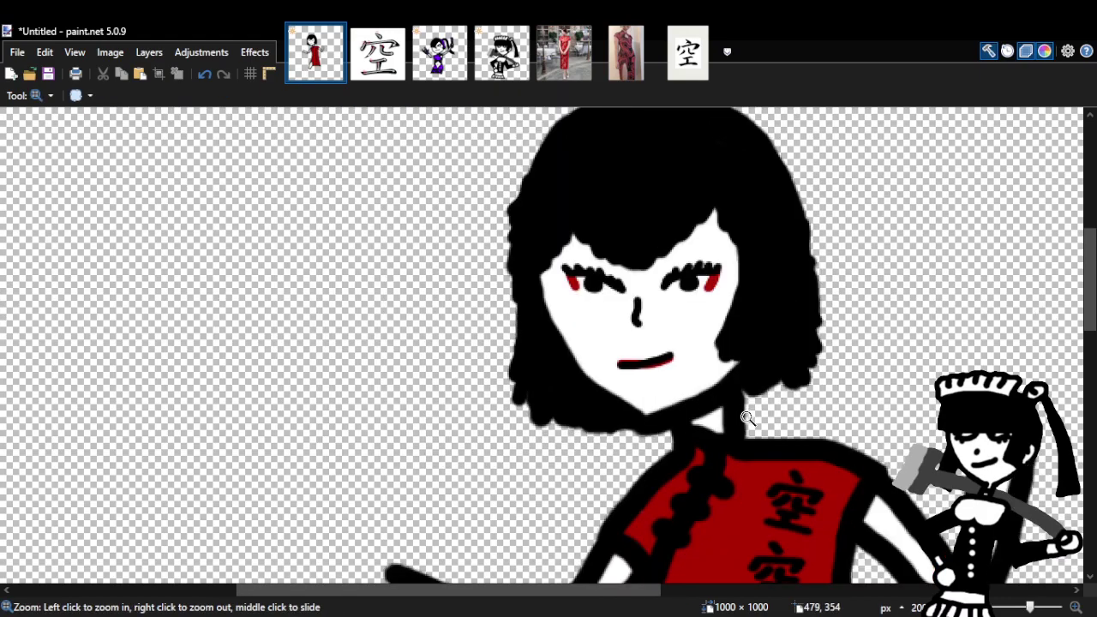
pyautogui.rightClick(748, 418)
pyautogui.click(702, 394)
pyautogui.click(668, 377)
pyautogui.click(666, 372)
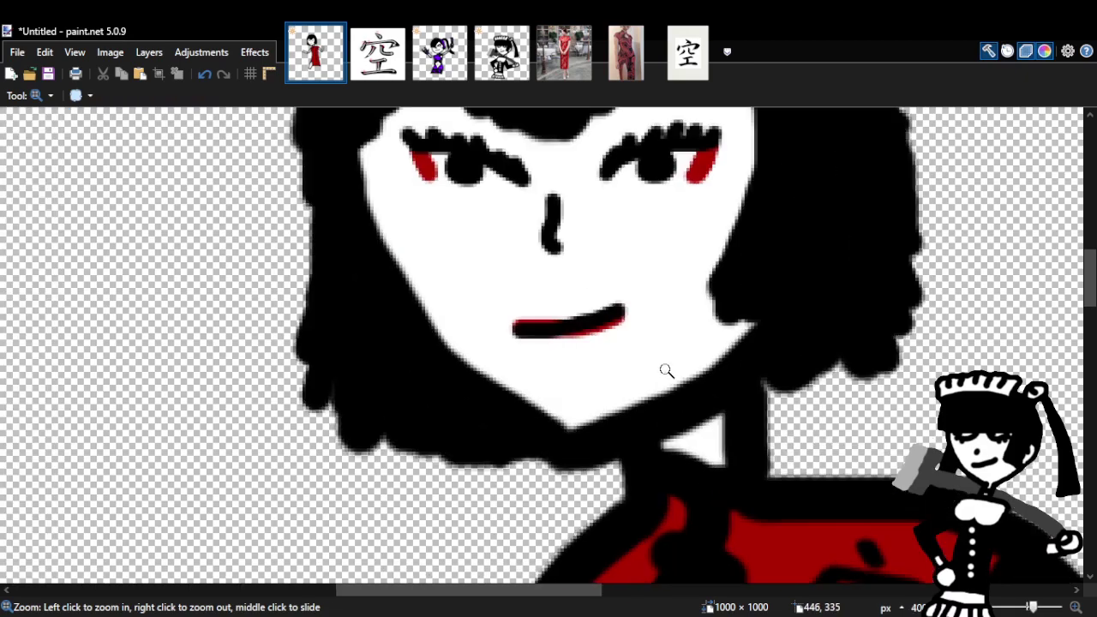
pyautogui.click(660, 411)
pyautogui.click(655, 438)
pyautogui.click(206, 74)
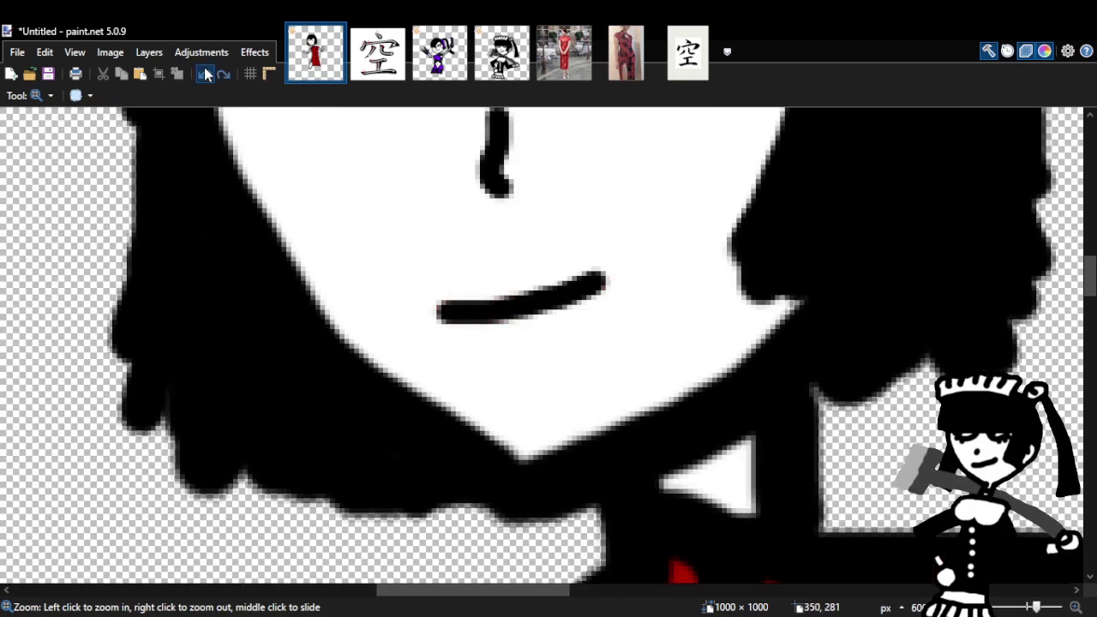
# Paint a thin dark red lip line along the whole lower edge of the black smirk.
pyautogui.press('b')
pyautogui.moveTo(451, 318)
pyautogui.mouseDown()
pyautogui.moveTo(602, 281)
pyautogui.moveTo(454, 319)
pyautogui.mouseUp()
pyautogui.press('z')
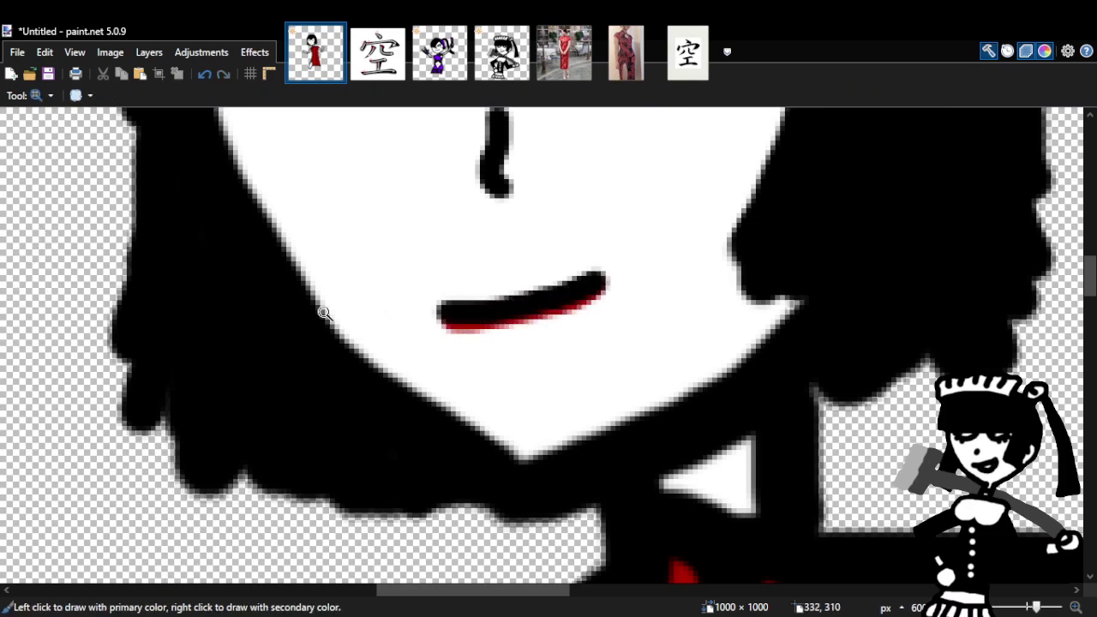
pyautogui.rightClick(783, 362)
pyautogui.rightClick(784, 366)
pyautogui.rightClick(783, 366)
pyautogui.click(787, 359)
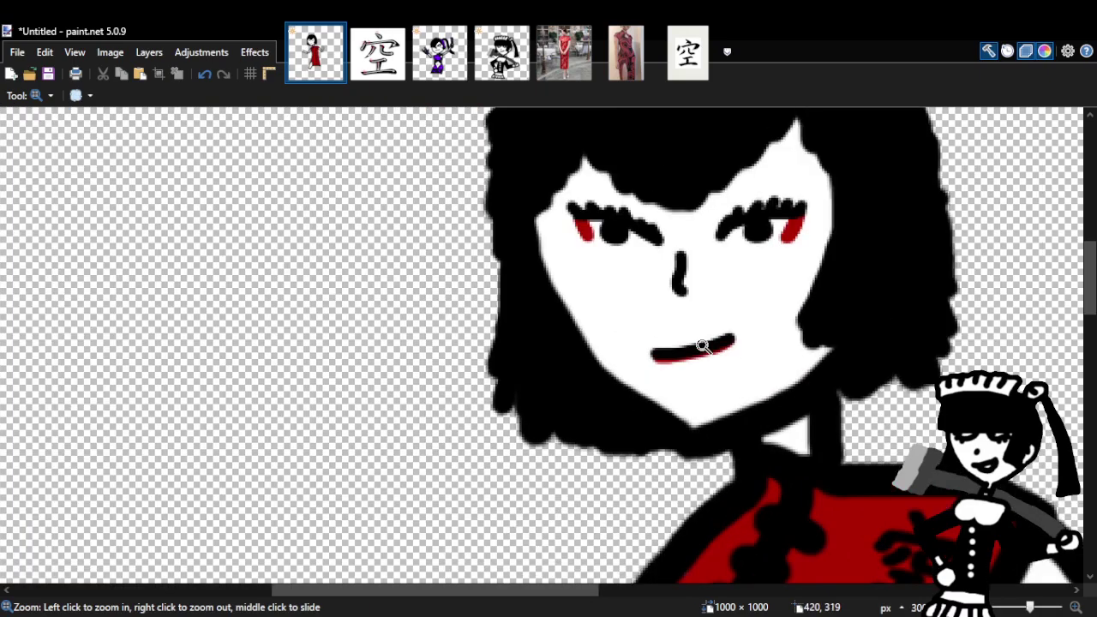
pyautogui.click(702, 343)
pyautogui.click(702, 345)
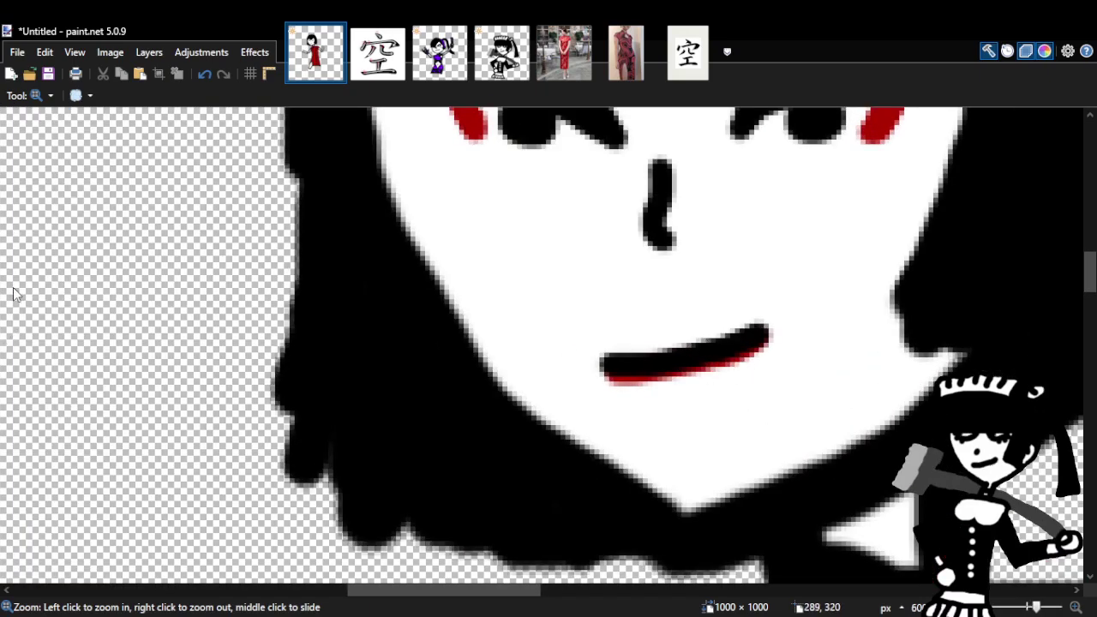
# Try a thin dark red lip line along the upper edge of the black smirk and review it against the whole face.
pyautogui.press('b')
pyautogui.moveTo(610, 355); pyautogui.dragTo(746, 331)
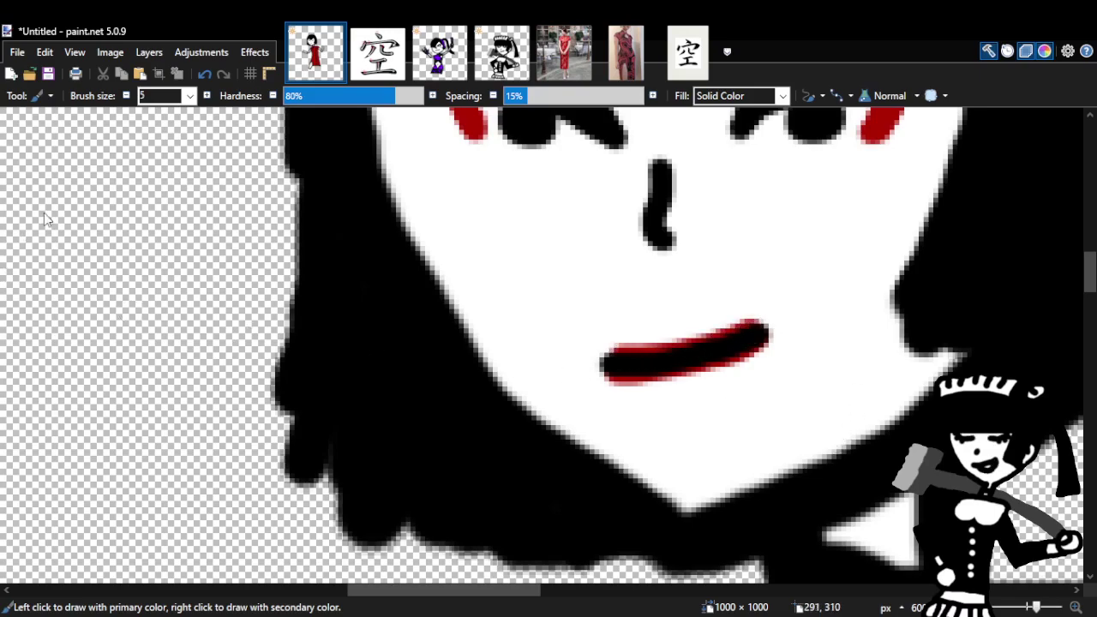
pyautogui.press('z')
pyautogui.rightClick(661, 307)
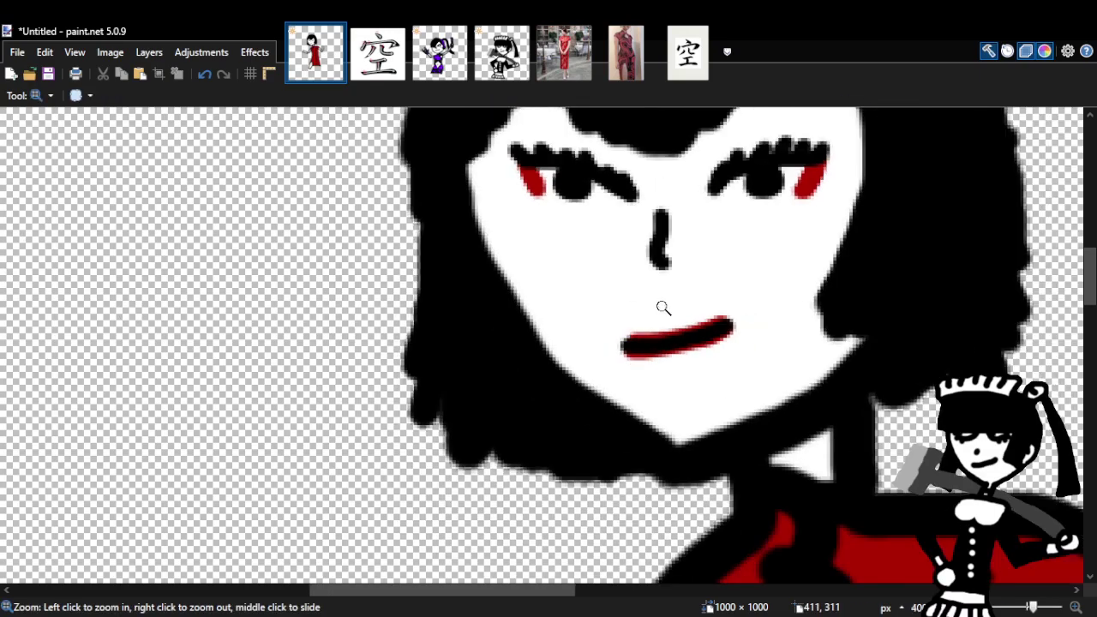
pyautogui.rightClick(664, 307)
pyautogui.rightClick(801, 284)
pyautogui.rightClick(774, 285)
pyautogui.click(774, 285)
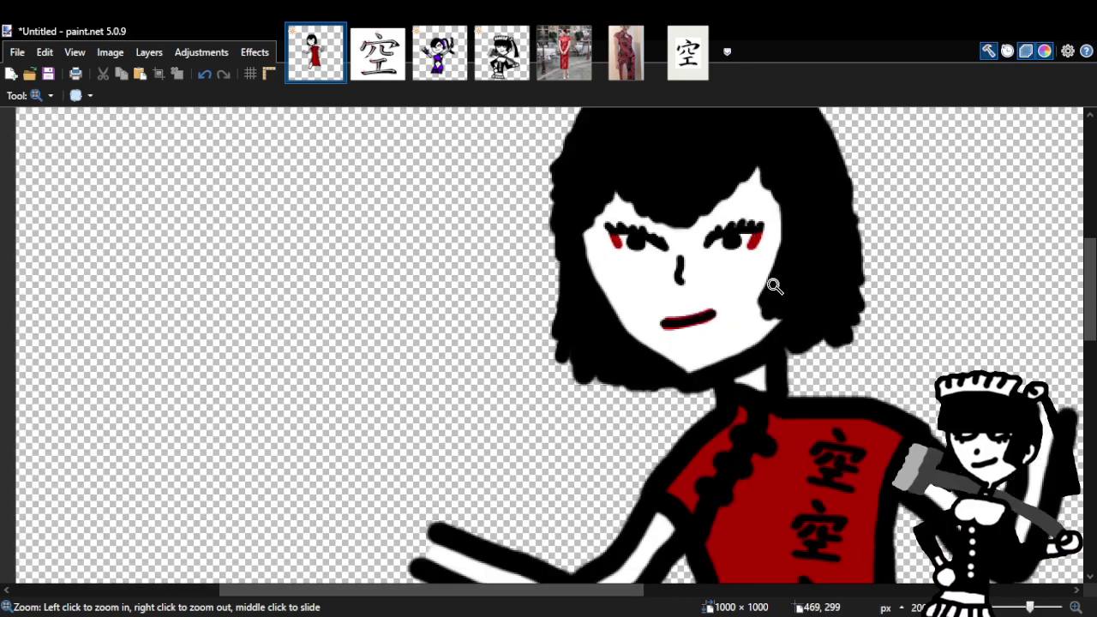
pyautogui.click(774, 286)
pyautogui.click(728, 292)
pyautogui.click(471, 354)
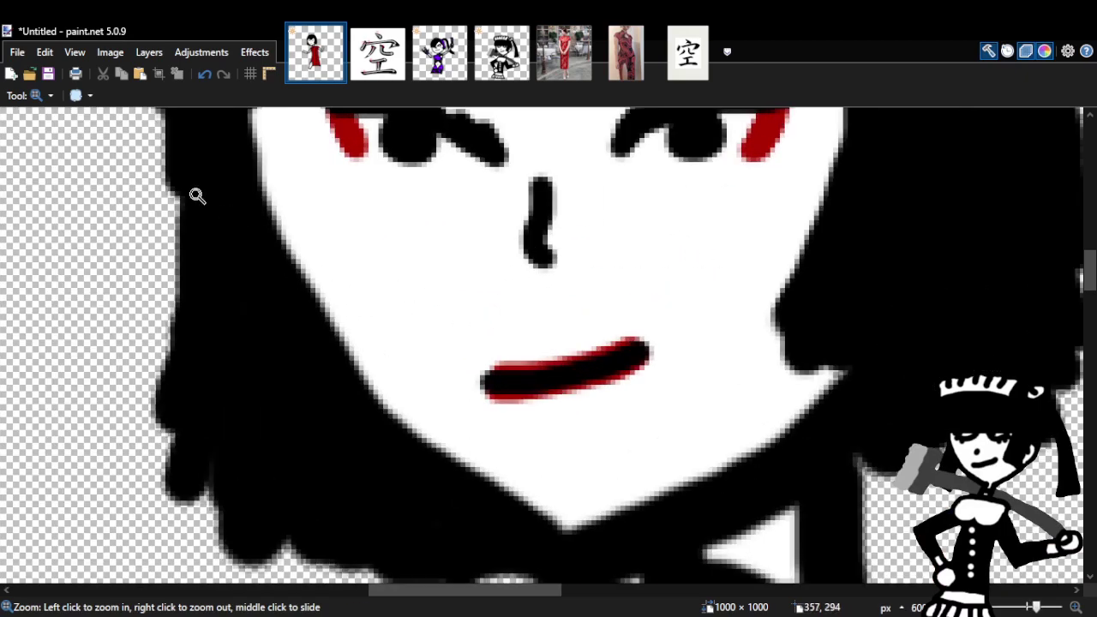
# Undo the dark red lip lines on both edges of the smirk while keeping the black mouth line.
pyautogui.click(203, 76)
pyautogui.click(203, 76)
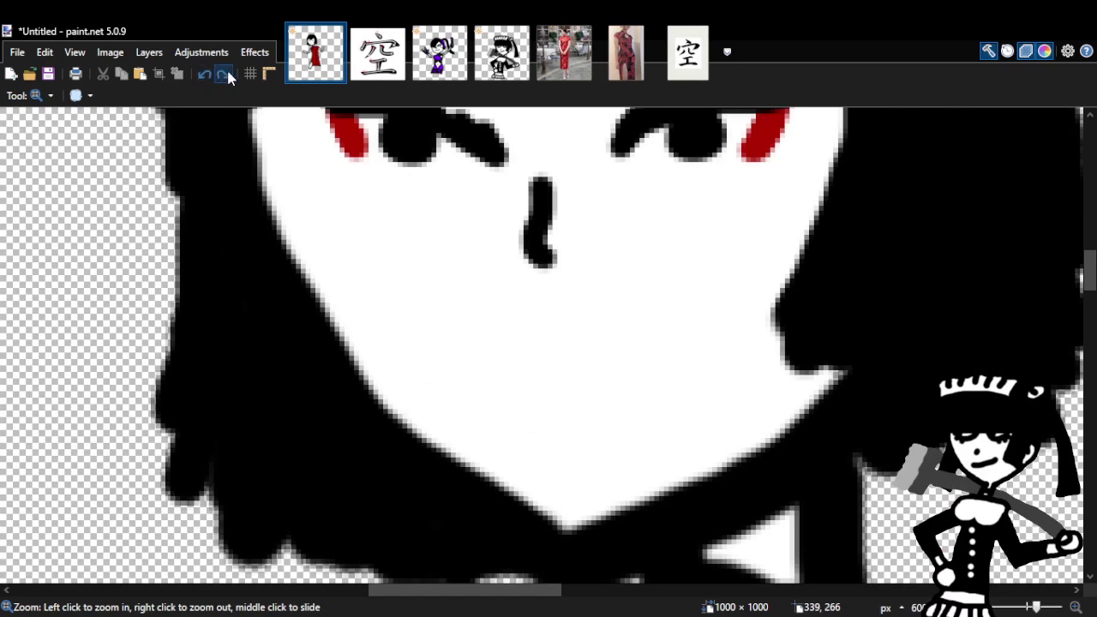
pyautogui.click(224, 75)
# Try dark red strokes directly over the top of the black smirk and undo them.
pyautogui.moveTo(486, 377); pyautogui.dragTo(586, 361)
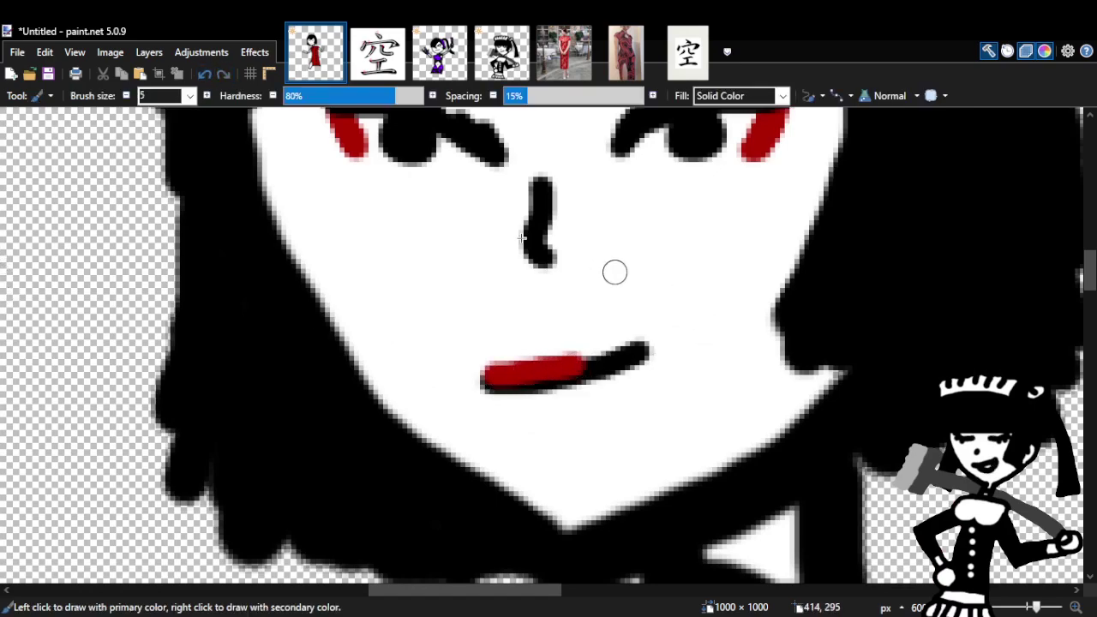
pyautogui.click(203, 75)
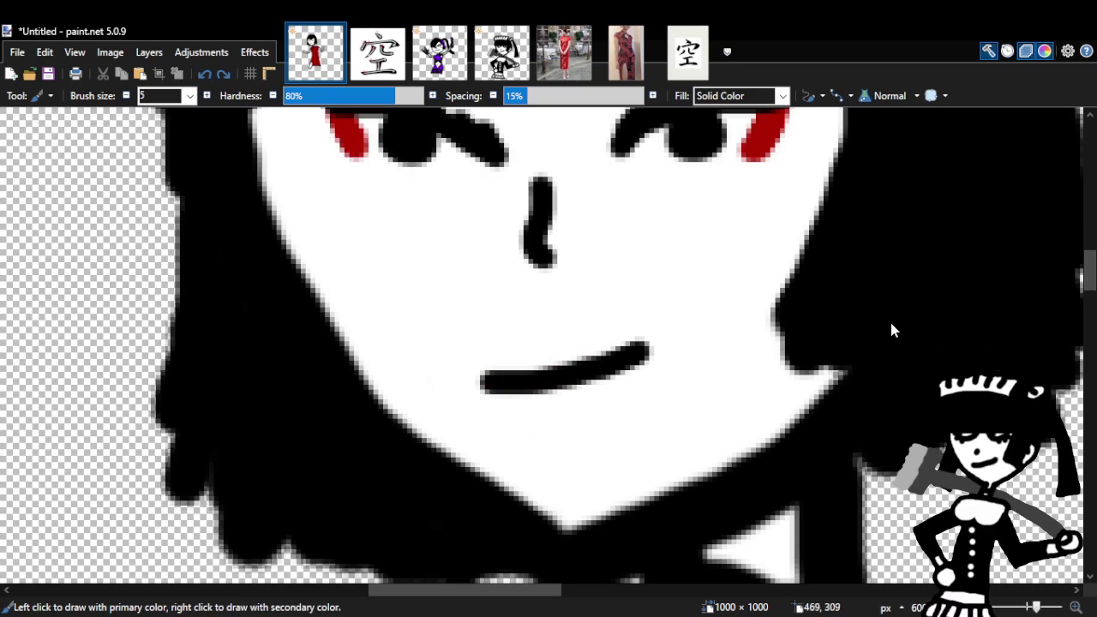
pyautogui.moveTo(485, 375)
pyautogui.mouseDown()
pyautogui.moveTo(575, 371)
pyautogui.moveTo(638, 346)
pyautogui.mouseUp()
pyautogui.click(203, 75)
# Try a dark red upper lip line from one corner of the smirk to the other and undo it.
pyautogui.moveTo(485, 374); pyautogui.dragTo(644, 337)
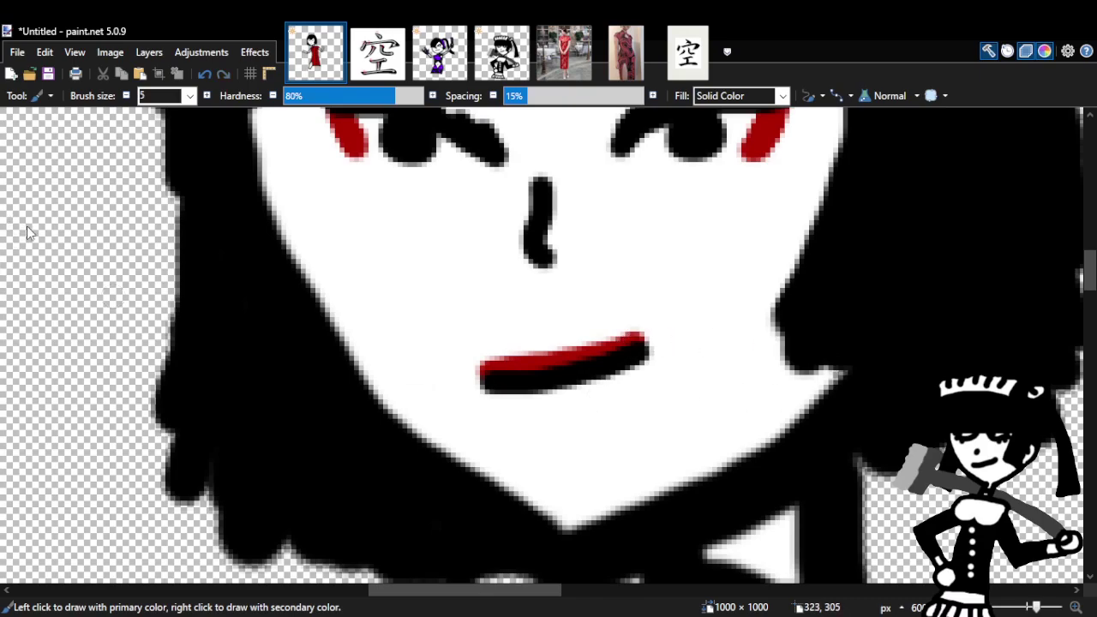
pyautogui.press('z')
pyautogui.rightClick(585, 282)
pyautogui.rightClick(717, 283)
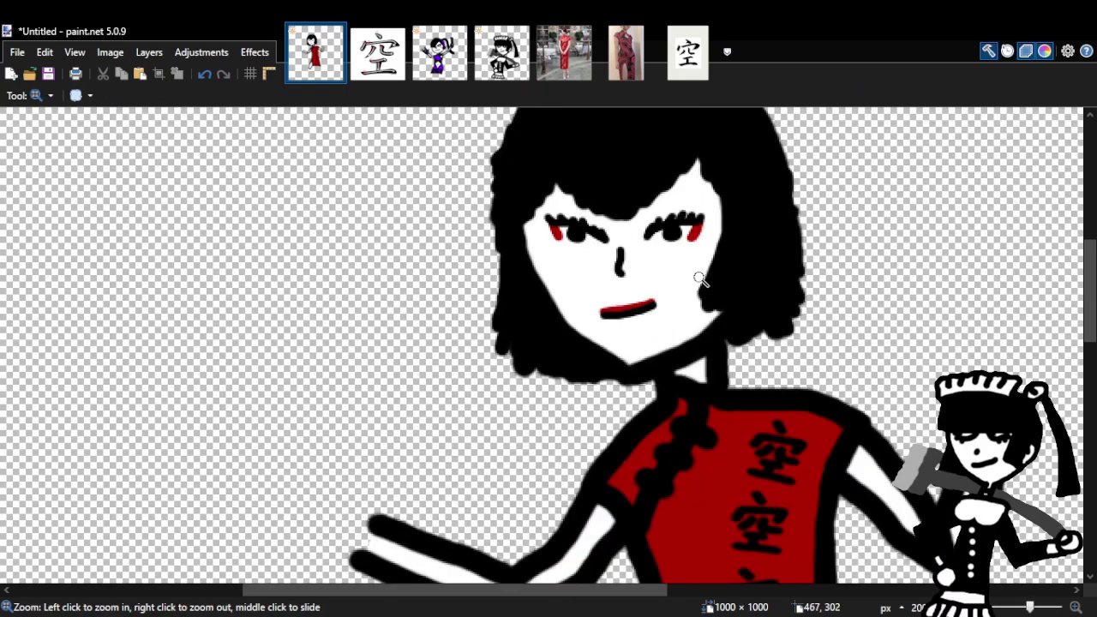
pyautogui.click(705, 282)
pyautogui.click(680, 269)
pyautogui.click(206, 77)
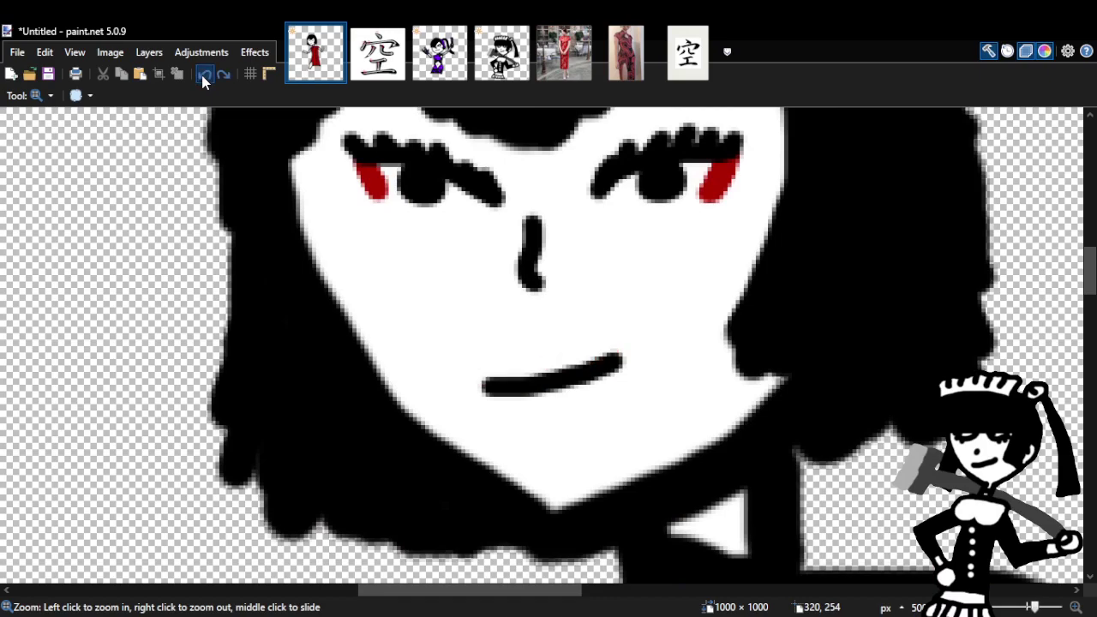
# Try a dark red lower lip line along the full underside of the smirk and undo it.
pyautogui.press('b')
pyautogui.moveTo(489, 400); pyautogui.dragTo(611, 367)
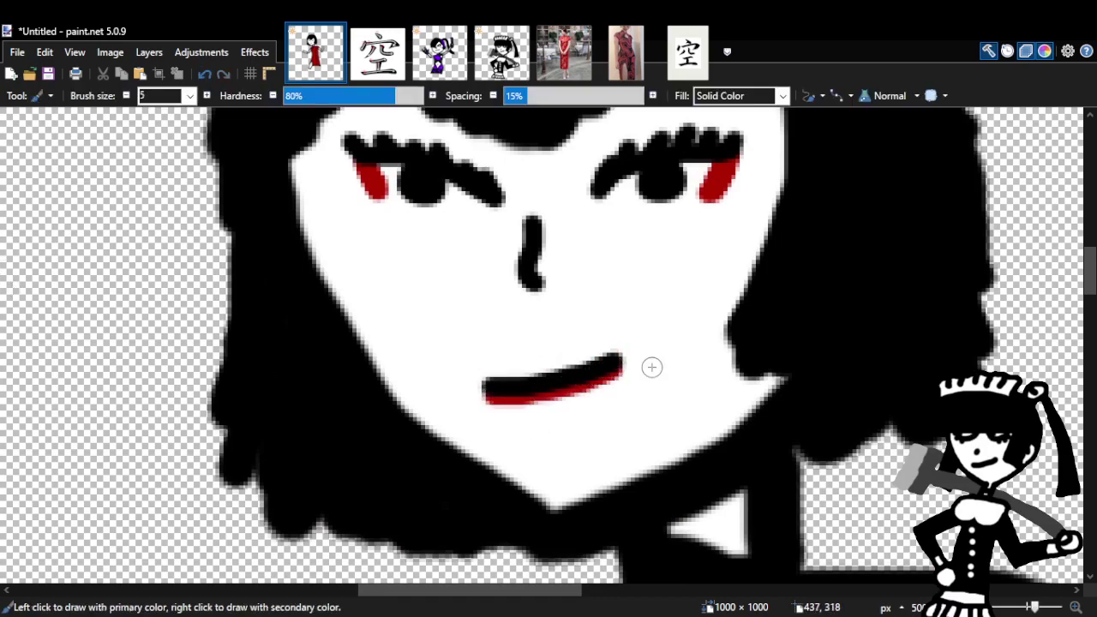
pyautogui.press('z')
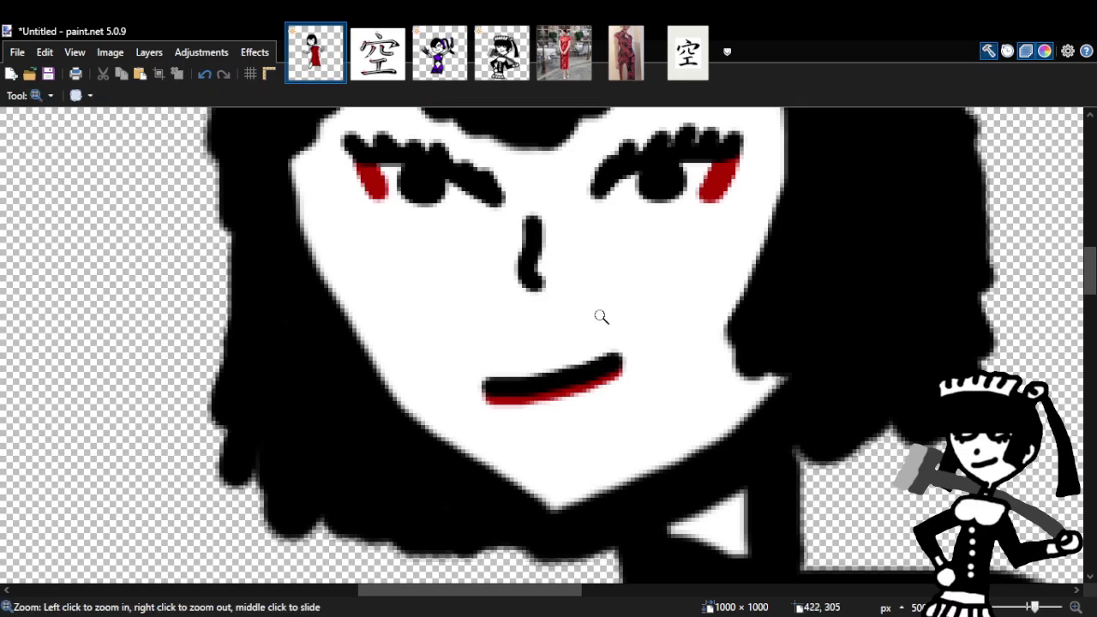
pyautogui.rightClick(539, 311)
pyautogui.rightClick(624, 318)
pyautogui.rightClick(651, 318)
pyautogui.rightClick(683, 318)
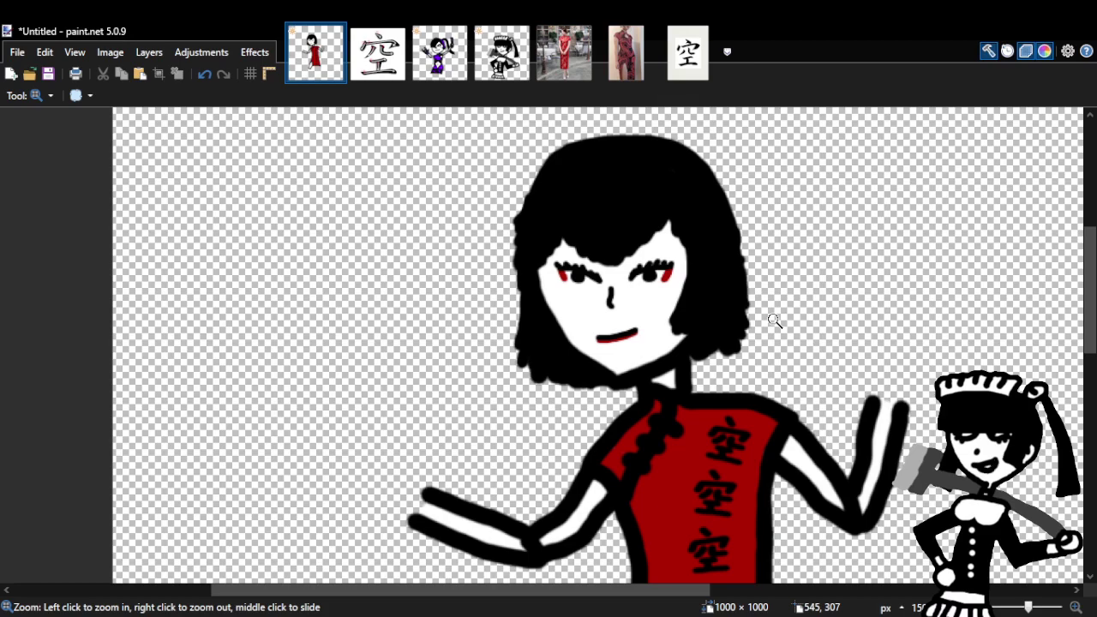
pyautogui.click(697, 337)
pyautogui.click(697, 338)
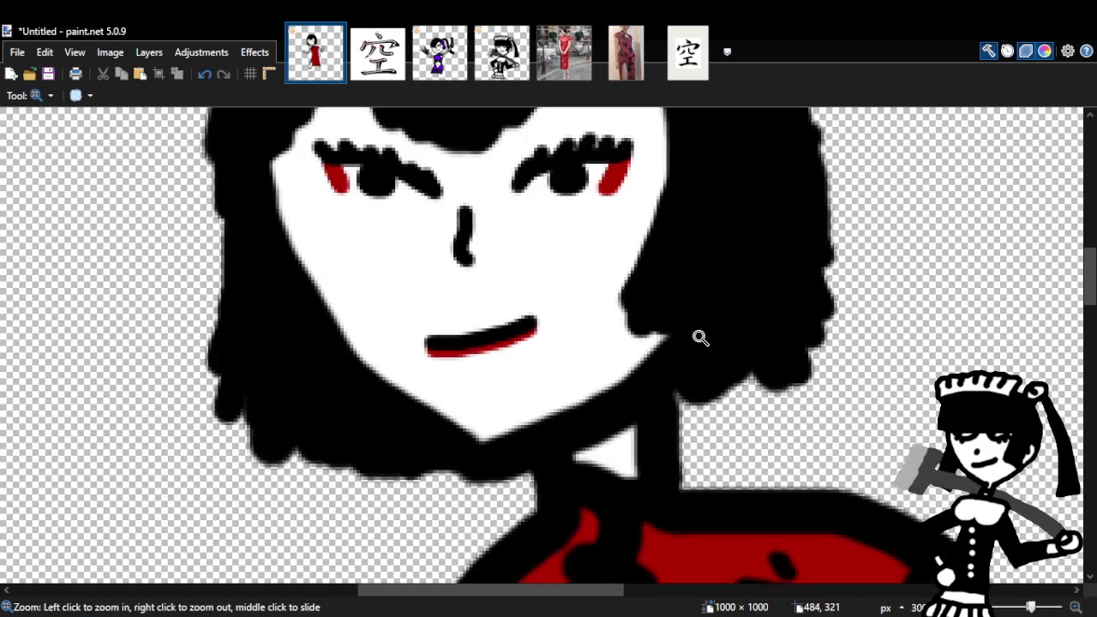
pyautogui.click(698, 337)
pyautogui.click(290, 342)
pyautogui.click(290, 342)
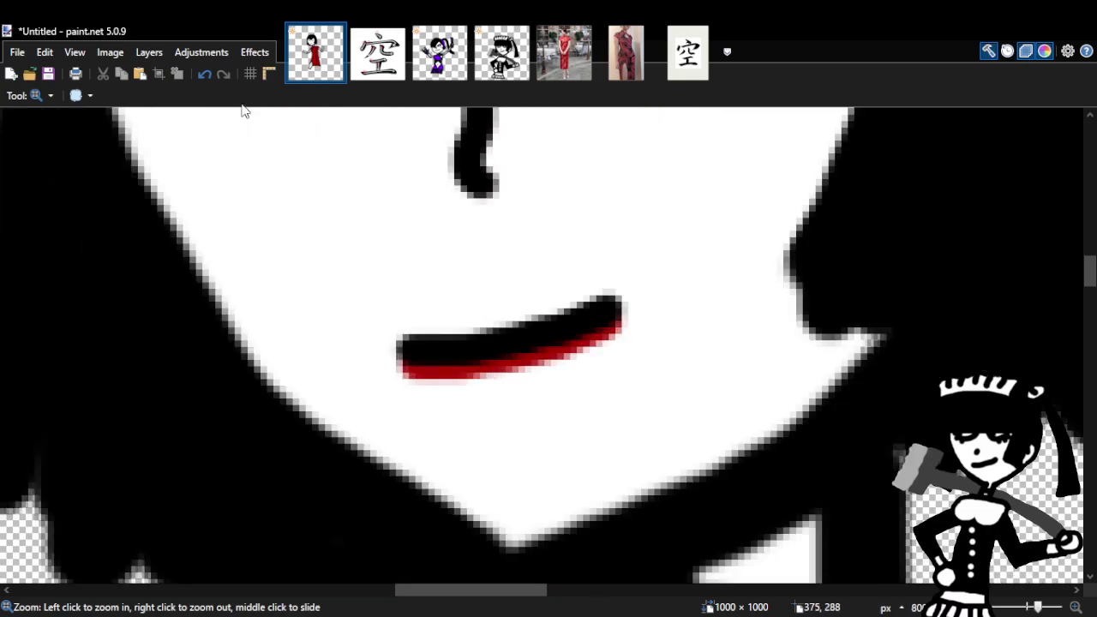
pyautogui.click(205, 74)
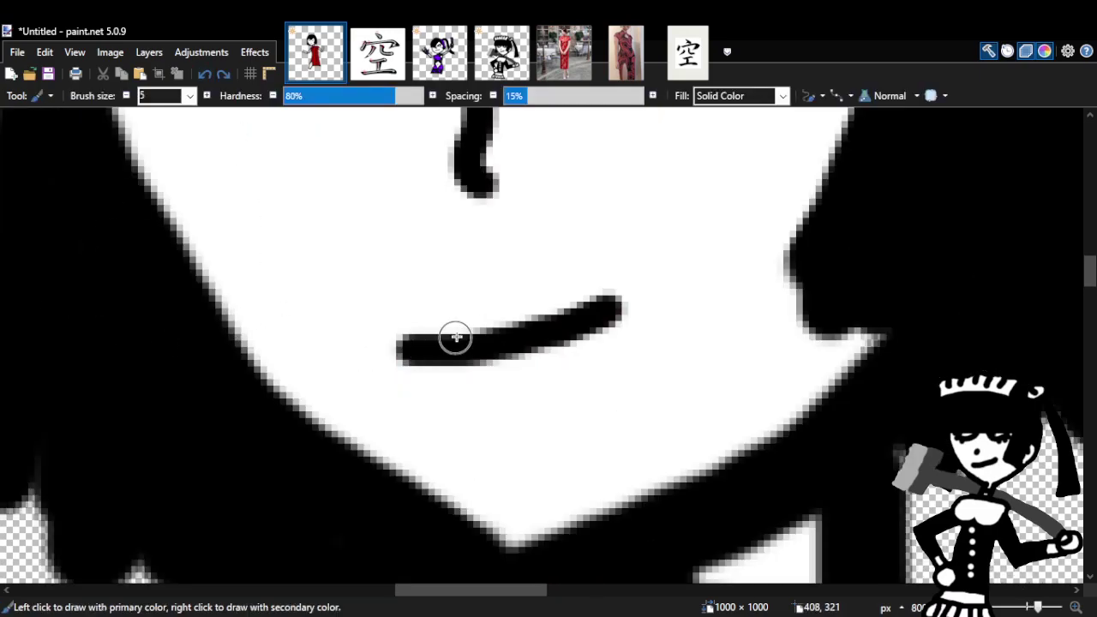
# Try a dark red upper lip shaped as two separate bumps above the smirk and undo it.
pyautogui.moveTo(409, 330)
pyautogui.mouseDown()
pyautogui.moveTo(489, 337)
pyautogui.moveTo(610, 300)
pyautogui.mouseUp()
pyautogui.press('z')
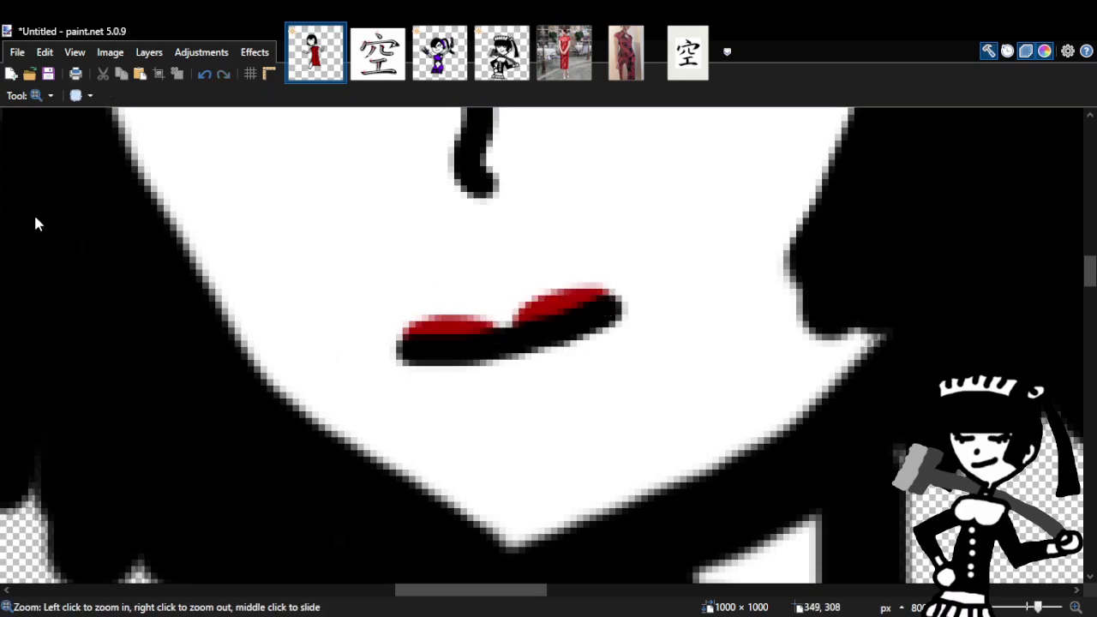
pyautogui.rightClick(342, 253)
pyautogui.rightClick(342, 253)
pyautogui.rightClick(344, 254)
pyautogui.click(343, 254)
pyautogui.click(341, 261)
pyautogui.click(340, 264)
pyautogui.click(340, 266)
pyautogui.press('b')
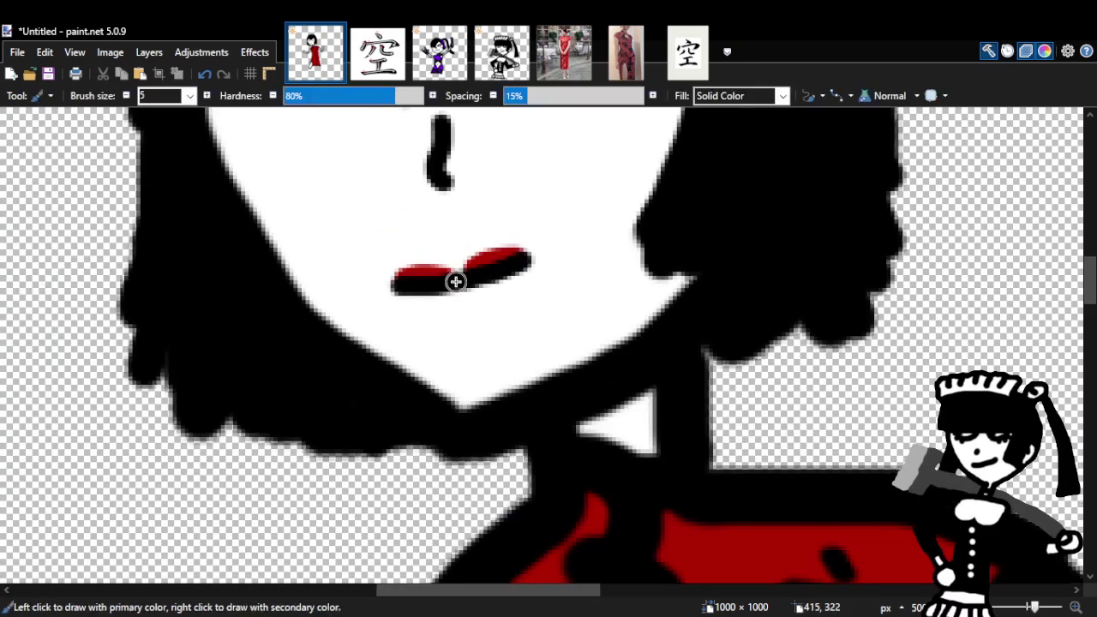
pyautogui.press('z')
pyautogui.rightClick(534, 269)
pyautogui.rightClick(534, 269)
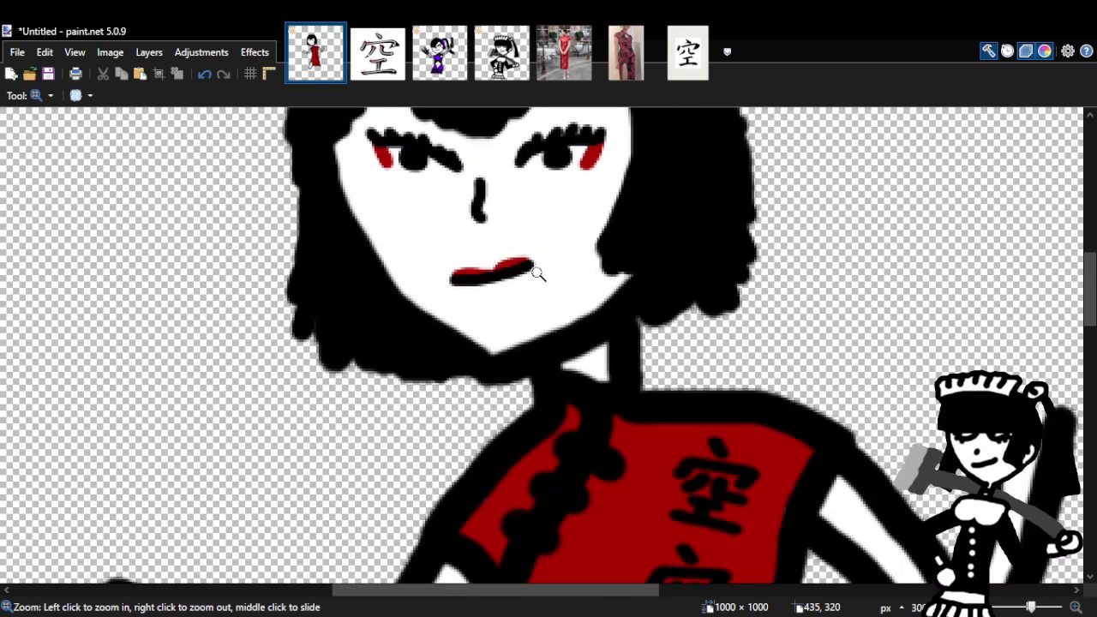
pyautogui.rightClick(536, 272)
pyautogui.rightClick(537, 273)
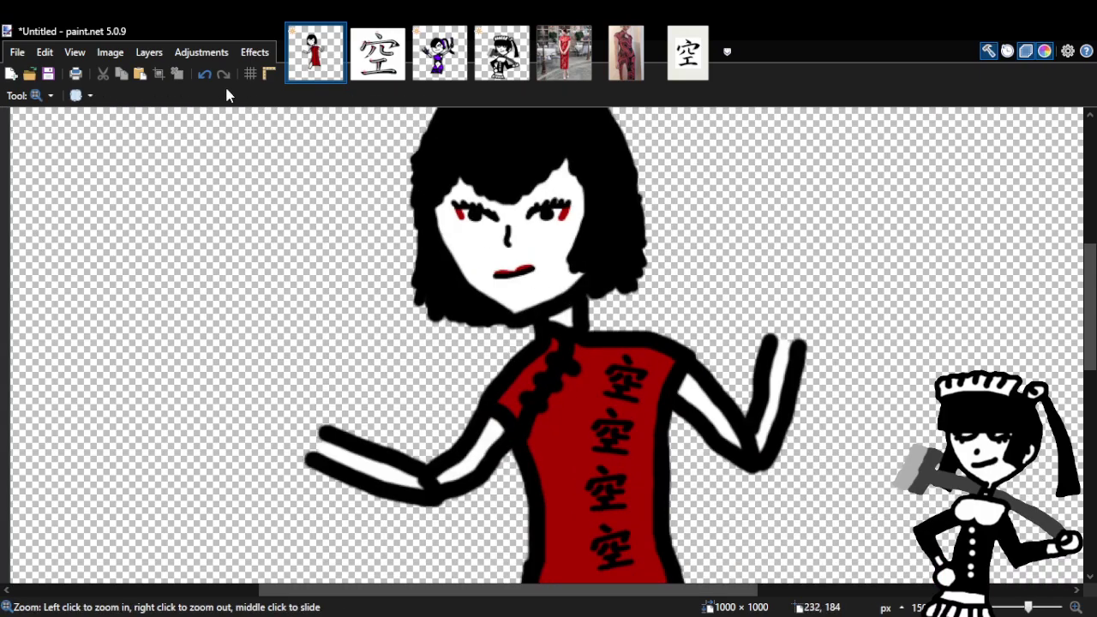
pyautogui.click(207, 76)
# Try a short curved dark red lower lip under the smirk's left and middle part and undo it.
pyautogui.click(507, 286)
pyautogui.click(521, 277)
pyautogui.click(521, 275)
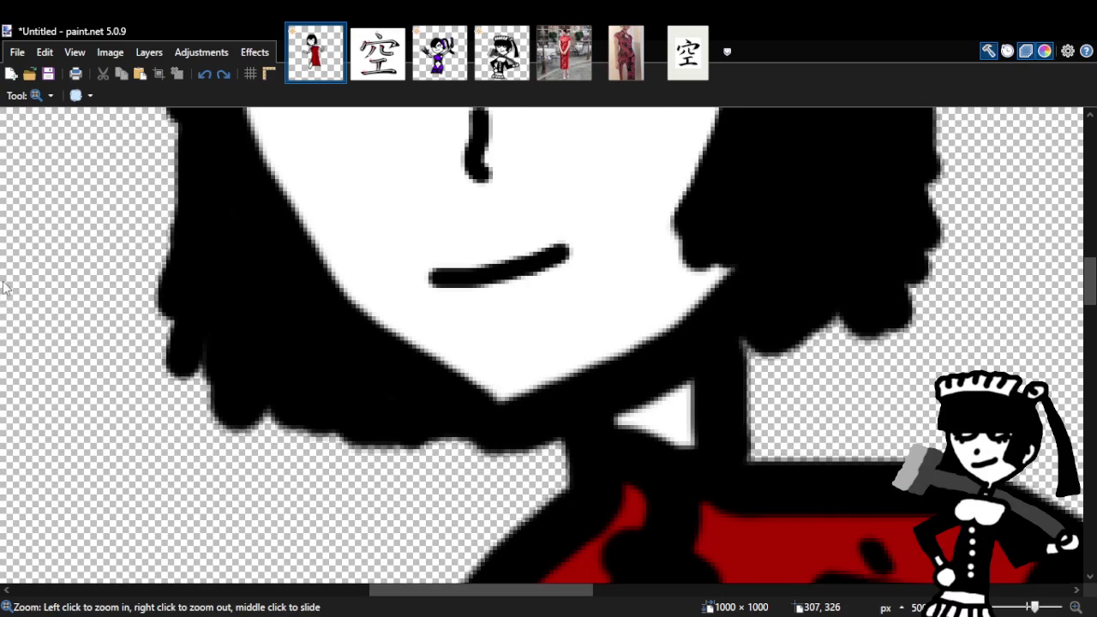
pyautogui.press('b')
pyautogui.moveTo(440, 287); pyautogui.dragTo(533, 274)
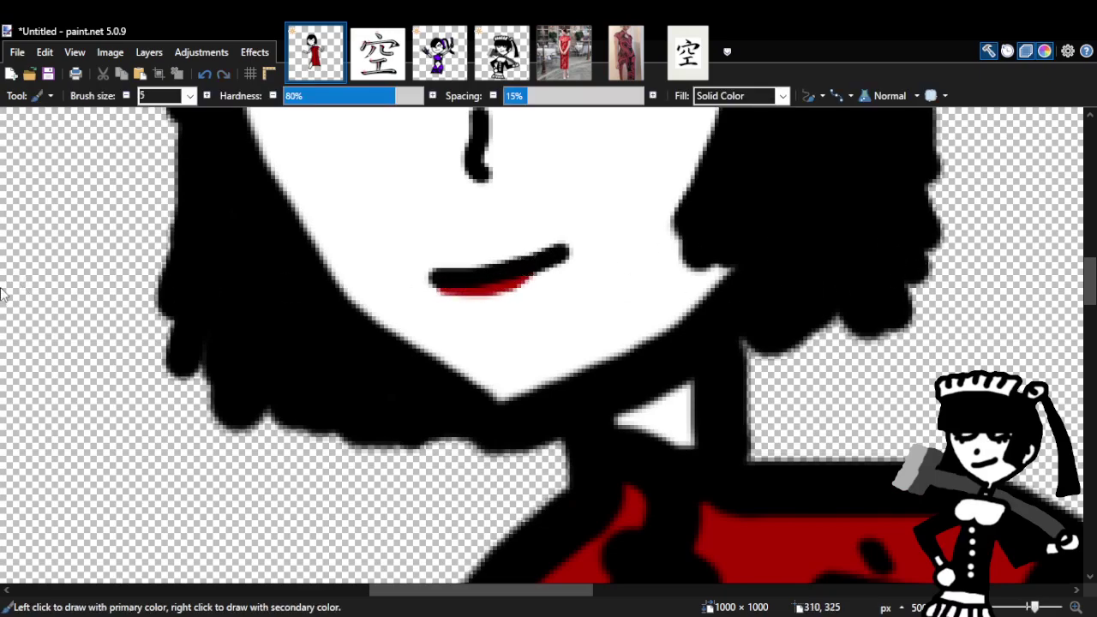
pyautogui.press('z')
pyautogui.rightClick(631, 321)
pyautogui.rightClick(631, 320)
pyautogui.click(631, 320)
pyautogui.click(639, 350)
pyautogui.click(204, 77)
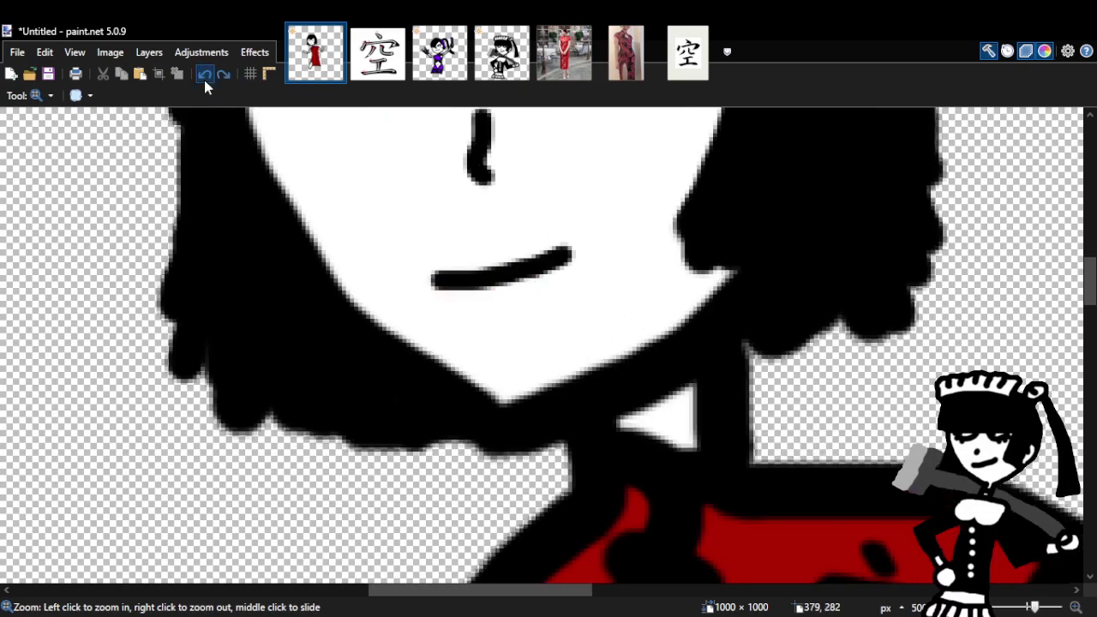
# Try a short dark red upper lip above only the right half of the smirk and undo it.
pyautogui.press('b')
pyautogui.moveTo(490, 266); pyautogui.dragTo(557, 254)
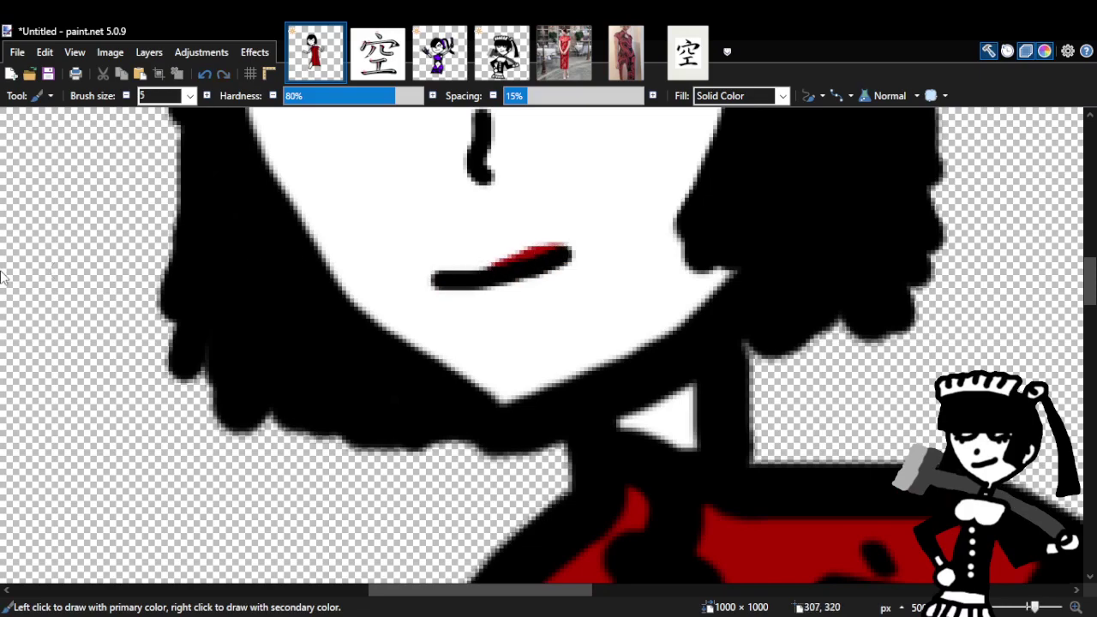
pyautogui.press('z')
pyautogui.rightClick(591, 287)
pyautogui.rightClick(591, 287)
pyautogui.rightClick(593, 288)
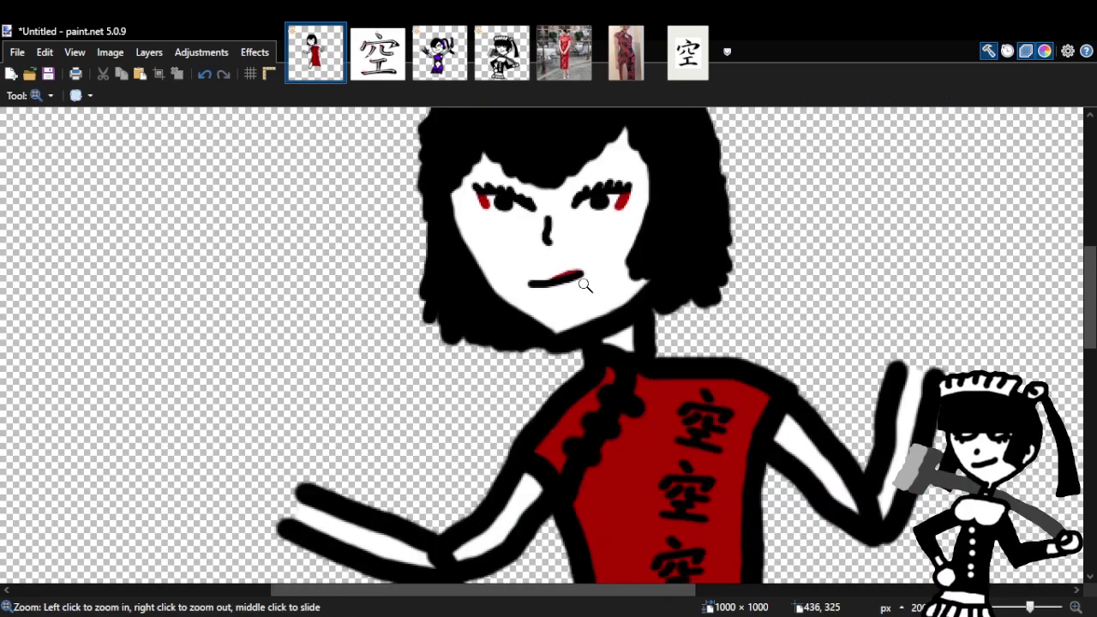
pyautogui.click(586, 285)
pyautogui.click(583, 283)
pyautogui.click(204, 73)
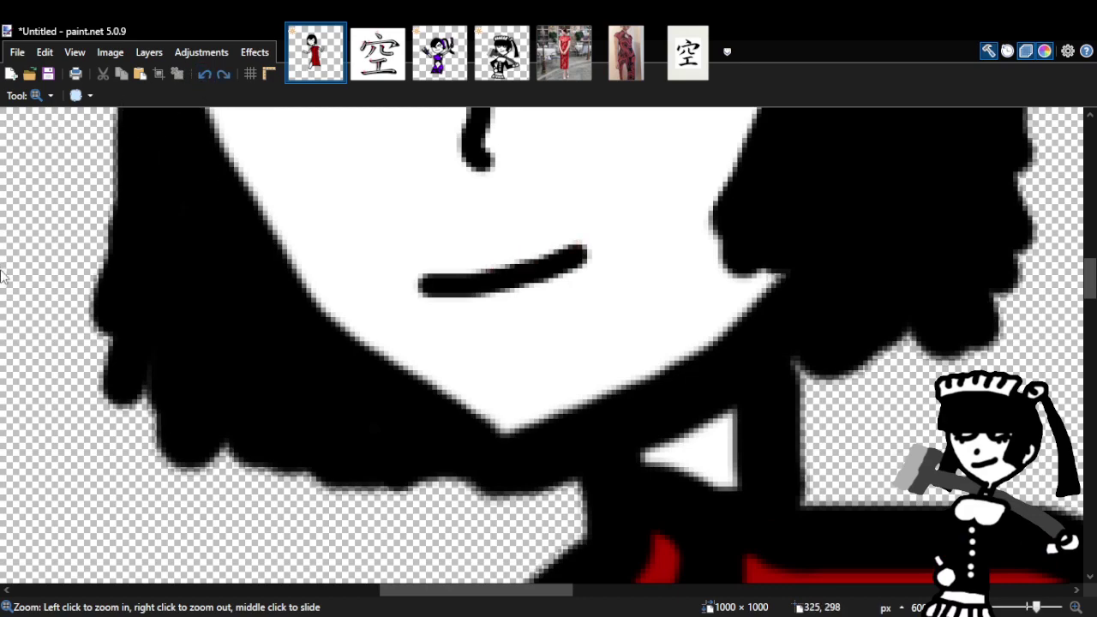
# Try a dark red upper lip line from the smirk's left end to just short of its right end.
pyautogui.press('b')
pyautogui.moveTo(424, 274); pyautogui.dragTo(553, 254)
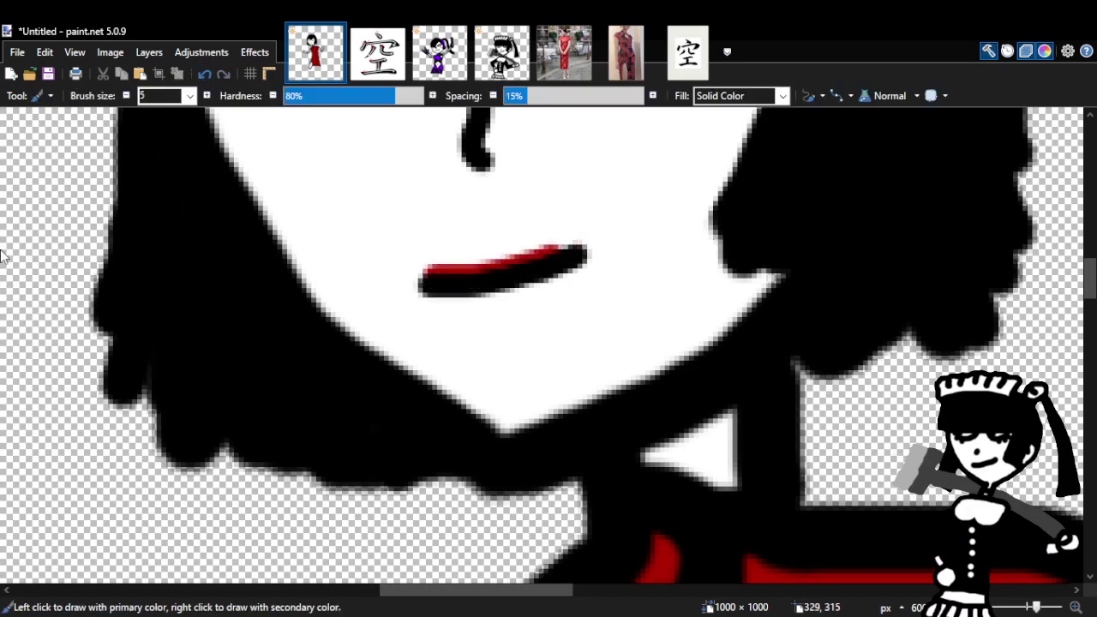
pyautogui.press('z')
pyautogui.rightClick(669, 237)
pyautogui.rightClick(668, 237)
pyautogui.rightClick(669, 238)
pyautogui.click(683, 228)
pyautogui.click(683, 228)
pyautogui.click(683, 228)
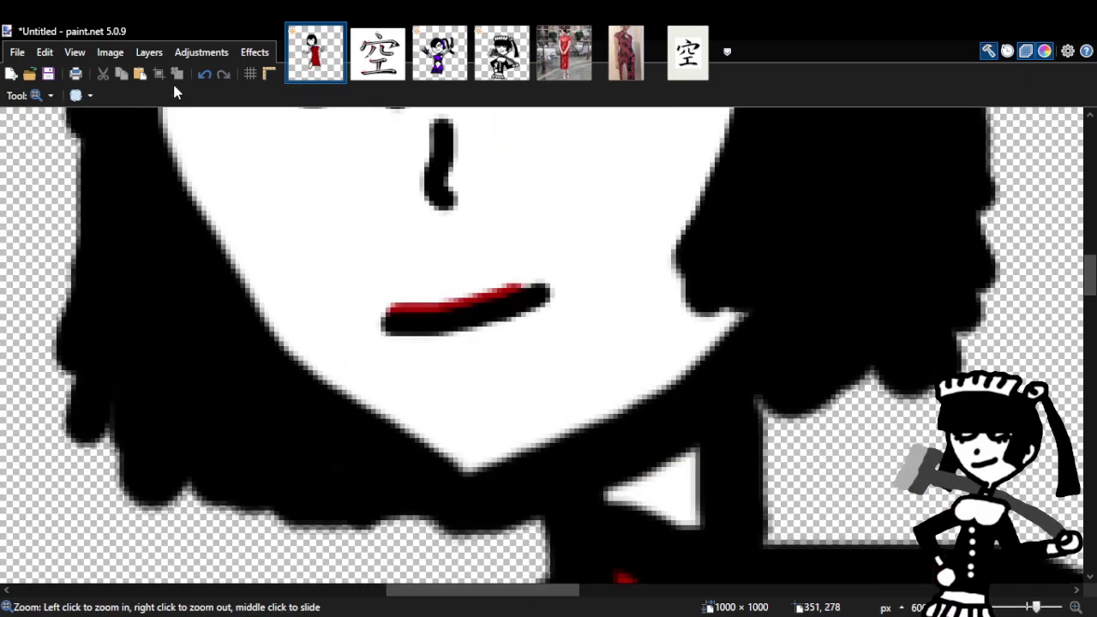
# Try a tapering dark red upper lip line that leaves the smirk's left end black and undo it.
pyautogui.press('b')
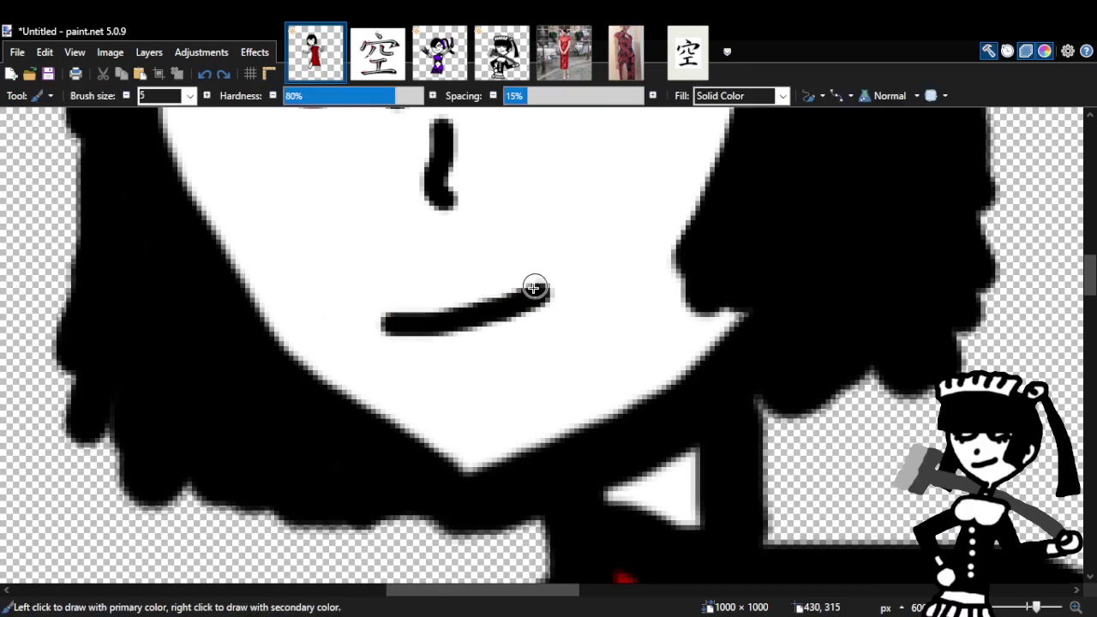
pyautogui.moveTo(542, 285); pyautogui.dragTo(384, 325)
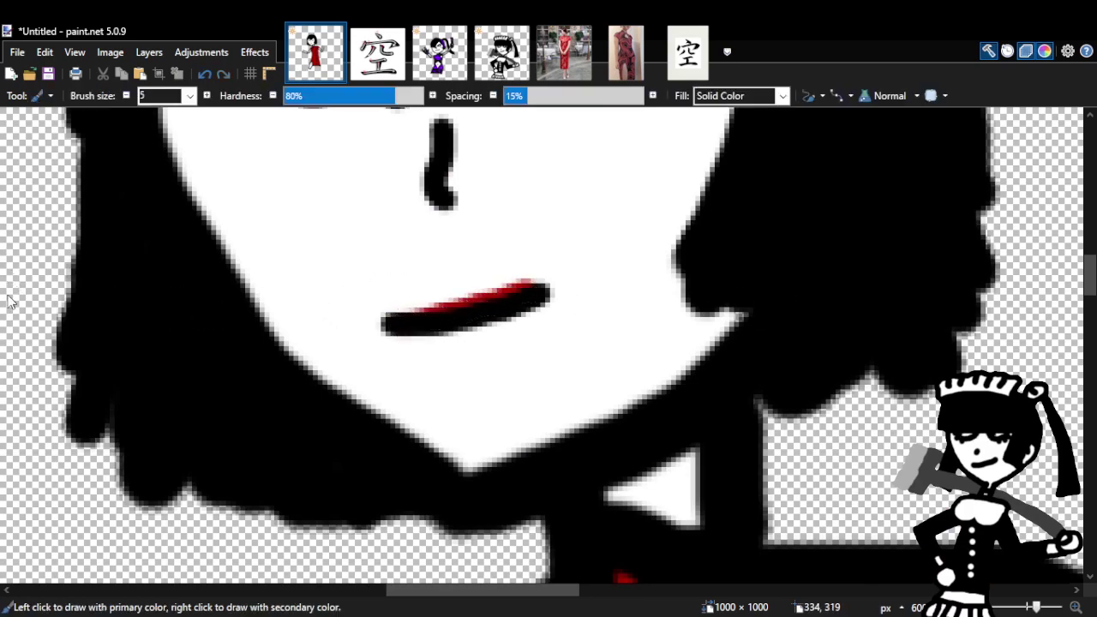
pyautogui.press('z')
pyautogui.rightClick(707, 258)
pyautogui.rightClick(707, 259)
pyautogui.rightClick(708, 259)
pyautogui.rightClick(707, 258)
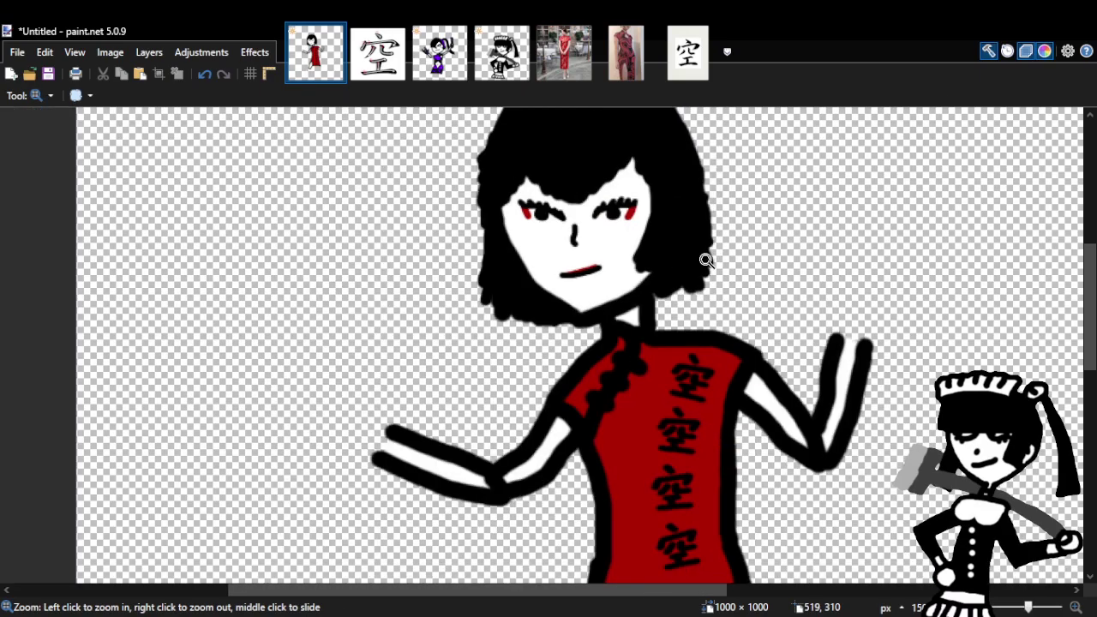
pyautogui.rightClick(708, 258)
pyautogui.click(690, 255)
pyautogui.click(646, 252)
pyautogui.click(617, 257)
pyautogui.click(592, 262)
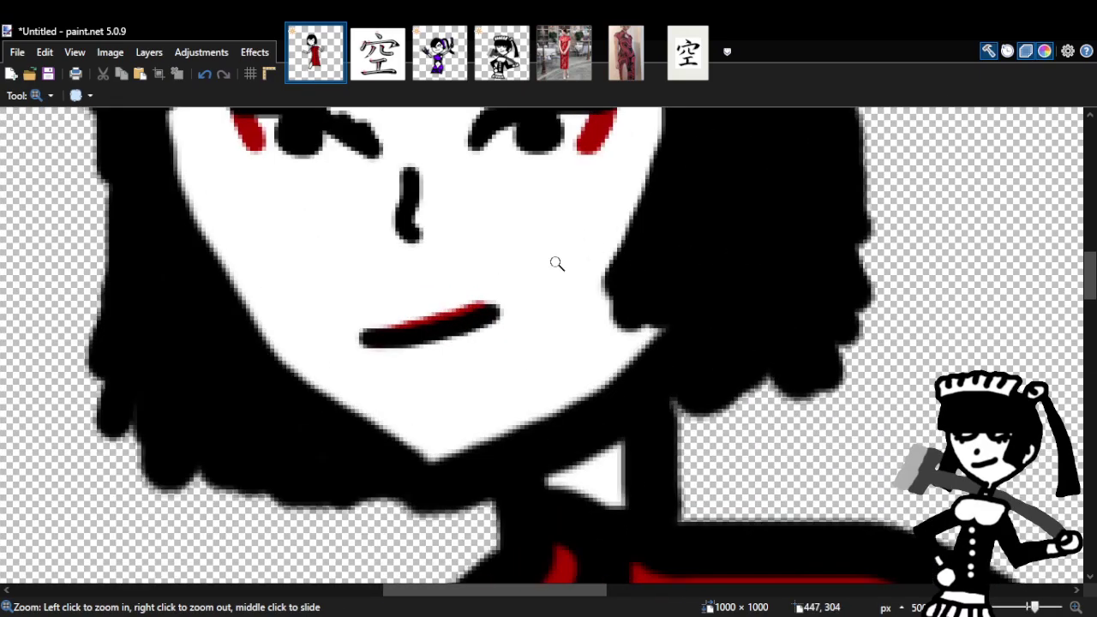
pyautogui.click(363, 284)
pyautogui.click(362, 284)
pyautogui.click(202, 75)
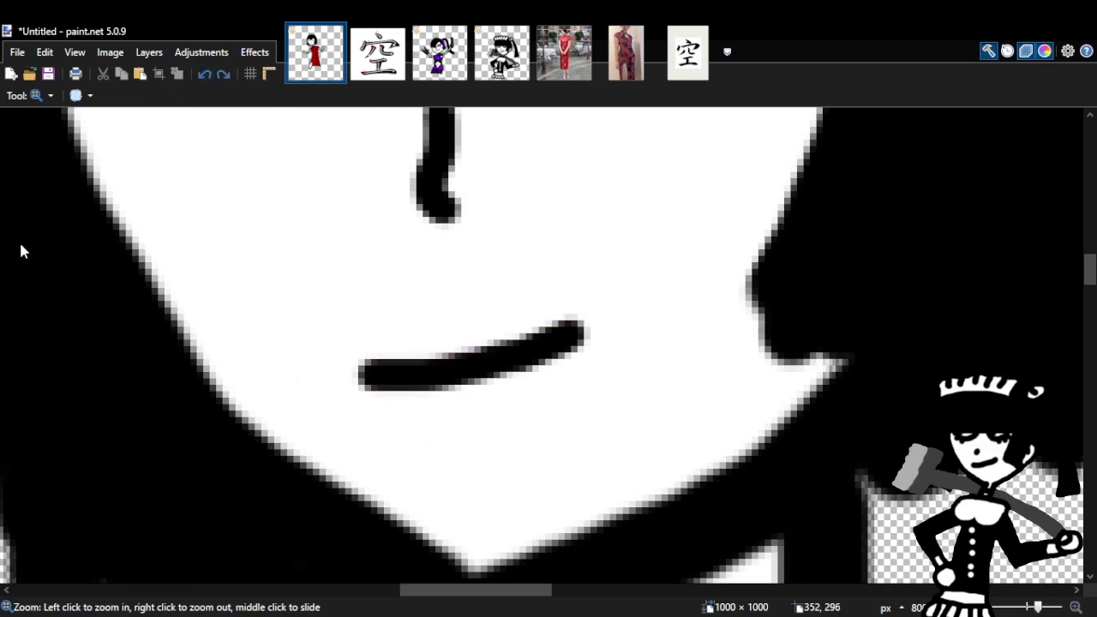
# Paint dark red lips along the smirk's upper edge toward the right and its lower edge toward the left.
pyautogui.press('b')
pyautogui.moveTo(516, 343)
pyautogui.mouseDown()
pyautogui.moveTo(549, 329)
pyautogui.moveTo(384, 385)
pyautogui.moveTo(486, 363)
pyautogui.mouseUp()
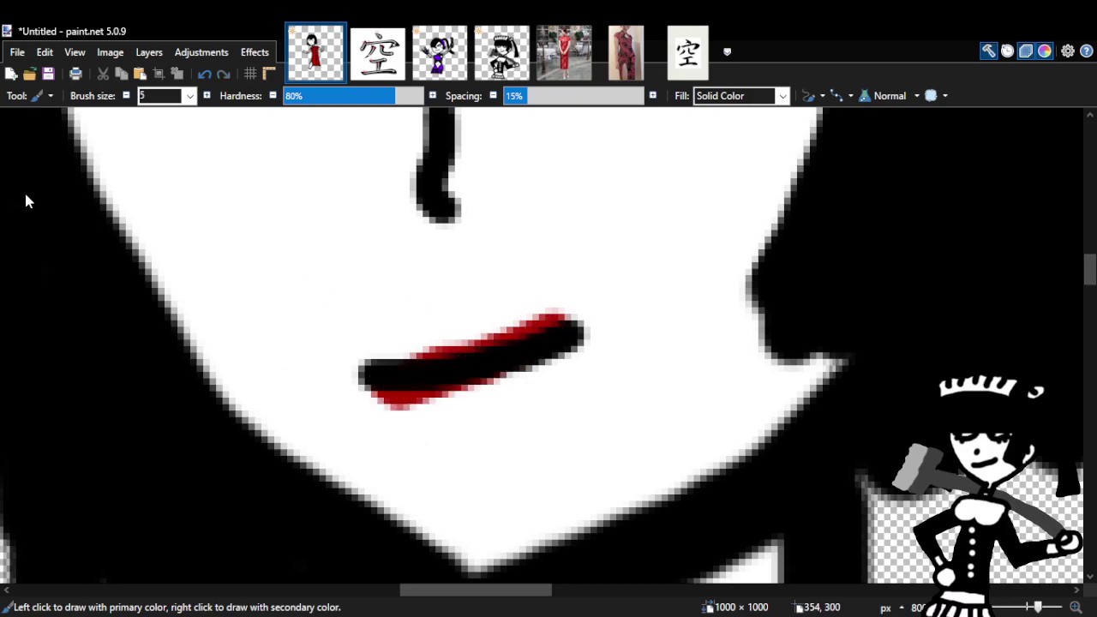
pyautogui.press('z')
pyautogui.scroll(-8, 609, 291)
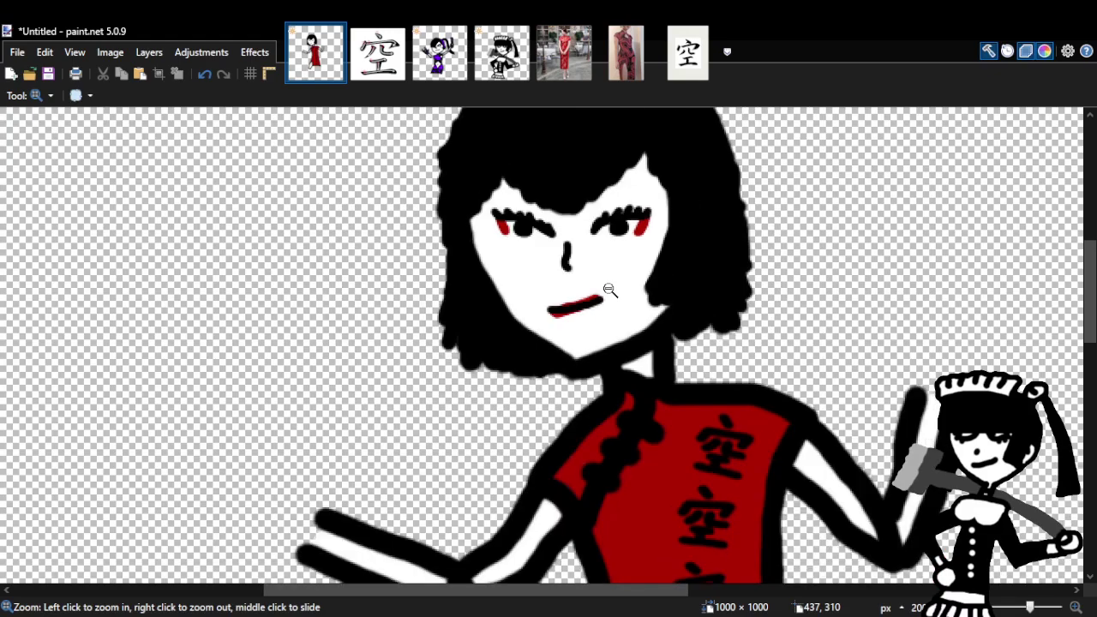
# Undo the last red lip stroke and paint a round dark red dot at each end of the smirk.
pyautogui.scroll(9, 609, 291)
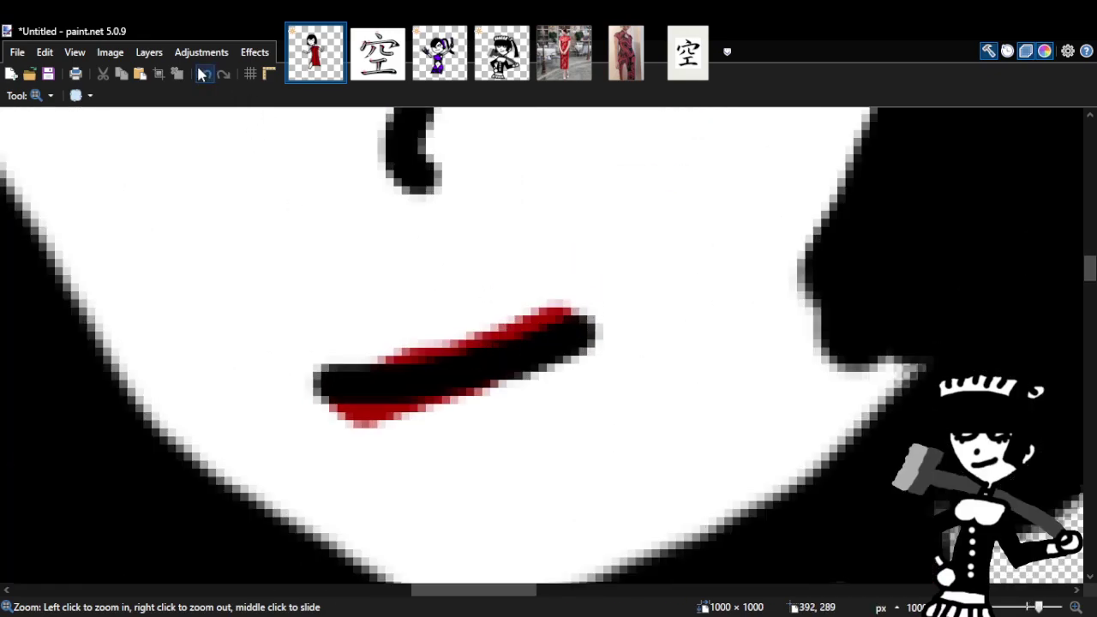
pyautogui.click(202, 74)
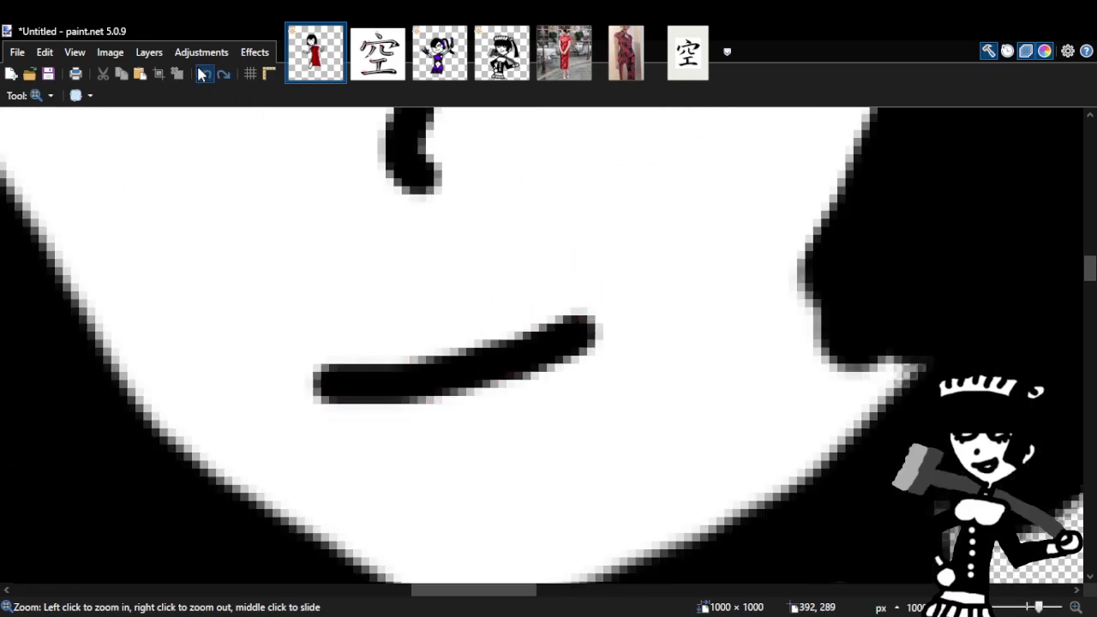
pyautogui.press('b')
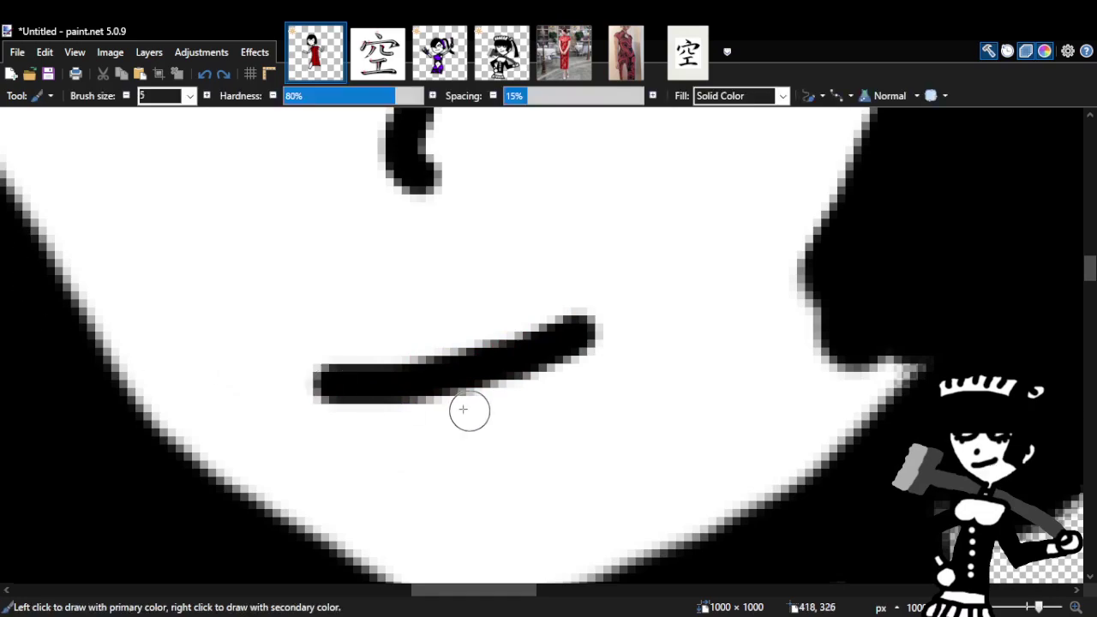
pyautogui.moveTo(324, 374)
pyautogui.mouseDown()
pyautogui.moveTo(333, 402)
pyautogui.moveTo(357, 391)
pyautogui.moveTo(356, 373)
pyautogui.moveTo(337, 363)
pyautogui.moveTo(329, 394)
pyautogui.mouseUp()
pyautogui.moveTo(588, 319)
pyautogui.mouseDown()
pyautogui.moveTo(578, 313)
pyautogui.moveTo(598, 324)
pyautogui.moveTo(587, 305)
pyautogui.mouseUp()
# Examine the dark red smirk dots up close and against the whole figure.
pyautogui.press('z')
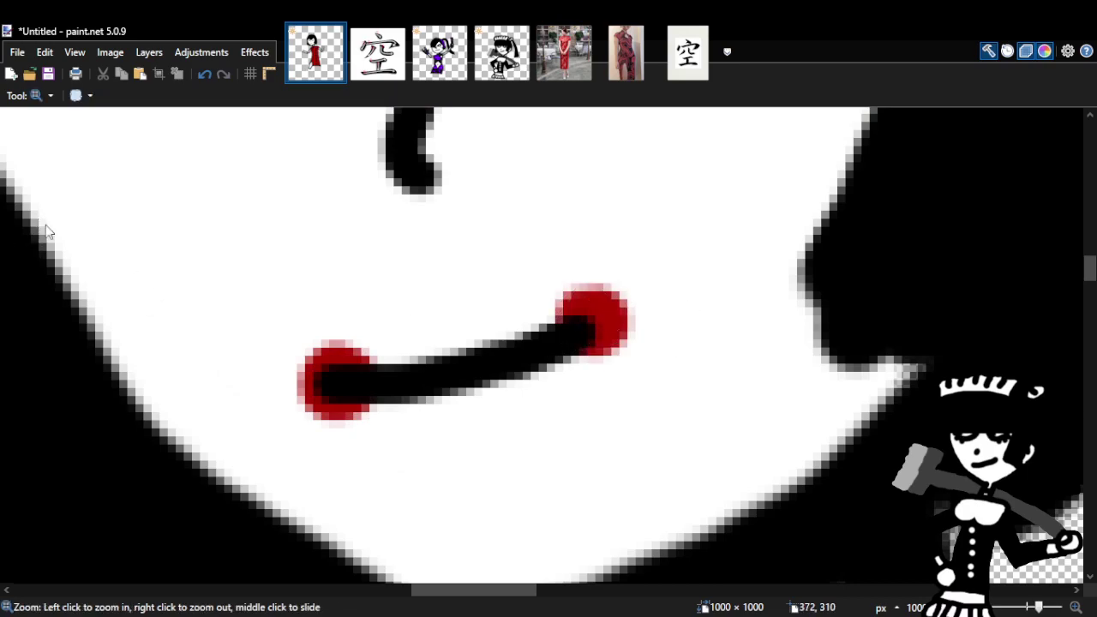
pyautogui.rightClick(600, 240)
pyautogui.rightClick(600, 240)
pyautogui.rightClick(600, 240)
pyautogui.rightClick(603, 240)
pyautogui.rightClick(602, 241)
pyautogui.rightClick(602, 241)
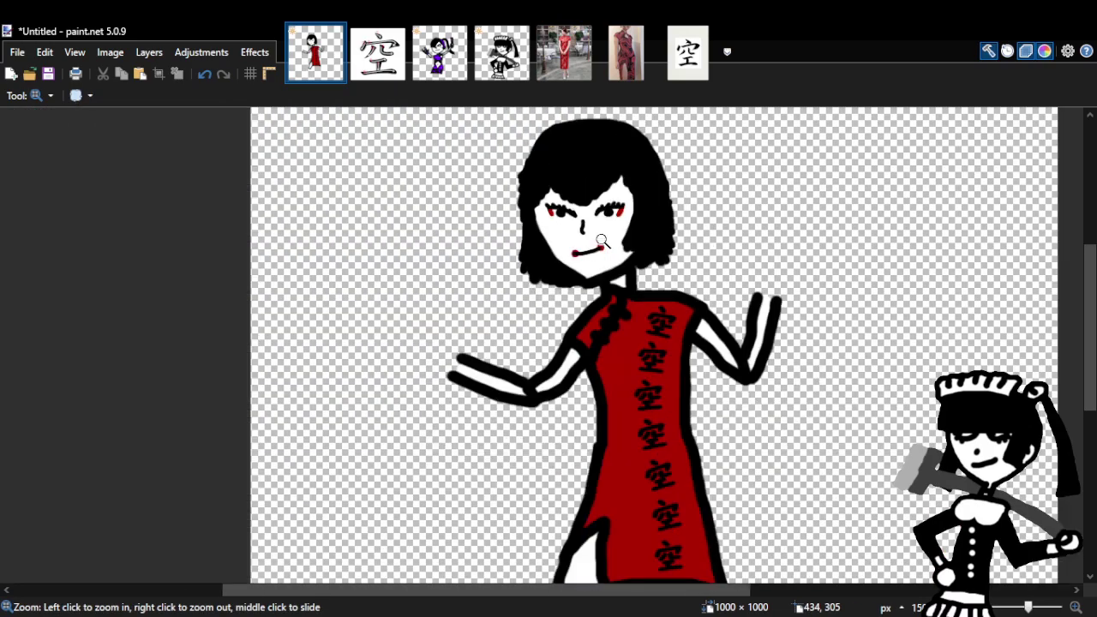
pyautogui.click(676, 287)
pyautogui.click(609, 249)
pyautogui.click(570, 234)
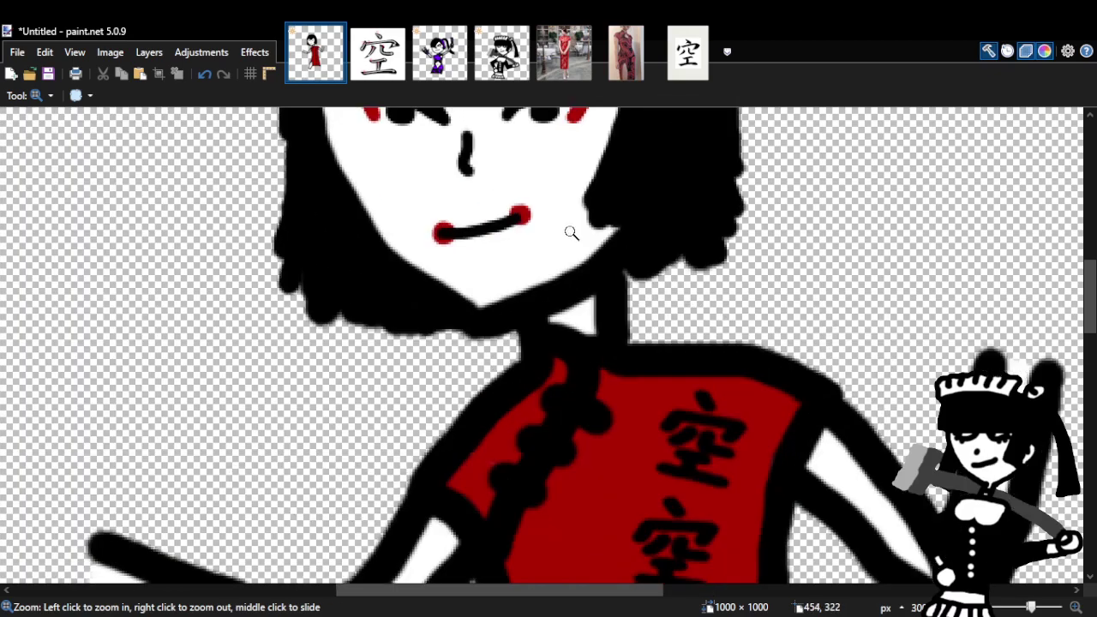
pyautogui.click(571, 237)
pyautogui.rightClick(551, 265)
pyautogui.rightClick(552, 265)
pyautogui.rightClick(552, 265)
pyautogui.rightClick(552, 265)
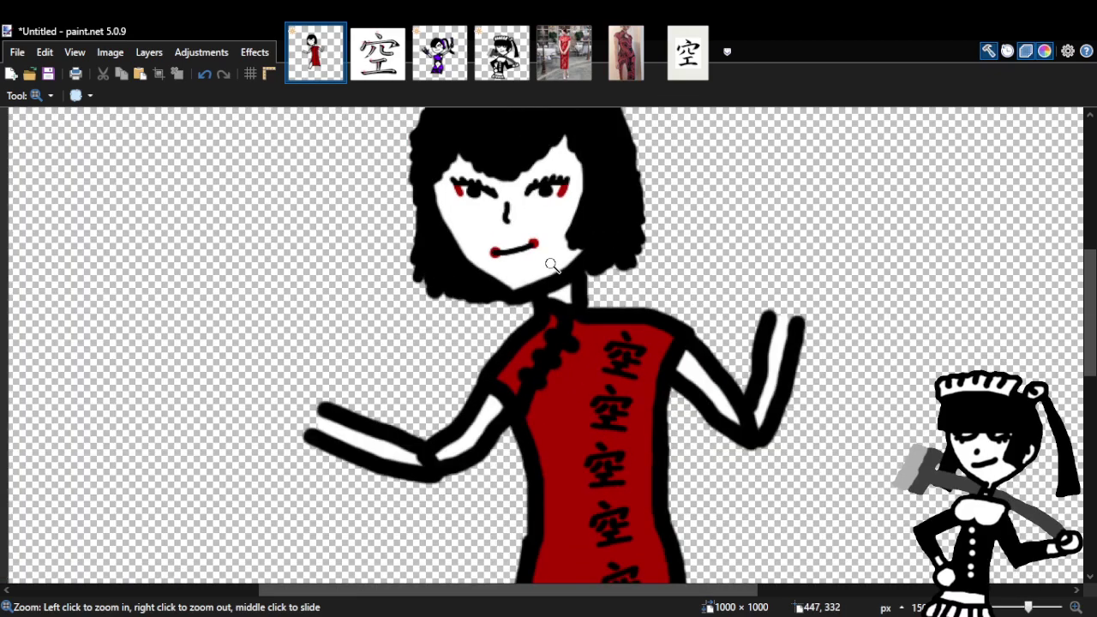
pyautogui.rightClick(551, 264)
pyautogui.rightClick(551, 265)
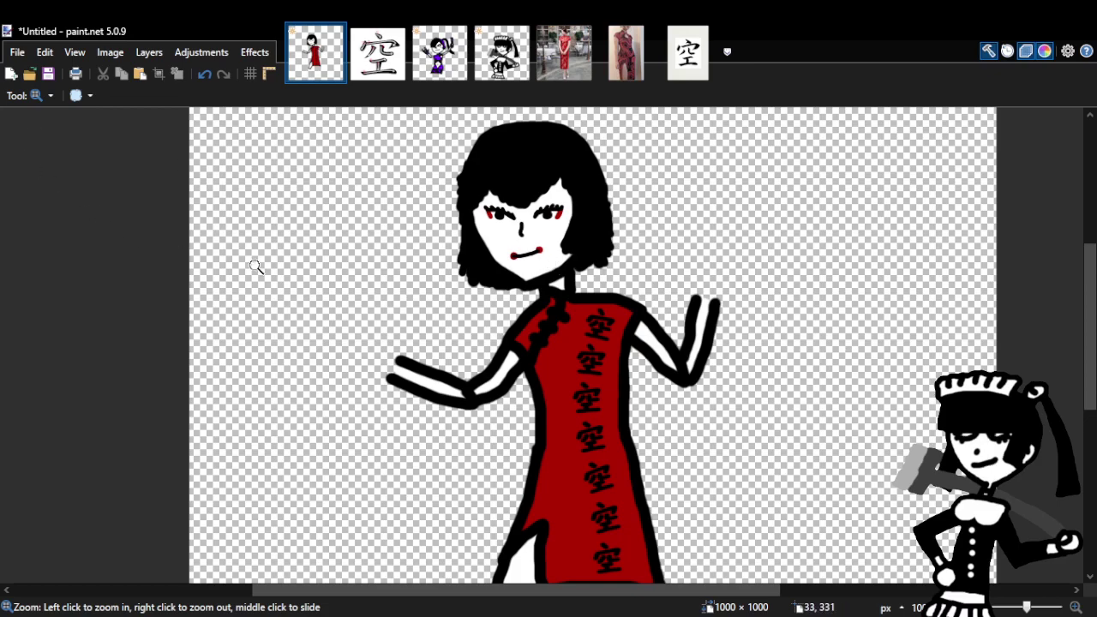
# Try a dark red dot on each cheek and wider red patches under the outer lashes, and undo them.
pyautogui.click(576, 213)
pyautogui.click(576, 212)
pyautogui.click(576, 212)
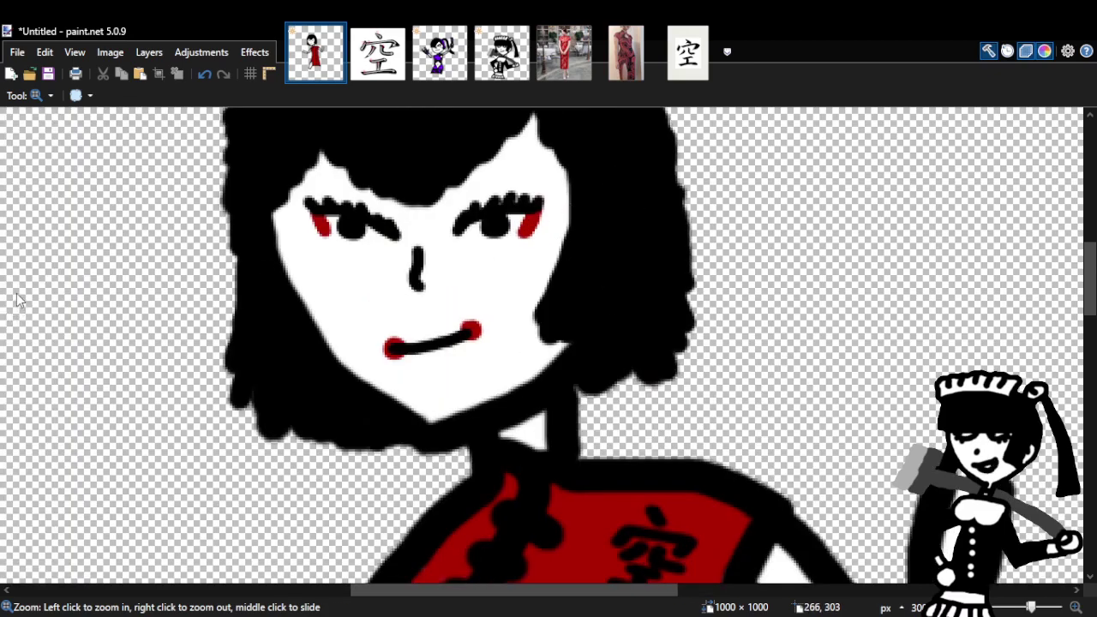
pyautogui.press('b')
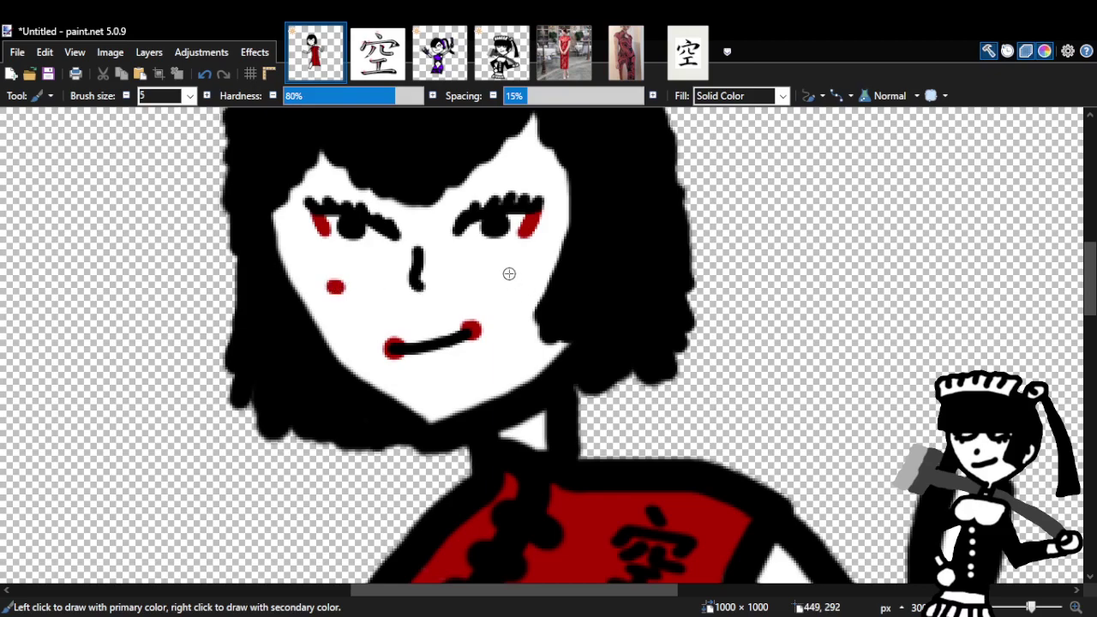
pyautogui.moveTo(507, 275); pyautogui.dragTo(509, 273)
pyautogui.moveTo(317, 216); pyautogui.dragTo(320, 216)
pyautogui.moveTo(529, 229)
pyautogui.mouseDown()
pyautogui.moveTo(519, 224)
pyautogui.moveTo(545, 223)
pyautogui.mouseUp()
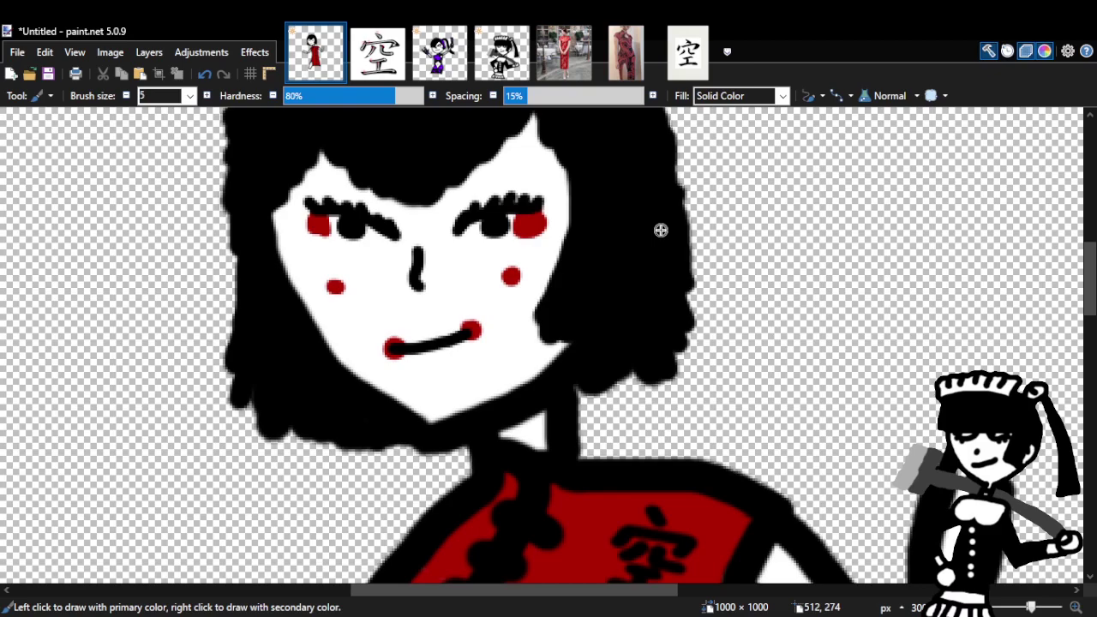
pyautogui.click(204, 74)
pyautogui.click(204, 74)
pyautogui.click(204, 74)
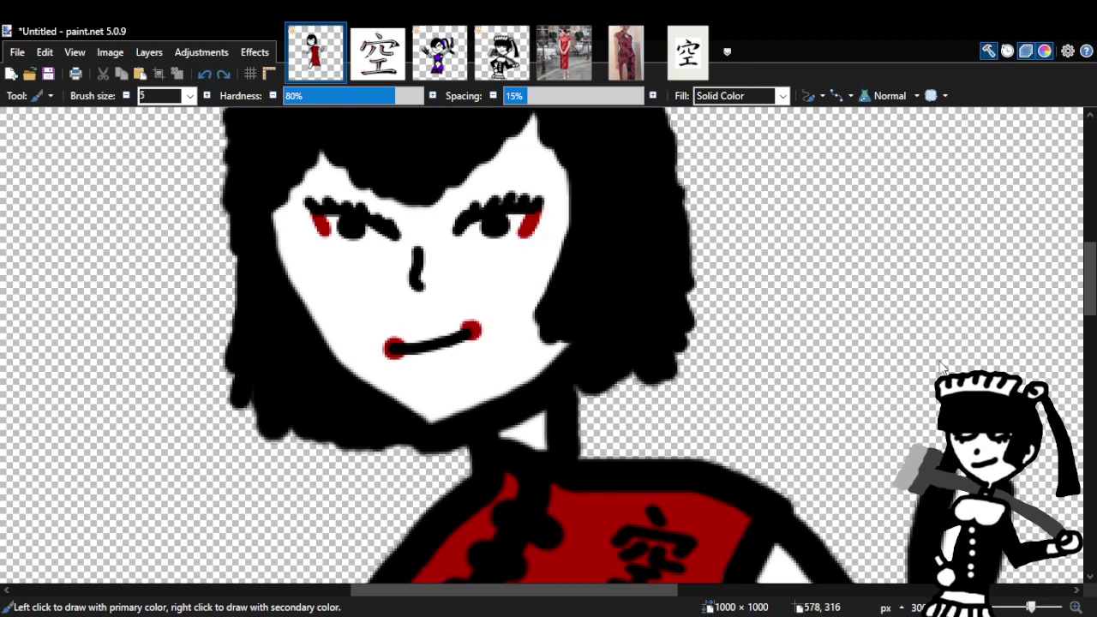
# Erase the dark red marks beside both eyes under the outer lashes.
pyautogui.press('e')
pyautogui.moveTo(326, 233); pyautogui.dragTo(315, 221)
pyautogui.moveTo(551, 226)
pyautogui.mouseDown()
pyautogui.moveTo(523, 232)
pyautogui.moveTo(531, 216)
pyautogui.mouseUp()
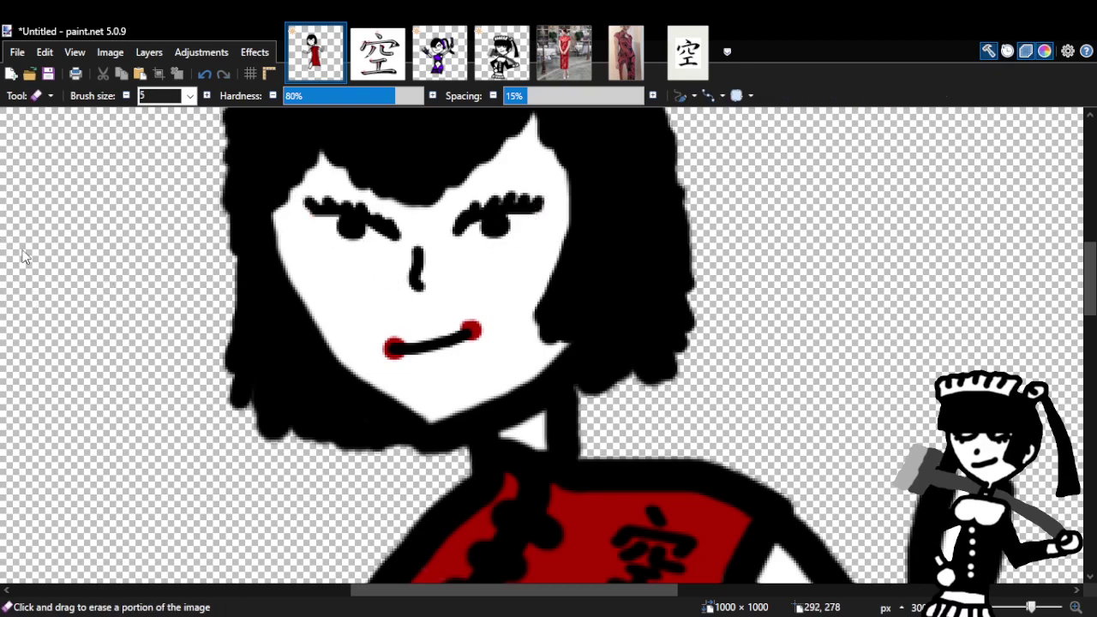
# Try two dark red dots on each cheek and one at each outer eye corner, leading up from the smirk's ends.
pyautogui.press('z')
pyautogui.click(412, 336)
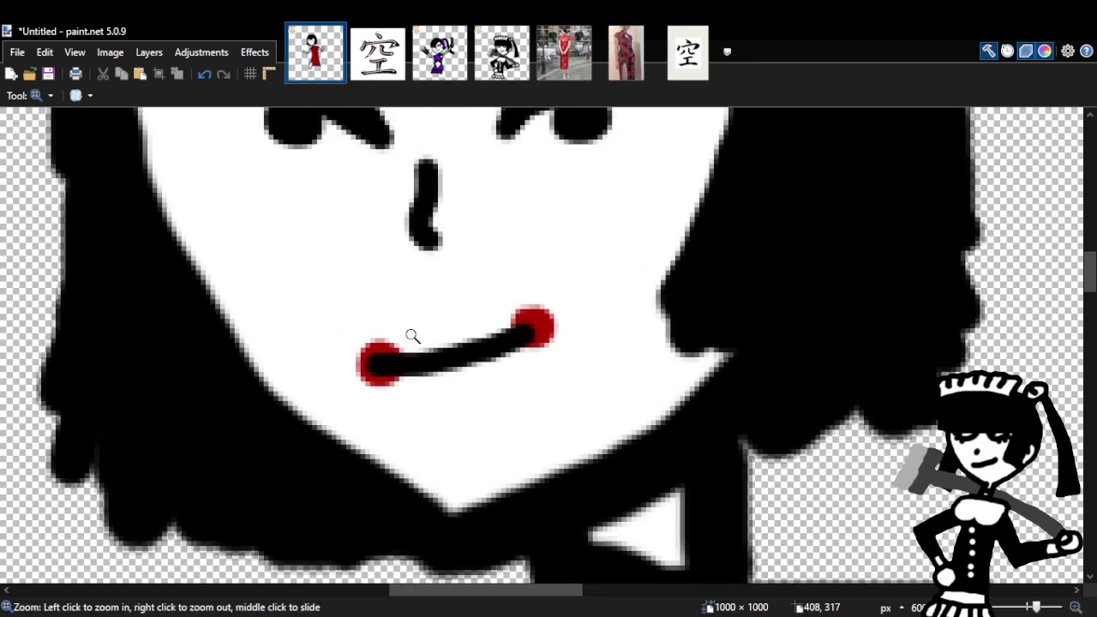
pyautogui.press('b')
pyautogui.moveTo(313, 296)
pyautogui.mouseDown()
pyautogui.moveTo(303, 297)
pyautogui.moveTo(311, 292)
pyautogui.mouseUp()
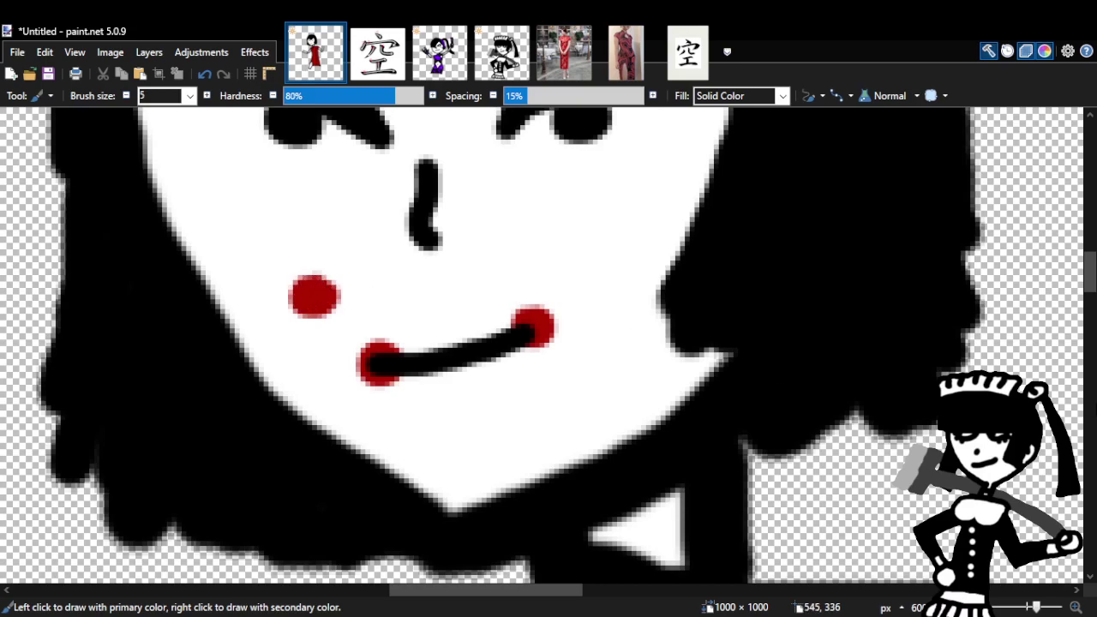
pyautogui.scroll(2, 1091, 353)
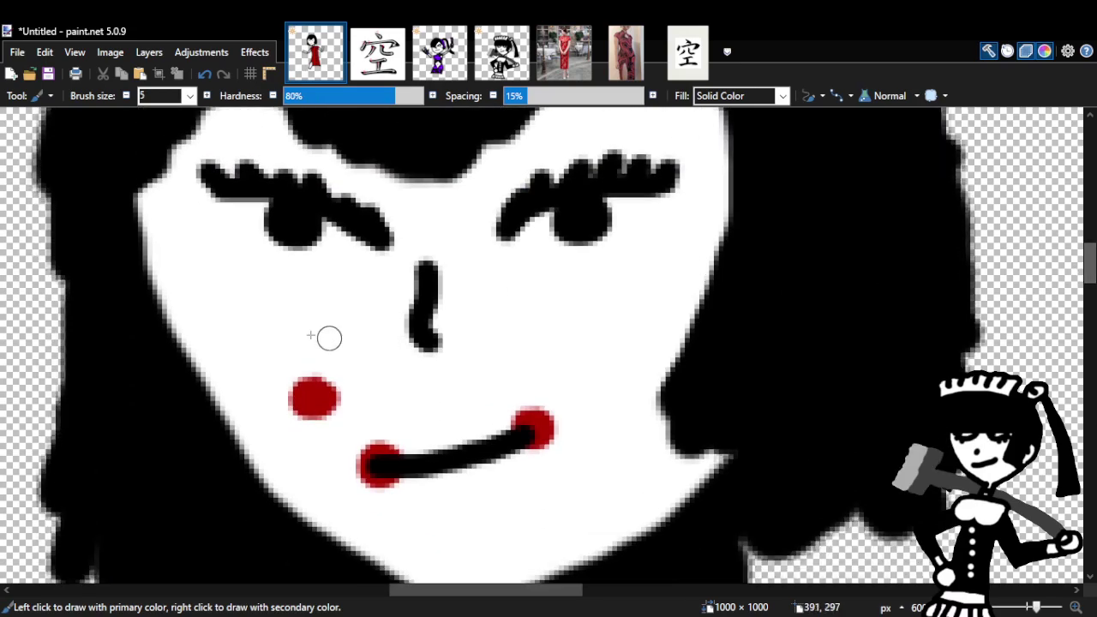
pyautogui.moveTo(233, 312); pyautogui.dragTo(259, 324)
pyautogui.moveTo(220, 199)
pyautogui.mouseDown()
pyautogui.moveTo(214, 214)
pyautogui.moveTo(226, 199)
pyautogui.mouseUp()
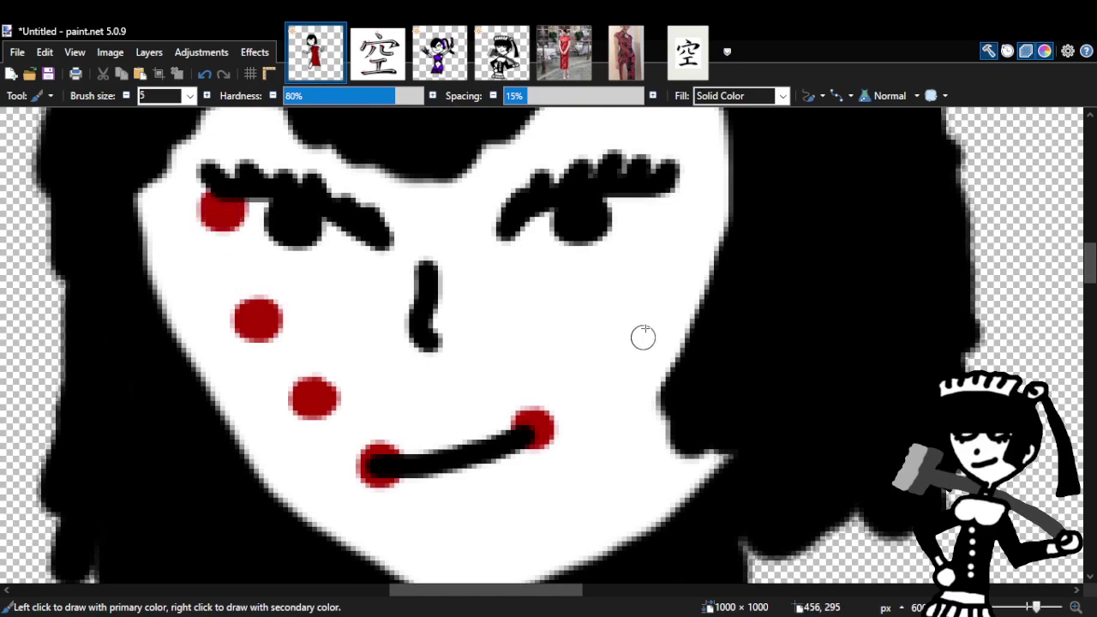
pyautogui.moveTo(666, 196)
pyautogui.mouseDown()
pyautogui.moveTo(656, 192)
pyautogui.moveTo(669, 214)
pyautogui.mouseUp()
pyautogui.moveTo(632, 265)
pyautogui.mouseDown()
pyautogui.moveTo(647, 274)
pyautogui.moveTo(632, 272)
pyautogui.moveTo(638, 278)
pyautogui.mouseUp()
pyautogui.moveTo(593, 346)
pyautogui.mouseDown()
pyautogui.moveTo(602, 345)
pyautogui.moveTo(595, 351)
pyautogui.mouseUp()
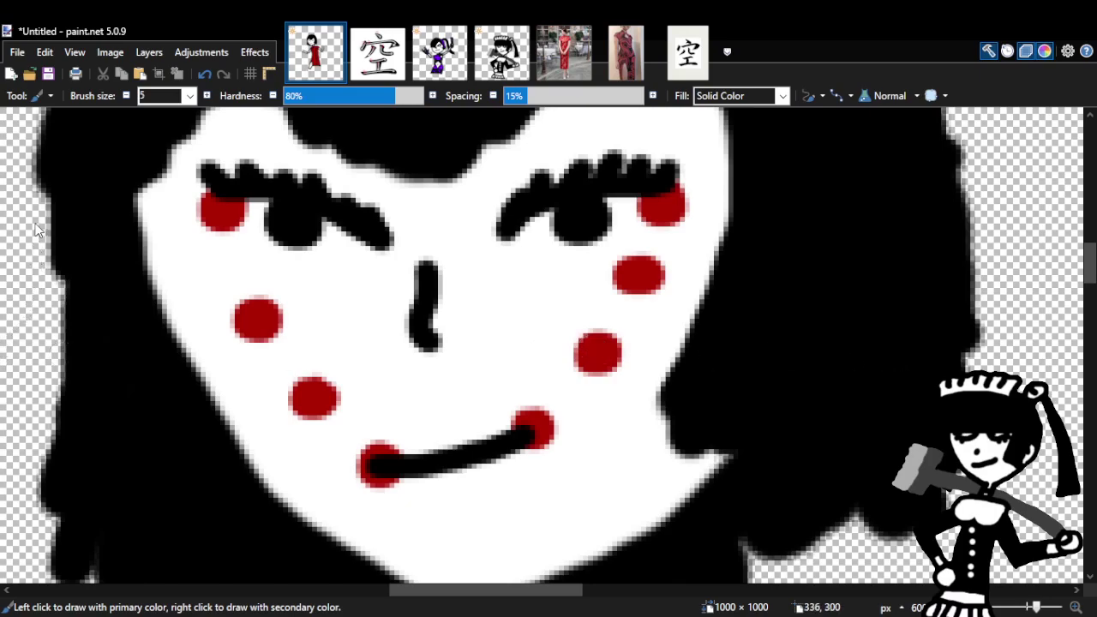
# Erase the dark red dots from both cheeks and from the outer eye corners.
pyautogui.press('z')
pyautogui.rightClick(514, 305)
pyautogui.rightClick(557, 313)
pyautogui.rightClick(637, 326)
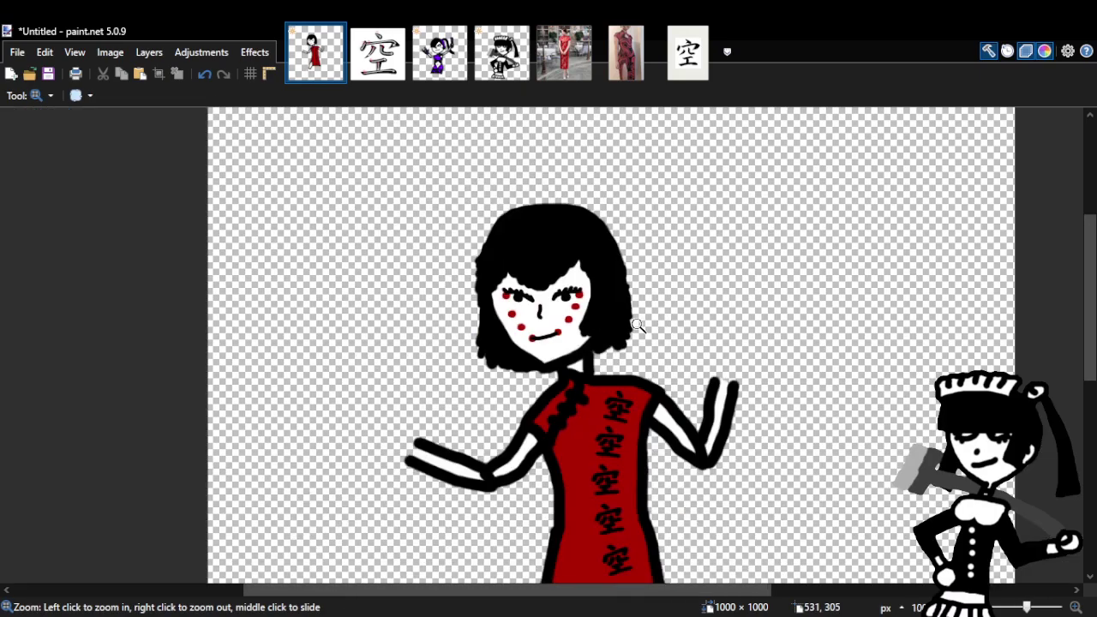
pyautogui.click(637, 325)
pyautogui.click(637, 325)
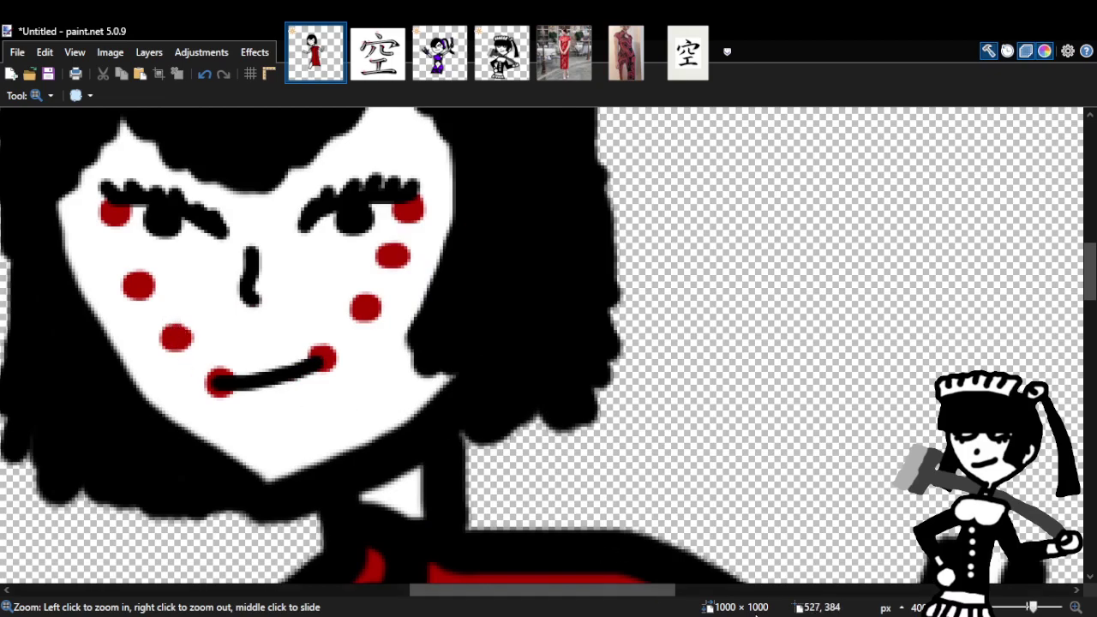
pyautogui.moveTo(656, 589); pyautogui.dragTo(595, 589)
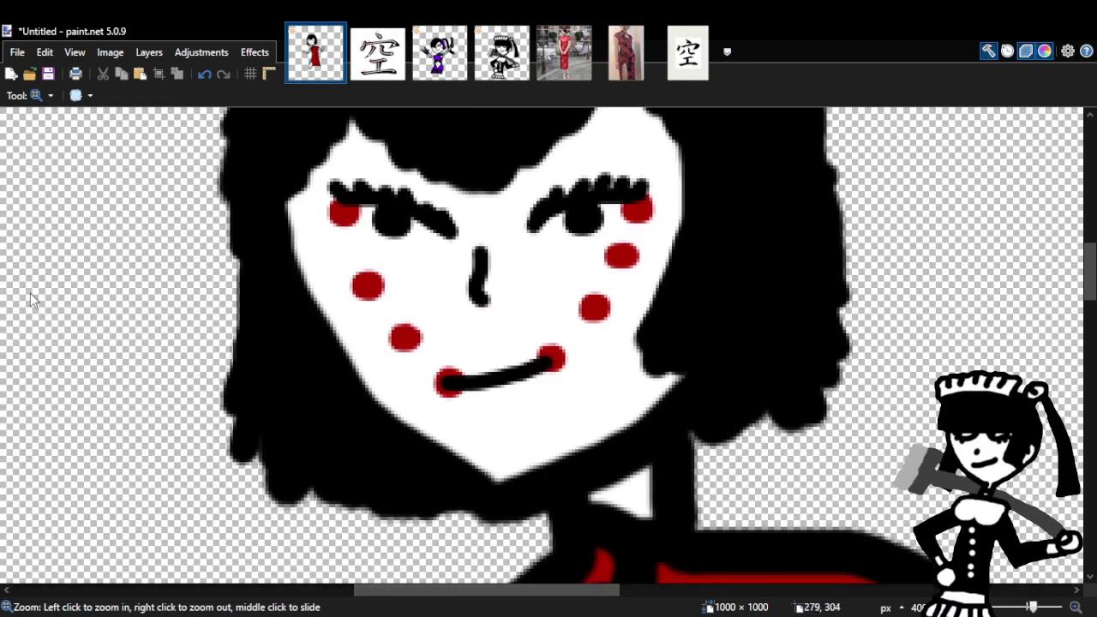
pyautogui.press('e')
pyautogui.moveTo(367, 282)
pyautogui.mouseDown()
pyautogui.moveTo(348, 307)
pyautogui.moveTo(364, 315)
pyautogui.moveTo(367, 286)
pyautogui.moveTo(365, 295)
pyautogui.moveTo(344, 283)
pyautogui.moveTo(424, 322)
pyautogui.moveTo(407, 349)
pyautogui.moveTo(396, 339)
pyautogui.moveTo(389, 354)
pyautogui.moveTo(382, 337)
pyautogui.moveTo(415, 338)
pyautogui.mouseUp()
pyautogui.moveTo(580, 309); pyautogui.dragTo(577, 316)
pyautogui.moveTo(636, 267); pyautogui.dragTo(640, 266)
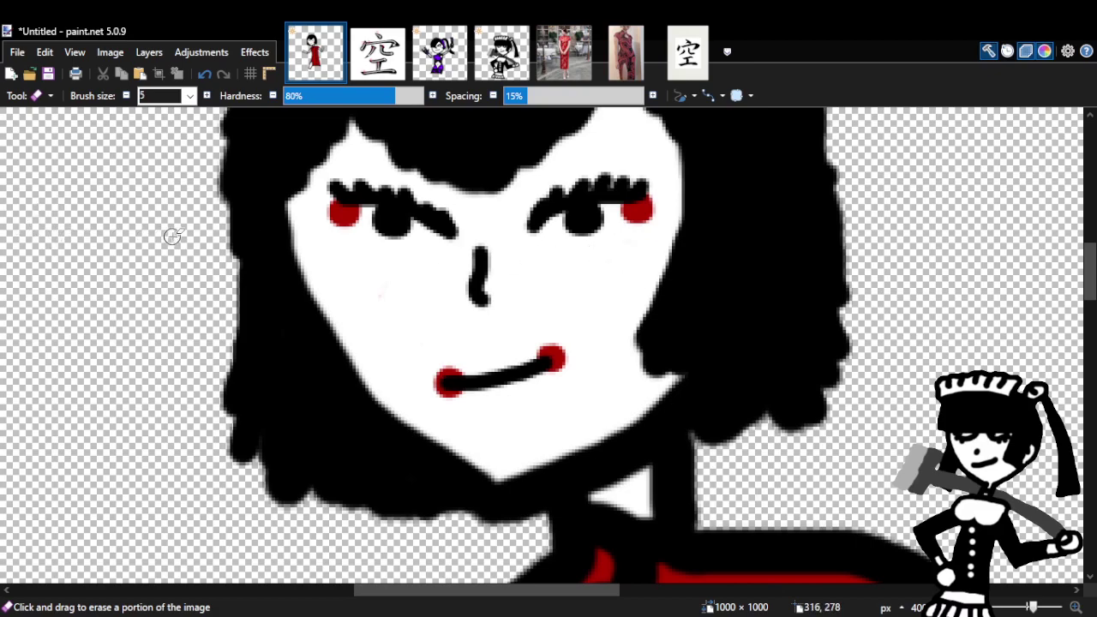
pyautogui.moveTo(335, 243)
pyautogui.mouseDown()
pyautogui.moveTo(330, 214)
pyautogui.moveTo(370, 225)
pyautogui.mouseUp()
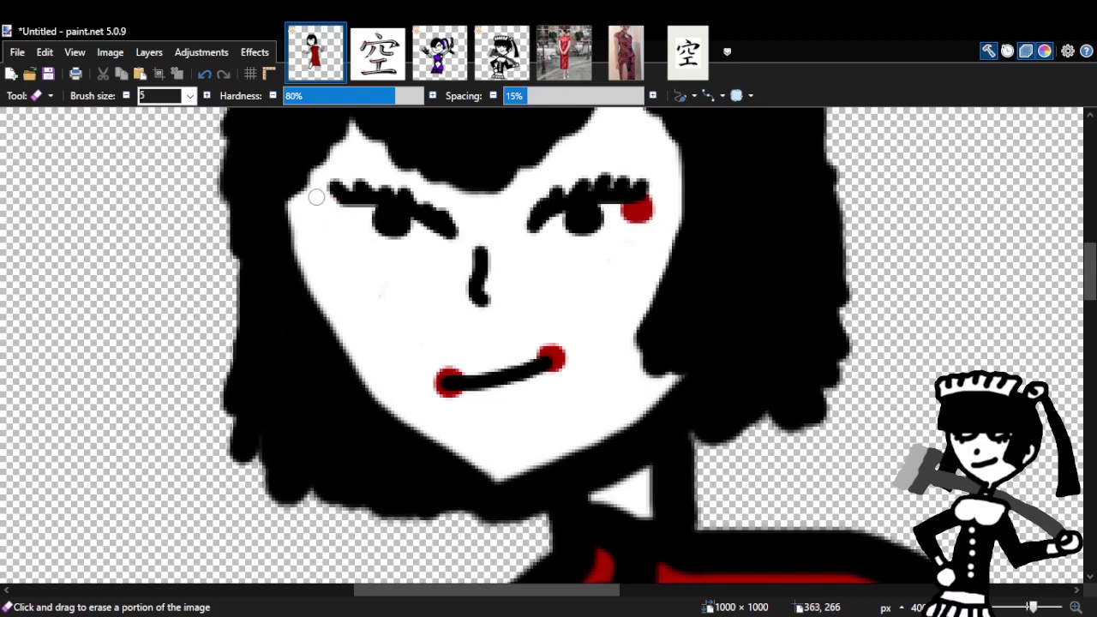
pyautogui.moveTo(647, 205)
pyautogui.mouseDown()
pyautogui.moveTo(626, 199)
pyautogui.moveTo(636, 197)
pyautogui.mouseUp()
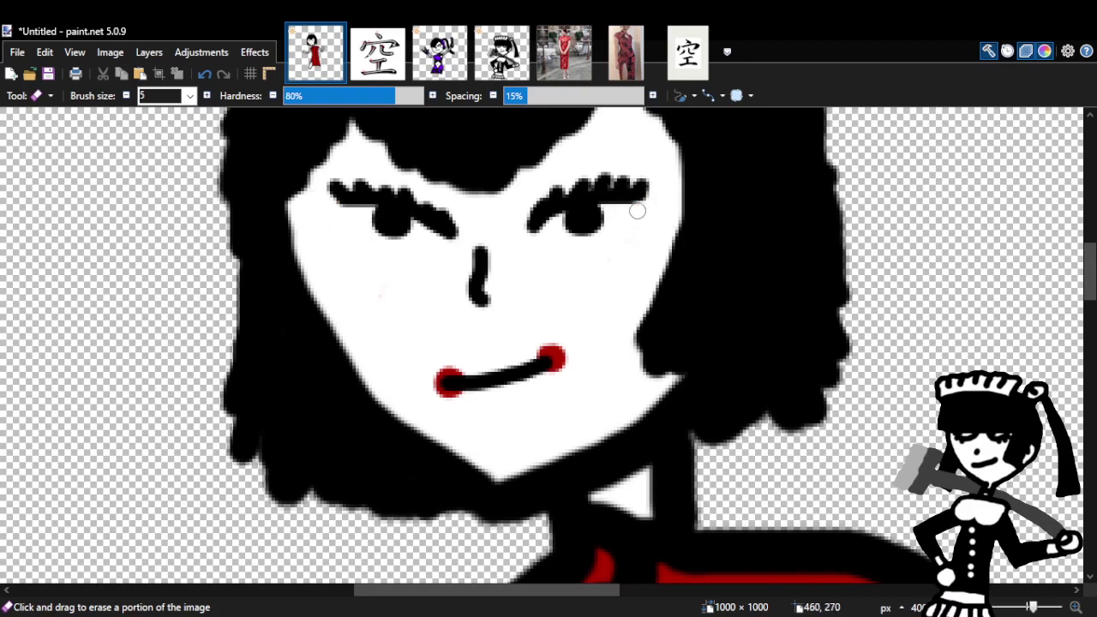
# Paint dark red dots at the inner and outer corners of both eyes with the size 5 brush.
pyautogui.press('z')
pyautogui.click(408, 254)
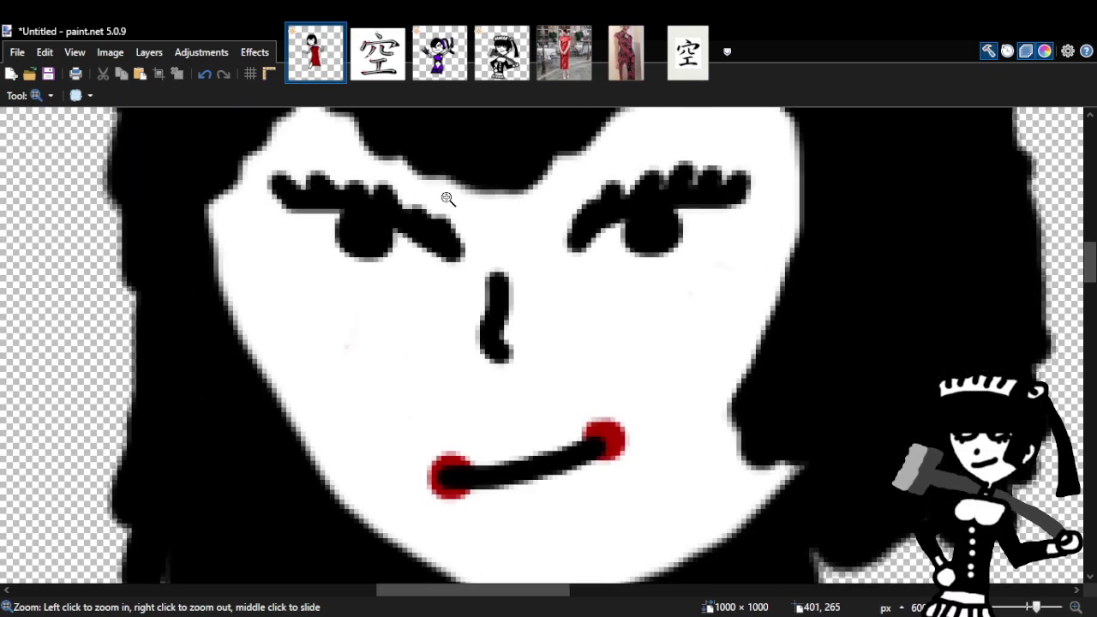
pyautogui.press('b')
pyautogui.moveTo(235, 207)
pyautogui.mouseDown()
pyautogui.moveTo(223, 231)
pyautogui.moveTo(253, 228)
pyautogui.moveTo(229, 202)
pyautogui.mouseUp()
pyautogui.moveTo(451, 277)
pyautogui.mouseDown()
pyautogui.moveTo(431, 274)
pyautogui.moveTo(458, 283)
pyautogui.moveTo(447, 276)
pyautogui.mouseUp()
pyautogui.moveTo(620, 248); pyautogui.dragTo(618, 272)
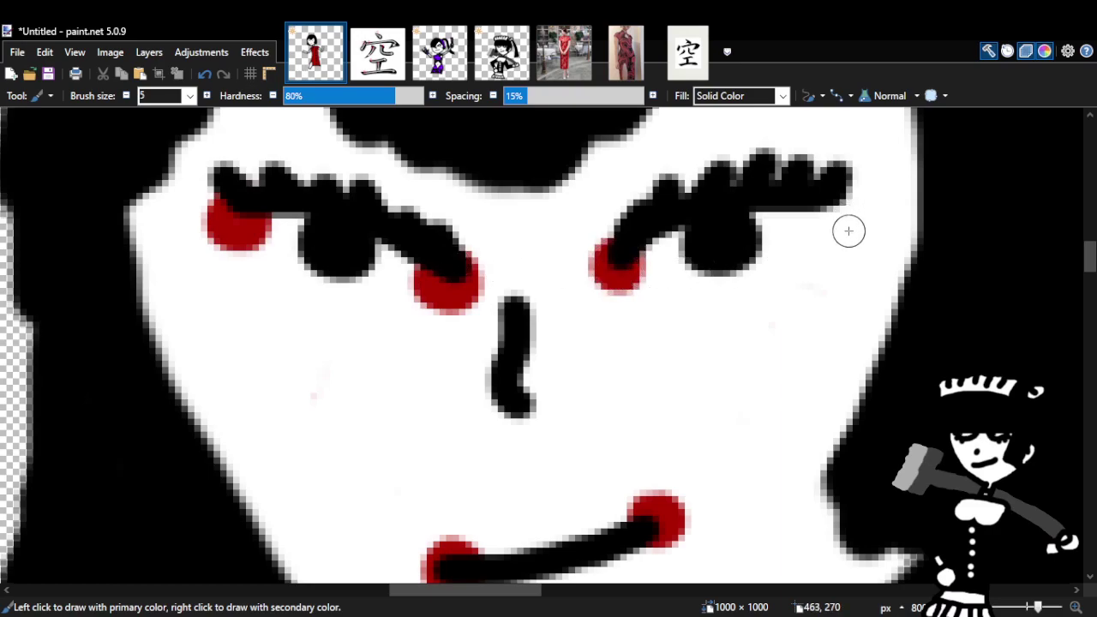
pyautogui.moveTo(839, 183)
pyautogui.mouseDown()
pyautogui.moveTo(818, 205)
pyautogui.moveTo(849, 215)
pyautogui.moveTo(830, 186)
pyautogui.mouseUp()
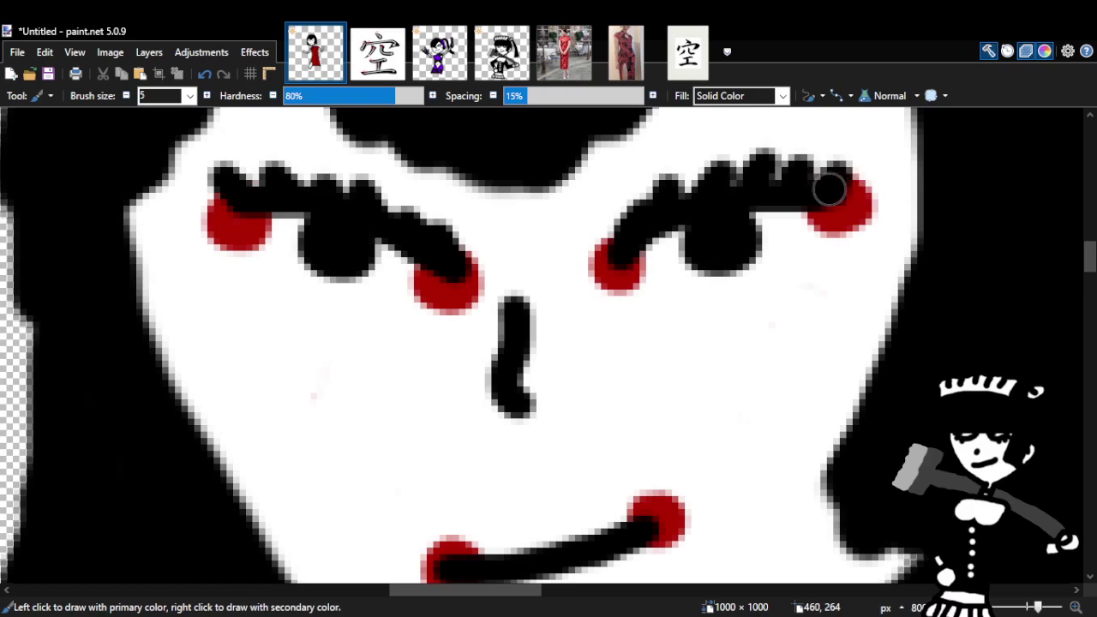
pyautogui.press('z')
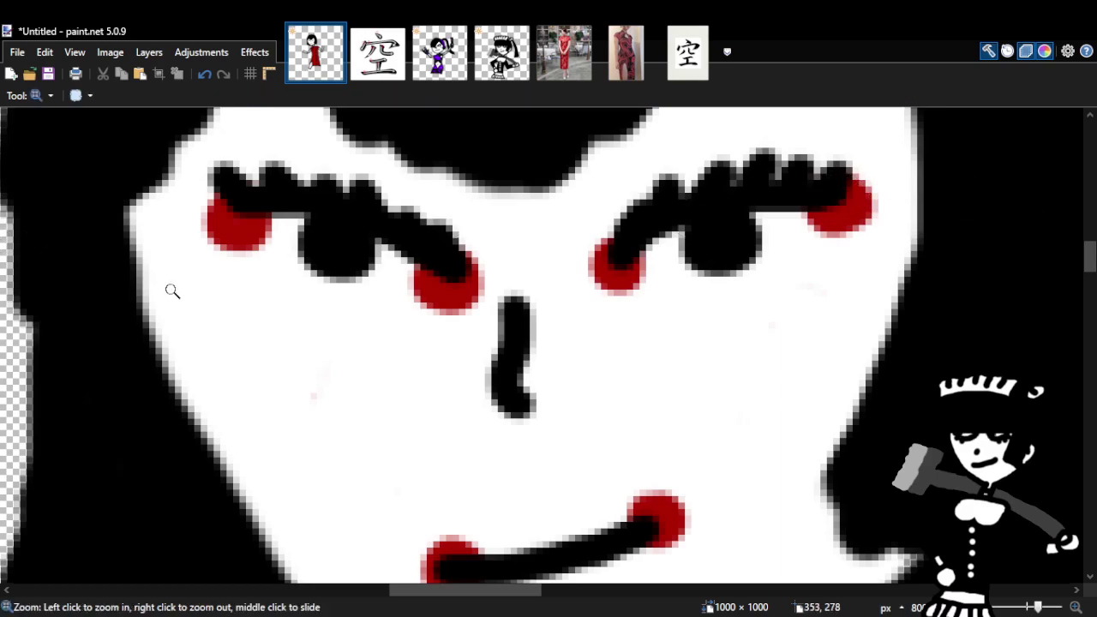
pyautogui.rightClick(428, 348)
pyautogui.rightClick(429, 347)
pyautogui.rightClick(553, 377)
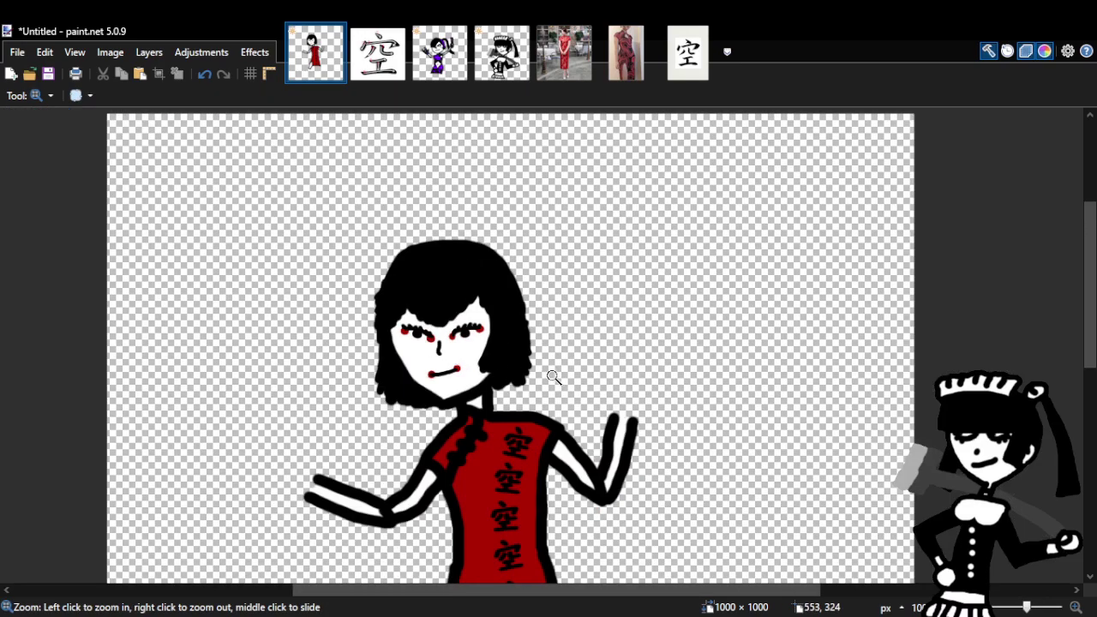
pyautogui.click(485, 389)
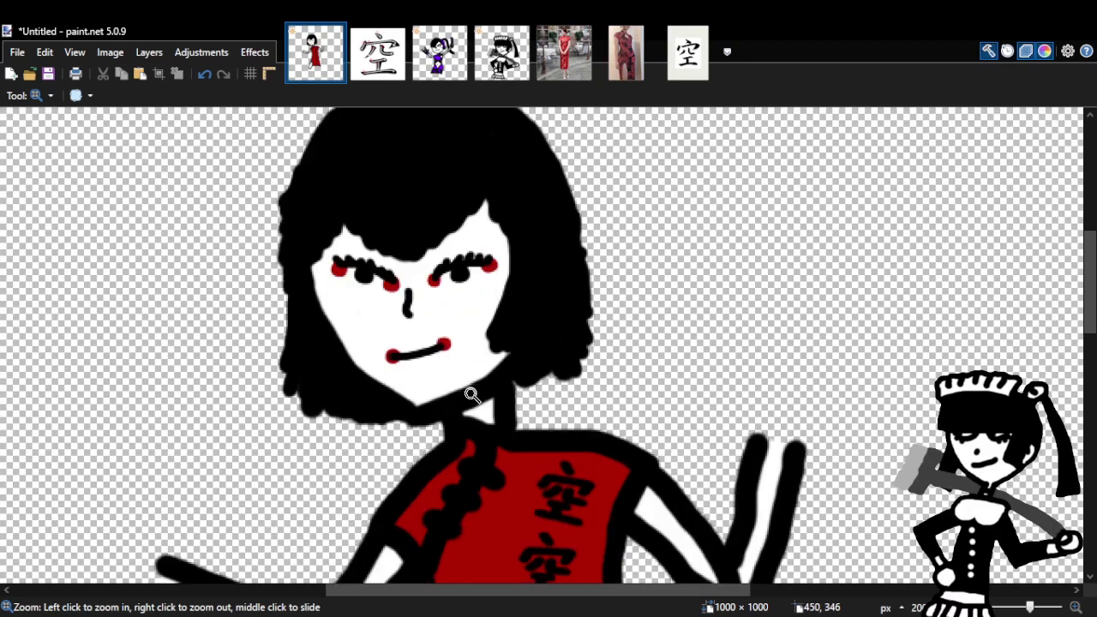
pyautogui.click(473, 392)
pyautogui.click(473, 392)
pyautogui.click(473, 391)
pyautogui.scroll(3, 549, 343)
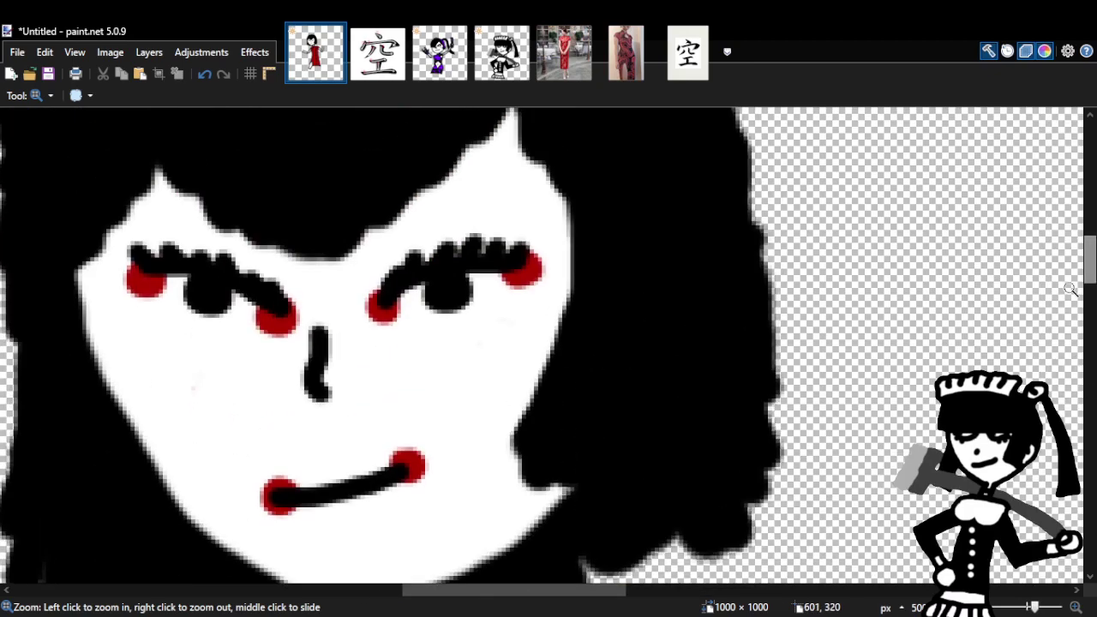
pyautogui.moveTo(605, 591); pyautogui.dragTo(547, 591)
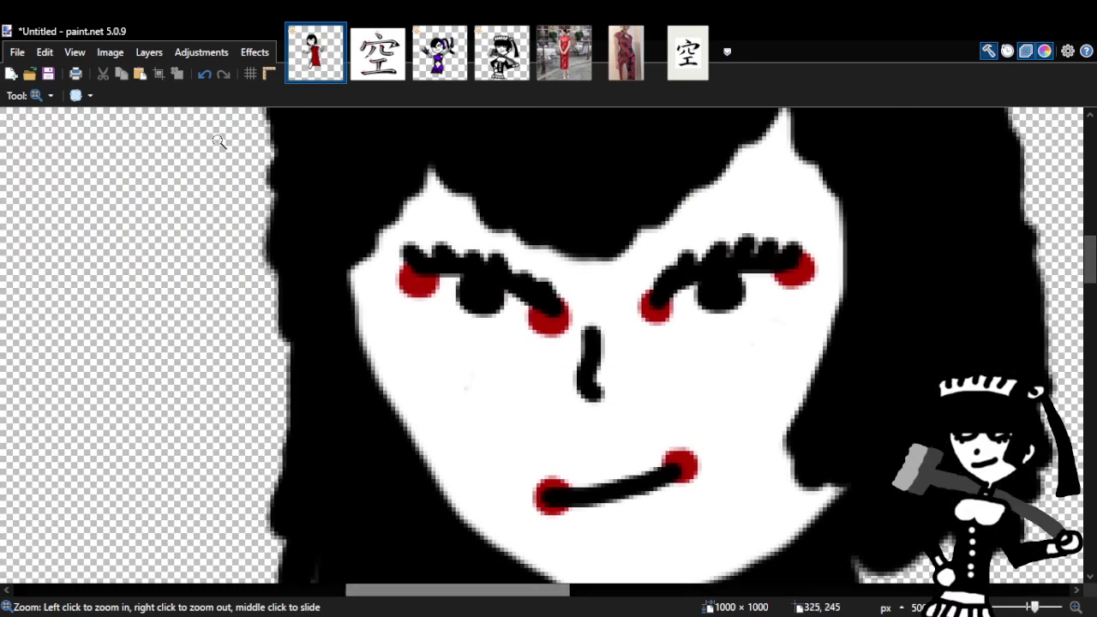
pyautogui.click(206, 75)
pyautogui.click(205, 75)
pyautogui.click(205, 74)
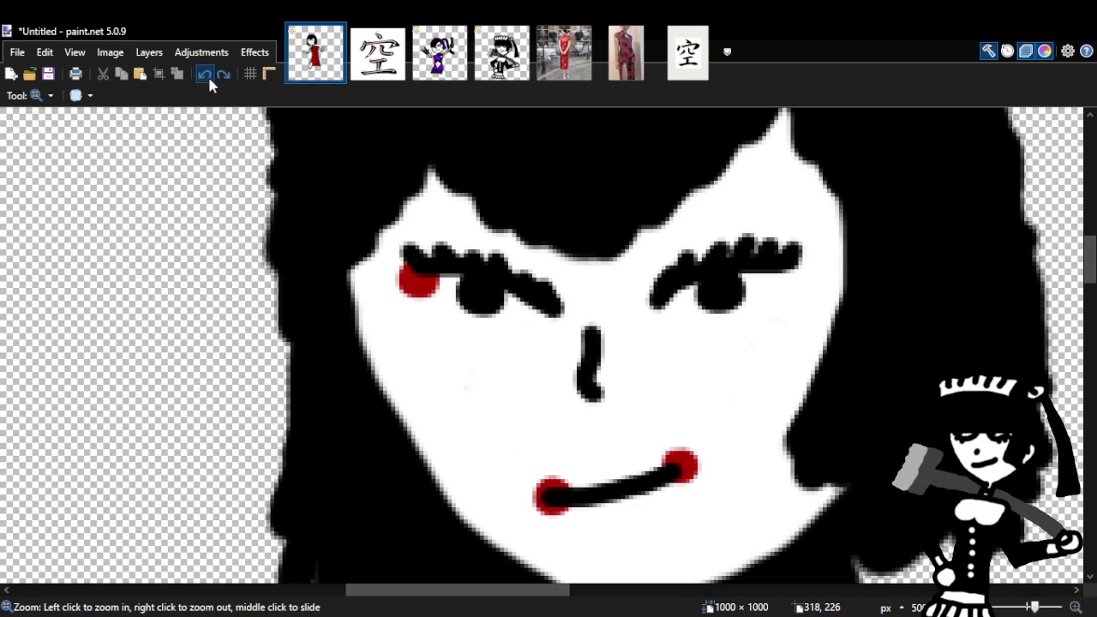
pyautogui.press('b')
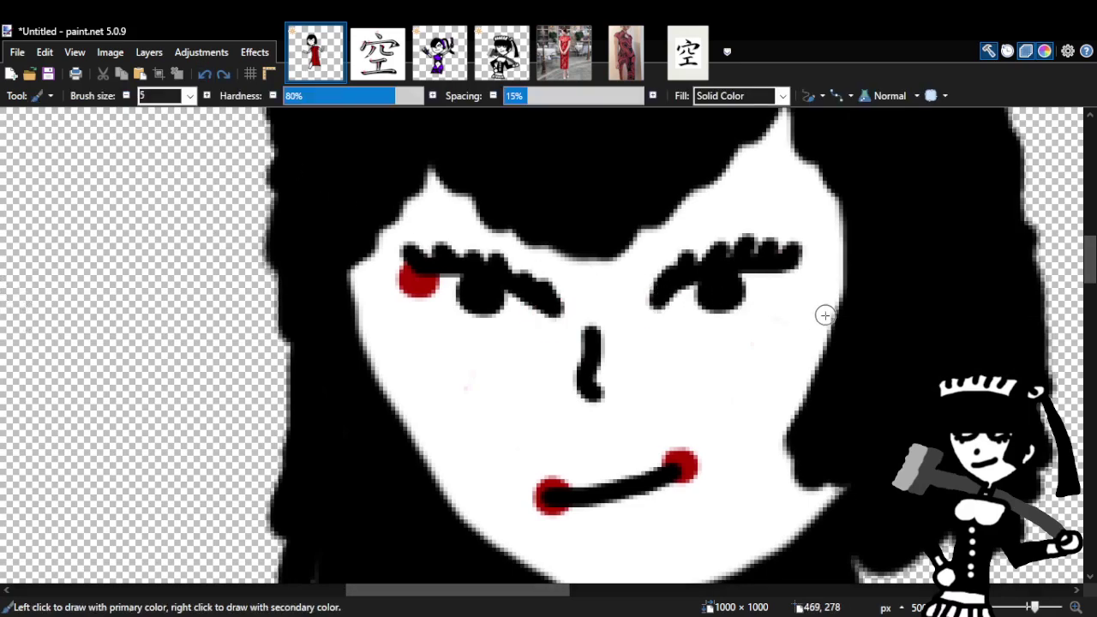
pyautogui.click(224, 75)
pyautogui.click(224, 75)
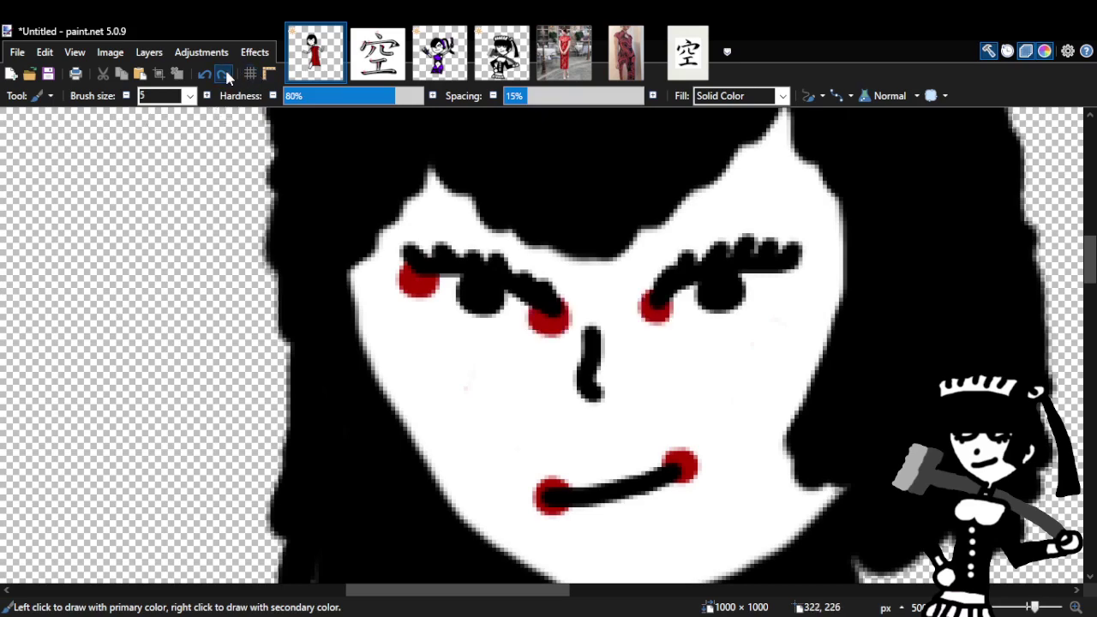
pyautogui.click(225, 75)
# Erase the red dots at the inner and outer corners of both eyes with the size 5 Eraser.
pyautogui.press('e')
pyautogui.moveTo(548, 299); pyautogui.dragTo(551, 316)
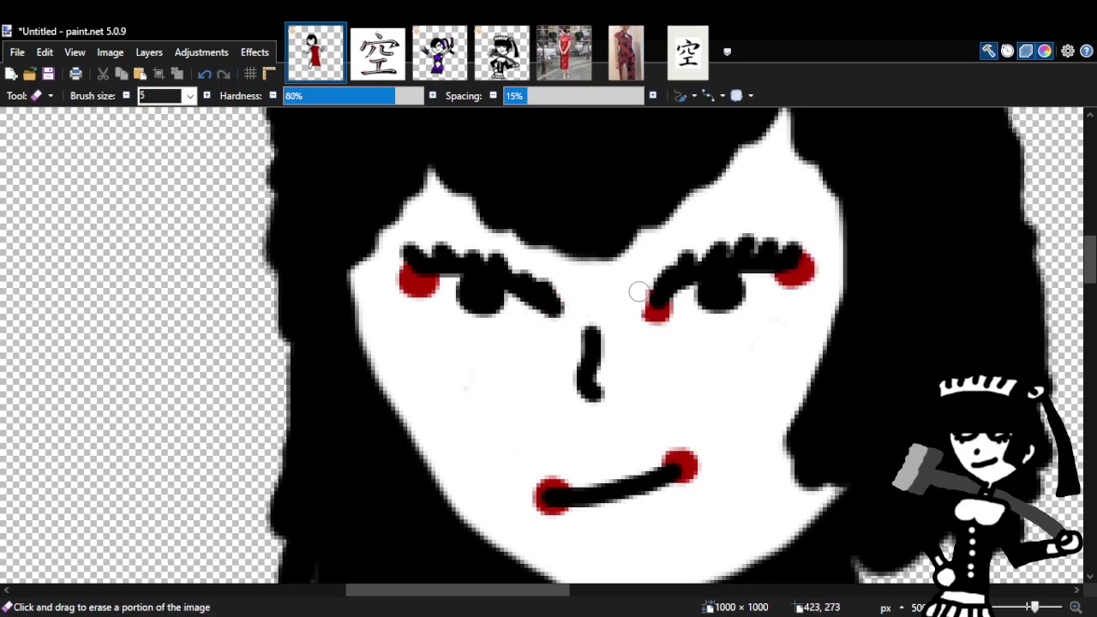
pyautogui.moveTo(639, 295); pyautogui.dragTo(651, 288)
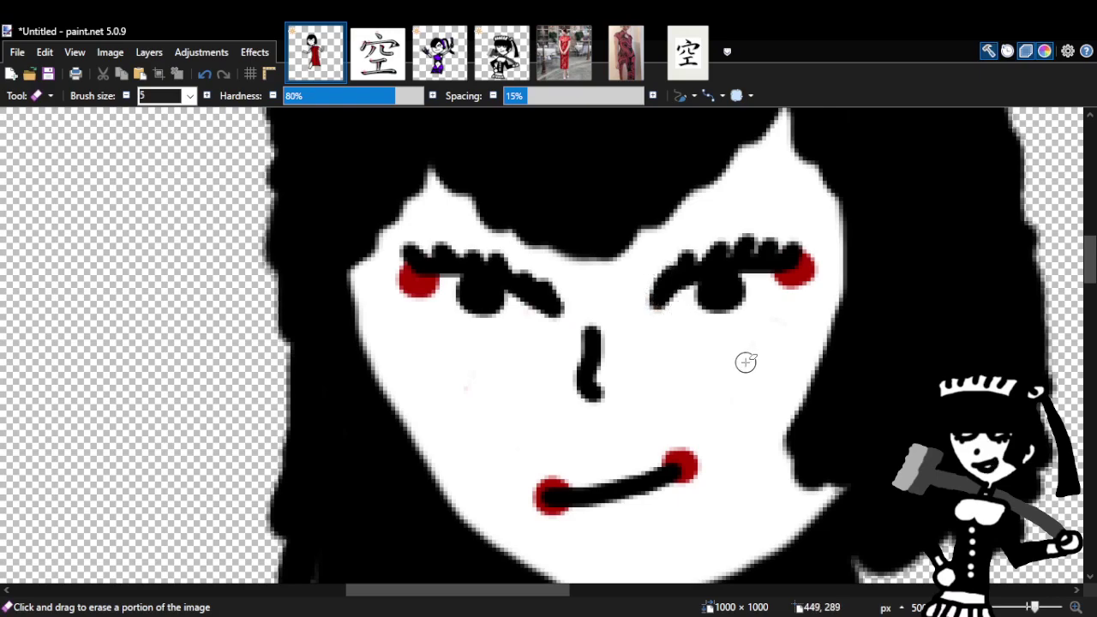
pyautogui.moveTo(418, 264)
pyautogui.mouseDown()
pyautogui.moveTo(388, 267)
pyautogui.moveTo(437, 258)
pyautogui.moveTo(417, 285)
pyautogui.mouseUp()
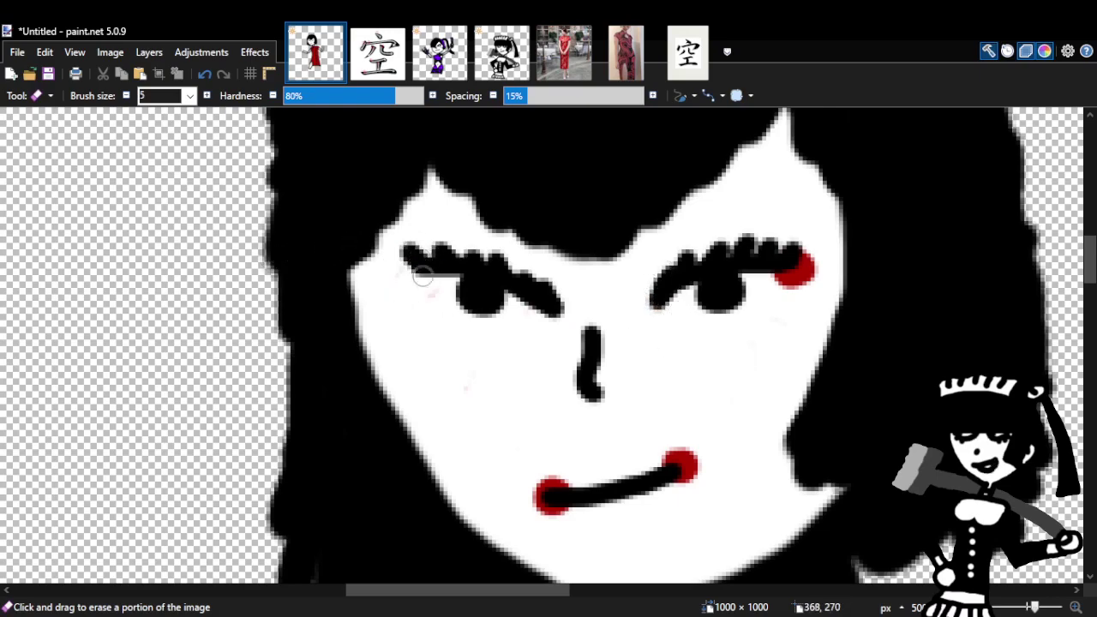
pyautogui.moveTo(783, 262)
pyautogui.mouseDown()
pyautogui.moveTo(767, 297)
pyautogui.moveTo(803, 257)
pyautogui.moveTo(814, 283)
pyautogui.mouseUp()
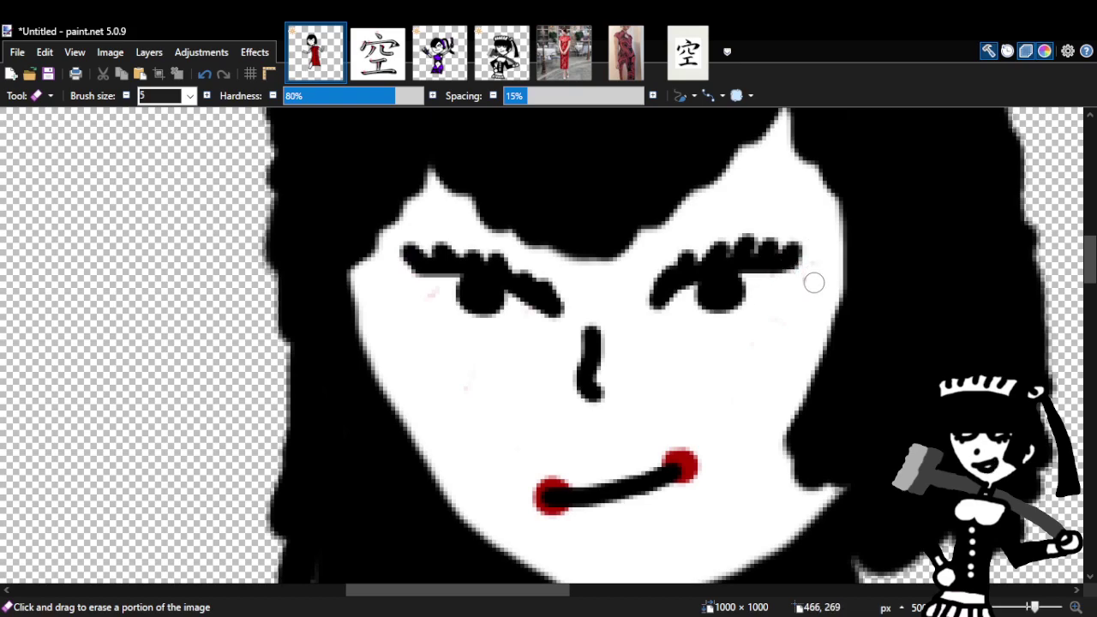
# Paint red dots under the outer lashes of both eyes with the size 5 Paintbrush, repainting the second eye's dot once.
pyautogui.press('b')
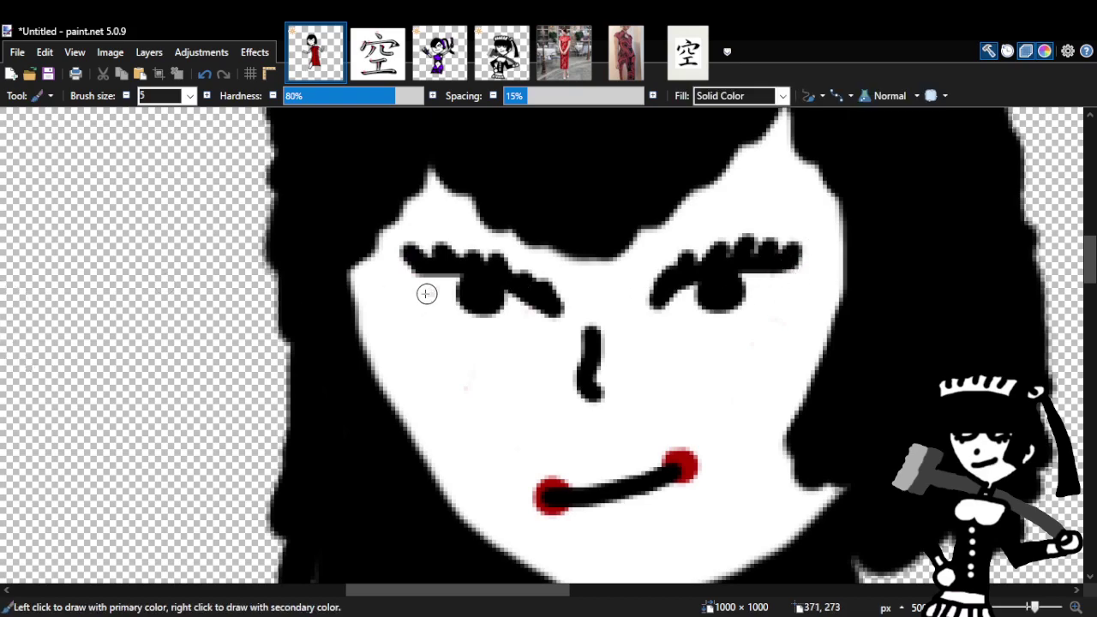
pyautogui.moveTo(412, 272)
pyautogui.mouseDown()
pyautogui.moveTo(411, 282)
pyautogui.moveTo(408, 273)
pyautogui.mouseUp()
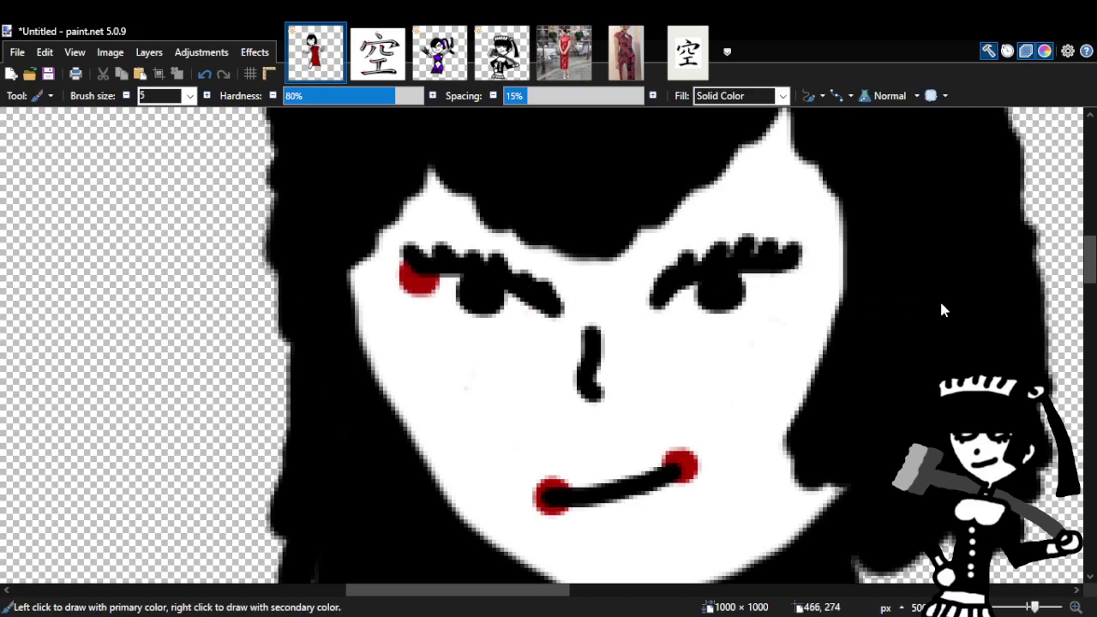
pyautogui.moveTo(790, 265)
pyautogui.mouseDown()
pyautogui.moveTo(776, 281)
pyautogui.moveTo(790, 259)
pyautogui.mouseUp()
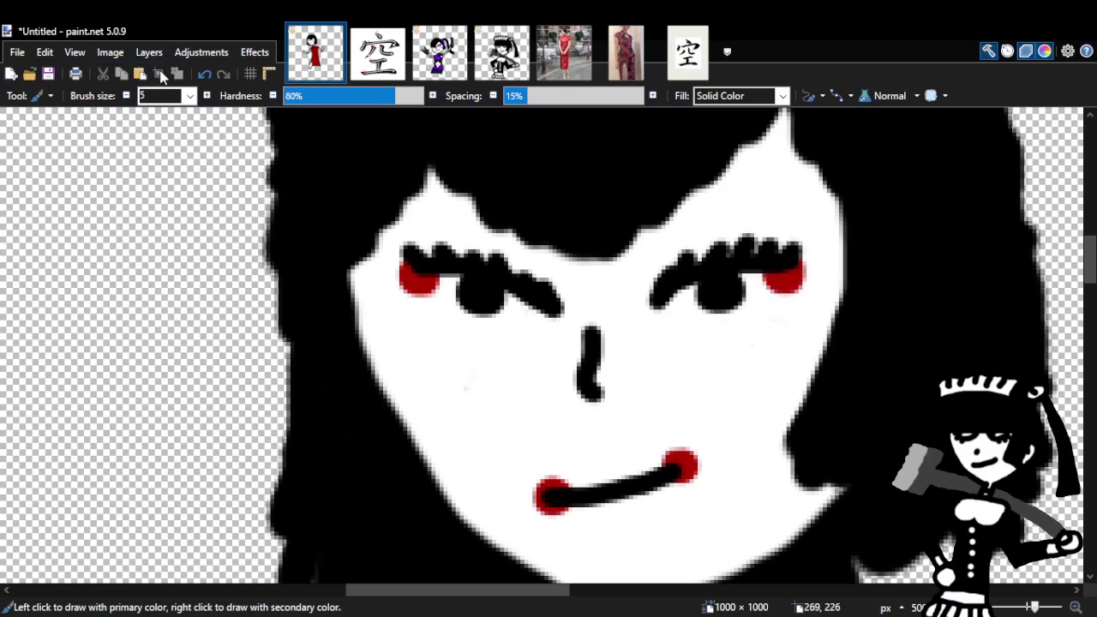
pyautogui.click(204, 74)
pyautogui.moveTo(786, 278); pyautogui.dragTo(789, 260)
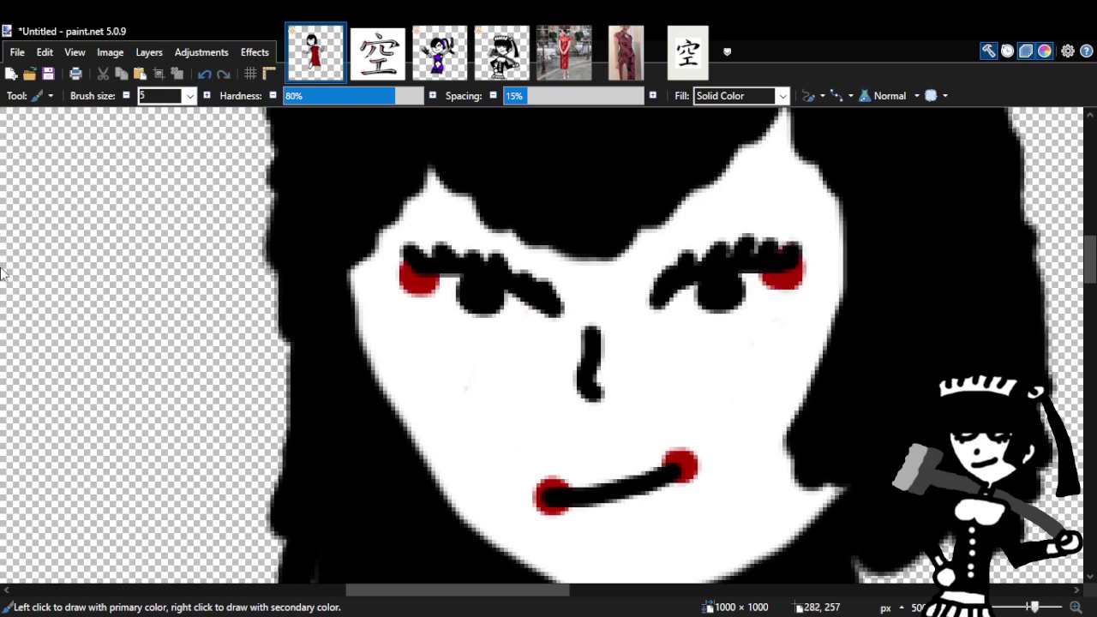
# Undo the recent eye makeup edits back to the slanted red strokes at the outer corners of both eyes.
pyautogui.press('z')
pyautogui.rightClick(654, 376)
pyautogui.rightClick(654, 377)
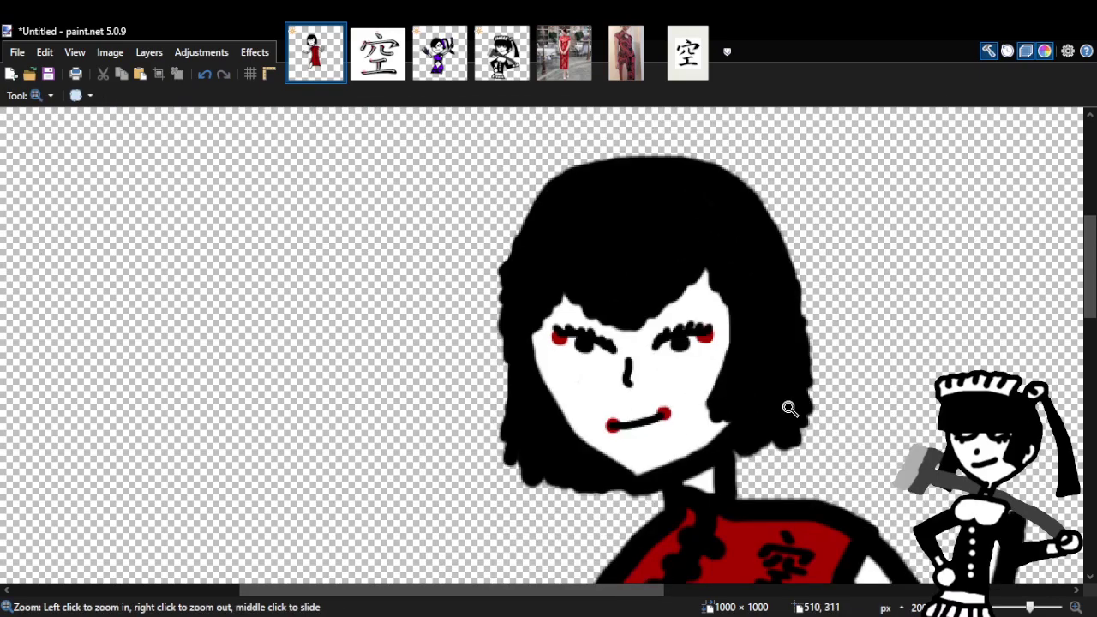
pyautogui.click(750, 383)
pyautogui.click(674, 368)
pyautogui.click(399, 372)
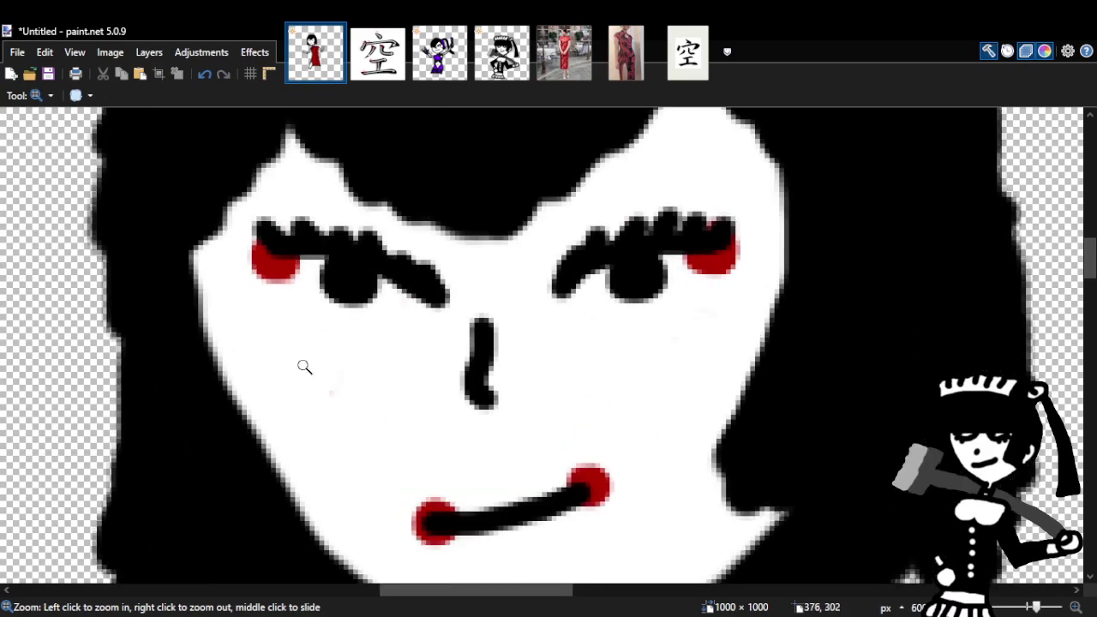
pyautogui.click(199, 75)
pyautogui.click(199, 75)
pyautogui.click(198, 74)
pyautogui.click(199, 75)
pyautogui.click(198, 74)
pyautogui.click(199, 74)
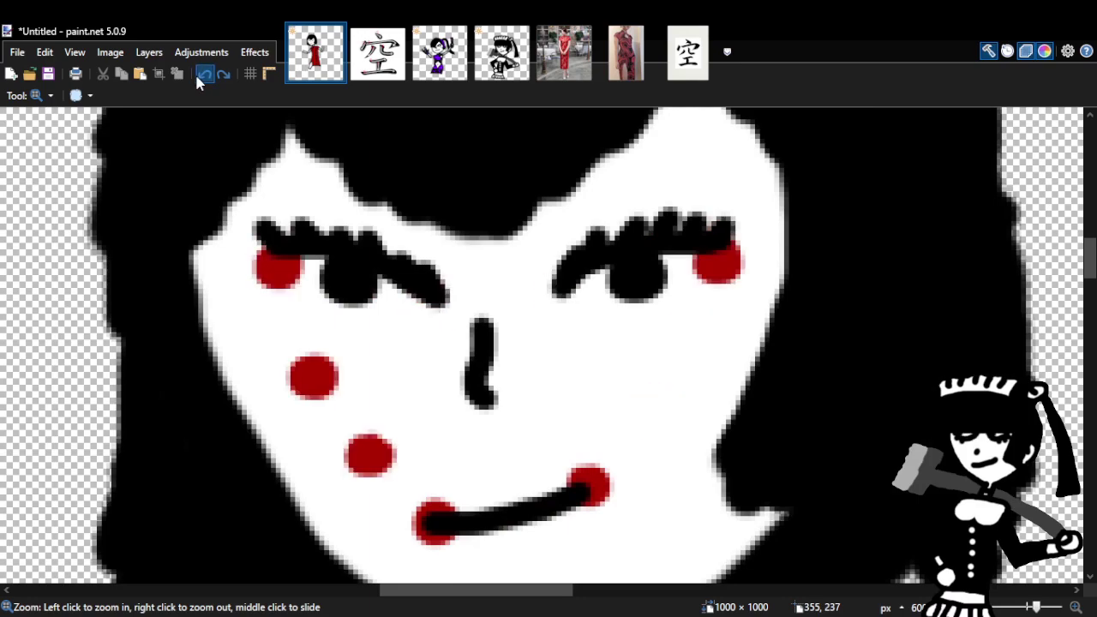
pyautogui.click(196, 76)
pyautogui.click(197, 77)
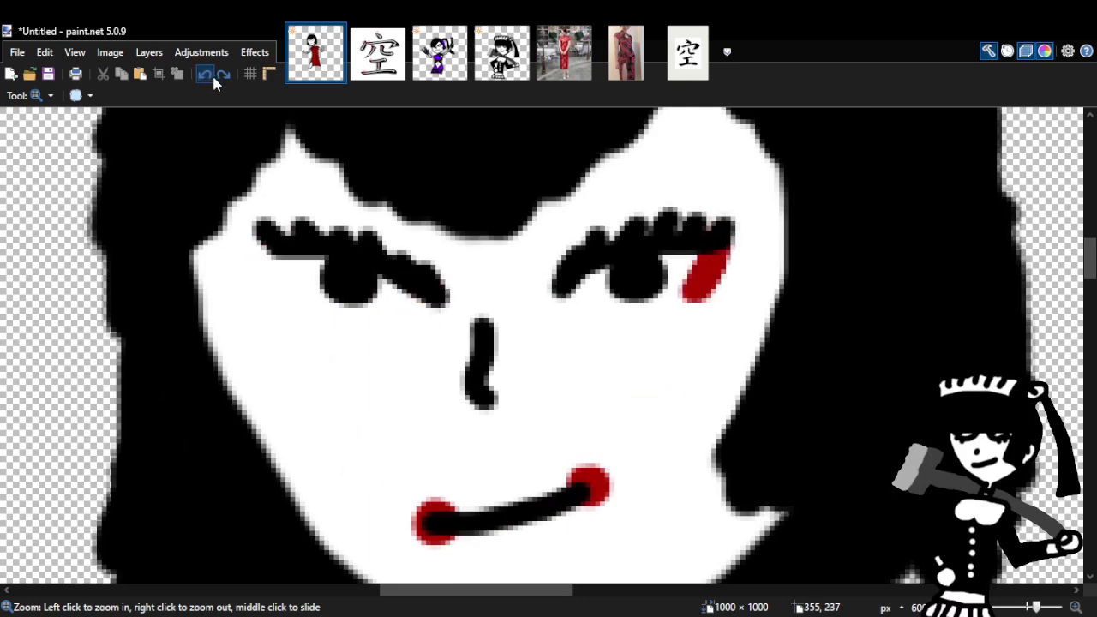
pyautogui.click(200, 76)
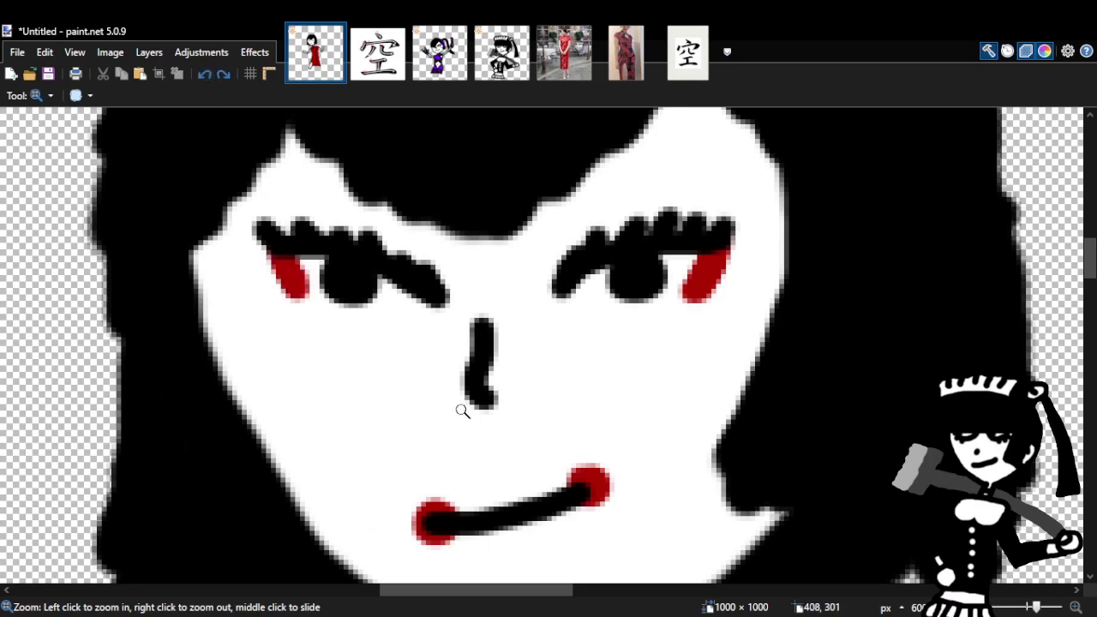
# Undo the two red dots at the ends of the mouth line.
pyautogui.moveTo(1090, 267)
pyautogui.mouseDown()
pyautogui.moveTo(1090, 293)
pyautogui.moveTo(1089, 270)
pyautogui.mouseUp()
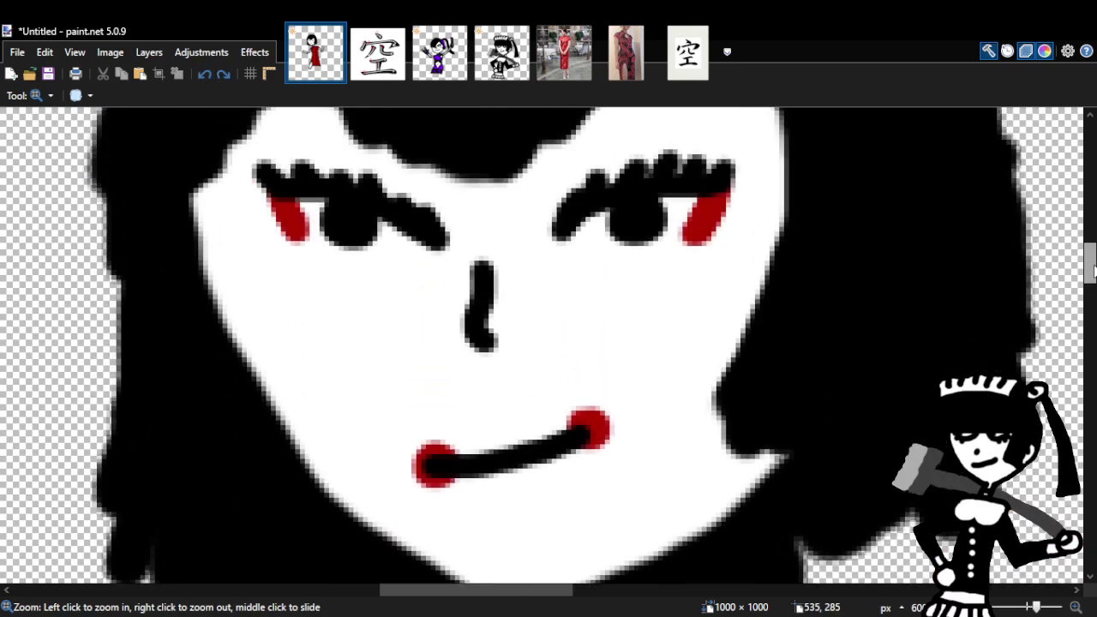
pyautogui.click(200, 77)
pyautogui.click(199, 77)
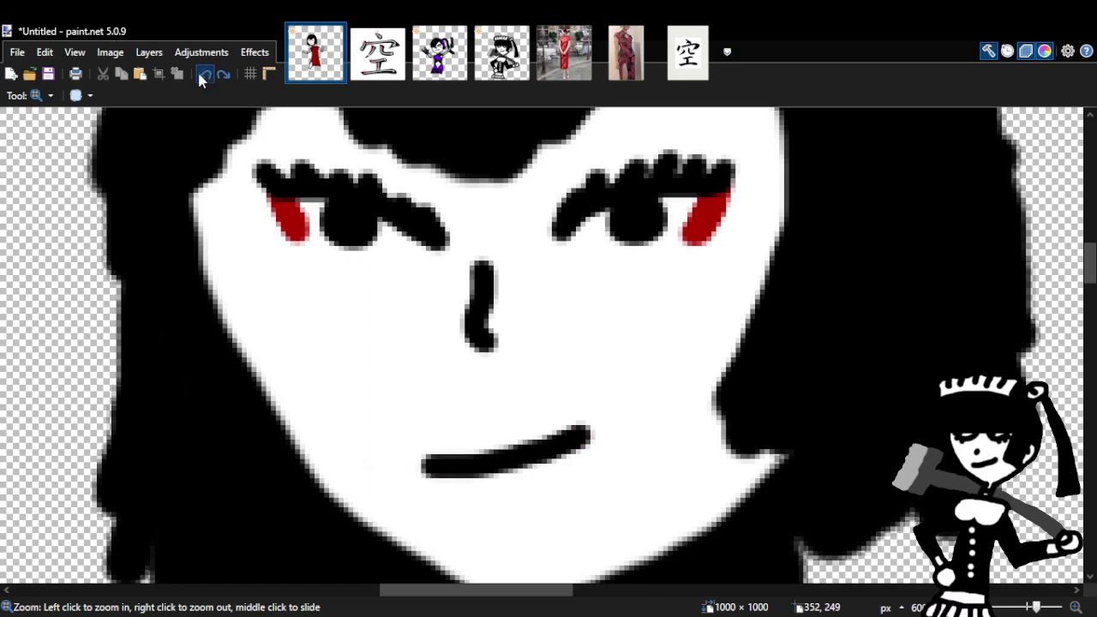
# Try a thin red upper lip along the mouth line with the size 5 Paintbrush, and undo it.
pyautogui.press('b')
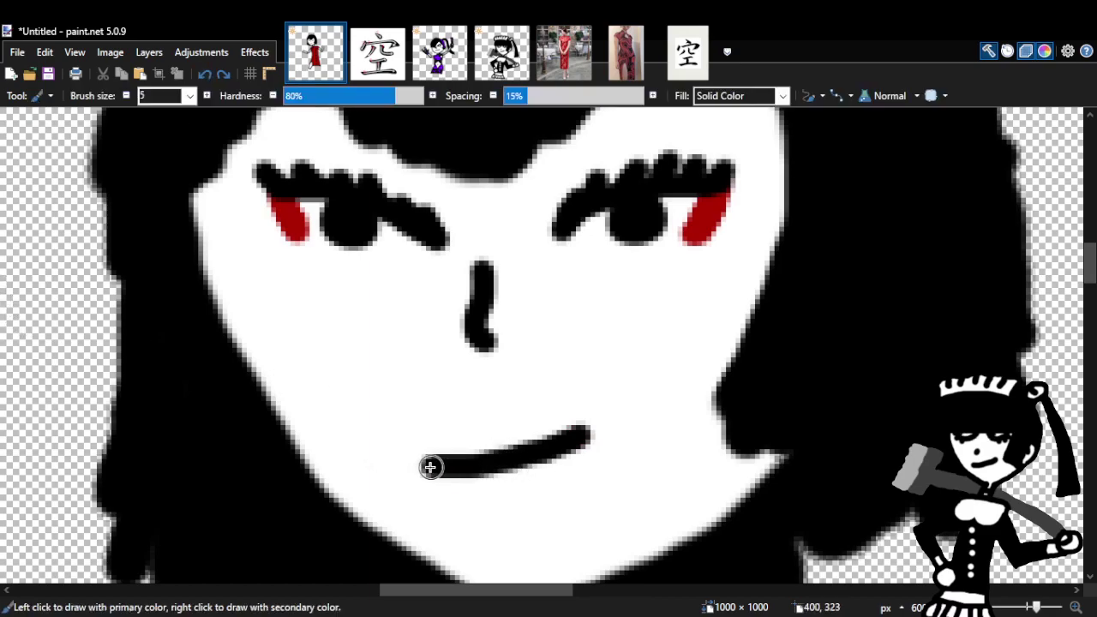
pyautogui.moveTo(423, 456)
pyautogui.mouseDown()
pyautogui.moveTo(558, 448)
pyautogui.moveTo(521, 448)
pyautogui.mouseUp()
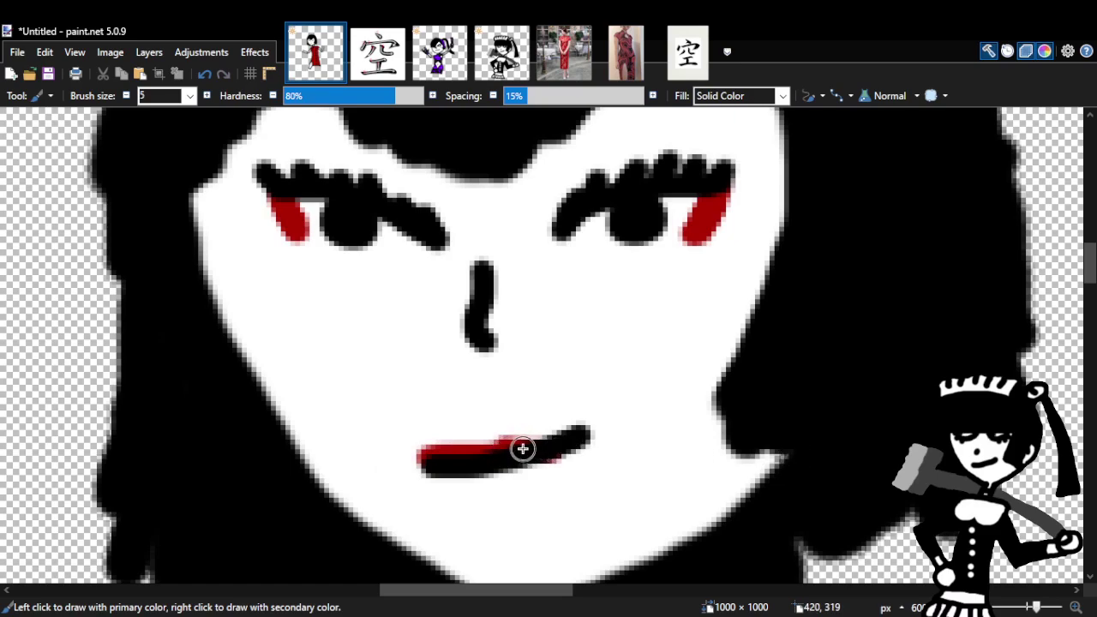
pyautogui.click(207, 74)
pyautogui.click(207, 73)
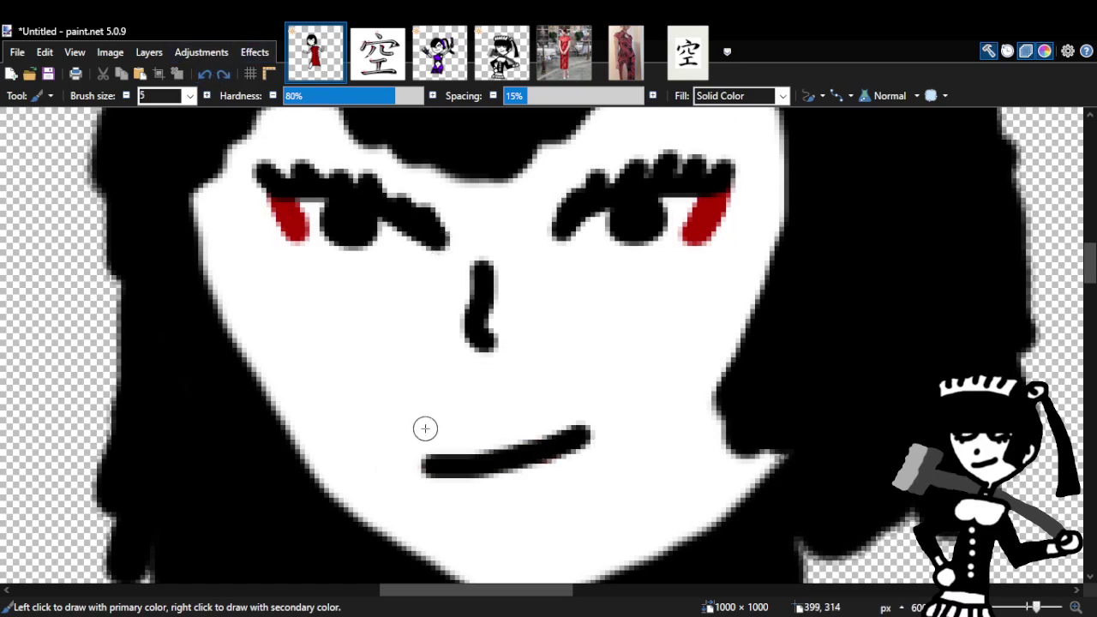
# Paint a fuller two-peaked red upper lip above the mouth line and check it at different magnifications.
pyautogui.moveTo(428, 460)
pyautogui.mouseDown()
pyautogui.moveTo(447, 446)
pyautogui.moveTo(500, 452)
pyautogui.moveTo(507, 433)
pyautogui.moveTo(571, 435)
pyautogui.mouseUp()
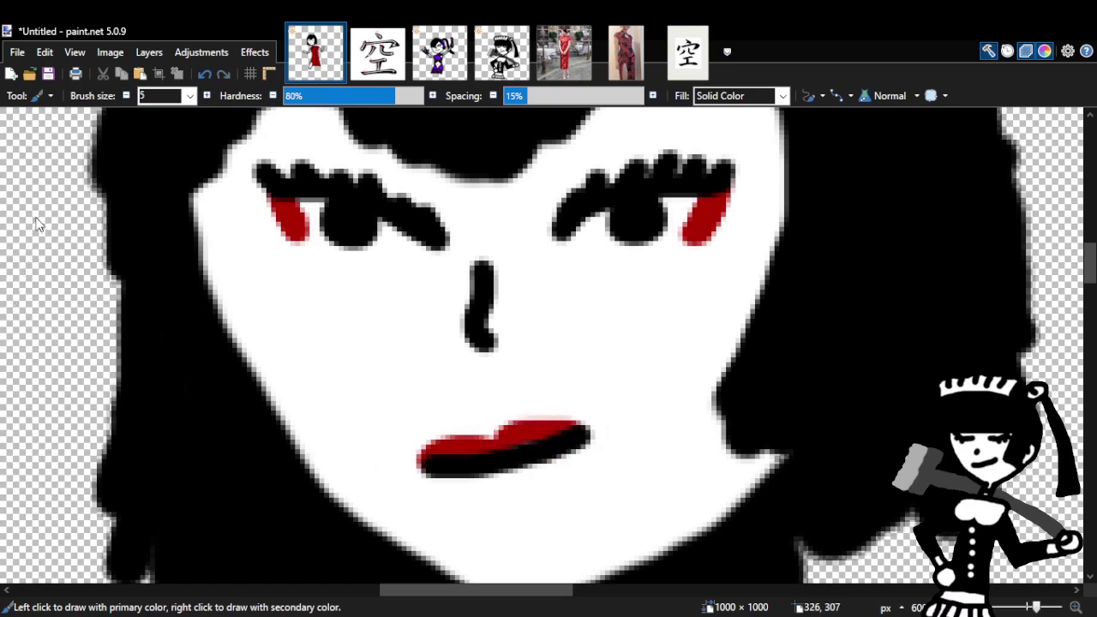
pyautogui.press('z')
pyautogui.rightClick(783, 412)
pyautogui.rightClick(783, 413)
pyautogui.rightClick(783, 413)
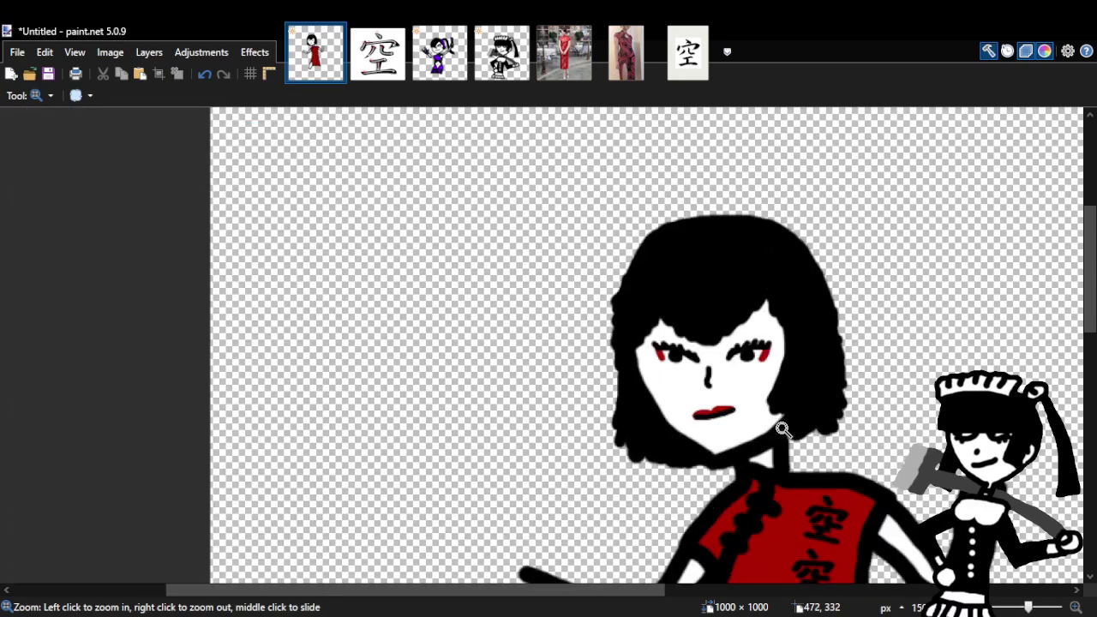
pyautogui.click(665, 385)
pyautogui.click(665, 384)
pyautogui.click(665, 385)
pyautogui.click(665, 384)
pyautogui.click(762, 404)
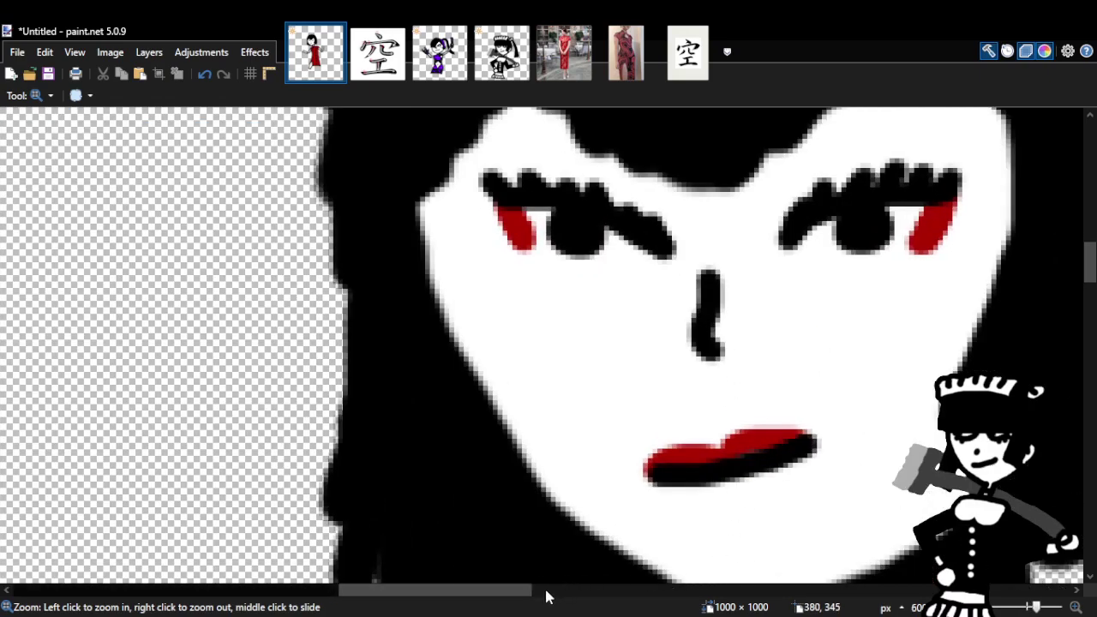
# Undo the two-peaked red upper lip strokes, leaving only the black mouth line.
pyautogui.hotkey('ctrl', '-')
pyautogui.click(489, 482)
pyautogui.click(490, 482)
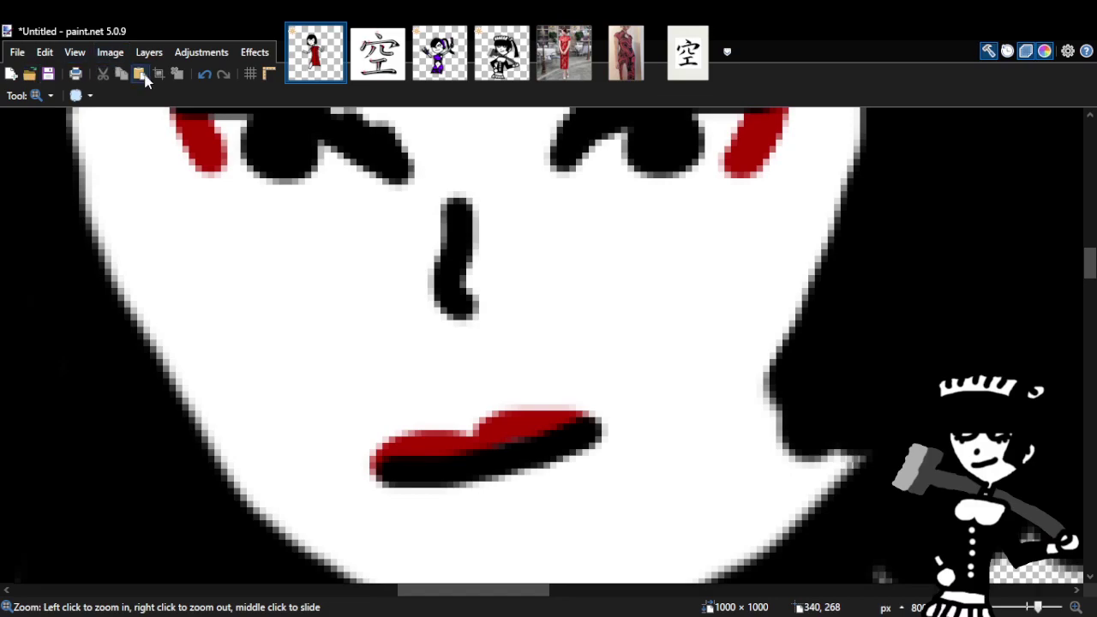
pyautogui.click(203, 75)
pyautogui.click(203, 74)
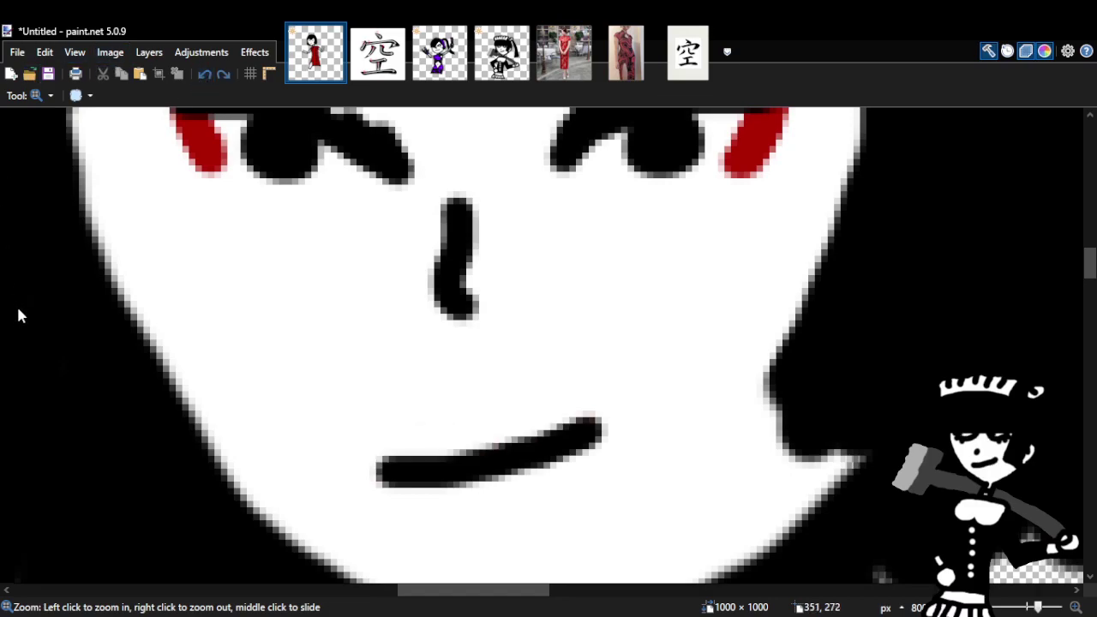
# Try thin red lip edges above the mouth's left half and below its right half, and undo them.
pyautogui.press('b')
pyautogui.moveTo(391, 463)
pyautogui.mouseDown()
pyautogui.moveTo(503, 463)
pyautogui.moveTo(600, 442)
pyautogui.mouseUp()
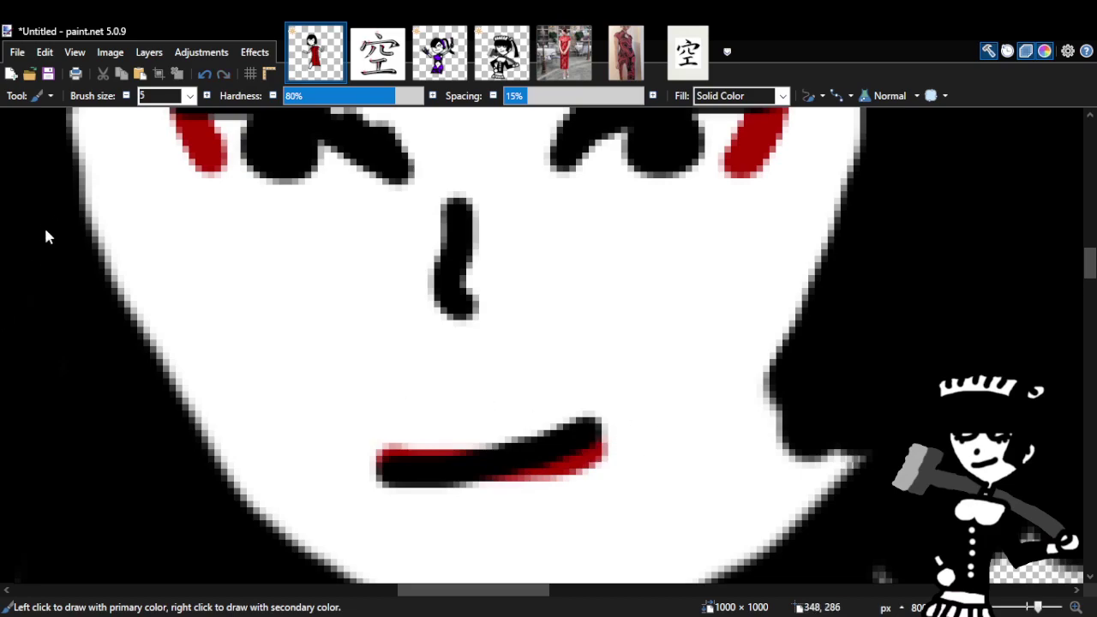
pyautogui.press('z')
pyautogui.rightClick(568, 350)
pyautogui.rightClick(656, 360)
pyautogui.rightClick(653, 358)
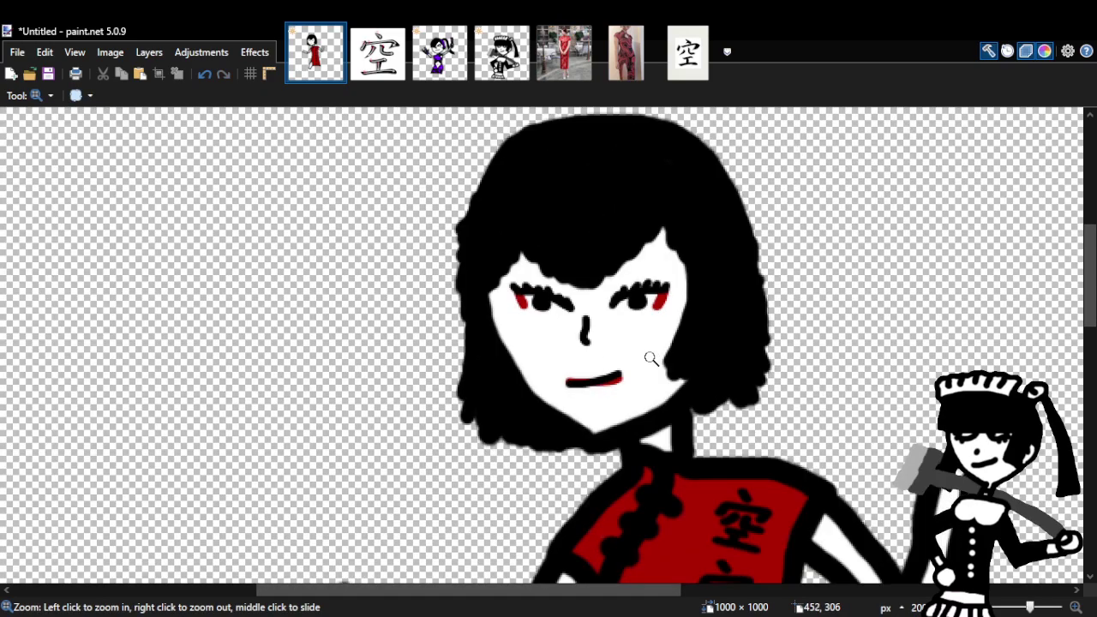
pyautogui.click(638, 355)
pyautogui.click(639, 355)
pyautogui.click(638, 356)
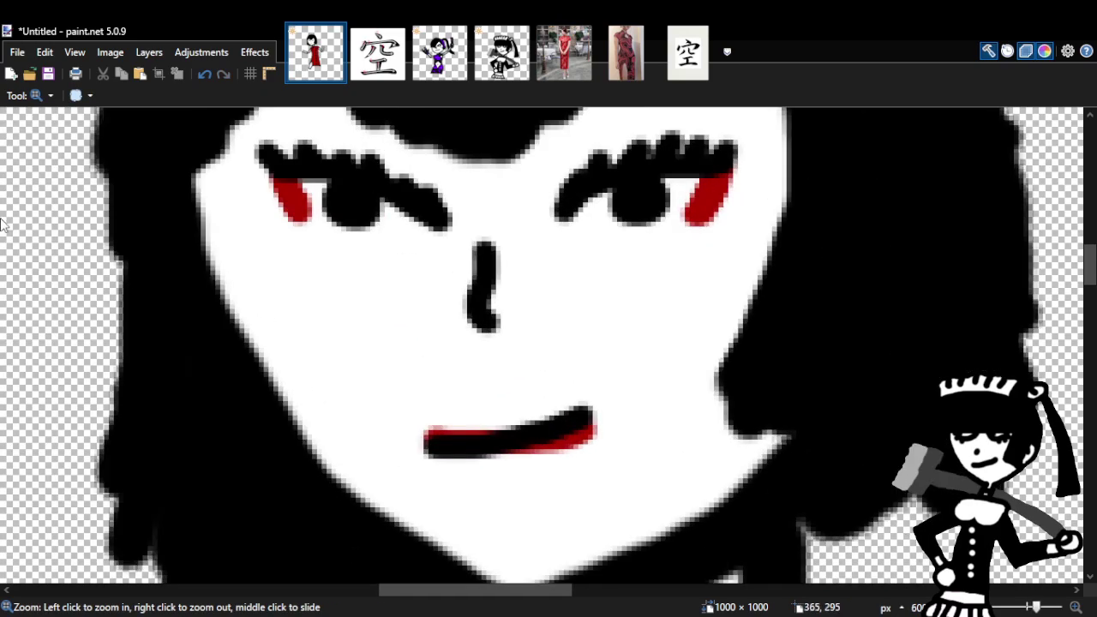
pyautogui.click(204, 76)
pyautogui.click(223, 76)
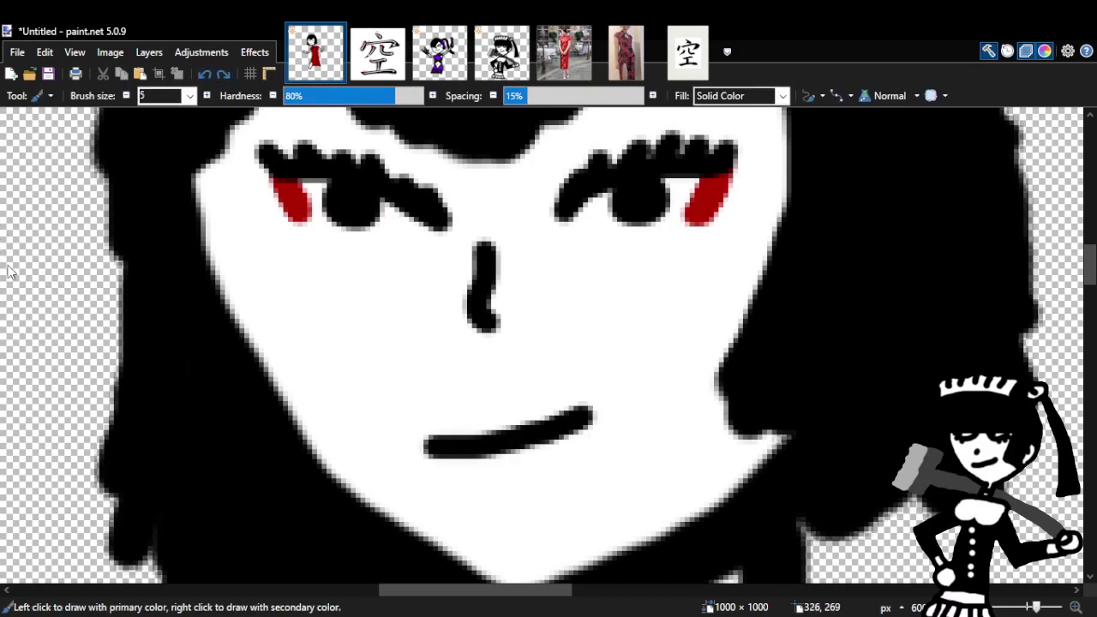
# Try a thick red upper lip stroke over the left half of the mouth line, and undo it.
pyautogui.moveTo(429, 438); pyautogui.dragTo(485, 431)
pyautogui.click(204, 75)
pyautogui.click(221, 75)
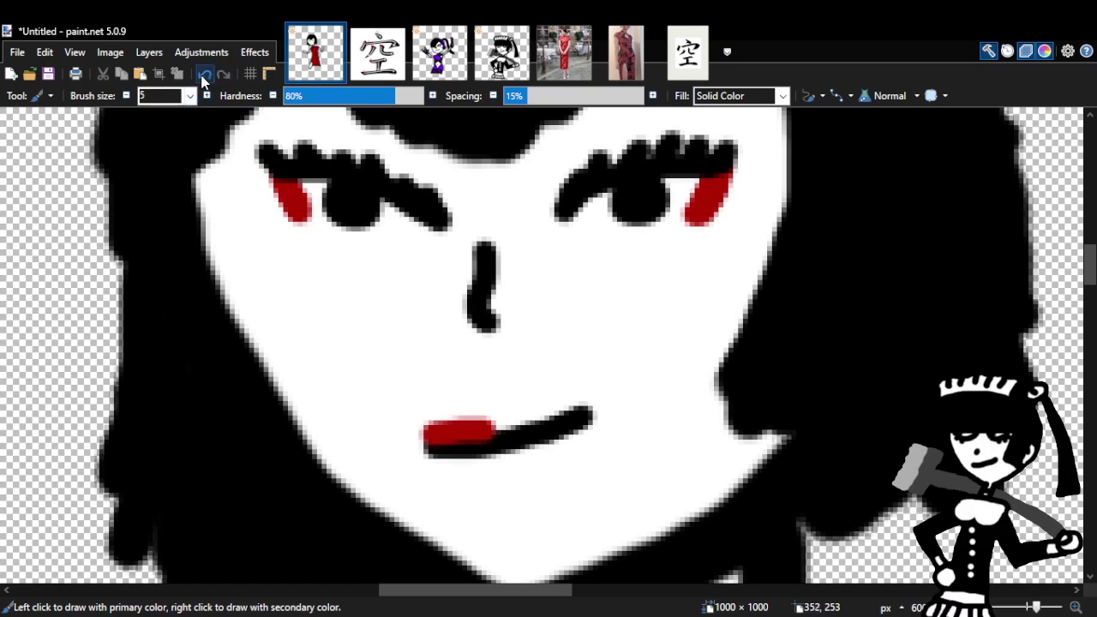
pyautogui.click(204, 74)
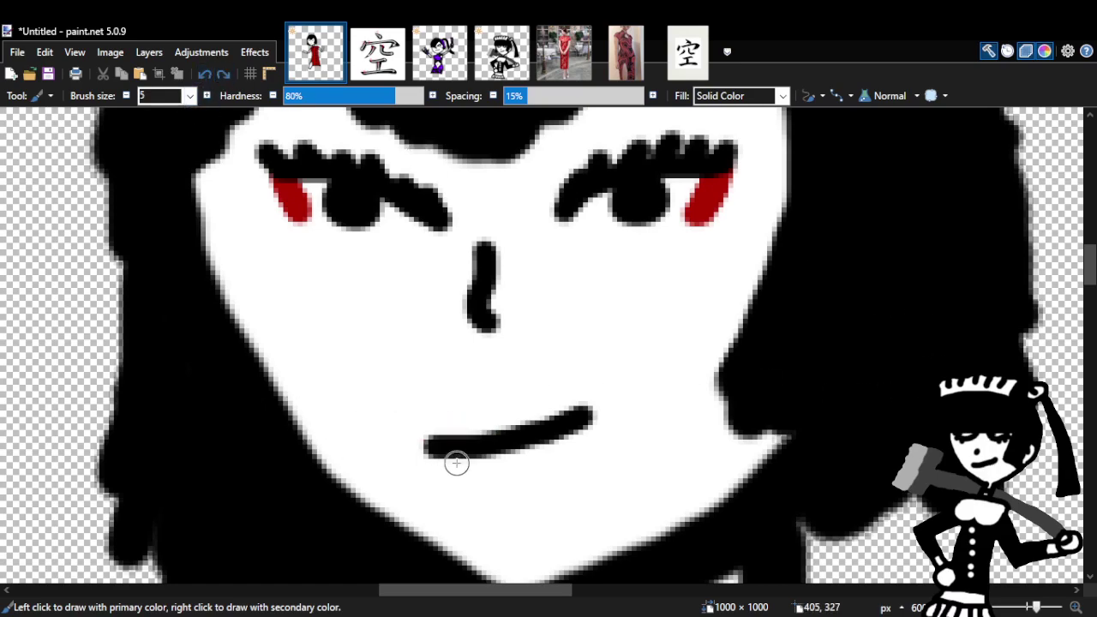
# Try a thin red edge above and below the black mouth line, check it at different magnifications, and undo it.
pyautogui.moveTo(441, 440)
pyautogui.mouseDown()
pyautogui.moveTo(575, 418)
pyautogui.moveTo(437, 453)
pyautogui.moveTo(506, 443)
pyautogui.mouseUp()
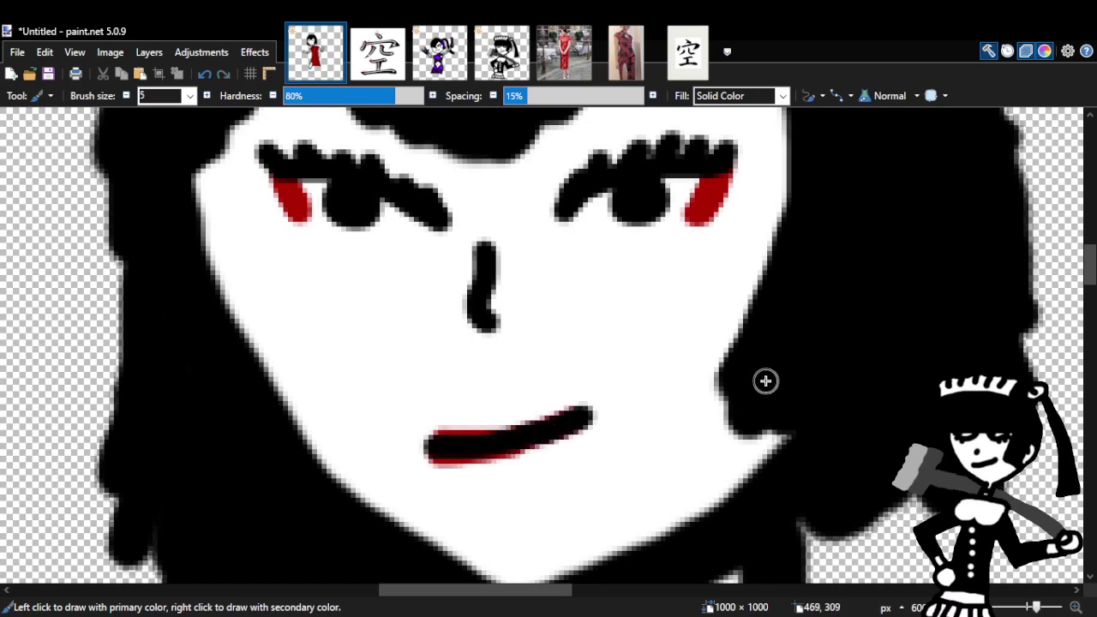
pyautogui.press('z')
pyautogui.rightClick(600, 404)
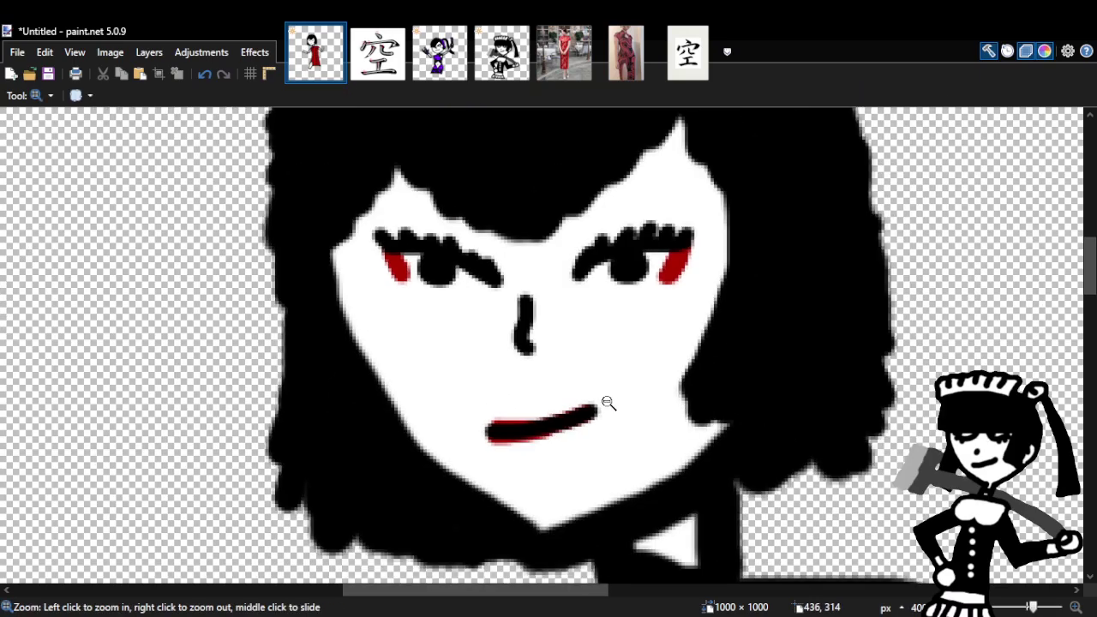
pyautogui.rightClick(607, 403)
pyautogui.click(682, 411)
pyautogui.click(617, 404)
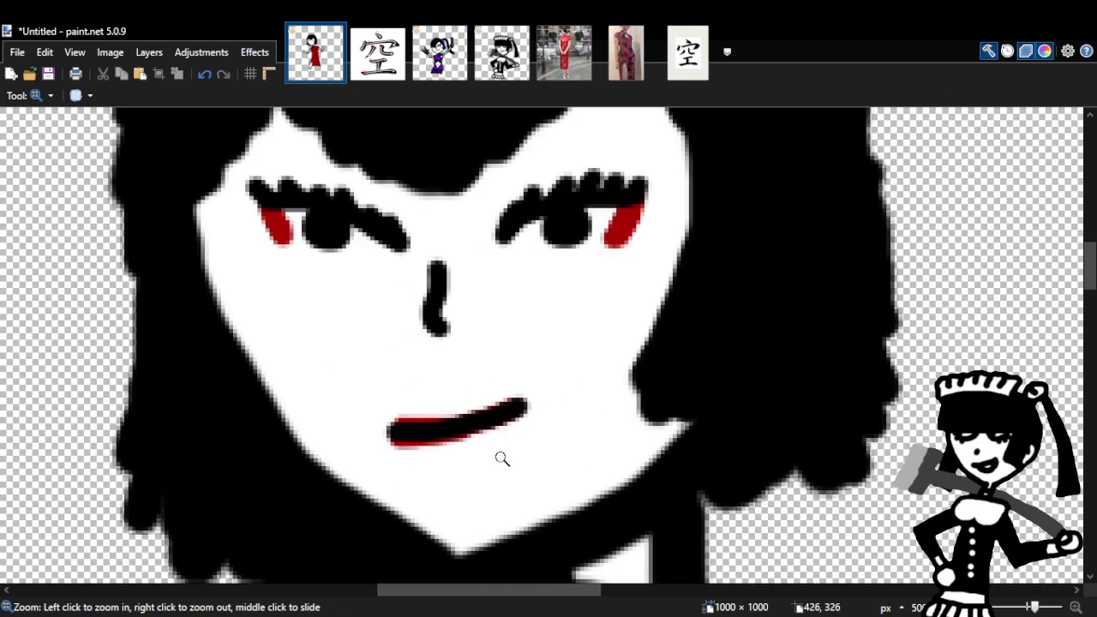
pyautogui.click(412, 291)
pyautogui.click(204, 76)
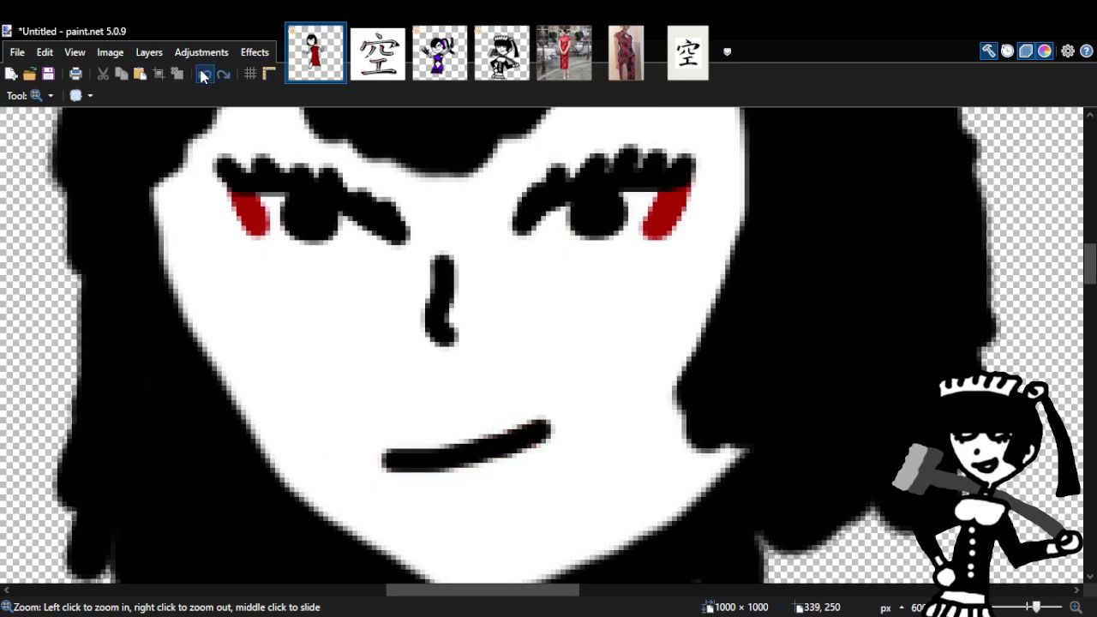
# Try thick red lips surrounding the entire mouth line, and undo them.
pyautogui.press('b')
pyautogui.moveTo(389, 455)
pyautogui.mouseDown()
pyautogui.moveTo(438, 455)
pyautogui.moveTo(417, 445)
pyautogui.moveTo(411, 466)
pyautogui.moveTo(444, 446)
pyautogui.moveTo(414, 450)
pyautogui.moveTo(457, 453)
pyautogui.moveTo(428, 450)
pyautogui.moveTo(444, 468)
pyautogui.moveTo(488, 444)
pyautogui.moveTo(435, 458)
pyautogui.moveTo(496, 447)
pyautogui.moveTo(478, 440)
pyautogui.moveTo(475, 471)
pyautogui.moveTo(514, 441)
pyautogui.moveTo(462, 451)
pyautogui.moveTo(539, 436)
pyautogui.moveTo(533, 421)
pyautogui.moveTo(500, 446)
pyautogui.moveTo(534, 436)
pyautogui.moveTo(406, 474)
pyautogui.moveTo(461, 468)
pyautogui.moveTo(412, 464)
pyautogui.moveTo(517, 451)
pyautogui.moveTo(424, 460)
pyautogui.moveTo(425, 472)
pyautogui.moveTo(433, 446)
pyautogui.moveTo(380, 465)
pyautogui.moveTo(411, 476)
pyautogui.moveTo(536, 448)
pyautogui.moveTo(539, 430)
pyautogui.moveTo(502, 426)
pyautogui.moveTo(407, 456)
pyautogui.moveTo(438, 474)
pyautogui.moveTo(553, 445)
pyautogui.moveTo(539, 427)
pyautogui.moveTo(471, 421)
pyautogui.mouseUp()
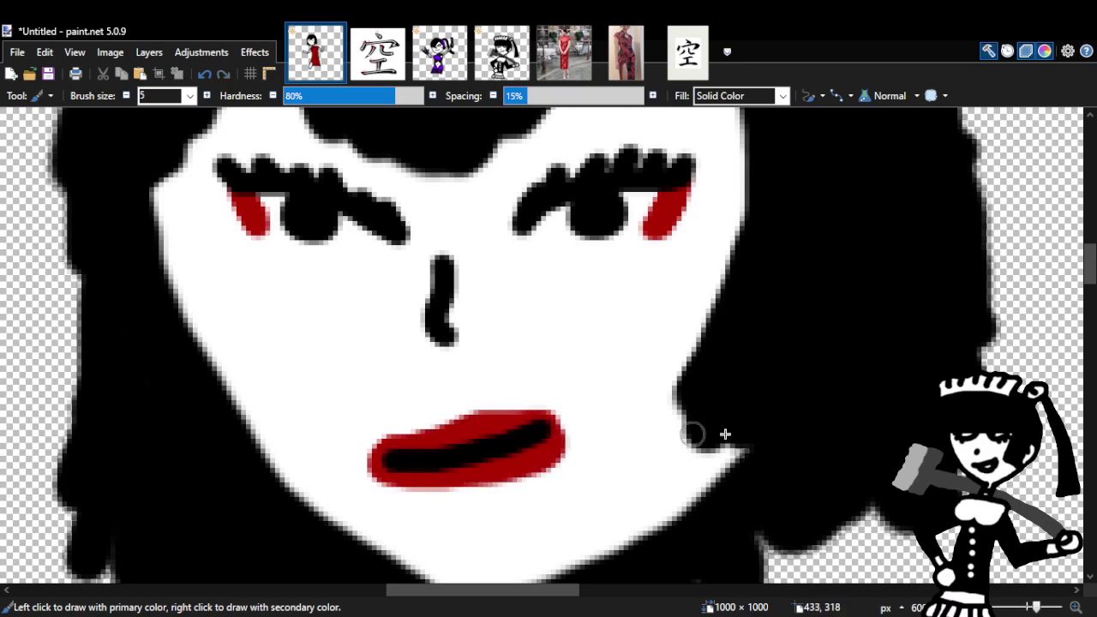
pyautogui.click(204, 76)
# Try a short red stroke along the left edge of the nose's upper half, check it, and undo it.
pyautogui.moveTo(428, 264); pyautogui.dragTo(434, 304)
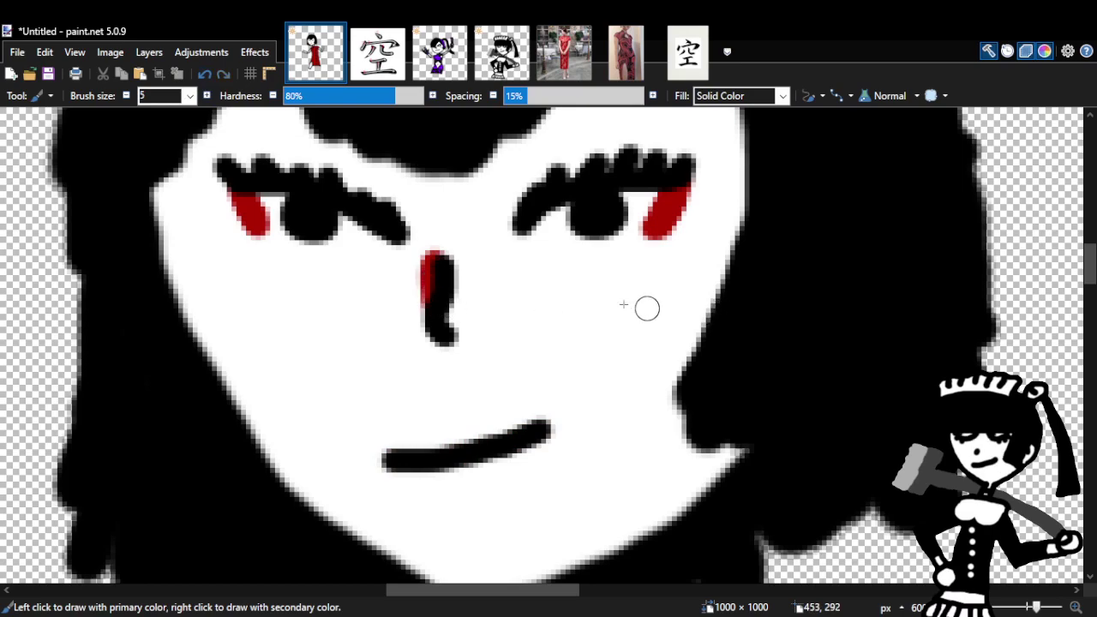
pyautogui.press('z')
pyautogui.rightClick(505, 350)
pyautogui.rightClick(509, 350)
pyautogui.rightClick(557, 370)
pyautogui.click(547, 373)
pyautogui.click(546, 373)
pyautogui.click(546, 372)
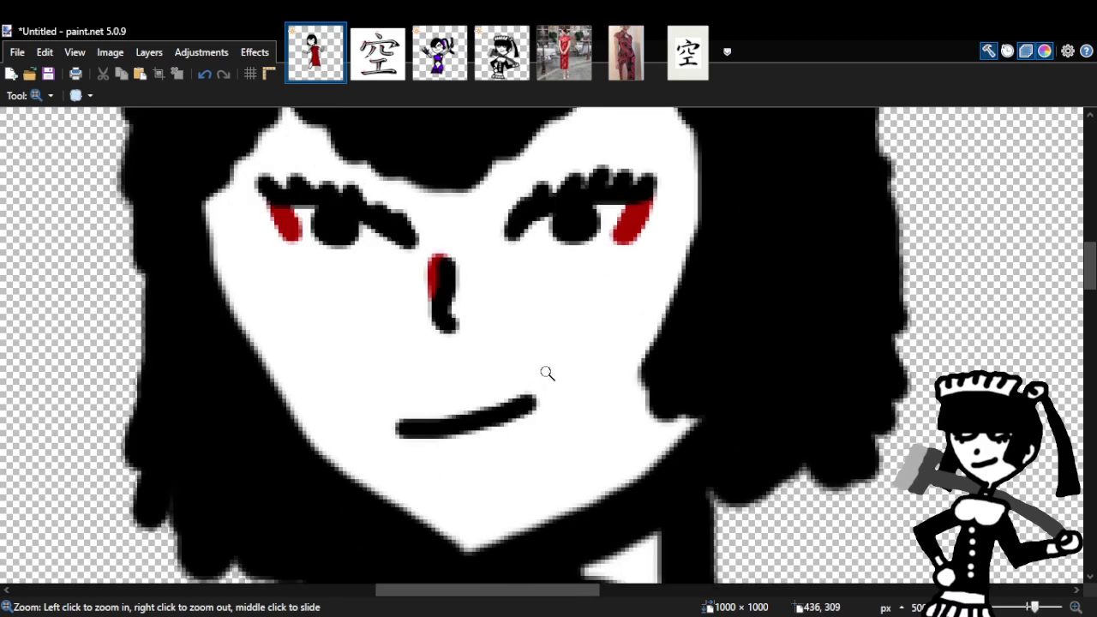
pyautogui.click(539, 368)
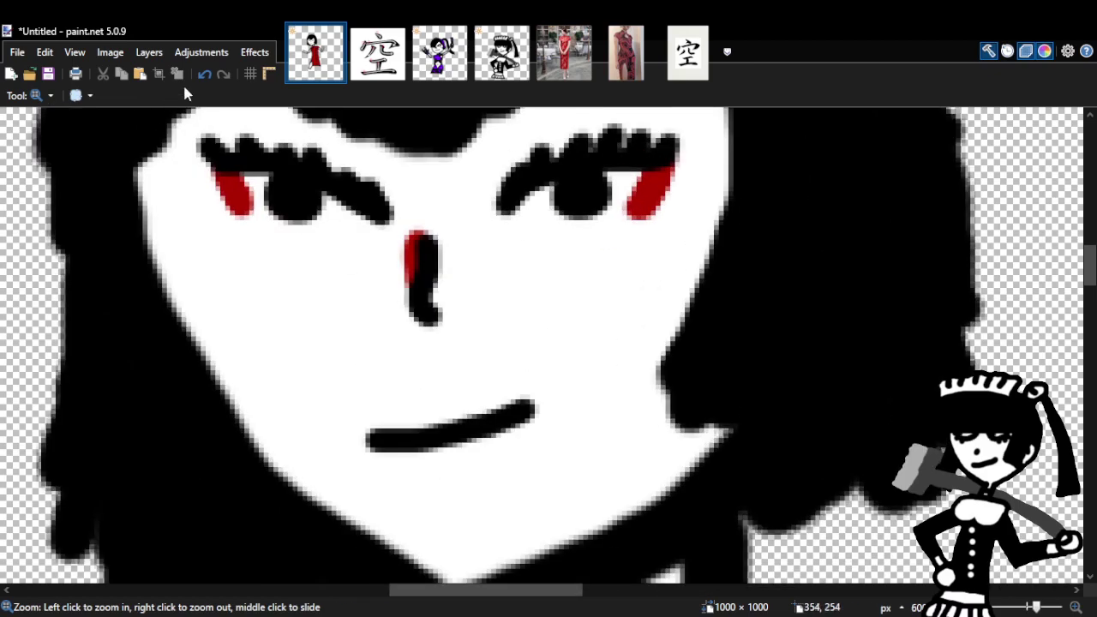
pyautogui.click(206, 74)
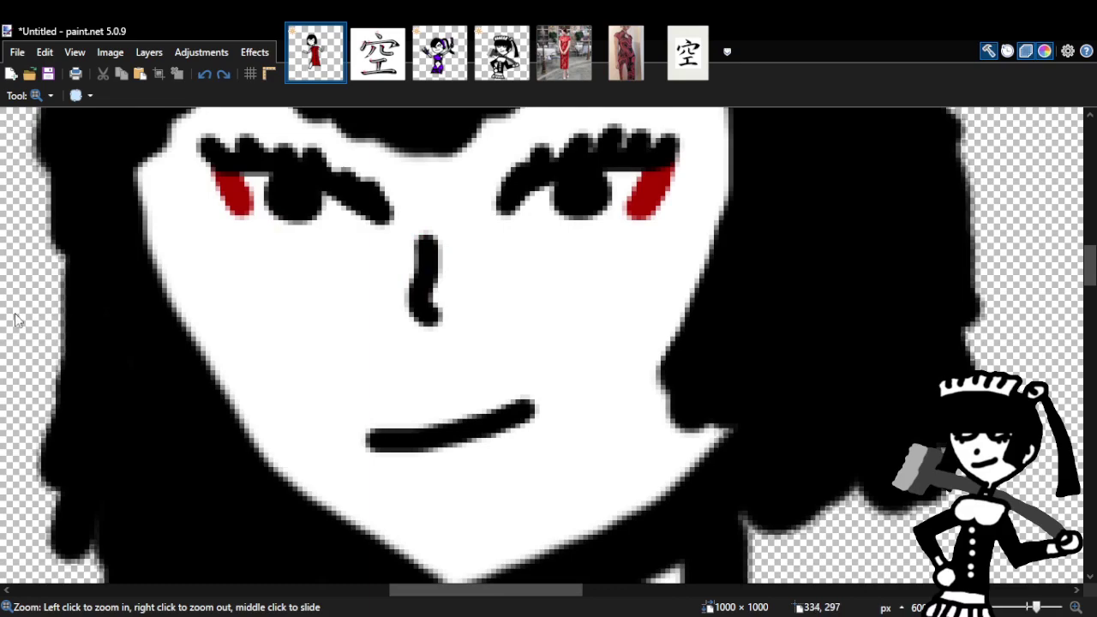
# Try a thin, even red upper lip along the top of the mouth line, and undo it.
pyautogui.press('b')
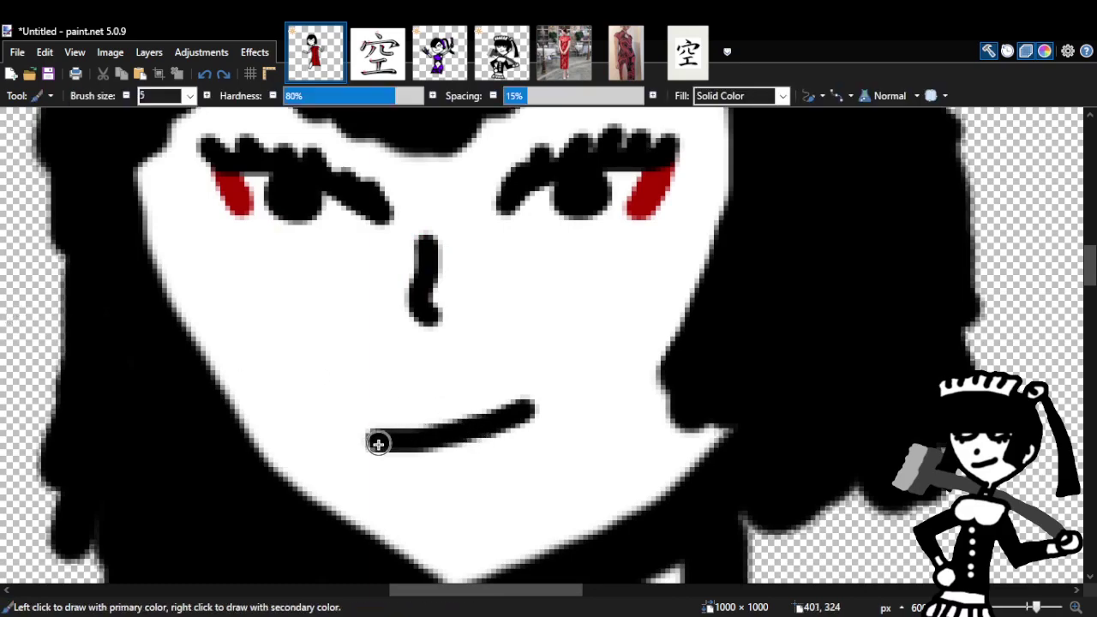
pyautogui.moveTo(374, 426)
pyautogui.mouseDown()
pyautogui.moveTo(441, 428)
pyautogui.moveTo(514, 402)
pyautogui.mouseUp()
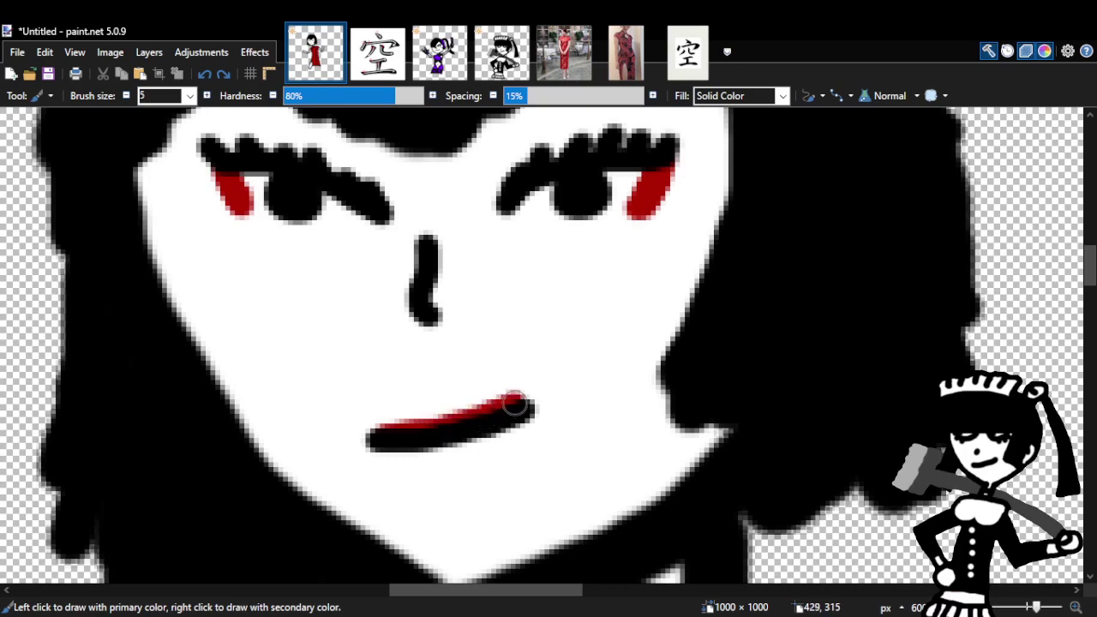
pyautogui.click(205, 74)
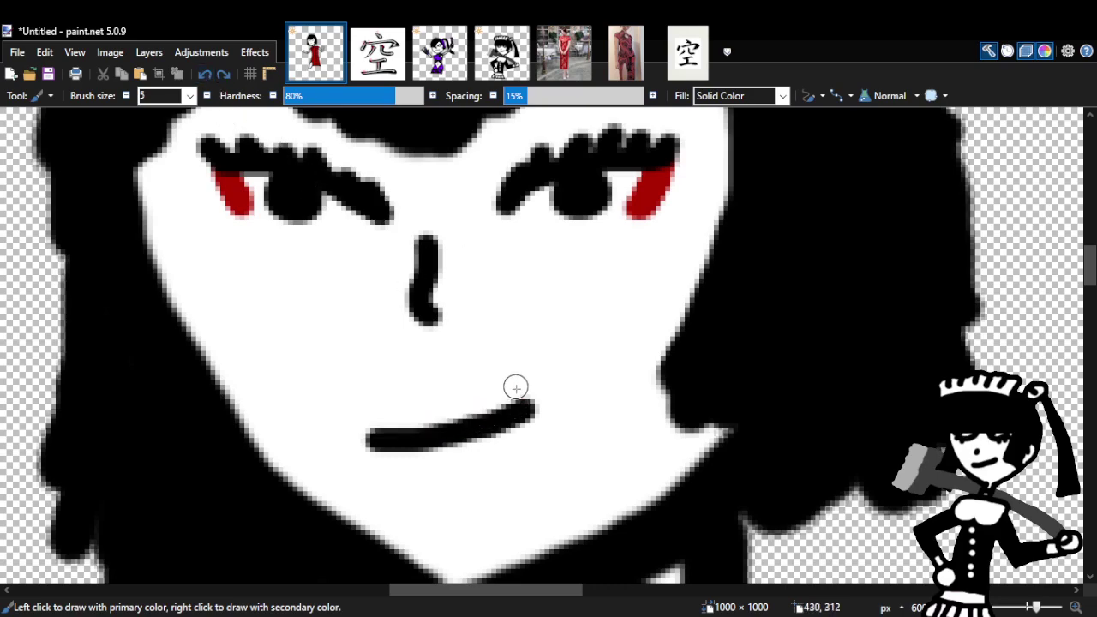
# Try a two-peaked red upper lip spanning nearly the full mouth line, check it at different magnifications, and undo it.
pyautogui.moveTo(514, 399)
pyautogui.mouseDown()
pyautogui.moveTo(386, 435)
pyautogui.moveTo(414, 432)
pyautogui.mouseUp()
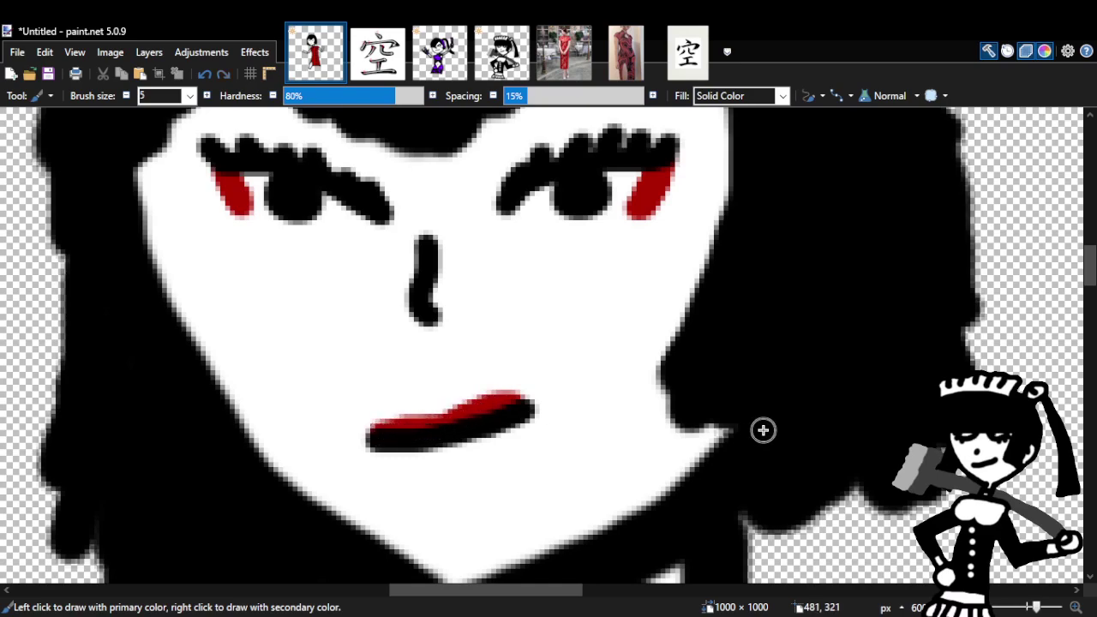
pyautogui.press('z')
pyautogui.rightClick(632, 386)
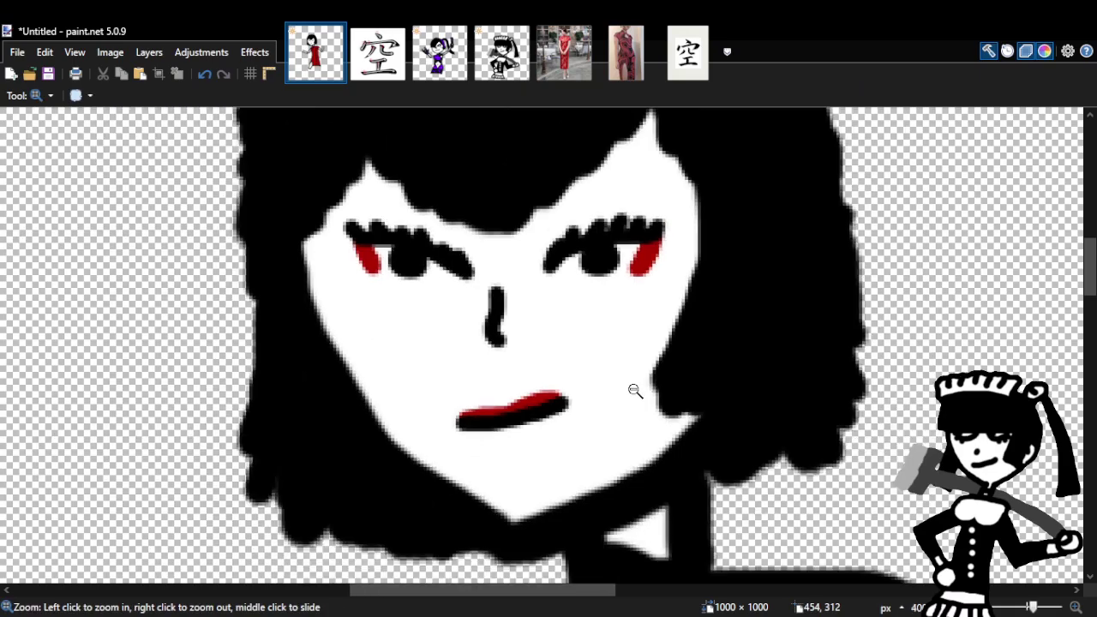
pyautogui.rightClick(632, 386)
pyautogui.click(631, 386)
pyautogui.click(634, 390)
pyautogui.click(634, 390)
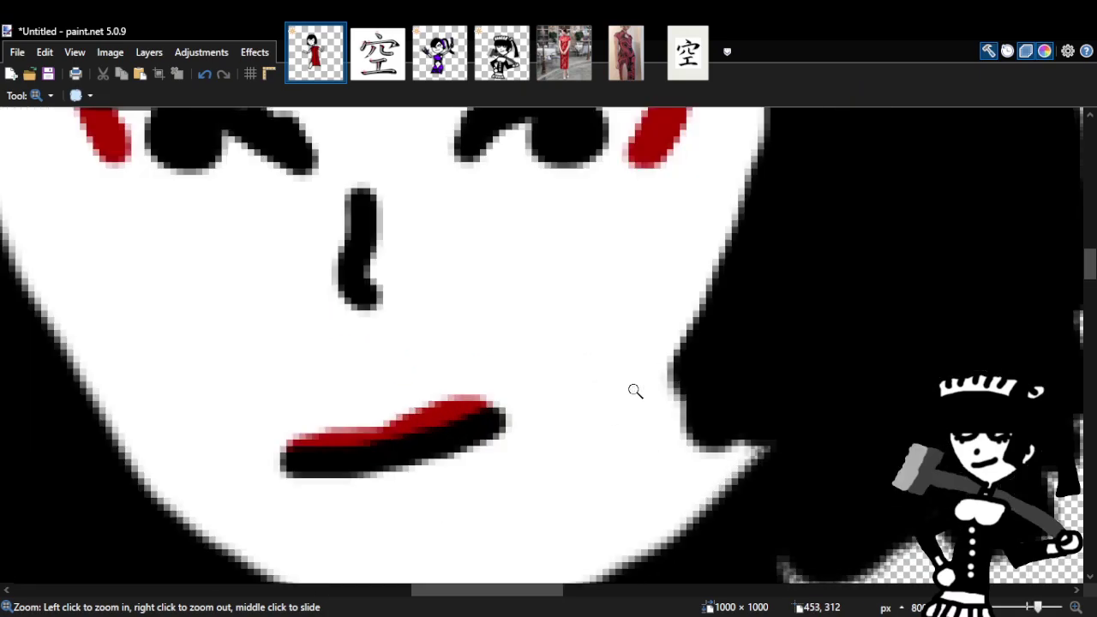
pyautogui.click(206, 75)
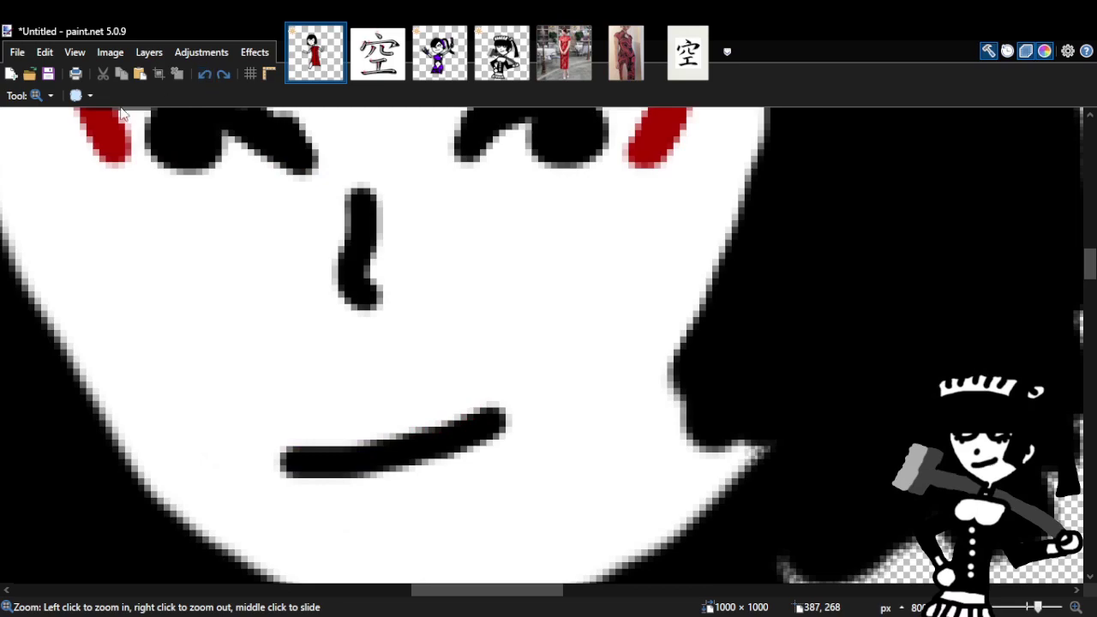
# Try a notched red upper lip that stops short of the mouth's right end, view it on the figure, and undo it.
pyautogui.press('s')
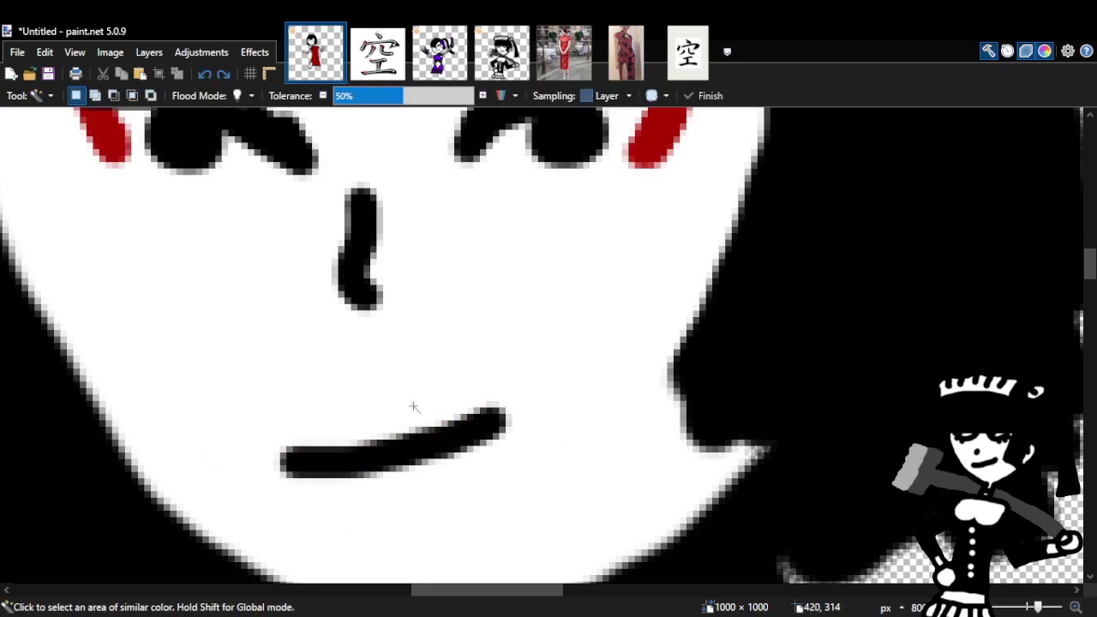
pyautogui.press('b')
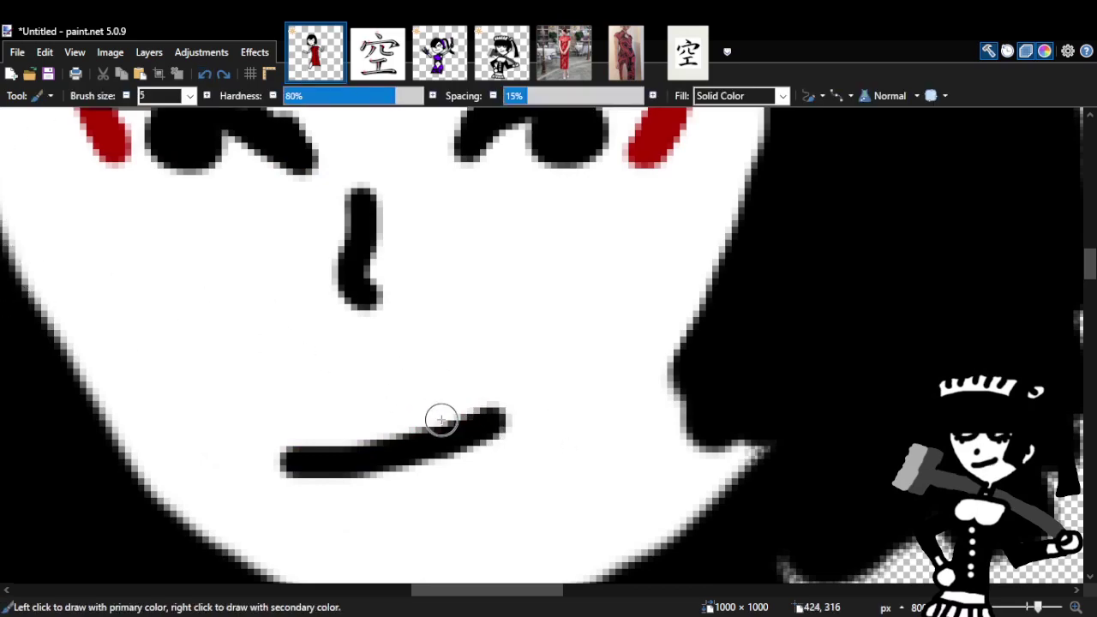
pyautogui.moveTo(469, 423)
pyautogui.mouseDown()
pyautogui.moveTo(430, 426)
pyautogui.moveTo(381, 452)
pyautogui.moveTo(328, 443)
pyautogui.moveTo(304, 453)
pyautogui.mouseUp()
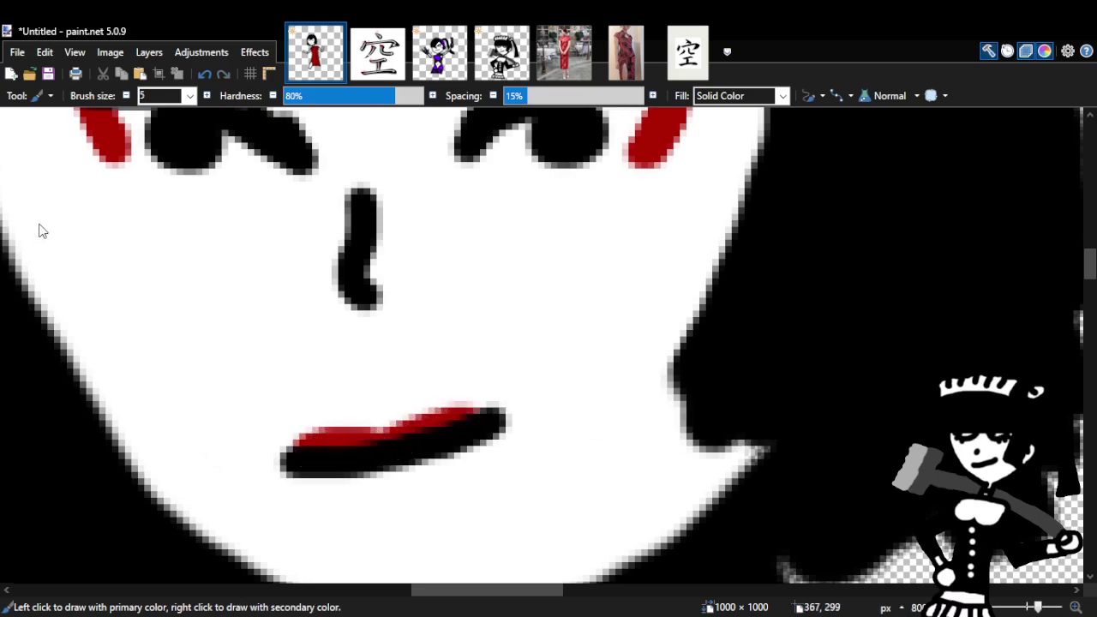
pyautogui.press('z')
pyautogui.keyDown('ctrl'); pyautogui.scroll(-8, 710, 380); pyautogui.keyUp('ctrl')
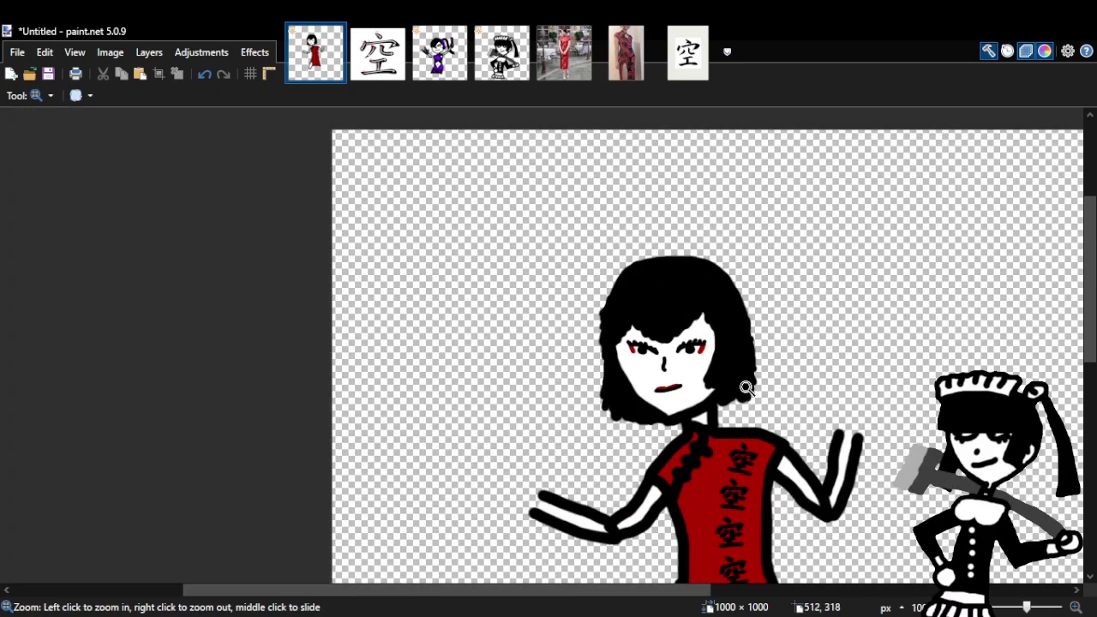
pyautogui.keyDown('ctrl'); pyautogui.scroll(3, 746, 388); pyautogui.keyUp('ctrl')
pyautogui.click(203, 75)
# Try oval red lips above and below the mouth line's middle, check them at different magnifications, and undo both strokes.
pyautogui.keyDown('ctrl'); pyautogui.scroll(3, 608, 390); pyautogui.keyUp('ctrl')
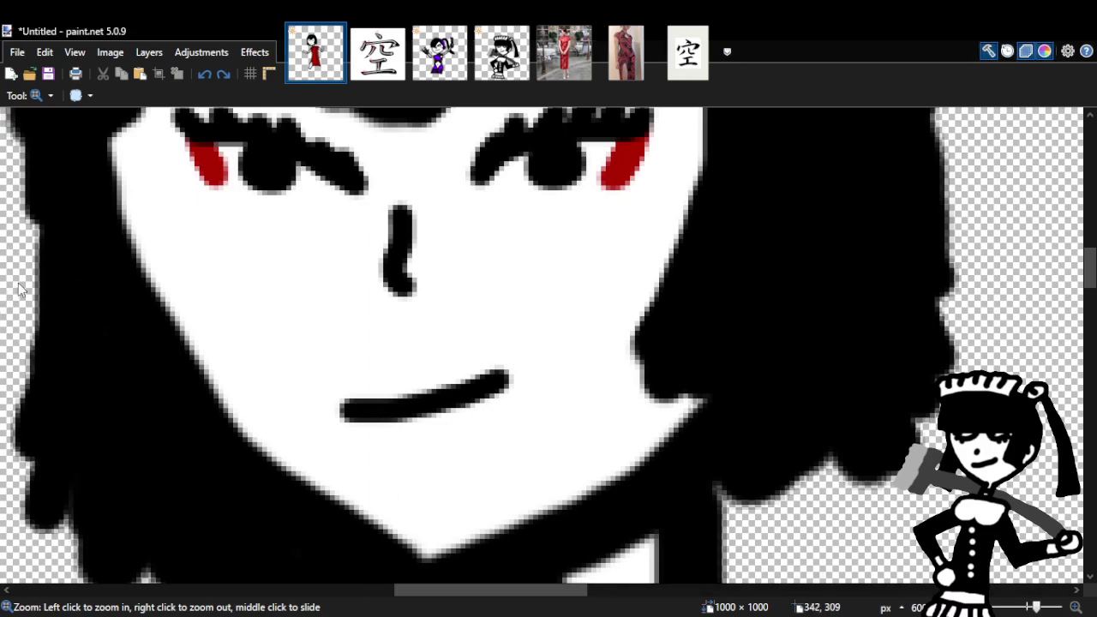
pyautogui.press('b')
pyautogui.moveTo(377, 399); pyautogui.dragTo(460, 385)
pyautogui.moveTo(387, 411); pyautogui.dragTo(467, 393)
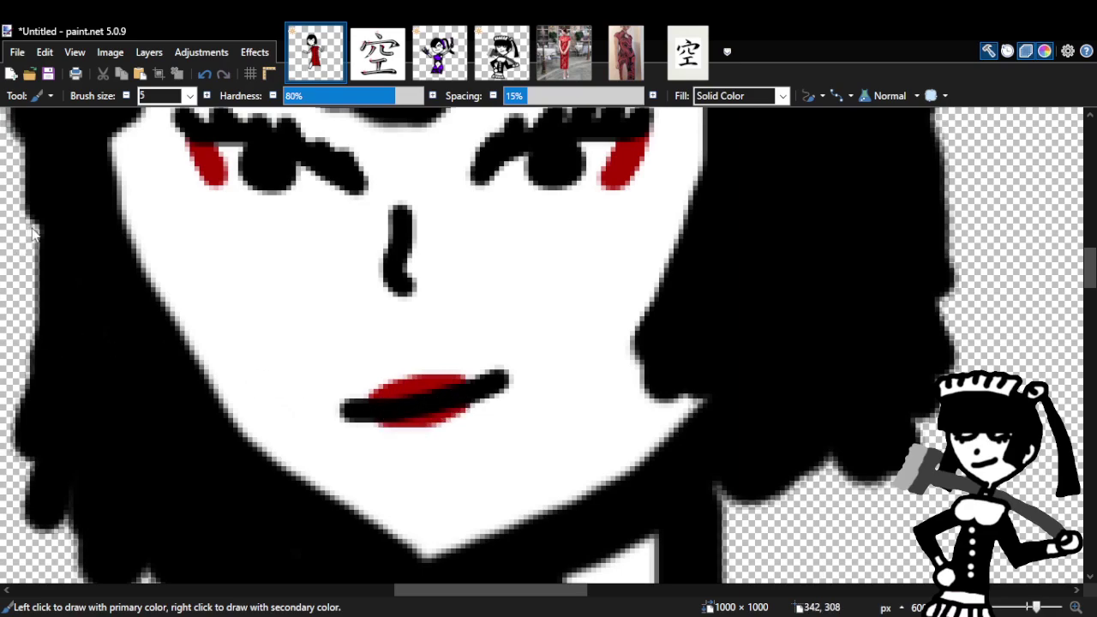
pyautogui.press('z')
pyautogui.rightClick(583, 363)
pyautogui.rightClick(583, 363)
pyautogui.rightClick(582, 362)
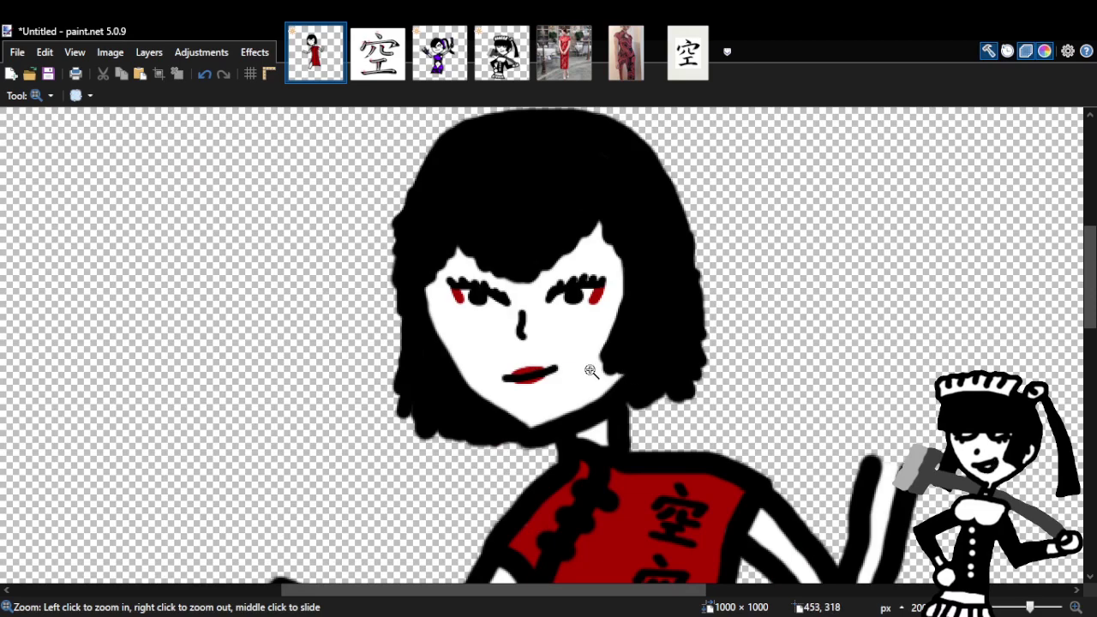
pyautogui.click(588, 367)
pyautogui.click(517, 367)
pyautogui.click(520, 367)
pyautogui.click(486, 345)
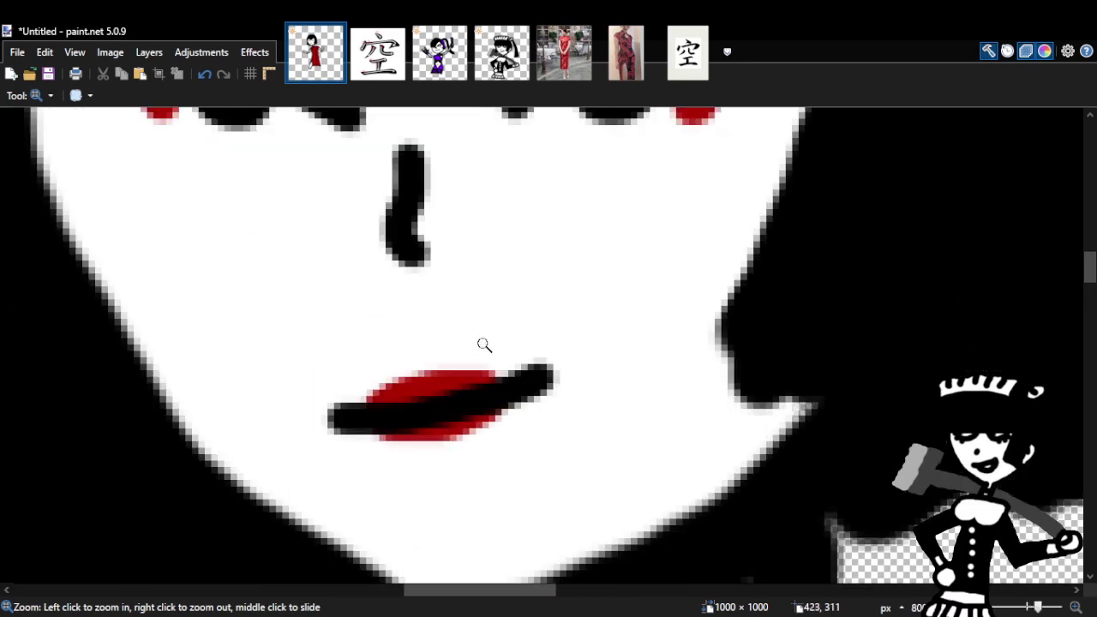
pyautogui.click(204, 73)
pyautogui.click(204, 74)
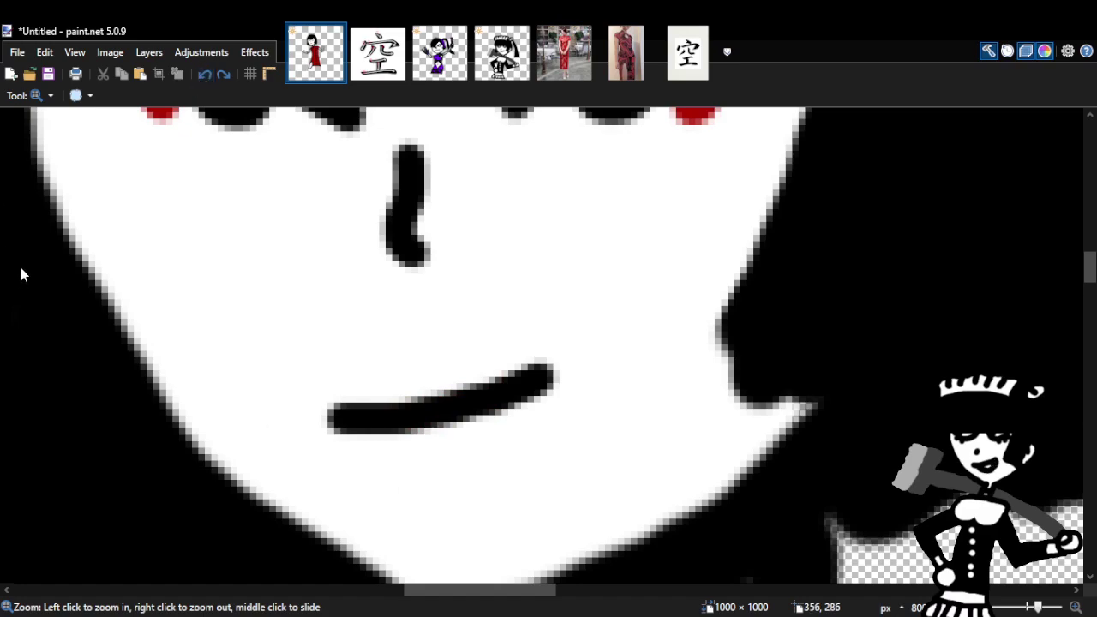
# Paint short red lips above and below the middle of the mouth line and check them on the face.
pyautogui.press('b')
pyautogui.moveTo(397, 404)
pyautogui.mouseDown()
pyautogui.moveTo(476, 390)
pyautogui.moveTo(440, 420)
pyautogui.moveTo(472, 413)
pyautogui.moveTo(483, 406)
pyautogui.moveTo(396, 427)
pyautogui.mouseUp()
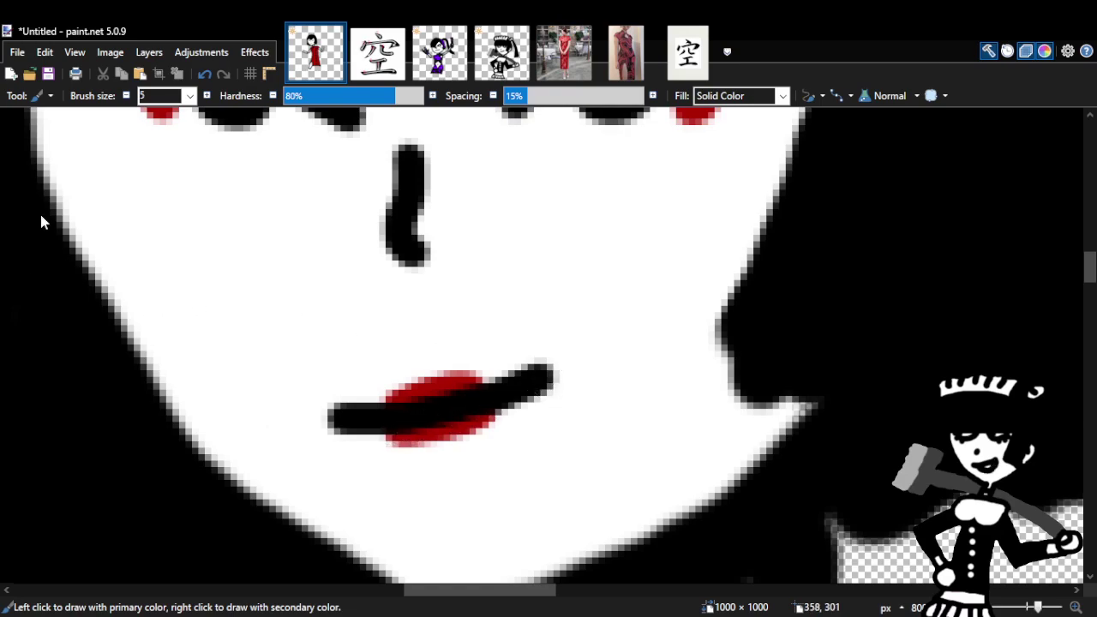
pyautogui.press('z')
pyautogui.rightClick(592, 331)
pyautogui.rightClick(597, 328)
pyautogui.rightClick(594, 330)
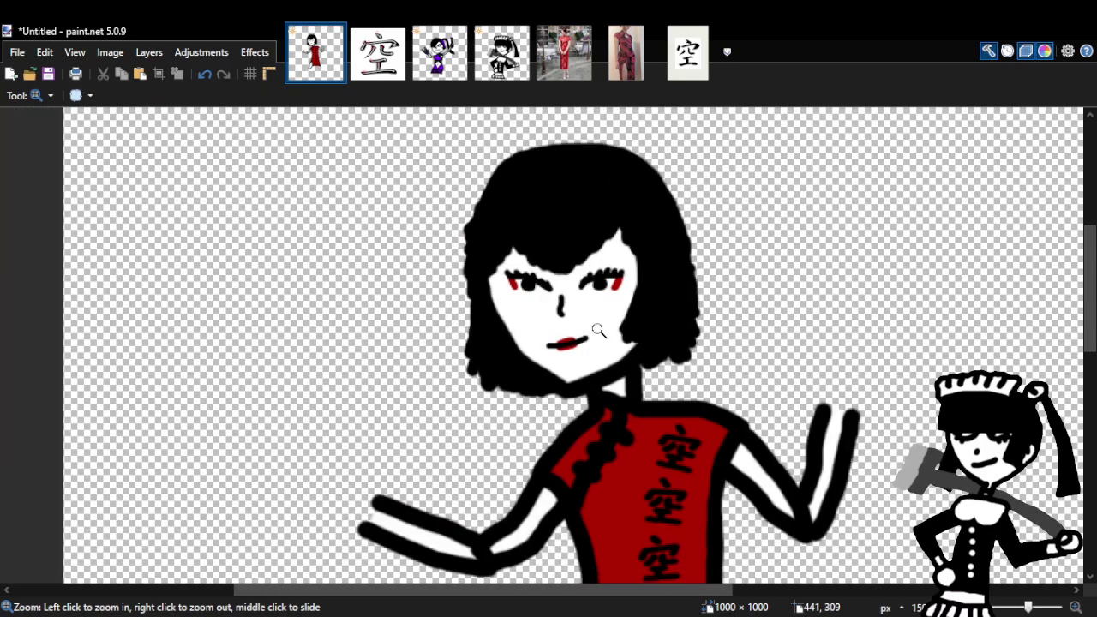
pyautogui.click(619, 332)
pyautogui.click(624, 334)
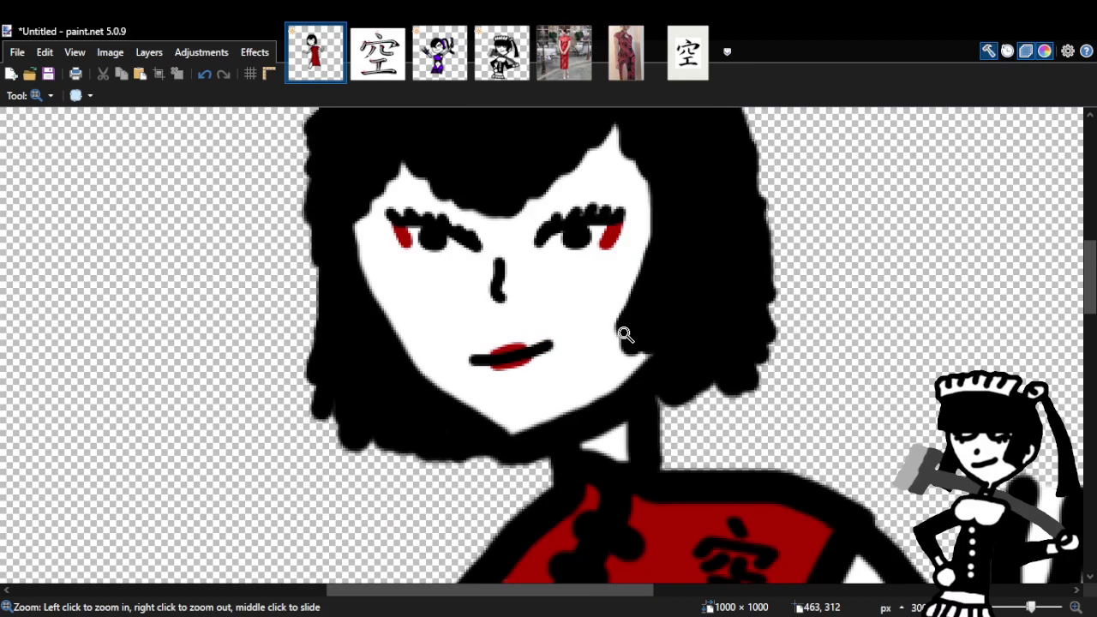
# Try erasing along the lower lip's underside, undo it, and trim only the lower lip's left corner.
pyautogui.click(562, 321)
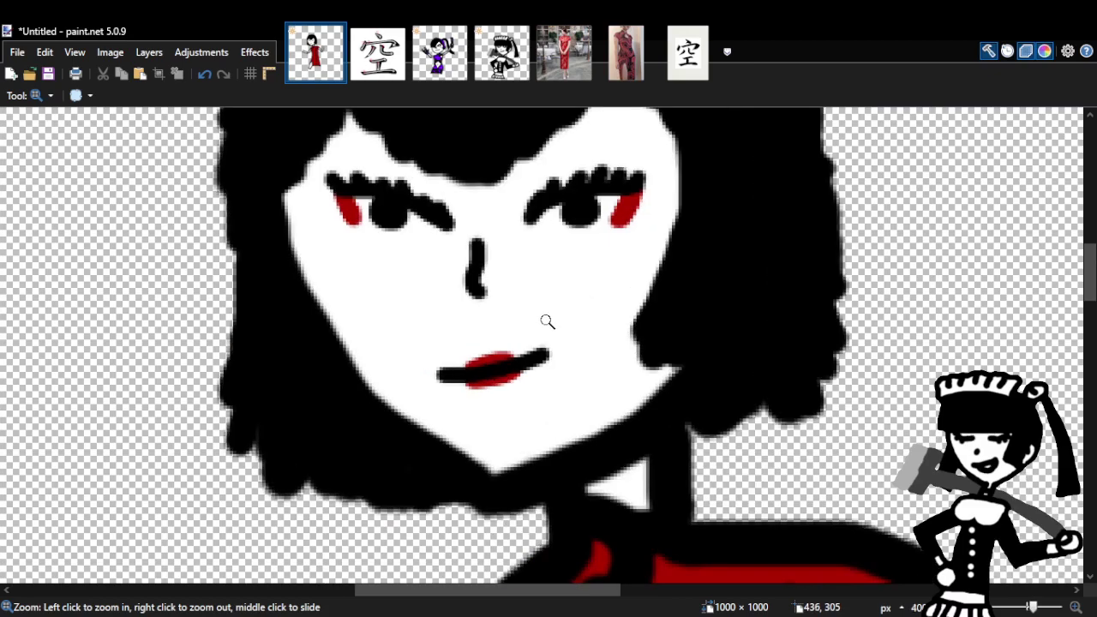
pyautogui.click(520, 358)
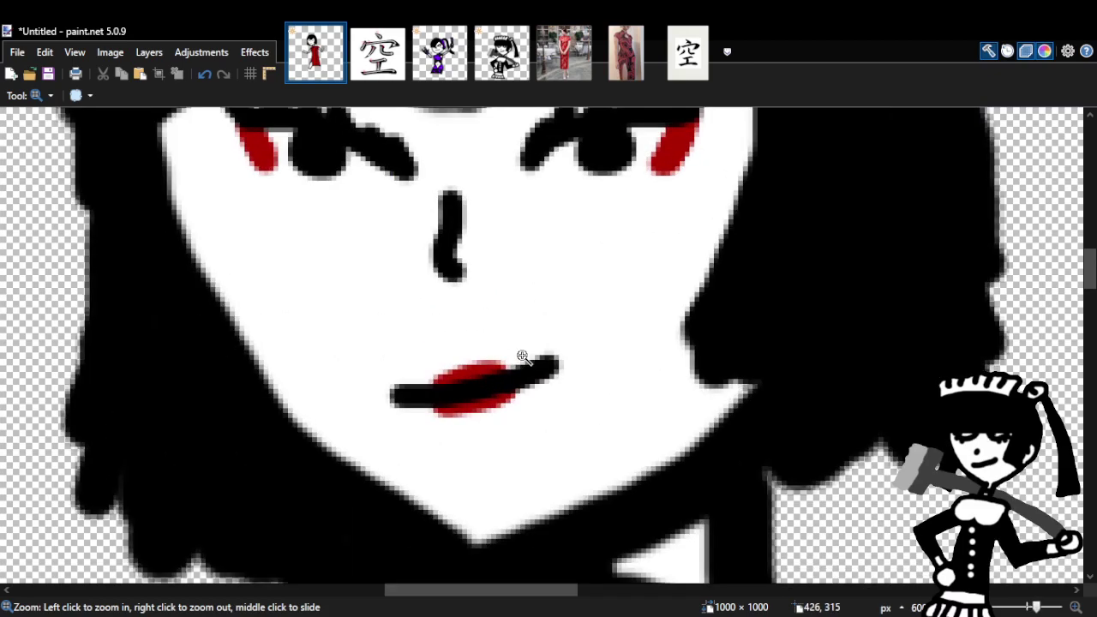
pyautogui.click(522, 358)
pyautogui.press('e')
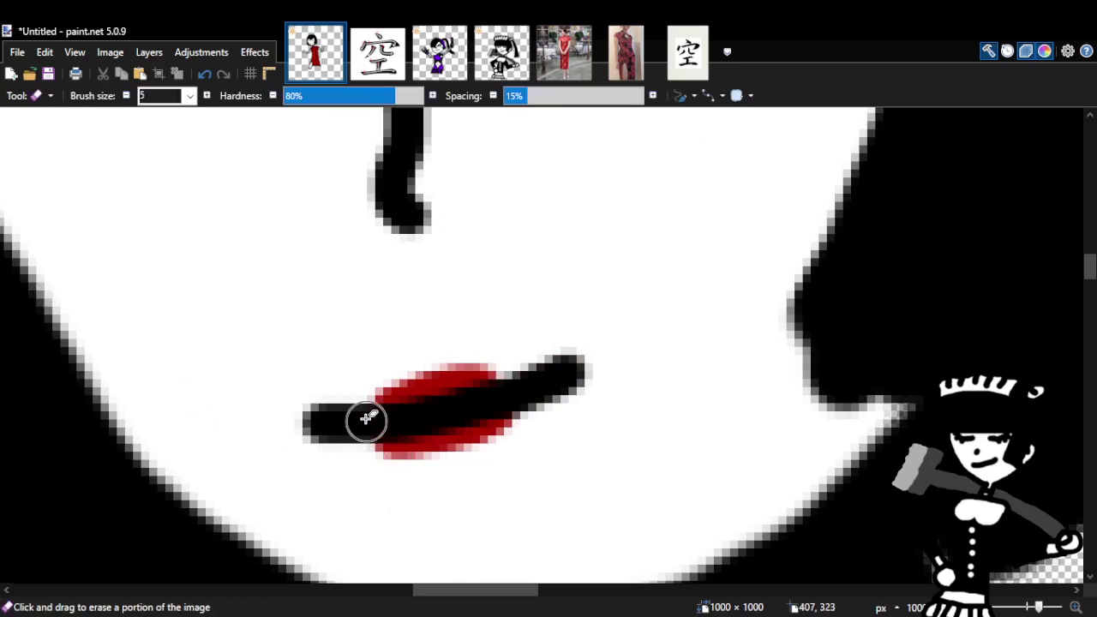
pyautogui.moveTo(362, 431)
pyautogui.mouseDown()
pyautogui.moveTo(377, 454)
pyautogui.moveTo(493, 456)
pyautogui.mouseUp()
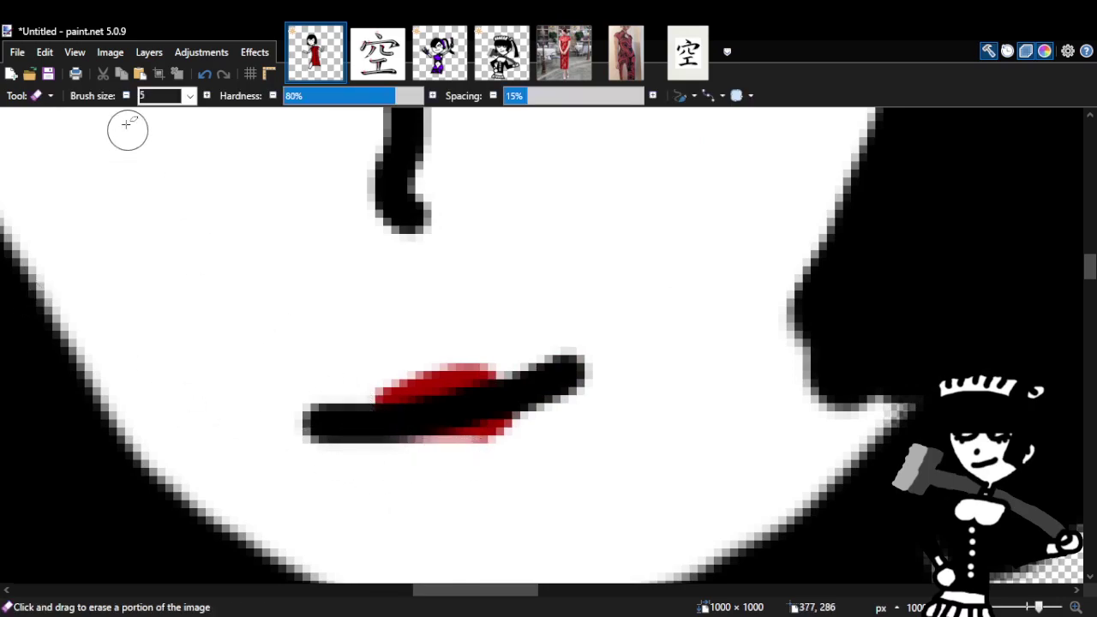
pyautogui.click(203, 74)
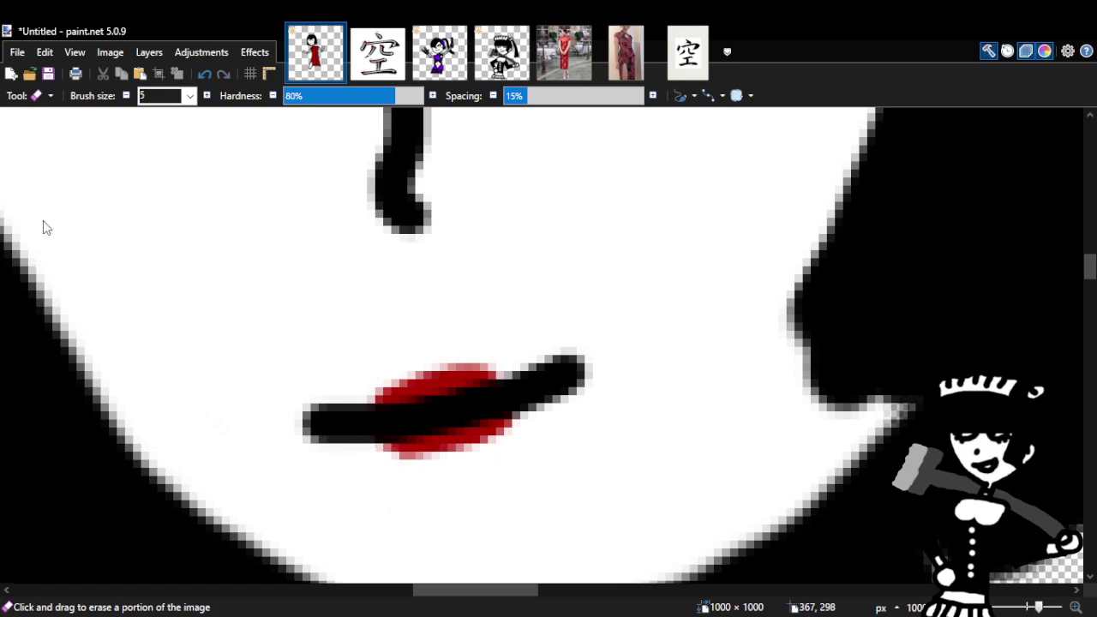
# Examine the short red lips at several magnifications, from the face out to the full figure.
pyautogui.press('z')
pyautogui.rightClick(515, 314)
pyautogui.rightClick(517, 312)
pyautogui.rightClick(626, 325)
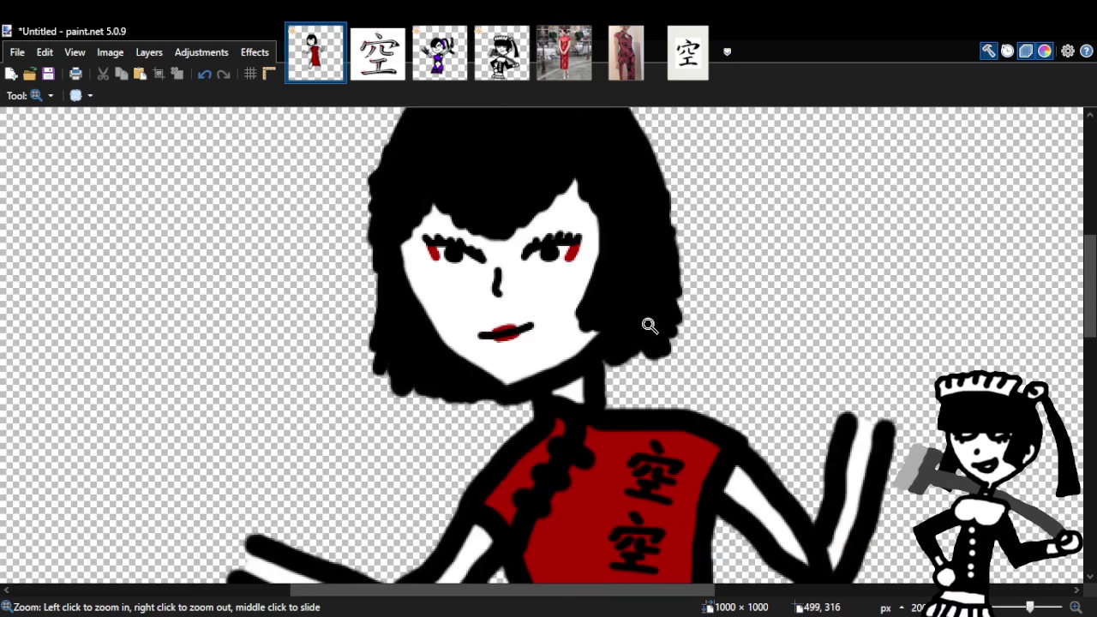
pyautogui.rightClick(660, 323)
pyautogui.rightClick(664, 325)
pyautogui.click(685, 328)
pyautogui.click(686, 329)
pyautogui.click(686, 329)
pyautogui.rightClick(685, 328)
pyautogui.rightClick(685, 328)
pyautogui.rightClick(686, 328)
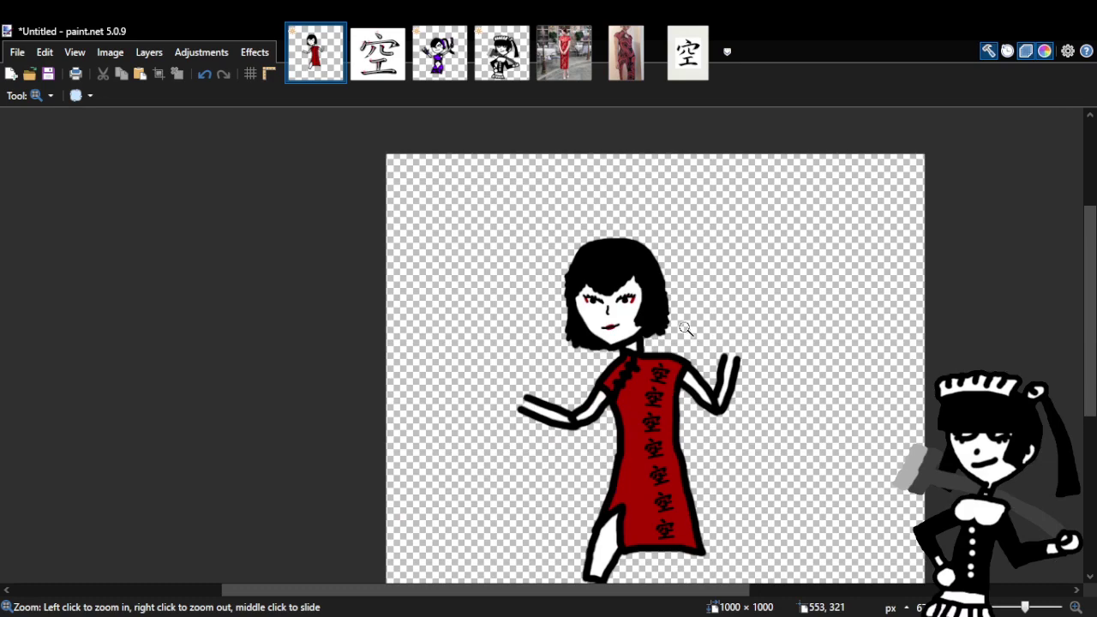
# Compare the woman's face with the faces in the purple-outfit idol drawing and the maid drawing.
pyautogui.click(685, 328)
pyautogui.click(686, 329)
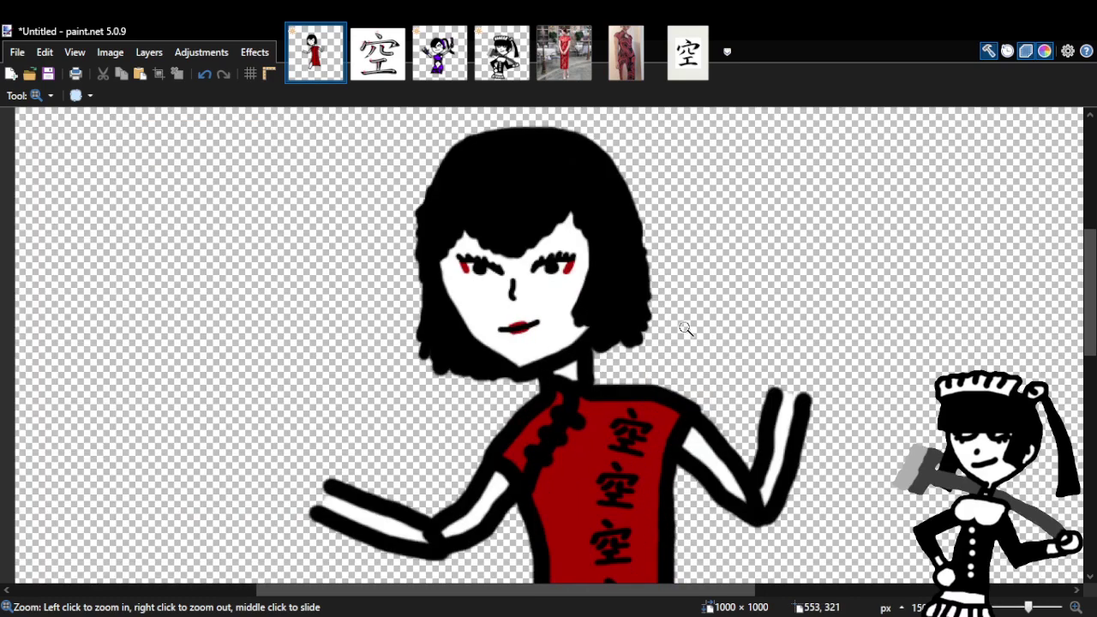
pyautogui.click(443, 79)
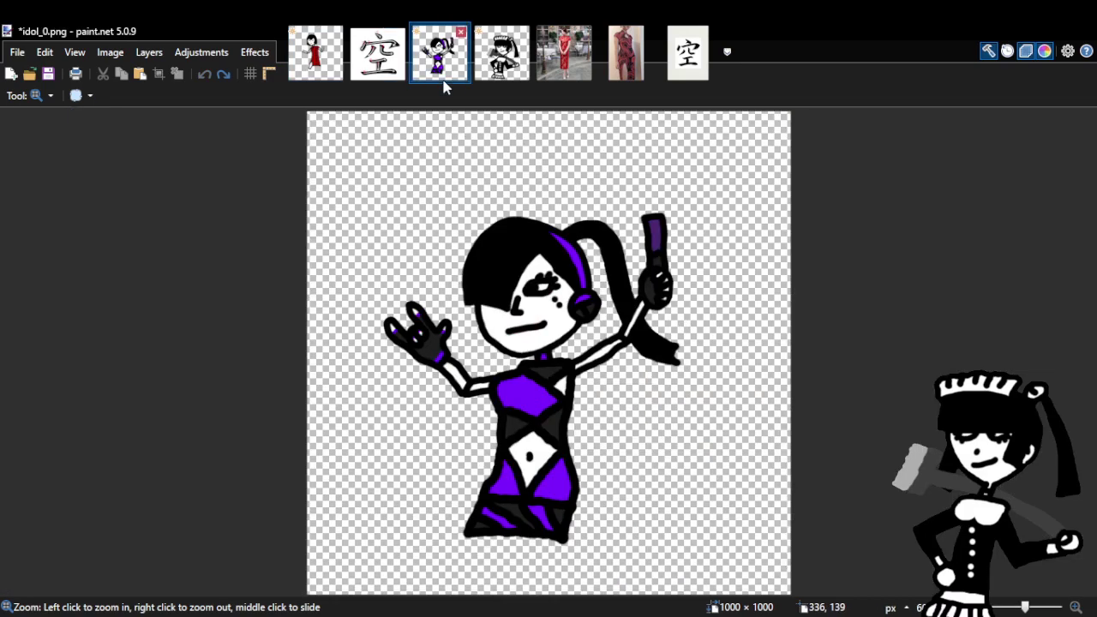
pyautogui.click(315, 73)
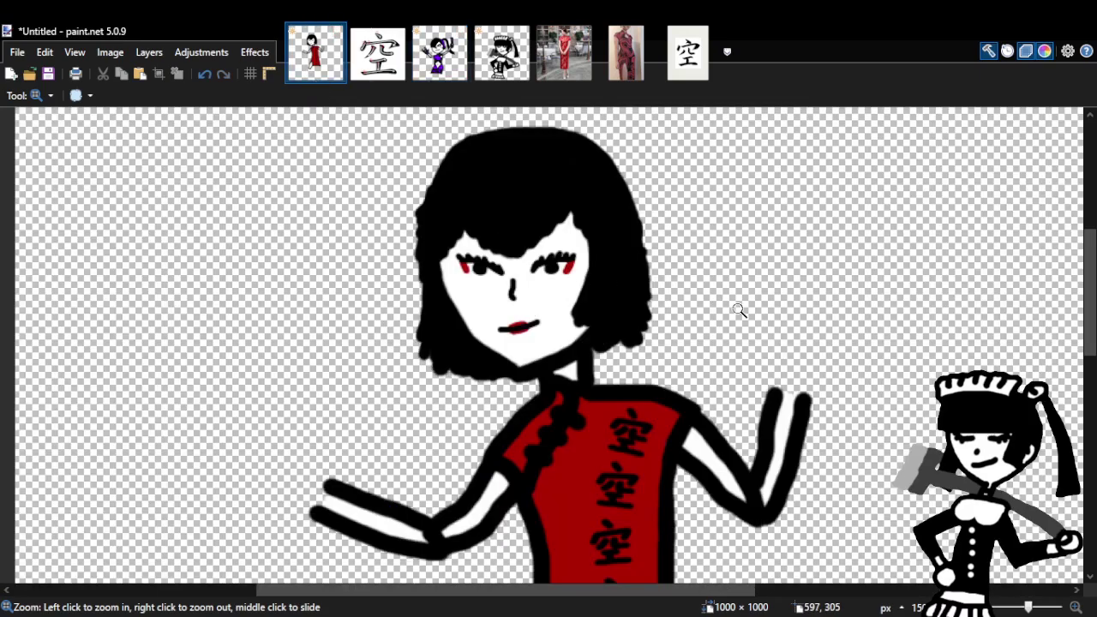
pyautogui.click(447, 79)
pyautogui.click(302, 79)
pyautogui.click(497, 69)
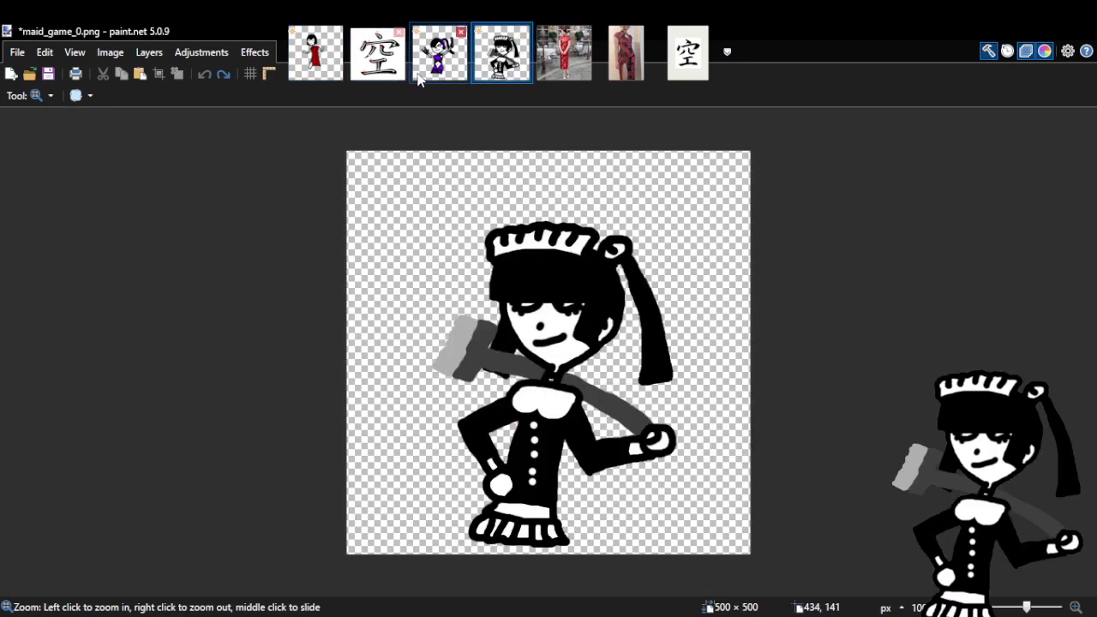
pyautogui.click(438, 53)
pyautogui.click(315, 53)
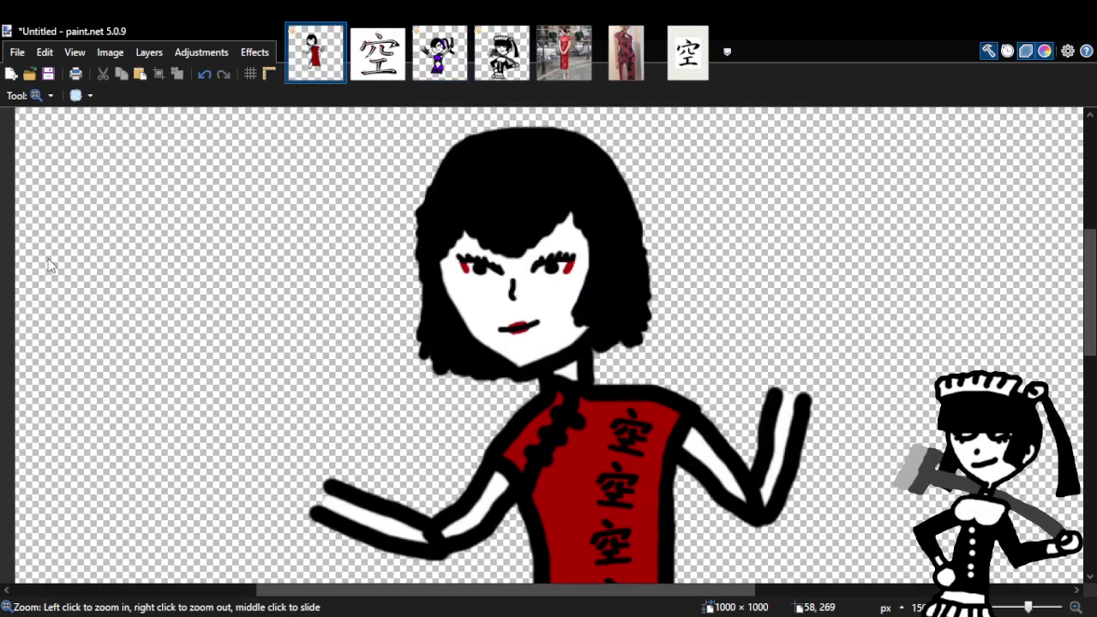
# Try a red lower eyelid line beneath the woman's left-hand eye, running to its inner corner, and undo it.
pyautogui.click(502, 278)
pyautogui.click(503, 277)
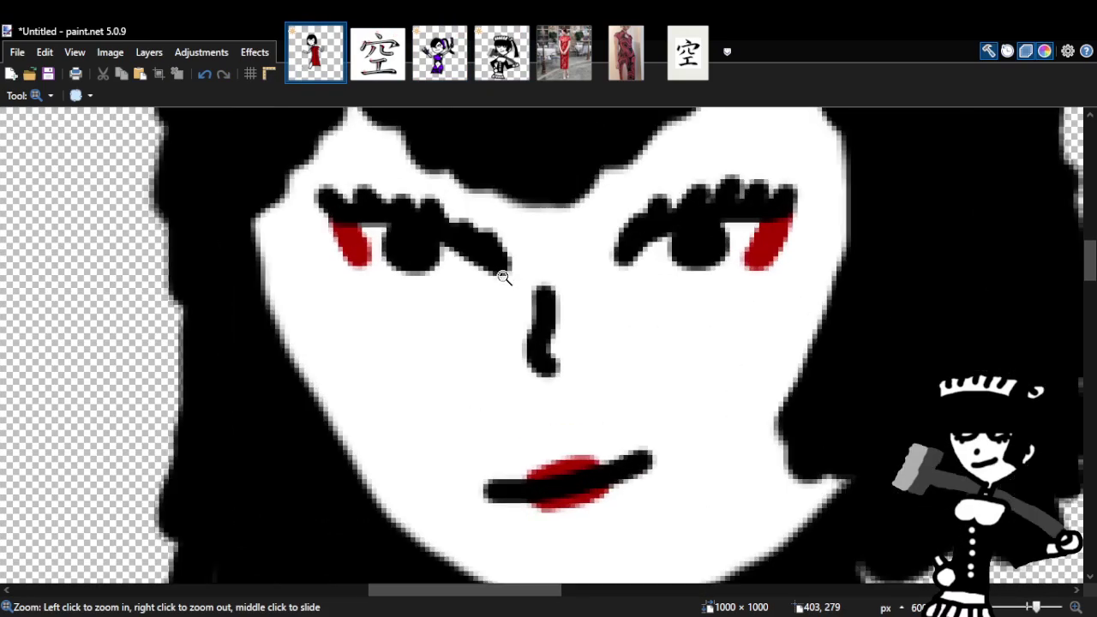
pyautogui.press('b')
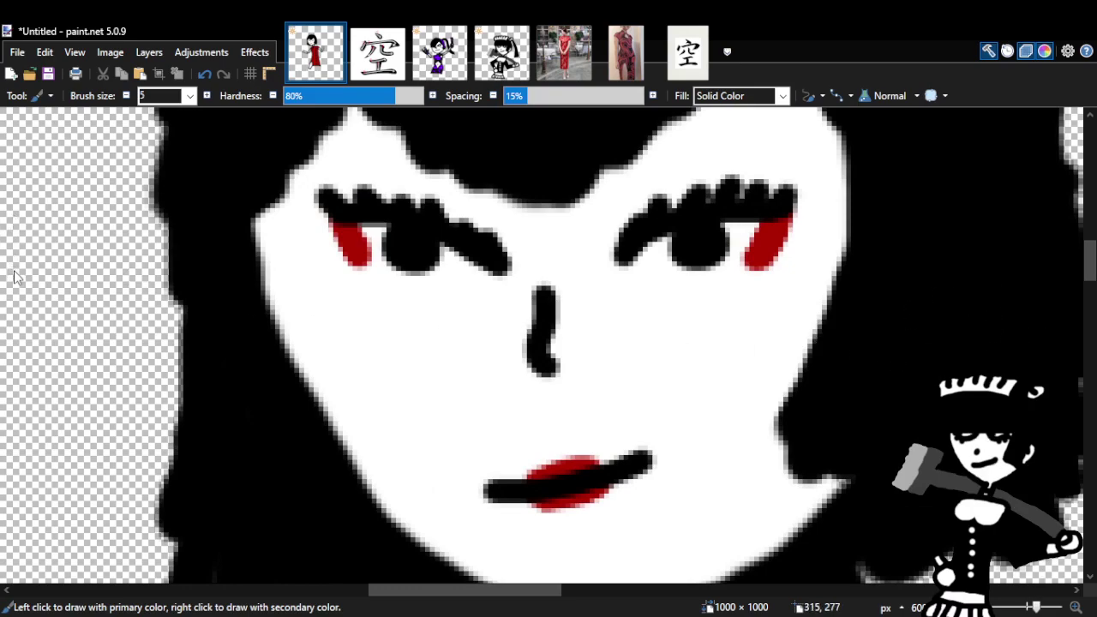
pyautogui.moveTo(355, 252)
pyautogui.mouseDown()
pyautogui.moveTo(417, 272)
pyautogui.moveTo(493, 274)
pyautogui.mouseUp()
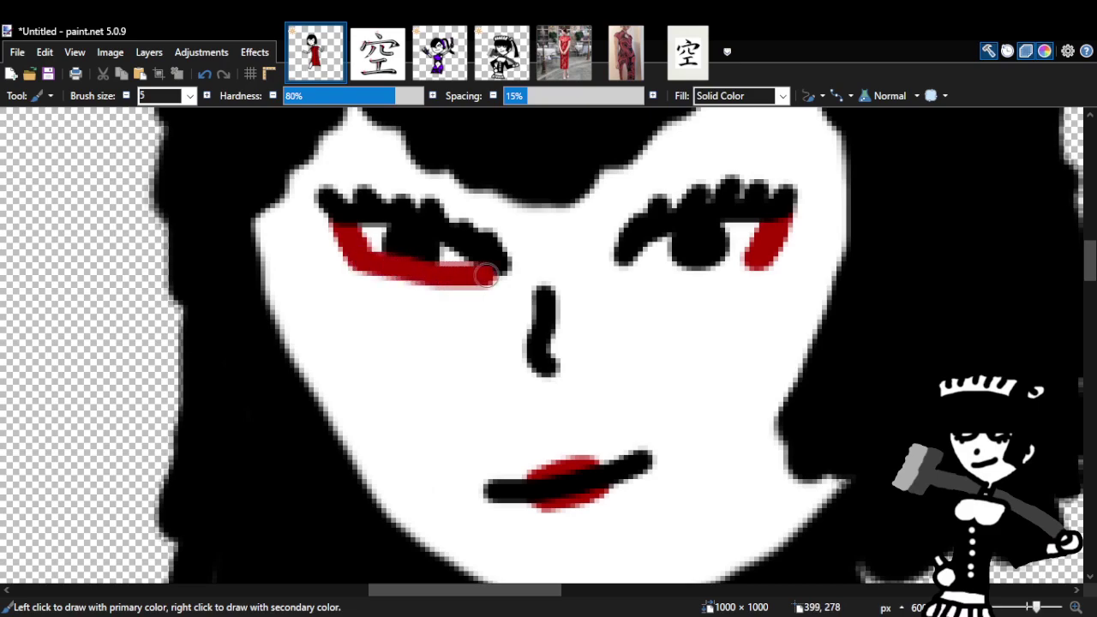
pyautogui.click(204, 74)
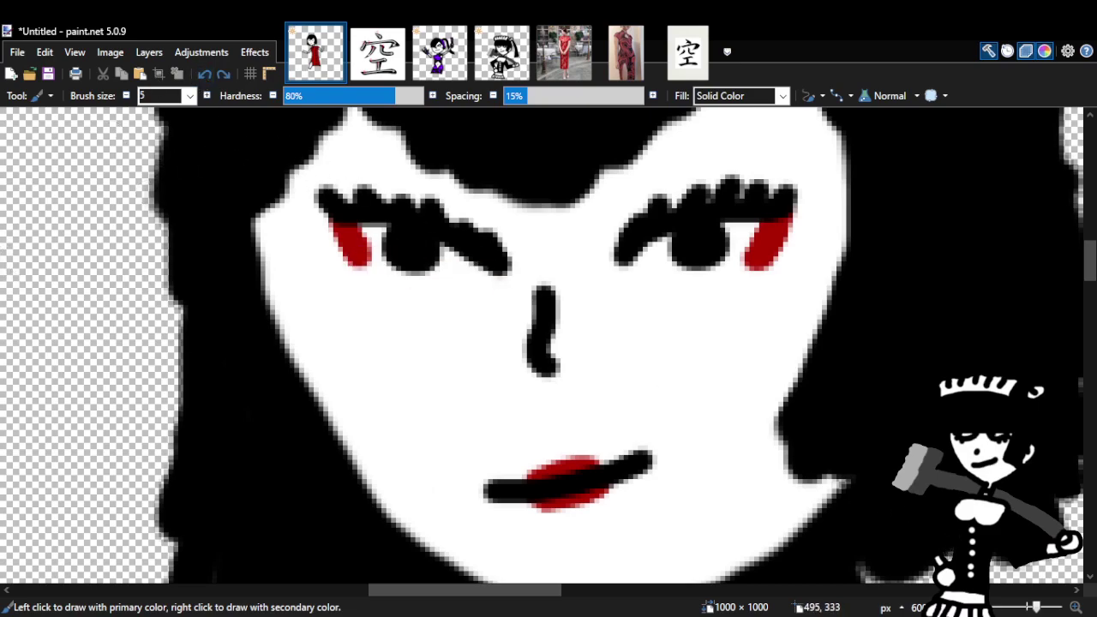
# Try black lower eyelids on both eyes plus black over the outer red makeup, and undo all but the left-hand lower eyelid.
pyautogui.moveTo(364, 268); pyautogui.dragTo(489, 272)
pyautogui.moveTo(643, 261)
pyautogui.mouseDown()
pyautogui.moveTo(624, 261)
pyautogui.moveTo(741, 262)
pyautogui.moveTo(737, 248)
pyautogui.moveTo(787, 214)
pyautogui.mouseUp()
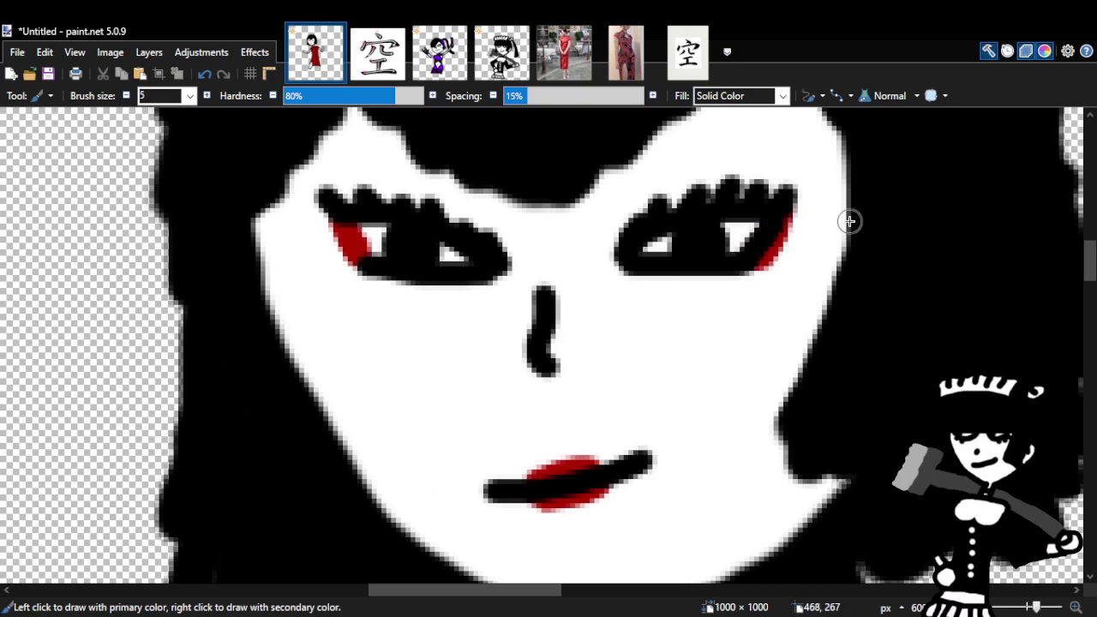
pyautogui.moveTo(340, 221); pyautogui.dragTo(363, 253)
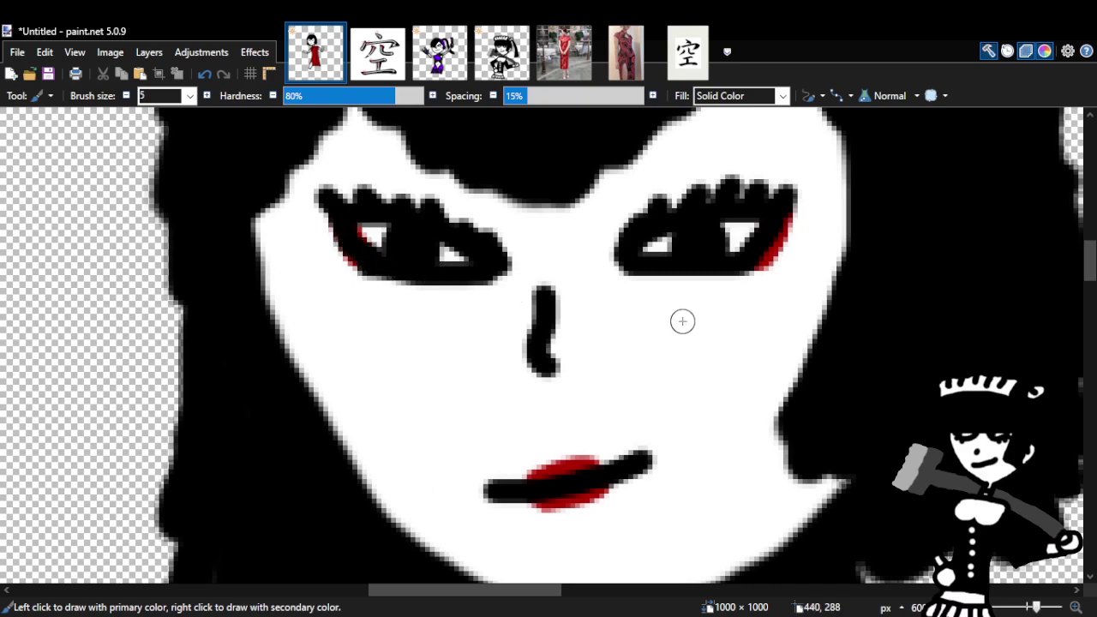
pyautogui.click(204, 75)
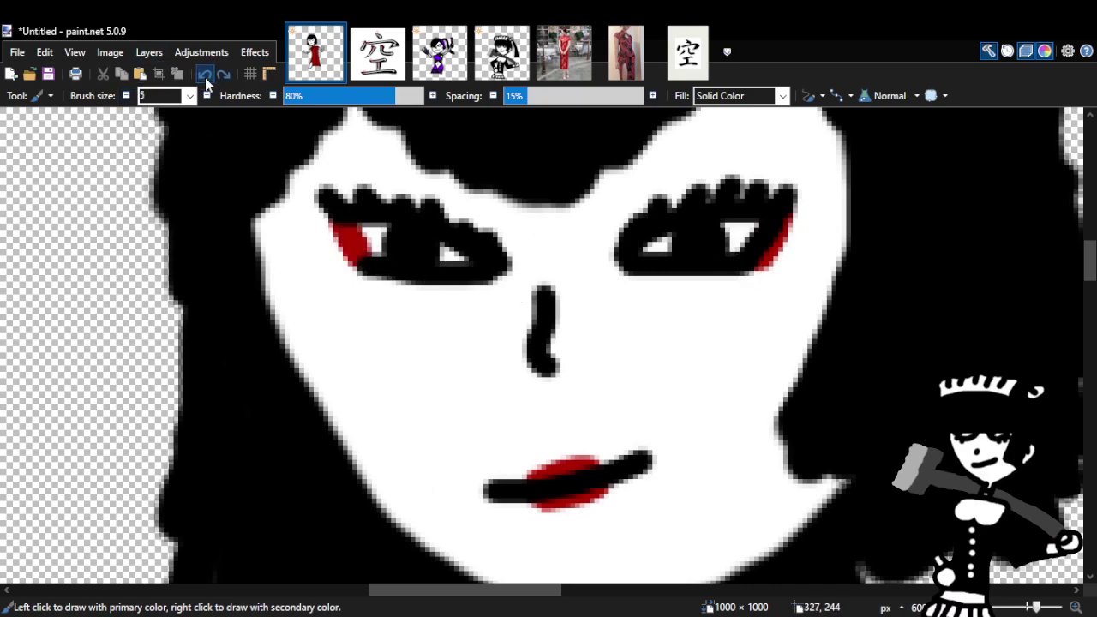
pyautogui.click(204, 75)
pyautogui.click(203, 74)
pyautogui.click(225, 76)
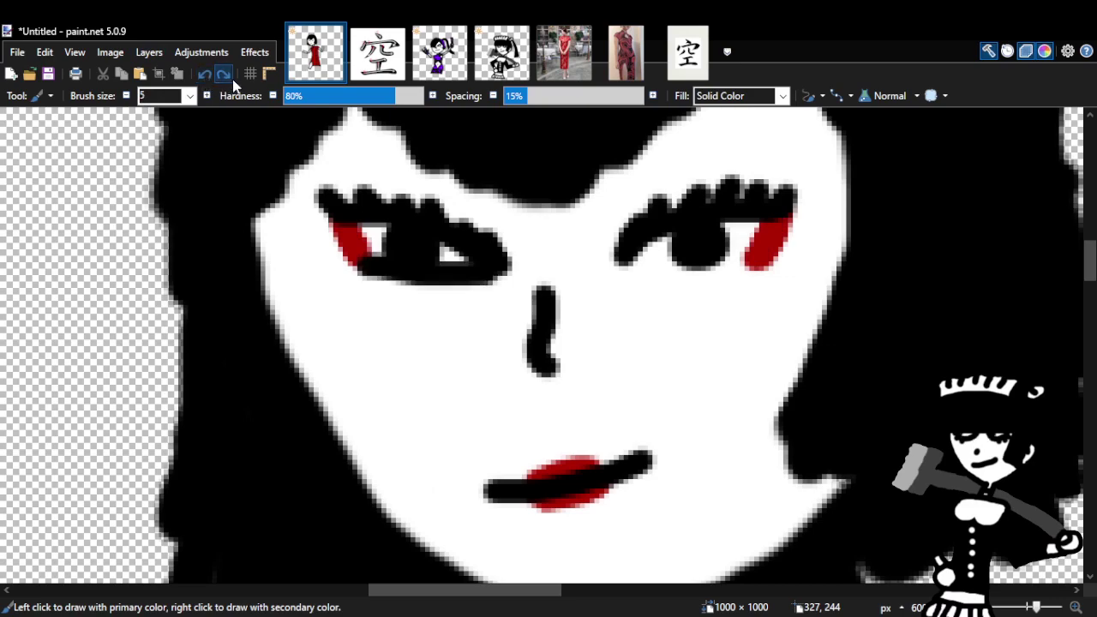
# Try black strokes from the left-hand eye's outer lashes down into its lower eyelid, and undo each version.
pyautogui.moveTo(343, 215); pyautogui.dragTo(383, 265)
pyautogui.click(204, 75)
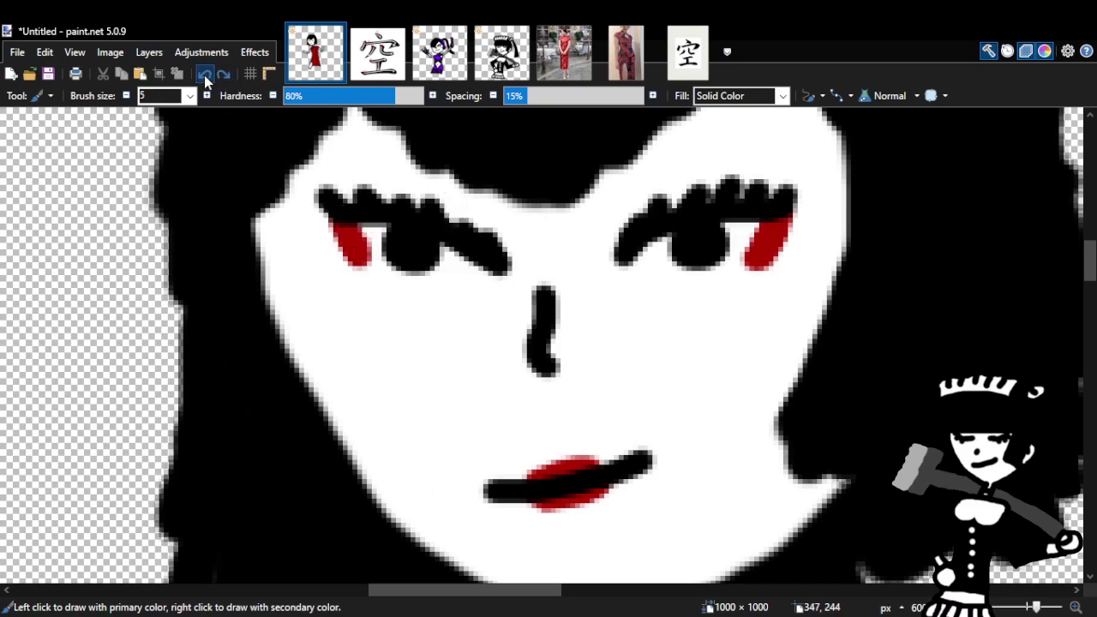
pyautogui.moveTo(350, 231)
pyautogui.mouseDown()
pyautogui.moveTo(343, 222)
pyautogui.moveTo(392, 264)
pyautogui.moveTo(476, 285)
pyautogui.moveTo(506, 275)
pyautogui.mouseUp()
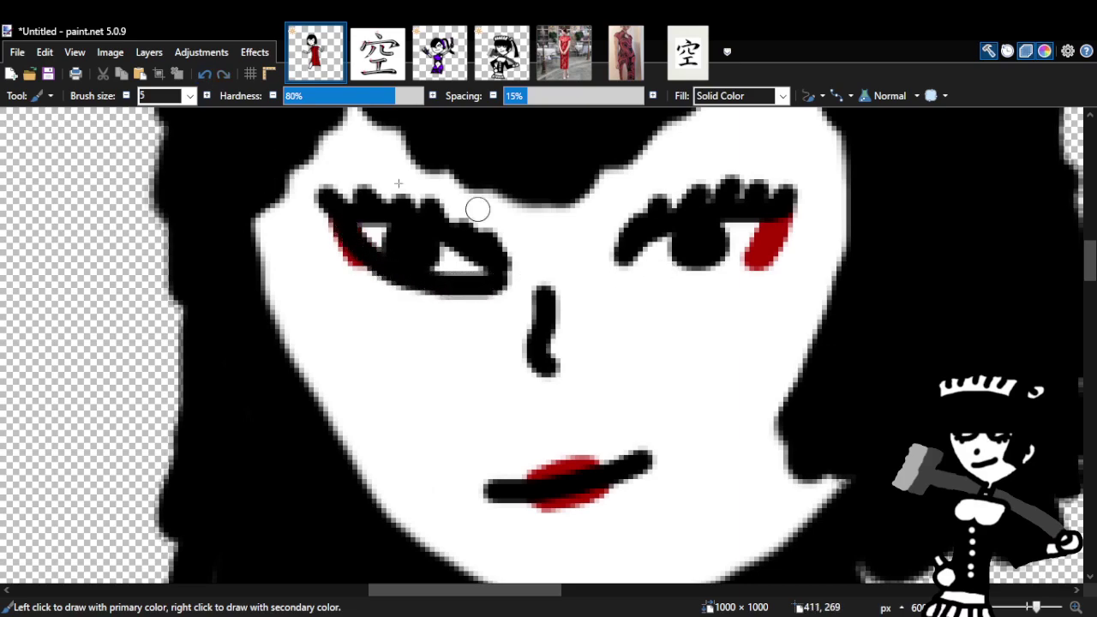
pyautogui.click(205, 75)
# Try slanted black lower eyelids across the red makeup on both eyes and check them on the whole face.
pyautogui.moveTo(500, 265)
pyautogui.mouseDown()
pyautogui.moveTo(394, 259)
pyautogui.moveTo(337, 228)
pyautogui.mouseUp()
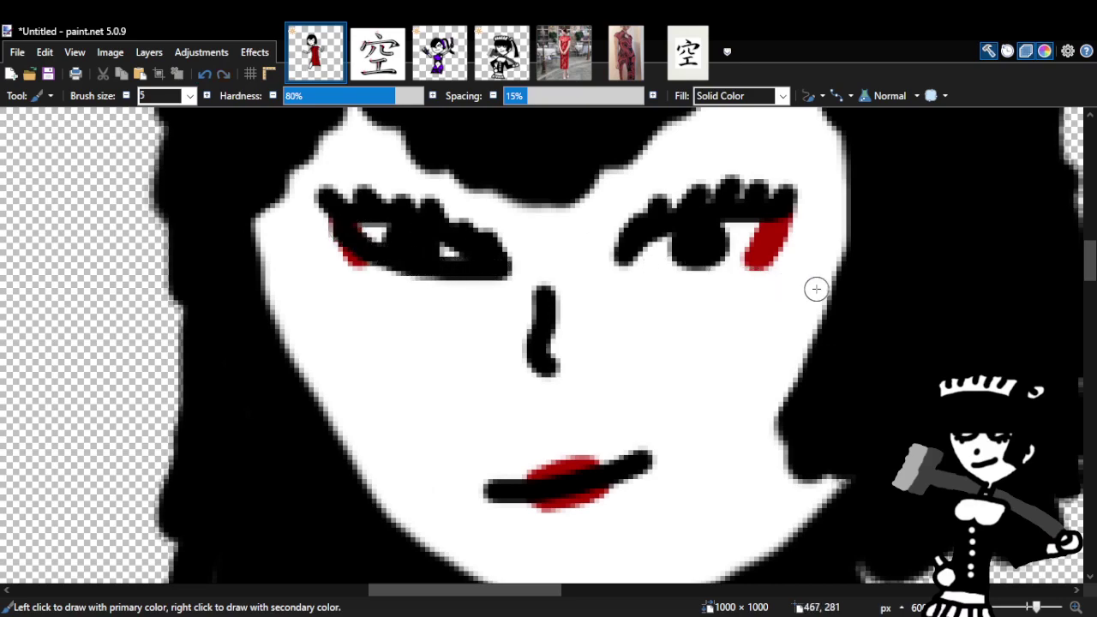
pyautogui.moveTo(626, 254)
pyautogui.mouseDown()
pyautogui.moveTo(705, 253)
pyautogui.moveTo(772, 225)
pyautogui.mouseUp()
pyautogui.press('z')
pyautogui.rightClick(514, 327)
pyautogui.rightClick(636, 337)
pyautogui.rightClick(637, 338)
pyautogui.rightClick(660, 343)
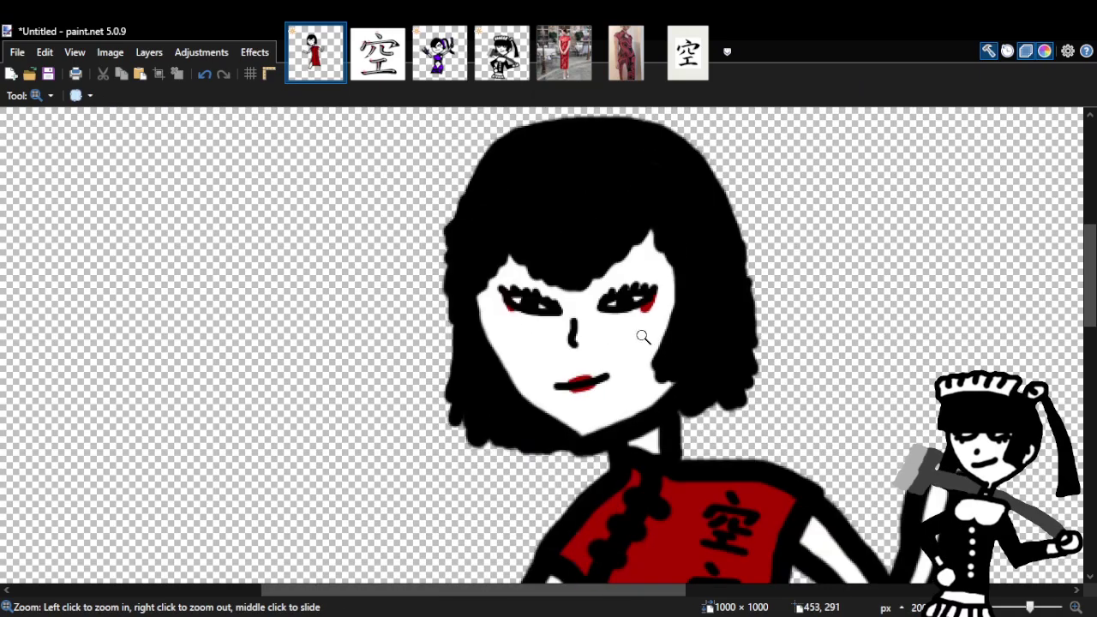
# Examine the slanted lower eyelids up close and undo both strokes.
pyautogui.click(641, 335)
pyautogui.click(572, 333)
pyautogui.click(571, 334)
pyautogui.click(571, 333)
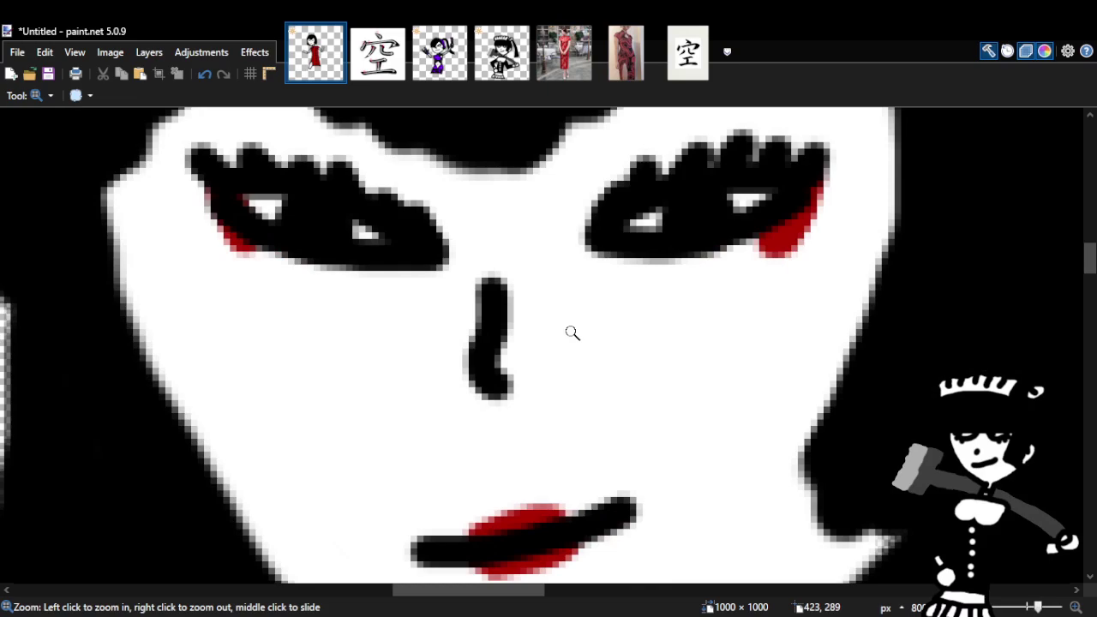
pyautogui.rightClick(571, 333)
pyautogui.click(572, 334)
pyautogui.click(307, 320)
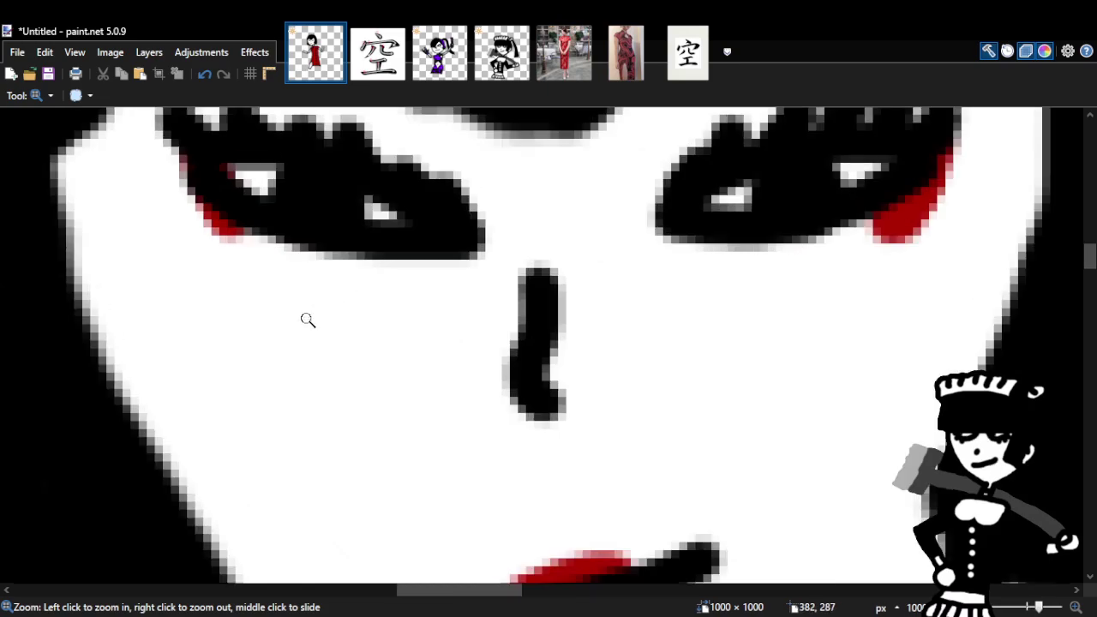
pyautogui.click(208, 74)
pyautogui.click(208, 73)
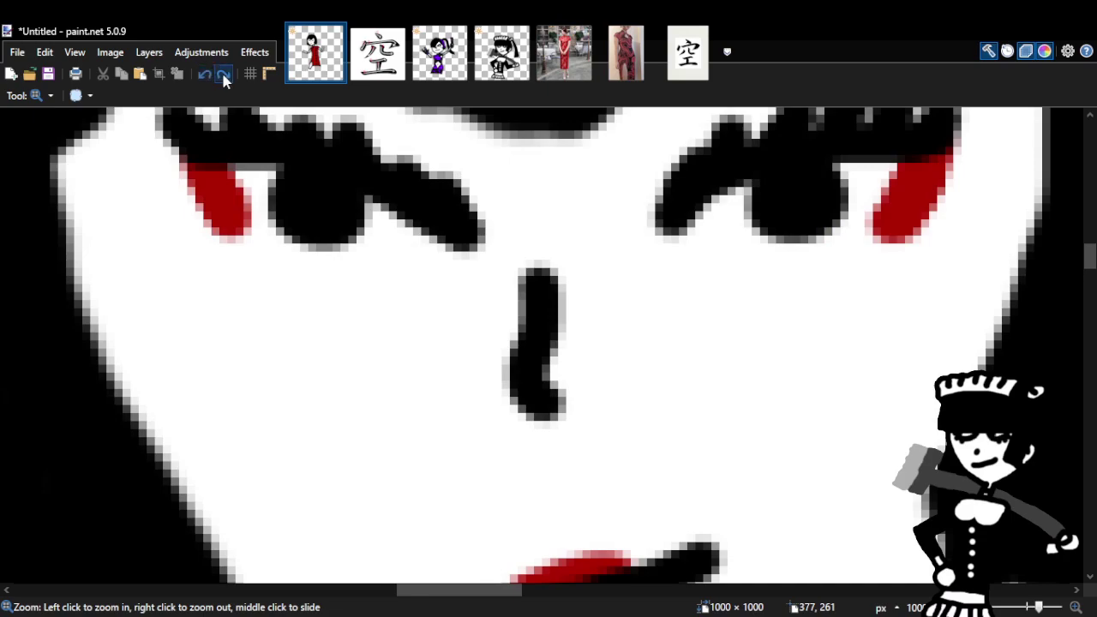
pyautogui.press('e')
pyautogui.click(223, 75)
pyautogui.click(204, 74)
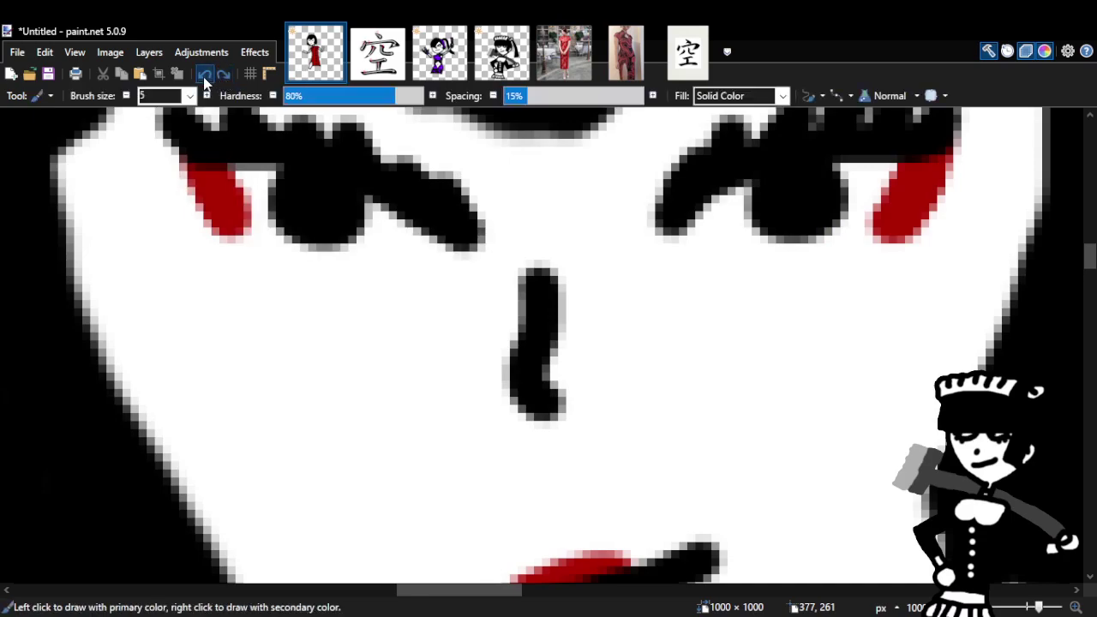
pyautogui.moveTo(364, 255)
pyautogui.mouseDown()
pyautogui.moveTo(311, 215)
pyautogui.moveTo(284, 232)
pyautogui.moveTo(331, 249)
pyautogui.moveTo(296, 224)
pyautogui.mouseUp()
pyautogui.click(204, 75)
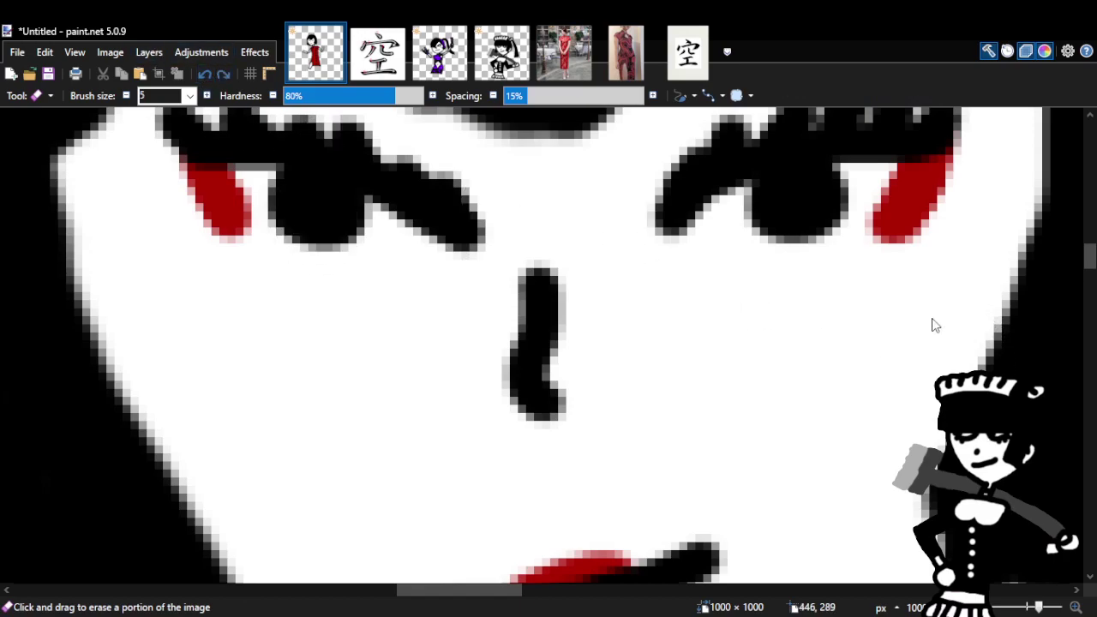
# Erase the red makeup at the outer corners of both eyes.
pyautogui.moveTo(243, 245)
pyautogui.mouseDown()
pyautogui.moveTo(227, 214)
pyautogui.moveTo(189, 172)
pyautogui.moveTo(235, 217)
pyautogui.mouseUp()
pyautogui.moveTo(950, 215)
pyautogui.mouseDown()
pyautogui.moveTo(995, 199)
pyautogui.moveTo(895, 159)
pyautogui.moveTo(846, 238)
pyautogui.moveTo(926, 147)
pyautogui.moveTo(864, 228)
pyautogui.moveTo(929, 165)
pyautogui.moveTo(892, 238)
pyautogui.moveTo(954, 140)
pyautogui.mouseUp()
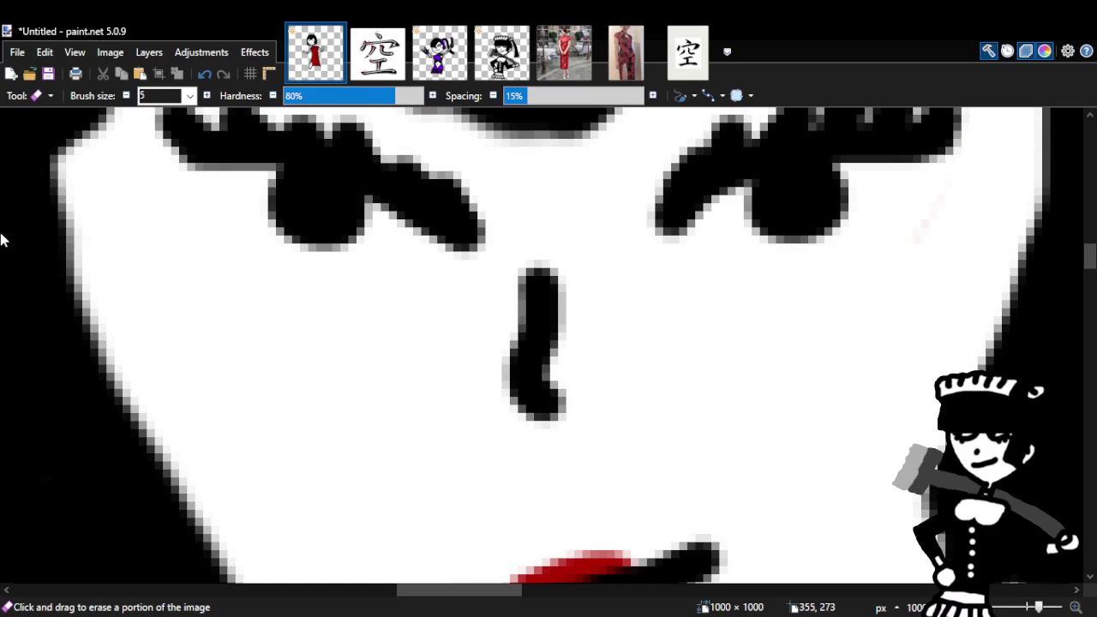
# Try curved black lower eyelids joining the outer lashes to the inner corners of both eyes, and check them on the face.
pyautogui.press('b')
pyautogui.moveTo(189, 157)
pyautogui.mouseDown()
pyautogui.moveTo(233, 212)
pyautogui.moveTo(268, 232)
pyautogui.moveTo(335, 244)
pyautogui.moveTo(476, 240)
pyautogui.mouseUp()
pyautogui.moveTo(1089, 257)
pyautogui.mouseDown()
pyautogui.moveTo(1089, 245)
pyautogui.moveTo(1089, 269)
pyautogui.moveTo(1089, 245)
pyautogui.mouseUp()
pyautogui.scroll(-1, 1054, 254)
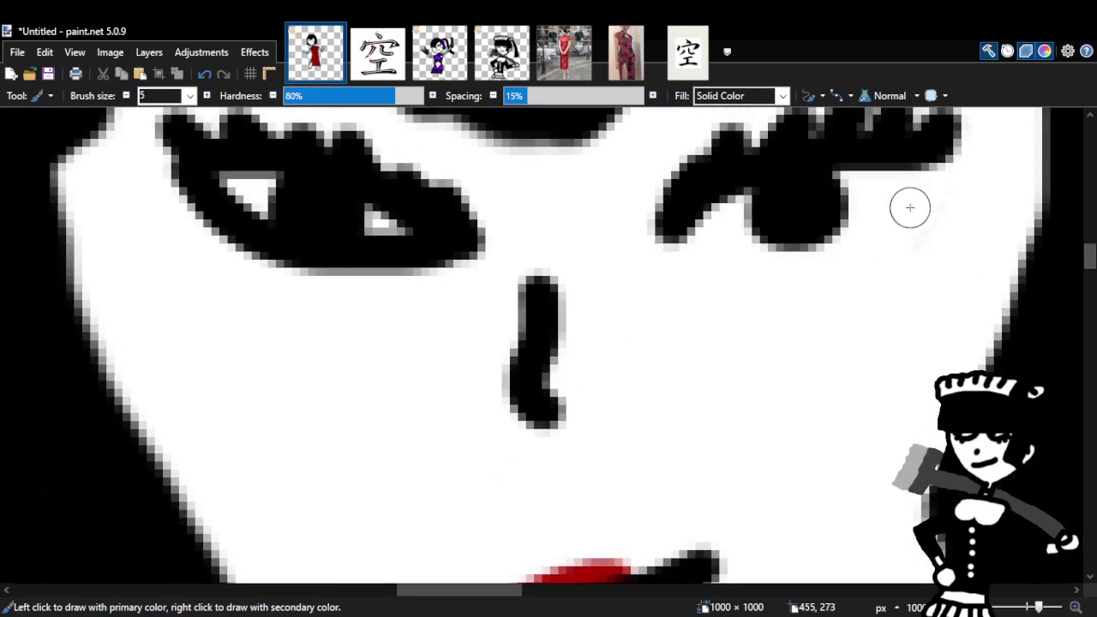
pyautogui.moveTo(937, 151)
pyautogui.mouseDown()
pyautogui.moveTo(923, 178)
pyautogui.moveTo(855, 220)
pyautogui.moveTo(761, 240)
pyautogui.moveTo(690, 233)
pyautogui.moveTo(718, 233)
pyautogui.mouseUp()
pyautogui.press('z')
pyautogui.rightClick(657, 335)
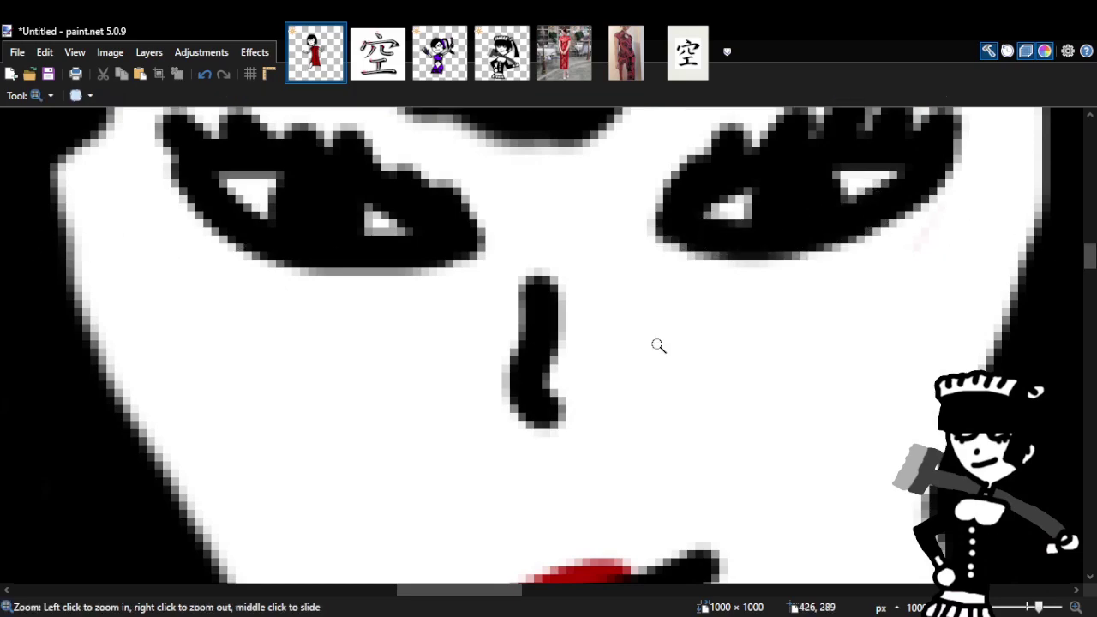
pyautogui.rightClick(729, 383)
pyautogui.rightClick(745, 398)
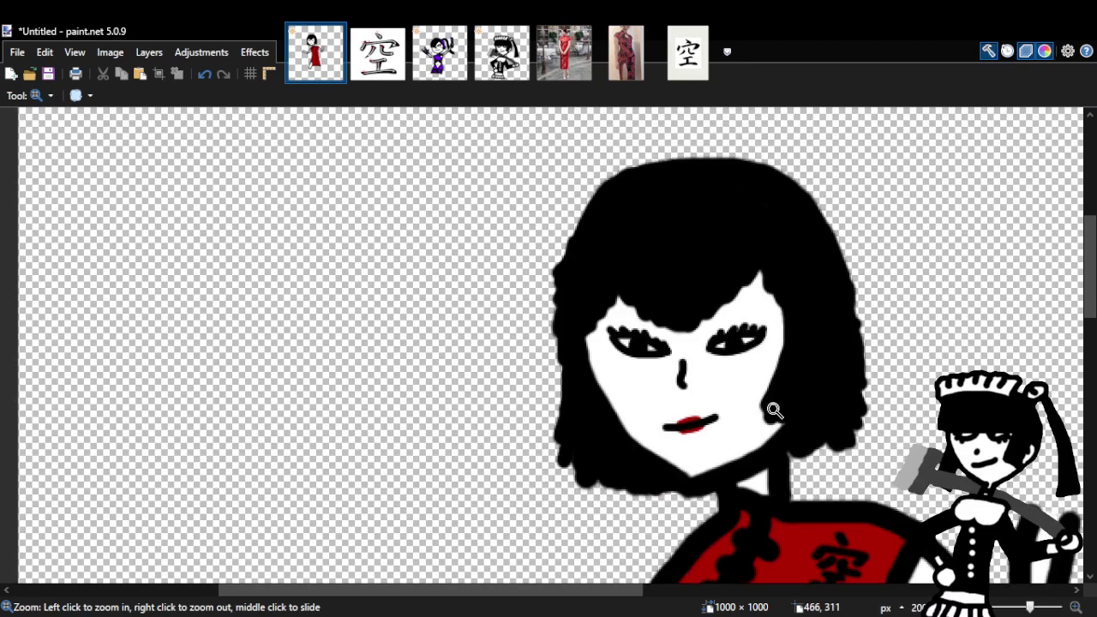
# Inspect the closed black outlines of both eyes at high magnification.
pyautogui.click(697, 368)
pyautogui.click(560, 351)
pyautogui.click(560, 350)
pyautogui.click(562, 350)
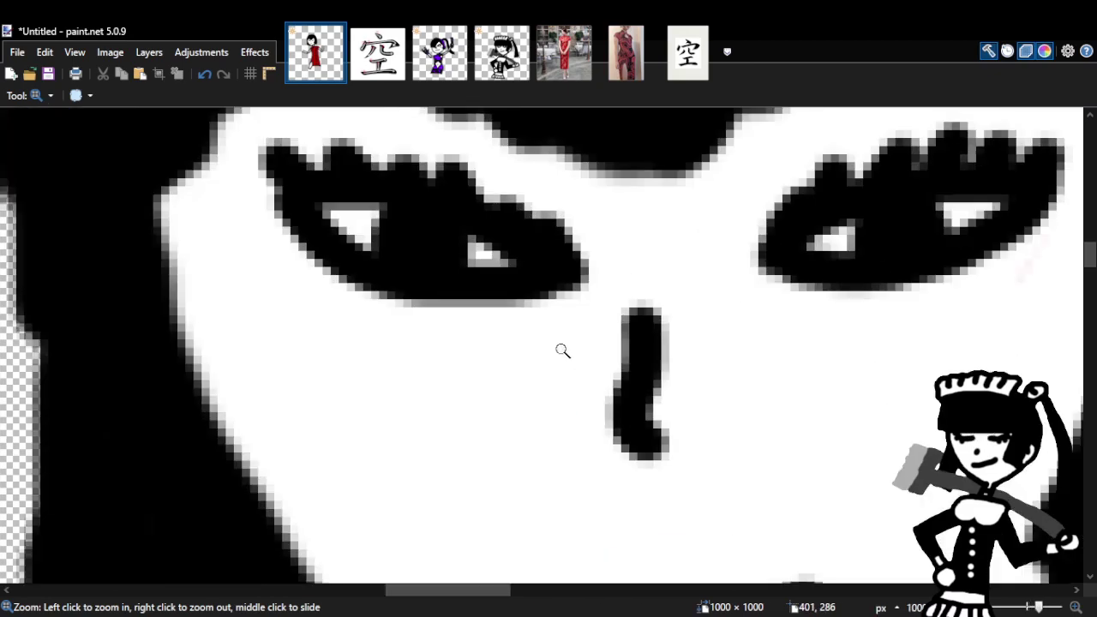
pyautogui.click(562, 351)
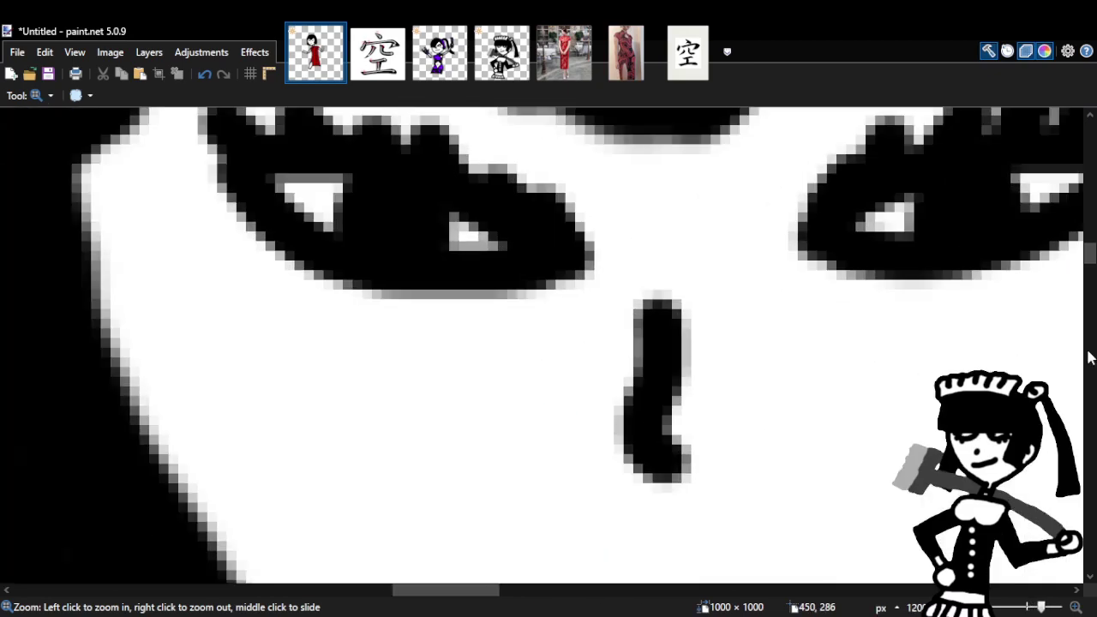
pyautogui.scroll(3, 751, 302)
pyautogui.scroll(-3, 751, 302)
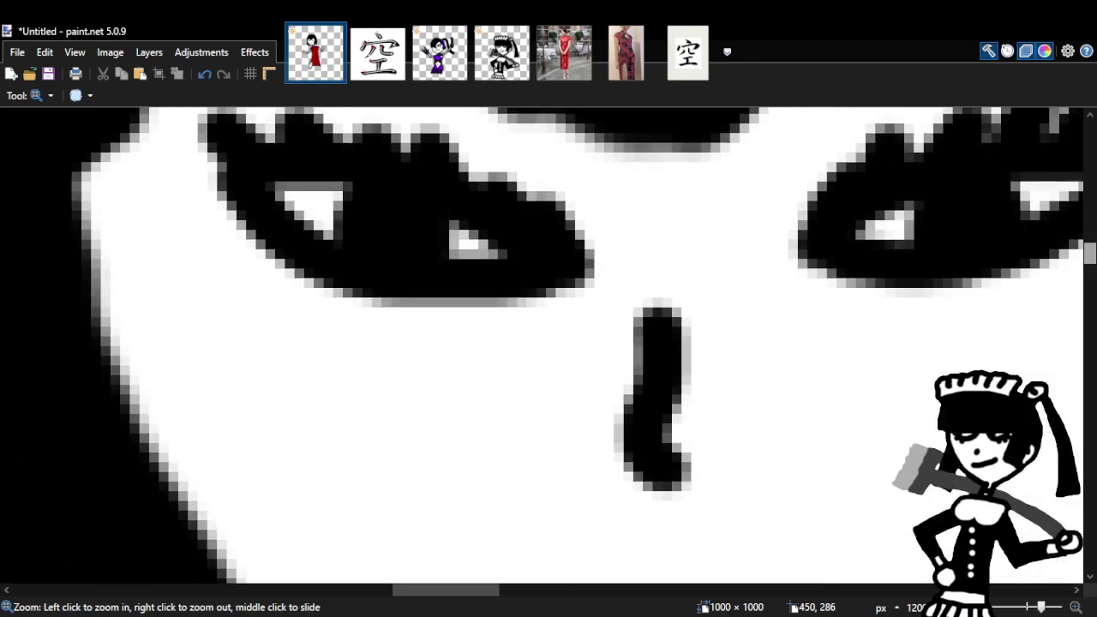
pyautogui.scroll(2, 751, 303)
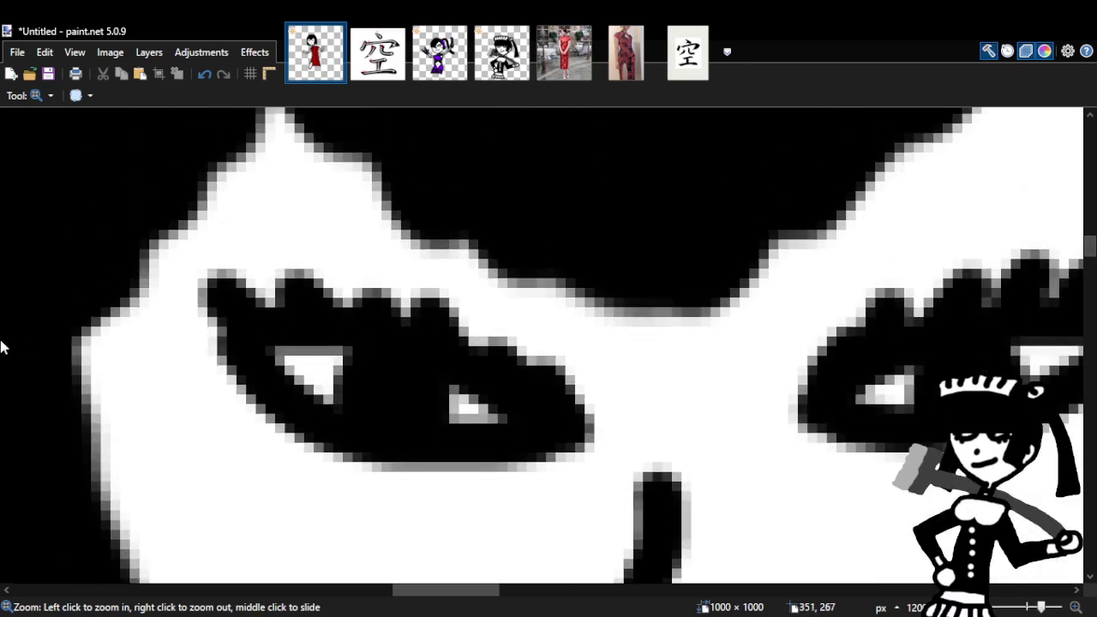
# Try the dress's dark red beside the left-hand eye's outer corner, and undo it along with both curved lower eyelids.
pyautogui.press('b')
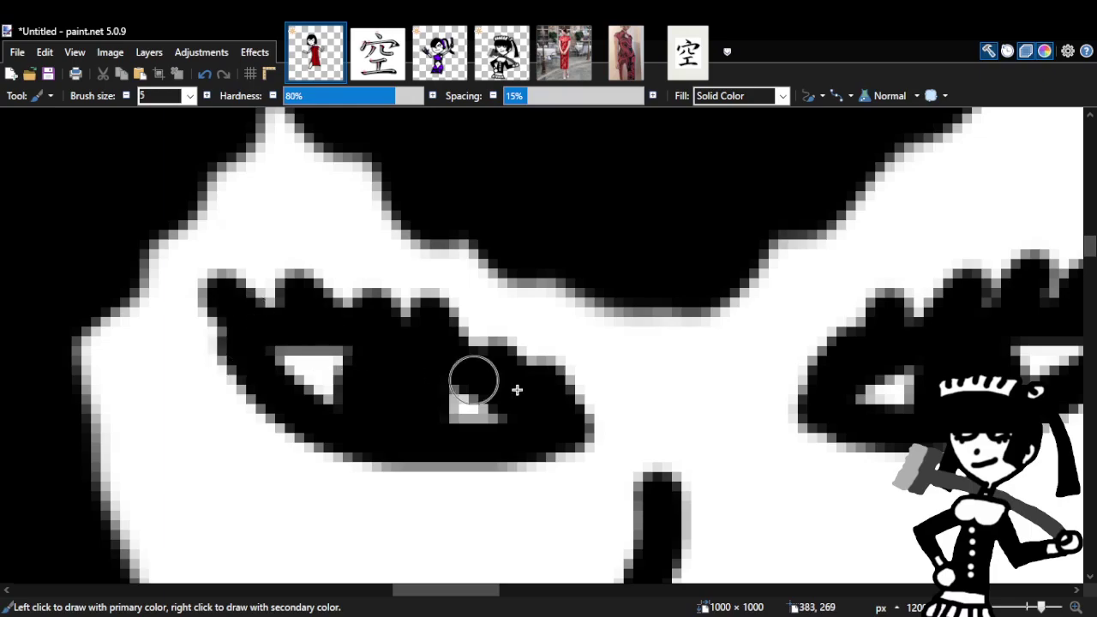
pyautogui.scroll(-10, 987, 350)
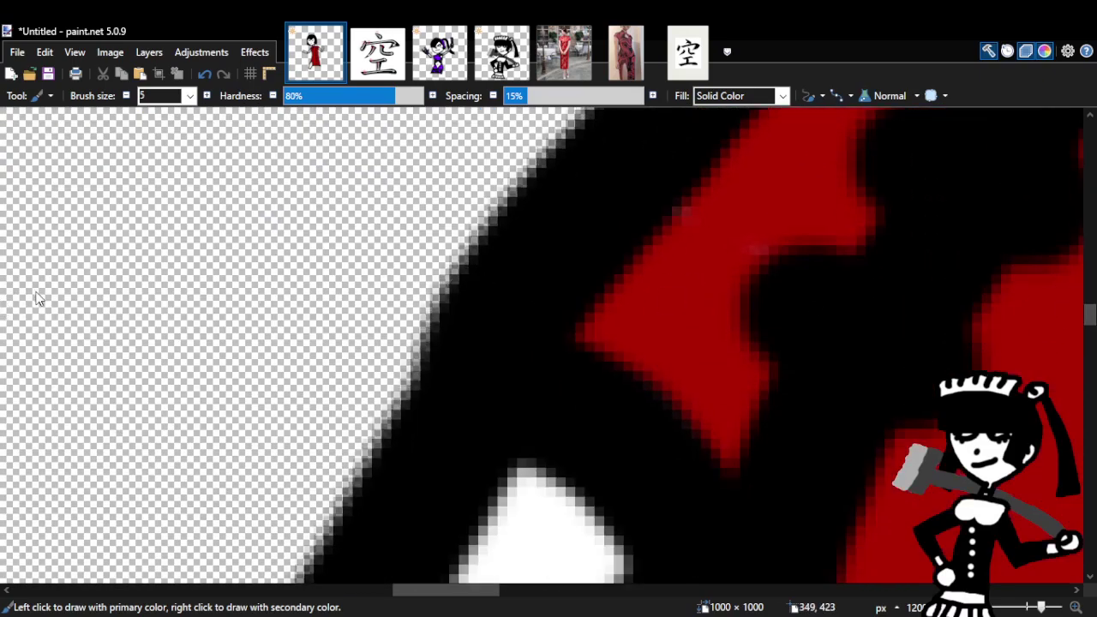
pyautogui.press('k')
pyautogui.moveTo(1091, 317); pyautogui.dragTo(1090, 250)
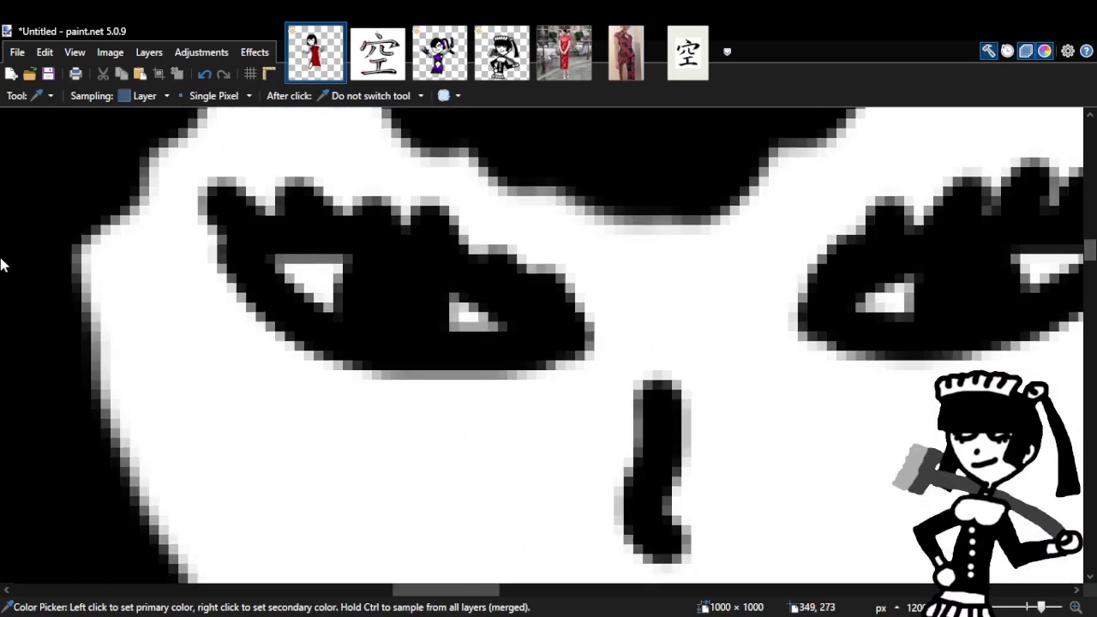
pyautogui.press('b')
pyautogui.moveTo(234, 269)
pyautogui.mouseDown()
pyautogui.moveTo(217, 295)
pyautogui.moveTo(240, 326)
pyautogui.mouseUp()
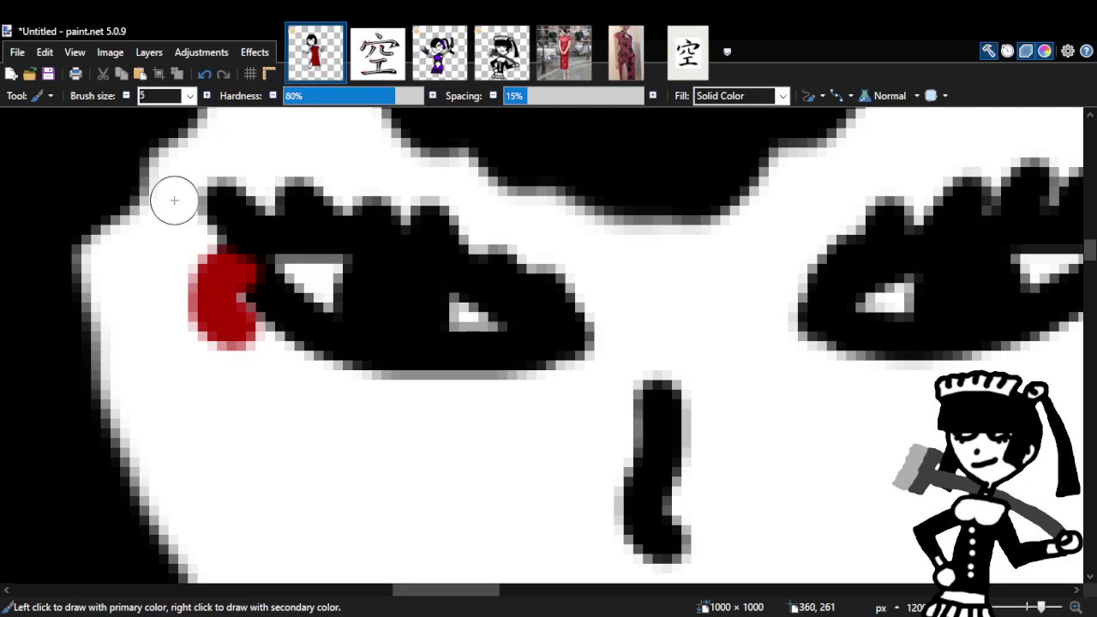
pyautogui.click(204, 75)
pyautogui.click(205, 76)
pyautogui.click(205, 76)
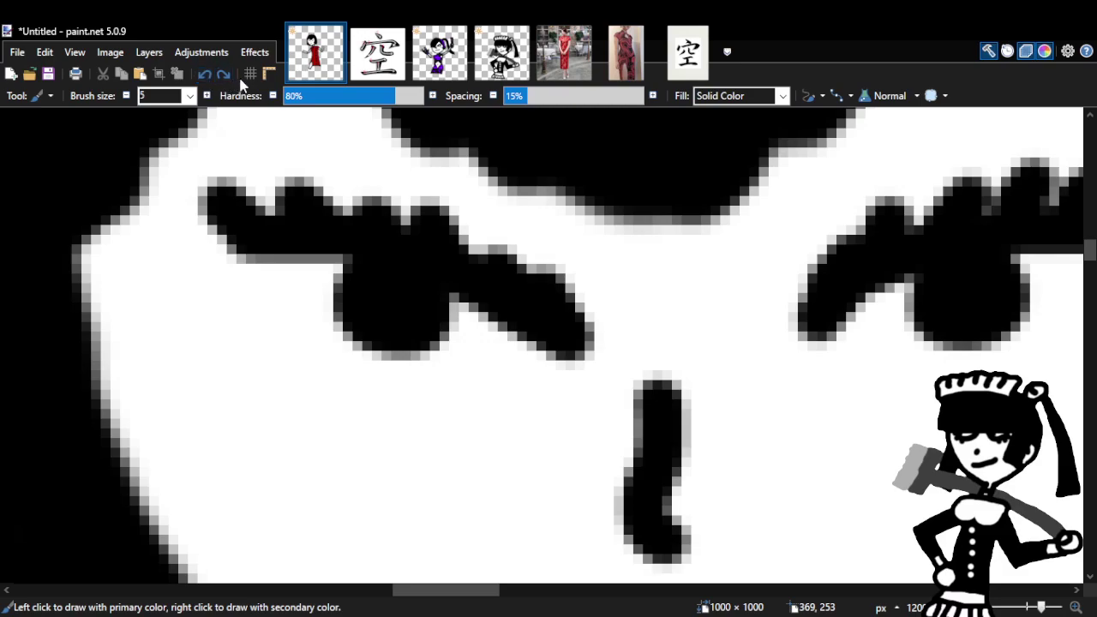
# Restore the undone curved black lower eyelids of both eyes.
pyautogui.click(224, 75)
pyautogui.click(223, 76)
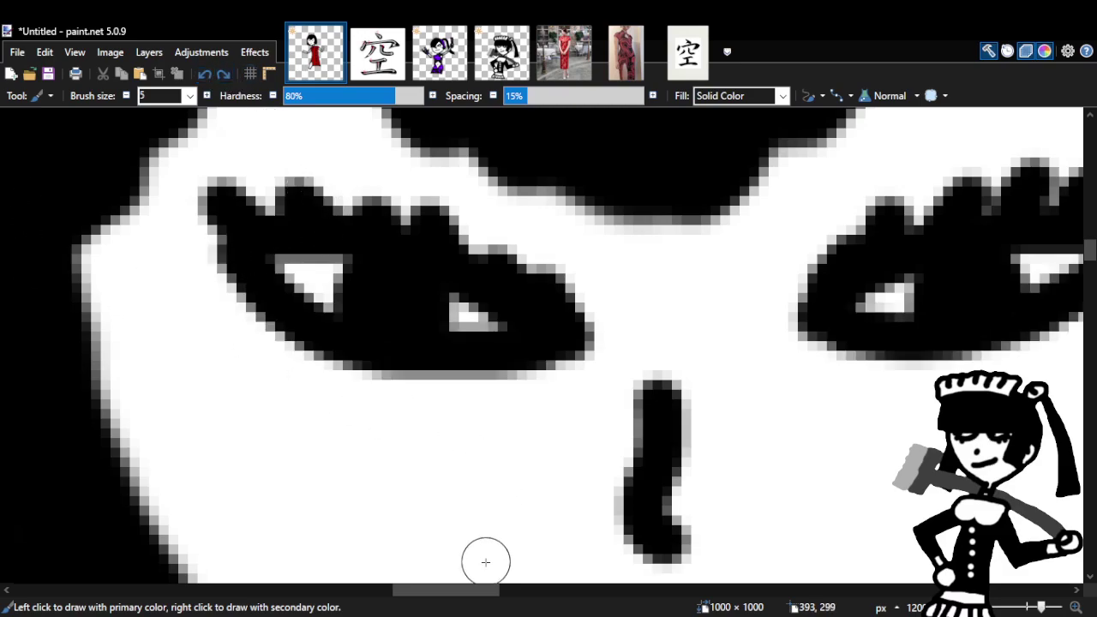
pyautogui.moveTo(482, 595); pyautogui.dragTo(493, 597)
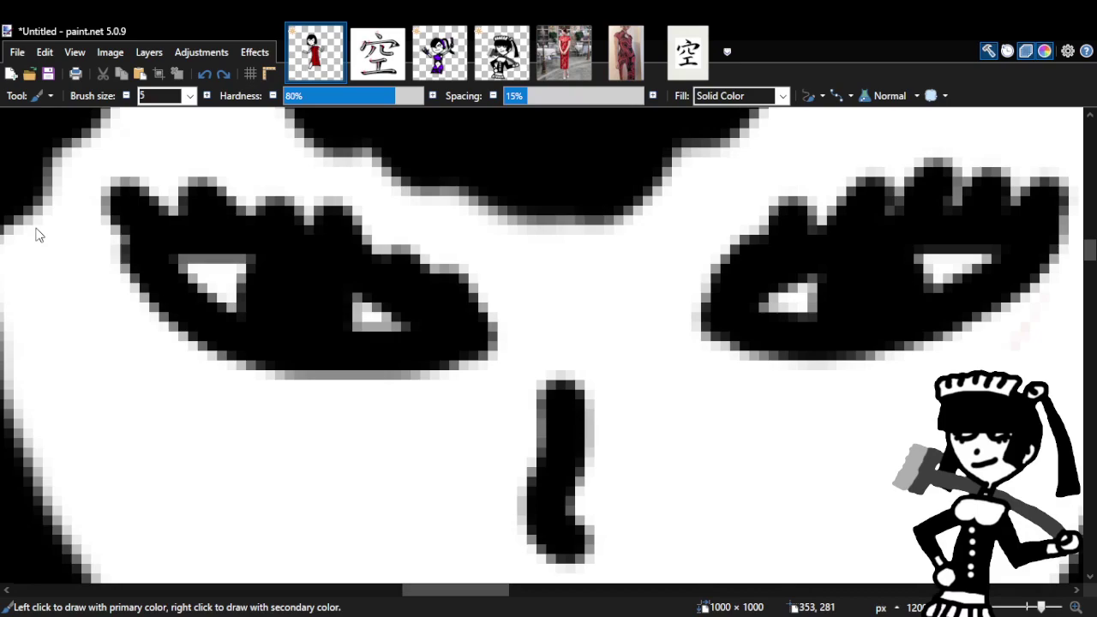
pyautogui.press('s')
pyautogui.moveTo(189, 188)
pyautogui.mouseDown()
pyautogui.moveTo(103, 327)
pyautogui.moveTo(420, 407)
pyautogui.moveTo(566, 365)
pyautogui.moveTo(811, 384)
pyautogui.moveTo(1051, 300)
pyautogui.moveTo(1068, 272)
pyautogui.moveTo(14, 210)
pyautogui.mouseUp()
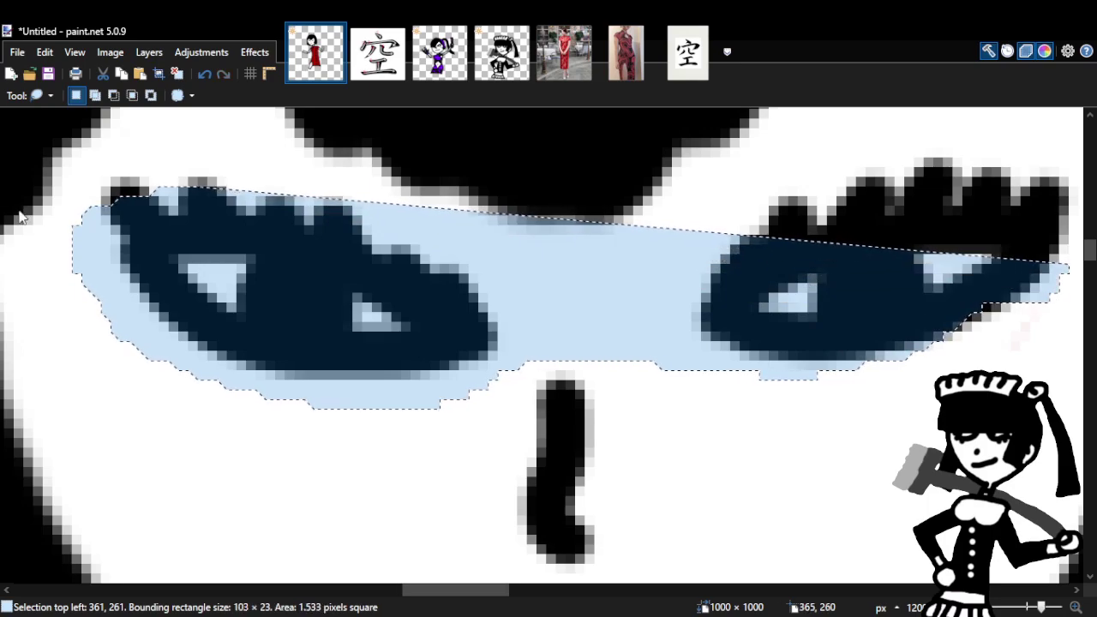
pyautogui.click(416, 493)
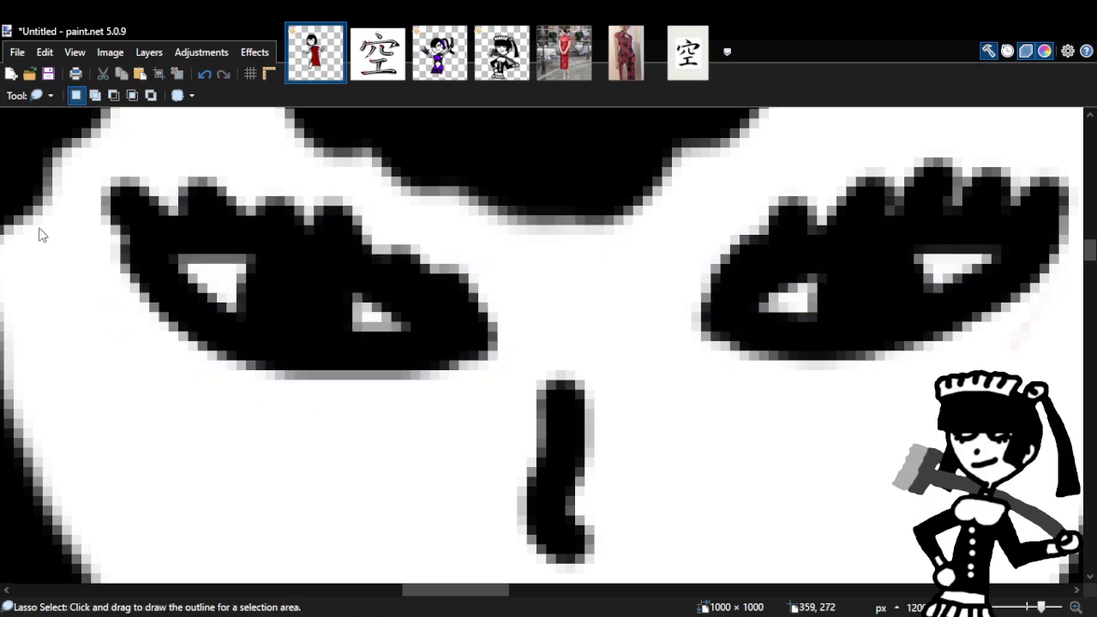
# Lasso the area around both eyes and cut the lower eyelids out of their layer.
pyautogui.press('z')
pyautogui.rightClick(401, 382)
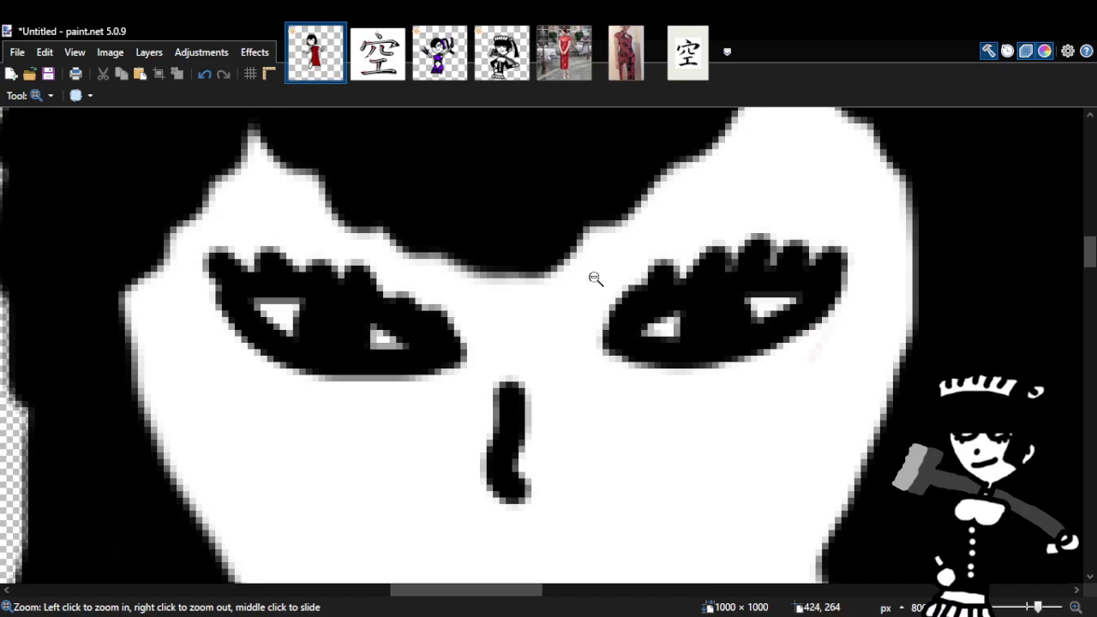
pyautogui.rightClick(596, 279)
pyautogui.click(649, 304)
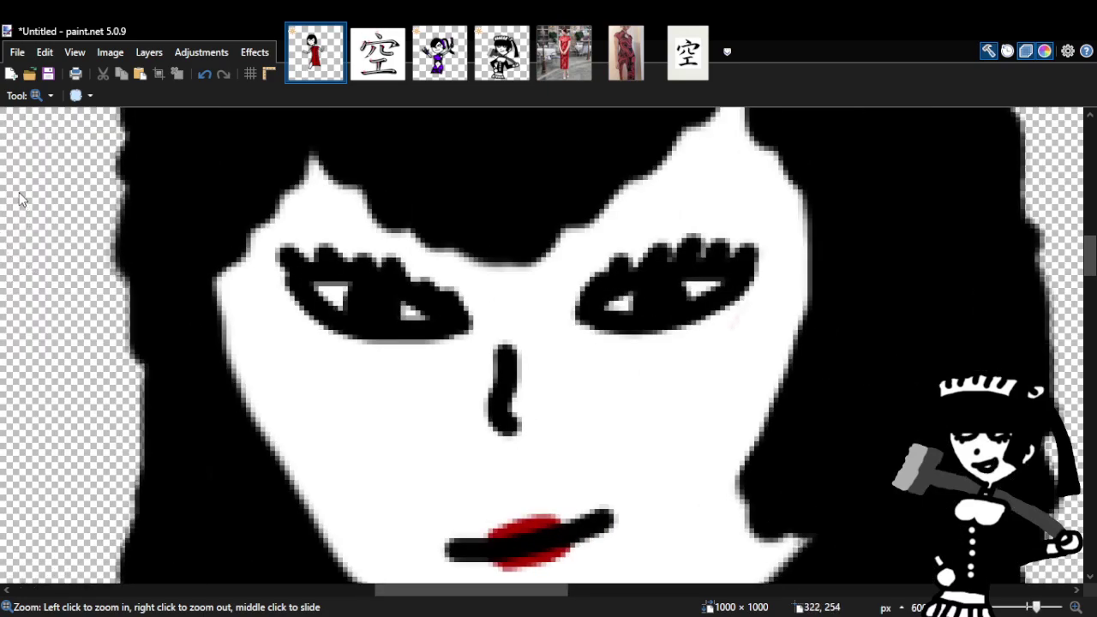
pyautogui.press('s')
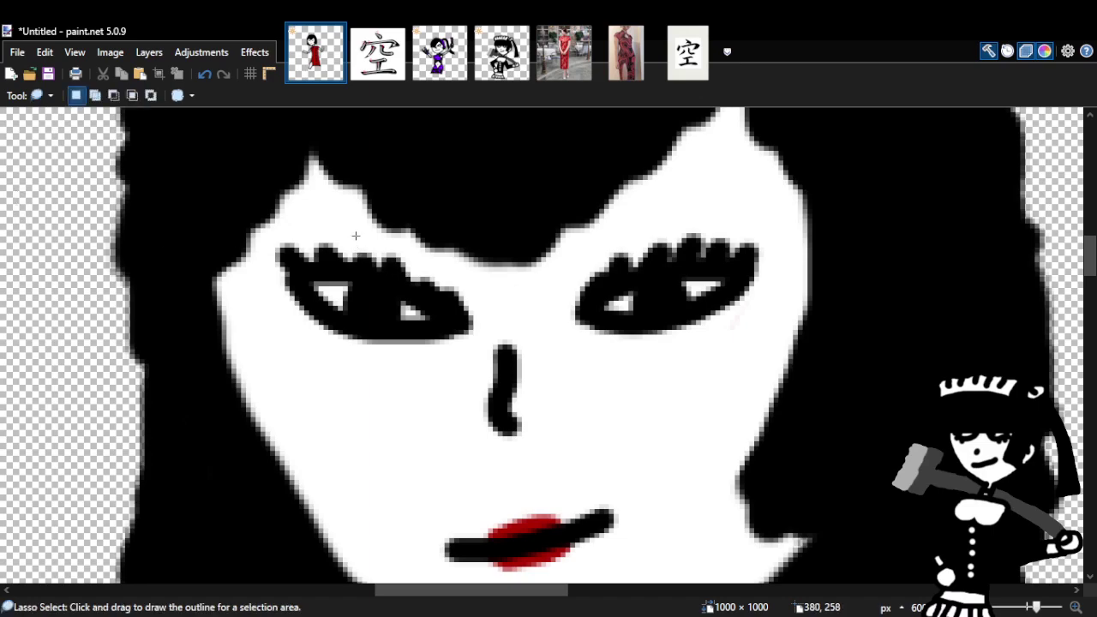
pyautogui.moveTo(331, 226)
pyautogui.mouseDown()
pyautogui.moveTo(262, 291)
pyautogui.moveTo(330, 362)
pyautogui.moveTo(512, 380)
pyautogui.moveTo(638, 367)
pyautogui.moveTo(723, 319)
pyautogui.moveTo(762, 311)
pyautogui.moveTo(774, 250)
pyautogui.moveTo(765, 296)
pyautogui.moveTo(602, 365)
pyautogui.moveTo(327, 368)
pyautogui.moveTo(262, 285)
pyautogui.moveTo(259, 249)
pyautogui.mouseUp()
pyautogui.click(109, 77)
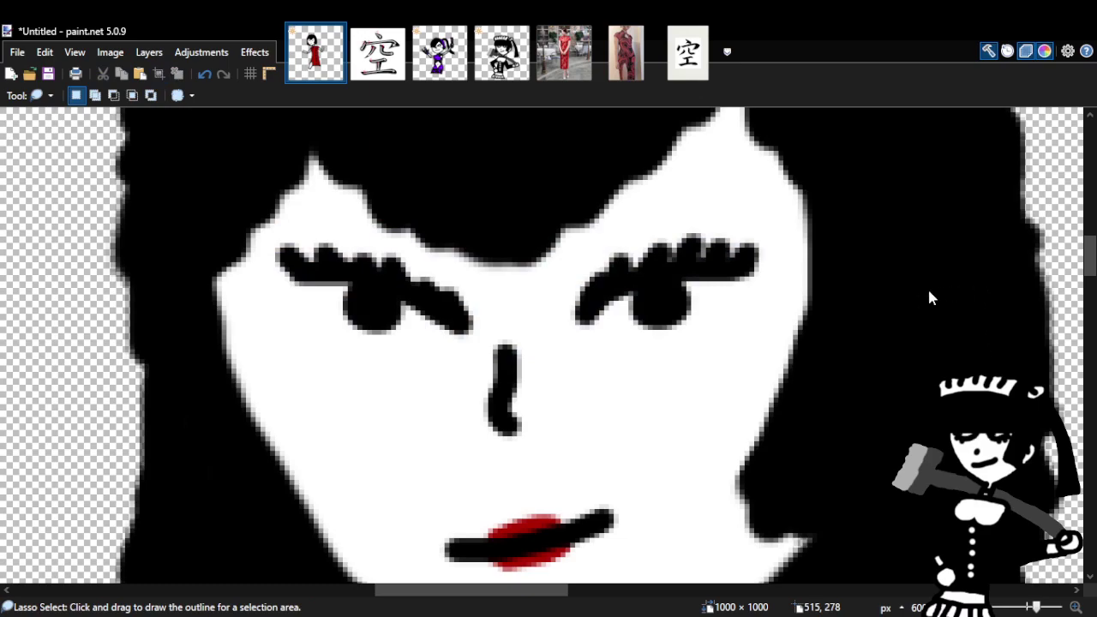
# Paste the cut lower eyelids back in the same place under both eyes, and clear the selection.
pyautogui.hotkey('ctrl', 'z')
pyautogui.hotkey('ctrl', 'y')
pyautogui.hotkey('ctrl', 'v')
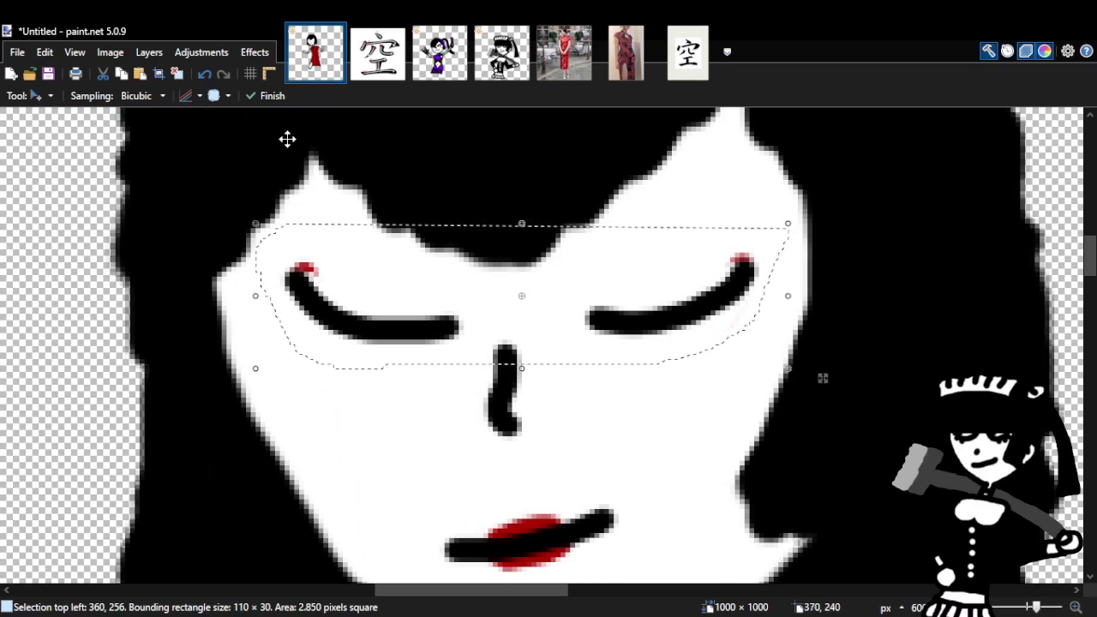
pyautogui.click(205, 76)
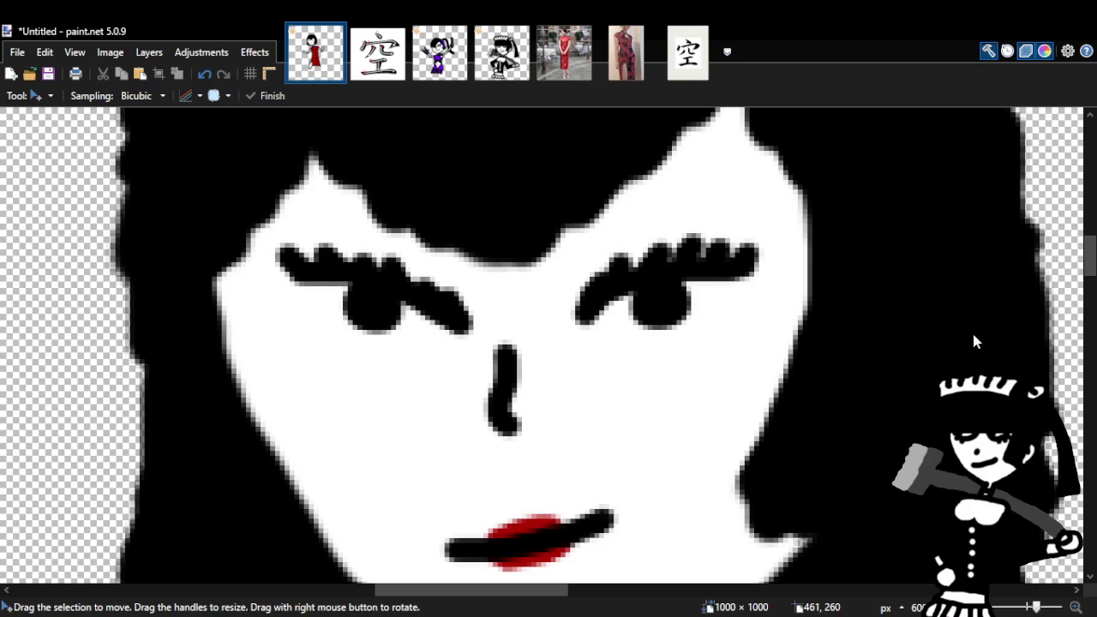
pyautogui.hotkey('ctrl', 'y')
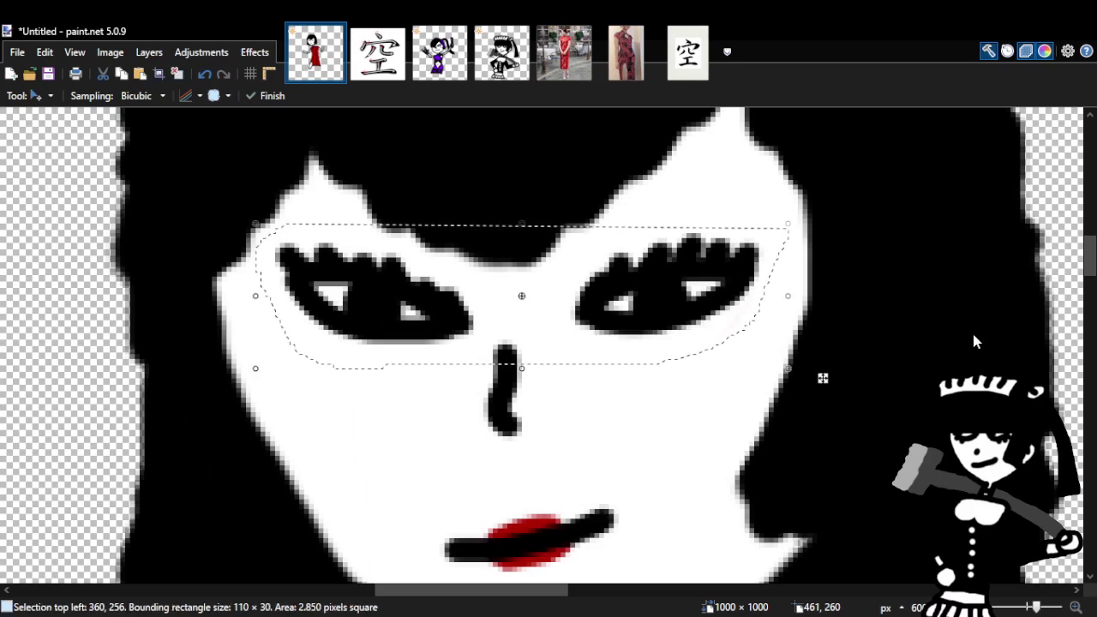
pyautogui.press('s')
pyautogui.click(302, 460)
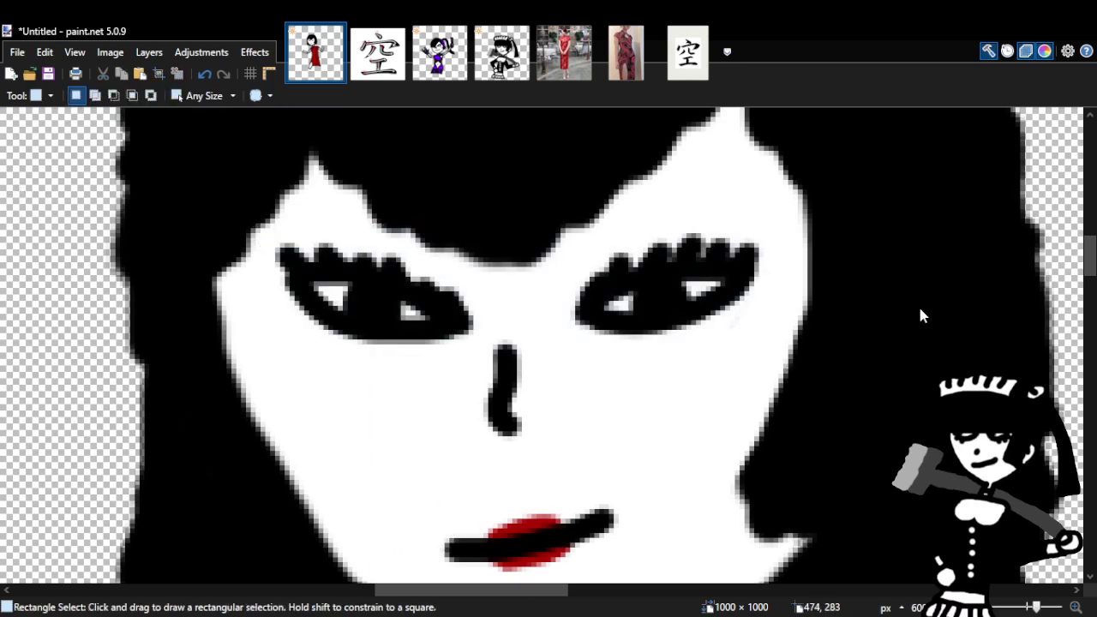
# Compare the face with the eyes, lower eyelids and mouth line hidden and shown.
pyautogui.hotkey('ctrl', 'z')
pyautogui.hotkey('ctrl', 'z')
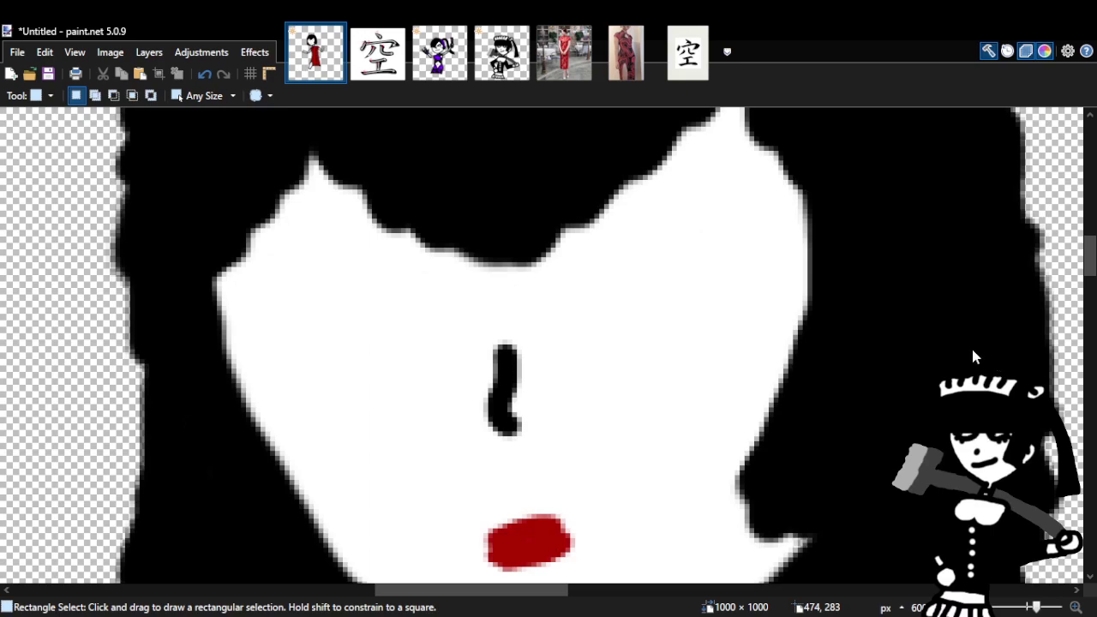
pyautogui.hotkey('ctrl', 'y')
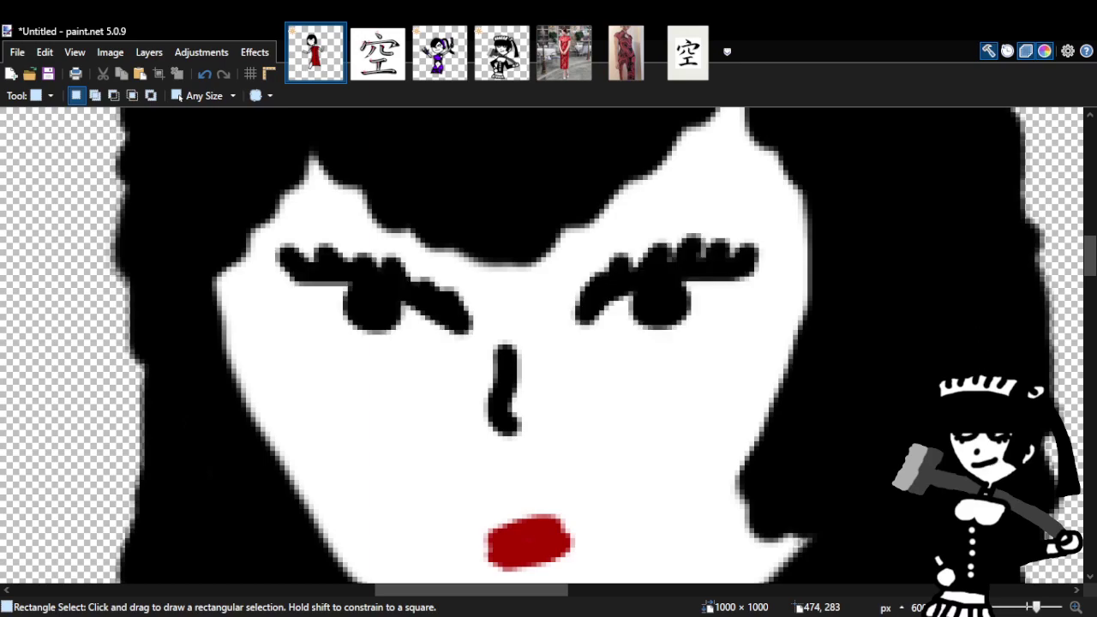
pyautogui.hotkey('ctrl', 'y')
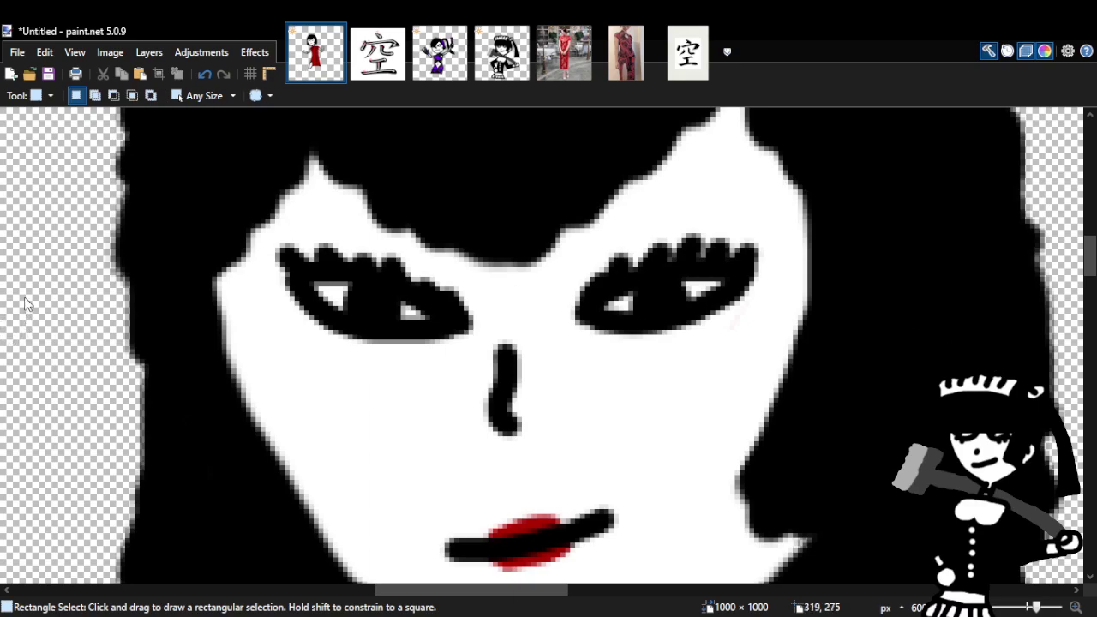
# Try dark red brush strokes beneath the outer corners of both eyes, and undo them.
pyautogui.press('b')
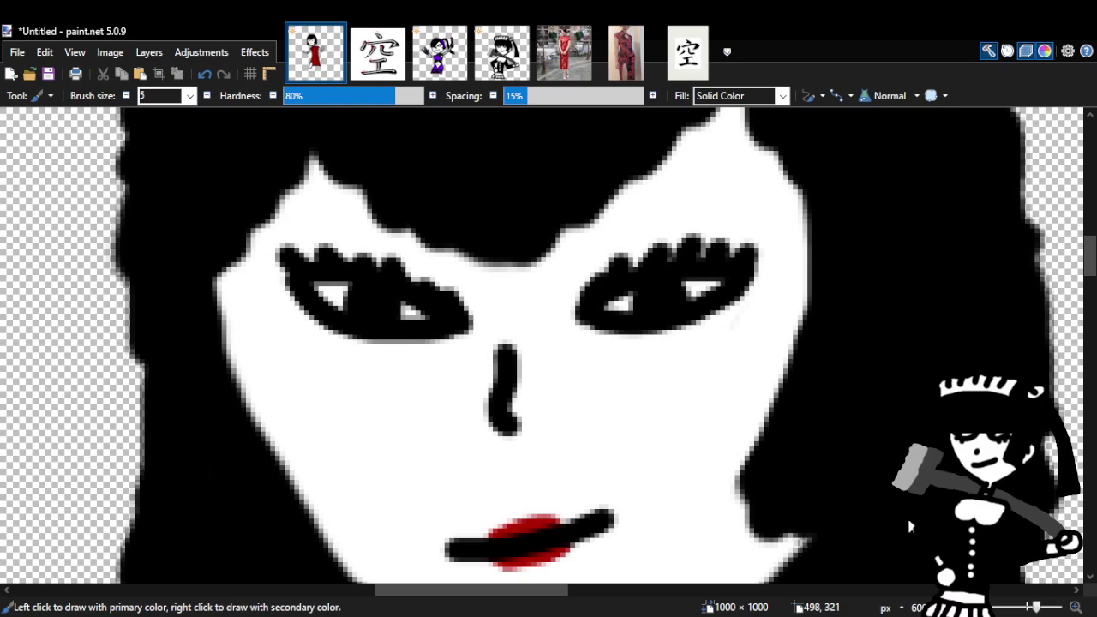
pyautogui.moveTo(295, 287)
pyautogui.mouseDown()
pyautogui.moveTo(285, 298)
pyautogui.moveTo(300, 330)
pyautogui.moveTo(296, 302)
pyautogui.moveTo(290, 313)
pyautogui.mouseUp()
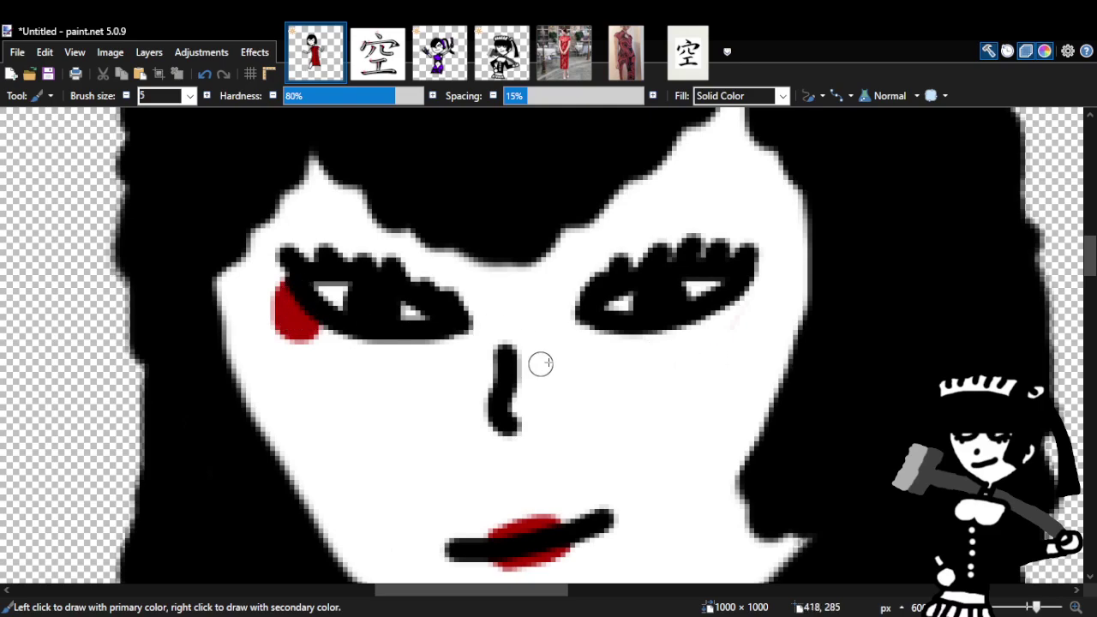
pyautogui.moveTo(751, 274)
pyautogui.mouseDown()
pyautogui.moveTo(705, 318)
pyautogui.moveTo(756, 273)
pyautogui.moveTo(748, 302)
pyautogui.moveTo(692, 335)
pyautogui.mouseUp()
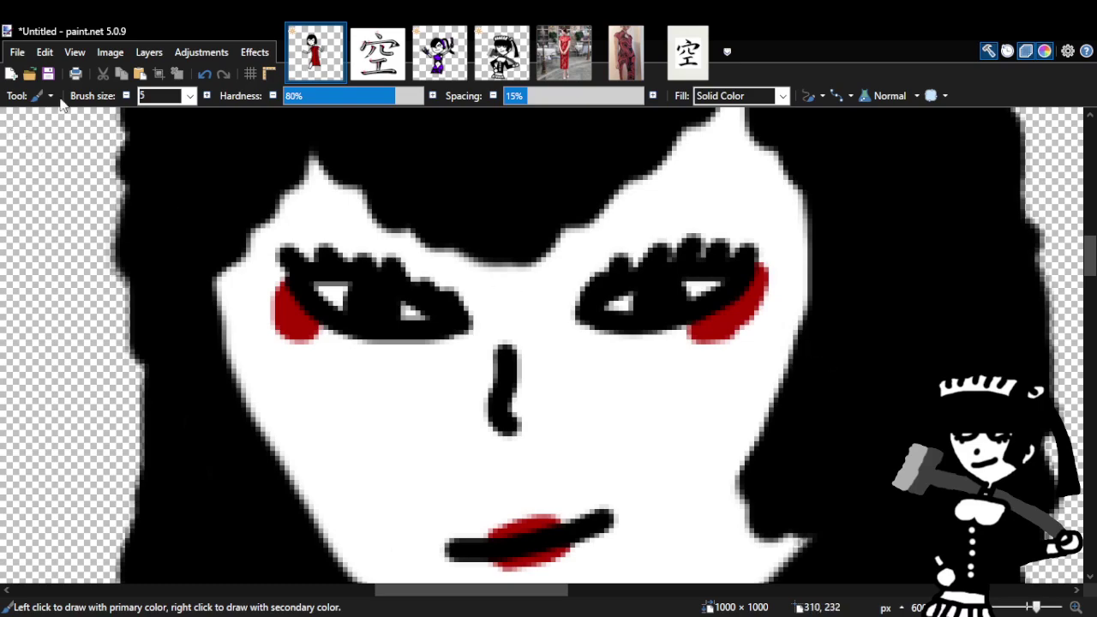
pyautogui.click(205, 77)
# Try narrower dark red patches under the outer corners of both eyes, and check them on the whole face.
pyautogui.moveTo(287, 286)
pyautogui.mouseDown()
pyautogui.moveTo(294, 315)
pyautogui.moveTo(306, 328)
pyautogui.moveTo(324, 323)
pyautogui.moveTo(296, 297)
pyautogui.mouseUp()
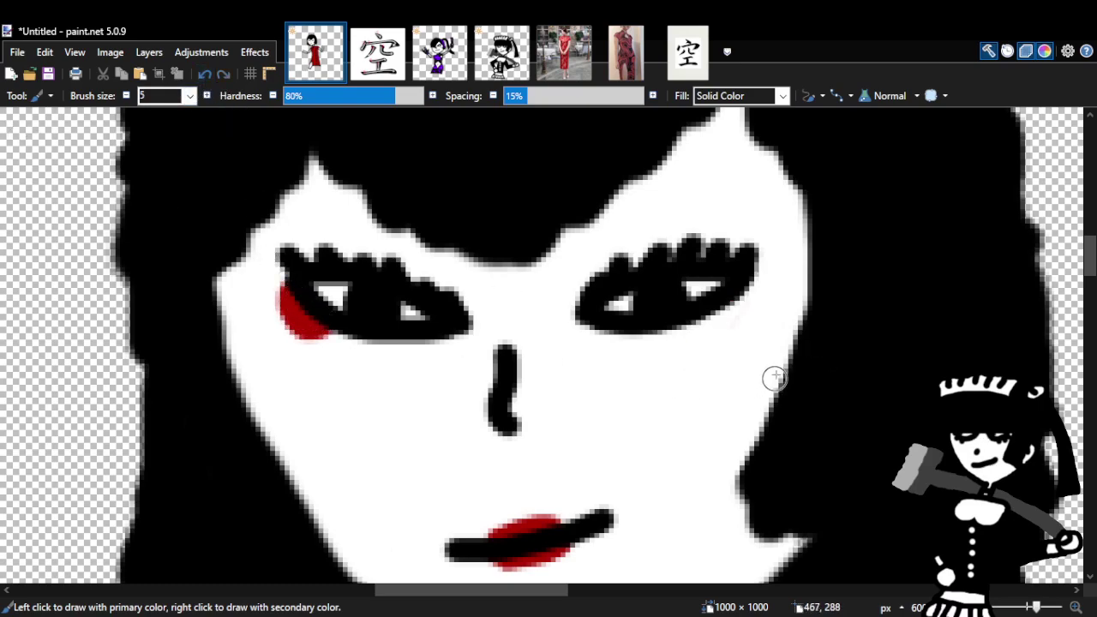
pyautogui.moveTo(719, 314)
pyautogui.mouseDown()
pyautogui.moveTo(734, 288)
pyautogui.moveTo(751, 287)
pyautogui.moveTo(722, 317)
pyautogui.mouseUp()
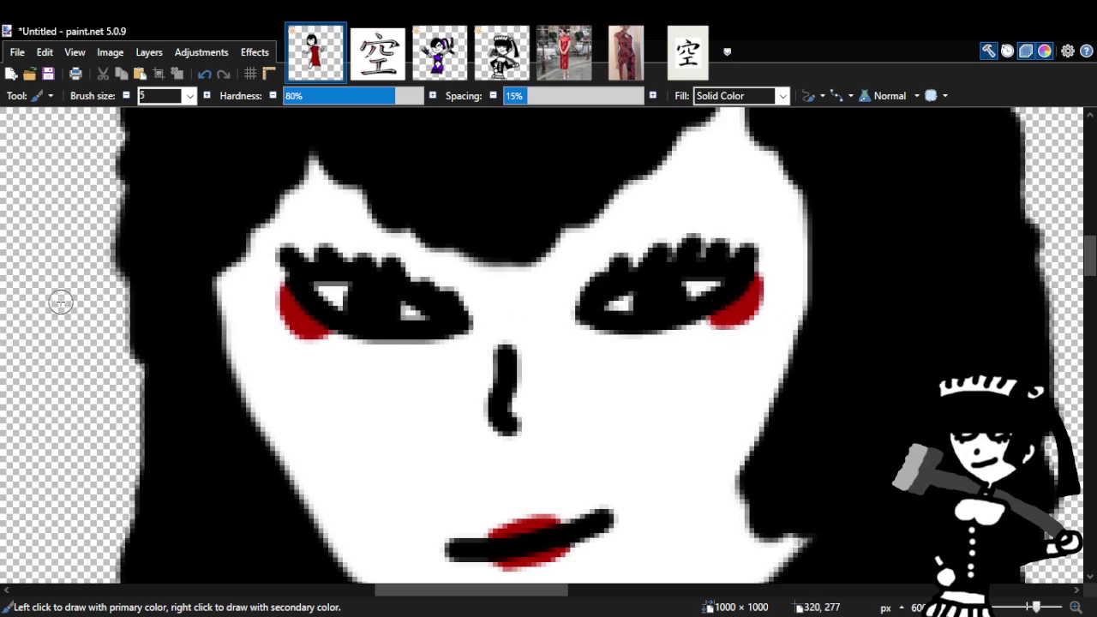
pyautogui.press('z')
pyautogui.rightClick(526, 421)
pyautogui.rightClick(667, 445)
pyautogui.click(651, 447)
pyautogui.click(633, 440)
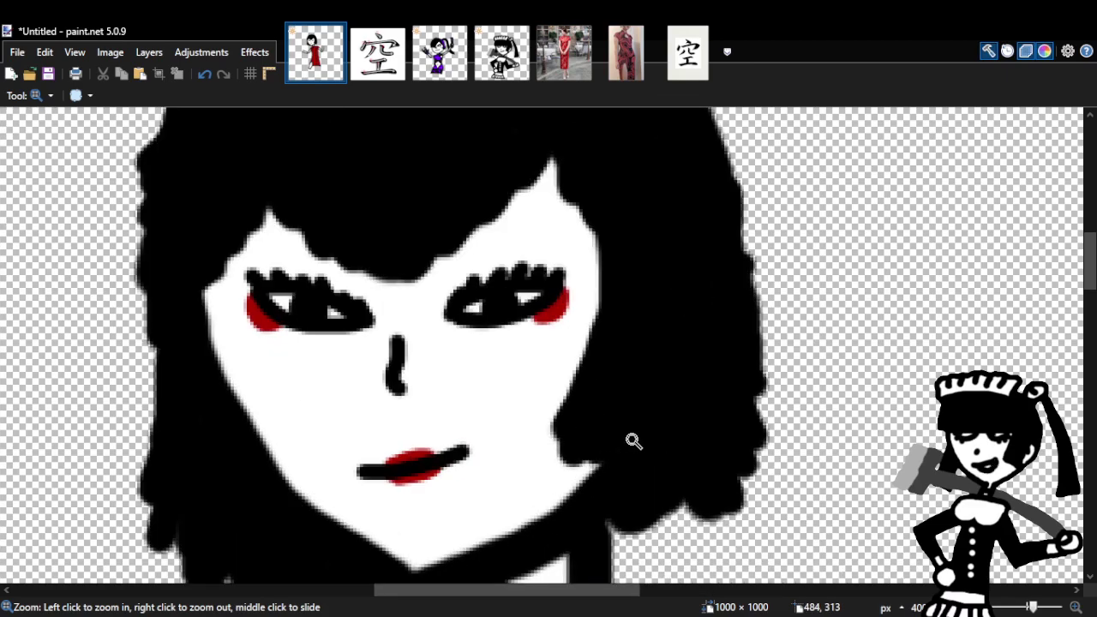
pyautogui.click(633, 440)
# Inspect the dark red patches at both eyes' outer corners up close, and undo them.
pyautogui.moveTo(570, 590); pyautogui.dragTo(540, 602)
pyautogui.rightClick(512, 276)
pyautogui.click(519, 280)
pyautogui.click(522, 282)
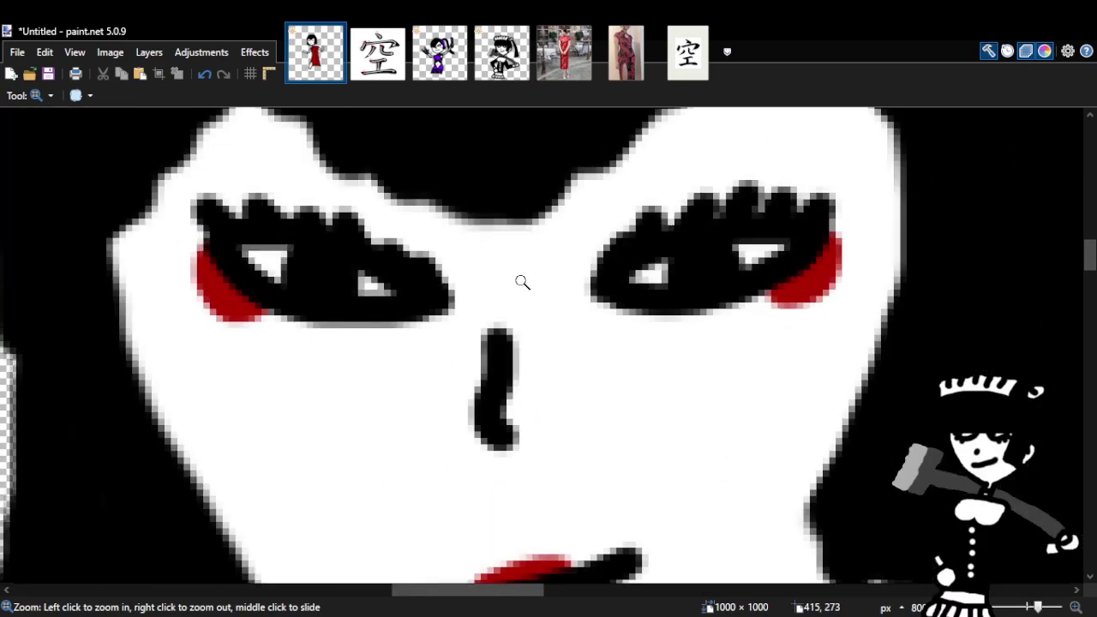
pyautogui.click(200, 76)
pyautogui.click(200, 76)
# Try a dark red stroke along the outer lower edge of the left-hand eye, and undo it.
pyautogui.press('b')
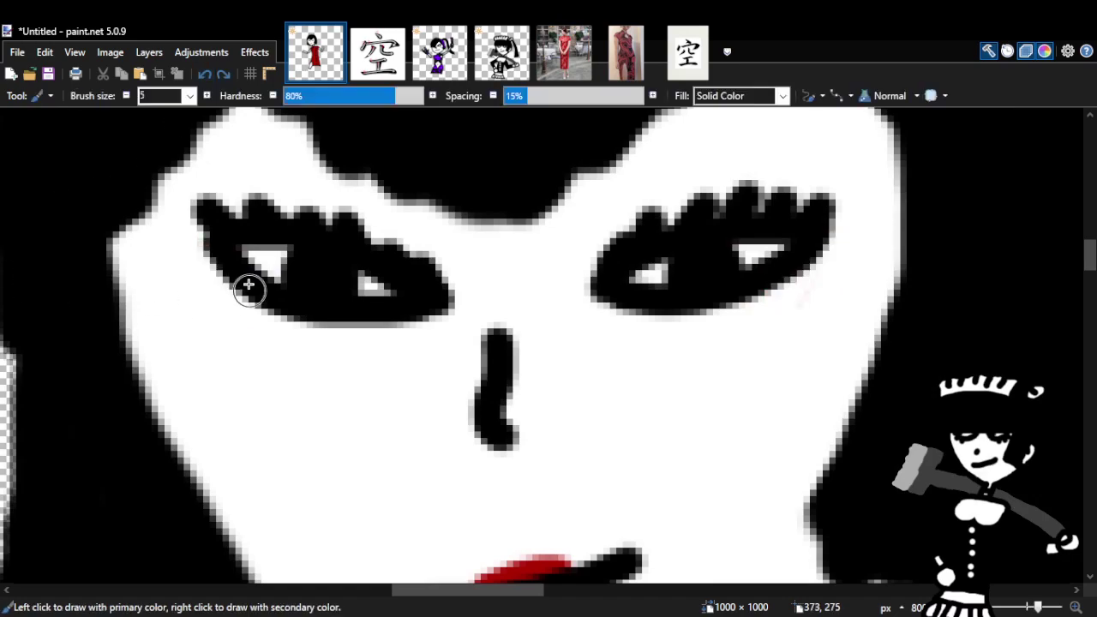
pyautogui.moveTo(200, 231); pyautogui.dragTo(233, 301)
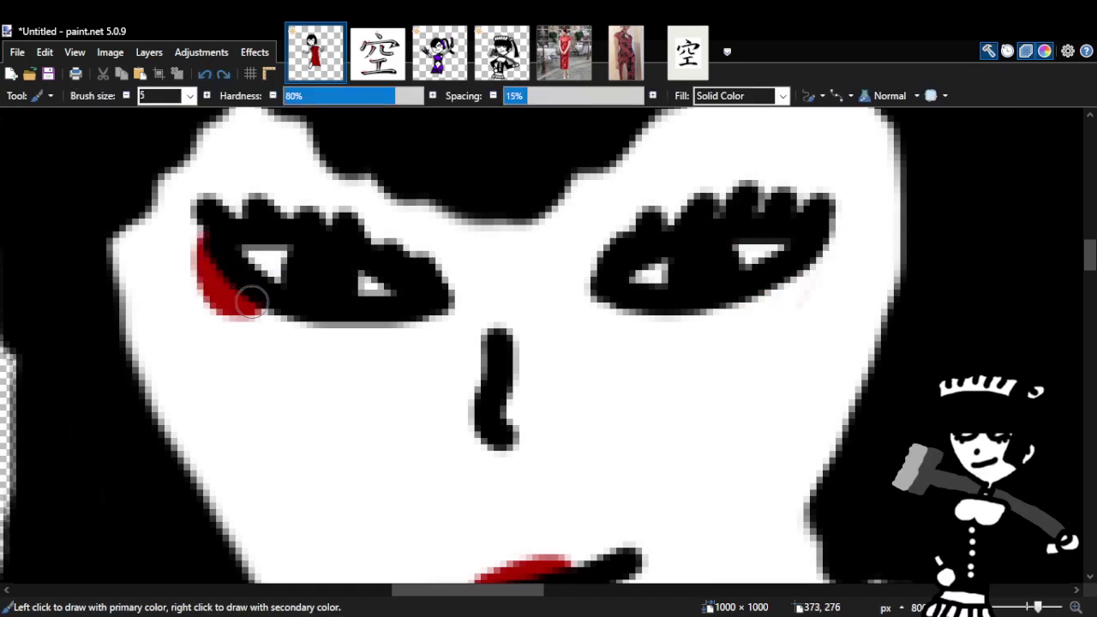
pyautogui.click(206, 75)
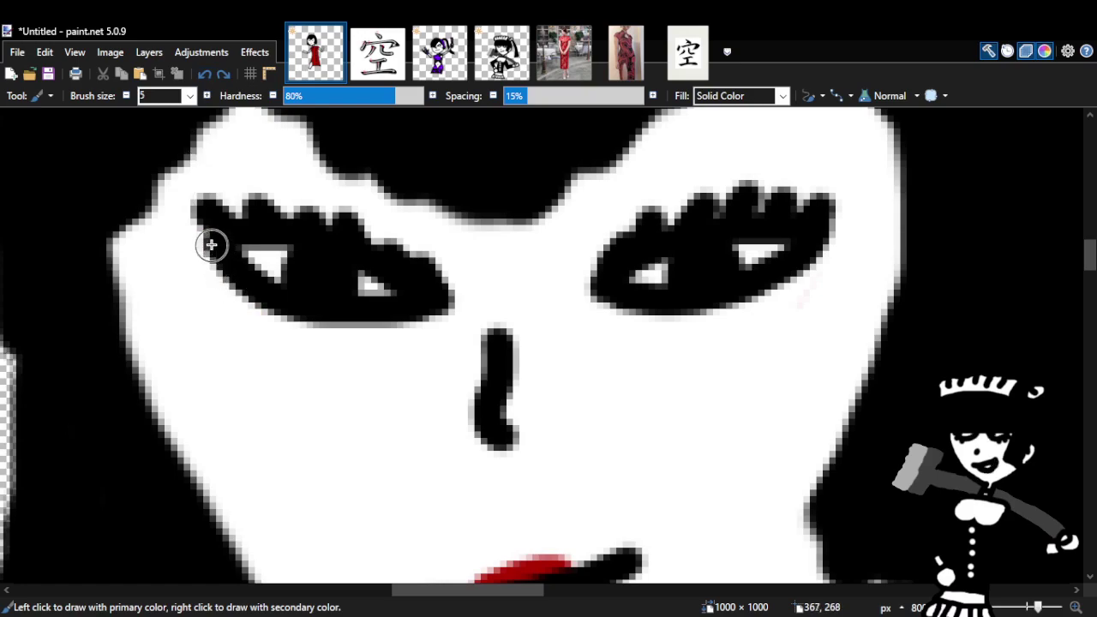
# Try dark red makeup along the full length of both lower eyelids, from the outer to the inner corners.
pyautogui.moveTo(205, 241)
pyautogui.mouseDown()
pyautogui.moveTo(229, 296)
pyautogui.moveTo(255, 304)
pyautogui.moveTo(213, 249)
pyautogui.mouseUp()
pyautogui.moveTo(754, 303)
pyautogui.mouseDown()
pyautogui.moveTo(805, 265)
pyautogui.moveTo(820, 235)
pyautogui.mouseUp()
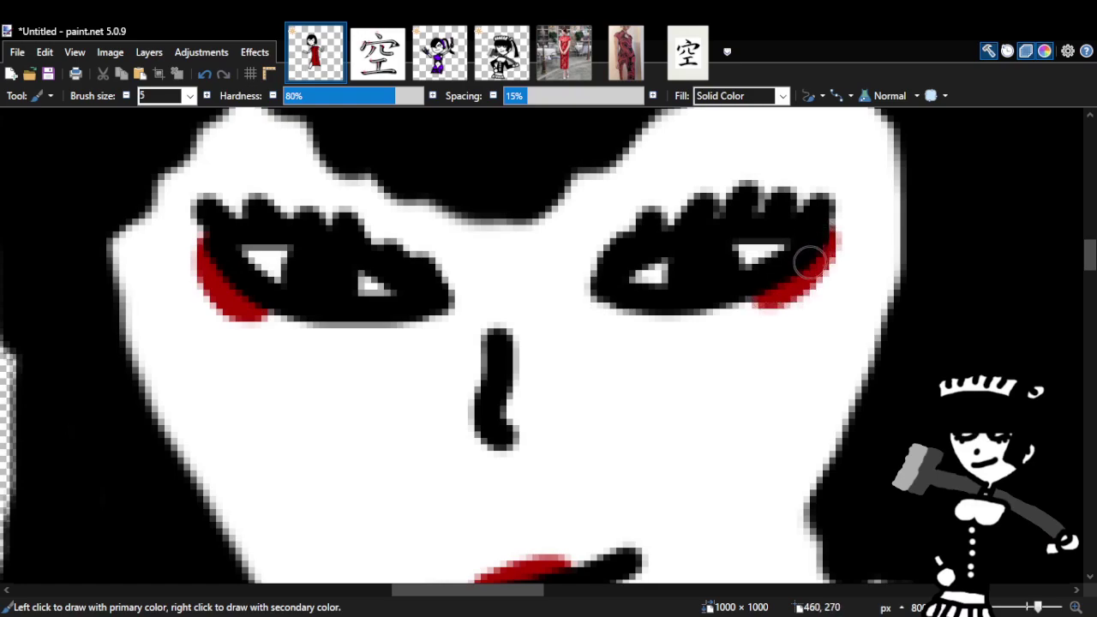
pyautogui.moveTo(808, 272)
pyautogui.mouseDown()
pyautogui.moveTo(715, 309)
pyautogui.moveTo(609, 295)
pyautogui.mouseUp()
pyautogui.moveTo(259, 312)
pyautogui.mouseDown()
pyautogui.moveTo(370, 321)
pyautogui.moveTo(431, 303)
pyautogui.mouseUp()
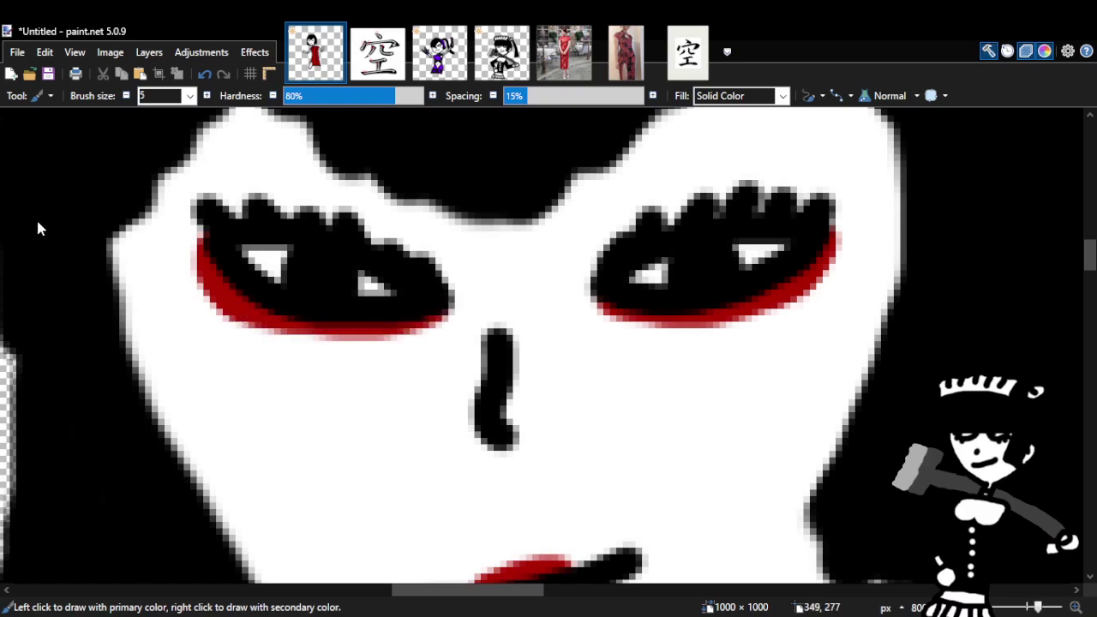
# Check the full-length red eyelid makeup on the whole head, and undo it on both eyes.
pyautogui.press('z')
pyautogui.scroll(-8, 539, 311)
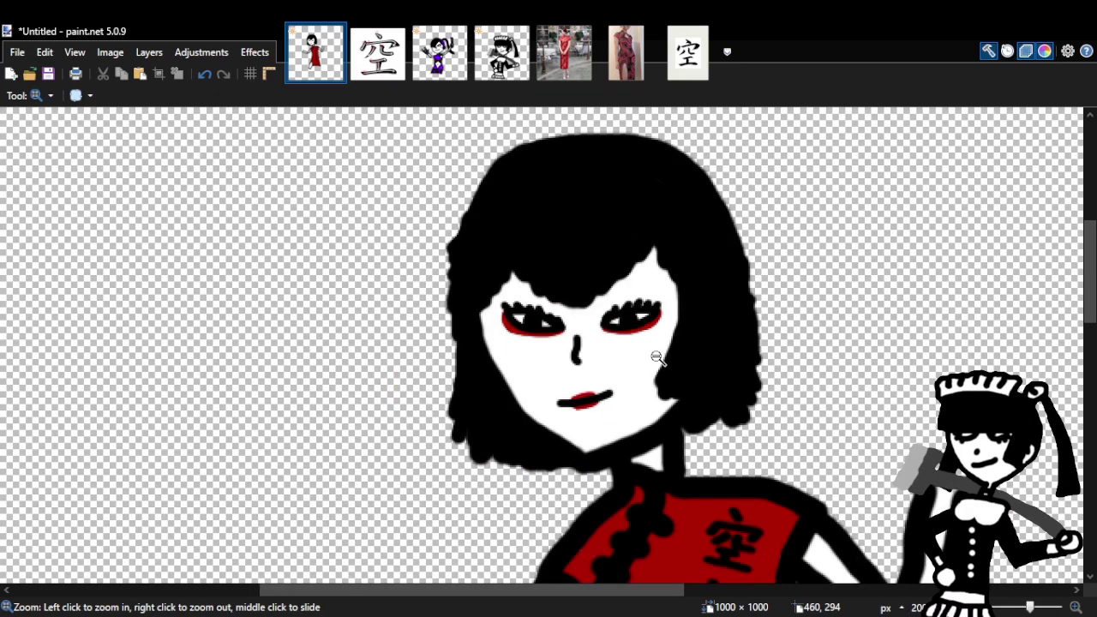
pyautogui.scroll(8, 657, 358)
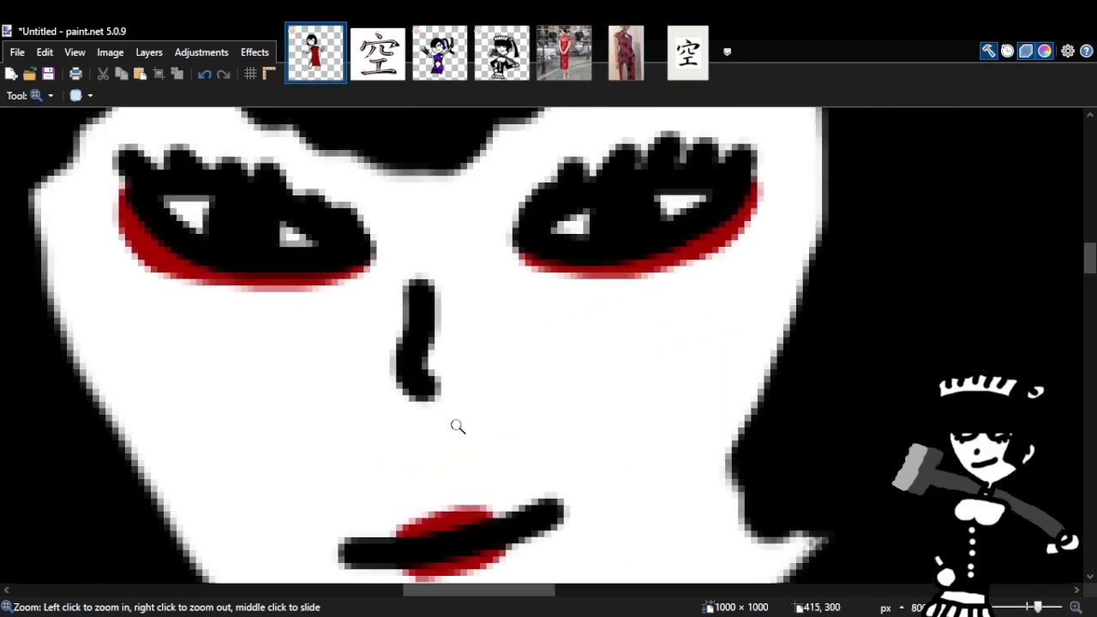
pyautogui.moveTo(543, 587); pyautogui.dragTo(521, 591)
pyautogui.click(203, 76)
pyautogui.click(202, 75)
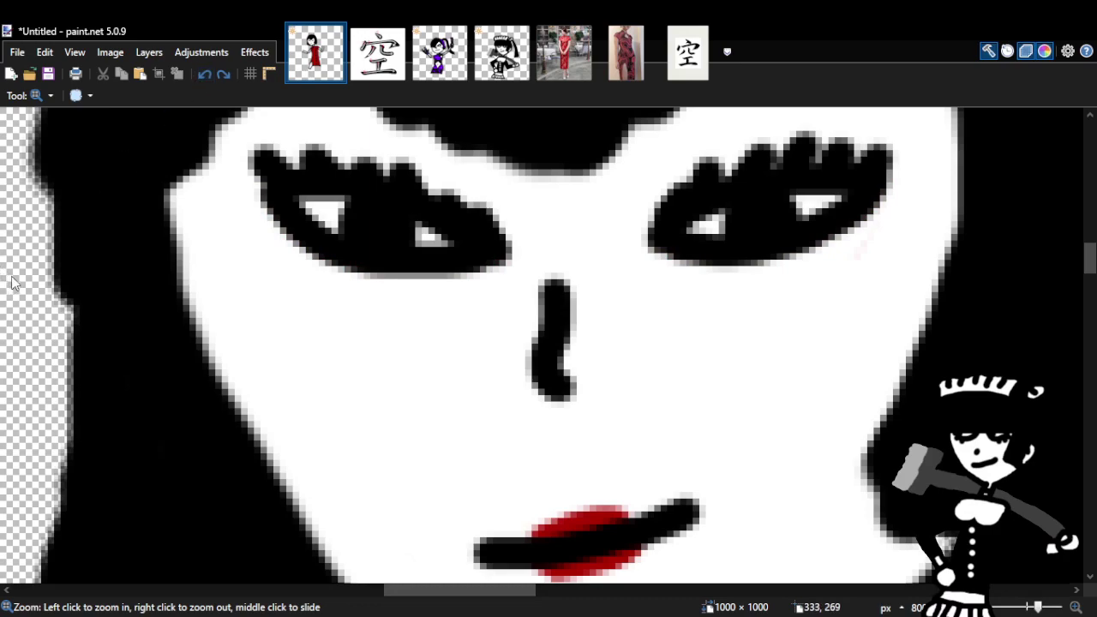
# Try dark red makeup hugging the outer lower edges of both eyes, and undo both strokes.
pyautogui.press('b')
pyautogui.moveTo(271, 197)
pyautogui.mouseDown()
pyautogui.moveTo(261, 225)
pyautogui.moveTo(276, 246)
pyautogui.moveTo(308, 251)
pyautogui.mouseUp()
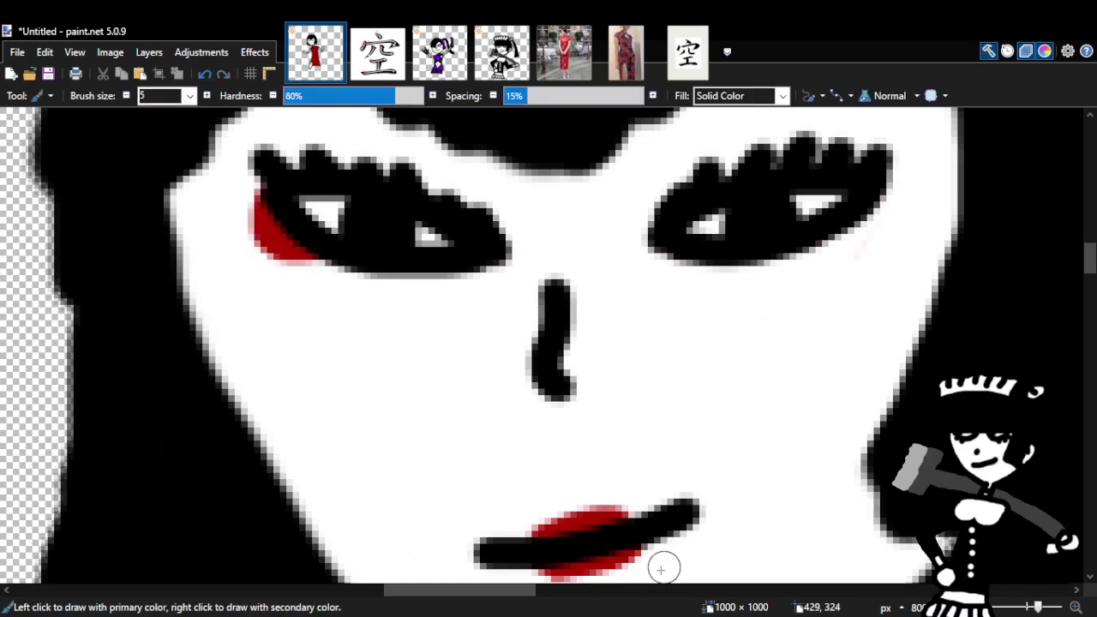
pyautogui.moveTo(523, 591); pyautogui.dragTo(551, 602)
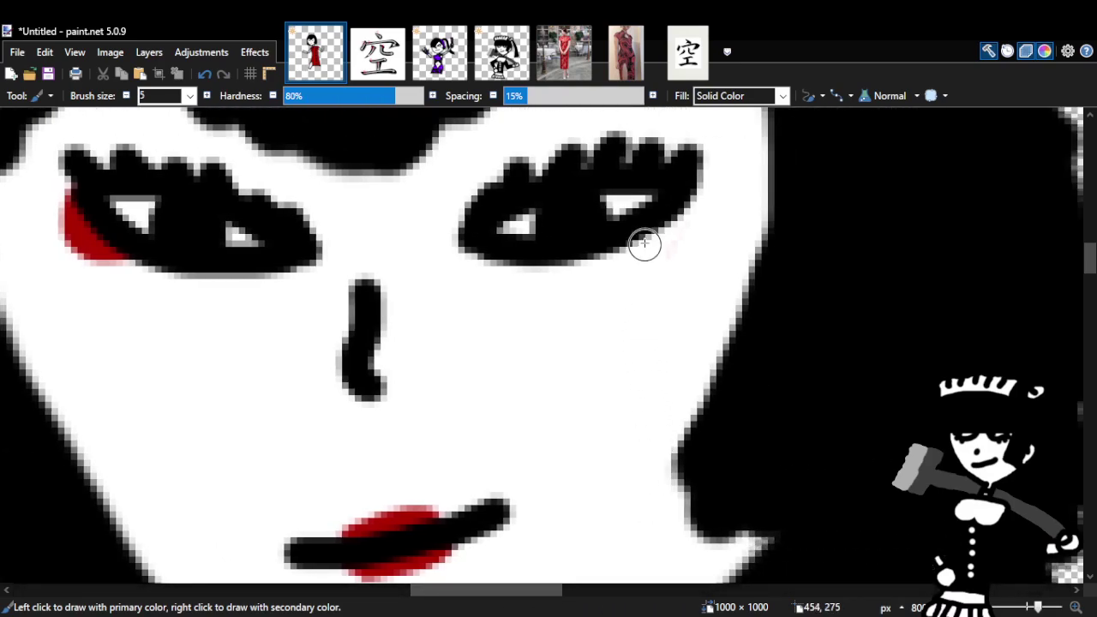
pyautogui.moveTo(635, 242)
pyautogui.mouseDown()
pyautogui.moveTo(686, 230)
pyautogui.moveTo(706, 178)
pyautogui.mouseUp()
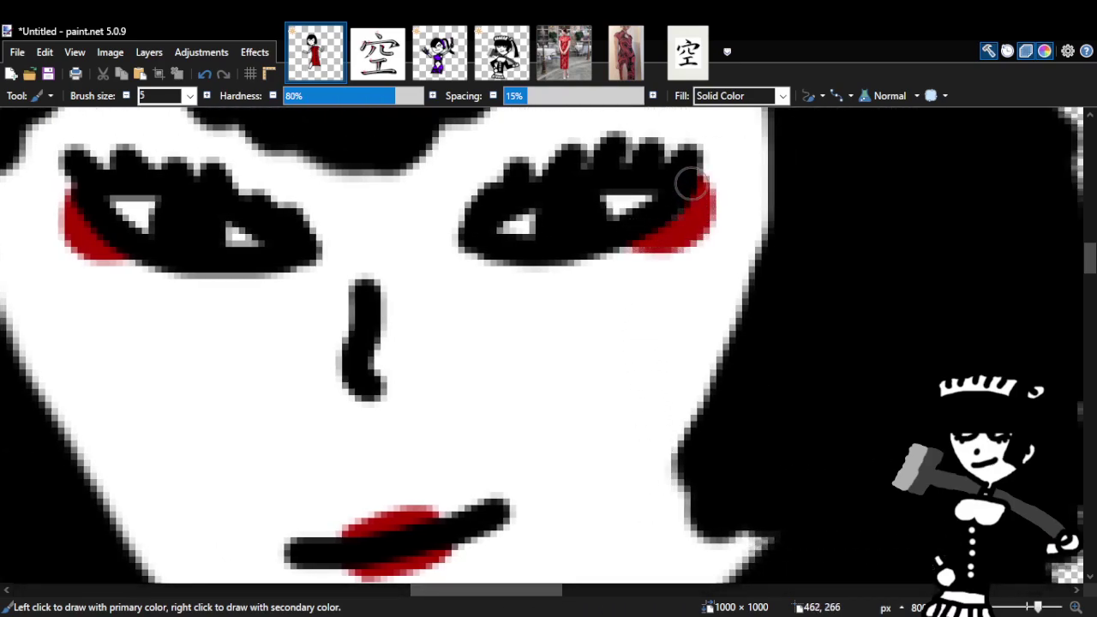
pyautogui.click(203, 74)
pyautogui.click(204, 73)
# Paint a short dark red patch beneath the outer corner of the right-hand eye.
pyautogui.moveTo(678, 188)
pyautogui.mouseDown()
pyautogui.moveTo(694, 210)
pyautogui.moveTo(668, 214)
pyautogui.moveTo(690, 197)
pyautogui.moveTo(694, 210)
pyautogui.moveTo(683, 198)
pyautogui.moveTo(661, 220)
pyautogui.moveTo(683, 224)
pyautogui.mouseUp()
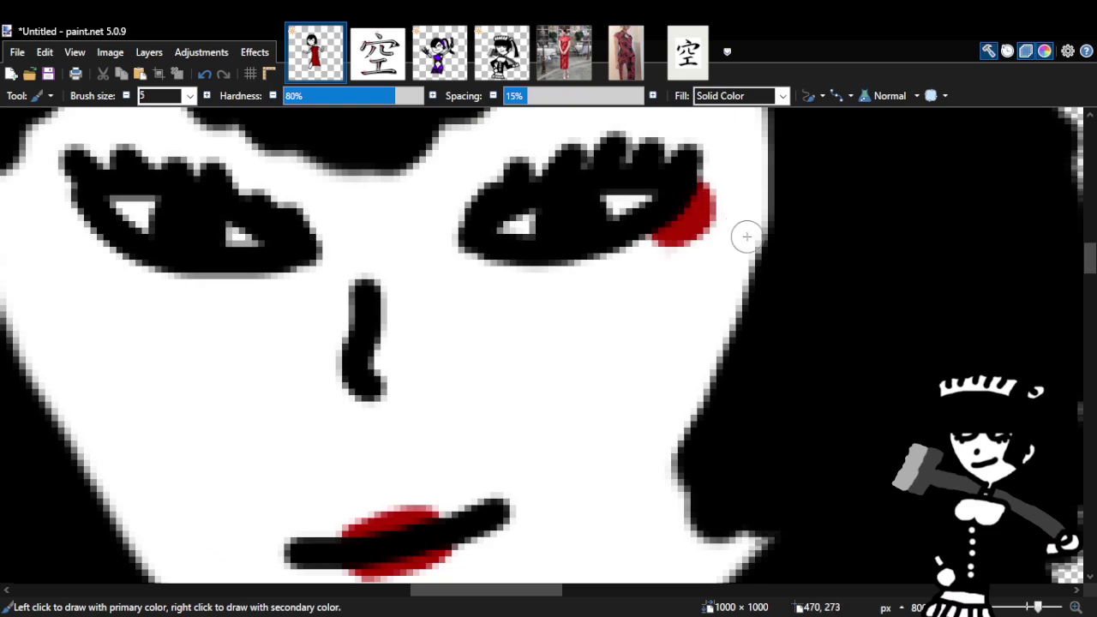
pyautogui.scroll(-3, 532, 573)
pyautogui.scroll(-2, 532, 572)
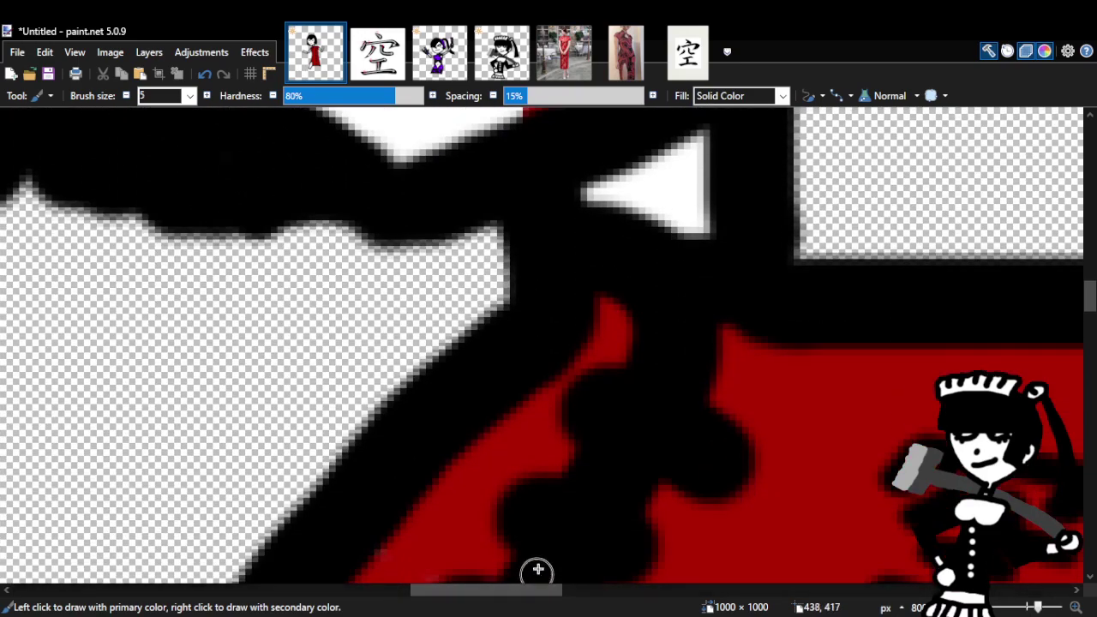
# Try a short dark red stroke on the cheek beside the mouth, and undo it.
pyautogui.moveTo(1090, 300); pyautogui.dragTo(1089, 259)
pyautogui.moveTo(535, 454); pyautogui.dragTo(526, 505)
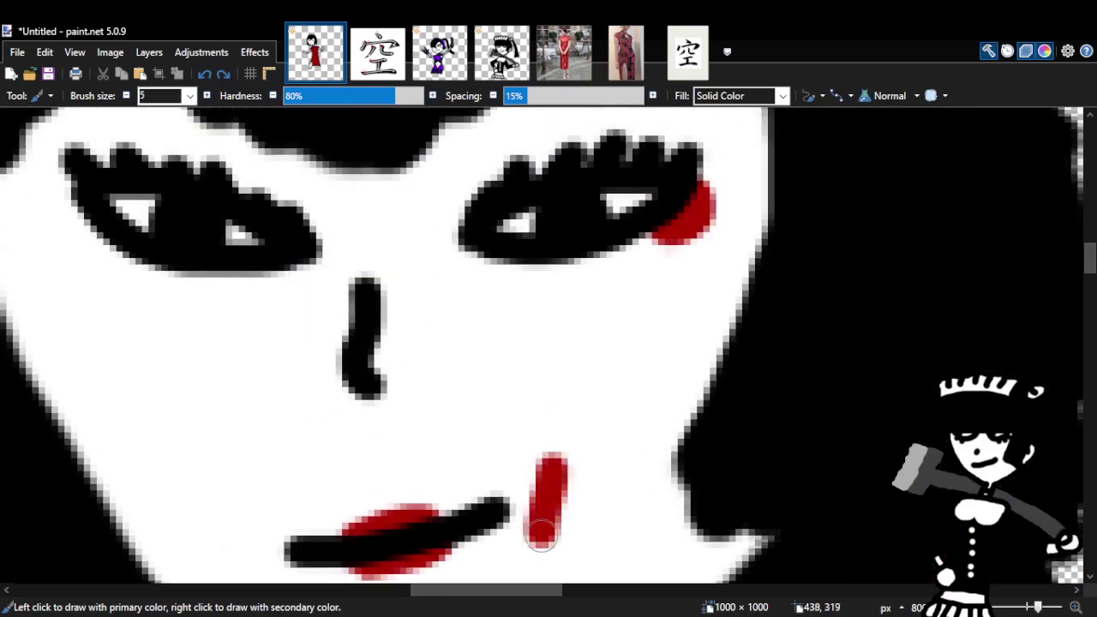
pyautogui.scroll(-5, 548, 480)
pyautogui.click(204, 74)
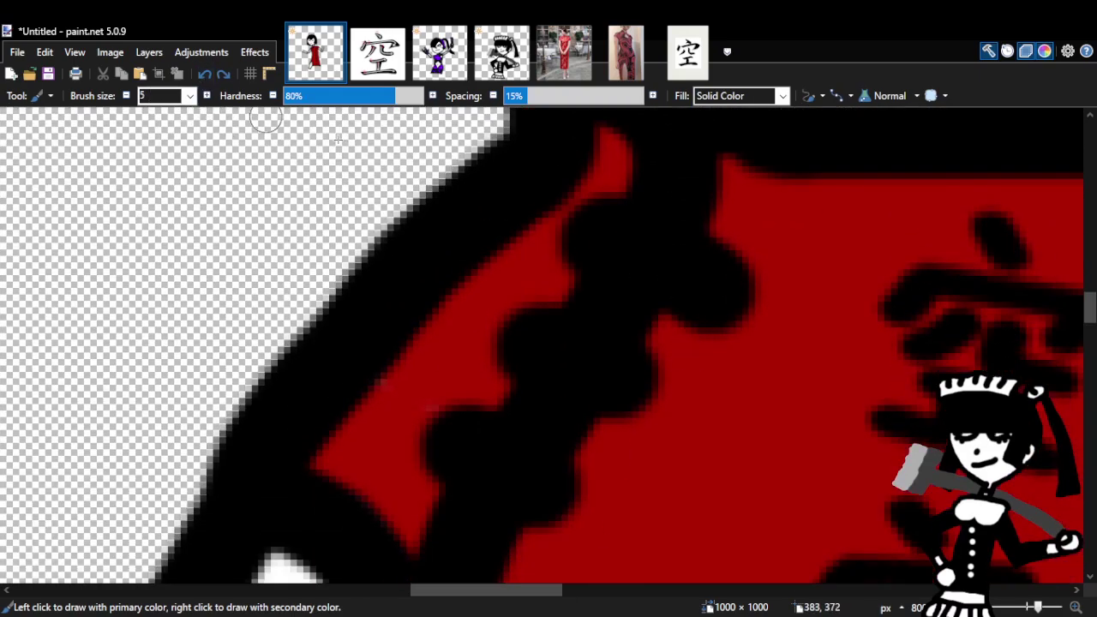
# Paint a short dark red patch beneath the outer corner of the left-hand eye, mirroring the other eye.
pyautogui.moveTo(1089, 306); pyautogui.dragTo(1090, 266)
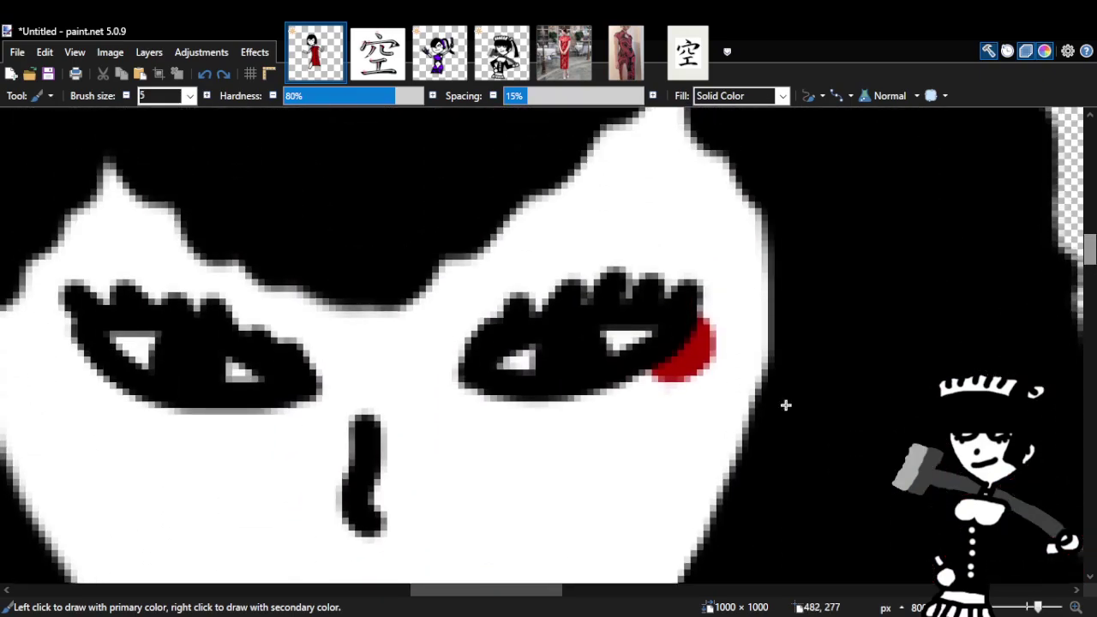
pyautogui.moveTo(556, 590); pyautogui.dragTo(526, 590)
pyautogui.moveTo(311, 345)
pyautogui.mouseDown()
pyautogui.moveTo(302, 361)
pyautogui.moveTo(321, 392)
pyautogui.moveTo(337, 369)
pyautogui.mouseUp()
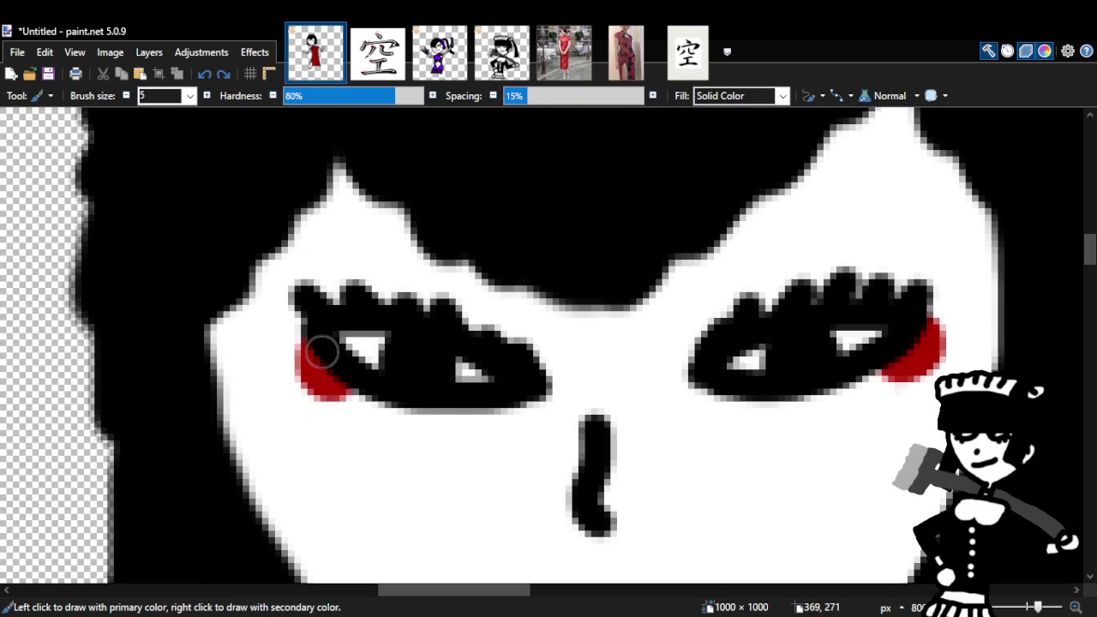
# Examine the dark red corner makeup on both eyes, up close and on the whole figure.
pyautogui.press('z')
pyautogui.rightClick(442, 341)
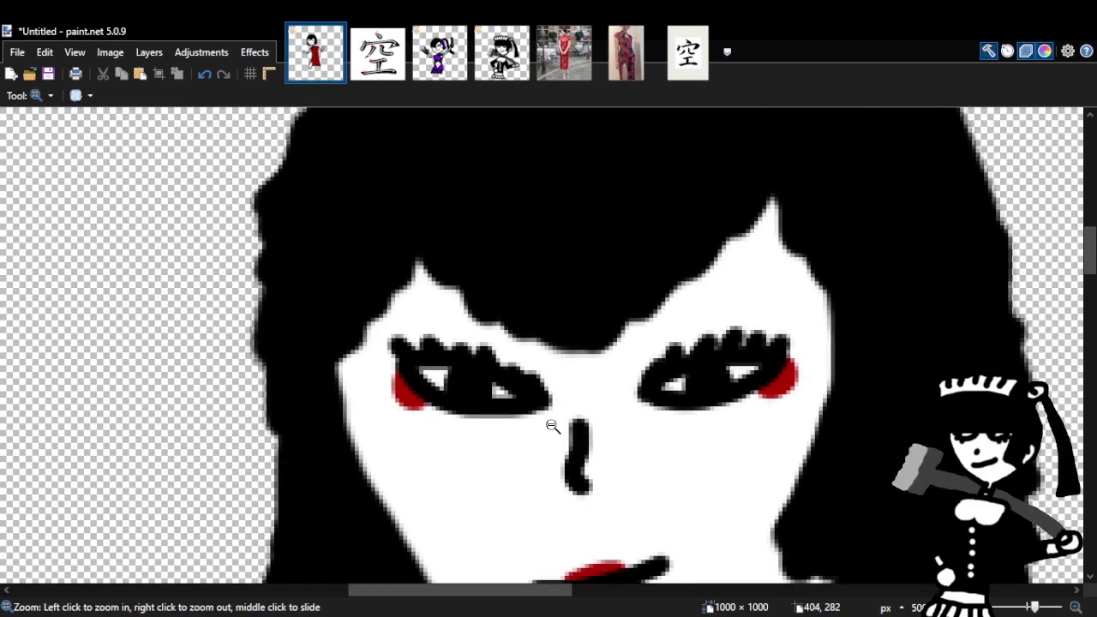
pyautogui.rightClick(659, 501)
pyautogui.rightClick(669, 520)
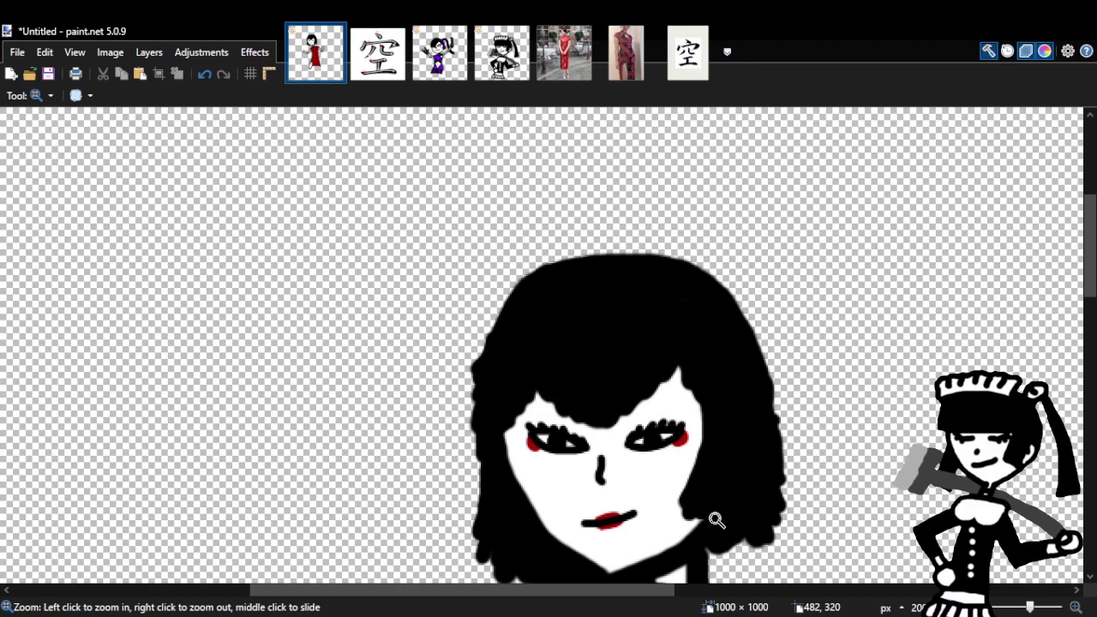
pyautogui.moveTo(1090, 232); pyautogui.dragTo(1091, 274)
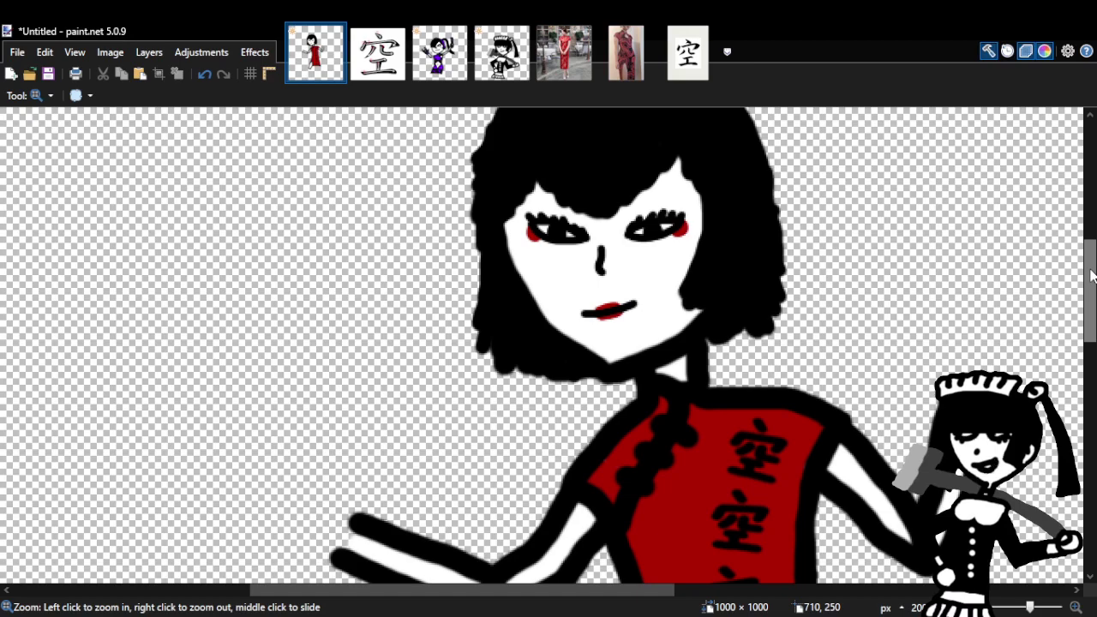
pyautogui.click(719, 239)
pyautogui.click(719, 240)
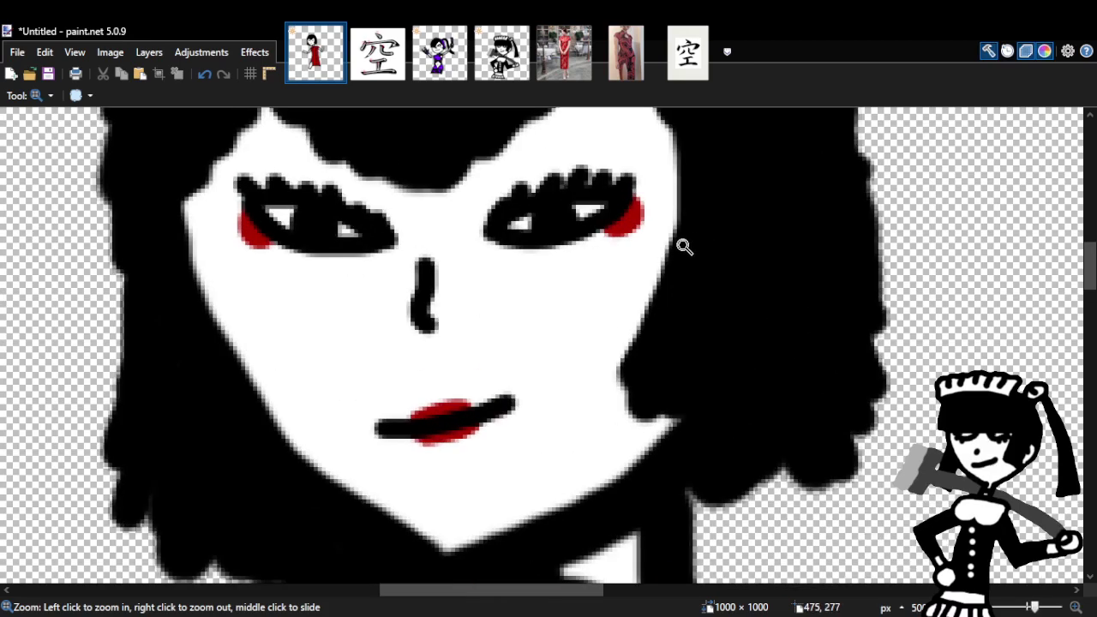
pyautogui.scroll(-8, 683, 250)
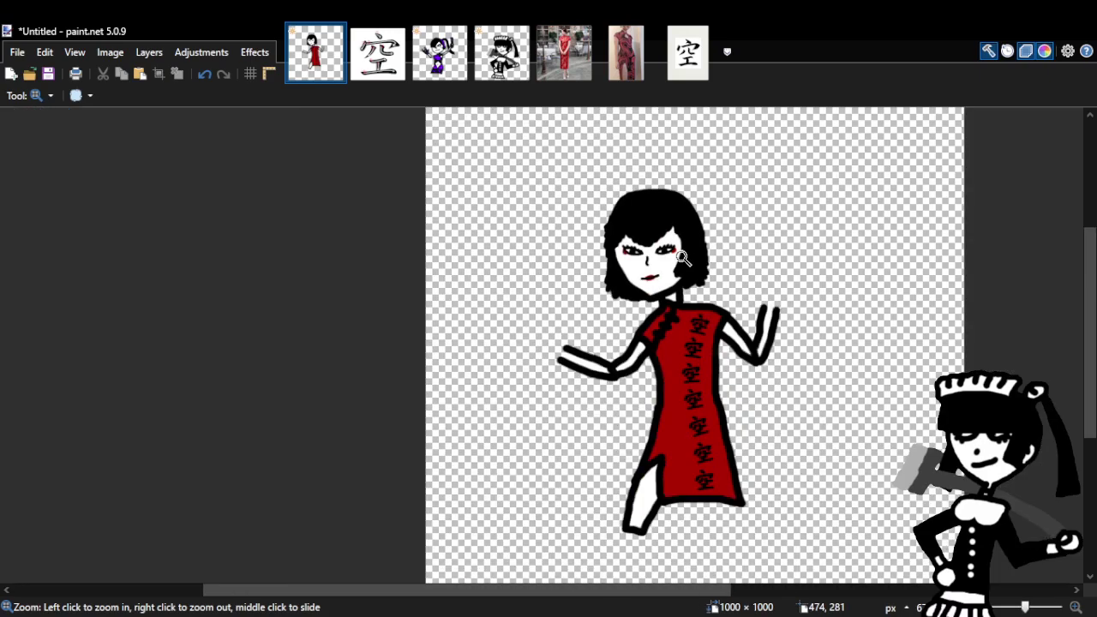
# View the woman's unfinished arms, consult the maid drawing for reference, and return to the red-dress drawing.
pyautogui.scroll(2, 703, 340)
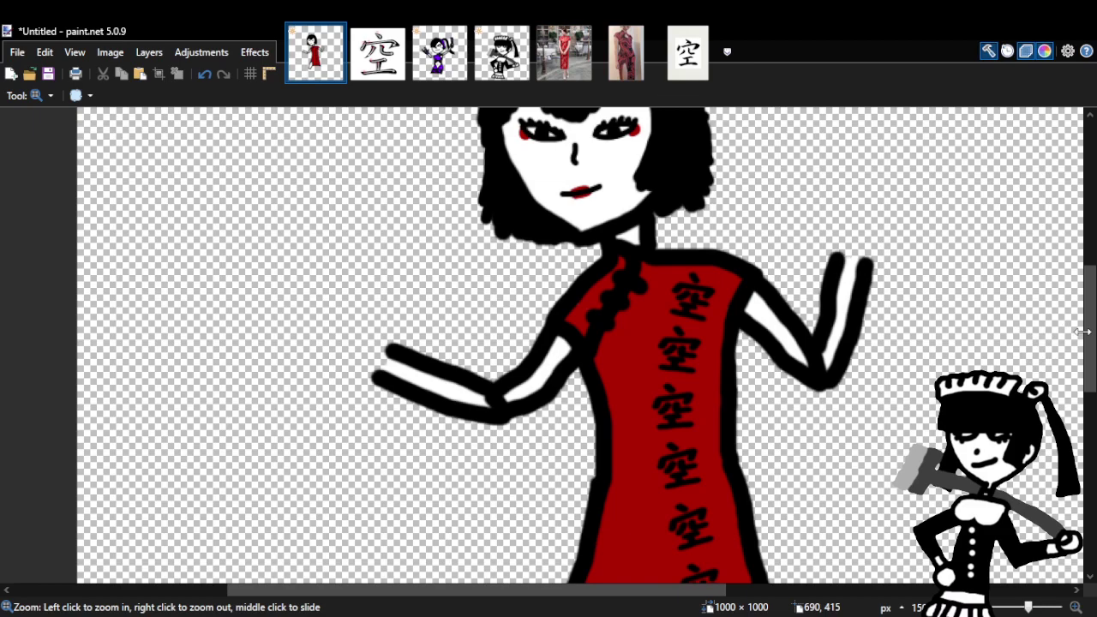
pyautogui.moveTo(588, 589); pyautogui.dragTo(602, 591)
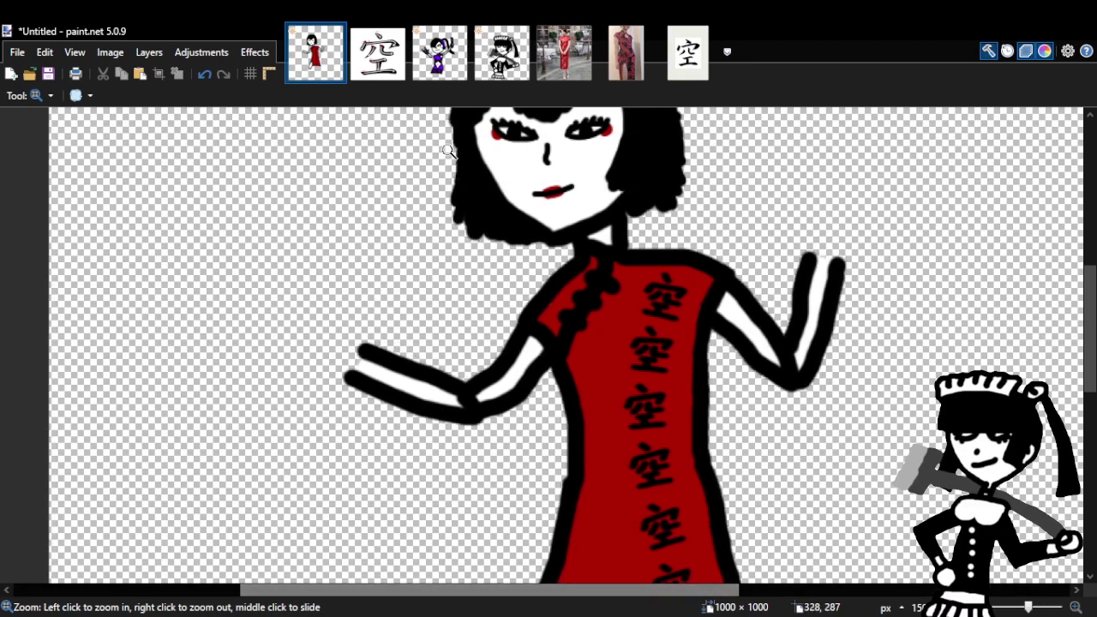
pyautogui.click(502, 74)
pyautogui.click(311, 75)
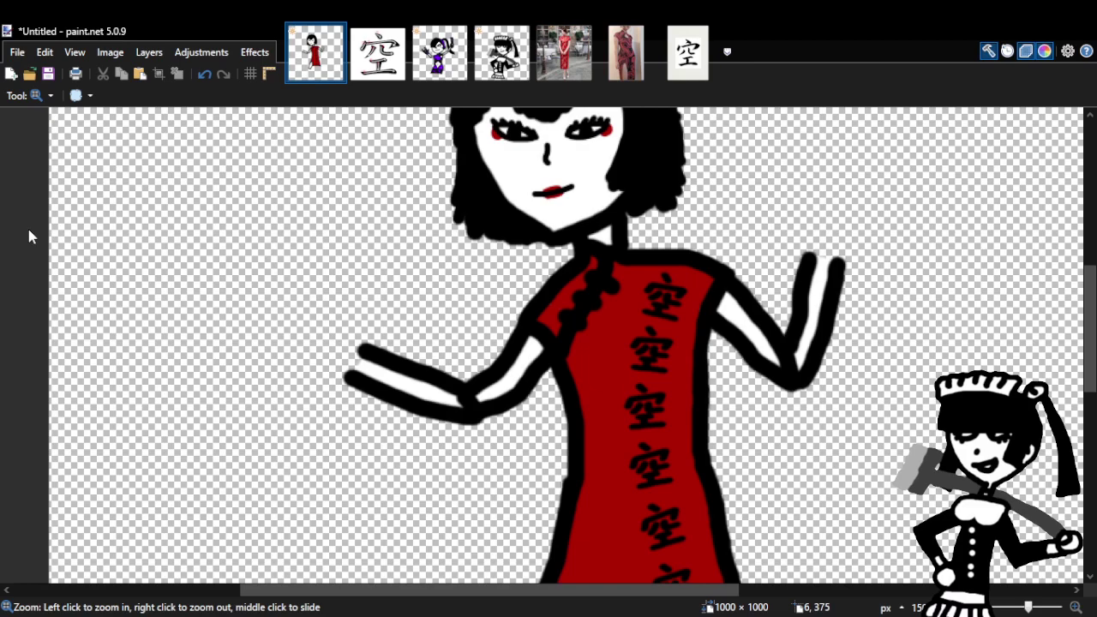
# Outline a pistol grip with a trigger and trigger guard in dark gray above the raised right-hand forearm, using a size 5 brush.
pyautogui.click(879, 248)
pyautogui.click(881, 248)
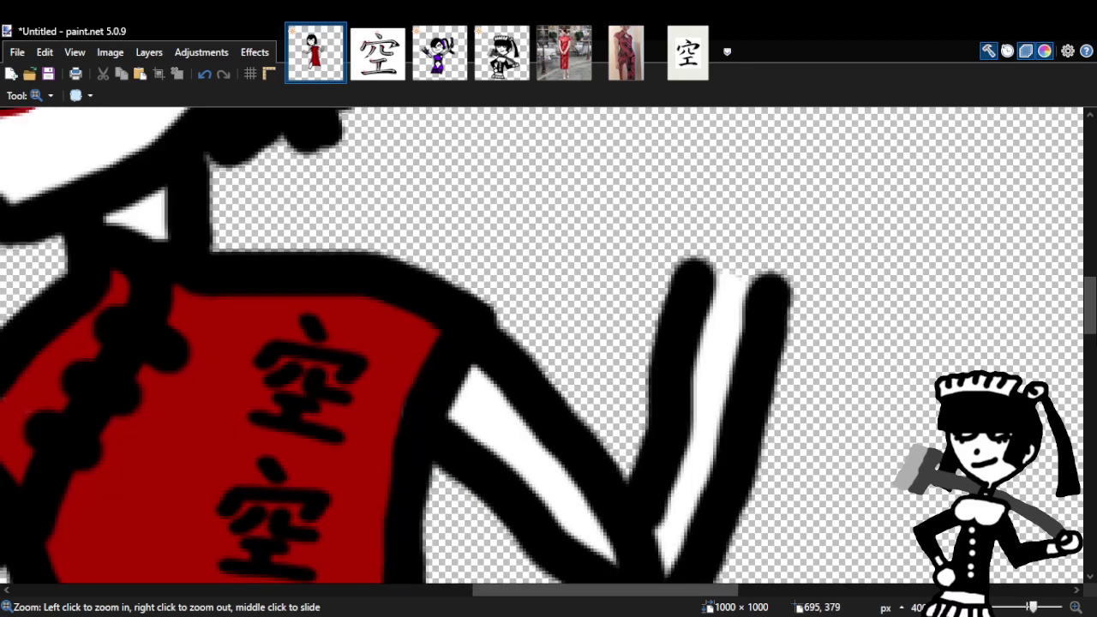
pyautogui.scroll(3, 549, 343)
pyautogui.scroll(-2, 548, 343)
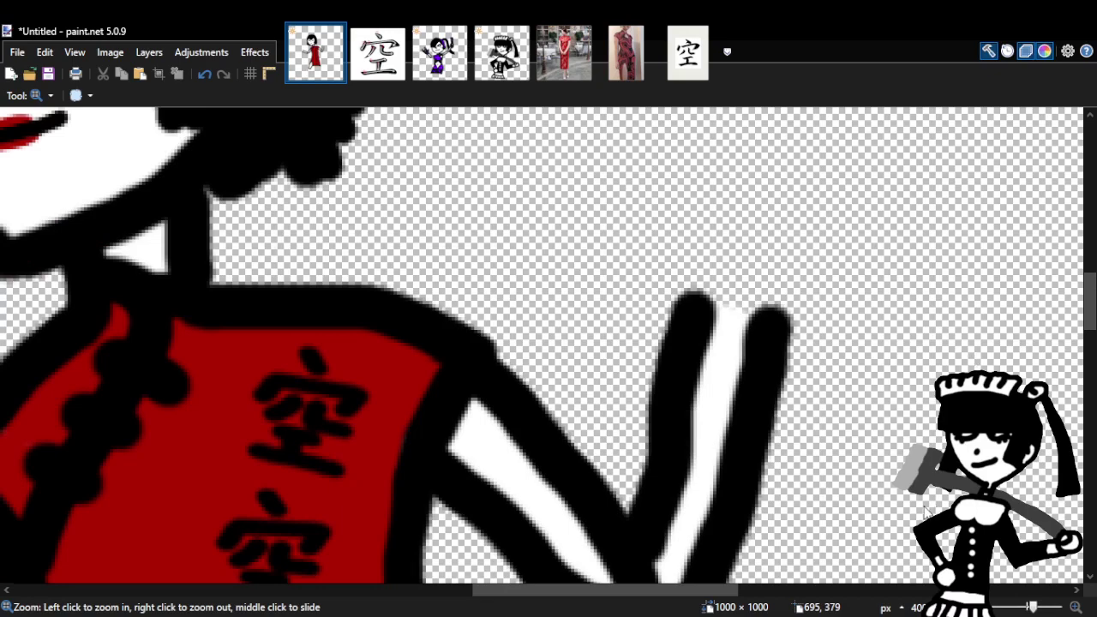
pyautogui.press('b')
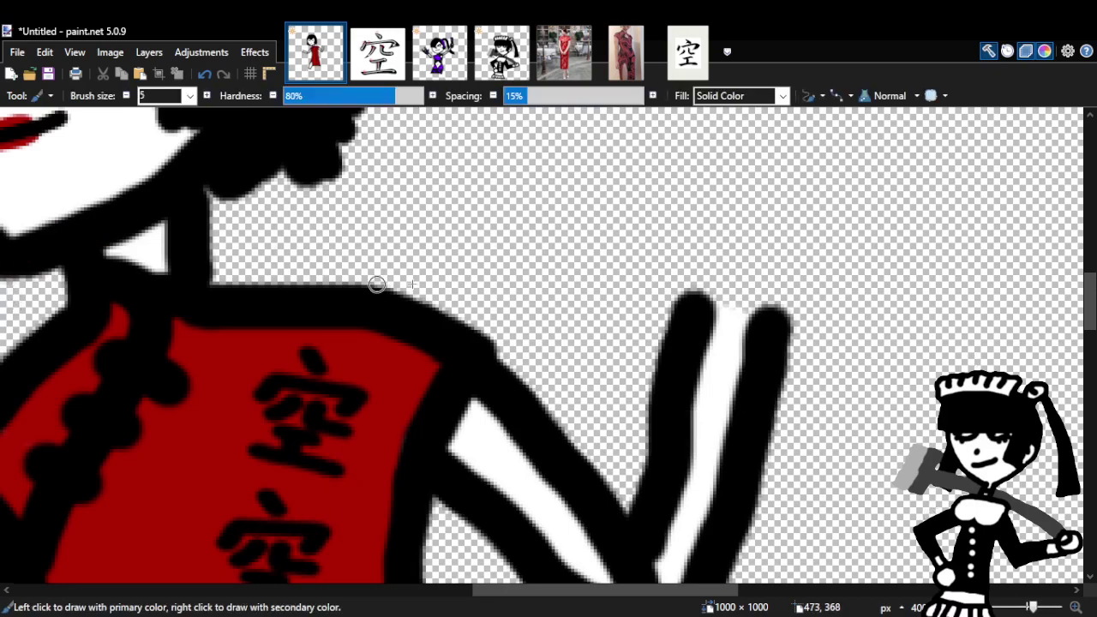
pyautogui.moveTo(806, 303)
pyautogui.mouseDown()
pyautogui.moveTo(824, 306)
pyautogui.moveTo(831, 241)
pyautogui.moveTo(737, 217)
pyautogui.mouseUp()
pyautogui.scroll(2, 1088, 292)
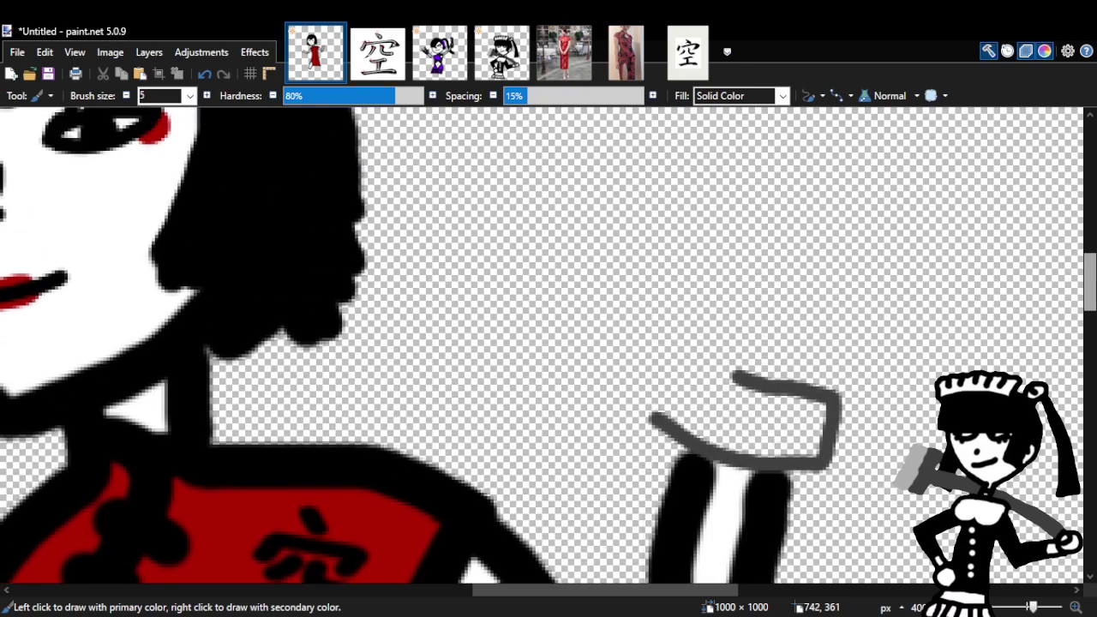
pyautogui.moveTo(734, 370)
pyautogui.mouseDown()
pyautogui.moveTo(741, 311)
pyautogui.moveTo(730, 296)
pyautogui.moveTo(698, 297)
pyautogui.moveTo(682, 361)
pyautogui.moveTo(698, 327)
pyautogui.mouseUp()
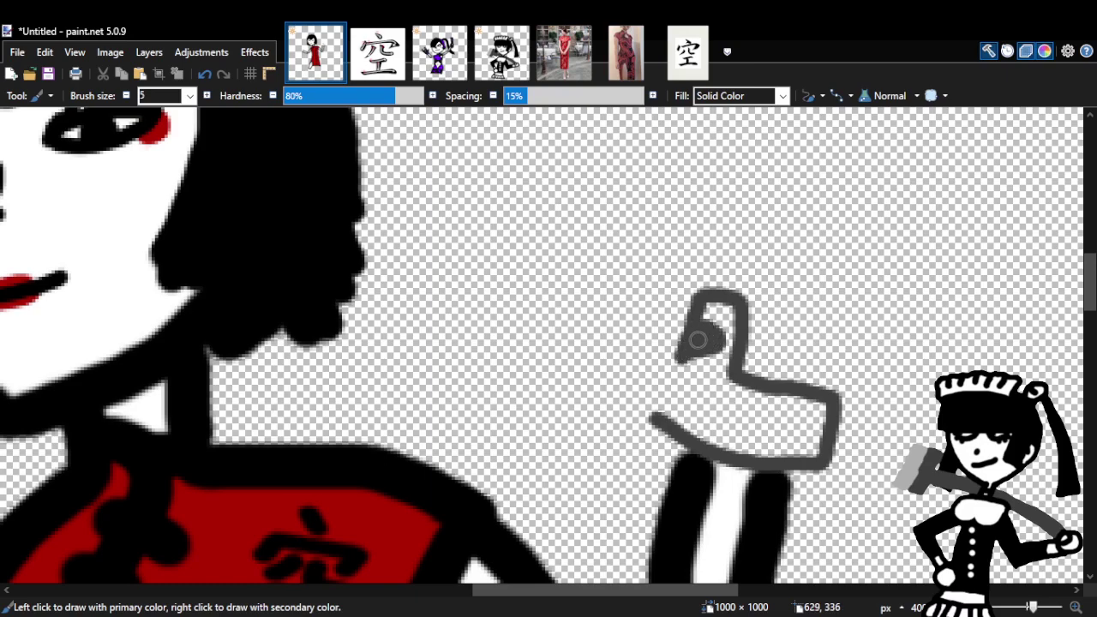
pyautogui.moveTo(677, 366); pyautogui.dragTo(737, 374)
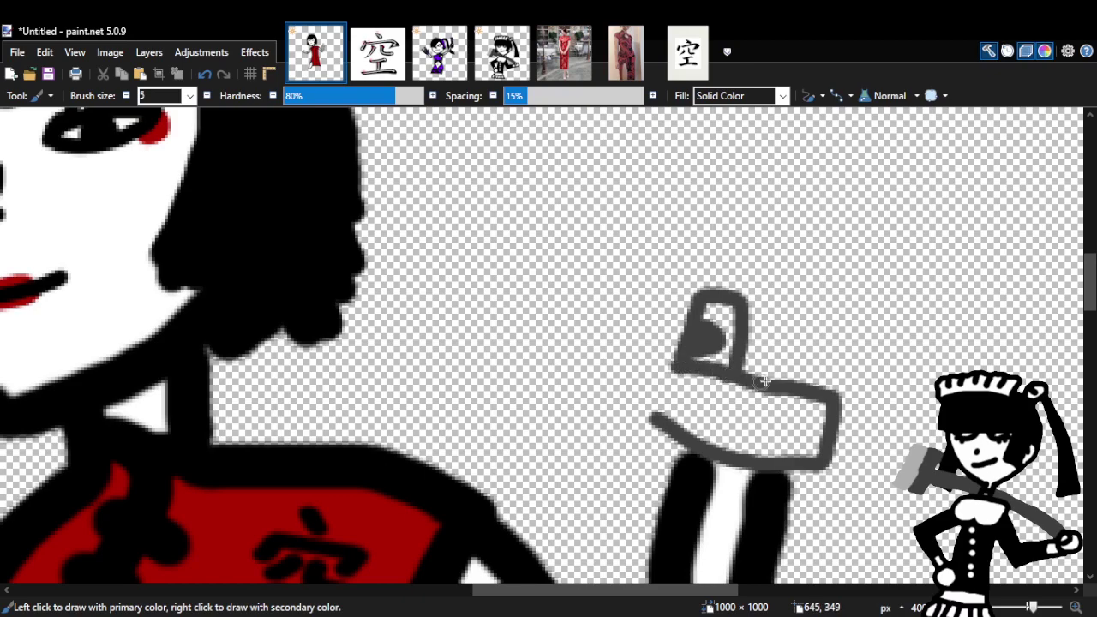
# Outline the pistol's upright barrel and notched muzzle in dark gray, undoing the first attempt, and join it to the grip.
pyautogui.scroll(1, 1087, 291)
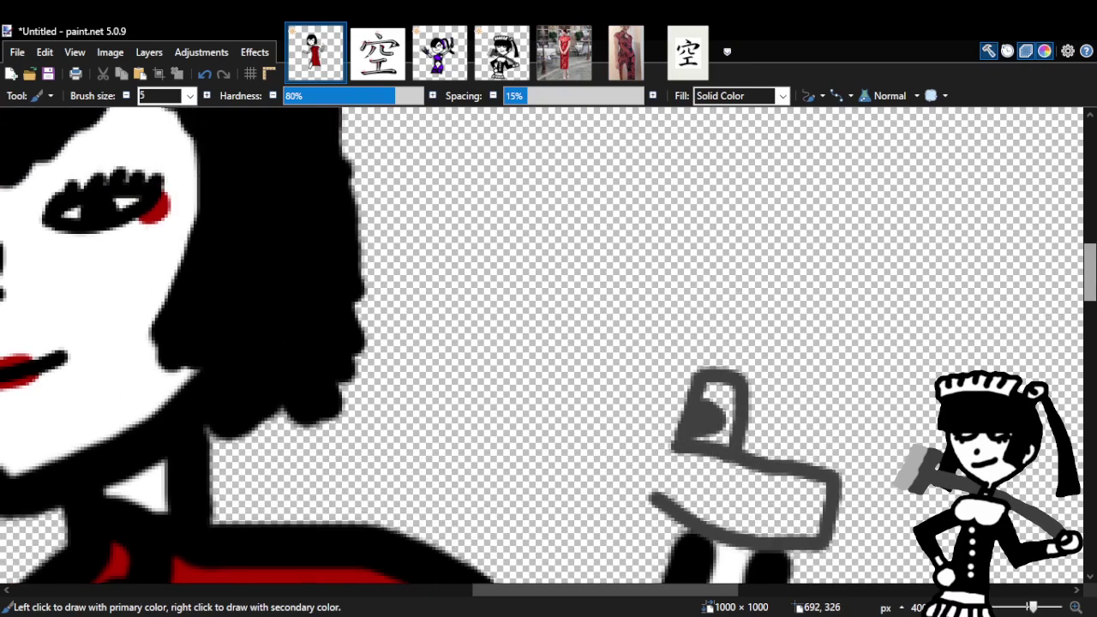
pyautogui.moveTo(694, 383); pyautogui.dragTo(720, 281)
pyautogui.click(204, 74)
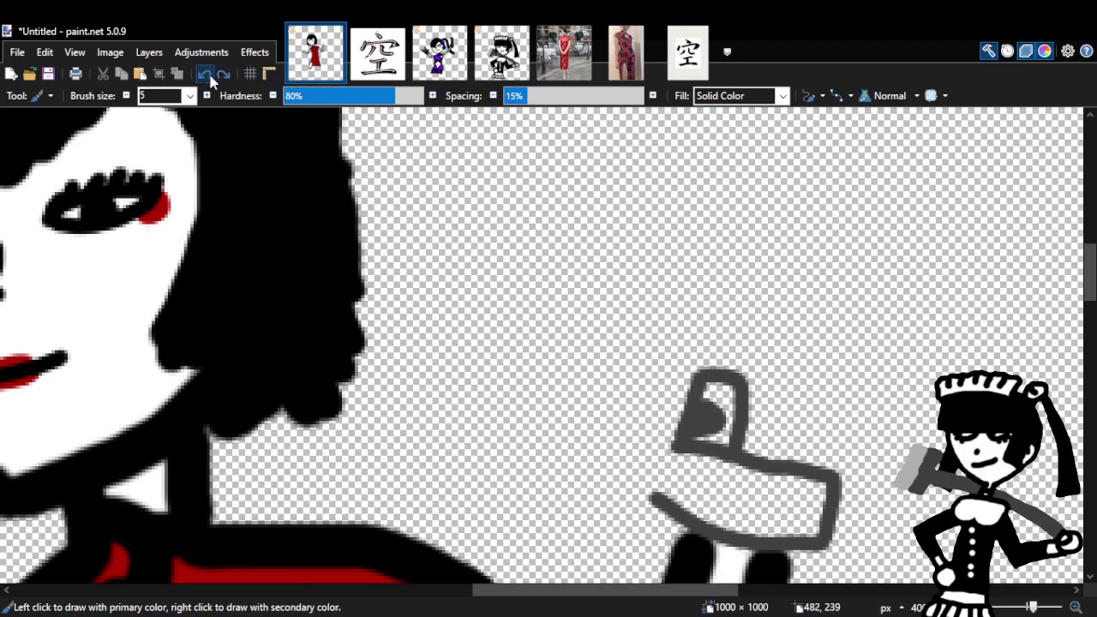
pyautogui.moveTo(701, 379)
pyautogui.mouseDown()
pyautogui.moveTo(725, 283)
pyautogui.moveTo(726, 269)
pyautogui.moveTo(701, 251)
pyautogui.mouseUp()
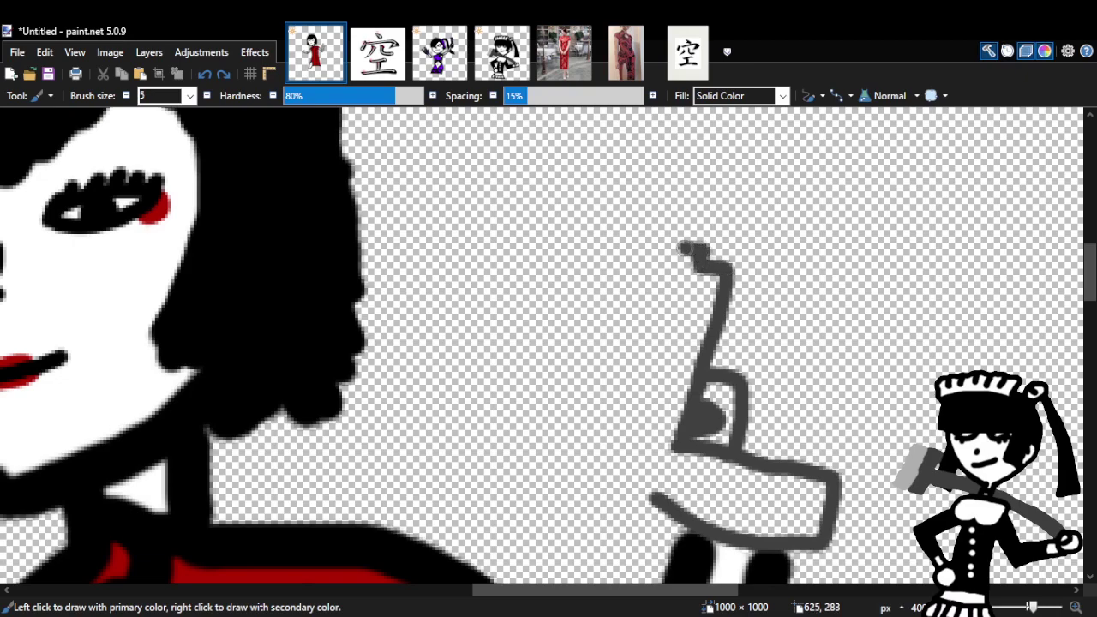
pyautogui.moveTo(668, 257)
pyautogui.mouseDown()
pyautogui.moveTo(632, 334)
pyautogui.moveTo(625, 405)
pyautogui.moveTo(590, 467)
pyautogui.moveTo(652, 502)
pyautogui.moveTo(621, 485)
pyautogui.moveTo(589, 492)
pyautogui.moveTo(636, 499)
pyautogui.mouseUp()
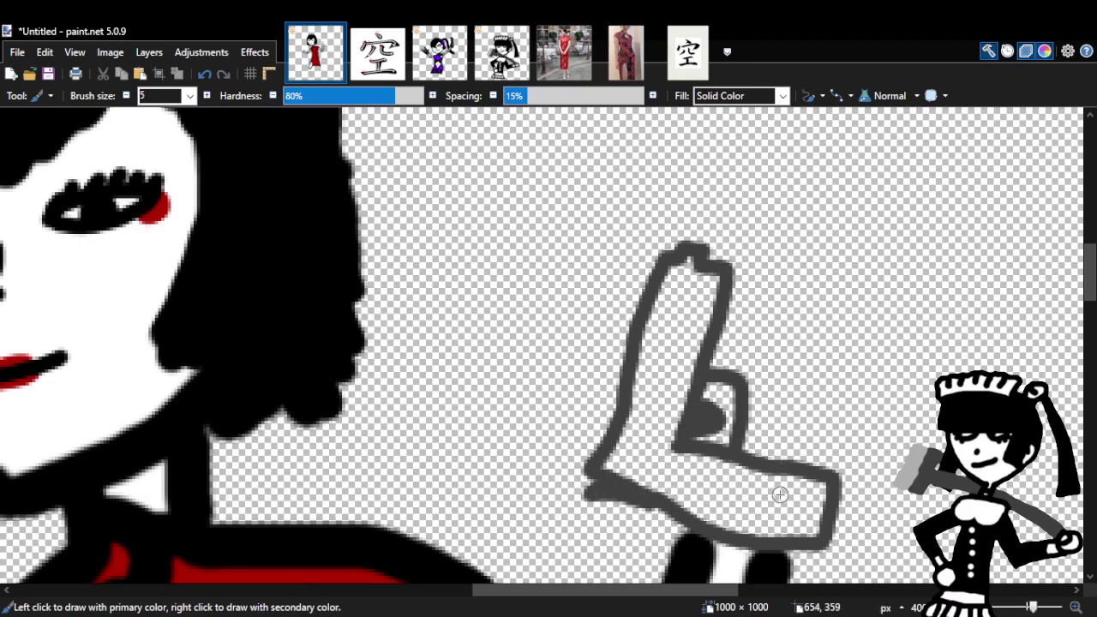
# Erase the lower part of the barrel's back edge and the adjoining underside of the grip.
pyautogui.click(204, 74)
pyautogui.click(224, 74)
pyautogui.press('e')
pyautogui.moveTo(625, 385)
pyautogui.mouseDown()
pyautogui.moveTo(602, 474)
pyautogui.moveTo(643, 394)
pyautogui.moveTo(603, 442)
pyautogui.moveTo(636, 379)
pyautogui.moveTo(603, 387)
pyautogui.mouseUp()
pyautogui.moveTo(675, 343)
pyautogui.mouseDown()
pyautogui.moveTo(625, 367)
pyautogui.moveTo(654, 338)
pyautogui.moveTo(596, 370)
pyautogui.moveTo(637, 344)
pyautogui.moveTo(614, 347)
pyautogui.moveTo(571, 500)
pyautogui.moveTo(611, 505)
pyautogui.moveTo(635, 484)
pyautogui.moveTo(641, 502)
pyautogui.moveTo(669, 510)
pyautogui.moveTo(668, 486)
pyautogui.moveTo(668, 515)
pyautogui.moveTo(701, 525)
pyautogui.mouseUp()
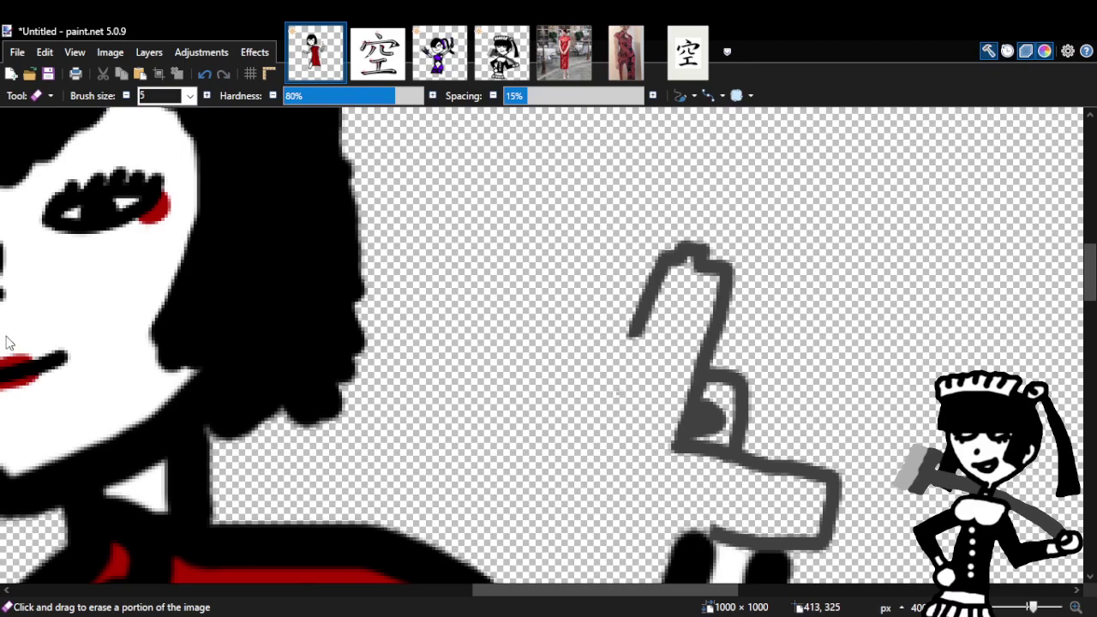
# Redraw the pistol's back edge and underside as straighter dark gray lines meeting at a rear corner.
pyautogui.press('p')
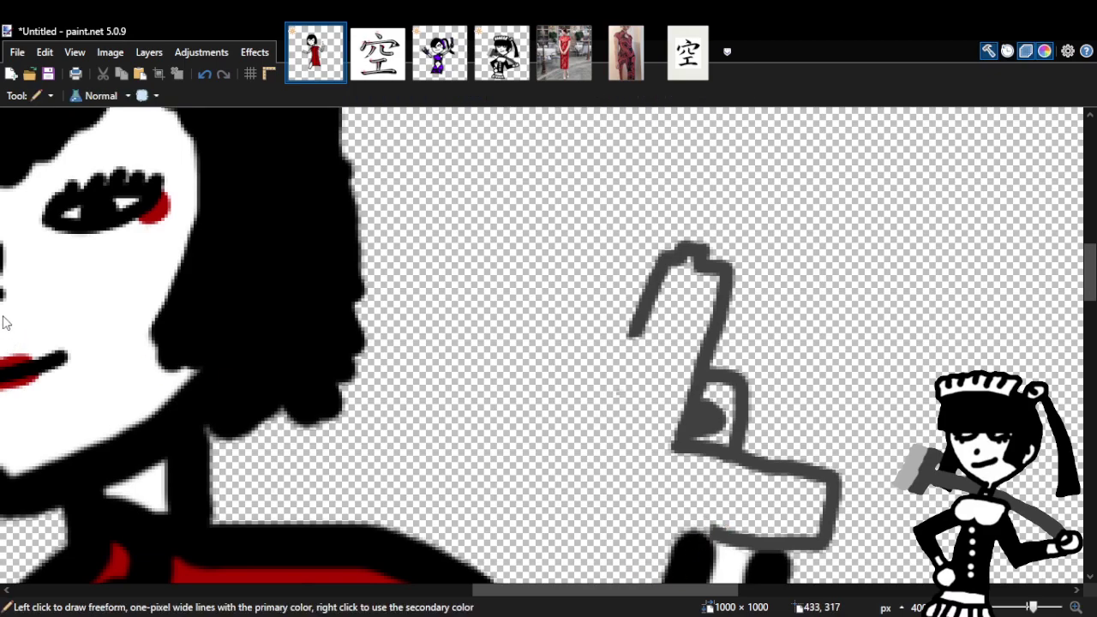
pyautogui.press('b')
pyautogui.moveTo(702, 533)
pyautogui.mouseDown()
pyautogui.moveTo(567, 509)
pyautogui.moveTo(634, 324)
pyautogui.mouseUp()
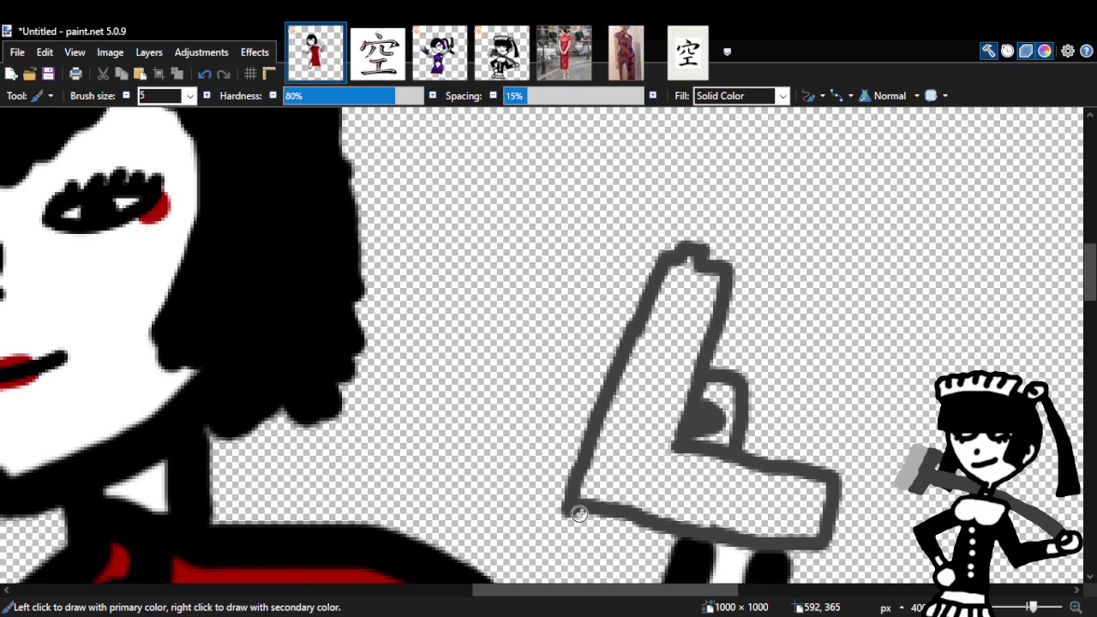
pyautogui.moveTo(571, 509)
pyautogui.mouseDown()
pyautogui.moveTo(570, 536)
pyautogui.moveTo(601, 515)
pyautogui.mouseUp()
# Fill the pistol's barrel and grip with dark gray, and undo a trial extension of the grip's end.
pyautogui.moveTo(694, 292)
pyautogui.mouseDown()
pyautogui.moveTo(667, 391)
pyautogui.moveTo(693, 252)
pyautogui.moveTo(673, 320)
pyautogui.moveTo(677, 274)
pyautogui.moveTo(659, 308)
pyautogui.moveTo(676, 268)
pyautogui.moveTo(667, 299)
pyautogui.moveTo(693, 287)
pyautogui.moveTo(696, 312)
pyautogui.moveTo(714, 280)
pyautogui.moveTo(704, 278)
pyautogui.moveTo(707, 304)
pyautogui.moveTo(675, 397)
pyautogui.moveTo(707, 315)
pyautogui.moveTo(665, 444)
pyautogui.moveTo(678, 370)
pyautogui.moveTo(655, 414)
pyautogui.moveTo(680, 355)
pyautogui.moveTo(666, 448)
pyautogui.moveTo(690, 357)
pyautogui.moveTo(653, 452)
pyautogui.moveTo(667, 349)
pyautogui.moveTo(631, 431)
pyautogui.moveTo(667, 331)
pyautogui.moveTo(632, 384)
pyautogui.moveTo(656, 304)
pyautogui.moveTo(620, 402)
pyautogui.moveTo(650, 350)
pyautogui.moveTo(629, 442)
pyautogui.moveTo(656, 403)
pyautogui.moveTo(645, 461)
pyautogui.moveTo(626, 470)
pyautogui.moveTo(618, 388)
pyautogui.moveTo(597, 482)
pyautogui.moveTo(616, 430)
pyautogui.moveTo(582, 504)
pyautogui.moveTo(609, 426)
pyautogui.moveTo(610, 470)
pyautogui.moveTo(633, 440)
pyautogui.moveTo(599, 500)
pyautogui.moveTo(714, 516)
pyautogui.moveTo(600, 484)
pyautogui.moveTo(752, 528)
pyautogui.moveTo(610, 495)
pyautogui.moveTo(655, 473)
pyautogui.moveTo(733, 488)
pyautogui.moveTo(643, 449)
pyautogui.moveTo(715, 464)
pyautogui.moveTo(631, 466)
pyautogui.moveTo(720, 505)
pyautogui.moveTo(619, 484)
pyautogui.moveTo(741, 497)
pyautogui.moveTo(711, 475)
pyautogui.moveTo(751, 475)
pyautogui.mouseUp()
pyautogui.moveTo(658, 485)
pyautogui.mouseDown()
pyautogui.moveTo(727, 485)
pyautogui.moveTo(747, 498)
pyautogui.moveTo(707, 500)
pyautogui.moveTo(774, 503)
pyautogui.moveTo(723, 518)
pyautogui.moveTo(805, 487)
pyautogui.moveTo(769, 476)
pyautogui.moveTo(785, 502)
pyautogui.moveTo(741, 521)
pyautogui.moveTo(781, 486)
pyautogui.mouseUp()
pyautogui.moveTo(754, 529)
pyautogui.mouseDown()
pyautogui.moveTo(796, 488)
pyautogui.moveTo(775, 518)
pyautogui.moveTo(783, 515)
pyautogui.moveTo(802, 479)
pyautogui.moveTo(771, 477)
pyautogui.moveTo(815, 480)
pyautogui.moveTo(817, 529)
pyautogui.moveTo(819, 487)
pyautogui.moveTo(815, 525)
pyautogui.moveTo(758, 530)
pyautogui.moveTo(804, 508)
pyautogui.mouseUp()
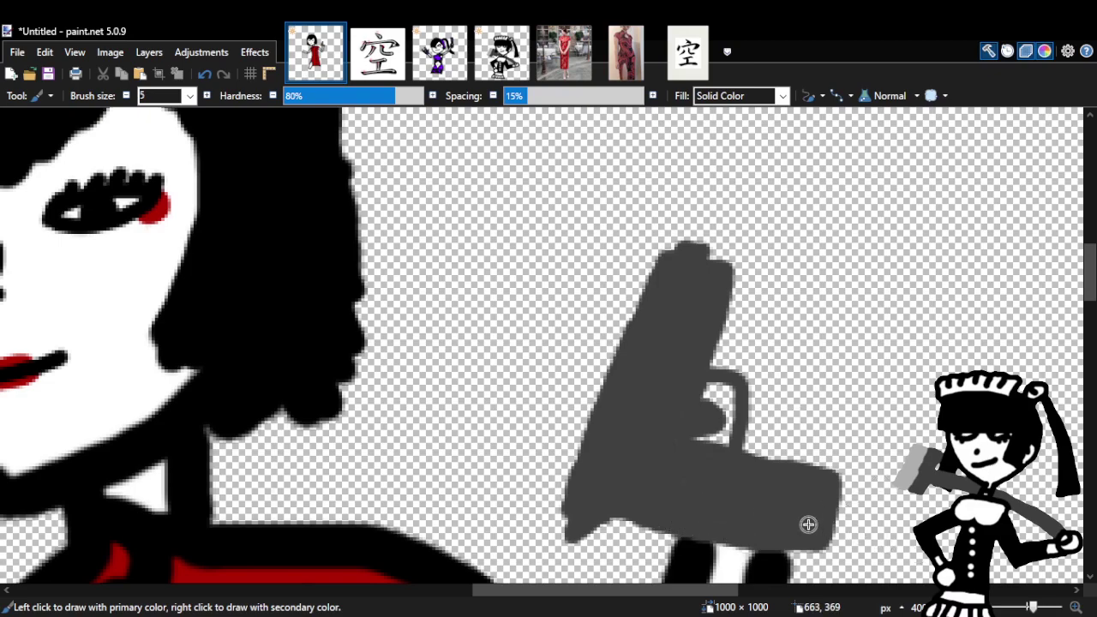
pyautogui.moveTo(815, 523)
pyautogui.mouseDown()
pyautogui.moveTo(833, 525)
pyautogui.moveTo(848, 490)
pyautogui.mouseUp()
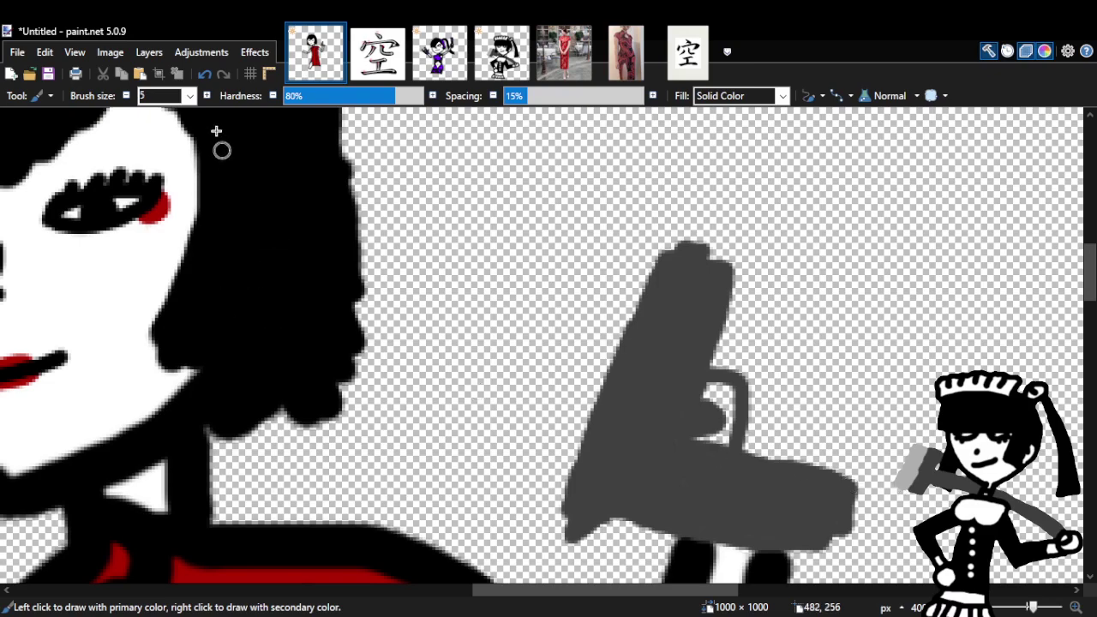
pyautogui.click(204, 74)
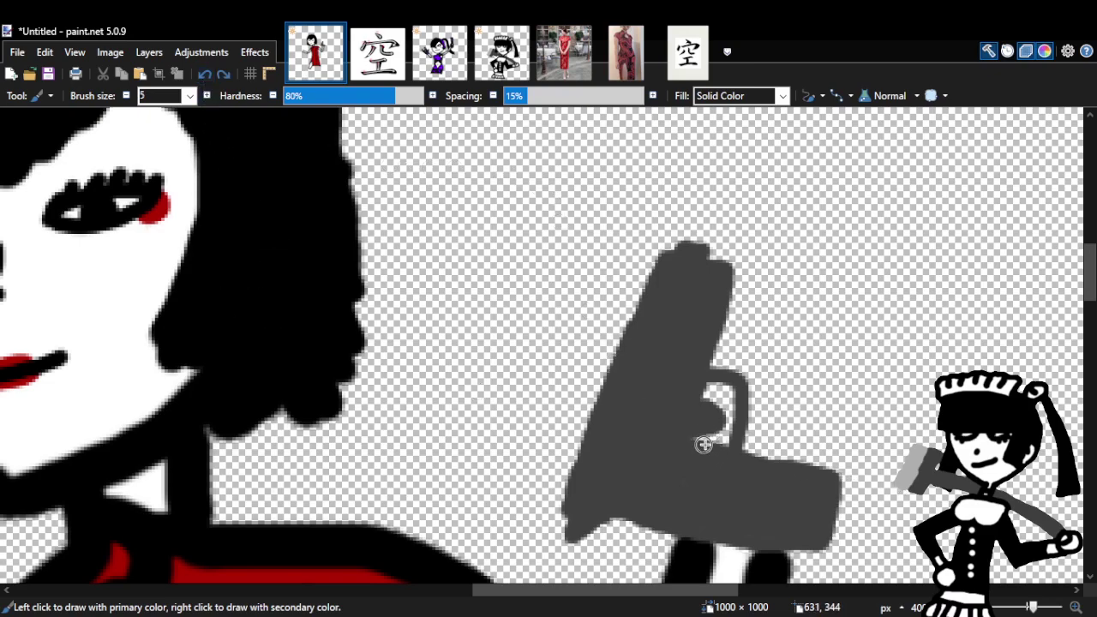
# Thicken the inside of the trigger guard in dark gray and check the pistol against the whole figure.
pyautogui.moveTo(724, 379); pyautogui.dragTo(739, 402)
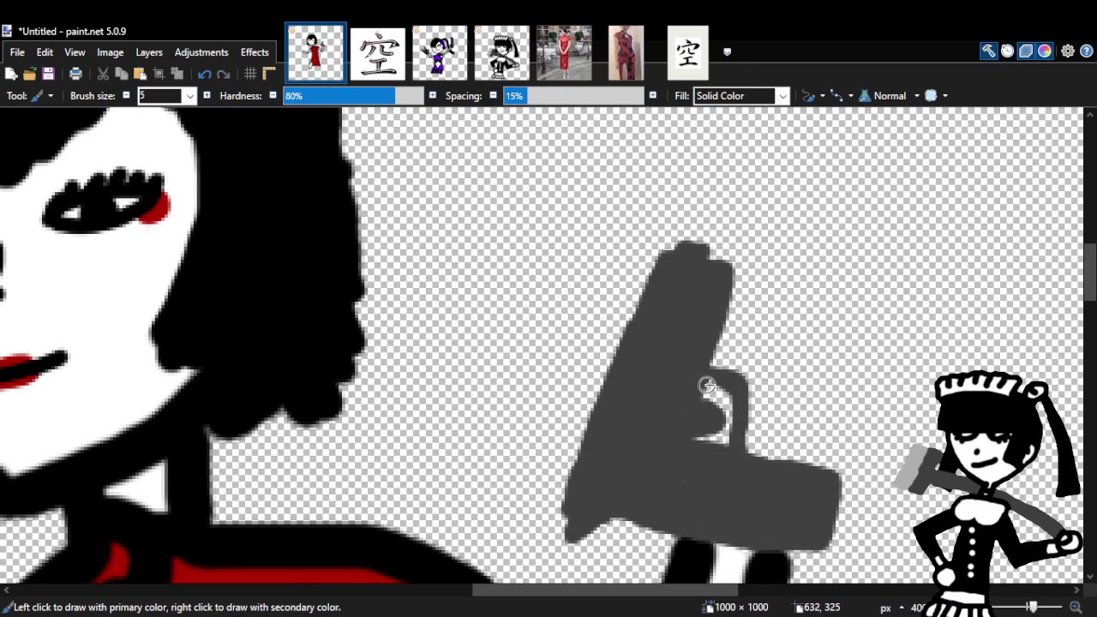
pyautogui.moveTo(724, 390); pyautogui.dragTo(711, 382)
pyautogui.press('z')
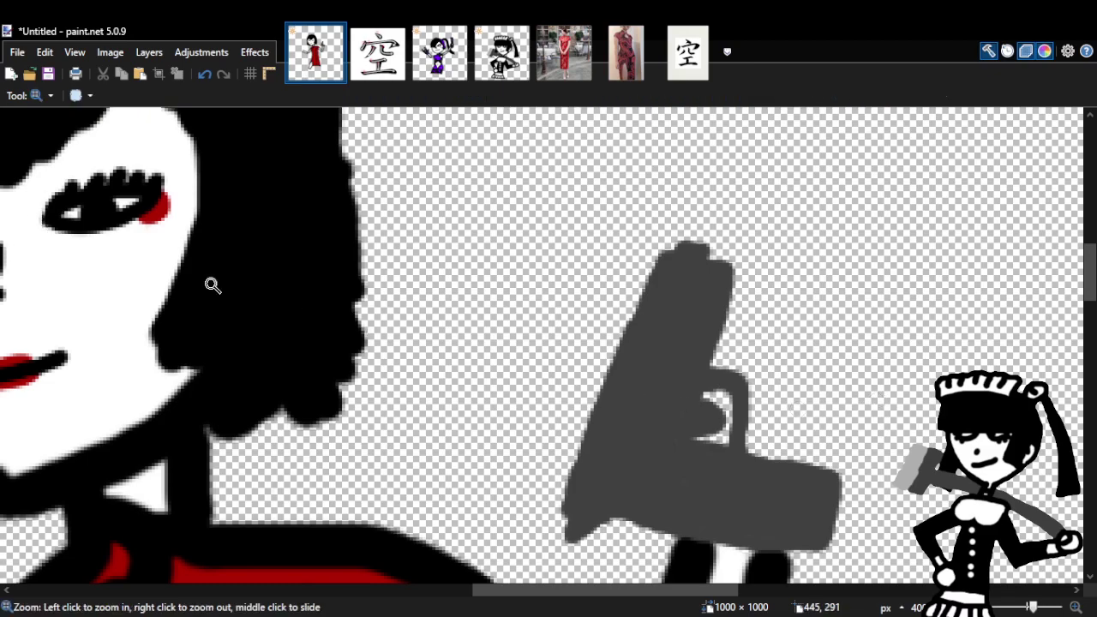
pyautogui.rightClick(796, 358)
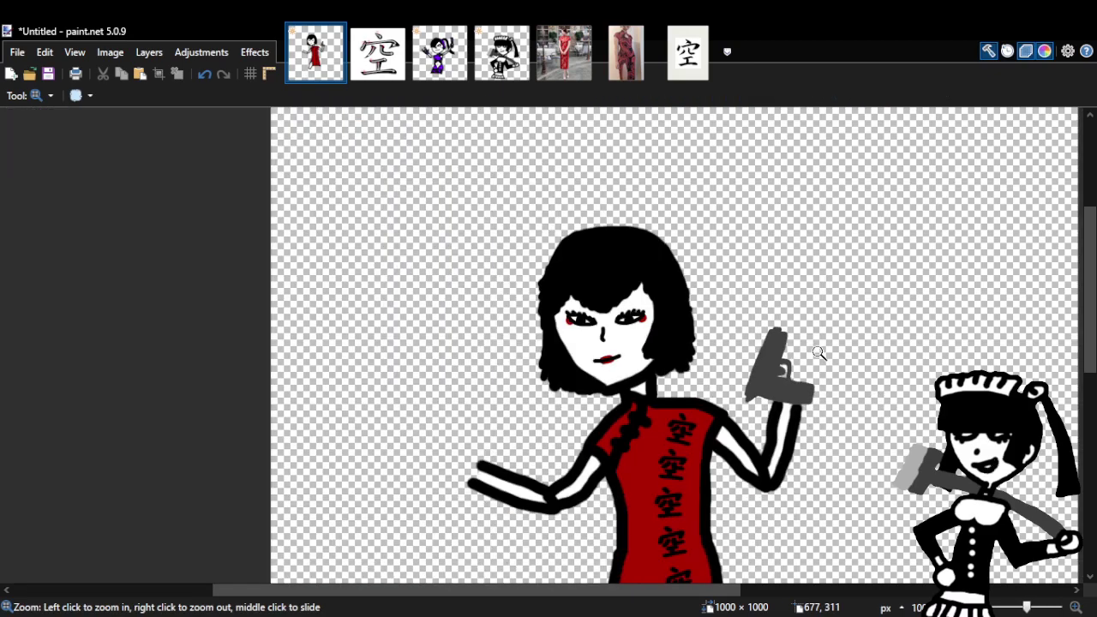
# Try rounding off the end of the pistol grip with the Eraser, and undo it.
pyautogui.click(820, 360)
pyautogui.click(821, 366)
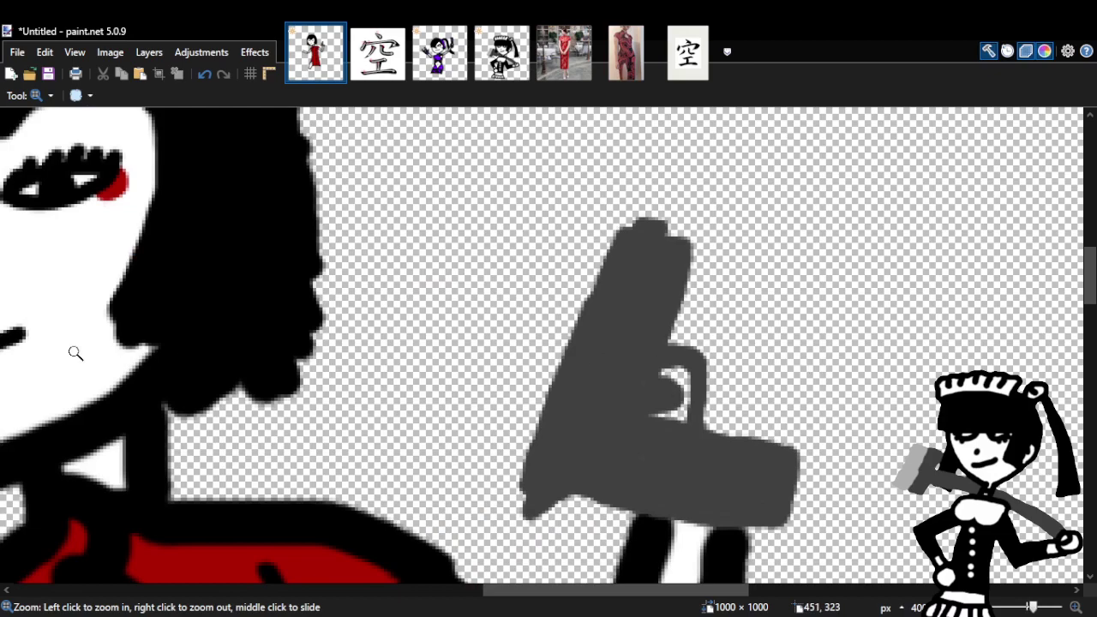
pyautogui.press('e')
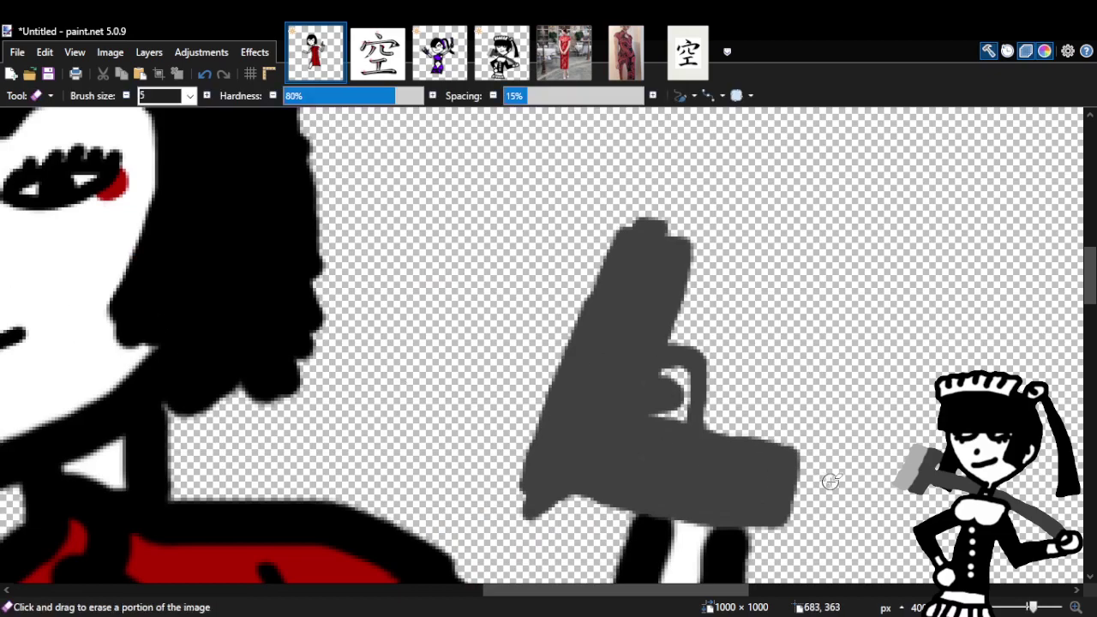
pyautogui.moveTo(789, 445)
pyautogui.mouseDown()
pyautogui.moveTo(790, 517)
pyautogui.moveTo(777, 530)
pyautogui.mouseUp()
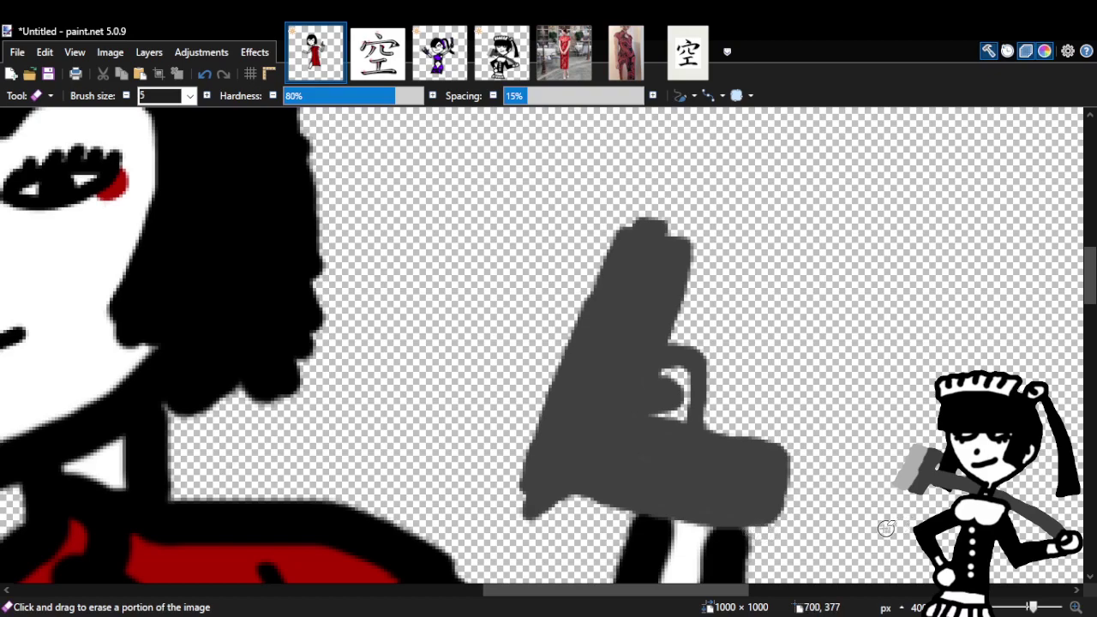
pyautogui.click(204, 74)
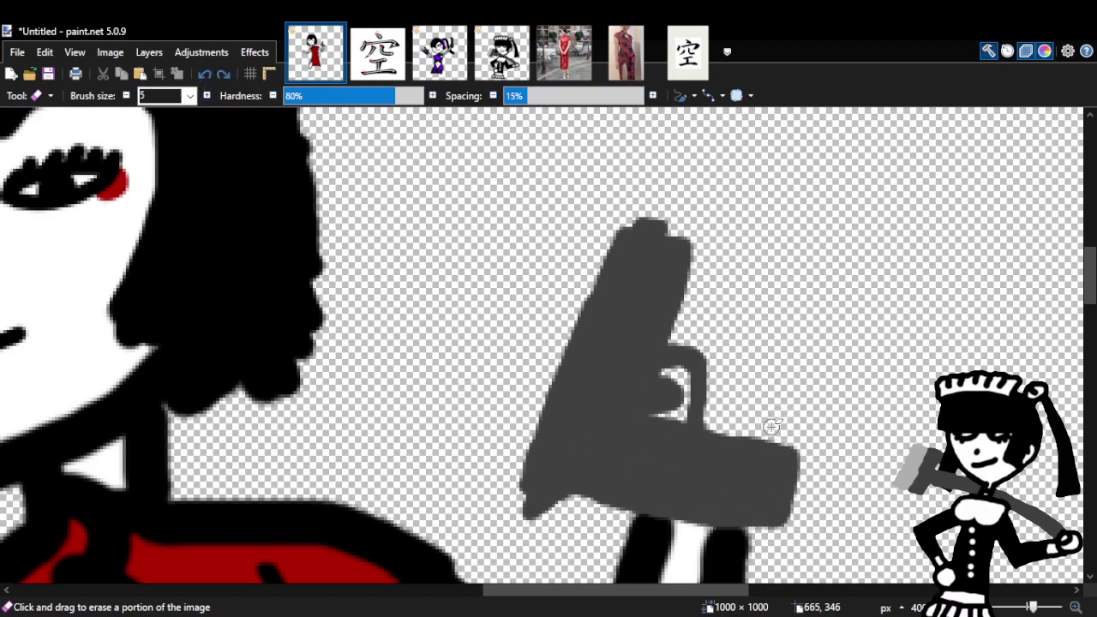
# Erase the end of the pistol's grip to shorten it and trim the grip's upper edge below the trigger guard.
pyautogui.moveTo(789, 436); pyautogui.dragTo(801, 477)
pyautogui.moveTo(783, 528)
pyautogui.mouseDown()
pyautogui.moveTo(794, 432)
pyautogui.moveTo(783, 512)
pyautogui.mouseUp()
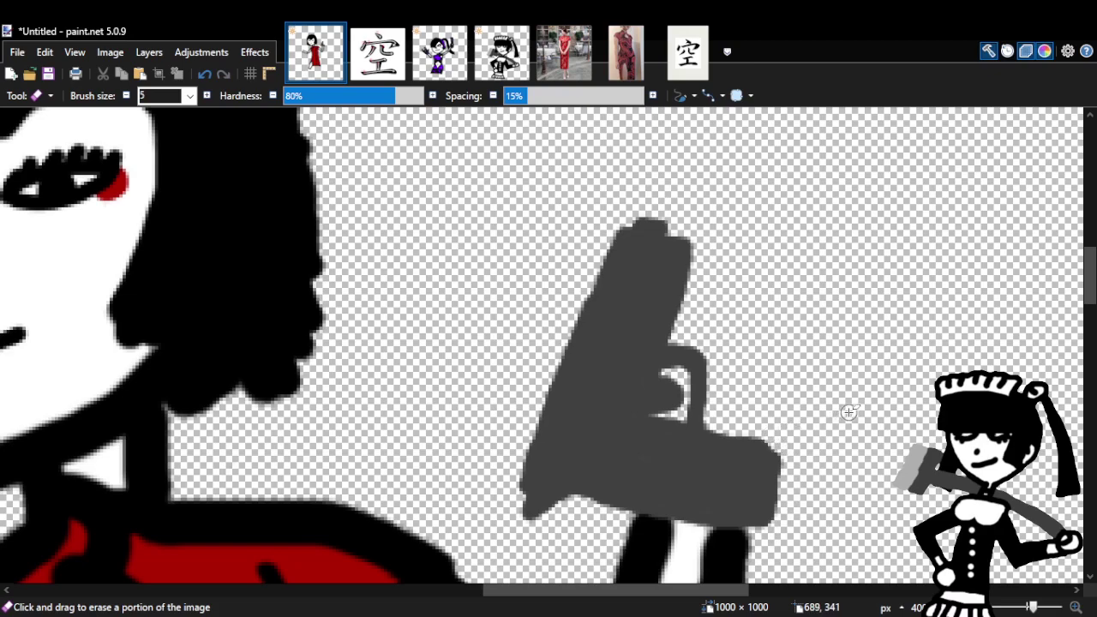
pyautogui.moveTo(772, 436); pyautogui.dragTo(725, 435)
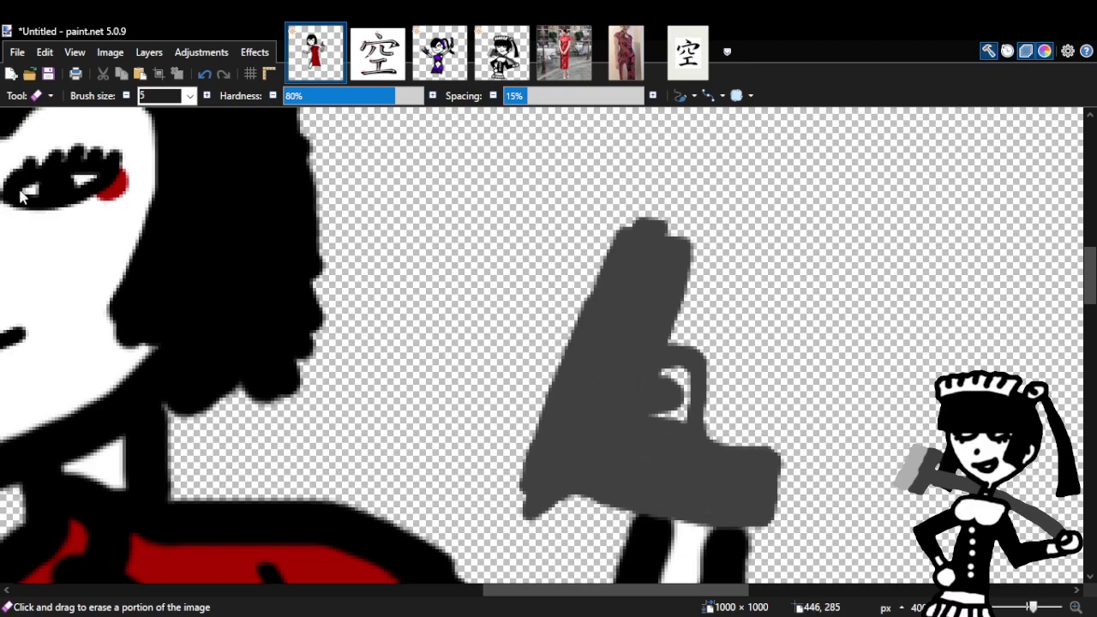
# Select the whole pistol with the Lasso and copy it.
pyautogui.press('s')
pyautogui.moveTo(657, 190)
pyautogui.mouseDown()
pyautogui.moveTo(572, 261)
pyautogui.moveTo(523, 358)
pyautogui.moveTo(488, 494)
pyautogui.moveTo(540, 529)
pyautogui.moveTo(625, 548)
pyautogui.moveTo(808, 536)
pyautogui.moveTo(825, 383)
pyautogui.moveTo(753, 230)
pyautogui.moveTo(718, 222)
pyautogui.mouseUp()
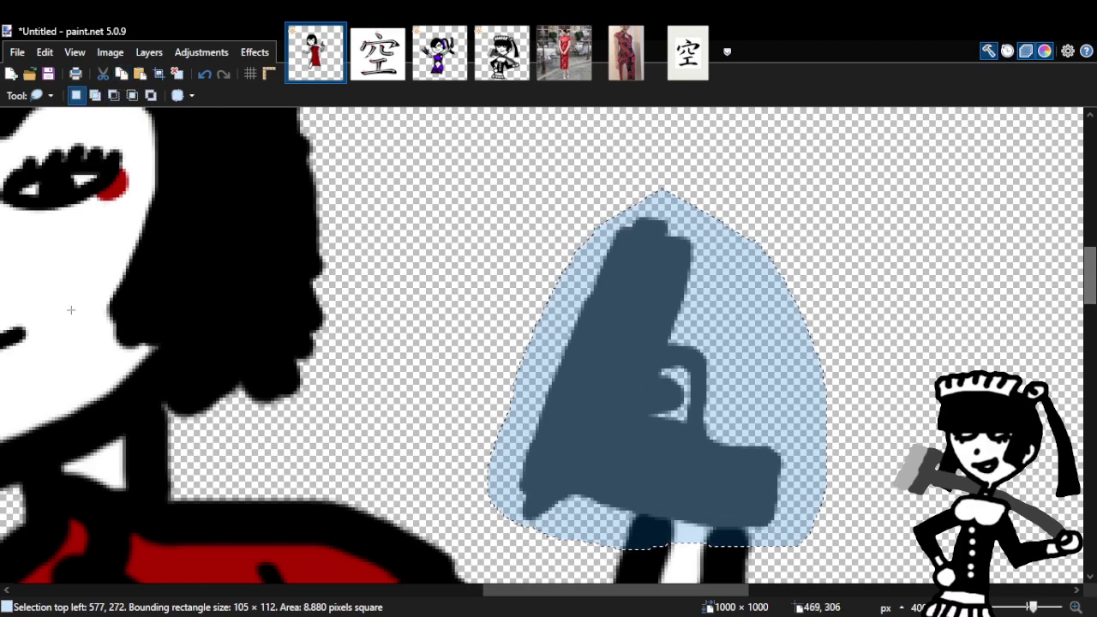
pyautogui.press('z')
pyautogui.rightClick(260, 362)
pyautogui.rightClick(259, 362)
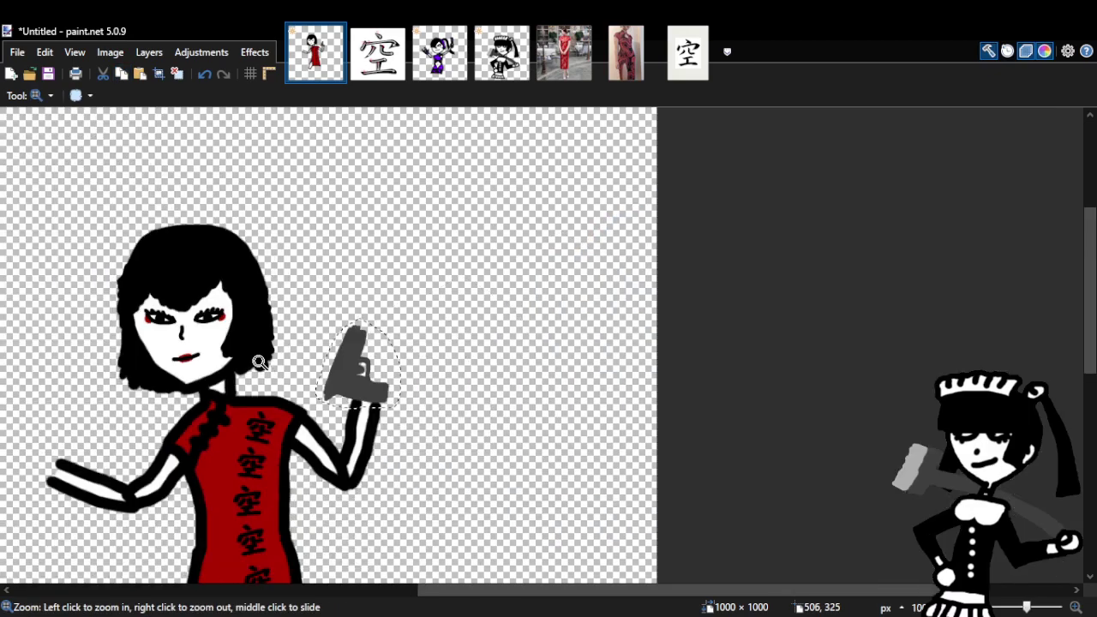
pyautogui.rightClick(259, 363)
pyautogui.moveTo(511, 595); pyautogui.dragTo(416, 600)
pyautogui.click(306, 446)
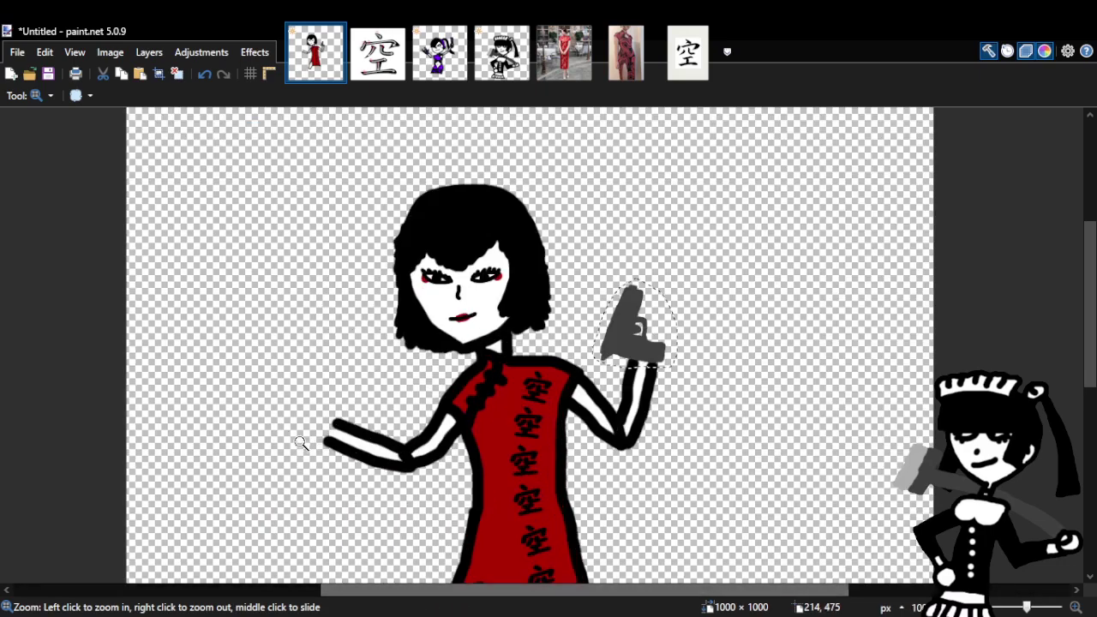
pyautogui.click(352, 484)
pyautogui.click(352, 484)
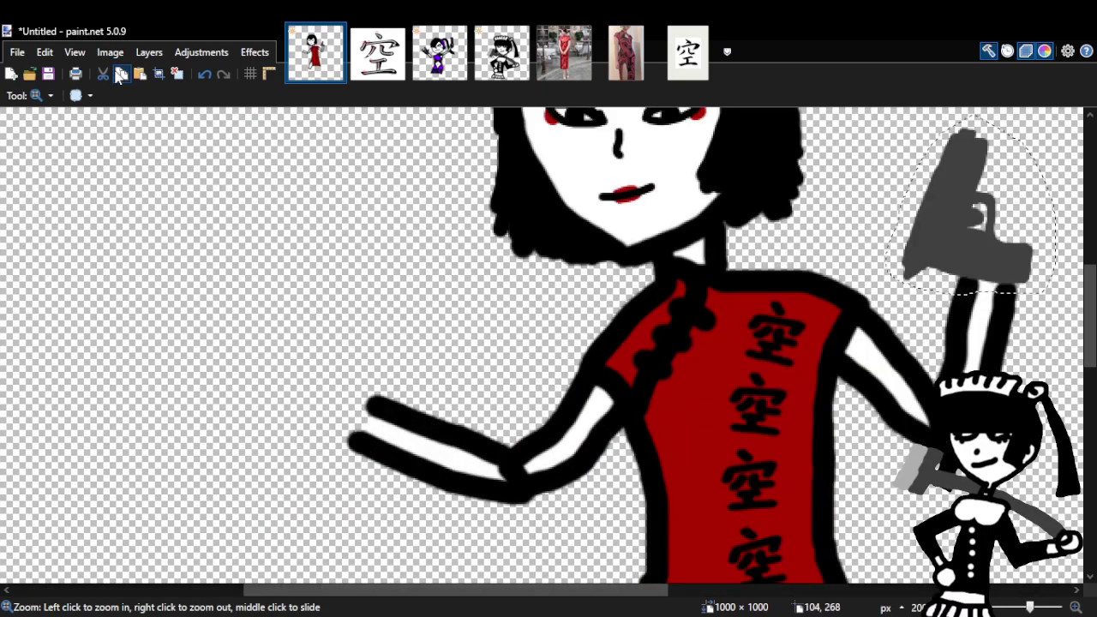
pyautogui.click(651, 252)
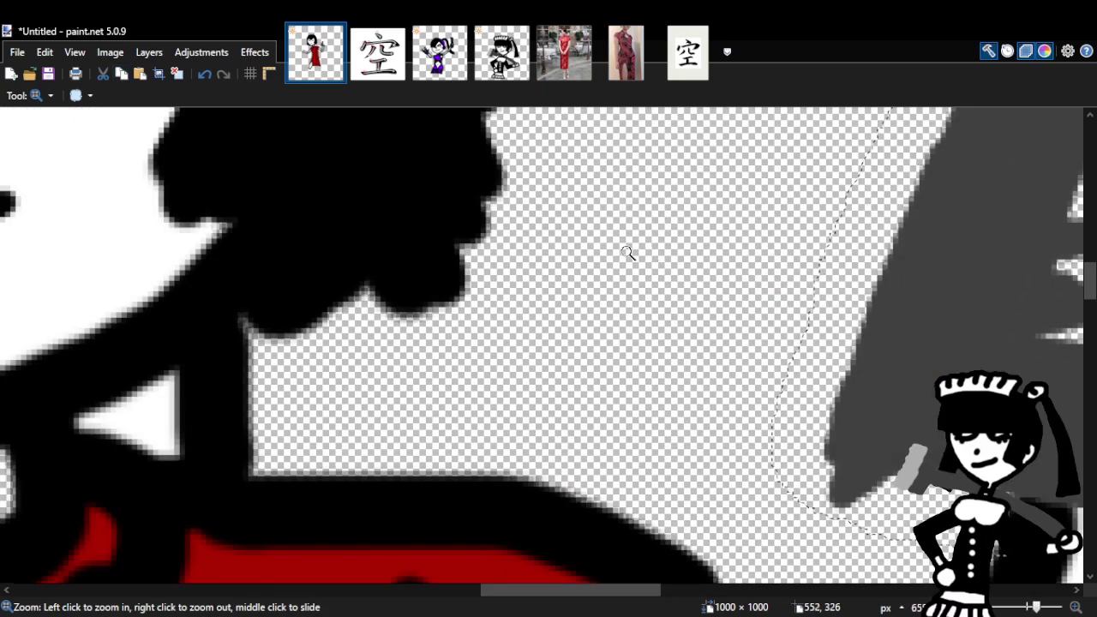
pyautogui.click(409, 247)
pyautogui.rightClick(410, 247)
pyautogui.rightClick(411, 246)
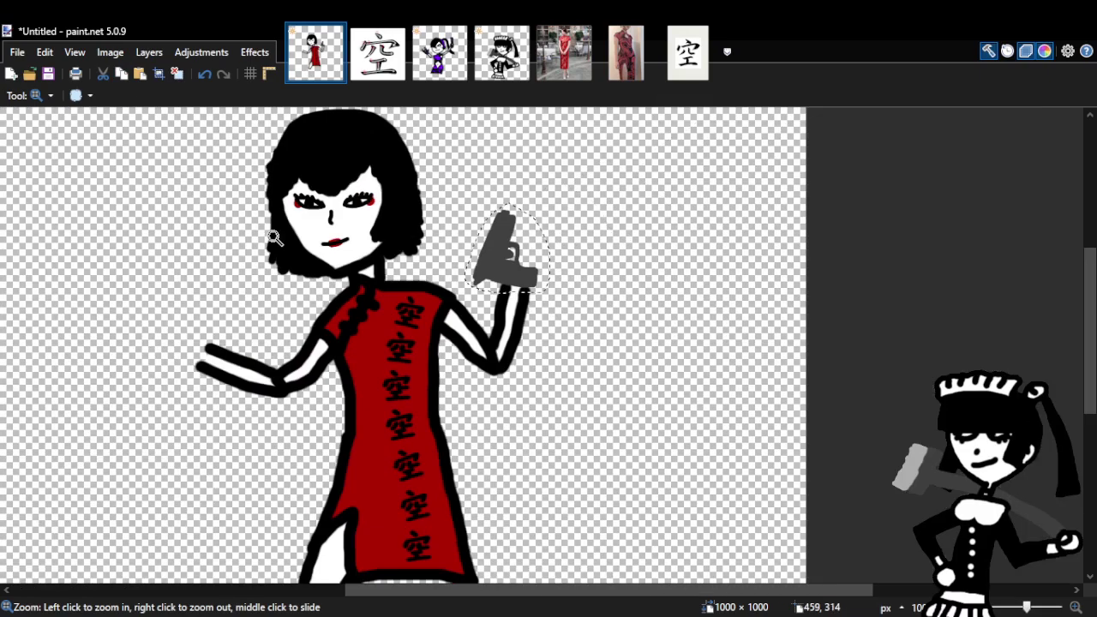
# Try shifting the selected pistol slightly, and undo the move.
pyautogui.press('m')
pyautogui.moveTo(547, 241)
pyautogui.mouseDown()
pyautogui.moveTo(258, 306)
pyautogui.moveTo(533, 247)
pyautogui.mouseUp()
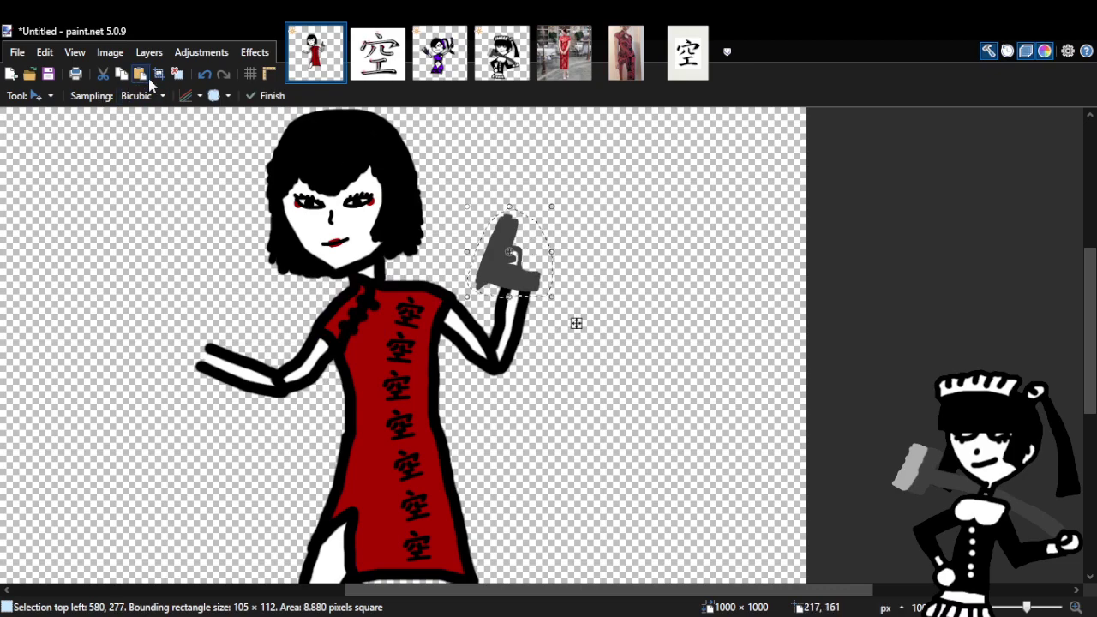
pyautogui.click(208, 76)
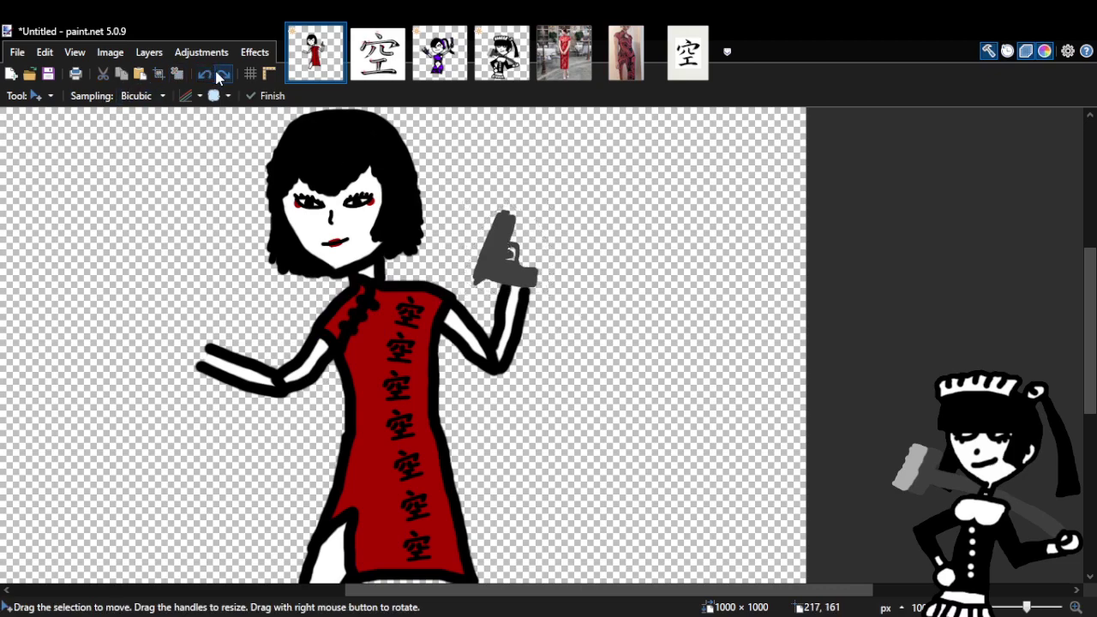
# Paste a copy of the pistol, move it to the wrist of the outstretched arm and rotate it by about 52°.
pyautogui.click(139, 79)
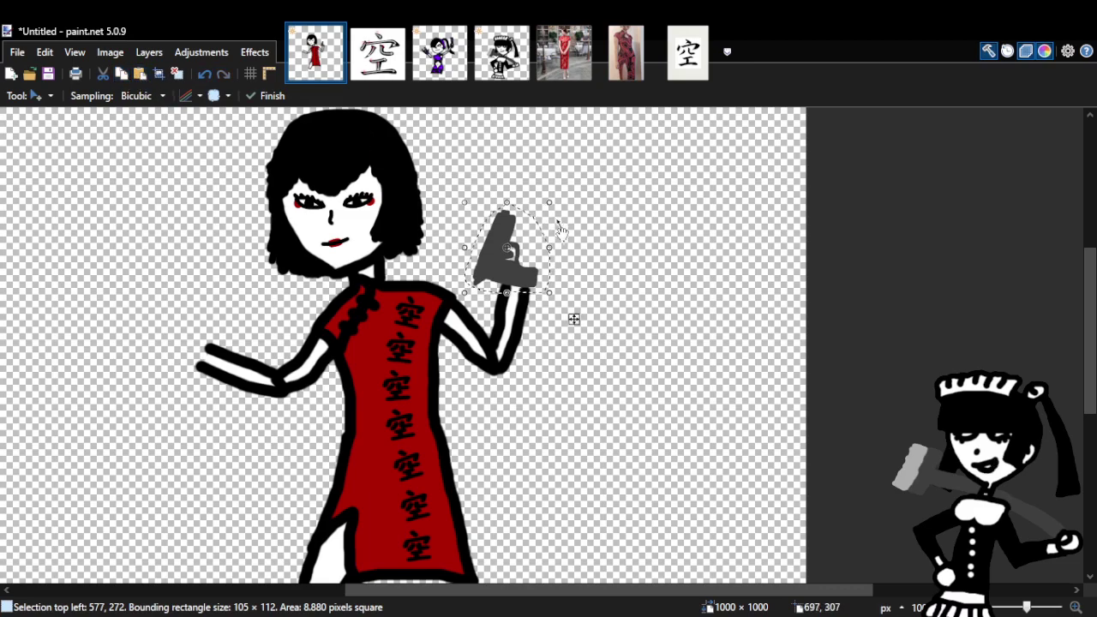
pyautogui.moveTo(550, 246); pyautogui.dragTo(201, 326)
pyautogui.moveTo(231, 293); pyautogui.dragTo(182, 364)
pyautogui.scroll(-2, 163, 257)
pyautogui.scroll(5, 276, 434)
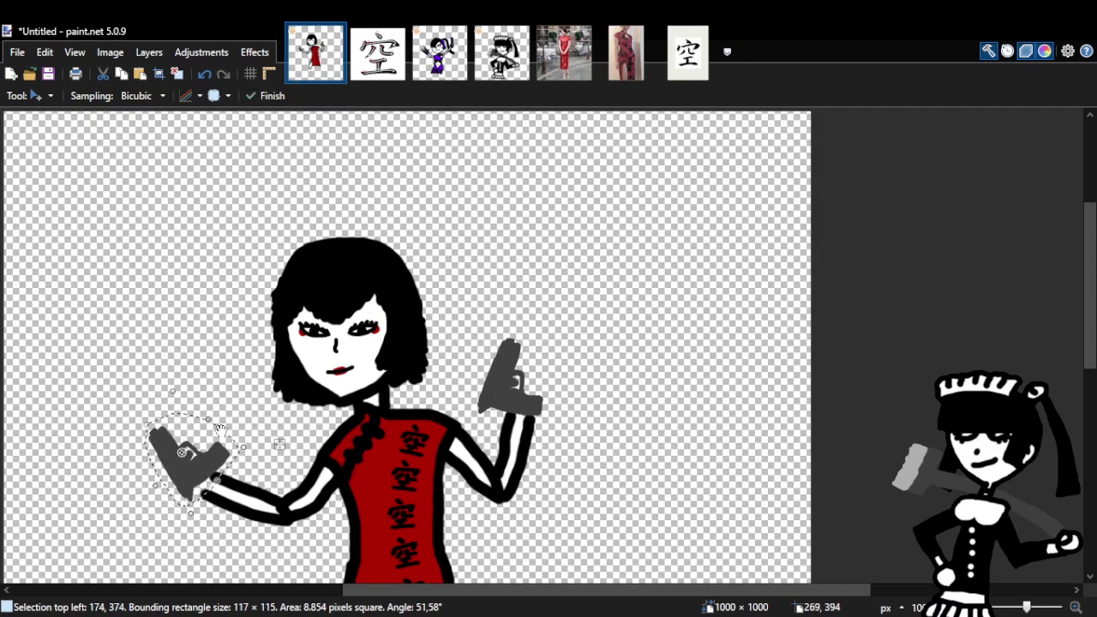
# Mirror the pistol copy so its barrel points away from the figure, rotated to about -134°, and position it just beyond the wrist.
pyautogui.moveTo(209, 424); pyautogui.dragTo(54, 509)
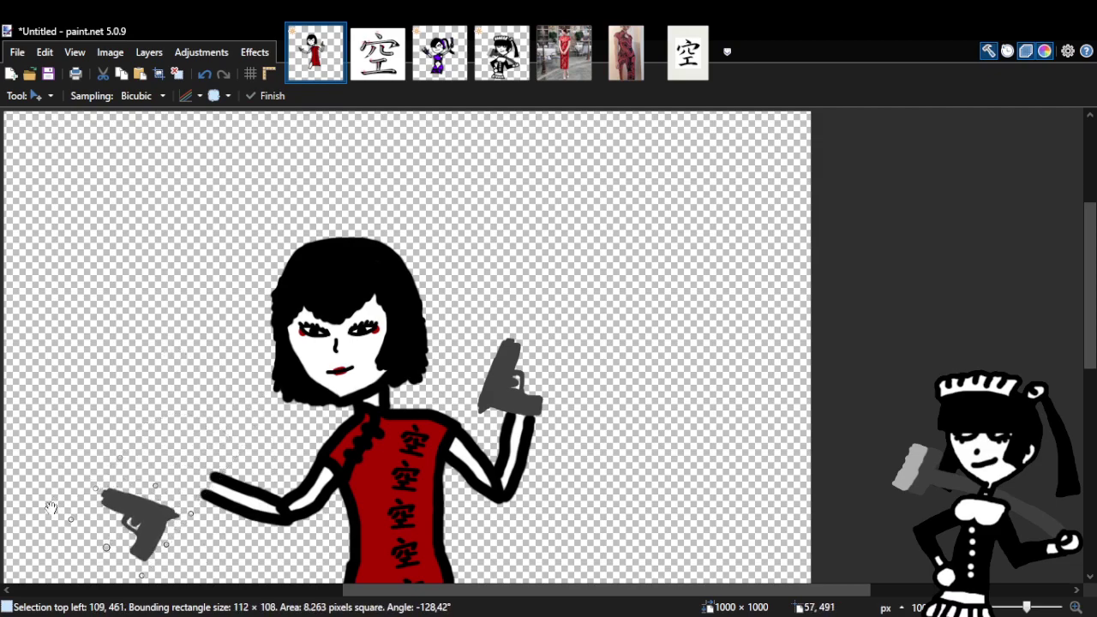
pyautogui.moveTo(203, 487); pyautogui.dragTo(195, 450)
pyautogui.moveTo(204, 445)
pyautogui.mouseDown()
pyautogui.moveTo(228, 411)
pyautogui.moveTo(234, 445)
pyautogui.moveTo(196, 468)
pyautogui.moveTo(217, 463)
pyautogui.mouseUp()
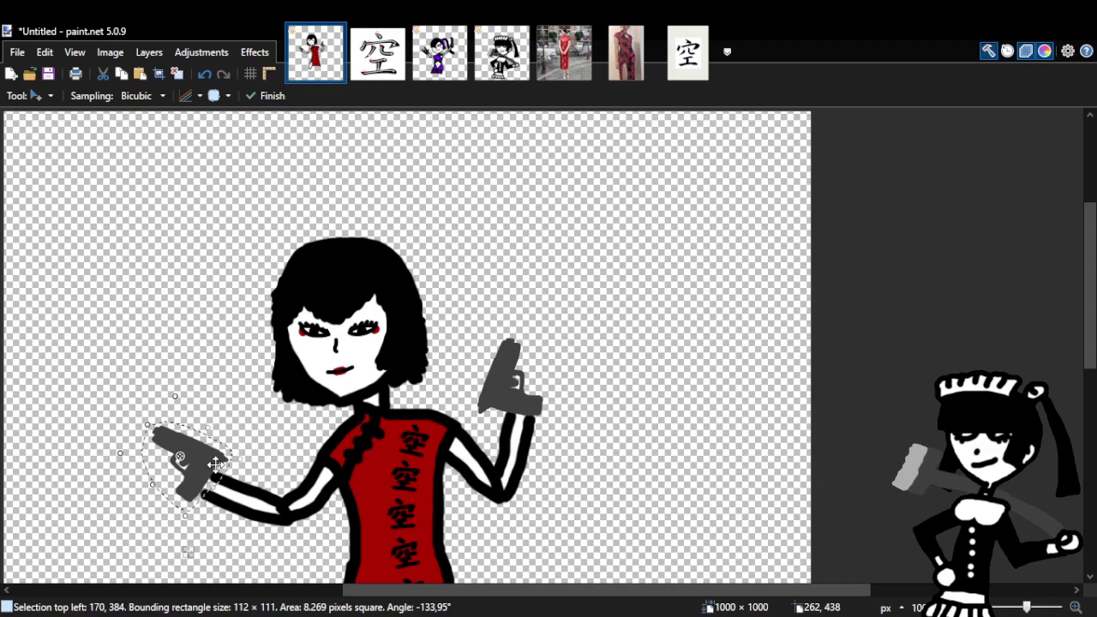
pyautogui.moveTo(215, 462); pyautogui.dragTo(209, 453)
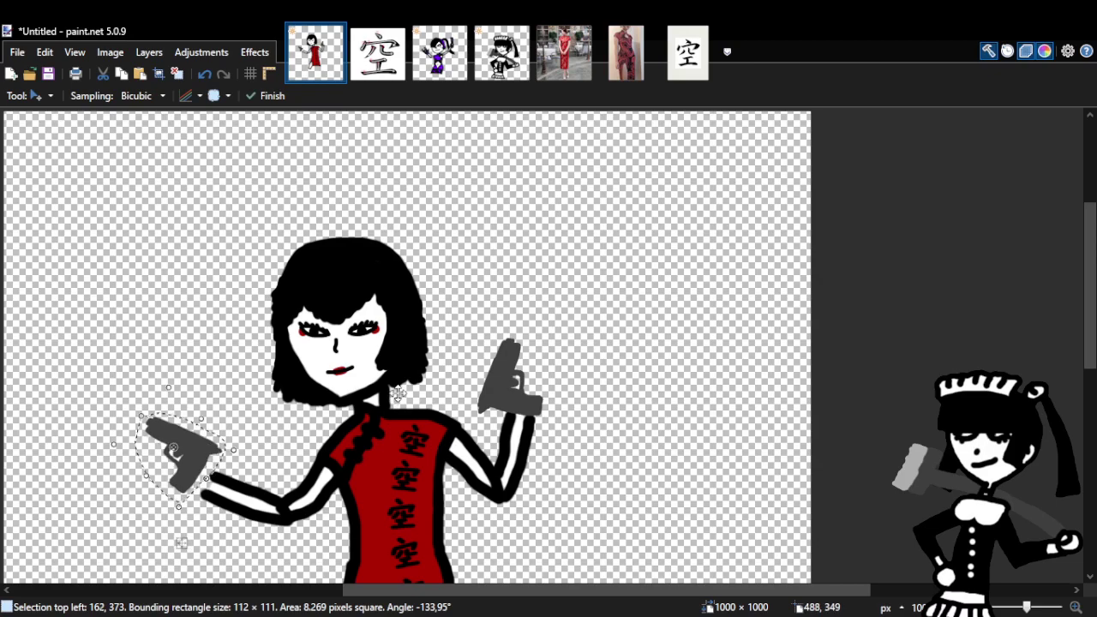
# Lasso-select the pistol at the raised arm and move it about 12 px right and 9 px up, away from the wrist.
pyautogui.press('s')
pyautogui.moveTo(508, 314); pyautogui.dragTo(459, 405)
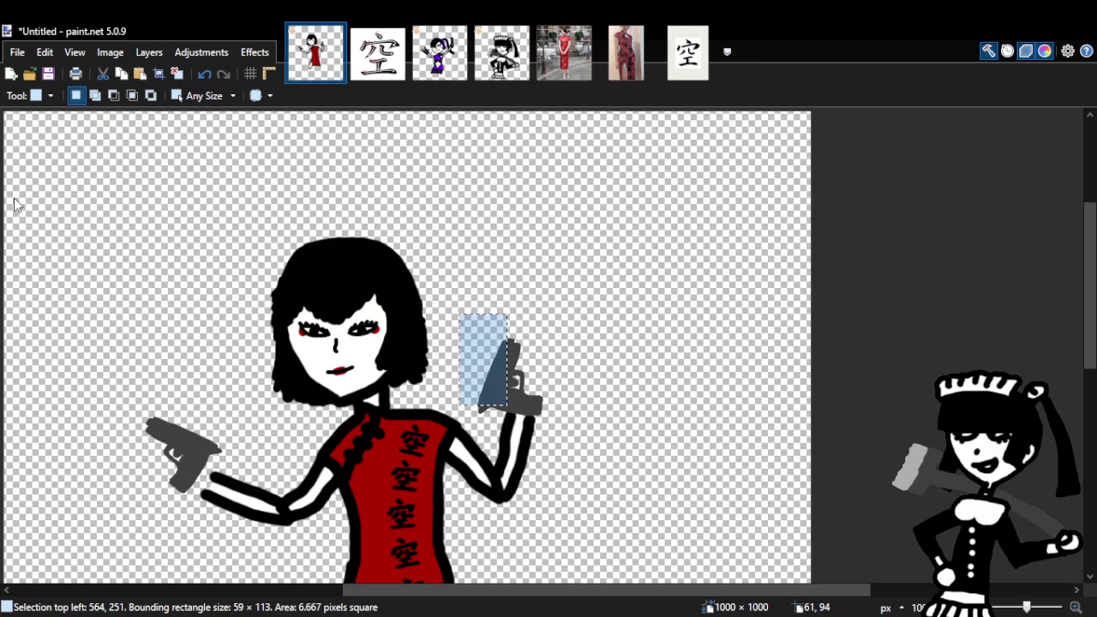
pyautogui.press('s')
pyautogui.moveTo(499, 317)
pyautogui.mouseDown()
pyautogui.moveTo(467, 400)
pyautogui.moveTo(507, 435)
pyautogui.moveTo(549, 318)
pyautogui.moveTo(497, 317)
pyautogui.mouseUp()
pyautogui.press('m')
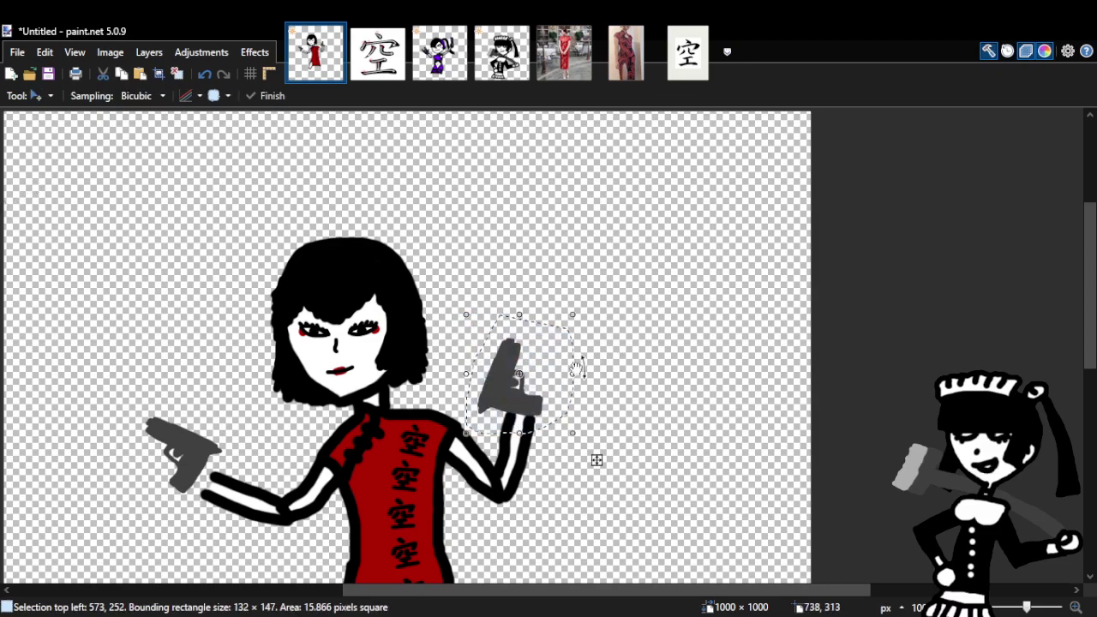
pyautogui.moveTo(565, 382)
pyautogui.mouseDown()
pyautogui.moveTo(572, 367)
pyautogui.moveTo(575, 375)
pyautogui.mouseUp()
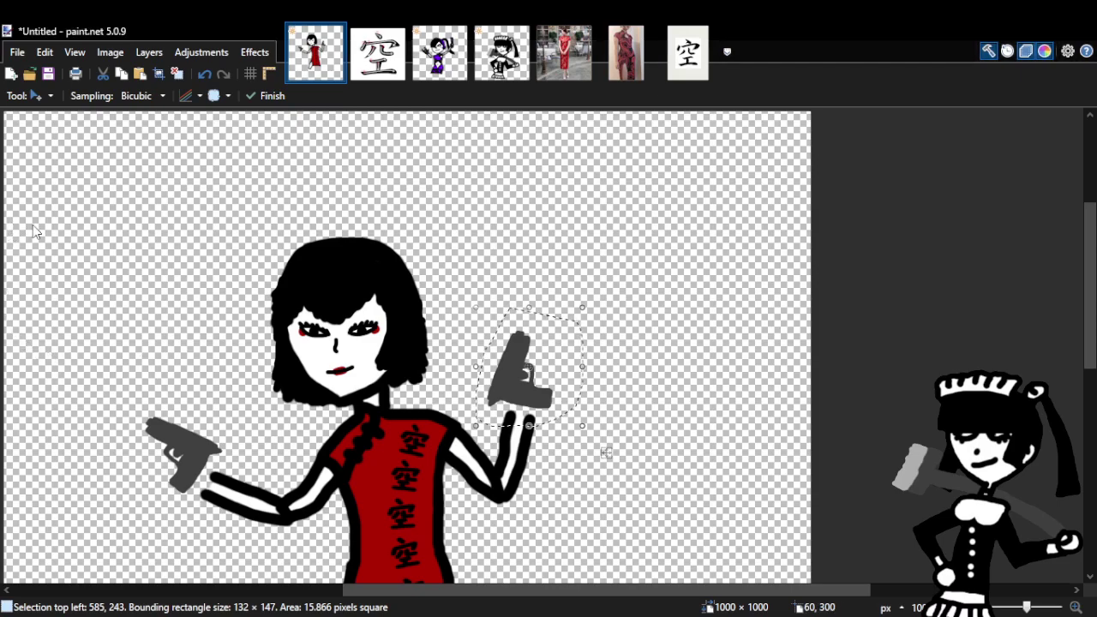
# Examine the placement of both pistols against the arms and the whole figure at several magnifications.
pyautogui.press('z')
pyautogui.scroll(-3, 453, 351)
pyautogui.scroll(3, 415, 379)
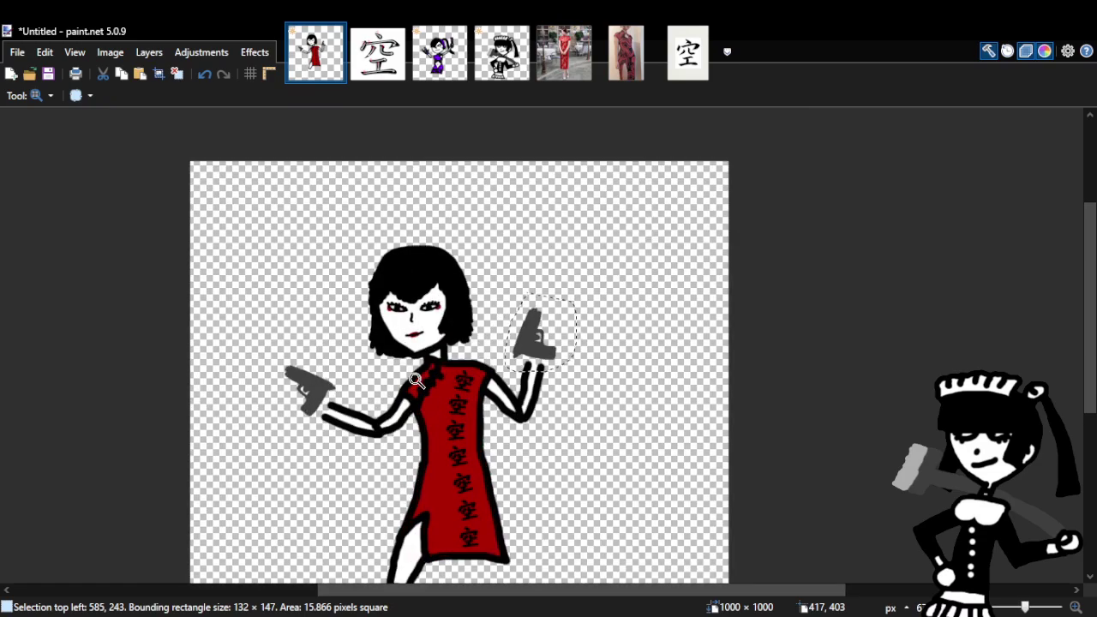
pyautogui.scroll(1, 415, 379)
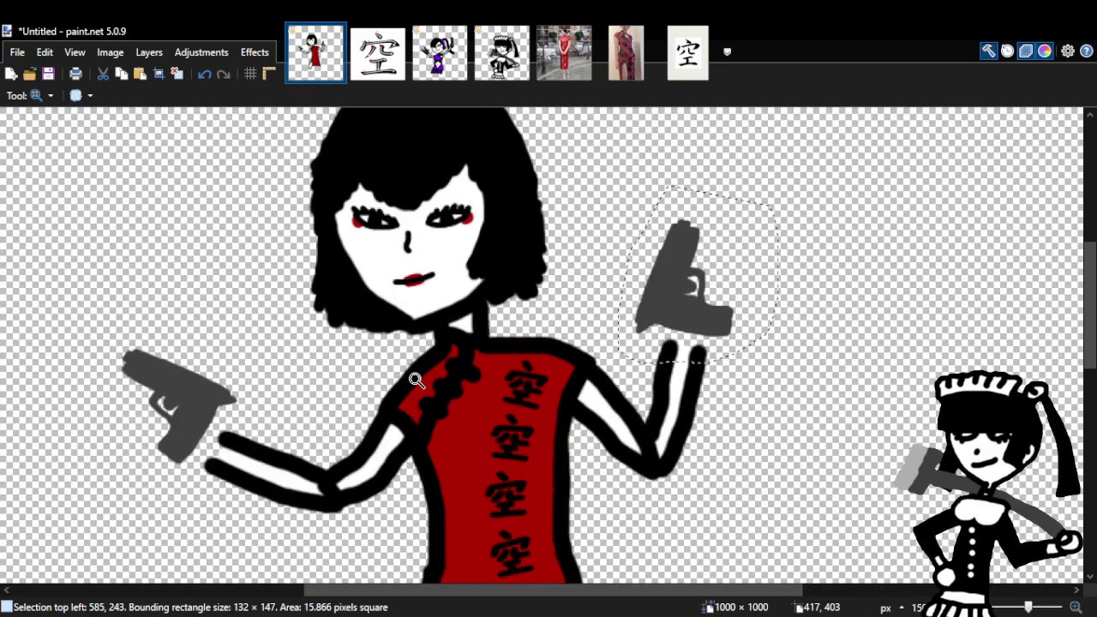
pyautogui.scroll(-1, 416, 379)
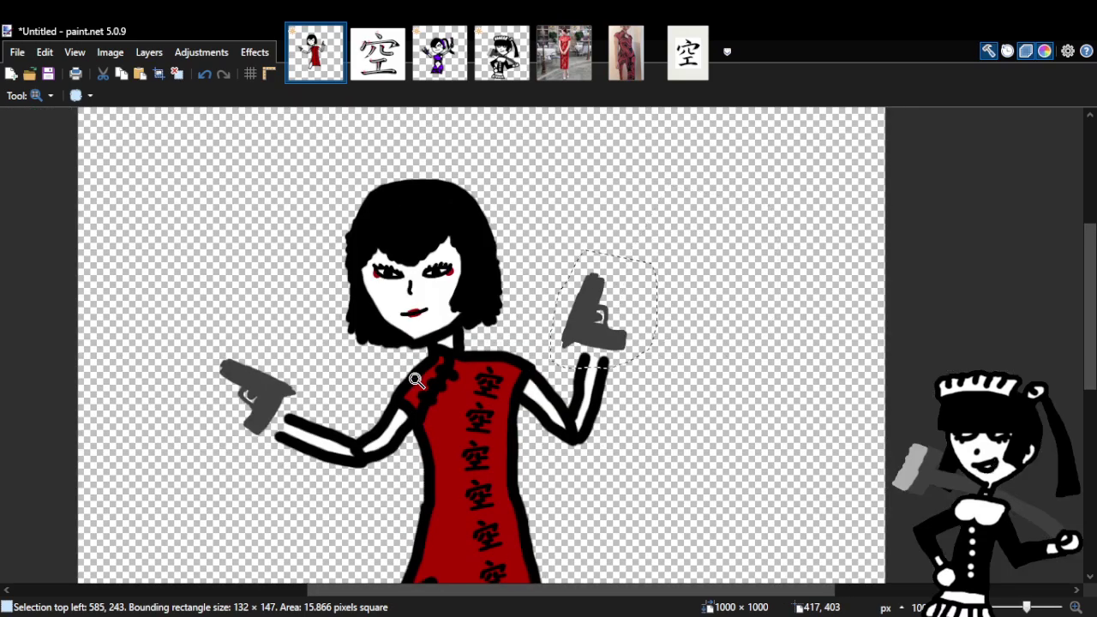
pyautogui.scroll(1, 416, 379)
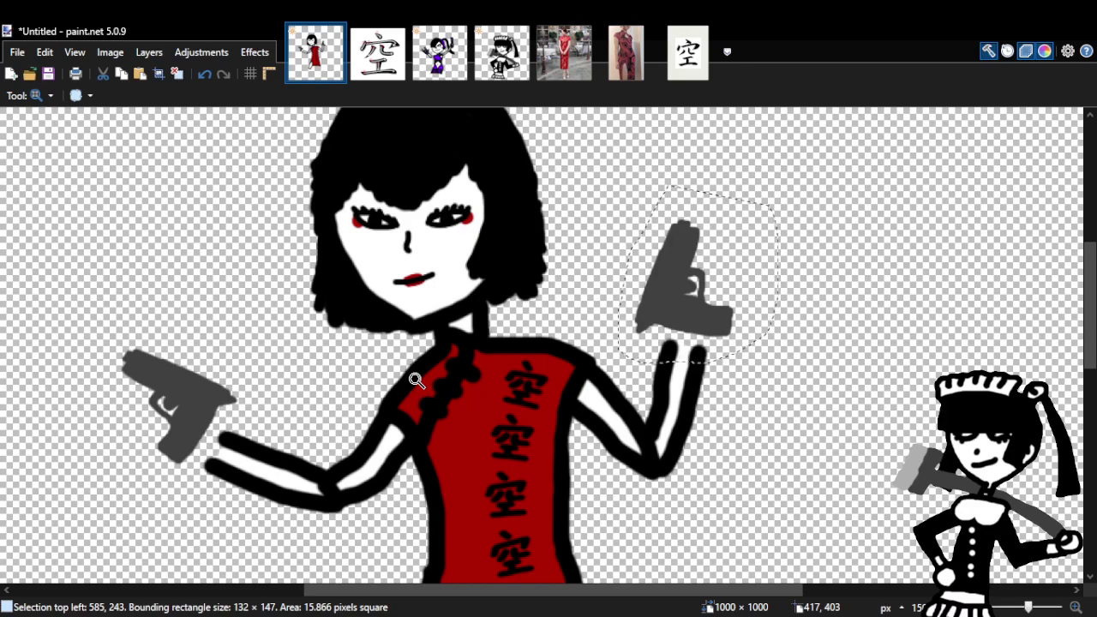
pyautogui.scroll(-2, 415, 381)
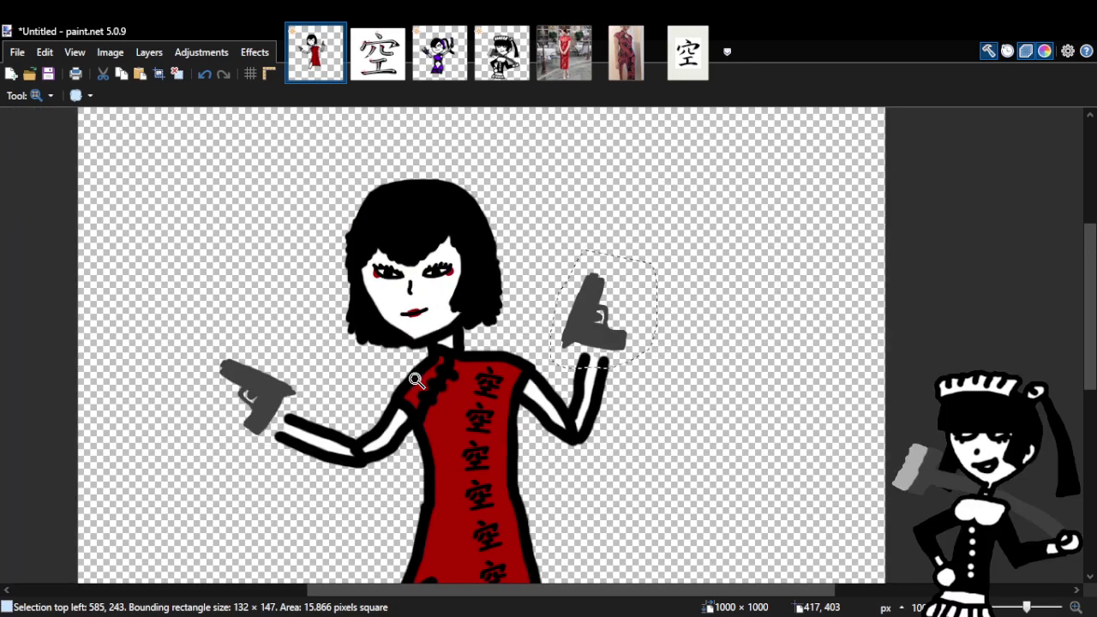
pyautogui.scroll(1, 416, 380)
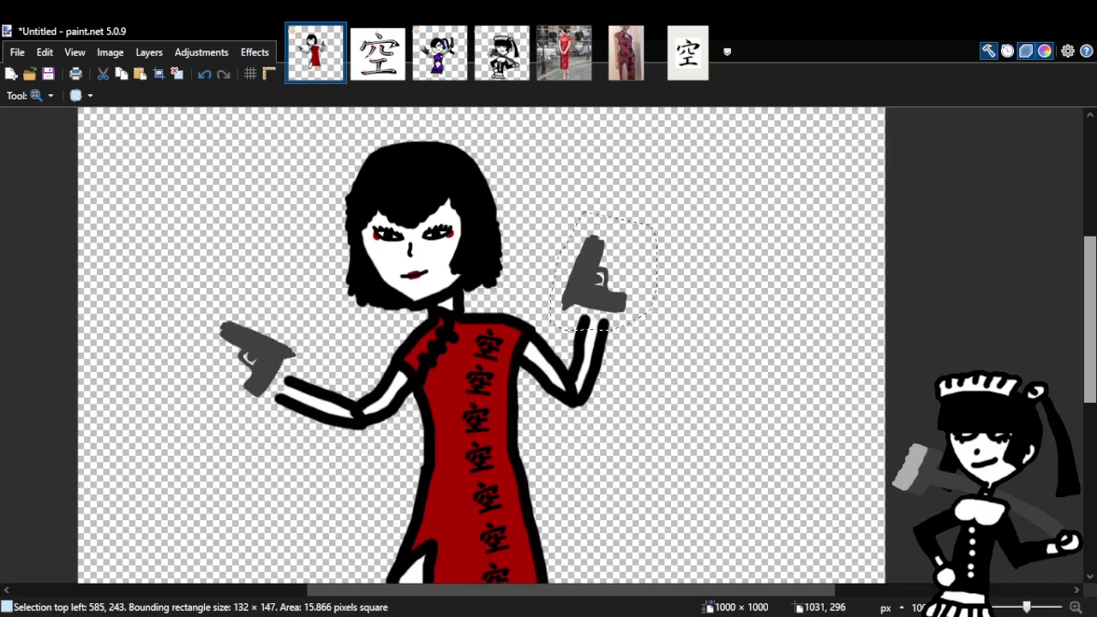
pyautogui.scroll(-1, 508, 258)
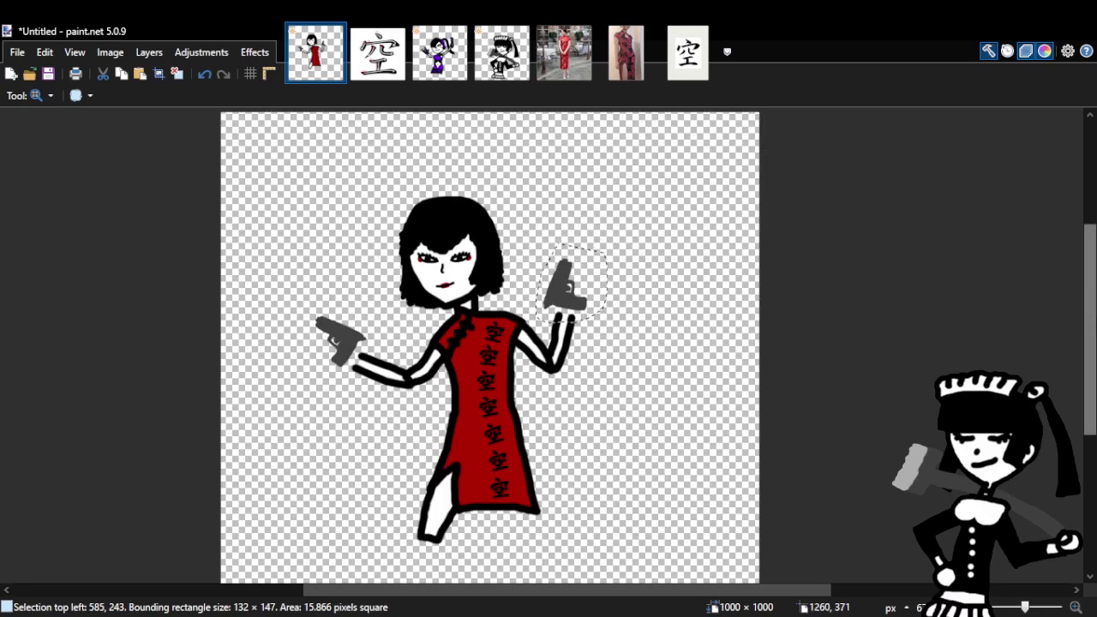
pyautogui.scroll(1, 898, 312)
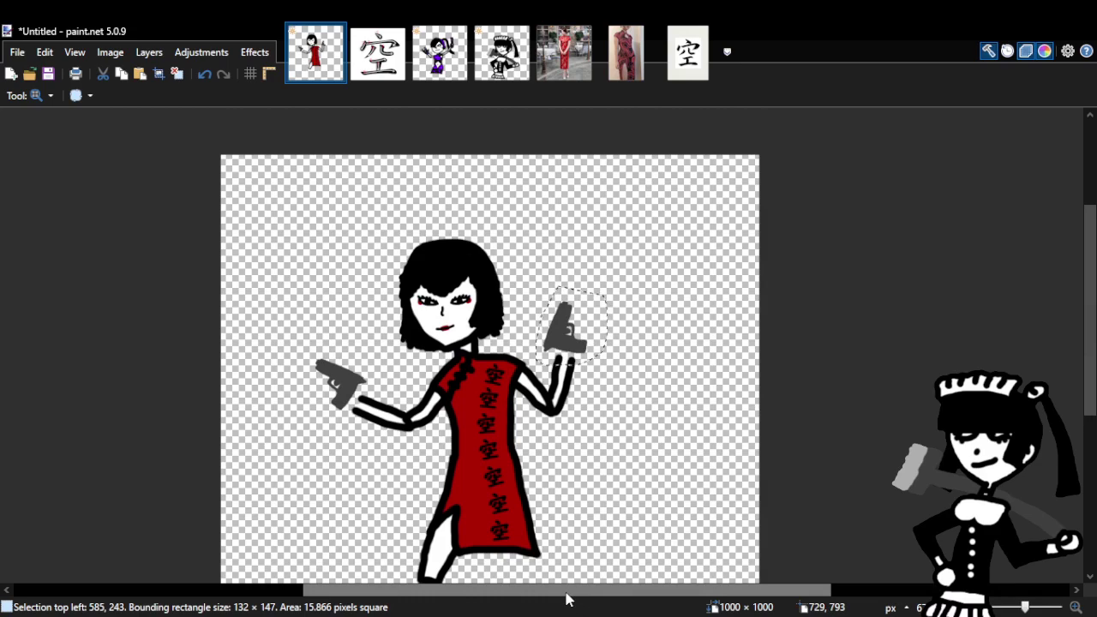
pyautogui.moveTo(565, 591); pyautogui.dragTo(538, 590)
pyautogui.scroll(1, 485, 431)
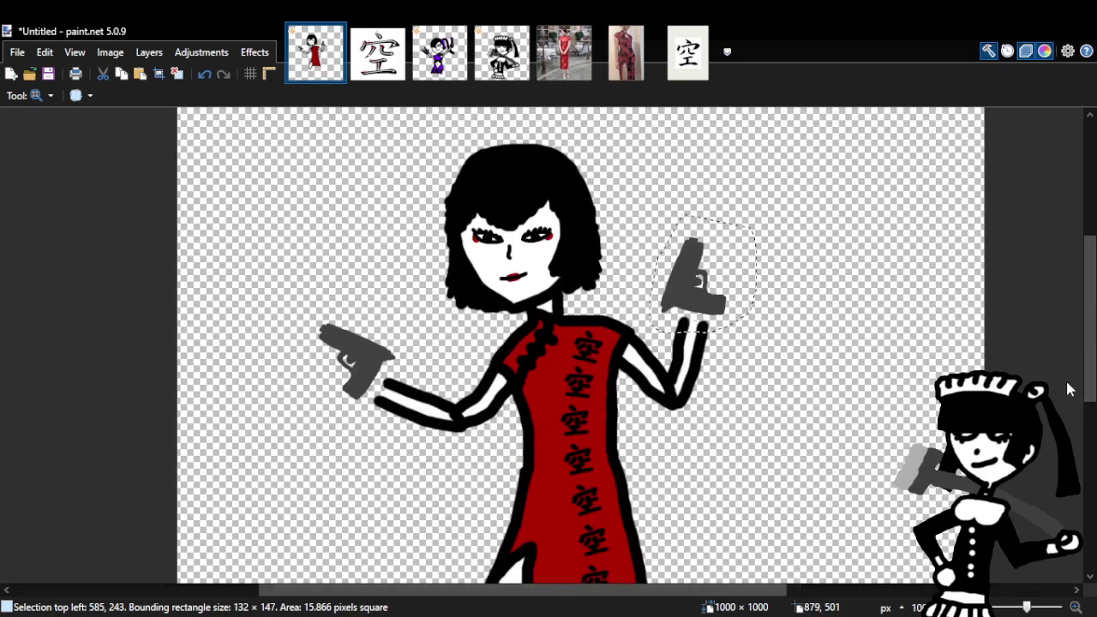
pyautogui.scroll(-1, 759, 406)
pyautogui.scroll(-2, 760, 406)
pyautogui.scroll(1, 760, 406)
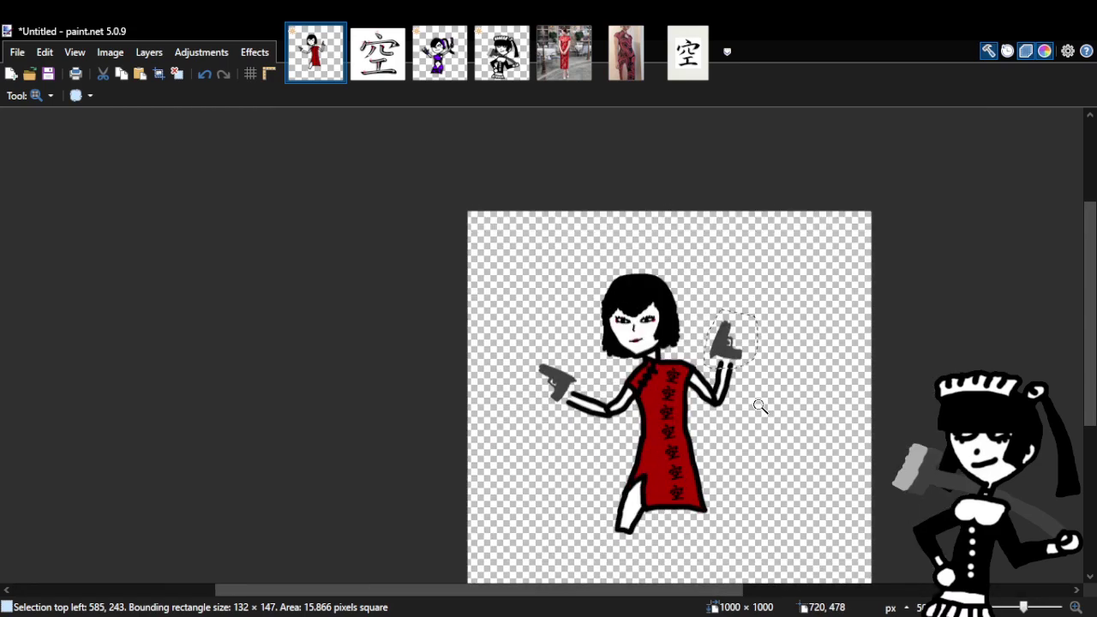
# Compare the red-dress figure with the characters in maid_game_0.png and idol_0.png at similar sizes.
pyautogui.click(504, 77)
pyautogui.scroll(-1, 729, 312)
pyautogui.scroll(-1, 729, 313)
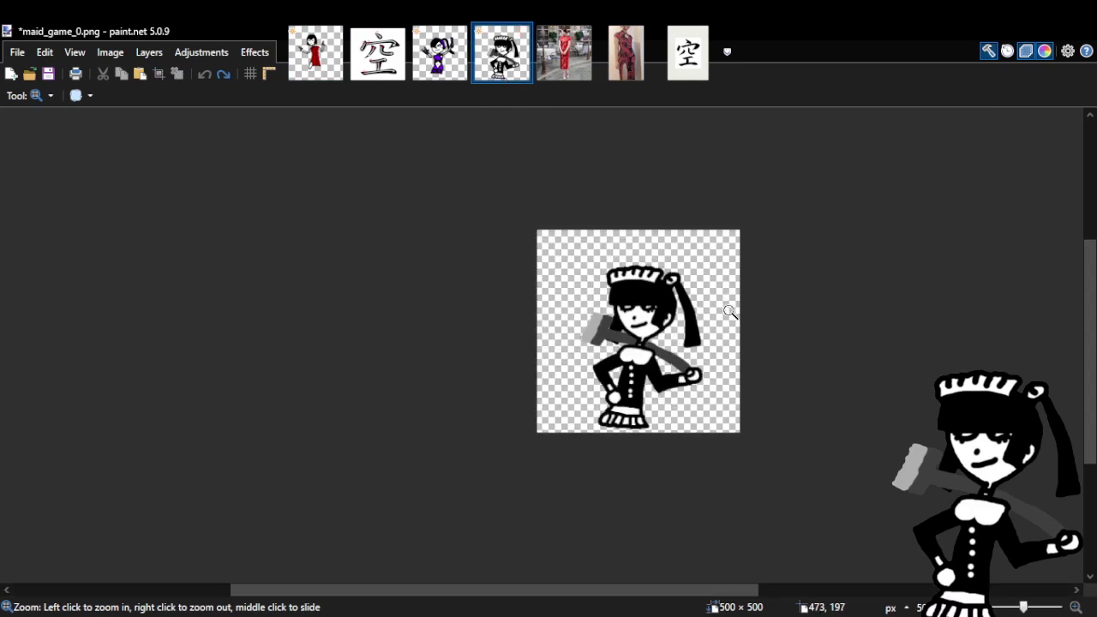
pyautogui.click(437, 64)
pyautogui.scroll(-2, 733, 321)
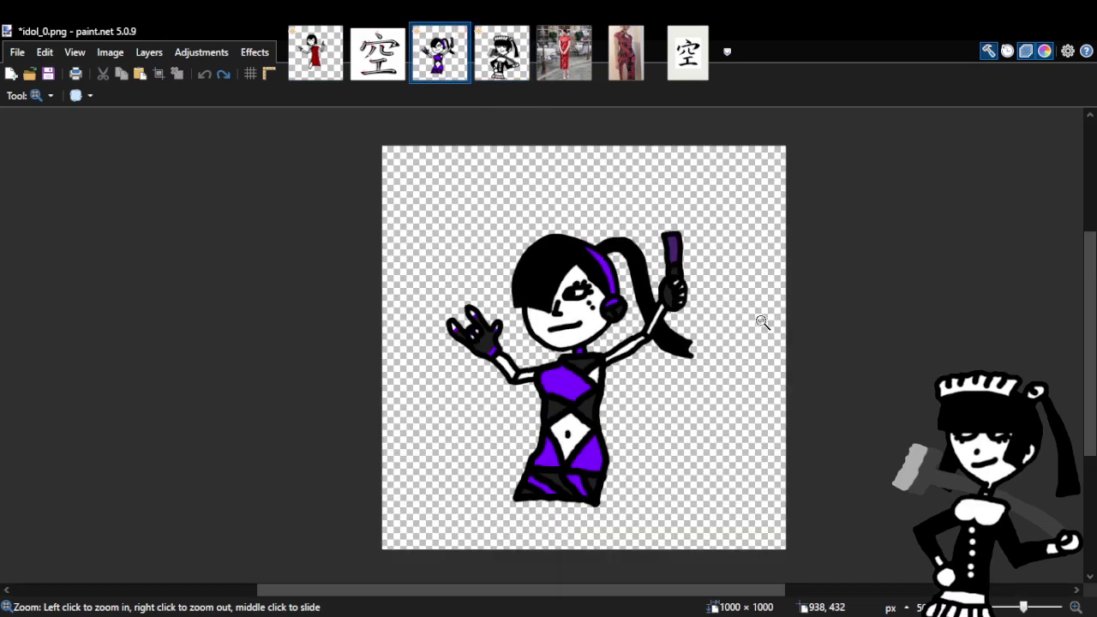
pyautogui.click(316, 54)
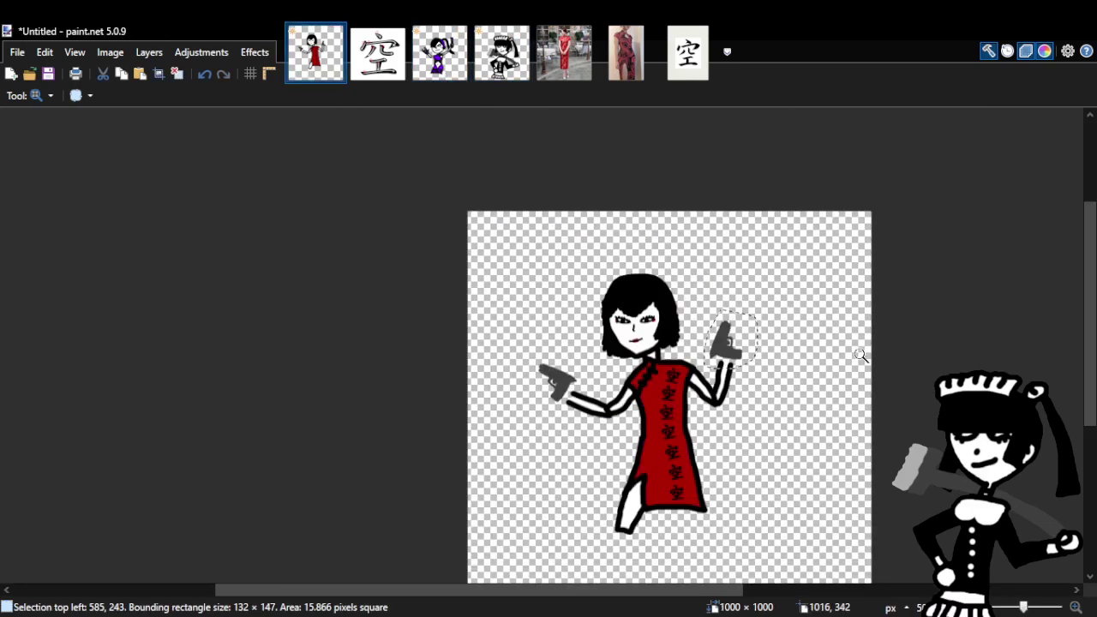
pyautogui.scroll(1, 819, 374)
pyautogui.click(443, 78)
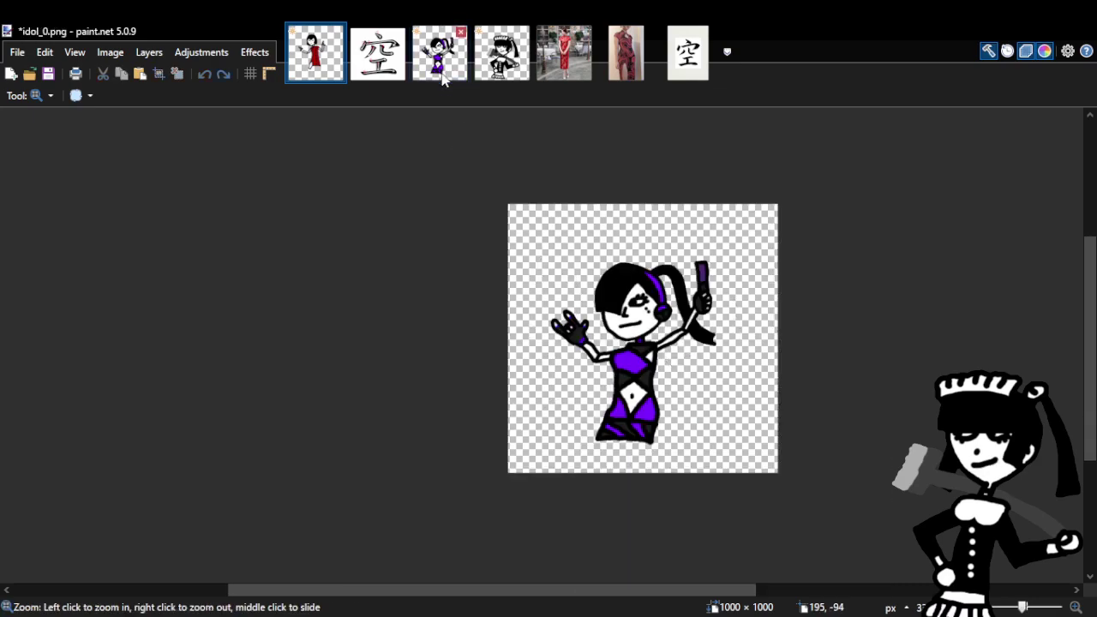
pyautogui.click(315, 53)
pyautogui.scroll(-1, 749, 283)
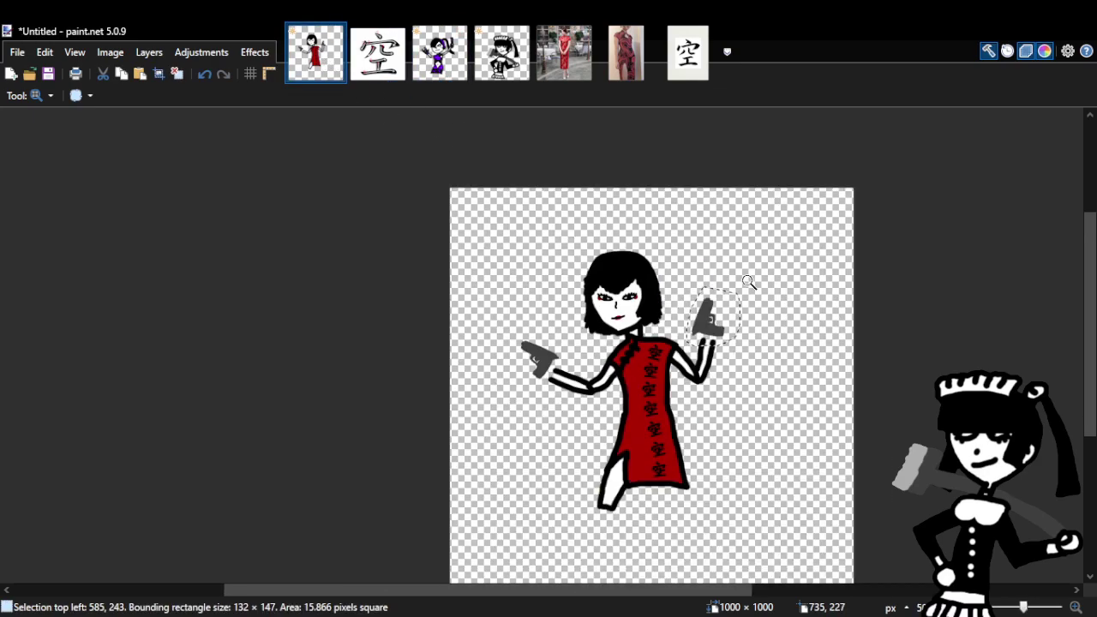
pyautogui.click(415, 81)
pyautogui.click(316, 79)
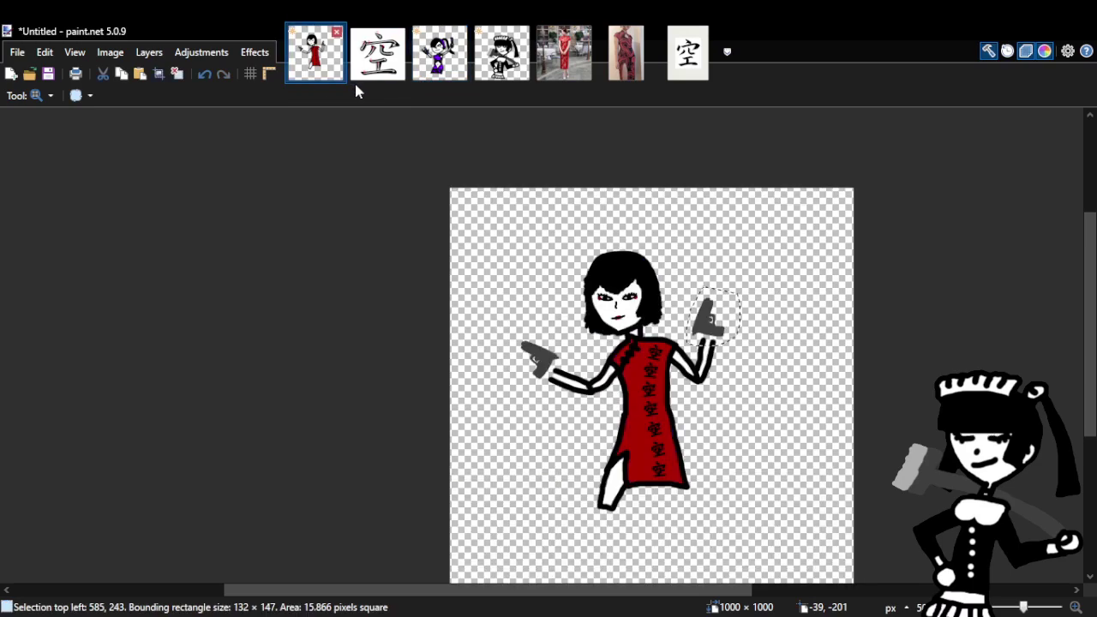
pyautogui.click(459, 70)
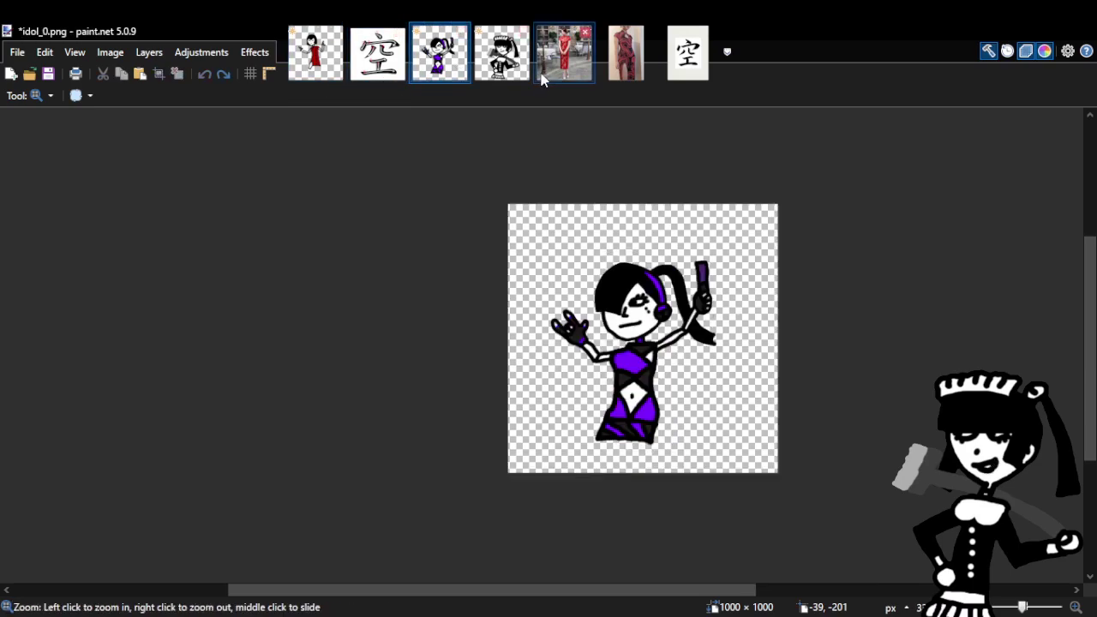
# Examine the faces and poses of the idol_0.png and maid characters against the red-dress figure.
pyautogui.click(323, 66)
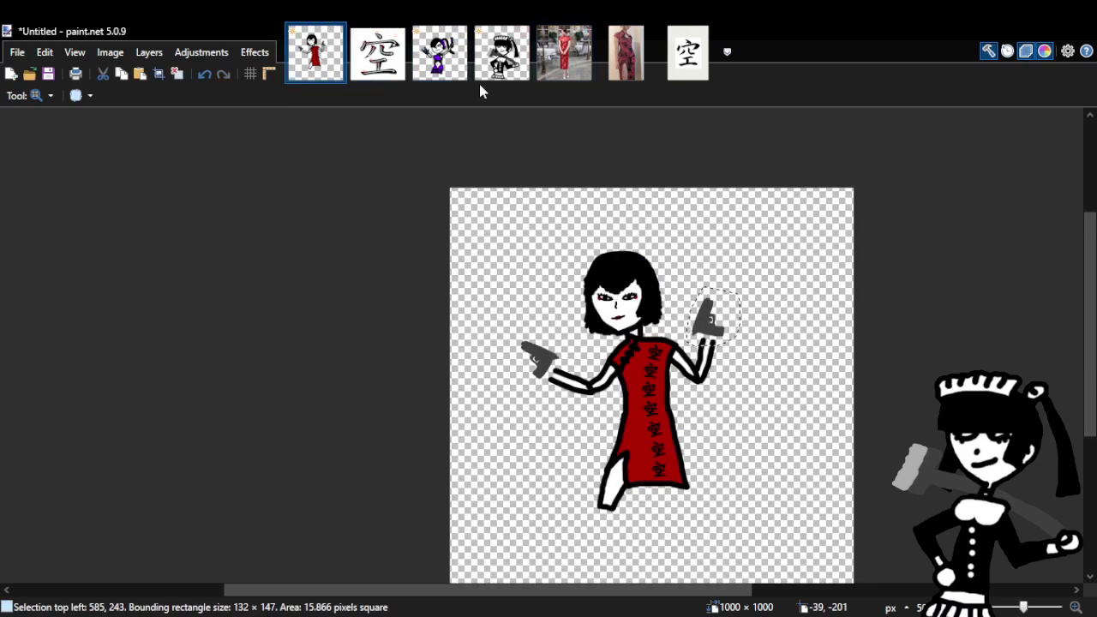
pyautogui.click(495, 76)
pyautogui.click(454, 74)
pyautogui.click(492, 73)
pyautogui.click(463, 74)
pyautogui.click(480, 75)
pyautogui.click(445, 74)
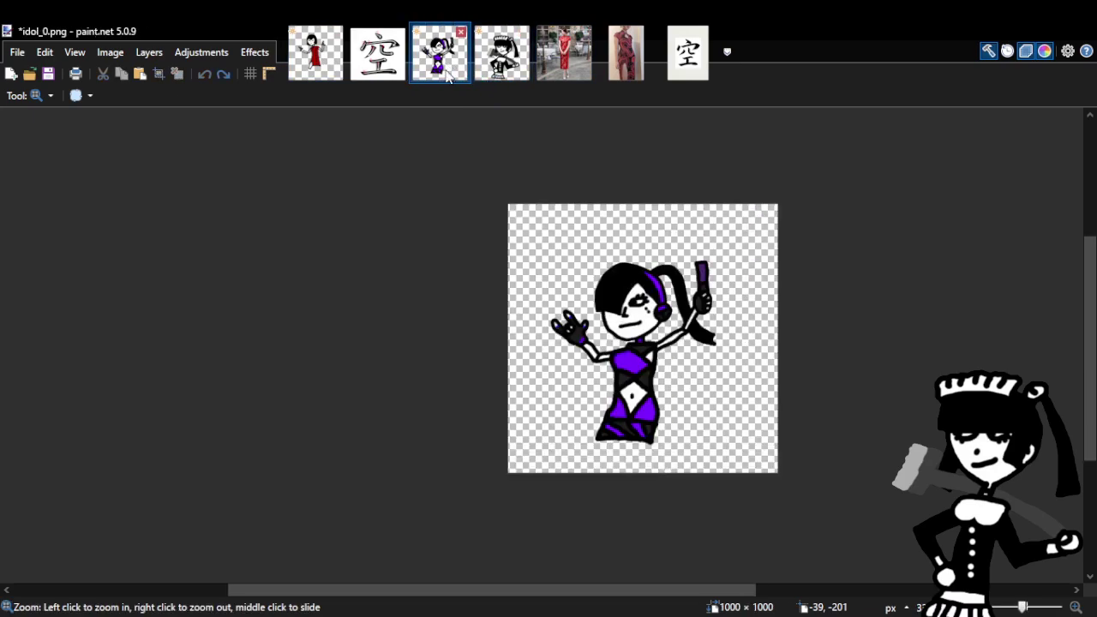
pyautogui.click(334, 73)
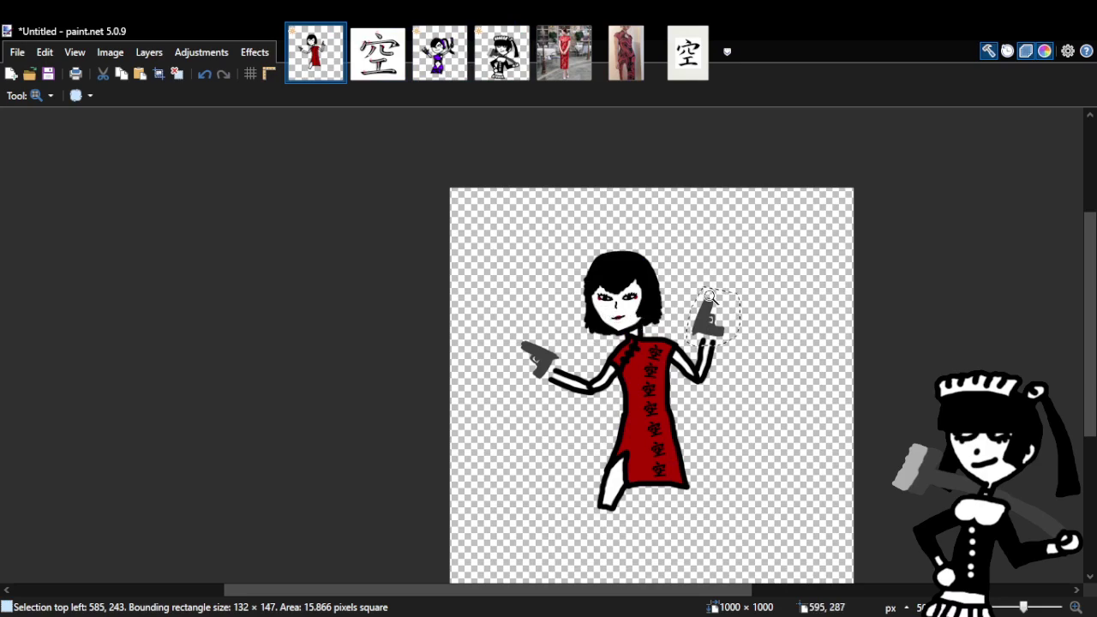
# Clear the selection around the raised pistol and erase the woman's nose with the Eraser at size 5.
pyautogui.click(647, 314)
pyautogui.click(647, 313)
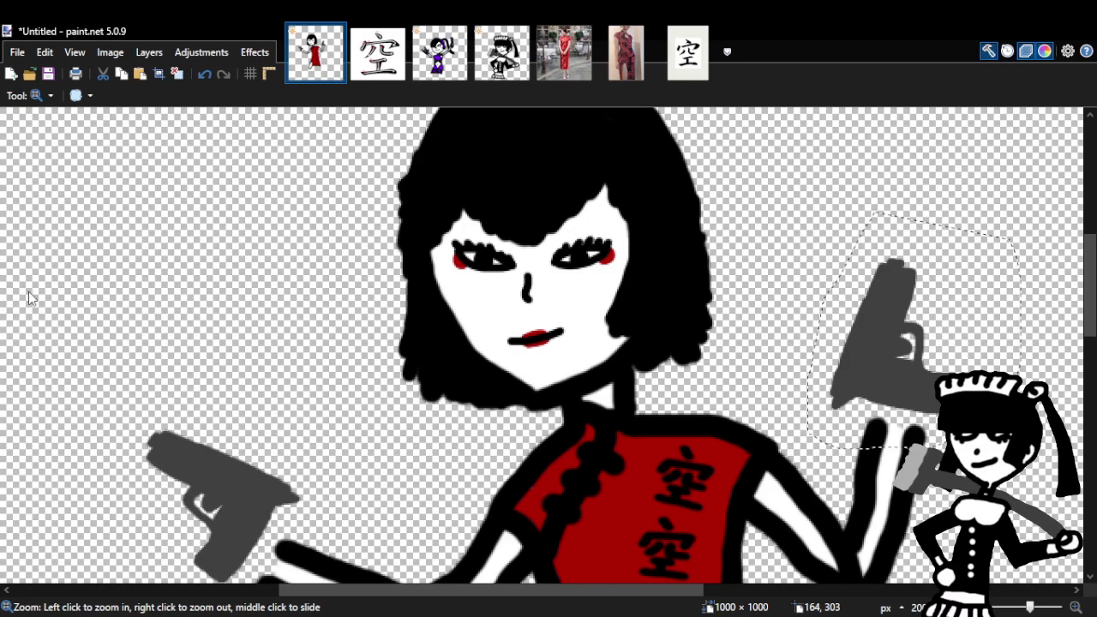
pyautogui.press('e')
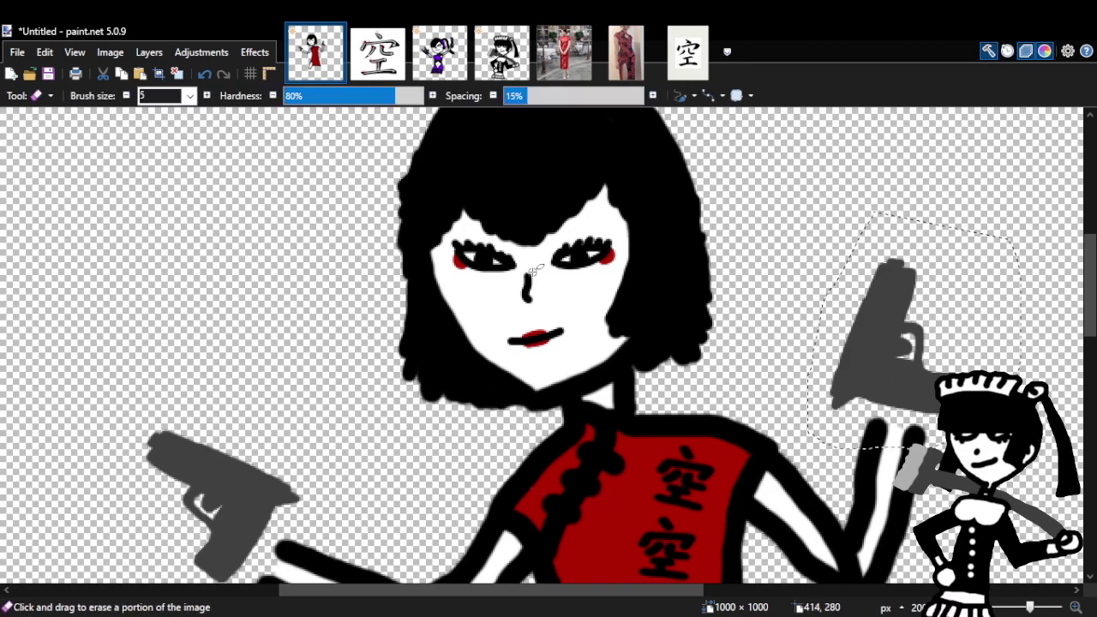
pyautogui.press('s')
pyautogui.hotkey('ctrl', 'd')
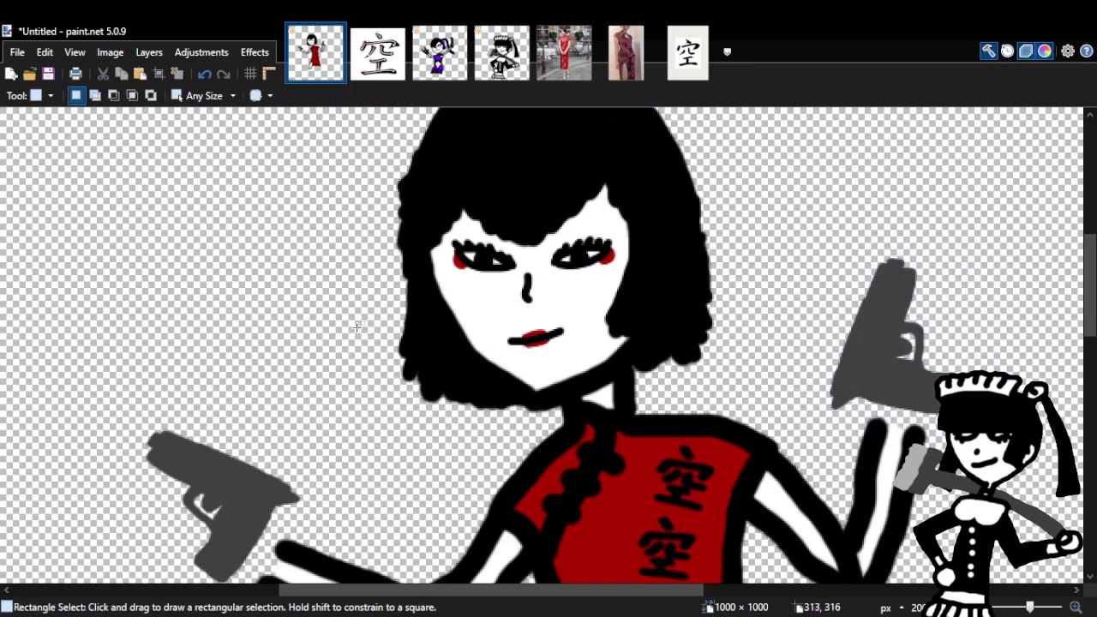
pyautogui.press('e')
pyautogui.moveTo(528, 272)
pyautogui.mouseDown()
pyautogui.moveTo(527, 296)
pyautogui.moveTo(517, 296)
pyautogui.mouseUp()
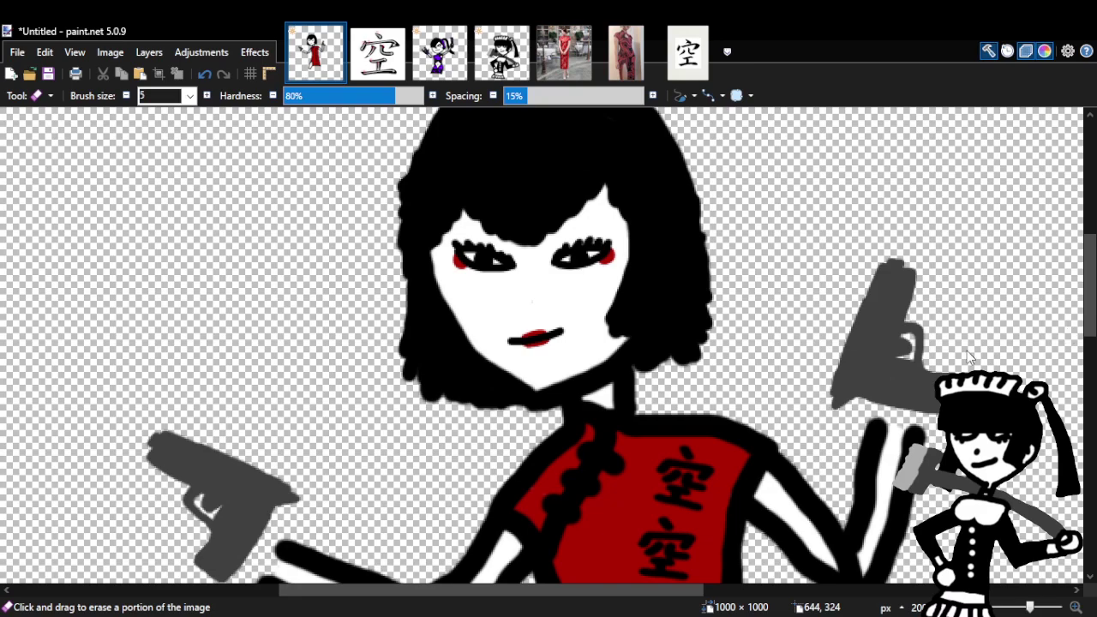
# Erase the upper lids, pupils and lashes of both eyes, using an eraser size of 35 for the second eye.
pyautogui.moveTo(557, 259)
pyautogui.mouseDown()
pyautogui.moveTo(588, 239)
pyautogui.moveTo(562, 248)
pyautogui.moveTo(583, 250)
pyautogui.moveTo(583, 286)
pyautogui.moveTo(606, 242)
pyautogui.mouseUp()
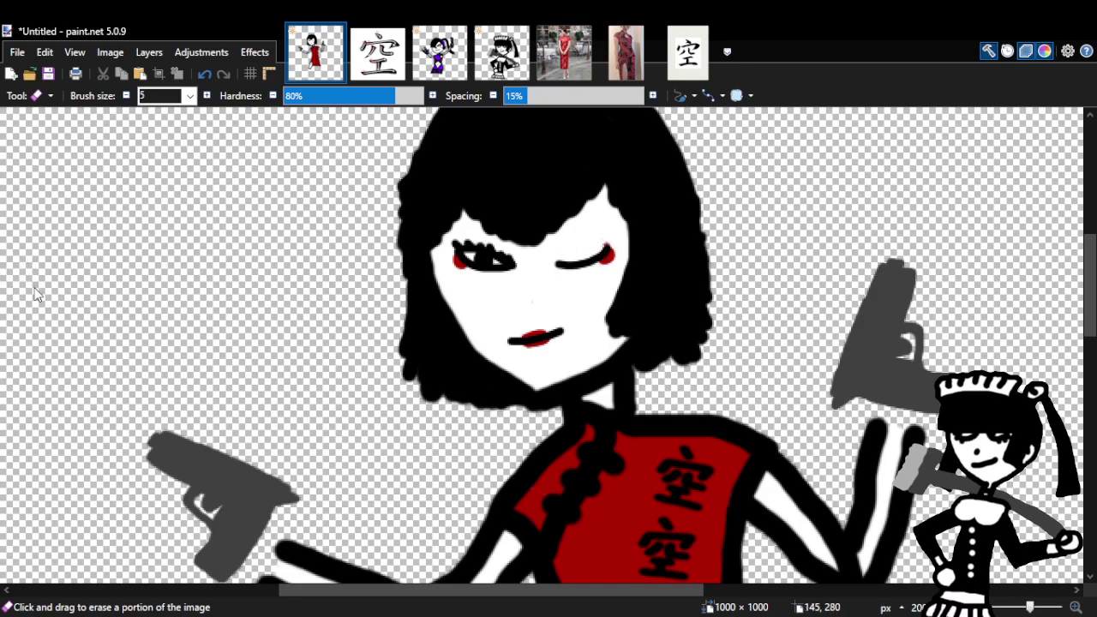
pyautogui.click(182, 95)
pyautogui.write('35')
pyautogui.moveTo(513, 241)
pyautogui.mouseDown()
pyautogui.moveTo(489, 225)
pyautogui.moveTo(445, 228)
pyautogui.mouseUp()
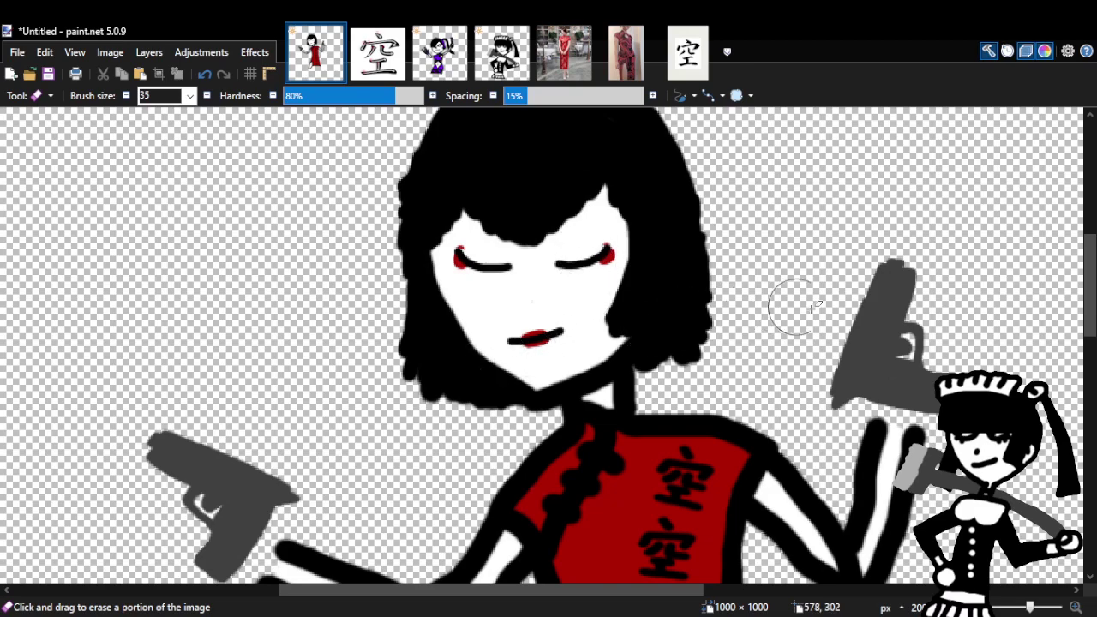
# Erase the remaining black eye and mouth lines, the dark red lips and both spots of dark red eye makeup.
pyautogui.moveTo(583, 320)
pyautogui.mouseDown()
pyautogui.moveTo(485, 336)
pyautogui.moveTo(582, 272)
pyautogui.moveTo(505, 310)
pyautogui.mouseUp()
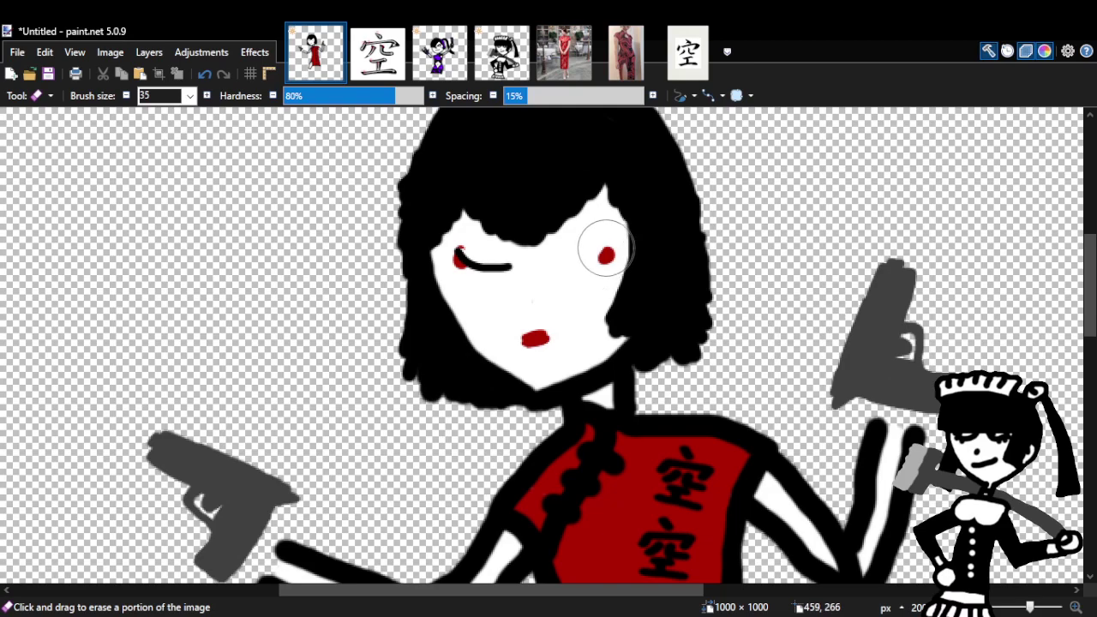
pyautogui.moveTo(527, 266); pyautogui.dragTo(481, 265)
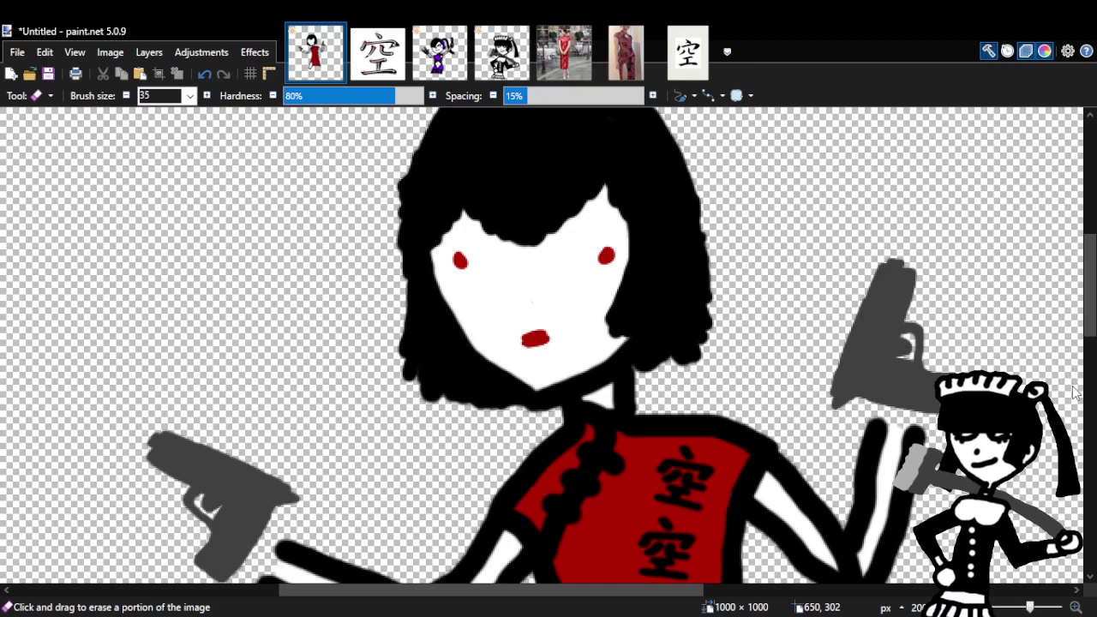
pyautogui.moveTo(535, 339); pyautogui.dragTo(555, 329)
pyautogui.moveTo(605, 256); pyautogui.dragTo(604, 242)
pyautogui.moveTo(420, 256)
pyautogui.mouseDown()
pyautogui.moveTo(449, 281)
pyautogui.moveTo(472, 248)
pyautogui.mouseUp()
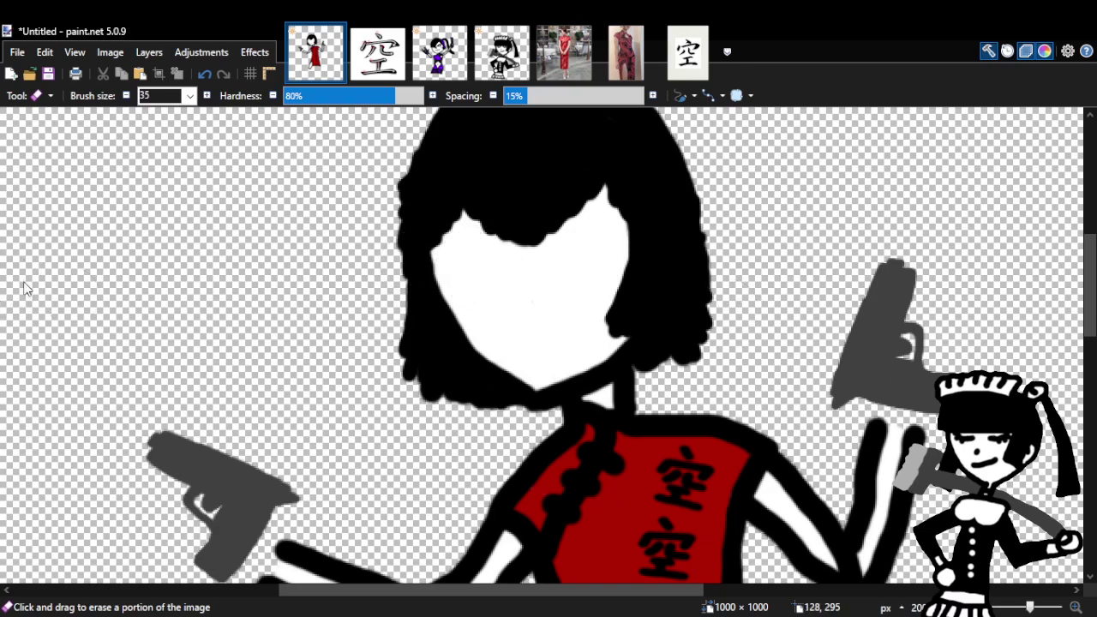
# Switch to the Paintbrush with a brush size of 15 for drawing on the blank face.
pyautogui.press('b')
pyautogui.click(189, 96)
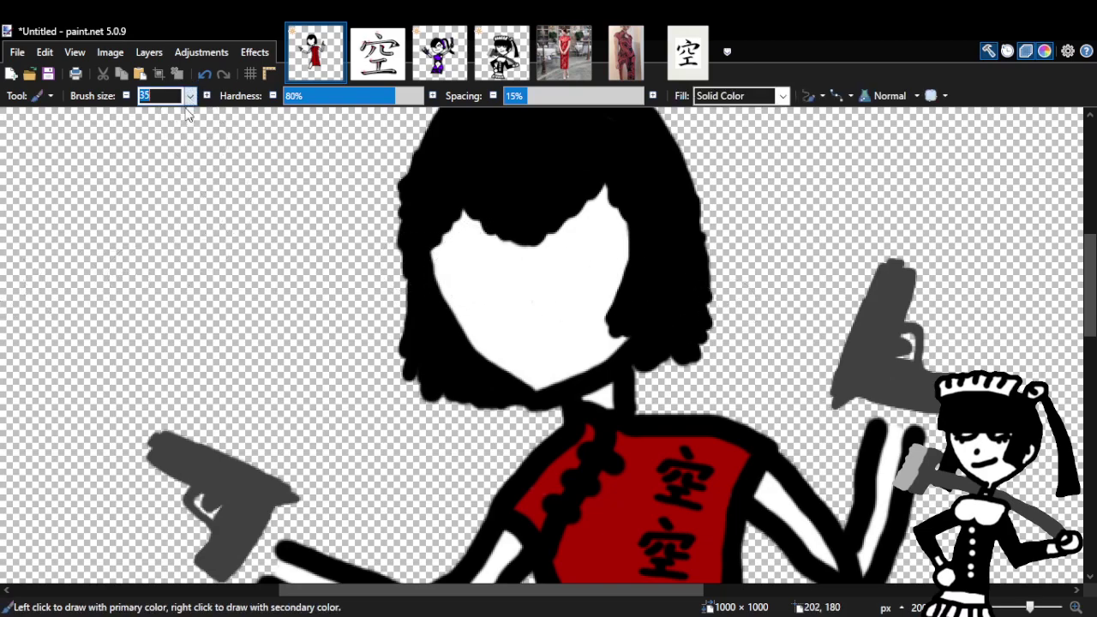
pyautogui.write('15')
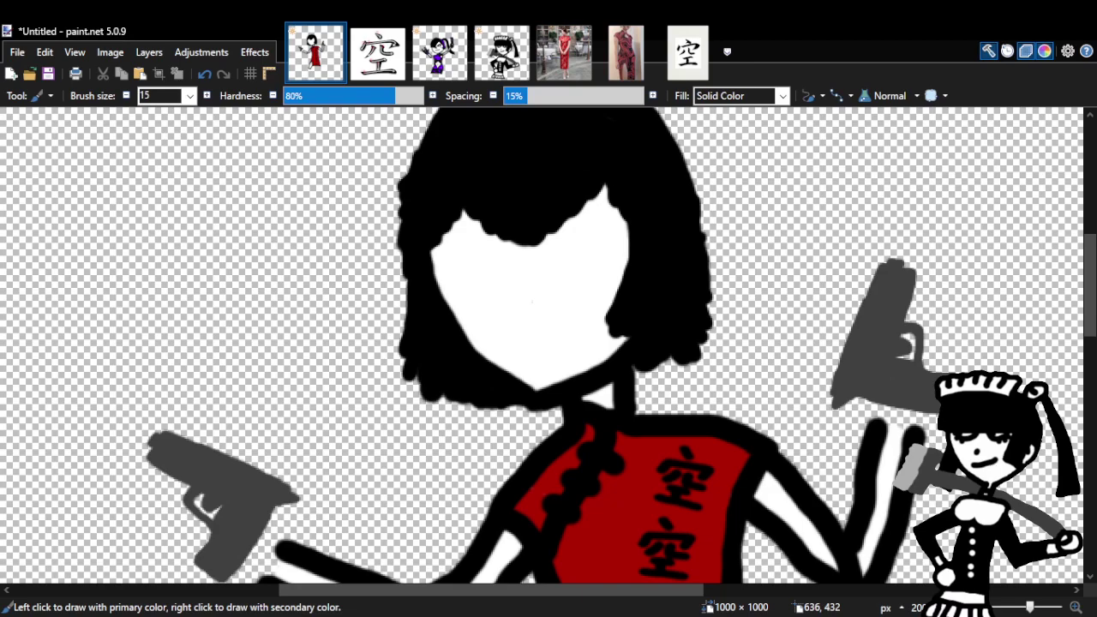
pyautogui.press('z')
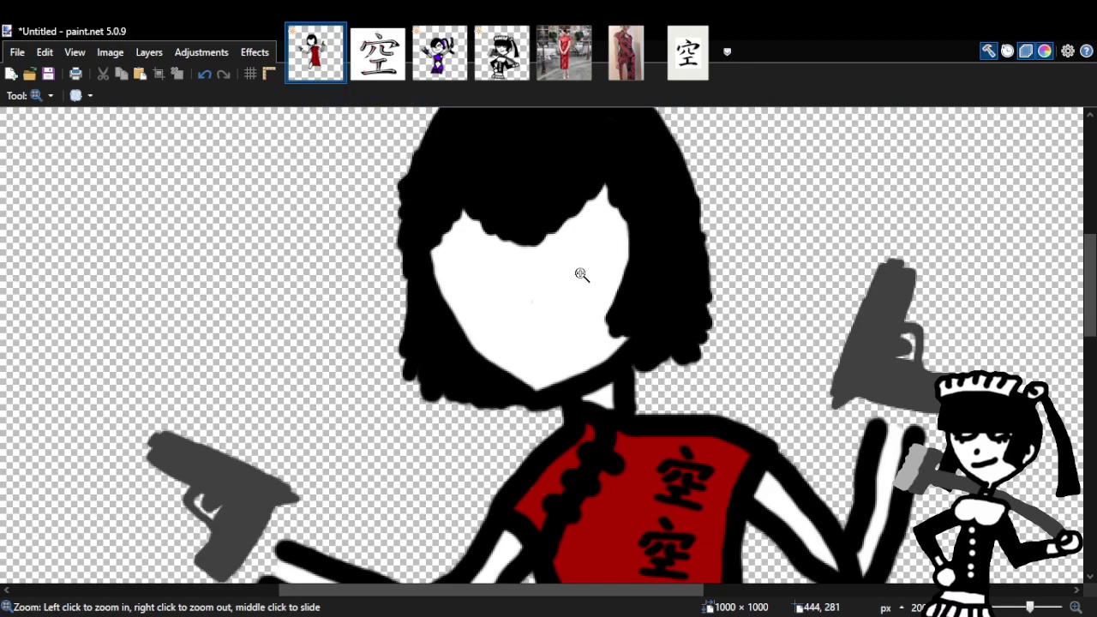
pyautogui.click(581, 274)
pyautogui.press('b')
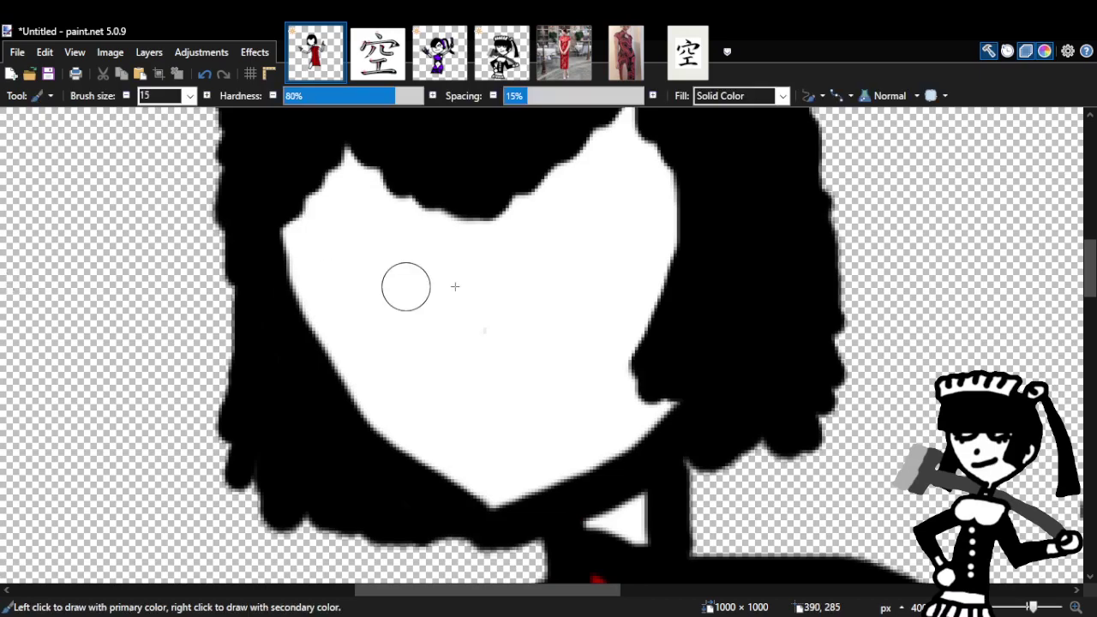
# Try a slanted black almond-shaped eye under the fringe and undo both of its strokes.
pyautogui.moveTo(343, 259)
pyautogui.mouseDown()
pyautogui.moveTo(369, 253)
pyautogui.moveTo(445, 274)
pyautogui.moveTo(436, 294)
pyautogui.moveTo(343, 269)
pyautogui.moveTo(468, 310)
pyautogui.mouseUp()
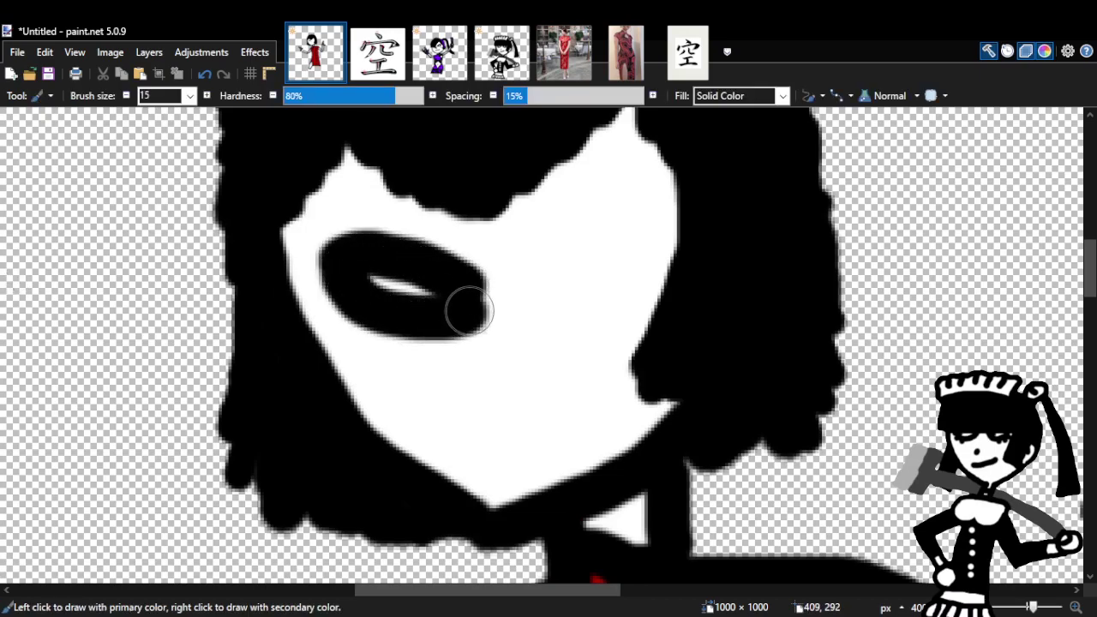
pyautogui.click(204, 74)
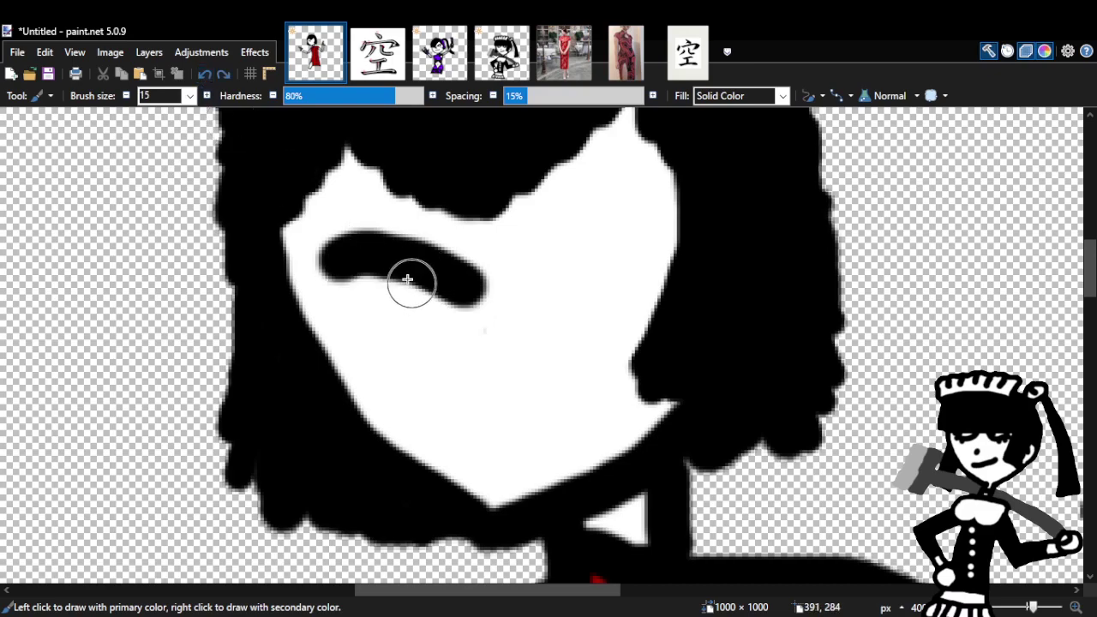
pyautogui.click(203, 73)
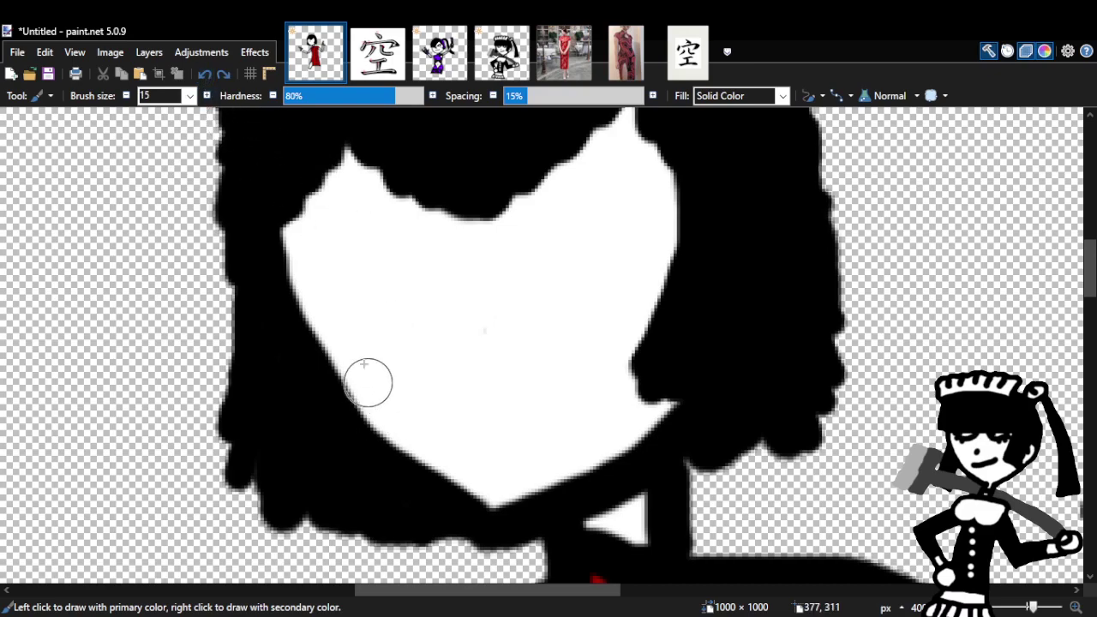
# Try large round black eyes with solid pupils and a bridge between them, and undo all of the strokes.
pyautogui.moveTo(367, 163)
pyautogui.mouseDown()
pyautogui.moveTo(311, 225)
pyautogui.moveTo(360, 312)
pyautogui.moveTo(454, 286)
pyautogui.moveTo(430, 177)
pyautogui.moveTo(340, 171)
pyautogui.mouseUp()
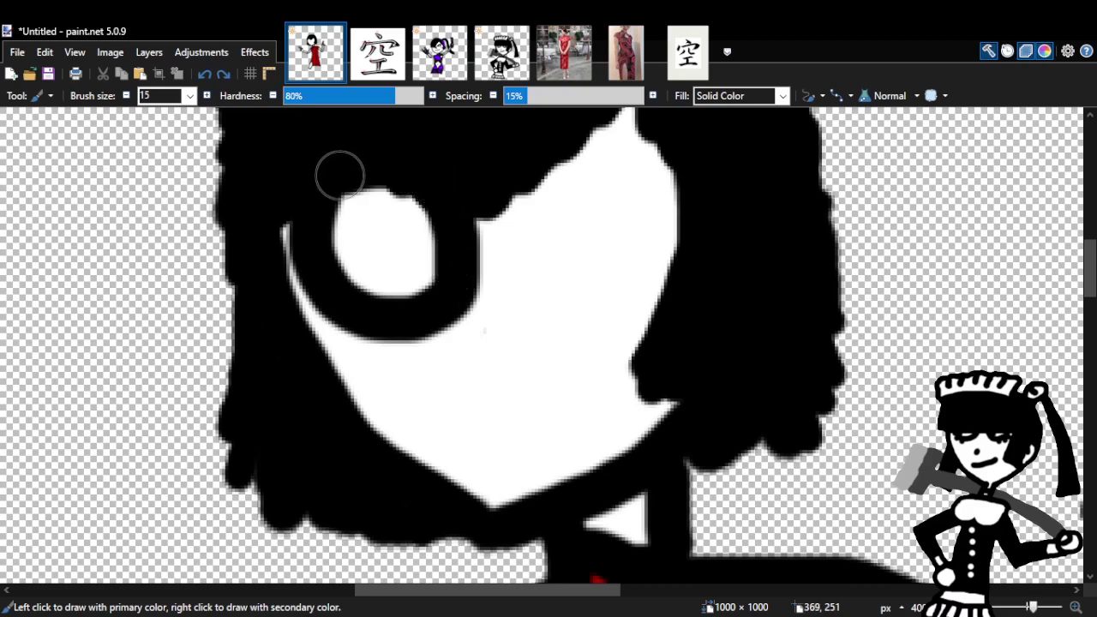
pyautogui.moveTo(477, 252)
pyautogui.mouseDown()
pyautogui.moveTo(556, 209)
pyautogui.moveTo(573, 160)
pyautogui.moveTo(538, 255)
pyautogui.moveTo(655, 280)
pyautogui.moveTo(570, 157)
pyautogui.mouseUp()
pyautogui.moveTo(372, 245)
pyautogui.mouseDown()
pyautogui.moveTo(377, 231)
pyautogui.moveTo(389, 233)
pyautogui.mouseUp()
pyautogui.click(592, 228)
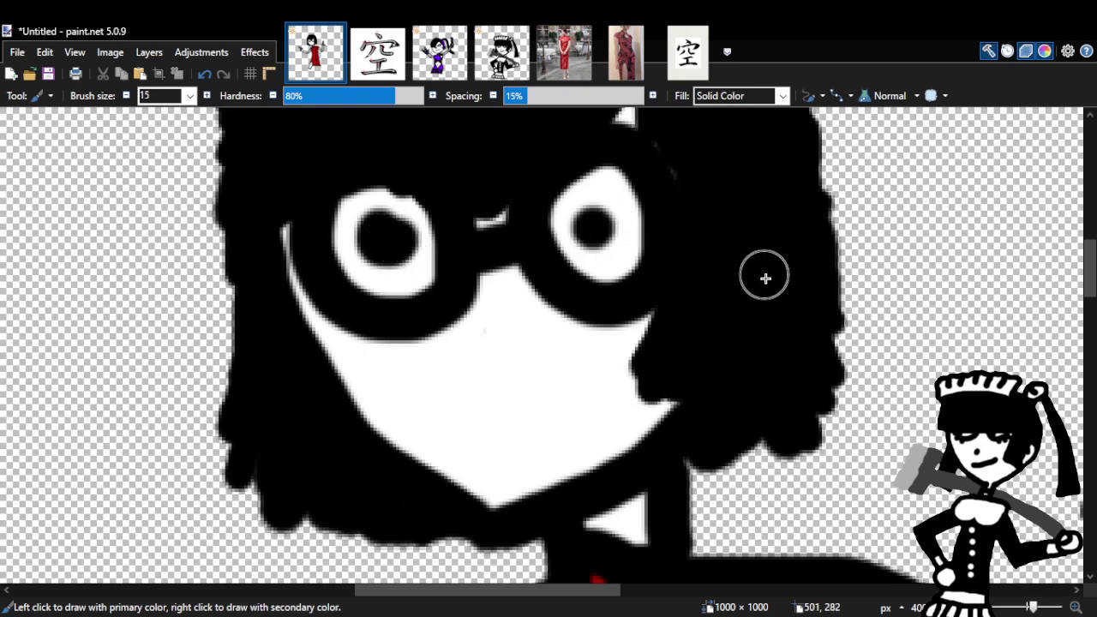
pyautogui.click(204, 74)
pyautogui.click(204, 74)
pyautogui.click(204, 74)
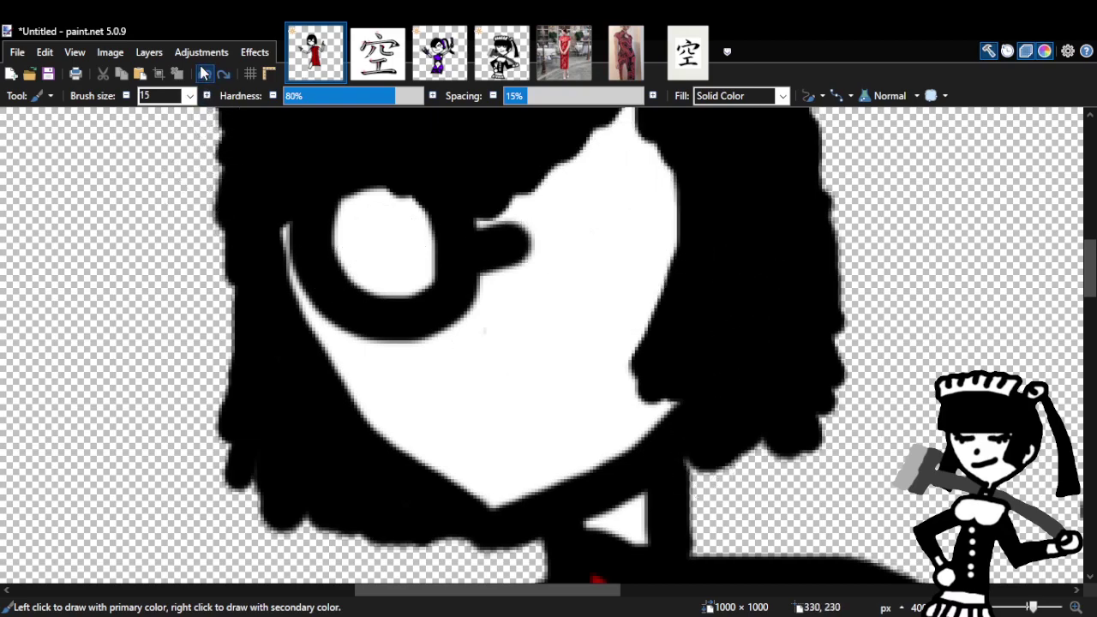
pyautogui.click(204, 74)
pyautogui.click(204, 74)
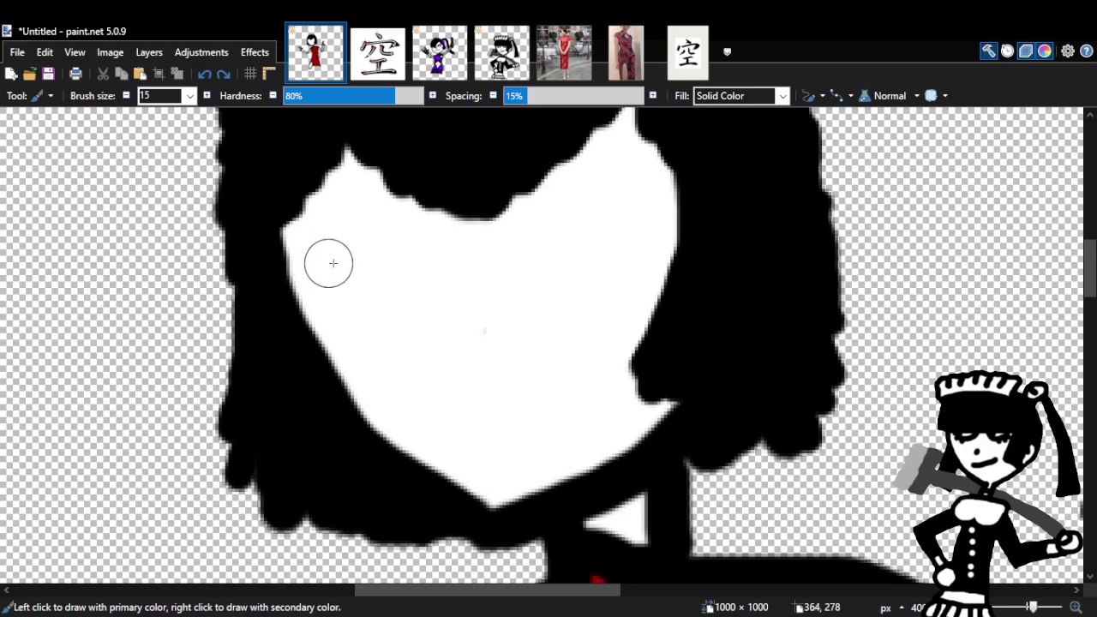
# Try a wavy black line across the whole face at eye height and undo it.
pyautogui.moveTo(296, 262)
pyautogui.mouseDown()
pyautogui.moveTo(442, 273)
pyautogui.moveTo(486, 231)
pyautogui.moveTo(623, 247)
pyautogui.moveTo(689, 229)
pyautogui.mouseUp()
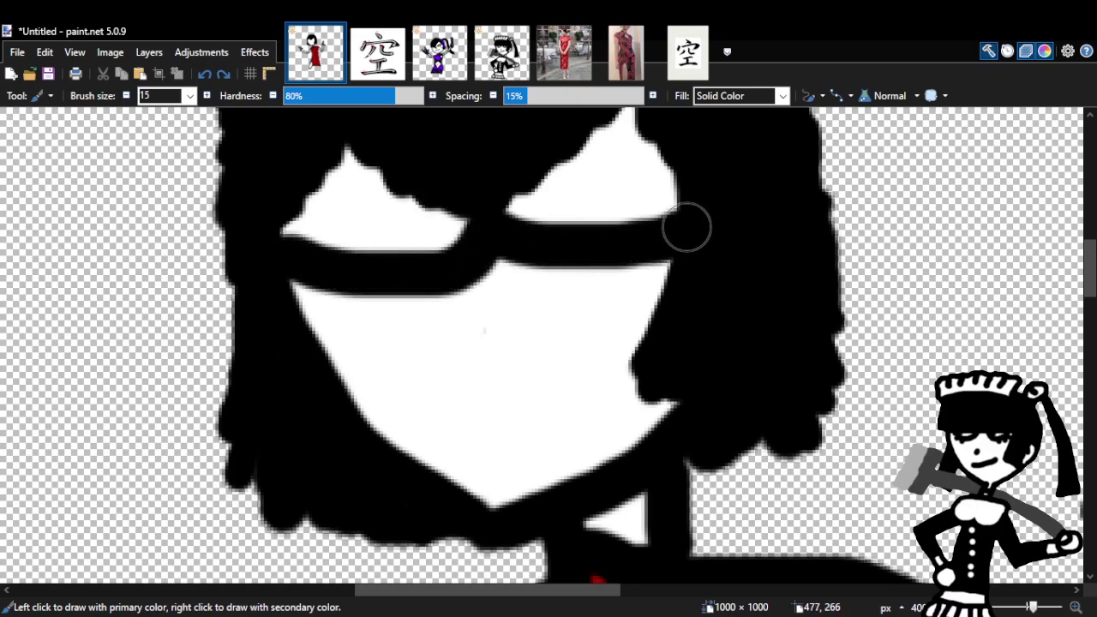
pyautogui.click(204, 74)
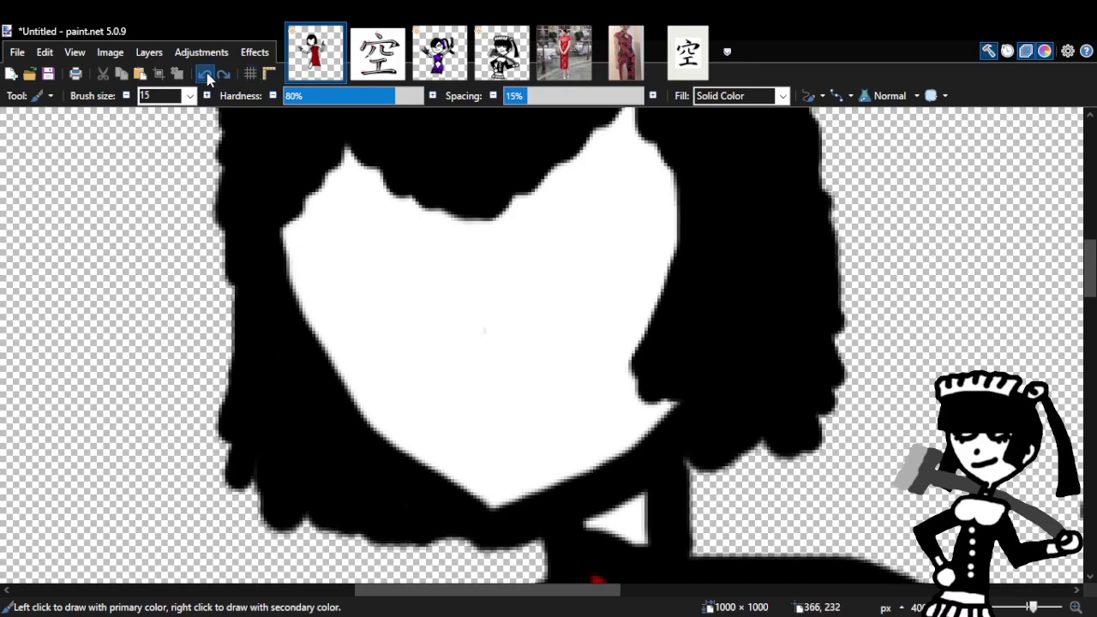
pyautogui.click(204, 74)
pyautogui.click(222, 74)
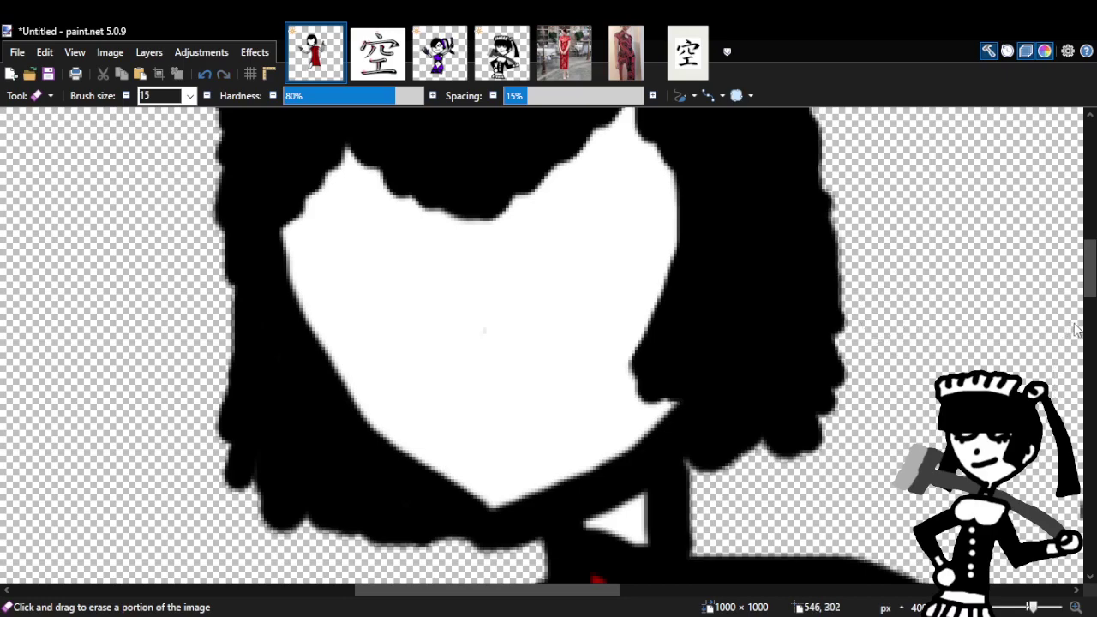
pyautogui.press('z')
pyautogui.rightClick(482, 330)
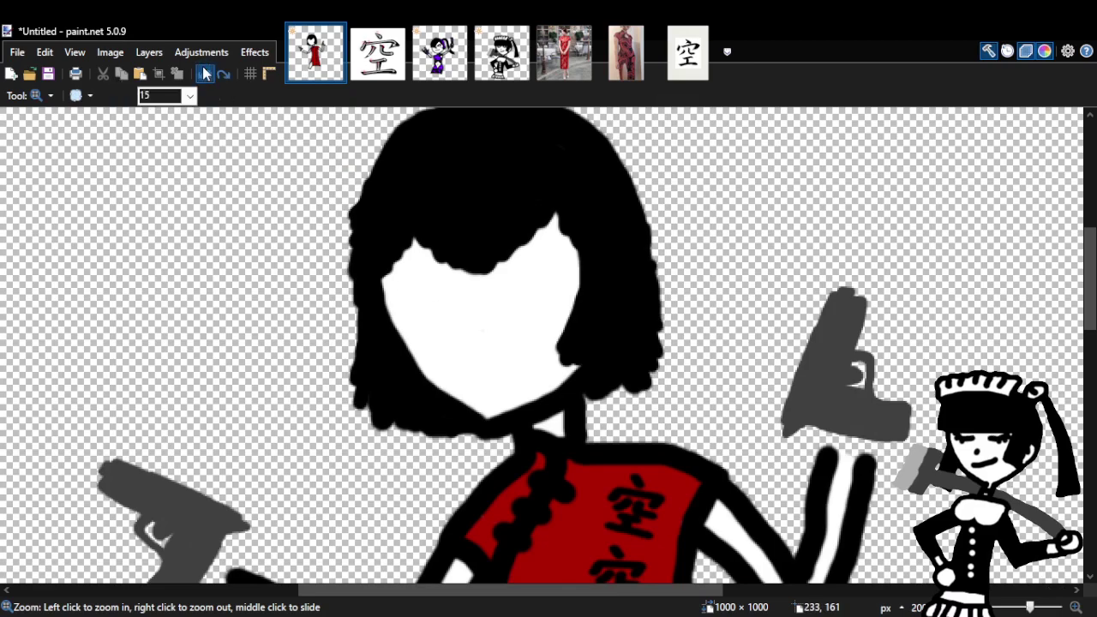
pyautogui.click(222, 75)
pyautogui.press('e')
pyautogui.hotkey('ctrl', 'z')
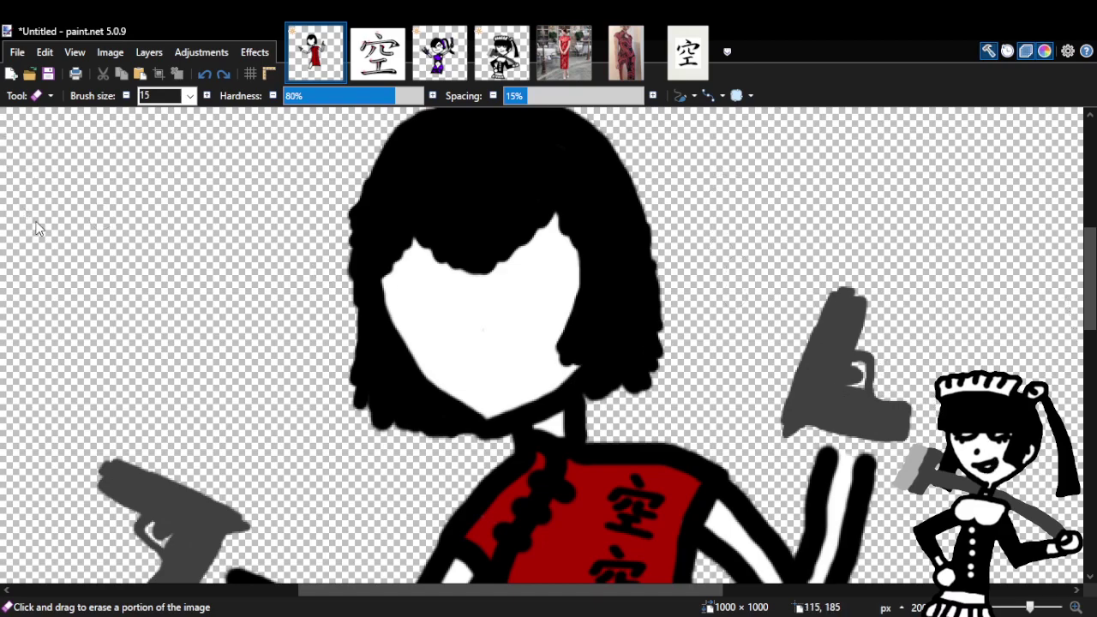
pyautogui.press('z')
pyautogui.rightClick(615, 369)
pyautogui.rightClick(615, 368)
pyautogui.click(678, 317)
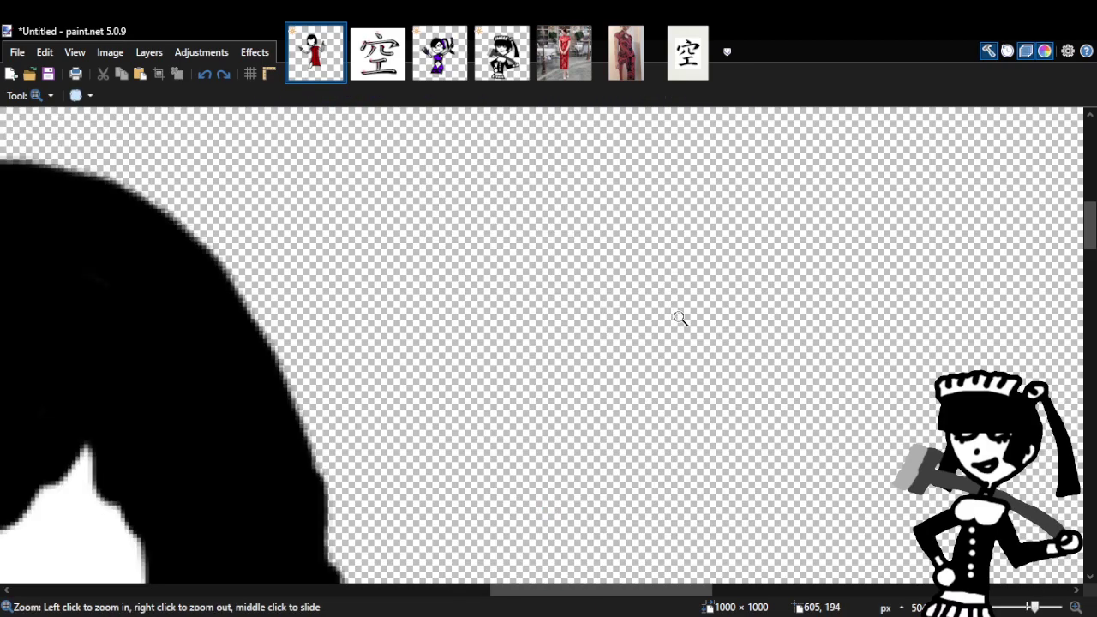
pyautogui.click(659, 299)
pyautogui.rightClick(658, 298)
pyautogui.rightClick(659, 298)
pyautogui.rightClick(657, 299)
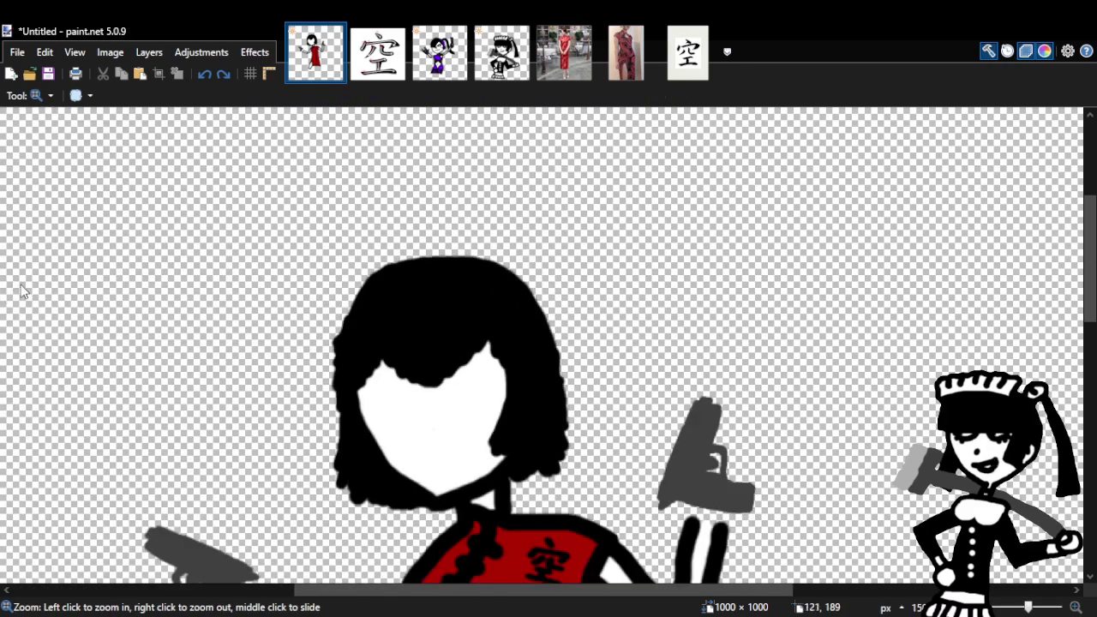
# Try a slanted black stroke above the raised pistol and a thick dark eye across the face, undoing both.
pyautogui.press('b')
pyautogui.moveTo(742, 252); pyautogui.dragTo(683, 341)
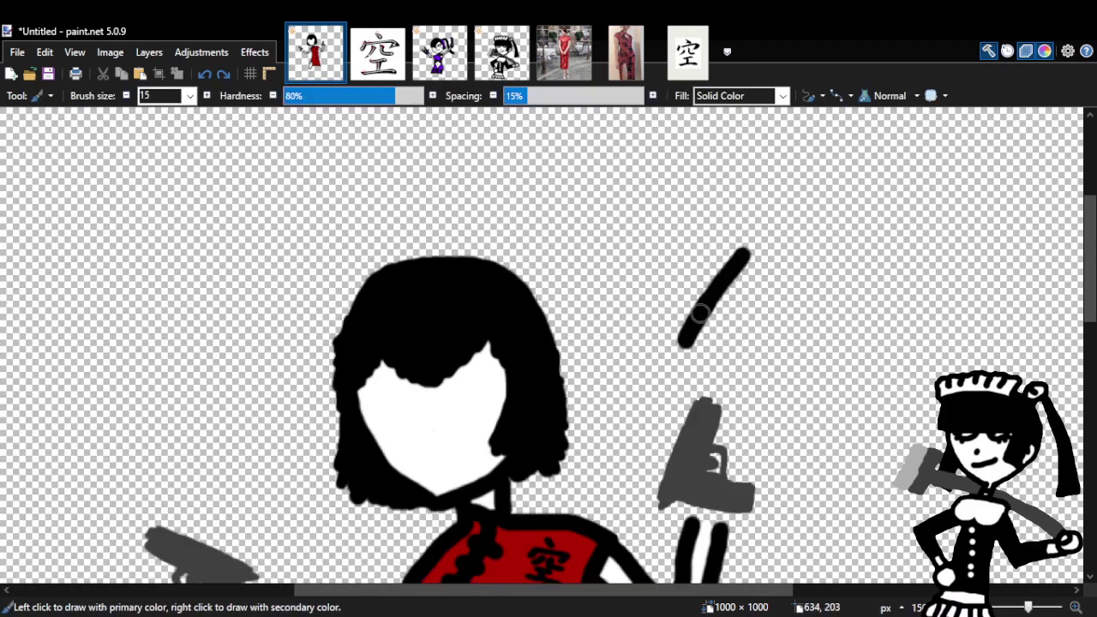
pyautogui.click(205, 74)
pyautogui.moveTo(411, 411)
pyautogui.mouseDown()
pyautogui.moveTo(446, 419)
pyautogui.moveTo(445, 389)
pyautogui.moveTo(467, 412)
pyautogui.mouseUp()
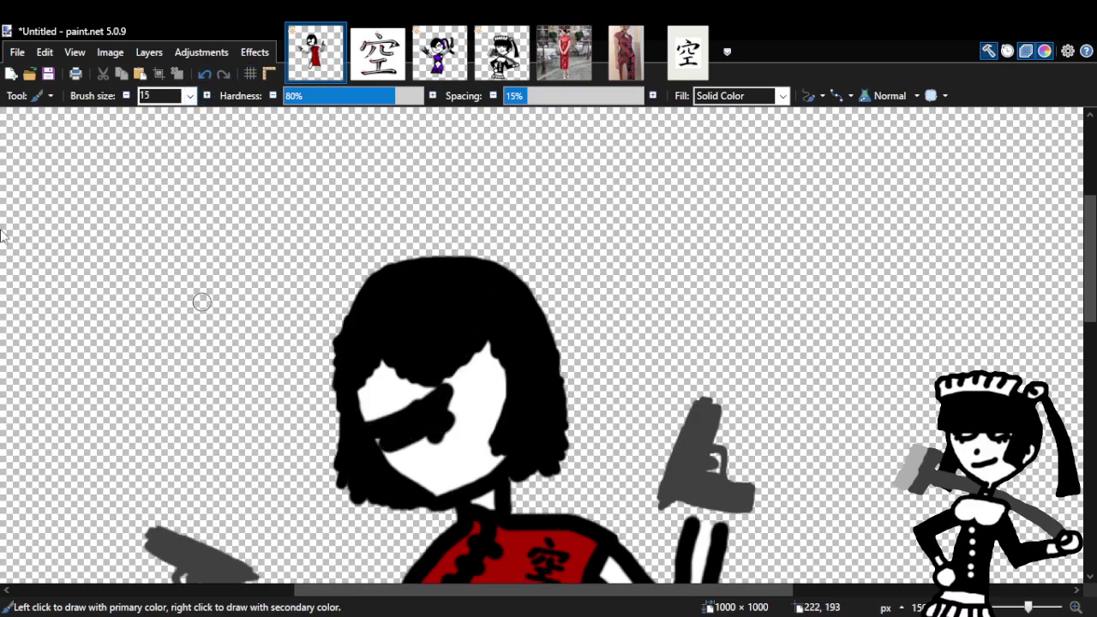
pyautogui.click(205, 75)
# Try two slanted, thick black almond-shaped eyes under the fringe and undo all of their strokes.
pyautogui.press('z')
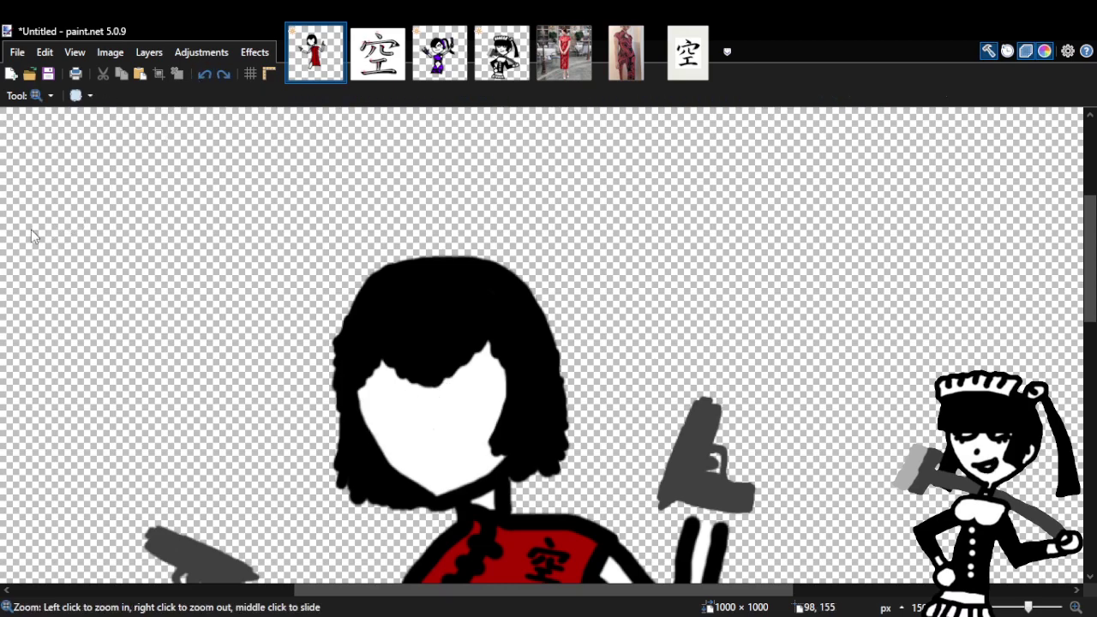
pyautogui.click(419, 398)
pyautogui.click(425, 394)
pyautogui.click(430, 392)
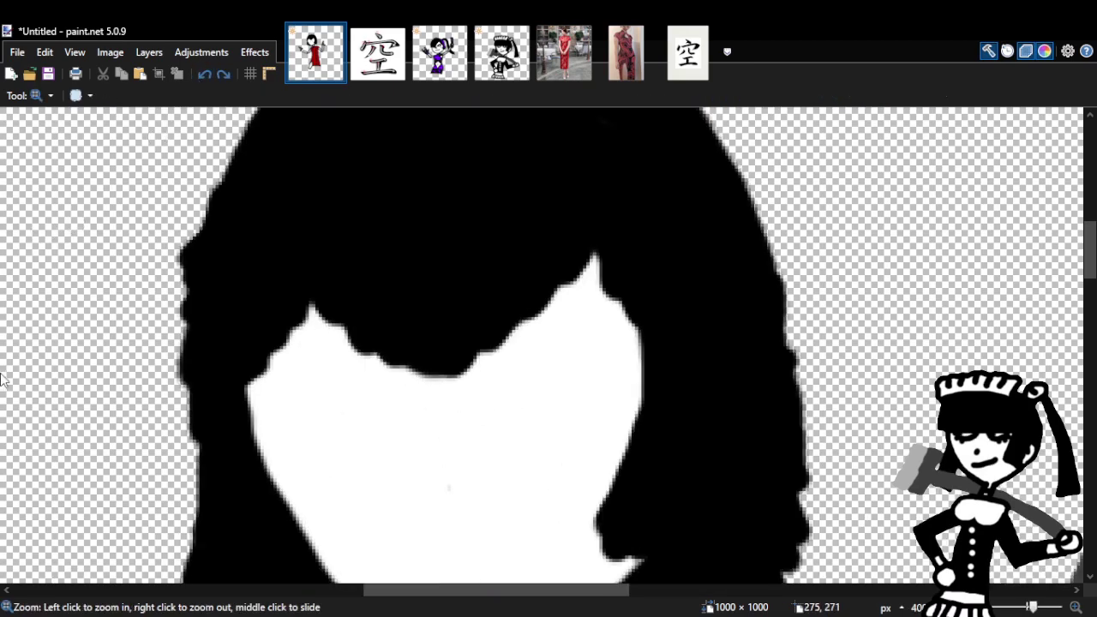
pyautogui.press('b')
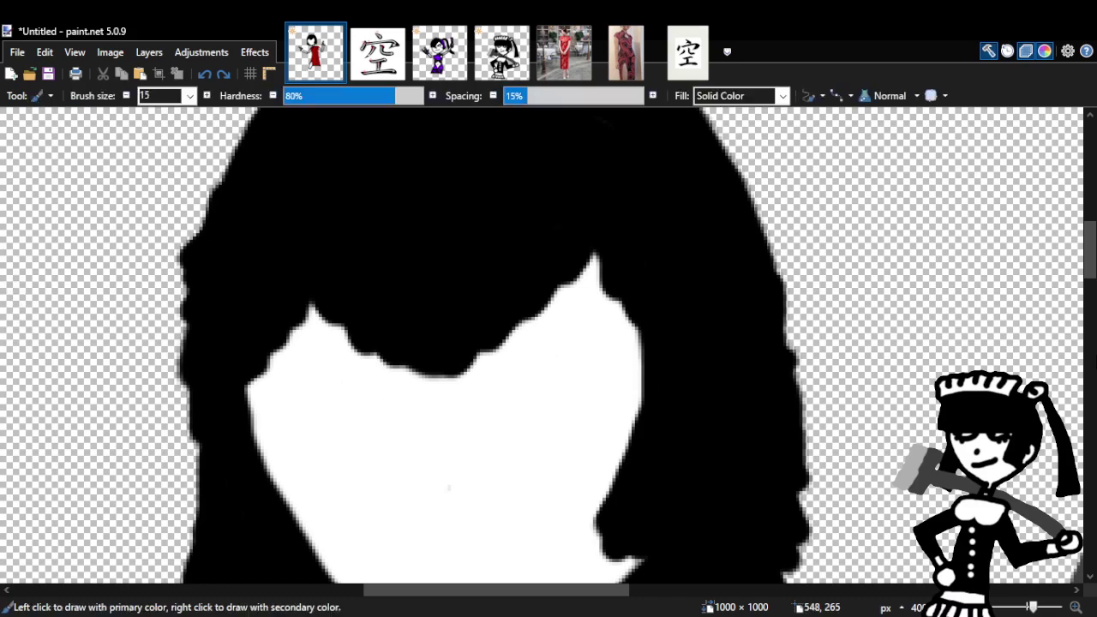
pyautogui.scroll(-3, 1091, 293)
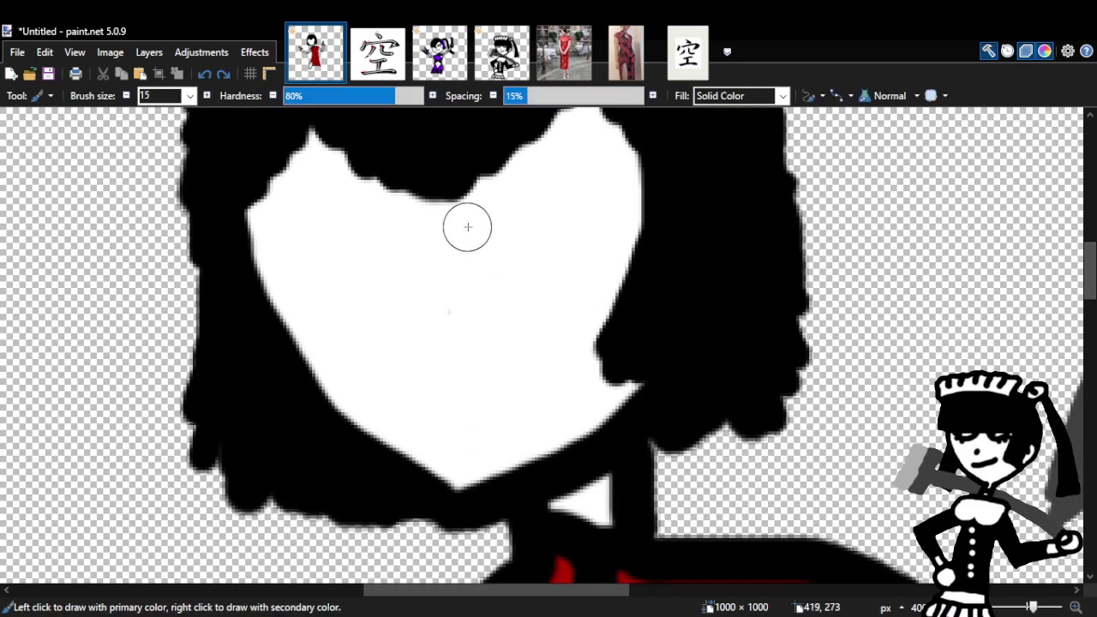
pyautogui.moveTo(473, 237)
pyautogui.mouseDown()
pyautogui.moveTo(588, 200)
pyautogui.moveTo(497, 274)
pyautogui.moveTo(471, 260)
pyautogui.moveTo(578, 246)
pyautogui.moveTo(597, 217)
pyautogui.mouseUp()
pyautogui.moveTo(368, 242)
pyautogui.mouseDown()
pyautogui.moveTo(291, 207)
pyautogui.moveTo(267, 239)
pyautogui.moveTo(362, 275)
pyautogui.moveTo(371, 244)
pyautogui.moveTo(335, 228)
pyautogui.mouseUp()
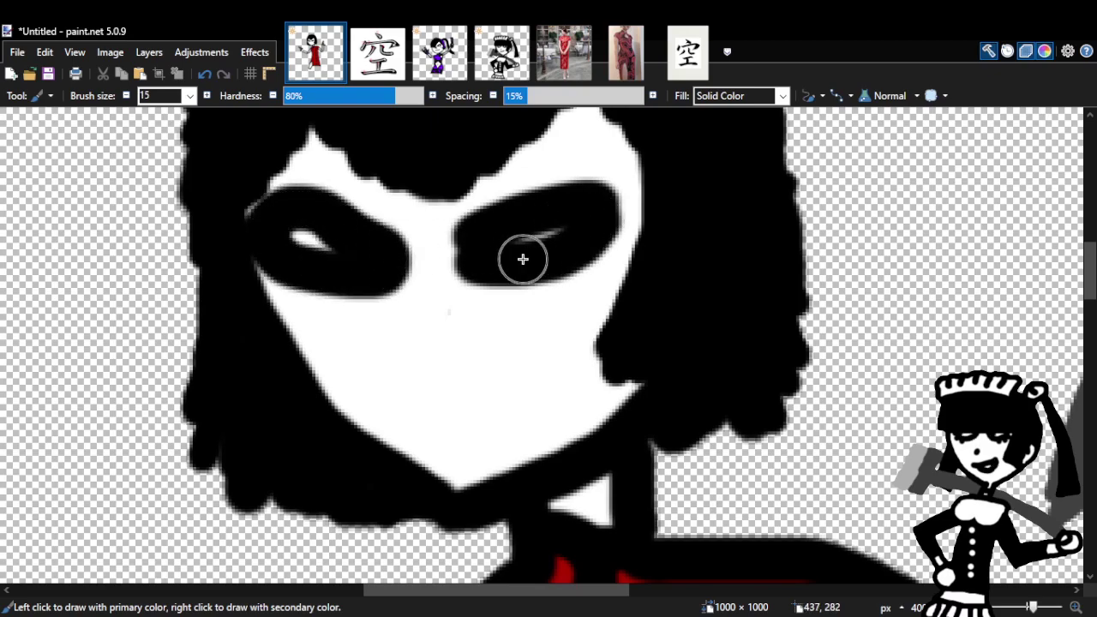
pyautogui.click(204, 74)
pyautogui.click(204, 74)
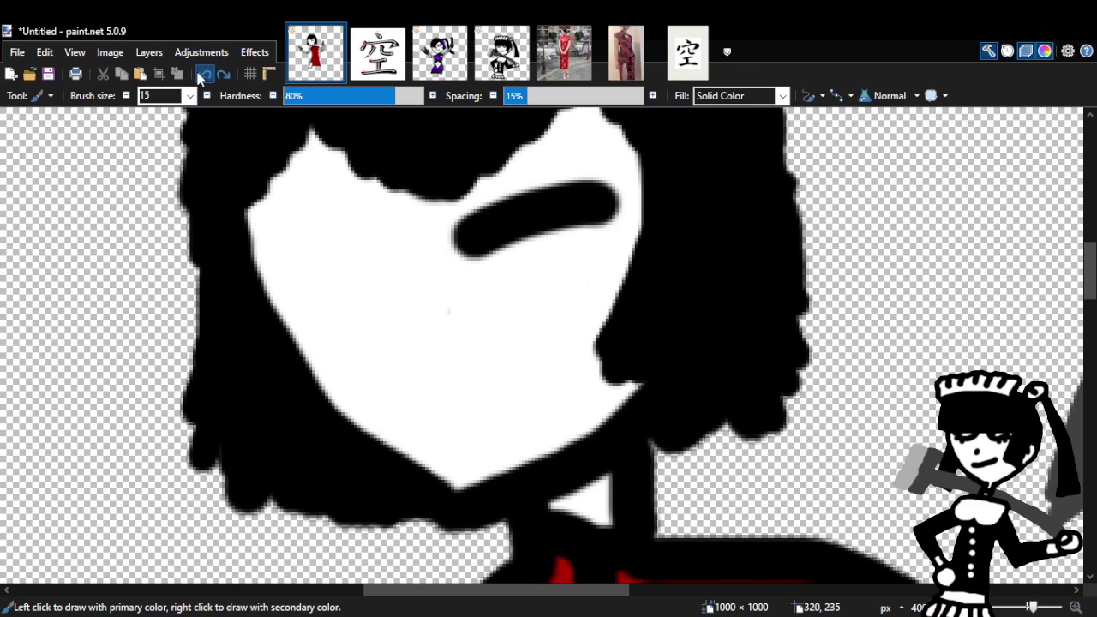
pyautogui.click(204, 74)
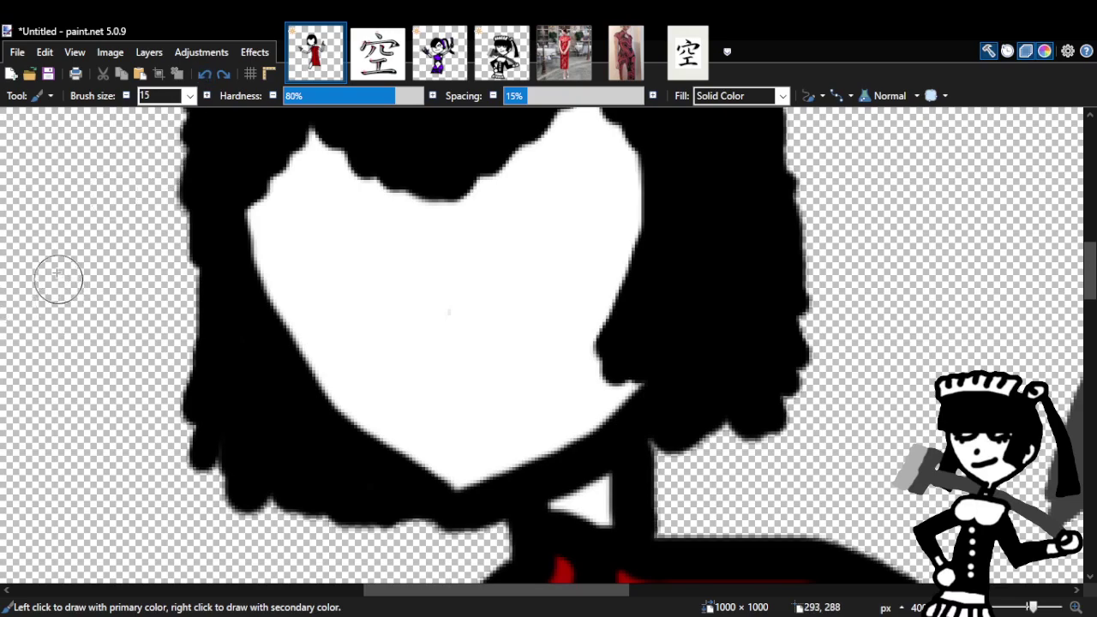
# Try a thick bright red stroke along the fringe above one eye area and undo it.
pyautogui.press('z')
pyautogui.click(489, 250)
pyautogui.moveTo(1089, 263)
pyautogui.mouseDown()
pyautogui.moveTo(1088, 250)
pyautogui.moveTo(1088, 272)
pyautogui.moveTo(1089, 262)
pyautogui.mouseUp()
pyautogui.press('b')
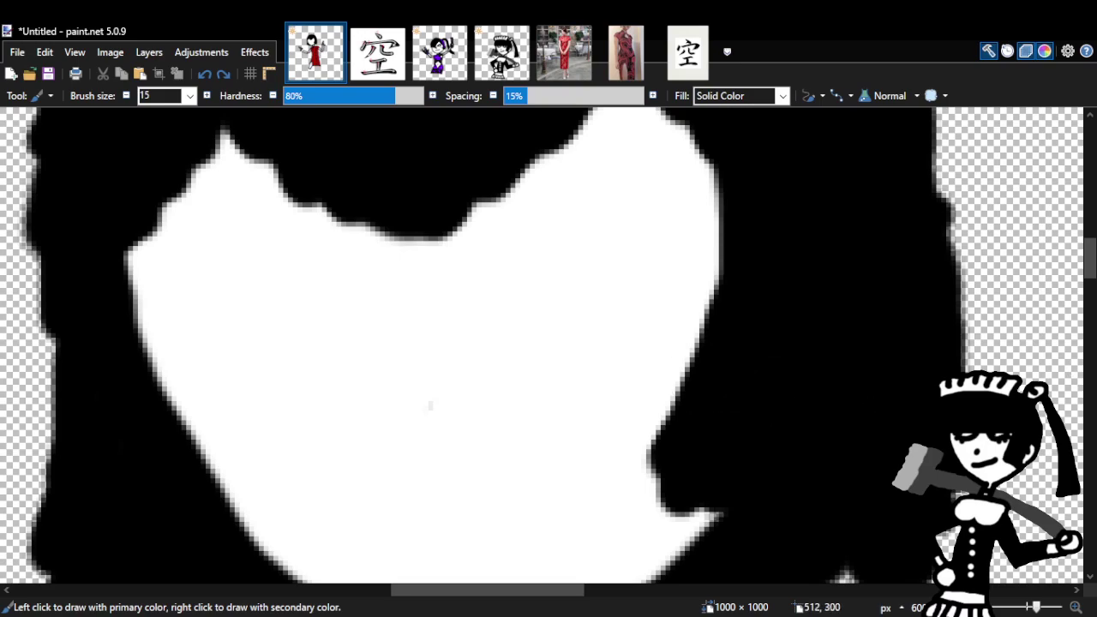
pyautogui.moveTo(179, 213)
pyautogui.mouseDown()
pyautogui.moveTo(183, 191)
pyautogui.moveTo(339, 220)
pyautogui.mouseUp()
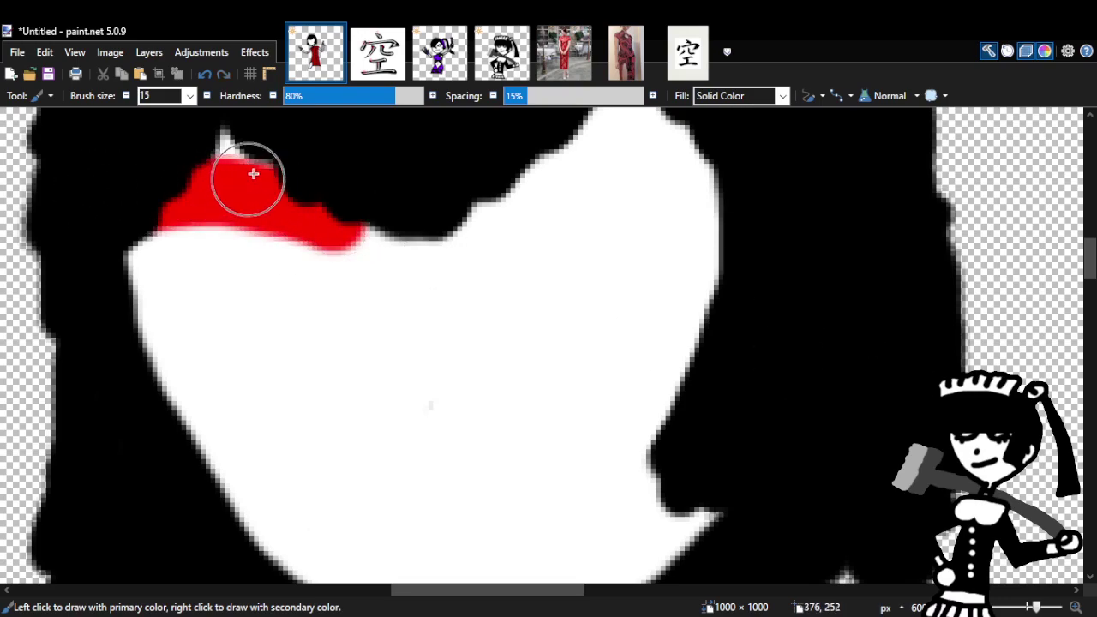
pyautogui.click(204, 74)
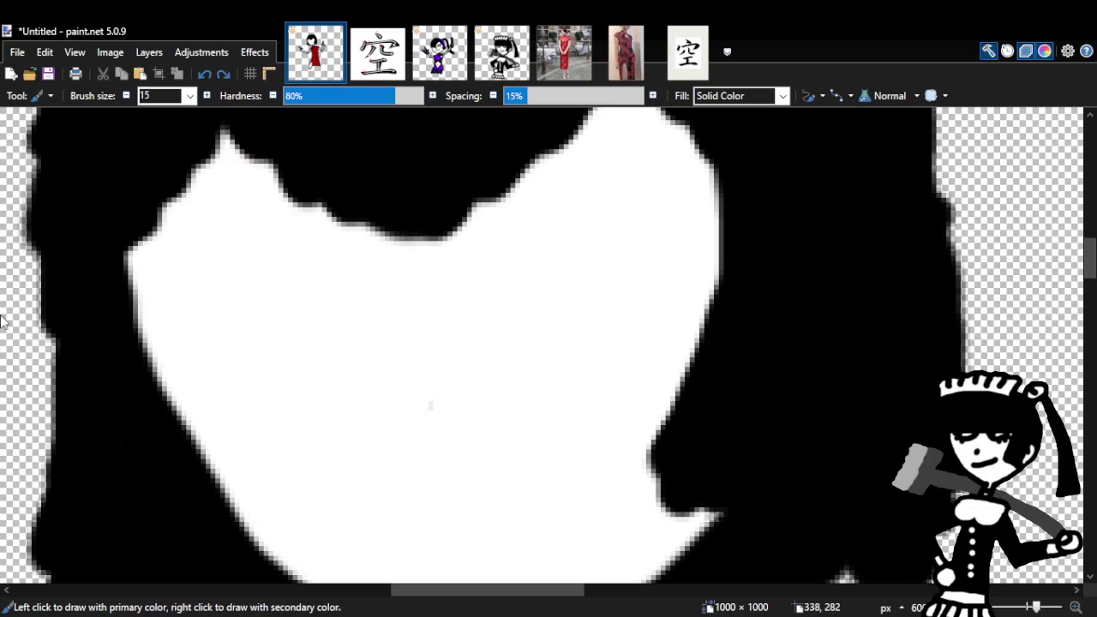
# Sample the dark red of the dress as the primary drawing colour.
pyautogui.scroll(-5, 5, 311)
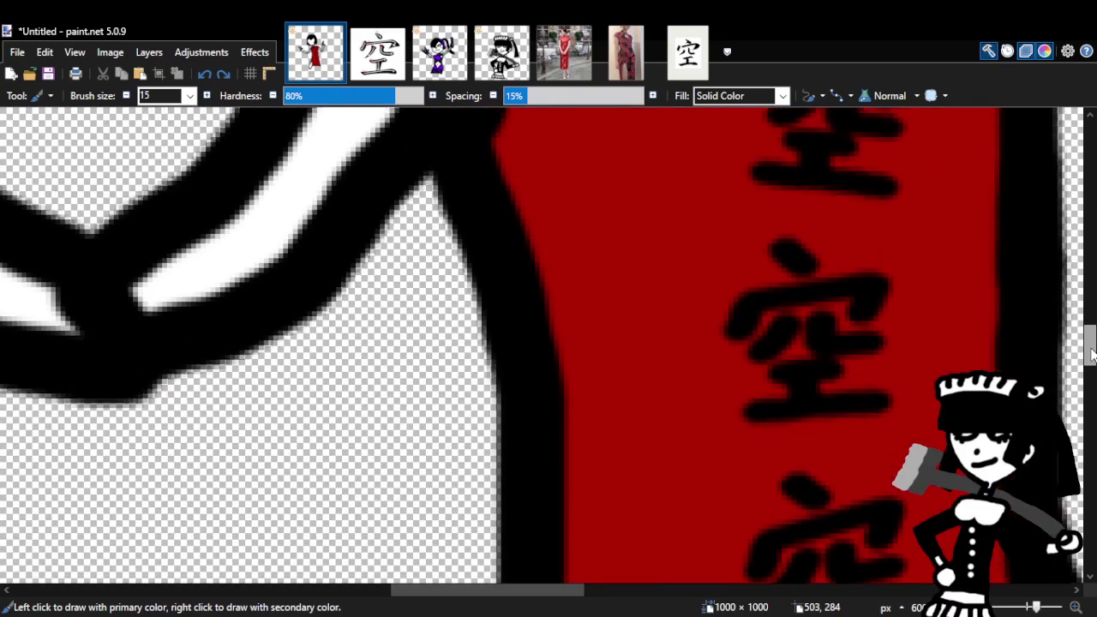
pyautogui.press('p')
pyautogui.press('k')
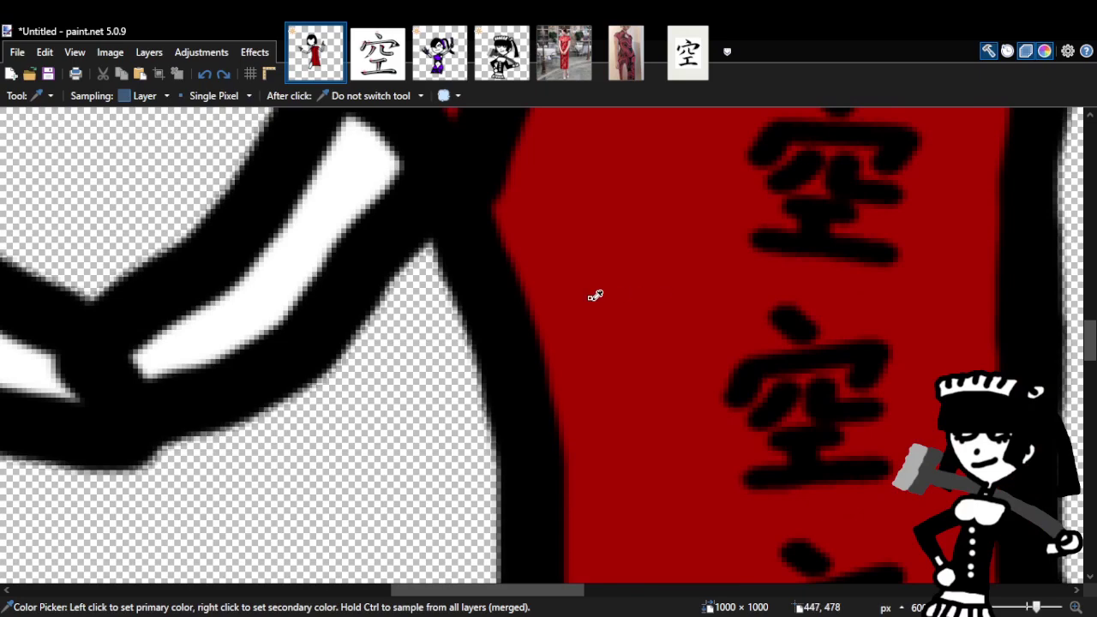
pyautogui.scroll(5, 3, 269)
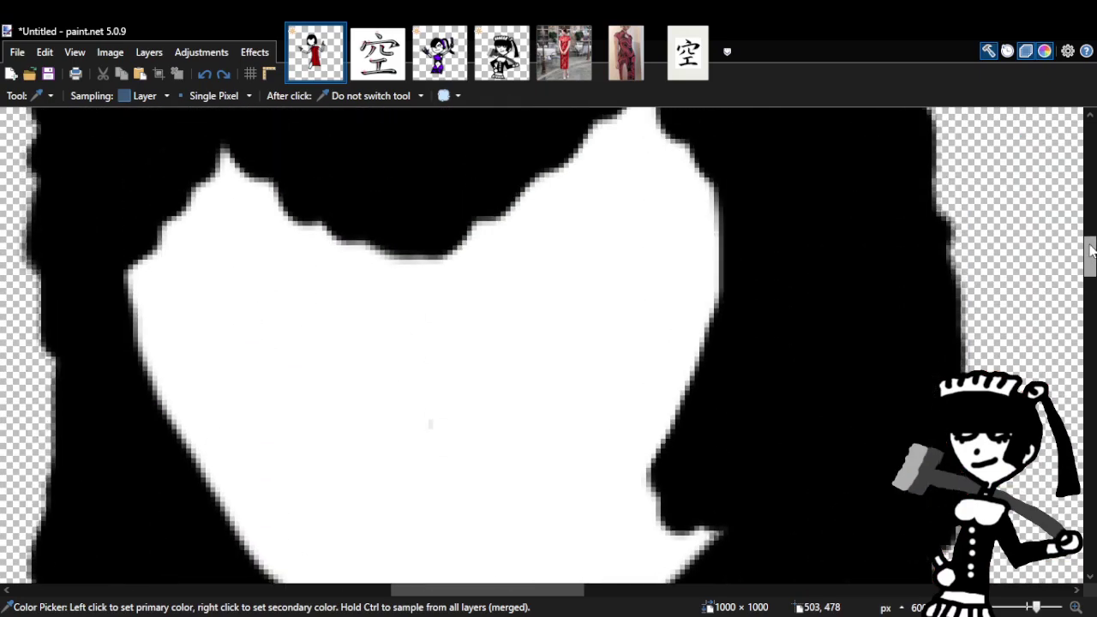
# Try two horizontal dark red bands across the face, joined under the middle of the fringe, and undo both.
pyautogui.press('b')
pyautogui.moveTo(144, 352)
pyautogui.mouseDown()
pyautogui.moveTo(328, 353)
pyautogui.moveTo(380, 346)
pyautogui.moveTo(408, 327)
pyautogui.moveTo(604, 343)
pyautogui.moveTo(724, 321)
pyautogui.mouseUp()
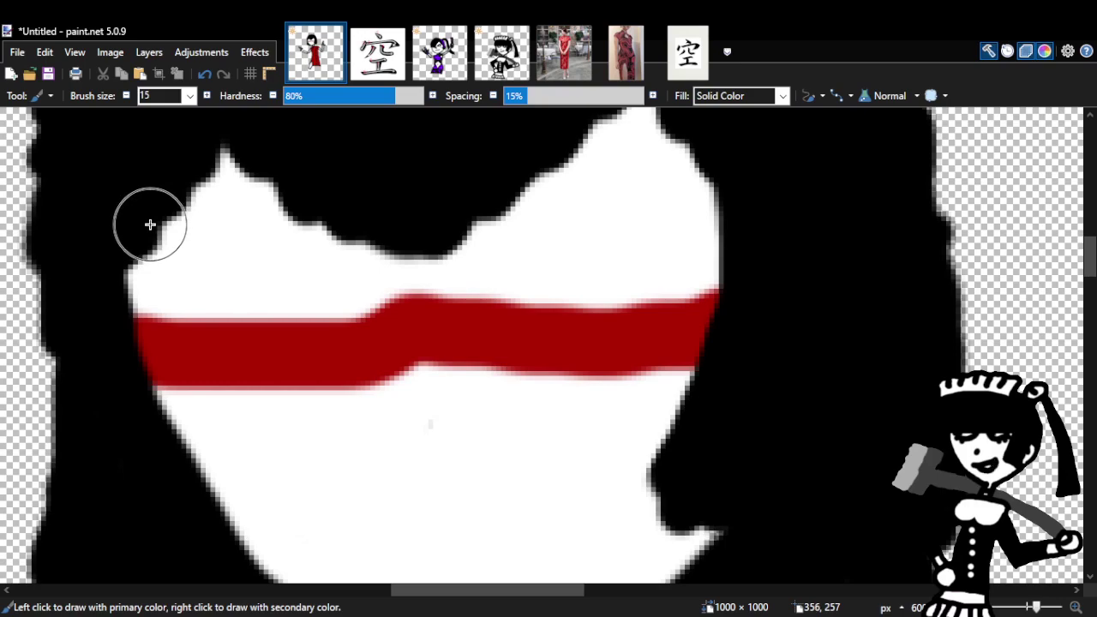
pyautogui.moveTo(149, 224)
pyautogui.mouseDown()
pyautogui.moveTo(394, 219)
pyautogui.moveTo(418, 232)
pyautogui.moveTo(416, 274)
pyautogui.moveTo(416, 241)
pyautogui.moveTo(458, 216)
pyautogui.moveTo(548, 200)
pyautogui.moveTo(713, 208)
pyautogui.mouseUp()
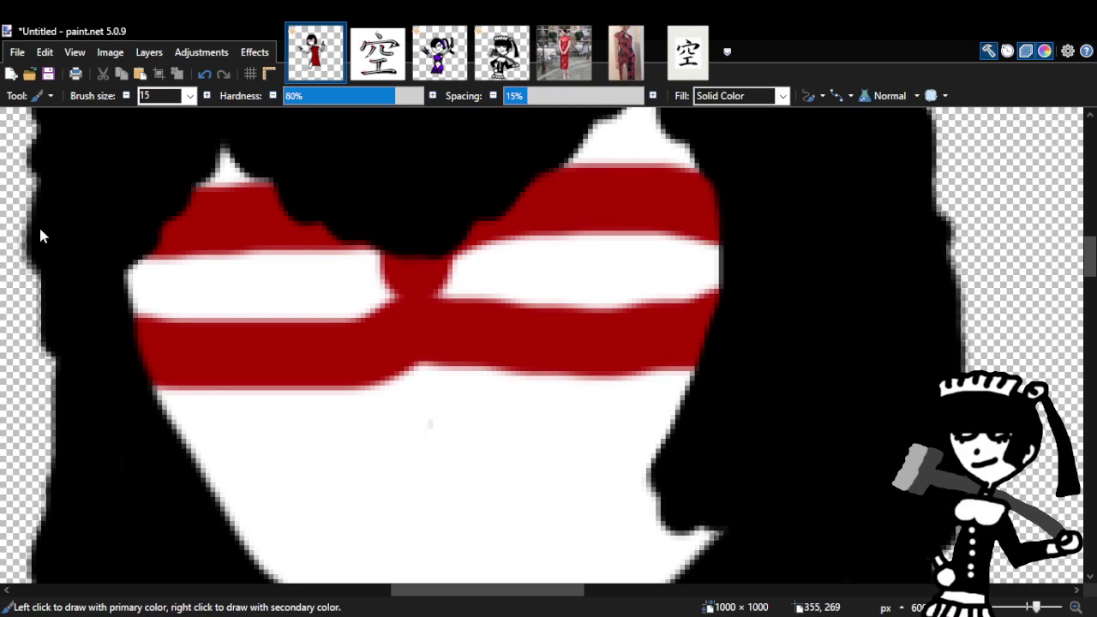
pyautogui.press('z')
pyautogui.rightClick(625, 311)
pyautogui.rightClick(625, 311)
pyautogui.rightClick(642, 343)
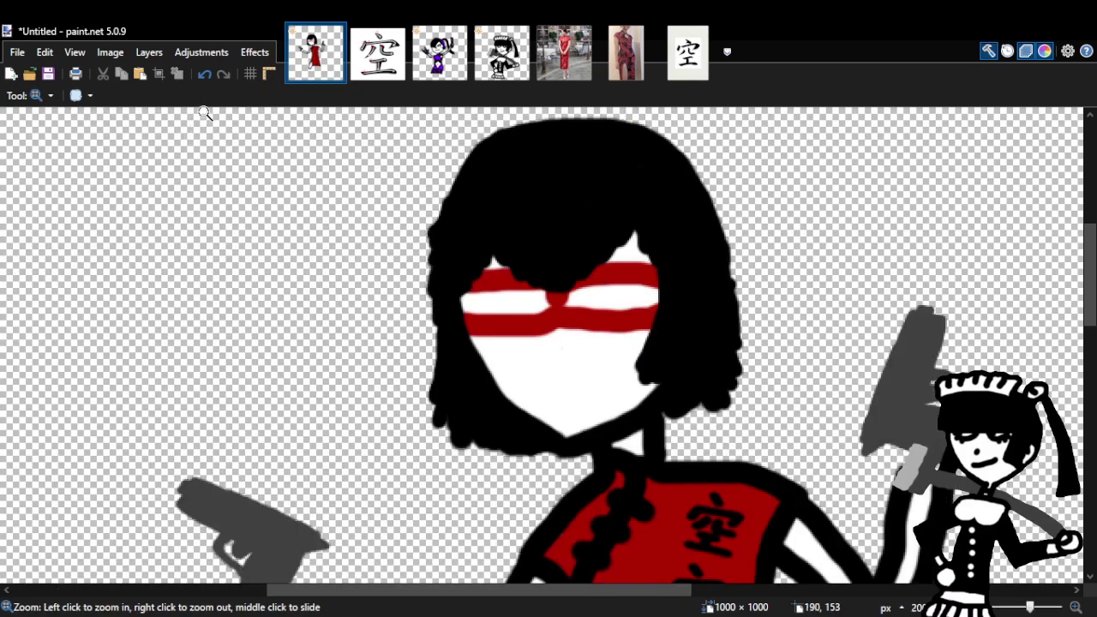
pyautogui.click(204, 75)
pyautogui.click(204, 75)
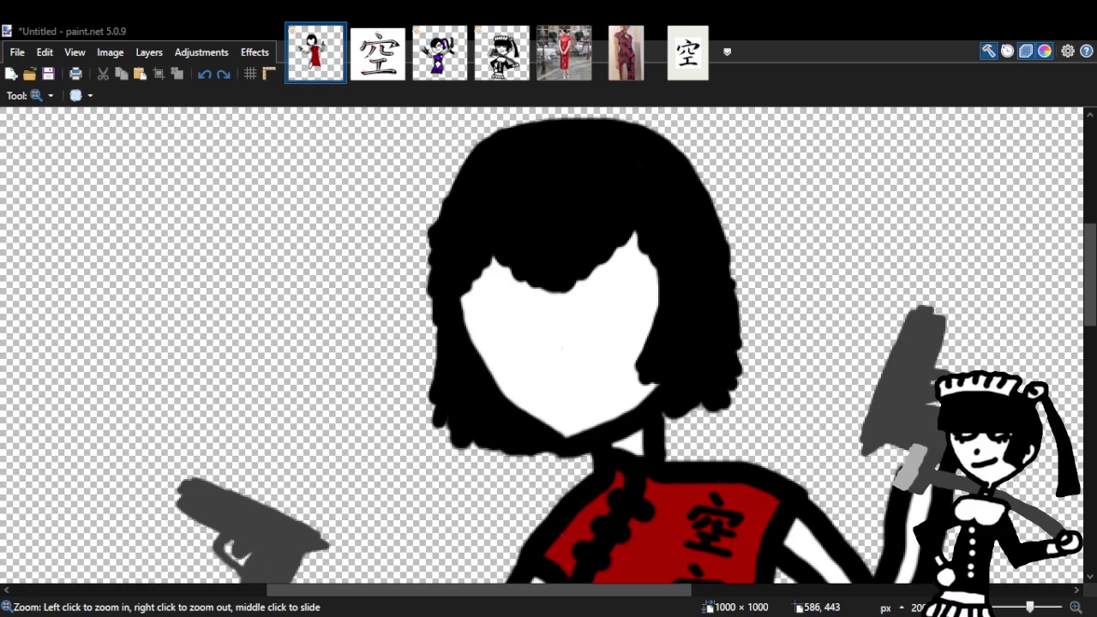
# Paint two upward-curving dark red strokes at eye height, one on each side of the face.
pyautogui.click(630, 305)
pyautogui.click(630, 305)
pyautogui.click(630, 306)
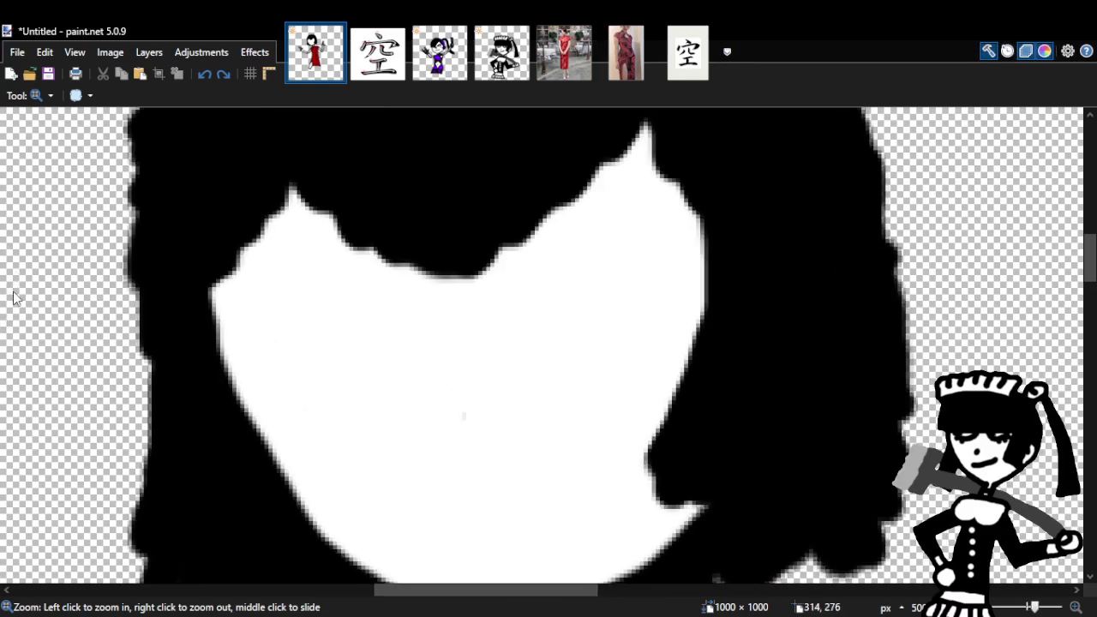
pyautogui.press('b')
pyautogui.moveTo(220, 323)
pyautogui.mouseDown()
pyautogui.moveTo(262, 362)
pyautogui.moveTo(309, 362)
pyautogui.moveTo(346, 357)
pyautogui.moveTo(385, 325)
pyautogui.moveTo(413, 327)
pyautogui.mouseUp()
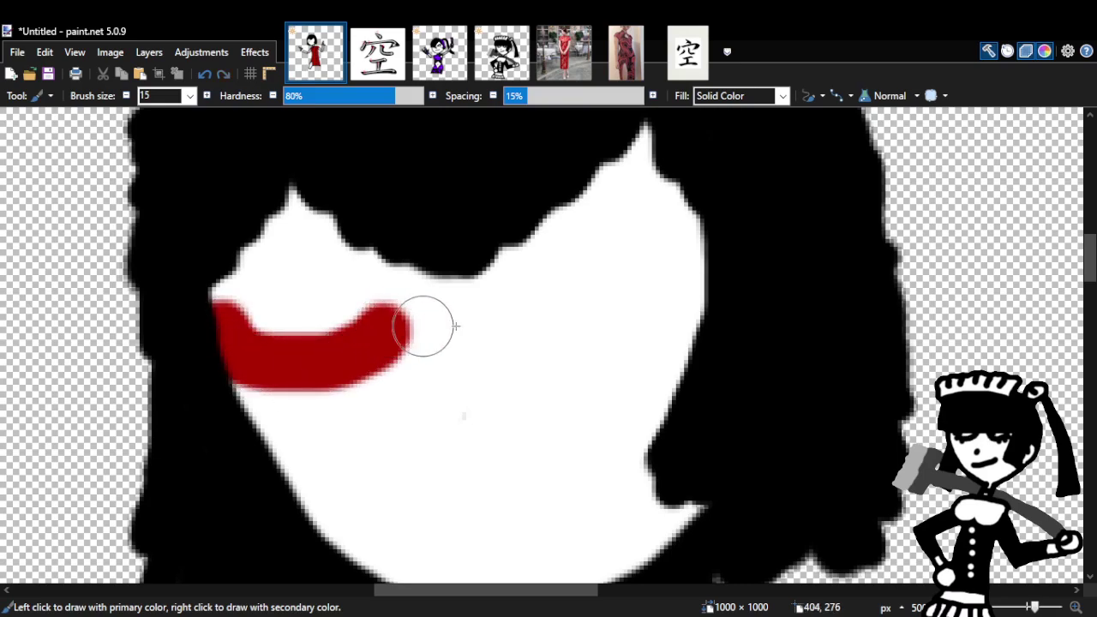
pyautogui.click(508, 333)
pyautogui.moveTo(508, 333)
pyautogui.mouseDown()
pyautogui.moveTo(556, 356)
pyautogui.moveTo(602, 354)
pyautogui.moveTo(647, 341)
pyautogui.moveTo(688, 300)
pyautogui.mouseUp()
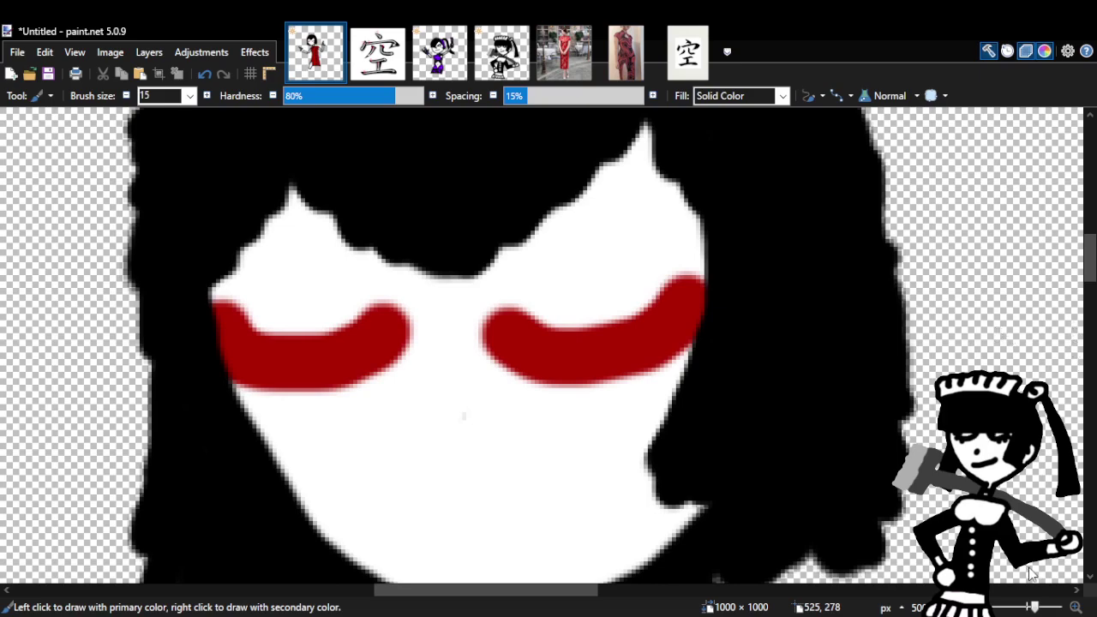
# Try thick black upper rims with a bridge above the red eye strokes, and undo them while keeping both red strokes.
pyautogui.moveTo(399, 304)
pyautogui.mouseDown()
pyautogui.moveTo(478, 321)
pyautogui.moveTo(514, 268)
pyautogui.moveTo(632, 246)
pyautogui.moveTo(703, 275)
pyautogui.mouseUp()
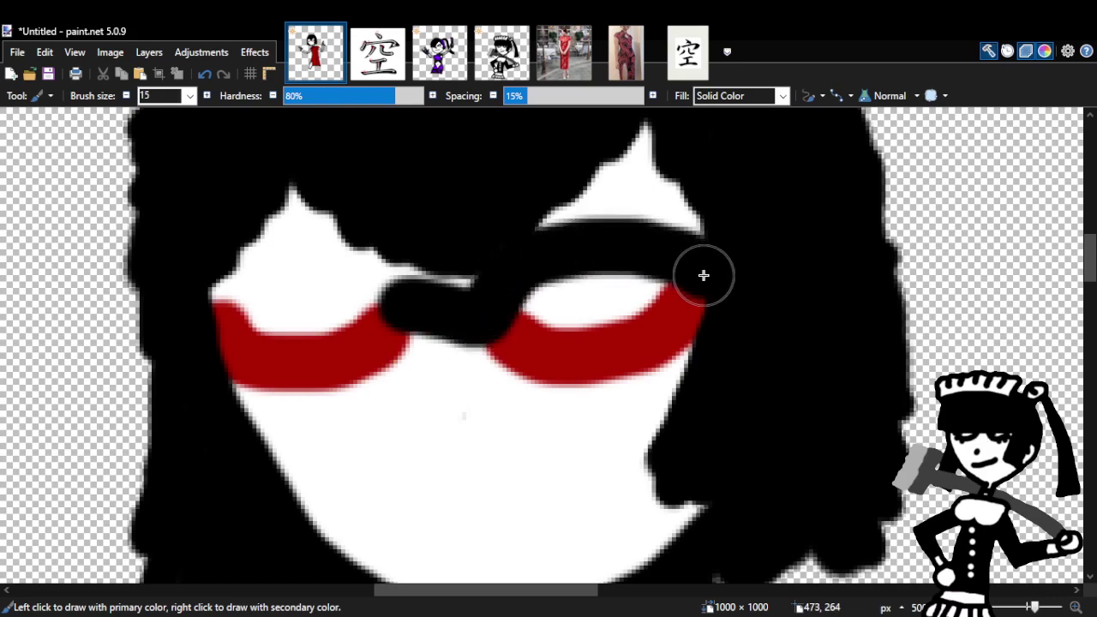
pyautogui.moveTo(392, 294)
pyautogui.mouseDown()
pyautogui.moveTo(330, 256)
pyautogui.moveTo(225, 298)
pyautogui.mouseUp()
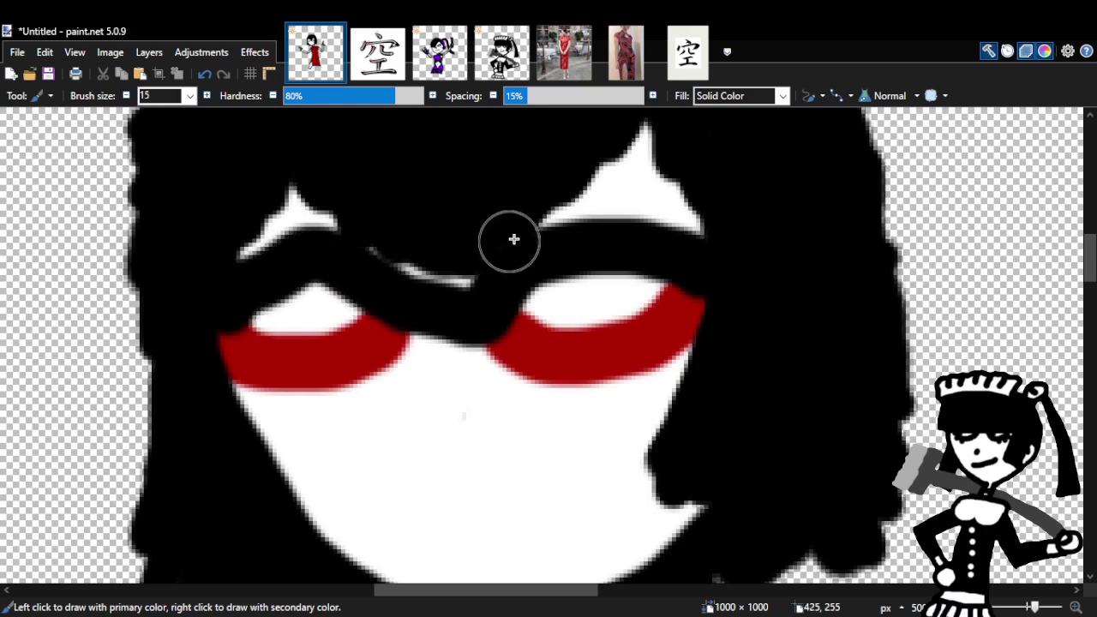
pyautogui.click(206, 74)
pyautogui.click(205, 74)
pyautogui.click(205, 75)
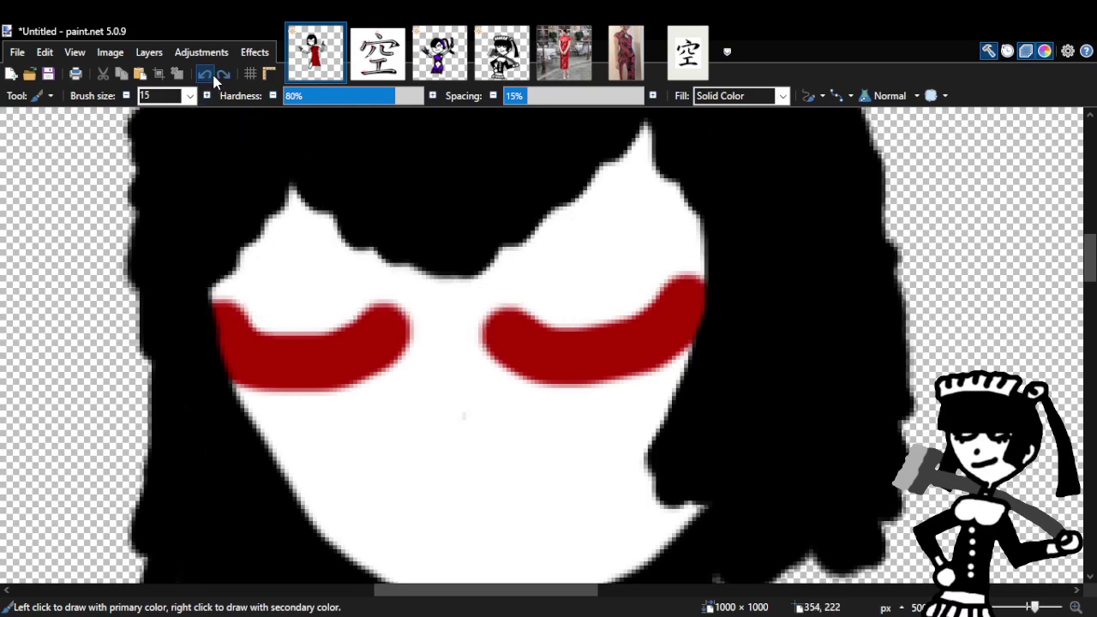
pyautogui.click(205, 74)
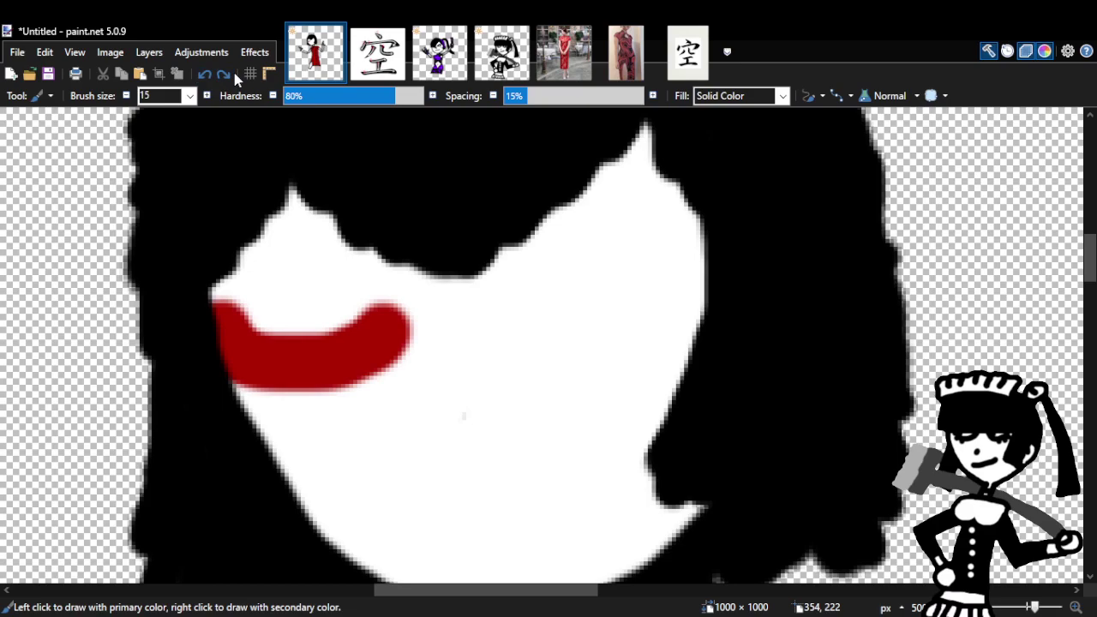
pyautogui.click(228, 77)
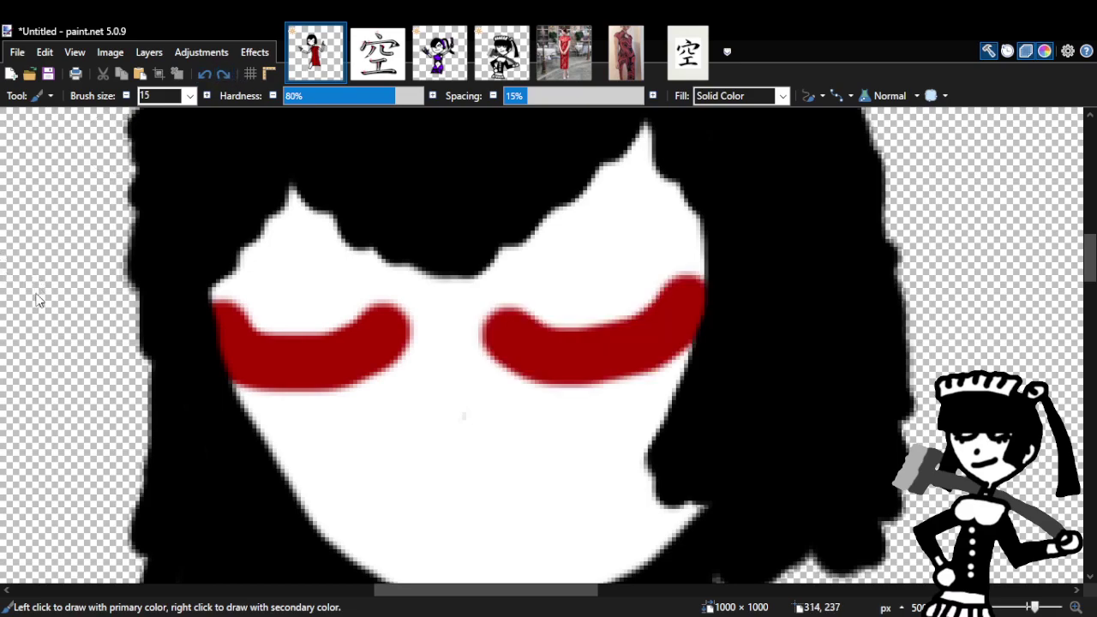
# Resample the dark red and join the two curved eye strokes with a bridge across the middle of the face.
pyautogui.press('k')
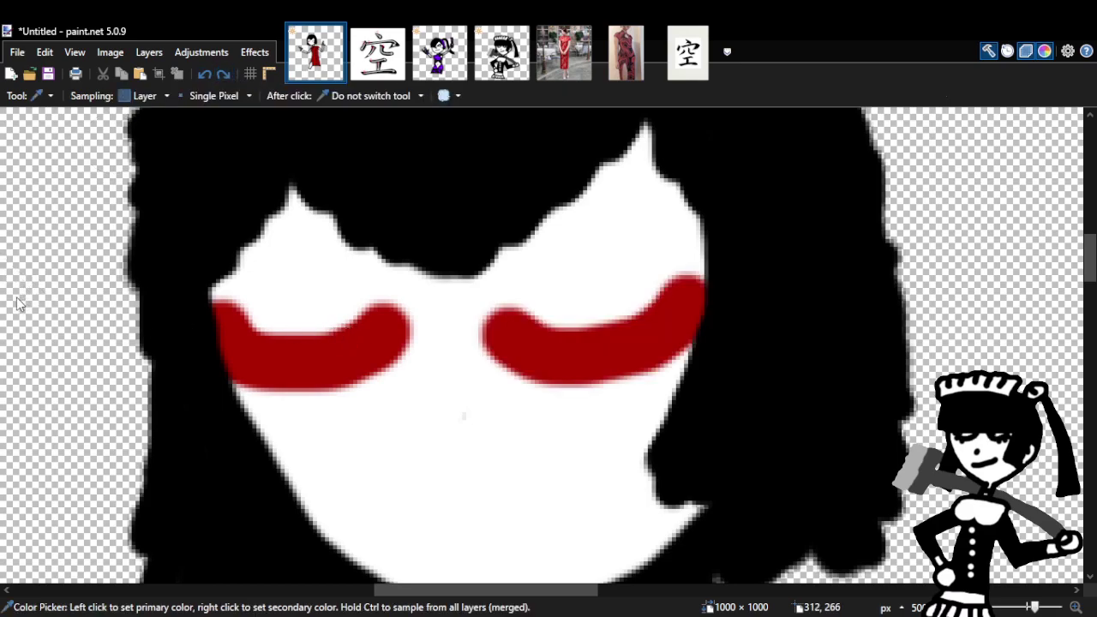
pyautogui.press('p')
pyautogui.press('b')
pyautogui.moveTo(420, 303); pyautogui.dragTo(592, 320)
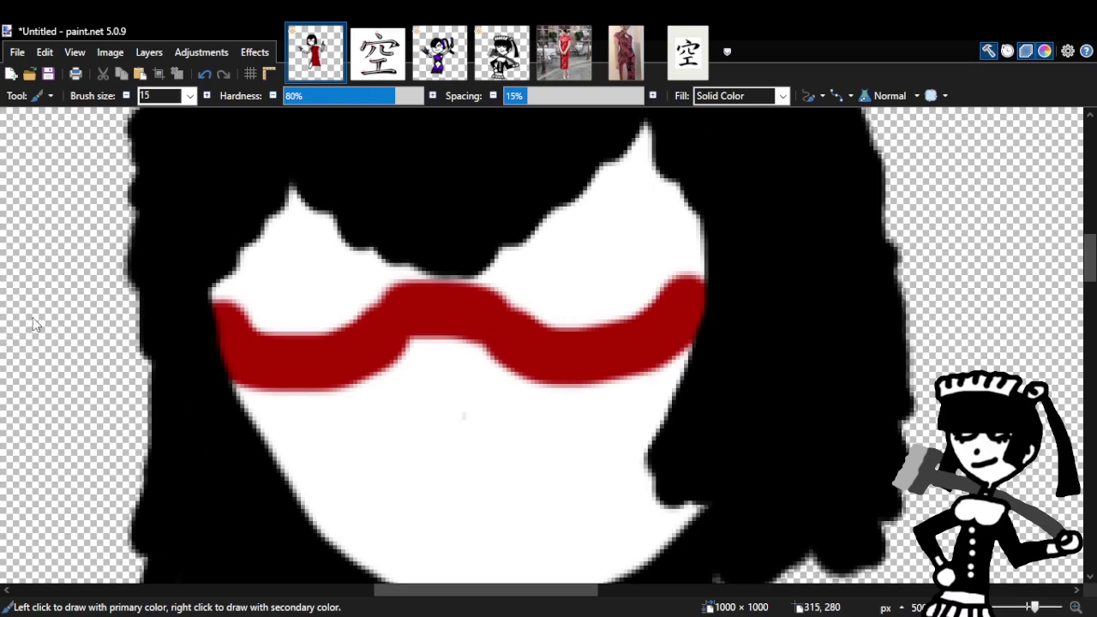
# Undo the whole wavy dark red line across the face.
pyautogui.press('z')
pyautogui.rightClick(717, 296)
pyautogui.rightClick(717, 297)
pyautogui.rightClick(723, 299)
pyautogui.rightClick(766, 302)
pyautogui.click(783, 306)
pyautogui.click(736, 294)
pyautogui.click(685, 282)
pyautogui.click(563, 262)
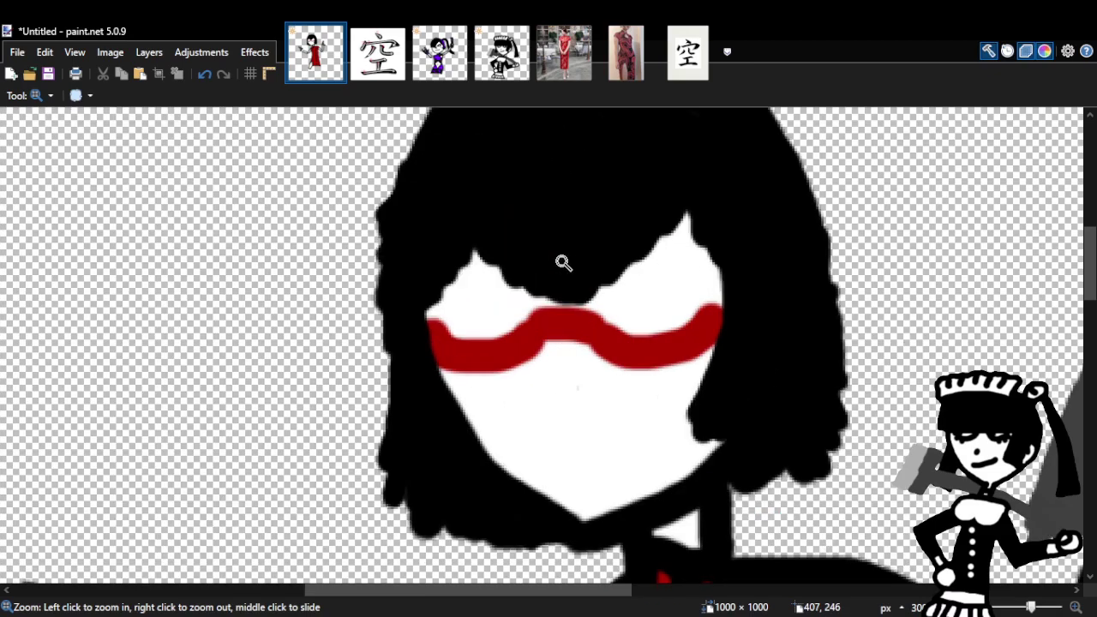
pyautogui.click(562, 263)
pyautogui.click(563, 263)
pyautogui.click(719, 318)
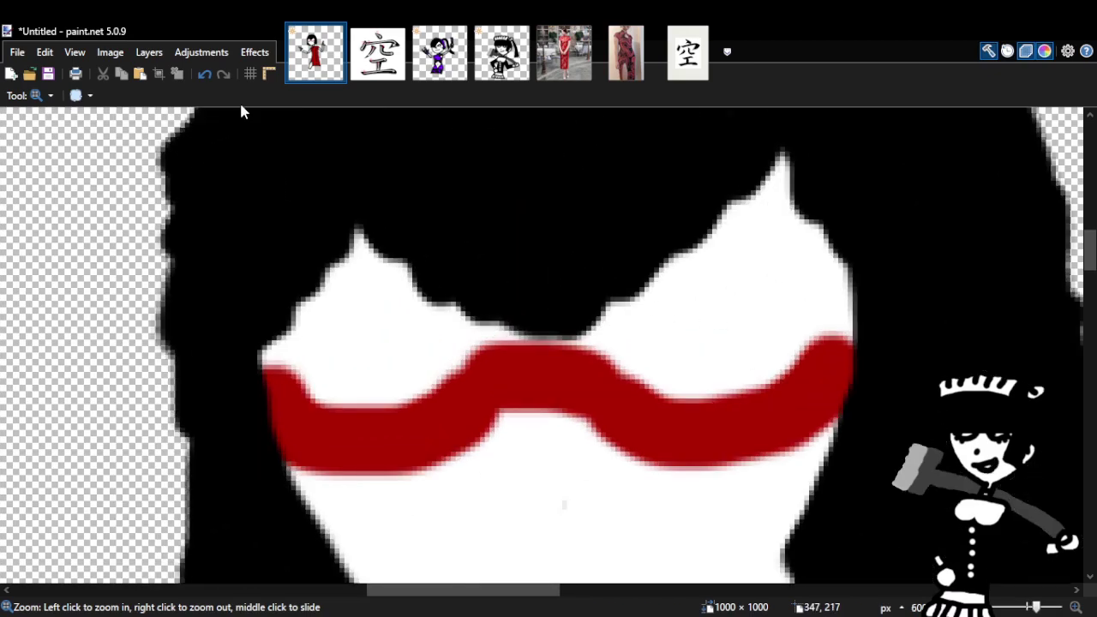
pyautogui.click(204, 75)
pyautogui.click(205, 75)
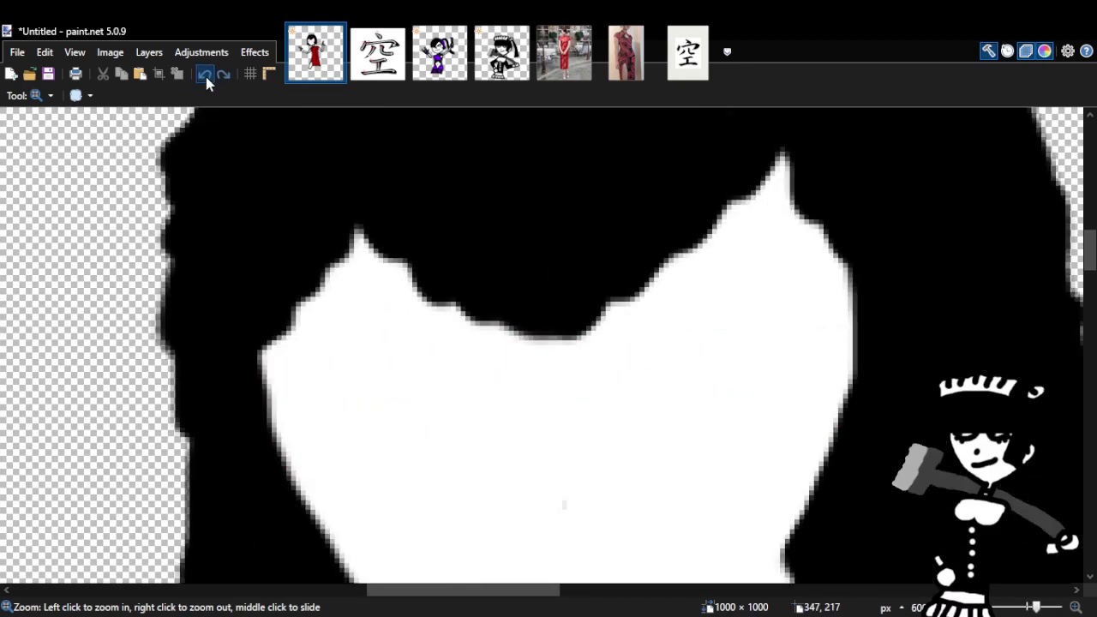
# Try two large solid dark red round eyes under the fringe, undo both, and switch to the Eraser.
pyautogui.press('b')
pyautogui.moveTo(334, 317)
pyautogui.mouseDown()
pyautogui.moveTo(317, 386)
pyautogui.moveTo(399, 314)
pyautogui.moveTo(408, 387)
pyautogui.moveTo(289, 385)
pyautogui.moveTo(317, 326)
pyautogui.moveTo(427, 327)
pyautogui.mouseUp()
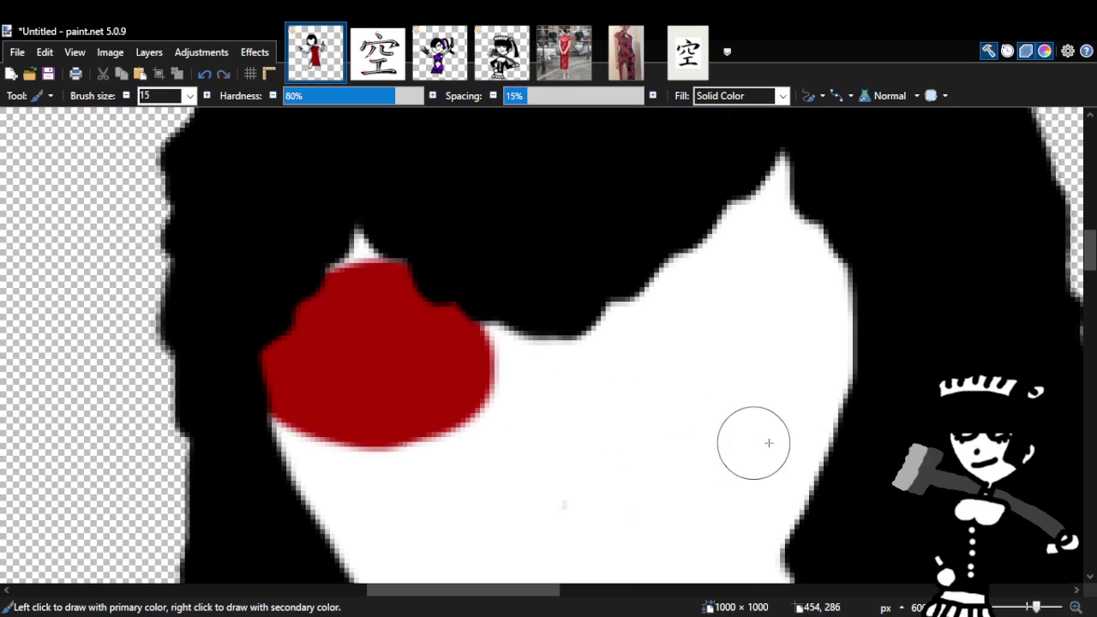
pyautogui.moveTo(655, 321)
pyautogui.mouseDown()
pyautogui.moveTo(612, 392)
pyautogui.moveTo(762, 336)
pyautogui.moveTo(734, 385)
pyautogui.moveTo(727, 367)
pyautogui.mouseUp()
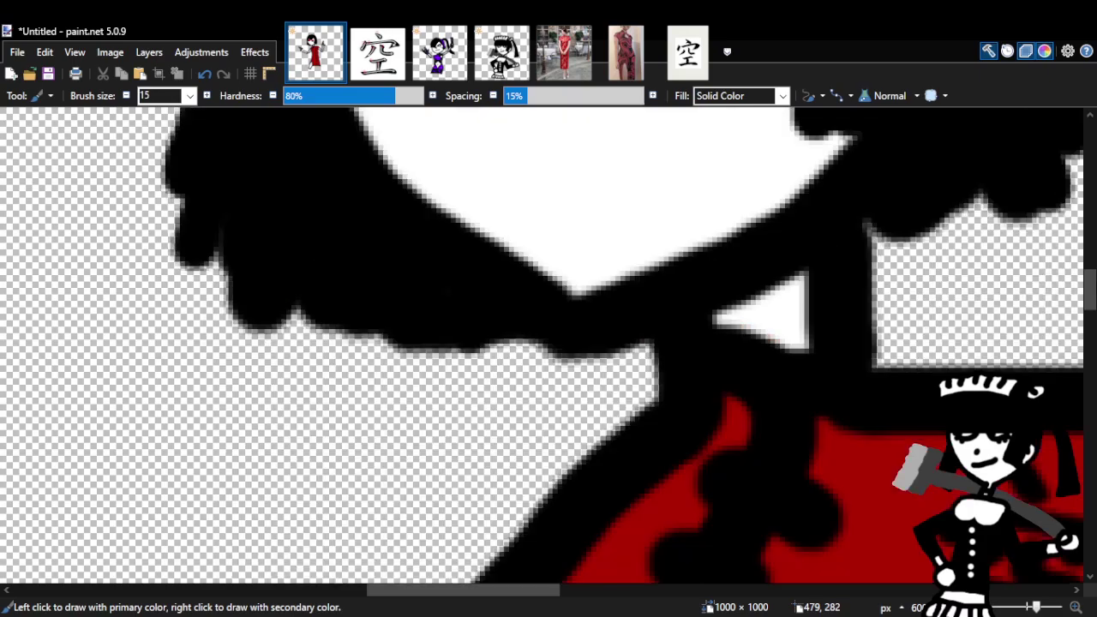
pyautogui.click(1088, 291)
pyautogui.press('z')
pyautogui.rightClick(698, 213)
pyautogui.rightClick(717, 223)
pyautogui.rightClick(717, 222)
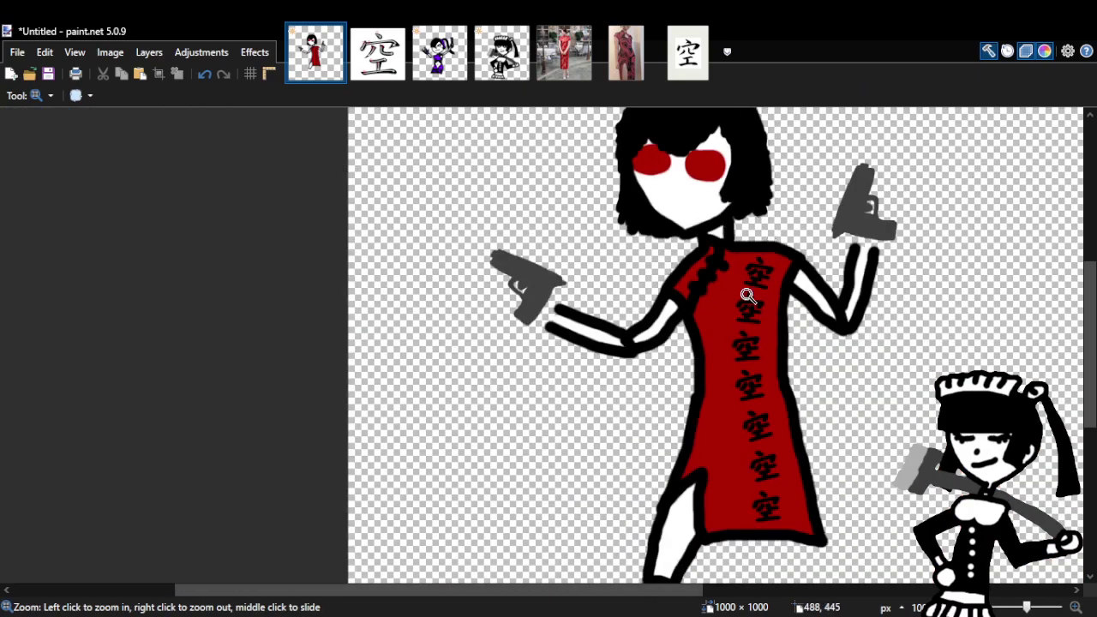
pyautogui.click(780, 183)
pyautogui.click(675, 162)
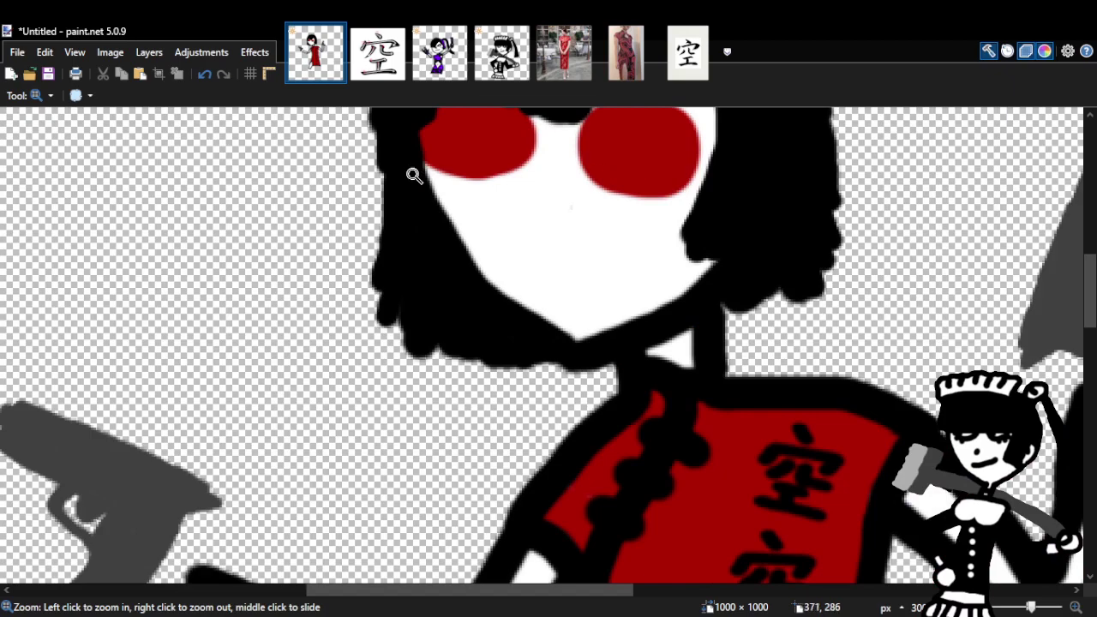
pyautogui.click(204, 74)
pyautogui.click(204, 74)
pyautogui.click(223, 74)
pyautogui.press('e')
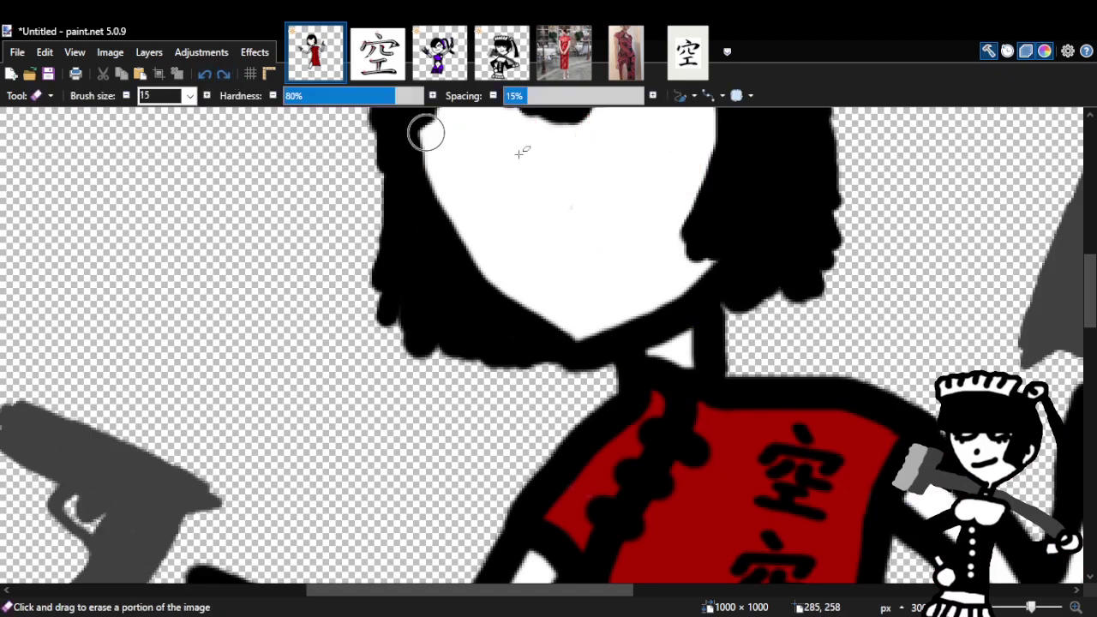
# Try thick black rings as the outlines of both eyes under the fringe, undoing the first stroke before redrawing.
pyautogui.scroll(2, 1081, 291)
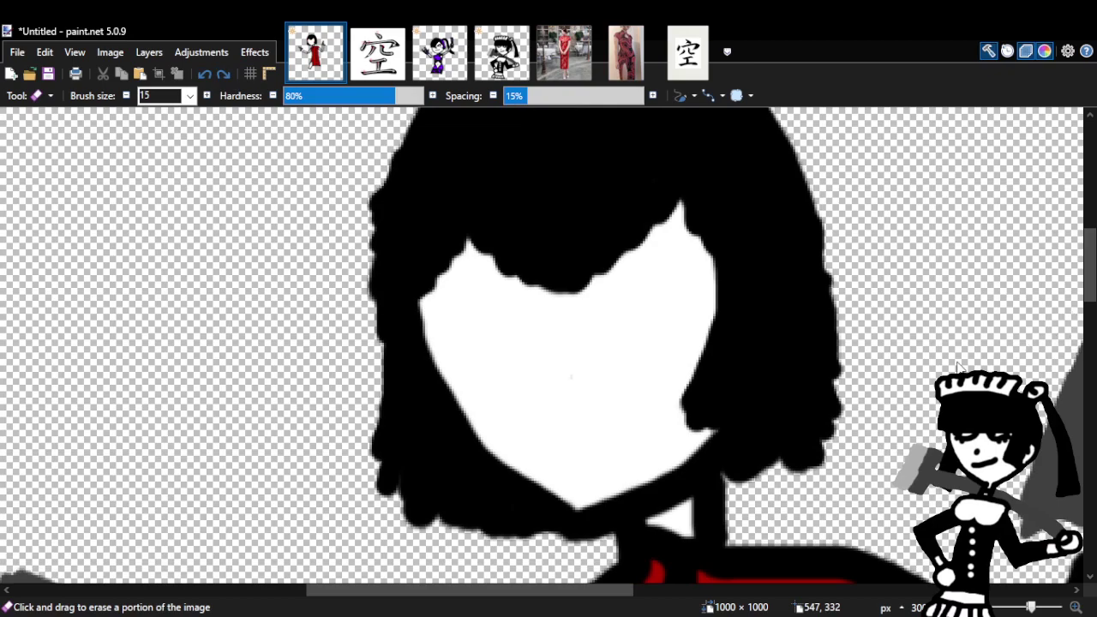
pyautogui.press('z')
pyautogui.click(548, 321)
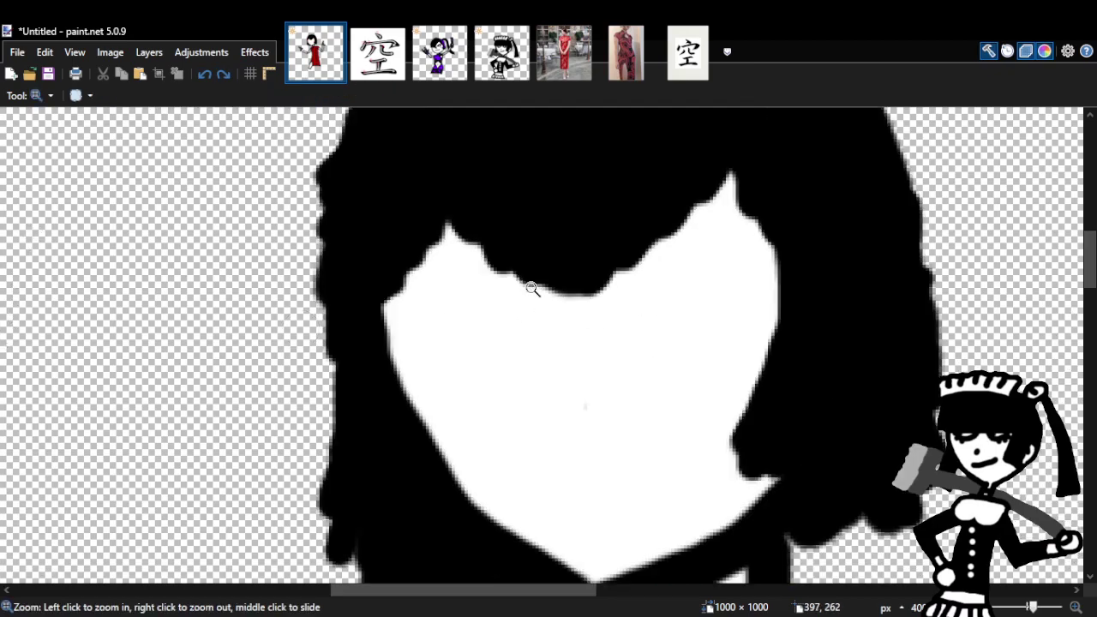
pyautogui.click(533, 288)
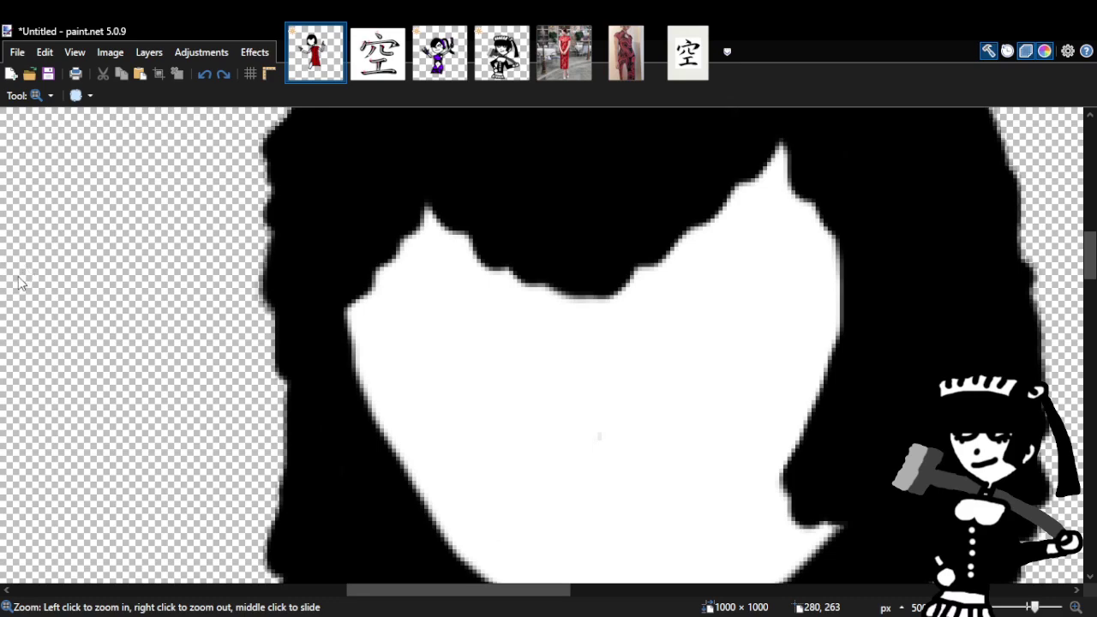
pyautogui.press('b')
pyautogui.moveTo(352, 289)
pyautogui.mouseDown()
pyautogui.moveTo(436, 346)
pyautogui.moveTo(460, 324)
pyautogui.mouseUp()
pyautogui.click(204, 74)
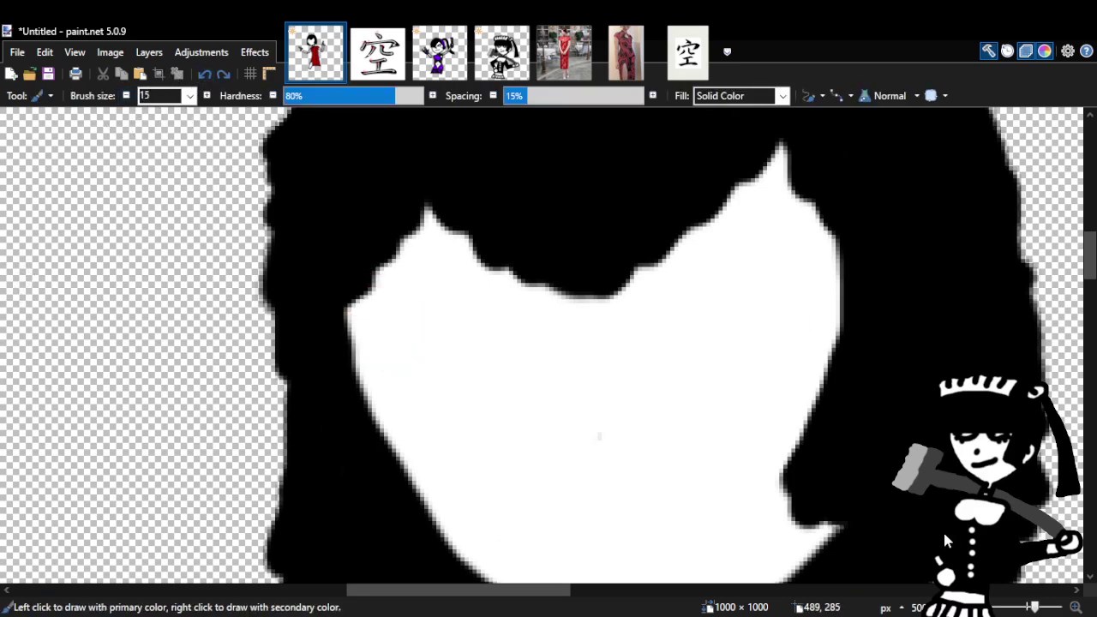
pyautogui.moveTo(369, 254)
pyautogui.mouseDown()
pyautogui.moveTo(474, 357)
pyautogui.moveTo(532, 301)
pyautogui.moveTo(520, 218)
pyautogui.mouseUp()
pyautogui.moveTo(410, 192); pyautogui.dragTo(374, 246)
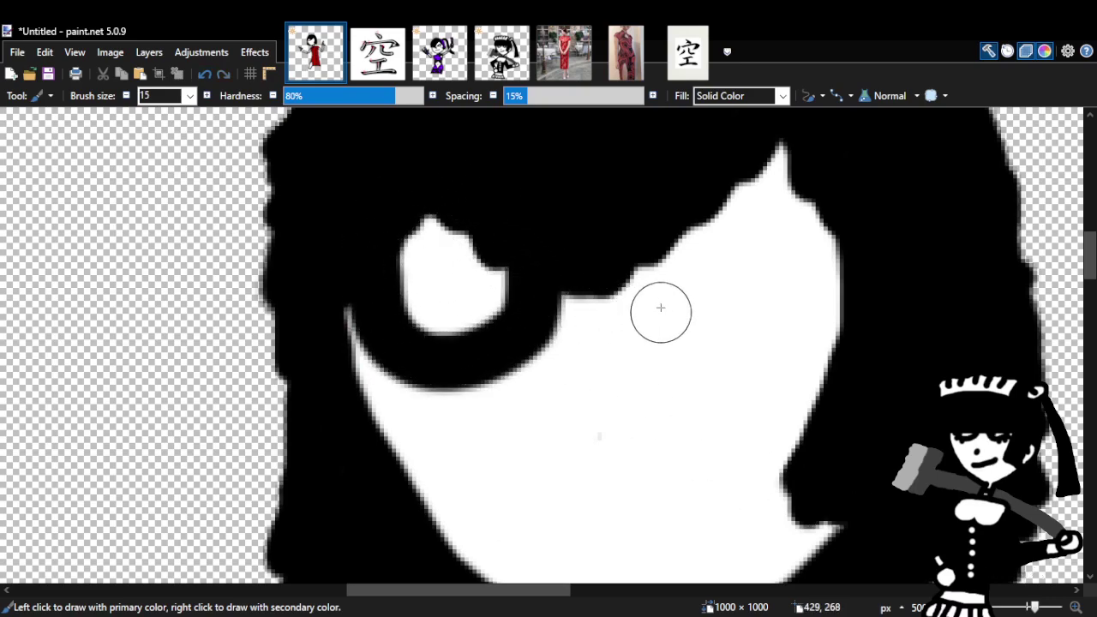
pyautogui.moveTo(643, 243)
pyautogui.mouseDown()
pyautogui.moveTo(718, 350)
pyautogui.moveTo(756, 292)
pyautogui.moveTo(737, 215)
pyautogui.moveTo(652, 216)
pyautogui.moveTo(636, 240)
pyautogui.mouseUp()
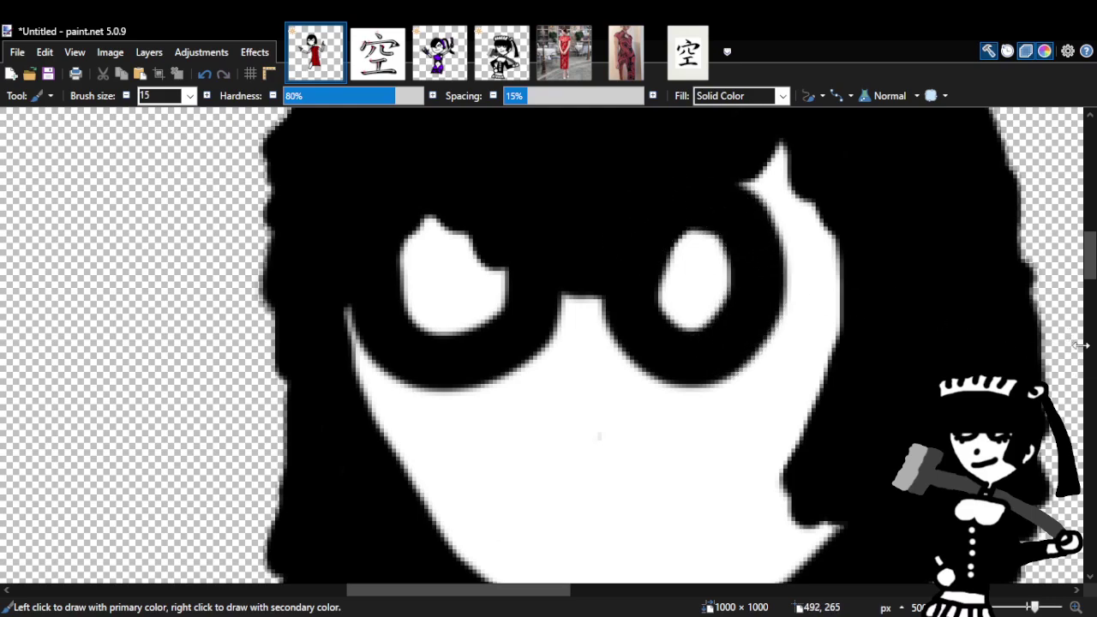
# Sample the dark red of the dress and paint the insides of both black eye rings with it.
pyautogui.scroll(-2, 1085, 321)
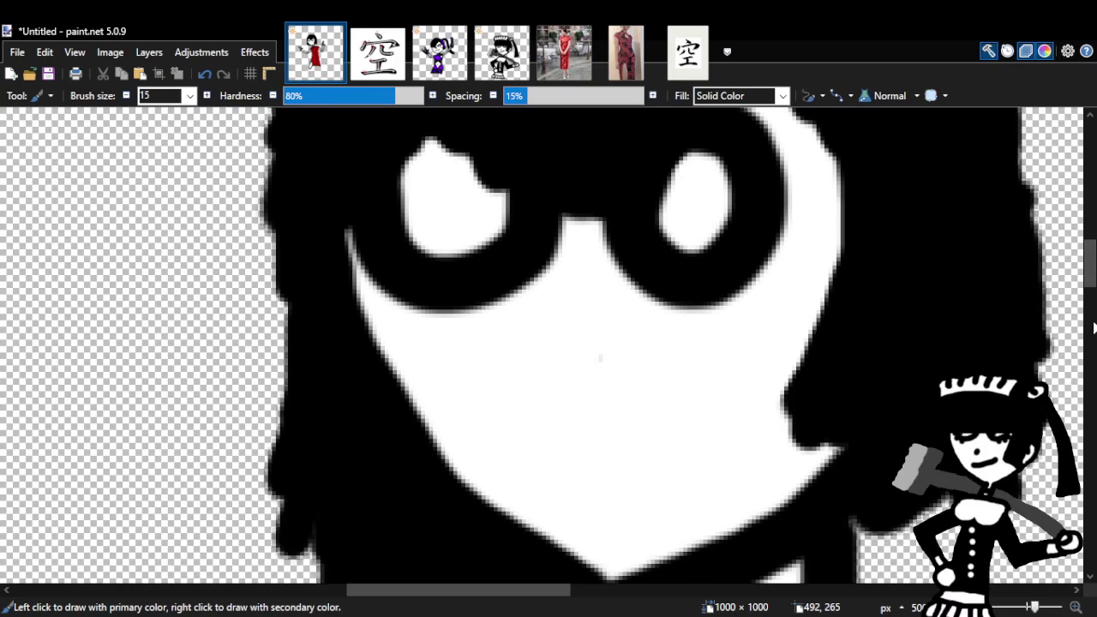
pyautogui.moveTo(1087, 264)
pyautogui.mouseDown()
pyautogui.moveTo(1088, 328)
pyautogui.moveTo(1088, 248)
pyautogui.mouseUp()
pyautogui.press('k')
pyautogui.scroll(-2, 1088, 249)
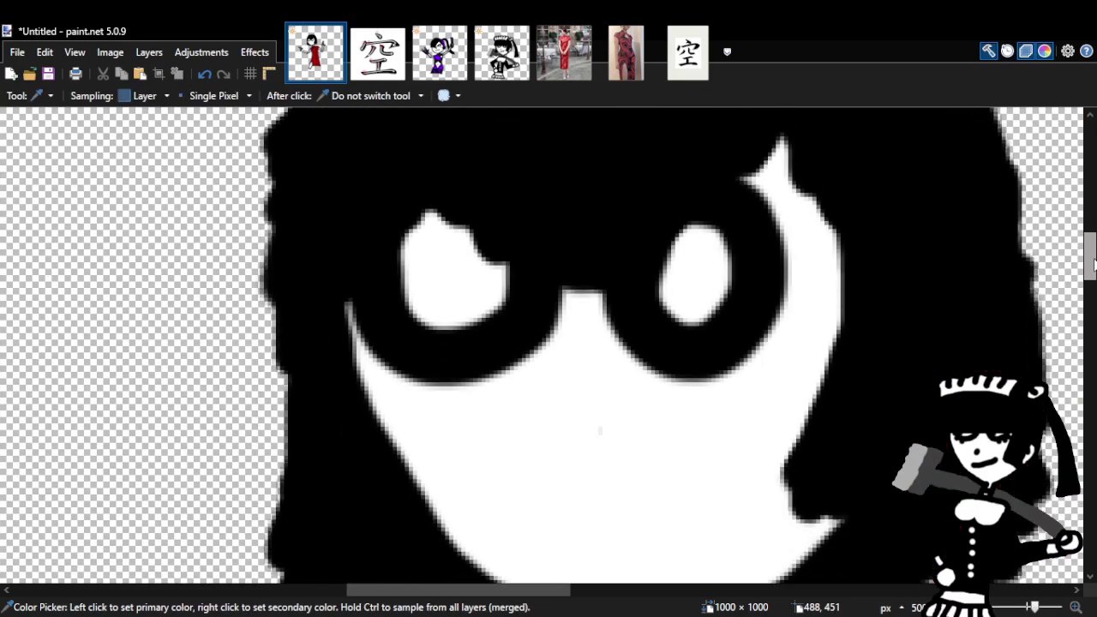
pyautogui.press('b')
pyautogui.moveTo(474, 238)
pyautogui.mouseDown()
pyautogui.moveTo(405, 299)
pyautogui.moveTo(438, 224)
pyautogui.moveTo(427, 305)
pyautogui.moveTo(490, 245)
pyautogui.moveTo(467, 296)
pyautogui.mouseUp()
pyautogui.moveTo(666, 257)
pyautogui.mouseDown()
pyautogui.moveTo(668, 302)
pyautogui.moveTo(709, 232)
pyautogui.moveTo(668, 284)
pyautogui.mouseUp()
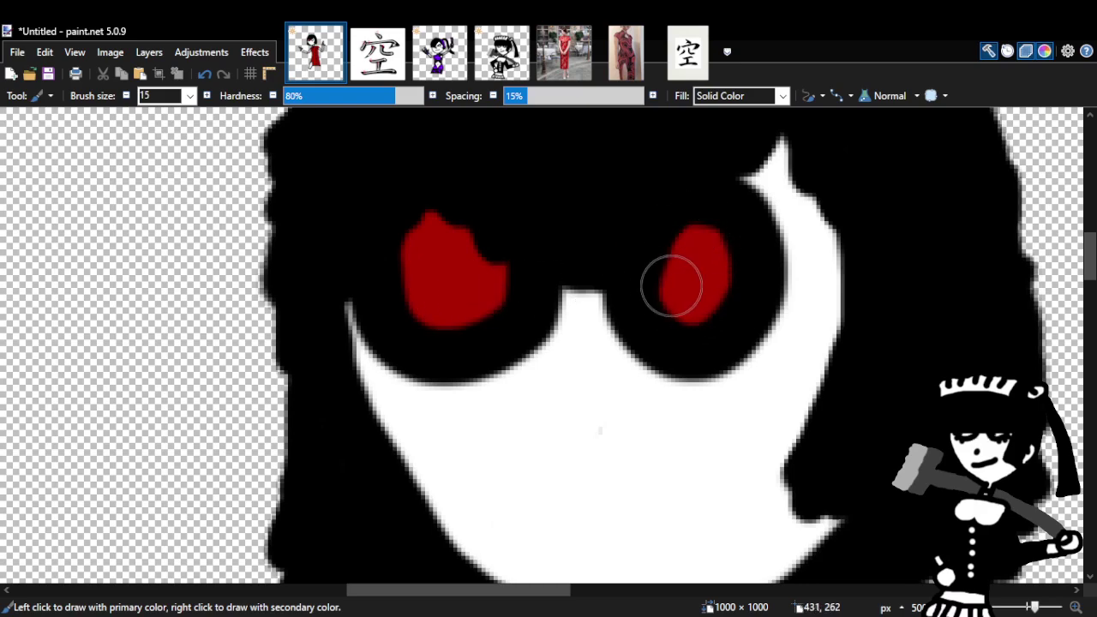
# Check the red eyes against the whole face, and undo both red fills together with their black rings.
pyautogui.press('z')
pyautogui.rightClick(568, 394)
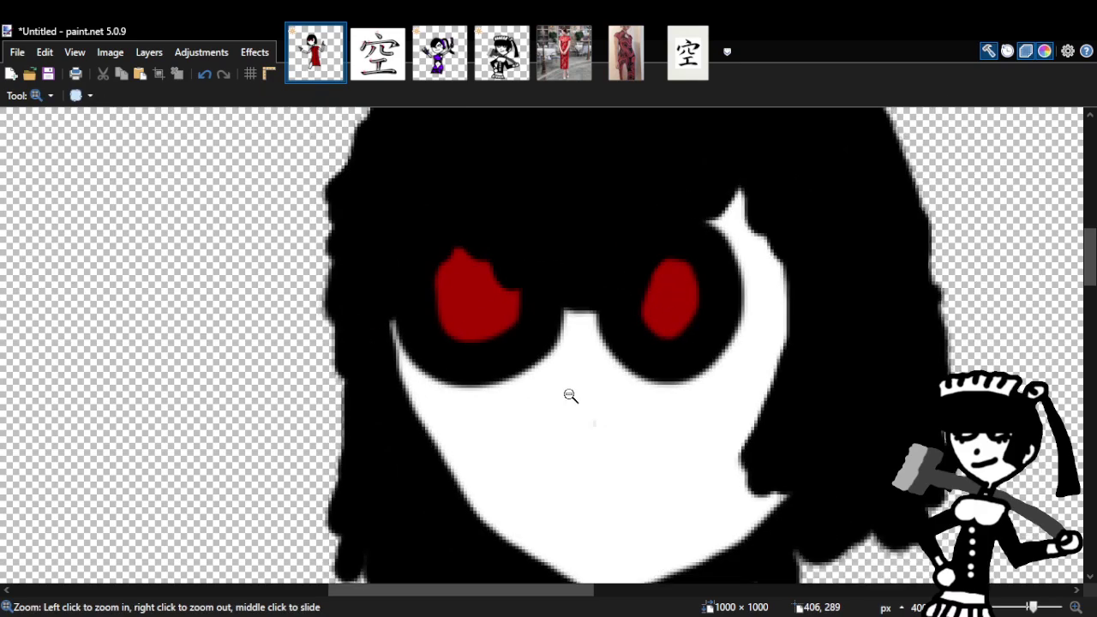
pyautogui.rightClick(695, 394)
pyautogui.rightClick(728, 403)
pyautogui.click(730, 438)
pyautogui.click(731, 439)
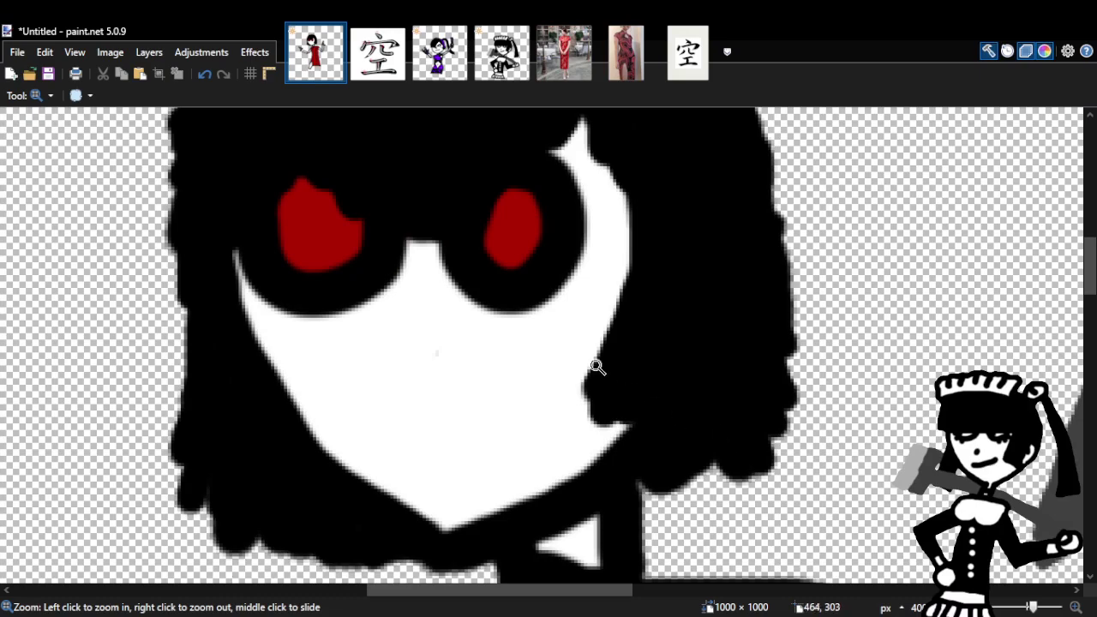
pyautogui.click(597, 366)
pyautogui.click(205, 74)
pyautogui.click(204, 74)
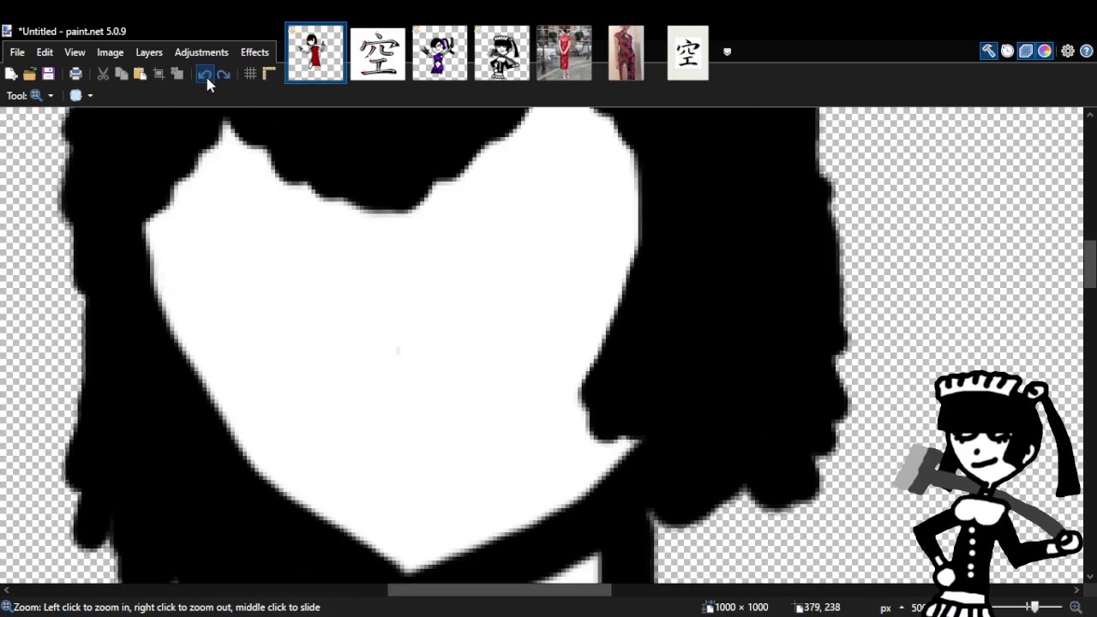
# Brush a thick black, gently curved smile across the lower face at size 15, undoing attempts until the curve is smooth.
pyautogui.click(301, 244)
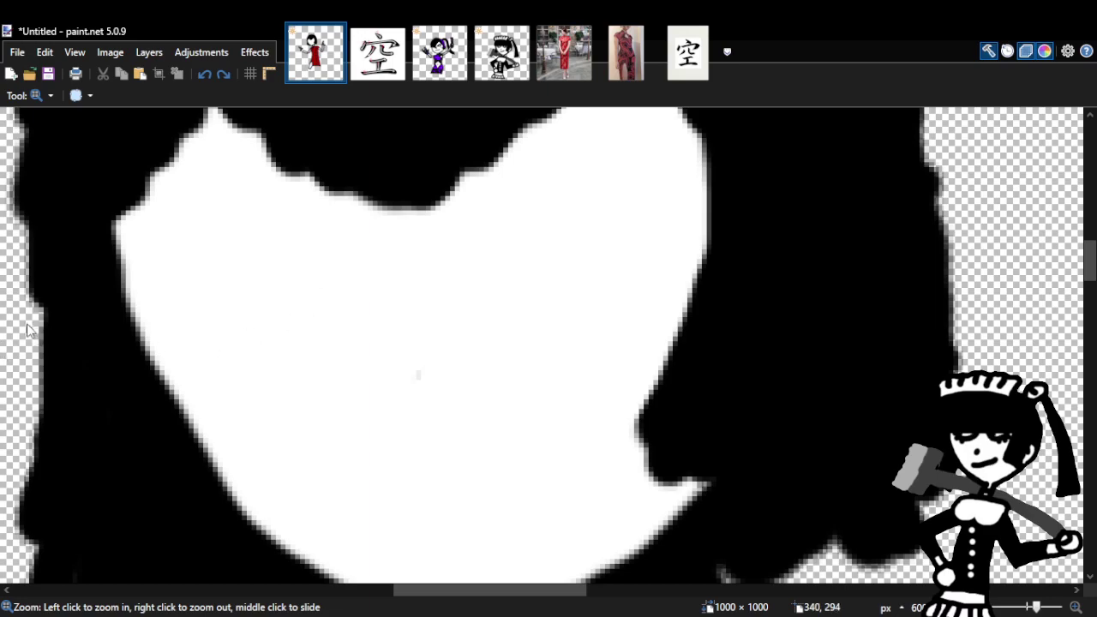
pyautogui.press('b')
pyautogui.moveTo(300, 465)
pyautogui.mouseDown()
pyautogui.moveTo(330, 463)
pyautogui.moveTo(496, 426)
pyautogui.mouseUp()
pyautogui.click(204, 74)
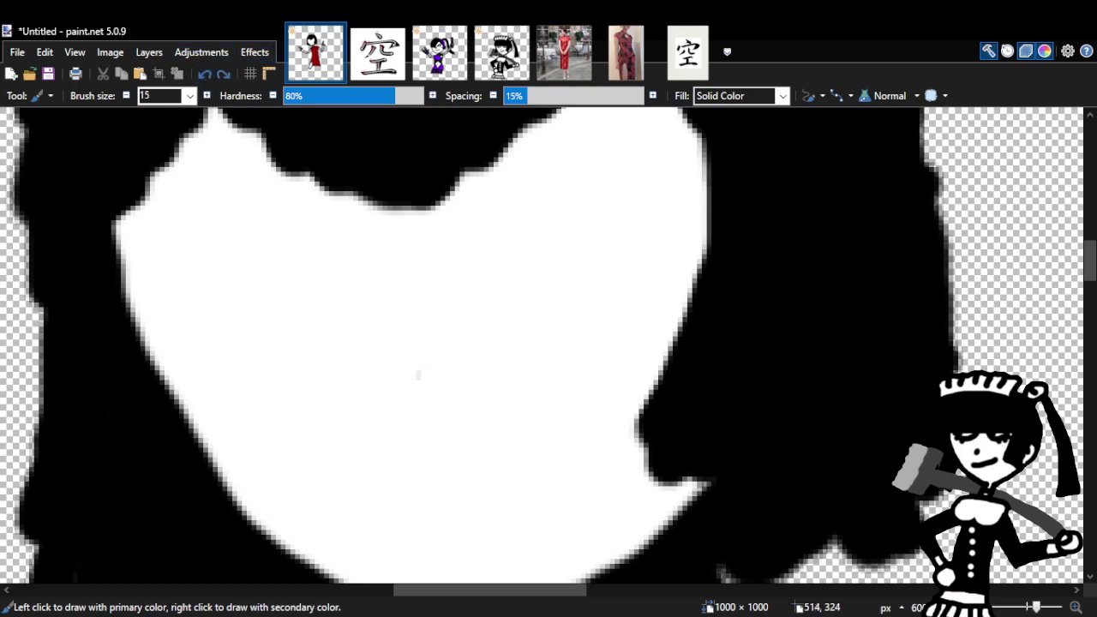
pyautogui.moveTo(316, 463)
pyautogui.mouseDown()
pyautogui.moveTo(407, 498)
pyautogui.moveTo(538, 421)
pyautogui.mouseUp()
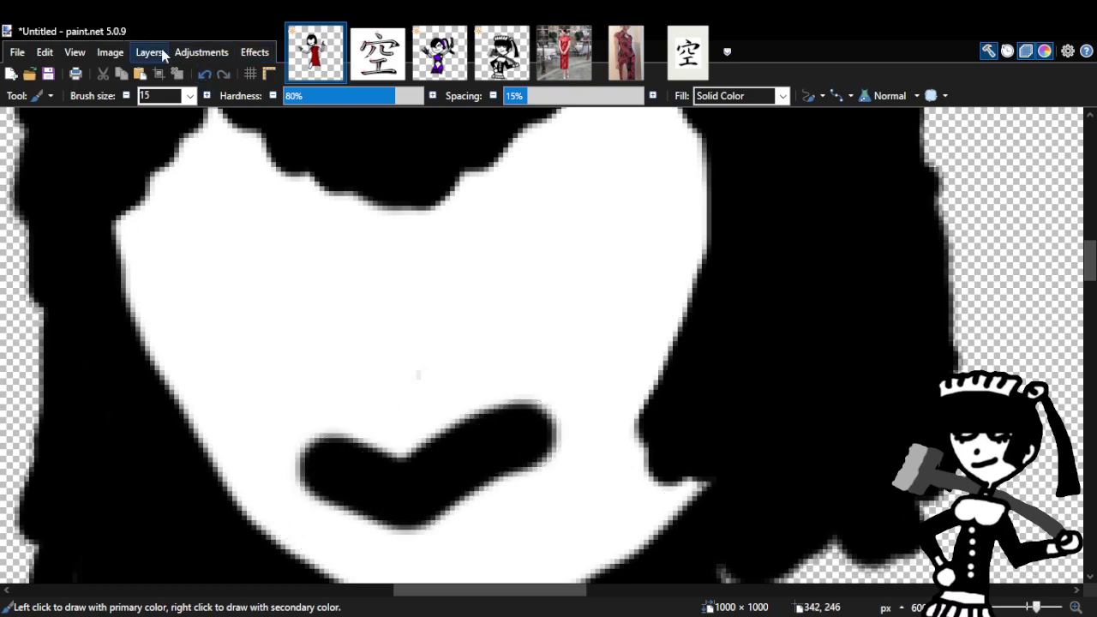
pyautogui.click(204, 73)
pyautogui.moveTo(346, 465)
pyautogui.mouseDown()
pyautogui.moveTo(428, 463)
pyautogui.moveTo(551, 431)
pyautogui.moveTo(559, 415)
pyautogui.mouseUp()
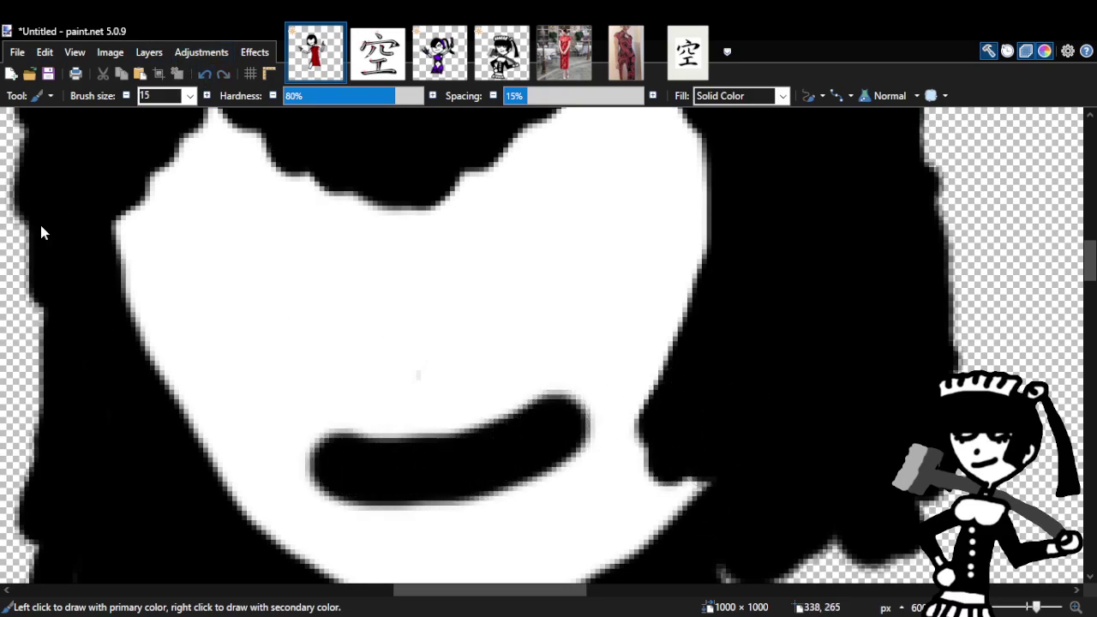
# Try a thick black hooked nose running down from the middle of the fringe, and undo it.
pyautogui.press('z')
pyautogui.rightClick(487, 306)
pyautogui.rightClick(489, 306)
pyautogui.rightClick(490, 306)
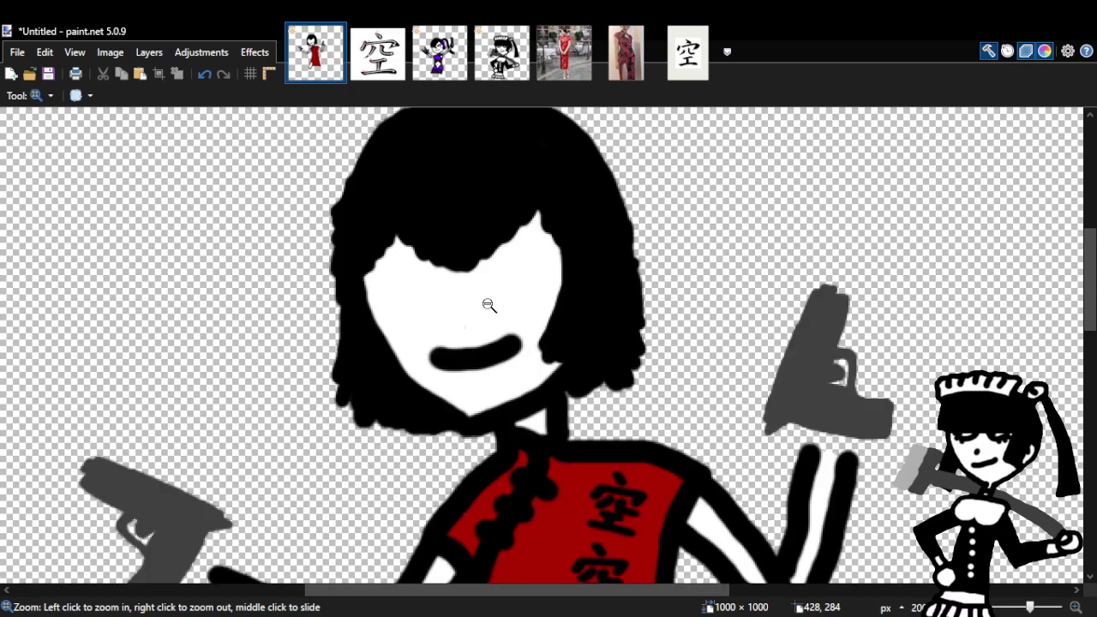
pyautogui.rightClick(488, 304)
pyautogui.click(470, 252)
pyautogui.click(471, 255)
pyautogui.click(472, 254)
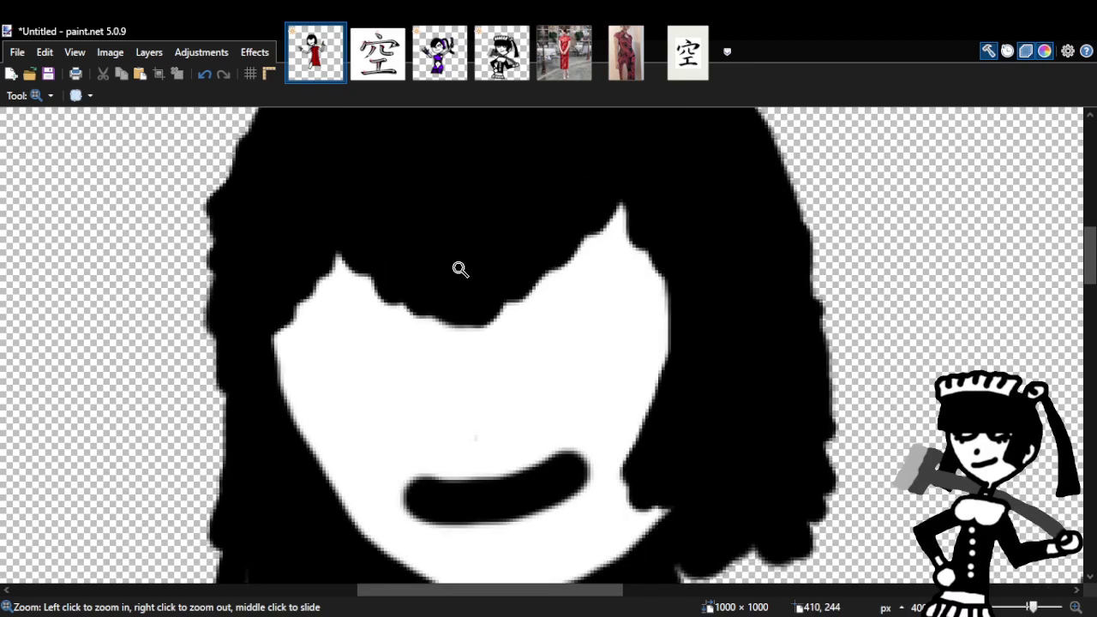
pyautogui.press('b')
pyautogui.moveTo(468, 282)
pyautogui.mouseDown()
pyautogui.moveTo(448, 366)
pyautogui.moveTo(485, 387)
pyautogui.mouseUp()
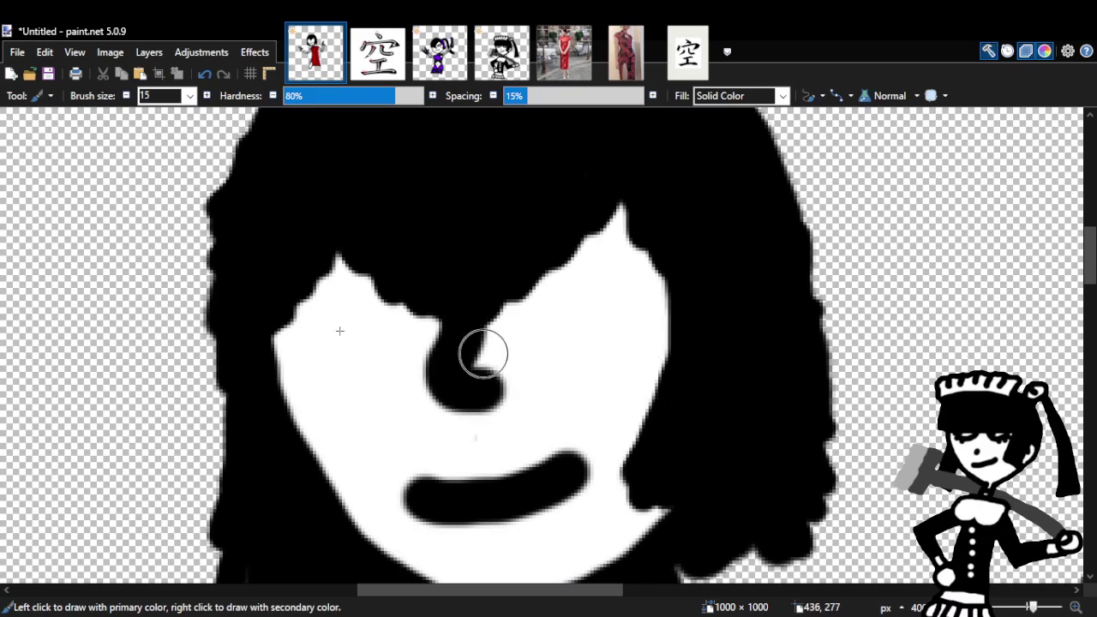
pyautogui.click(206, 75)
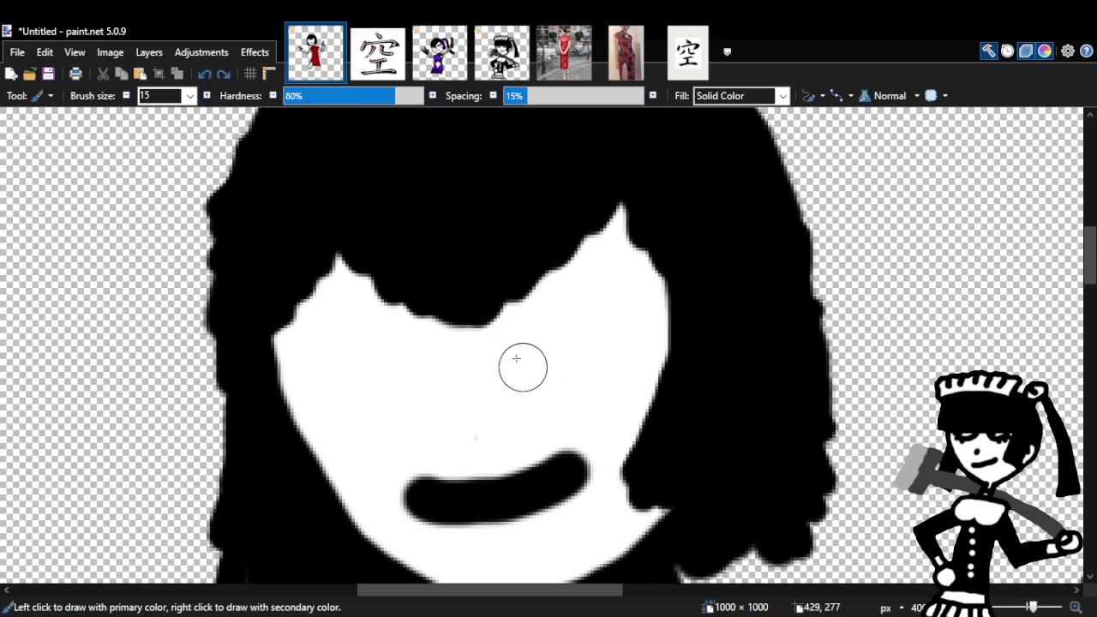
# Try smaller black ring eyes close together under the fringe, undo them, and undo another single ring after it.
pyautogui.moveTo(502, 319)
pyautogui.mouseDown()
pyautogui.moveTo(550, 359)
pyautogui.moveTo(596, 326)
pyautogui.moveTo(582, 282)
pyautogui.moveTo(521, 294)
pyautogui.moveTo(514, 332)
pyautogui.moveTo(485, 333)
pyautogui.moveTo(408, 278)
pyautogui.moveTo(384, 346)
pyautogui.moveTo(467, 336)
pyautogui.mouseUp()
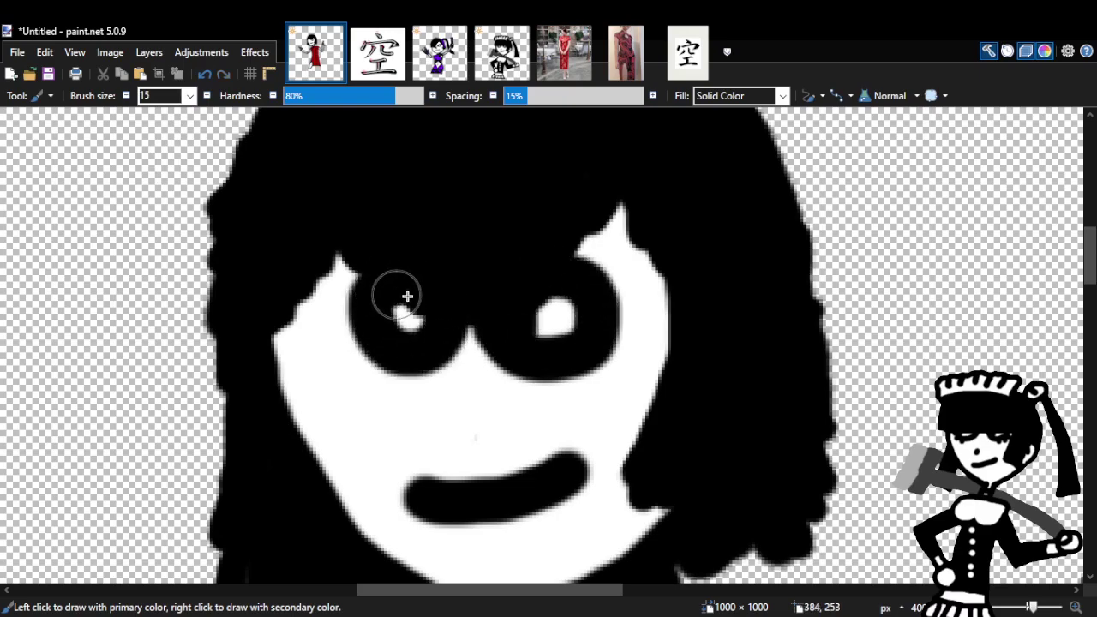
pyautogui.click(206, 74)
pyautogui.click(205, 74)
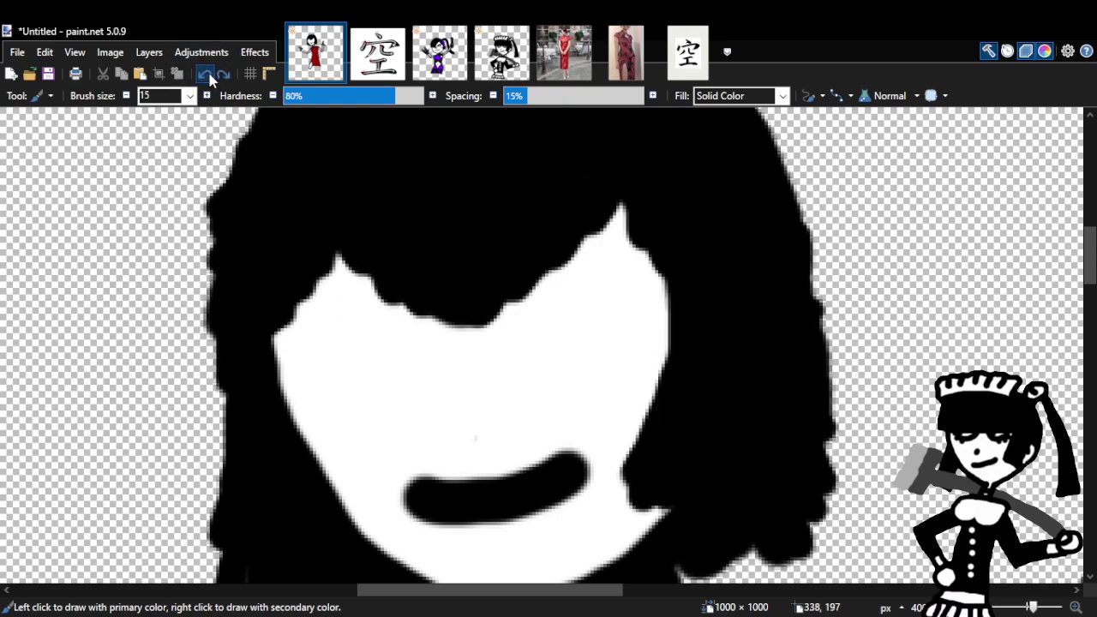
pyautogui.click(348, 310)
pyautogui.moveTo(348, 310)
pyautogui.mouseDown()
pyautogui.moveTo(410, 294)
pyautogui.moveTo(341, 286)
pyautogui.mouseUp()
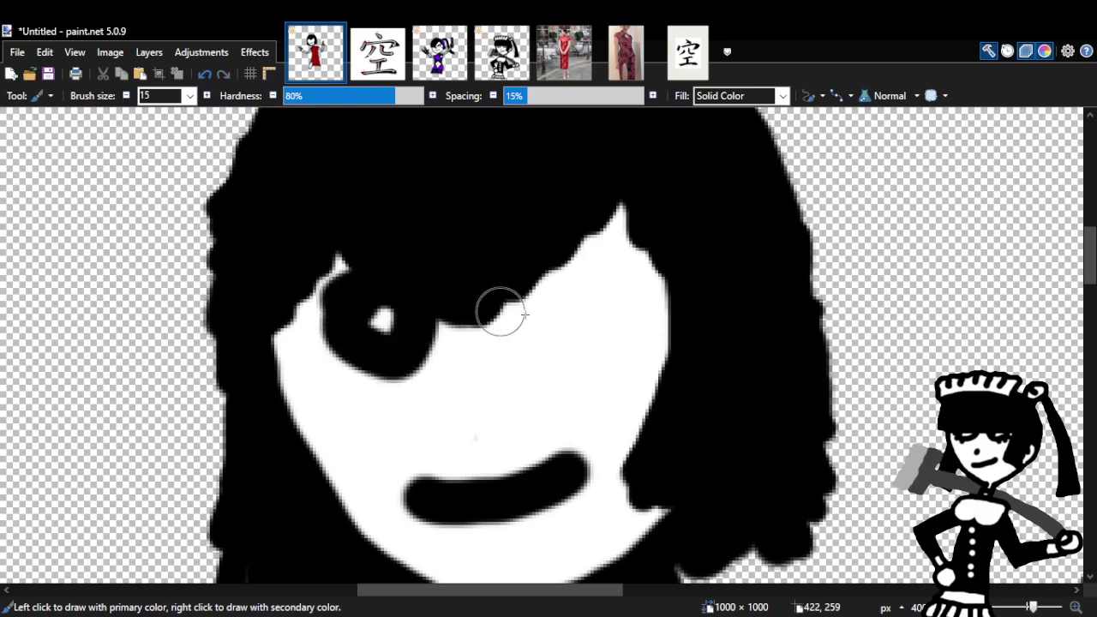
pyautogui.click(205, 75)
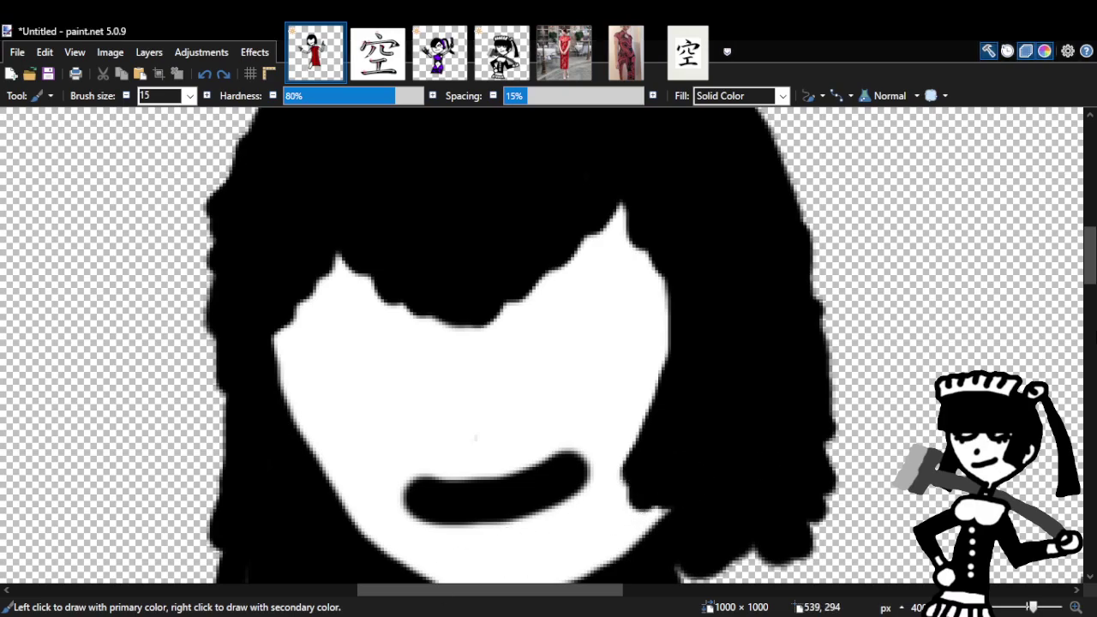
# Sample the dark grey of the raised pistol, try grey ring-shaped glasses partly hidden by the fringe, and undo both strokes.
pyautogui.moveTo(551, 598); pyautogui.dragTo(686, 591)
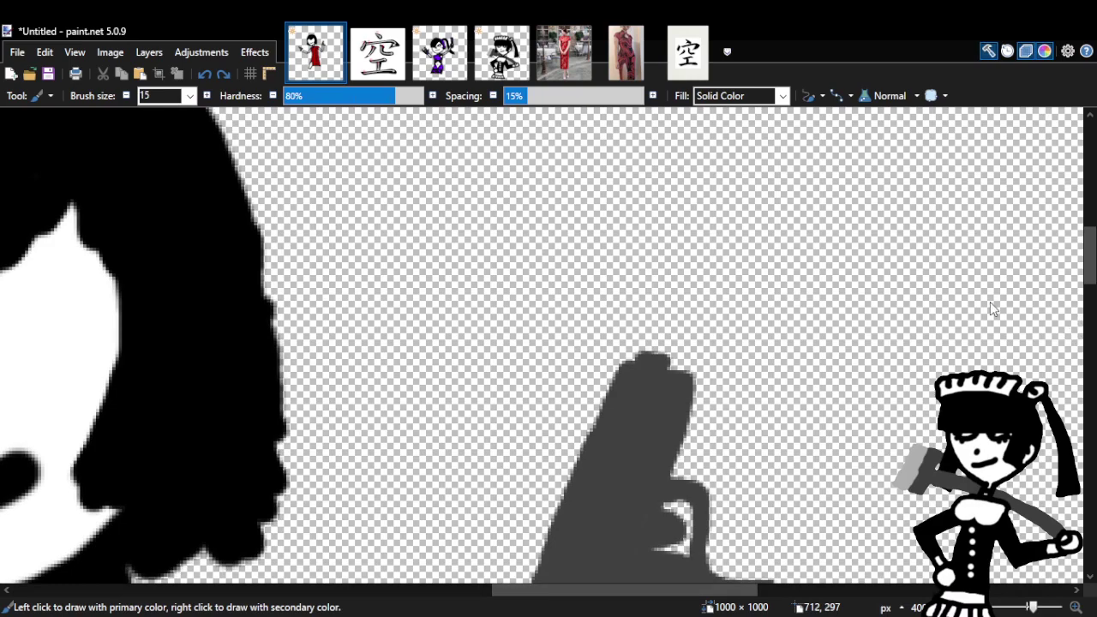
pyautogui.press('k')
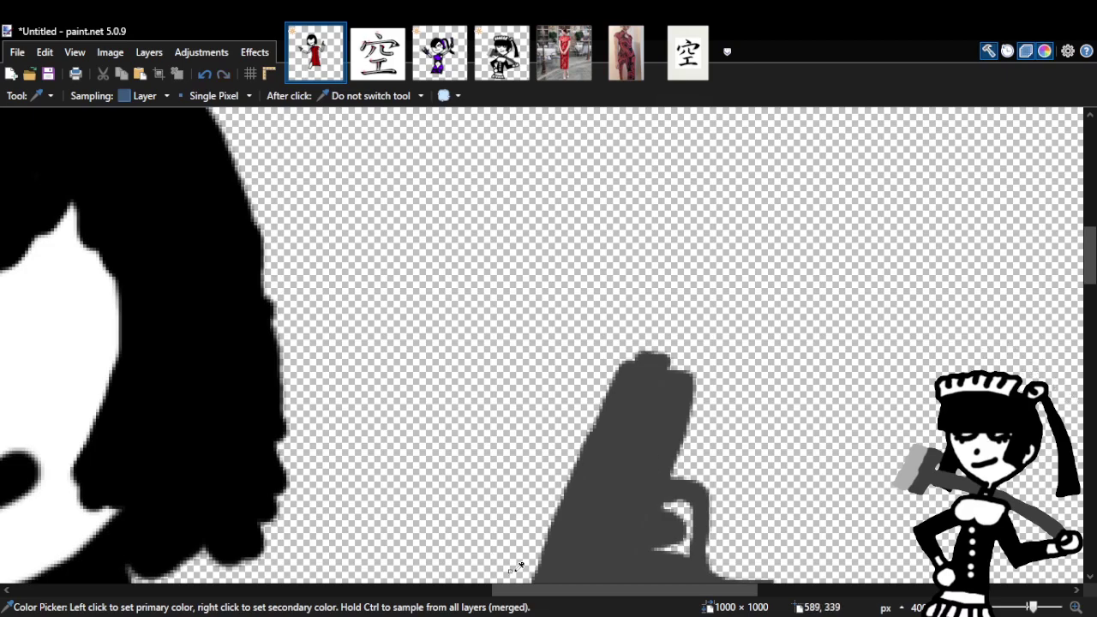
pyautogui.hscroll(-6, 511, 564)
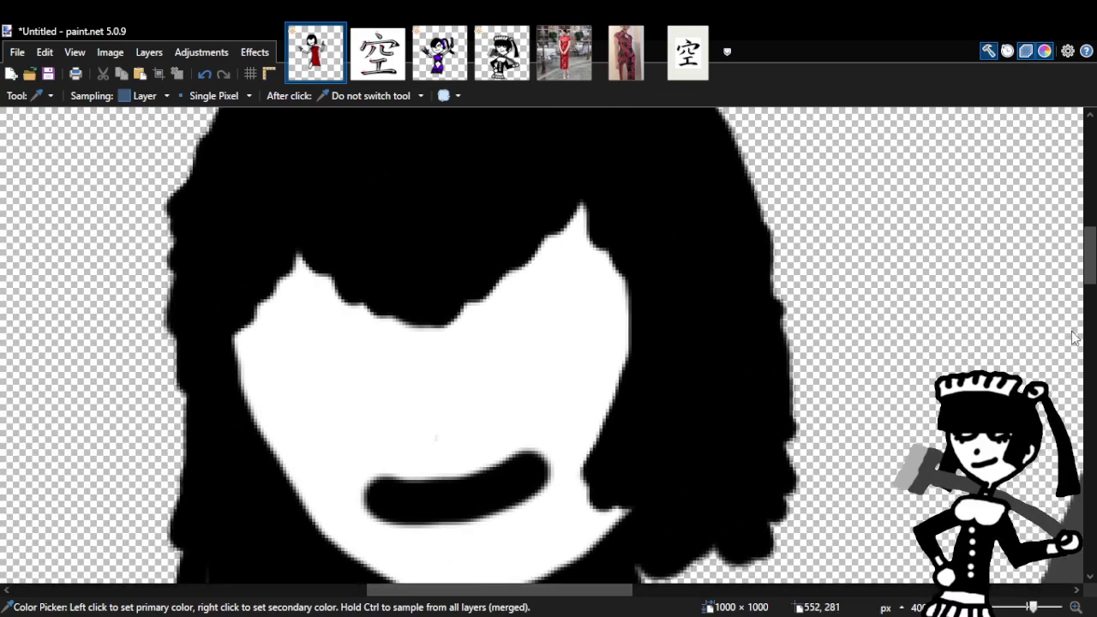
pyautogui.press('b')
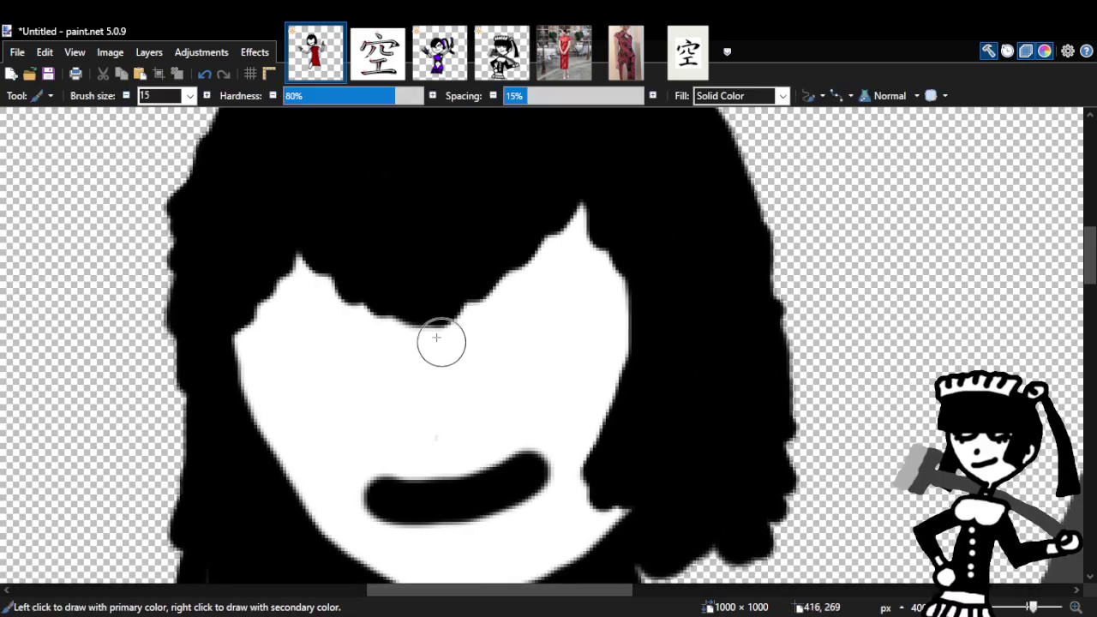
pyautogui.moveTo(440, 293)
pyautogui.mouseDown()
pyautogui.moveTo(511, 340)
pyautogui.moveTo(549, 247)
pyautogui.mouseUp()
pyautogui.moveTo(453, 260)
pyautogui.mouseDown()
pyautogui.moveTo(425, 322)
pyautogui.moveTo(378, 319)
pyautogui.moveTo(336, 259)
pyautogui.moveTo(249, 325)
pyautogui.moveTo(338, 257)
pyautogui.mouseUp()
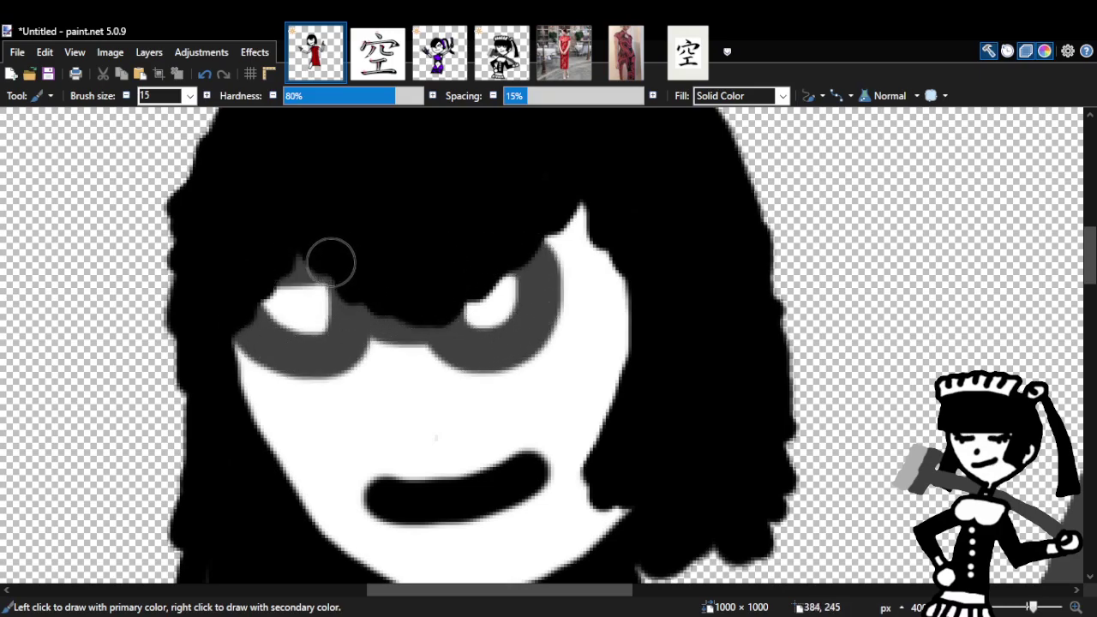
pyautogui.click(205, 75)
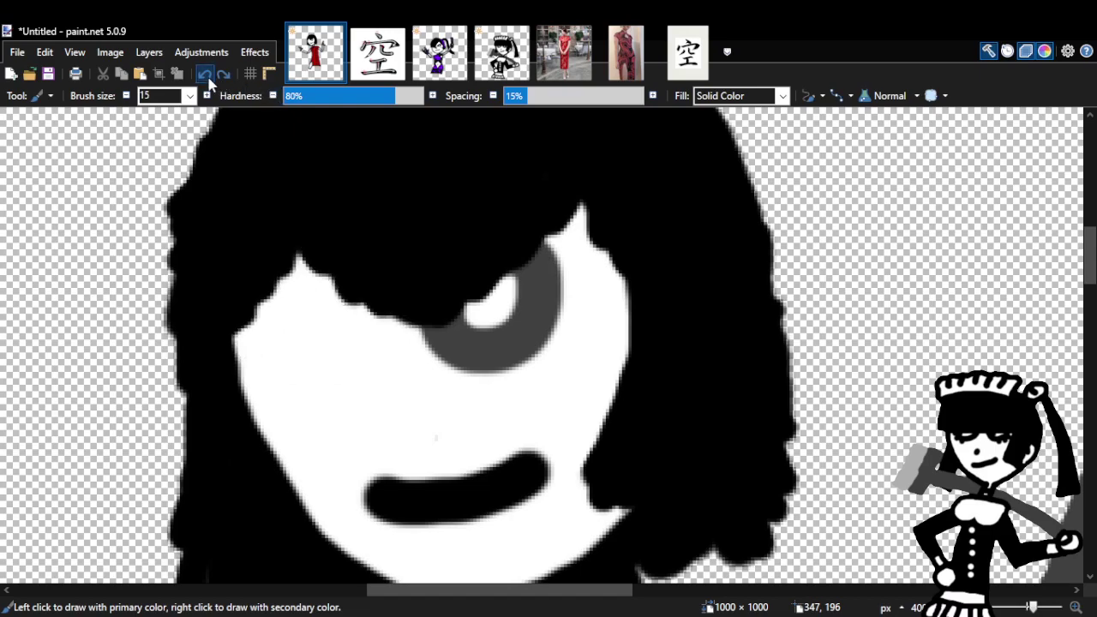
pyautogui.click(205, 74)
# Try wider-spaced dark grey ring glasses joined by a bridge, check them on the whole figure, and undo them.
pyautogui.moveTo(494, 261)
pyautogui.mouseDown()
pyautogui.moveTo(540, 368)
pyautogui.moveTo(587, 274)
pyautogui.moveTo(497, 265)
pyautogui.moveTo(488, 283)
pyautogui.mouseUp()
pyautogui.moveTo(333, 269)
pyautogui.mouseDown()
pyautogui.moveTo(289, 299)
pyautogui.moveTo(372, 269)
pyautogui.moveTo(412, 326)
pyautogui.moveTo(470, 333)
pyautogui.mouseUp()
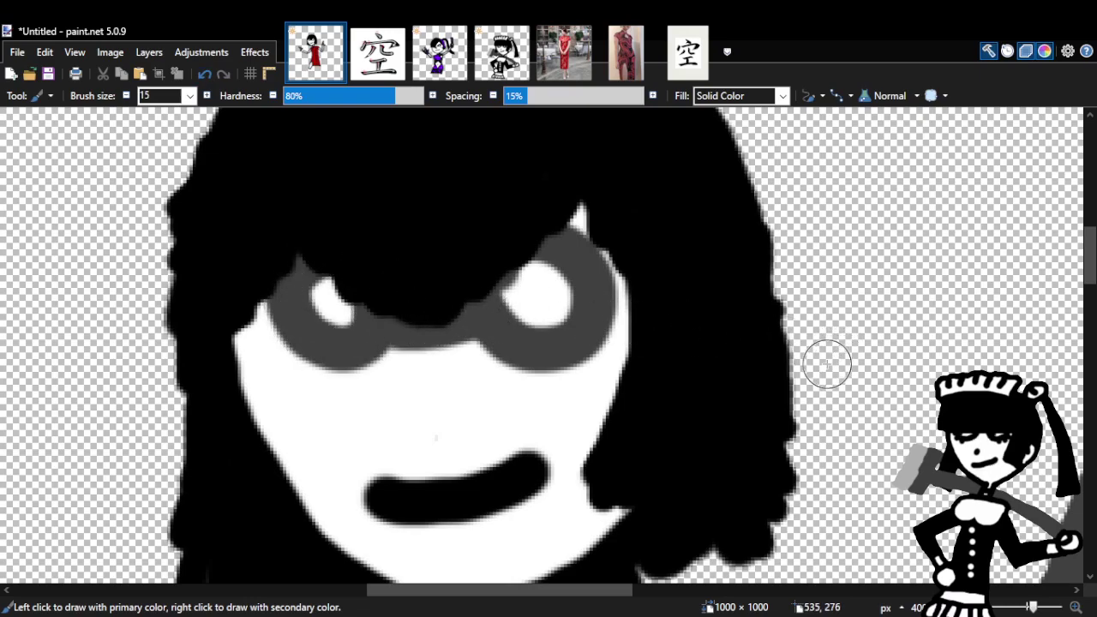
pyautogui.press('z')
pyautogui.rightClick(567, 370)
pyautogui.rightClick(567, 371)
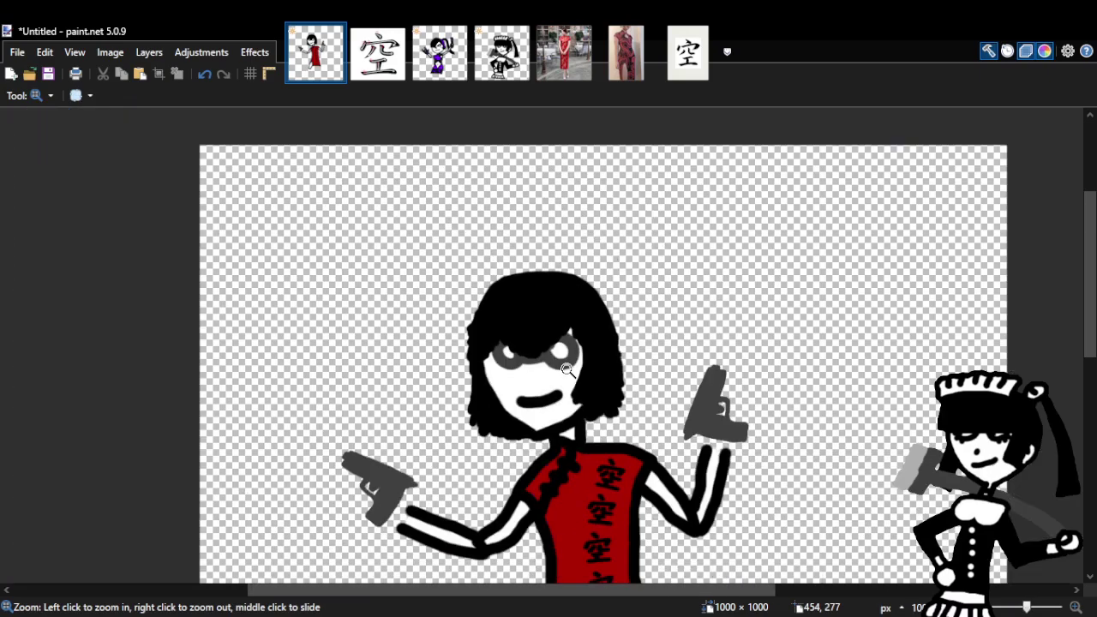
pyautogui.click(203, 79)
pyautogui.click(203, 79)
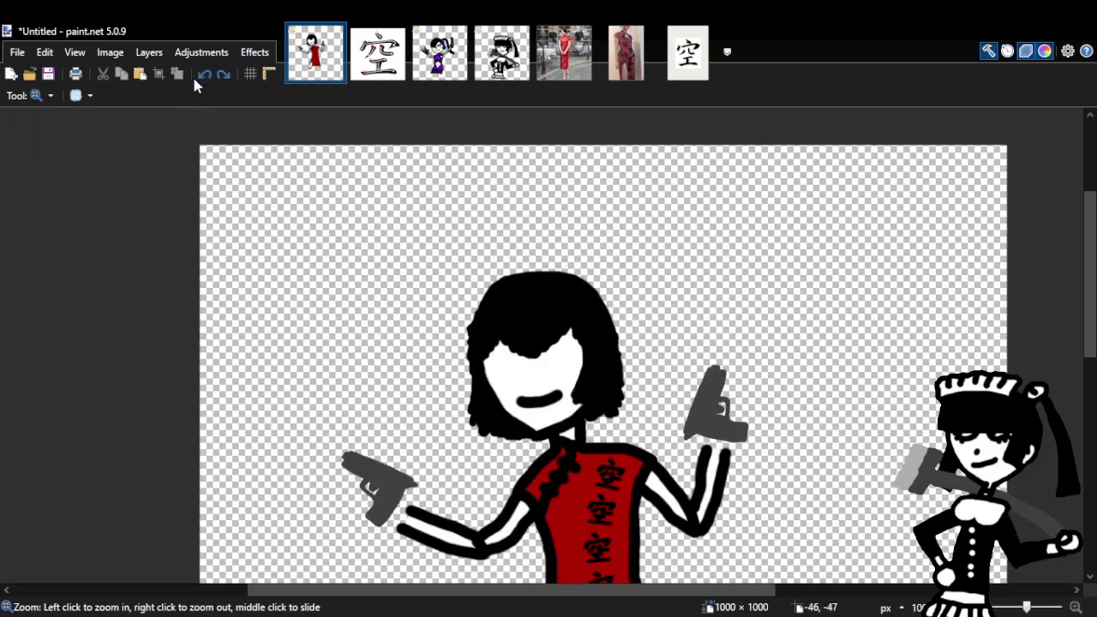
pyautogui.click(560, 315)
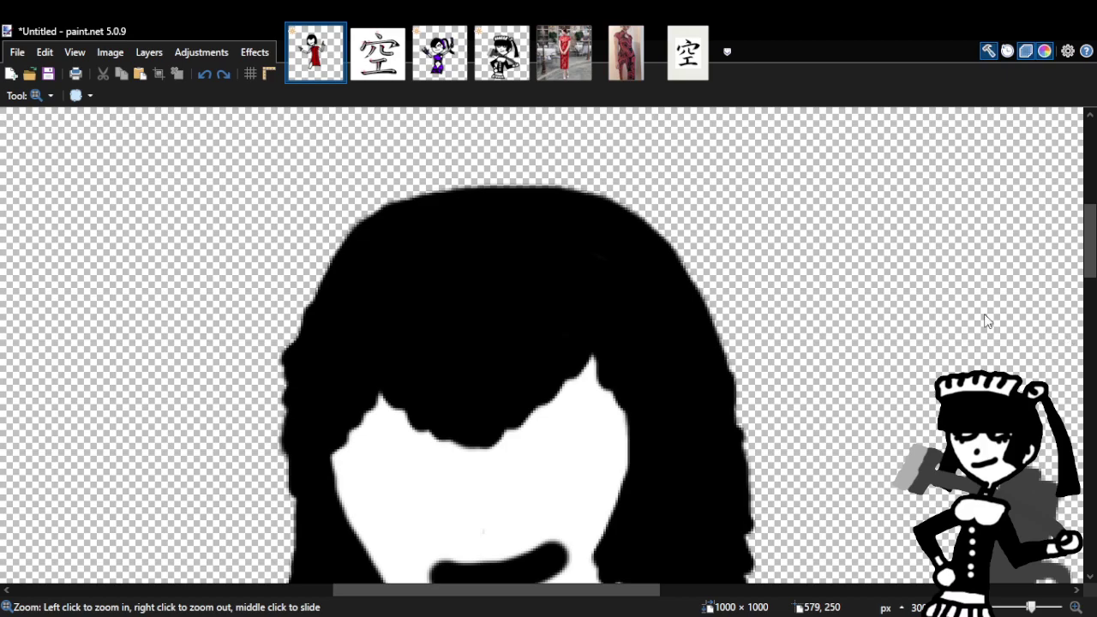
pyautogui.scroll(-2, 540, 342)
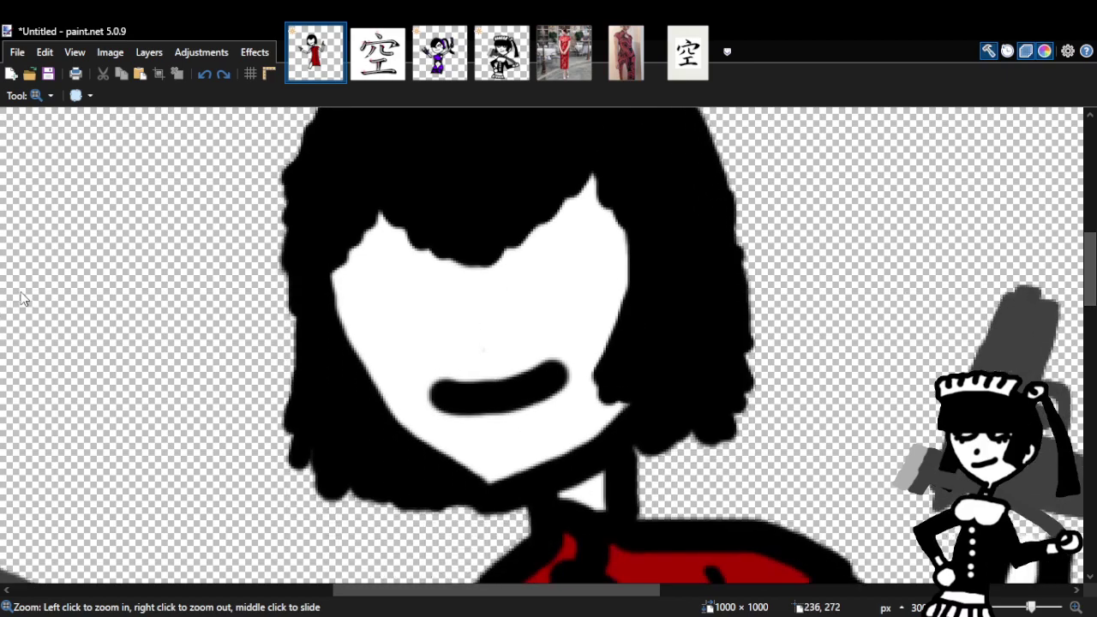
# Try dark grey round glasses with a bridge and side arms reaching into the hair, and undo all the strokes.
pyautogui.press('b')
pyautogui.moveTo(380, 215)
pyautogui.mouseDown()
pyautogui.moveTo(389, 280)
pyautogui.moveTo(438, 276)
pyautogui.moveTo(430, 210)
pyautogui.moveTo(374, 219)
pyautogui.mouseUp()
pyautogui.moveTo(561, 211)
pyautogui.mouseDown()
pyautogui.moveTo(523, 263)
pyautogui.moveTo(571, 279)
pyautogui.moveTo(593, 224)
pyautogui.moveTo(533, 202)
pyautogui.mouseUp()
pyautogui.moveTo(460, 252); pyautogui.dragTo(514, 252)
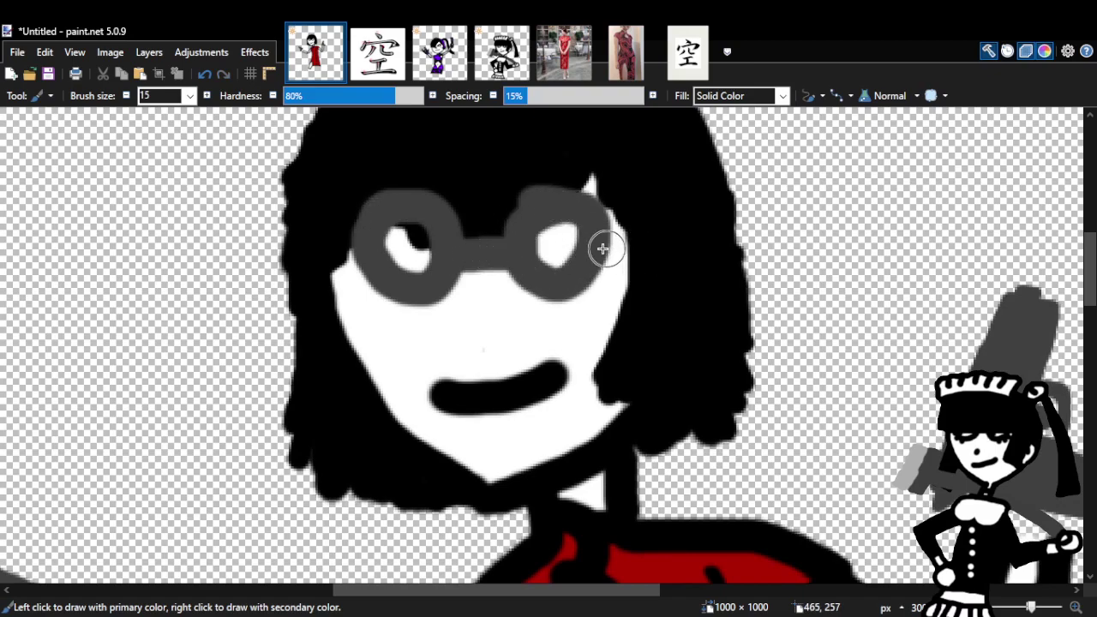
pyautogui.moveTo(608, 242); pyautogui.dragTo(665, 215)
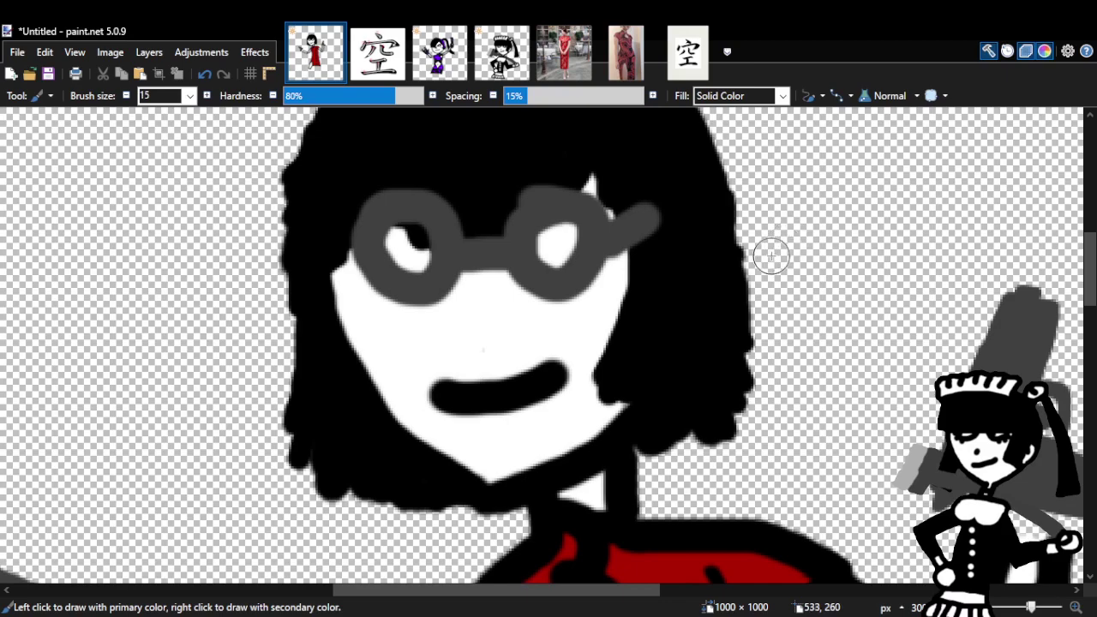
pyautogui.moveTo(354, 245); pyautogui.dragTo(316, 235)
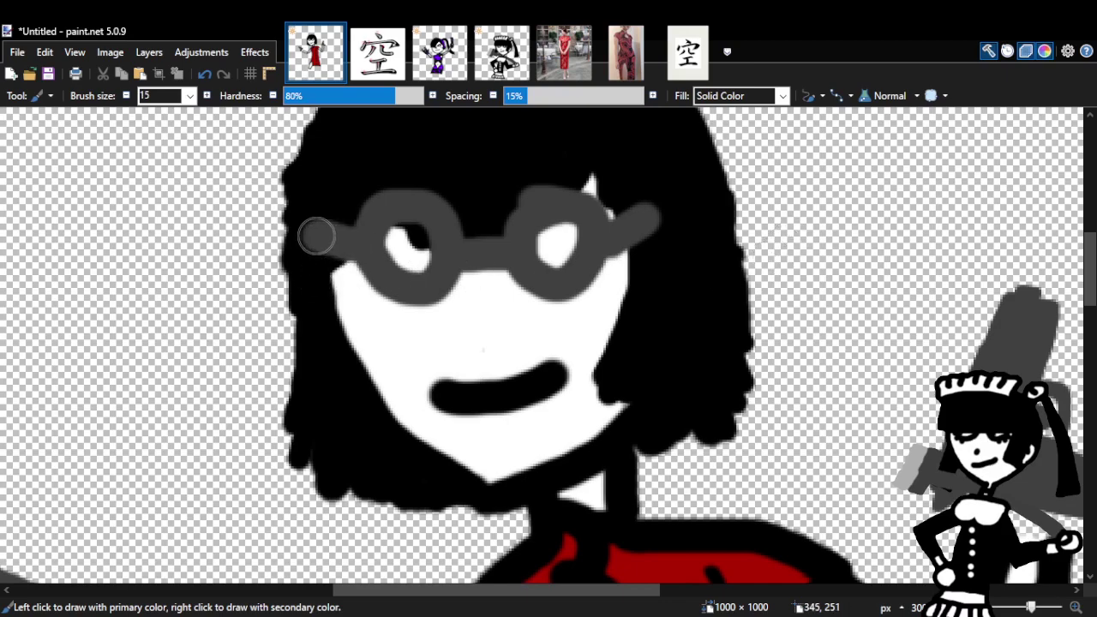
pyautogui.click(203, 74)
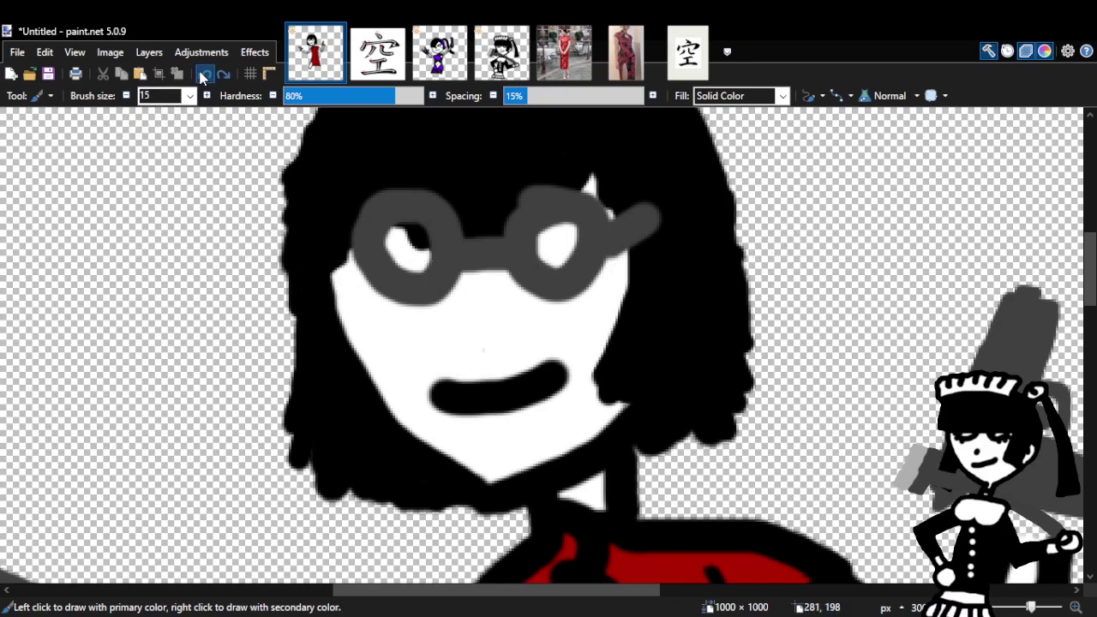
pyautogui.click(204, 75)
pyautogui.click(204, 74)
pyautogui.click(204, 74)
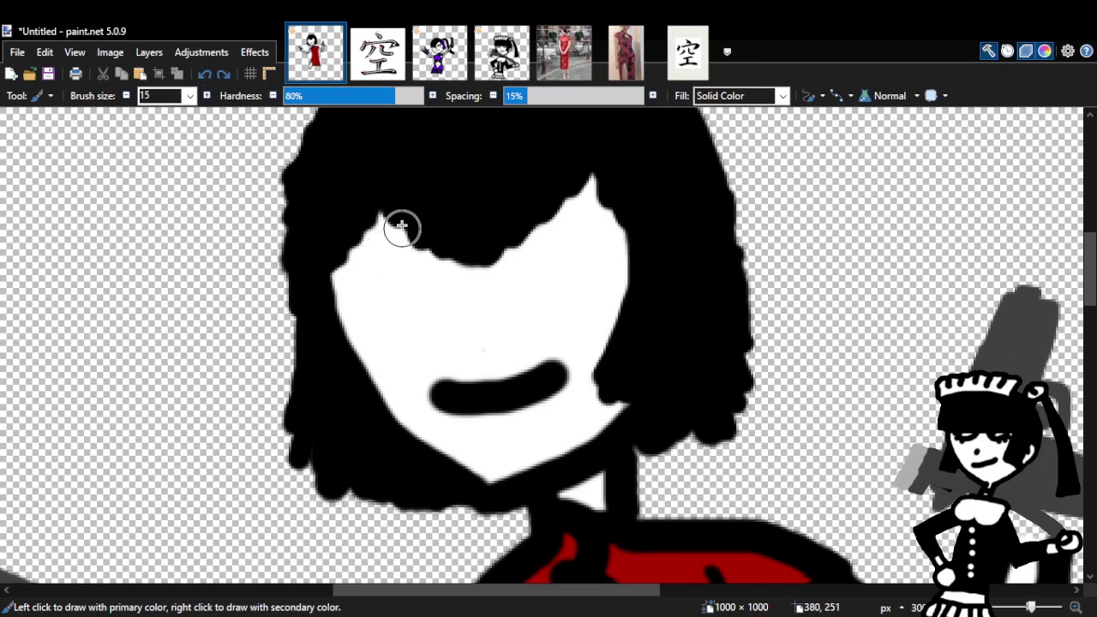
# Try dark grey ring glasses with a thin bridge over the fringe, undo them, and undo a solid grey lens tried after them.
pyautogui.moveTo(365, 205)
pyautogui.mouseDown()
pyautogui.moveTo(415, 290)
pyautogui.moveTo(400, 199)
pyautogui.mouseUp()
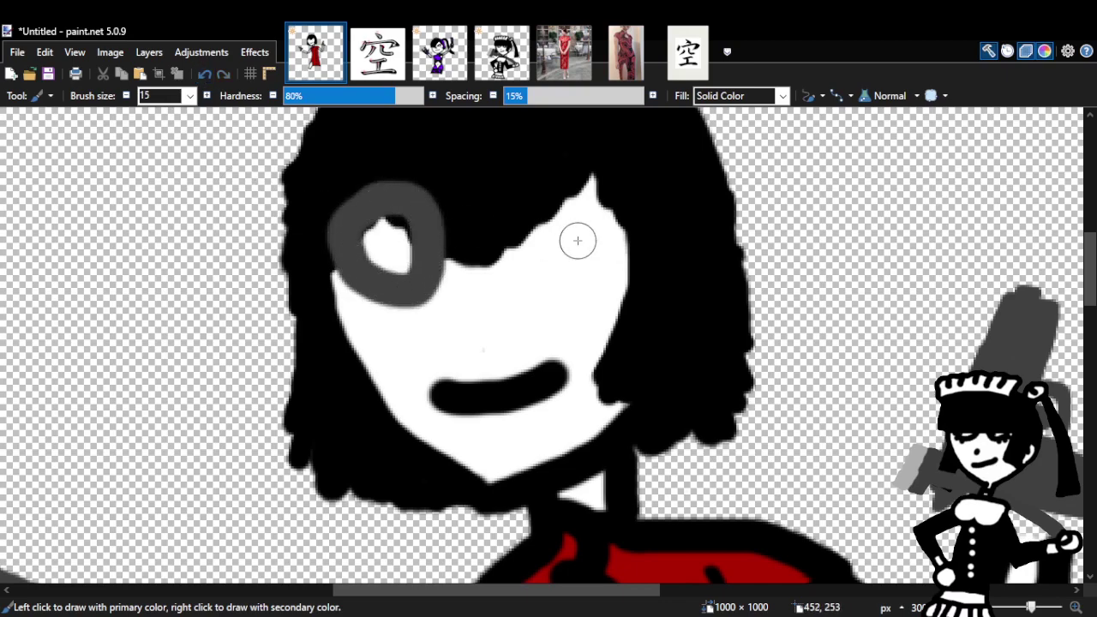
pyautogui.moveTo(445, 248)
pyautogui.mouseDown()
pyautogui.moveTo(544, 245)
pyautogui.moveTo(560, 205)
pyautogui.moveTo(524, 219)
pyautogui.moveTo(549, 273)
pyautogui.moveTo(590, 236)
pyautogui.moveTo(539, 213)
pyautogui.mouseUp()
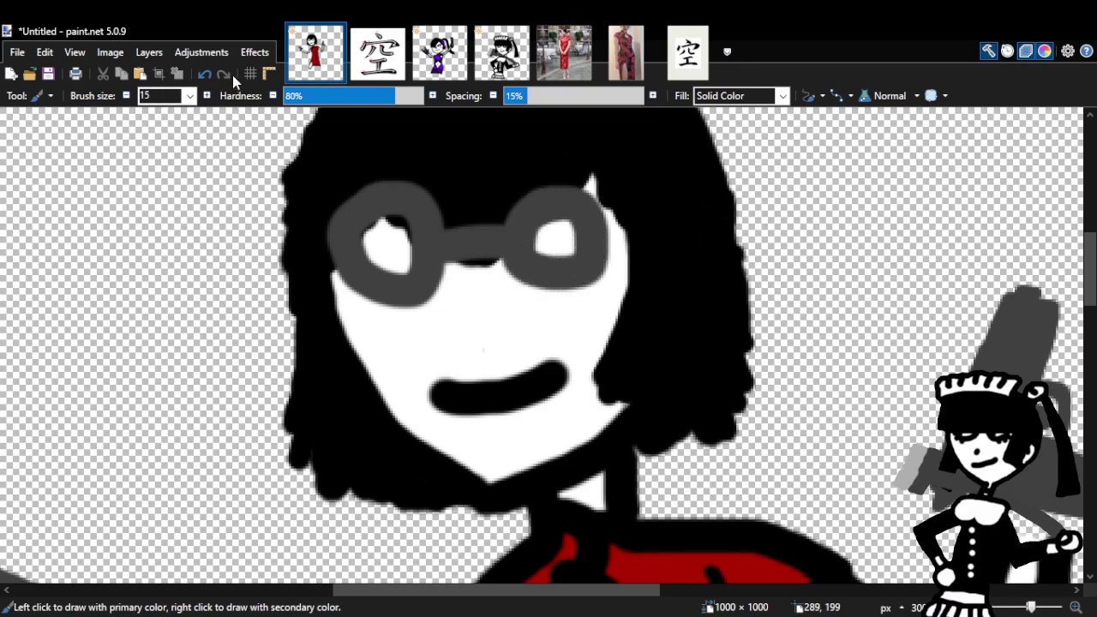
pyautogui.click(203, 74)
pyautogui.click(204, 74)
pyautogui.click(204, 74)
pyautogui.moveTo(387, 187)
pyautogui.mouseDown()
pyautogui.moveTo(338, 217)
pyautogui.moveTo(371, 277)
pyautogui.moveTo(430, 263)
pyautogui.moveTo(412, 208)
pyautogui.moveTo(360, 209)
pyautogui.moveTo(358, 249)
pyautogui.moveTo(410, 252)
pyautogui.moveTo(334, 212)
pyautogui.moveTo(390, 224)
pyautogui.moveTo(372, 248)
pyautogui.mouseUp()
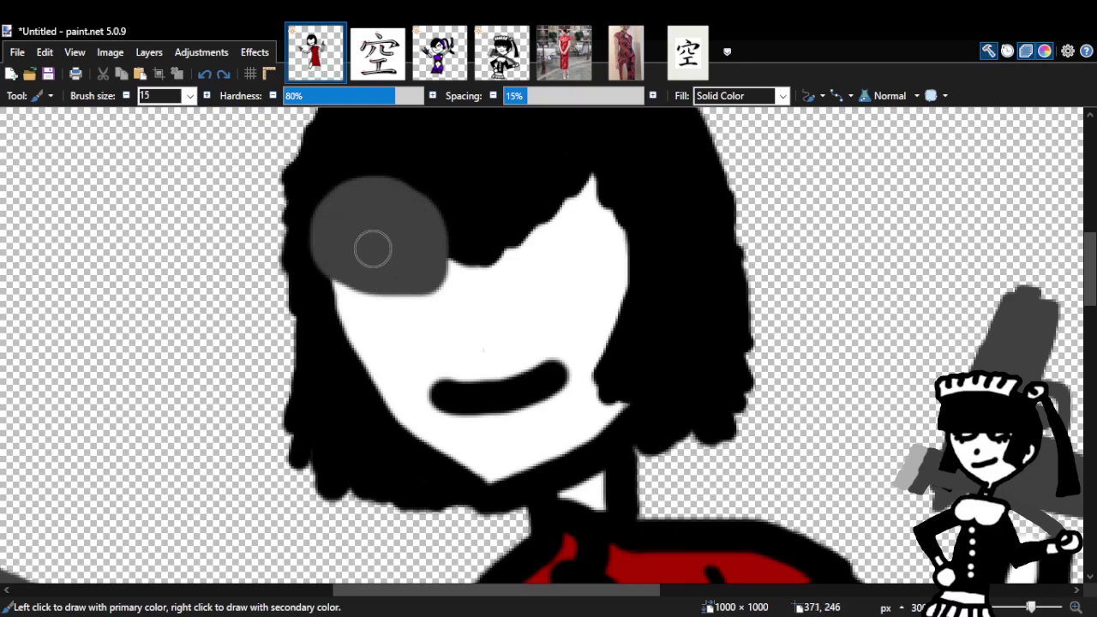
pyautogui.click(206, 74)
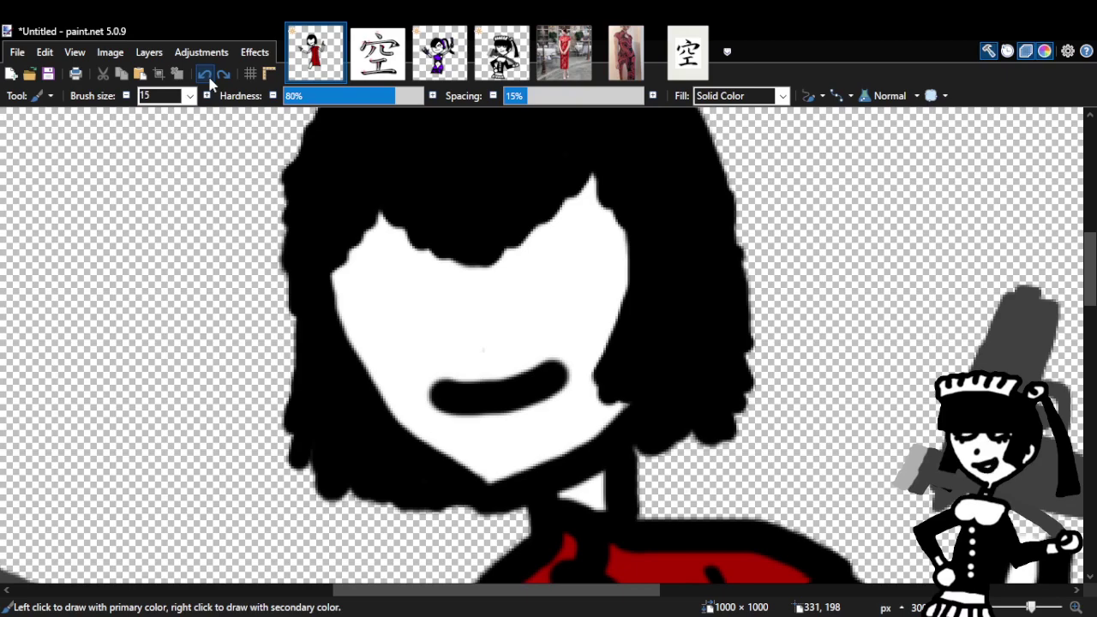
# Try large, close-set dark grey ring glasses drawn in close-up, check them on the whole figure, and undo them.
pyautogui.press('z')
pyautogui.click(486, 208)
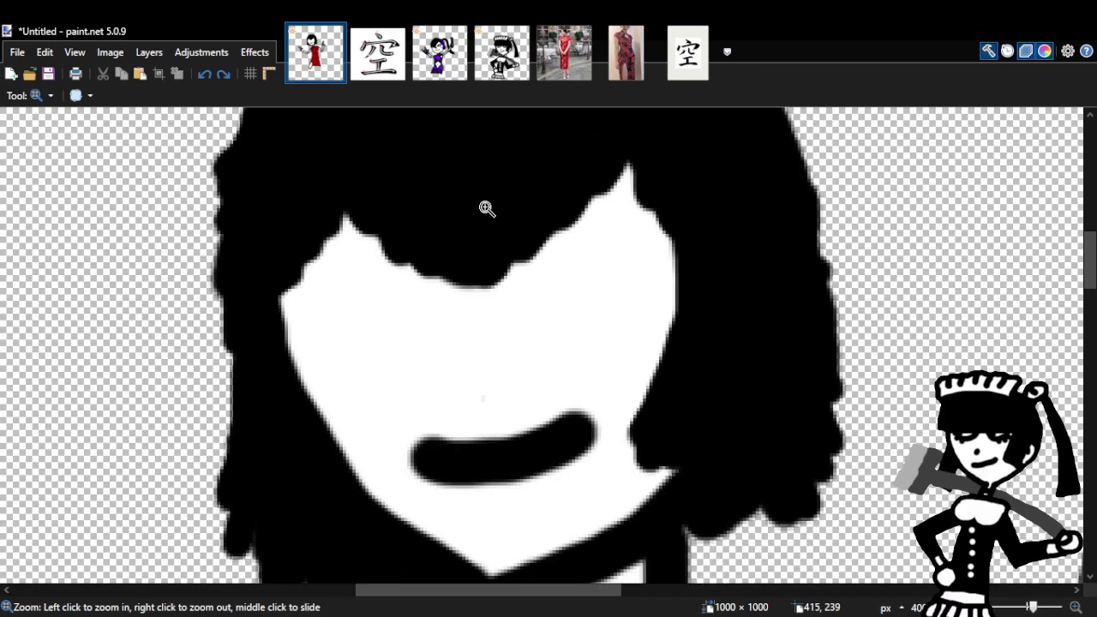
pyautogui.click(487, 208)
pyautogui.press('b')
pyautogui.moveTo(336, 199)
pyautogui.mouseDown()
pyautogui.moveTo(269, 294)
pyautogui.moveTo(344, 345)
pyautogui.moveTo(443, 310)
pyautogui.moveTo(422, 210)
pyautogui.moveTo(333, 200)
pyautogui.mouseUp()
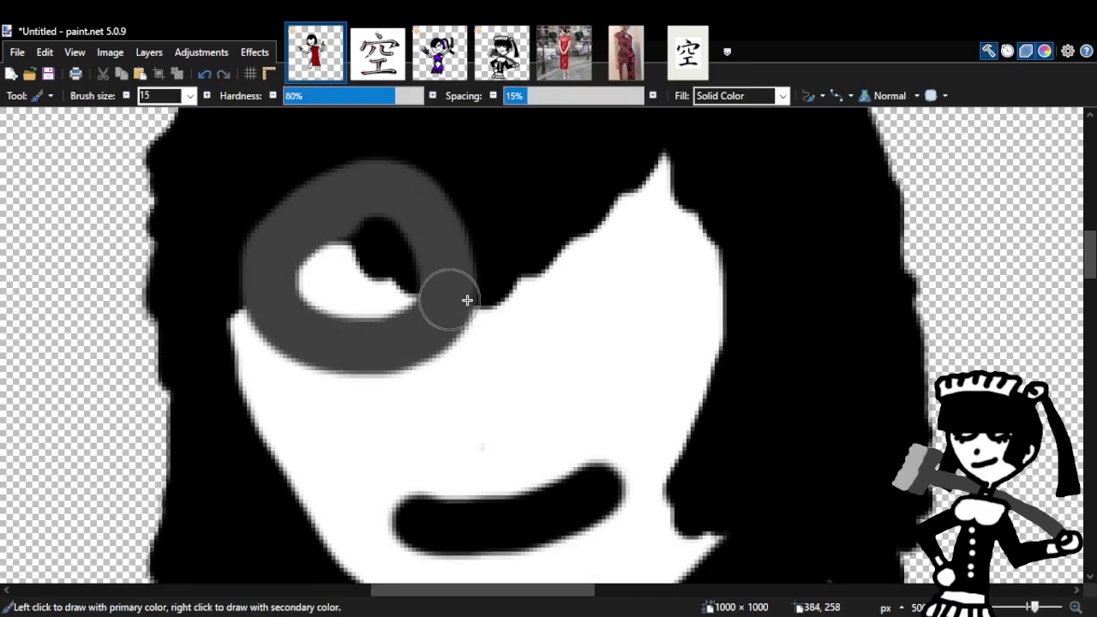
pyautogui.moveTo(471, 279); pyautogui.dragTo(522, 271)
pyautogui.moveTo(577, 177)
pyautogui.mouseDown()
pyautogui.moveTo(568, 333)
pyautogui.moveTo(675, 274)
pyautogui.moveTo(610, 164)
pyautogui.moveTo(533, 198)
pyautogui.mouseUp()
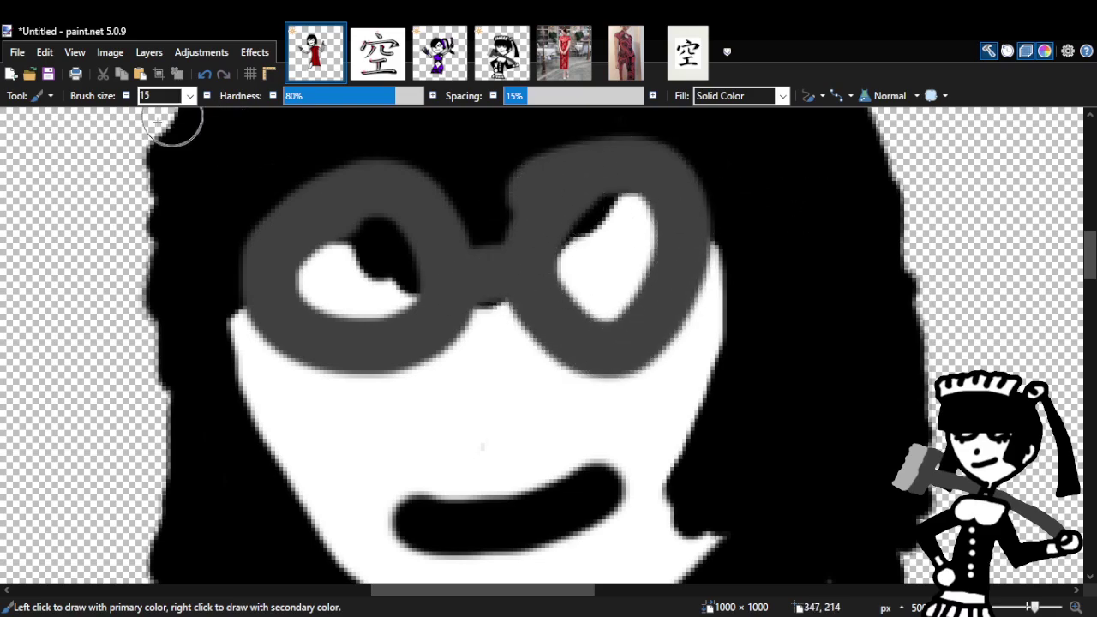
pyautogui.press('z')
pyautogui.rightClick(631, 372)
pyautogui.rightClick(631, 372)
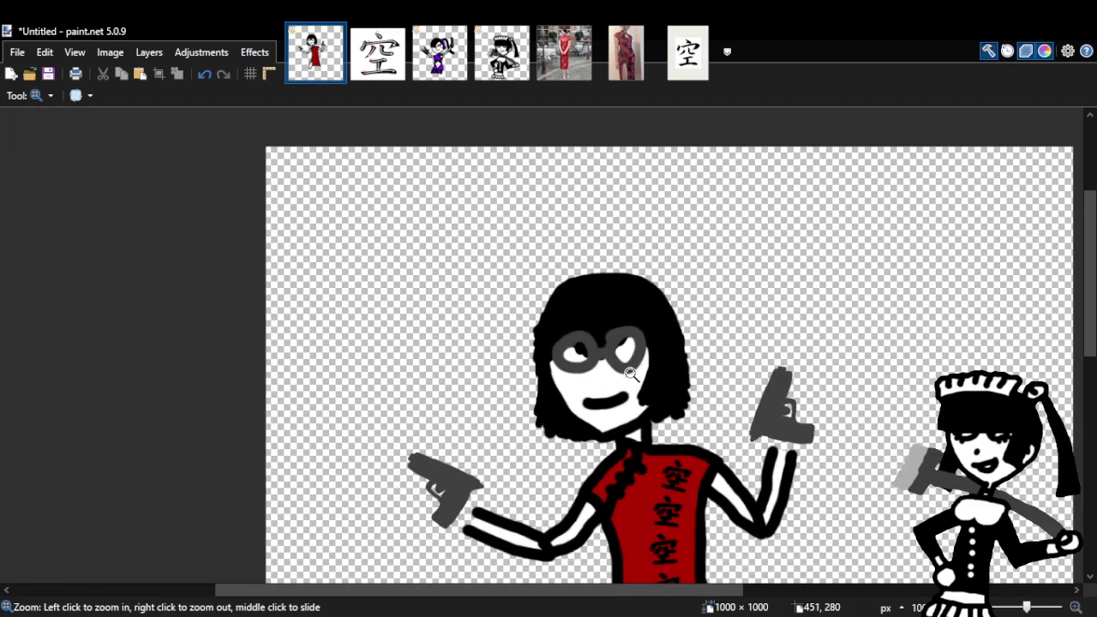
pyautogui.click(203, 79)
pyautogui.click(202, 79)
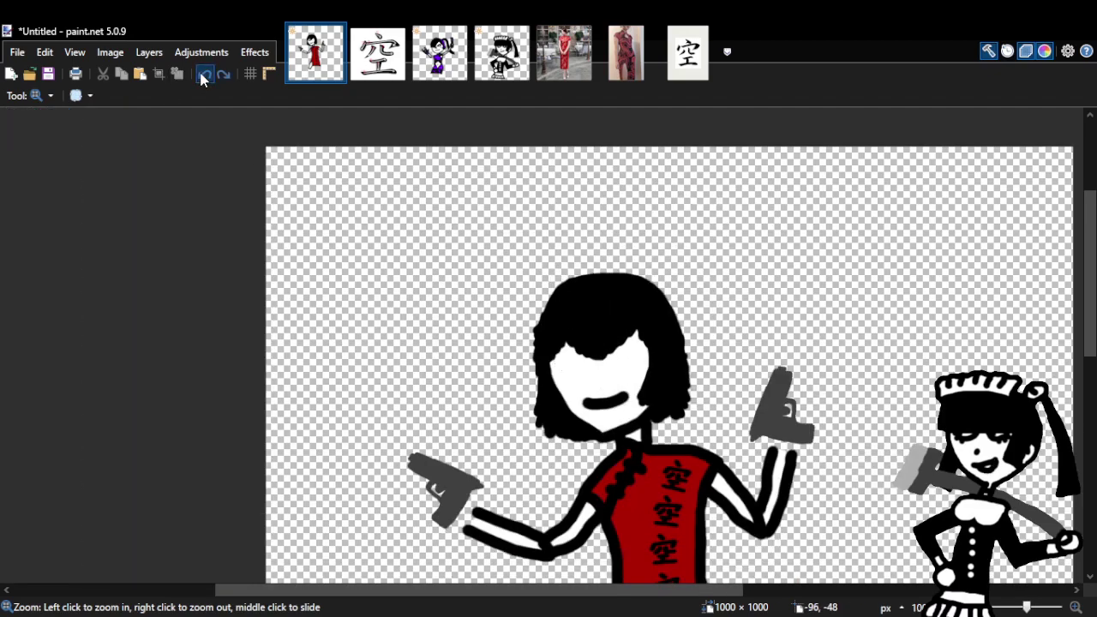
# Try a dark grey upward-curving arc under the left tip of the fringe, and undo it.
pyautogui.click(604, 367)
pyautogui.click(603, 367)
pyautogui.click(604, 367)
pyautogui.click(604, 367)
pyautogui.click(604, 367)
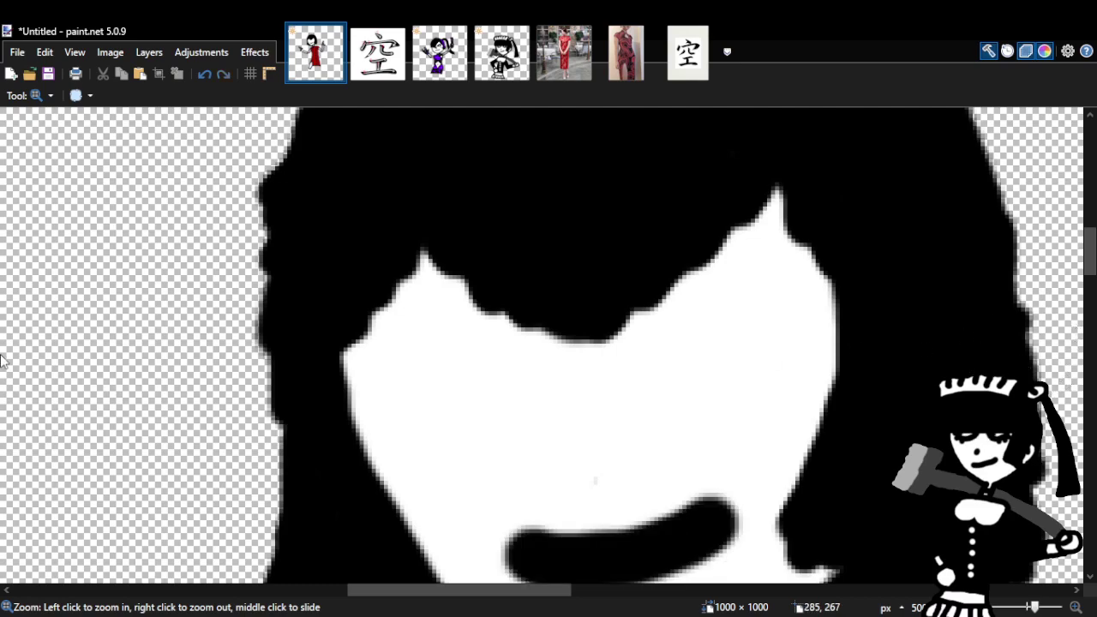
pyautogui.press('b')
pyautogui.moveTo(368, 347)
pyautogui.mouseDown()
pyautogui.moveTo(423, 360)
pyautogui.moveTo(520, 335)
pyautogui.moveTo(548, 339)
pyautogui.mouseUp()
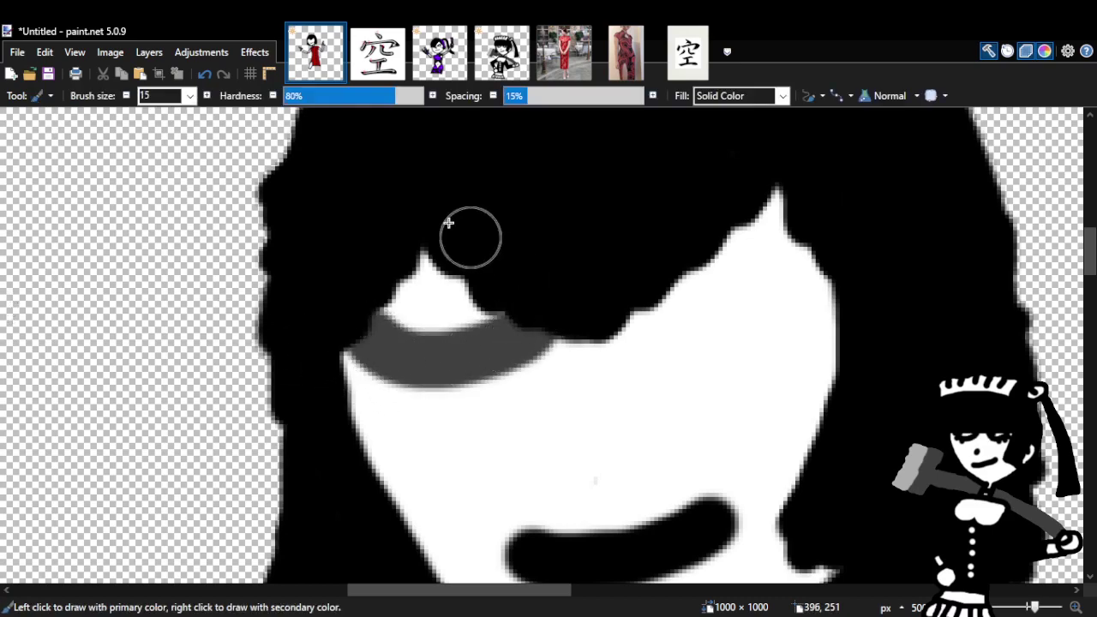
pyautogui.click(212, 75)
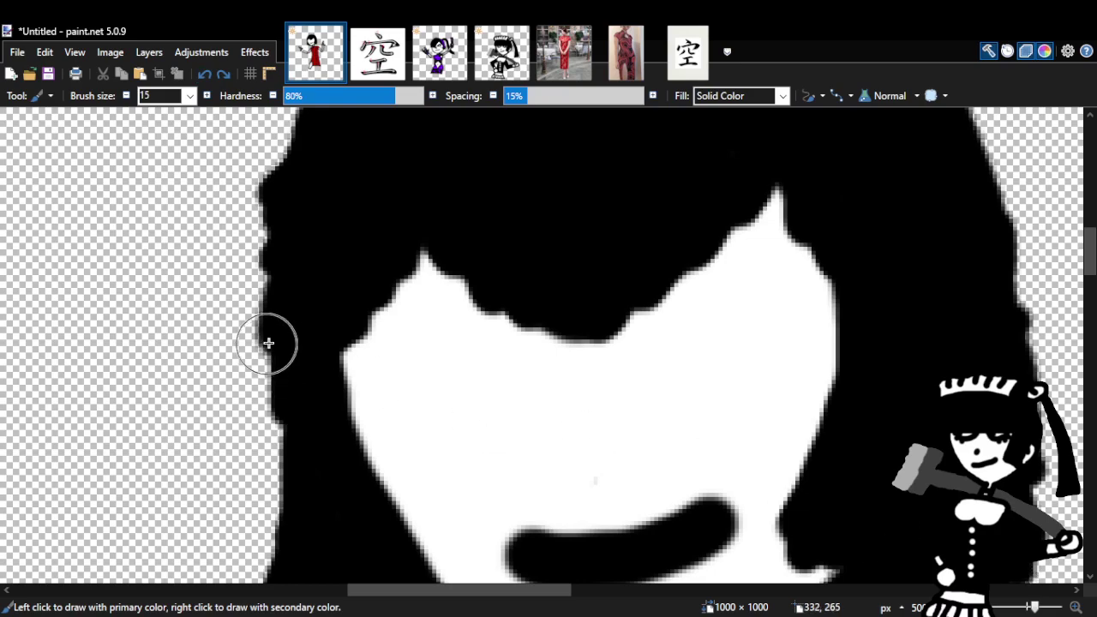
# Try a black left eye made of a curved lower lid with an upright pupil, and undo both strokes.
pyautogui.moveTo(352, 314)
pyautogui.mouseDown()
pyautogui.moveTo(457, 384)
pyautogui.moveTo(551, 311)
pyautogui.mouseUp()
pyautogui.moveTo(452, 324); pyautogui.dragTo(425, 360)
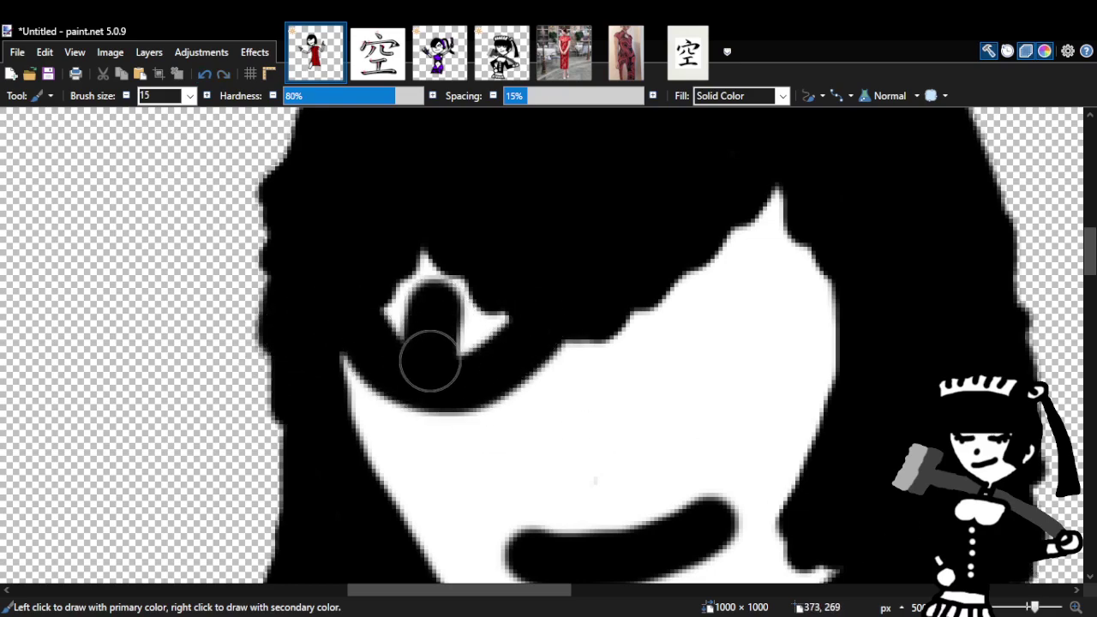
pyautogui.click(204, 75)
pyautogui.click(203, 75)
# Try a narrow black left eye made of an upper and a lower lid stroke, and undo both strokes.
pyautogui.moveTo(364, 346)
pyautogui.mouseDown()
pyautogui.moveTo(367, 319)
pyautogui.moveTo(526, 342)
pyautogui.mouseUp()
pyautogui.moveTo(352, 394); pyautogui.dragTo(512, 354)
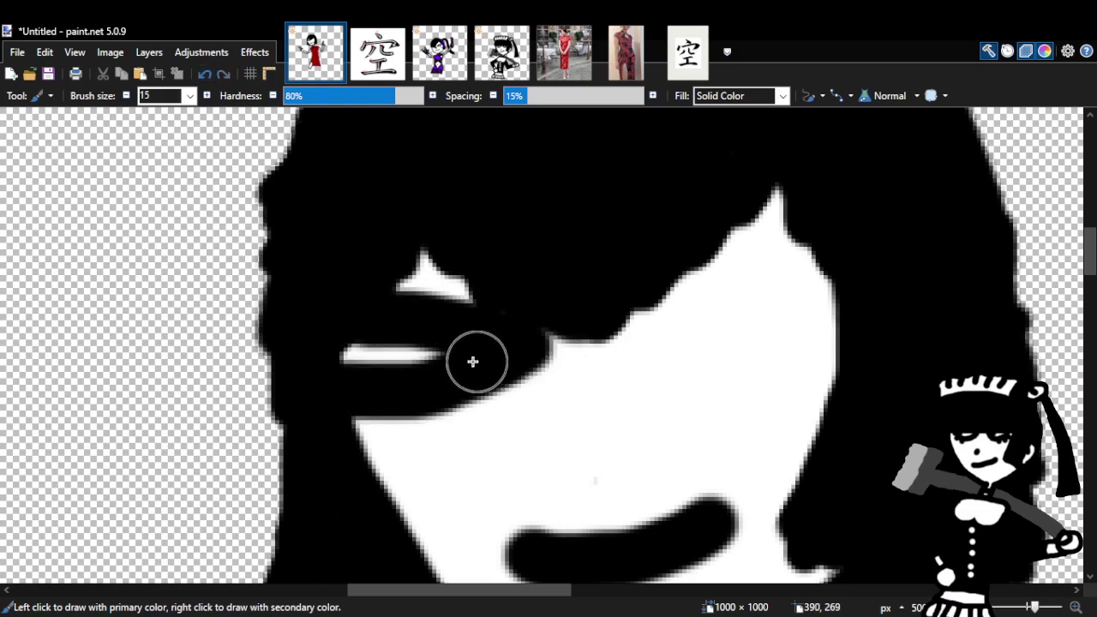
pyautogui.click(213, 76)
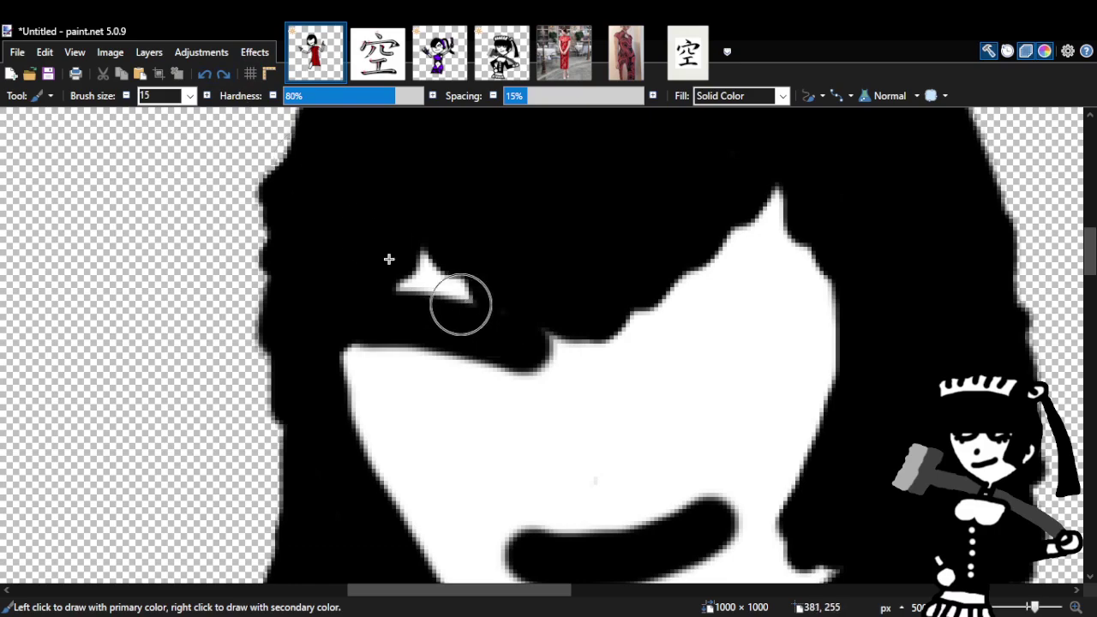
pyautogui.click(204, 75)
# Try flattened black oval rings with narrow white openings for both eyes, and undo them.
pyautogui.moveTo(542, 343)
pyautogui.mouseDown()
pyautogui.moveTo(418, 318)
pyautogui.moveTo(398, 339)
pyautogui.moveTo(416, 384)
pyautogui.moveTo(558, 390)
pyautogui.moveTo(557, 335)
pyautogui.mouseUp()
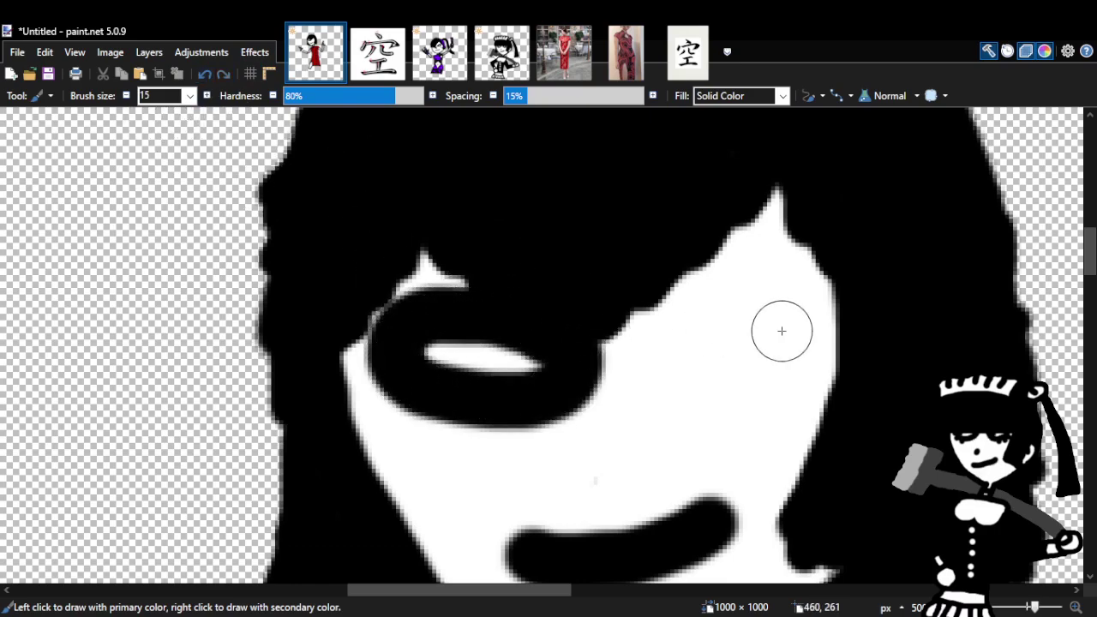
pyautogui.moveTo(730, 323)
pyautogui.mouseDown()
pyautogui.moveTo(678, 340)
pyautogui.moveTo(744, 418)
pyautogui.moveTo(795, 371)
pyautogui.moveTo(742, 320)
pyautogui.moveTo(691, 325)
pyautogui.mouseUp()
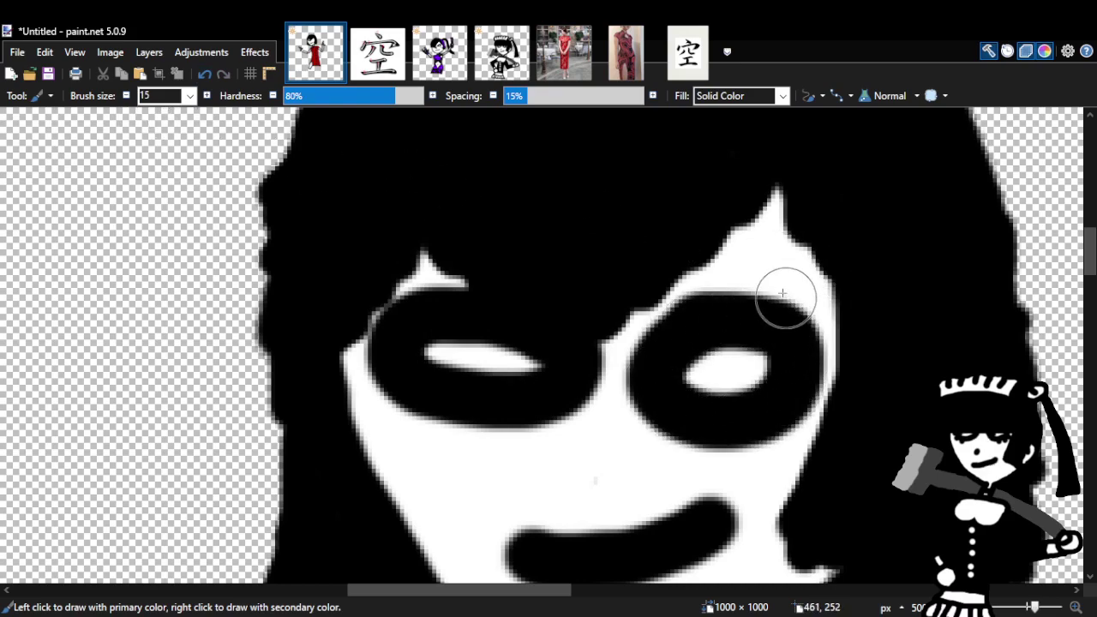
pyautogui.click(205, 75)
pyautogui.click(205, 75)
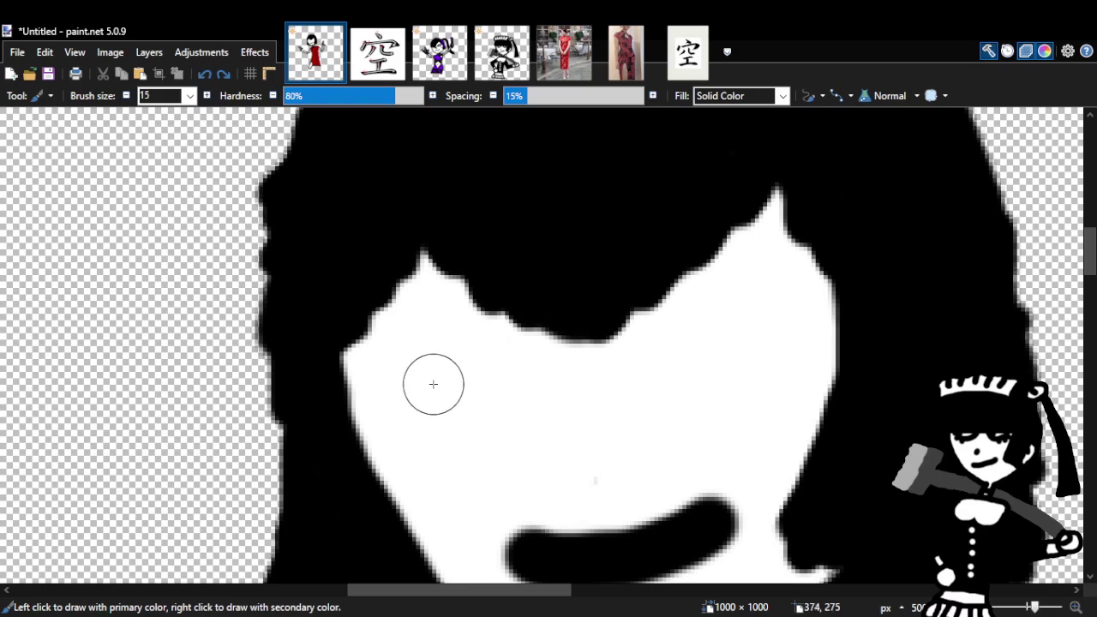
# Try two short black bars slanting inward as eyes, undo them, and undo a small black curved nose tried after them.
pyautogui.moveTo(415, 354); pyautogui.dragTo(529, 374)
pyautogui.moveTo(633, 377)
pyautogui.mouseDown()
pyautogui.moveTo(680, 343)
pyautogui.moveTo(764, 313)
pyautogui.mouseUp()
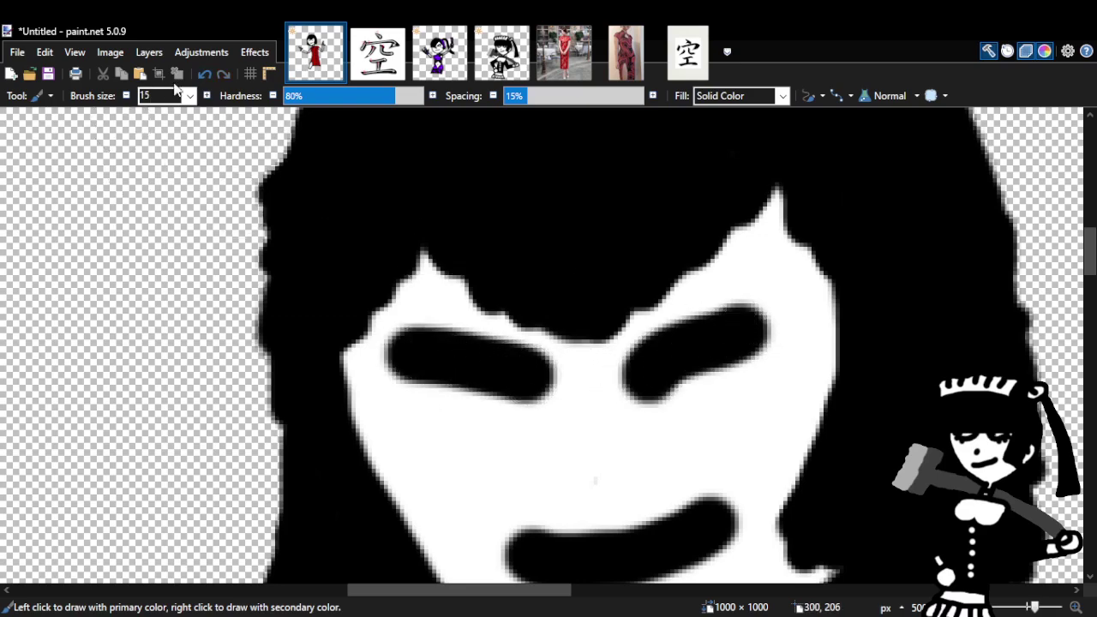
pyautogui.click(205, 75)
pyautogui.click(205, 74)
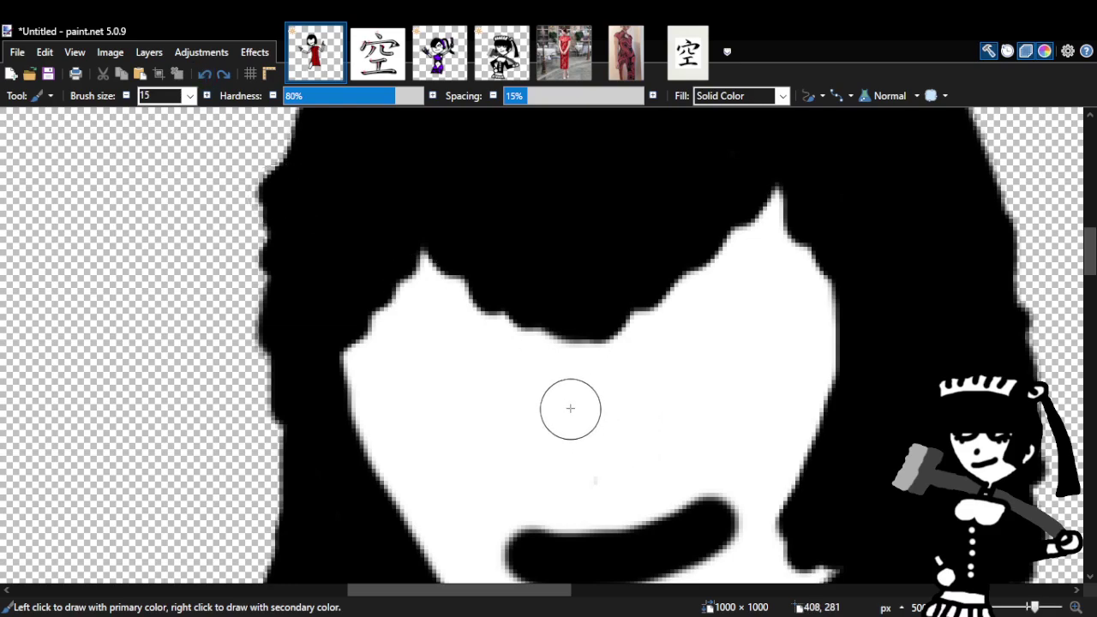
pyautogui.moveTo(568, 406); pyautogui.dragTo(568, 440)
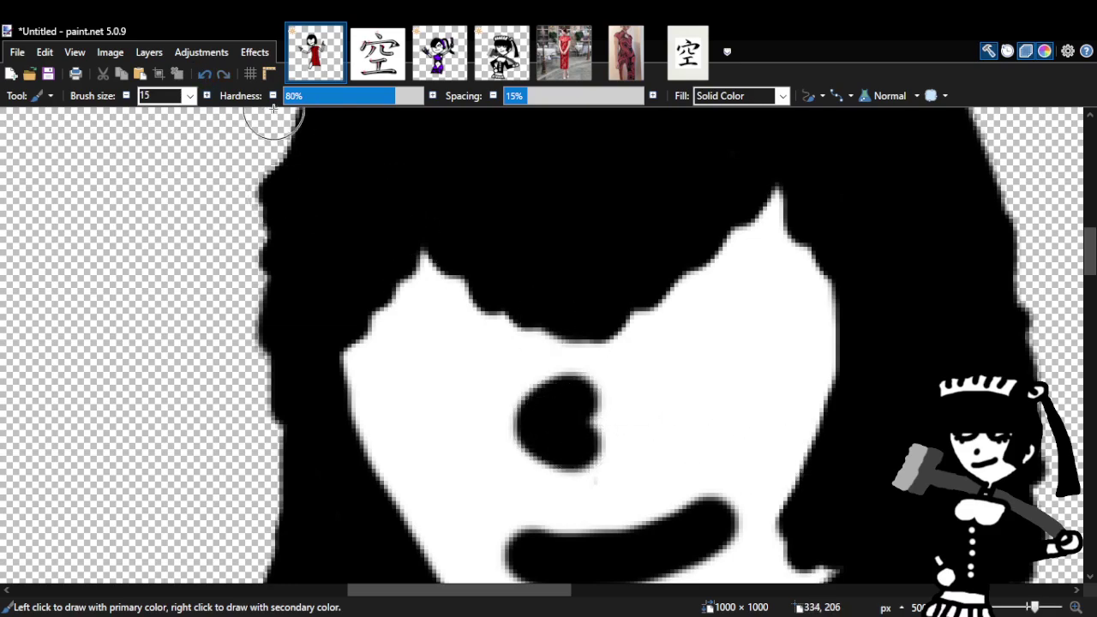
pyautogui.click(206, 76)
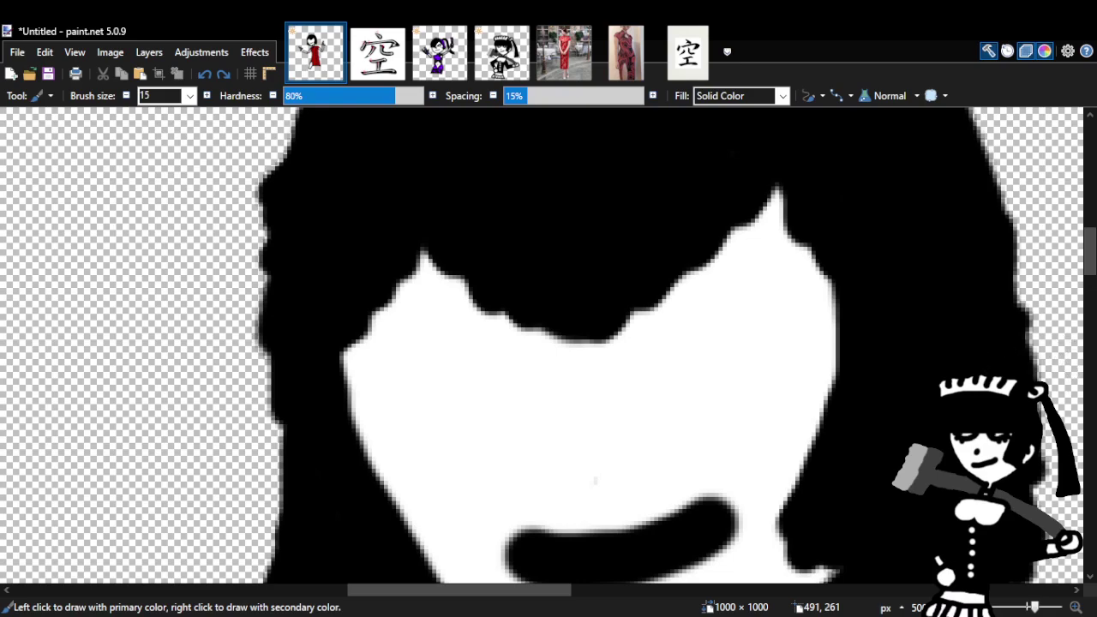
# Sample the dress's dark red and brush it across the upper face below the fringe.
pyautogui.moveTo(1089, 250); pyautogui.dragTo(1090, 338)
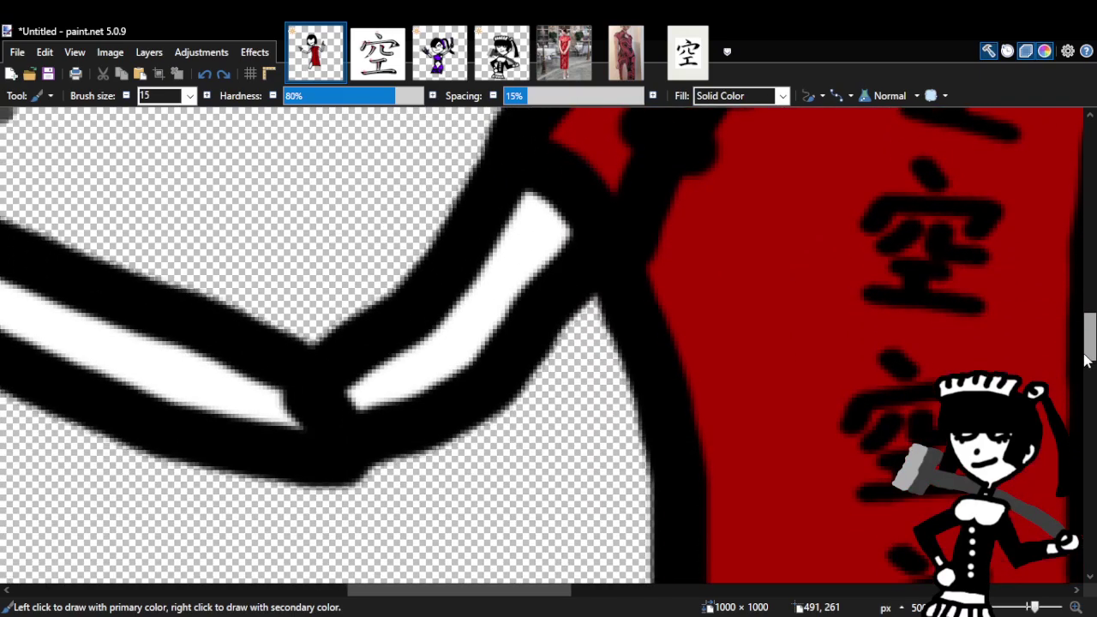
pyautogui.press('k')
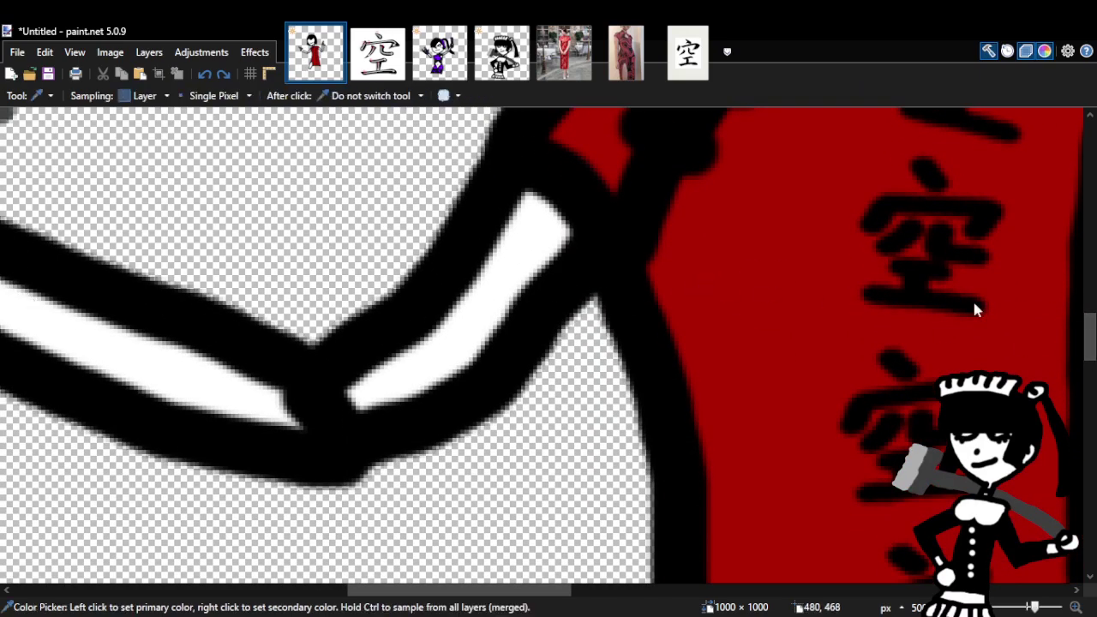
pyautogui.moveTo(1090, 338); pyautogui.dragTo(1090, 250)
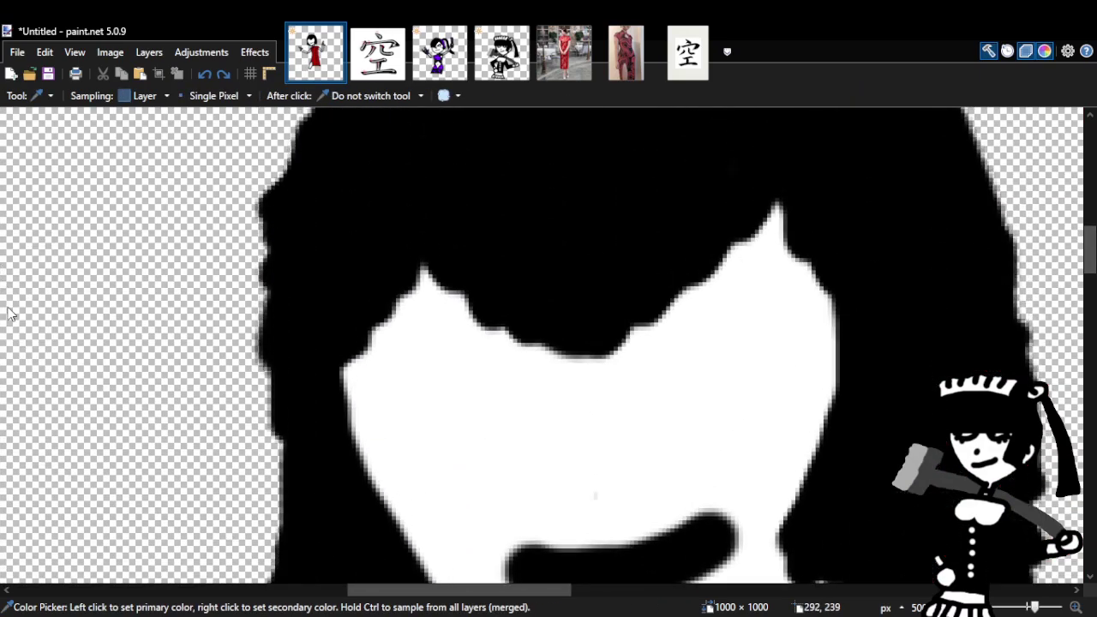
pyautogui.press('p')
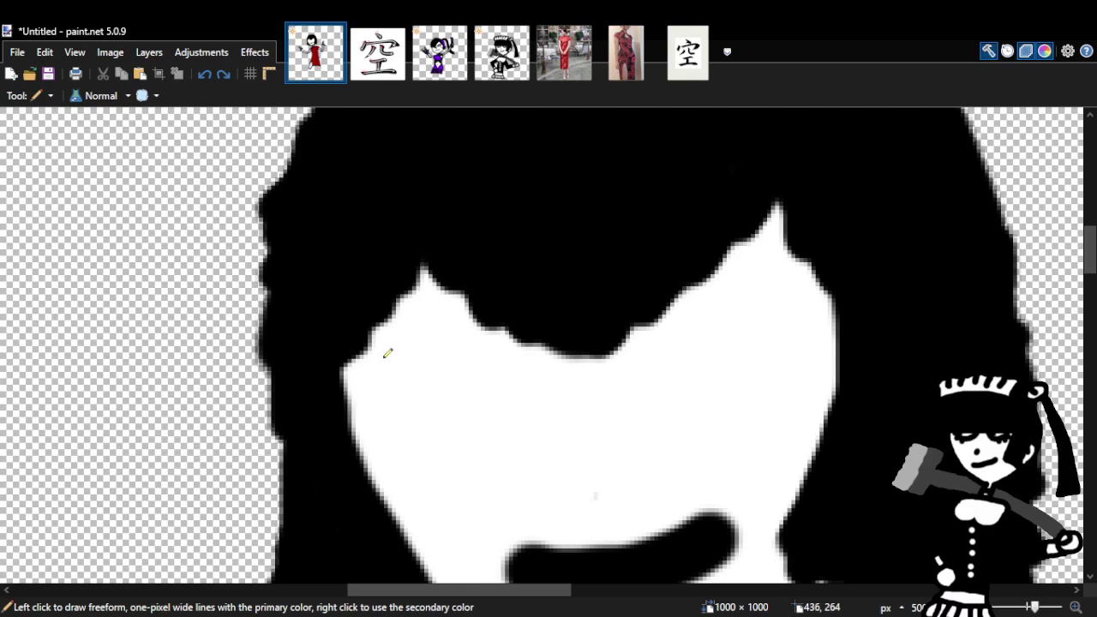
pyautogui.press('b')
pyautogui.moveTo(321, 334)
pyautogui.mouseDown()
pyautogui.moveTo(626, 298)
pyautogui.moveTo(379, 330)
pyautogui.moveTo(330, 300)
pyautogui.moveTo(620, 309)
pyautogui.moveTo(667, 323)
pyautogui.moveTo(512, 307)
pyautogui.moveTo(803, 358)
pyautogui.moveTo(607, 318)
pyautogui.moveTo(835, 277)
pyautogui.moveTo(706, 301)
pyautogui.moveTo(670, 280)
pyautogui.moveTo(777, 224)
pyautogui.moveTo(616, 307)
pyautogui.moveTo(785, 273)
pyautogui.moveTo(775, 308)
pyautogui.moveTo(837, 354)
pyautogui.moveTo(797, 279)
pyautogui.moveTo(839, 344)
pyautogui.moveTo(654, 330)
pyautogui.moveTo(339, 352)
pyautogui.moveTo(802, 363)
pyautogui.moveTo(449, 362)
pyautogui.moveTo(345, 390)
pyautogui.moveTo(820, 401)
pyautogui.mouseUp()
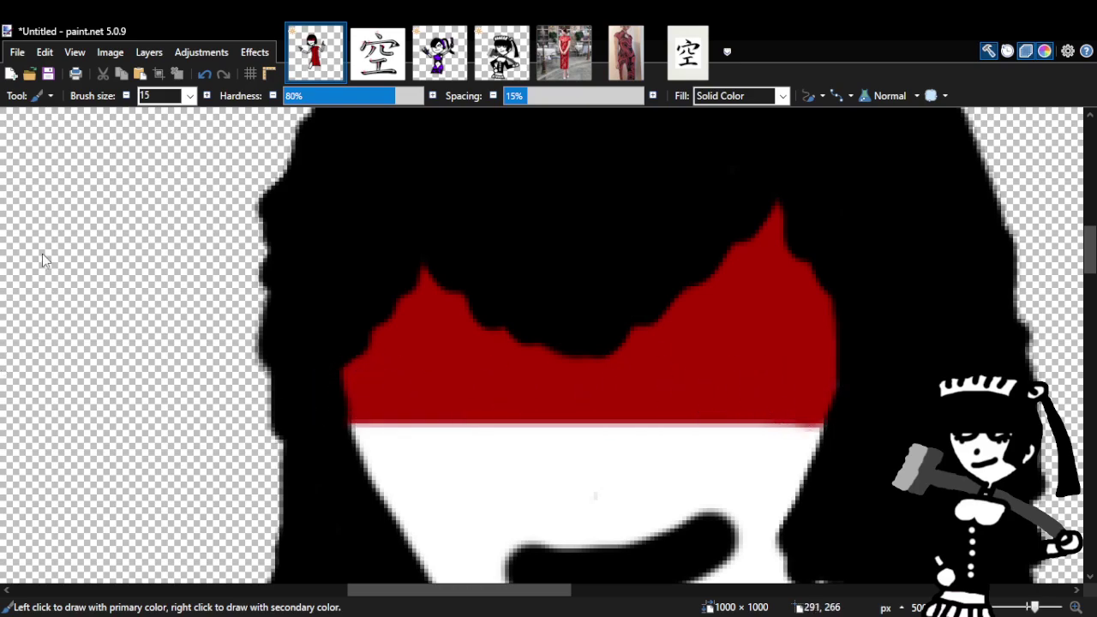
# Brush a straight black band across the face along the lower edge of the red area.
pyautogui.press('z')
pyautogui.click(722, 429)
pyautogui.rightClick(722, 429)
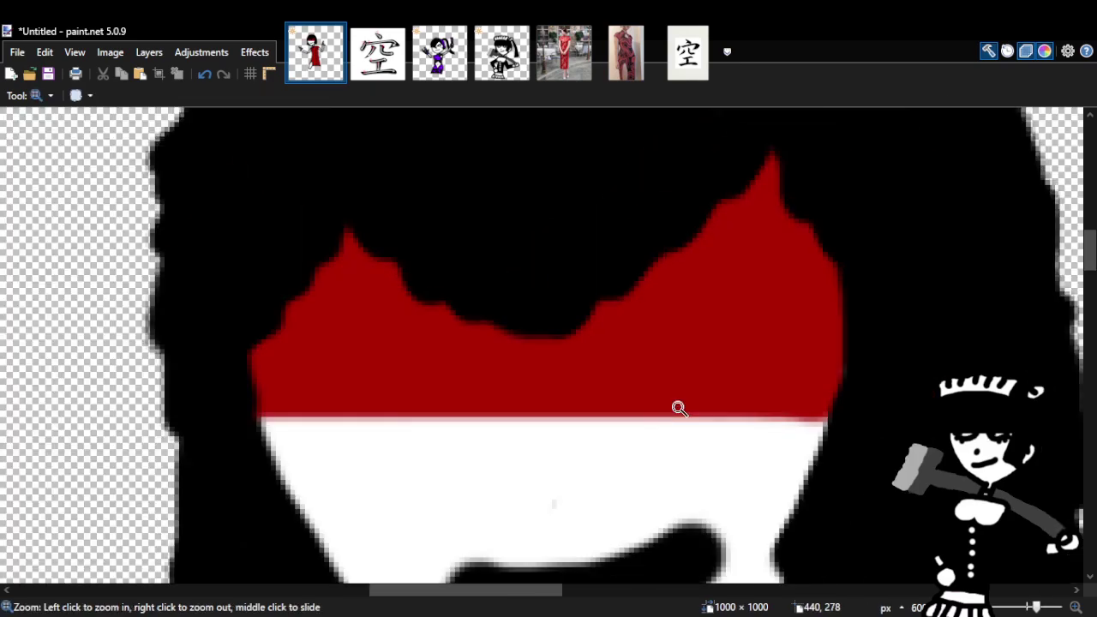
pyautogui.rightClick(677, 409)
pyautogui.rightClick(677, 408)
pyautogui.rightClick(678, 408)
pyautogui.click(678, 408)
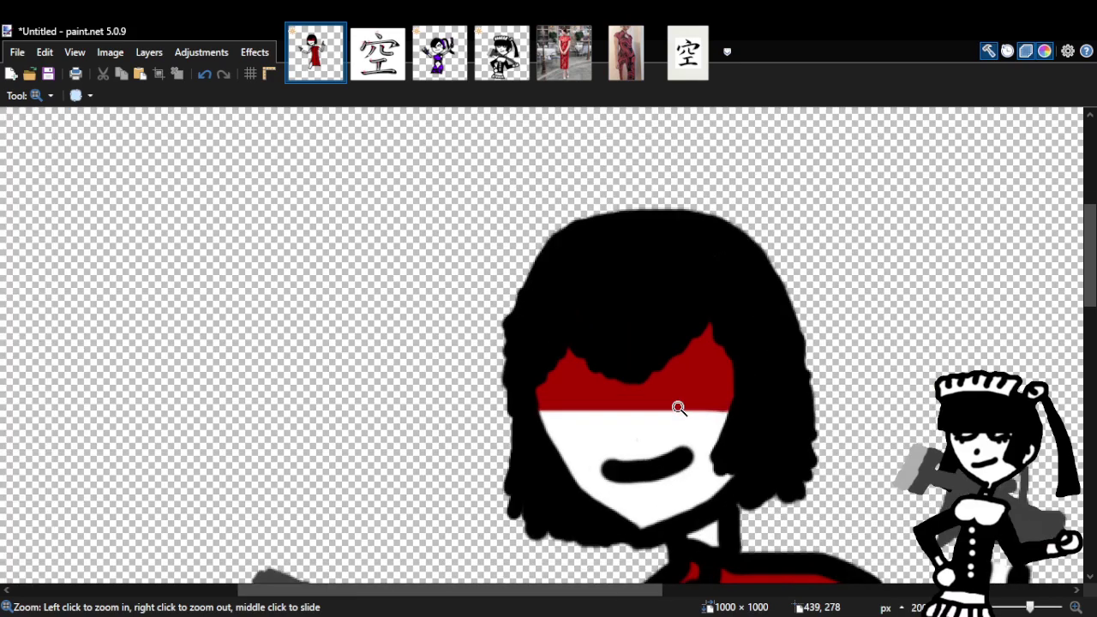
pyautogui.click(678, 408)
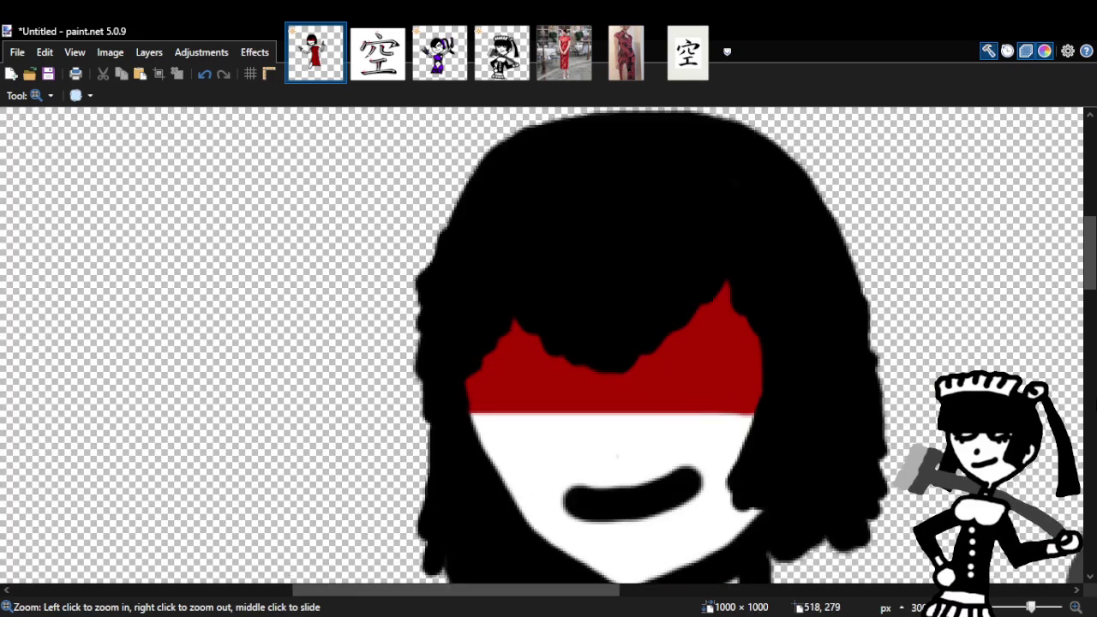
pyautogui.click(725, 395)
pyautogui.press('b')
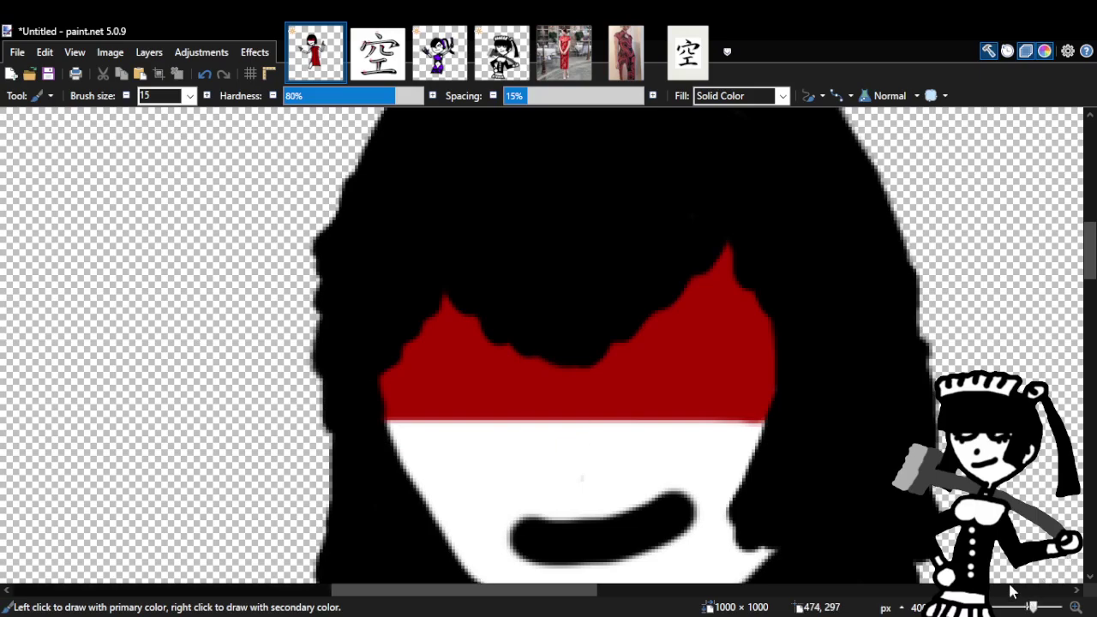
pyautogui.moveTo(392, 420); pyautogui.dragTo(804, 418)
# Try two diagonal black strokes from the fringe down to the black band, one toward each side, and undo them.
pyautogui.moveTo(516, 396); pyautogui.dragTo(591, 339)
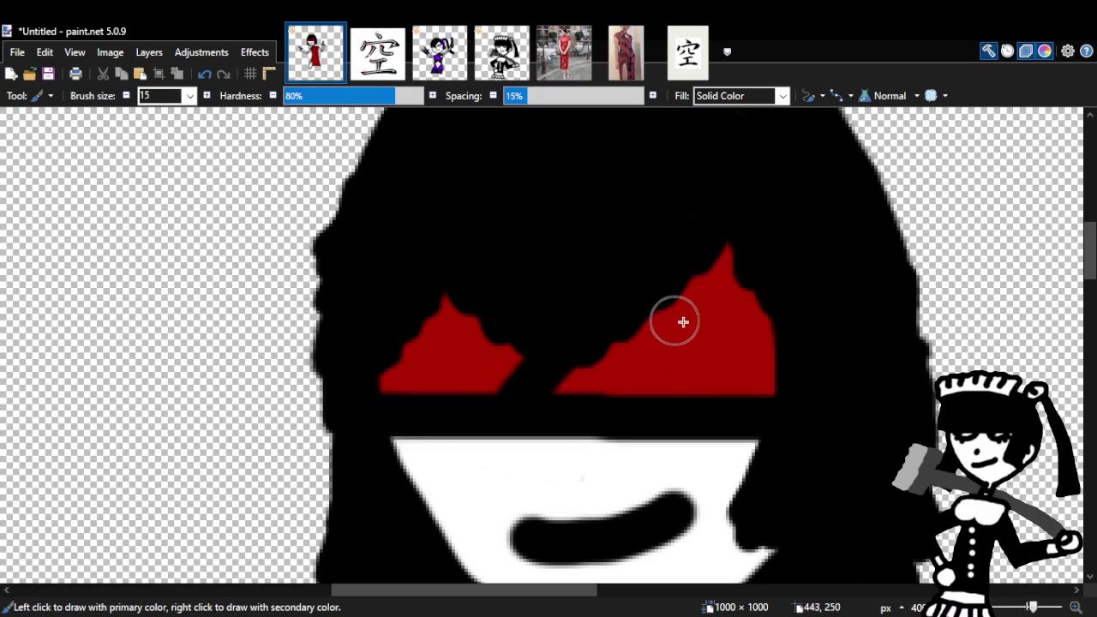
pyautogui.moveTo(649, 304); pyautogui.dragTo(736, 407)
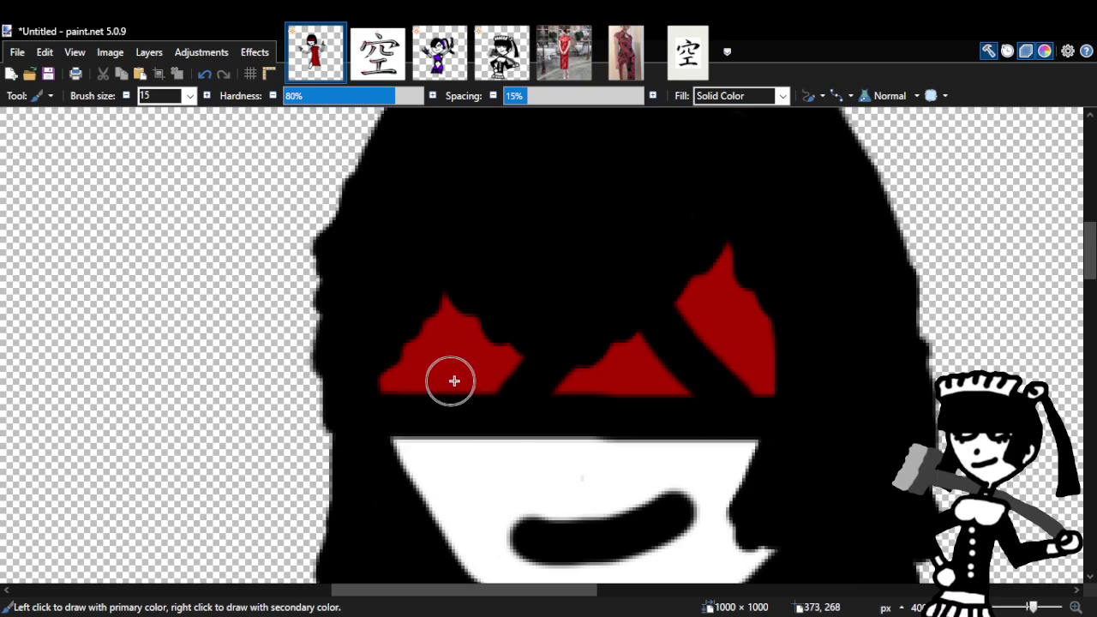
pyautogui.click(204, 74)
pyautogui.click(204, 74)
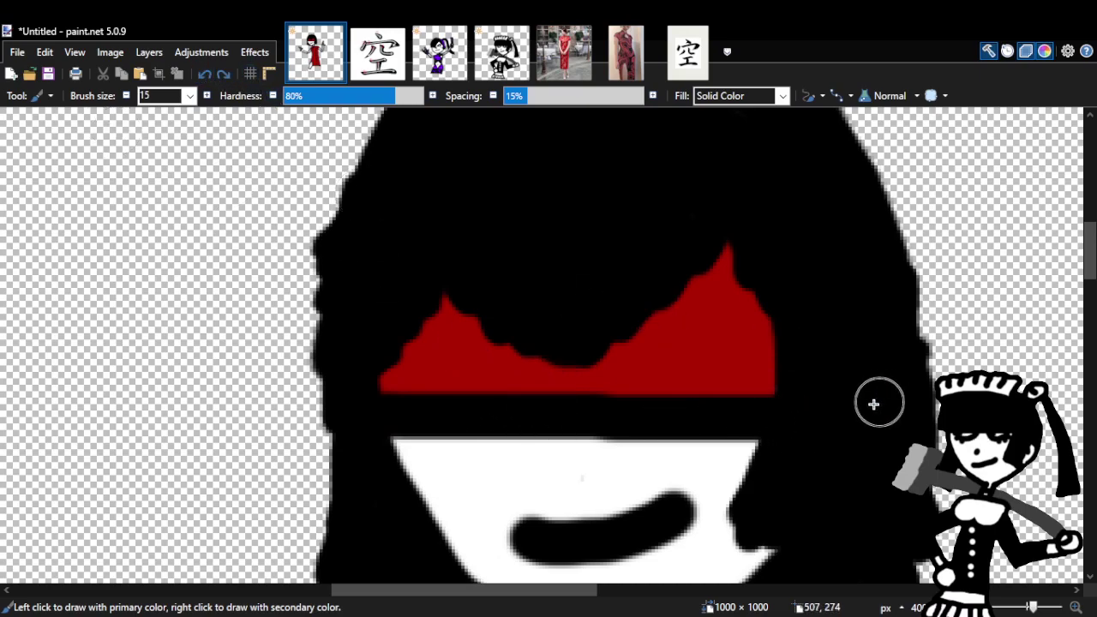
# Try shallower angled black strokes across the red area between the band and the hair, and undo them.
pyautogui.moveTo(621, 399); pyautogui.dragTo(874, 301)
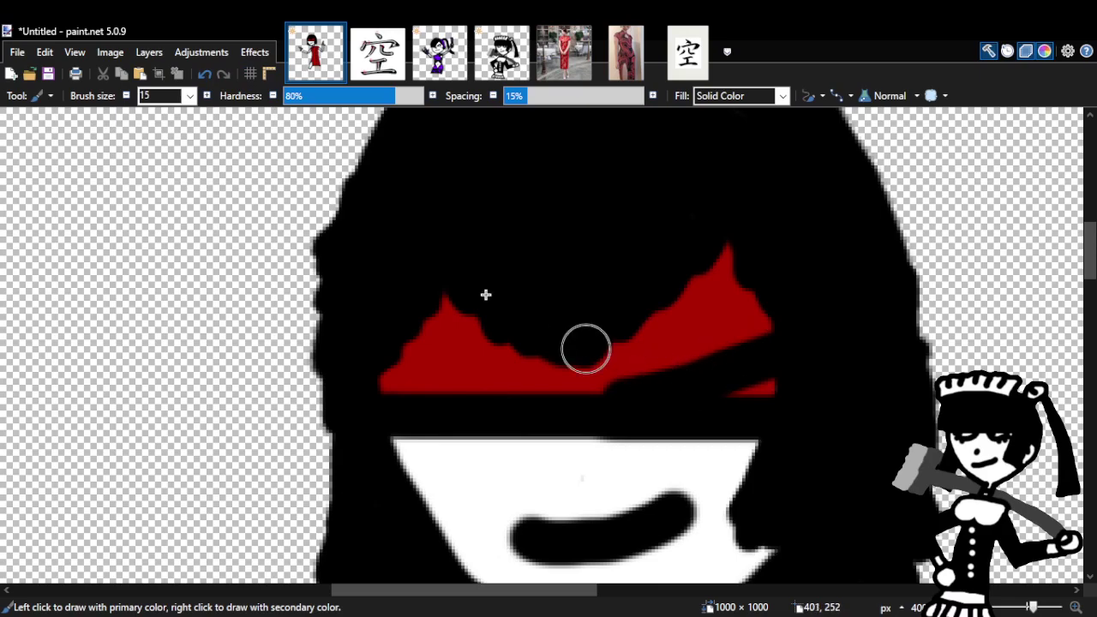
pyautogui.click(204, 73)
pyautogui.moveTo(591, 336); pyautogui.dragTo(768, 406)
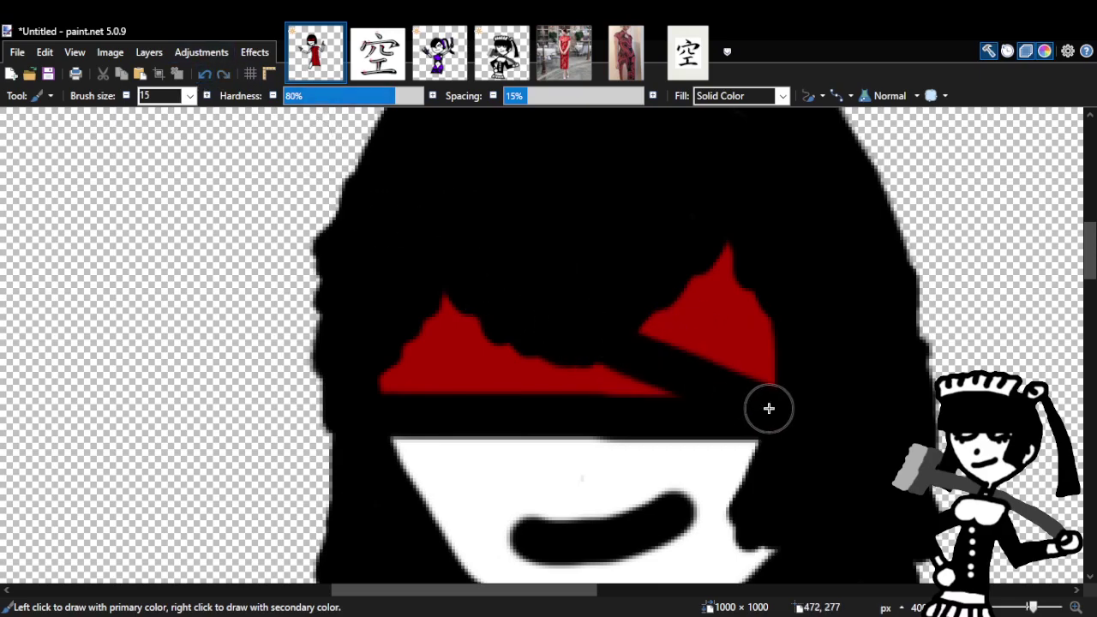
pyautogui.moveTo(592, 310); pyautogui.dragTo(472, 397)
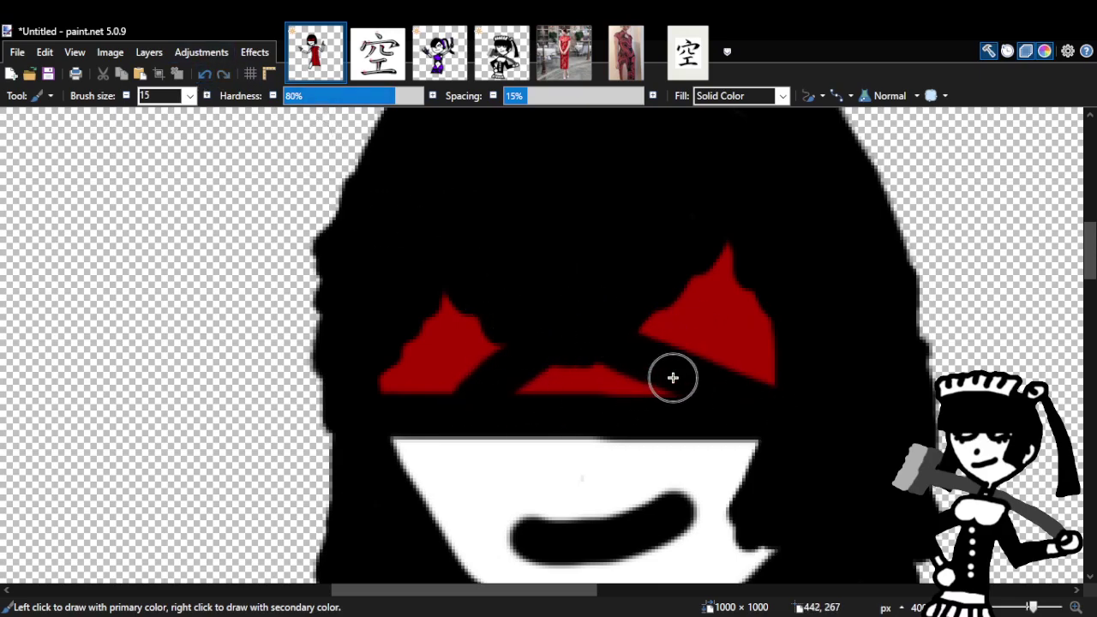
pyautogui.click(204, 74)
pyautogui.click(204, 73)
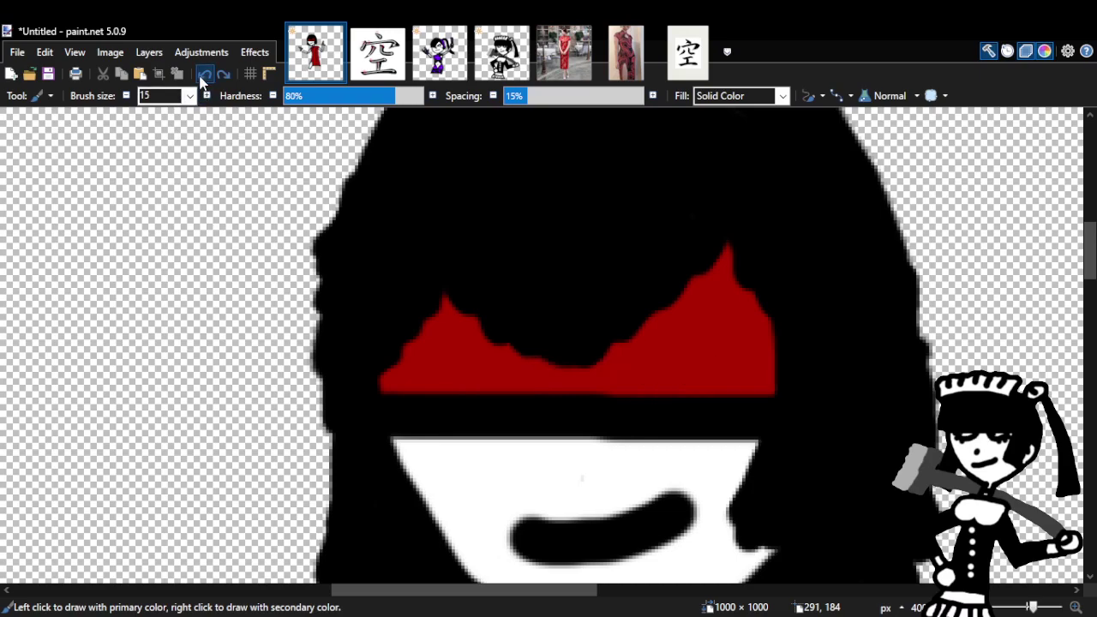
# Undo the black band and the red paint across the upper face.
pyautogui.click(204, 74)
pyautogui.click(204, 74)
pyautogui.click(204, 74)
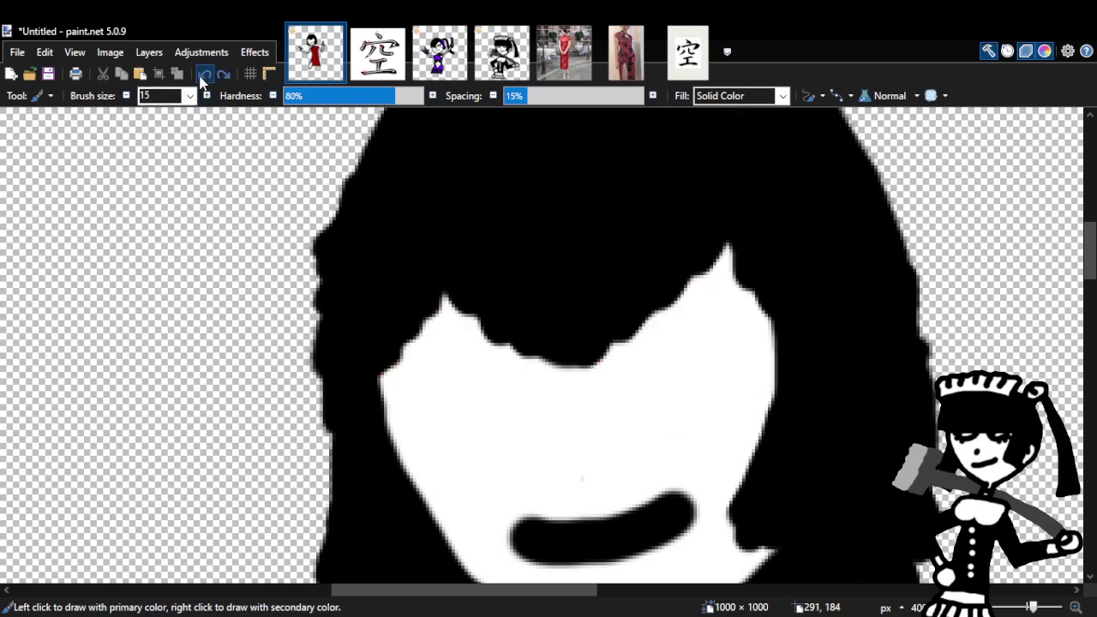
# Brush a curved black strap from the centre of the fringe down to the hair on the face's left side.
pyautogui.moveTo(608, 302)
pyautogui.mouseDown()
pyautogui.moveTo(563, 375)
pyautogui.moveTo(385, 443)
pyautogui.mouseUp()
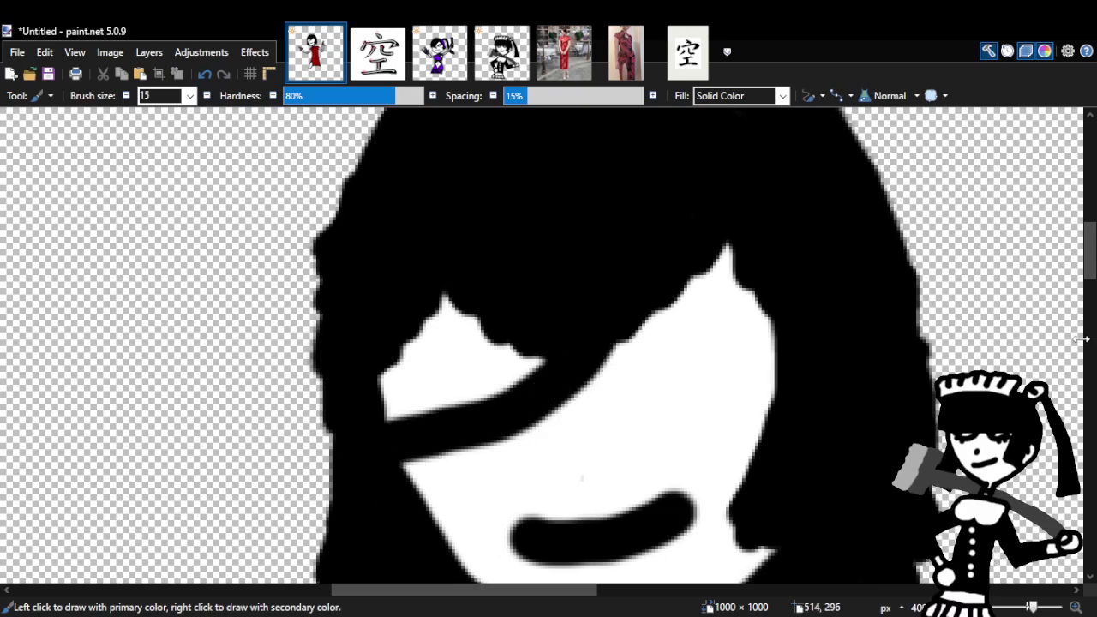
pyautogui.click(204, 74)
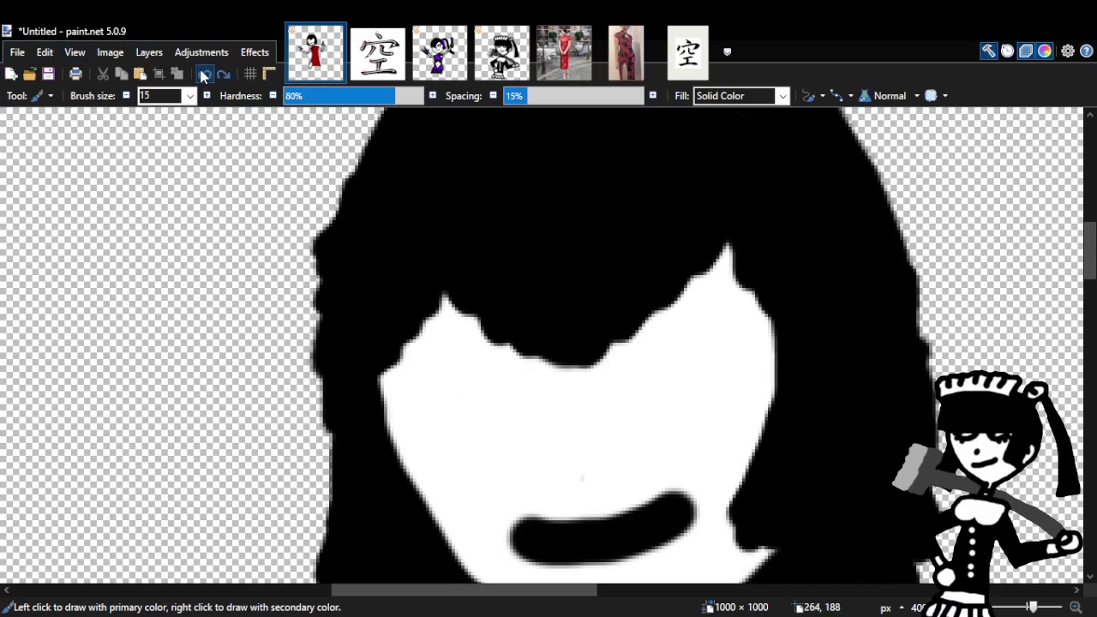
pyautogui.click(222, 75)
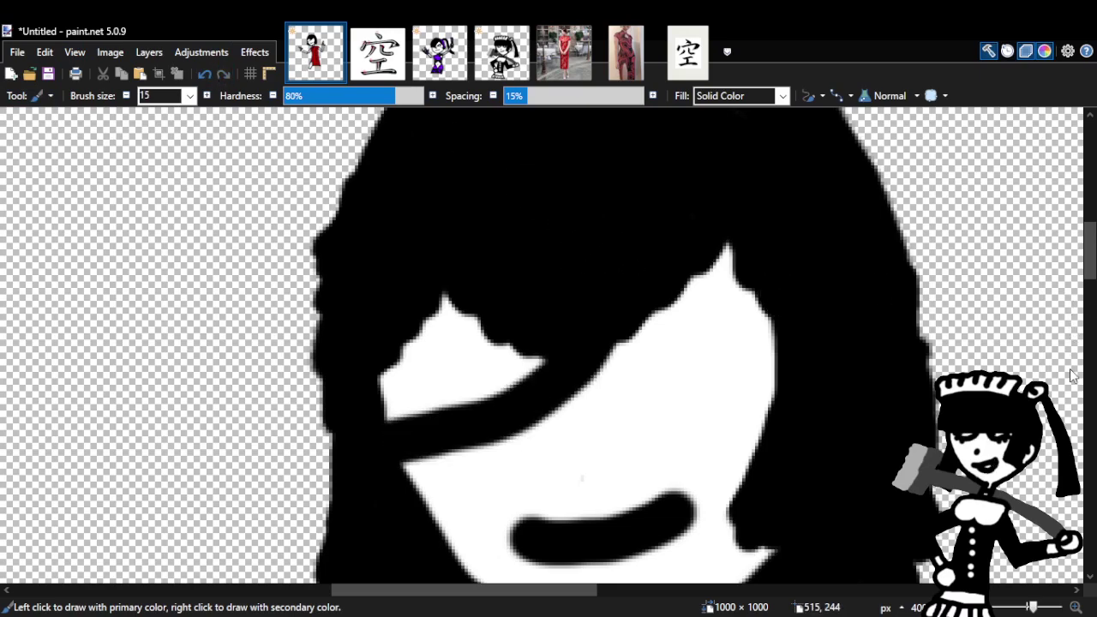
# Sample the dress's dark red and paint the white area between the fringe and the curved strap with it.
pyautogui.moveTo(1088, 255); pyautogui.dragTo(1084, 350)
pyautogui.press('k')
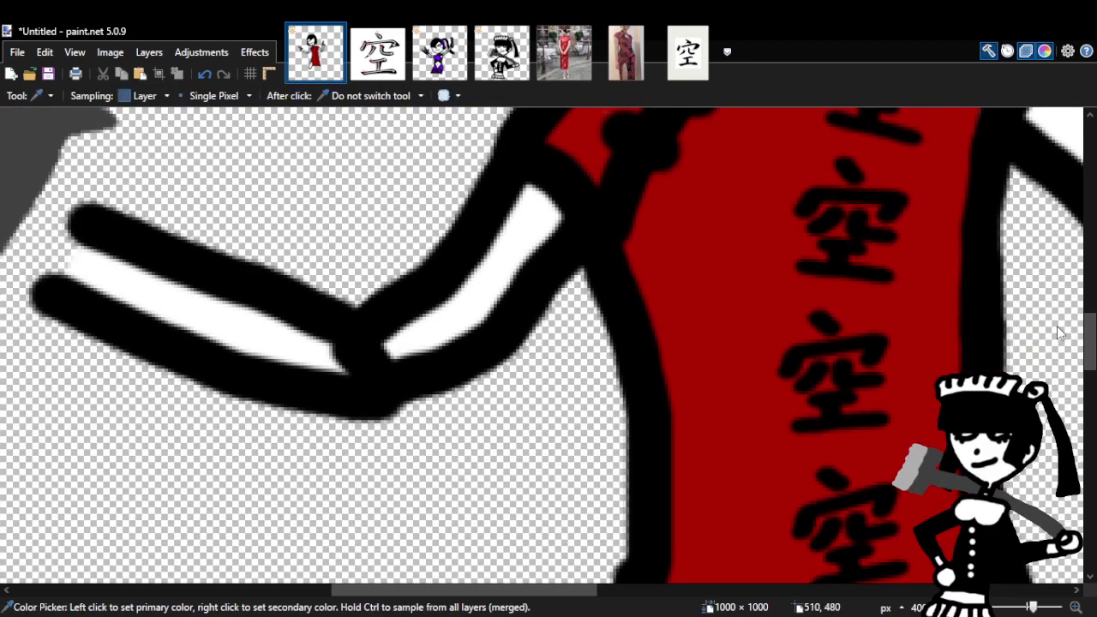
pyautogui.moveTo(1088, 341); pyautogui.dragTo(1086, 260)
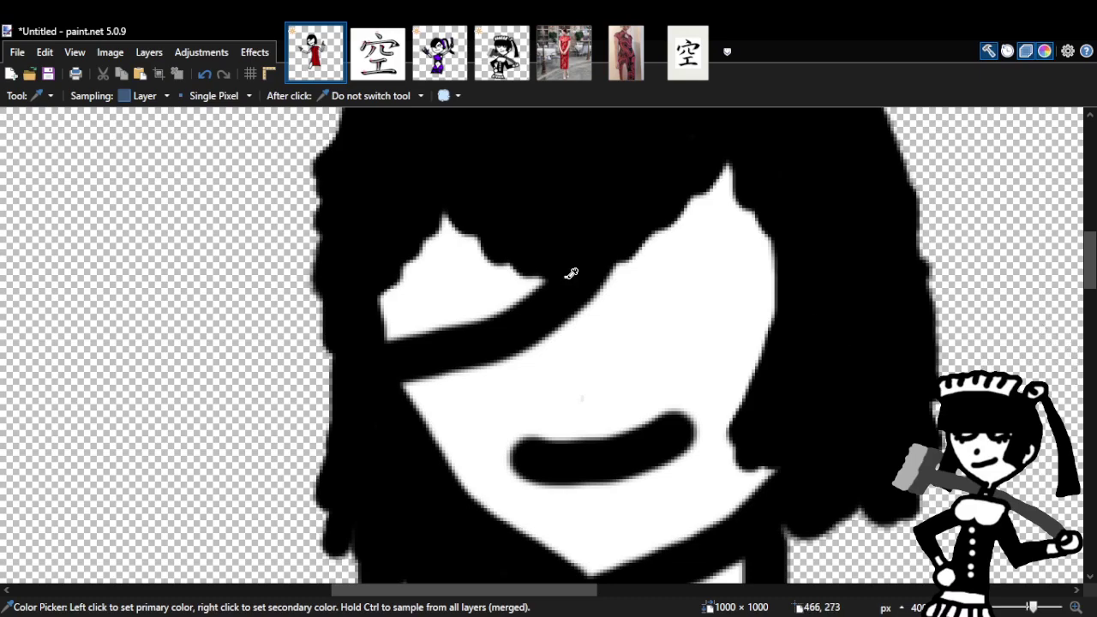
pyautogui.press('b')
pyautogui.moveTo(533, 272)
pyautogui.mouseDown()
pyautogui.moveTo(396, 311)
pyautogui.moveTo(388, 327)
pyautogui.mouseUp()
pyautogui.moveTo(543, 239)
pyautogui.mouseDown()
pyautogui.moveTo(465, 309)
pyautogui.moveTo(419, 320)
pyautogui.moveTo(492, 207)
pyautogui.moveTo(393, 300)
pyautogui.moveTo(420, 250)
pyautogui.moveTo(397, 301)
pyautogui.moveTo(479, 238)
pyautogui.moveTo(391, 323)
pyautogui.mouseUp()
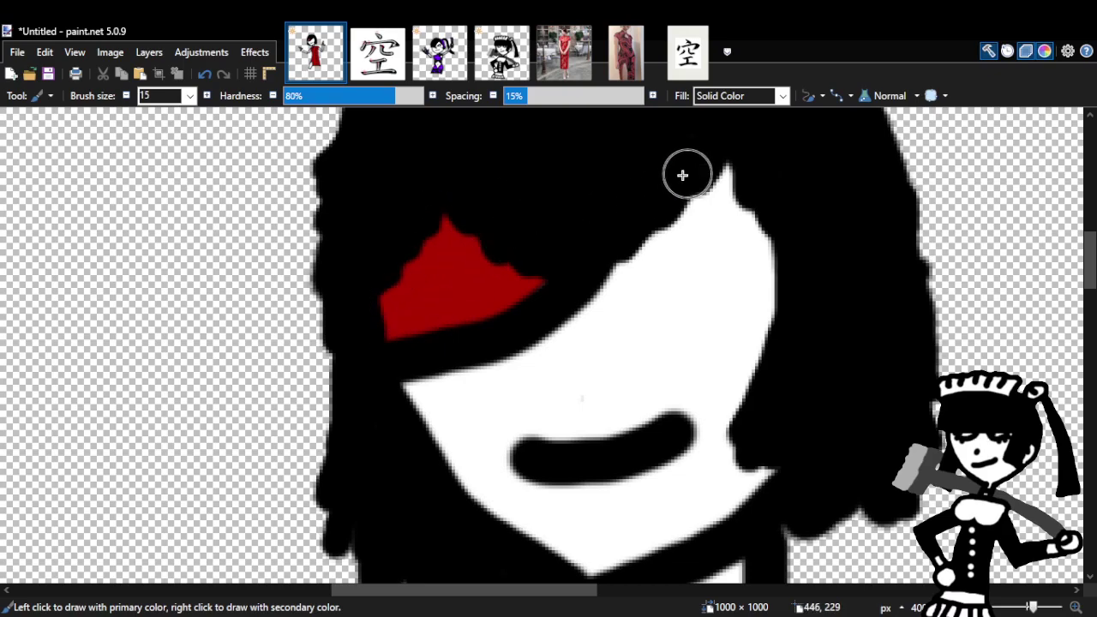
# Try a red brushed spot as the eye on the uncovered side of the face, and undo it.
pyautogui.press('z')
pyautogui.rightClick(631, 308)
pyautogui.rightClick(734, 326)
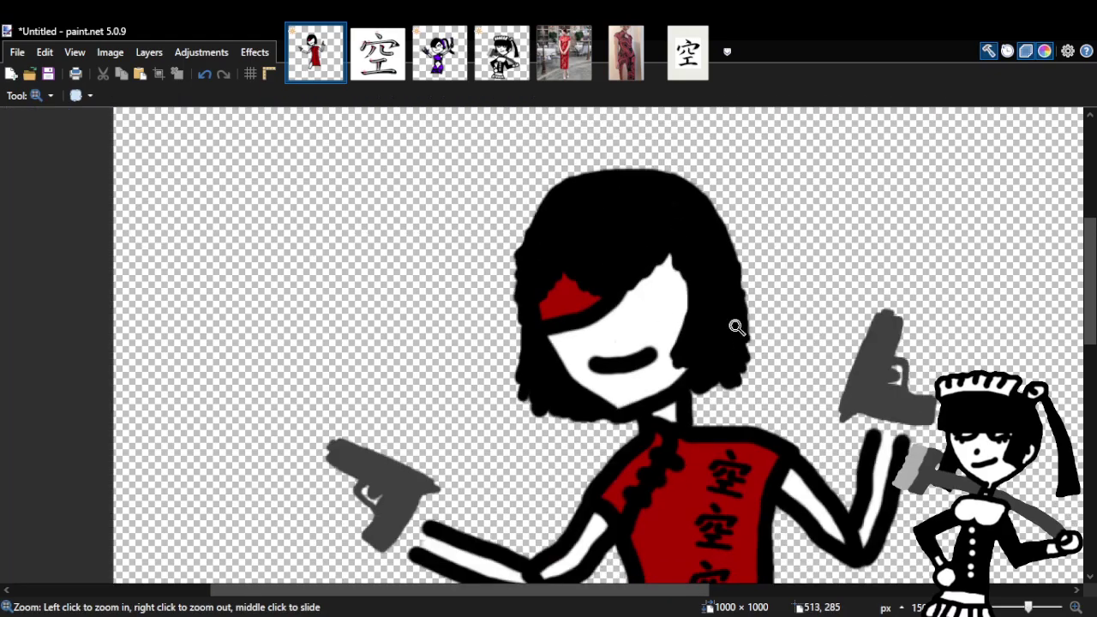
pyautogui.click(738, 327)
pyautogui.click(738, 327)
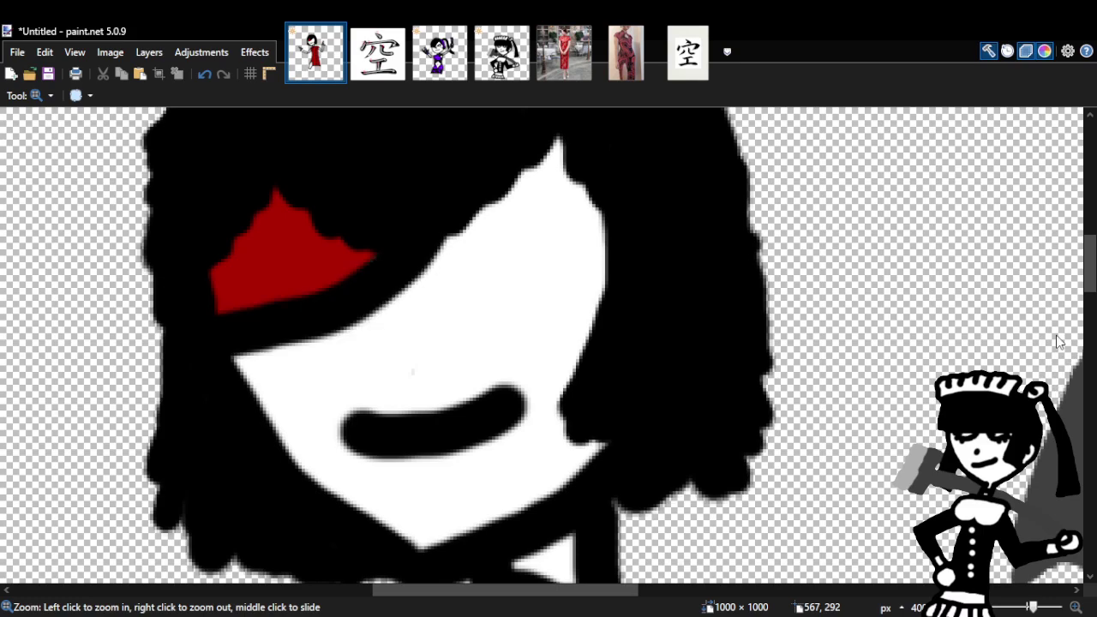
pyautogui.press('b')
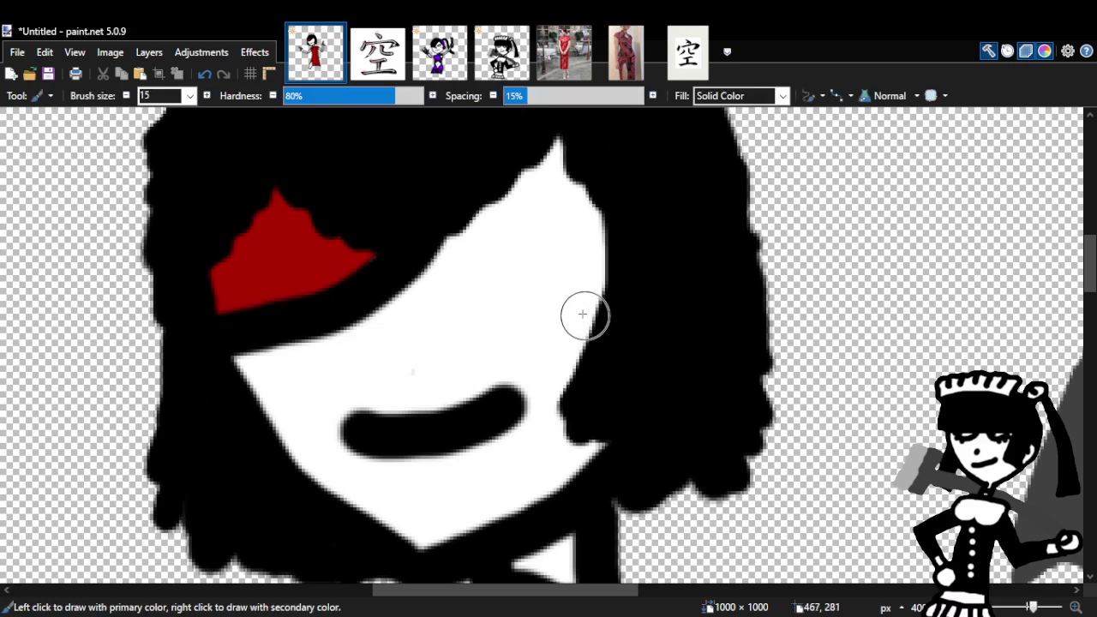
pyautogui.moveTo(523, 255)
pyautogui.mouseDown()
pyautogui.moveTo(526, 282)
pyautogui.moveTo(536, 270)
pyautogui.mouseUp()
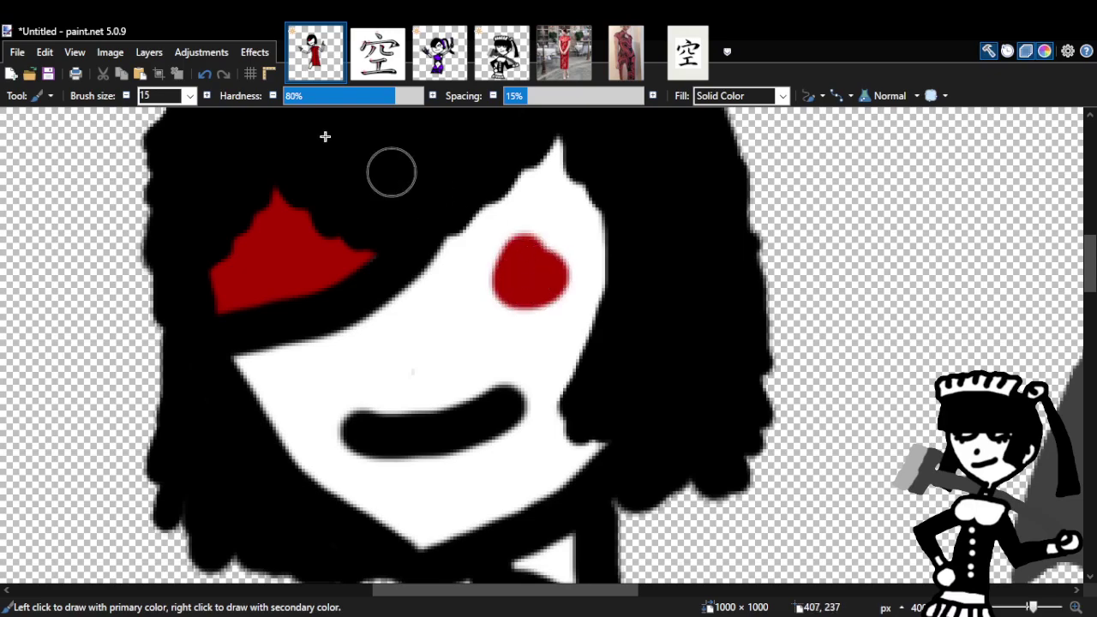
pyautogui.click(206, 76)
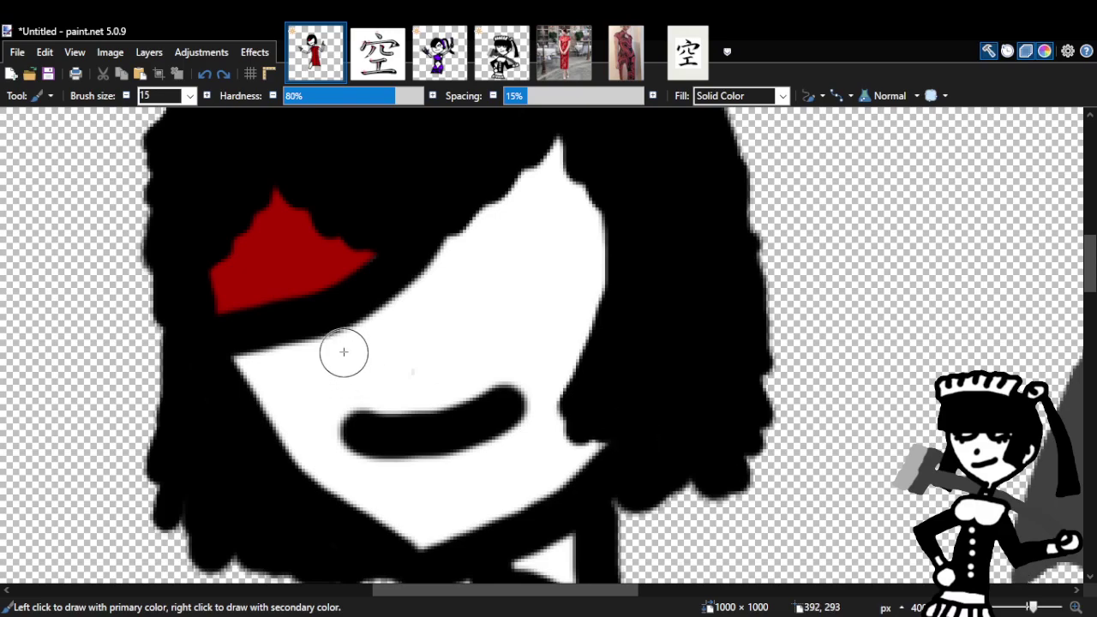
# Try a black lower eyelid curve with a round black pupil above it on the uncovered side, and undo both.
pyautogui.moveTo(454, 232)
pyautogui.mouseDown()
pyautogui.moveTo(575, 240)
pyautogui.moveTo(600, 205)
pyautogui.mouseUp()
pyautogui.click(525, 203)
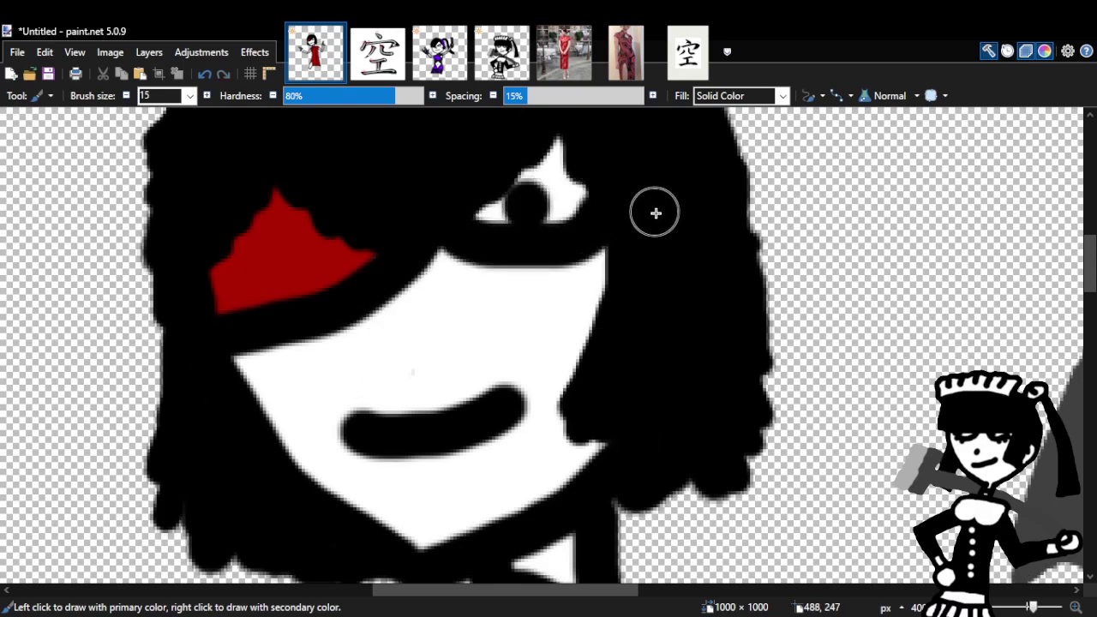
pyautogui.press('z')
pyautogui.rightClick(455, 283)
pyautogui.rightClick(544, 289)
pyautogui.click(505, 261)
pyautogui.click(506, 261)
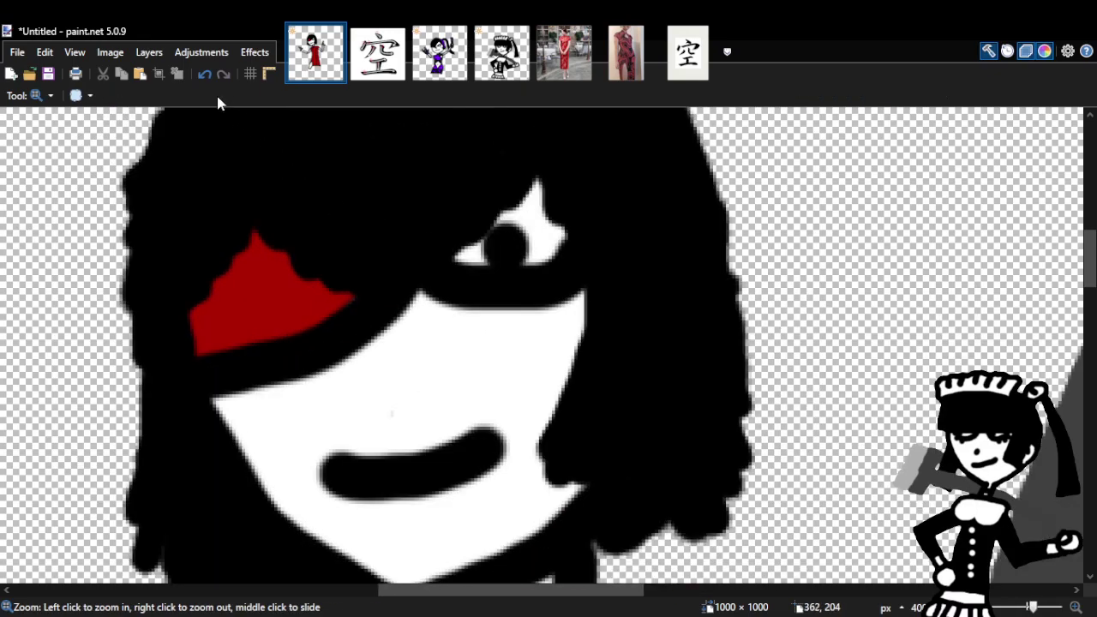
pyautogui.click(207, 74)
pyautogui.click(206, 75)
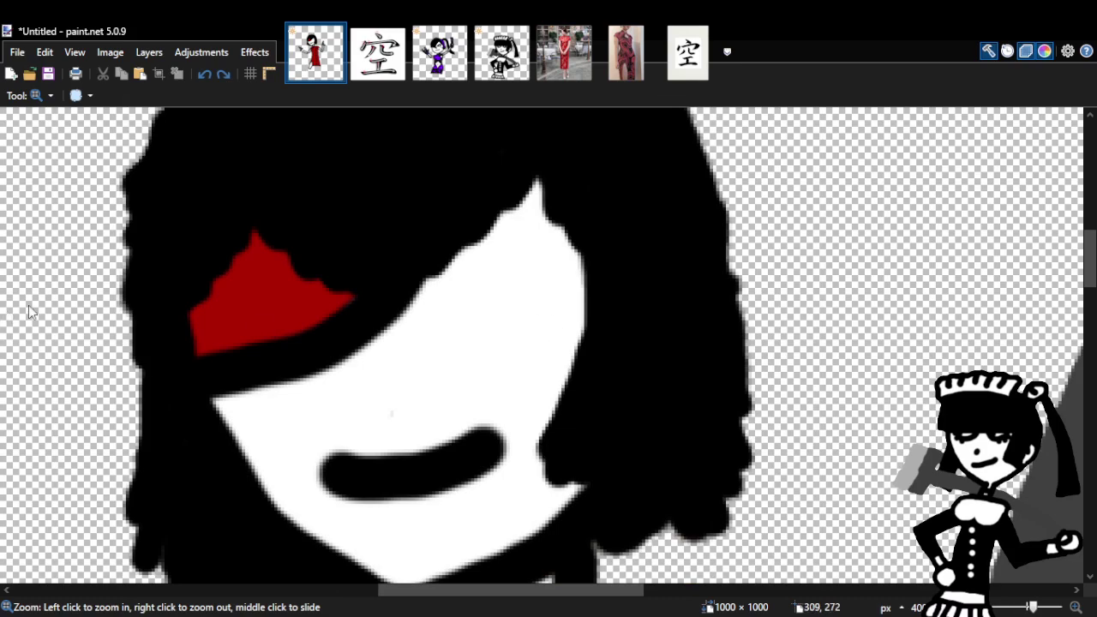
# Draw a half-closed black eye with a thick upper lid, pupil and lower lid on the uncovered side of the face.
pyautogui.press('b')
pyautogui.moveTo(449, 259); pyautogui.dragTo(548, 271)
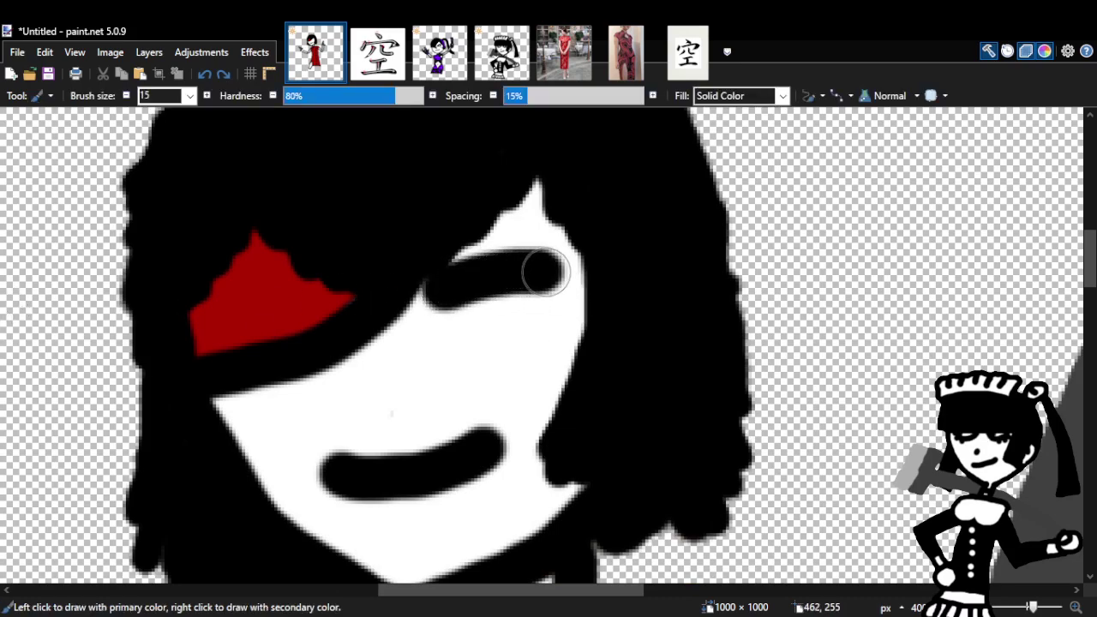
pyautogui.moveTo(418, 301)
pyautogui.mouseDown()
pyautogui.moveTo(544, 335)
pyautogui.moveTo(576, 326)
pyautogui.moveTo(571, 283)
pyautogui.moveTo(522, 277)
pyautogui.moveTo(510, 316)
pyautogui.moveTo(461, 269)
pyautogui.moveTo(564, 255)
pyautogui.mouseUp()
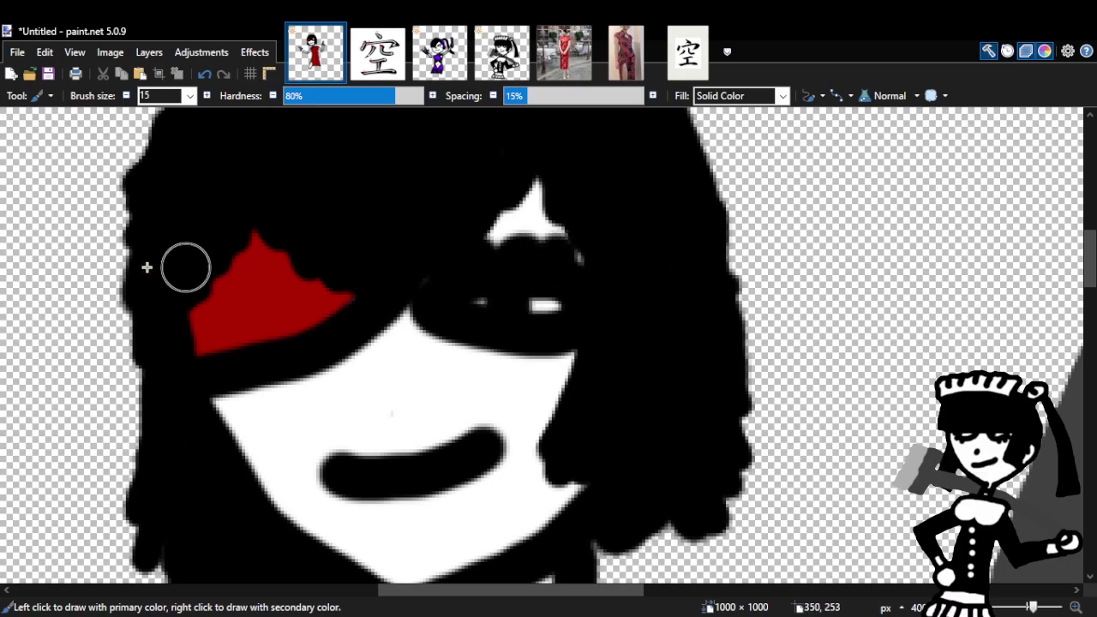
pyautogui.press('z')
pyautogui.rightClick(568, 342)
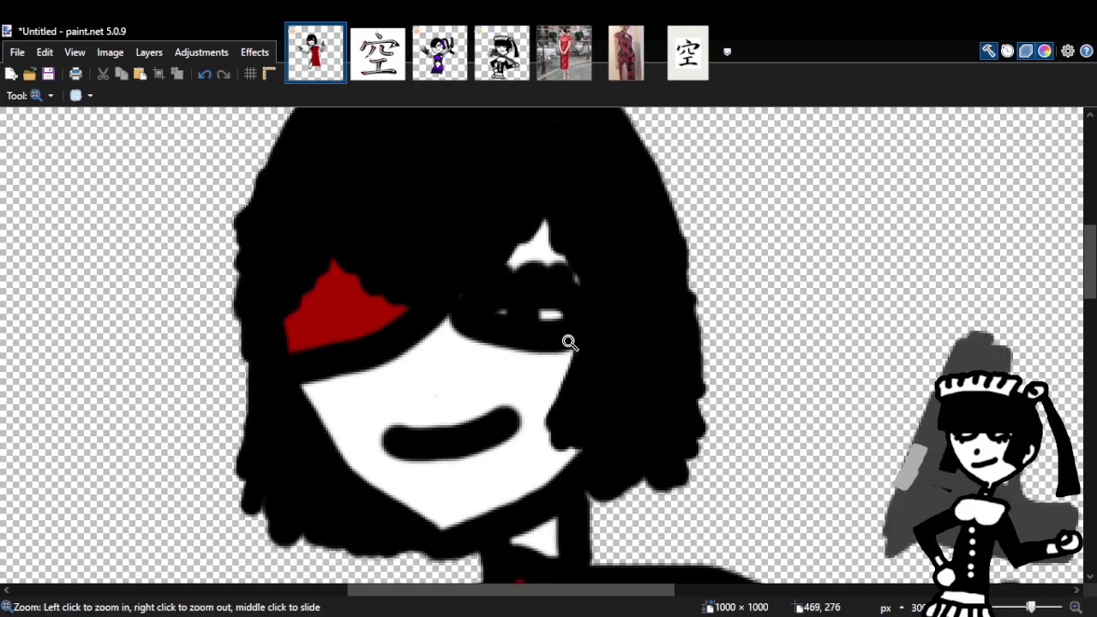
pyautogui.rightClick(600, 343)
pyautogui.rightClick(643, 342)
pyautogui.click(645, 341)
pyautogui.click(645, 340)
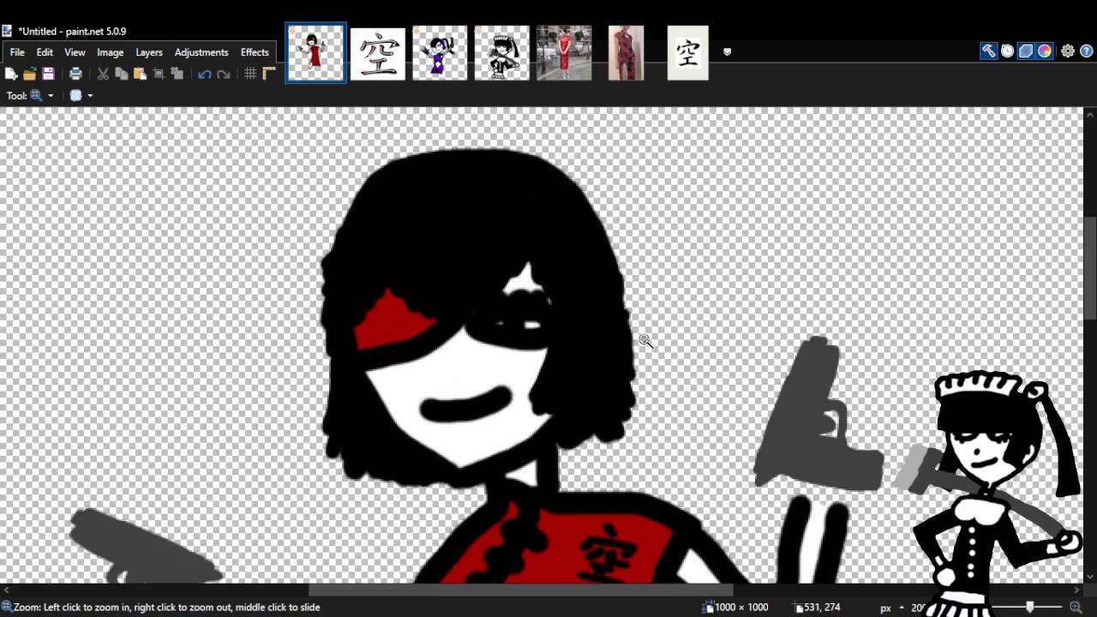
# Undo all the strokes of the half-closed black eye on the uncovered side of the face.
pyautogui.click(646, 341)
pyautogui.click(280, 249)
pyautogui.click(280, 248)
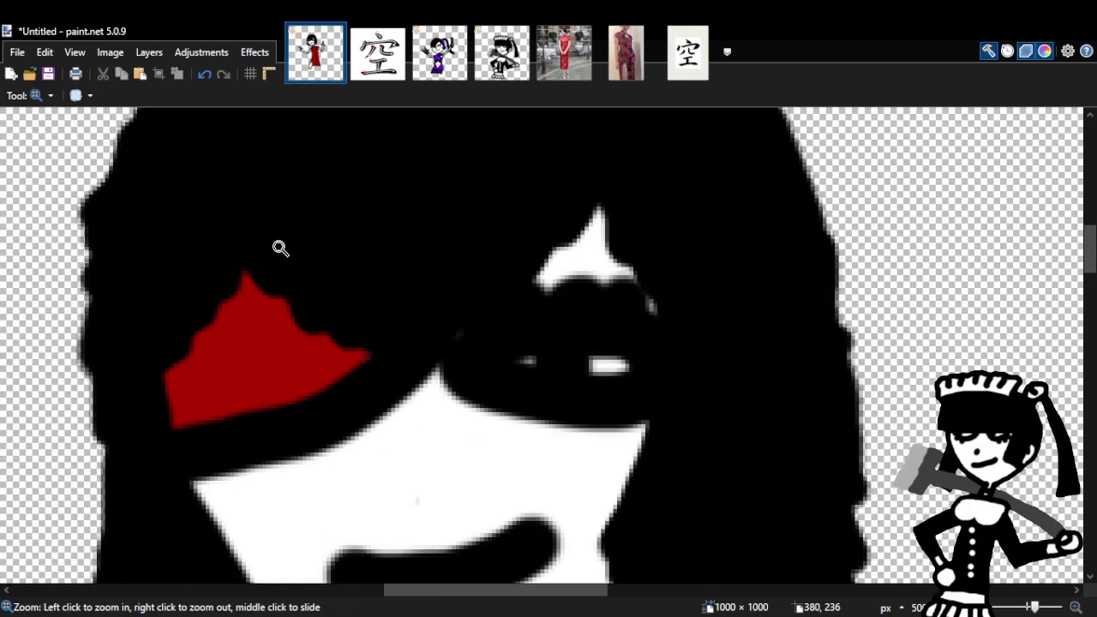
pyautogui.click(204, 74)
pyautogui.click(204, 75)
pyautogui.click(204, 75)
pyautogui.click(203, 75)
pyautogui.click(204, 74)
pyautogui.click(204, 75)
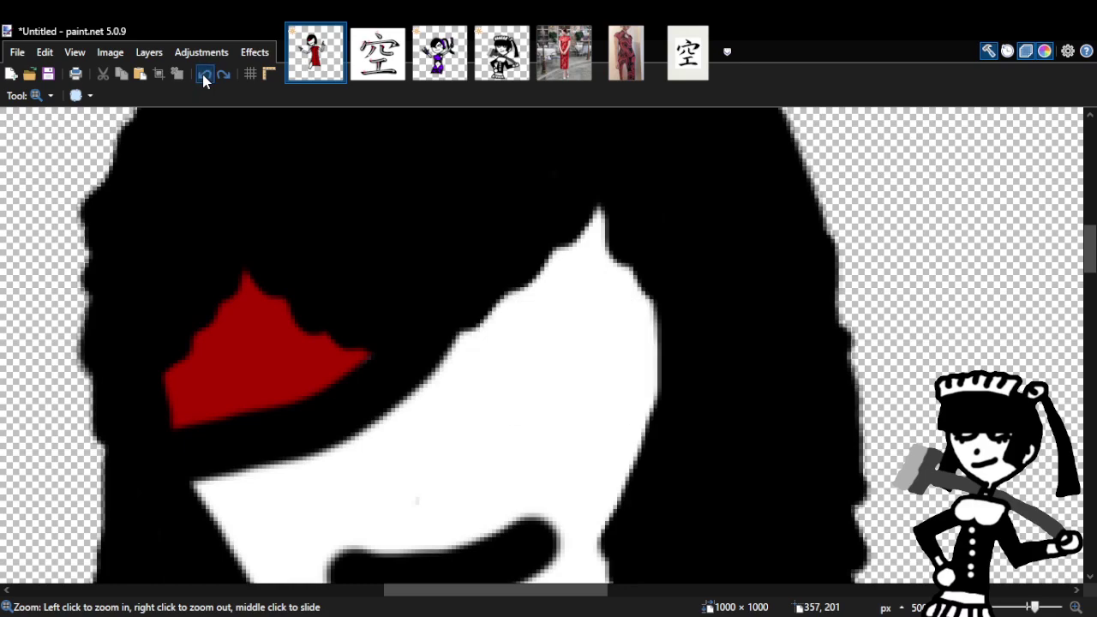
# Try a narrow black eye outlined by curved upper and lower lids beside the eyepatch, and undo it.
pyautogui.press('b')
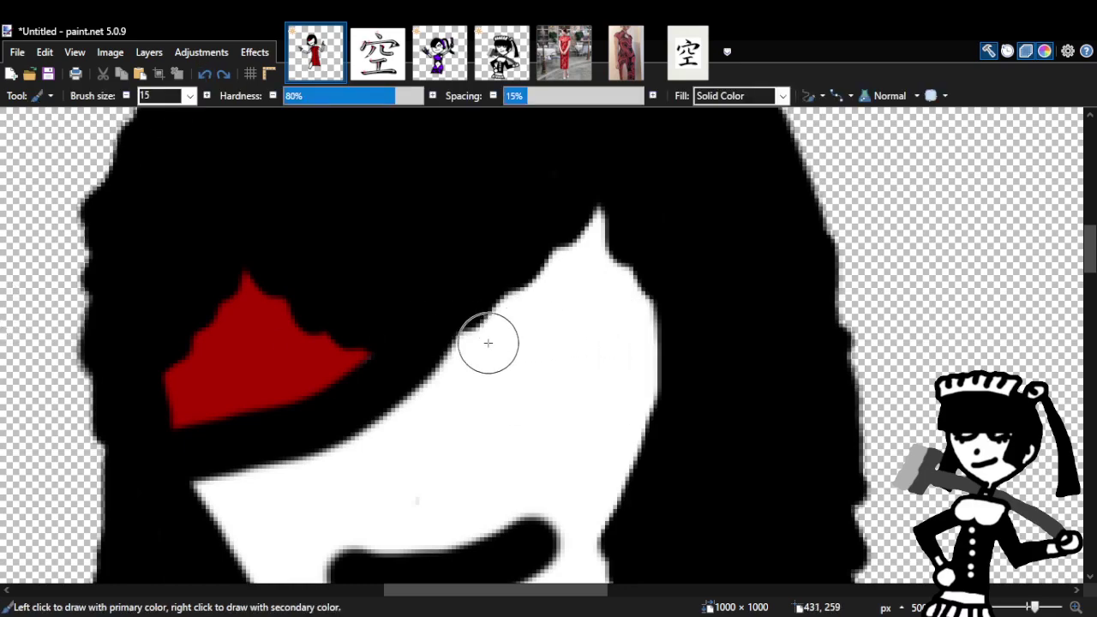
pyautogui.moveTo(480, 342)
pyautogui.mouseDown()
pyautogui.moveTo(494, 372)
pyautogui.moveTo(488, 387)
pyautogui.moveTo(441, 377)
pyautogui.moveTo(558, 396)
pyautogui.moveTo(618, 386)
pyautogui.moveTo(580, 338)
pyautogui.moveTo(462, 323)
pyautogui.moveTo(519, 358)
pyautogui.moveTo(640, 354)
pyautogui.mouseUp()
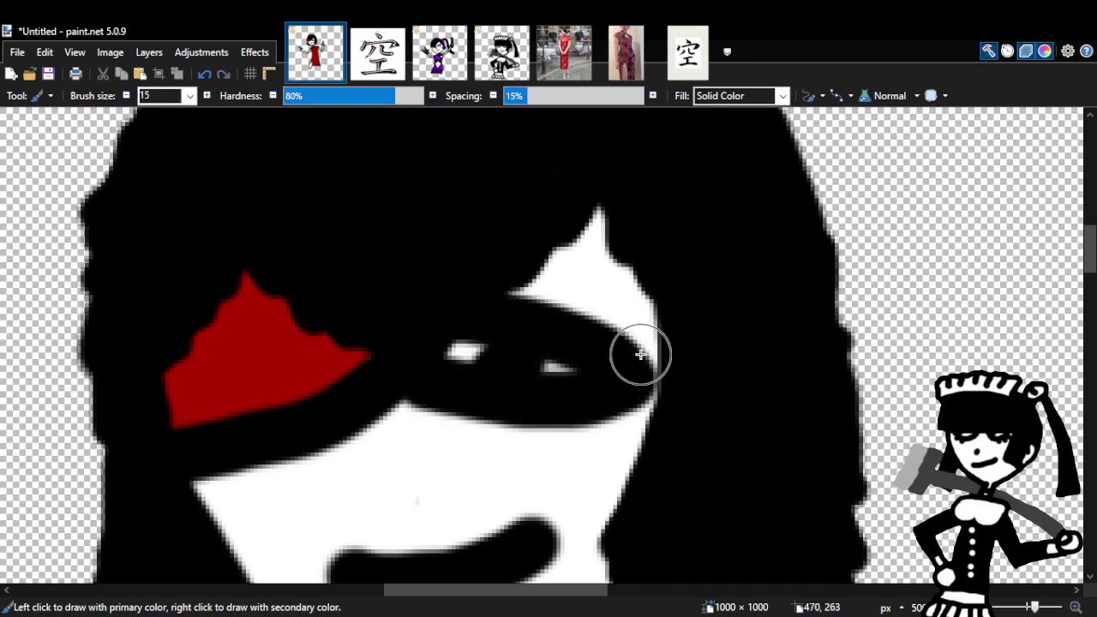
pyautogui.click(208, 73)
pyautogui.click(209, 73)
pyautogui.click(208, 73)
pyautogui.click(223, 73)
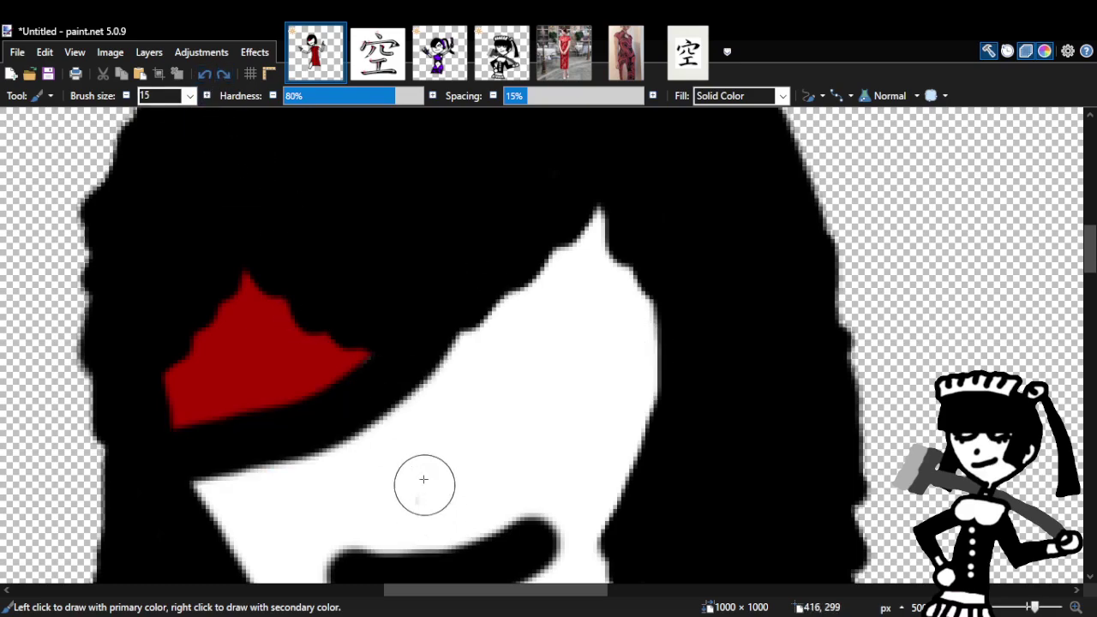
# Draw a black nose line running down from the fringe and hooking toward the uncovered side above the mouth.
pyautogui.moveTo(408, 386)
pyautogui.mouseDown()
pyautogui.moveTo(391, 428)
pyautogui.moveTo(403, 482)
pyautogui.mouseUp()
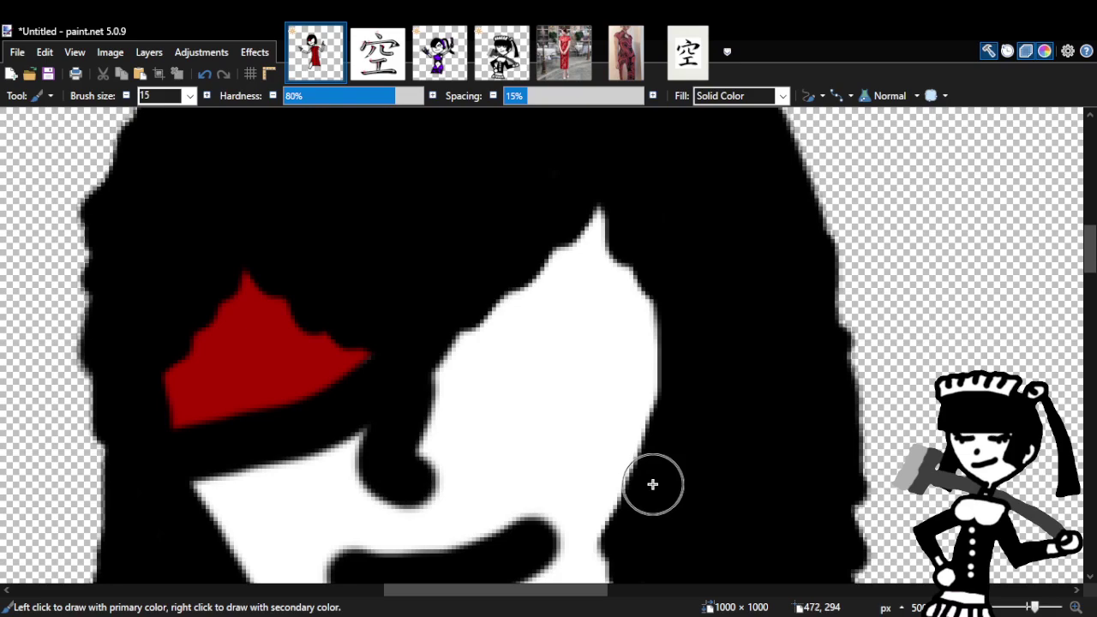
pyautogui.press('z')
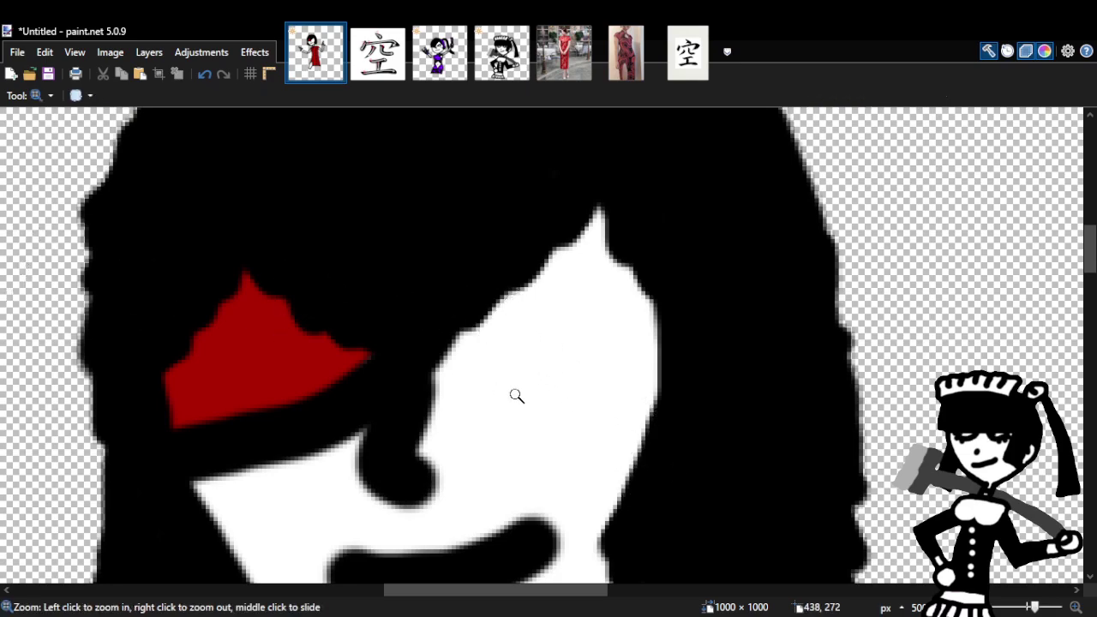
pyautogui.rightClick(517, 394)
pyautogui.rightClick(609, 392)
# Try a single thick, nearly level black lid stroke across the uncovered side of the face, and undo it.
pyautogui.click(593, 383)
pyautogui.click(592, 383)
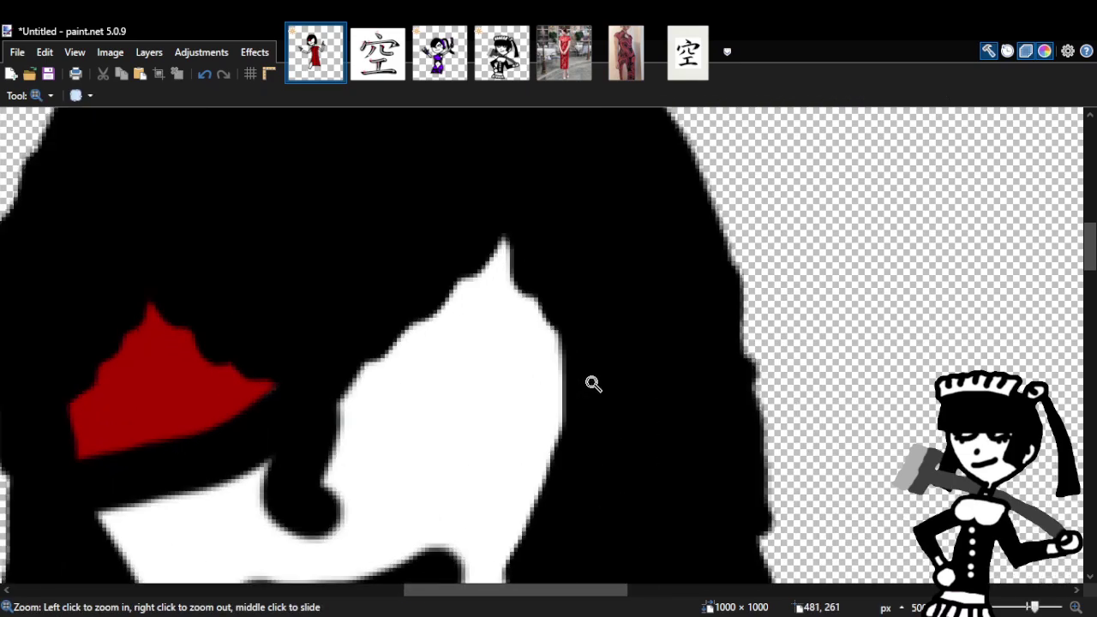
pyautogui.press('b')
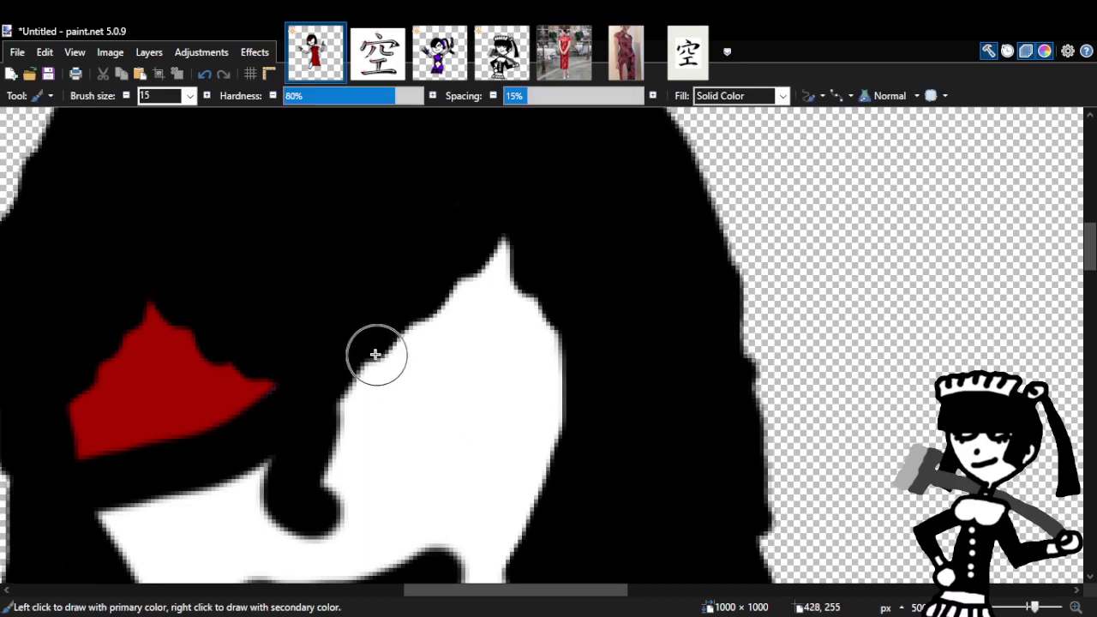
pyautogui.moveTo(360, 352)
pyautogui.mouseDown()
pyautogui.moveTo(477, 378)
pyautogui.moveTo(570, 372)
pyautogui.mouseUp()
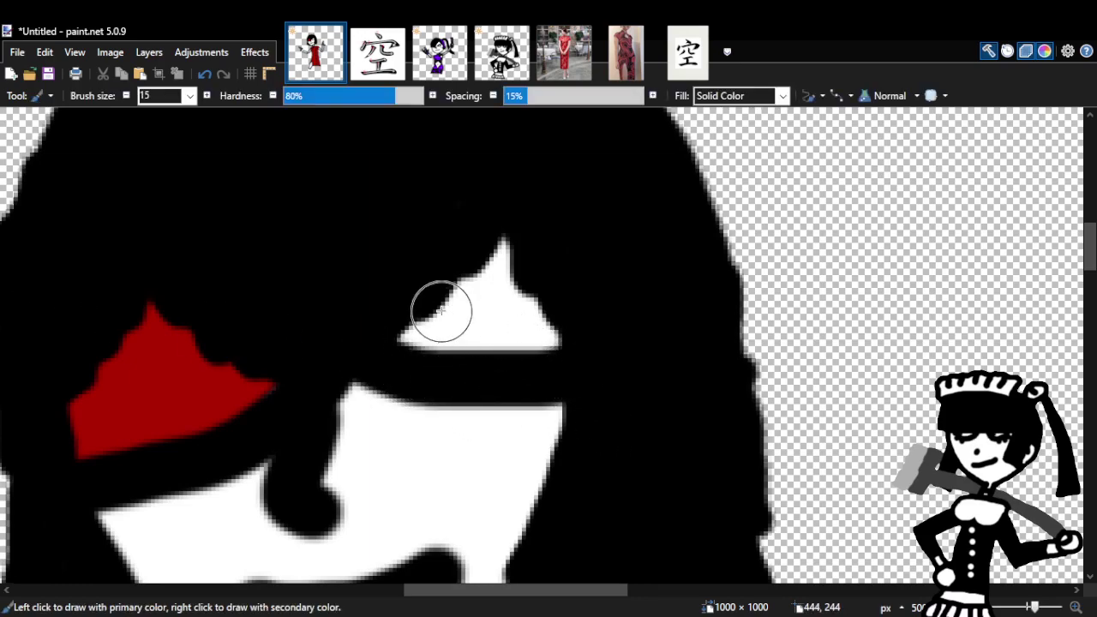
pyautogui.click(204, 74)
# Try a wide-open black eye with a level upper lid, a lower lid and a large filled pupil.
pyautogui.moveTo(394, 310); pyautogui.dragTo(557, 300)
pyautogui.moveTo(338, 392)
pyautogui.mouseDown()
pyautogui.moveTo(466, 407)
pyautogui.moveTo(611, 389)
pyautogui.mouseUp()
pyautogui.moveTo(451, 334); pyautogui.dragTo(457, 383)
pyautogui.moveTo(460, 342)
pyautogui.mouseDown()
pyautogui.moveTo(475, 366)
pyautogui.moveTo(505, 371)
pyautogui.mouseUp()
pyautogui.press('z')
pyautogui.rightClick(573, 385)
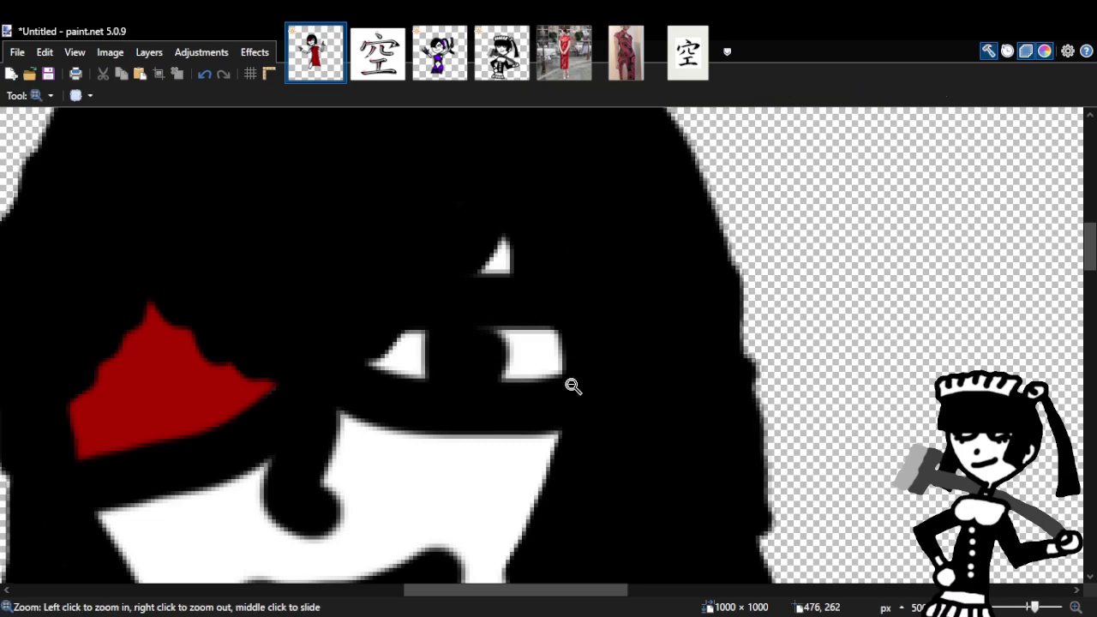
pyautogui.rightClick(571, 385)
pyautogui.rightClick(642, 411)
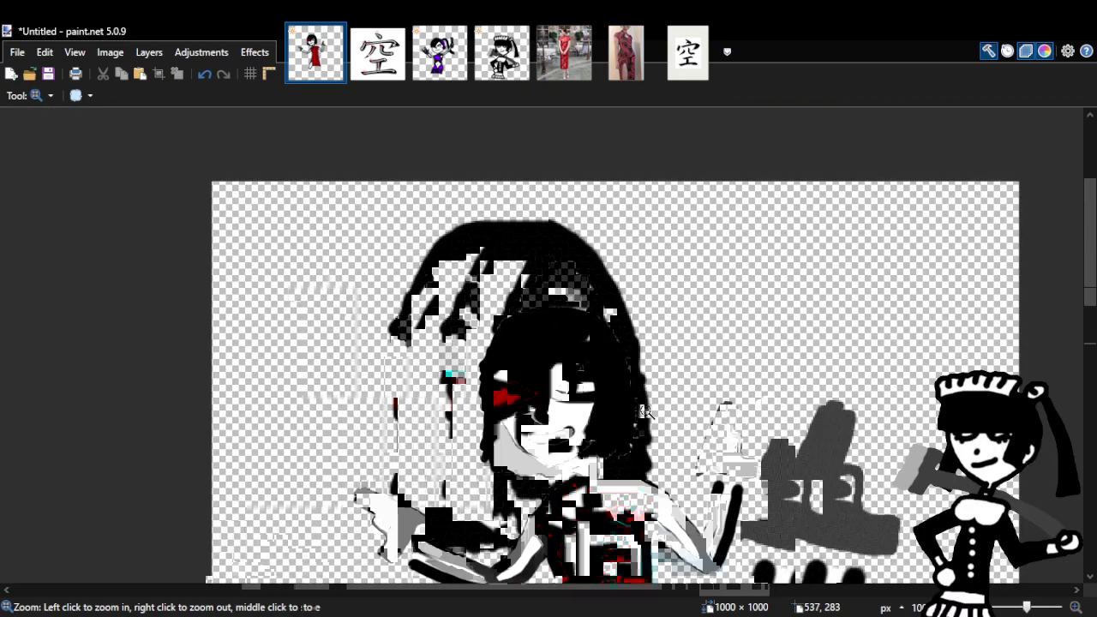
# Undo the lid and pupil strokes of the wide-open eye.
pyautogui.click(644, 412)
pyautogui.click(516, 386)
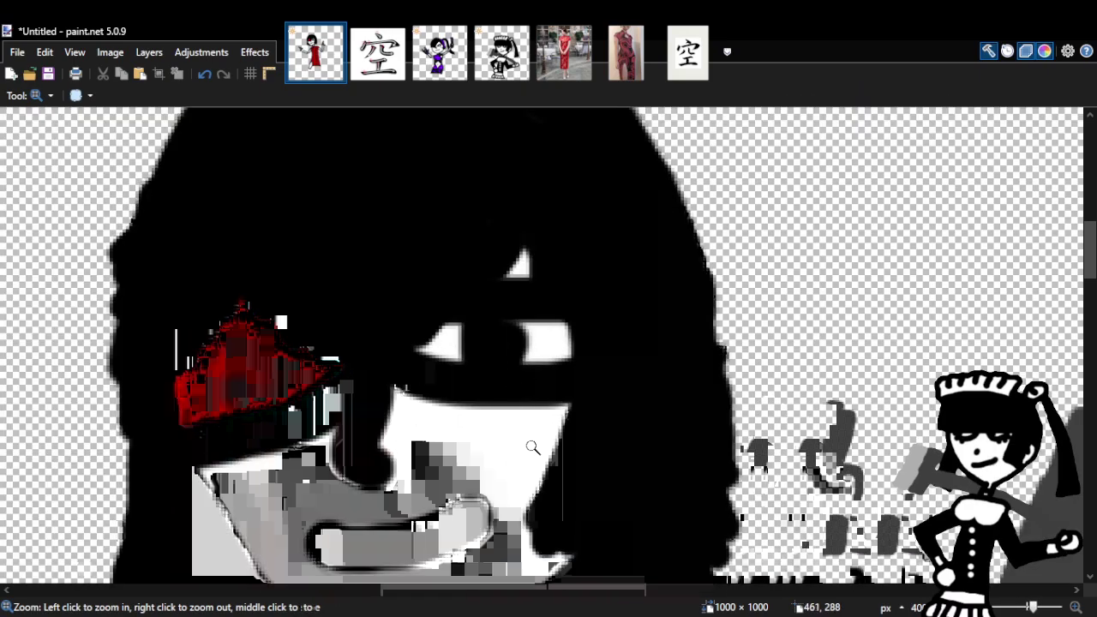
pyautogui.click(534, 364)
pyautogui.click(535, 364)
pyautogui.click(399, 327)
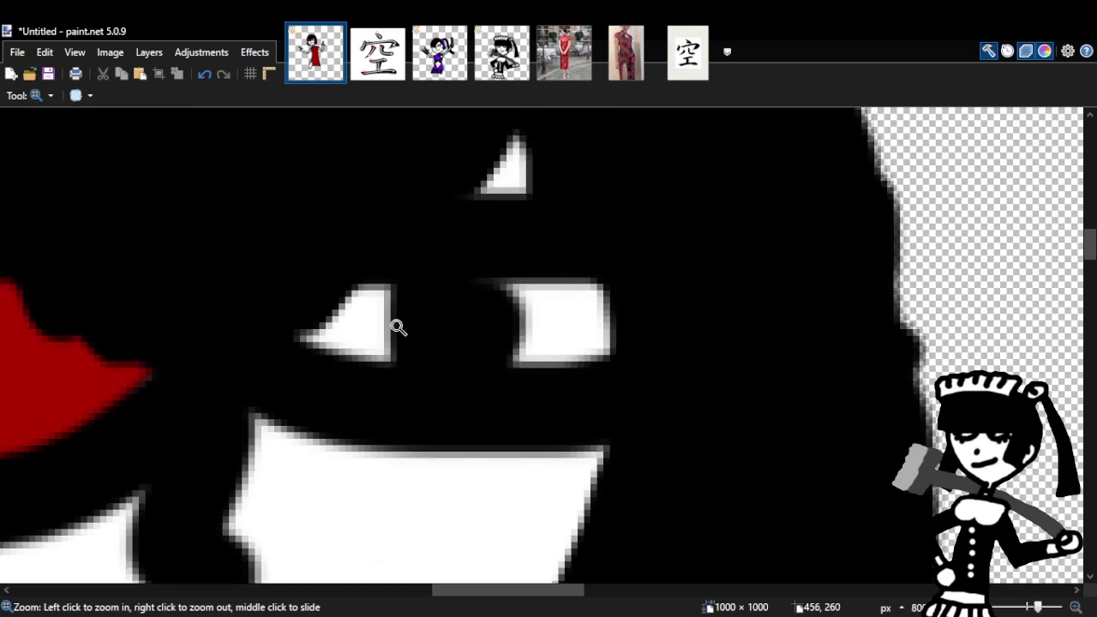
pyautogui.click(206, 75)
pyautogui.click(207, 75)
pyautogui.click(206, 75)
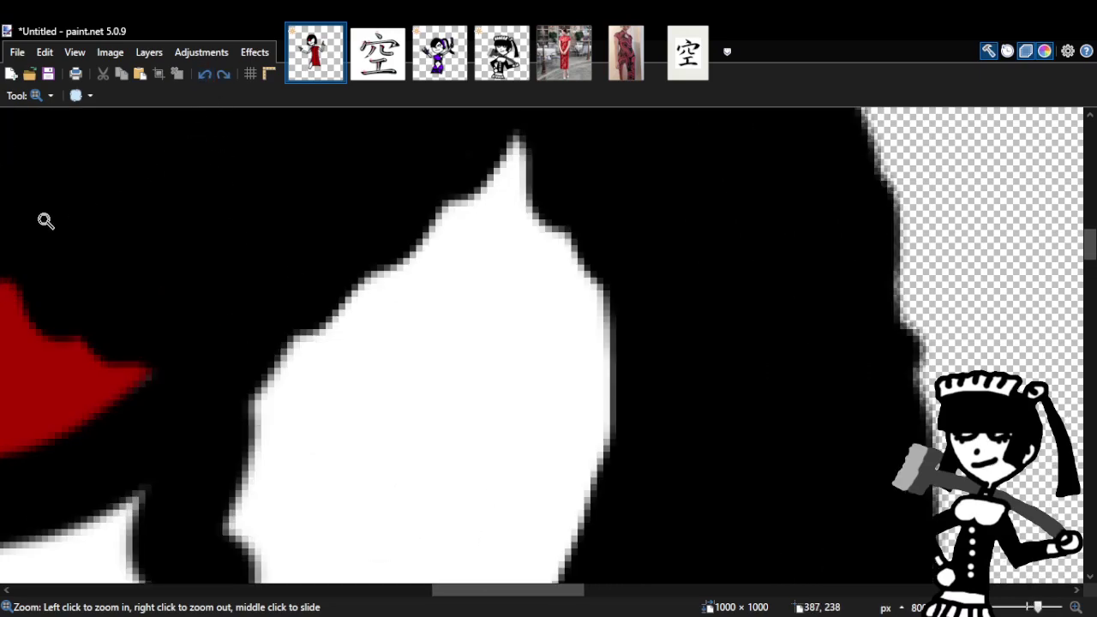
# Try a squinting black eye with a curved upper lid, a wavy lower lid and a pupil between them.
pyautogui.rightClick(409, 321)
pyautogui.rightClick(409, 320)
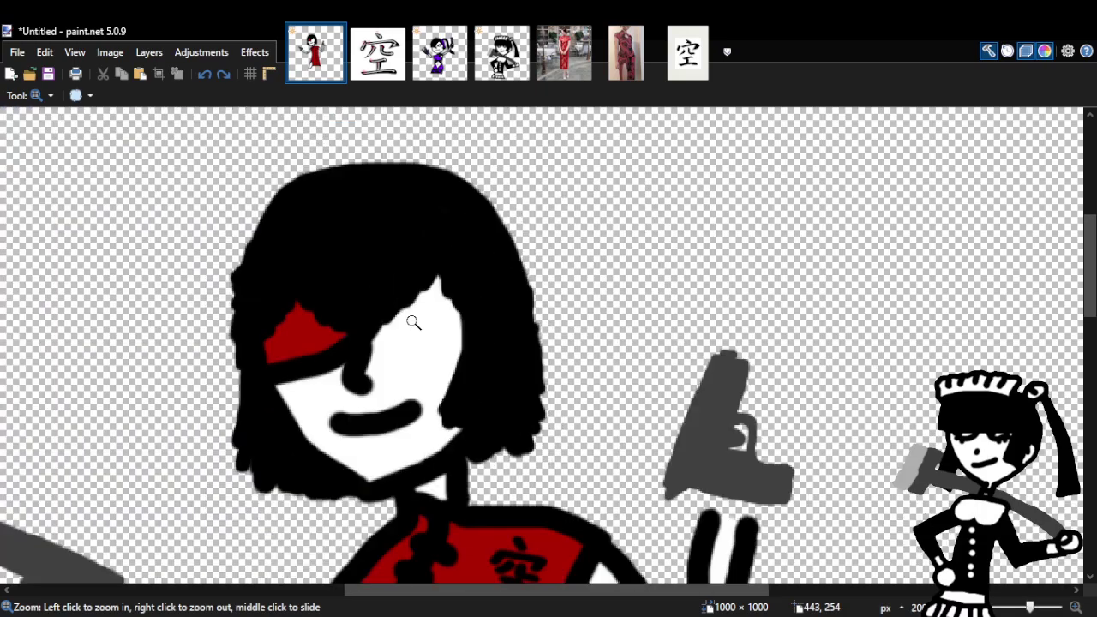
pyautogui.rightClick(411, 321)
pyautogui.rightClick(413, 322)
pyautogui.rightClick(413, 322)
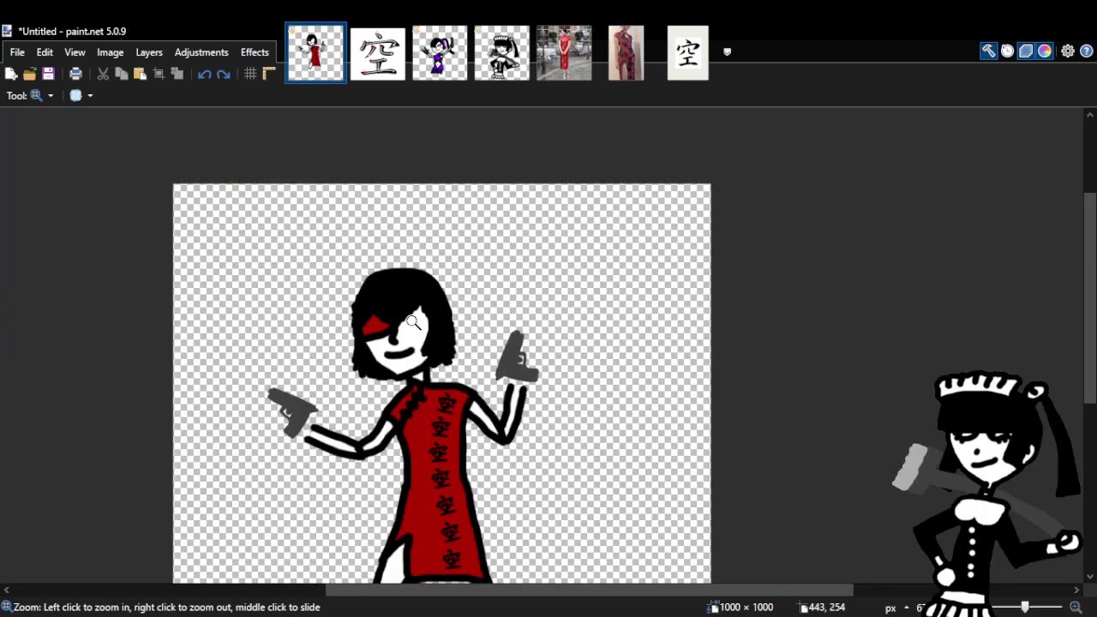
pyautogui.click(413, 322)
pyautogui.click(413, 322)
pyautogui.click(412, 322)
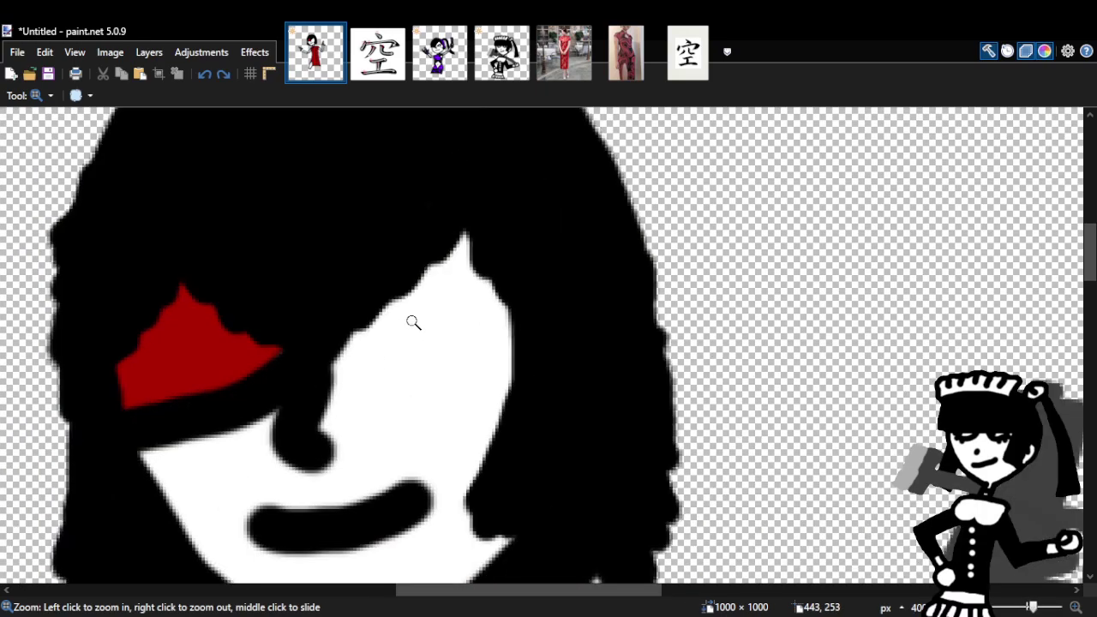
pyautogui.press('b')
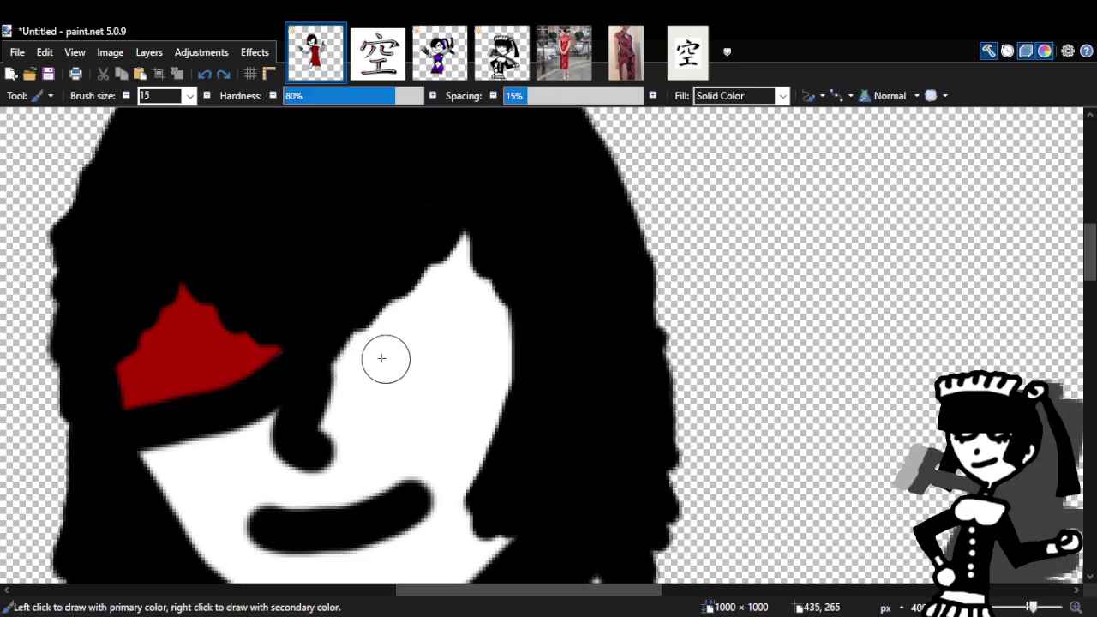
pyautogui.moveTo(350, 348)
pyautogui.mouseDown()
pyautogui.moveTo(383, 360)
pyautogui.moveTo(524, 359)
pyautogui.moveTo(509, 326)
pyautogui.moveTo(363, 332)
pyautogui.mouseUp()
pyautogui.click(428, 335)
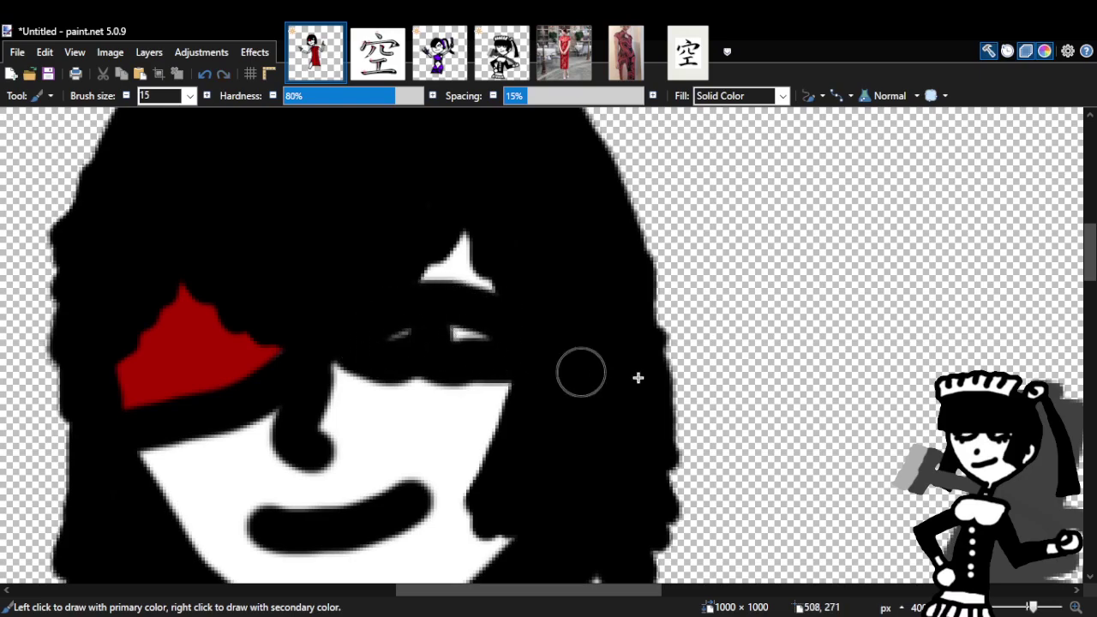
# Check the squinting eye against the whole head and undo its strokes.
pyautogui.press('z')
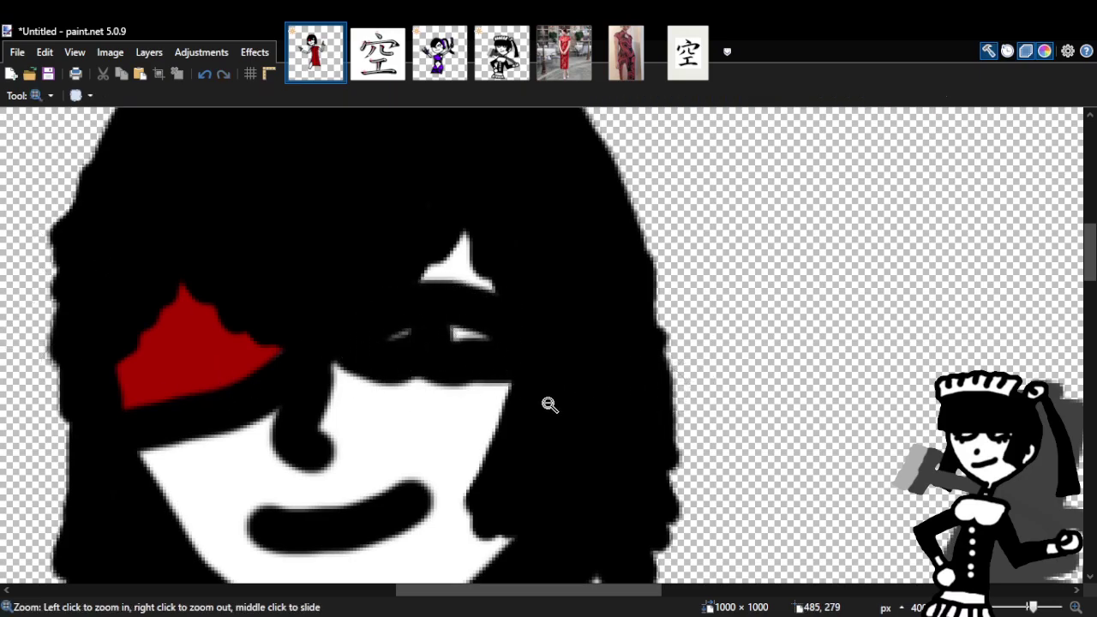
pyautogui.rightClick(548, 403)
pyautogui.rightClick(549, 404)
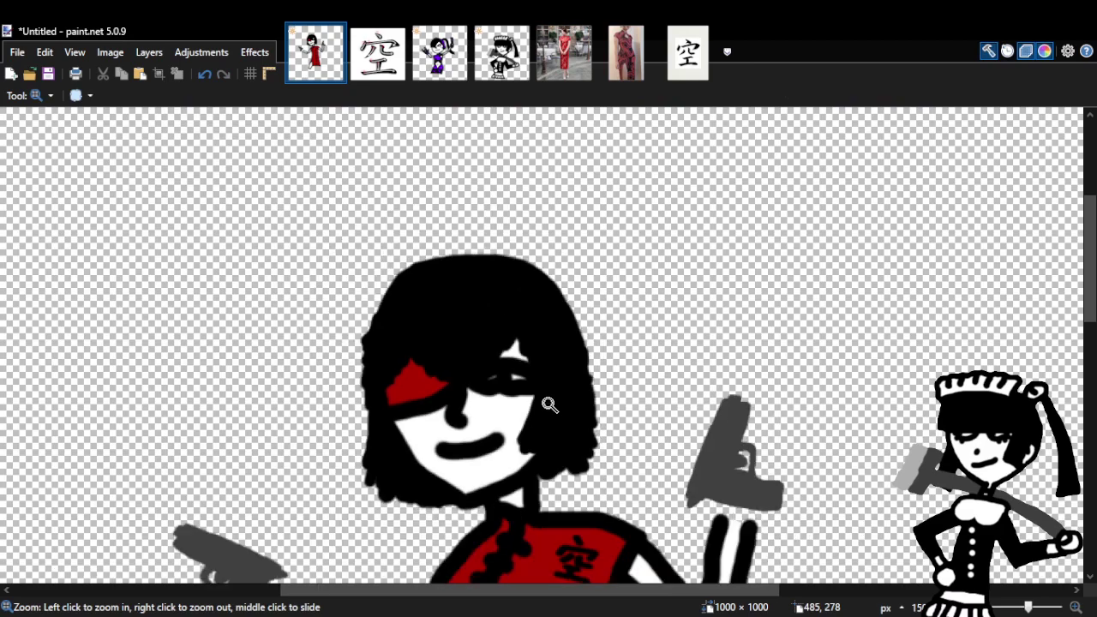
pyautogui.click(548, 403)
pyautogui.click(549, 404)
pyautogui.click(540, 420)
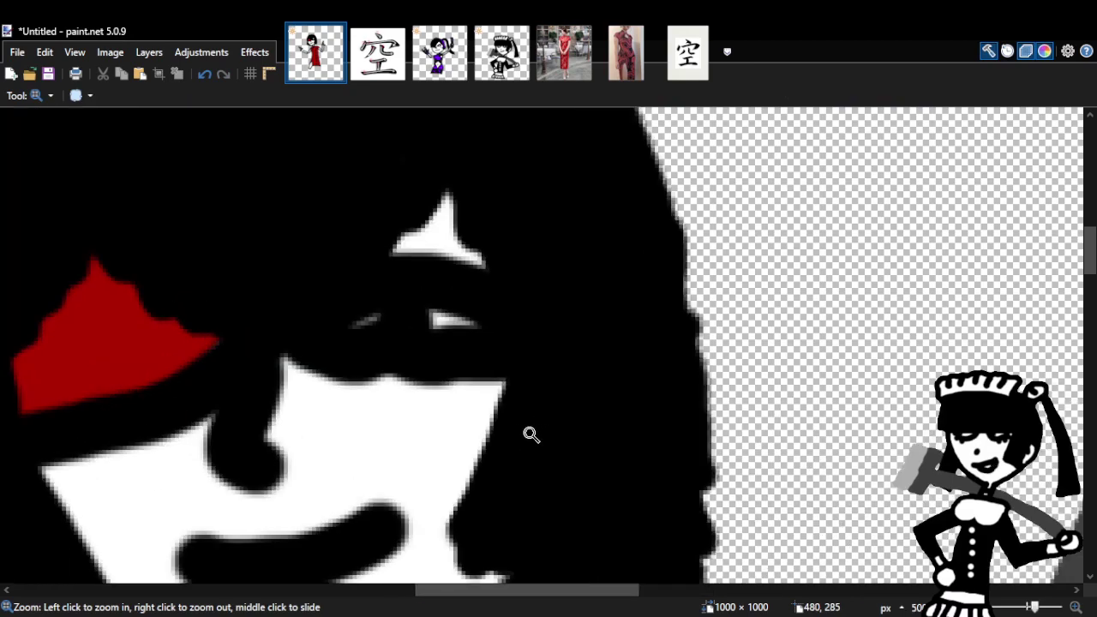
pyautogui.click(209, 76)
pyautogui.click(210, 76)
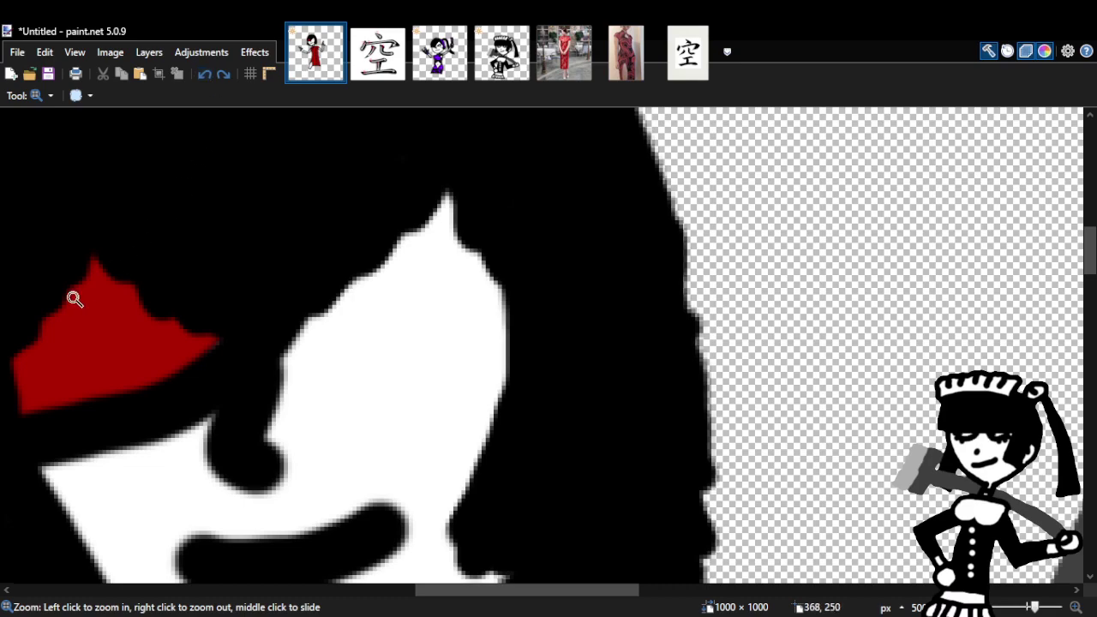
# Try an upward-arched black eye with a raised lower lid, an upper lid and a pupil, and undo it.
pyautogui.press('b')
pyautogui.moveTo(262, 377)
pyautogui.mouseDown()
pyautogui.moveTo(375, 345)
pyautogui.moveTo(458, 362)
pyautogui.moveTo(493, 389)
pyautogui.mouseUp()
pyautogui.moveTo(291, 308)
pyautogui.mouseDown()
pyautogui.moveTo(436, 257)
pyautogui.moveTo(508, 316)
pyautogui.moveTo(526, 364)
pyautogui.moveTo(399, 299)
pyautogui.mouseUp()
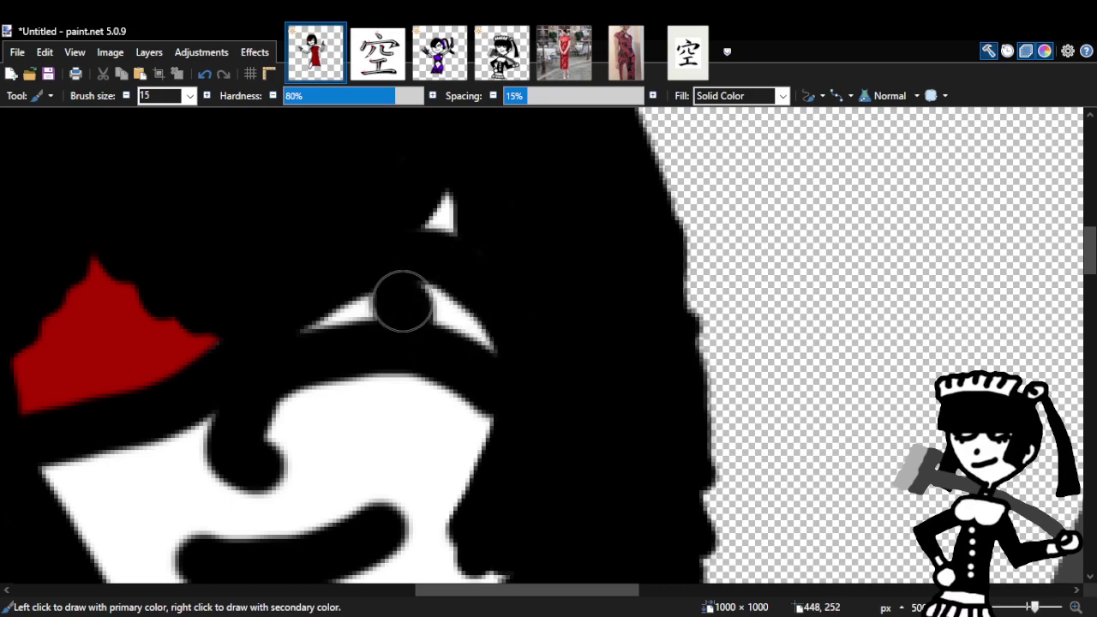
pyautogui.press('z')
pyautogui.rightClick(722, 362)
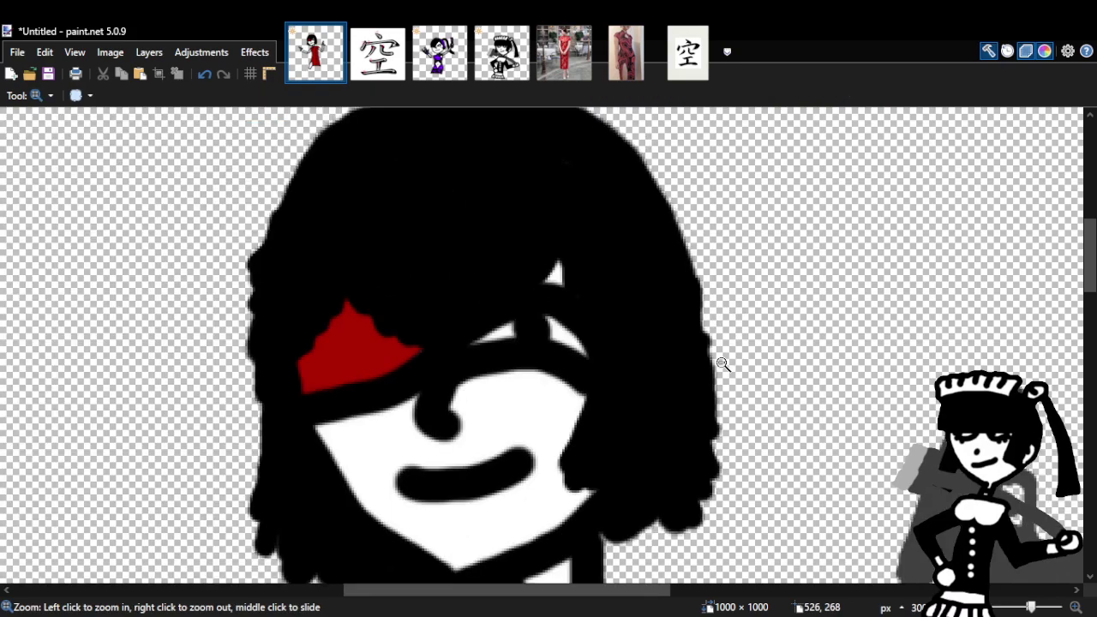
pyautogui.rightClick(722, 363)
pyautogui.rightClick(723, 363)
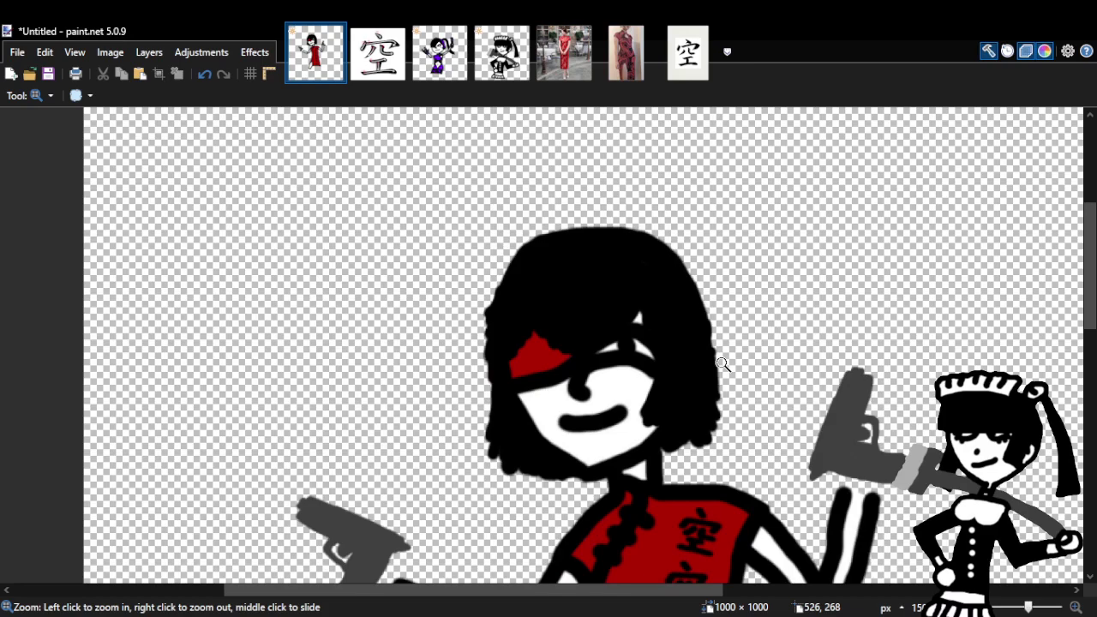
pyautogui.click(722, 363)
pyautogui.click(708, 365)
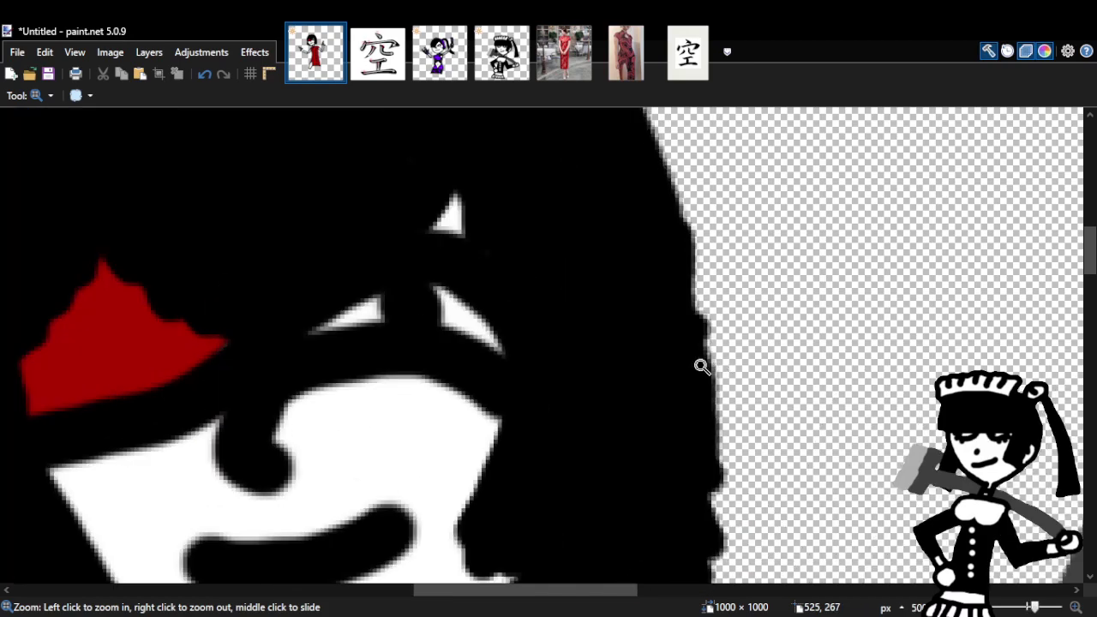
pyautogui.click(204, 77)
pyautogui.click(204, 78)
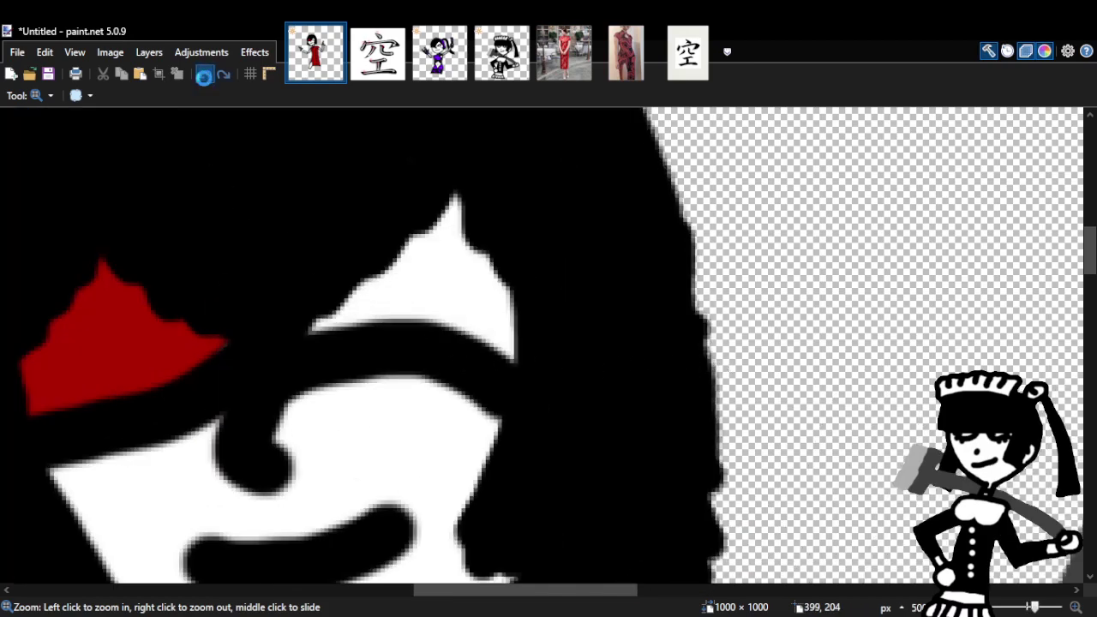
pyautogui.click(204, 78)
# Draw an open almond-shaped black eye with thick upper and lower lids and a central pupil on the uncovered side.
pyautogui.press('b')
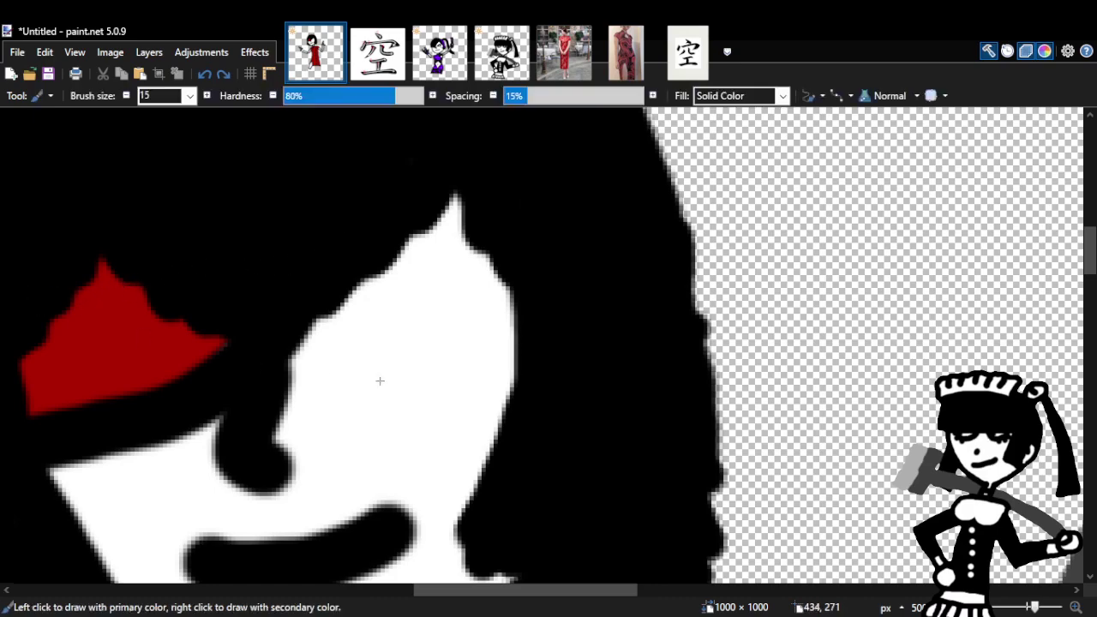
pyautogui.moveTo(350, 346)
pyautogui.mouseDown()
pyautogui.moveTo(456, 303)
pyautogui.moveTo(513, 333)
pyautogui.moveTo(540, 372)
pyautogui.mouseUp()
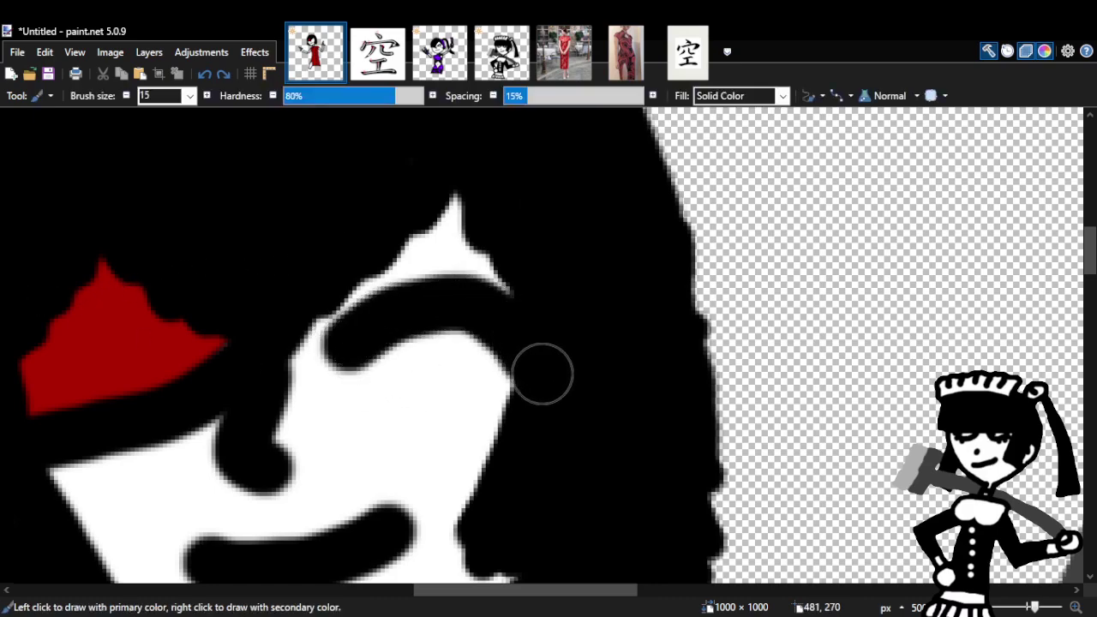
pyautogui.moveTo(348, 379)
pyautogui.mouseDown()
pyautogui.moveTo(349, 368)
pyautogui.moveTo(448, 399)
pyautogui.moveTo(534, 387)
pyautogui.moveTo(441, 366)
pyautogui.mouseUp()
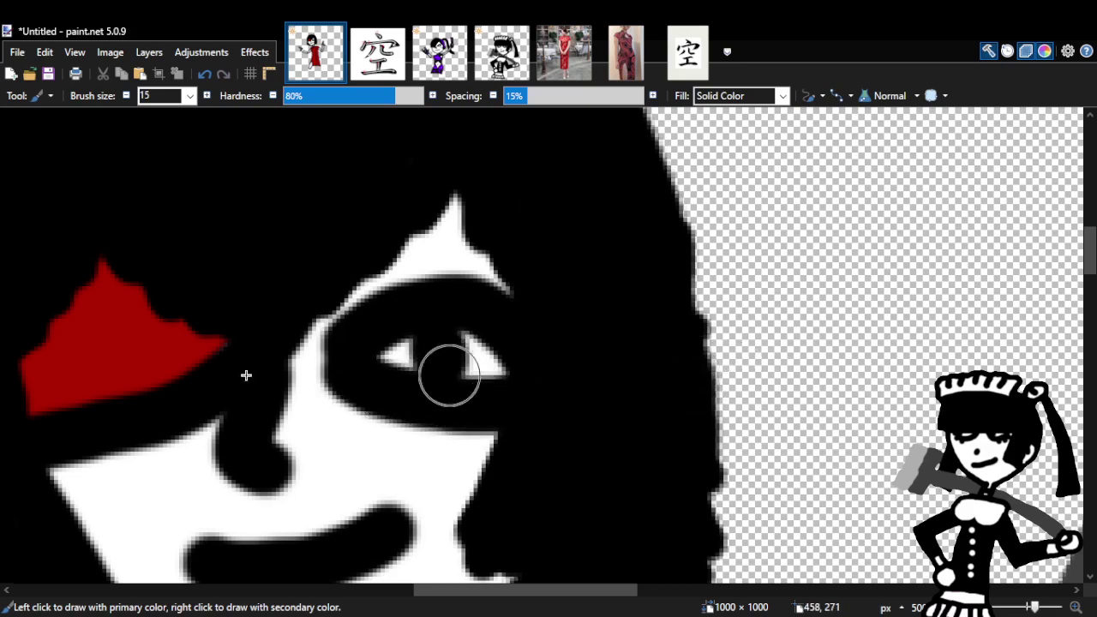
pyautogui.press('z')
pyautogui.rightClick(521, 357)
pyautogui.rightClick(536, 359)
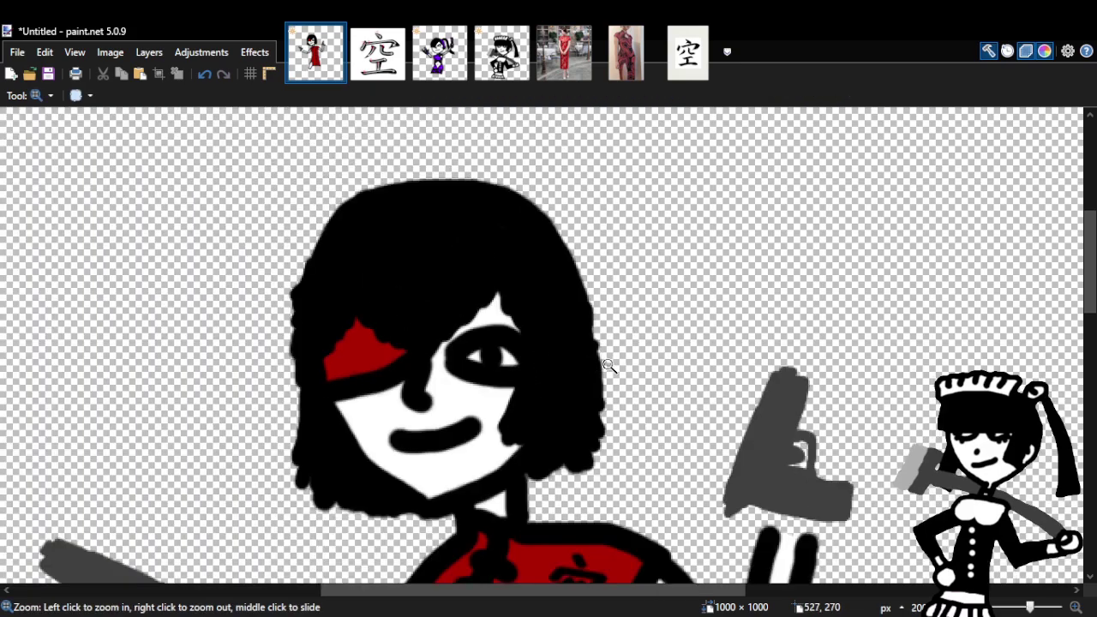
pyautogui.rightClick(608, 366)
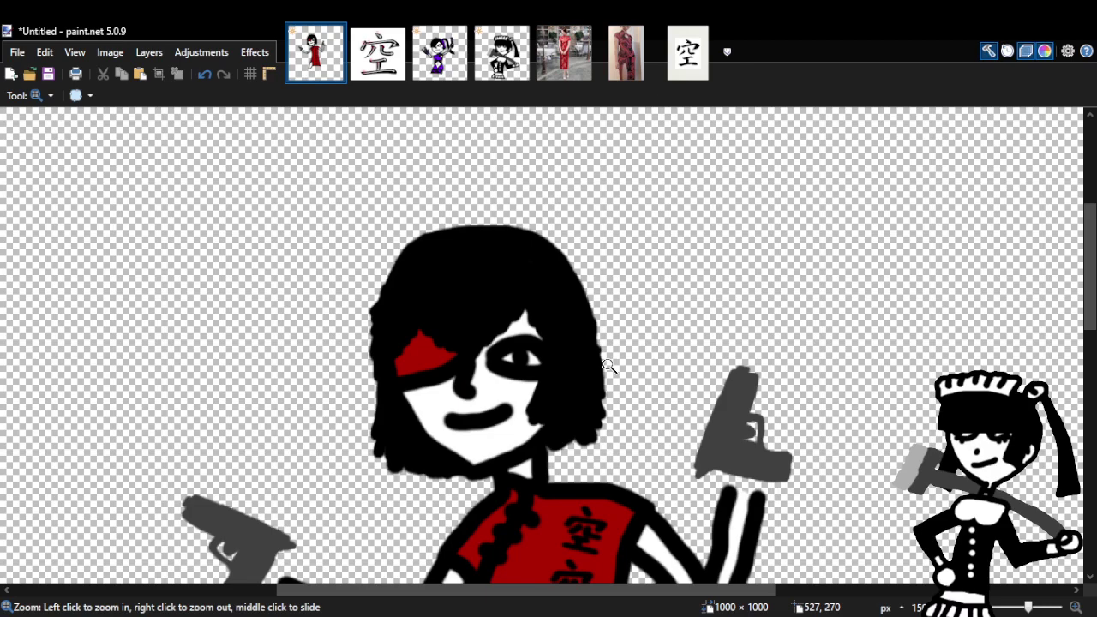
pyautogui.click(604, 370)
pyautogui.click(535, 403)
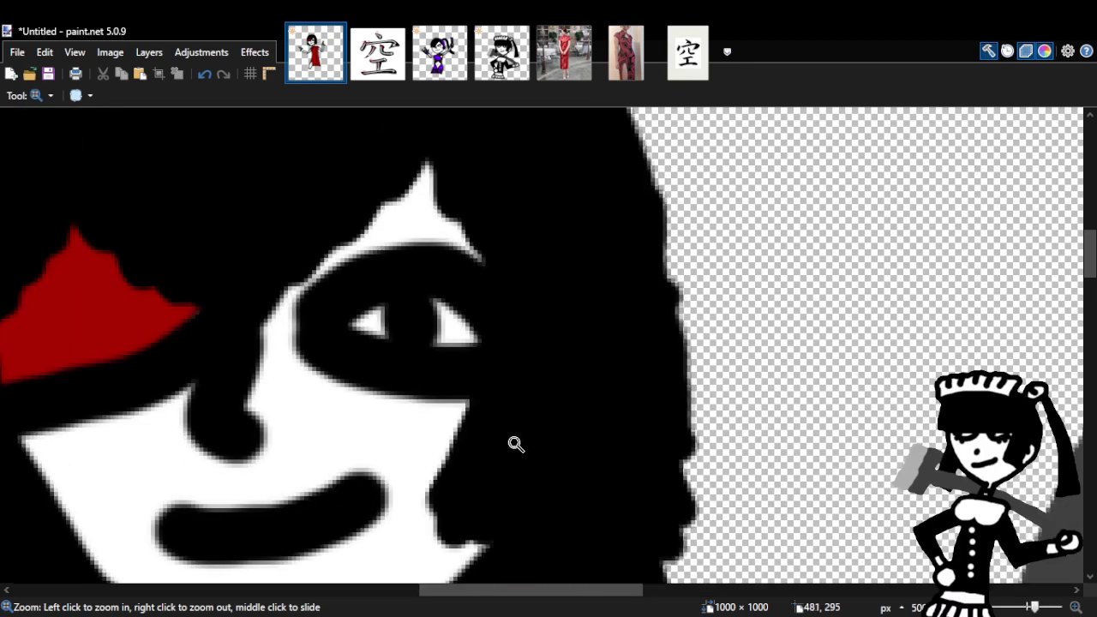
# Undo the strokes of the almond-shaped eye on the uncovered side of the face.
pyautogui.hotkey('ctrl', 'z')
pyautogui.hotkey('ctrl', 'z')
pyautogui.hotkey('ctrl', 'z')
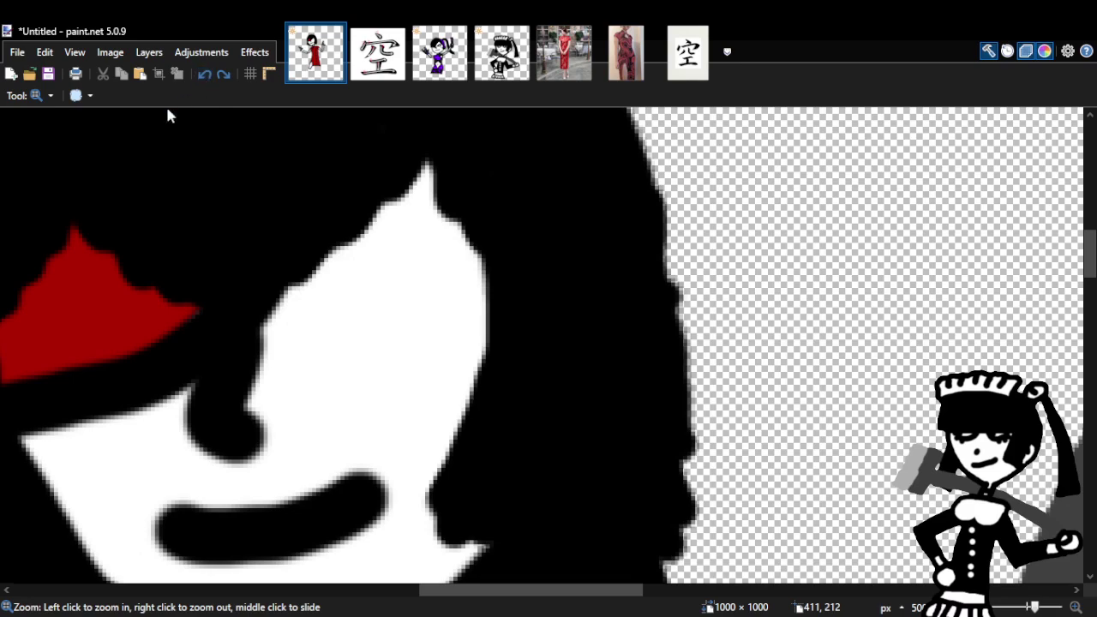
# Try a tall black eye with a nearly level lower lid, a steeply rising upper lid and an upright pupil.
pyautogui.press('b')
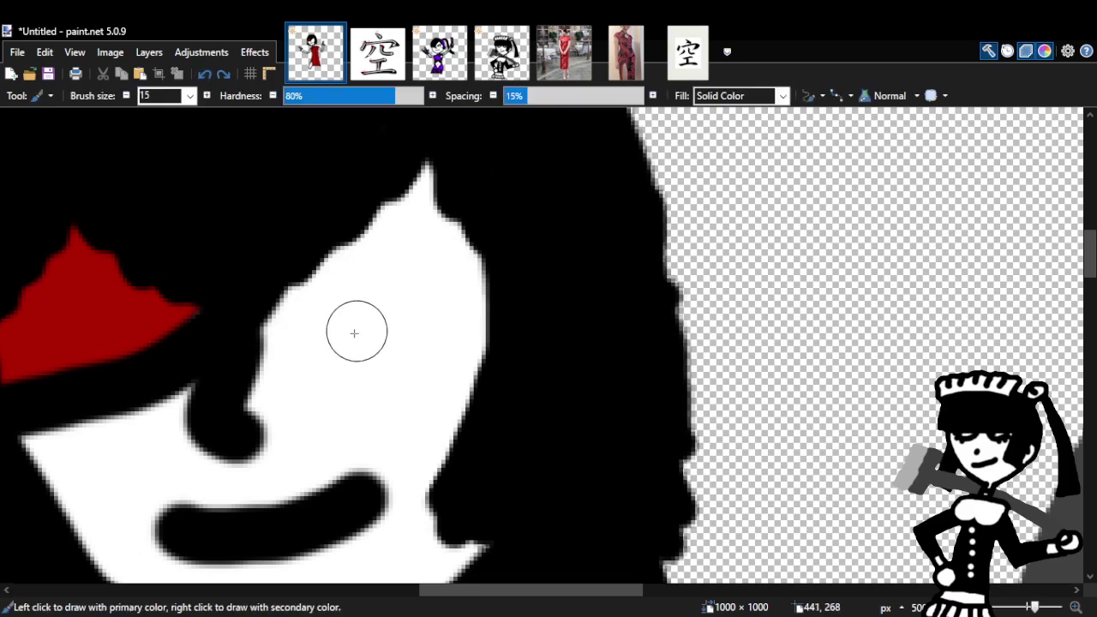
pyautogui.moveTo(335, 349)
pyautogui.mouseDown()
pyautogui.moveTo(407, 346)
pyautogui.moveTo(476, 369)
pyautogui.mouseUp()
pyautogui.moveTo(352, 326)
pyautogui.mouseDown()
pyautogui.moveTo(381, 259)
pyautogui.moveTo(453, 235)
pyautogui.moveTo(498, 271)
pyautogui.mouseUp()
pyautogui.moveTo(428, 282)
pyautogui.mouseDown()
pyautogui.moveTo(437, 319)
pyautogui.moveTo(454, 295)
pyautogui.mouseUp()
# Check the tall eye against the whole figure and undo its strokes.
pyautogui.press('z')
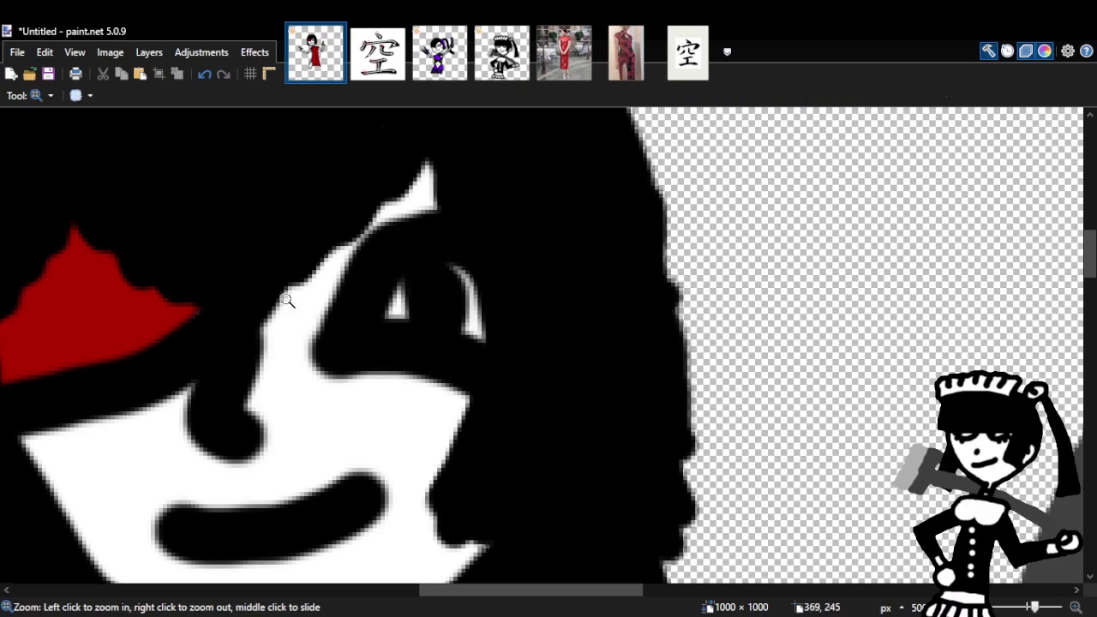
pyautogui.rightClick(522, 314)
pyautogui.rightClick(641, 325)
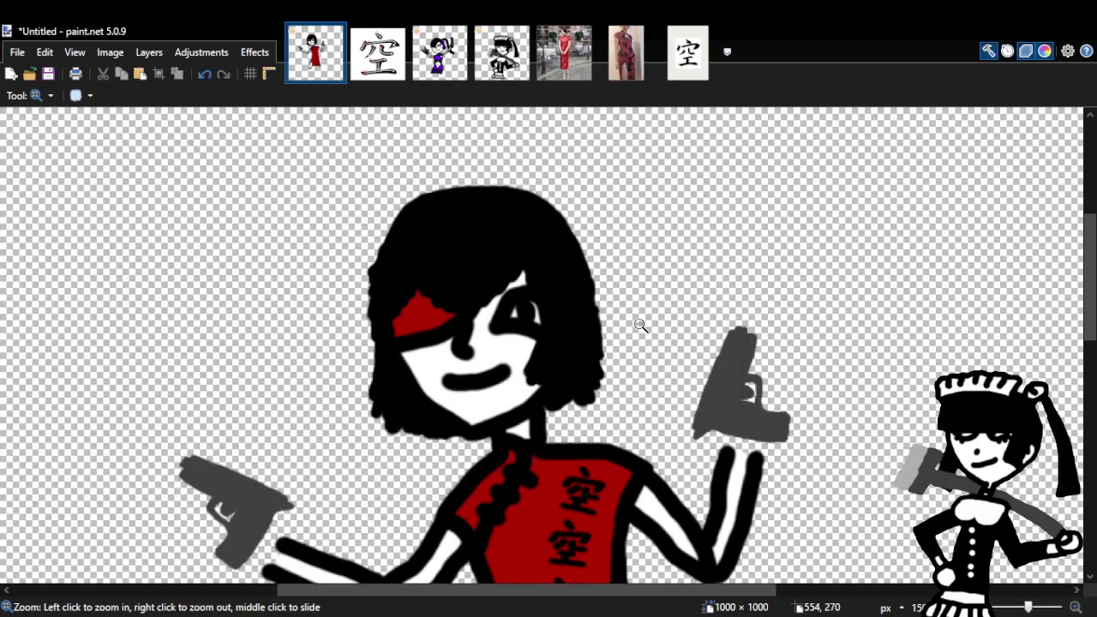
pyautogui.rightClick(641, 326)
pyautogui.rightClick(640, 326)
pyautogui.click(641, 325)
pyautogui.click(641, 326)
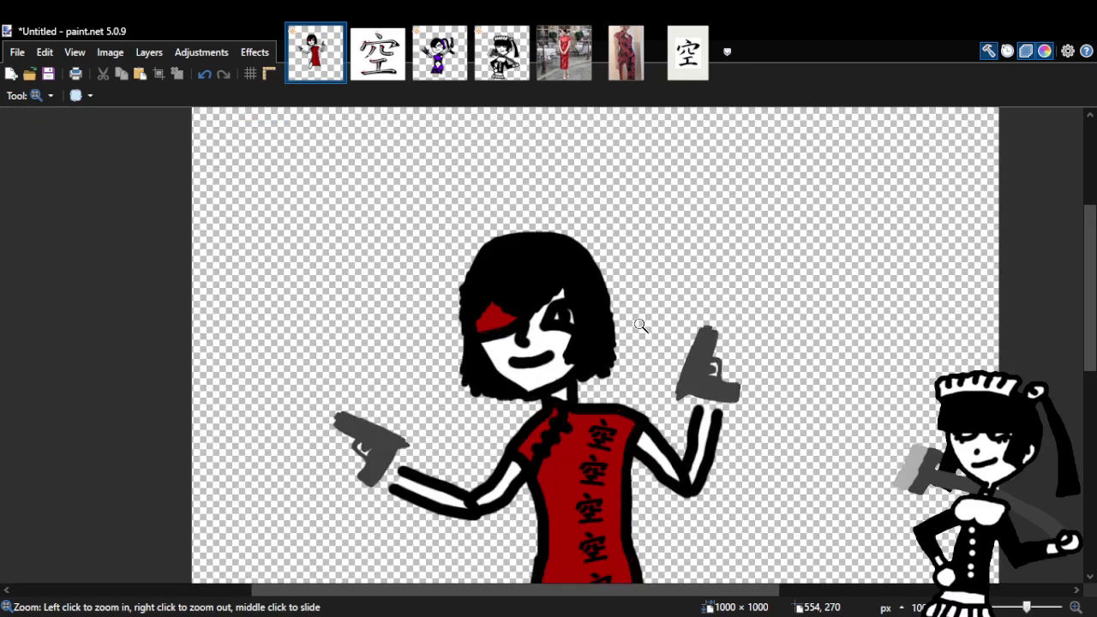
pyautogui.click(641, 325)
pyautogui.click(641, 325)
pyautogui.click(641, 326)
pyautogui.click(641, 325)
pyautogui.moveTo(526, 590); pyautogui.dragTo(476, 590)
pyautogui.click(205, 75)
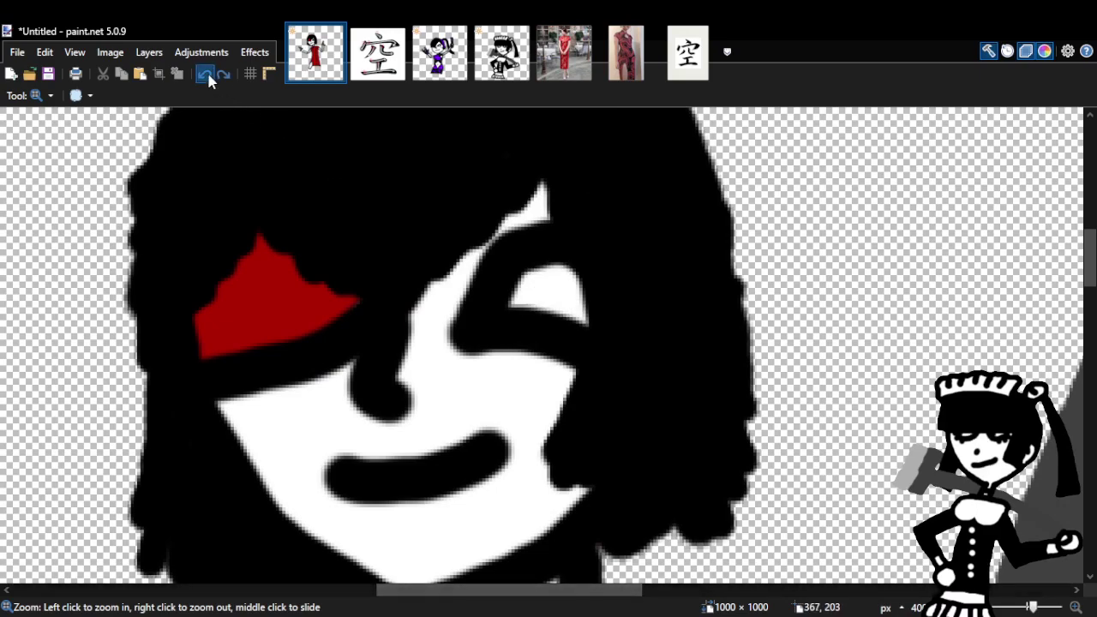
pyautogui.click(206, 76)
pyautogui.click(207, 76)
# Try a black eye with an arched lower lid, a thick rounded upper lid and a pupil towards the nose.
pyautogui.press('b')
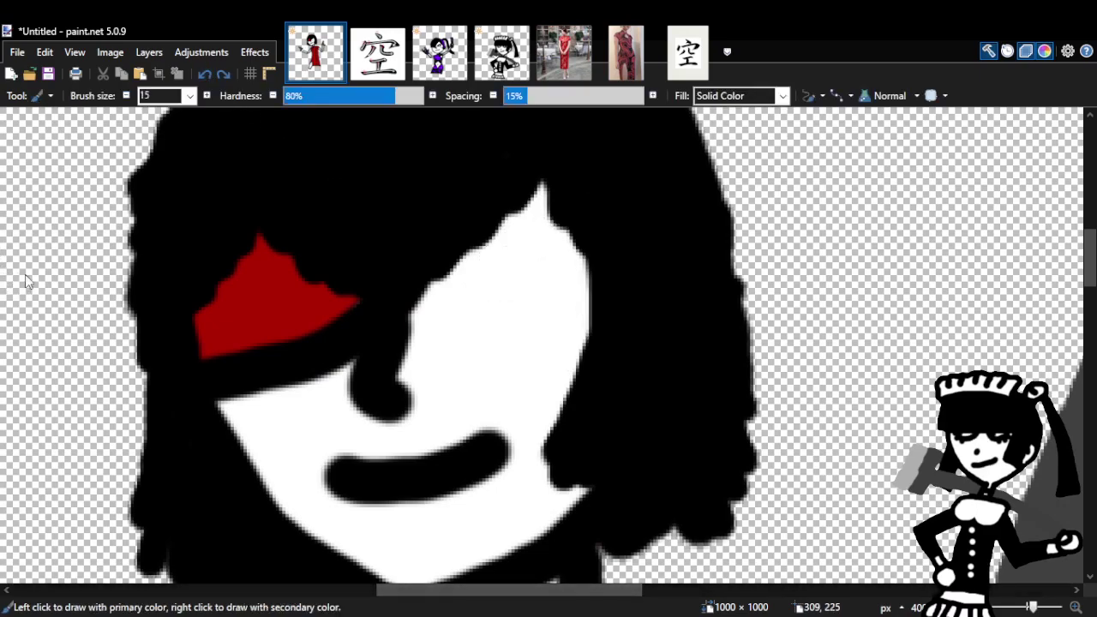
pyautogui.press('z')
pyautogui.click(547, 282)
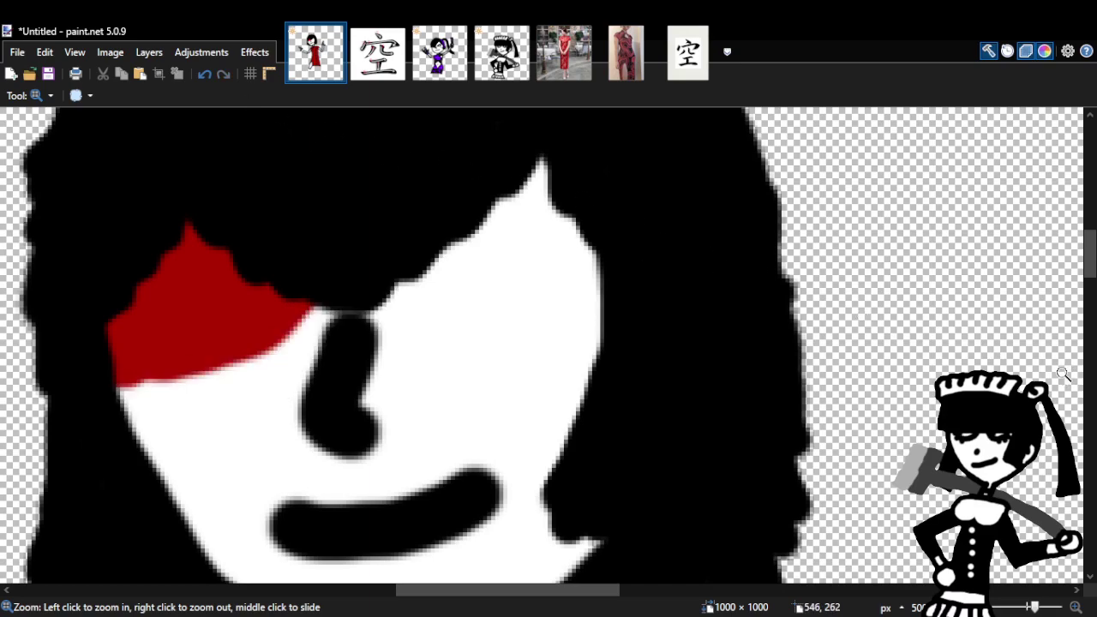
pyautogui.press('b')
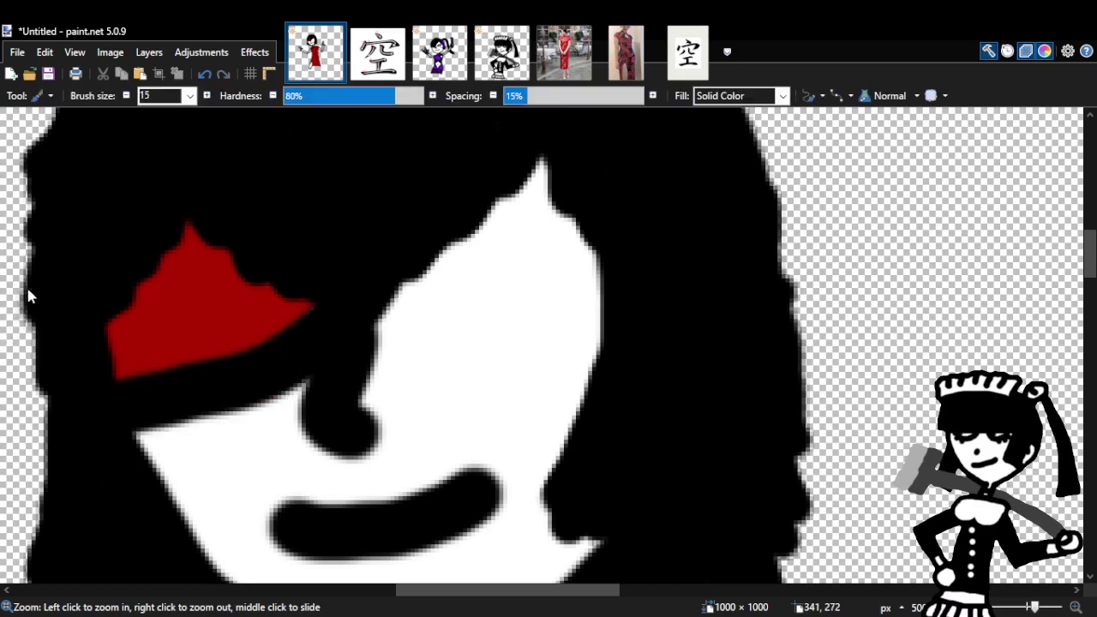
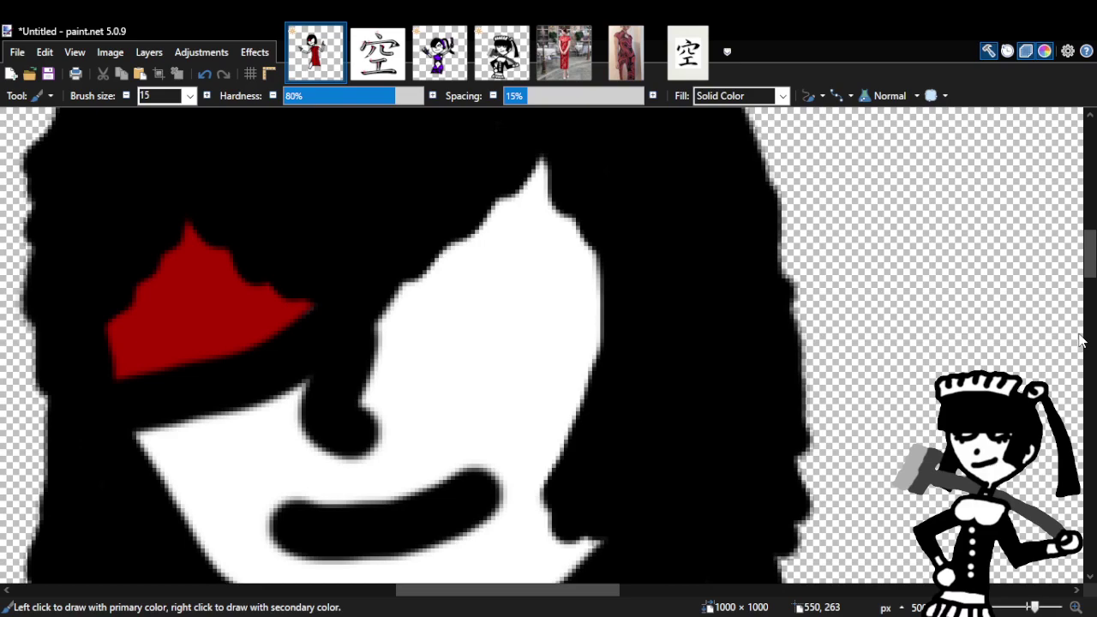
pyautogui.moveTo(420, 352)
pyautogui.mouseDown()
pyautogui.moveTo(463, 336)
pyautogui.moveTo(517, 338)
pyautogui.moveTo(597, 370)
pyautogui.mouseUp()
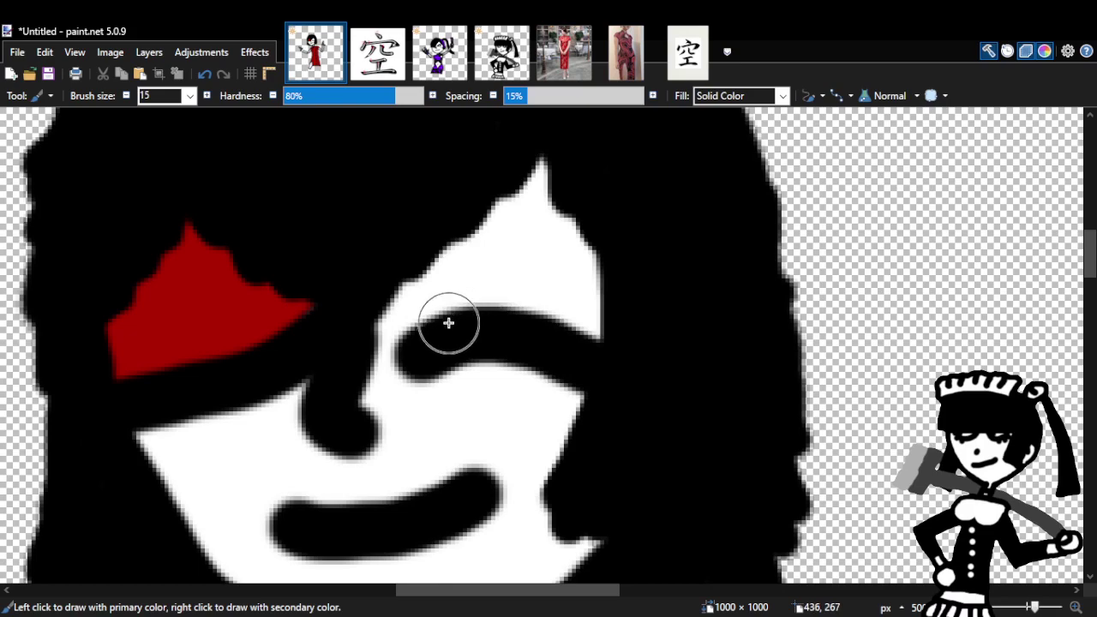
pyautogui.moveTo(421, 324)
pyautogui.mouseDown()
pyautogui.moveTo(480, 260)
pyautogui.moveTo(554, 260)
pyautogui.moveTo(606, 350)
pyautogui.moveTo(482, 293)
pyautogui.mouseUp()
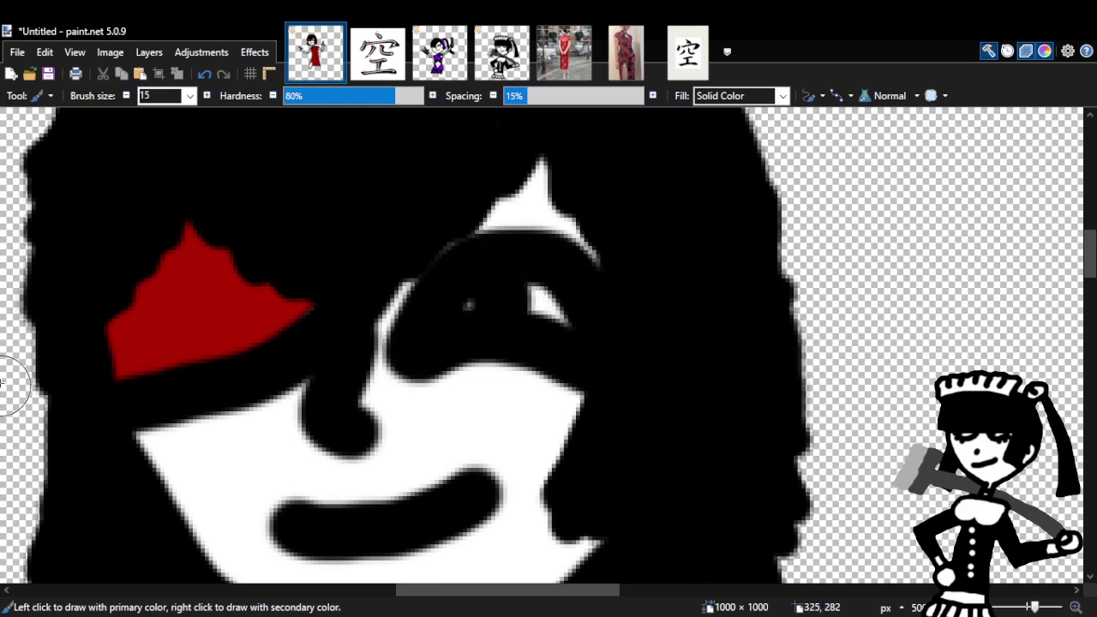
# Examine the rounded, arched eye up close and against the whole head and figure.
pyautogui.press('z')
pyautogui.rightClick(642, 294)
pyautogui.rightClick(642, 294)
pyautogui.rightClick(691, 317)
pyautogui.rightClick(691, 317)
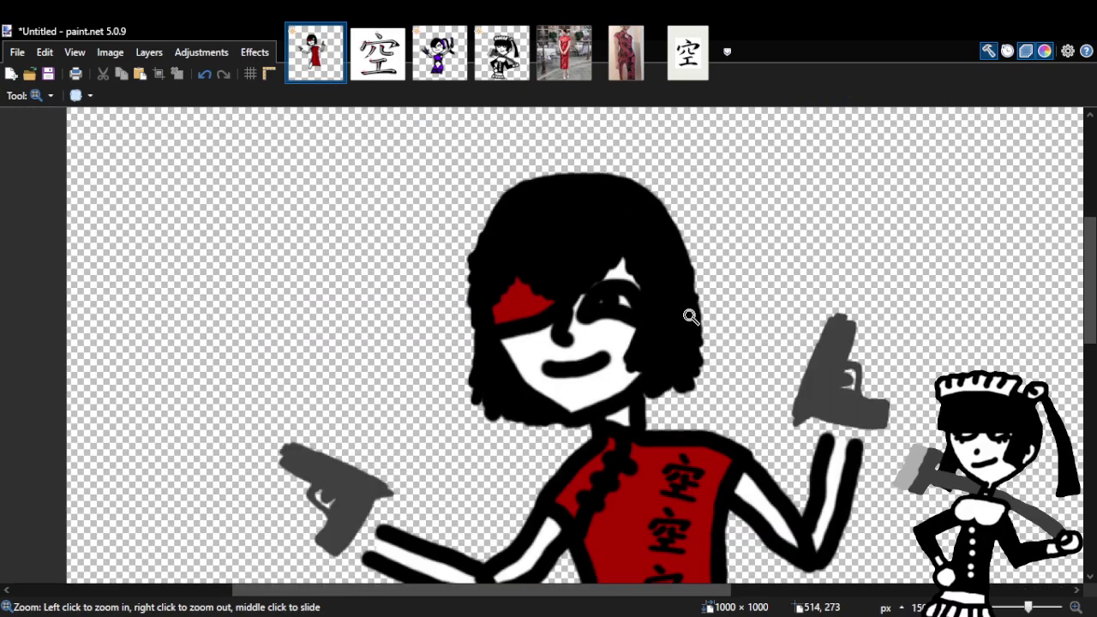
pyautogui.click(691, 382)
pyautogui.click(682, 279)
pyautogui.click(674, 345)
pyautogui.click(440, 317)
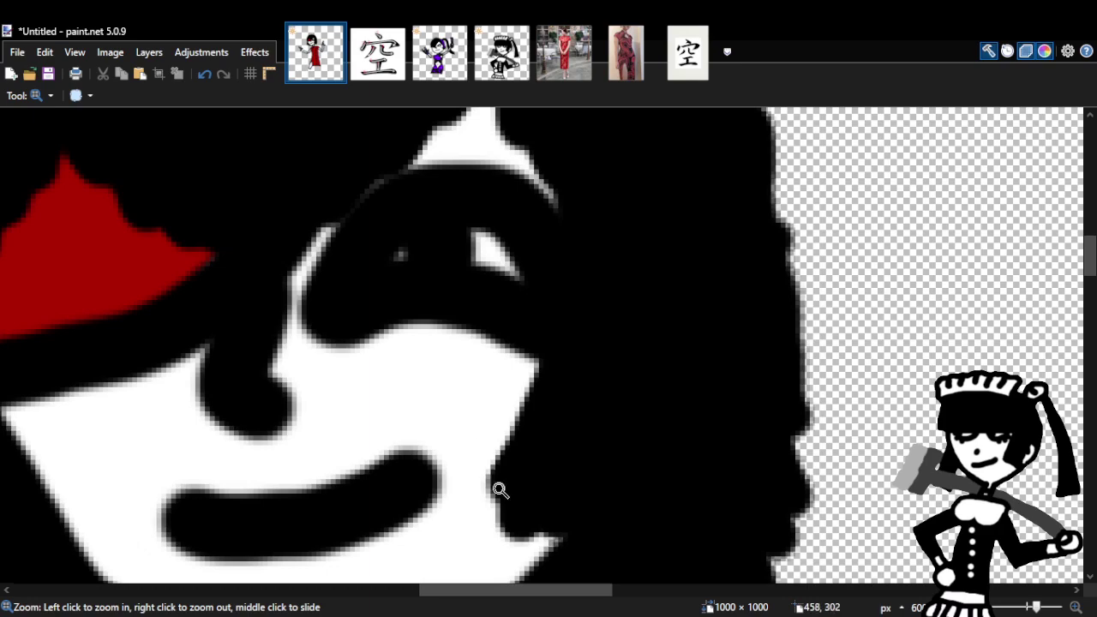
pyautogui.moveTo(534, 594); pyautogui.dragTo(492, 598)
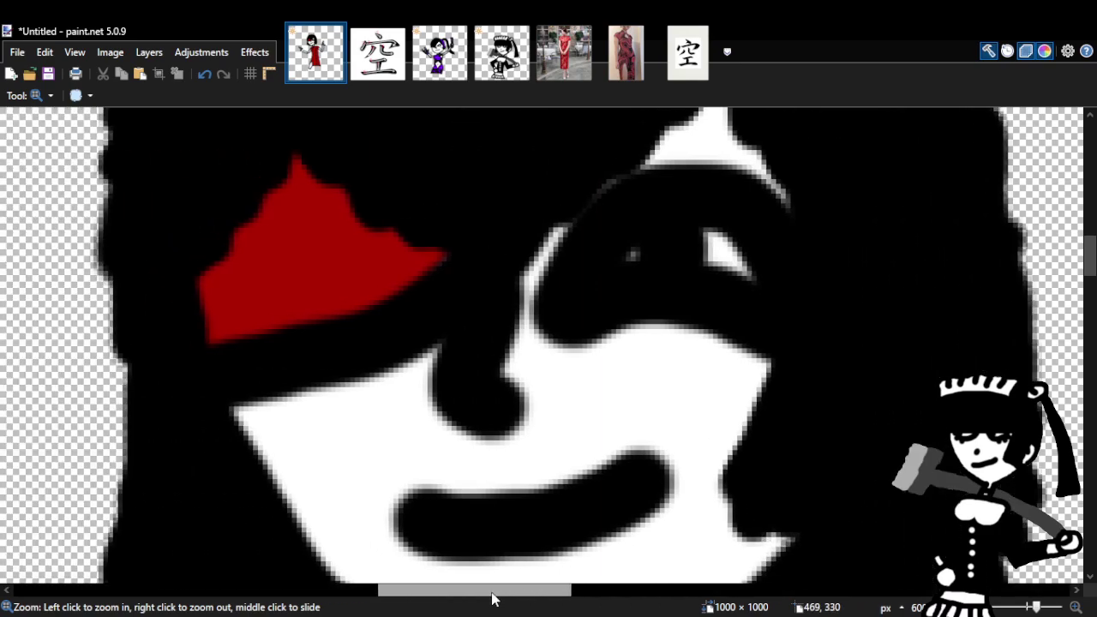
pyautogui.click(764, 322)
pyautogui.moveTo(1090, 271); pyautogui.dragTo(1092, 259)
pyautogui.rightClick(550, 258)
pyautogui.rightClick(550, 258)
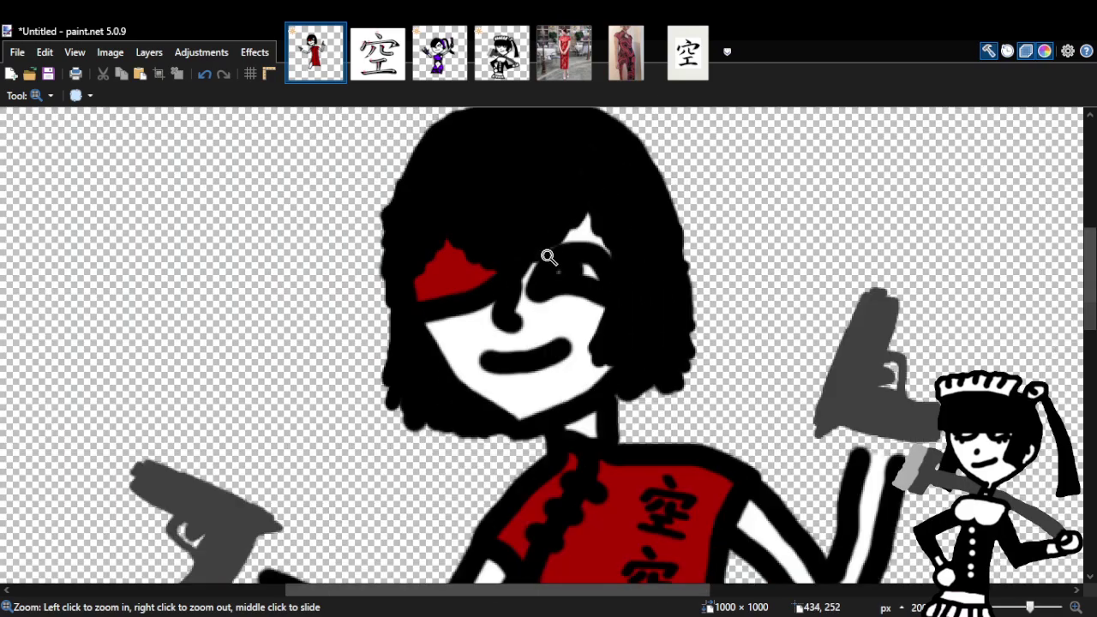
pyautogui.rightClick(553, 259)
pyautogui.click(613, 278)
pyautogui.click(613, 278)
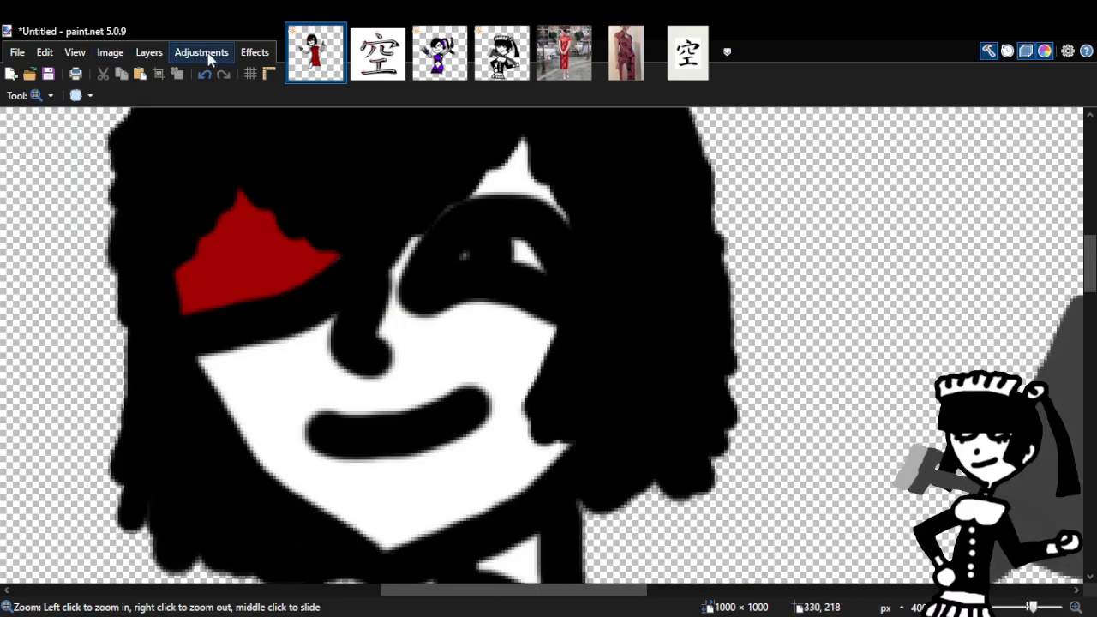
# Undo the lid and pupil strokes of the rounded, arched eye.
pyautogui.click(206, 75)
pyautogui.click(206, 74)
pyautogui.click(205, 75)
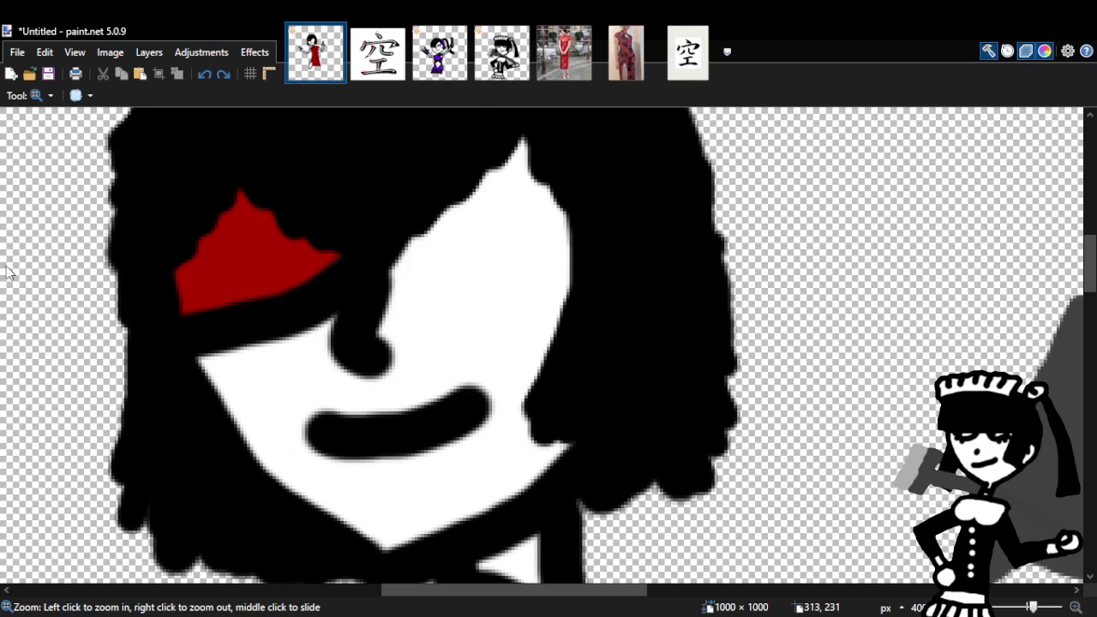
# Try a black eye with a flat upper lid, a gently curved lower lid and a central pupil, and undo it.
pyautogui.press('b')
pyautogui.moveTo(428, 277)
pyautogui.mouseDown()
pyautogui.moveTo(461, 267)
pyautogui.moveTo(550, 274)
pyautogui.moveTo(597, 307)
pyautogui.moveTo(501, 253)
pyautogui.moveTo(414, 250)
pyautogui.moveTo(427, 263)
pyautogui.moveTo(444, 215)
pyautogui.moveTo(493, 189)
pyautogui.moveTo(551, 193)
pyautogui.moveTo(593, 273)
pyautogui.moveTo(502, 241)
pyautogui.mouseUp()
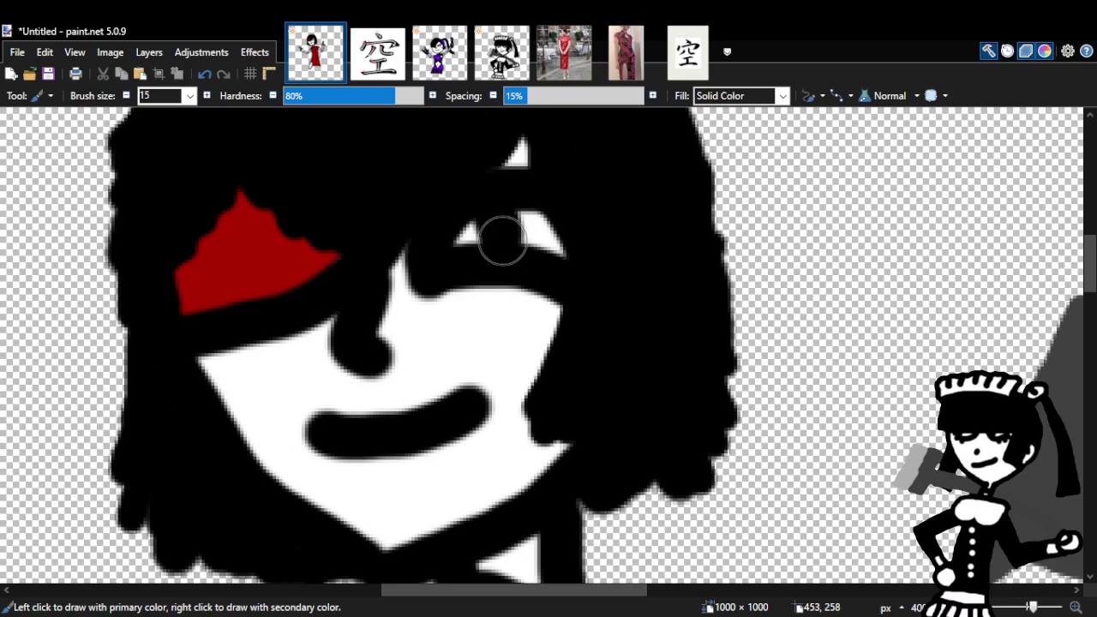
pyautogui.press('z')
pyautogui.rightClick(560, 274)
pyautogui.rightClick(661, 318)
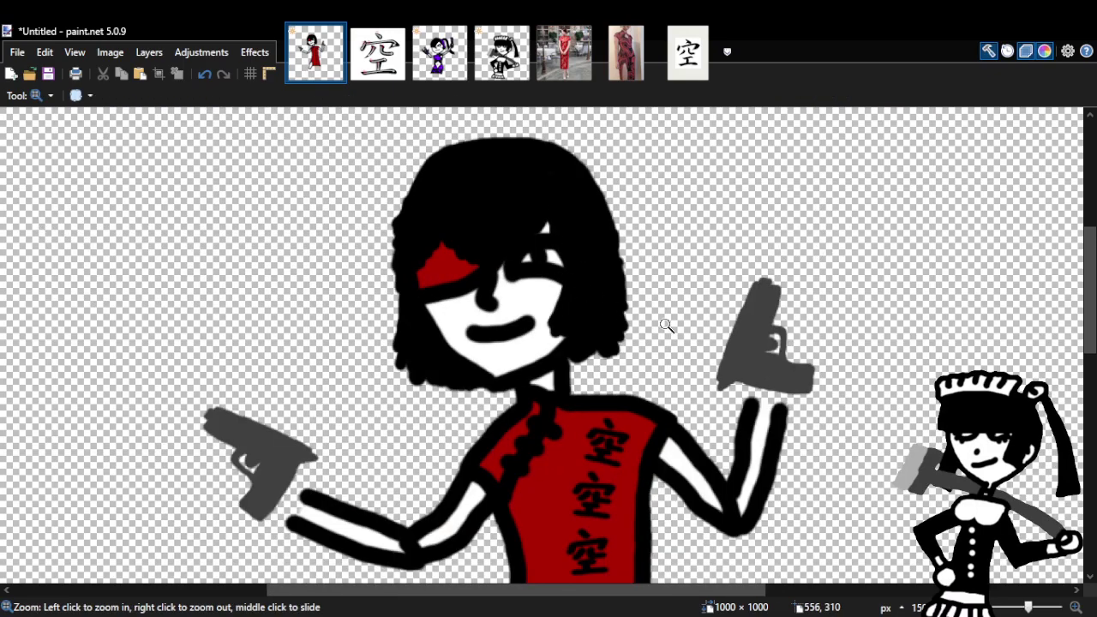
pyautogui.rightClick(663, 318)
pyautogui.click(634, 317)
pyautogui.click(634, 317)
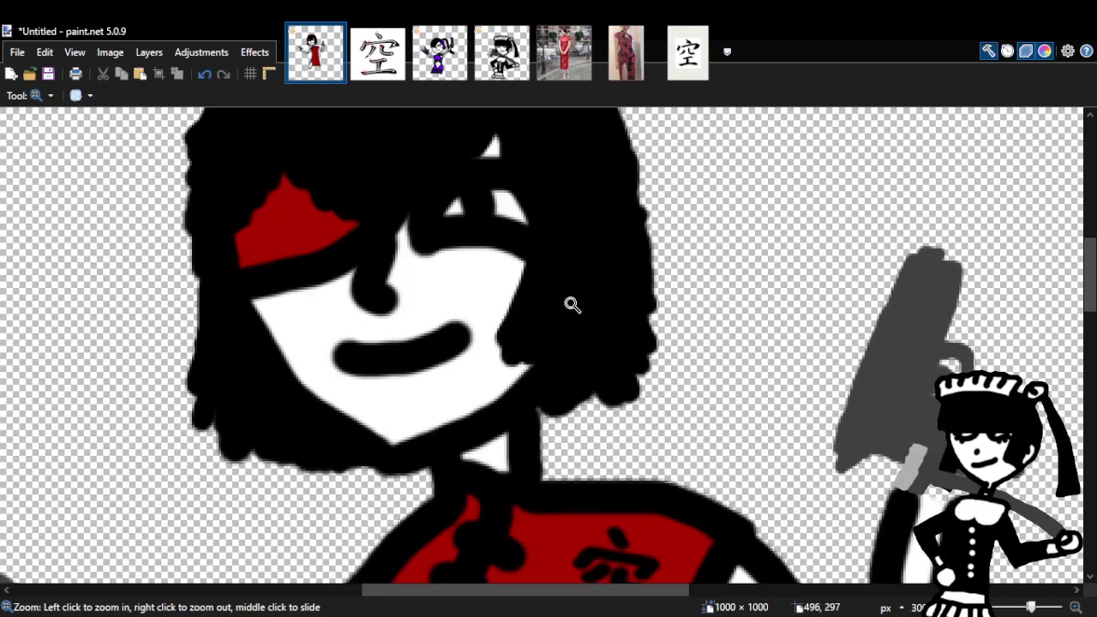
pyautogui.click(206, 74)
pyautogui.click(205, 74)
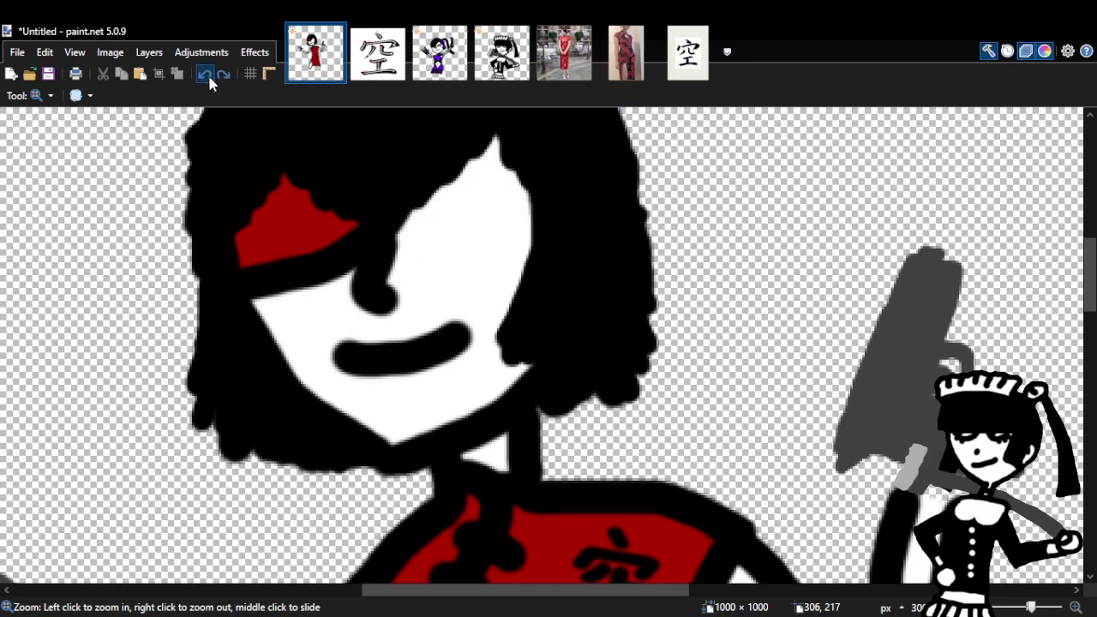
# Try a nearly closed black eye with an arched lower lid and a thick upper lid almost touching it.
pyautogui.click(507, 243)
pyautogui.click(525, 245)
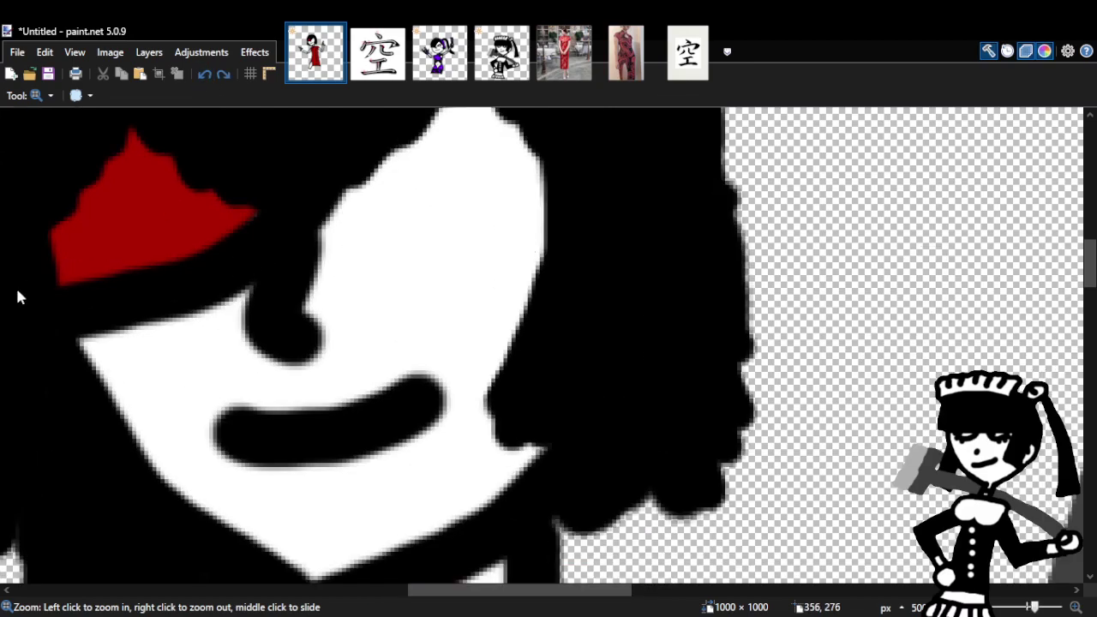
pyautogui.press('b')
pyautogui.moveTo(343, 246)
pyautogui.mouseDown()
pyautogui.moveTo(488, 245)
pyautogui.moveTo(540, 283)
pyautogui.mouseUp()
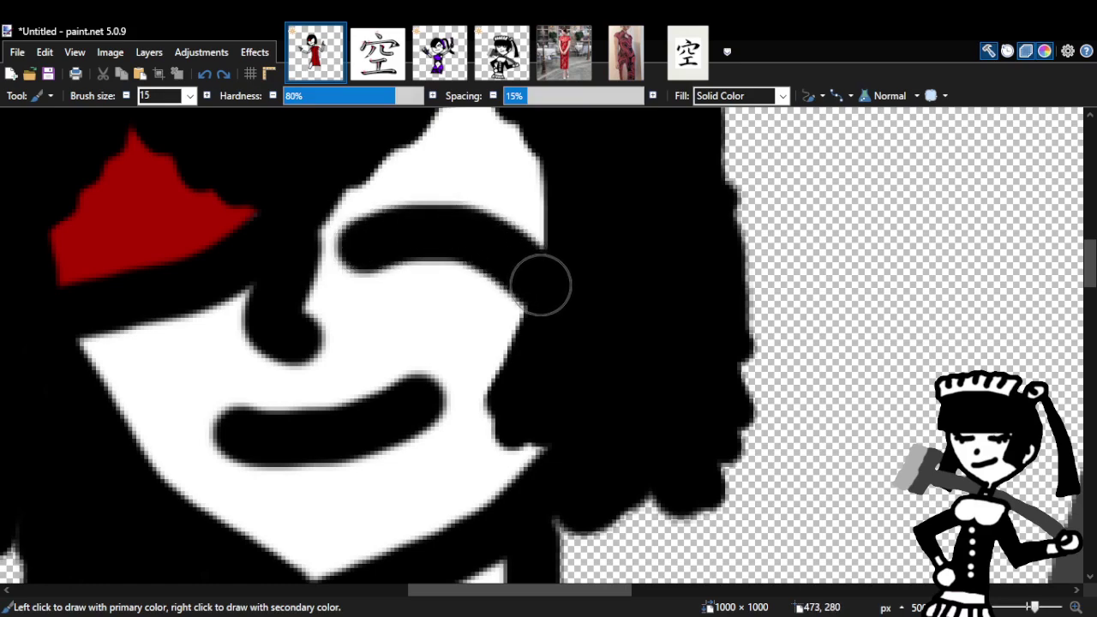
pyautogui.moveTo(360, 232)
pyautogui.mouseDown()
pyautogui.moveTo(373, 194)
pyautogui.moveTo(441, 172)
pyautogui.moveTo(524, 195)
pyautogui.moveTo(544, 243)
pyautogui.moveTo(470, 197)
pyautogui.mouseUp()
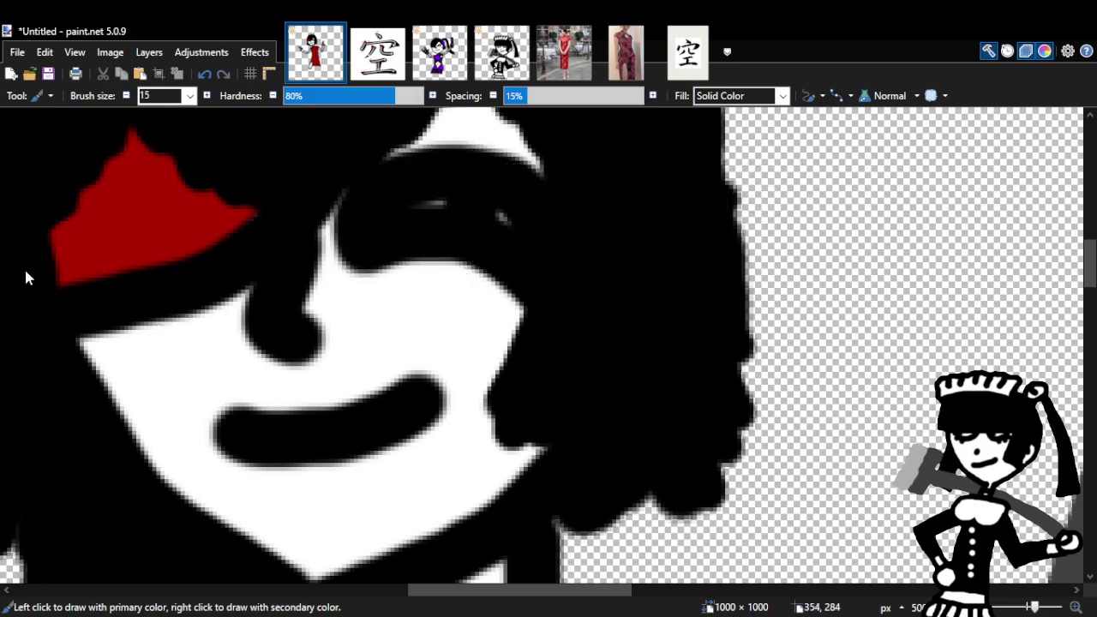
# Compare the nearly closed eye with the whole figure and undo its strokes.
pyautogui.press('z')
pyautogui.rightClick(686, 306)
pyautogui.rightClick(686, 306)
pyautogui.rightClick(795, 292)
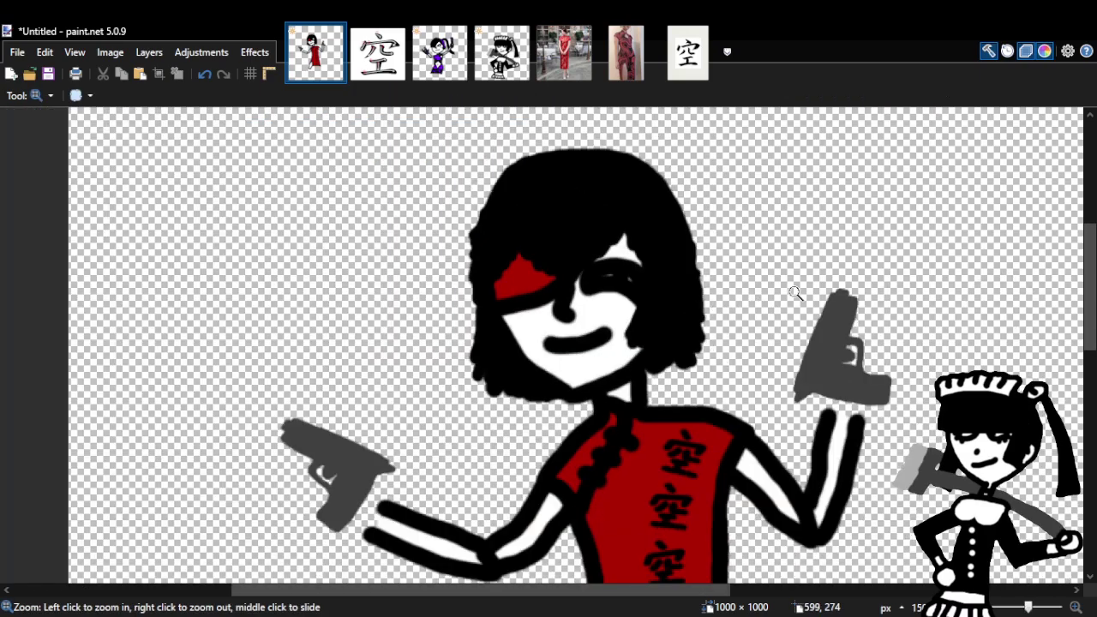
pyautogui.click(681, 295)
pyautogui.click(678, 294)
pyautogui.click(677, 293)
pyautogui.click(679, 295)
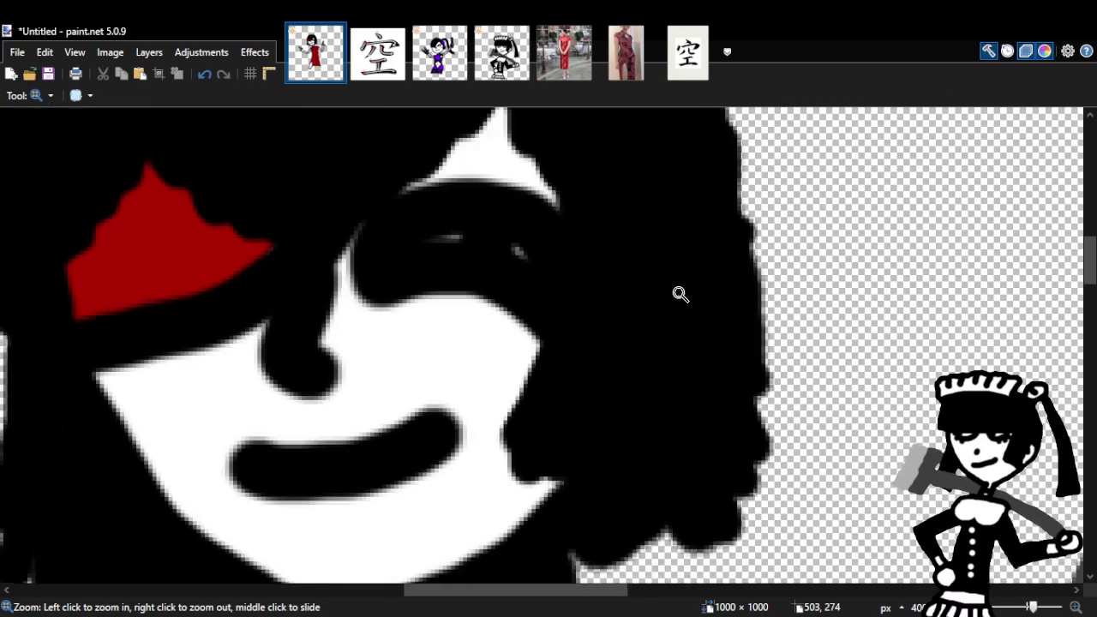
pyautogui.click(204, 72)
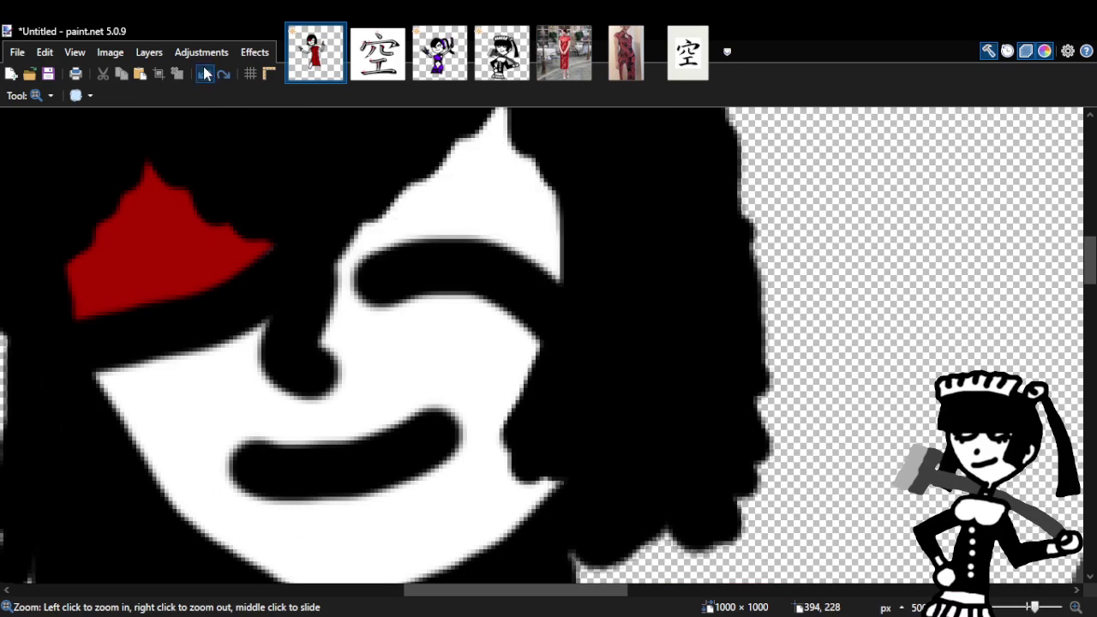
pyautogui.click(203, 72)
# Draw a narrow black eye with a gently arched lower lid, an upper lid sloping down to the hair and a pupil.
pyautogui.press('b')
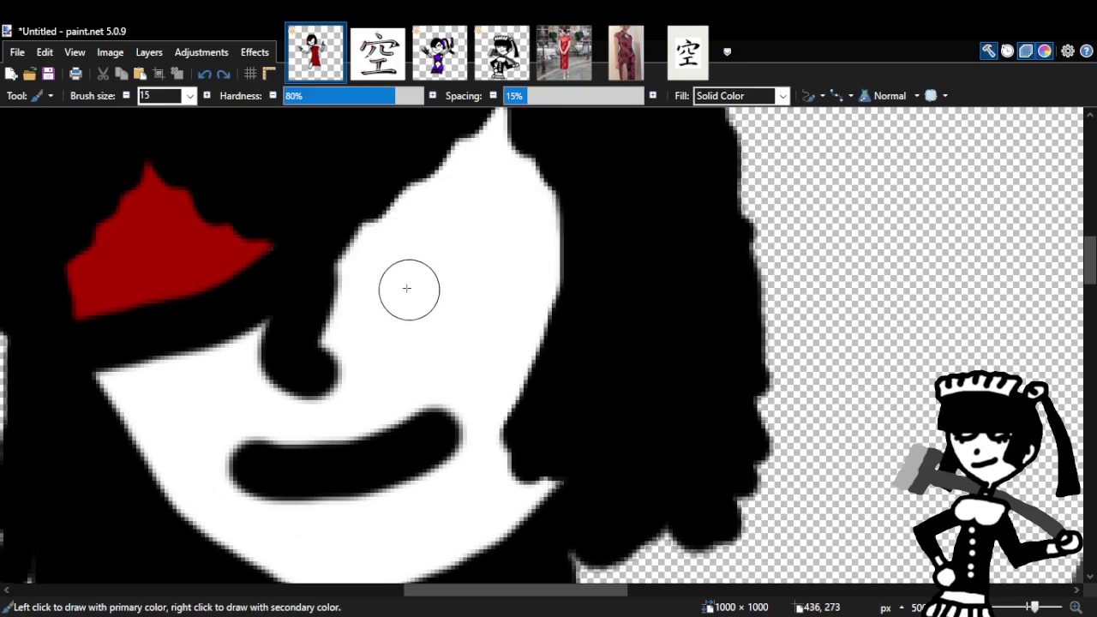
pyautogui.moveTo(384, 282)
pyautogui.mouseDown()
pyautogui.moveTo(455, 270)
pyautogui.moveTo(571, 311)
pyautogui.moveTo(379, 245)
pyautogui.moveTo(479, 183)
pyautogui.moveTo(558, 237)
pyautogui.moveTo(561, 287)
pyautogui.mouseUp()
pyautogui.moveTo(454, 227); pyautogui.dragTo(458, 233)
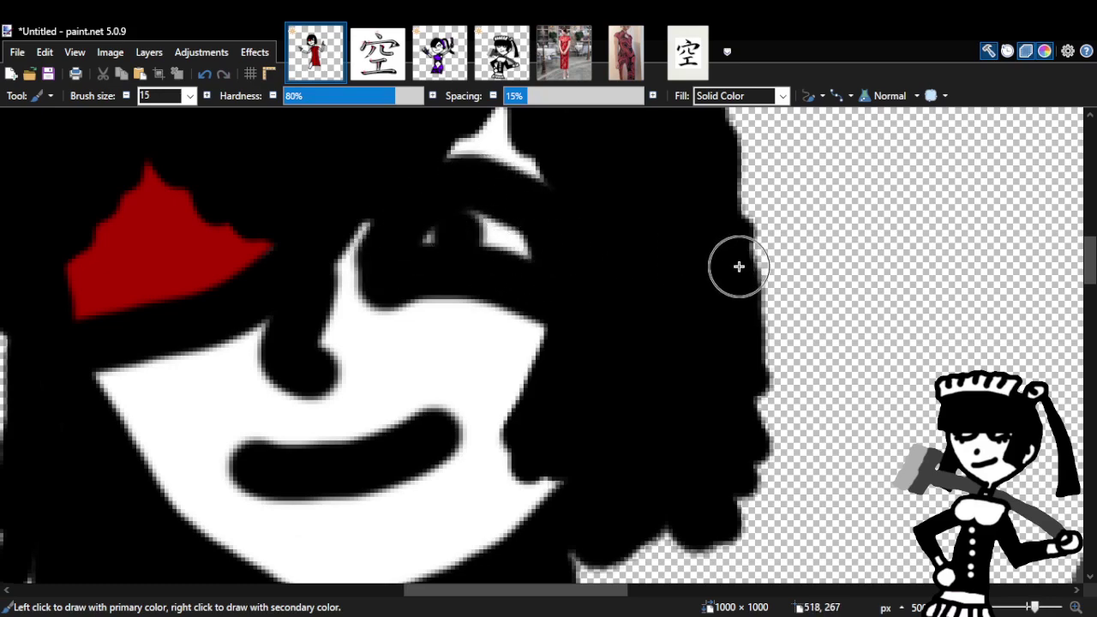
# Examine the narrow eye with the sloping upper lid against the whole figure and up close.
pyautogui.press('z')
pyautogui.rightClick(519, 303)
pyautogui.rightClick(624, 355)
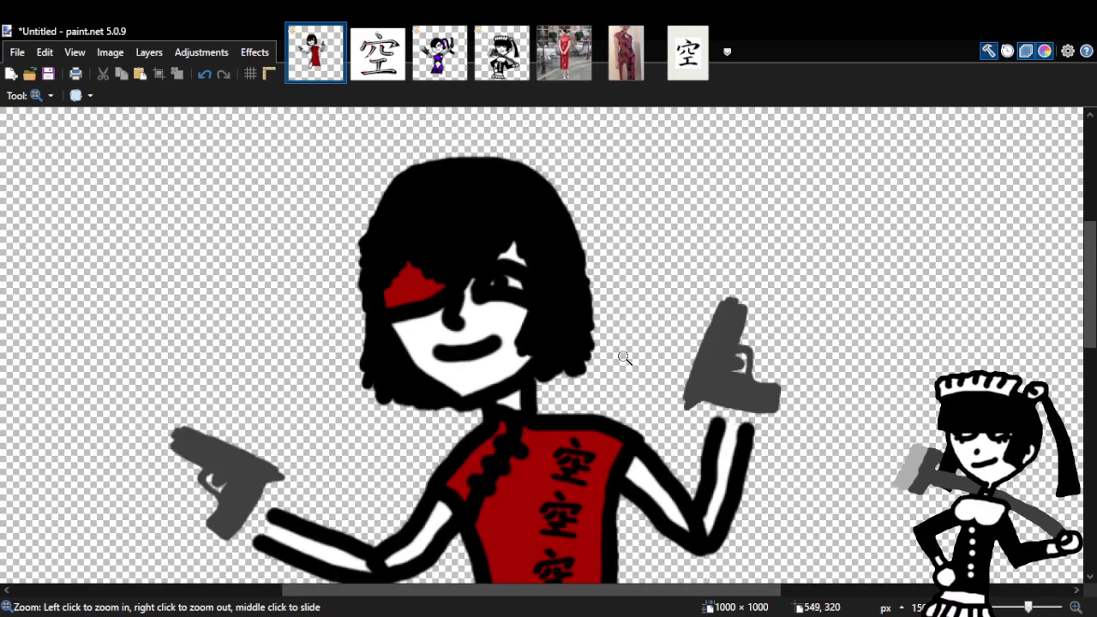
pyautogui.rightClick(675, 361)
pyautogui.click(677, 360)
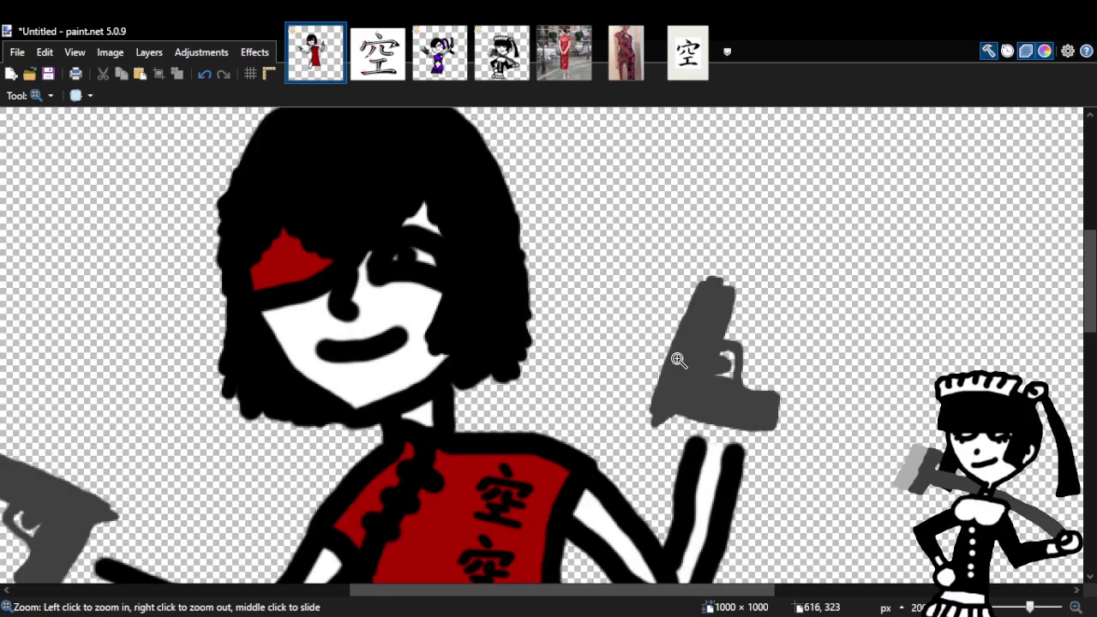
pyautogui.click(651, 351)
pyautogui.click(347, 299)
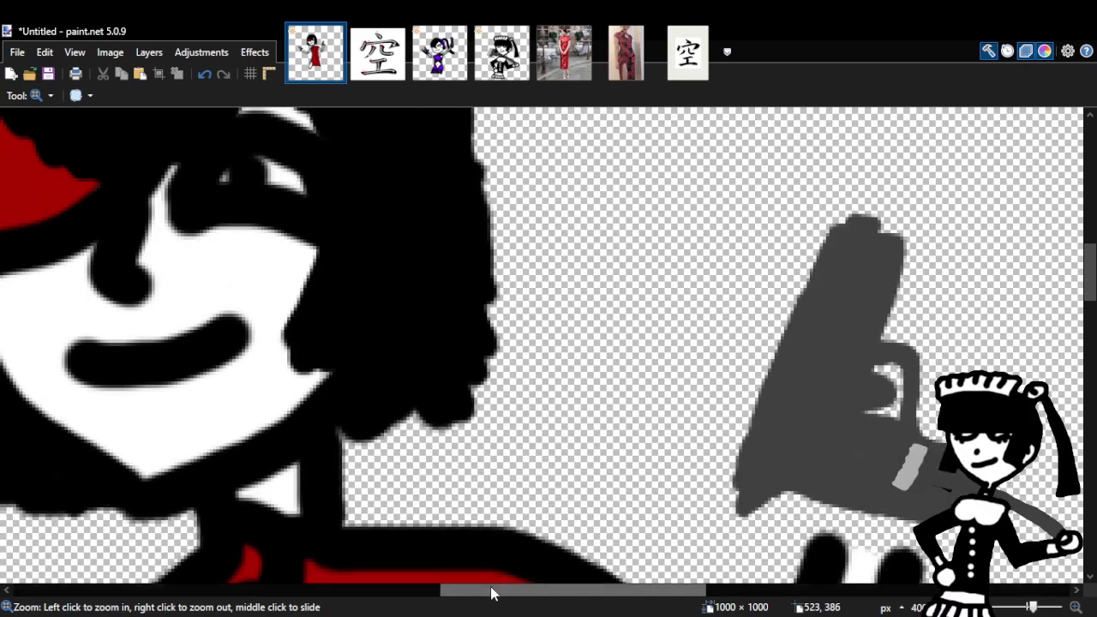
pyautogui.moveTo(490, 591); pyautogui.dragTo(453, 590)
pyautogui.click(360, 205)
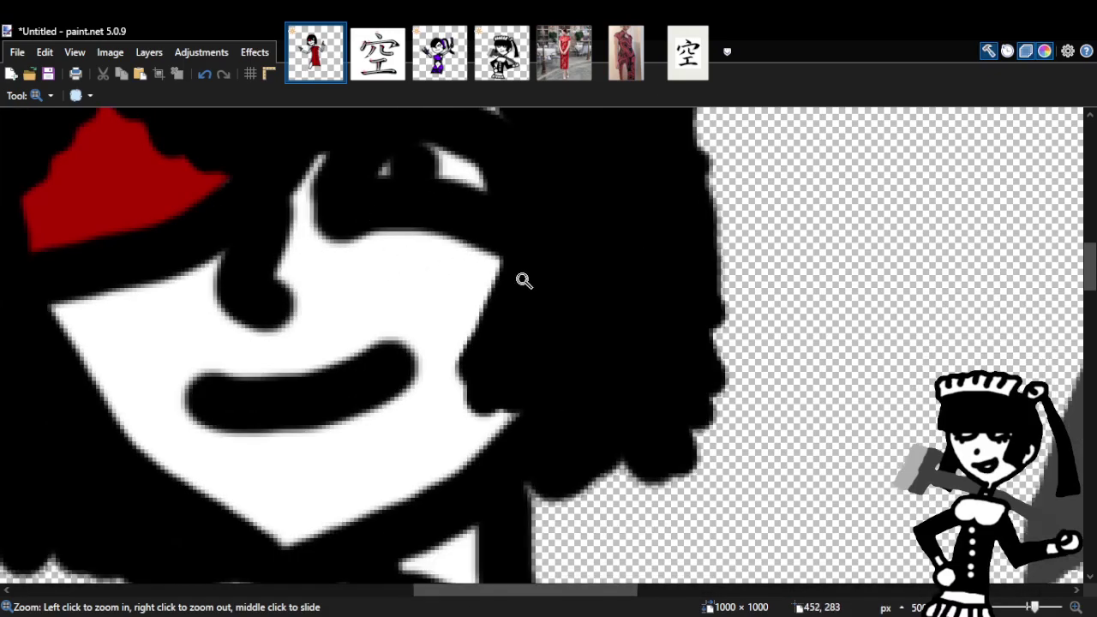
pyautogui.moveTo(1090, 274); pyautogui.dragTo(1091, 266)
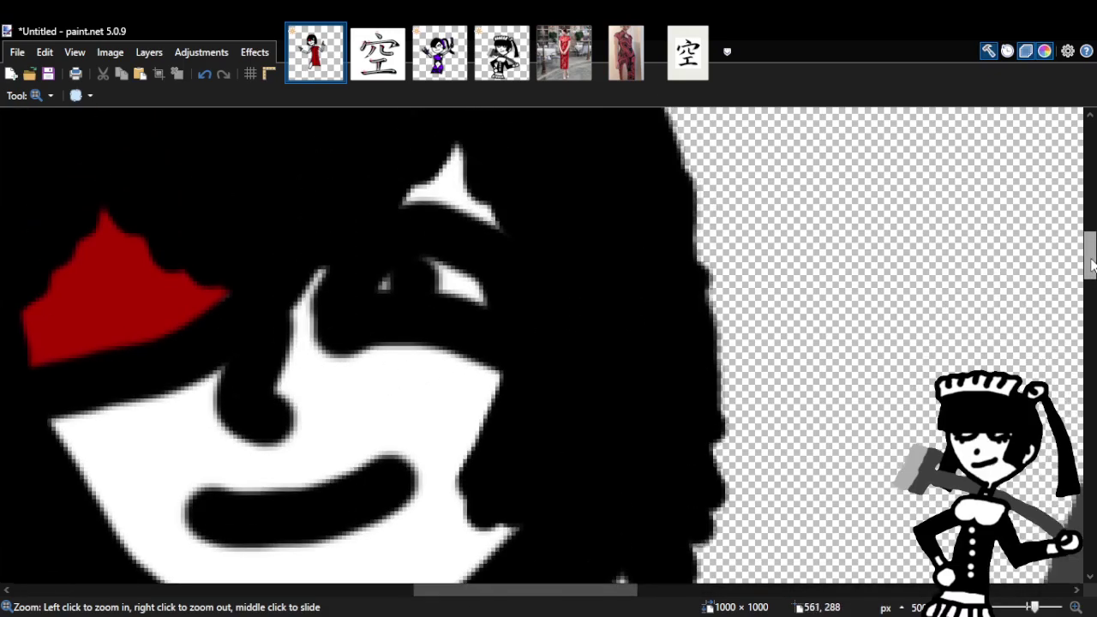
# Undo the strokes of the narrow eye with the sloping upper lid.
pyautogui.click(204, 75)
pyautogui.click(206, 77)
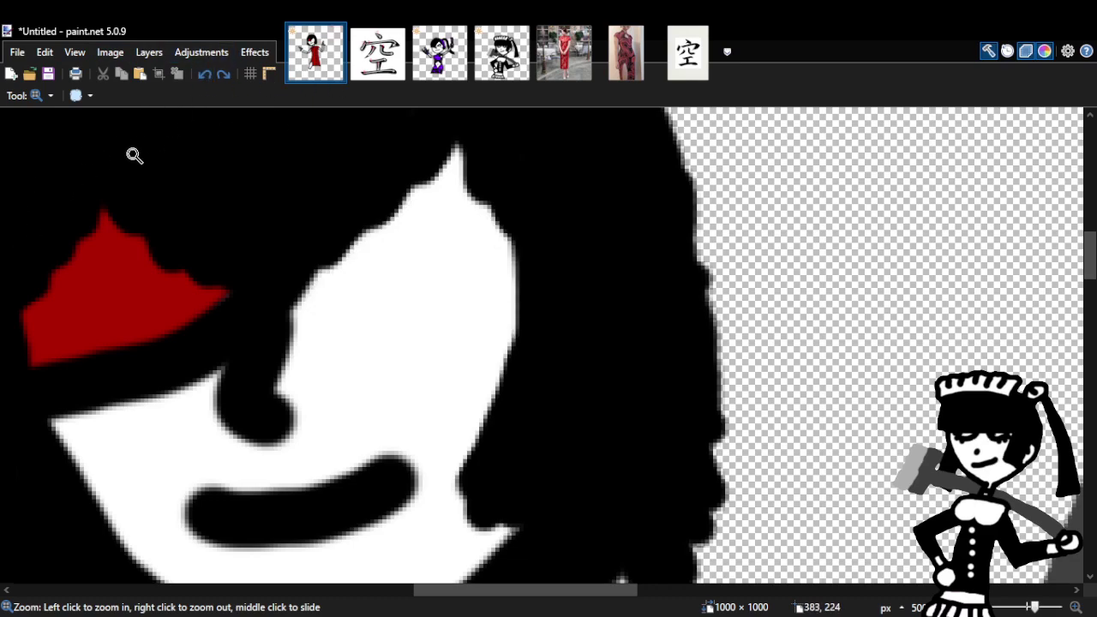
# Try a wider black eye with a gently arched lower lid, a high curved upper lid and a pupil joining both lids.
pyautogui.press('b')
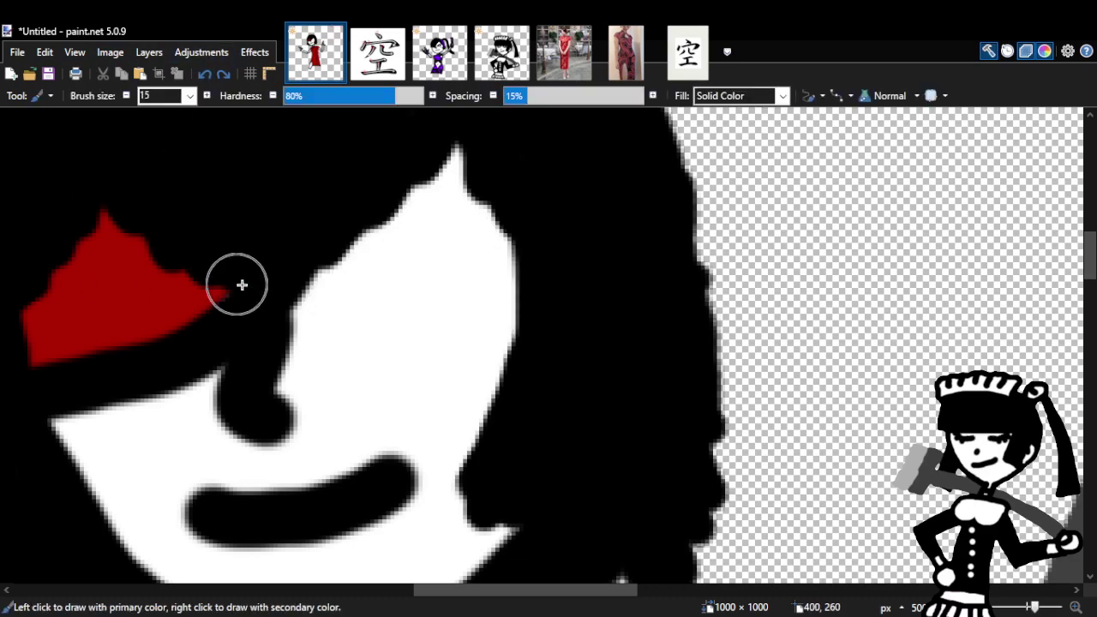
pyautogui.click(355, 315)
pyautogui.moveTo(355, 315)
pyautogui.mouseDown()
pyautogui.moveTo(457, 326)
pyautogui.moveTo(499, 365)
pyautogui.moveTo(369, 312)
pyautogui.moveTo(337, 316)
pyautogui.moveTo(321, 270)
pyautogui.moveTo(375, 223)
pyautogui.moveTo(442, 220)
pyautogui.moveTo(498, 267)
pyautogui.moveTo(510, 323)
pyautogui.moveTo(396, 267)
pyautogui.mouseUp()
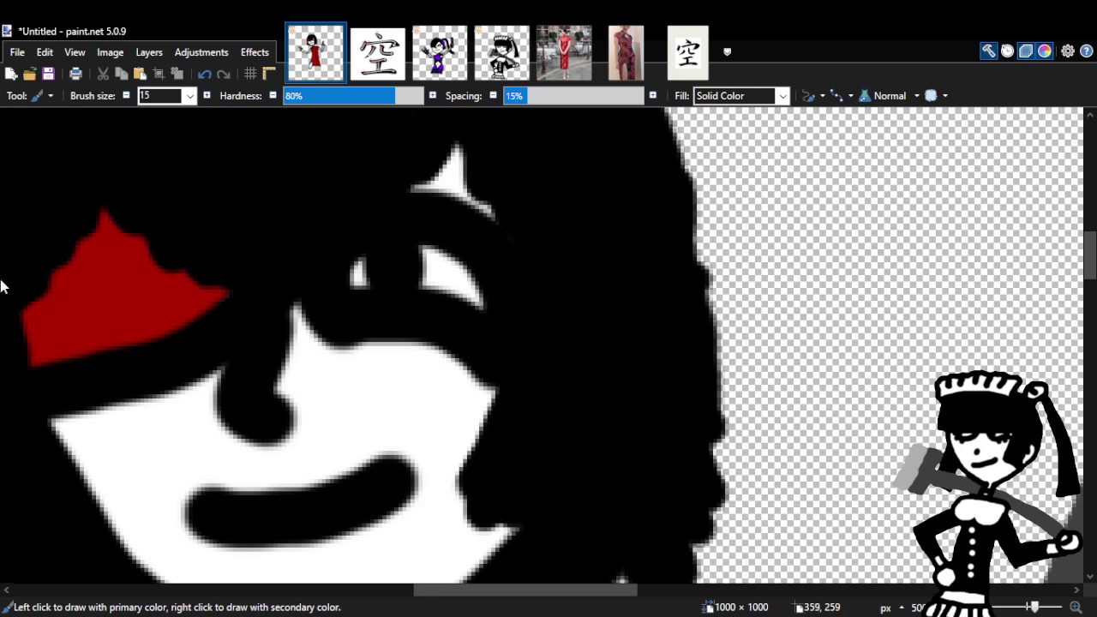
# Compare the wider arched eye with the whole figure and undo its strokes.
pyautogui.press('m')
pyautogui.press('z')
pyautogui.rightClick(465, 318)
pyautogui.rightClick(562, 342)
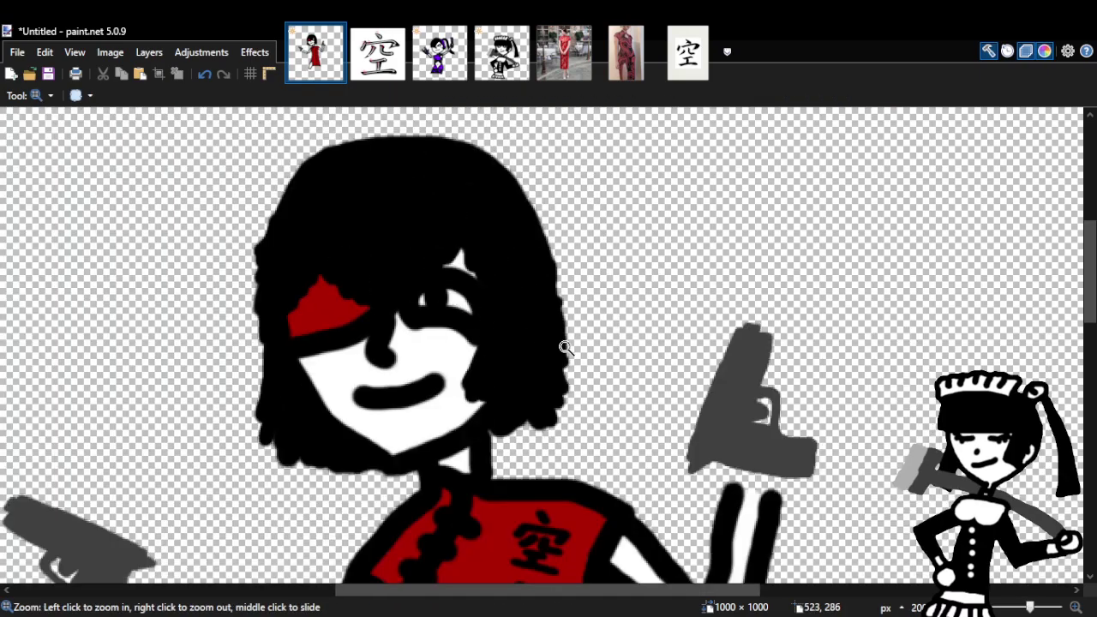
pyautogui.rightClick(565, 347)
pyautogui.click(477, 294)
pyautogui.click(477, 294)
pyautogui.click(477, 294)
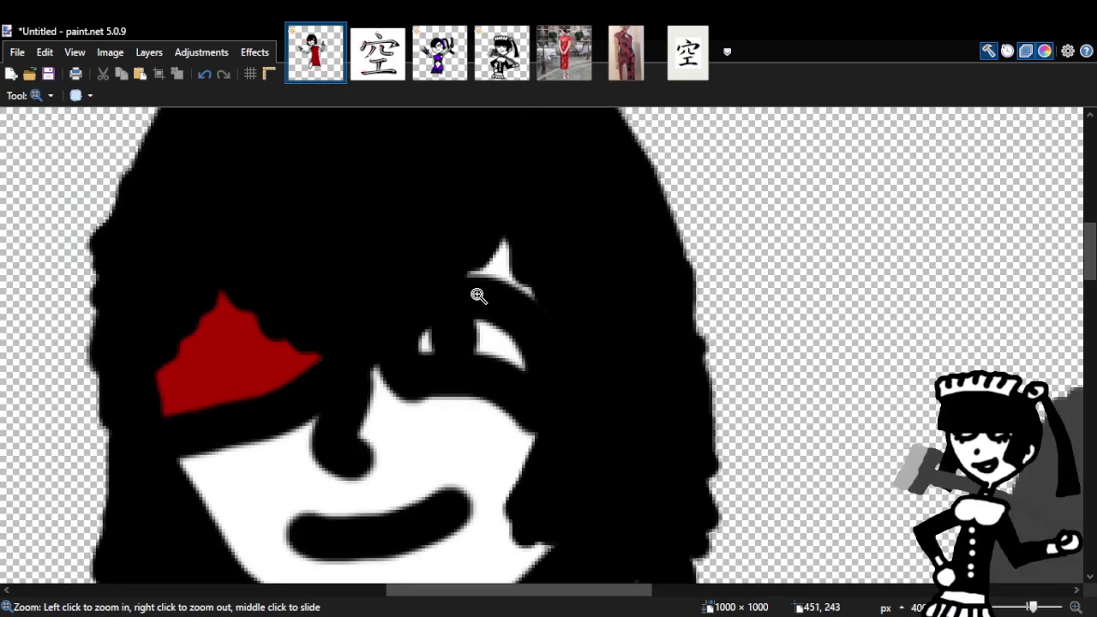
pyautogui.click(478, 293)
pyautogui.click(203, 76)
pyautogui.click(203, 76)
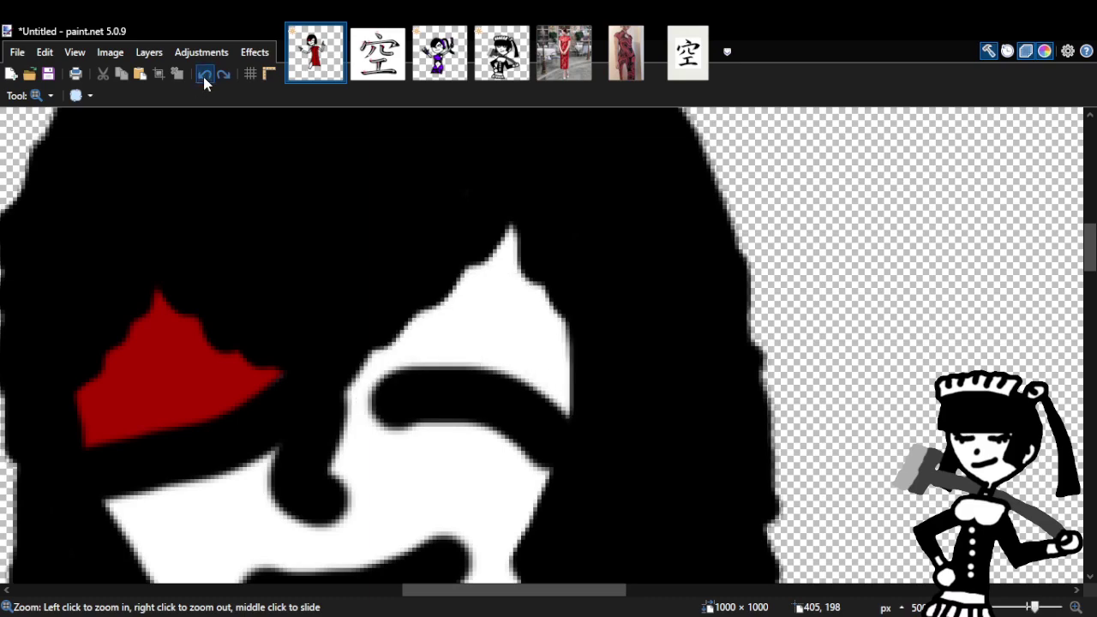
pyautogui.click(203, 77)
# Try a narrower black eye with a wavy lower lid, a low upper lid and a pupil filling most of the opening.
pyautogui.scroll(-2, 1092, 246)
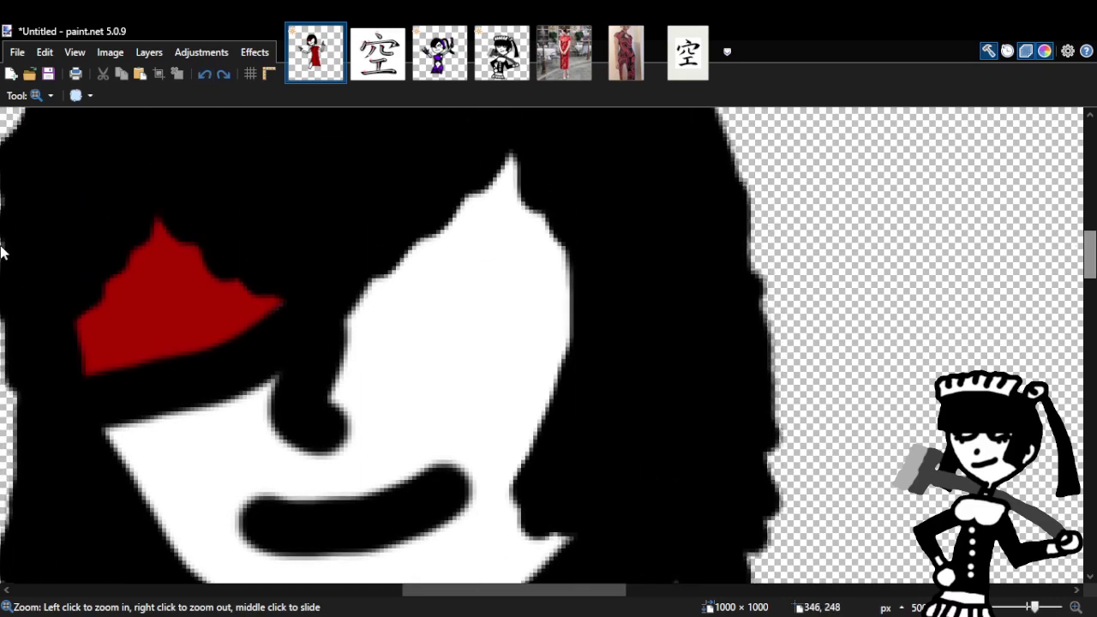
pyautogui.press('b')
pyautogui.moveTo(398, 315)
pyautogui.mouseDown()
pyautogui.moveTo(462, 301)
pyautogui.moveTo(512, 312)
pyautogui.moveTo(561, 351)
pyautogui.moveTo(555, 252)
pyautogui.moveTo(520, 230)
pyautogui.moveTo(480, 221)
pyautogui.moveTo(432, 245)
pyautogui.moveTo(404, 289)
pyautogui.moveTo(405, 311)
pyautogui.moveTo(501, 266)
pyautogui.mouseUp()
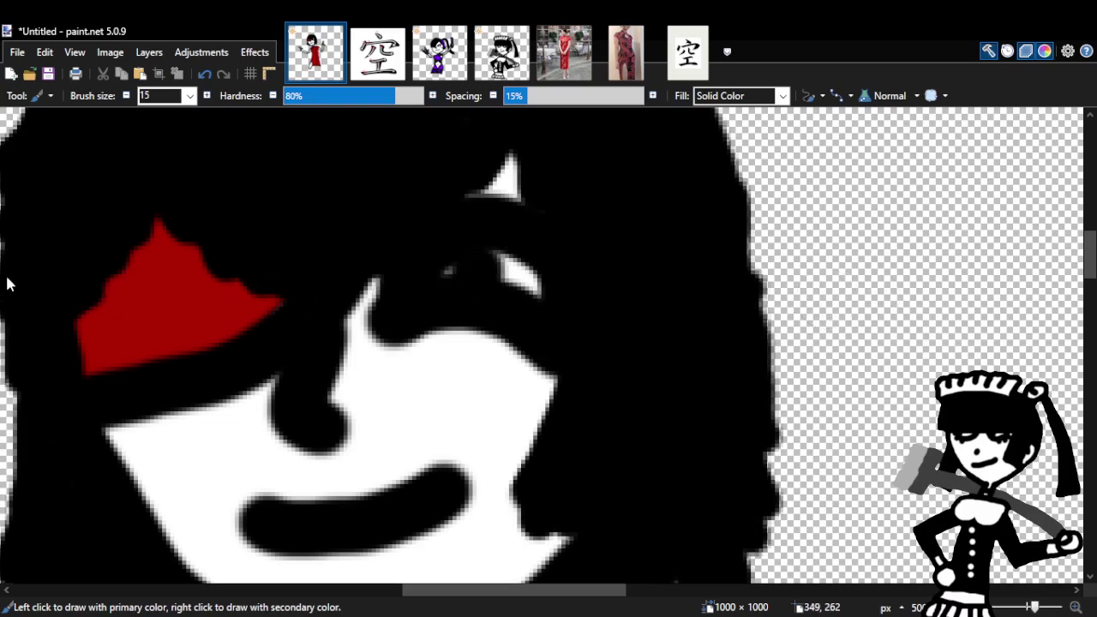
# Compare the wavy-lidded eye with the whole figure and undo its strokes.
pyautogui.press('z')
pyautogui.scroll(-5, 540, 306)
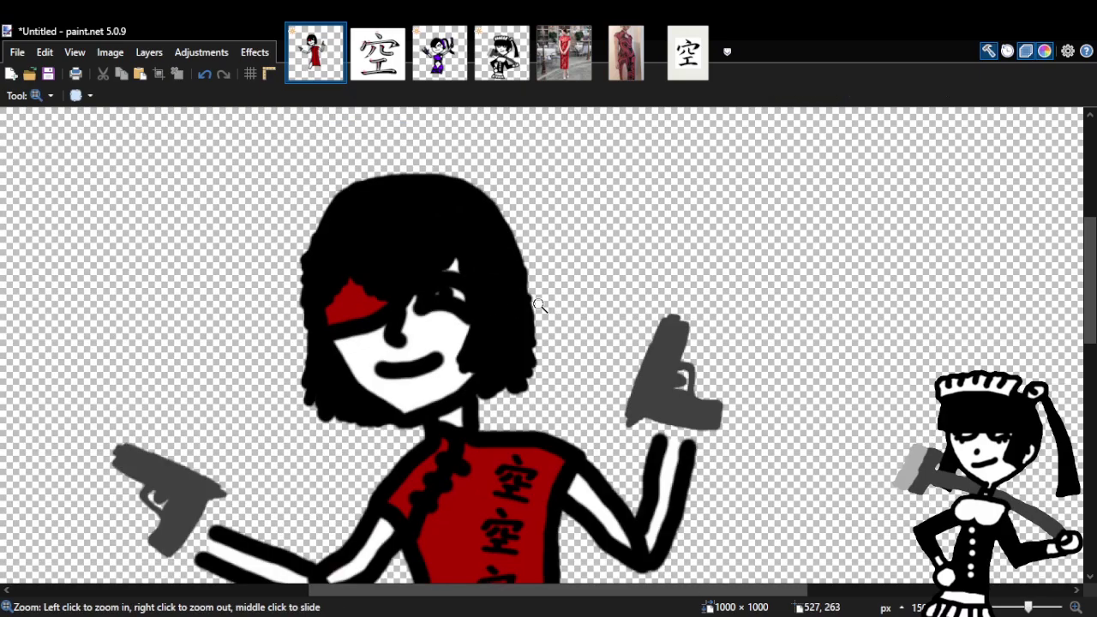
pyautogui.scroll(4, 454, 289)
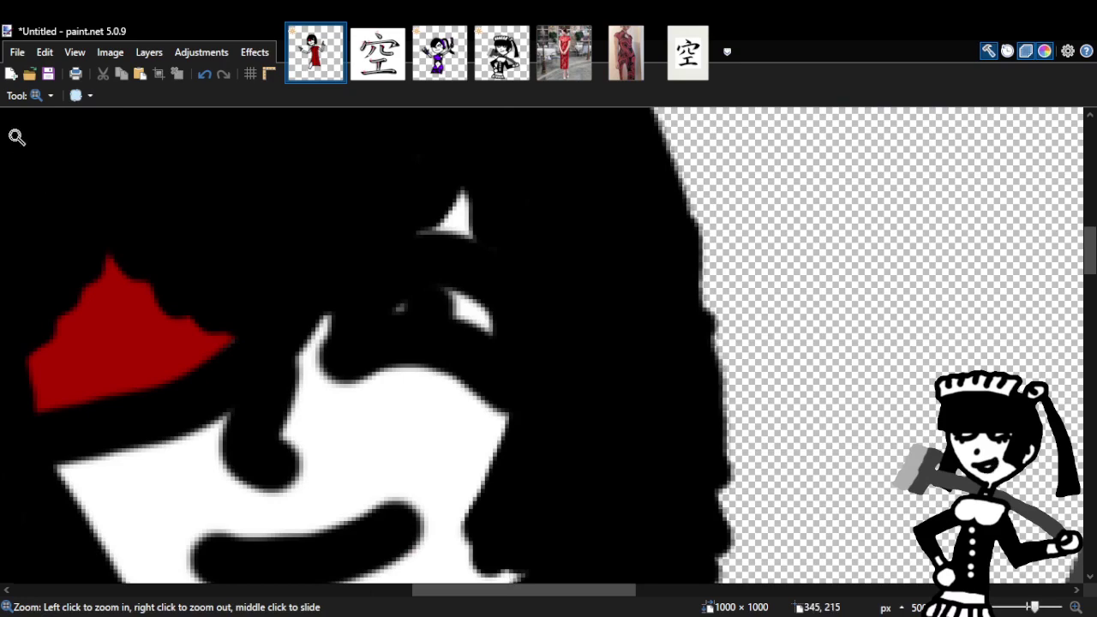
pyautogui.click(210, 76)
pyautogui.click(210, 75)
pyautogui.click(210, 75)
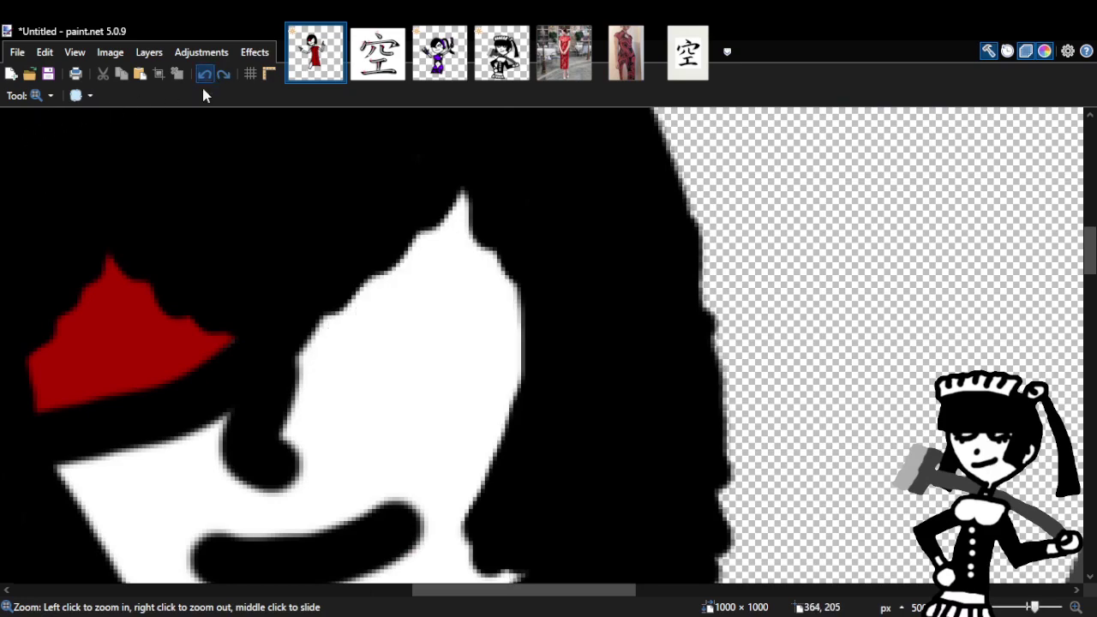
# Try a black eye with a straight horizontal lower lid, an upper lid curving down to the hair and a pupil.
pyautogui.press('b')
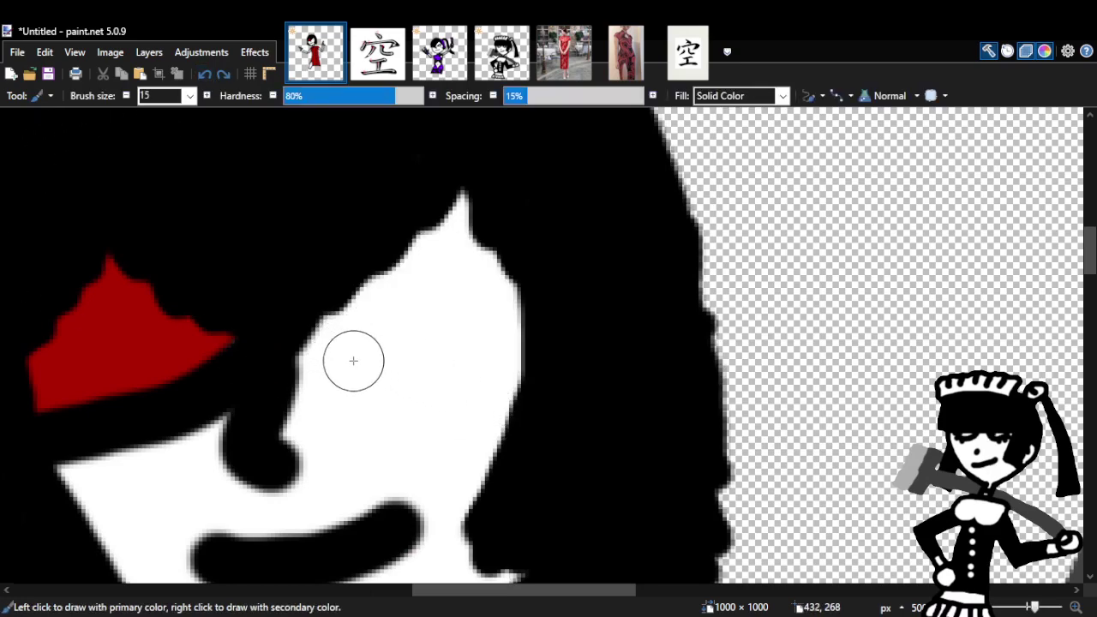
pyautogui.moveTo(363, 371)
pyautogui.mouseDown()
pyautogui.moveTo(522, 377)
pyautogui.moveTo(346, 356)
pyautogui.moveTo(371, 311)
pyautogui.moveTo(455, 275)
pyautogui.moveTo(520, 337)
pyautogui.mouseUp()
pyautogui.click(412, 330)
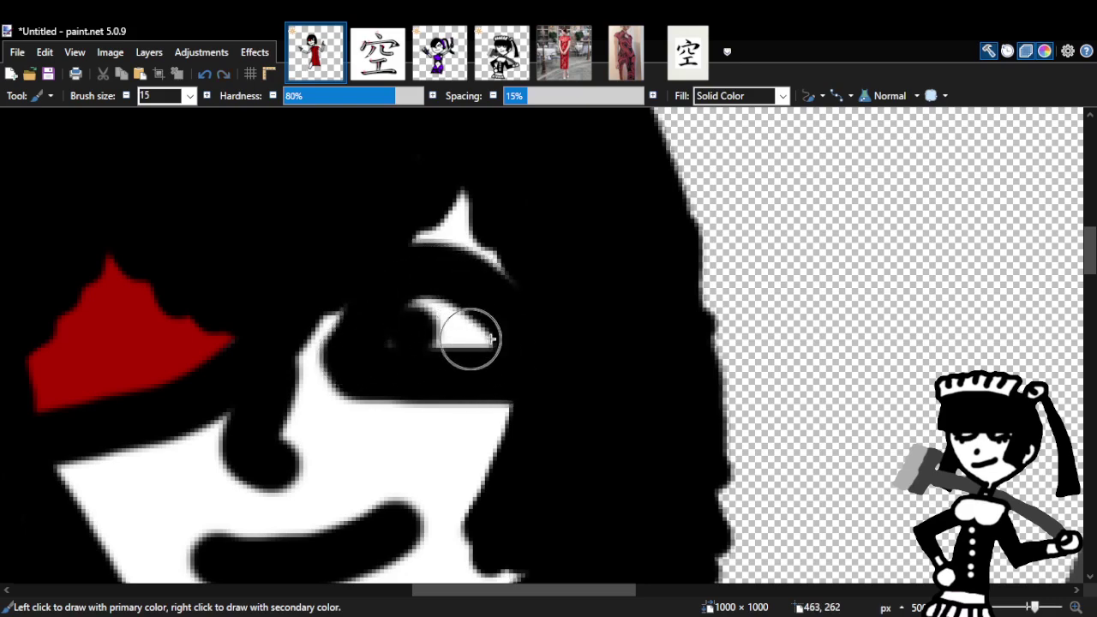
# Compare the eye with the straight lower lid against the whole figure and undo its strokes.
pyautogui.press('z')
pyautogui.rightClick(526, 348)
pyautogui.rightClick(656, 354)
pyautogui.rightClick(656, 355)
pyautogui.click(610, 324)
pyautogui.click(610, 324)
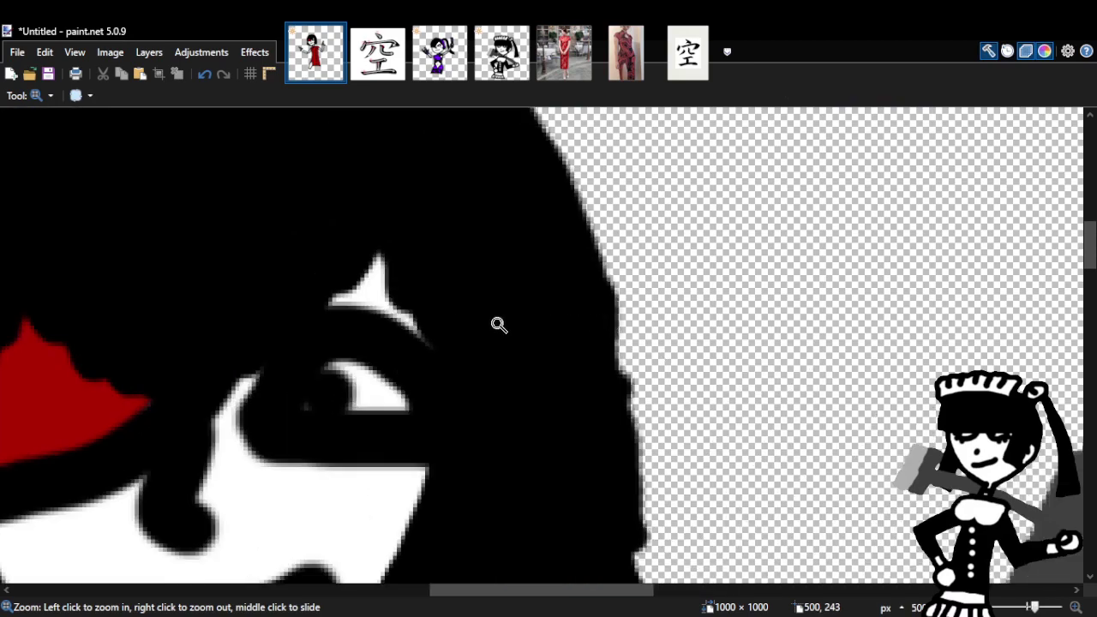
pyautogui.click(203, 74)
pyautogui.click(203, 74)
pyautogui.click(203, 75)
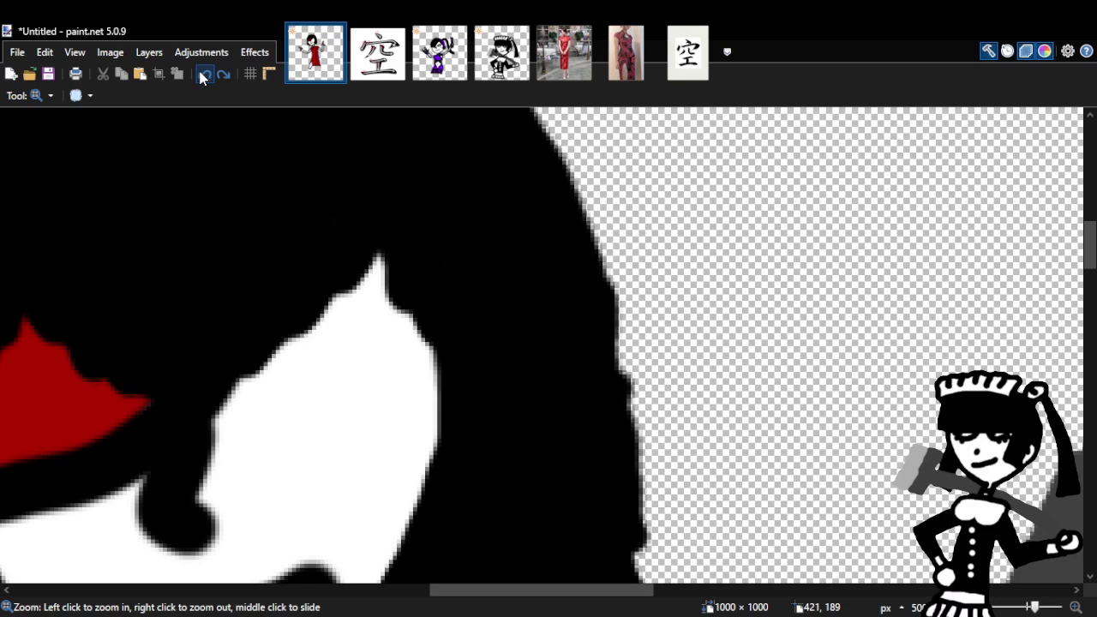
# Try a black eye with a lower lid sloping slightly down toward the hair, a thick upper lid and a central pupil.
pyautogui.click(308, 394)
pyautogui.moveTo(524, 591); pyautogui.dragTo(501, 591)
pyautogui.moveTo(1090, 253); pyautogui.dragTo(1090, 265)
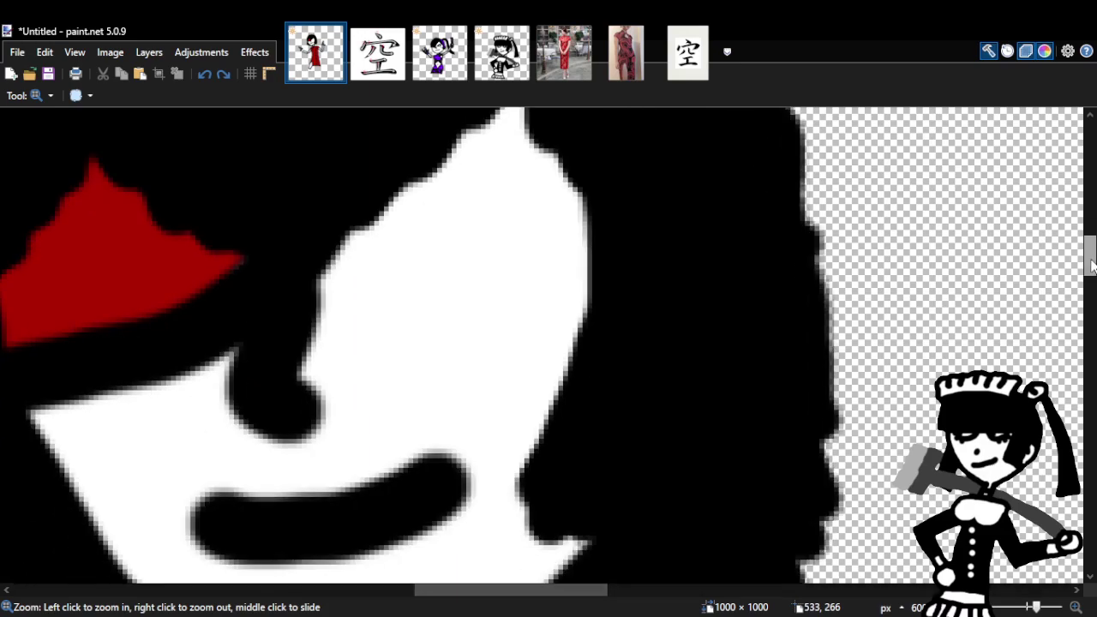
pyautogui.press('b')
pyautogui.moveTo(377, 281)
pyautogui.mouseDown()
pyautogui.moveTo(508, 285)
pyautogui.moveTo(579, 310)
pyautogui.moveTo(407, 256)
pyautogui.moveTo(374, 268)
pyautogui.moveTo(436, 194)
pyautogui.moveTo(480, 169)
pyautogui.moveTo(534, 168)
pyautogui.moveTo(568, 192)
pyautogui.moveTo(596, 266)
pyautogui.moveTo(476, 217)
pyautogui.mouseUp()
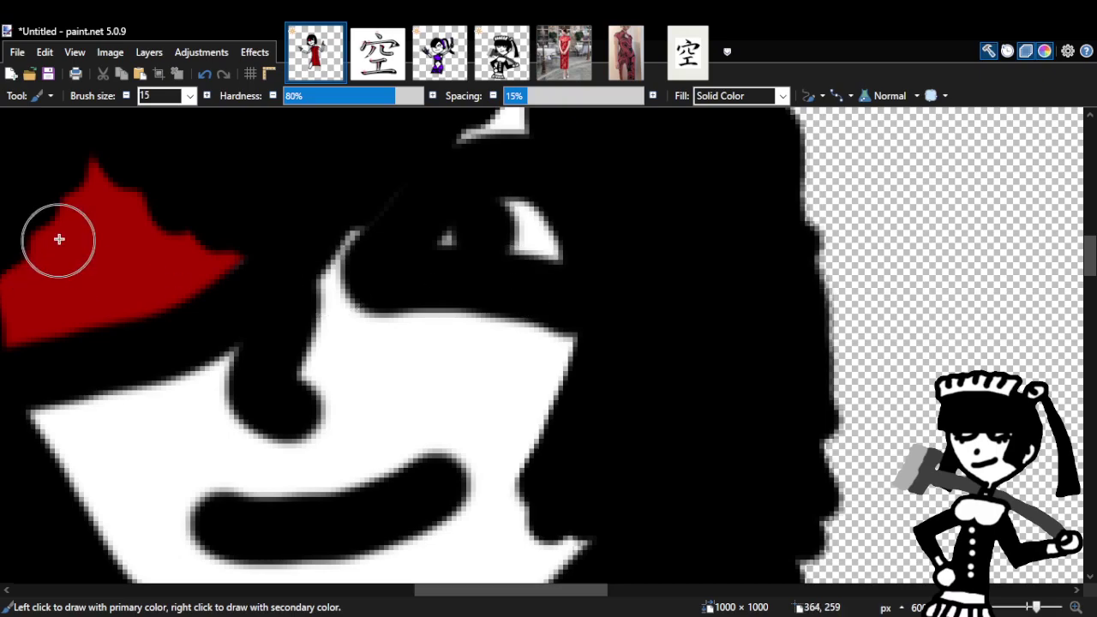
# Compare the eye with the sloping lower lid against the whole figure and undo its strokes.
pyautogui.press('z')
pyautogui.rightClick(586, 361)
pyautogui.rightClick(586, 362)
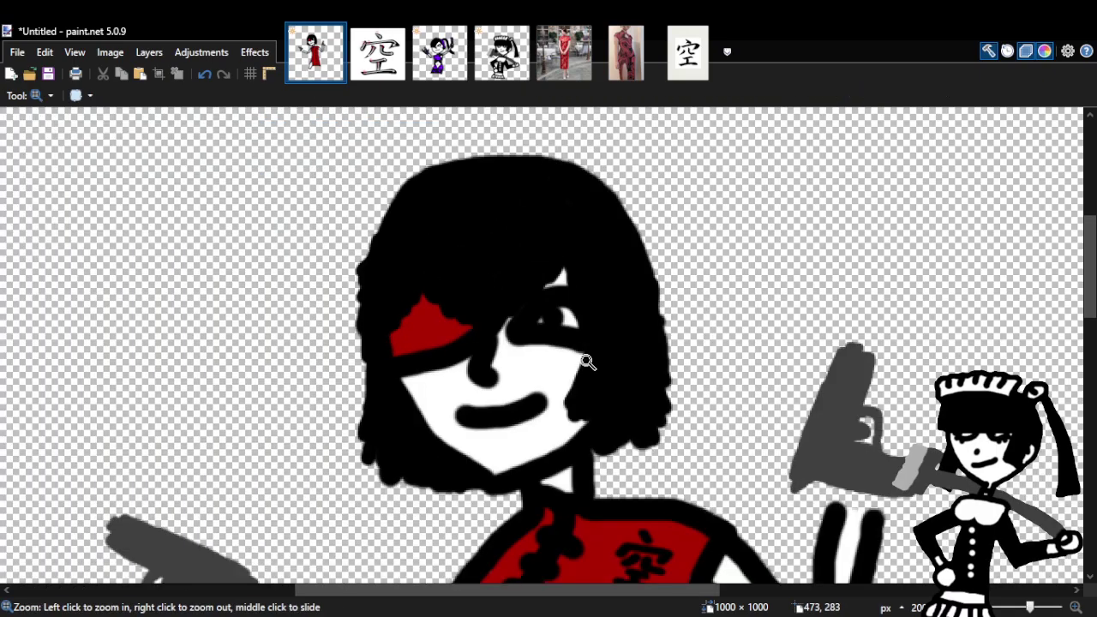
pyautogui.rightClick(586, 362)
pyautogui.click(627, 365)
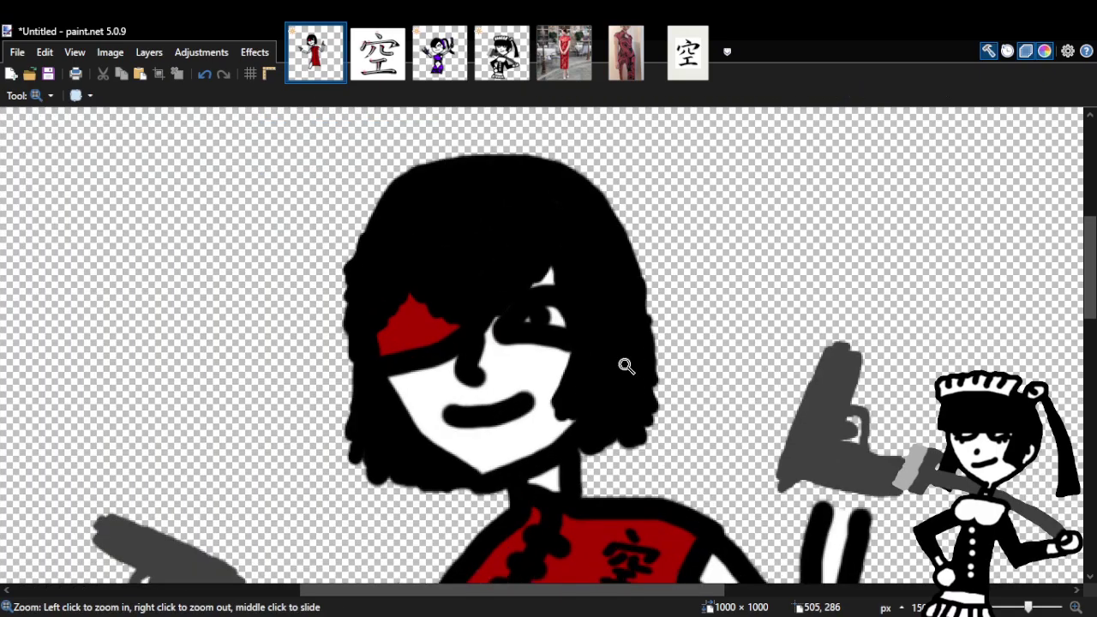
pyautogui.click(558, 351)
pyautogui.click(558, 350)
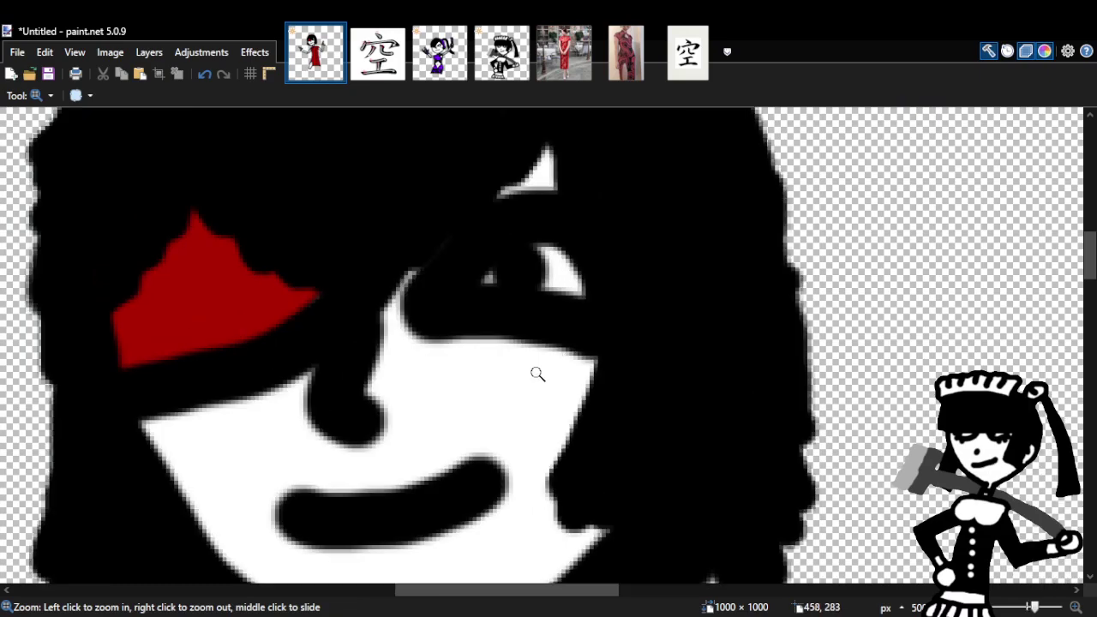
pyautogui.click(205, 75)
pyautogui.click(204, 75)
pyautogui.click(205, 75)
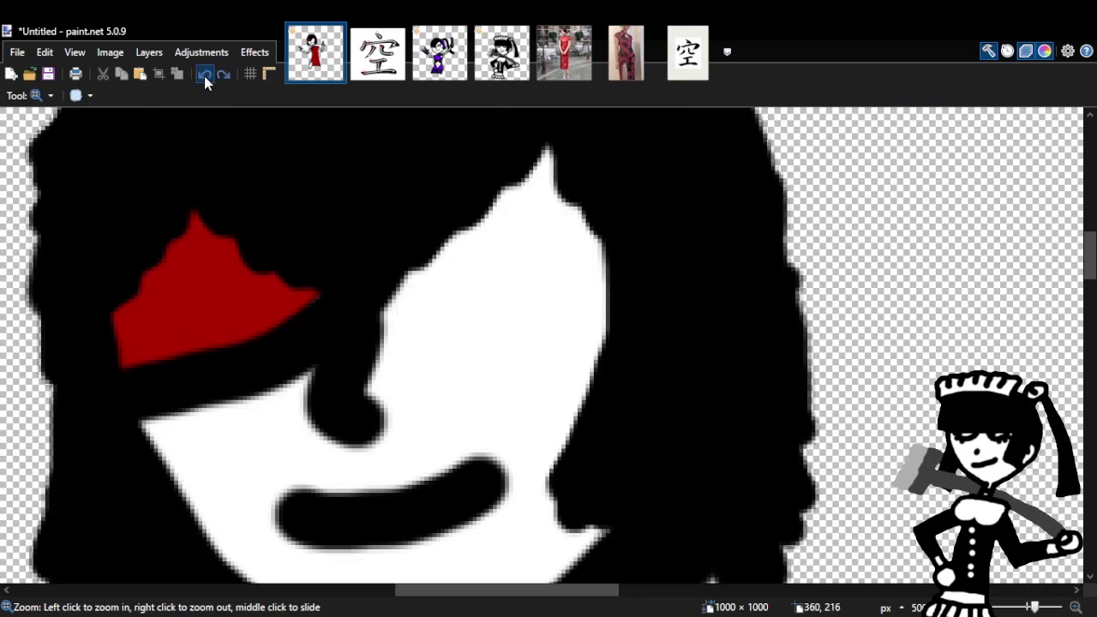
# Try a taller, rounder black eye with a high arched upper lid, a flat lower lid and a pupil near the inner corner.
pyautogui.press('b')
pyautogui.moveTo(471, 255)
pyautogui.mouseDown()
pyautogui.moveTo(501, 217)
pyautogui.moveTo(561, 227)
pyautogui.moveTo(596, 279)
pyautogui.moveTo(605, 313)
pyautogui.mouseUp()
pyautogui.click(507, 282)
pyautogui.moveTo(453, 320); pyautogui.dragTo(601, 318)
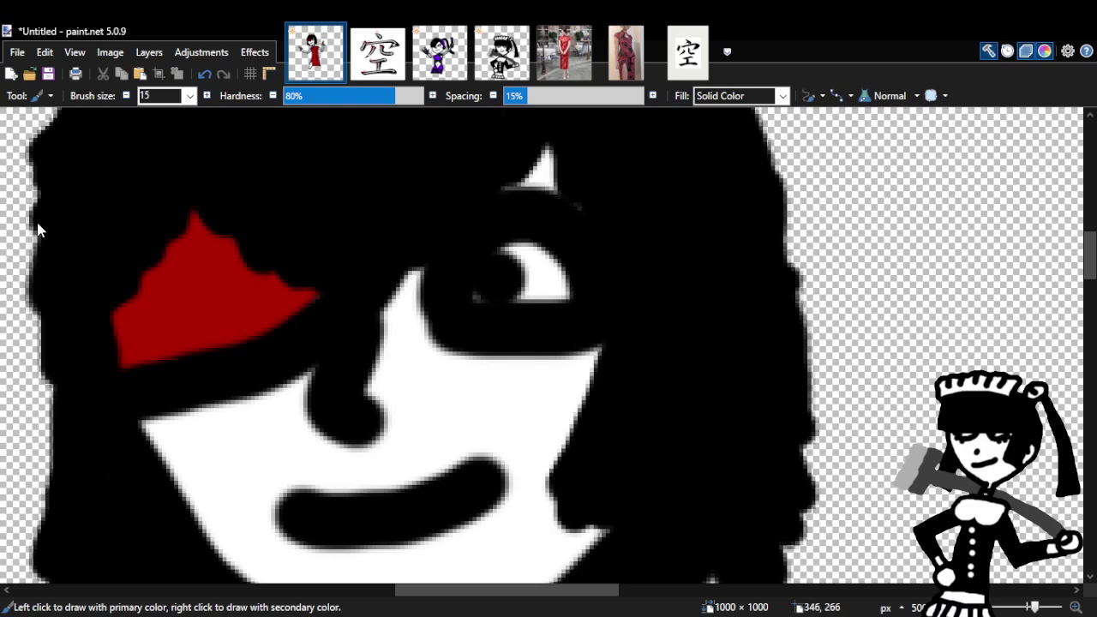
# Compare the tall round eye with the whole figure and undo all its strokes.
pyautogui.press('z')
pyautogui.rightClick(604, 314)
pyautogui.rightClick(651, 325)
pyautogui.rightClick(686, 332)
pyautogui.rightClick(705, 336)
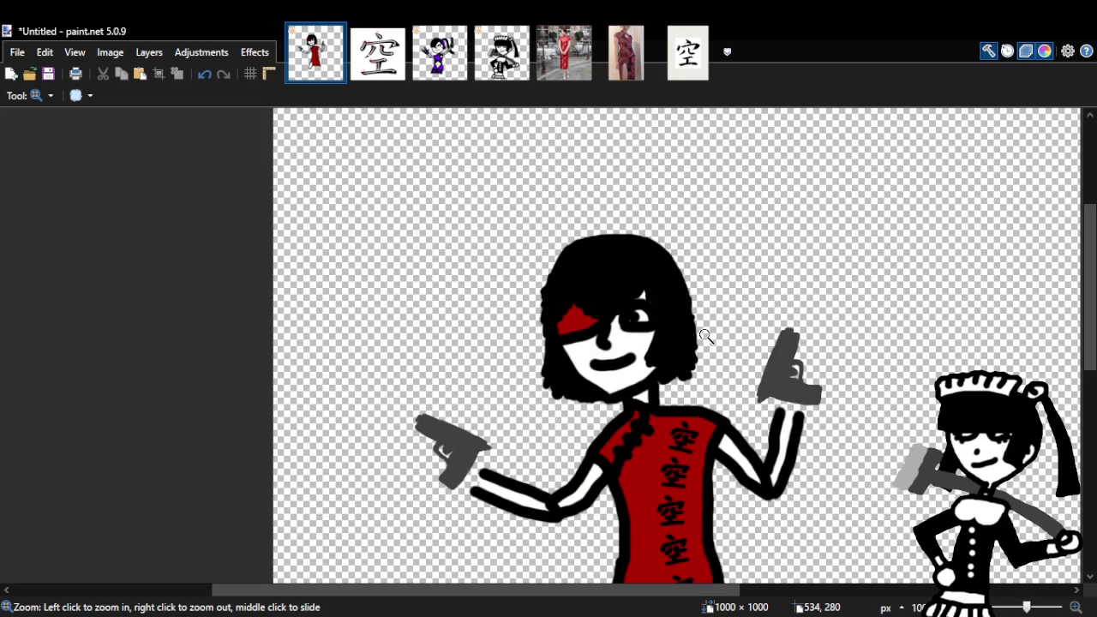
pyautogui.click(705, 336)
pyautogui.click(705, 335)
pyautogui.click(705, 333)
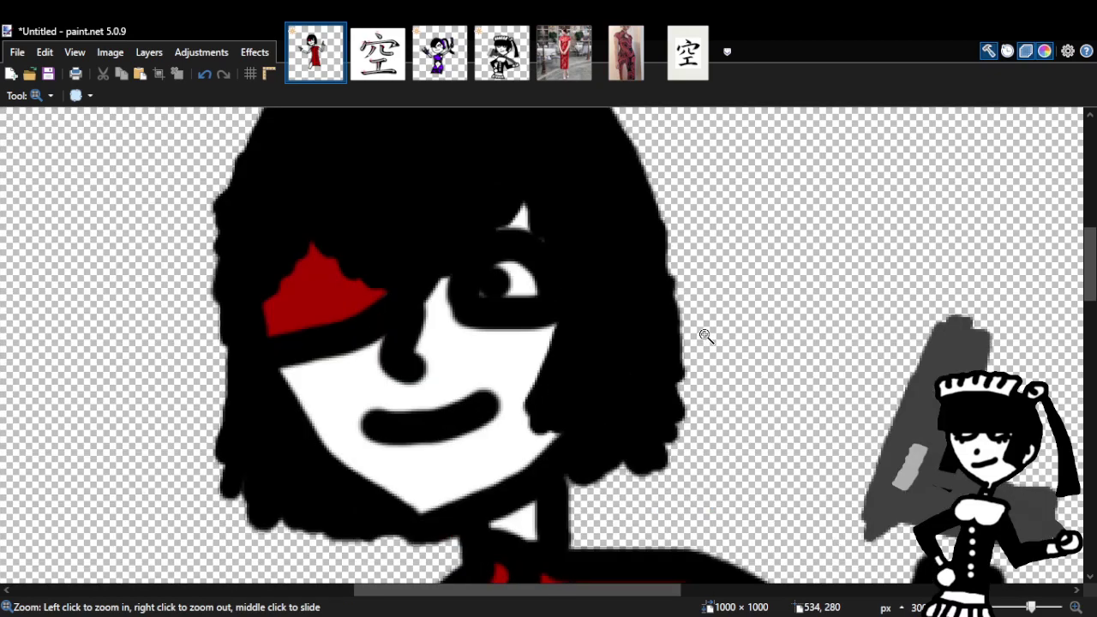
pyautogui.click(704, 336)
pyautogui.click(203, 74)
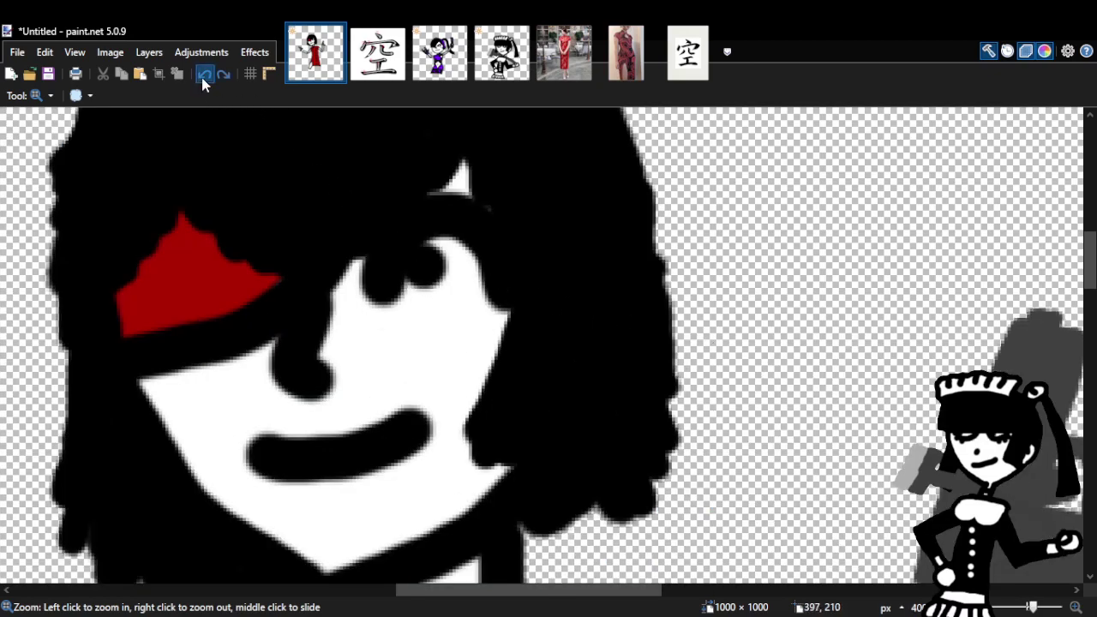
pyautogui.click(203, 74)
pyautogui.click(203, 75)
pyautogui.click(203, 74)
# Draw a black almond-shaped eye with an arched upper lid clear of the fringe, a lower lid sloping outward and a pupil.
pyautogui.press('b')
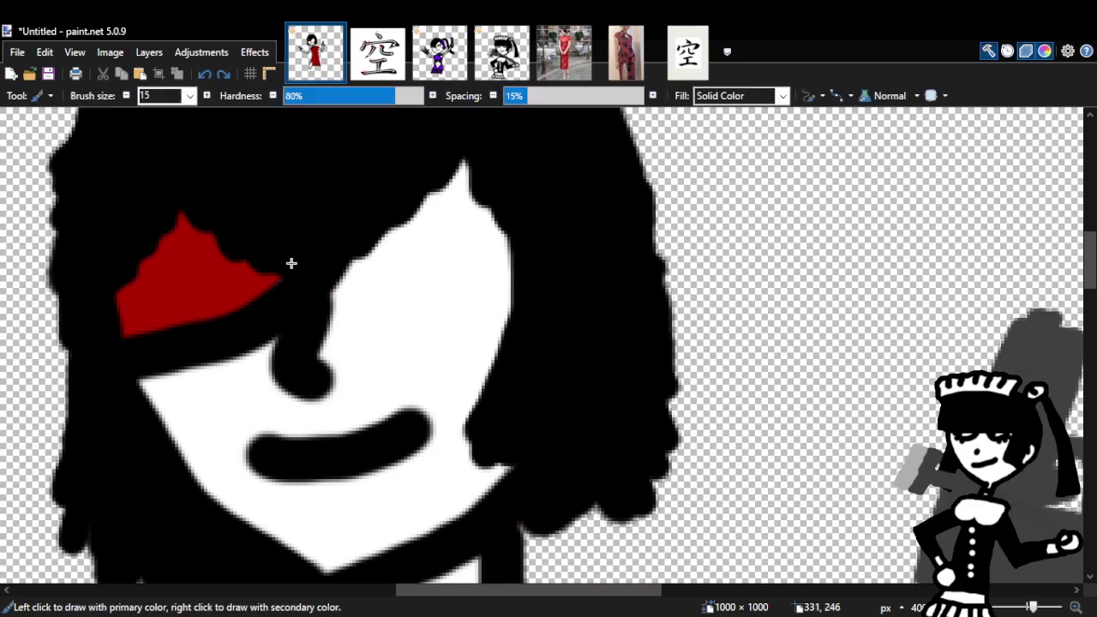
pyautogui.moveTo(372, 274)
pyautogui.mouseDown()
pyautogui.moveTo(439, 256)
pyautogui.moveTo(477, 282)
pyautogui.moveTo(510, 341)
pyautogui.mouseUp()
pyautogui.moveTo(368, 303)
pyautogui.mouseDown()
pyautogui.moveTo(513, 337)
pyautogui.moveTo(463, 321)
pyautogui.mouseUp()
pyautogui.click(418, 297)
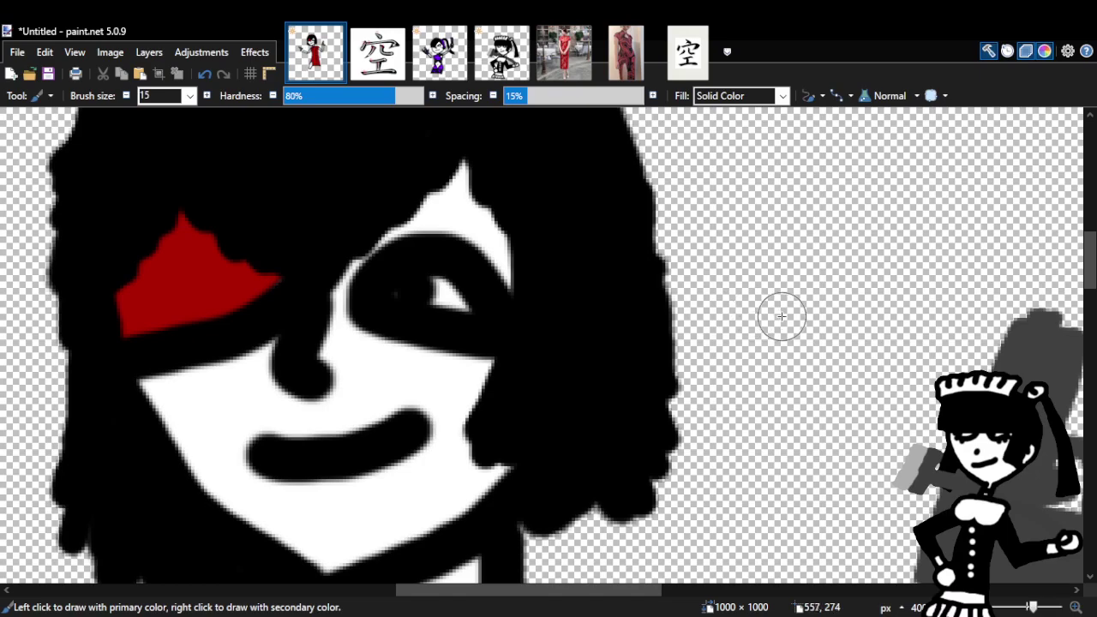
# Undo the almond eye's pupil and repaint it as a round dot in the inner half of the eye opening.
pyautogui.press('z')
pyautogui.rightClick(557, 304)
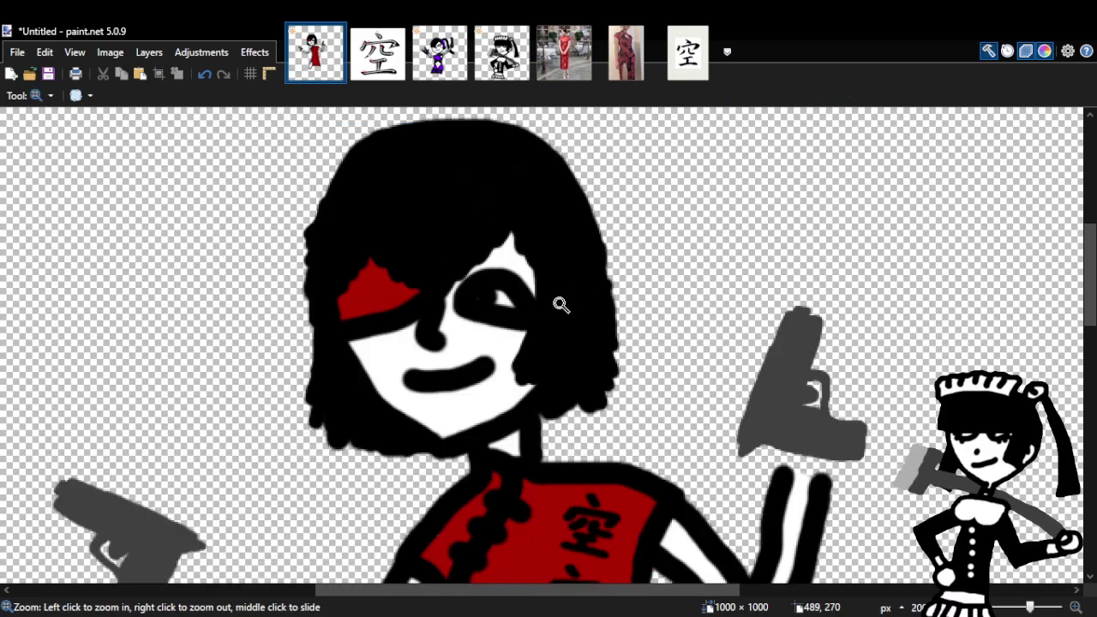
pyautogui.rightClick(665, 331)
pyautogui.rightClick(668, 333)
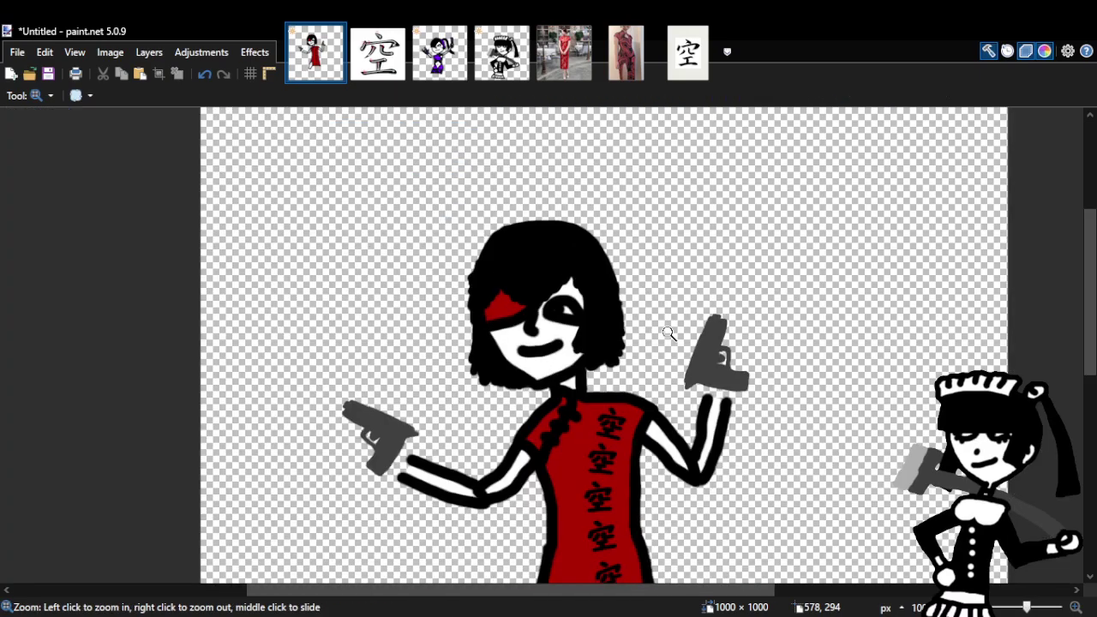
pyautogui.click(575, 326)
pyautogui.click(573, 323)
pyautogui.click(203, 75)
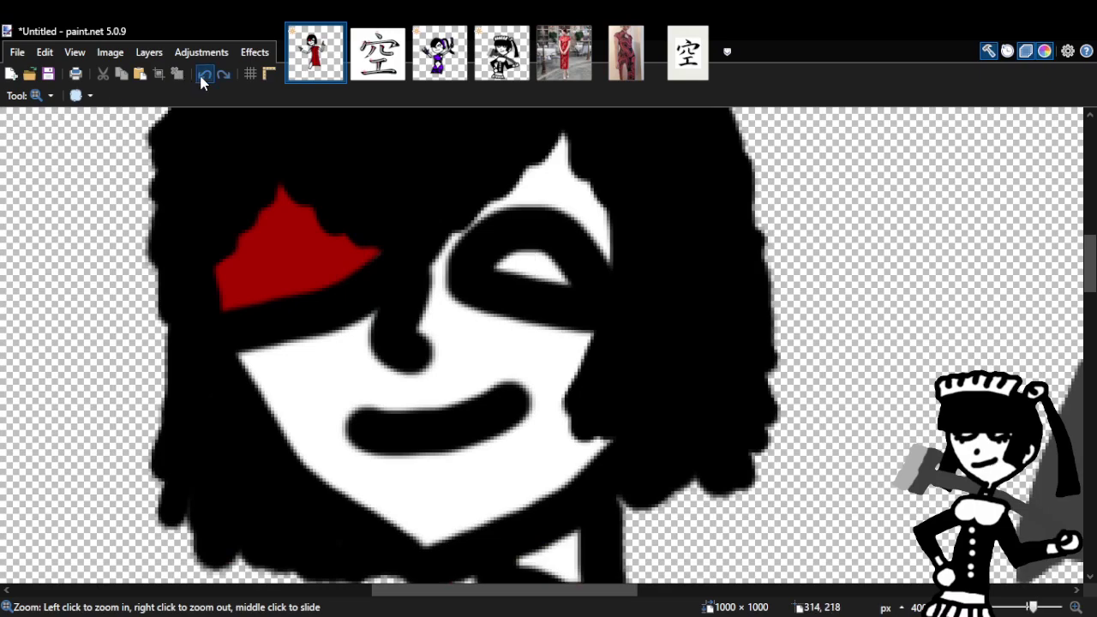
pyautogui.press('b')
pyautogui.click(519, 266)
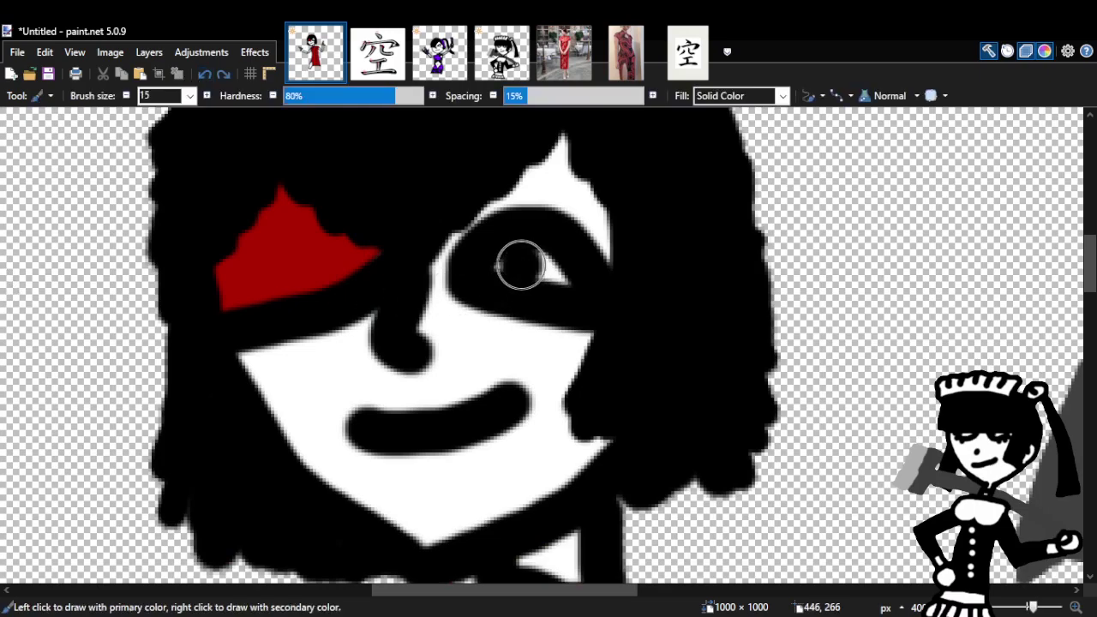
# Examine the almond eye with its repainted pupil against the face and the whole figure.
pyautogui.press('z')
pyautogui.rightClick(688, 328)
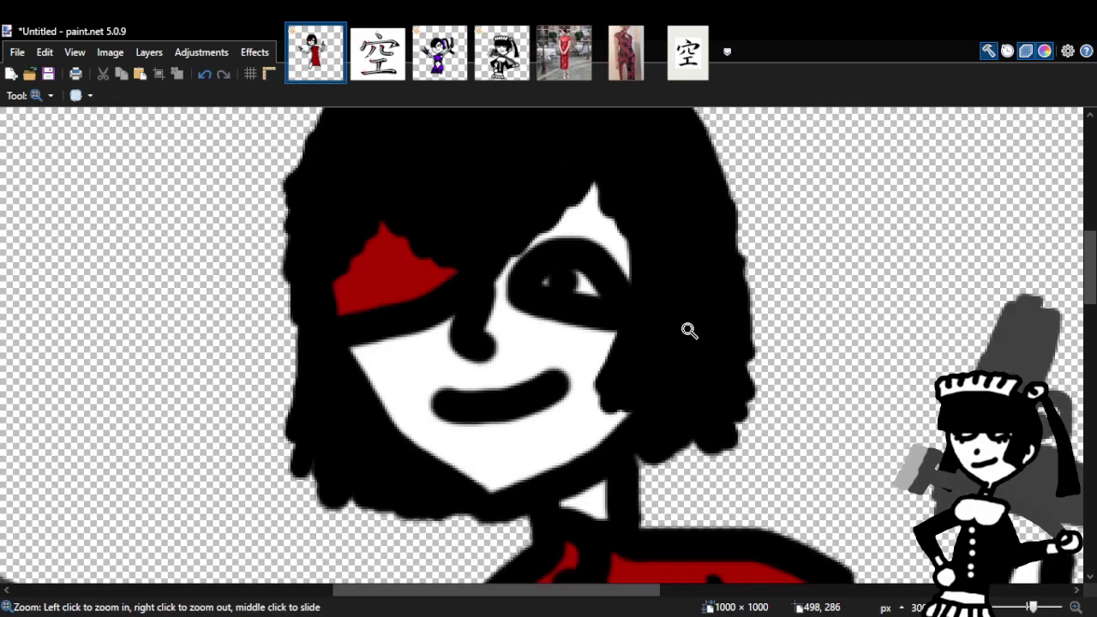
pyautogui.rightClick(688, 328)
pyautogui.rightClick(688, 328)
pyautogui.rightClick(688, 328)
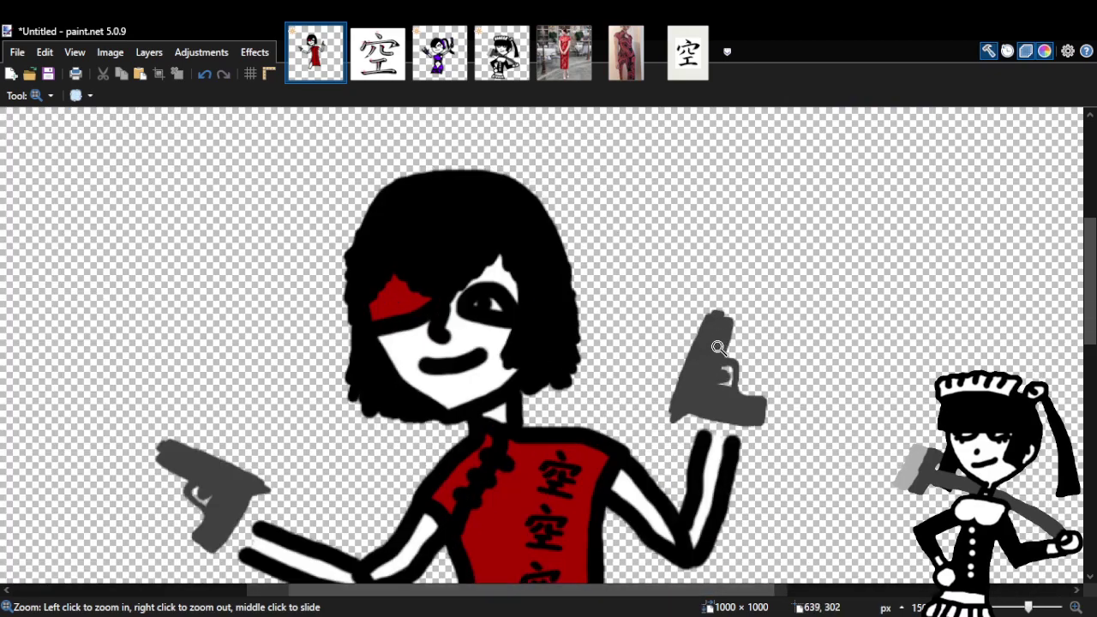
pyautogui.rightClick(713, 348)
pyautogui.click(714, 349)
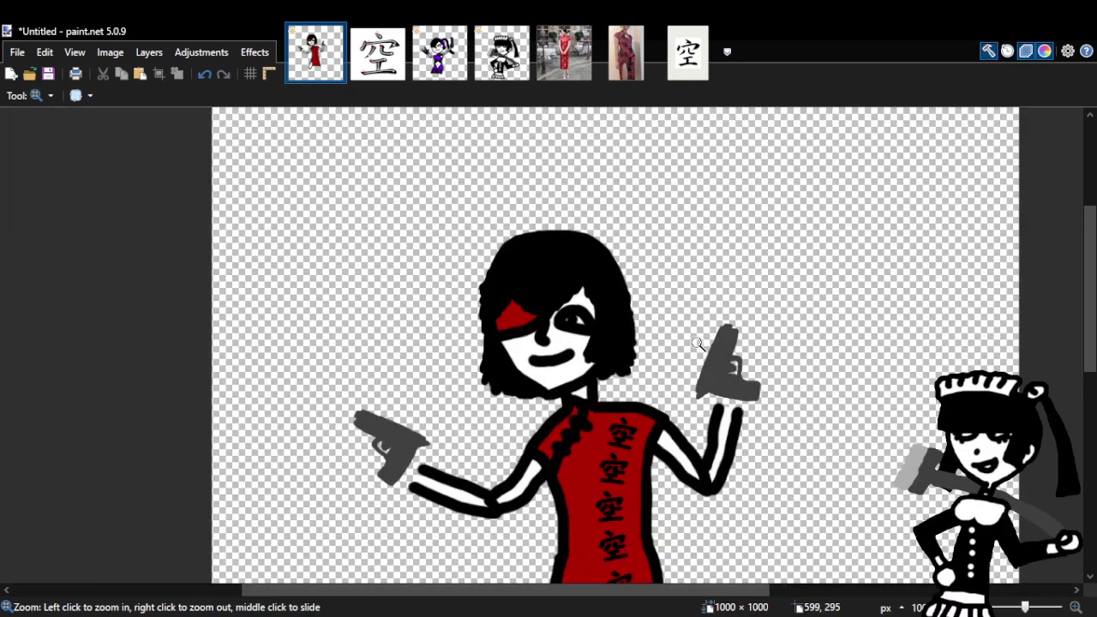
pyautogui.click(682, 343)
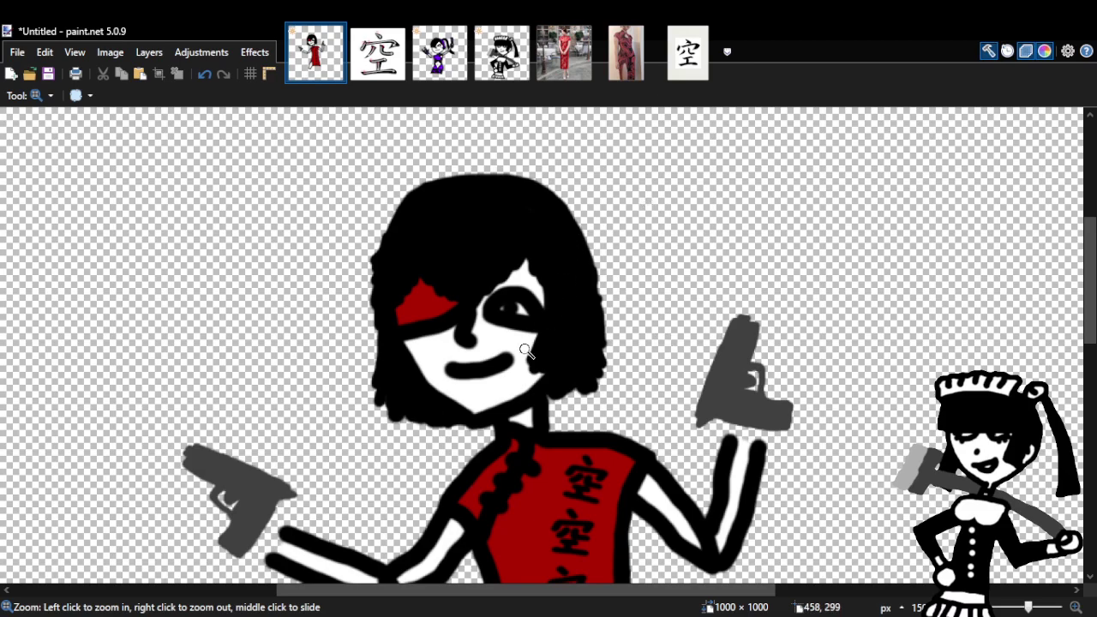
# Try to paint short black lashes at the inner corner and top of the almond eye's upper lid, and undo them.
pyautogui.click(504, 235)
pyautogui.click(506, 237)
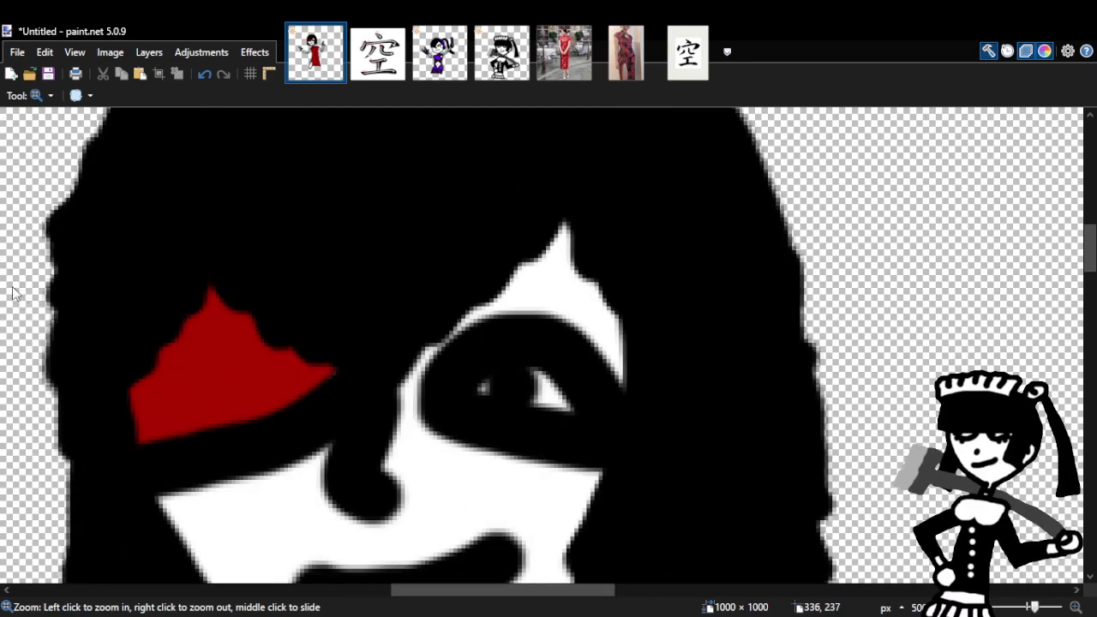
pyautogui.press('b')
pyautogui.moveTo(421, 363)
pyautogui.mouseDown()
pyautogui.moveTo(524, 316)
pyautogui.moveTo(596, 315)
pyautogui.moveTo(591, 335)
pyautogui.moveTo(514, 283)
pyautogui.mouseUp()
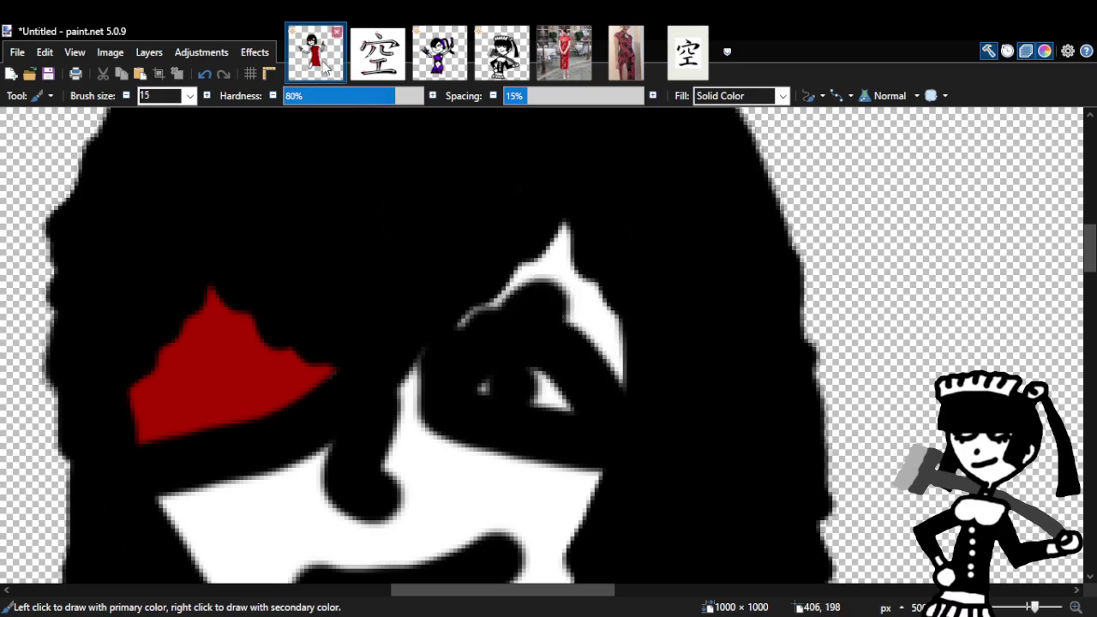
pyautogui.click(204, 75)
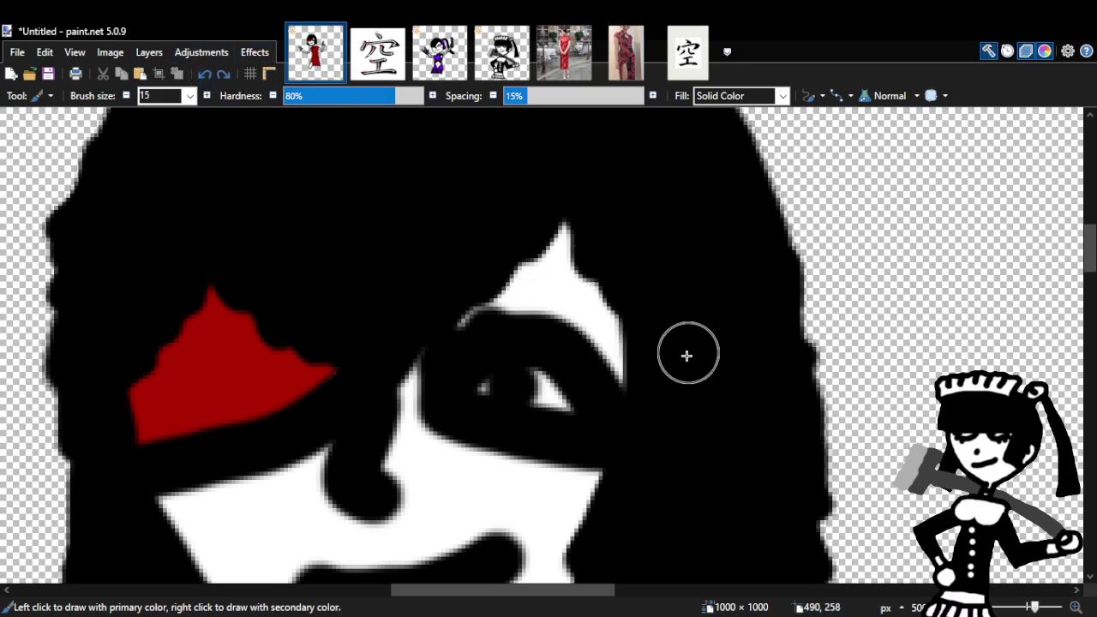
pyautogui.click(205, 78)
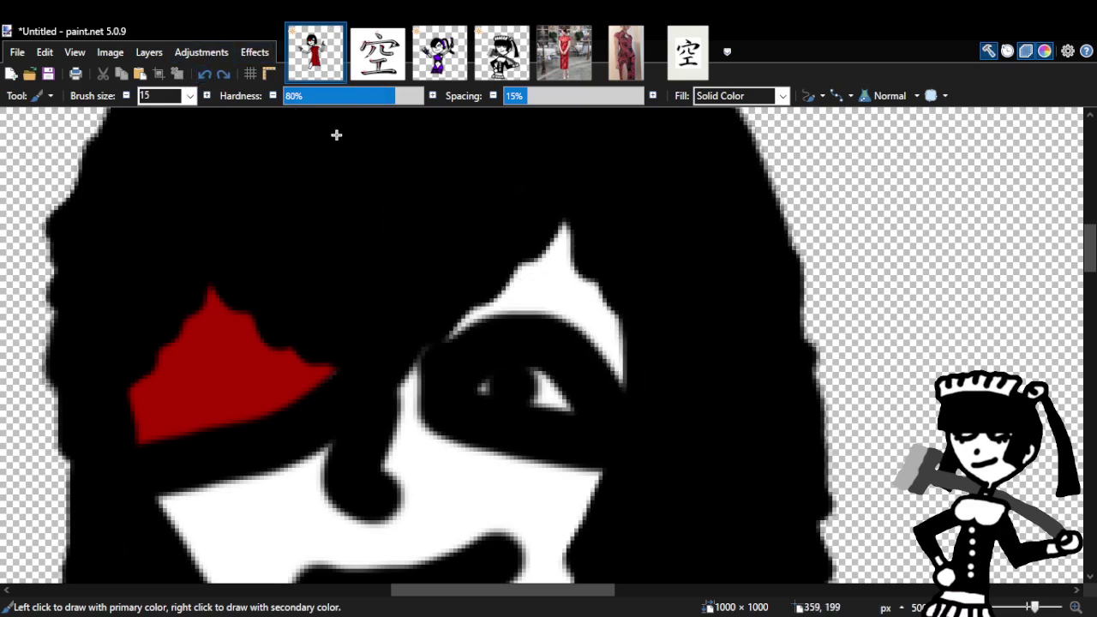
pyautogui.click(205, 76)
# Paint three short, rounded black eyelashes along the upper lid of the open eye, working from its outer corner inward.
pyautogui.moveTo(642, 407)
pyautogui.mouseDown()
pyautogui.moveTo(612, 390)
pyautogui.moveTo(621, 375)
pyautogui.moveTo(579, 332)
pyautogui.mouseUp()
pyautogui.click(545, 308)
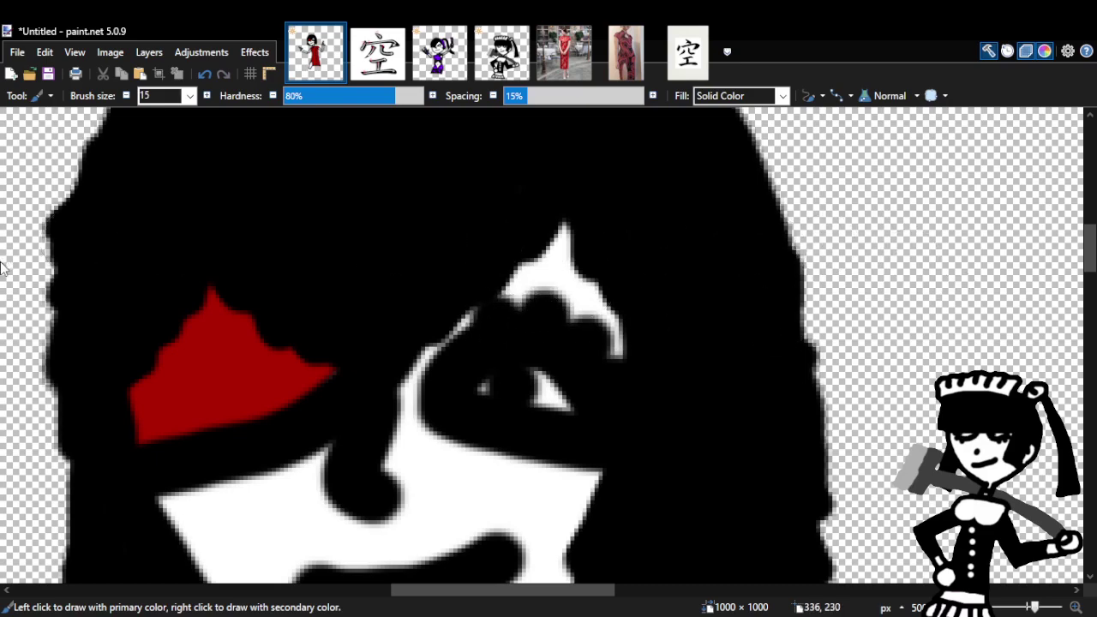
pyautogui.press('z')
pyautogui.rightClick(745, 386)
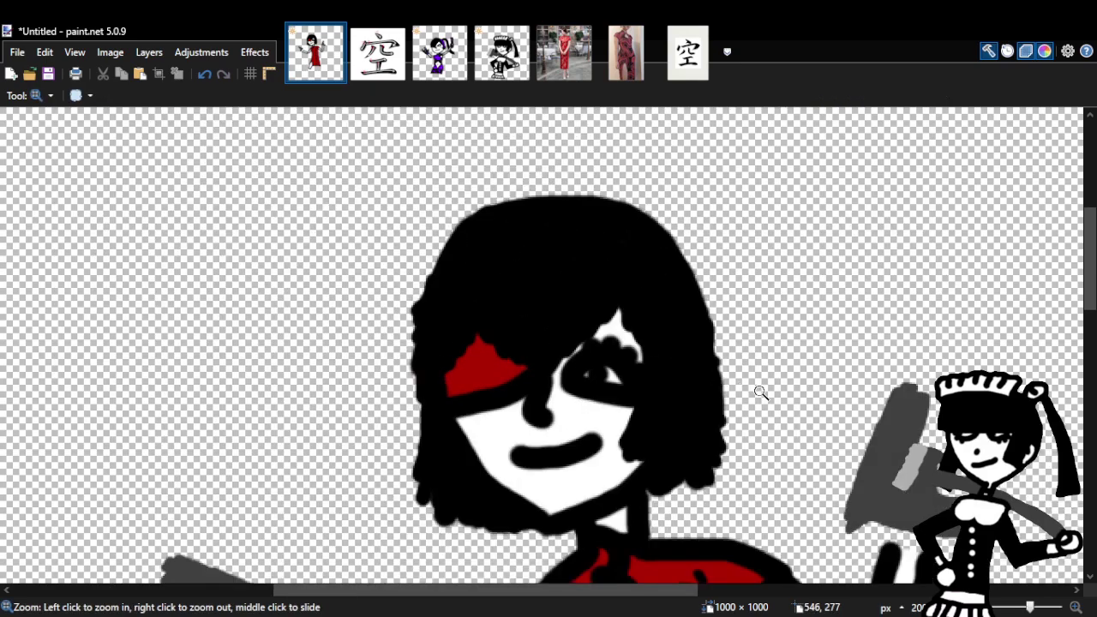
pyautogui.rightClick(739, 417)
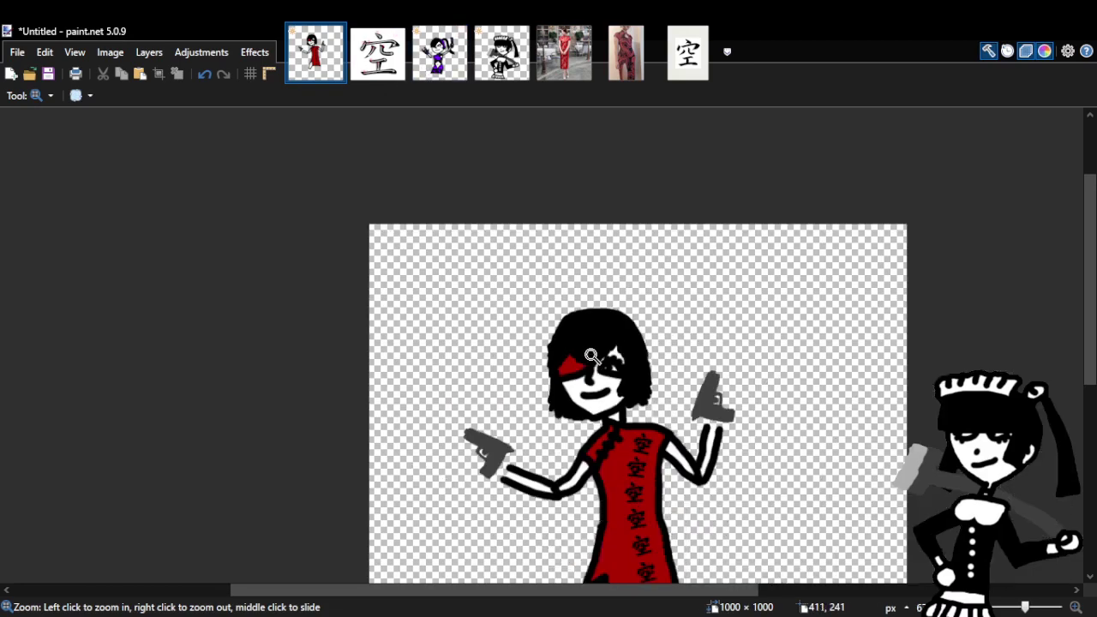
pyautogui.rightClick(591, 356)
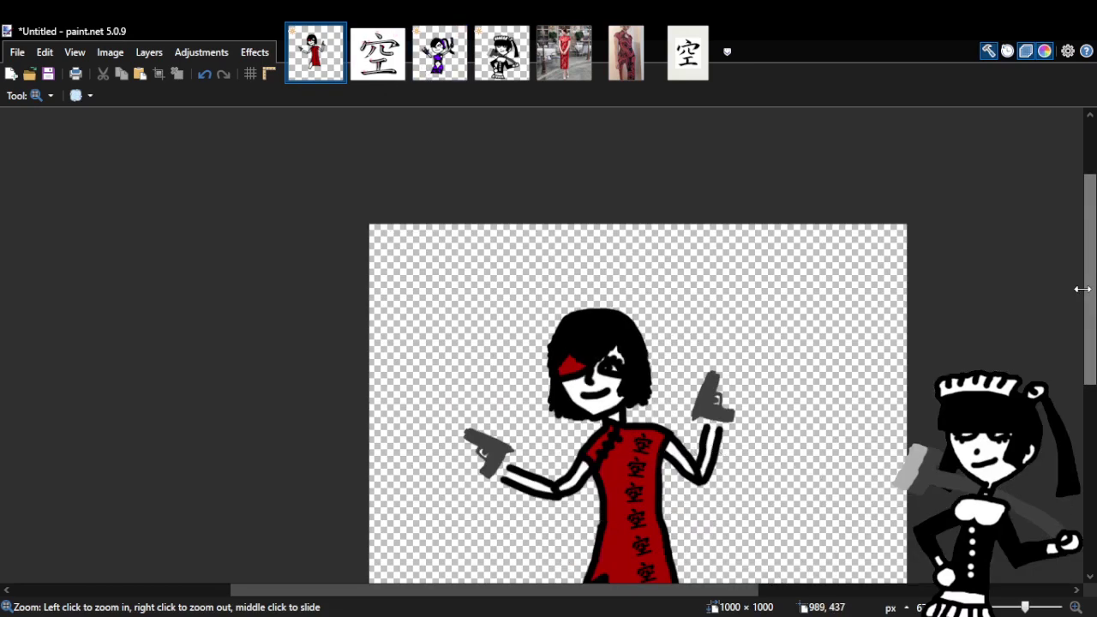
# Paint two roughly parallel black lines across the bare leg below the dress slit to outline a garter band, using brush size 15.
pyautogui.moveTo(1086, 288); pyautogui.dragTo(1087, 335)
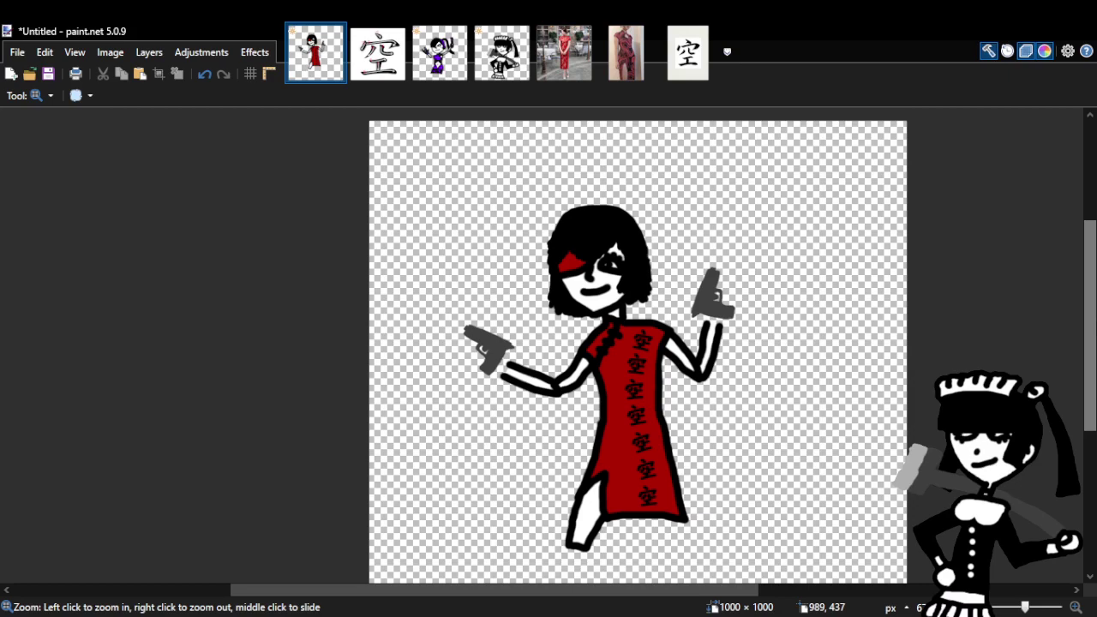
pyautogui.doubleClick(694, 495)
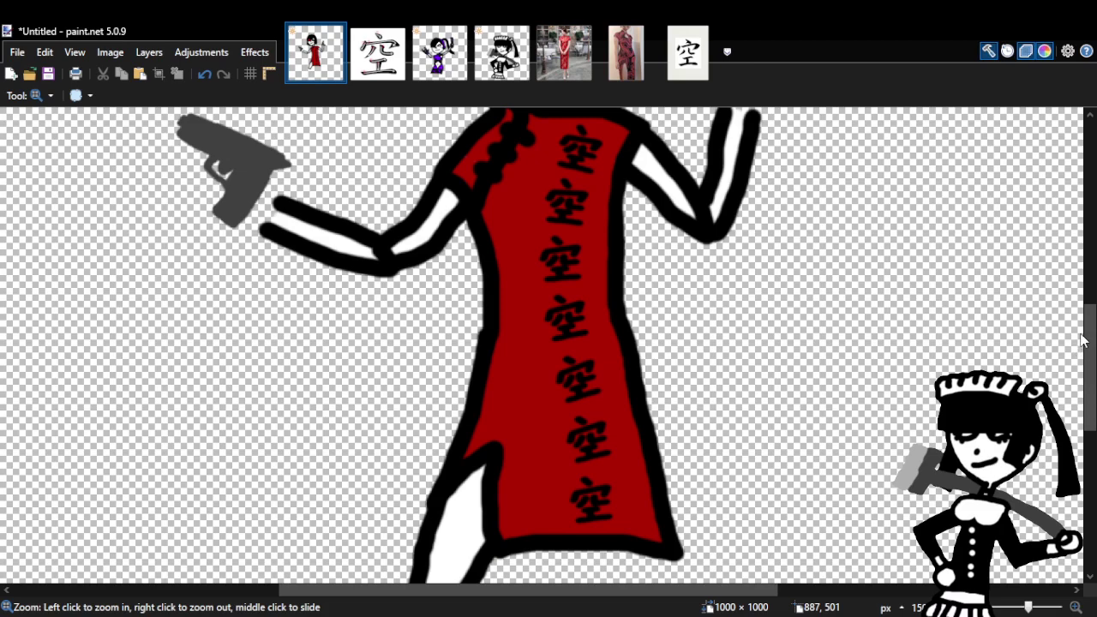
pyautogui.moveTo(1084, 341); pyautogui.dragTo(1084, 382)
pyautogui.press('b')
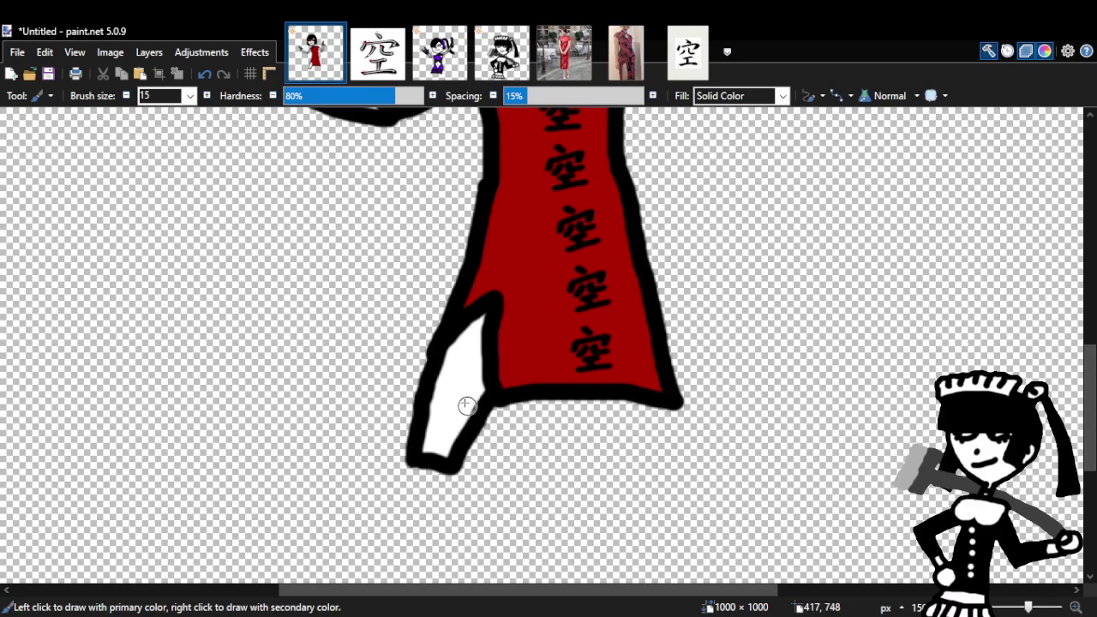
pyautogui.moveTo(428, 380); pyautogui.dragTo(489, 401)
pyautogui.moveTo(423, 416)
pyautogui.mouseDown()
pyautogui.moveTo(424, 401)
pyautogui.moveTo(480, 413)
pyautogui.mouseUp()
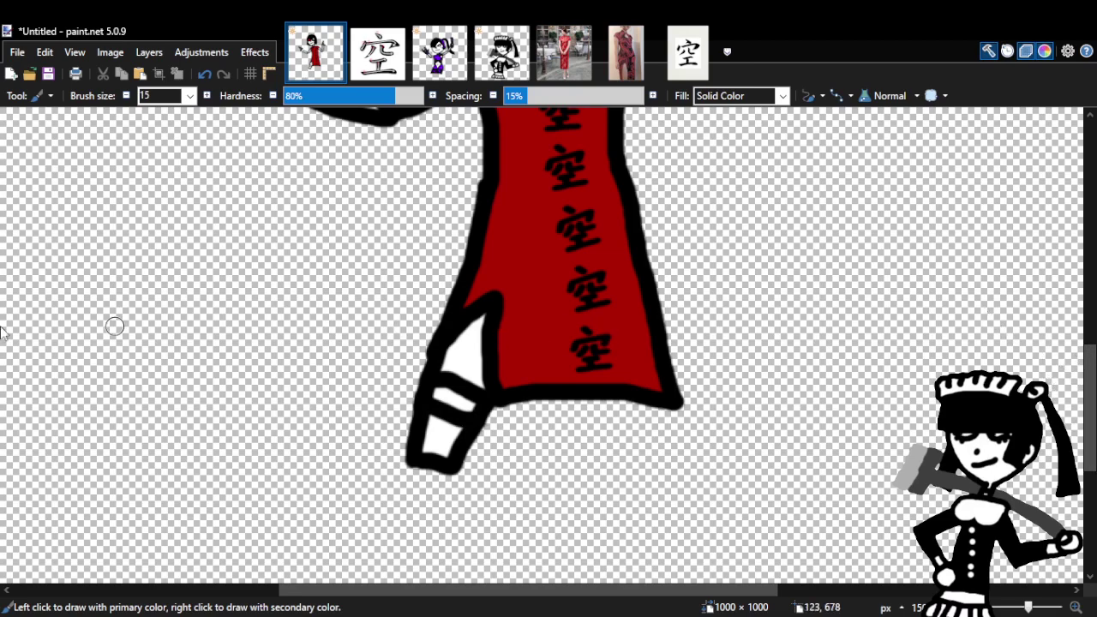
# Colour the gap between the two black lines on the leg with the dress's dark red.
pyautogui.press('k')
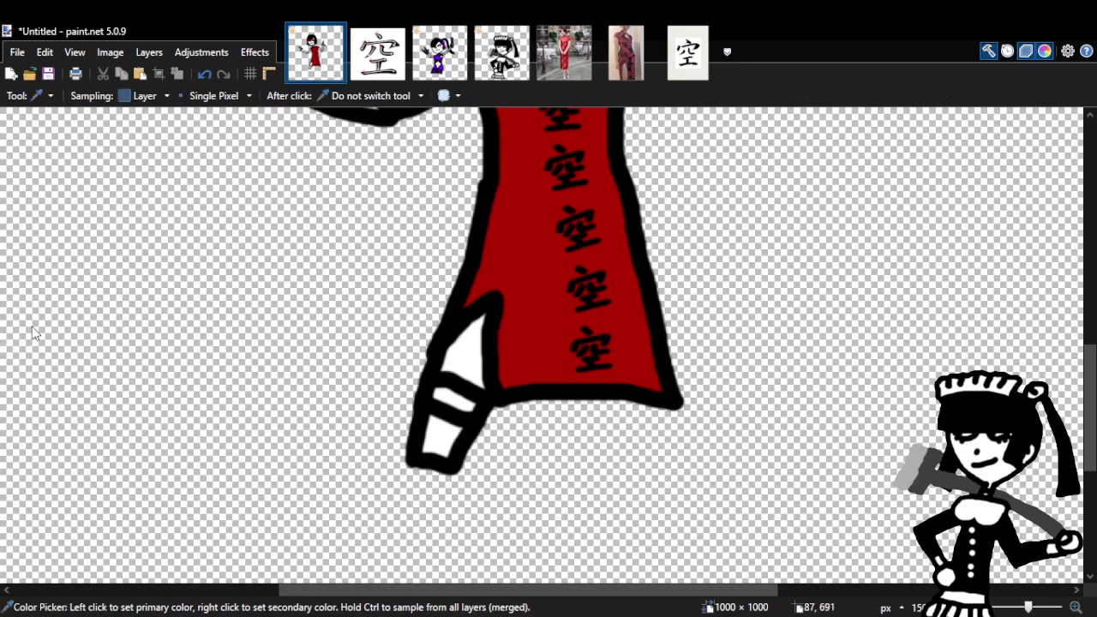
pyautogui.press('b')
pyautogui.moveTo(431, 405)
pyautogui.mouseDown()
pyautogui.moveTo(457, 399)
pyautogui.moveTo(436, 390)
pyautogui.moveTo(446, 399)
pyautogui.mouseUp()
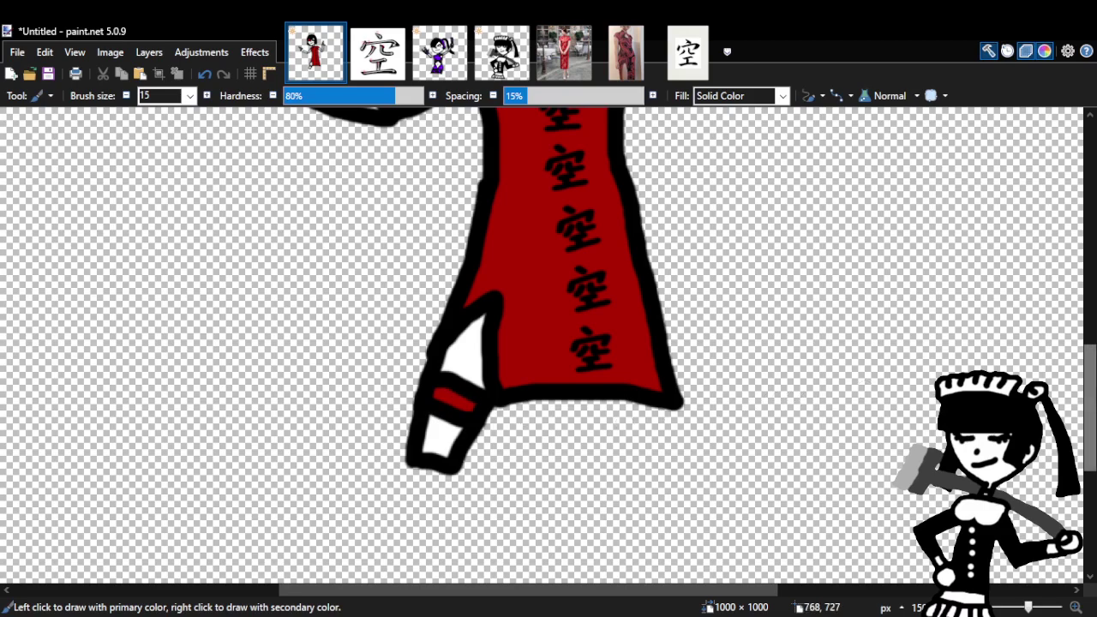
# Examine the figure from the leg with its red band up to the dress and arms.
pyautogui.scroll(3, 830, 398)
pyautogui.scroll(-3, 642, 306)
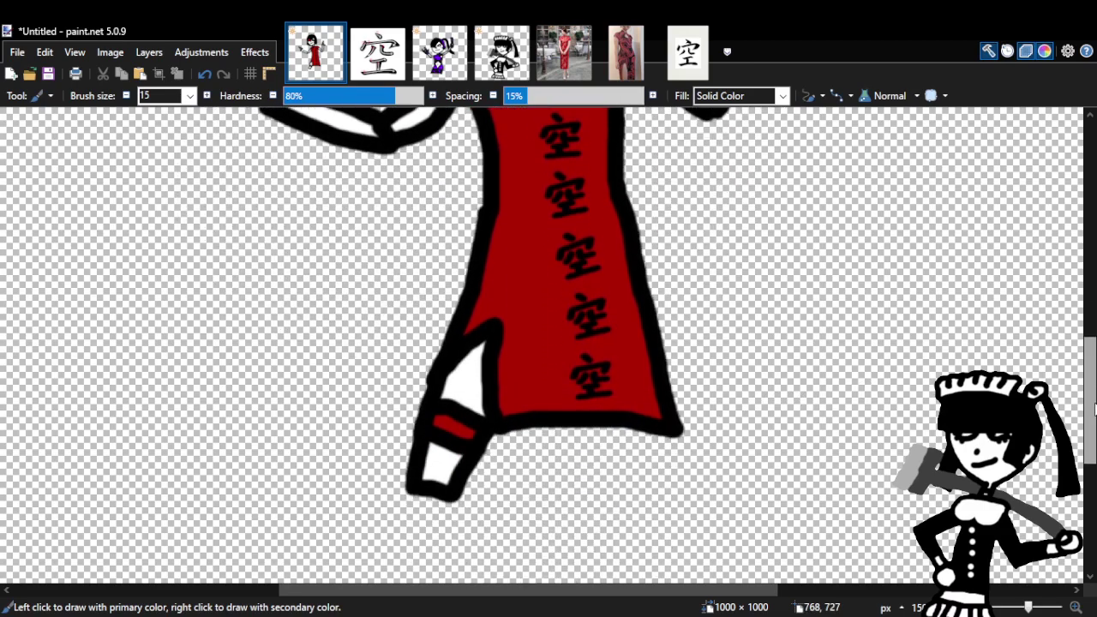
pyautogui.scroll(1, 641, 306)
pyautogui.scroll(-1, 641, 306)
pyautogui.press('z')
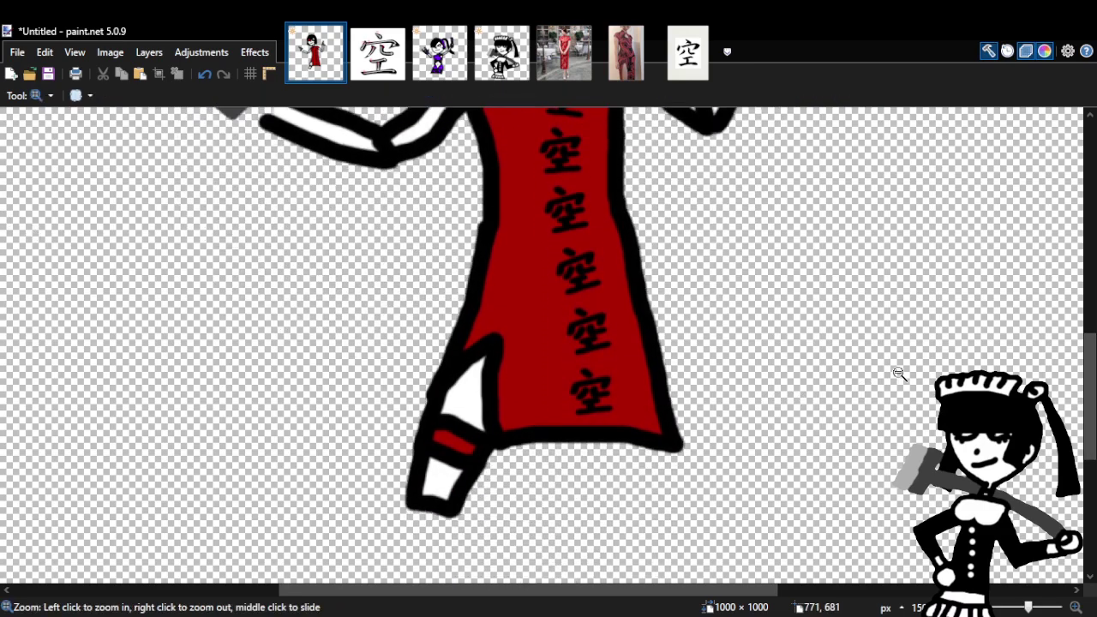
pyautogui.rightClick(789, 354)
pyautogui.rightClick(808, 331)
pyautogui.rightClick(808, 331)
pyautogui.click(821, 299)
pyautogui.click(577, 254)
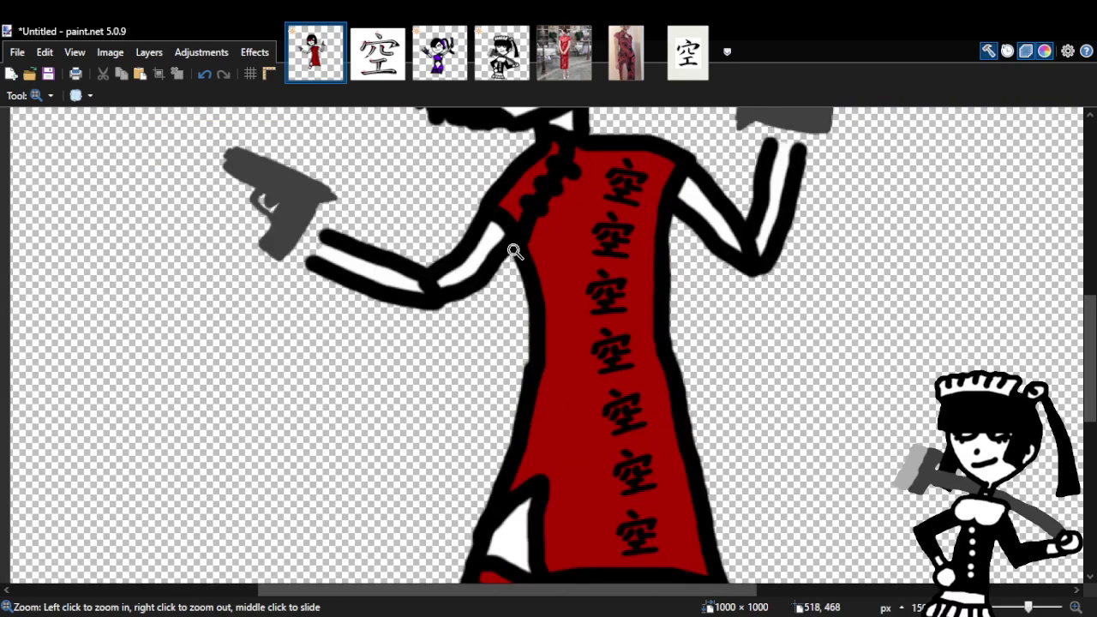
pyautogui.click(560, 303)
pyautogui.click(488, 234)
pyautogui.rightClick(489, 234)
pyautogui.rightClick(488, 233)
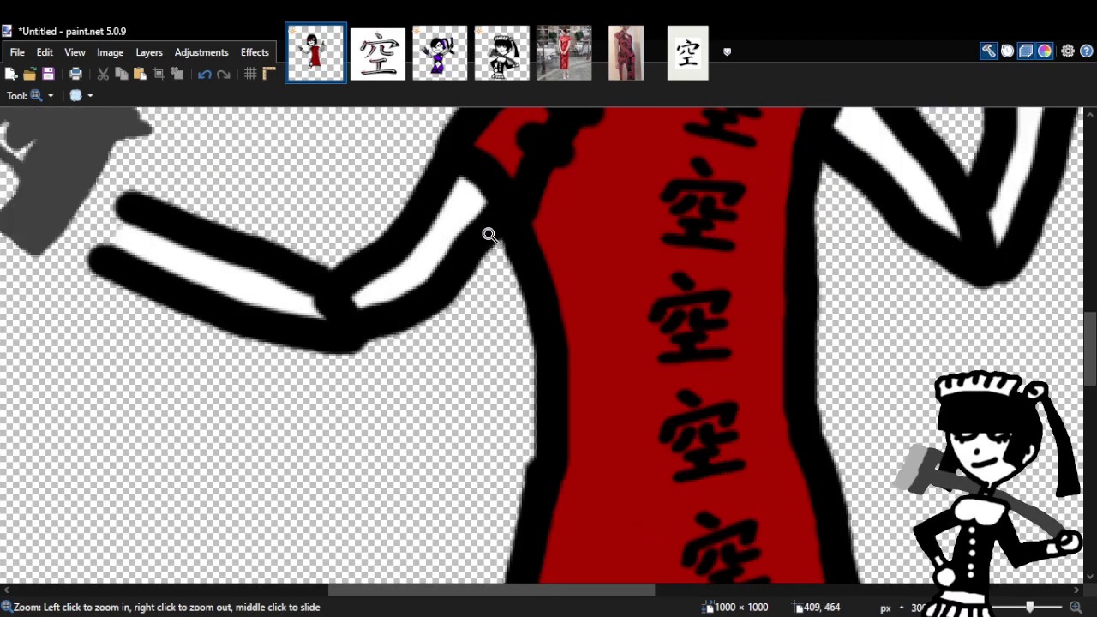
pyautogui.rightClick(488, 234)
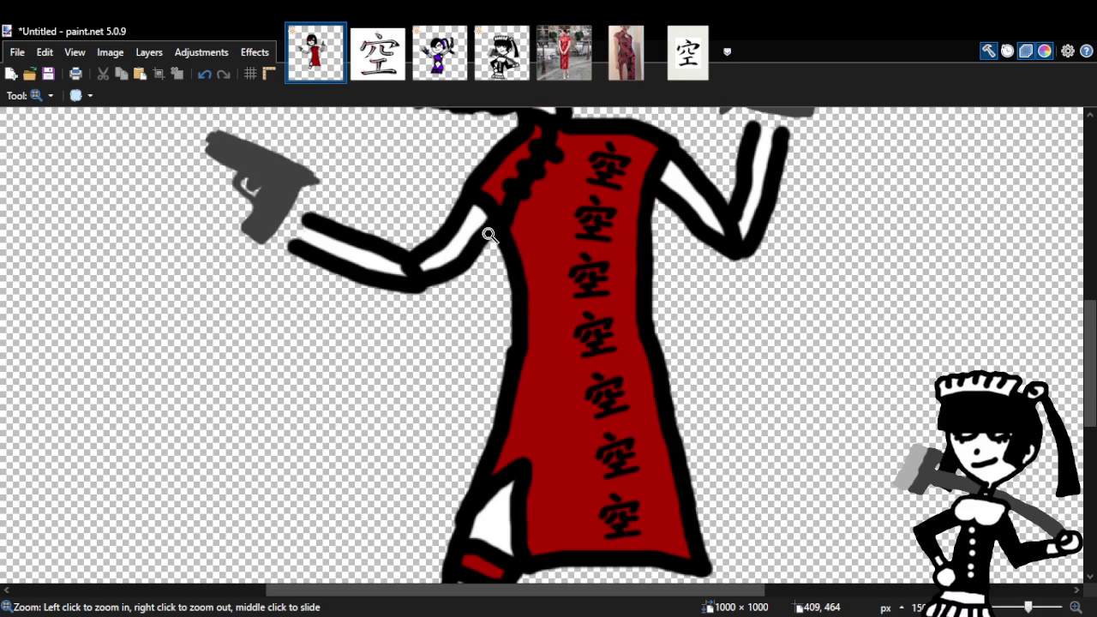
# Close the open wrist ends of both forearms with short black strokes at brush size 15.
pyautogui.click(320, 194)
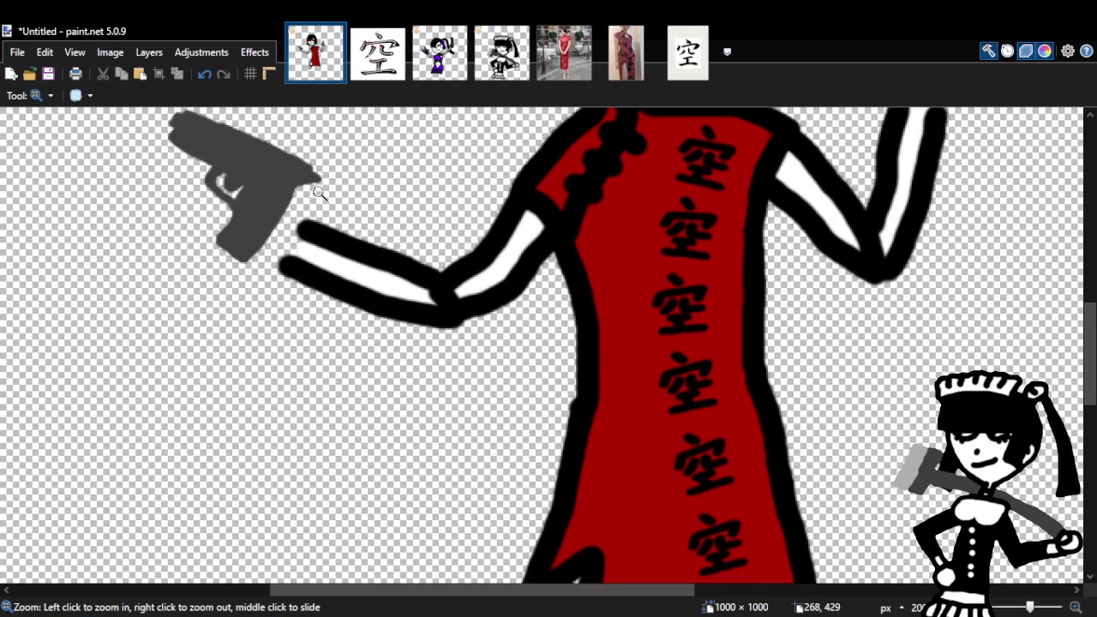
pyautogui.press('b')
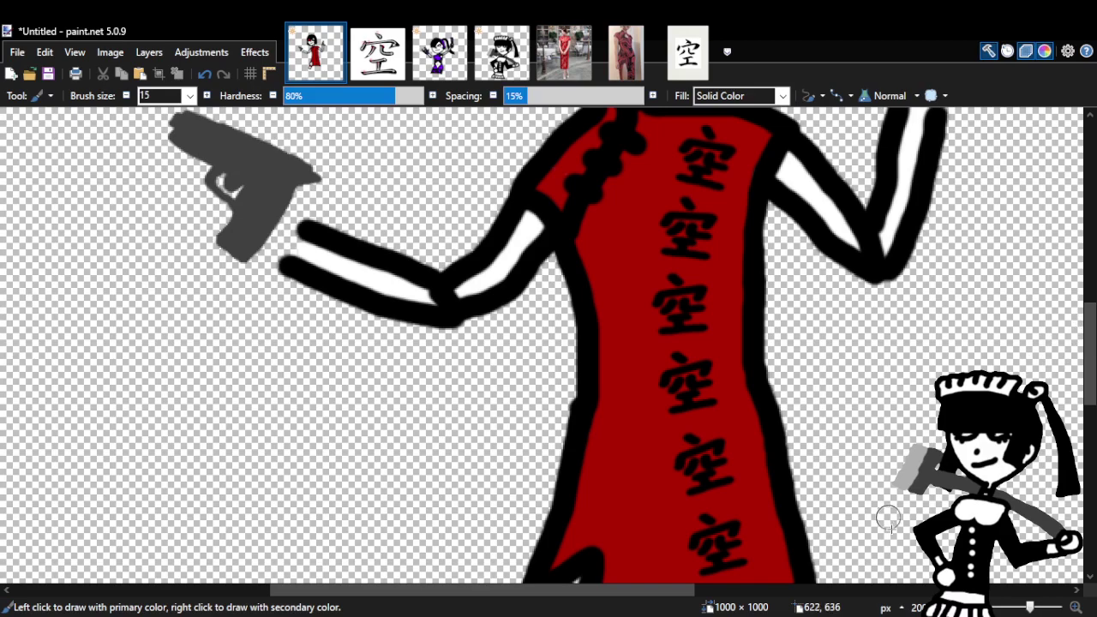
pyautogui.moveTo(310, 225); pyautogui.dragTo(285, 267)
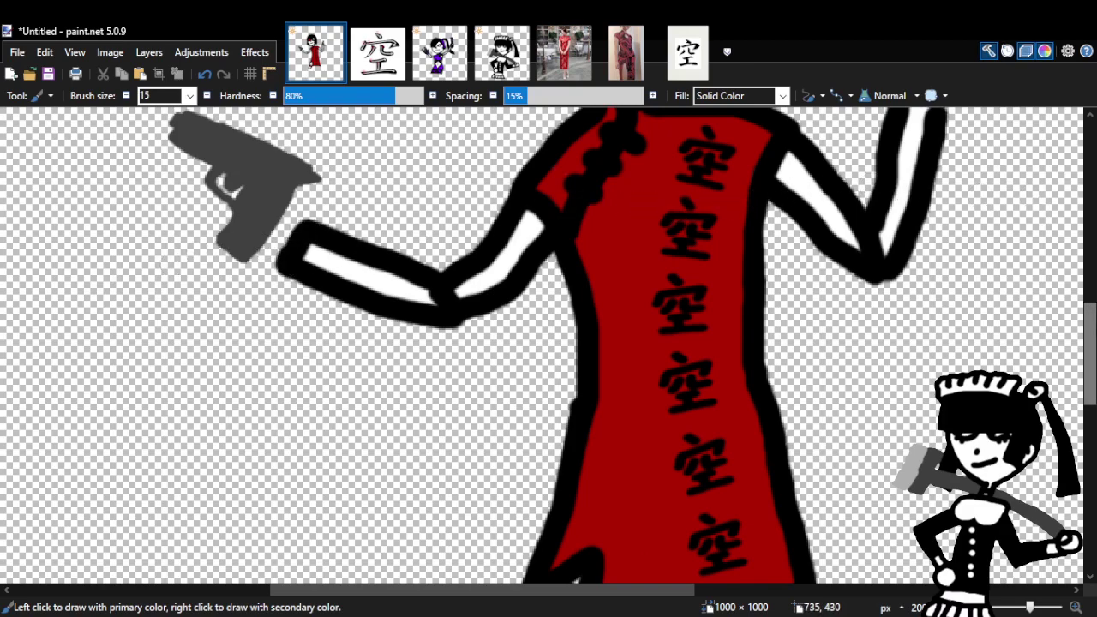
pyautogui.scroll(2, 1089, 351)
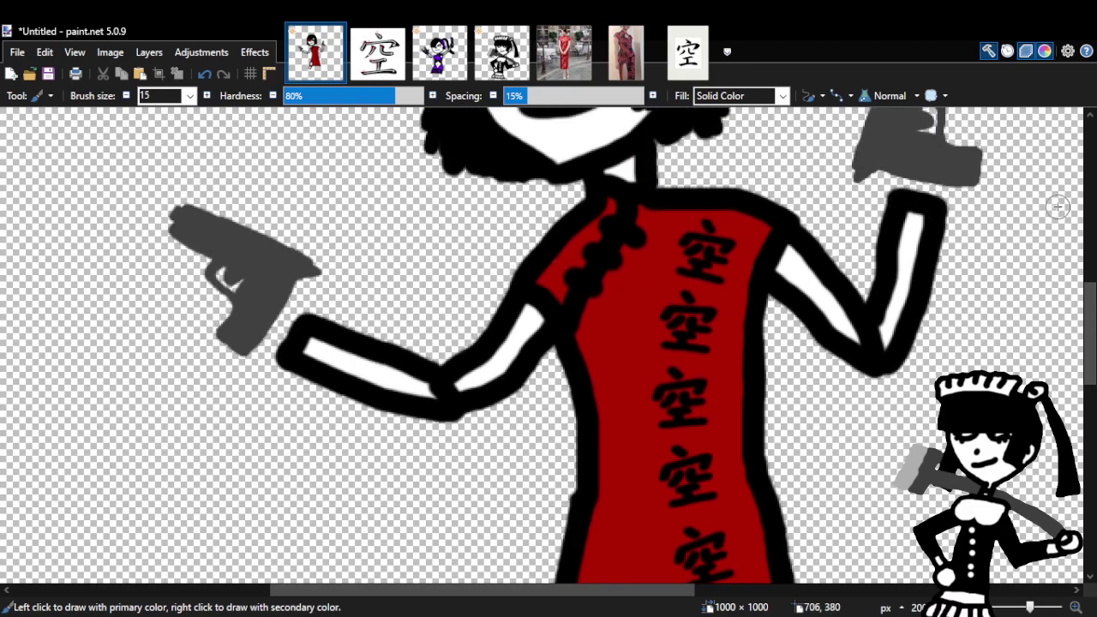
pyautogui.scroll(3, 1090, 332)
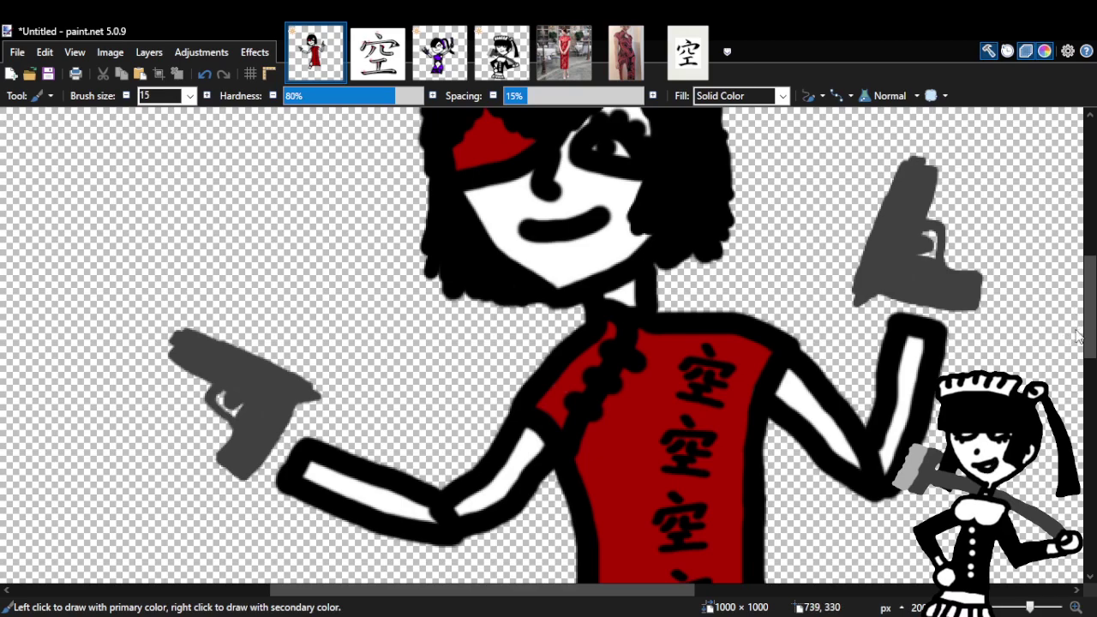
pyautogui.hotkey('ctrl', 'z')
pyautogui.hotkey('ctrl', 'y')
pyautogui.hotkey('ctrl', 'z')
pyautogui.hotkey('ctrl', 'y')
pyautogui.hotkey('ctrl', 'z')
pyautogui.hotkey('ctrl', 'y')
pyautogui.hotkey('ctrl', 'z')
pyautogui.hotkey('ctrl', 'y')
pyautogui.hotkey('ctrl', 'z')
pyautogui.hotkey('ctrl', 'z')
pyautogui.hotkey('ctrl', 'y')
pyautogui.hotkey('ctrl', 'y')
pyautogui.hotkey('ctrl', 'z')
pyautogui.hotkey('ctrl', 'y')
pyautogui.hotkey('ctrl', 'z')
pyautogui.hotkey('ctrl', 'y')
pyautogui.hotkey('ctrl', 'z')
pyautogui.hotkey('ctrl', 'y')
pyautogui.hotkey('ctrl', 'y')
pyautogui.hotkey('ctrl', 'z')
pyautogui.hotkey('ctrl', 'y')
pyautogui.hotkey('ctrl', 'z')
pyautogui.hotkey('ctrl', 'y')
pyautogui.hotkey('ctrl', 'z')
pyautogui.hotkey('ctrl', 'y')
pyautogui.hotkey('ctrl', 'z')
pyautogui.hotkey('ctrl', 'y')
pyautogui.hotkey('ctrl', 'z')
pyautogui.hotkey('ctrl', 'y')
pyautogui.hotkey('ctrl', 'z')
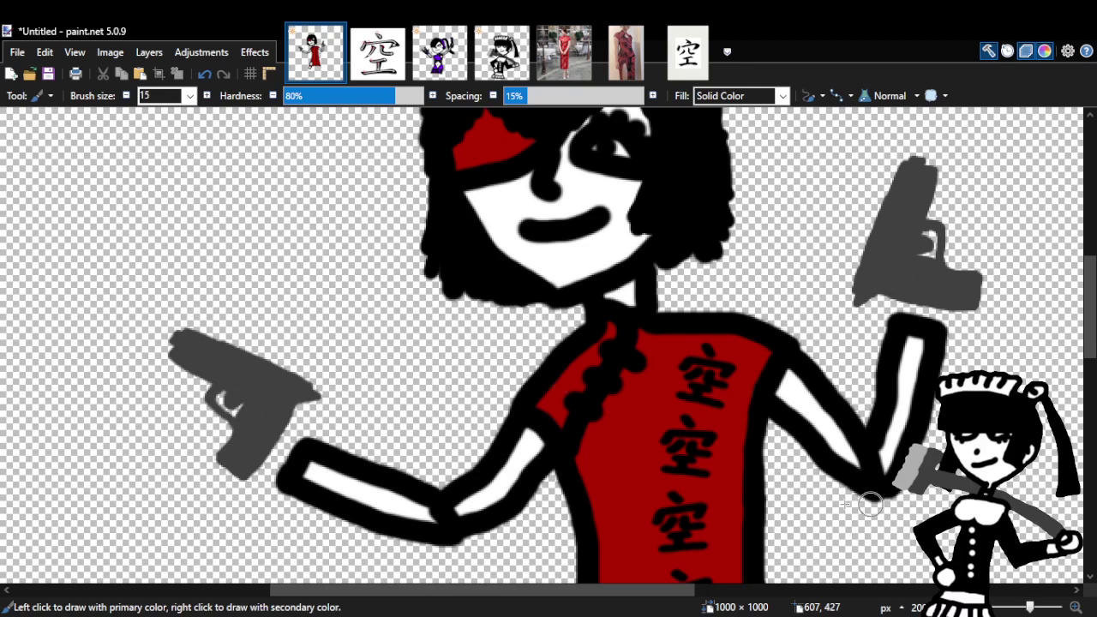
# Try to outline a black hand from the left wrist around the grip of the left pistol, undoing each attempt.
pyautogui.moveTo(303, 443); pyautogui.dragTo(256, 406)
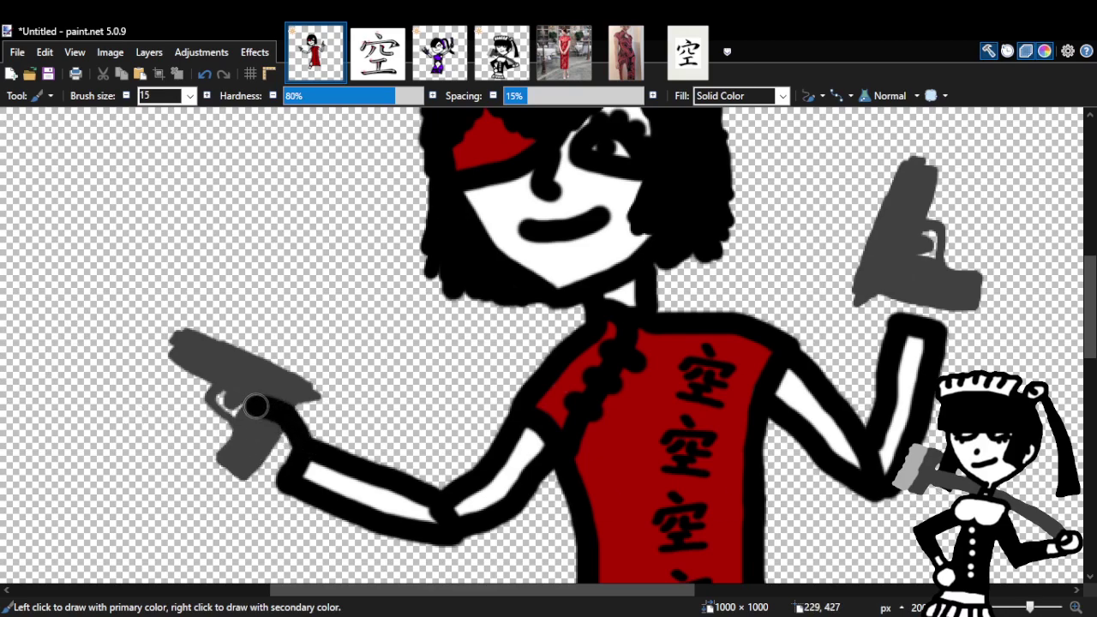
pyautogui.click(204, 73)
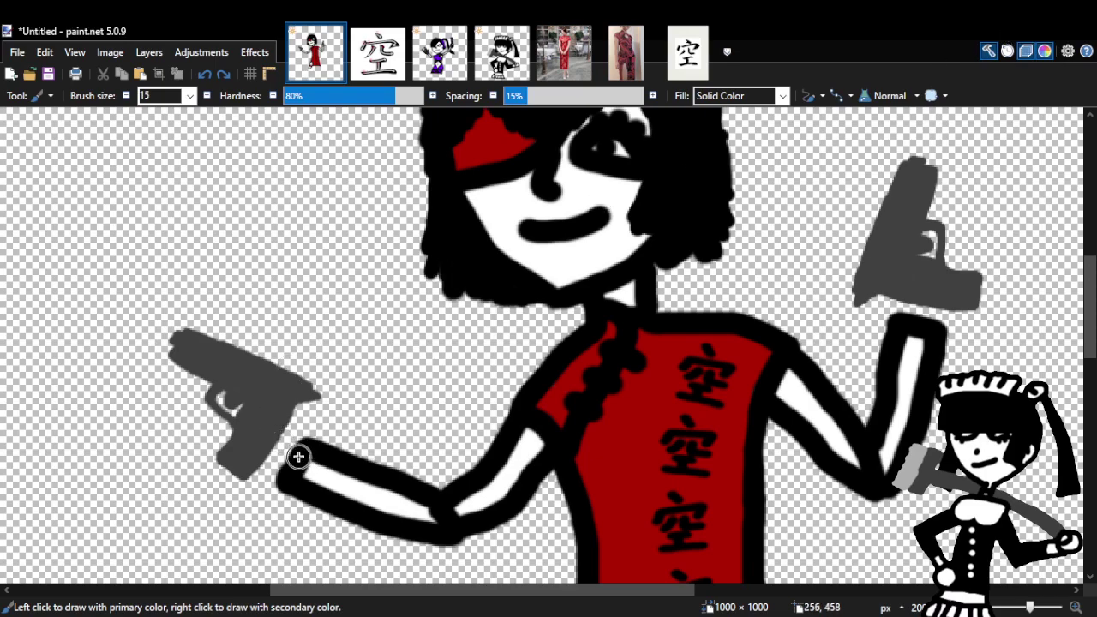
pyautogui.moveTo(281, 478)
pyautogui.mouseDown()
pyautogui.moveTo(216, 444)
pyautogui.moveTo(242, 438)
pyautogui.moveTo(231, 432)
pyautogui.moveTo(251, 419)
pyautogui.moveTo(244, 403)
pyautogui.moveTo(321, 420)
pyautogui.mouseUp()
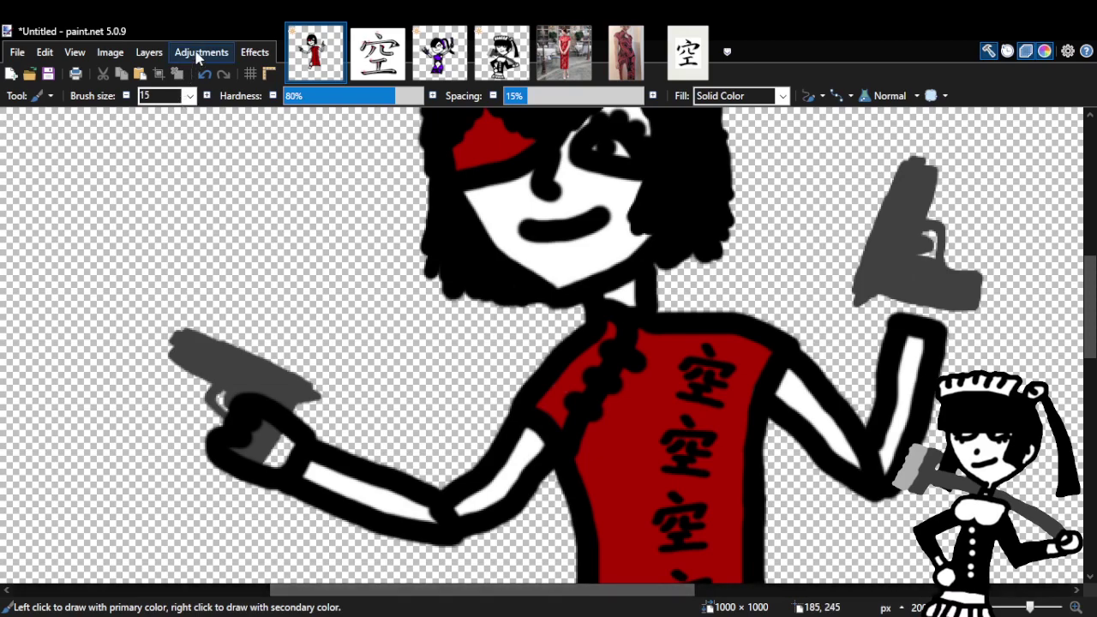
pyautogui.click(204, 75)
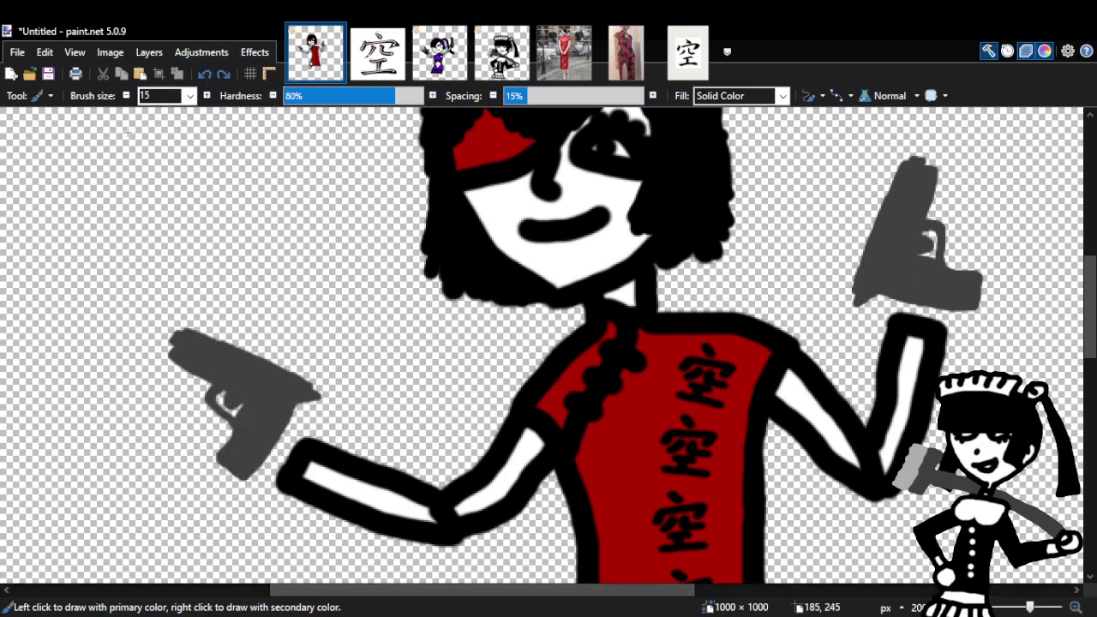
# Try to paint curled black finger loops over the front of the left pistol's grip, and undo both loops.
pyautogui.press('z')
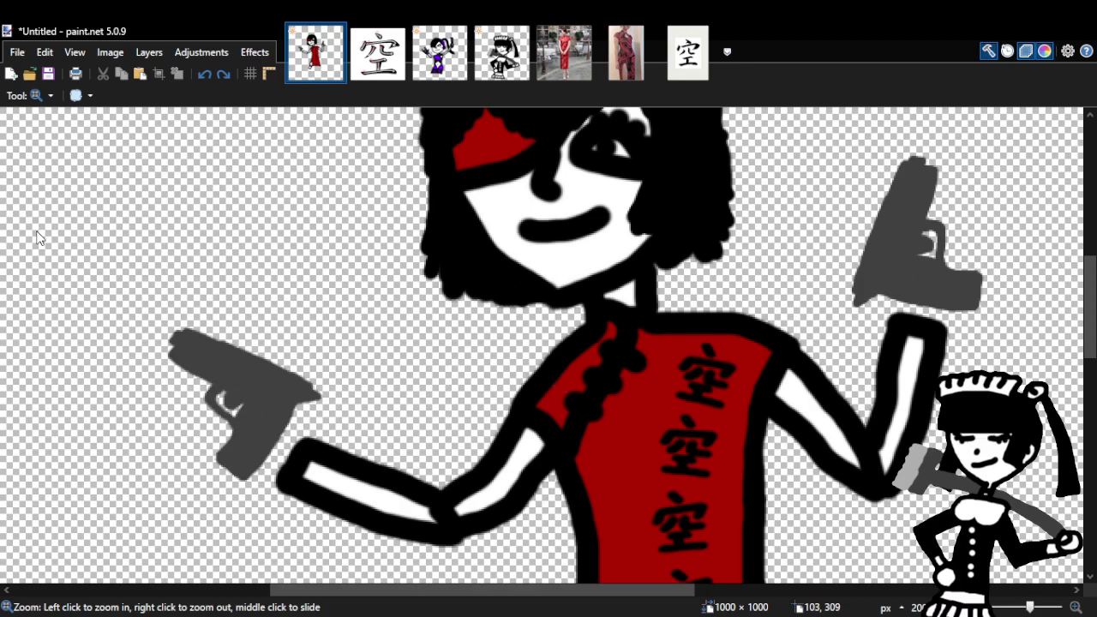
pyautogui.click(278, 494)
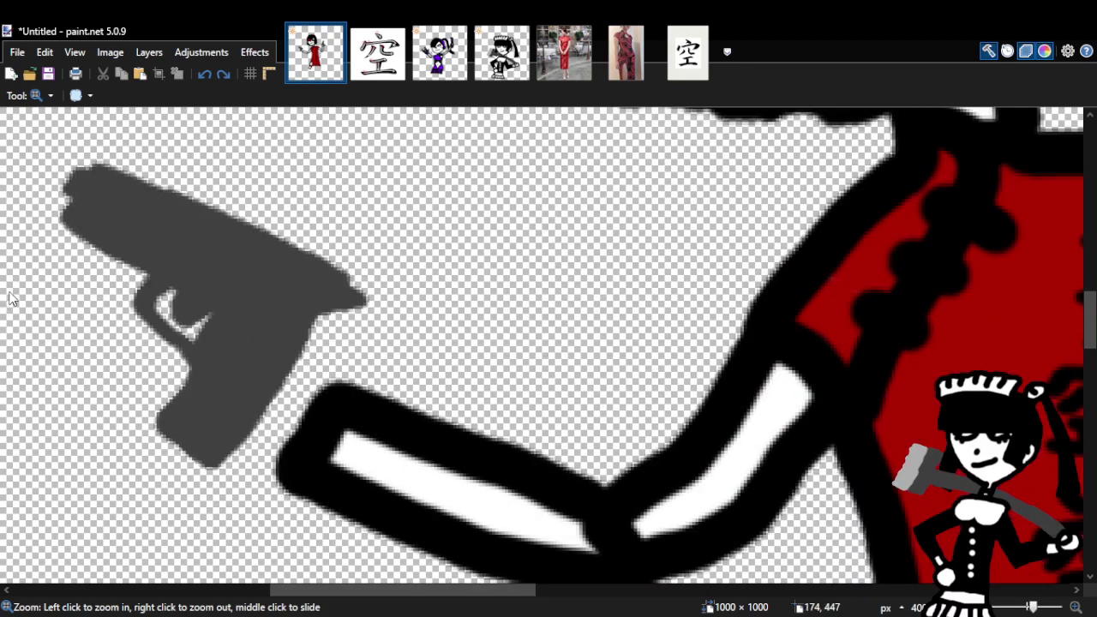
pyautogui.press('p')
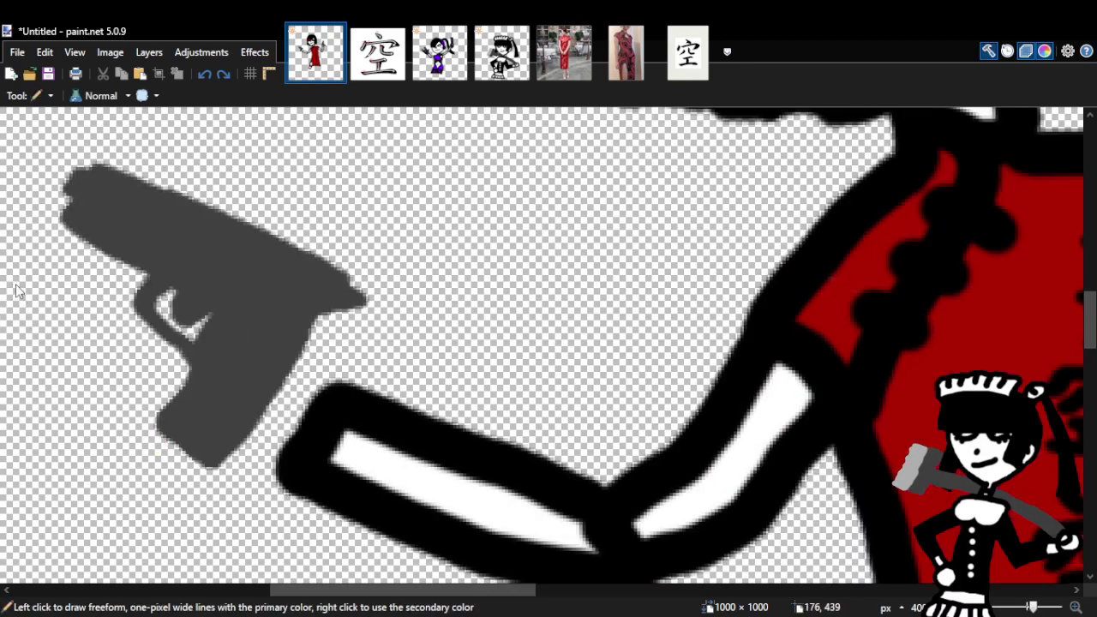
pyautogui.press('b')
pyautogui.moveTo(141, 353)
pyautogui.mouseDown()
pyautogui.moveTo(139, 416)
pyautogui.moveTo(160, 437)
pyautogui.moveTo(212, 434)
pyautogui.moveTo(194, 383)
pyautogui.moveTo(156, 361)
pyautogui.moveTo(229, 376)
pyautogui.moveTo(237, 349)
pyautogui.moveTo(171, 324)
pyautogui.mouseUp()
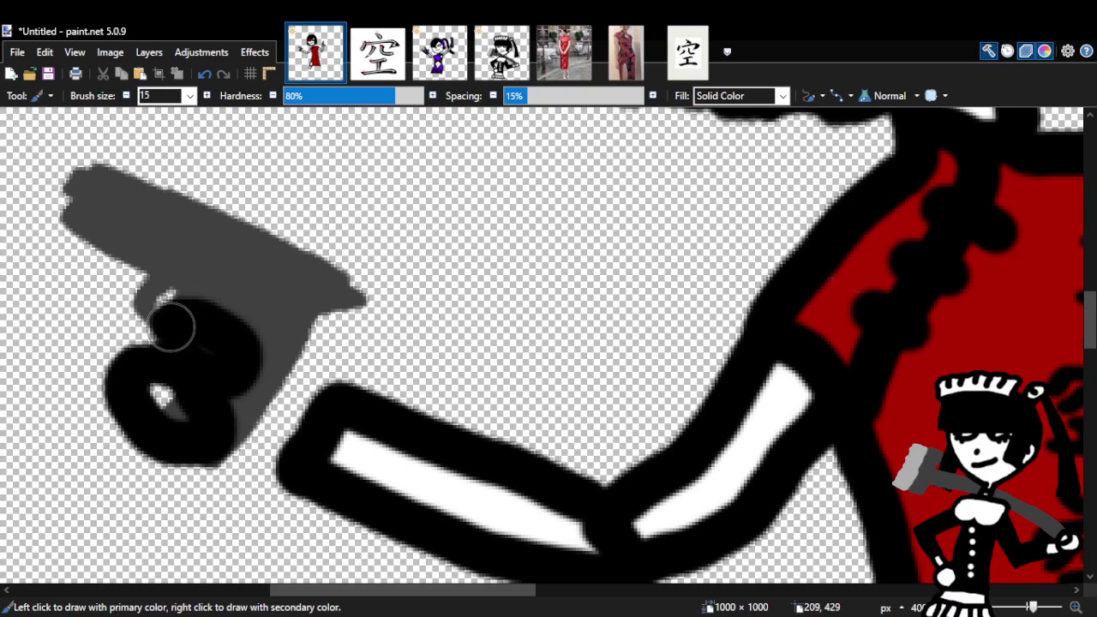
pyautogui.click(206, 75)
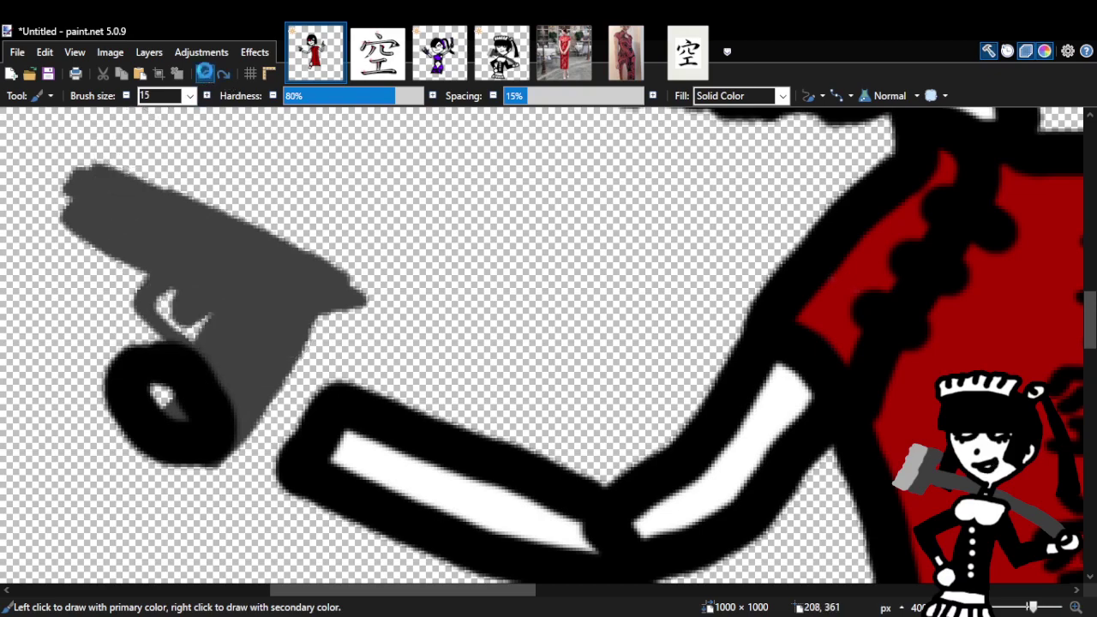
pyautogui.click(207, 74)
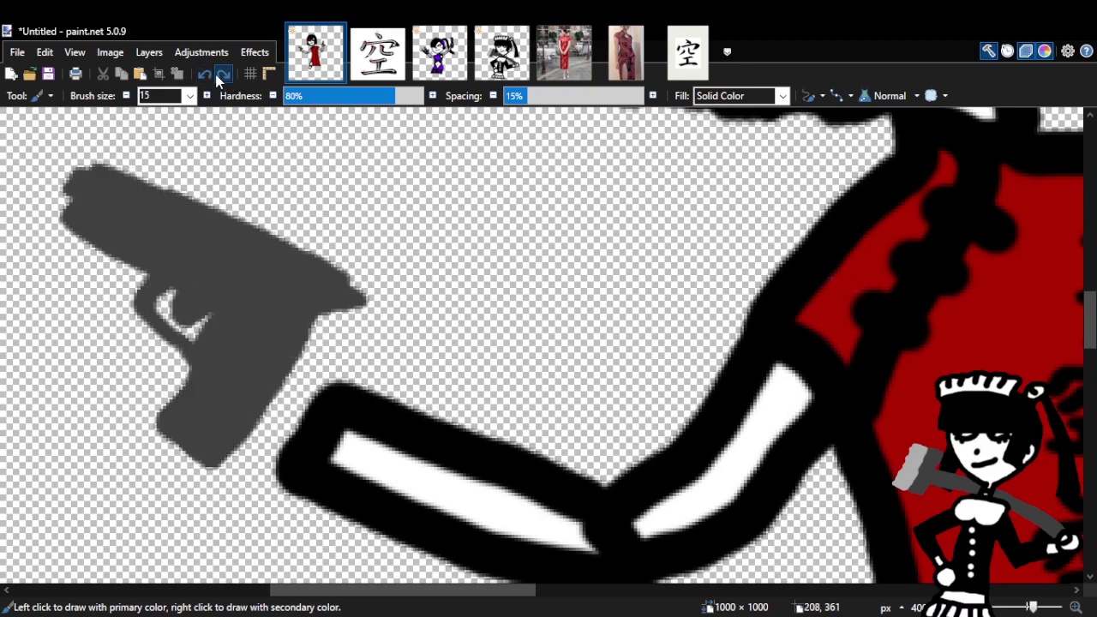
# Lasso the left pistol, enlarge its selection to 218 × 171 pixels, reposition it beside the left wrist and deselect it.
pyautogui.press('z')
pyautogui.rightClick(562, 278)
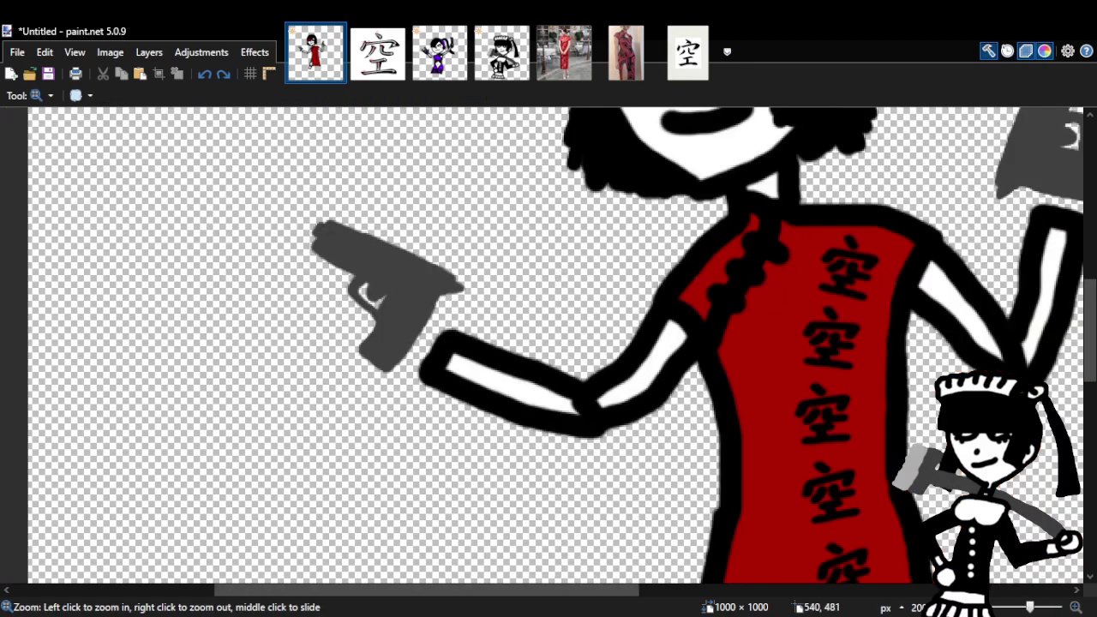
pyautogui.press('s')
pyautogui.moveTo(334, 188)
pyautogui.mouseDown()
pyautogui.moveTo(234, 249)
pyautogui.moveTo(294, 395)
pyautogui.moveTo(459, 394)
pyautogui.moveTo(520, 264)
pyautogui.moveTo(483, 221)
pyautogui.moveTo(517, 226)
pyautogui.mouseUp()
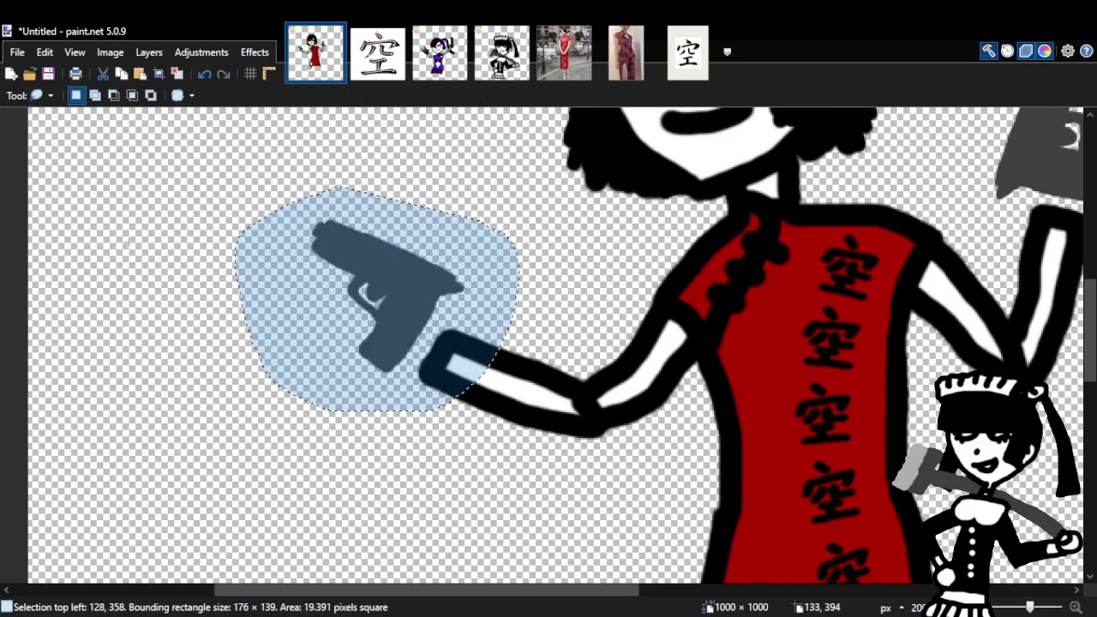
pyautogui.press('s')
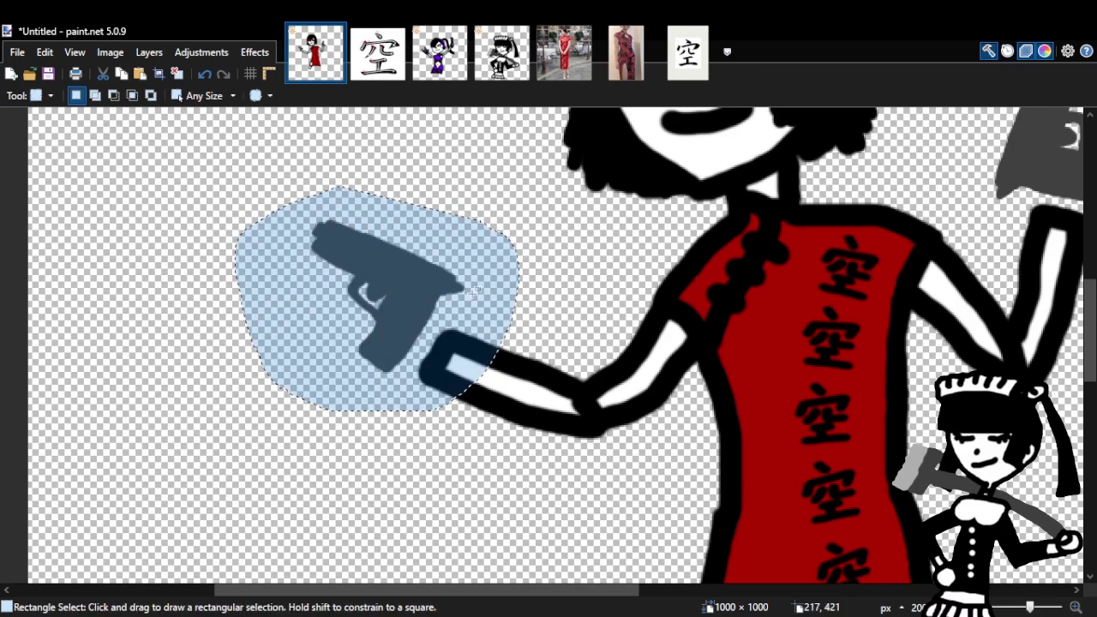
pyautogui.scroll(2, 620, 281)
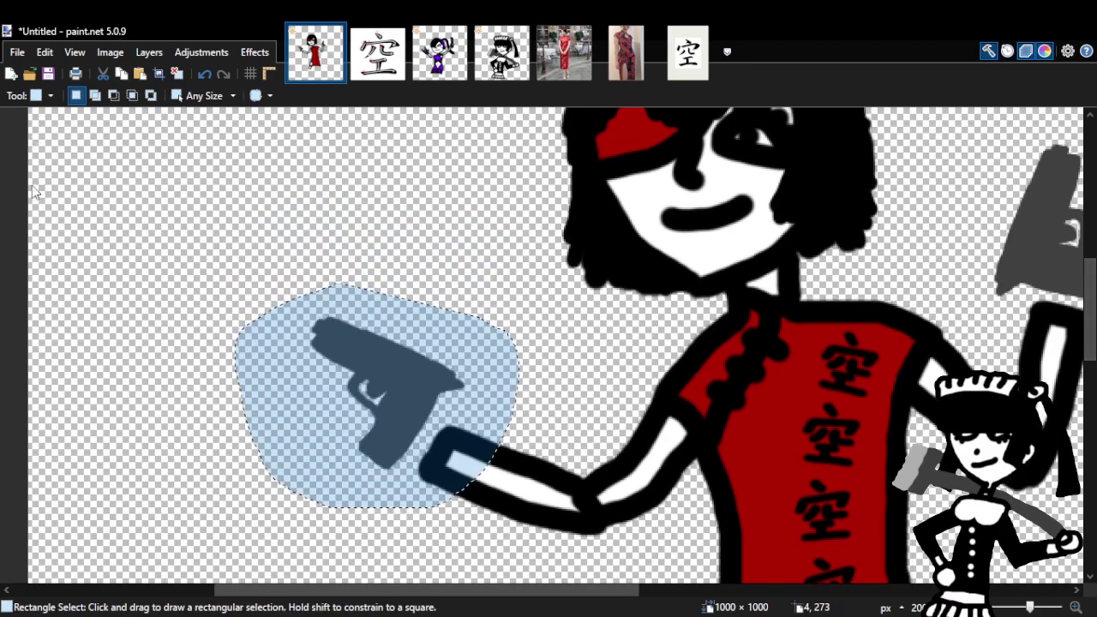
pyautogui.press('m')
pyautogui.moveTo(518, 283); pyautogui.dragTo(586, 231)
pyautogui.moveTo(509, 333); pyautogui.dragTo(477, 348)
pyautogui.moveTo(548, 591); pyautogui.dragTo(703, 603)
pyautogui.scroll(1, 514, 385)
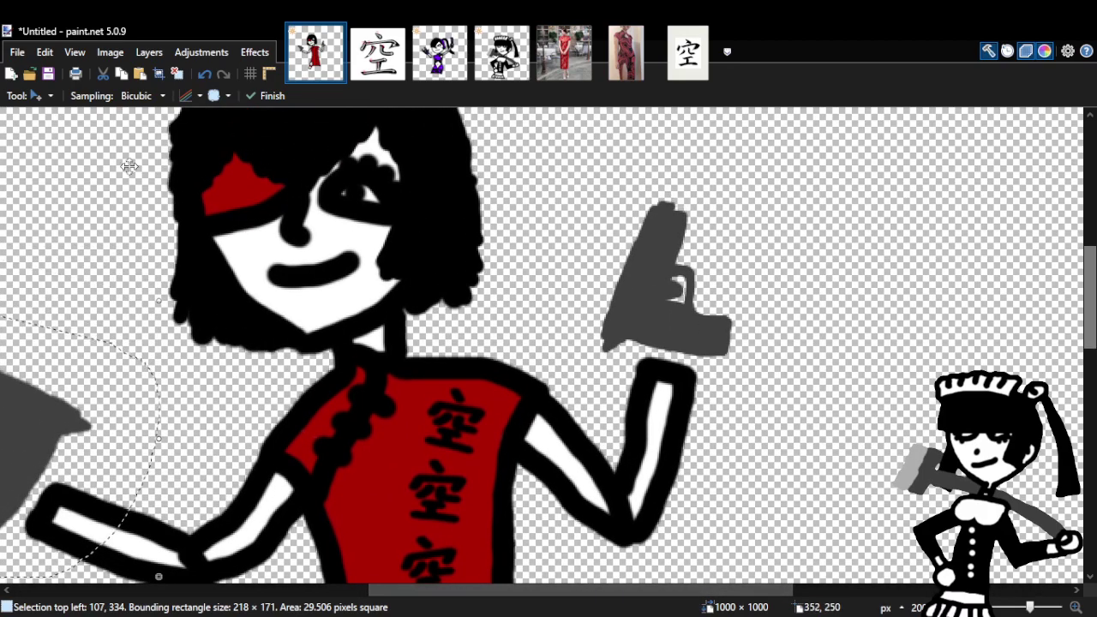
pyautogui.press('s')
pyautogui.hotkey('ctrl', 'd')
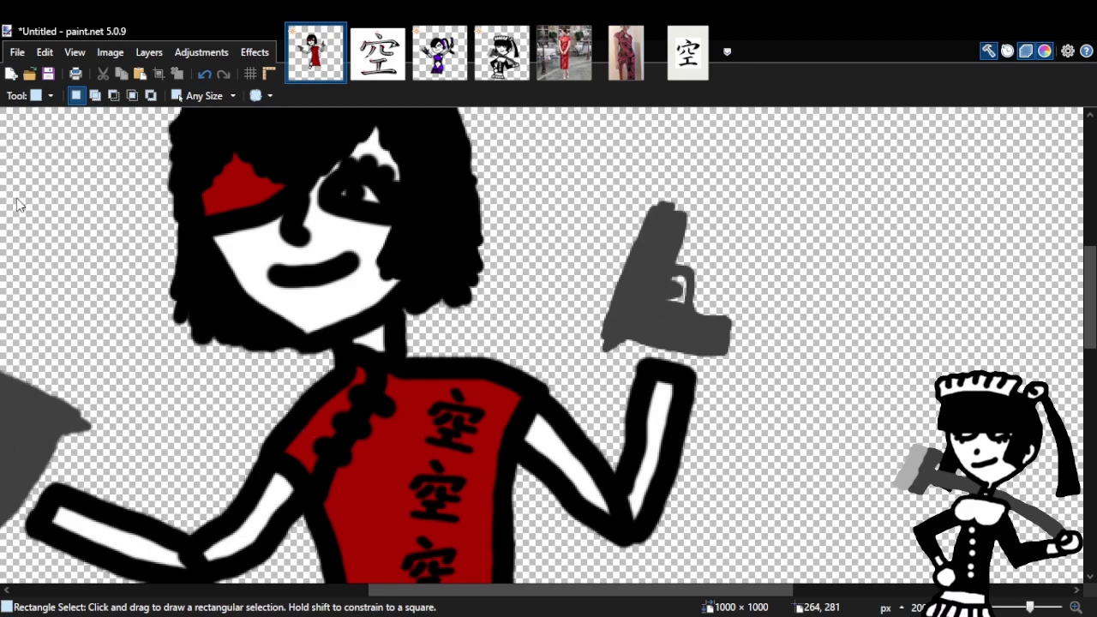
# Lasso the right pistol, enlarge its selection to 208 × 193 pixels, reposition it above the right wrist and deselect it.
pyautogui.press('s')
pyautogui.moveTo(630, 159)
pyautogui.mouseDown()
pyautogui.moveTo(591, 209)
pyautogui.moveTo(763, 377)
pyautogui.moveTo(804, 205)
pyautogui.mouseUp()
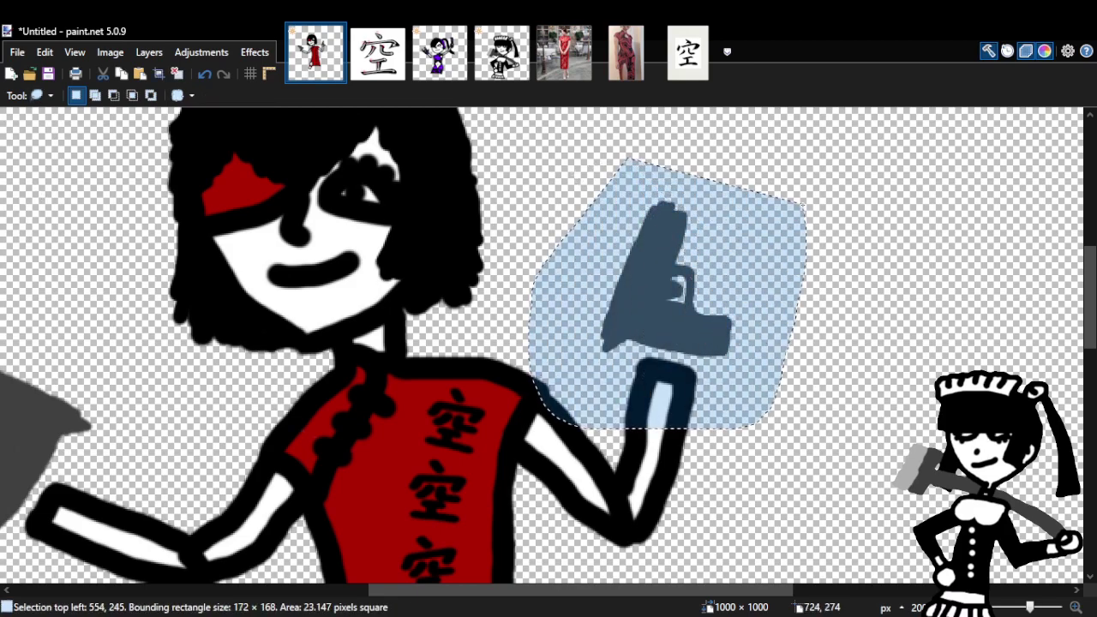
pyautogui.press('m')
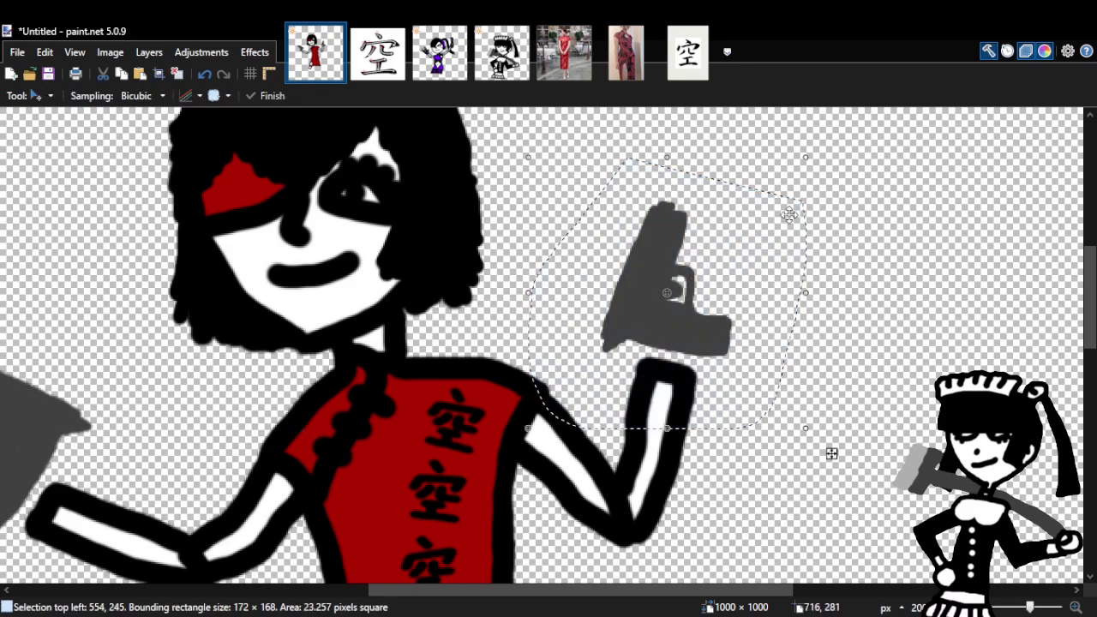
pyautogui.moveTo(805, 156); pyautogui.dragTo(871, 120)
pyautogui.moveTo(795, 255); pyautogui.dragTo(753, 271)
pyautogui.moveTo(691, 595); pyautogui.dragTo(511, 604)
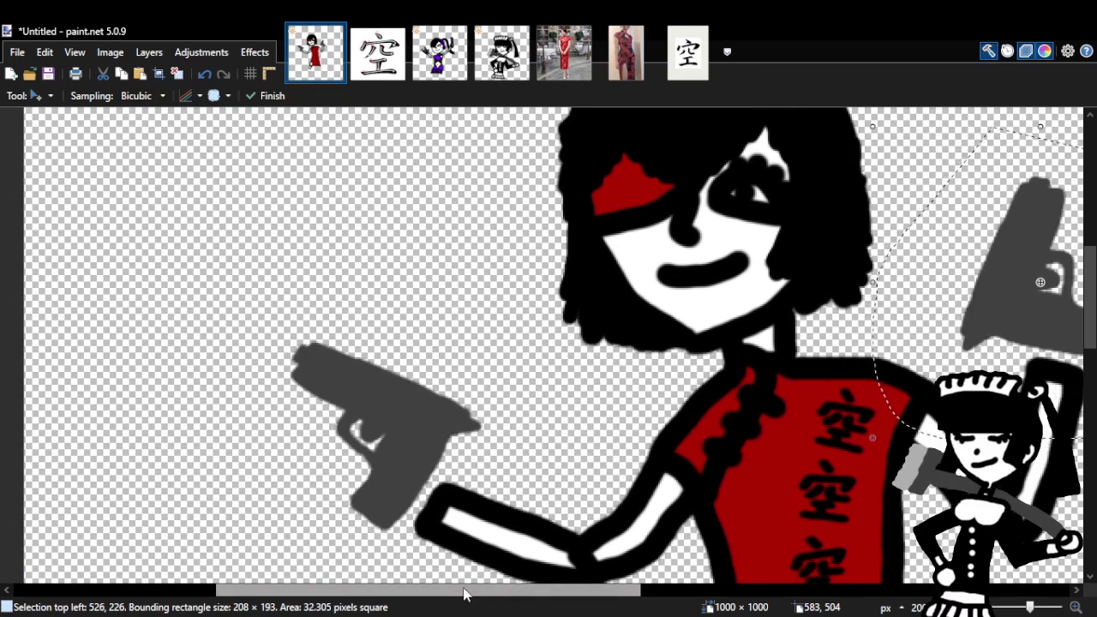
pyautogui.press('z')
pyautogui.click(443, 509)
pyautogui.click(443, 509)
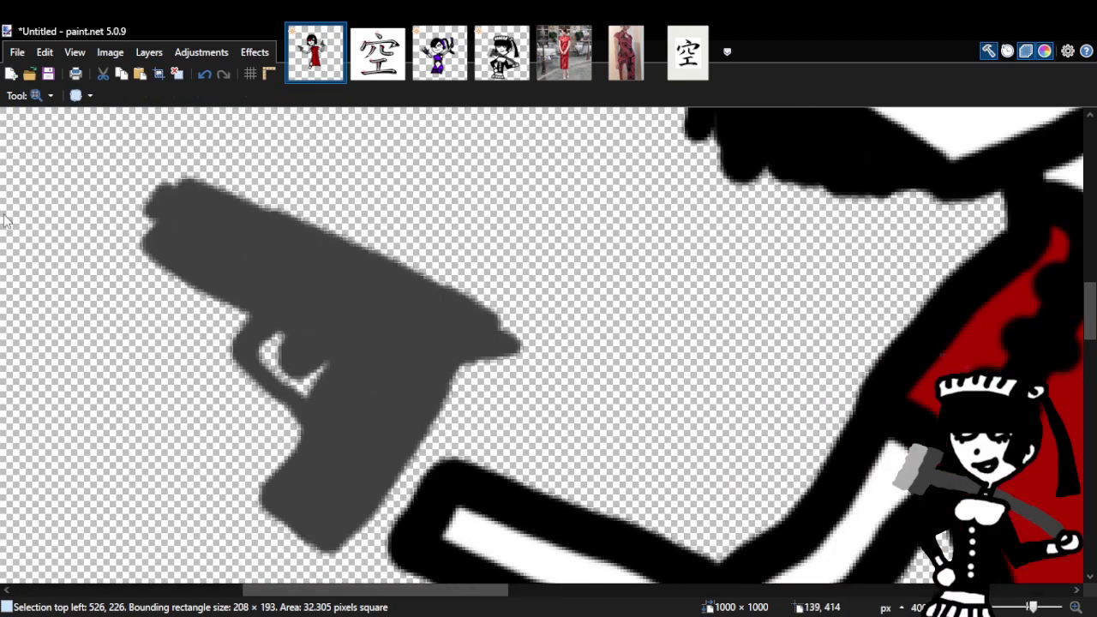
pyautogui.press('s')
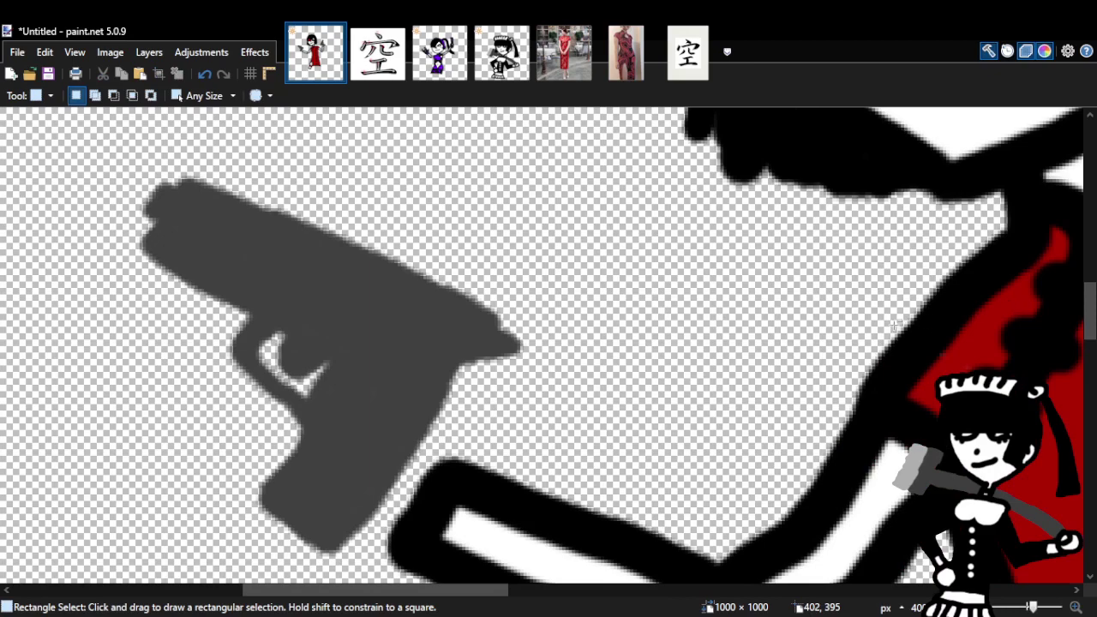
# Try to paint two stacked black finger loops across the enlarged left pistol's grip at brush size 15, and undo both.
pyautogui.press('b')
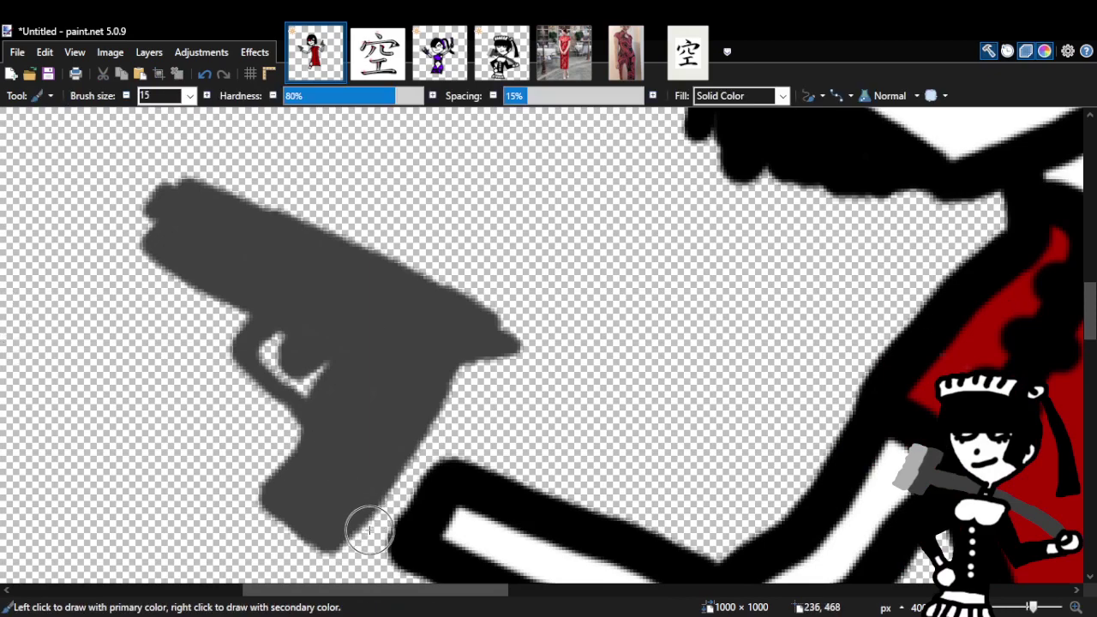
pyautogui.moveTo(252, 458)
pyautogui.mouseDown()
pyautogui.moveTo(340, 502)
pyautogui.moveTo(355, 465)
pyautogui.moveTo(283, 427)
pyautogui.moveTo(257, 432)
pyautogui.moveTo(244, 454)
pyautogui.mouseUp()
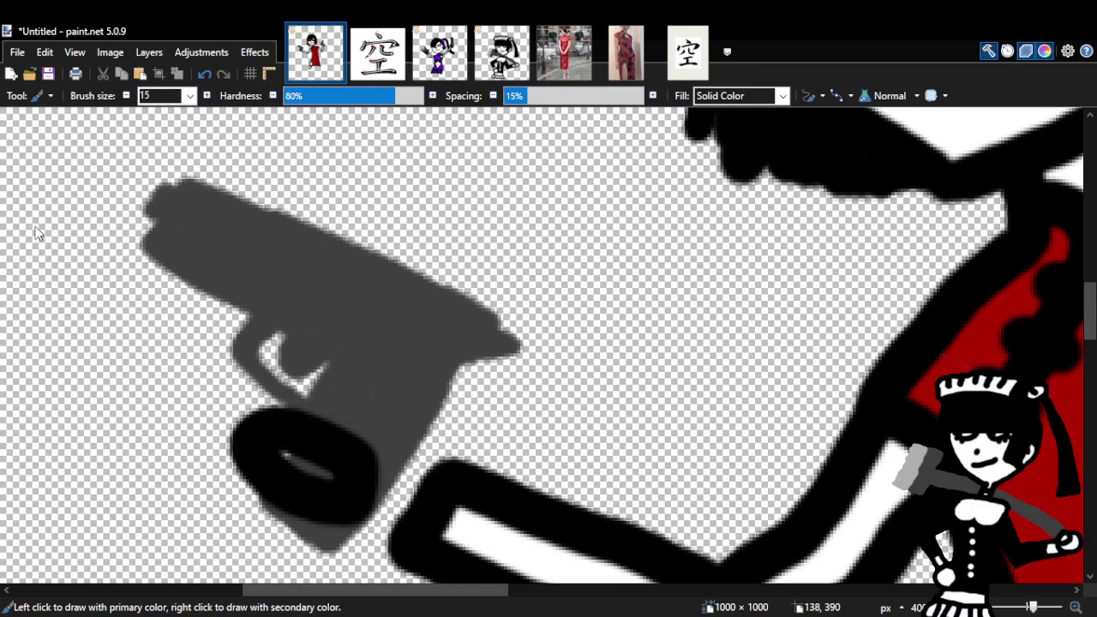
pyautogui.press('z')
pyautogui.press('b')
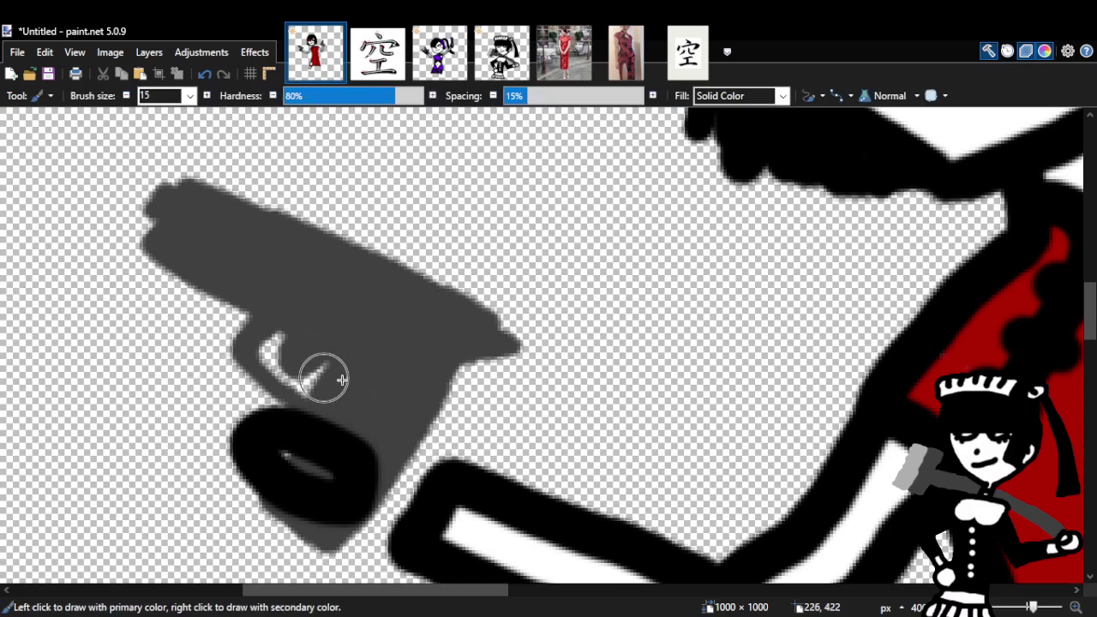
pyautogui.moveTo(284, 404)
pyautogui.mouseDown()
pyautogui.moveTo(322, 363)
pyautogui.moveTo(375, 401)
pyautogui.moveTo(294, 399)
pyautogui.mouseUp()
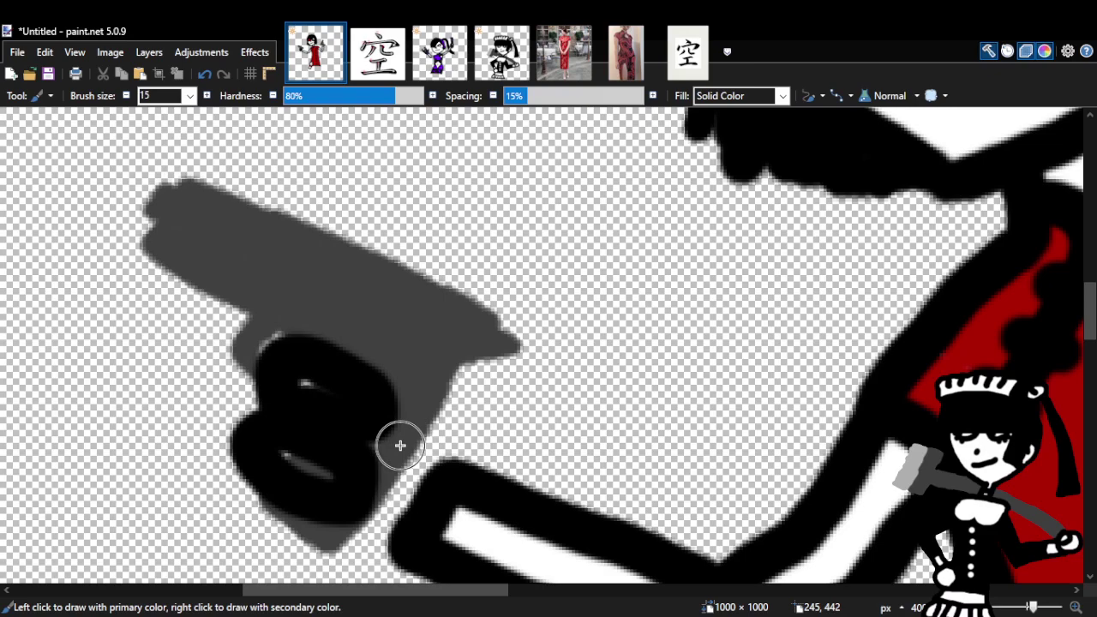
pyautogui.click(205, 75)
pyautogui.click(205, 74)
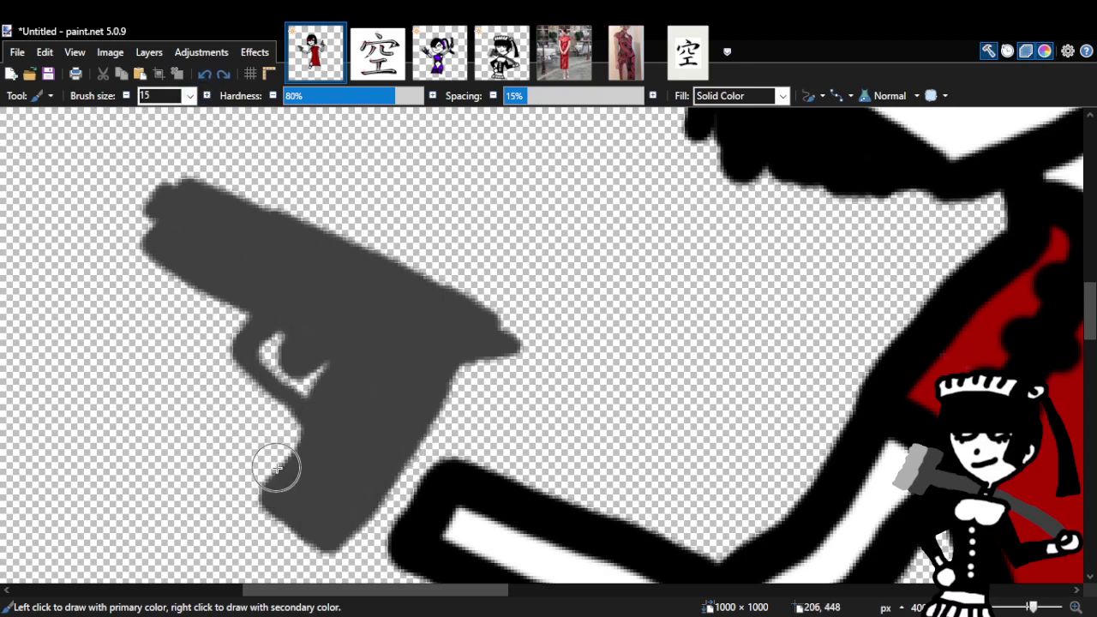
# Outline a black closed fist around the lower grip of the left pistol and join it to the wrist with strokes behind and below the grip.
pyautogui.moveTo(280, 400)
pyautogui.mouseDown()
pyautogui.moveTo(250, 469)
pyautogui.moveTo(251, 496)
pyautogui.moveTo(314, 532)
pyautogui.moveTo(348, 533)
pyautogui.moveTo(357, 467)
pyautogui.moveTo(276, 401)
pyautogui.mouseUp()
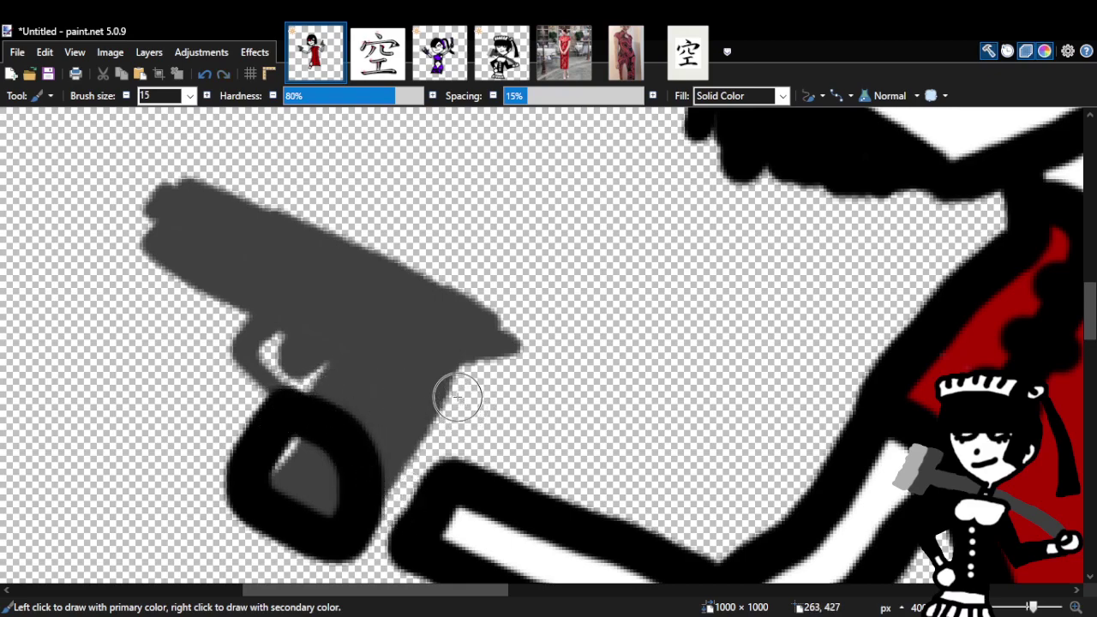
pyautogui.moveTo(454, 399)
pyautogui.mouseDown()
pyautogui.moveTo(450, 469)
pyautogui.moveTo(417, 530)
pyautogui.moveTo(398, 541)
pyautogui.moveTo(350, 531)
pyautogui.mouseUp()
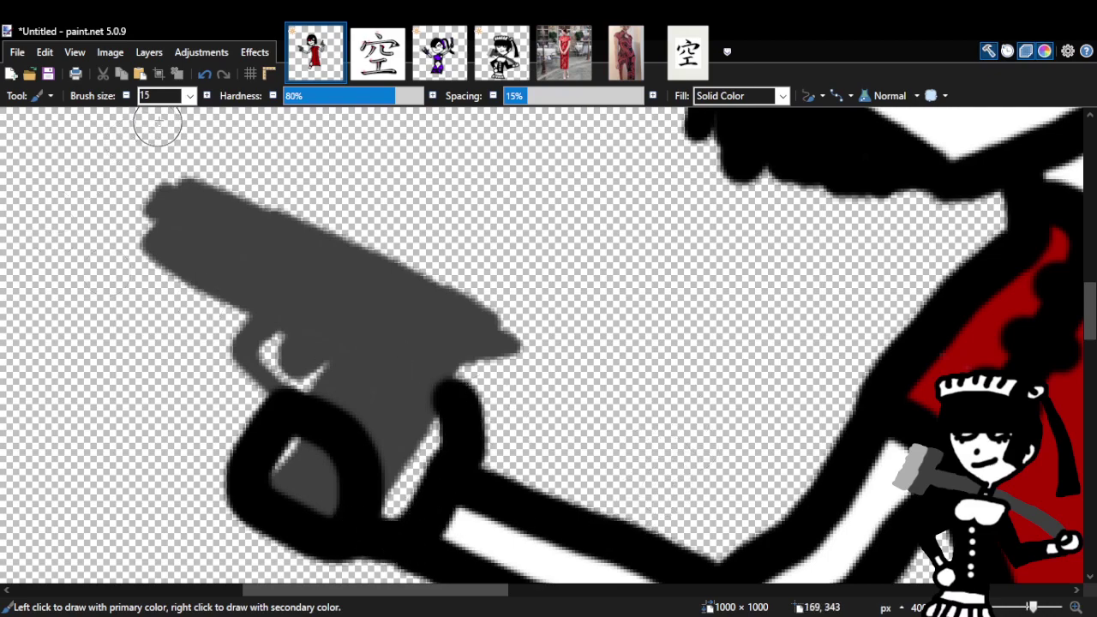
pyautogui.click(205, 73)
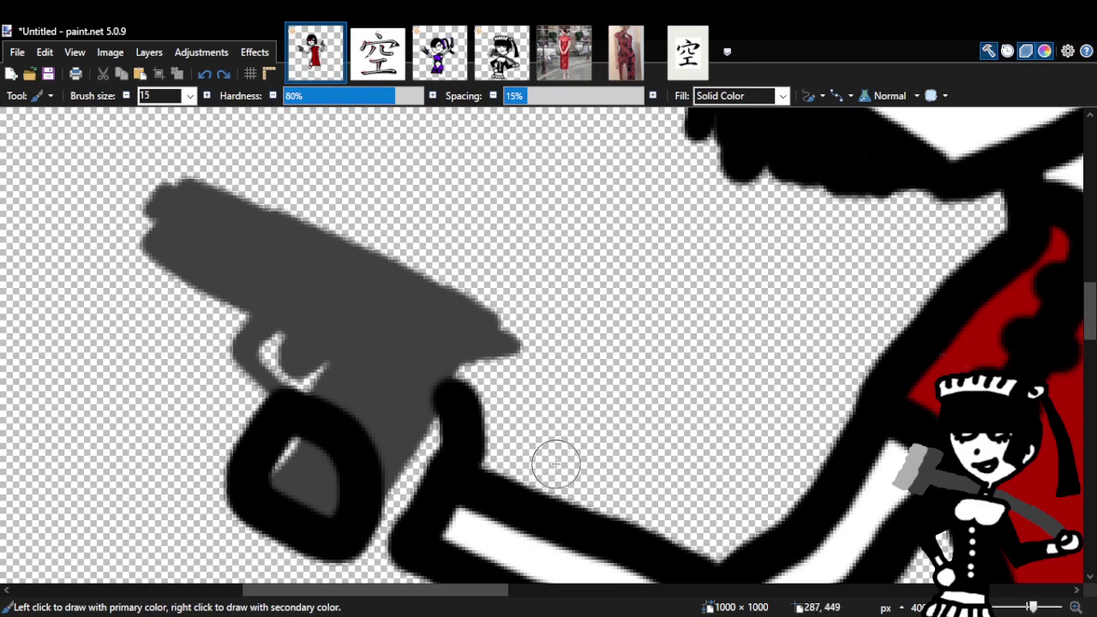
pyautogui.click(205, 74)
pyautogui.moveTo(450, 465)
pyautogui.mouseDown()
pyautogui.moveTo(439, 412)
pyautogui.moveTo(417, 400)
pyautogui.mouseUp()
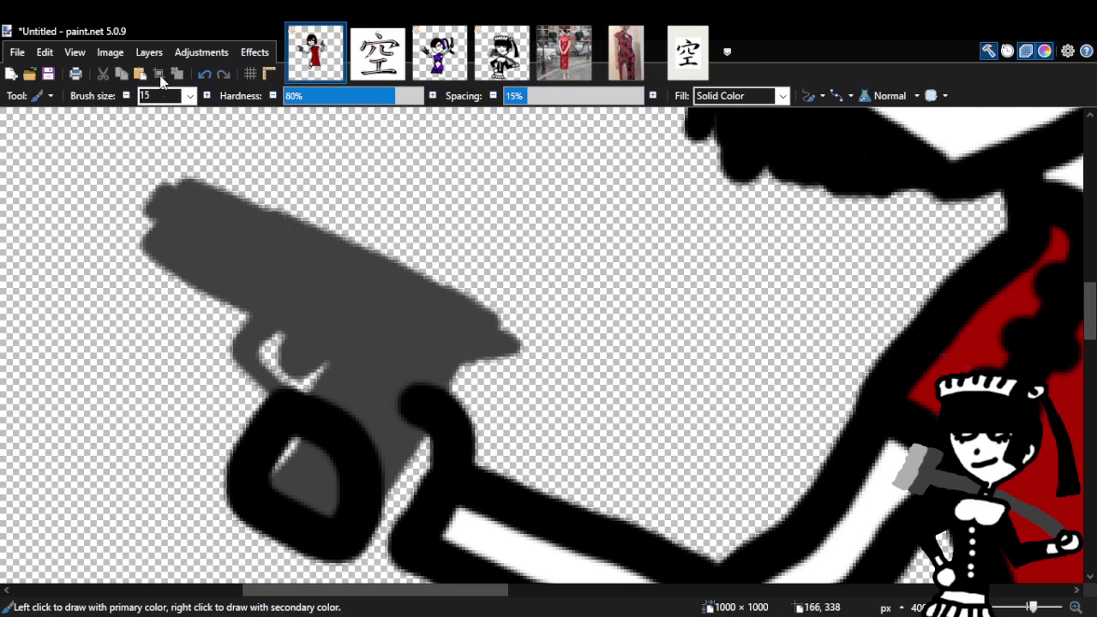
pyautogui.click(206, 73)
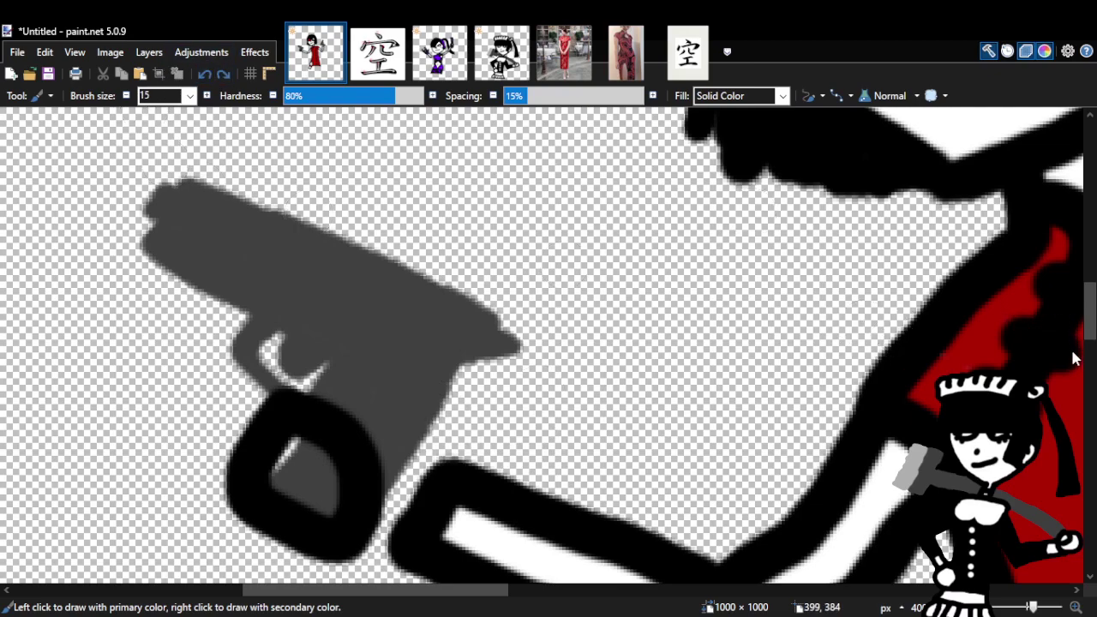
pyautogui.moveTo(438, 479)
pyautogui.mouseDown()
pyautogui.moveTo(442, 440)
pyautogui.moveTo(422, 402)
pyautogui.mouseUp()
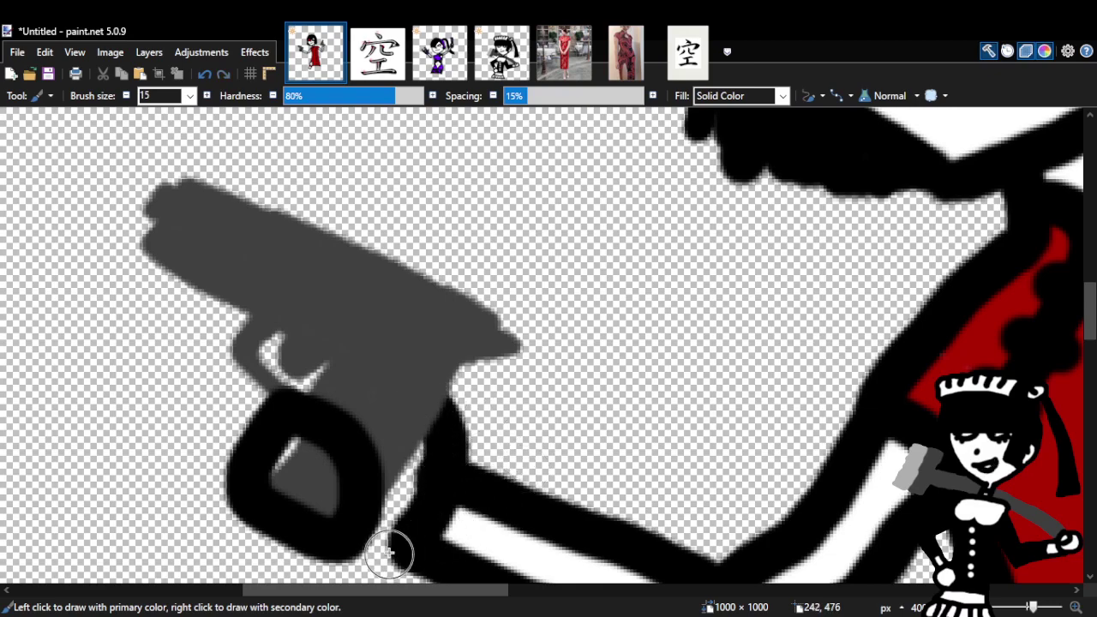
pyautogui.moveTo(399, 539); pyautogui.dragTo(354, 540)
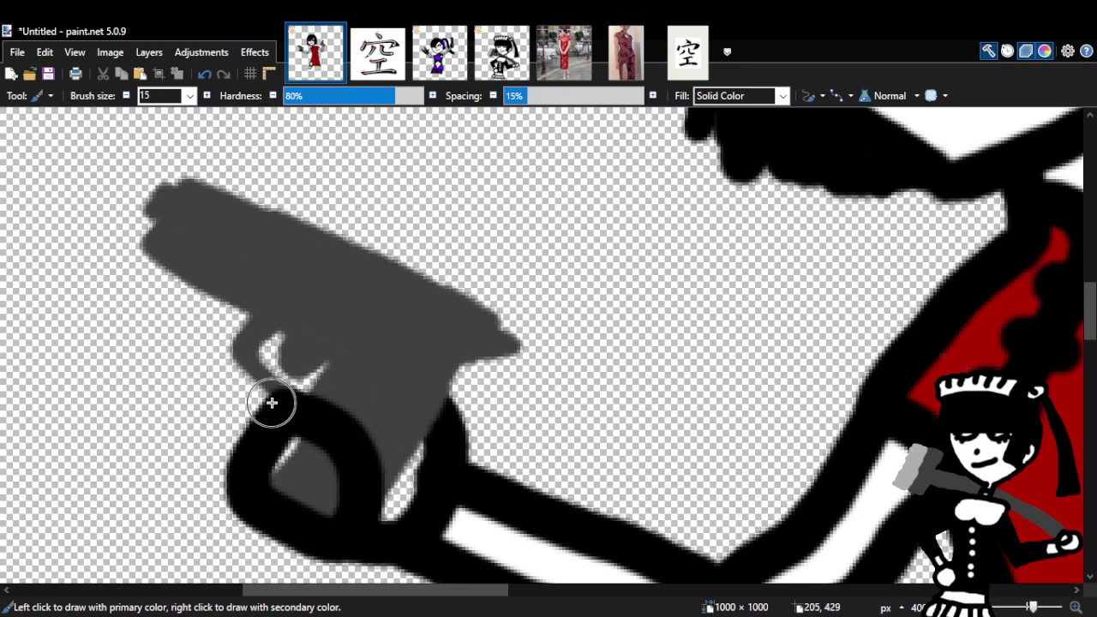
# Try to outline an index finger around the left pistol's trigger guard, undoing each version.
pyautogui.moveTo(271, 403)
pyautogui.mouseDown()
pyautogui.moveTo(236, 357)
pyautogui.moveTo(238, 313)
pyautogui.mouseUp()
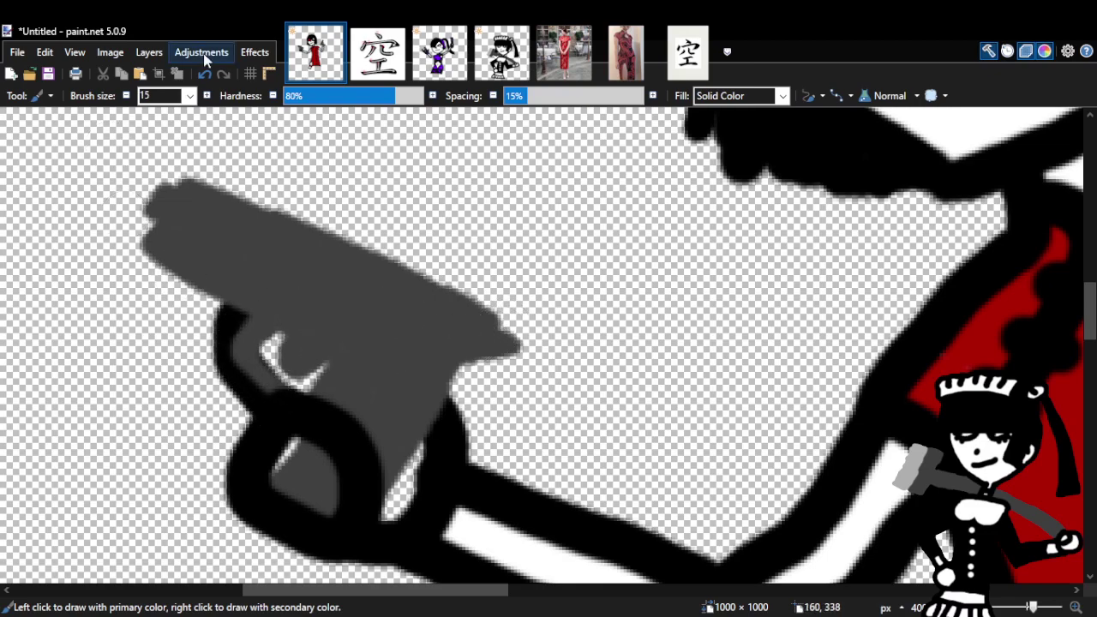
pyautogui.click(212, 80)
pyautogui.moveTo(274, 314)
pyautogui.mouseDown()
pyautogui.moveTo(253, 375)
pyautogui.moveTo(277, 403)
pyautogui.mouseUp()
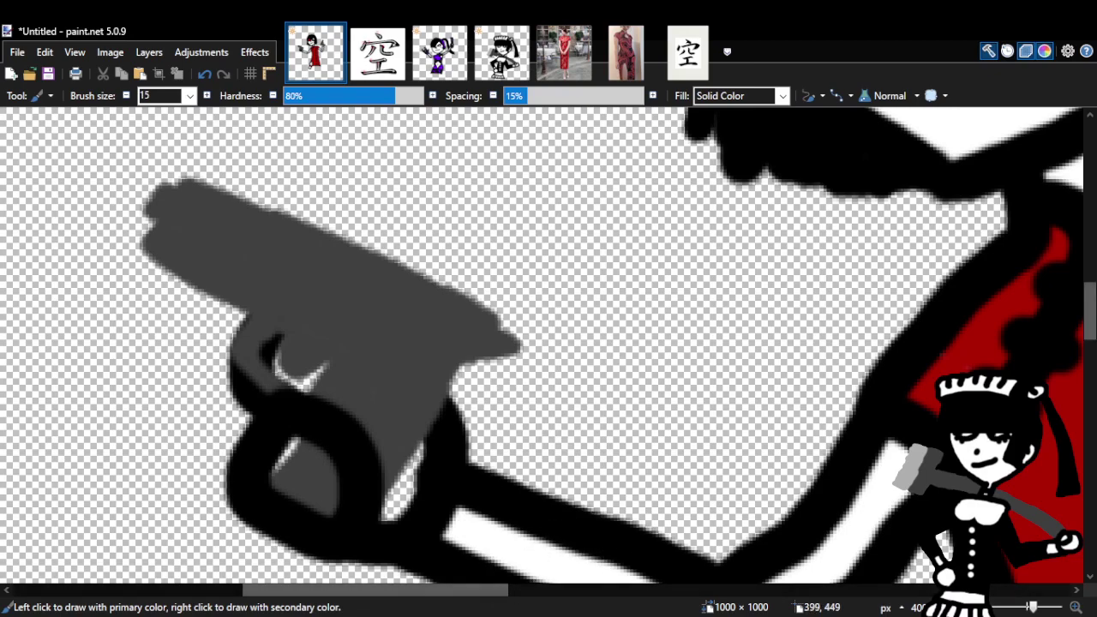
pyautogui.scroll(-3, 614, 521)
pyautogui.scroll(1, 614, 521)
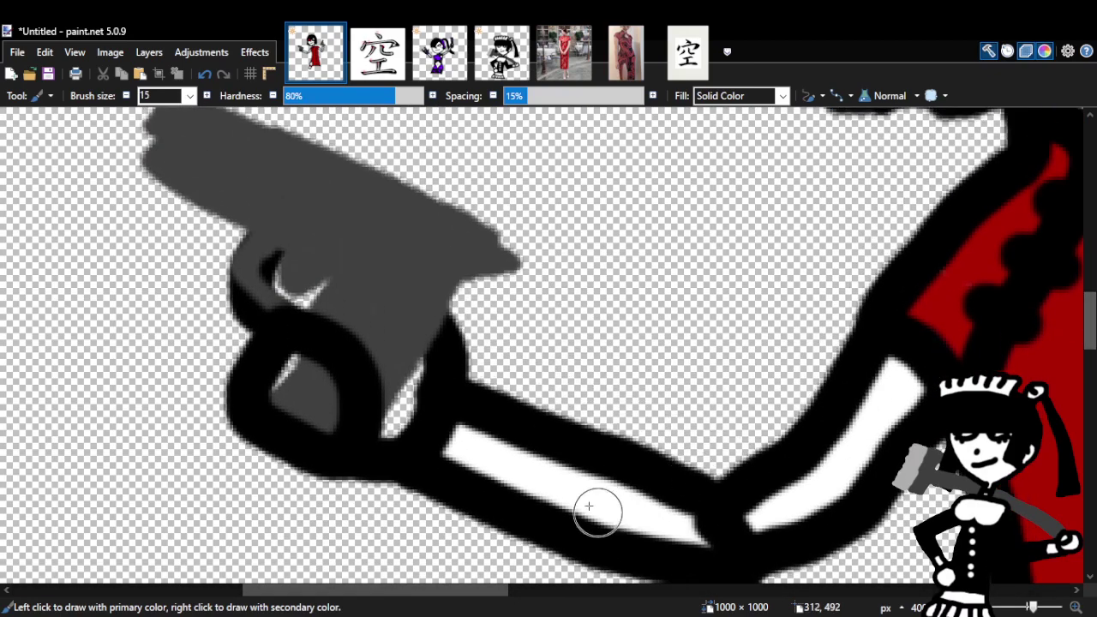
pyautogui.hotkey('ctrl', 'z')
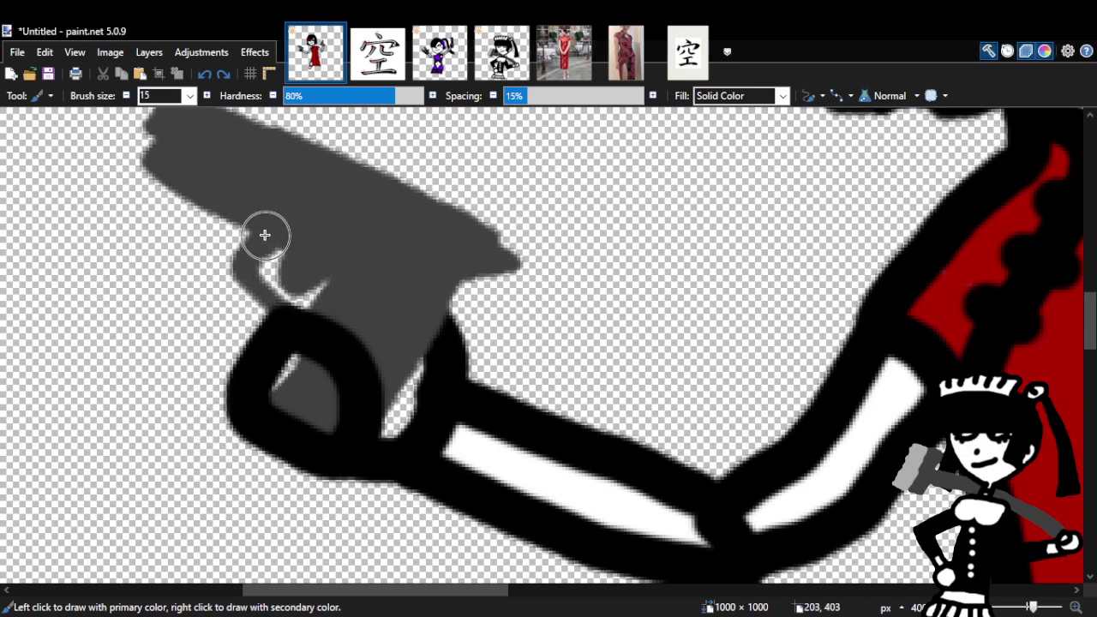
# Paint the black index finger outline around the front and inside of the left pistol's trigger guard, undoing stray strokes.
pyautogui.moveTo(257, 257); pyautogui.dragTo(272, 313)
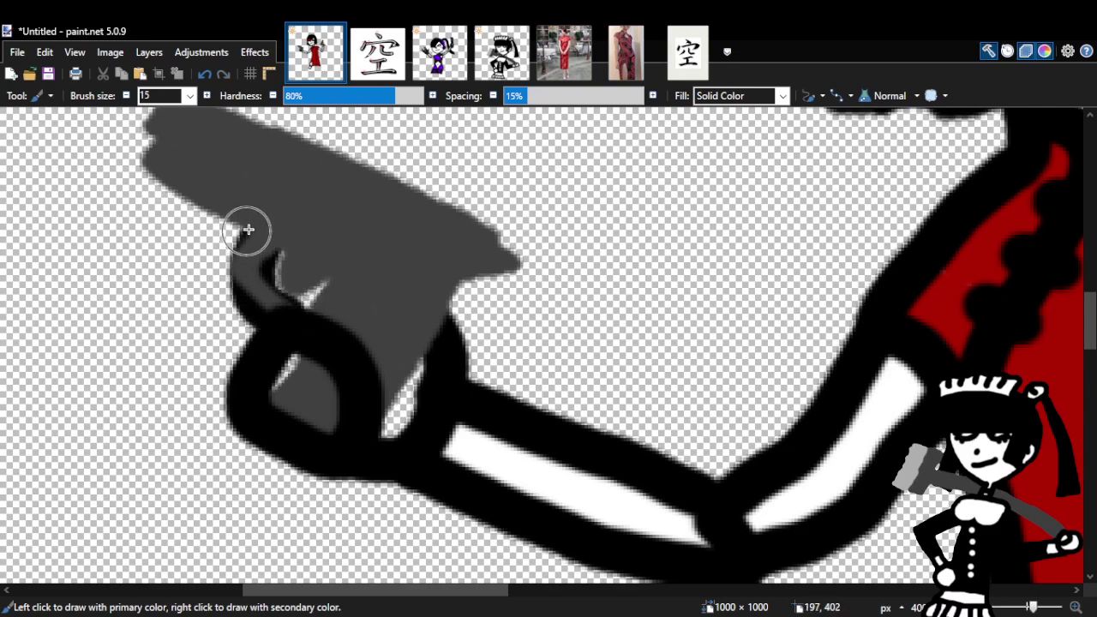
pyautogui.click(205, 75)
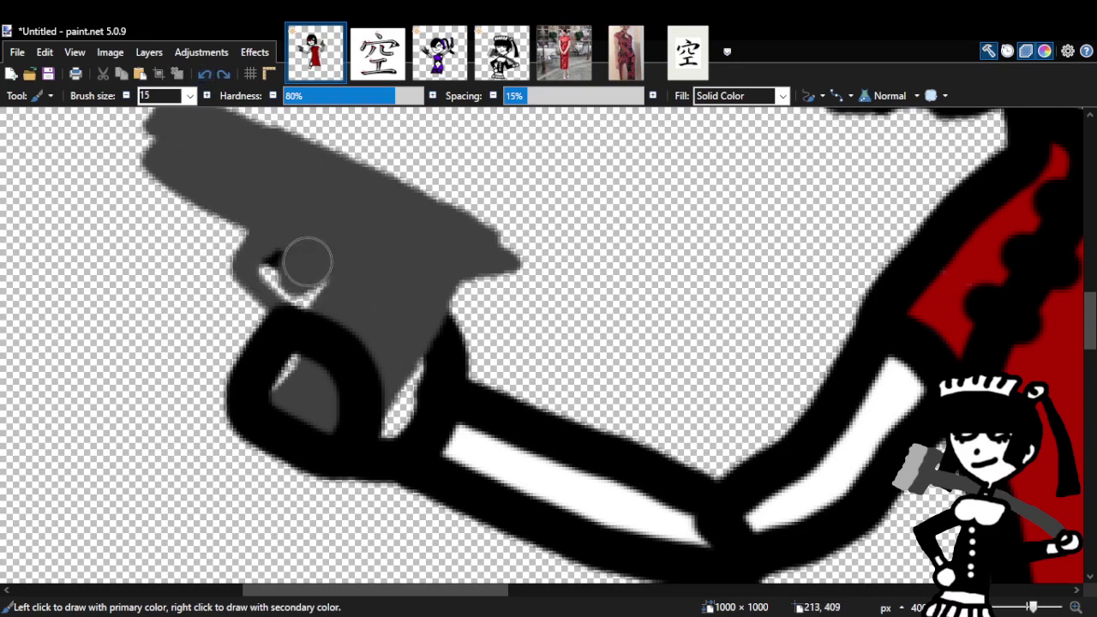
pyautogui.moveTo(259, 243)
pyautogui.mouseDown()
pyautogui.moveTo(236, 291)
pyautogui.moveTo(261, 330)
pyautogui.mouseUp()
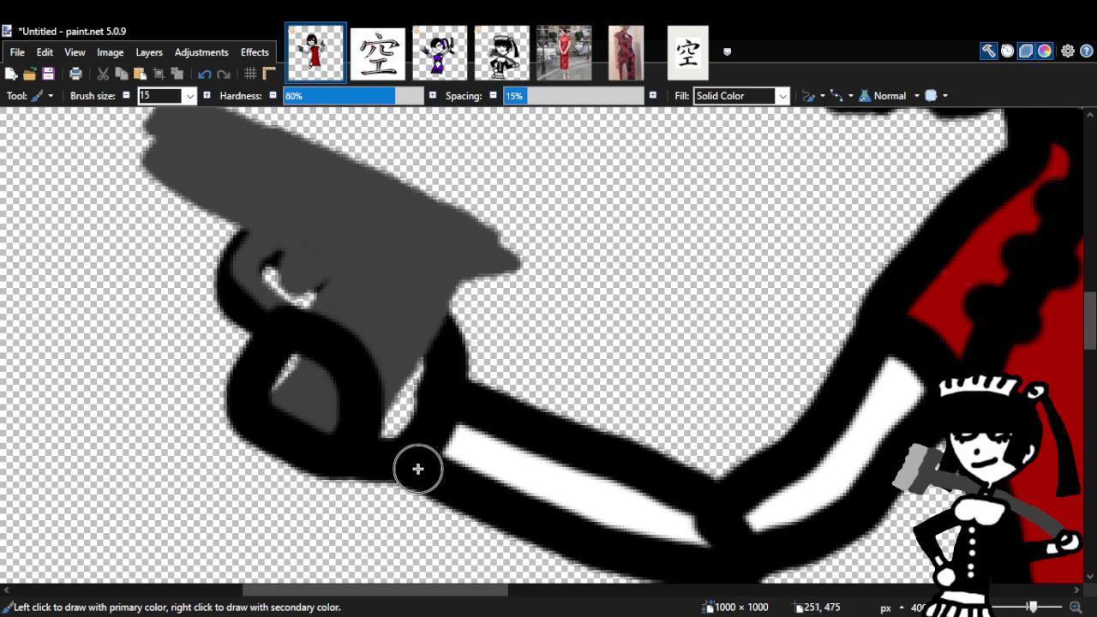
pyautogui.moveTo(269, 401)
pyautogui.mouseDown()
pyautogui.moveTo(279, 375)
pyautogui.moveTo(301, 425)
pyautogui.mouseUp()
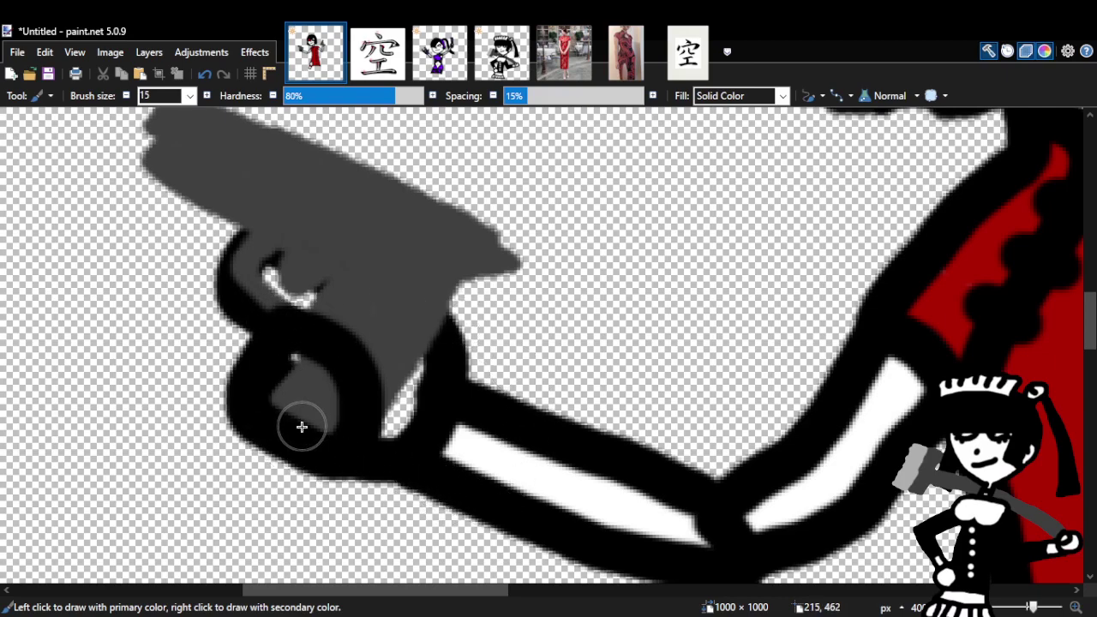
pyautogui.click(212, 74)
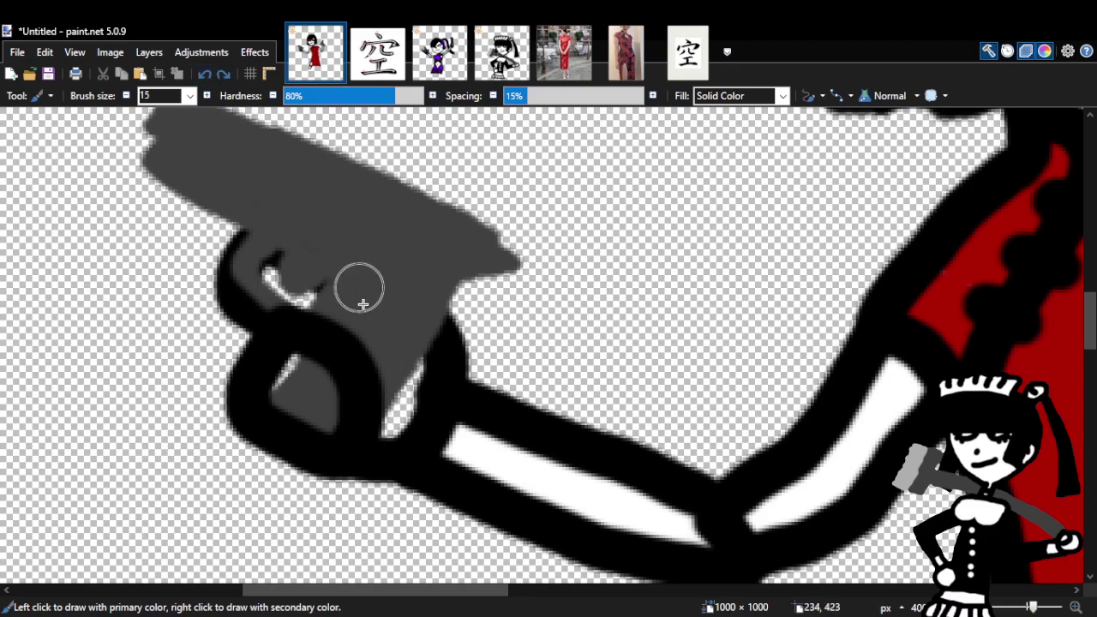
# Lasso the right pistol above the raised wrist and move it about 3 px right and 1 px up.
pyautogui.moveTo(441, 601); pyautogui.dragTo(704, 600)
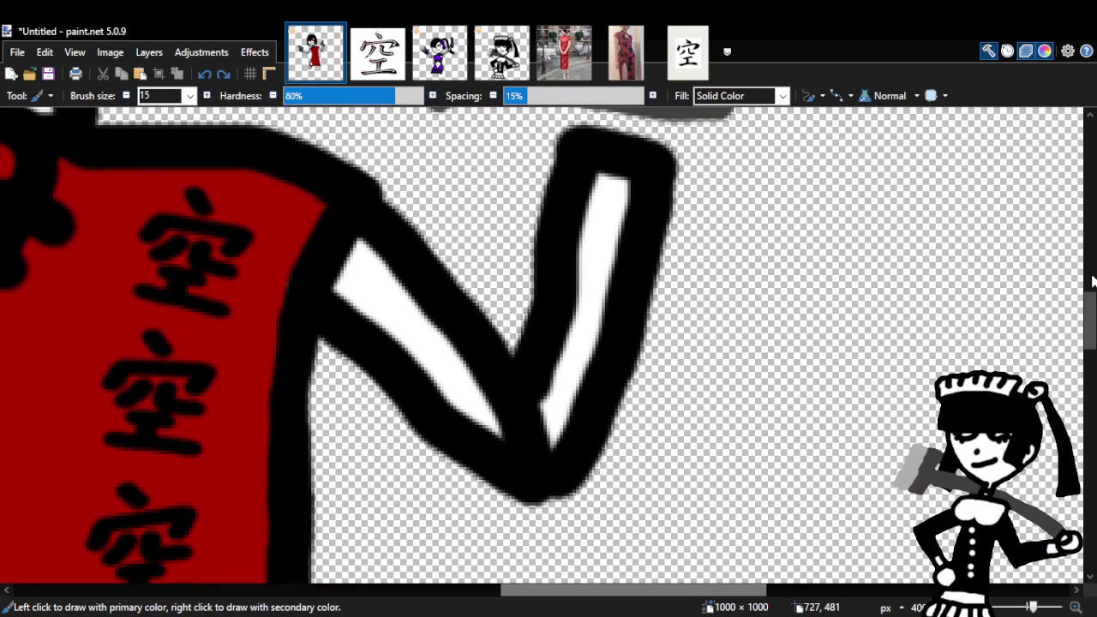
pyautogui.scroll(3, 911, 508)
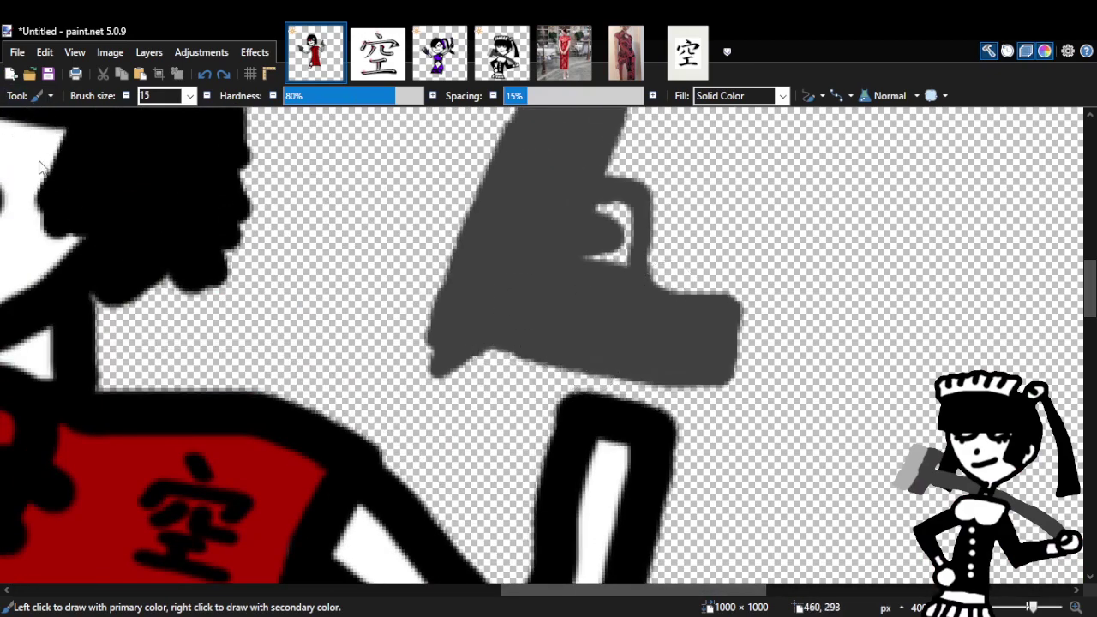
pyautogui.click(1090, 244)
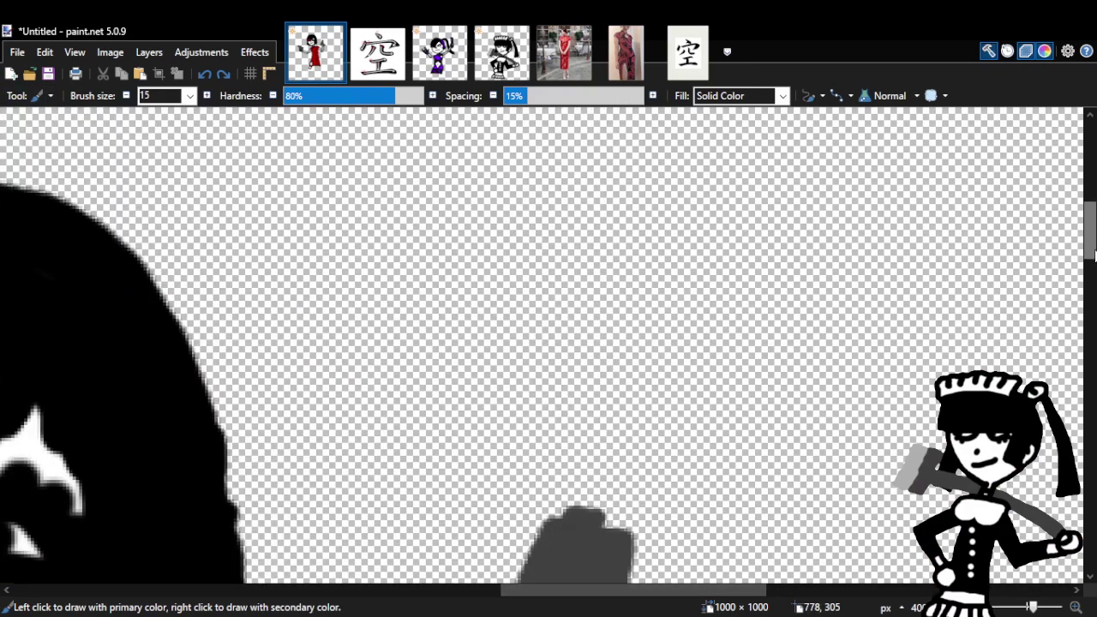
pyautogui.moveTo(1090, 258); pyautogui.dragTo(1091, 283)
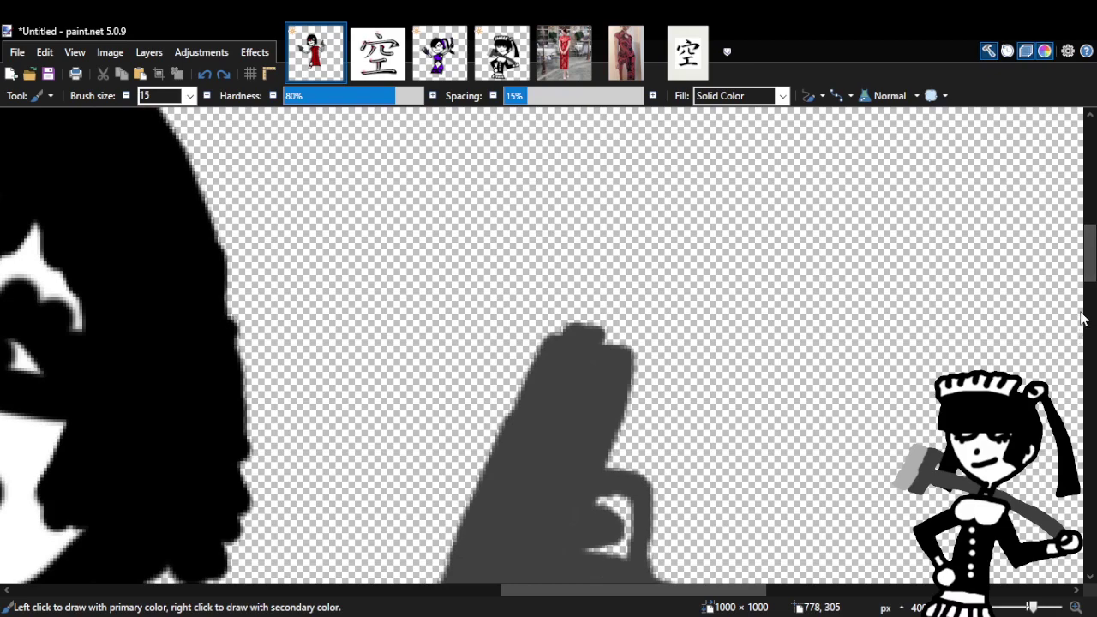
pyautogui.scroll(-2, 241, 235)
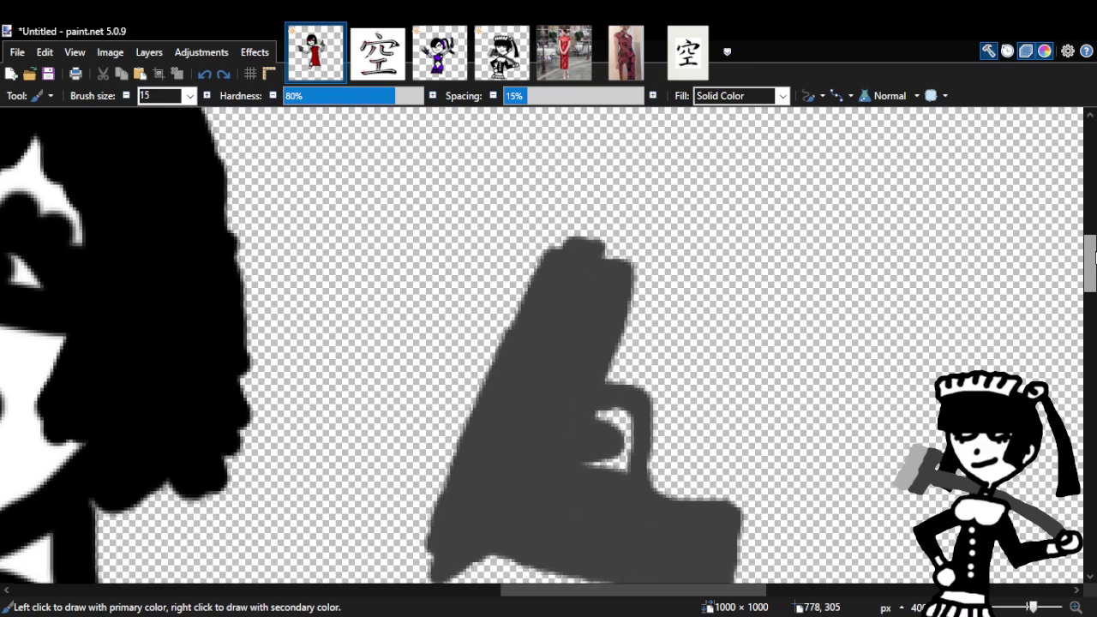
pyautogui.press('s')
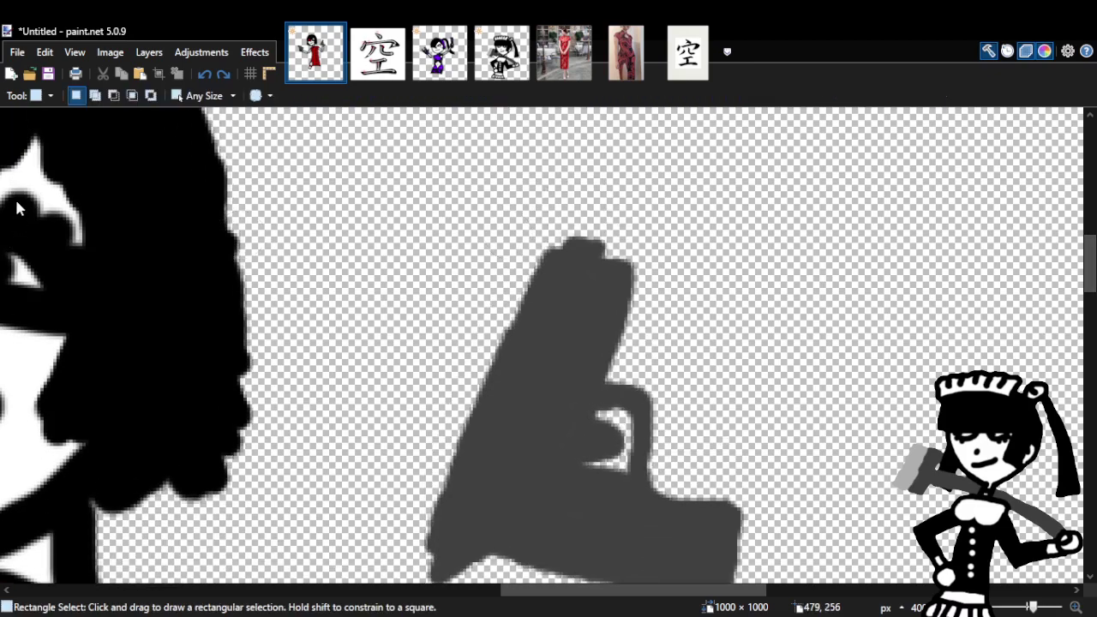
pyautogui.press('s')
pyautogui.scroll(-2, 42, 232)
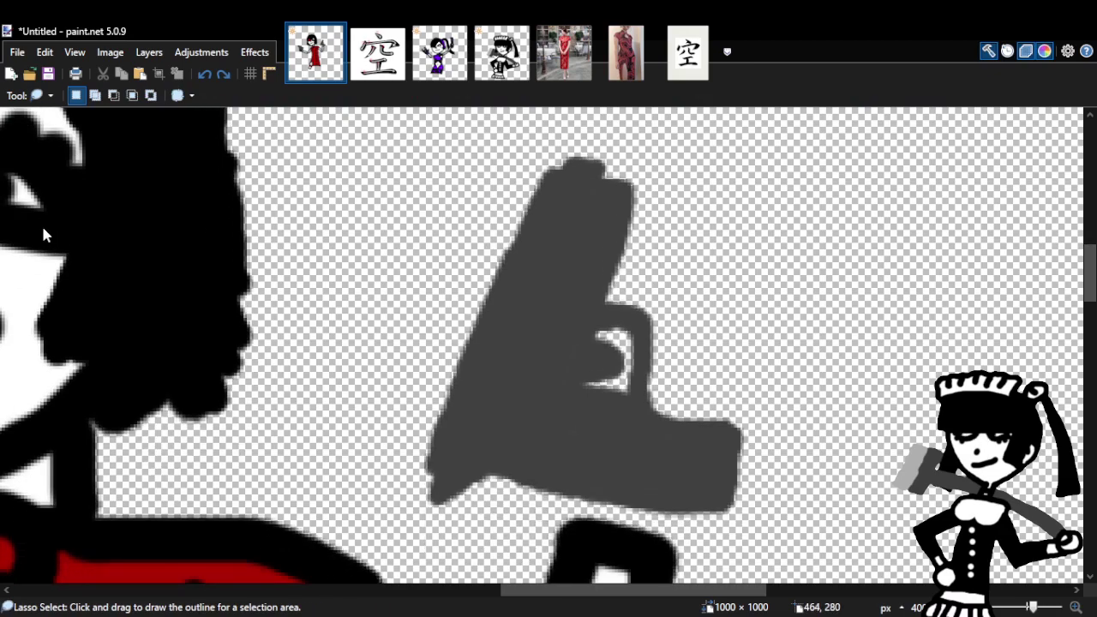
pyautogui.press('z')
pyautogui.rightClick(539, 293)
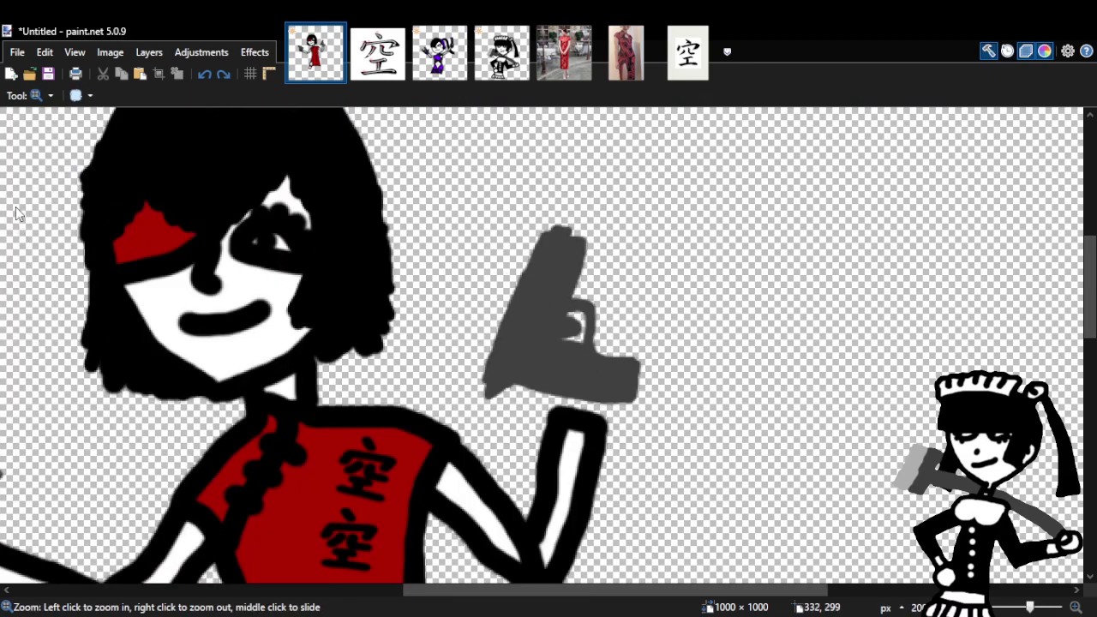
pyautogui.press('s')
pyautogui.moveTo(548, 193)
pyautogui.mouseDown()
pyautogui.moveTo(462, 342)
pyautogui.moveTo(457, 390)
pyautogui.moveTo(510, 413)
pyautogui.moveTo(646, 420)
pyautogui.moveTo(683, 322)
pyautogui.moveTo(617, 202)
pyautogui.mouseUp()
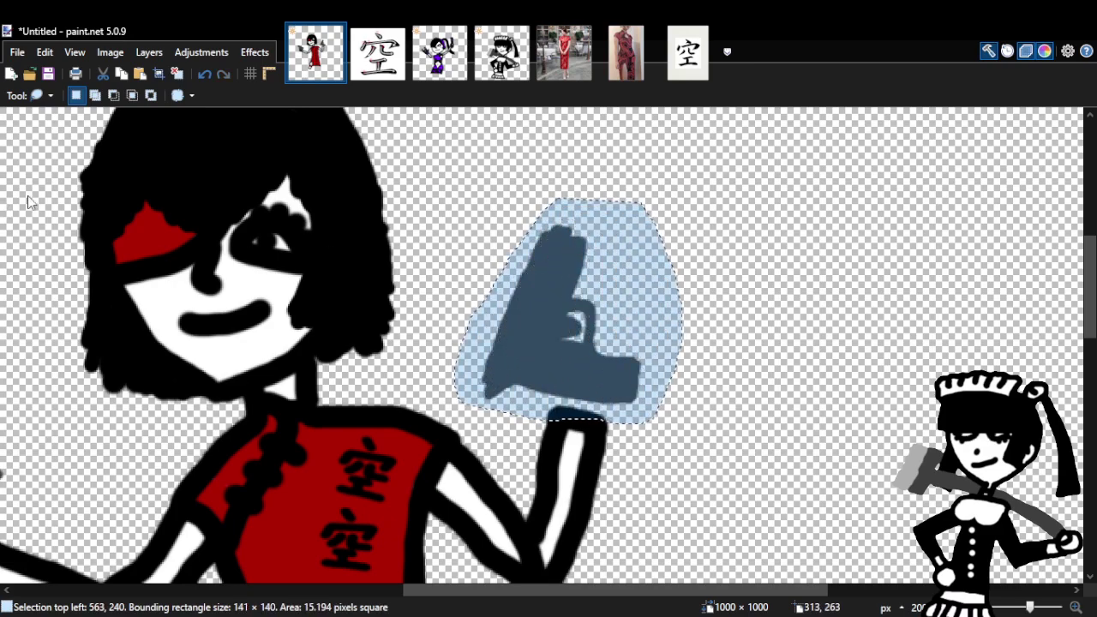
pyautogui.press('m')
pyautogui.moveTo(579, 289)
pyautogui.mouseDown()
pyautogui.moveTo(622, 289)
pyautogui.moveTo(615, 278)
pyautogui.mouseUp()
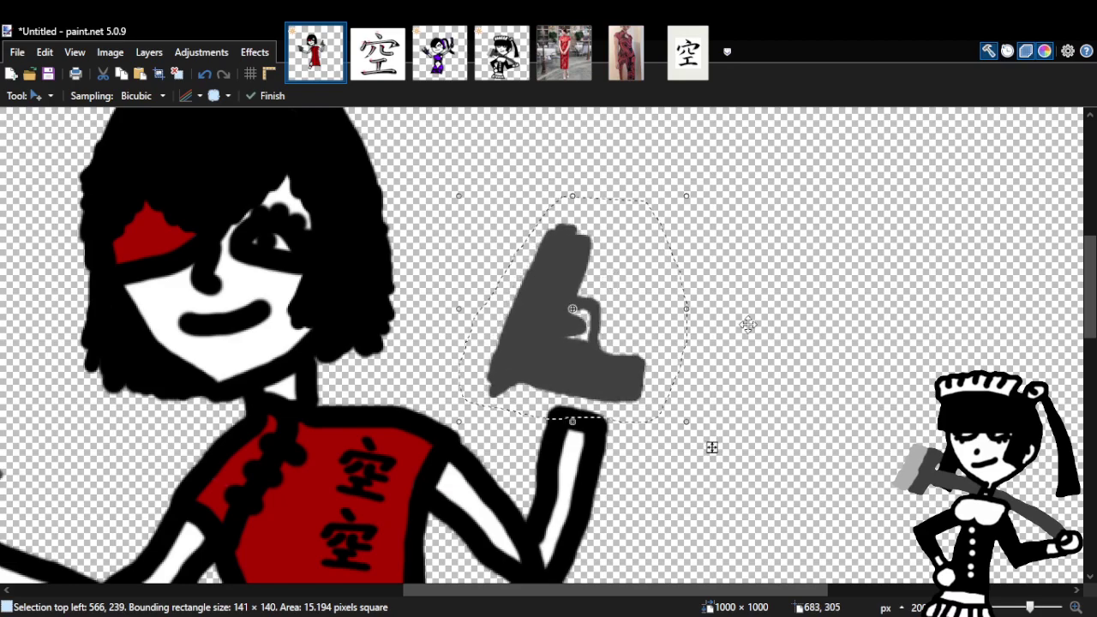
# Compare the placement of both pistols, check the raised hand in the idol_0.png drawing, and clear the selection.
pyautogui.moveTo(660, 601); pyautogui.dragTo(563, 593)
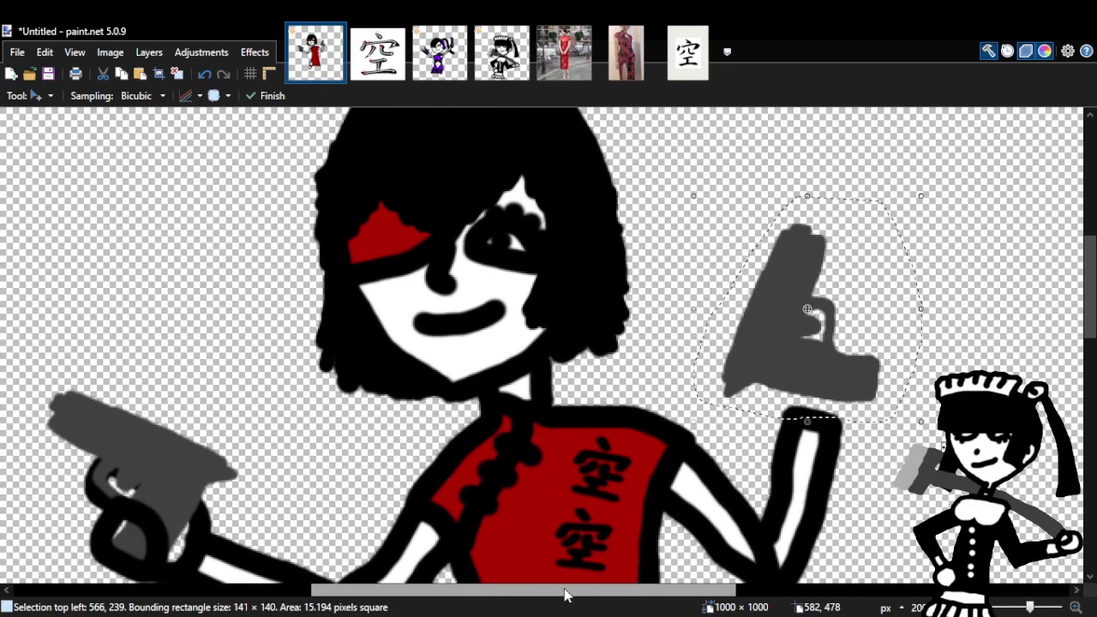
pyautogui.moveTo(564, 594); pyautogui.dragTo(621, 597)
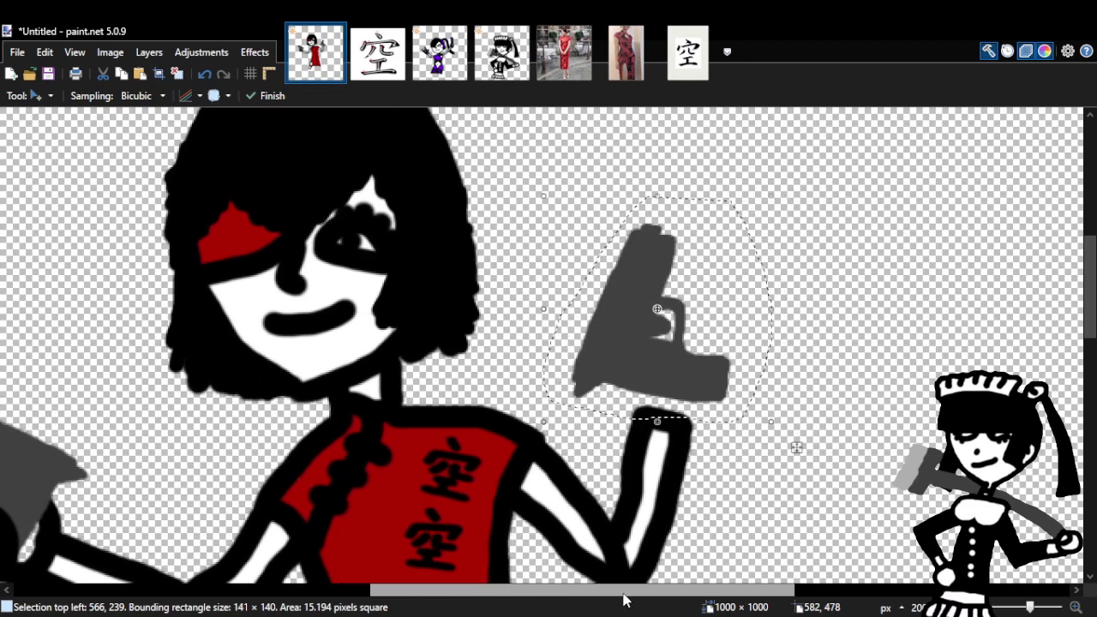
pyautogui.click(446, 87)
pyautogui.click(316, 53)
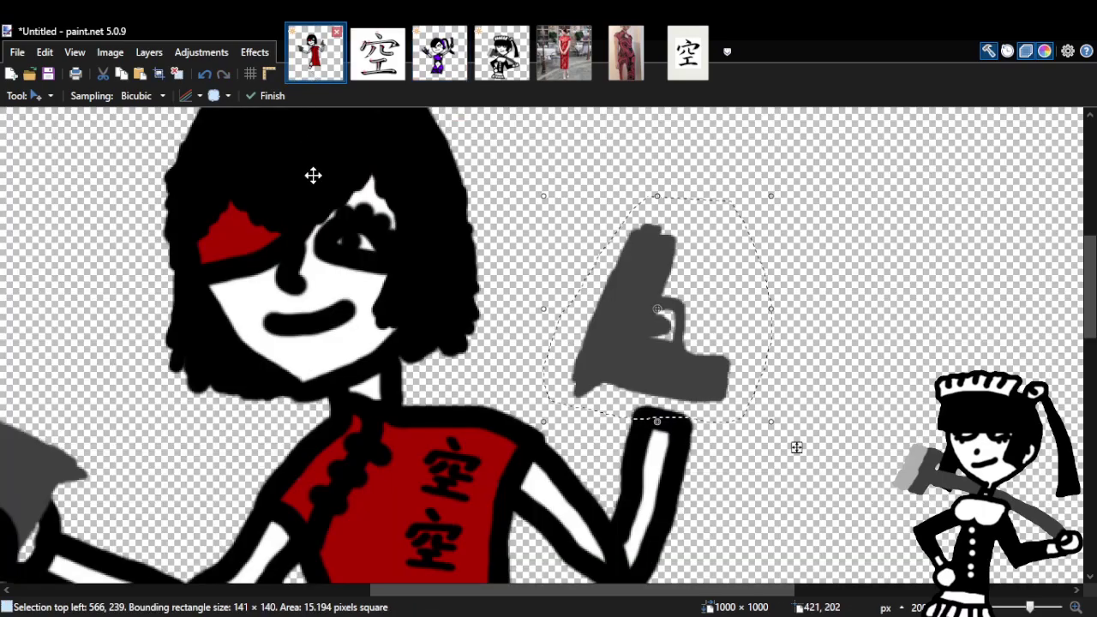
pyautogui.moveTo(516, 603); pyautogui.dragTo(427, 607)
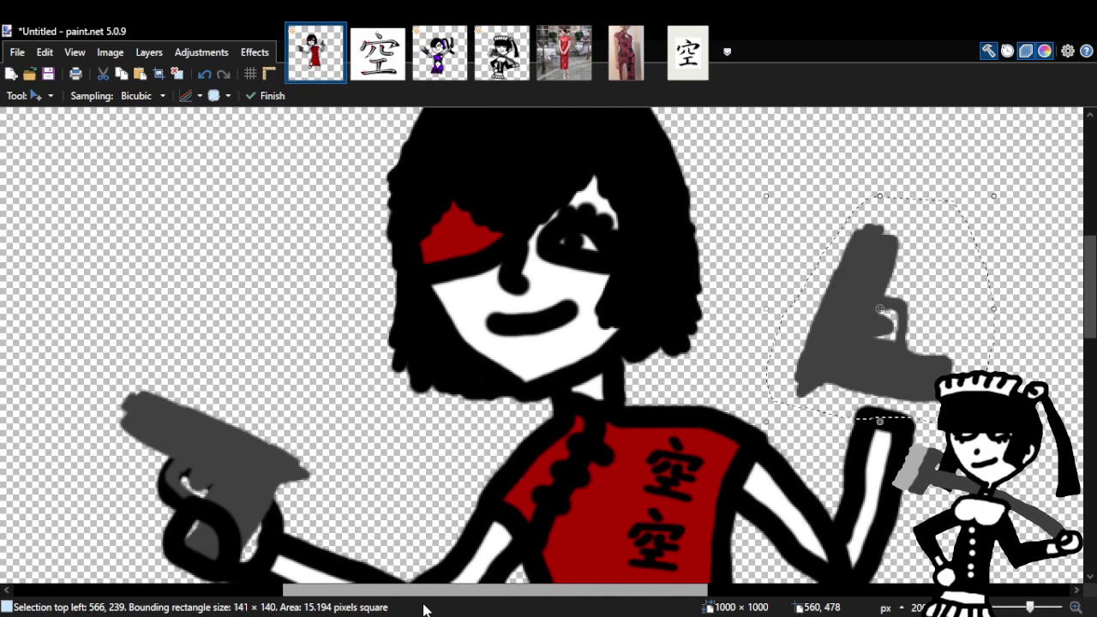
pyautogui.click(441, 75)
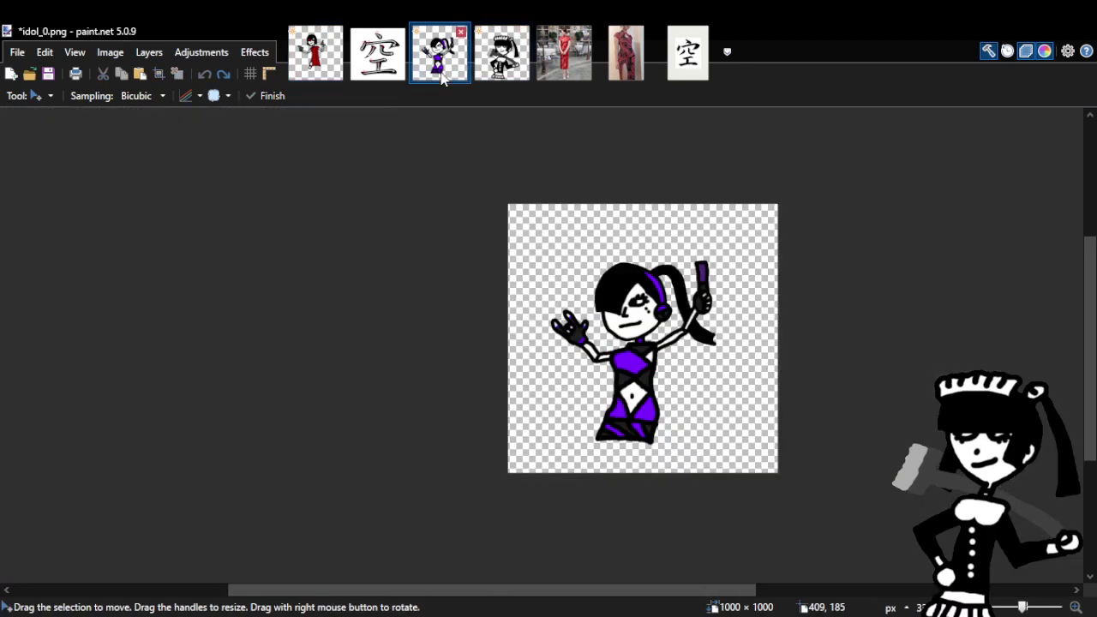
pyautogui.click(315, 53)
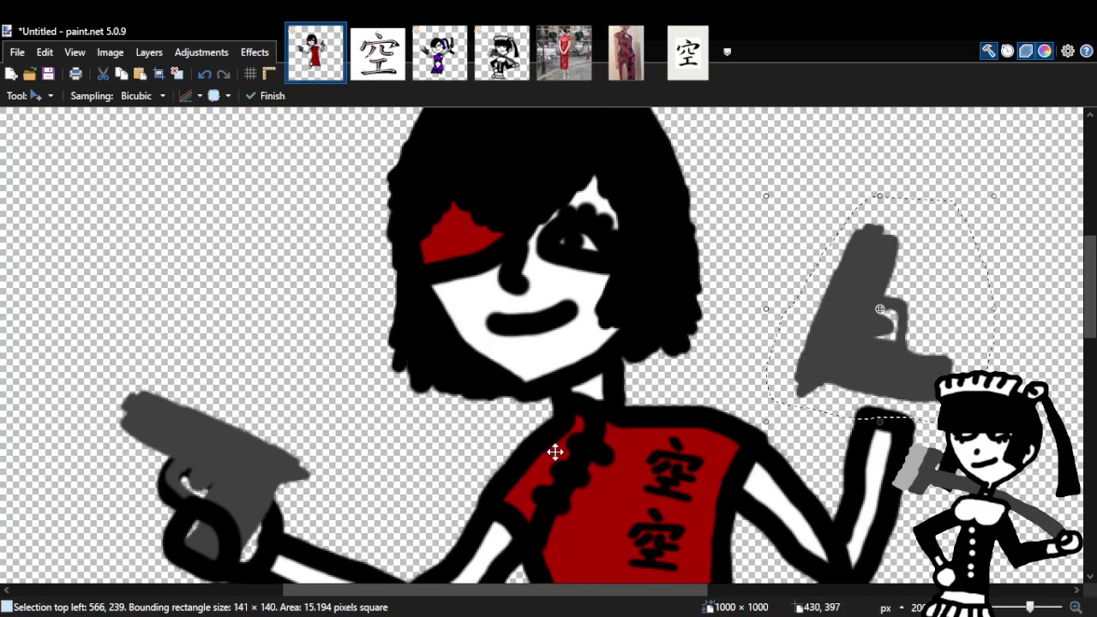
pyautogui.hscroll(5, 857, 446)
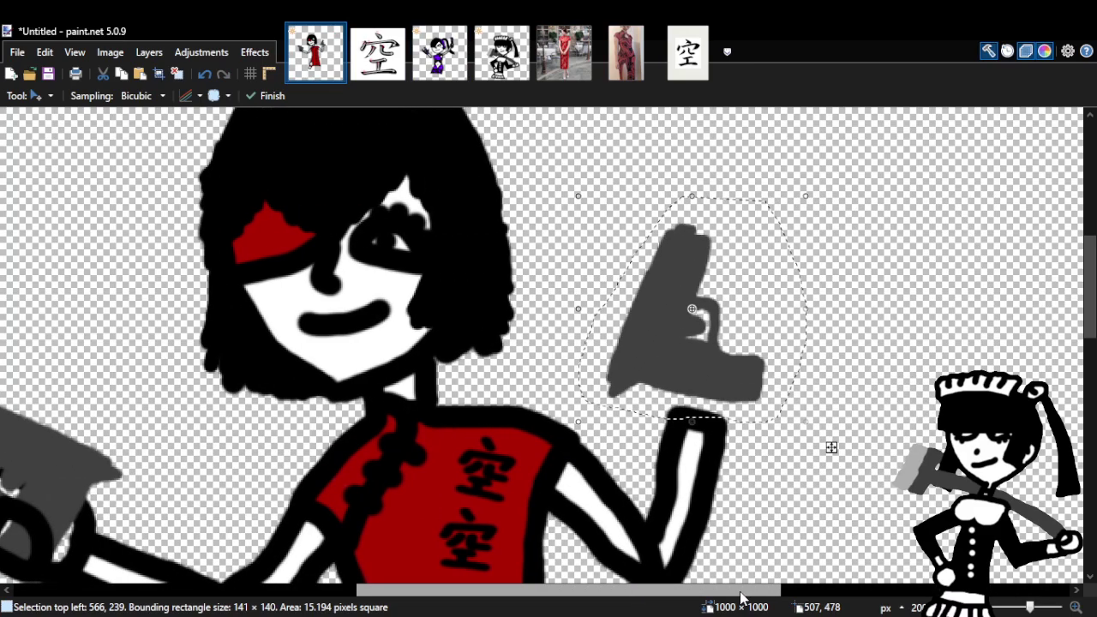
pyautogui.press('s')
pyautogui.hotkey('ctrl', 'd')
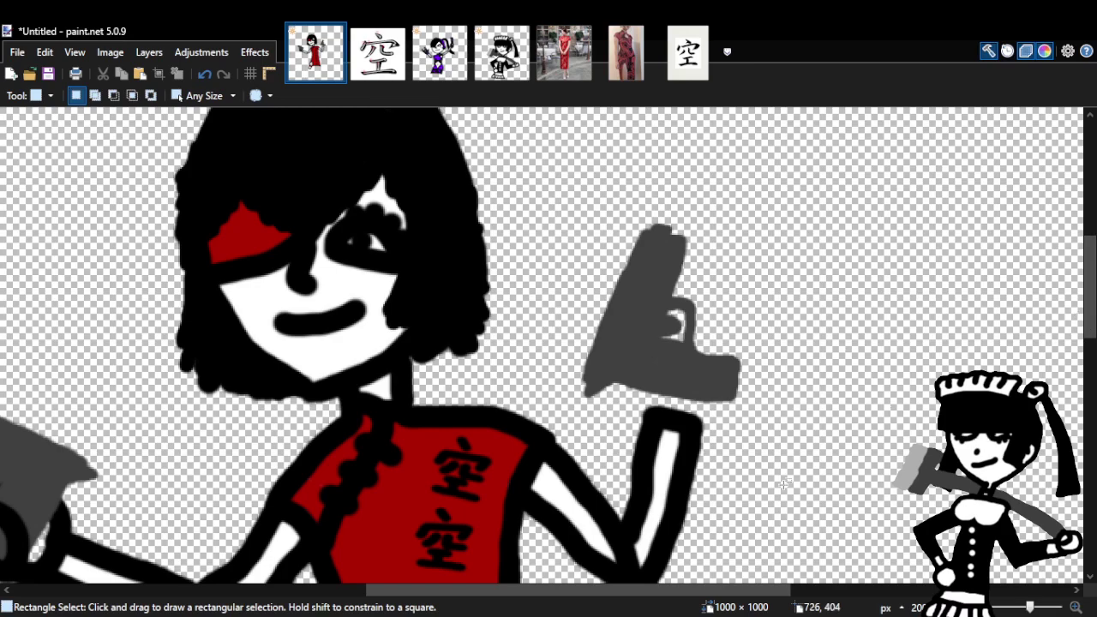
# Try to outline a black fist around the right pistol's grip with the Paintbrush at size 15.
pyautogui.moveTo(718, 590); pyautogui.dragTo(742, 591)
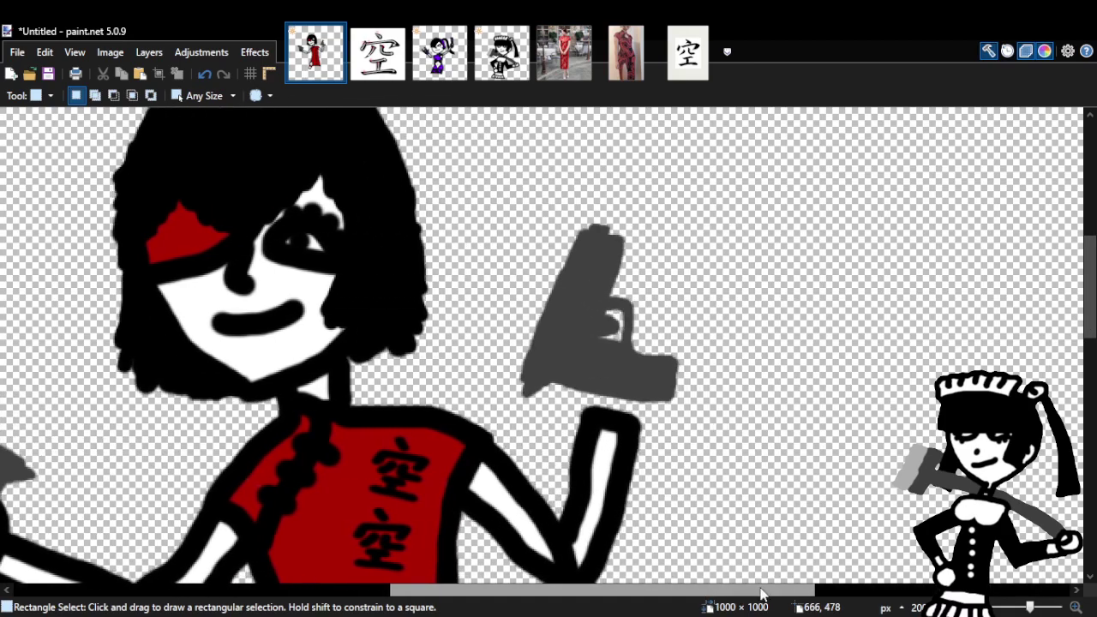
pyautogui.scroll(3, 1092, 325)
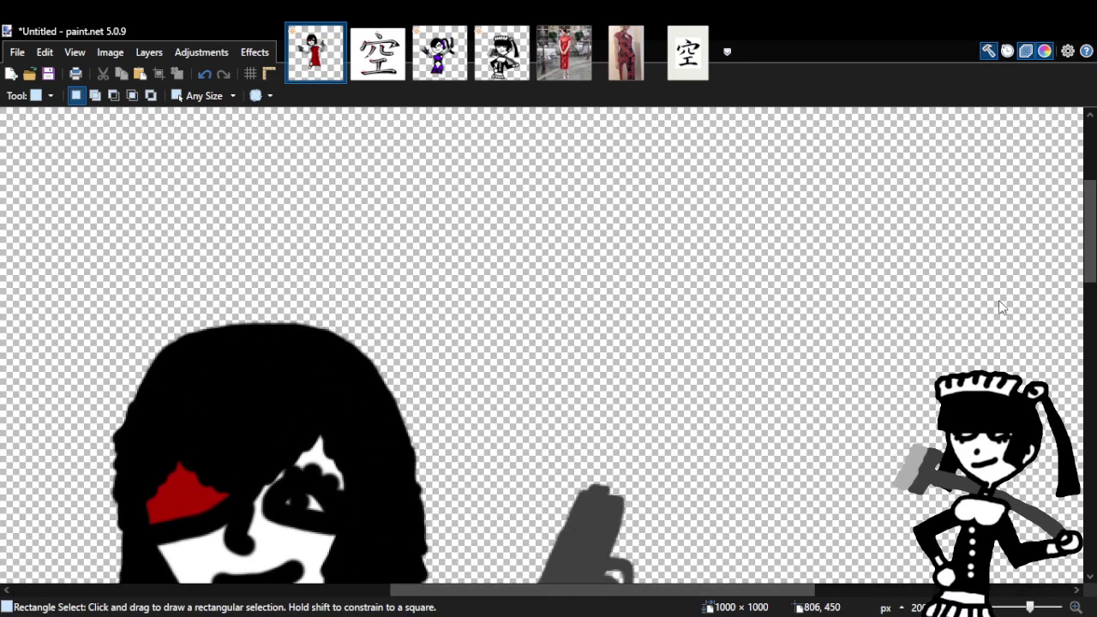
pyautogui.press('z')
pyautogui.scroll(-4, 673, 506)
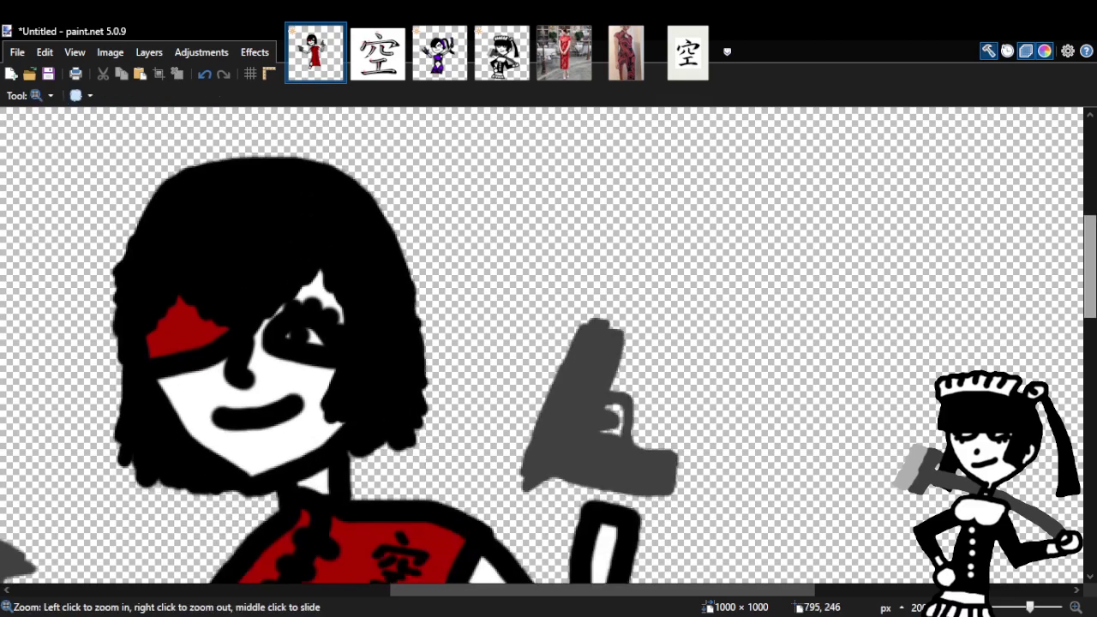
pyautogui.click(677, 324)
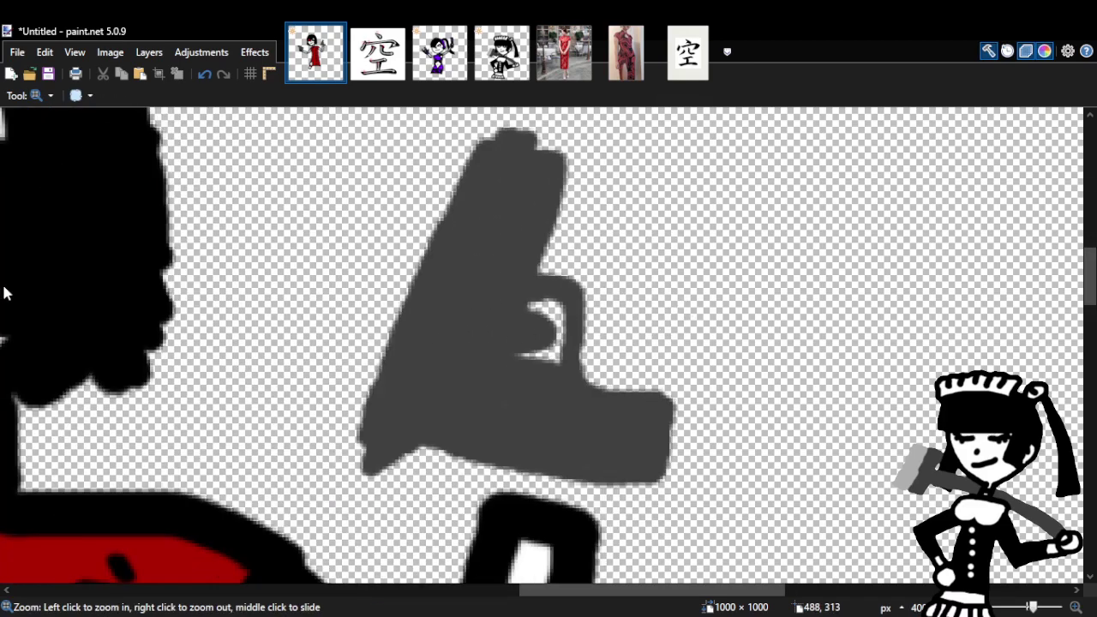
pyautogui.press('b')
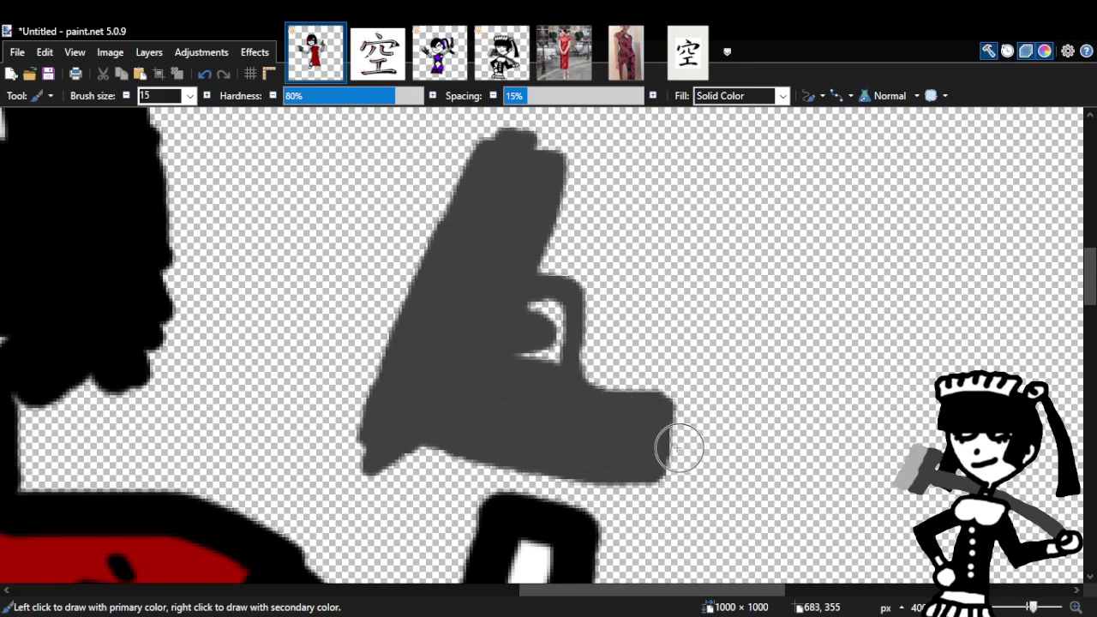
pyautogui.moveTo(576, 443)
pyautogui.mouseDown()
pyautogui.moveTo(596, 372)
pyautogui.moveTo(617, 356)
pyautogui.moveTo(644, 372)
pyautogui.moveTo(656, 413)
pyautogui.moveTo(642, 468)
pyautogui.mouseUp()
# Examine the fist drawn around the left pistol and compare it with the right pistol's grip and wrist.
pyautogui.moveTo(576, 589); pyautogui.dragTo(494, 591)
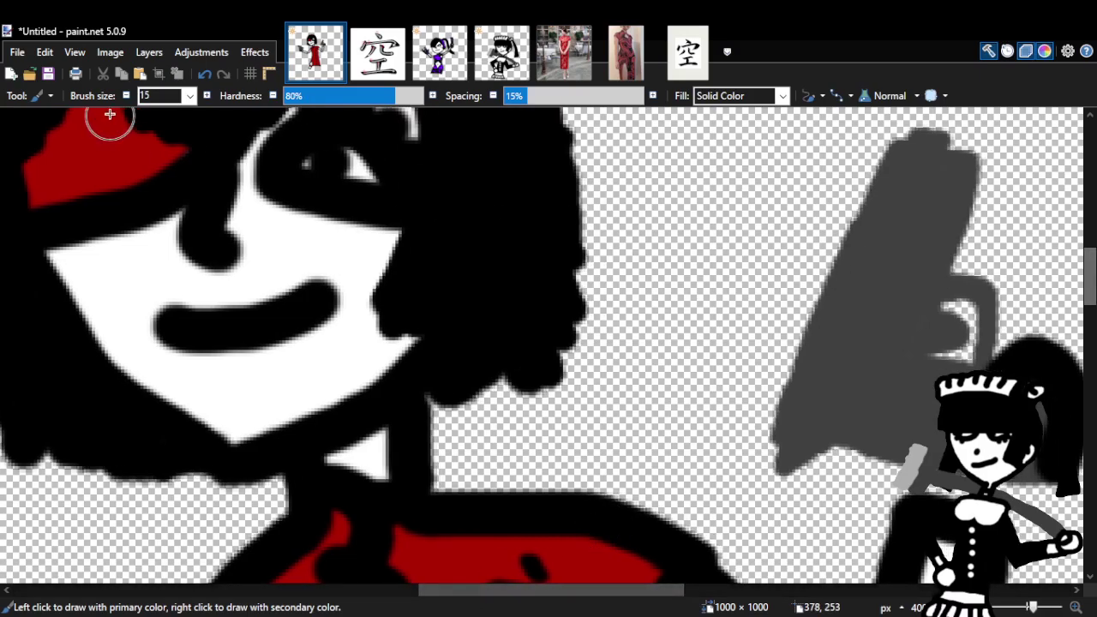
pyautogui.moveTo(580, 590); pyautogui.dragTo(434, 590)
pyautogui.moveTo(1093, 304); pyautogui.dragTo(1091, 345)
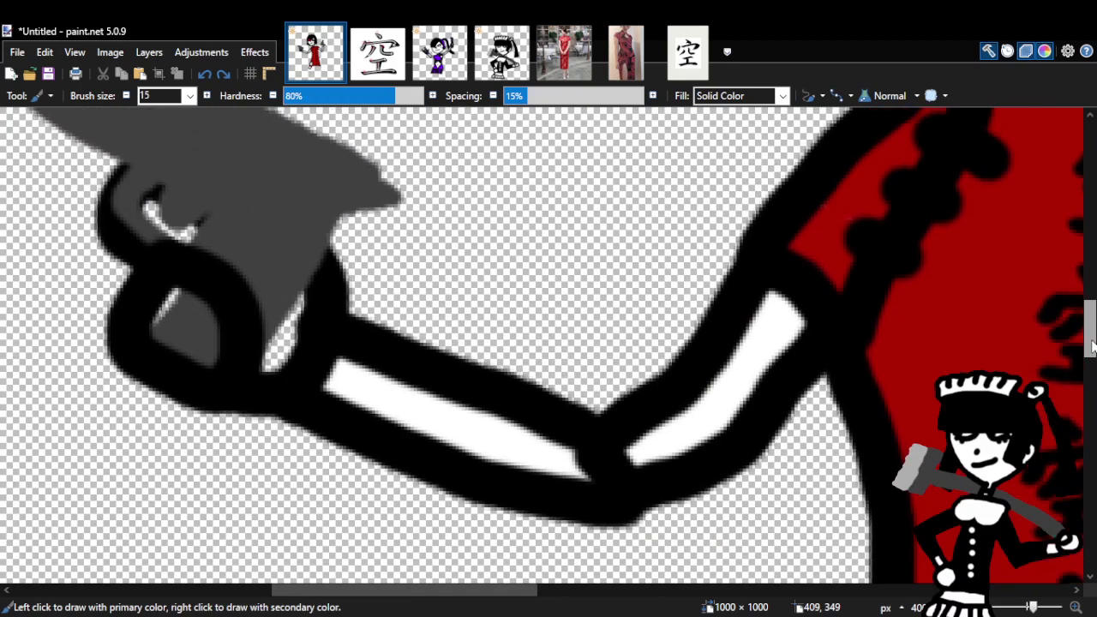
pyautogui.moveTo(514, 591); pyautogui.dragTo(776, 598)
pyautogui.scroll(3, 614, 346)
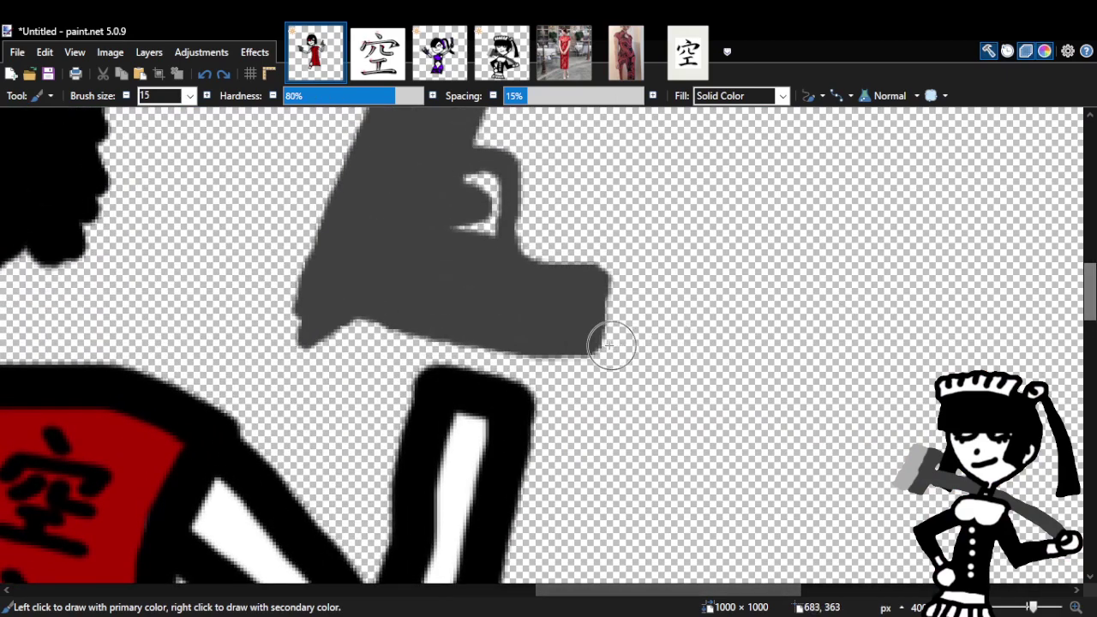
pyautogui.scroll(-4, 960, 246)
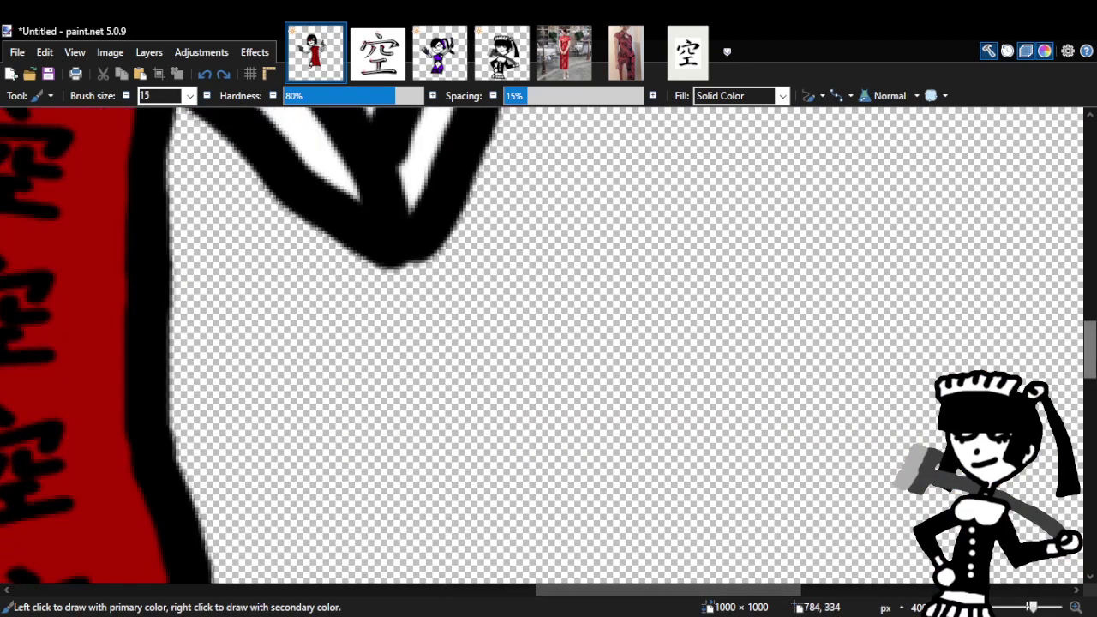
pyautogui.scroll(4, 5, 257)
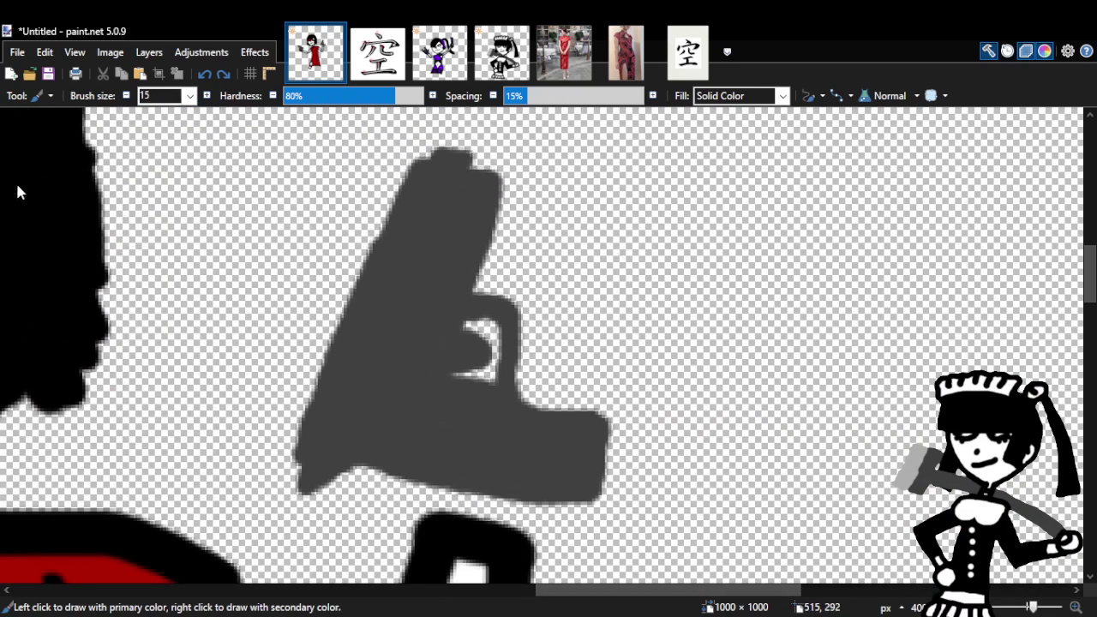
# Lasso the right pistol without the wrist, move it about 13 px left and 5 px up, and deselect it.
pyautogui.press('s')
pyautogui.moveTo(445, 128)
pyautogui.mouseDown()
pyautogui.moveTo(339, 233)
pyautogui.moveTo(269, 492)
pyautogui.moveTo(375, 515)
pyautogui.moveTo(485, 505)
pyautogui.moveTo(609, 467)
pyautogui.moveTo(634, 257)
pyautogui.moveTo(514, 141)
pyautogui.mouseUp()
pyautogui.press('m')
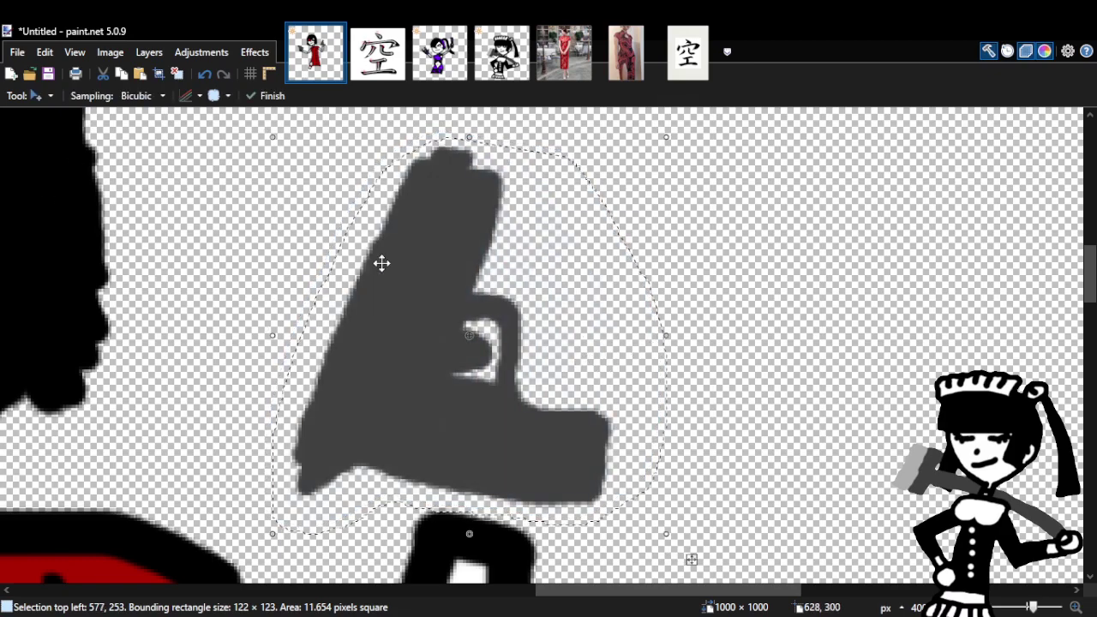
pyautogui.moveTo(559, 366)
pyautogui.mouseDown()
pyautogui.moveTo(514, 372)
pyautogui.moveTo(544, 350)
pyautogui.mouseUp()
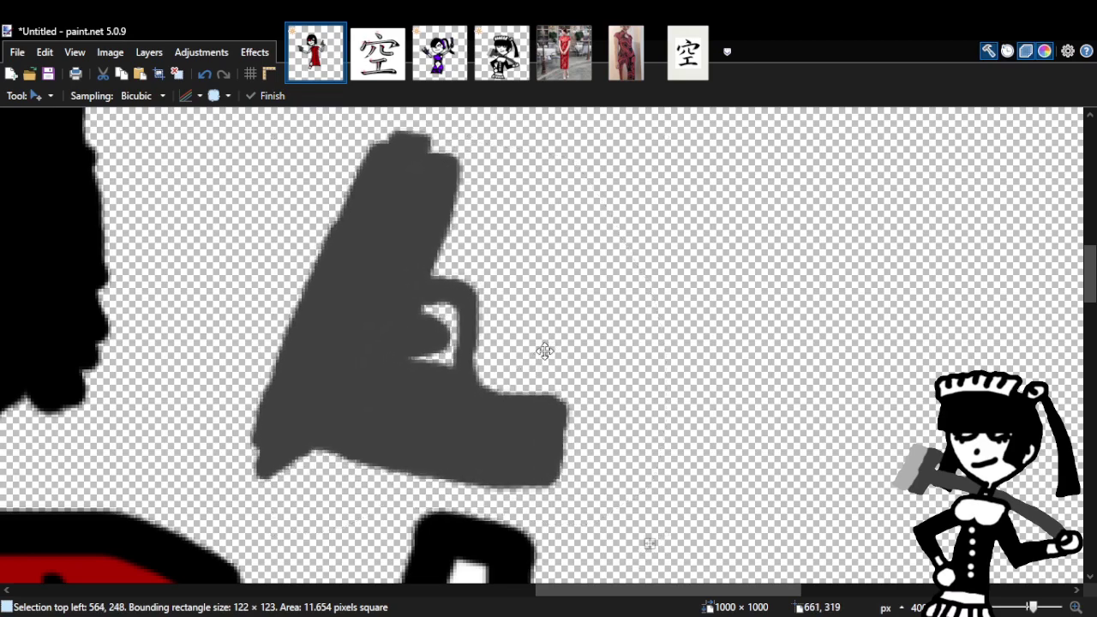
pyautogui.press('s')
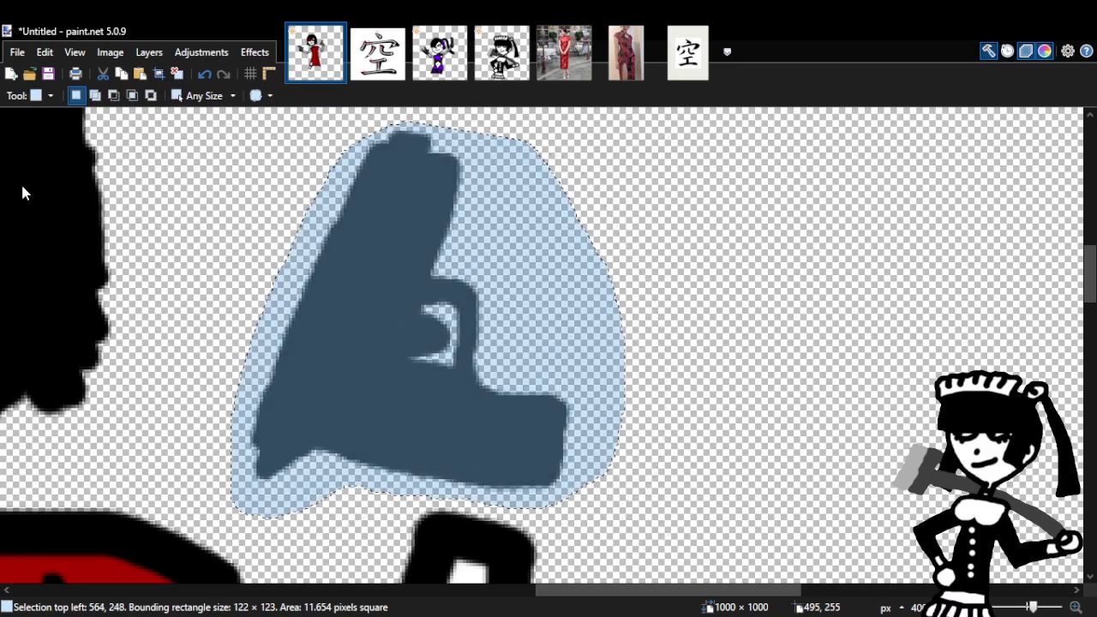
pyautogui.click(164, 211)
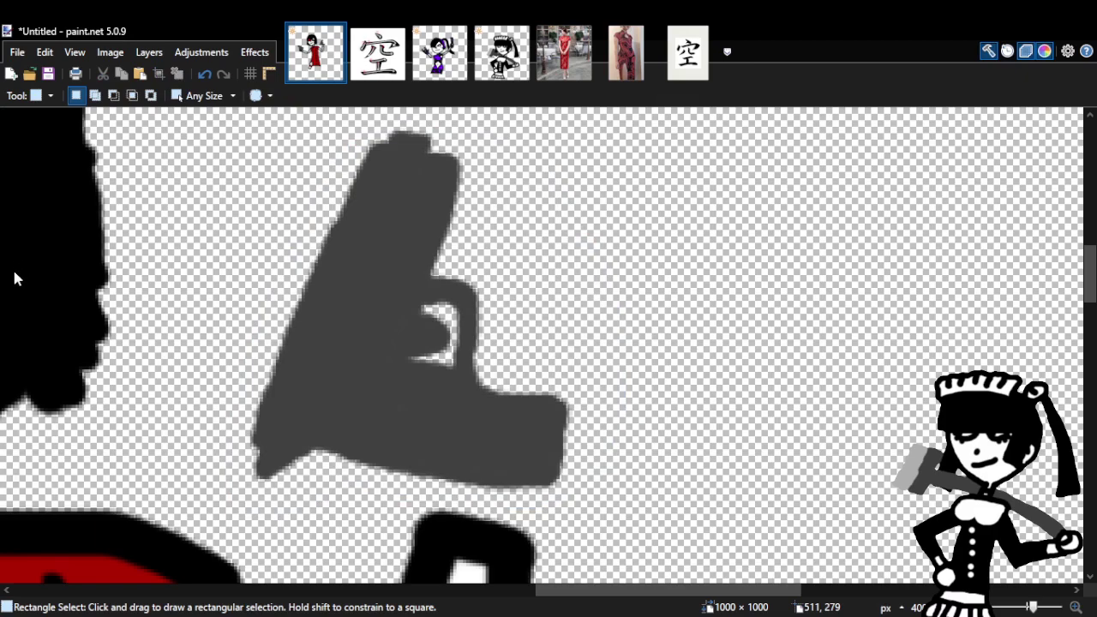
# Paint a closed black fist outline around the end of the right pistol's grip at brush size 15.
pyautogui.press('f')
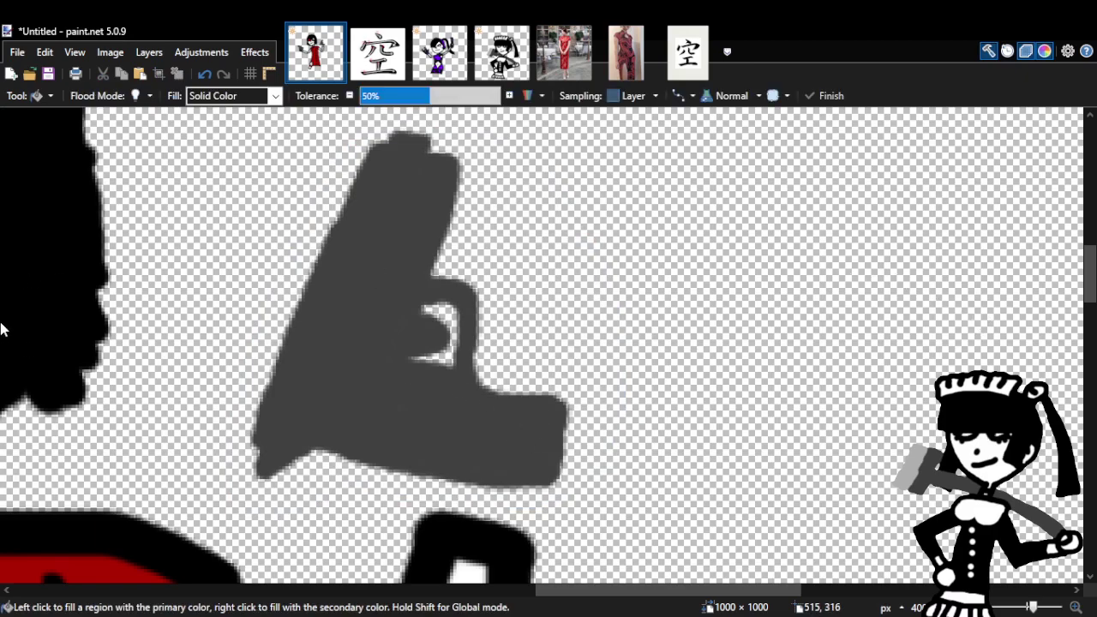
pyautogui.press('b')
pyautogui.moveTo(465, 456)
pyautogui.mouseDown()
pyautogui.moveTo(494, 369)
pyautogui.moveTo(558, 371)
pyautogui.moveTo(577, 393)
pyautogui.moveTo(578, 430)
pyautogui.moveTo(551, 478)
pyautogui.moveTo(458, 467)
pyautogui.moveTo(458, 433)
pyautogui.mouseUp()
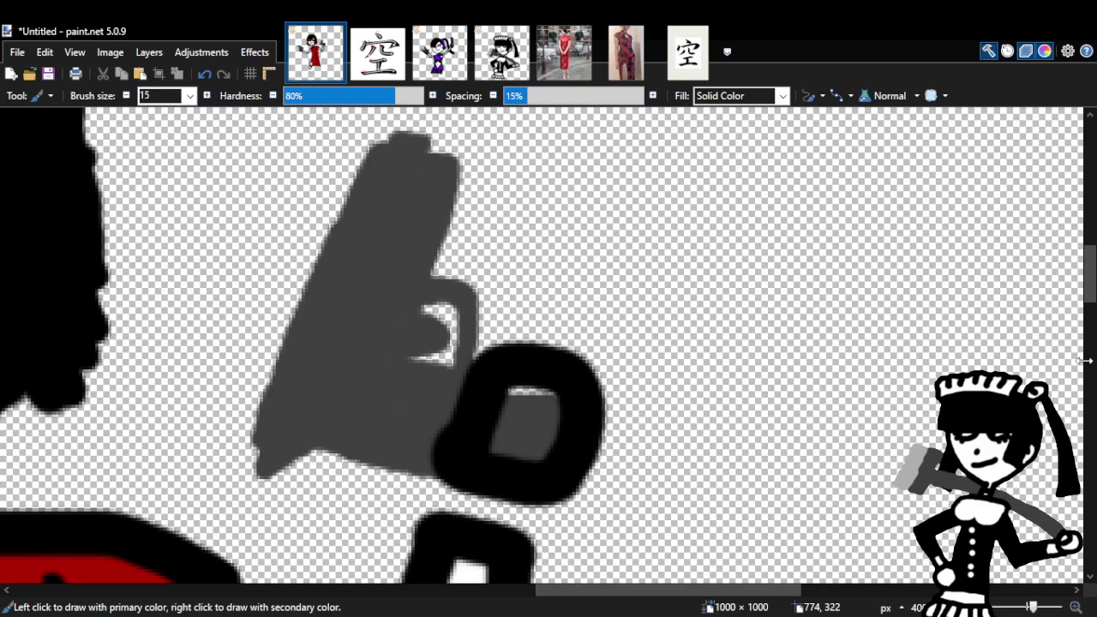
pyautogui.moveTo(1087, 296); pyautogui.dragTo(1071, 315)
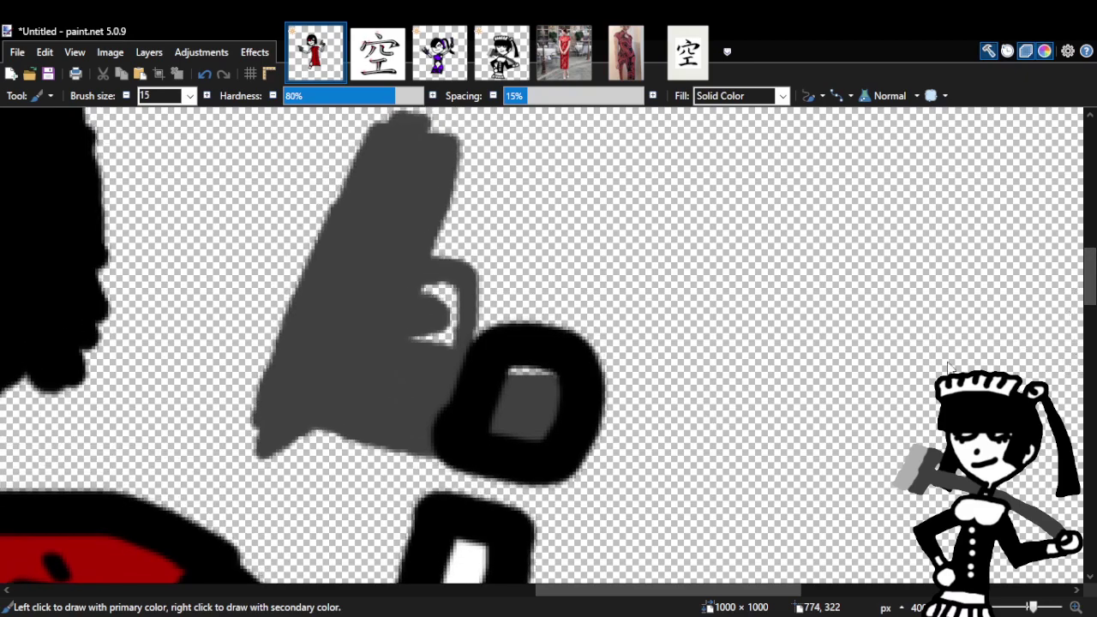
# Join the right fist to the wrist with black outlines and paint a black finger around the trigger guard at brush size 15.
pyautogui.moveTo(519, 514); pyautogui.dragTo(550, 466)
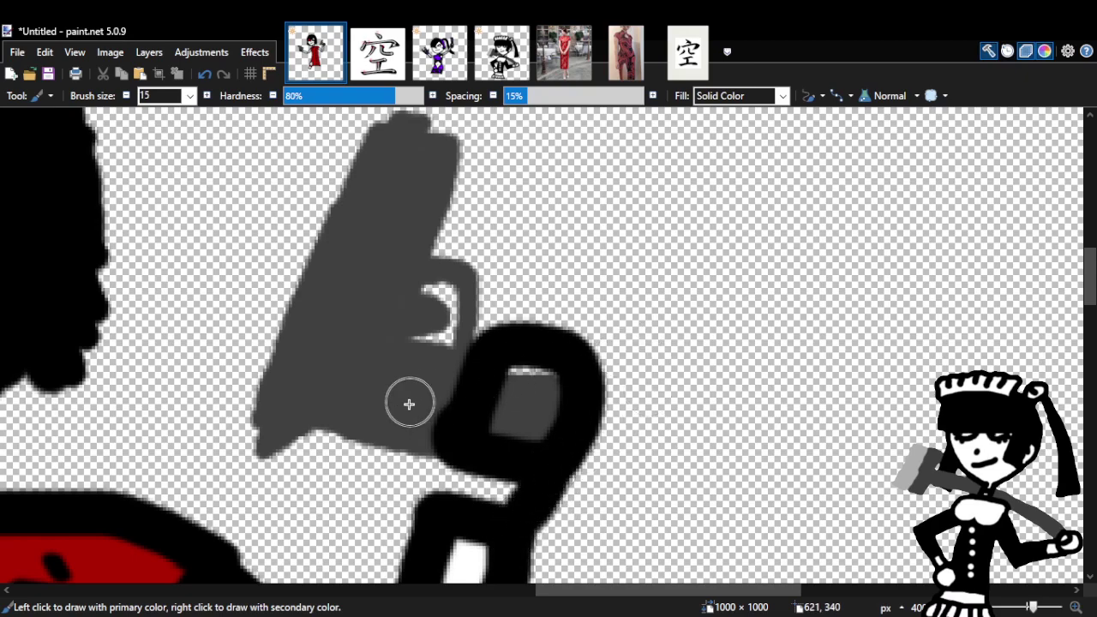
pyautogui.moveTo(420, 477); pyautogui.dragTo(416, 480)
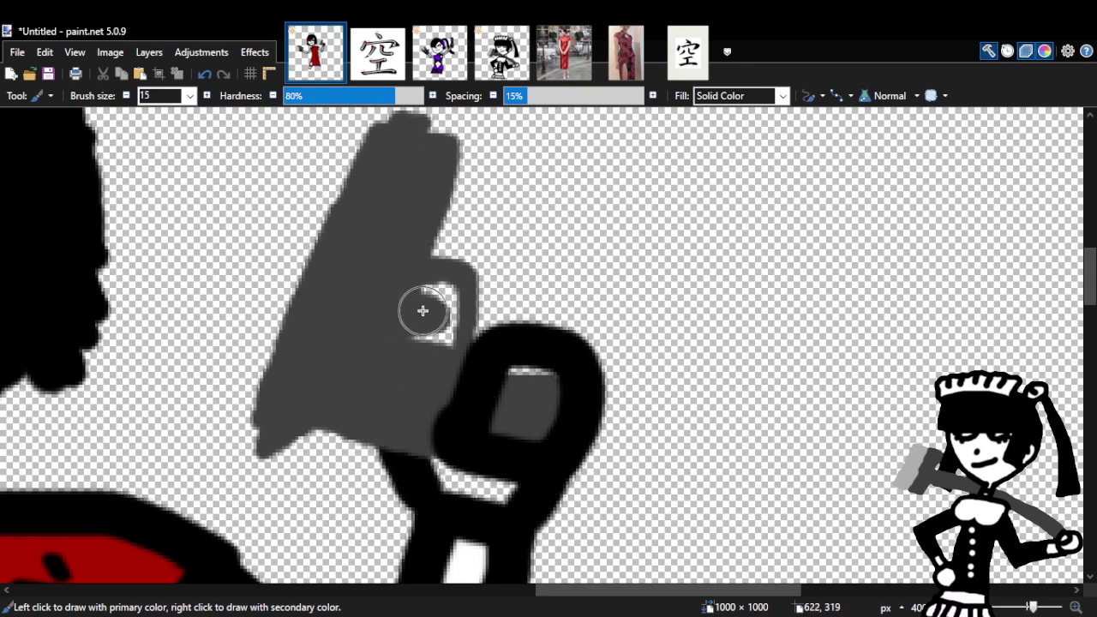
pyautogui.moveTo(418, 288)
pyautogui.mouseDown()
pyautogui.moveTo(443, 260)
pyautogui.moveTo(488, 292)
pyautogui.moveTo(471, 379)
pyautogui.mouseUp()
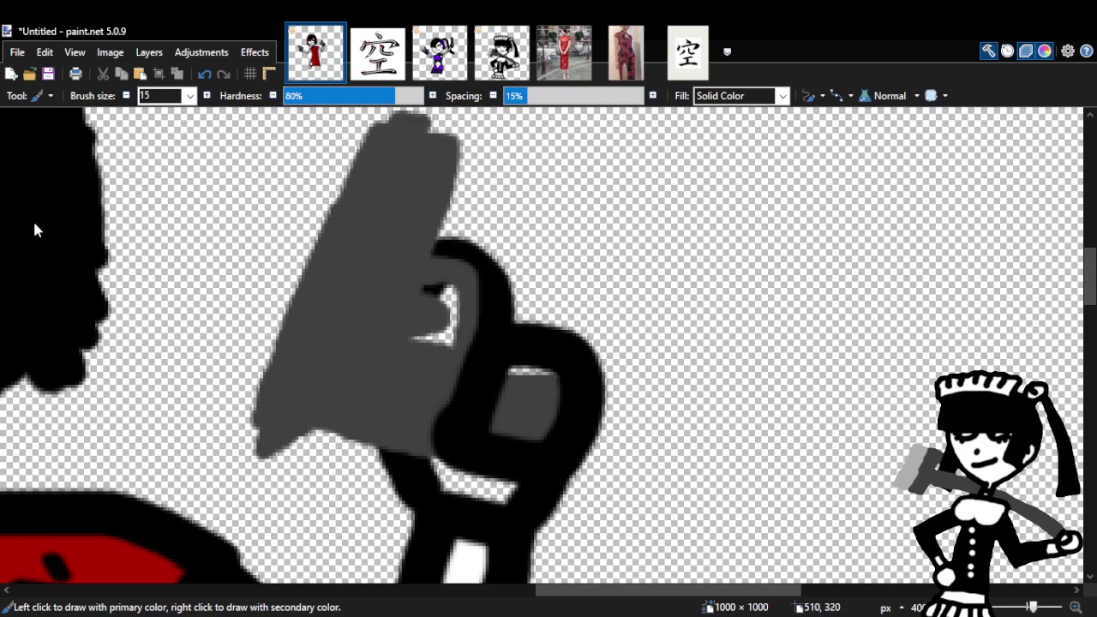
# Paint the areas inside both fist outlines white with the Paintbrush at size 15, covering the gray grips.
pyautogui.press('z')
pyautogui.rightClick(638, 413)
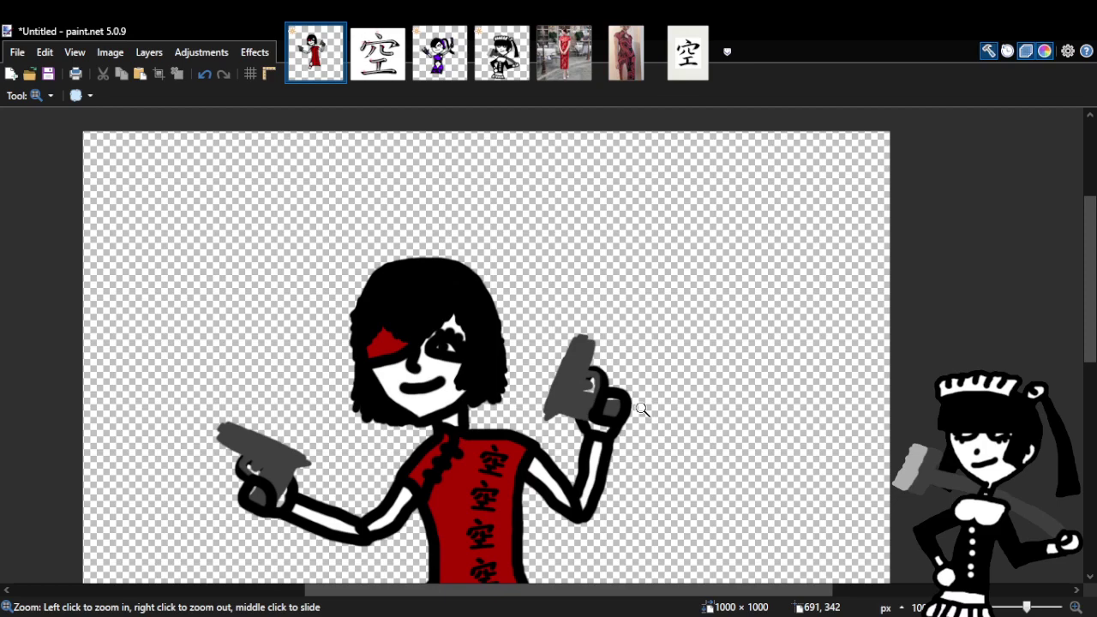
pyautogui.click(358, 466)
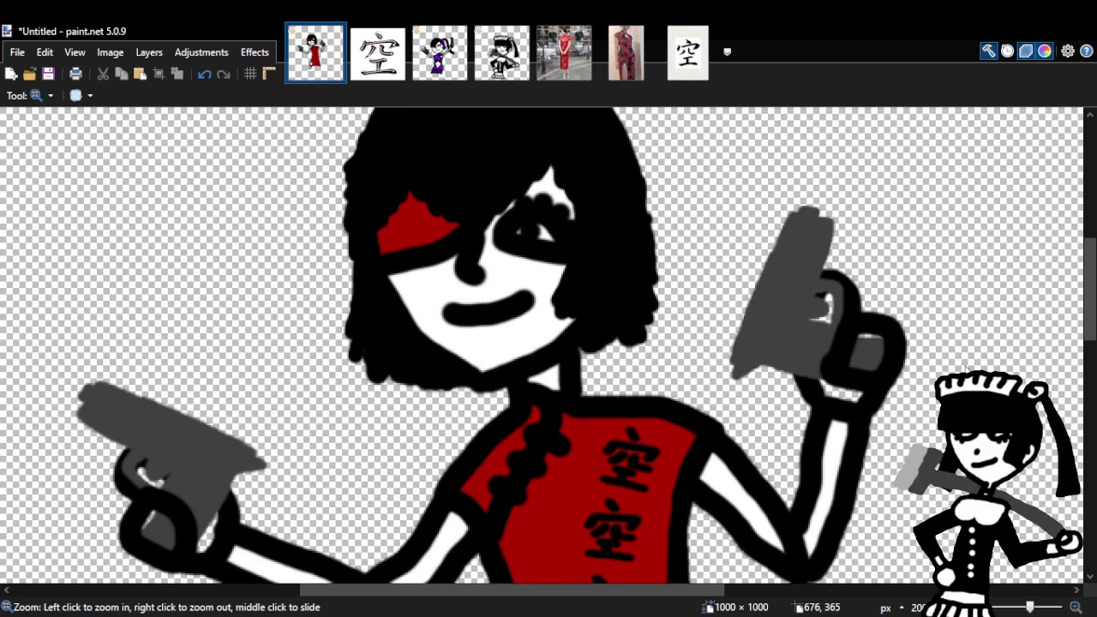
pyautogui.press('b')
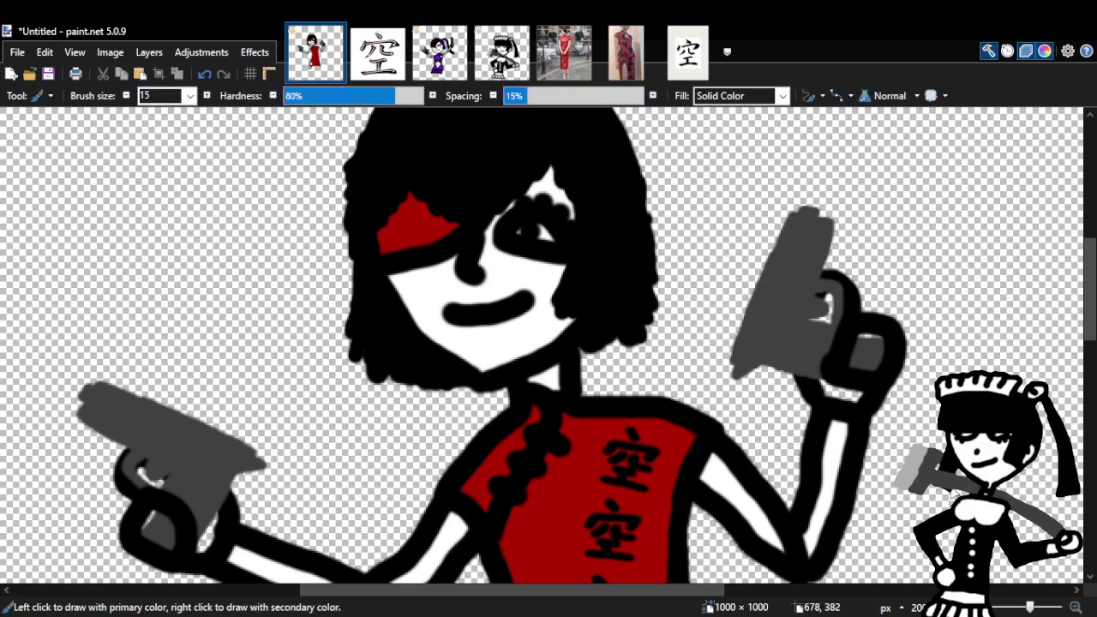
pyautogui.moveTo(850, 327); pyautogui.dragTo(872, 363)
pyautogui.moveTo(164, 524)
pyautogui.mouseDown()
pyautogui.moveTo(146, 523)
pyautogui.moveTo(163, 524)
pyautogui.mouseUp()
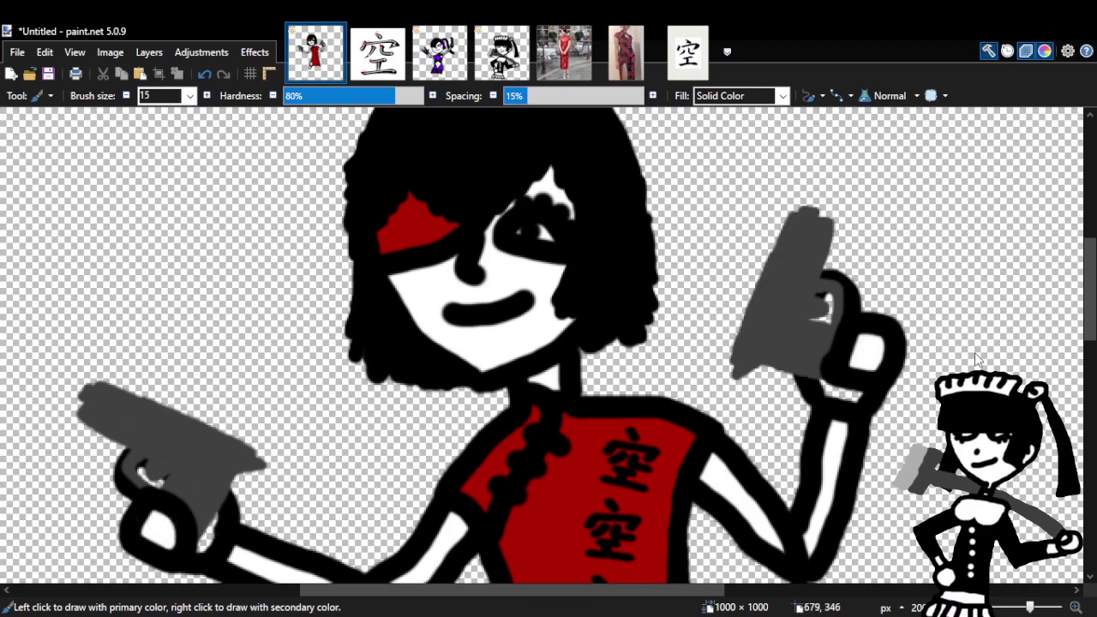
# Paint the remaining transparent gaps of both hands white, beside the wrists and in the trigger-guard openings.
pyautogui.moveTo(1081, 315)
pyautogui.mouseDown()
pyautogui.moveTo(1081, 349)
pyautogui.moveTo(1079, 324)
pyautogui.mouseUp()
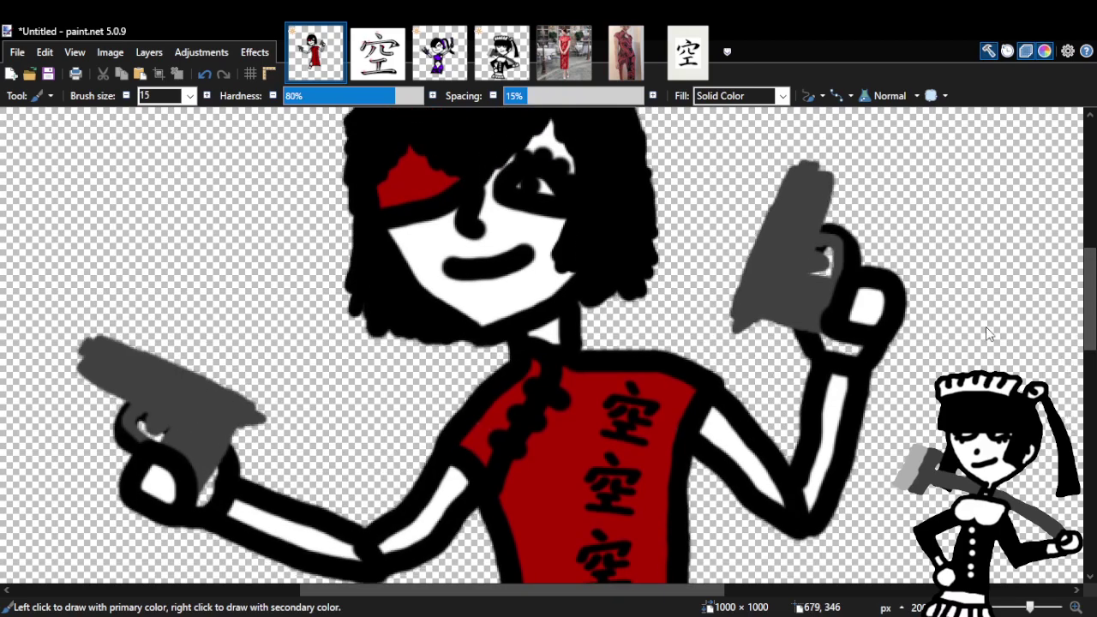
pyautogui.click(819, 318)
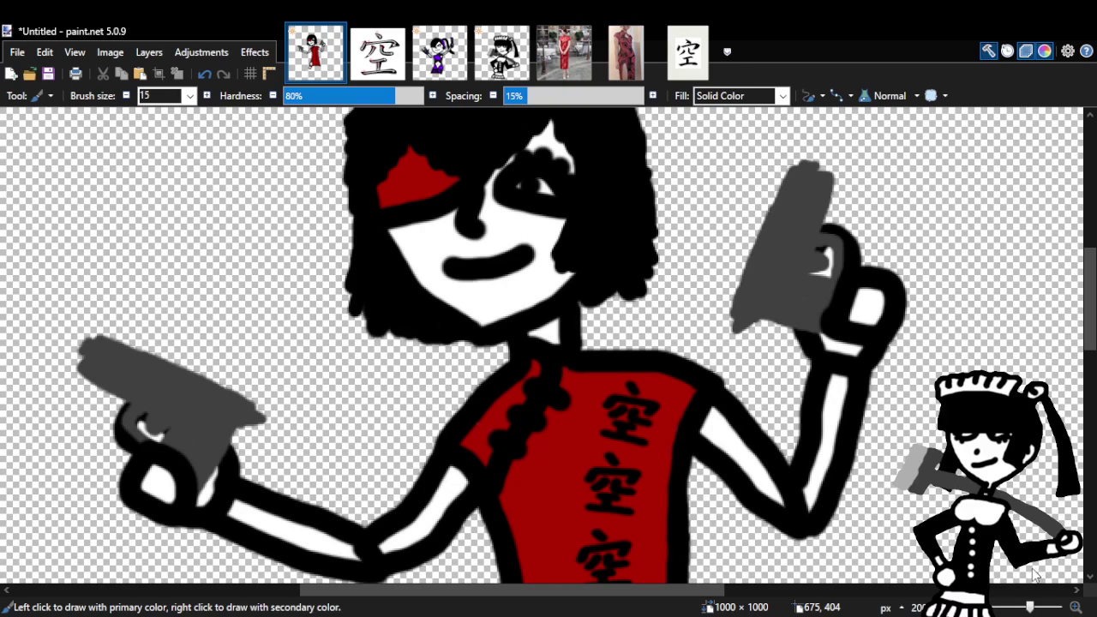
pyautogui.moveTo(799, 276)
pyautogui.mouseDown()
pyautogui.moveTo(812, 250)
pyautogui.moveTo(806, 283)
pyautogui.mouseUp()
# Sample the dark red of the dress with the Color Picker as the Paintbrush color, keeping brush size 15.
pyautogui.press('z')
pyautogui.rightClick(445, 372)
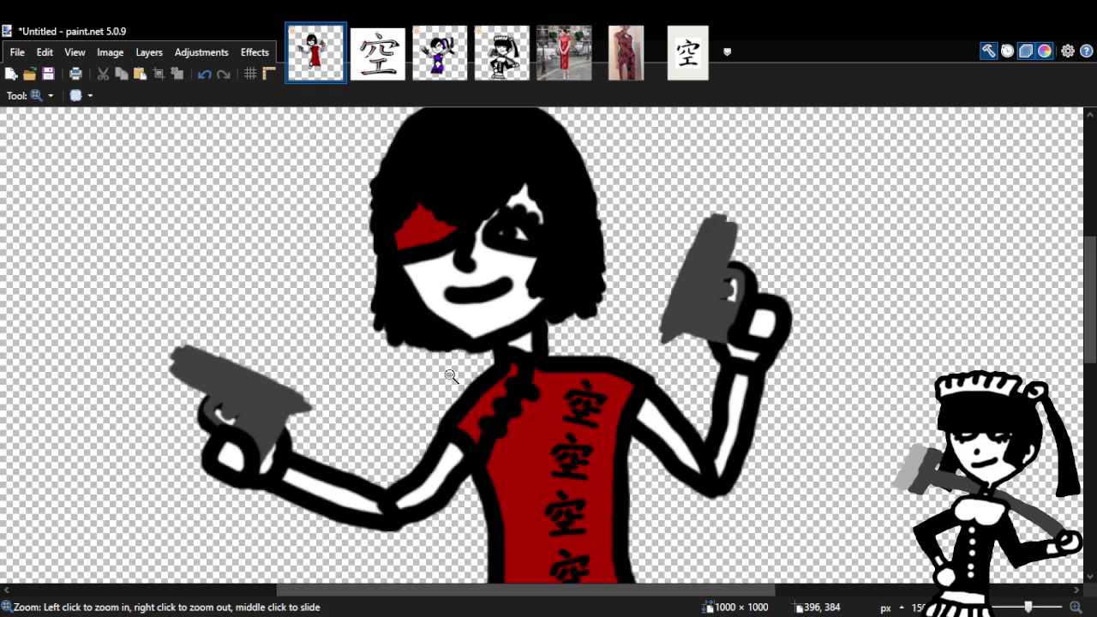
pyautogui.rightClick(452, 377)
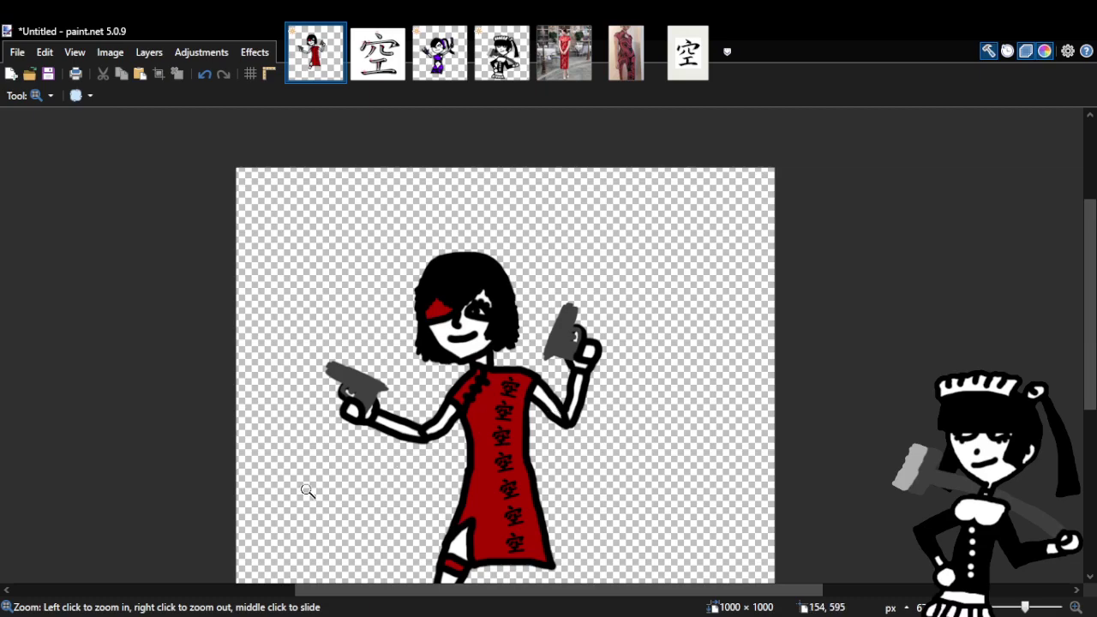
pyautogui.click(360, 422)
pyautogui.click(361, 423)
pyautogui.click(362, 422)
pyautogui.click(362, 423)
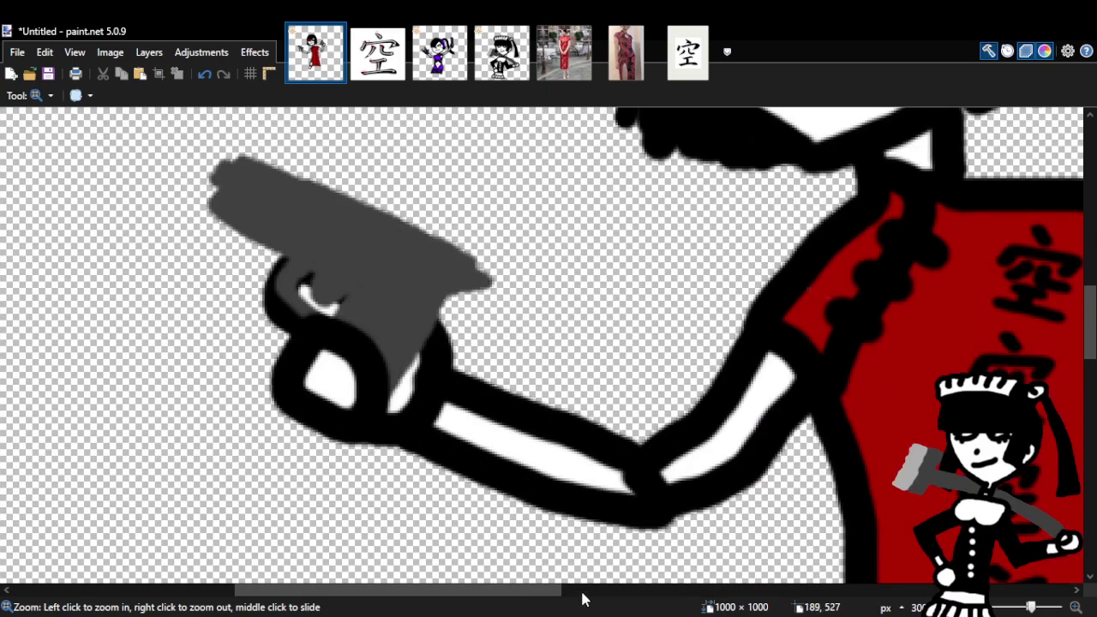
pyautogui.moveTo(580, 597); pyautogui.dragTo(704, 597)
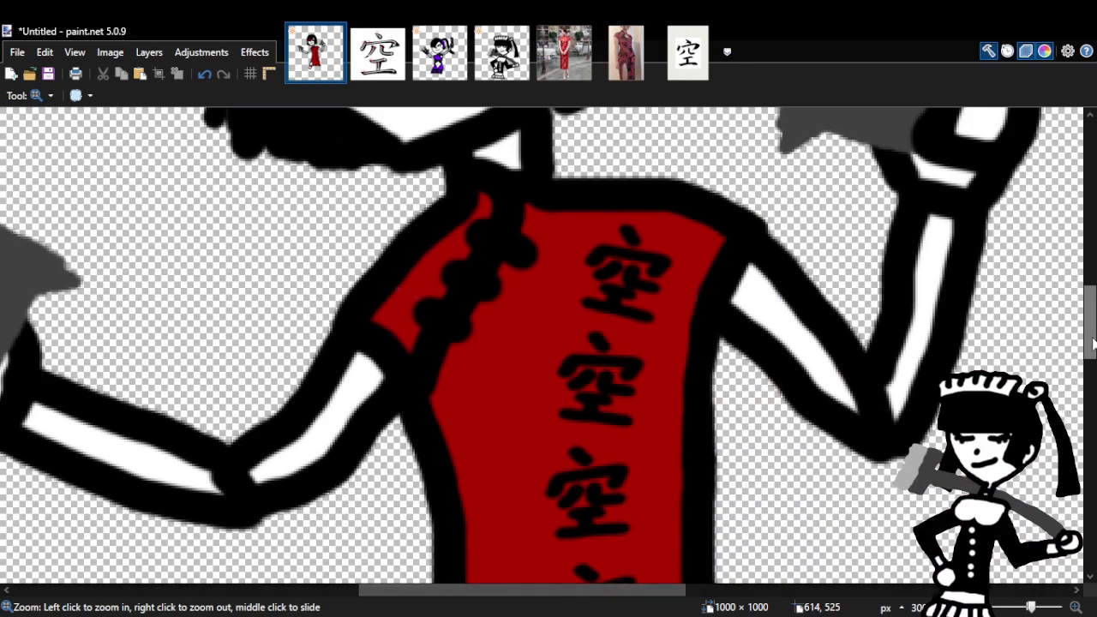
pyautogui.moveTo(1088, 350); pyautogui.dragTo(1081, 370)
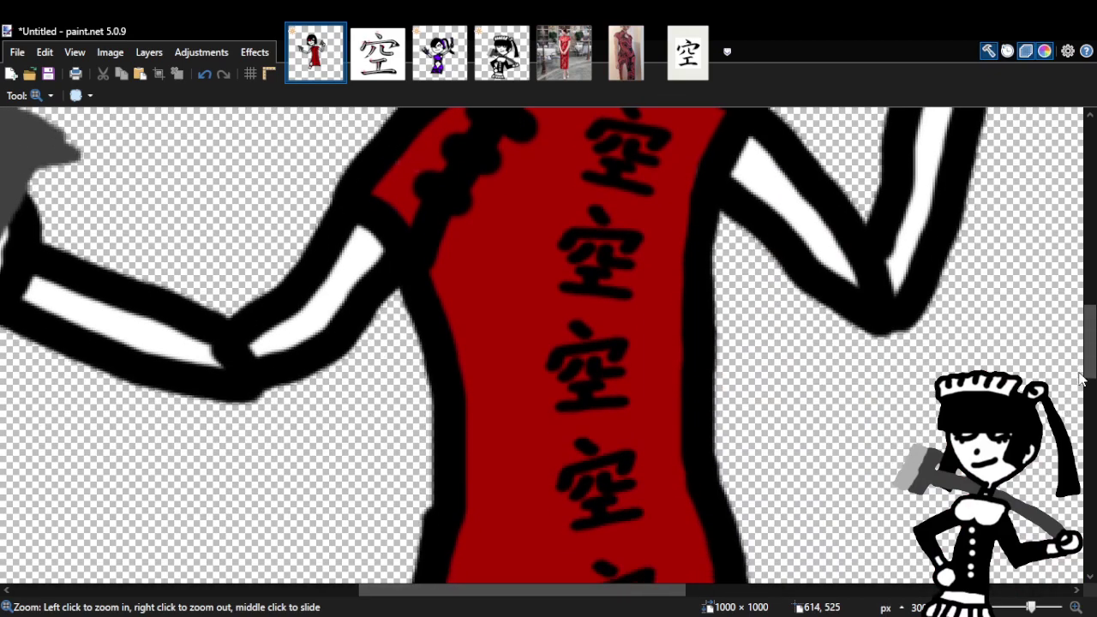
pyautogui.press('k')
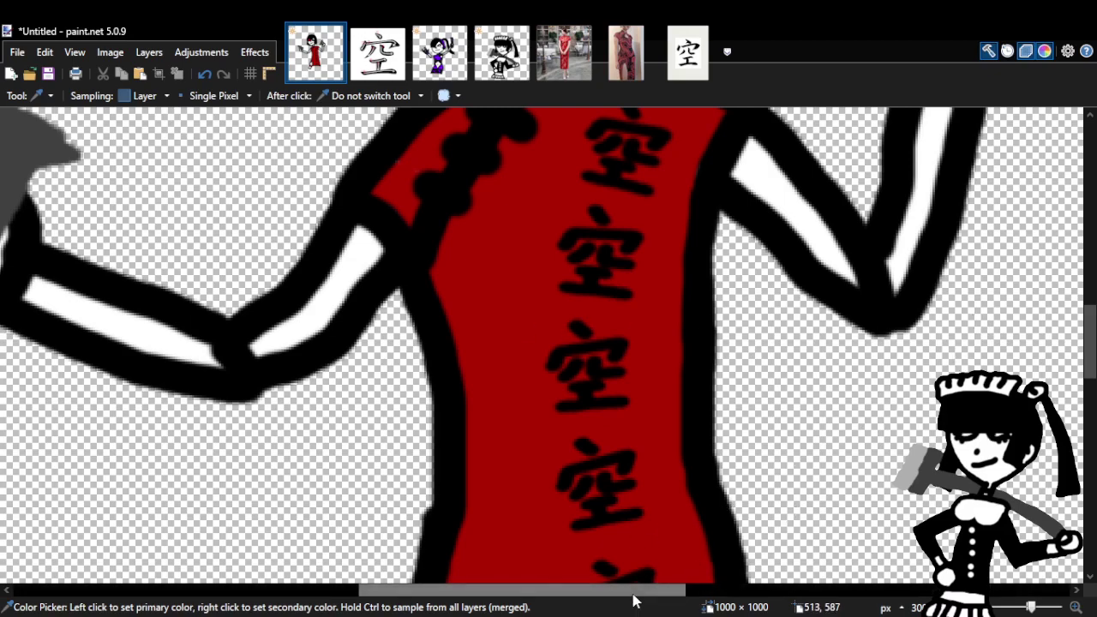
pyautogui.moveTo(634, 599); pyautogui.dragTo(557, 600)
pyautogui.press('b')
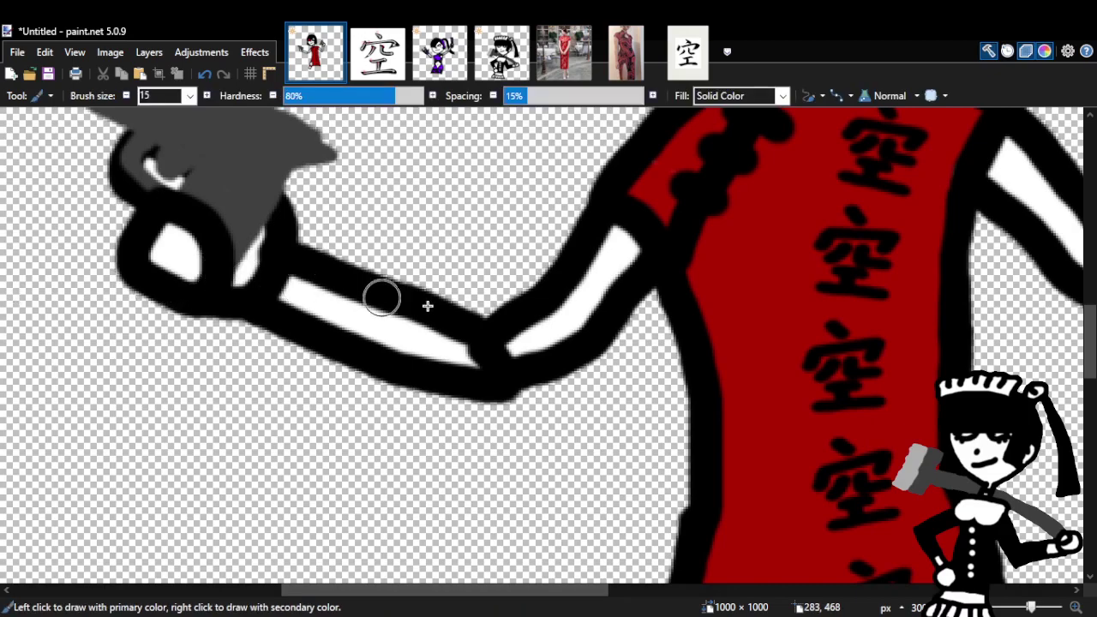
# Test the dark red brush with strokes around the left forearm and undo them.
pyautogui.moveTo(328, 514); pyautogui.dragTo(422, 506)
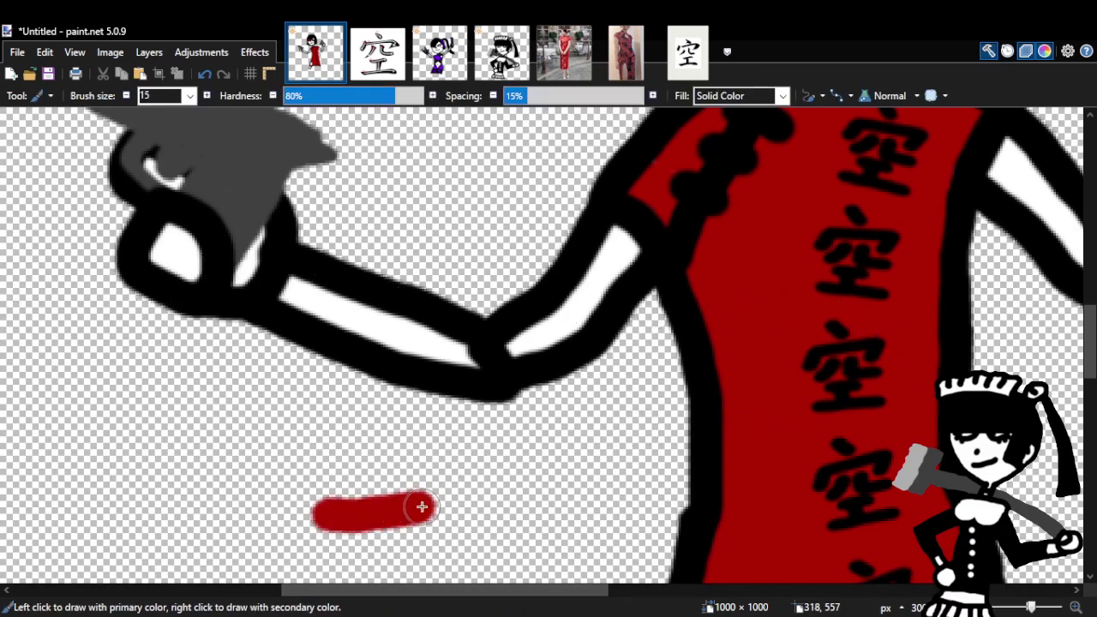
pyautogui.click(205, 73)
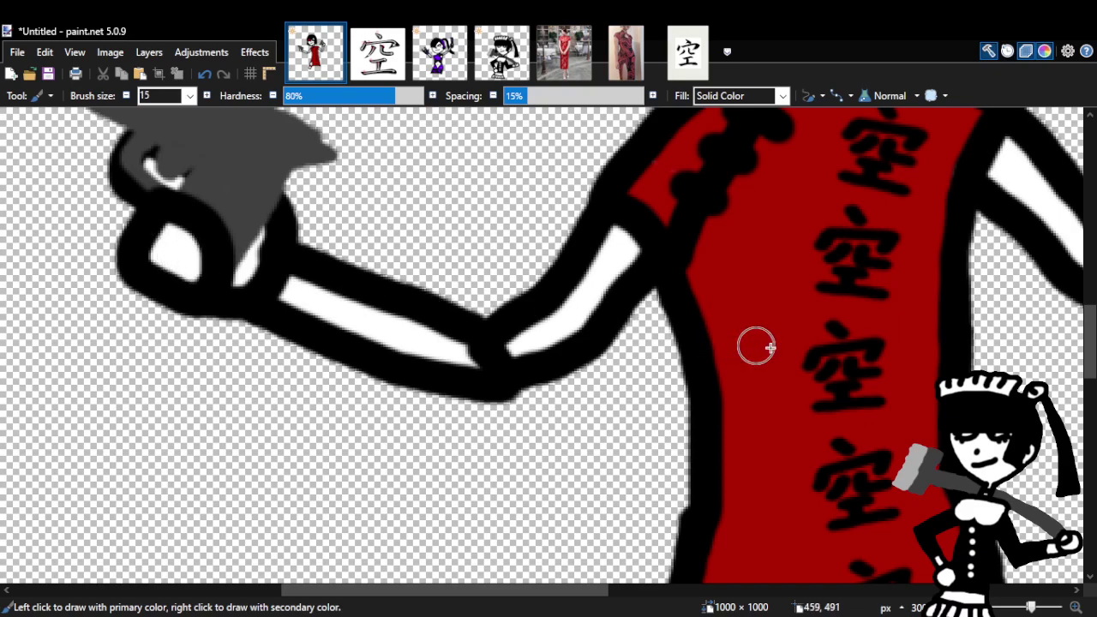
pyautogui.moveTo(517, 443)
pyautogui.mouseDown()
pyautogui.moveTo(264, 466)
pyautogui.moveTo(502, 468)
pyautogui.moveTo(455, 414)
pyautogui.moveTo(385, 240)
pyautogui.moveTo(325, 425)
pyautogui.moveTo(360, 245)
pyautogui.moveTo(135, 255)
pyautogui.moveTo(214, 255)
pyautogui.mouseUp()
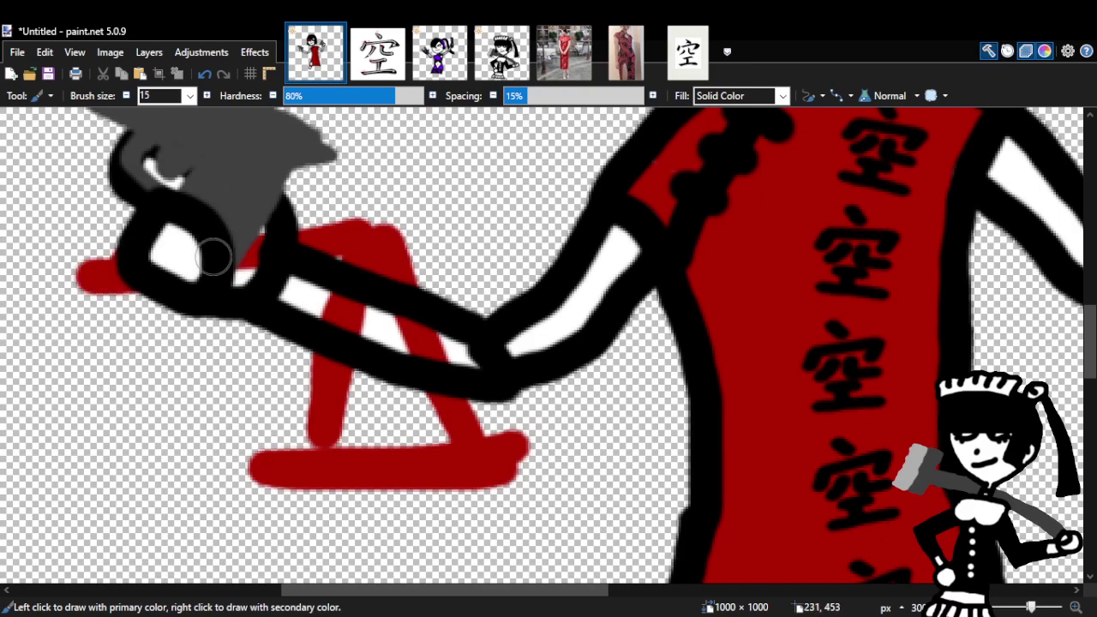
pyautogui.click(204, 76)
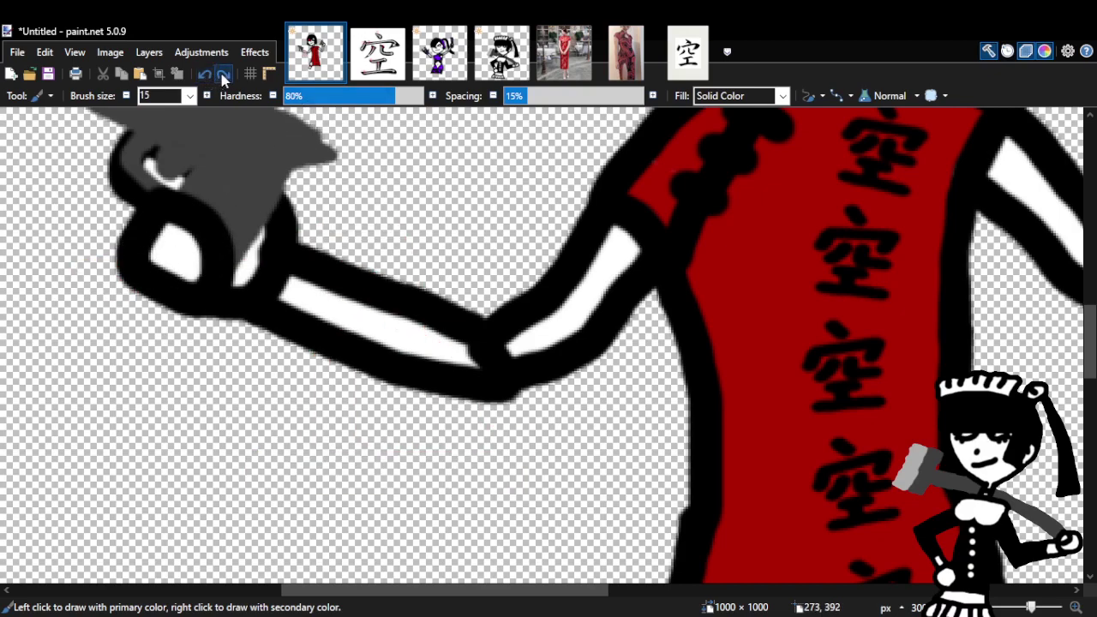
pyautogui.click(223, 77)
pyautogui.click(205, 75)
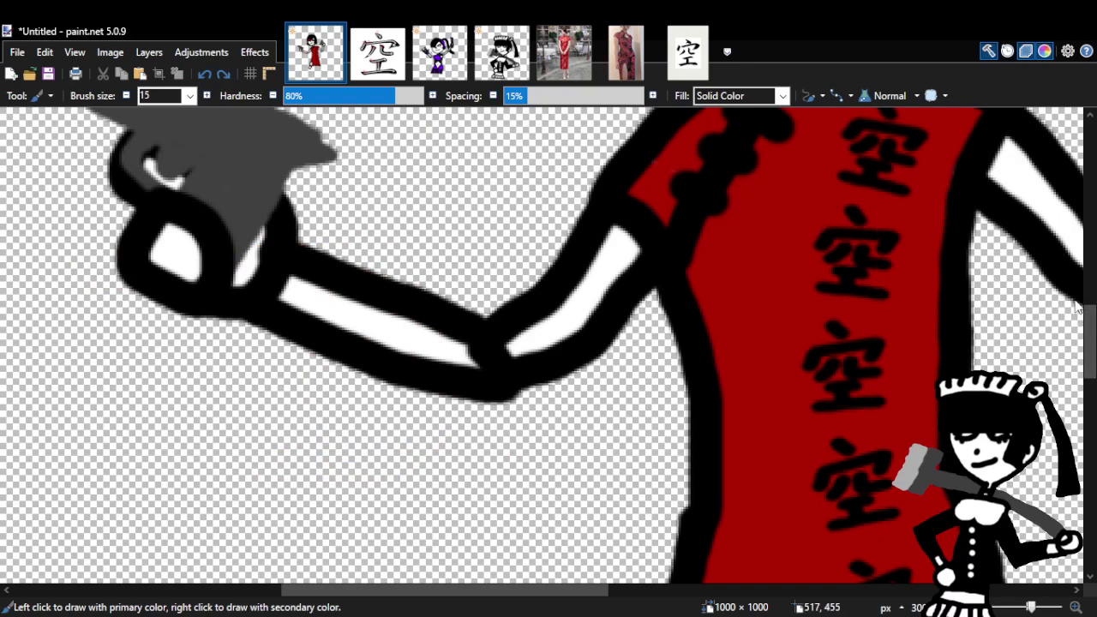
# Paint a dark red patch along the wrist side of the white area inside each fist.
pyautogui.click(188, 275)
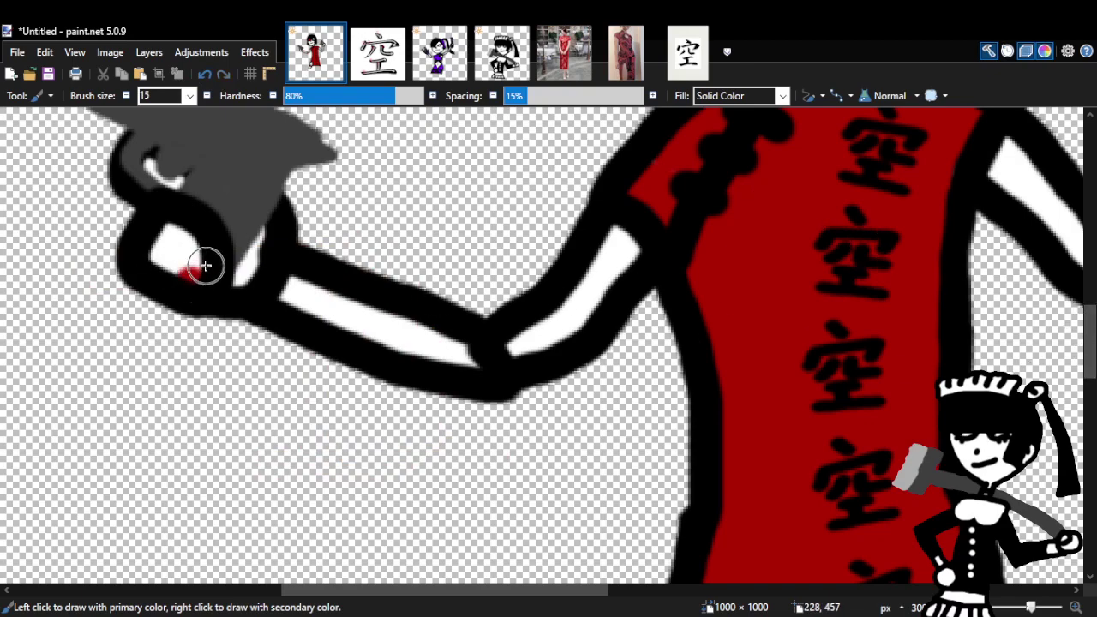
pyautogui.moveTo(205, 253); pyautogui.dragTo(195, 261)
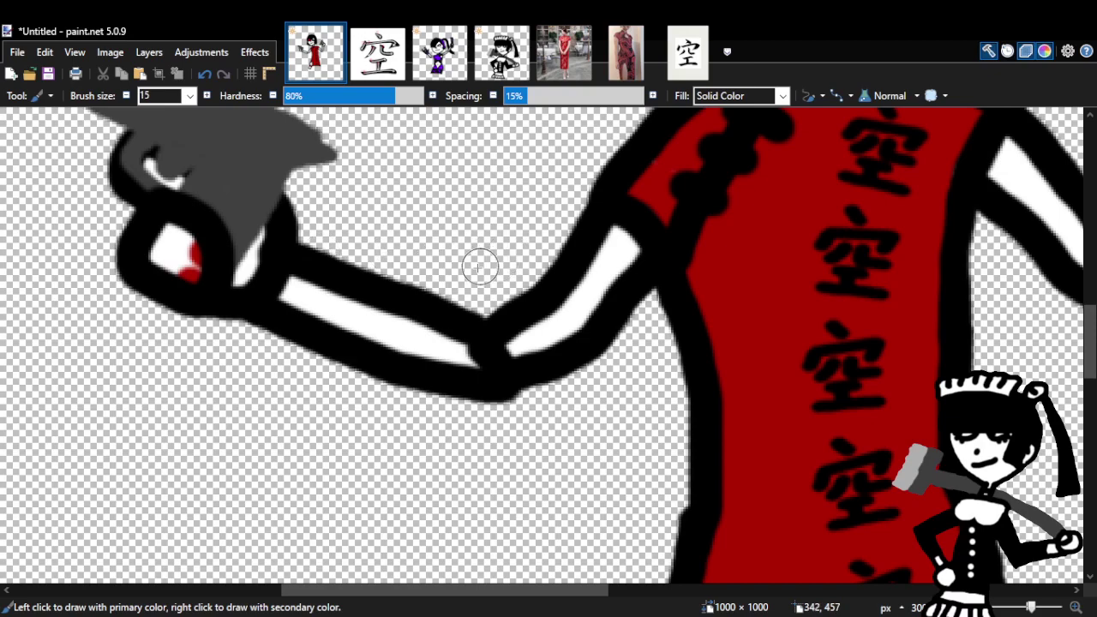
pyautogui.moveTo(213, 254); pyautogui.dragTo(198, 270)
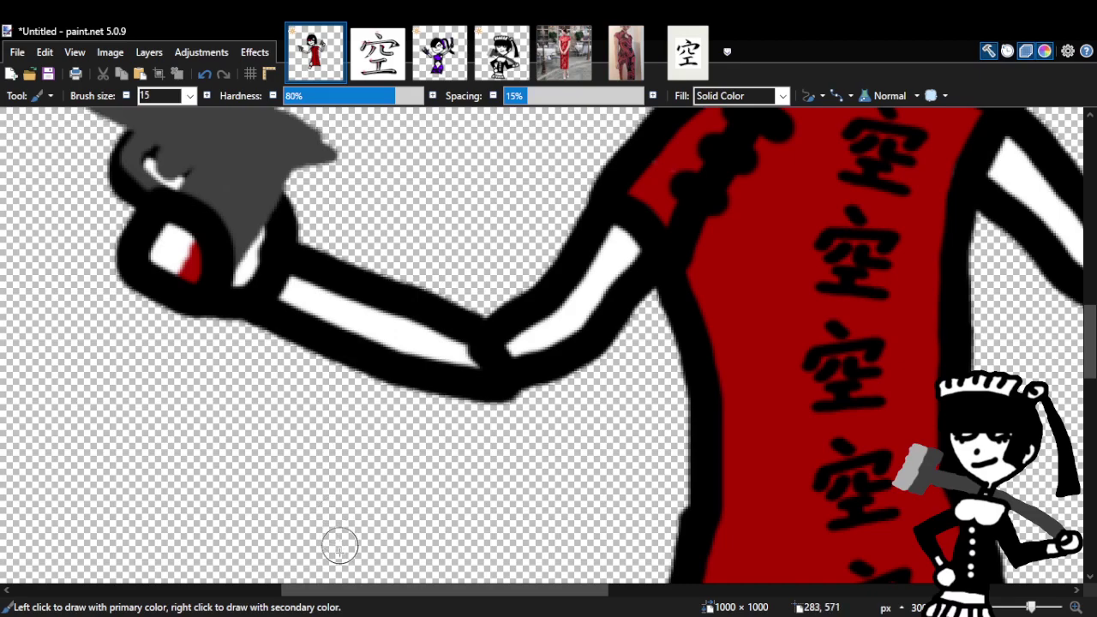
pyautogui.moveTo(337, 590); pyautogui.dragTo(522, 600)
pyautogui.moveTo(1090, 360); pyautogui.dragTo(1090, 319)
pyautogui.moveTo(576, 268); pyautogui.dragTo(630, 273)
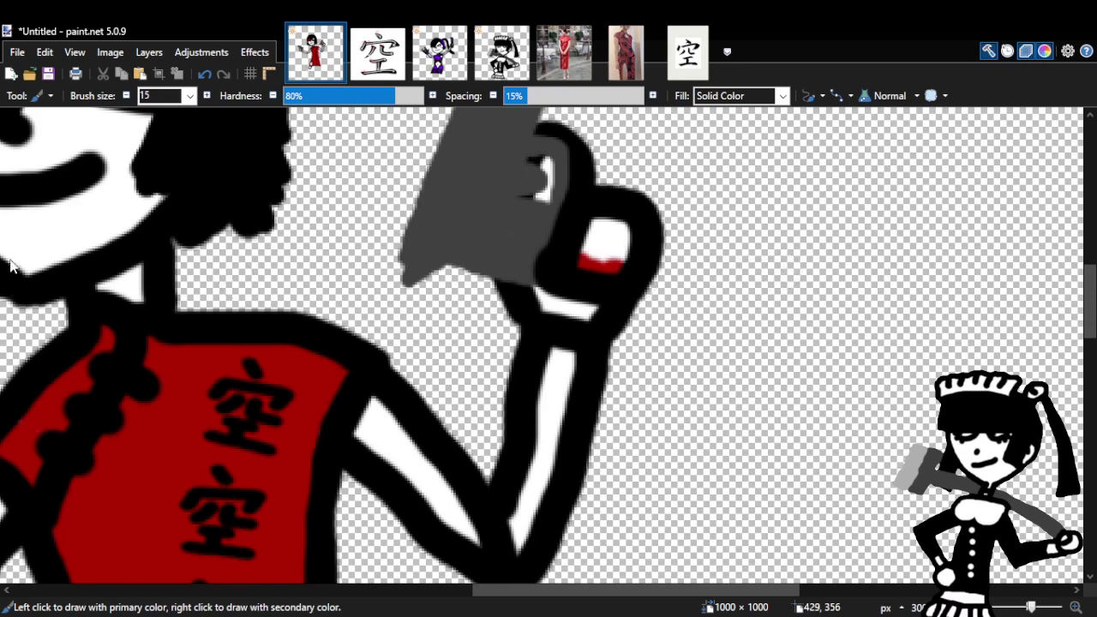
# Try a thick black line across the inside of the left fist at brush size 15 and undo it.
pyautogui.press('z')
pyautogui.rightClick(392, 289)
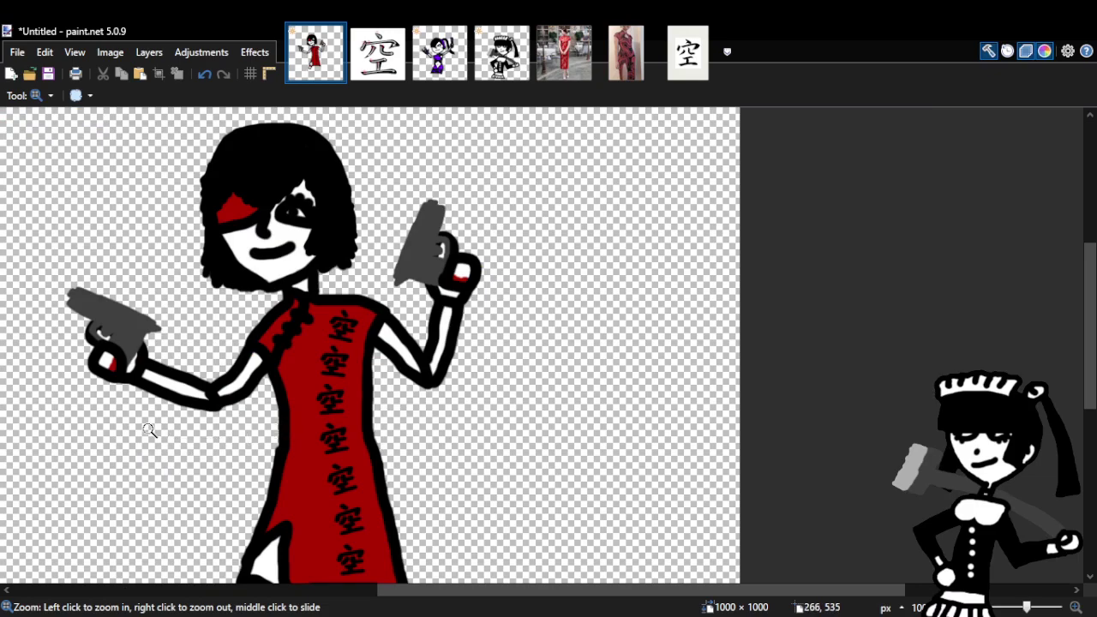
pyautogui.click(98, 387)
pyautogui.click(98, 389)
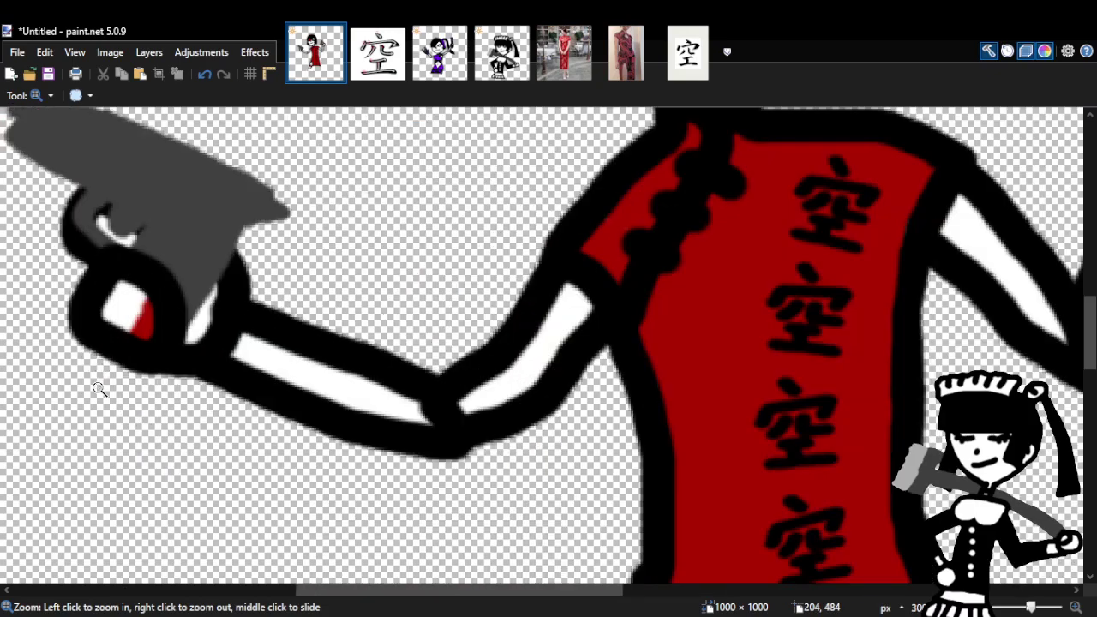
pyautogui.click(100, 389)
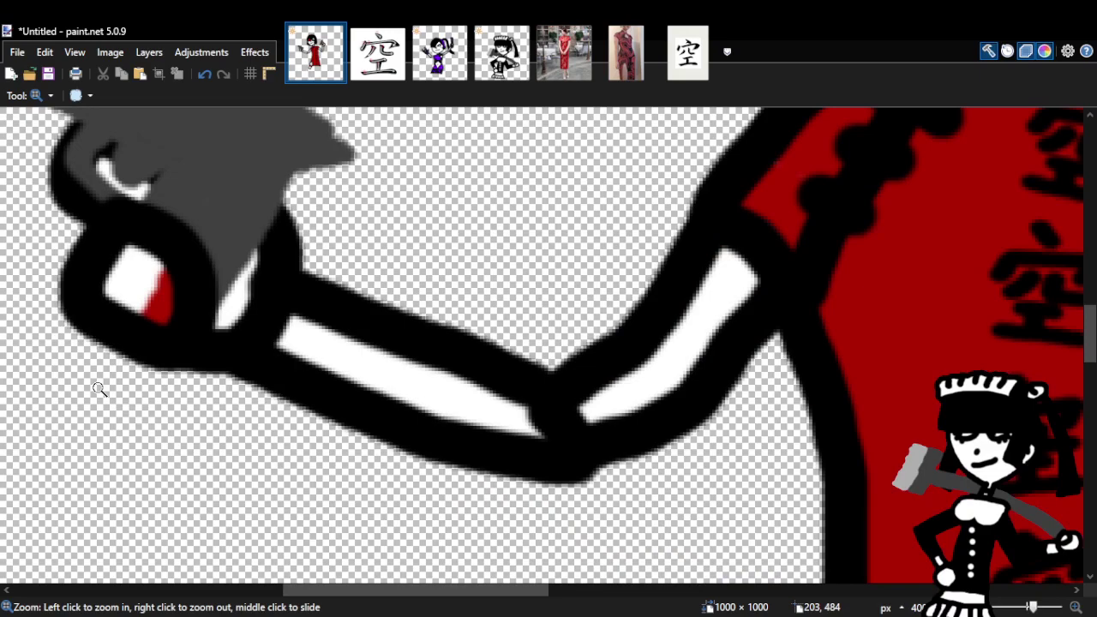
pyautogui.press('b')
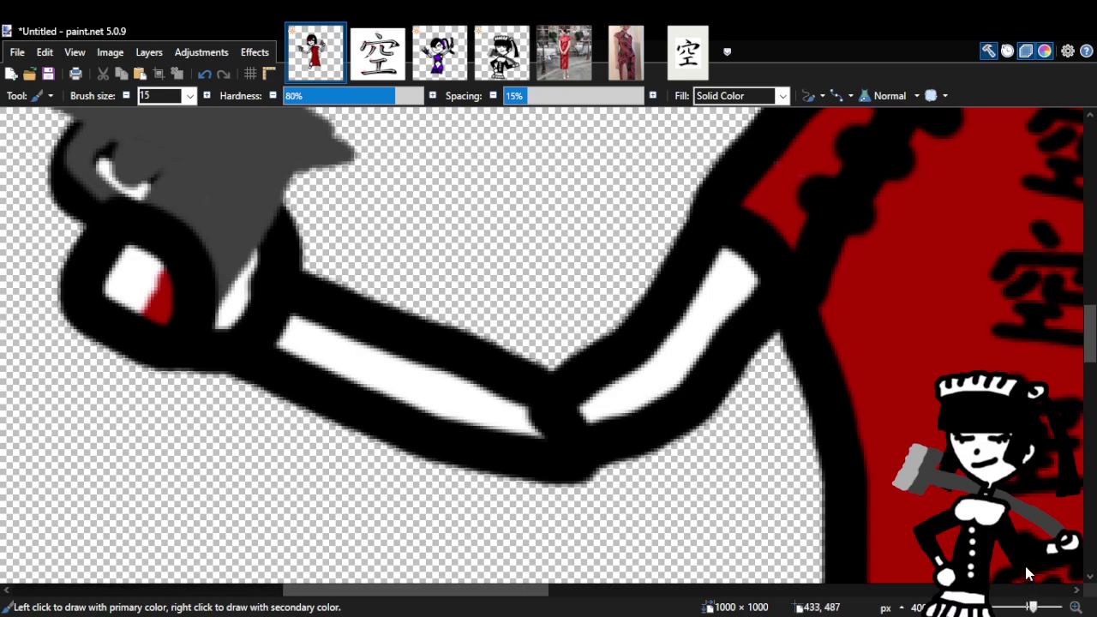
pyautogui.moveTo(111, 269); pyautogui.dragTo(154, 294)
pyautogui.hotkey('ctrl', 'z')
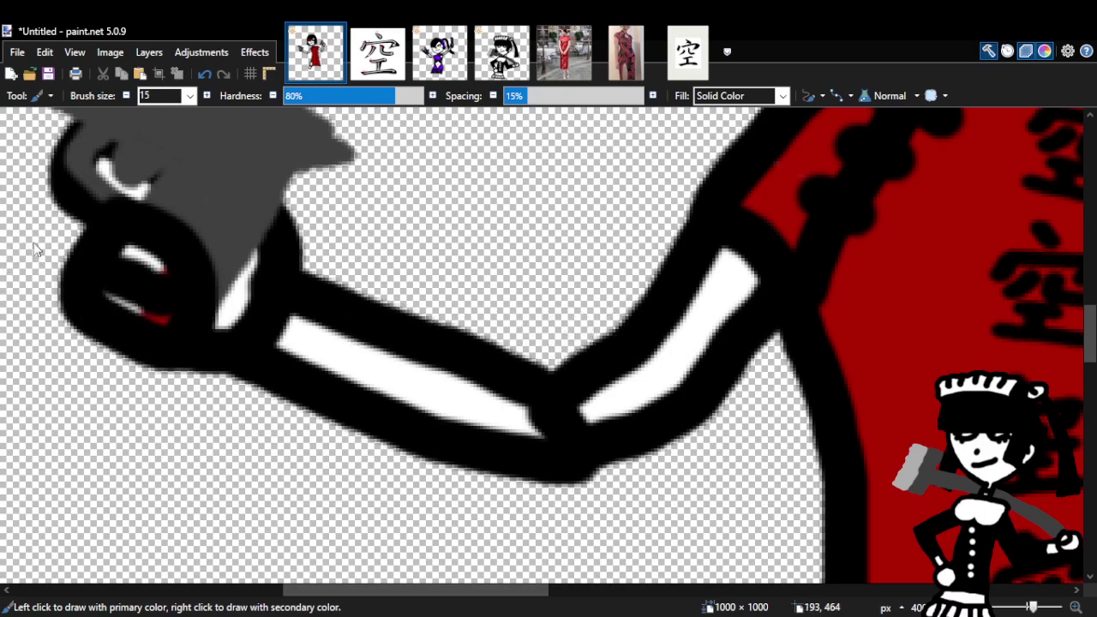
pyautogui.press('z')
pyautogui.rightClick(442, 318)
pyautogui.rightClick(441, 318)
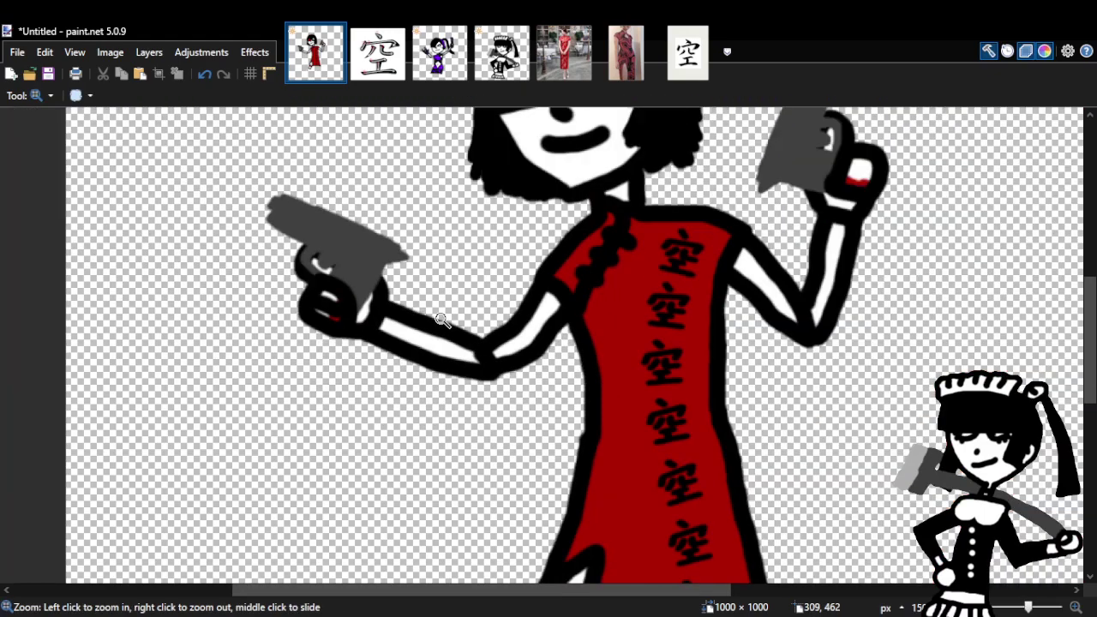
pyautogui.rightClick(441, 318)
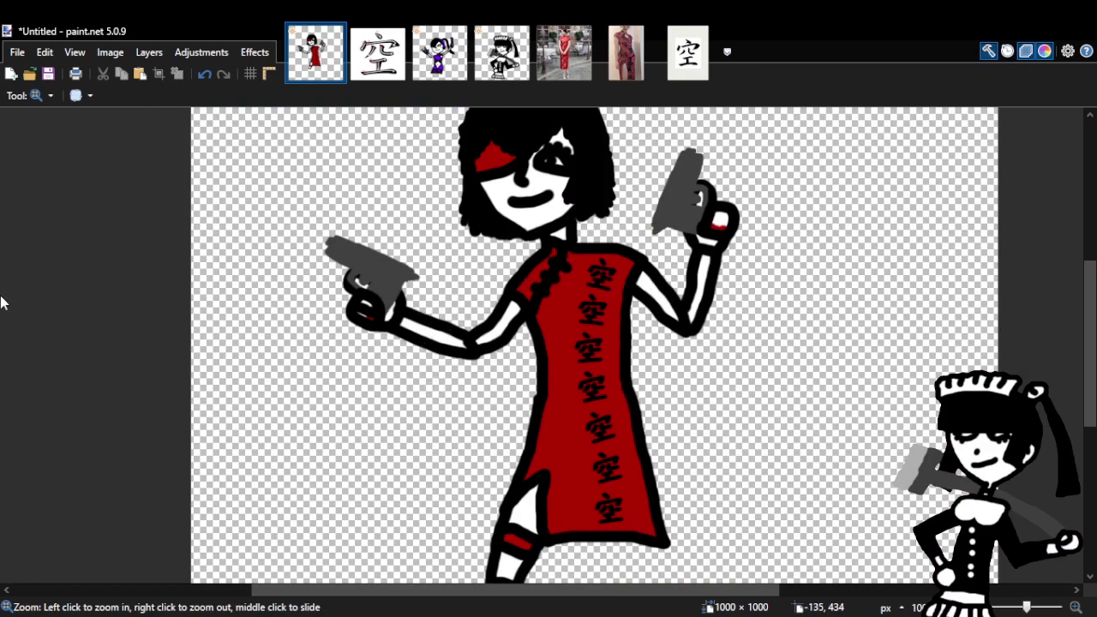
pyautogui.click(207, 75)
pyautogui.click(208, 75)
# Try thick black strokes across the white and dark red area of the left fist at brush size 15 and undo them.
pyautogui.click(404, 245)
pyautogui.click(404, 247)
pyautogui.click(403, 248)
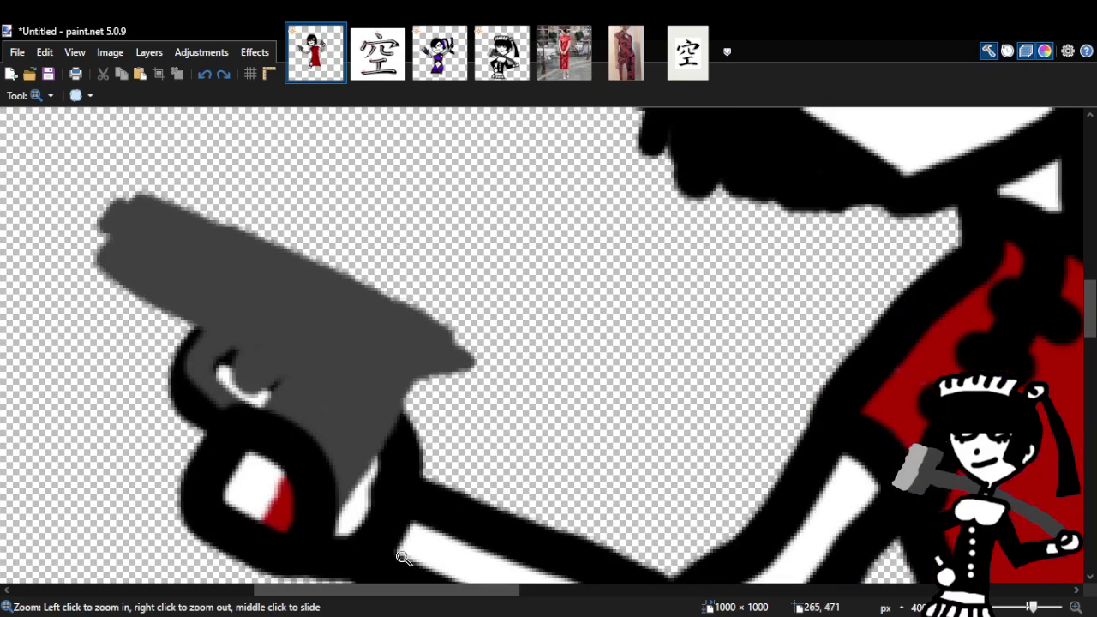
pyautogui.click(344, 540)
pyautogui.click(323, 468)
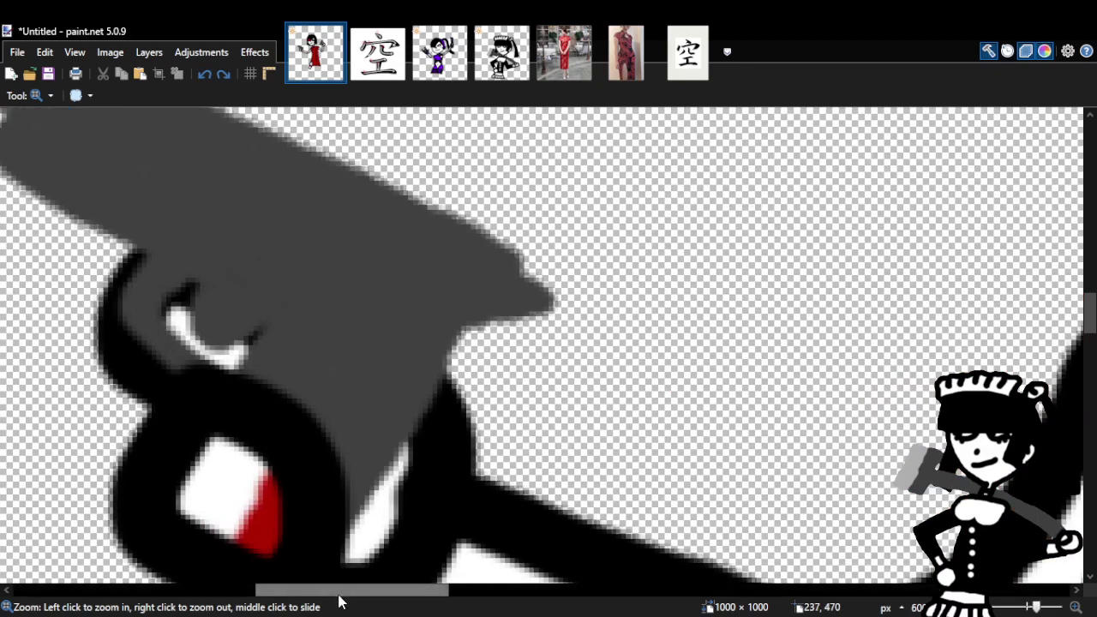
pyautogui.hscroll(-2, 339, 602)
pyautogui.moveTo(1089, 315); pyautogui.dragTo(1090, 351)
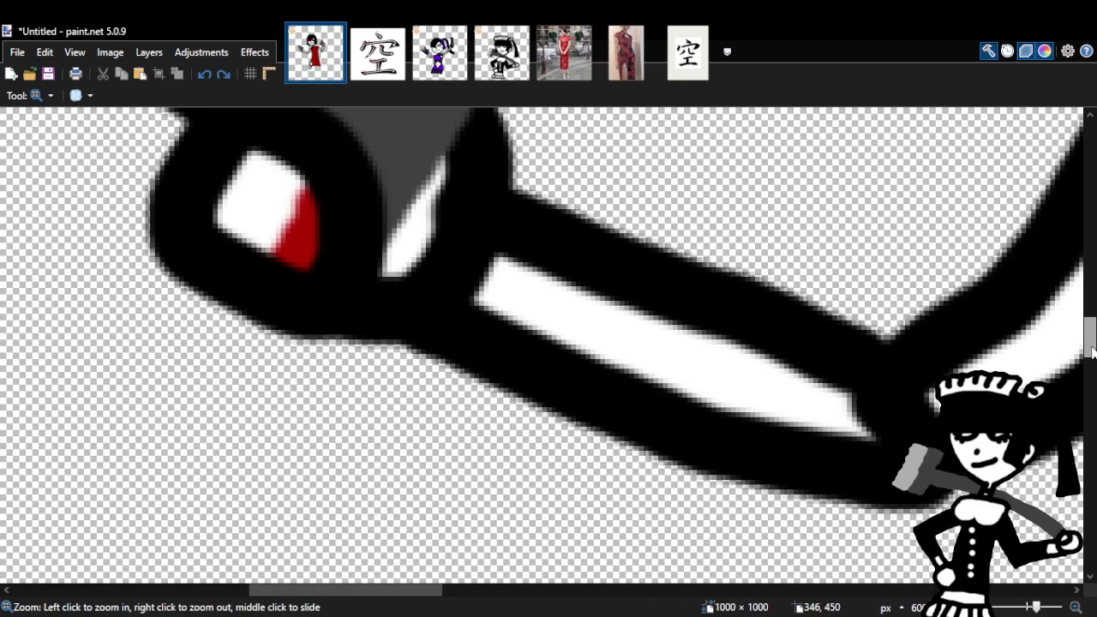
pyautogui.press('b')
pyautogui.moveTo(325, 255)
pyautogui.mouseDown()
pyautogui.moveTo(307, 234)
pyautogui.moveTo(224, 210)
pyautogui.moveTo(313, 186)
pyautogui.mouseUp()
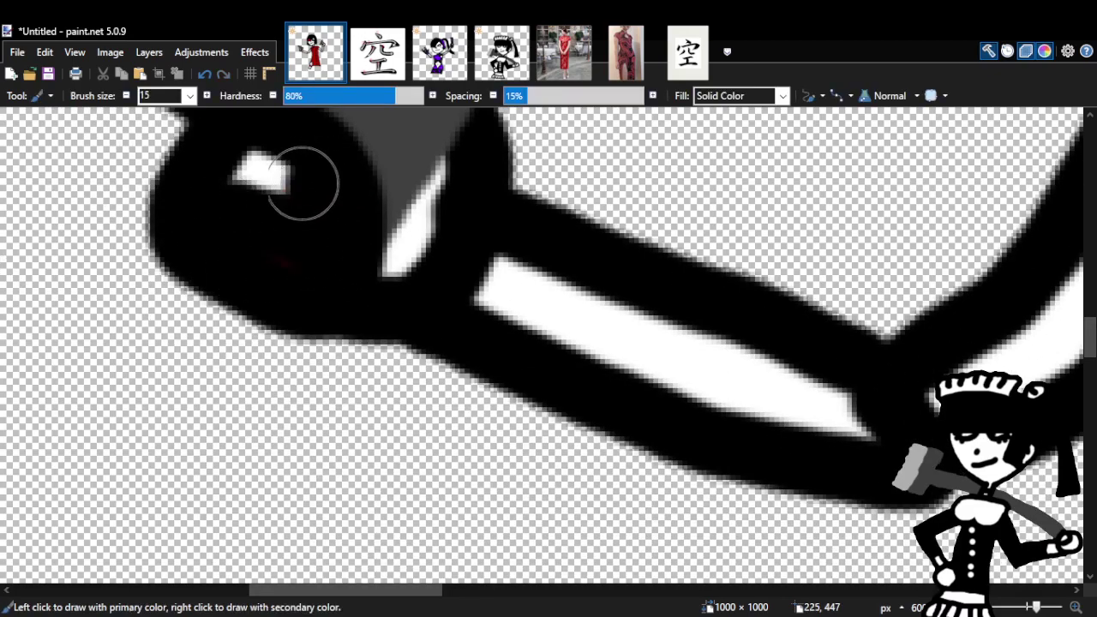
pyautogui.click(207, 75)
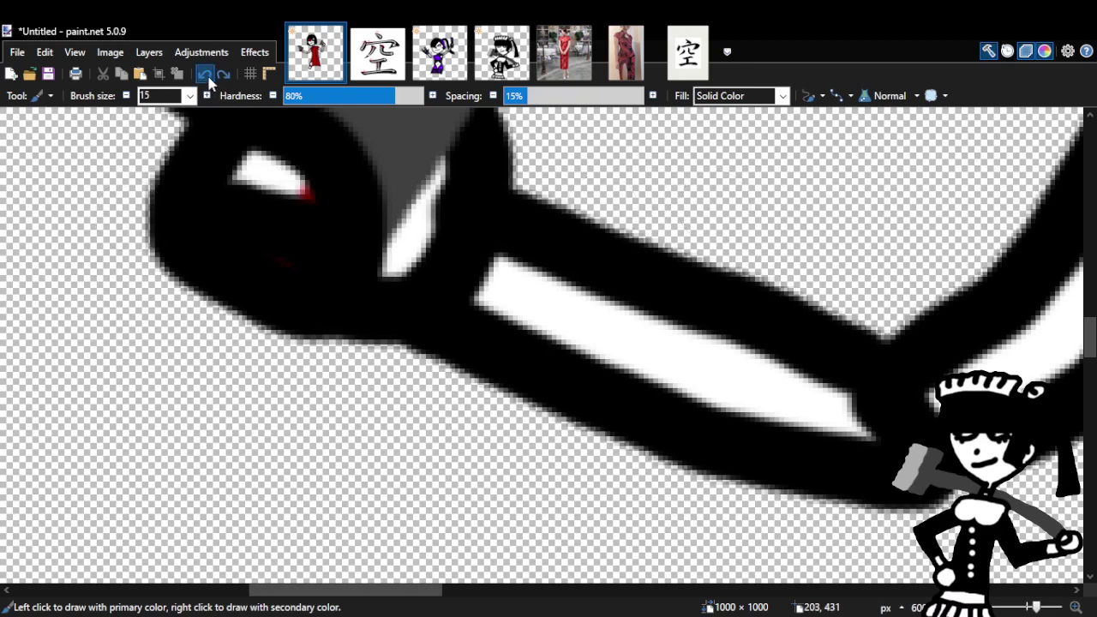
pyautogui.click(209, 79)
pyautogui.click(223, 75)
pyautogui.click(204, 76)
# Try splitting the left fist's interior with a thick black line and recoloring the wrist side of the remaining slits dark red.
pyautogui.moveTo(228, 196); pyautogui.dragTo(326, 237)
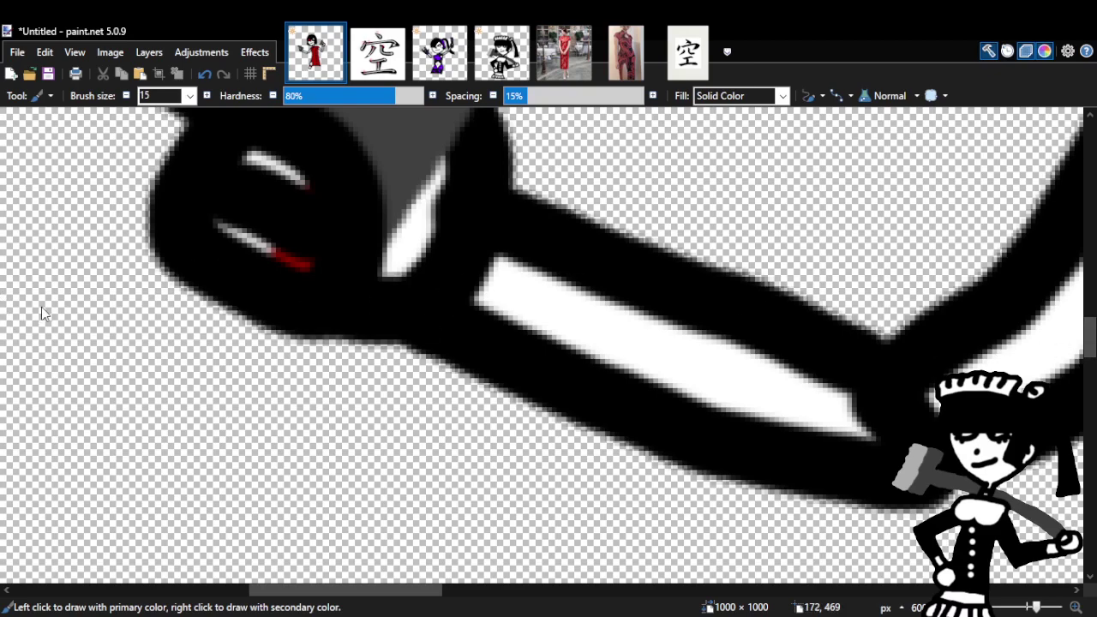
pyautogui.press('k')
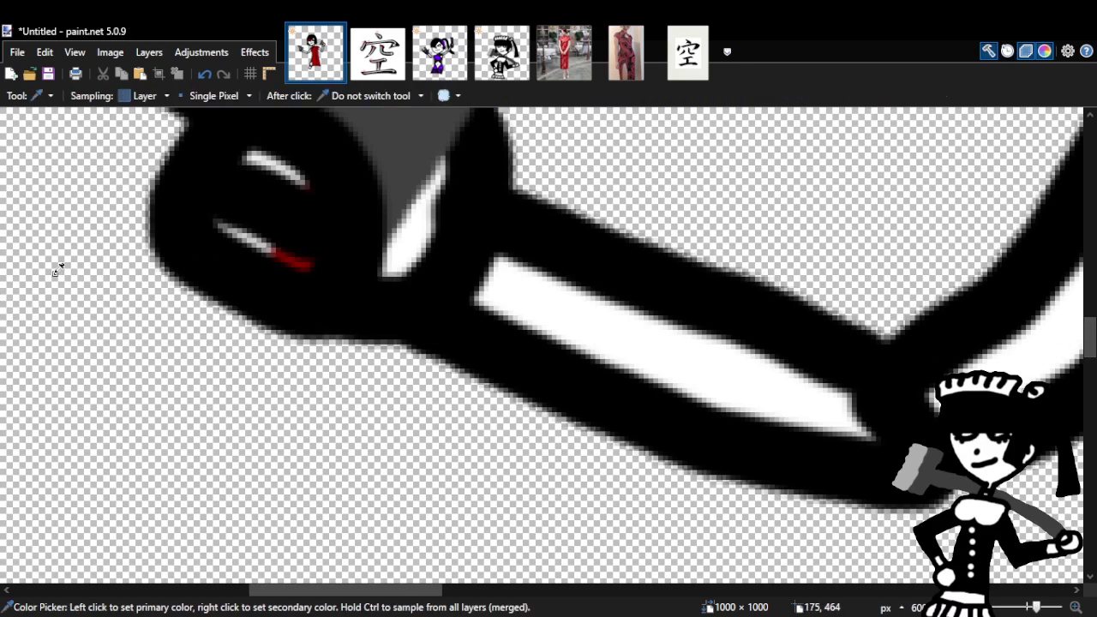
pyautogui.press('b')
pyautogui.moveTo(257, 159); pyautogui.dragTo(300, 182)
pyautogui.moveTo(245, 233); pyautogui.dragTo(307, 262)
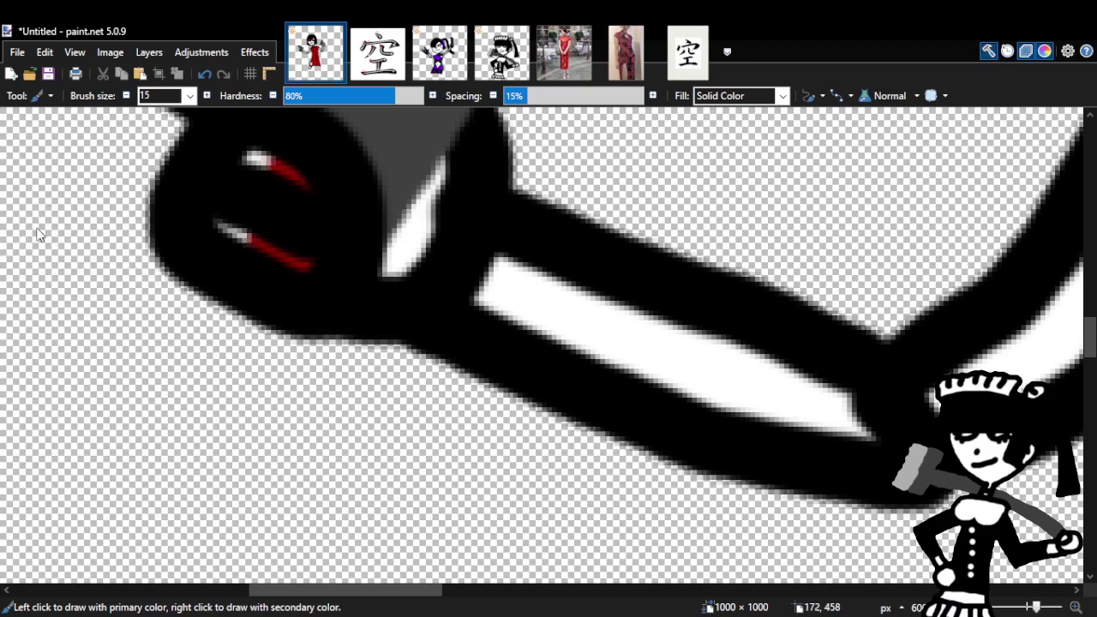
# Check the left fist against the whole arm and undo its black dividing line and dark red slits.
pyautogui.press('z')
pyautogui.rightClick(507, 300)
pyautogui.rightClick(507, 301)
pyautogui.rightClick(507, 302)
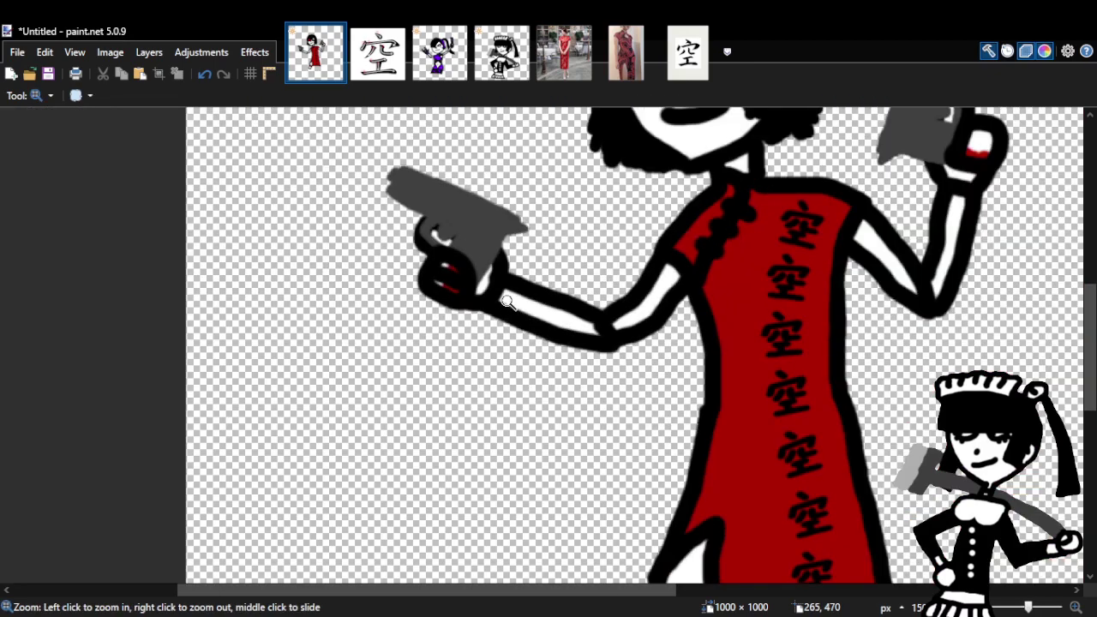
pyautogui.click(551, 264)
pyautogui.click(551, 264)
pyautogui.click(554, 264)
pyautogui.click(204, 75)
pyautogui.click(204, 75)
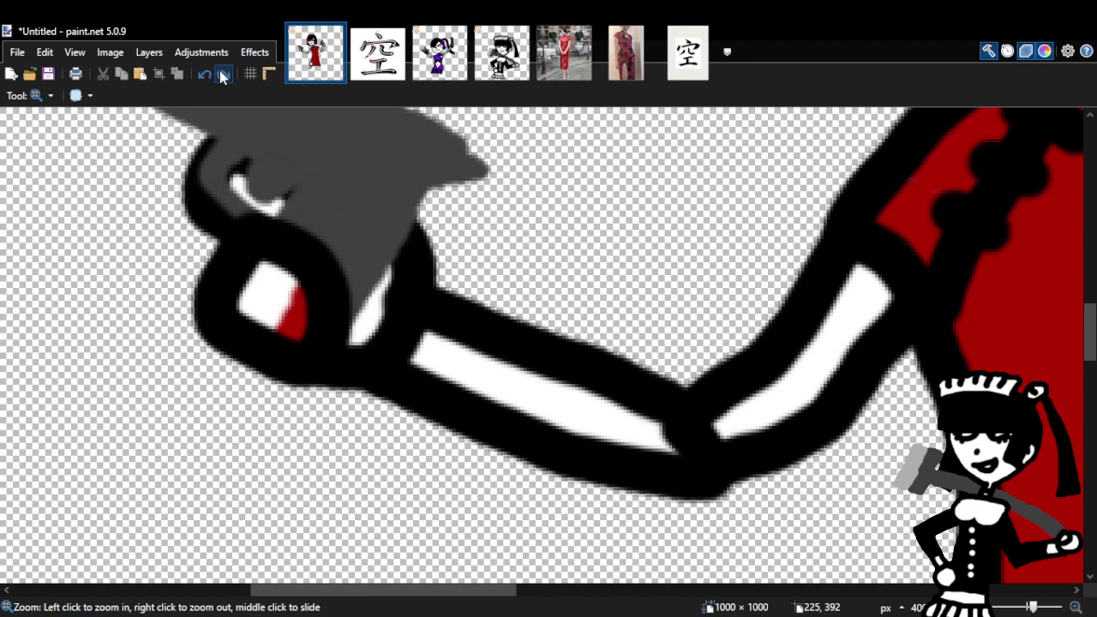
pyautogui.click(222, 75)
pyautogui.click(223, 76)
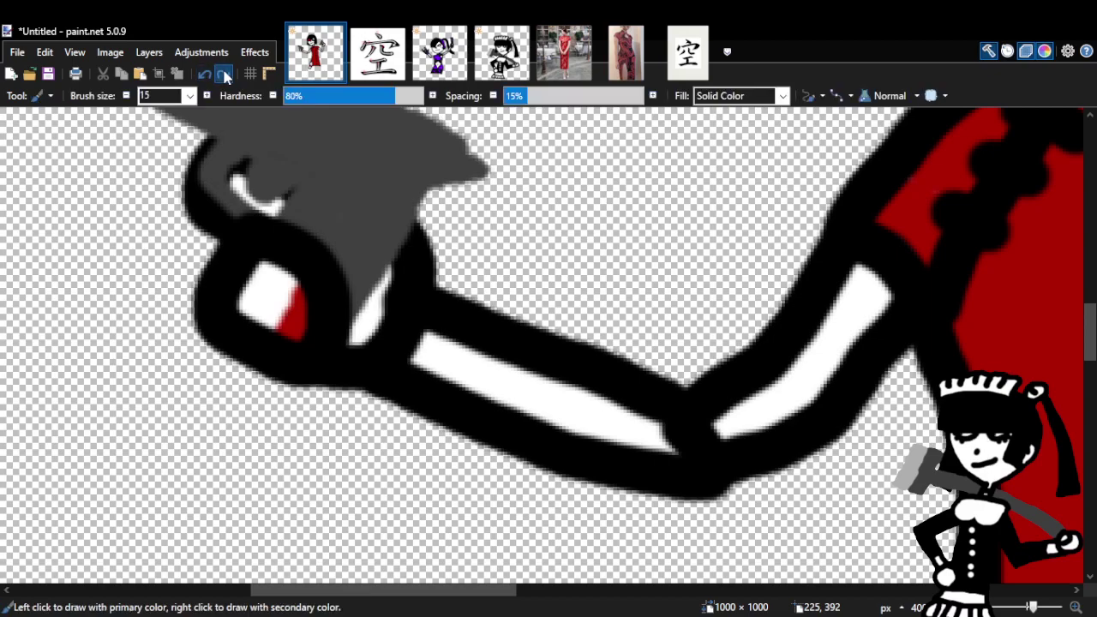
pyautogui.click(224, 77)
pyautogui.click(224, 76)
pyautogui.click(212, 76)
pyautogui.click(212, 75)
# Try larger dark red patches on the wrist side of the white area inside both fists.
pyautogui.moveTo(294, 288); pyautogui.dragTo(286, 330)
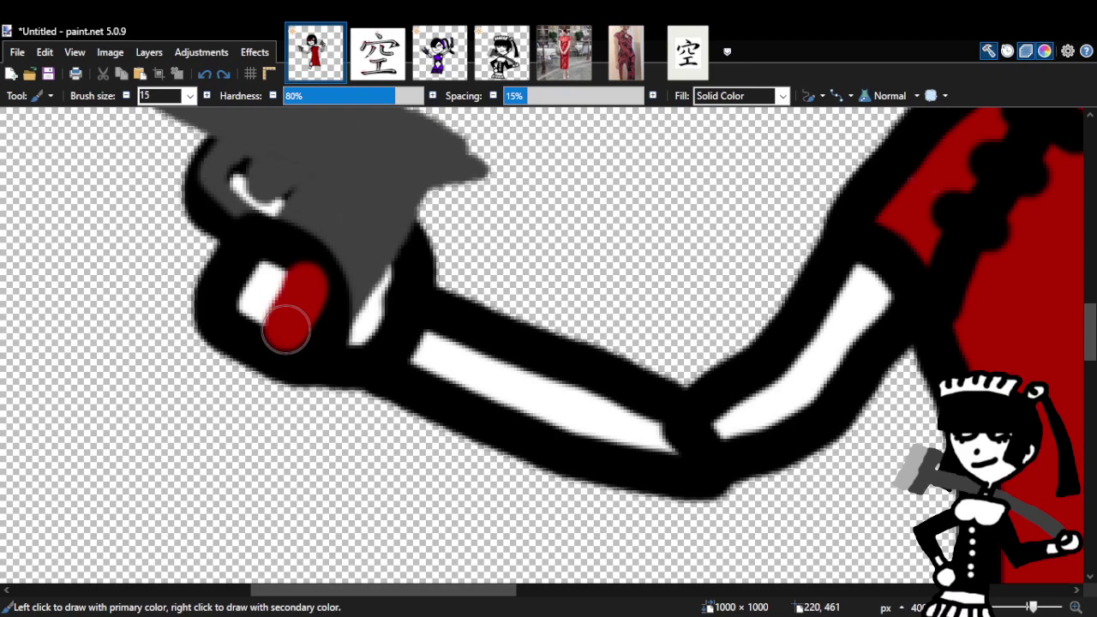
pyautogui.click(204, 75)
pyautogui.moveTo(294, 286)
pyautogui.mouseDown()
pyautogui.moveTo(286, 334)
pyautogui.moveTo(282, 274)
pyautogui.mouseUp()
pyautogui.moveTo(432, 589); pyautogui.dragTo(622, 589)
pyautogui.scroll(5, 891, 308)
pyautogui.moveTo(887, 310); pyautogui.dragTo(940, 326)
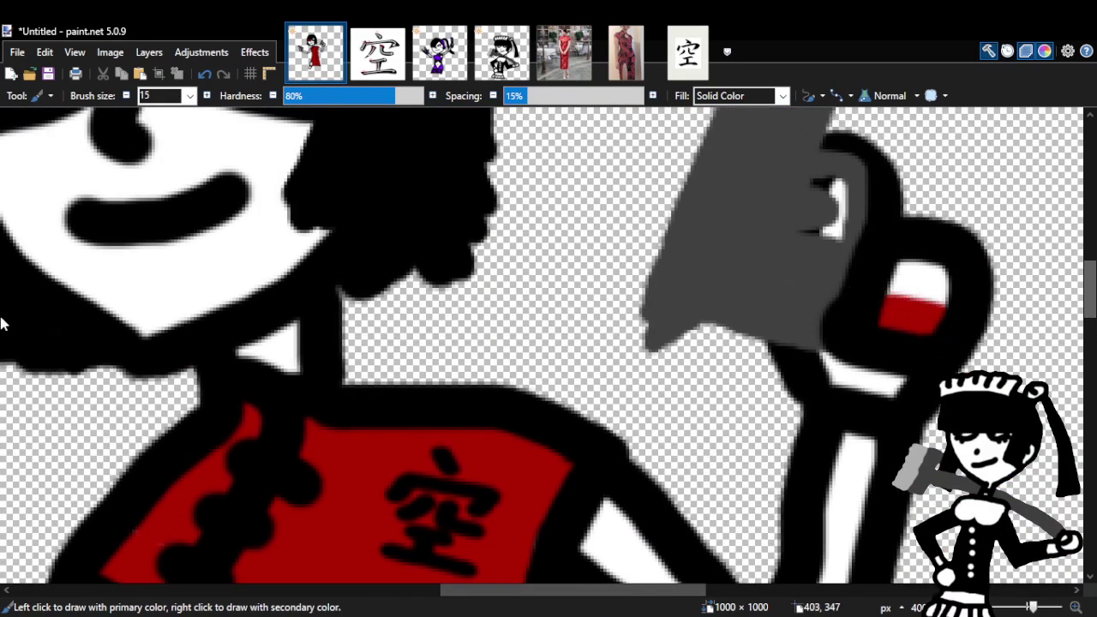
# Undo all the dark red patches on both fists, leaving their insides plain white.
pyautogui.press('z')
pyautogui.rightClick(399, 431)
pyautogui.rightClick(399, 431)
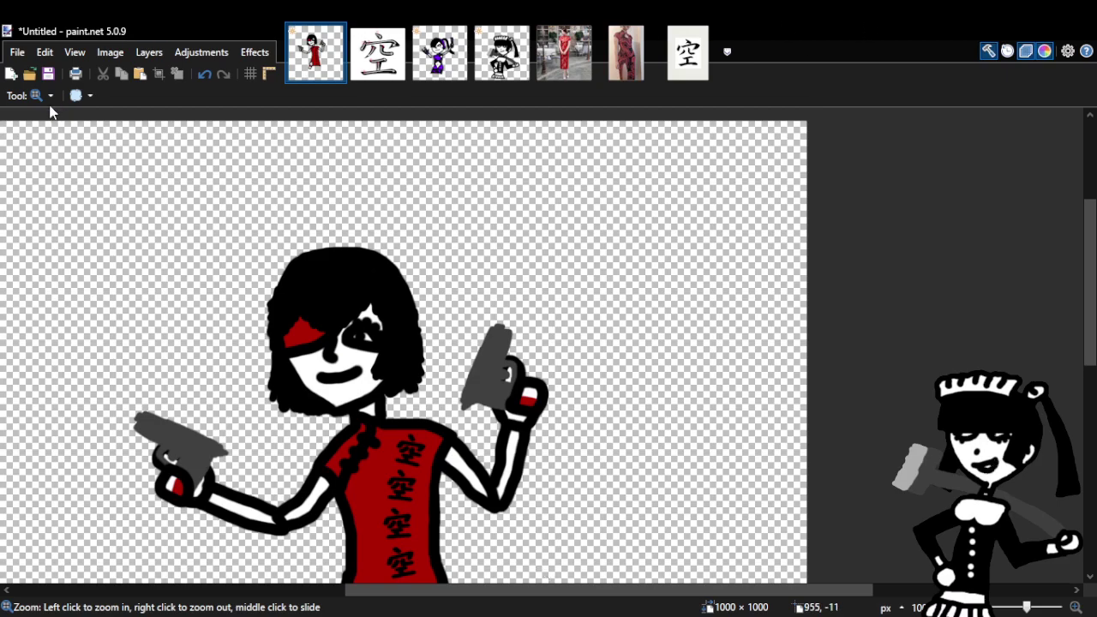
pyautogui.click(203, 75)
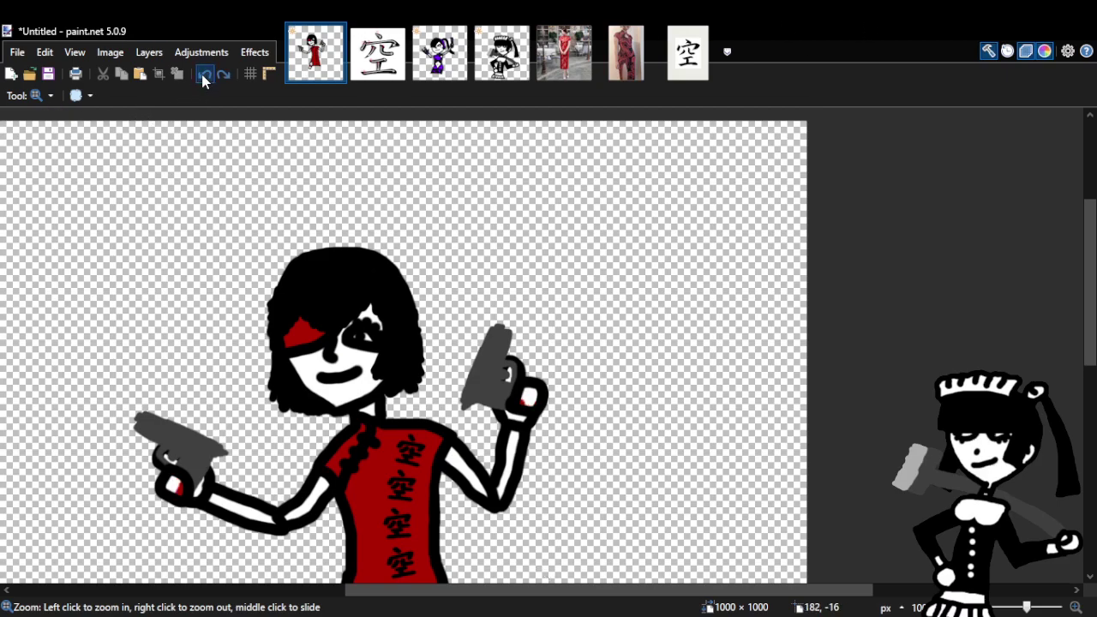
pyautogui.click(203, 75)
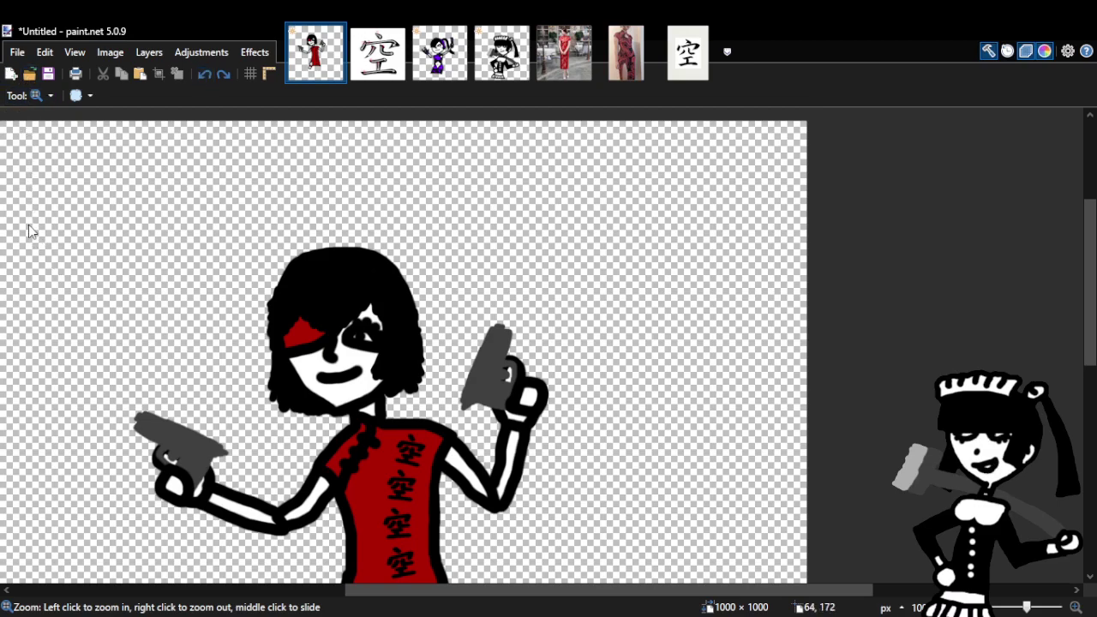
# Examine the plain white fists, both pistols and the overall look of the character.
pyautogui.click(219, 442)
pyautogui.click(220, 442)
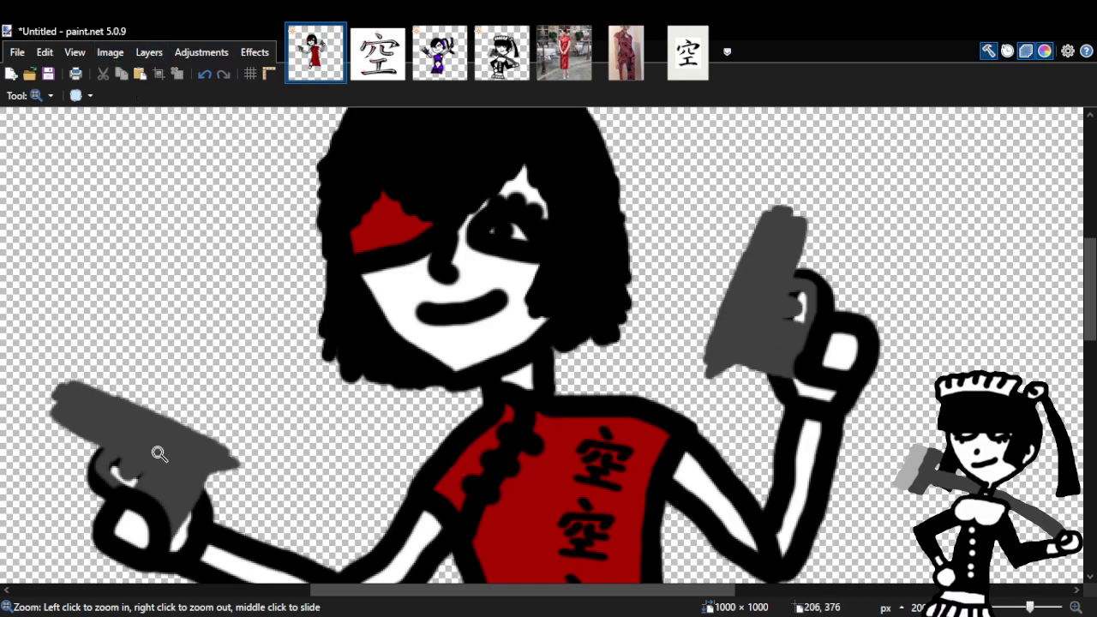
pyautogui.moveTo(411, 591); pyautogui.dragTo(368, 591)
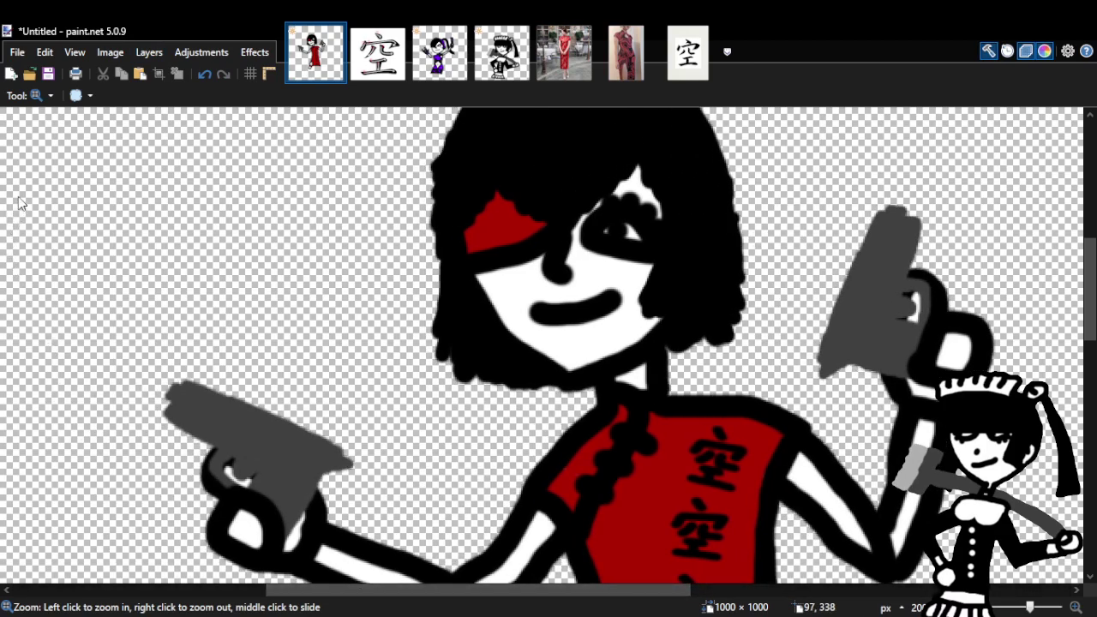
pyautogui.moveTo(566, 595)
pyautogui.mouseDown()
pyautogui.moveTo(673, 602)
pyautogui.moveTo(585, 590)
pyautogui.mouseUp()
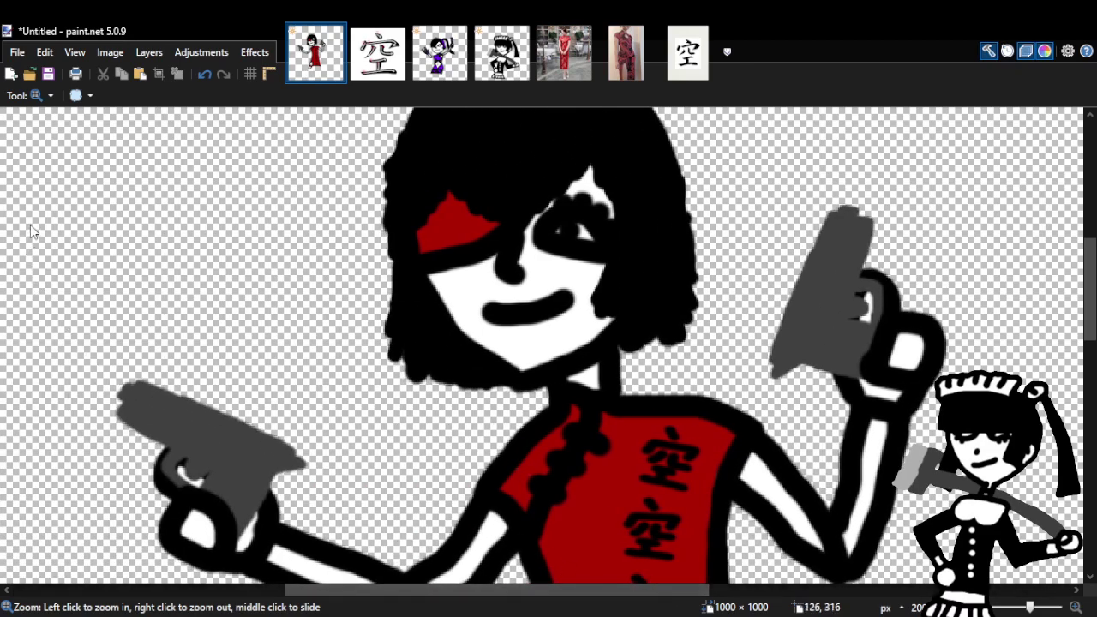
pyautogui.rightClick(538, 377)
pyautogui.rightClick(538, 377)
pyautogui.rightClick(538, 377)
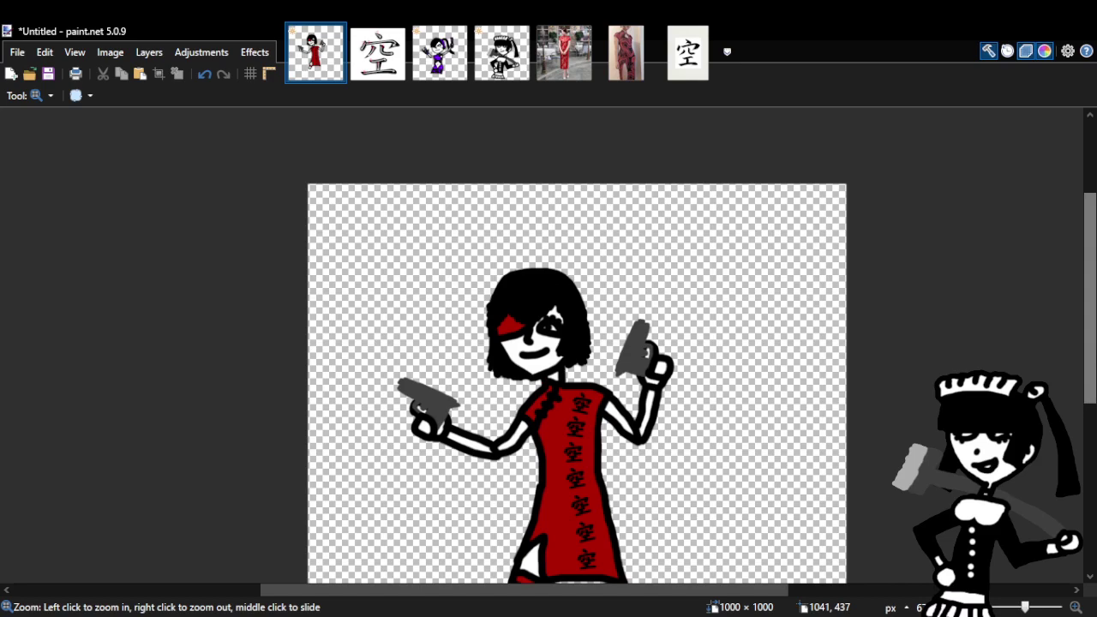
pyautogui.scroll(-3, 1094, 424)
pyautogui.scroll(1, 1094, 424)
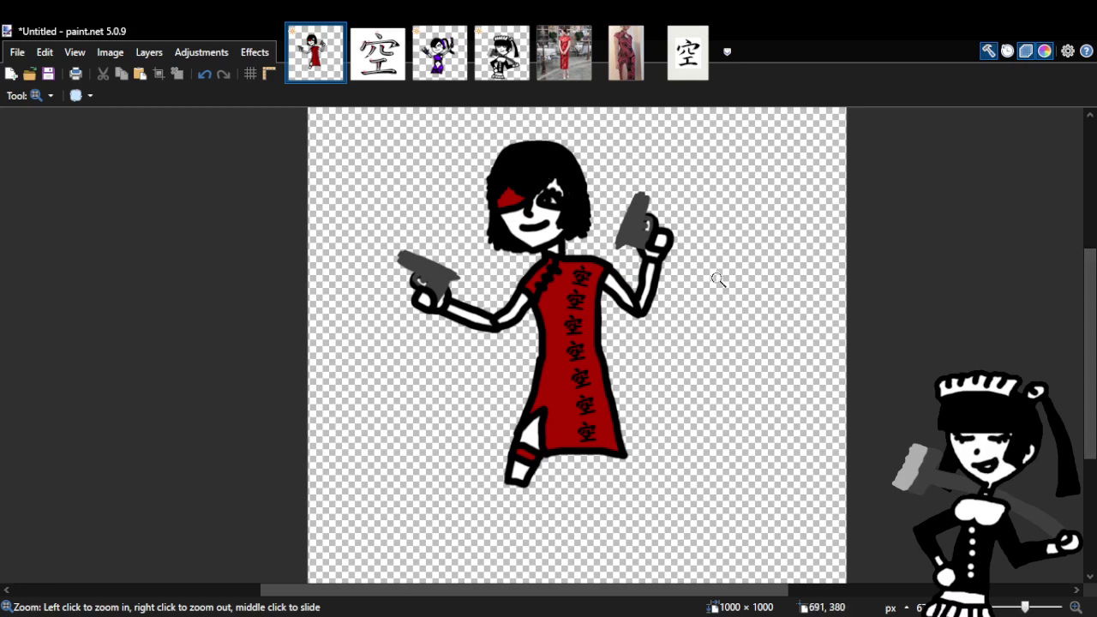
pyautogui.scroll(2, 1094, 298)
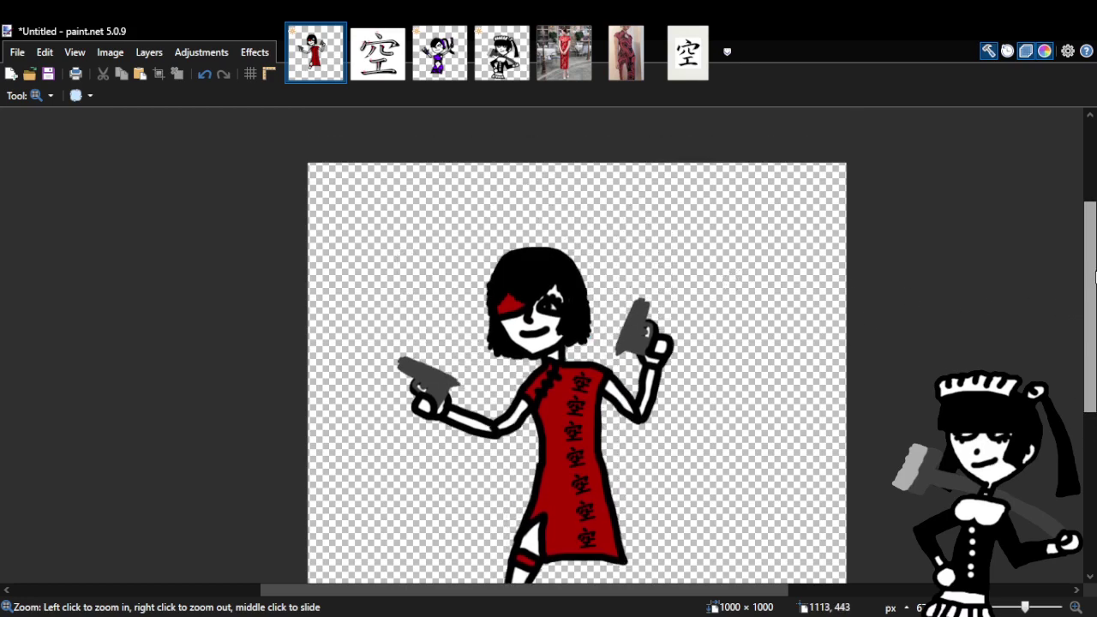
pyautogui.scroll(-1, 1094, 298)
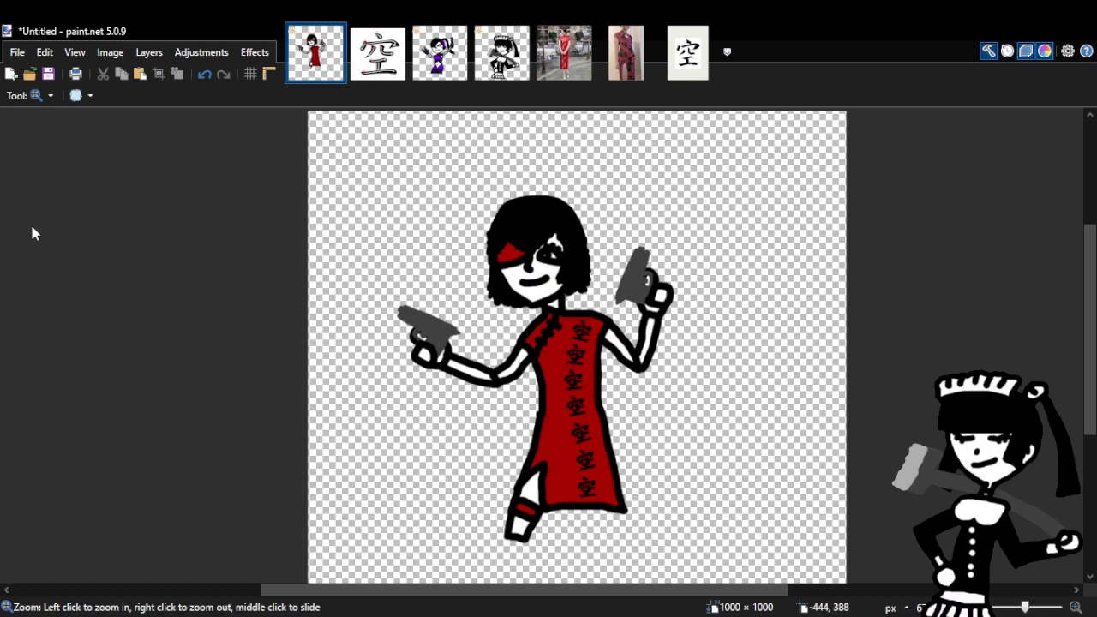
# Try removing the smile with a lasso selection, put it back in place and deselect it.
pyautogui.click(542, 277)
pyautogui.click(543, 278)
pyautogui.click(543, 277)
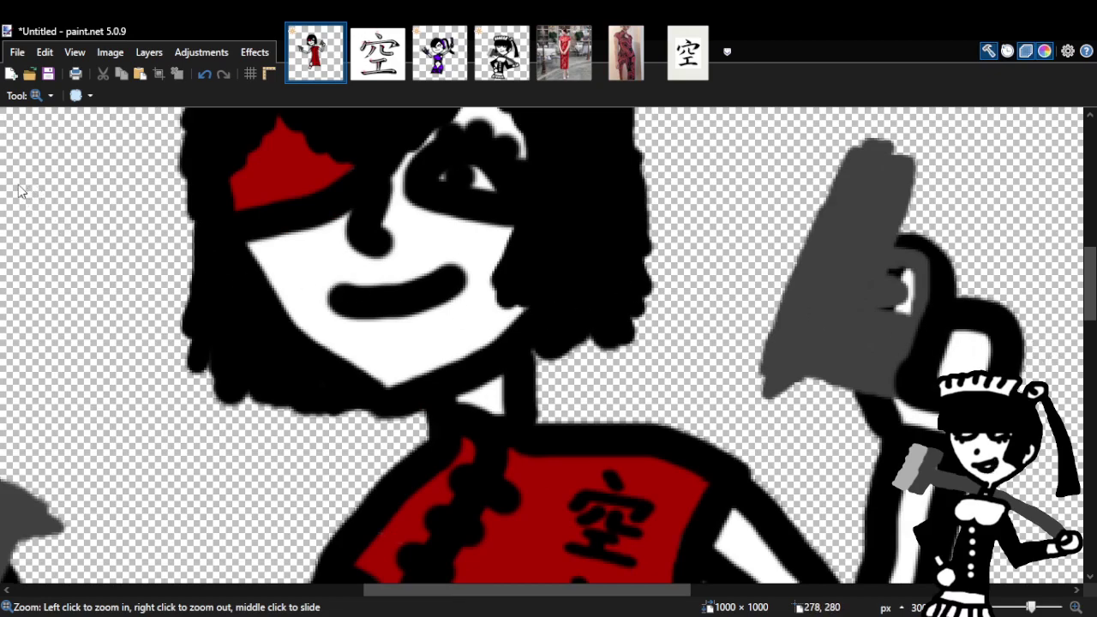
pyautogui.press('s')
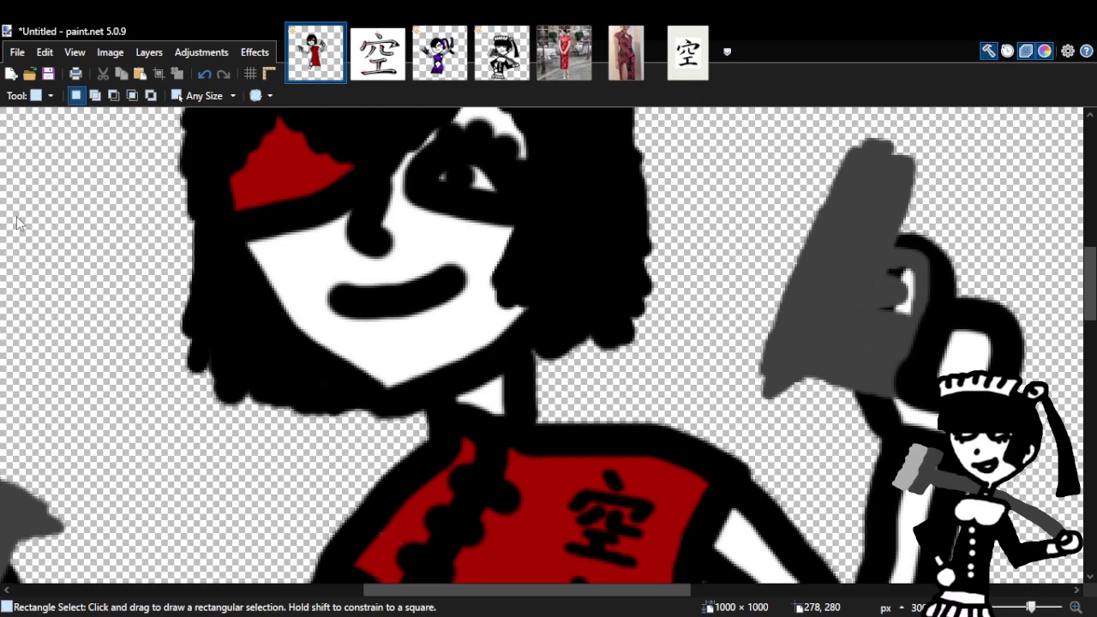
pyautogui.press('s')
pyautogui.moveTo(309, 269)
pyautogui.mouseDown()
pyautogui.moveTo(323, 319)
pyautogui.moveTo(356, 332)
pyautogui.moveTo(420, 333)
pyautogui.moveTo(469, 314)
pyautogui.moveTo(482, 284)
pyautogui.moveTo(478, 257)
pyautogui.moveTo(432, 255)
pyautogui.mouseUp()
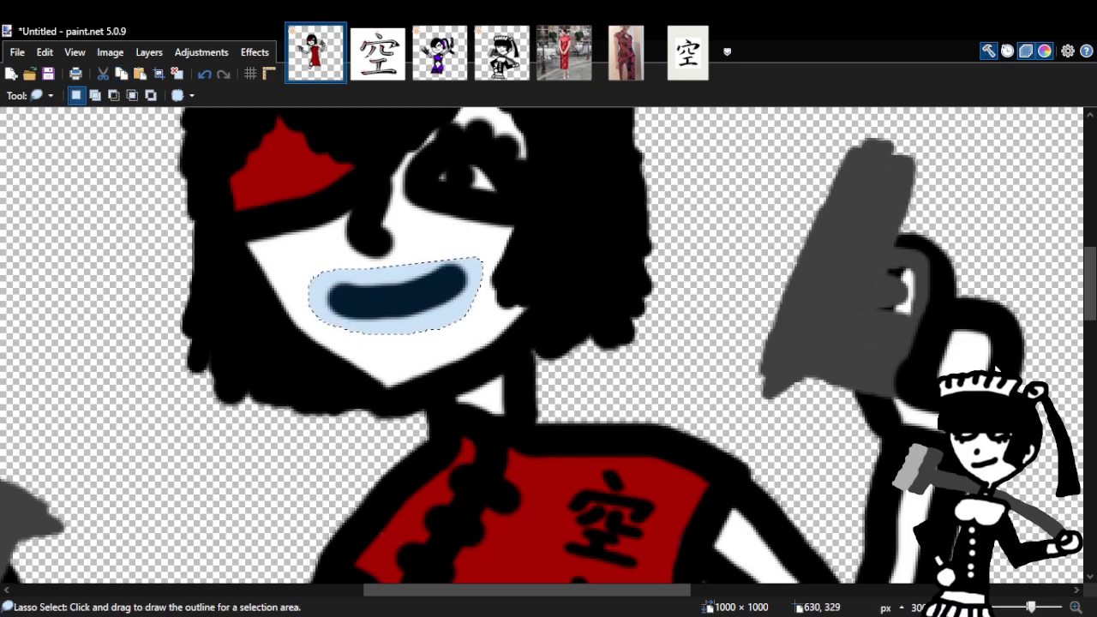
pyautogui.press('Delete')
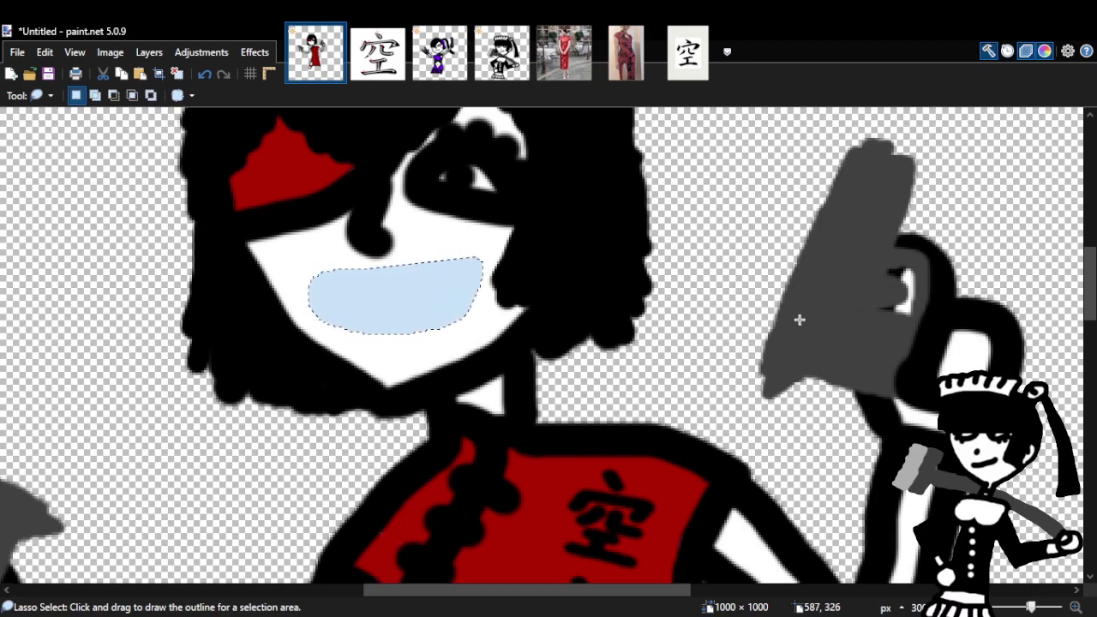
pyautogui.click(140, 75)
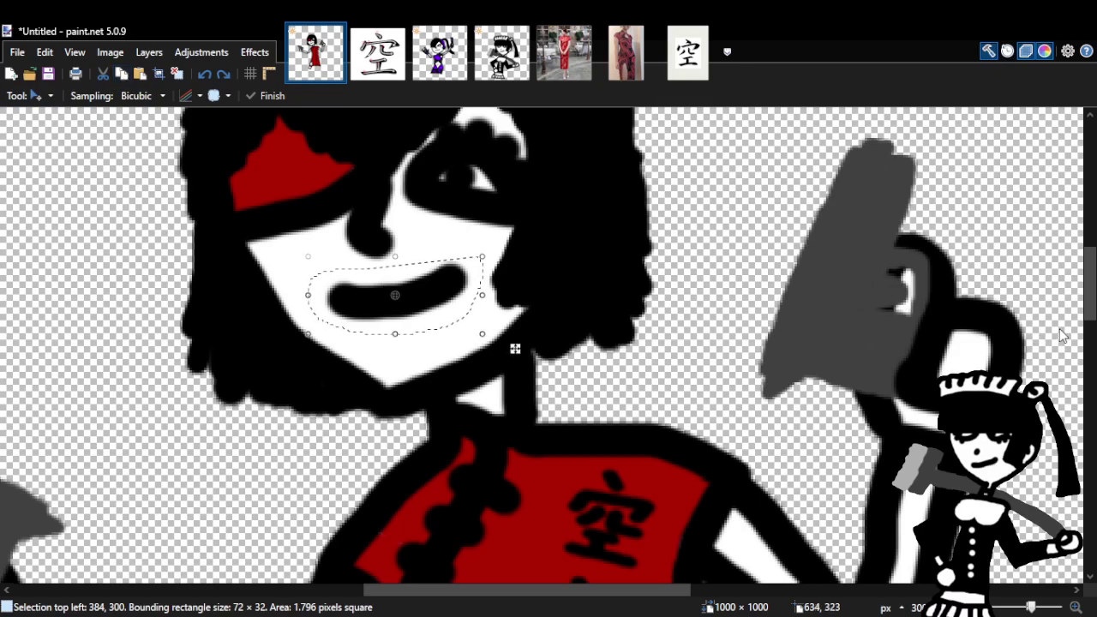
pyautogui.press('Delete')
pyautogui.click(140, 74)
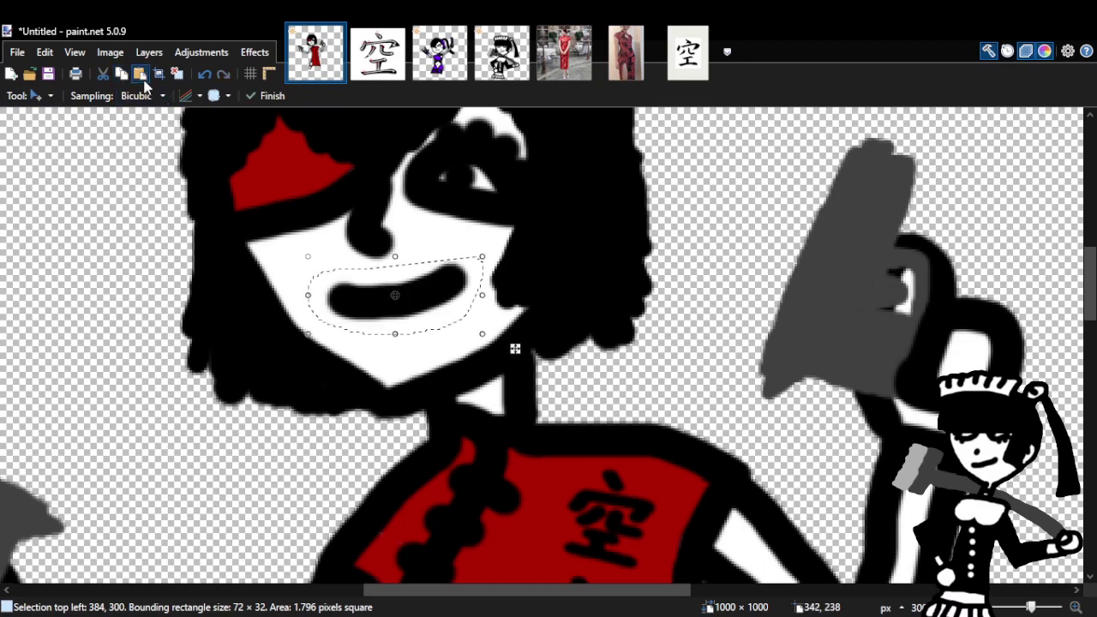
pyautogui.press('b')
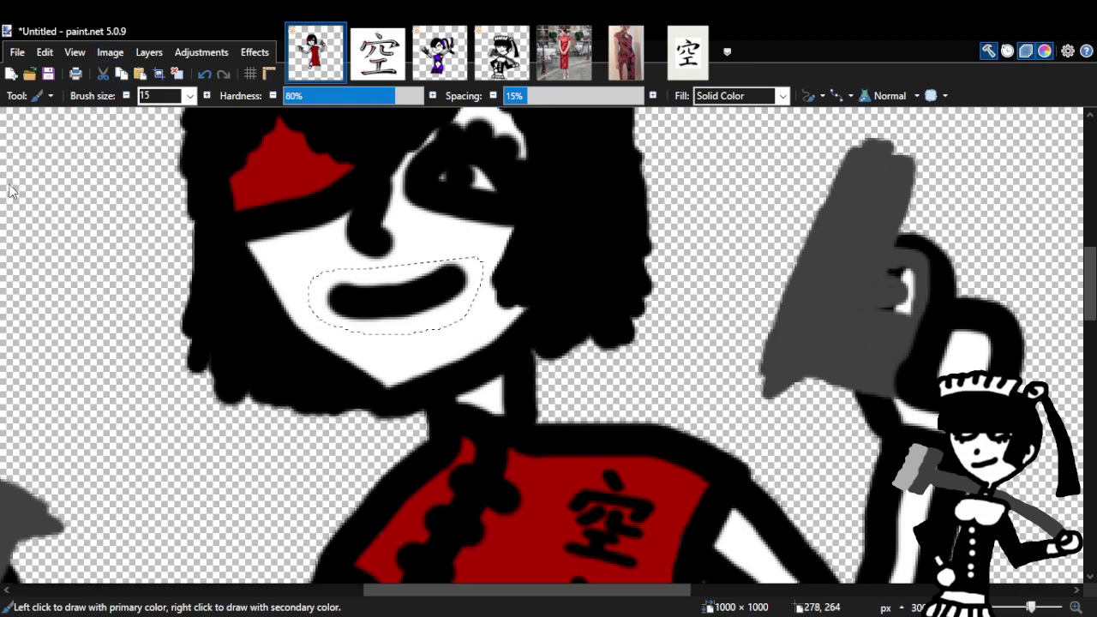
pyautogui.press('s')
pyautogui.hotkey('ctrl', 'd')
# Draw a thick black curve beneath the smile line at brush size 15 to form an open, smiling mouth.
pyautogui.press('b')
pyautogui.moveTo(350, 308); pyautogui.dragTo(422, 331)
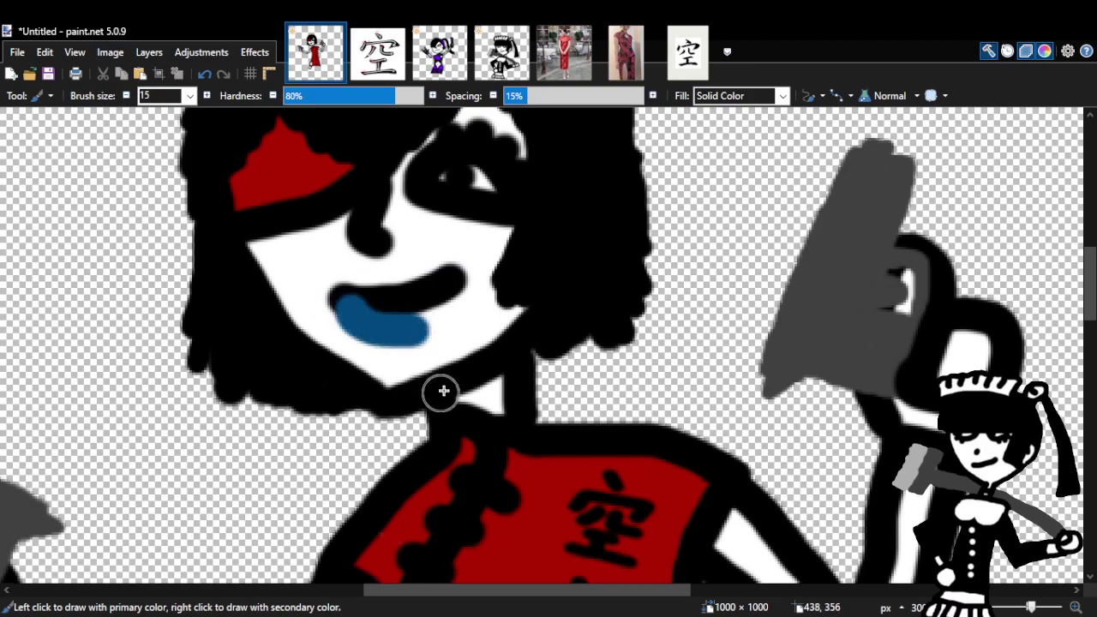
pyautogui.click(205, 74)
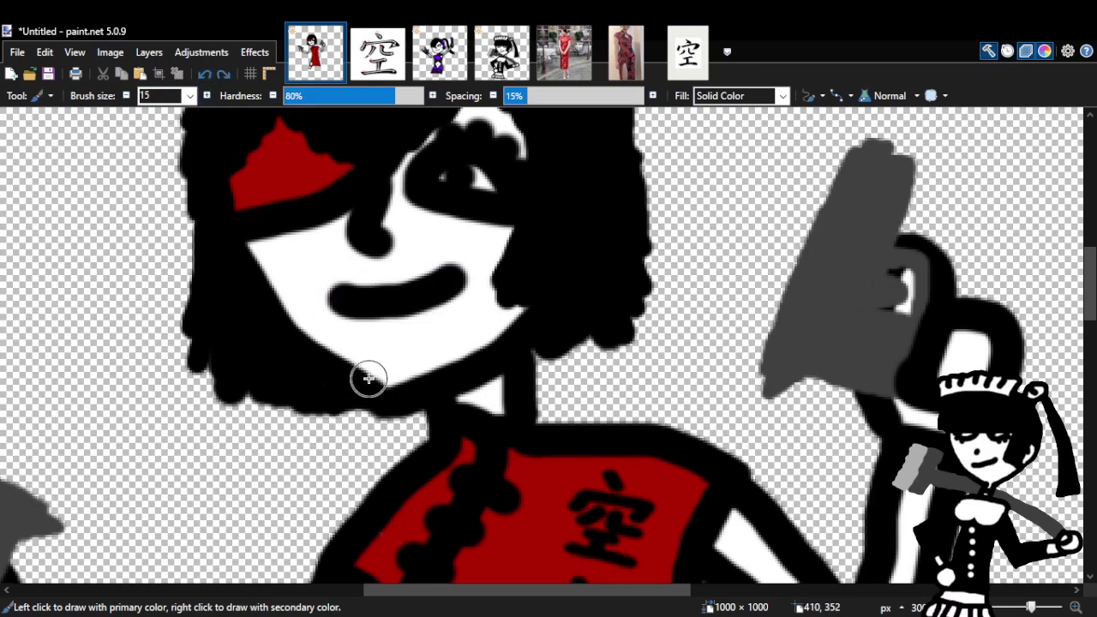
pyautogui.moveTo(354, 311)
pyautogui.mouseDown()
pyautogui.moveTo(425, 326)
pyautogui.moveTo(458, 294)
pyautogui.moveTo(513, 305)
pyautogui.moveTo(444, 286)
pyautogui.moveTo(442, 324)
pyautogui.moveTo(407, 340)
pyautogui.moveTo(362, 311)
pyautogui.mouseUp()
pyautogui.click(205, 75)
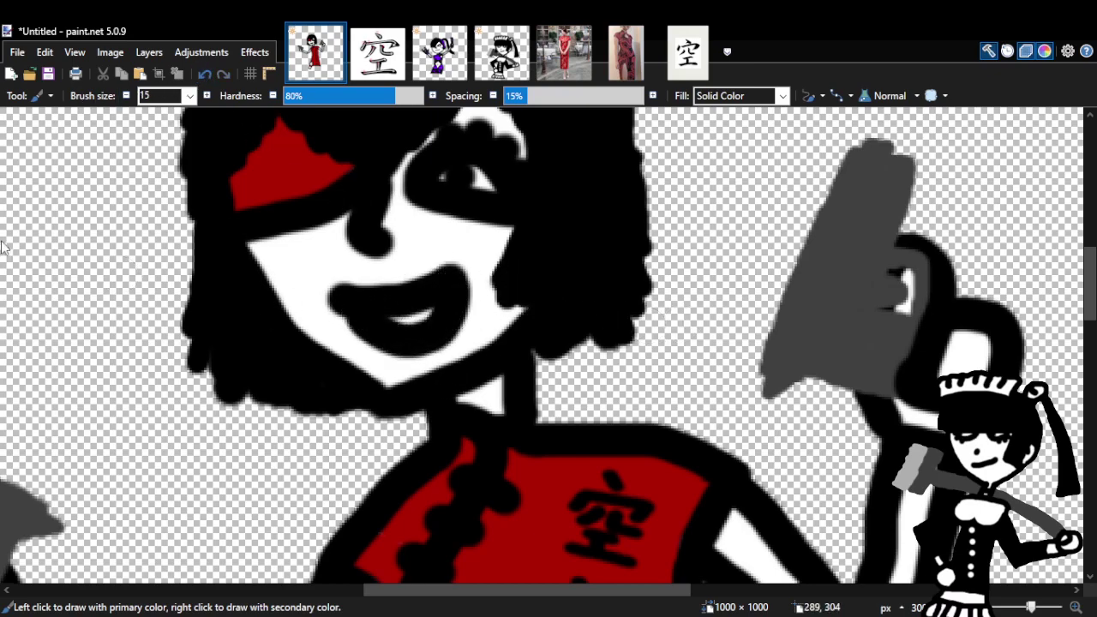
pyautogui.press('z')
pyautogui.rightClick(549, 368)
pyautogui.click(548, 368)
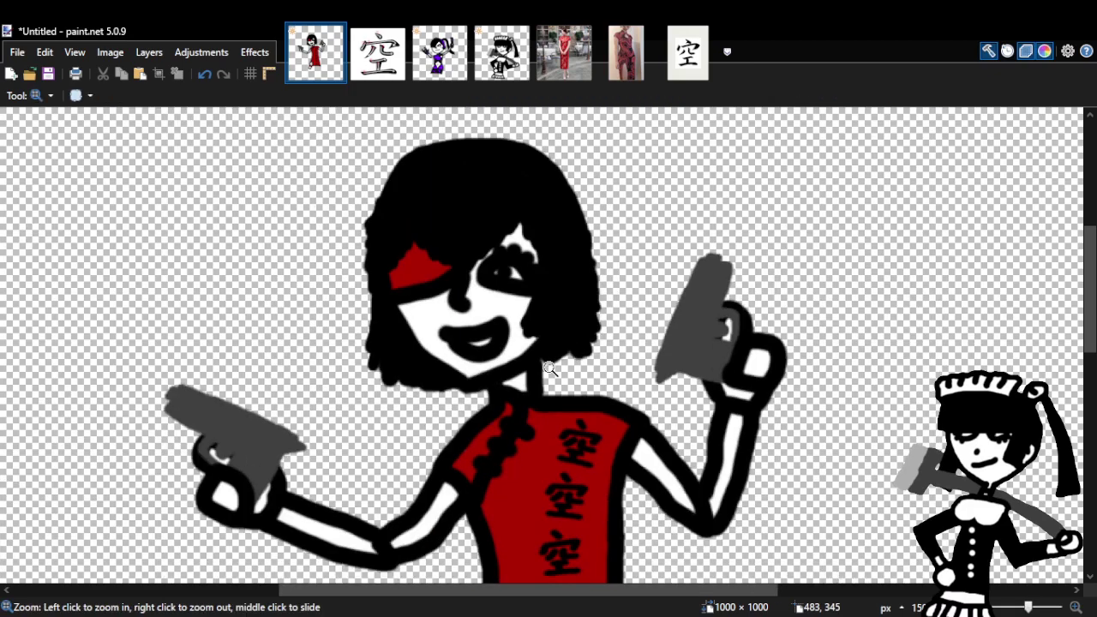
pyautogui.click(516, 346)
pyautogui.click(516, 347)
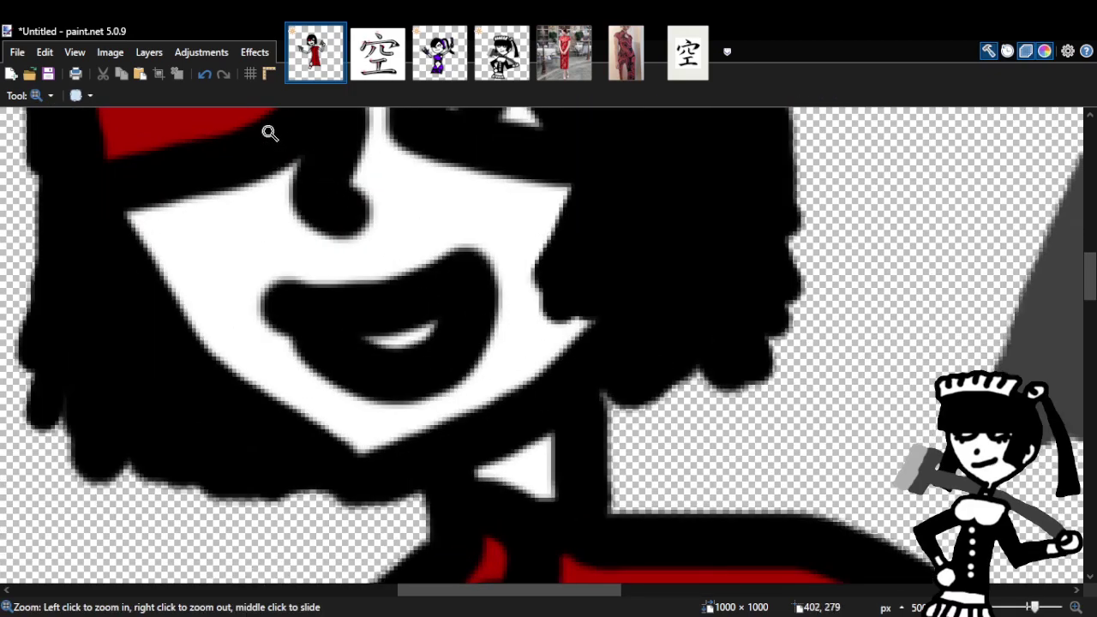
# Undo the mouth curve, try a wider black curve joining both ends of the smile at brush size 15, and undo it.
pyautogui.click(207, 73)
pyautogui.press('b')
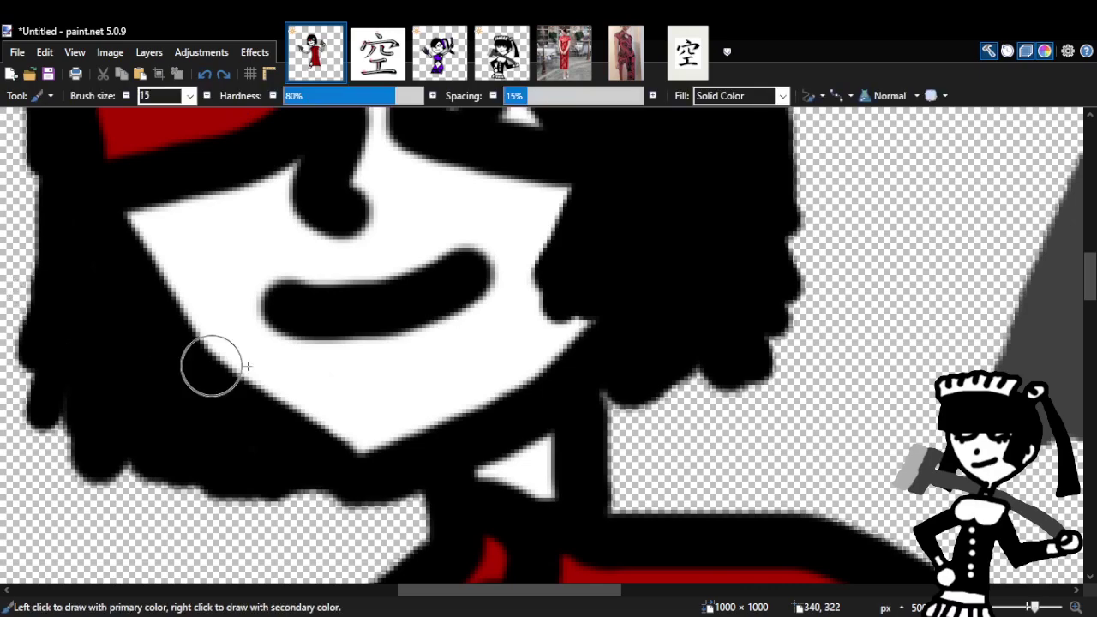
pyautogui.moveTo(285, 321)
pyautogui.mouseDown()
pyautogui.moveTo(302, 344)
pyautogui.moveTo(366, 365)
pyautogui.moveTo(411, 361)
pyautogui.moveTo(458, 326)
pyautogui.moveTo(480, 283)
pyautogui.mouseUp()
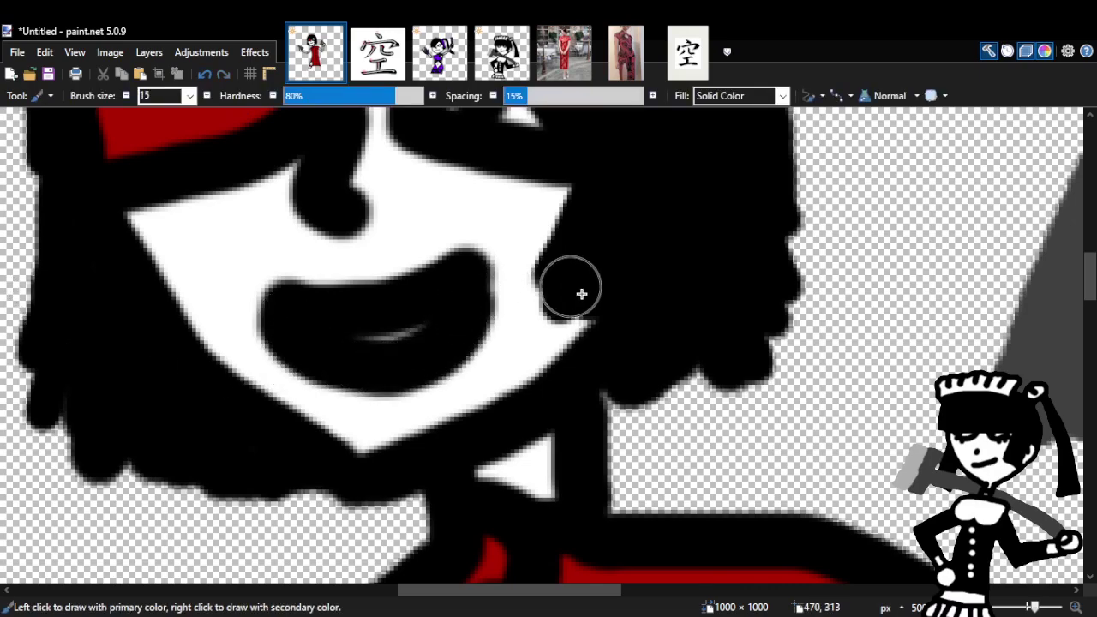
pyautogui.click(204, 74)
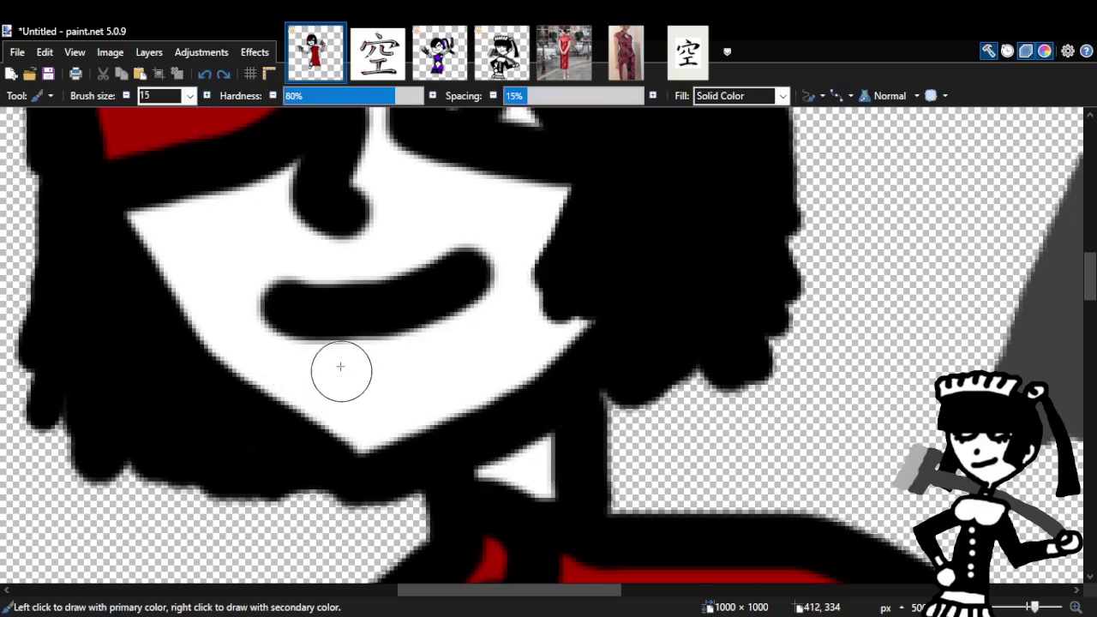
# Try a black curve starting inside the smile's left end and rising to its right end, inspect it, and undo its strokes.
pyautogui.moveTo(329, 337)
pyautogui.mouseDown()
pyautogui.moveTo(362, 370)
pyautogui.moveTo(420, 368)
pyautogui.moveTo(471, 327)
pyautogui.moveTo(476, 288)
pyautogui.mouseUp()
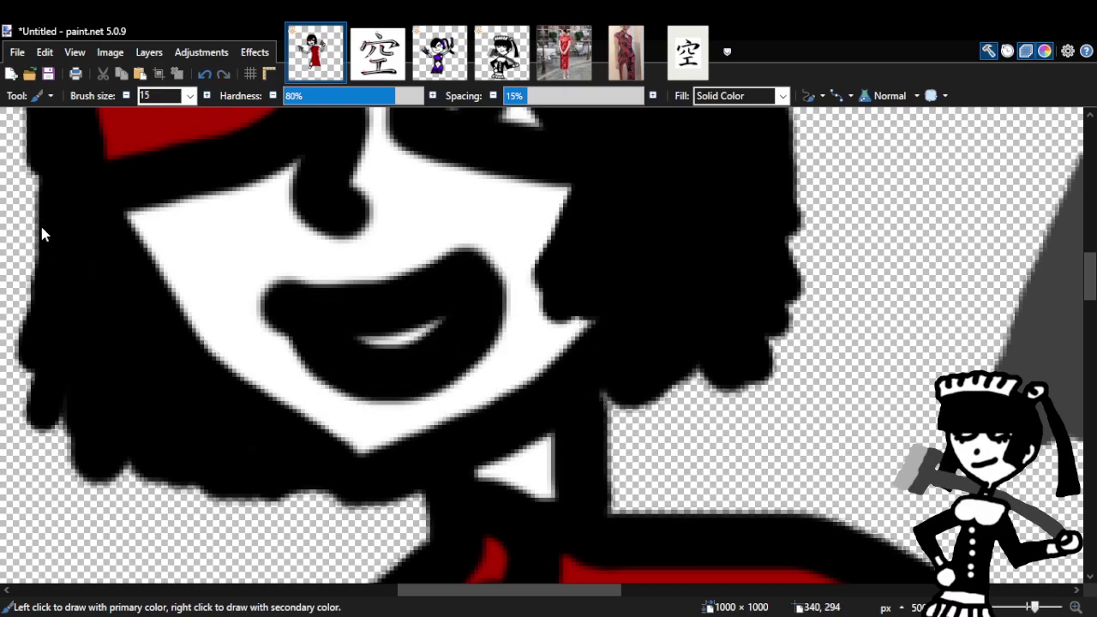
pyautogui.press('z')
pyautogui.rightClick(489, 343)
pyautogui.rightClick(495, 343)
pyautogui.click(495, 343)
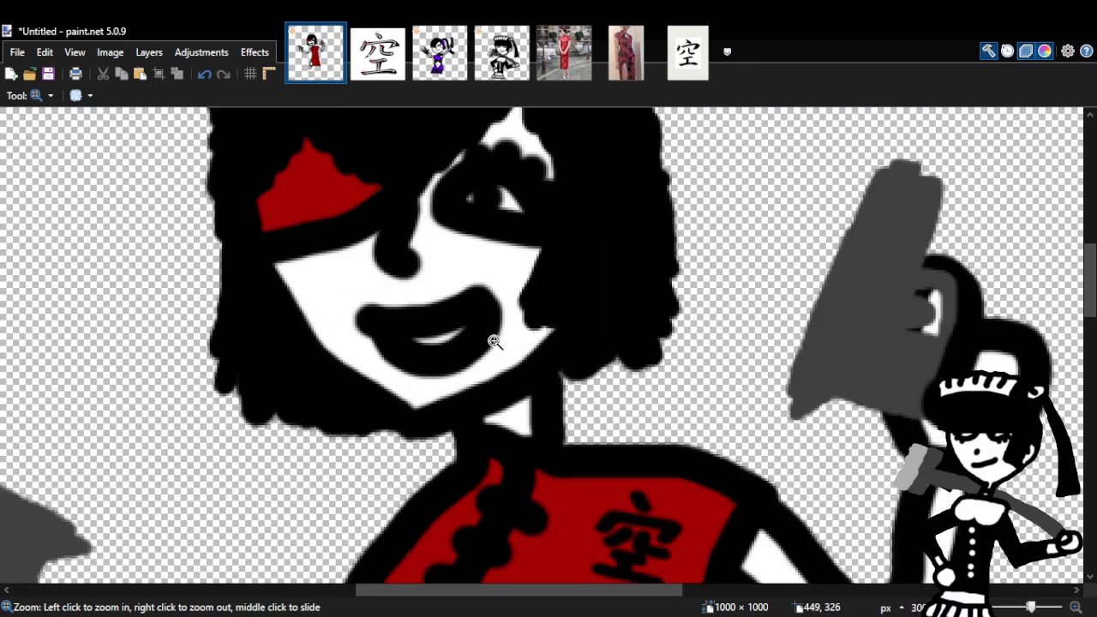
pyautogui.click(495, 343)
pyautogui.click(496, 343)
pyautogui.click(205, 74)
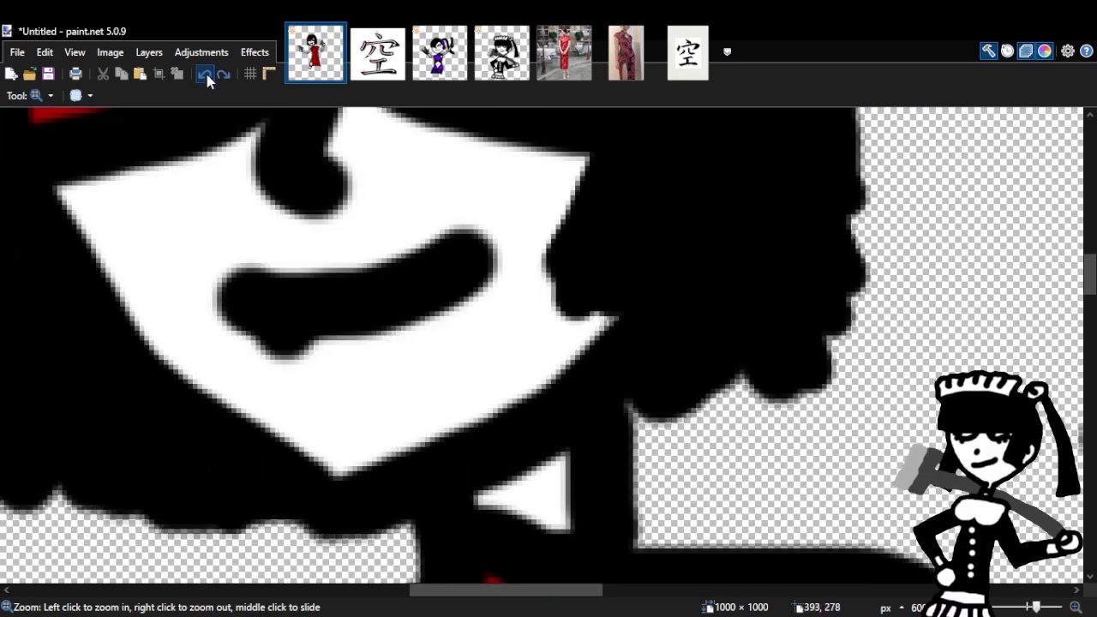
pyautogui.click(206, 74)
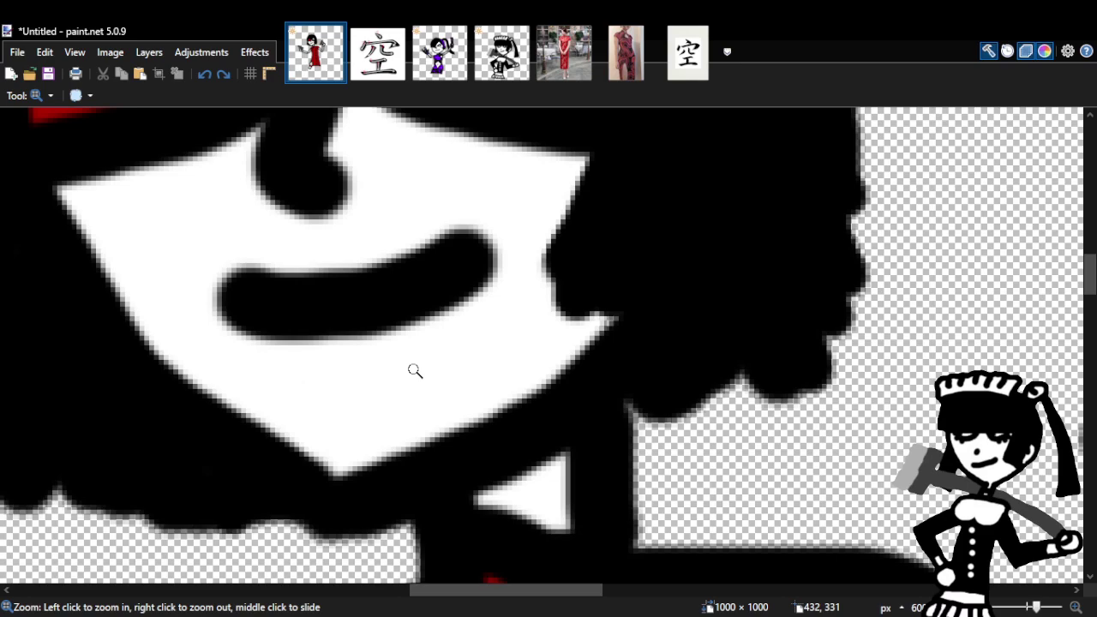
# Try shaping the lower lip with a black stroke from the smile's right end back toward the left, and undo it.
pyautogui.press('b')
pyautogui.moveTo(453, 292)
pyautogui.mouseDown()
pyautogui.moveTo(461, 333)
pyautogui.moveTo(436, 350)
pyautogui.moveTo(362, 366)
pyautogui.moveTo(311, 326)
pyautogui.mouseUp()
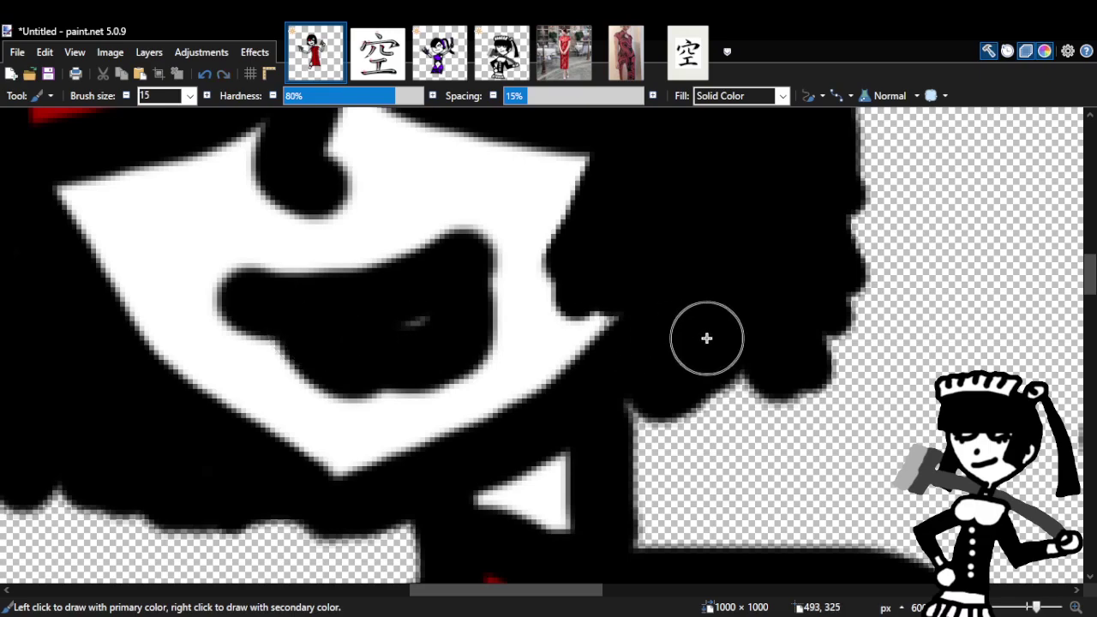
pyautogui.click(206, 74)
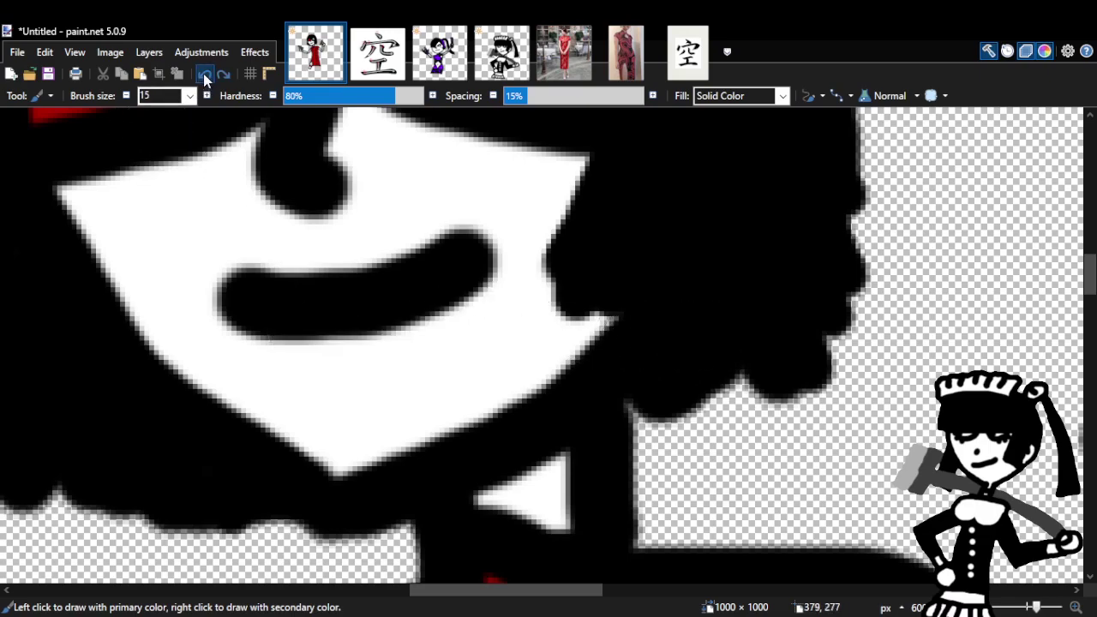
# Try a deep black curve under the smile, compare it with the other character drawings, and undo it.
pyautogui.moveTo(262, 333)
pyautogui.mouseDown()
pyautogui.moveTo(321, 367)
pyautogui.moveTo(377, 376)
pyautogui.moveTo(432, 353)
pyautogui.moveTo(465, 286)
pyautogui.mouseUp()
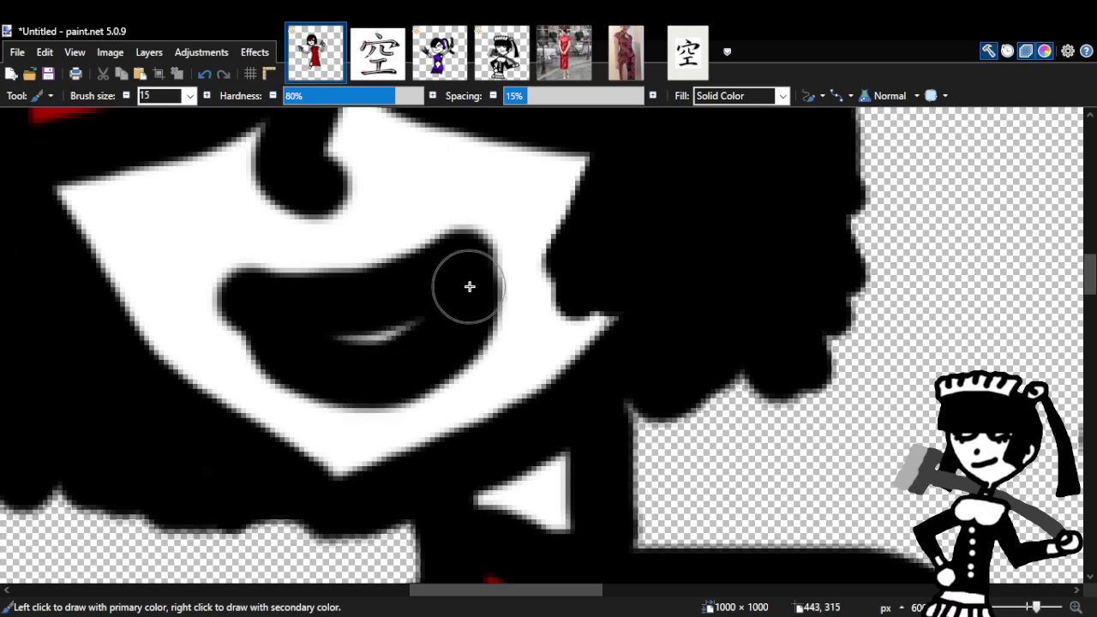
pyautogui.click(437, 67)
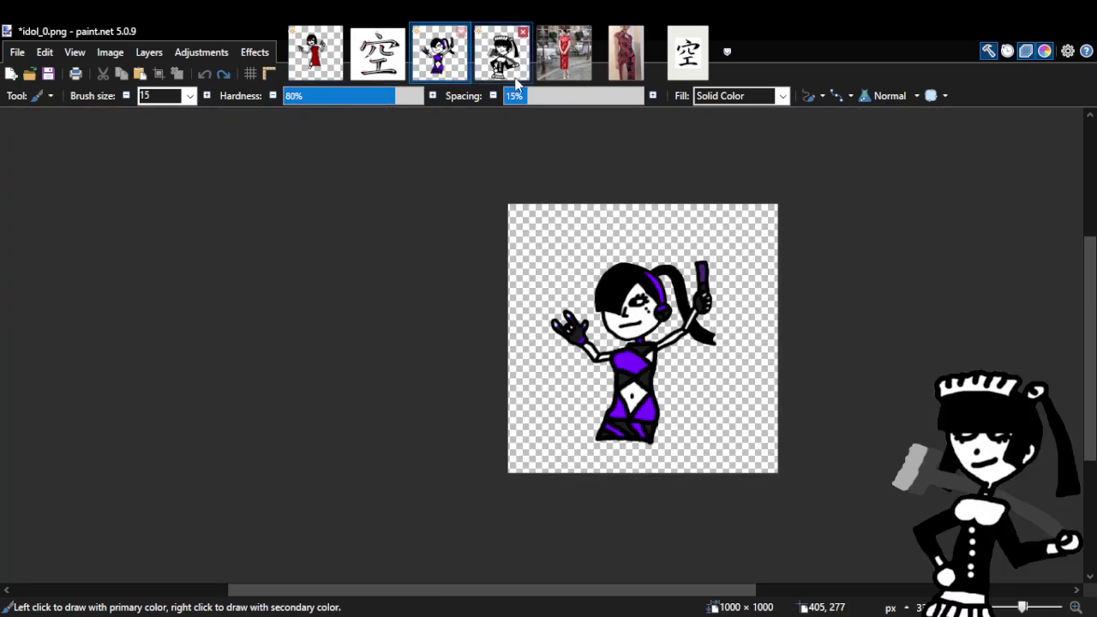
pyautogui.click(514, 77)
pyautogui.click(315, 56)
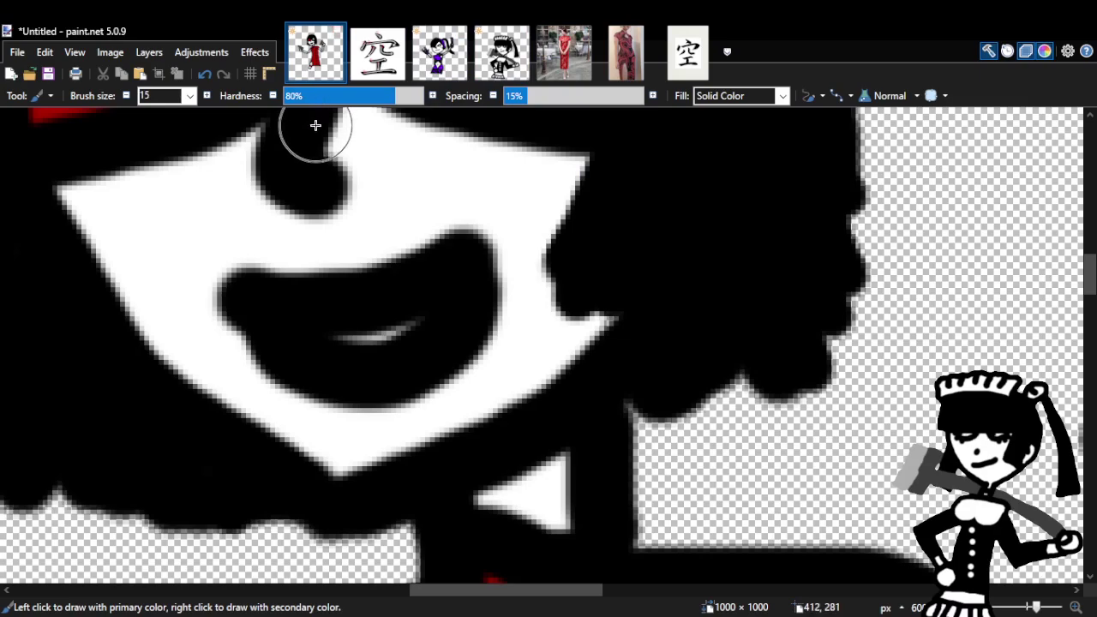
pyautogui.click(203, 74)
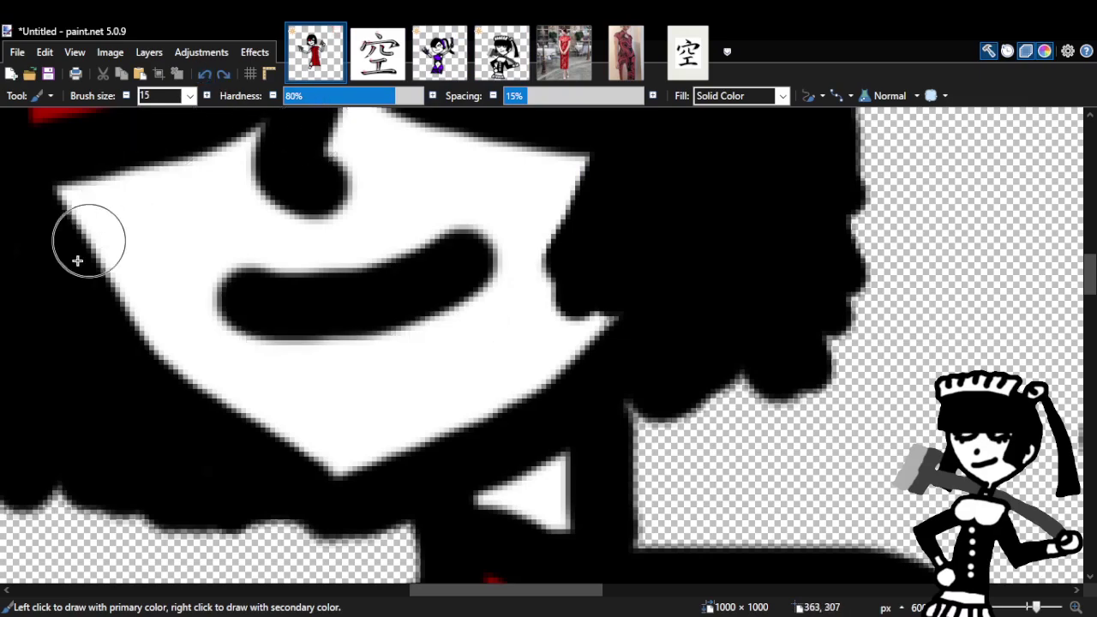
# Draw two slanted black strokes down from the ends of the smile so that they form a pointed open mouth.
pyautogui.moveTo(443, 312)
pyautogui.mouseDown()
pyautogui.moveTo(431, 309)
pyautogui.moveTo(403, 390)
pyautogui.mouseUp()
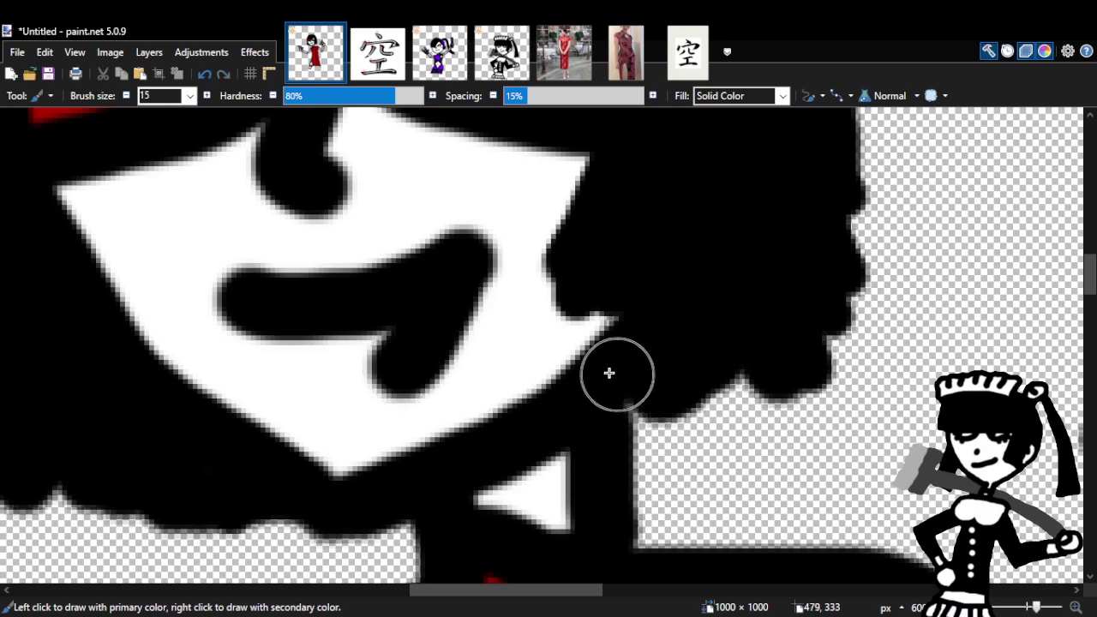
pyautogui.press('z')
pyautogui.rightClick(400, 317)
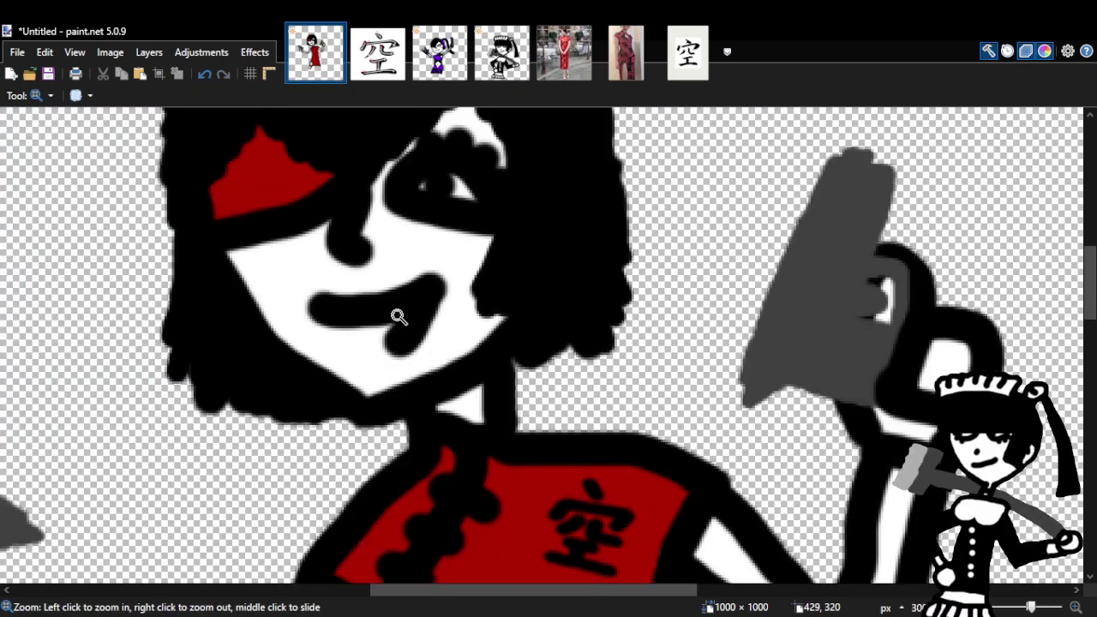
pyautogui.click(460, 313)
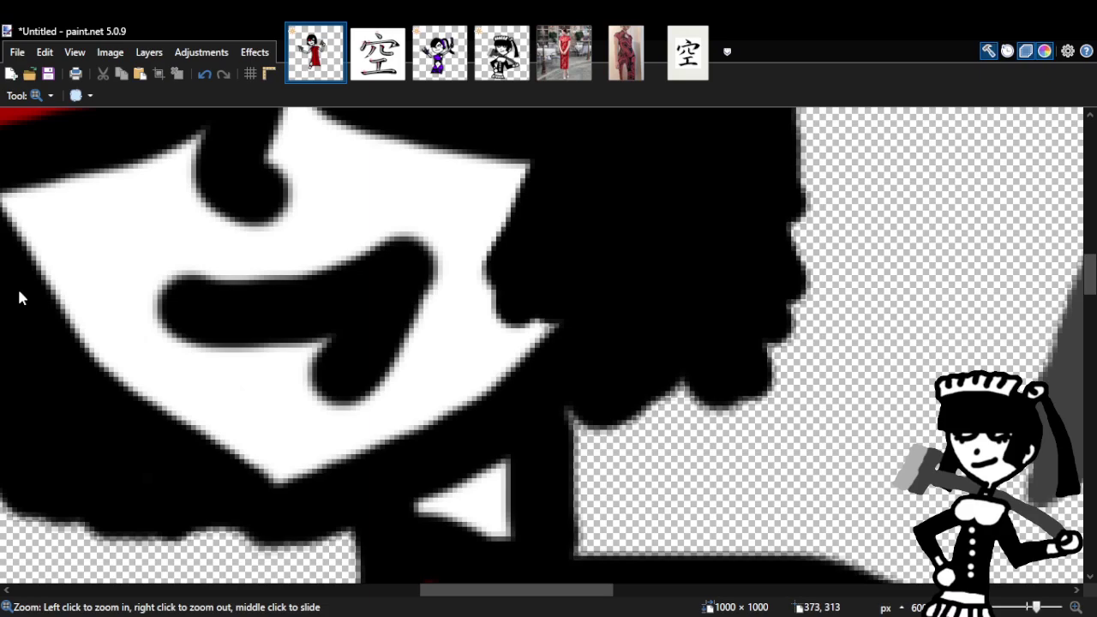
pyautogui.press('b')
pyautogui.moveTo(313, 392); pyautogui.dragTo(209, 342)
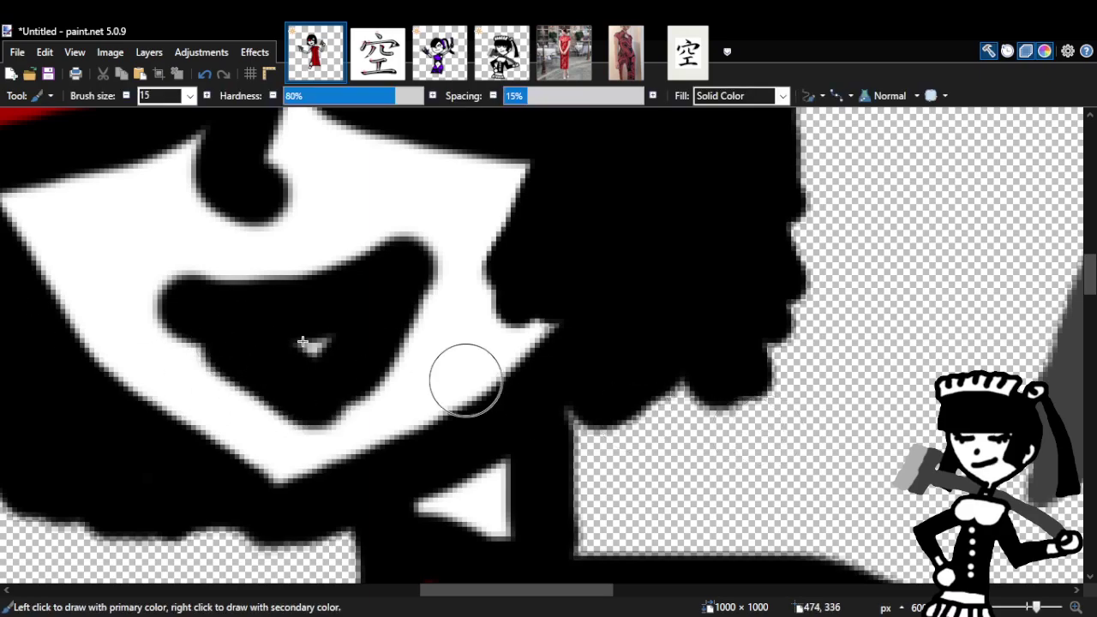
# Examine the pointed mouth up close and against the whole character, and undo both of its strokes.
pyautogui.press('z')
pyautogui.rightClick(519, 289)
pyautogui.rightClick(519, 289)
pyautogui.rightClick(519, 289)
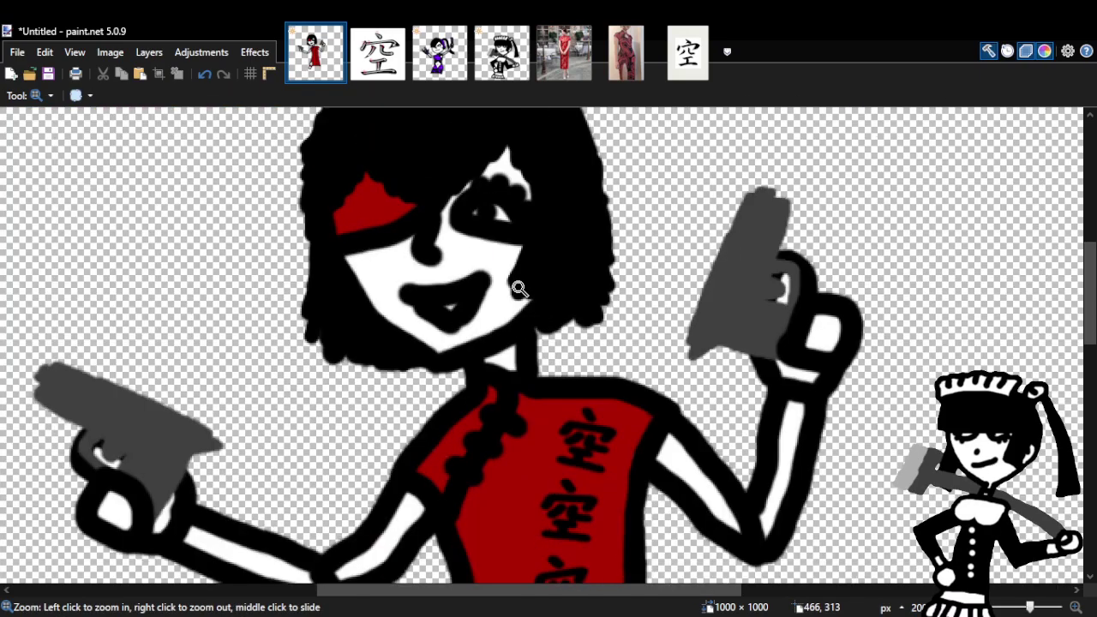
pyautogui.rightClick(519, 289)
pyautogui.click(512, 294)
pyautogui.click(513, 294)
pyautogui.click(513, 294)
pyautogui.click(512, 294)
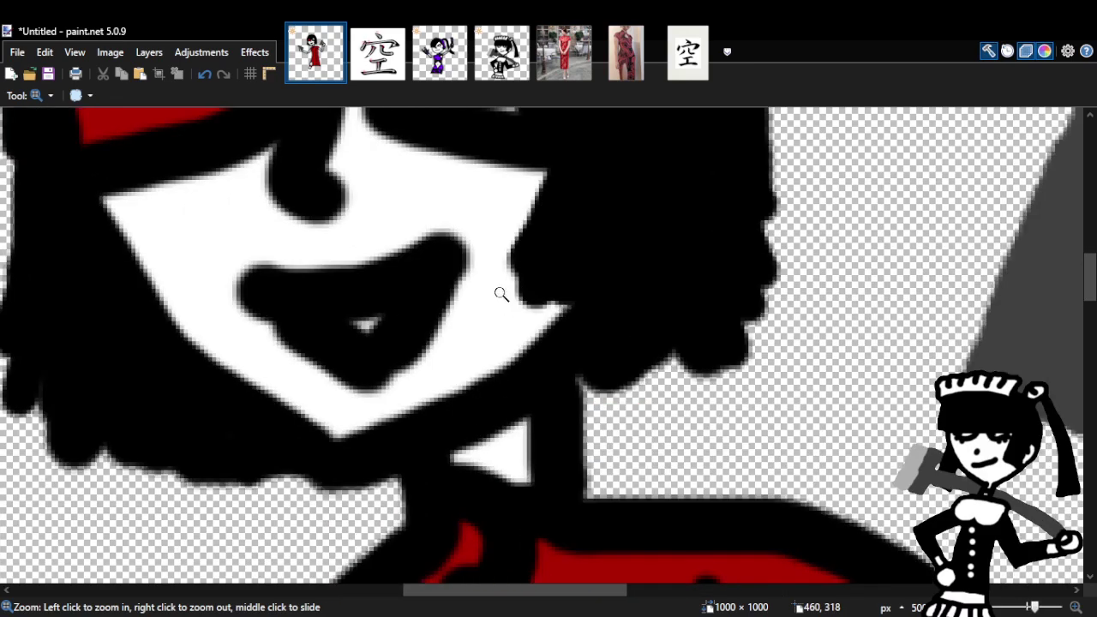
pyautogui.click(203, 74)
pyautogui.click(203, 74)
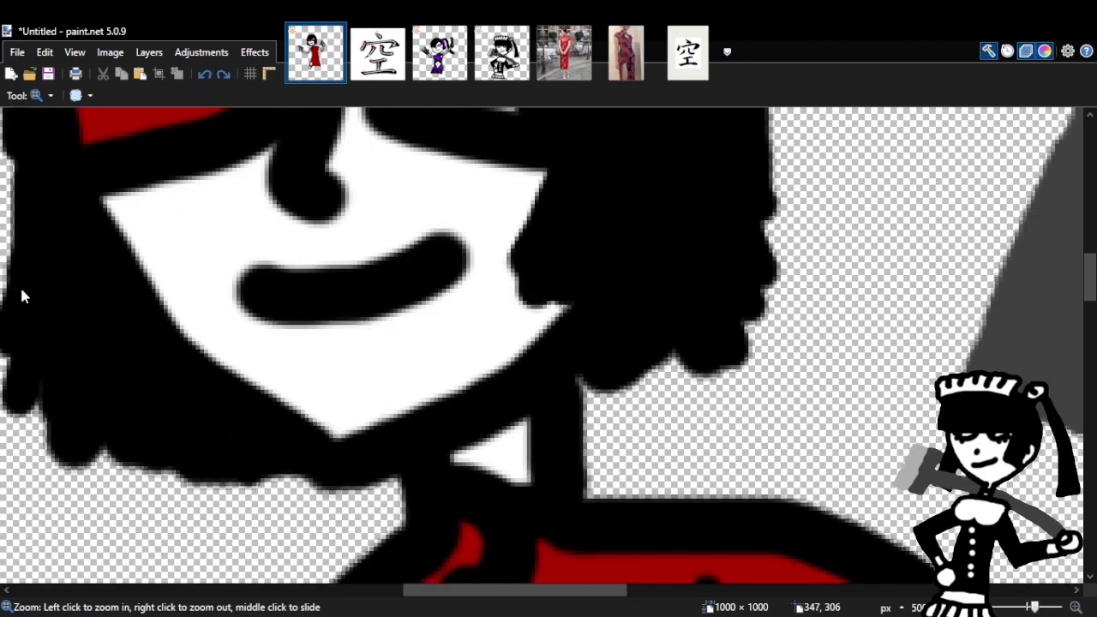
# Try a flat-bottomed open mouth outlined in black beneath the smile, check it on the whole figure, and undo it.
pyautogui.press('b')
pyautogui.moveTo(297, 313)
pyautogui.mouseDown()
pyautogui.moveTo(348, 343)
pyautogui.moveTo(412, 351)
pyautogui.moveTo(445, 261)
pyautogui.mouseUp()
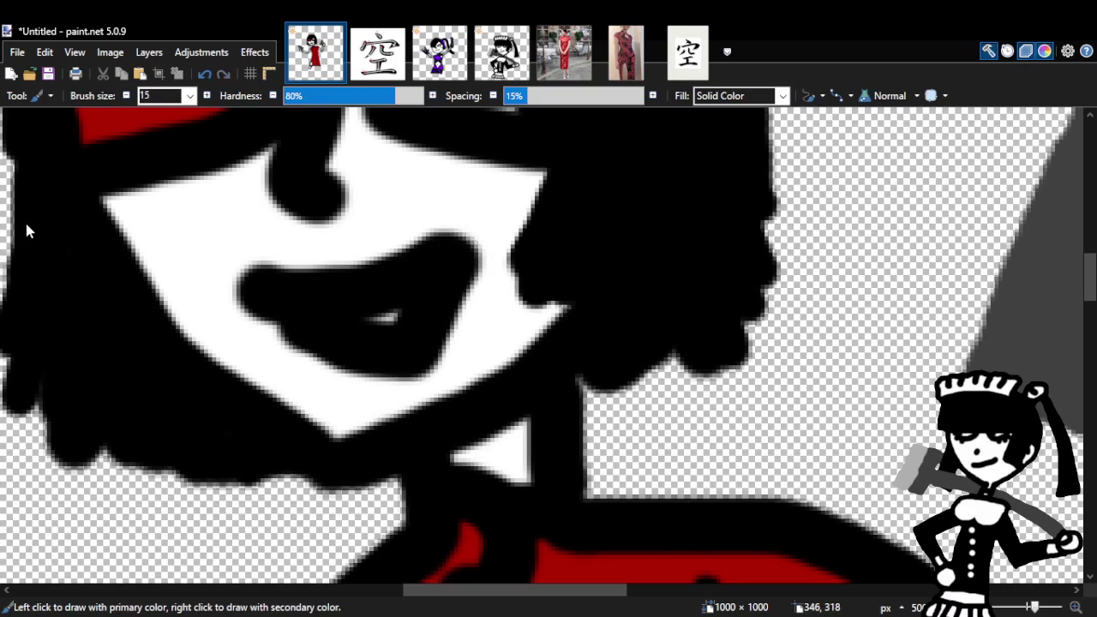
pyautogui.press('z')
pyautogui.rightClick(299, 245)
pyautogui.rightClick(297, 245)
pyautogui.rightClick(399, 294)
pyautogui.rightClick(400, 295)
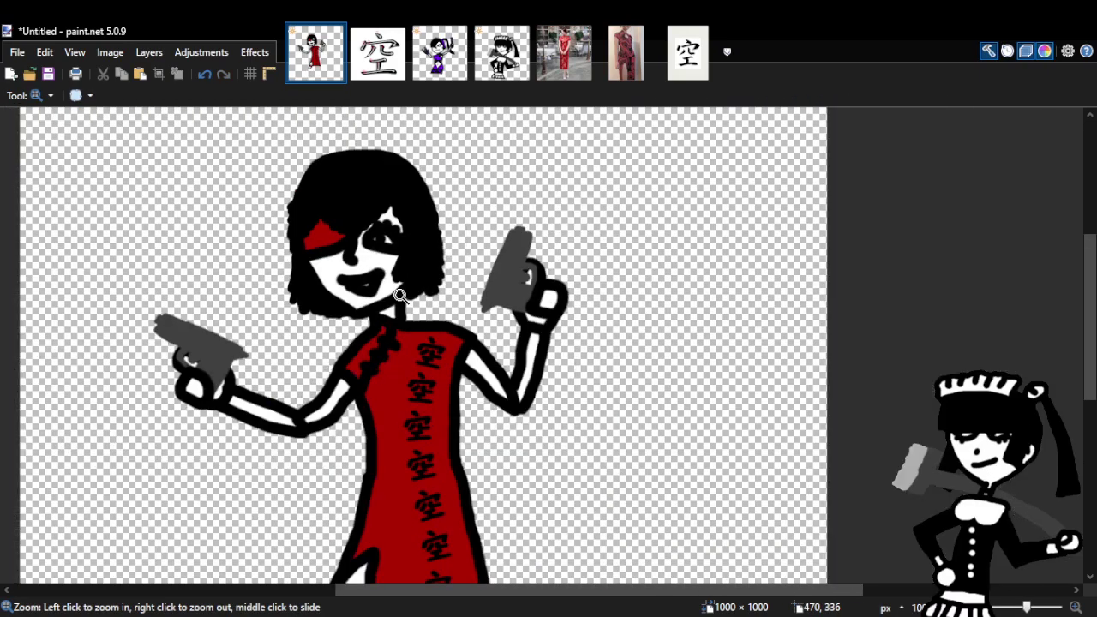
pyautogui.click(399, 294)
pyautogui.click(400, 294)
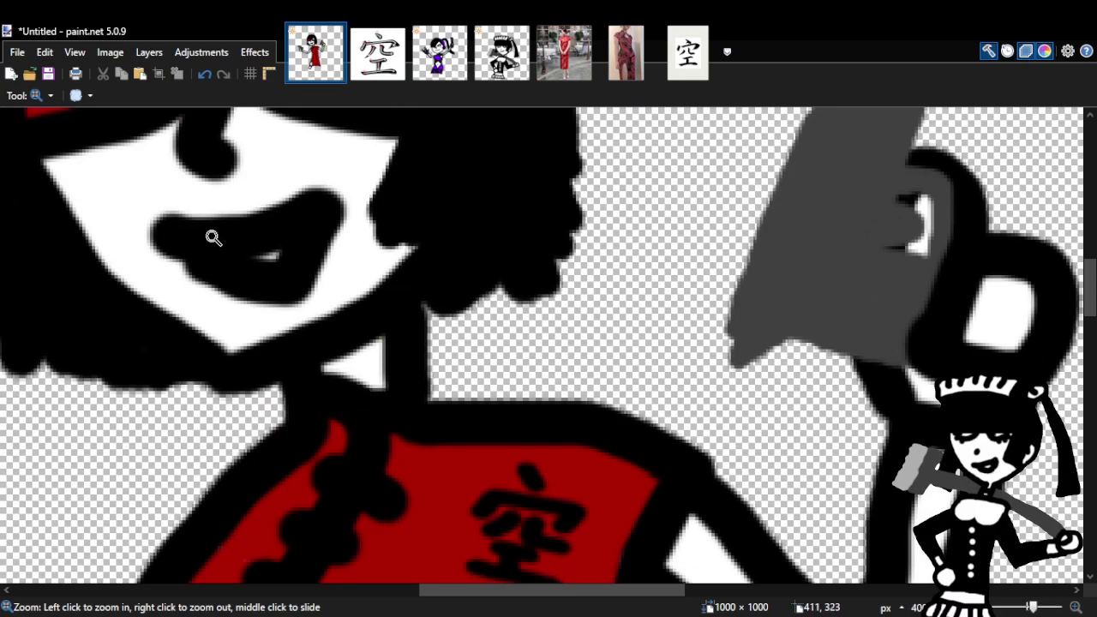
pyautogui.click(204, 75)
pyautogui.click(204, 75)
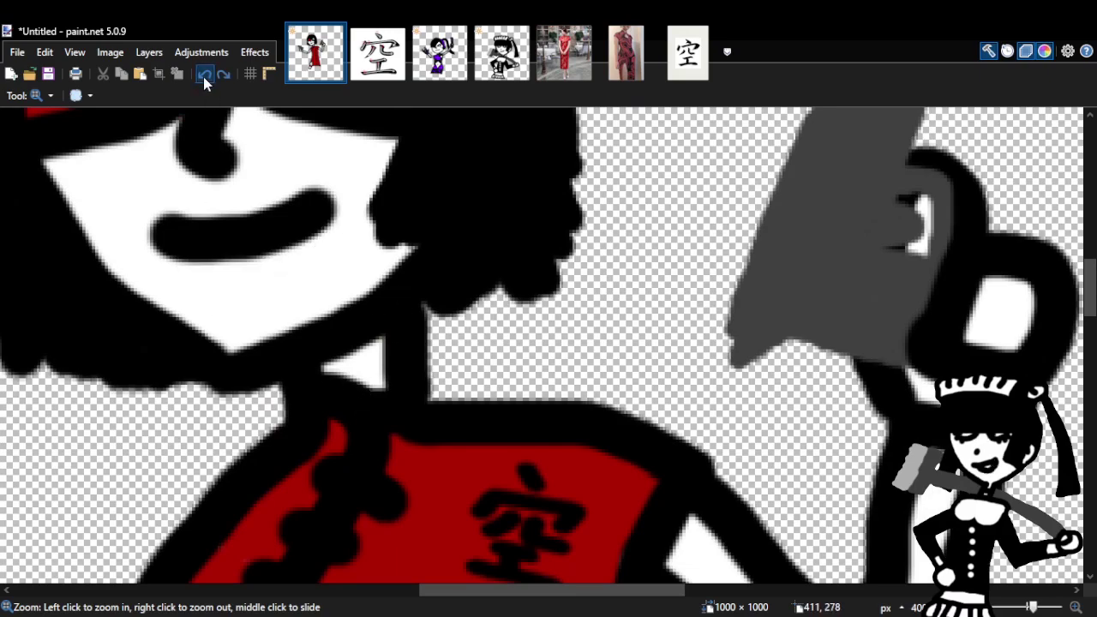
# Draw a vertical black stroke down from the smile's right end and a curved black stroke along the bottom to form a boxy mouth.
pyautogui.click(189, 257)
pyautogui.click(190, 258)
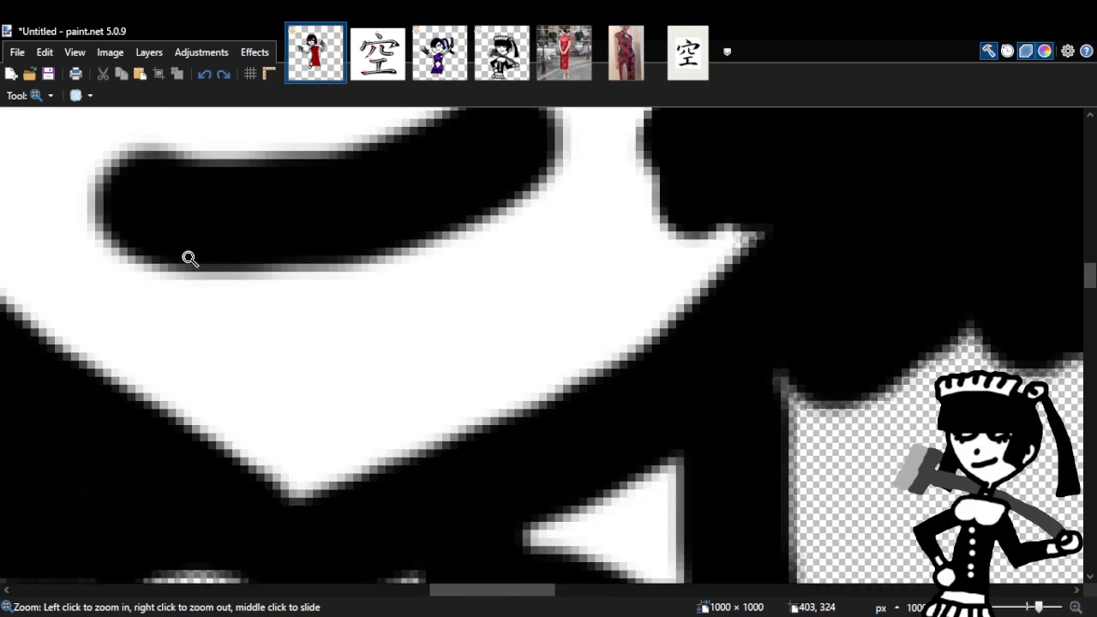
pyautogui.press('b')
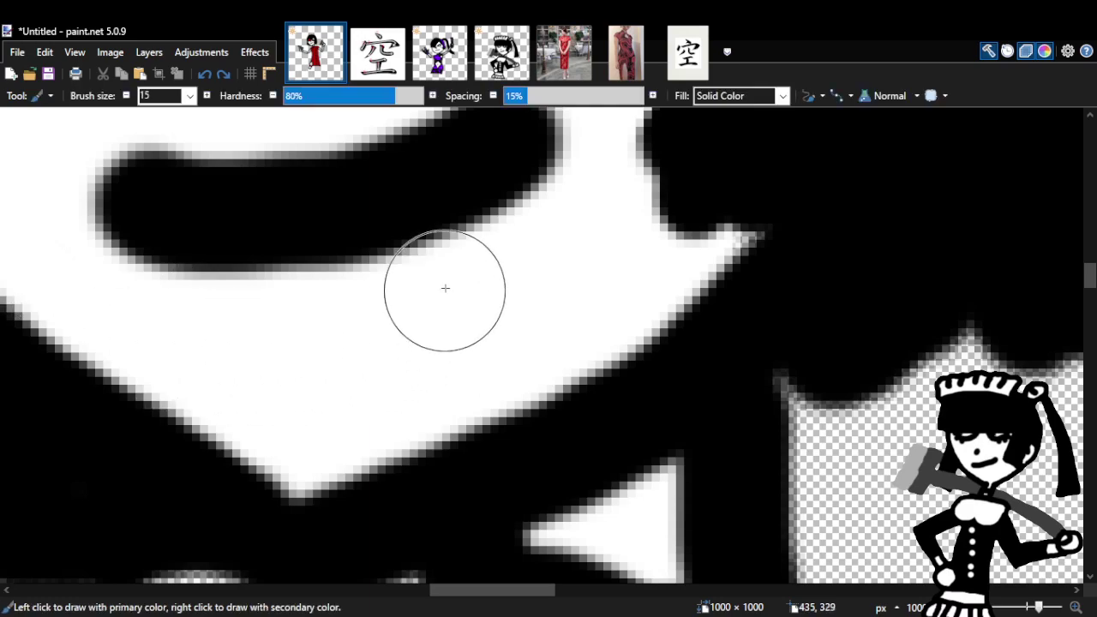
pyautogui.moveTo(500, 191); pyautogui.dragTo(504, 293)
pyautogui.moveTo(269, 288)
pyautogui.mouseDown()
pyautogui.moveTo(241, 287)
pyautogui.moveTo(454, 307)
pyautogui.mouseUp()
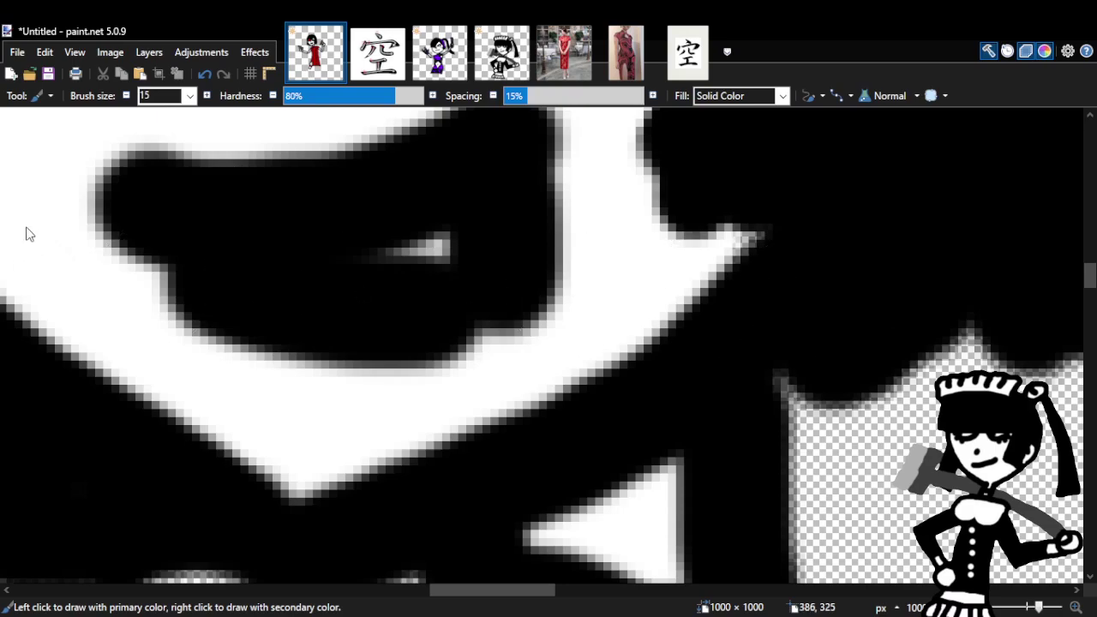
# Check the boxy mouth against the rest of the face and undo both of its strokes.
pyautogui.press('z')
pyautogui.rightClick(509, 316)
pyautogui.rightClick(511, 316)
pyautogui.rightClick(511, 316)
pyautogui.click(510, 315)
pyautogui.click(515, 318)
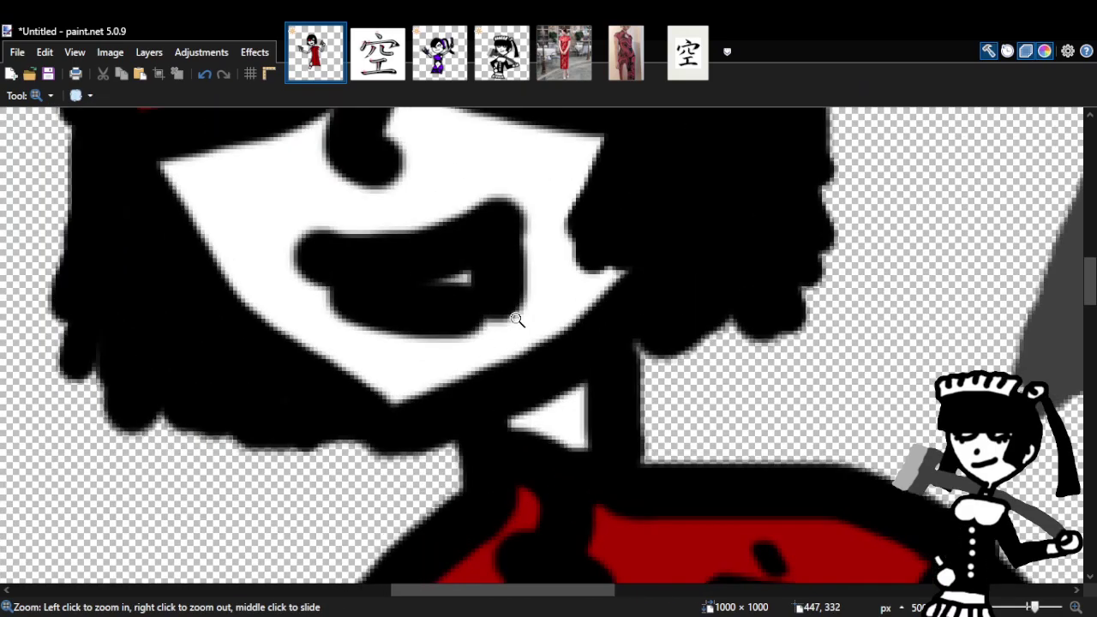
pyautogui.click(212, 75)
pyautogui.click(213, 75)
# Draw a black curve from the middle underside of the smile around to its right end, forming a lopsided open grin.
pyautogui.press('b')
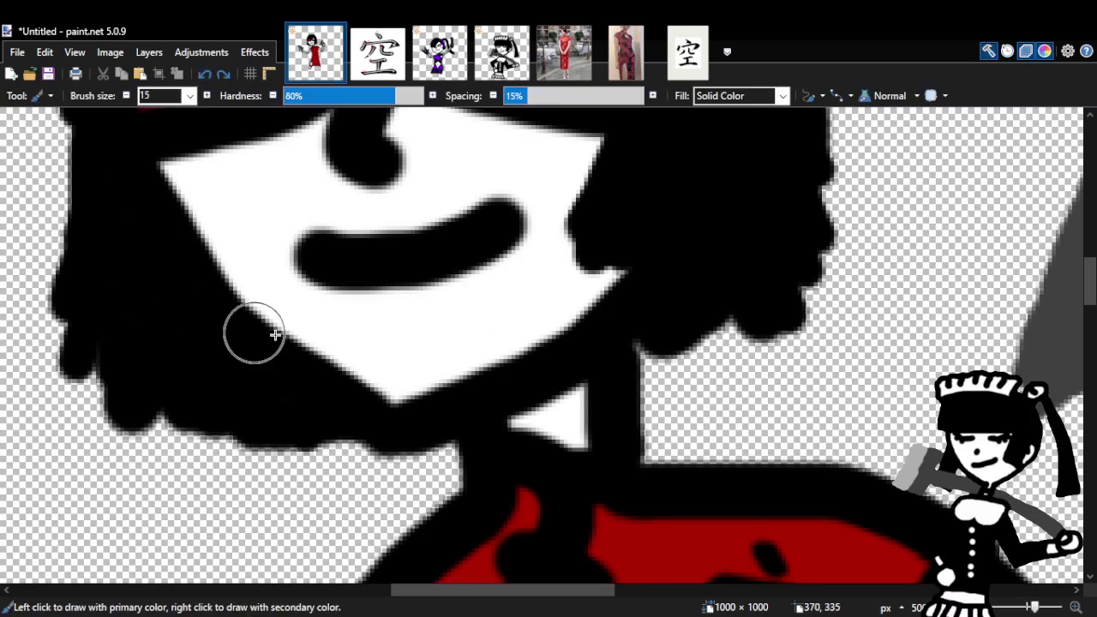
pyautogui.moveTo(375, 284)
pyautogui.mouseDown()
pyautogui.moveTo(439, 308)
pyautogui.moveTo(482, 309)
pyautogui.moveTo(517, 289)
pyautogui.moveTo(514, 232)
pyautogui.mouseUp()
pyautogui.press('z')
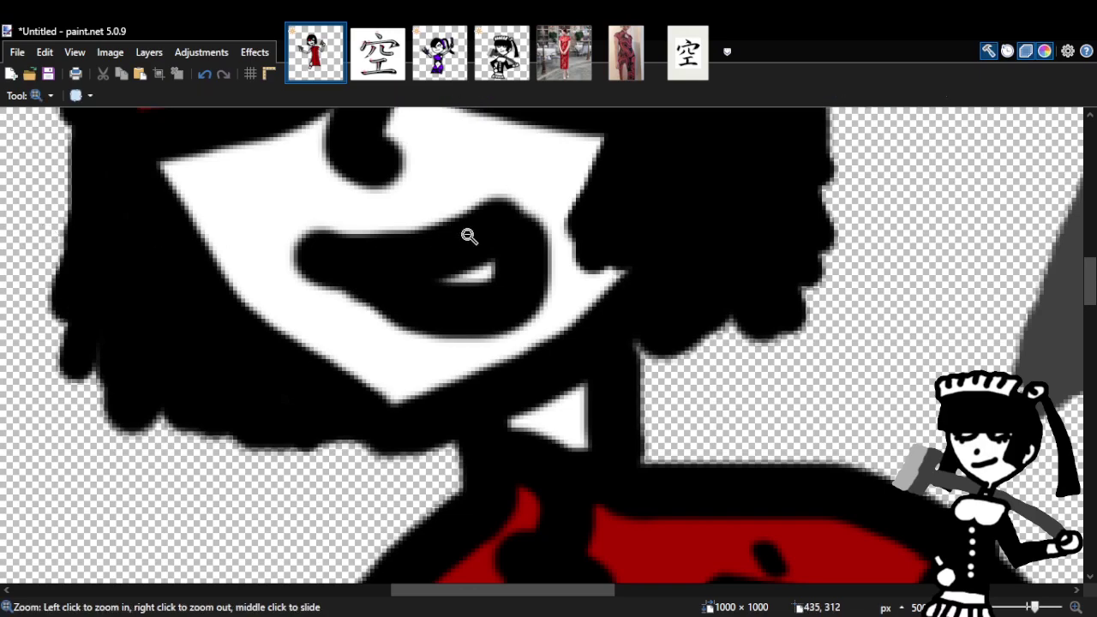
# Undo the last black stroke on the mouth to restore the plain closed smile.
pyautogui.rightClick(468, 236)
pyautogui.click(534, 232)
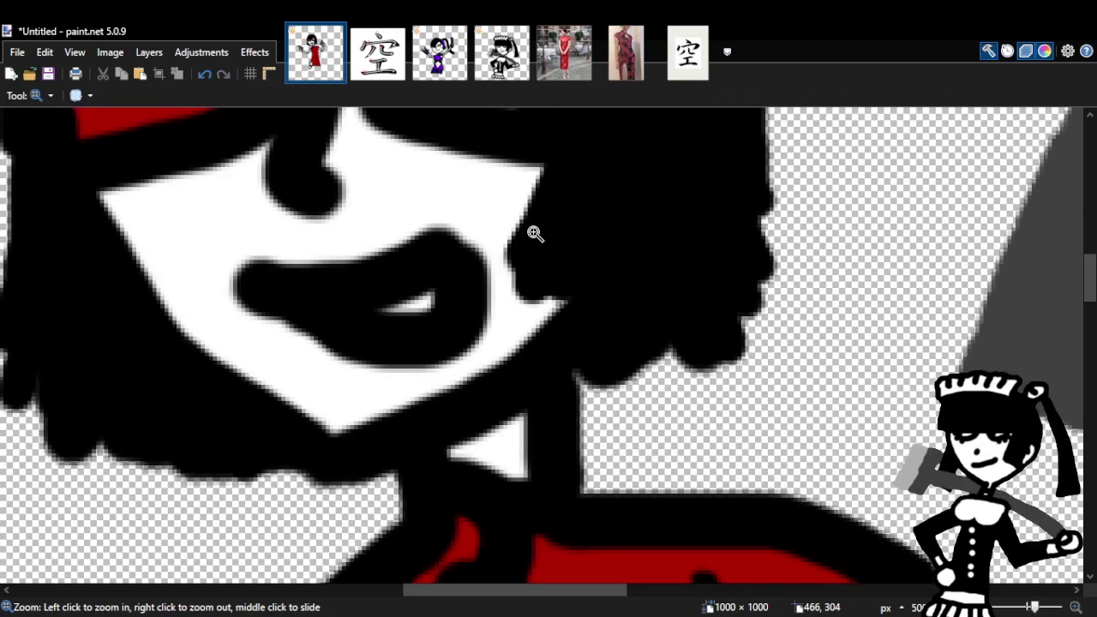
pyautogui.click(439, 236)
pyautogui.click(209, 72)
pyautogui.moveTo(519, 593); pyautogui.dragTo(465, 593)
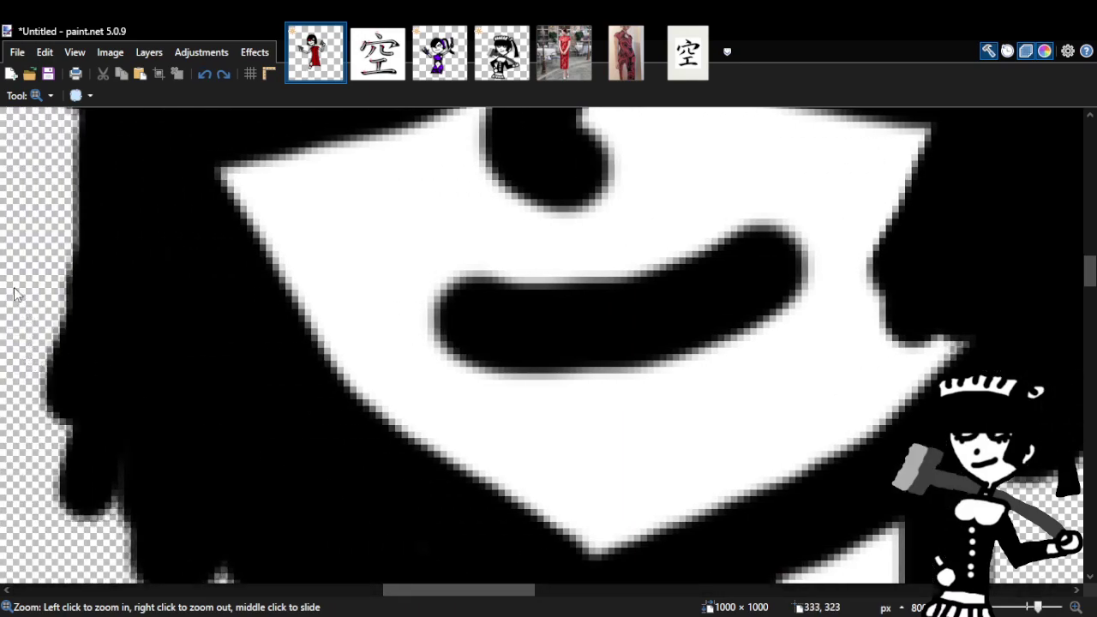
# Try thinning the smile by painting white over its lower half with the size 15 brush, and undo it.
pyautogui.press('b')
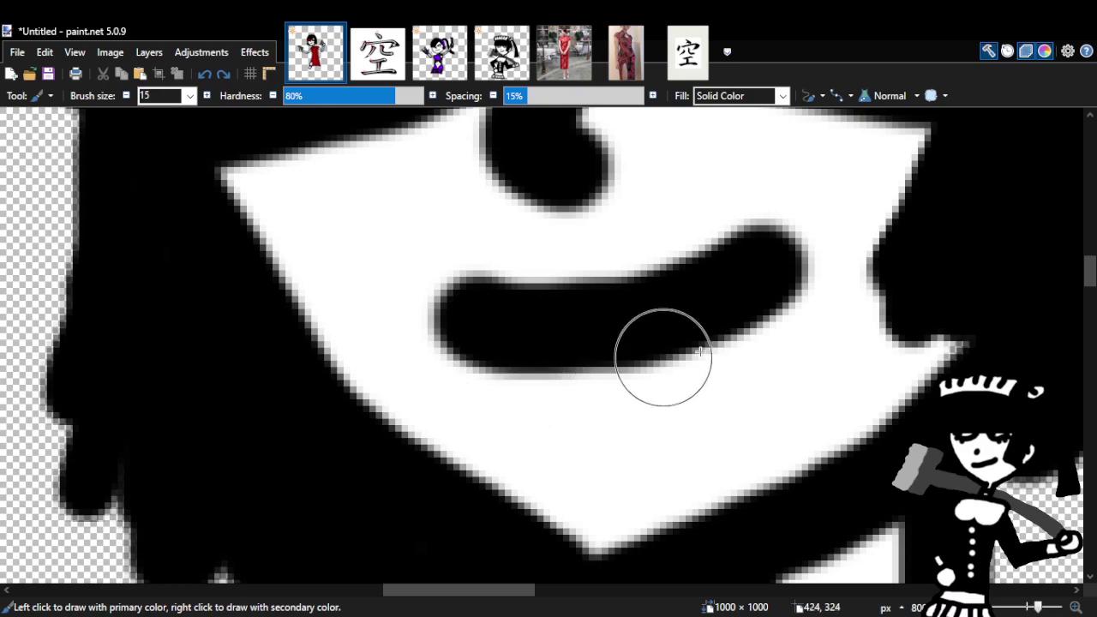
pyautogui.moveTo(767, 346)
pyautogui.mouseDown()
pyautogui.moveTo(497, 349)
pyautogui.moveTo(783, 306)
pyautogui.moveTo(774, 317)
pyautogui.mouseUp()
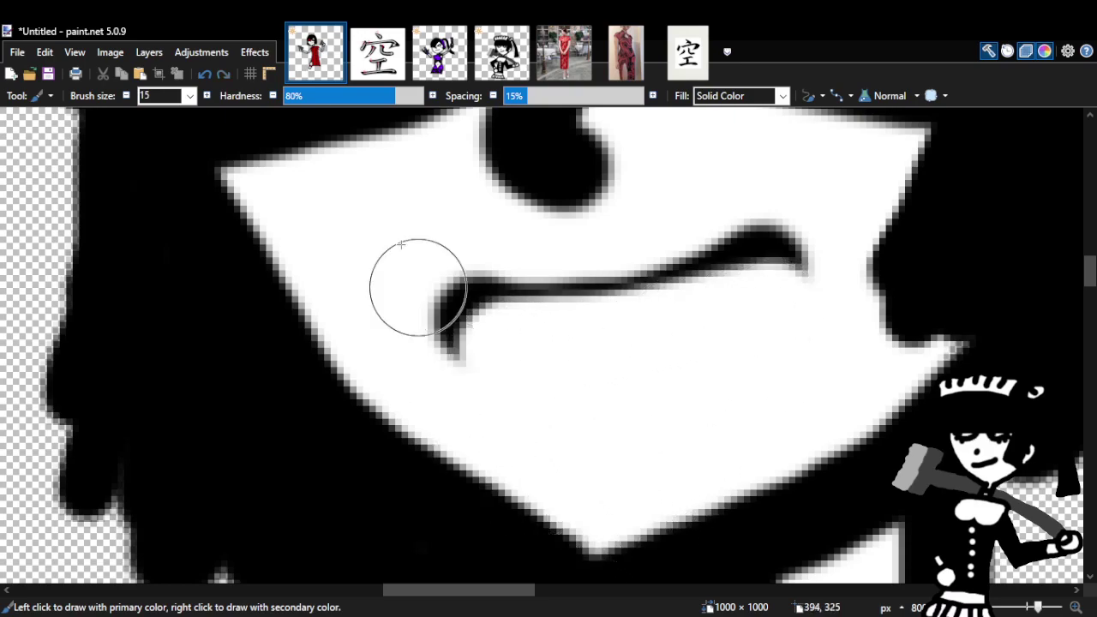
pyautogui.click(205, 74)
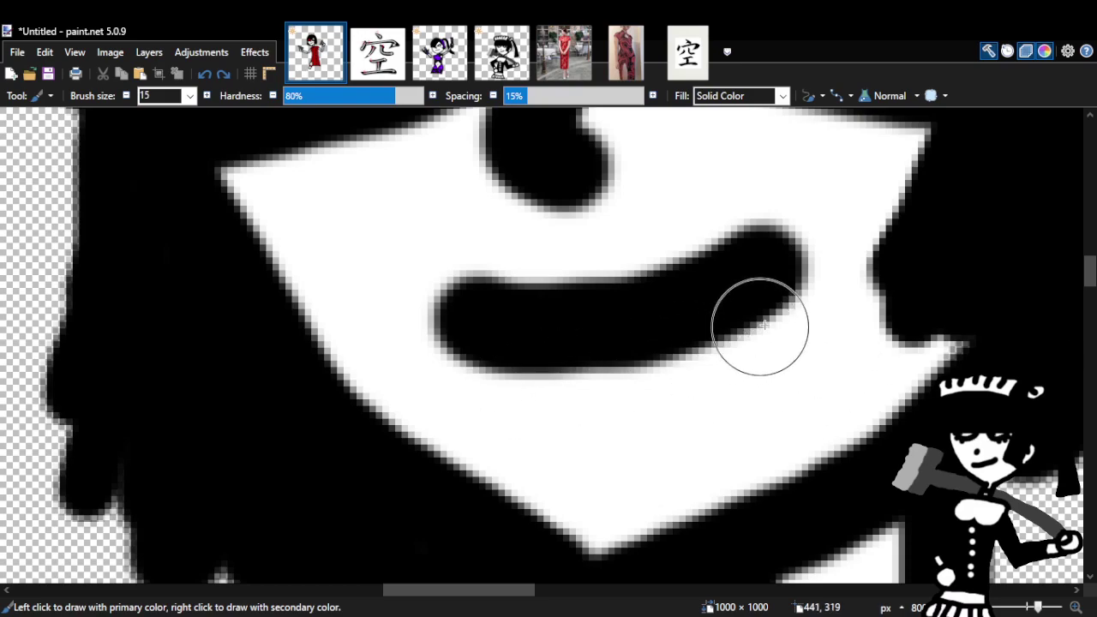
# Try painting a filled black open mouth below the smile and check it against the whole figure.
pyautogui.moveTo(763, 314)
pyautogui.mouseDown()
pyautogui.moveTo(759, 354)
pyautogui.moveTo(683, 387)
pyautogui.moveTo(620, 388)
pyautogui.moveTo(539, 363)
pyautogui.moveTo(560, 351)
pyautogui.mouseUp()
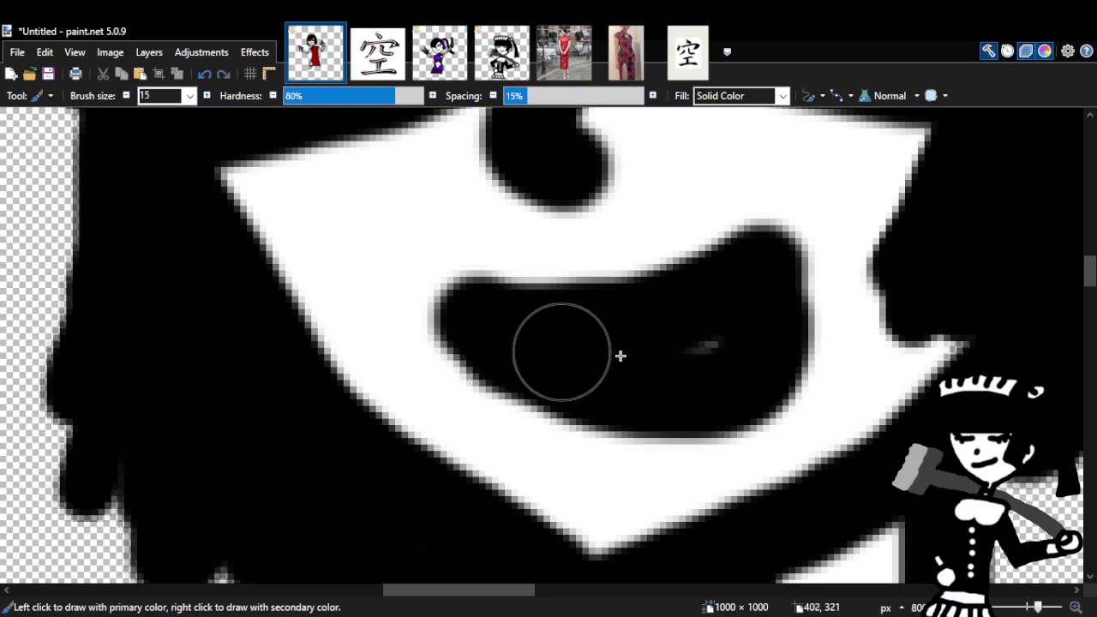
pyautogui.press('z')
pyautogui.rightClick(404, 299)
pyautogui.rightClick(404, 299)
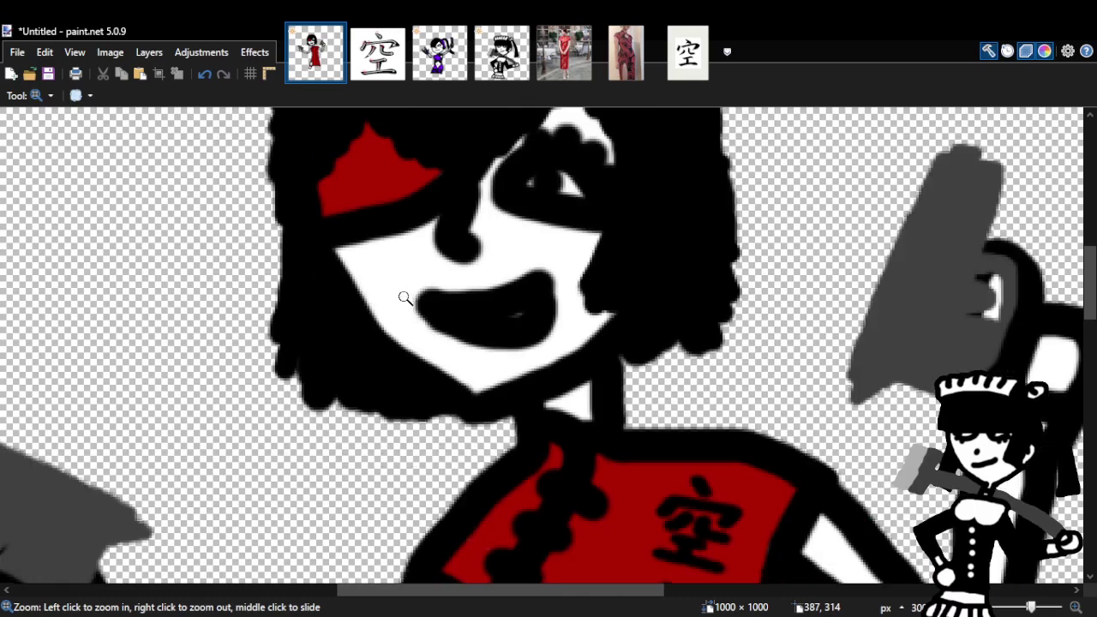
pyautogui.rightClick(403, 299)
pyautogui.rightClick(640, 276)
pyautogui.rightClick(640, 276)
pyautogui.rightClick(640, 276)
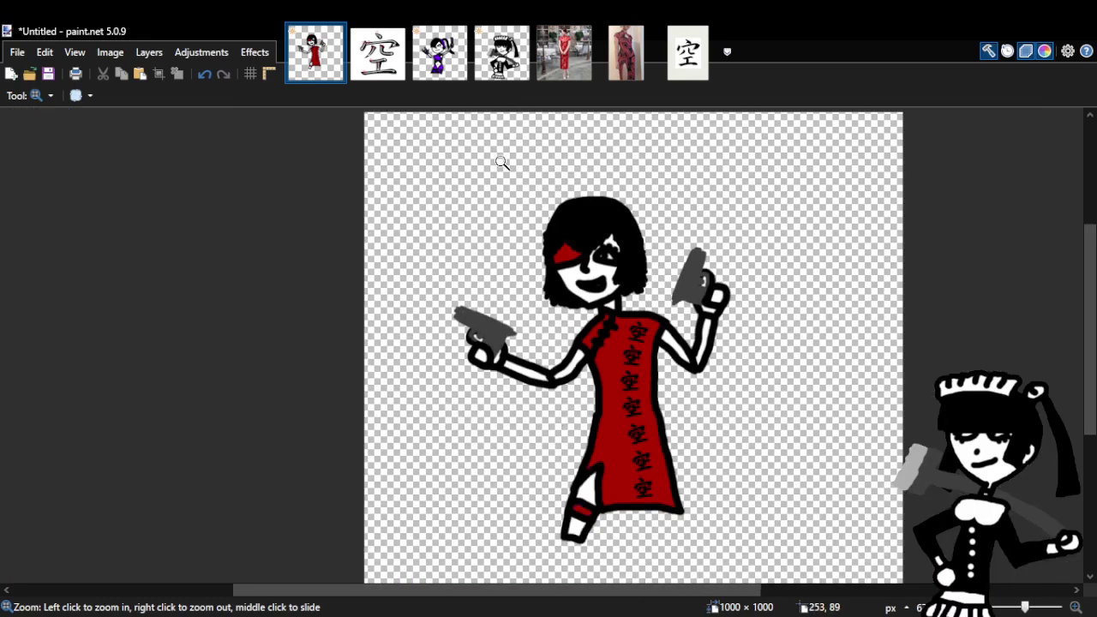
# Inspect the filled open mouth up close and undo its lower-lip stroke.
pyautogui.click(544, 277)
pyautogui.click(544, 277)
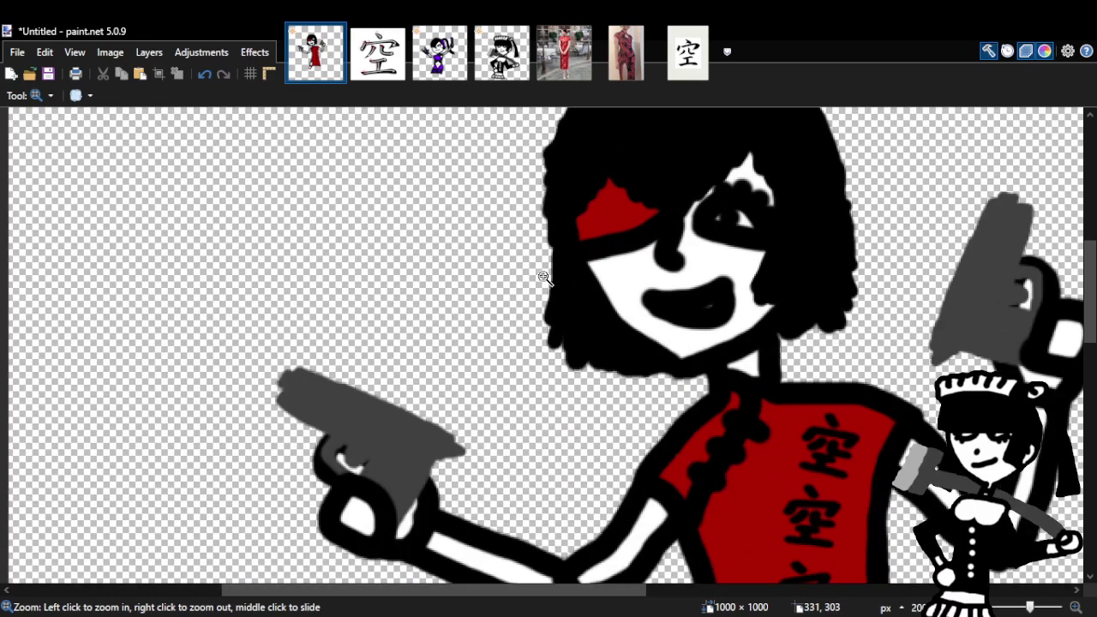
pyautogui.click(734, 286)
pyautogui.click(734, 286)
pyautogui.click(796, 296)
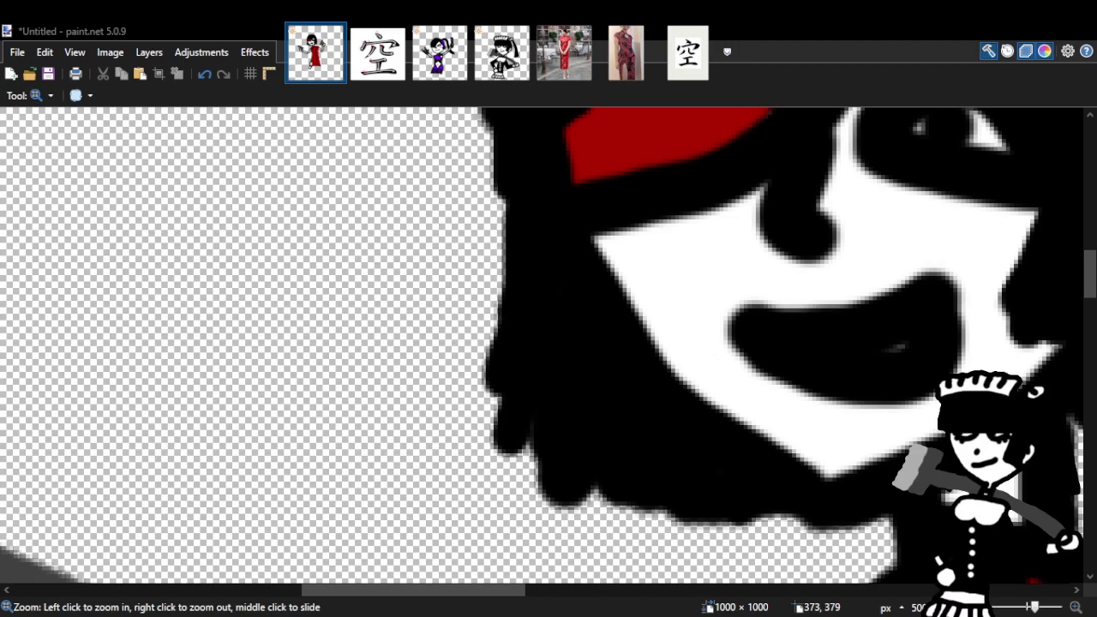
pyautogui.moveTo(454, 592); pyautogui.dragTo(538, 602)
pyautogui.click(205, 75)
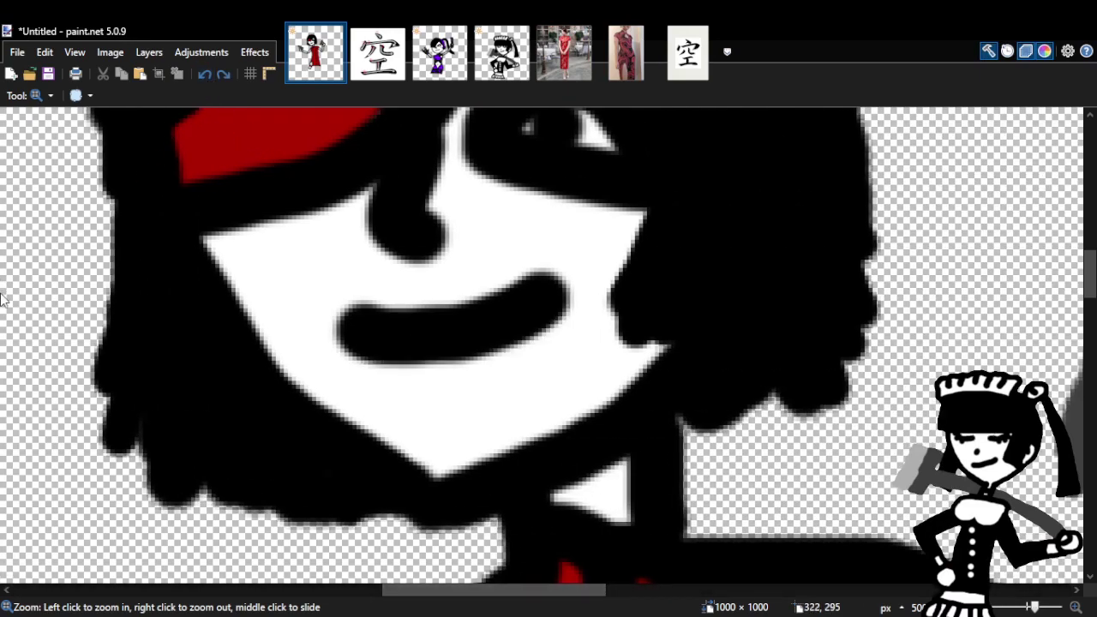
# Try shaping an angular open mouth with two black brush strokes and check it on the figure.
pyautogui.press('b')
pyautogui.moveTo(528, 314); pyautogui.dragTo(526, 360)
pyautogui.moveTo(377, 359)
pyautogui.mouseDown()
pyautogui.moveTo(433, 382)
pyautogui.moveTo(486, 387)
pyautogui.mouseUp()
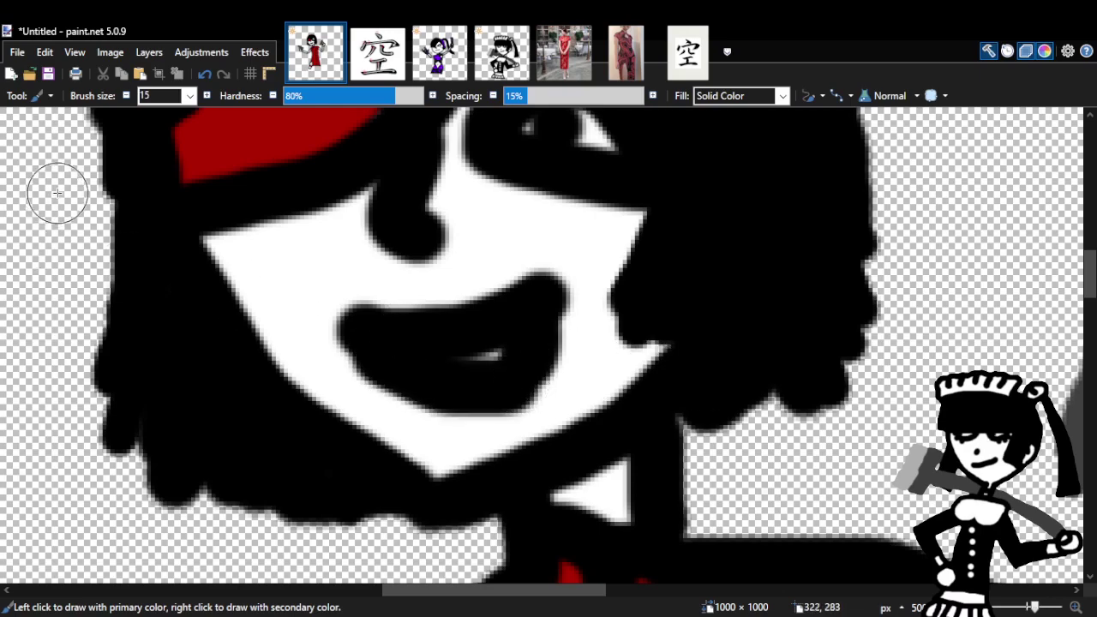
pyautogui.press('z')
pyautogui.rightClick(660, 328)
pyautogui.rightClick(661, 329)
pyautogui.click(711, 351)
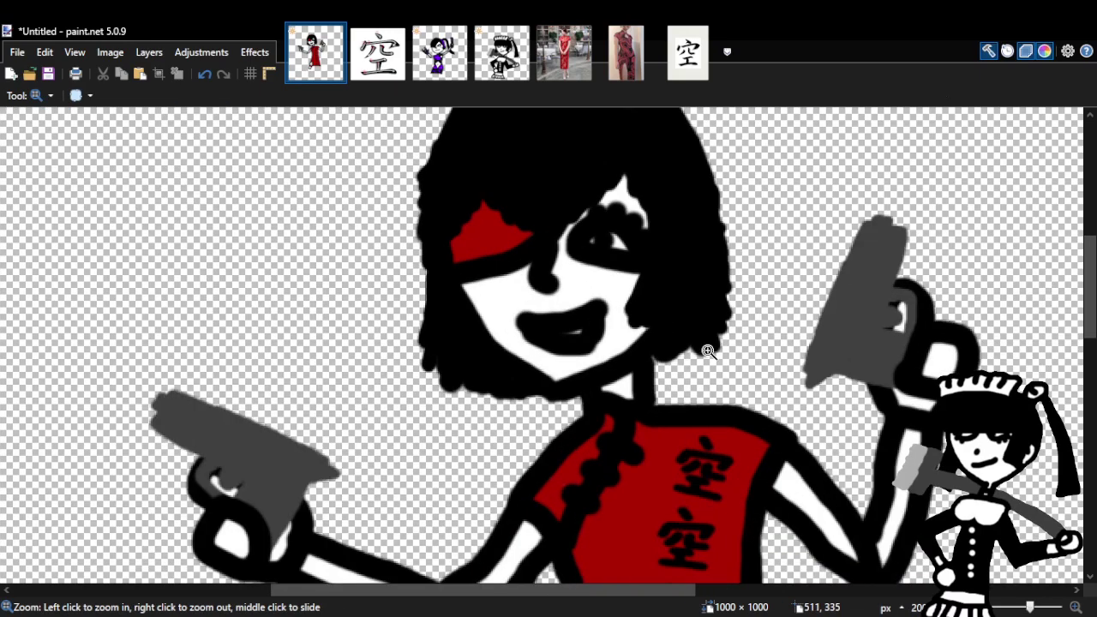
# Undo both strokes of the angular open mouth.
pyautogui.click(710, 351)
pyautogui.click(546, 329)
pyautogui.click(251, 305)
pyautogui.click(211, 76)
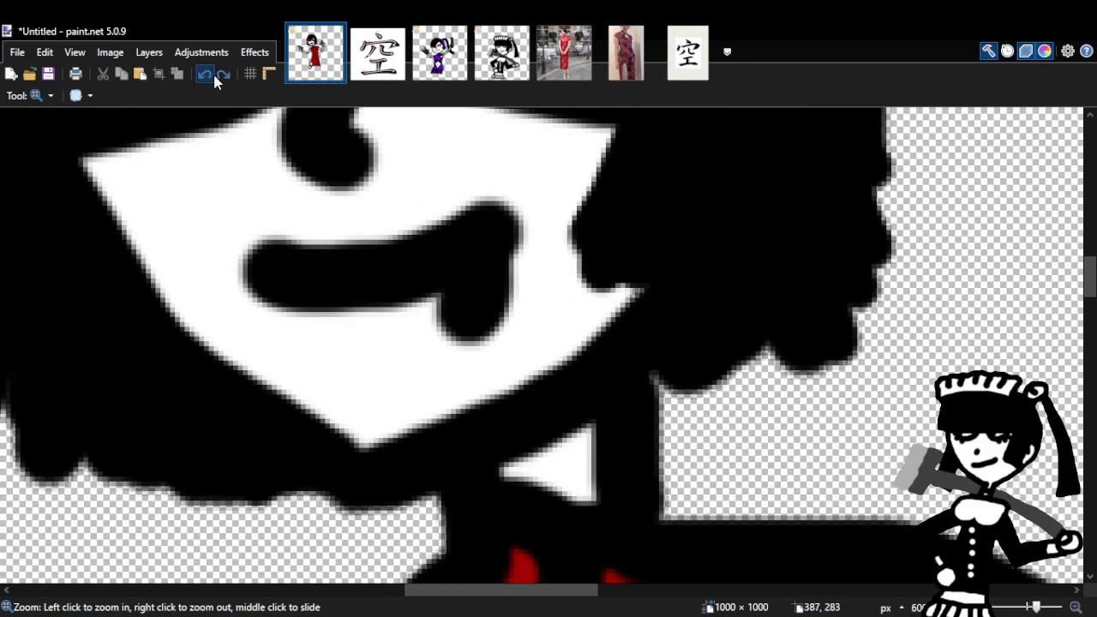
pyautogui.click(201, 75)
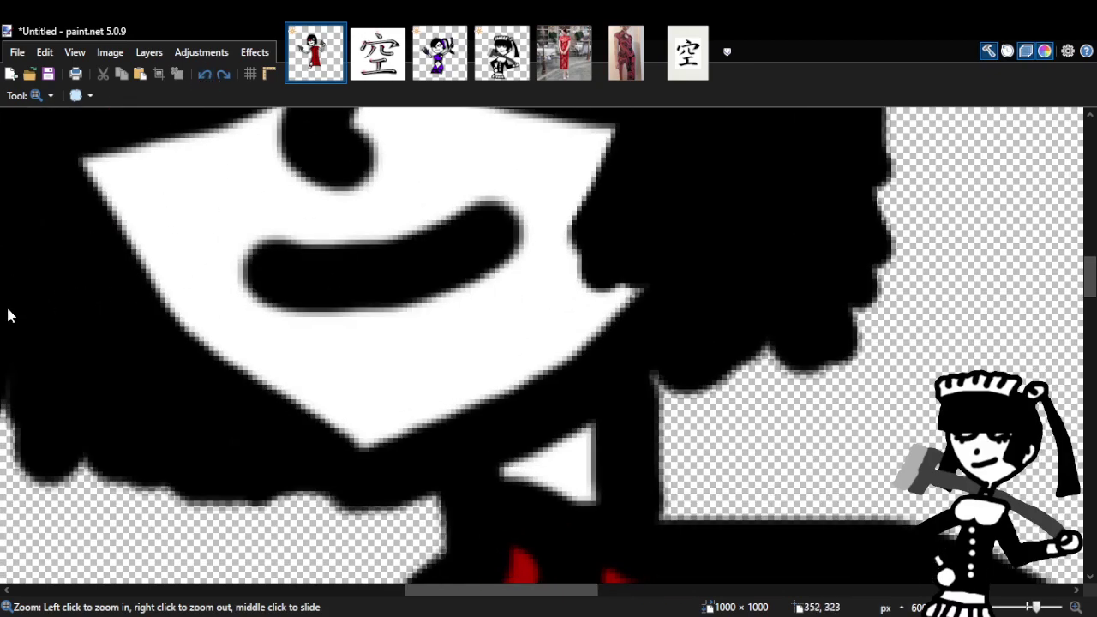
# Try drawing an open grin with a small white gap, bulging out past the smile's right end, and check it on the figure.
pyautogui.press('b')
pyautogui.moveTo(317, 293)
pyautogui.mouseDown()
pyautogui.moveTo(420, 335)
pyautogui.moveTo(489, 334)
pyautogui.moveTo(509, 301)
pyautogui.moveTo(504, 246)
pyautogui.mouseUp()
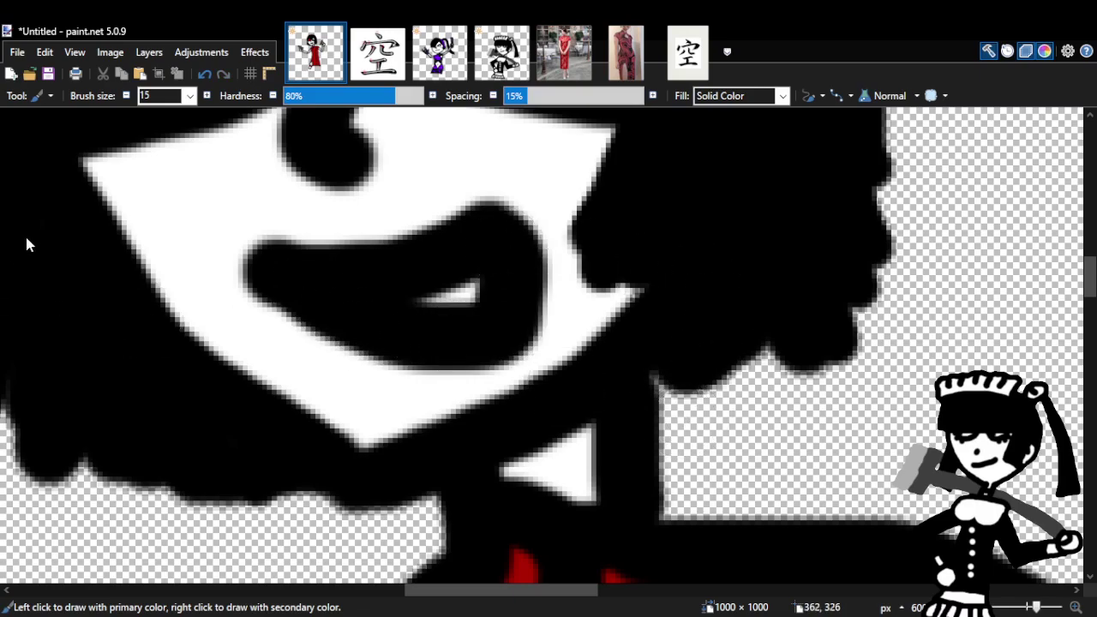
pyautogui.press('z')
pyautogui.rightClick(466, 304)
pyautogui.rightClick(467, 304)
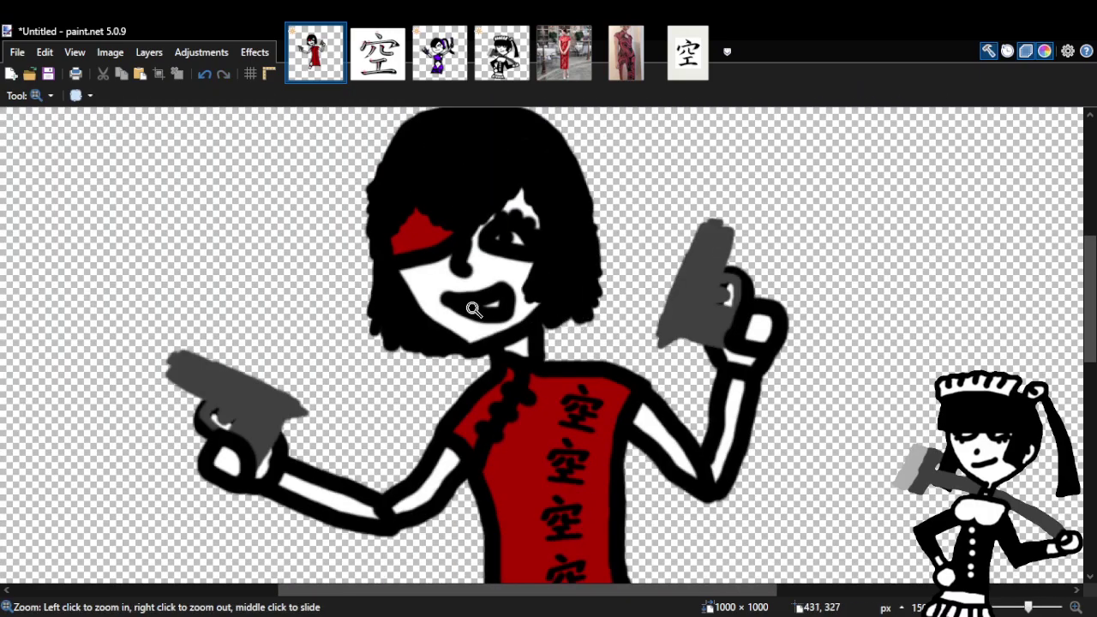
pyautogui.click(463, 306)
pyautogui.click(463, 306)
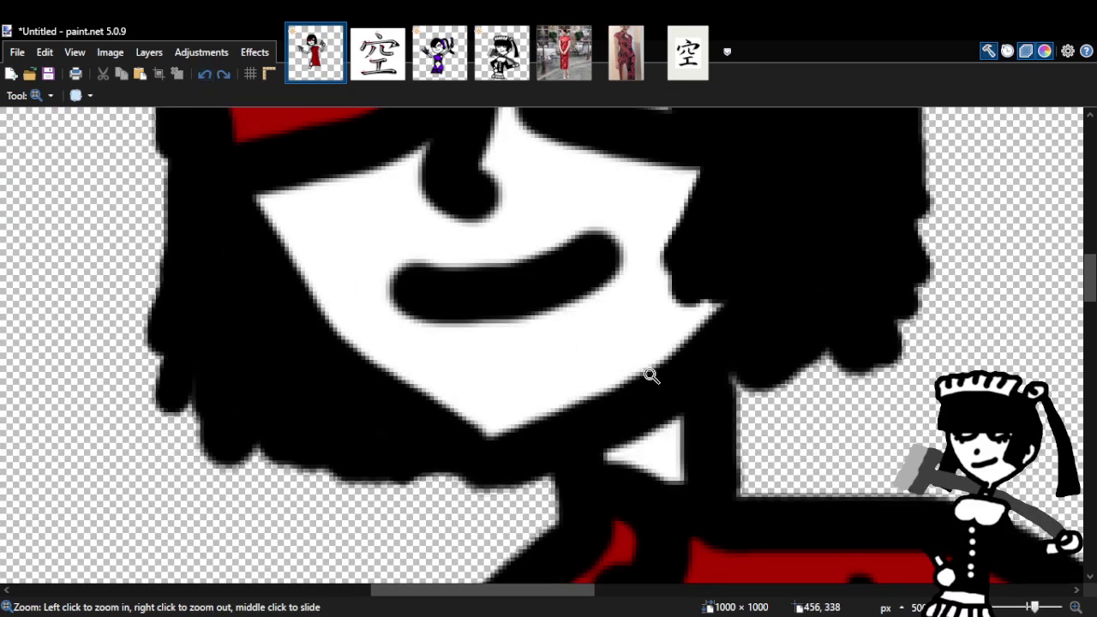
# Try painting a solid black lower lip curving between the smile's ends, and undo it.
pyautogui.click(604, 347)
pyautogui.press('b')
pyautogui.moveTo(343, 289)
pyautogui.mouseDown()
pyautogui.moveTo(313, 280)
pyautogui.moveTo(412, 342)
pyautogui.moveTo(506, 341)
pyautogui.moveTo(545, 321)
pyautogui.mouseUp()
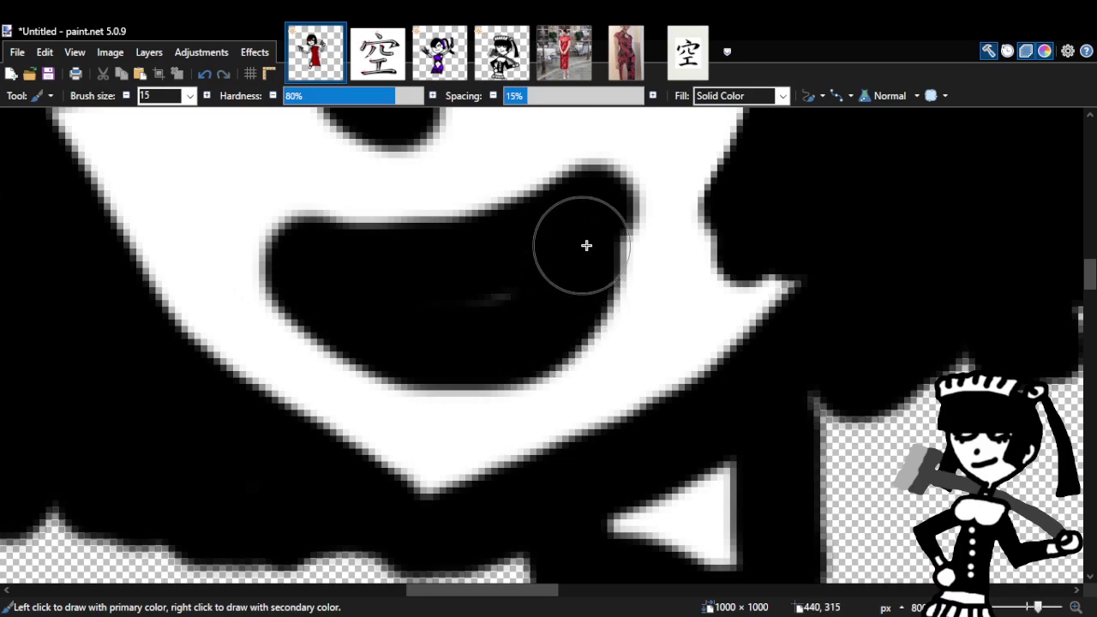
pyautogui.click(205, 75)
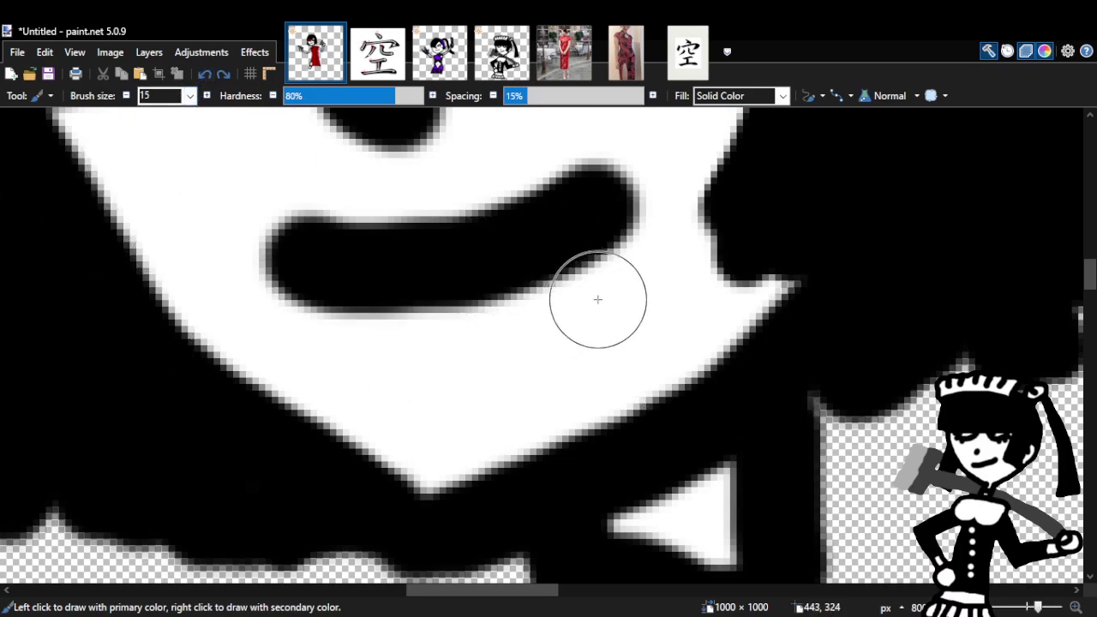
# Try a narrower, deep lower lip set inward from the smile's corners, check it on the figure, and undo it.
pyautogui.moveTo(524, 272)
pyautogui.mouseDown()
pyautogui.moveTo(466, 361)
pyautogui.moveTo(361, 356)
pyautogui.moveTo(346, 293)
pyautogui.mouseUp()
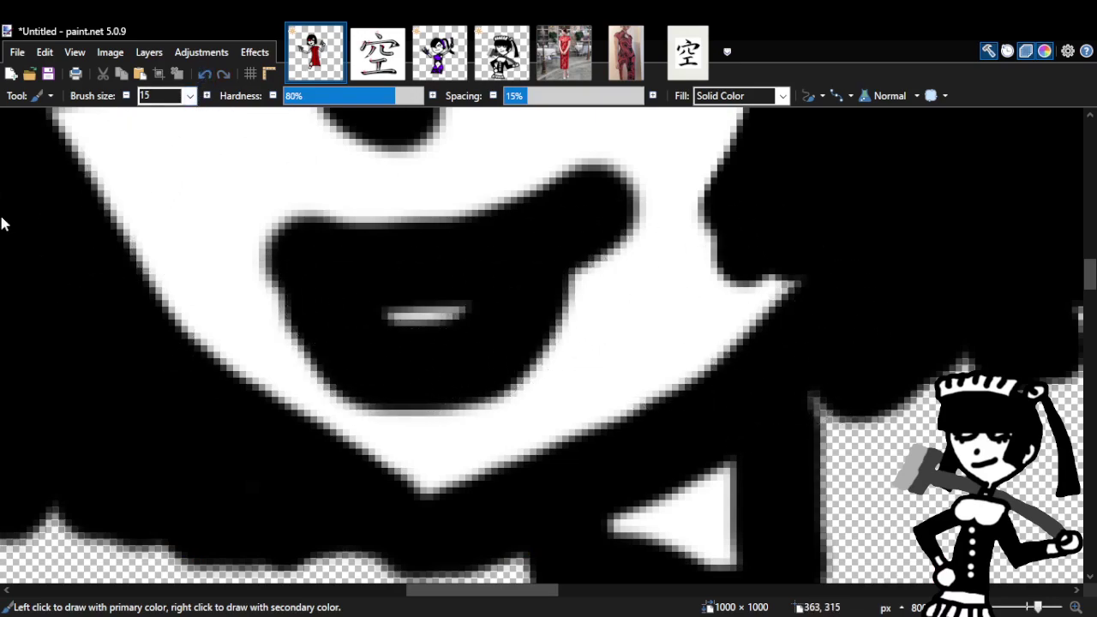
pyautogui.press('z')
pyautogui.scroll(-8, 448, 230)
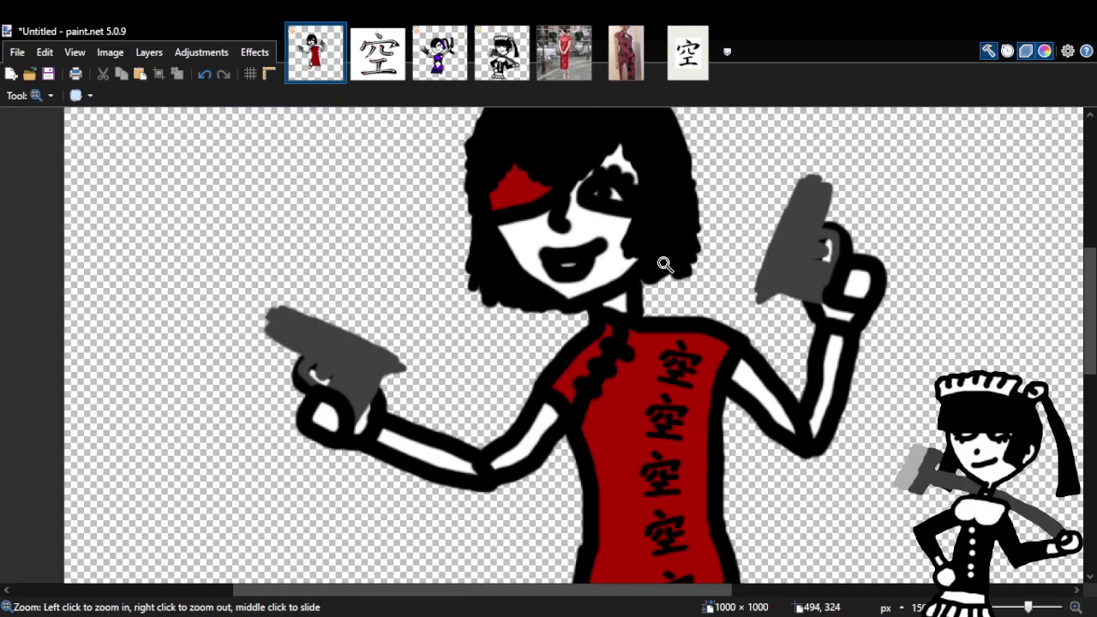
pyautogui.scroll(8, 670, 251)
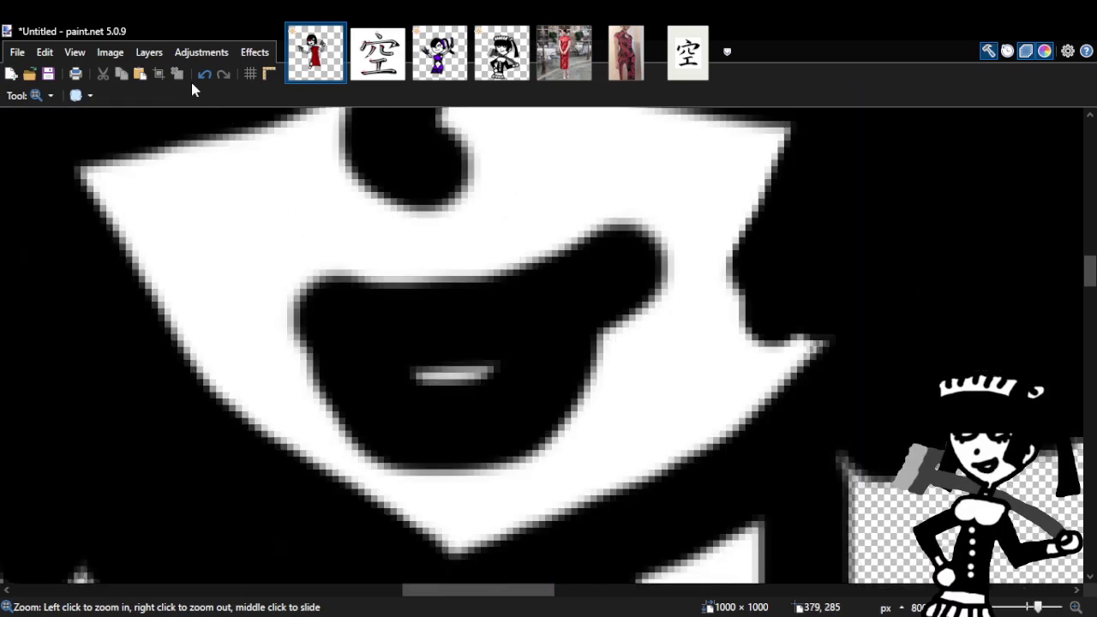
pyautogui.click(204, 74)
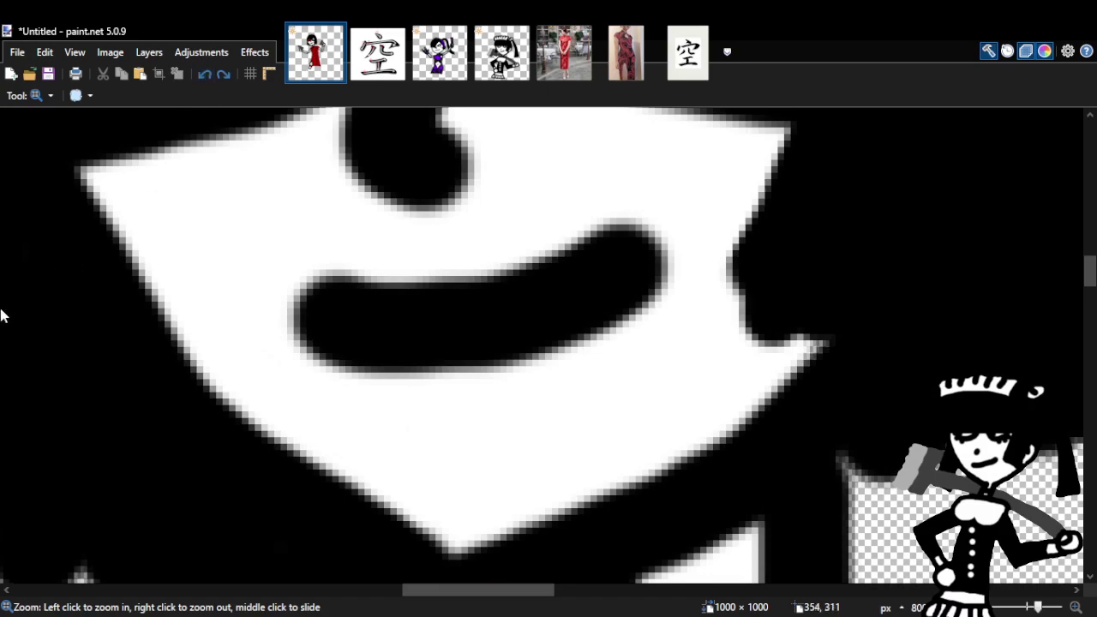
# Try building up the lower lip with short black brush strokes beneath the smile.
pyautogui.press('b')
pyautogui.moveTo(416, 367); pyautogui.dragTo(442, 410)
pyautogui.moveTo(521, 423)
pyautogui.mouseDown()
pyautogui.moveTo(592, 412)
pyautogui.moveTo(654, 379)
pyautogui.moveTo(670, 332)
pyautogui.moveTo(664, 311)
pyautogui.moveTo(669, 335)
pyautogui.moveTo(637, 379)
pyautogui.moveTo(521, 402)
pyautogui.moveTo(486, 373)
pyautogui.moveTo(556, 346)
pyautogui.moveTo(629, 355)
pyautogui.mouseUp()
# Undo all the short brush strokes beneath the smile.
pyautogui.click(203, 74)
pyautogui.click(204, 74)
pyautogui.click(204, 73)
pyautogui.click(204, 74)
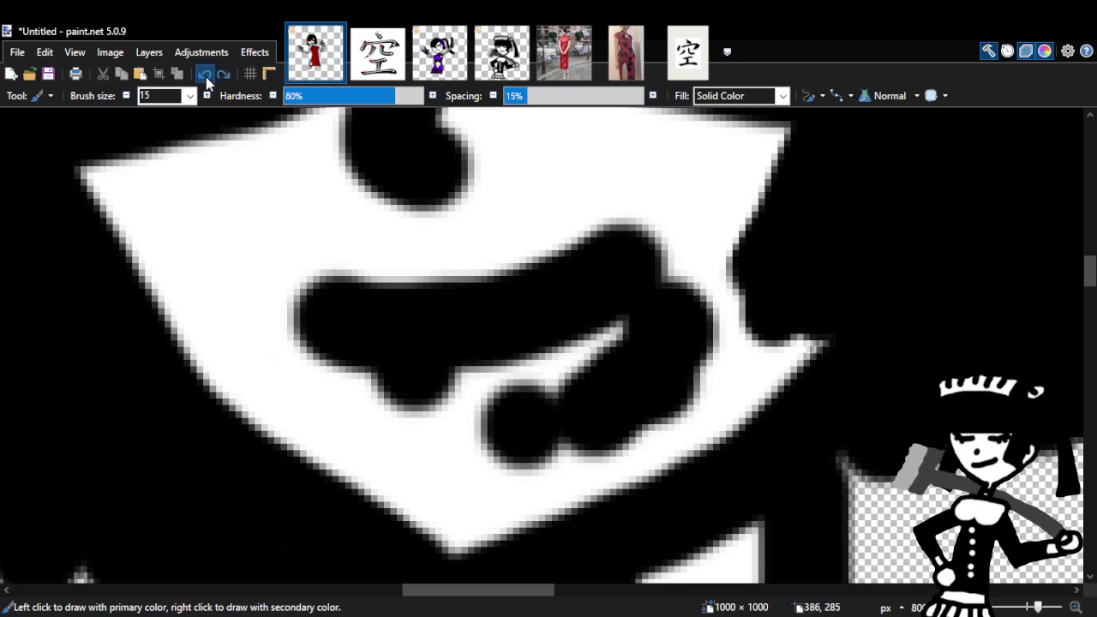
pyautogui.click(204, 74)
pyautogui.click(204, 74)
pyautogui.click(204, 75)
pyautogui.click(204, 76)
pyautogui.click(205, 75)
pyautogui.click(205, 75)
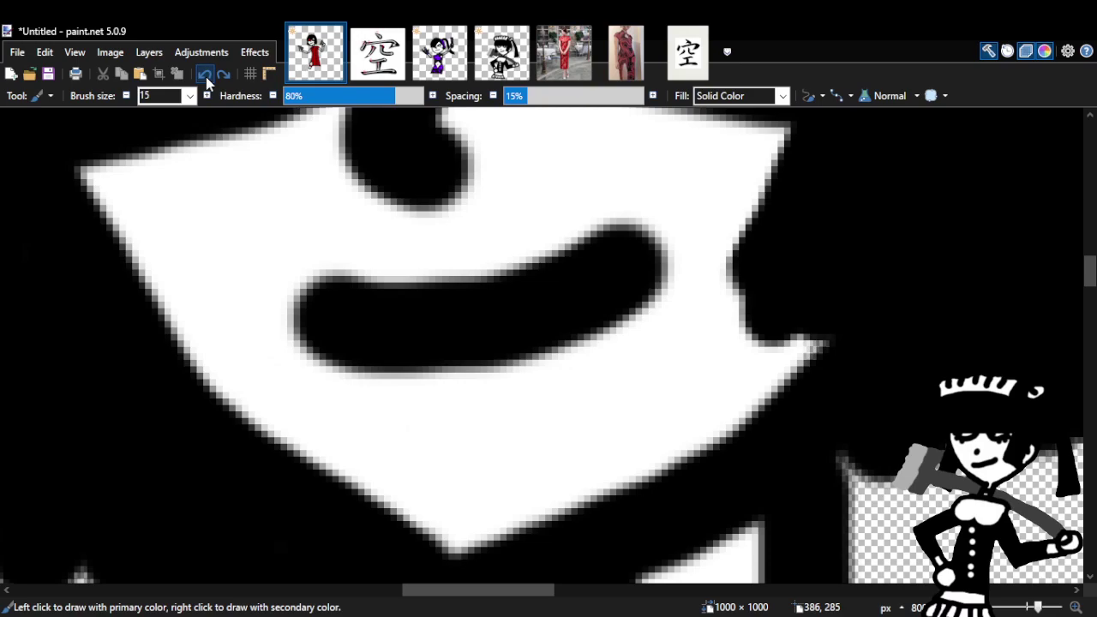
# Try painting a wide, rounded black open mouth spanning the full smile and check it on the figure.
pyautogui.moveTo(617, 286)
pyautogui.mouseDown()
pyautogui.moveTo(609, 336)
pyautogui.moveTo(586, 366)
pyautogui.moveTo(524, 400)
pyautogui.moveTo(412, 408)
pyautogui.moveTo(341, 366)
pyautogui.mouseUp()
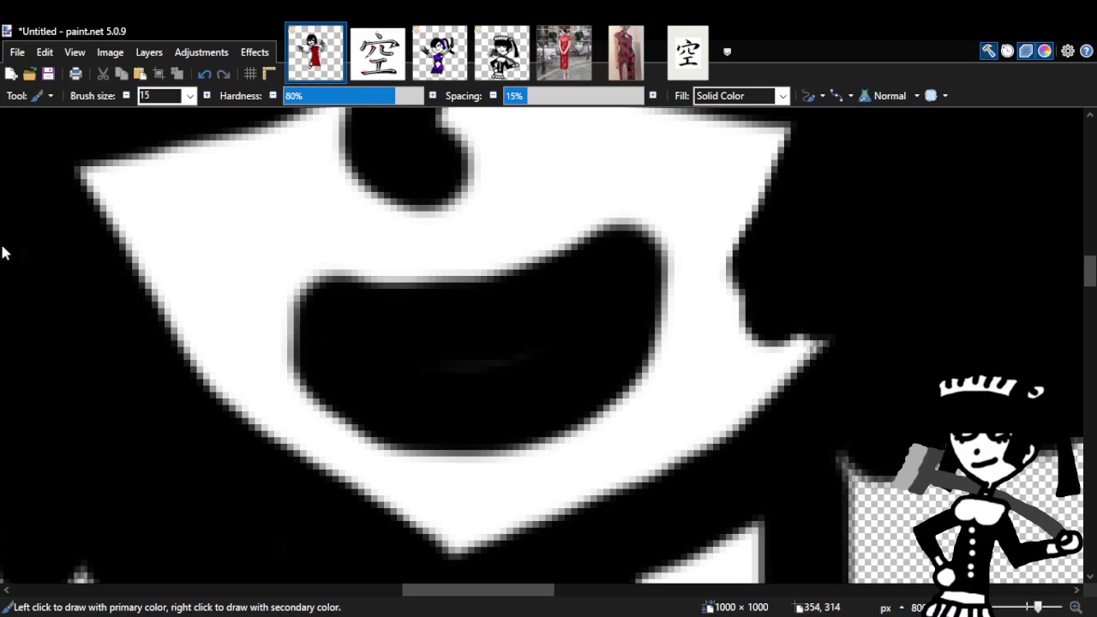
pyautogui.press('z')
pyautogui.rightClick(268, 281)
pyautogui.rightClick(268, 281)
pyautogui.rightClick(269, 281)
pyautogui.rightClick(268, 281)
pyautogui.rightClick(268, 281)
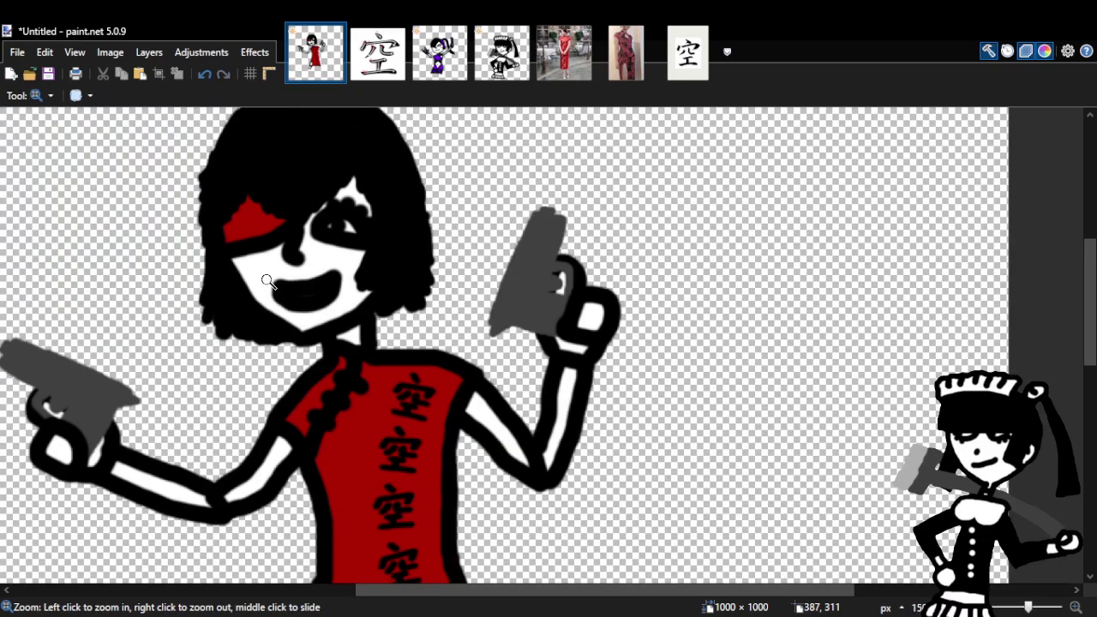
# Examine the wide rounded mouth up close and undo its lower-lip stroke.
pyautogui.click(343, 318)
pyautogui.click(343, 318)
pyautogui.click(344, 318)
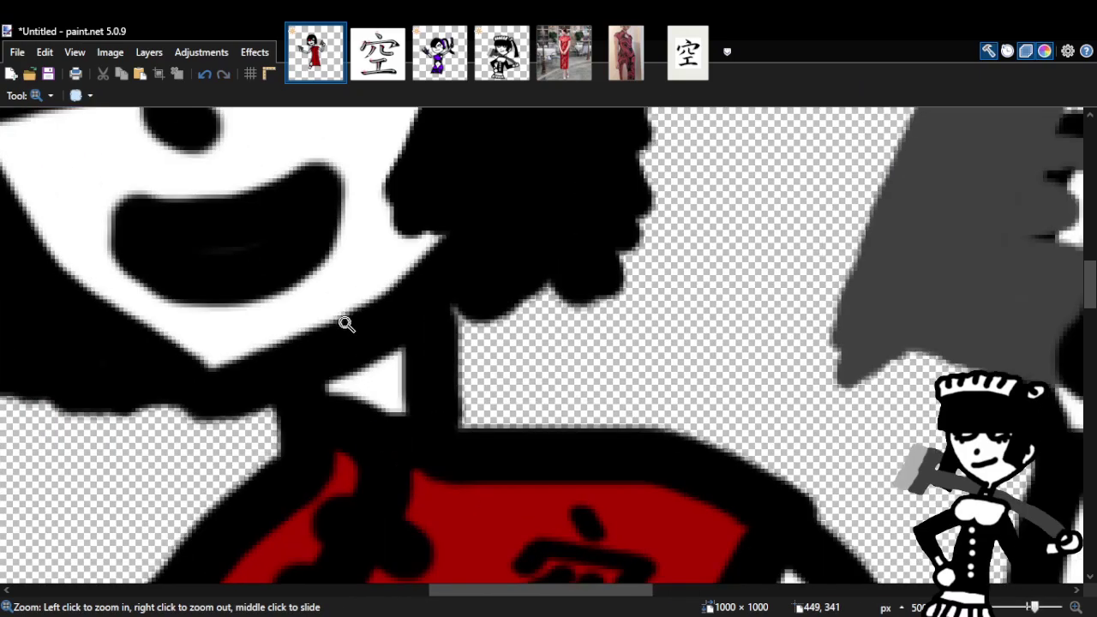
pyautogui.click(505, 576)
pyautogui.click(497, 390)
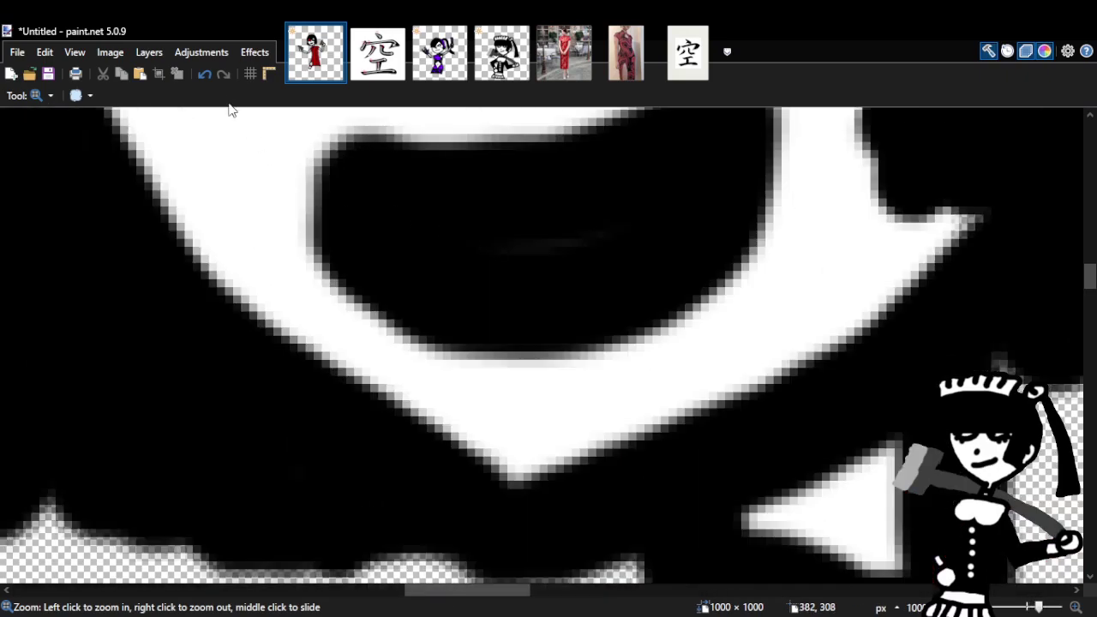
pyautogui.click(205, 79)
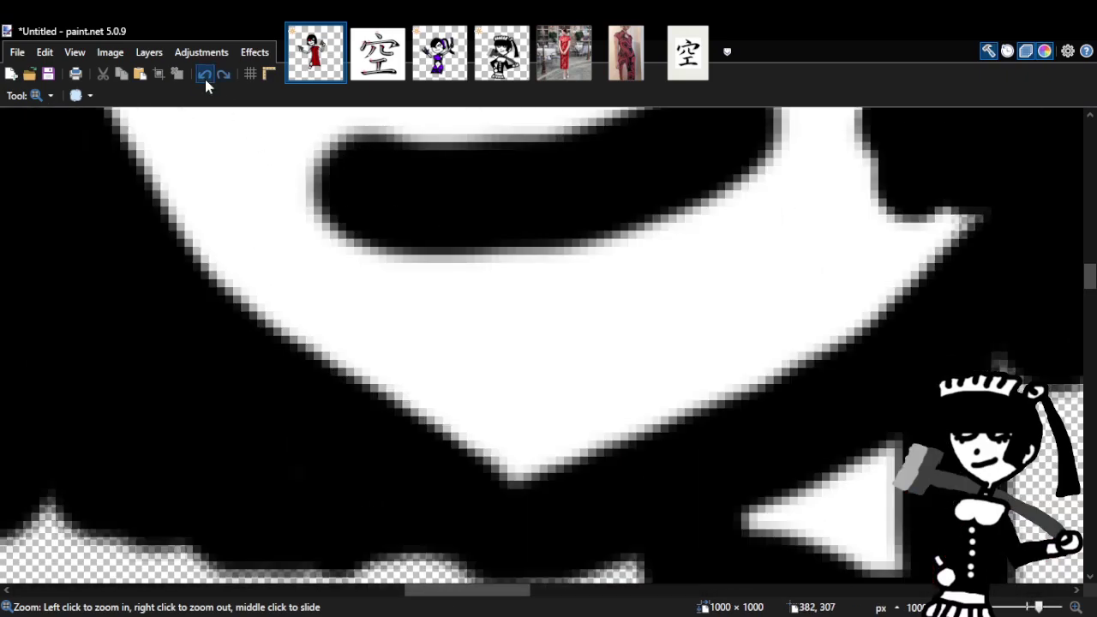
# Extend the right end of the closed smile slightly upward with a short size 15 black brush stroke.
pyautogui.rightClick(380, 292)
pyautogui.rightClick(381, 293)
pyautogui.rightClick(382, 294)
pyautogui.rightClick(382, 294)
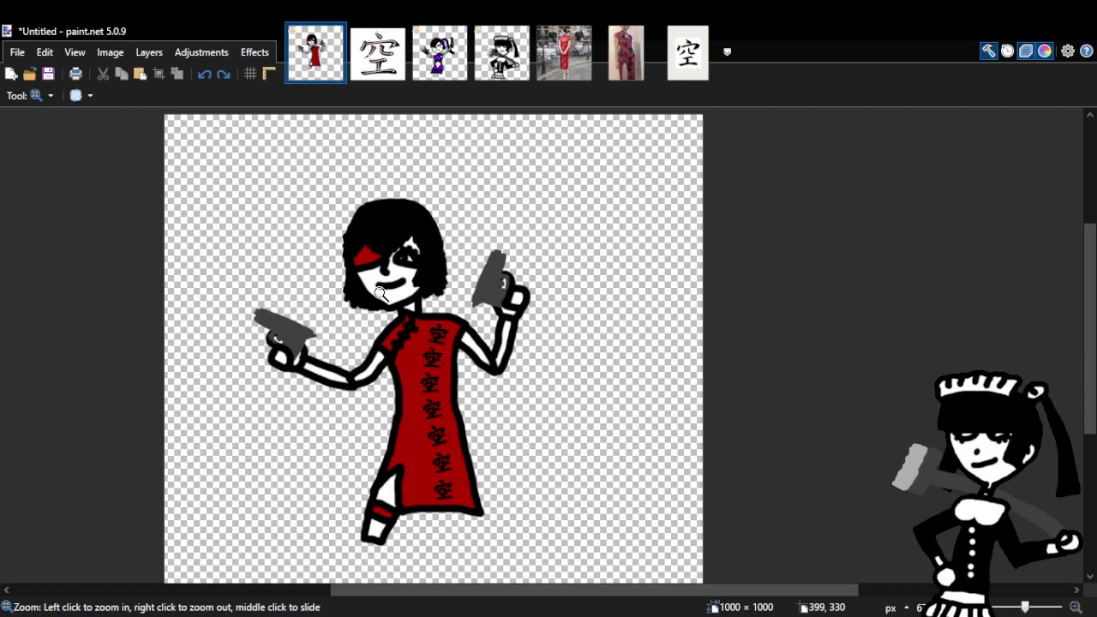
pyautogui.click(403, 290)
pyautogui.click(403, 289)
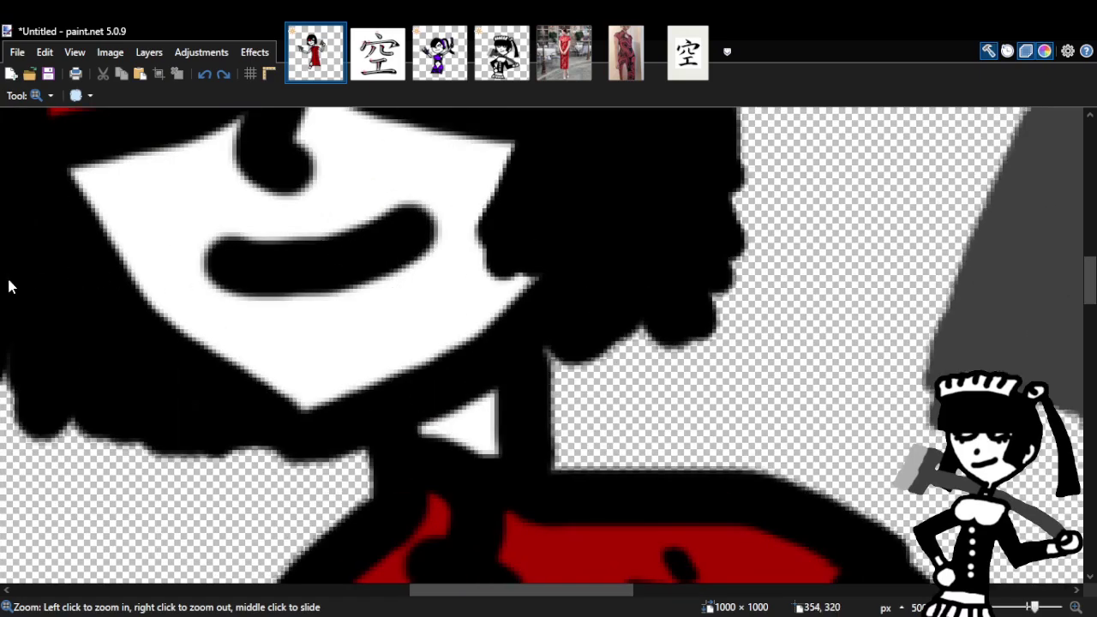
pyautogui.press('b')
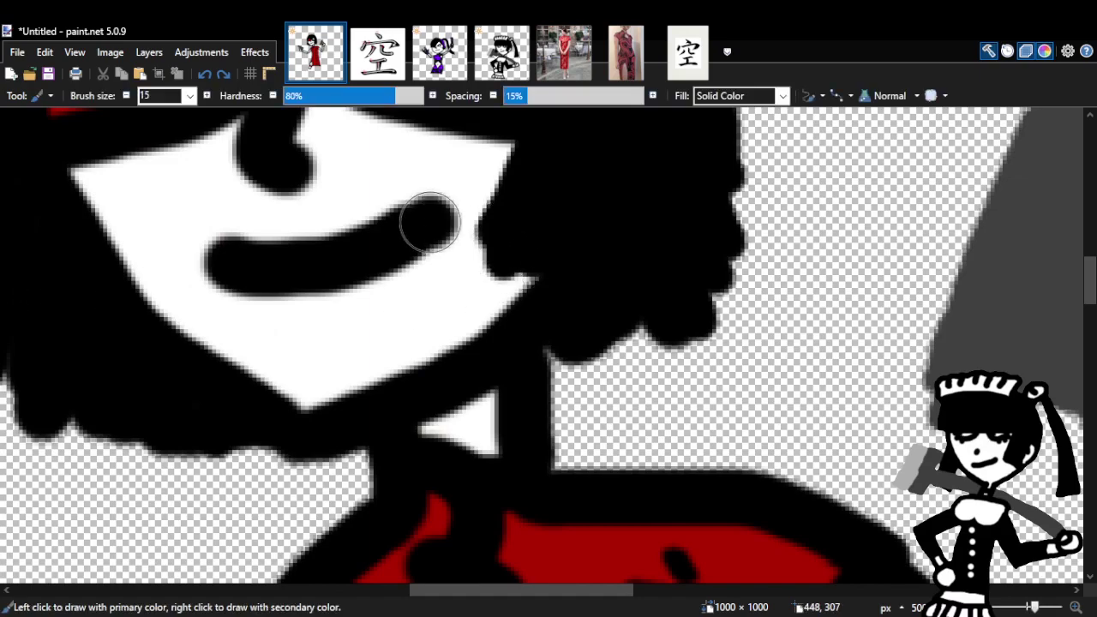
pyautogui.moveTo(436, 216); pyautogui.dragTo(440, 208)
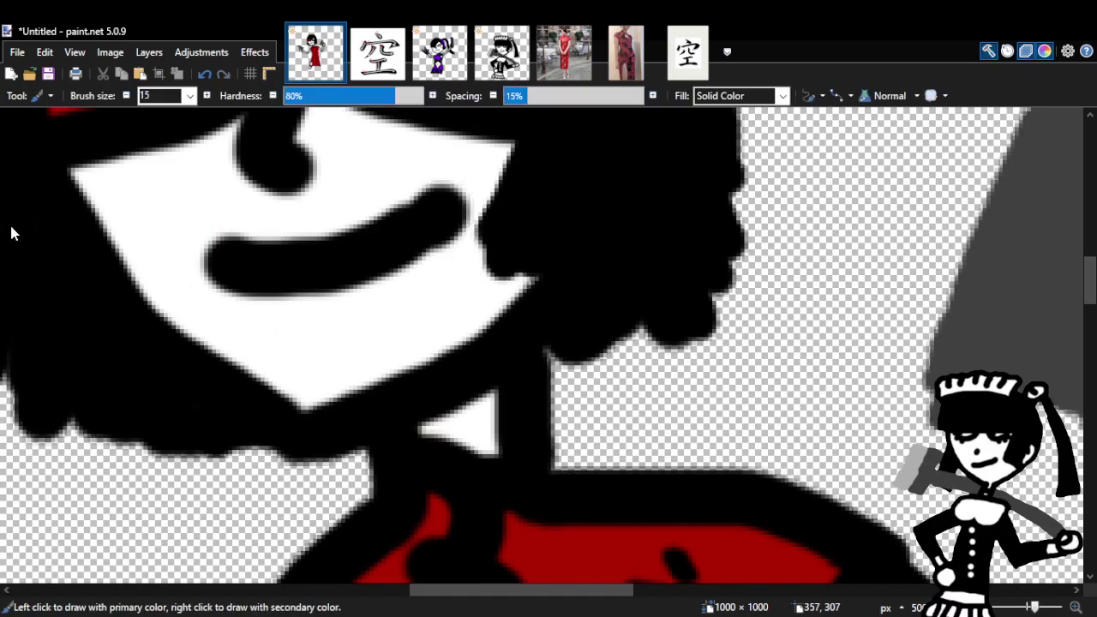
# Try painting a curved black lower lip beneath the smile with the size 15 brush and undo the latest mouth strokes.
pyautogui.press('z')
pyautogui.rightClick(488, 288)
pyautogui.rightClick(489, 291)
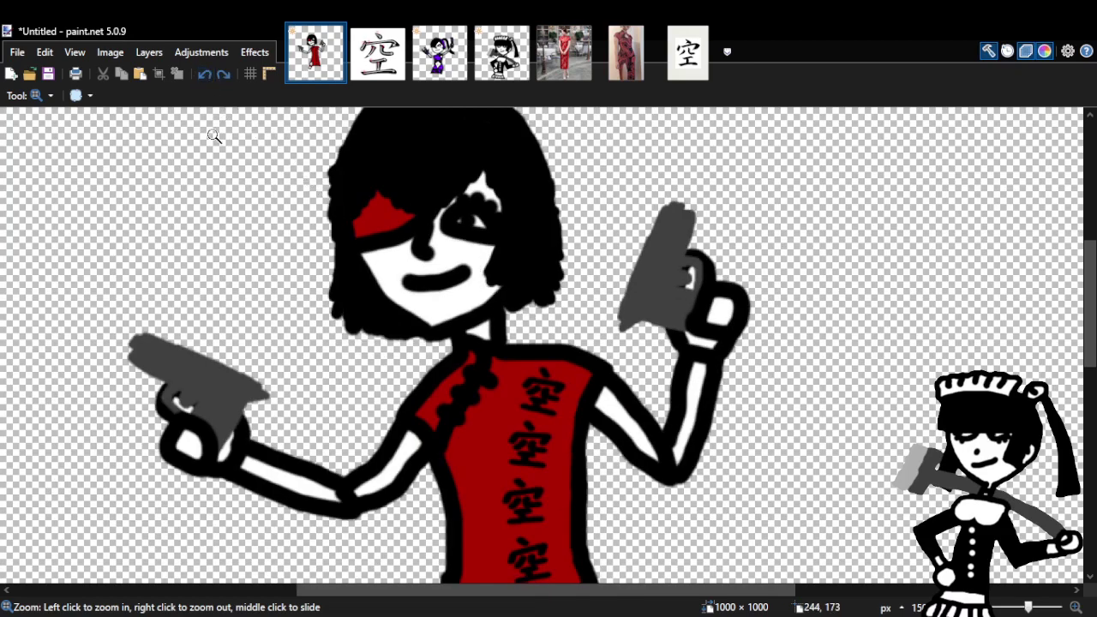
pyautogui.click(397, 274)
pyautogui.click(397, 274)
pyautogui.click(398, 275)
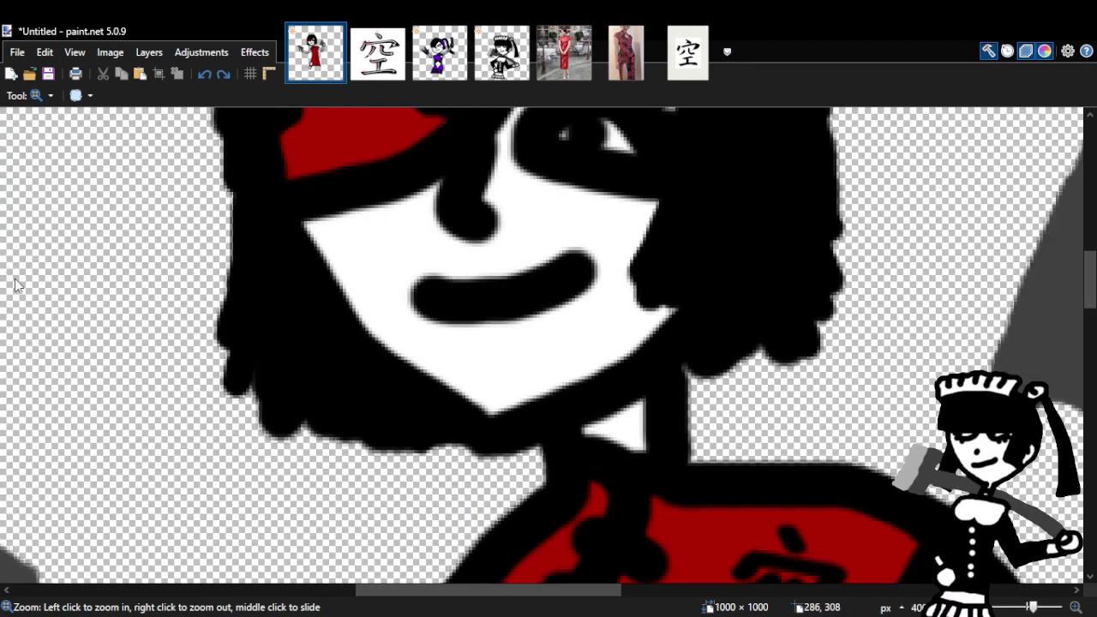
pyautogui.press('b')
pyautogui.moveTo(554, 277)
pyautogui.mouseDown()
pyautogui.moveTo(615, 253)
pyautogui.moveTo(552, 293)
pyautogui.moveTo(603, 273)
pyautogui.moveTo(599, 292)
pyautogui.moveTo(493, 347)
pyautogui.moveTo(435, 326)
pyautogui.mouseUp()
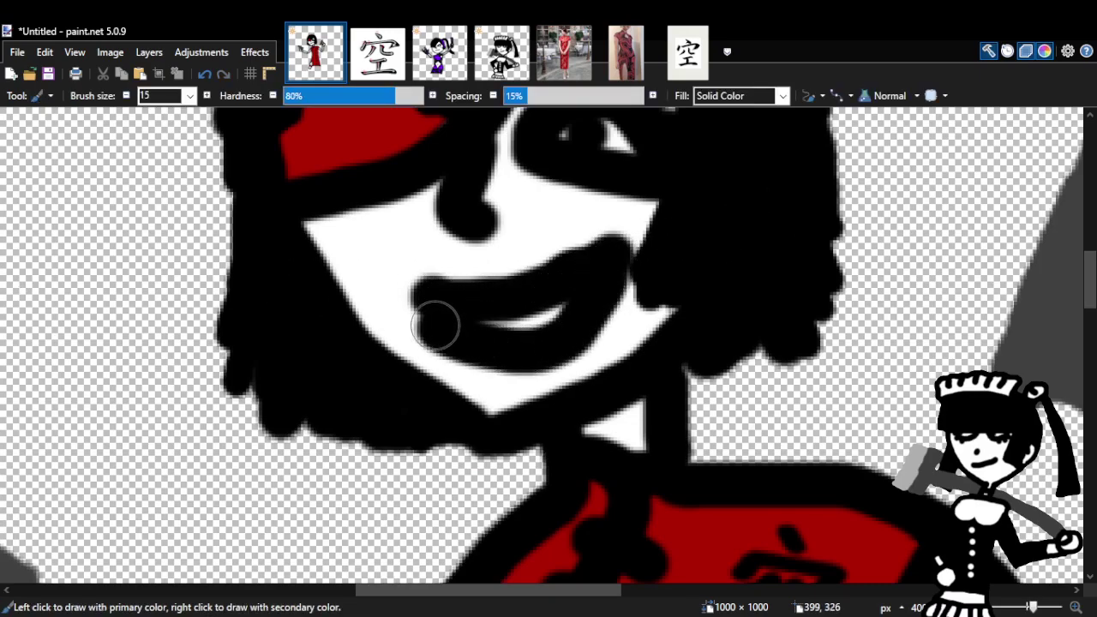
pyautogui.click(204, 76)
pyautogui.click(204, 75)
pyautogui.click(204, 76)
# Lengthen both ends of the closed smile with short size 15 black brush strokes and check it on the figure.
pyautogui.moveTo(426, 300); pyautogui.dragTo(418, 297)
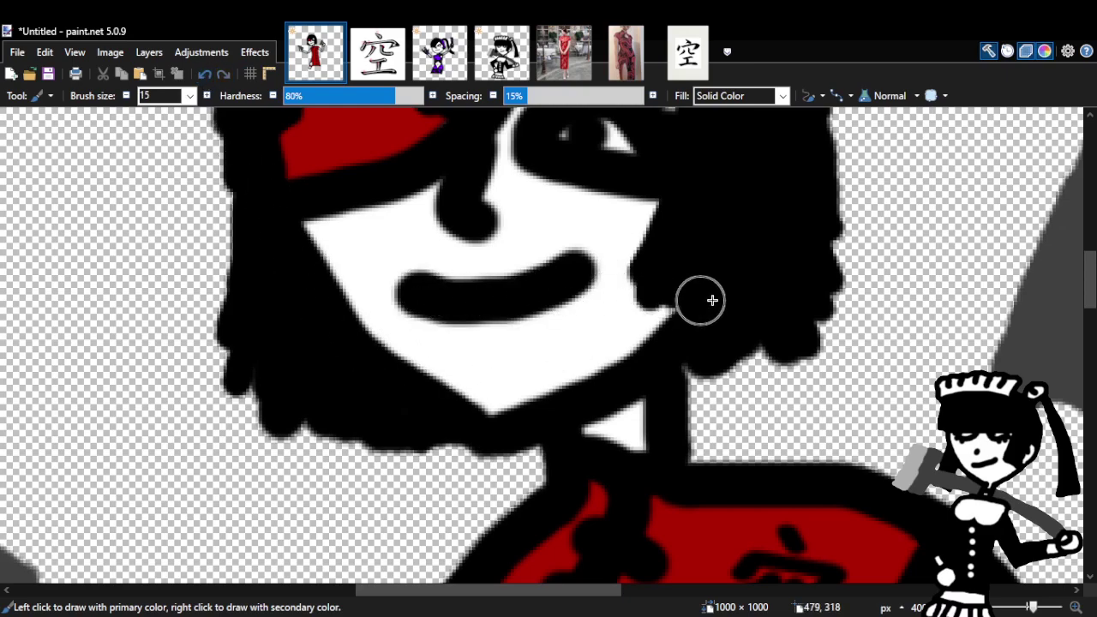
pyautogui.moveTo(604, 289)
pyautogui.mouseDown()
pyautogui.moveTo(580, 262)
pyautogui.moveTo(612, 245)
pyautogui.moveTo(605, 252)
pyautogui.mouseUp()
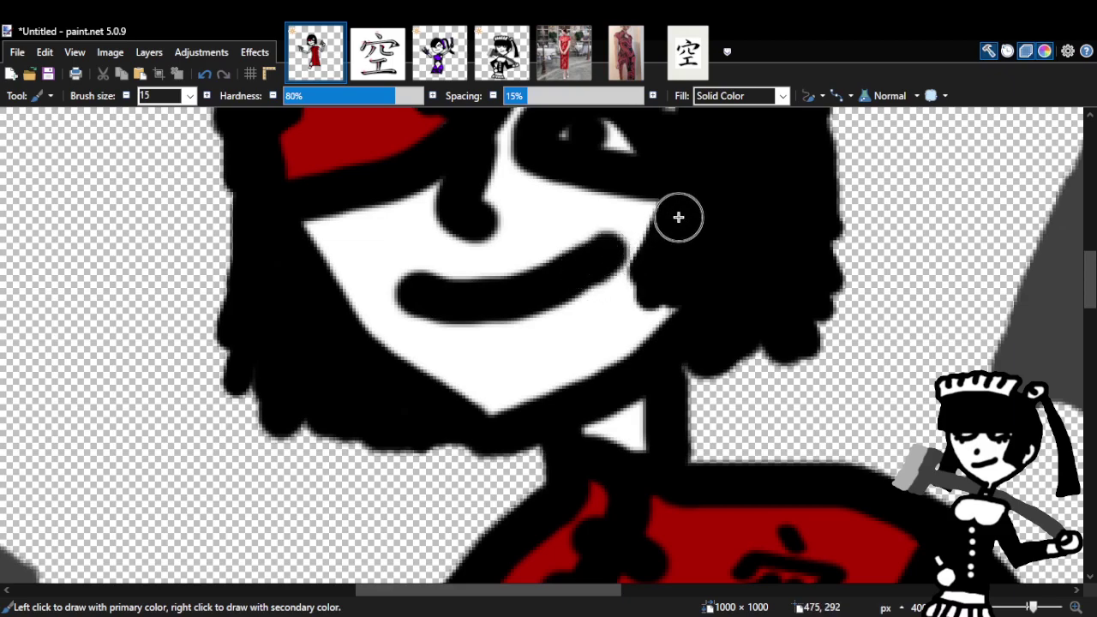
pyautogui.press('z')
pyautogui.rightClick(525, 314)
pyautogui.rightClick(524, 313)
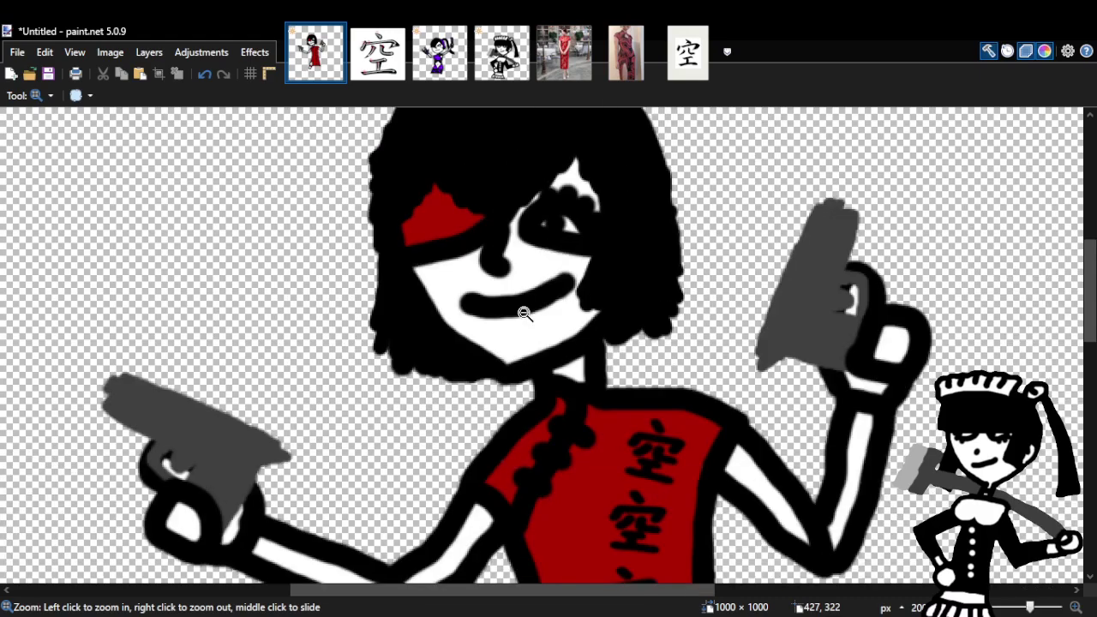
pyautogui.rightClick(524, 314)
pyautogui.rightClick(609, 324)
# Try painting a wide, rounded black lower lip spanning the whole lengthened smile.
pyautogui.click(678, 313)
pyautogui.click(369, 361)
pyautogui.moveTo(489, 591); pyautogui.dragTo(462, 352)
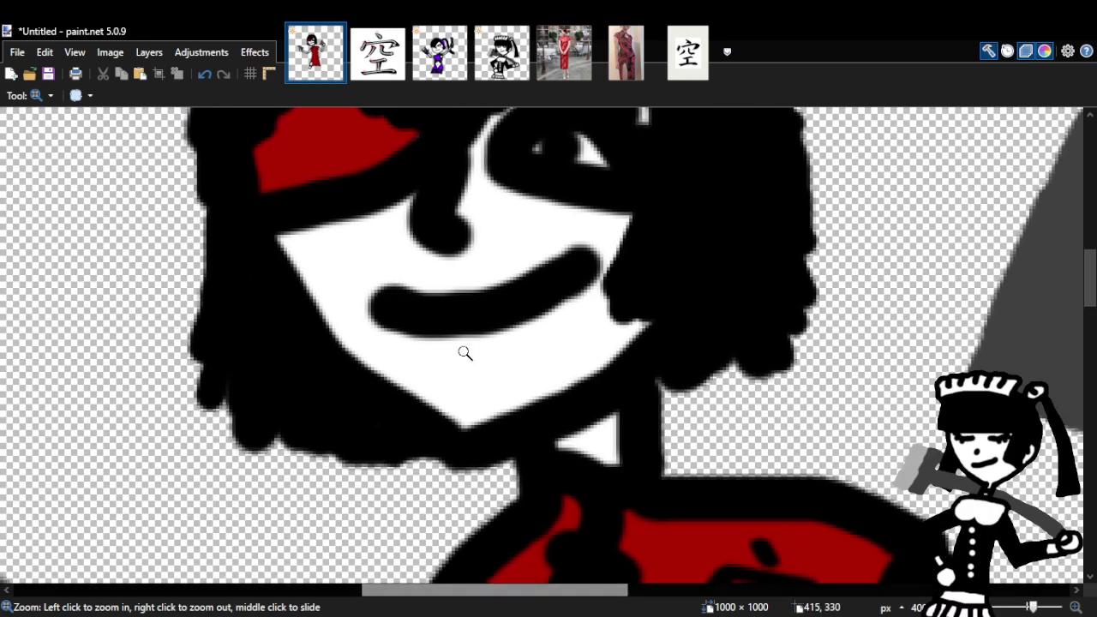
pyautogui.click(463, 352)
pyautogui.press('b')
pyautogui.moveTo(374, 321)
pyautogui.mouseDown()
pyautogui.moveTo(393, 340)
pyautogui.moveTo(492, 364)
pyautogui.moveTo(552, 342)
pyautogui.moveTo(603, 296)
pyautogui.moveTo(622, 258)
pyautogui.moveTo(658, 250)
pyautogui.mouseUp()
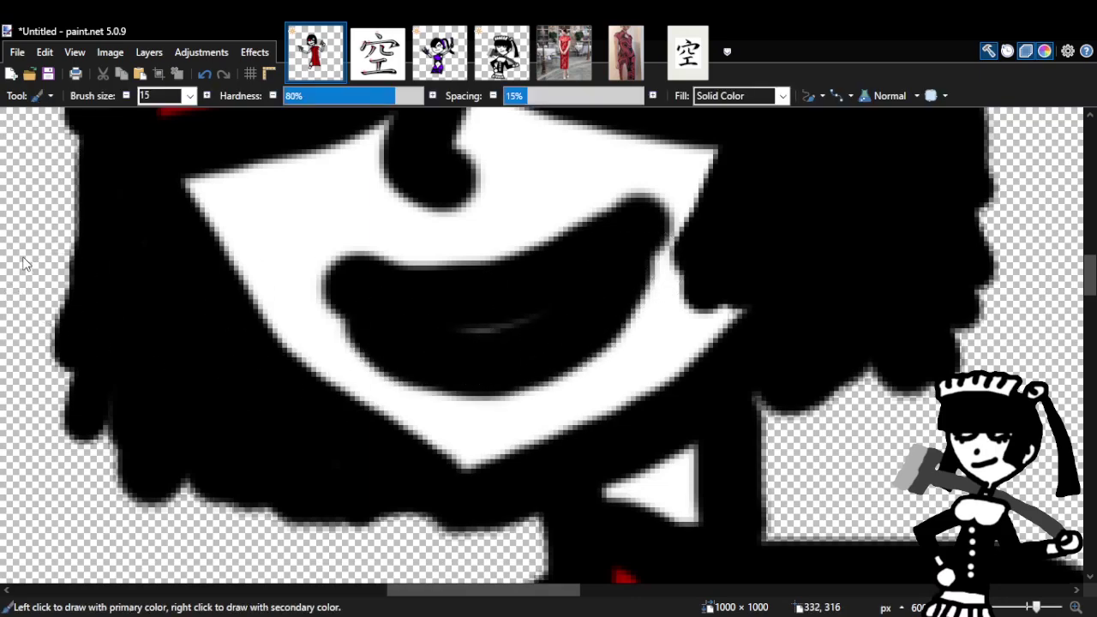
# Check the wide open mouth on the figure and undo its lower-lip stroke.
pyautogui.press('z')
pyautogui.rightClick(487, 306)
pyautogui.rightClick(557, 360)
pyautogui.rightClick(557, 350)
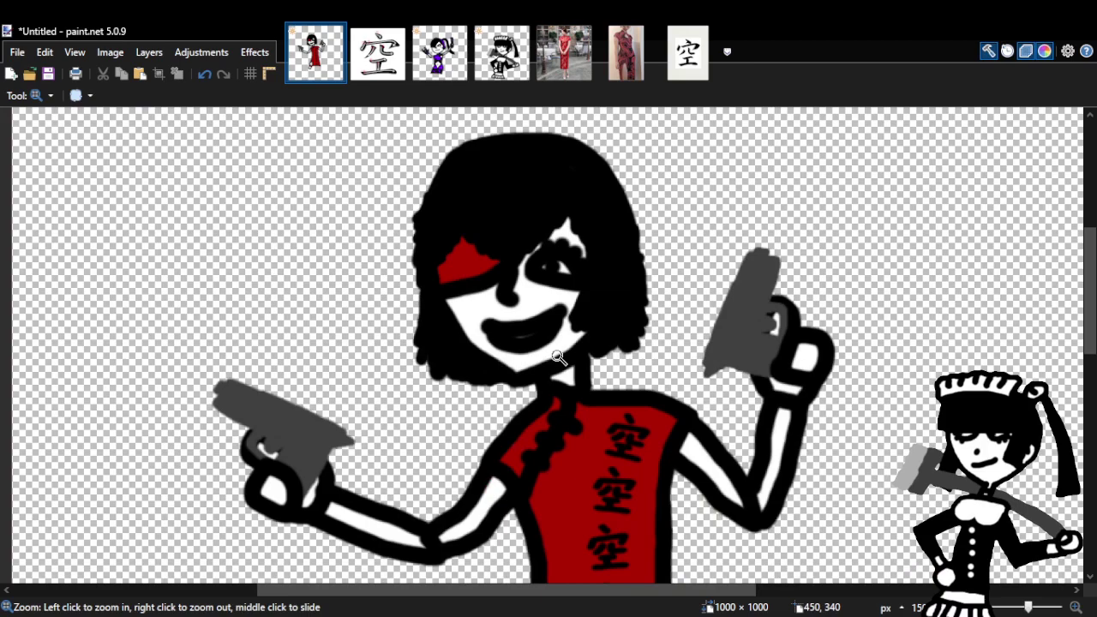
pyautogui.rightClick(557, 357)
pyautogui.click(524, 271)
pyautogui.click(653, 349)
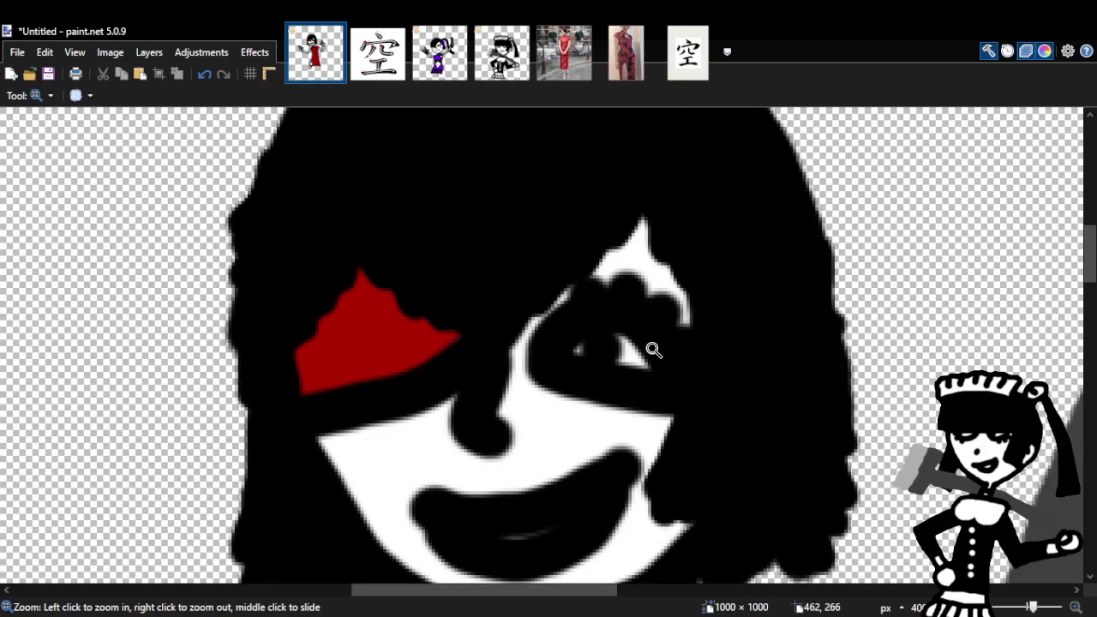
pyautogui.click(206, 74)
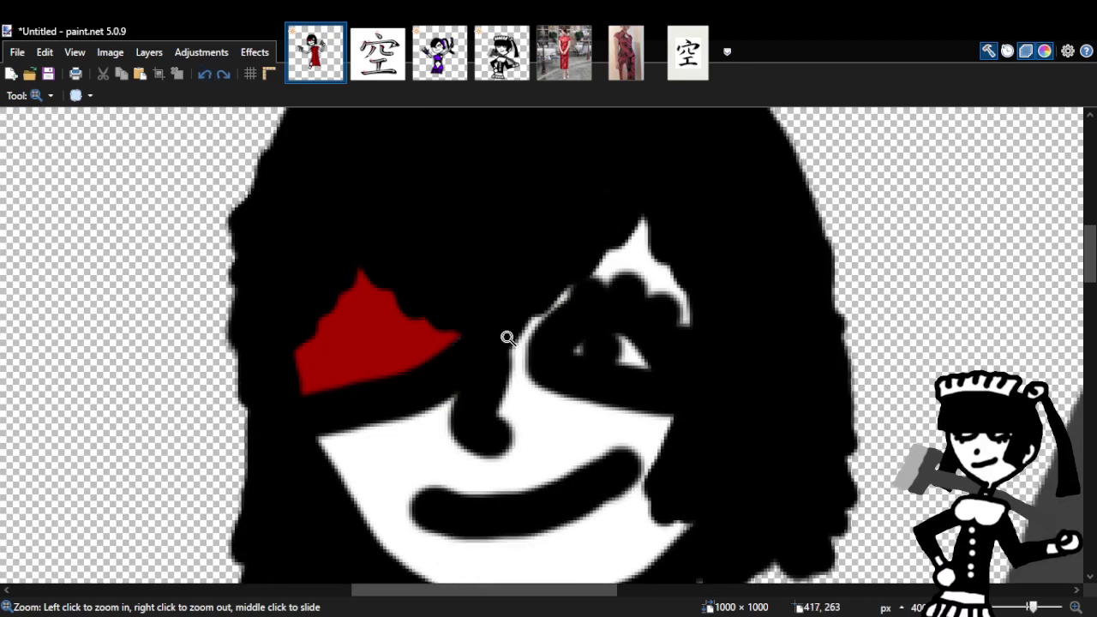
# Try painting a lopsided black lower lip from the smile's right end down and back toward its left half.
pyautogui.scroll(-3, 1095, 311)
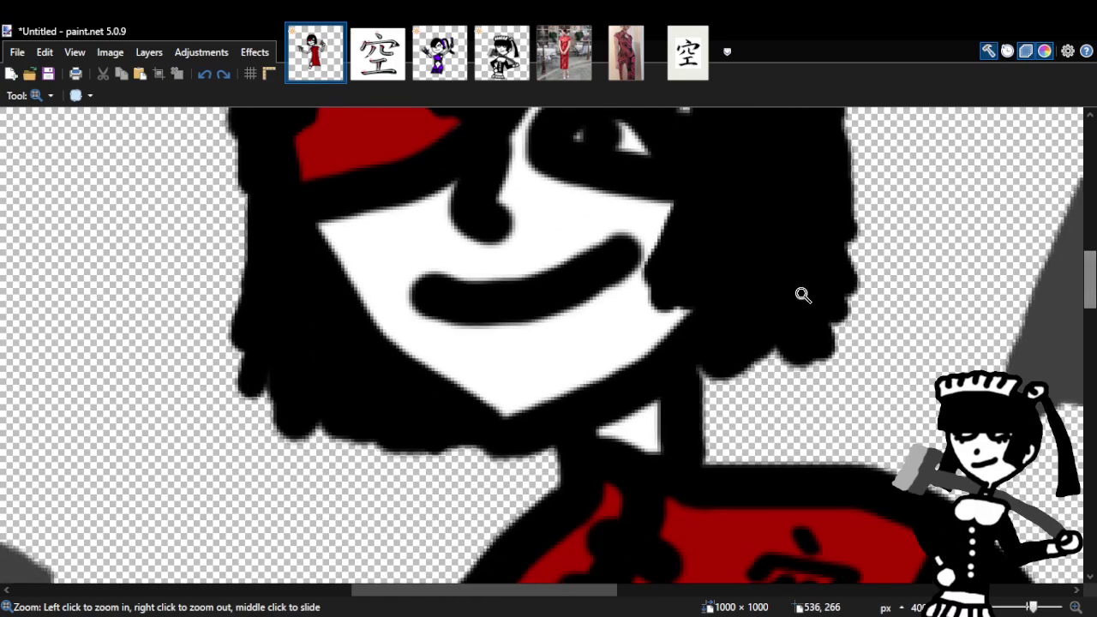
pyautogui.click(644, 290)
pyautogui.click(644, 290)
pyautogui.press('b')
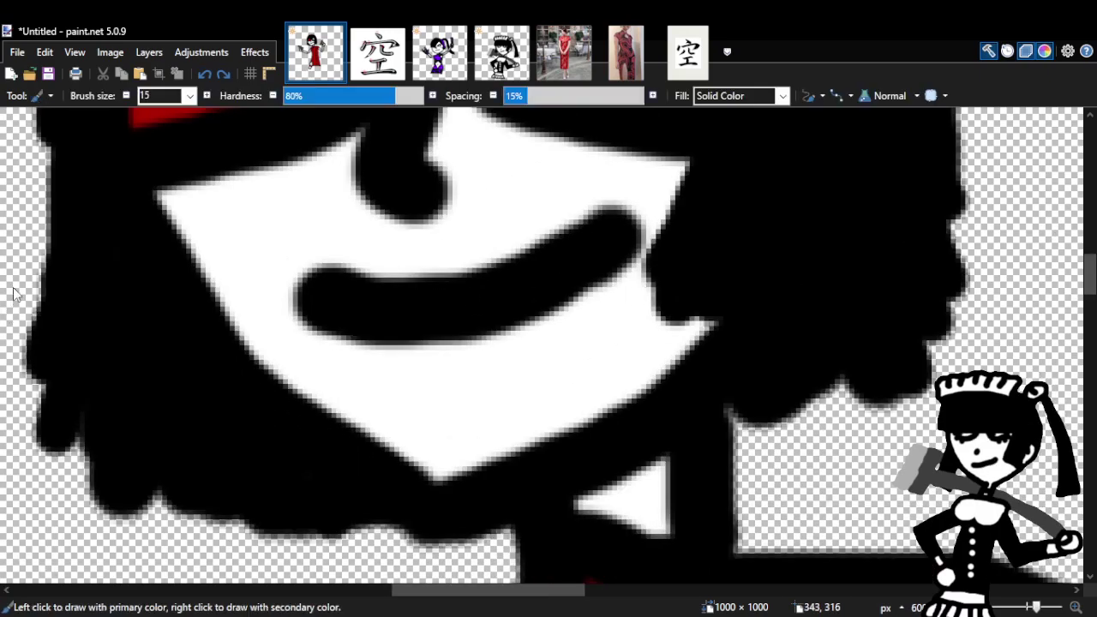
pyautogui.moveTo(592, 260)
pyautogui.mouseDown()
pyautogui.moveTo(583, 326)
pyautogui.moveTo(538, 373)
pyautogui.moveTo(406, 363)
pyautogui.moveTo(385, 331)
pyautogui.mouseUp()
# Compare the lopsided open mouth with the whole figure and undo the stroke beneath the smile.
pyautogui.press('z')
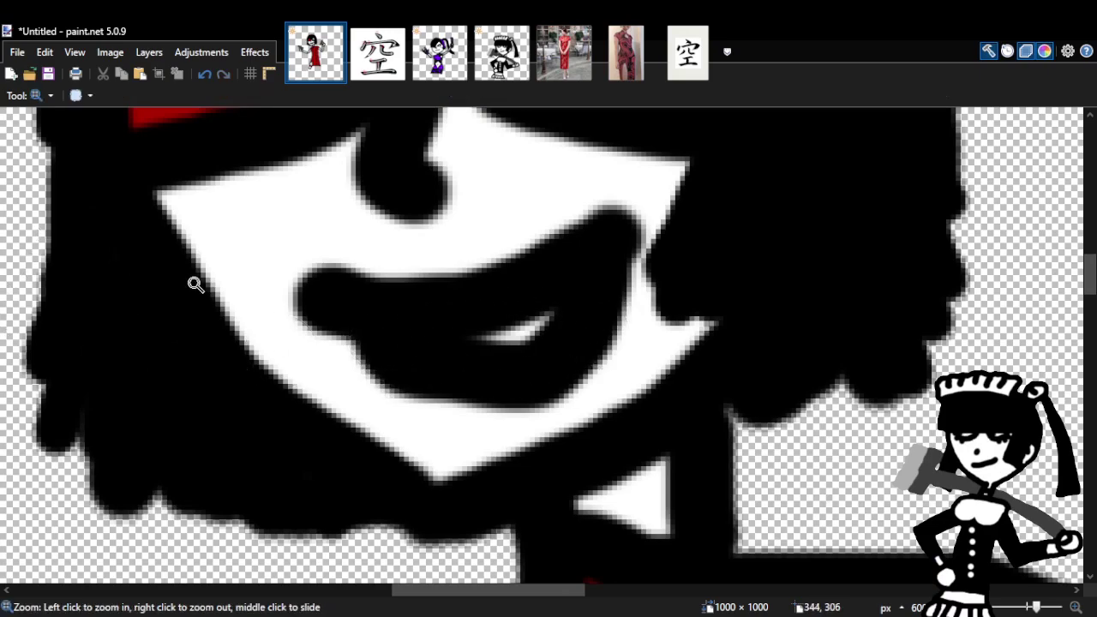
pyautogui.rightClick(494, 318)
pyautogui.rightClick(494, 318)
pyautogui.rightClick(494, 321)
pyautogui.rightClick(494, 324)
pyautogui.click(540, 322)
pyautogui.click(501, 314)
pyautogui.click(501, 314)
pyautogui.click(204, 74)
# Try painting a deep, squared-off black lower lip up to the smile's right end and undo it.
pyautogui.click(394, 344)
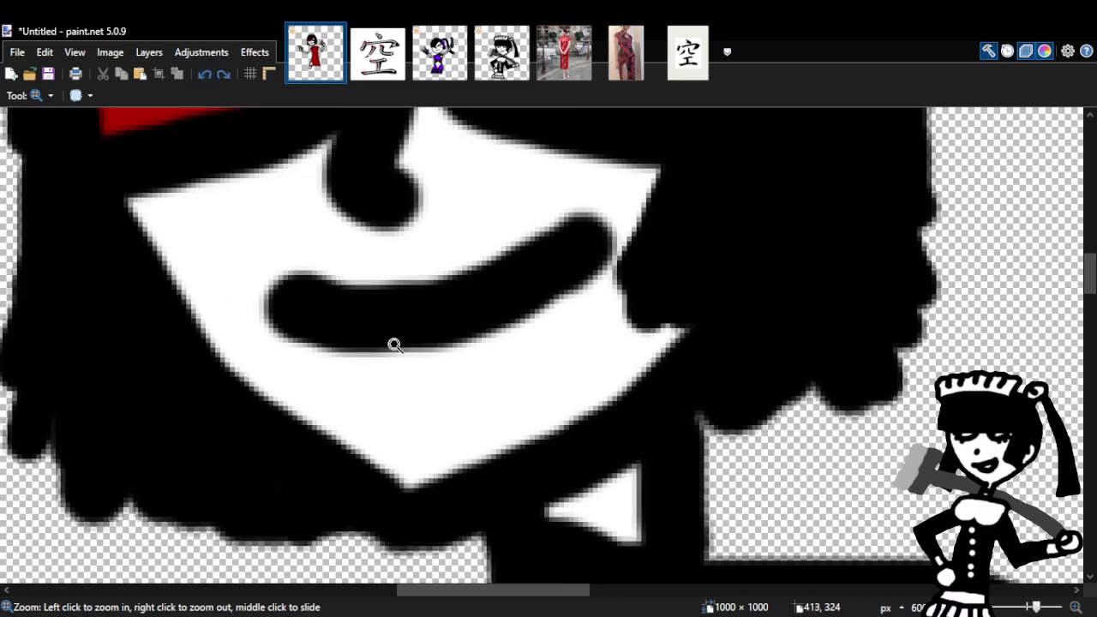
pyautogui.press('b')
pyautogui.moveTo(323, 353)
pyautogui.mouseDown()
pyautogui.moveTo(374, 350)
pyautogui.moveTo(449, 383)
pyautogui.moveTo(562, 368)
pyautogui.moveTo(578, 269)
pyautogui.moveTo(599, 257)
pyautogui.mouseUp()
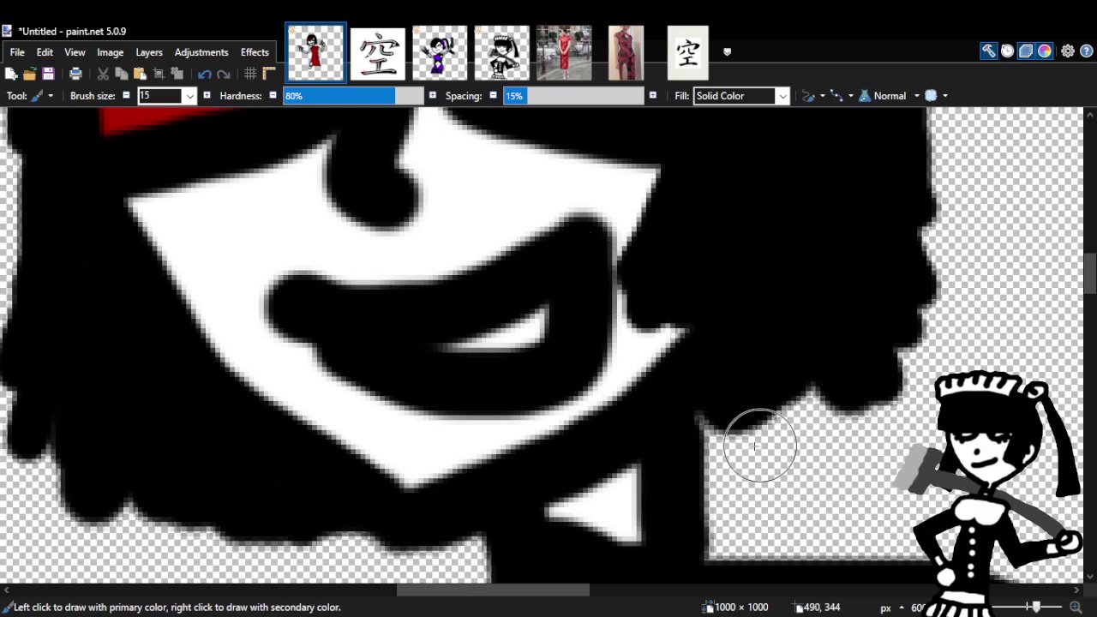
pyautogui.click(205, 75)
# Try painting an angular black lower lip pointing down under the smile's right half, check it on the figure and undo it.
pyautogui.moveTo(580, 282)
pyautogui.mouseDown()
pyautogui.moveTo(506, 379)
pyautogui.moveTo(358, 342)
pyautogui.moveTo(475, 358)
pyautogui.mouseUp()
pyautogui.press('z')
pyautogui.rightClick(558, 276)
pyautogui.rightClick(559, 277)
pyautogui.rightClick(559, 278)
pyautogui.click(559, 278)
pyautogui.click(533, 299)
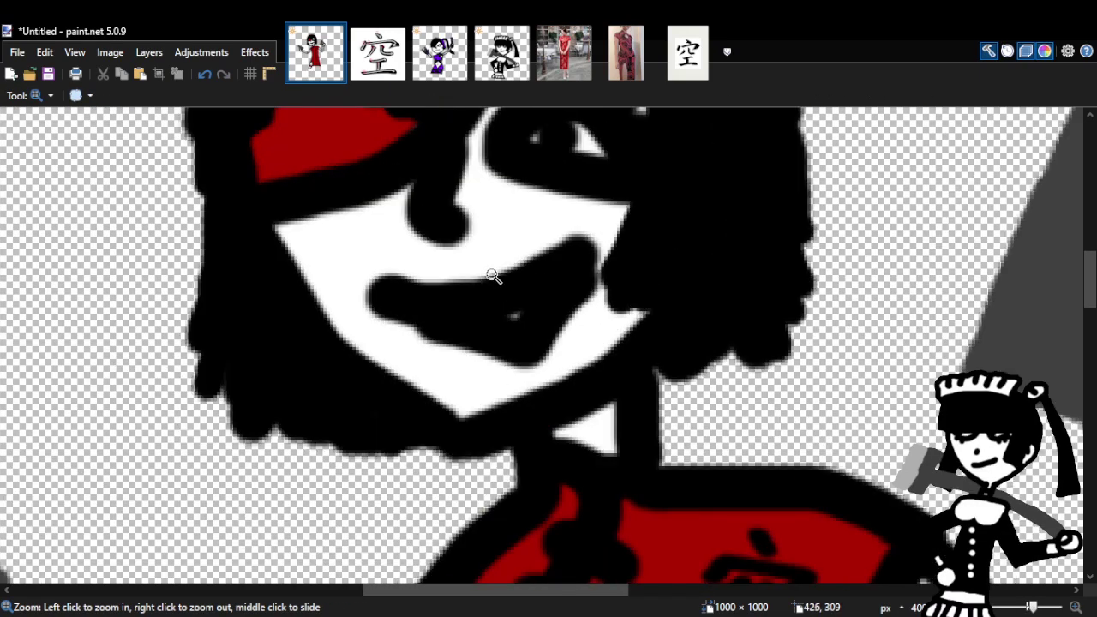
pyautogui.click(204, 75)
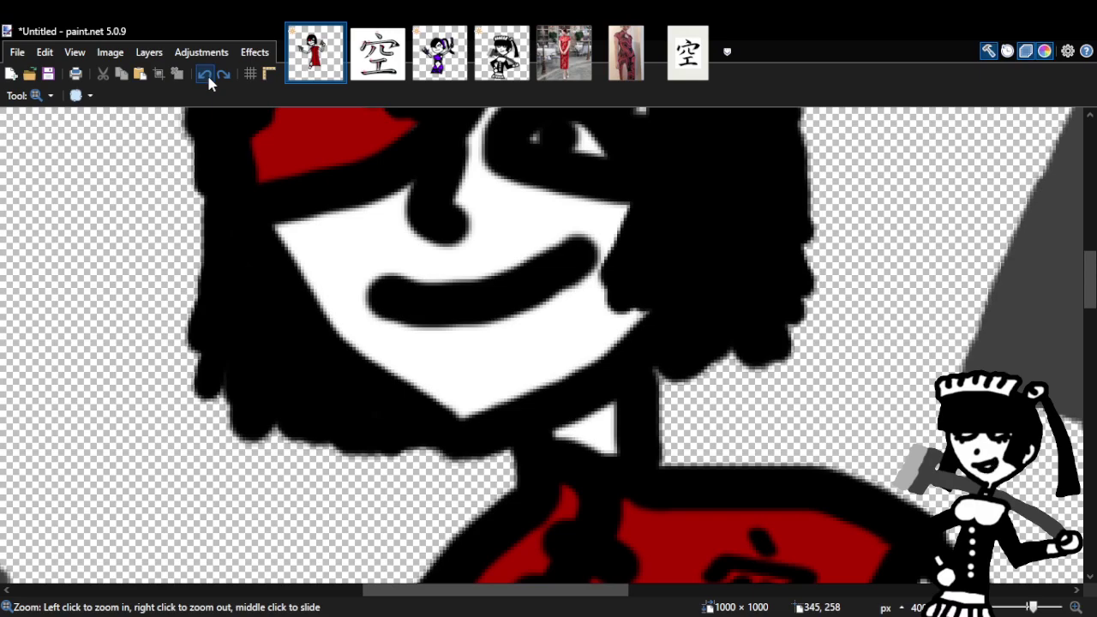
# Examine the closed smile on the whole figure and up close on the face.
pyautogui.rightClick(257, 362)
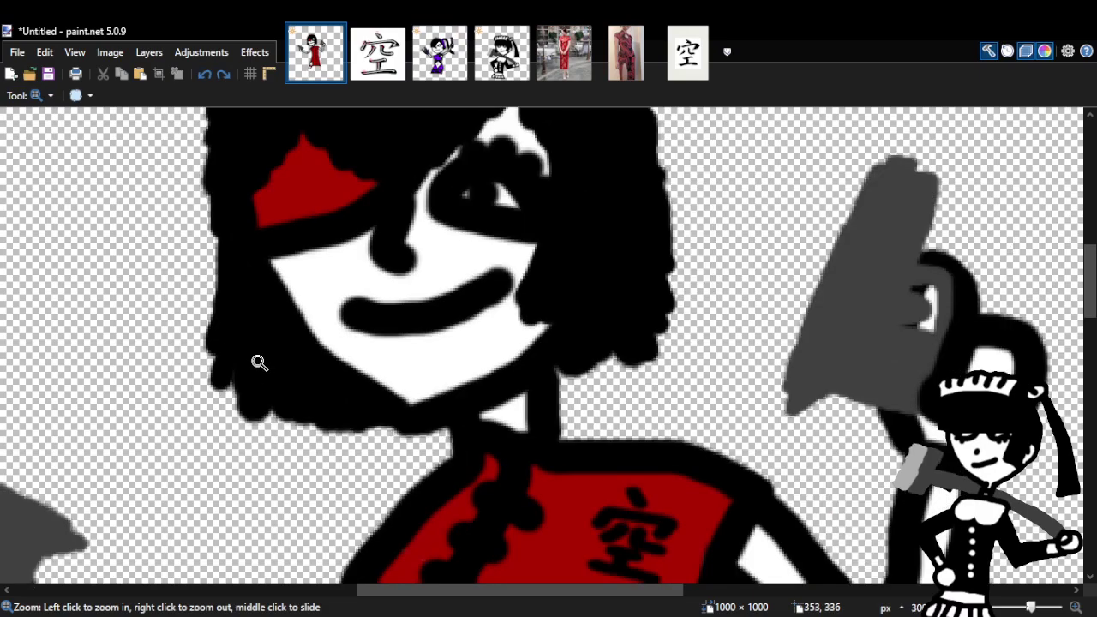
pyautogui.rightClick(257, 362)
pyautogui.rightClick(257, 362)
pyautogui.rightClick(296, 349)
pyautogui.moveTo(563, 589); pyautogui.dragTo(485, 590)
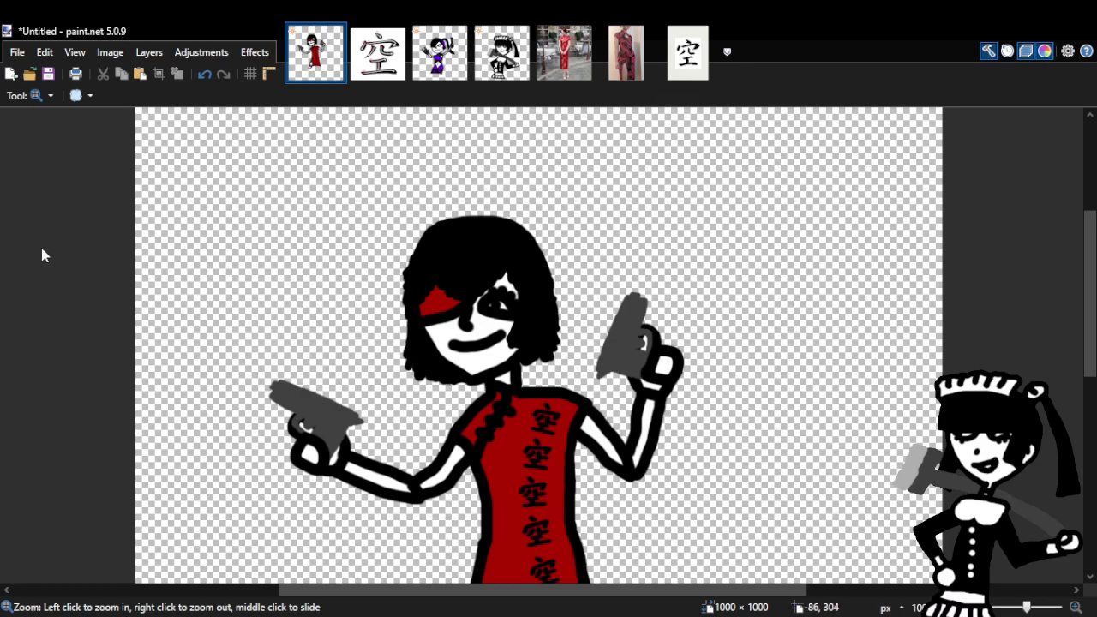
pyautogui.click(369, 305)
pyautogui.click(369, 304)
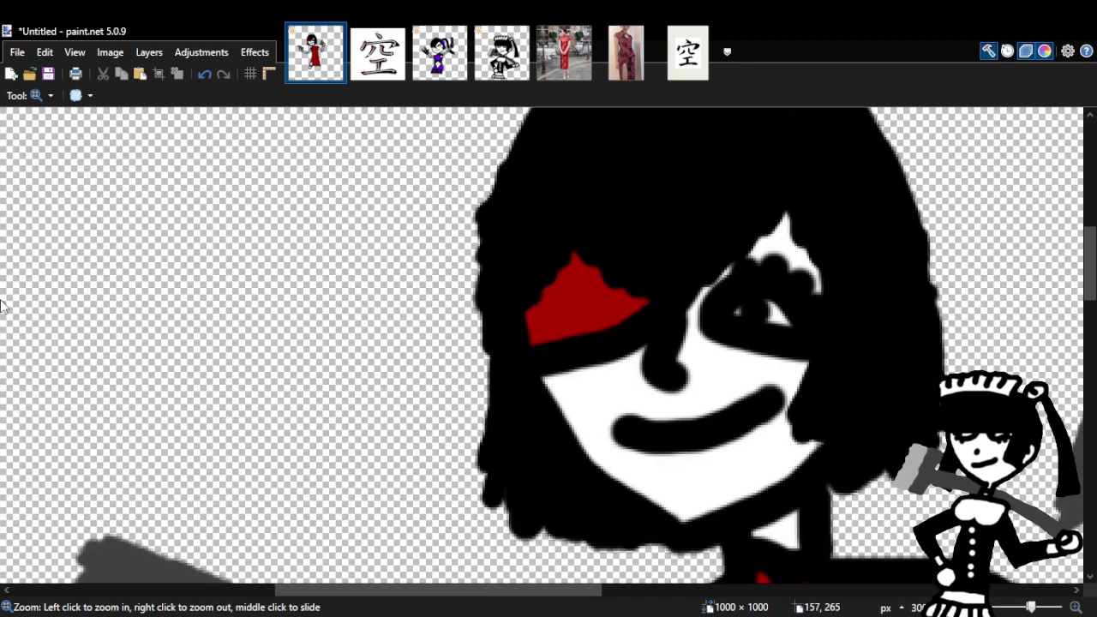
# Try erasing the closed mouth with the size 15 eraser and undo the removal.
pyautogui.press('e')
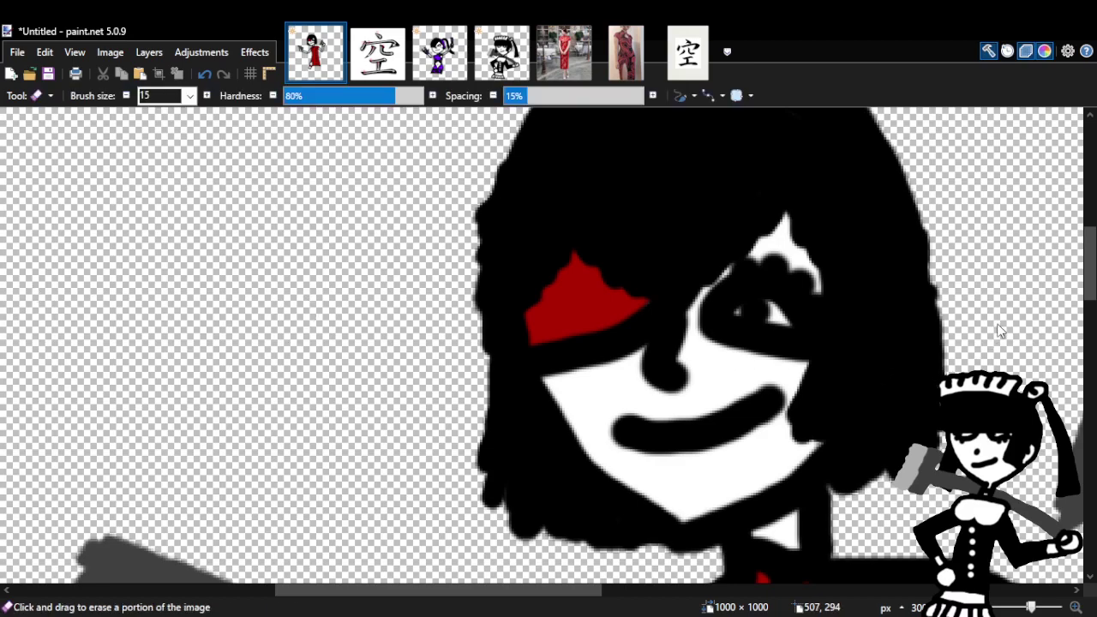
pyautogui.hotkey('ctrl', 'z')
pyautogui.hotkey('ctrl', 'y')
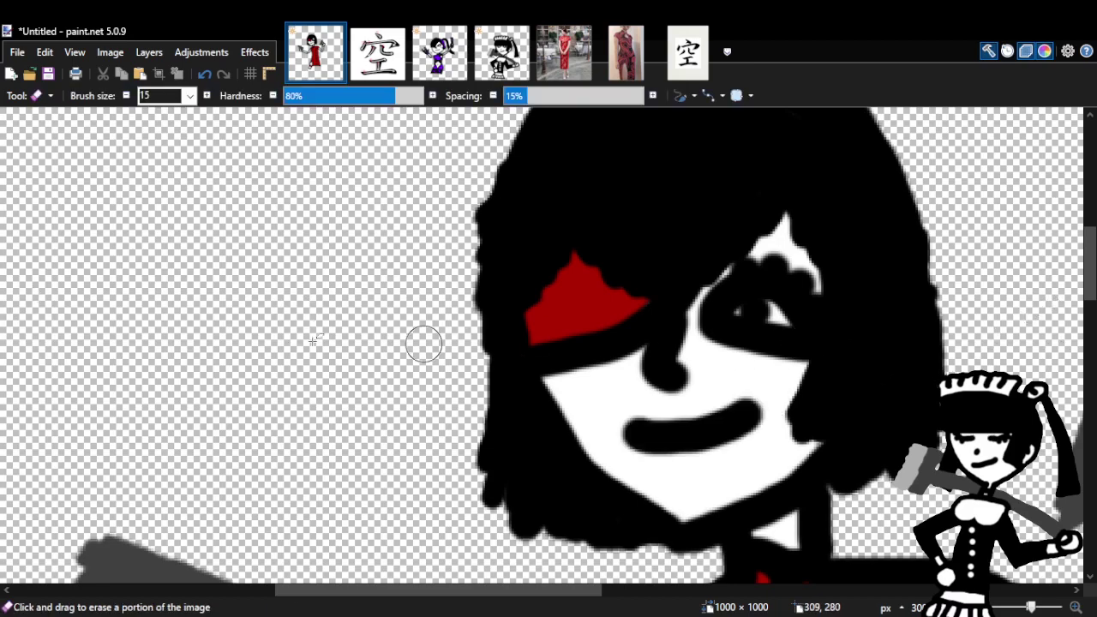
pyautogui.moveTo(633, 432)
pyautogui.mouseDown()
pyautogui.moveTo(715, 417)
pyautogui.moveTo(609, 427)
pyautogui.moveTo(662, 428)
pyautogui.moveTo(629, 447)
pyautogui.moveTo(768, 392)
pyautogui.moveTo(613, 453)
pyautogui.moveTo(676, 441)
pyautogui.mouseUp()
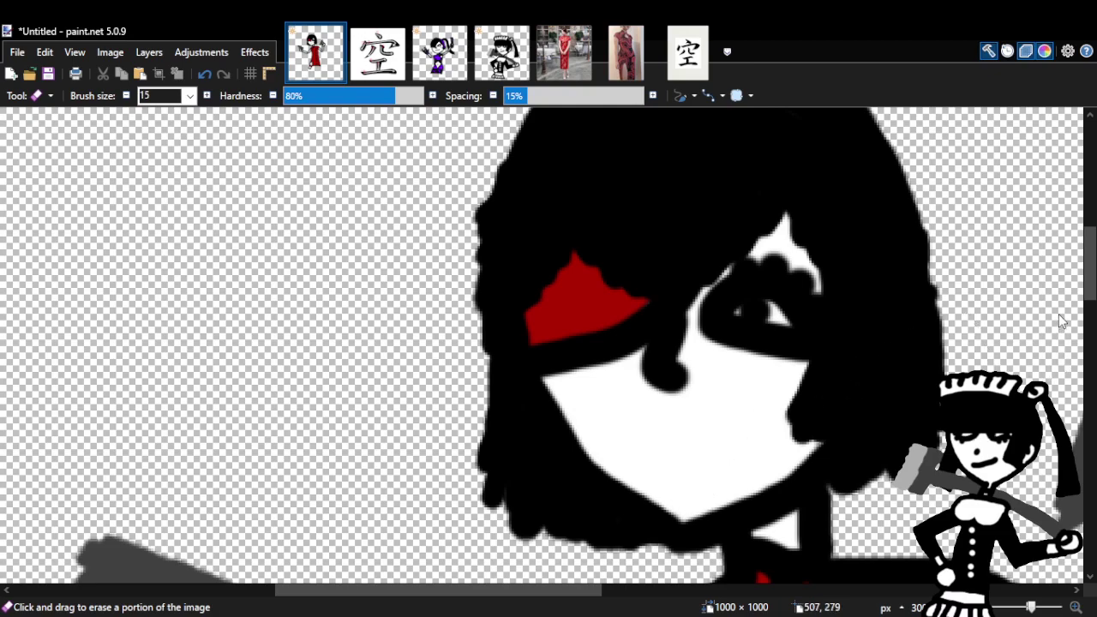
pyautogui.hotkey('ctrl', 'z')
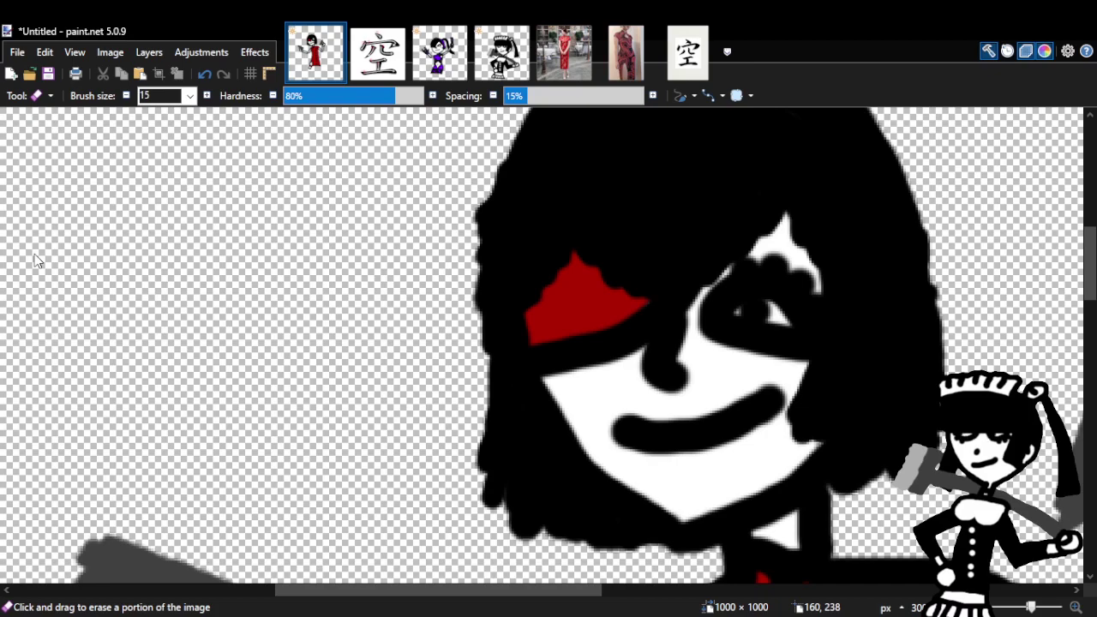
# Outline the closed smile with a lasso selection and paste a copy of it in place.
pyautogui.moveTo(514, 591); pyautogui.dragTo(569, 593)
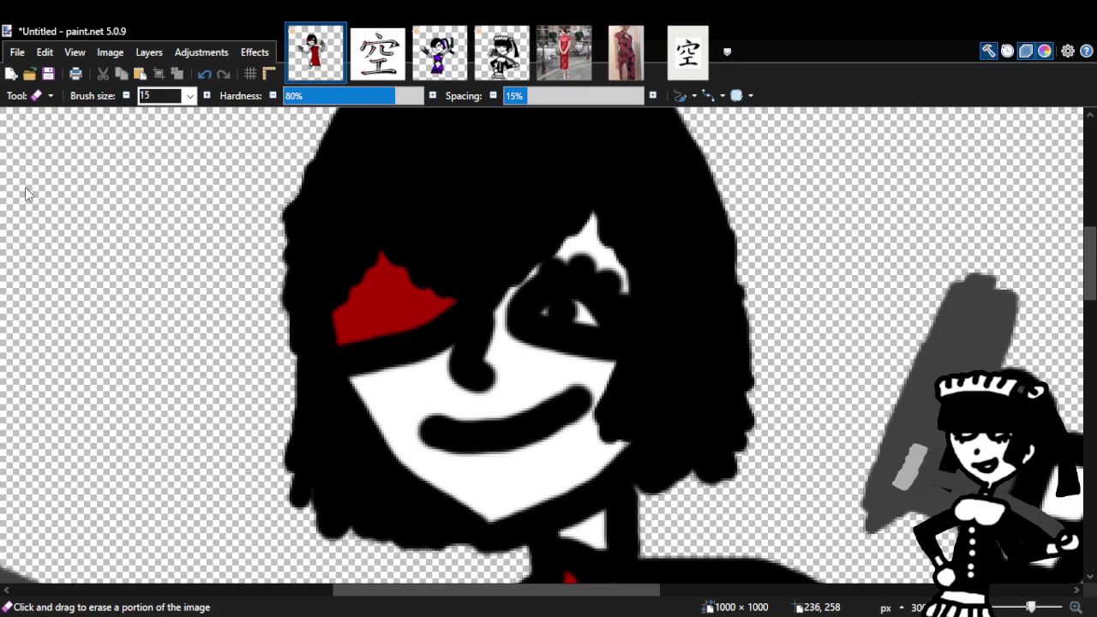
pyautogui.press('s')
pyautogui.moveTo(540, 389)
pyautogui.mouseDown()
pyautogui.moveTo(412, 407)
pyautogui.moveTo(406, 429)
pyautogui.moveTo(426, 450)
pyautogui.moveTo(475, 466)
pyautogui.moveTo(554, 459)
pyautogui.moveTo(592, 446)
pyautogui.moveTo(604, 393)
pyautogui.mouseUp()
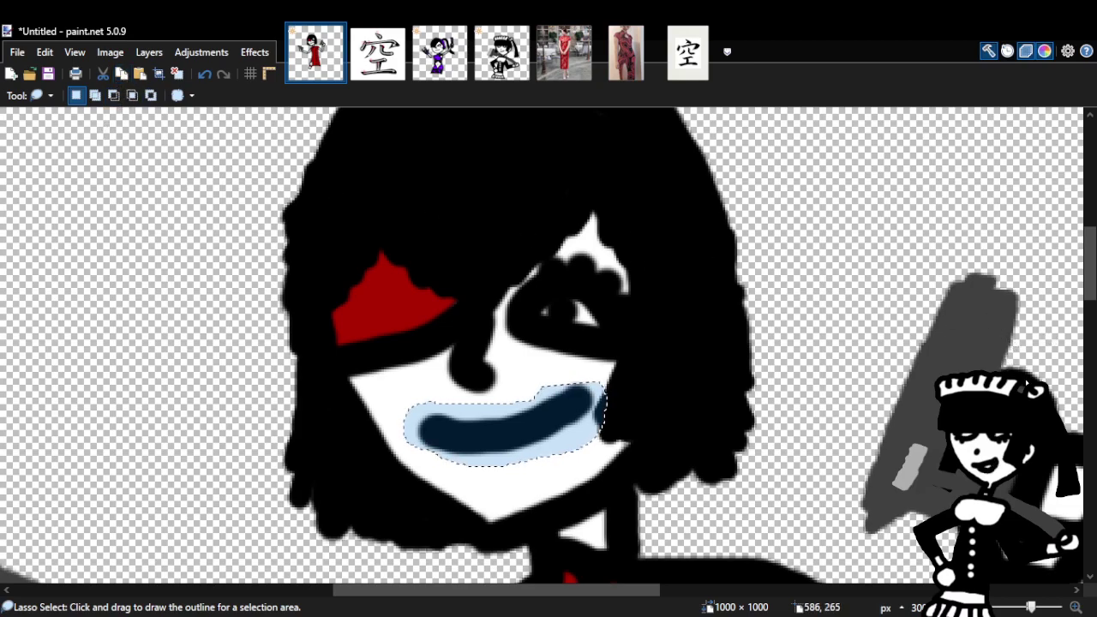
pyautogui.click(140, 75)
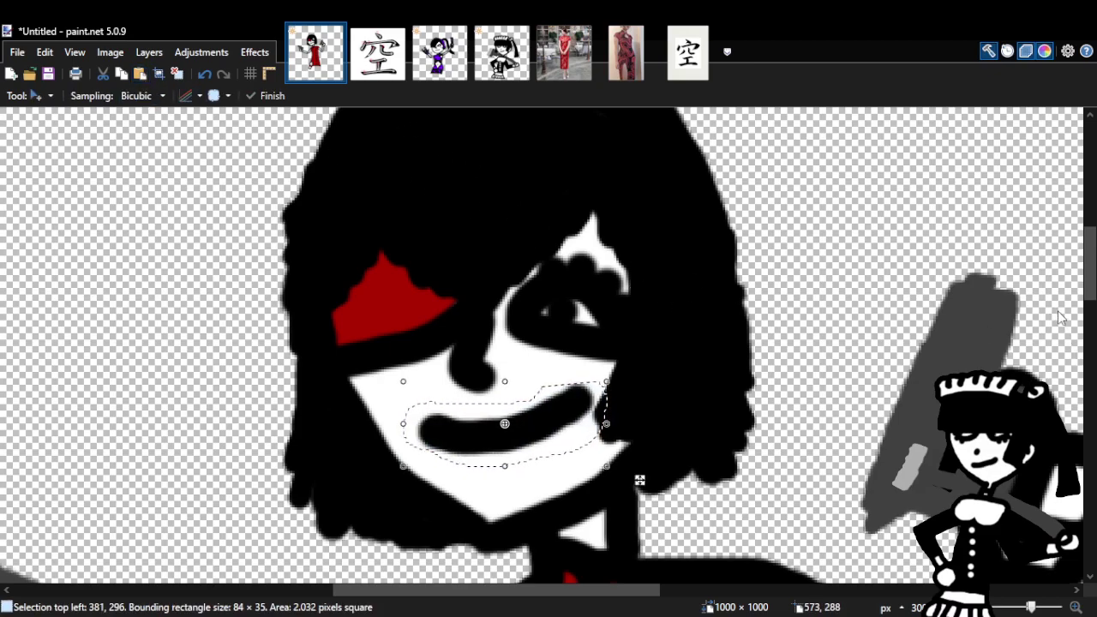
pyautogui.hotkey('ctrl', 'z')
pyautogui.hotkey('ctrl', 'y')
# Clear the selection around the smile.
pyautogui.press('z')
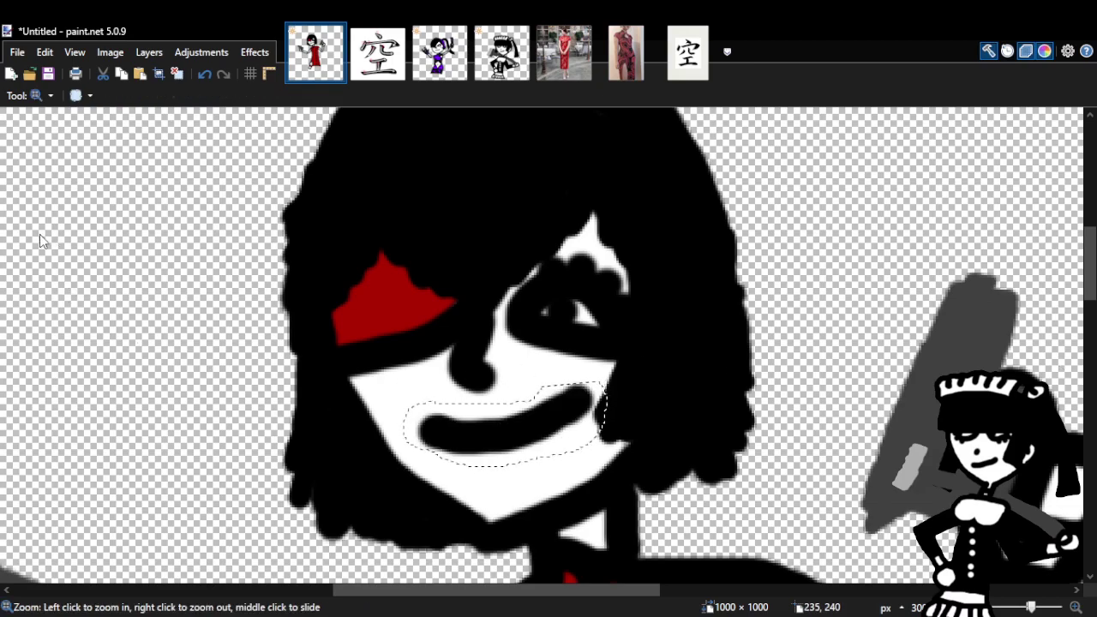
pyautogui.click(448, 455)
pyautogui.click(448, 460)
pyautogui.click(570, 465)
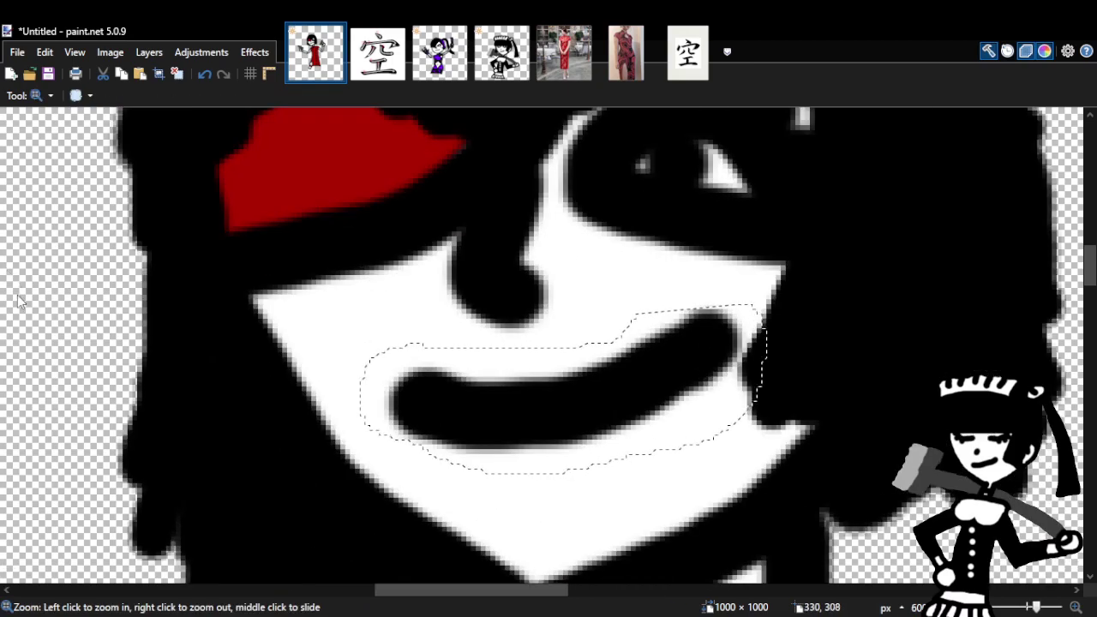
pyautogui.press('b')
pyautogui.press('s')
pyautogui.hotkey('ctrl', 'd')
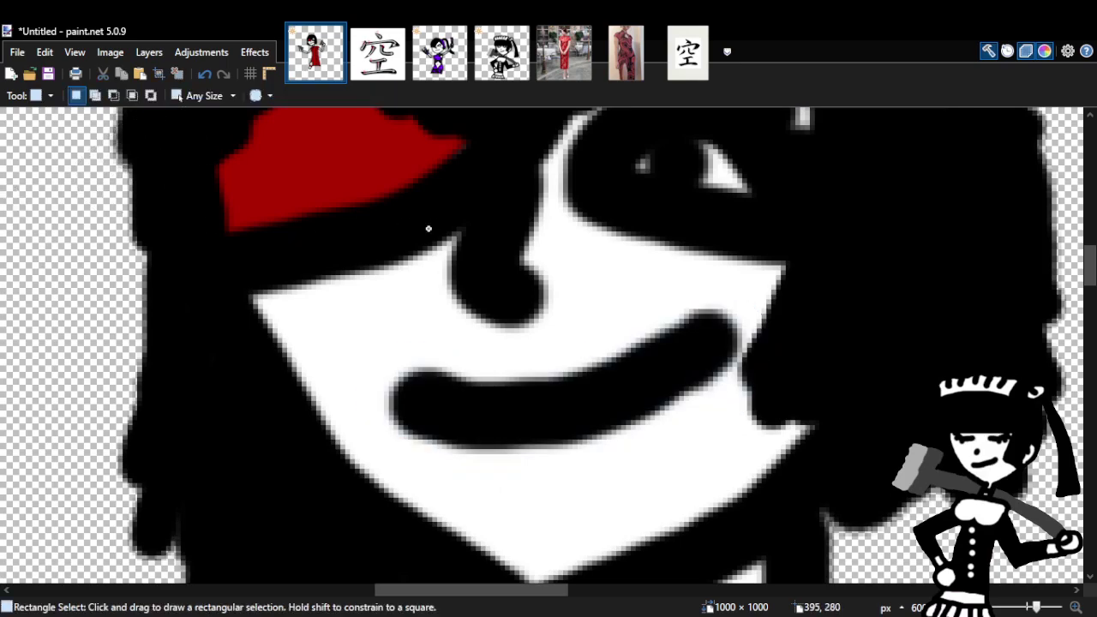
# Try painting a narrow, rounded black lower lip under the middle of the smile, check it on the figure and undo it.
pyautogui.press('b')
pyautogui.moveTo(470, 428)
pyautogui.mouseDown()
pyautogui.moveTo(504, 477)
pyautogui.moveTo(569, 491)
pyautogui.moveTo(624, 441)
pyautogui.moveTo(638, 403)
pyautogui.mouseUp()
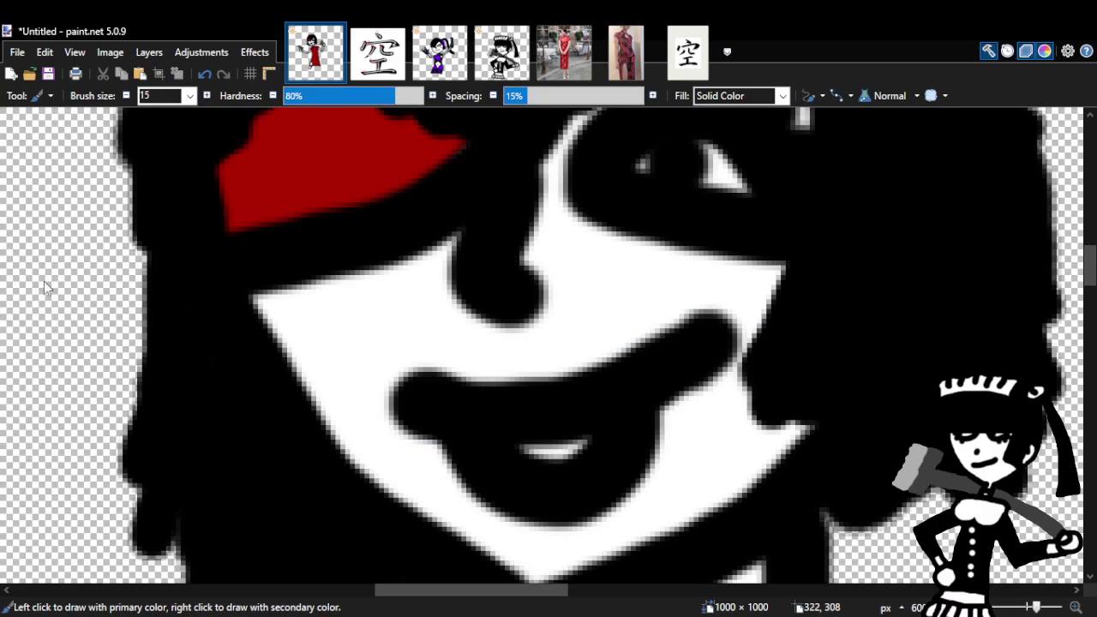
pyautogui.press('z')
pyautogui.rightClick(654, 365)
pyautogui.rightClick(694, 367)
pyautogui.rightClick(731, 369)
pyautogui.rightClick(737, 371)
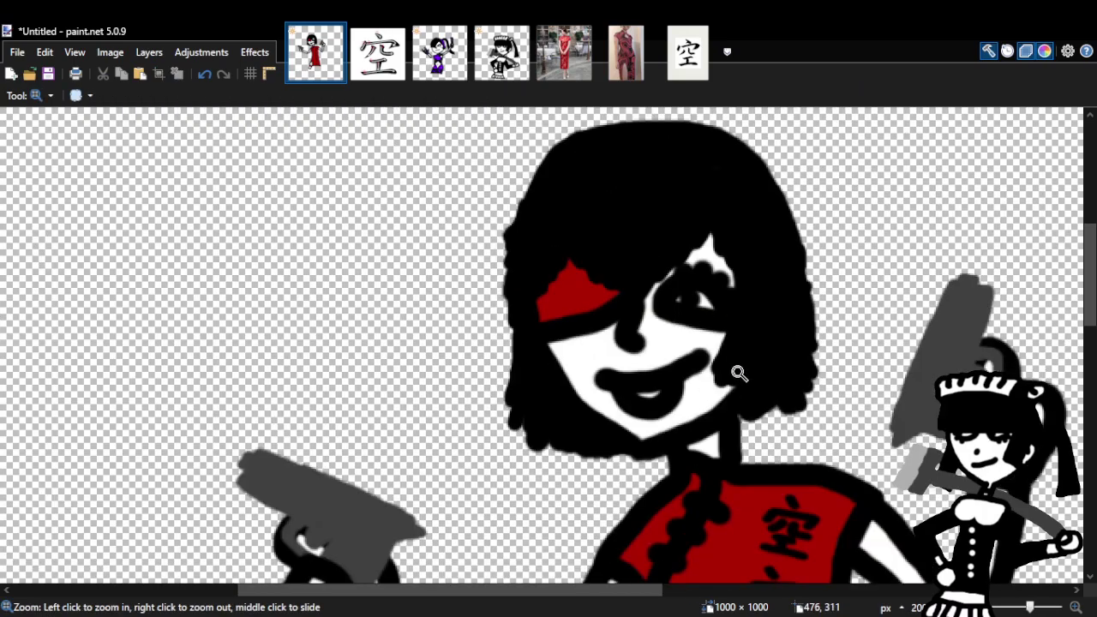
pyautogui.click(739, 373)
pyautogui.click(738, 373)
pyautogui.click(205, 75)
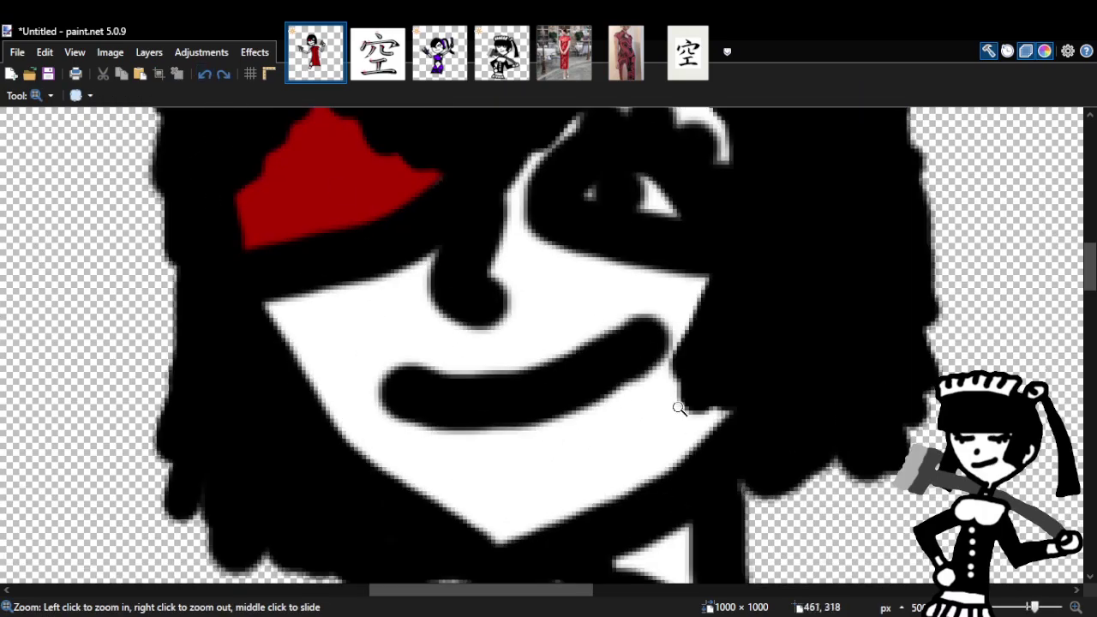
# Paint a rounded black lower lip under the right half of the smile with the size 15 brush.
pyautogui.press('b')
pyautogui.moveTo(514, 409)
pyautogui.mouseDown()
pyautogui.moveTo(567, 436)
pyautogui.moveTo(631, 418)
pyautogui.moveTo(658, 353)
pyautogui.mouseUp()
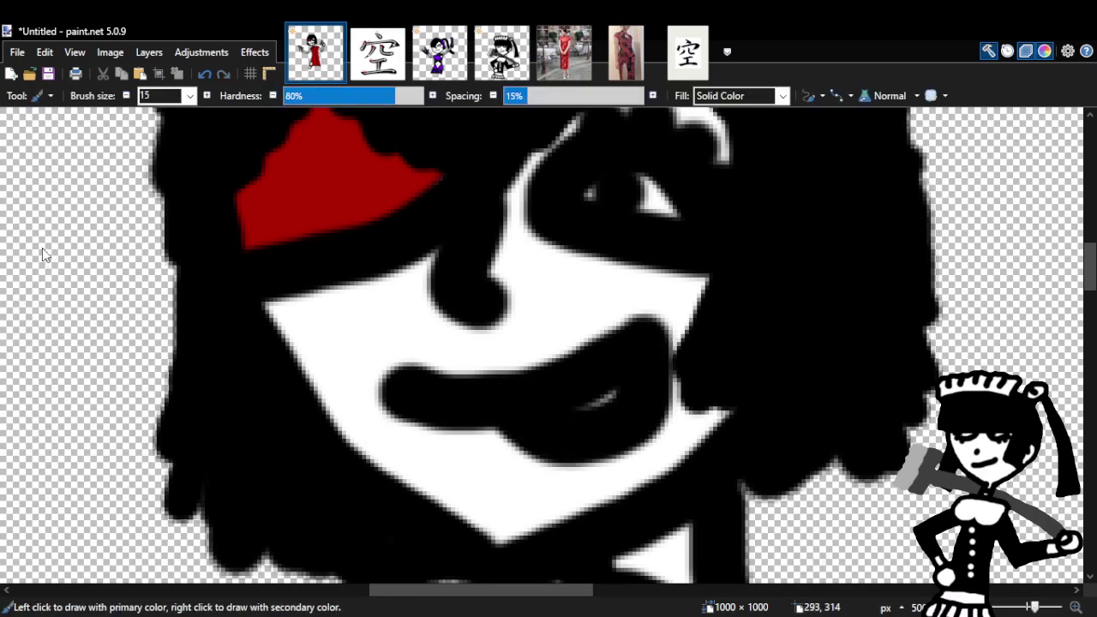
# Check the rounded lower lip against the whole figure and undo it.
pyautogui.press('z')
pyautogui.rightClick(551, 384)
pyautogui.rightClick(774, 436)
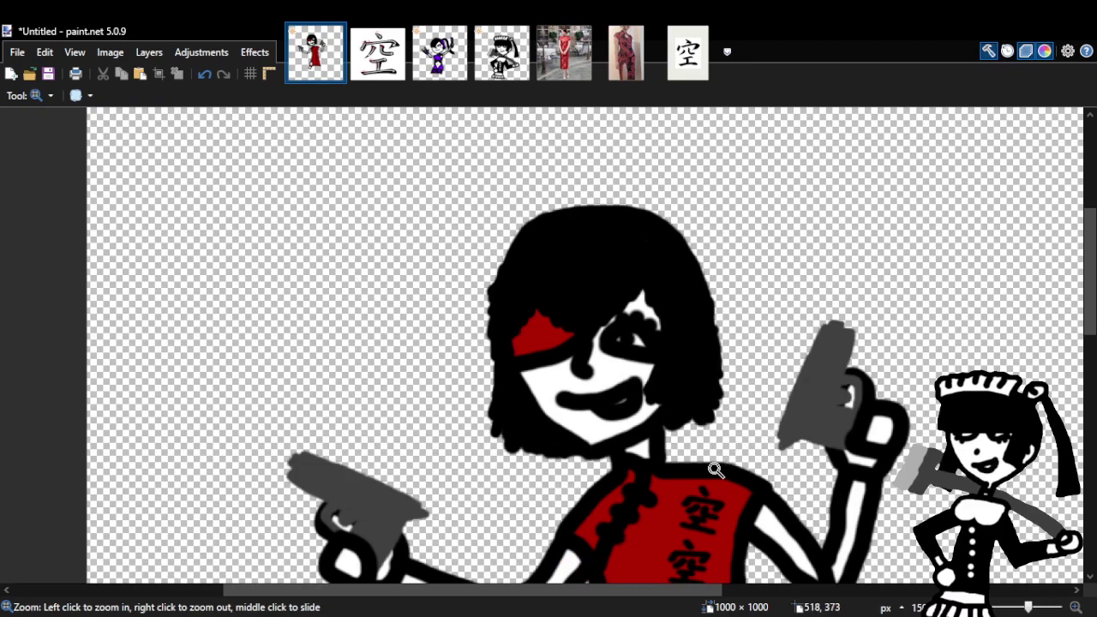
pyautogui.click(727, 445)
pyautogui.click(697, 377)
pyautogui.click(697, 377)
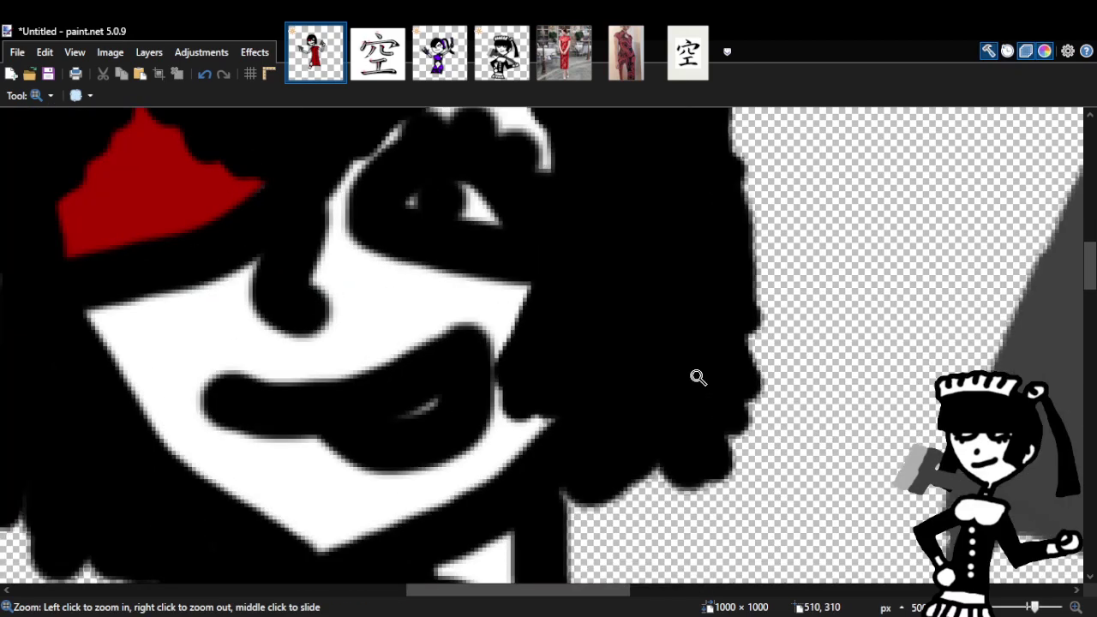
pyautogui.click(206, 75)
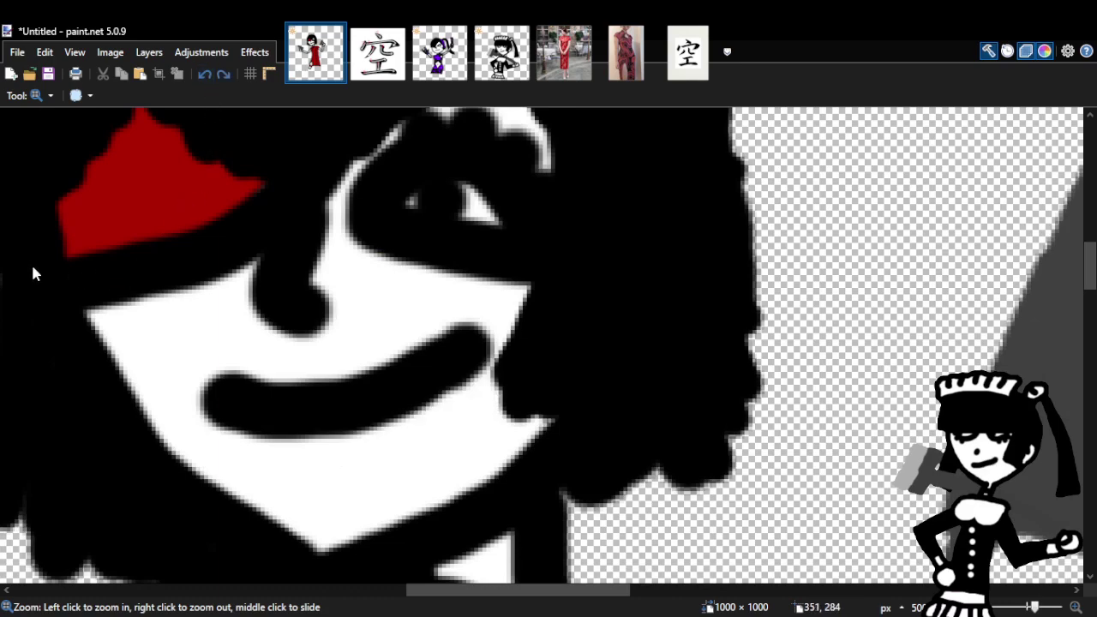
# Try painting a black lower lip from the smile's right end back to its middle three times, undoing each attempt.
pyautogui.press('b')
pyautogui.moveTo(466, 355)
pyautogui.mouseDown()
pyautogui.moveTo(491, 377)
pyautogui.moveTo(465, 413)
pyautogui.moveTo(367, 396)
pyautogui.mouseUp()
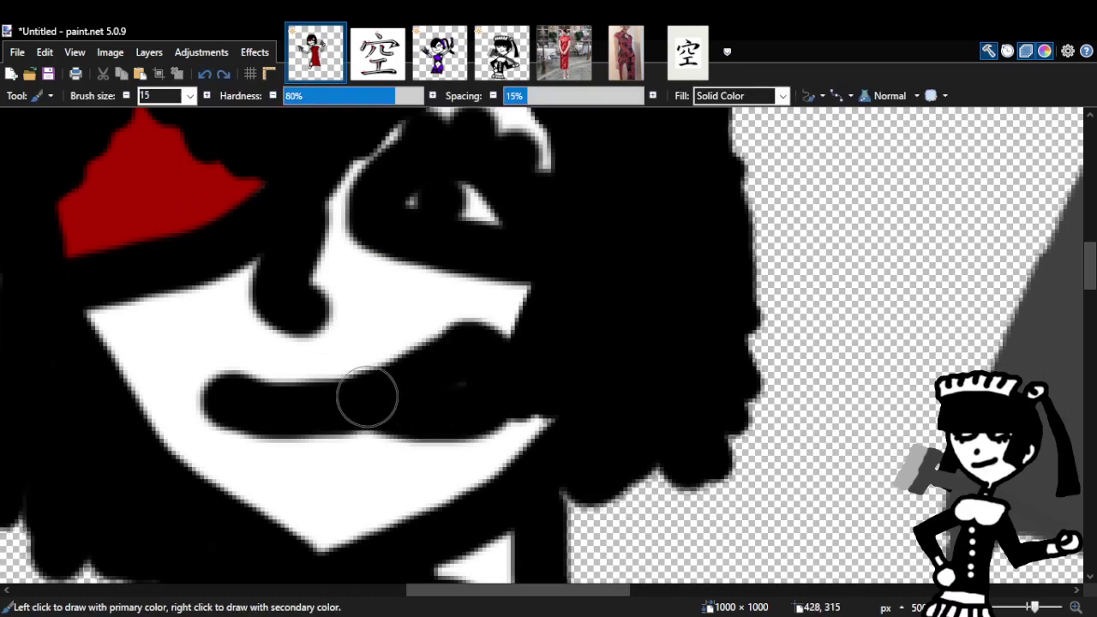
pyautogui.click(206, 76)
pyautogui.moveTo(490, 347)
pyautogui.mouseDown()
pyautogui.moveTo(461, 407)
pyautogui.moveTo(402, 430)
pyautogui.moveTo(318, 420)
pyautogui.mouseUp()
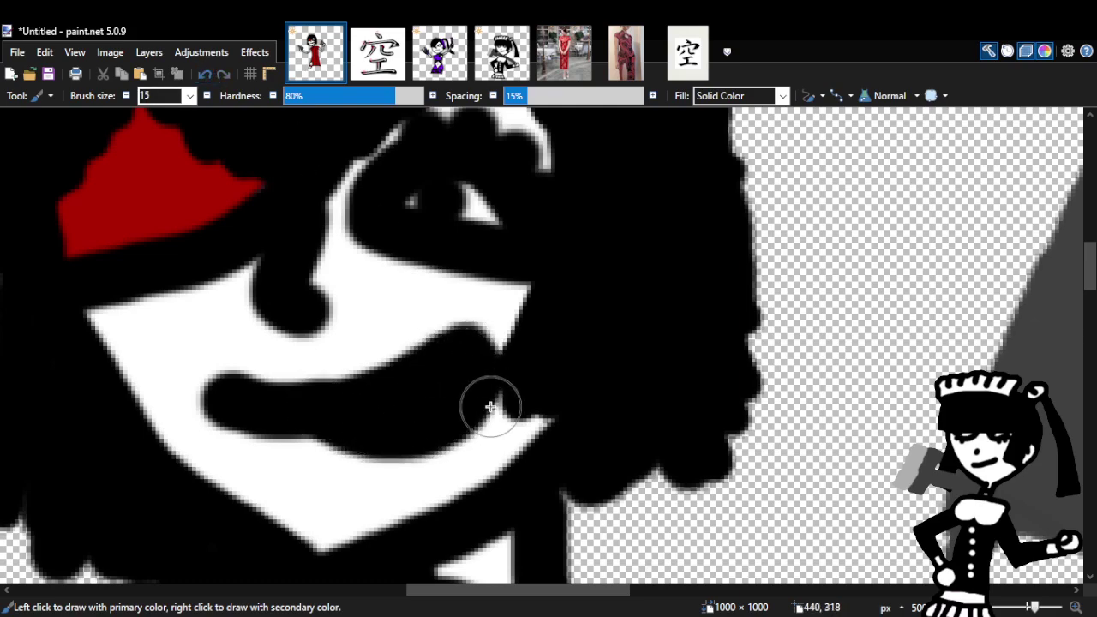
pyautogui.click(205, 75)
pyautogui.moveTo(459, 348)
pyautogui.mouseDown()
pyautogui.moveTo(510, 381)
pyautogui.moveTo(466, 435)
pyautogui.moveTo(338, 385)
pyautogui.mouseUp()
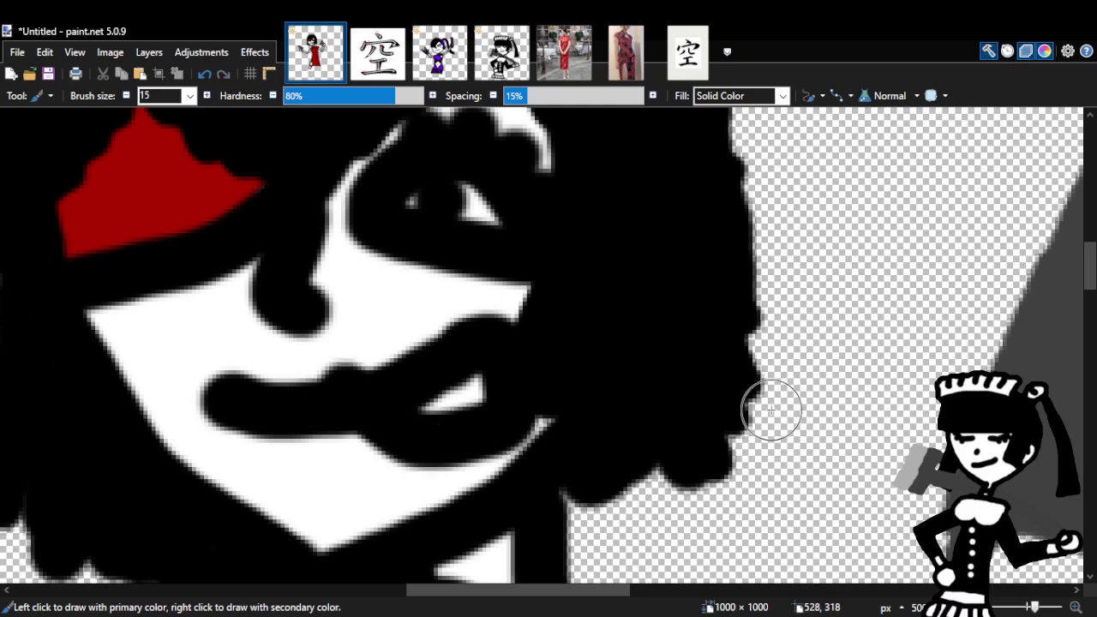
pyautogui.click(206, 75)
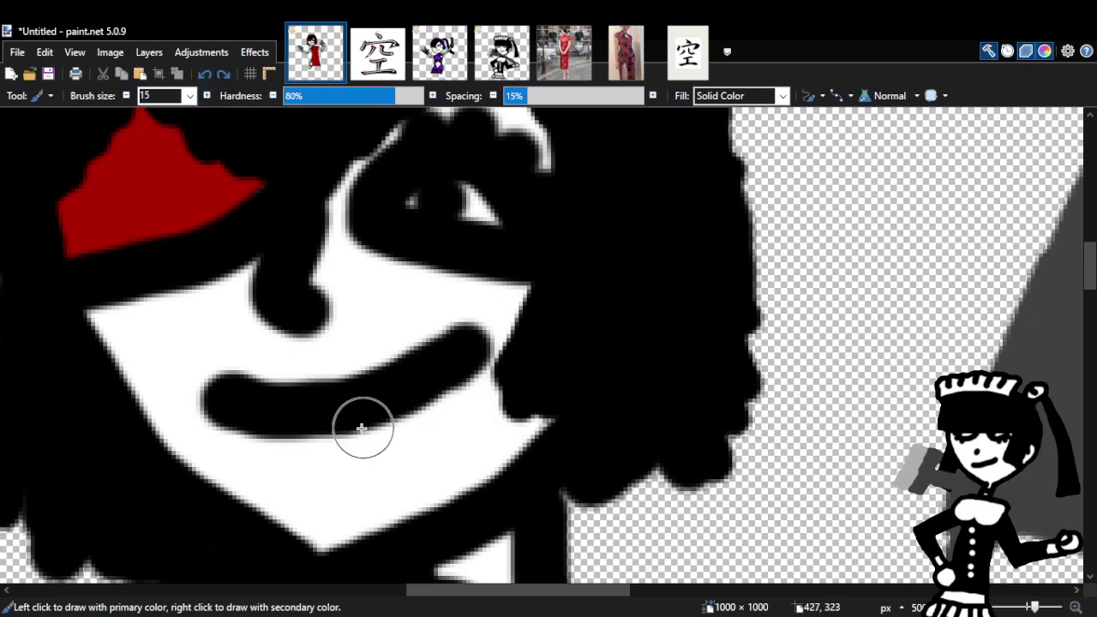
# Try painting the lower lip from the smile's middle up to its right end, check it on the figure and undo it.
pyautogui.moveTo(340, 429)
pyautogui.mouseDown()
pyautogui.moveTo(426, 448)
pyautogui.moveTo(467, 428)
pyautogui.moveTo(483, 399)
pyautogui.moveTo(463, 339)
pyautogui.mouseUp()
pyautogui.press('z')
pyautogui.rightClick(666, 399)
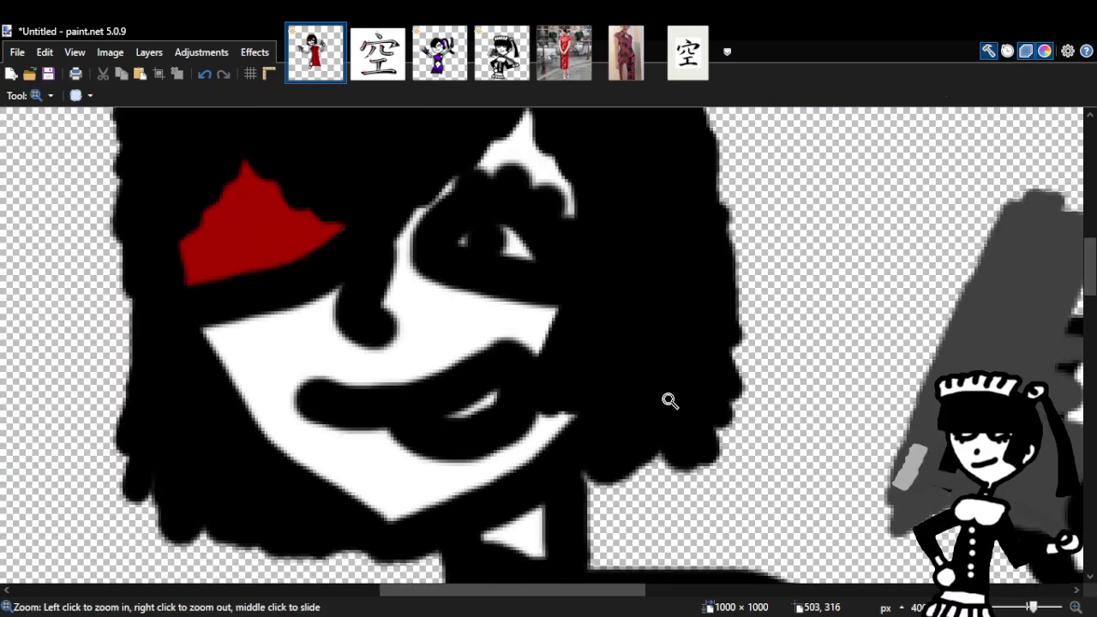
pyautogui.rightClick(666, 399)
pyautogui.rightClick(667, 403)
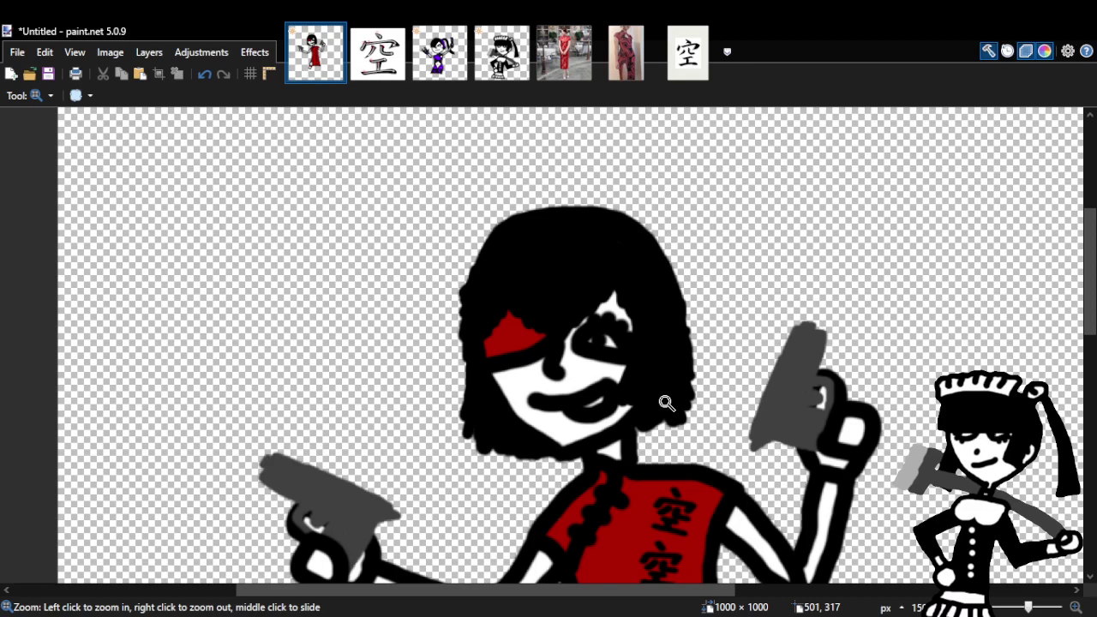
pyautogui.click(666, 387)
pyautogui.click(666, 386)
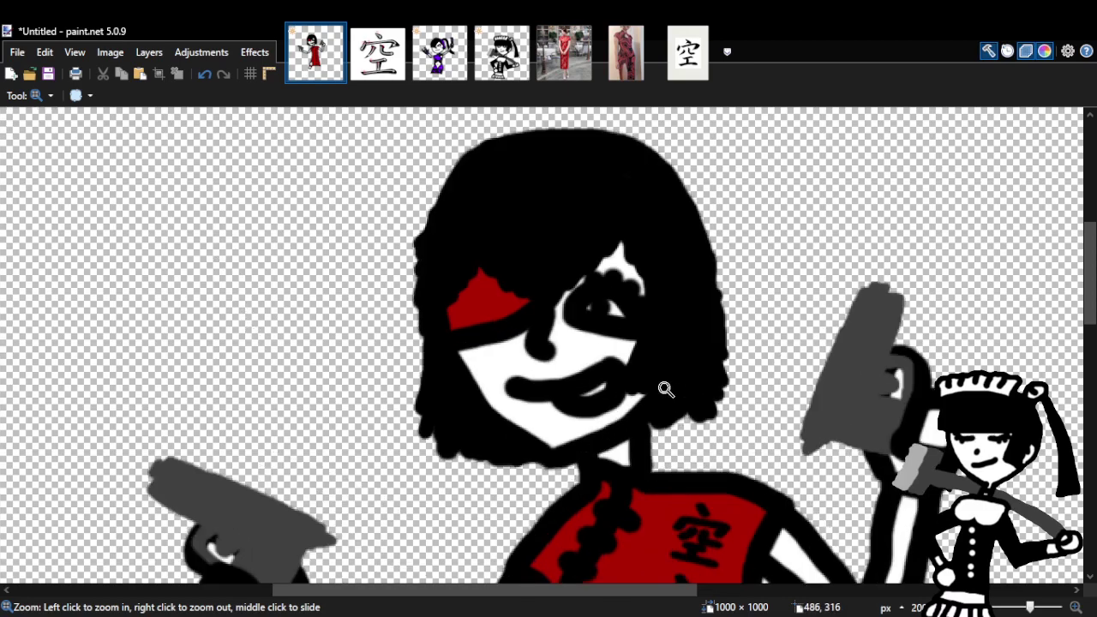
pyautogui.click(666, 387)
pyautogui.click(666, 387)
pyautogui.click(206, 75)
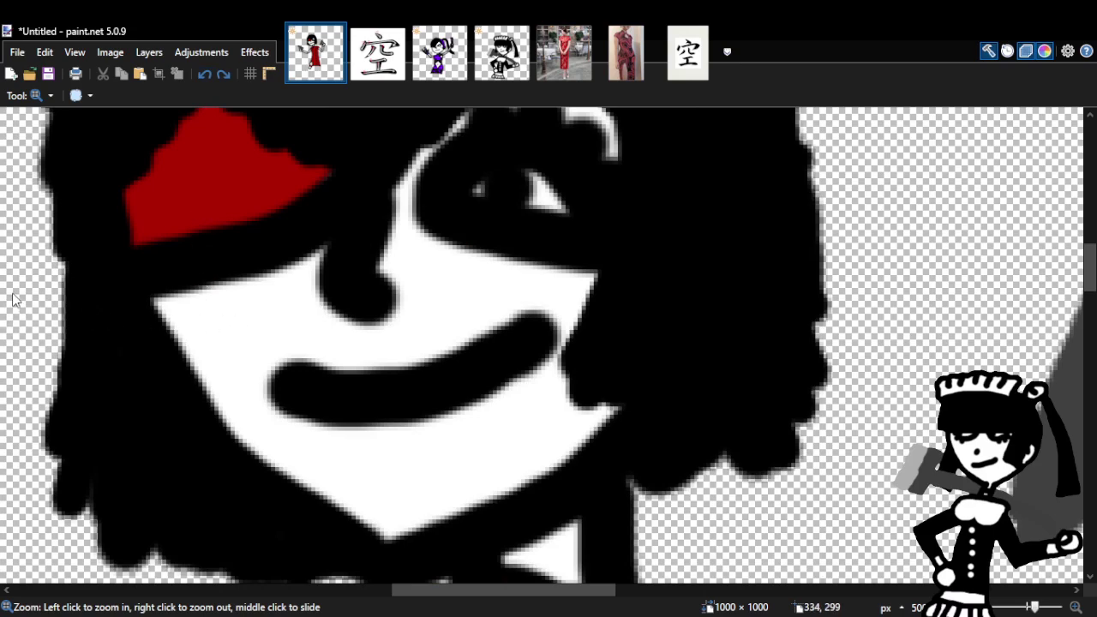
# Try painting a deep, rounded black lower lip under the middle of the smile and undo it.
pyautogui.press('b')
pyautogui.moveTo(366, 420)
pyautogui.mouseDown()
pyautogui.moveTo(413, 458)
pyautogui.moveTo(476, 446)
pyautogui.moveTo(489, 392)
pyautogui.mouseUp()
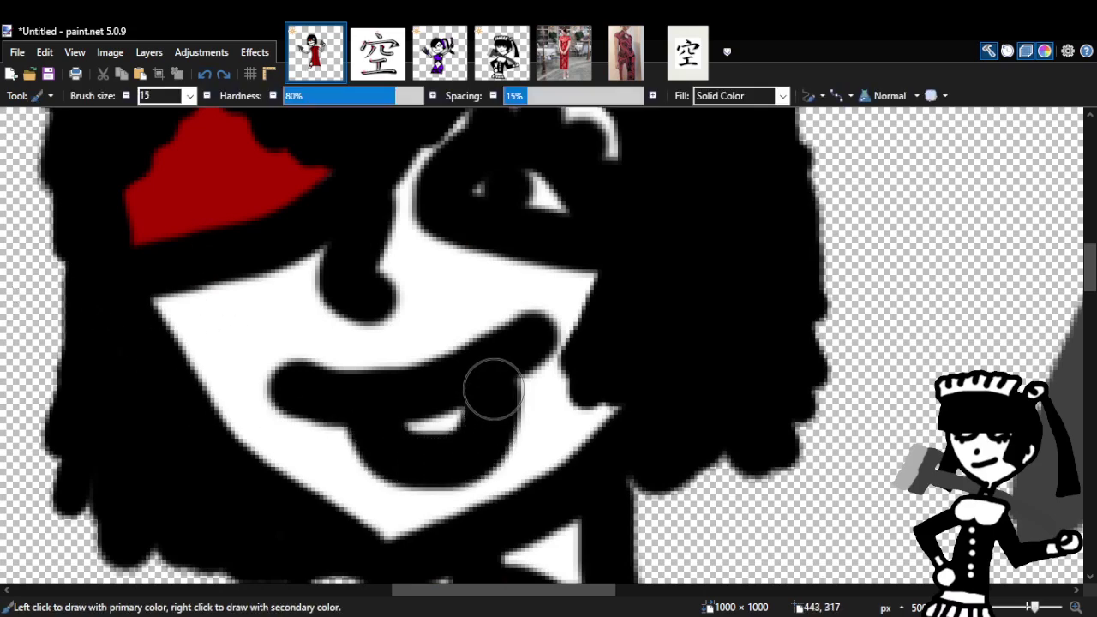
pyautogui.click(205, 73)
# Try a wider black lower lip reaching the smile's right corner and check it against the whole figure.
pyautogui.moveTo(377, 415)
pyautogui.mouseDown()
pyautogui.moveTo(451, 436)
pyautogui.moveTo(516, 427)
pyautogui.moveTo(539, 360)
pyautogui.mouseUp()
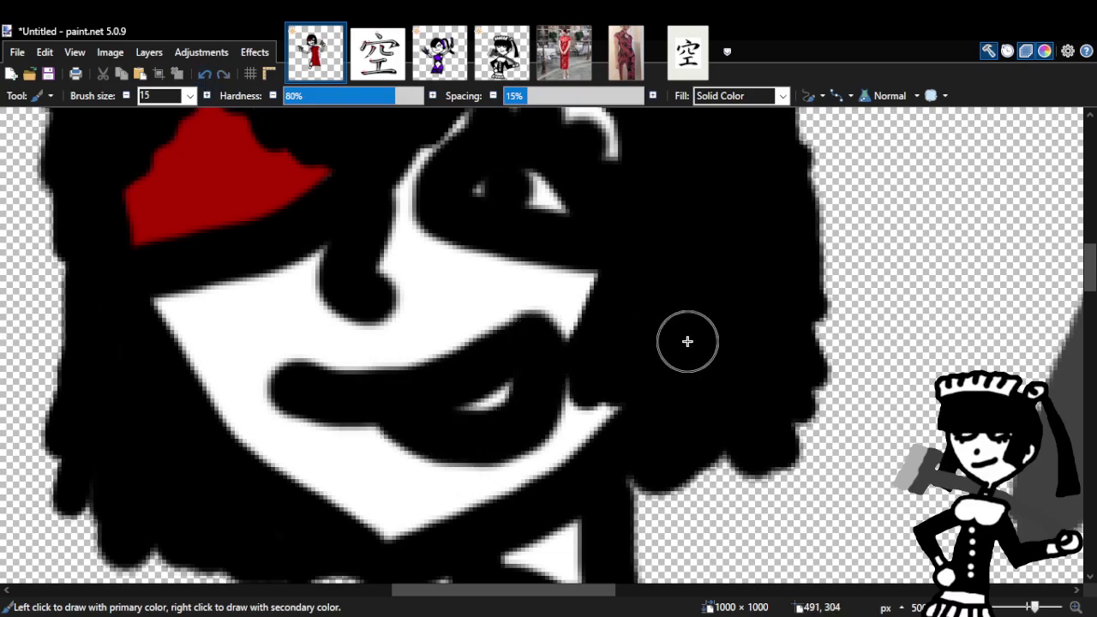
pyautogui.press('z')
pyautogui.rightClick(574, 387)
pyautogui.rightClick(594, 399)
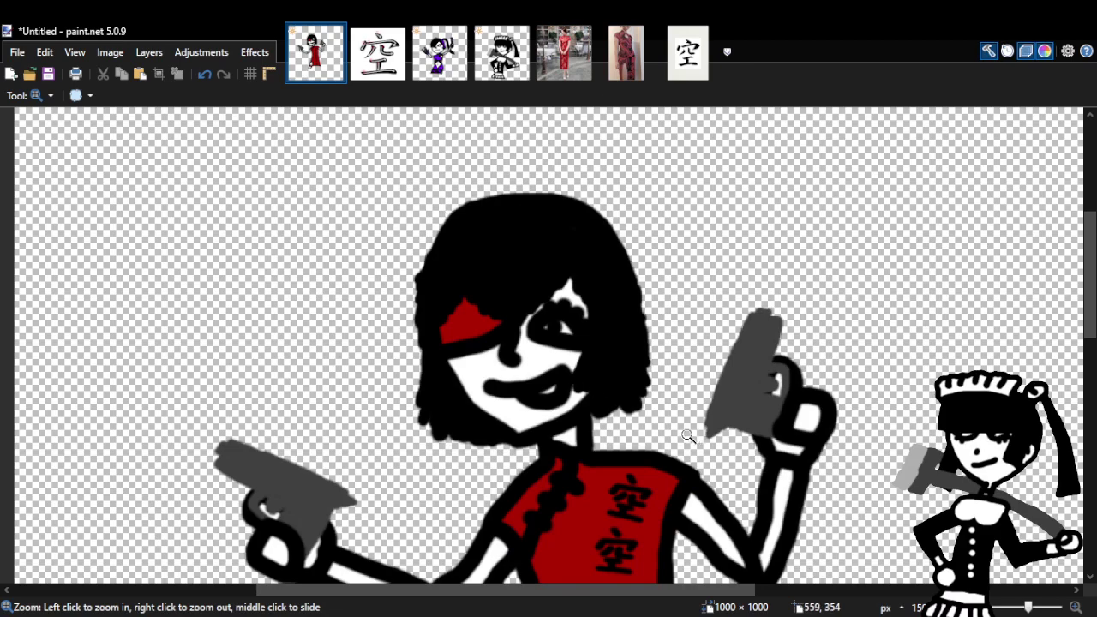
pyautogui.click(631, 436)
pyautogui.click(632, 436)
pyautogui.click(553, 399)
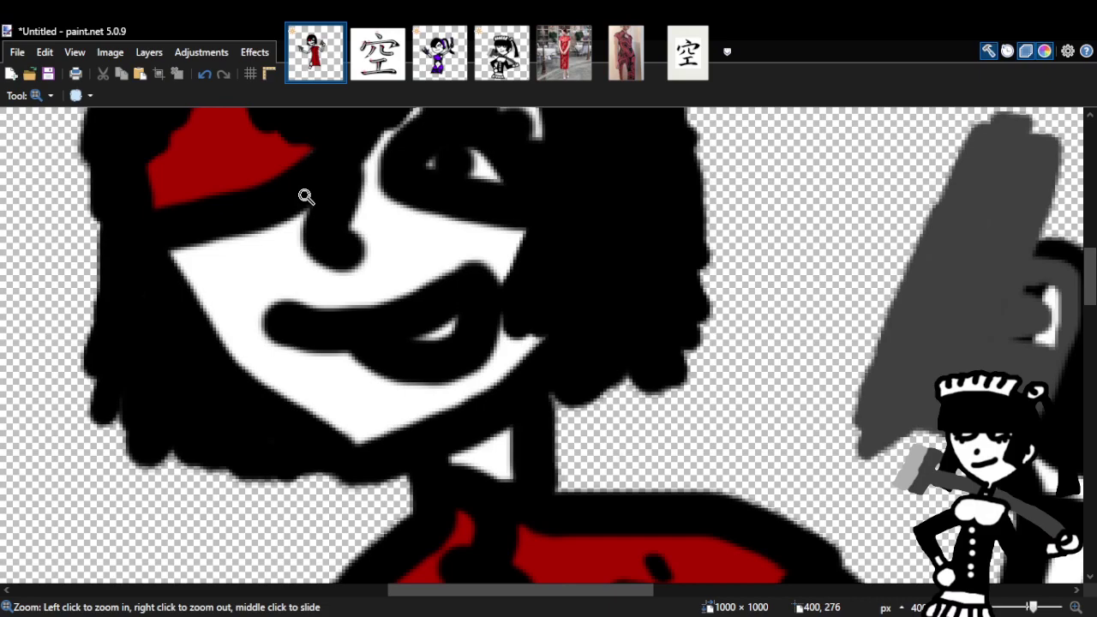
# Undo back to the selected smile, erase it completely with a size 150 eraser and clear the selection.
pyautogui.click(206, 75)
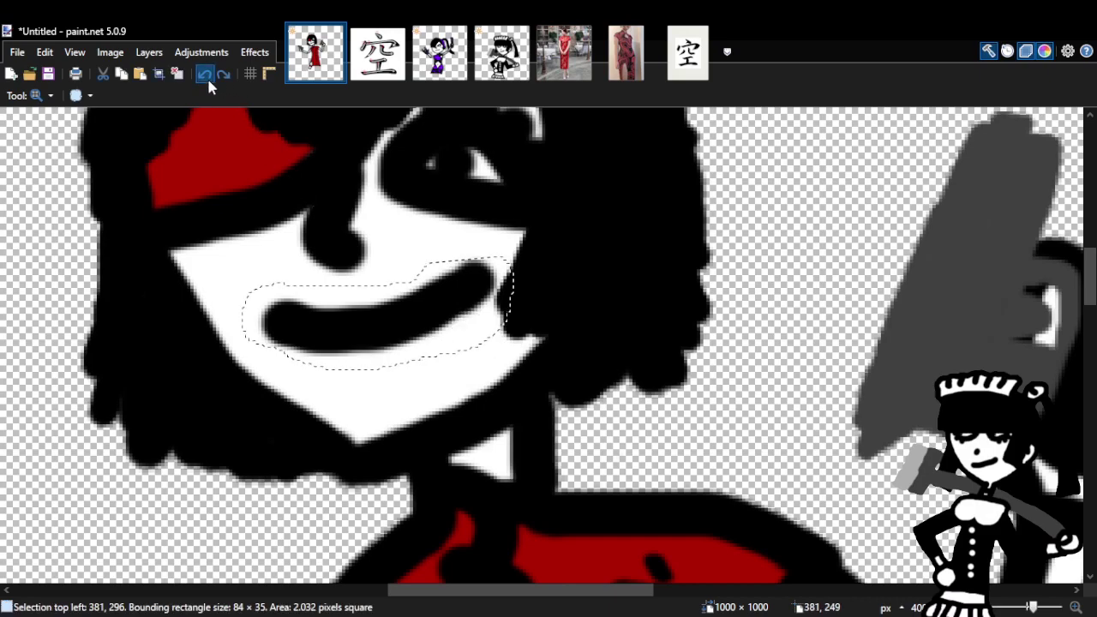
pyautogui.click(206, 76)
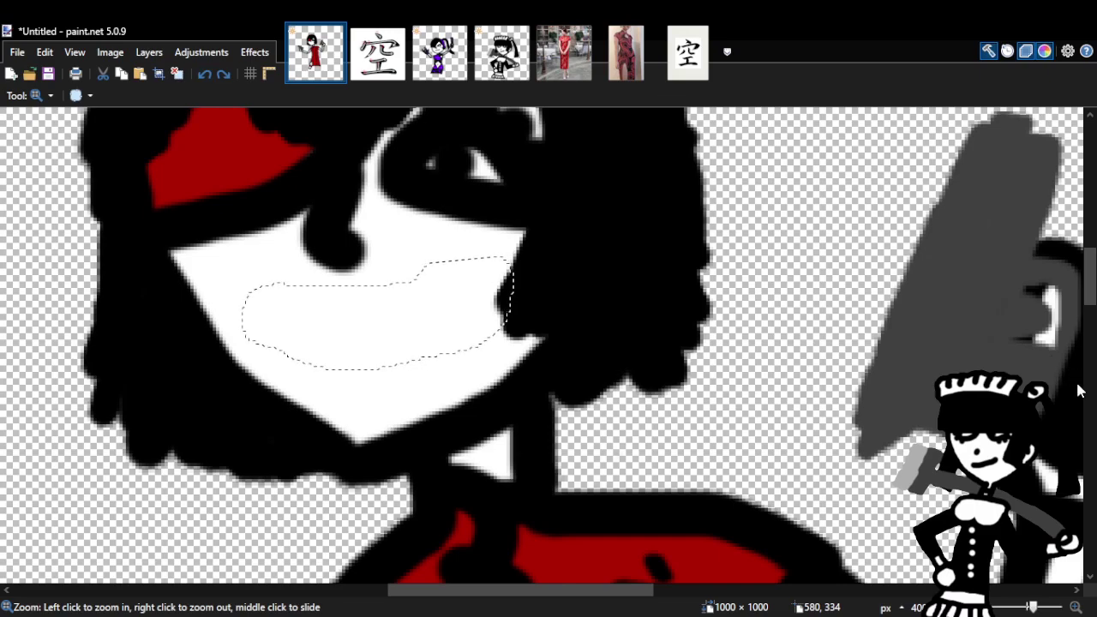
pyautogui.hotkey('ctrl', 'y')
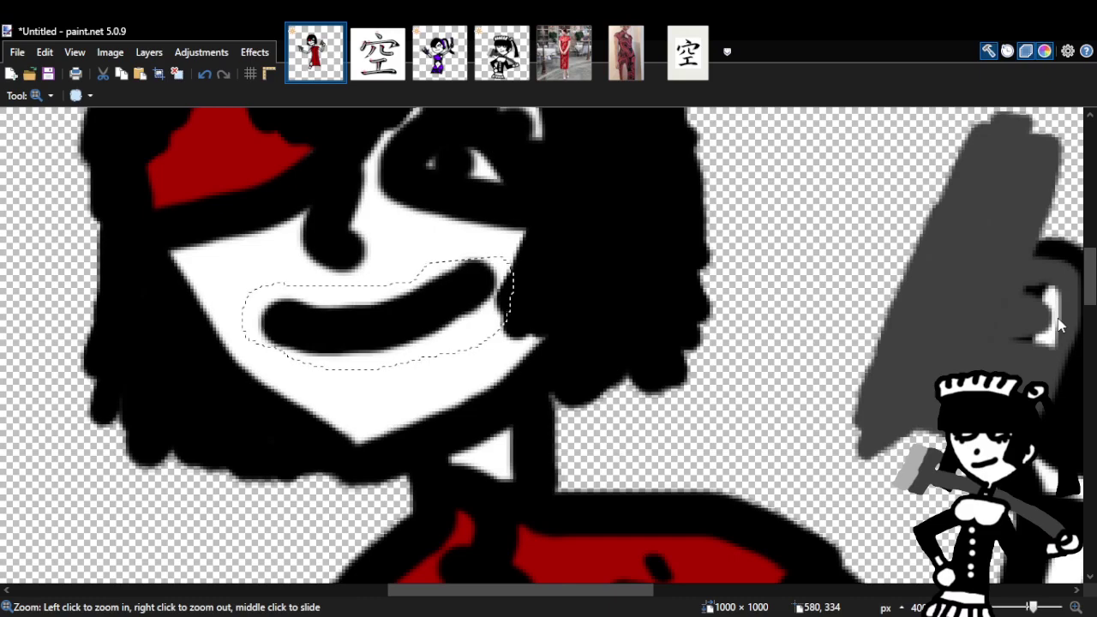
pyautogui.press('e')
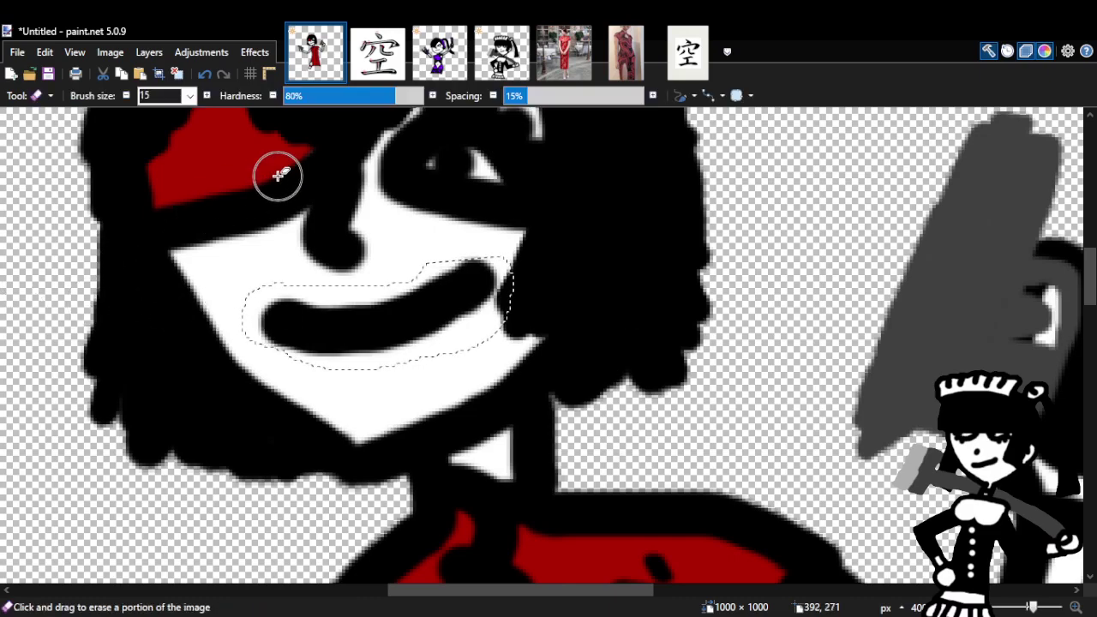
pyautogui.click(182, 95)
pyautogui.write('150')
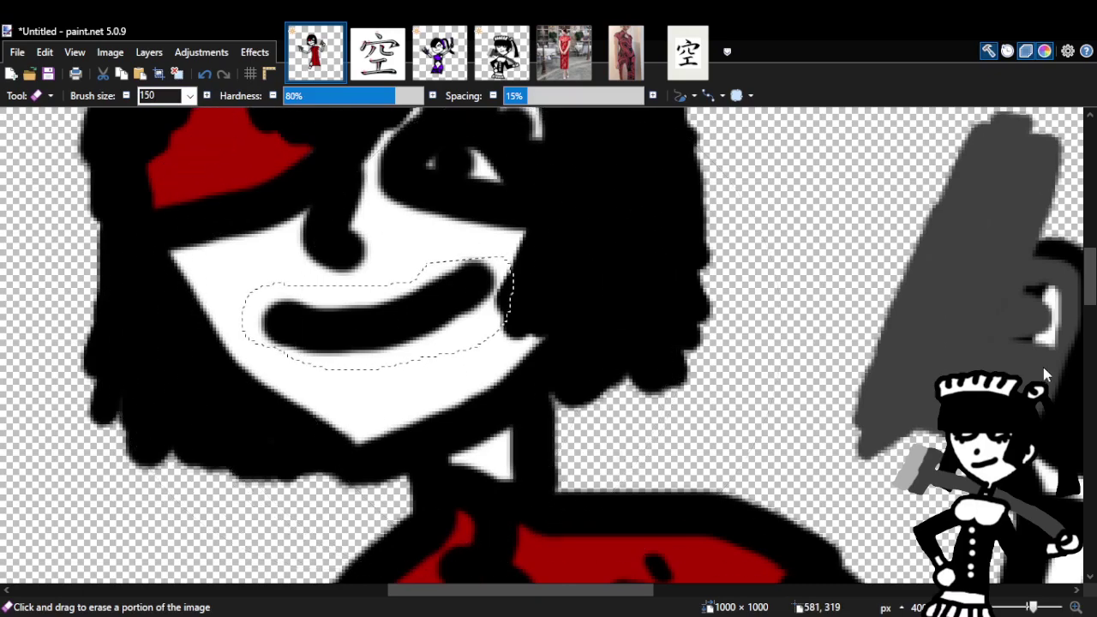
pyautogui.moveTo(339, 343); pyautogui.dragTo(377, 330)
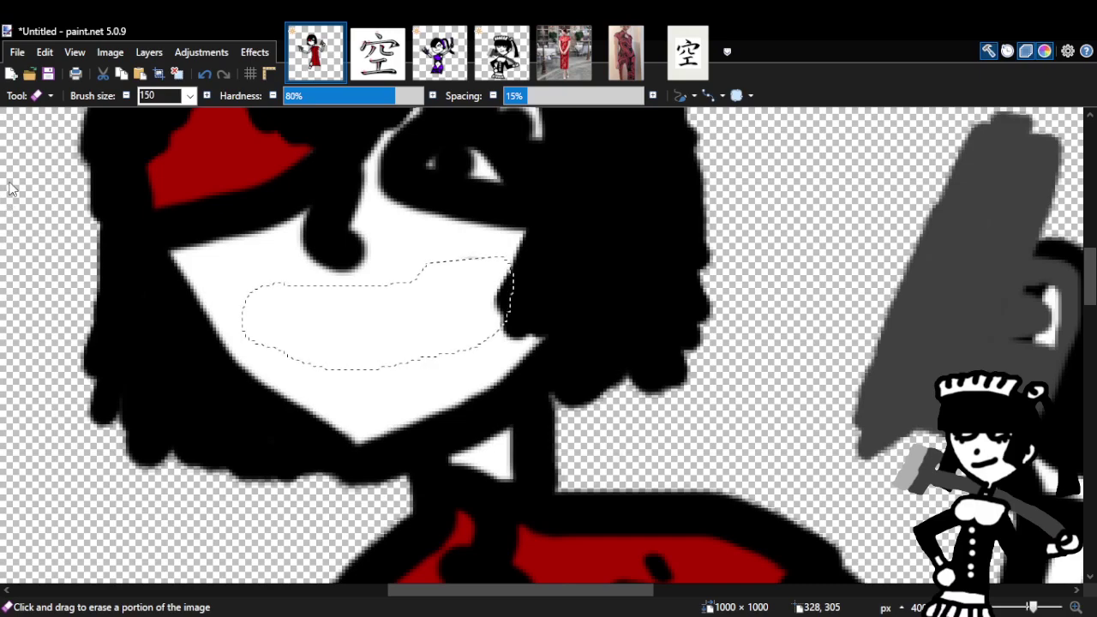
pyautogui.press('s')
pyautogui.click(460, 177)
# Try painting a large open laughing mouth under the nose with a size 20 brush and undo its strokes.
pyautogui.press('b')
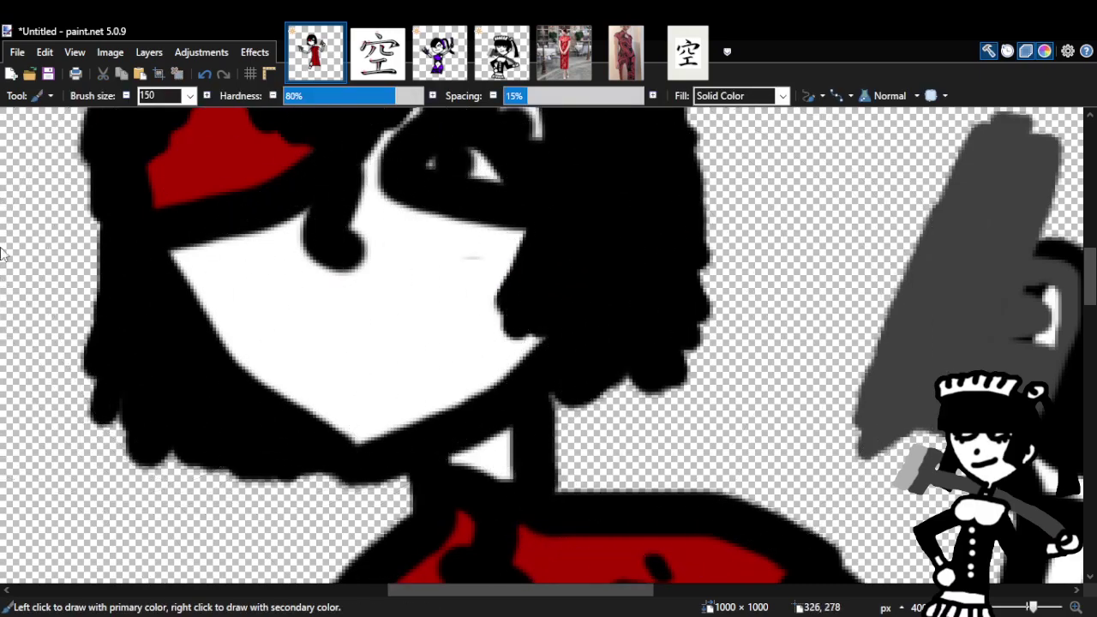
pyautogui.click(186, 97)
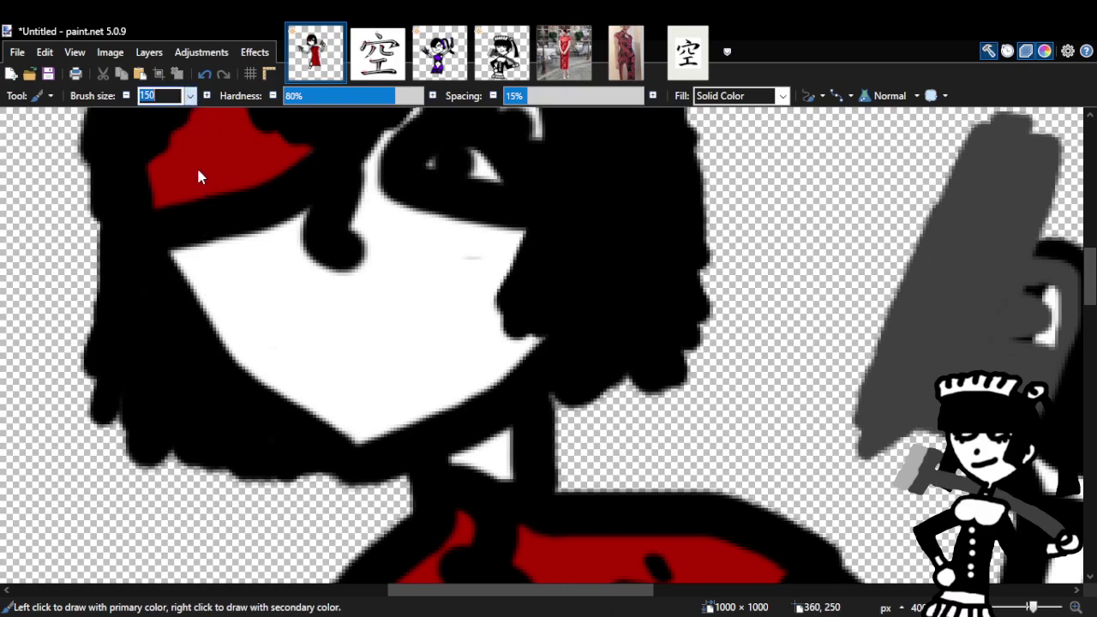
pyautogui.write('20')
pyautogui.moveTo(311, 313)
pyautogui.mouseDown()
pyautogui.moveTo(352, 327)
pyautogui.moveTo(405, 294)
pyautogui.mouseUp()
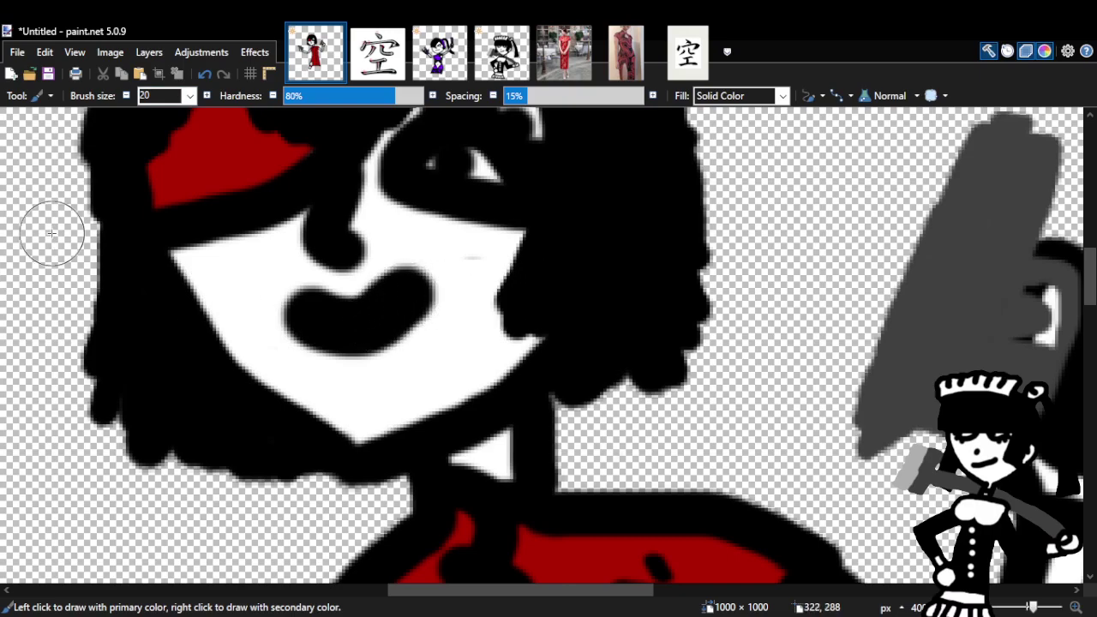
pyautogui.moveTo(330, 343)
pyautogui.mouseDown()
pyautogui.moveTo(399, 363)
pyautogui.moveTo(411, 300)
pyautogui.mouseUp()
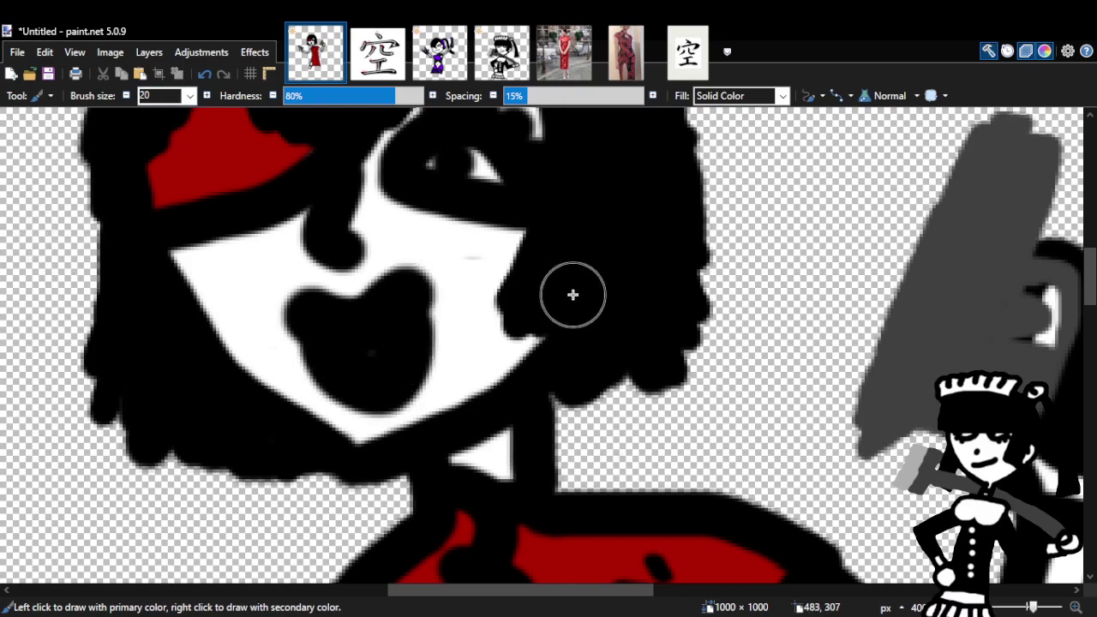
pyautogui.click(205, 75)
pyautogui.click(205, 75)
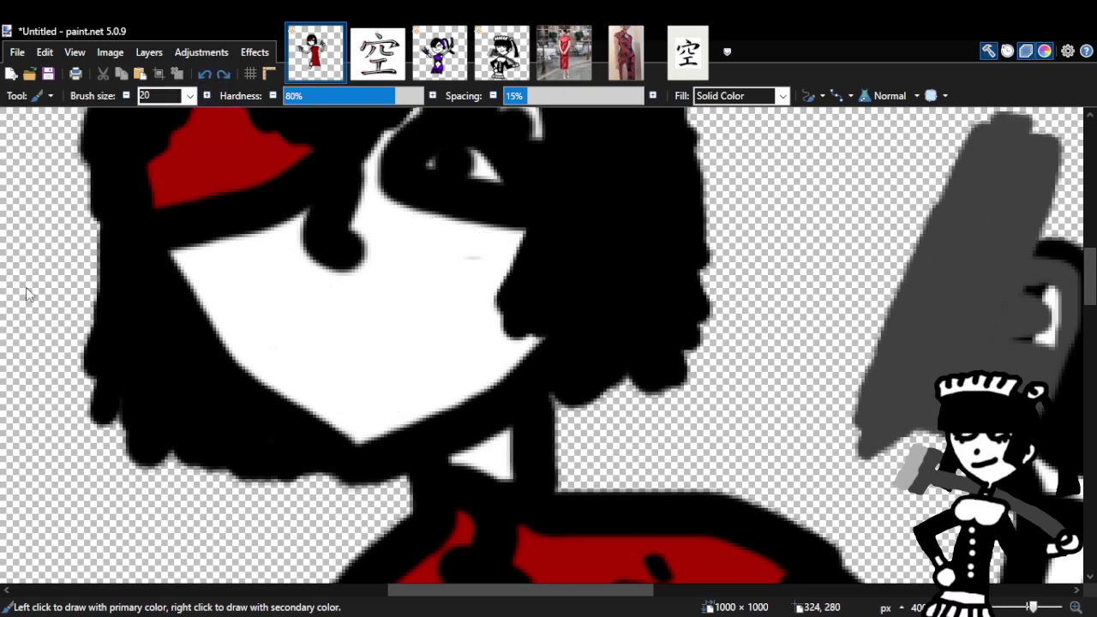
# Try painting a ring-shaped open mouth with a small white centre below the nose and undo it.
pyautogui.press('e')
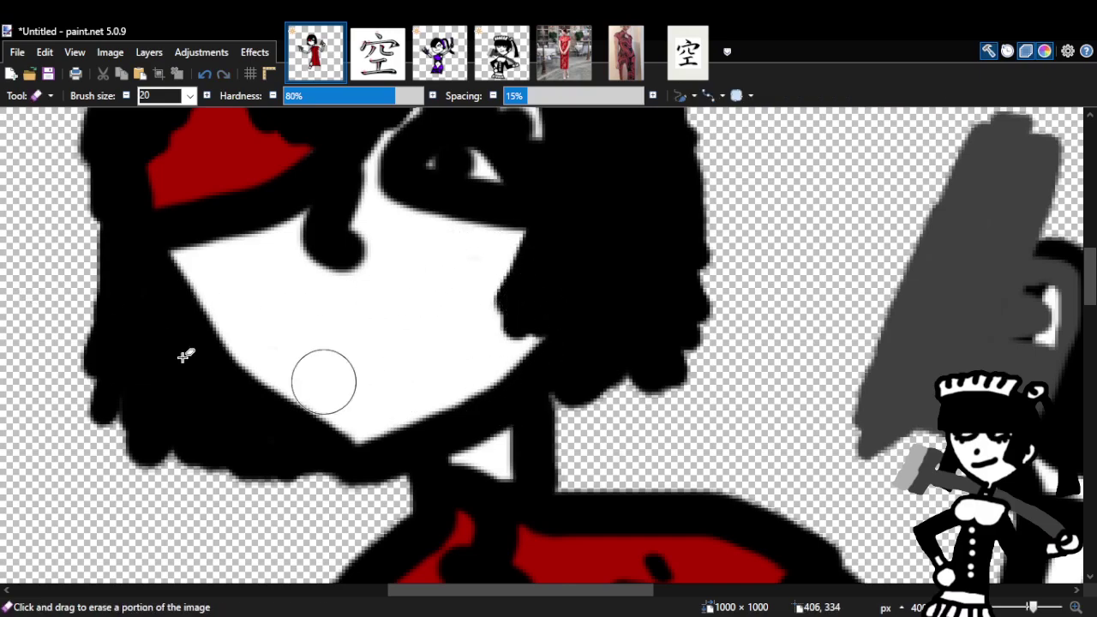
pyautogui.press('b')
pyautogui.moveTo(309, 328)
pyautogui.mouseDown()
pyautogui.moveTo(352, 387)
pyautogui.moveTo(424, 366)
pyautogui.moveTo(427, 323)
pyautogui.moveTo(333, 310)
pyautogui.moveTo(313, 330)
pyautogui.mouseUp()
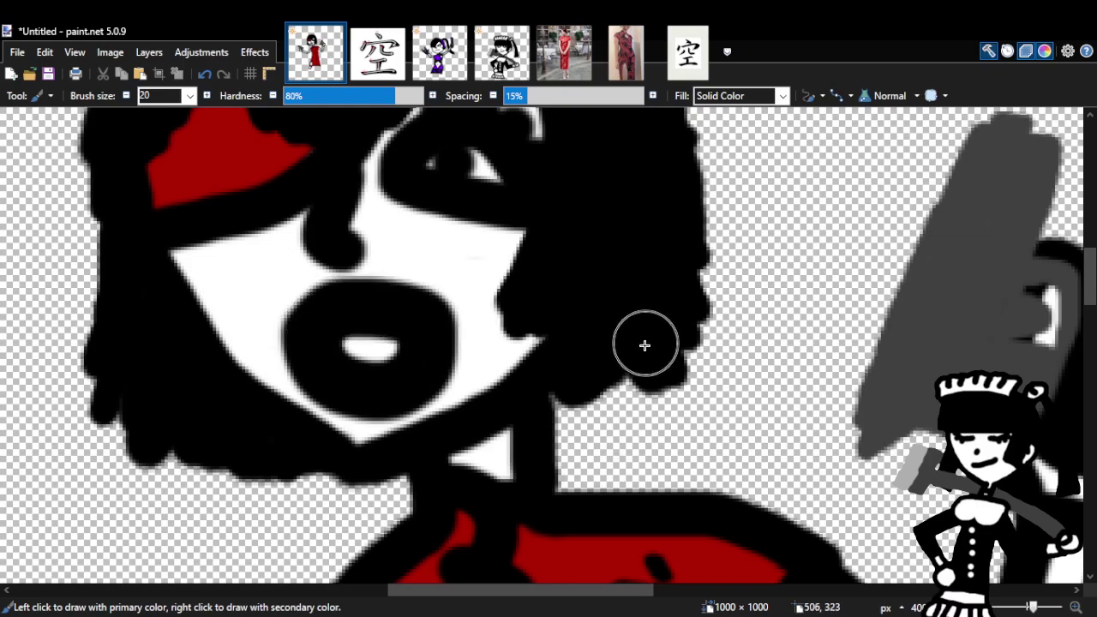
pyautogui.click(203, 74)
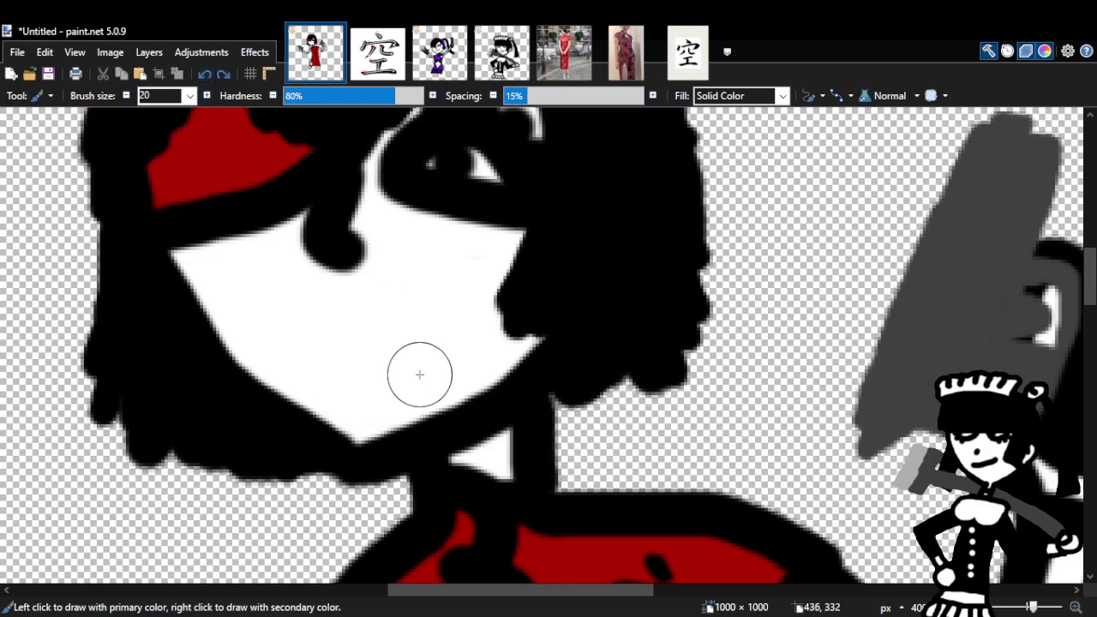
pyautogui.click(582, 450)
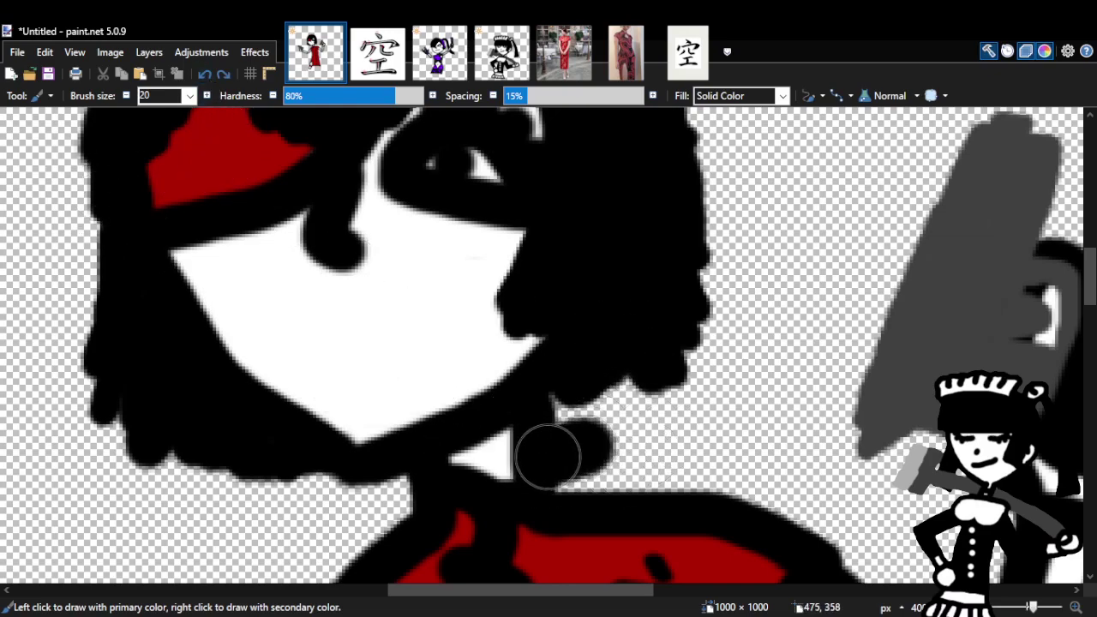
pyautogui.click(204, 74)
pyautogui.moveTo(1092, 276); pyautogui.dragTo(1093, 450)
pyautogui.moveTo(521, 591); pyautogui.dragTo(651, 591)
pyautogui.moveTo(408, 310)
pyautogui.mouseDown()
pyautogui.moveTo(416, 332)
pyautogui.moveTo(373, 118)
pyautogui.mouseUp()
pyautogui.click(205, 76)
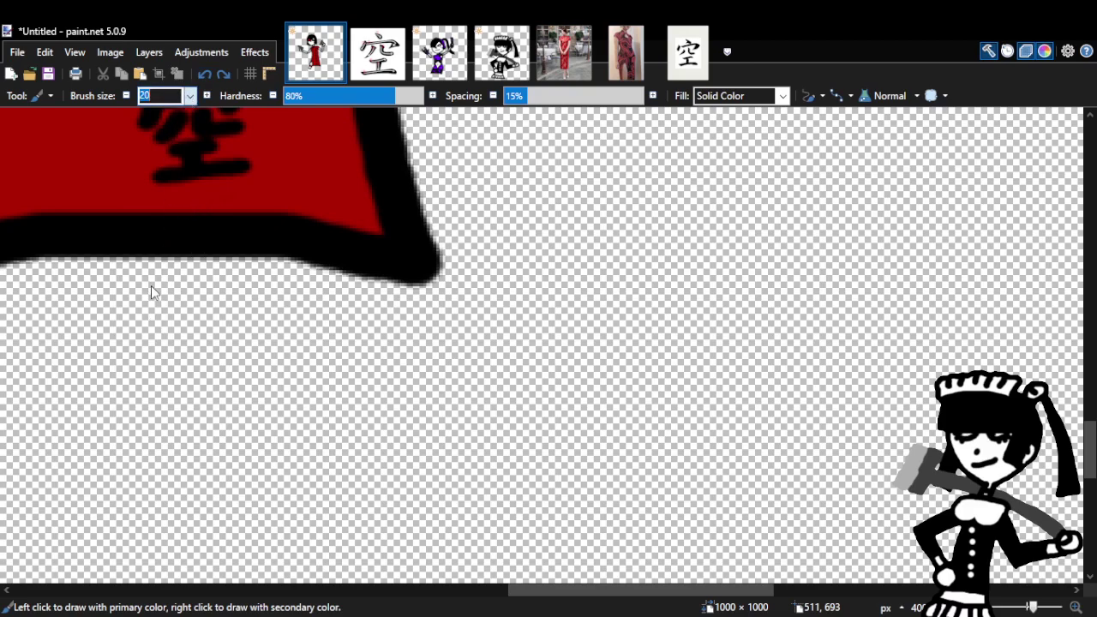
# Set the brush size to 15 and paint a small open black smile with a white gap below the nose.
pyautogui.write('15')
pyautogui.scroll(10, 822, 423)
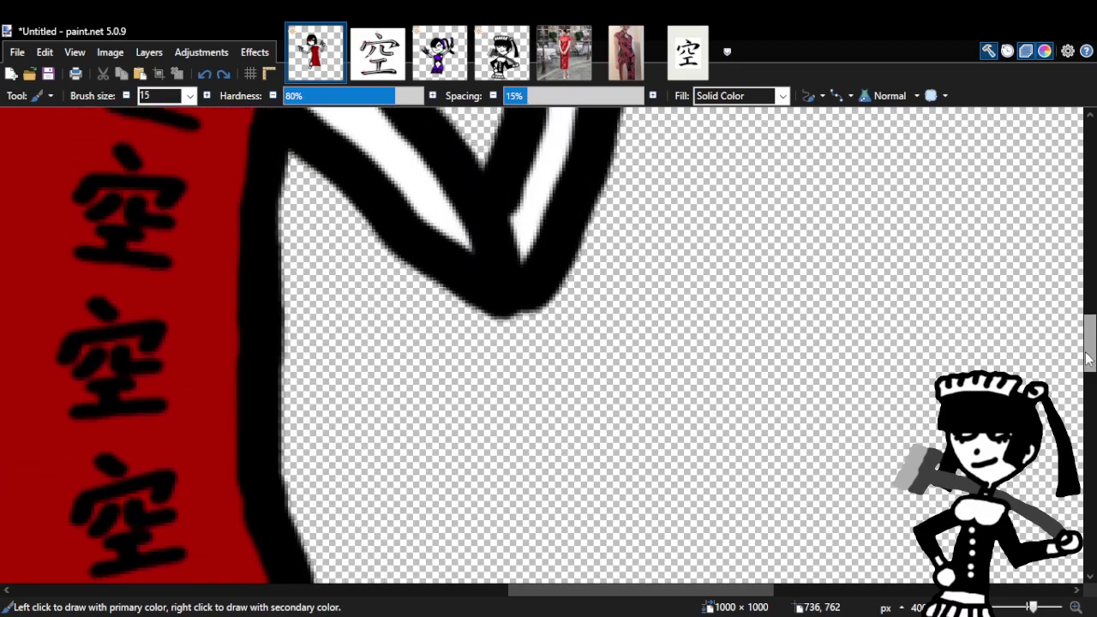
pyautogui.hscroll(-5, 661, 601)
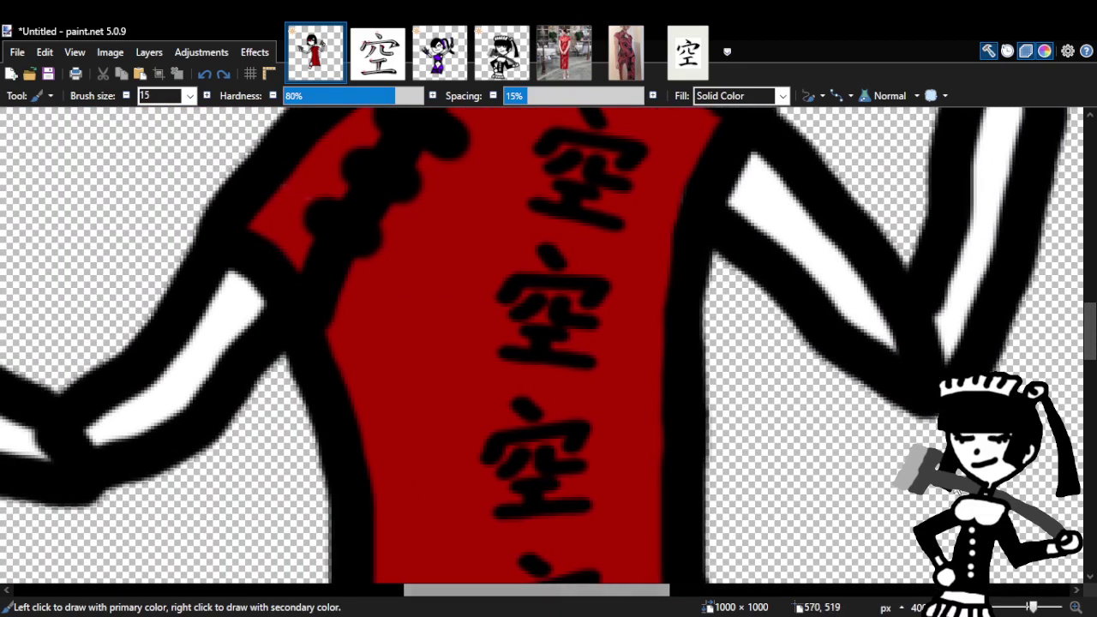
pyautogui.scroll(5, 1089, 287)
pyautogui.moveTo(248, 403)
pyautogui.mouseDown()
pyautogui.moveTo(335, 448)
pyautogui.moveTo(383, 403)
pyautogui.moveTo(265, 391)
pyautogui.moveTo(247, 407)
pyautogui.moveTo(351, 349)
pyautogui.moveTo(369, 413)
pyautogui.moveTo(257, 416)
pyautogui.mouseUp()
pyautogui.click(205, 74)
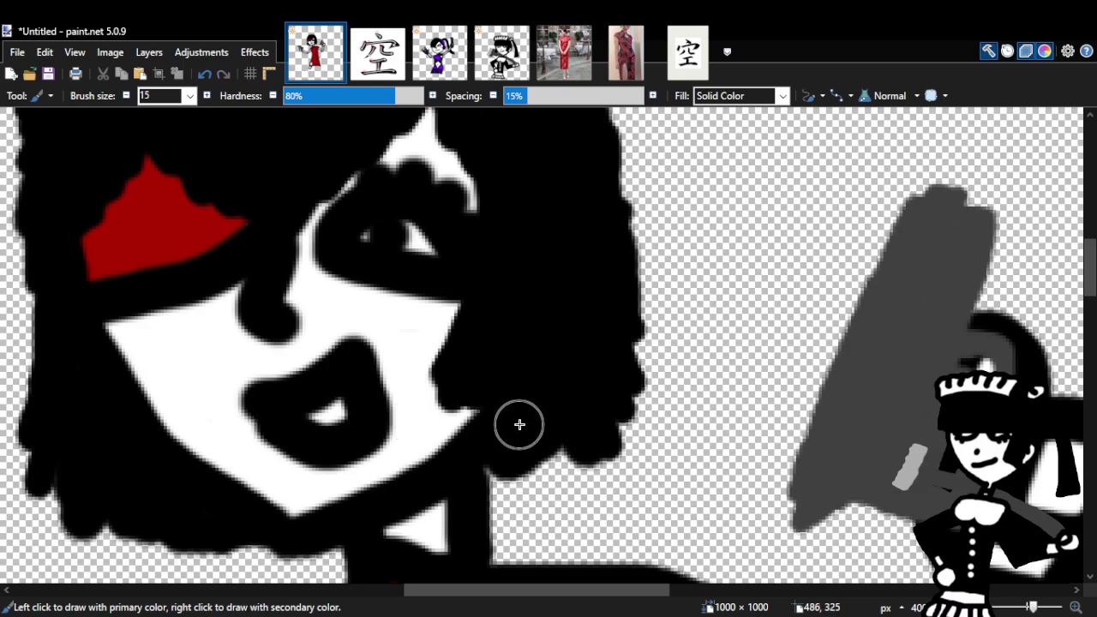
pyautogui.click(266, 403)
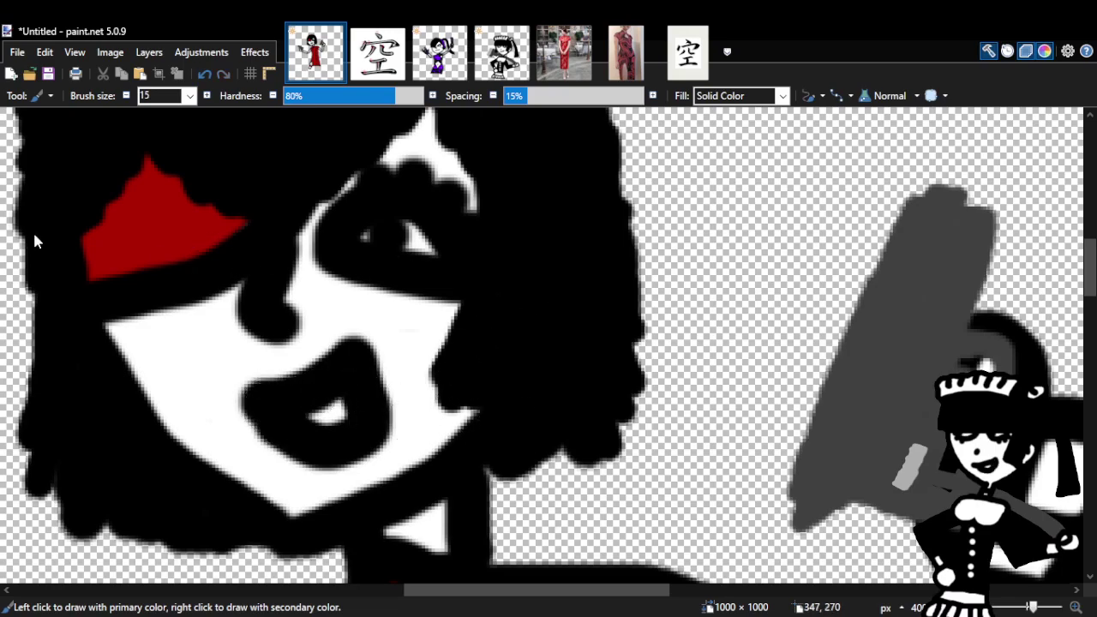
# Examine the open mouth against the whole figure at several magnifications, toggling its last change off and on for comparison.
pyautogui.press('z')
pyautogui.rightClick(580, 318)
pyautogui.rightClick(707, 338)
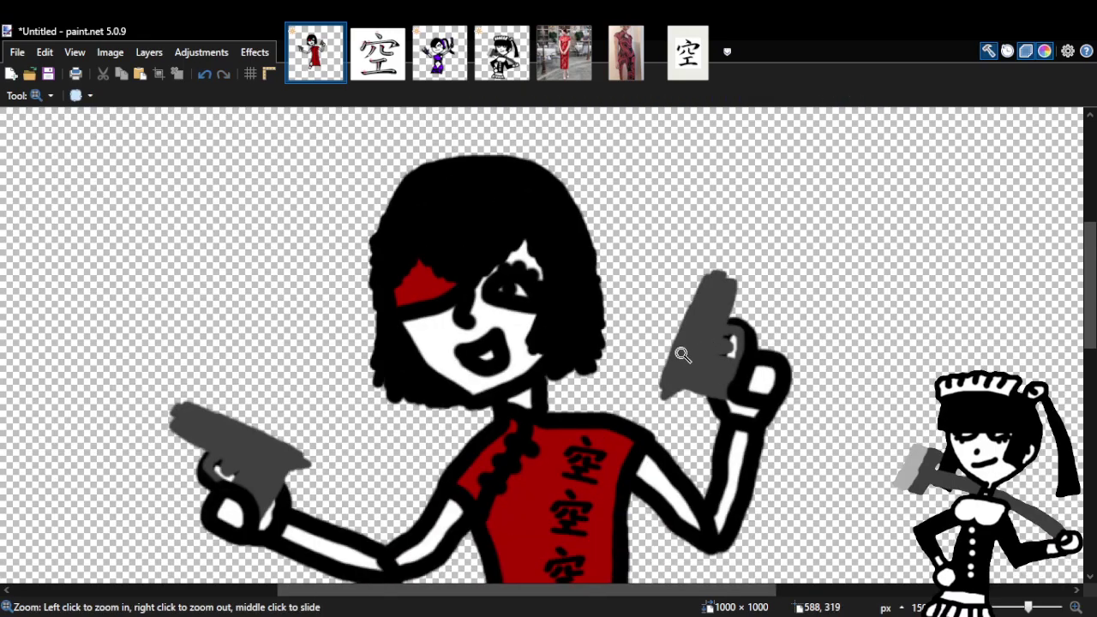
pyautogui.click(683, 354)
pyautogui.click(571, 350)
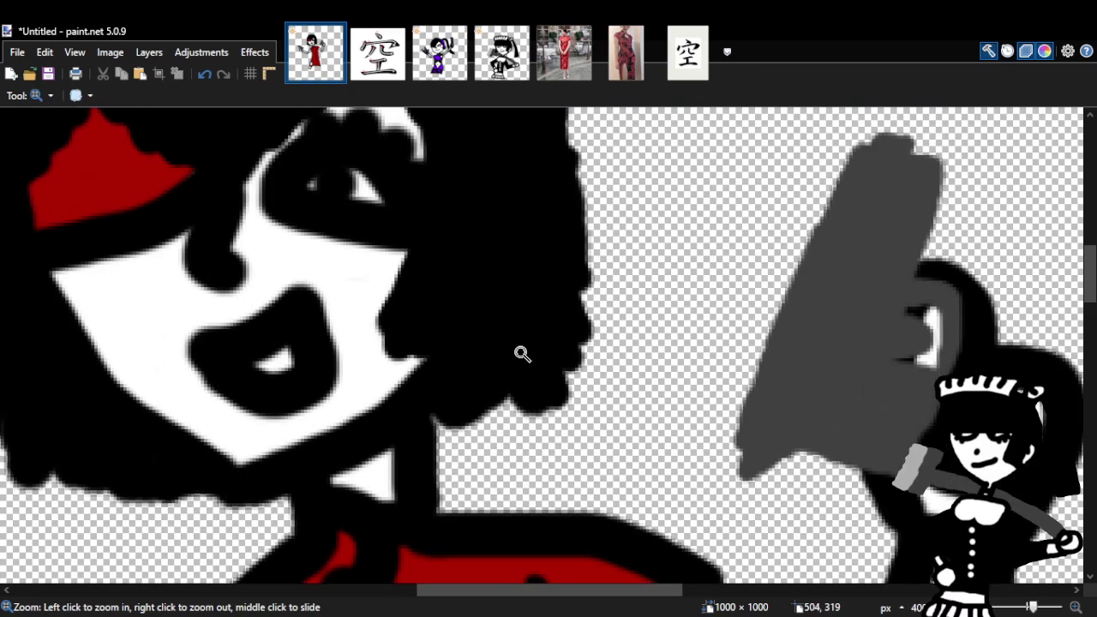
pyautogui.click(207, 80)
pyautogui.click(223, 77)
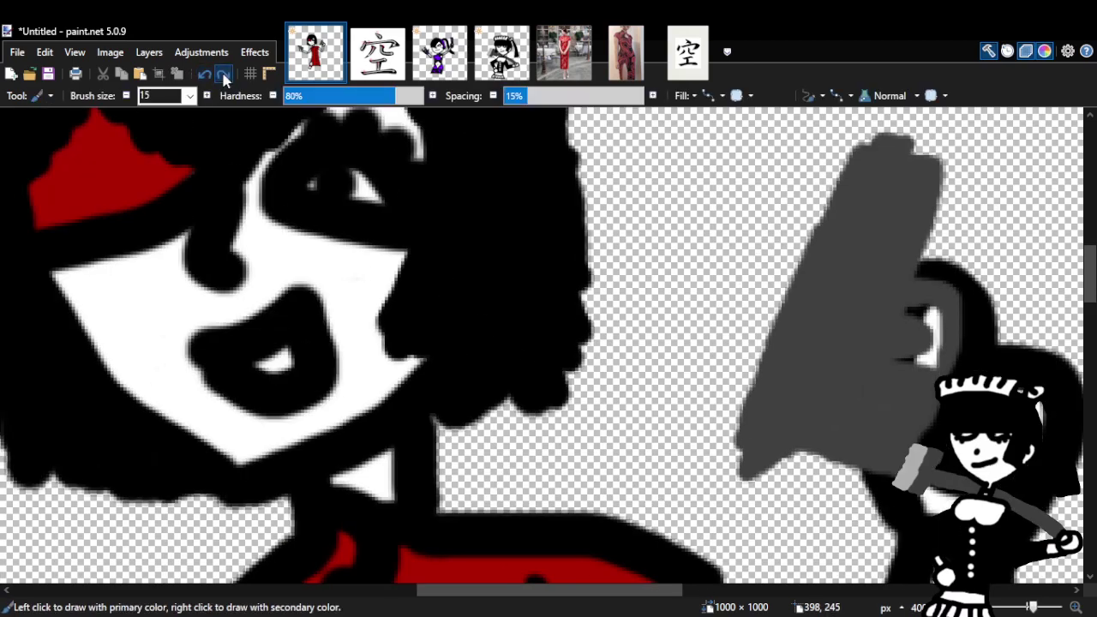
pyautogui.press('z')
pyautogui.rightClick(385, 297)
pyautogui.rightClick(385, 296)
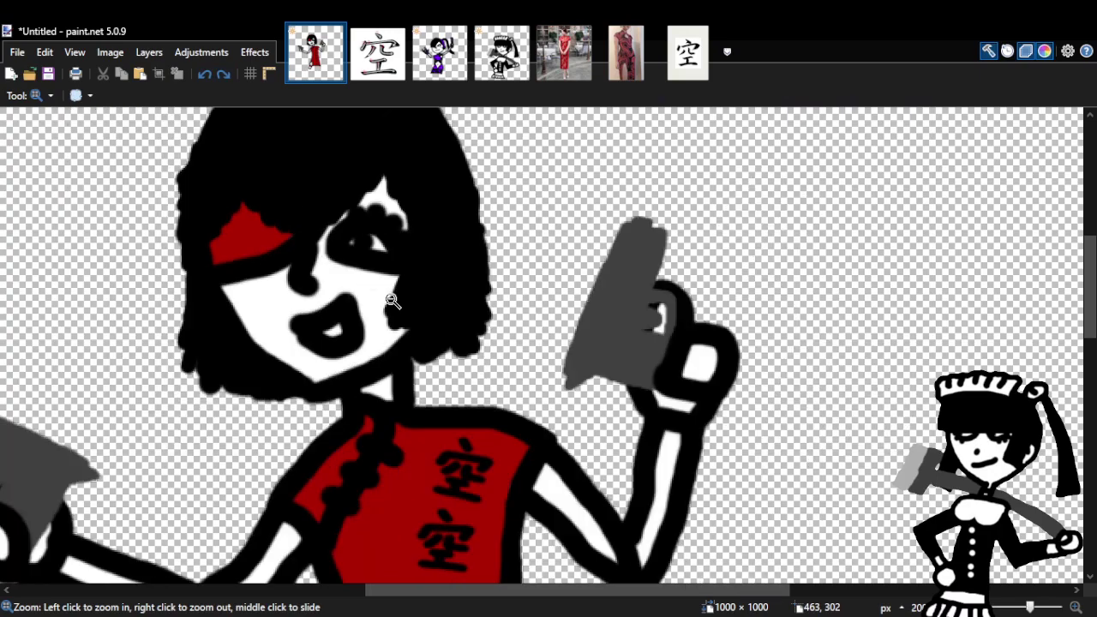
# Review the small open mouth once more up close and undo it to leave the lower face blank.
pyautogui.rightClick(435, 303)
pyautogui.click(355, 343)
pyautogui.click(355, 343)
pyautogui.click(469, 273)
pyautogui.click(563, 265)
pyautogui.click(442, 253)
pyautogui.click(205, 73)
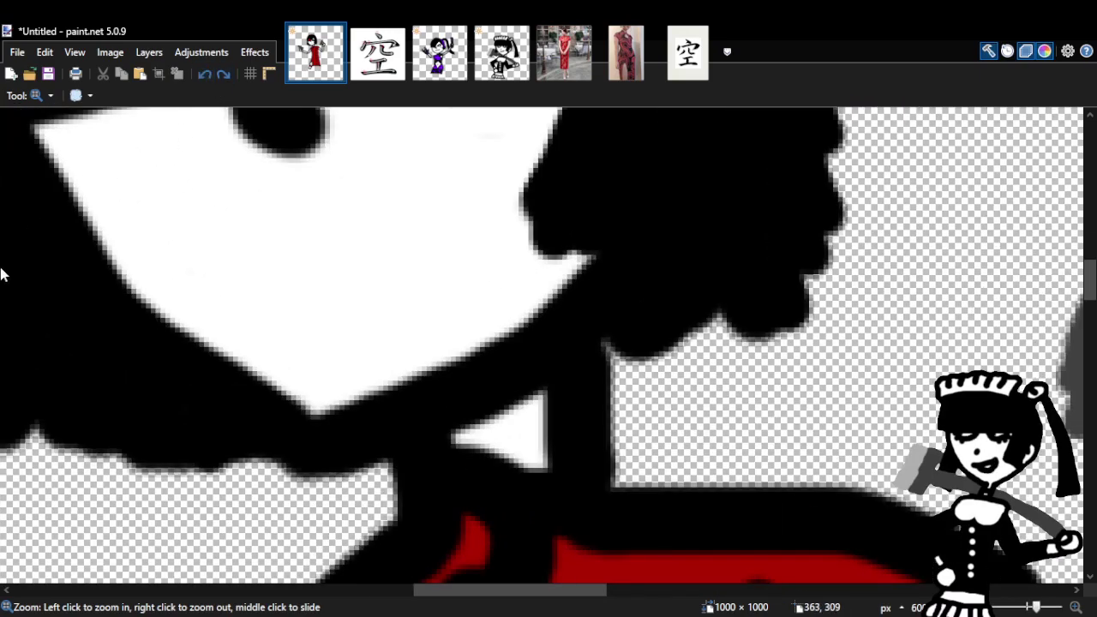
# Try painting a wide open black smile with a narrow white gap below the nose, review it and undo it.
pyautogui.press('b')
pyautogui.moveTo(257, 254)
pyautogui.mouseDown()
pyautogui.moveTo(380, 292)
pyautogui.moveTo(418, 272)
pyautogui.moveTo(448, 233)
pyautogui.moveTo(447, 167)
pyautogui.moveTo(235, 240)
pyautogui.mouseUp()
pyautogui.press('z')
pyautogui.rightClick(426, 303)
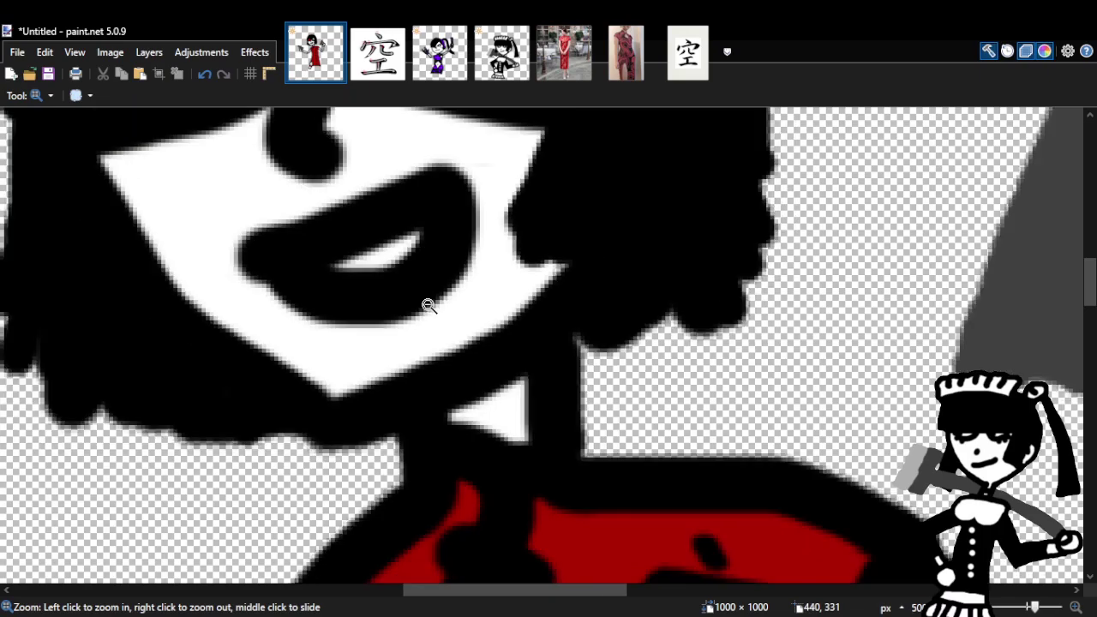
pyautogui.rightClick(426, 304)
pyautogui.rightClick(425, 303)
pyautogui.rightClick(426, 303)
pyautogui.click(452, 332)
pyautogui.click(447, 331)
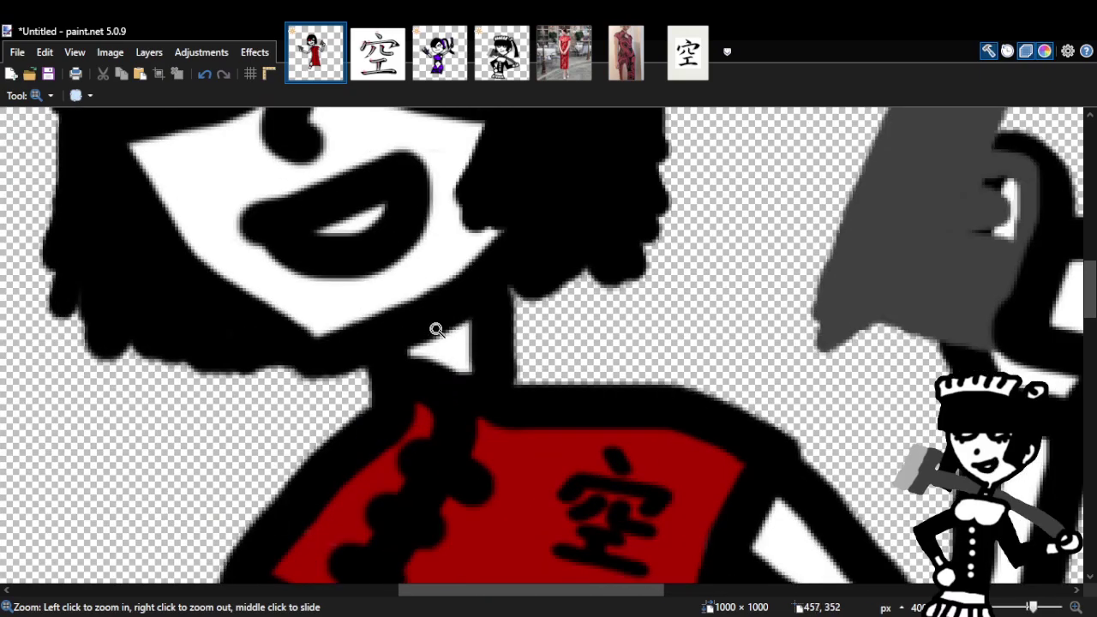
pyautogui.click(381, 321)
pyautogui.click(335, 311)
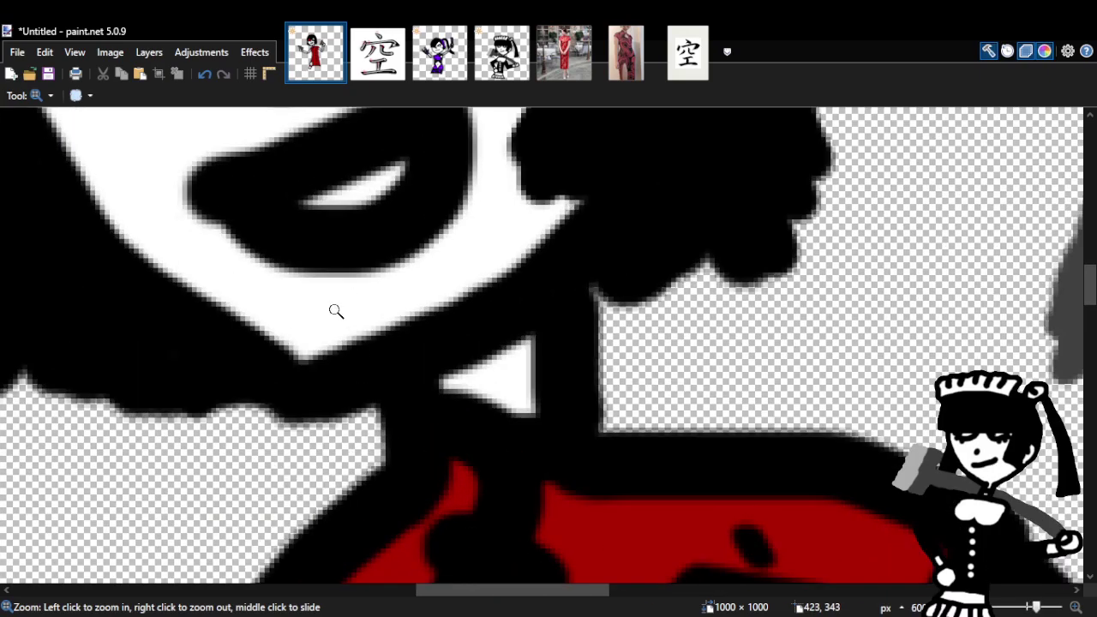
pyautogui.click(204, 75)
# Try painting a rounded open mouth with an extended narrow corner below the nose and undo it.
pyautogui.press('b')
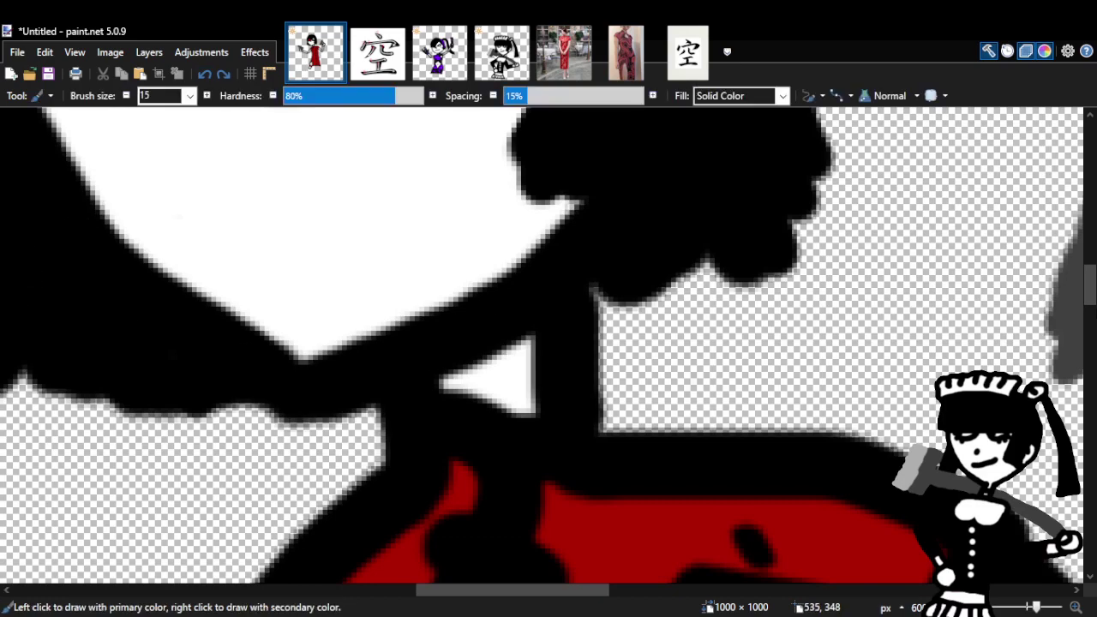
pyautogui.scroll(3, 377, 338)
pyautogui.moveTo(262, 354)
pyautogui.mouseDown()
pyautogui.moveTo(245, 351)
pyautogui.moveTo(355, 309)
pyautogui.moveTo(419, 321)
pyautogui.moveTo(370, 390)
pyautogui.moveTo(345, 358)
pyautogui.mouseUp()
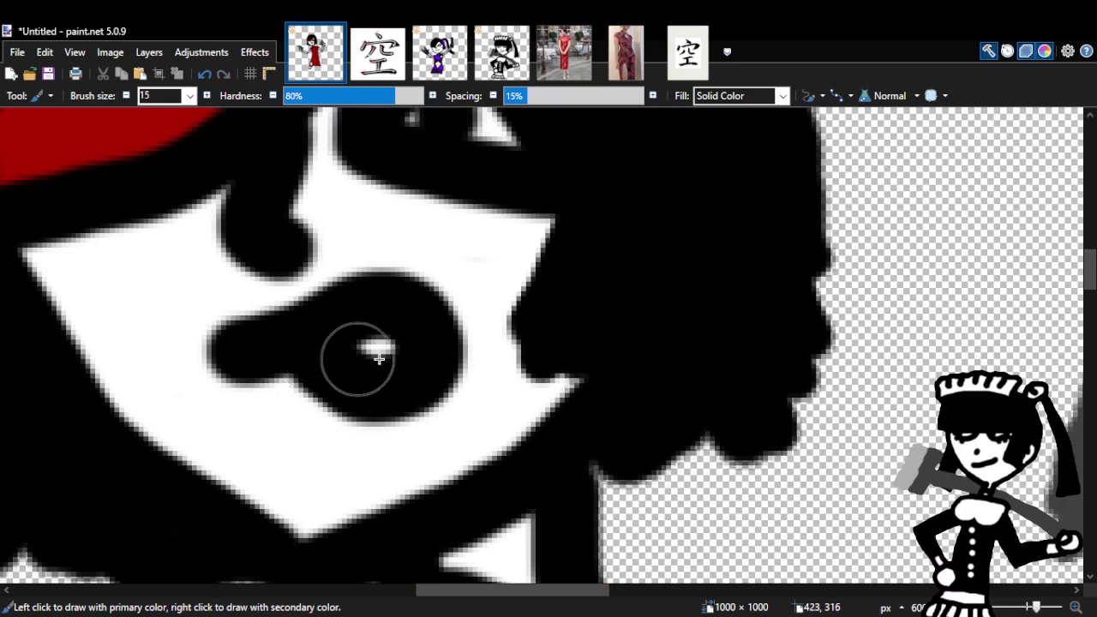
pyautogui.click(206, 76)
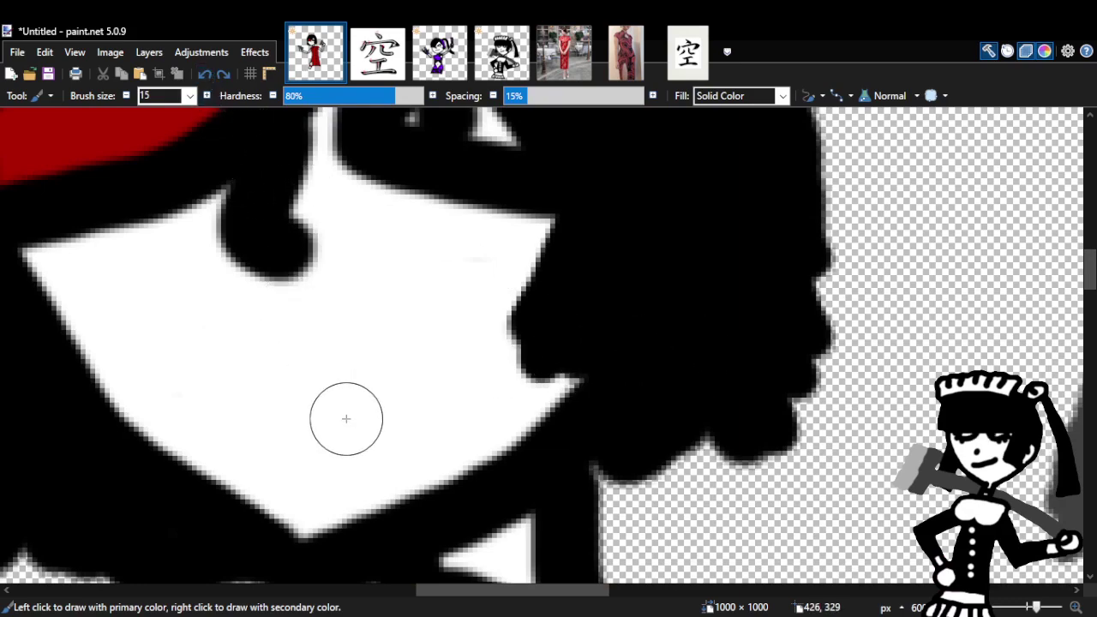
# Try painting an angular open mouth with a tiny white gap, check it on the face and undo it.
pyautogui.click(257, 360)
pyautogui.moveTo(257, 360)
pyautogui.mouseDown()
pyautogui.moveTo(416, 313)
pyautogui.moveTo(440, 363)
pyautogui.moveTo(425, 408)
pyautogui.moveTo(313, 379)
pyautogui.mouseUp()
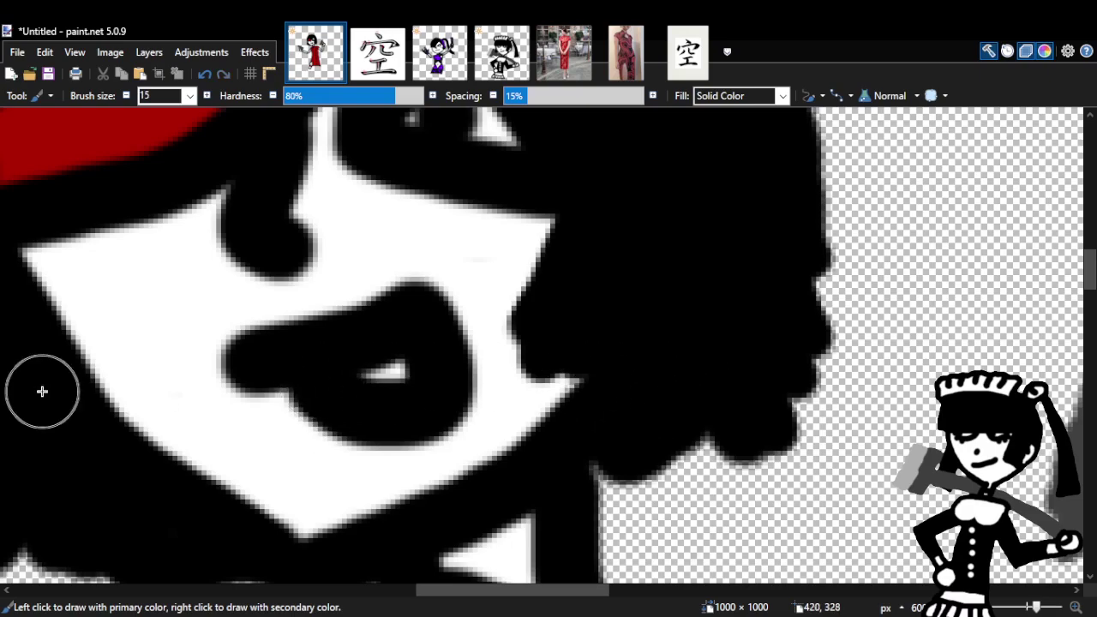
pyautogui.press('z')
pyautogui.rightClick(619, 368)
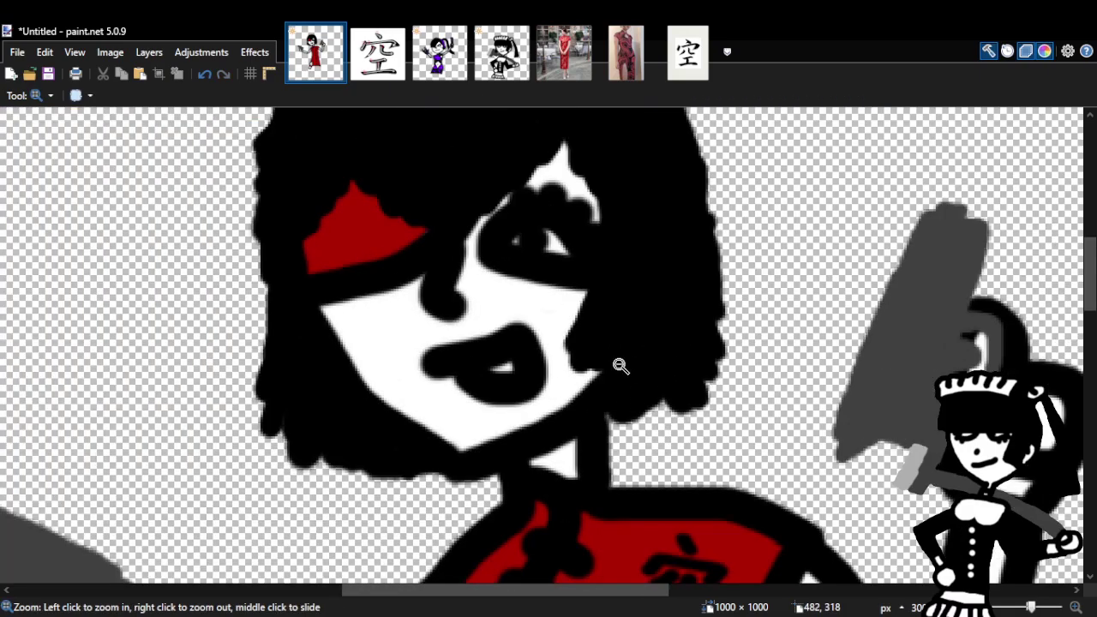
pyautogui.rightClick(619, 366)
pyautogui.rightClick(619, 367)
pyautogui.click(619, 367)
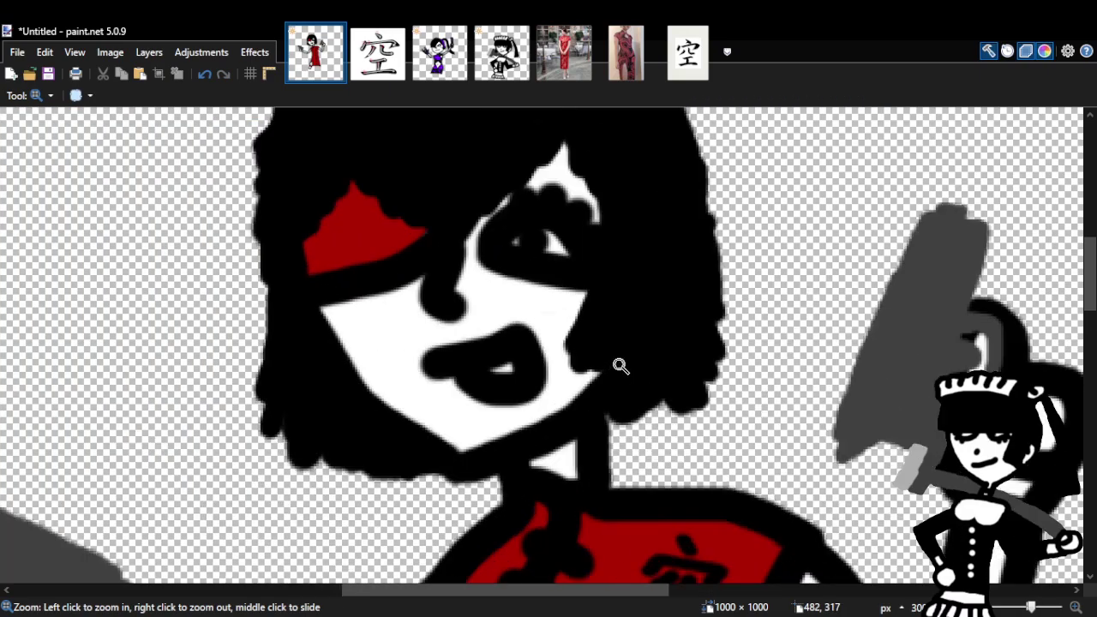
pyautogui.click(619, 367)
pyautogui.click(204, 73)
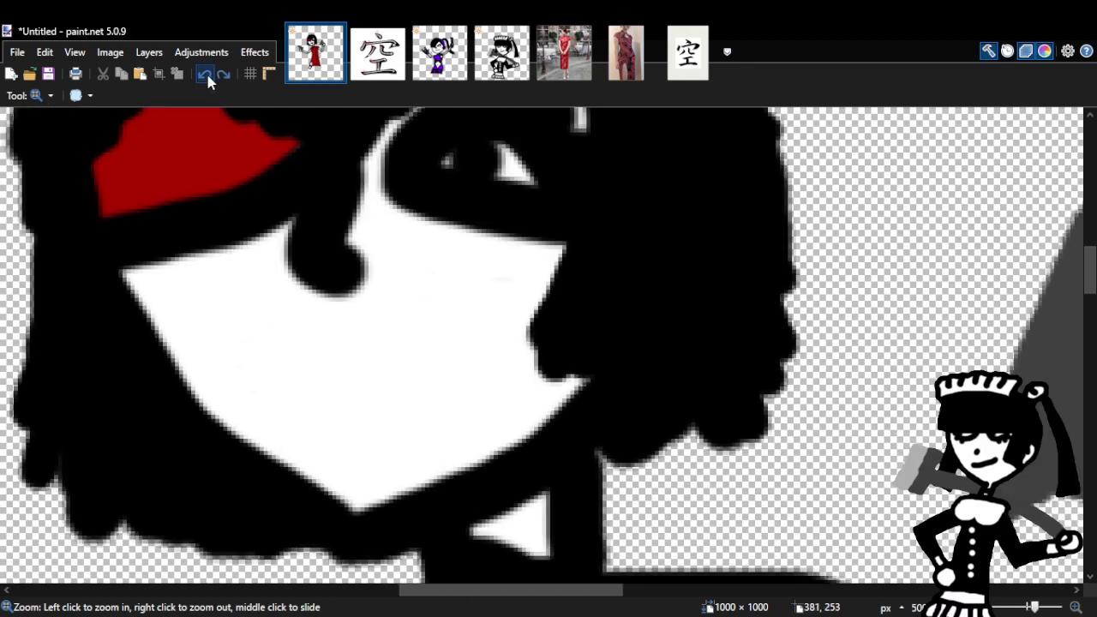
# Try a single black dot and a short straight mouth line on the blank lower face, undoing each.
pyautogui.press('p')
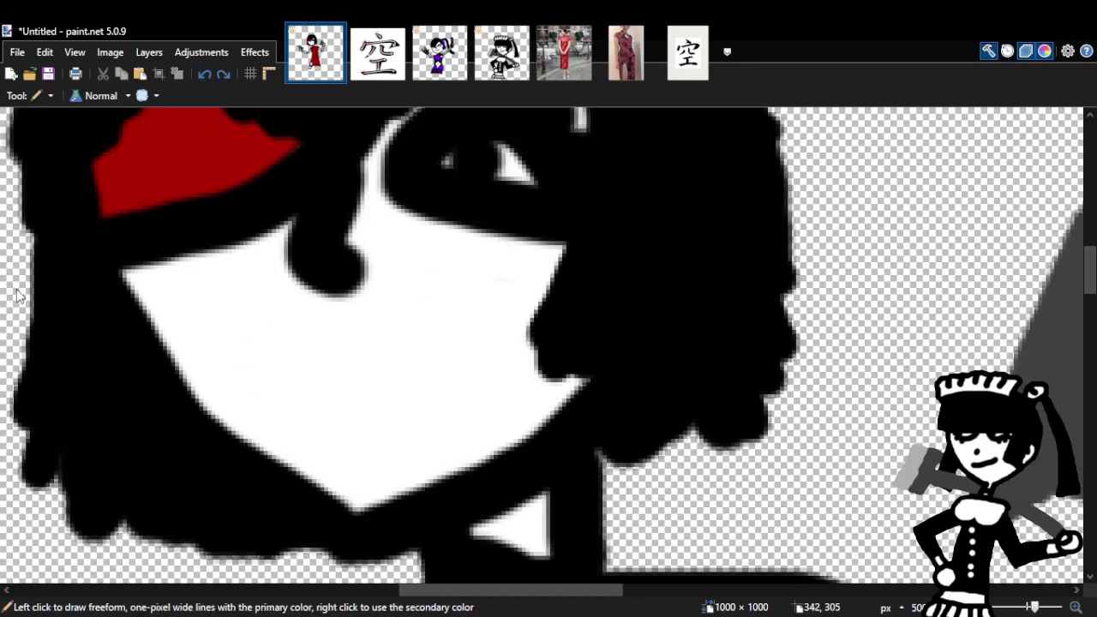
pyautogui.press('b')
pyautogui.click(401, 297)
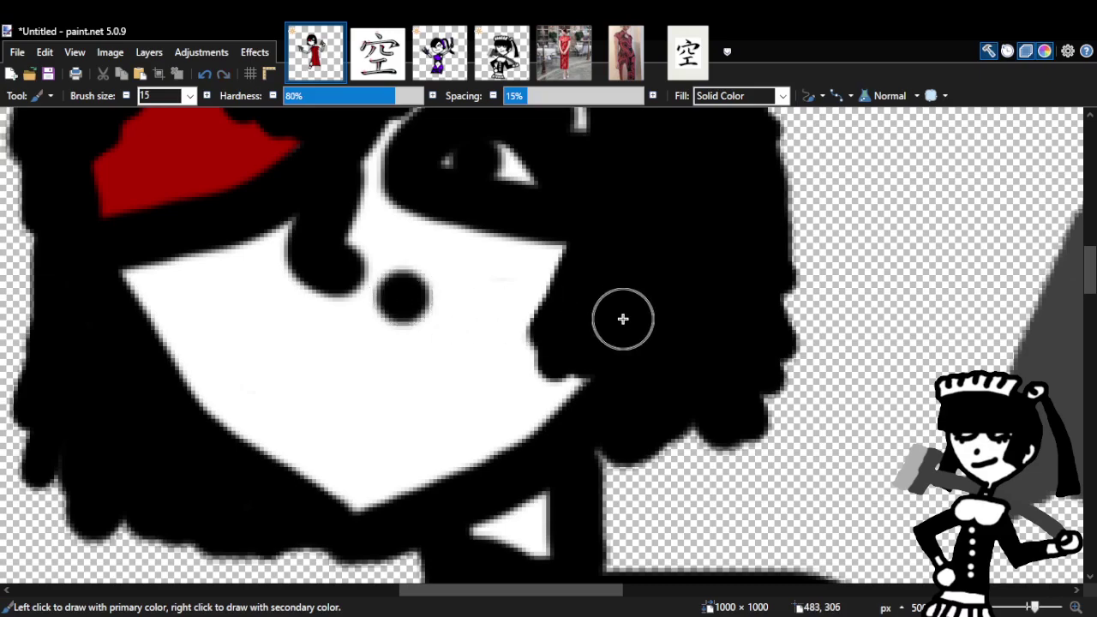
pyautogui.click(204, 72)
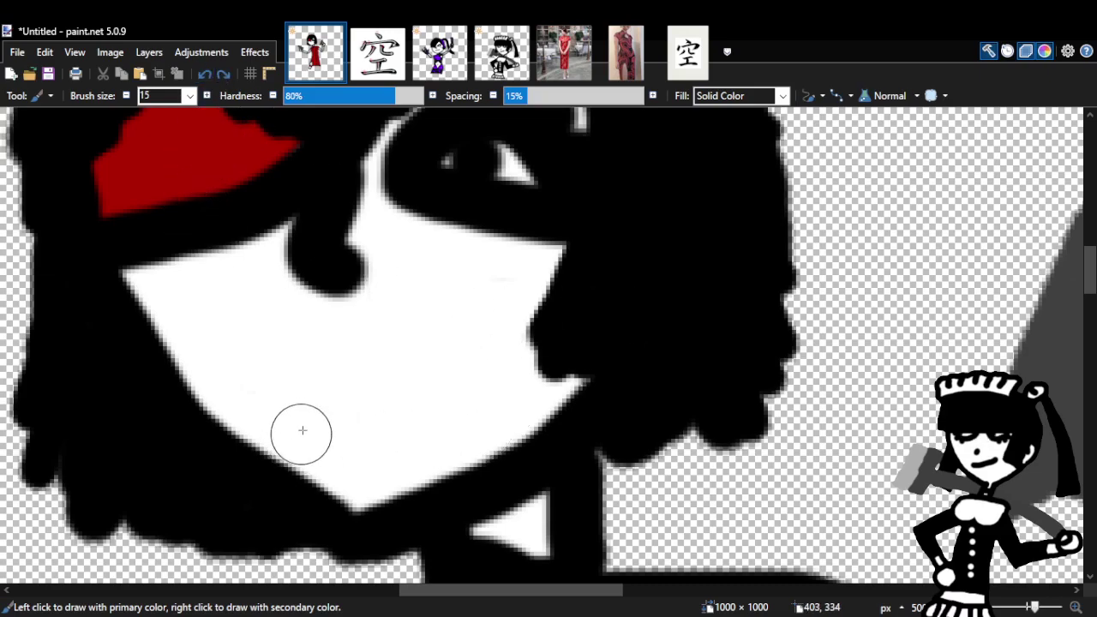
pyautogui.moveTo(296, 410)
pyautogui.mouseDown()
pyautogui.moveTo(379, 386)
pyautogui.moveTo(387, 394)
pyautogui.mouseUp()
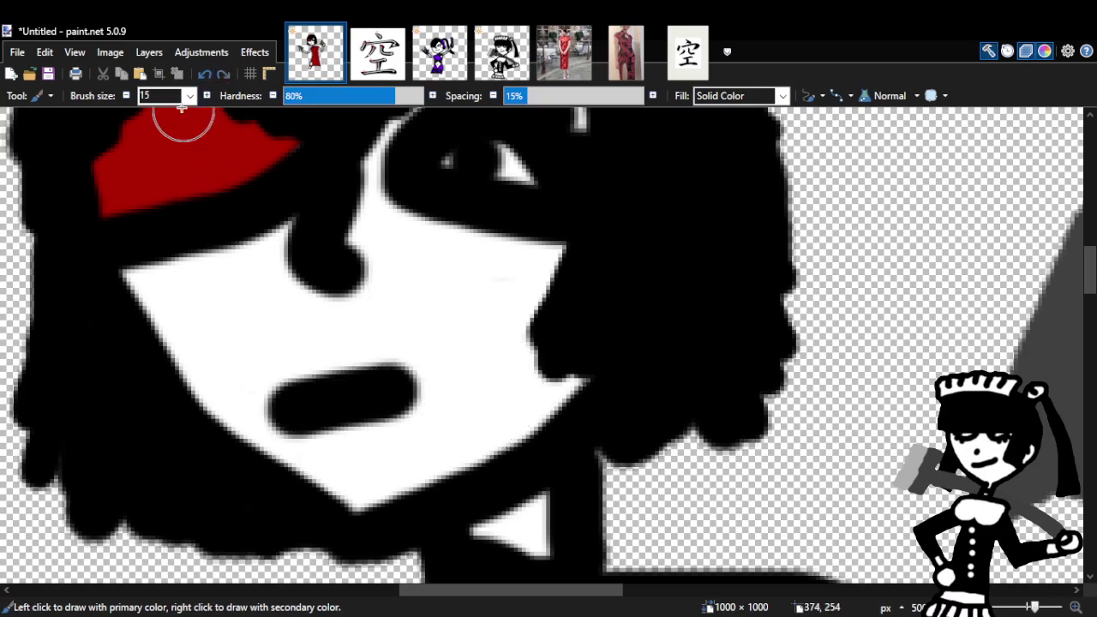
pyautogui.click(205, 73)
# Try an upward-curving smile with a bulging lower lip around a white gap, compare it with the plain smile and undo both.
pyautogui.moveTo(291, 410); pyautogui.dragTo(439, 323)
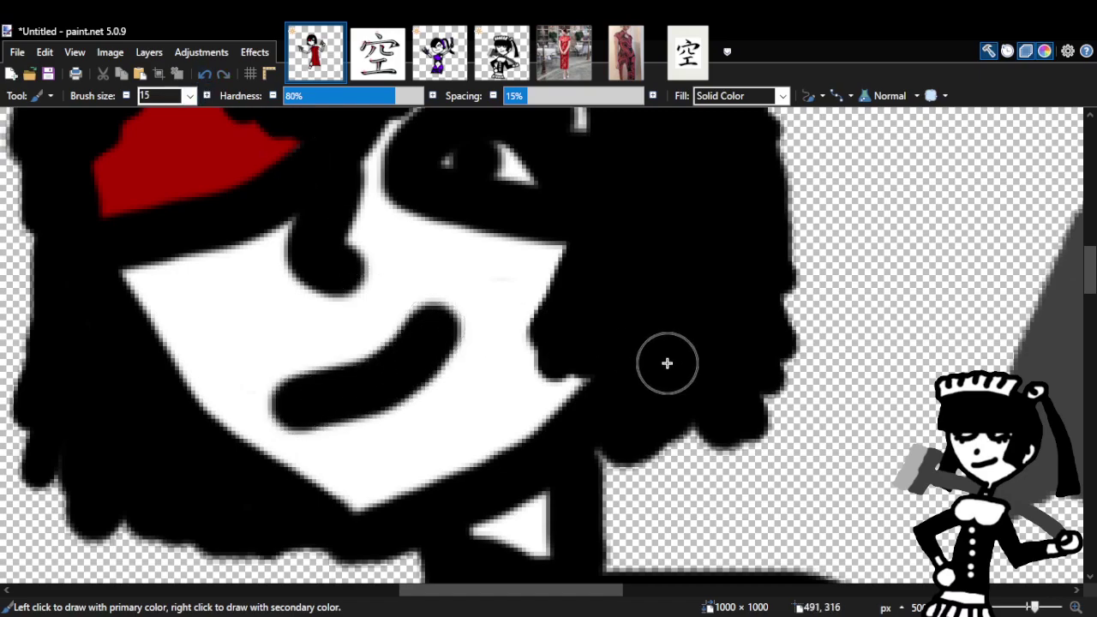
pyautogui.moveTo(379, 403)
pyautogui.mouseDown()
pyautogui.moveTo(469, 414)
pyautogui.moveTo(477, 361)
pyautogui.moveTo(443, 346)
pyautogui.mouseUp()
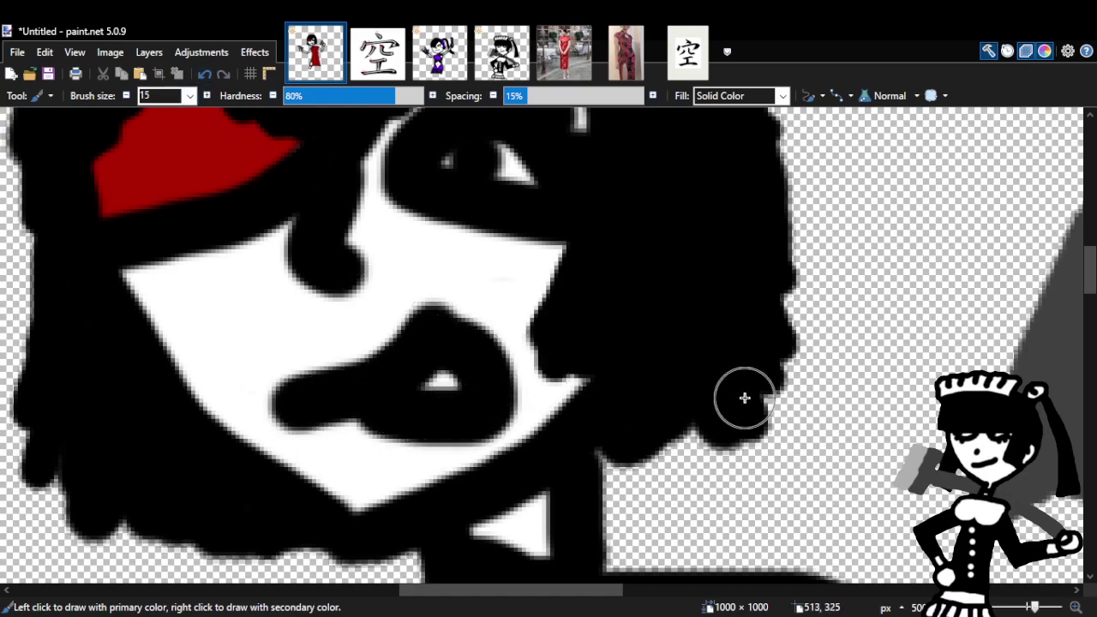
pyautogui.press('z')
pyautogui.rightClick(519, 279)
pyautogui.rightClick(518, 278)
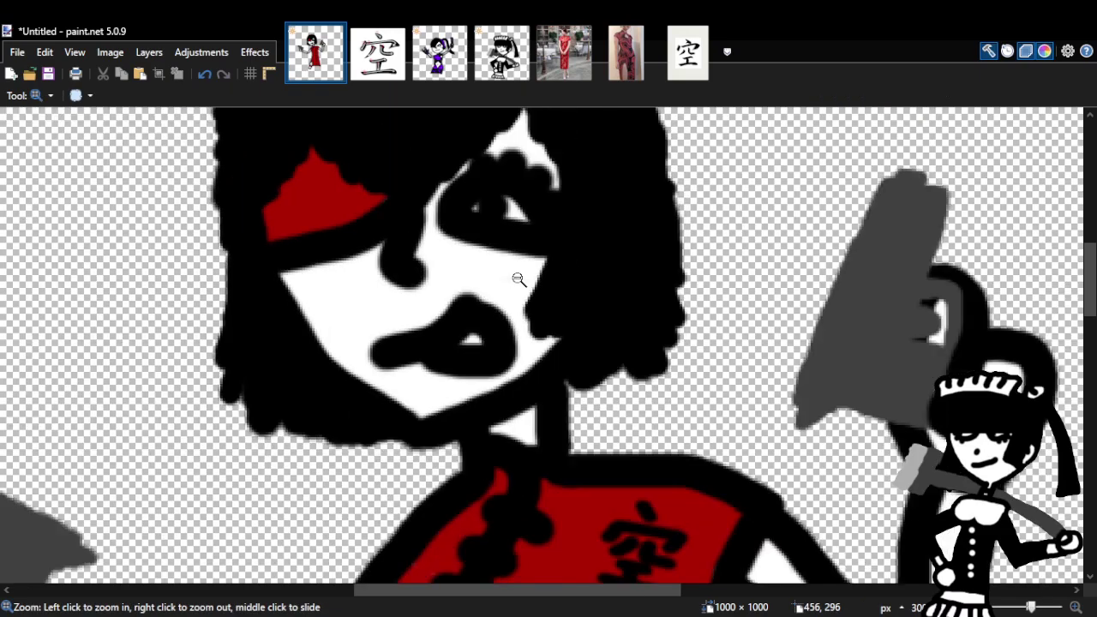
pyautogui.rightClick(519, 279)
pyautogui.click(206, 75)
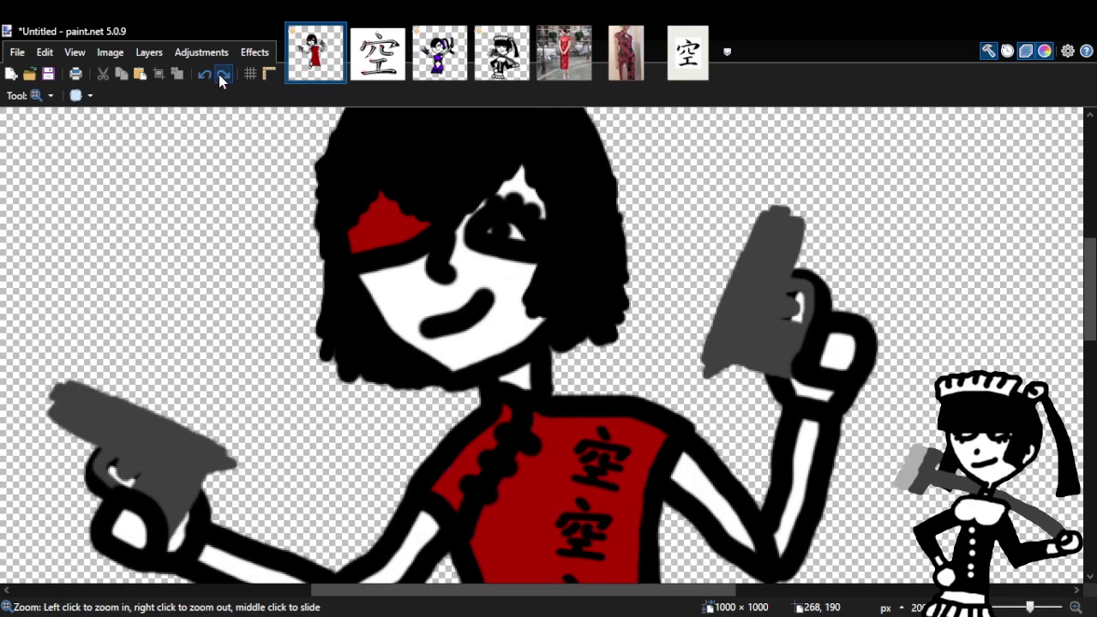
pyautogui.click(220, 75)
pyautogui.click(206, 76)
pyautogui.click(205, 76)
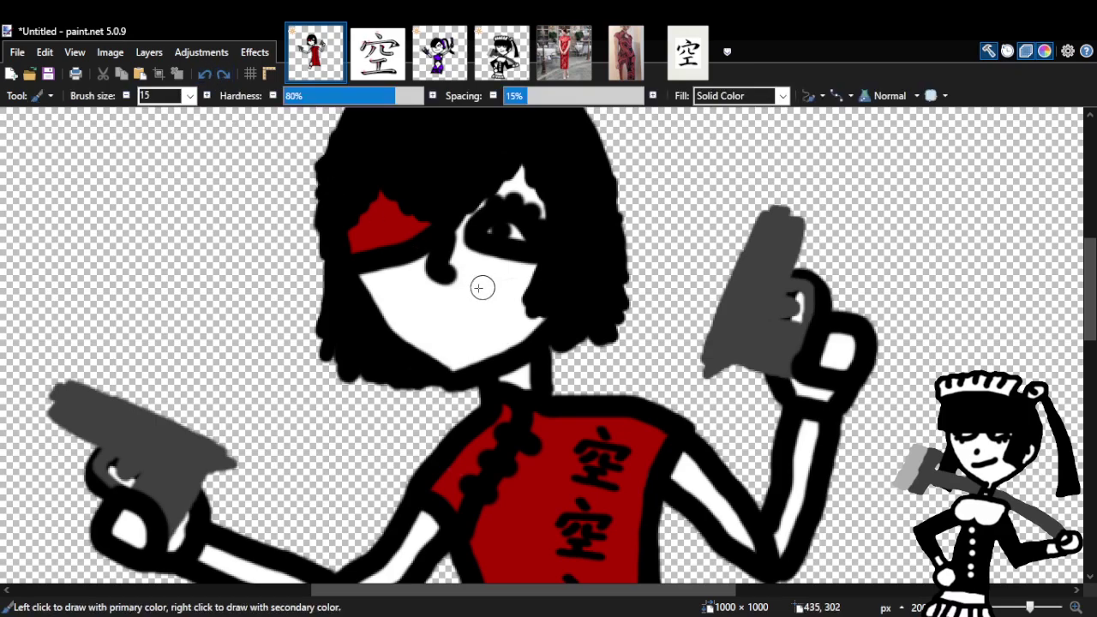
# Paint a curved smile line below the nose and try two short lower-lip strokes under it, undoing each lip stroke.
pyautogui.moveTo(423, 318); pyautogui.dragTo(495, 298)
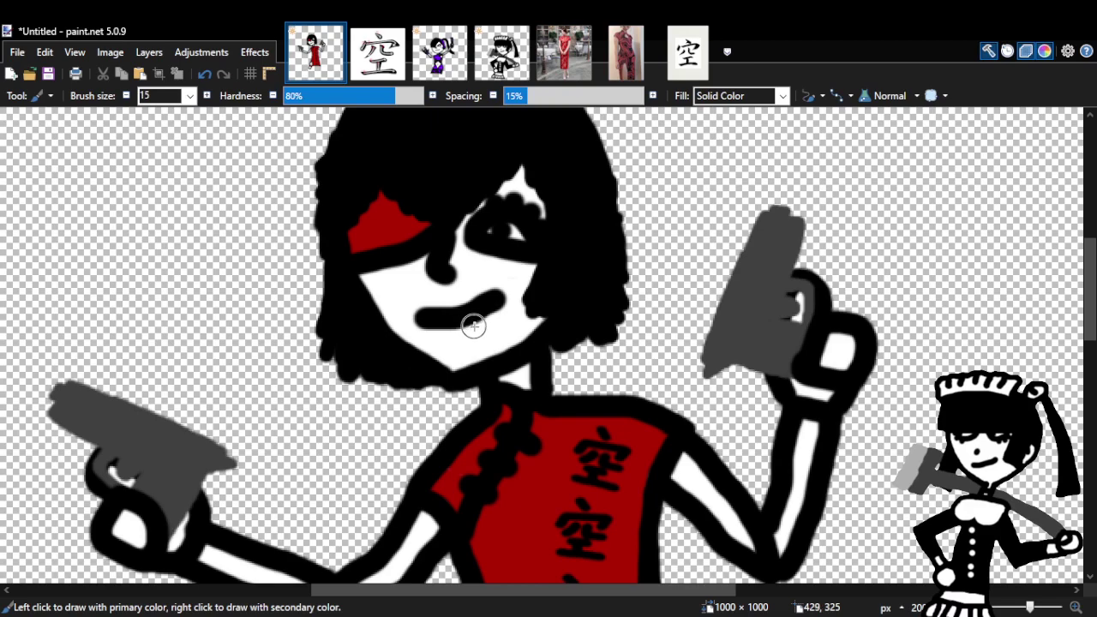
pyautogui.moveTo(467, 324); pyautogui.dragTo(500, 332)
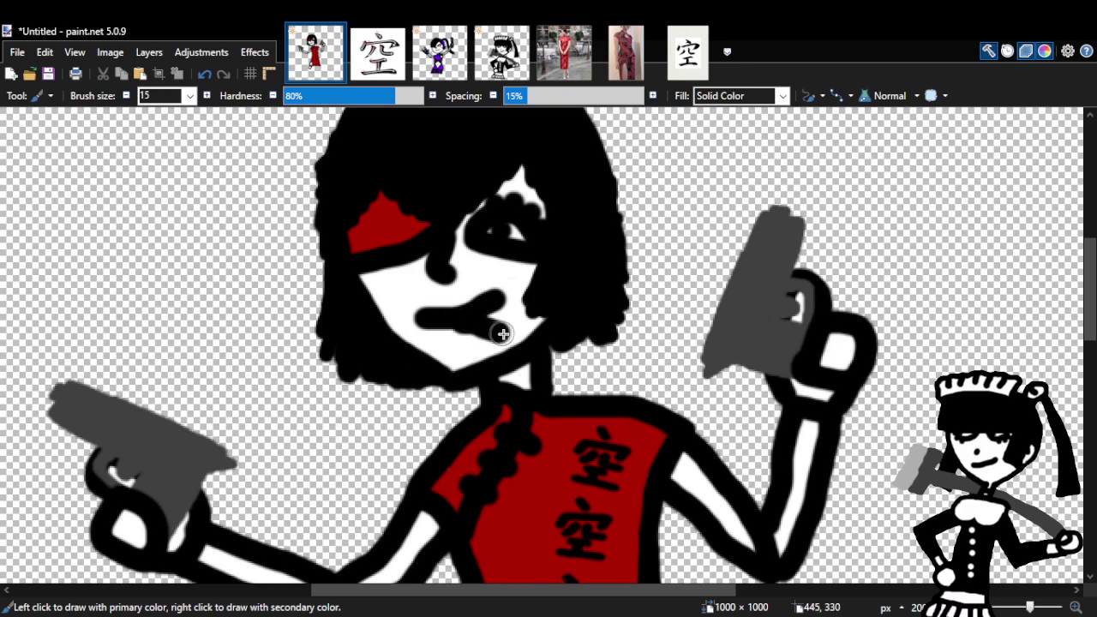
pyautogui.click(206, 76)
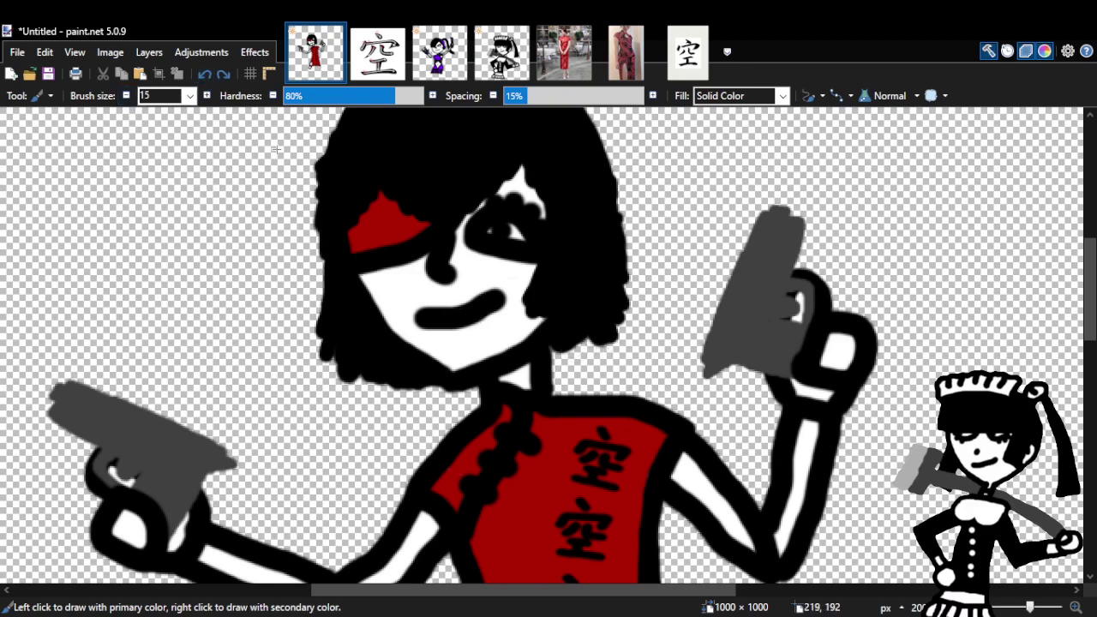
pyautogui.moveTo(464, 321); pyautogui.dragTo(438, 349)
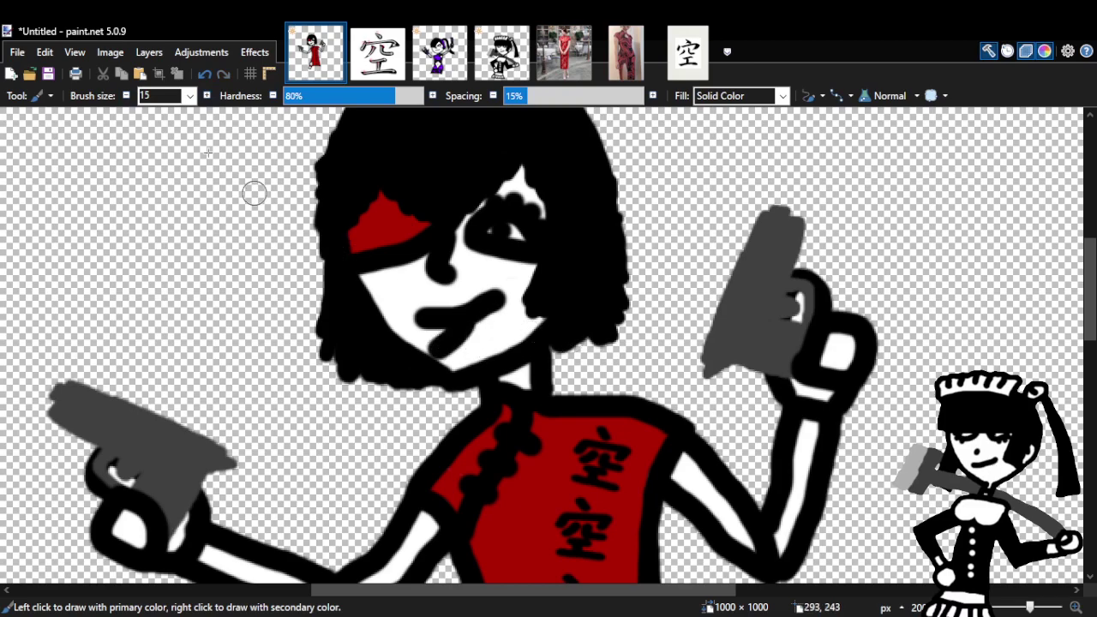
pyautogui.click(204, 76)
# Try adding a small looped lower lip under the right half of the smile line, review it and undo it.
pyautogui.moveTo(454, 330)
pyautogui.mouseDown()
pyautogui.moveTo(483, 336)
pyautogui.moveTo(505, 296)
pyautogui.mouseUp()
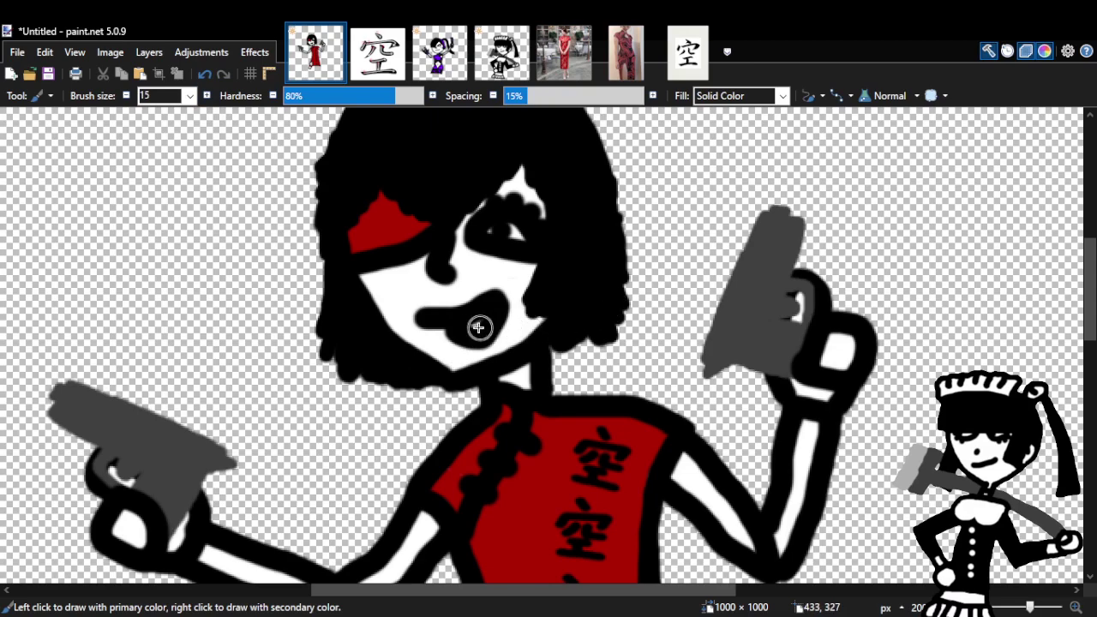
pyautogui.press('z')
pyautogui.rightClick(533, 301)
pyautogui.rightClick(558, 305)
pyautogui.click(553, 310)
pyautogui.click(553, 310)
pyautogui.click(555, 310)
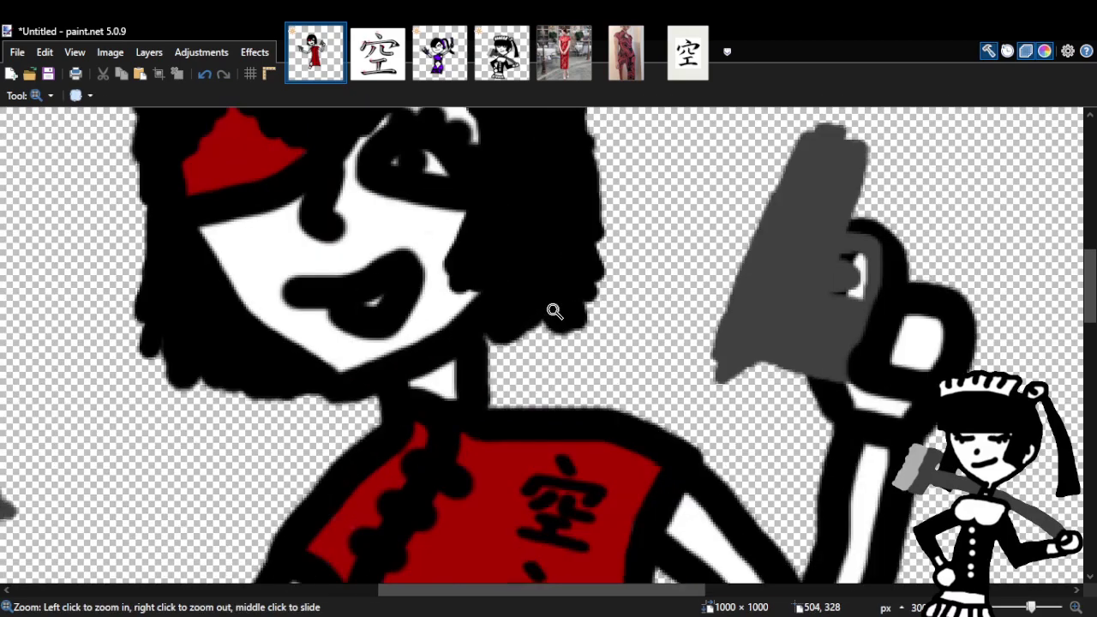
pyautogui.click(205, 76)
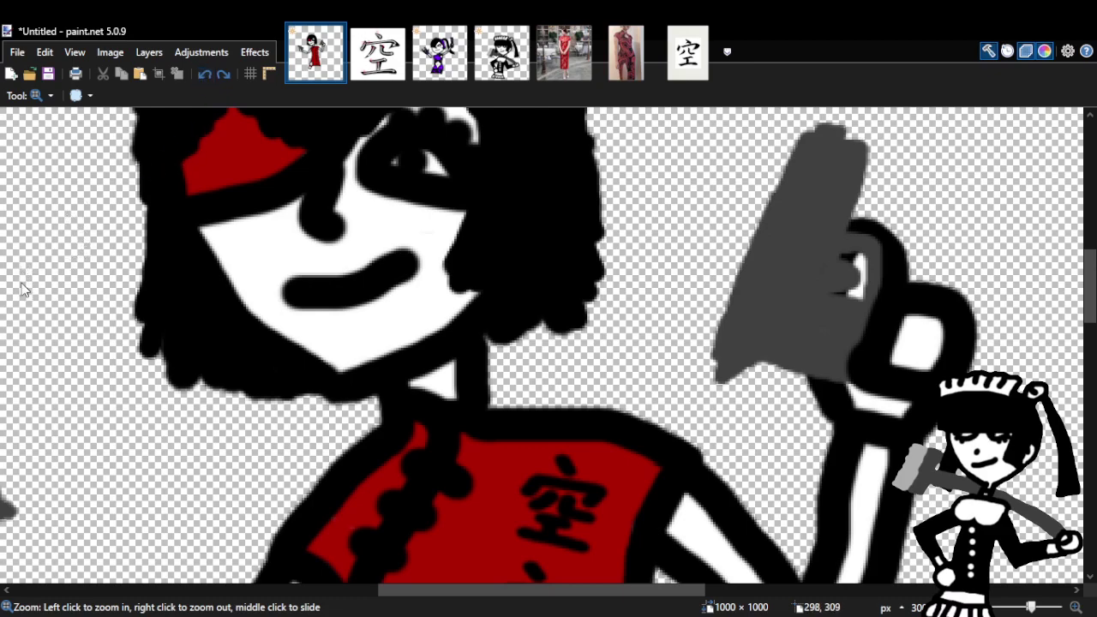
# Try a full-width lower lip under the smile line, and undo both the lip and the smile line.
pyautogui.press('b')
pyautogui.moveTo(379, 282)
pyautogui.mouseDown()
pyautogui.moveTo(379, 321)
pyautogui.moveTo(329, 324)
pyautogui.moveTo(288, 300)
pyautogui.mouseUp()
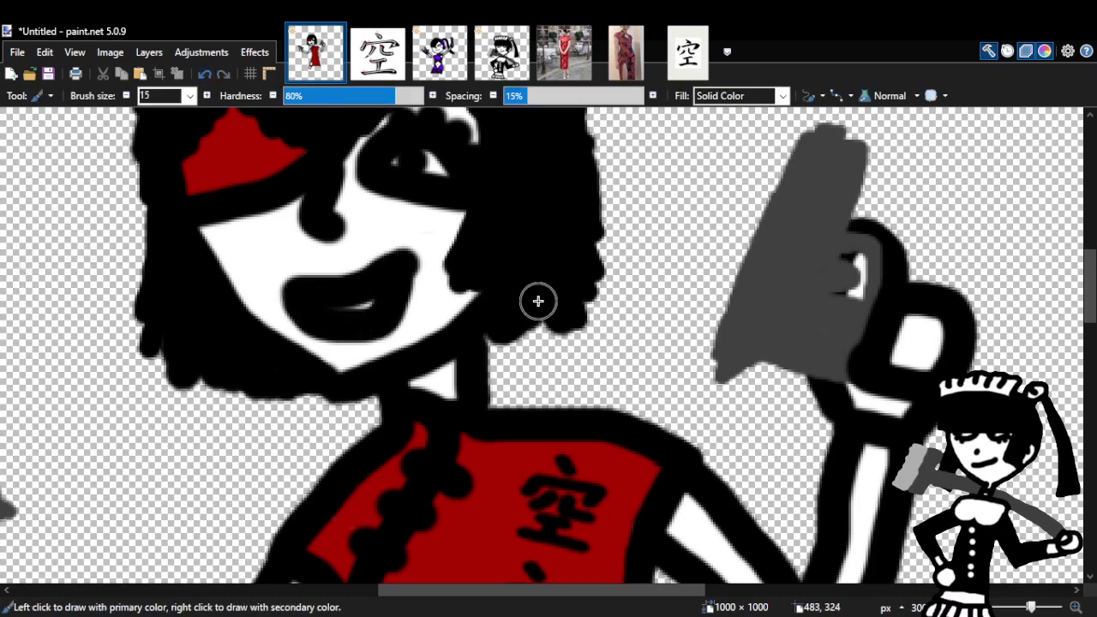
pyautogui.click(207, 75)
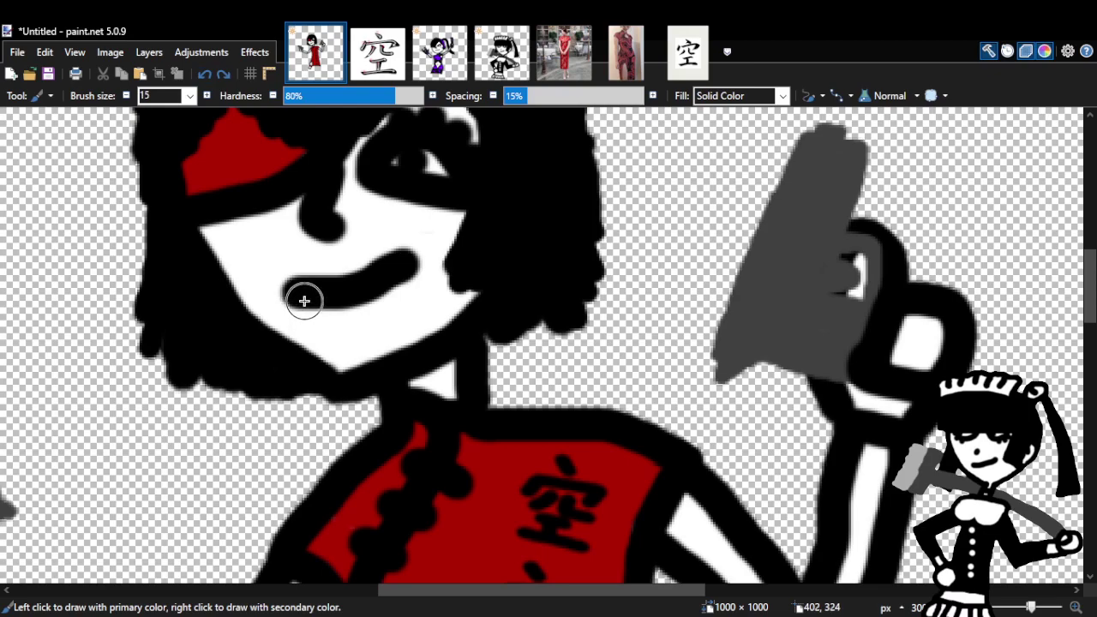
pyautogui.click(207, 75)
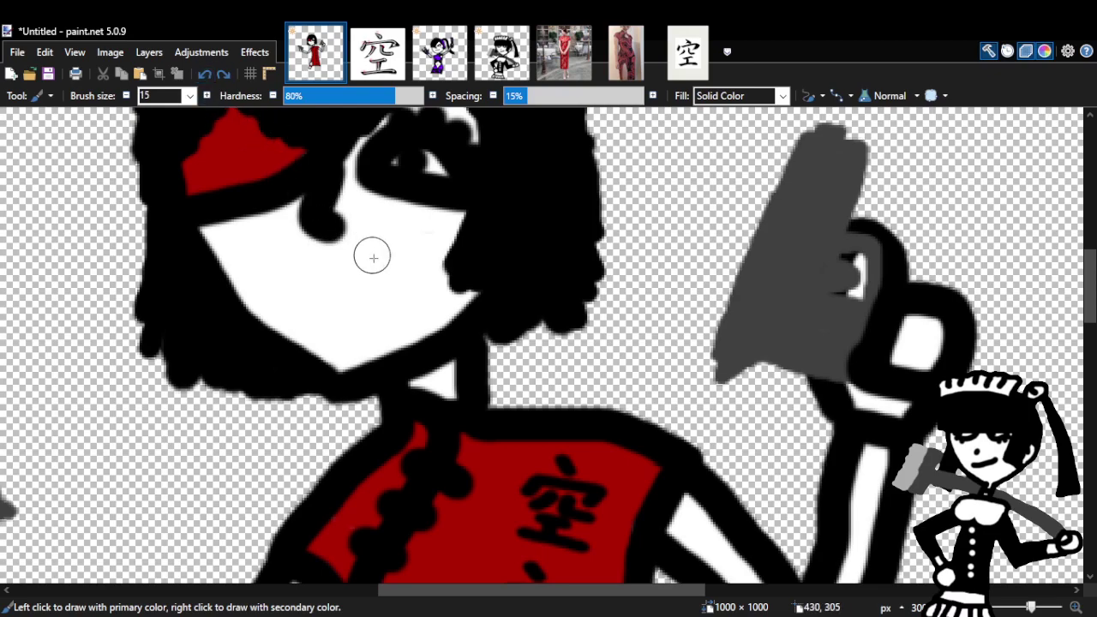
# Try a short rising smile with a rounded lower lip around a small white gap, review the whole figure, and undo both strokes.
pyautogui.moveTo(339, 292); pyautogui.dragTo(411, 250)
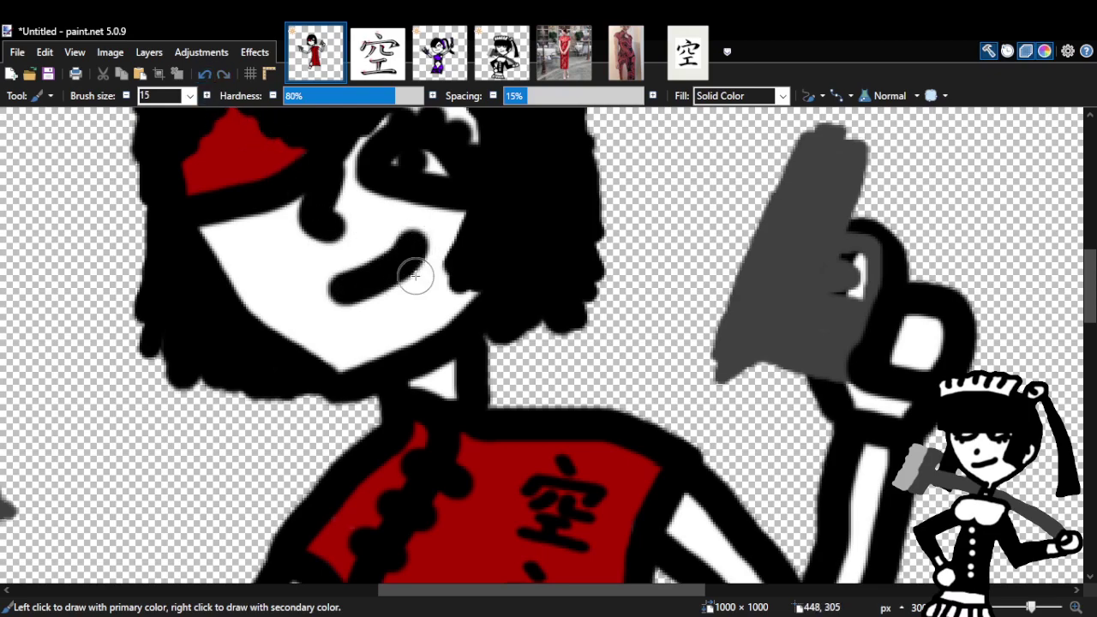
pyautogui.moveTo(346, 302)
pyautogui.mouseDown()
pyautogui.moveTo(403, 304)
pyautogui.moveTo(424, 251)
pyautogui.mouseUp()
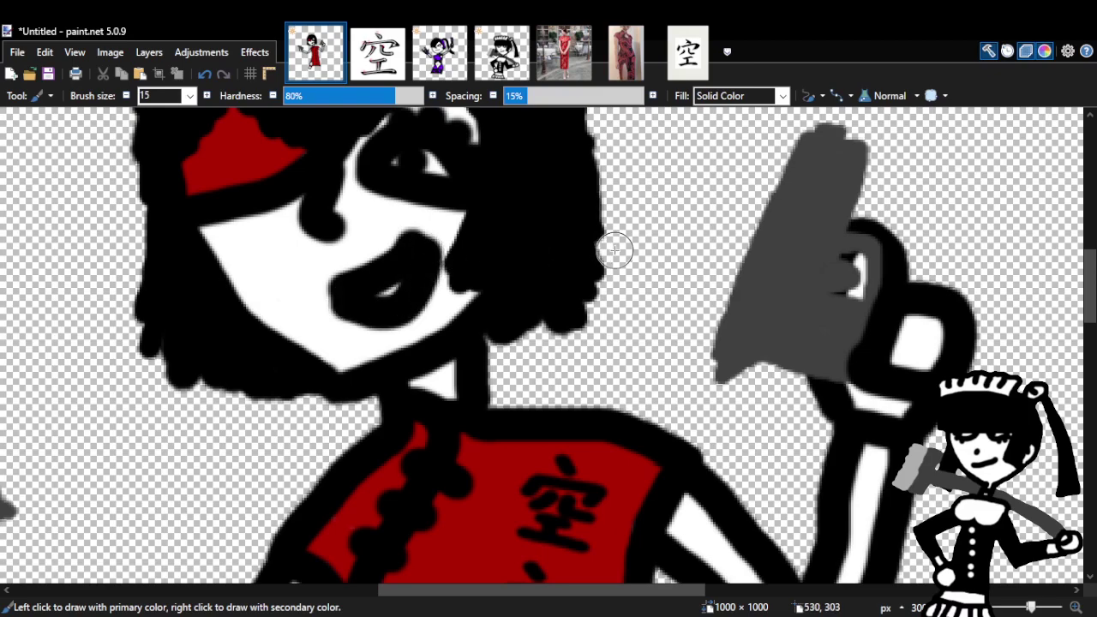
pyautogui.press('z')
pyautogui.scroll(-5, 513, 321)
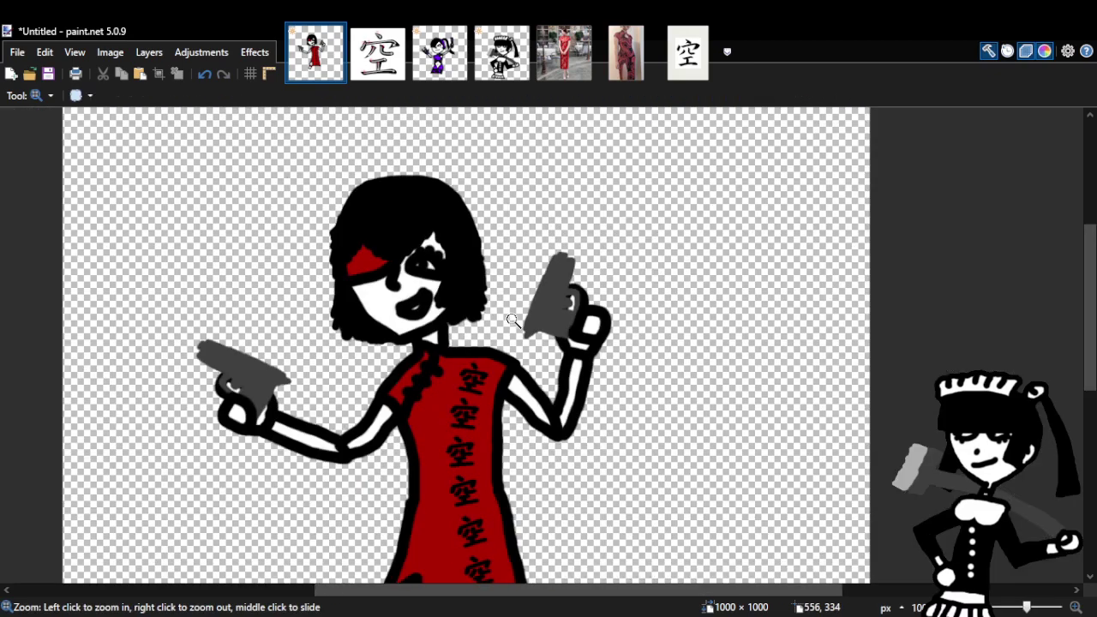
pyautogui.scroll(2, 511, 321)
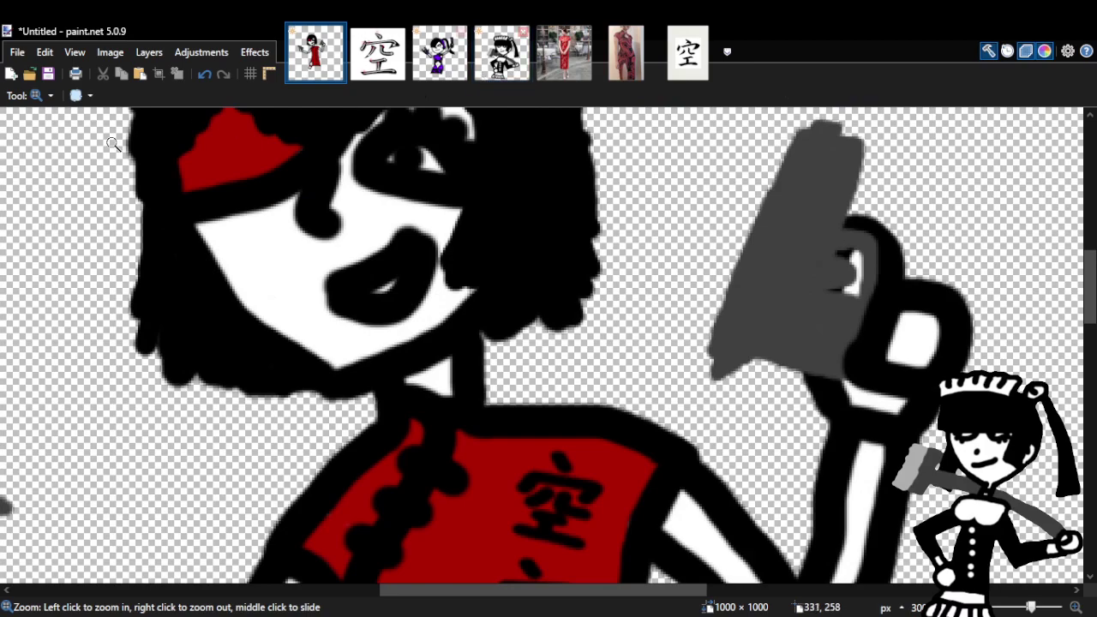
pyautogui.click(202, 74)
pyautogui.click(202, 73)
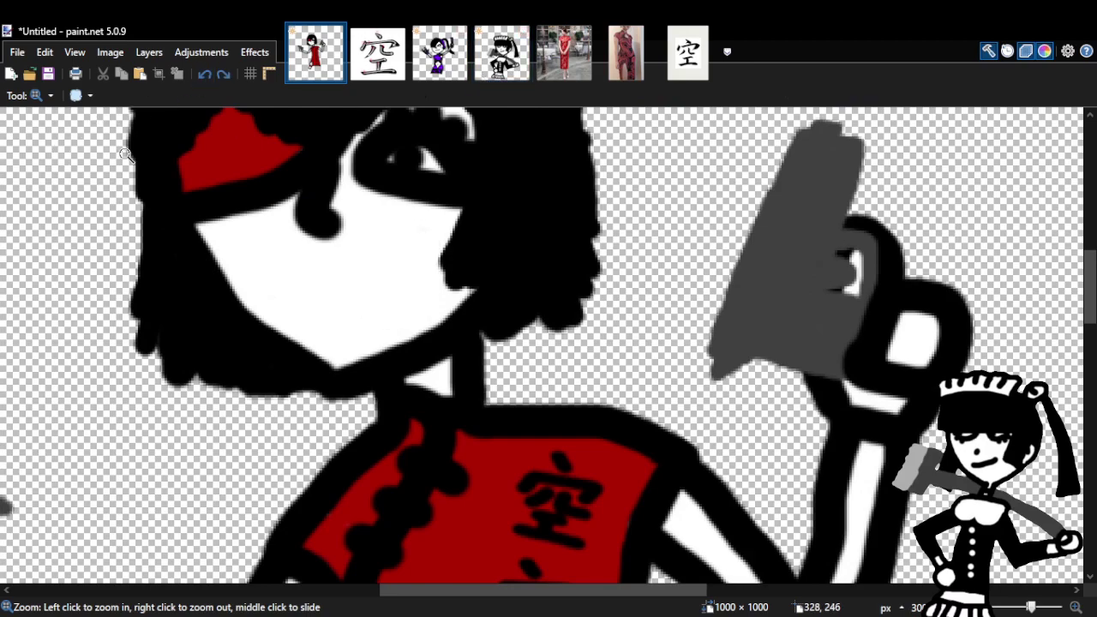
# Paint a slanted smile line under the nose and try two lower lips curving up to its right end, undoing each lip.
pyautogui.scroll(2, 354, 289)
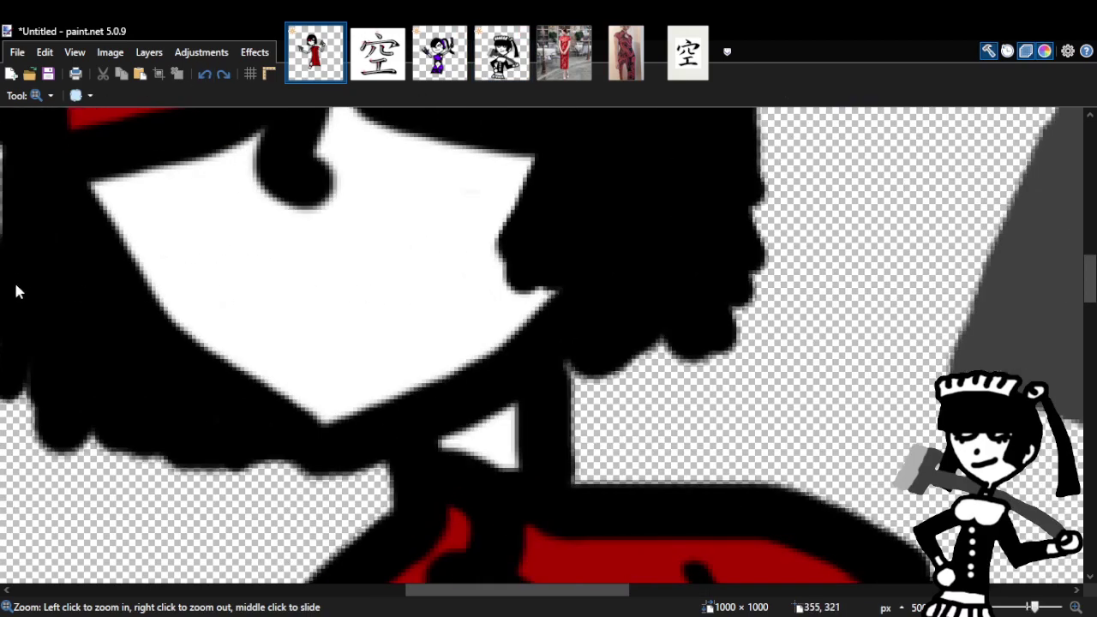
pyautogui.press('b')
pyautogui.moveTo(265, 285); pyautogui.dragTo(413, 233)
pyautogui.moveTo(1088, 299); pyautogui.dragTo(1052, 298)
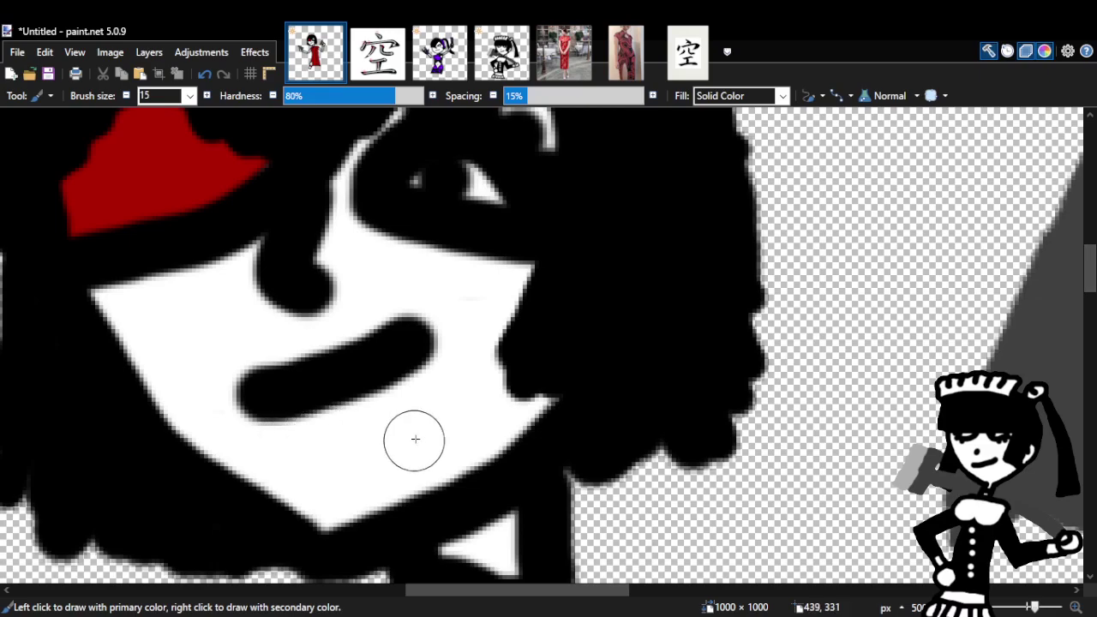
pyautogui.moveTo(417, 360)
pyautogui.mouseDown()
pyautogui.moveTo(428, 391)
pyautogui.moveTo(419, 413)
pyautogui.moveTo(354, 430)
pyautogui.moveTo(290, 405)
pyautogui.mouseUp()
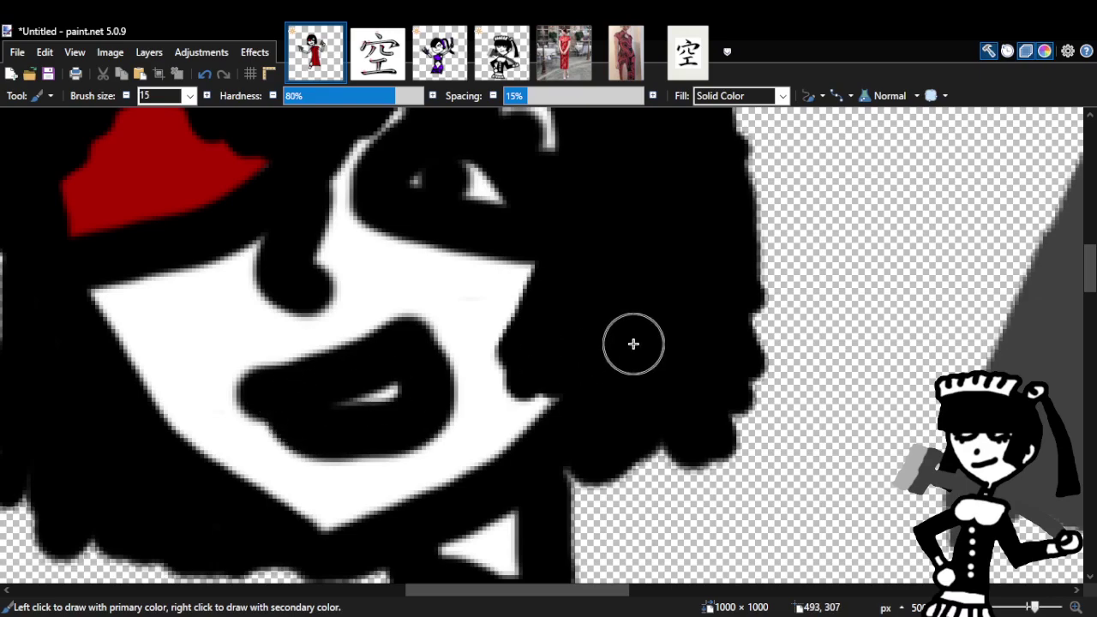
pyautogui.click(205, 75)
pyautogui.moveTo(269, 421)
pyautogui.mouseDown()
pyautogui.moveTo(357, 439)
pyautogui.moveTo(419, 420)
pyautogui.moveTo(437, 343)
pyautogui.mouseUp()
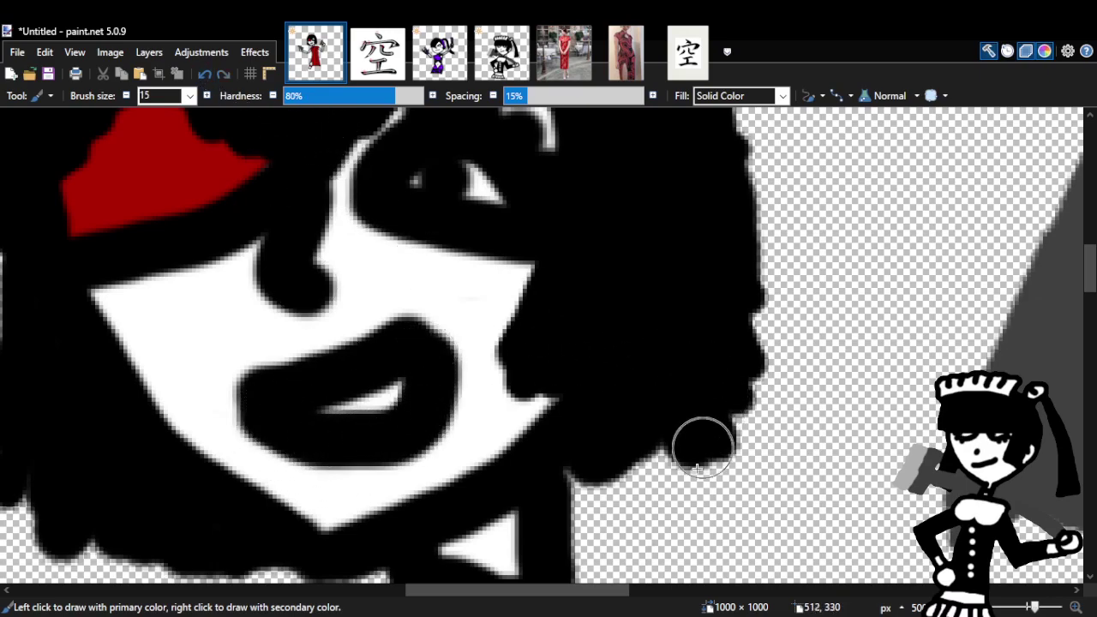
pyautogui.click(207, 77)
# Try a lower lip bulging from the left end of the smile line, review it, and undo the lip and the smile line.
pyautogui.moveTo(242, 401)
pyautogui.mouseDown()
pyautogui.moveTo(290, 444)
pyautogui.moveTo(344, 438)
pyautogui.moveTo(379, 397)
pyautogui.moveTo(382, 368)
pyautogui.mouseUp()
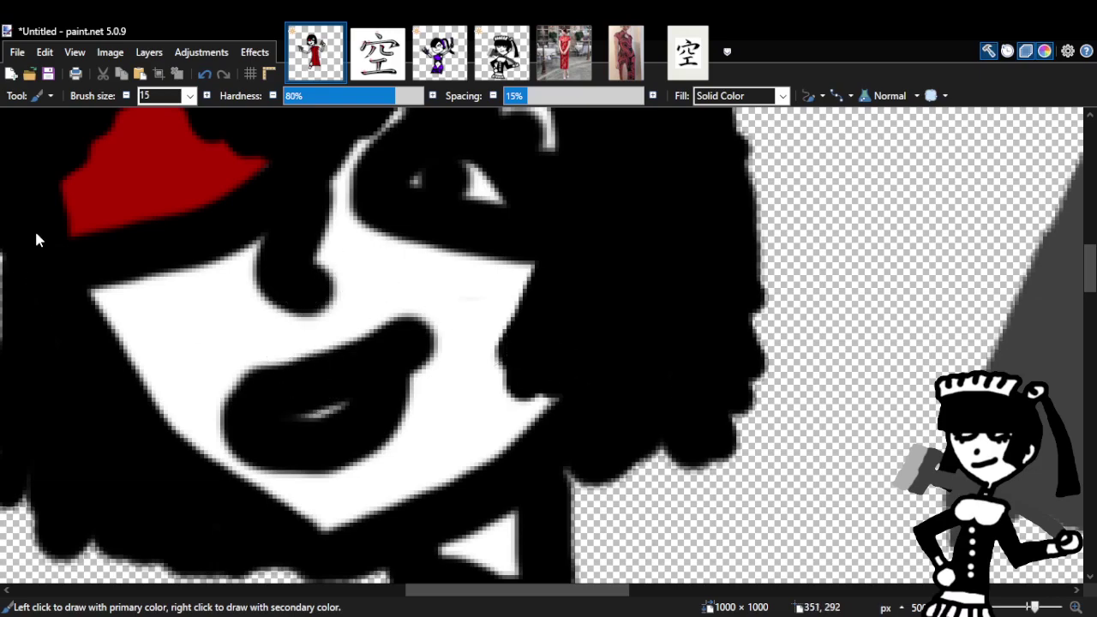
pyautogui.press('z')
pyautogui.rightClick(563, 370)
pyautogui.rightClick(562, 370)
pyautogui.rightClick(563, 370)
pyautogui.click(562, 370)
pyautogui.click(565, 370)
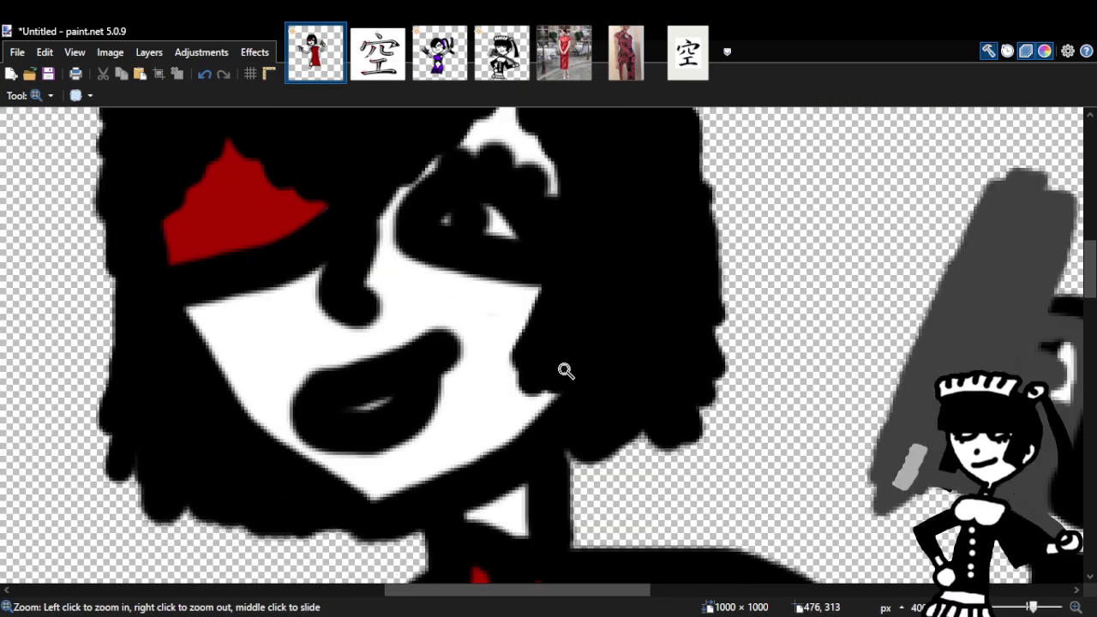
pyautogui.click(565, 371)
pyautogui.click(210, 77)
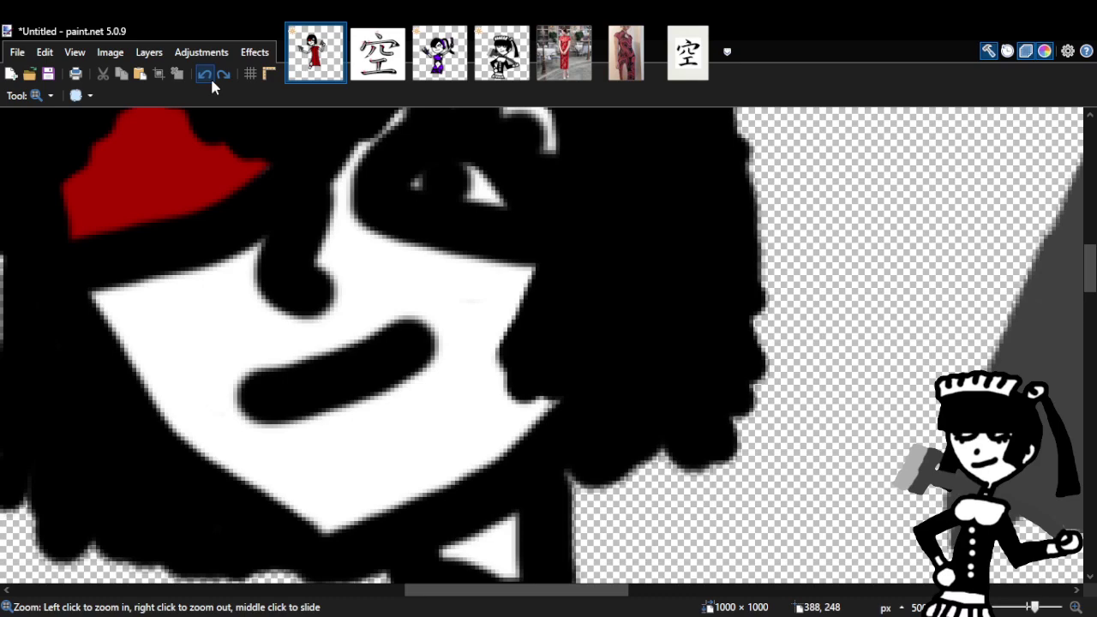
pyautogui.click(211, 80)
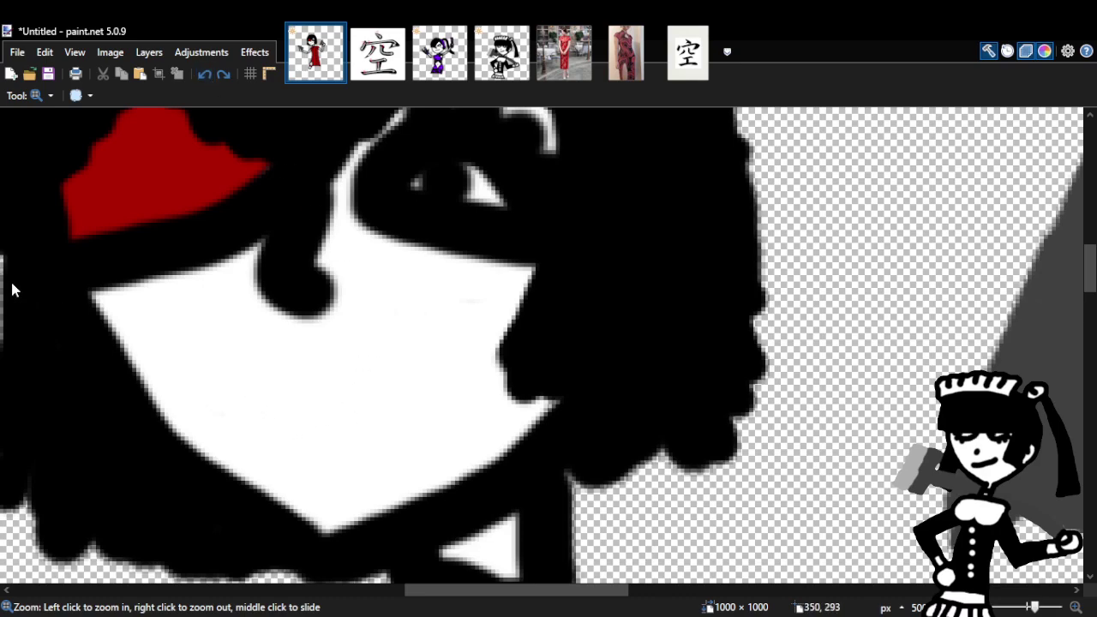
# Paint a longer slanted smile line across the lower face, try a wide lower lip under it, review it and undo the lip.
pyautogui.press('b')
pyautogui.moveTo(227, 397); pyautogui.dragTo(435, 328)
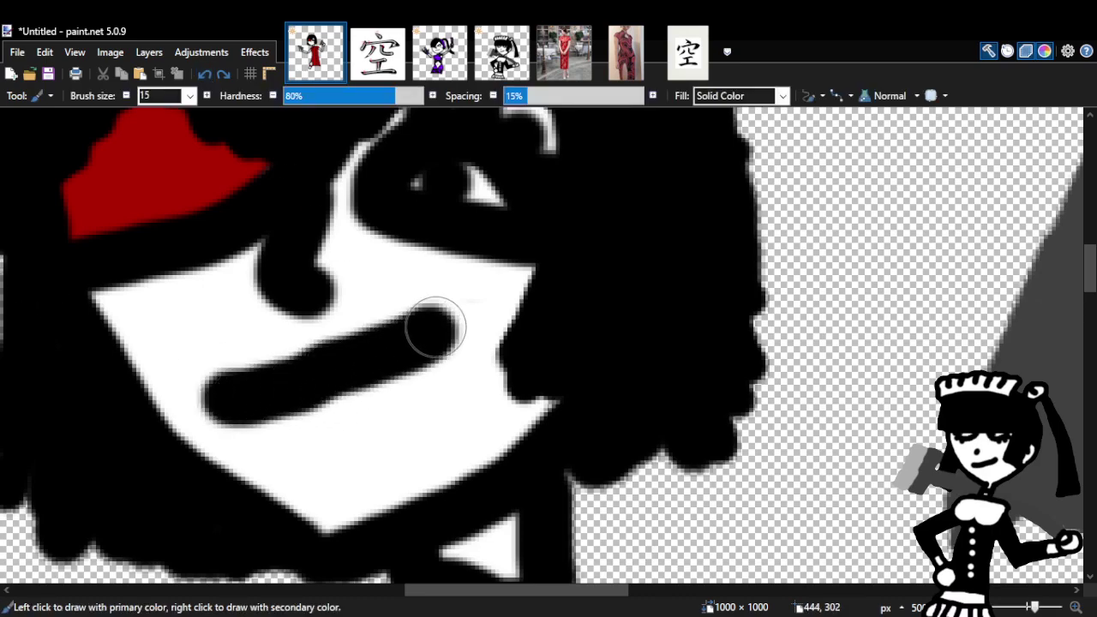
pyautogui.moveTo(244, 417)
pyautogui.mouseDown()
pyautogui.moveTo(330, 441)
pyautogui.moveTo(421, 380)
pyautogui.moveTo(433, 352)
pyautogui.mouseUp()
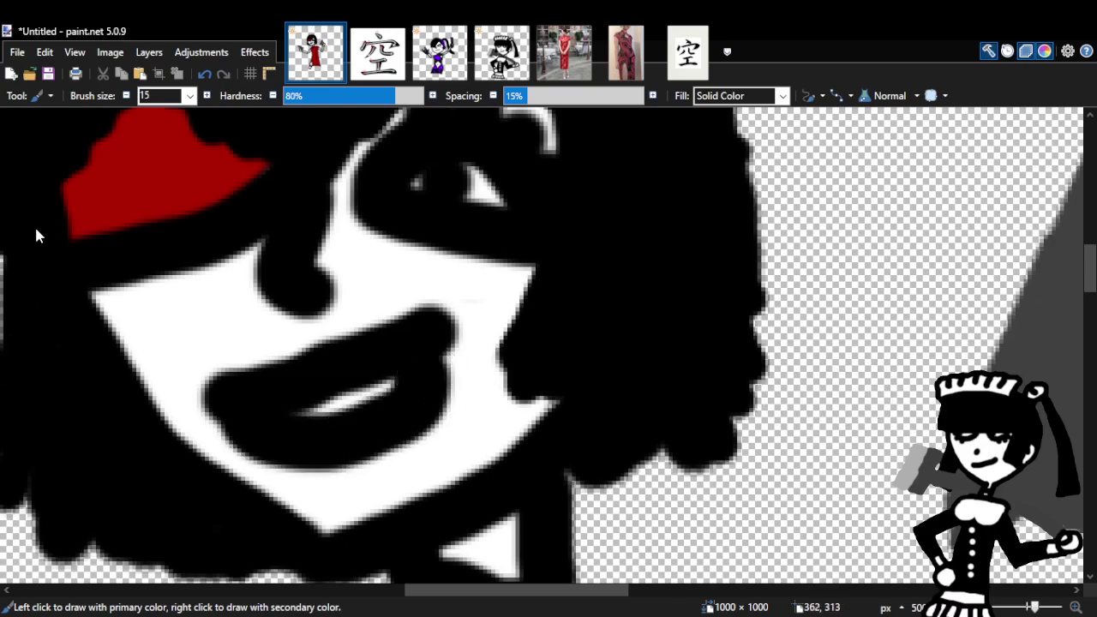
pyautogui.press('z')
pyautogui.rightClick(655, 358)
pyautogui.rightClick(654, 358)
pyautogui.rightClick(655, 358)
pyautogui.click(654, 357)
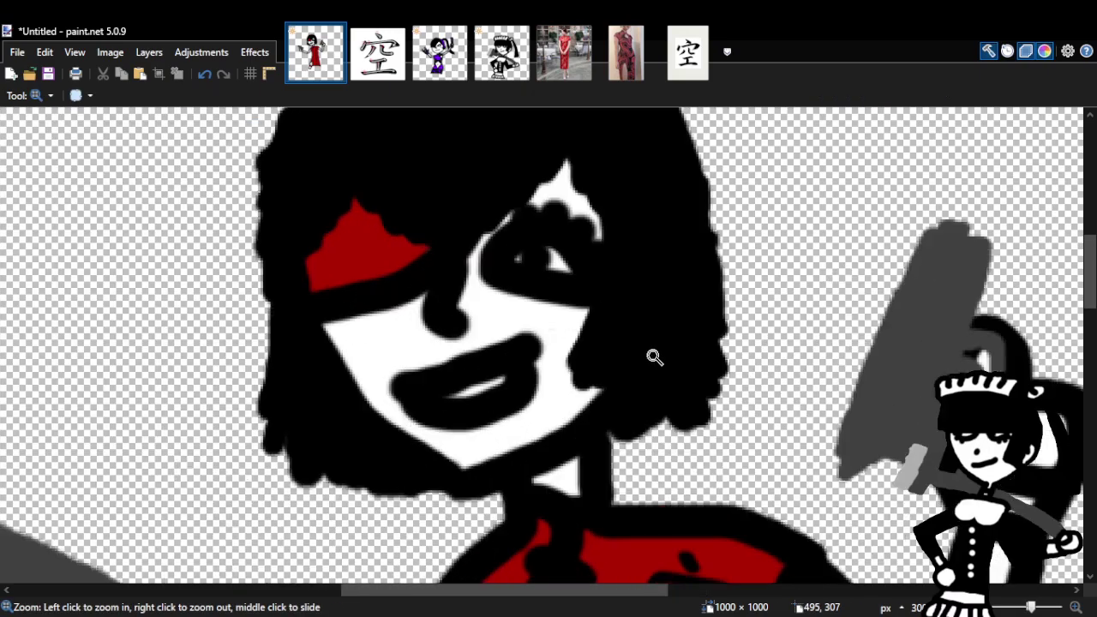
pyautogui.click(655, 358)
pyautogui.click(212, 76)
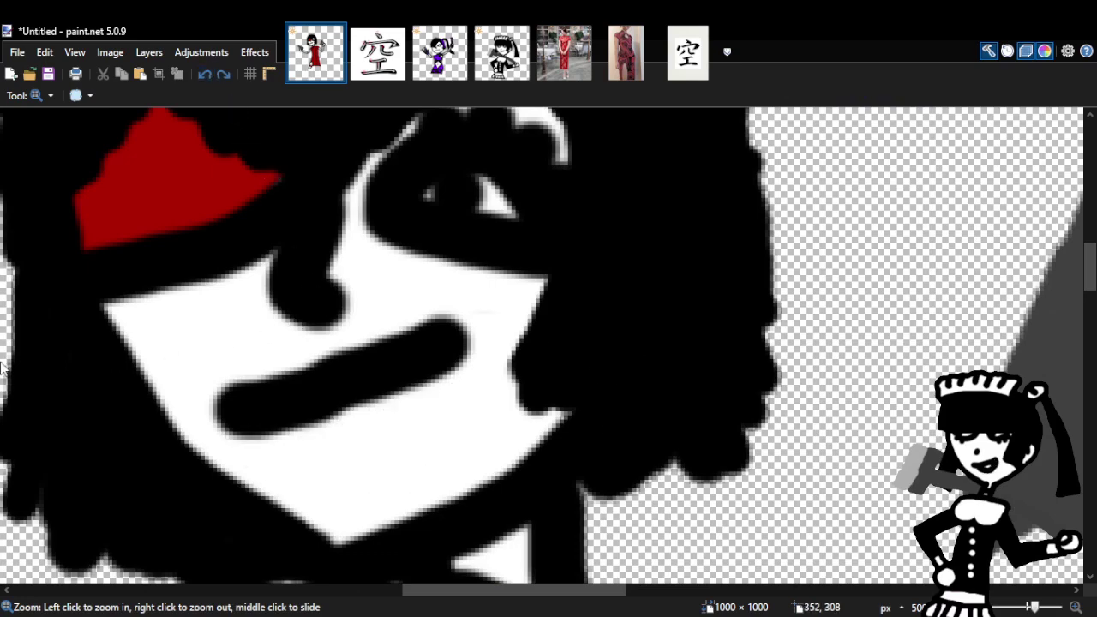
# Try a lower lip joining the right end of the long smile line, review it, and undo it so only the smile line remains.
pyautogui.press('b')
pyautogui.moveTo(257, 419)
pyautogui.mouseDown()
pyautogui.moveTo(332, 441)
pyautogui.moveTo(372, 441)
pyautogui.moveTo(421, 412)
pyautogui.moveTo(437, 381)
pyautogui.mouseUp()
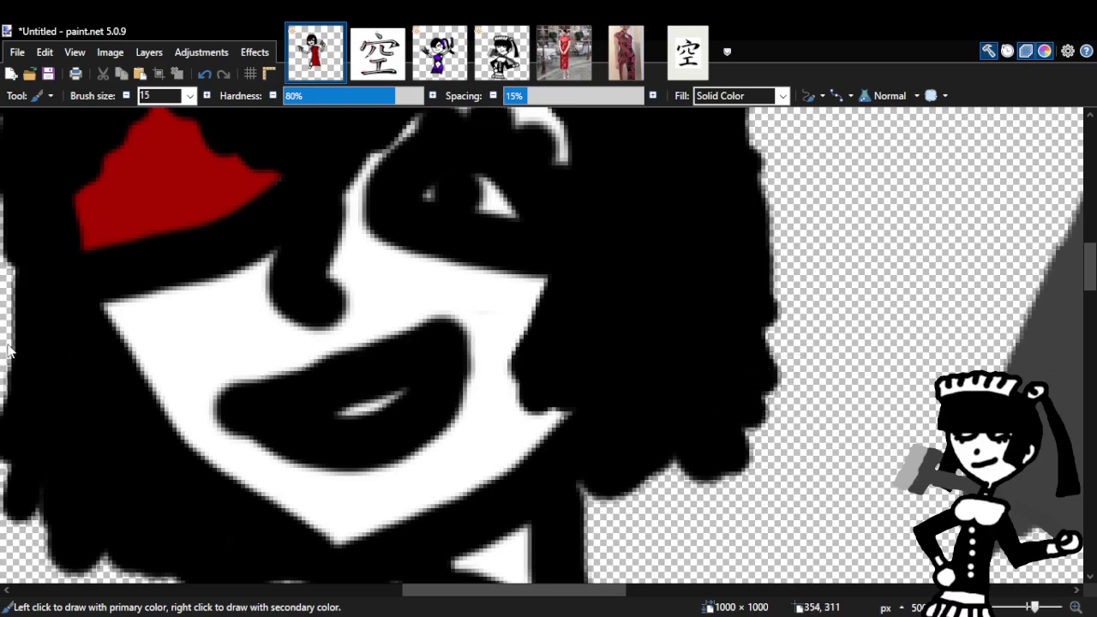
pyautogui.press('z')
pyautogui.rightClick(691, 330)
pyautogui.rightClick(692, 332)
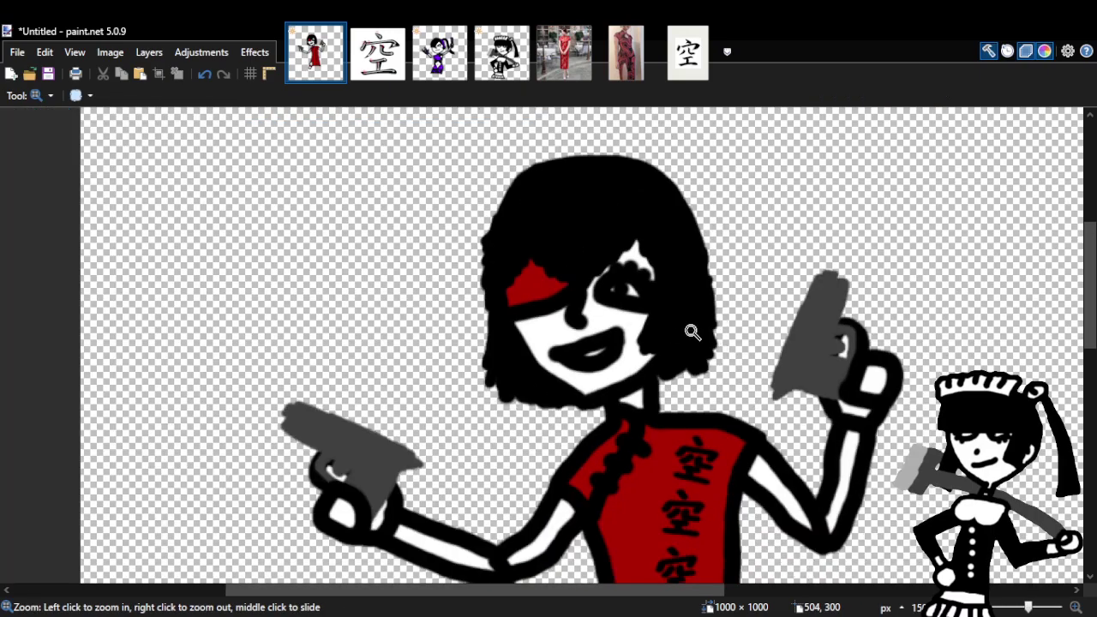
pyautogui.click(707, 351)
pyautogui.click(709, 355)
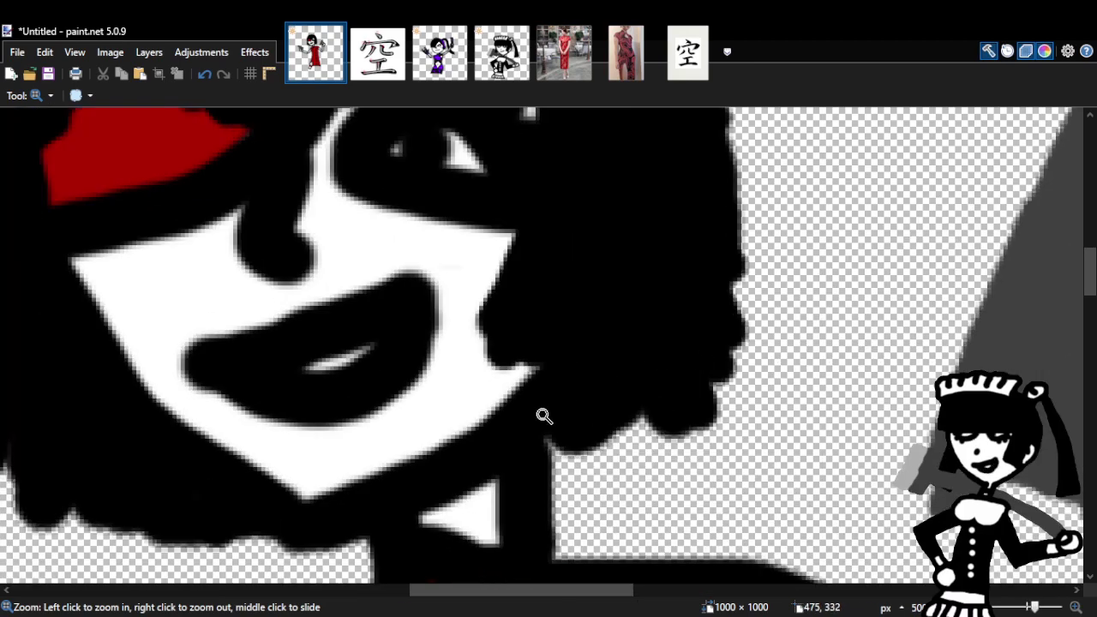
pyautogui.hscroll(-2, 507, 591)
pyautogui.hscroll(-2, 507, 591)
pyautogui.click(590, 317)
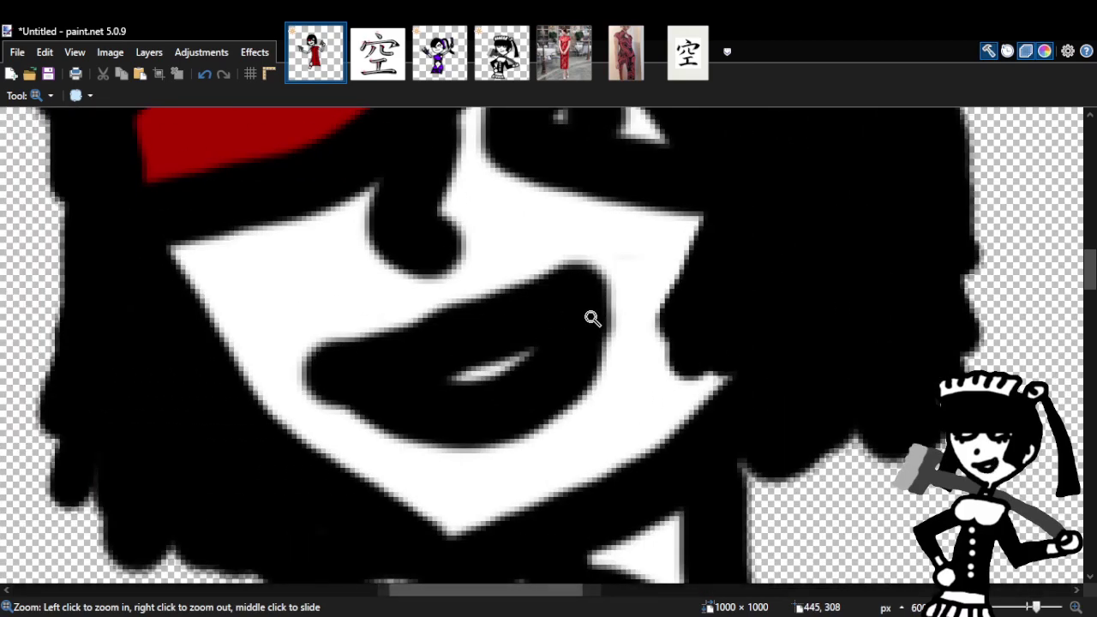
pyautogui.click(210, 74)
pyautogui.click(212, 74)
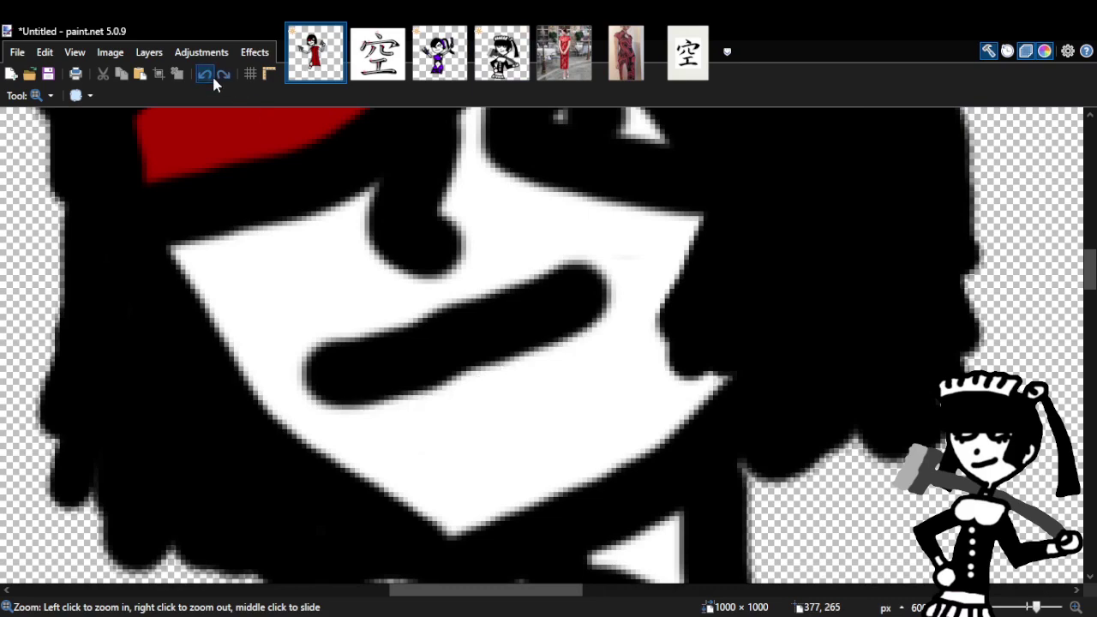
pyautogui.click(211, 74)
pyautogui.click(222, 75)
# Review the long plain smile line against the whole head and undo it.
pyautogui.press('b')
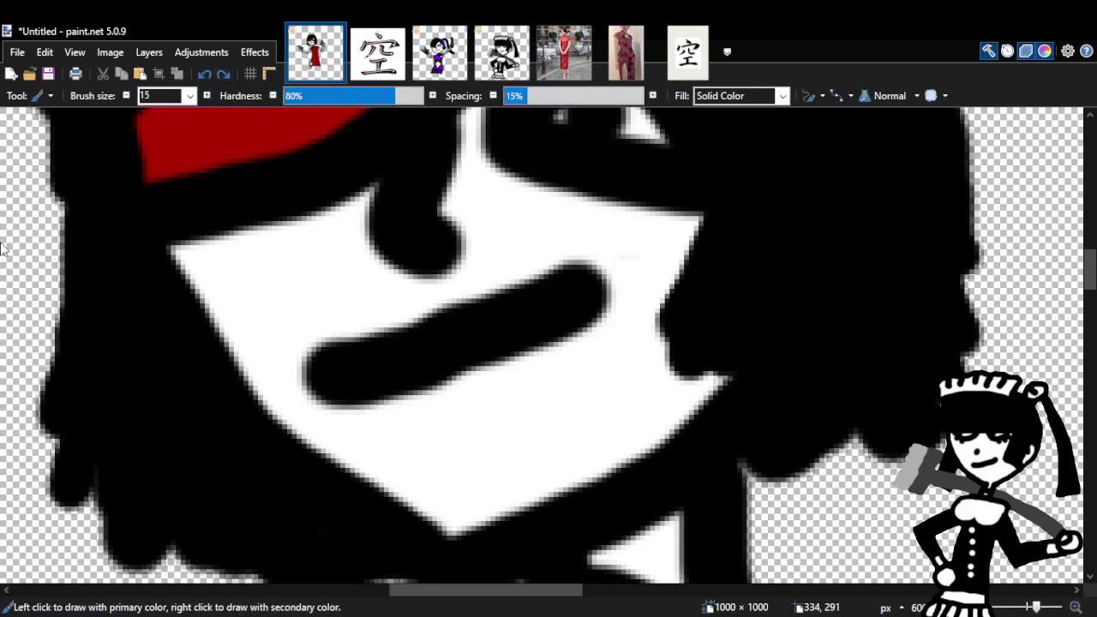
pyautogui.press('z')
pyautogui.rightClick(448, 343)
pyautogui.rightClick(448, 343)
pyautogui.rightClick(448, 343)
pyautogui.rightClick(448, 341)
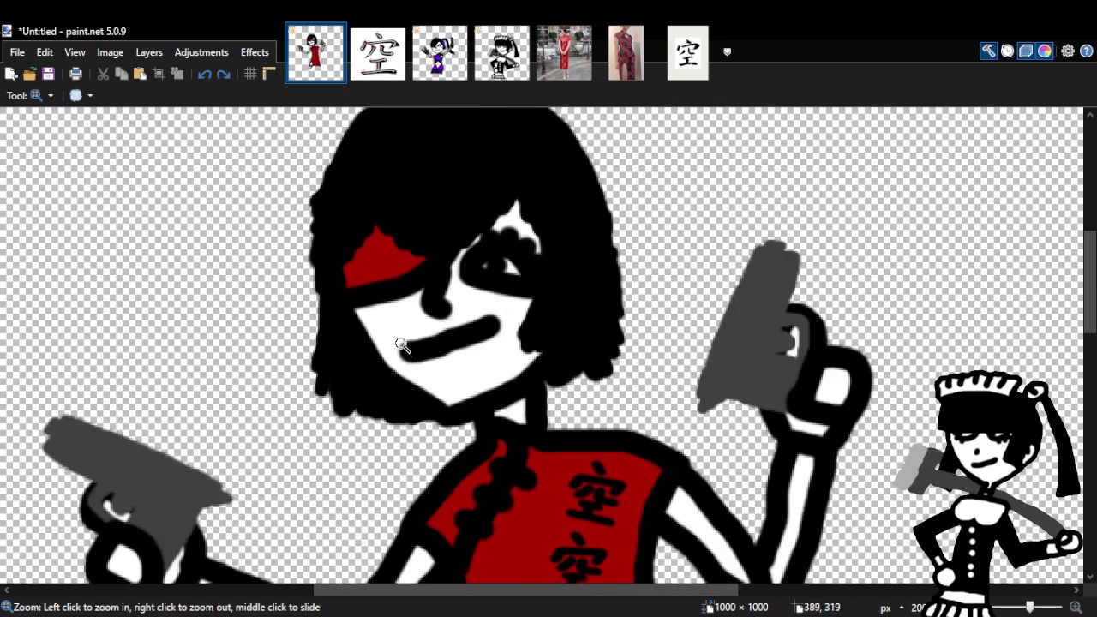
pyautogui.click(206, 74)
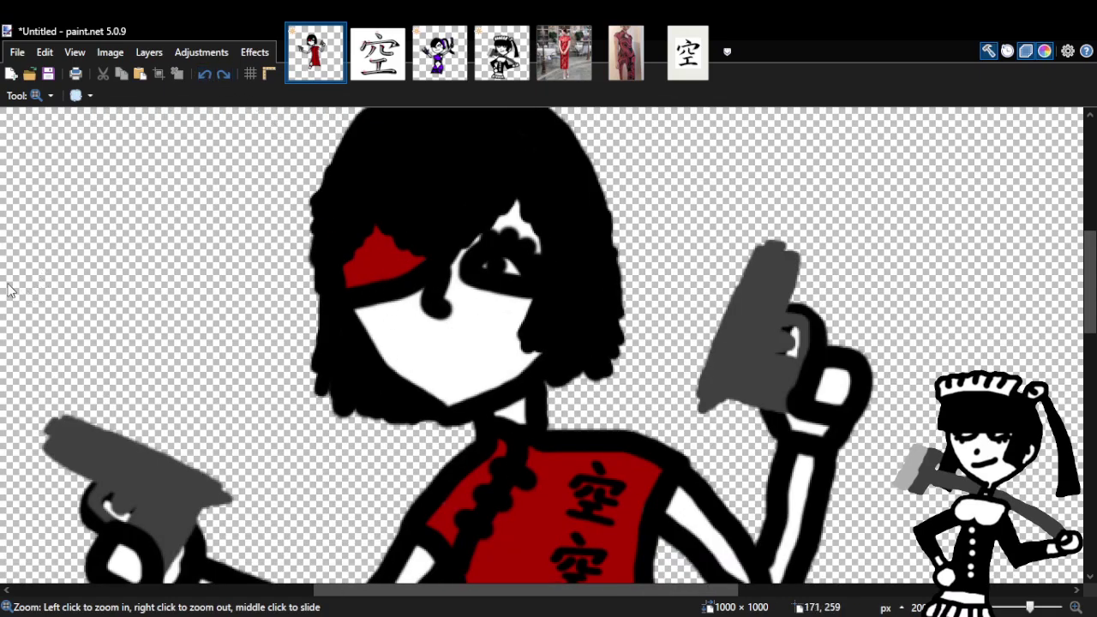
# Paint a shorter smile line curving up at its right end, and try a small lower-lip dash and a filled lip, undoing each lip.
pyautogui.press('b')
pyautogui.moveTo(422, 362); pyautogui.dragTo(493, 331)
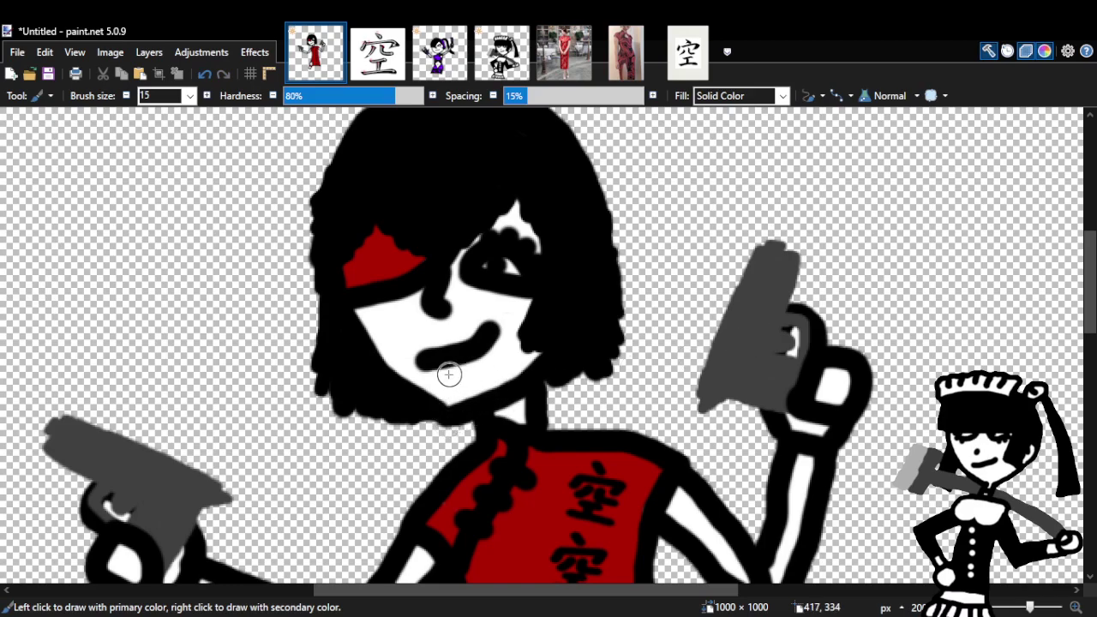
pyautogui.moveTo(445, 371); pyautogui.dragTo(494, 376)
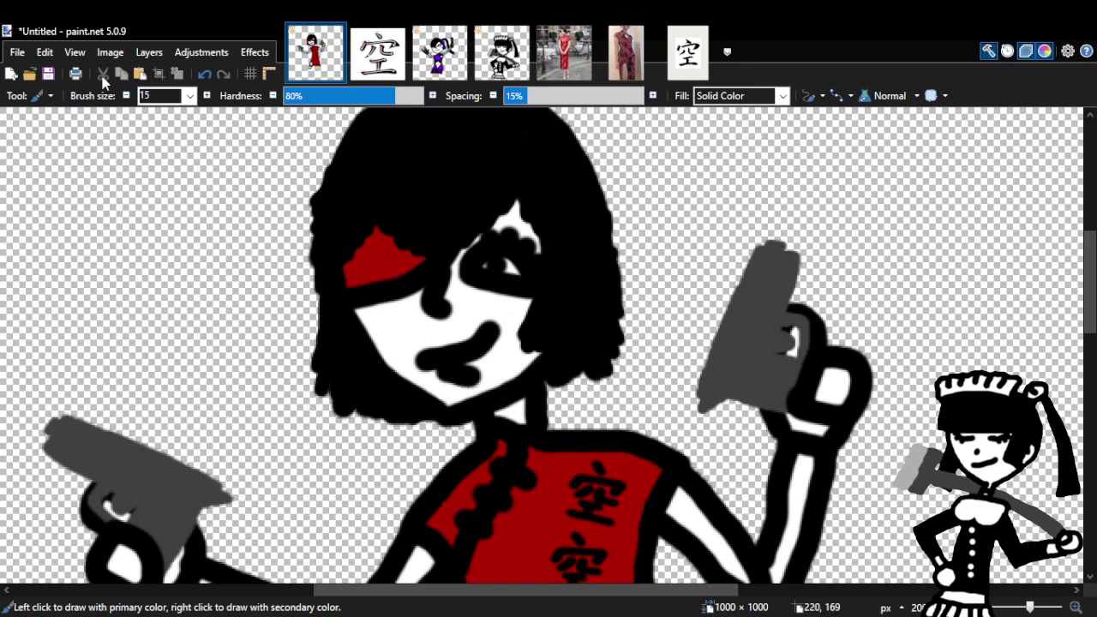
pyautogui.click(204, 74)
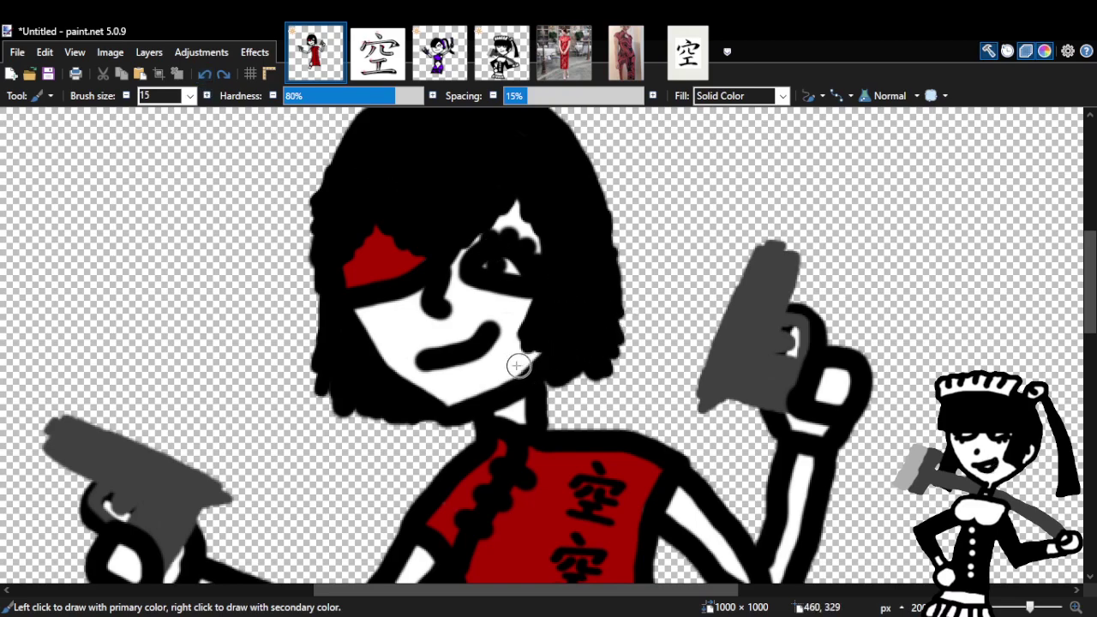
pyautogui.moveTo(487, 338)
pyautogui.mouseDown()
pyautogui.moveTo(494, 364)
pyautogui.moveTo(446, 367)
pyautogui.mouseUp()
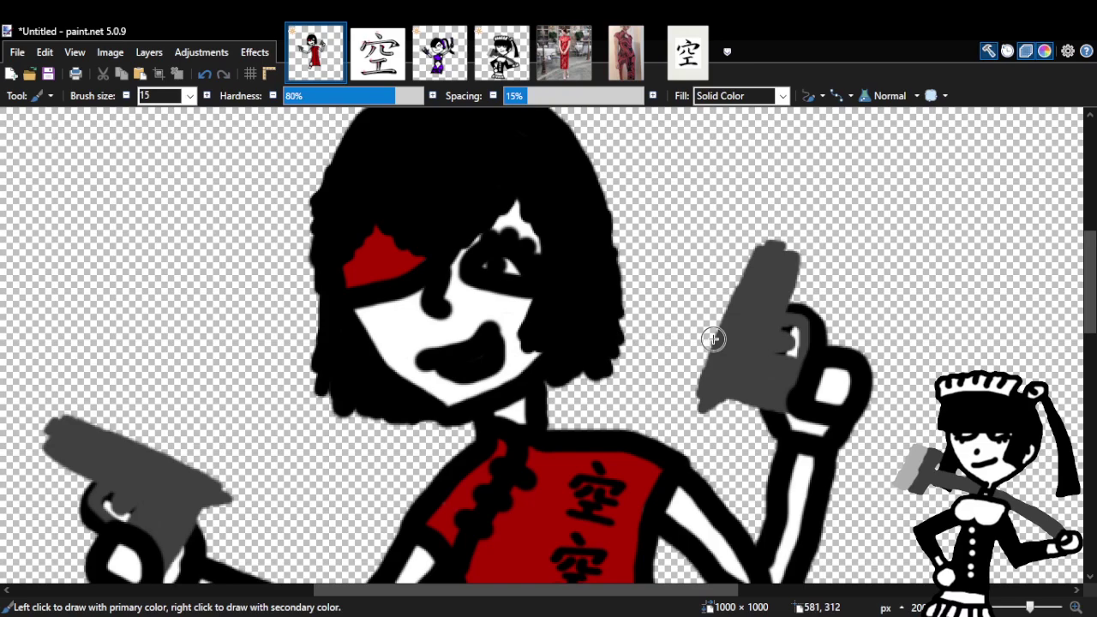
pyautogui.click(204, 74)
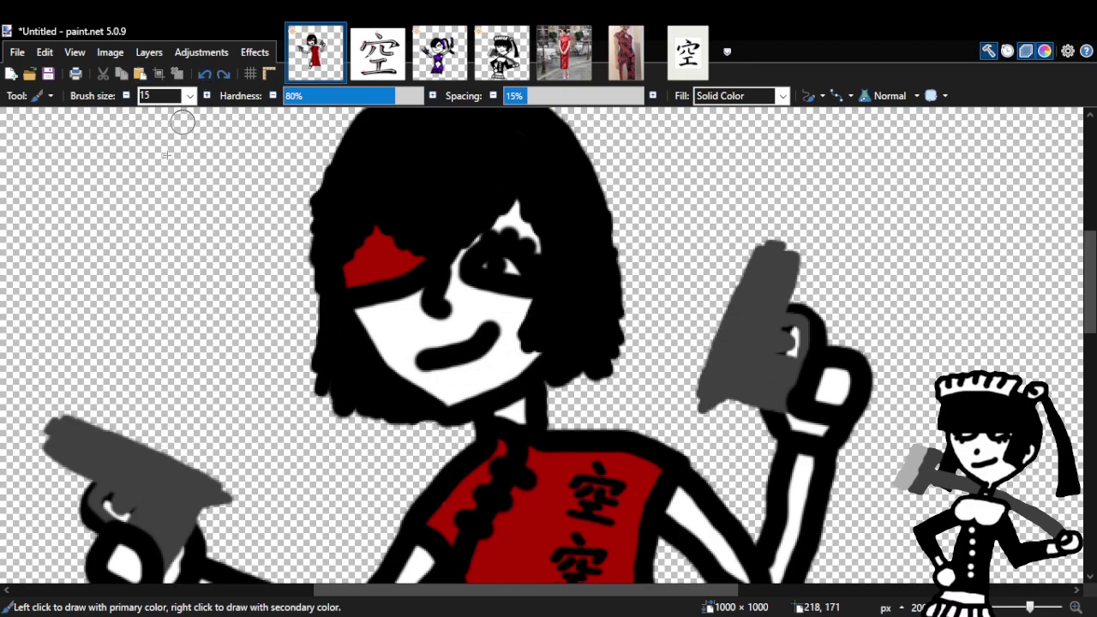
# Try a short detached lower-lip stroke beneath the right half of the smile line and undo it.
pyautogui.press('z')
pyautogui.click(500, 384)
pyautogui.click(489, 390)
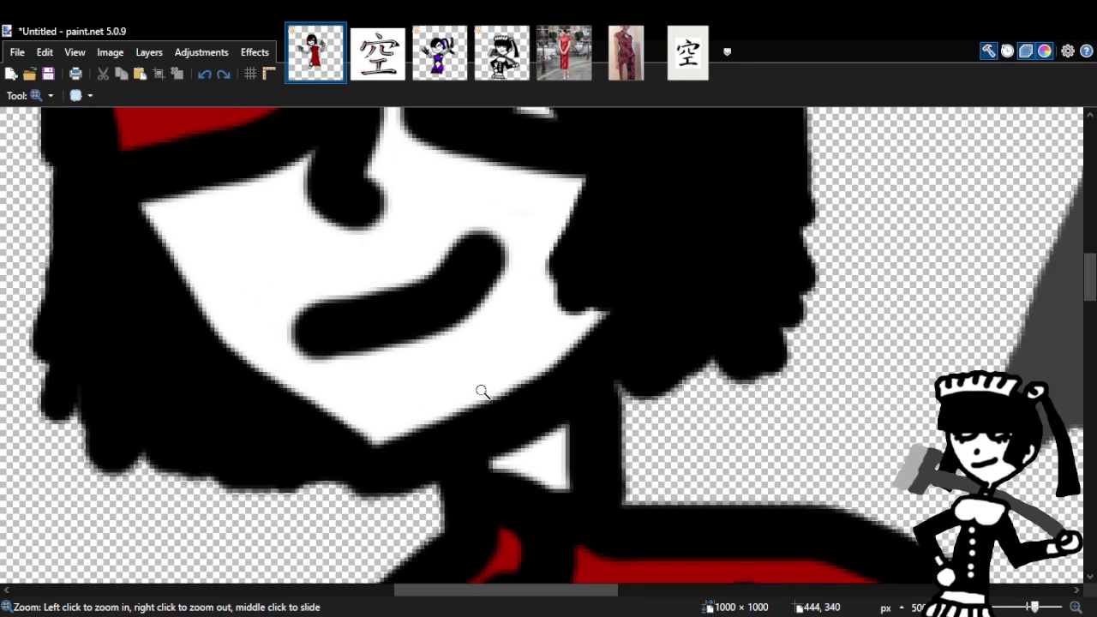
pyautogui.press('b')
pyautogui.moveTo(374, 379); pyautogui.dragTo(495, 345)
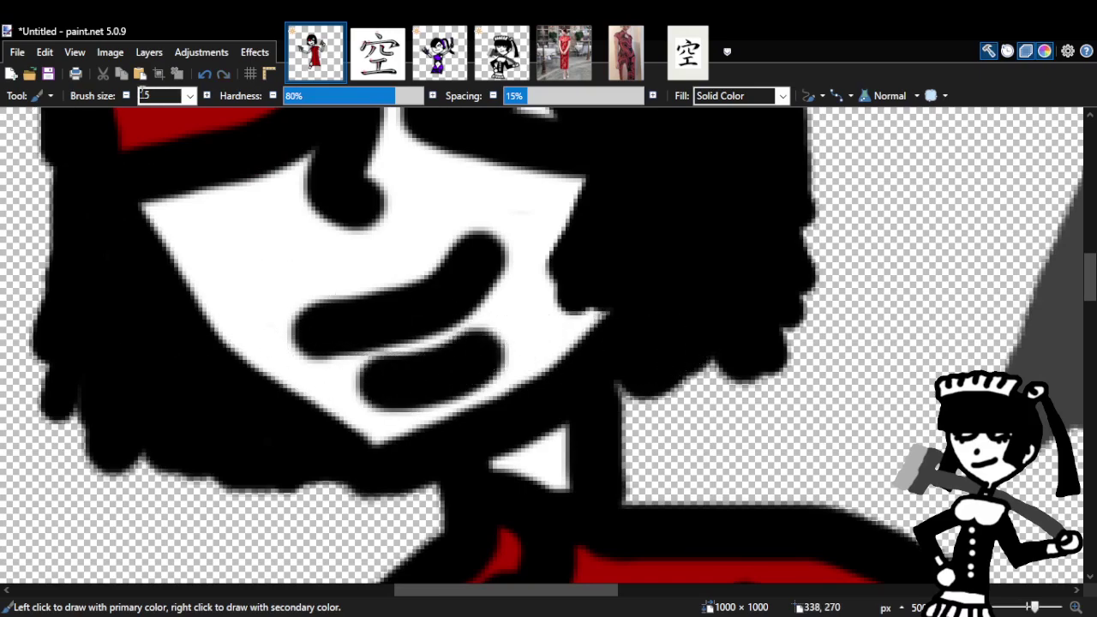
pyautogui.click(204, 74)
# Paint a lower lip curving up to the smile's right end around a small white gap, and review it against the whole figure.
pyautogui.moveTo(352, 363)
pyautogui.mouseDown()
pyautogui.moveTo(459, 367)
pyautogui.moveTo(488, 331)
pyautogui.moveTo(485, 293)
pyautogui.mouseUp()
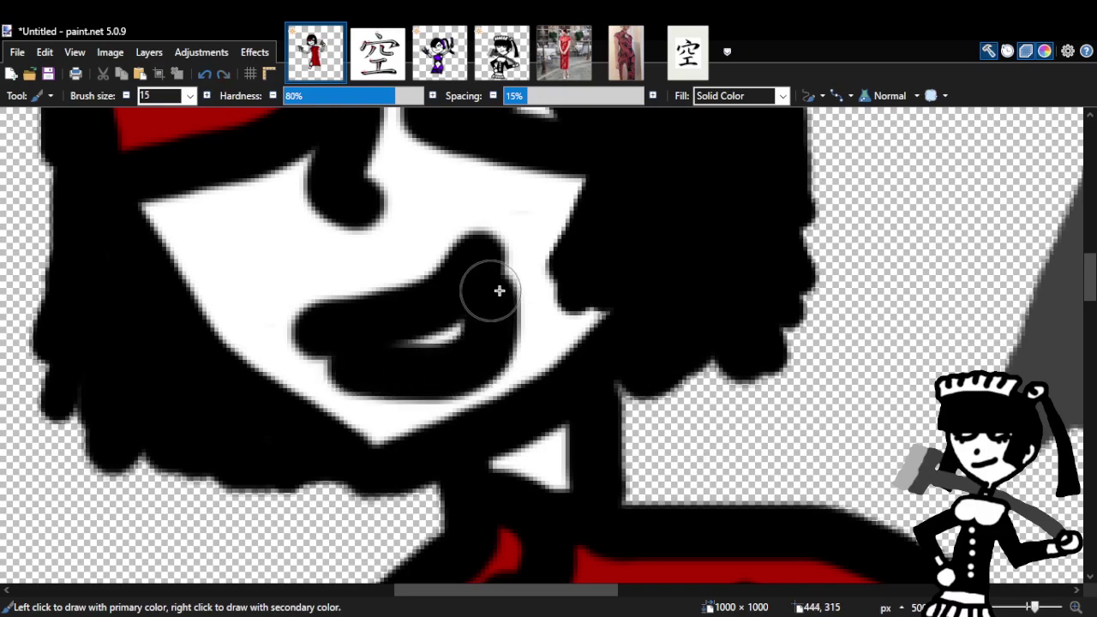
pyautogui.press('z')
pyautogui.rightClick(686, 415)
pyautogui.rightClick(686, 416)
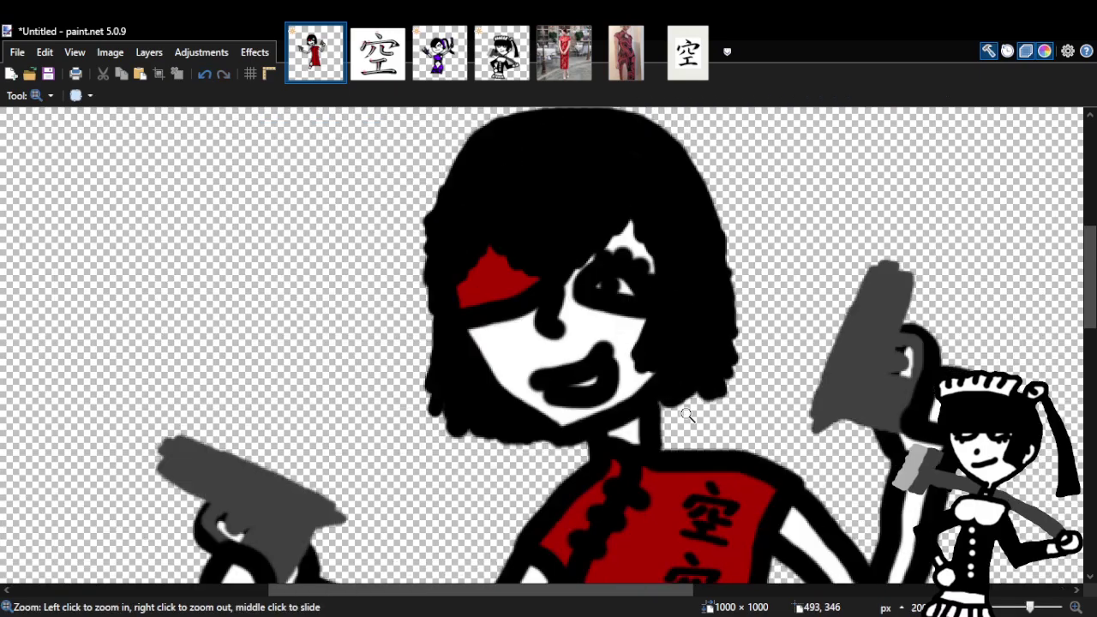
pyautogui.rightClick(685, 416)
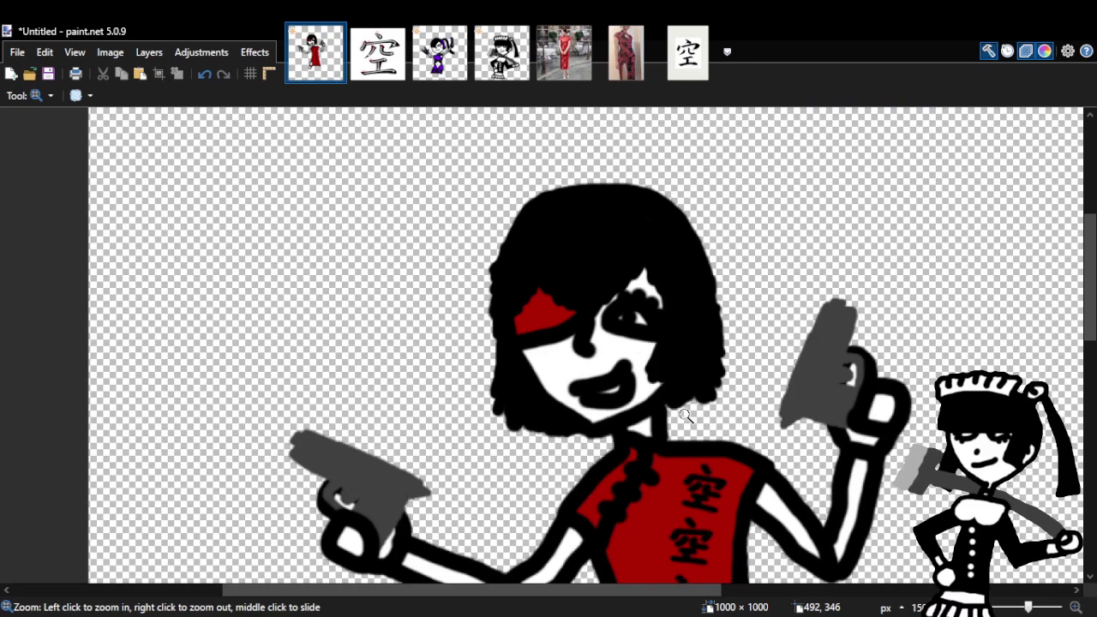
# Undo the lower lip and the short smile line above the chin.
pyautogui.click(202, 76)
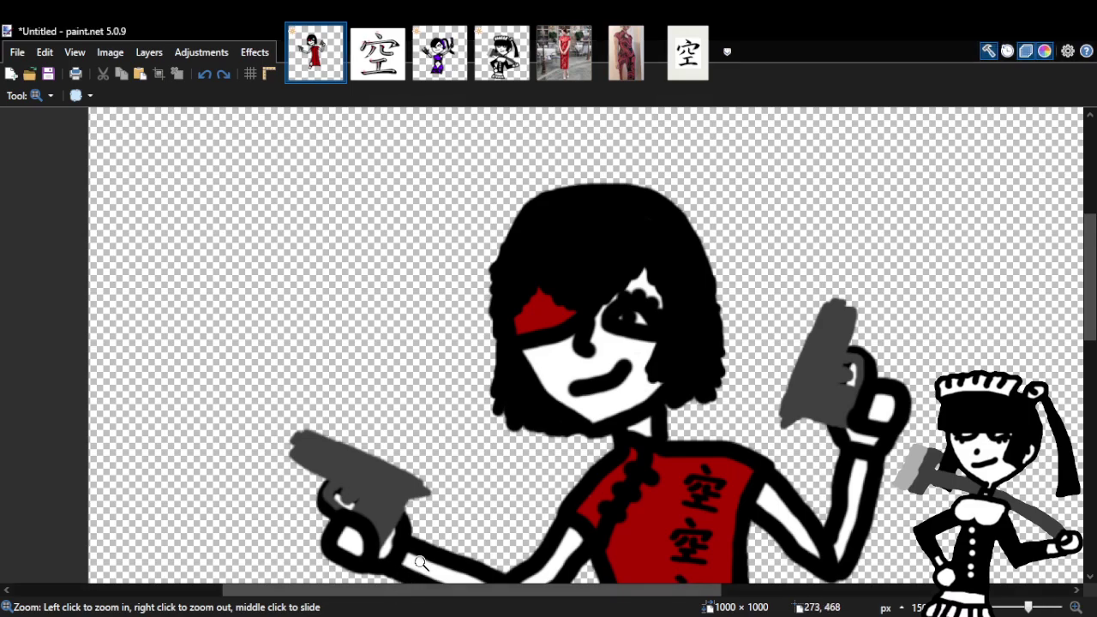
pyautogui.click(620, 431)
pyautogui.click(622, 431)
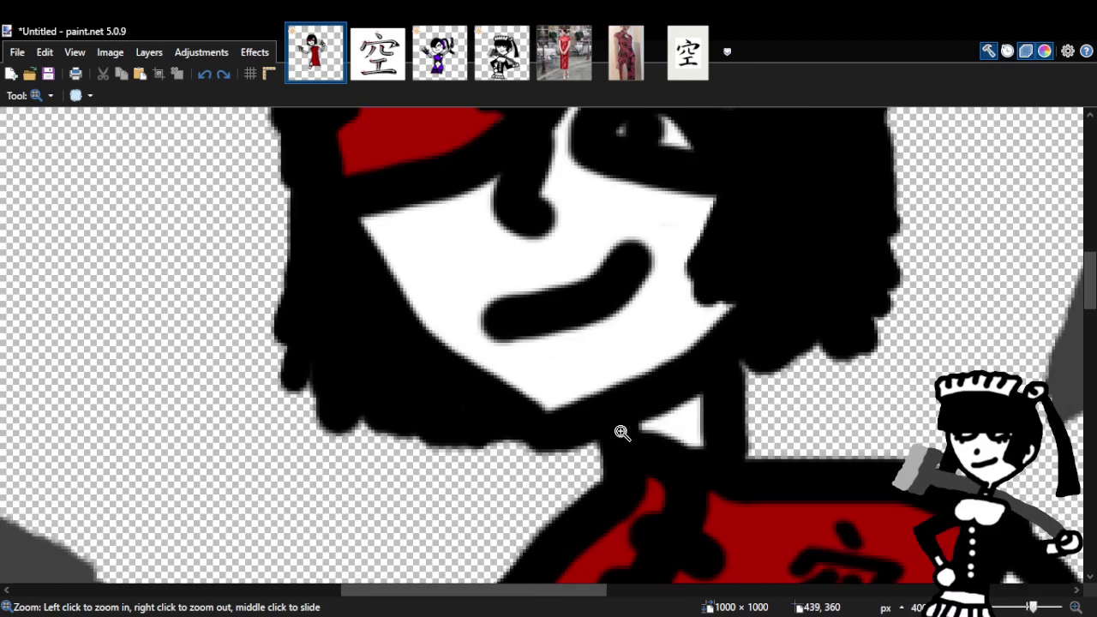
pyautogui.click(622, 431)
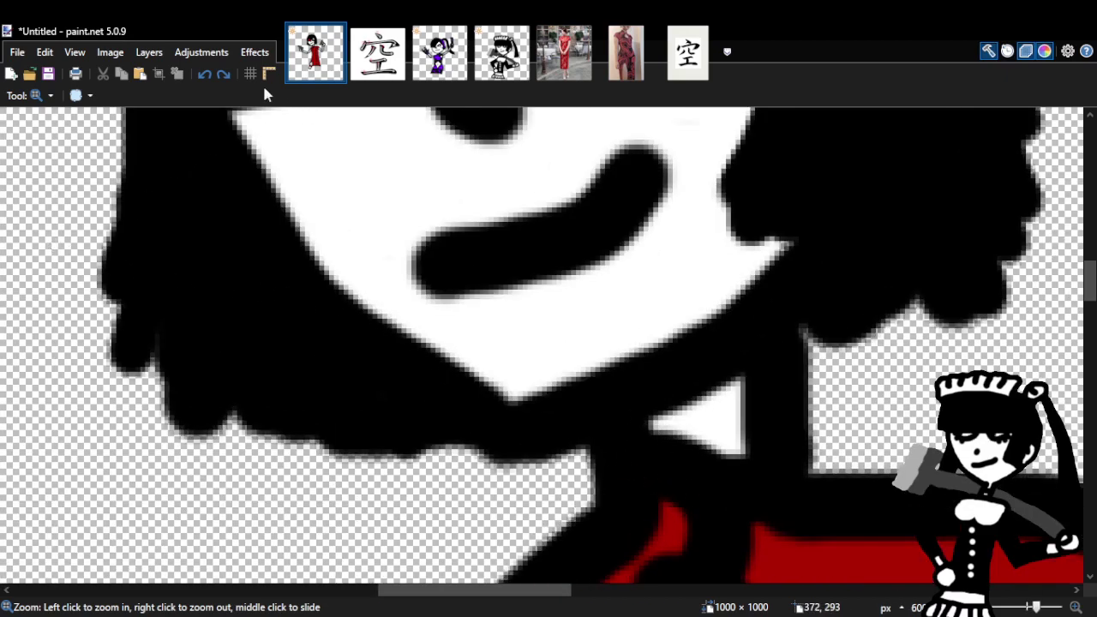
pyautogui.click(205, 76)
# Try a long smile line with a broad lower lip around a narrow white gap, and review the mouth against the face.
pyautogui.press('b')
pyautogui.moveTo(364, 235)
pyautogui.mouseDown()
pyautogui.moveTo(523, 218)
pyautogui.moveTo(584, 193)
pyautogui.moveTo(623, 161)
pyautogui.mouseUp()
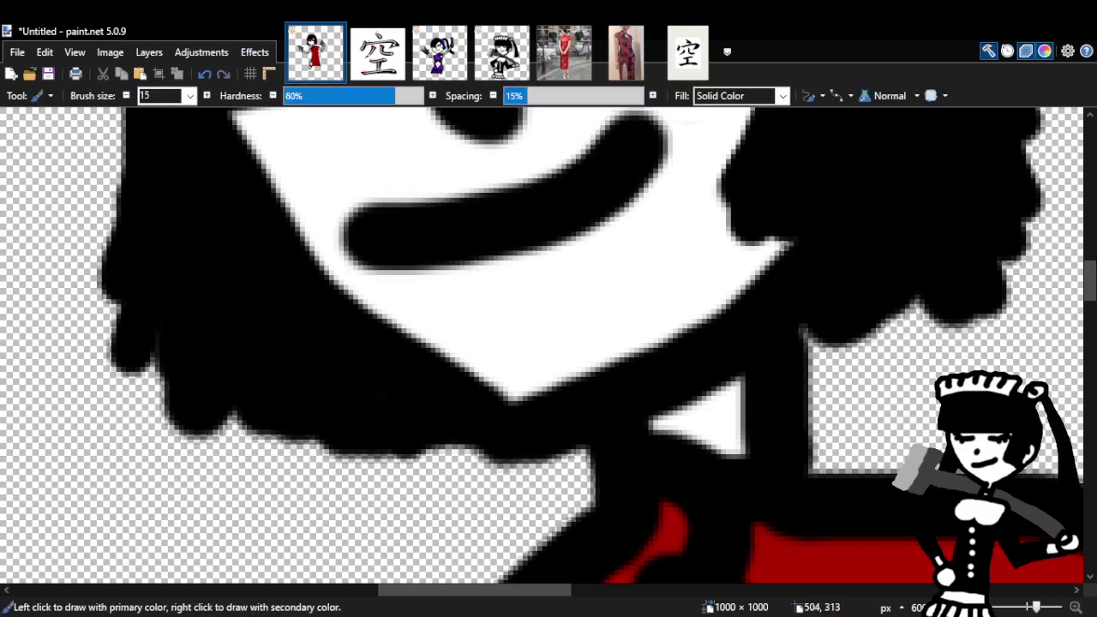
pyautogui.scroll(-5, 1003, 221)
pyautogui.moveTo(1092, 313); pyautogui.dragTo(1091, 273)
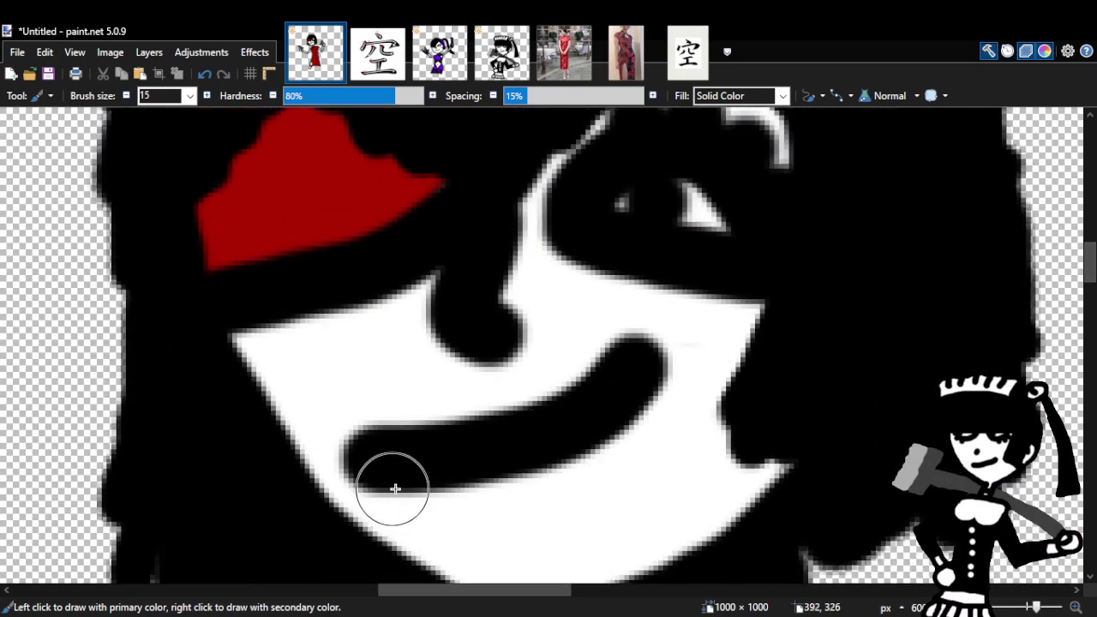
pyautogui.moveTo(395, 482)
pyautogui.mouseDown()
pyautogui.moveTo(428, 503)
pyautogui.moveTo(517, 518)
pyautogui.moveTo(625, 493)
pyautogui.moveTo(649, 426)
pyautogui.moveTo(648, 376)
pyautogui.mouseUp()
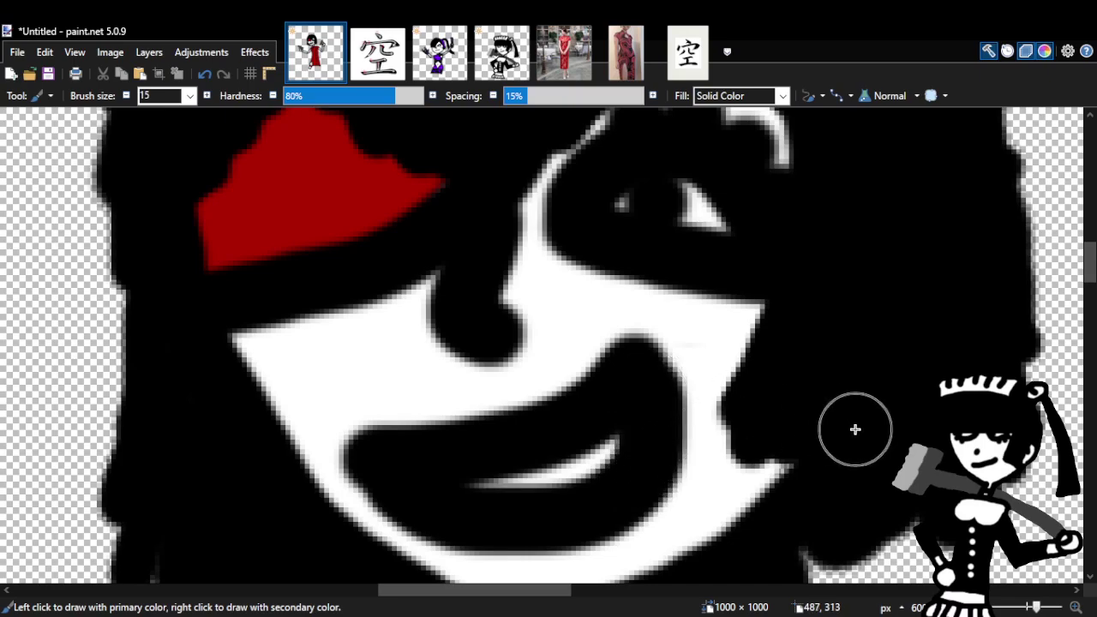
pyautogui.press('z')
pyautogui.rightClick(667, 398)
pyautogui.rightClick(668, 398)
pyautogui.rightClick(667, 398)
pyautogui.click(667, 398)
pyautogui.click(668, 399)
pyautogui.click(669, 401)
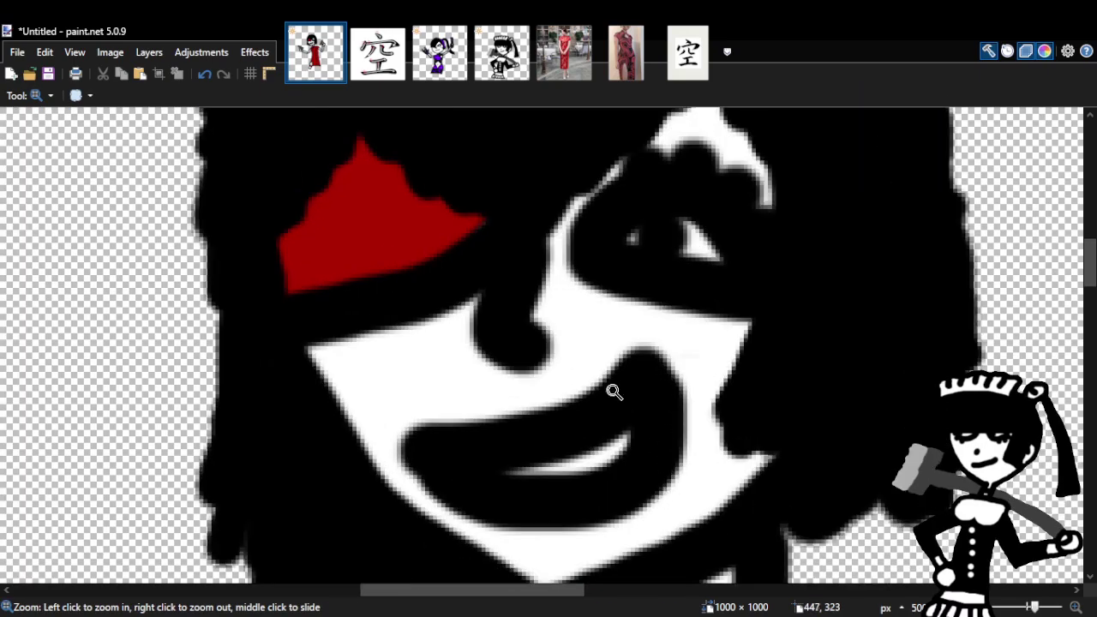
# Undo the long smile line and its broad lower lip, and clear the selection around the mouth area.
pyautogui.click(206, 79)
pyautogui.click(204, 78)
pyautogui.click(204, 78)
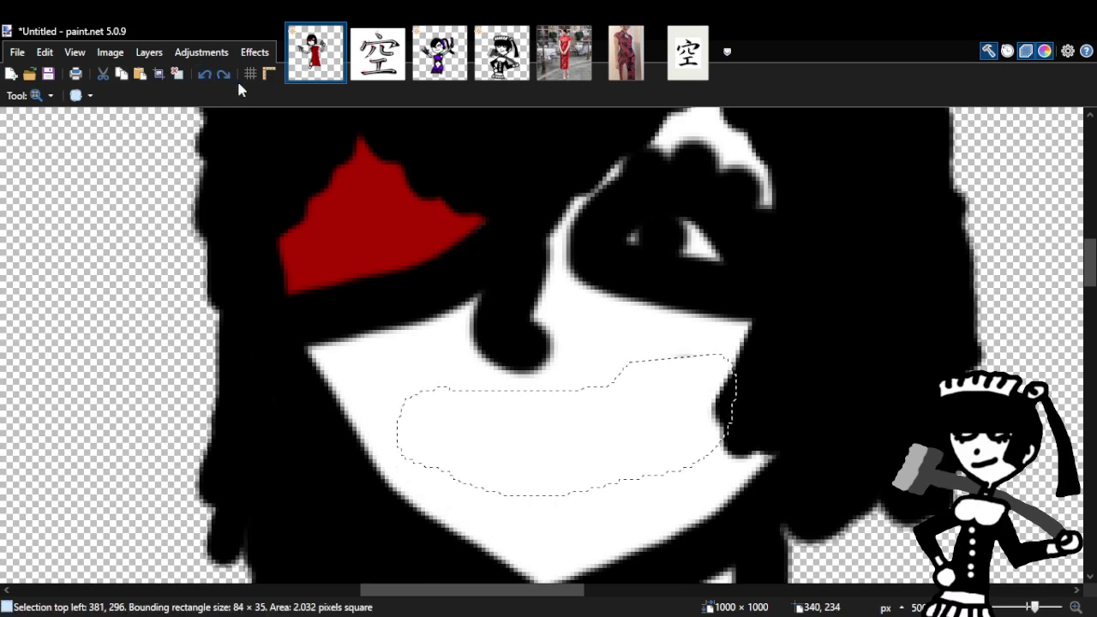
pyautogui.hotkey('ctrl', 'd')
pyautogui.press('e')
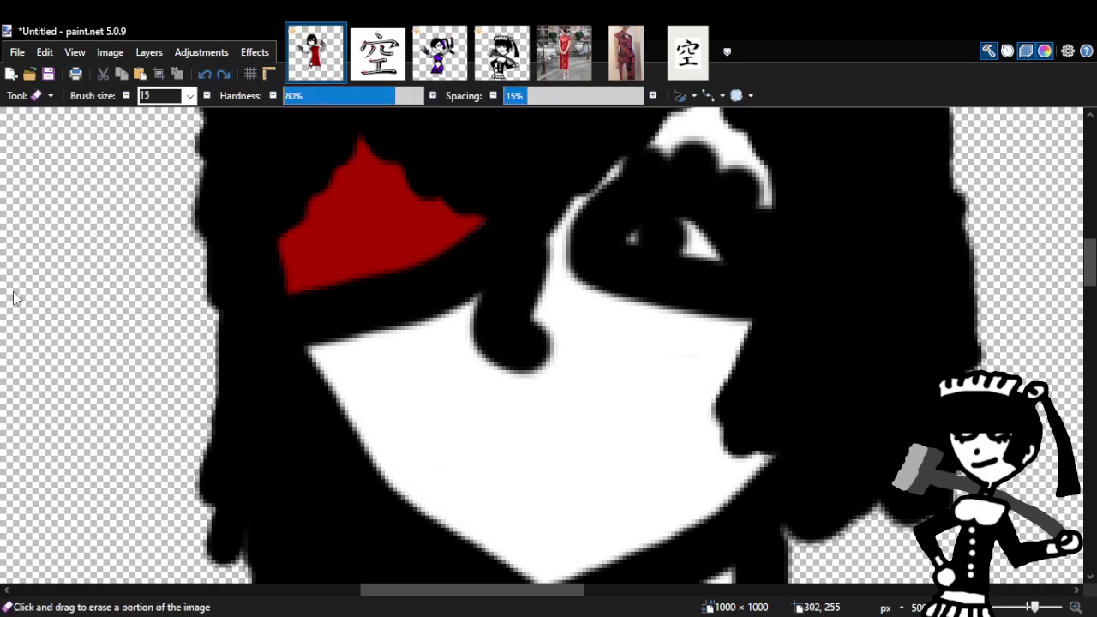
# Try a short smile line with a steeply raised right end and a rounded lower lip, and undo the lip.
pyautogui.press('b')
pyautogui.moveTo(634, 392)
pyautogui.mouseDown()
pyautogui.moveTo(521, 436)
pyautogui.moveTo(486, 432)
pyautogui.mouseUp()
pyautogui.click(205, 76)
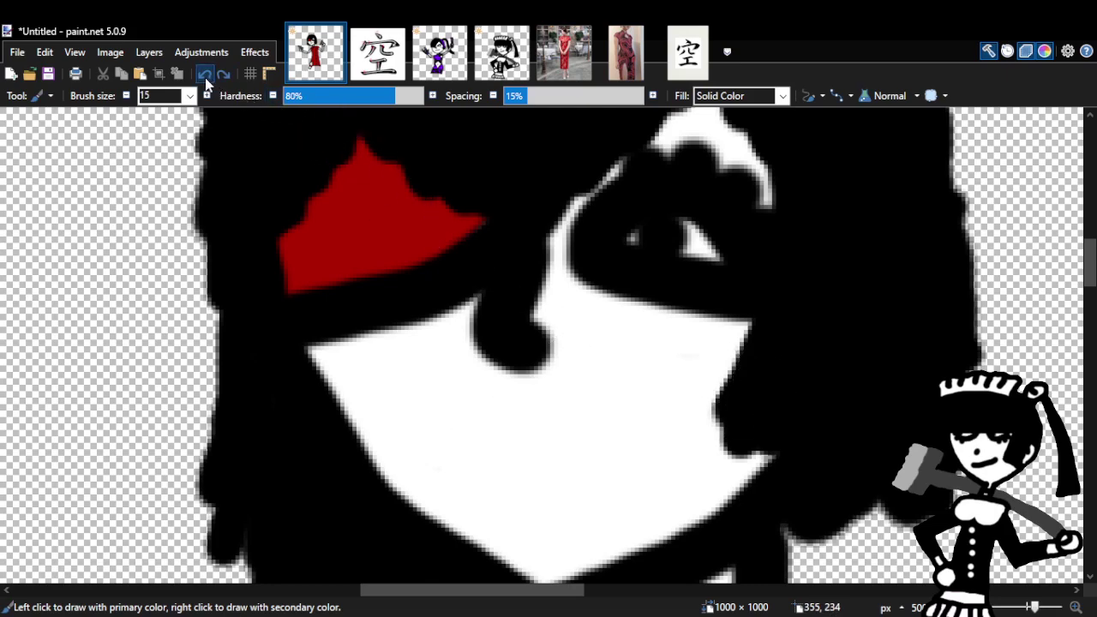
pyautogui.moveTo(641, 372)
pyautogui.mouseDown()
pyautogui.moveTo(624, 417)
pyautogui.moveTo(568, 447)
pyautogui.moveTo(470, 449)
pyautogui.moveTo(499, 507)
pyautogui.moveTo(609, 501)
pyautogui.moveTo(618, 437)
pyautogui.mouseUp()
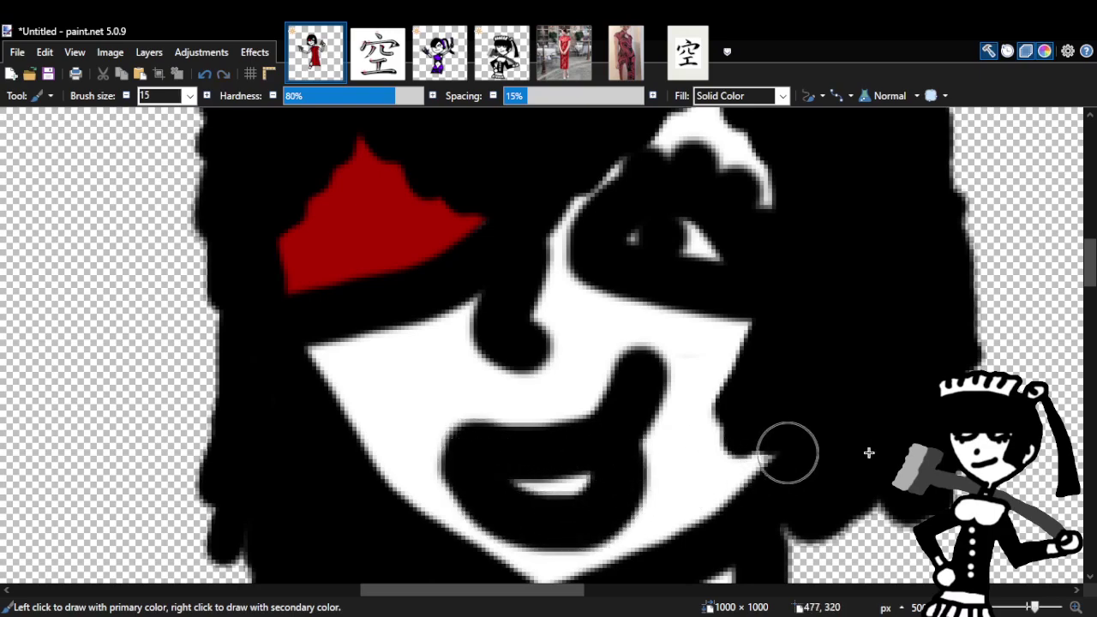
pyautogui.click(204, 73)
# Try a lower lip bulging out from the smile's raised right end around a triangular white gap, and undo the whole mouth.
pyautogui.moveTo(676, 403)
pyautogui.mouseDown()
pyautogui.moveTo(693, 467)
pyautogui.moveTo(604, 482)
pyautogui.moveTo(548, 456)
pyautogui.mouseUp()
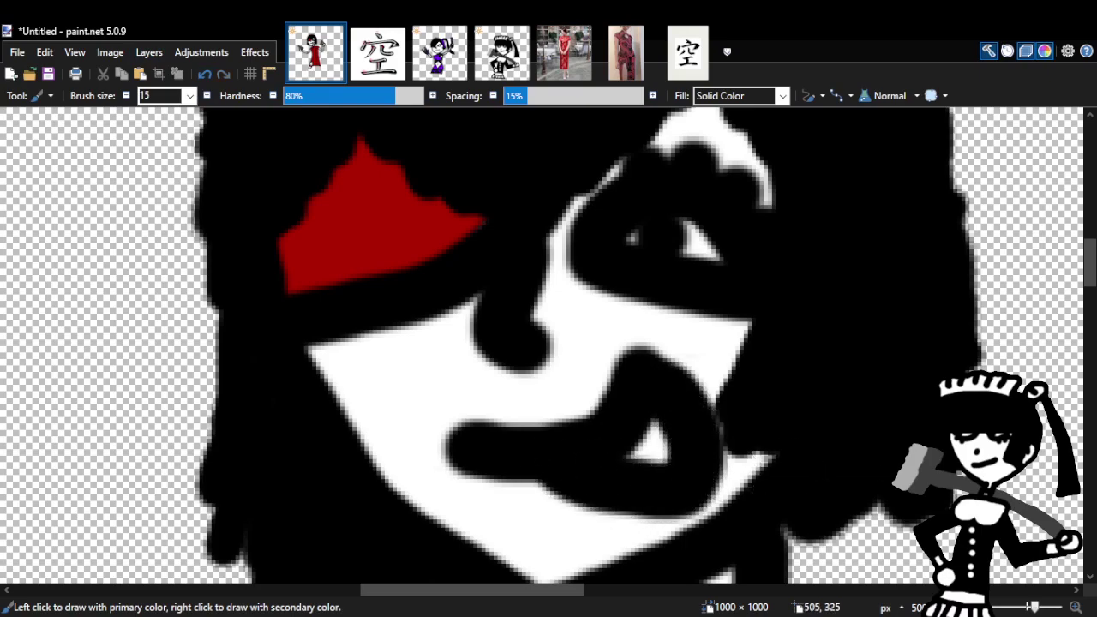
pyautogui.press('z')
pyautogui.rightClick(626, 399)
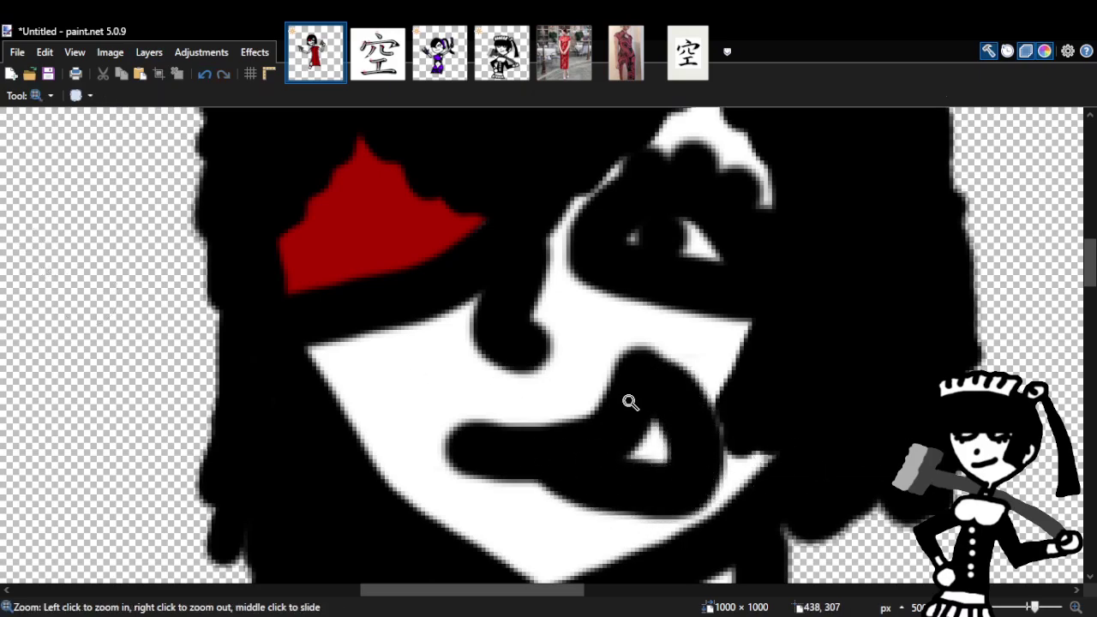
pyautogui.click(746, 403)
pyautogui.click(748, 406)
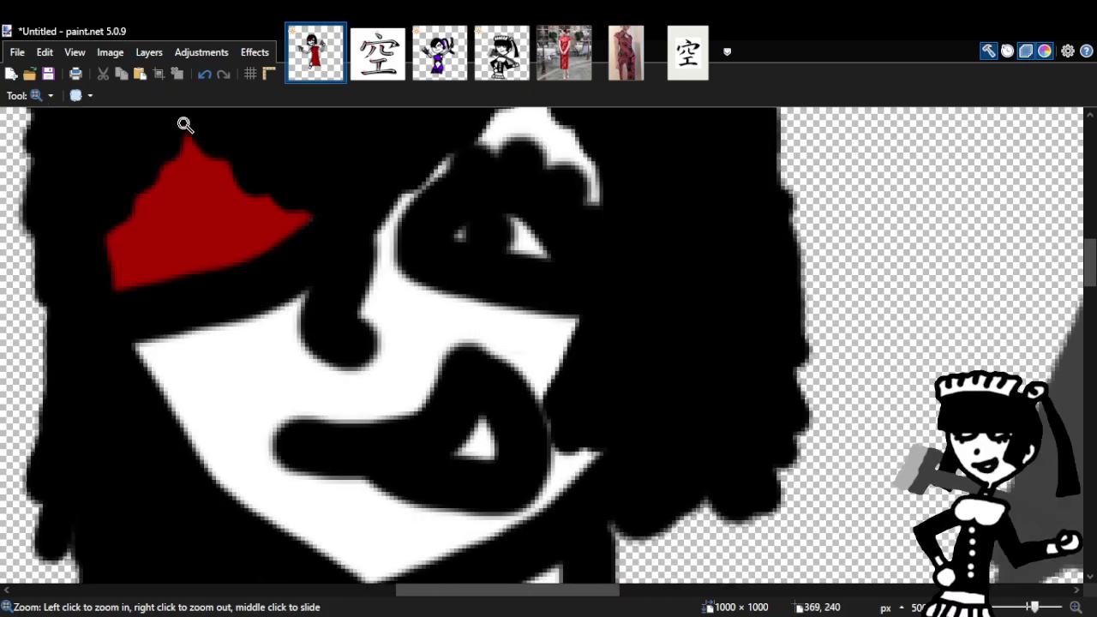
pyautogui.click(204, 73)
pyautogui.click(204, 73)
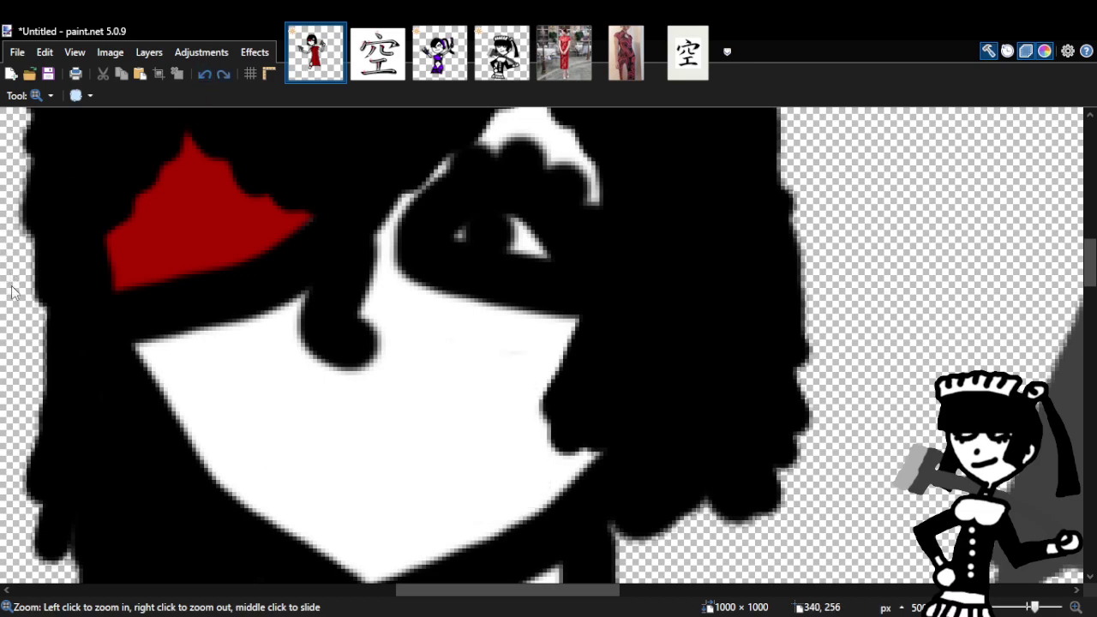
# Try a slanted smile line with a lower lip around a thin white gap, review it against the head, and undo the mouth.
pyautogui.press('b')
pyautogui.moveTo(291, 440)
pyautogui.mouseDown()
pyautogui.moveTo(472, 365)
pyautogui.moveTo(479, 400)
pyautogui.moveTo(448, 449)
pyautogui.moveTo(369, 456)
pyautogui.moveTo(330, 441)
pyautogui.mouseUp()
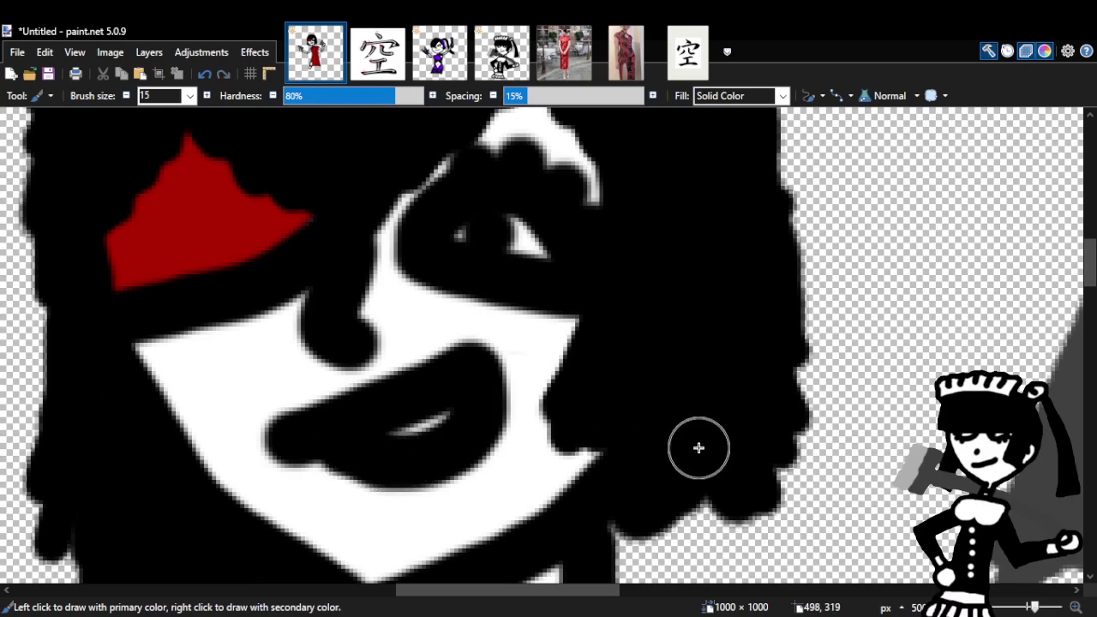
pyautogui.press('s')
pyautogui.press('z')
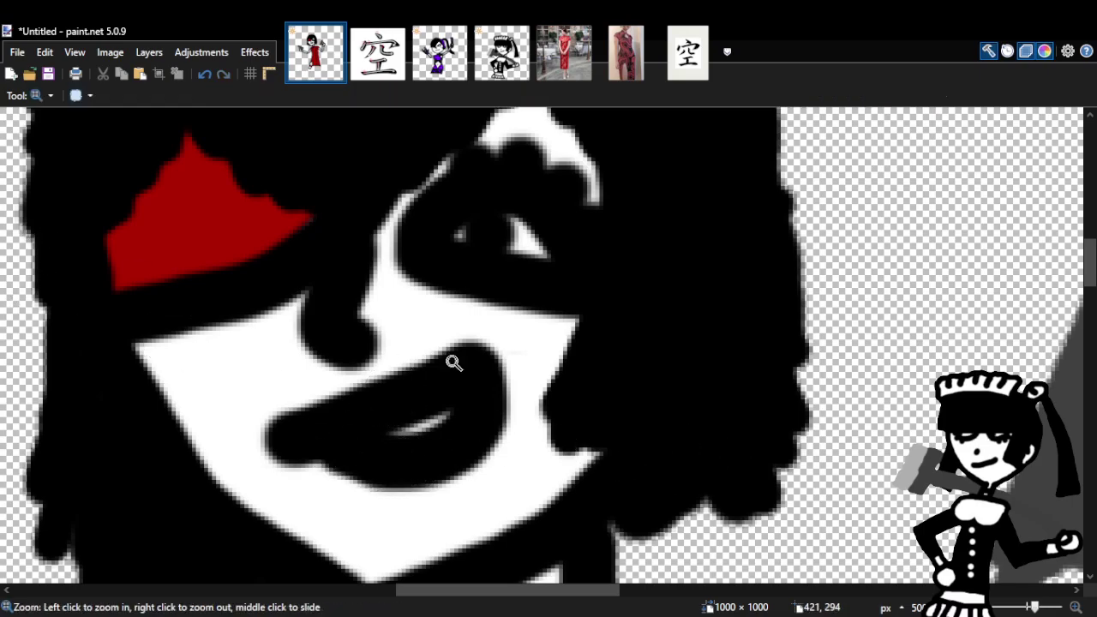
pyautogui.rightClick(388, 348)
pyautogui.rightClick(490, 367)
pyautogui.click(583, 386)
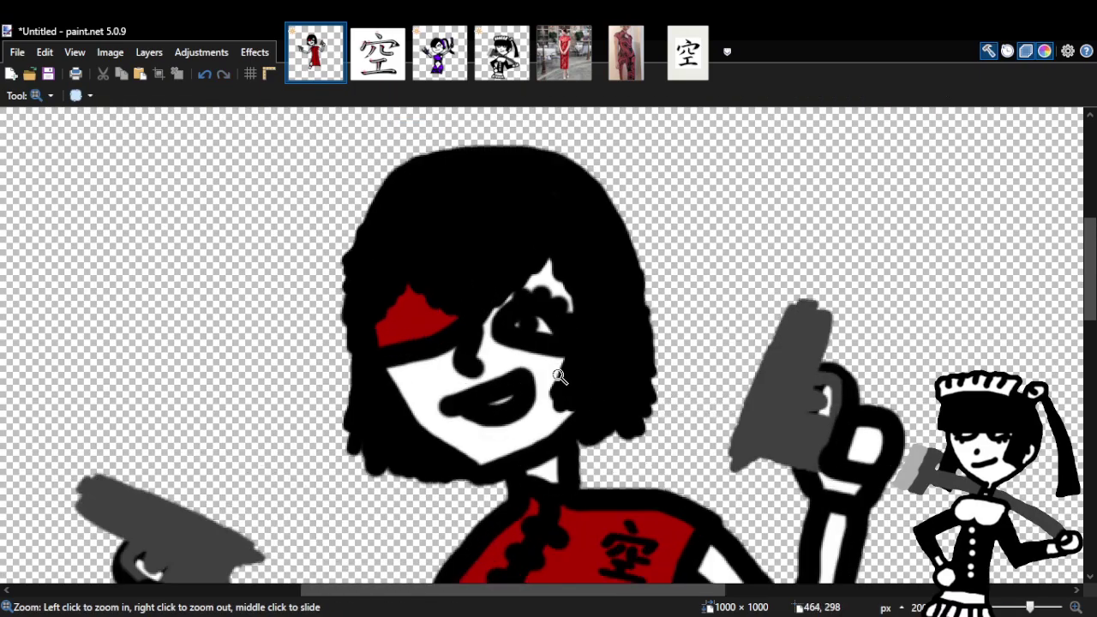
pyautogui.click(560, 377)
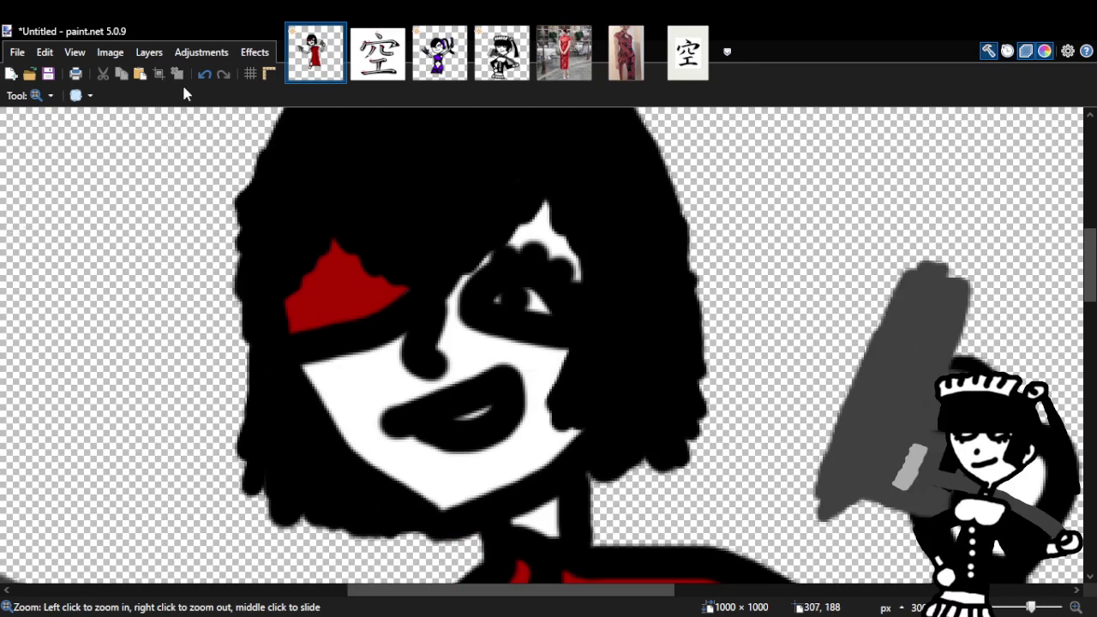
pyautogui.click(204, 74)
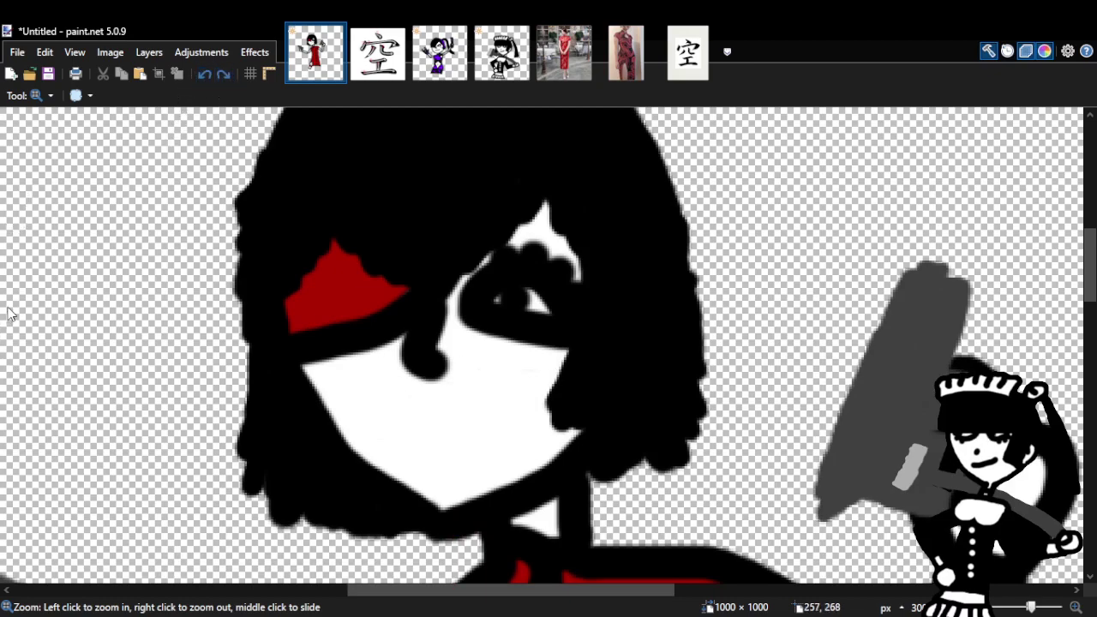
# Try a steep straight diagonal mouth line below the nose and undo it.
pyautogui.press('b')
pyautogui.moveTo(414, 452); pyautogui.dragTo(497, 391)
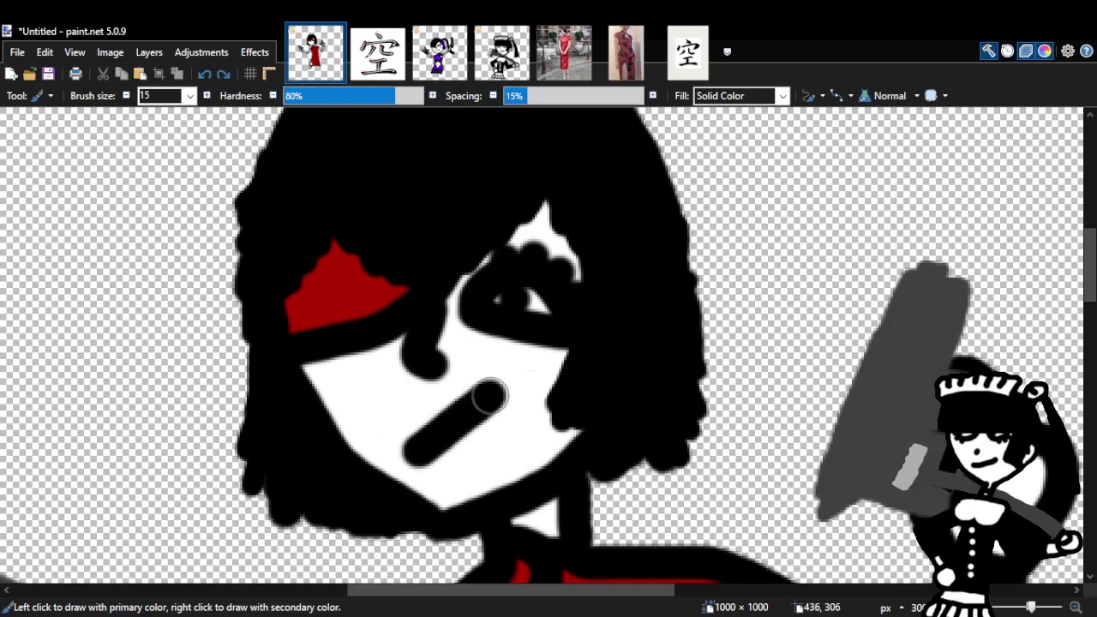
pyautogui.click(204, 74)
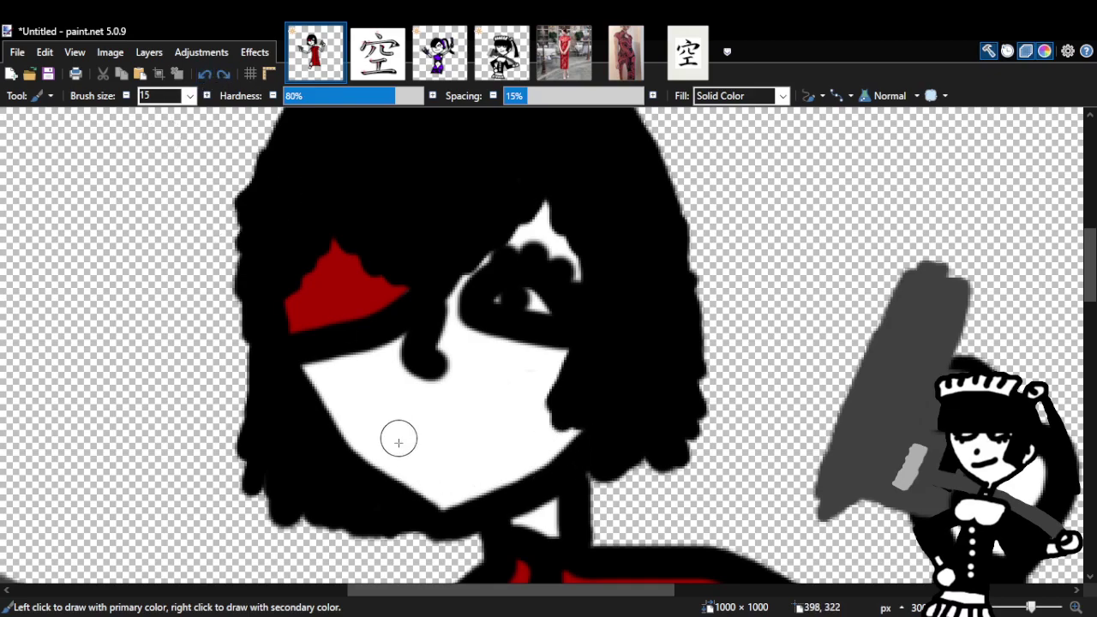
# Paint a short slanted smile line, try a lower lip beneath it and undo the lip, and extend the line's right end upward.
pyautogui.moveTo(391, 439); pyautogui.dragTo(468, 417)
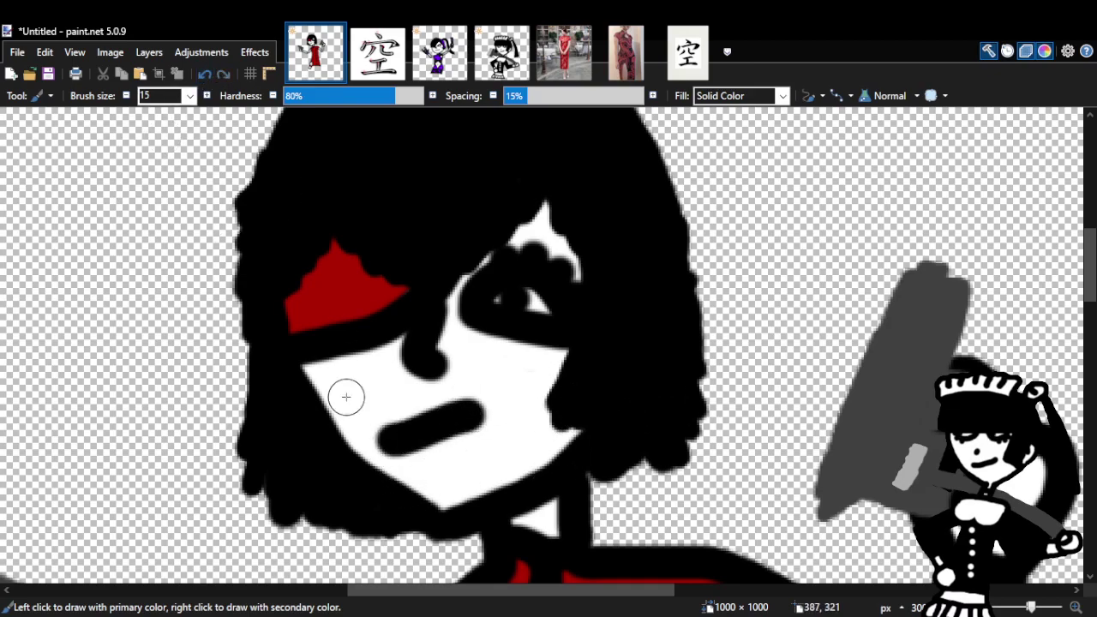
pyautogui.moveTo(416, 448); pyautogui.dragTo(493, 432)
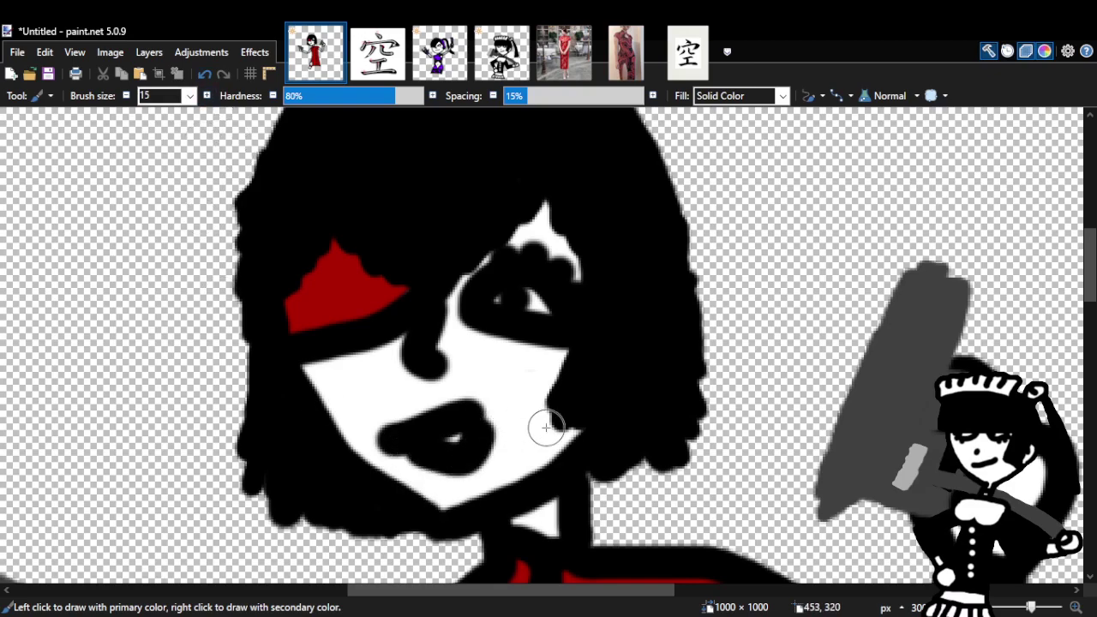
pyautogui.click(204, 73)
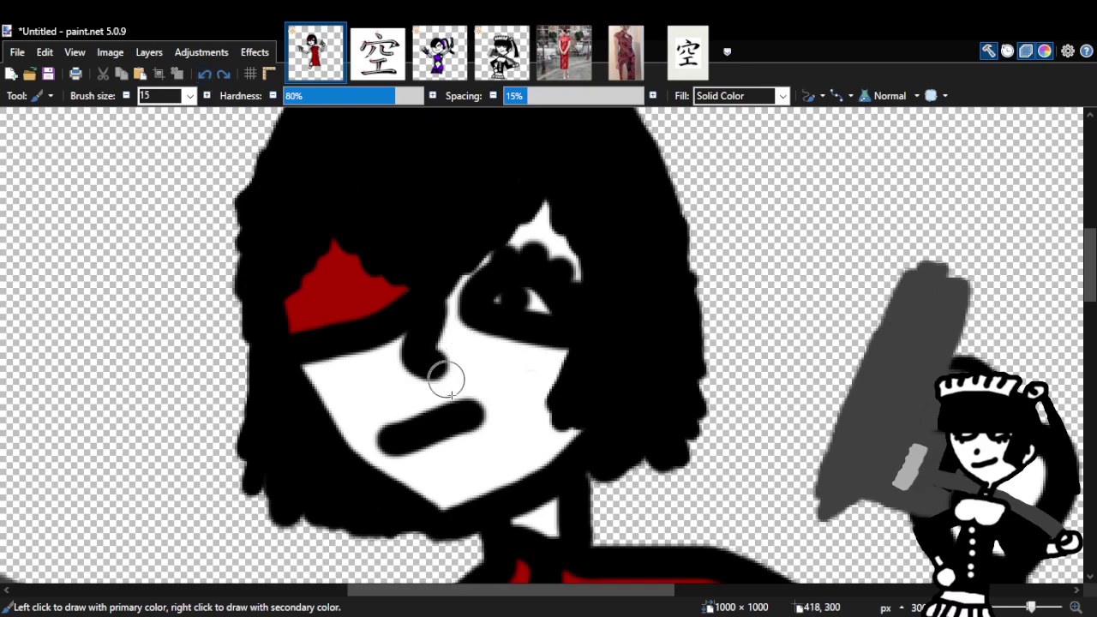
pyautogui.moveTo(463, 413); pyautogui.dragTo(497, 396)
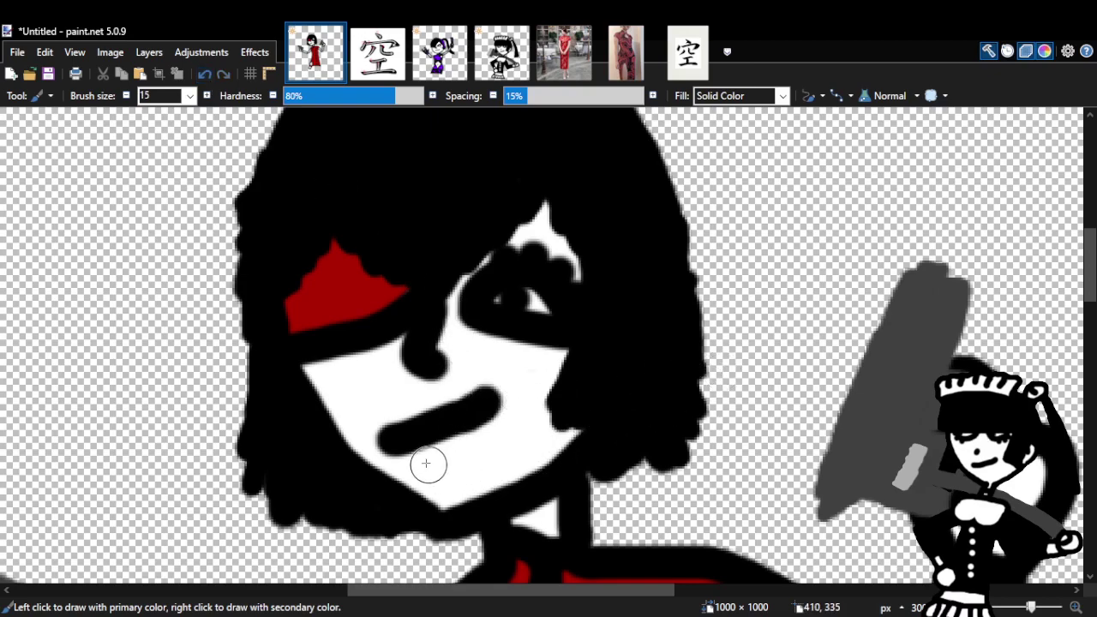
# Try a small rounded lower lip set in from the smile's right end, review it against the figure, and undo it.
pyautogui.moveTo(417, 450); pyautogui.dragTo(497, 436)
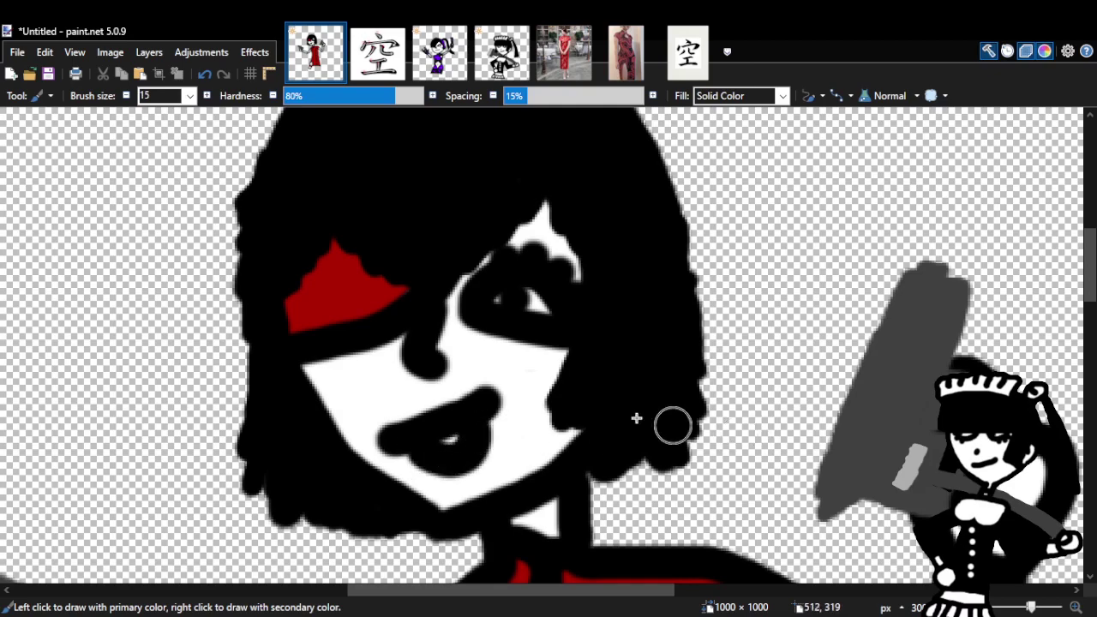
pyautogui.press('z')
pyautogui.rightClick(778, 385)
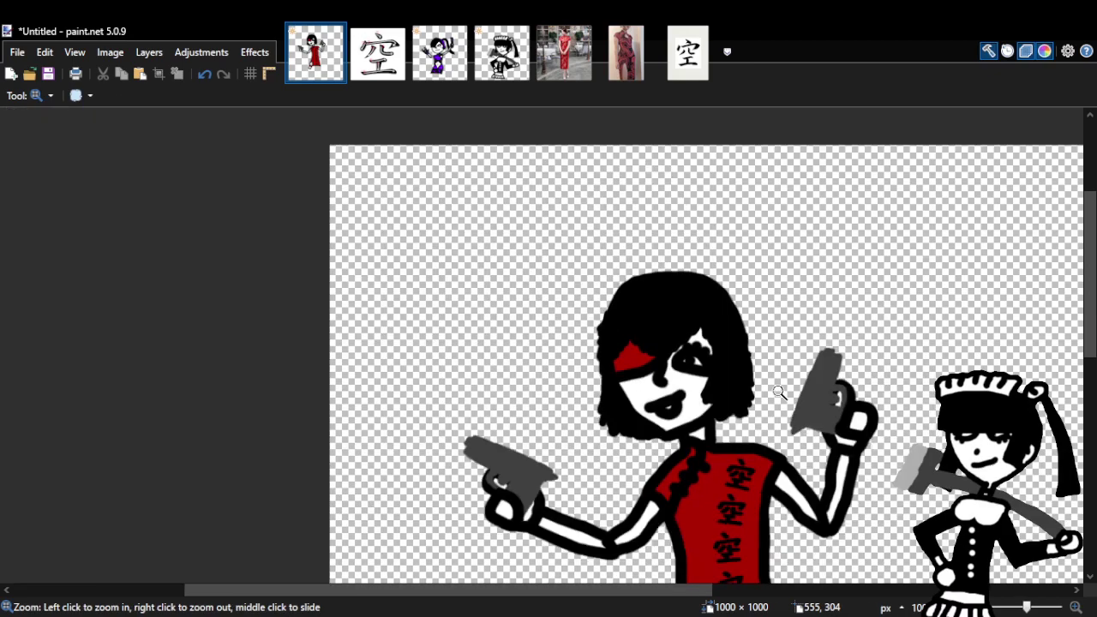
pyautogui.moveTo(592, 590); pyautogui.dragTo(663, 592)
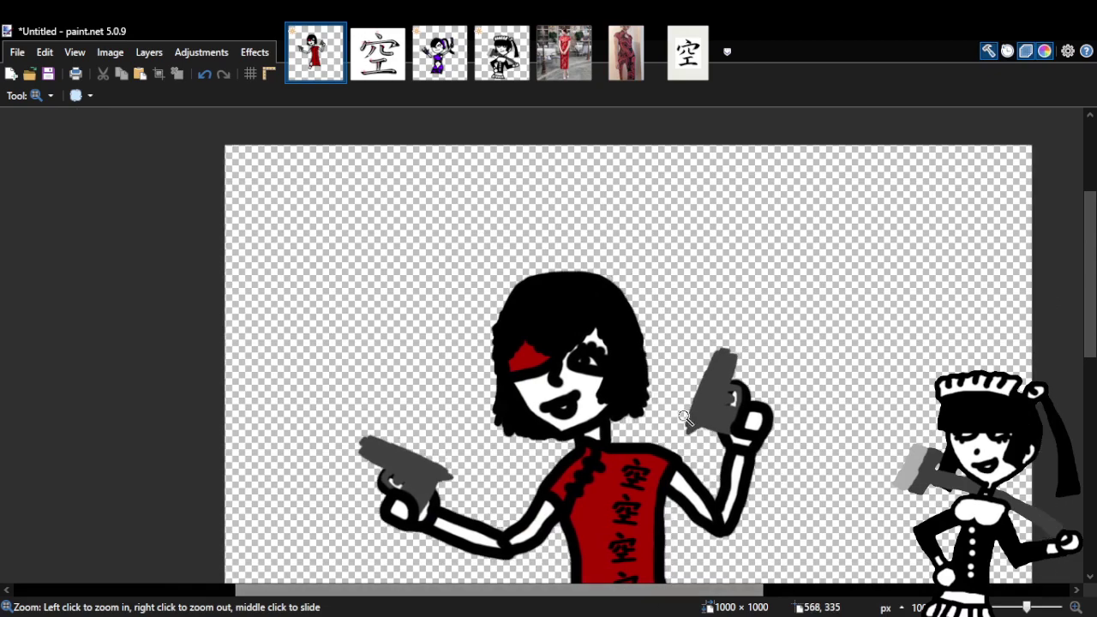
pyautogui.click(685, 417)
pyautogui.click(617, 380)
pyautogui.click(202, 75)
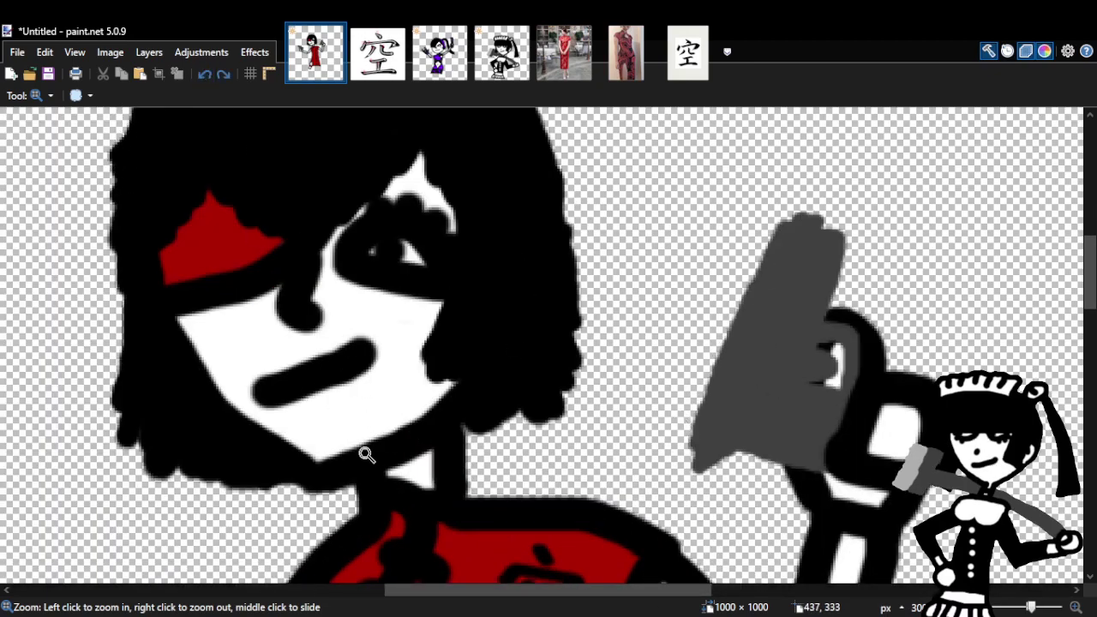
# Try a filled lower lip joined to the smile line's right end, review it against the figure, and undo it.
pyautogui.press('b')
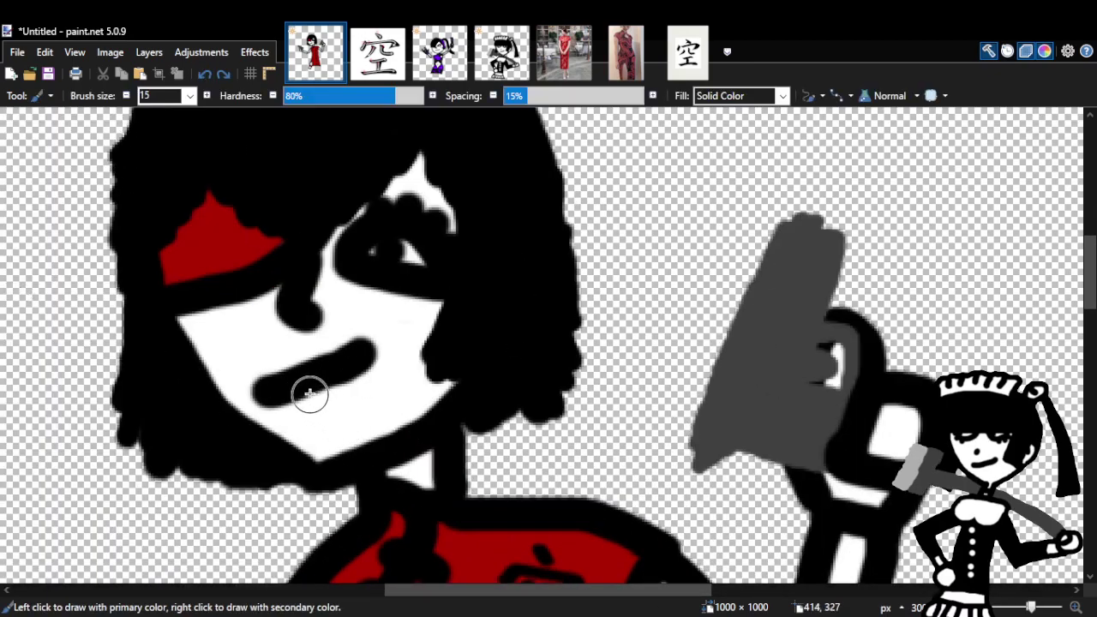
pyautogui.moveTo(304, 389); pyautogui.dragTo(368, 364)
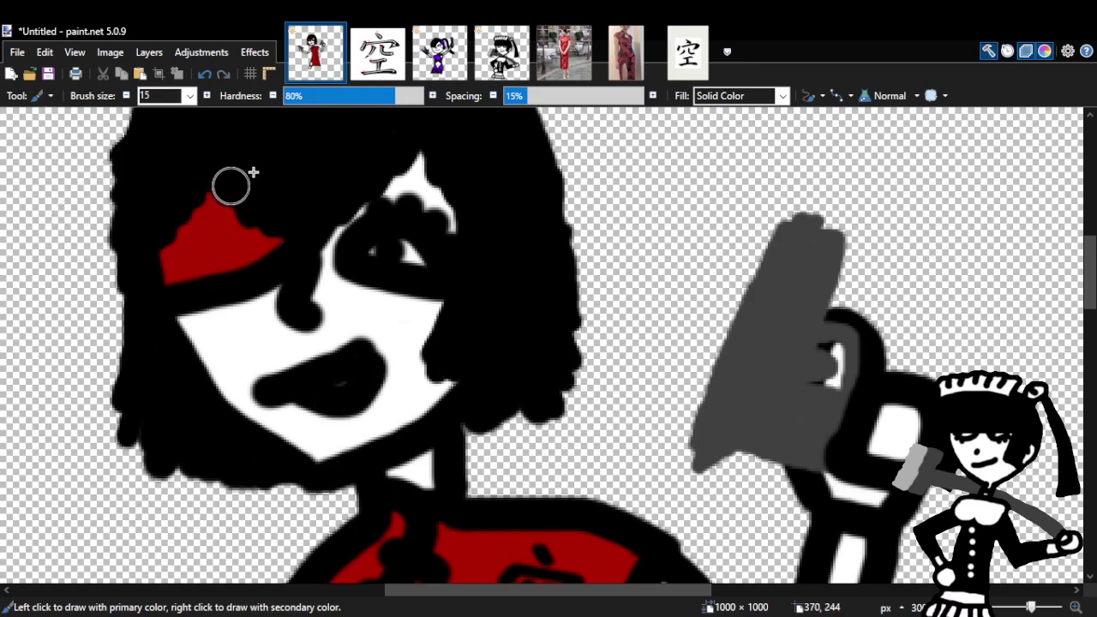
pyautogui.press('z')
pyautogui.rightClick(506, 374)
pyautogui.rightClick(506, 374)
pyautogui.rightClick(506, 375)
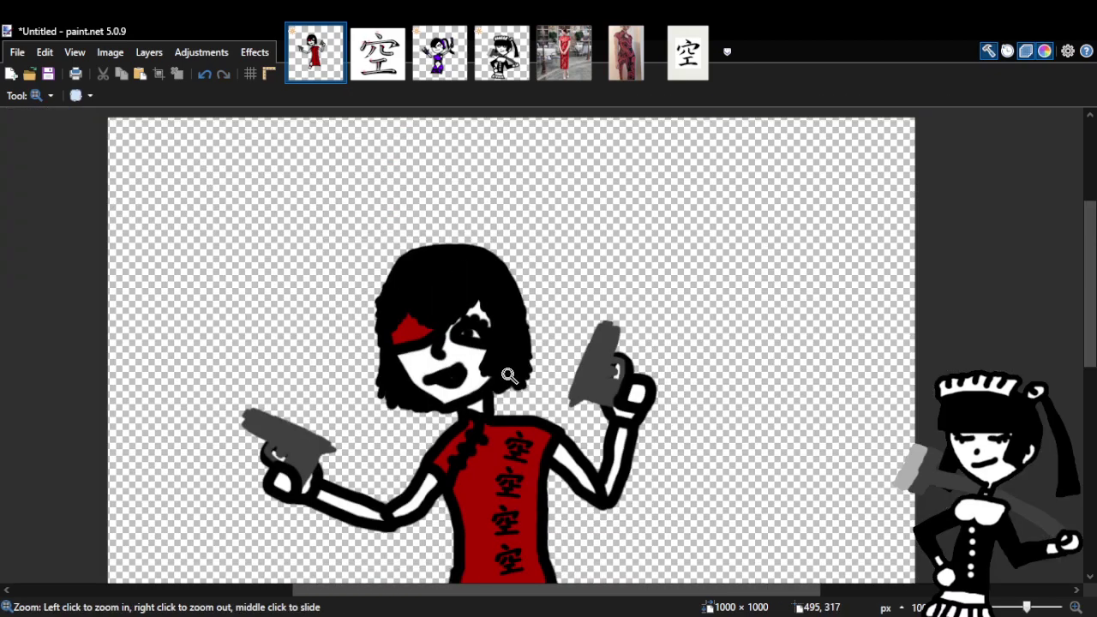
pyautogui.click(510, 376)
pyautogui.click(510, 376)
pyautogui.click(203, 73)
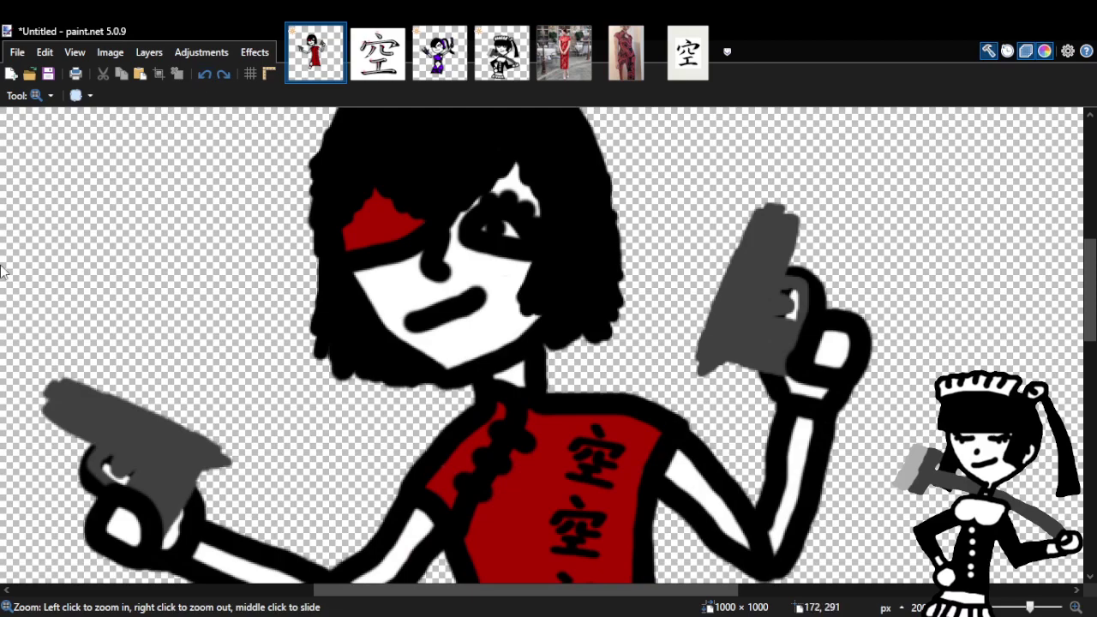
# Paint a lower lip from the smile line's right end around a tiny white gap back toward its left half.
pyautogui.press('b')
pyautogui.moveTo(472, 301)
pyautogui.mouseDown()
pyautogui.moveTo(472, 329)
pyautogui.moveTo(420, 321)
pyautogui.mouseUp()
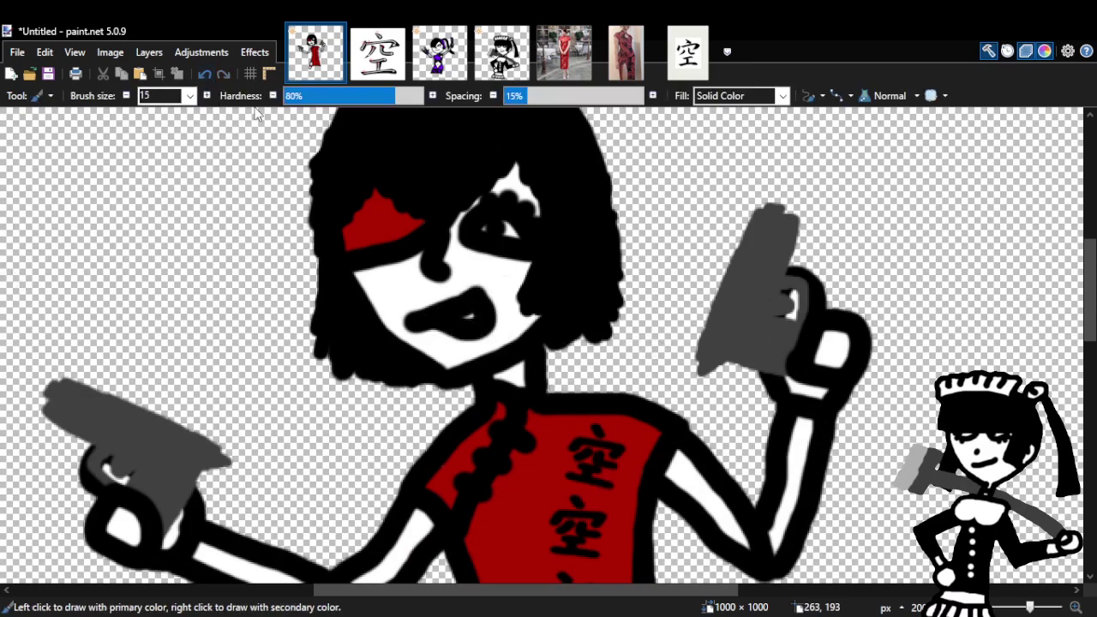
# Undo the lower lip, try a rounder one around a wider white gap, review it against the figure, and undo it.
pyautogui.click(205, 74)
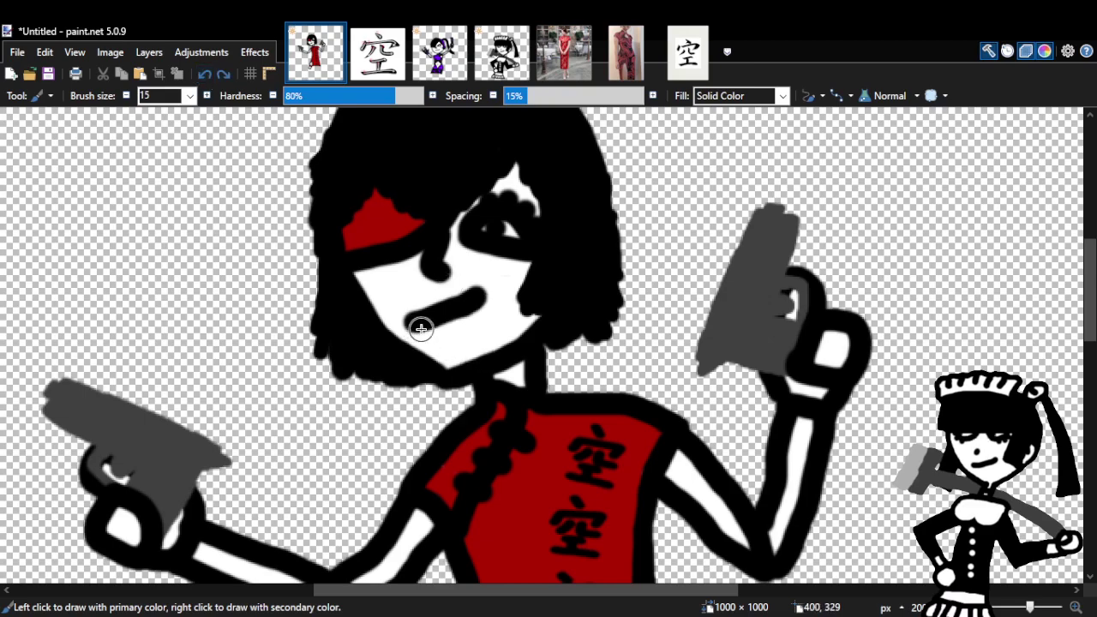
pyautogui.hotkey('ctrl', 'y')
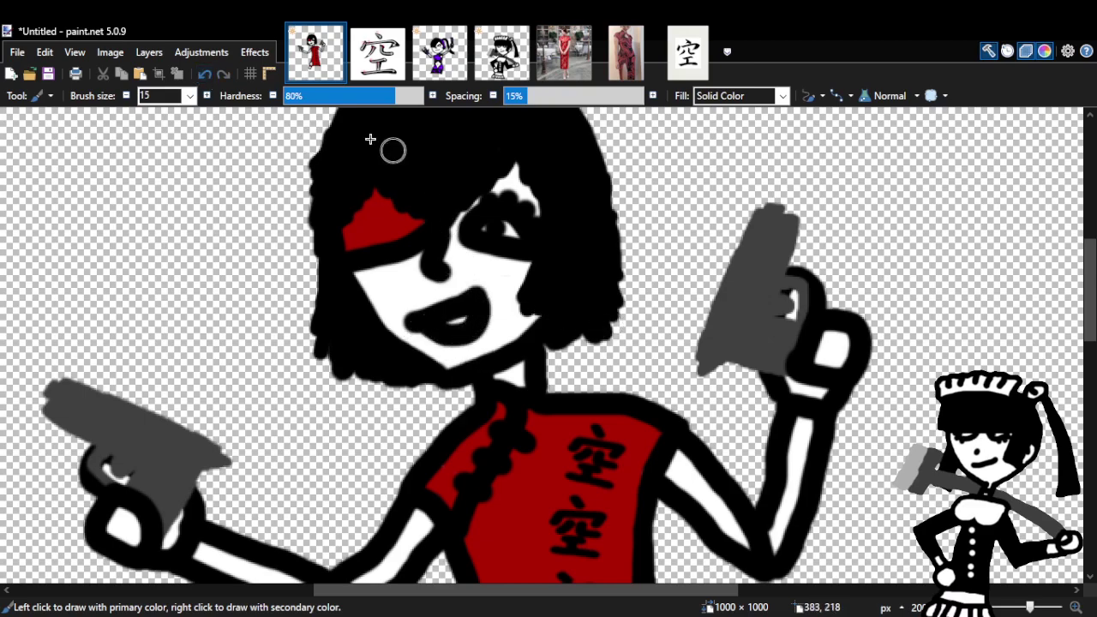
pyautogui.click(205, 75)
pyautogui.click(223, 75)
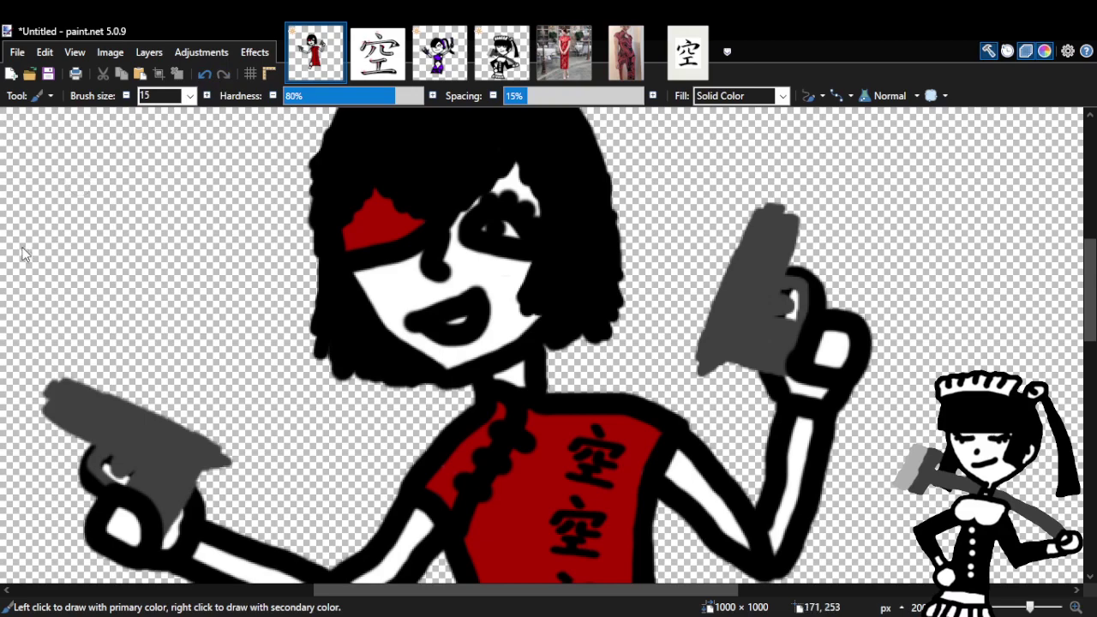
pyautogui.press('z')
pyautogui.rightClick(377, 311)
pyautogui.rightClick(377, 310)
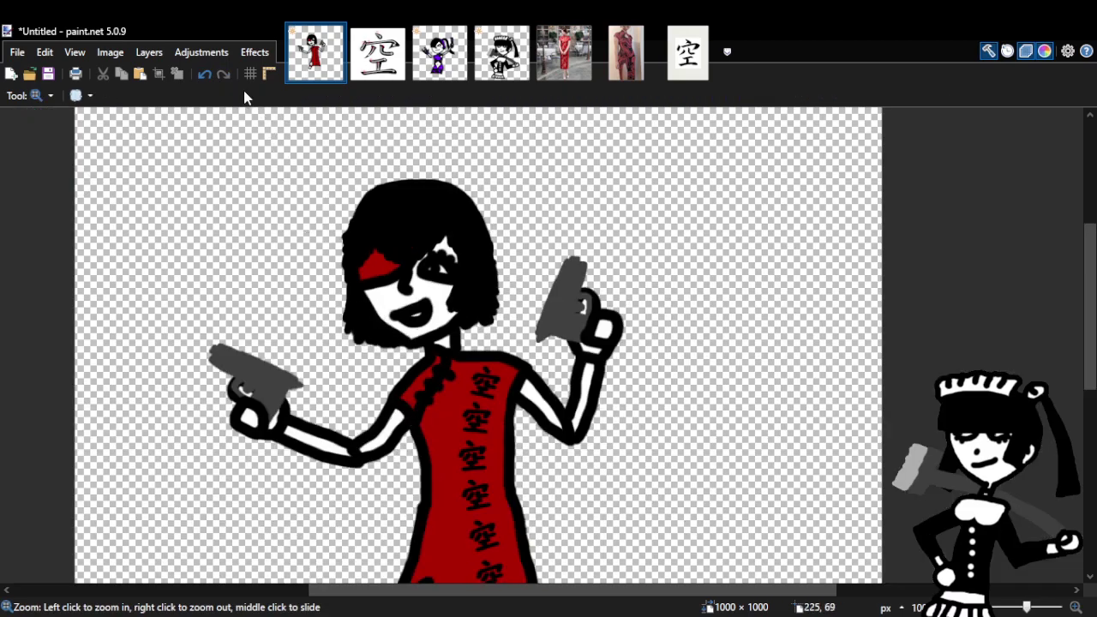
pyautogui.press('b')
pyautogui.click(206, 74)
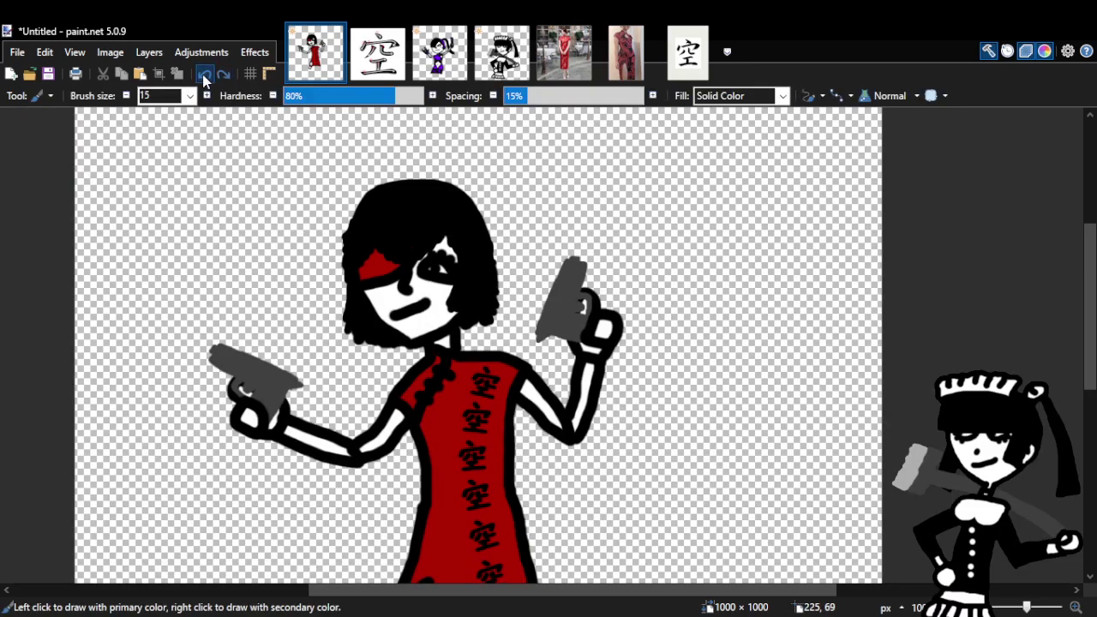
pyautogui.click(224, 75)
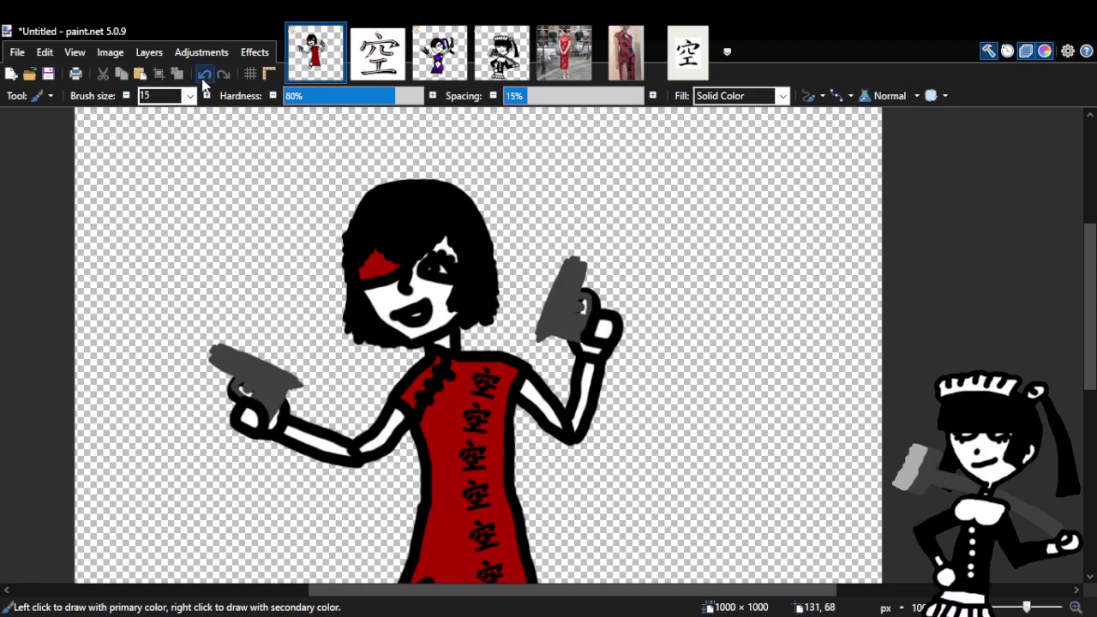
pyautogui.click(204, 75)
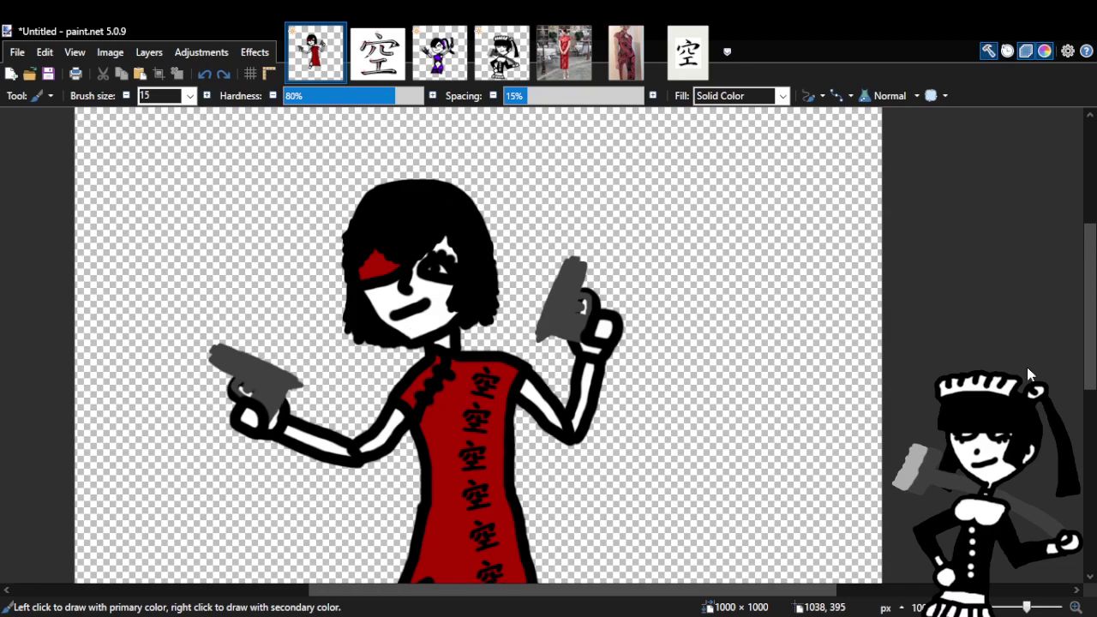
# Paint a nearly filled lower lip beneath the smile line, joined to its right end, leaving only a thin sliver inside.
pyautogui.press('z')
pyautogui.click(425, 331)
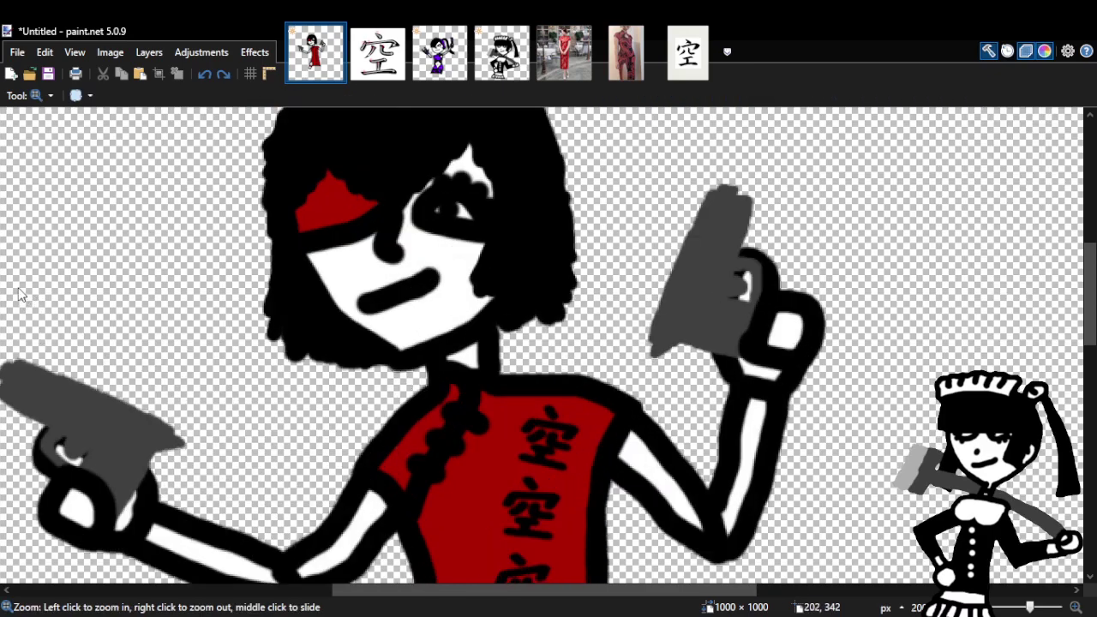
pyautogui.press('b')
pyautogui.moveTo(406, 306)
pyautogui.mouseDown()
pyautogui.moveTo(374, 309)
pyautogui.moveTo(416, 310)
pyautogui.moveTo(440, 282)
pyautogui.mouseUp()
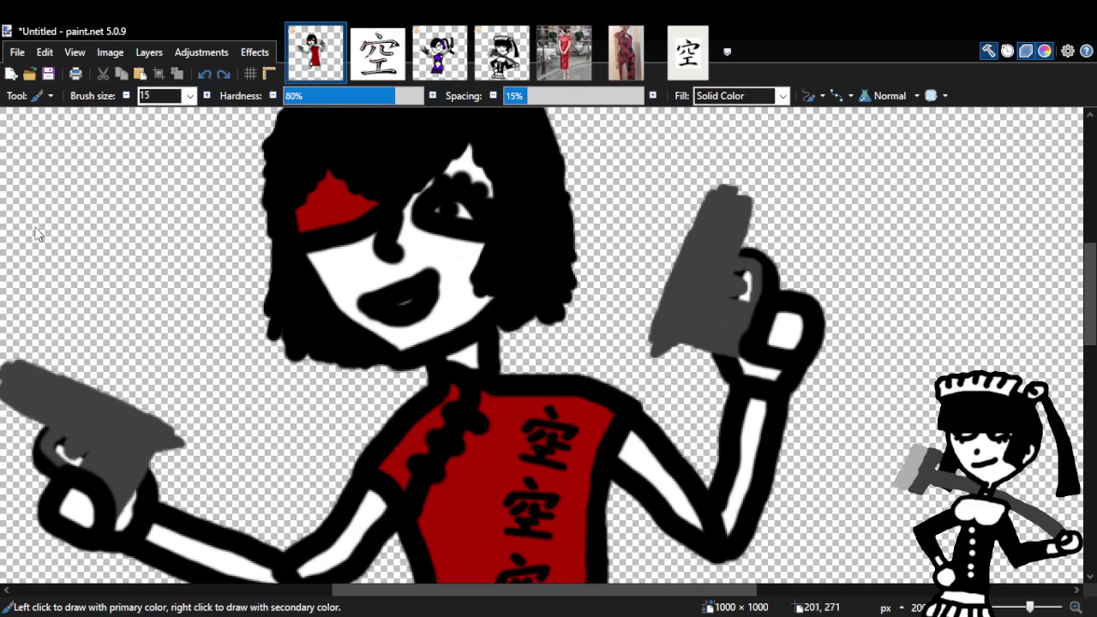
# Review the new lower lip against the whole figure, undoing and redoing it for comparison.
pyautogui.press('z')
pyautogui.rightClick(448, 318)
pyautogui.rightClick(517, 302)
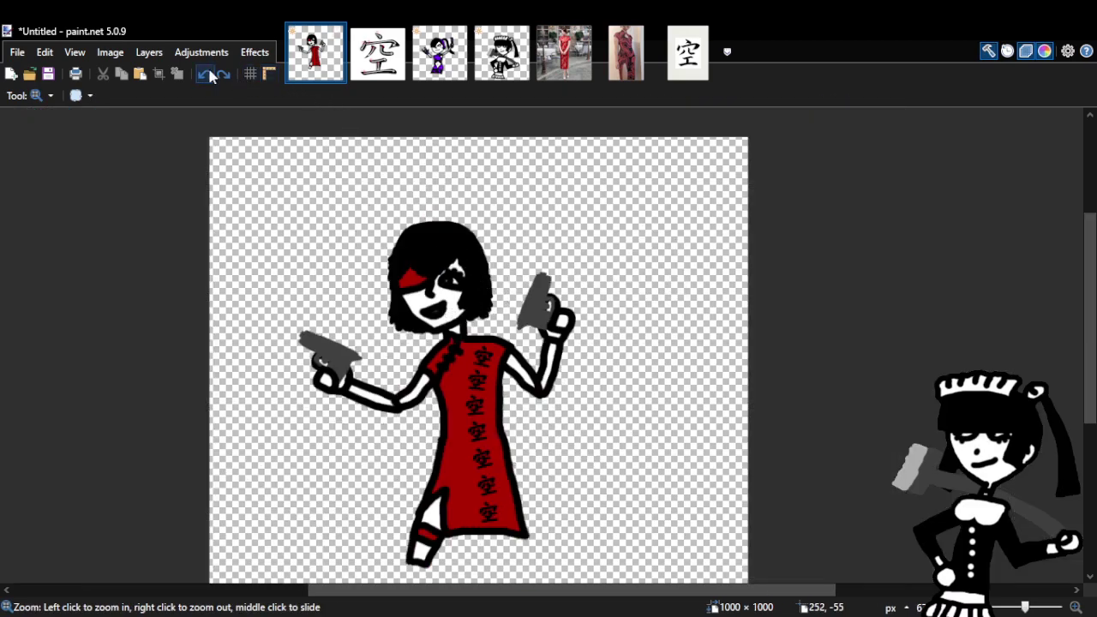
pyautogui.press('b')
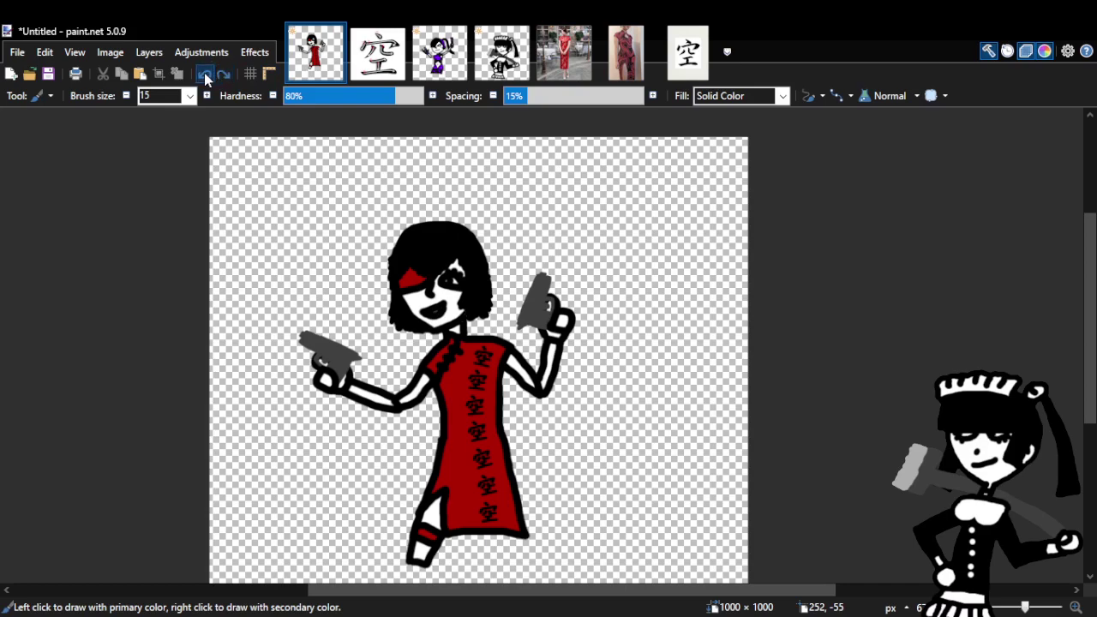
pyautogui.click(205, 81)
pyautogui.click(204, 80)
pyautogui.click(224, 76)
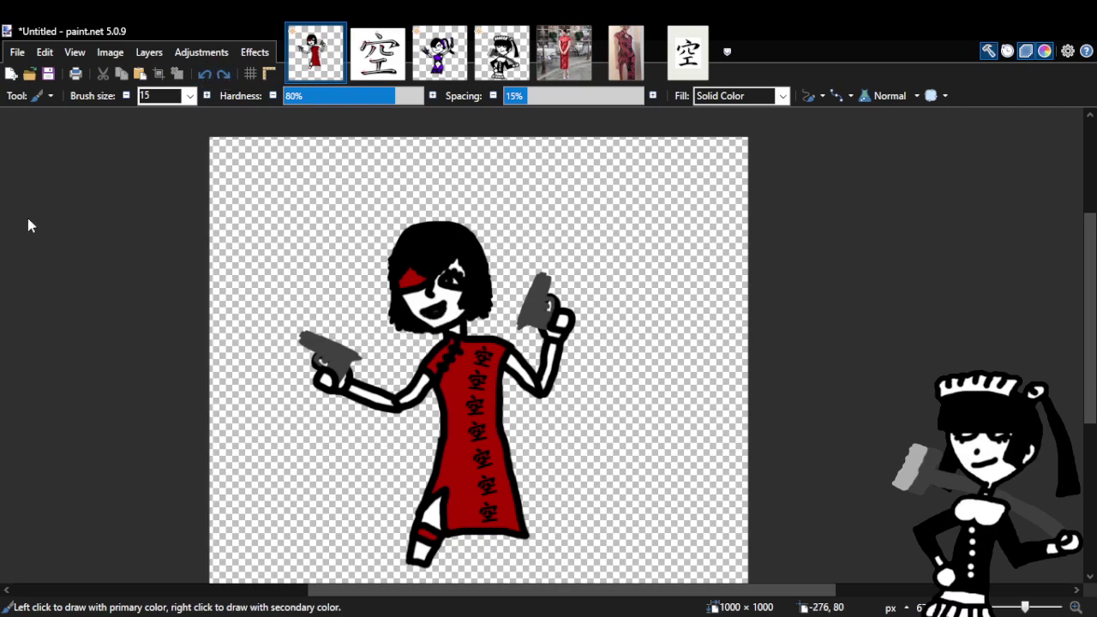
# Compare the face close up with and without the filled lower lip by repeatedly undoing and redoing it.
pyautogui.press('z')
pyautogui.click(477, 311)
pyautogui.click(339, 243)
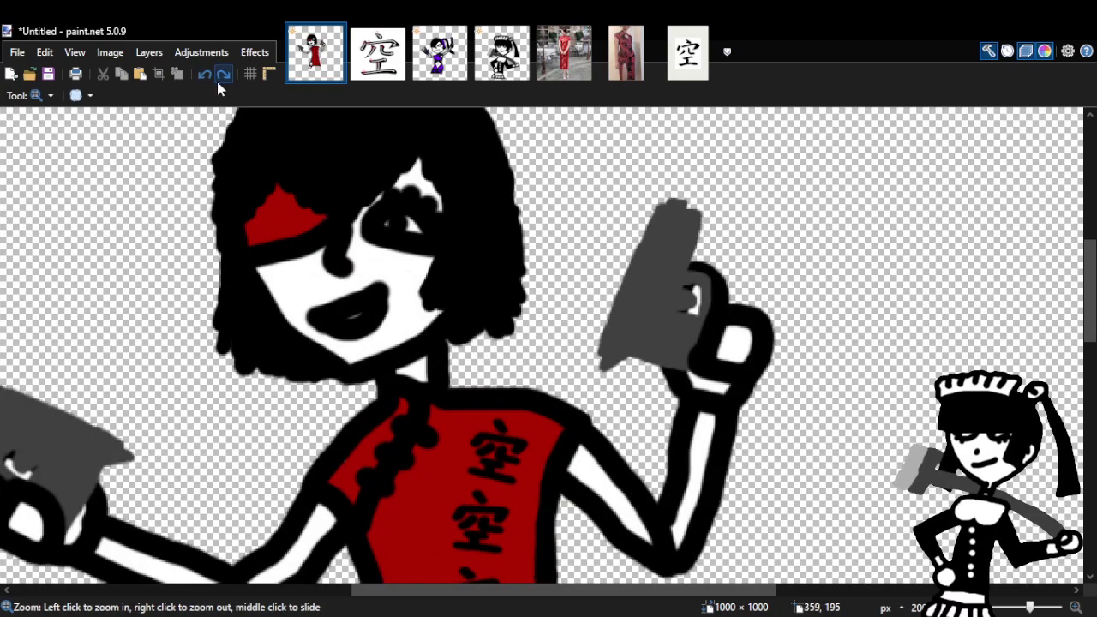
pyautogui.press('b')
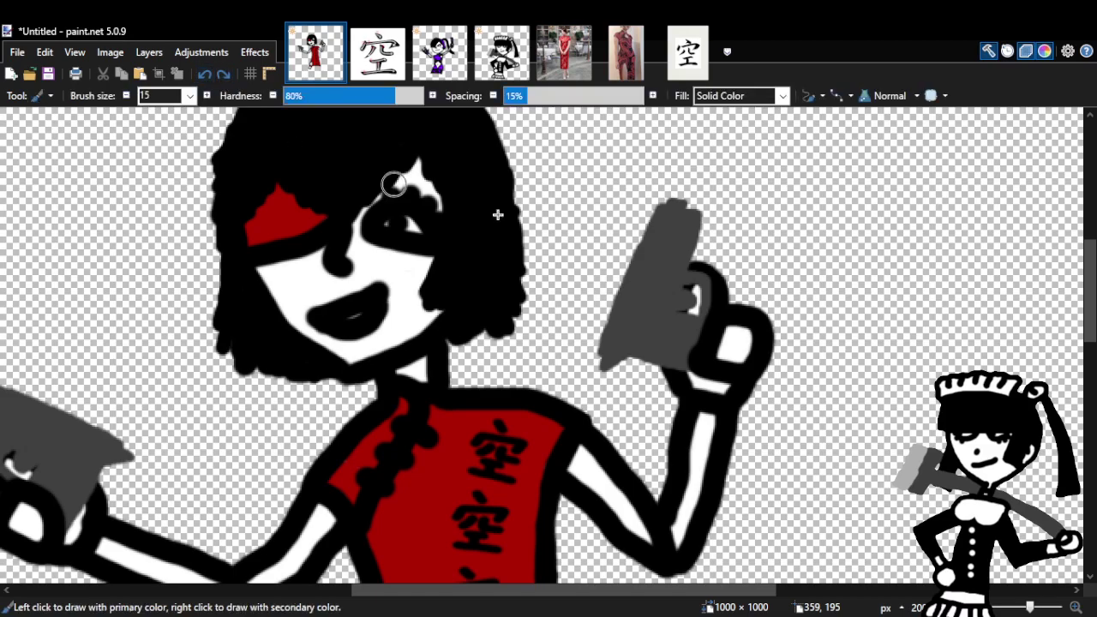
pyautogui.hotkey('ctrl', 'z')
pyautogui.hotkey('ctrl', 'y')
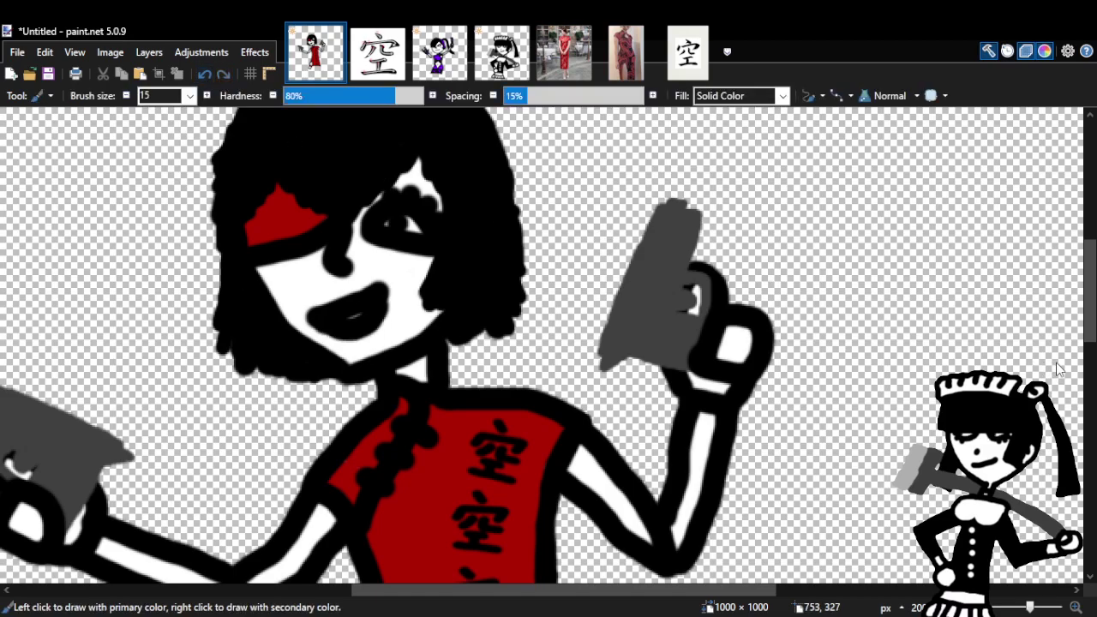
pyautogui.hotkey('ctrl', 'z')
pyautogui.hotkey('ctrl', 'y')
pyautogui.hotkey('ctrl', 'z')
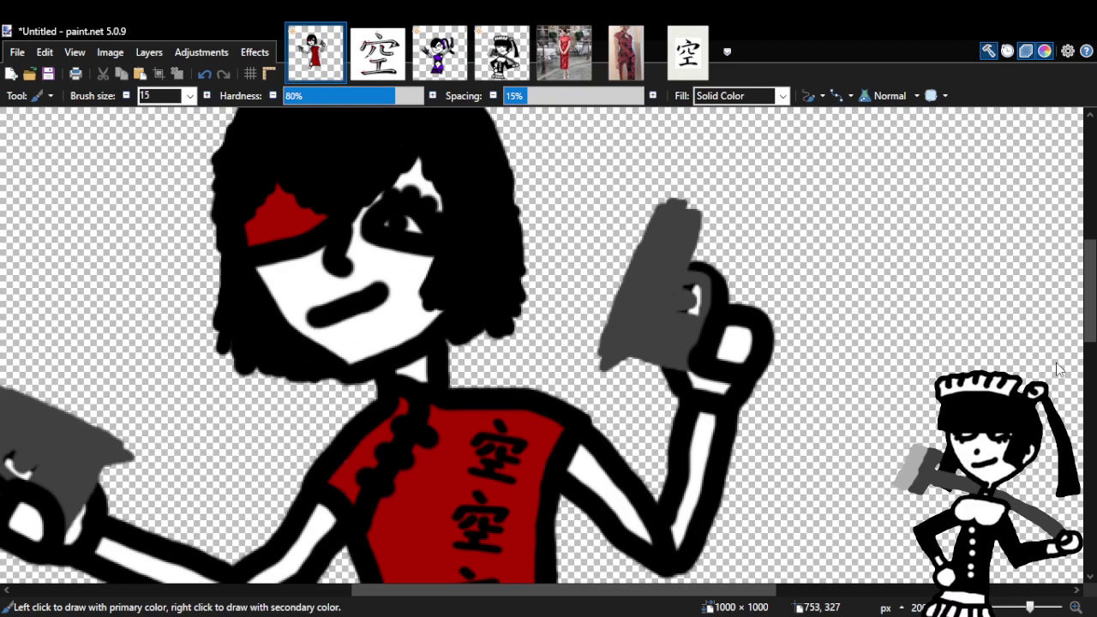
pyautogui.hotkey('ctrl', 'y')
pyautogui.hotkey('ctrl', 'y')
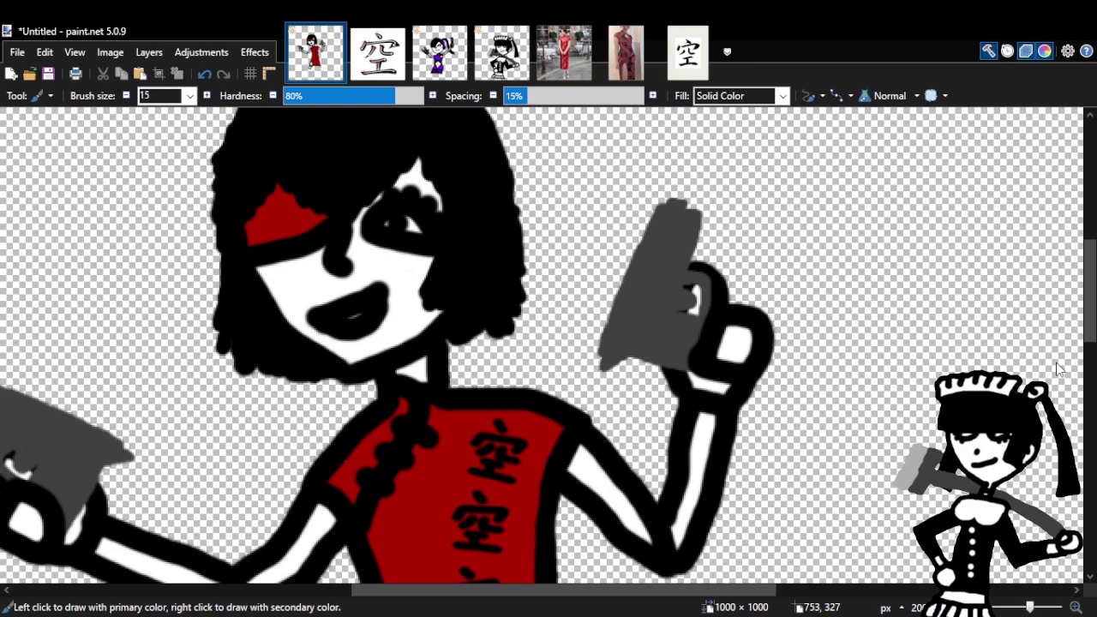
# Select the mouth with a rectangle of 77 × 52 px and shift it about 9 px toward the right cheek.
pyautogui.hotkey('ctrl', 'z')
pyautogui.press('s')
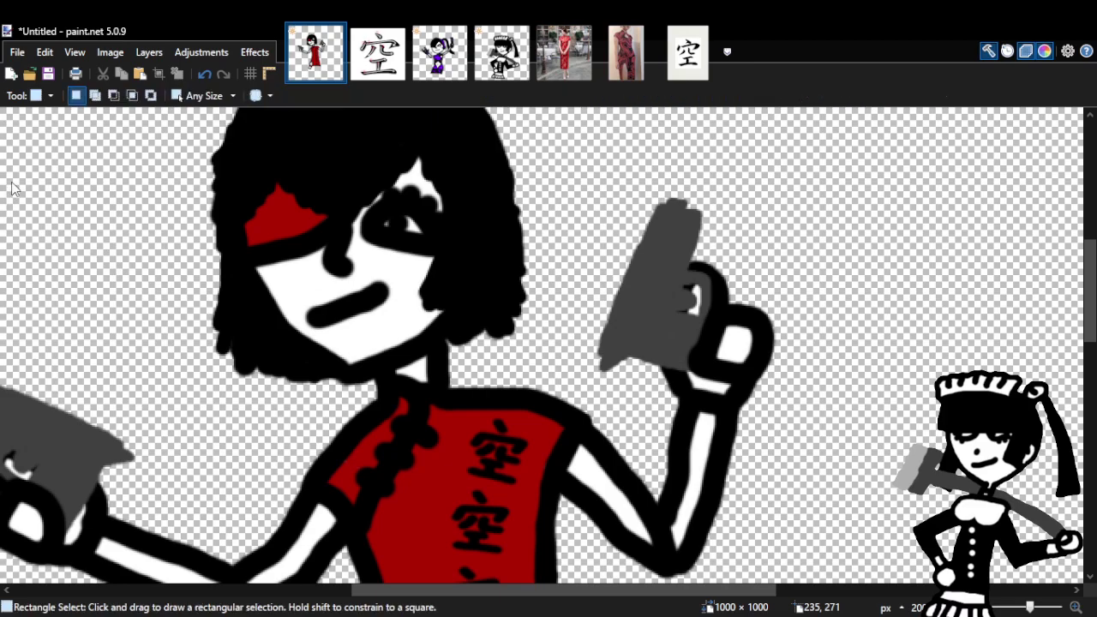
pyautogui.moveTo(291, 270); pyautogui.dragTo(415, 353)
pyautogui.press('m')
pyautogui.press('m')
pyautogui.moveTo(377, 303); pyautogui.dragTo(414, 301)
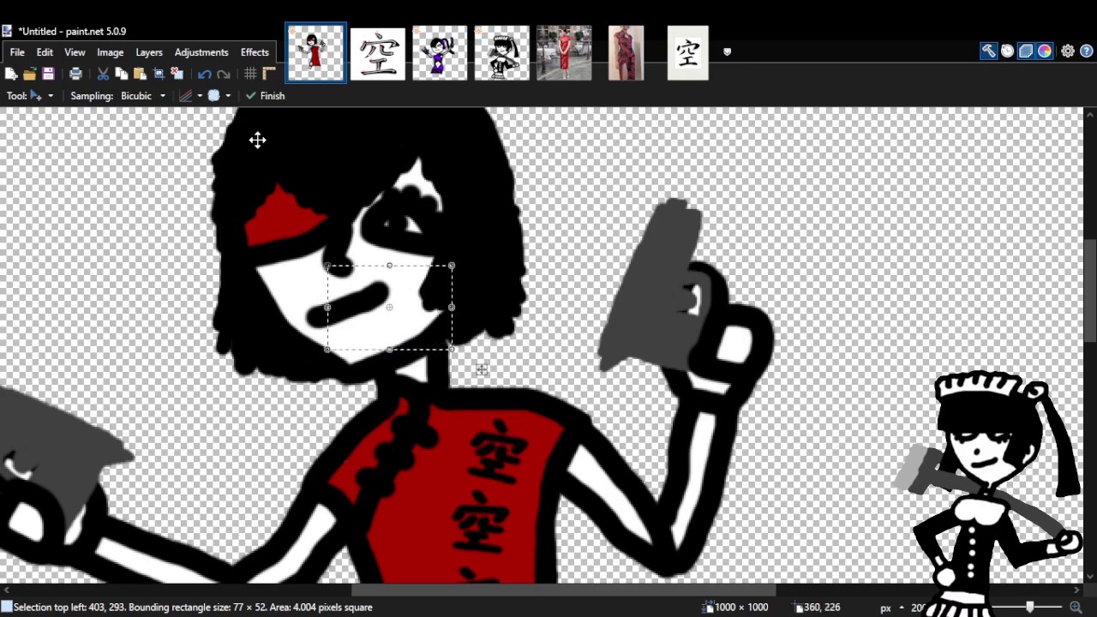
pyautogui.click(204, 74)
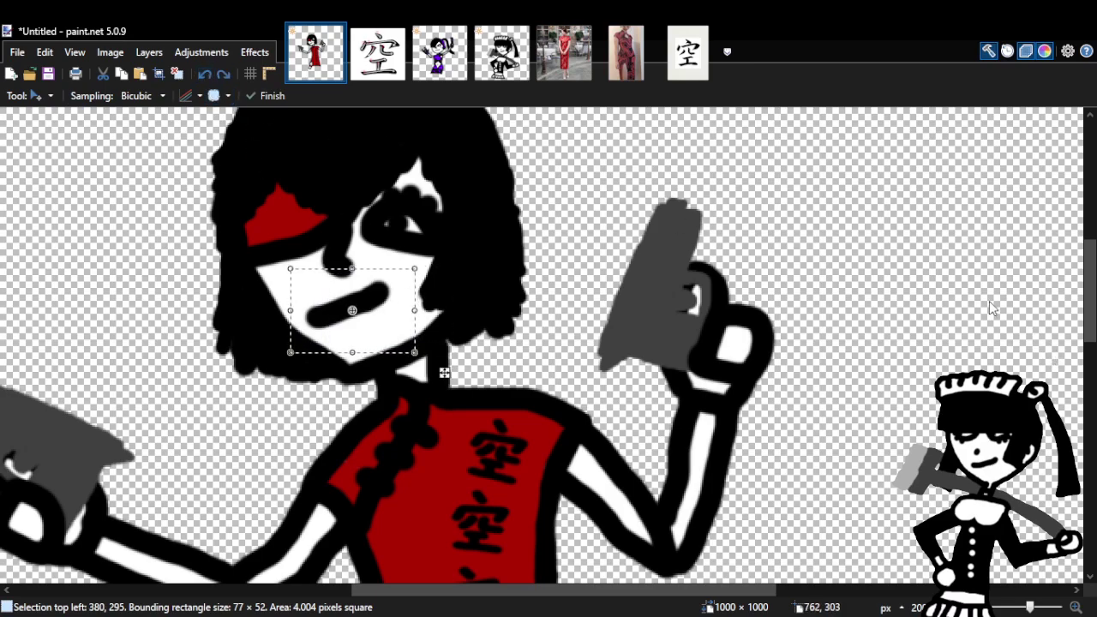
pyautogui.moveTo(399, 313); pyautogui.dragTo(413, 310)
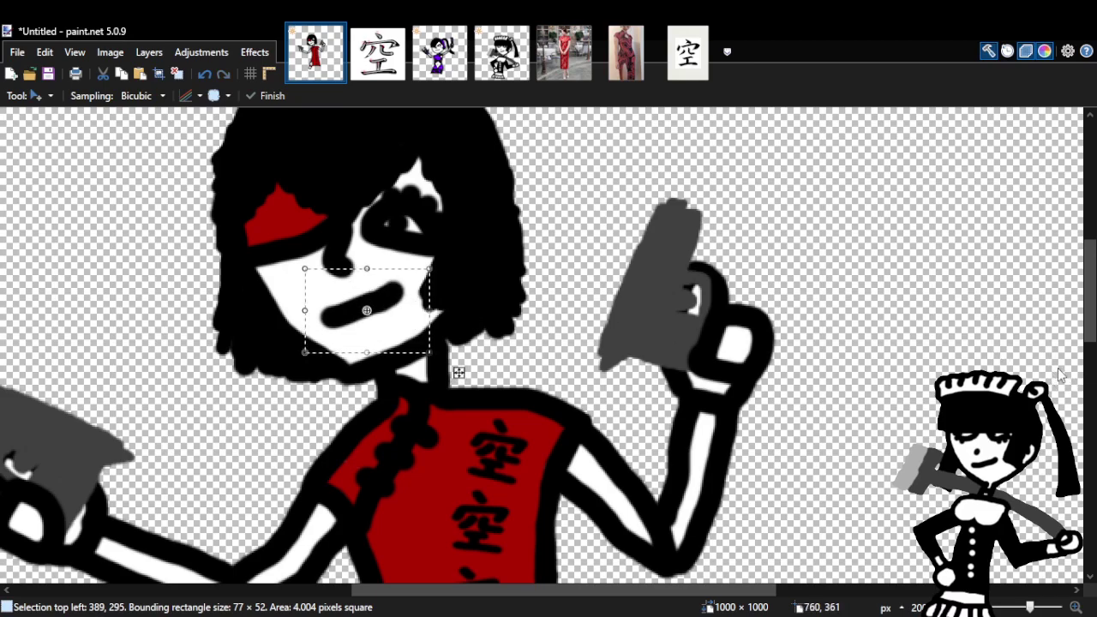
pyautogui.moveTo(403, 336)
pyautogui.mouseDown()
pyautogui.moveTo(408, 324)
pyautogui.moveTo(426, 331)
pyautogui.moveTo(417, 323)
pyautogui.mouseUp()
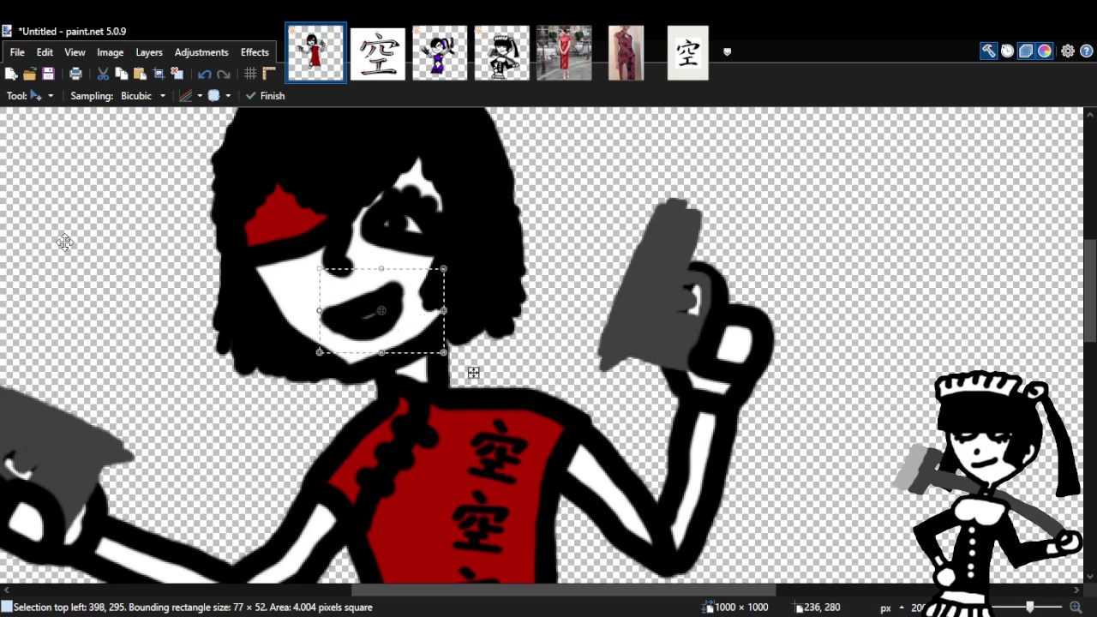
# Review the shifted mouth against the figure, clear the selection, and take the lower lip off again.
pyautogui.press('z')
pyautogui.click(656, 319)
pyautogui.scroll(-5, 546, 305)
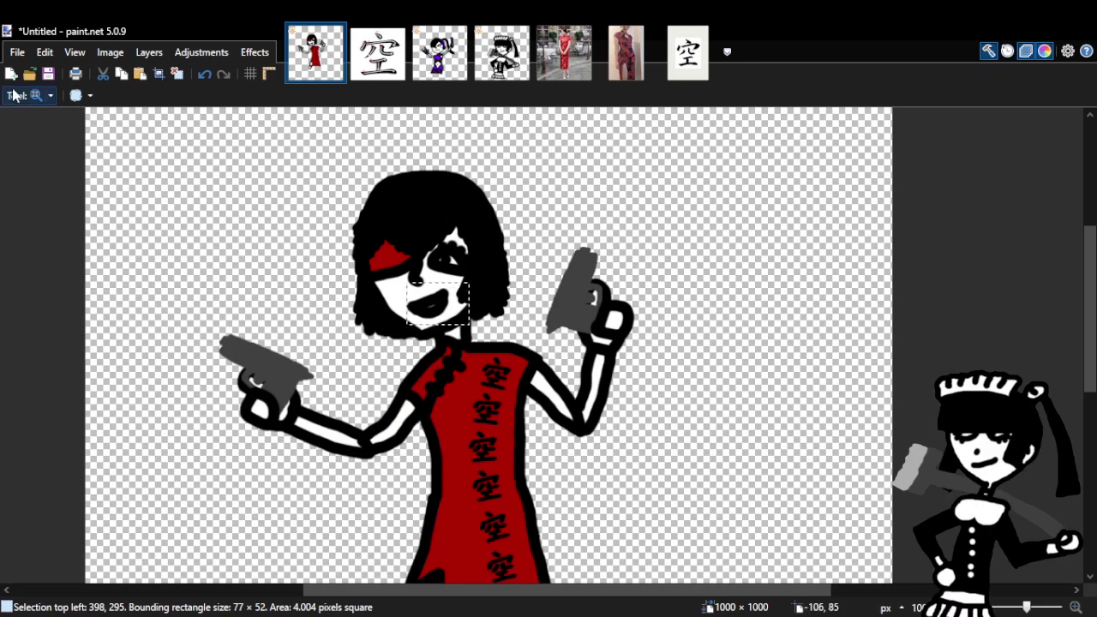
pyautogui.press('s')
pyautogui.hotkey('ctrl', 'd')
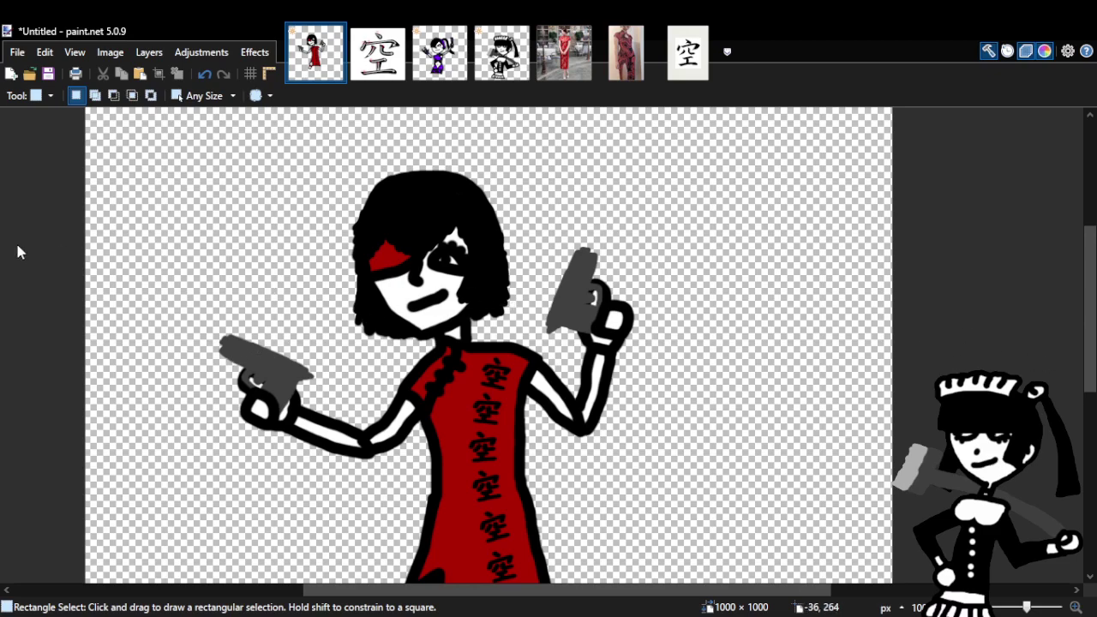
# Restore the filled lower lip and lasso a loose outline around the whole mouth.
pyautogui.press('z')
pyautogui.hotkey('ctrl', '+')
pyautogui.hotkey('ctrl', '+')
pyautogui.hotkey('ctrl', '+')
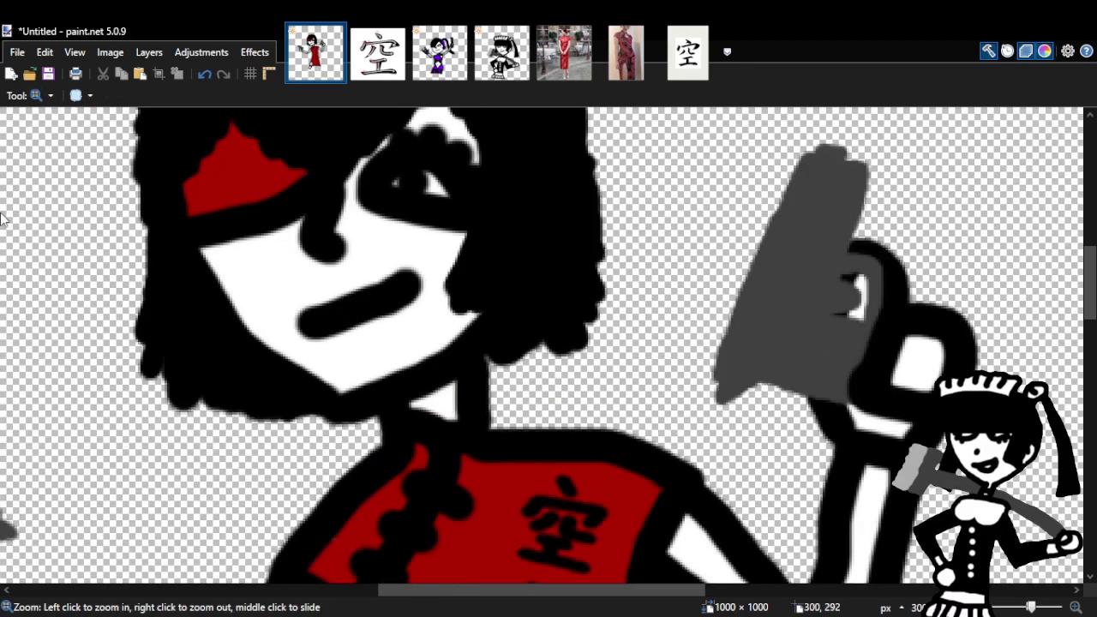
pyautogui.press('s')
pyautogui.press('s')
pyautogui.moveTo(377, 260)
pyautogui.mouseDown()
pyautogui.moveTo(261, 308)
pyautogui.moveTo(369, 342)
pyautogui.moveTo(463, 257)
pyautogui.moveTo(278, 336)
pyautogui.moveTo(420, 341)
pyautogui.moveTo(415, 259)
pyautogui.mouseUp()
pyautogui.click(475, 229)
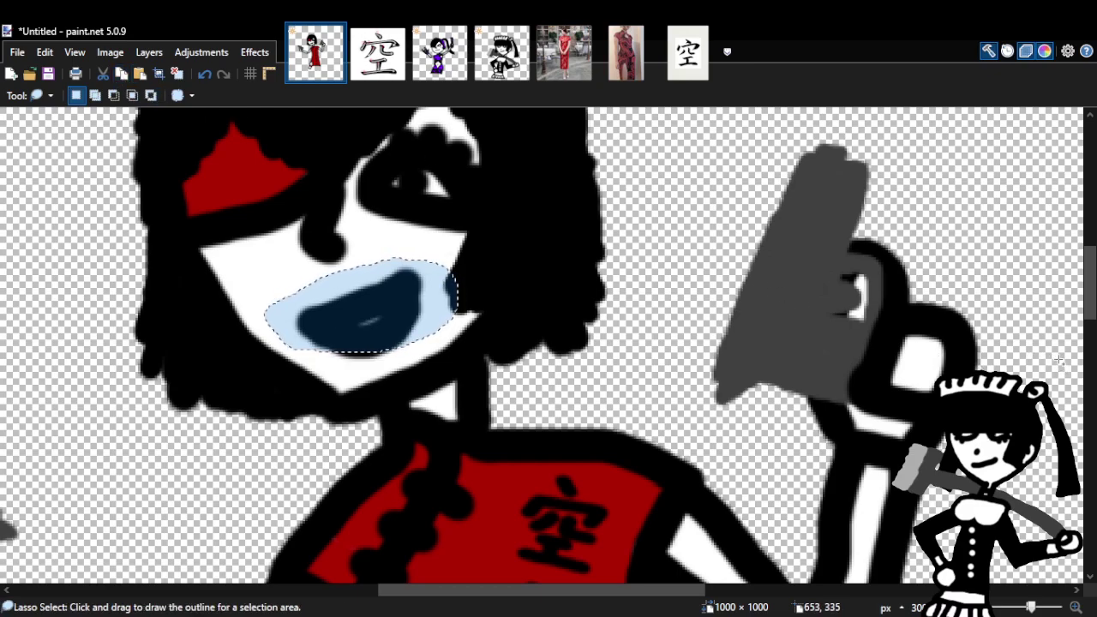
# Try the lassoed mouth without its lower lip, and step back through the history to the open smile.
pyautogui.click(145, 75)
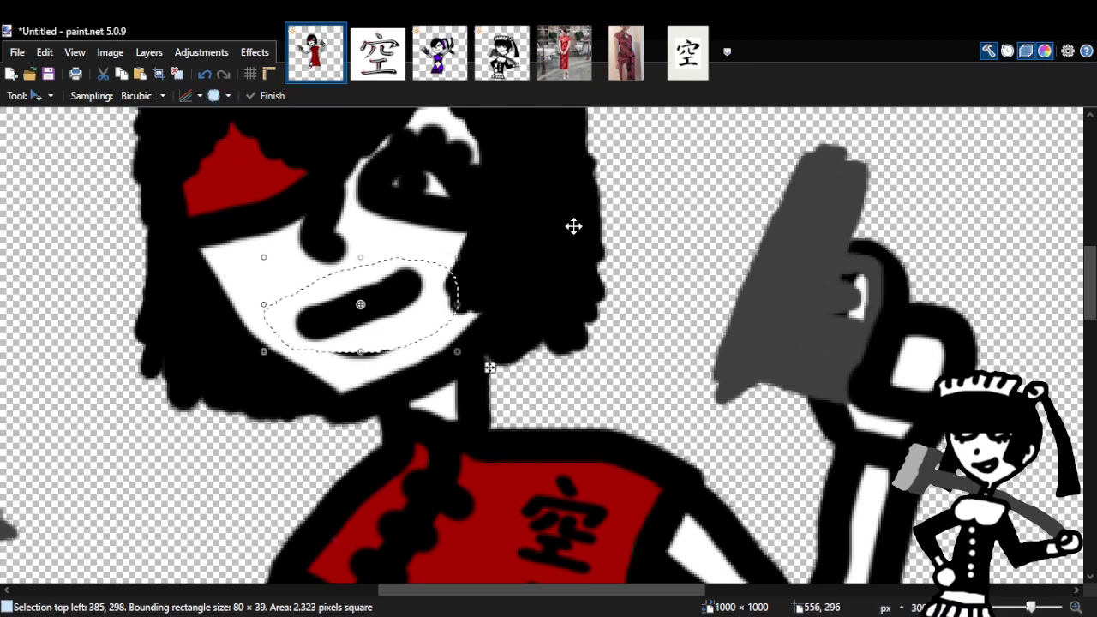
pyautogui.click(212, 80)
pyautogui.click(212, 79)
pyautogui.click(221, 78)
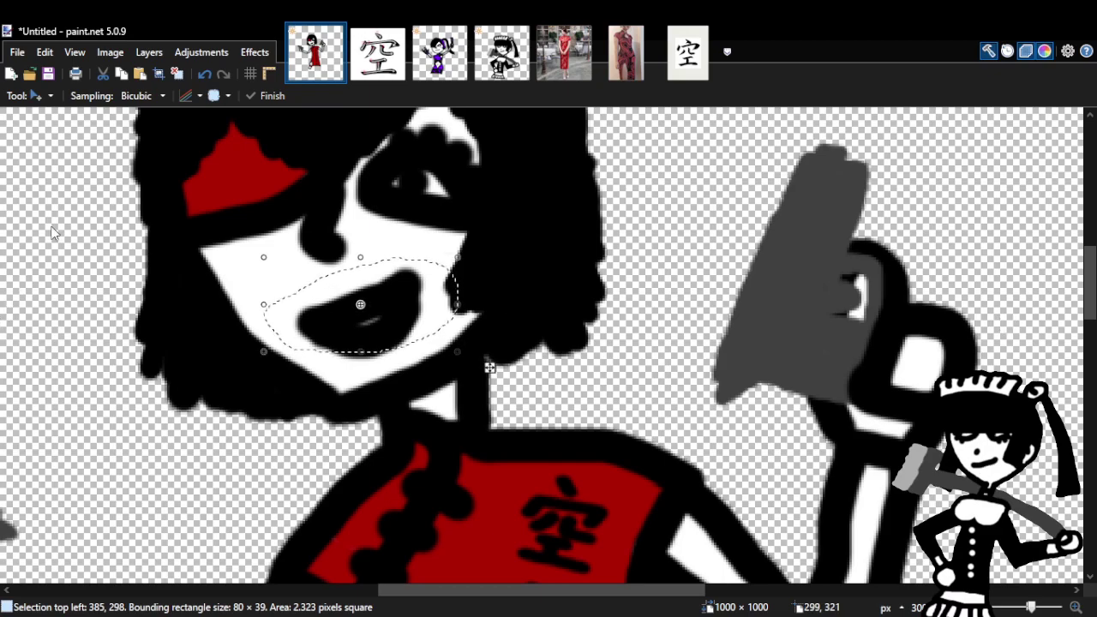
# Clear the selection and compare the mouth versions on the figure through the edit history, ending on the open smile.
pyautogui.press('z')
pyautogui.rightClick(623, 291)
pyautogui.rightClick(621, 288)
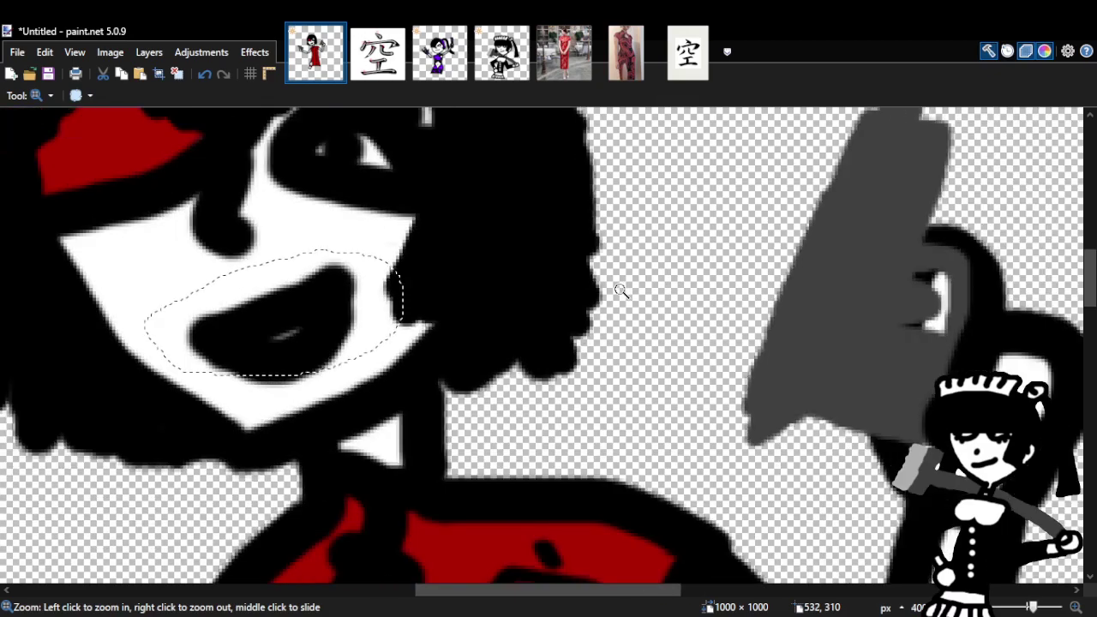
pyautogui.rightClick(621, 288)
pyautogui.press('s')
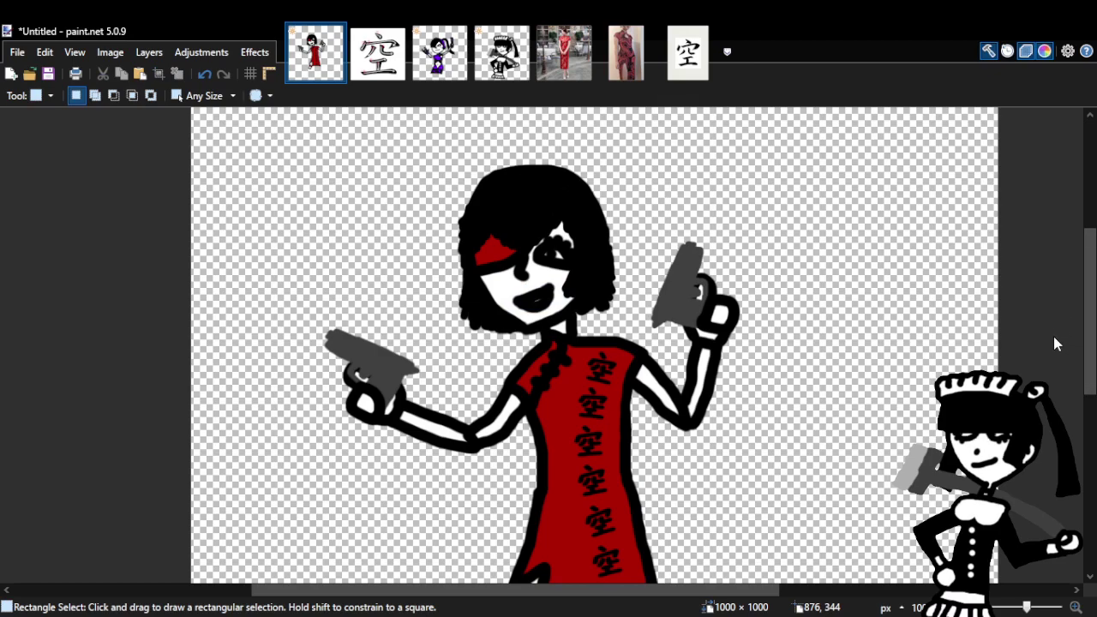
pyautogui.hotkey('ctrl', 'z')
pyautogui.hotkey('ctrl', 'y')
pyautogui.hotkey('ctrl', 'y')
pyautogui.hotkey('ctrl', 'y')
pyautogui.hotkey('ctrl', 'z')
pyautogui.hotkey('ctrl', 'y')
pyautogui.hotkey('ctrl', 'z')
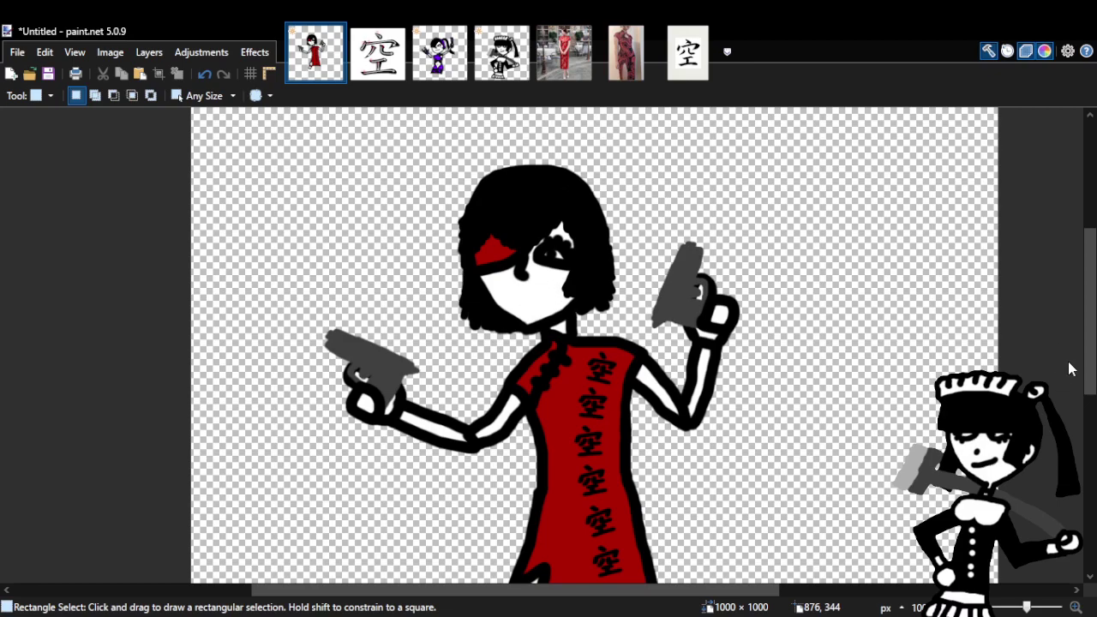
pyautogui.hotkey('ctrl', 'z')
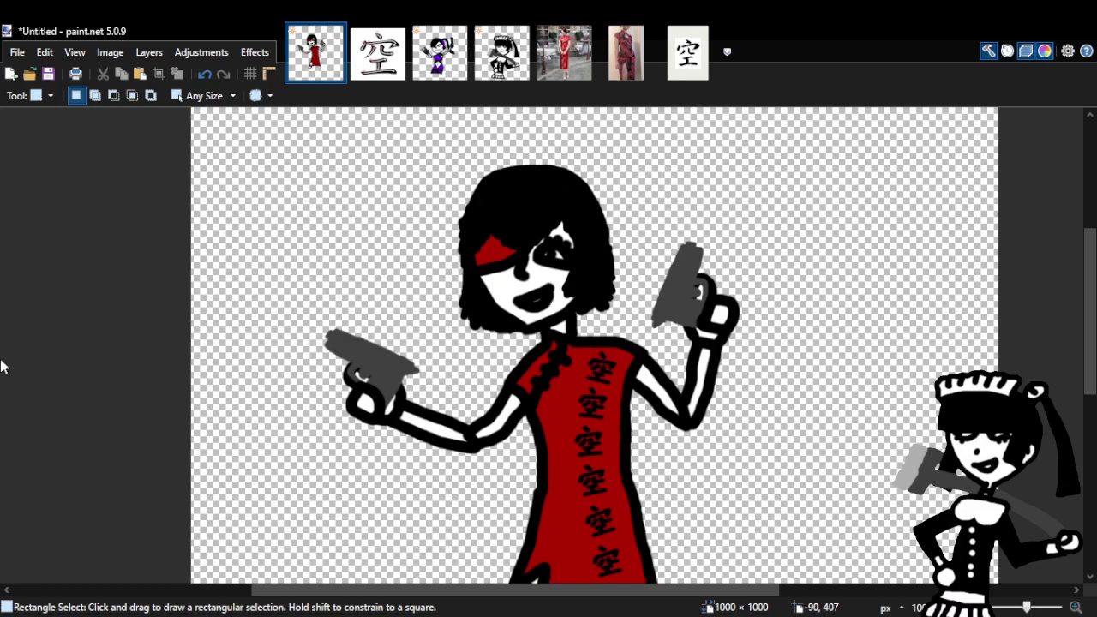
# Sample the dress's dark red as the painting color and ready the size 15 Paintbrush for the lower gun.
pyautogui.press('z')
pyautogui.click(389, 352)
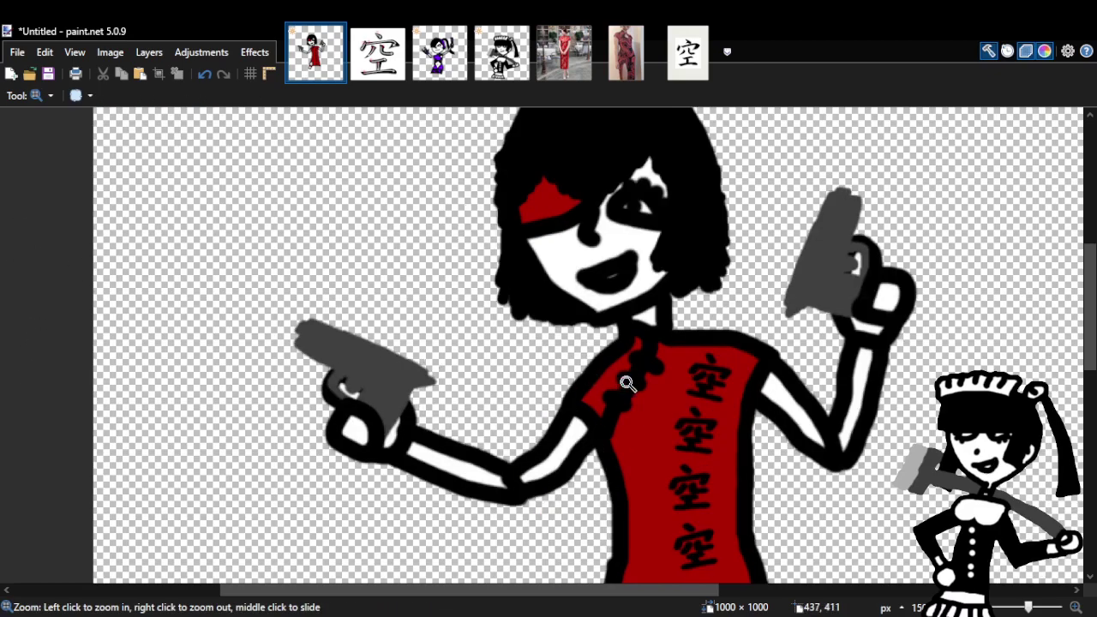
pyautogui.click(739, 408)
pyautogui.click(738, 408)
pyautogui.click(738, 407)
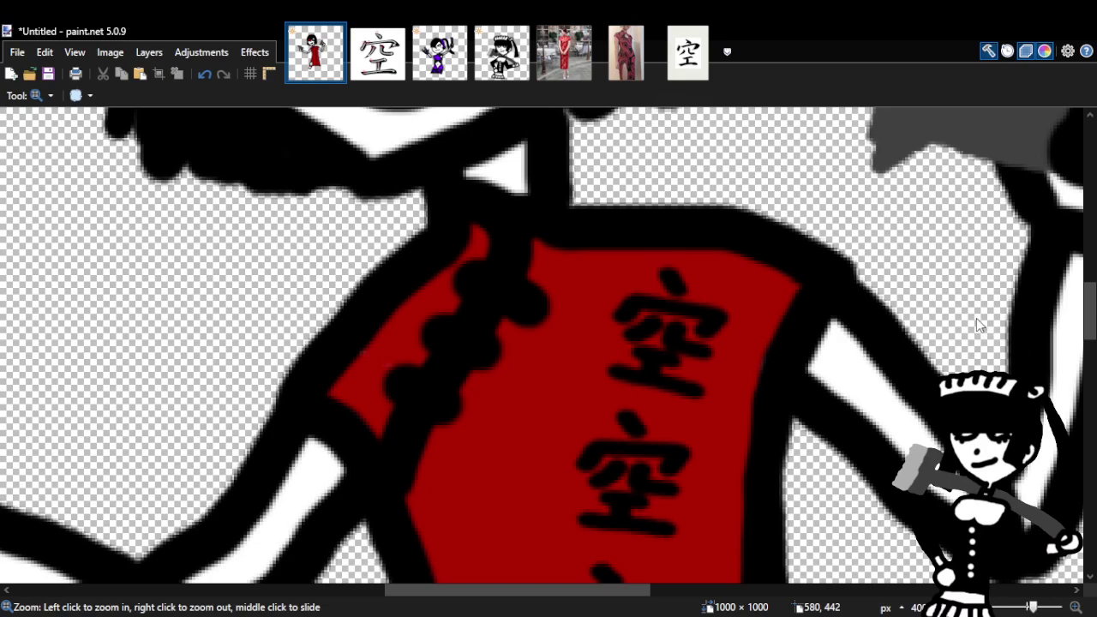
pyautogui.press('k')
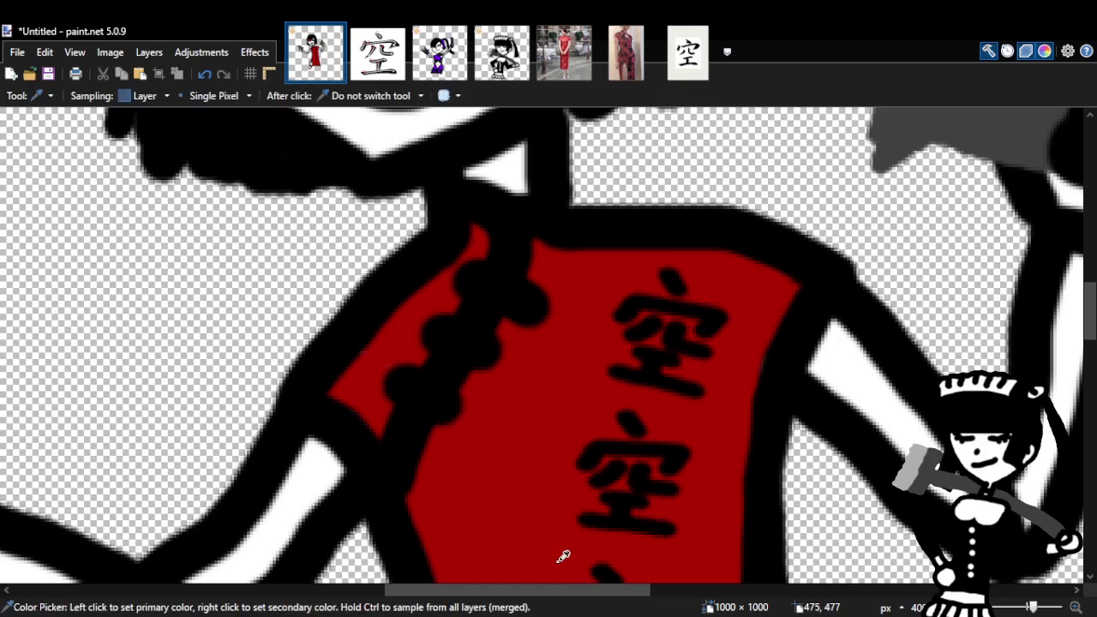
pyautogui.moveTo(553, 589); pyautogui.dragTo(377, 589)
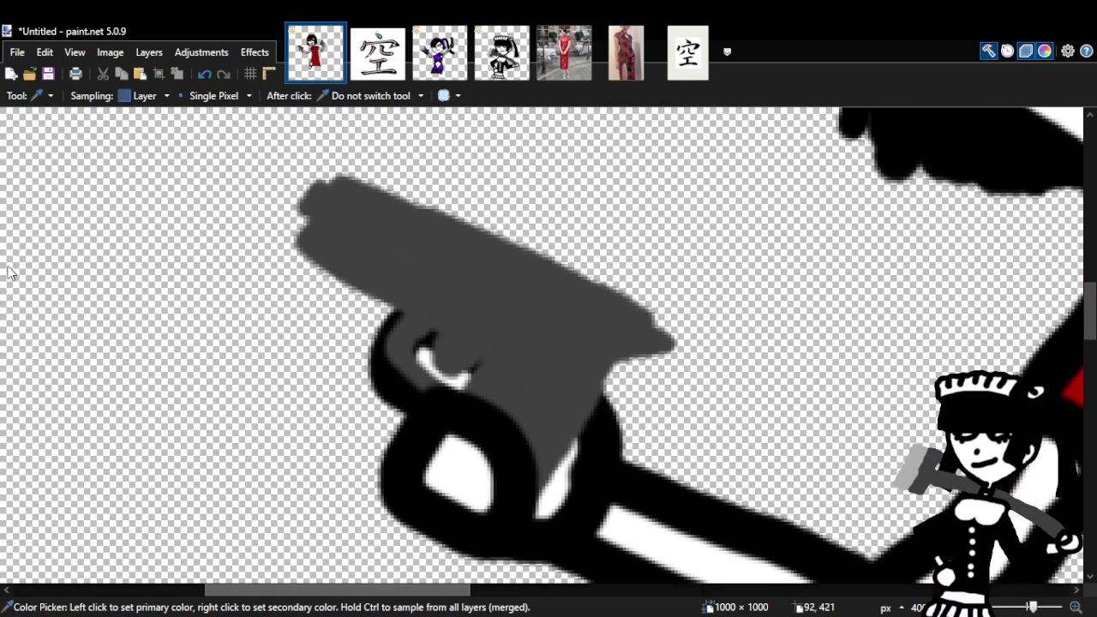
pyautogui.press('b')
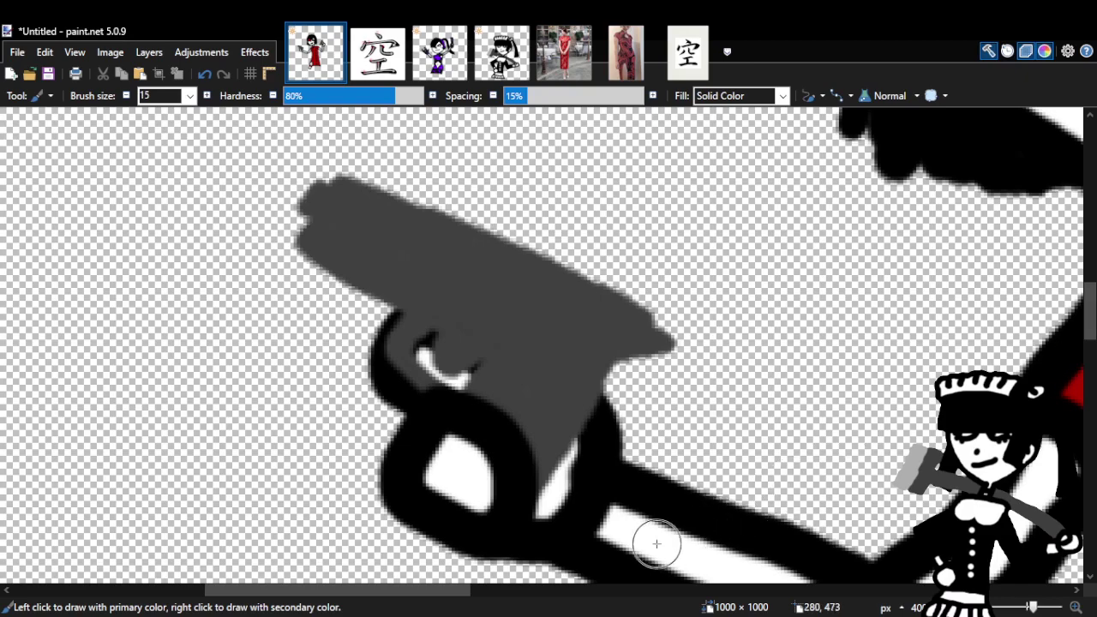
# Try a red muzzle flash at the barrel tip of the lower gun, and undo it.
pyautogui.moveTo(429, 593); pyautogui.dragTo(531, 596)
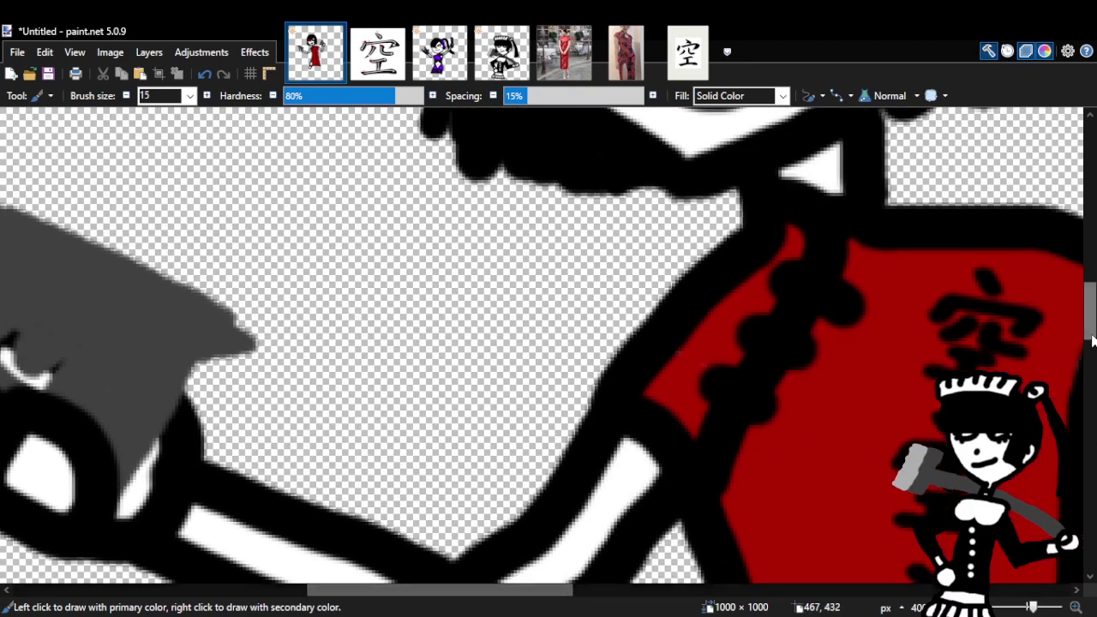
pyautogui.scroll(5, 810, 517)
pyautogui.scroll(-3, 809, 517)
pyautogui.scroll(-2, 809, 517)
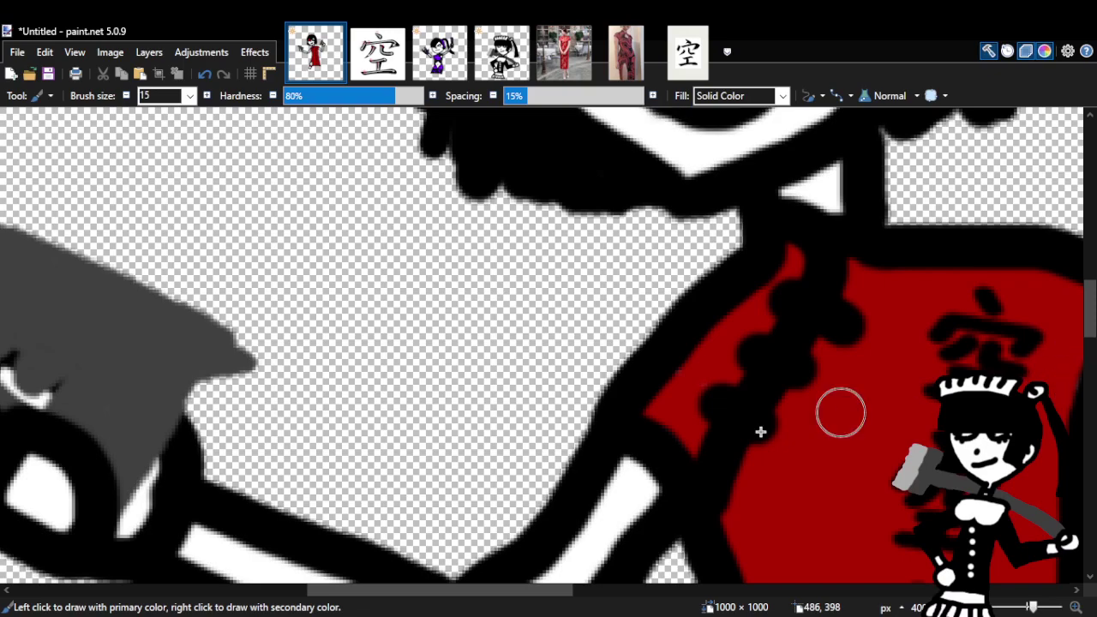
pyautogui.moveTo(428, 590); pyautogui.dragTo(320, 591)
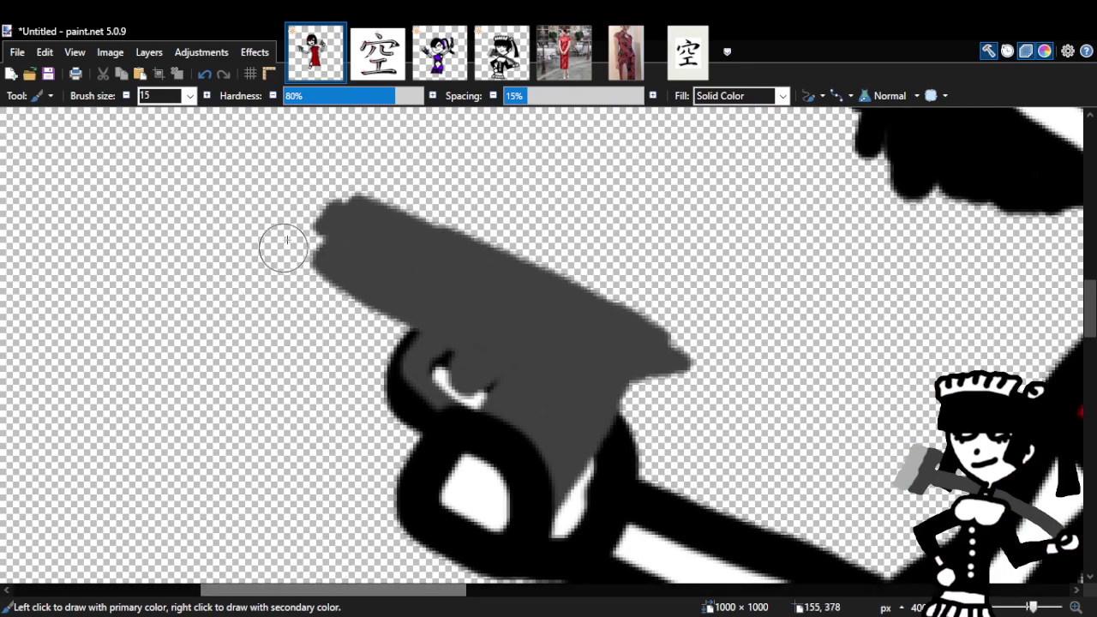
pyautogui.moveTo(321, 215)
pyautogui.mouseDown()
pyautogui.moveTo(317, 190)
pyautogui.moveTo(313, 215)
pyautogui.moveTo(294, 210)
pyautogui.moveTo(313, 219)
pyautogui.moveTo(264, 229)
pyautogui.mouseUp()
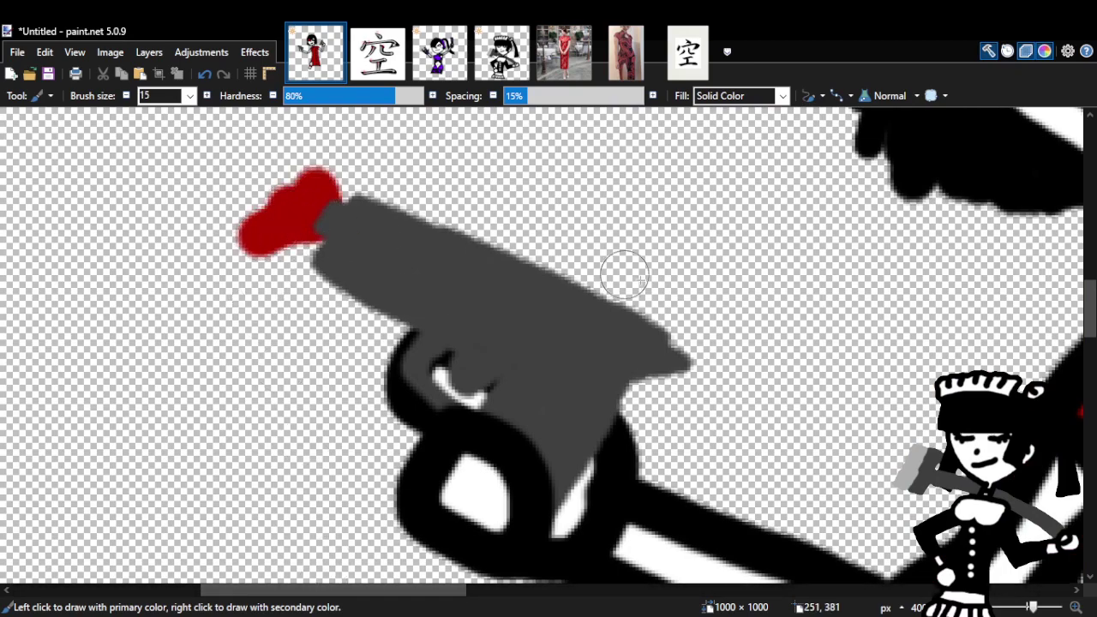
pyautogui.click(205, 75)
# Try building the lower gun's muzzle flash from separate red dabs, and undo all of them.
pyautogui.press('z')
pyautogui.click(342, 209)
pyautogui.click(343, 210)
pyautogui.scroll(3, 1092, 317)
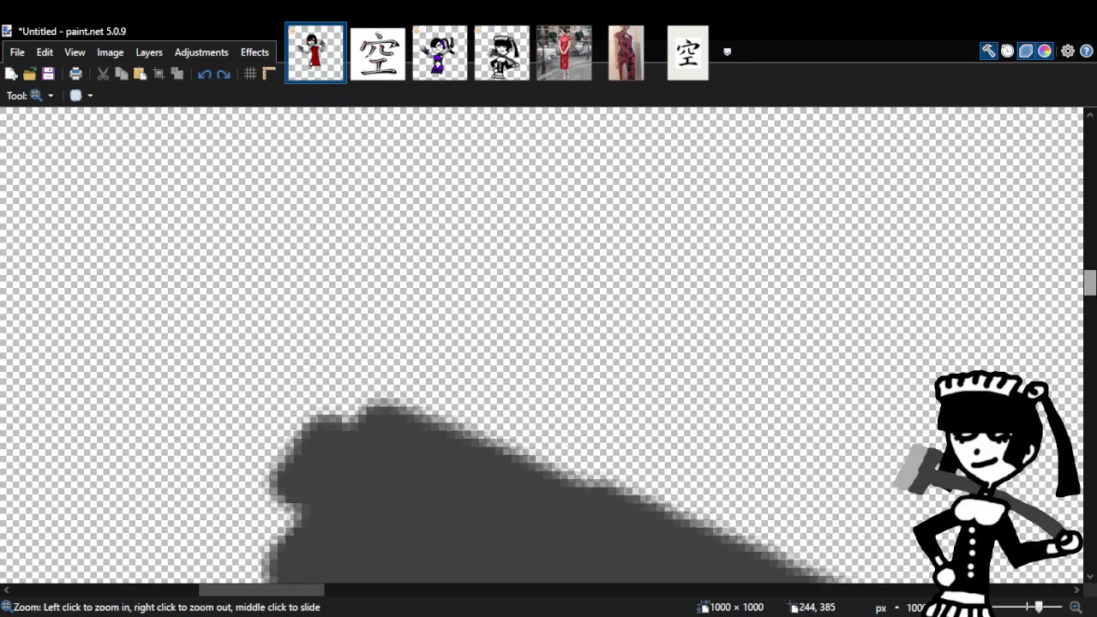
pyautogui.click(313, 423)
pyautogui.moveTo(309, 421)
pyautogui.mouseDown()
pyautogui.moveTo(281, 414)
pyautogui.moveTo(288, 420)
pyautogui.moveTo(264, 455)
pyautogui.moveTo(254, 445)
pyautogui.moveTo(202, 456)
pyautogui.moveTo(288, 355)
pyautogui.mouseUp()
pyautogui.click(224, 445)
pyautogui.moveTo(232, 388); pyautogui.dragTo(209, 378)
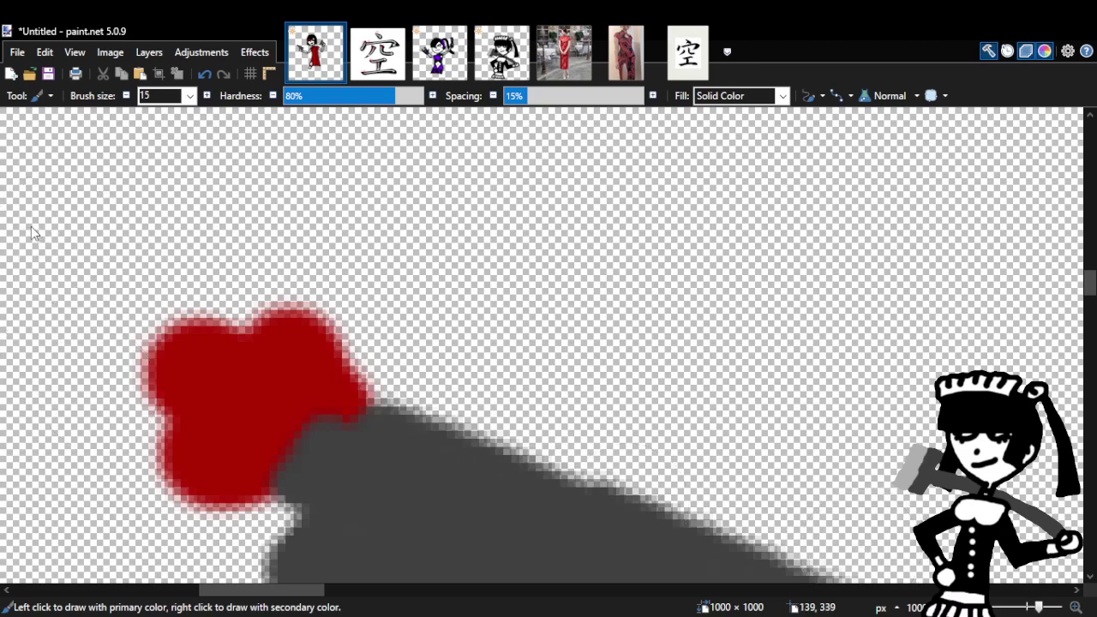
pyautogui.click(204, 74)
pyautogui.click(204, 75)
pyautogui.click(204, 74)
pyautogui.click(203, 75)
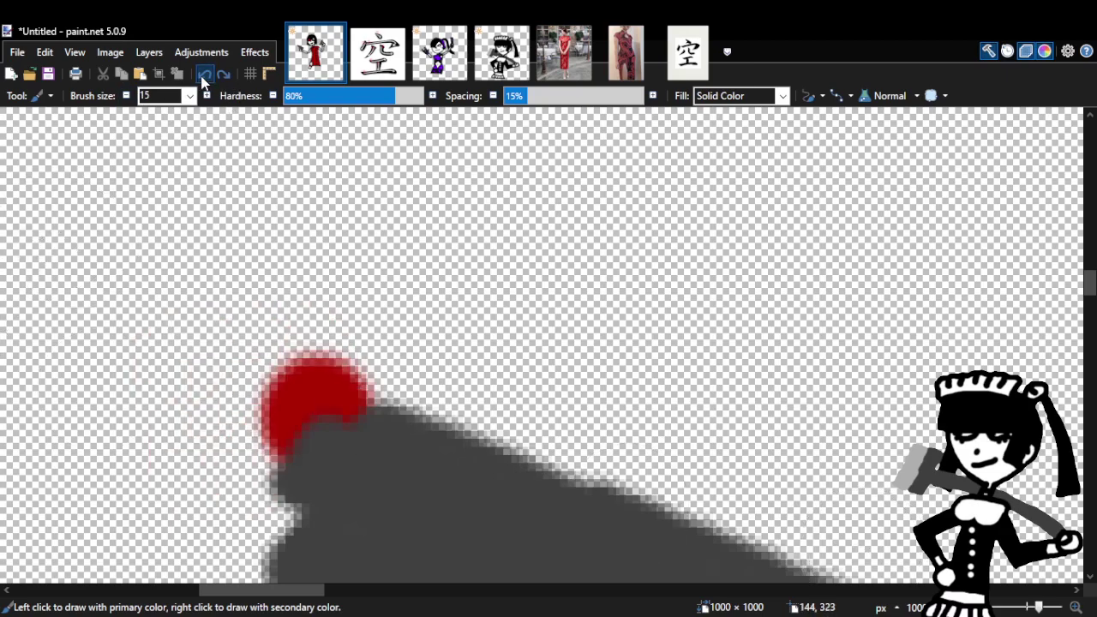
pyautogui.click(204, 75)
# Paint a small lobed red muzzle flash at the lower gun's barrel tip.
pyautogui.moveTo(289, 416)
pyautogui.mouseDown()
pyautogui.moveTo(289, 360)
pyautogui.moveTo(261, 434)
pyautogui.moveTo(179, 351)
pyautogui.mouseUp()
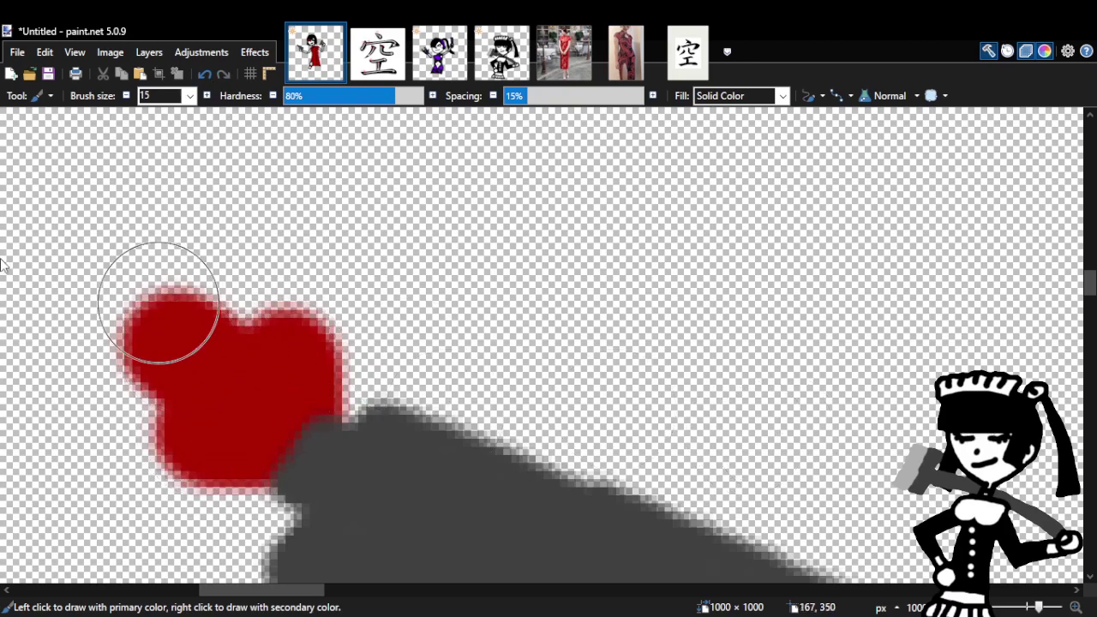
pyautogui.press('z')
pyautogui.rightClick(435, 546)
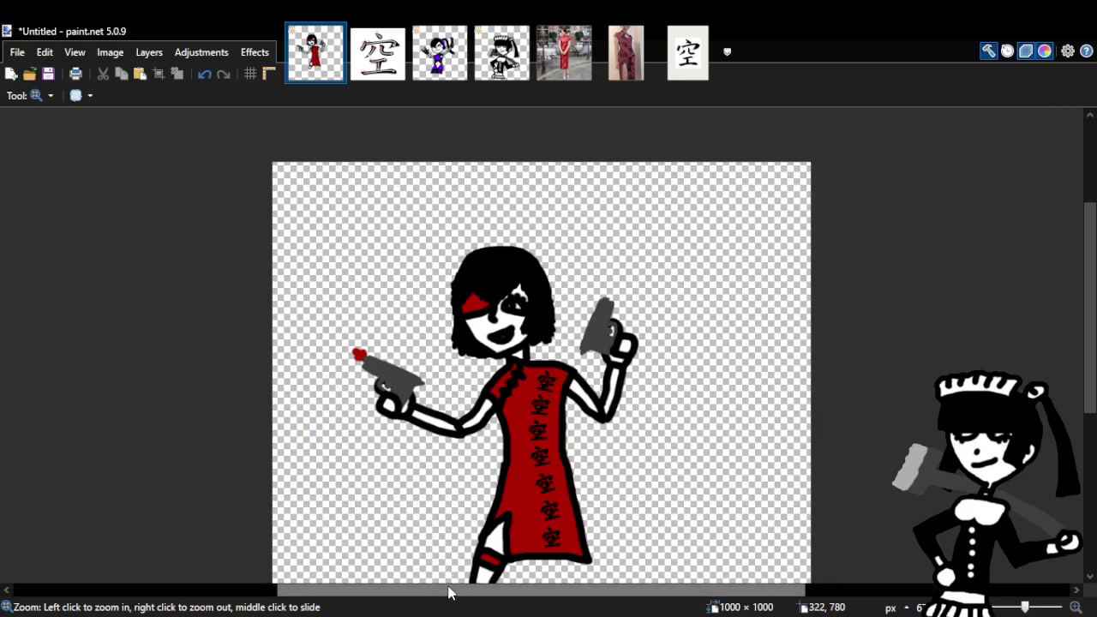
pyautogui.moveTo(449, 591); pyautogui.dragTo(497, 594)
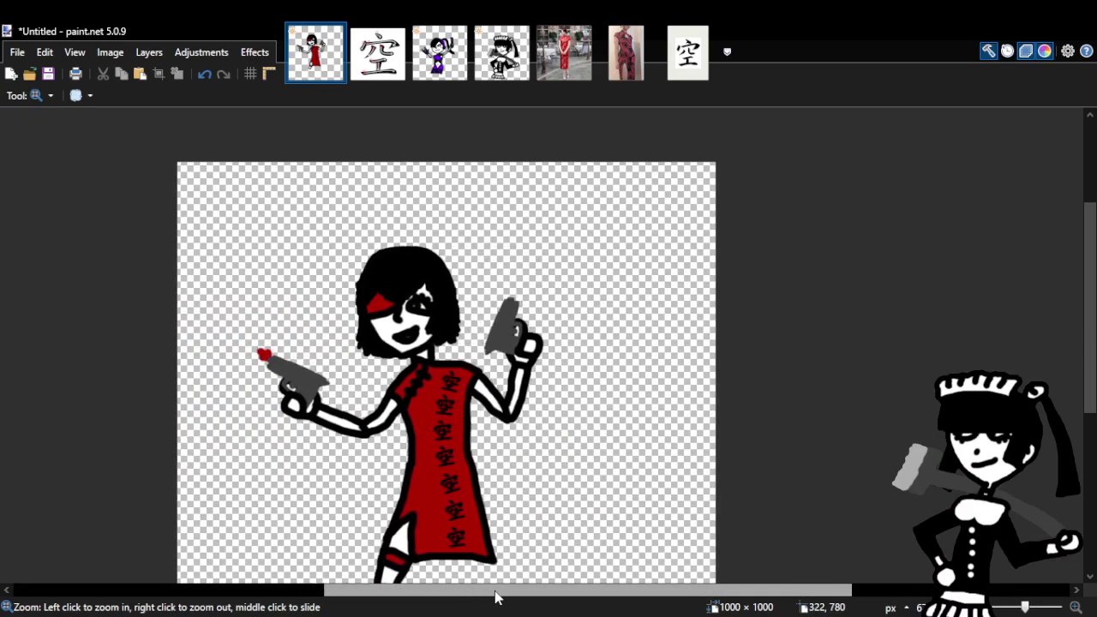
# Paint a first red dab at the raised gun's muzzle, undoing the trial lobes added around it.
pyautogui.click(533, 271)
pyautogui.click(534, 270)
pyautogui.click(534, 270)
pyautogui.click(533, 271)
pyautogui.click(534, 271)
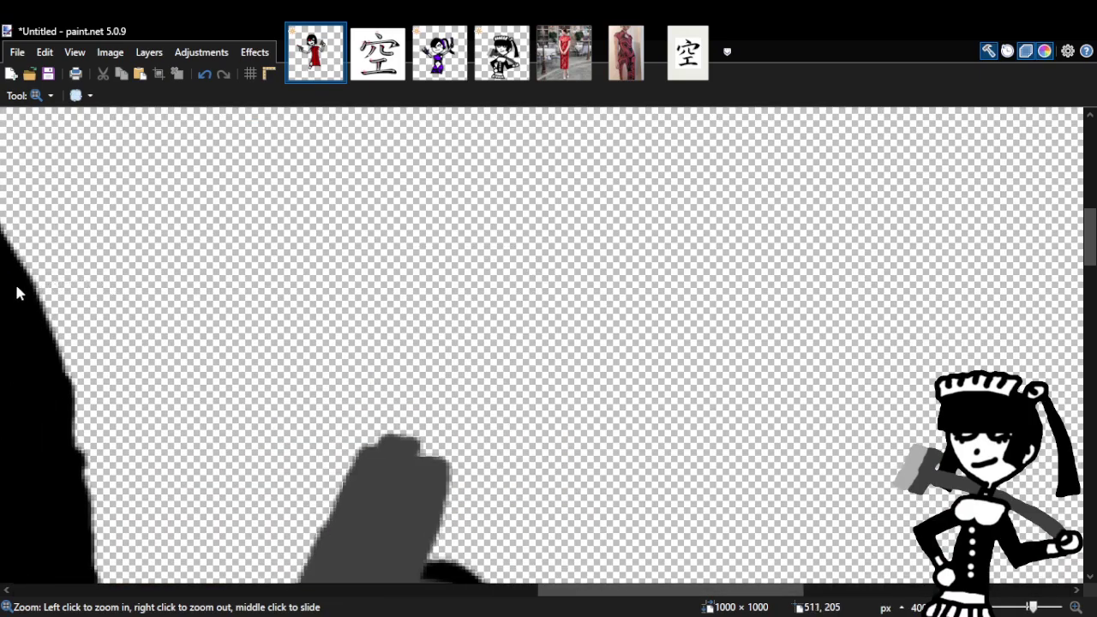
pyautogui.press('b')
pyautogui.moveTo(407, 429)
pyautogui.mouseDown()
pyautogui.moveTo(450, 404)
pyautogui.moveTo(396, 389)
pyautogui.moveTo(439, 350)
pyautogui.mouseUp()
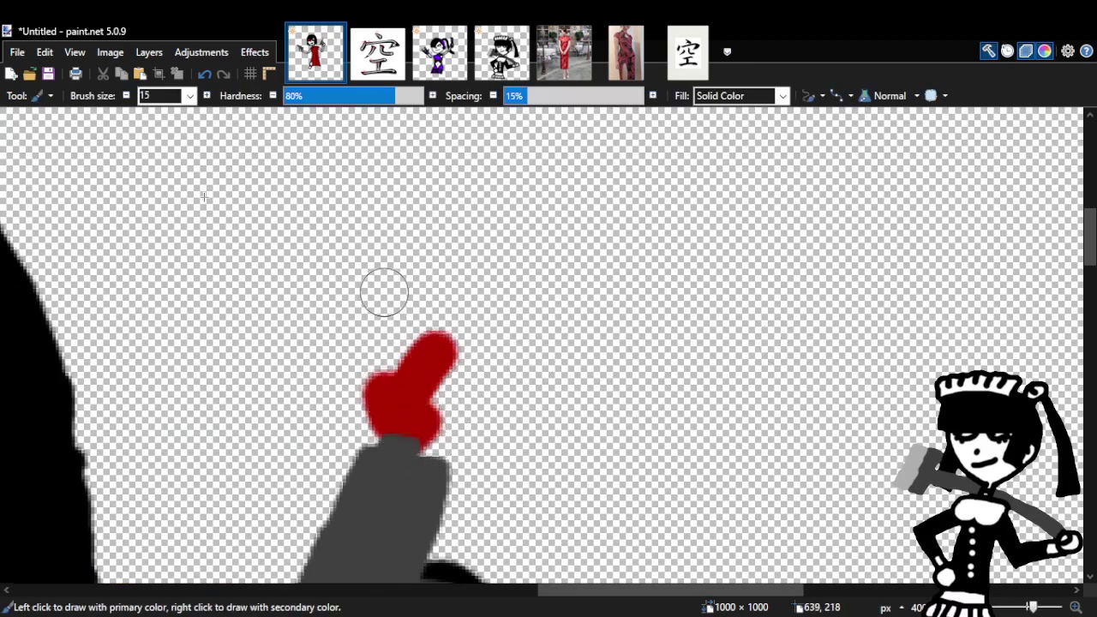
pyautogui.click(204, 73)
pyautogui.moveTo(406, 400)
pyautogui.mouseDown()
pyautogui.moveTo(428, 369)
pyautogui.moveTo(440, 374)
pyautogui.moveTo(402, 379)
pyautogui.moveTo(400, 365)
pyautogui.moveTo(445, 388)
pyautogui.mouseUp()
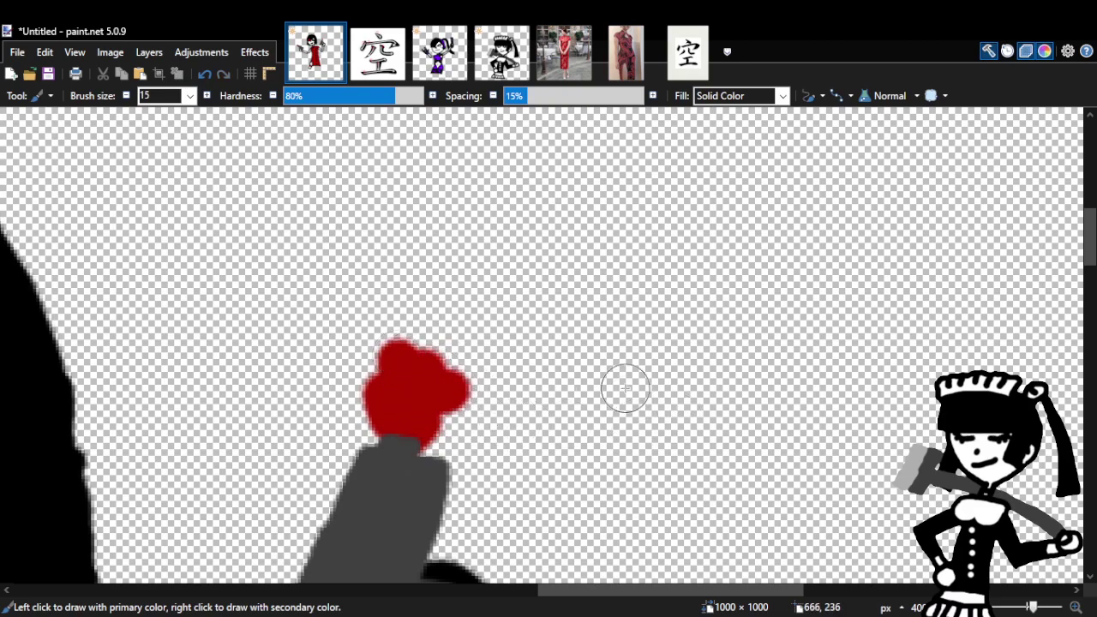
pyautogui.click(196, 74)
pyautogui.click(196, 74)
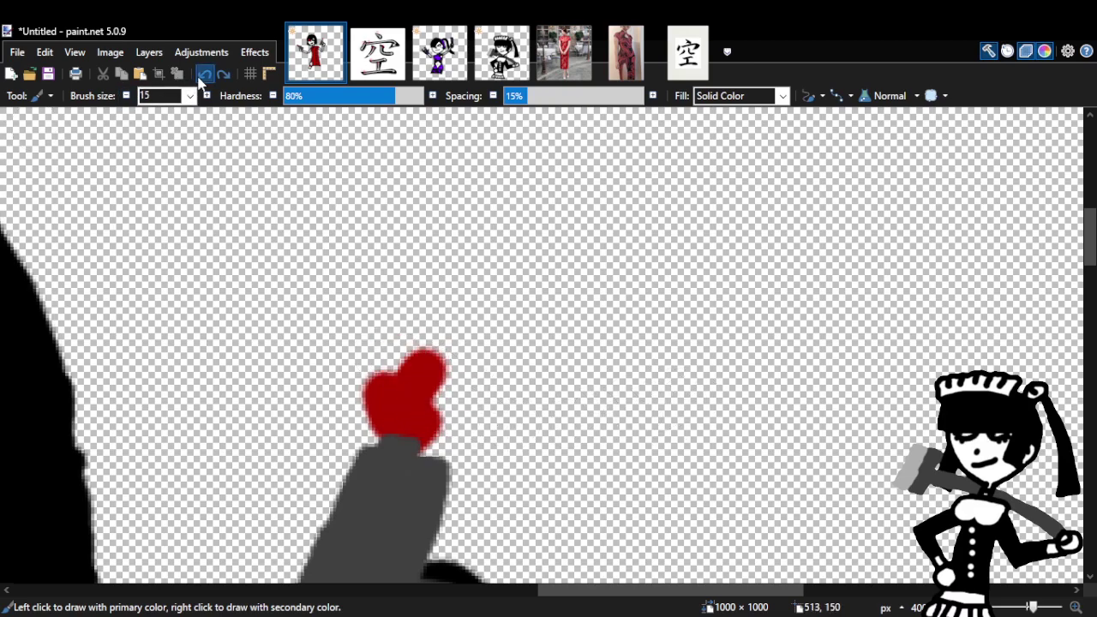
pyautogui.click(200, 75)
# Build the raised gun's muzzle flash up from the dab with several rounded red lobes.
pyautogui.press('z')
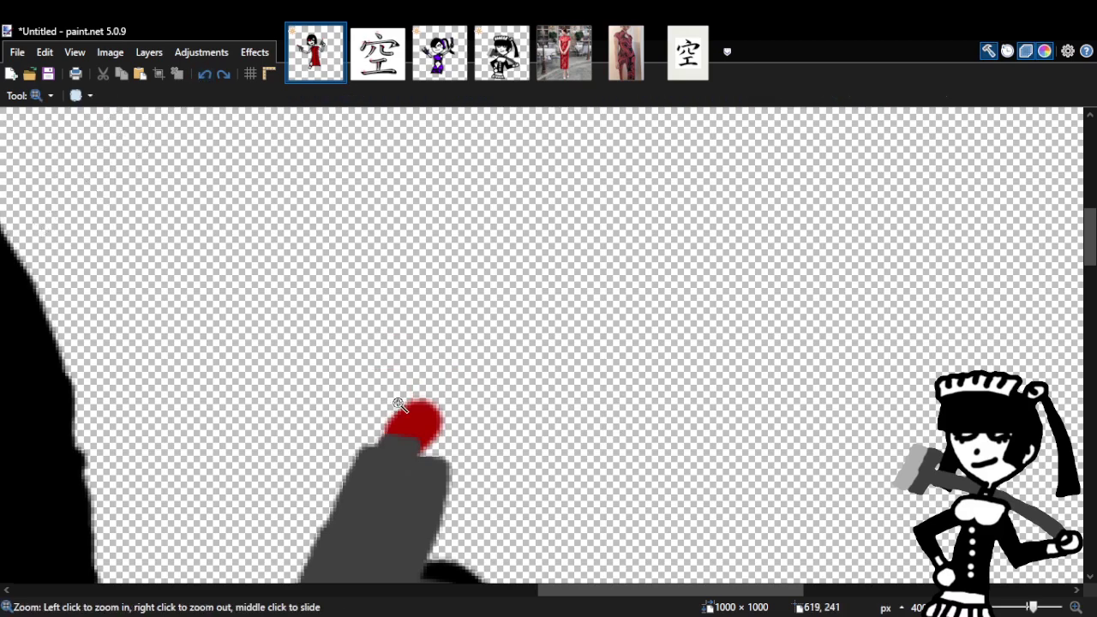
pyautogui.click(406, 413)
pyautogui.press('b')
pyautogui.moveTo(399, 440)
pyautogui.mouseDown()
pyautogui.moveTo(375, 404)
pyautogui.moveTo(430, 404)
pyautogui.moveTo(459, 347)
pyautogui.mouseUp()
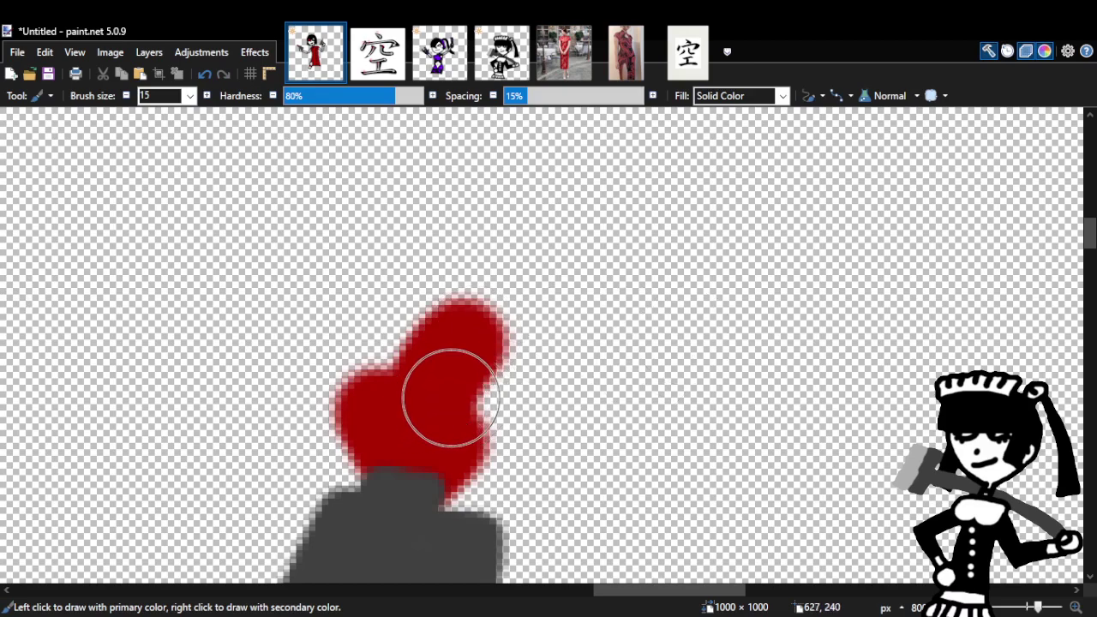
pyautogui.moveTo(451, 397); pyautogui.dragTo(493, 387)
pyautogui.moveTo(368, 366); pyautogui.dragTo(382, 353)
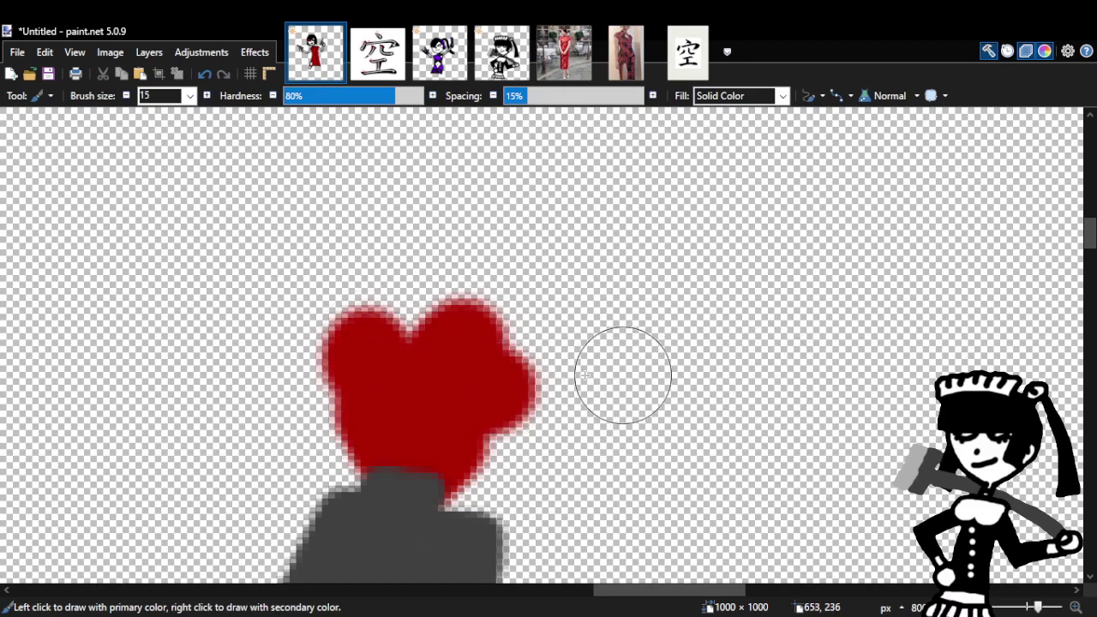
pyautogui.press('z')
pyautogui.rightClick(455, 431)
pyautogui.rightClick(455, 431)
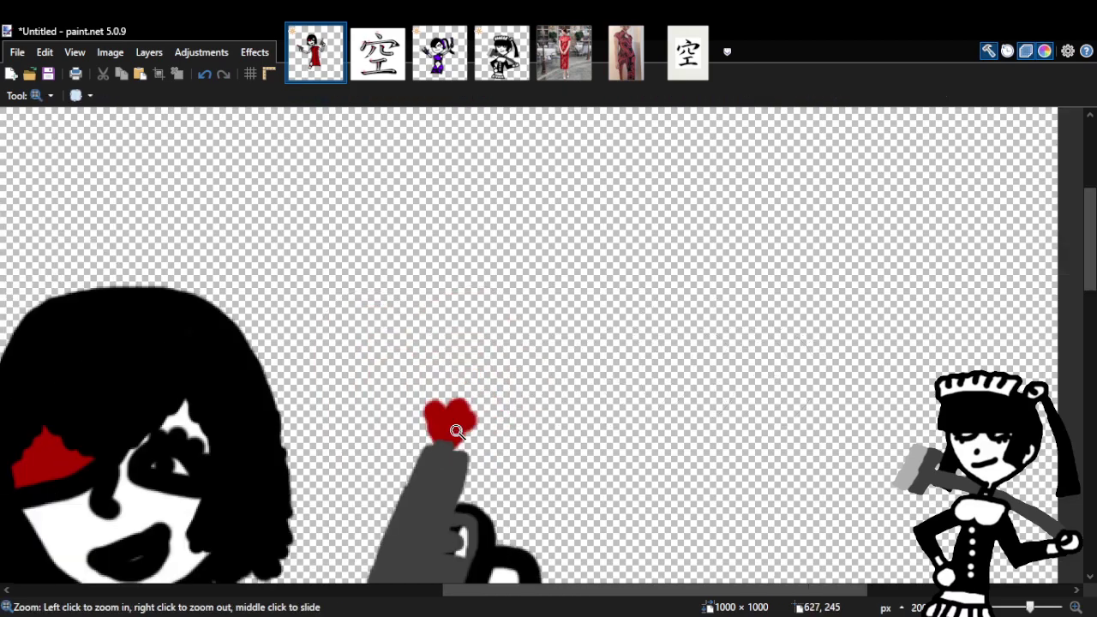
pyautogui.rightClick(454, 431)
# Extend the lower gun's muzzle flash outward with more red lobes, and undo the stroke that fills the notch between them.
pyautogui.moveTo(533, 595); pyautogui.dragTo(423, 596)
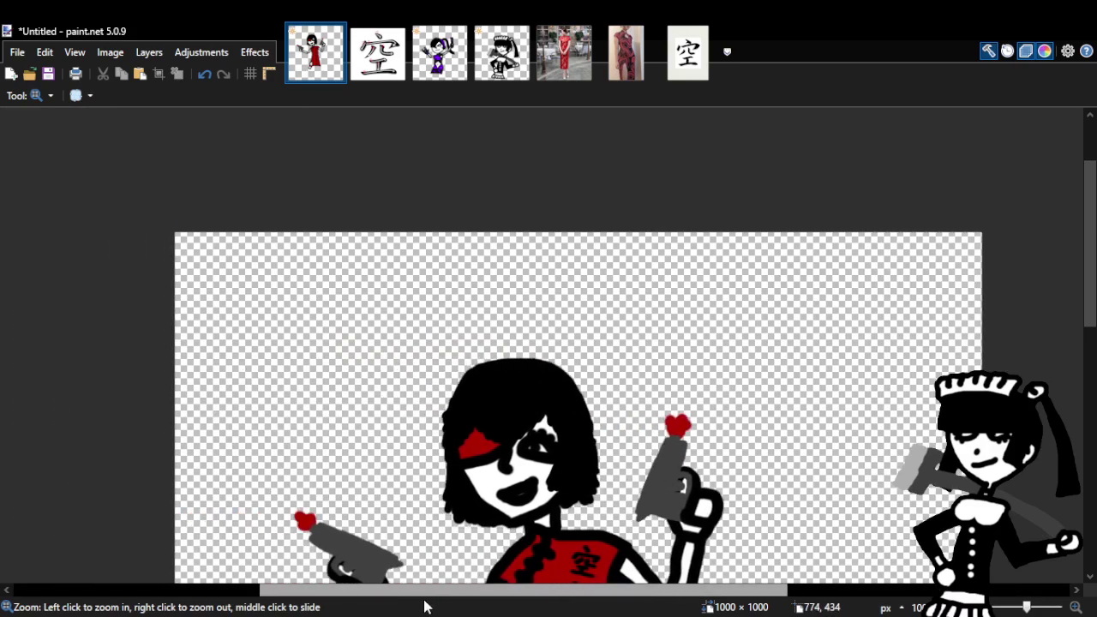
pyautogui.scroll(-3, 338, 428)
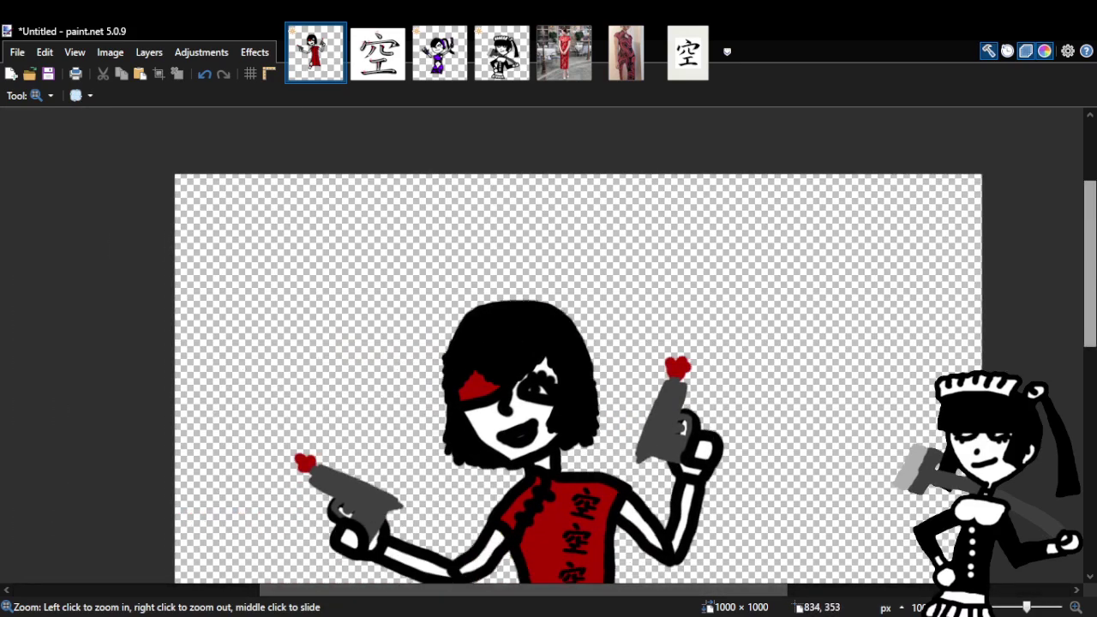
pyautogui.click(326, 332)
pyautogui.click(343, 337)
pyautogui.click(347, 339)
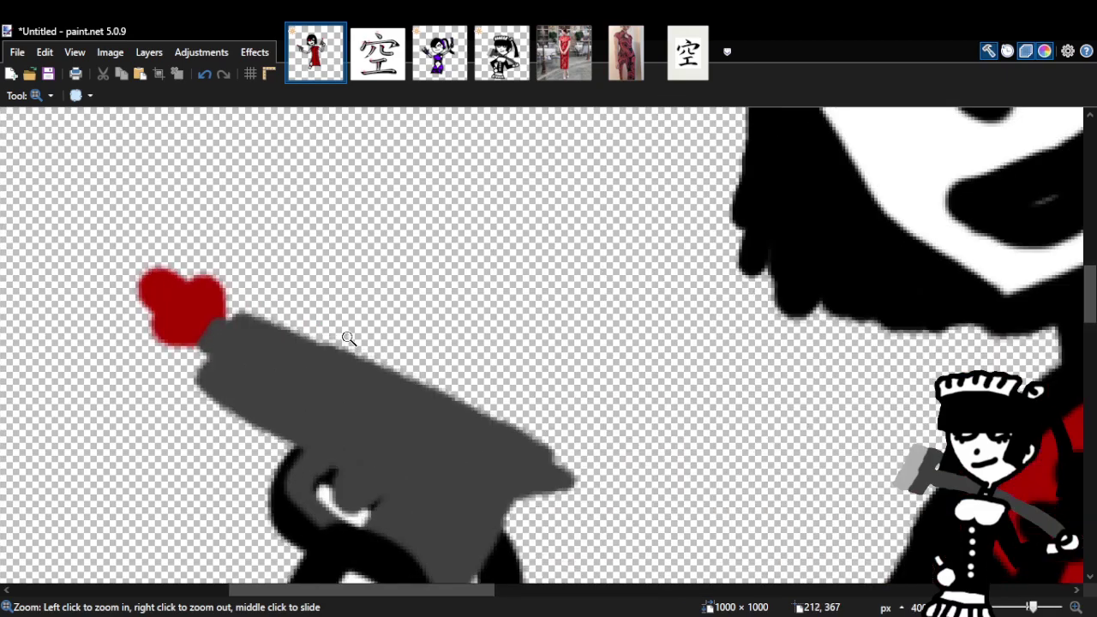
pyautogui.press('b')
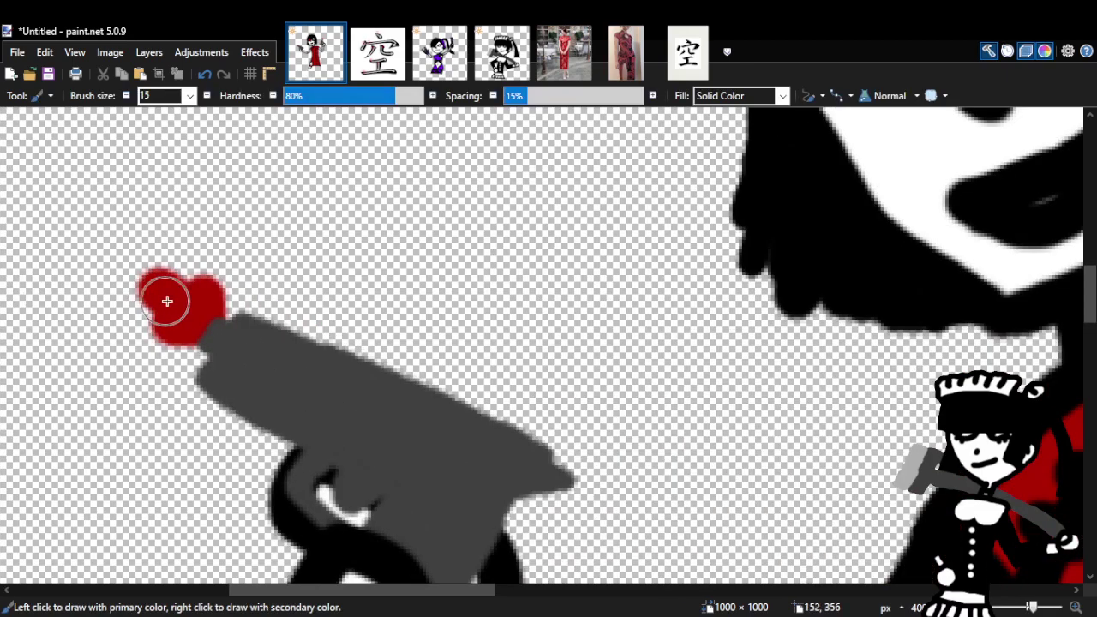
pyautogui.moveTo(174, 287); pyautogui.dragTo(128, 273)
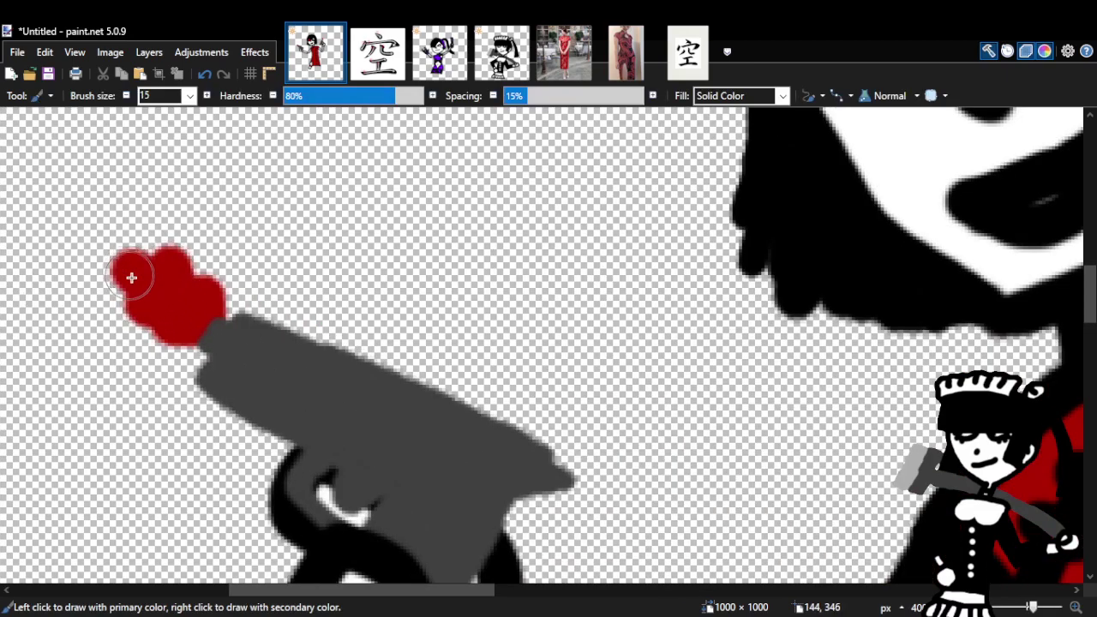
pyautogui.moveTo(203, 272); pyautogui.dragTo(164, 265)
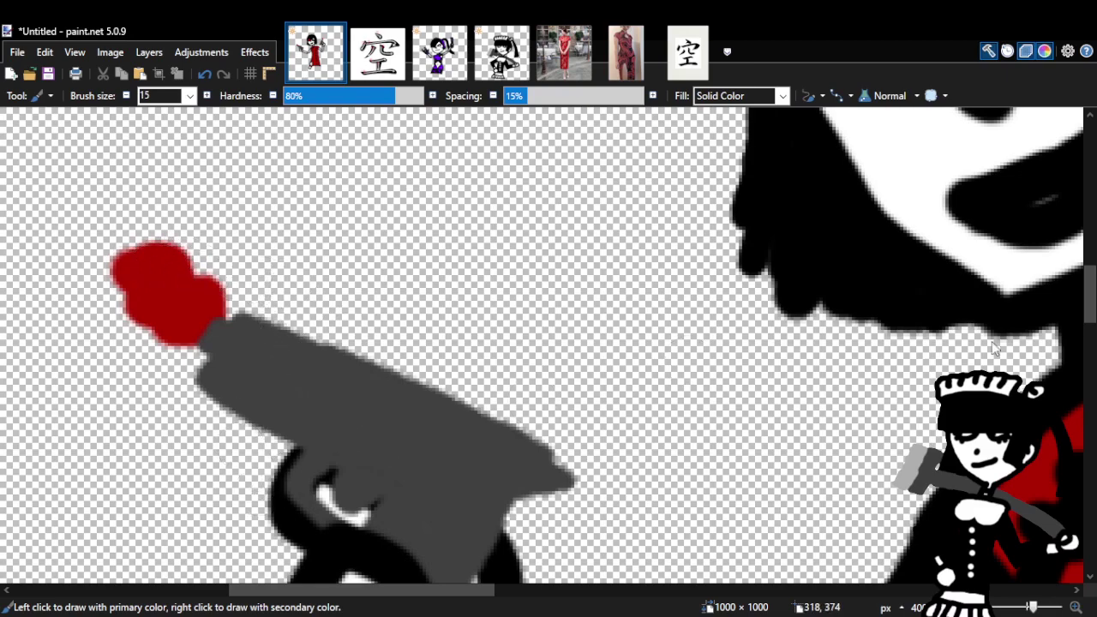
pyautogui.moveTo(1092, 313)
pyautogui.mouseDown()
pyautogui.moveTo(1092, 330)
pyautogui.moveTo(1092, 314)
pyautogui.mouseUp()
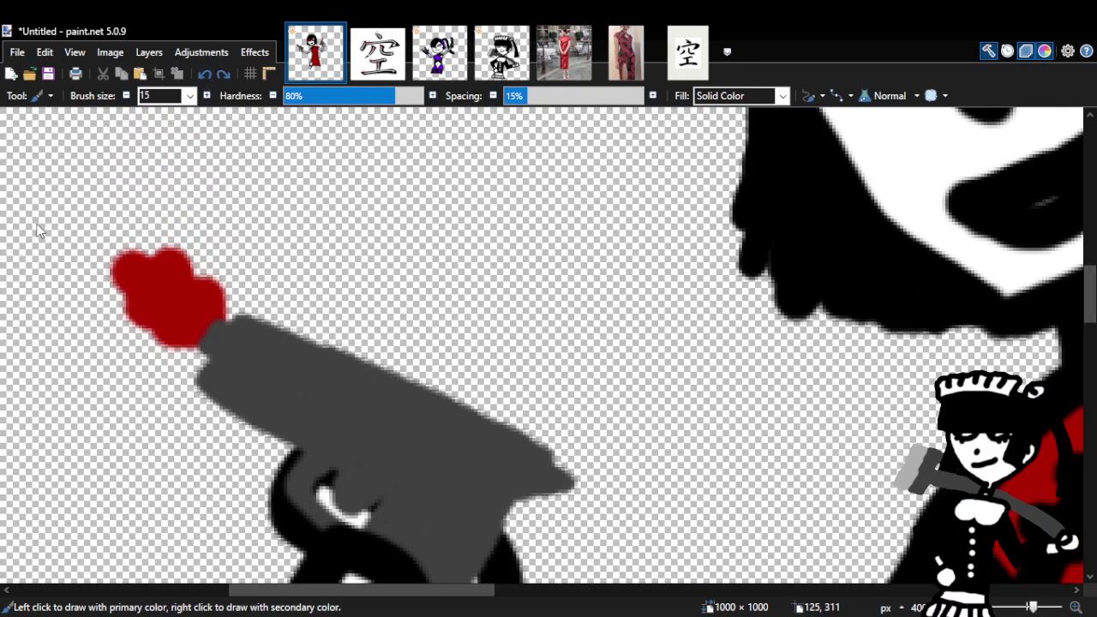
# Enlarge the raised gun's muzzle flash with additional red lobes along its upper edge to match the lower one.
pyautogui.press('z')
pyautogui.rightClick(443, 325)
pyautogui.rightClick(514, 403)
pyautogui.rightClick(598, 486)
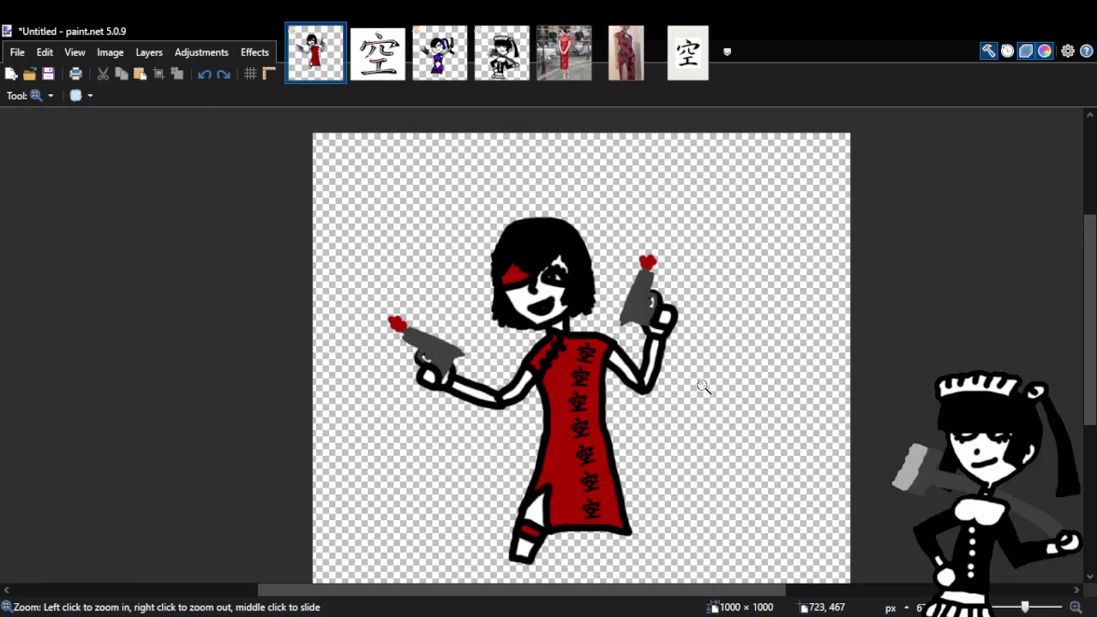
pyautogui.click(677, 318)
pyautogui.click(677, 314)
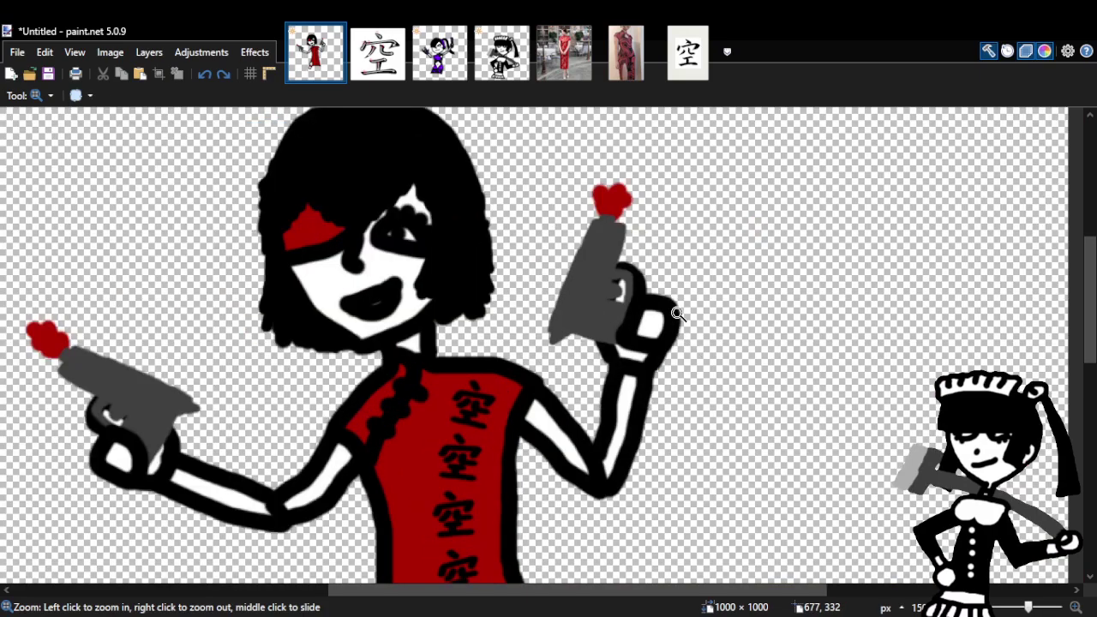
pyautogui.click(614, 282)
pyautogui.click(621, 273)
pyautogui.click(625, 265)
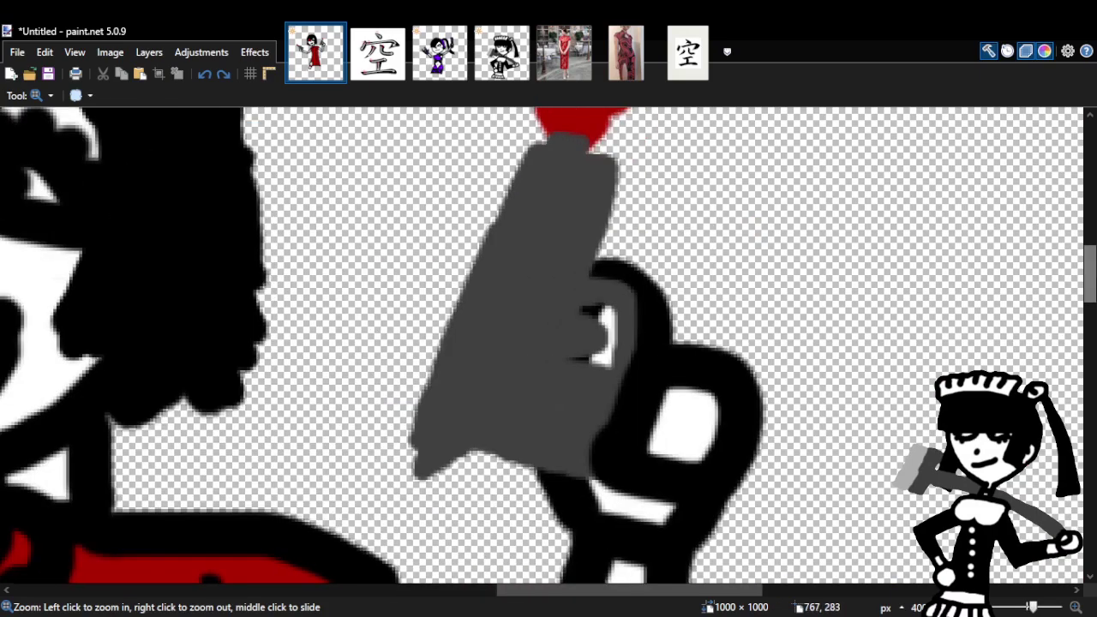
pyautogui.scroll(2, 587, 343)
pyautogui.press('b')
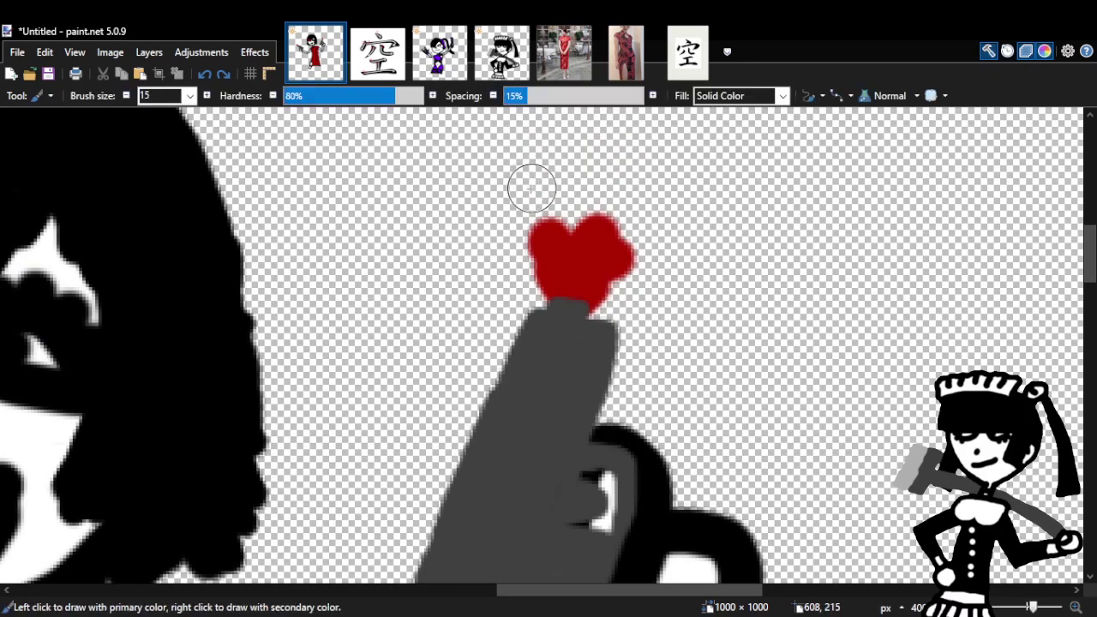
pyautogui.moveTo(571, 230); pyautogui.dragTo(630, 232)
pyautogui.moveTo(570, 595); pyautogui.dragTo(476, 600)
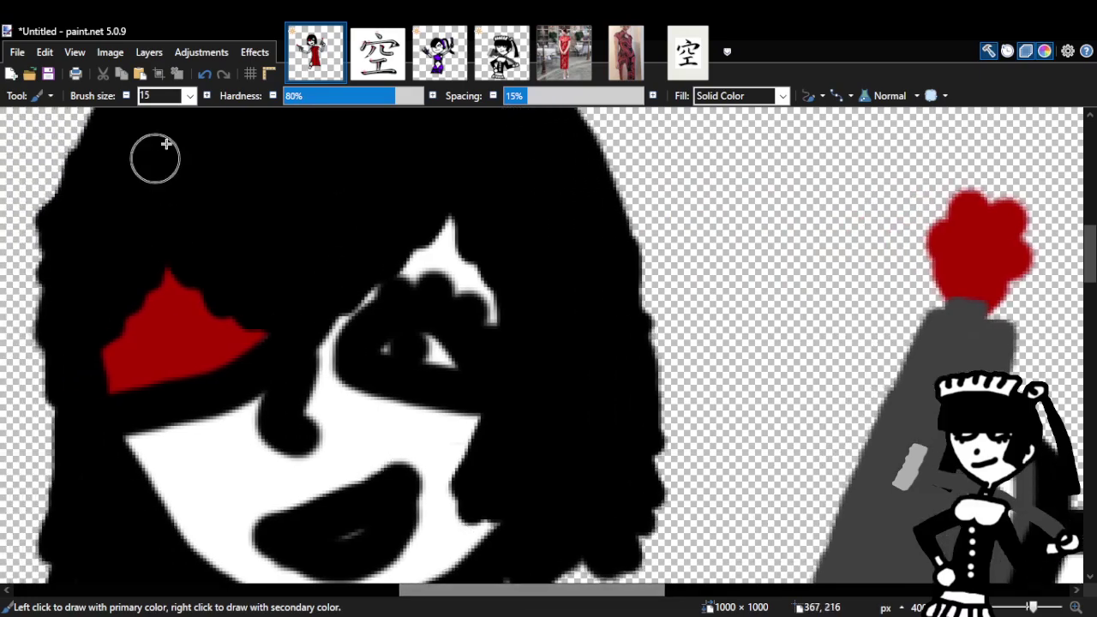
# Undo all the red lobes painted at the raised gun's muzzle, clearing its flash completely.
pyautogui.click(203, 75)
pyautogui.click(203, 74)
pyautogui.click(203, 75)
pyautogui.click(204, 74)
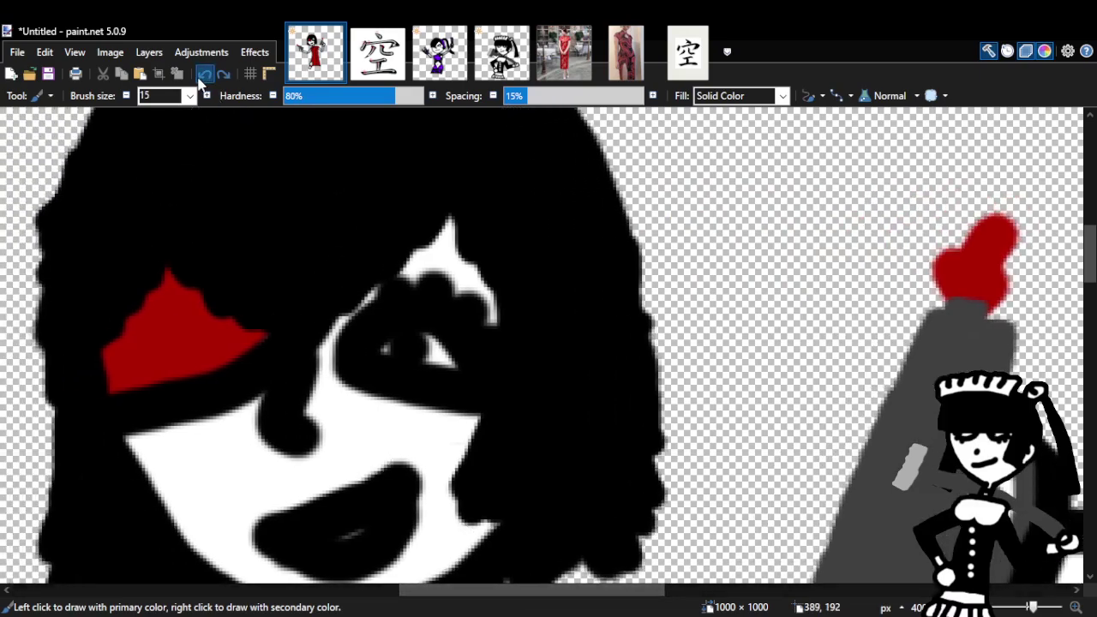
pyautogui.click(203, 75)
pyautogui.click(203, 75)
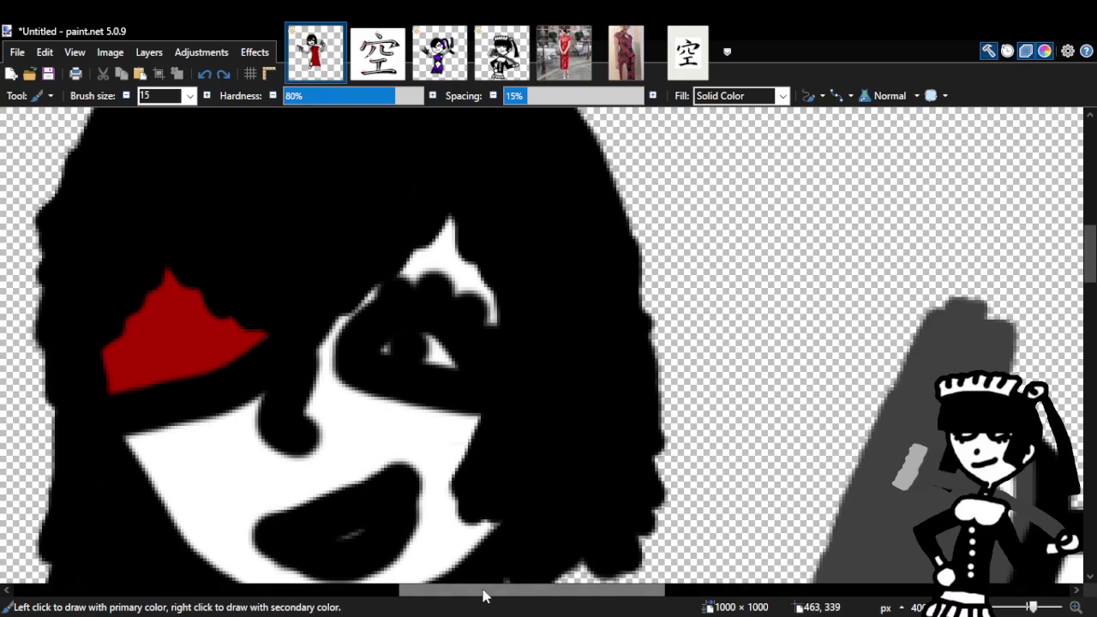
# Undo the red lobes at the lower gun's muzzle until no flash is left on its barrel.
pyautogui.moveTo(482, 595); pyautogui.dragTo(326, 594)
pyautogui.scroll(-3, 824, 401)
pyautogui.scroll(-1, 540, 343)
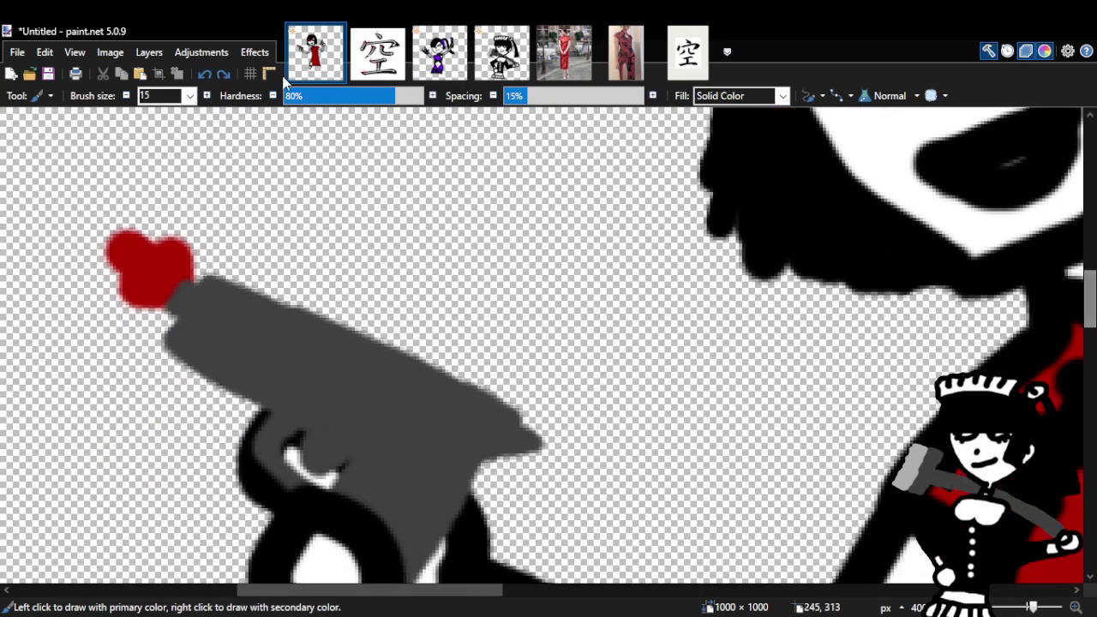
pyautogui.click(203, 75)
pyautogui.click(203, 75)
pyautogui.click(203, 75)
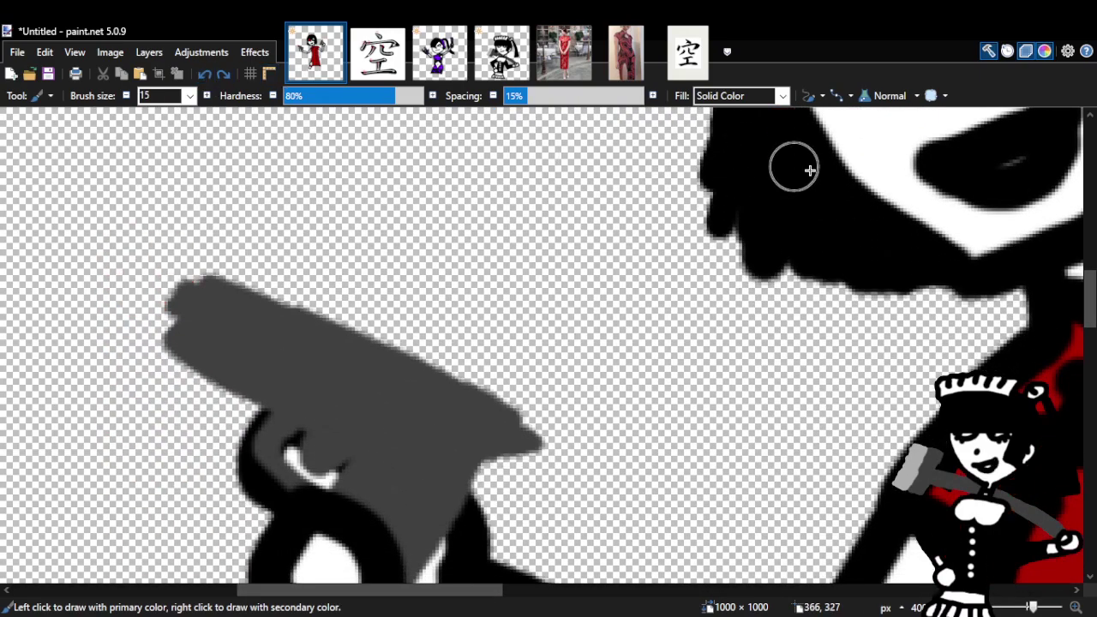
# Try twice to paint a solid red heart at the lower gun's muzzle, undoing each attempt.
pyautogui.scroll(3, 548, 342)
pyautogui.moveTo(453, 591); pyautogui.dragTo(377, 591)
pyautogui.moveTo(485, 426)
pyautogui.mouseDown()
pyautogui.moveTo(463, 385)
pyautogui.moveTo(429, 383)
pyautogui.moveTo(442, 393)
pyautogui.moveTo(395, 411)
pyautogui.moveTo(453, 429)
pyautogui.mouseUp()
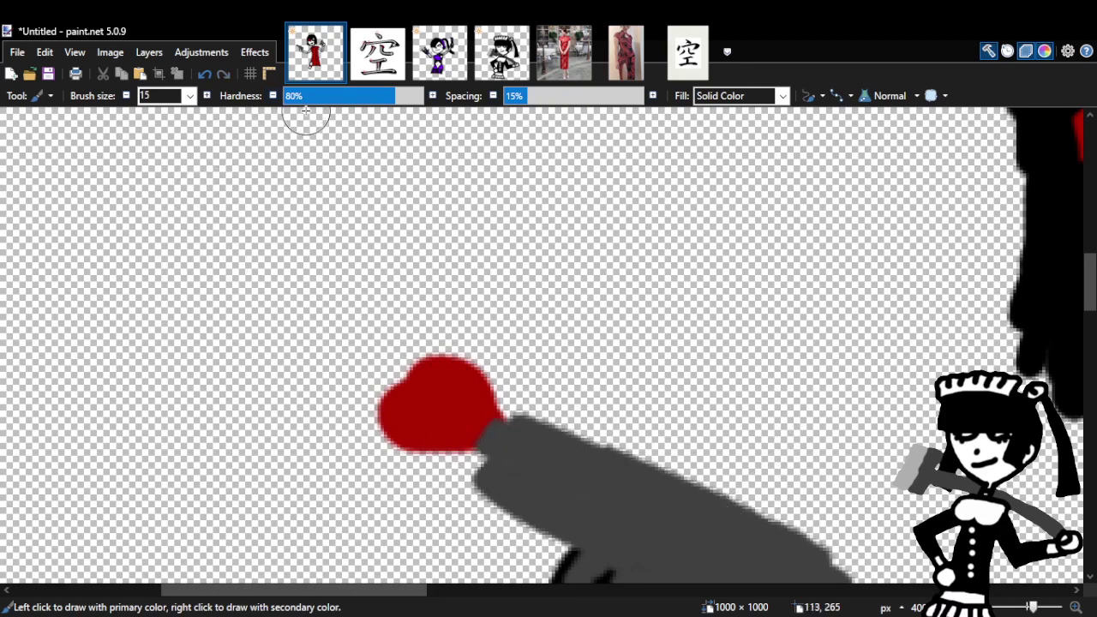
pyautogui.click(205, 74)
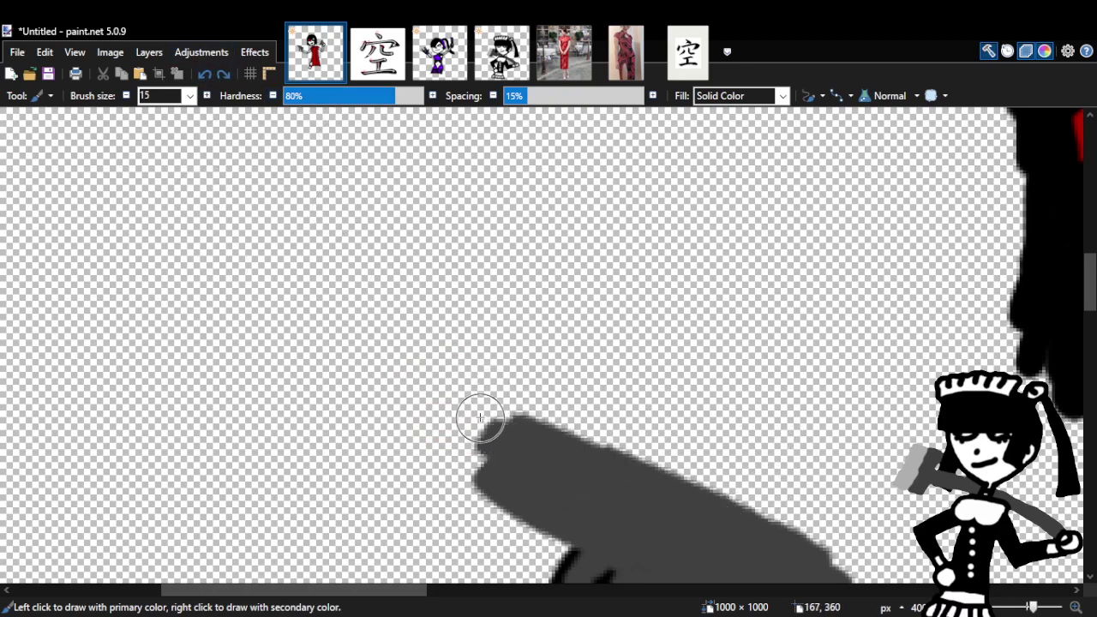
pyautogui.moveTo(467, 414)
pyautogui.mouseDown()
pyautogui.moveTo(450, 347)
pyautogui.moveTo(398, 336)
pyautogui.moveTo(407, 352)
pyautogui.moveTo(368, 375)
pyautogui.moveTo(380, 390)
pyautogui.moveTo(456, 417)
pyautogui.moveTo(412, 371)
pyautogui.mouseUp()
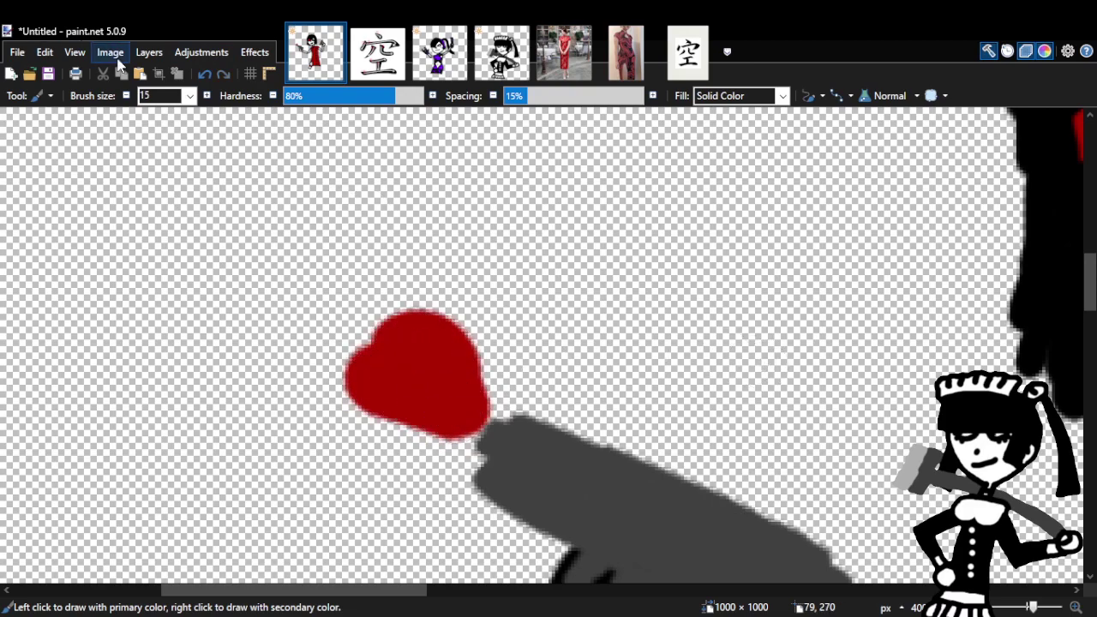
pyautogui.click(205, 76)
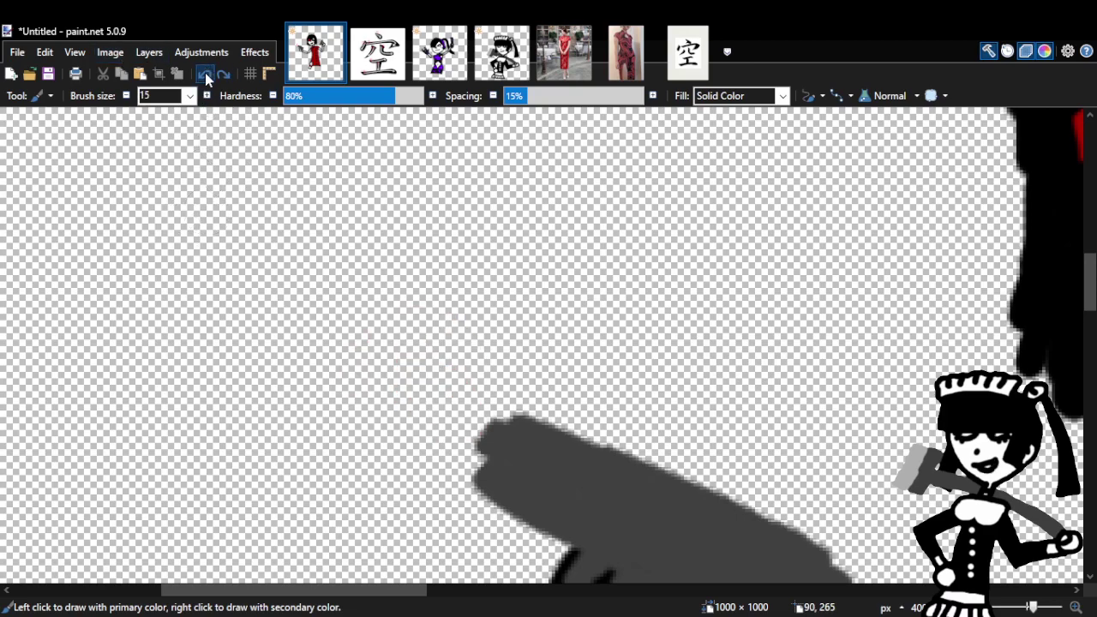
# Try two larger filled red hearts at the lower gun's muzzle in a close-up view, undoing both.
pyautogui.press('z')
pyautogui.click(487, 378)
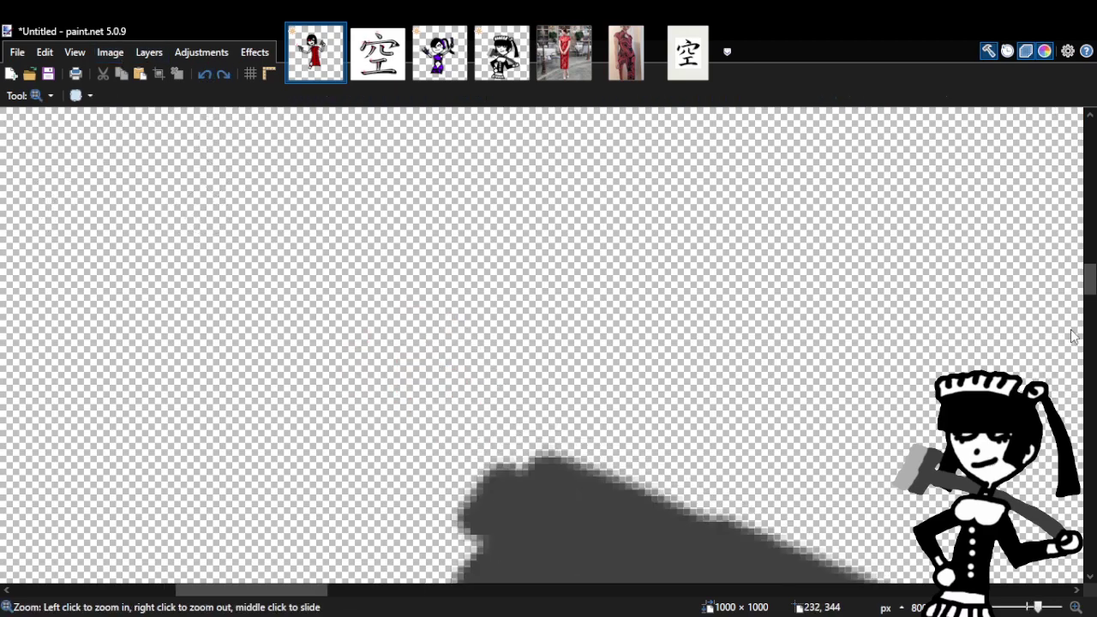
pyautogui.moveTo(1093, 295)
pyautogui.mouseDown()
pyautogui.moveTo(1092, 306)
pyautogui.moveTo(1092, 297)
pyautogui.mouseUp()
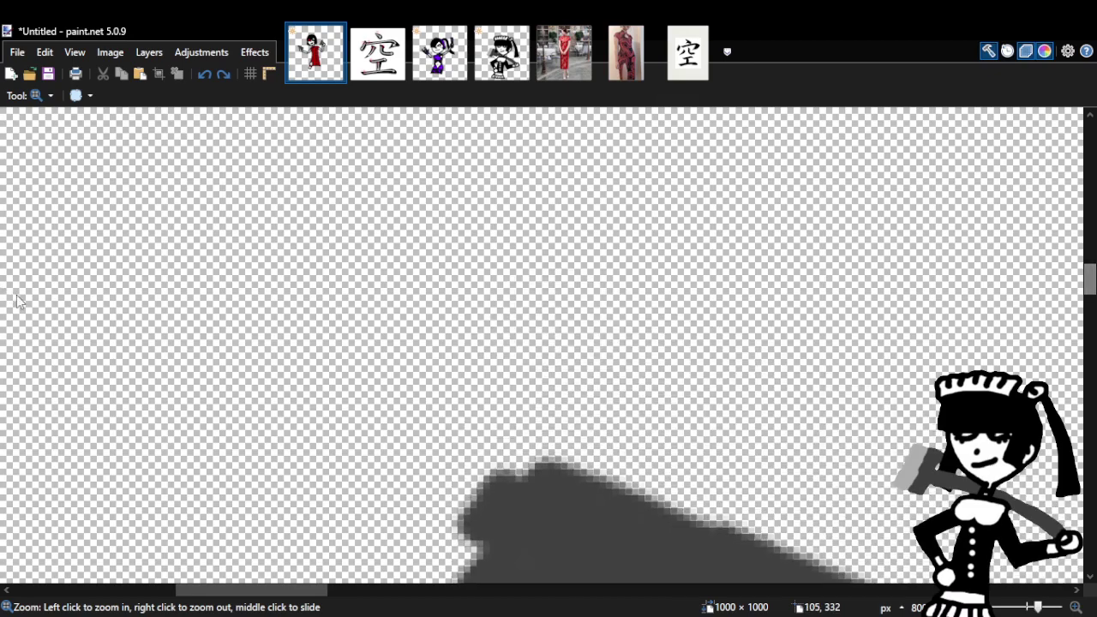
pyautogui.press('b')
pyautogui.moveTo(472, 470)
pyautogui.mouseDown()
pyautogui.moveTo(448, 420)
pyautogui.moveTo(321, 298)
pyautogui.moveTo(311, 331)
pyautogui.moveTo(331, 351)
pyautogui.moveTo(249, 382)
pyautogui.moveTo(352, 422)
pyautogui.moveTo(443, 489)
pyautogui.moveTo(394, 379)
pyautogui.mouseUp()
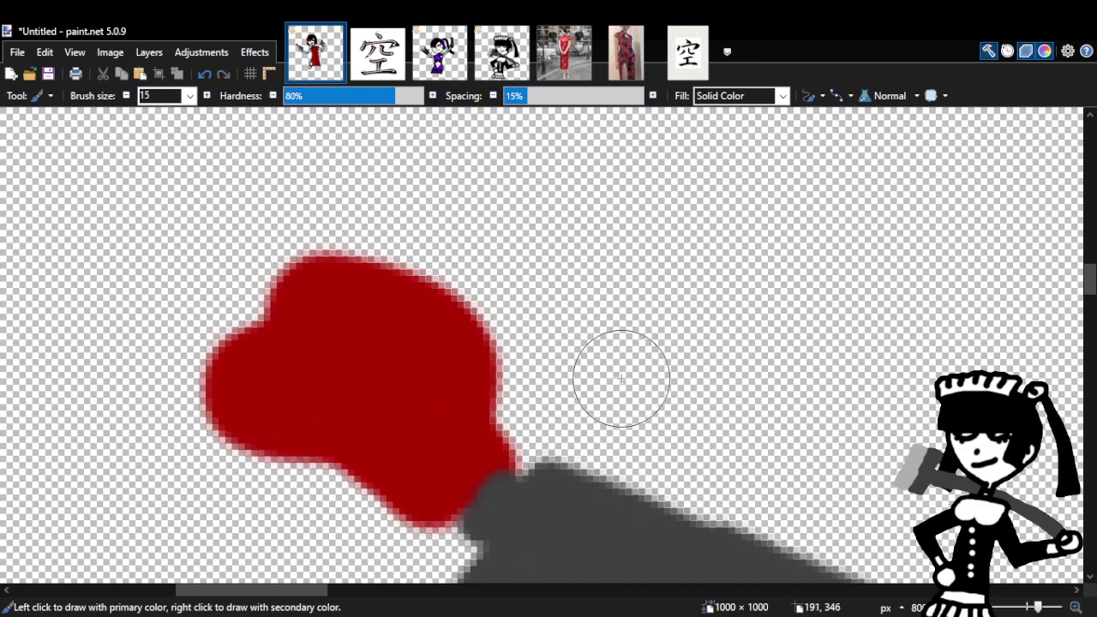
pyautogui.click(204, 74)
pyautogui.click(205, 75)
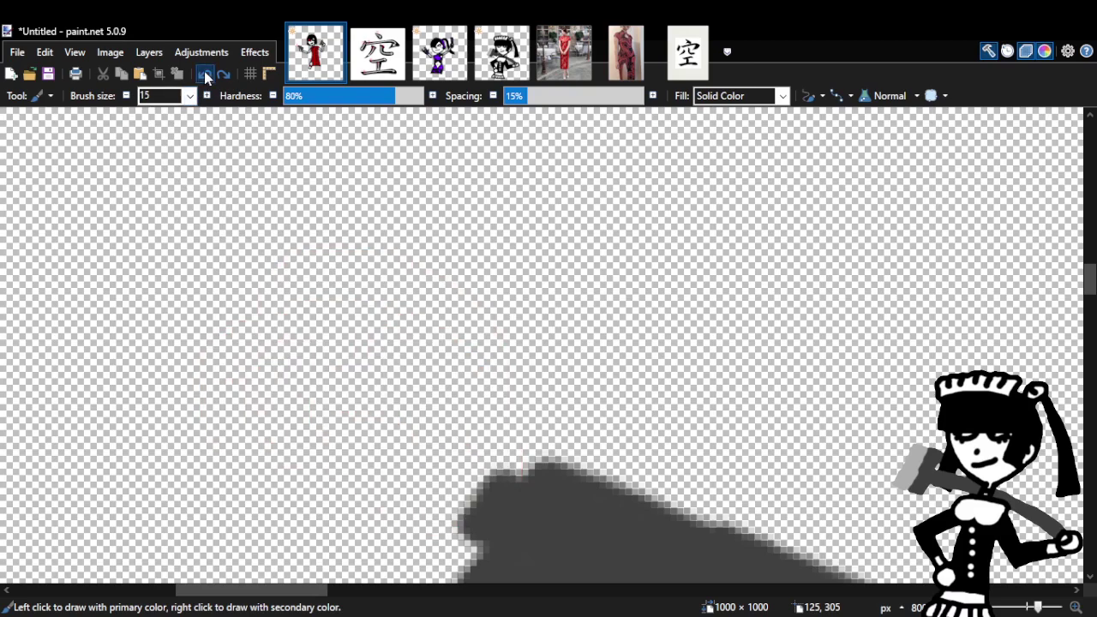
pyautogui.moveTo(488, 471)
pyautogui.mouseDown()
pyautogui.moveTo(460, 439)
pyautogui.moveTo(457, 338)
pyautogui.moveTo(416, 296)
pyautogui.moveTo(343, 274)
pyautogui.moveTo(293, 289)
pyautogui.moveTo(278, 316)
pyautogui.moveTo(316, 359)
pyautogui.moveTo(249, 352)
pyautogui.moveTo(234, 371)
pyautogui.moveTo(230, 423)
pyautogui.moveTo(249, 453)
pyautogui.moveTo(319, 465)
pyautogui.moveTo(415, 445)
pyautogui.moveTo(469, 467)
pyautogui.moveTo(424, 392)
pyautogui.moveTo(380, 351)
pyautogui.moveTo(305, 412)
pyautogui.moveTo(352, 334)
pyautogui.moveTo(338, 414)
pyautogui.moveTo(510, 366)
pyautogui.moveTo(383, 338)
pyautogui.mouseUp()
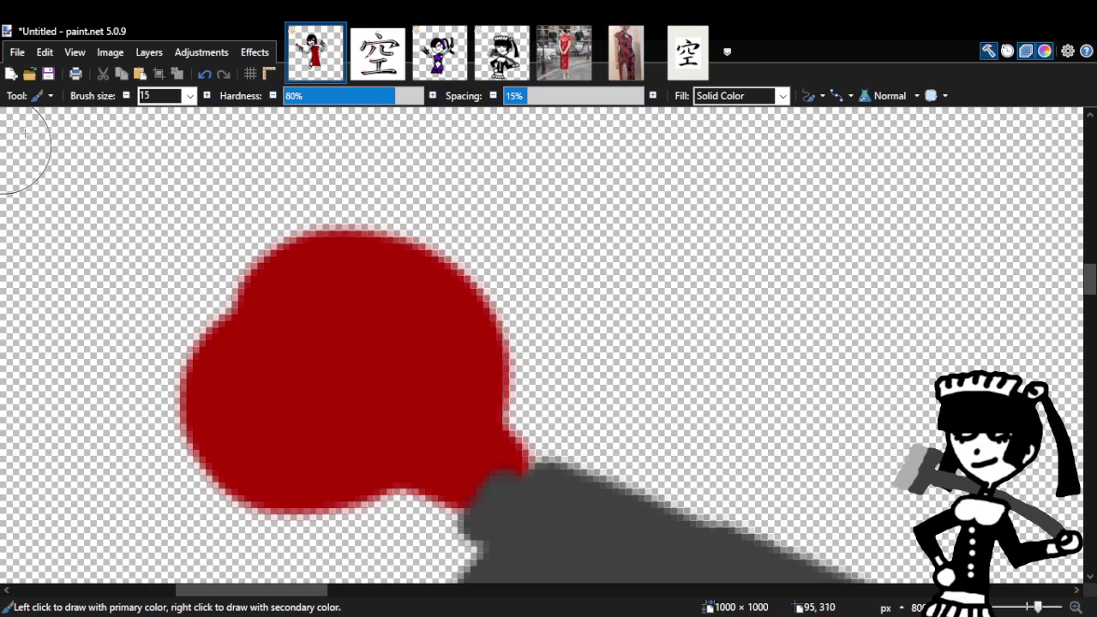
pyautogui.click(205, 75)
pyautogui.click(205, 75)
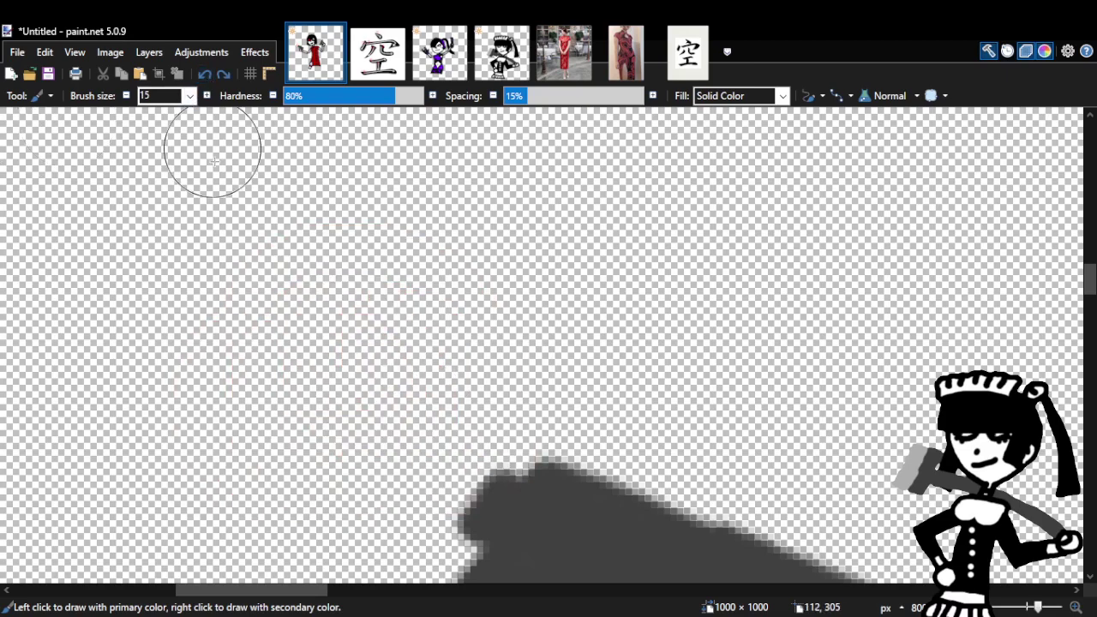
# Try a red heart outline at the lower gun's muzzle, check it against the whole figure, and undo it.
pyautogui.moveTo(485, 455)
pyautogui.mouseDown()
pyautogui.moveTo(468, 369)
pyautogui.moveTo(452, 320)
pyautogui.moveTo(388, 277)
pyautogui.moveTo(295, 262)
pyautogui.moveTo(249, 278)
pyautogui.moveTo(234, 311)
pyautogui.moveTo(265, 351)
pyautogui.moveTo(189, 329)
pyautogui.moveTo(145, 338)
pyautogui.moveTo(116, 366)
pyautogui.moveTo(114, 410)
pyautogui.moveTo(163, 460)
pyautogui.moveTo(223, 479)
pyautogui.moveTo(297, 475)
pyautogui.moveTo(340, 457)
pyautogui.moveTo(453, 489)
pyautogui.mouseUp()
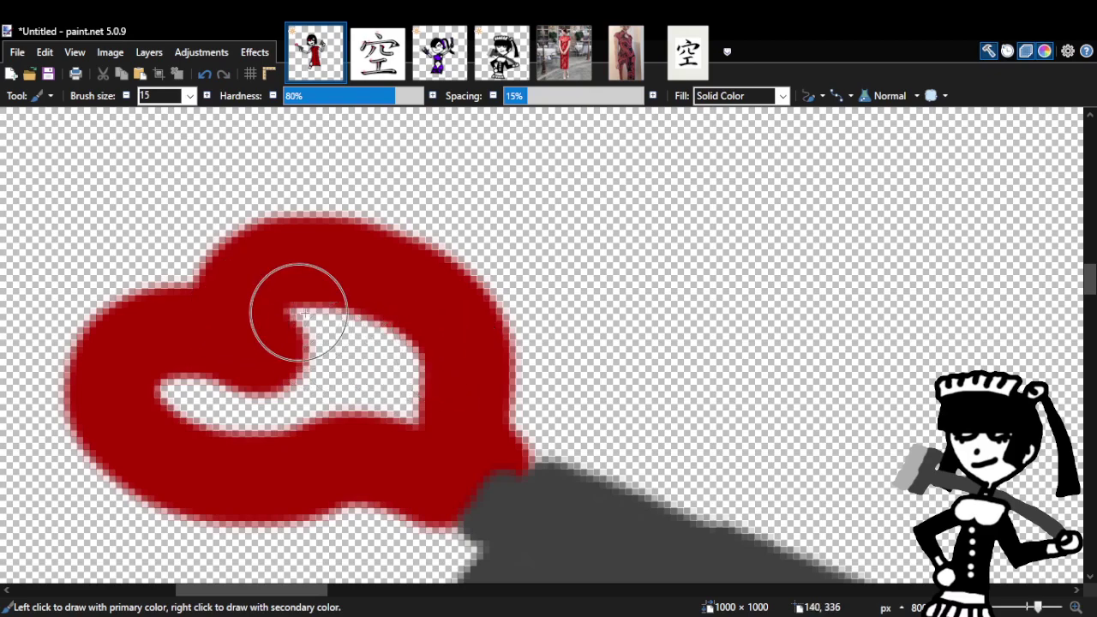
pyautogui.press('z')
pyautogui.rightClick(570, 322)
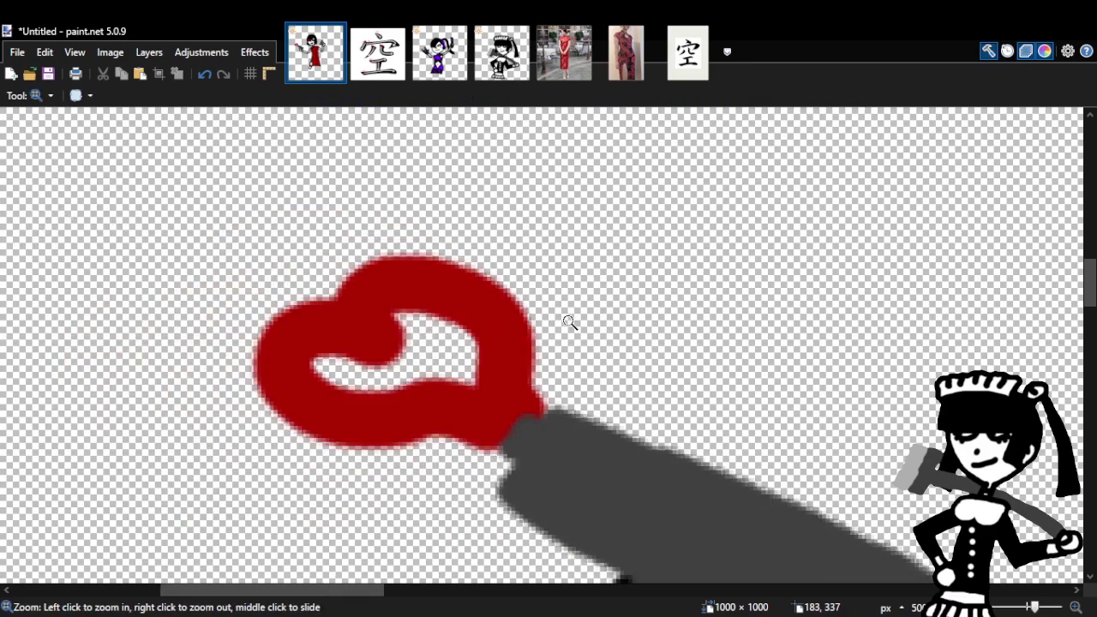
pyautogui.rightClick(569, 322)
pyautogui.rightClick(597, 332)
pyautogui.click(629, 317)
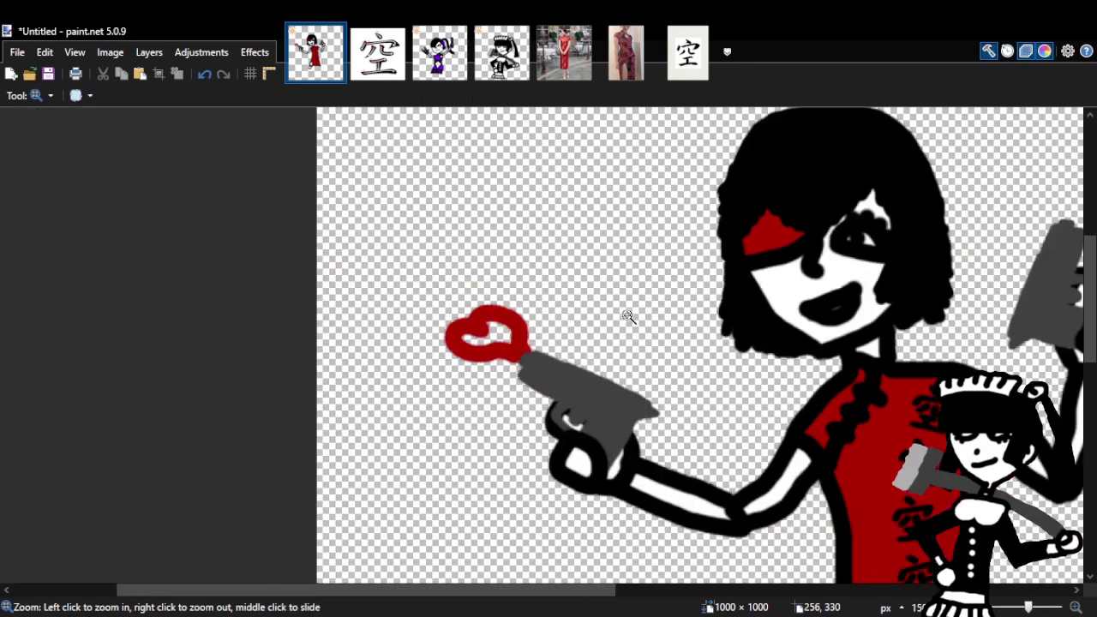
pyautogui.click(626, 316)
pyautogui.click(401, 313)
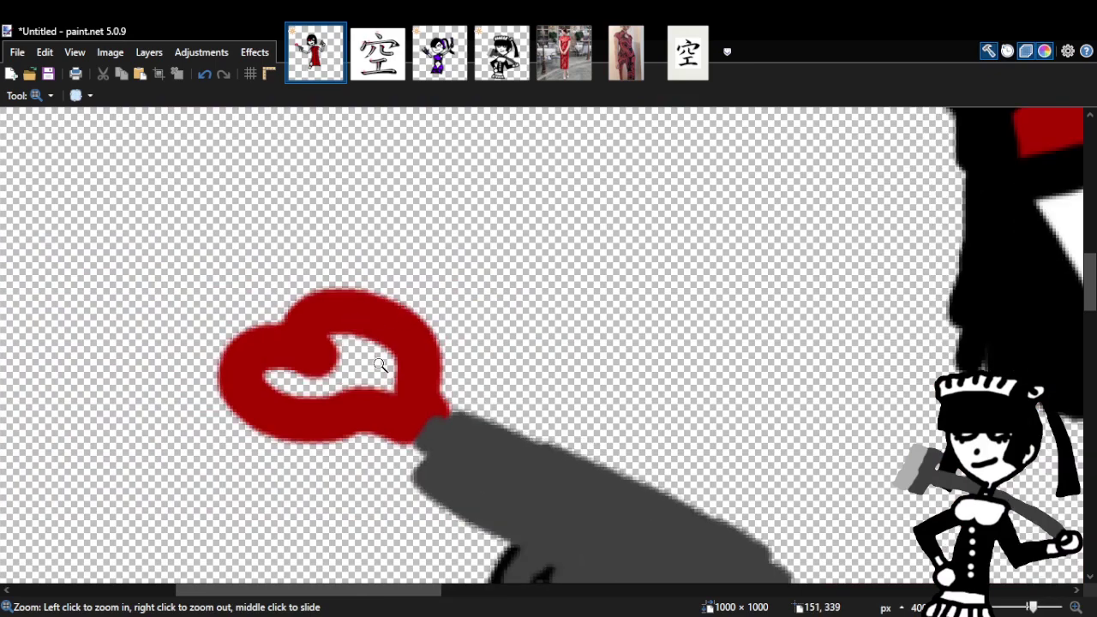
pyautogui.click(203, 76)
# Paint a red heart with a short stem rising from the raised gun's muzzle and fill its inside red.
pyautogui.moveTo(352, 589); pyautogui.dragTo(712, 605)
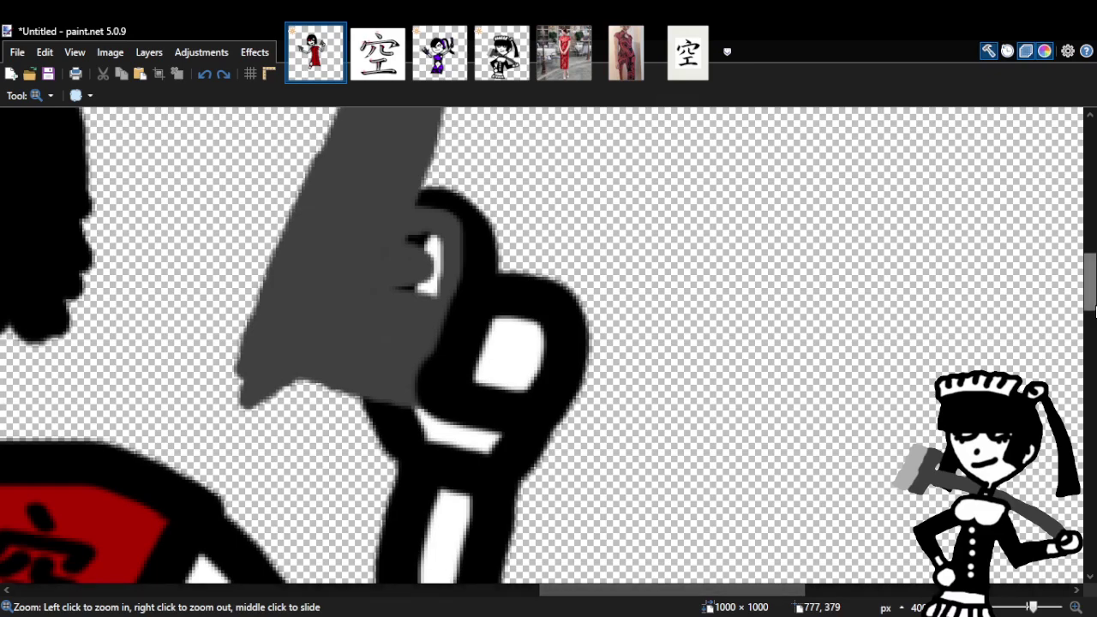
pyautogui.moveTo(1090, 283); pyautogui.dragTo(1090, 254)
pyautogui.press('b')
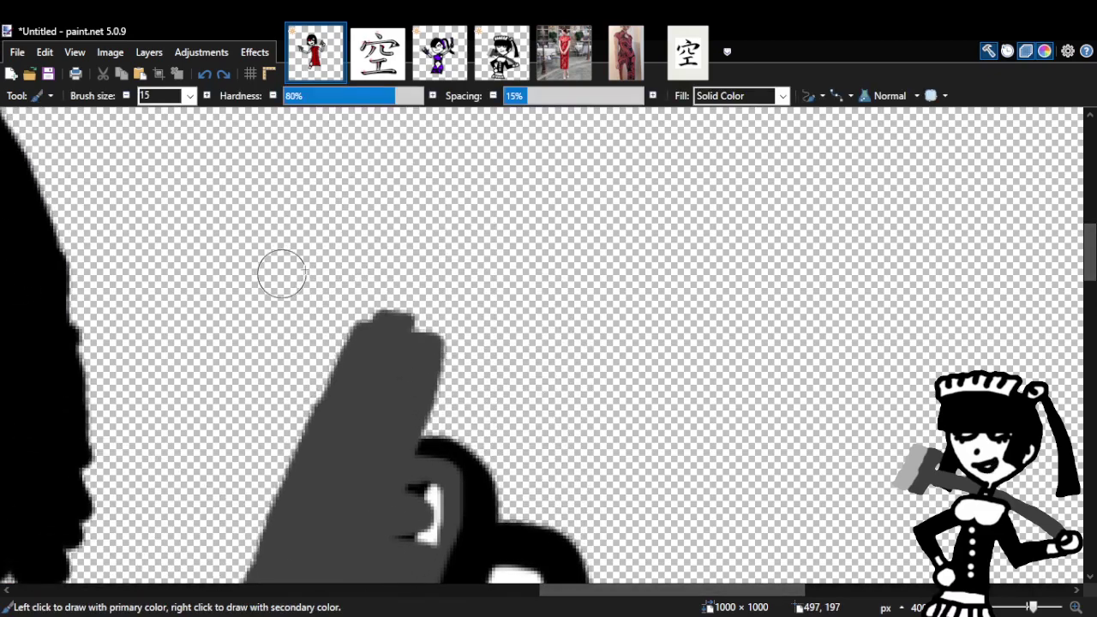
pyautogui.moveTo(400, 313)
pyautogui.mouseDown()
pyautogui.moveTo(460, 240)
pyautogui.moveTo(483, 202)
pyautogui.moveTo(464, 155)
pyautogui.moveTo(412, 149)
pyautogui.moveTo(395, 185)
pyautogui.moveTo(353, 151)
pyautogui.moveTo(303, 167)
pyautogui.moveTo(307, 204)
pyautogui.moveTo(372, 254)
pyautogui.moveTo(388, 304)
pyautogui.mouseUp()
pyautogui.moveTo(380, 240)
pyautogui.mouseDown()
pyautogui.moveTo(356, 192)
pyautogui.moveTo(335, 180)
pyautogui.moveTo(386, 233)
pyautogui.moveTo(411, 185)
pyautogui.moveTo(408, 221)
pyautogui.moveTo(463, 177)
pyautogui.moveTo(419, 238)
pyautogui.moveTo(396, 306)
pyautogui.mouseUp()
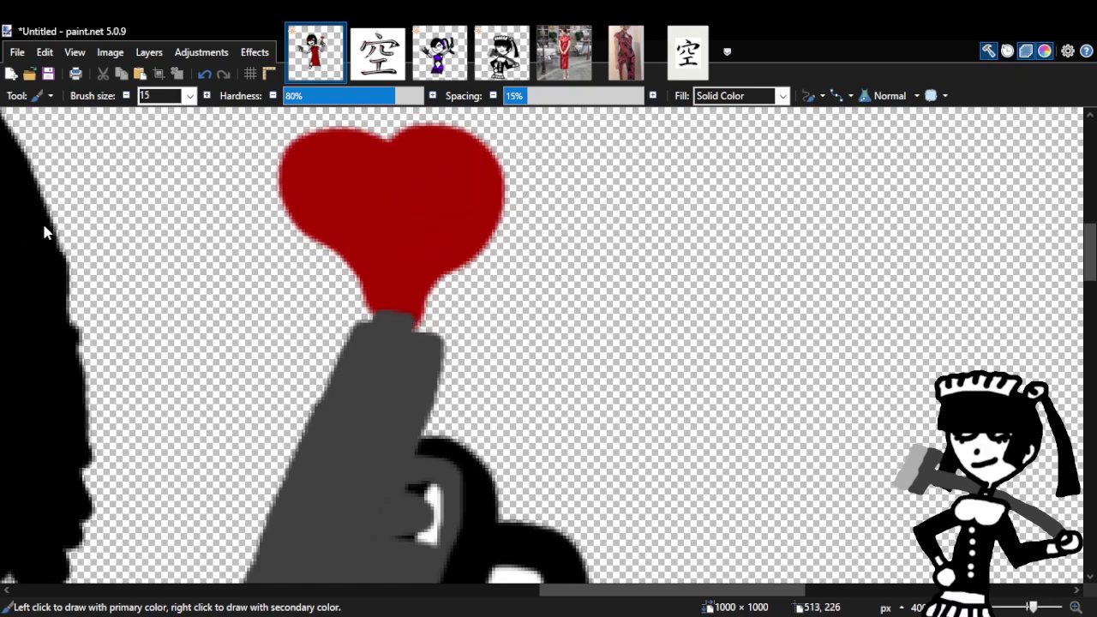
# Check the heart against the whole figure and undo its red fill, restoring only the heart outline.
pyautogui.press('z')
pyautogui.rightClick(568, 363)
pyautogui.rightClick(568, 362)
pyautogui.rightClick(590, 370)
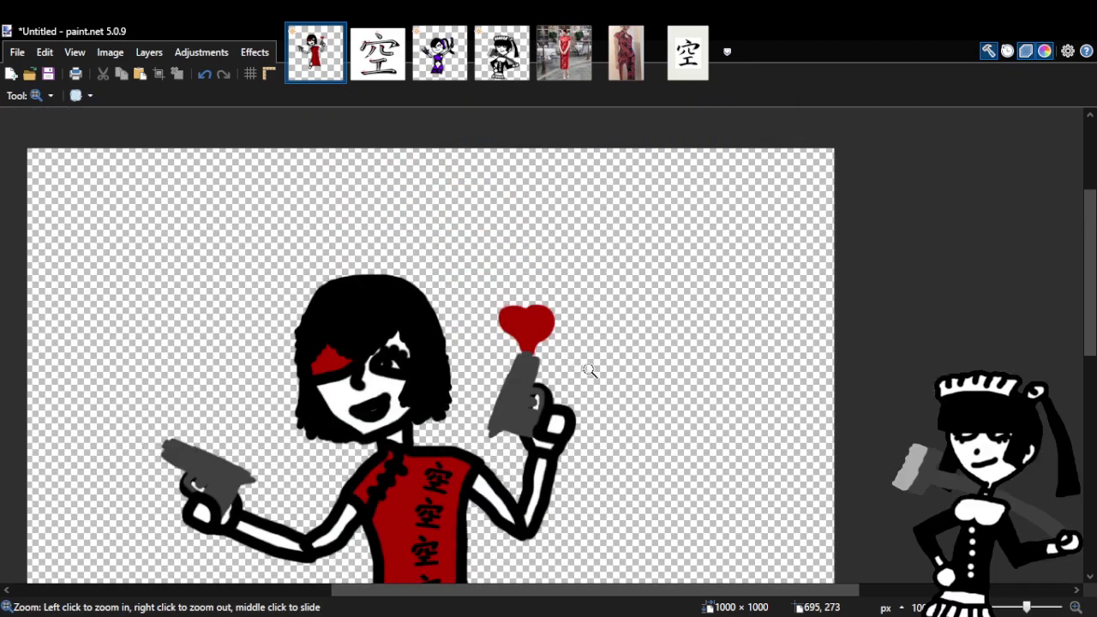
pyautogui.click(589, 370)
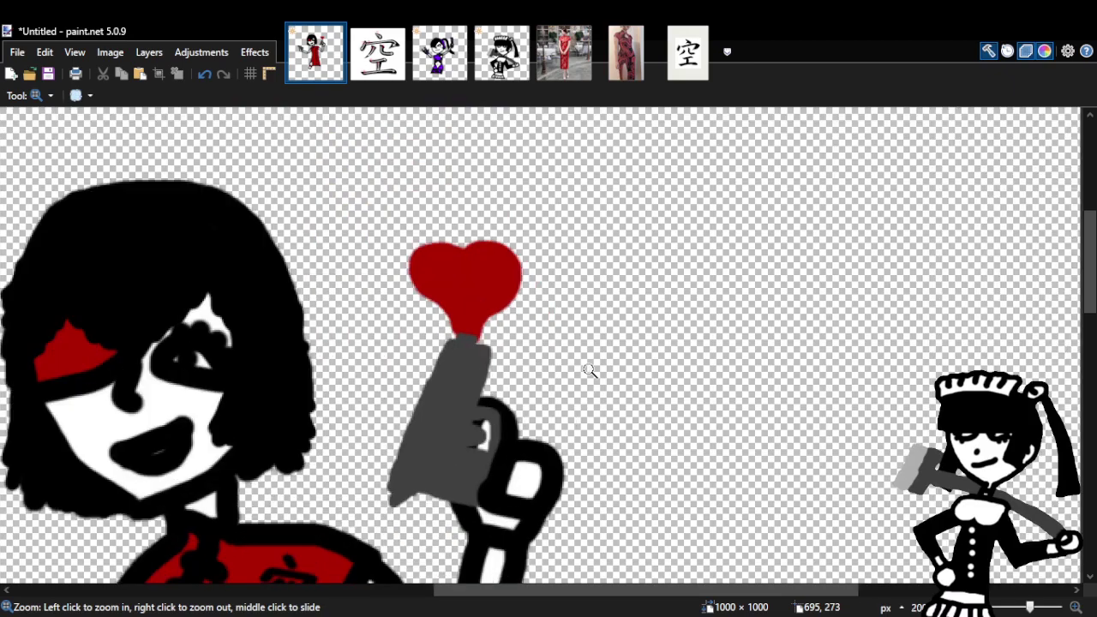
pyautogui.click(206, 74)
pyautogui.click(209, 75)
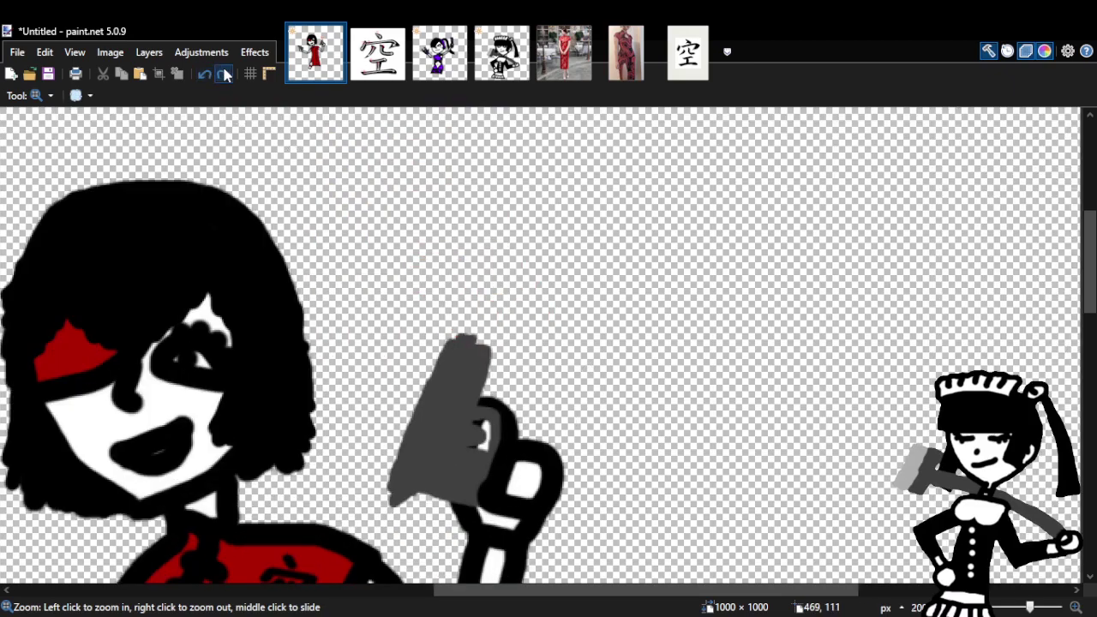
pyautogui.click(223, 74)
pyautogui.press('b')
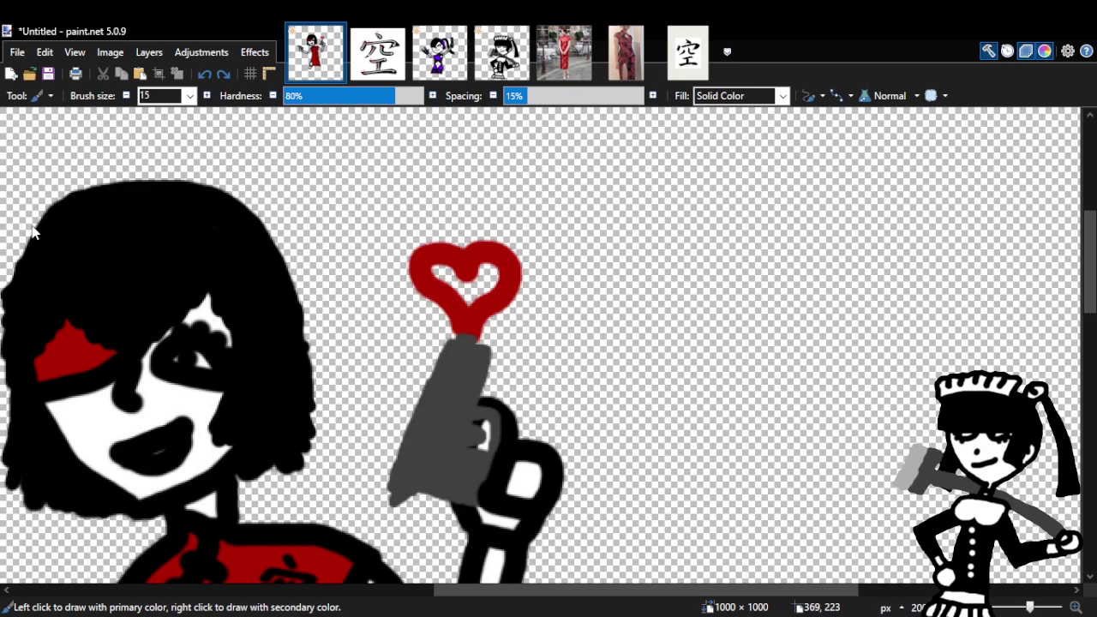
# Select the heart with the raised gun's muzzle tip, rotate it about 10° clockwise and nudge it onto the barrel.
pyautogui.press('z')
pyautogui.scroll(-5, 179, 293)
pyautogui.scroll(5, 462, 398)
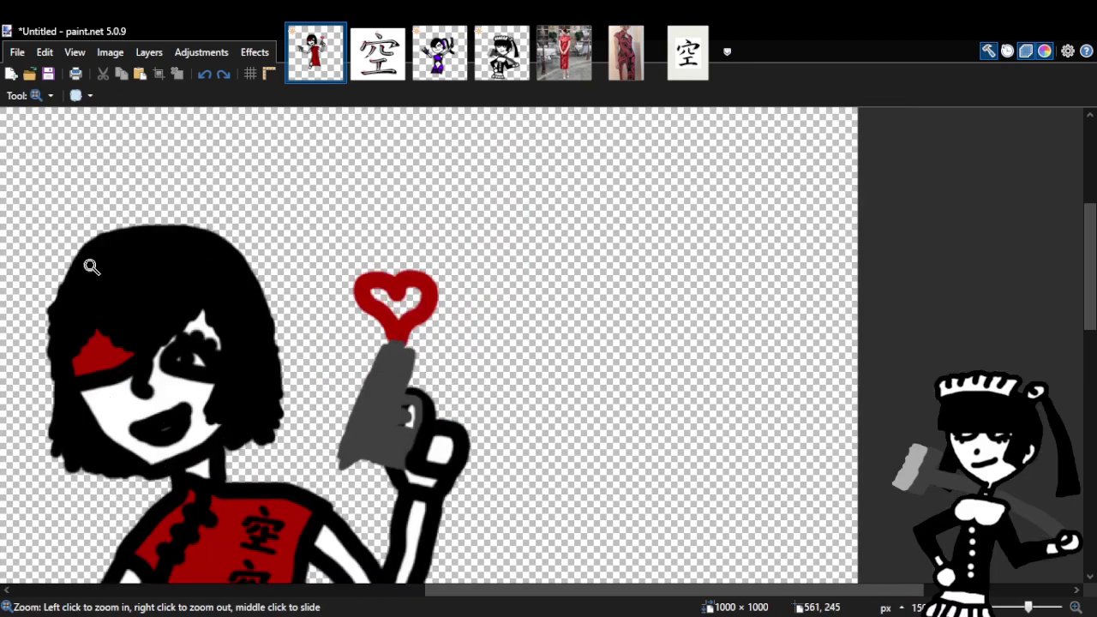
pyautogui.press('s')
pyautogui.moveTo(328, 231); pyautogui.dragTo(472, 377)
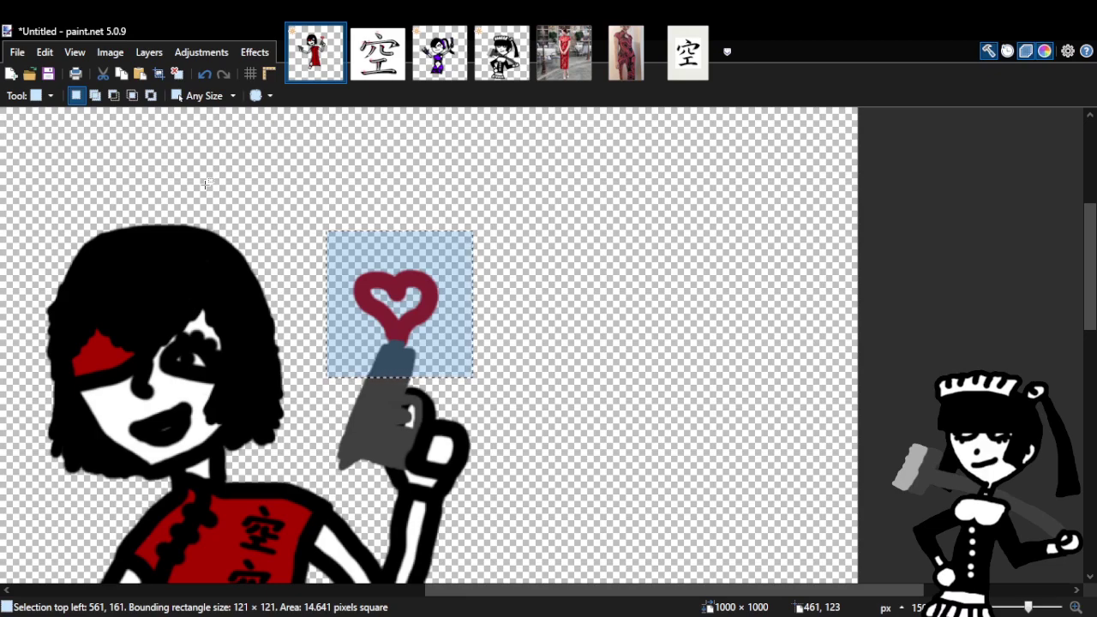
pyautogui.press('m')
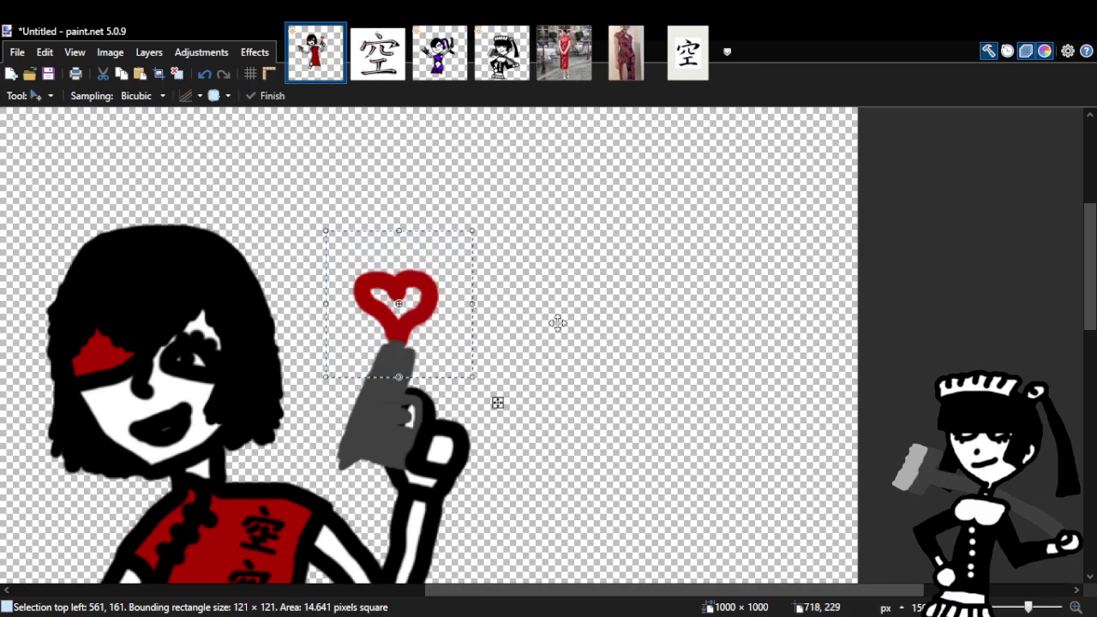
pyautogui.moveTo(497, 219); pyautogui.dragTo(497, 232)
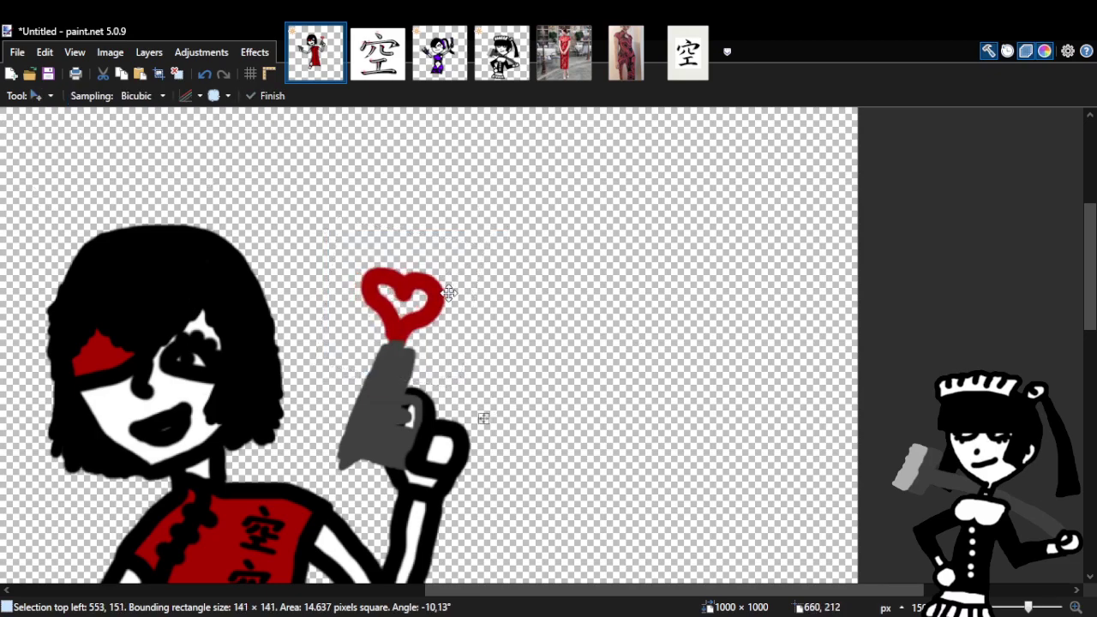
pyautogui.moveTo(448, 290); pyautogui.dragTo(449, 293)
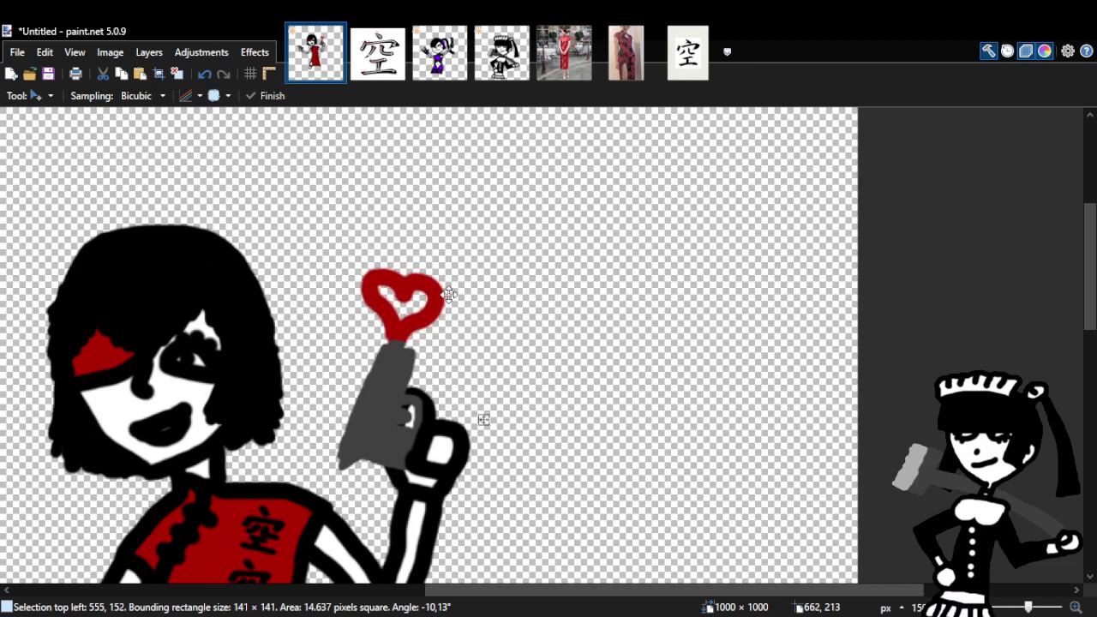
# Shrink and narrow the selected heart, seat it on the muzzle and tilt it to about 14° clockwise.
pyautogui.moveTo(510, 236); pyautogui.dragTo(399, 277)
pyautogui.moveTo(358, 317); pyautogui.dragTo(410, 290)
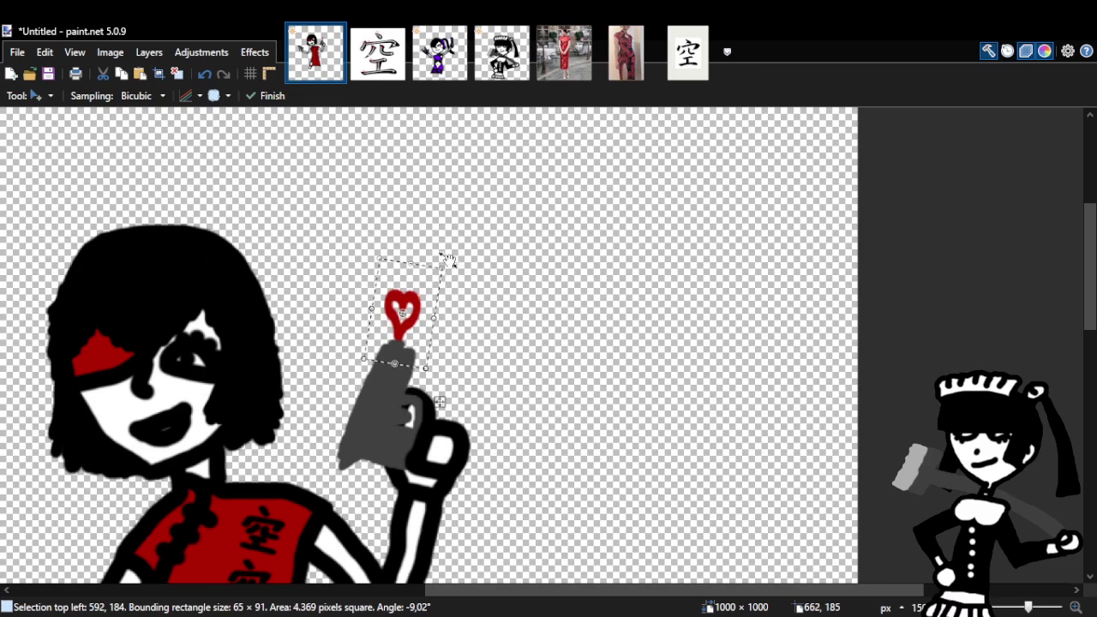
pyautogui.moveTo(434, 282); pyautogui.dragTo(436, 286)
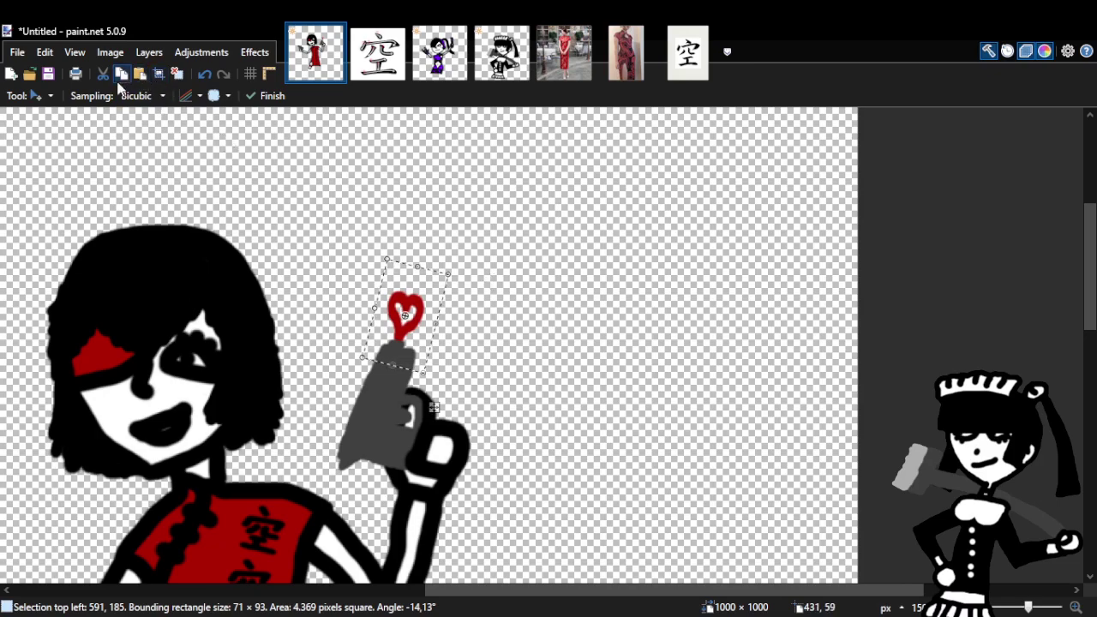
# Paste a copy of the heart with the muzzle tip, rotate it about 72° counterclockwise and seat it on the lowered gun's muzzle.
pyautogui.press('s')
pyautogui.click(521, 272)
pyautogui.moveTo(520, 592); pyautogui.dragTo(305, 591)
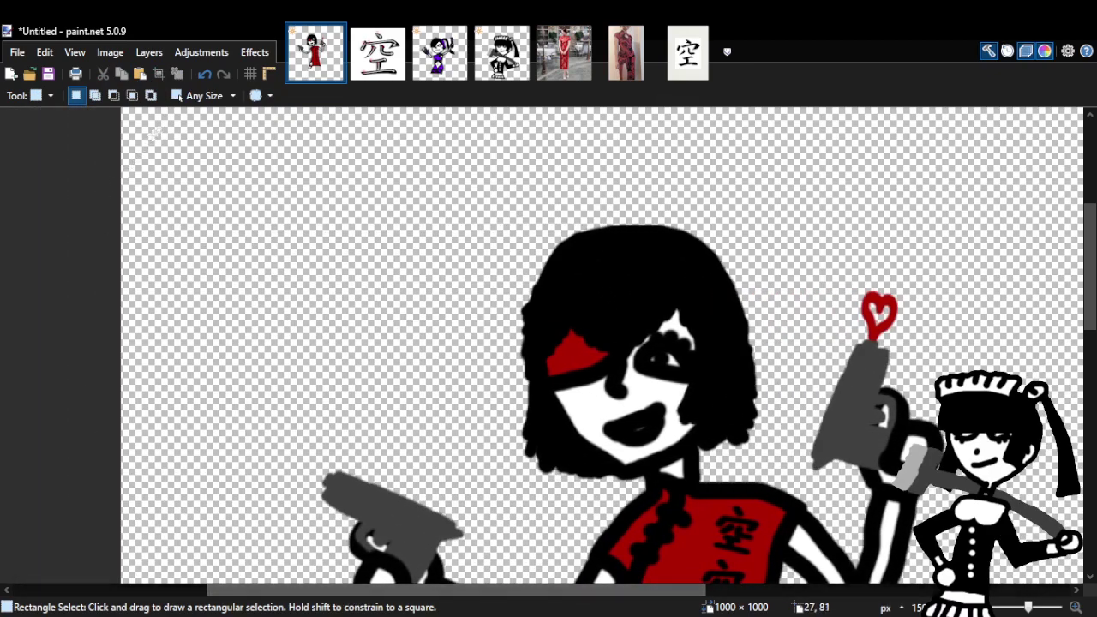
pyautogui.click(142, 75)
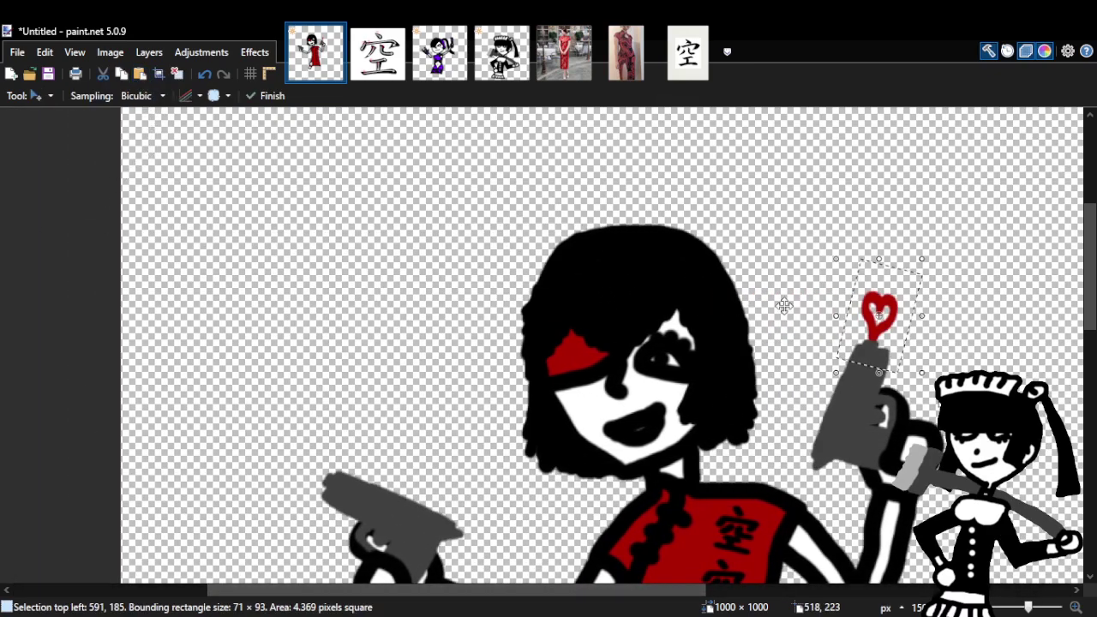
pyautogui.moveTo(896, 288); pyautogui.dragTo(312, 362)
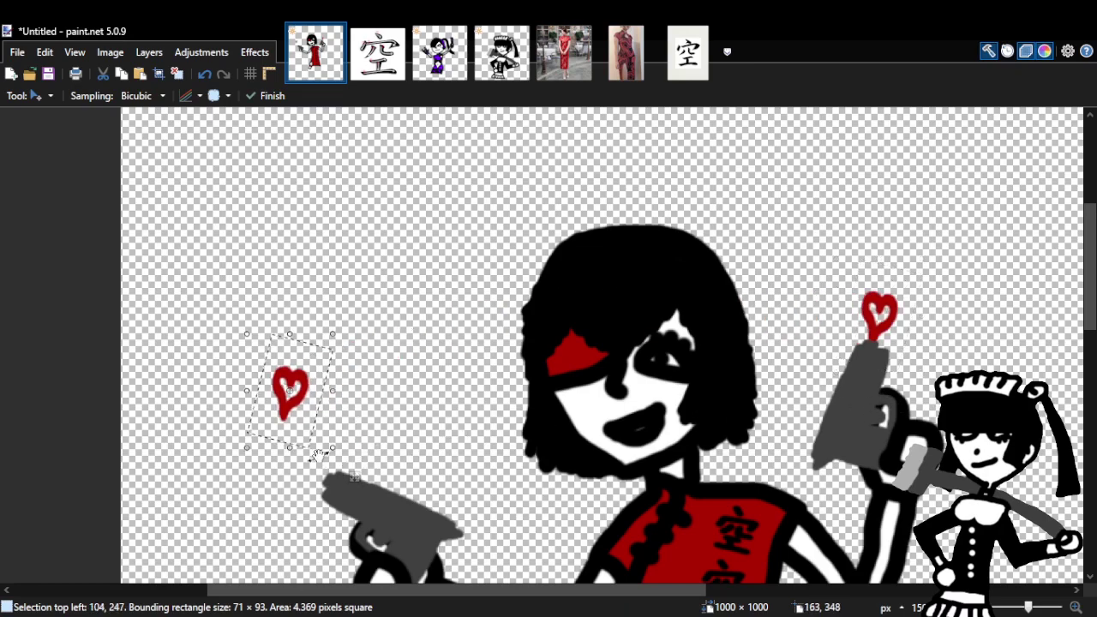
pyautogui.moveTo(335, 450)
pyautogui.mouseDown()
pyautogui.moveTo(356, 441)
pyautogui.moveTo(382, 384)
pyautogui.moveTo(361, 336)
pyautogui.mouseUp()
pyautogui.moveTo(329, 390); pyautogui.dragTo(341, 463)
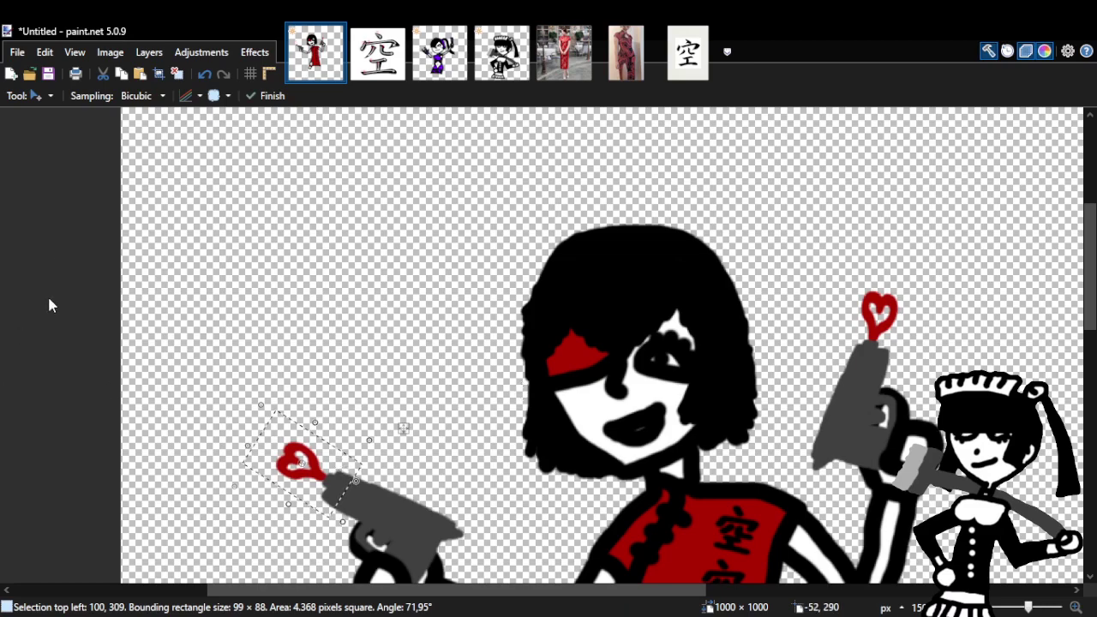
# Deselect the copied heart and check both gun hearts against the whole figure.
pyautogui.press('z')
pyautogui.click(639, 350)
pyautogui.rightClick(641, 355)
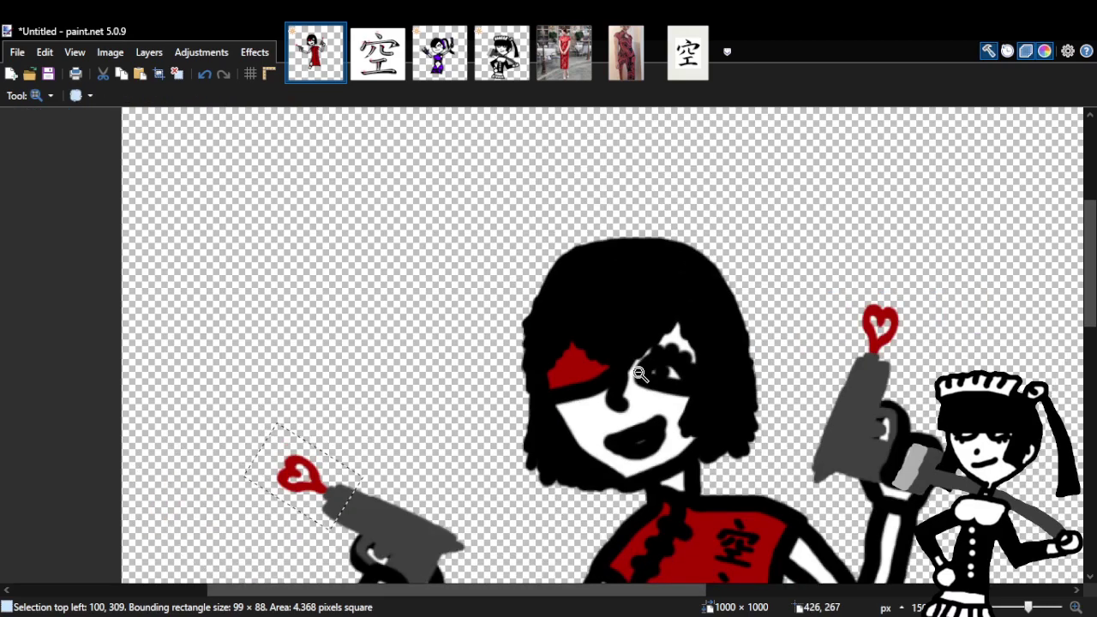
pyautogui.rightClick(642, 362)
pyautogui.press('s')
pyautogui.hotkey('ctrl', 'd')
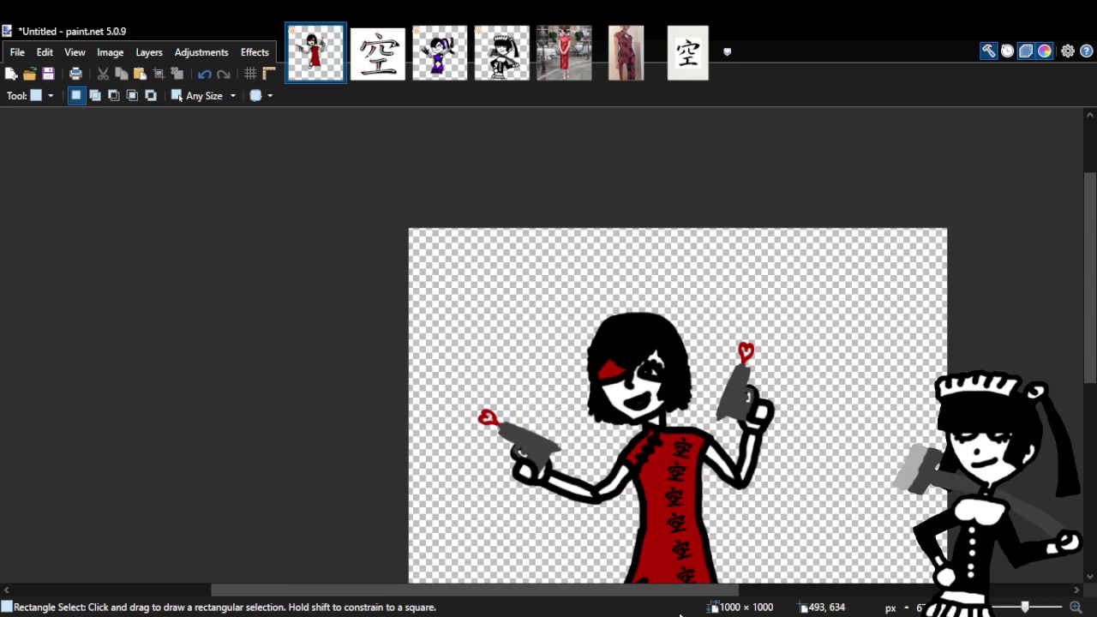
pyautogui.moveTo(685, 597); pyautogui.dragTo(726, 597)
pyautogui.moveTo(1093, 343); pyautogui.dragTo(1093, 396)
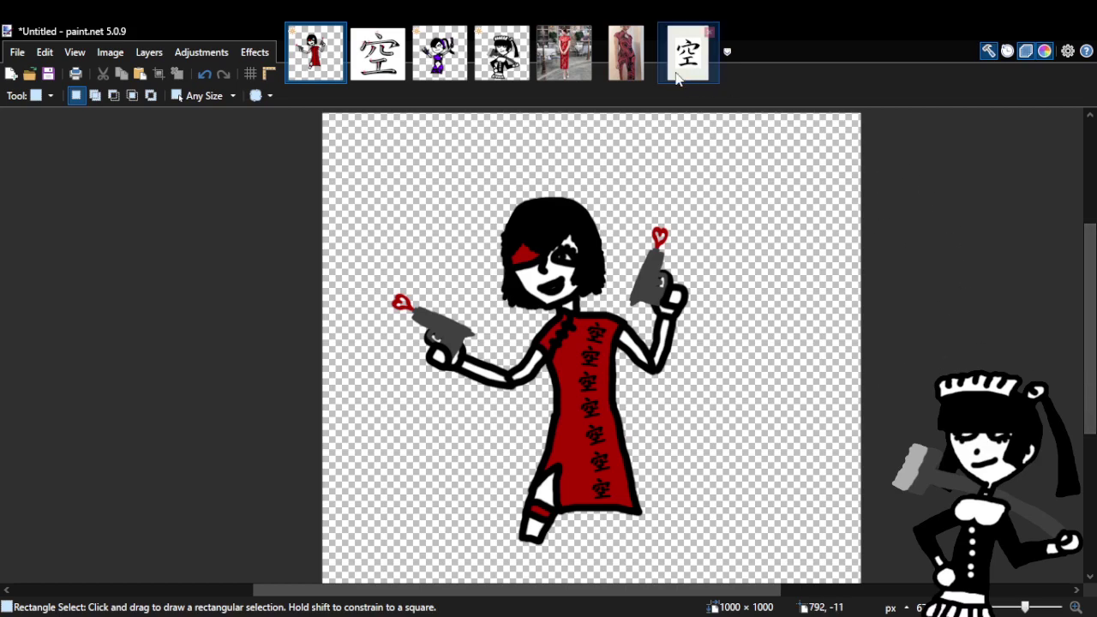
# Close the two dress photos and the two 空 character reference images.
pyautogui.middleClick(557, 44)
pyautogui.middleClick(570, 53)
pyautogui.middleClick(576, 59)
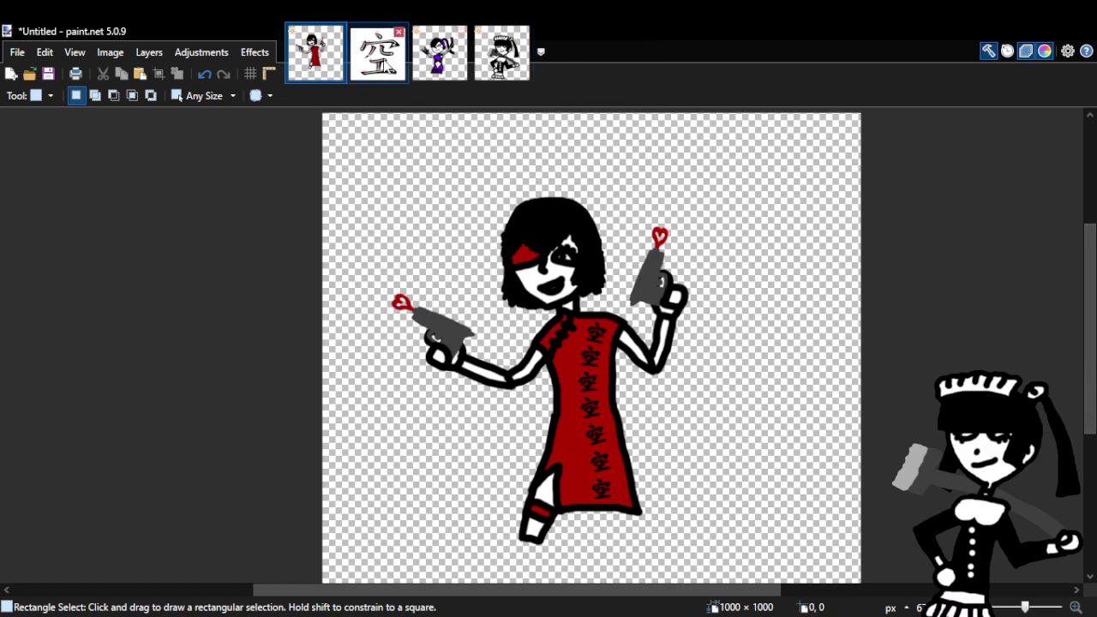
pyautogui.middleClick(382, 68)
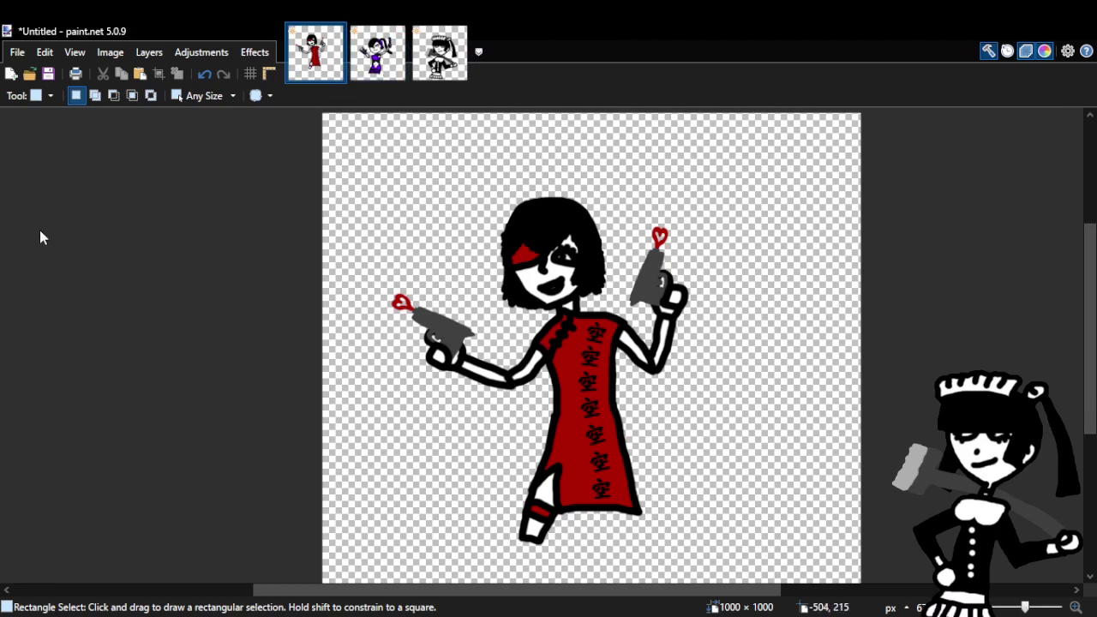
# Try a closed version of the uncovered eye, painting a black curved eyelid with brush size 15 and two lash bumps above it.
pyautogui.press('z')
pyautogui.click(763, 272)
pyautogui.click(763, 273)
pyautogui.click(762, 272)
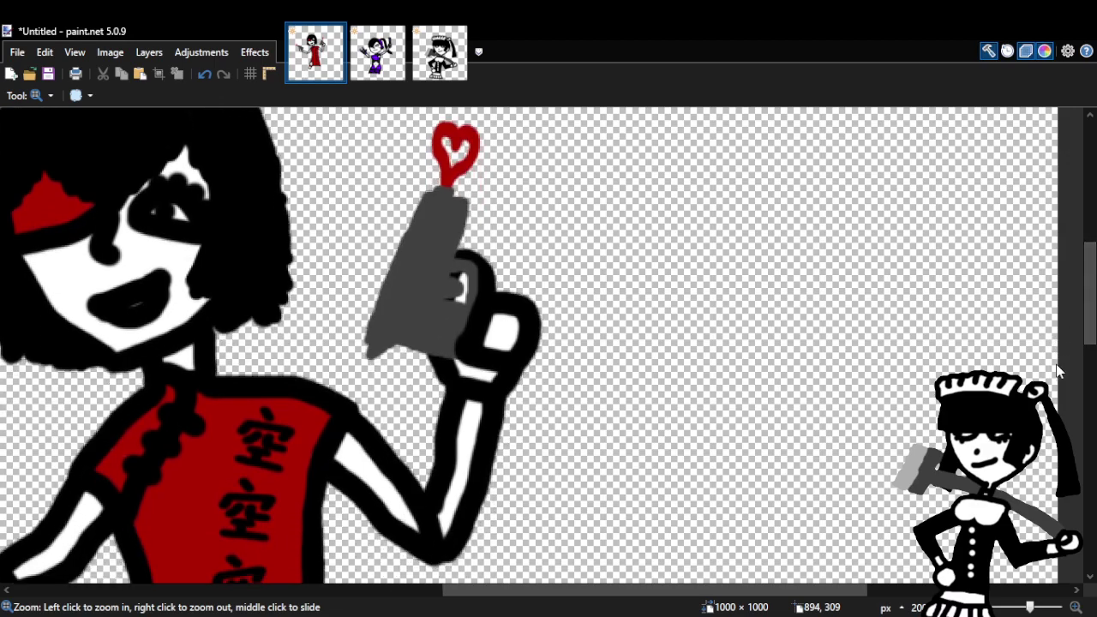
pyautogui.moveTo(617, 598); pyautogui.dragTo(517, 598)
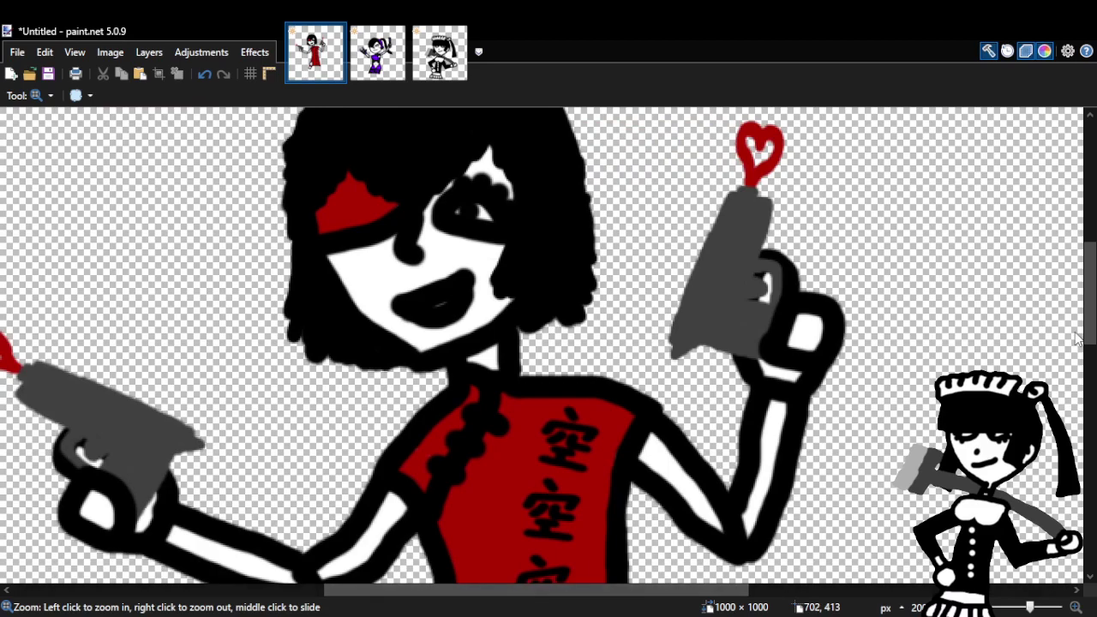
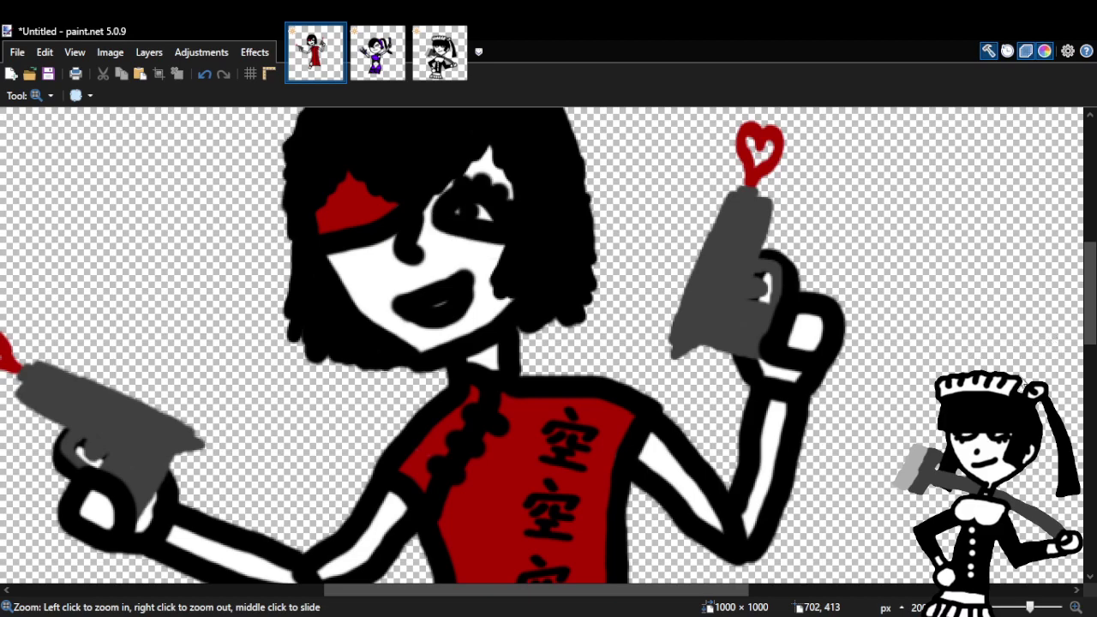
pyautogui.click(480, 214)
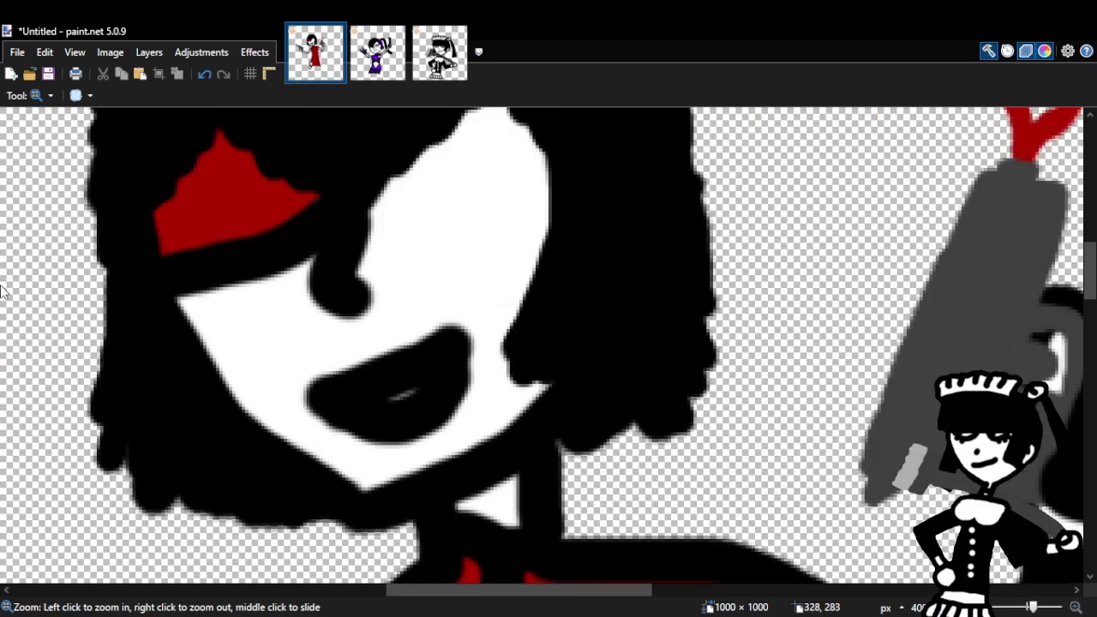
pyautogui.press('b')
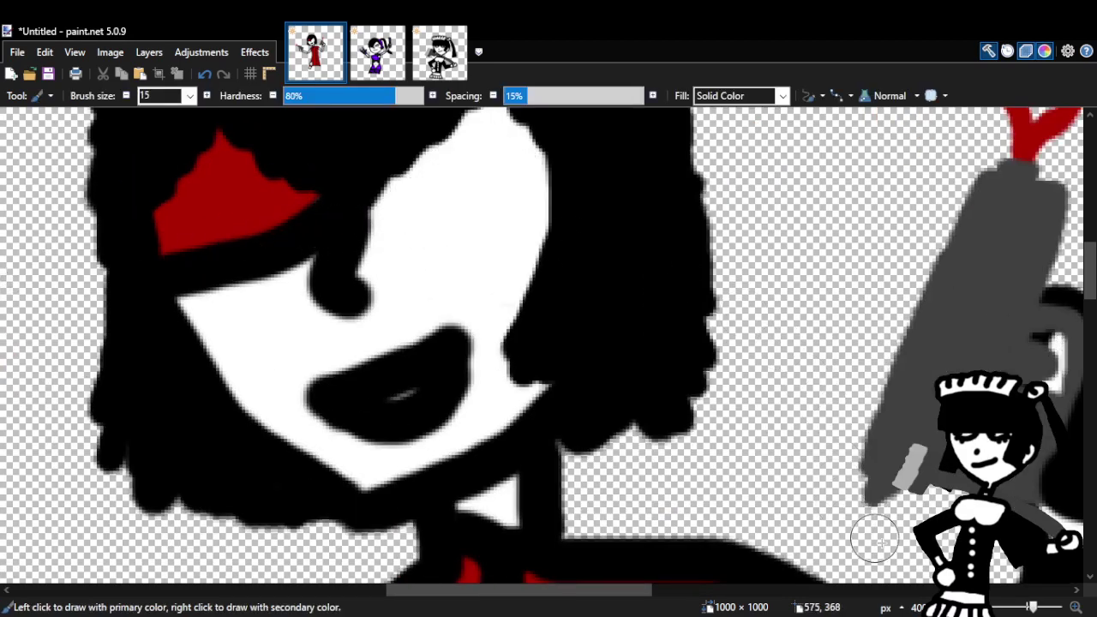
pyautogui.click(407, 209)
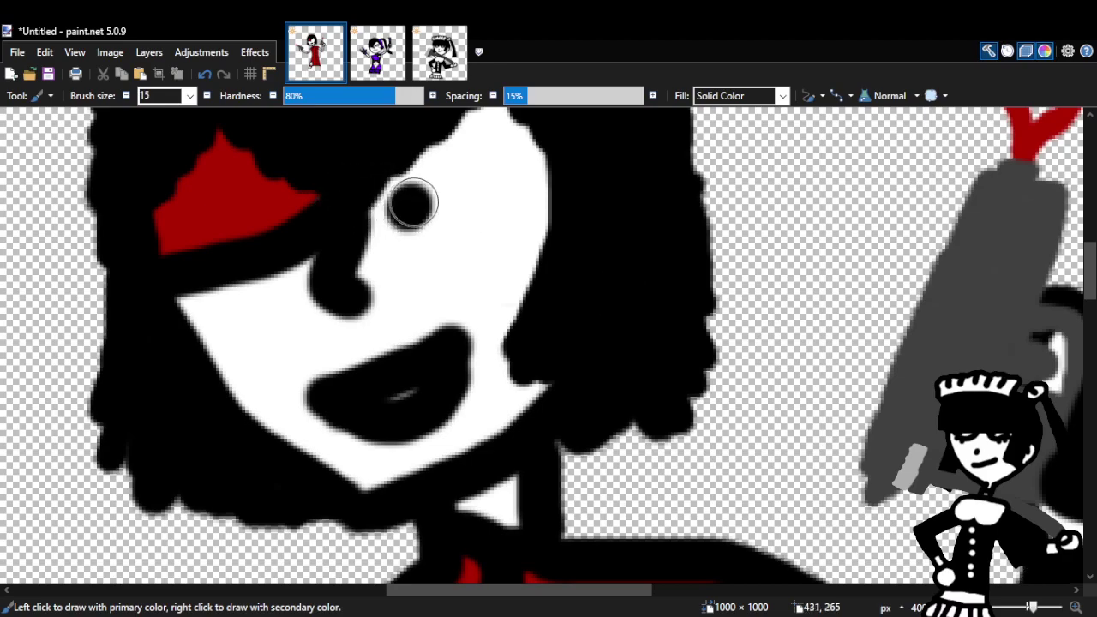
pyautogui.moveTo(407, 208); pyautogui.dragTo(546, 221)
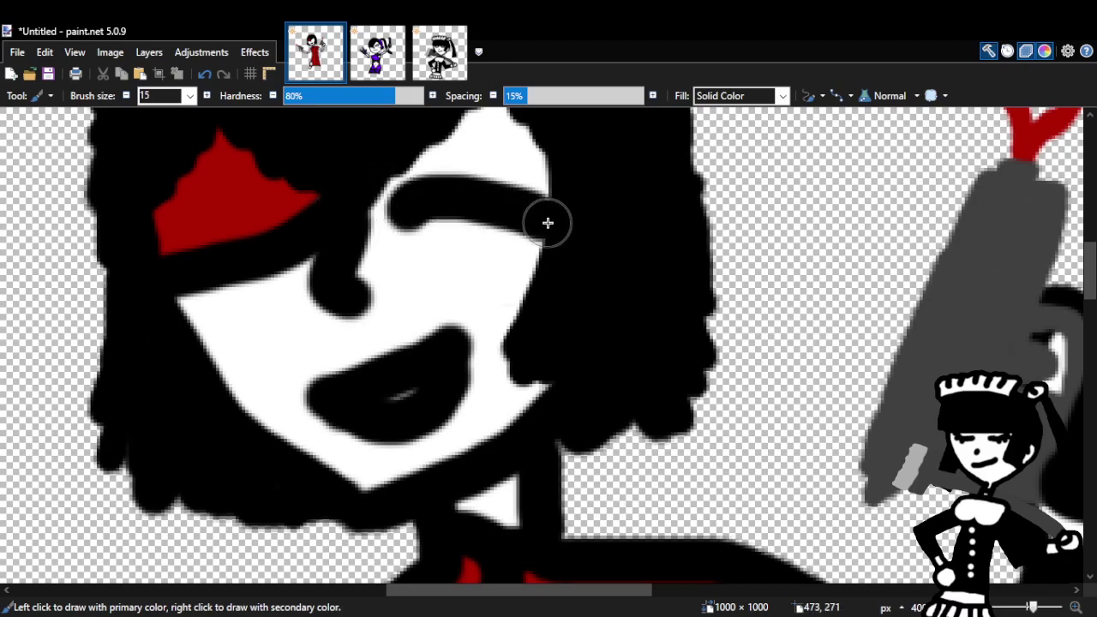
pyautogui.click(476, 177)
pyautogui.click(526, 187)
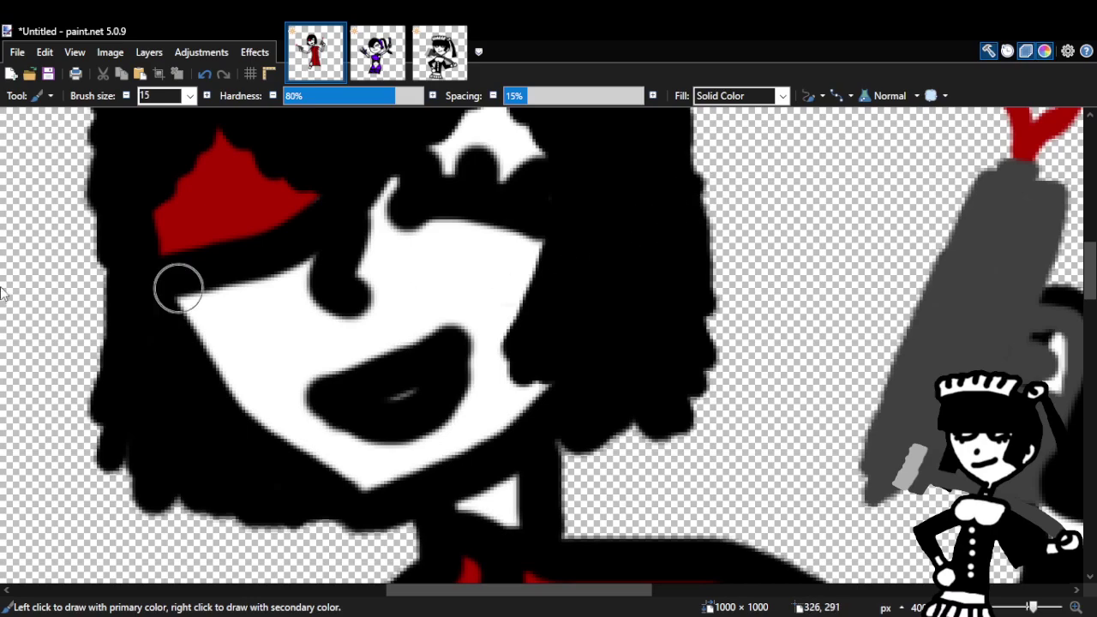
# Check the closed eye against the face and undo its lash bumps, keeping the eyelid line.
pyautogui.press('z')
pyautogui.rightClick(257, 299)
pyautogui.rightClick(659, 361)
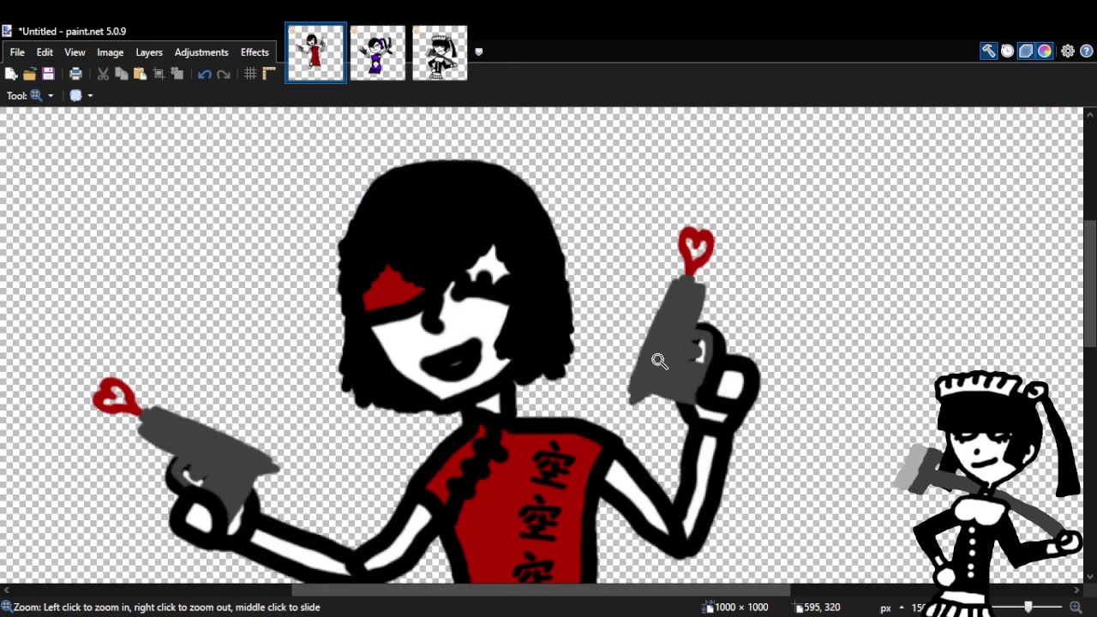
pyautogui.scroll(5, 254, 274)
pyautogui.scroll(-6, 641, 461)
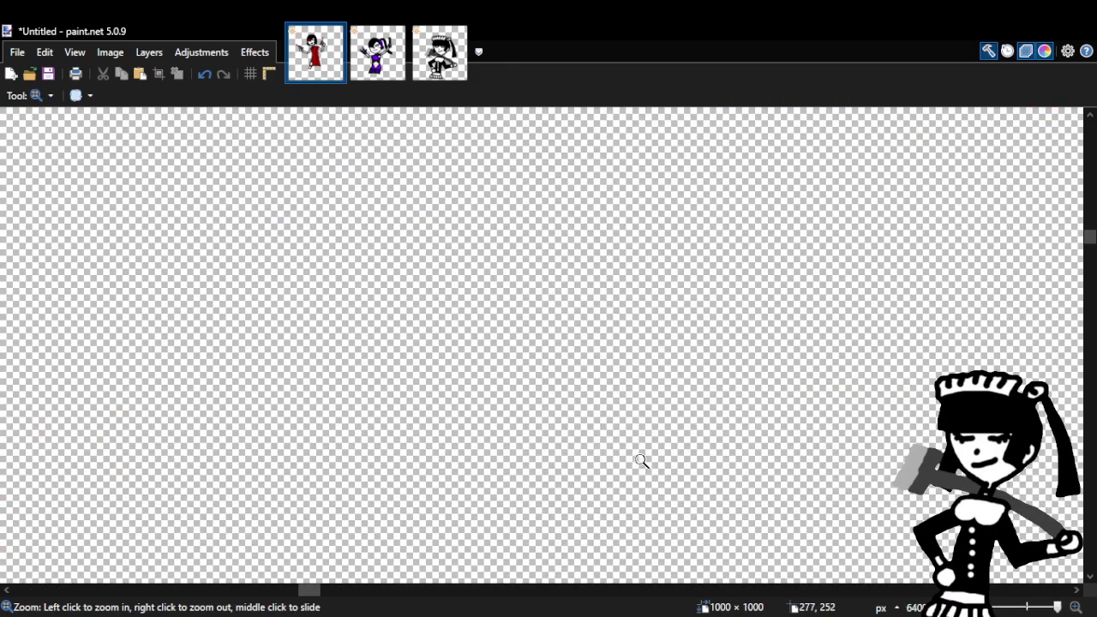
pyautogui.scroll(-2, 642, 461)
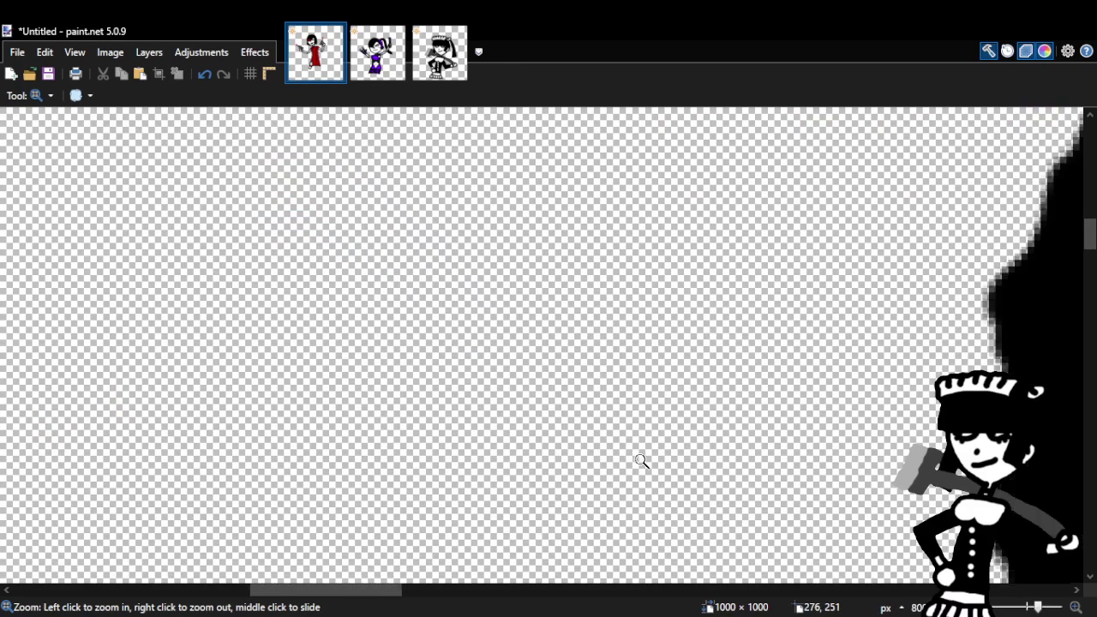
pyautogui.scroll(5, 773, 481)
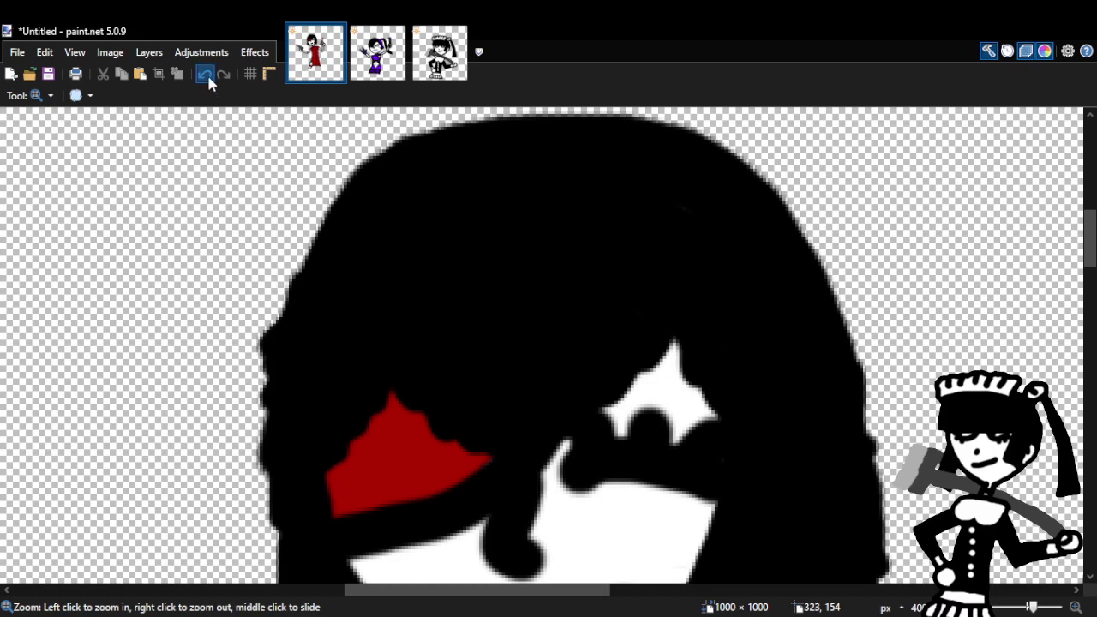
pyautogui.click(207, 75)
pyautogui.click(207, 74)
pyautogui.click(206, 74)
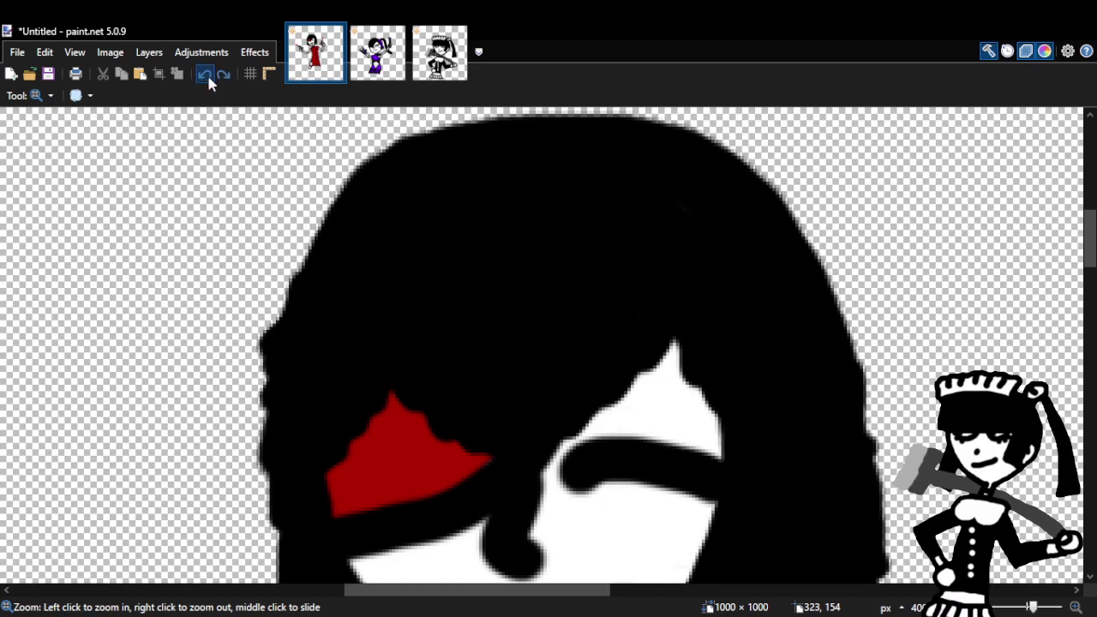
# Paint three small black lash bumps along the upper edge of the closed eyelid.
pyautogui.click(737, 480)
pyautogui.press('b')
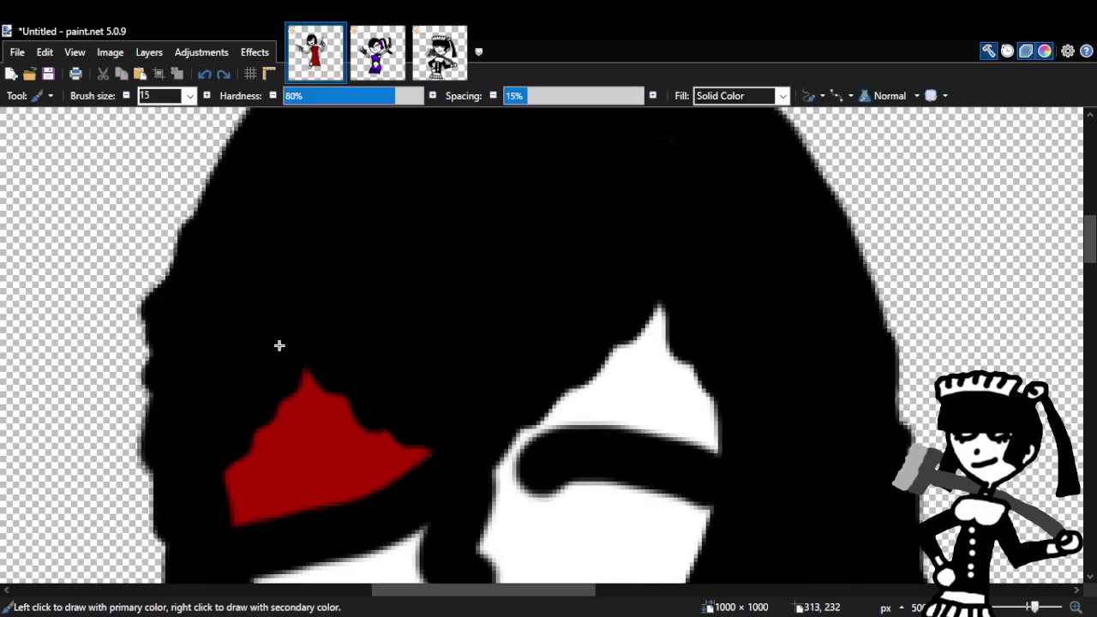
pyautogui.moveTo(541, 441)
pyautogui.mouseDown()
pyautogui.moveTo(600, 436)
pyautogui.moveTo(590, 433)
pyautogui.moveTo(715, 453)
pyautogui.moveTo(693, 448)
pyautogui.mouseUp()
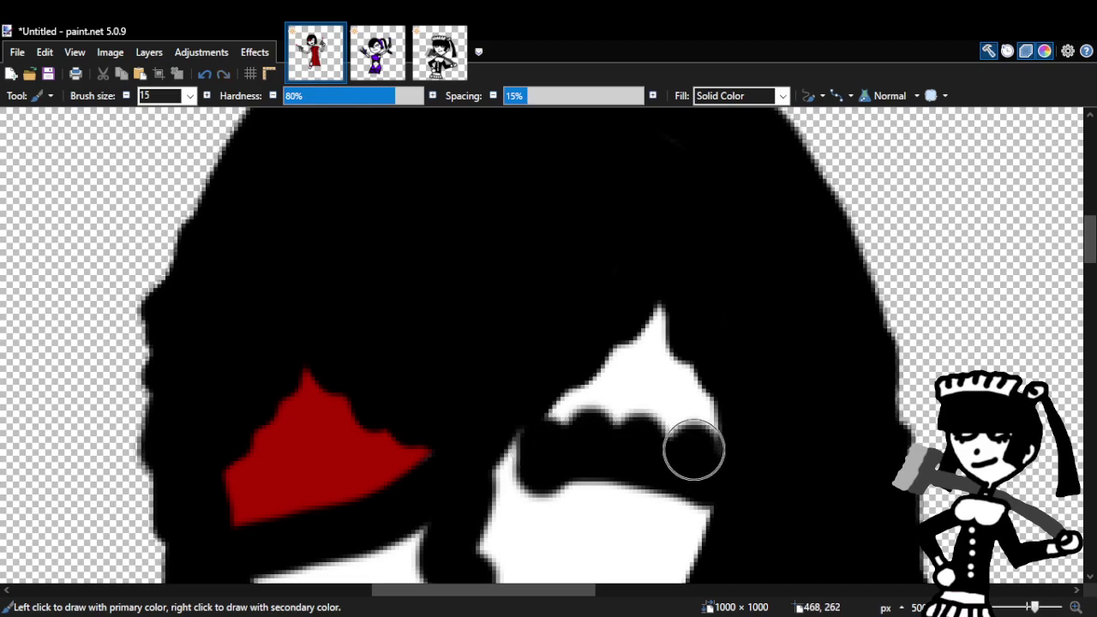
# Judge the closed eye against the whole figure and undo it, restoring the original open eye.
pyautogui.press('z')
pyautogui.rightClick(592, 387)
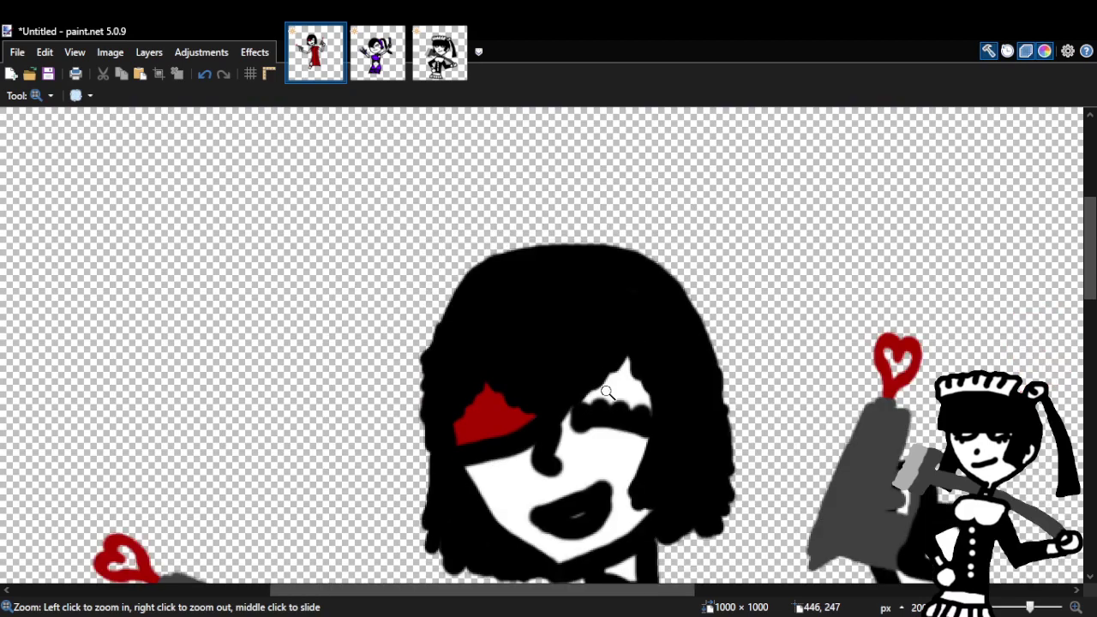
pyautogui.rightClick(783, 406)
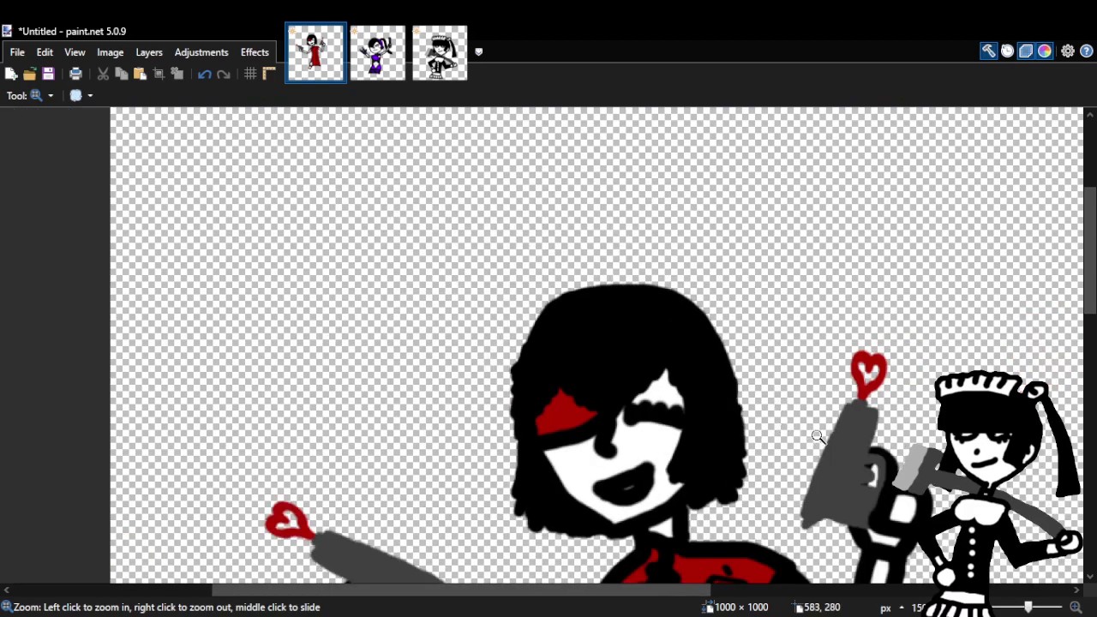
pyautogui.scroll(-3, 987, 467)
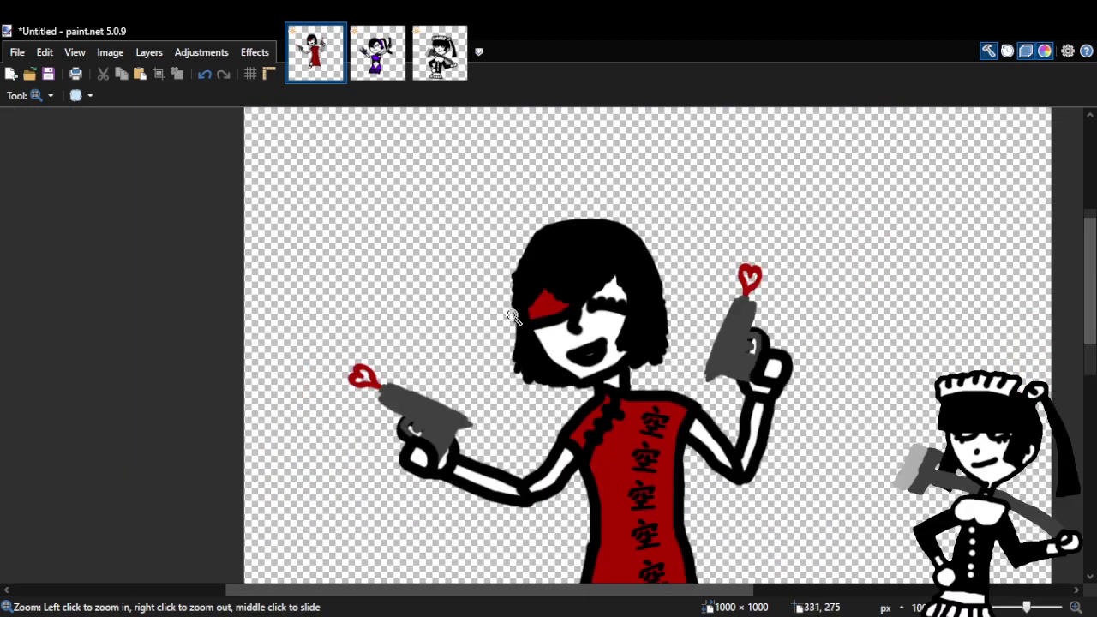
pyautogui.rightClick(511, 315)
pyautogui.rightClick(866, 336)
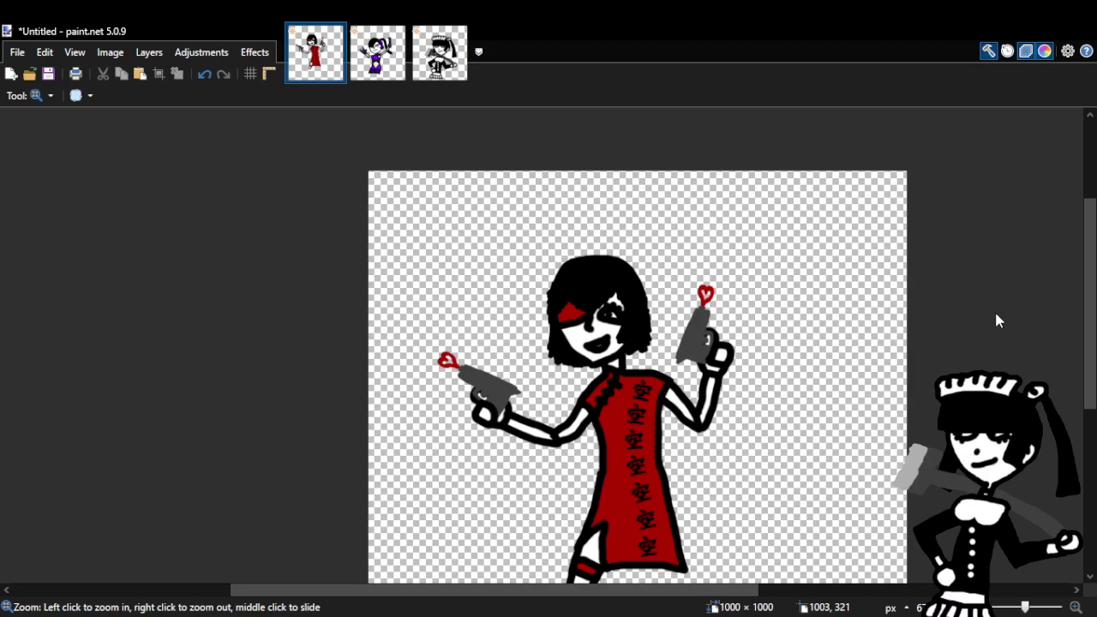
pyautogui.scroll(-2, 637, 342)
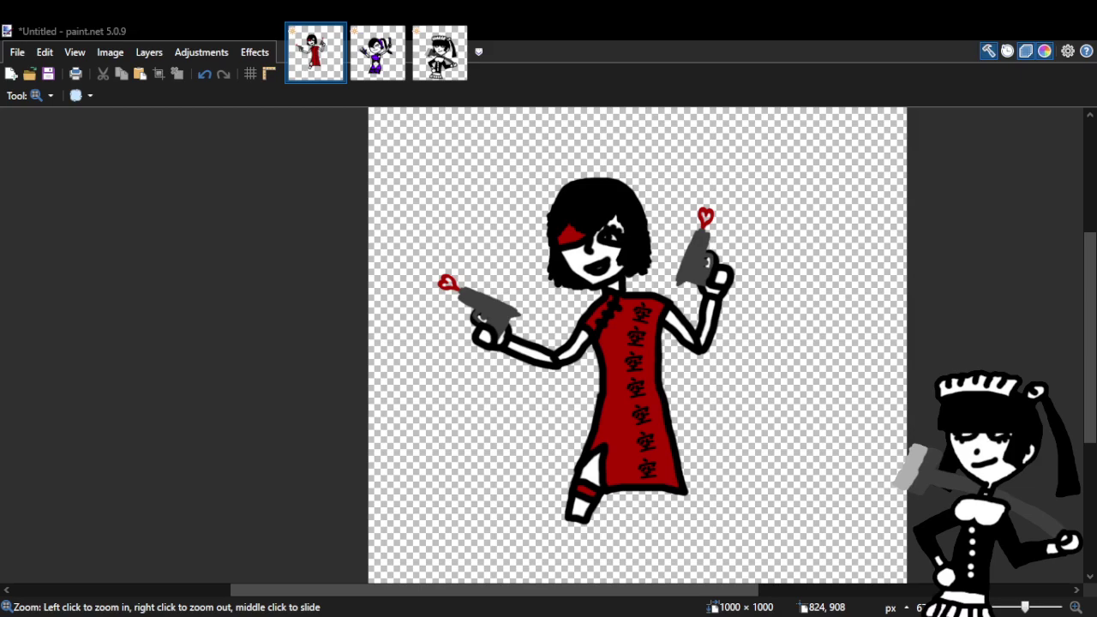
# Close idol_0.png and the black-and-white maid drawing, returning to the woman in the red dress.
pyautogui.click(394, 67)
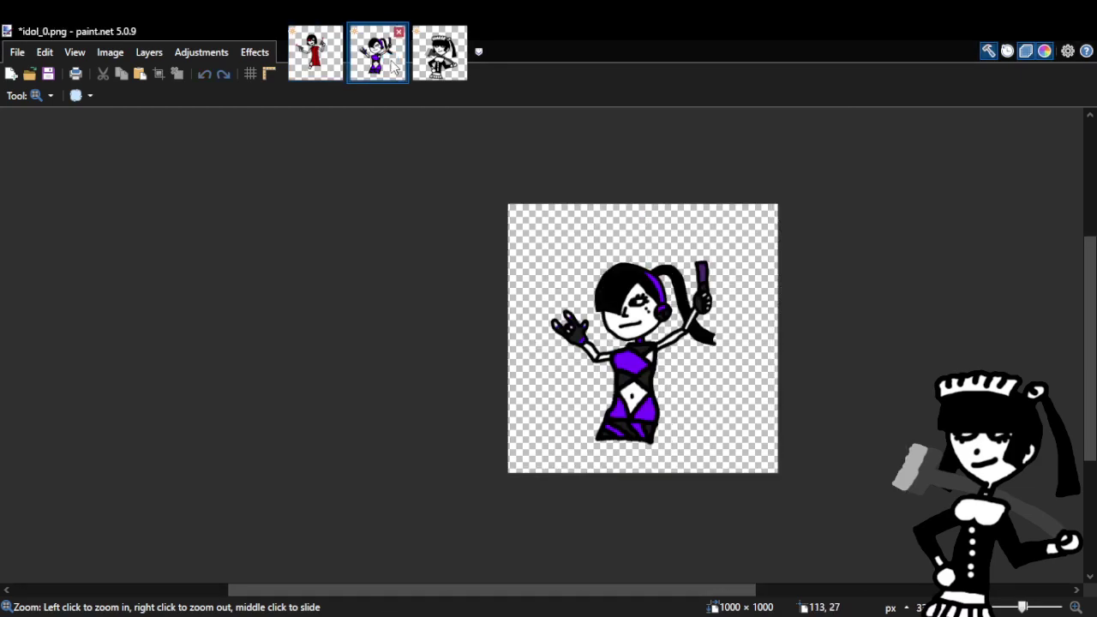
pyautogui.click(398, 32)
pyautogui.click(398, 32)
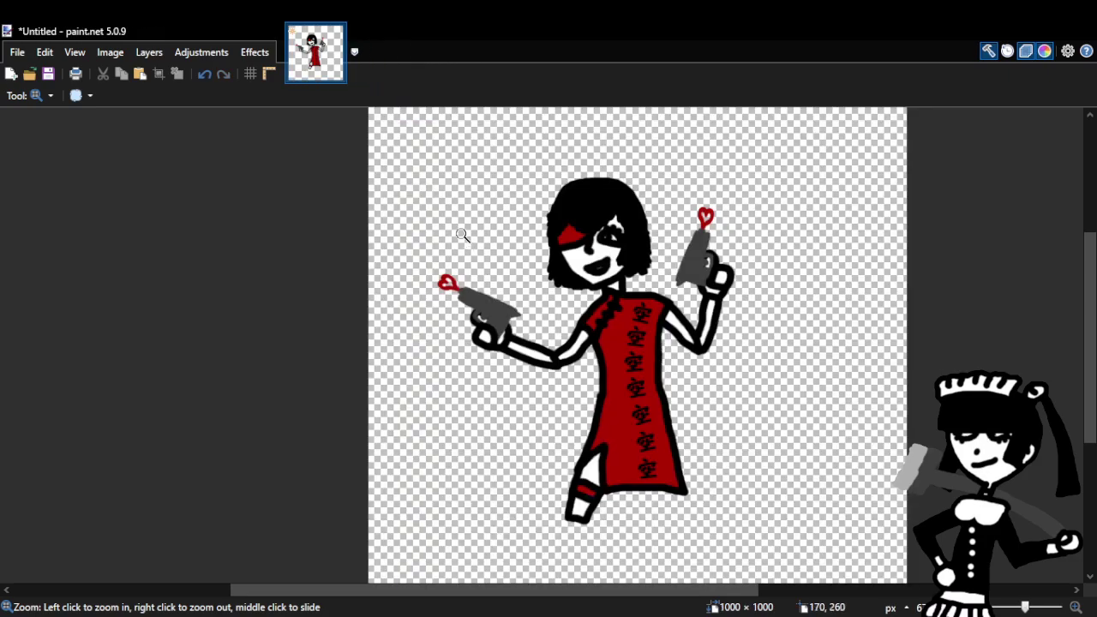